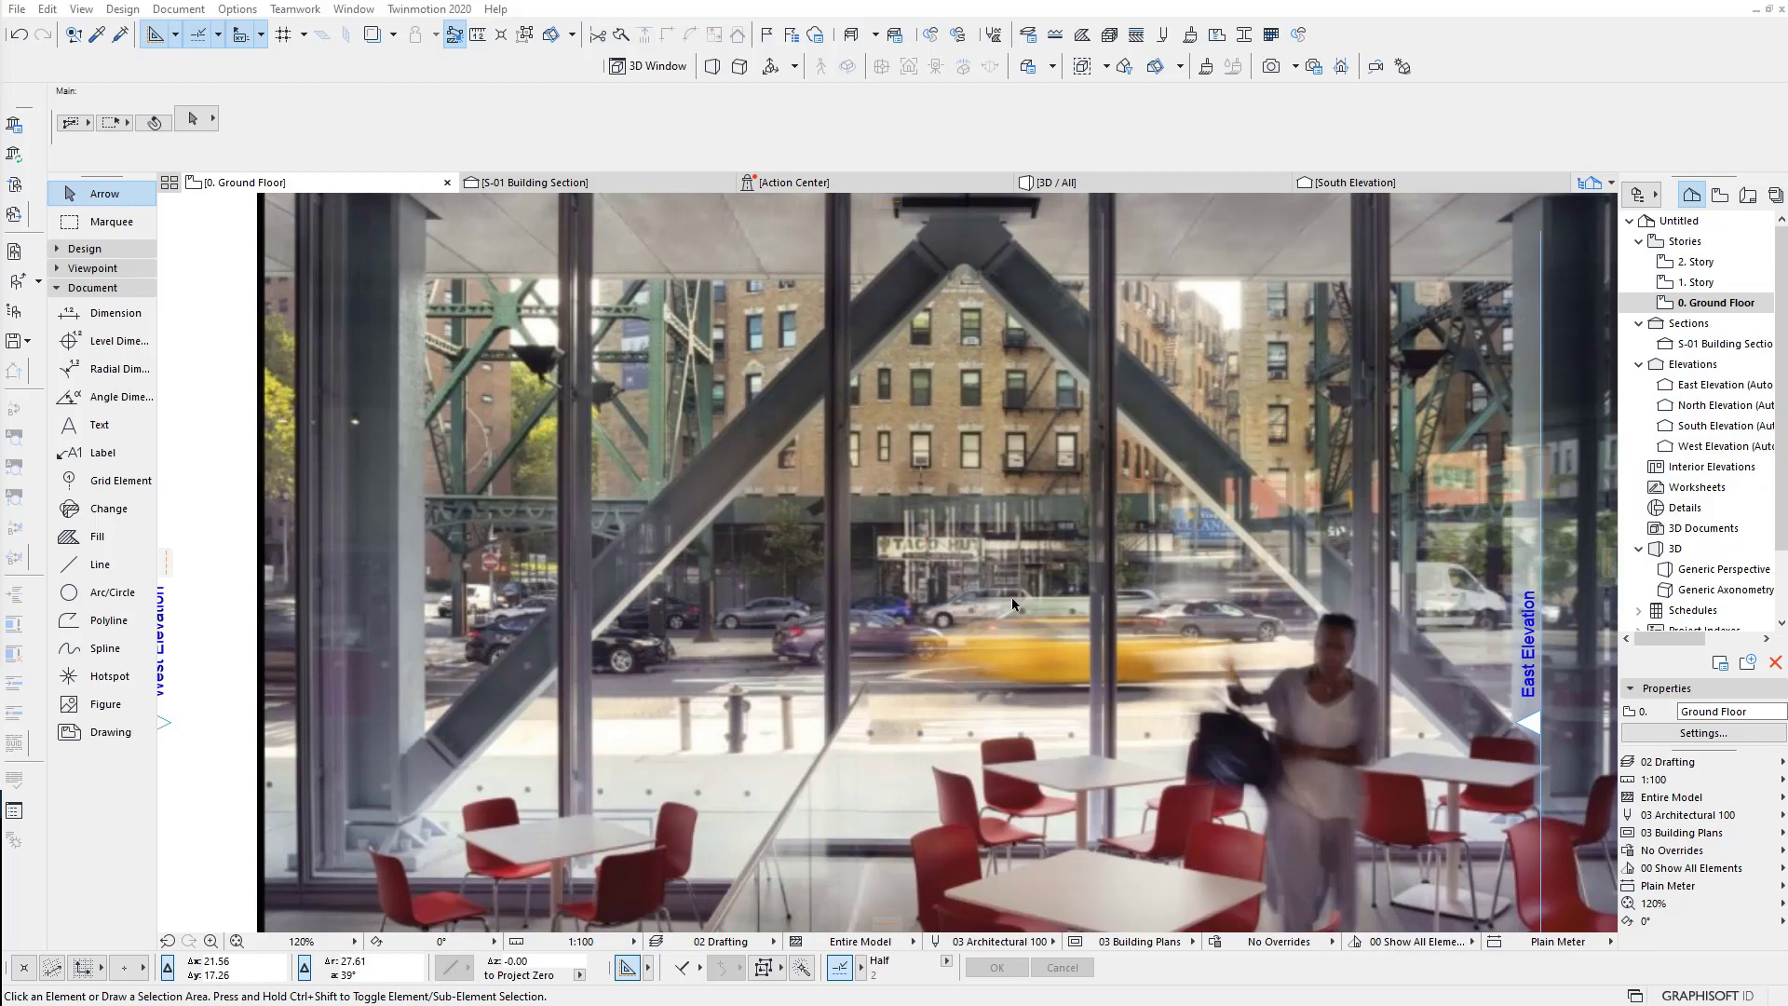
# Step: Scale the bracing photo down to 4.85 × 7.19 from its lower-left corner
pyautogui.scroll(-2, 1011, 603)
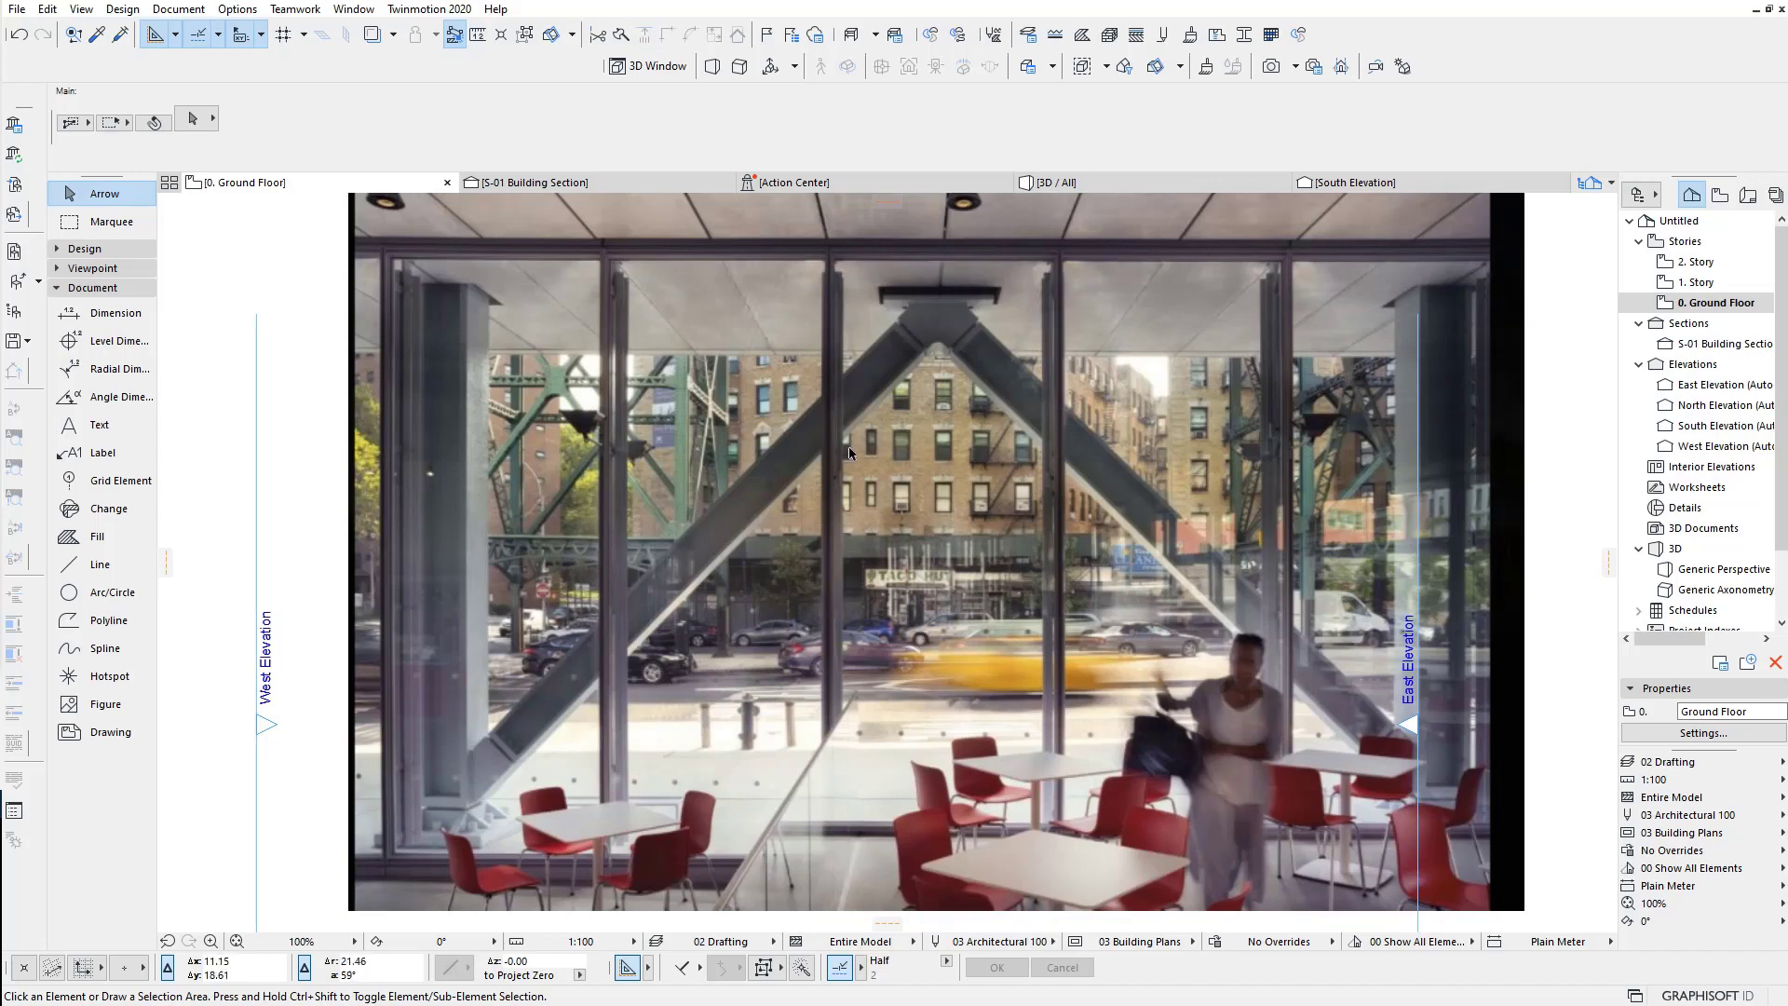
pyautogui.scroll(4, 928, 335)
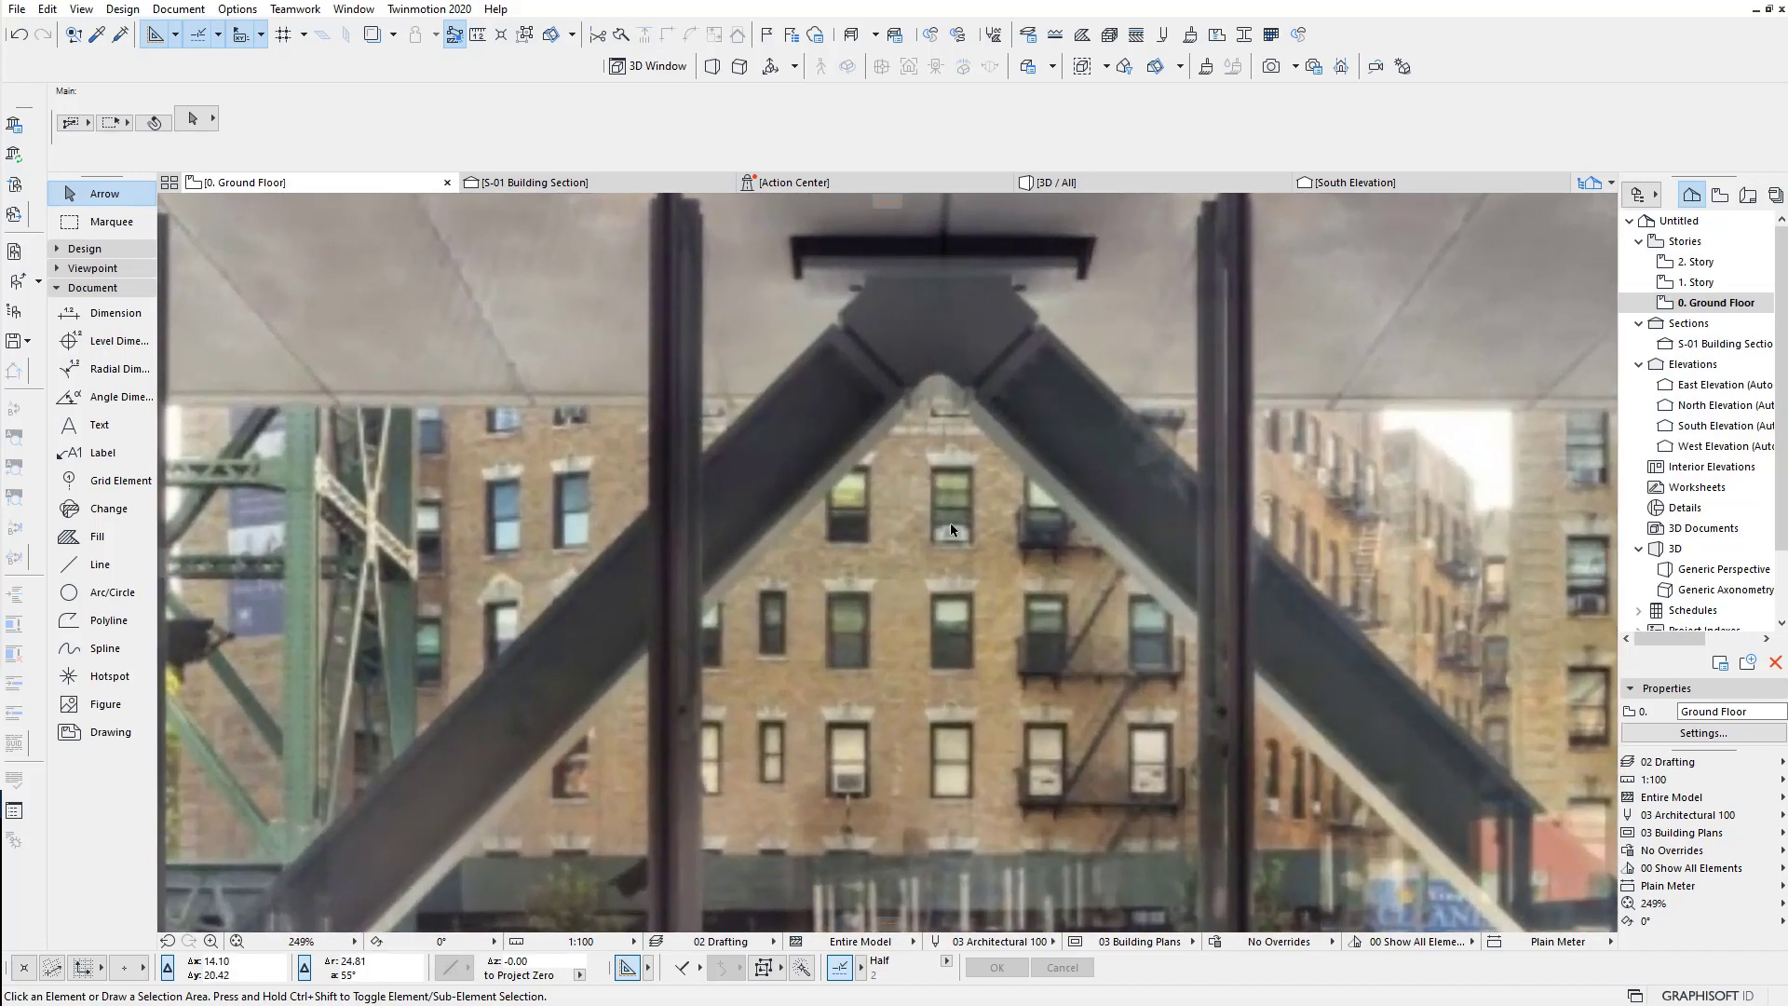
pyautogui.scroll(-4, 892, 560)
pyautogui.scroll(-2, 839, 632)
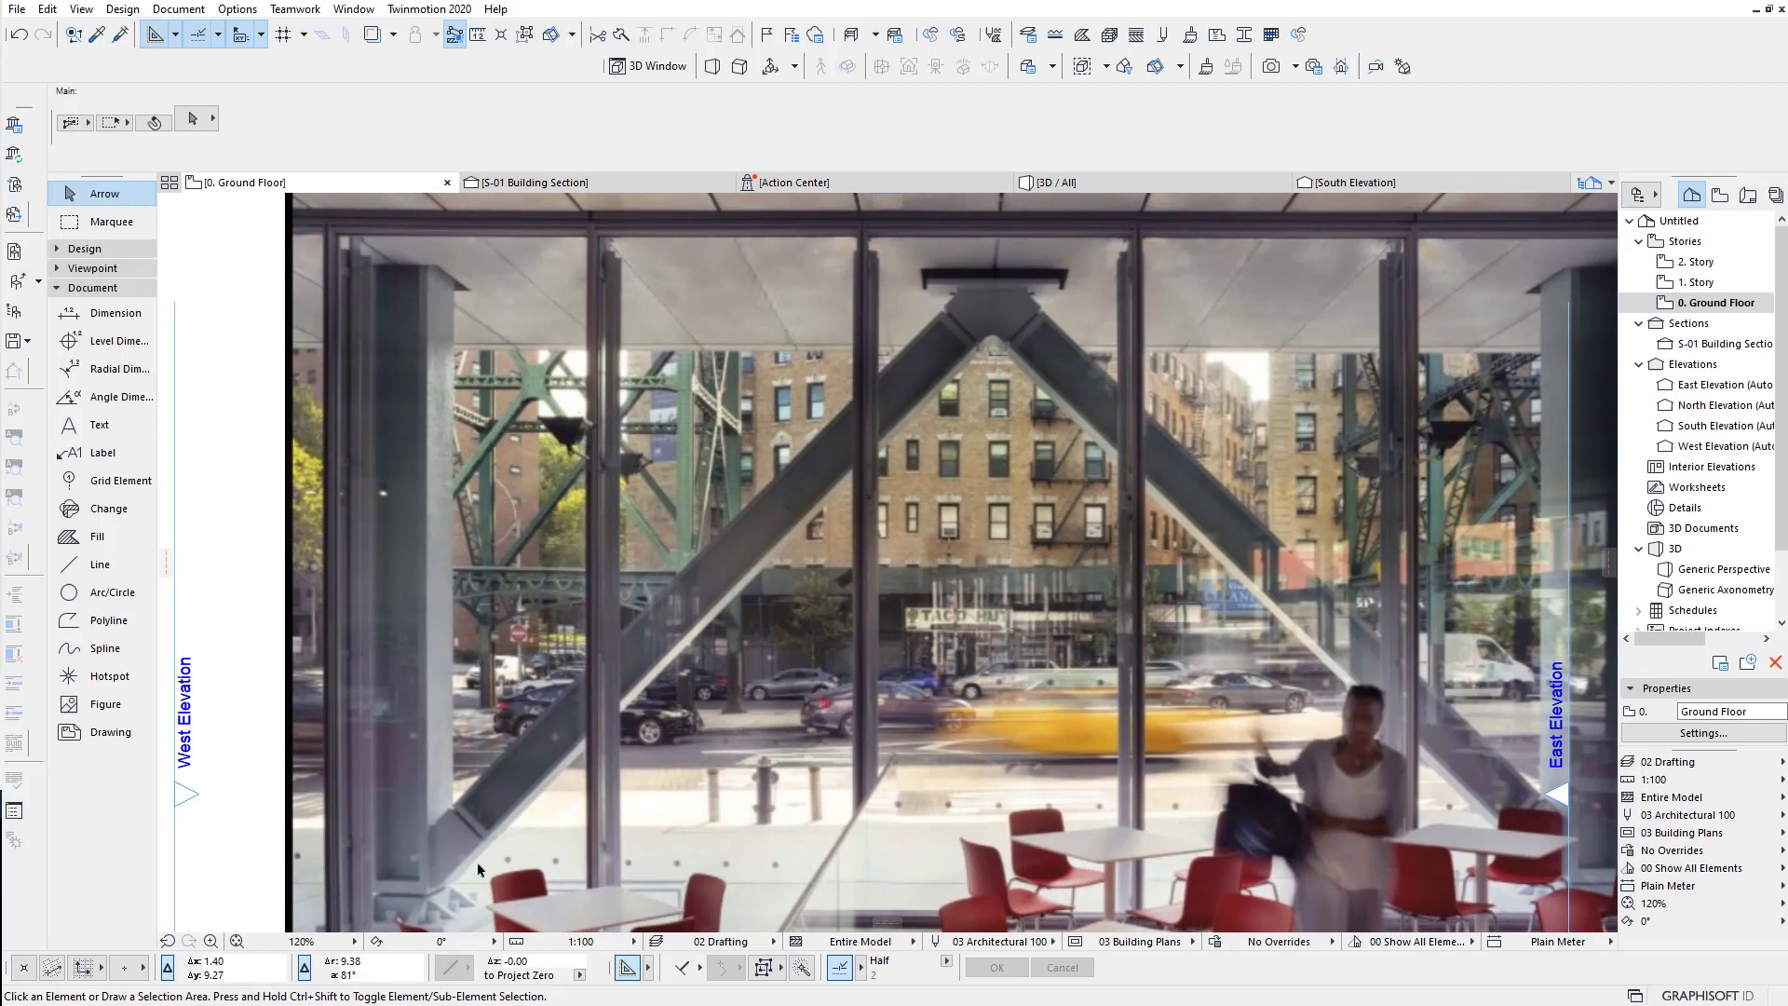
pyautogui.moveTo(544, 785); pyautogui.dragTo(537, 706, button='middle')
pyautogui.scroll(-2, 465, 717)
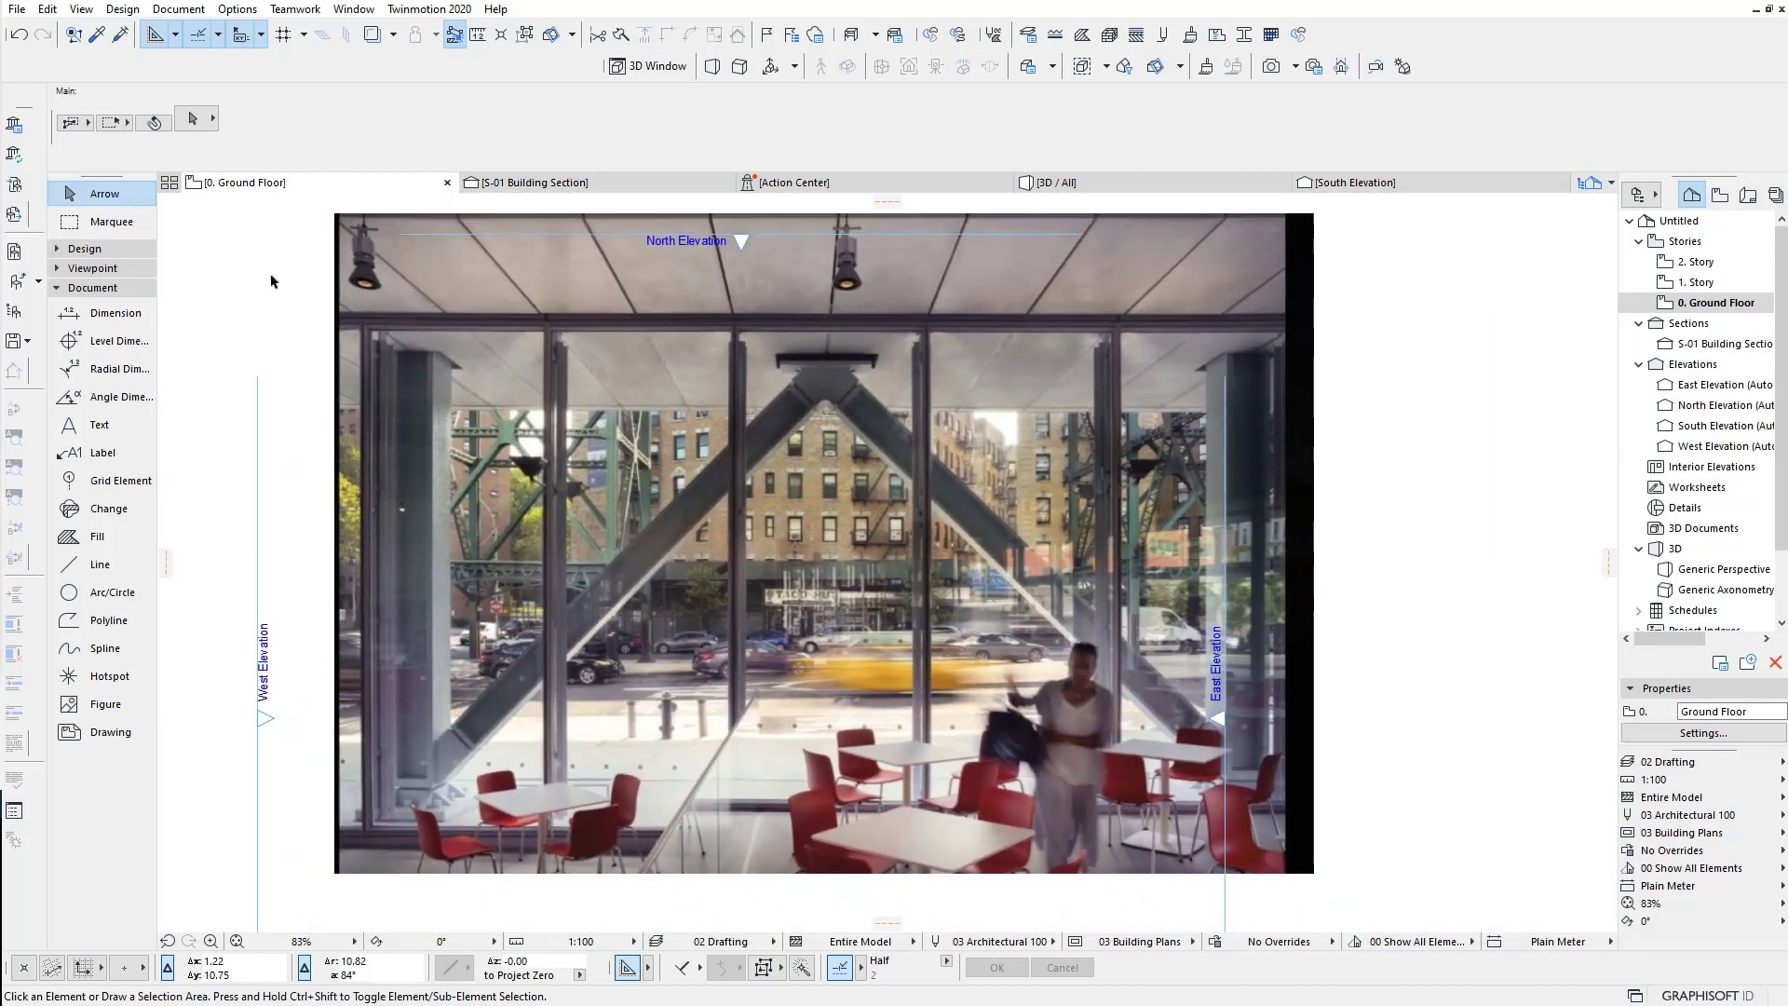
pyautogui.scroll(-1, 570, 604)
pyautogui.moveTo(1030, 750); pyautogui.dragTo(996, 711, button='middle')
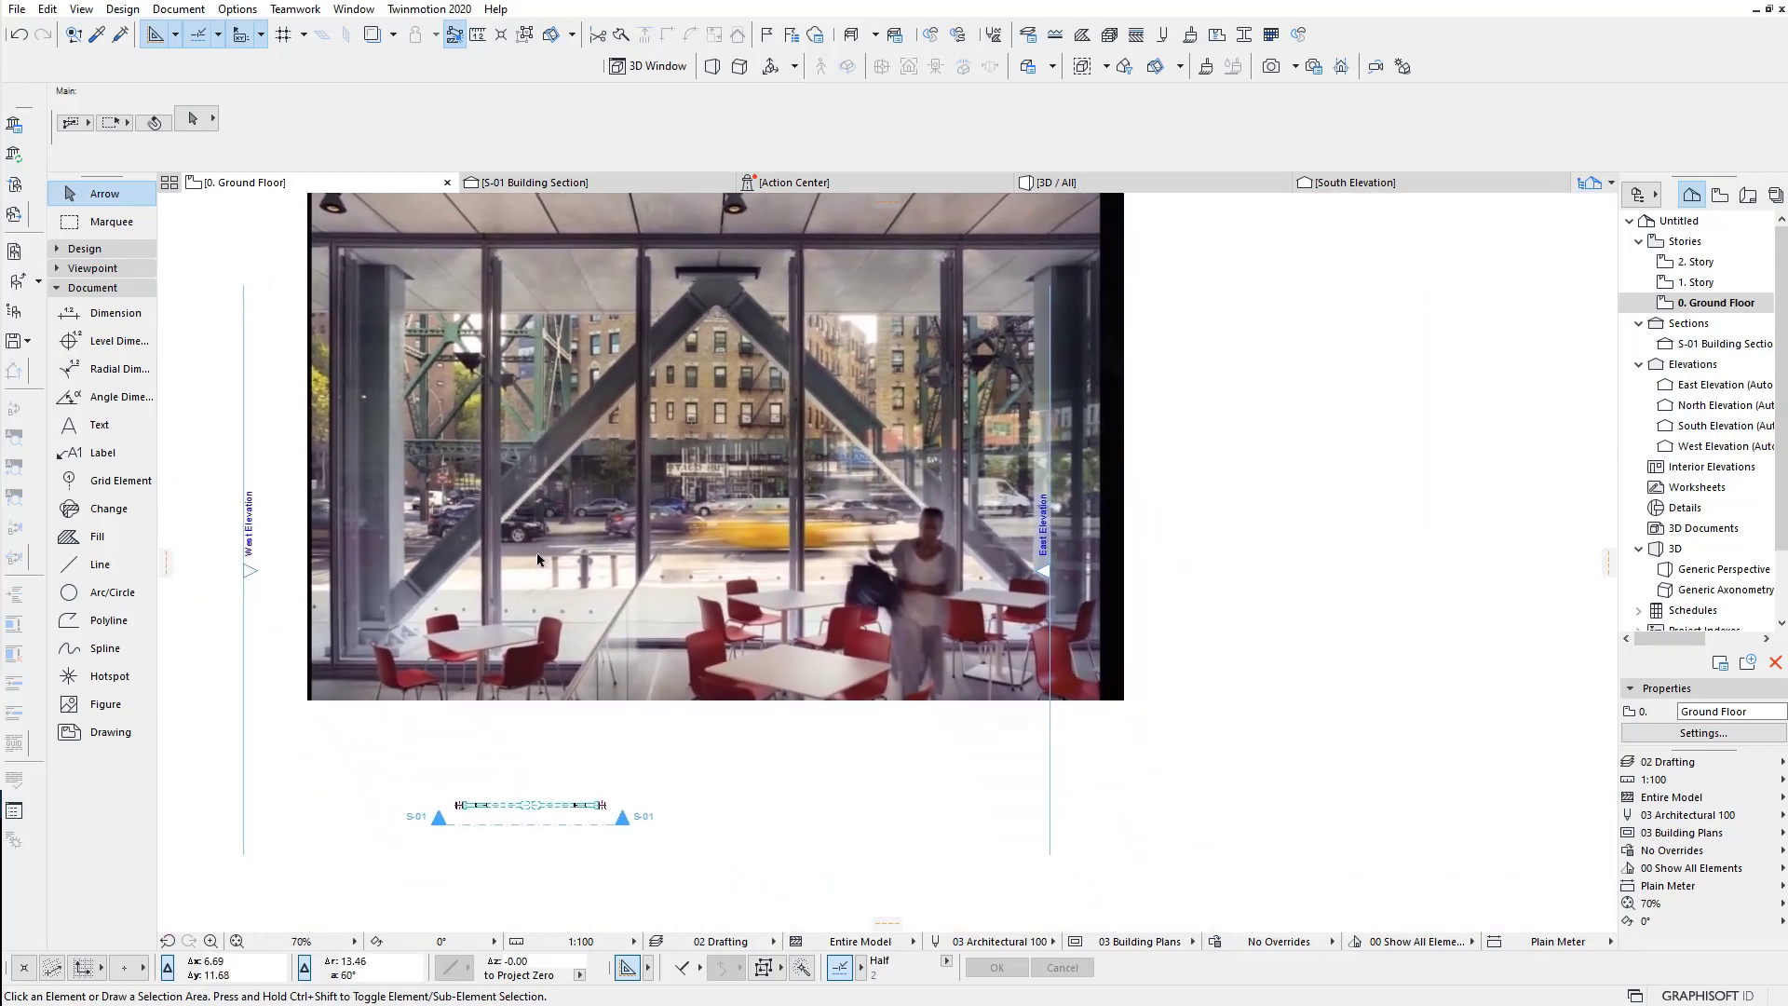
pyautogui.click(1125, 700)
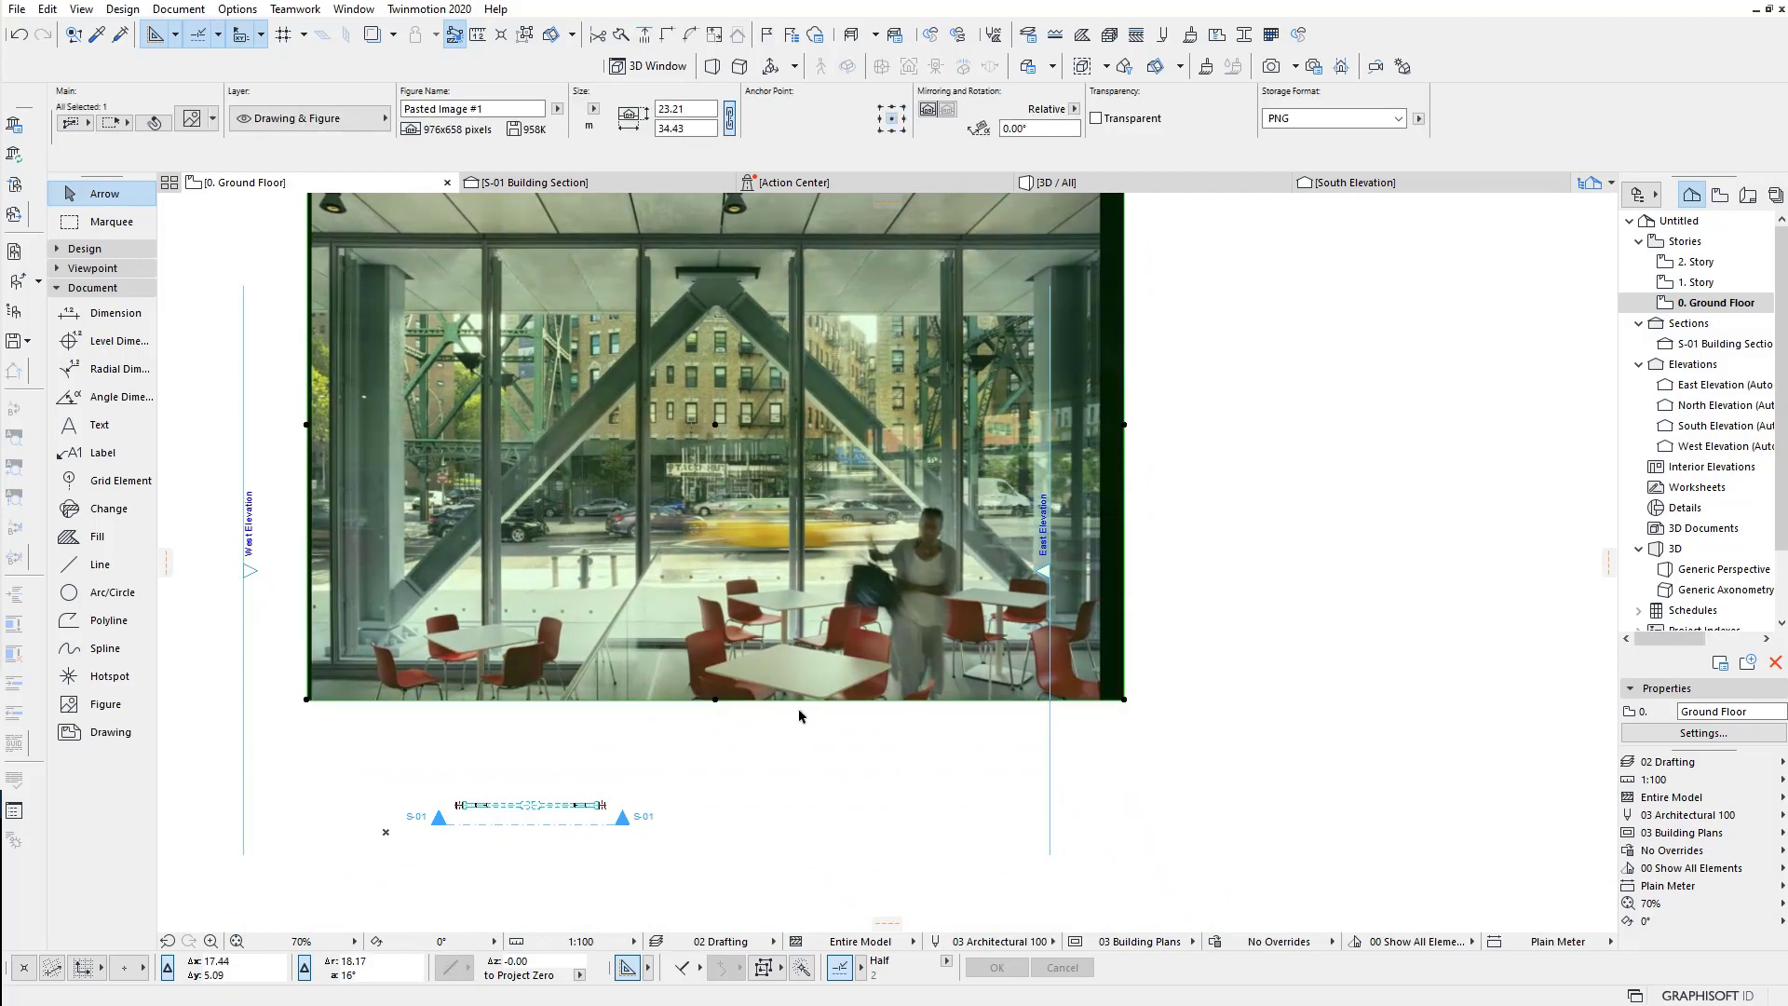
pyautogui.hotkey('ctrl', 'k')
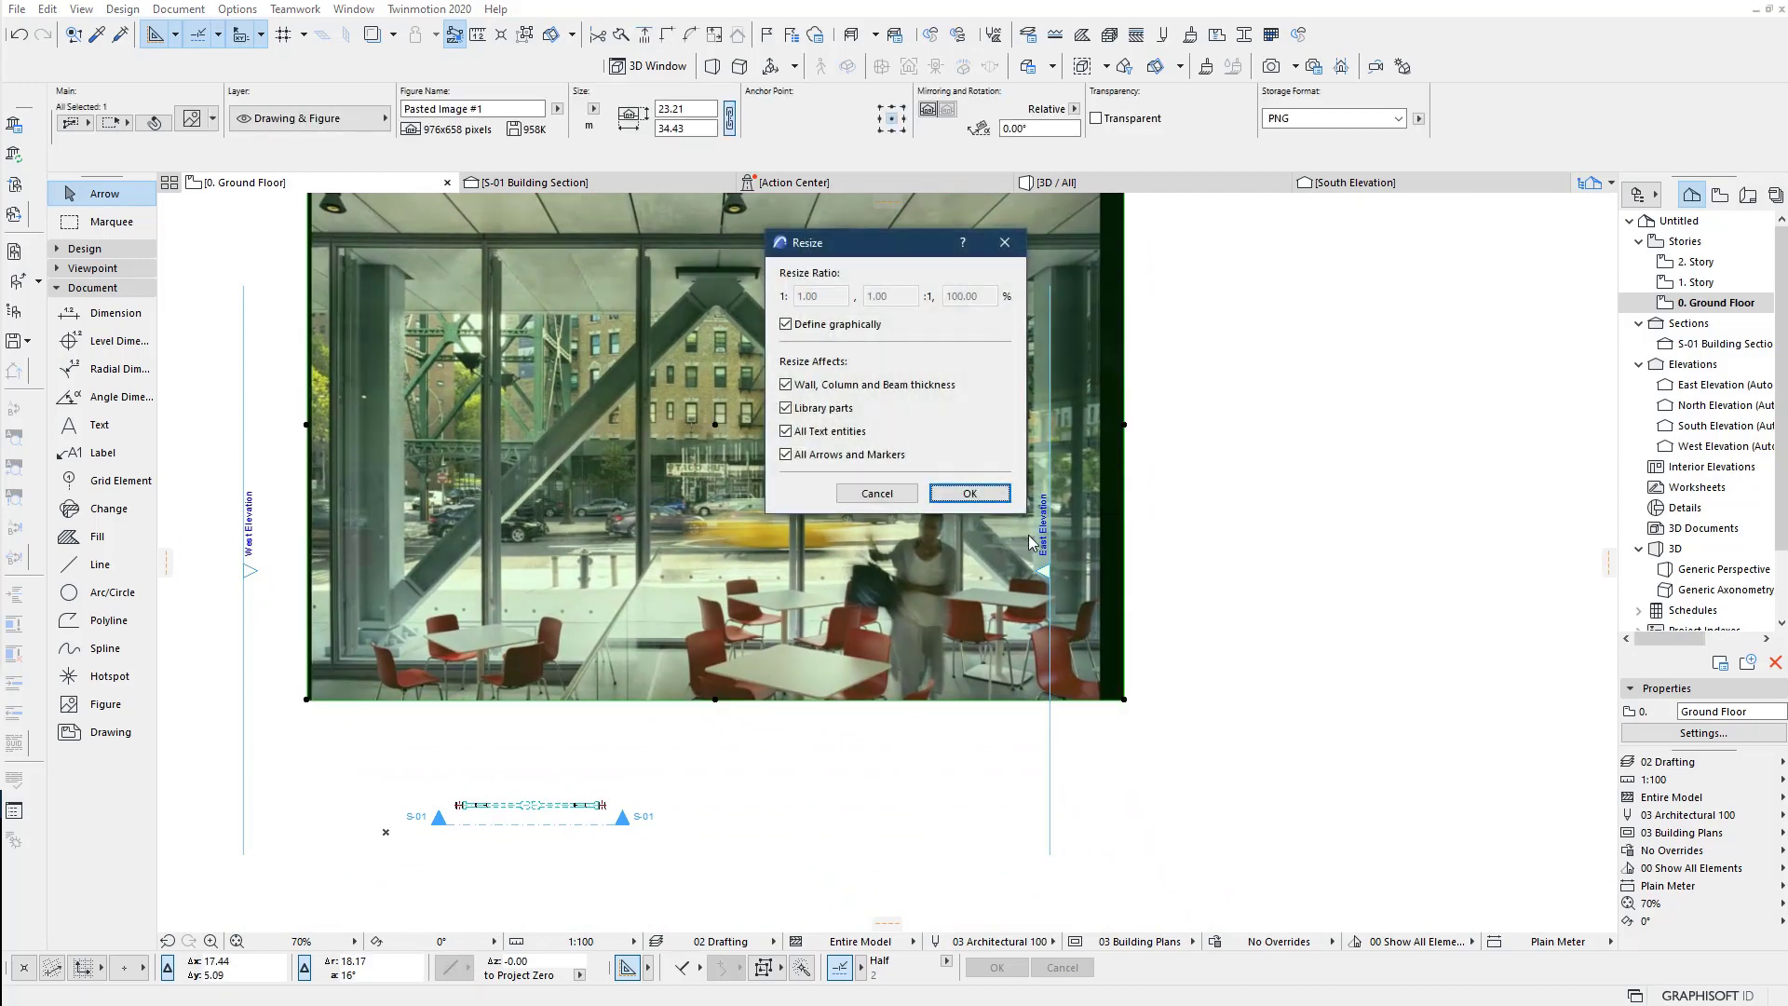
pyautogui.click(969, 494)
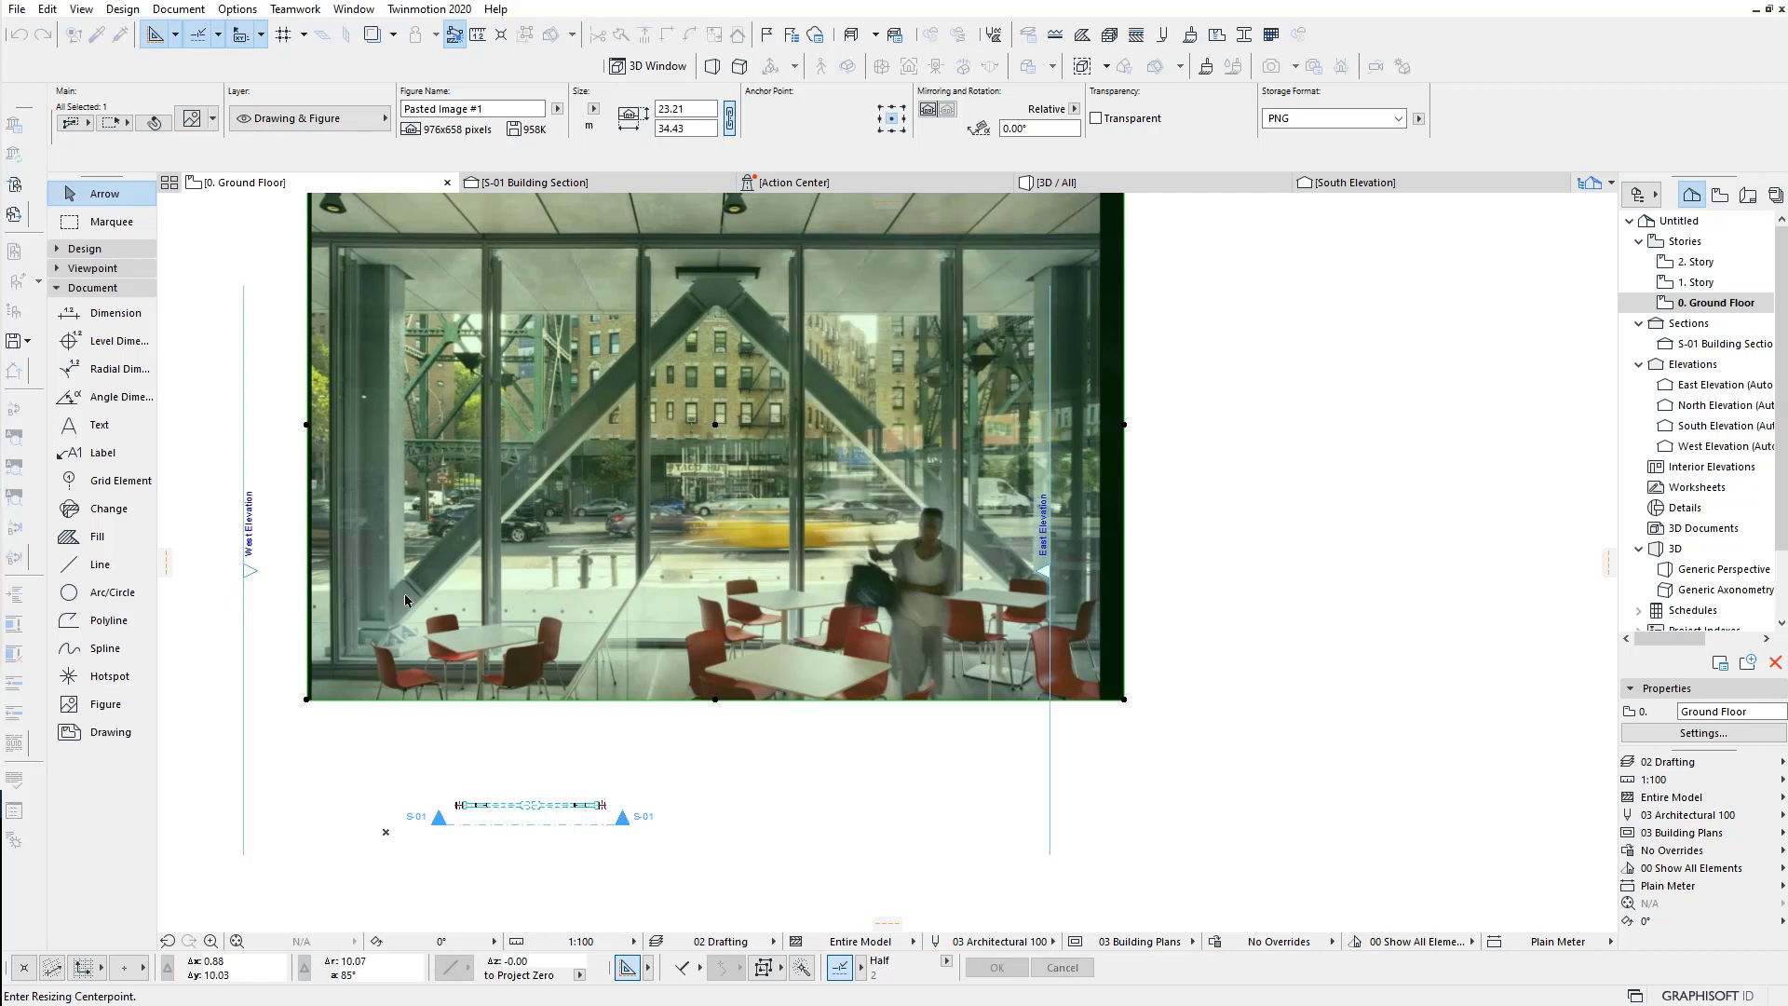
pyautogui.click(371, 664)
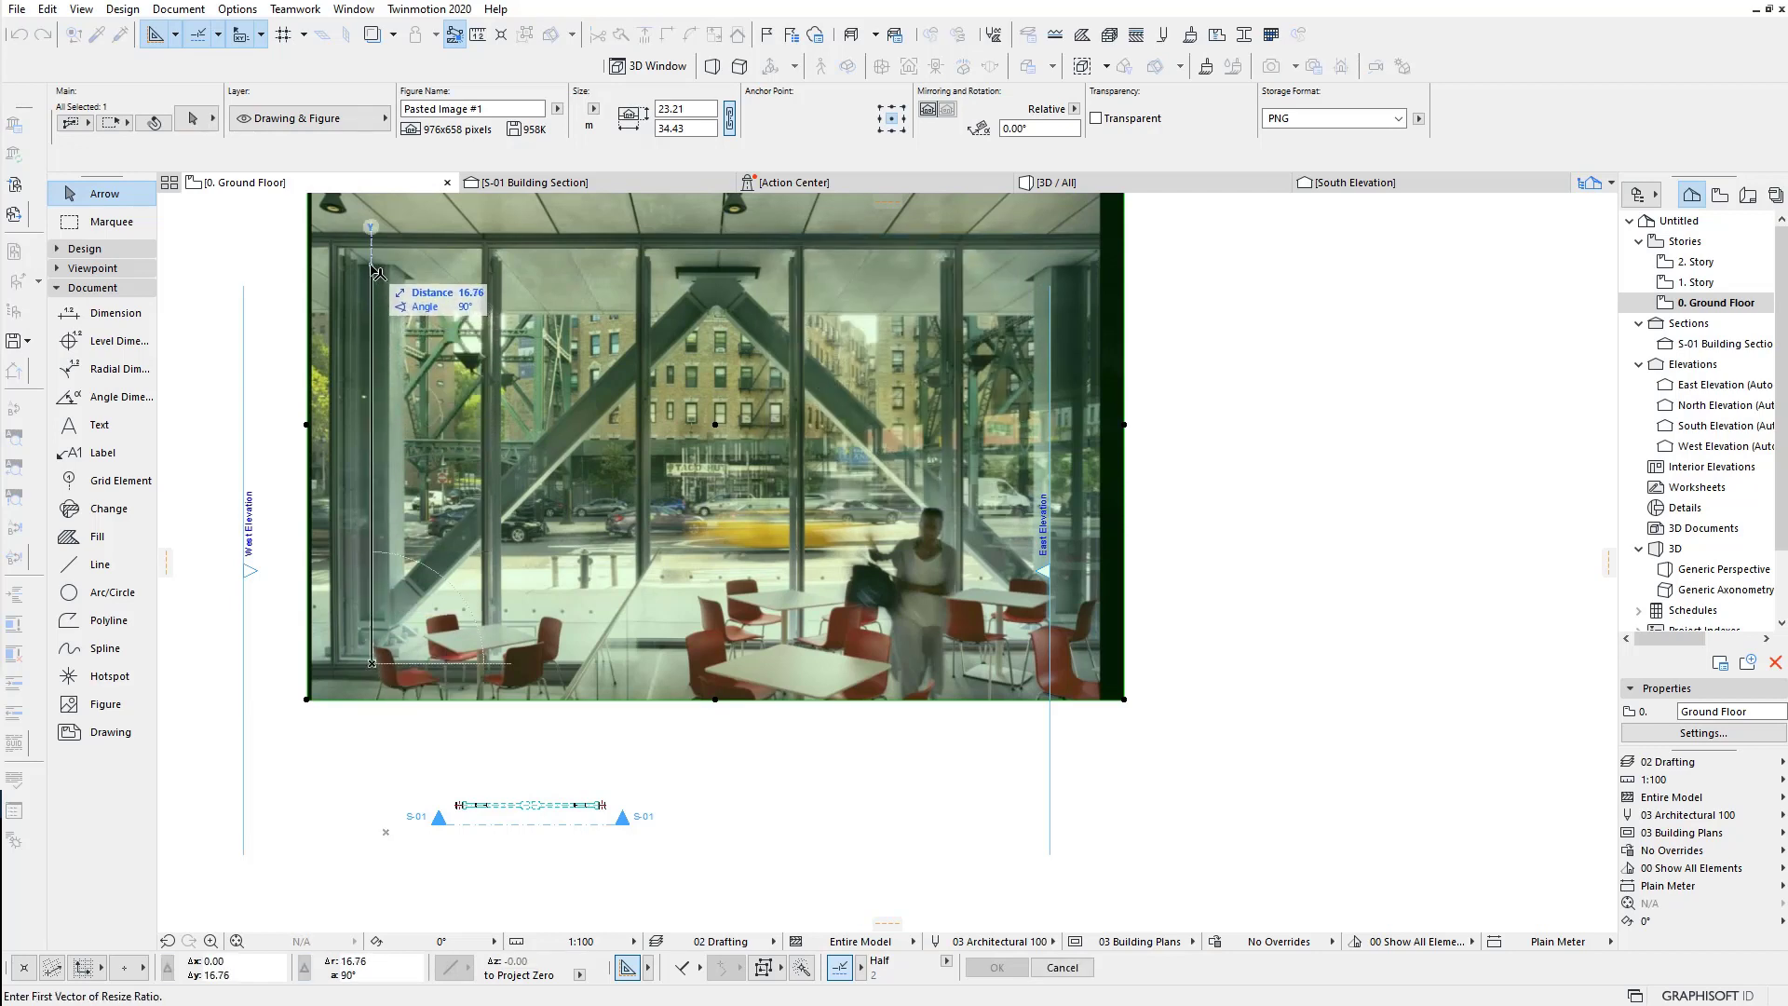
pyautogui.click(372, 267)
pyautogui.write('3.5')
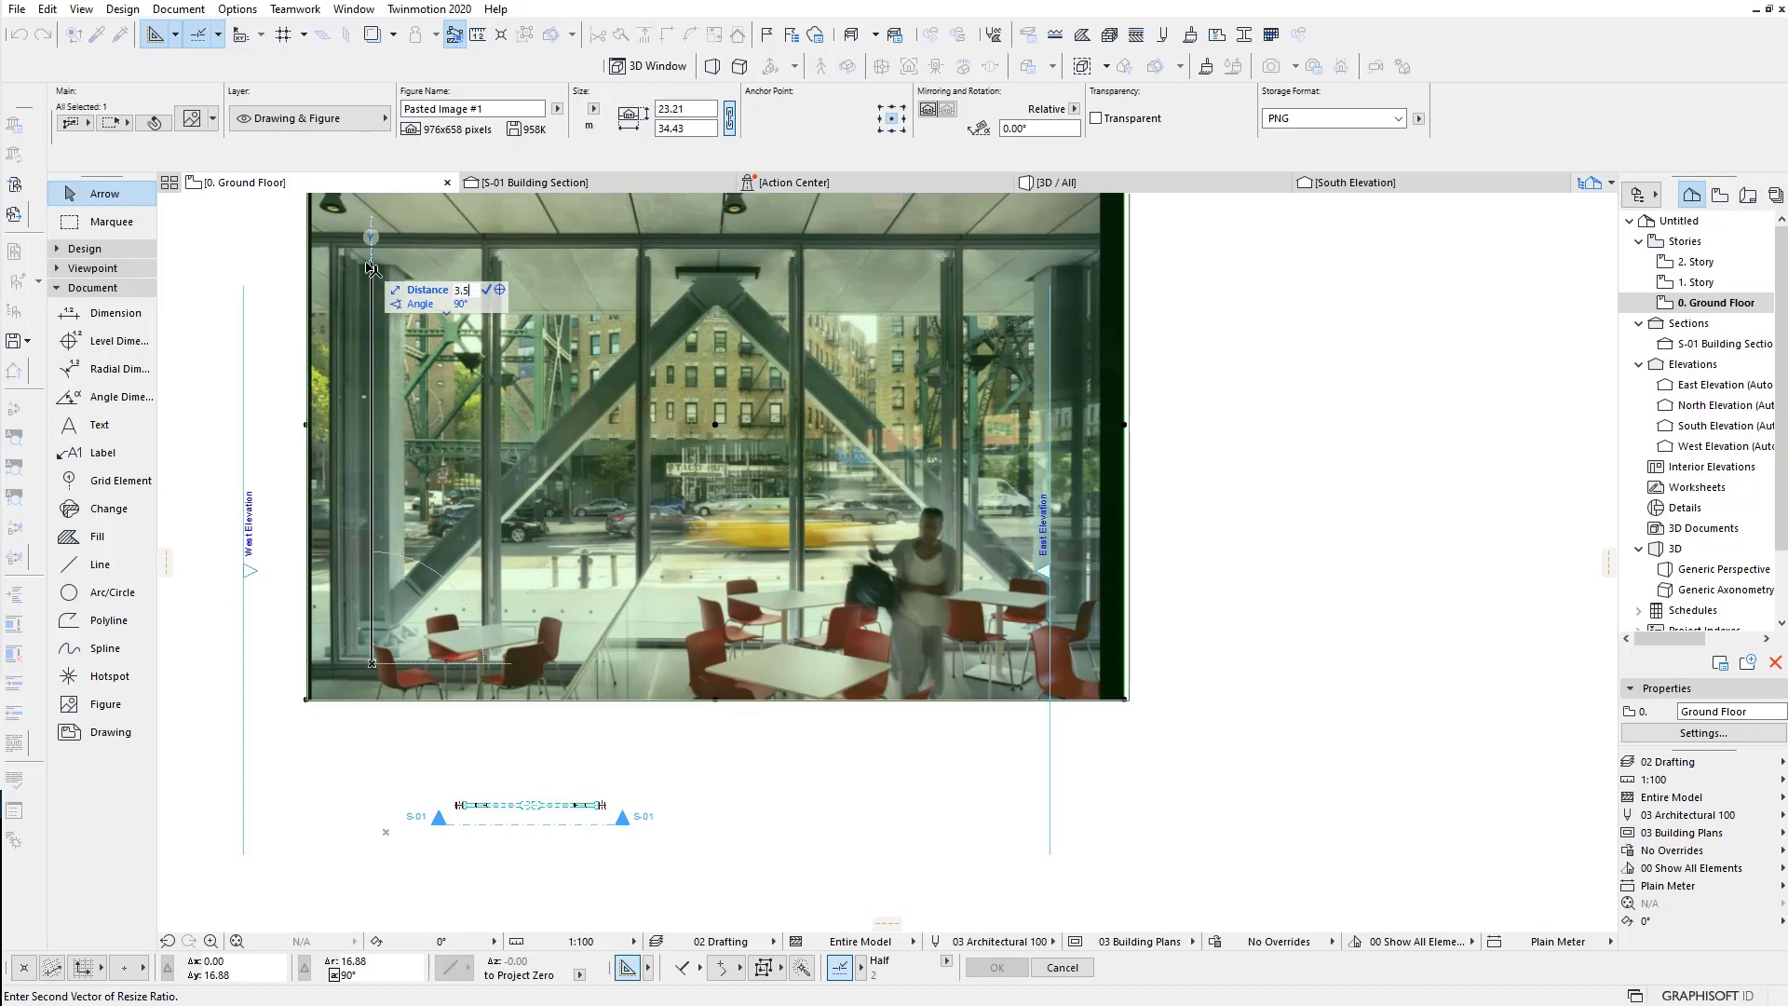
pyautogui.press('Return')
# Step: Move the S-01 section line up to the photo's bottom edge
pyautogui.scroll(2, 500, 727)
pyautogui.scroll(2, 559, 731)
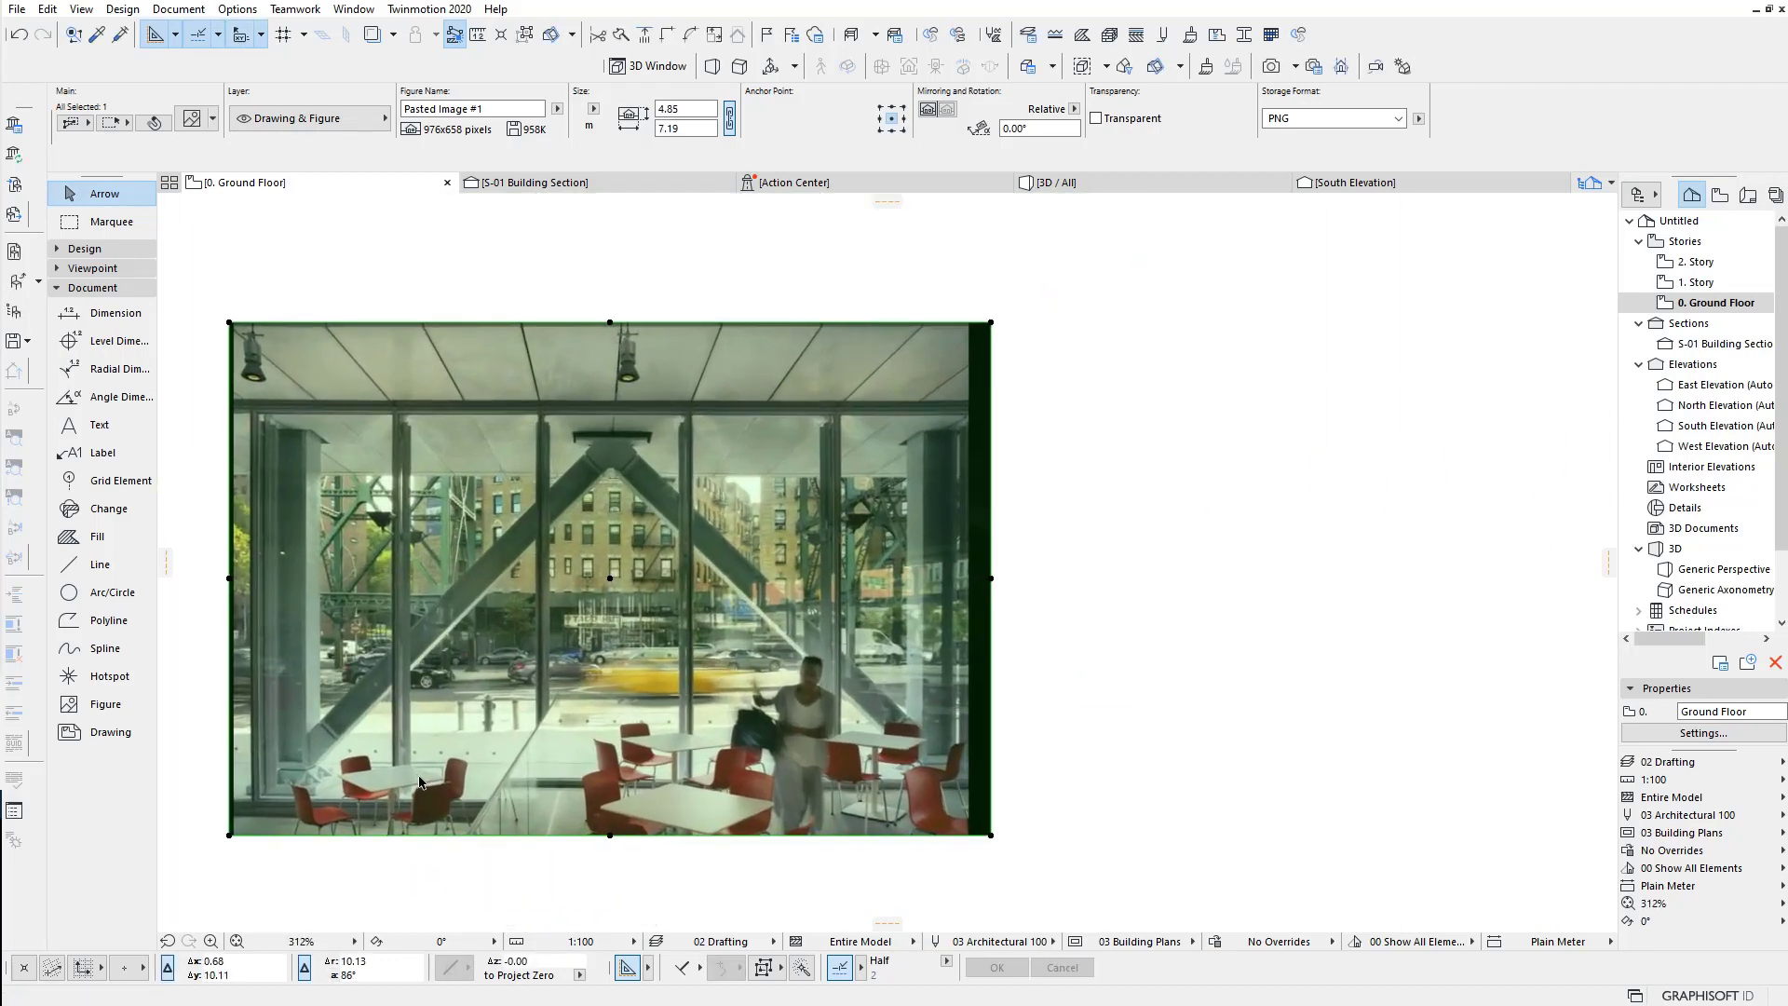
pyautogui.scroll(1, 615, 736)
pyautogui.scroll(-1, 666, 739)
pyautogui.press('Escape')
pyautogui.scroll(-2, 810, 471)
pyautogui.scroll(-1, 839, 606)
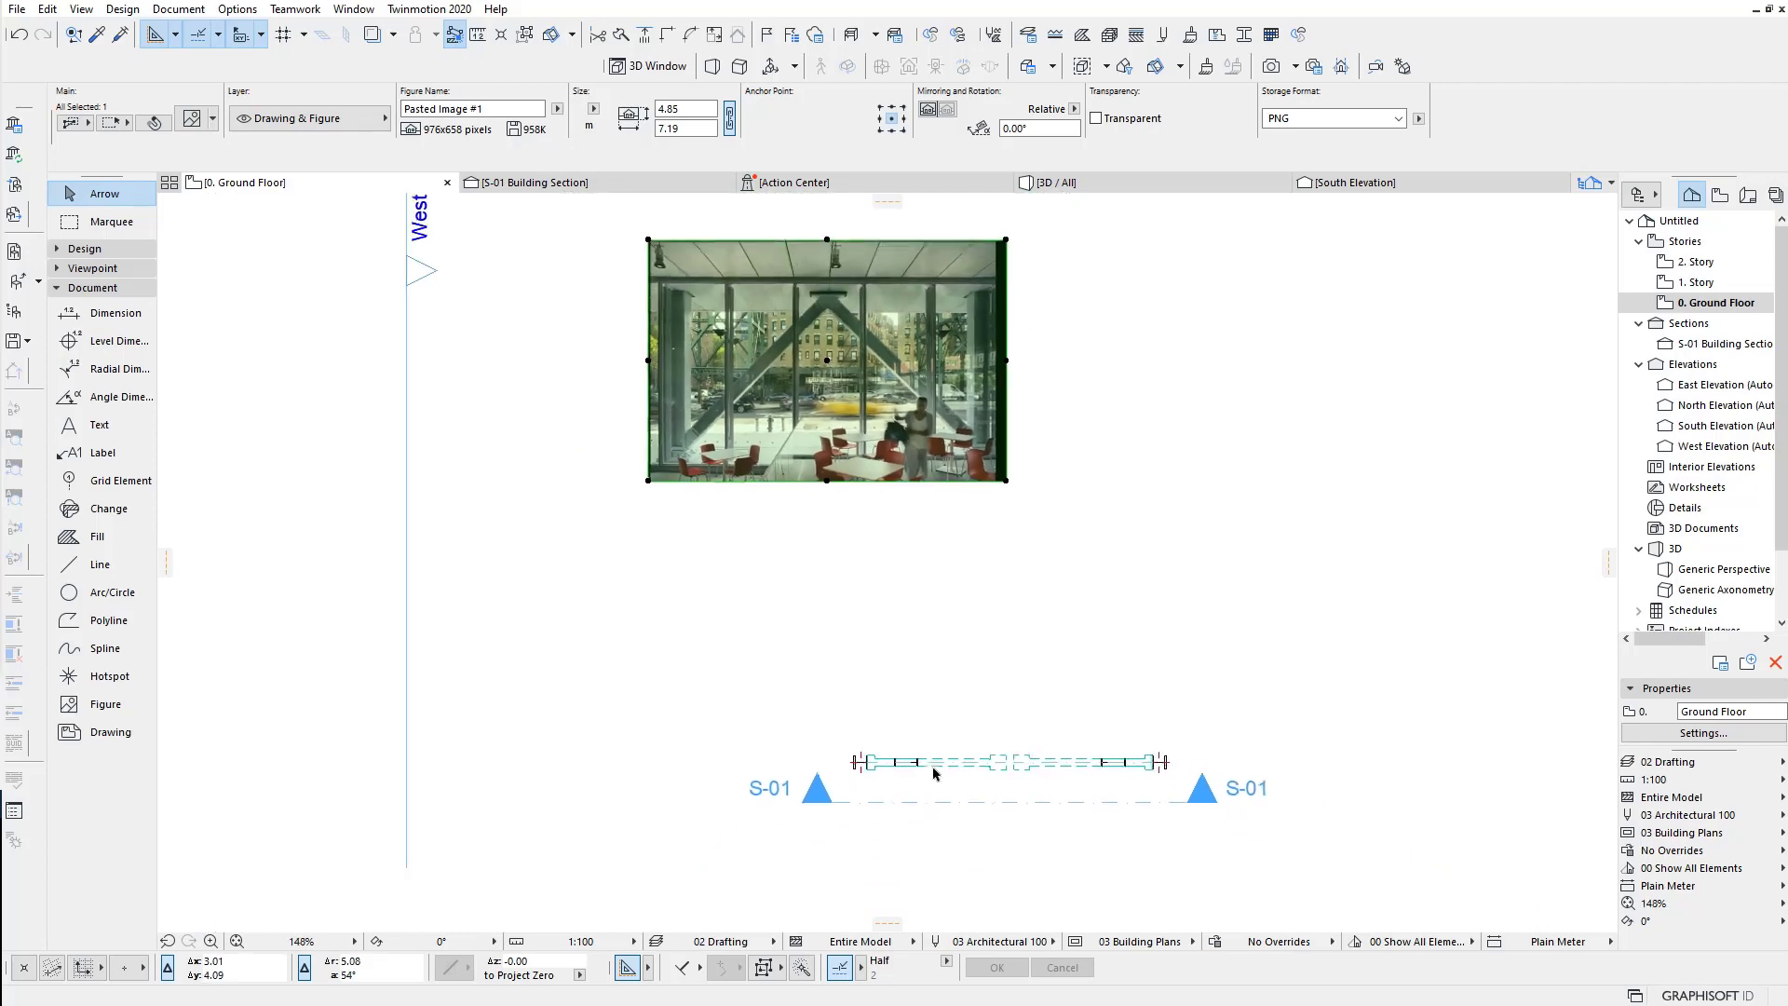
pyautogui.click(945, 807)
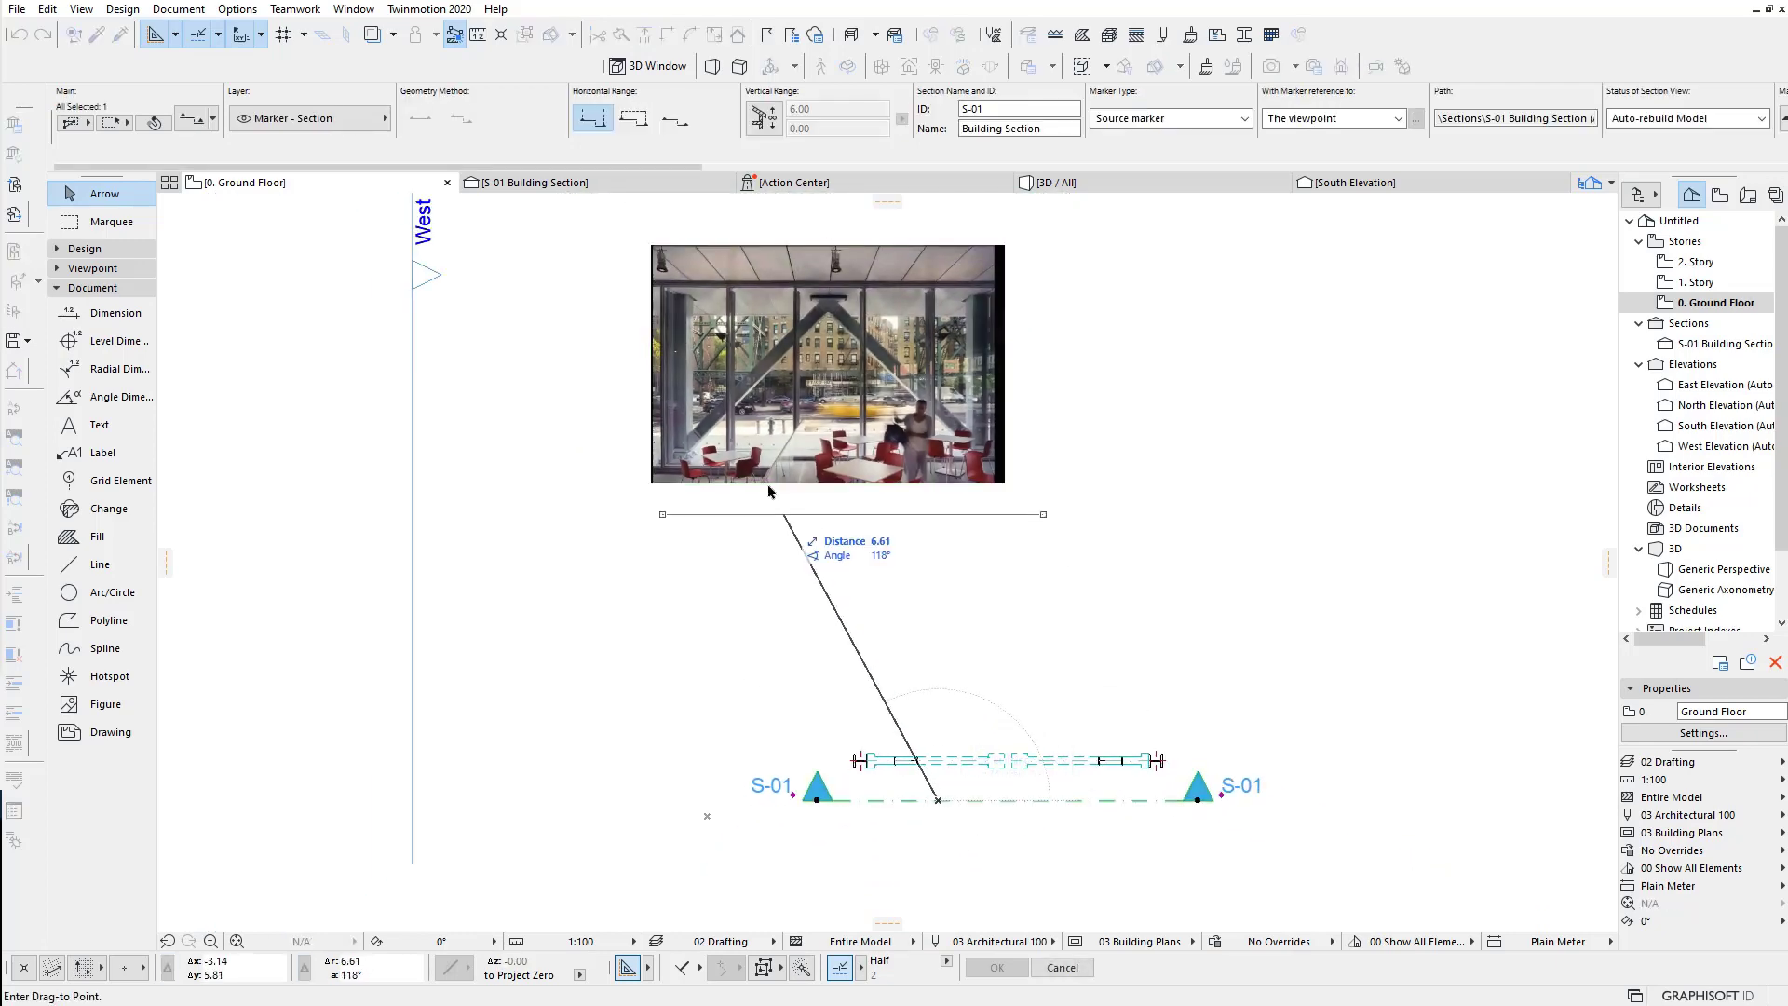
pyautogui.click(759, 486)
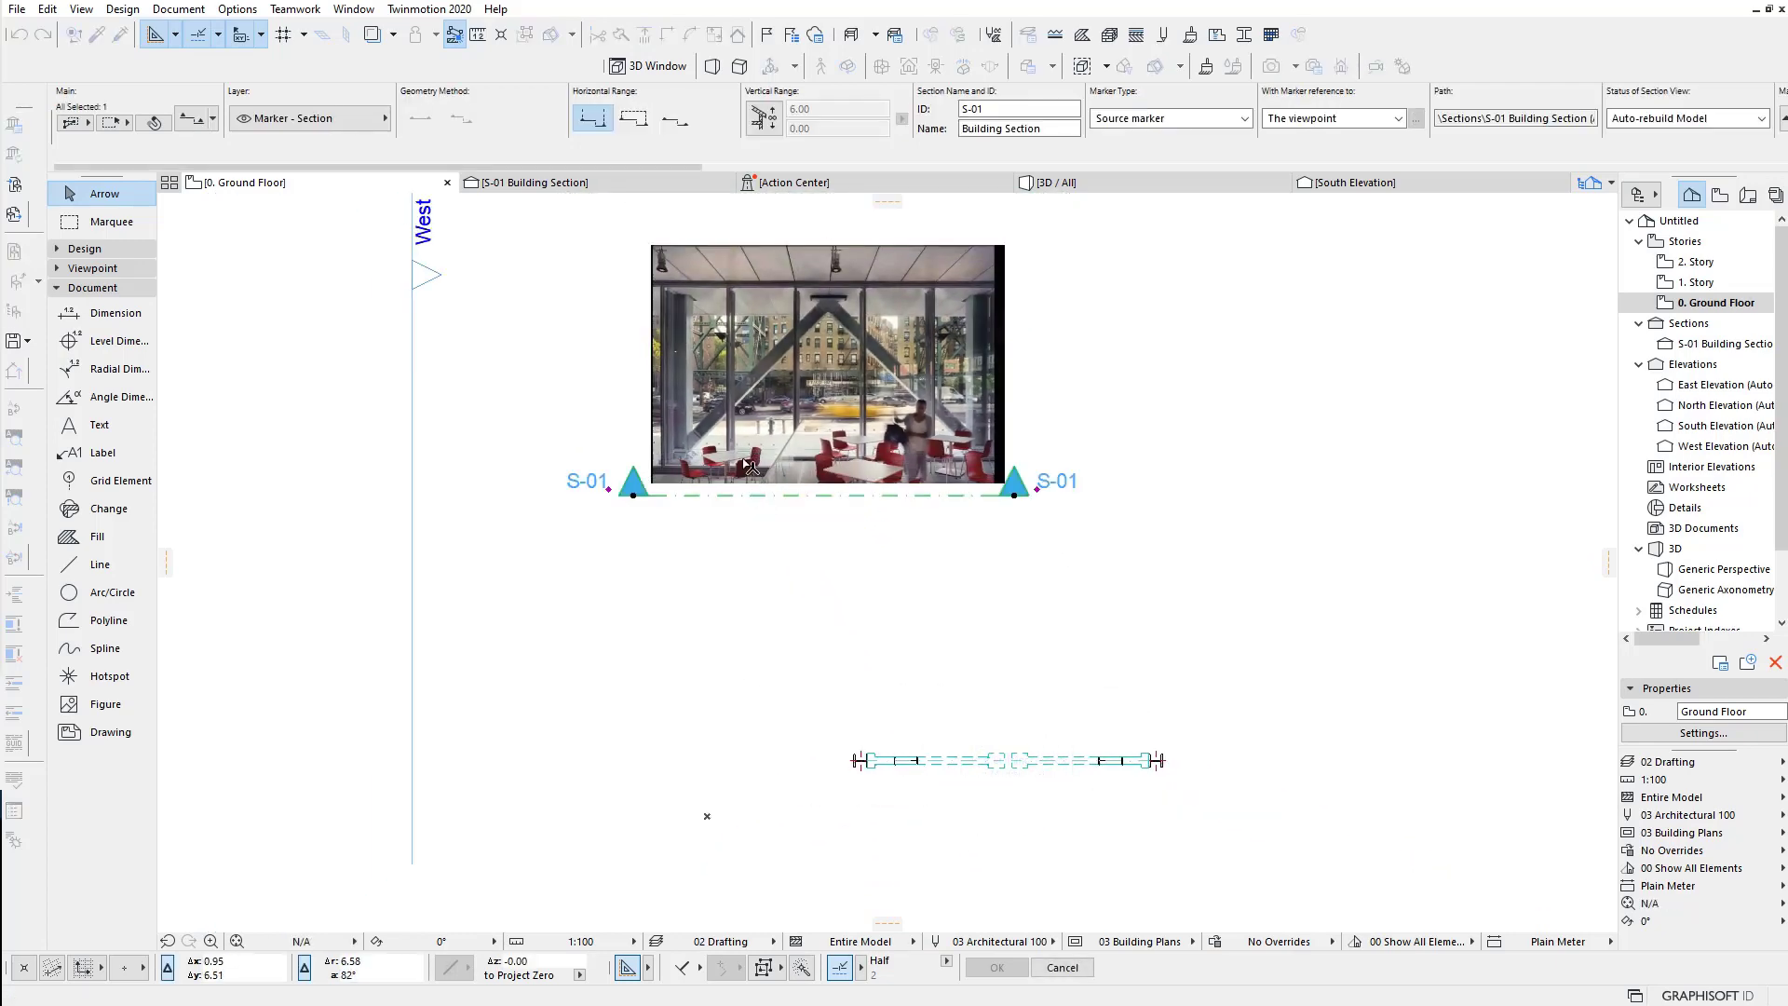
pyautogui.scroll(2, 931, 447)
pyautogui.scroll(1, 727, 718)
pyautogui.scroll(-1, 728, 718)
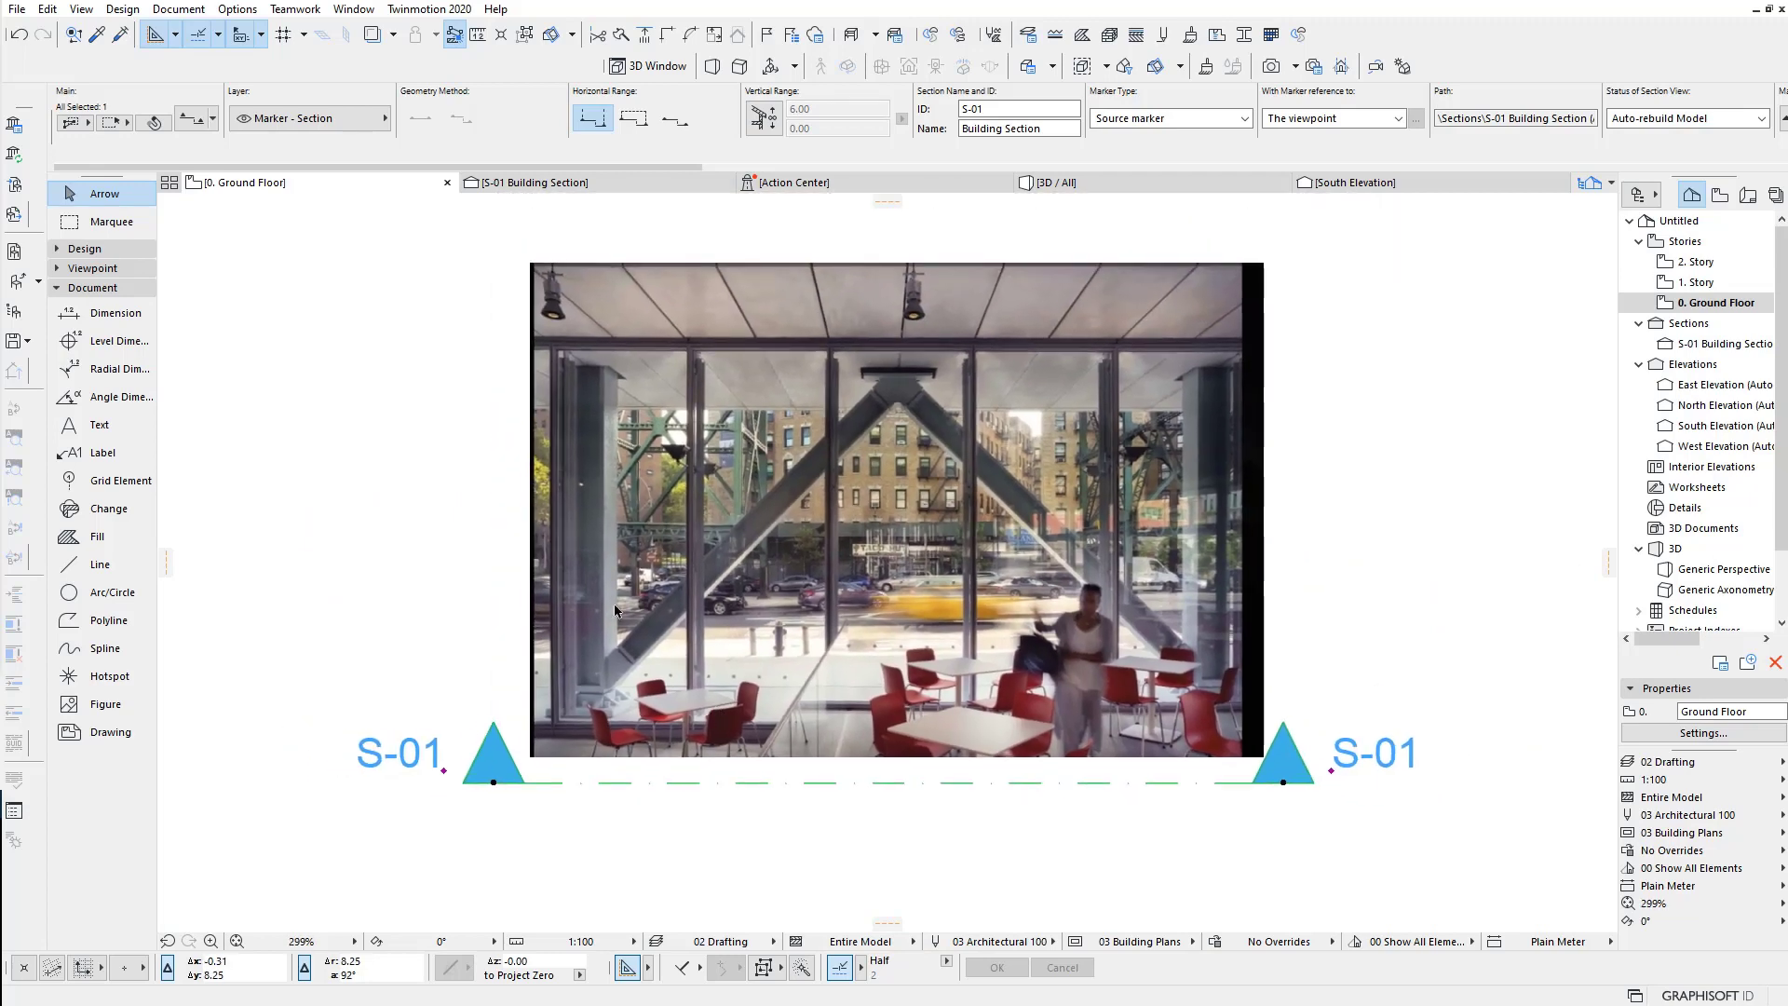
pyautogui.scroll(1, 615, 611)
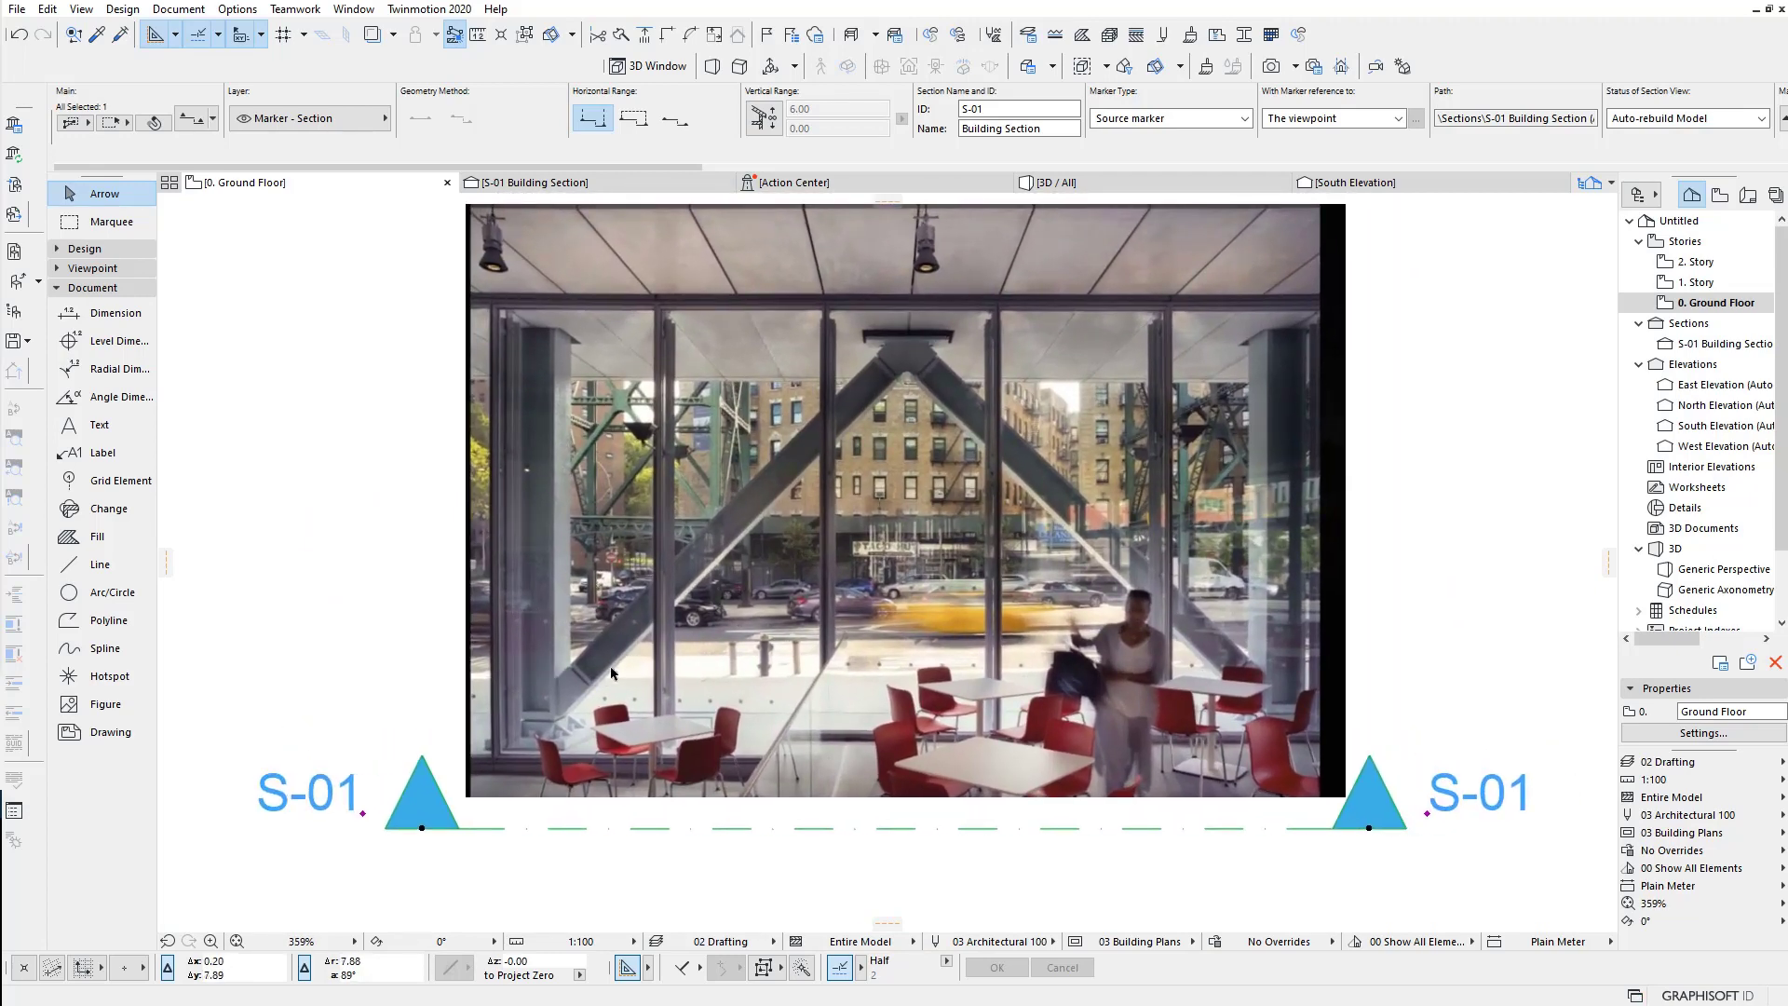
# Step: Set up a rectangular GENERIC - STRUCTURAL column at the photo's lower-left corner
pyautogui.click(93, 248)
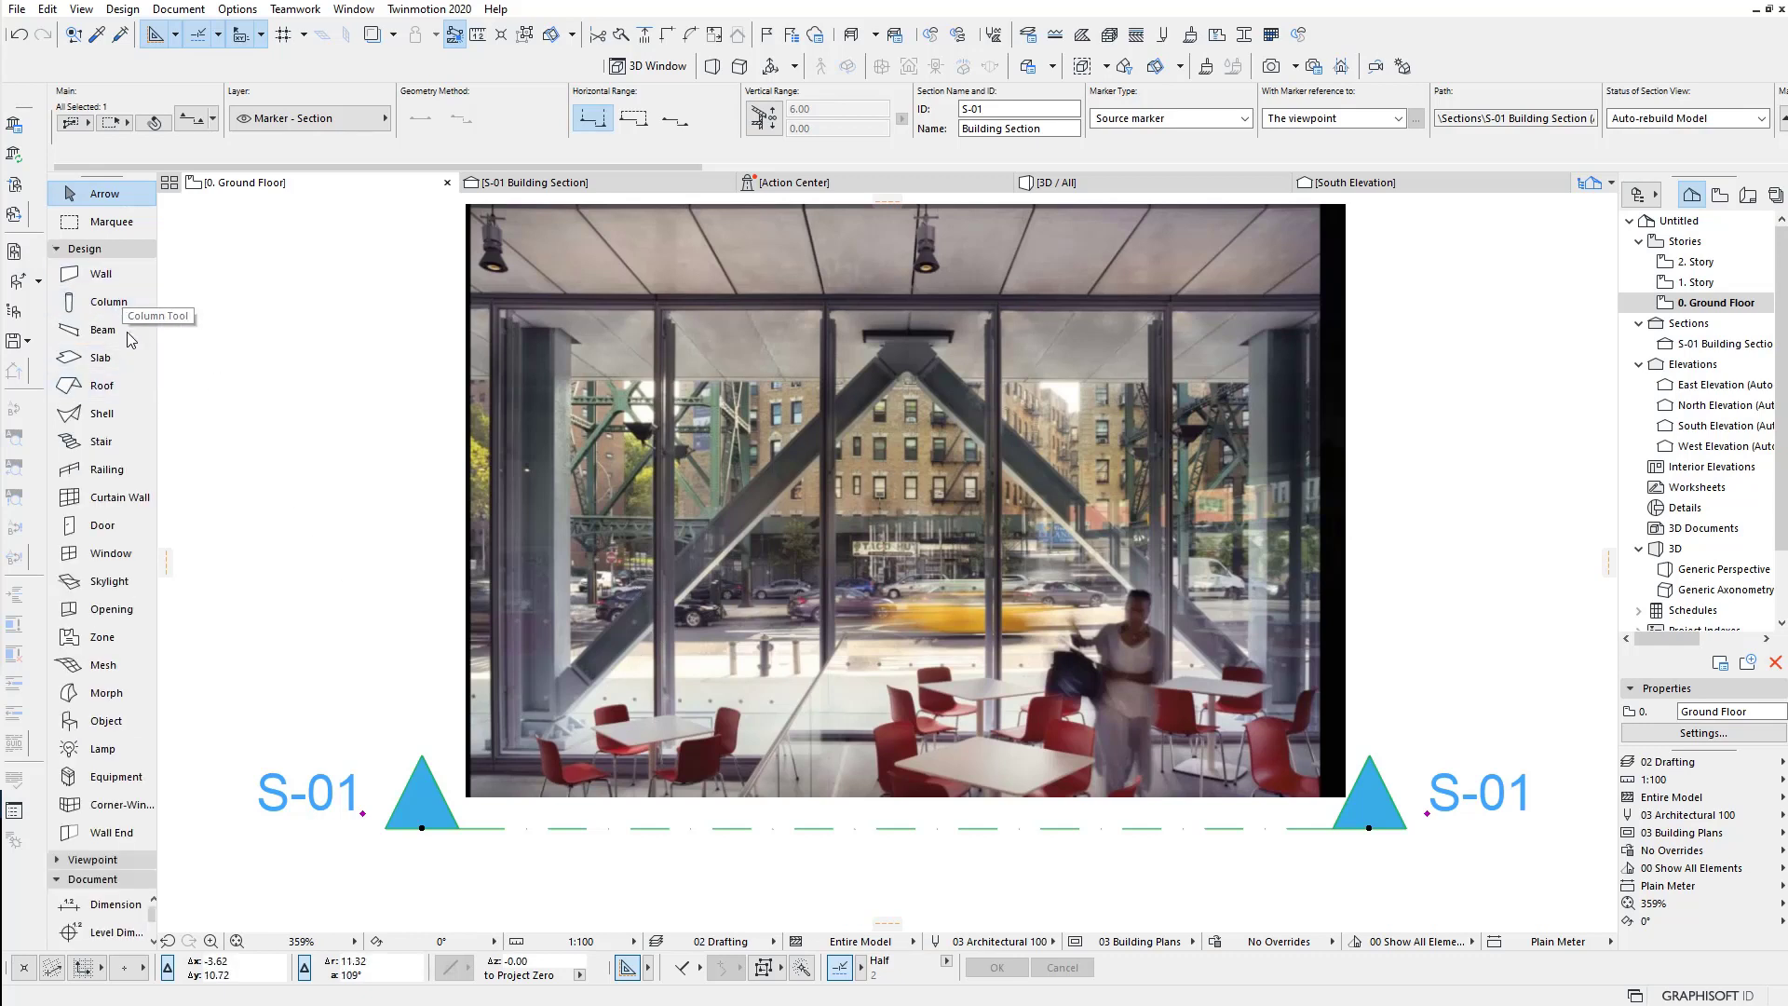
pyautogui.click(108, 302)
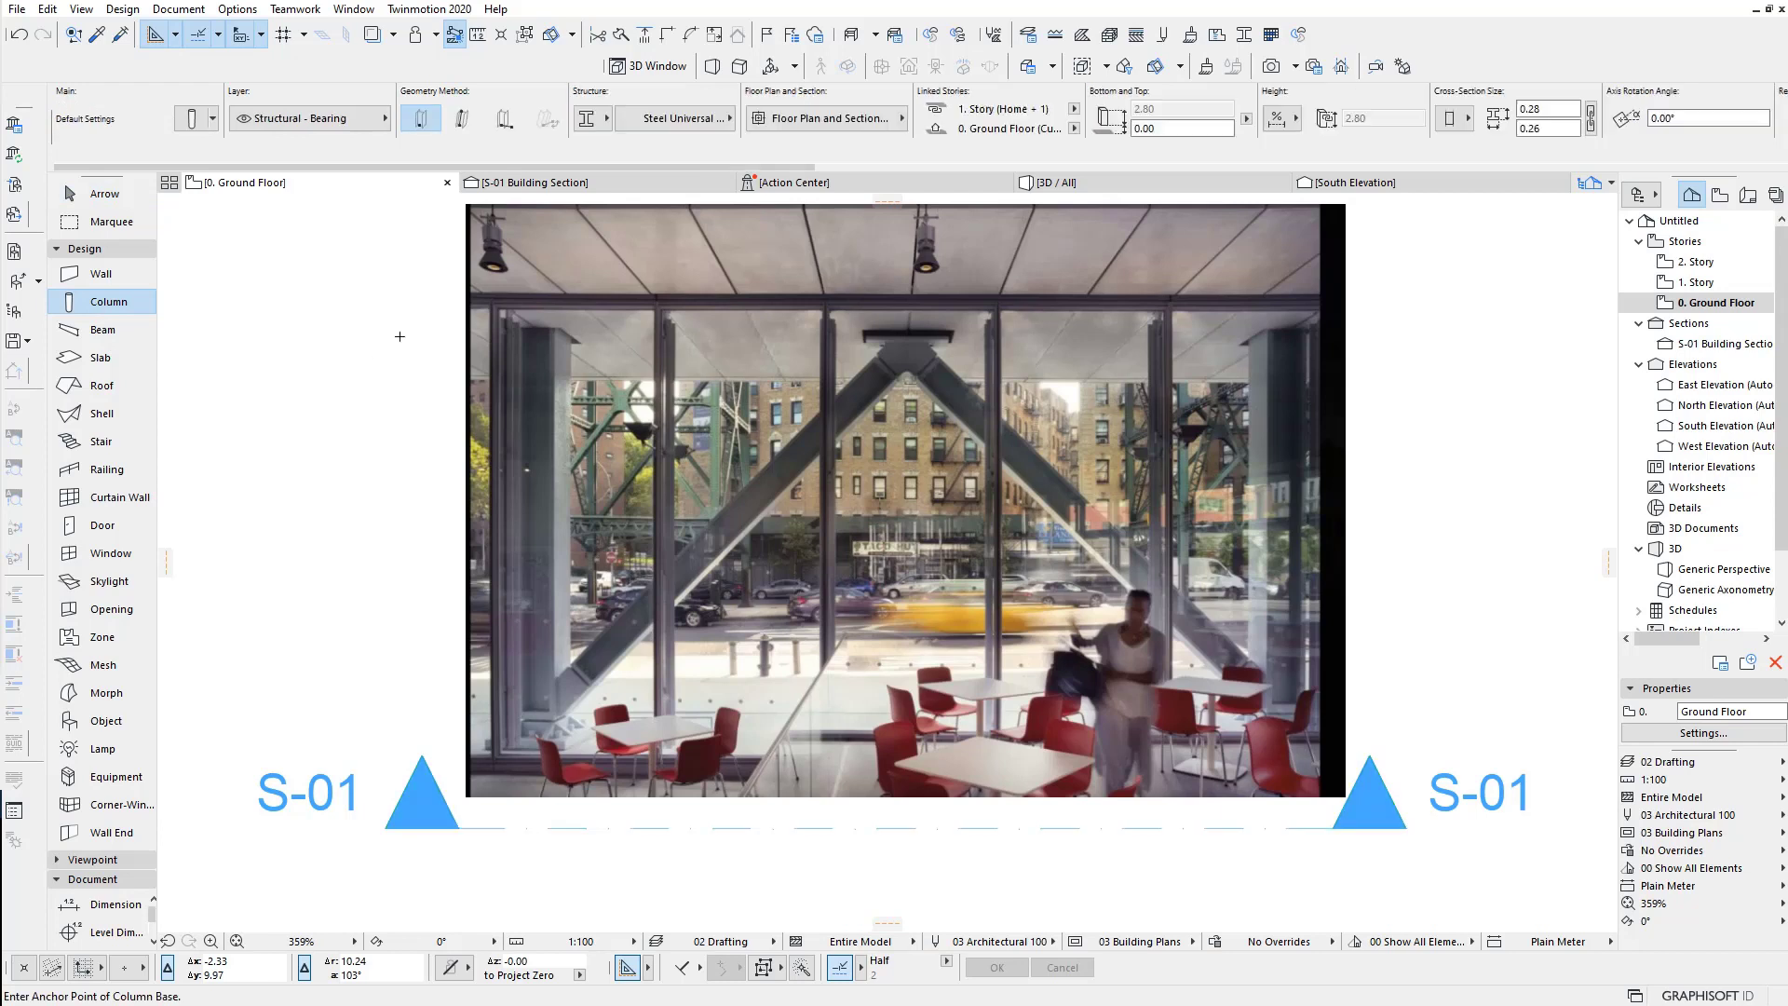
pyautogui.click(587, 118)
pyautogui.click(587, 145)
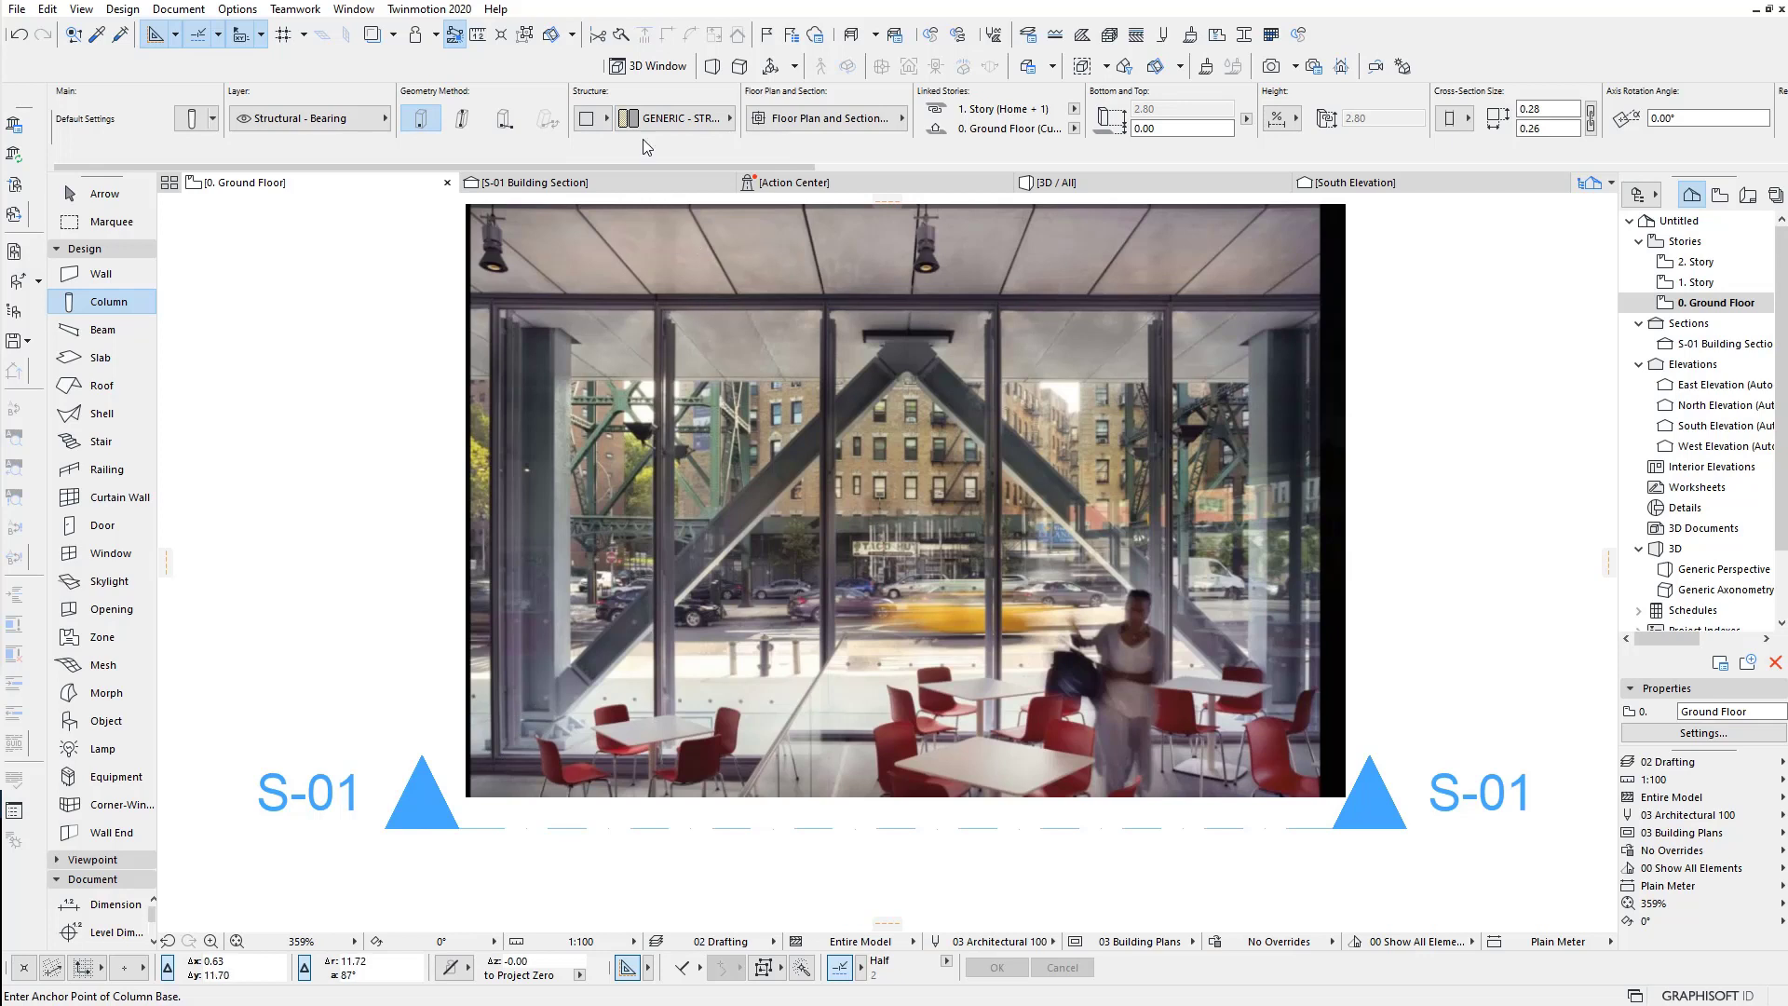
pyautogui.click(599, 126)
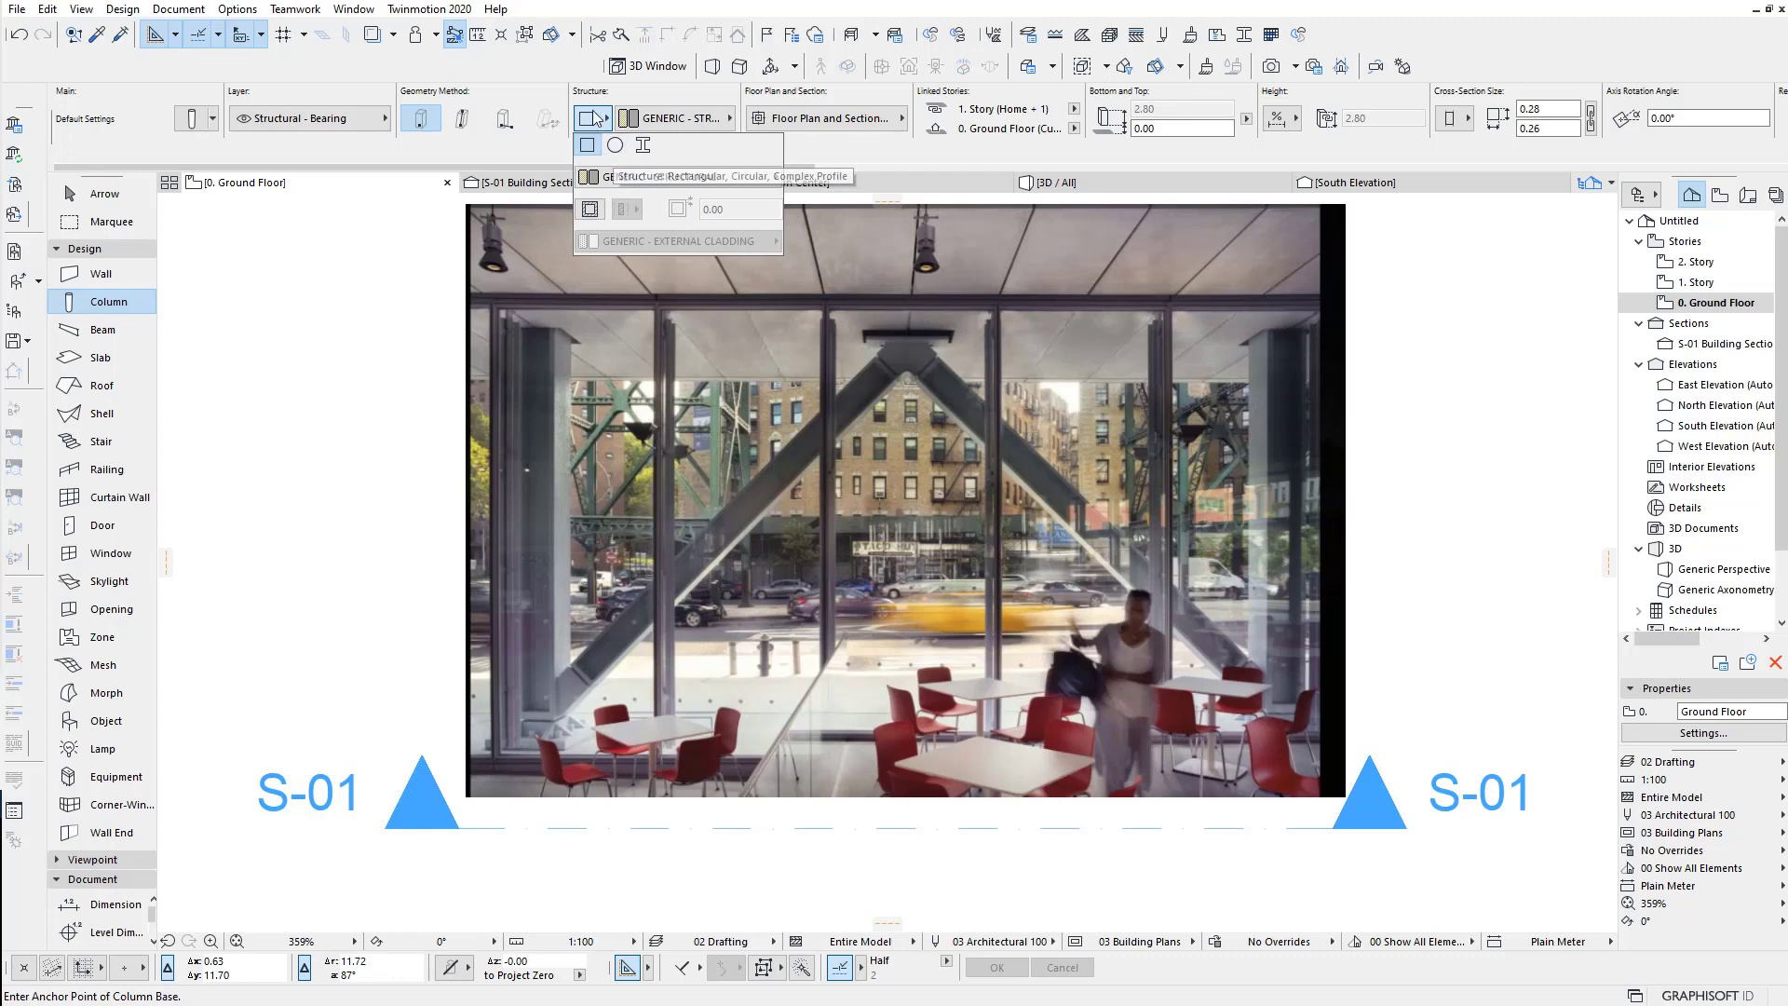
pyautogui.click(586, 125)
pyautogui.scroll(2, 531, 748)
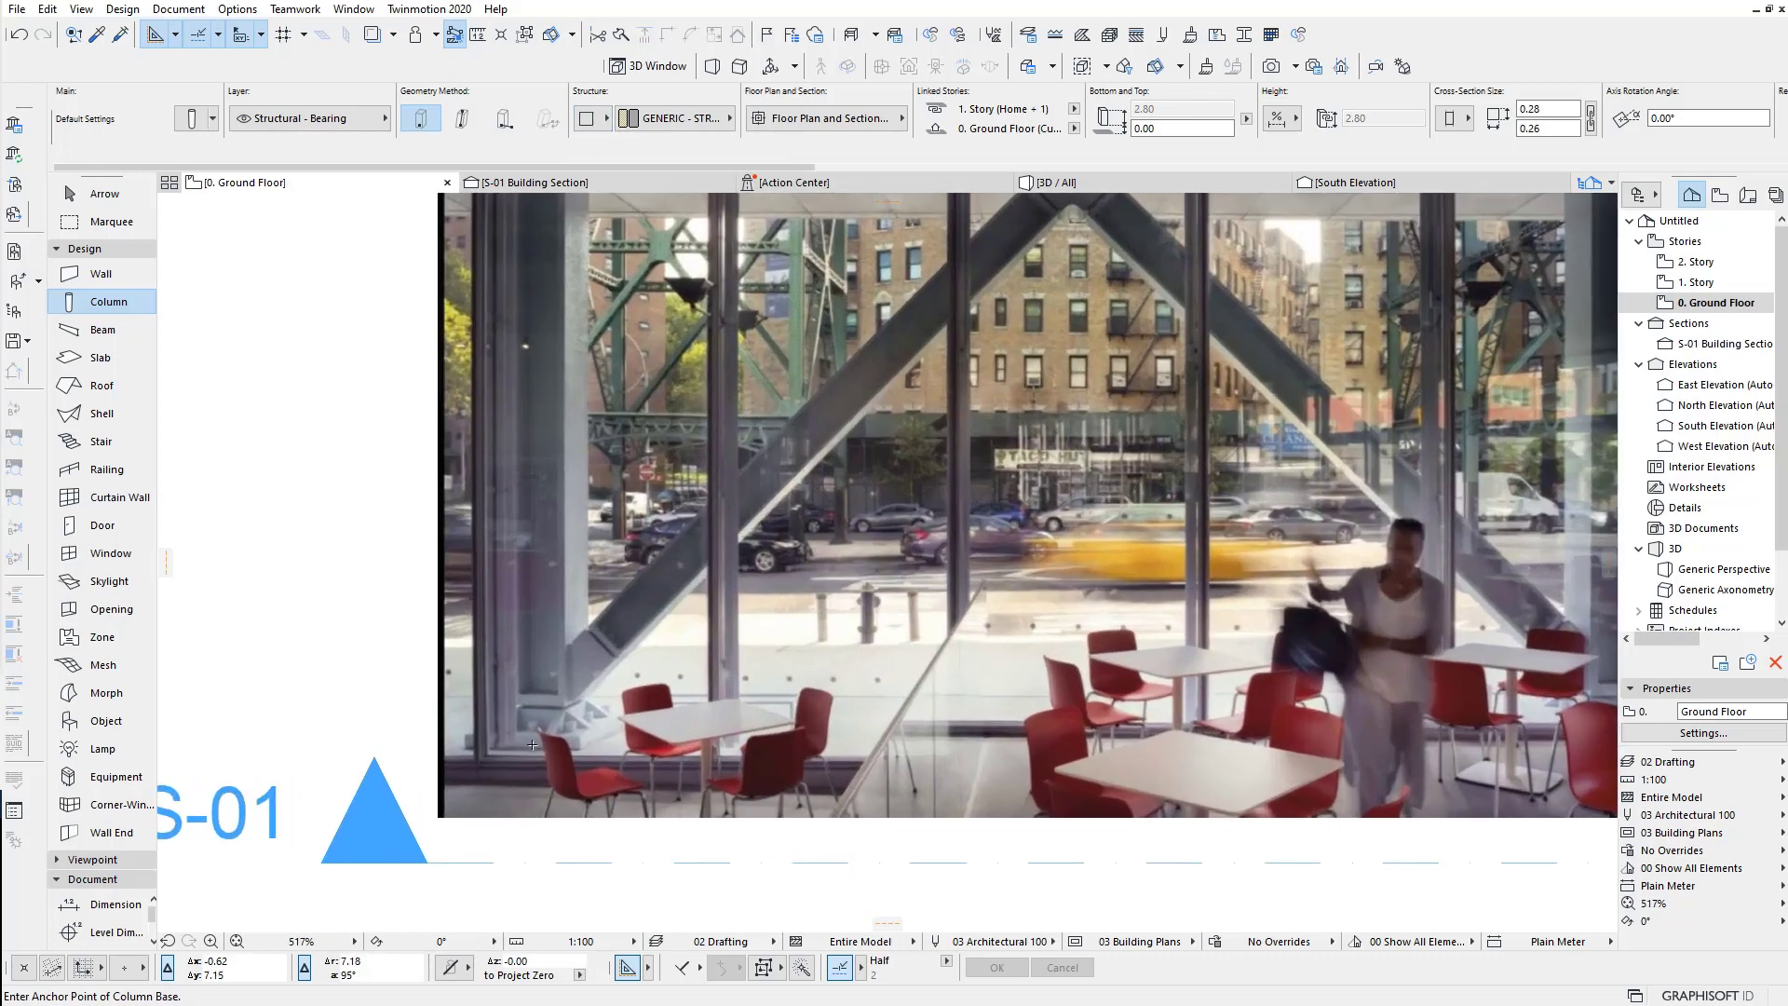
pyautogui.scroll(-2, 529, 730)
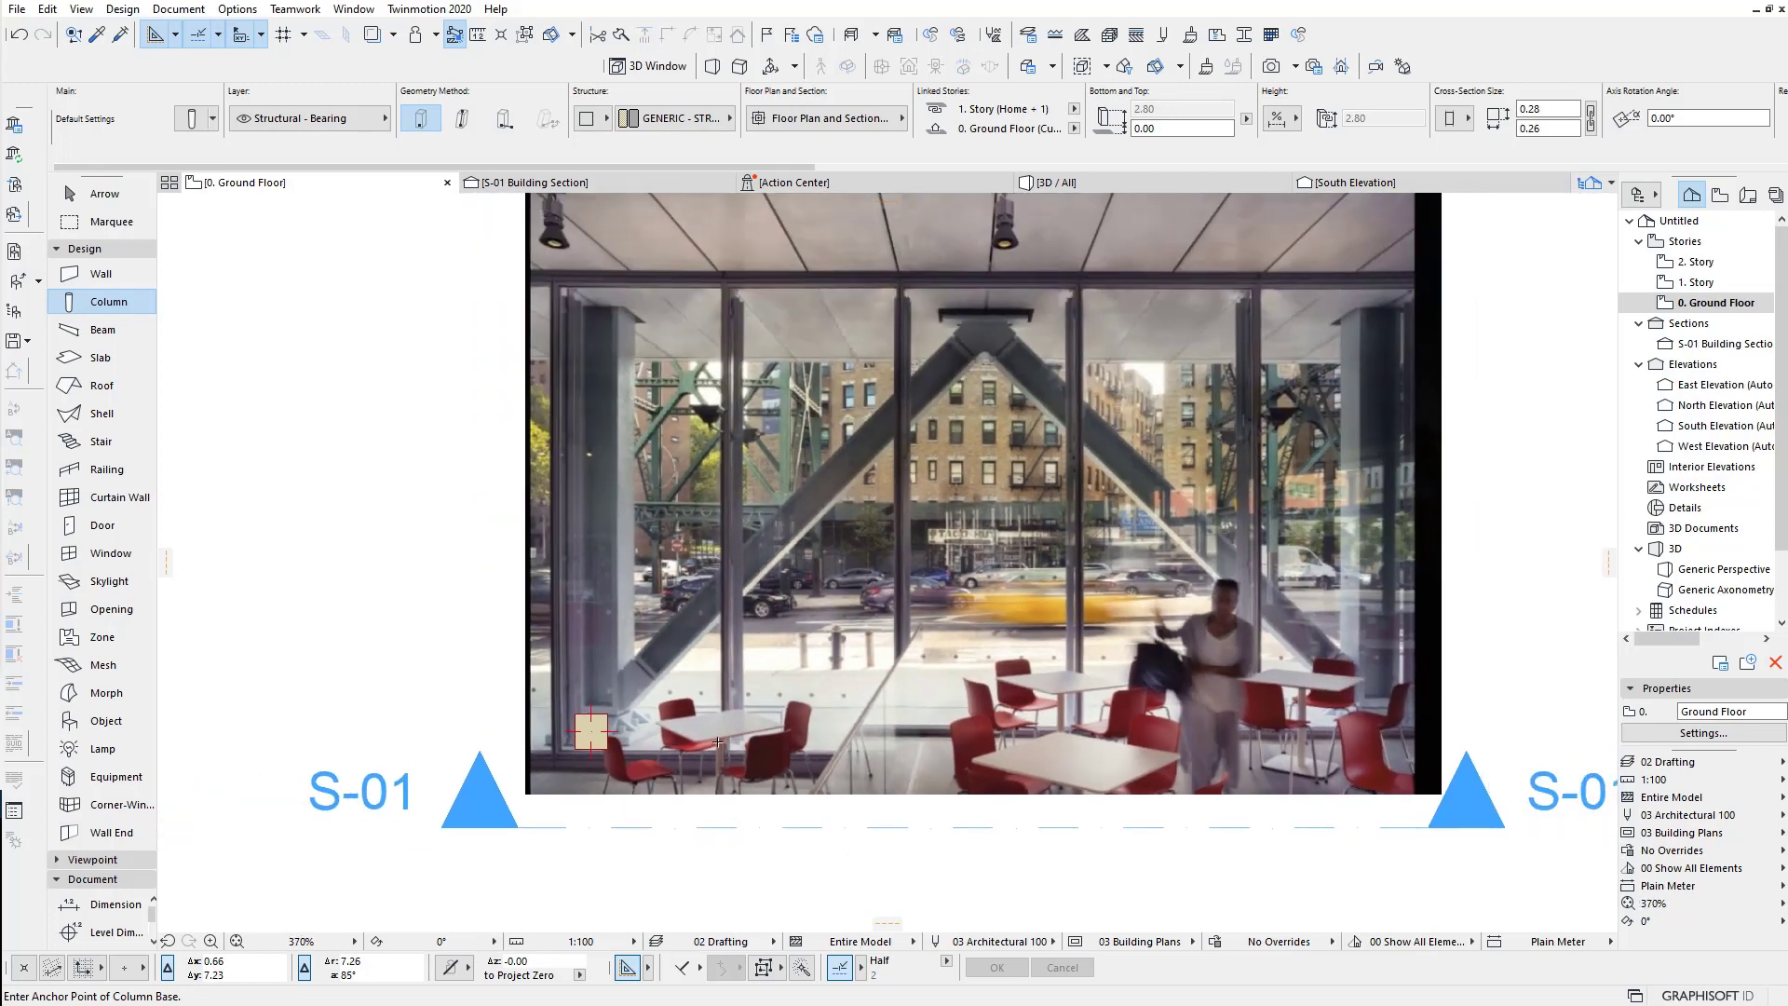
pyautogui.moveTo(597, 720); pyautogui.dragTo(583, 709, button='middle')
# Step: Copy the column 6 m to the right, onto the photo's lower-right corner
pyautogui.click(97, 194)
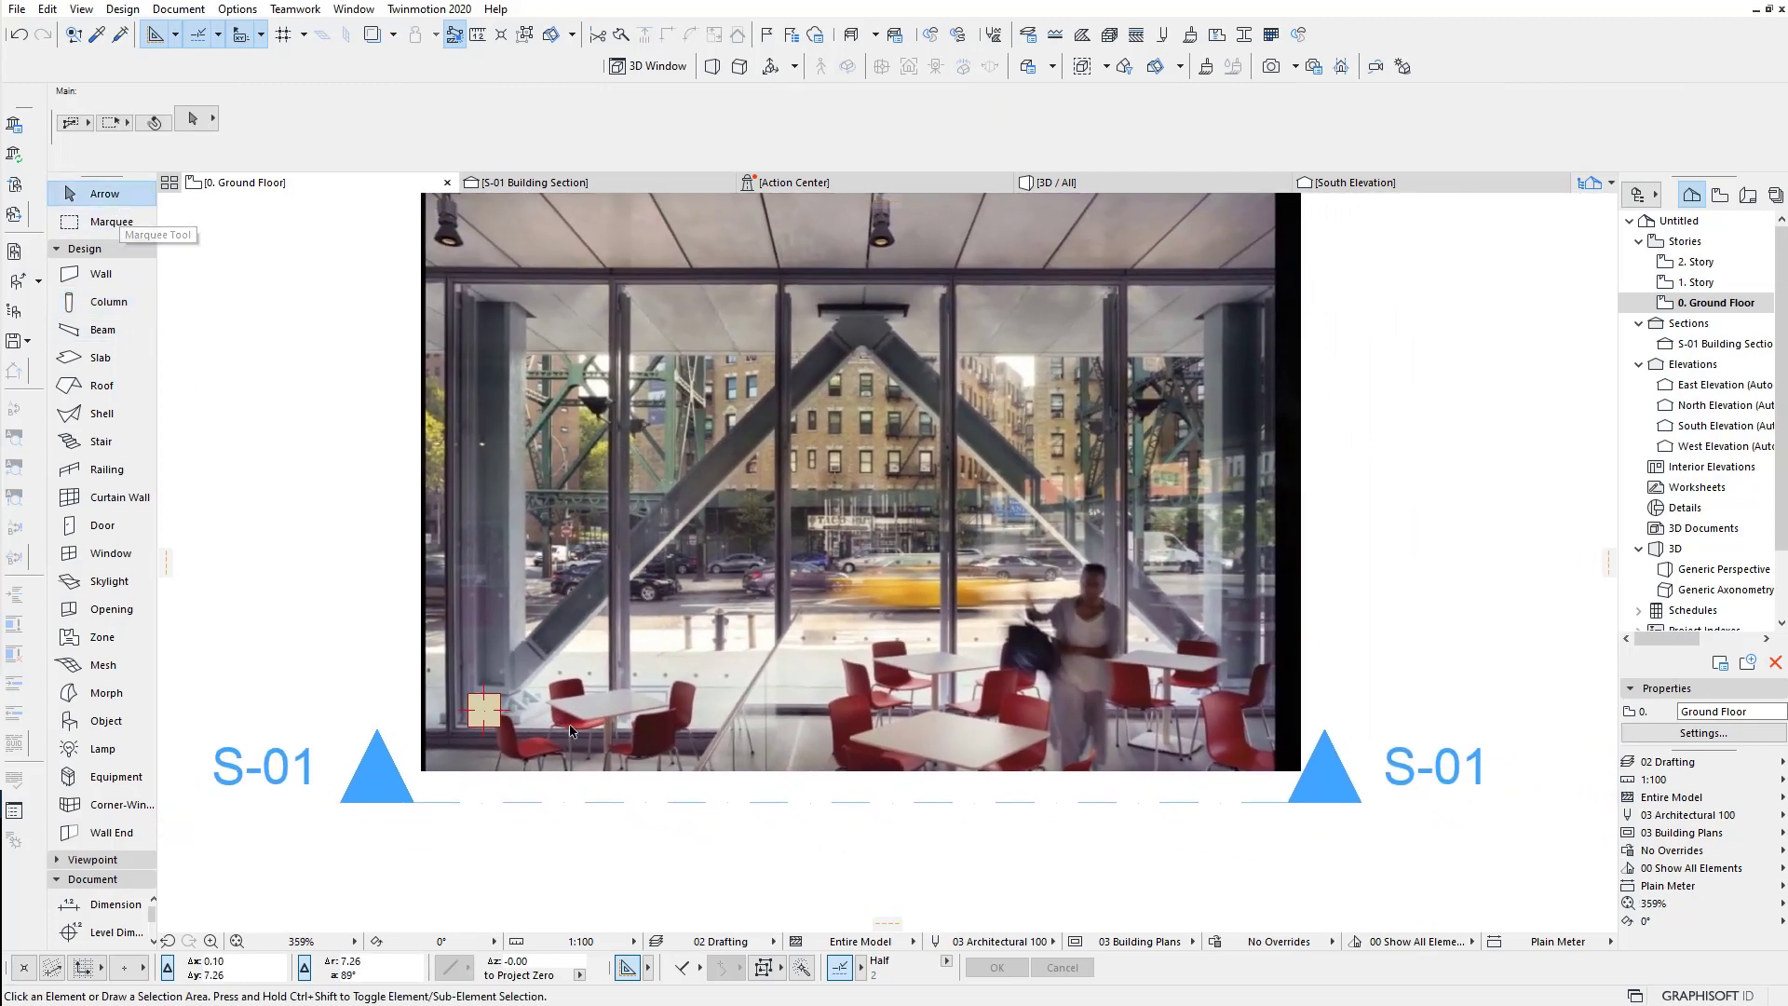
pyautogui.moveTo(483, 715); pyautogui.dragTo(1243, 736)
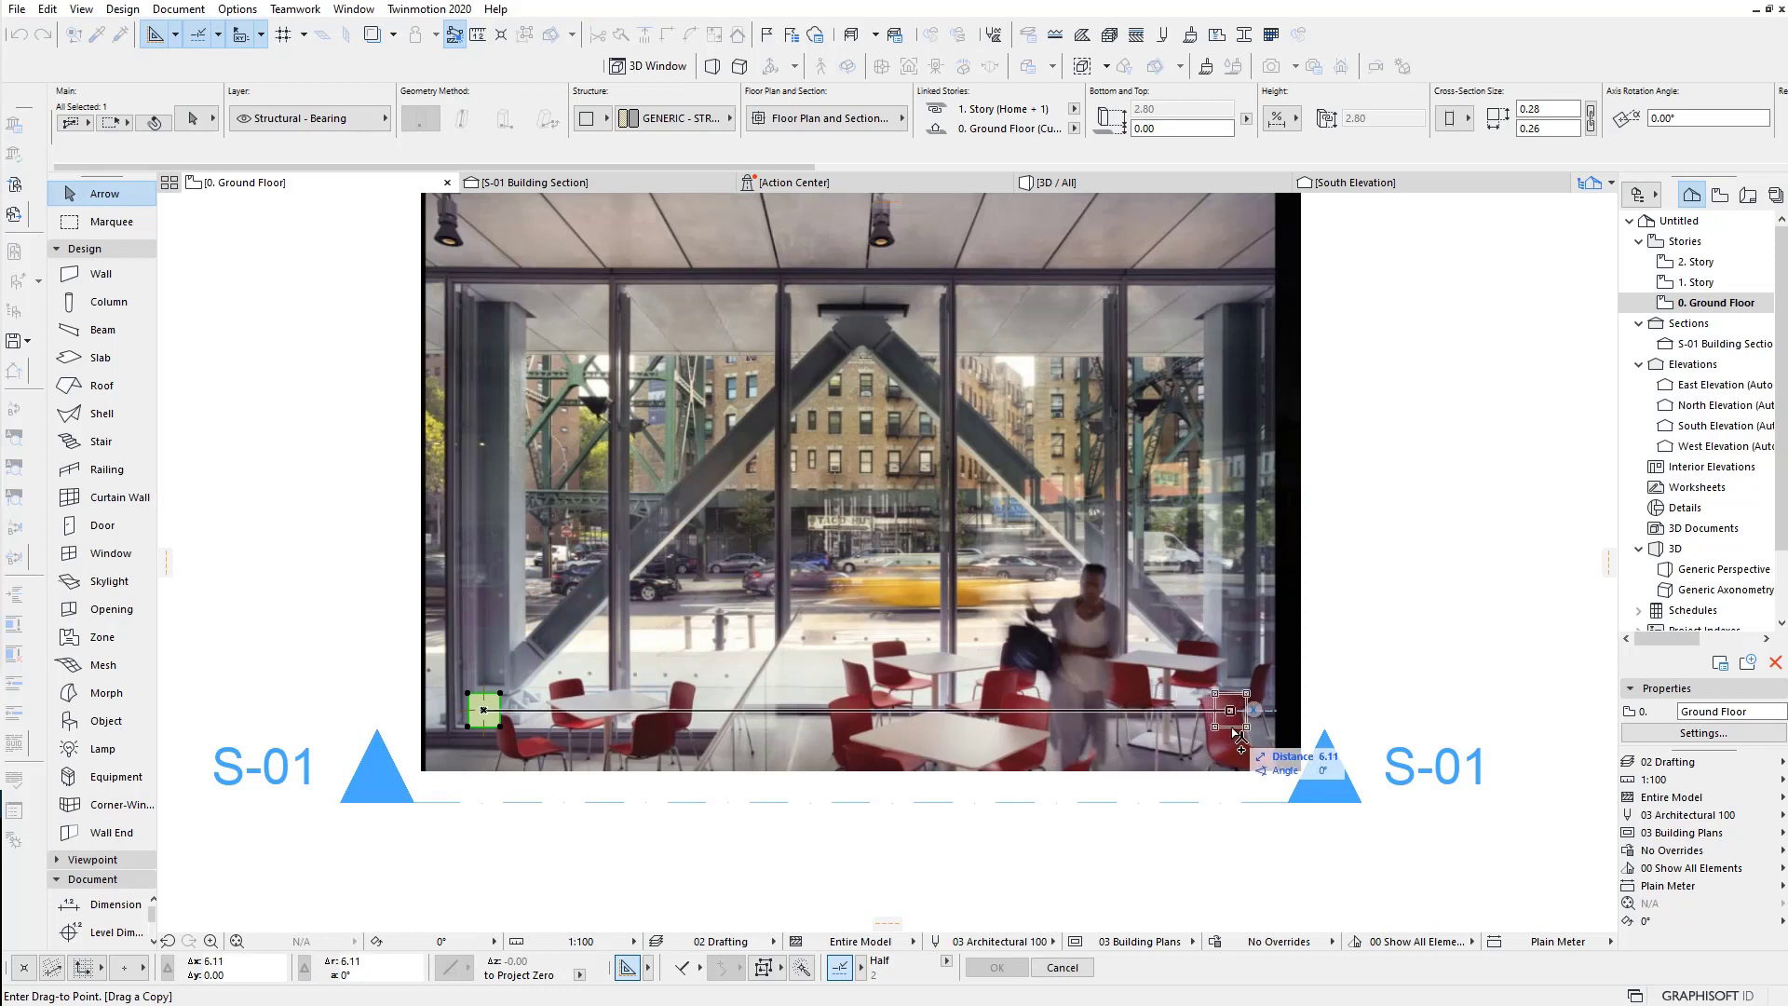
pyautogui.write('6')
pyautogui.press('Return')
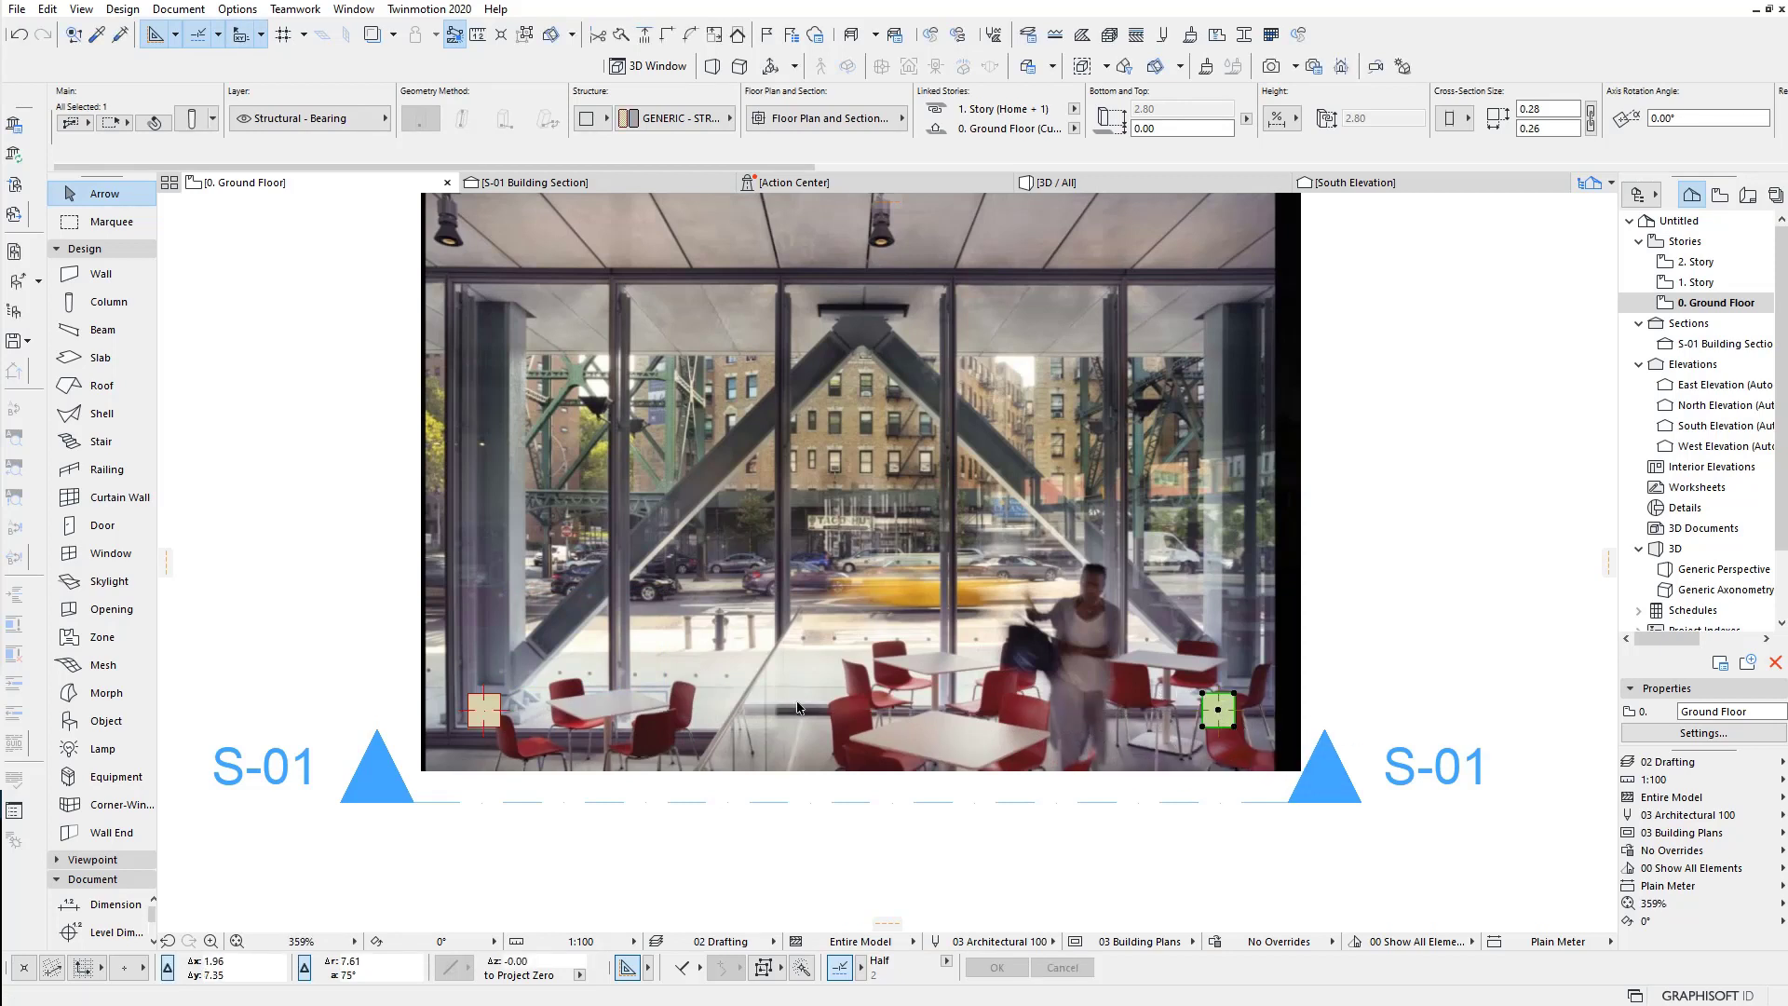
pyautogui.scroll(2, 675, 745)
pyautogui.press('Escape')
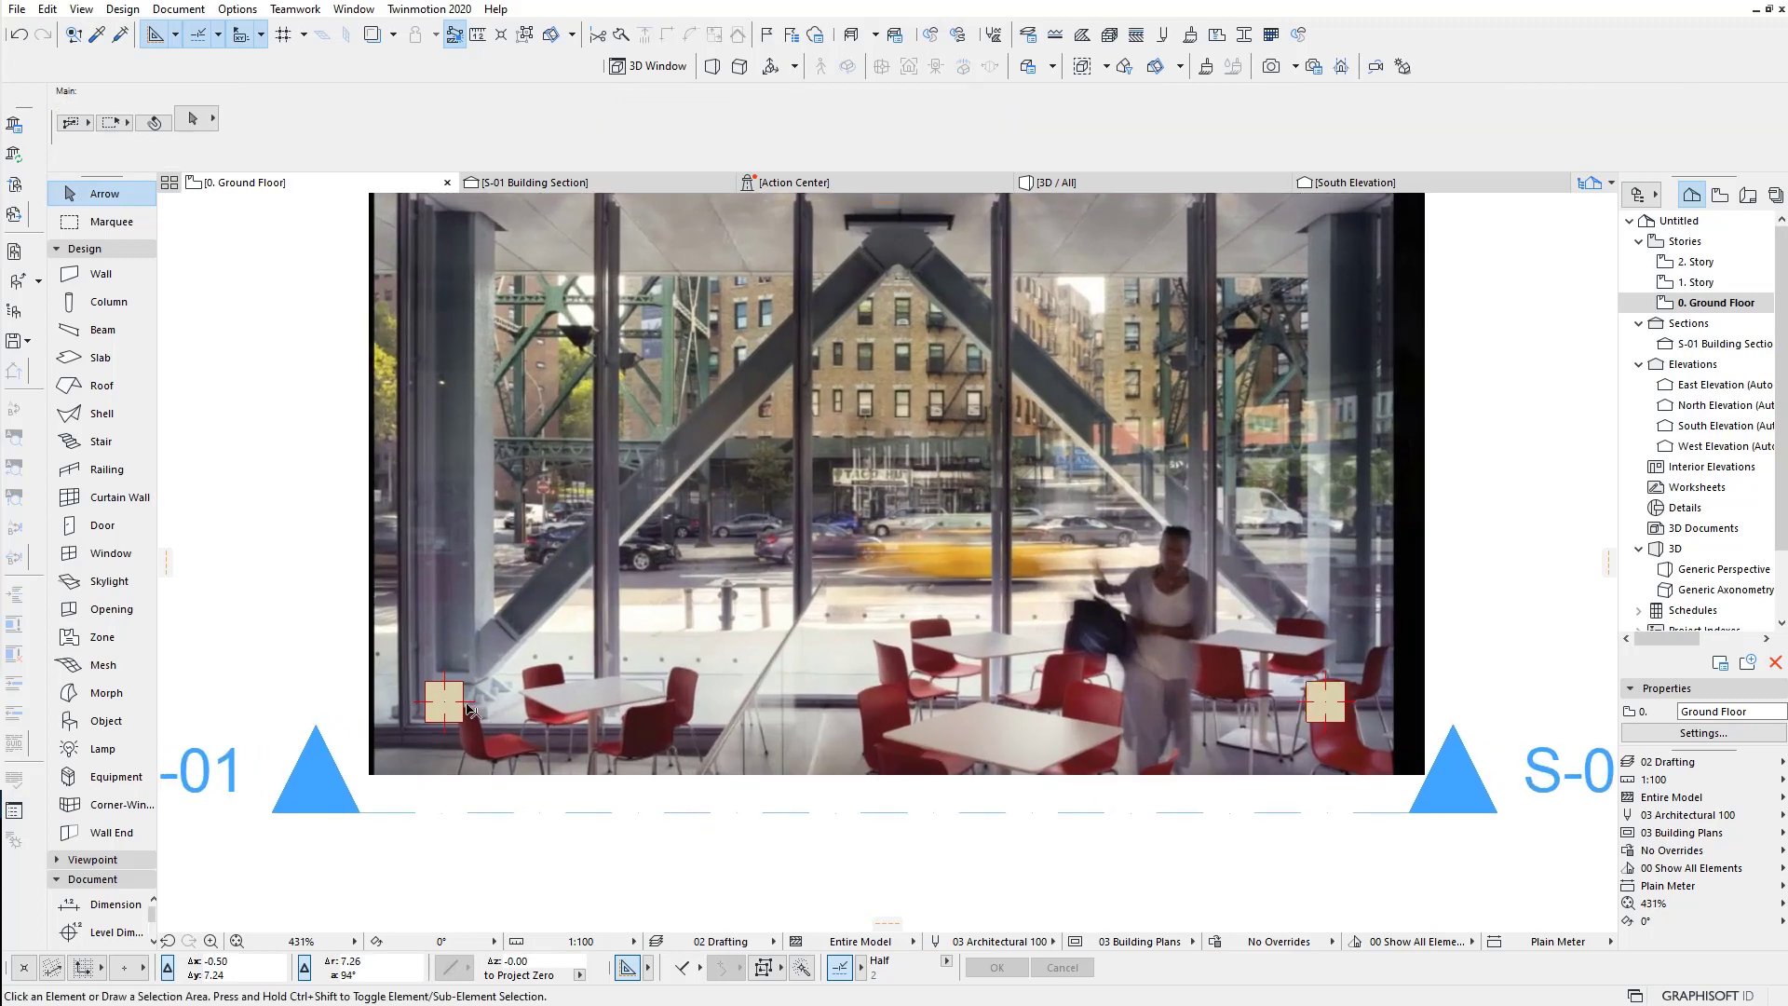
# Step: Draw a 5.74-long rectangular beam from the left column to the right column
pyautogui.click(100, 330)
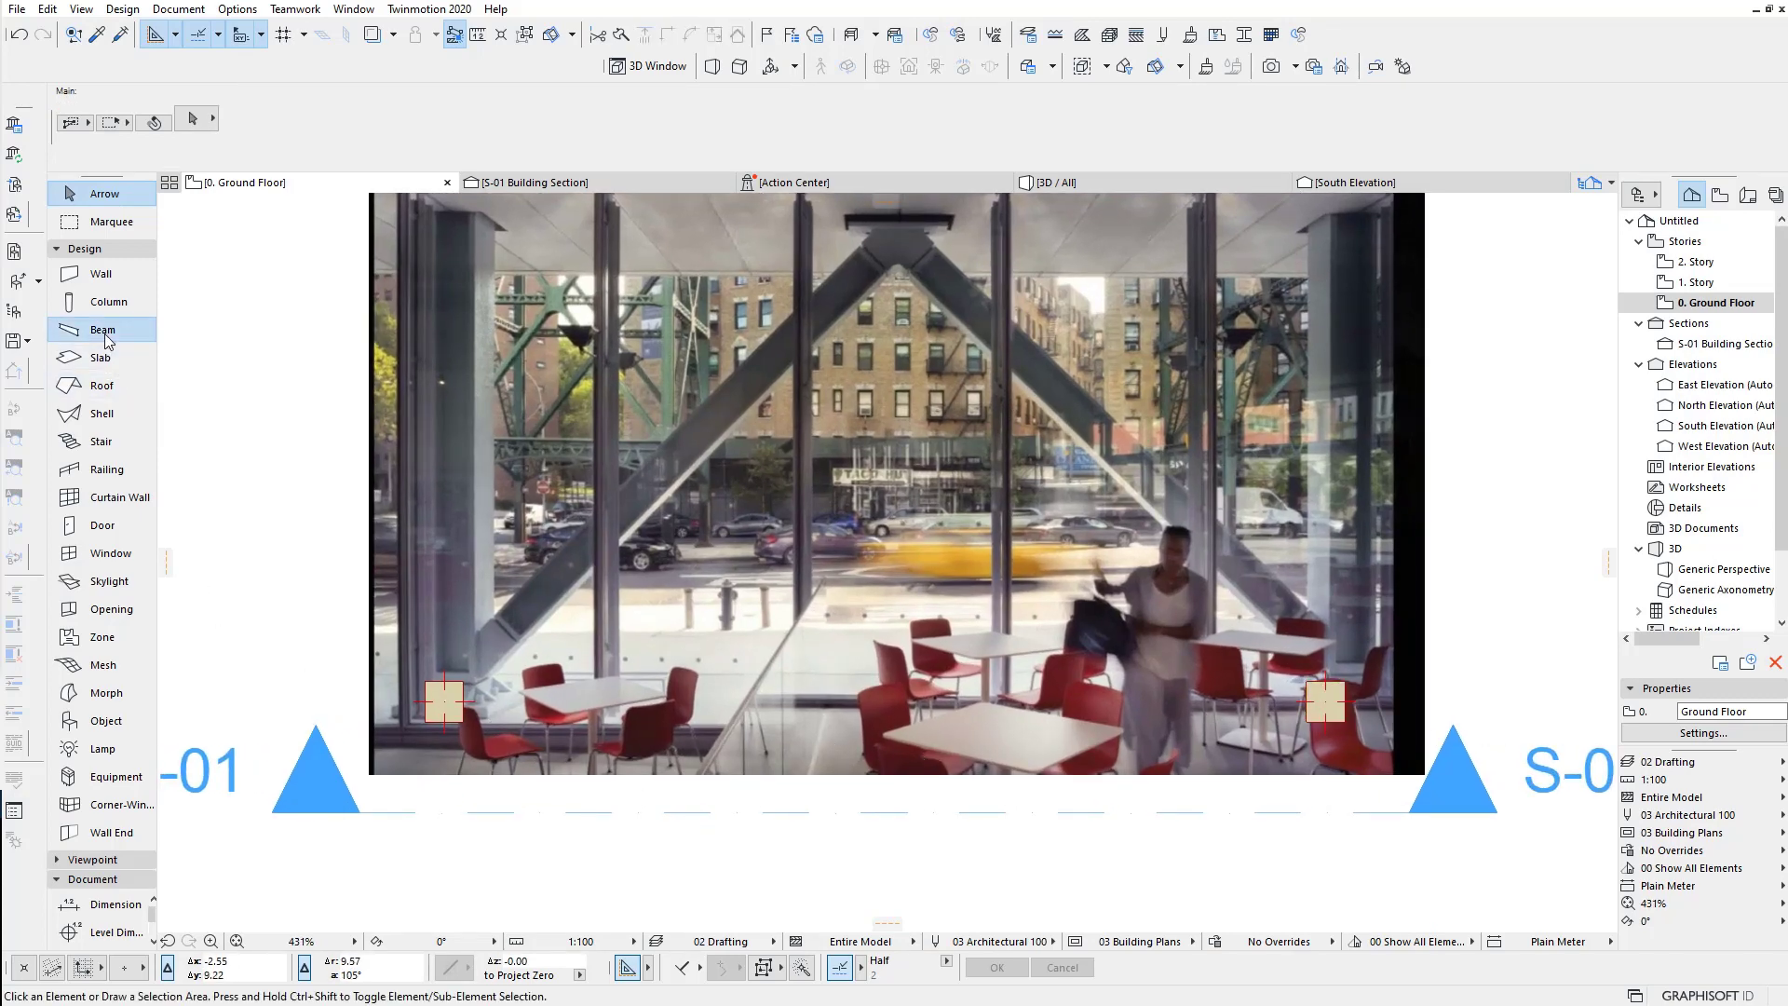
pyautogui.click(593, 122)
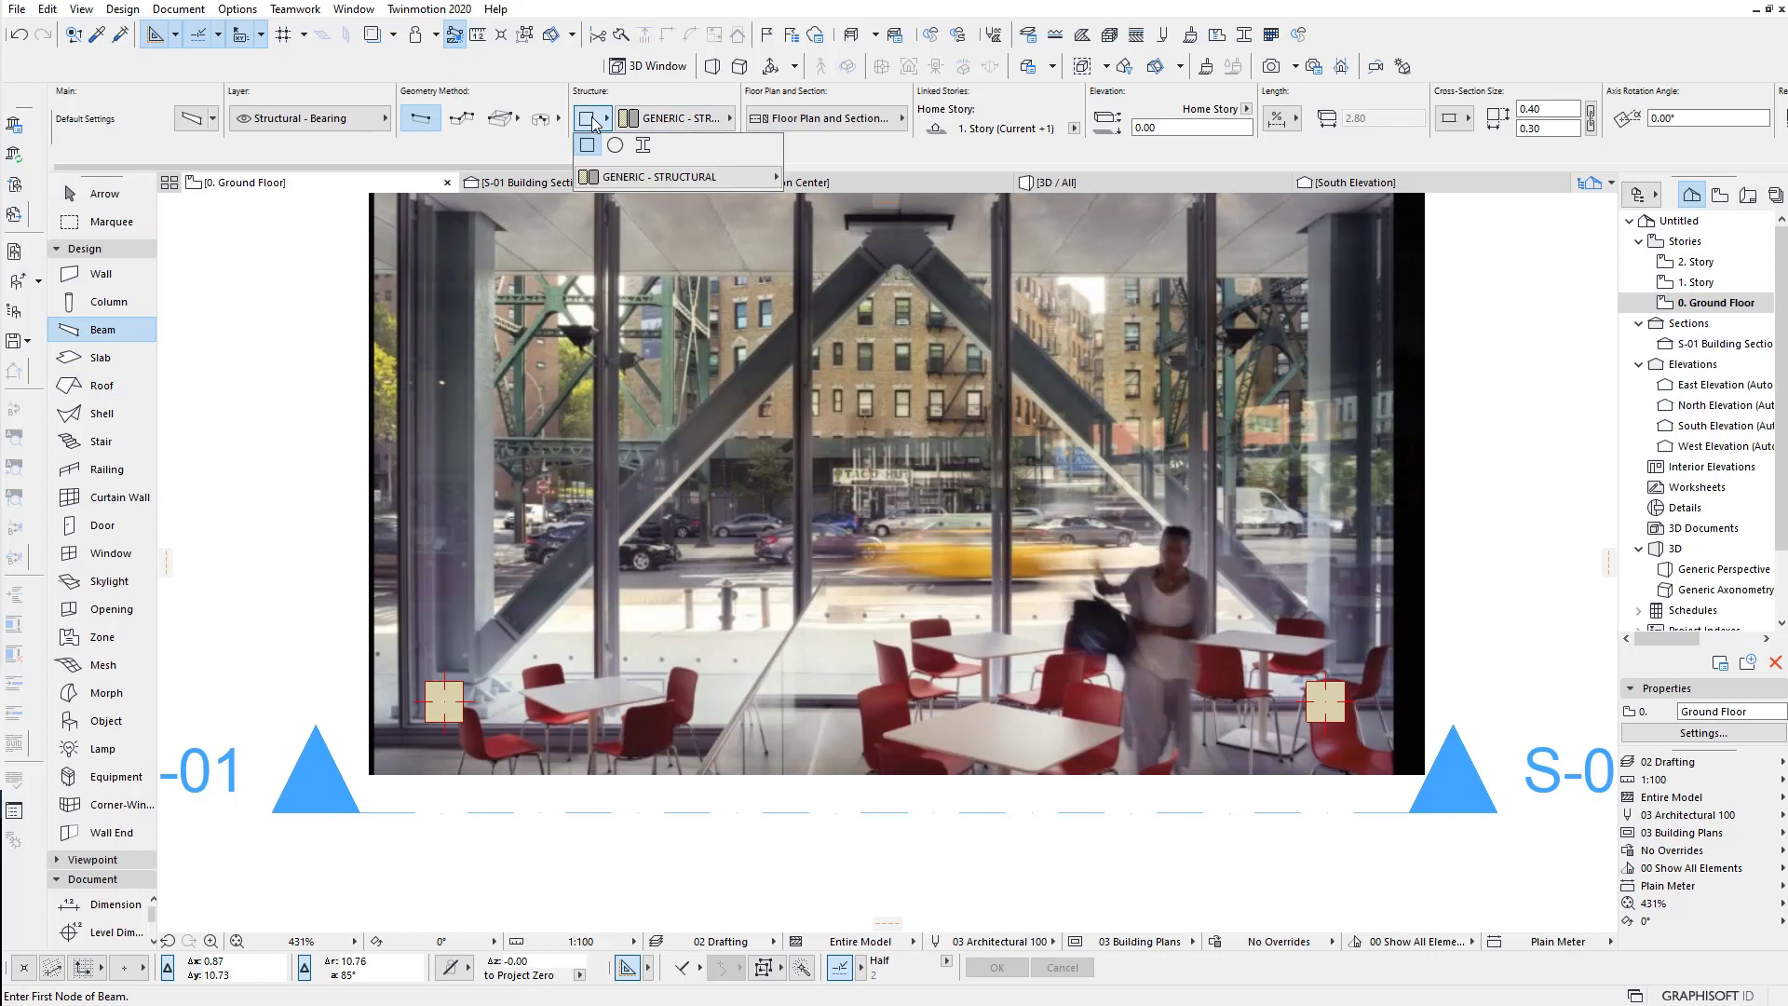
pyautogui.click(593, 122)
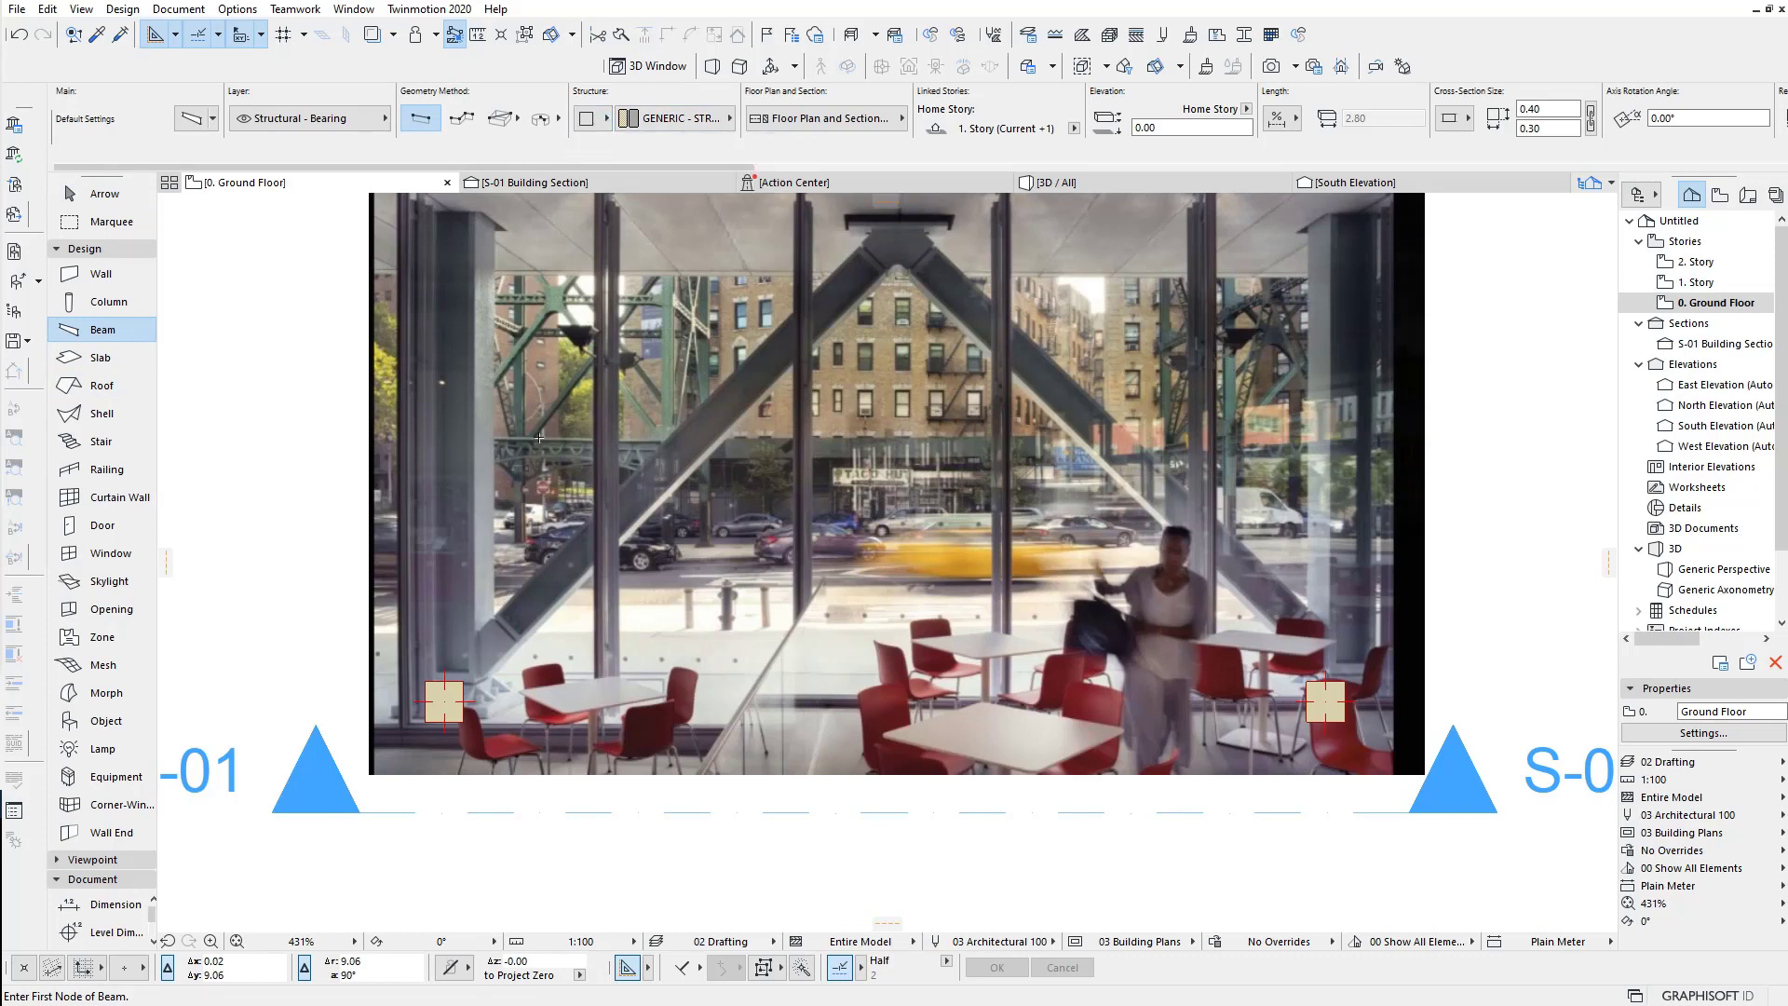
pyautogui.click(463, 696)
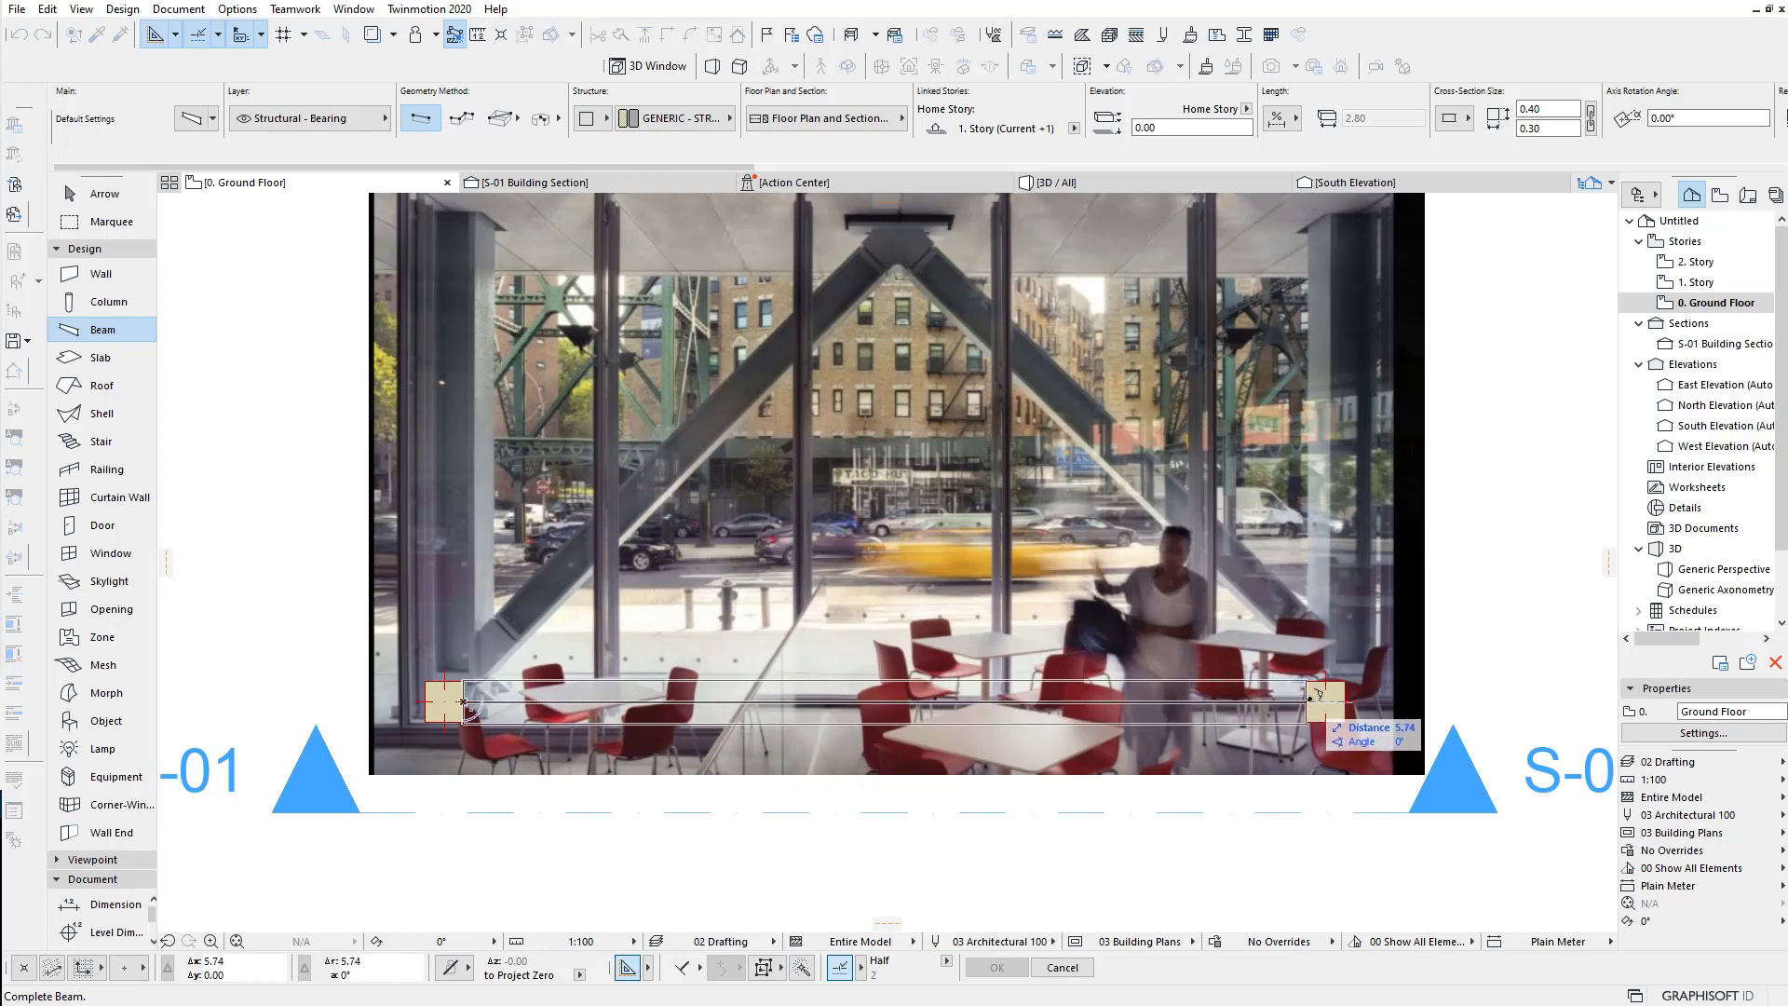
pyautogui.click(1324, 697)
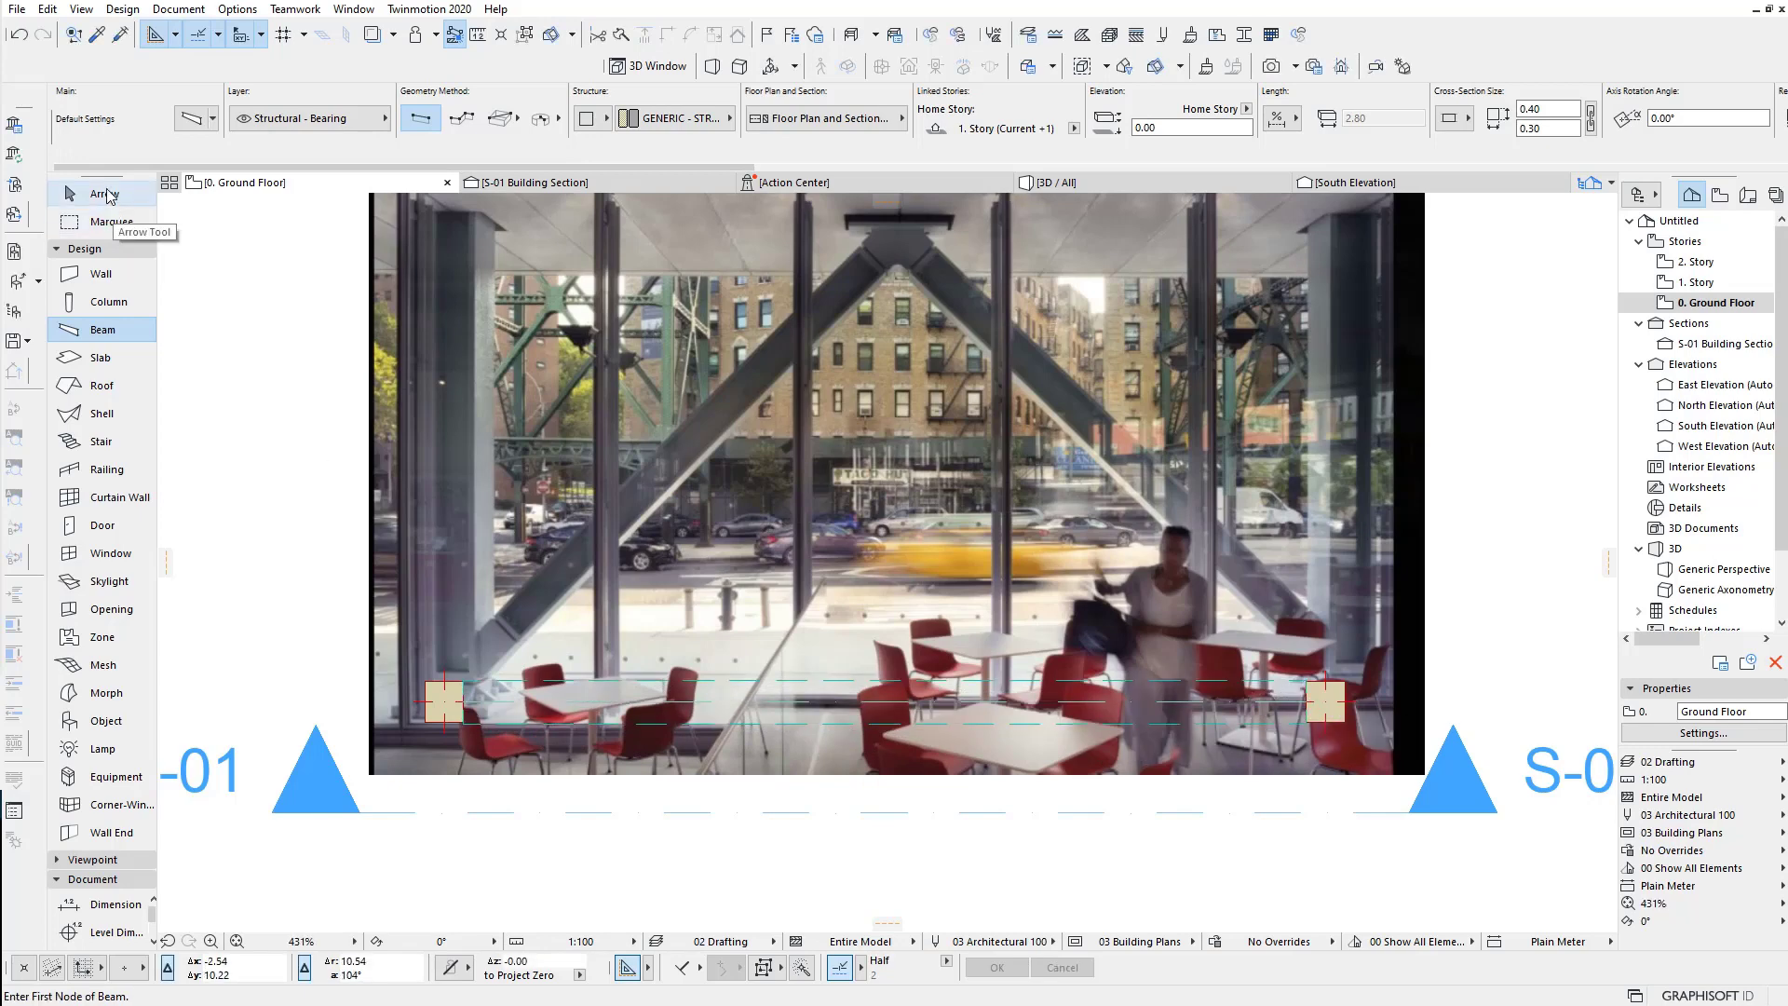
pyautogui.click(103, 192)
pyautogui.scroll(2, 401, 731)
# Step: Link the column dimensions and resize the columns to a 0.30 × 0.30 square
pyautogui.click(396, 726)
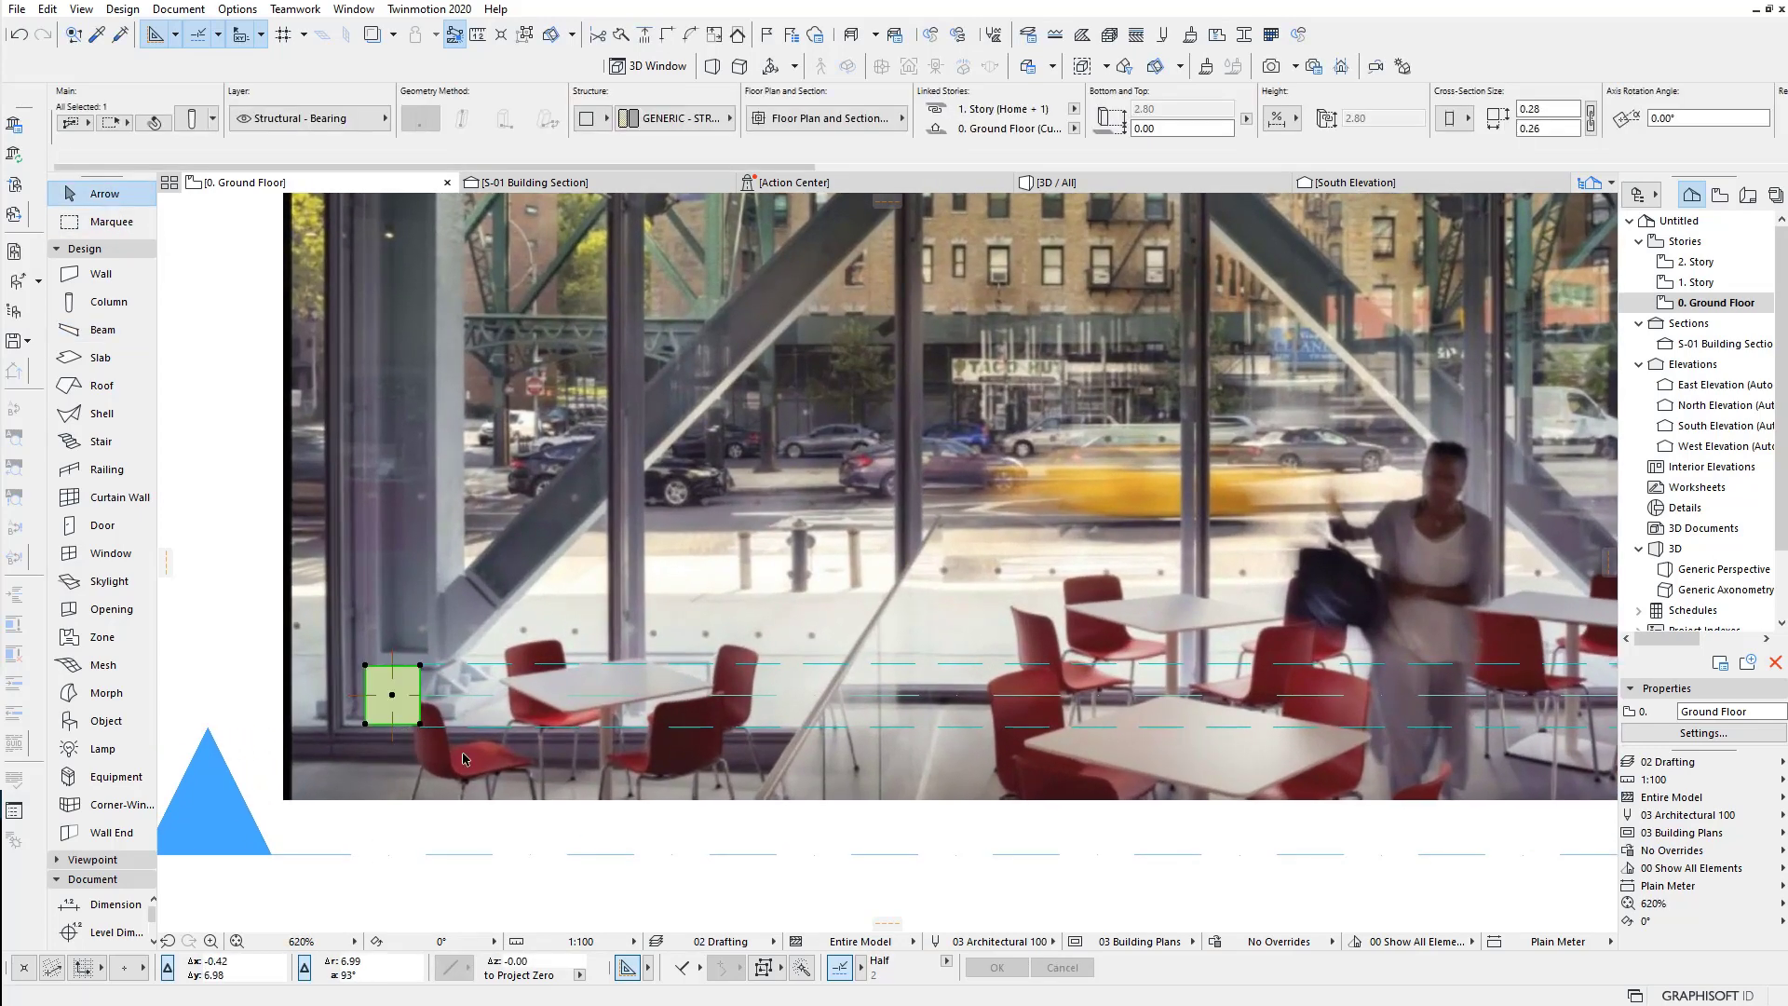
pyautogui.click(1590, 118)
pyautogui.hotkey('shift', 'Tab')
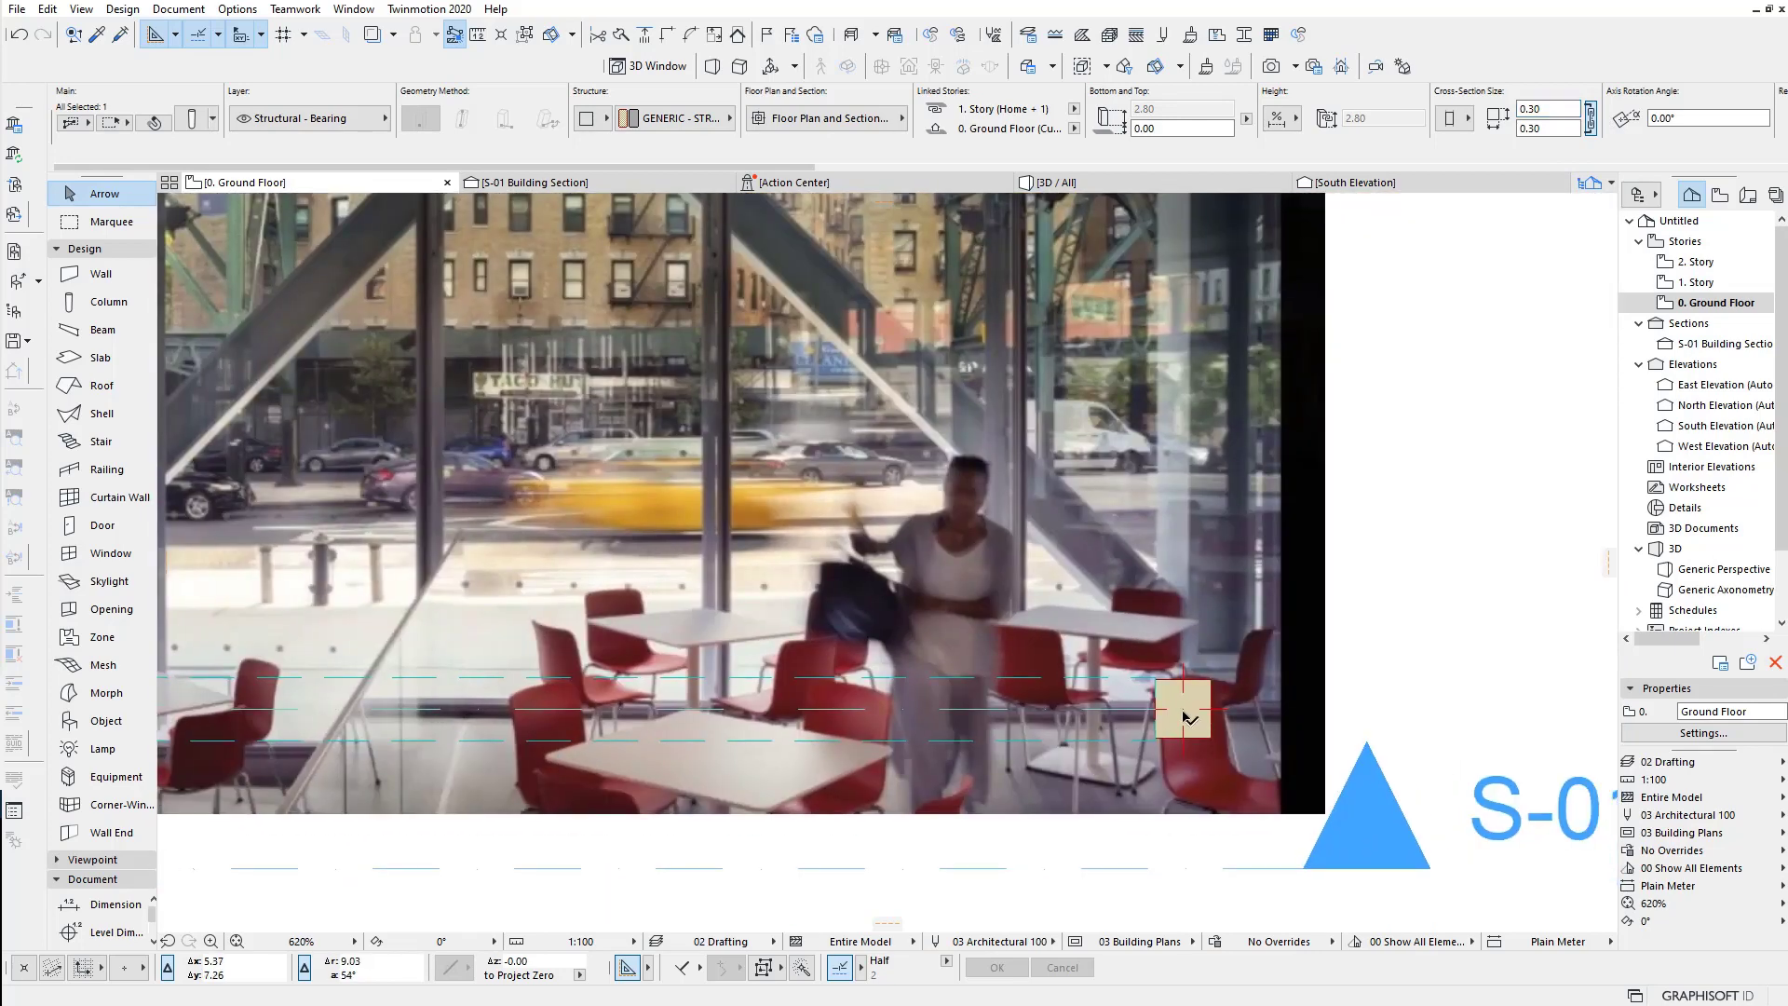
pyautogui.click(1188, 717)
pyautogui.write('0.30')
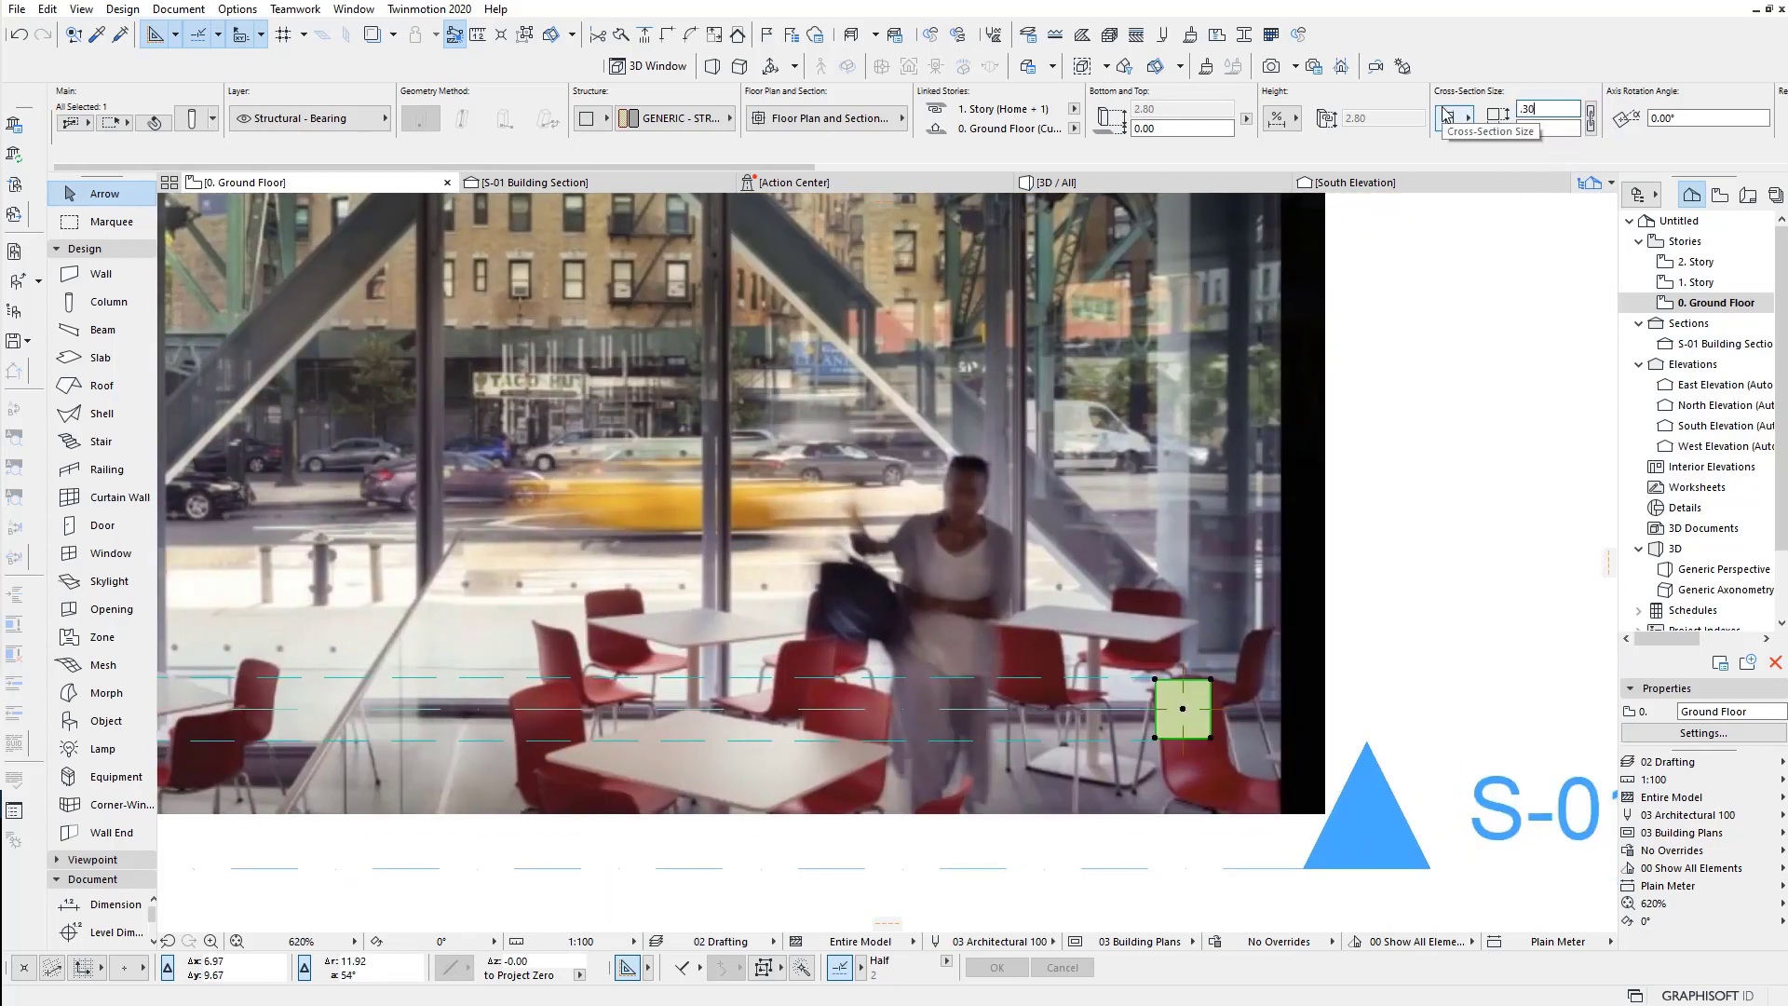
pyautogui.click(1591, 119)
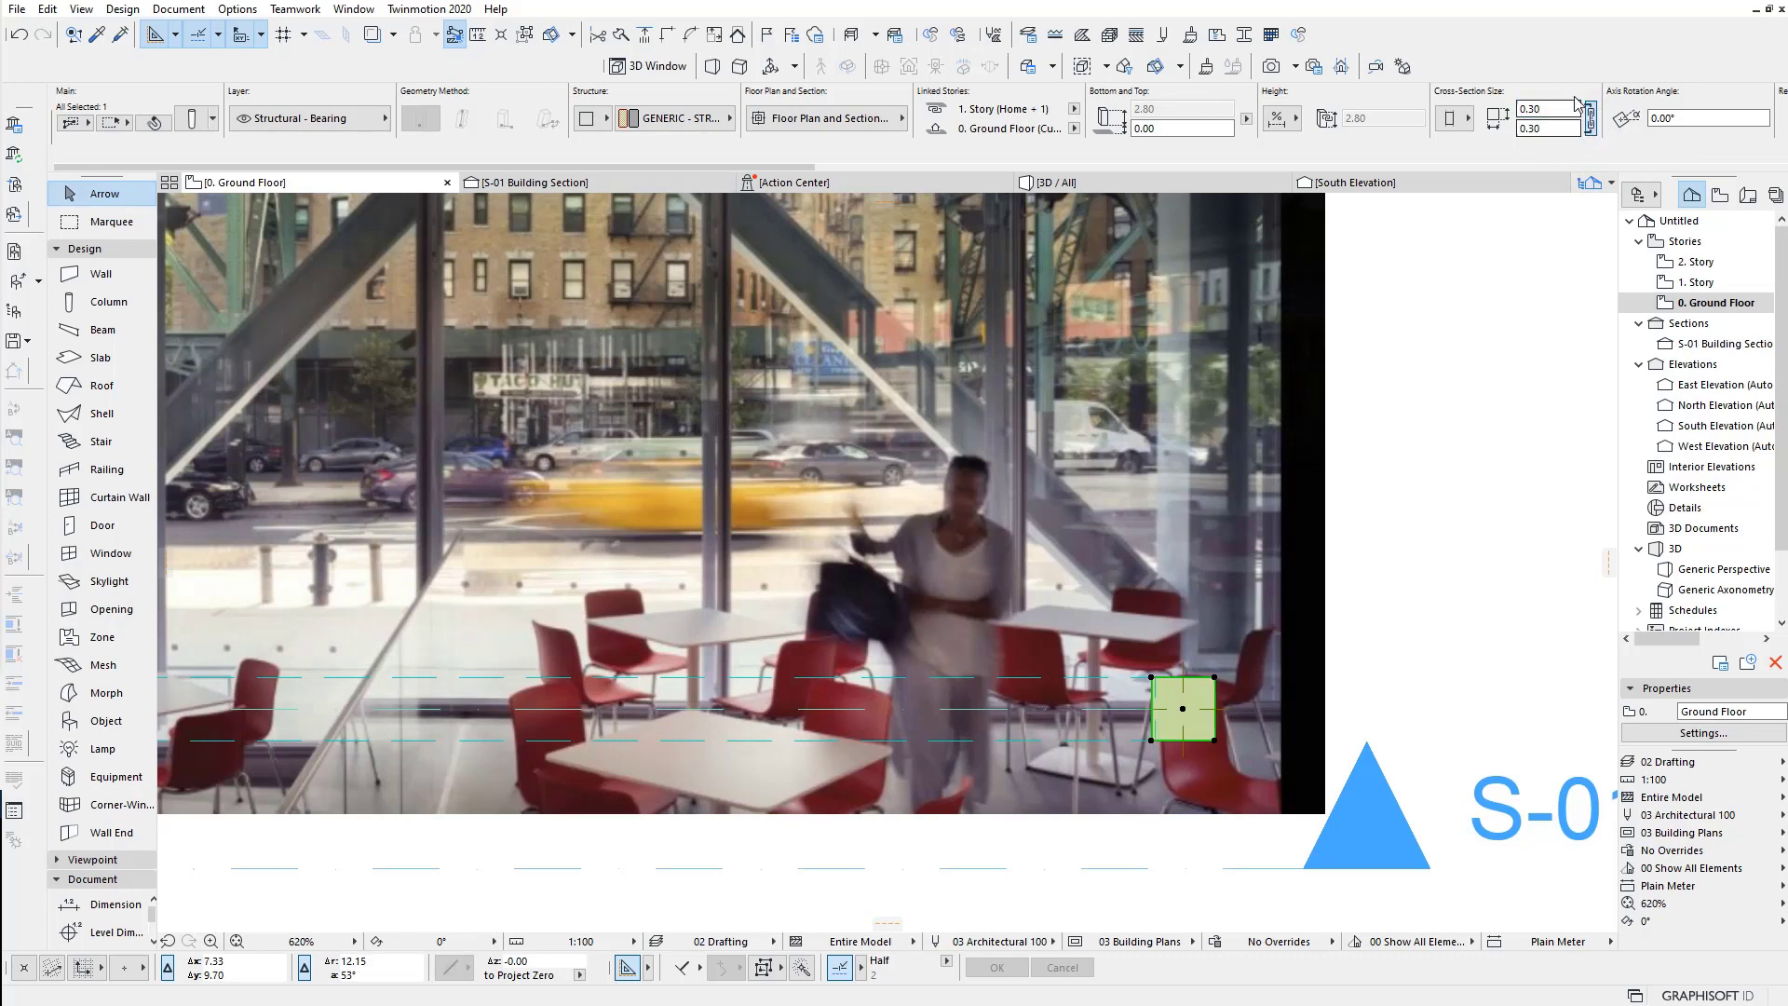
pyautogui.scroll(2, 1147, 761)
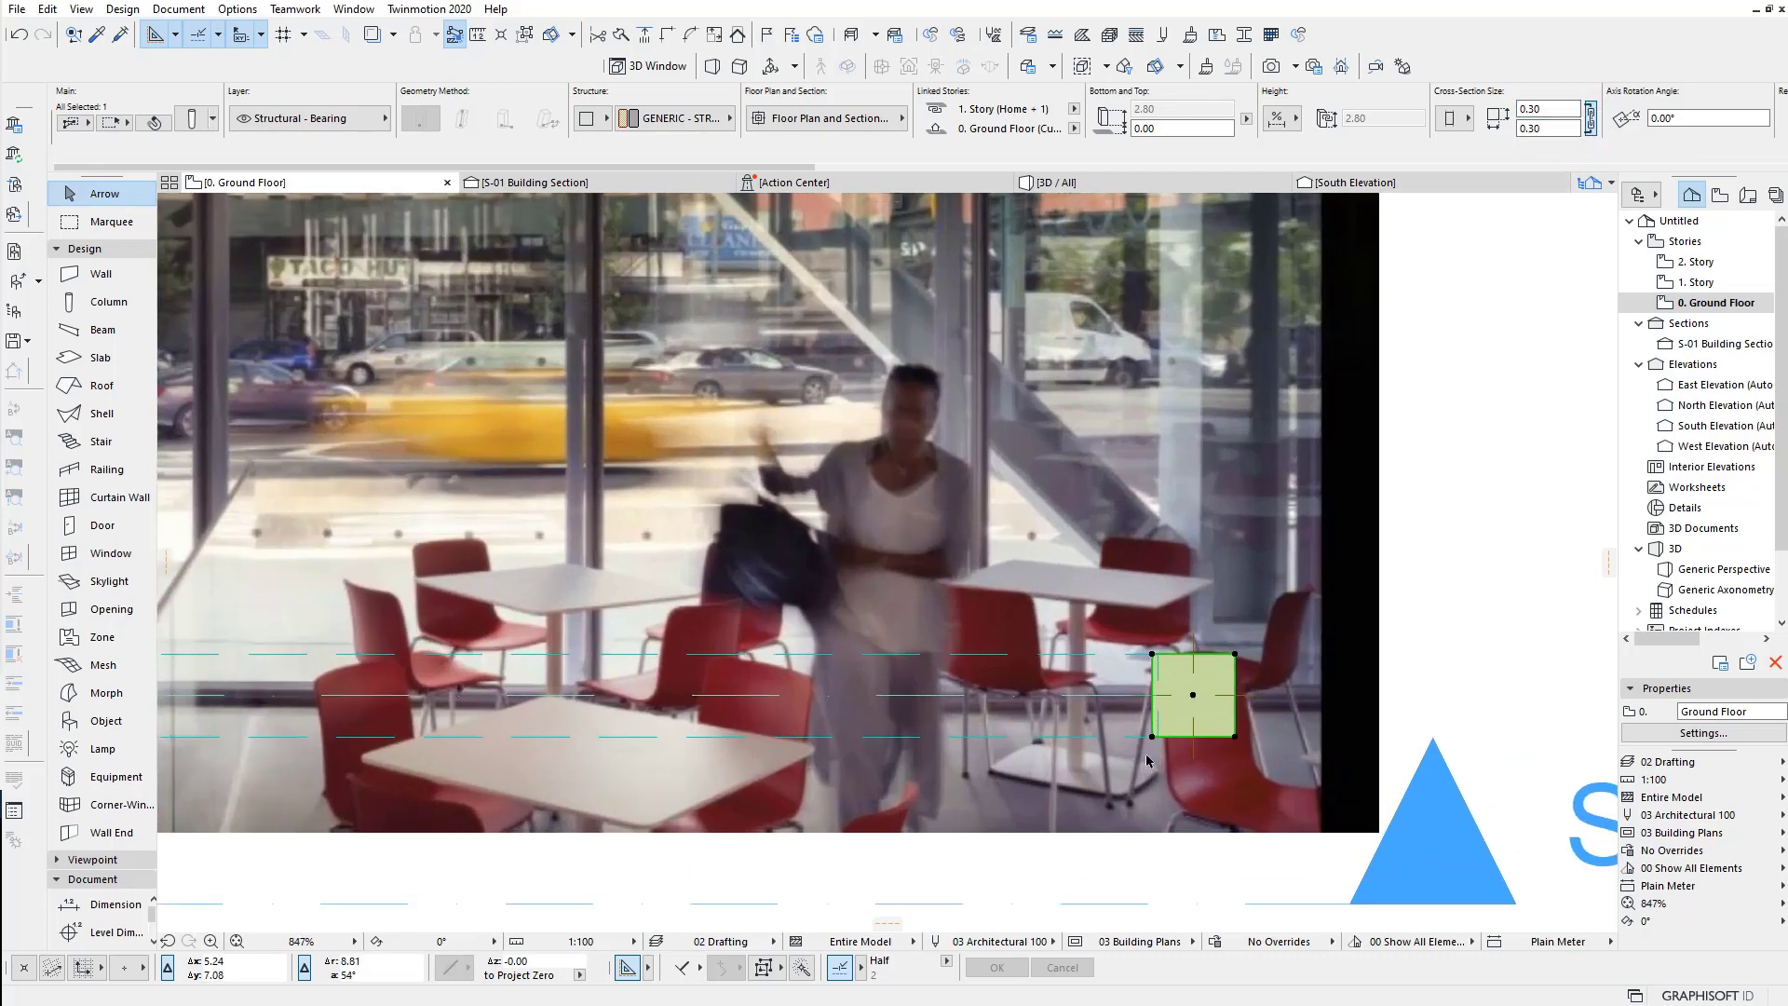
pyautogui.scroll(4, 1148, 761)
pyautogui.click(1158, 672)
# Step: Stretch both beam ends to the column faces, shortening the beam to 5.70
pyautogui.click(1185, 615)
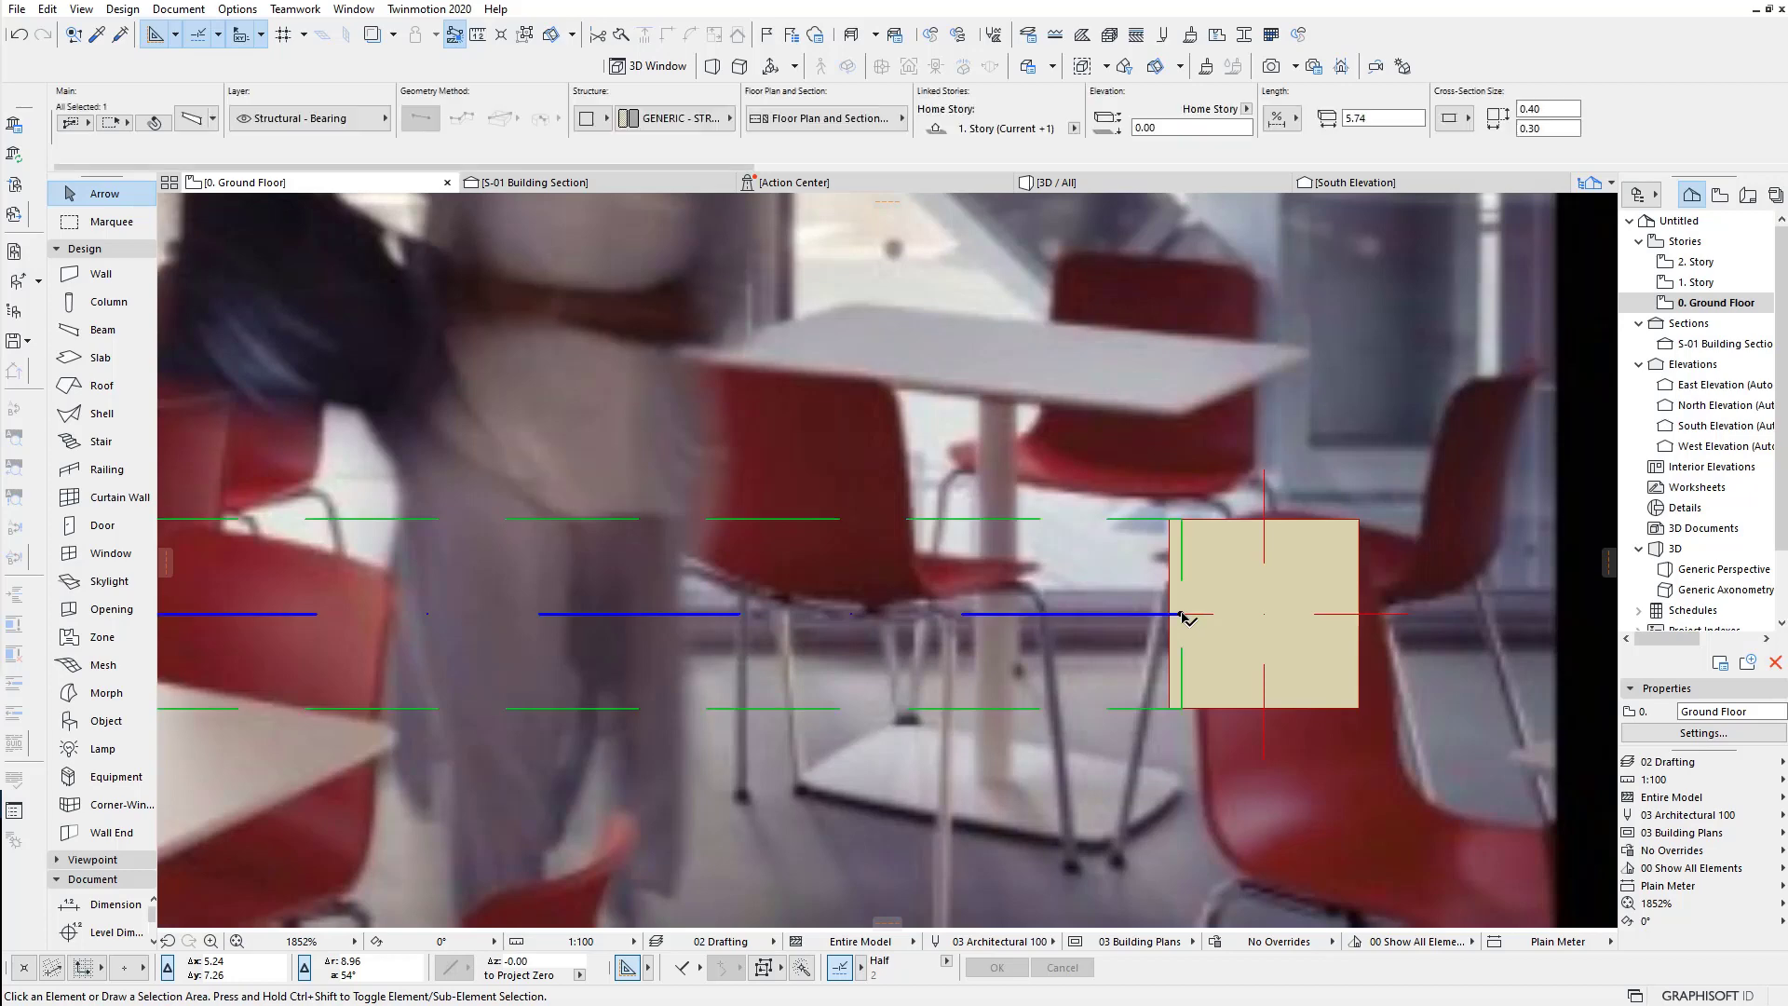
pyautogui.click(1182, 613)
pyautogui.scroll(-10, 783, 712)
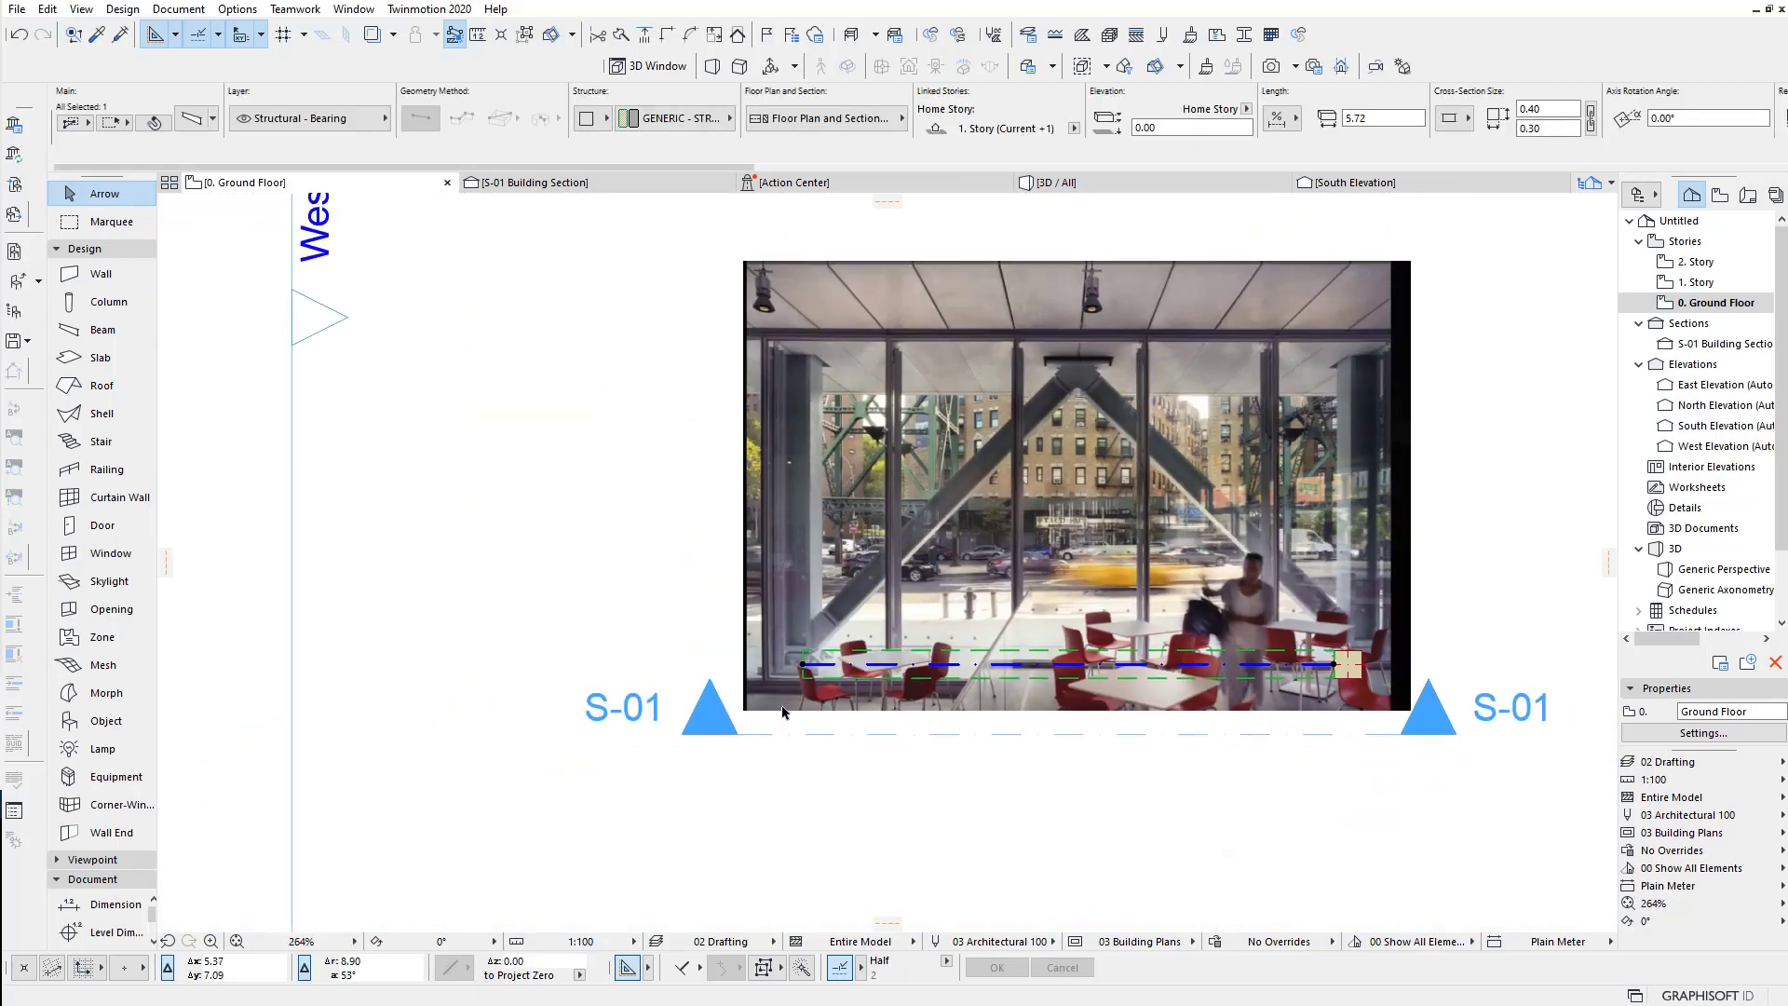
pyautogui.scroll(4, 787, 690)
pyautogui.scroll(3, 809, 601)
pyautogui.click(809, 599)
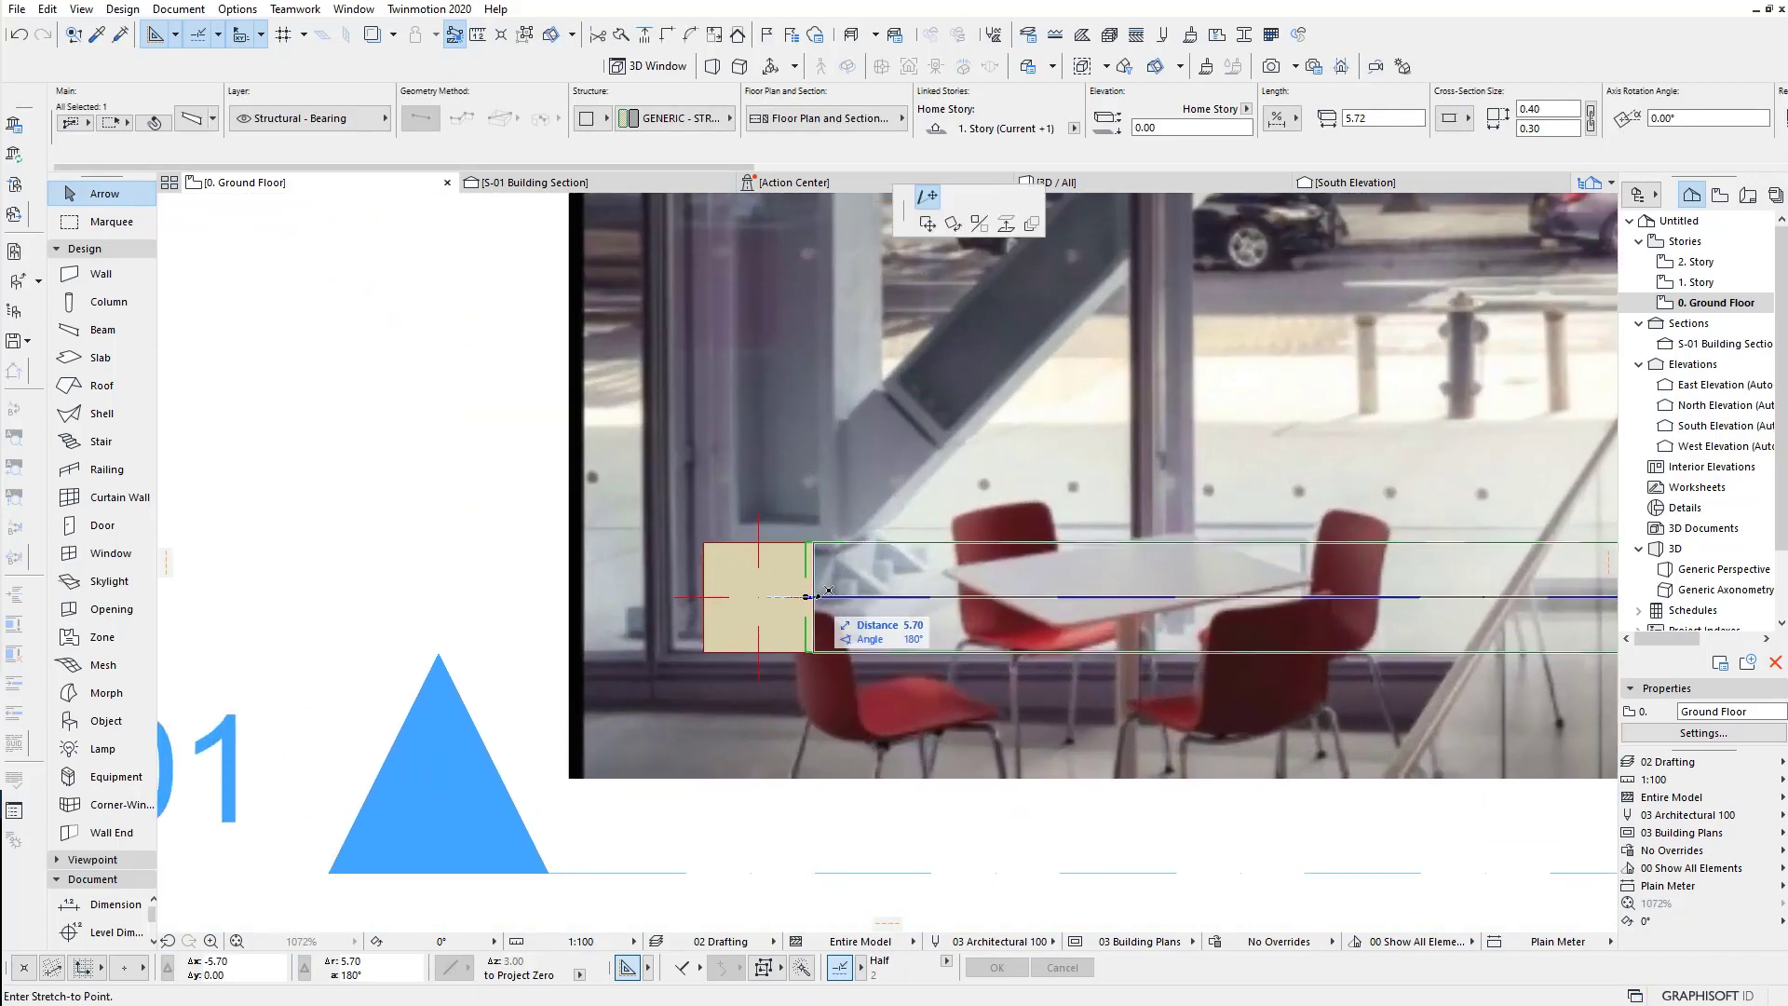
pyautogui.scroll(-4, 679, 655)
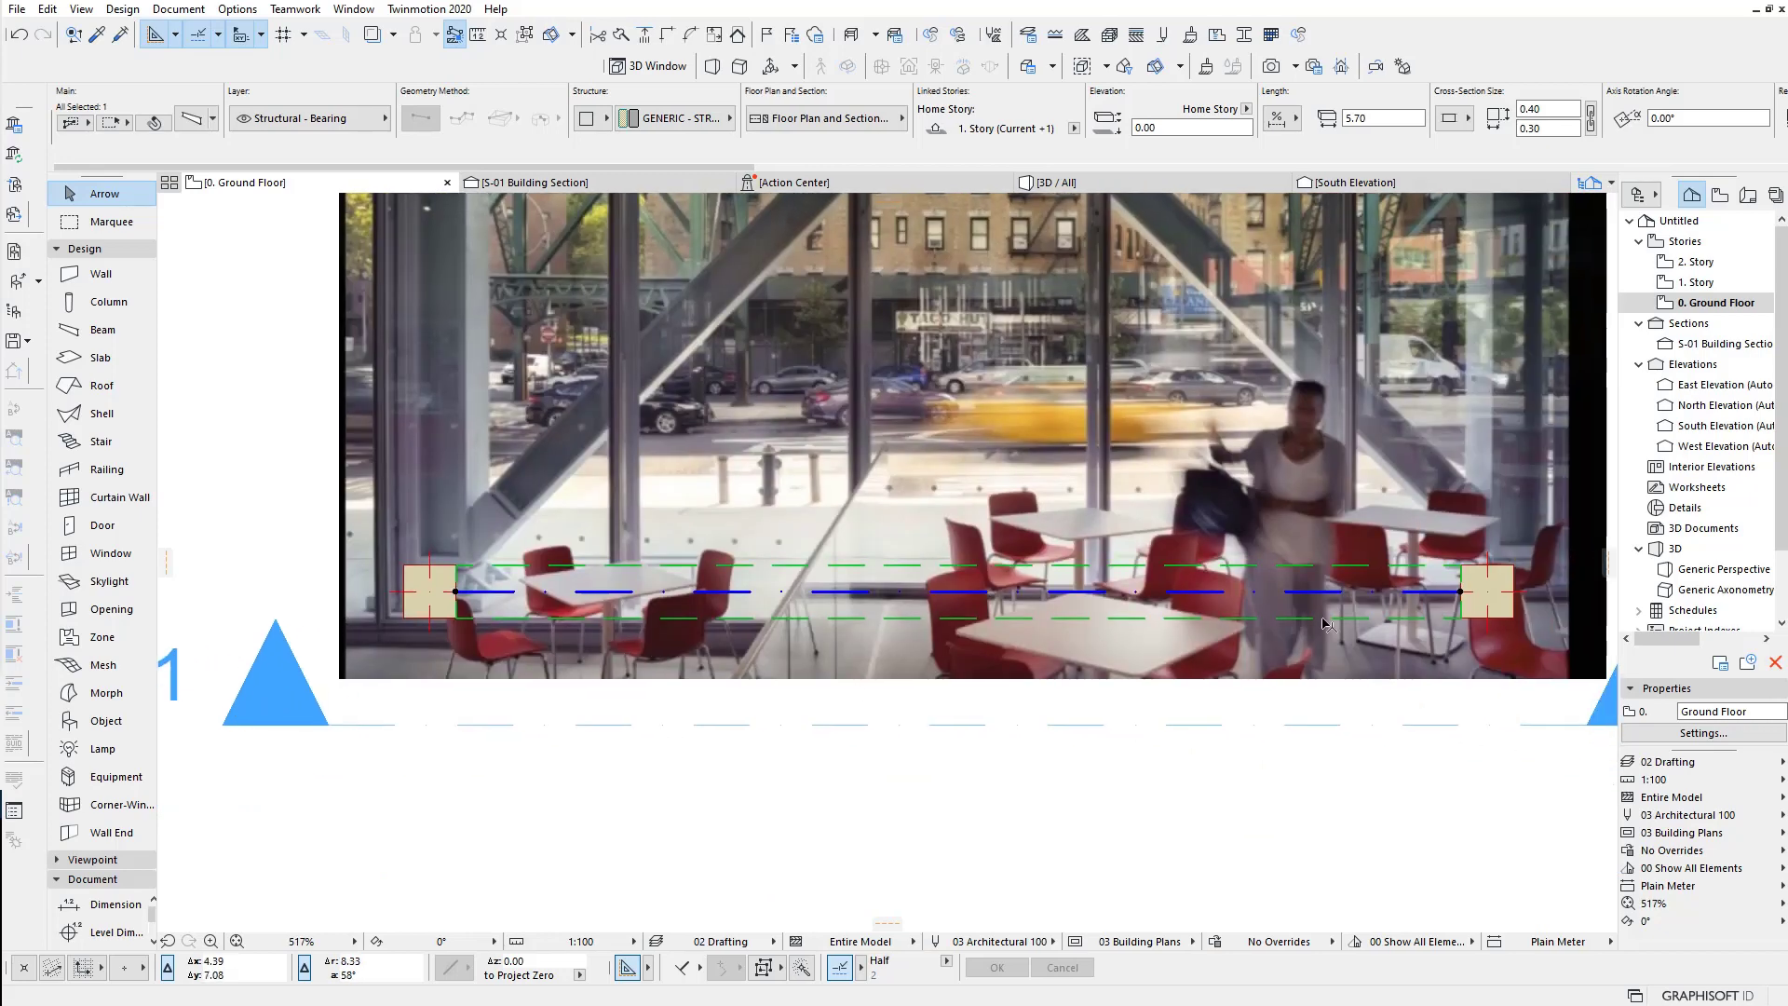
pyautogui.scroll(-3, 1326, 622)
pyautogui.moveTo(1283, 578); pyautogui.dragTo(1091, 568, button='middle')
pyautogui.scroll(2, 1092, 569)
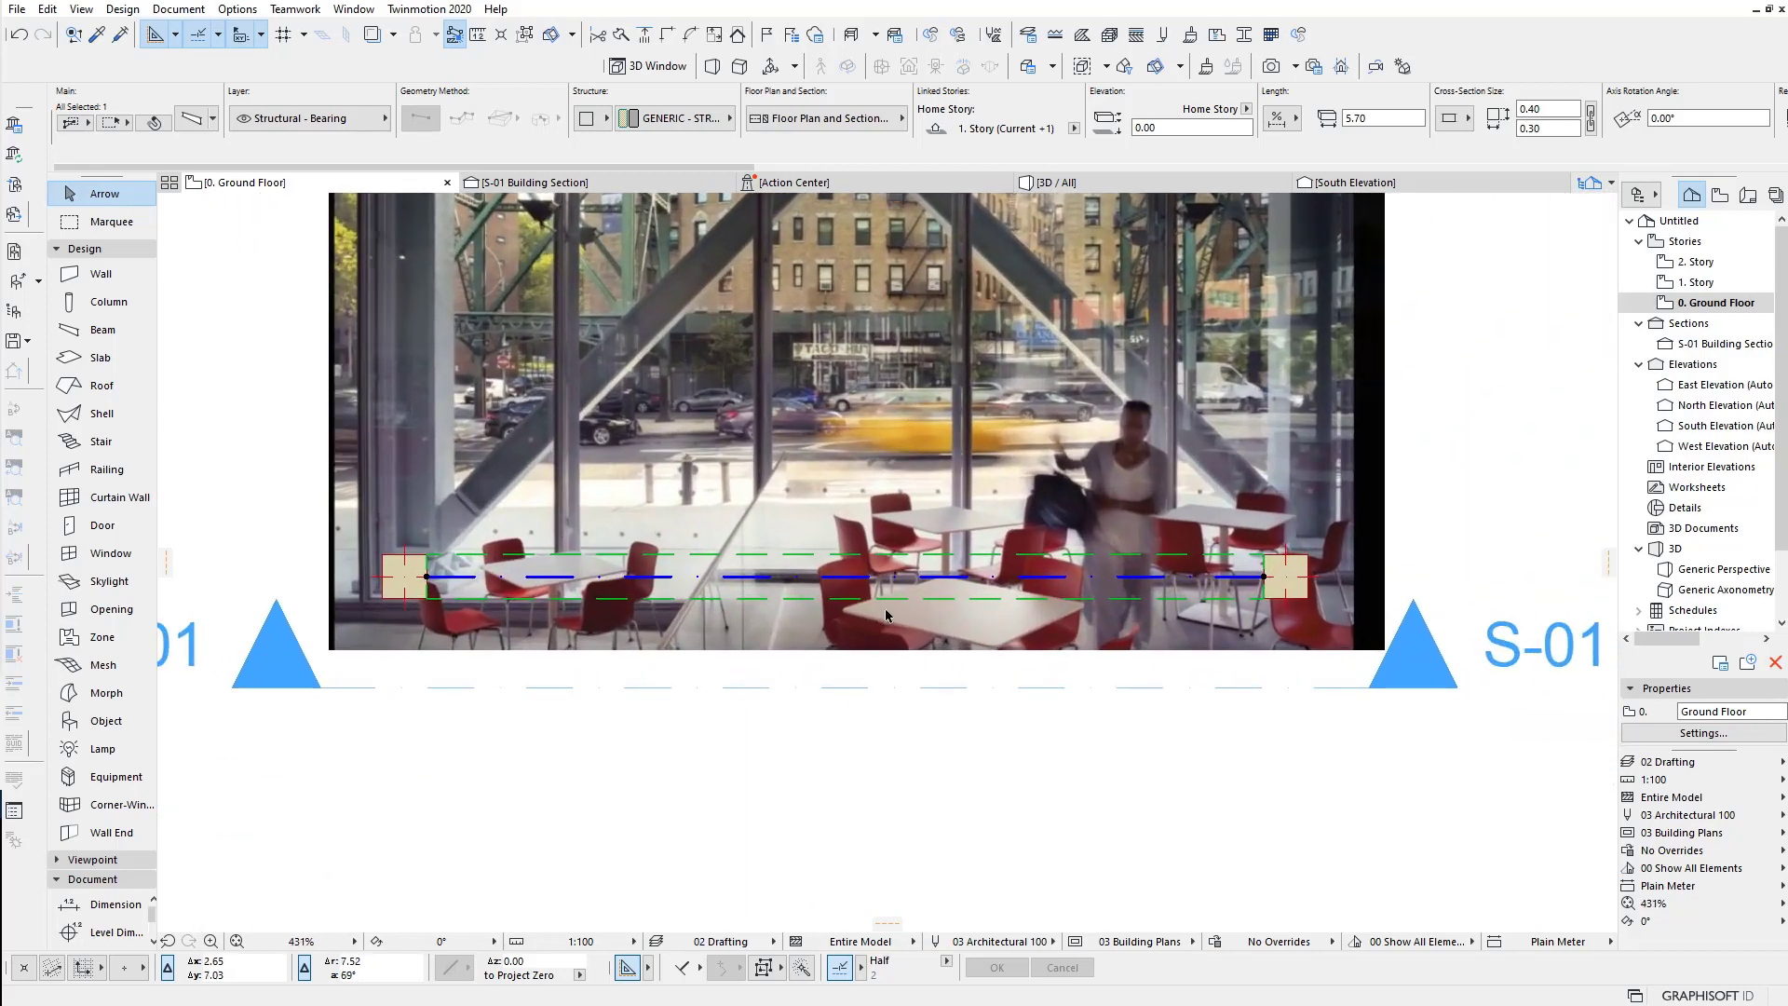
pyautogui.scroll(-2, 886, 615)
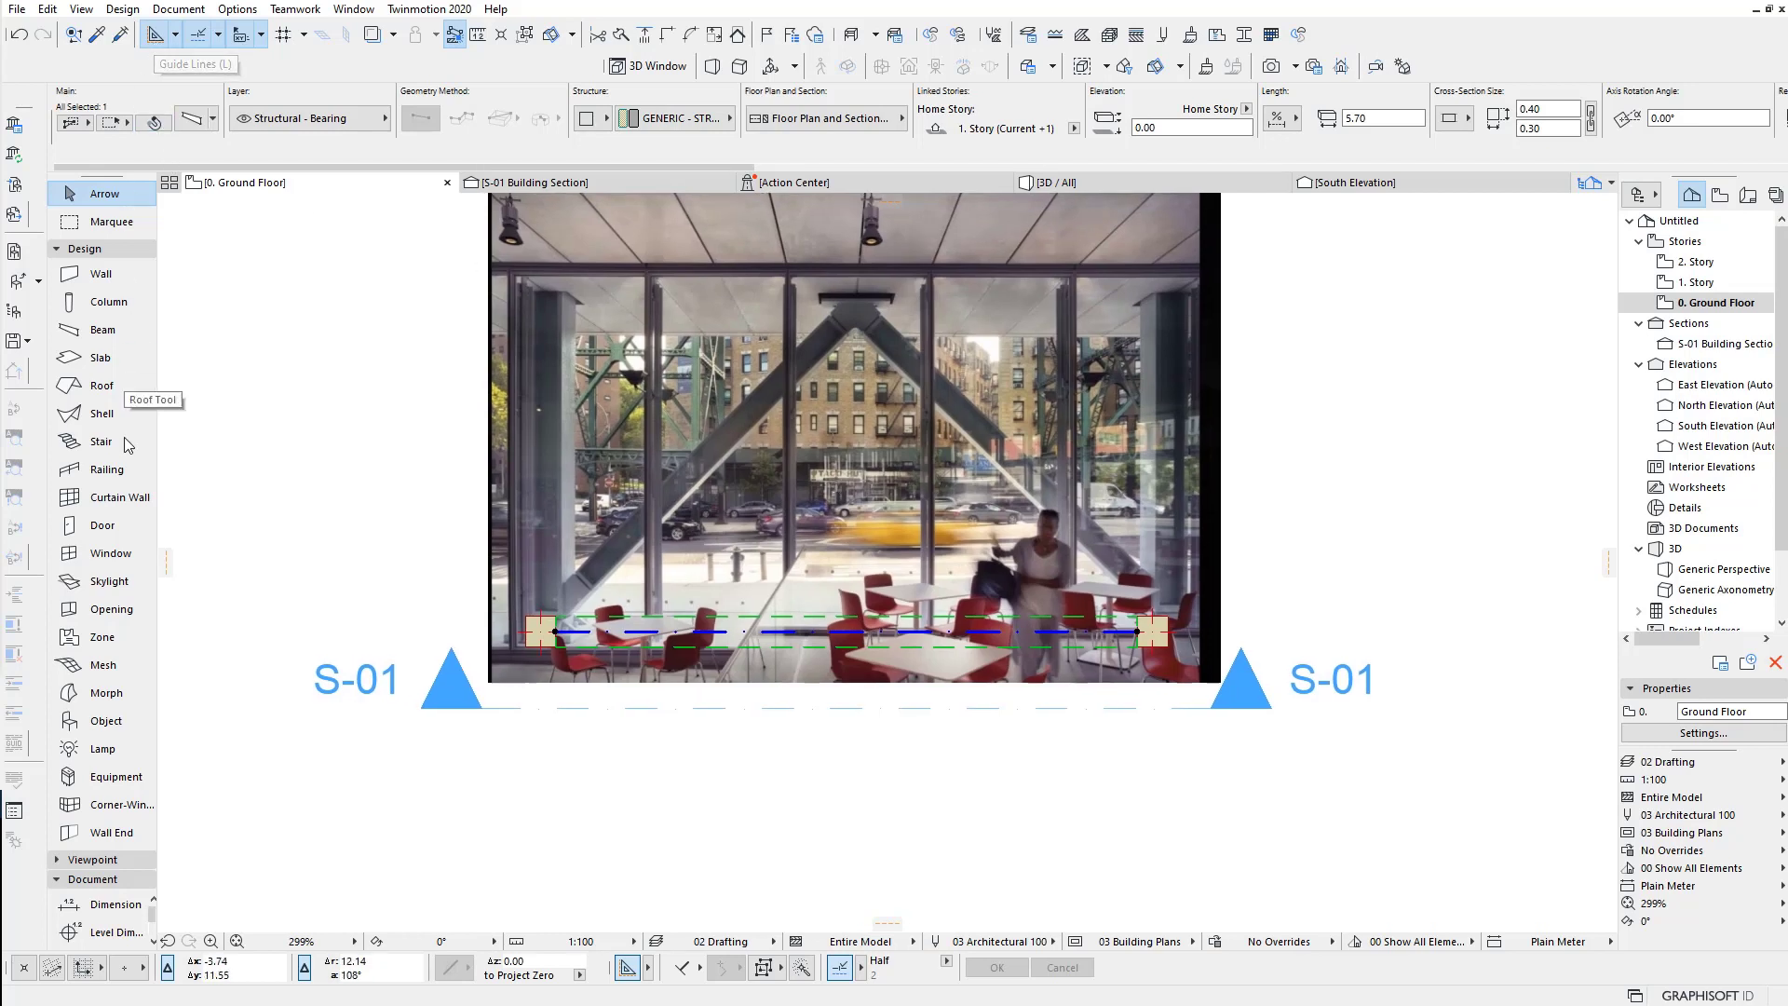
# Step: Place a vertical guide line through the centre of the photo
pyautogui.moveTo(167, 560); pyautogui.dragTo(622, 572)
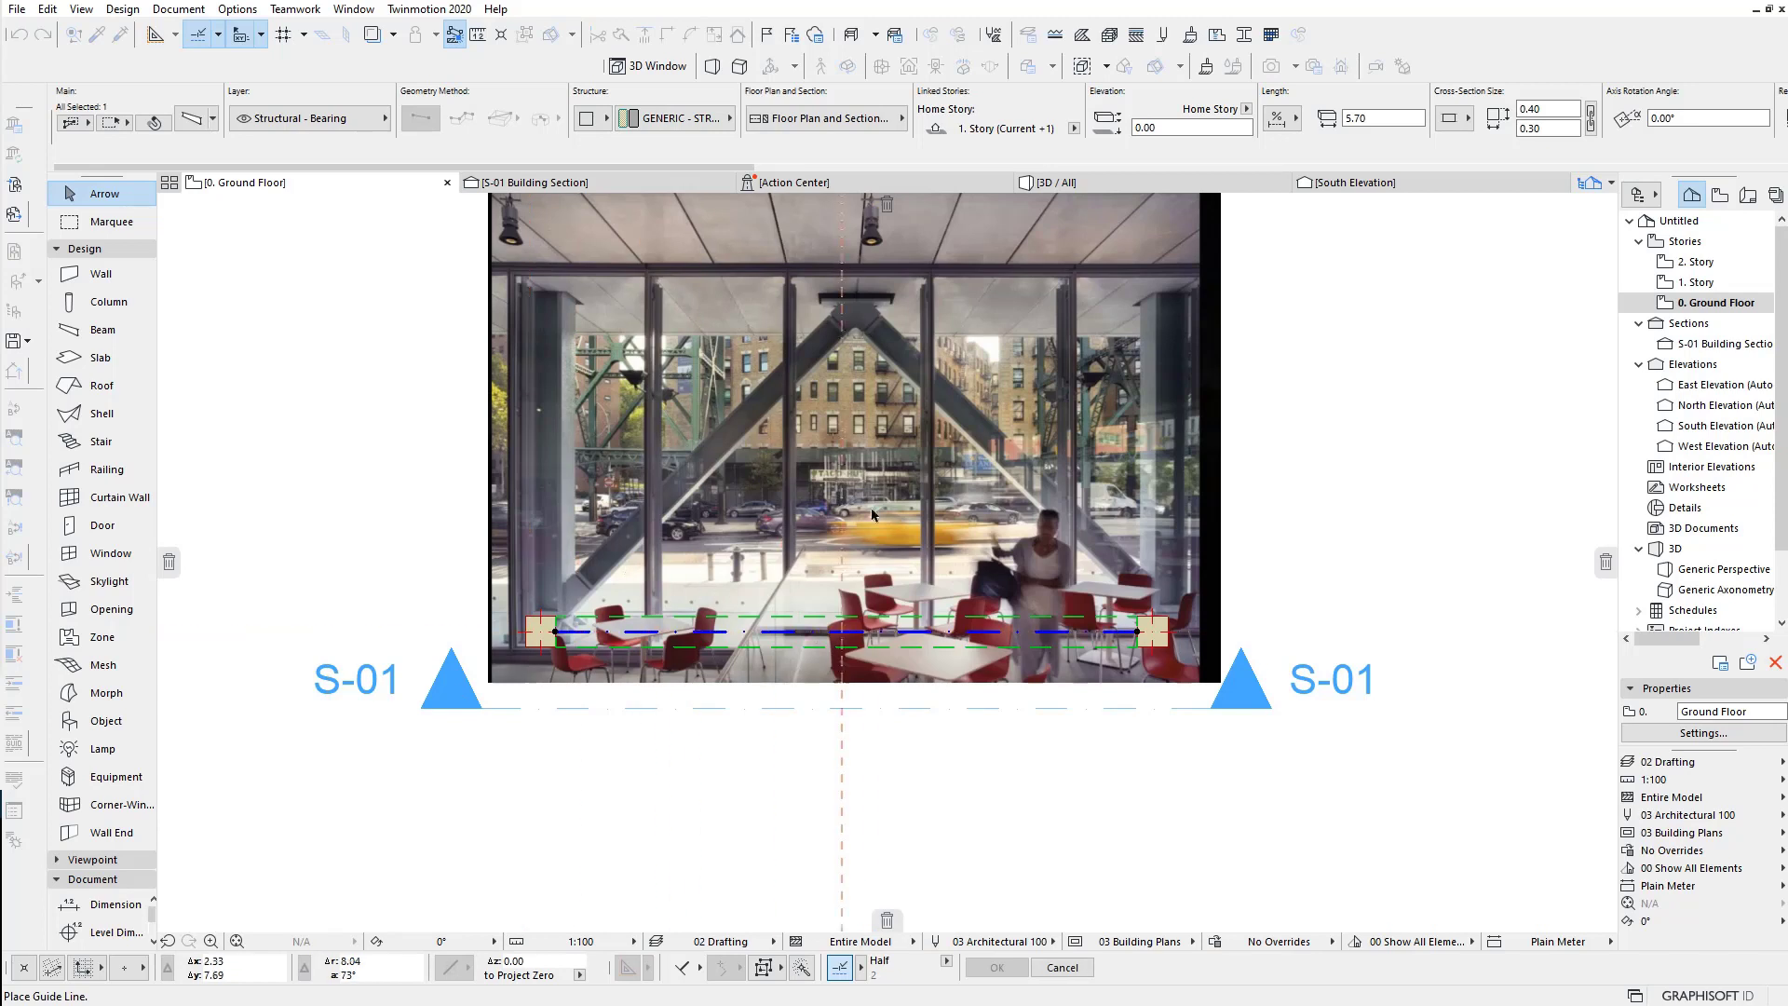
pyautogui.moveTo(872, 513); pyautogui.dragTo(850, 631)
pyautogui.moveTo(850, 632)
pyautogui.mouseDown()
pyautogui.moveTo(816, 611)
pyautogui.moveTo(846, 639)
pyautogui.mouseUp()
pyautogui.press('Escape')
pyautogui.scroll(5, 848, 643)
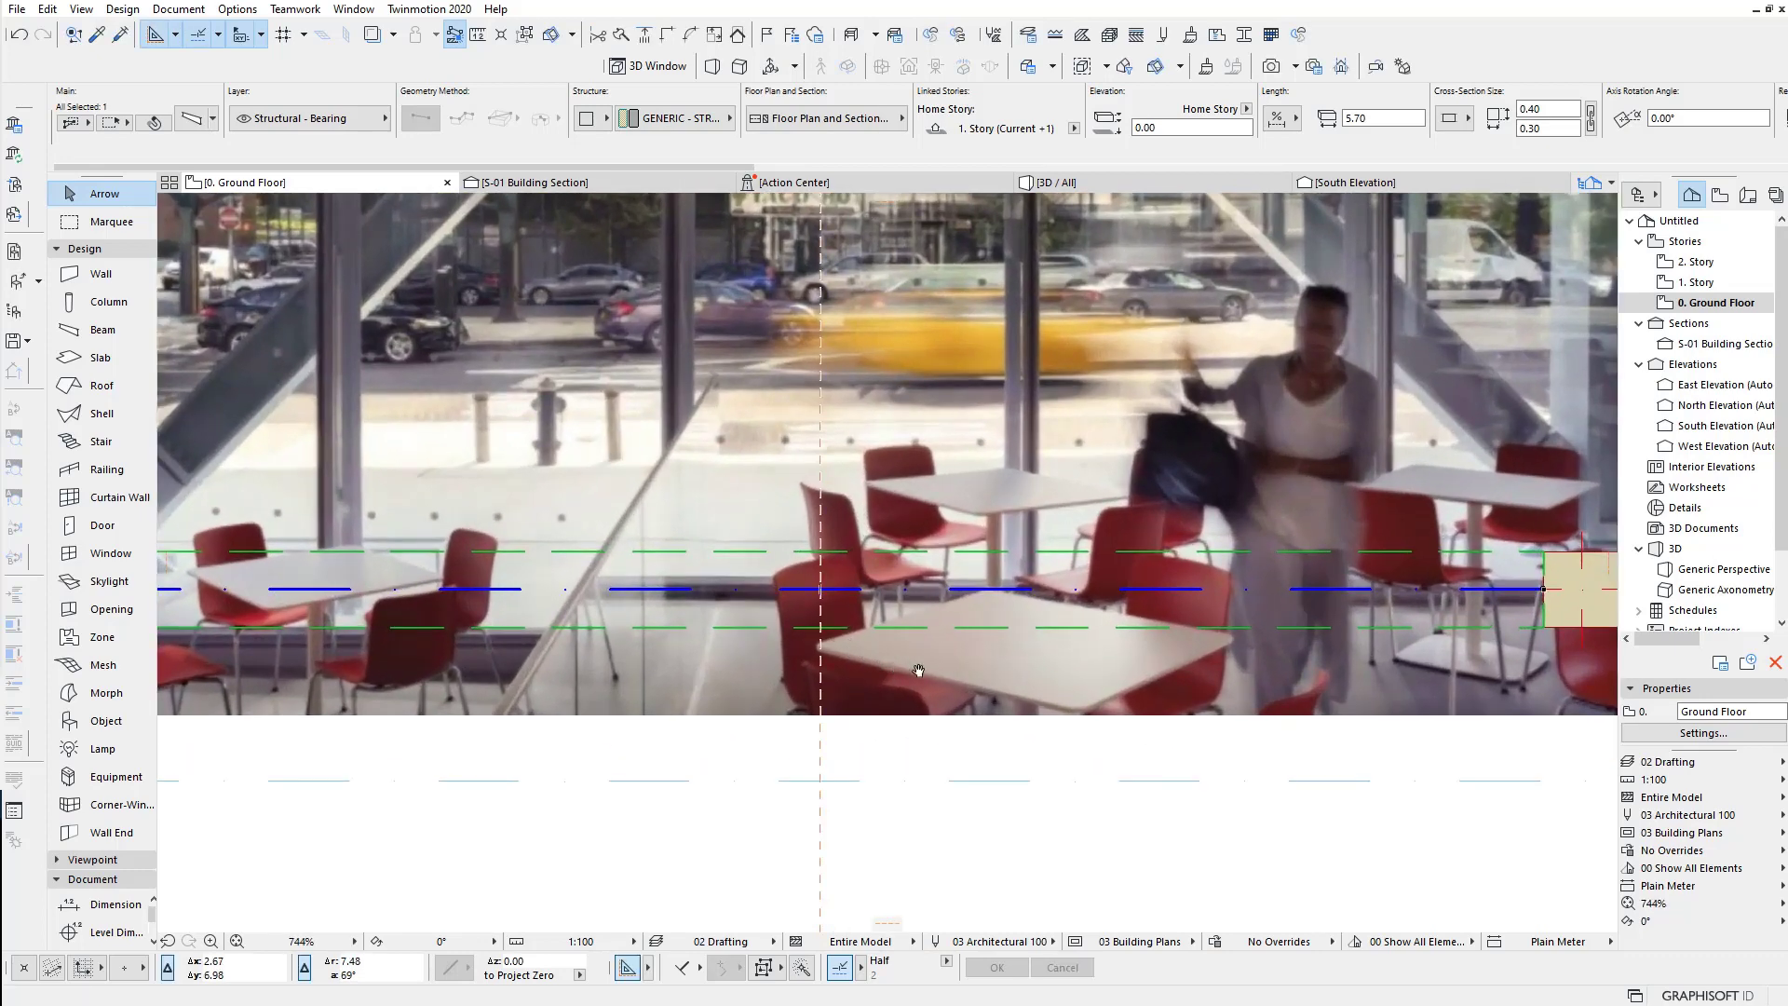
pyautogui.moveTo(919, 671); pyautogui.dragTo(1030, 687, button='middle')
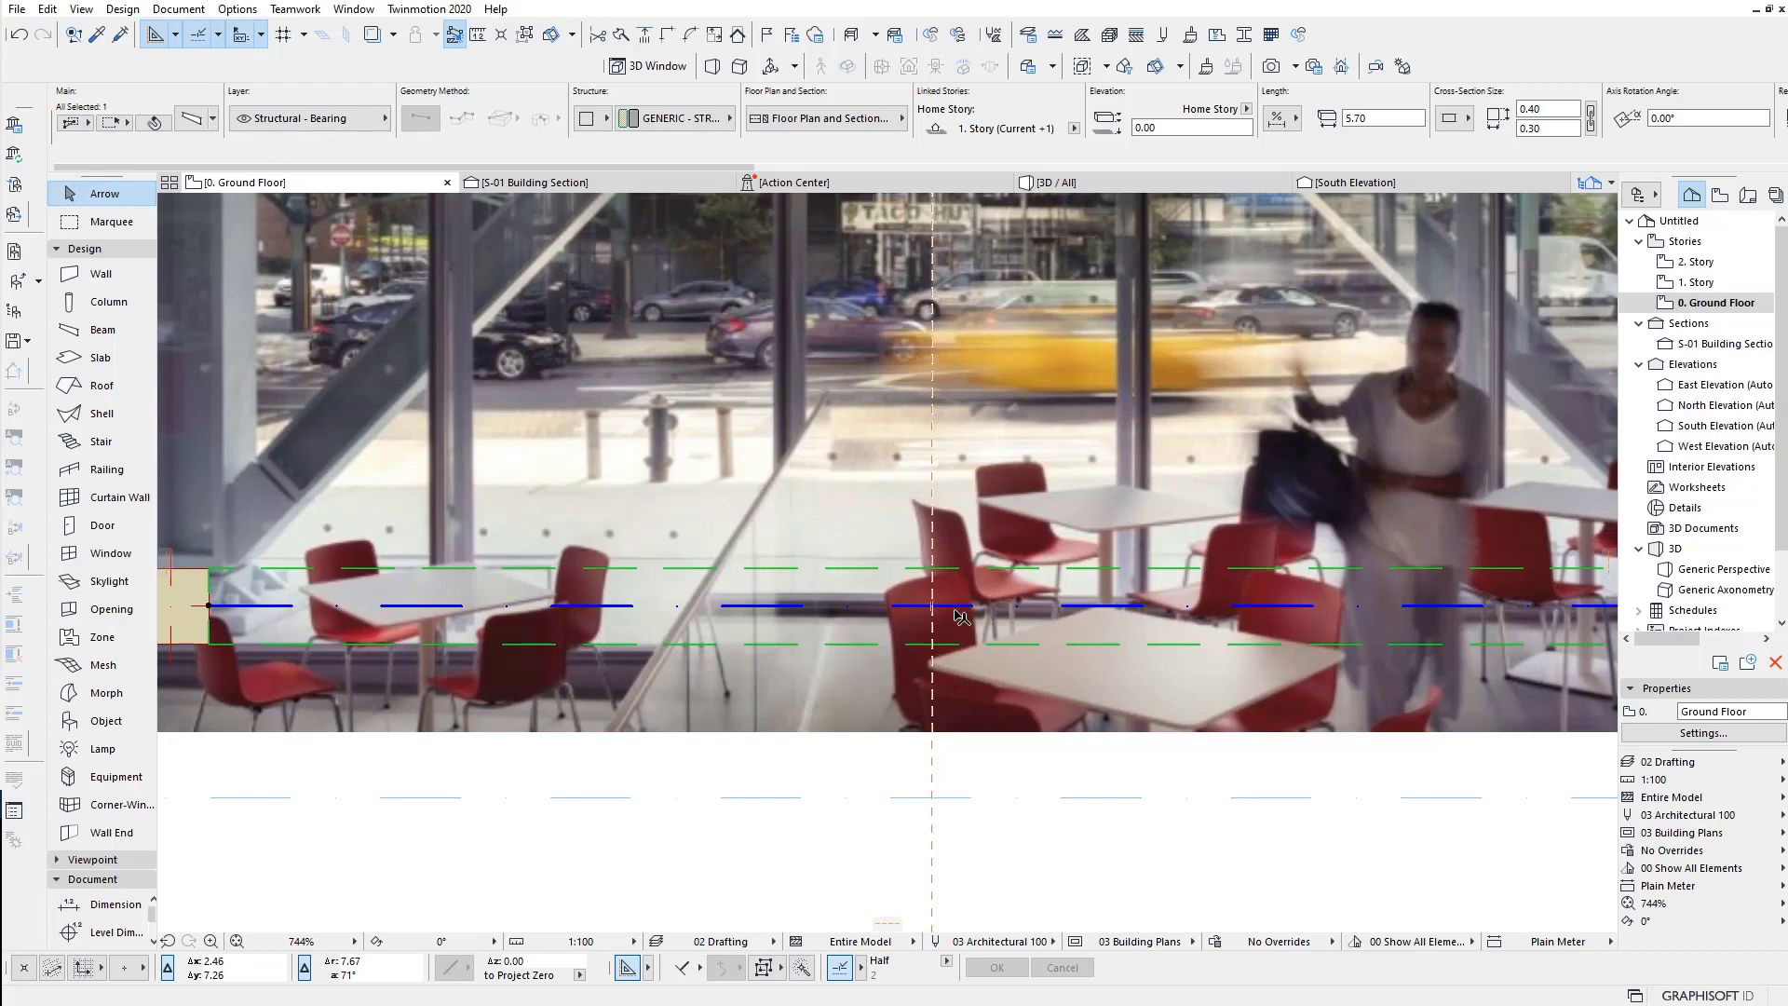
pyautogui.scroll(-1, 962, 617)
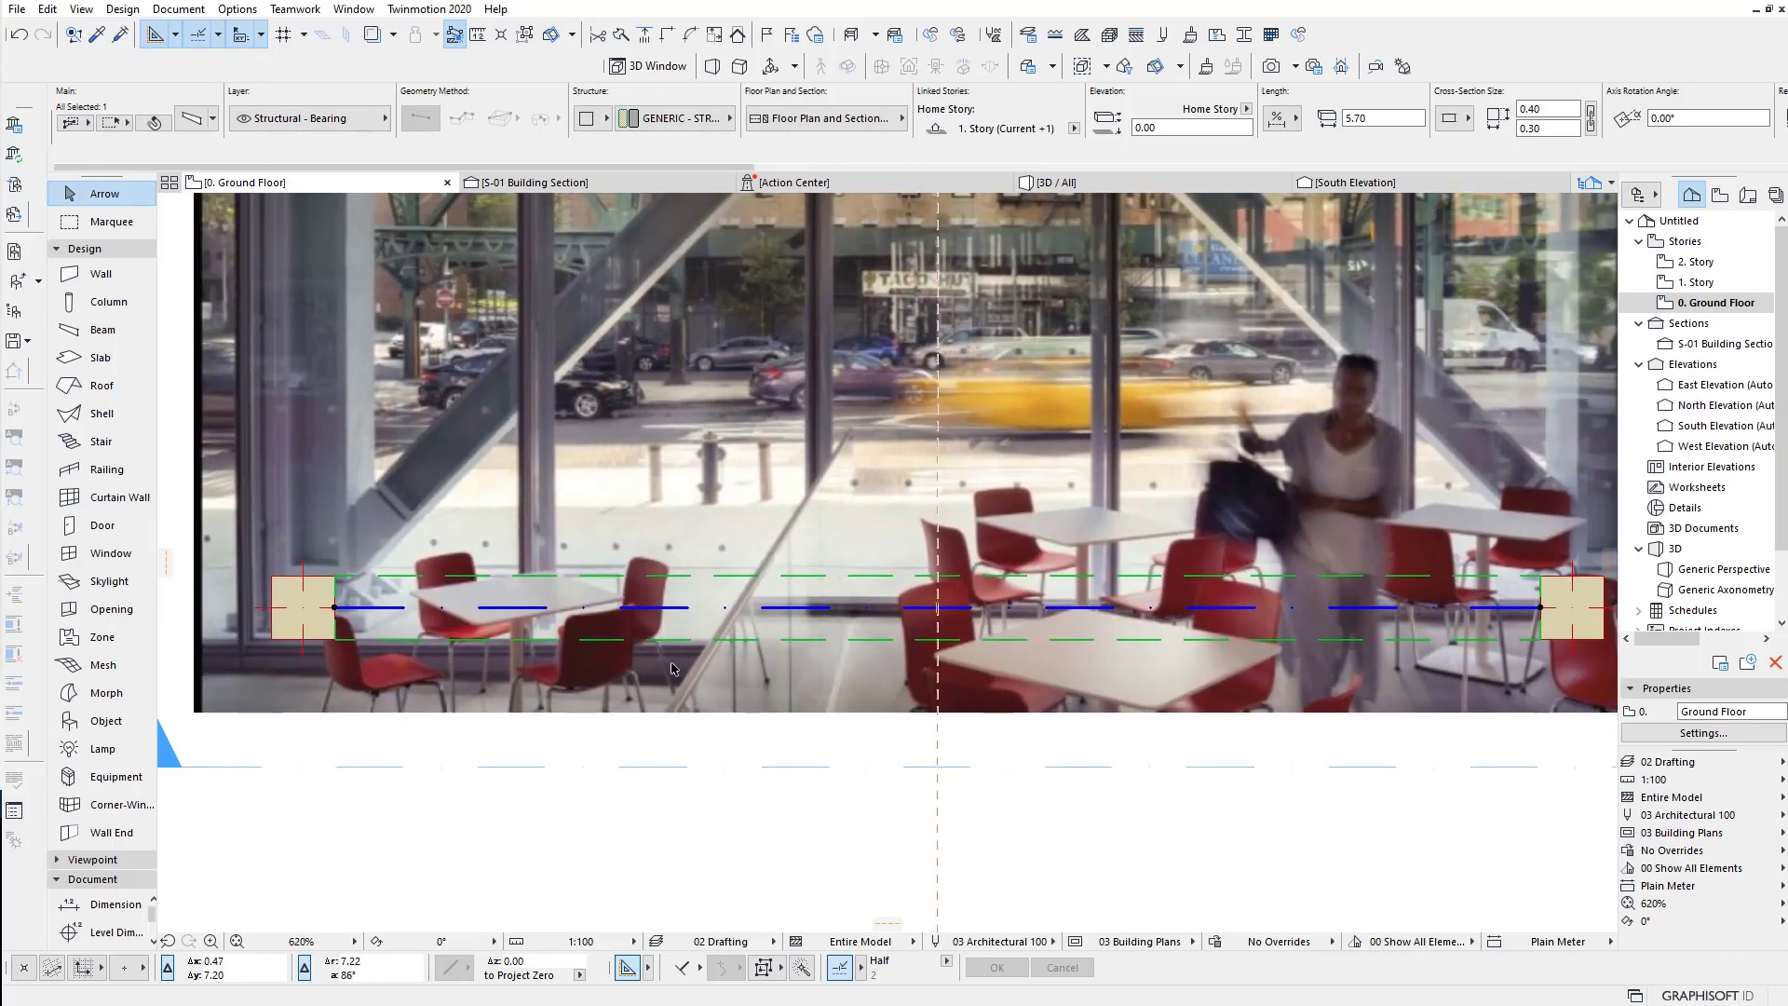
pyautogui.scroll(-1, 941, 728)
pyautogui.scroll(-1, 941, 729)
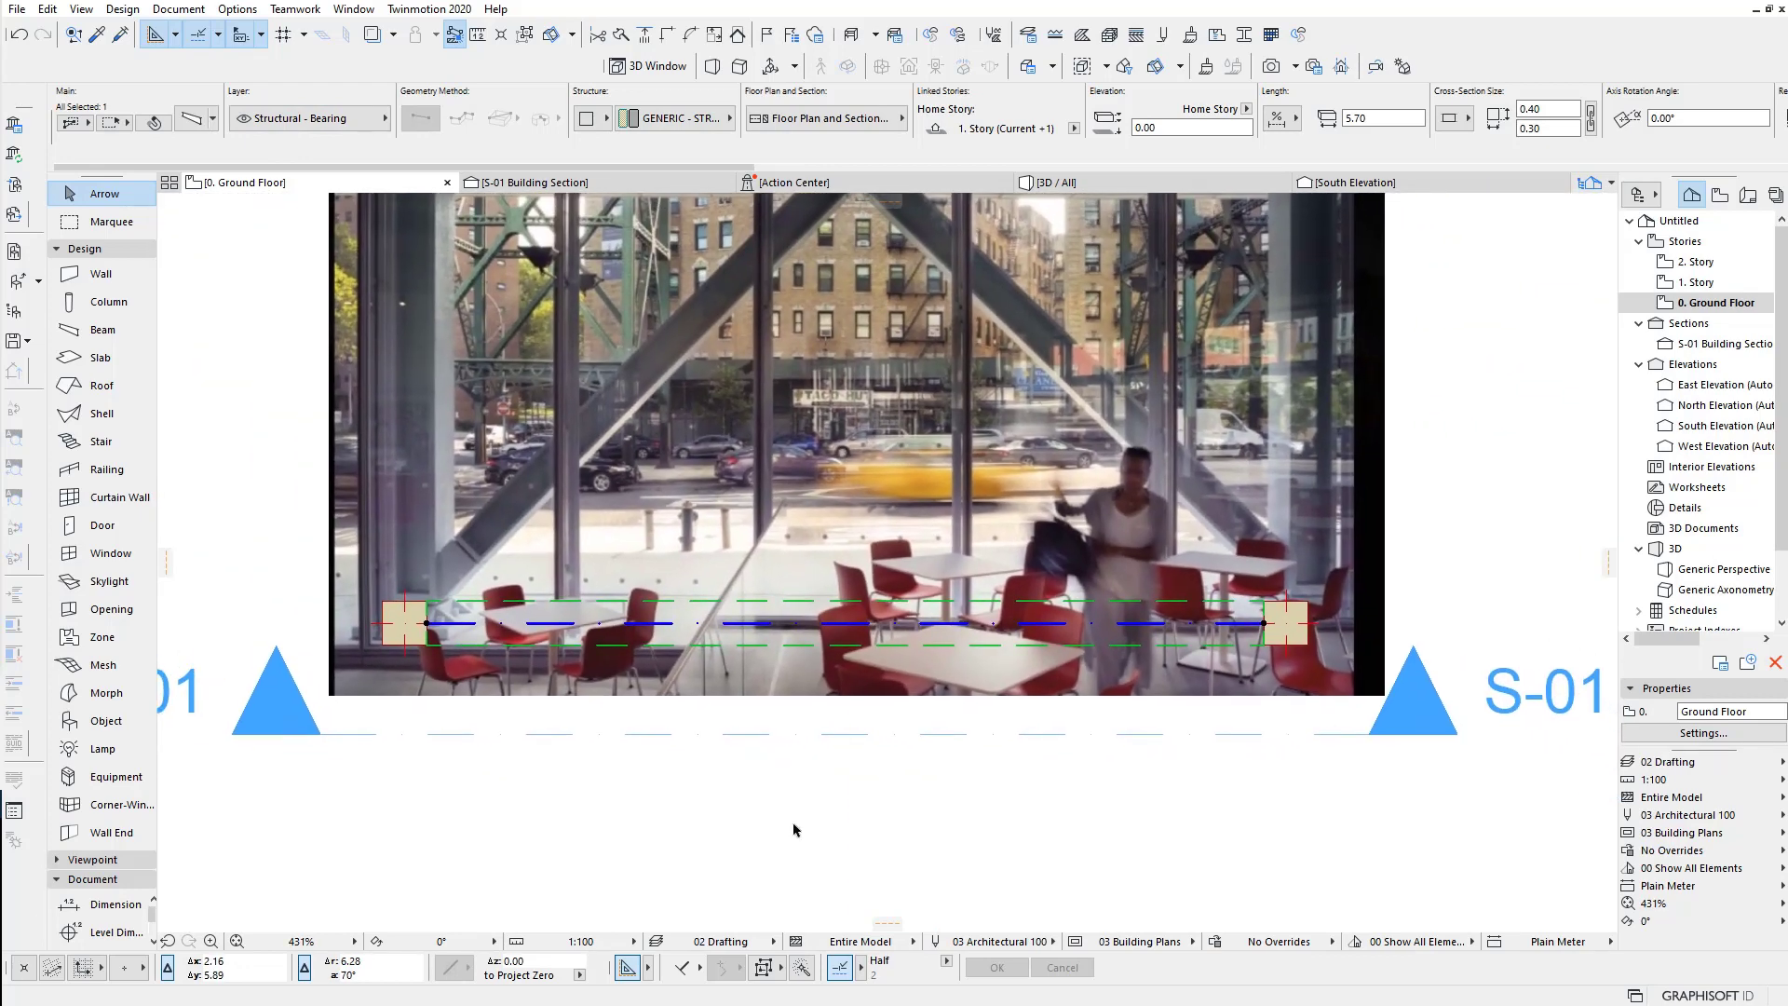
# Step: Open the S-01 Building Section with current view settings and fit it in the window
pyautogui.rightClick(751, 765)
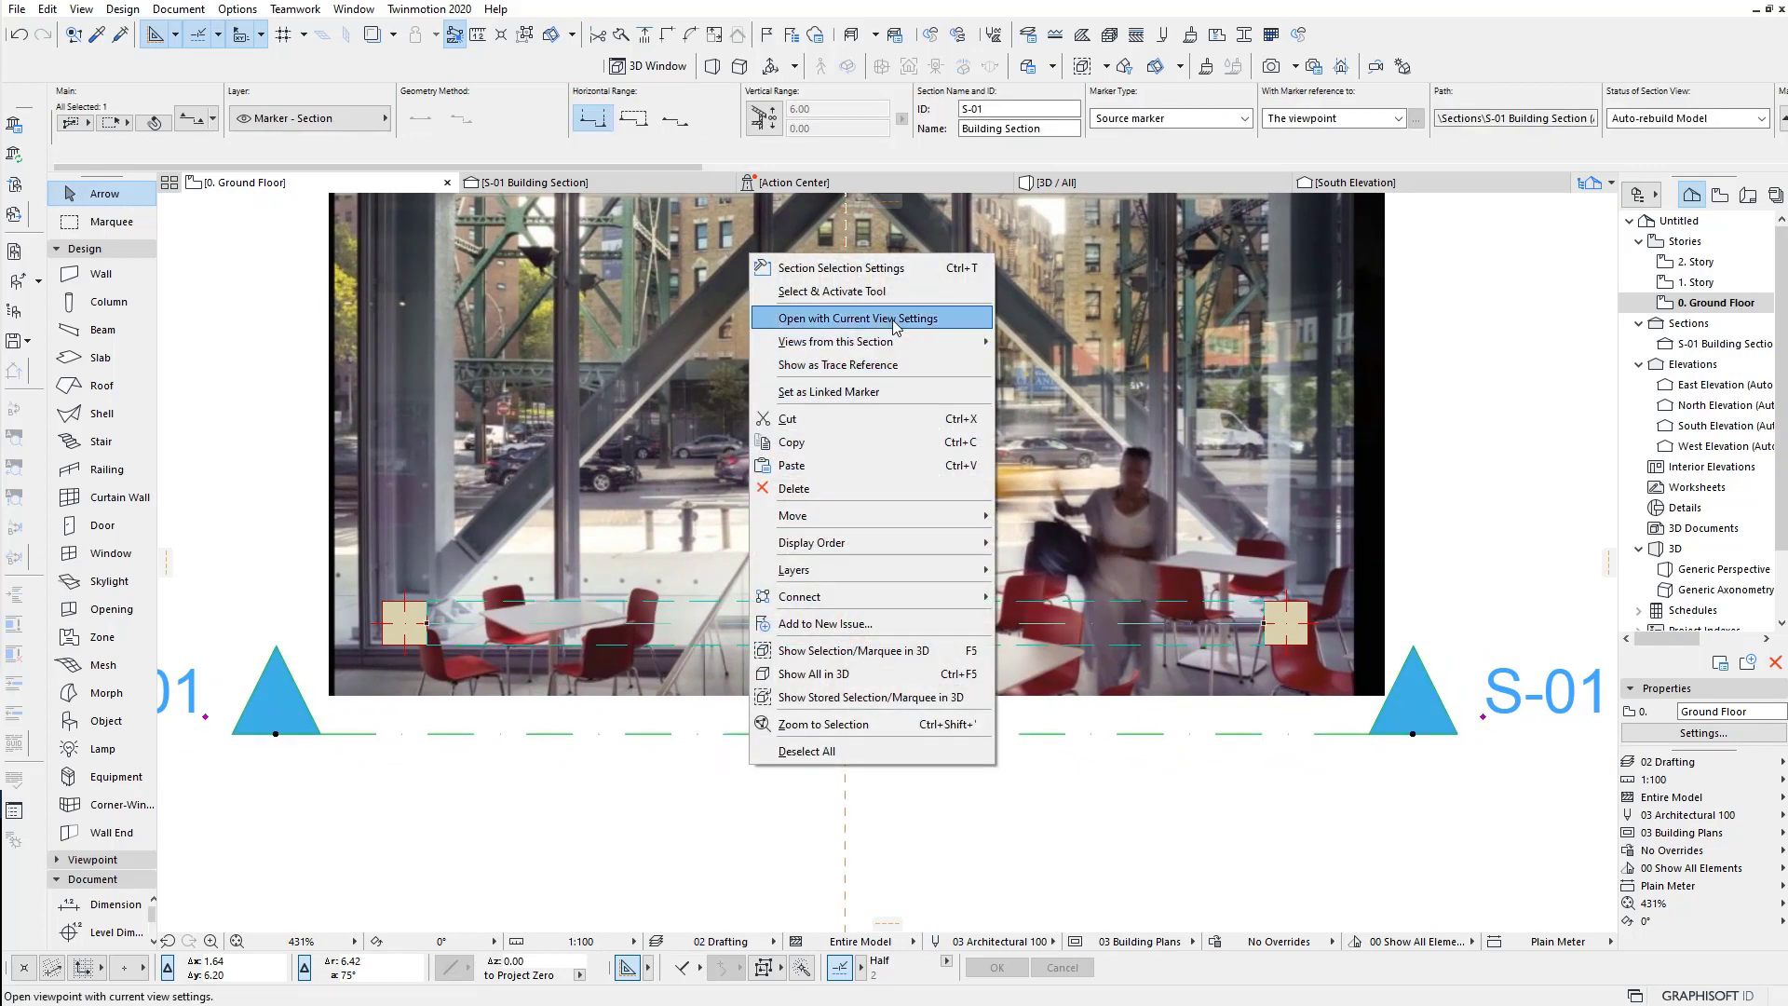
pyautogui.click(893, 321)
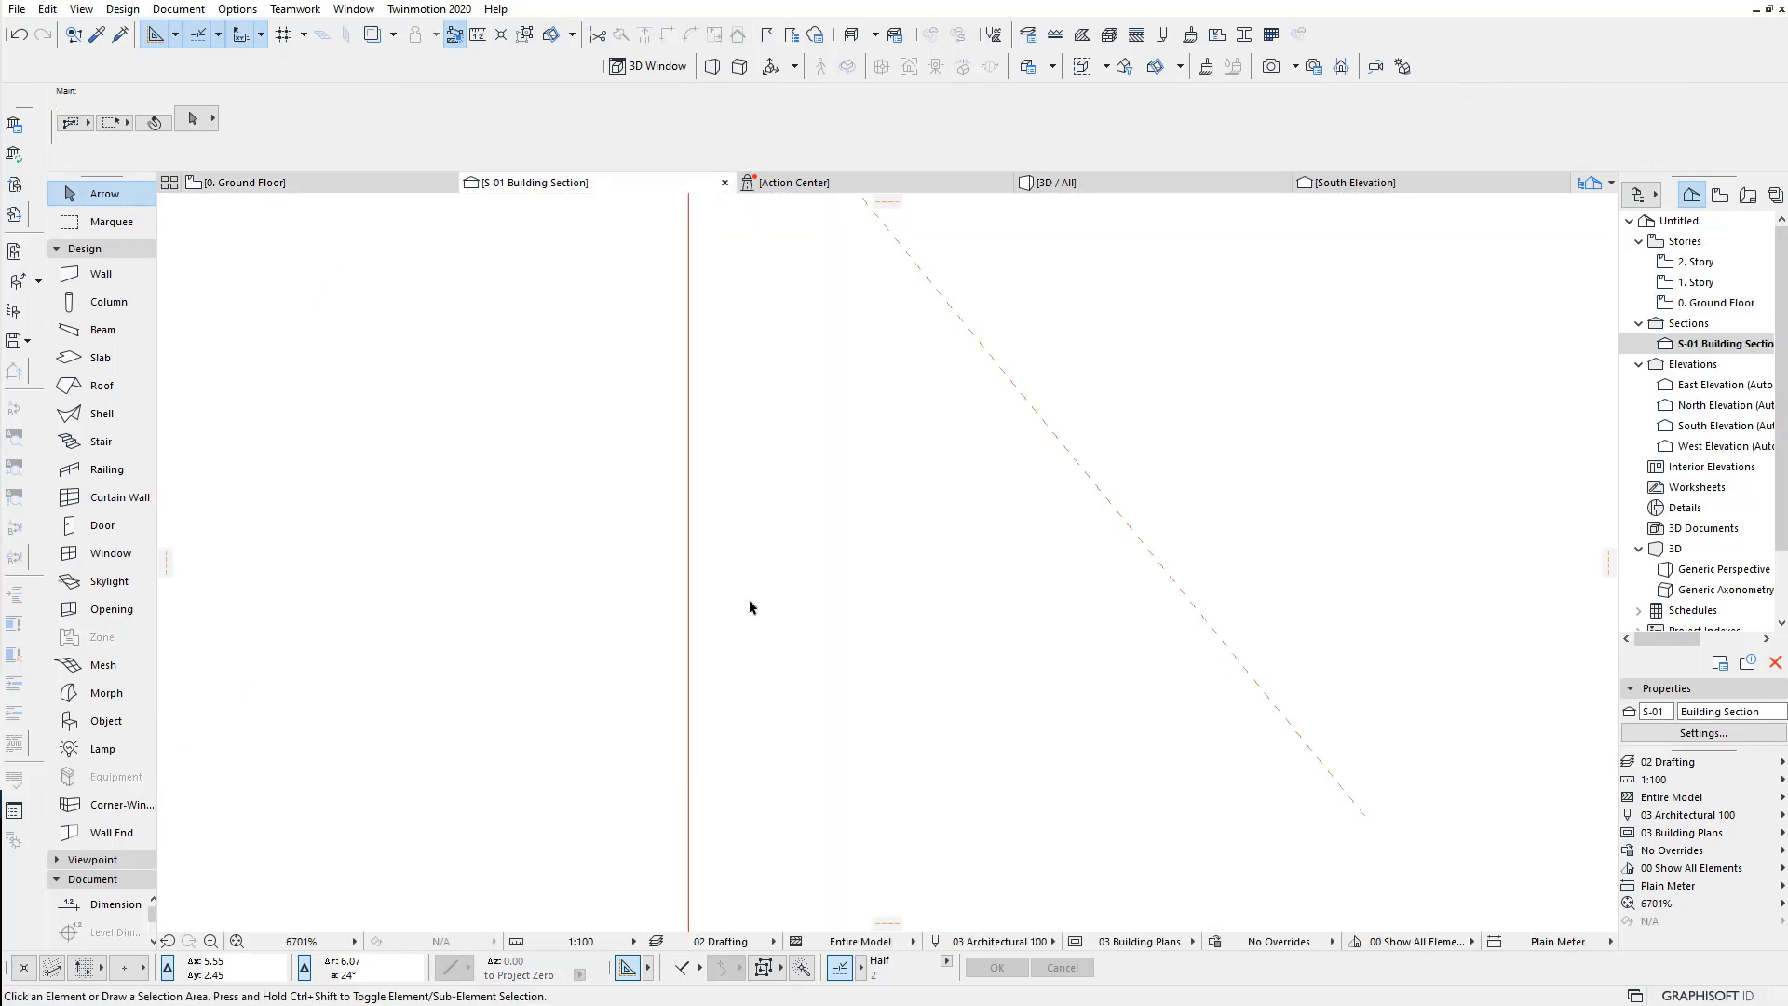
pyautogui.click(237, 941)
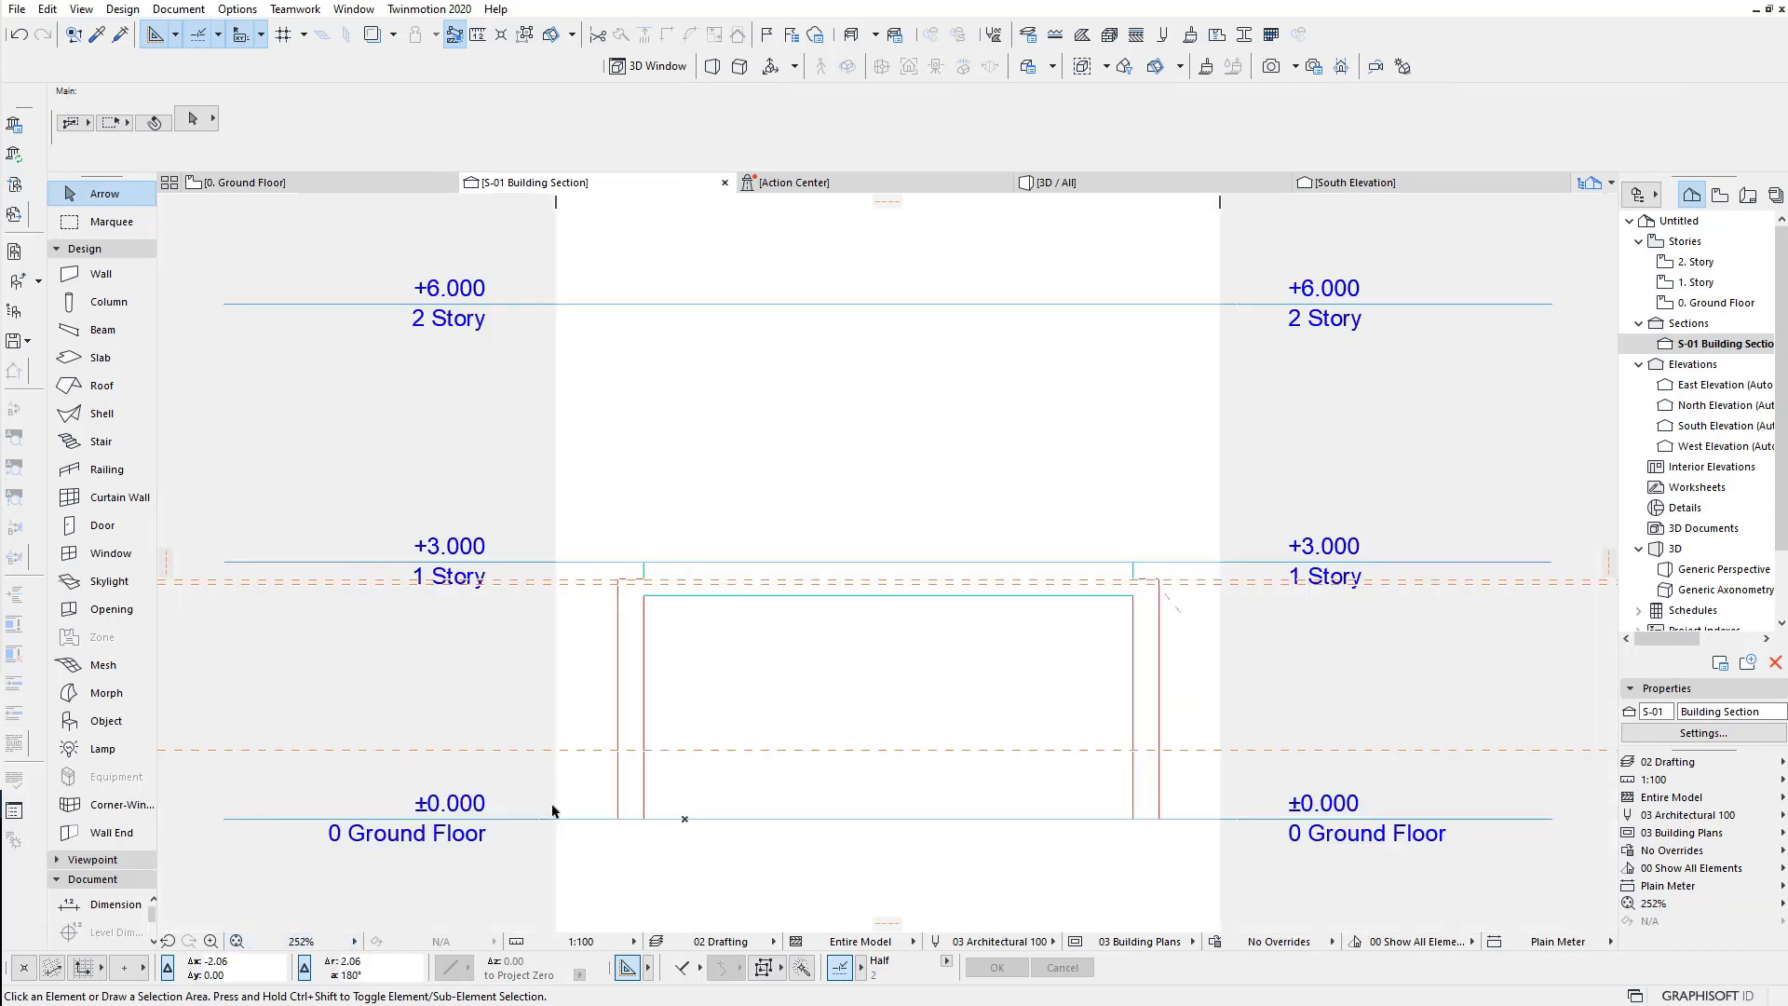
pyautogui.scroll(1, 1042, 718)
pyautogui.scroll(1, 1041, 719)
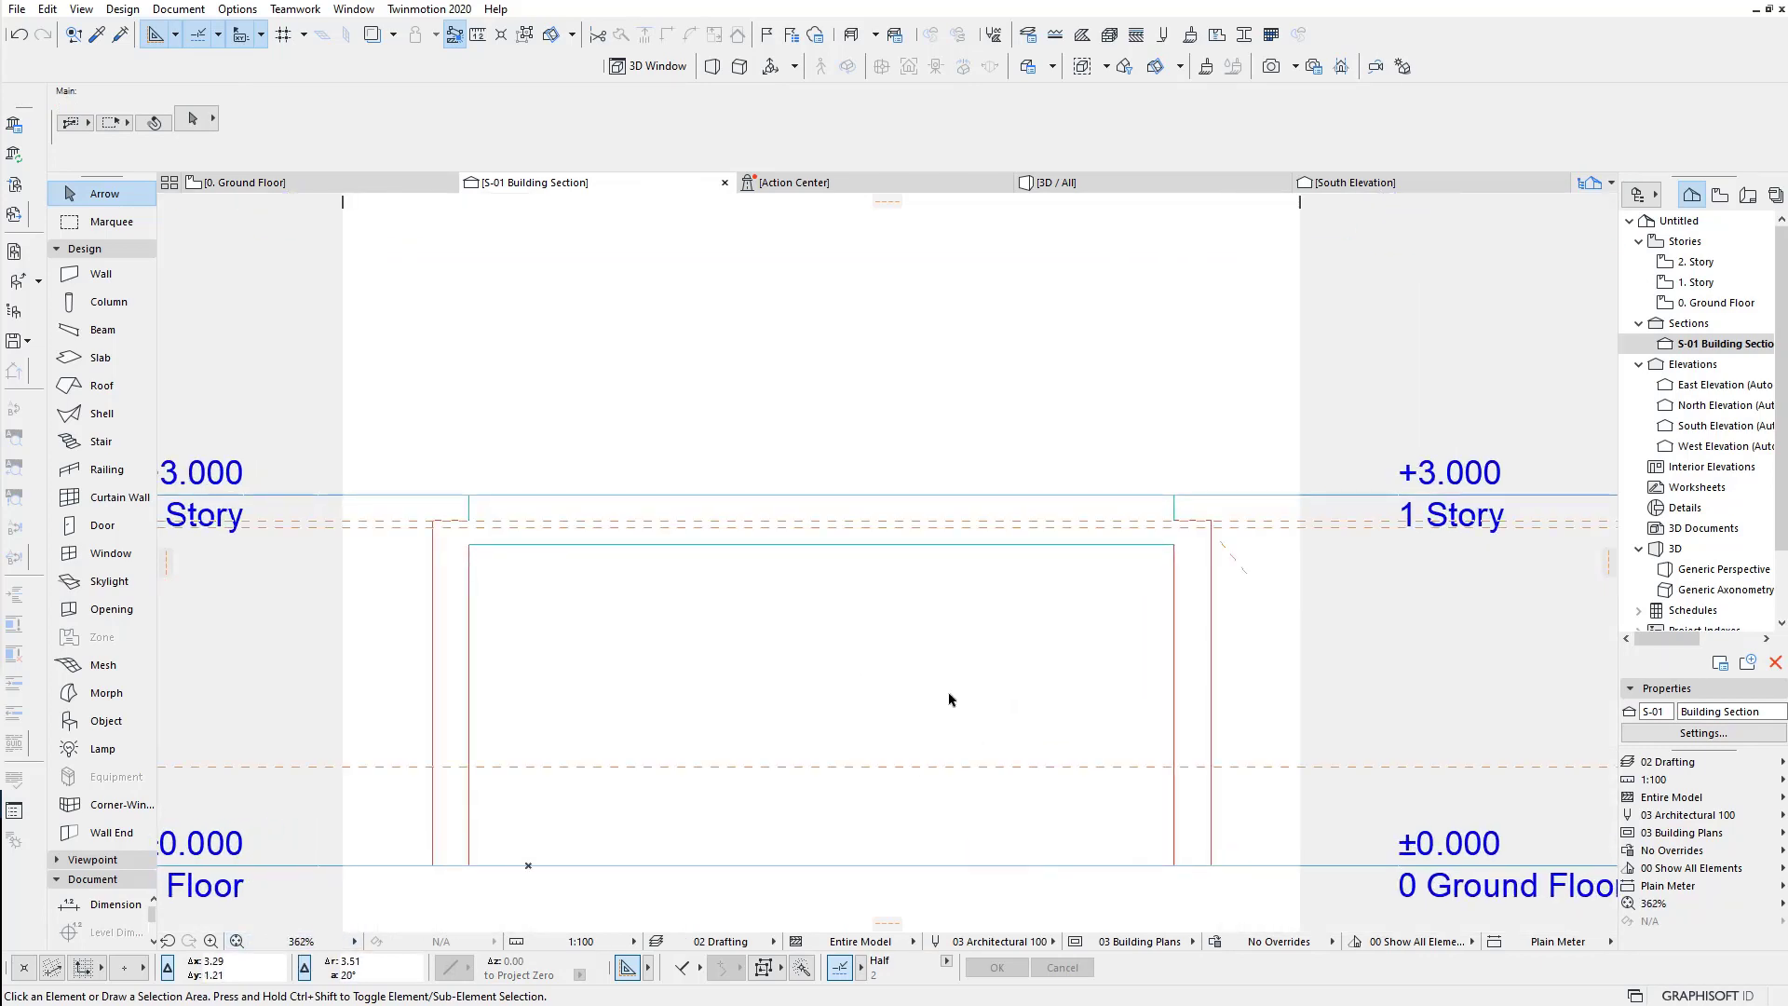
# Step: Select the beam and both columns in the section
pyautogui.click(1036, 544)
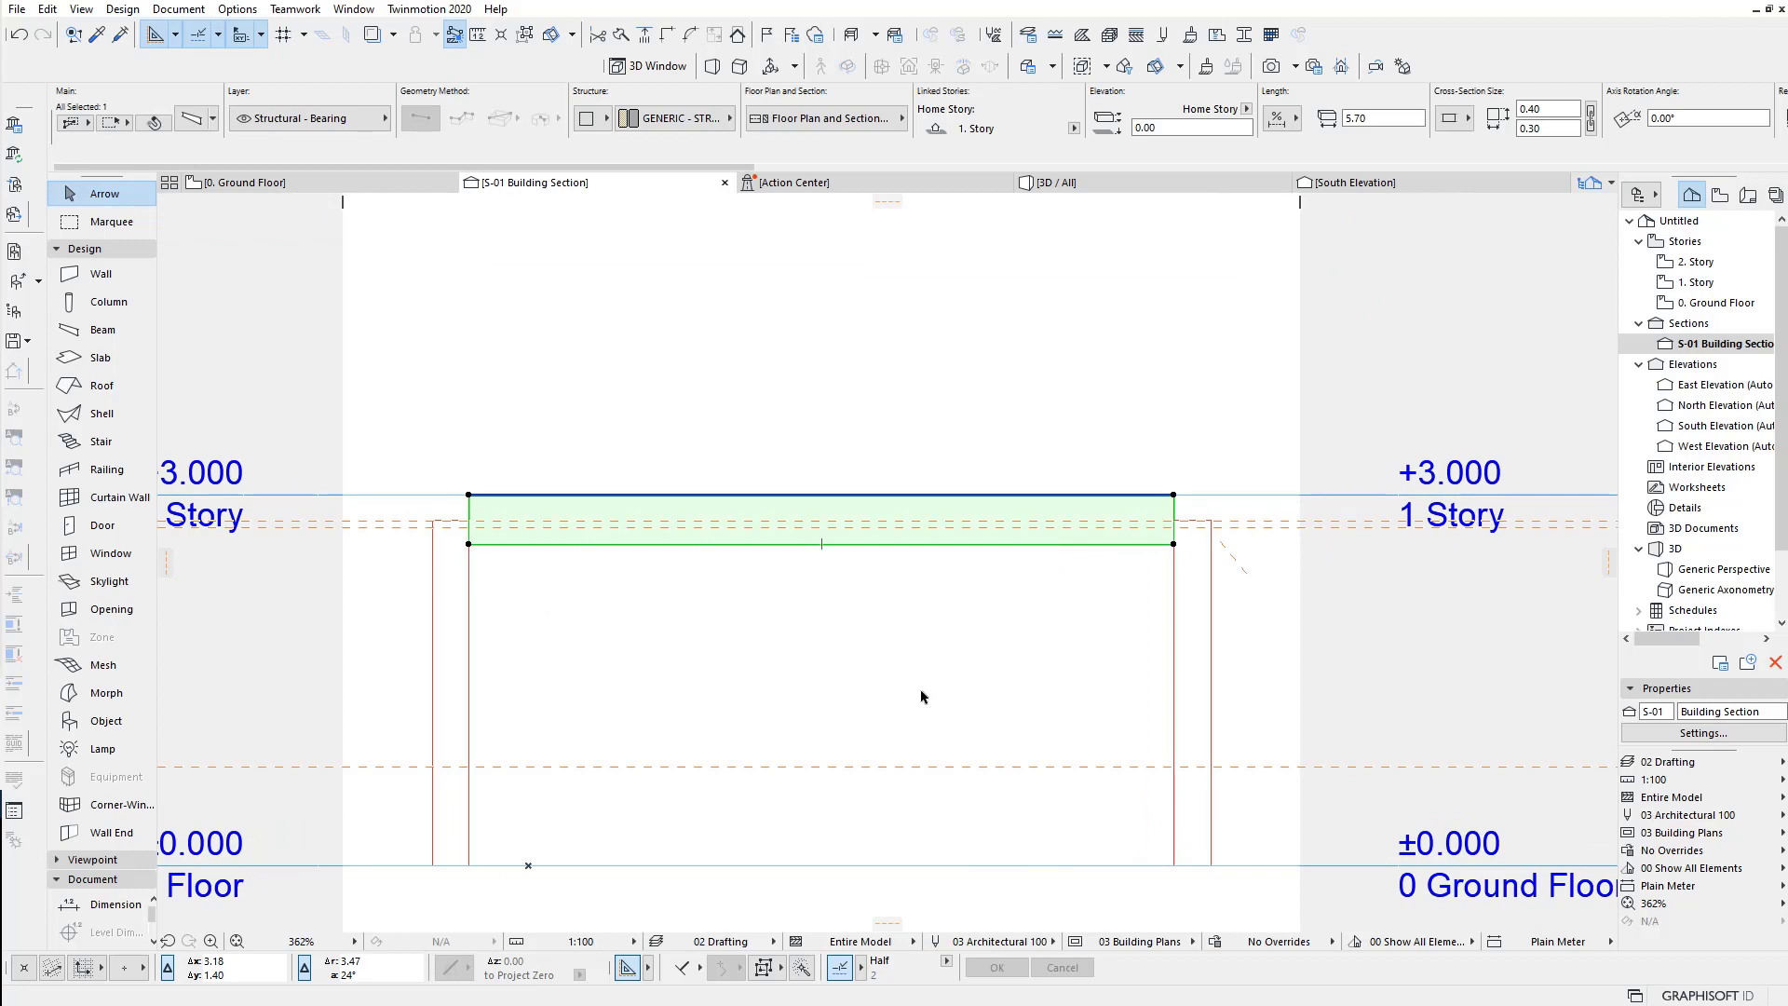
pyautogui.click(1225, 625)
pyautogui.click(1209, 624)
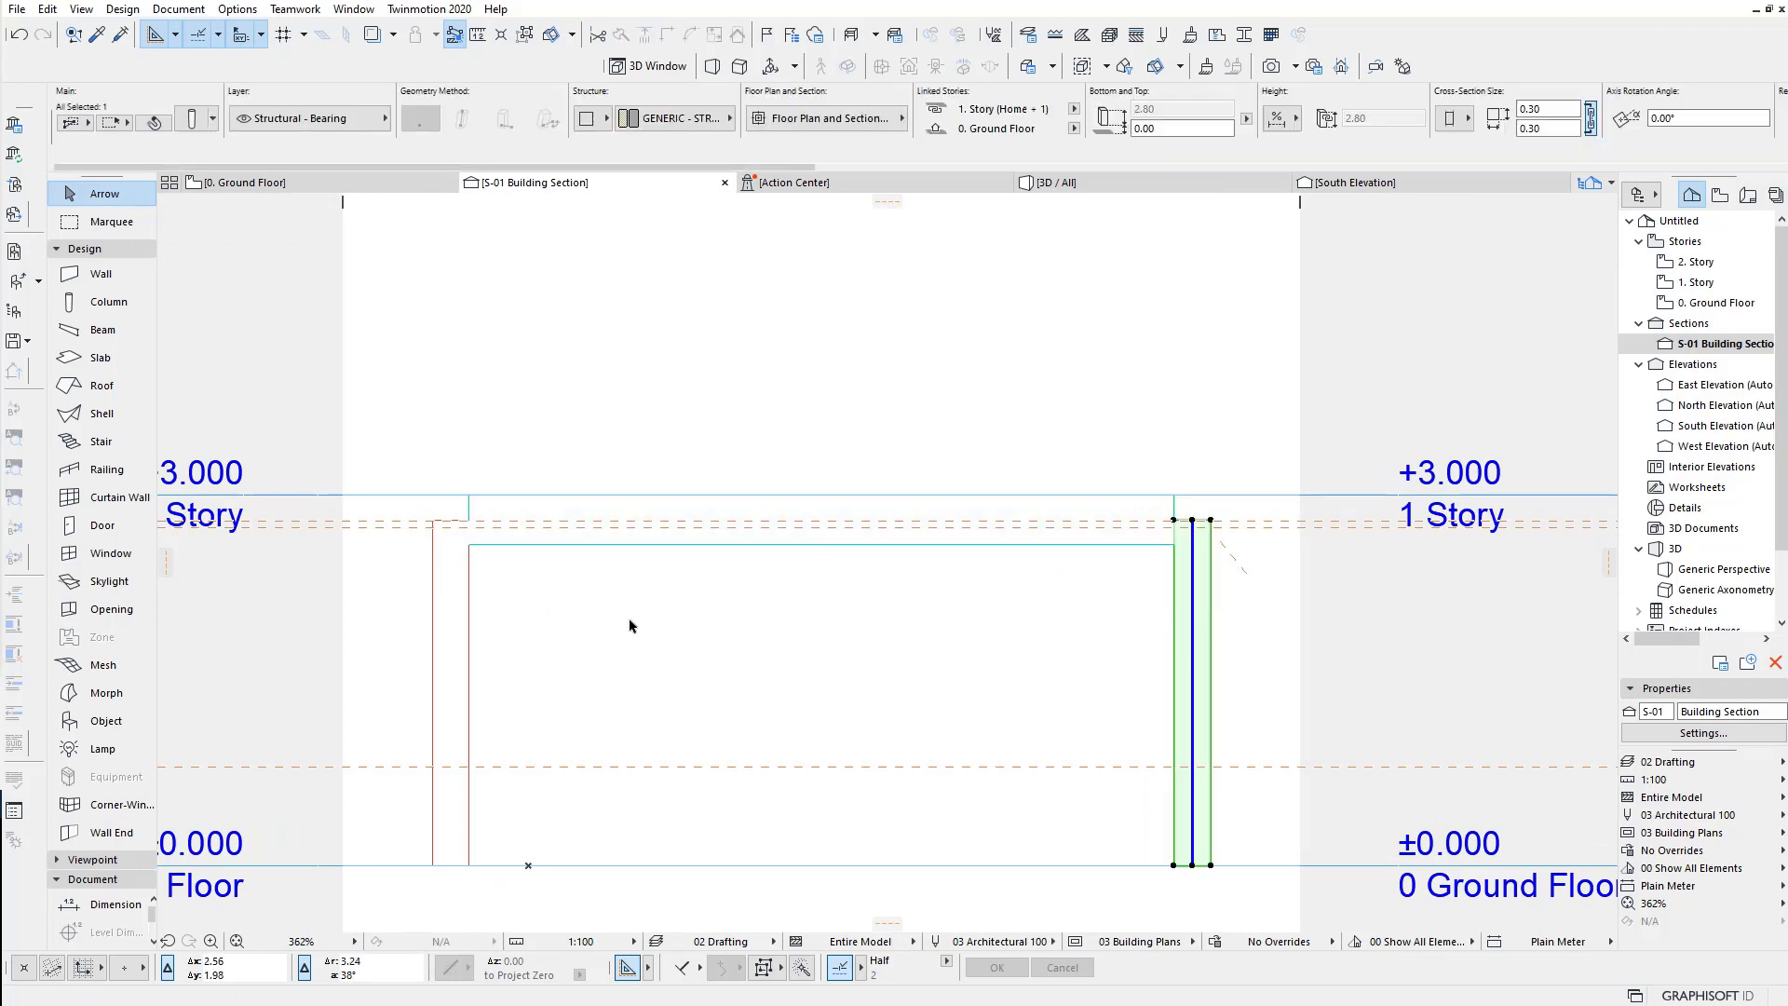
pyautogui.keyDown('shift'); pyautogui.click(432, 604); pyautogui.keyUp('shift')
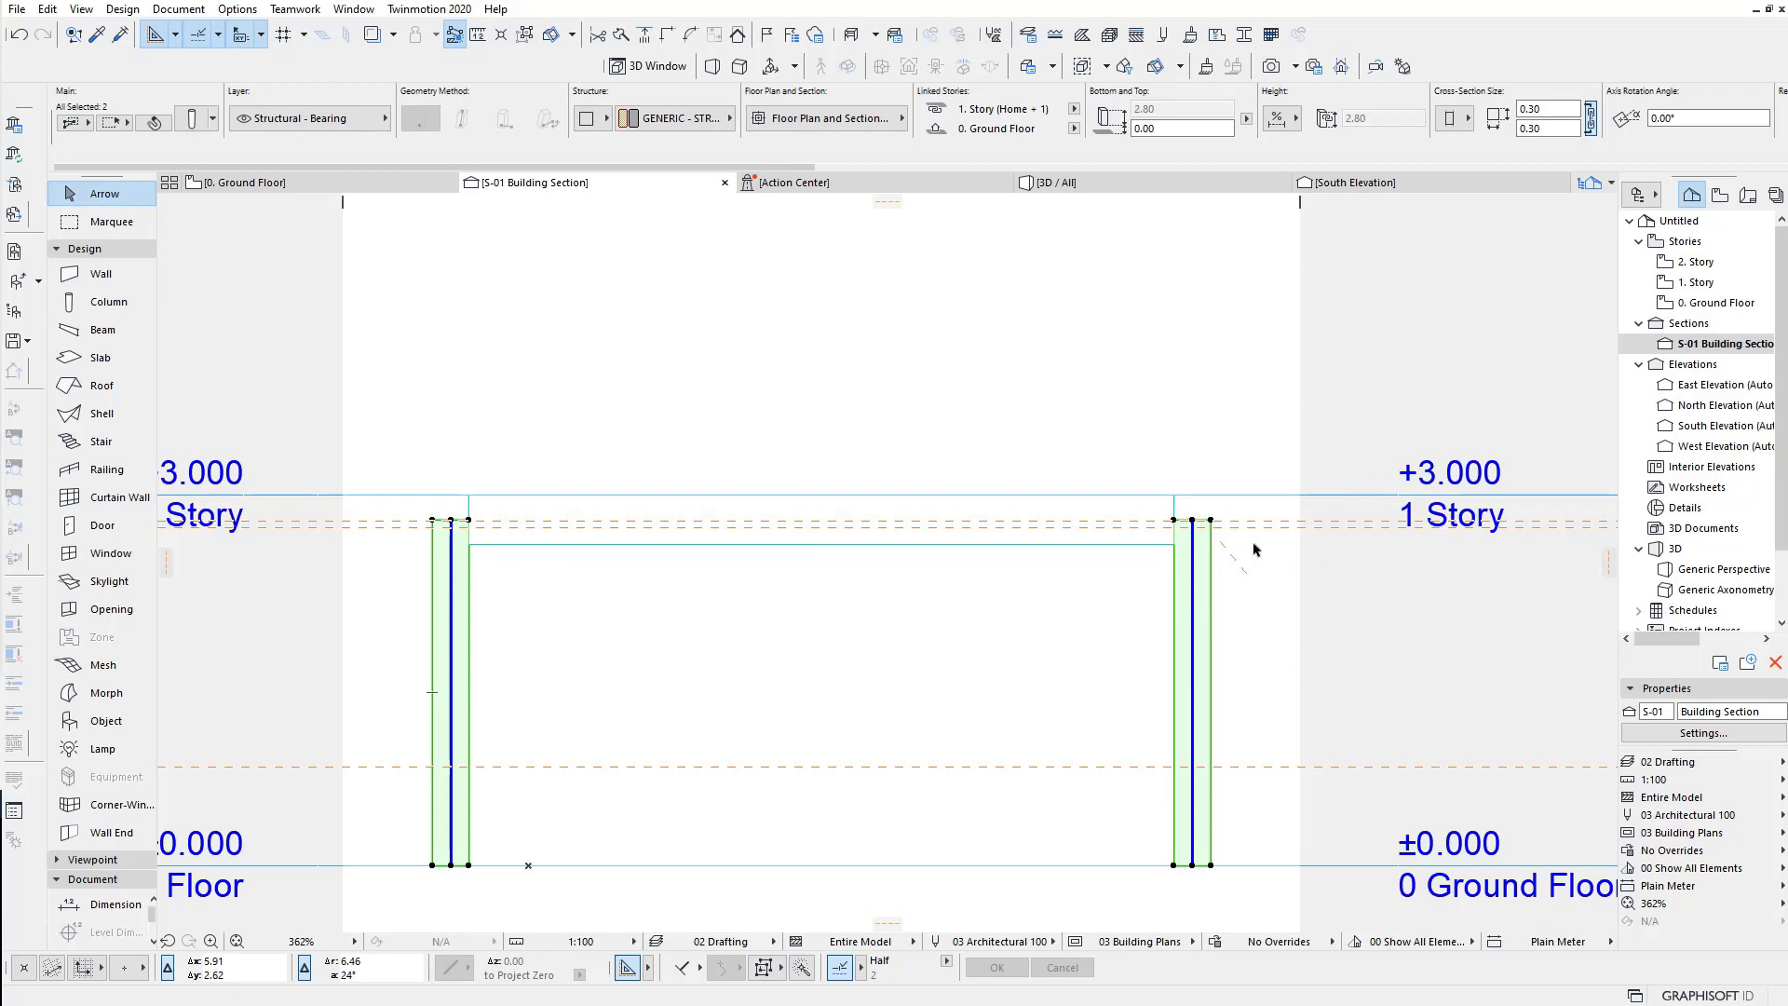
pyautogui.scroll(-1, 1251, 549)
pyautogui.scroll(-1, 1332, 545)
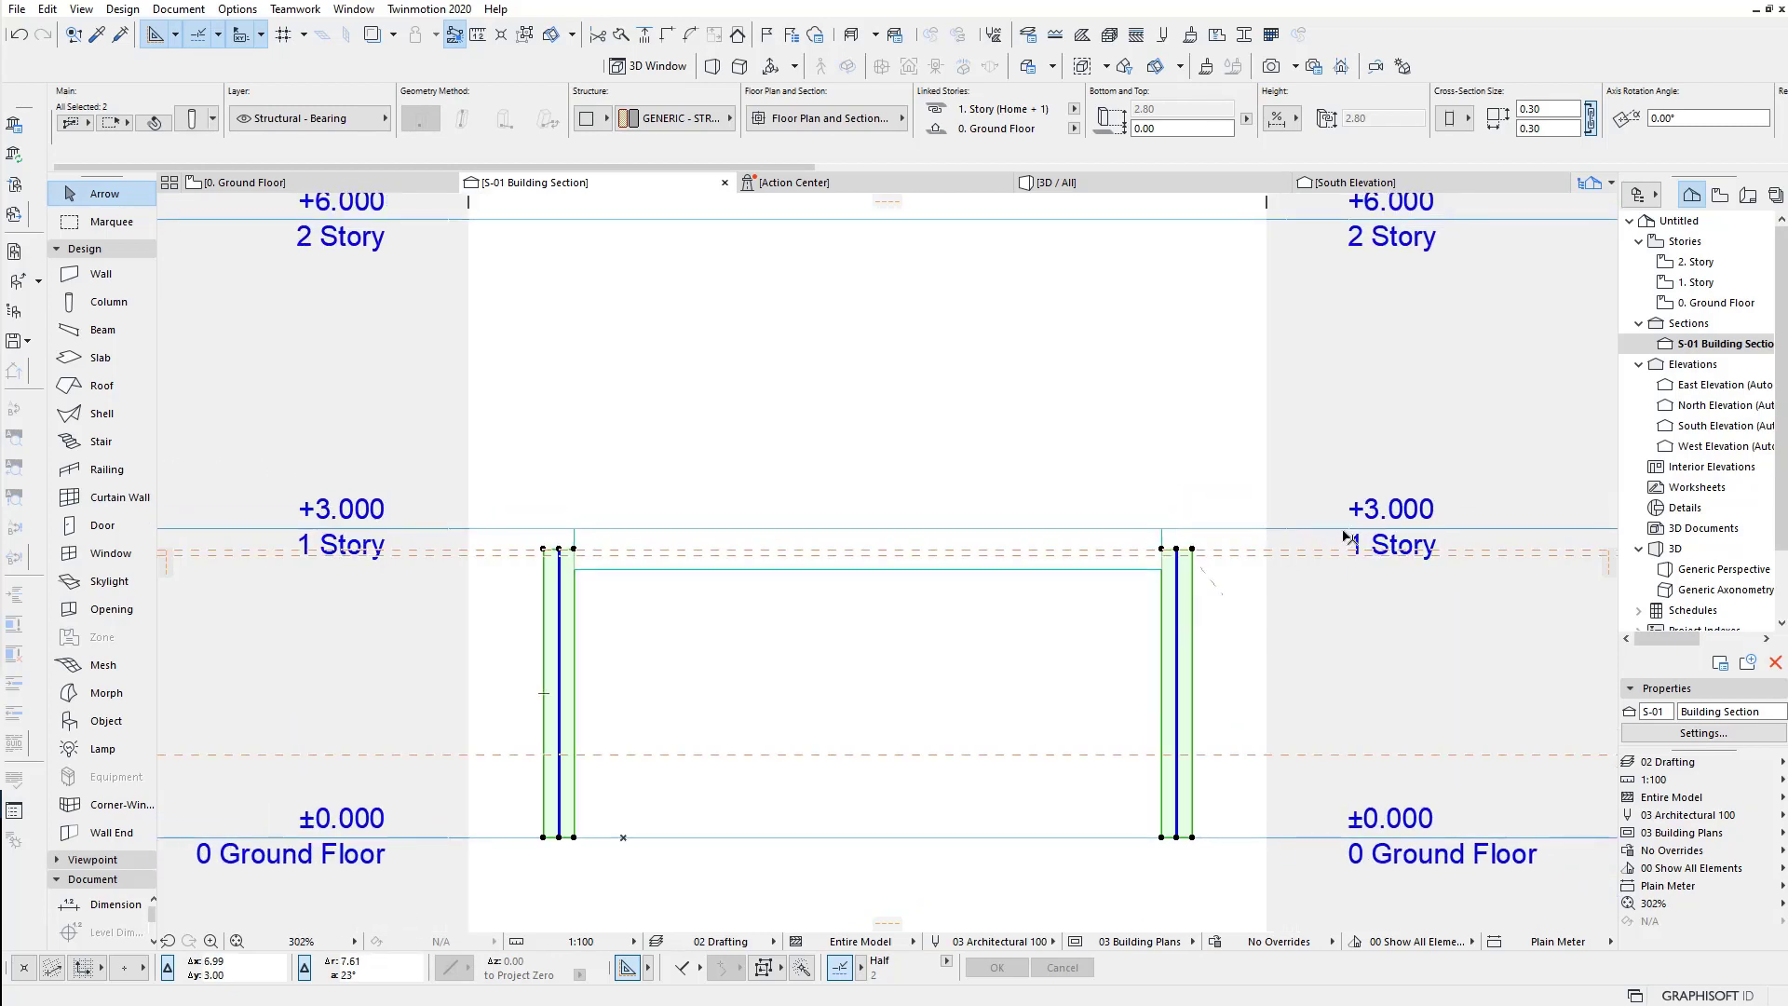
# Step: Raise the 1 Story level from +3.000 to +3.500 in Story Editing Mode
pyautogui.rightClick(1344, 535)
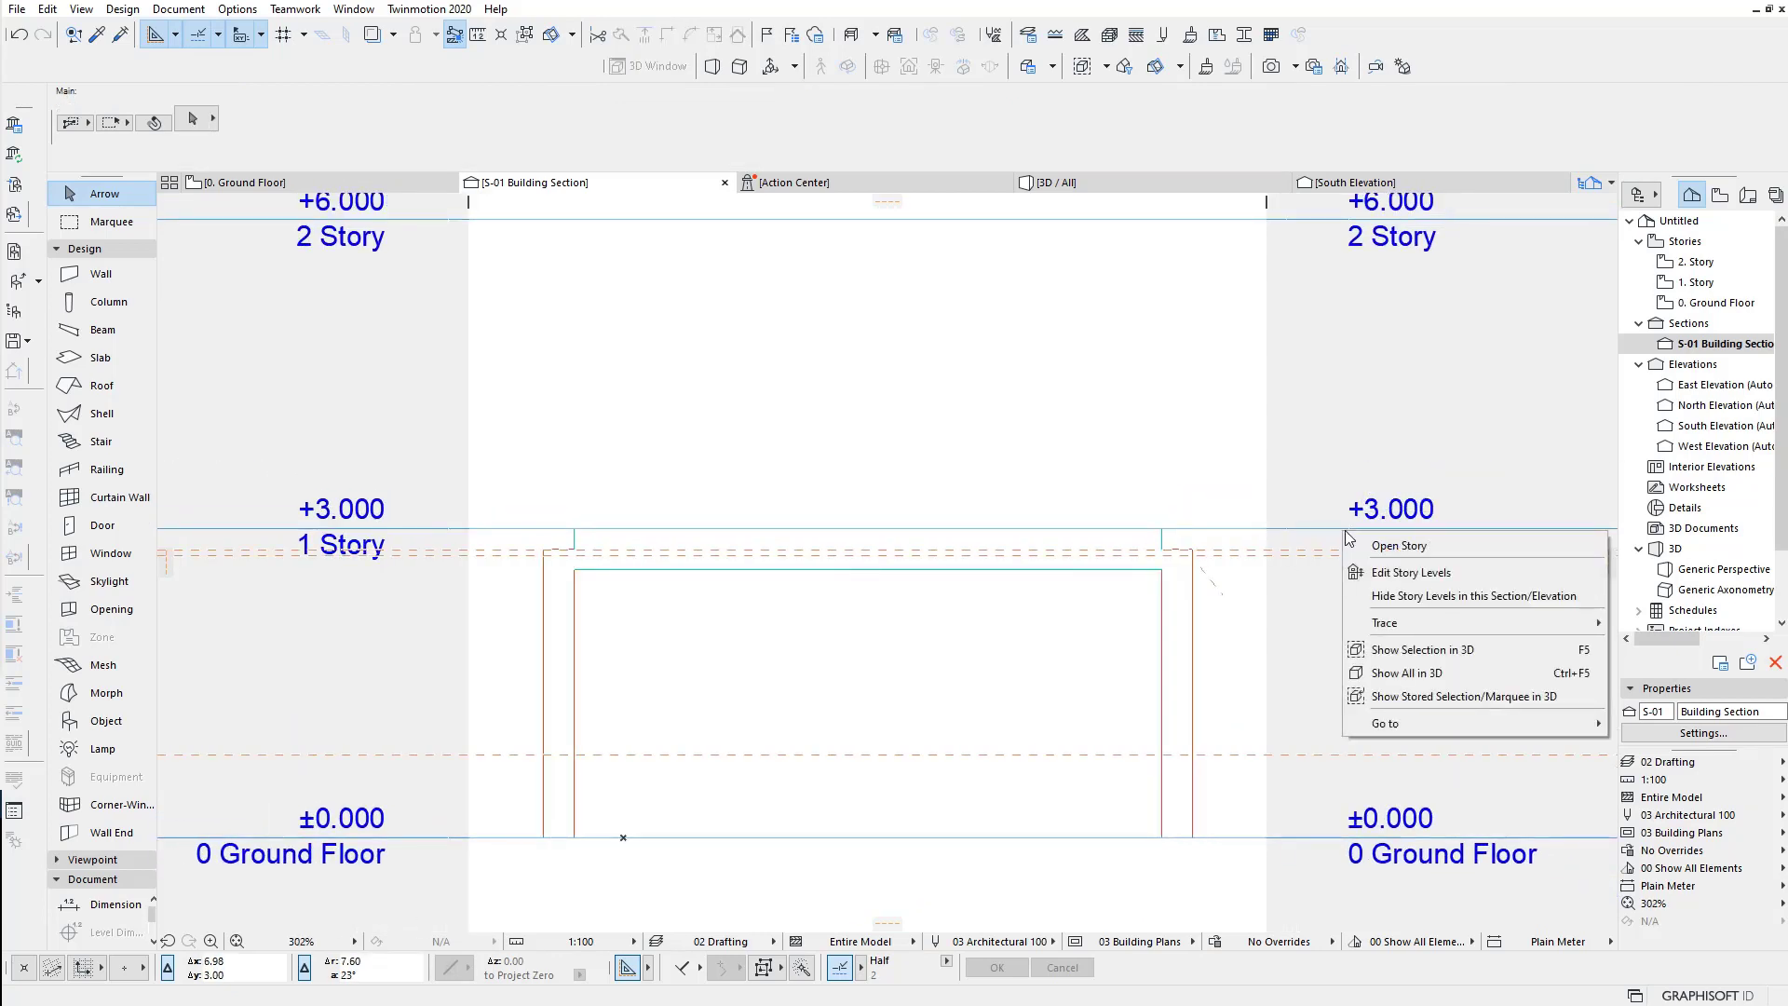
pyautogui.click(1400, 575)
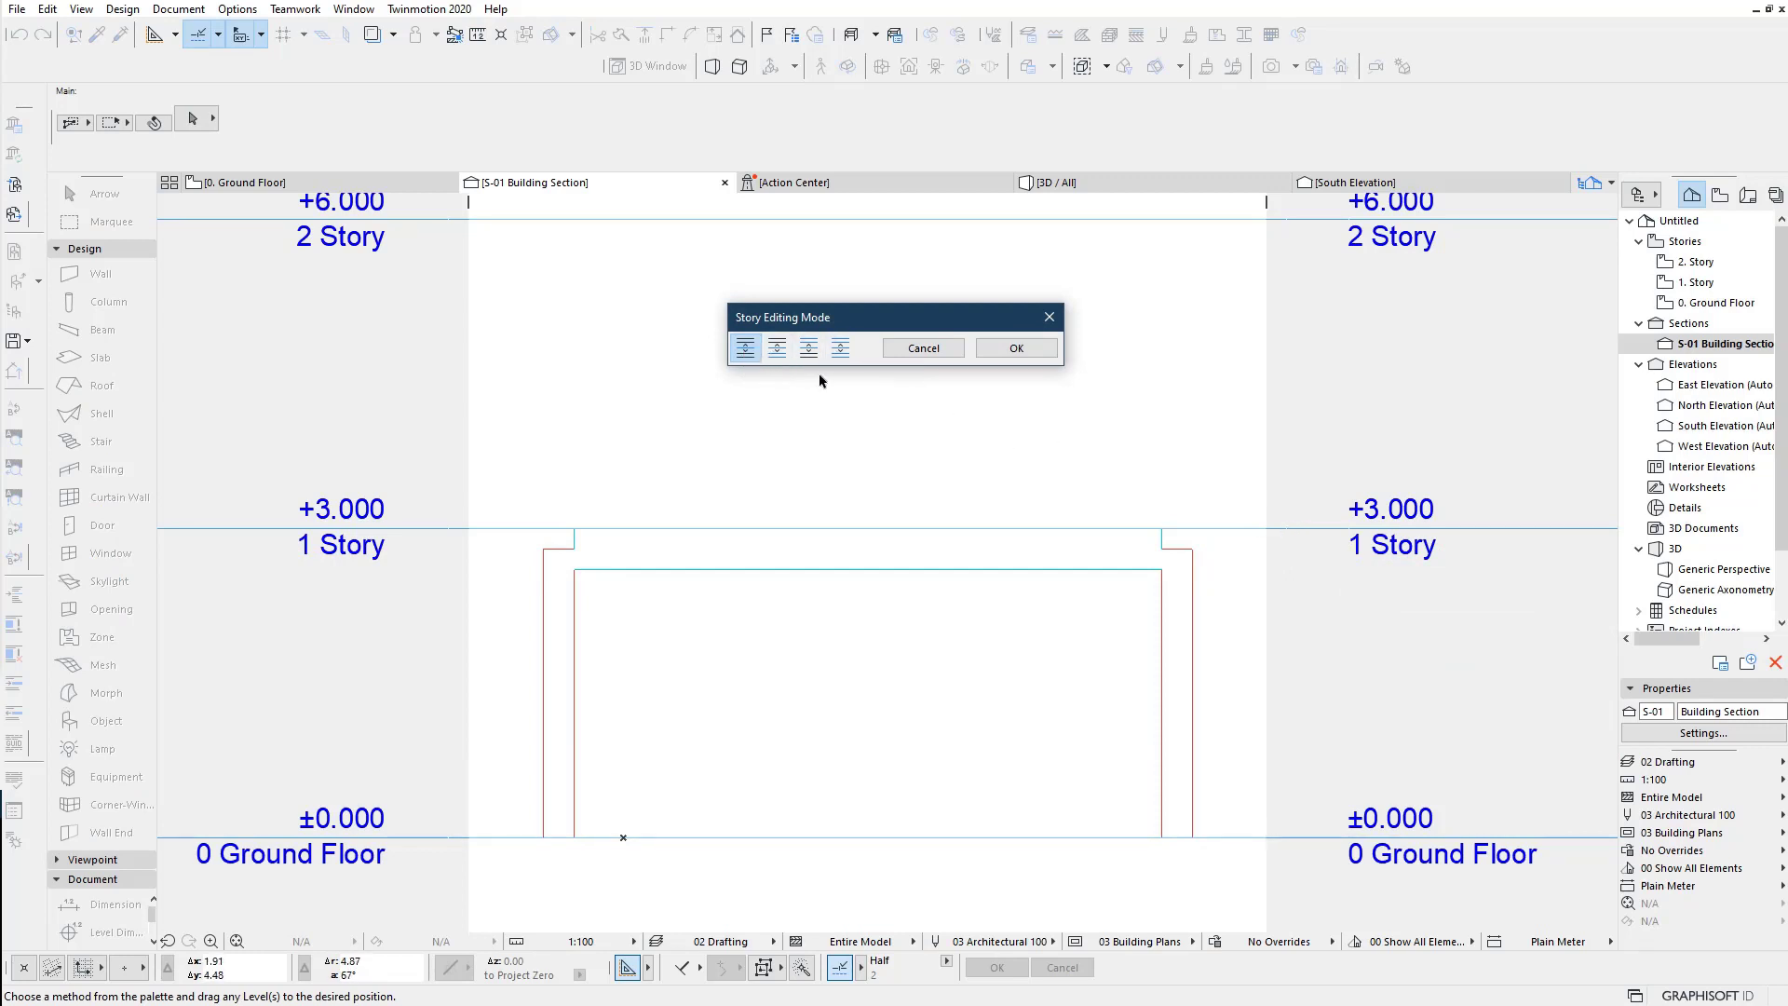
pyautogui.click(1288, 530)
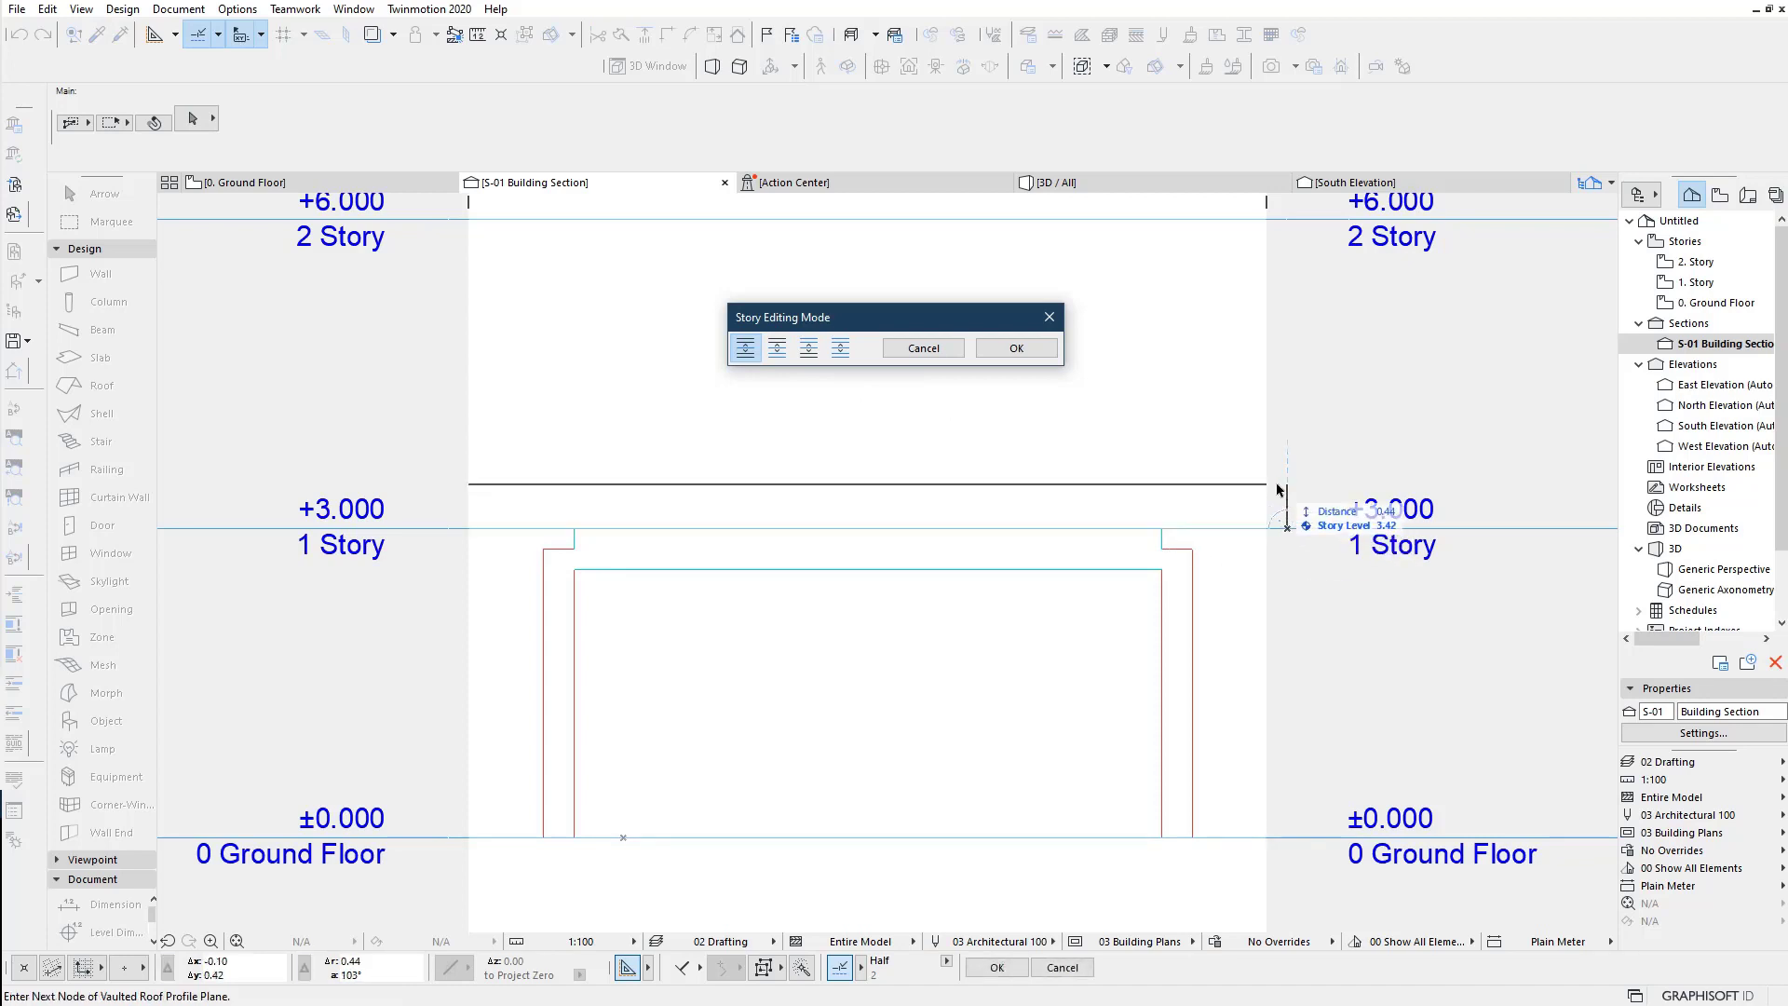
pyautogui.write('3')
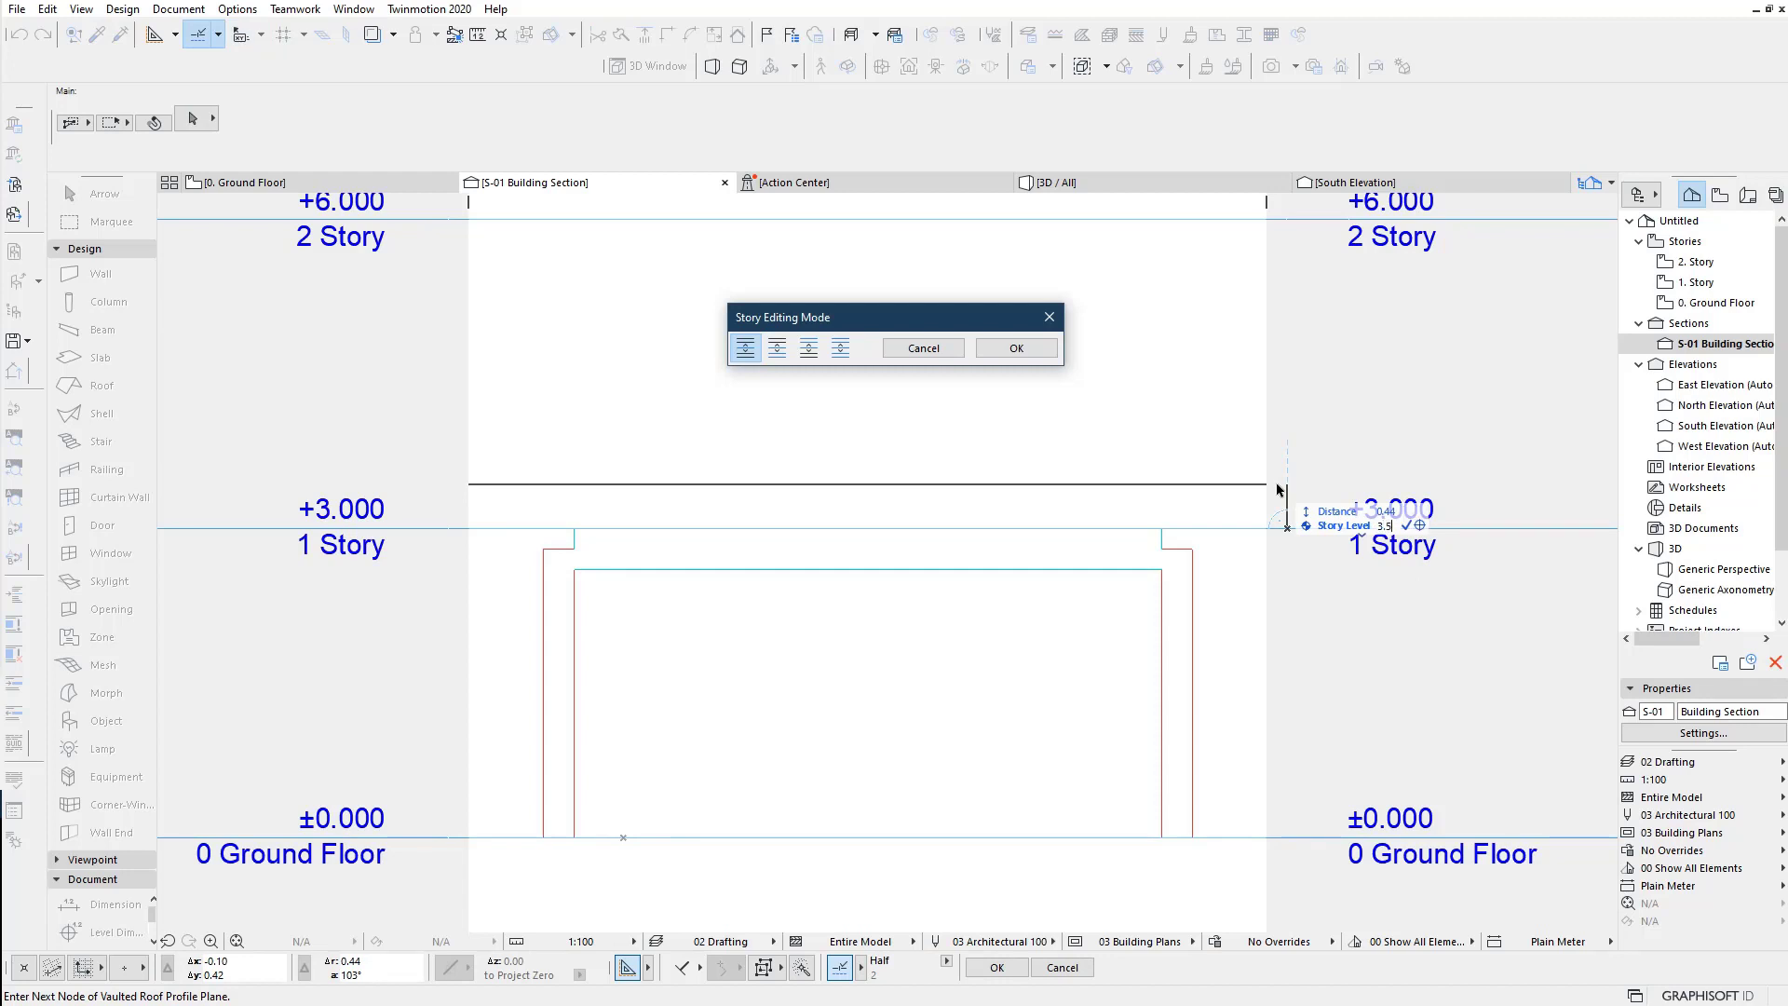
pyautogui.press('Return')
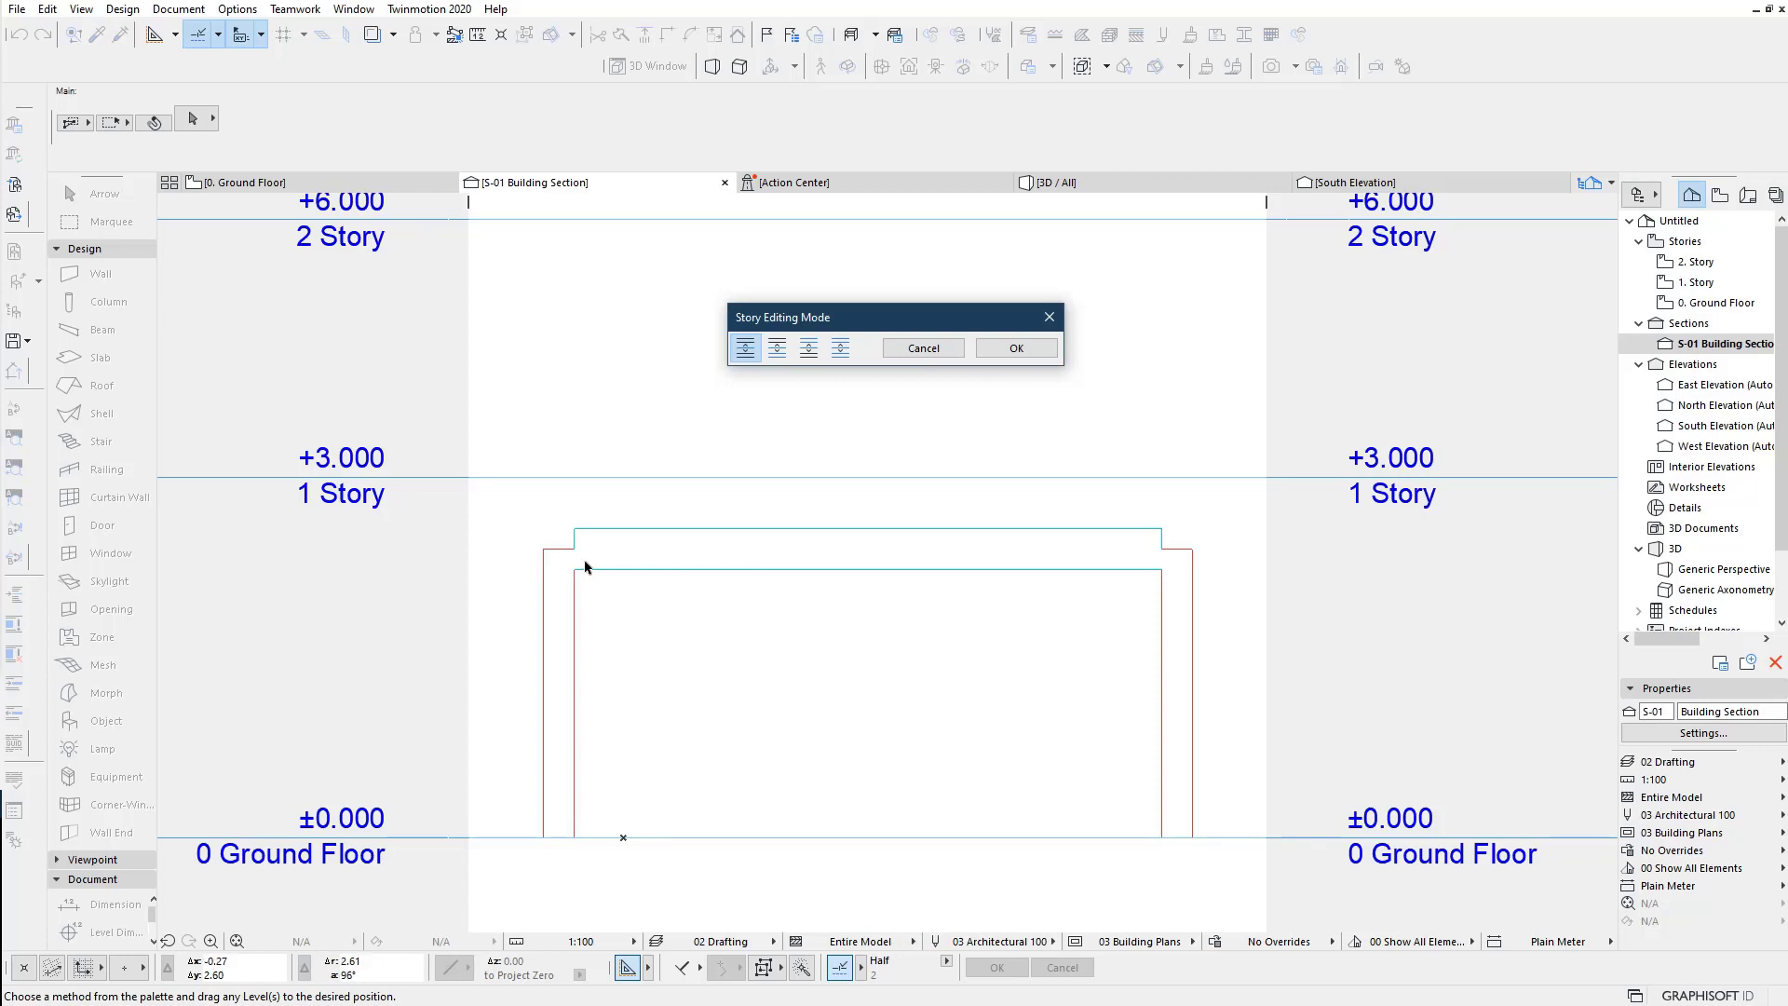
pyautogui.click(1011, 349)
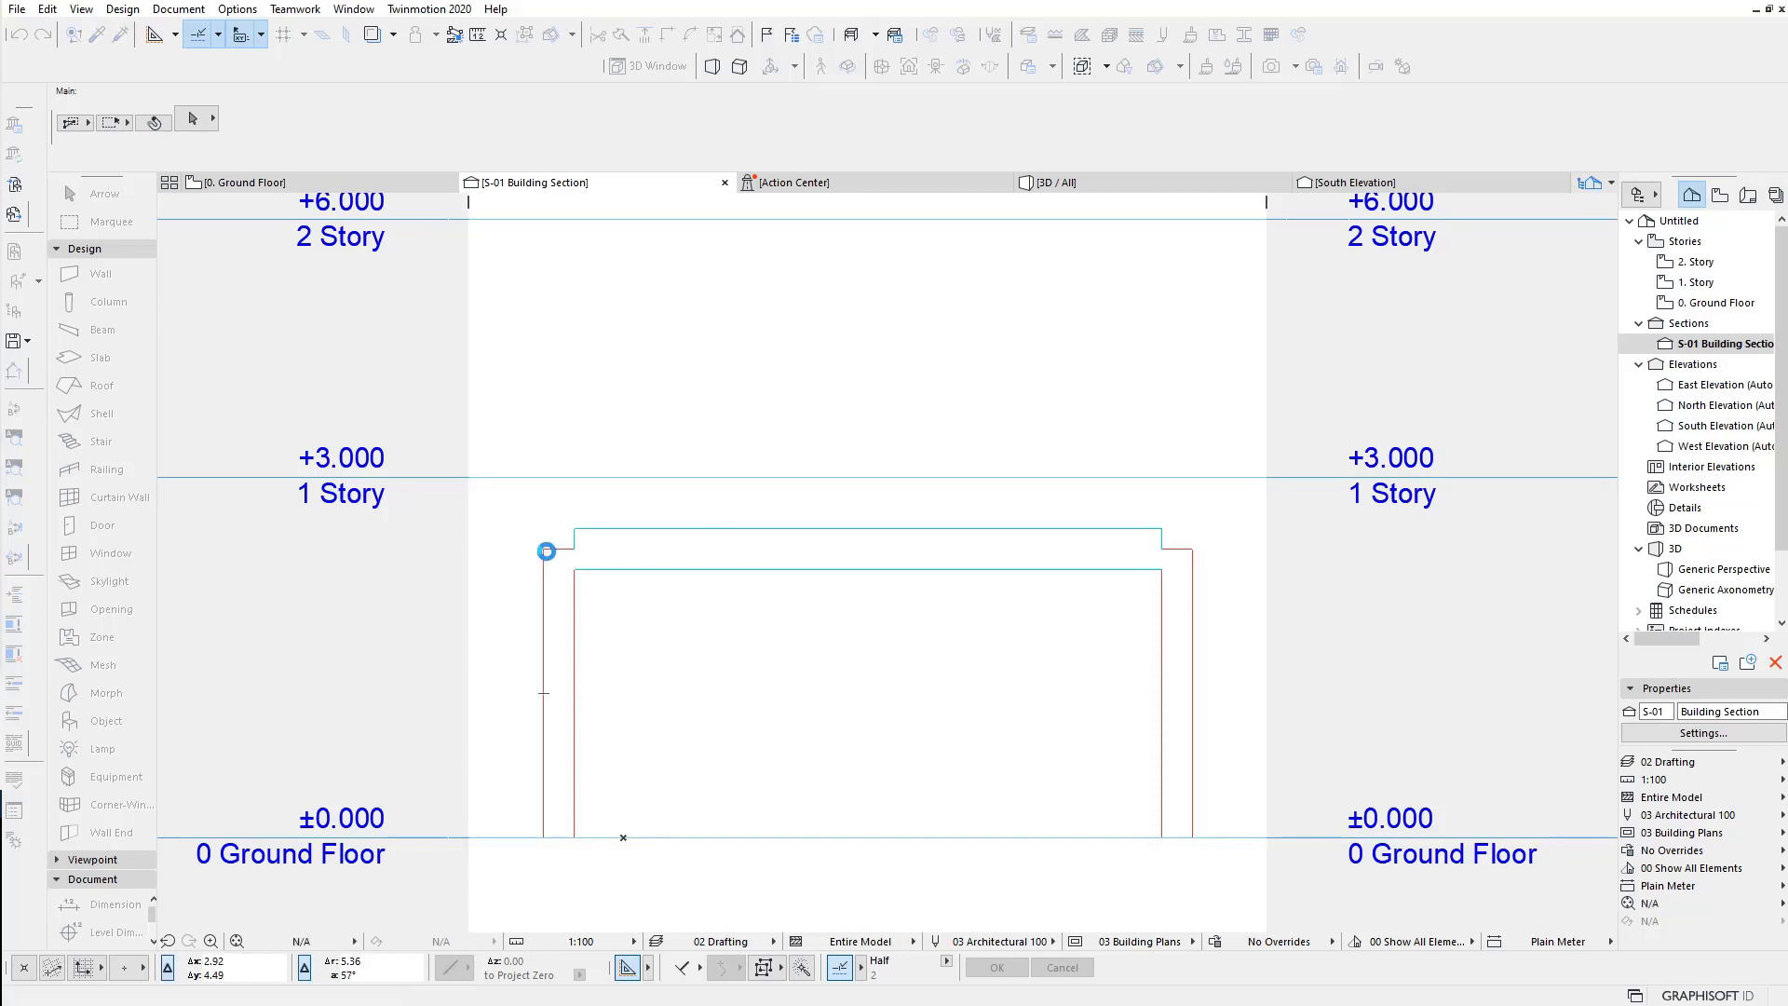
pyautogui.click(546, 551)
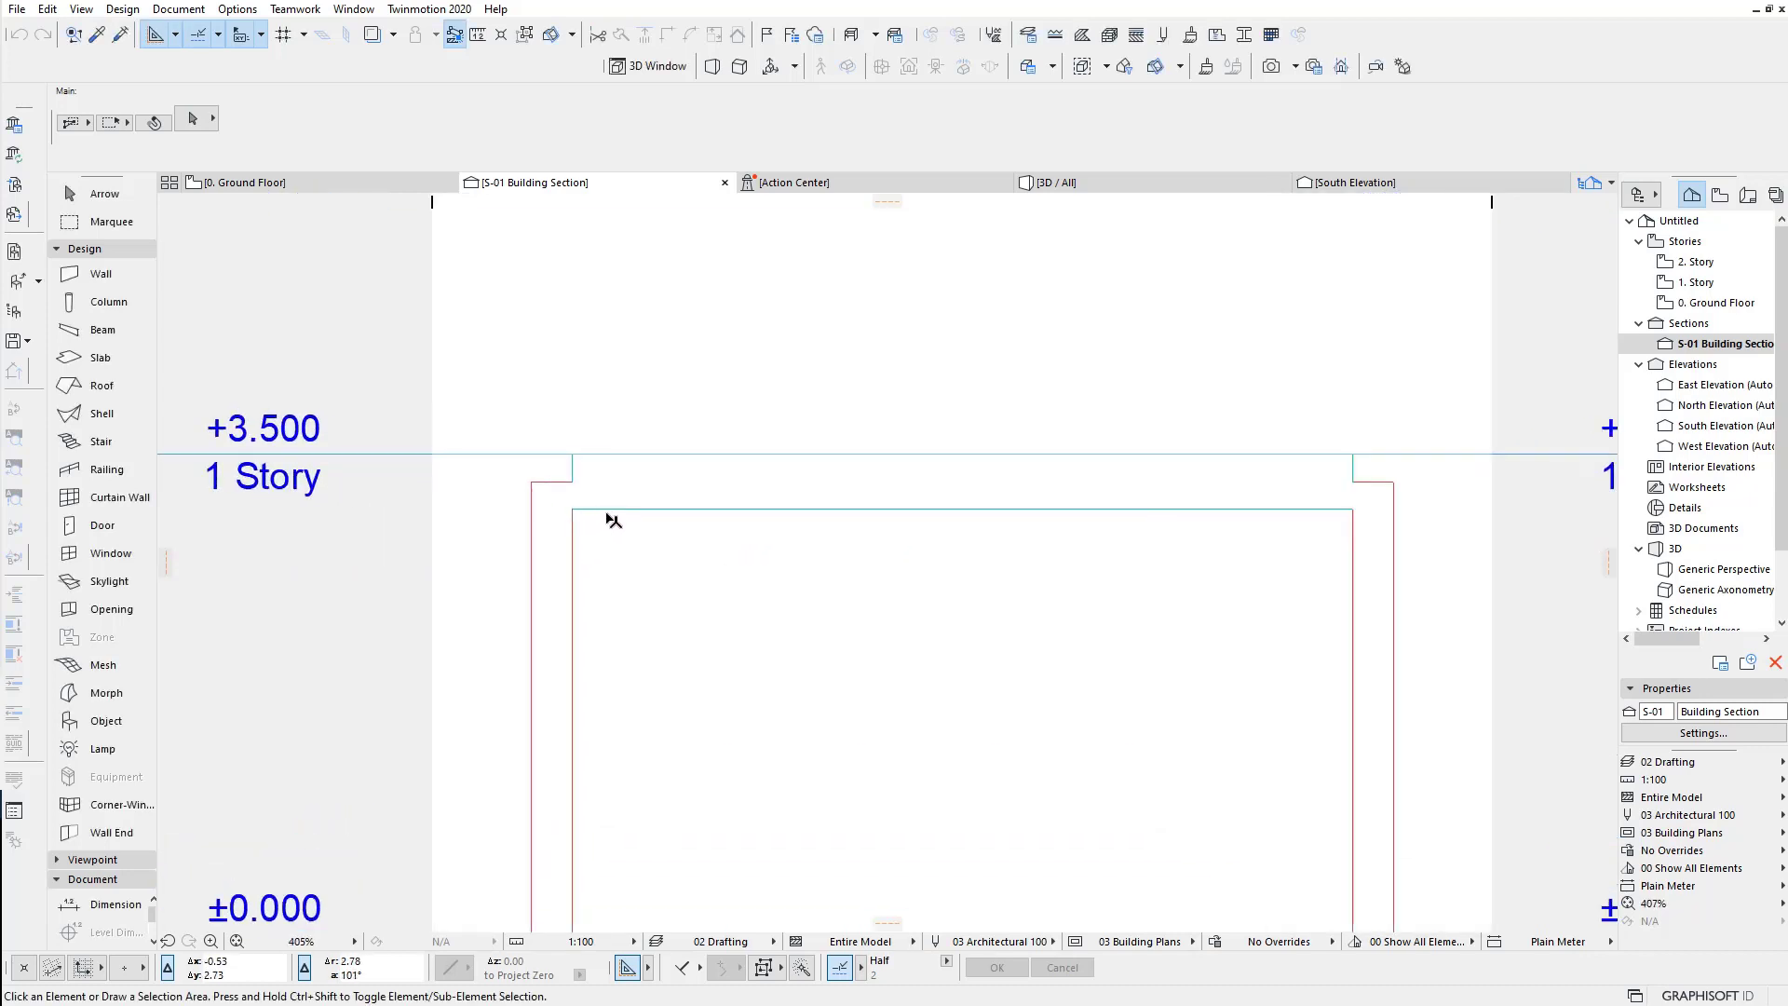
# Step: Link both column tops to 1 Story with a -0.20 offset
pyautogui.scroll(2, 596, 540)
pyautogui.moveTo(686, 530)
pyautogui.mouseDown(button='middle')
pyautogui.moveTo(725, 549)
pyautogui.moveTo(717, 521)
pyautogui.mouseUp(button='middle')
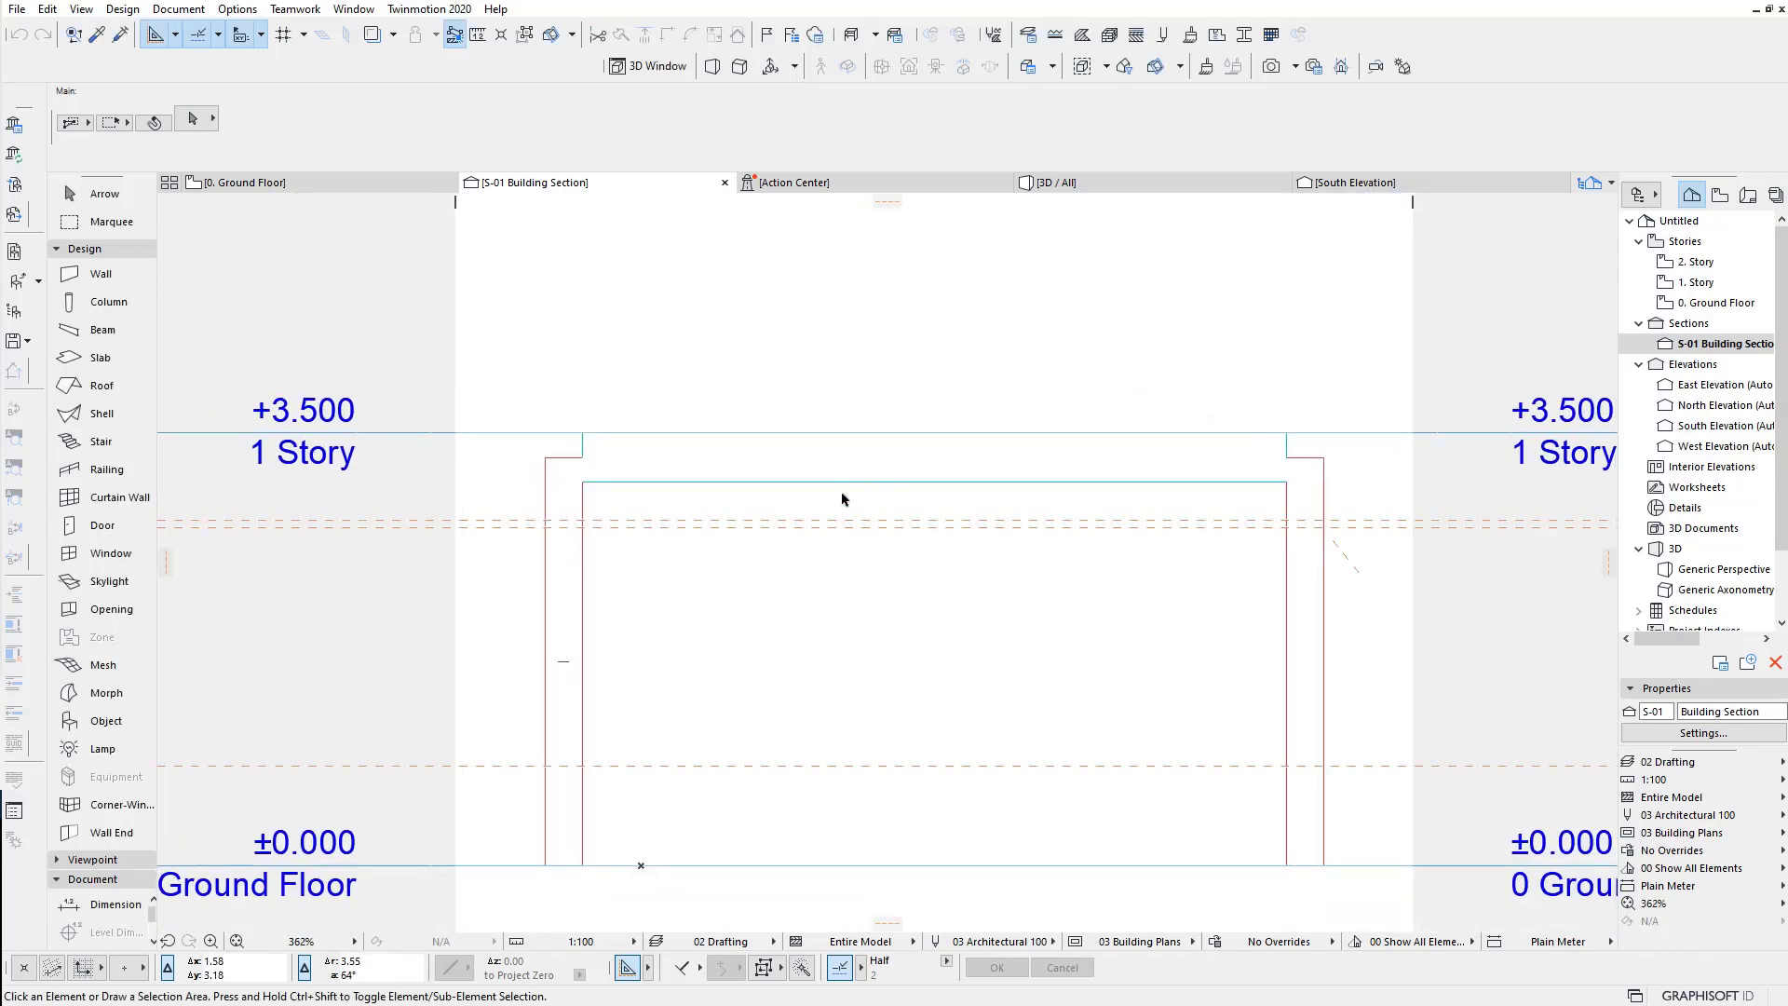
pyautogui.click(578, 461)
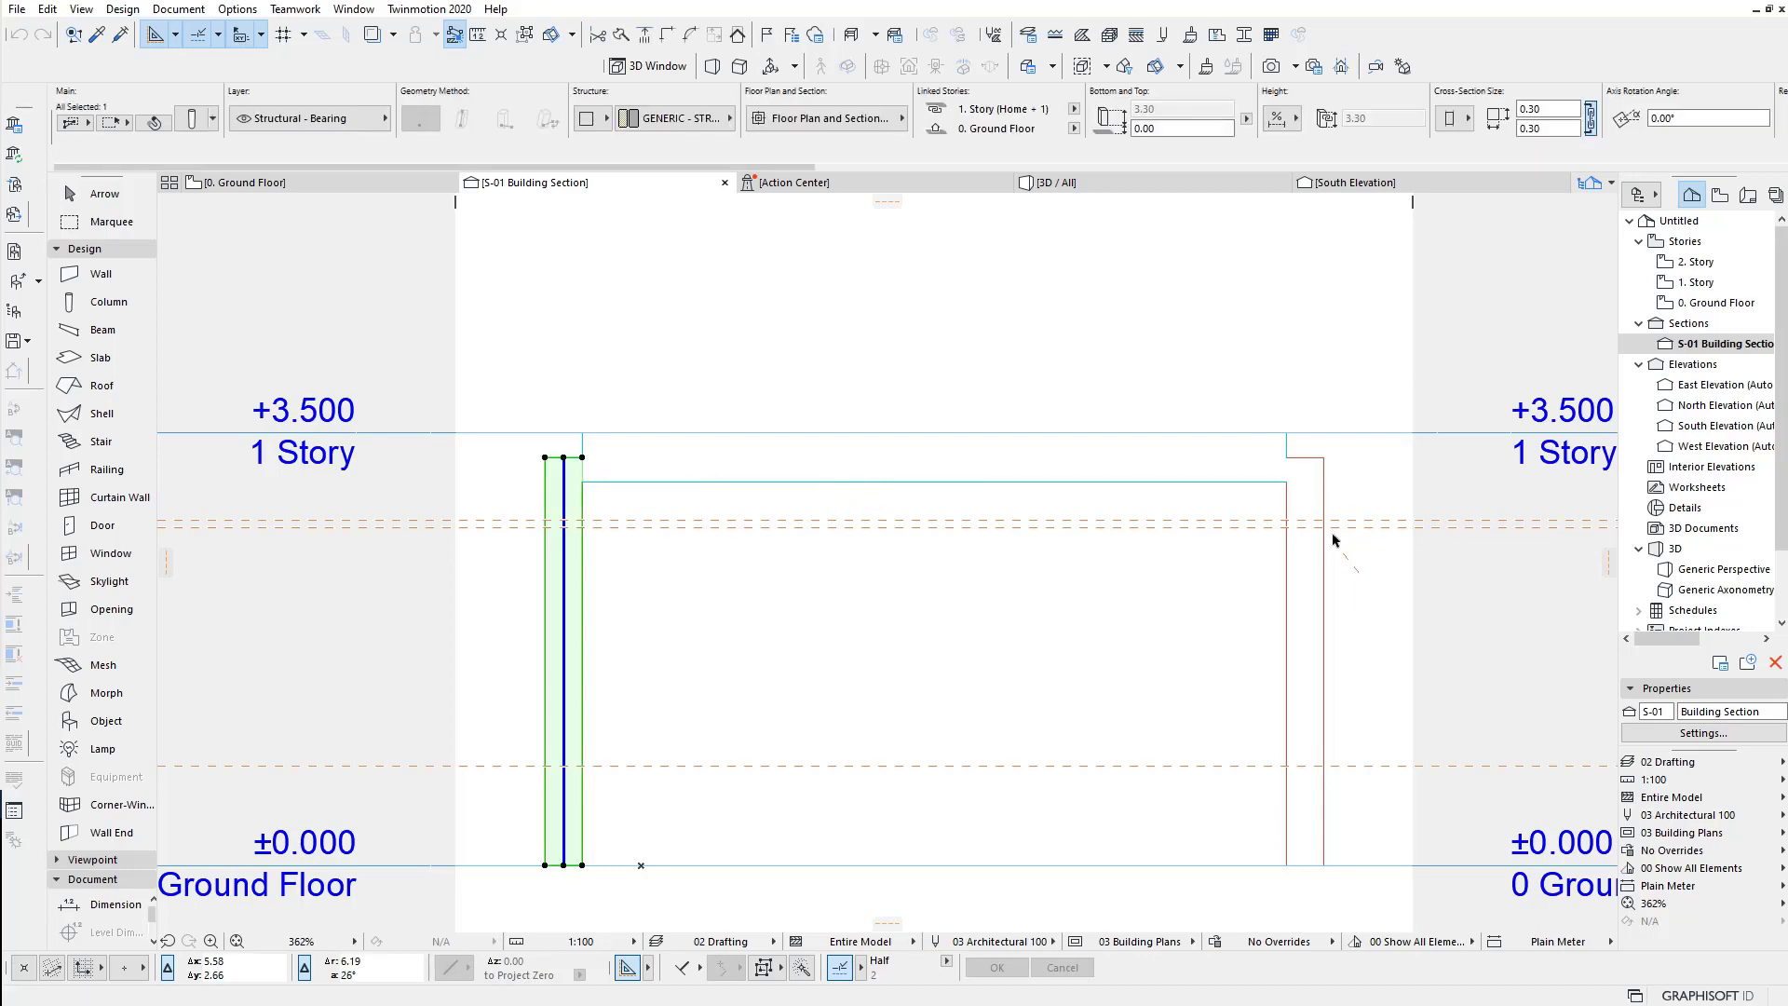
pyautogui.keyDown('shift'); pyautogui.click(1307, 461); pyautogui.keyUp('shift')
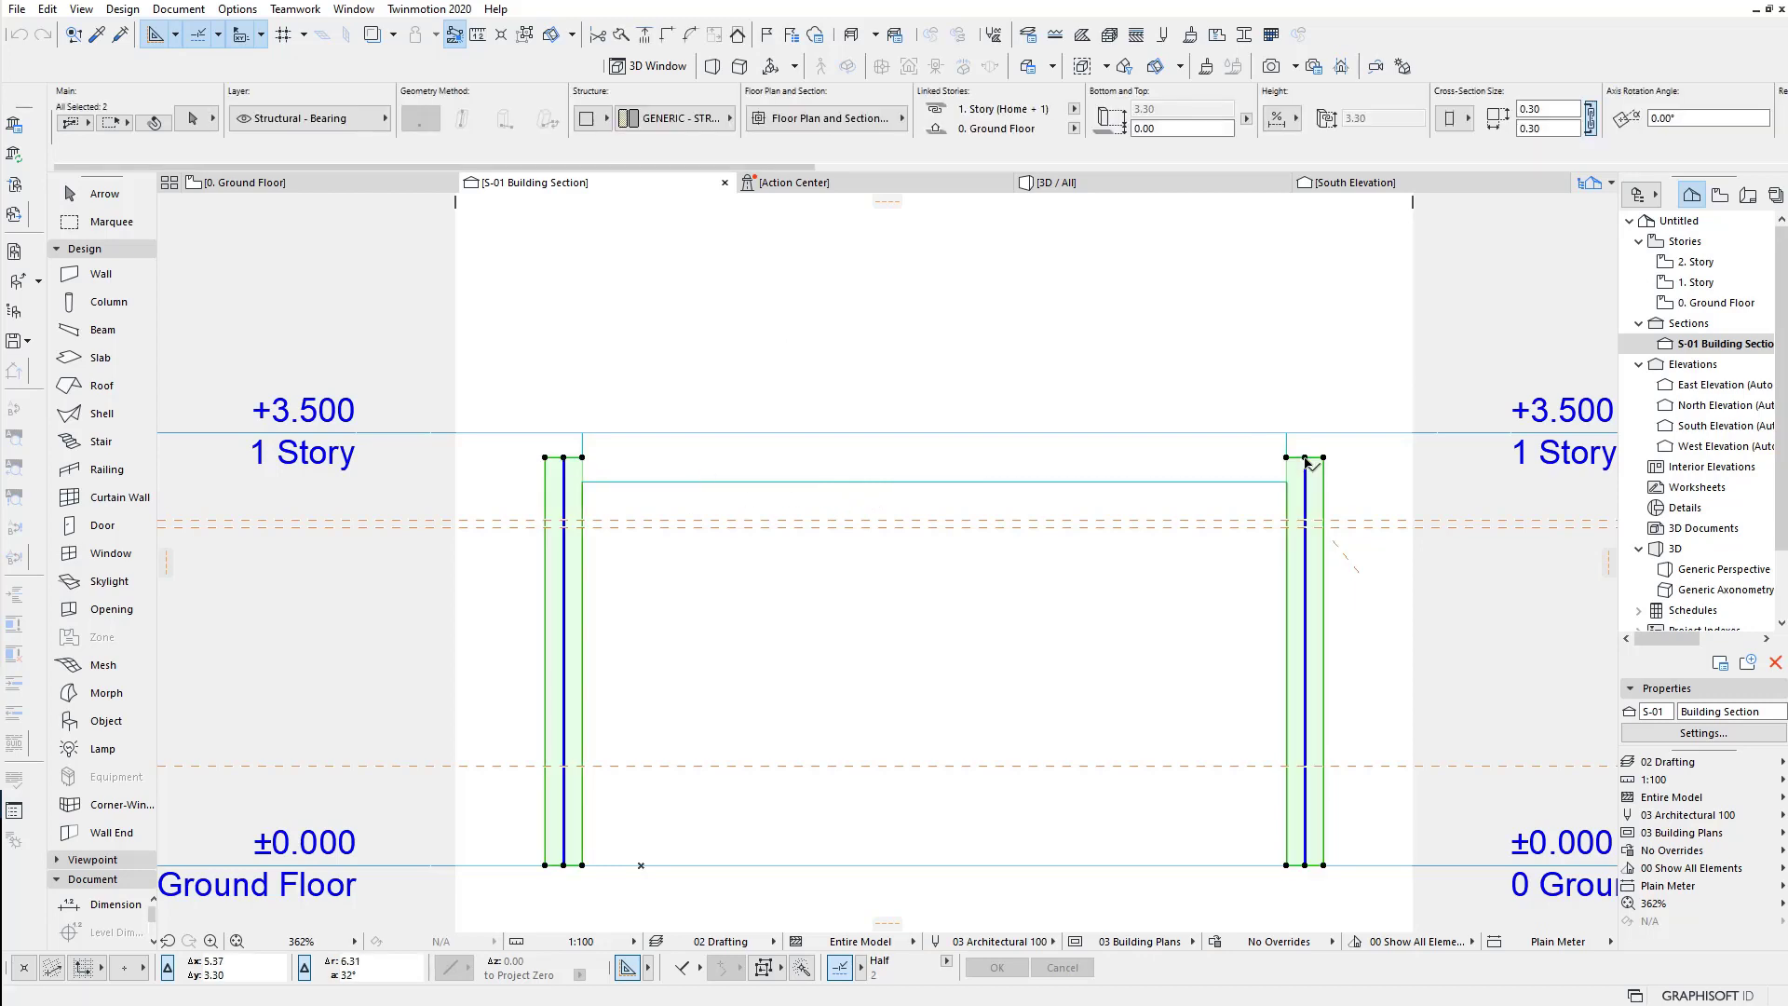
pyautogui.click(1247, 120)
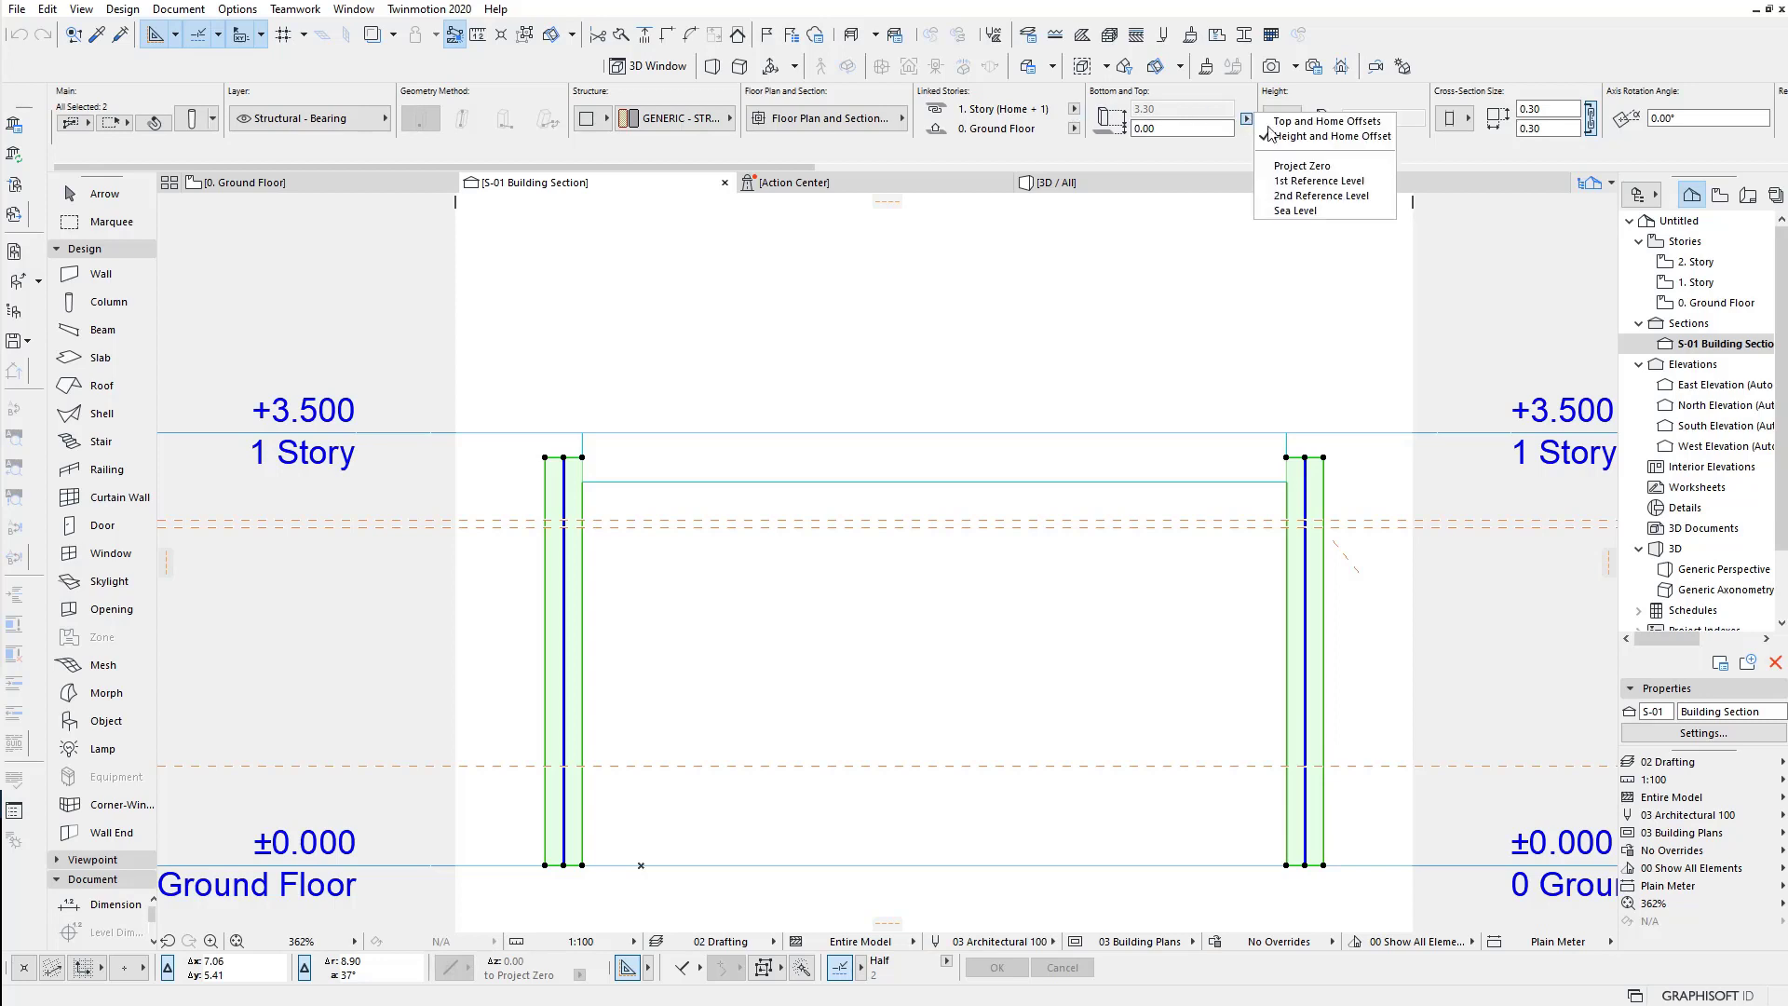
pyautogui.click(1327, 121)
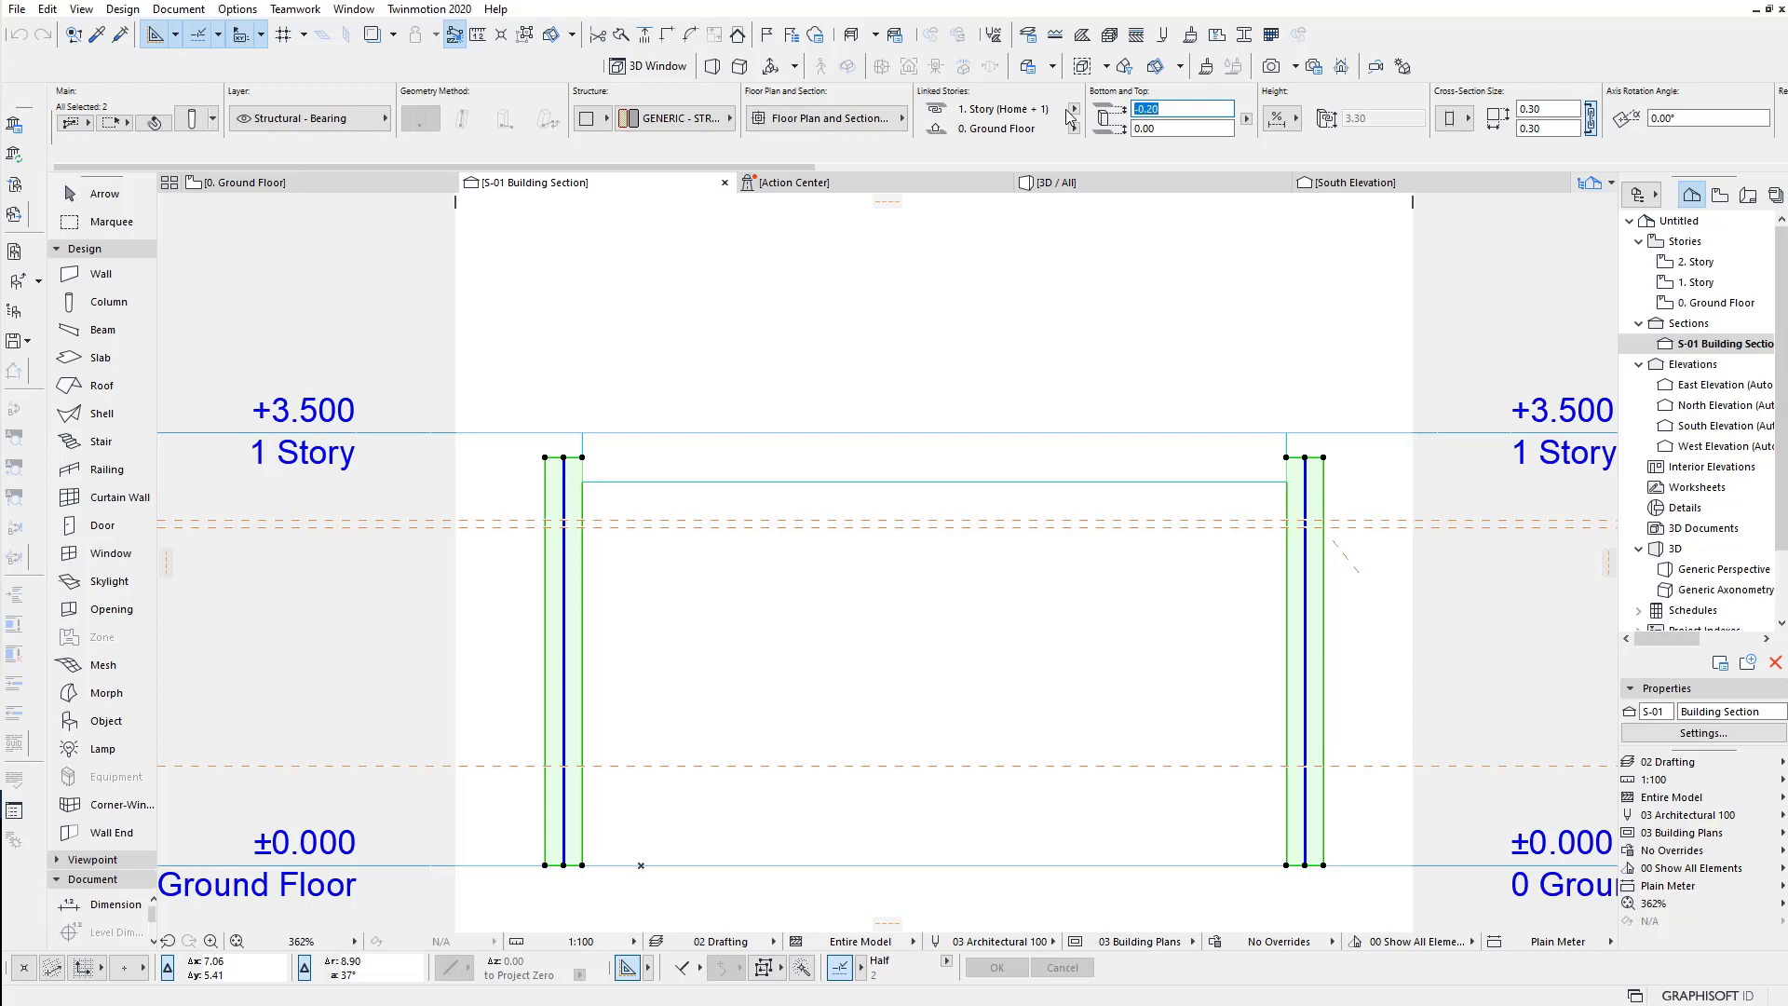
# Step: Deselect the columns and select the horizontal beam
pyautogui.click(1147, 263)
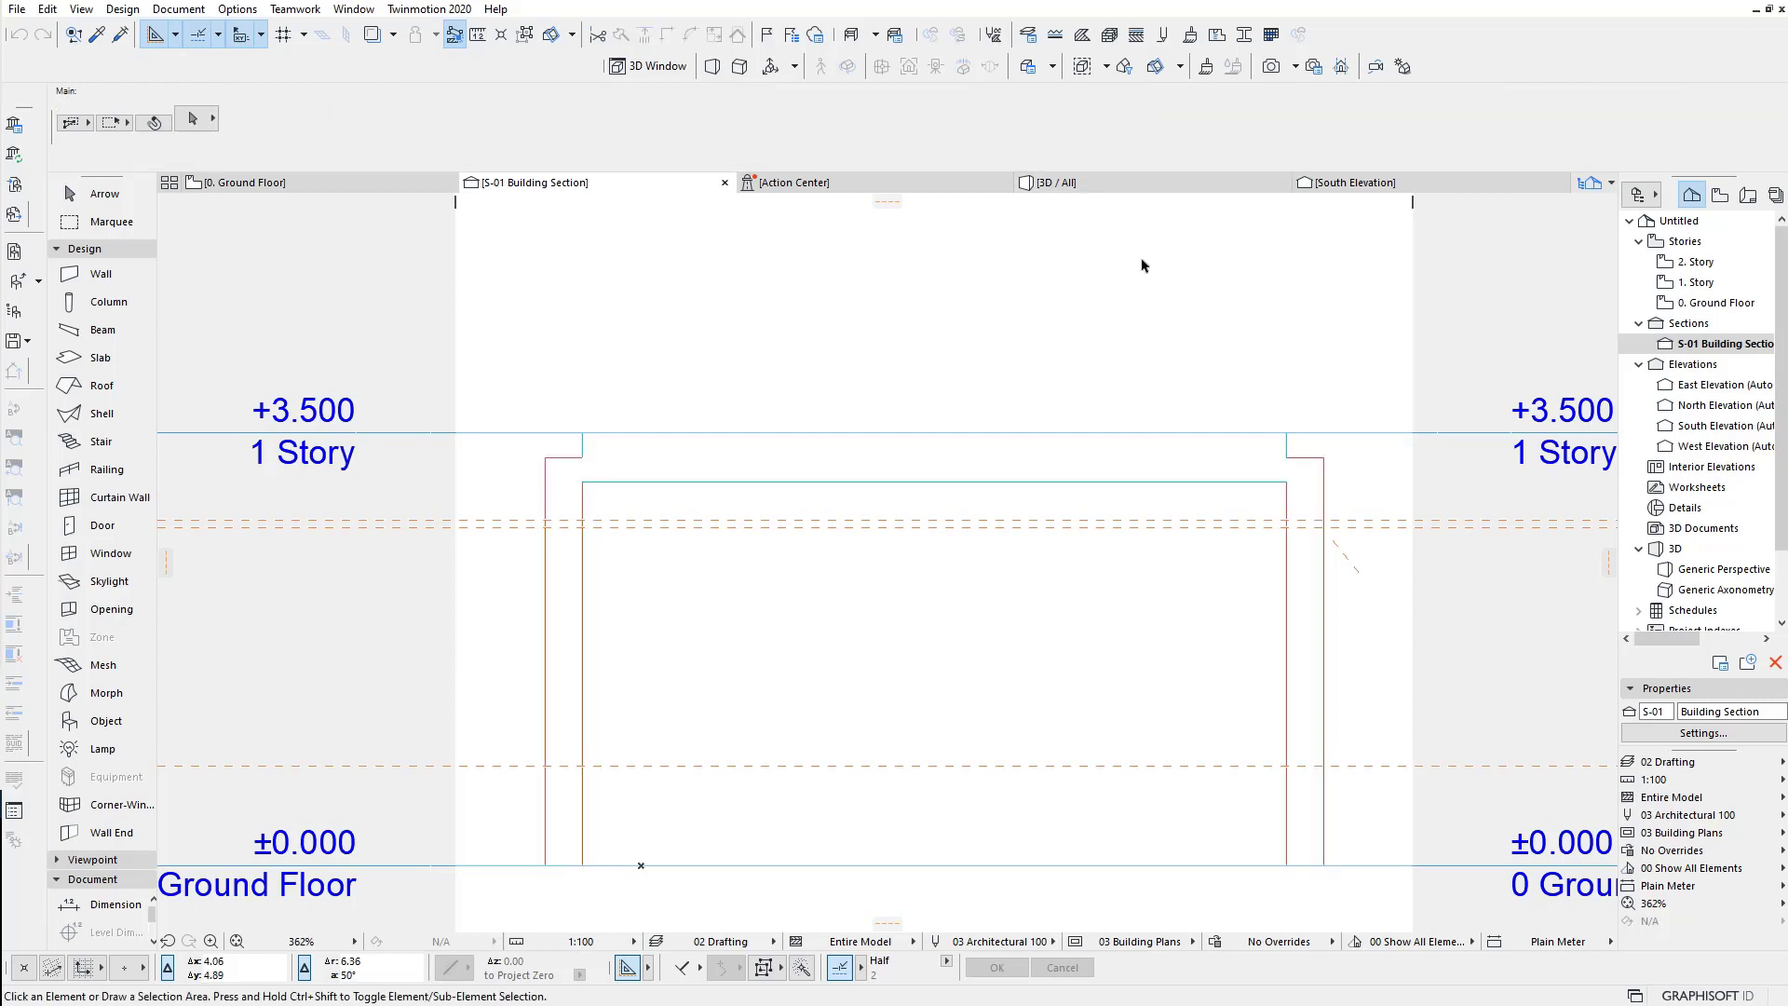
pyautogui.click(1155, 482)
pyautogui.scroll(2, 1238, 477)
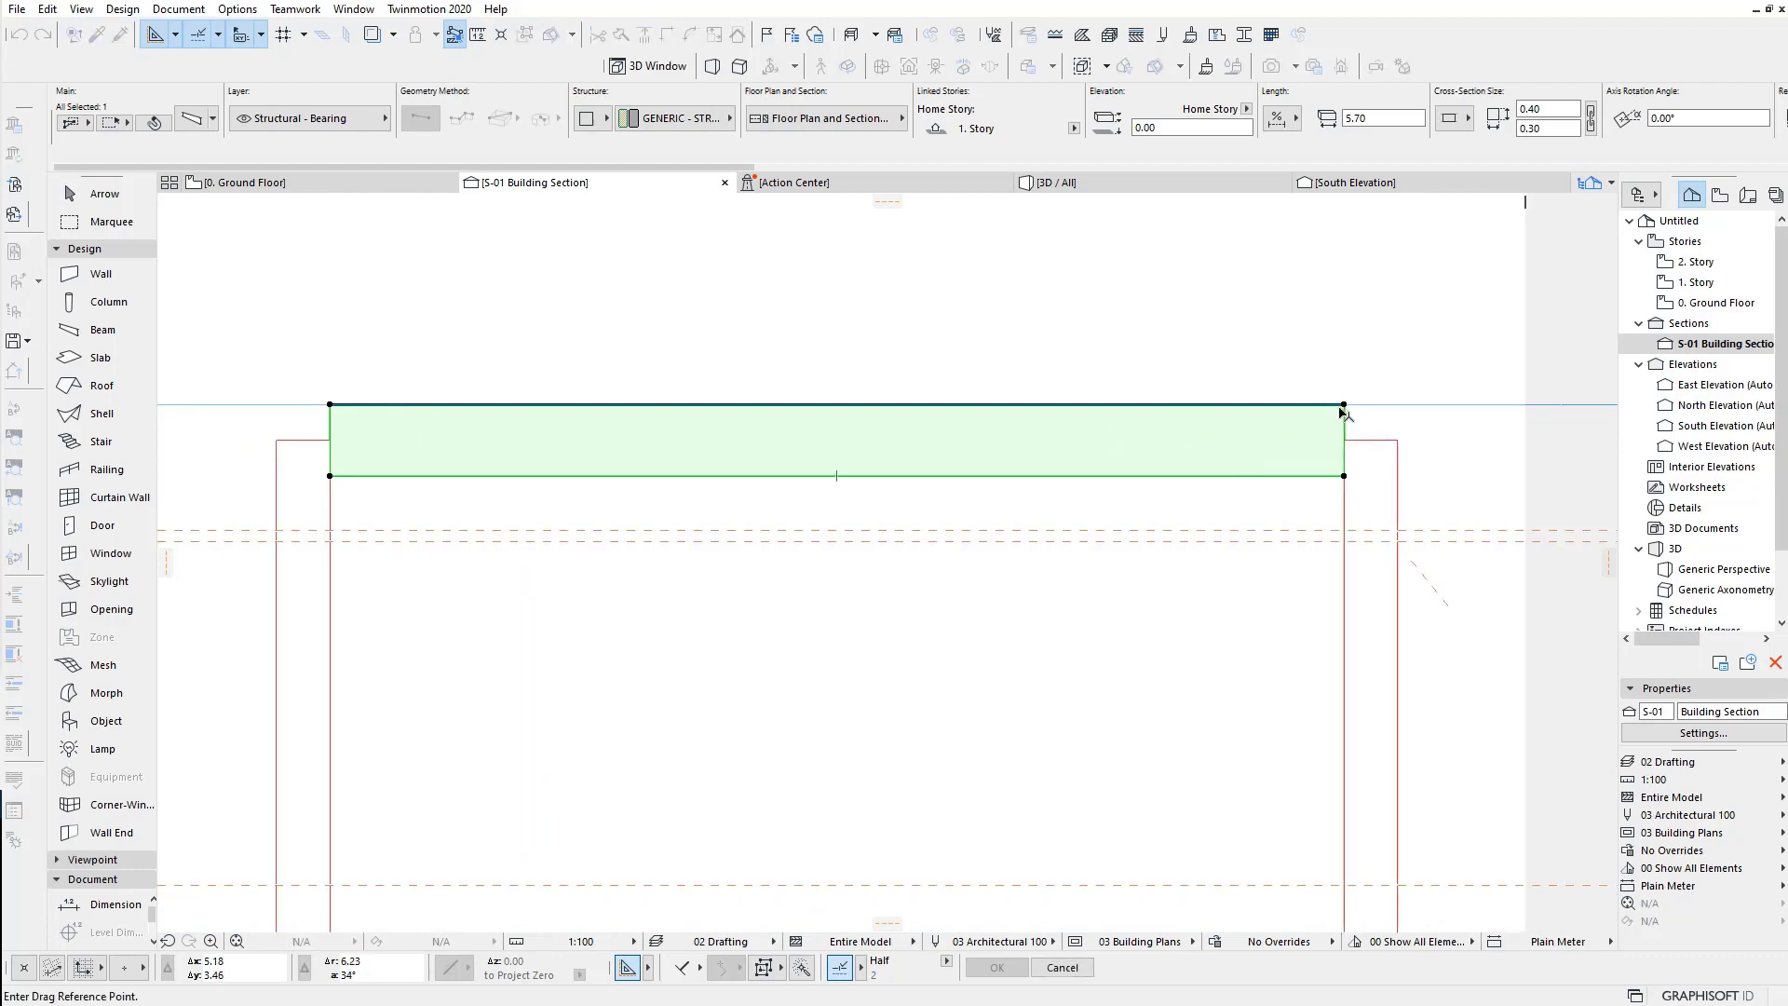
# Step: Lower the top beam by 0.20 and set its reference axis to the centre point
pyautogui.moveTo(1344, 404); pyautogui.dragTo(1344, 440)
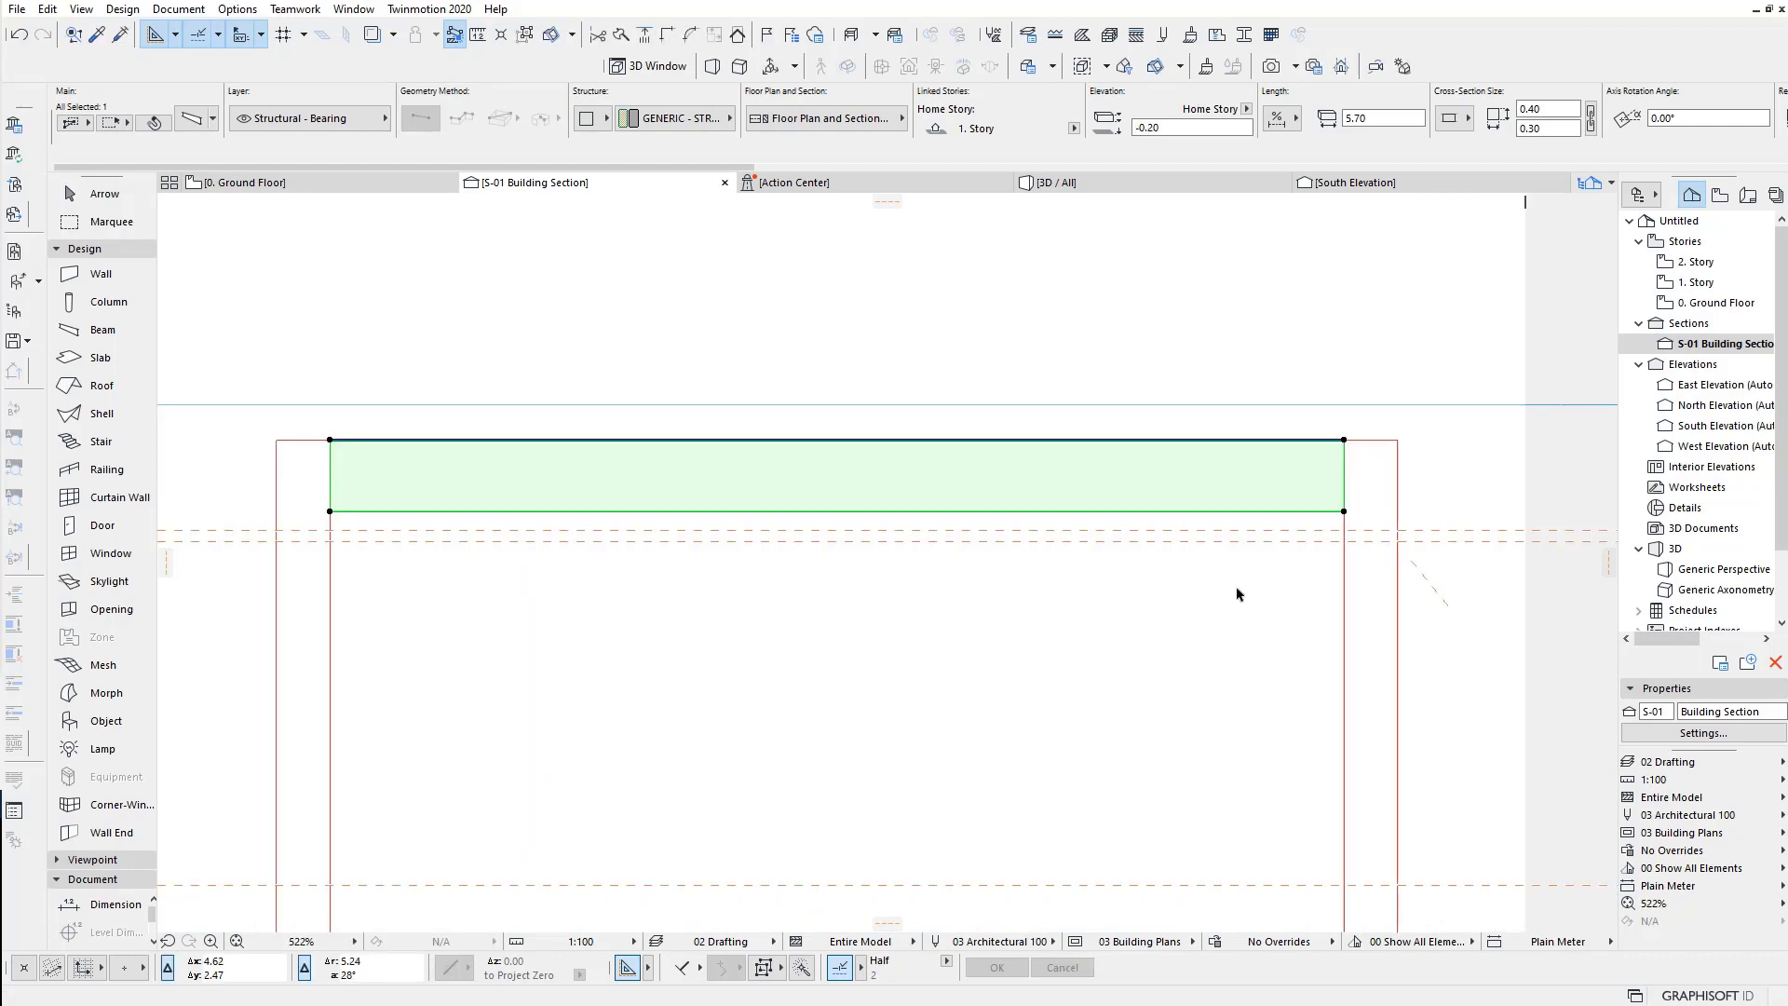
pyautogui.moveTo(1021, 620); pyautogui.dragTo(1036, 561, button='middle')
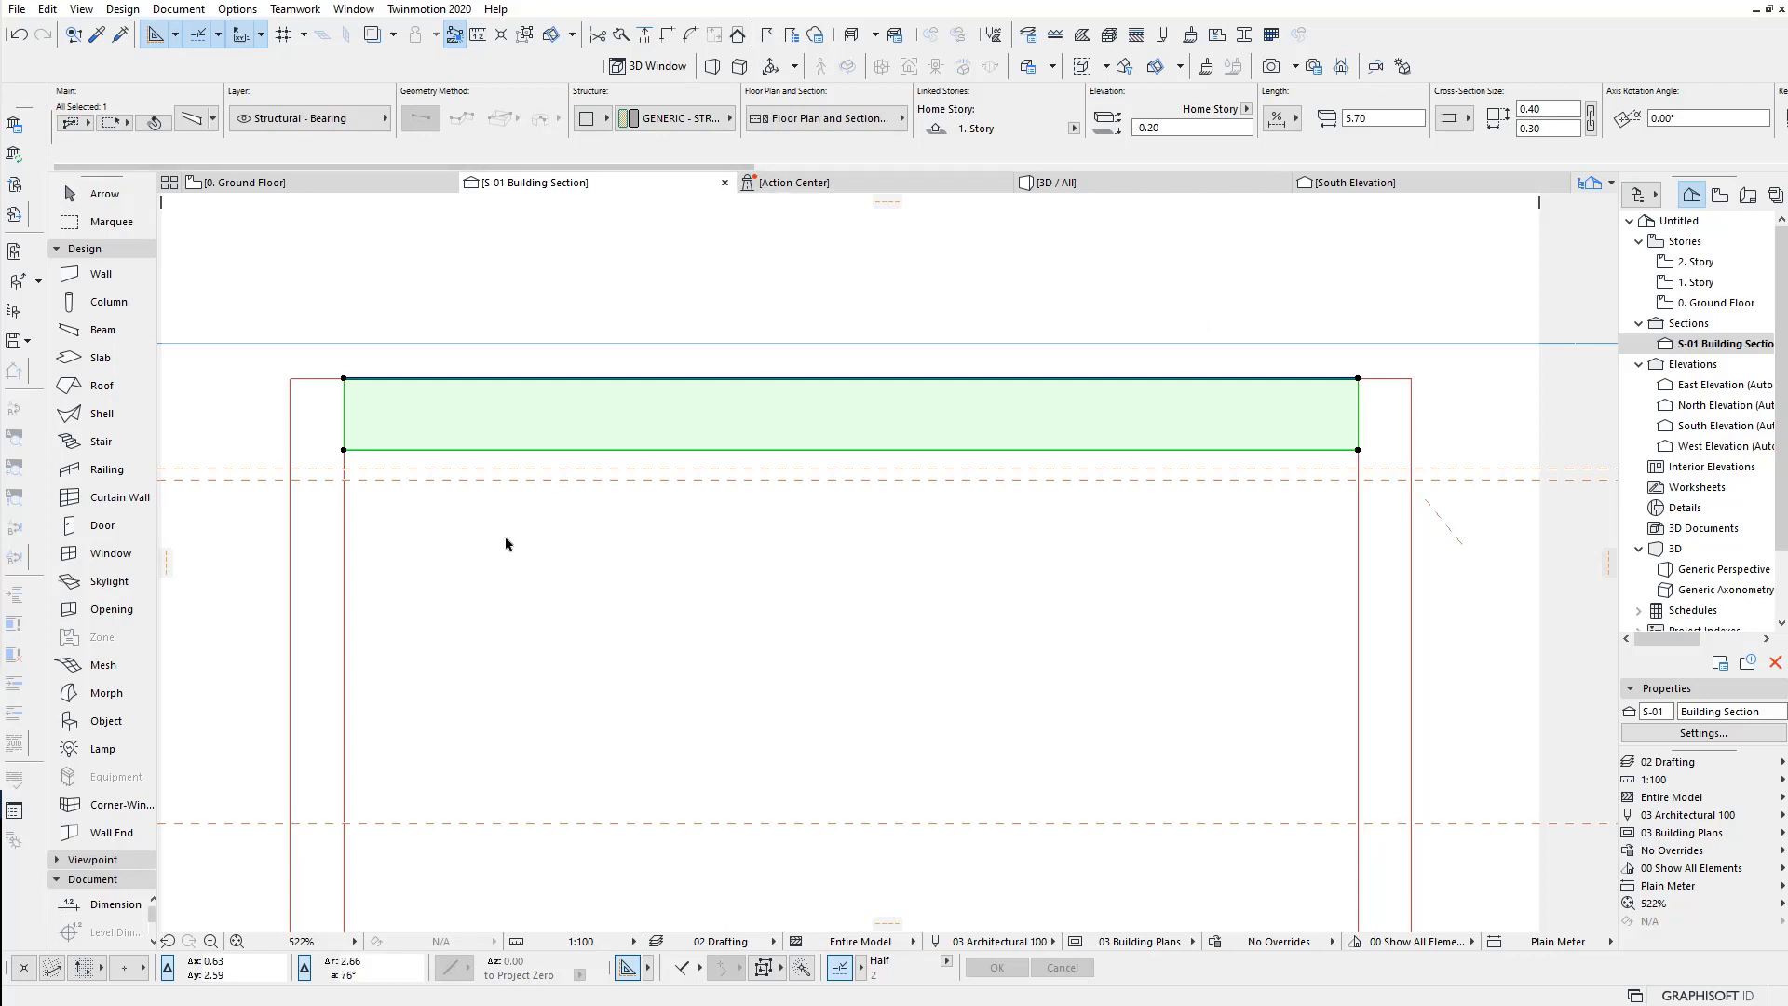
pyautogui.click(189, 120)
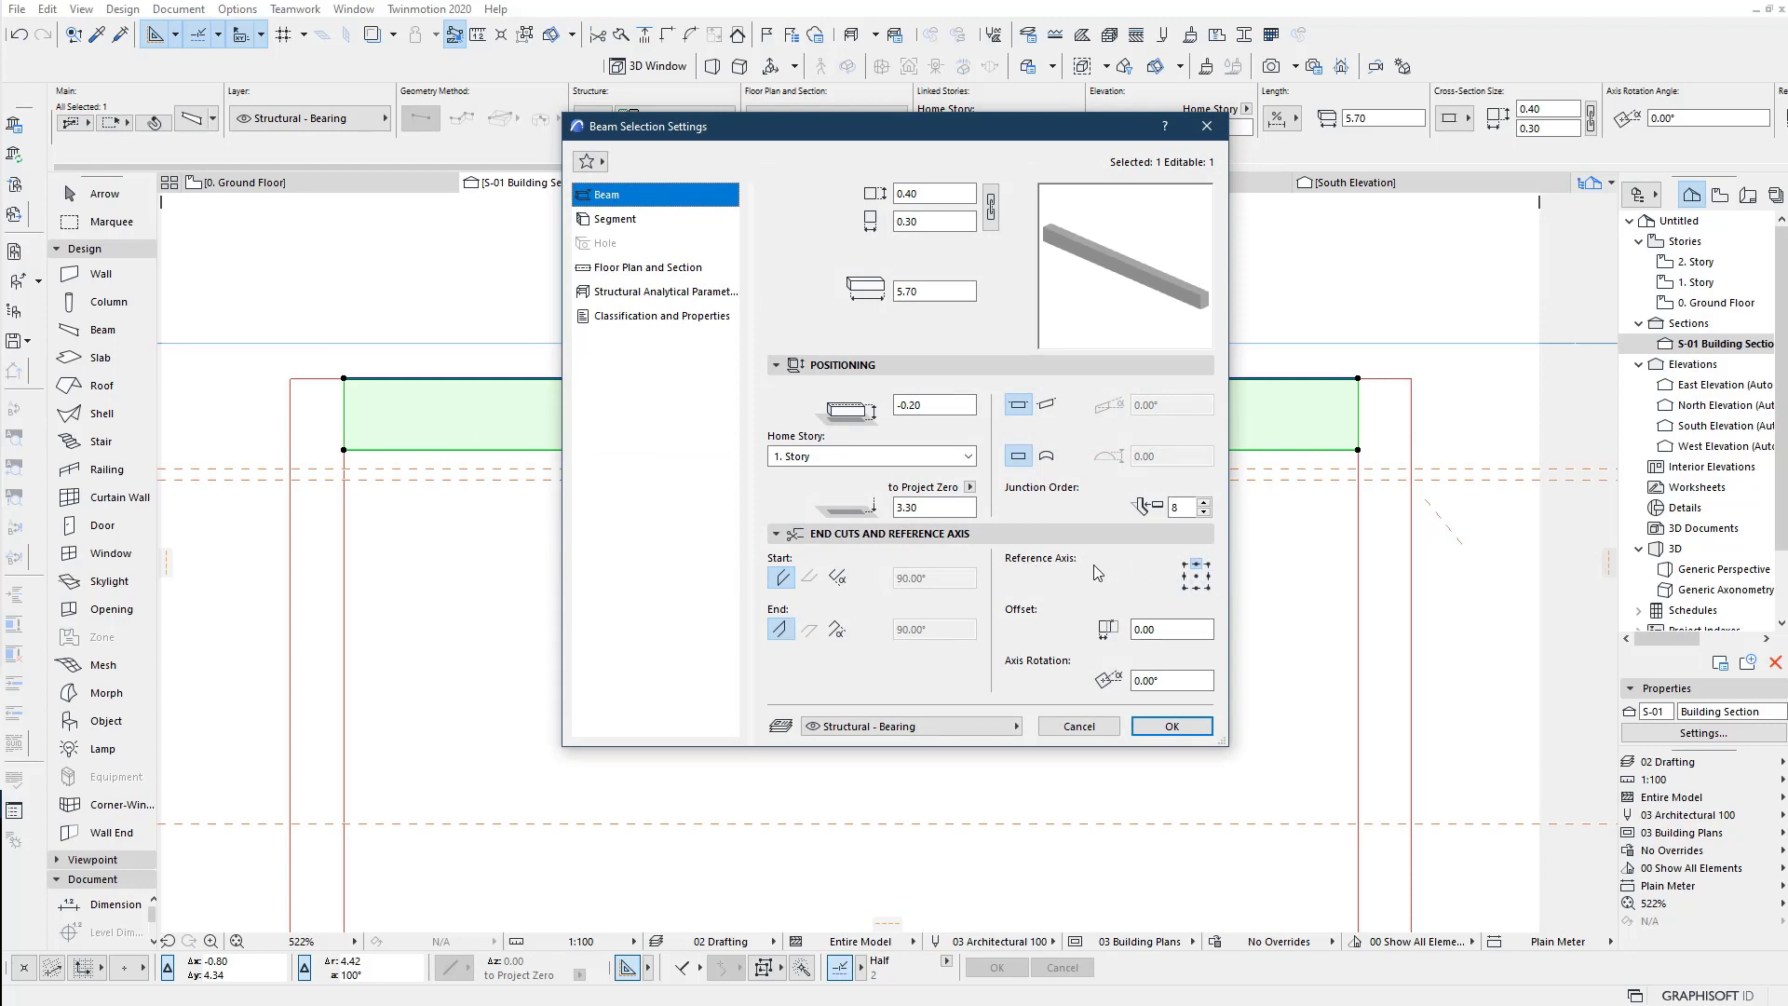
pyautogui.click(1196, 578)
pyautogui.moveTo(839, 126); pyautogui.dragTo(791, 203)
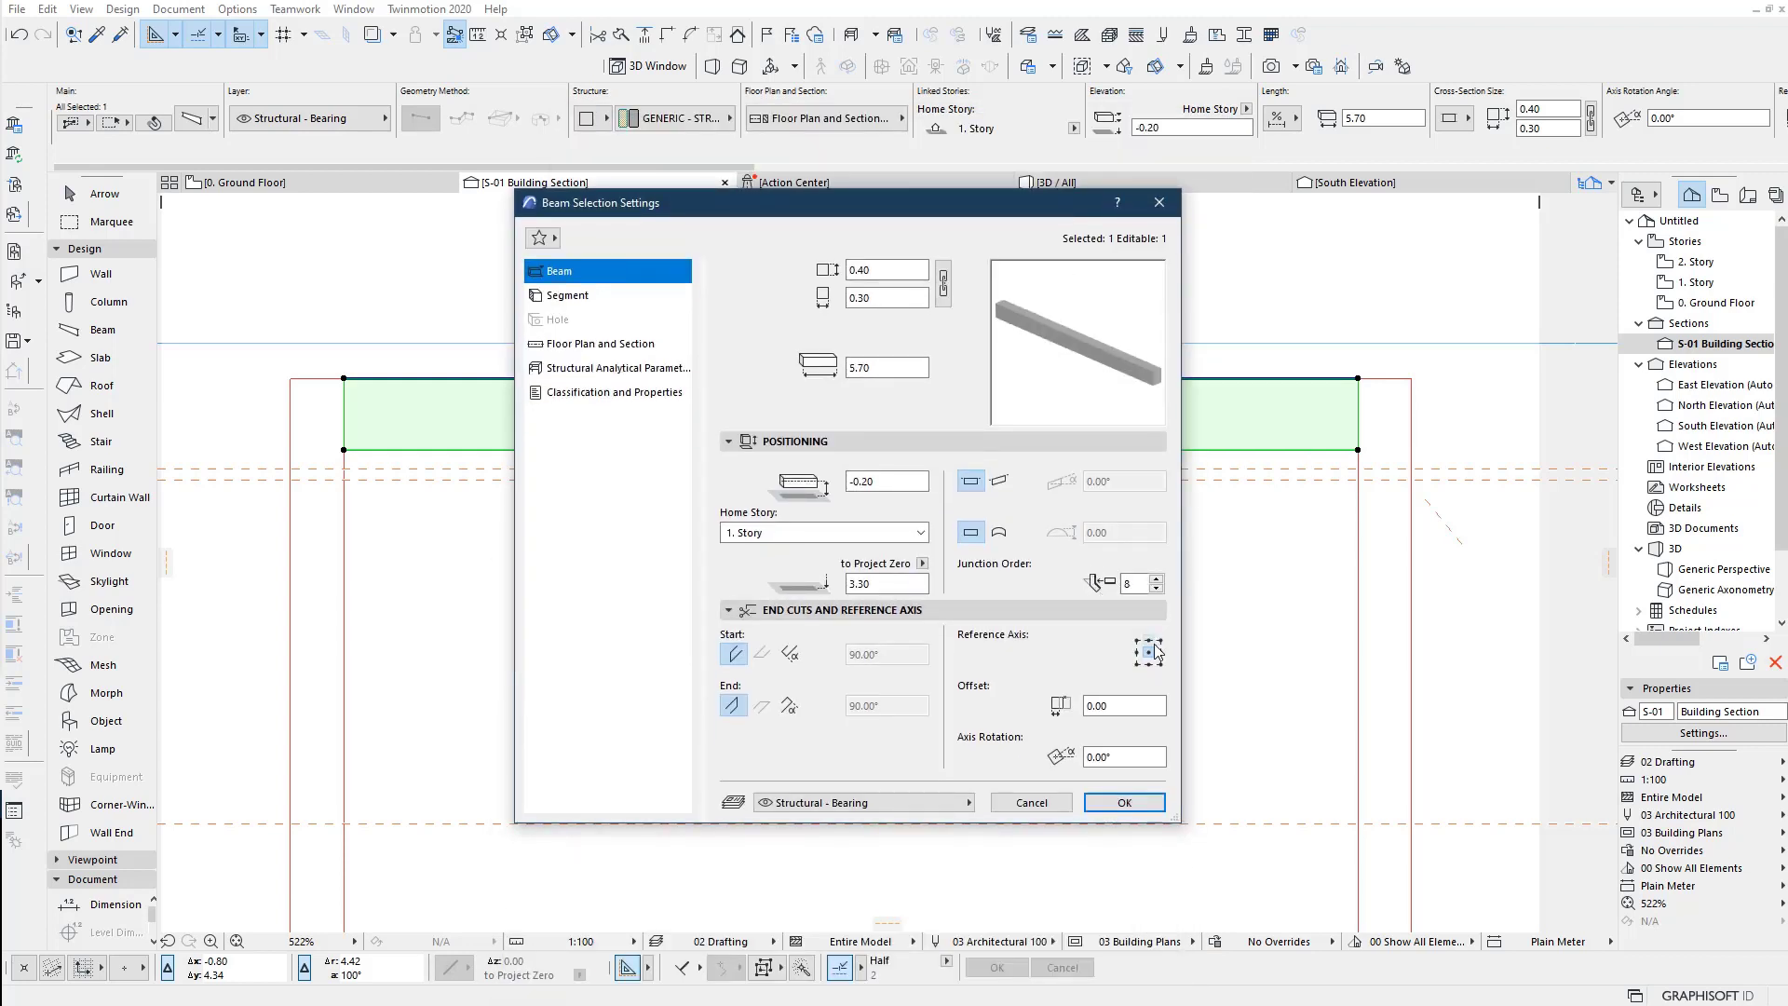
pyautogui.click(1149, 641)
pyautogui.click(1129, 803)
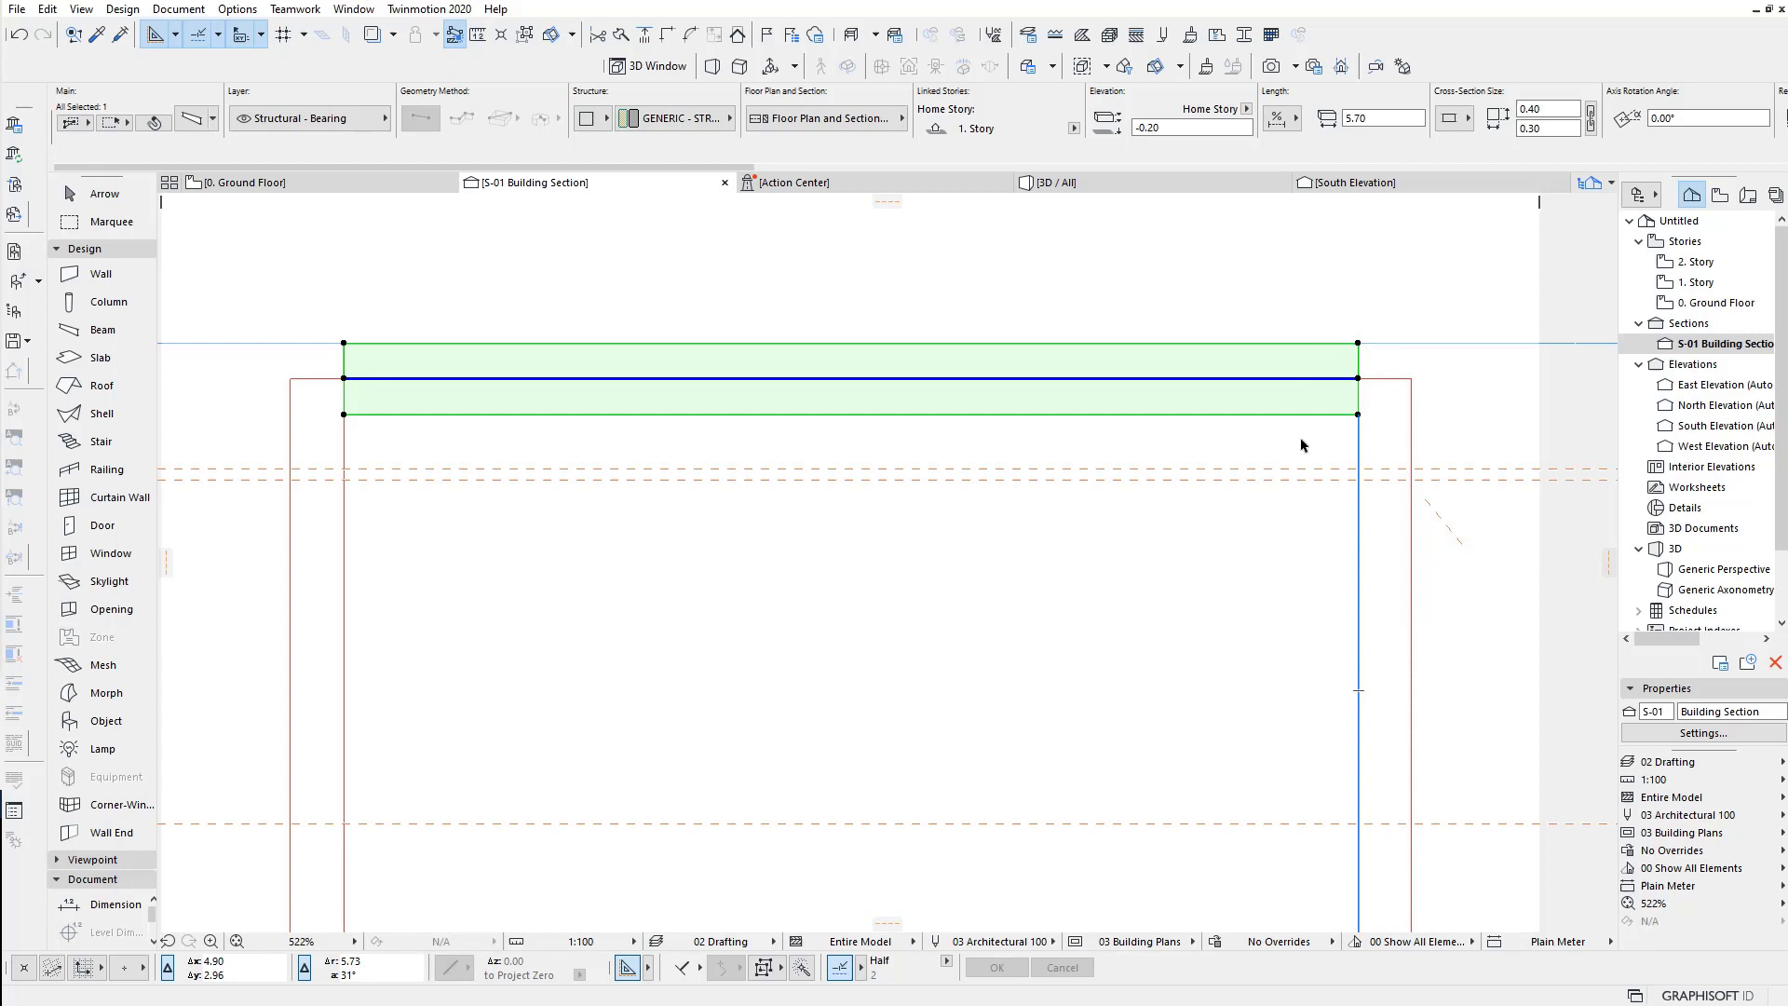
pyautogui.click(345, 537)
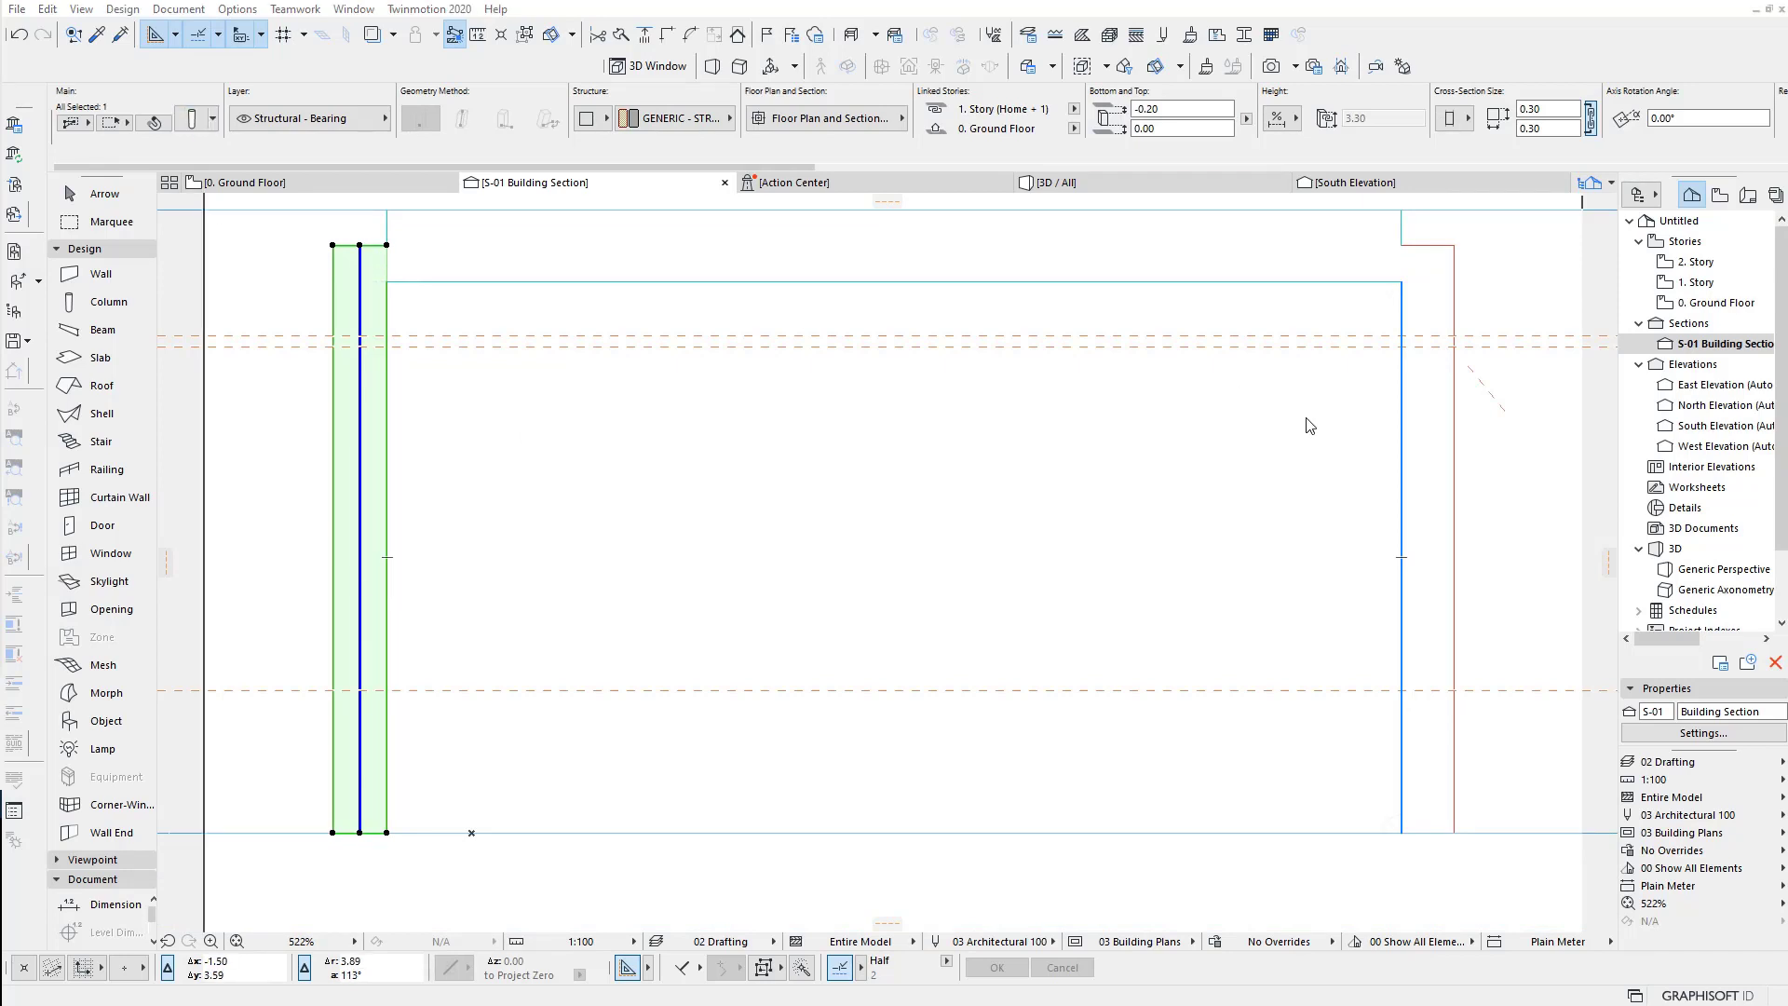
pyautogui.hotkey('ctrl', 't')
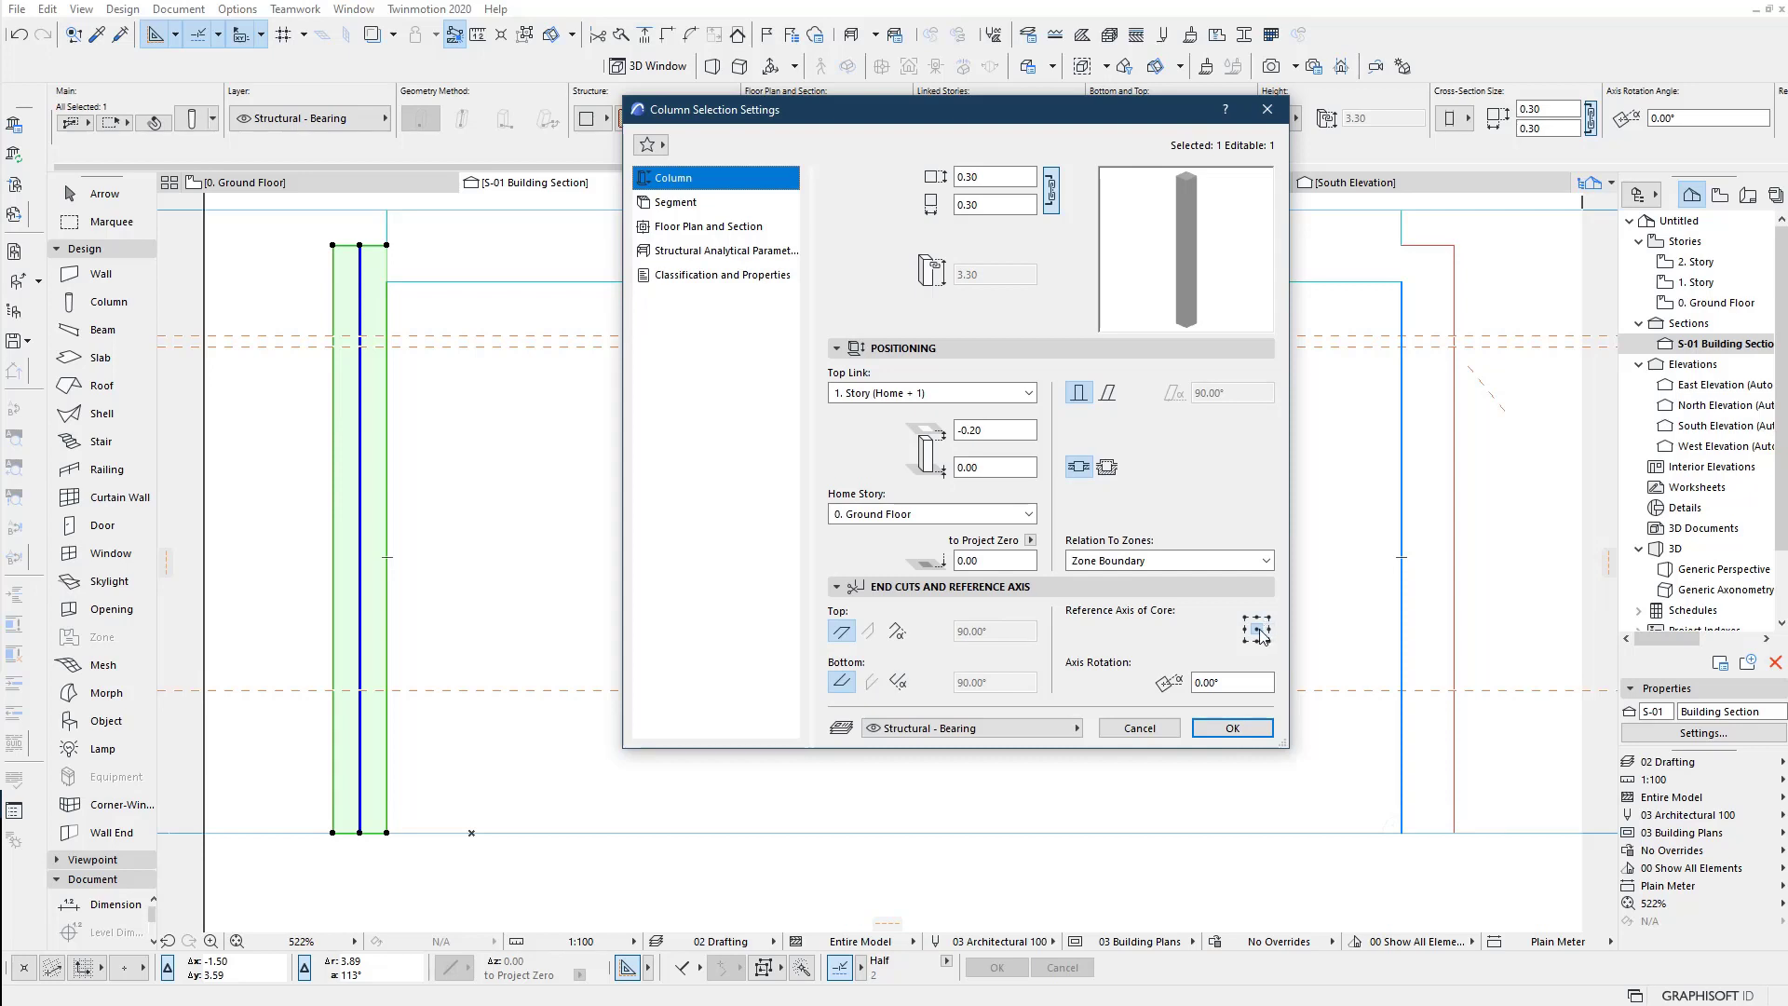
pyautogui.click(1232, 728)
pyautogui.moveTo(912, 549); pyautogui.dragTo(890, 621, button='middle')
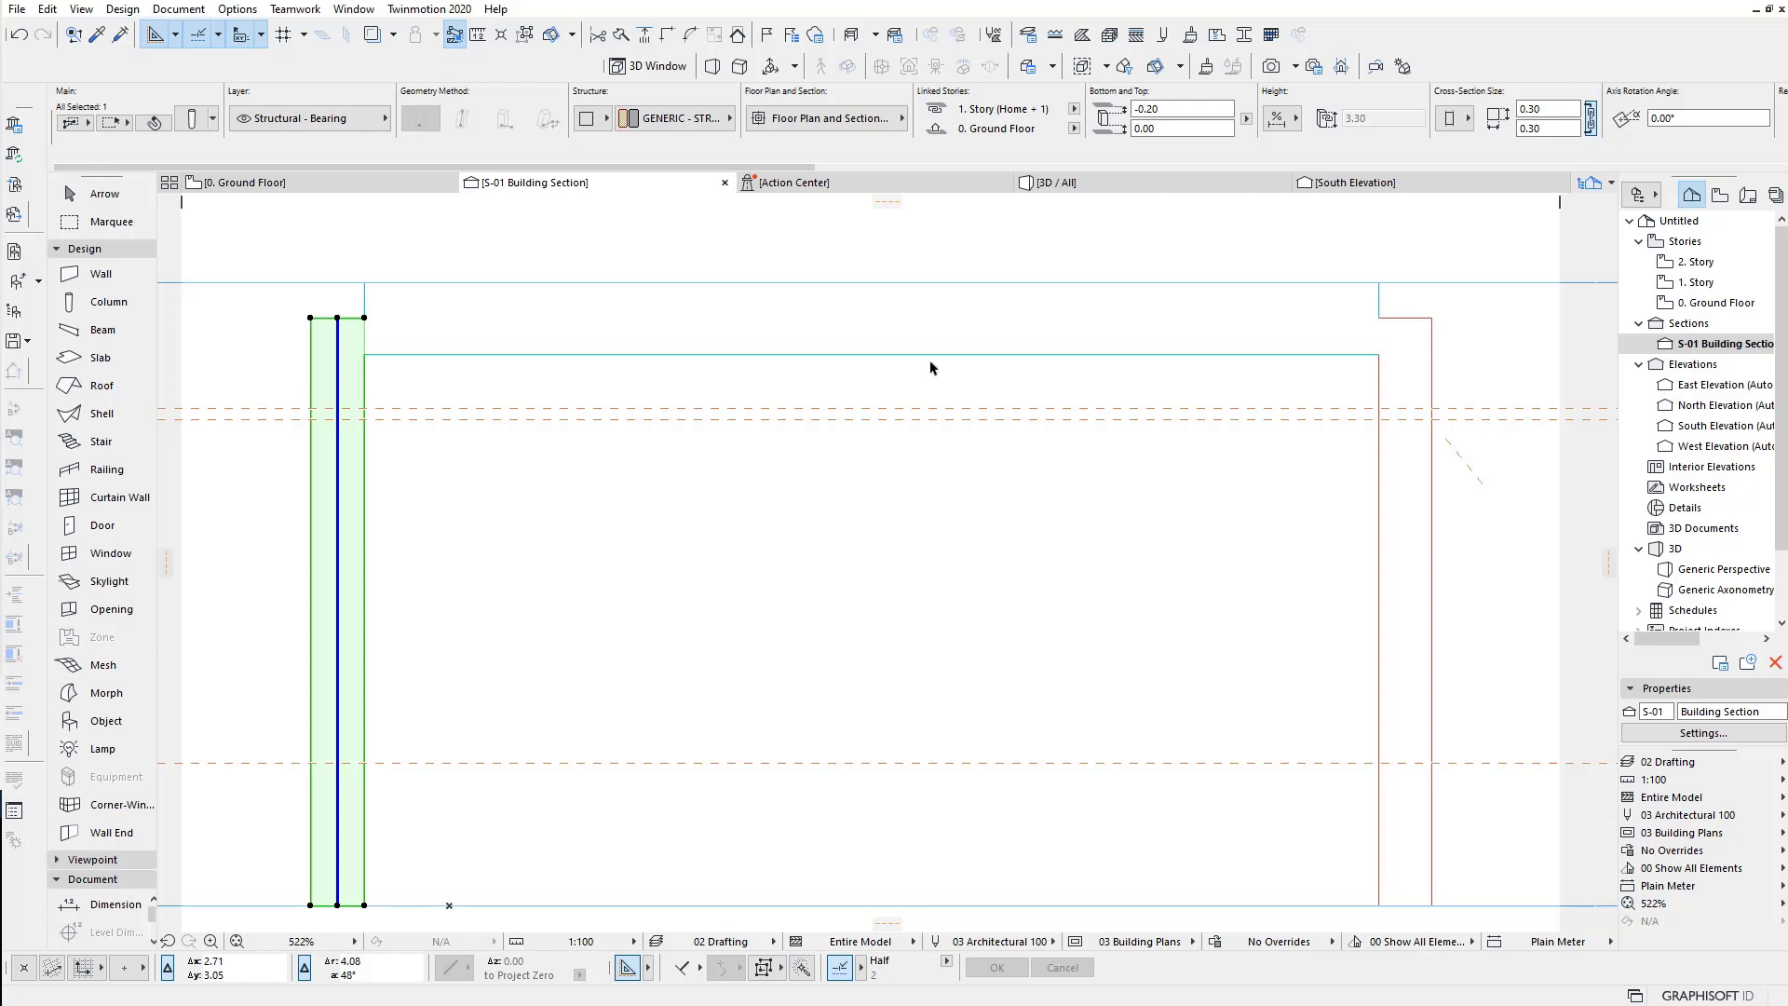
pyautogui.click(928, 356)
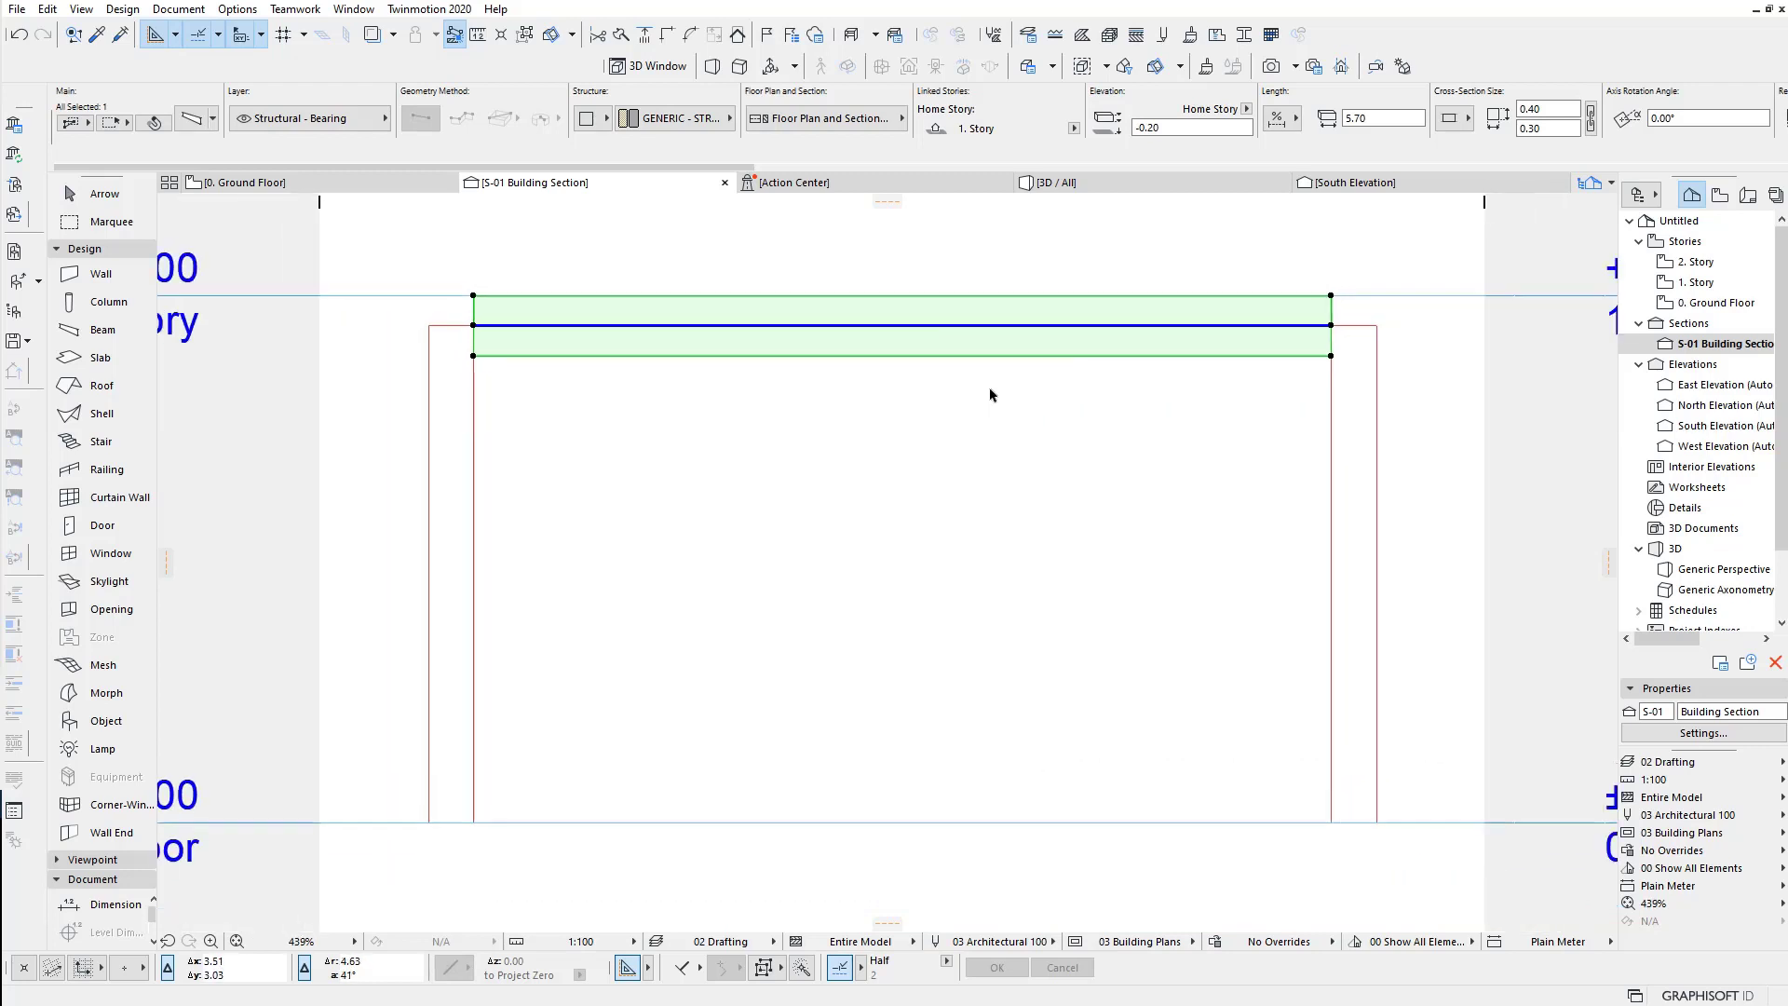
pyautogui.scroll(-1, 1076, 371)
# Step: Switch to the 0. Ground Floor plan and frame the S-01 section line and beam
pyautogui.click(323, 182)
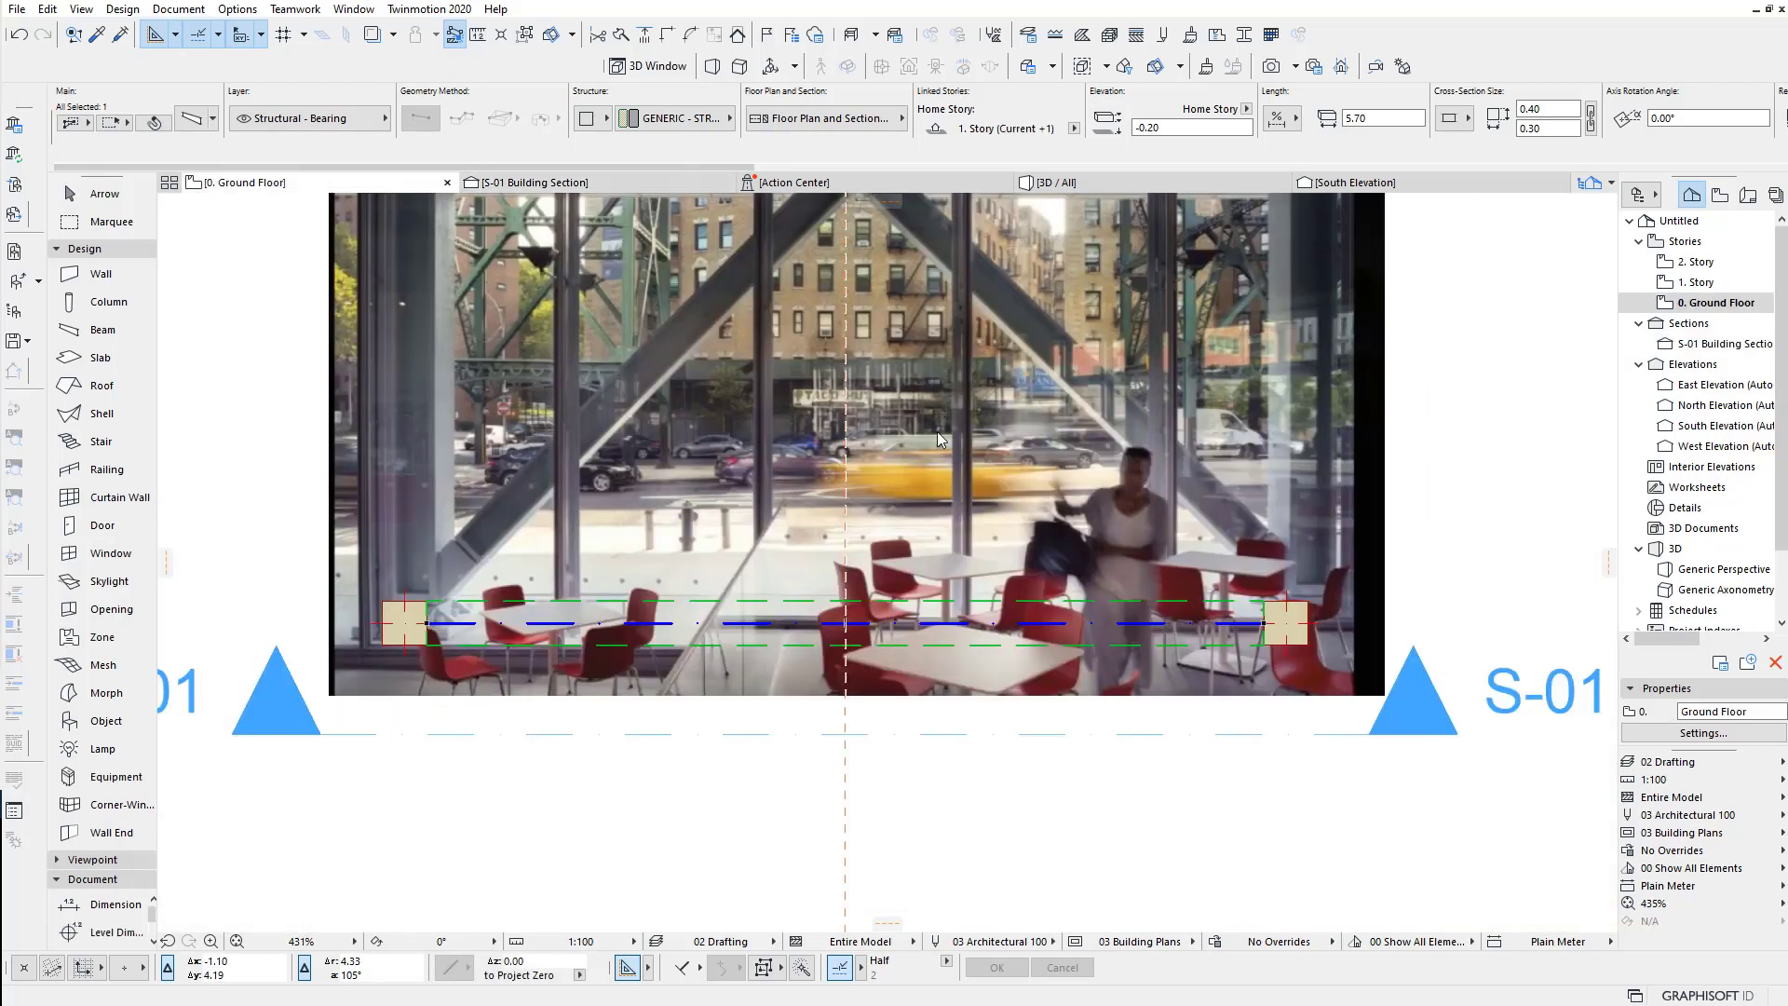
pyautogui.click(896, 438)
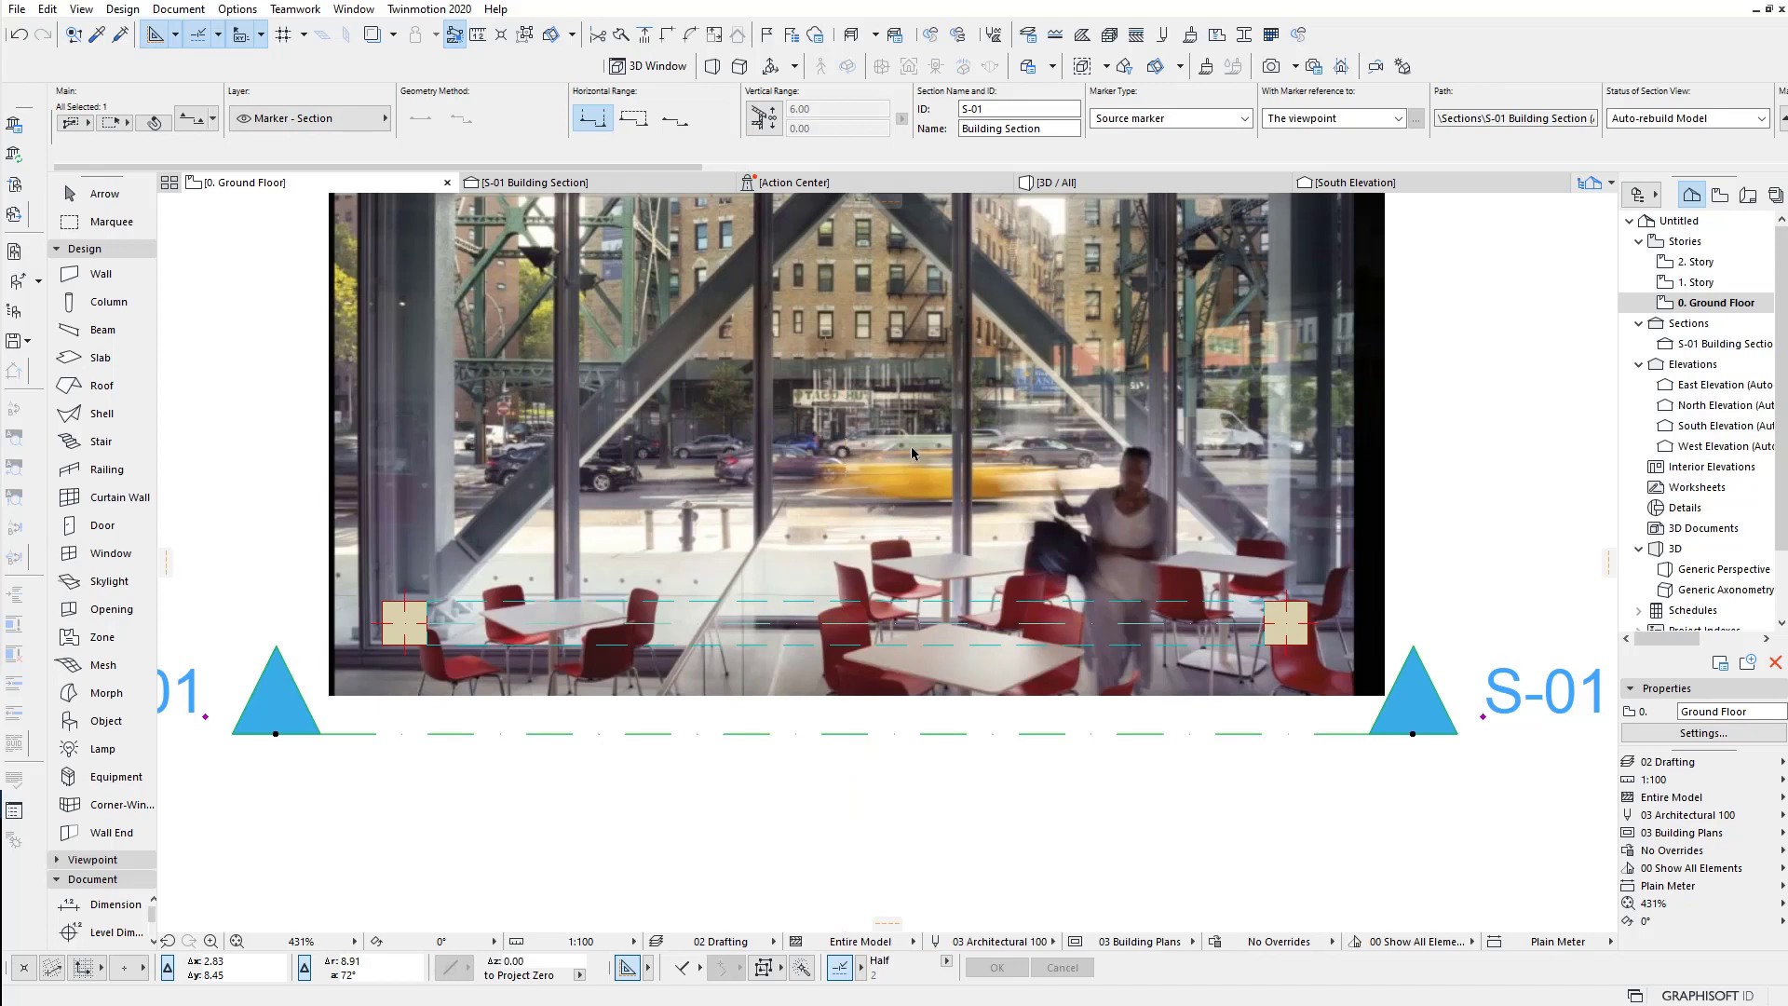
pyautogui.moveTo(911, 445); pyautogui.dragTo(900, 562, button='middle')
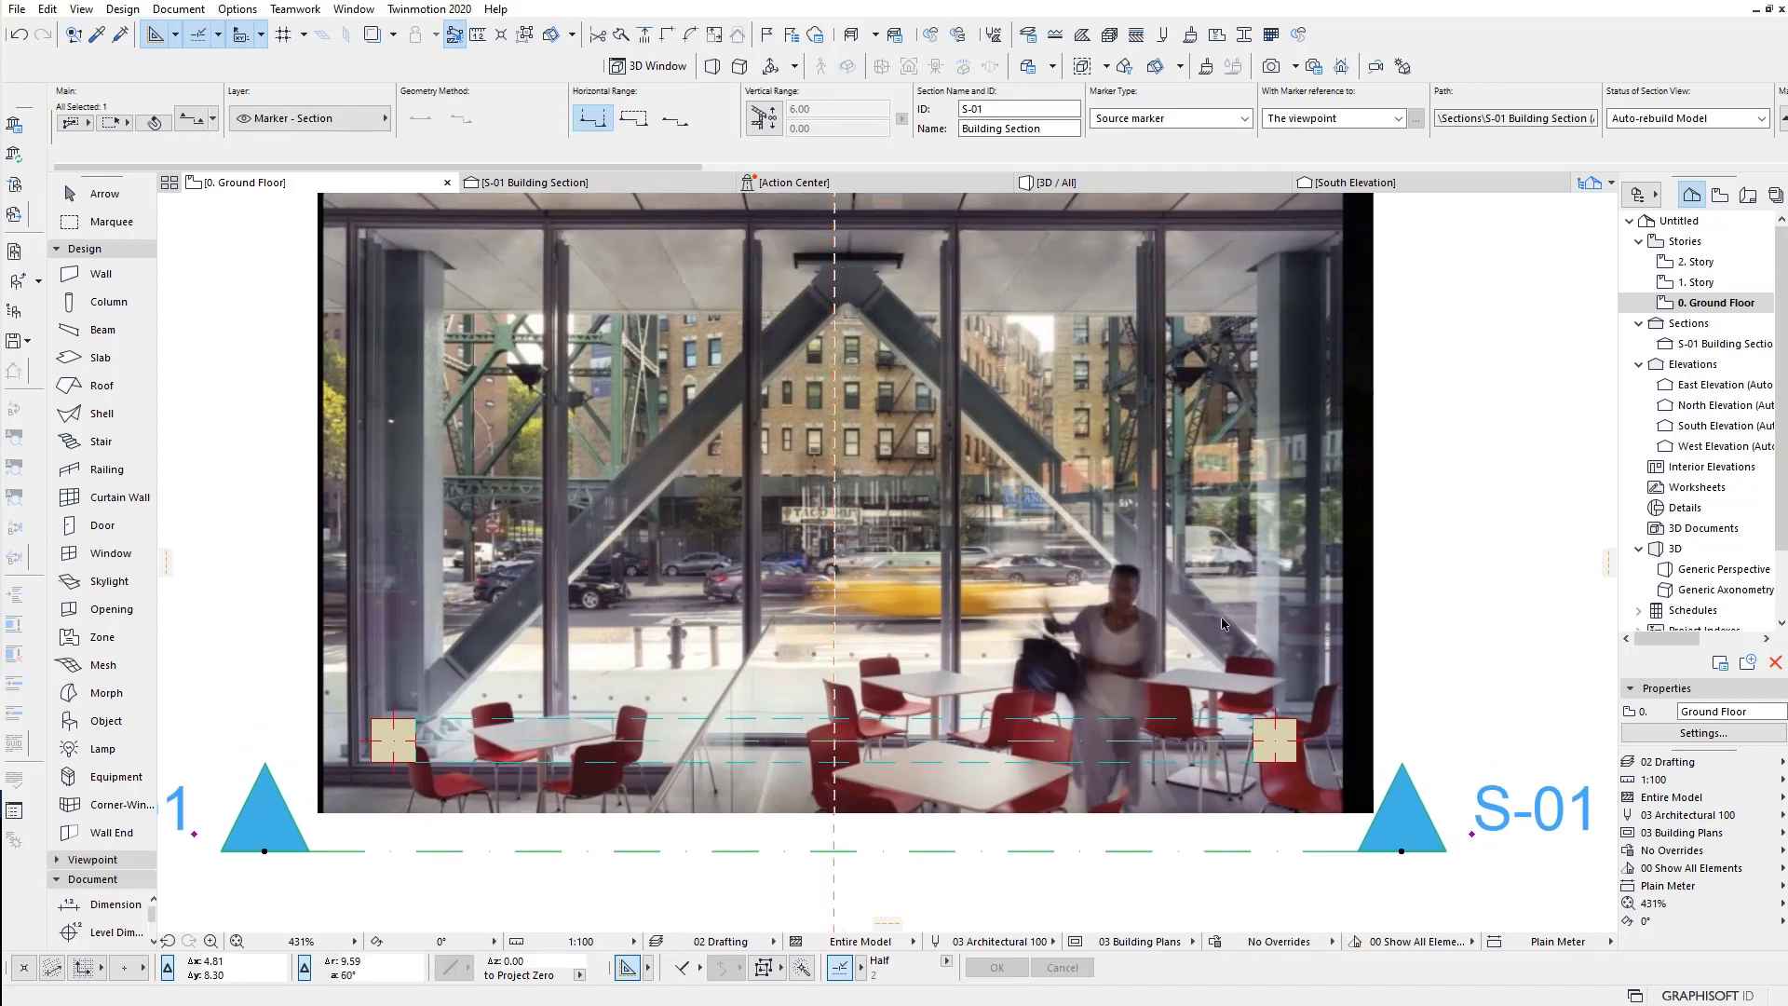
pyautogui.moveTo(1058, 182)
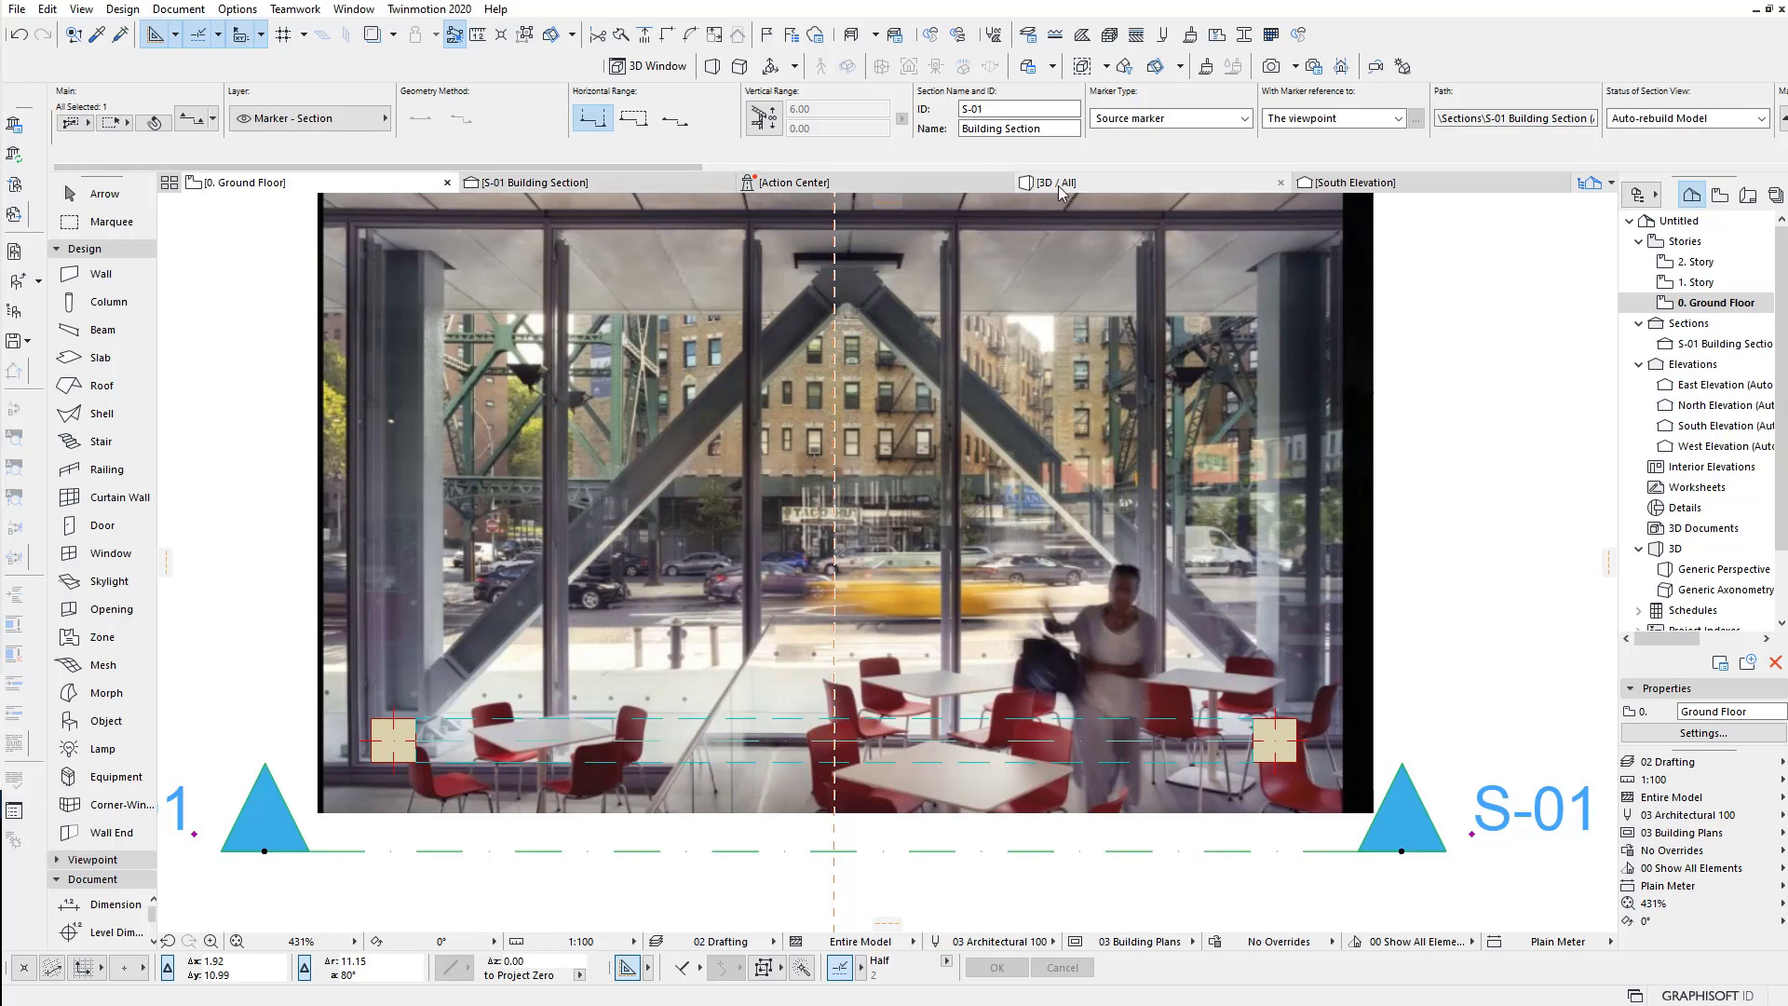
pyautogui.moveTo(790, 671); pyautogui.dragTo(763, 564, button='middle')
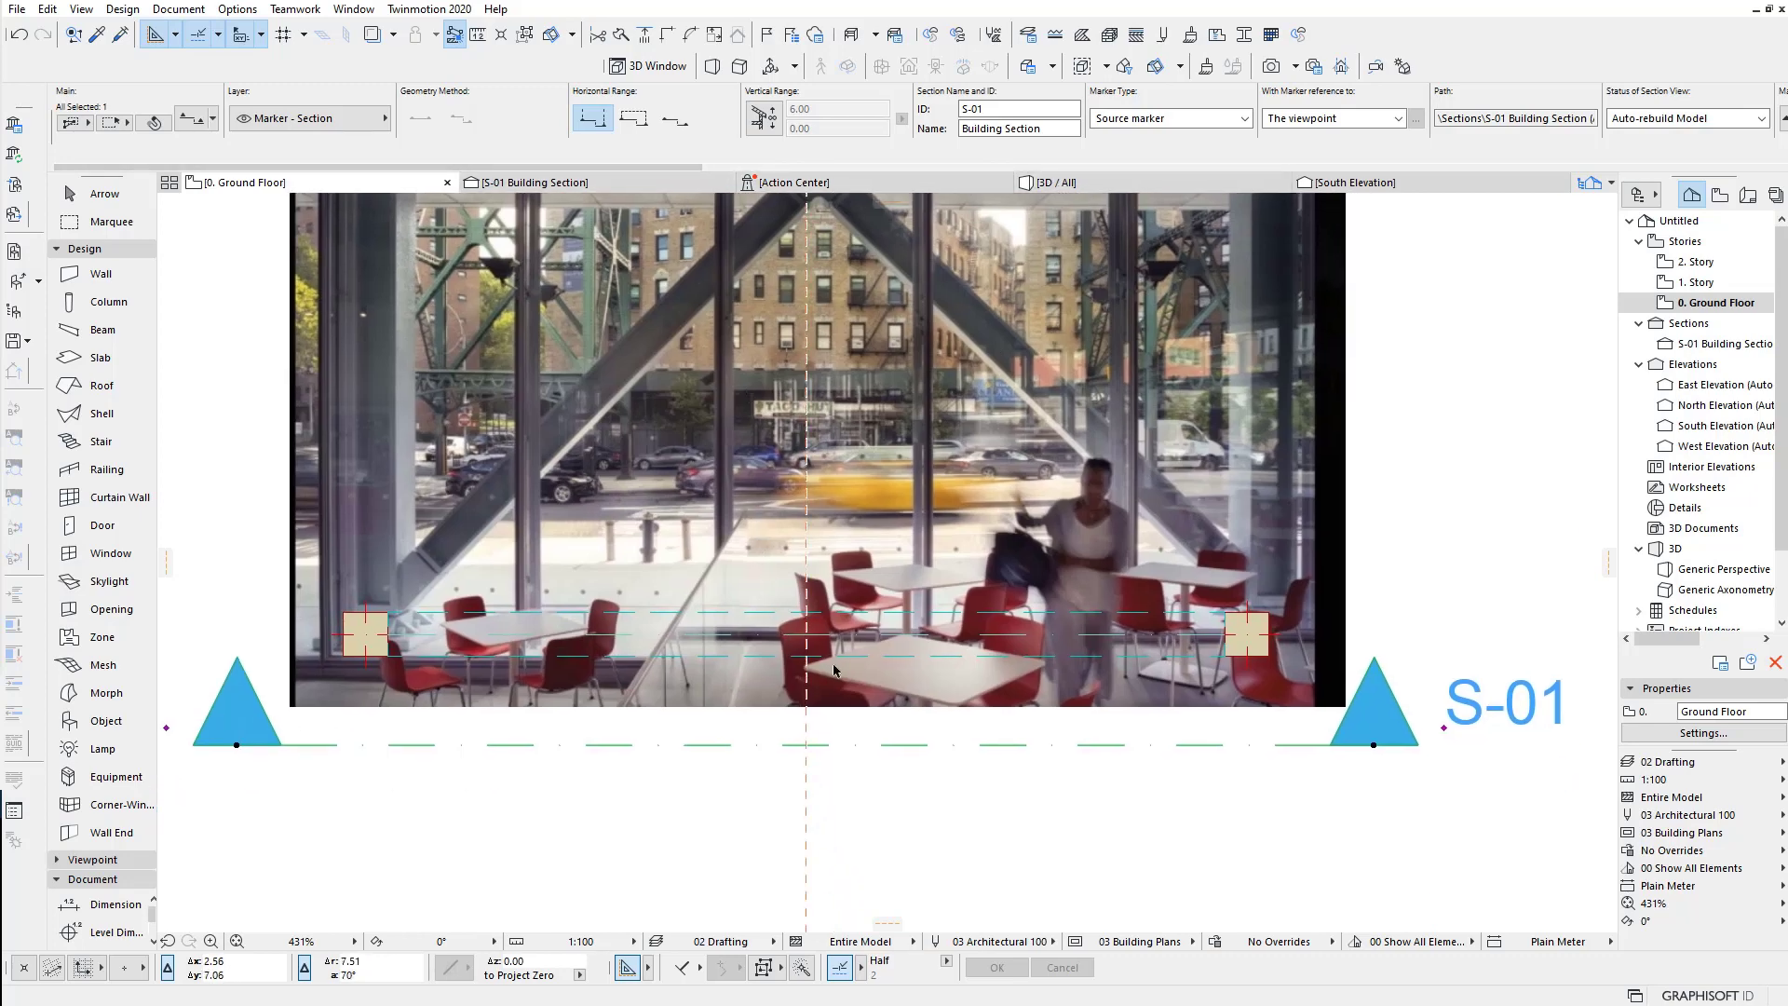
pyautogui.scroll(2, 834, 670)
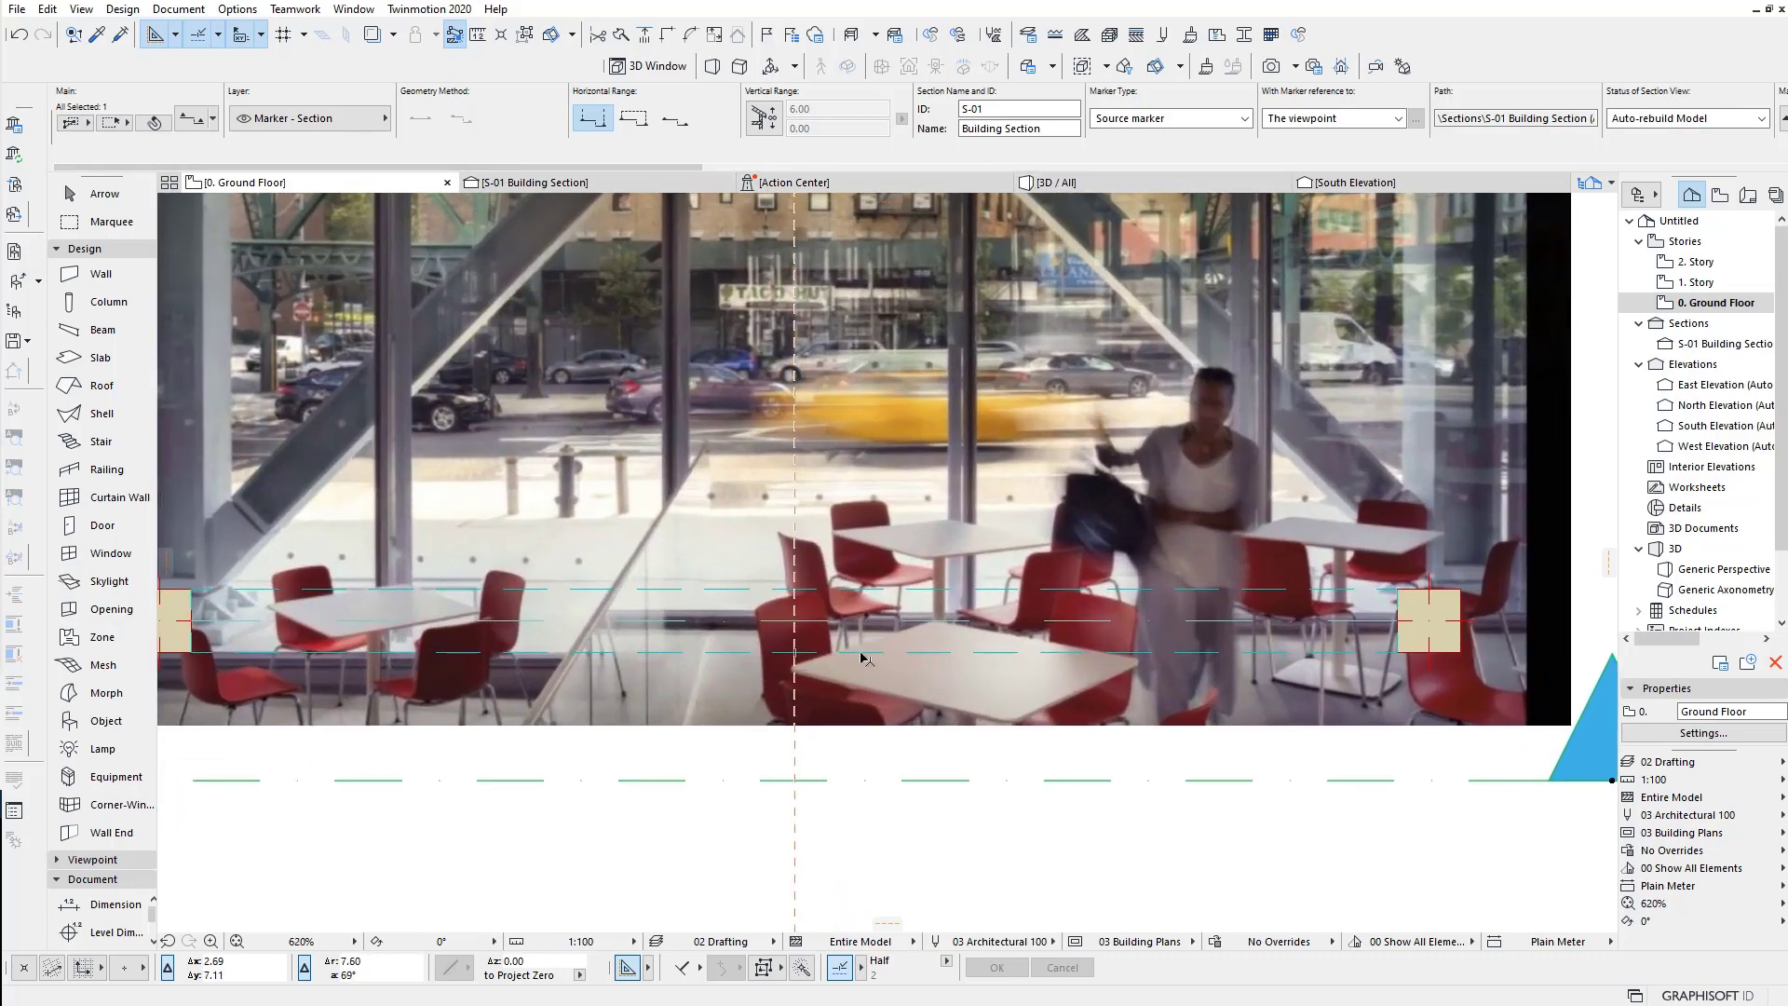
# Step: Split the 5.70 beam at its midpoint with a new node into two 2.85 halves
pyautogui.click(861, 658)
pyautogui.scroll(2, 807, 649)
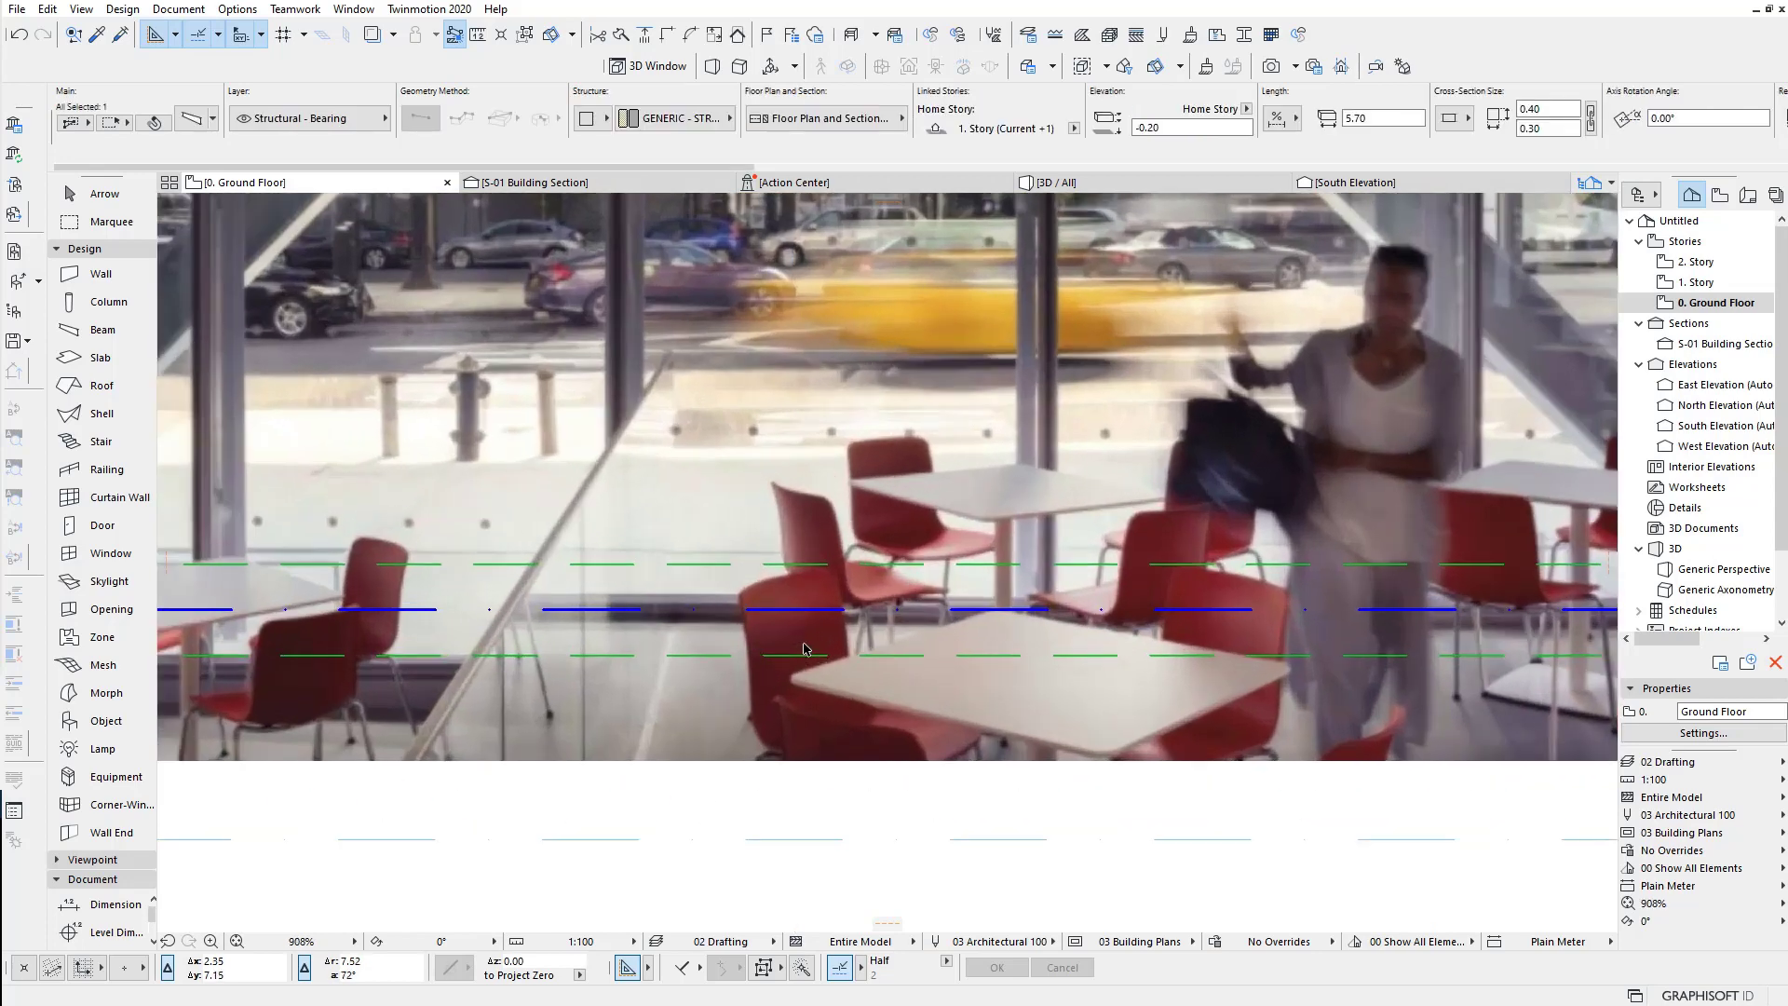
pyautogui.scroll(2, 806, 650)
pyautogui.click(795, 595)
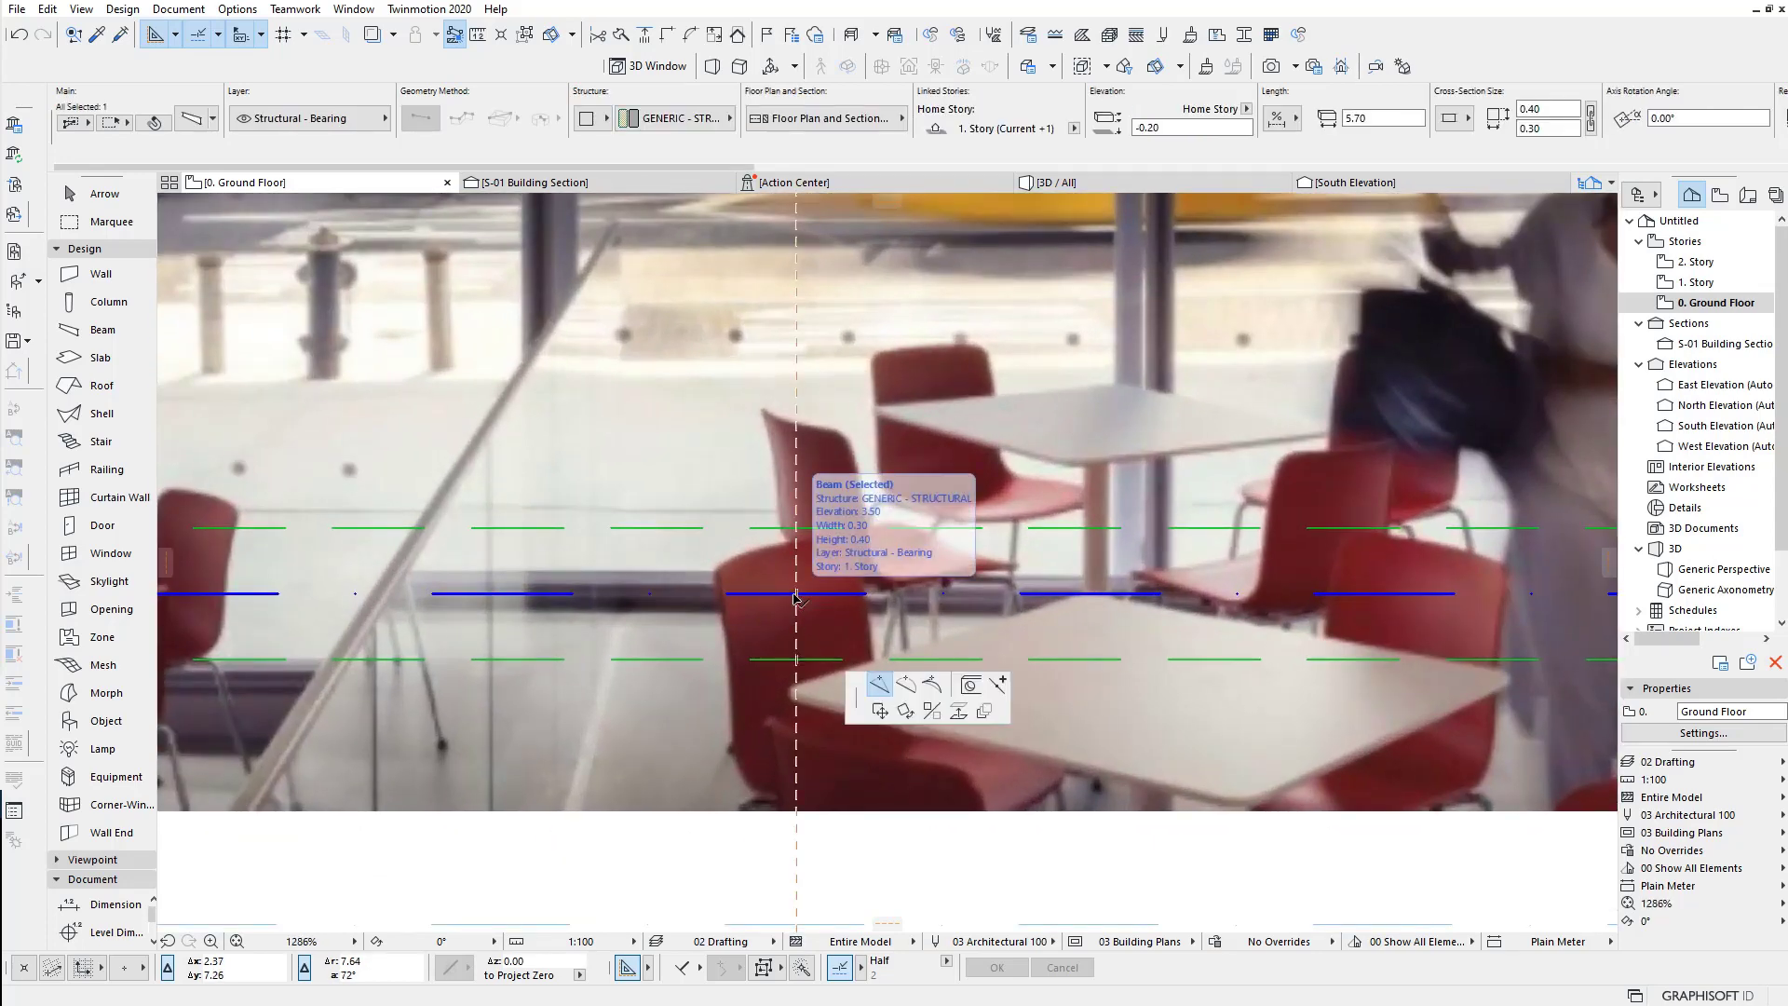
pyautogui.click(880, 687)
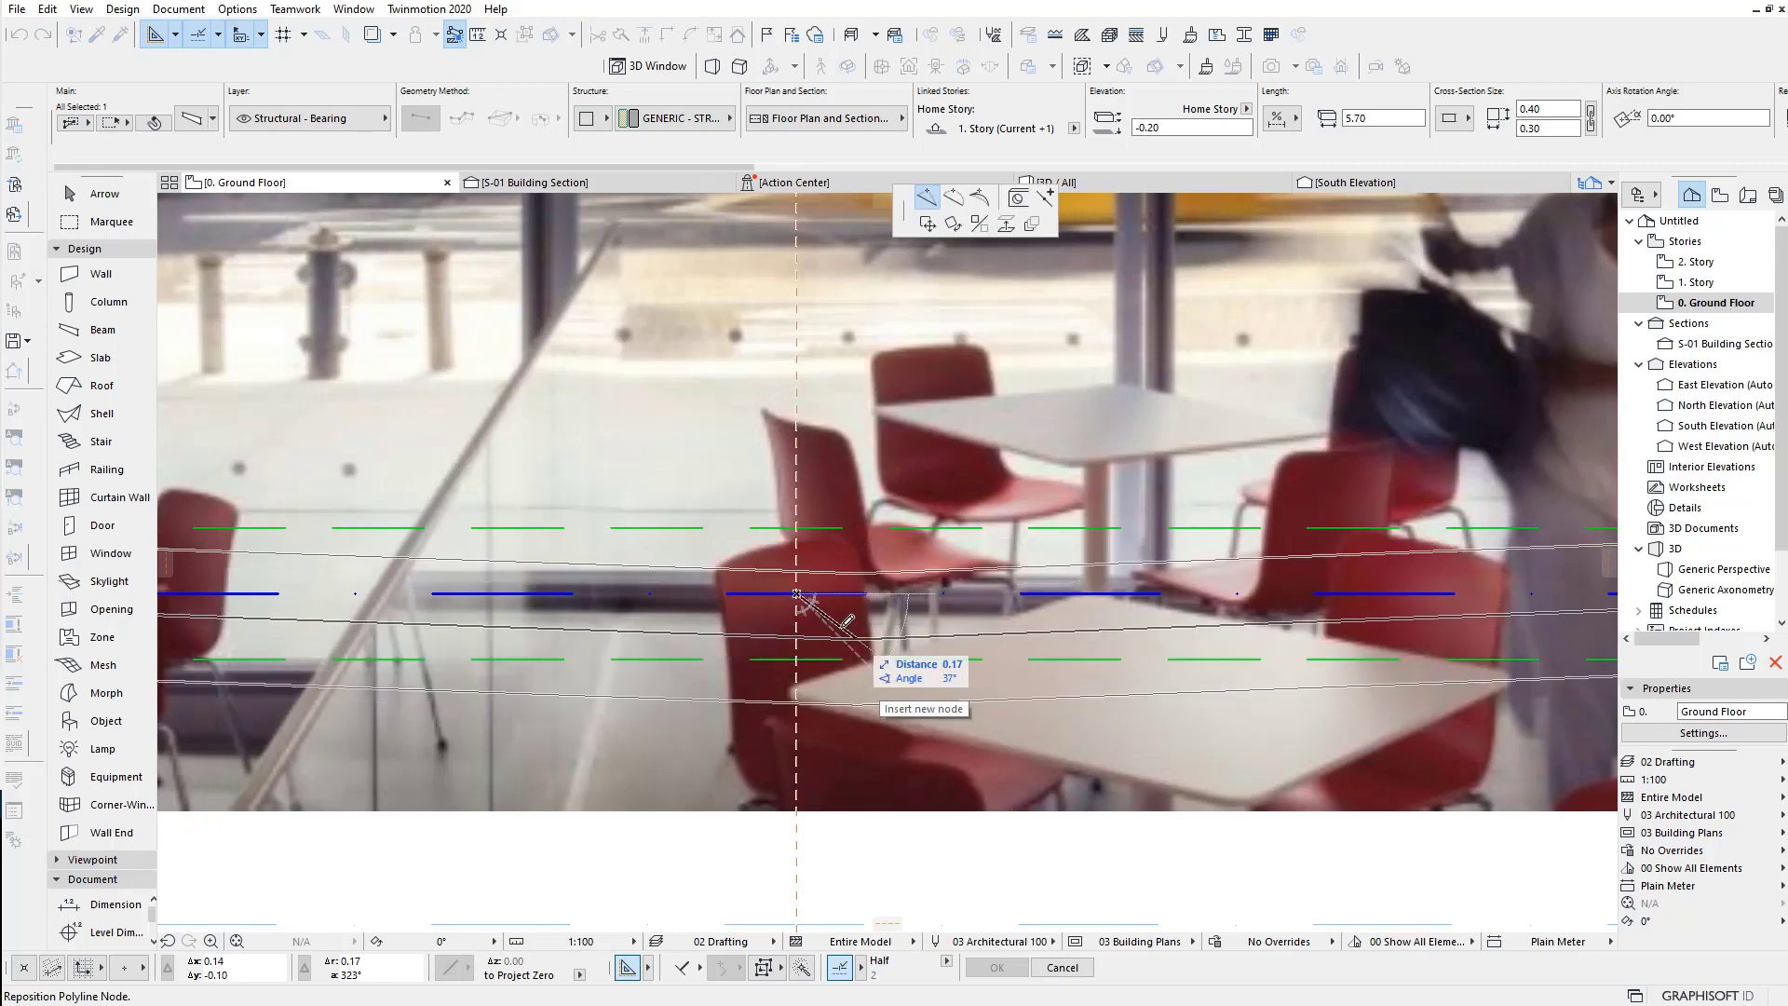
pyautogui.click(843, 652)
pyautogui.scroll(-2, 843, 652)
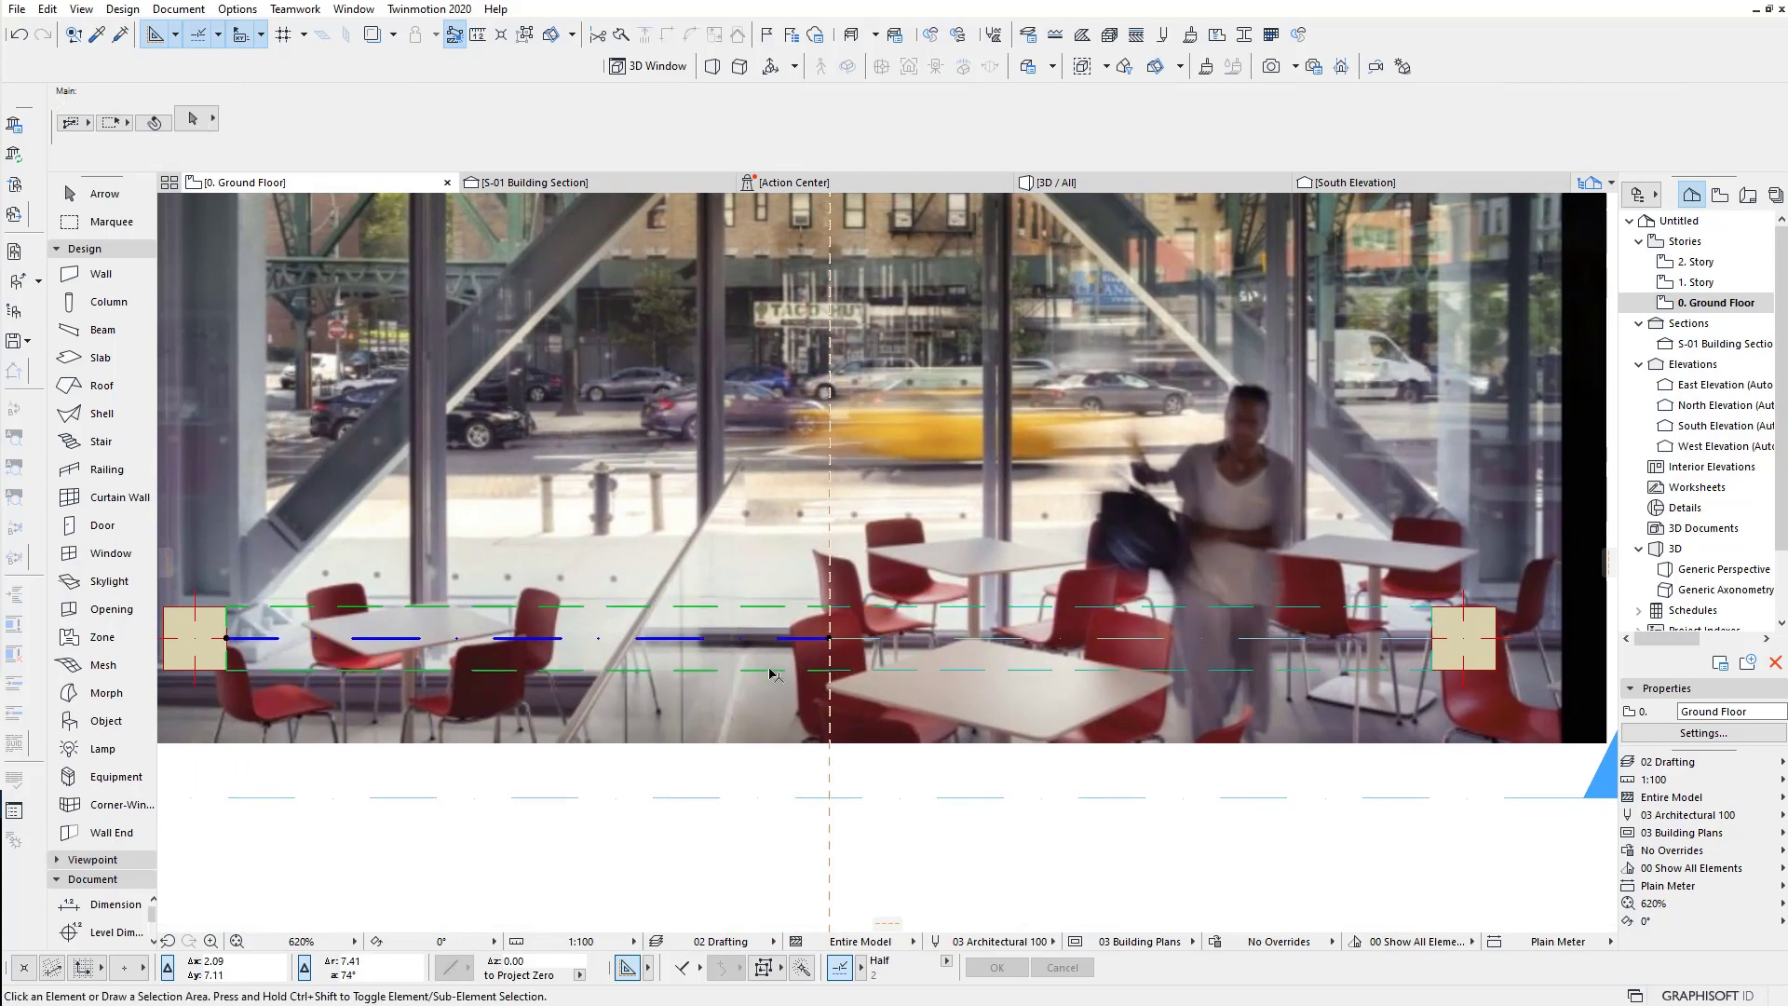
pyautogui.keyDown('shift'); pyautogui.click(890, 672); pyautogui.keyUp('shift')
pyautogui.click(889, 691)
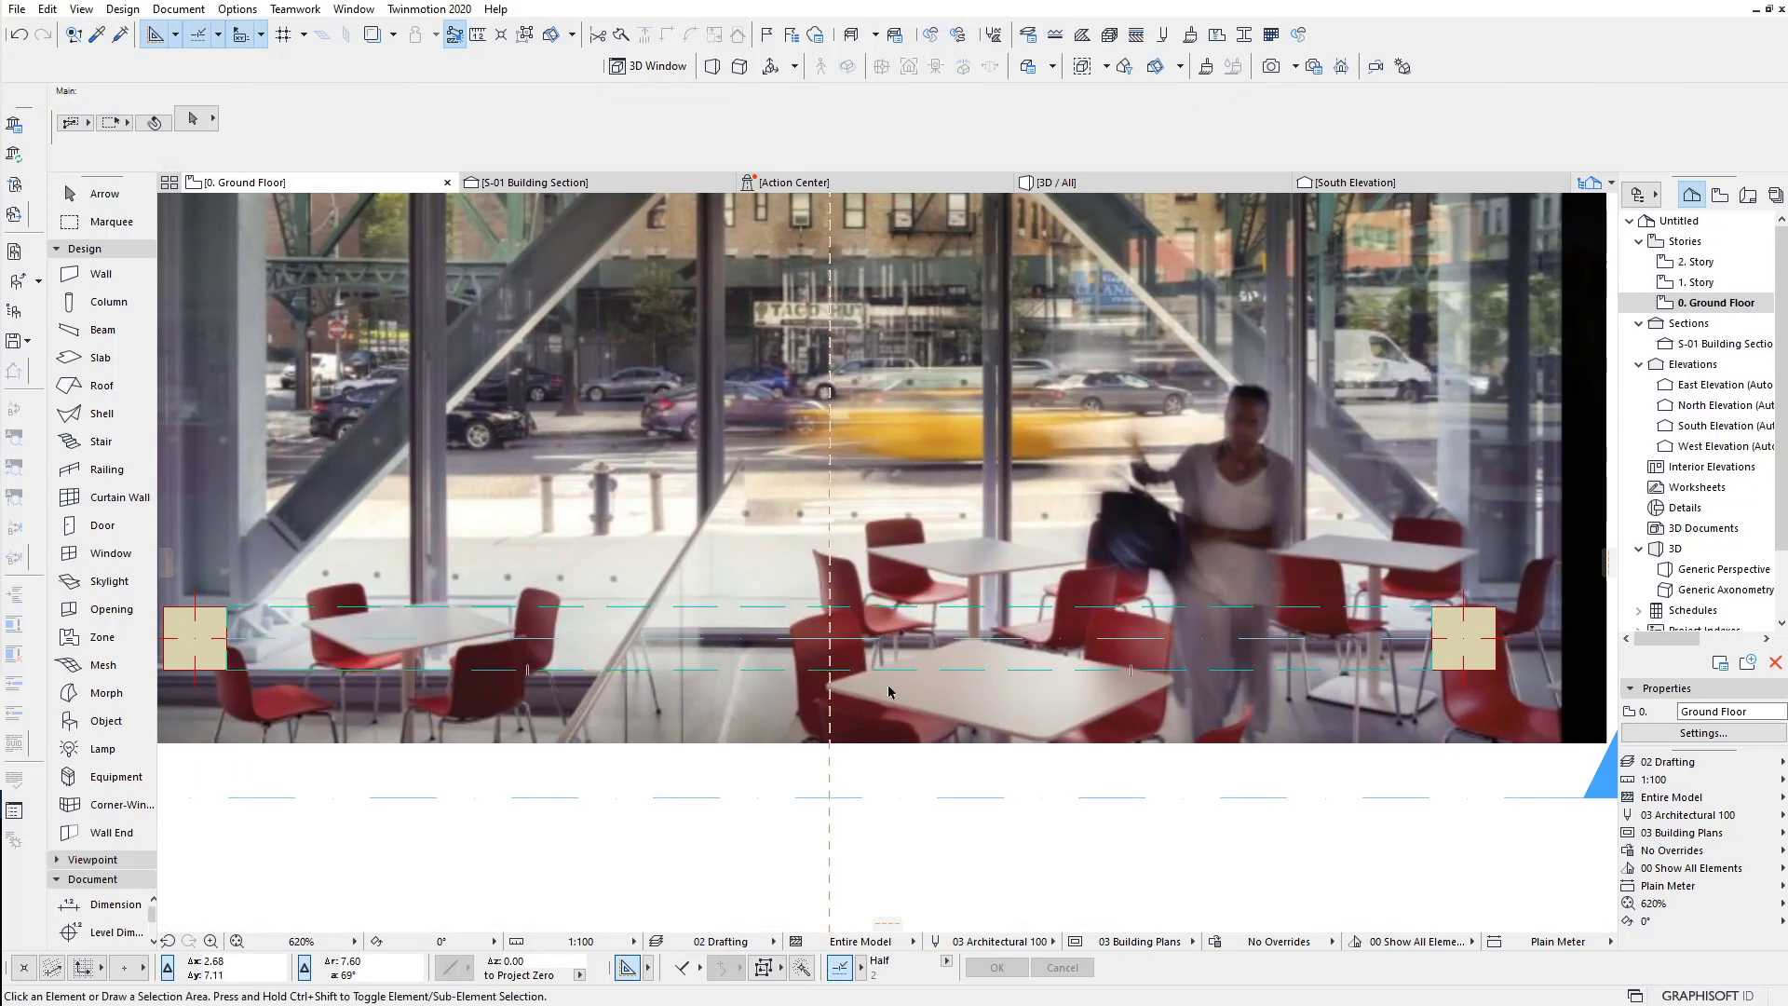
# Step: Select the left beam half and inspect it in the S-01 Building Section
pyautogui.click(893, 647)
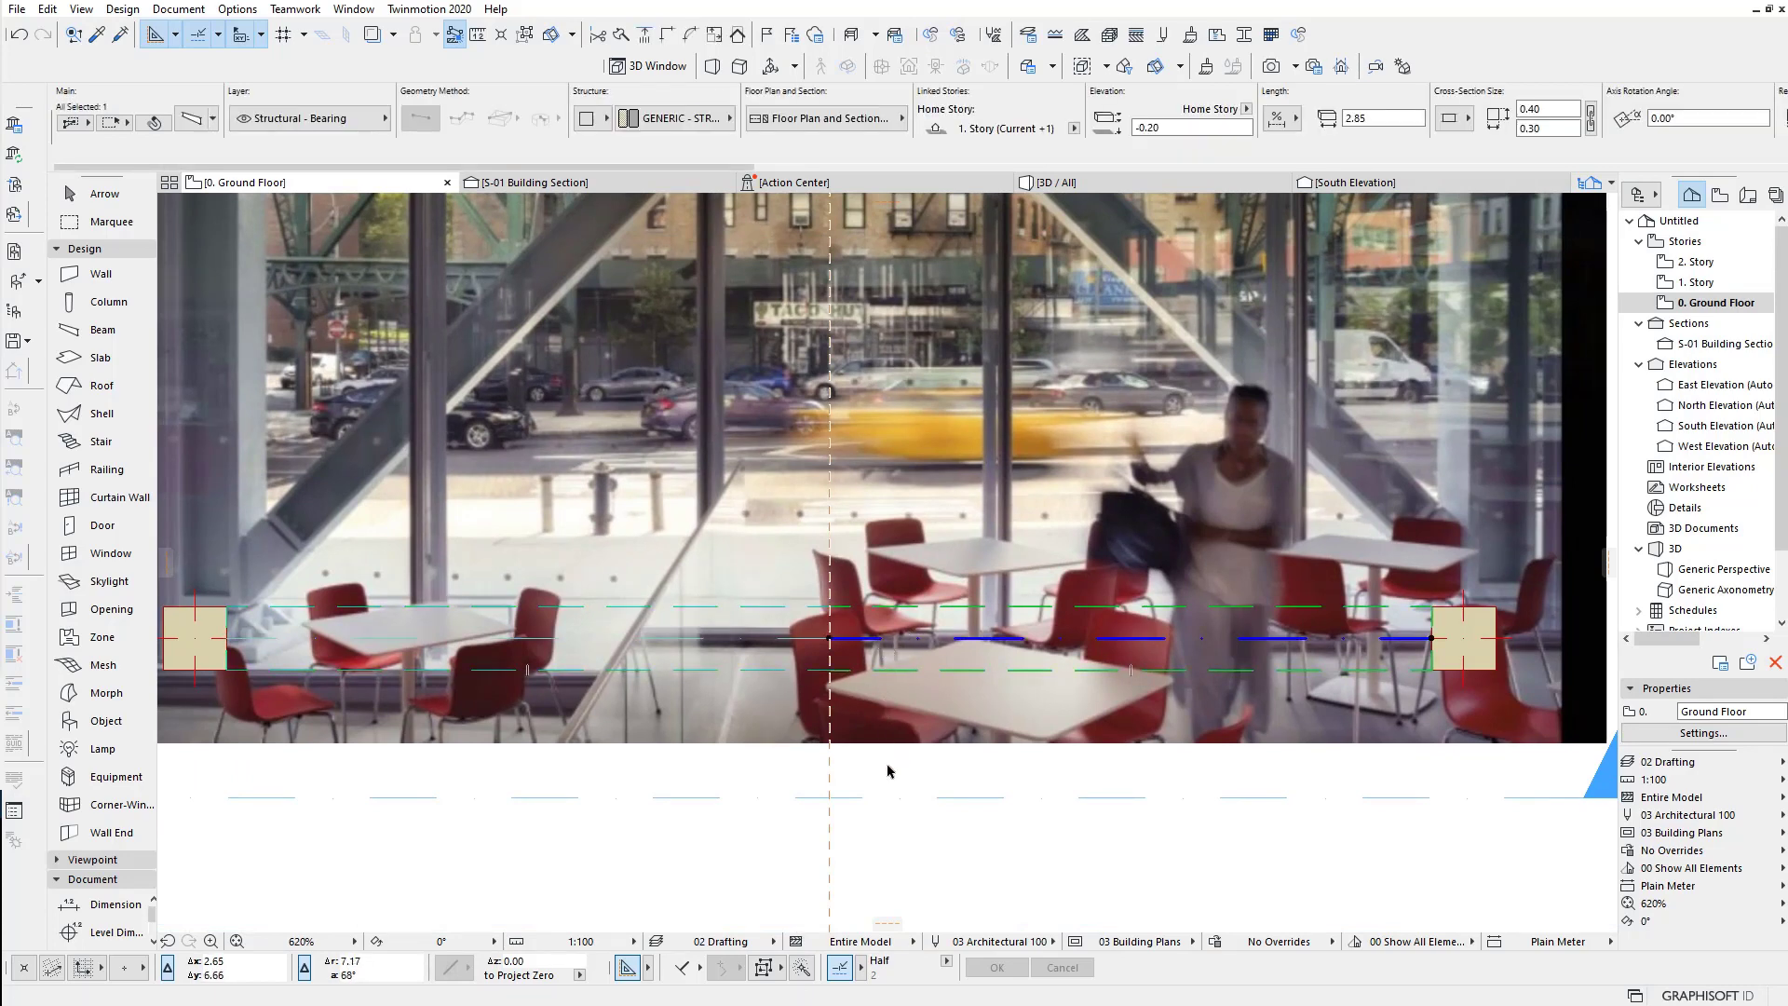
pyautogui.click(924, 511)
pyautogui.click(582, 191)
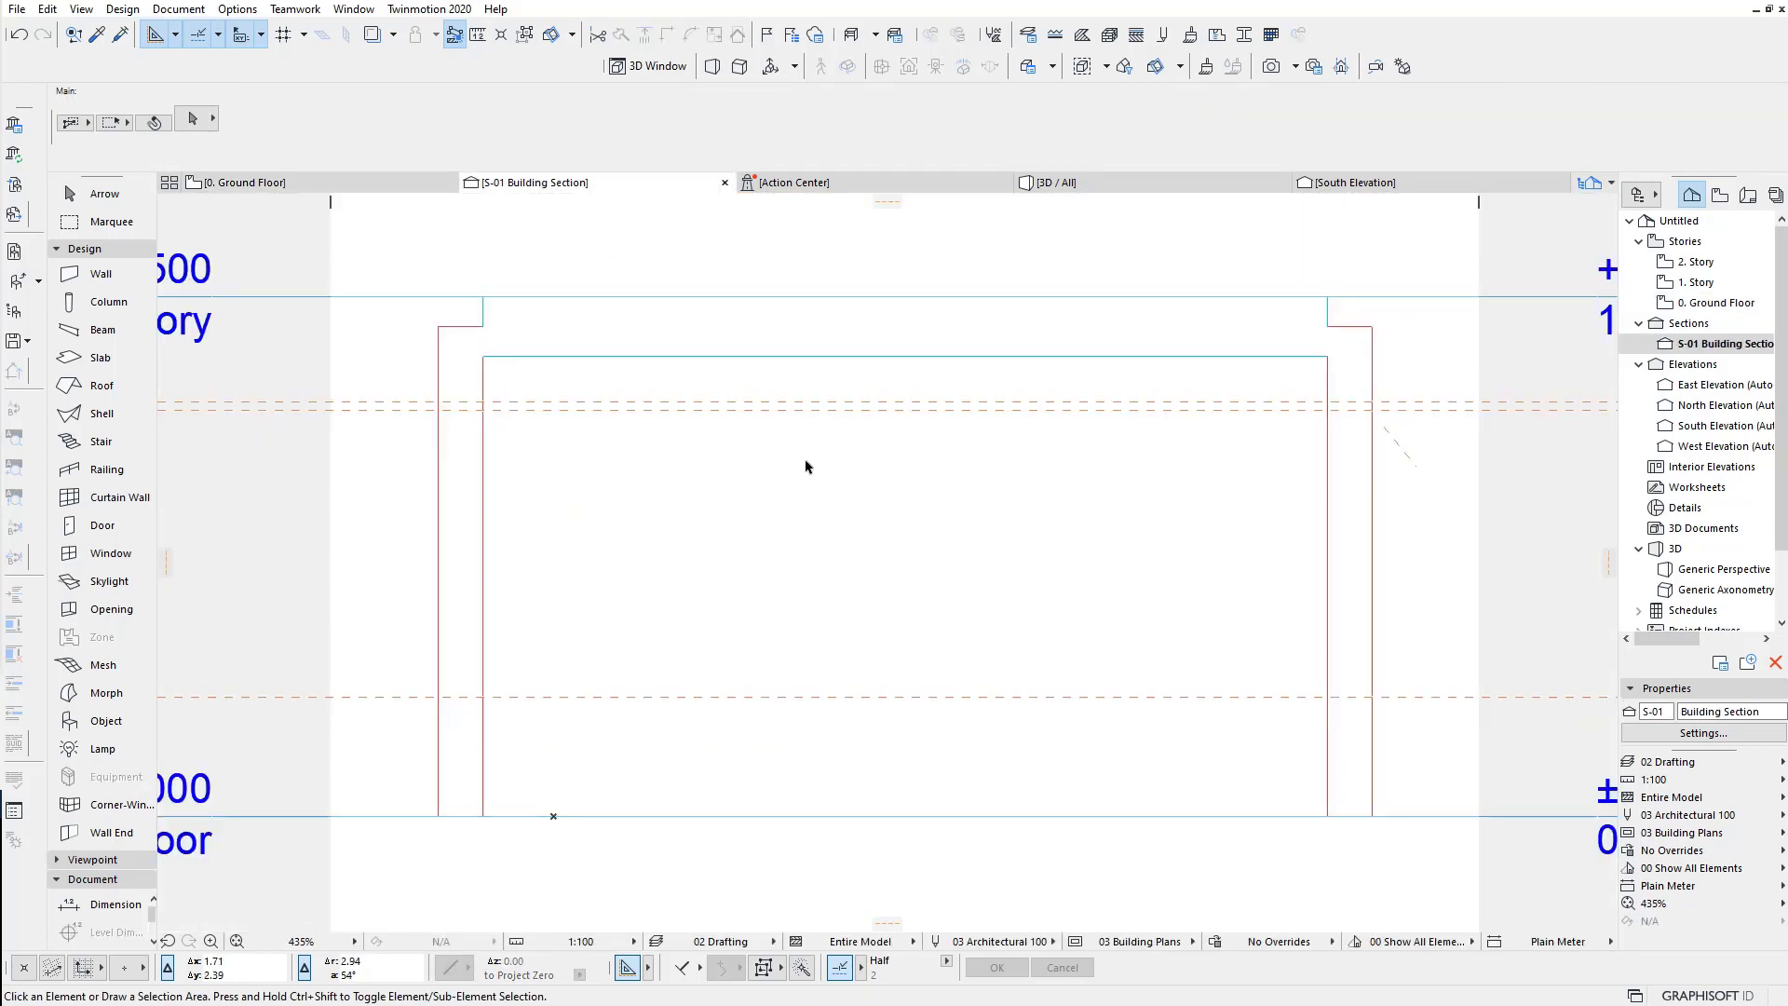
pyautogui.click(736, 358)
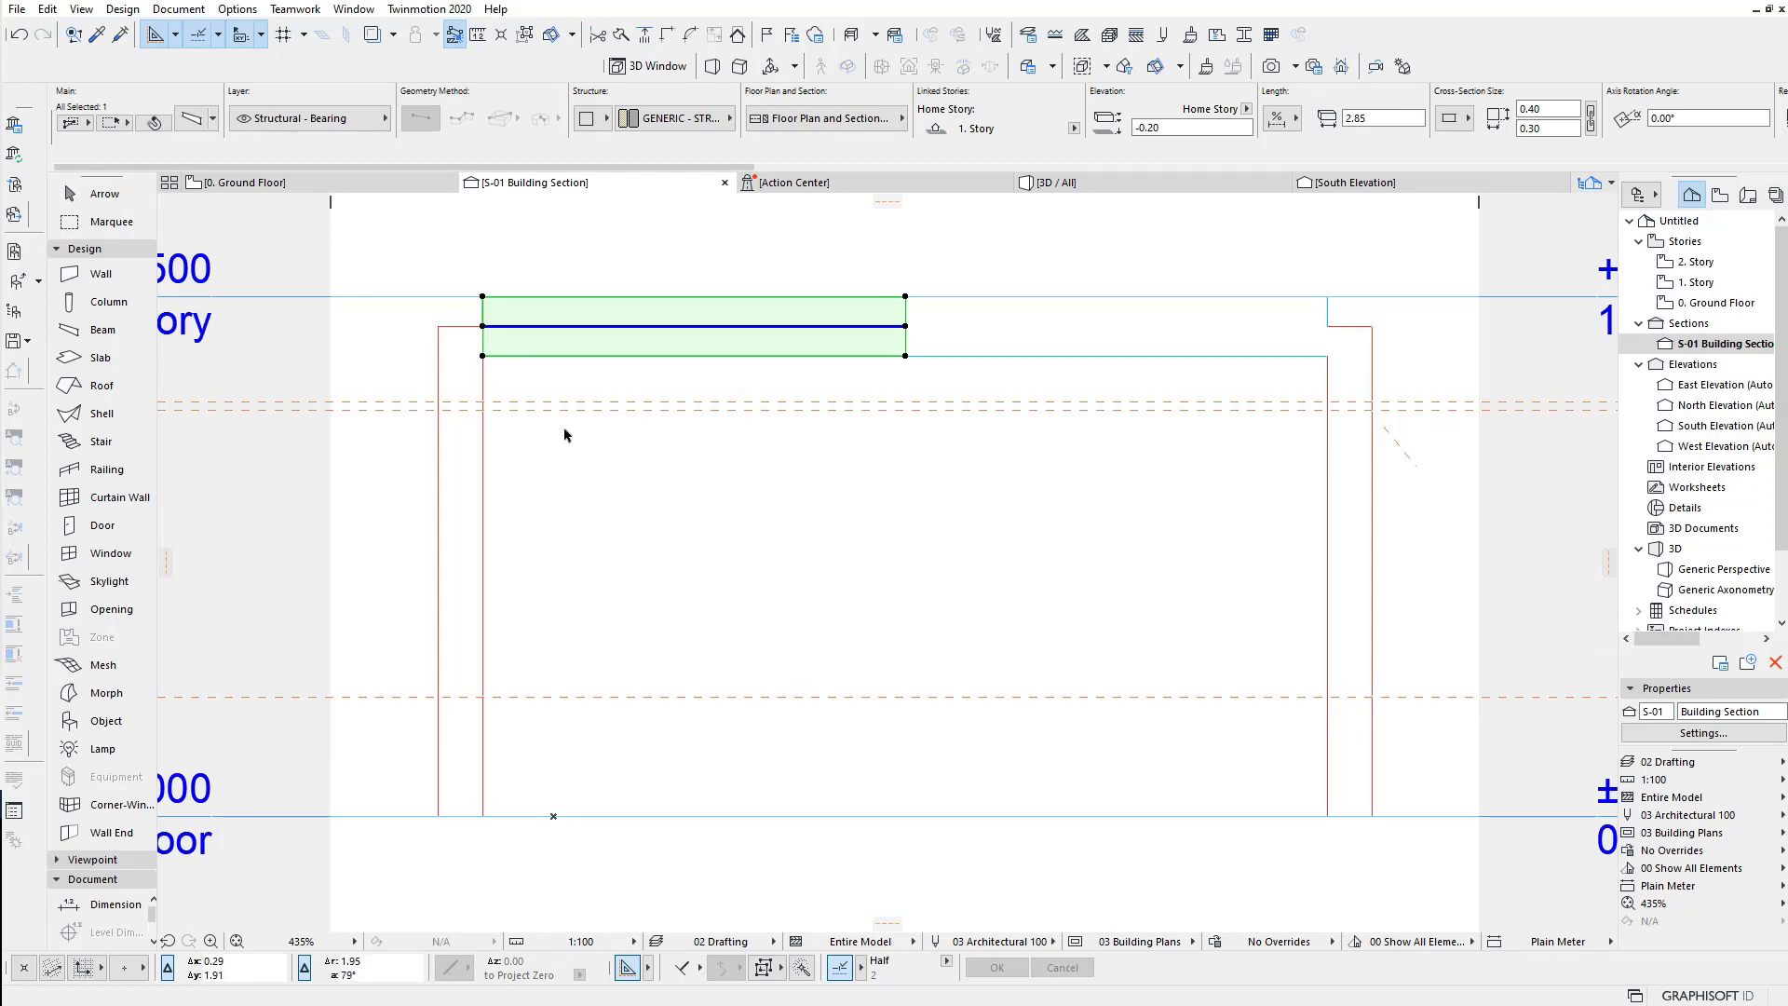
# Step: Select the pasted reference photo on the Ground Floor plan, then return to the S-01 section
pyautogui.click(372, 182)
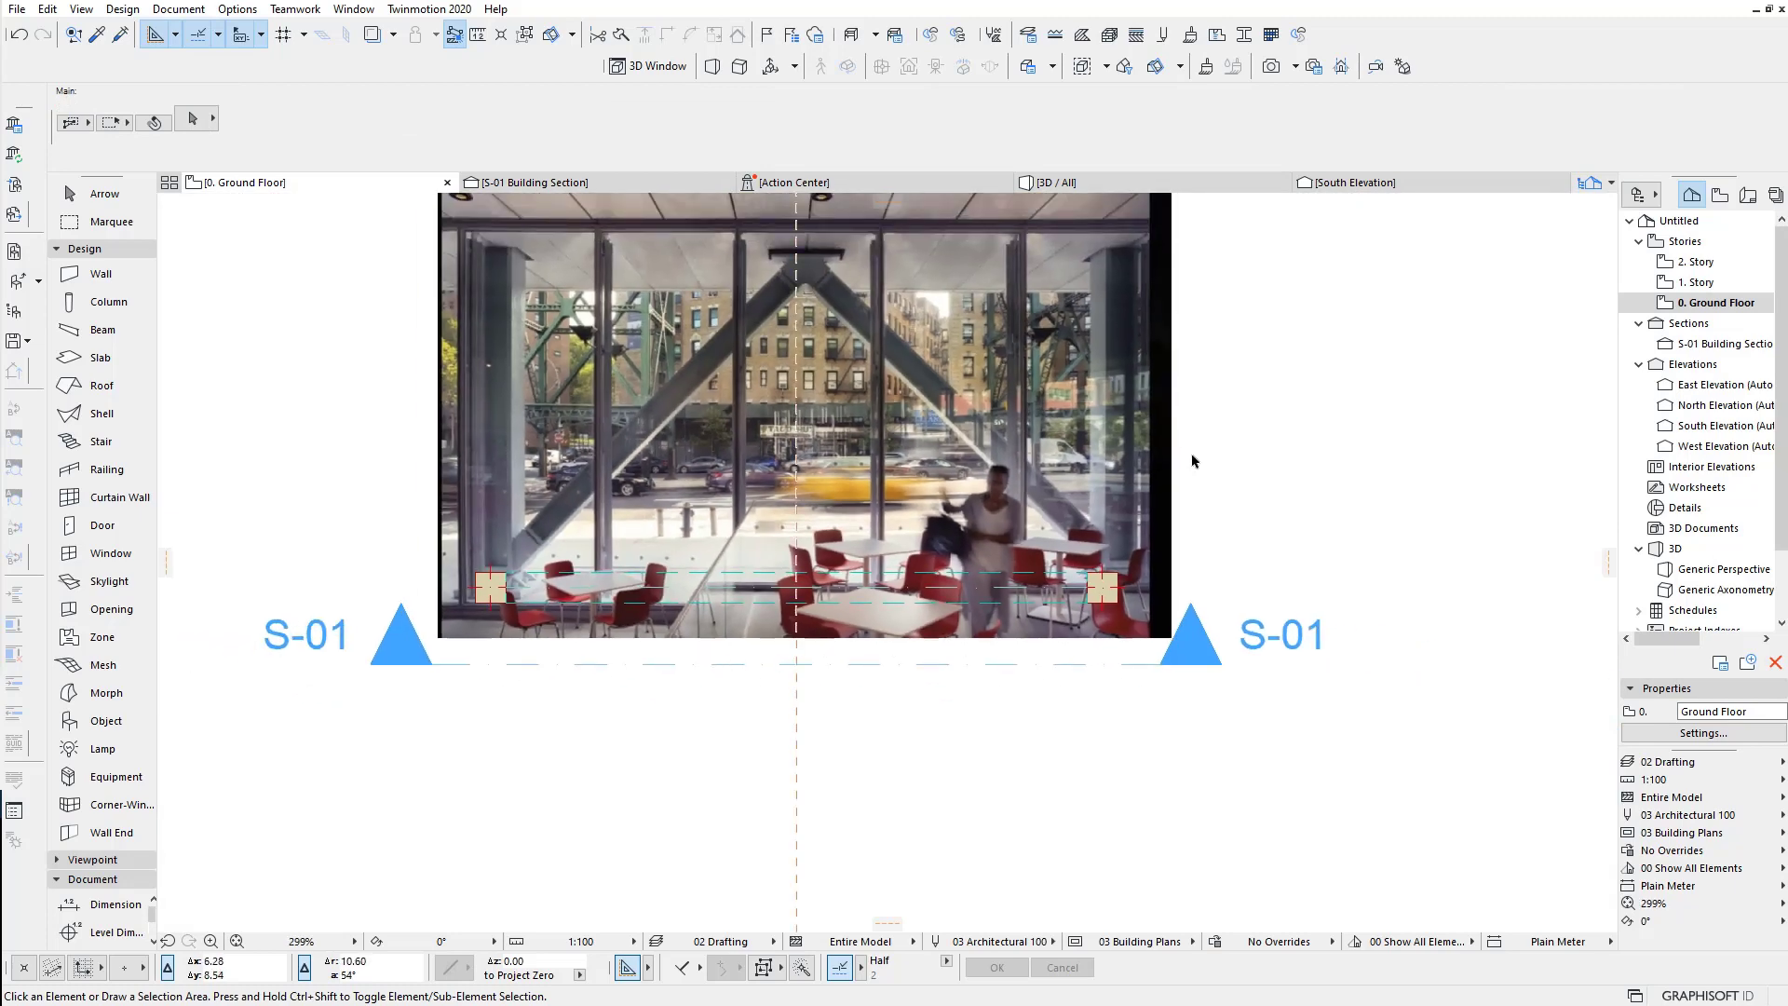
pyautogui.moveTo(1172, 450); pyautogui.dragTo(1132, 419)
pyautogui.click(1131, 419)
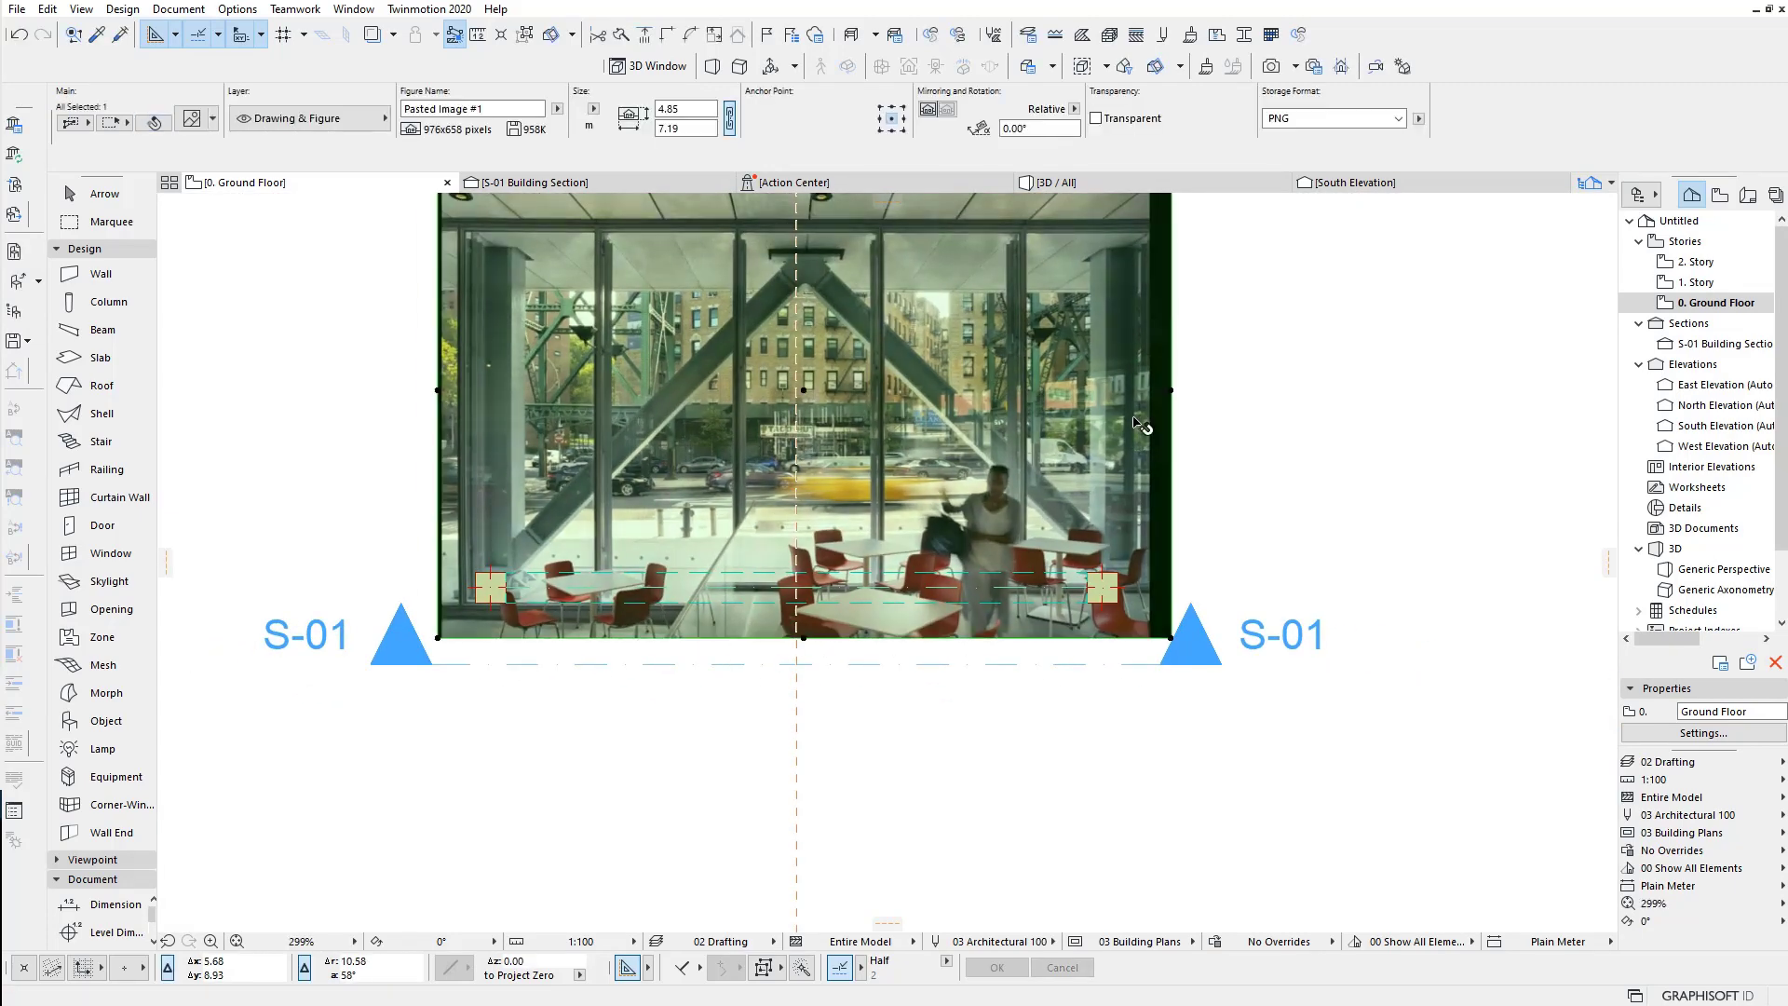
pyautogui.click(605, 179)
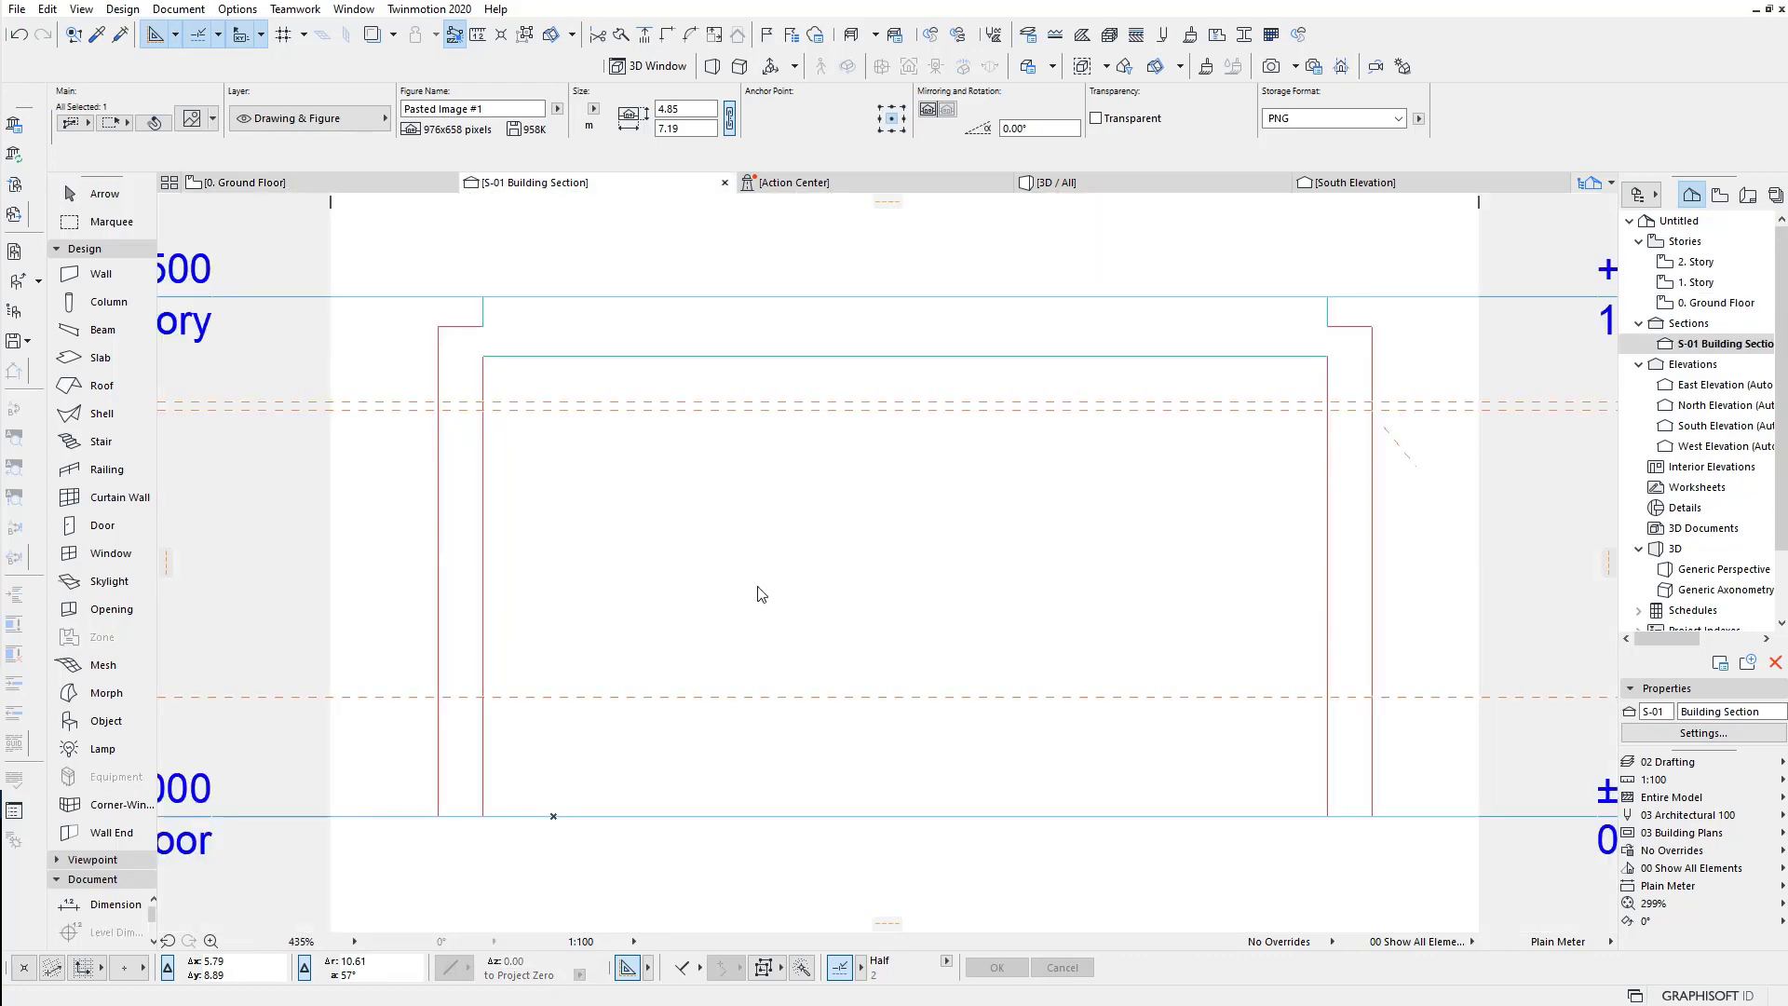
pyautogui.click(349, 201)
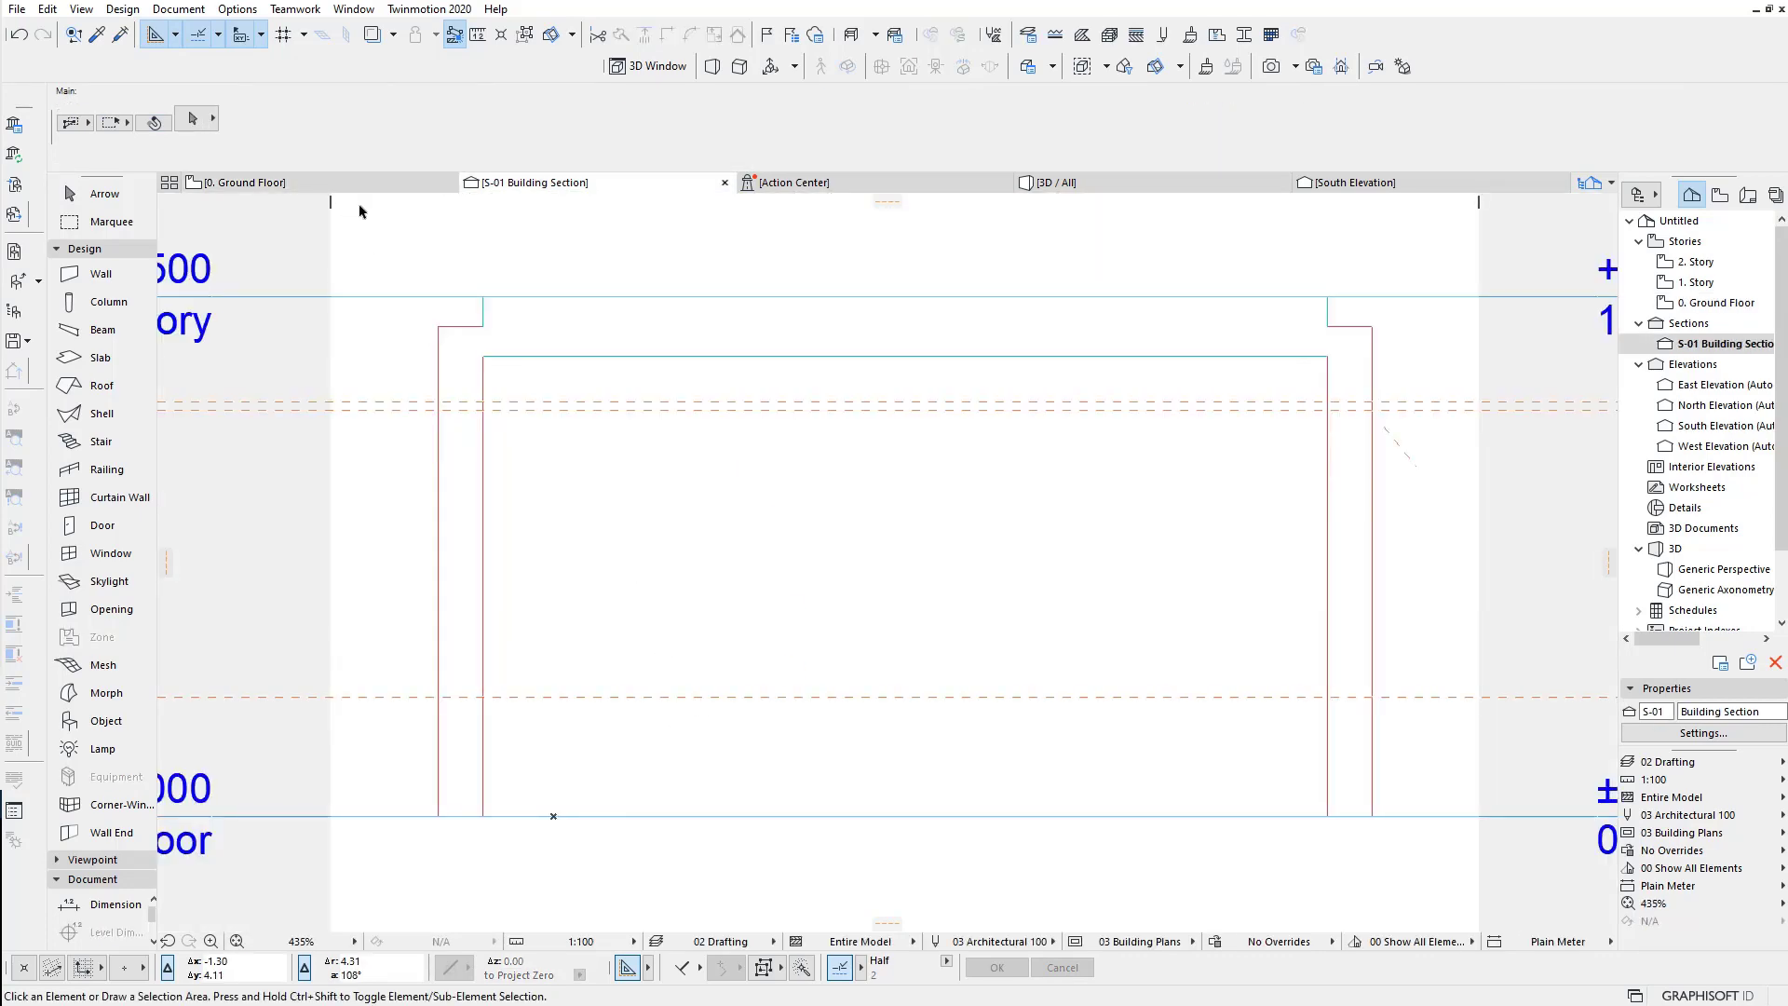
pyautogui.click(439, 240)
pyautogui.click(1727, 306)
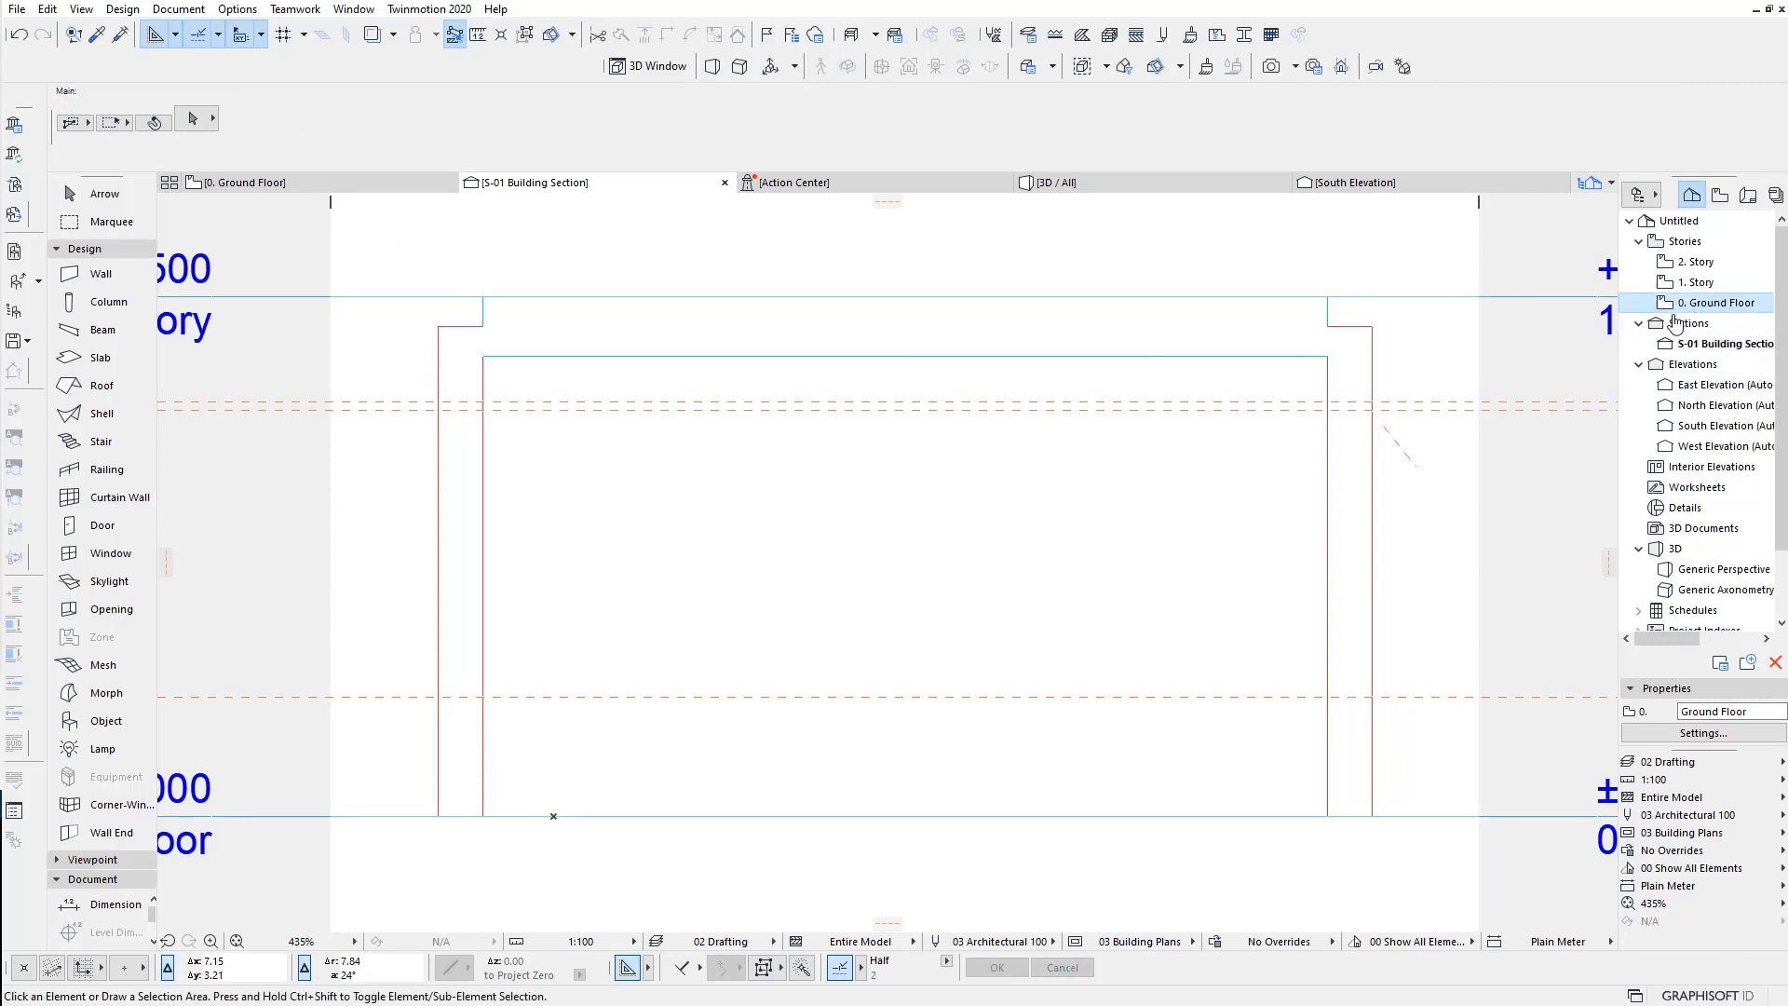
# Step: Show 0. Ground Floor as a trace reference behind S-01 with All Types visible
pyautogui.rightClick(1728, 316)
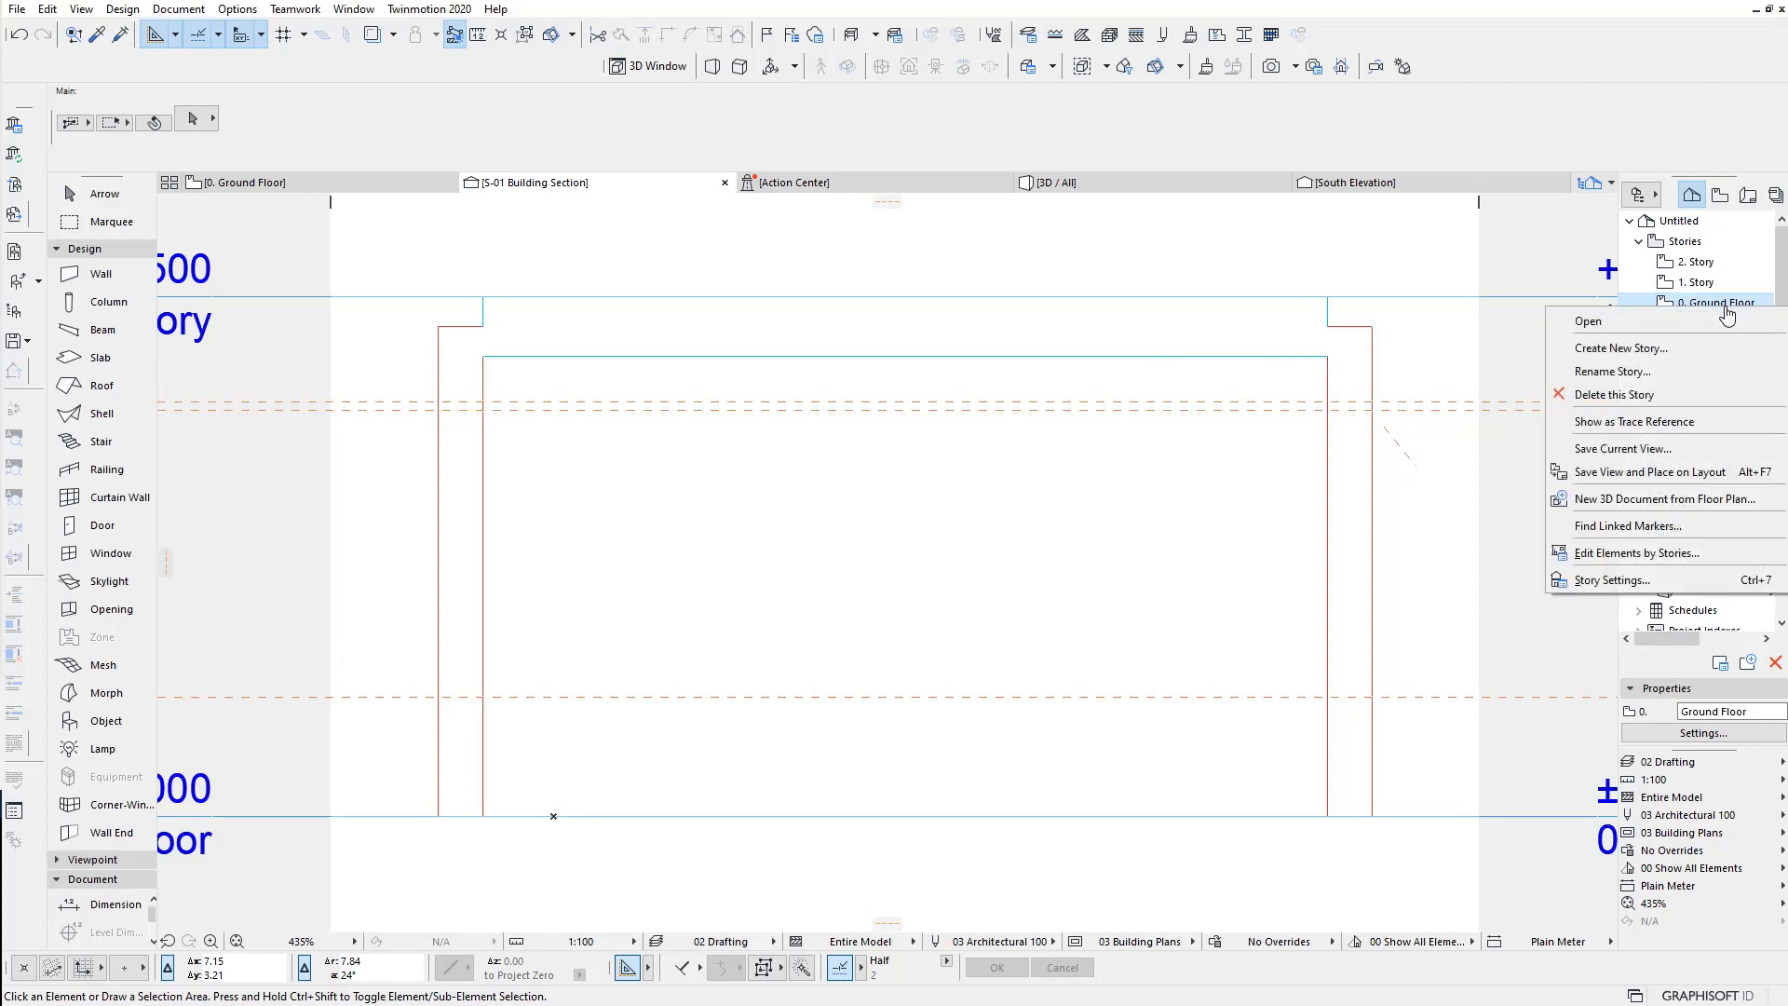
pyautogui.click(1662, 421)
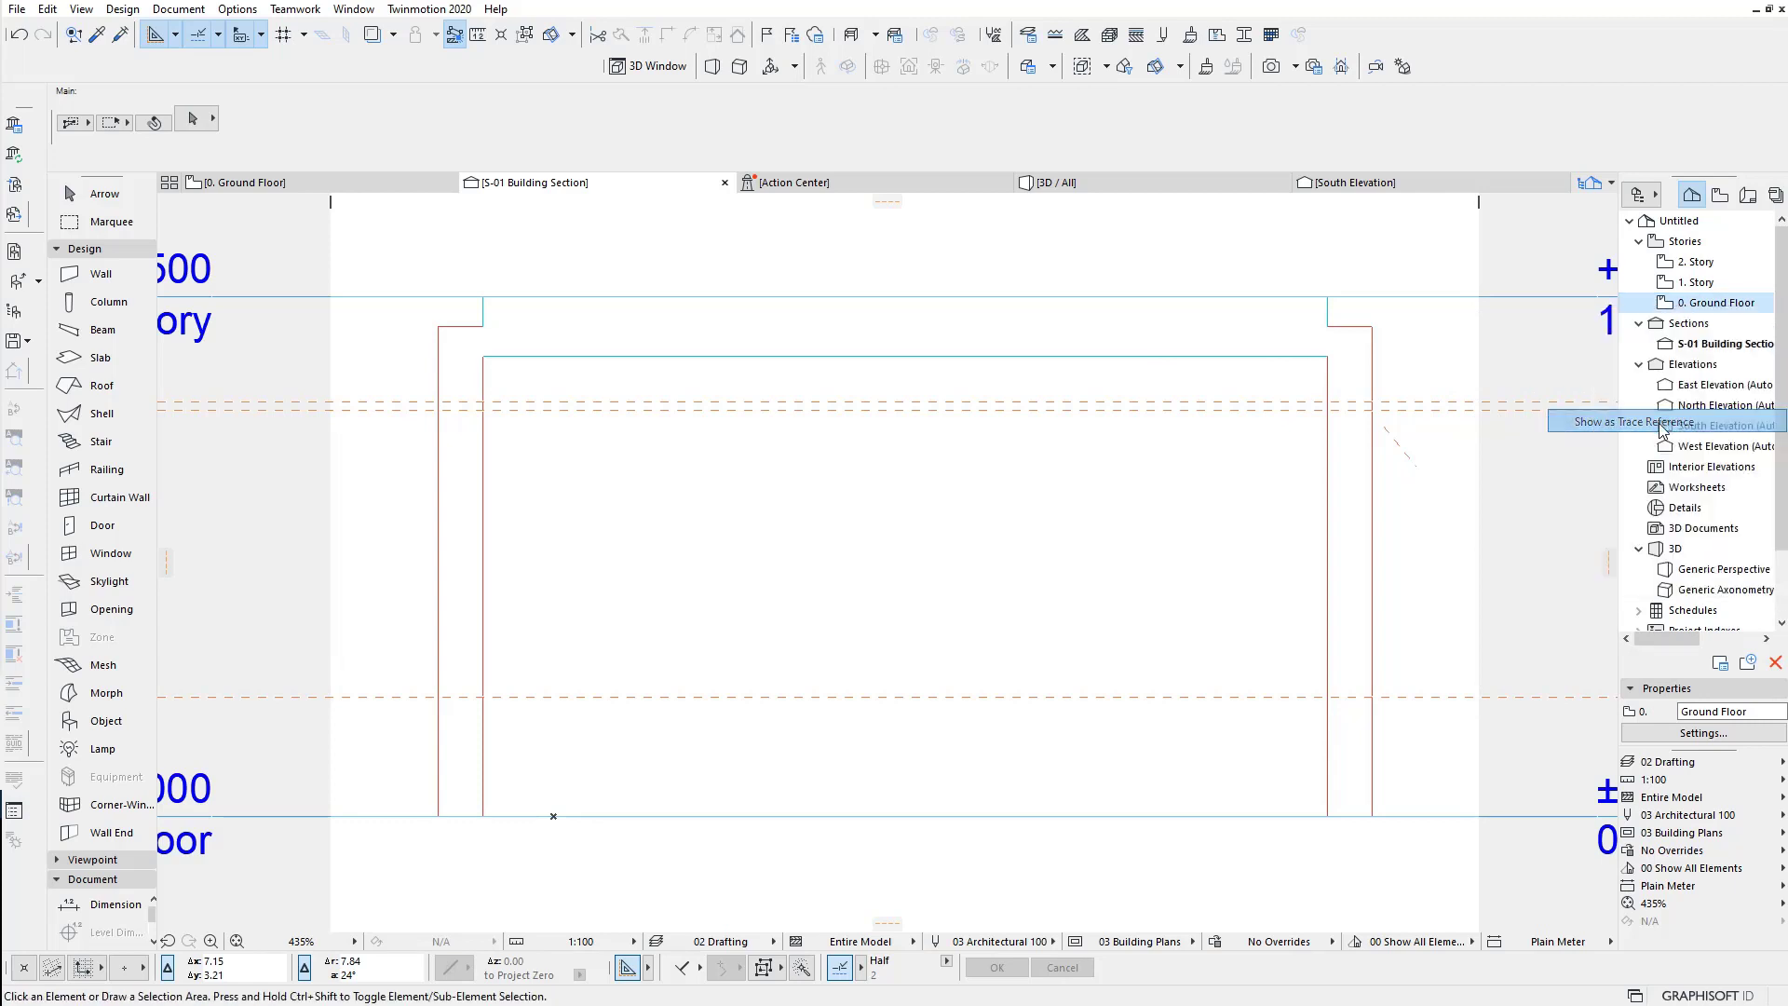
pyautogui.click(393, 35)
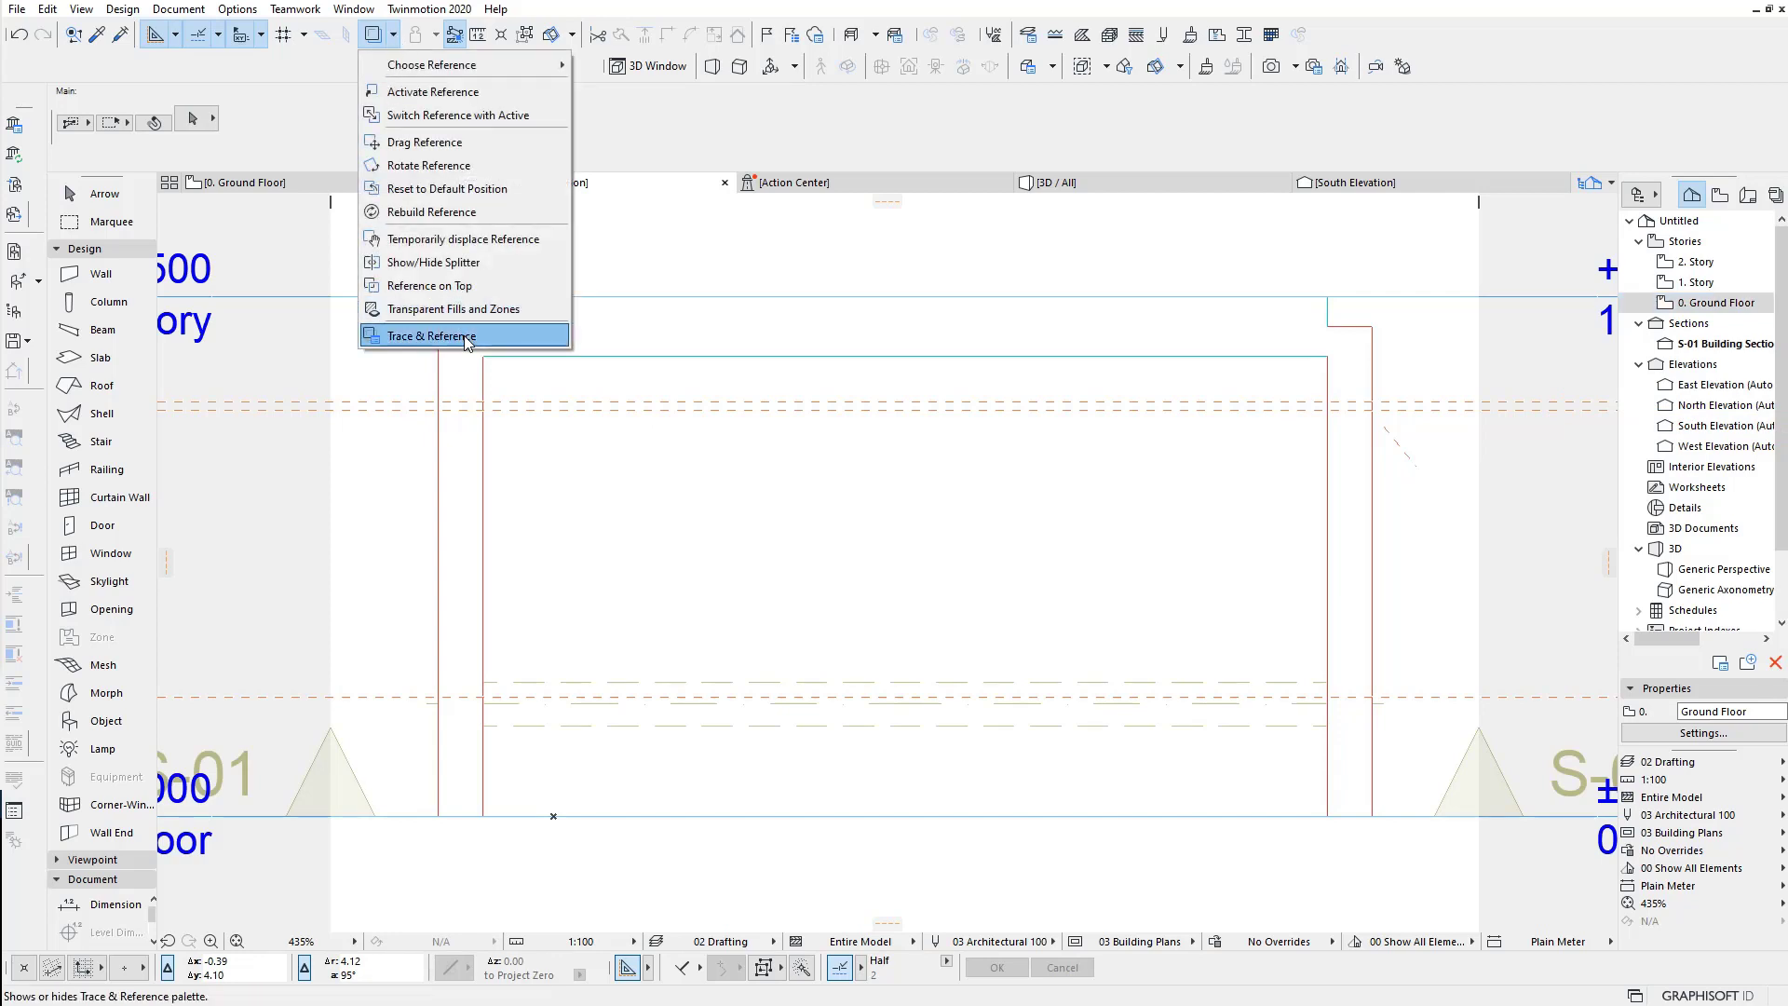
pyautogui.click(714, 348)
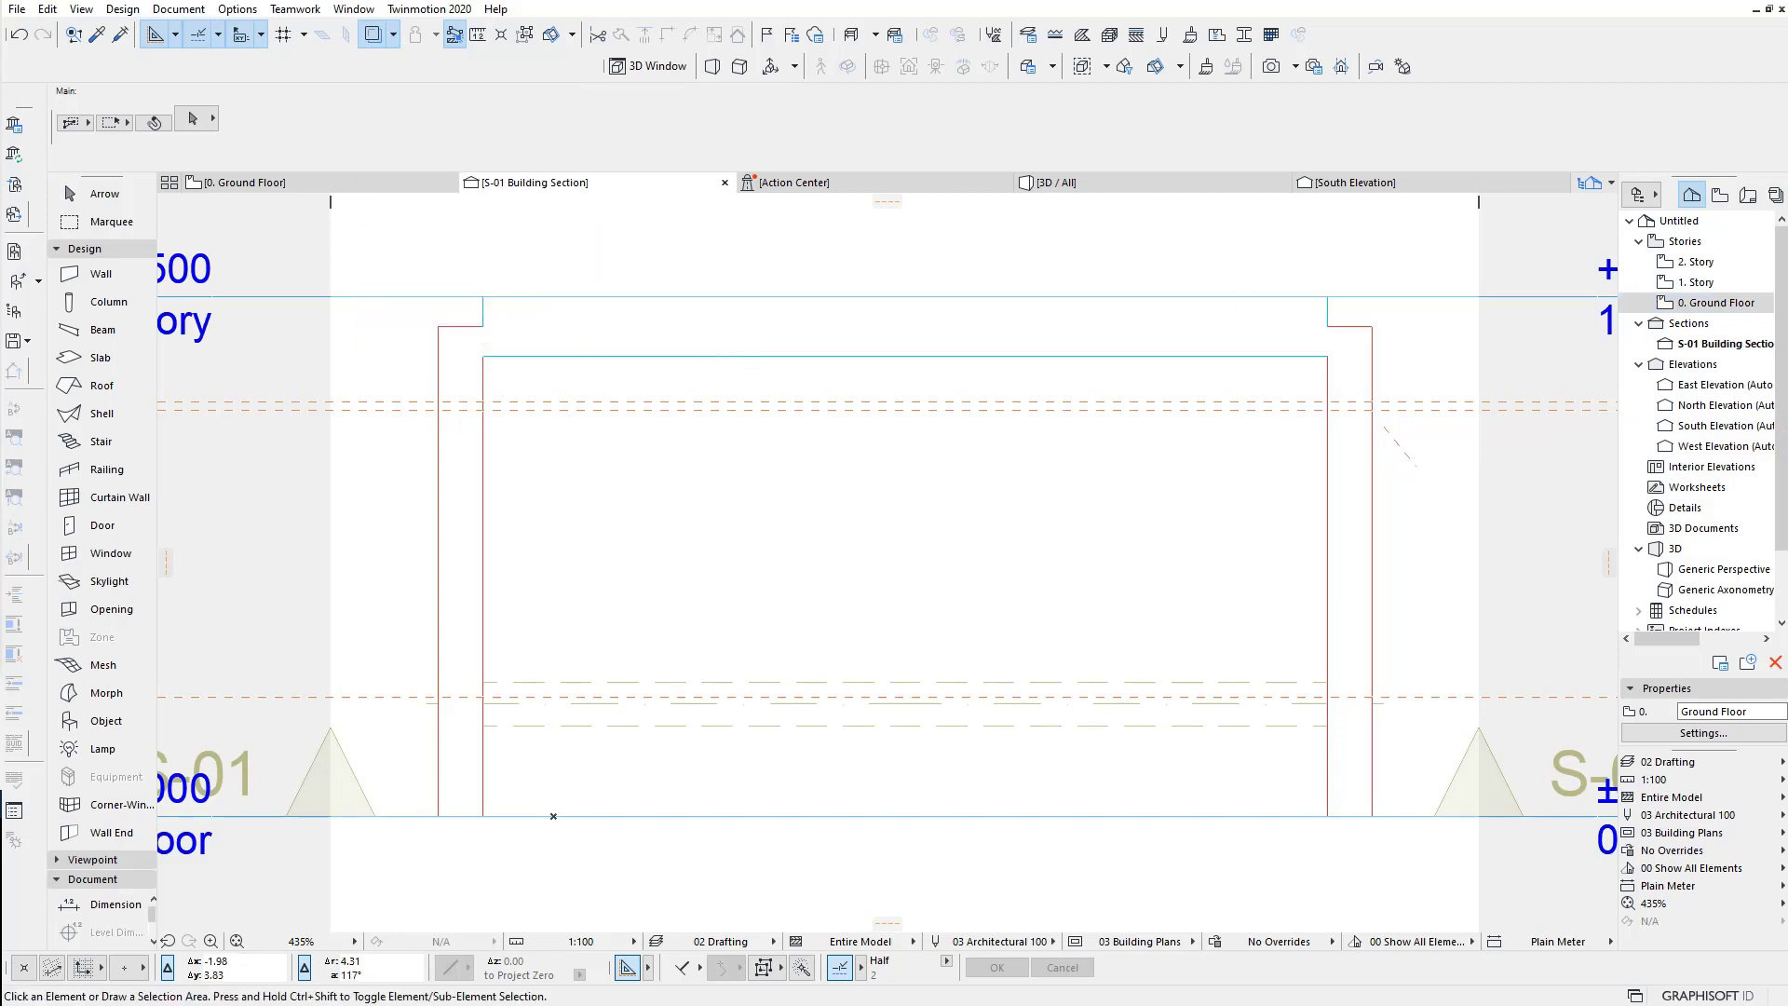
pyautogui.moveTo(756, 207); pyautogui.dragTo(623, 165)
pyautogui.click(673, 281)
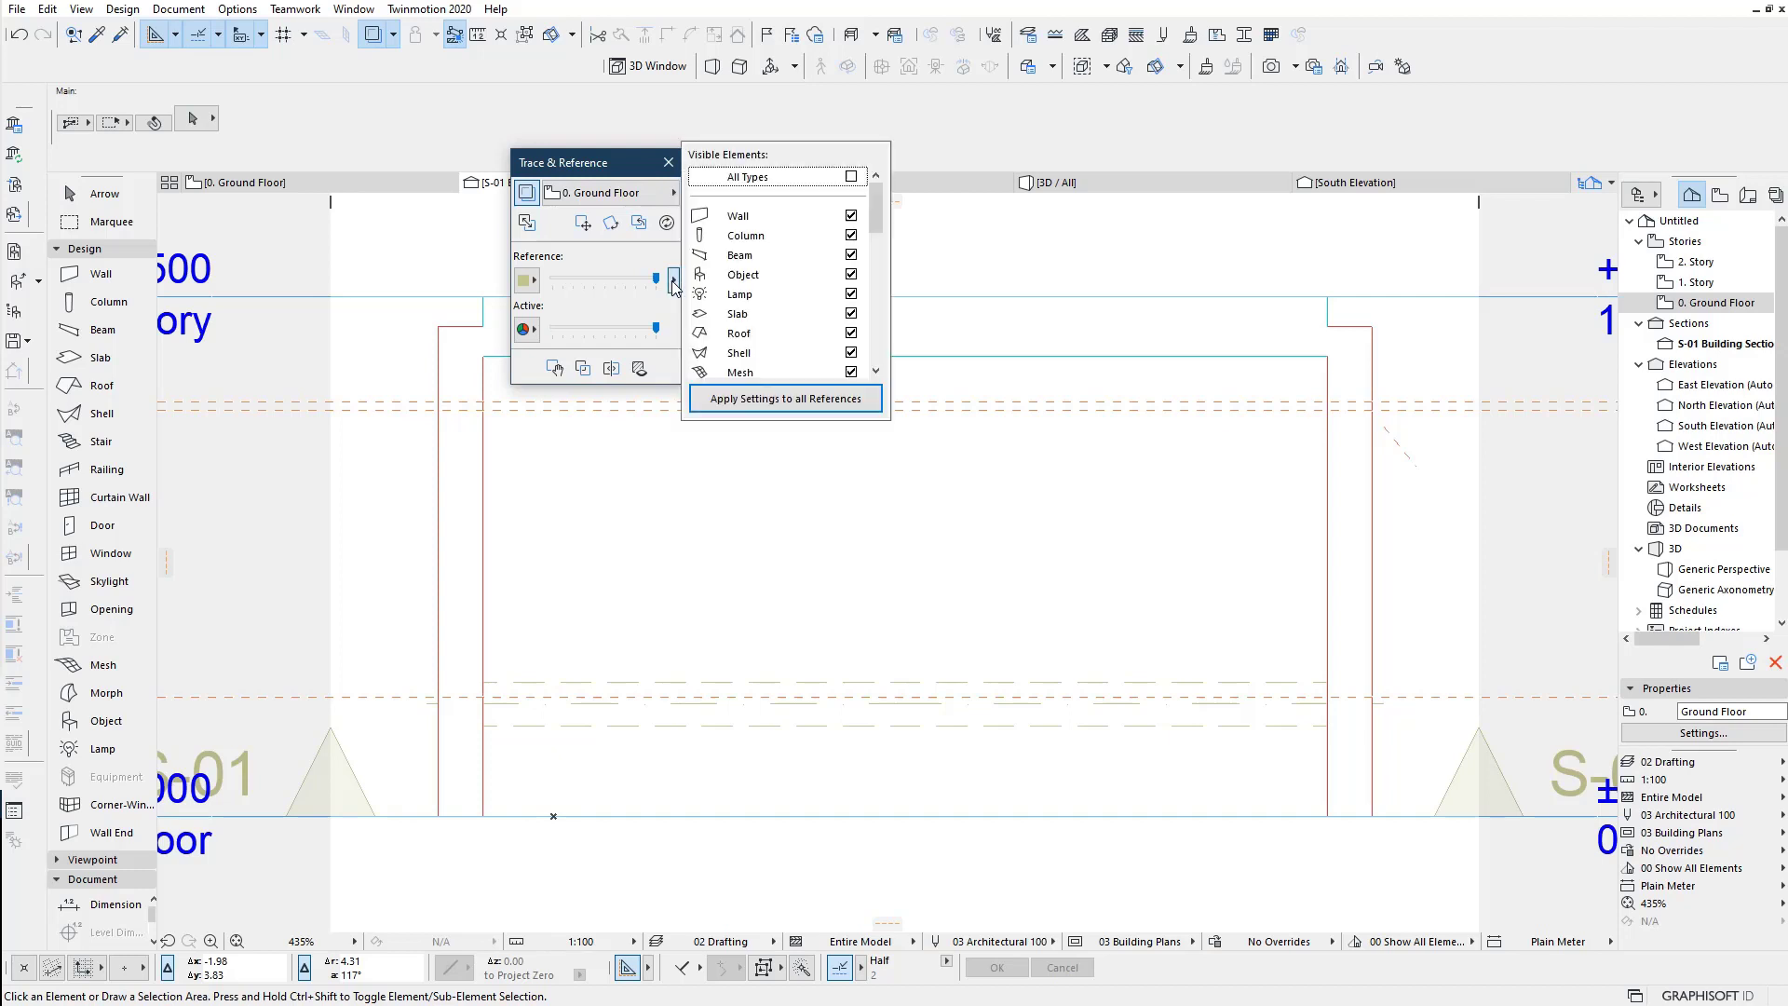
pyautogui.click(852, 177)
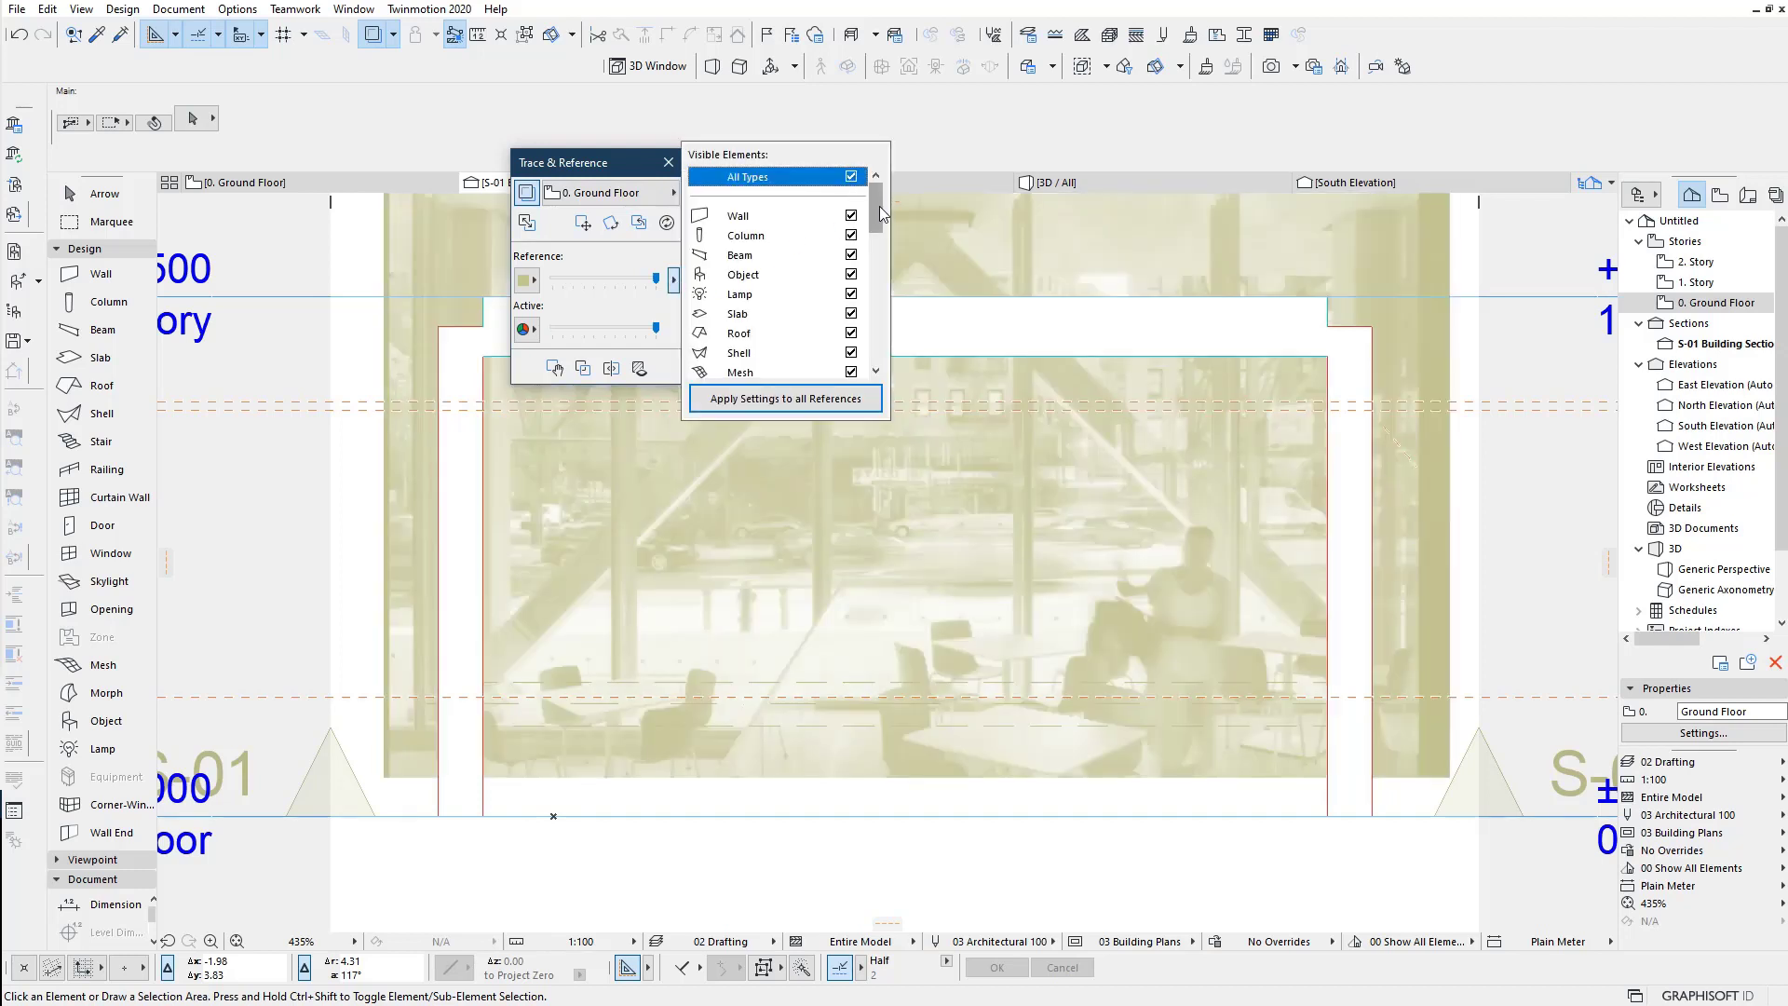
pyautogui.scroll(-5, 820, 280)
pyautogui.scroll(5, 820, 279)
pyautogui.click(820, 399)
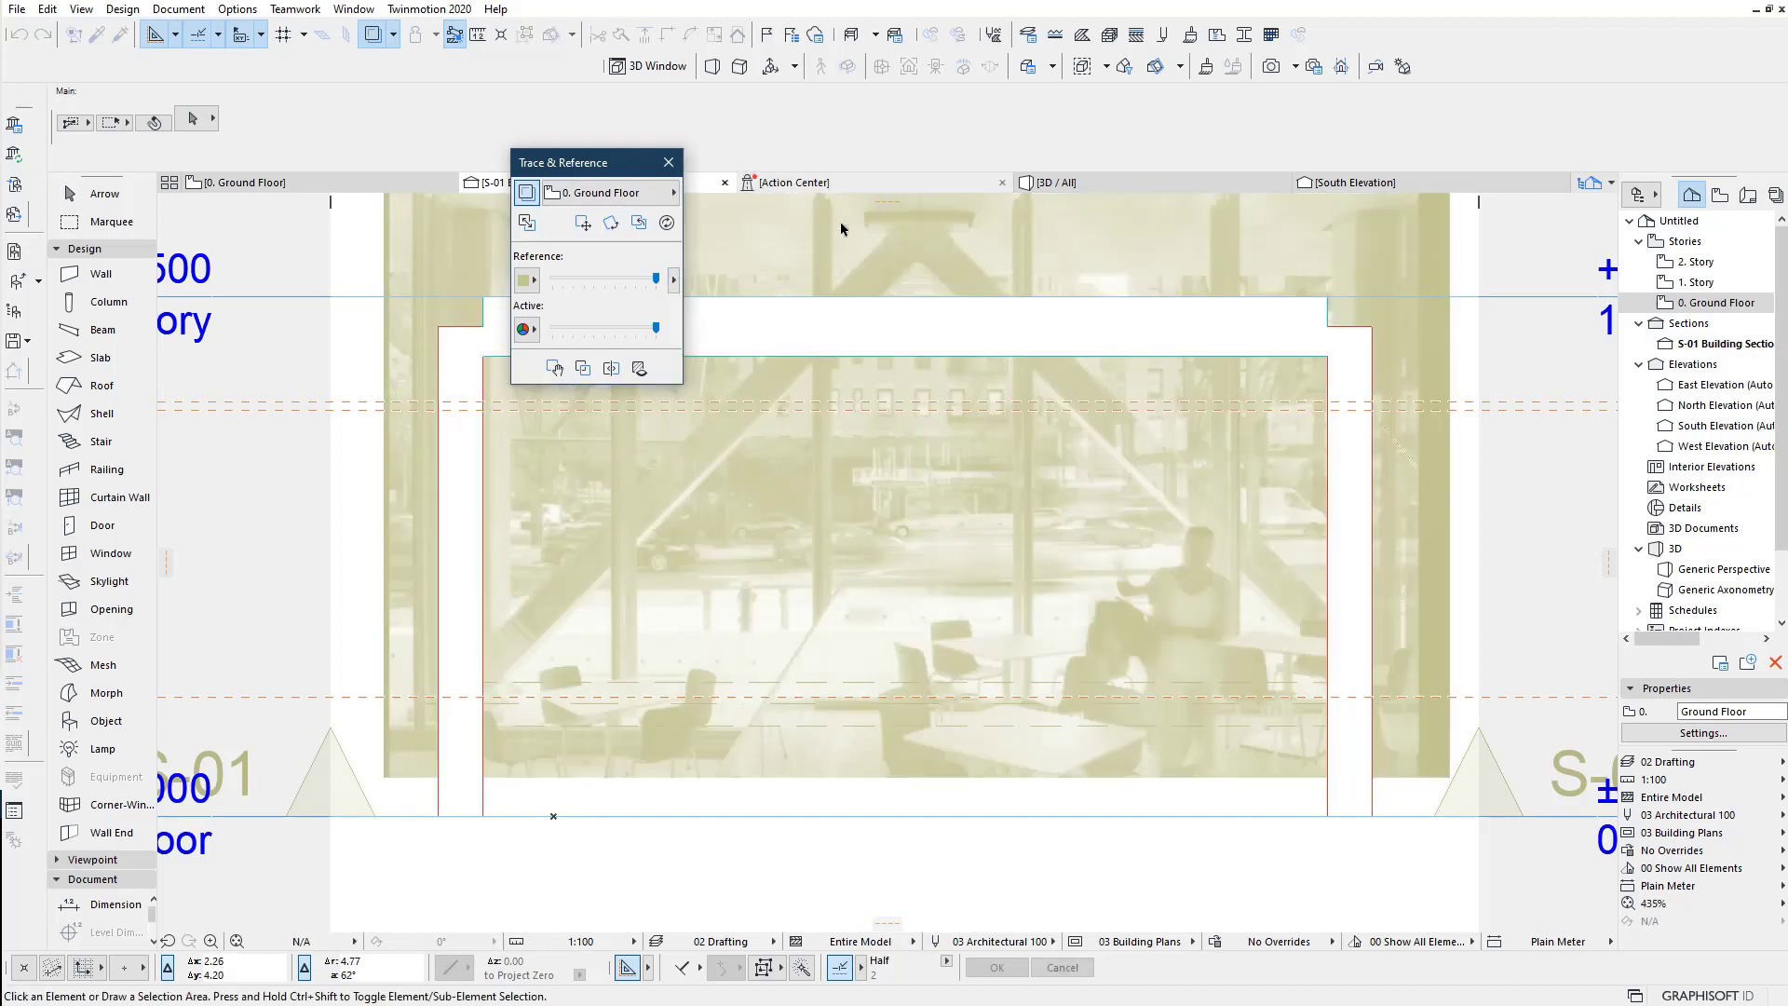
pyautogui.click(668, 162)
pyautogui.moveTo(884, 483); pyautogui.dragTo(782, 528, button='middle')
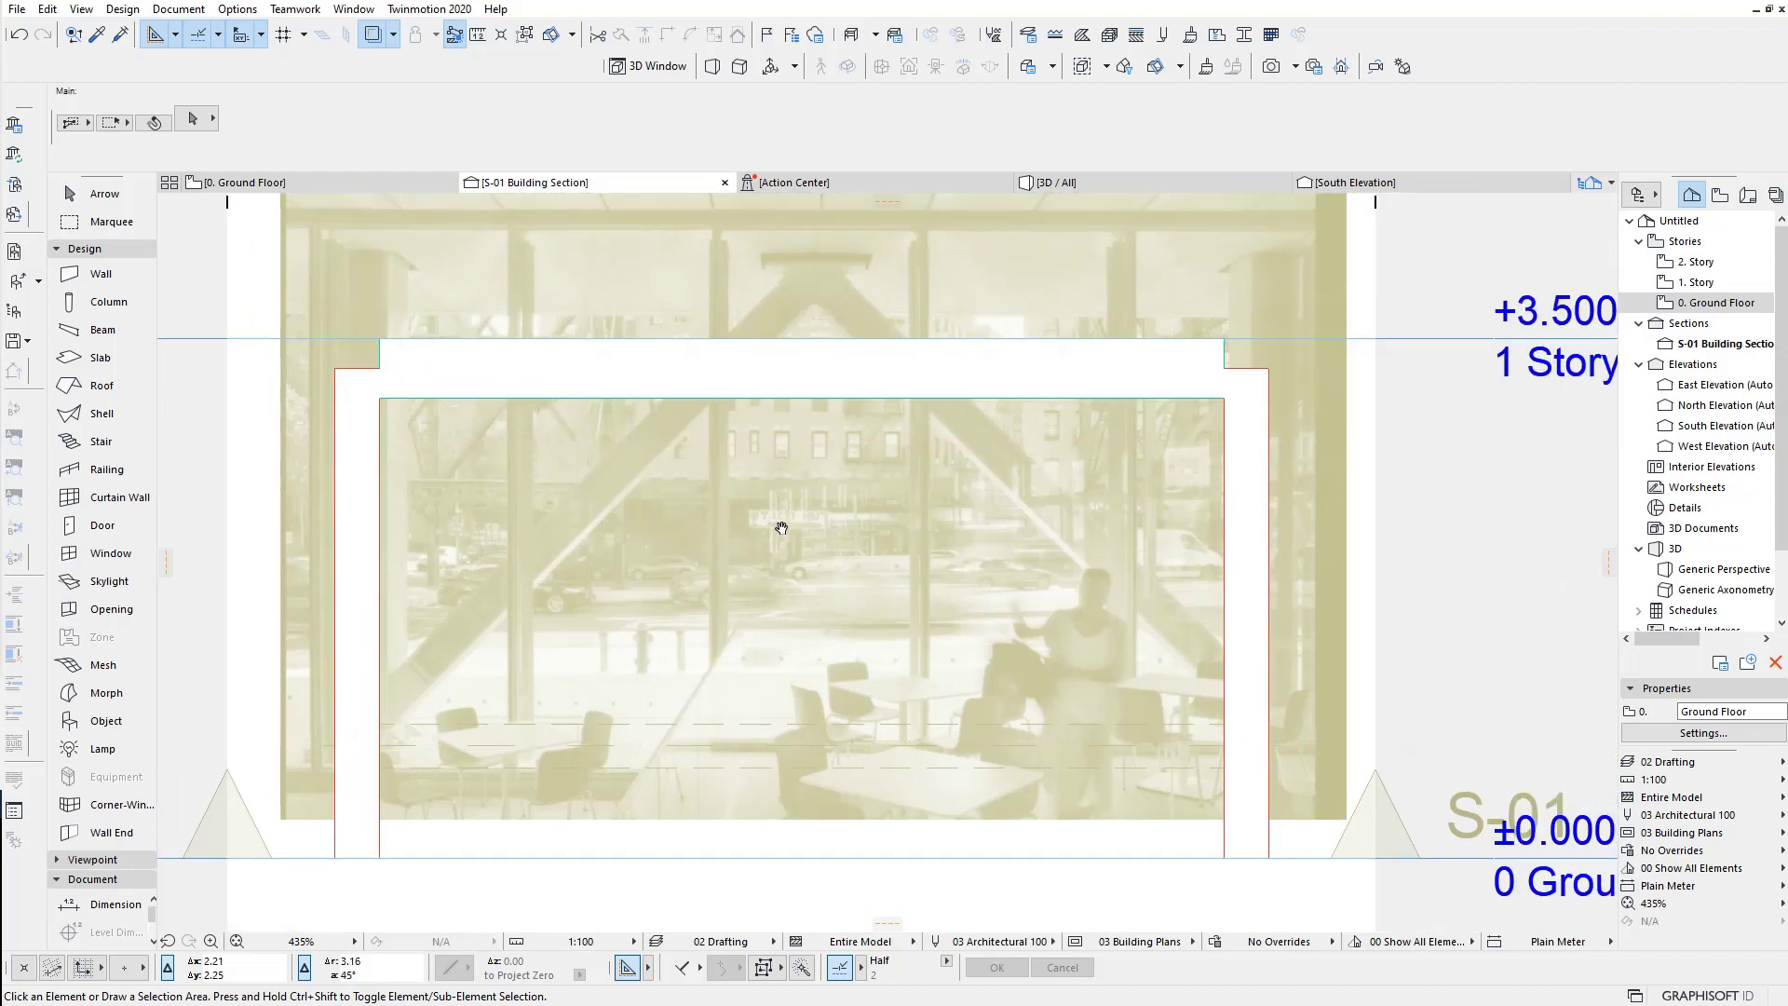
pyautogui.scroll(-1, 790, 460)
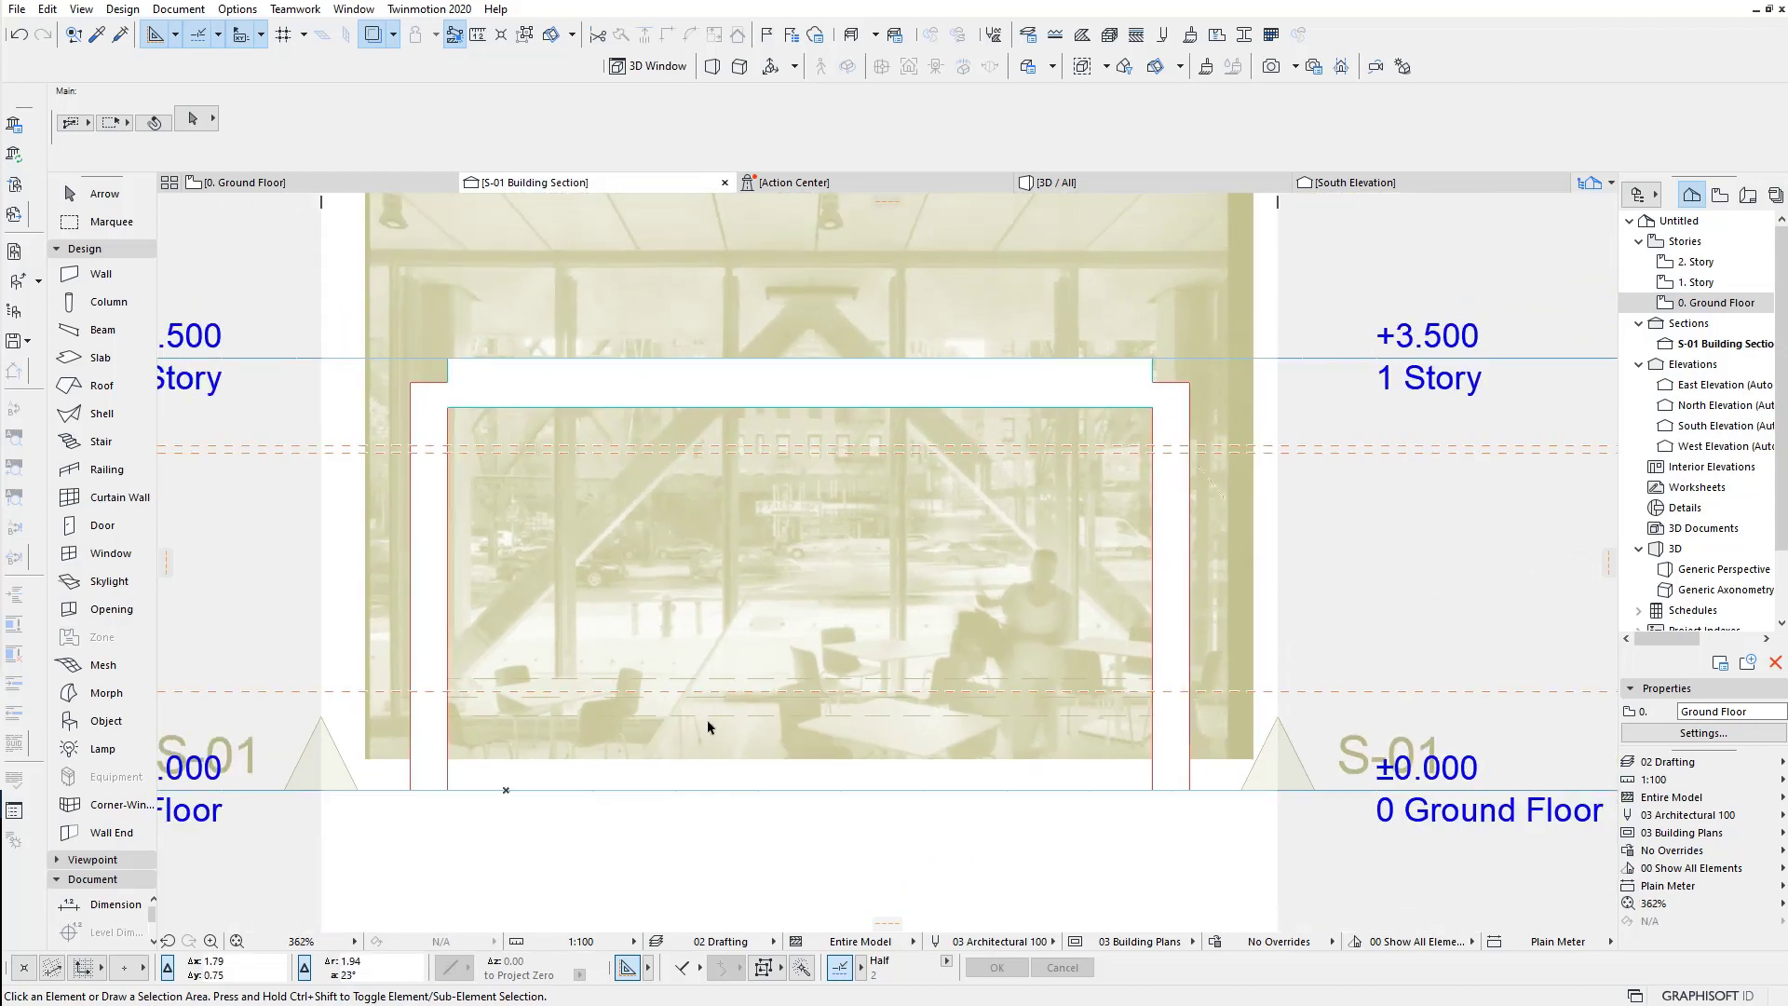
# Step: Drag the traced photo 0.59 straight down to line up with the section levels
pyautogui.click(395, 36)
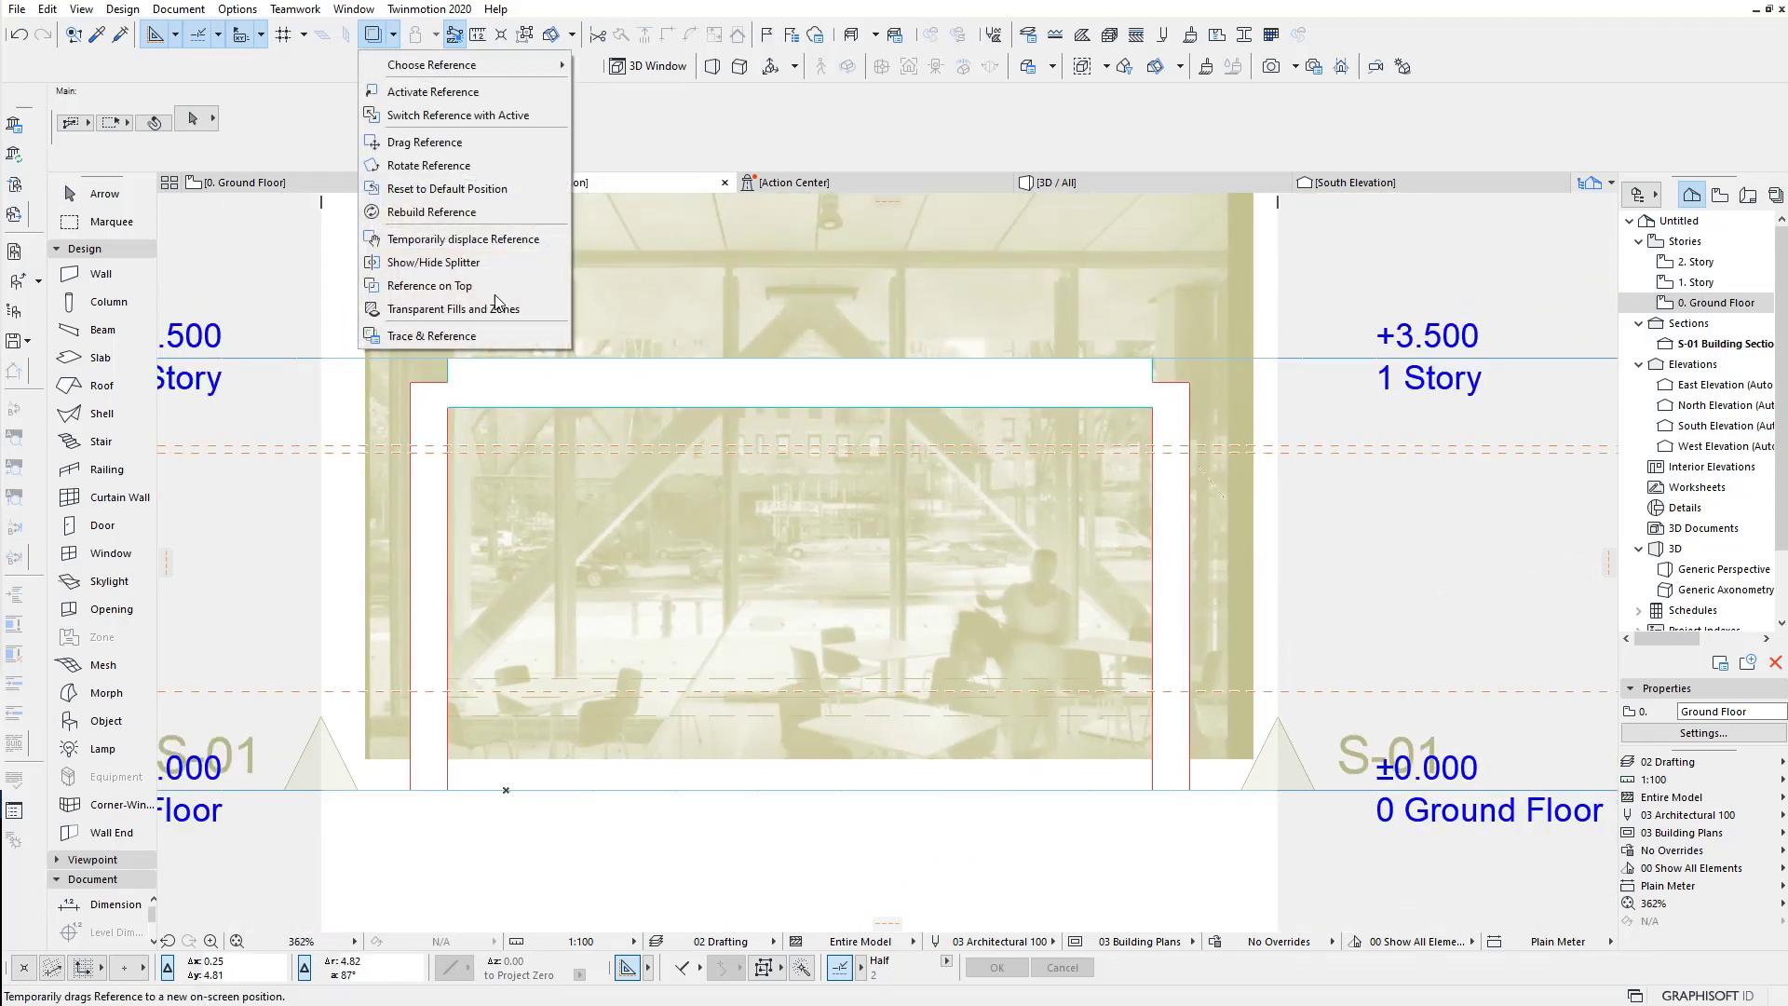
pyautogui.click(403, 145)
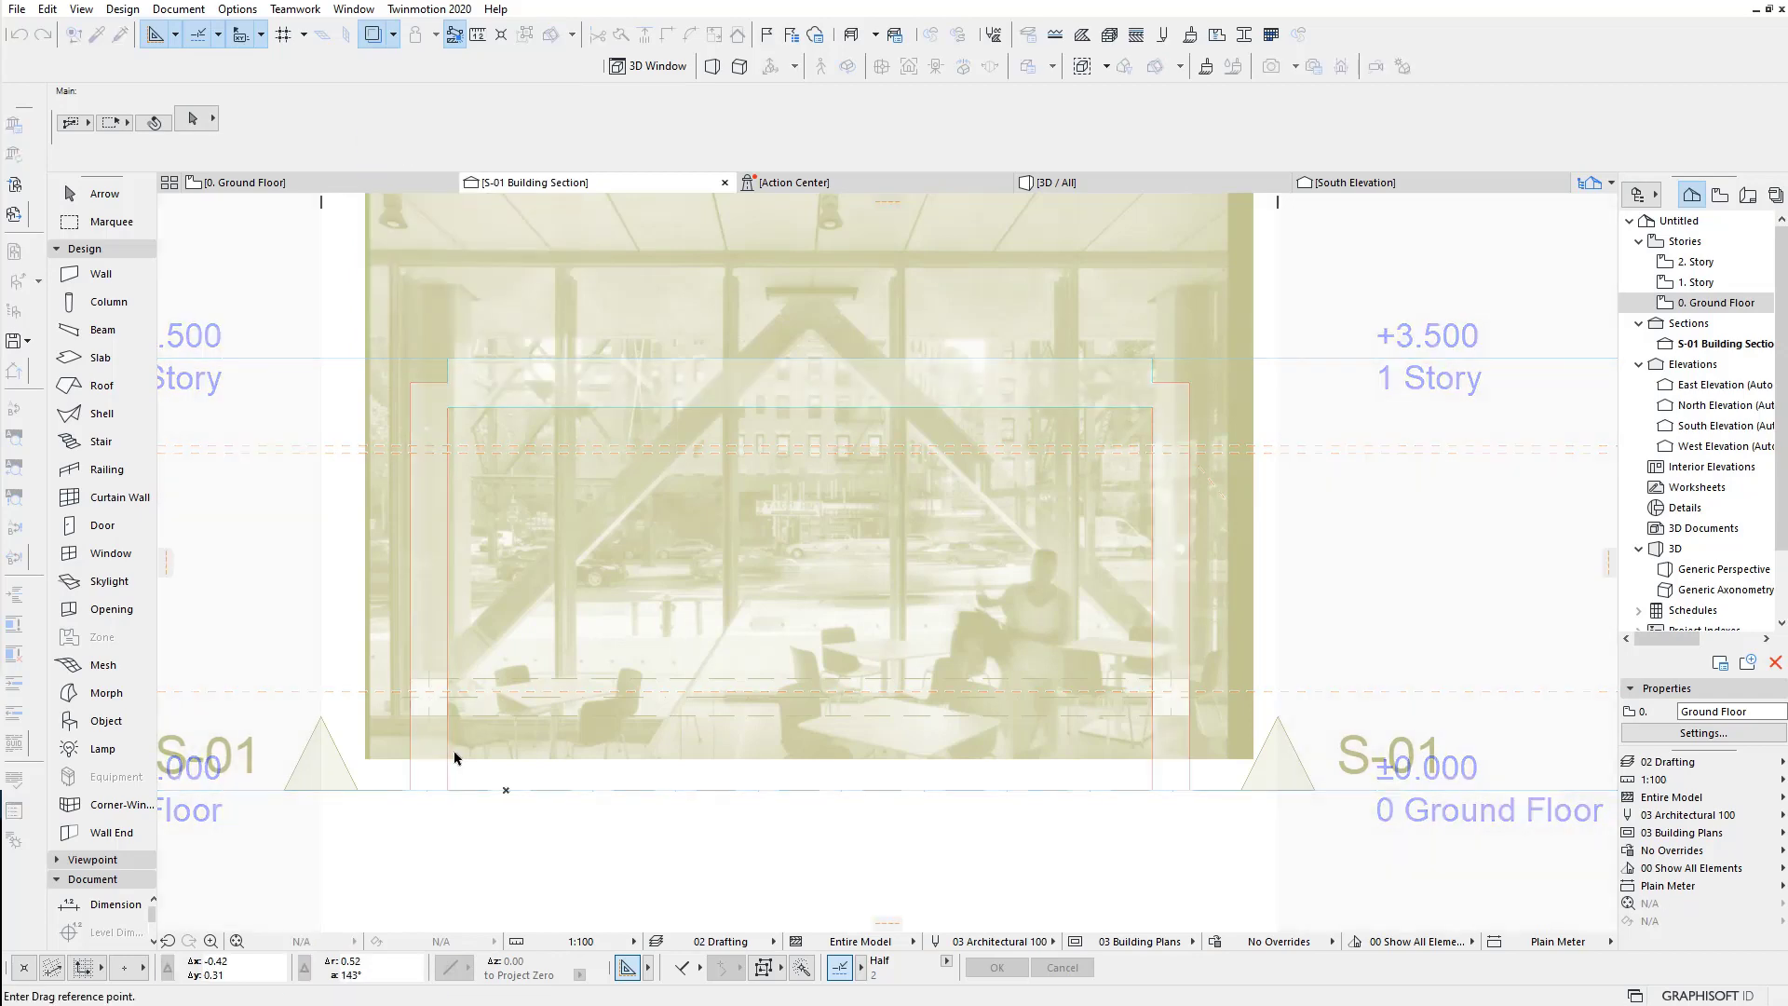
pyautogui.click(448, 680)
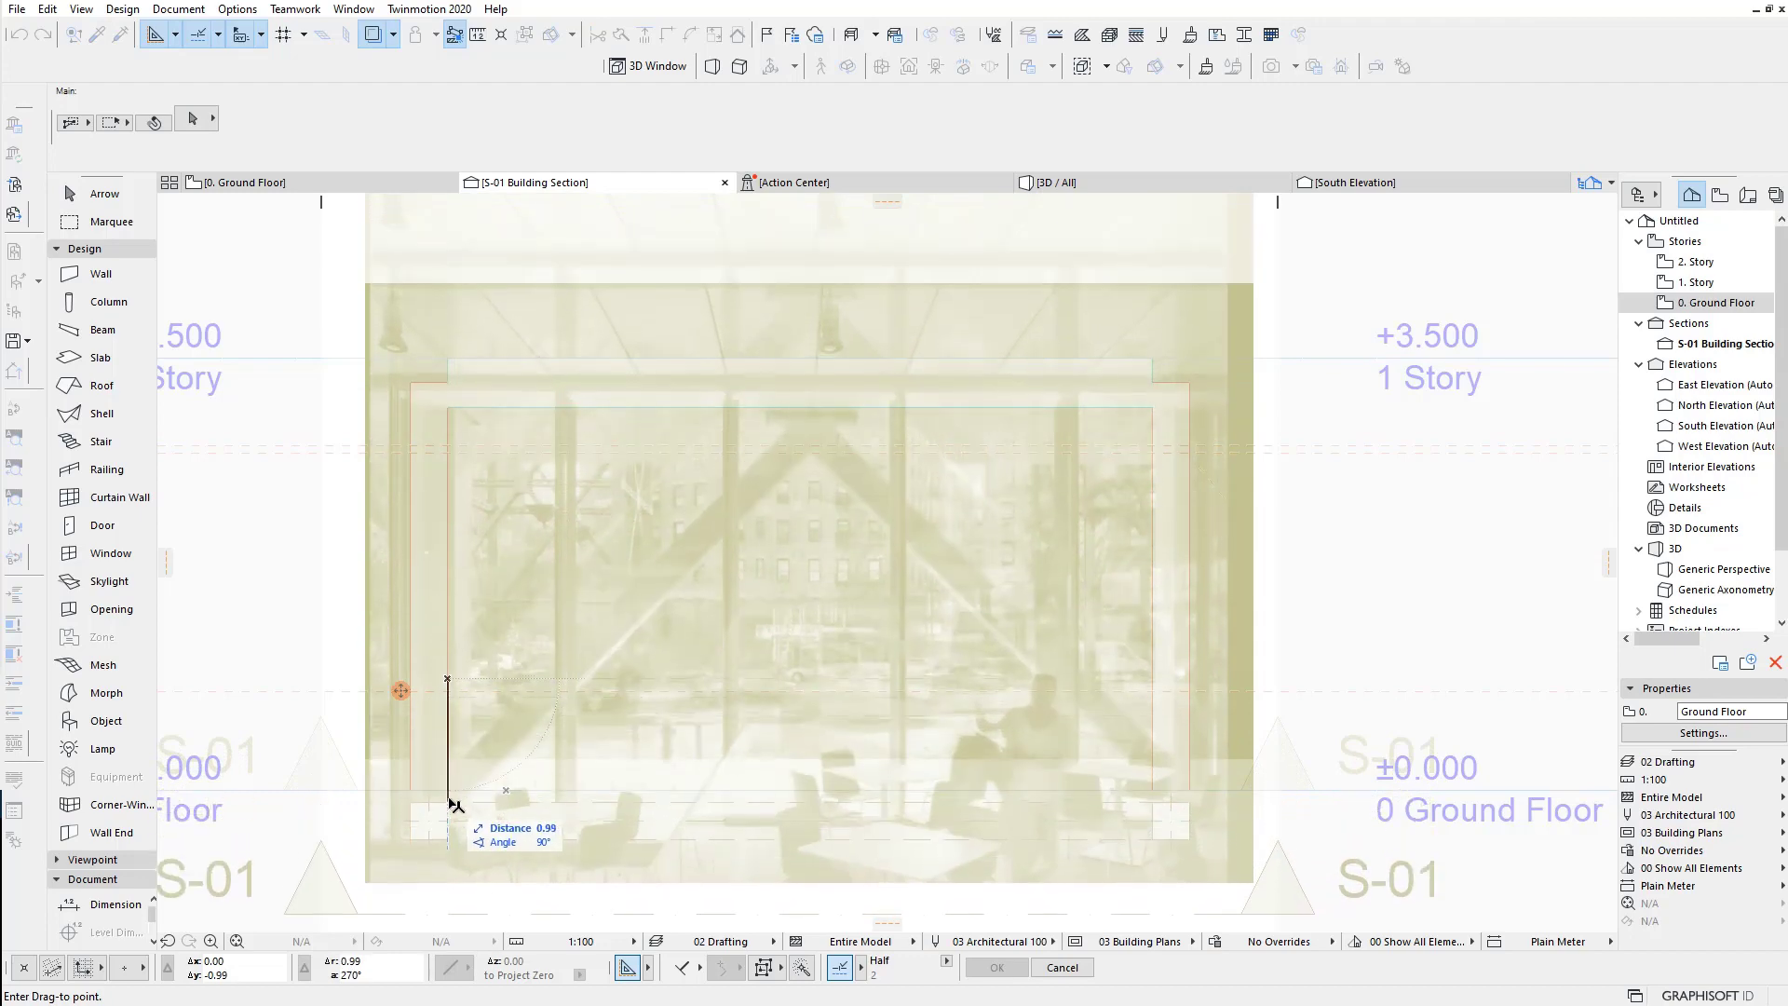
pyautogui.click(451, 754)
pyautogui.moveTo(672, 724); pyautogui.dragTo(631, 688, button='middle')
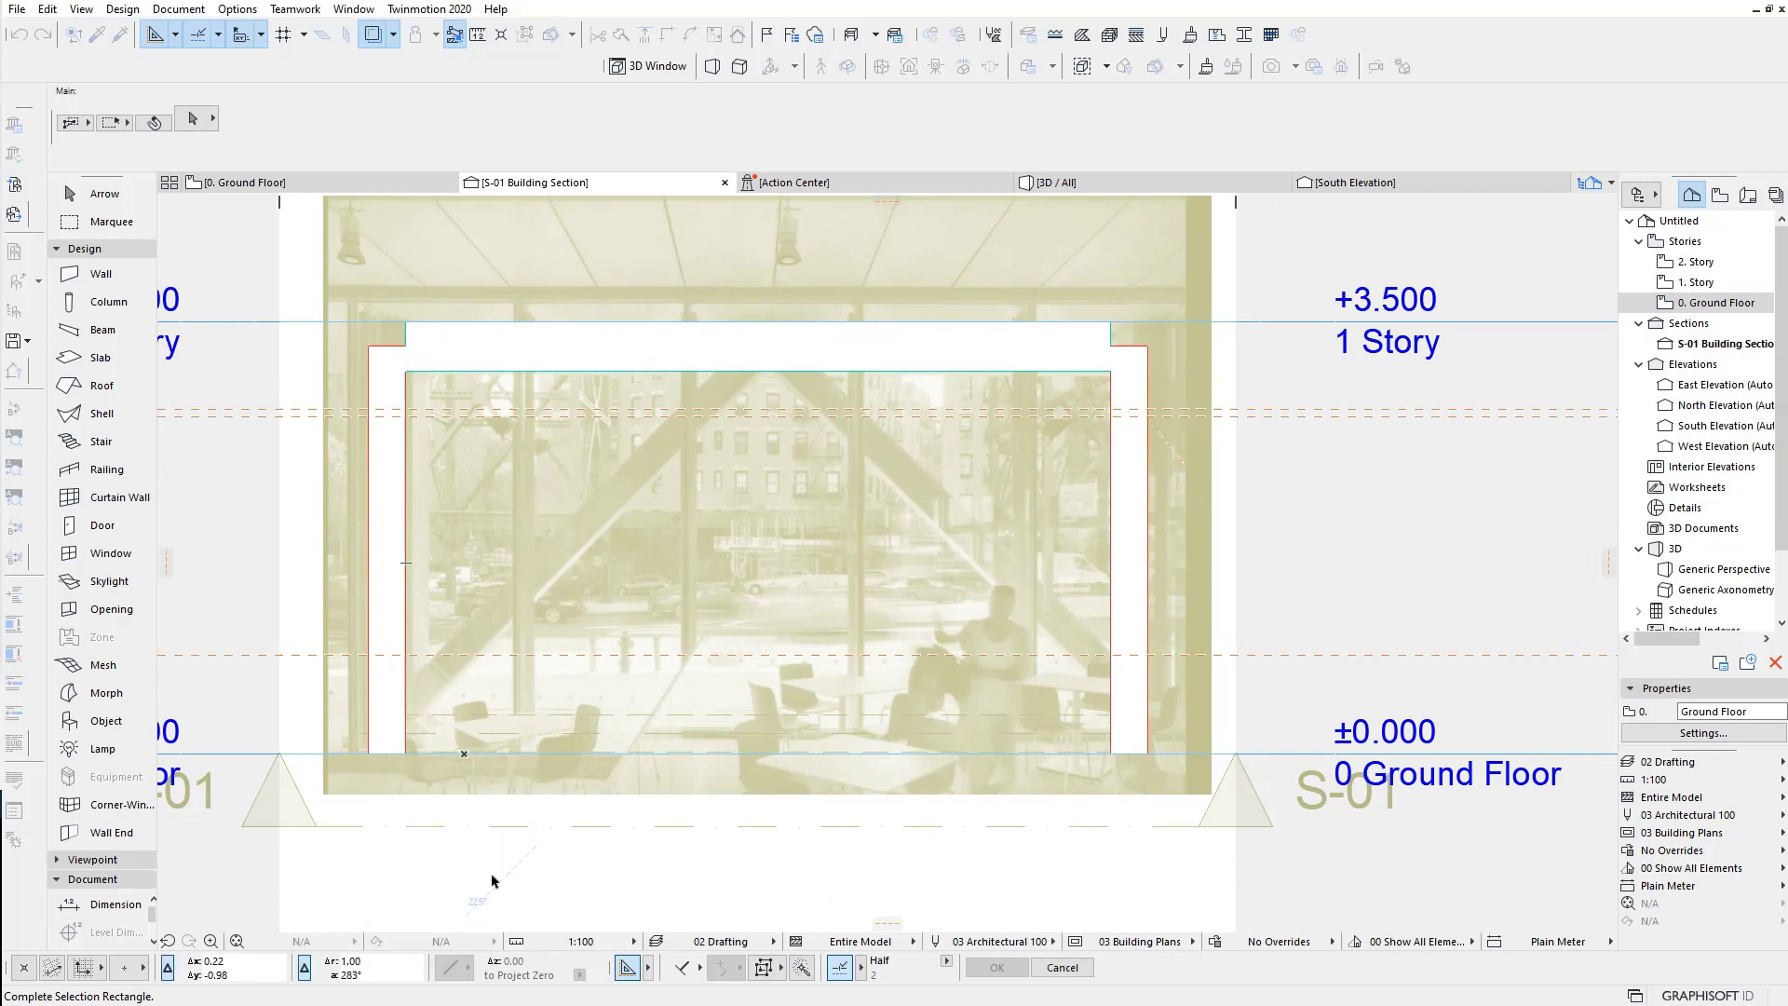
pyautogui.click(451, 383)
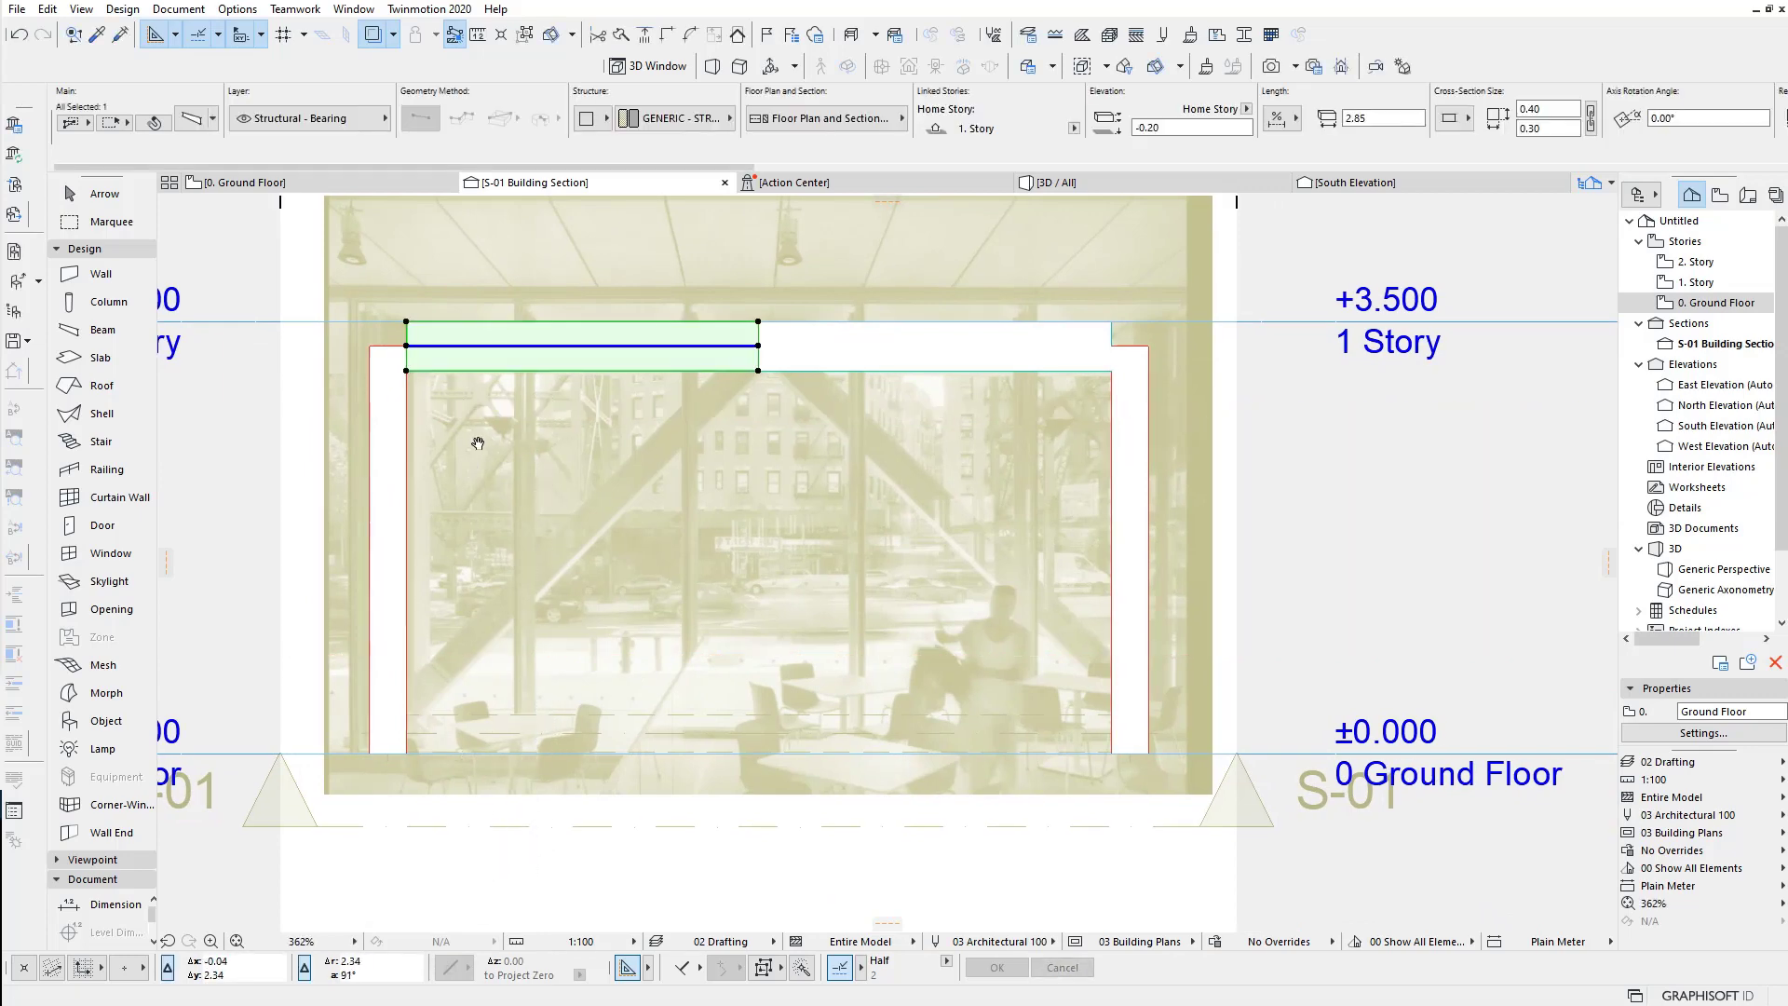
# Step: Move the left beam half down to the lower position in the section
pyautogui.scroll(2, 476, 439)
pyautogui.moveTo(451, 339); pyautogui.dragTo(481, 408, button='middle')
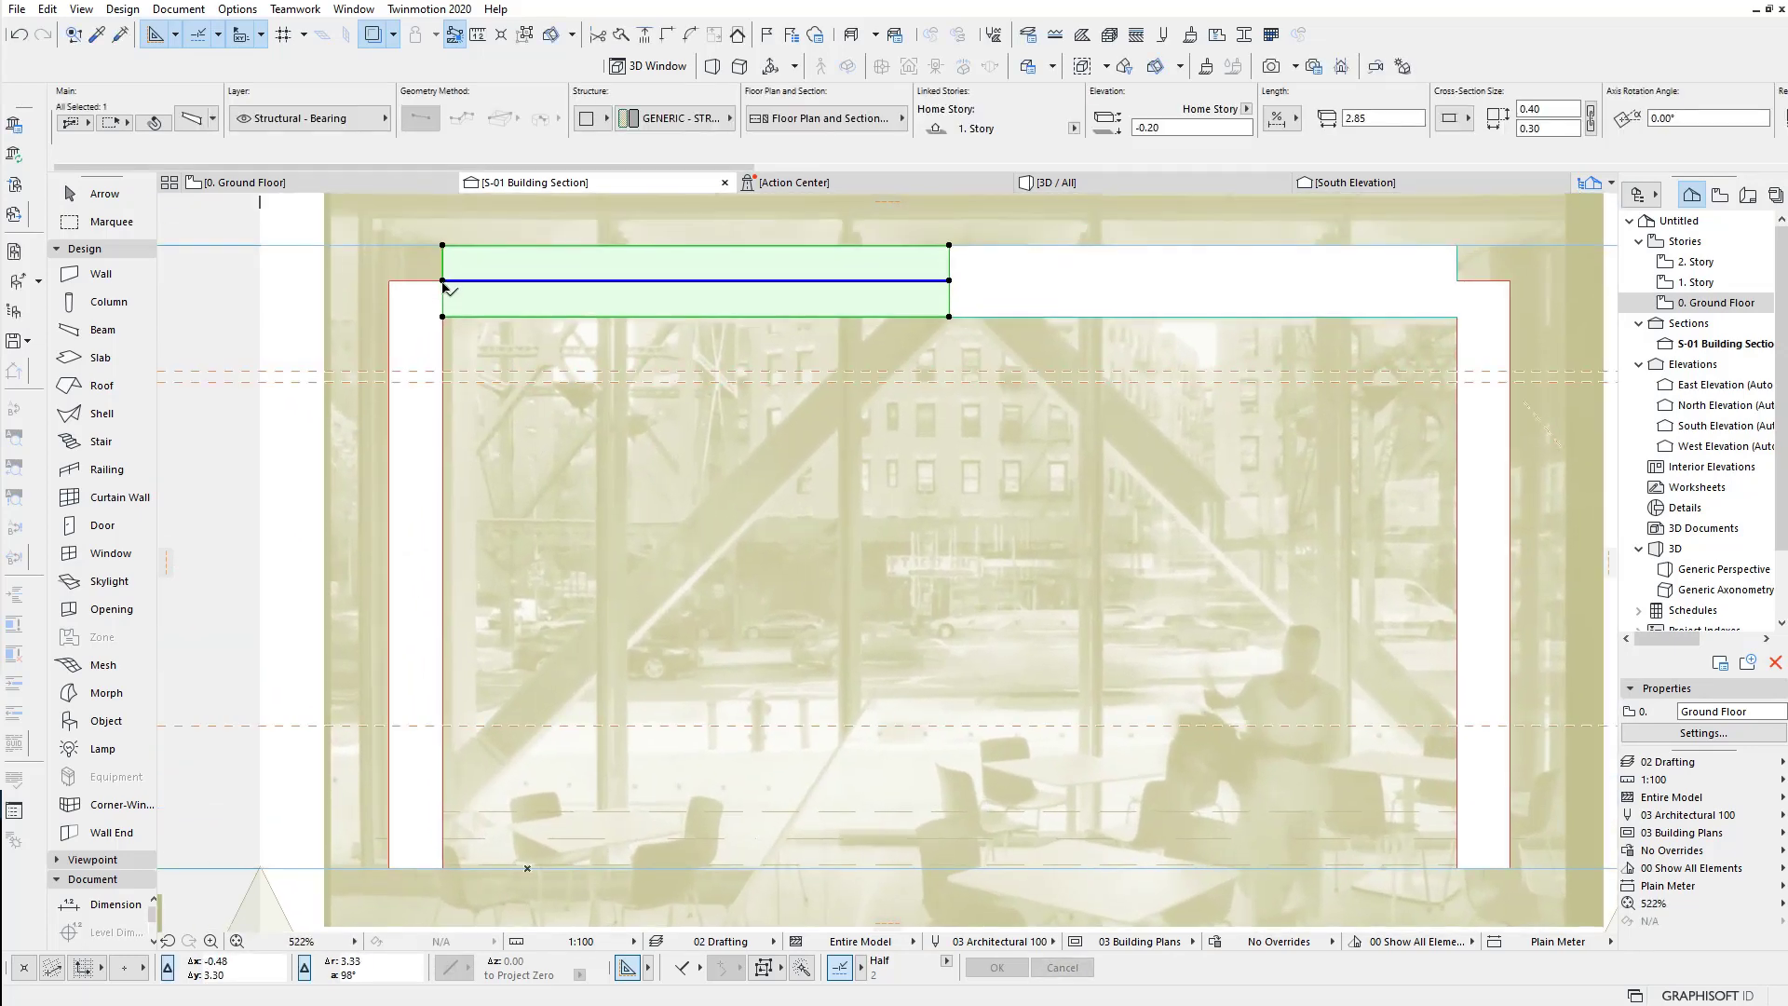
pyautogui.click(443, 282)
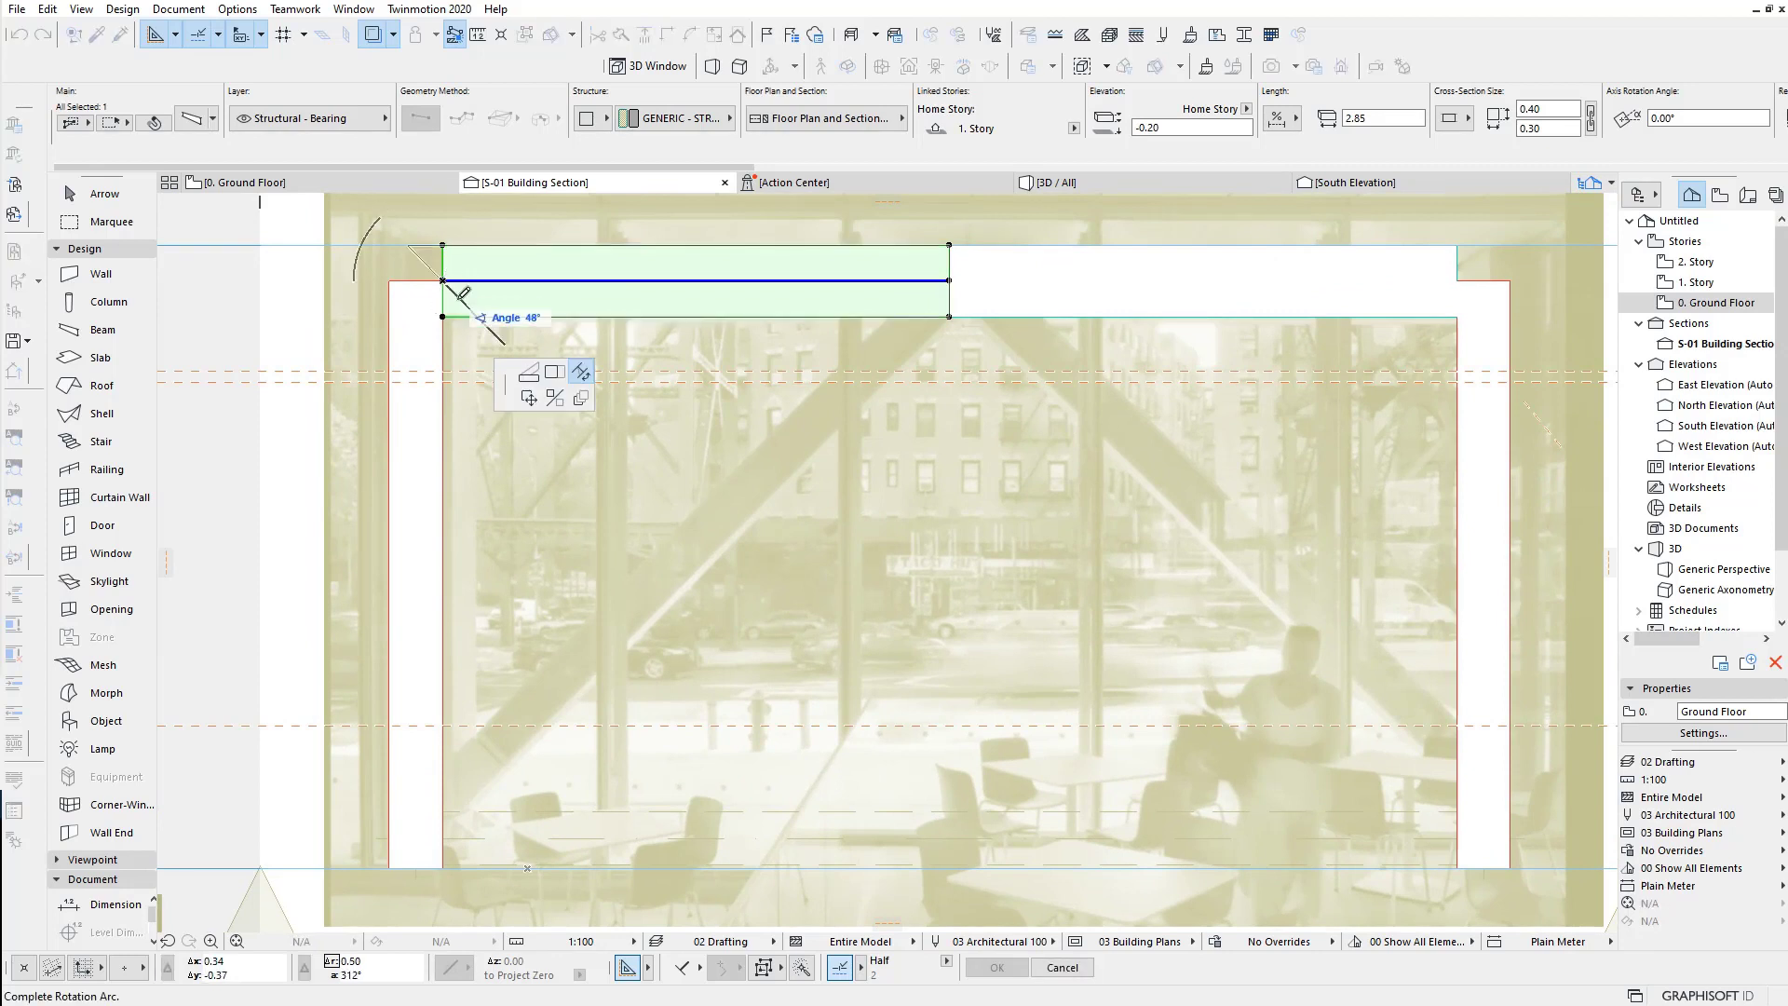
pyautogui.click(529, 400)
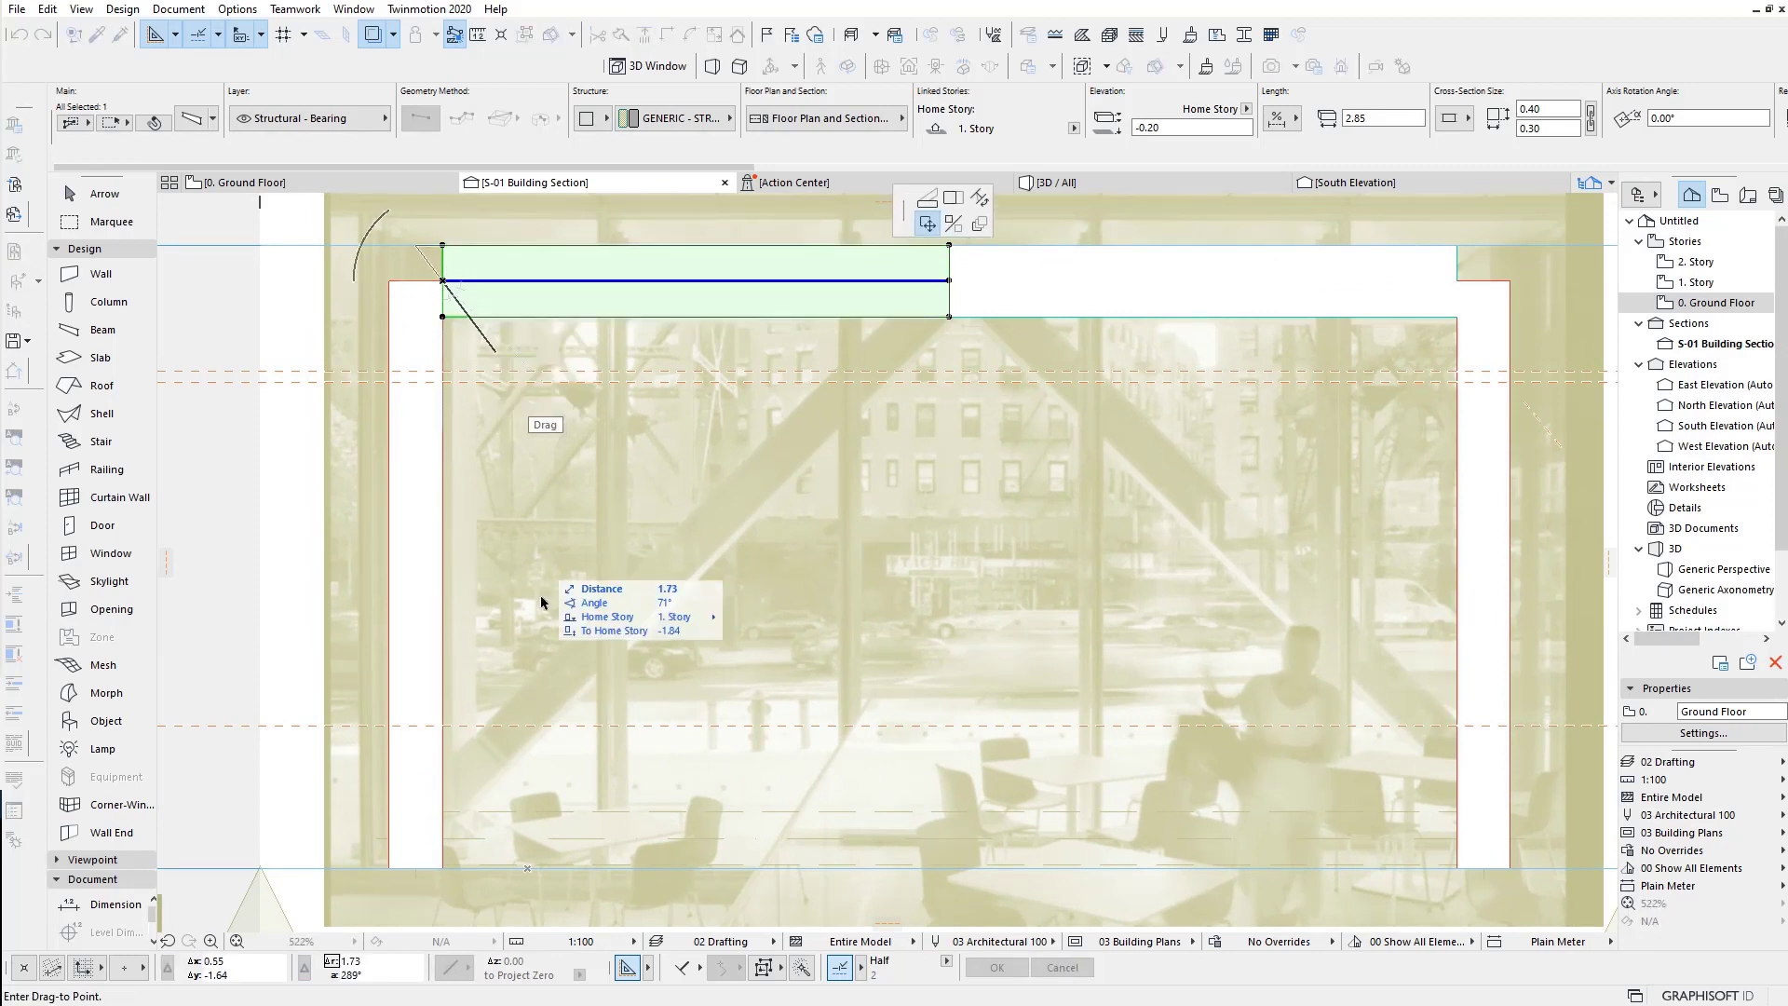
pyautogui.click(444, 789)
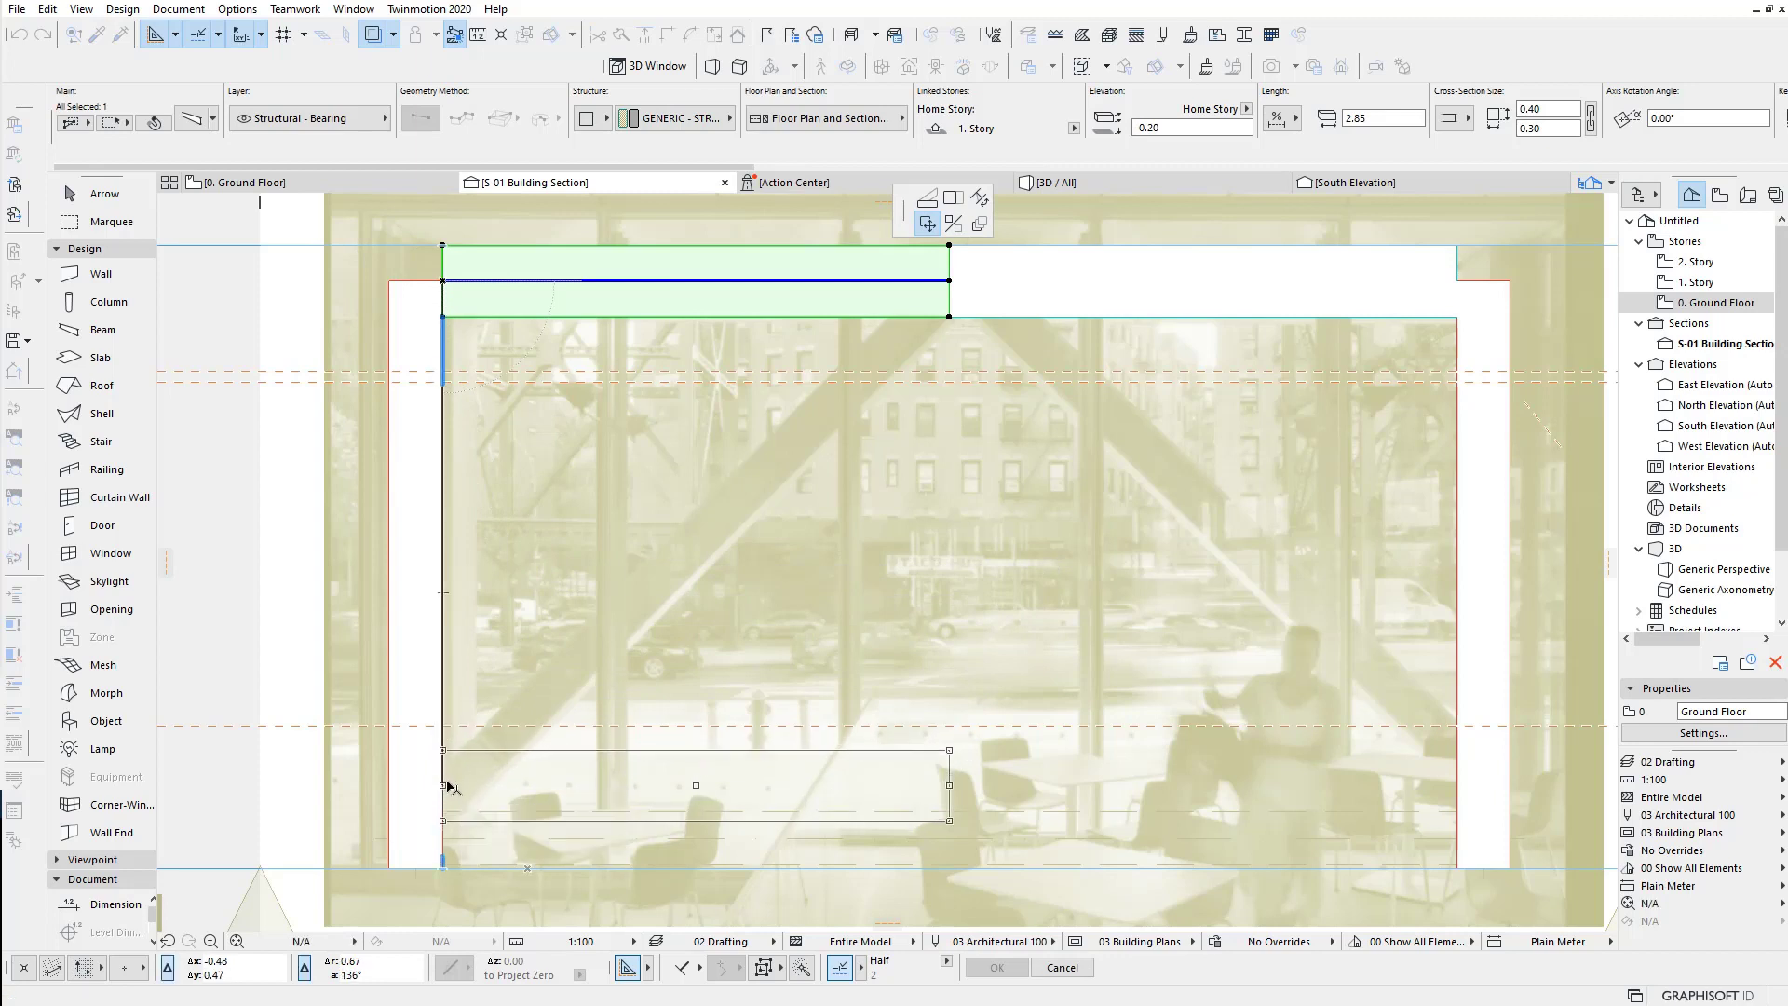
# Step: Stretch the beam's right end up to the upper slab corner, making a diagonal brace
pyautogui.click(950, 786)
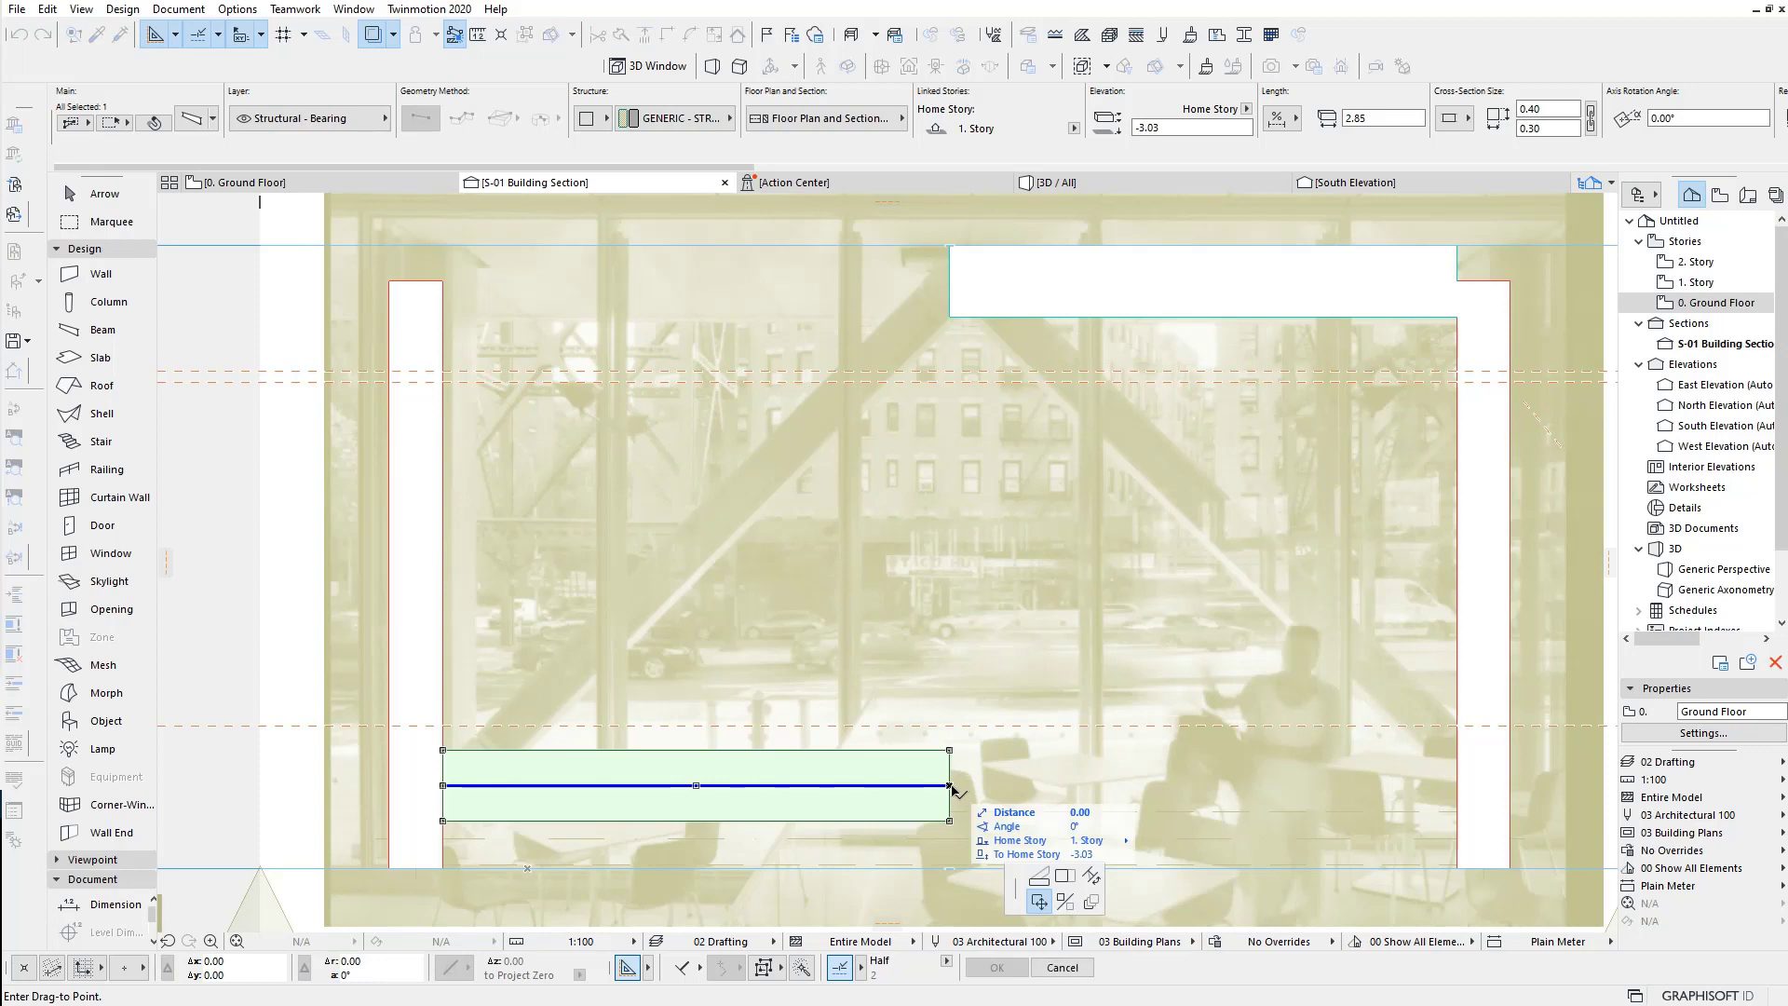
pyautogui.click(1039, 880)
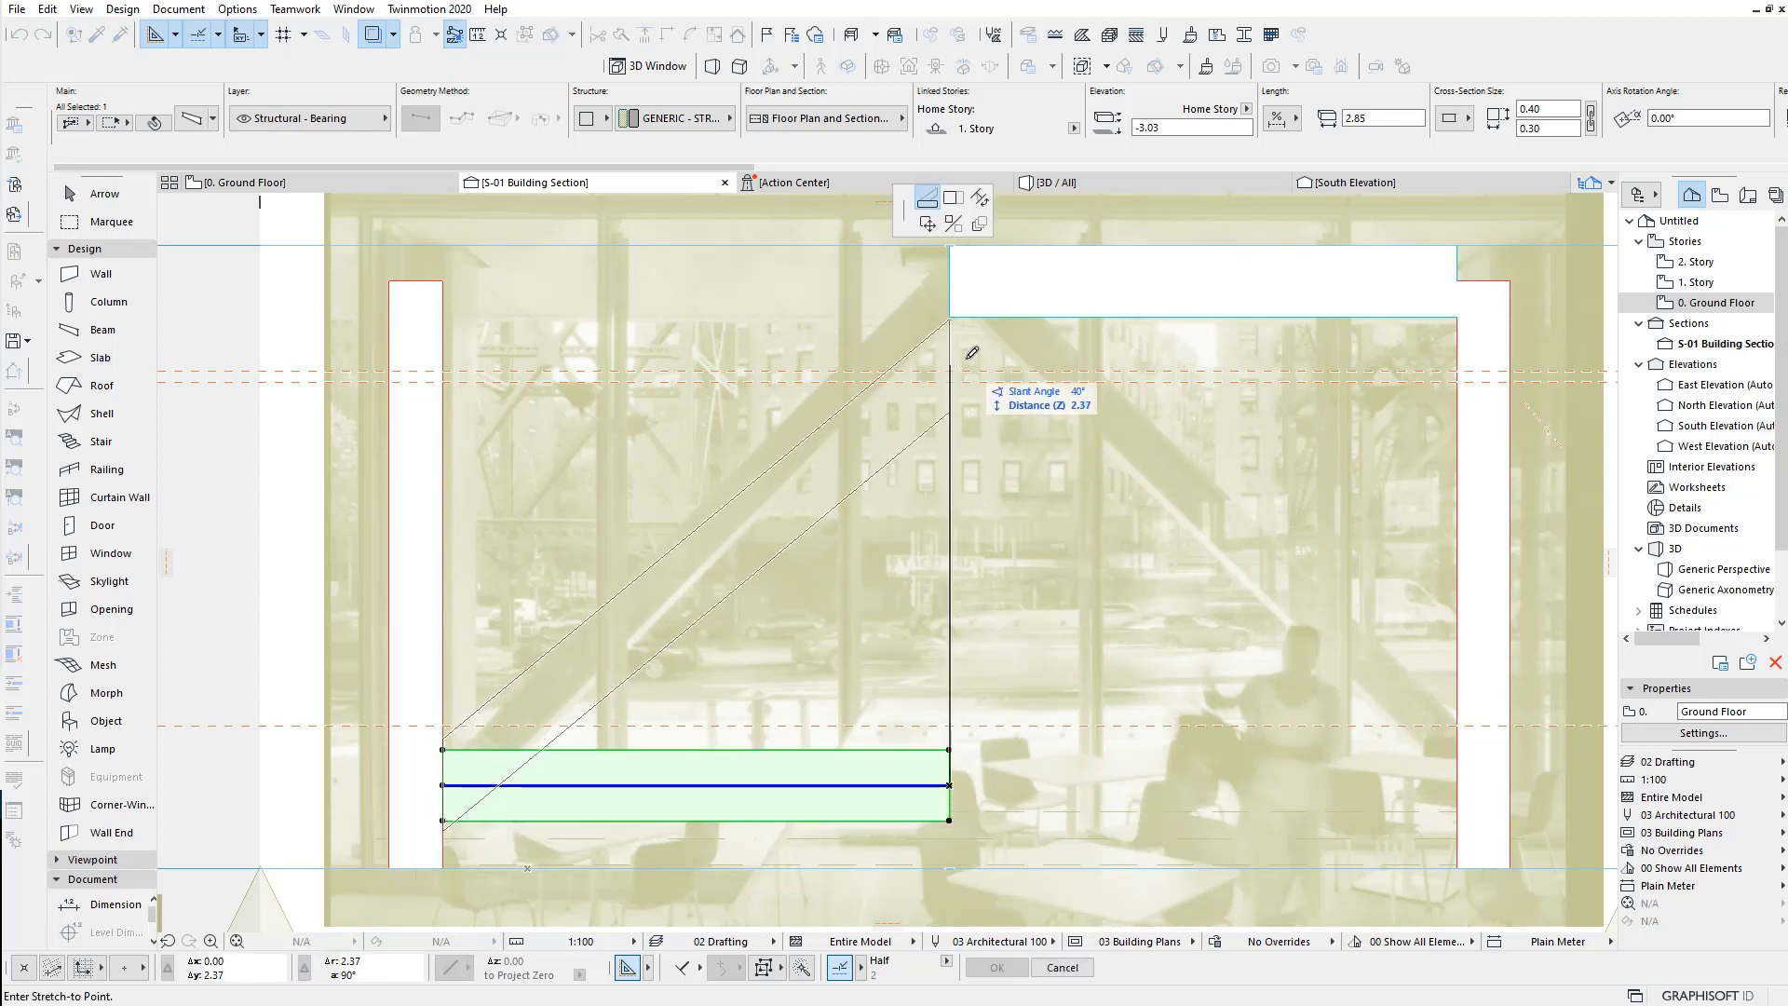
pyautogui.click(950, 294)
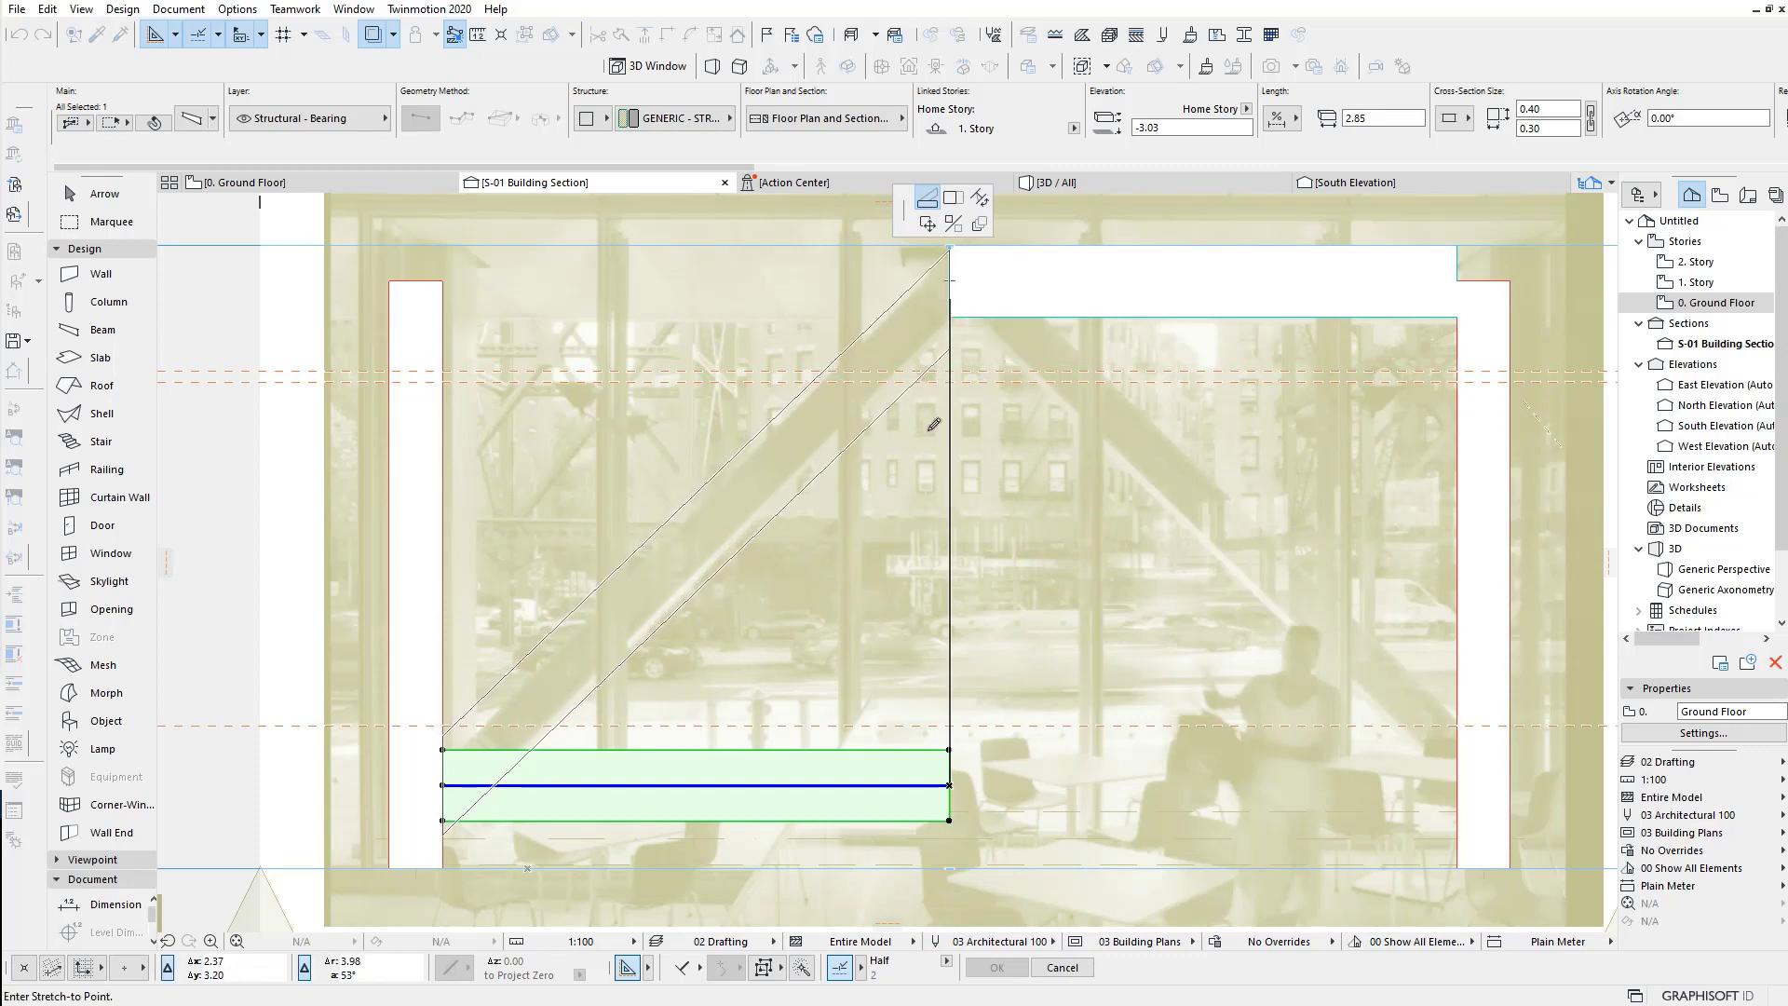
pyautogui.scroll(2, 955, 310)
pyautogui.scroll(2, 940, 336)
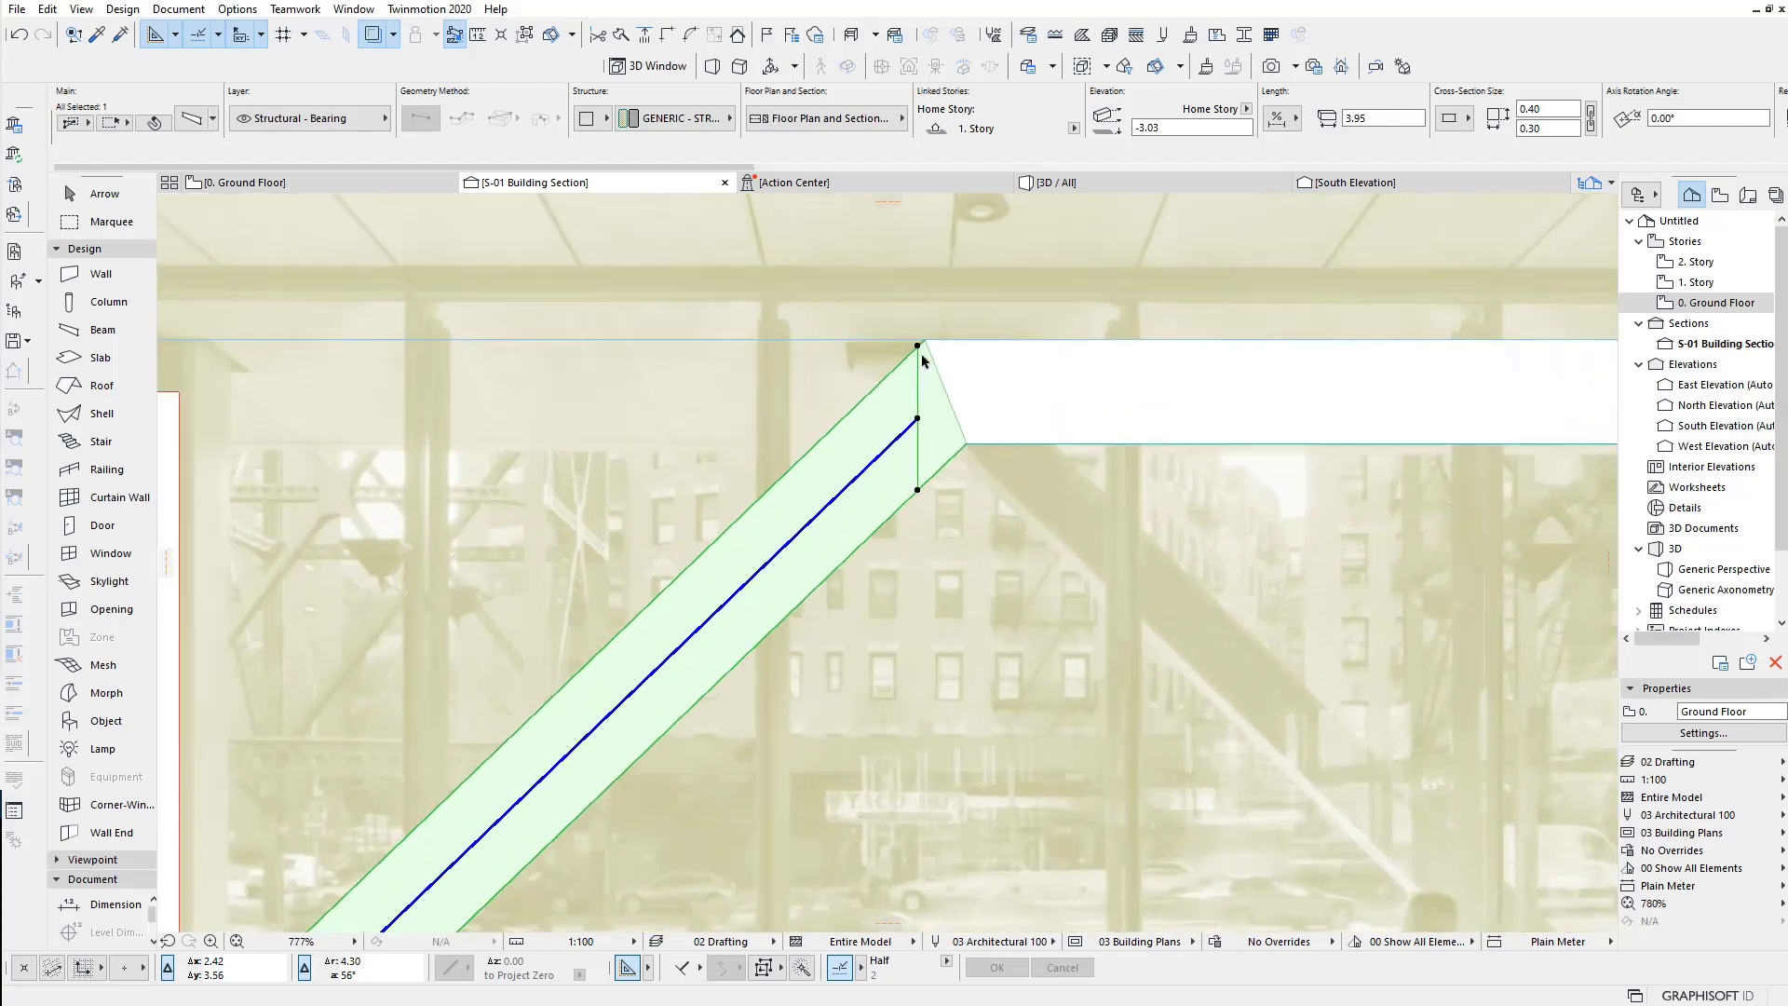
pyautogui.scroll(2, 922, 363)
pyautogui.scroll(2, 909, 466)
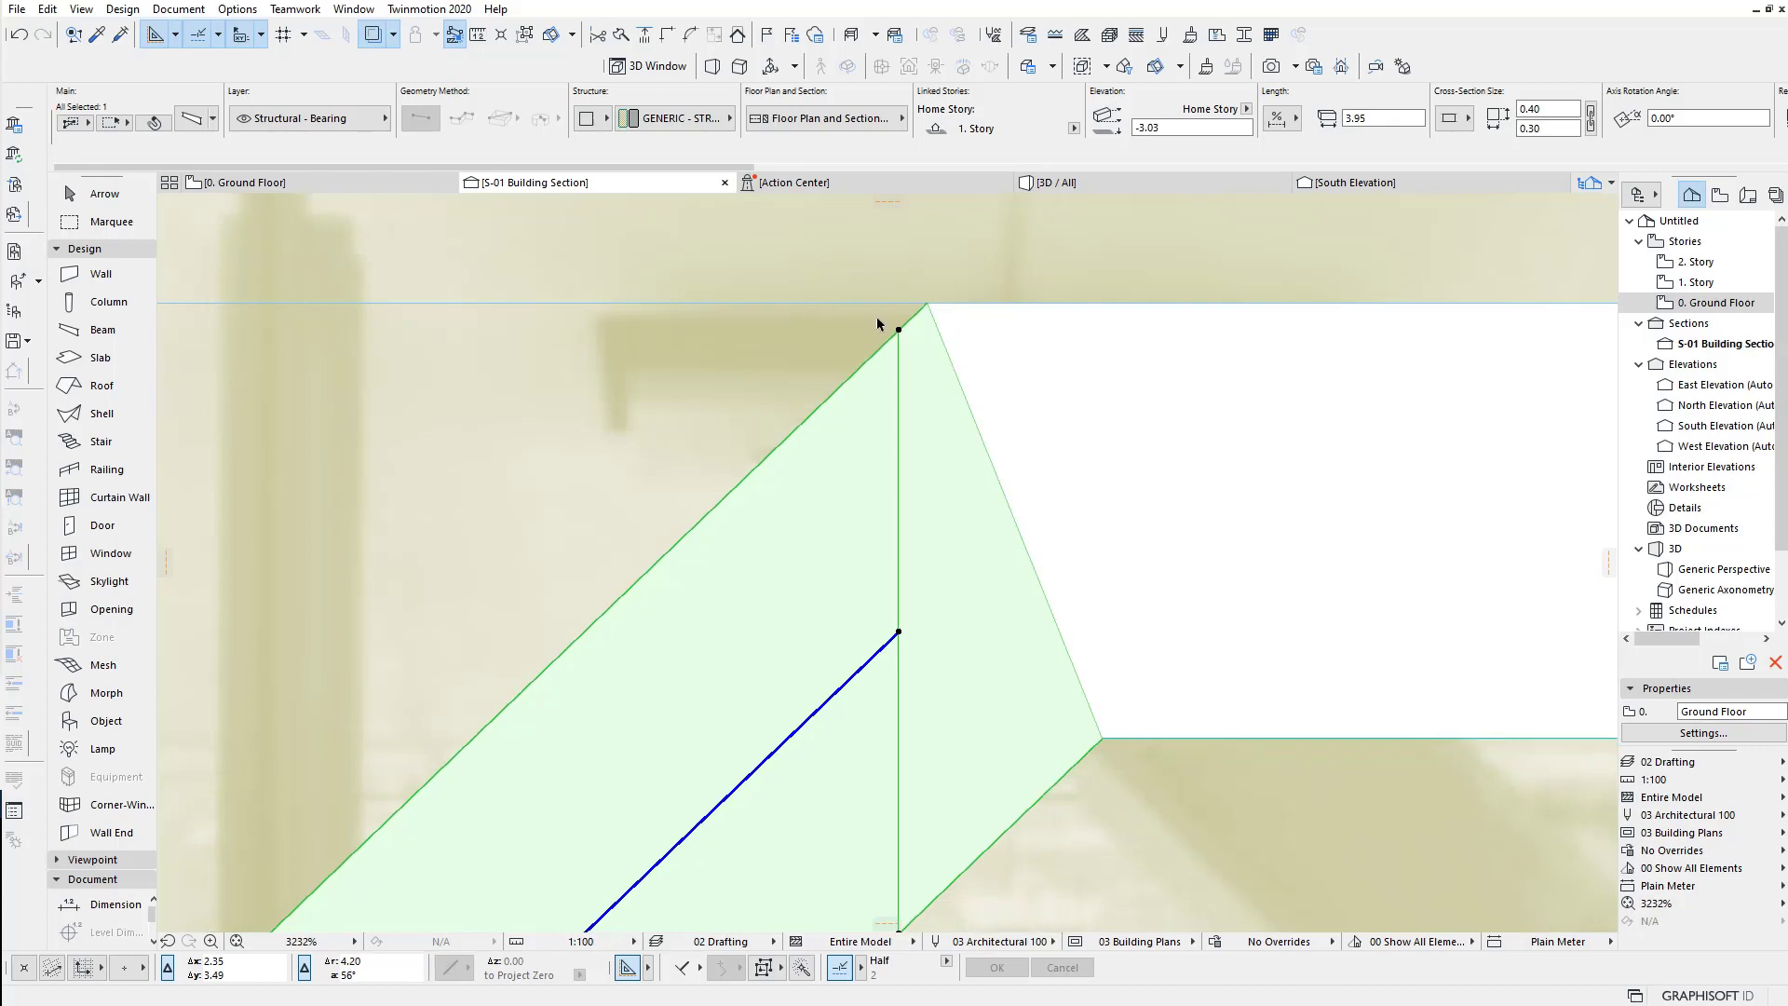
pyautogui.scroll(-4, 875, 317)
pyautogui.scroll(-5, 904, 410)
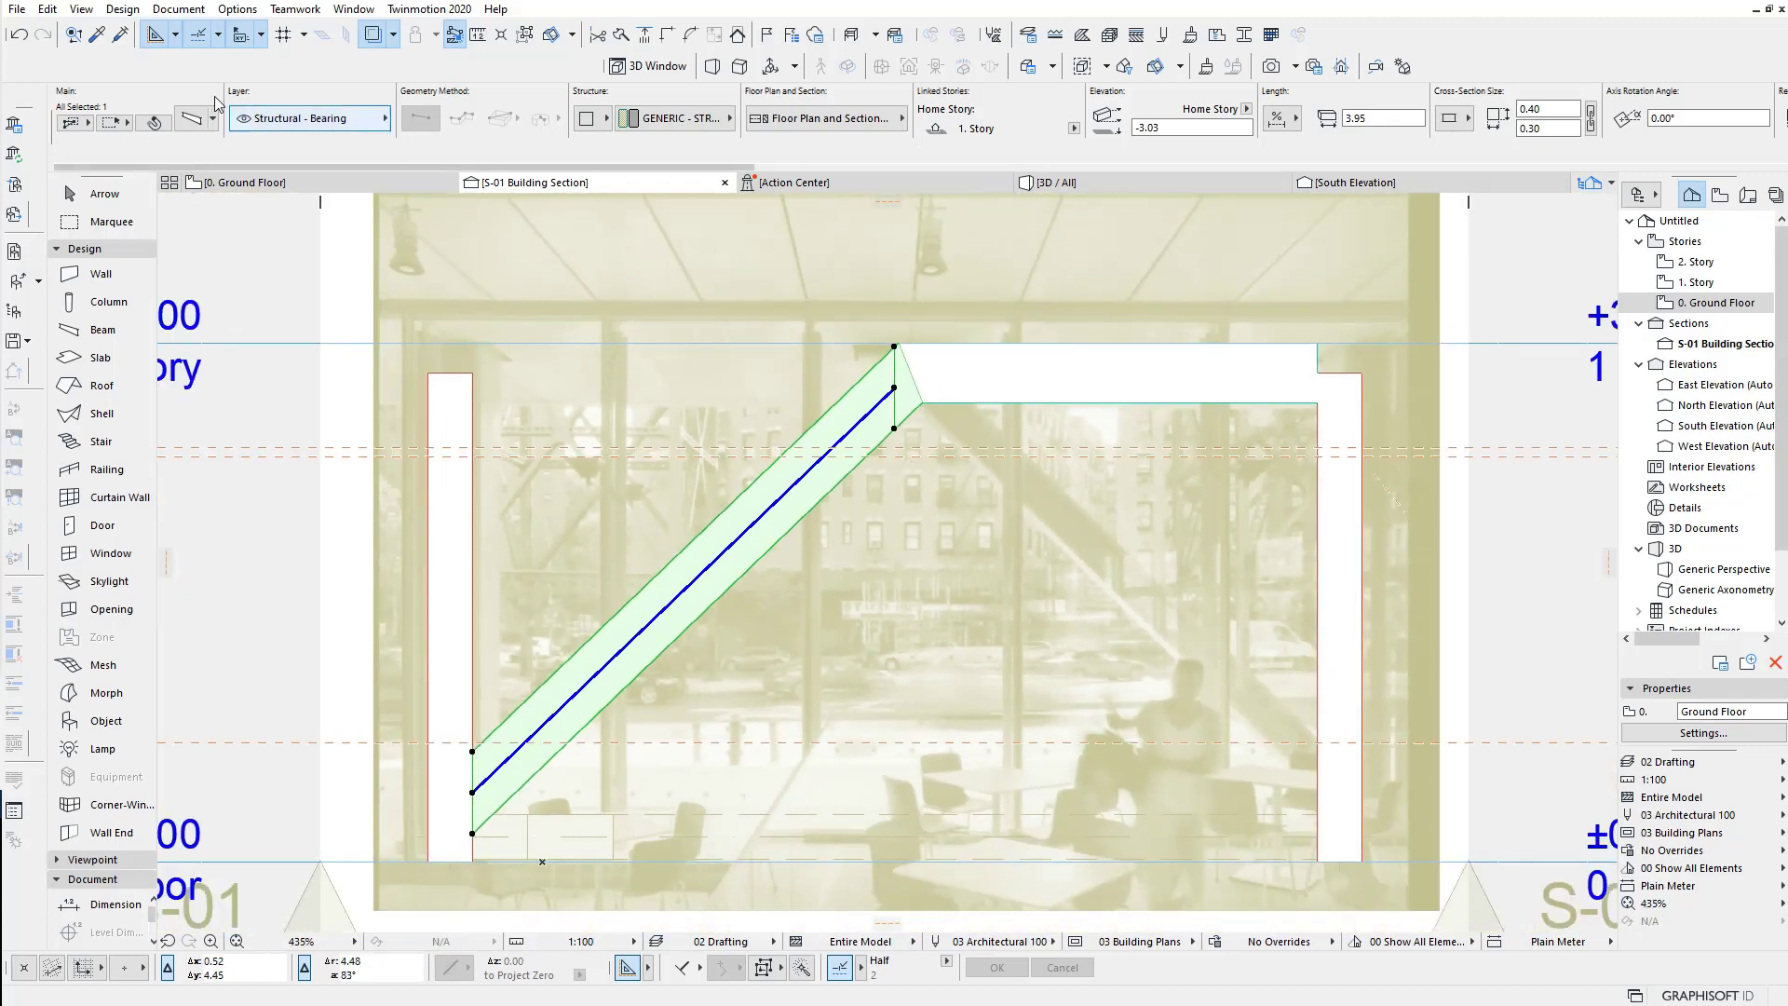
# Step: Set the diagonal beam's reference axis to its top centre
pyautogui.hotkey('ctrl', 't')
pyautogui.click(1148, 641)
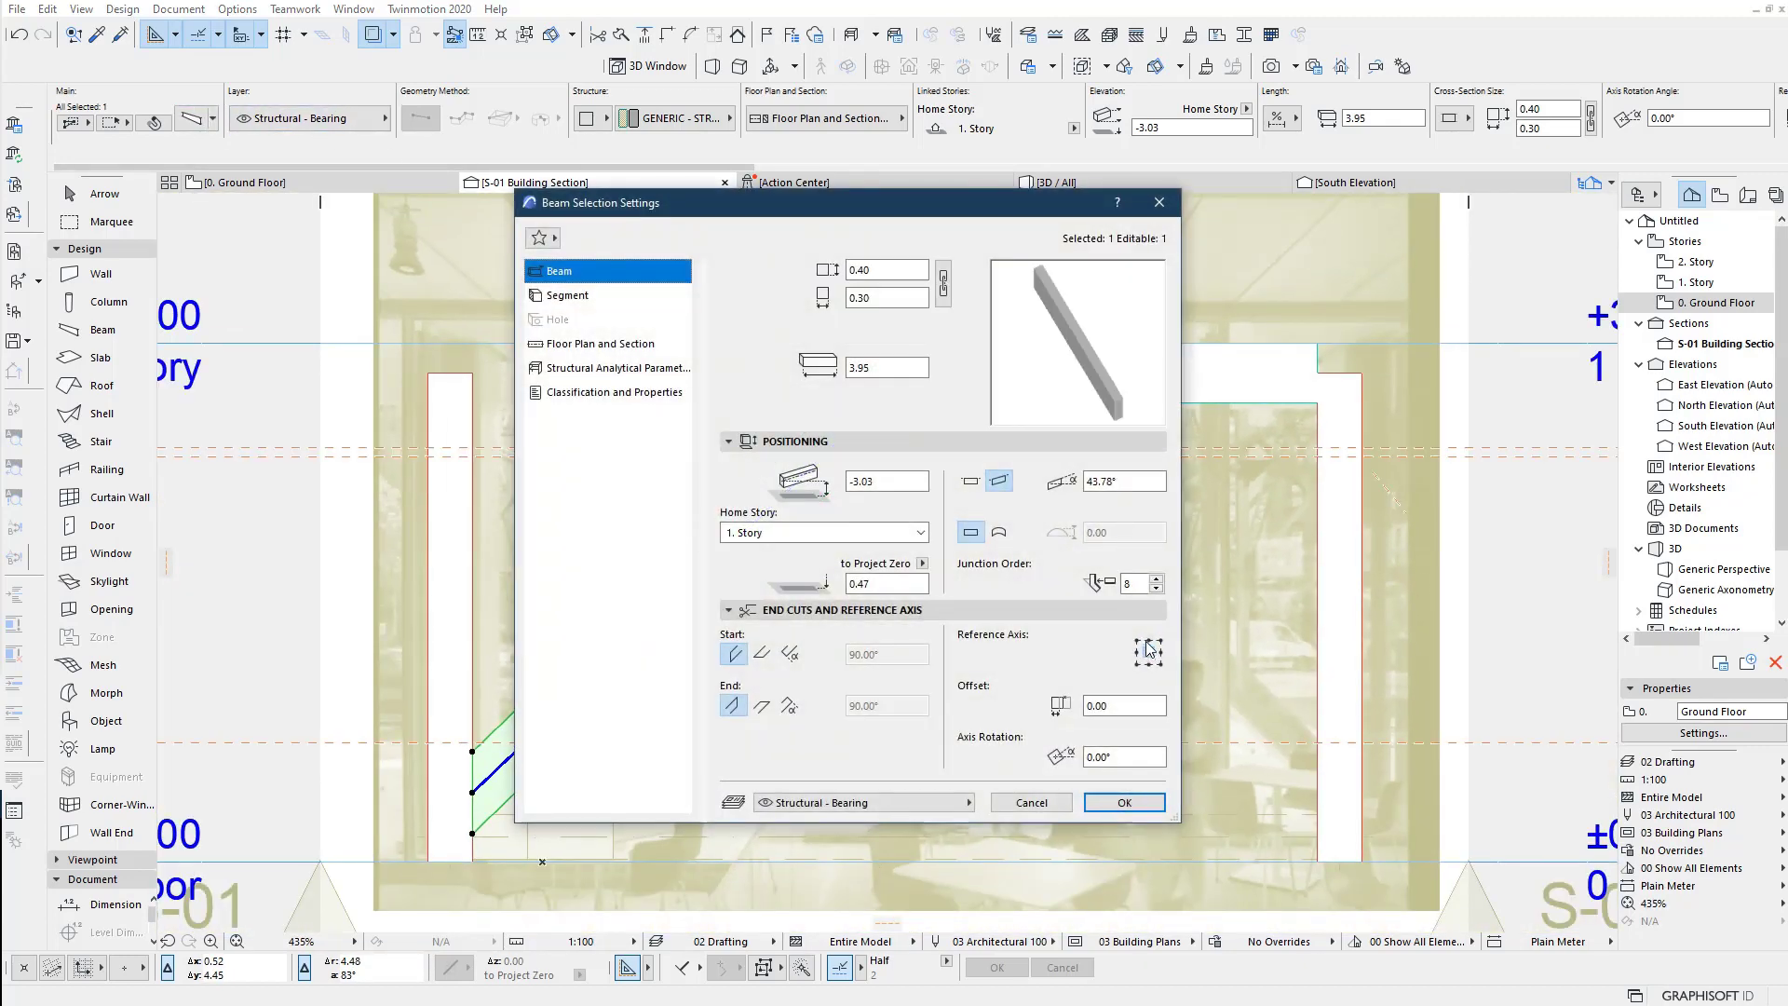
pyautogui.click(1124, 802)
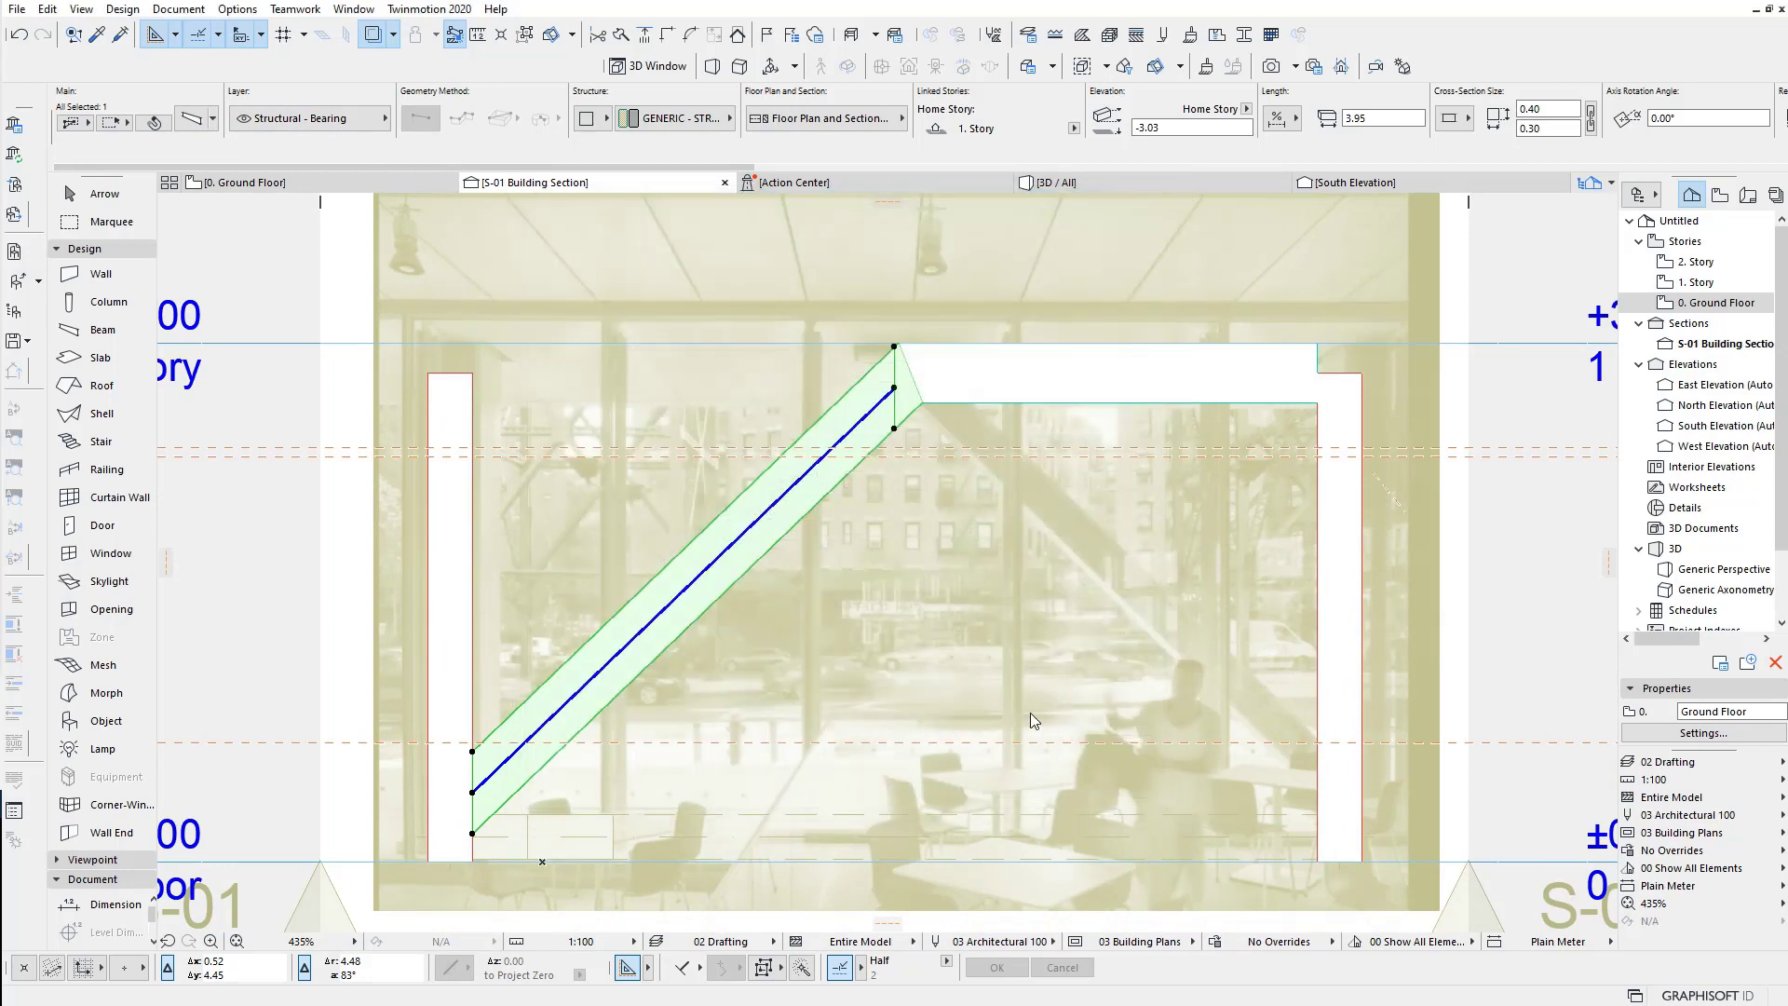
pyautogui.scroll(2, 904, 389)
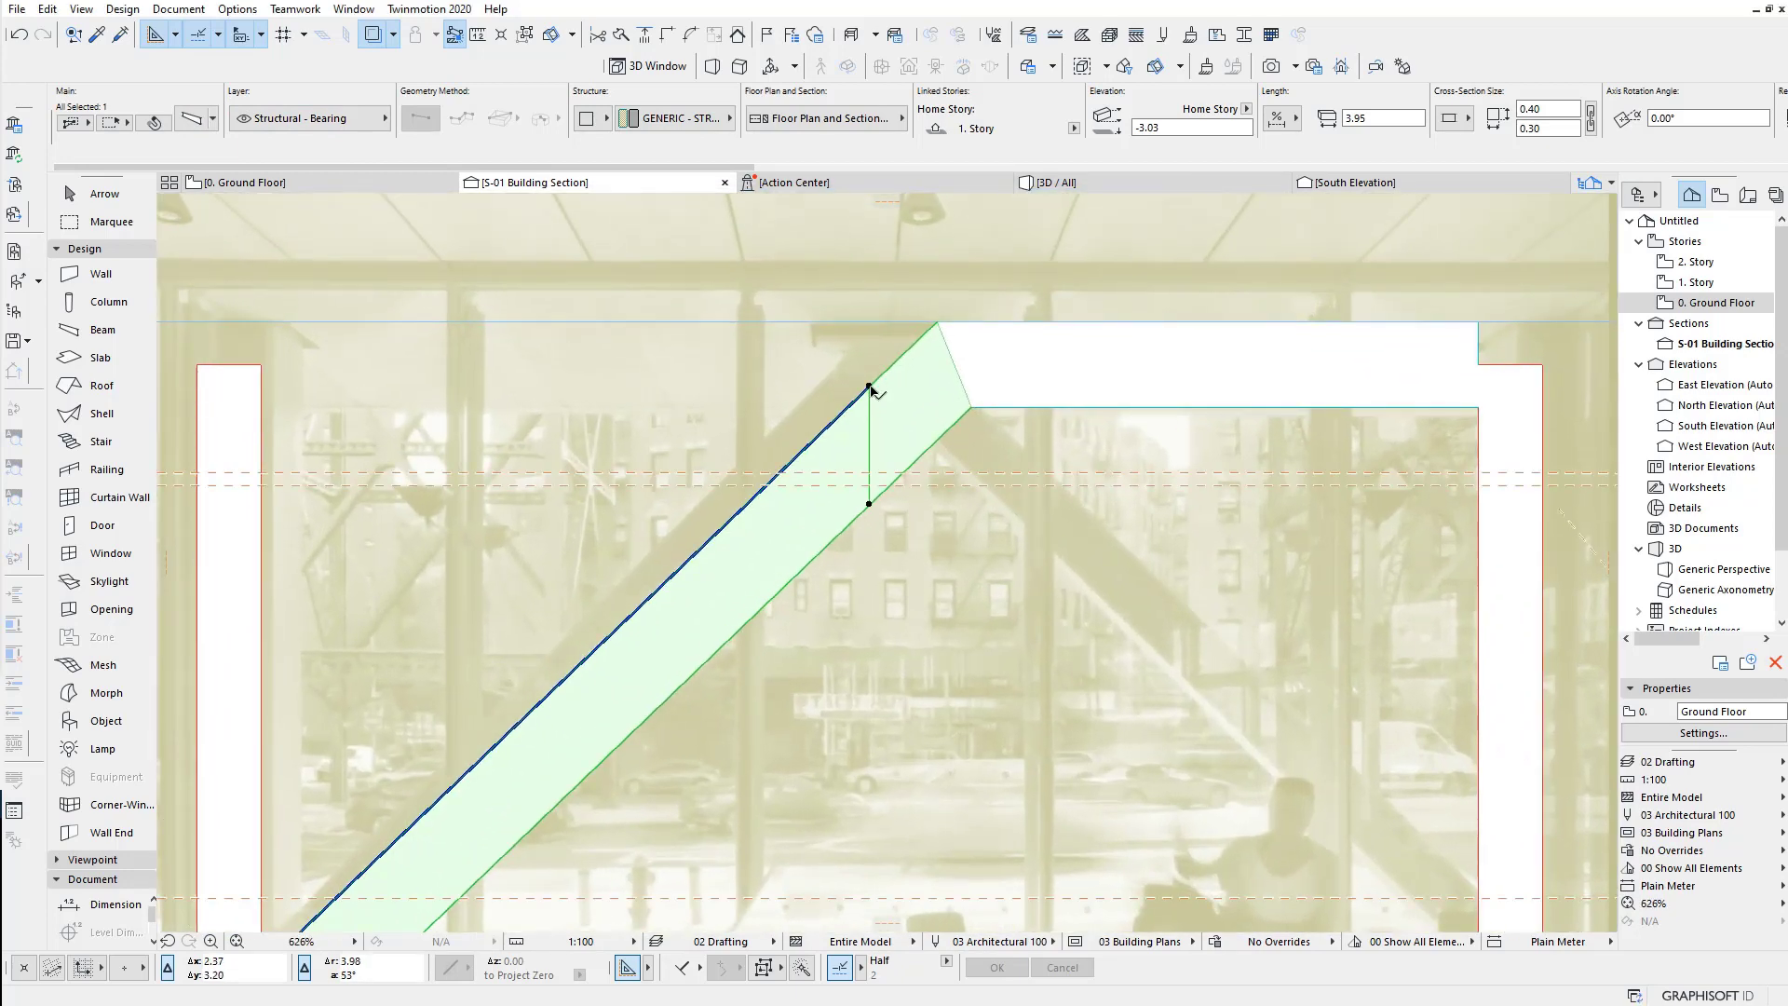
# Step: Stretch the beam's top end to the story line and its lower end up to the column
pyautogui.click(869, 386)
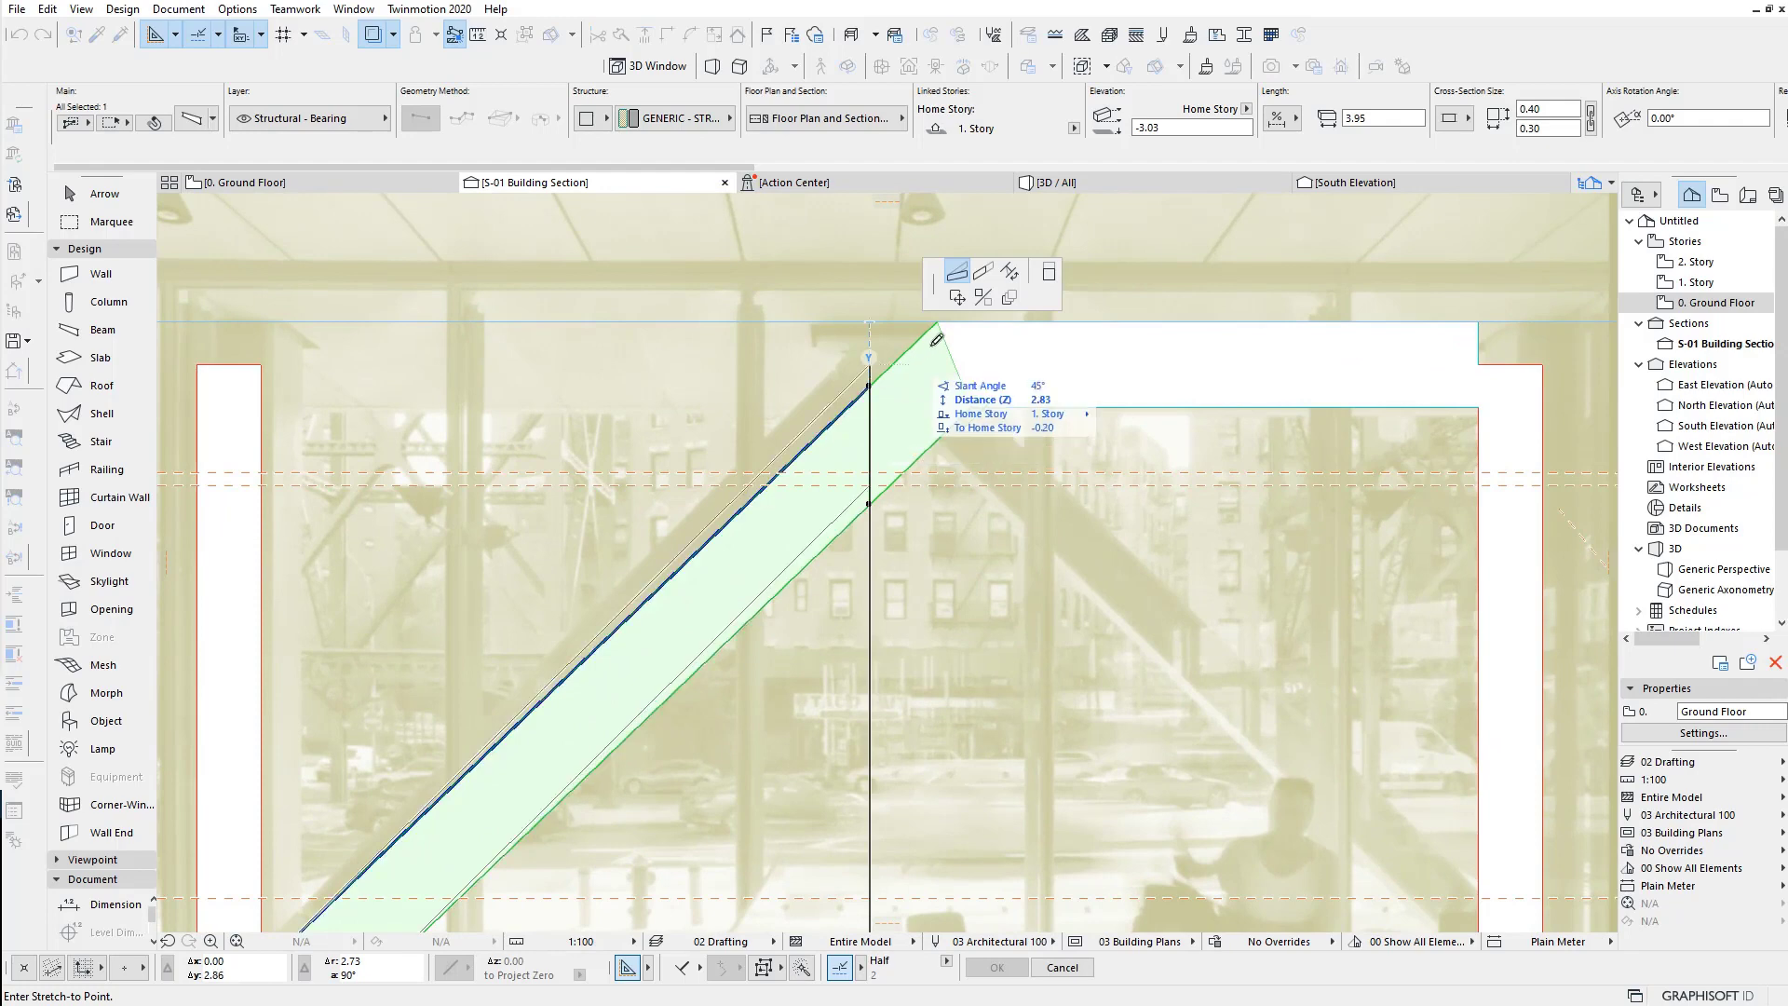
pyautogui.click(874, 326)
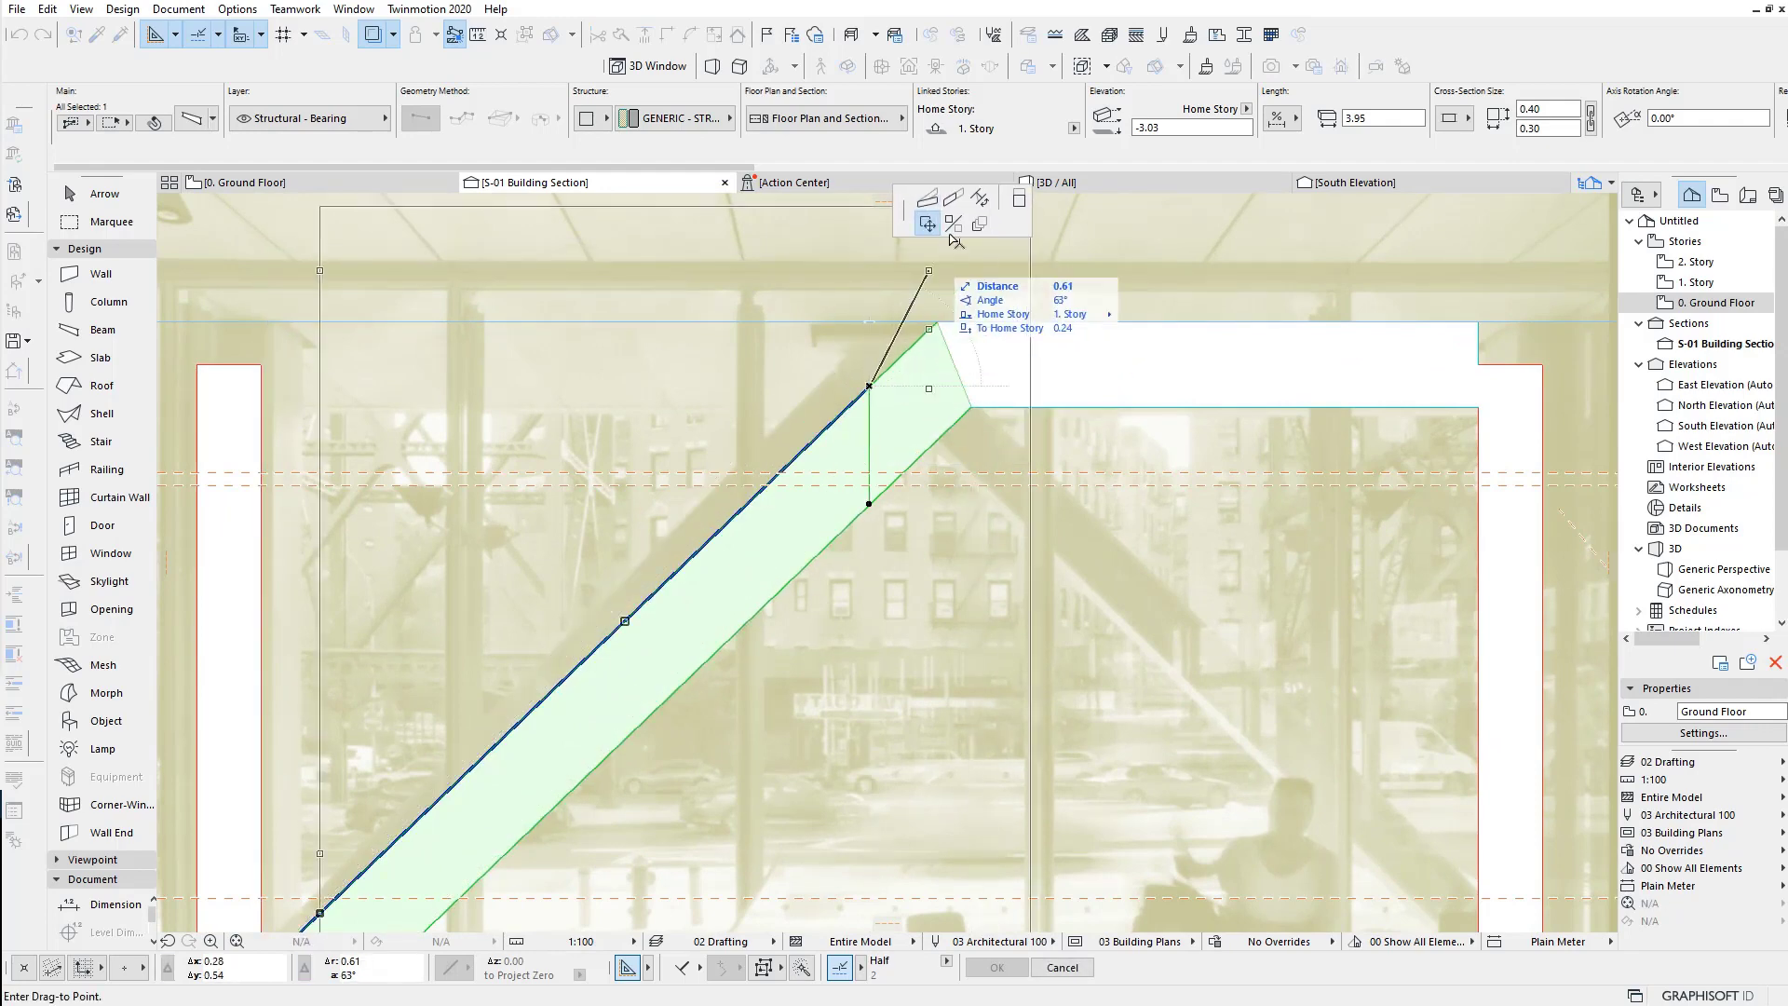
pyautogui.click(927, 199)
pyautogui.click(871, 316)
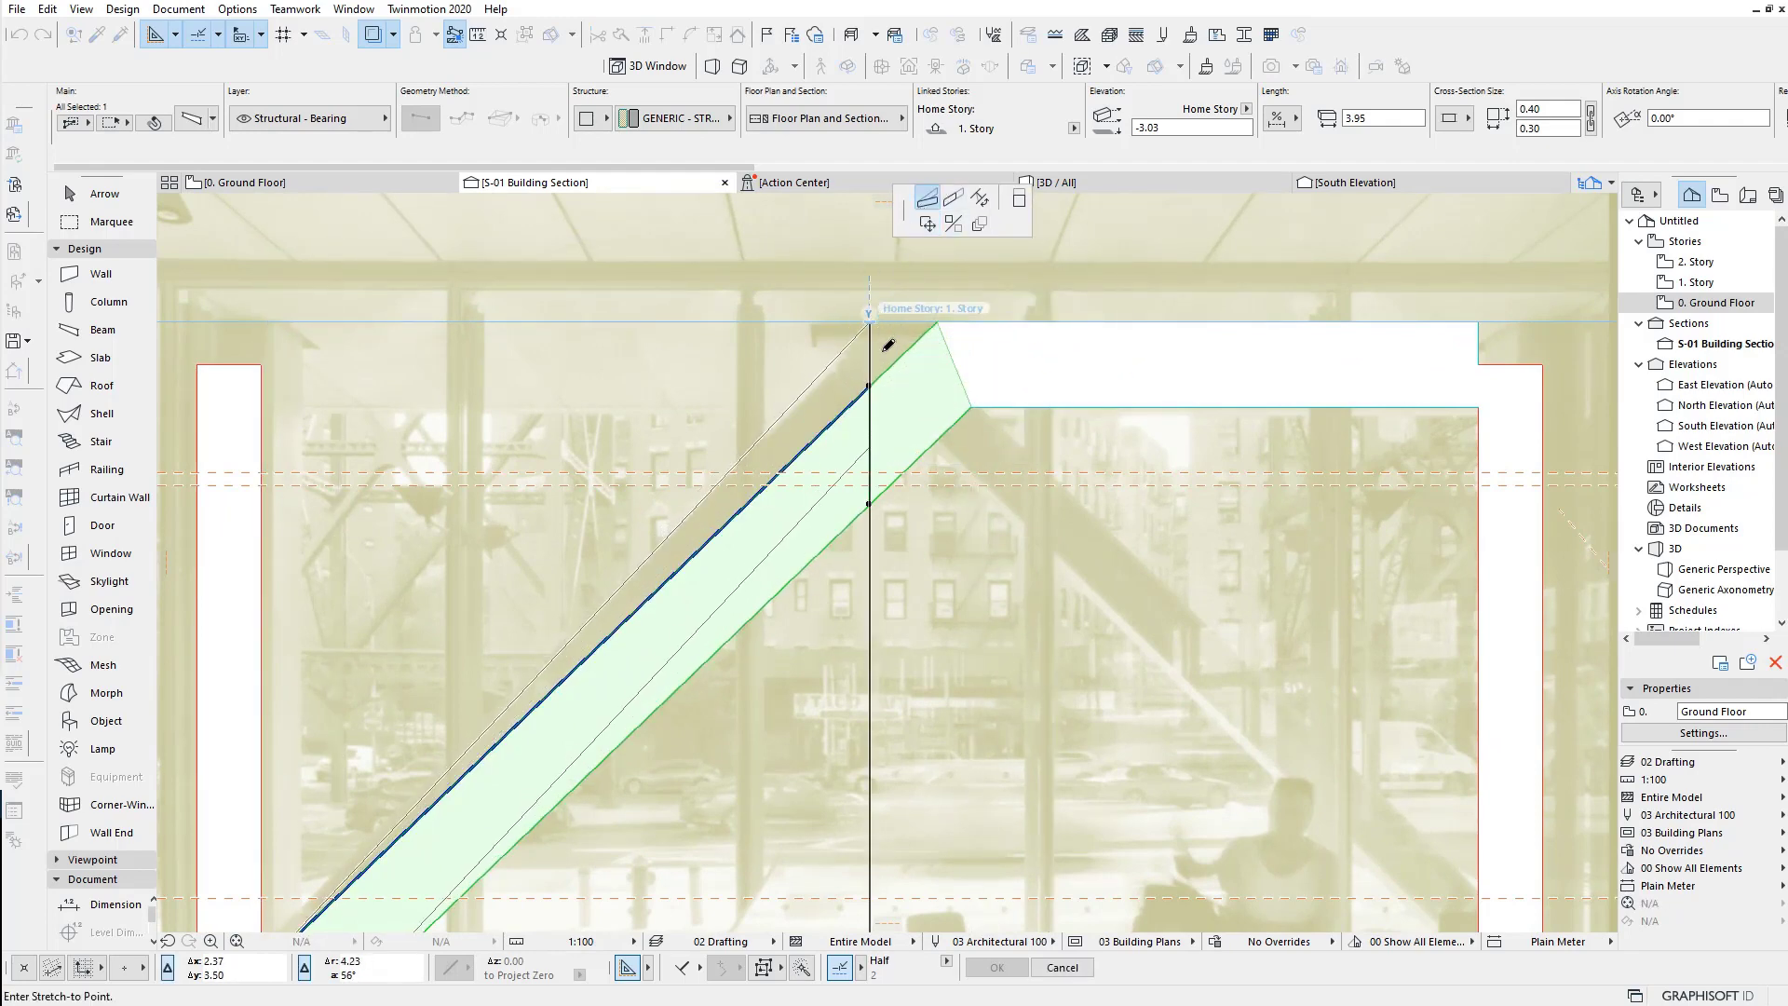
pyautogui.scroll(-5, 885, 347)
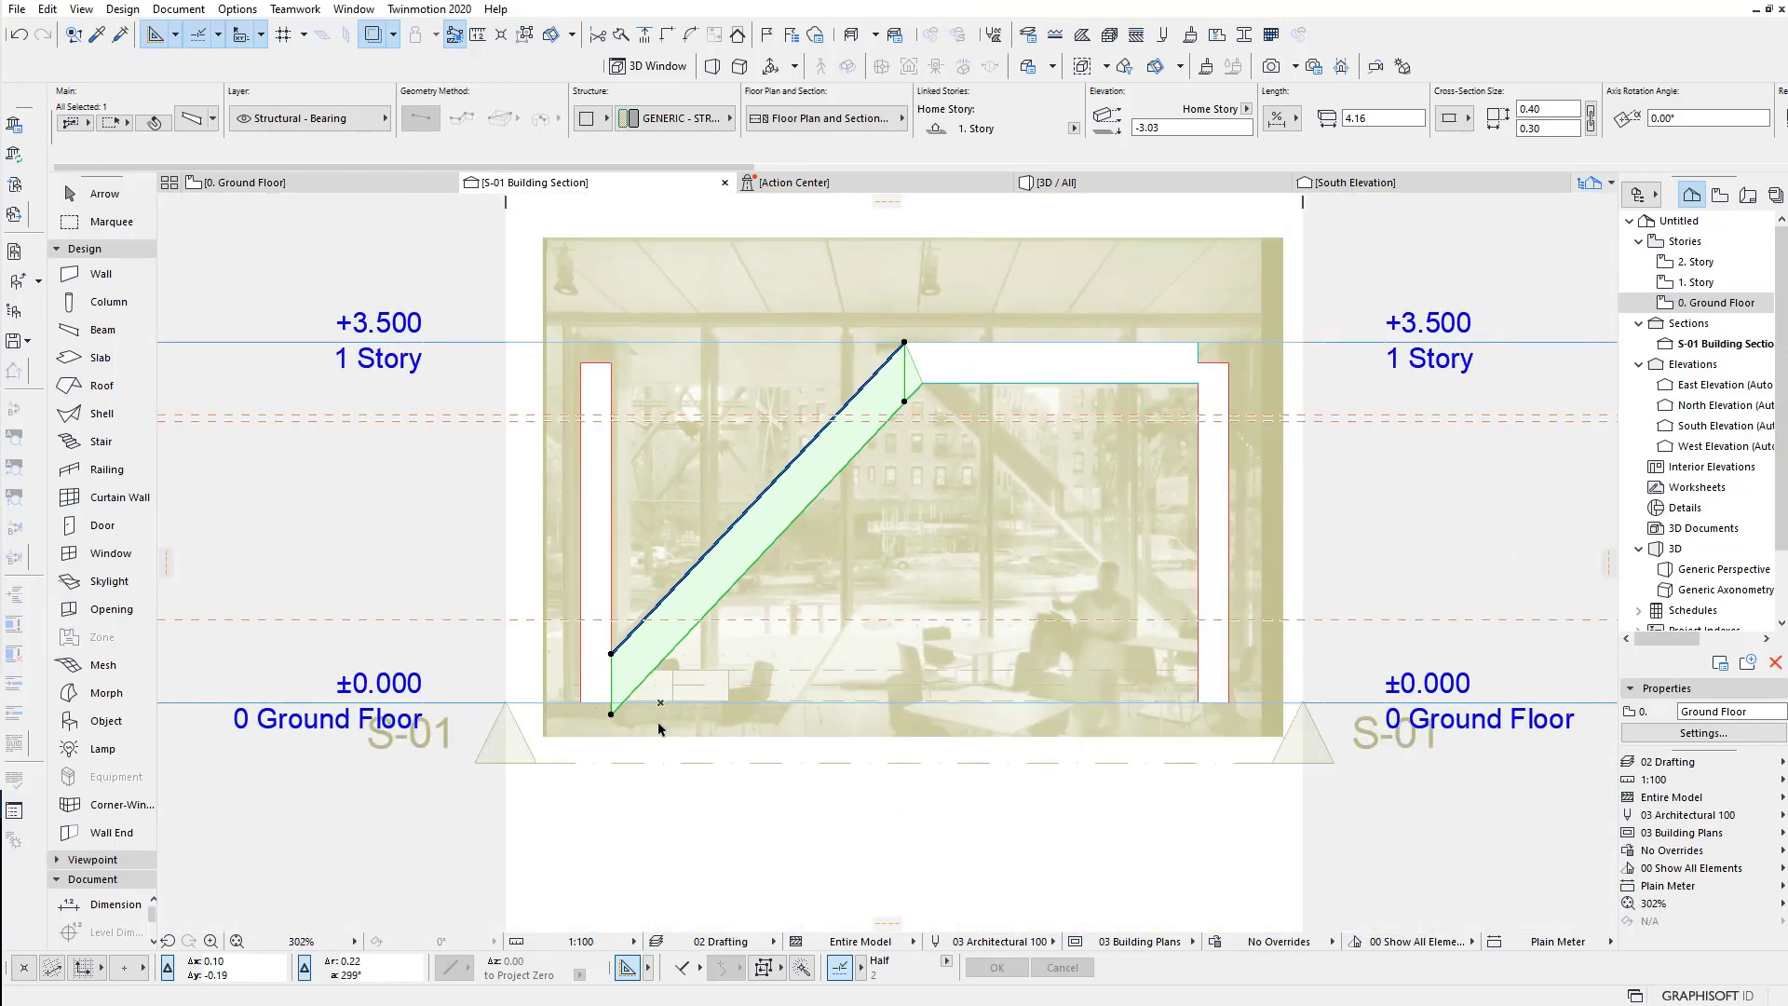
pyautogui.scroll(3, 605, 712)
pyautogui.scroll(1, 594, 578)
pyautogui.click(593, 570)
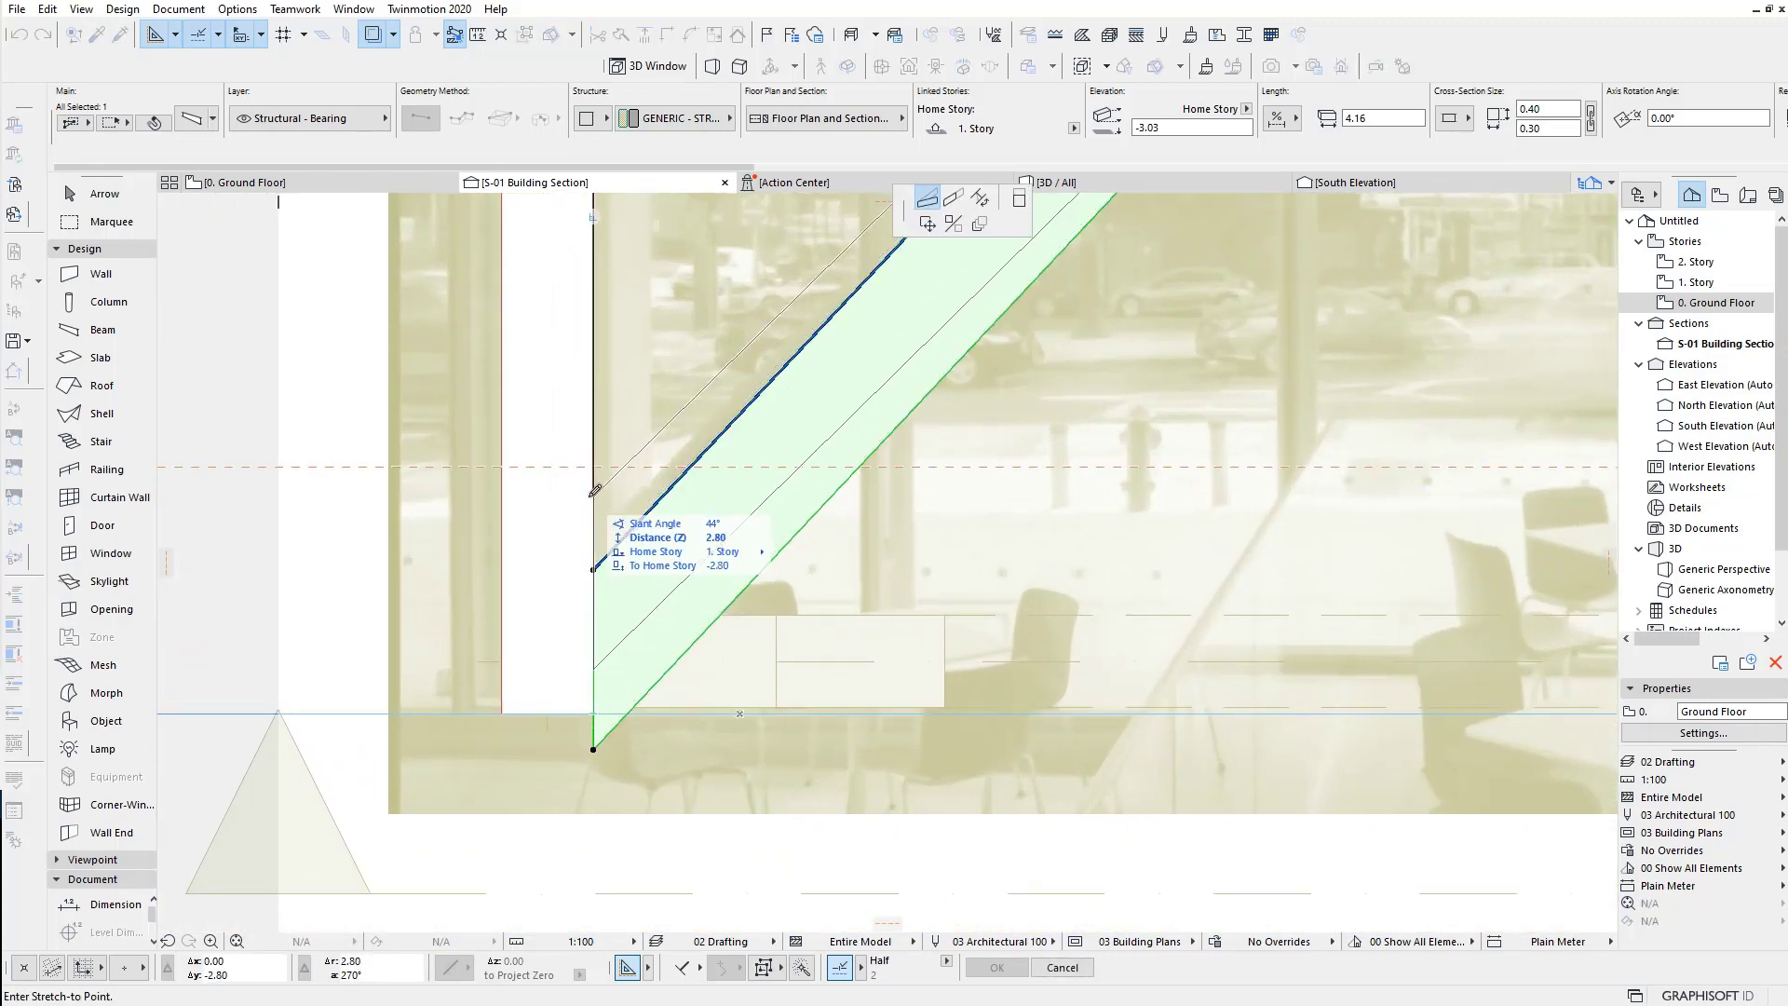
pyautogui.click(593, 491)
pyautogui.scroll(-2, 920, 613)
pyautogui.middleClick(919, 613)
pyautogui.middleClick(919, 613)
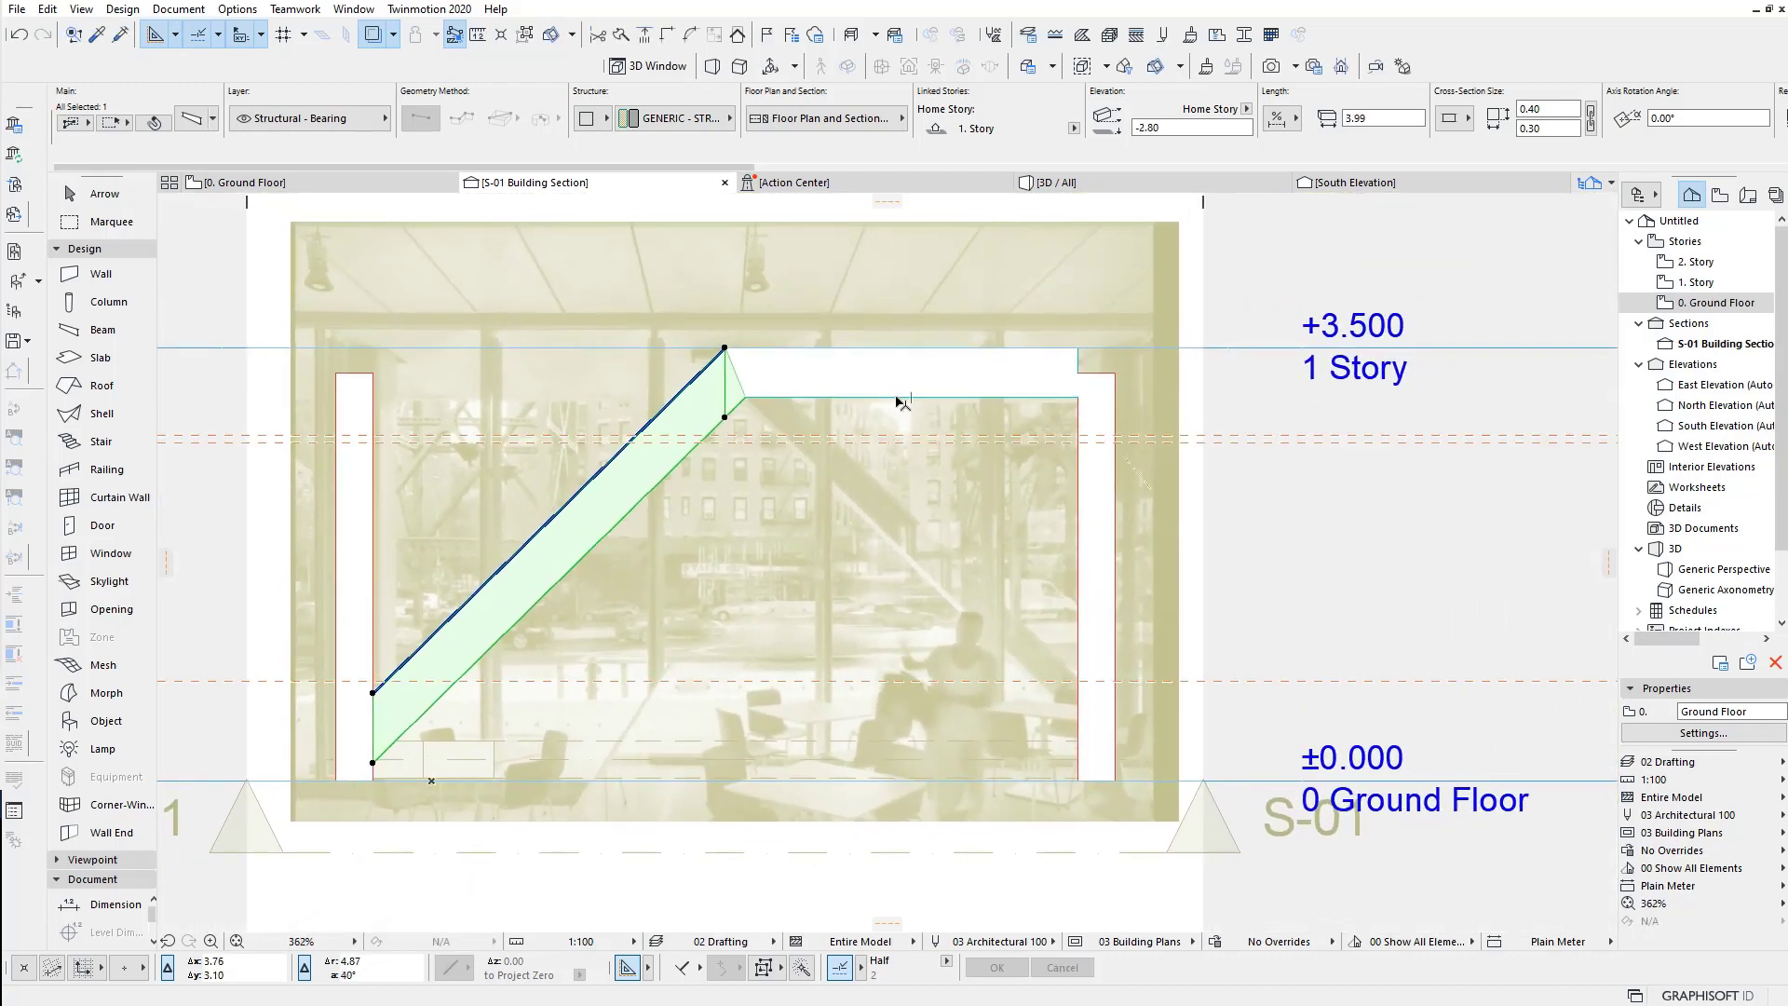
# Step: Delete the leftover horizontal beam and reframe the view on the diagonal brace
pyautogui.click(900, 400)
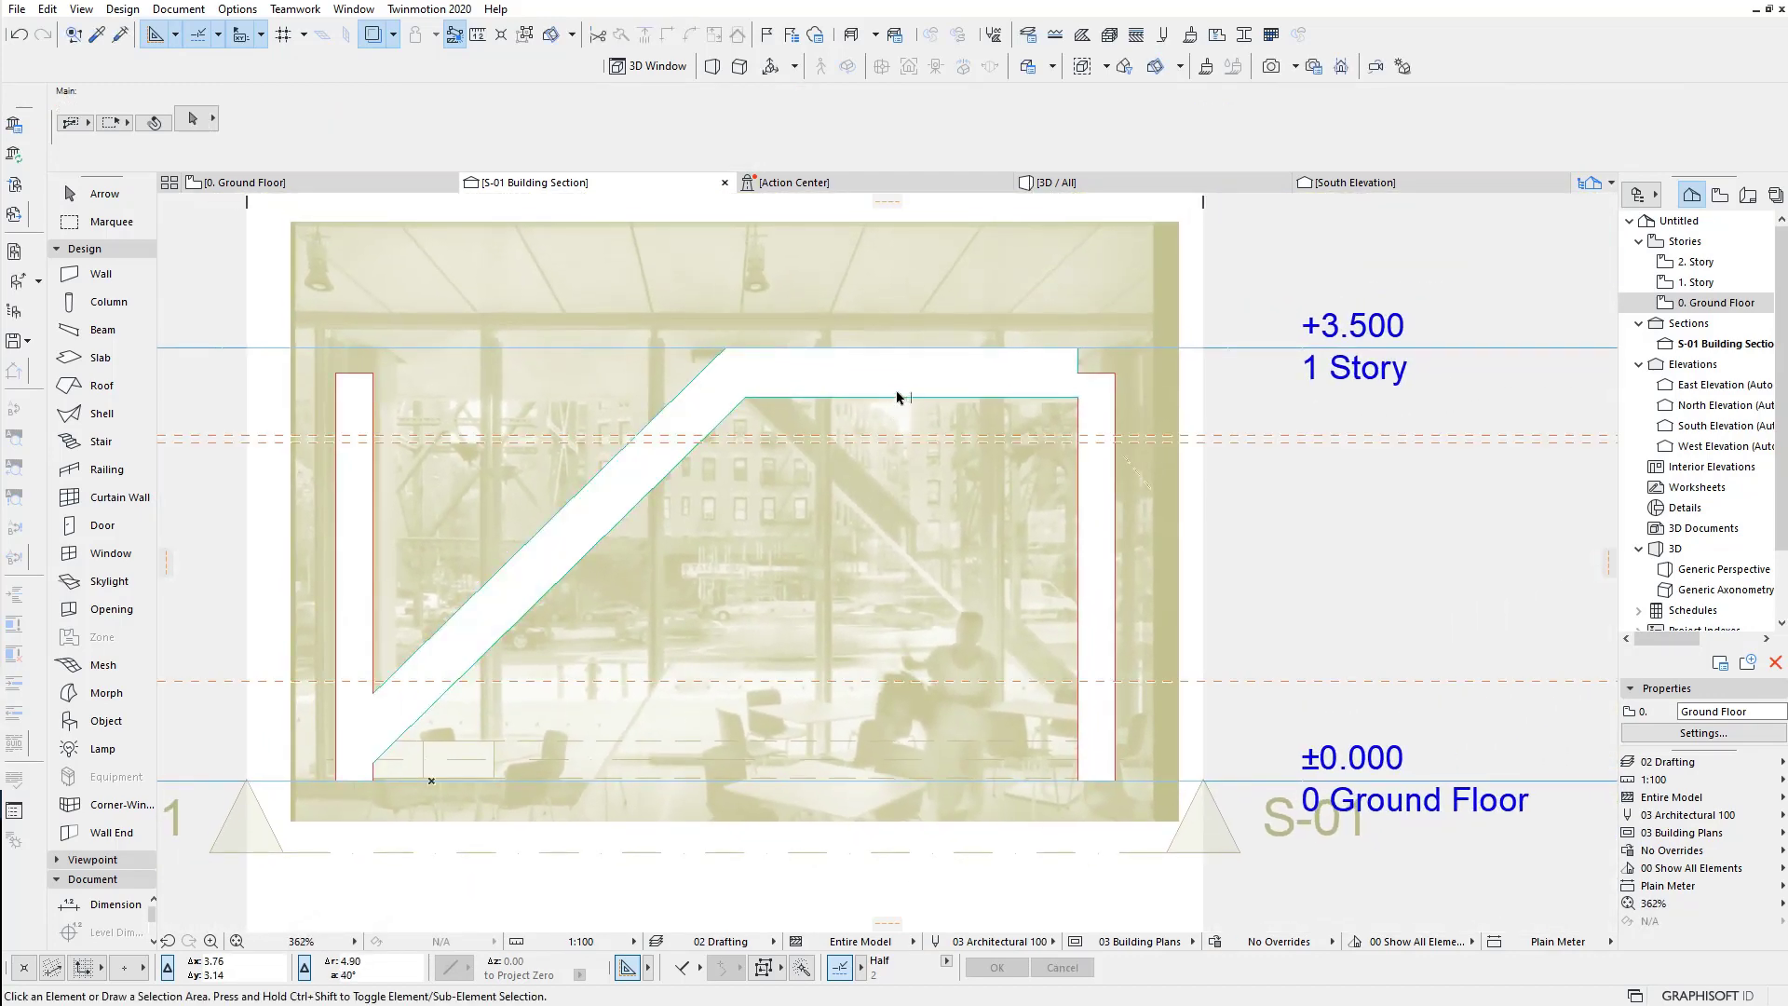
pyautogui.press('Delete')
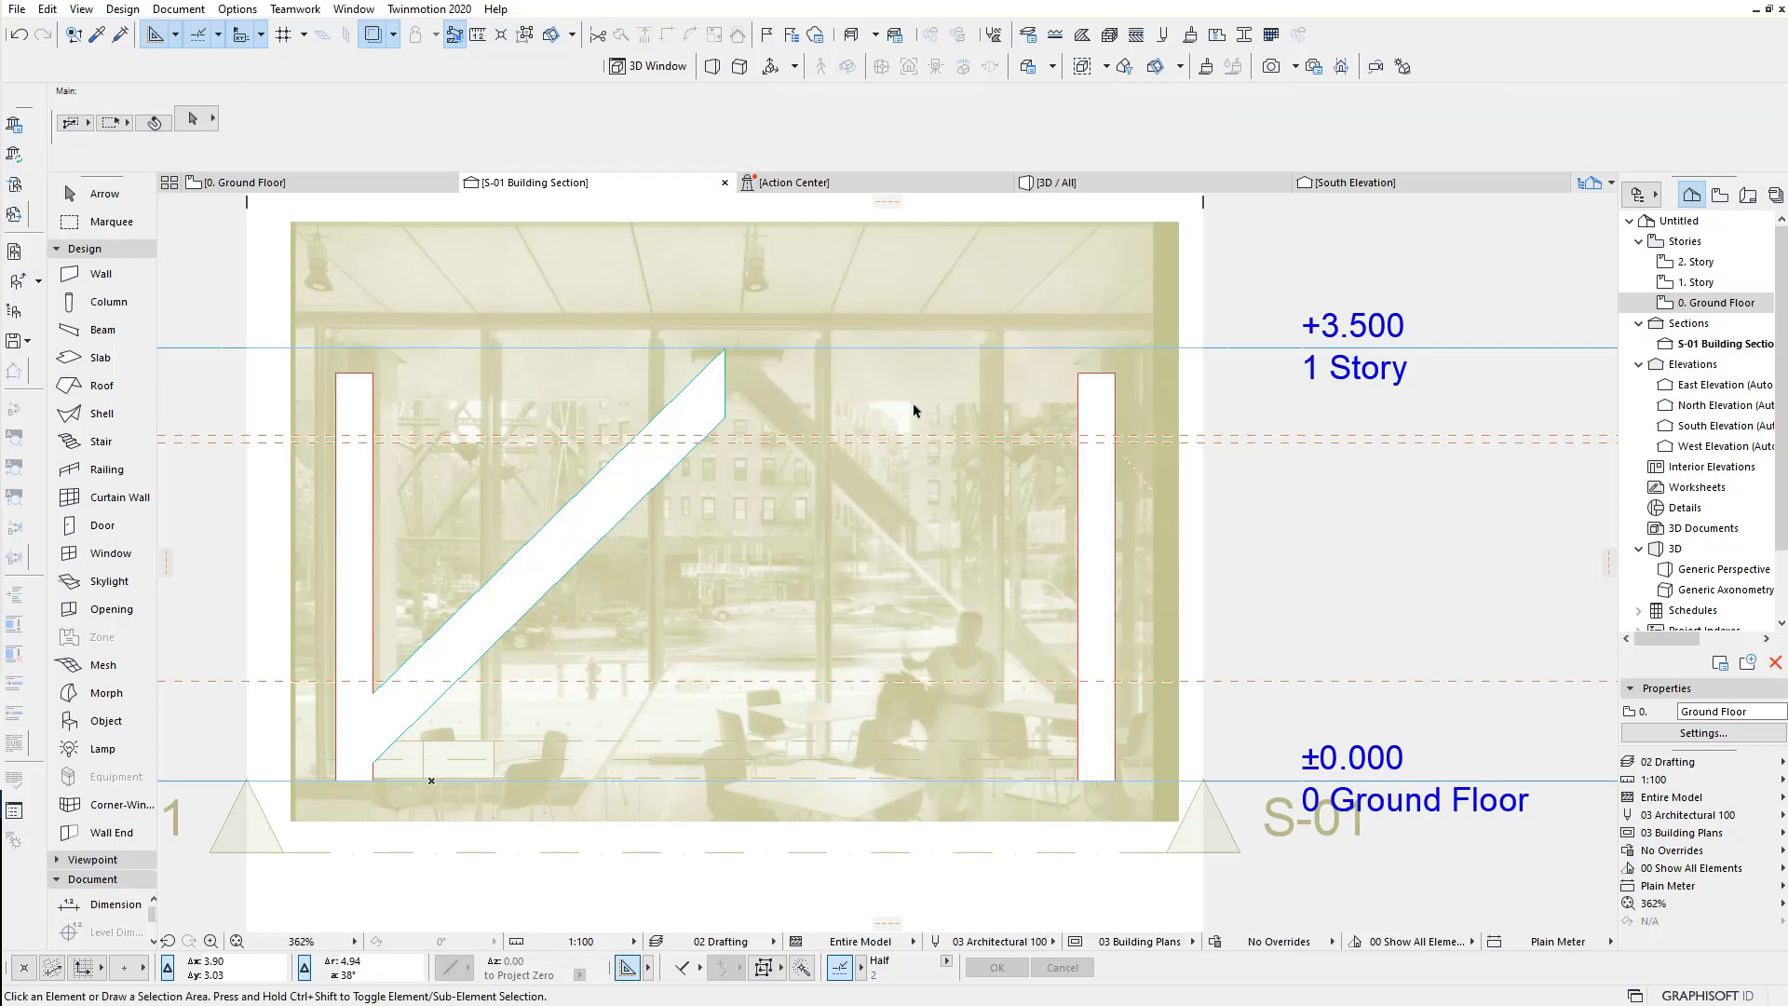
pyautogui.scroll(1, 731, 423)
pyautogui.click(725, 421)
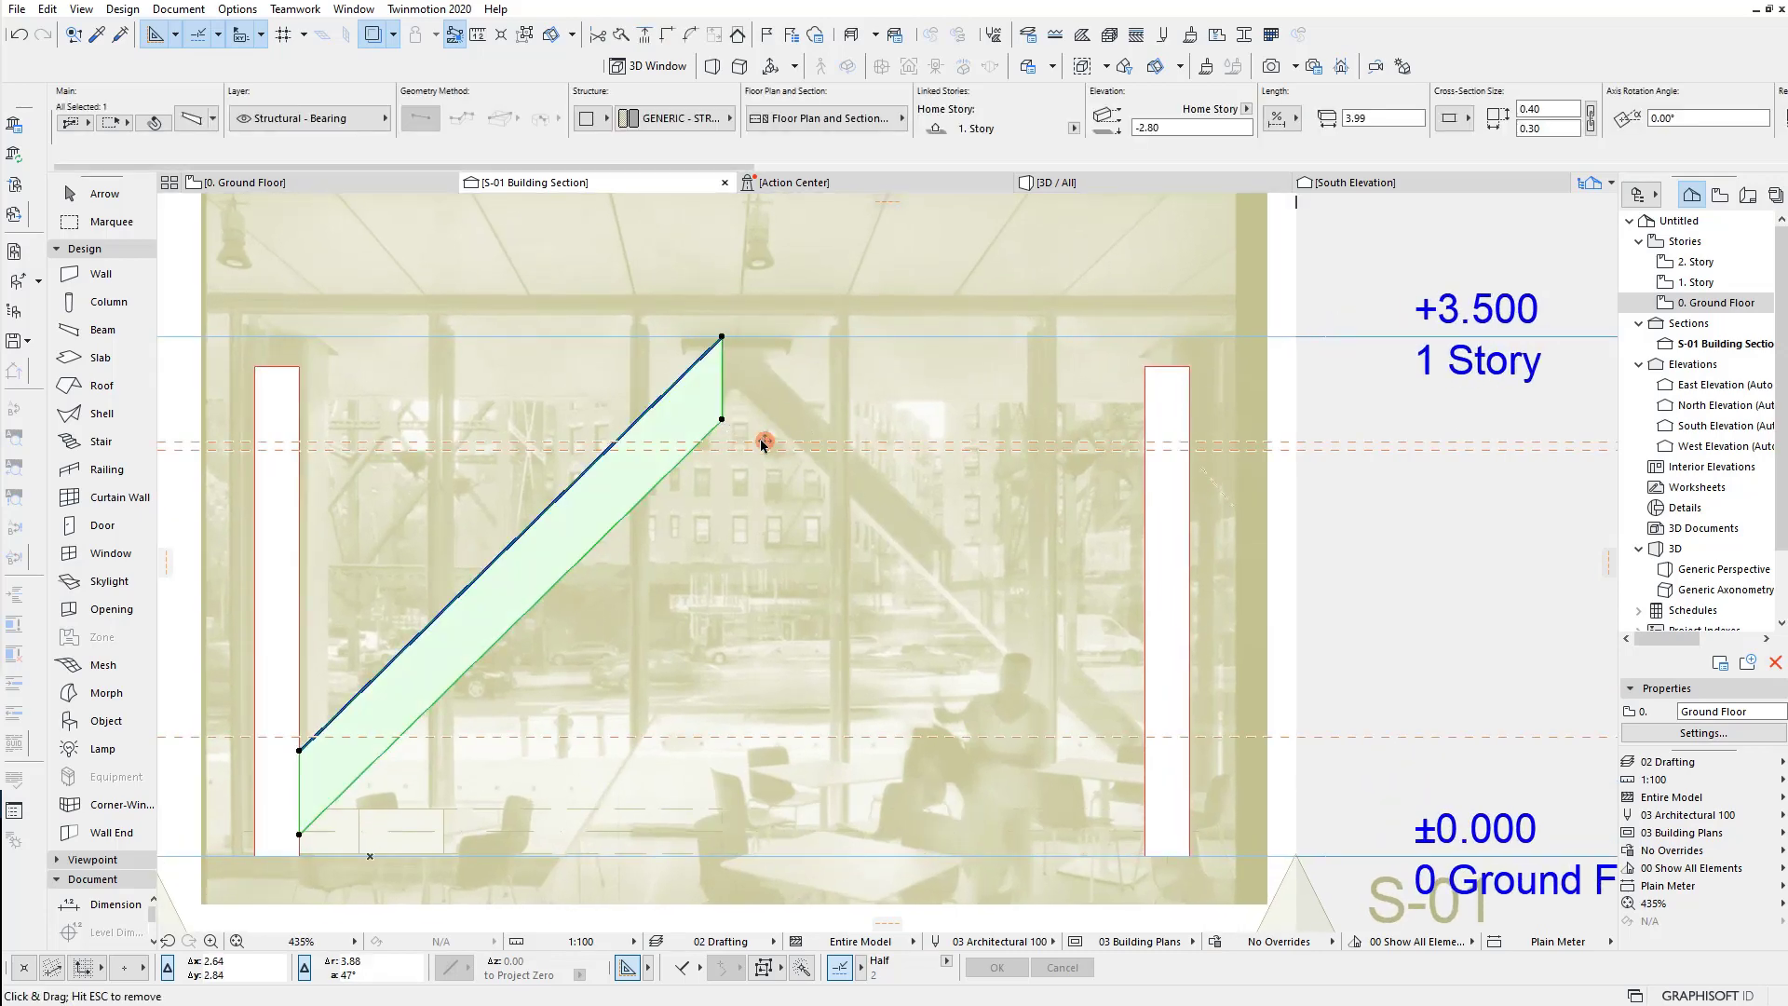
pyautogui.moveTo(663, 567); pyautogui.dragTo(745, 487, button='middle')
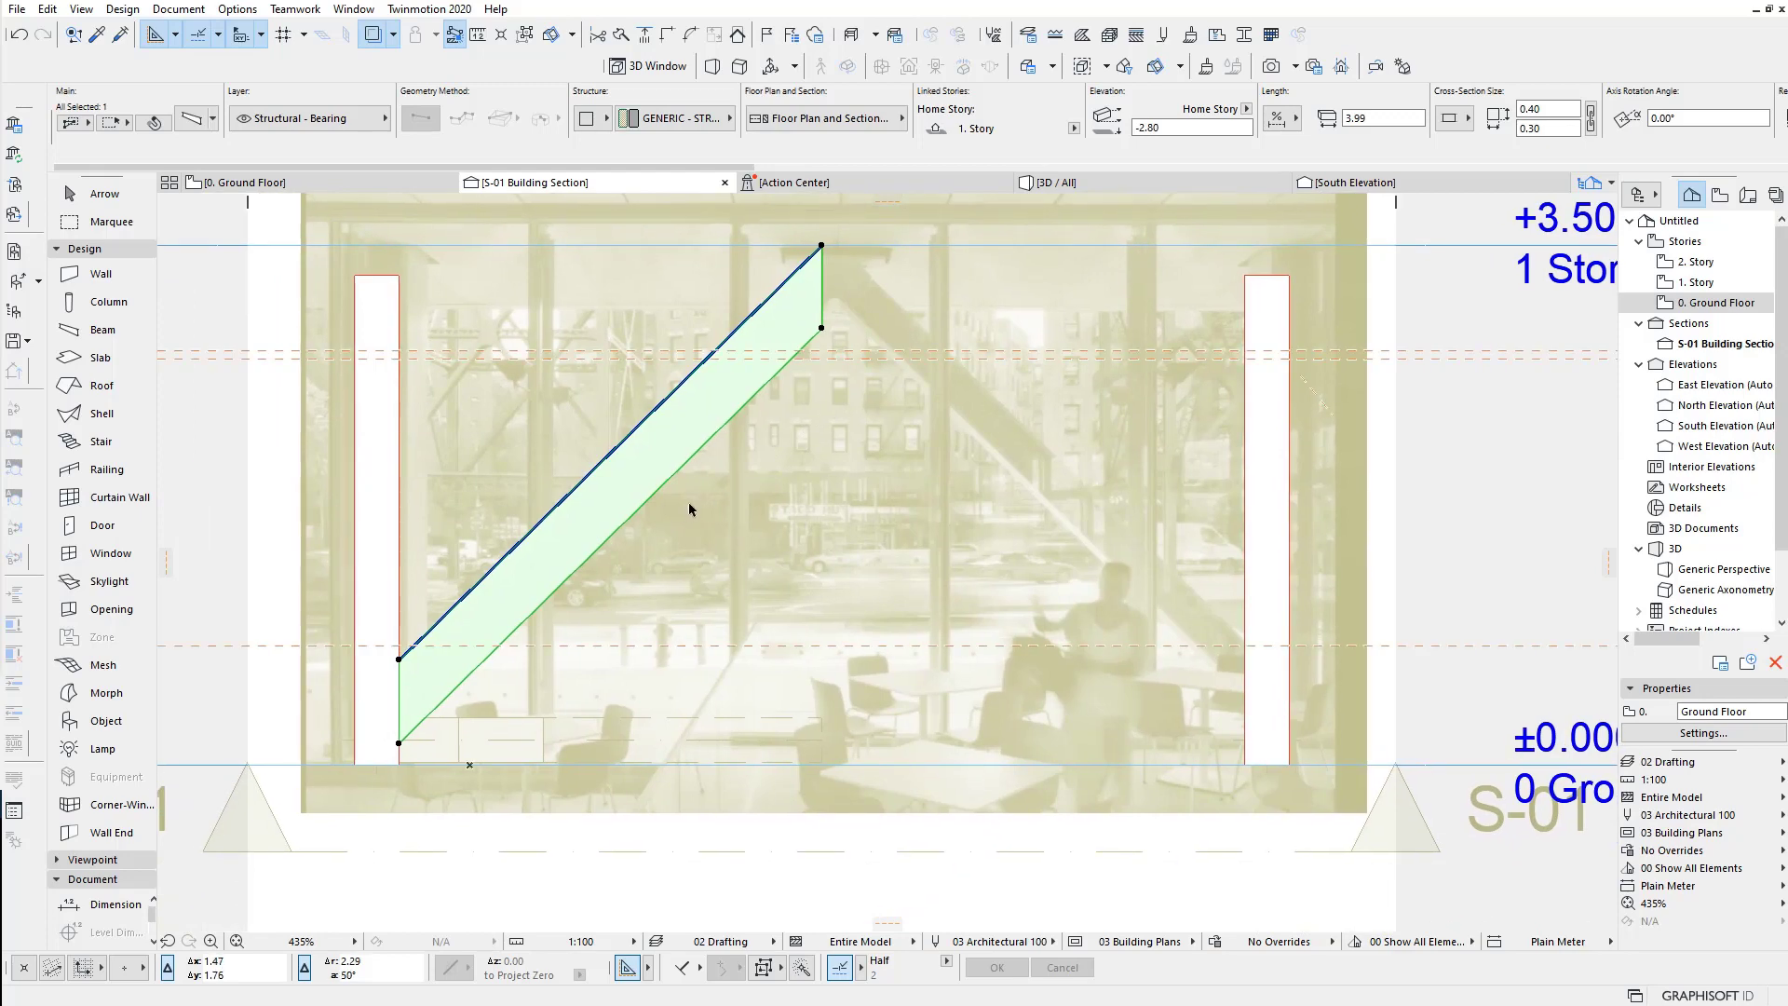
pyautogui.moveTo(756, 481); pyautogui.dragTo(741, 573, button='middle')
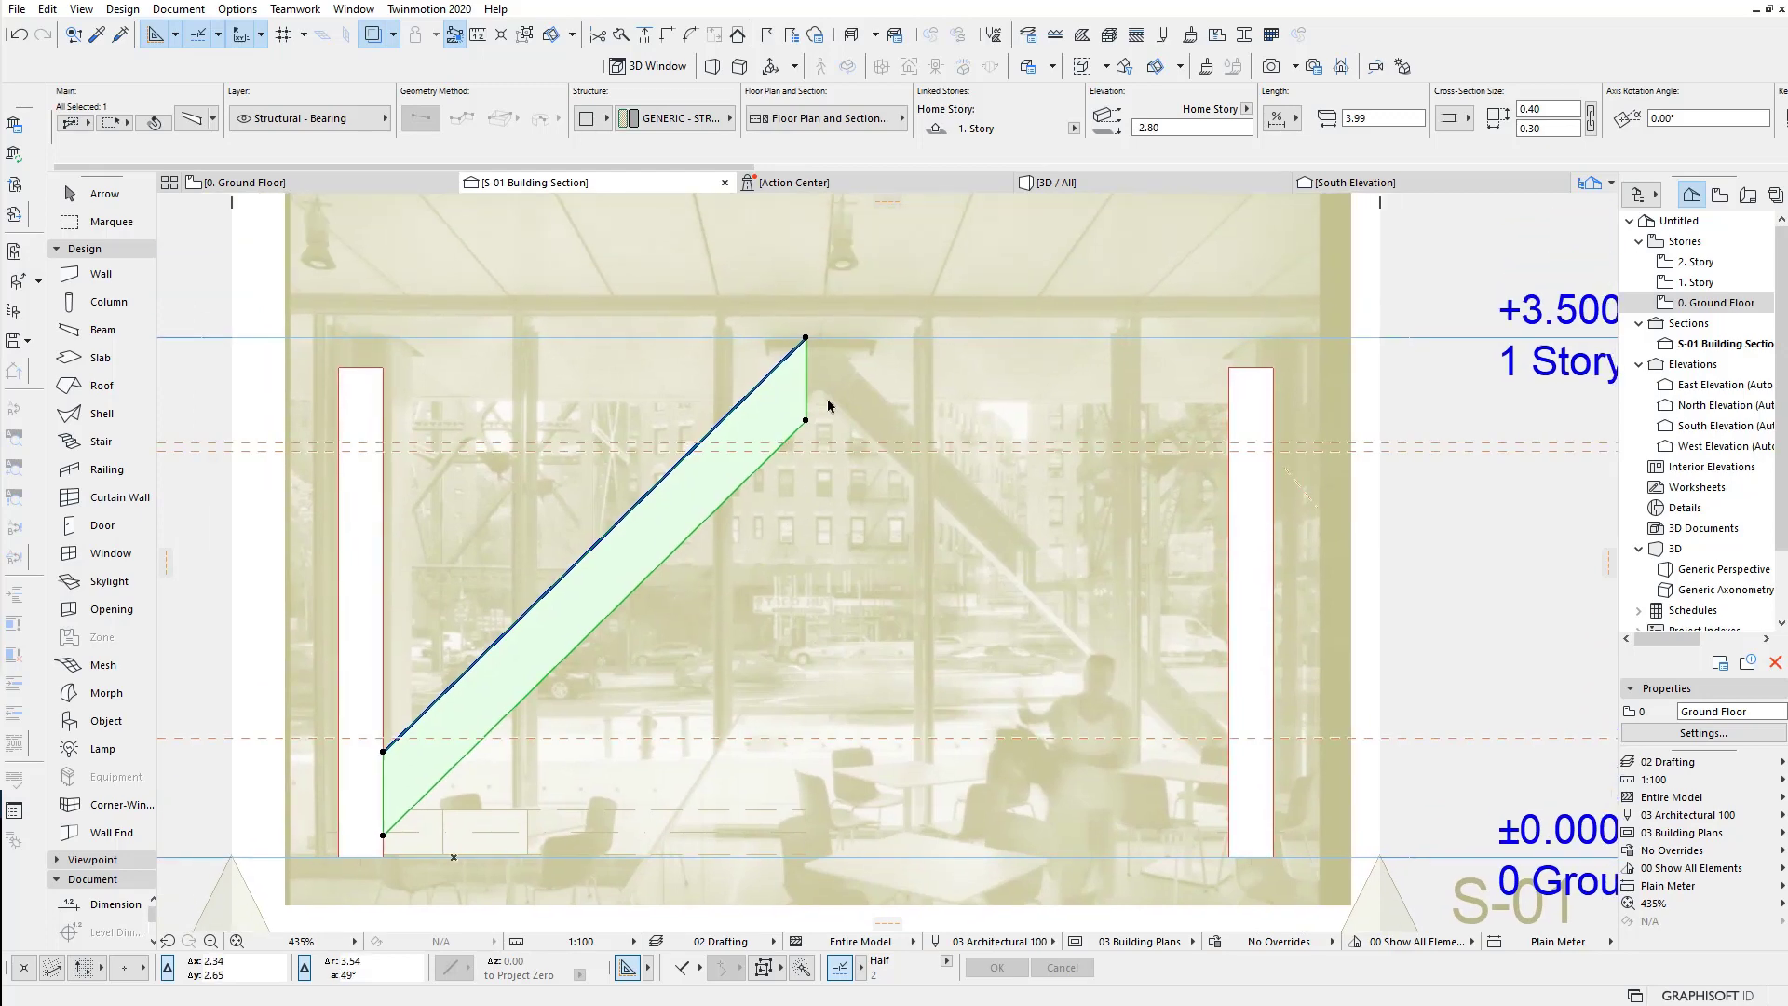
pyautogui.scroll(2, 907, 613)
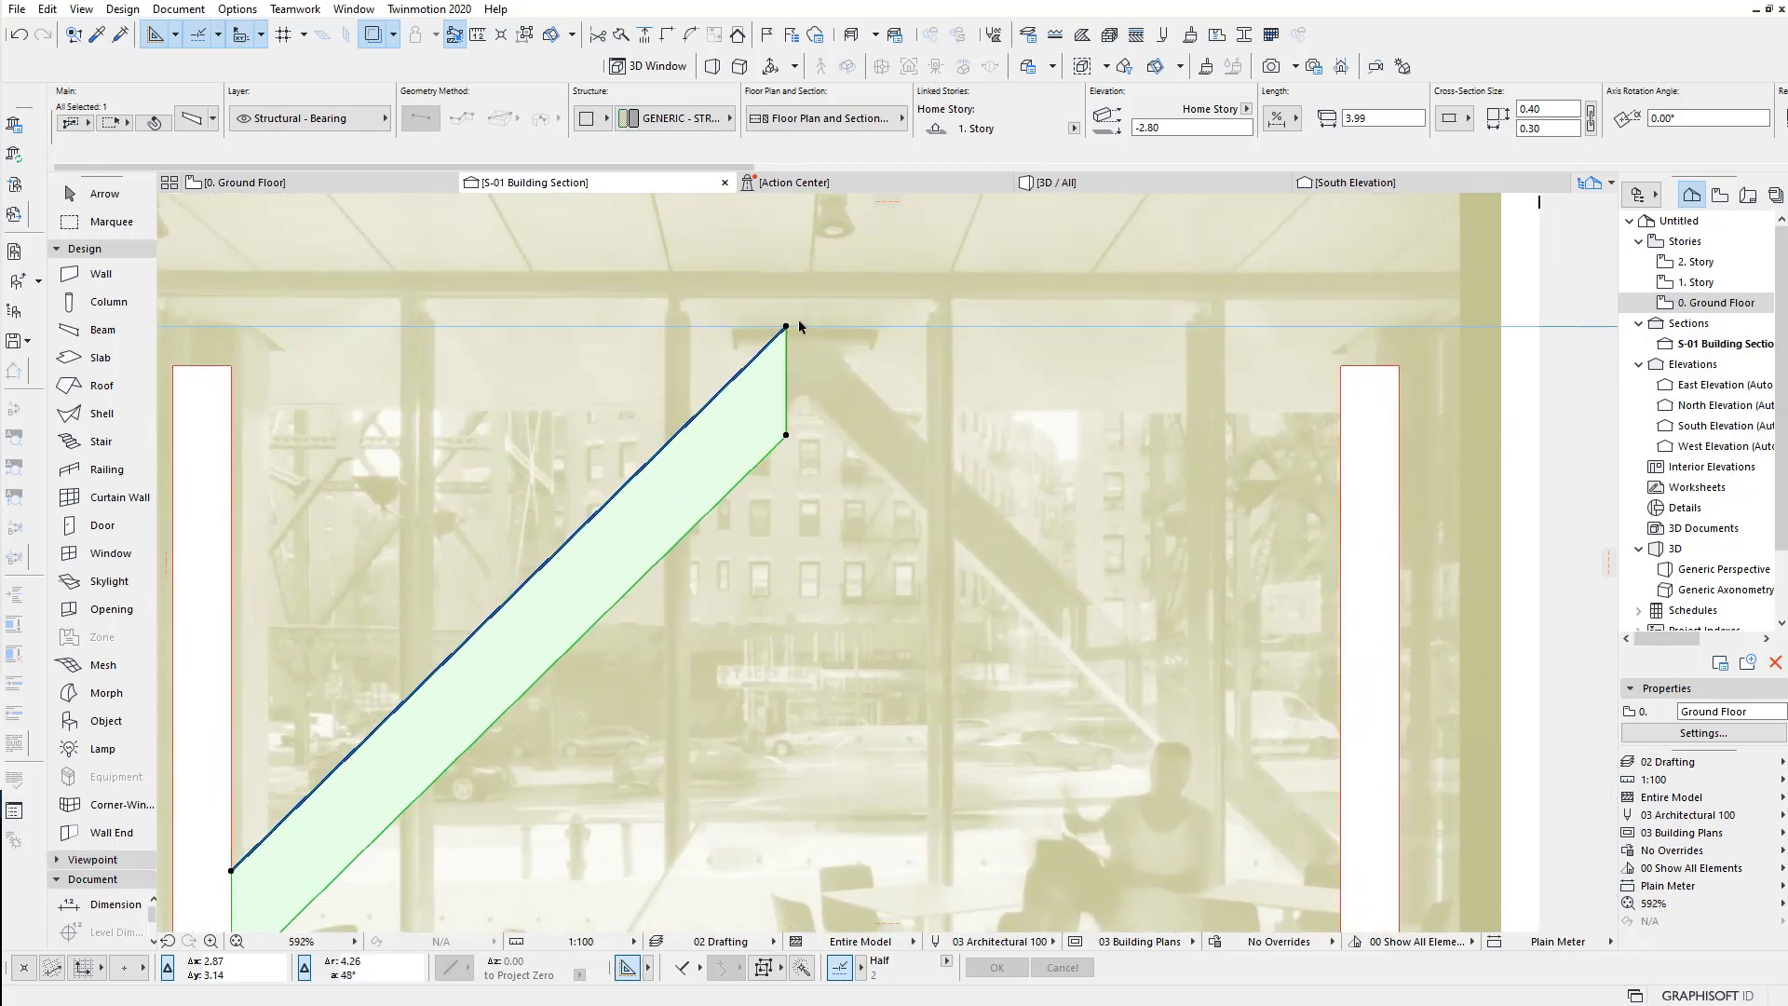
pyautogui.scroll(-3, 797, 412)
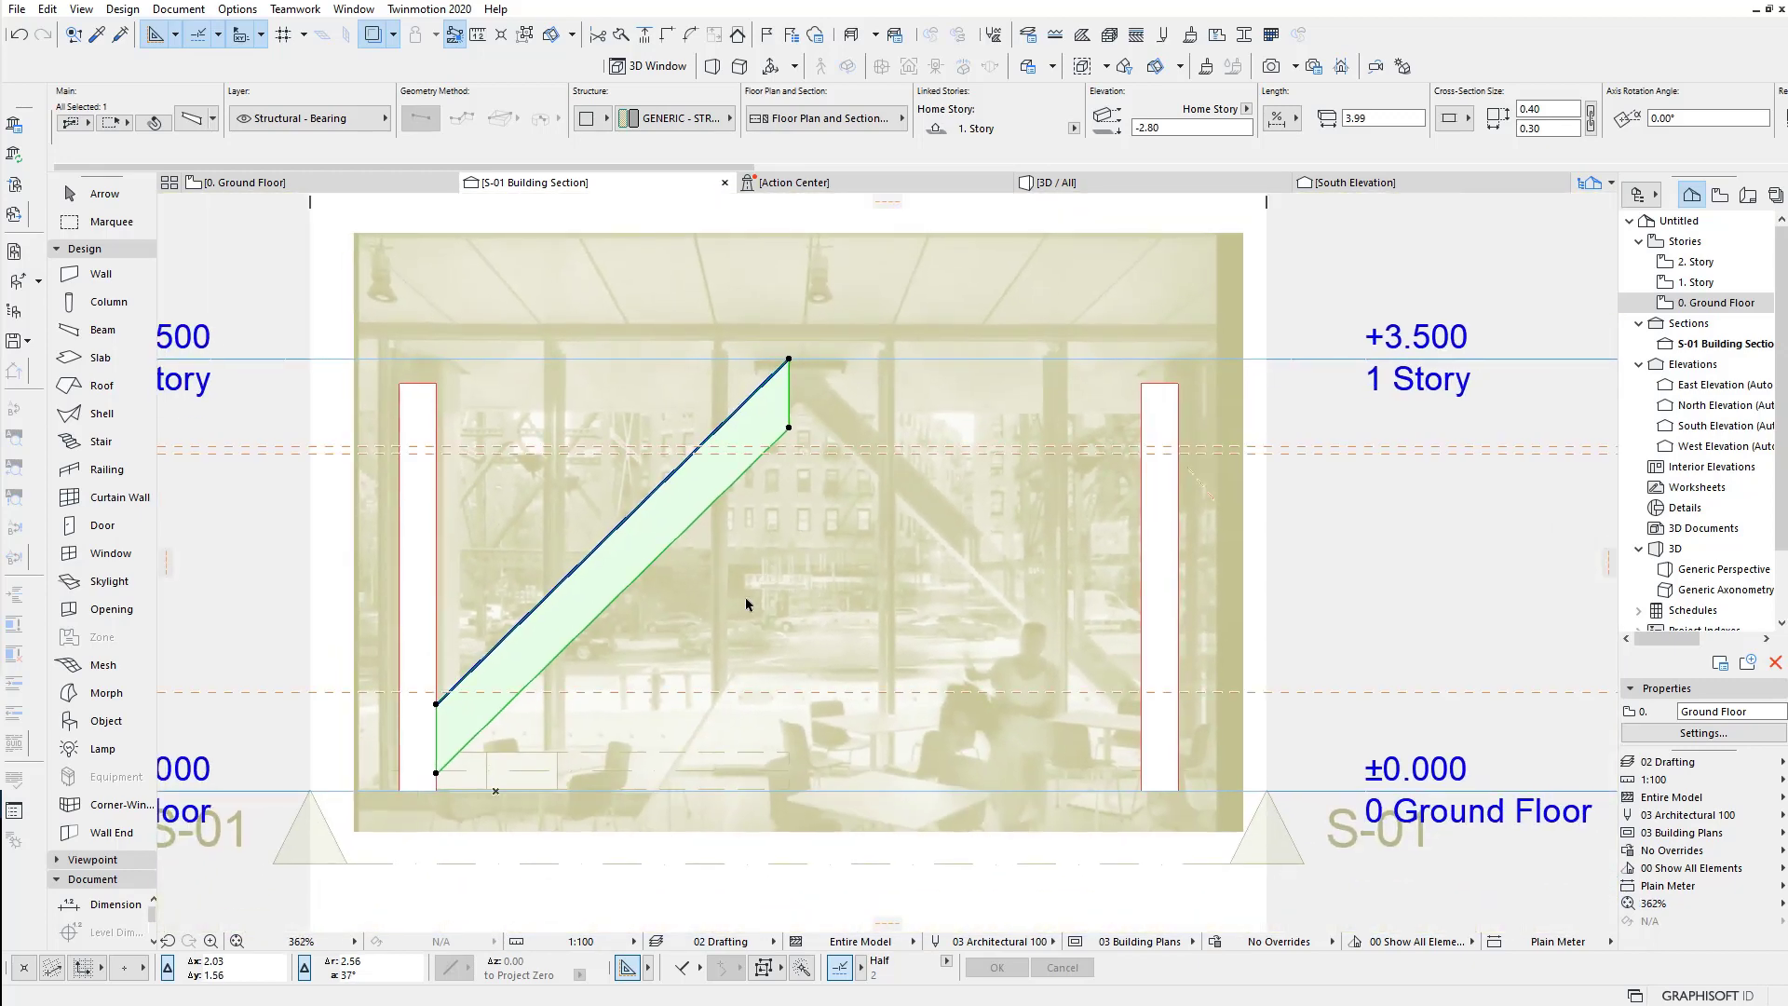
pyautogui.press('Escape')
pyautogui.click(396, 36)
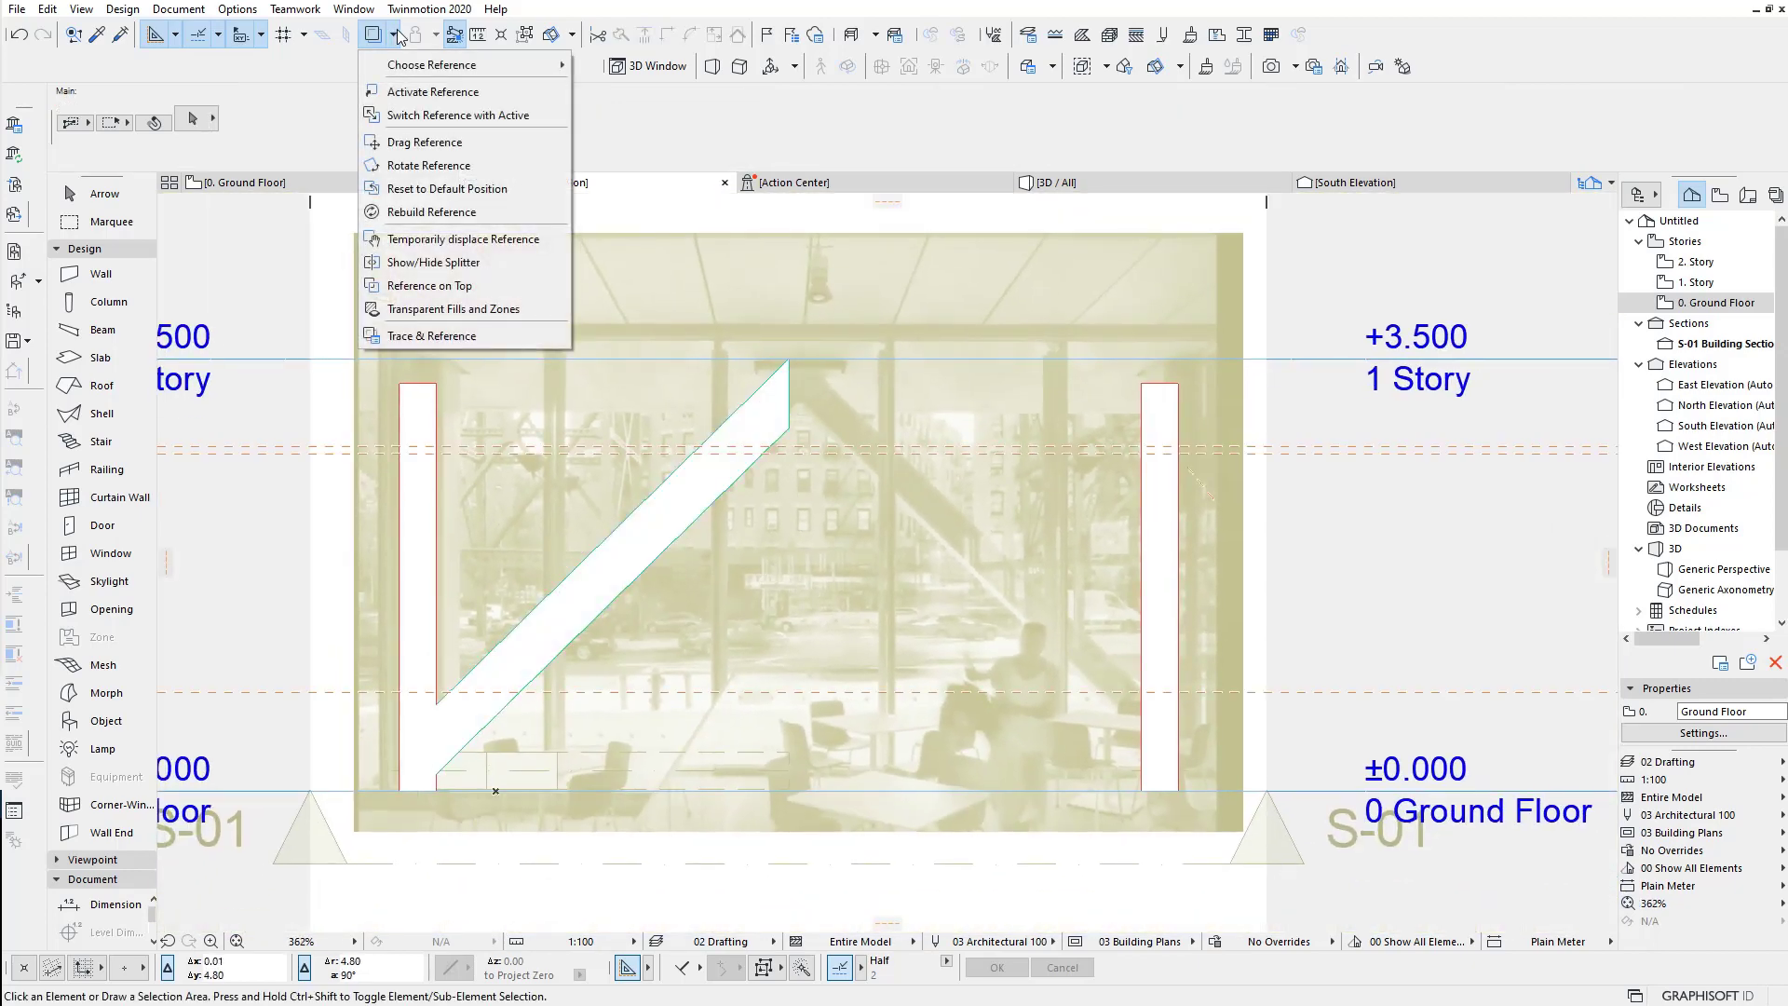
# Step: Make trace reference fills transparent and measure the photo's brace depth against the beam
pyautogui.click(430, 311)
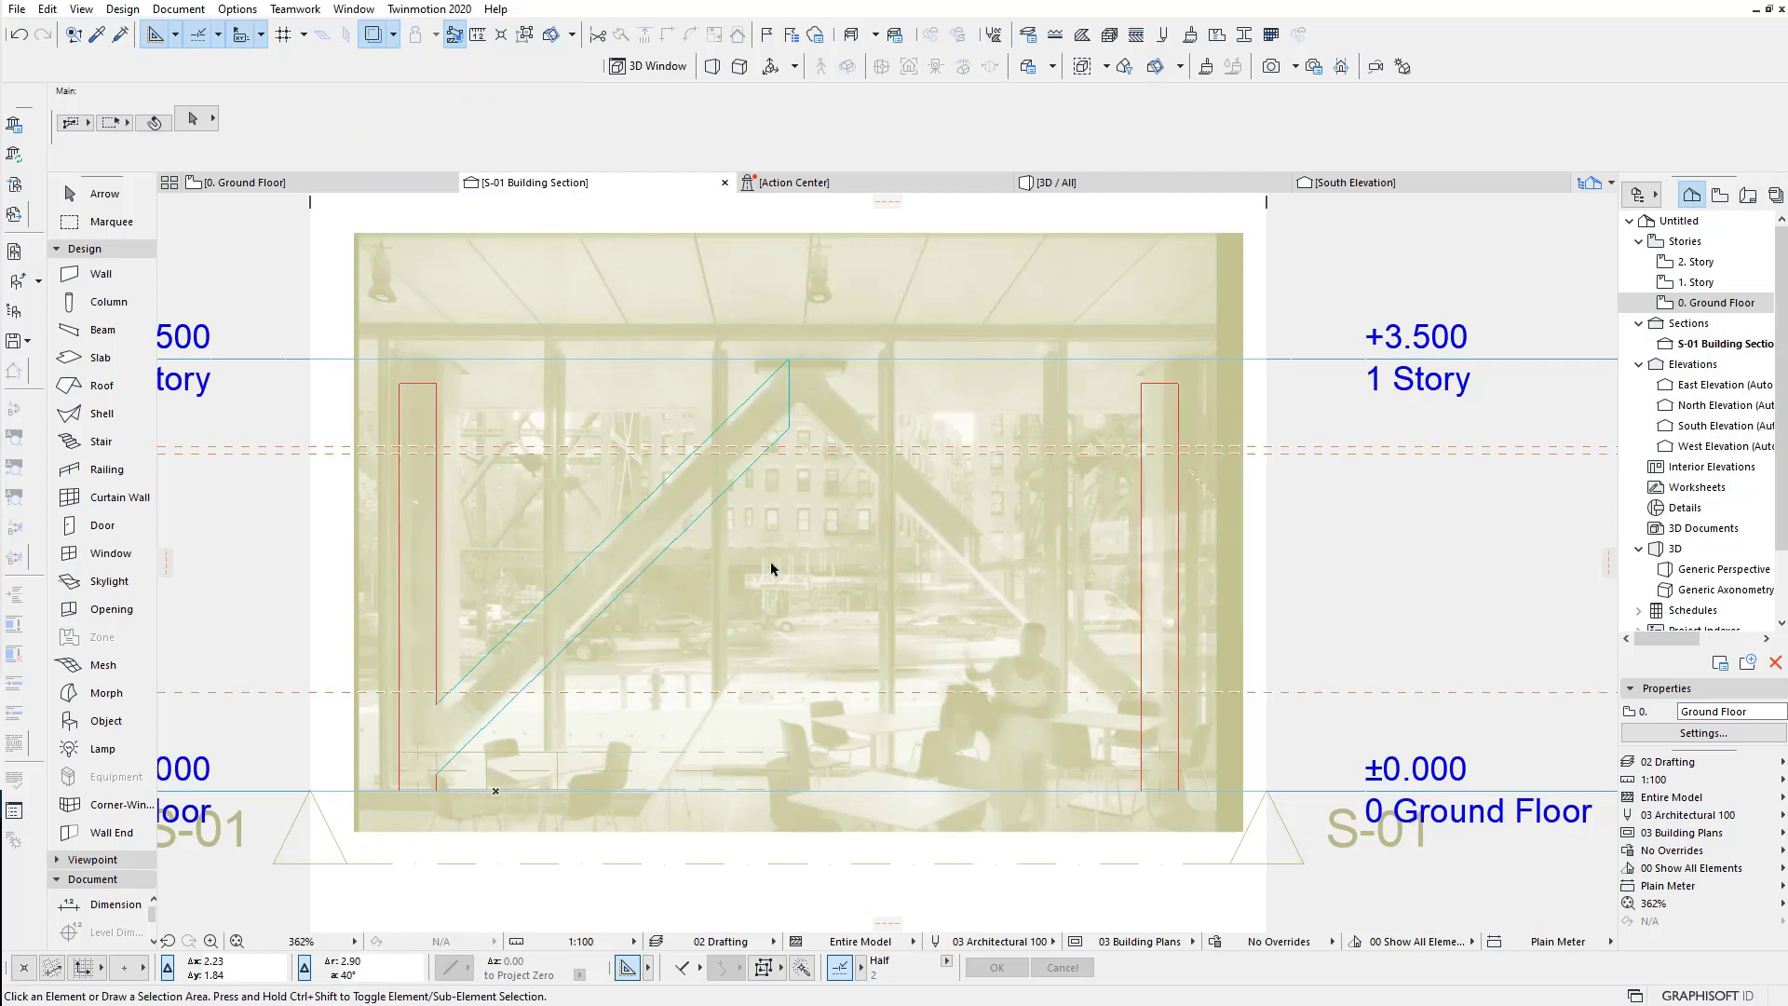
pyautogui.scroll(5, 564, 652)
pyautogui.scroll(1, 450, 787)
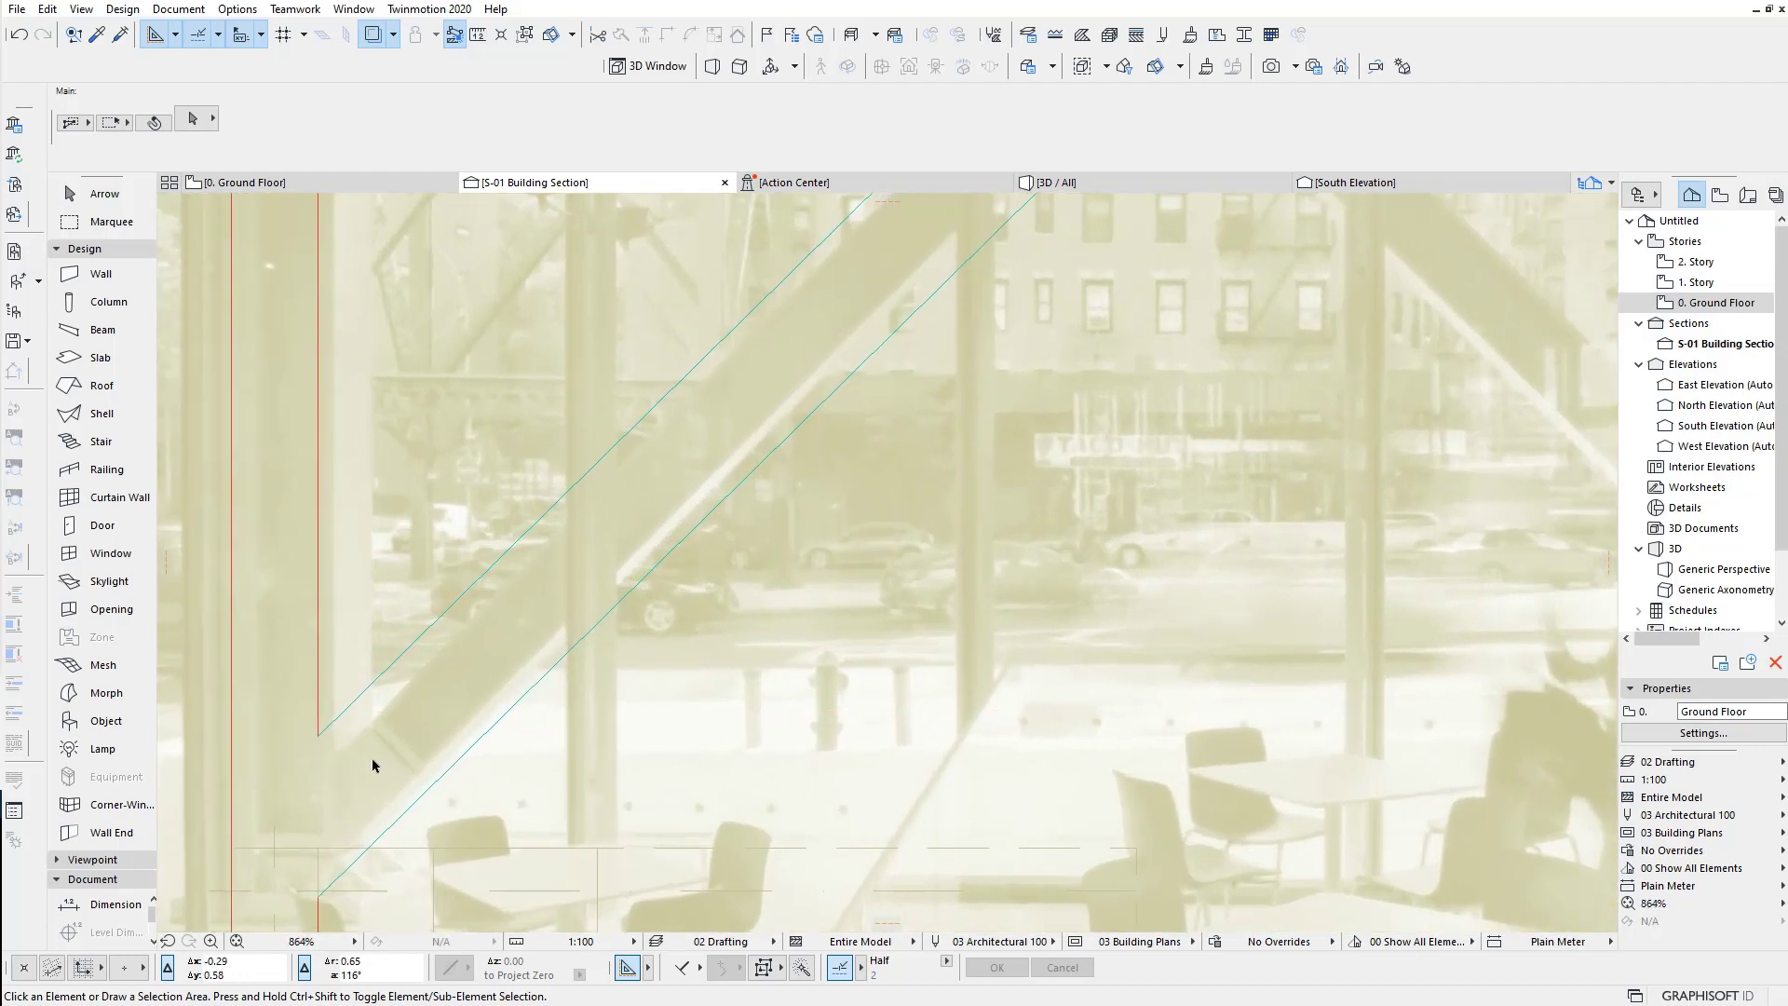
pyautogui.scroll(1, 450, 787)
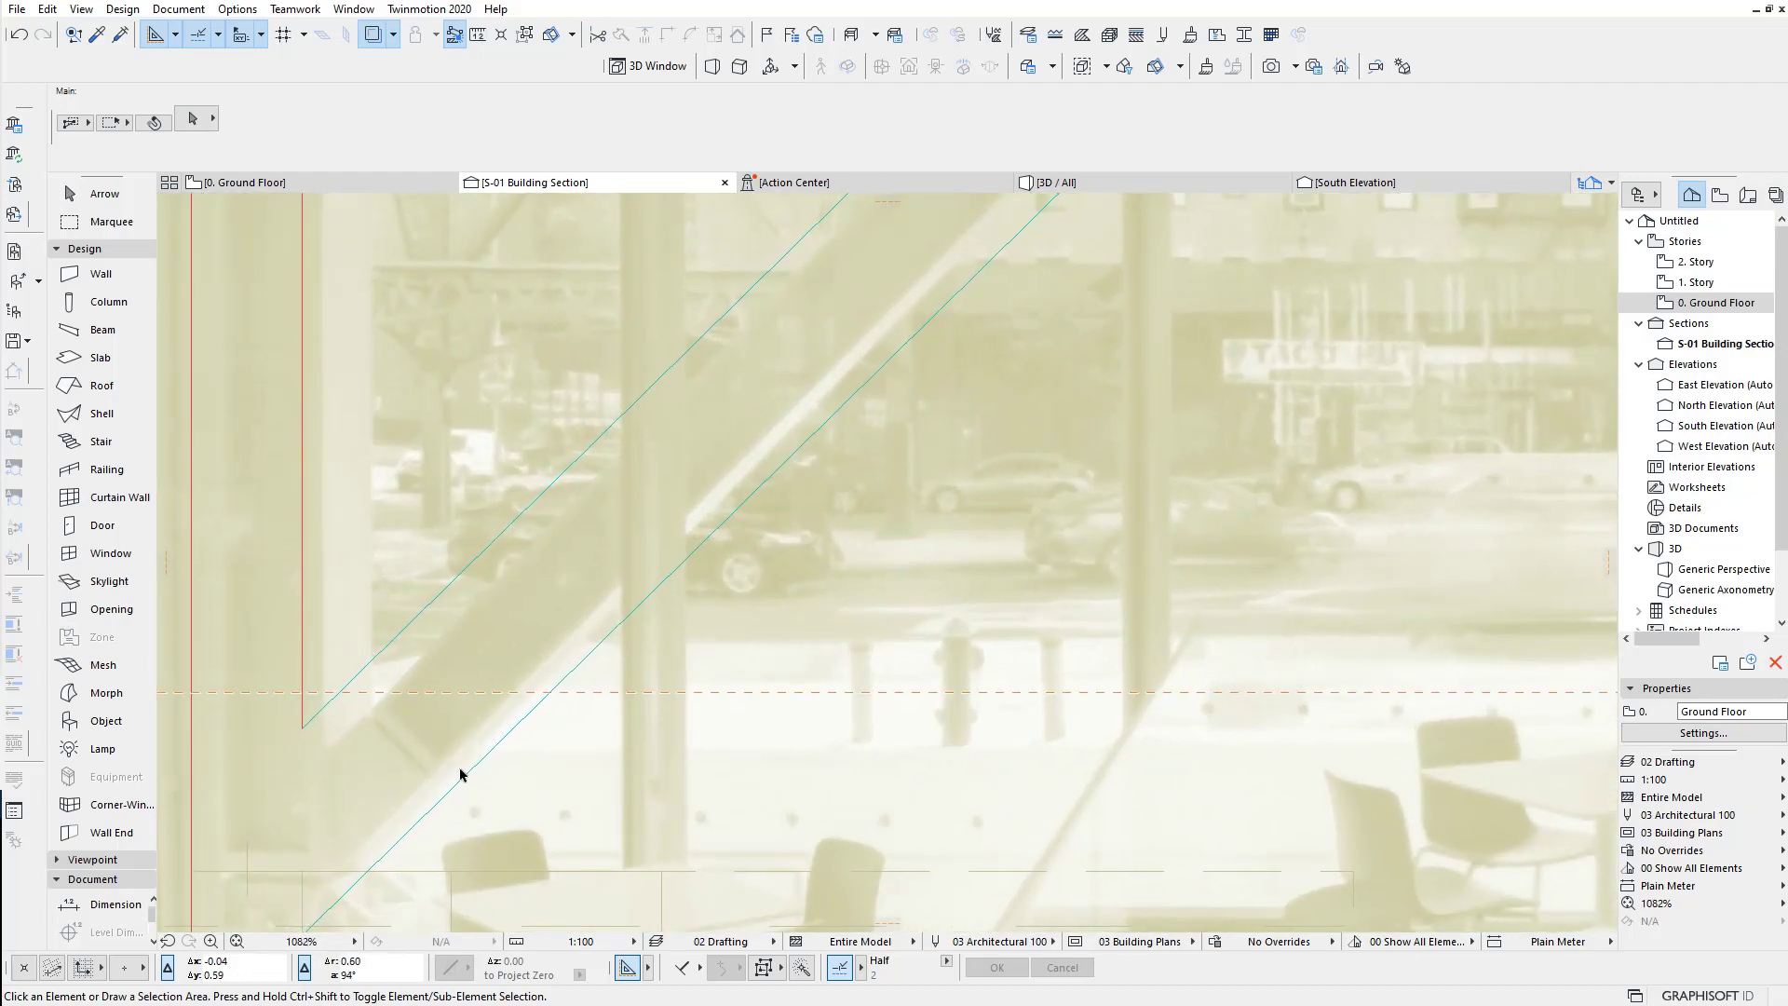
pyautogui.press('m')
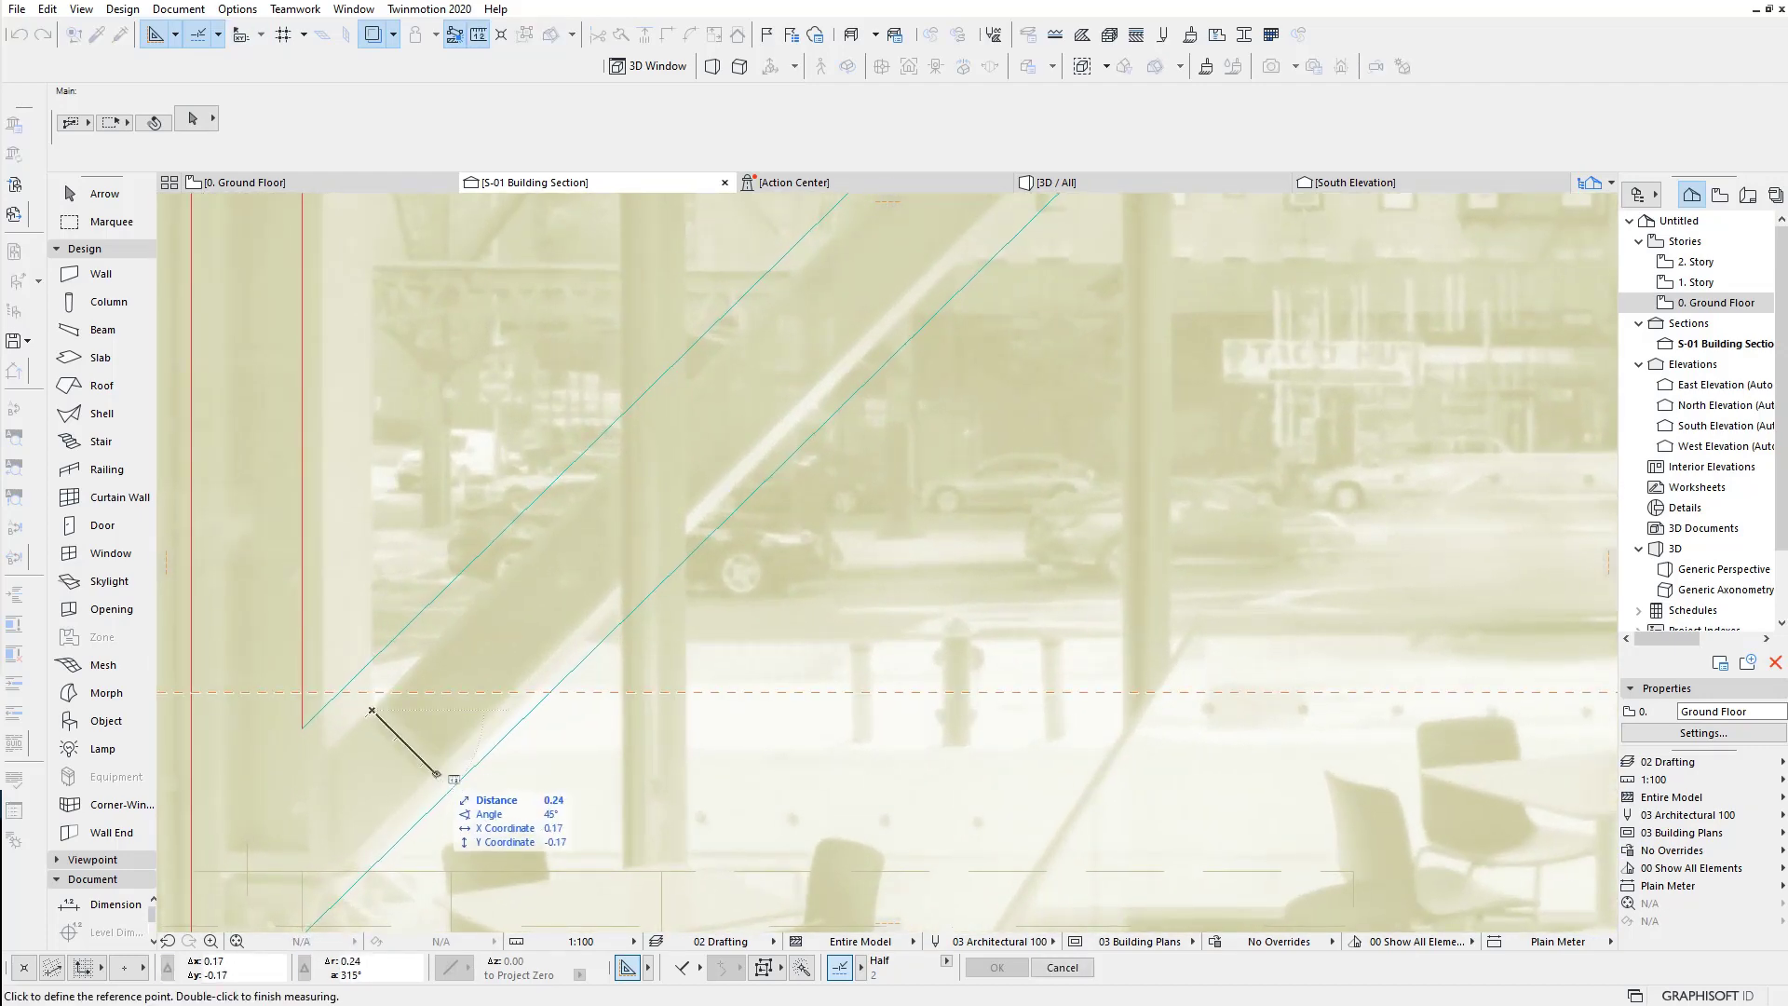
pyautogui.press('Escape')
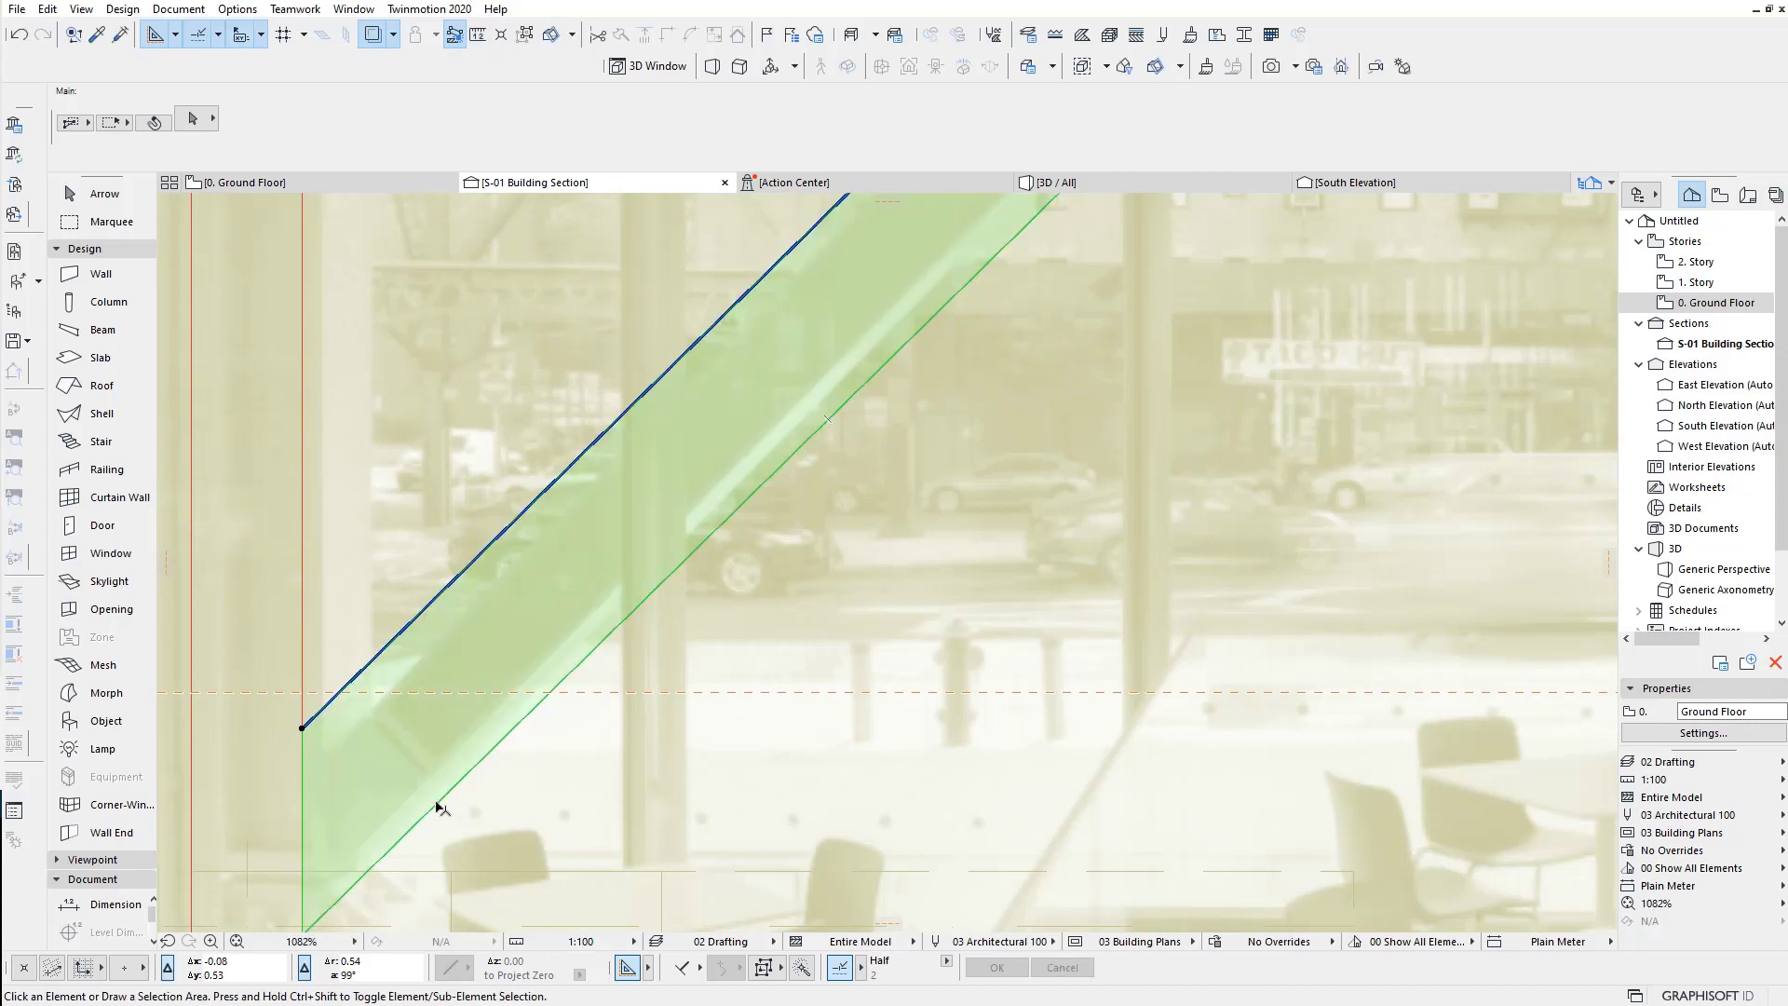
# Step: Enter .24 as the diagonal beam's cross-section size in the Info Box
pyautogui.click(438, 807)
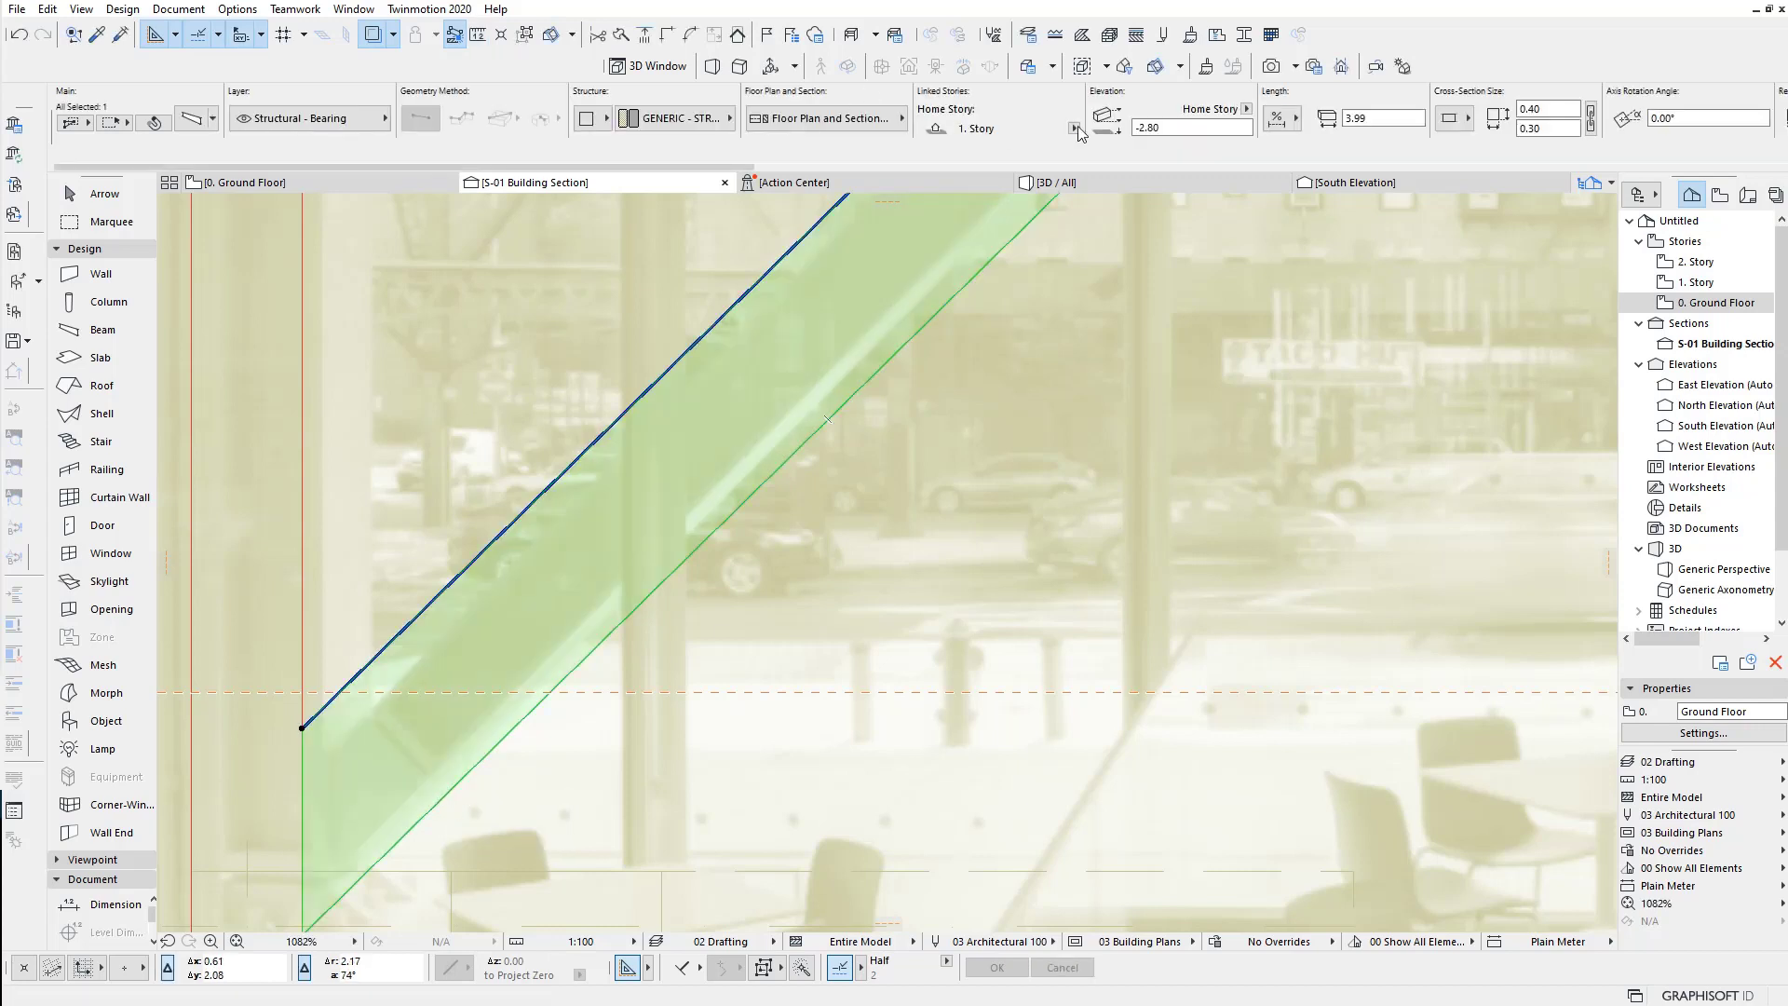
pyautogui.click(1546, 109)
pyautogui.write('.24')
pyautogui.press('Return')
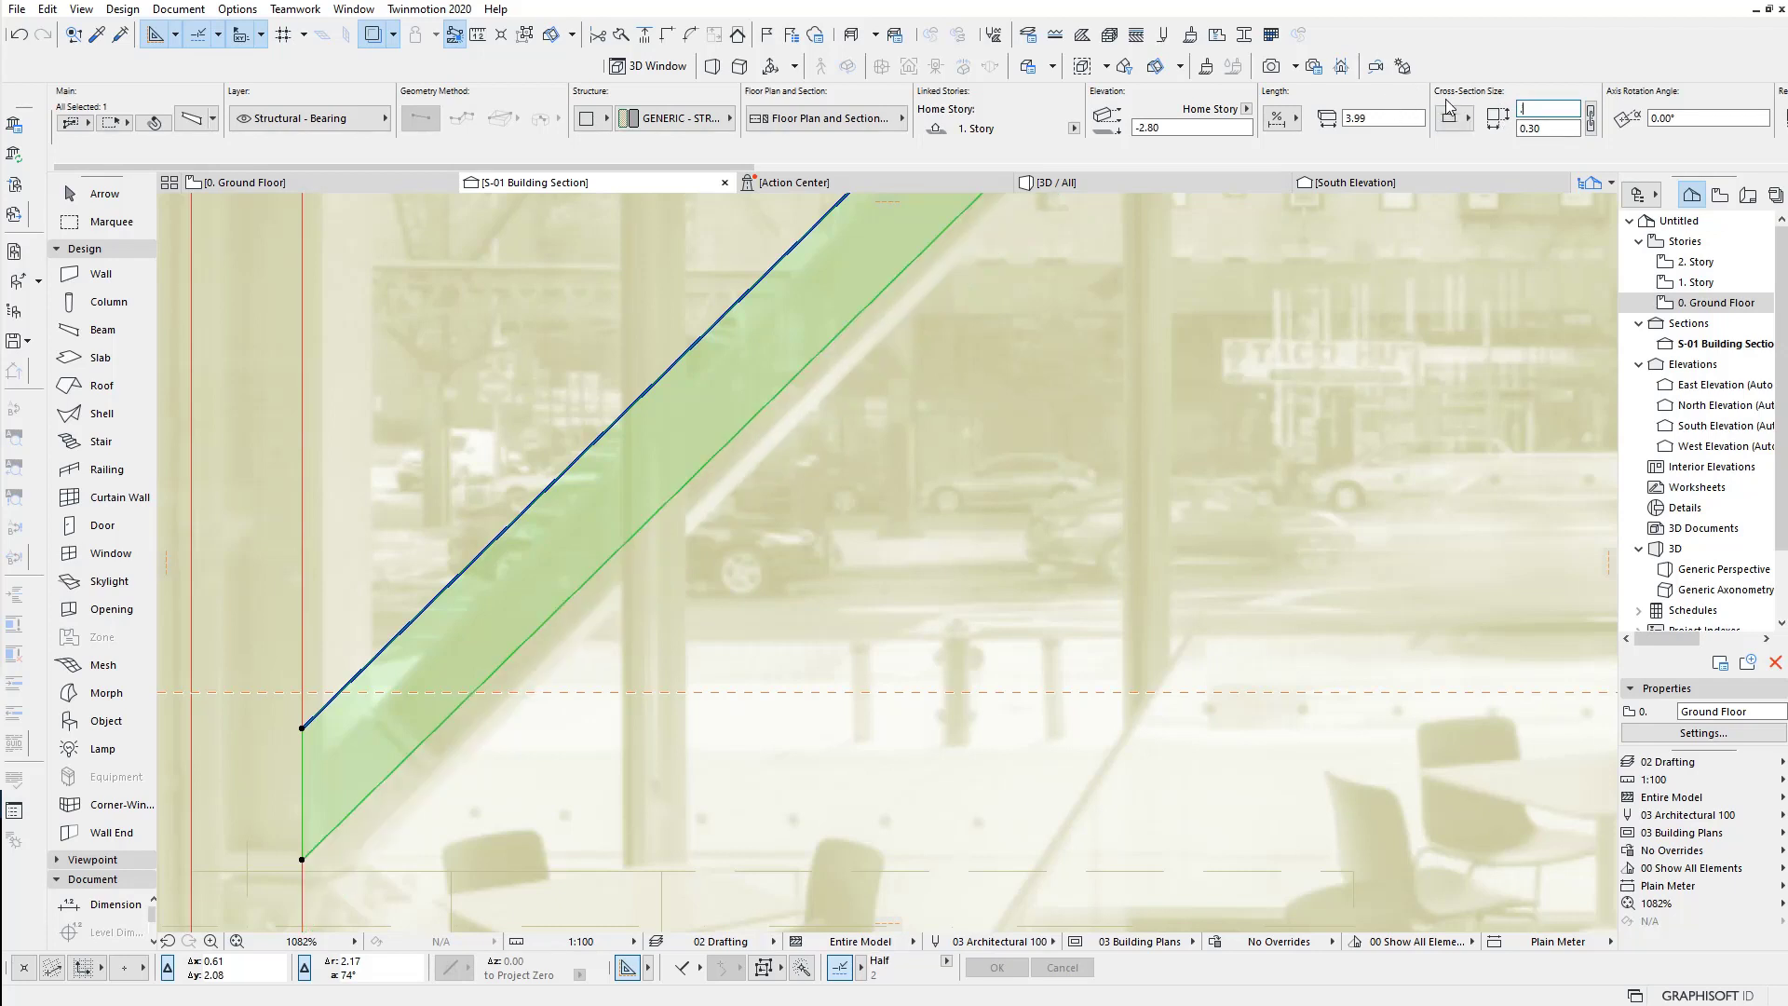
pyautogui.press('Tab')
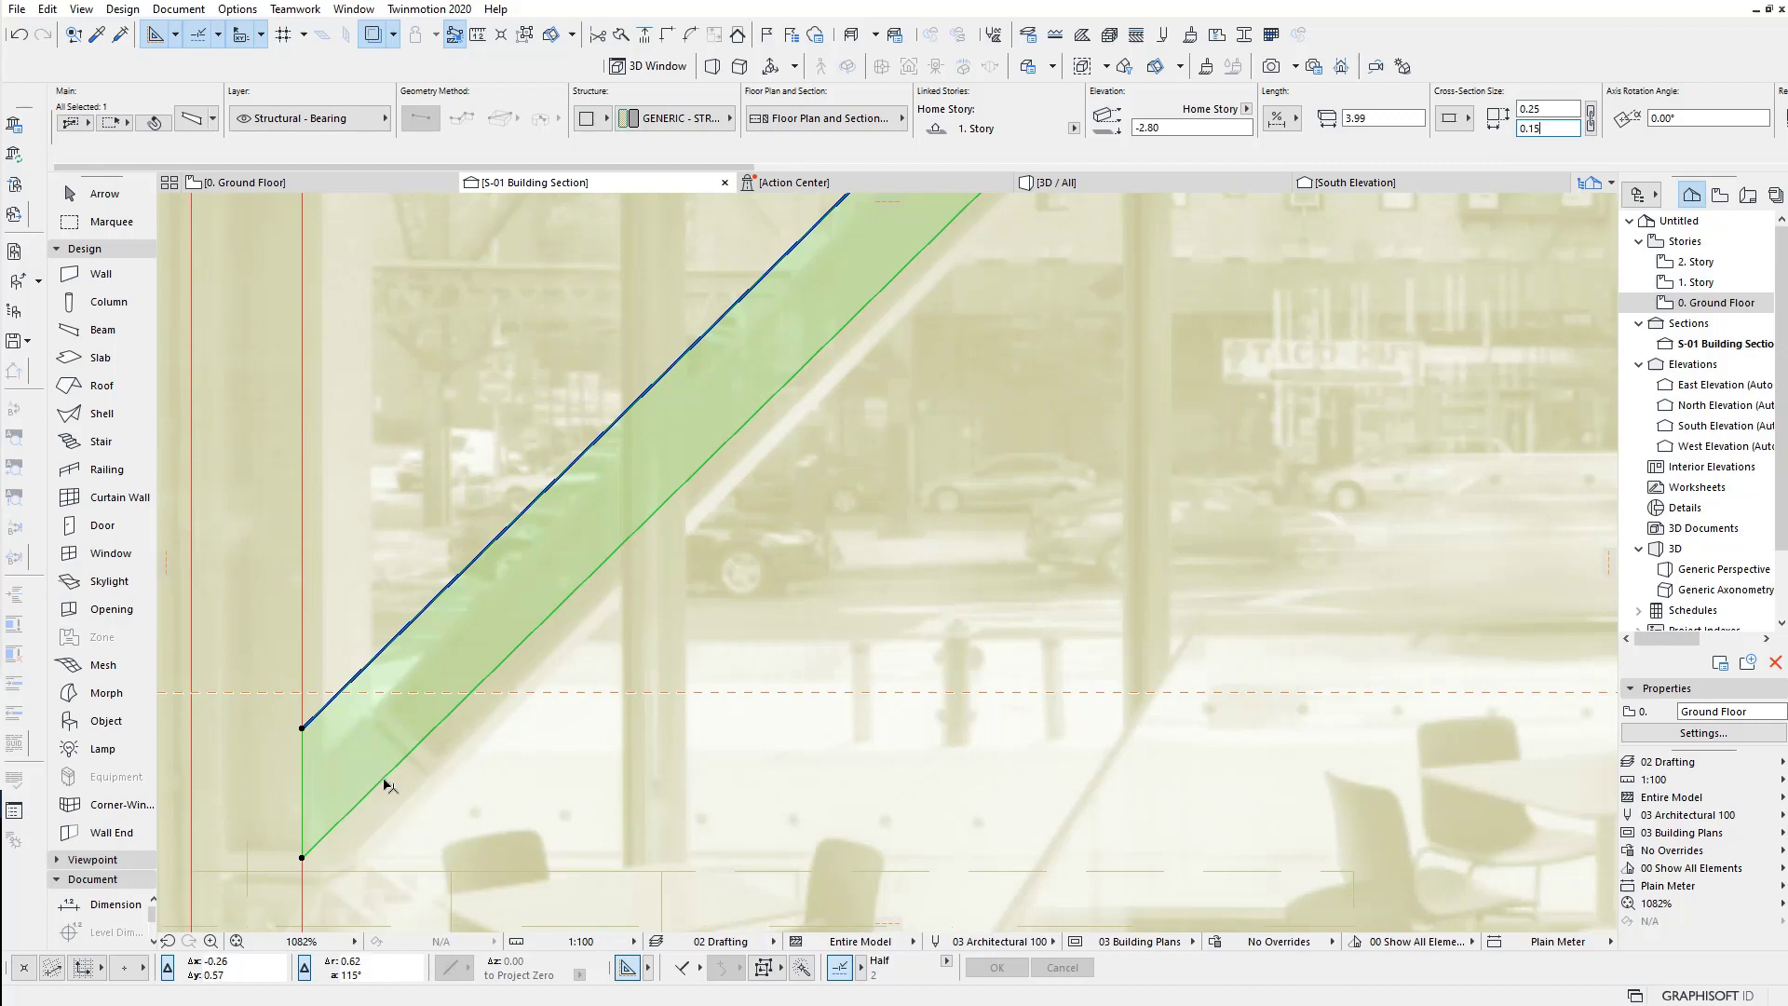
# Step: Drag the diagonal beam's lower end point further down
pyautogui.click(302, 727)
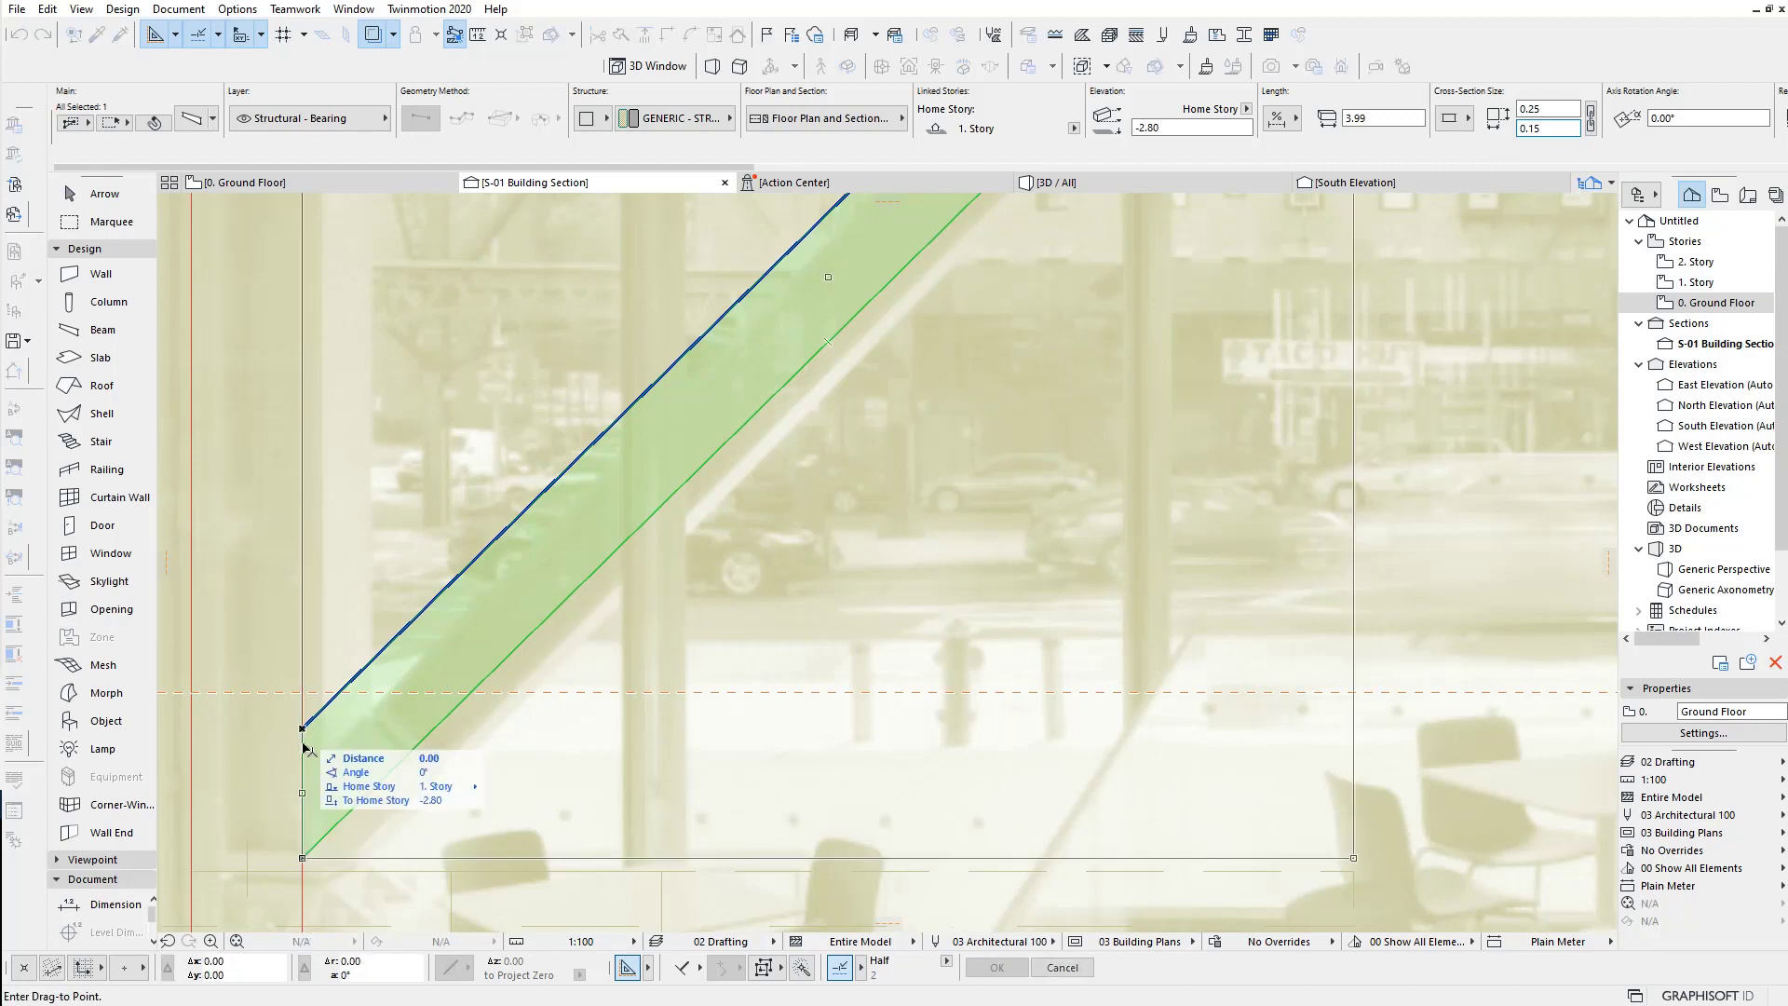
pyautogui.click(315, 773)
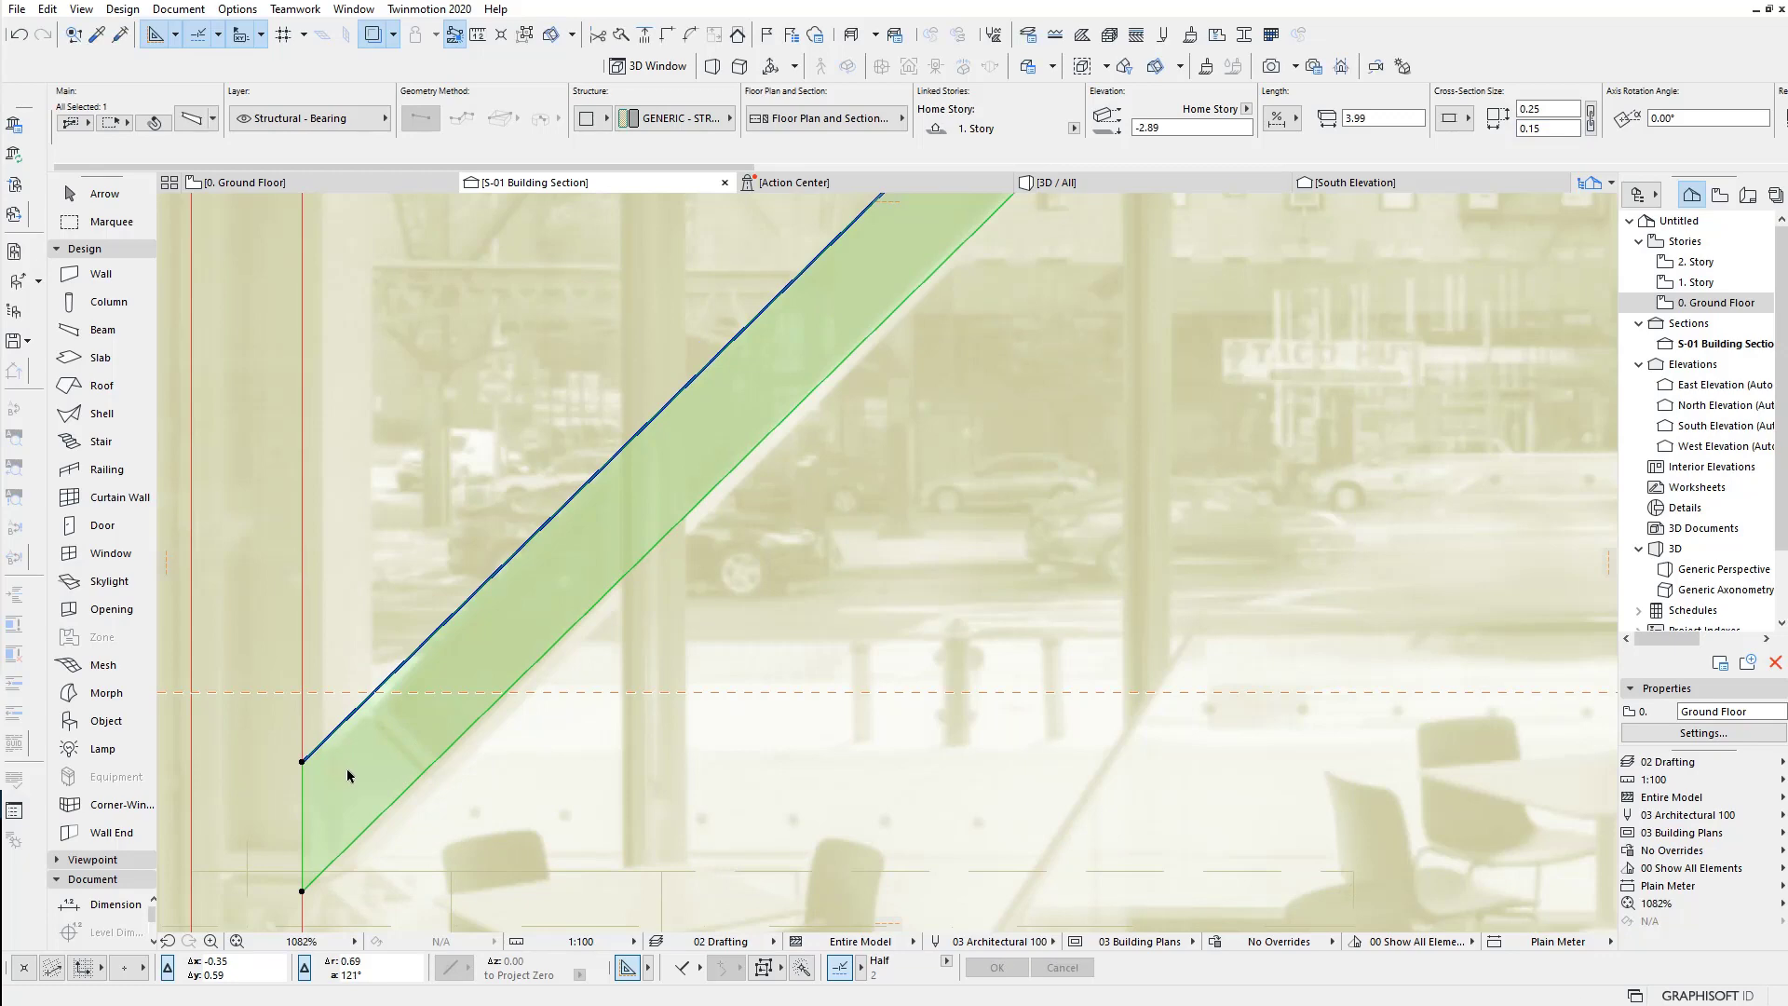
pyautogui.scroll(-3, 389, 752)
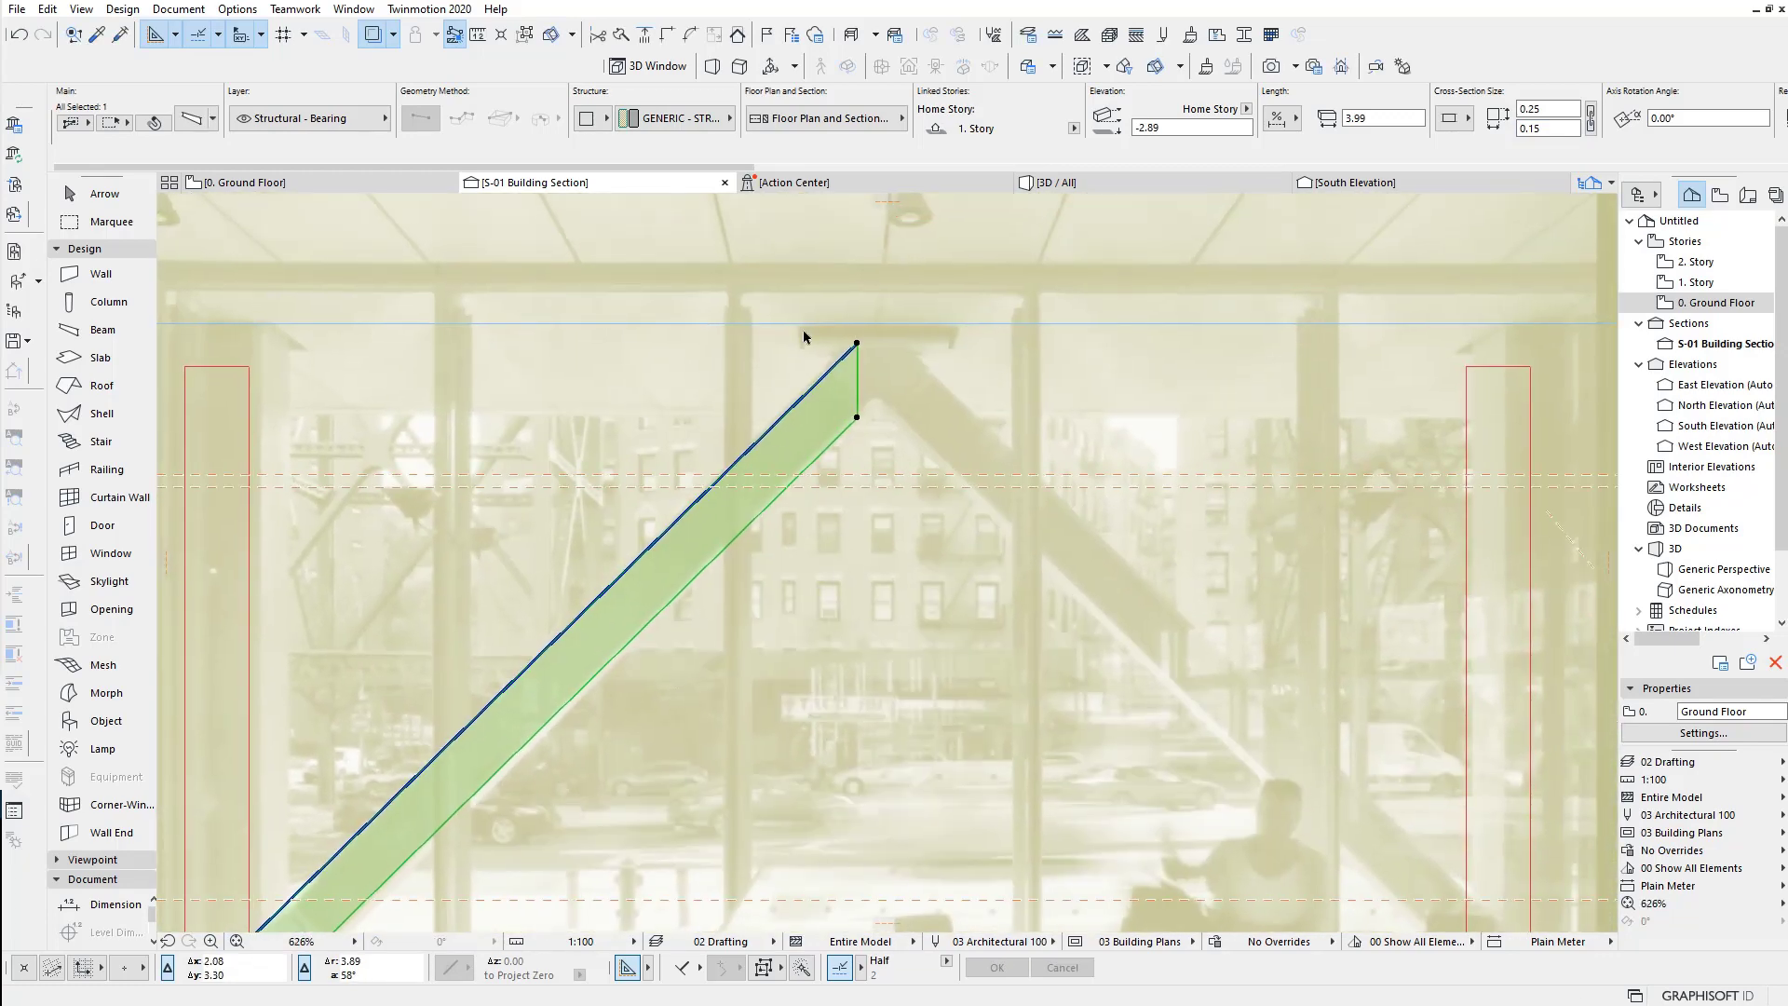
pyautogui.scroll(5, 894, 358)
pyautogui.scroll(1, 902, 357)
# Step: Stretch the beam's top end up to the story line, making it 4.06 long
pyautogui.click(890, 366)
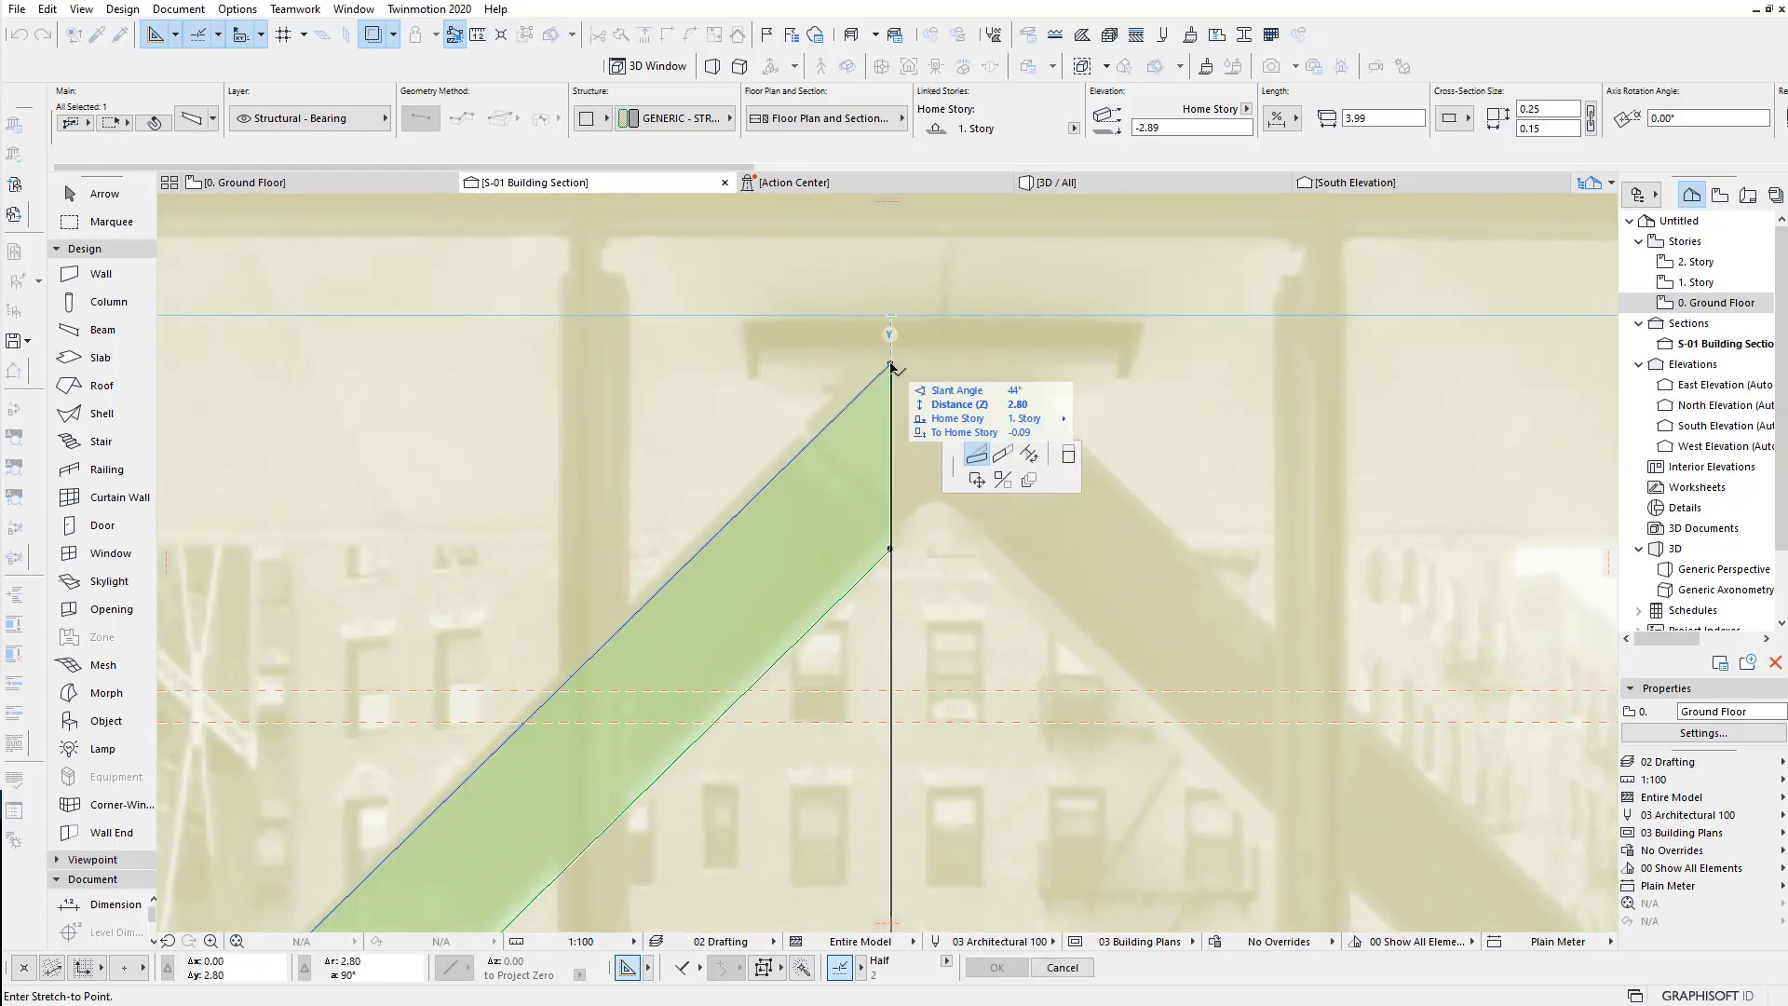
pyautogui.click(891, 317)
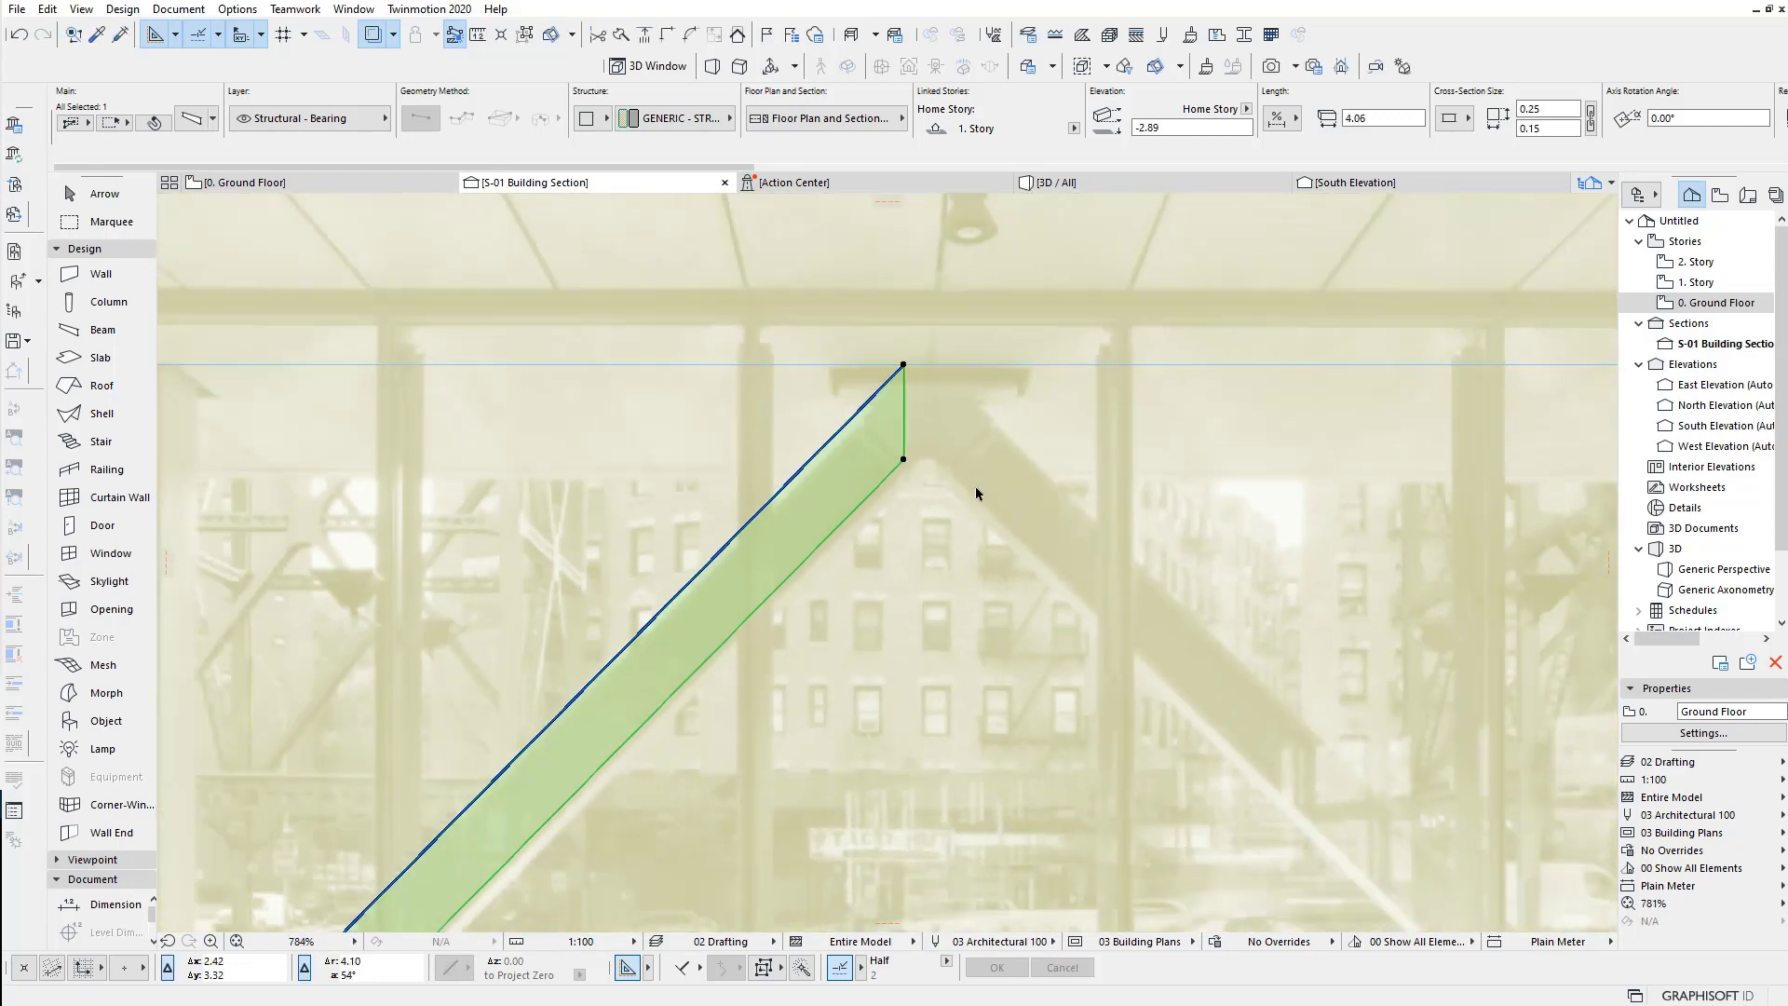
pyautogui.scroll(-6, 975, 486)
pyautogui.press('Escape')
pyautogui.scroll(-2, 836, 582)
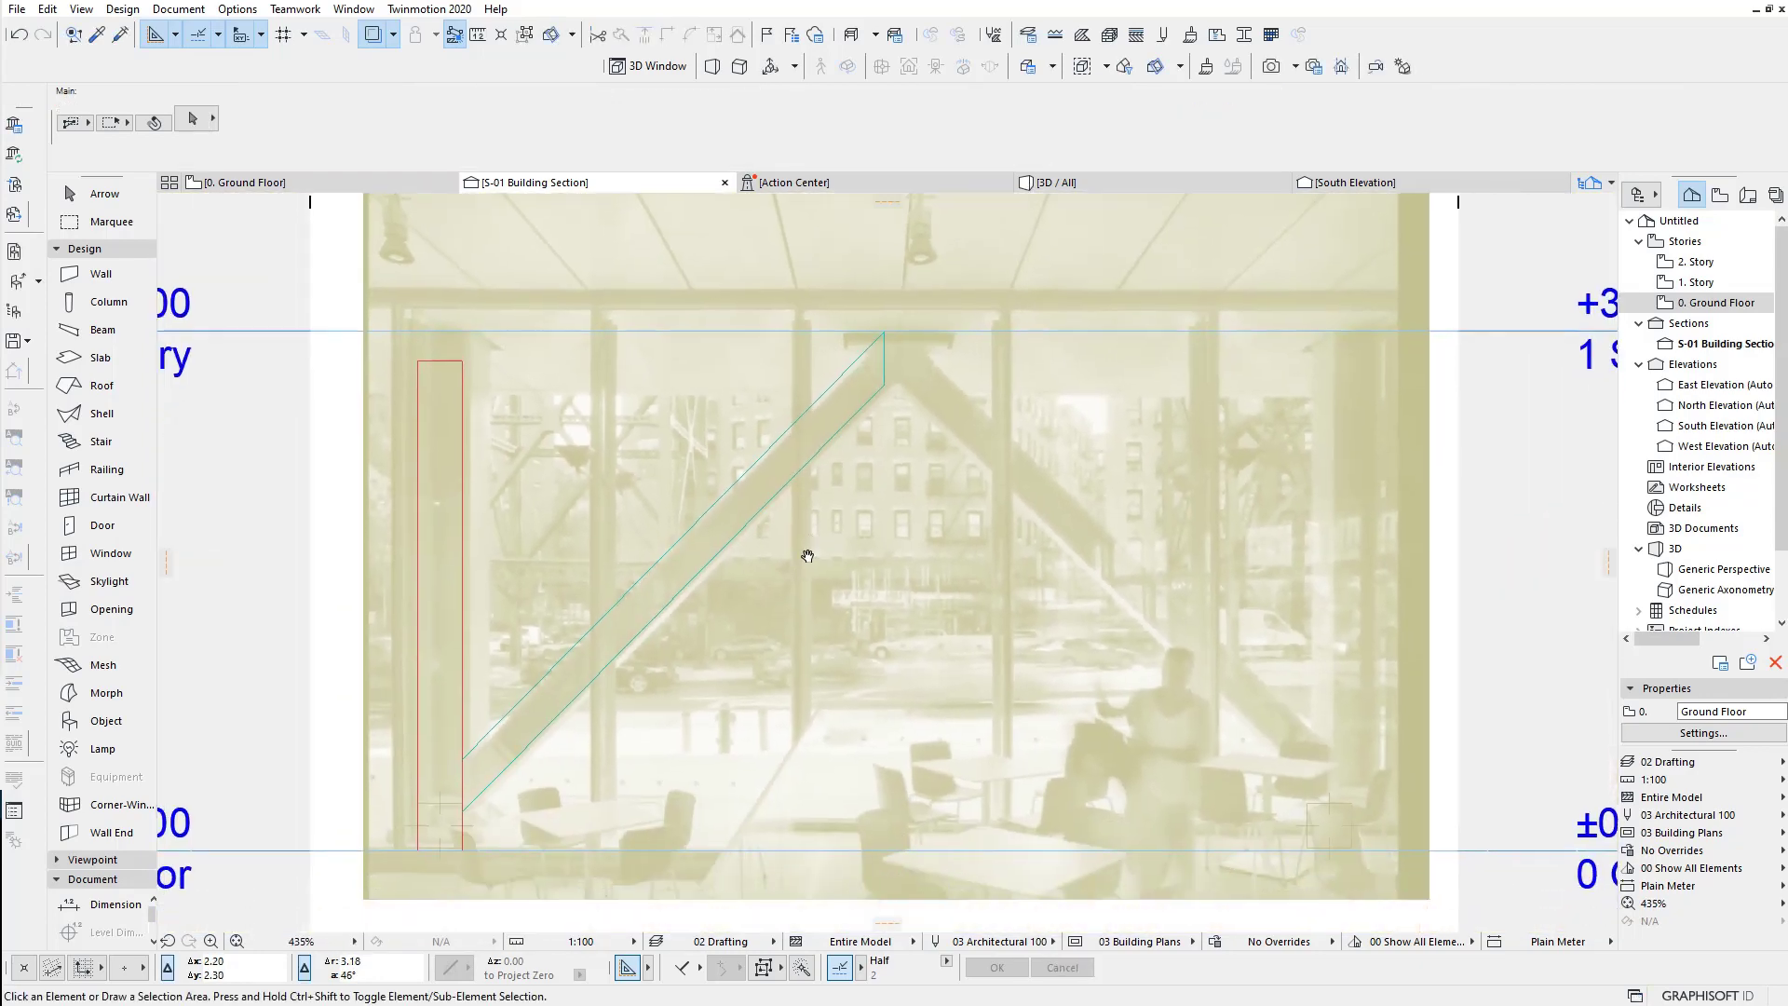
pyautogui.scroll(3, 559, 727)
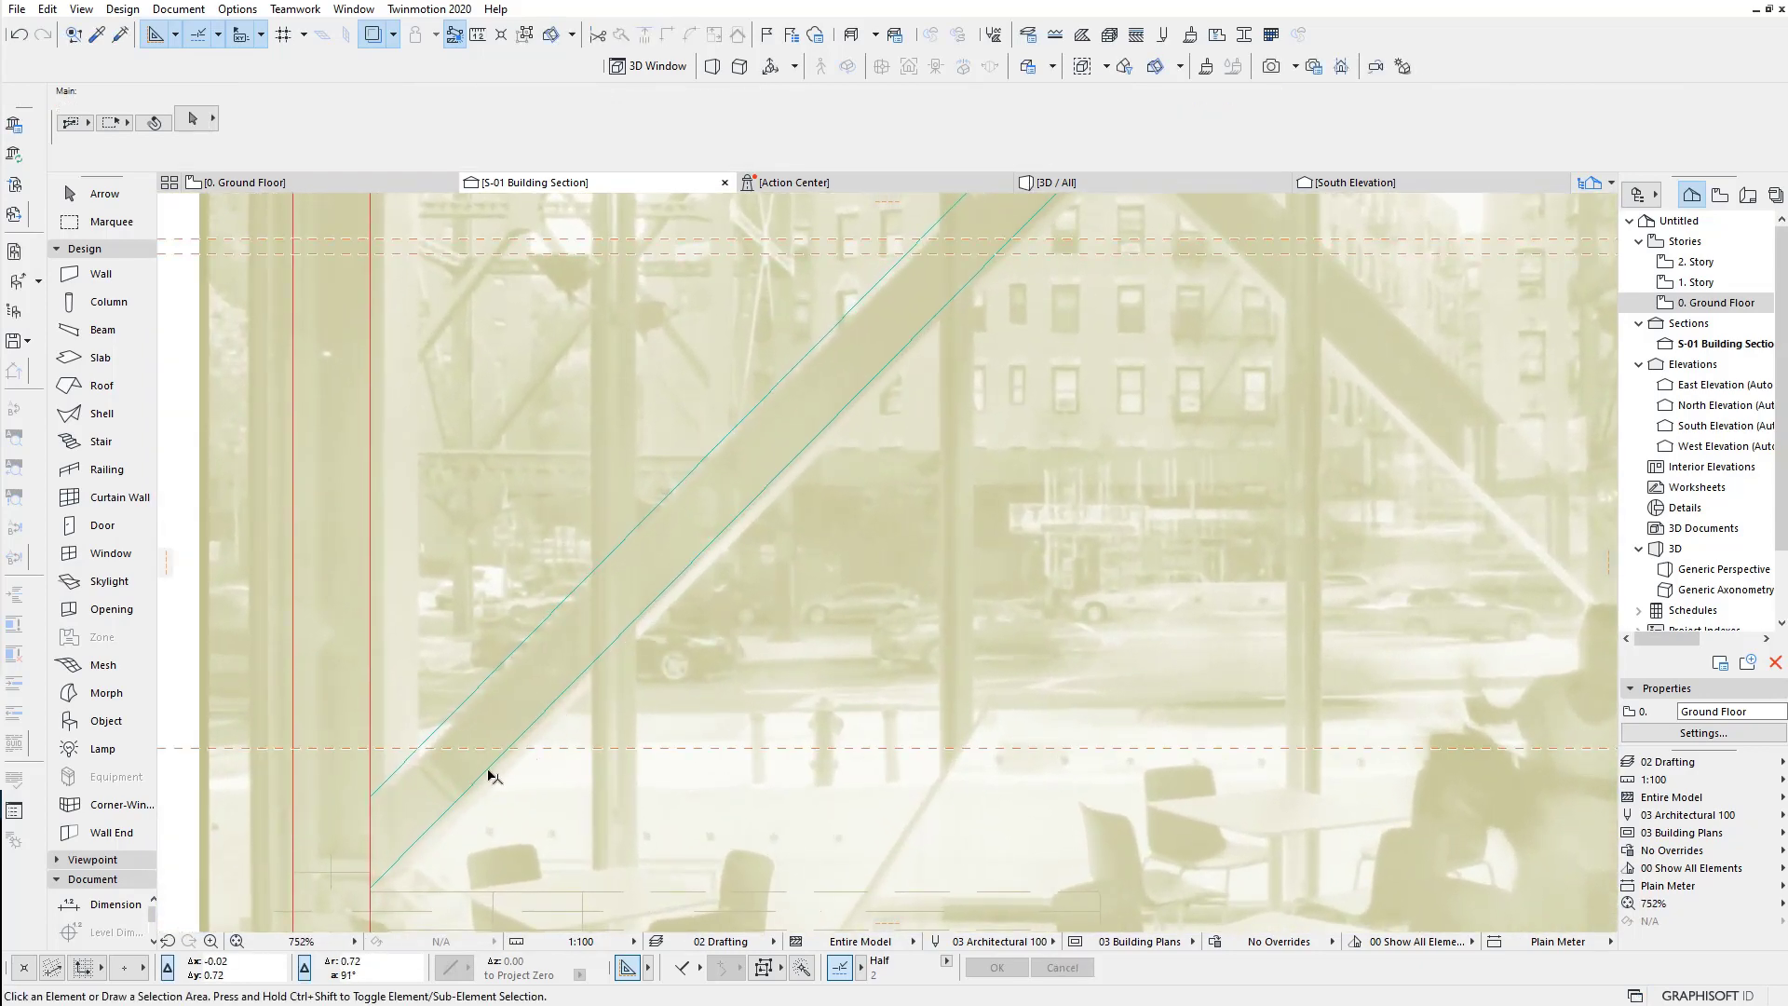
pyautogui.click(710, 503)
pyautogui.moveTo(814, 627); pyautogui.dragTo(715, 798, button='middle')
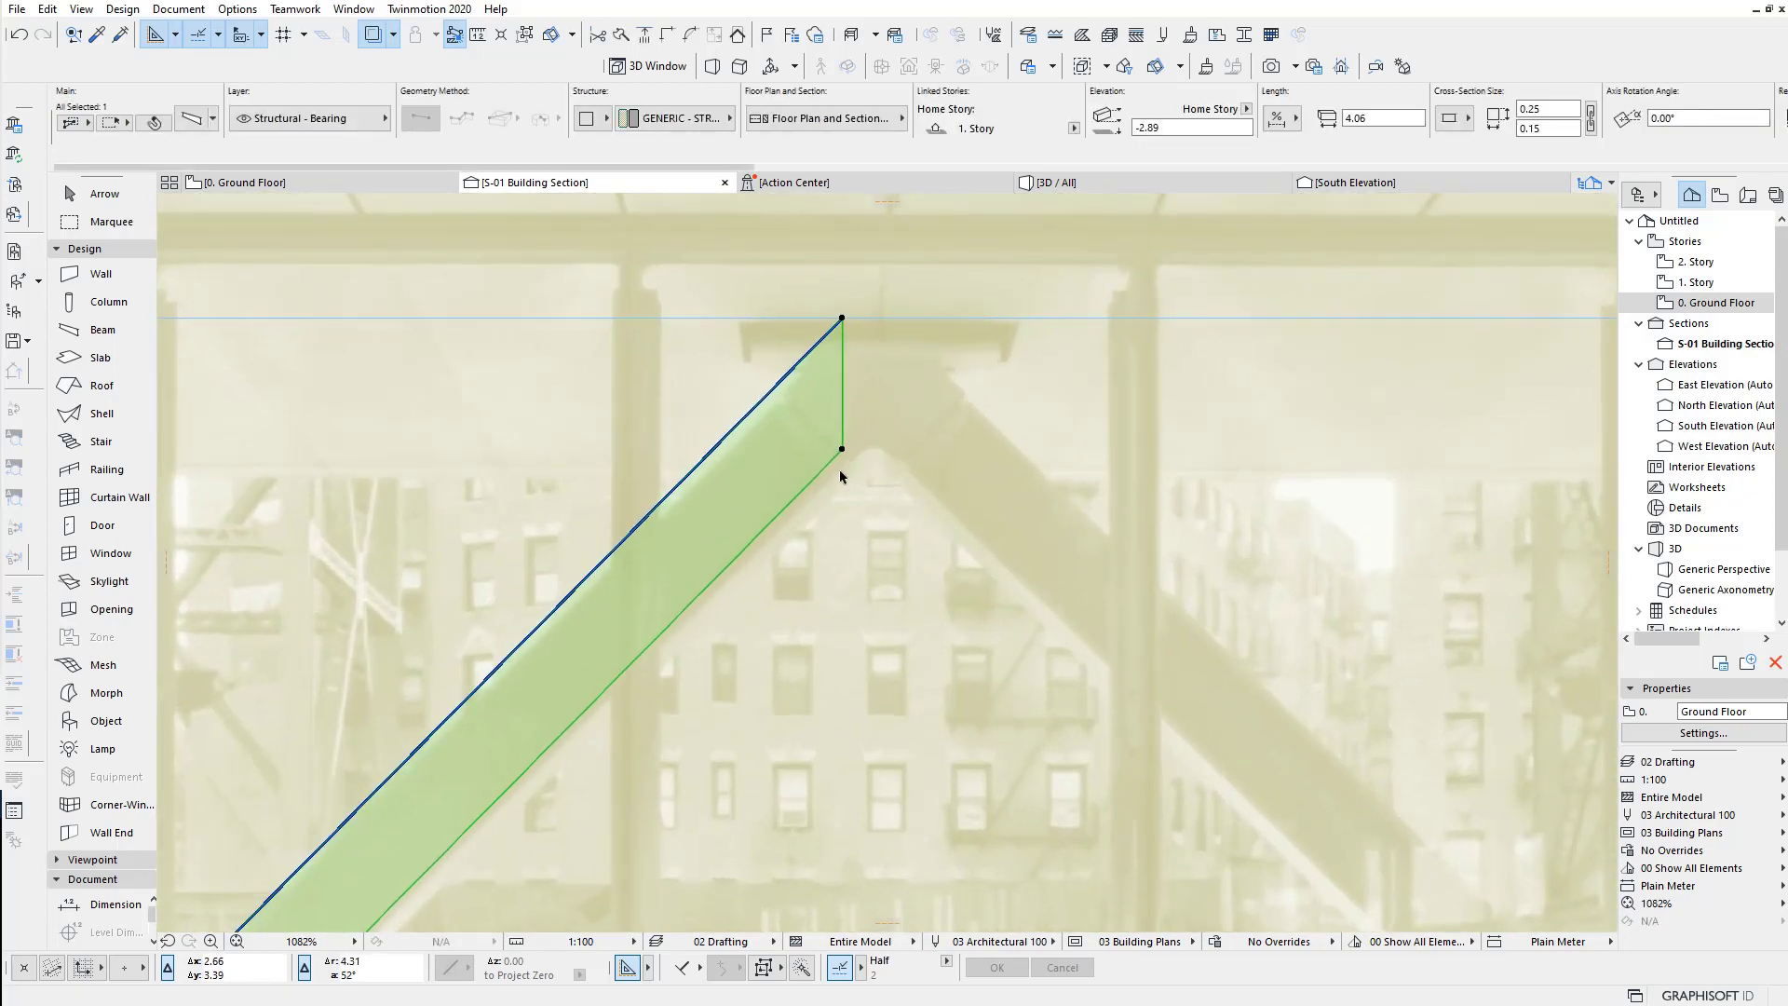
pyautogui.scroll(4, 810, 430)
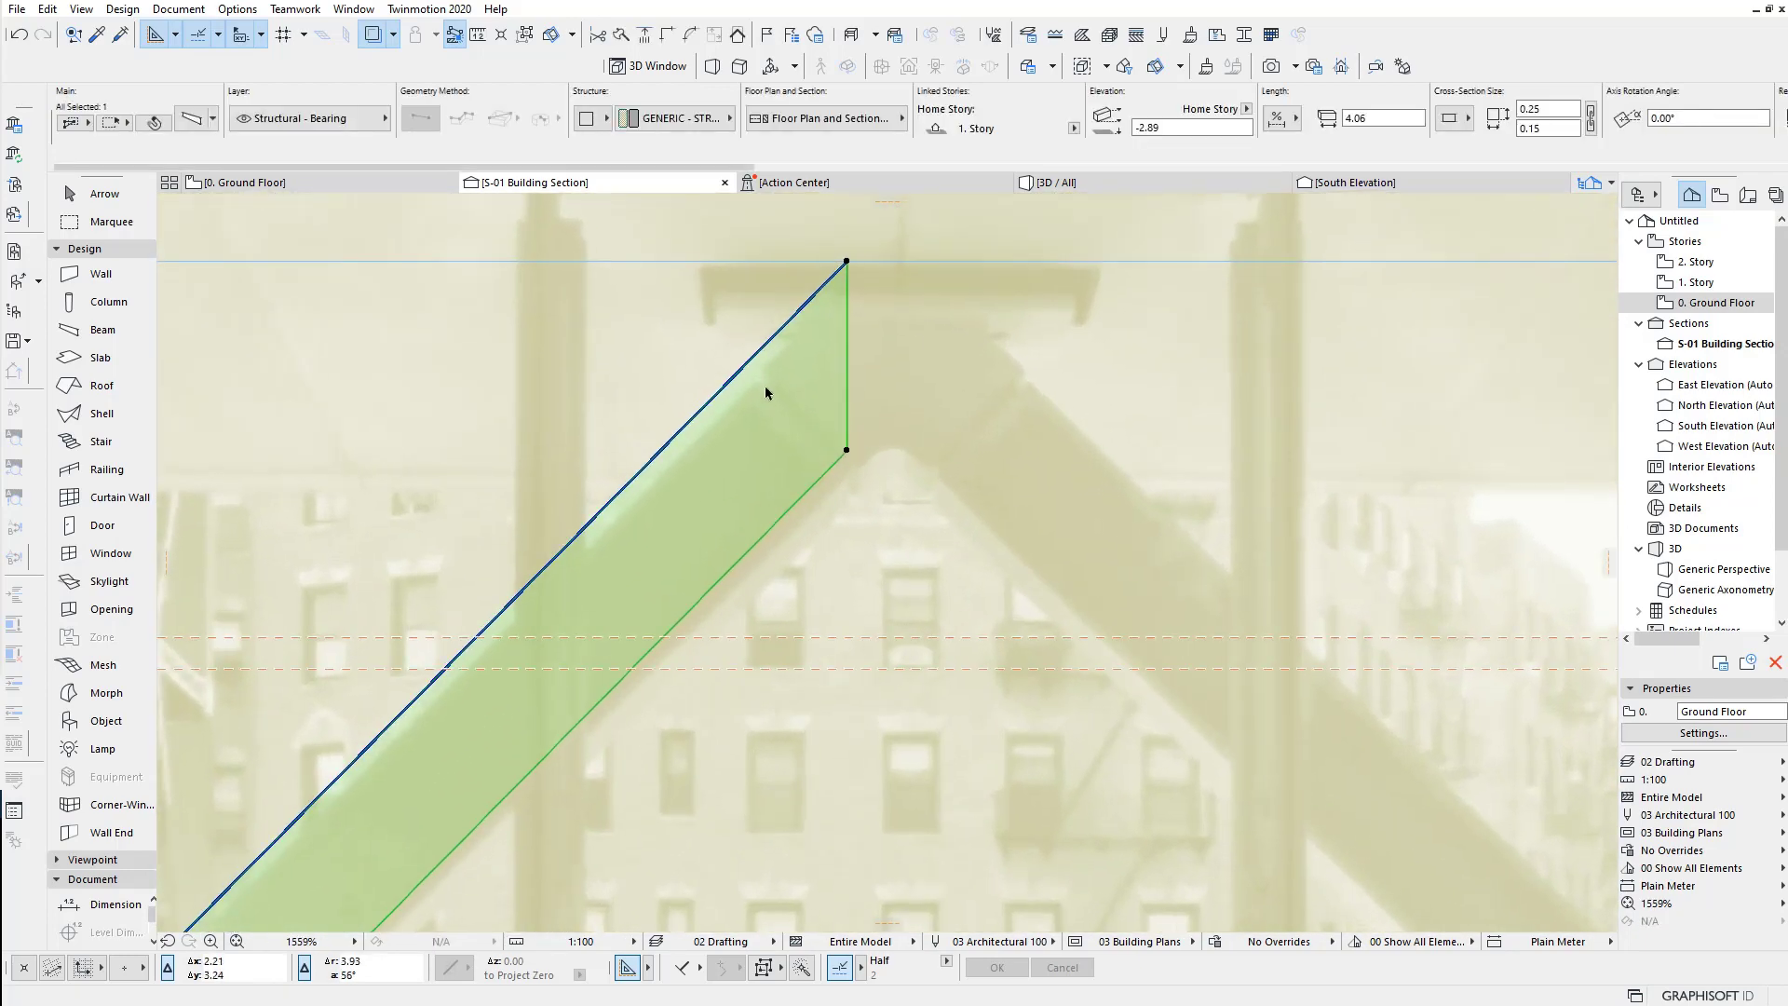
pyautogui.scroll(-3, 773, 387)
pyautogui.click(294, 182)
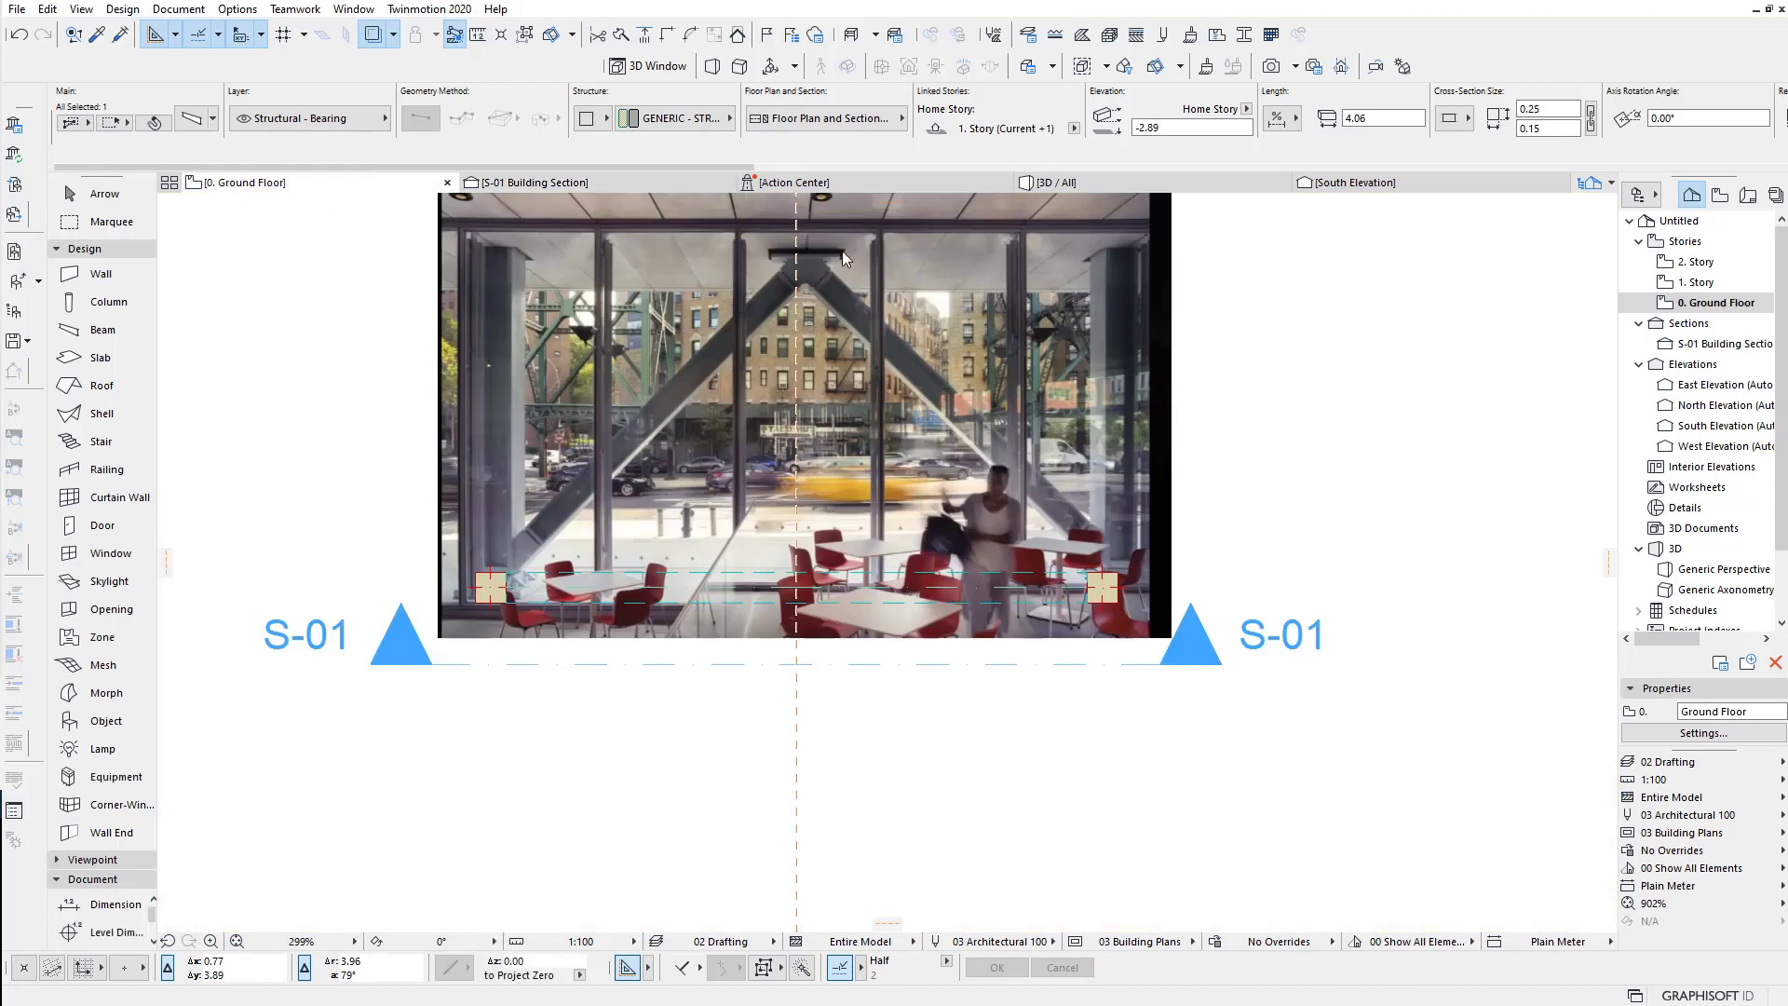
pyautogui.click(801, 253)
pyautogui.scroll(8, 787, 268)
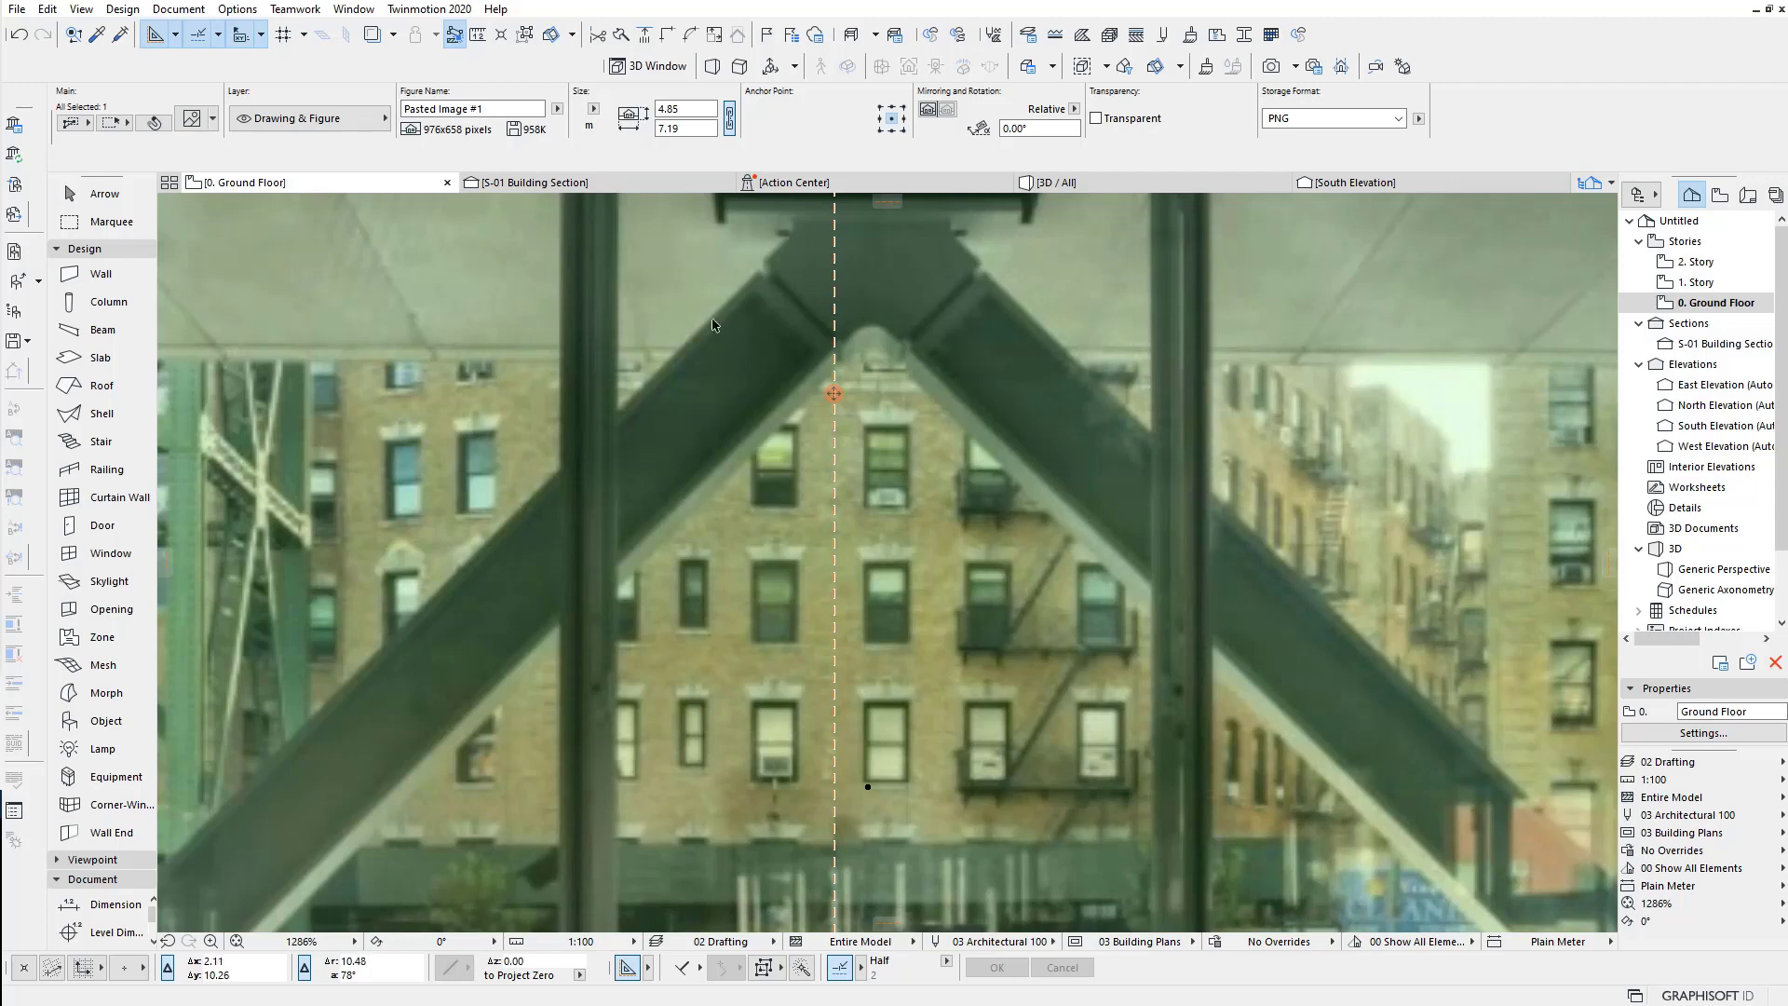
pyautogui.scroll(-2, 713, 443)
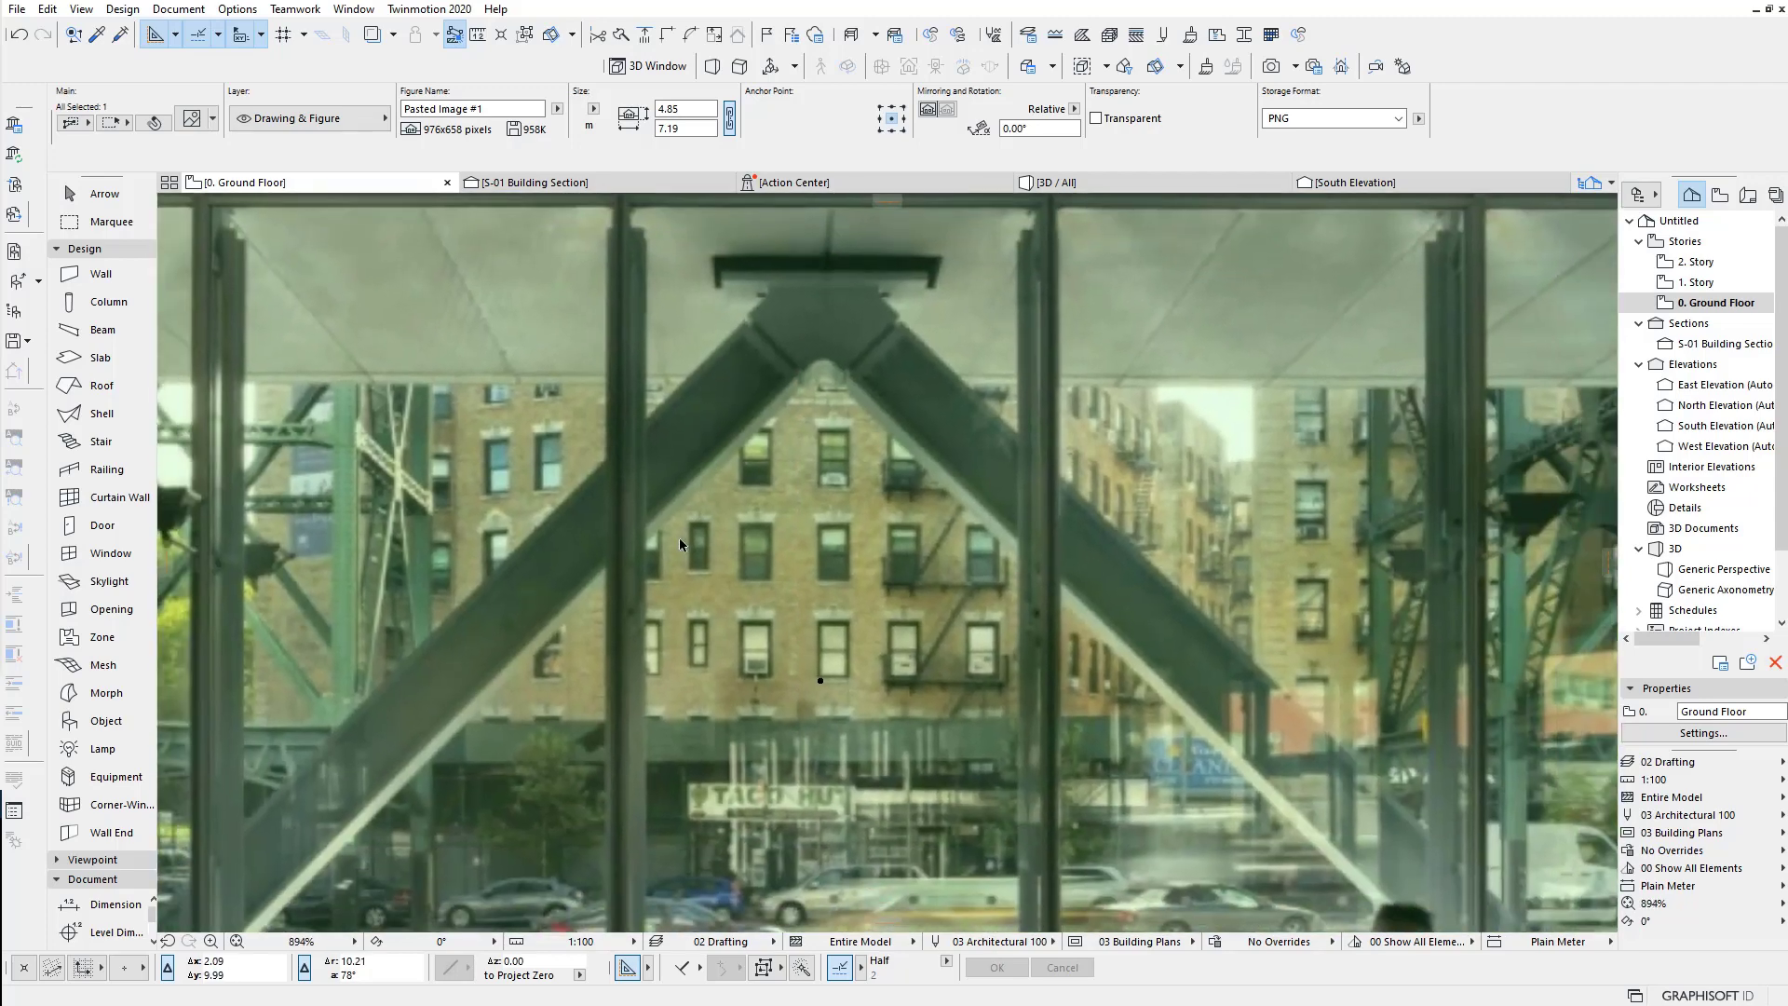
pyautogui.moveTo(690, 542)
pyautogui.mouseDown(button='middle')
pyautogui.moveTo(894, 294)
pyautogui.moveTo(913, 307)
pyautogui.mouseUp(button='middle')
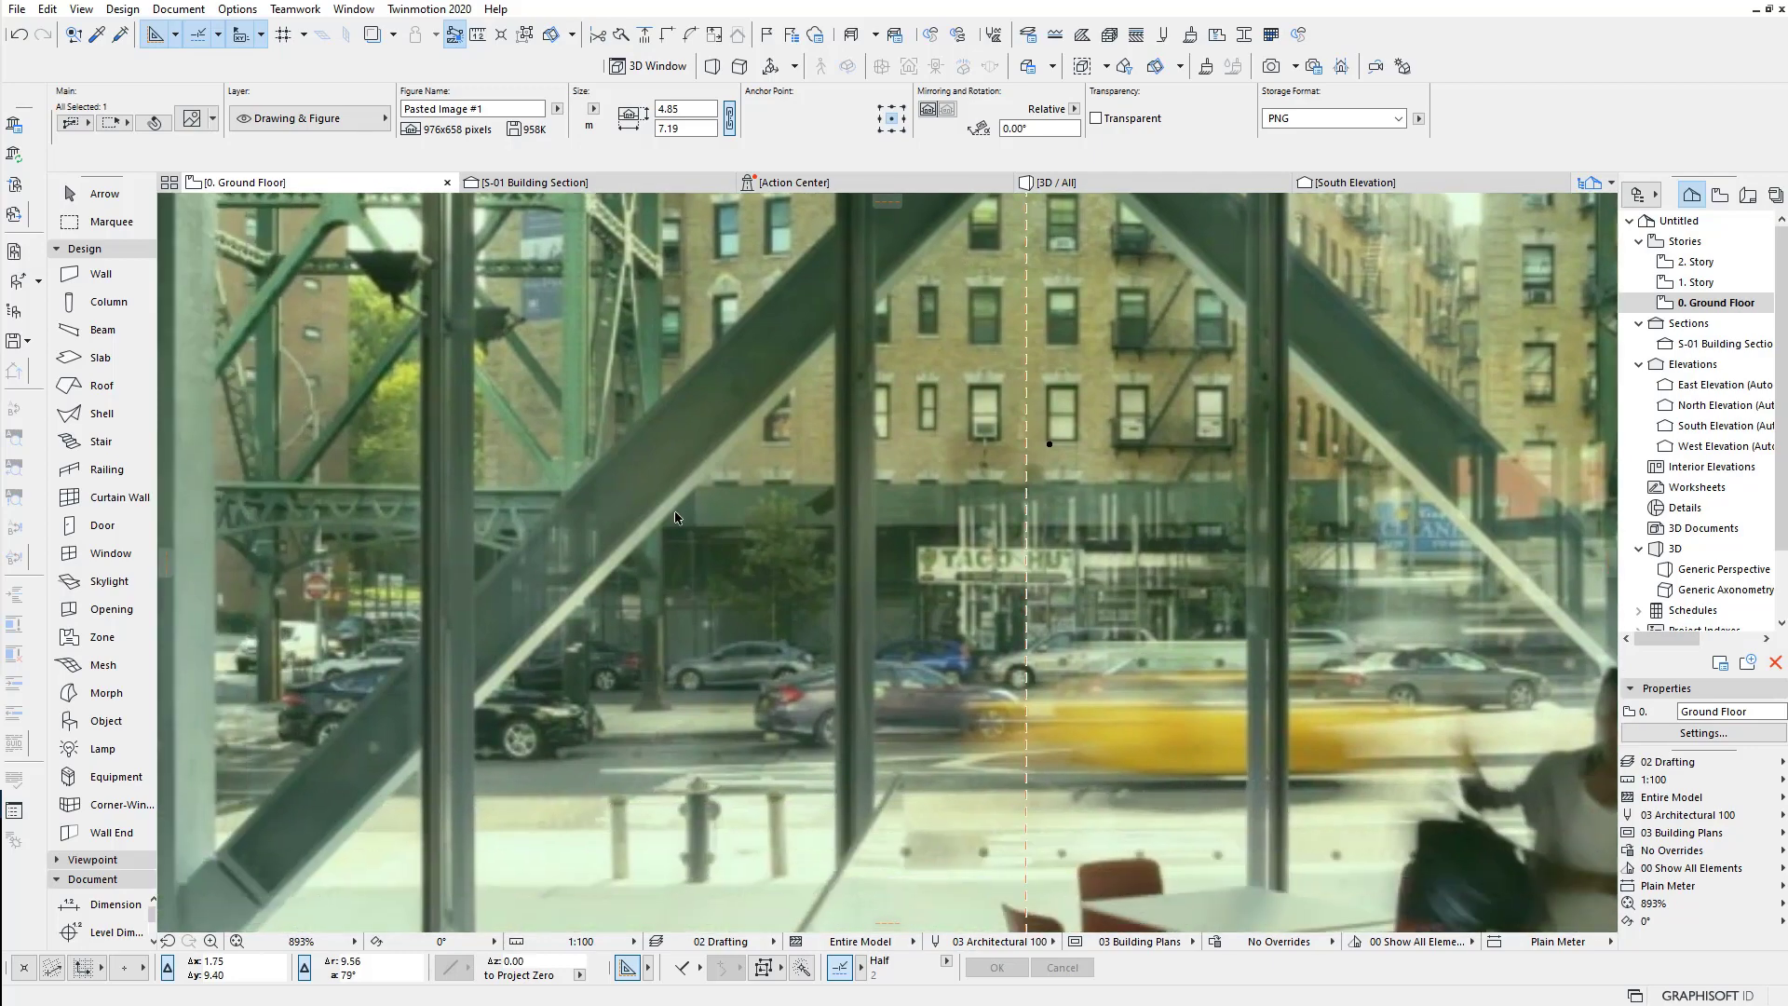
pyautogui.moveTo(676, 518); pyautogui.dragTo(619, 461, button='middle')
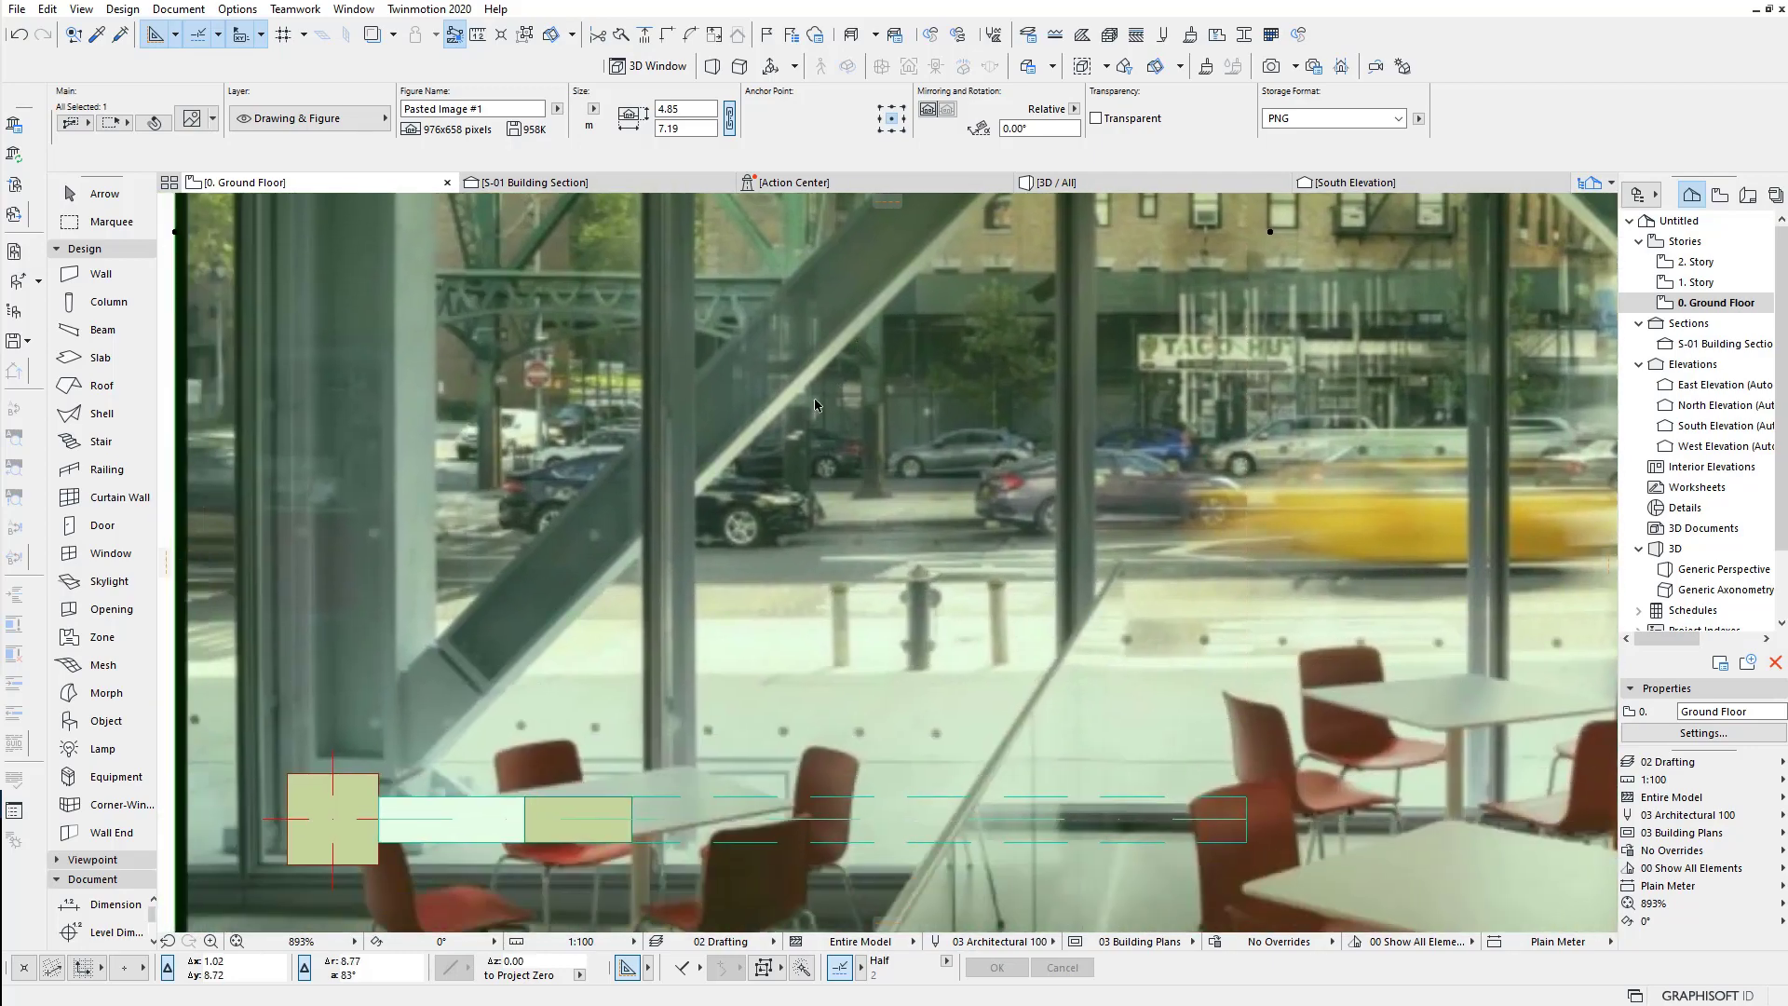
pyautogui.scroll(3, 433, 685)
pyautogui.scroll(-2, 519, 693)
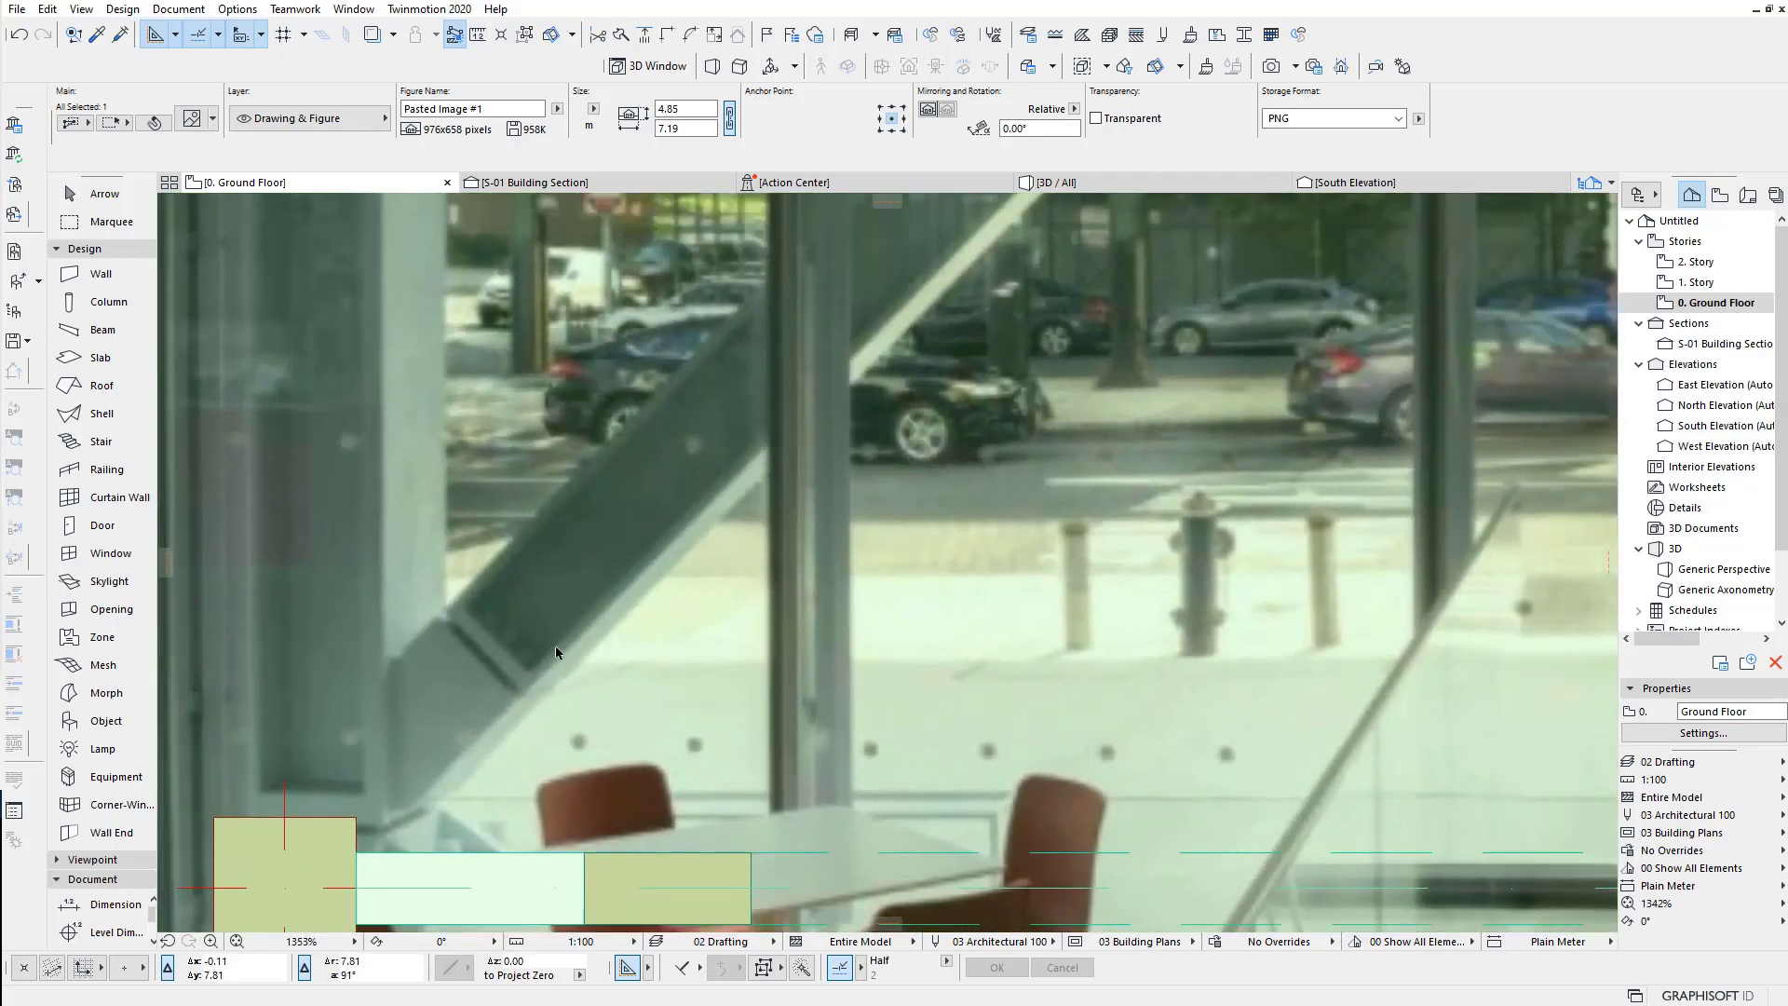
pyautogui.scroll(-3, 519, 693)
pyautogui.scroll(2, 812, 282)
pyautogui.moveTo(849, 250); pyautogui.dragTo(812, 281, button='middle')
pyautogui.scroll(3, 812, 282)
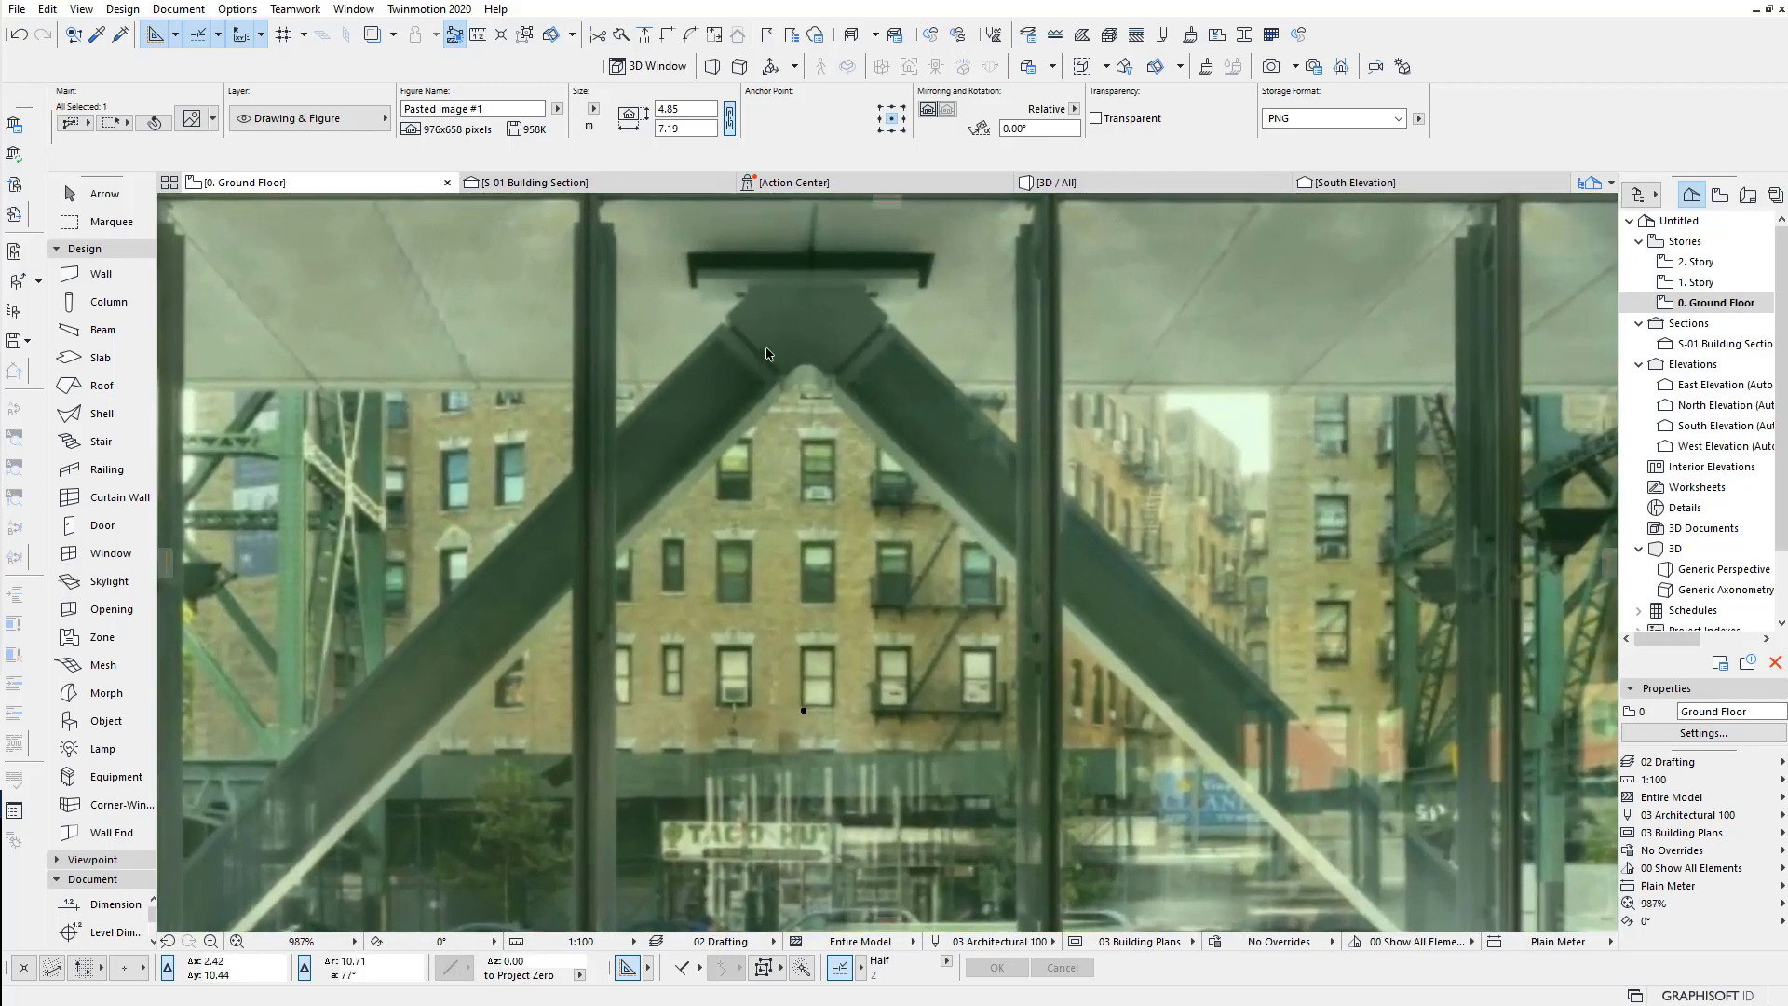
pyautogui.scroll(2, 794, 284)
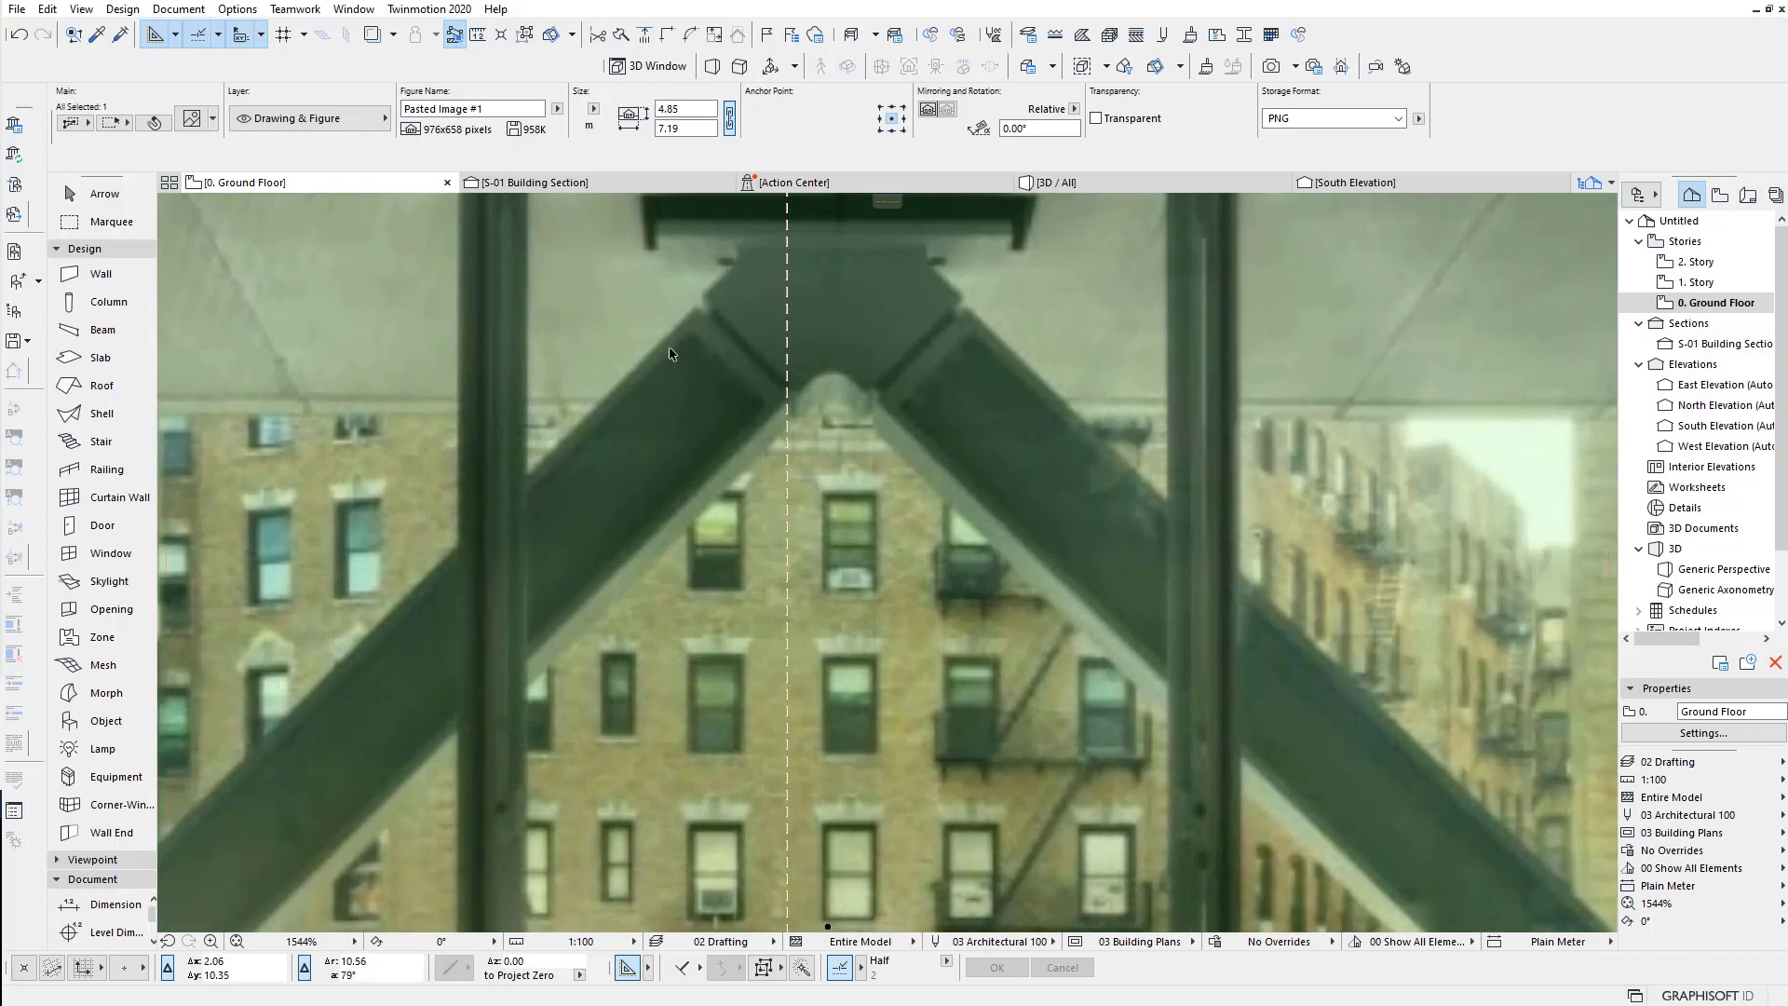
pyautogui.scroll(-3, 670, 352)
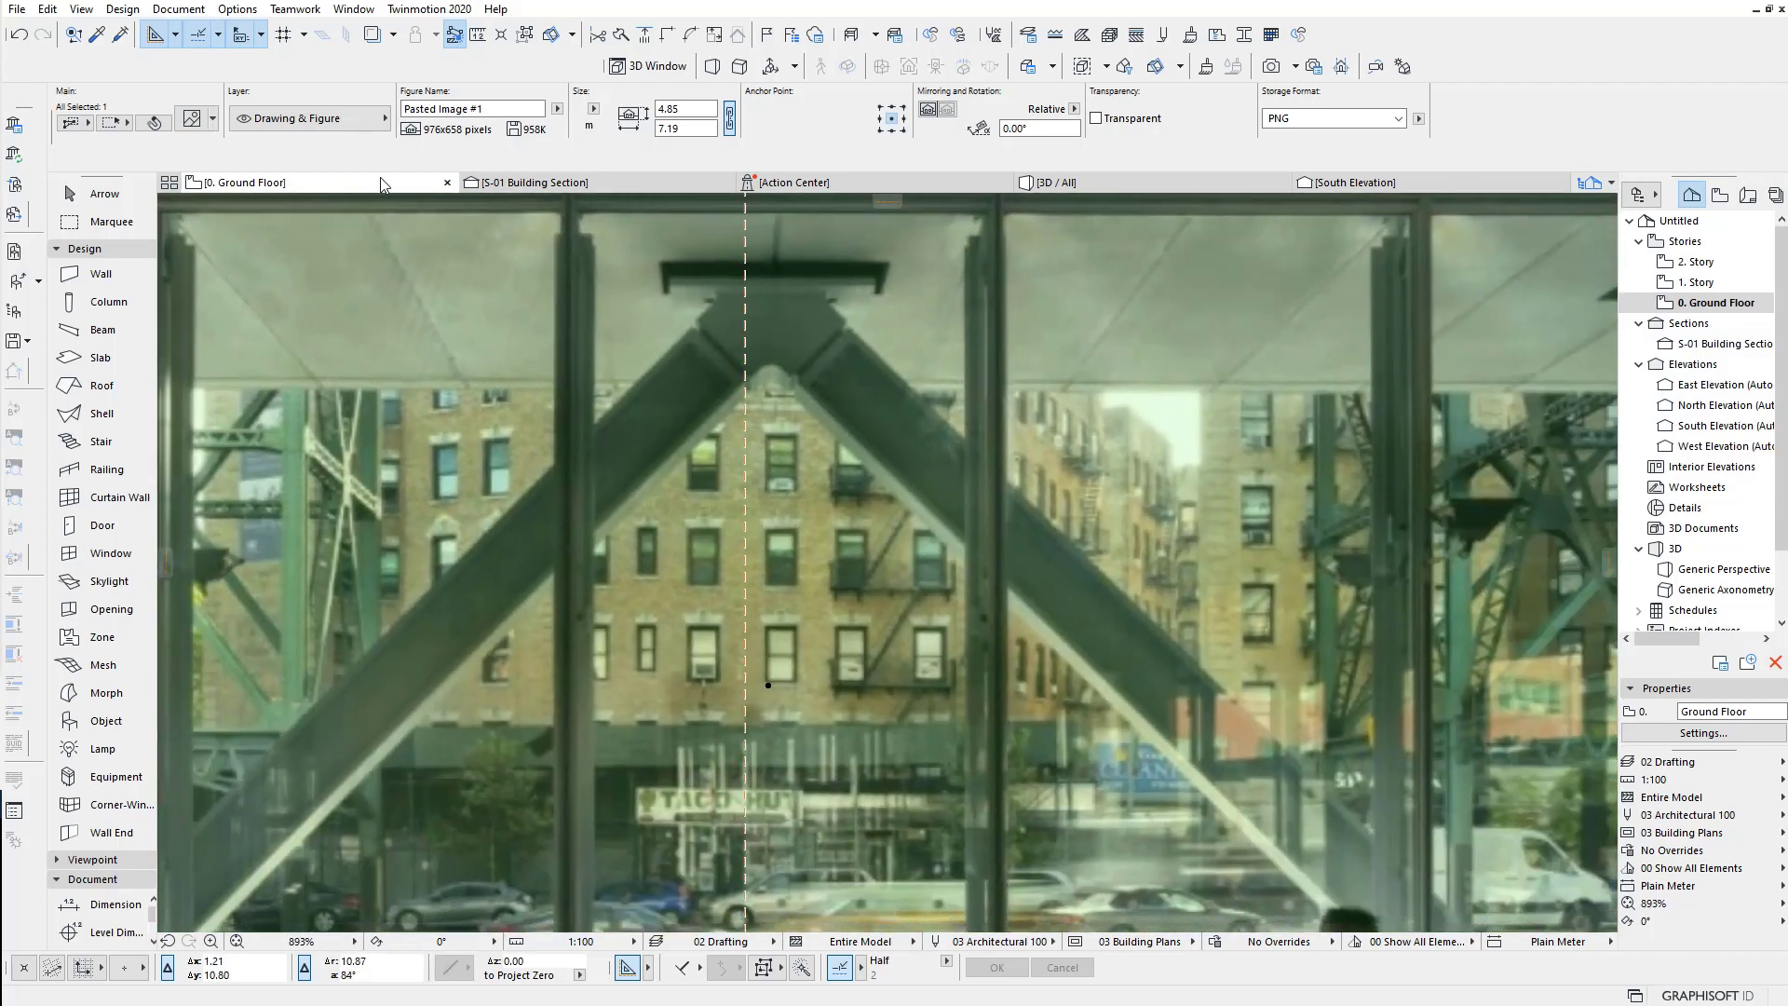
pyautogui.moveTo(382, 183); pyautogui.dragTo(448, 186)
pyautogui.click(558, 182)
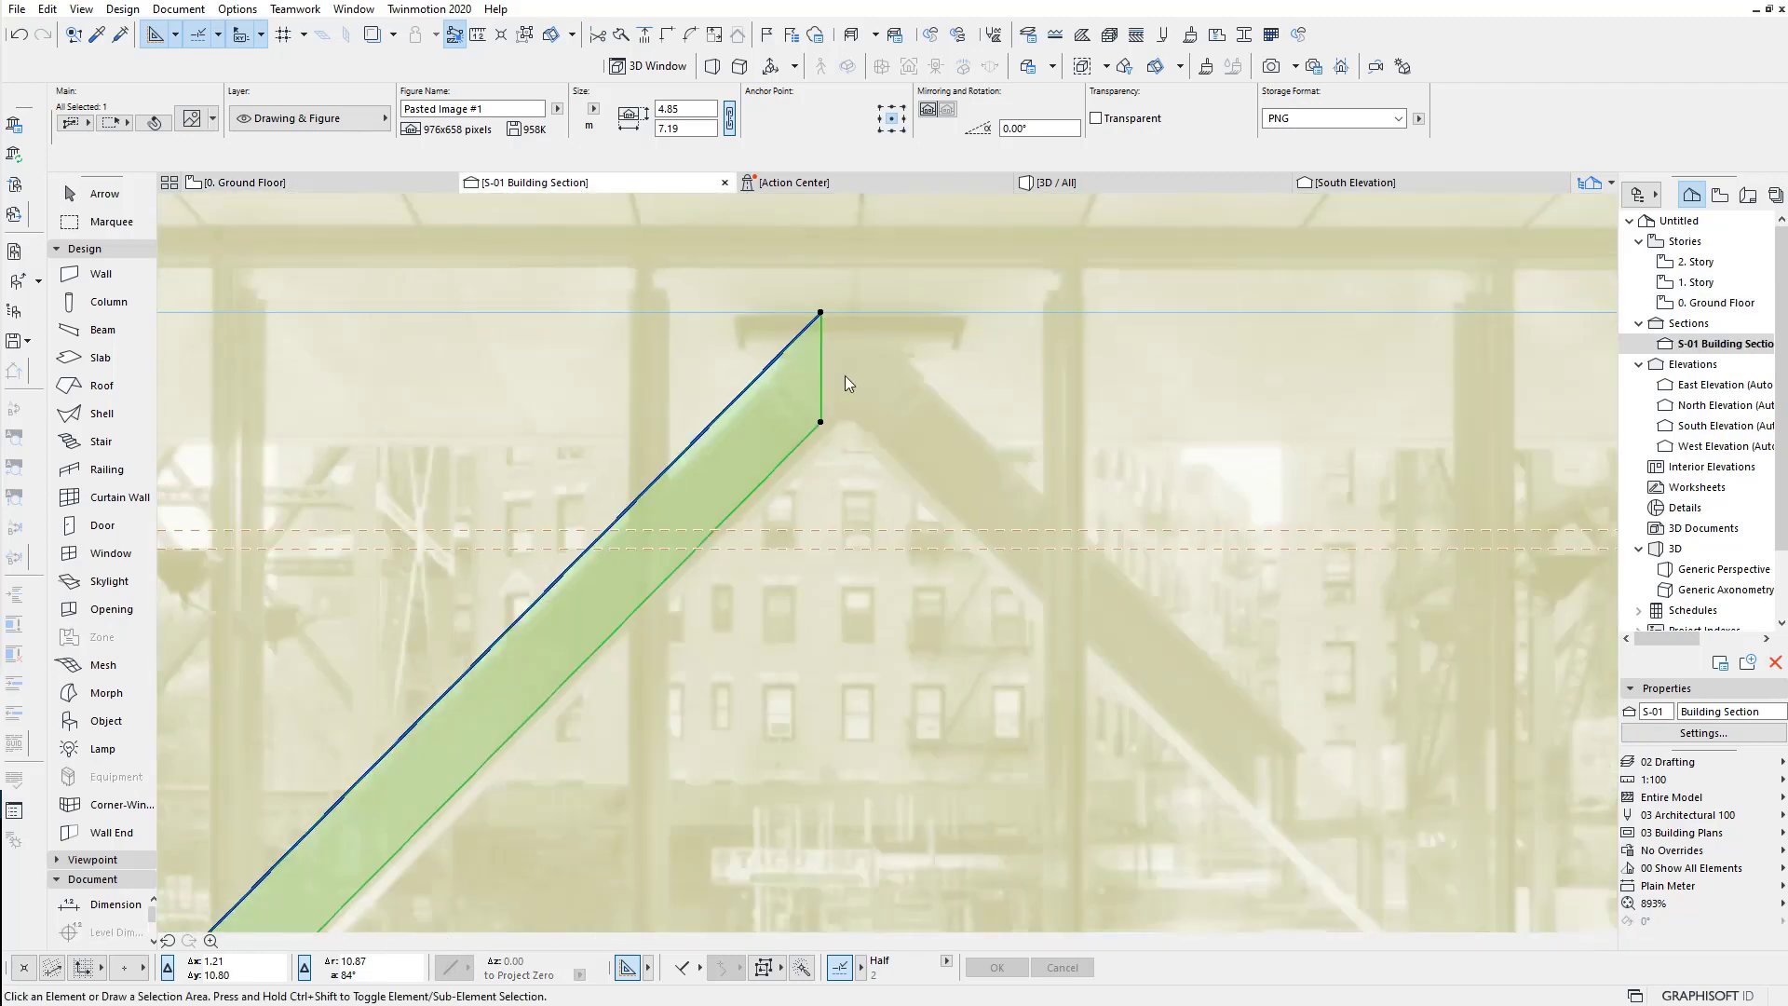
pyautogui.click(797, 361)
pyautogui.scroll(4, 797, 362)
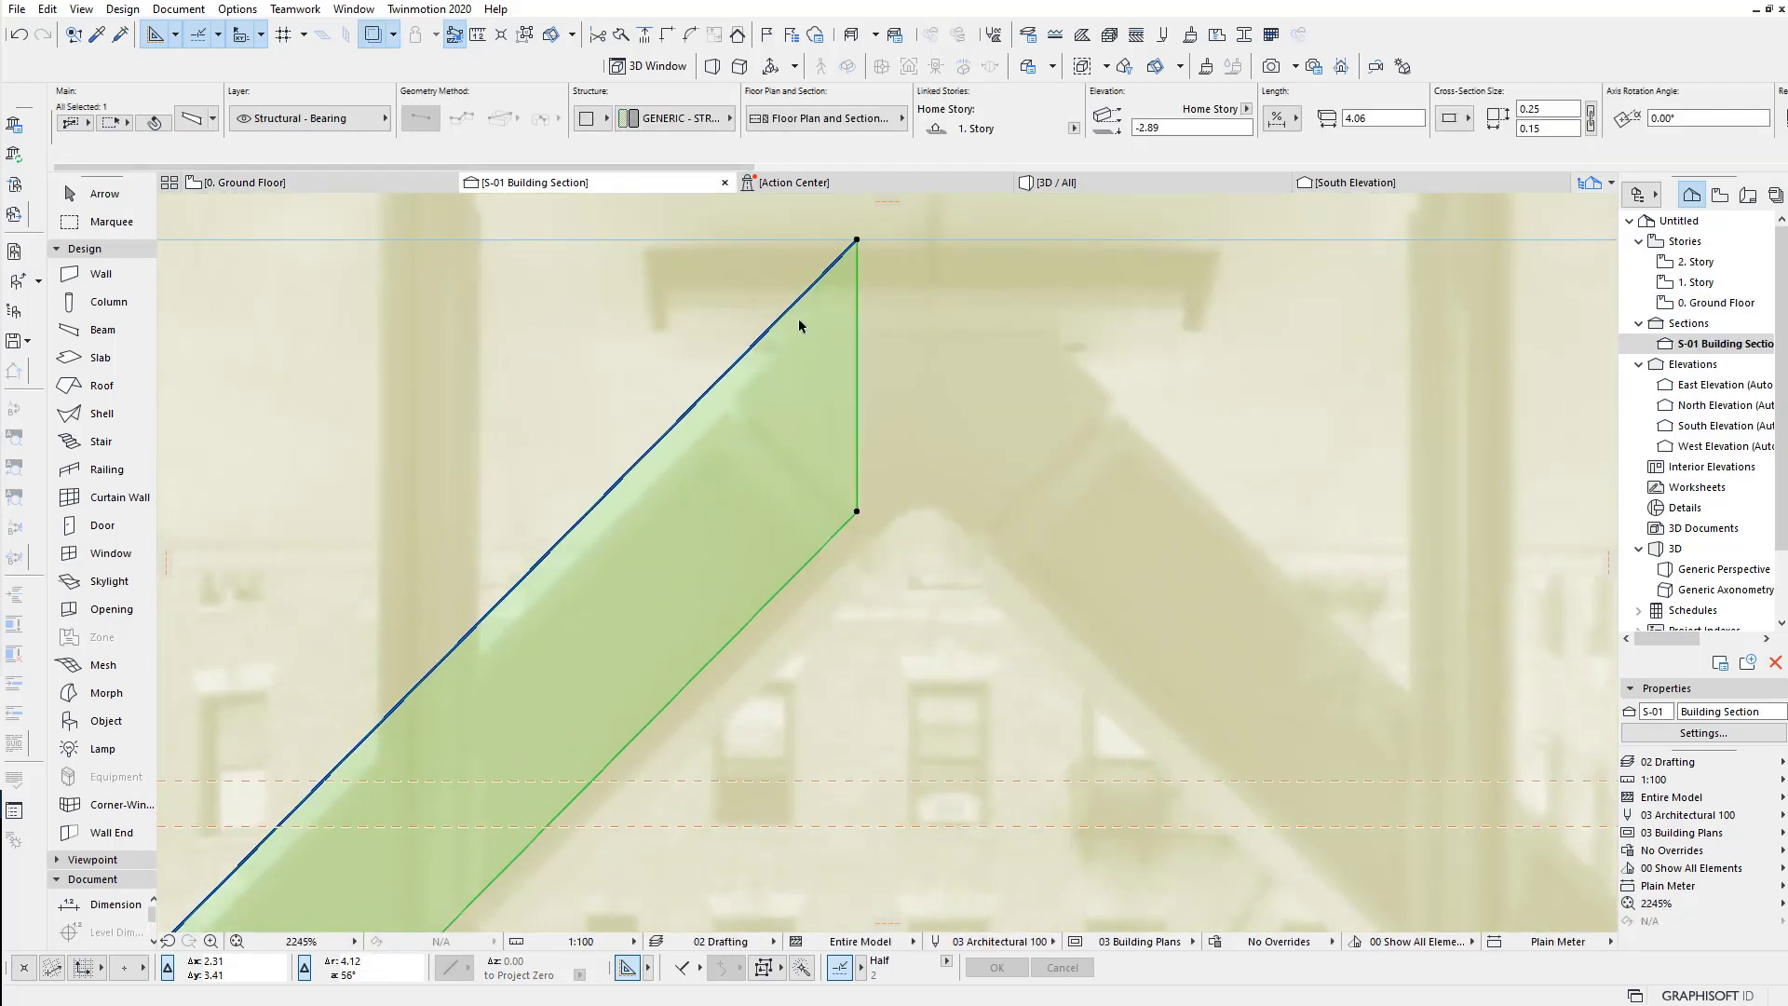
pyautogui.click(730, 376)
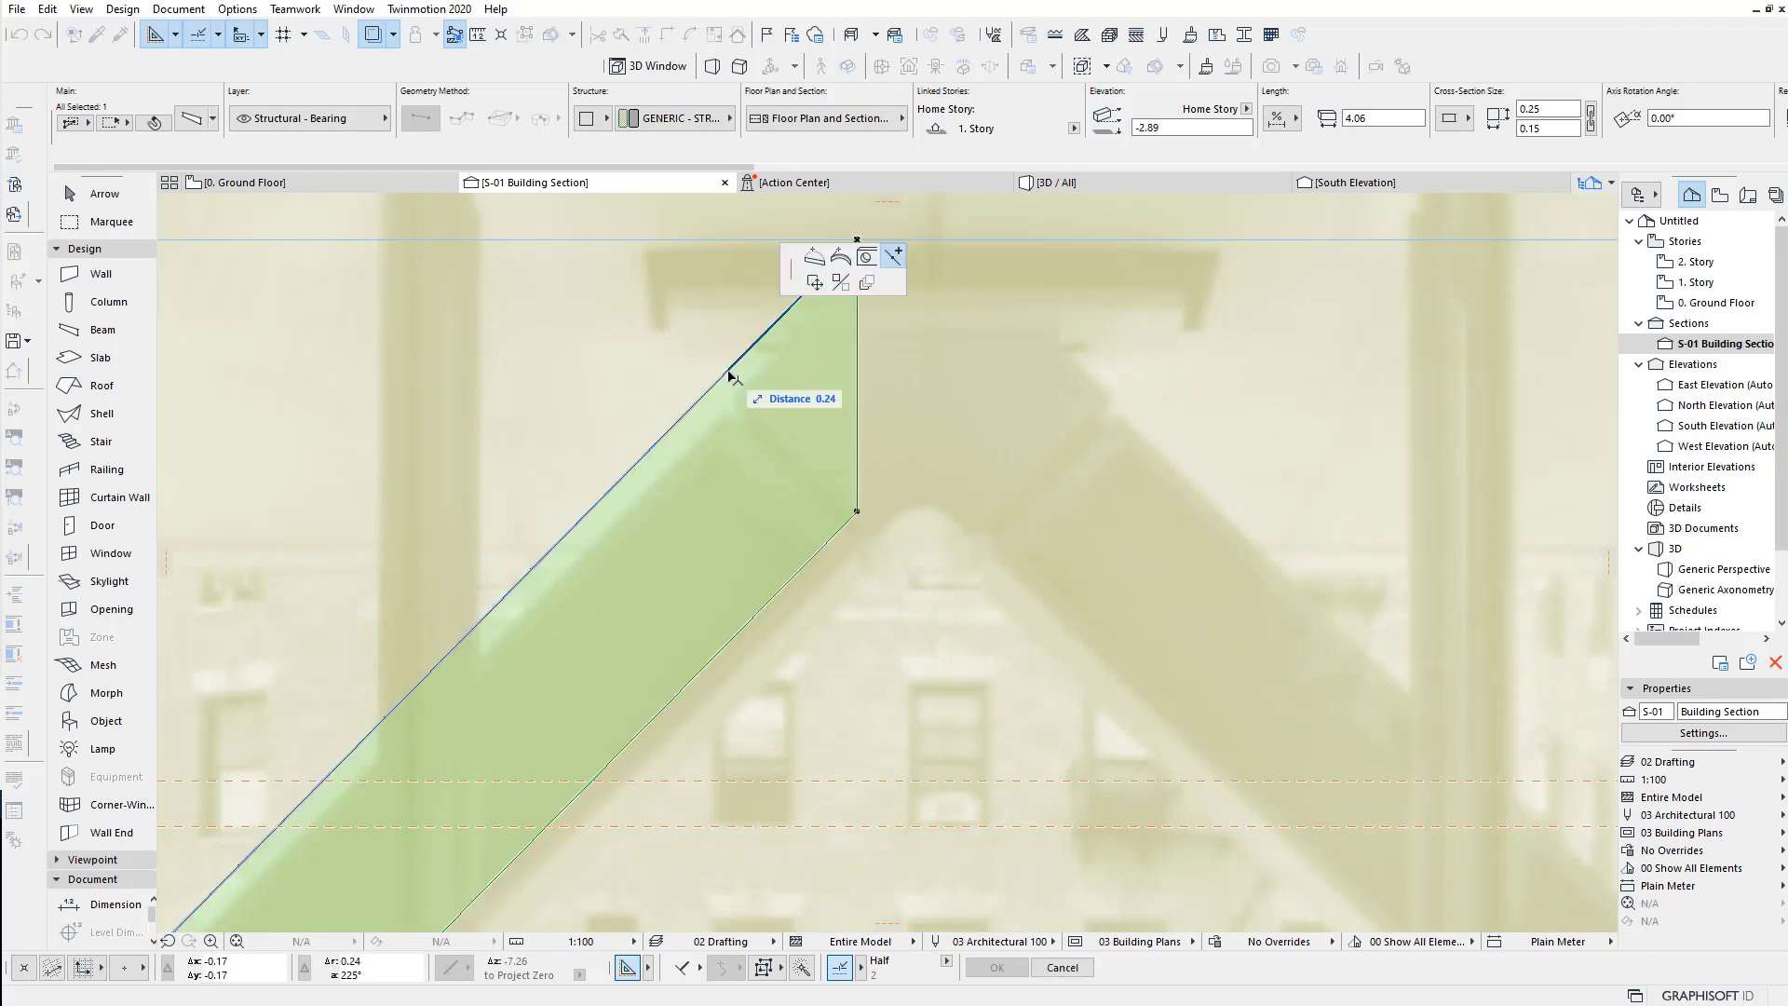
pyautogui.click(897, 257)
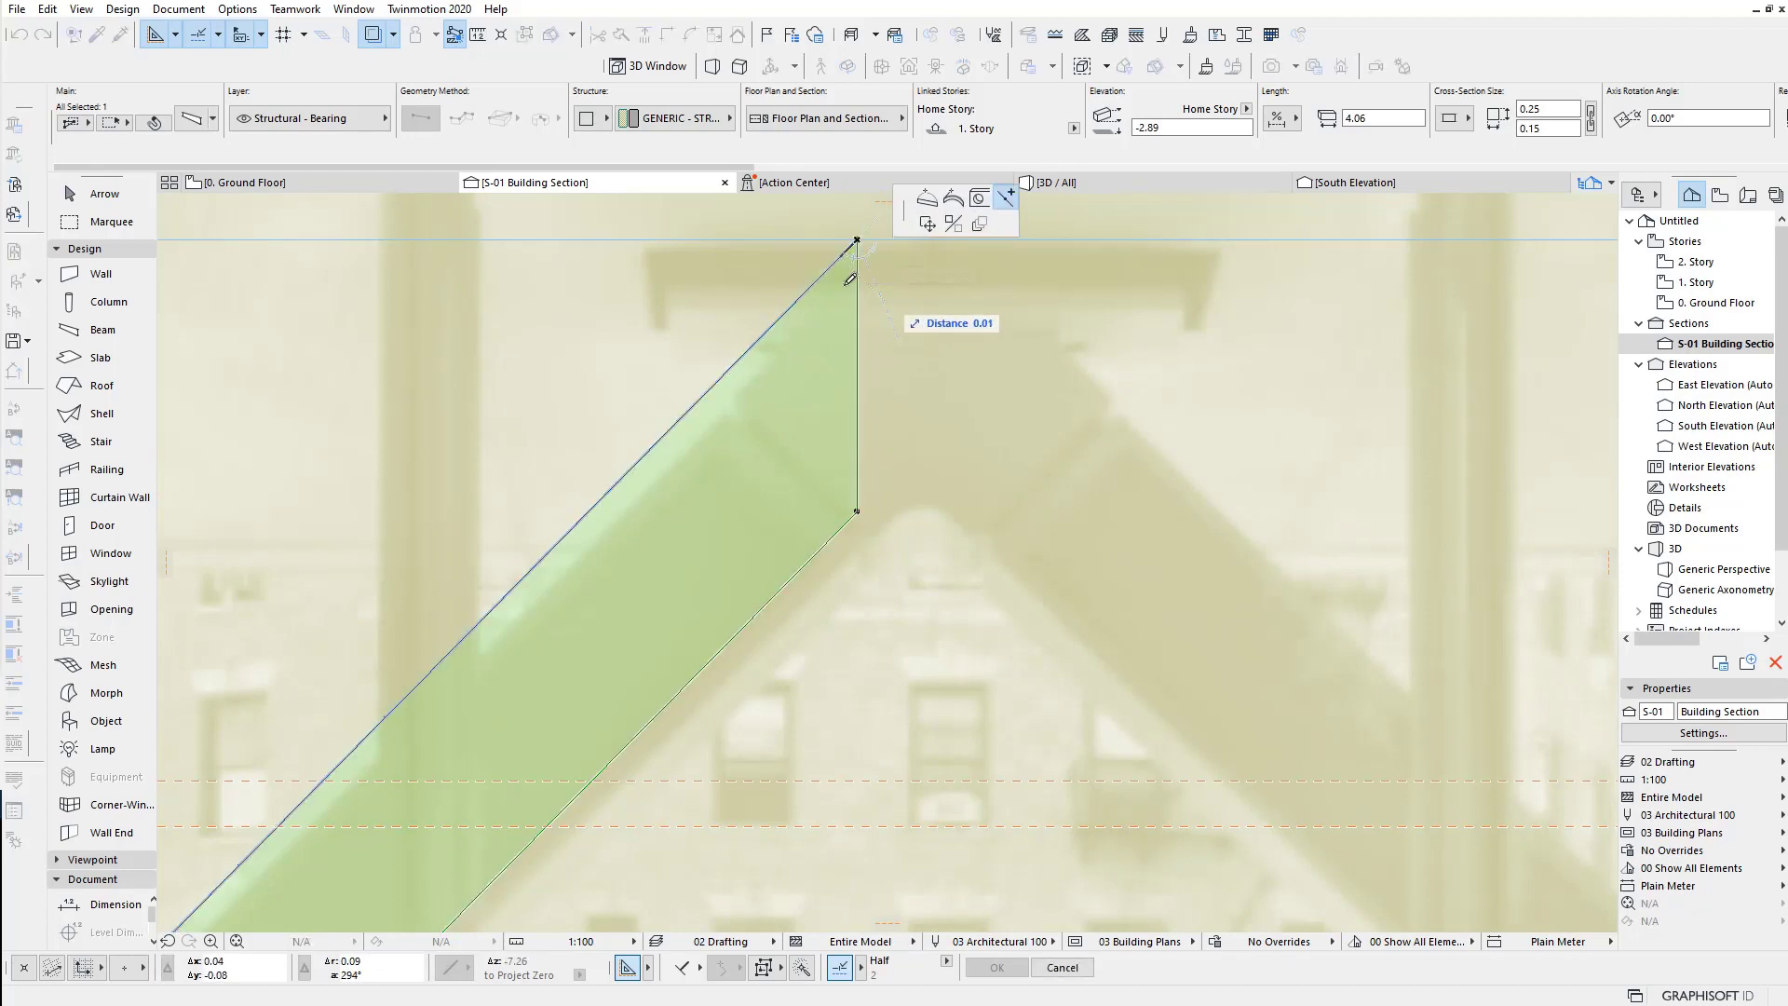
pyautogui.click(739, 396)
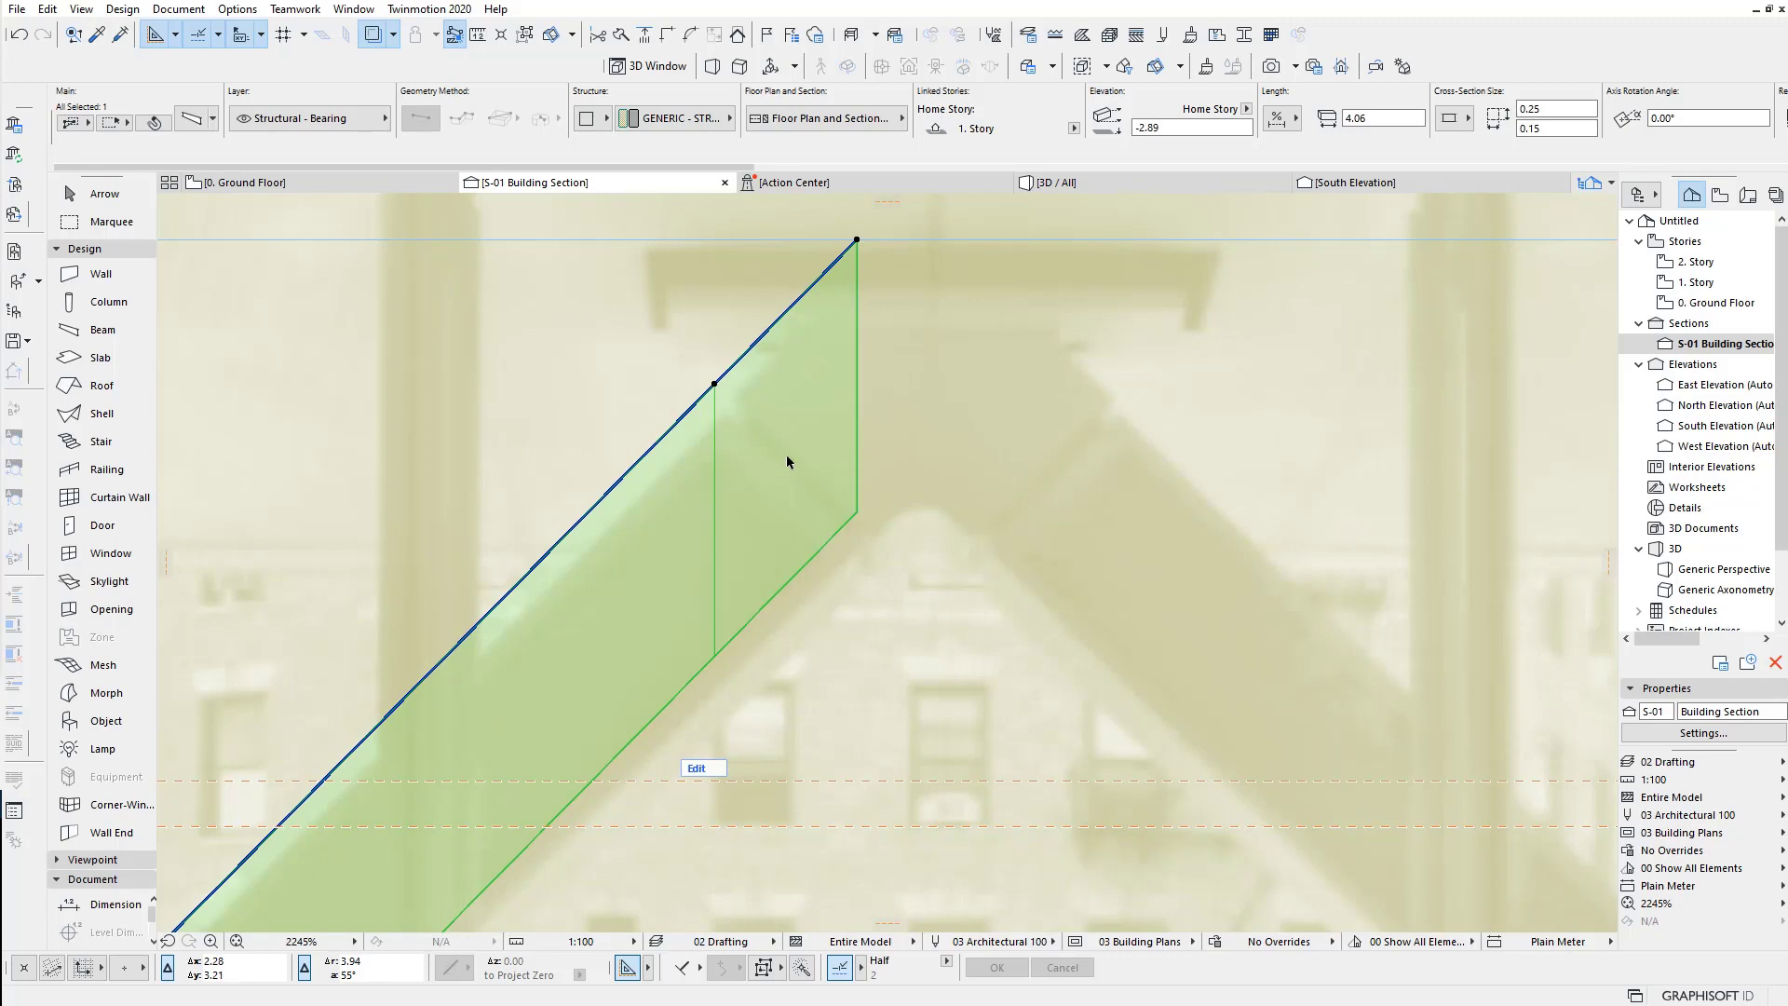
pyautogui.scroll(-2, 787, 461)
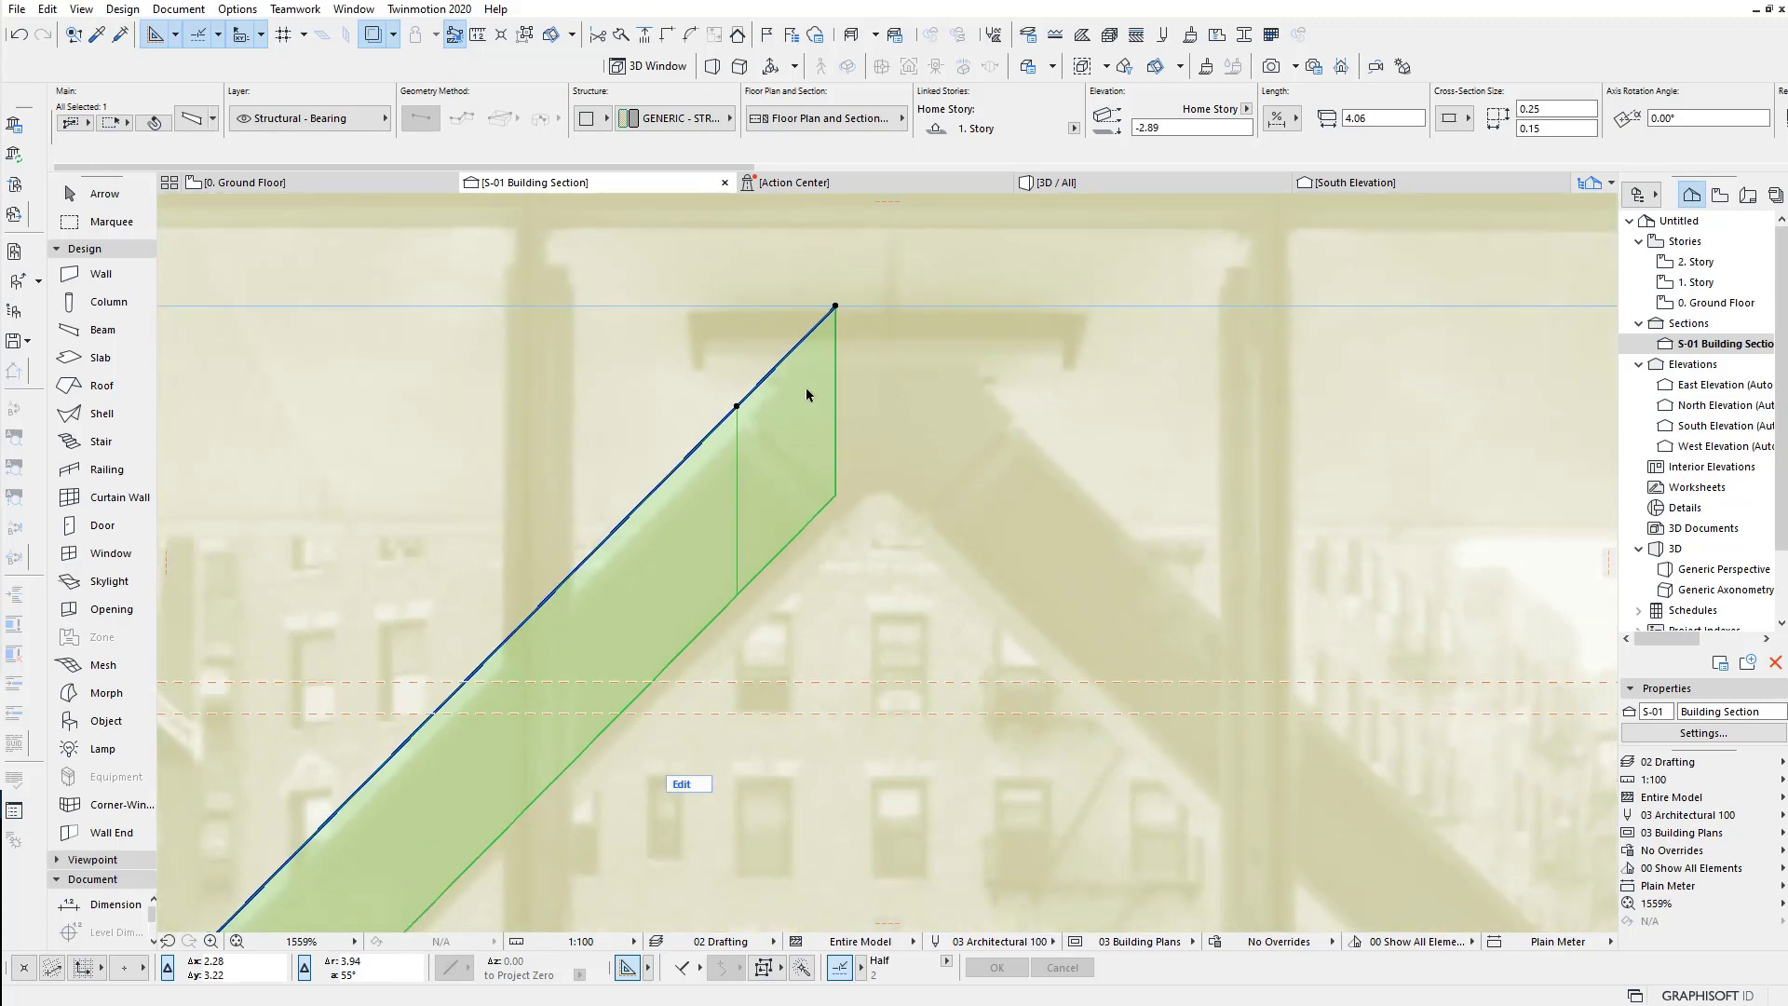
pyautogui.moveTo(669, 533)
pyautogui.mouseDown(button='middle')
pyautogui.moveTo(847, 359)
pyautogui.moveTo(921, 330)
pyautogui.moveTo(690, 577)
pyautogui.mouseUp(button='middle')
pyautogui.click(448, 656)
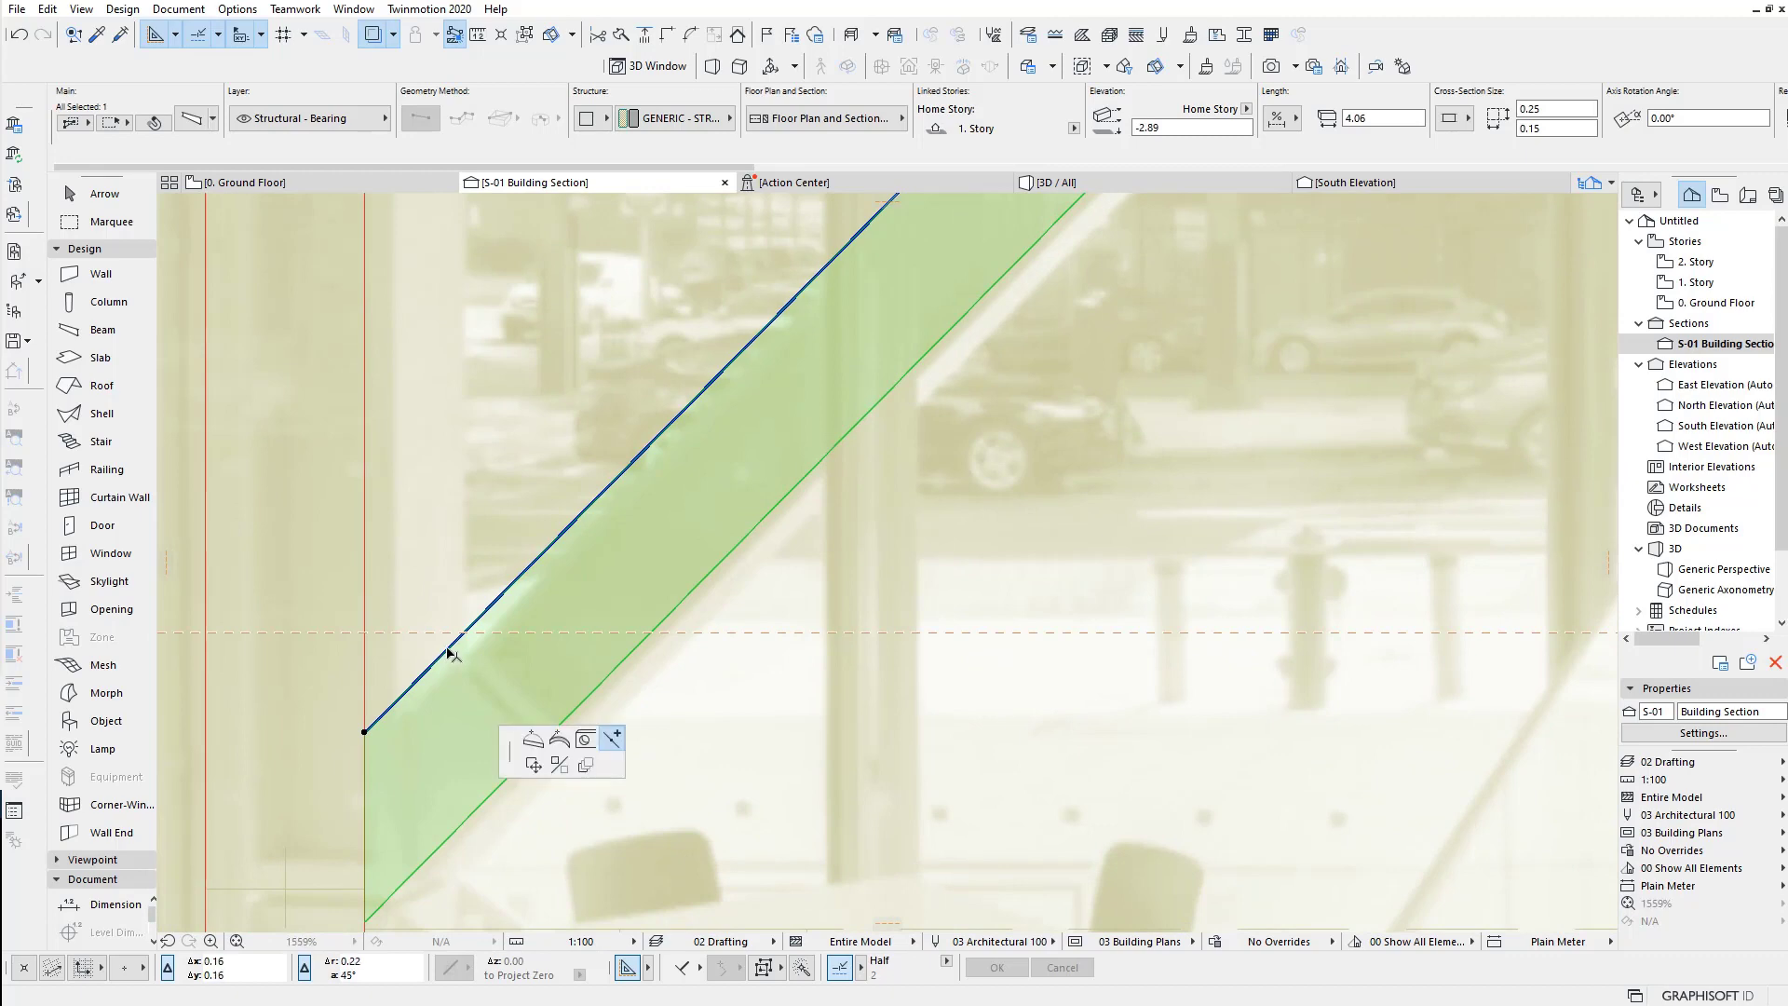
pyautogui.click(453, 642)
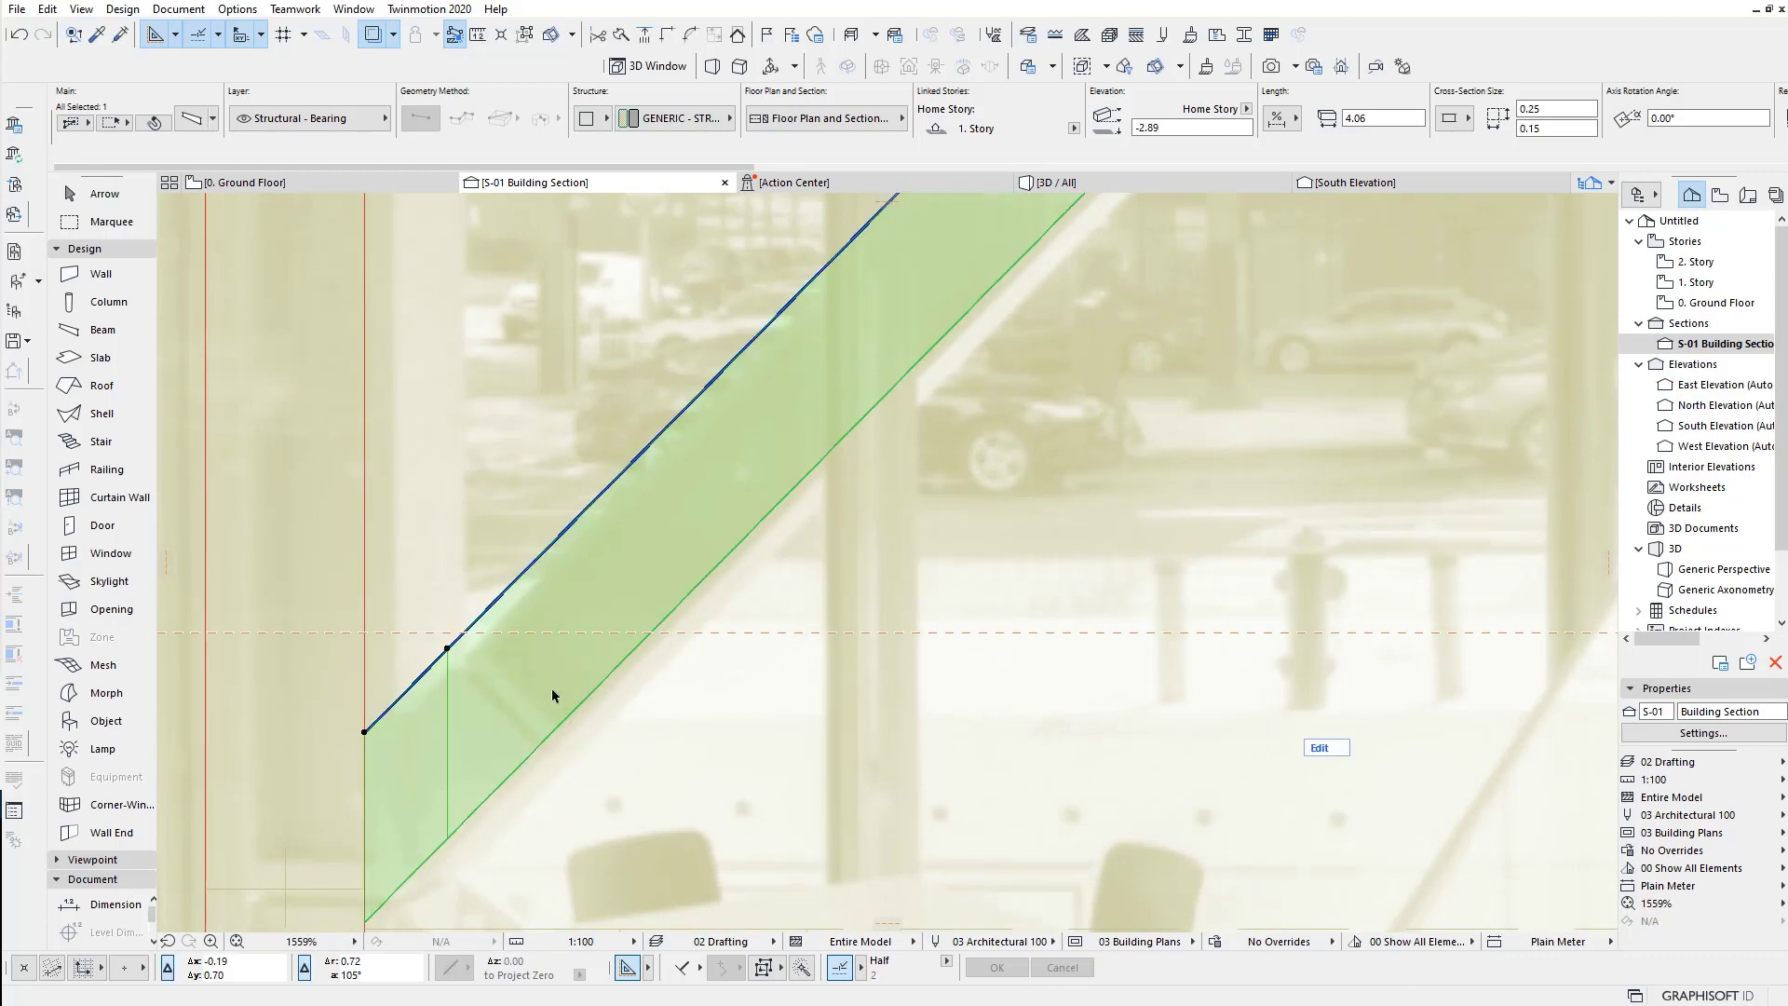
pyautogui.scroll(-2, 730, 647)
pyautogui.scroll(-2, 729, 769)
pyautogui.scroll(1, 728, 768)
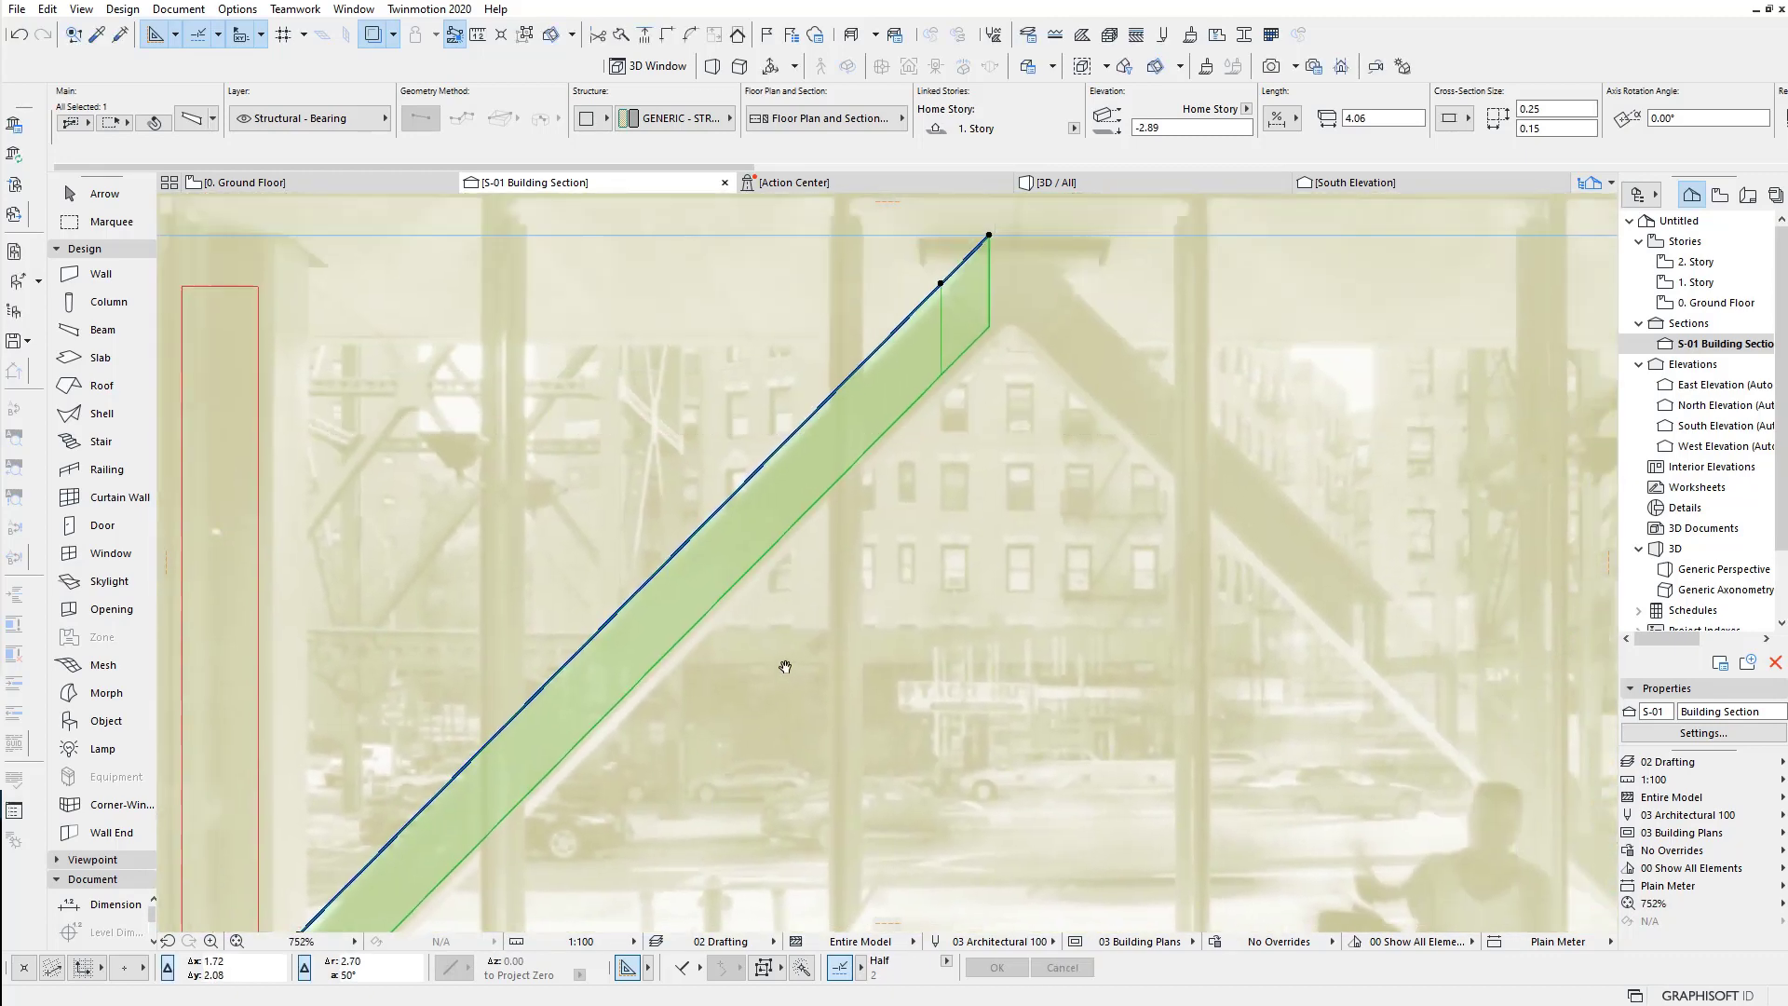
pyautogui.scroll(1, 787, 667)
pyautogui.scroll(1, 913, 395)
pyautogui.scroll(1, 929, 410)
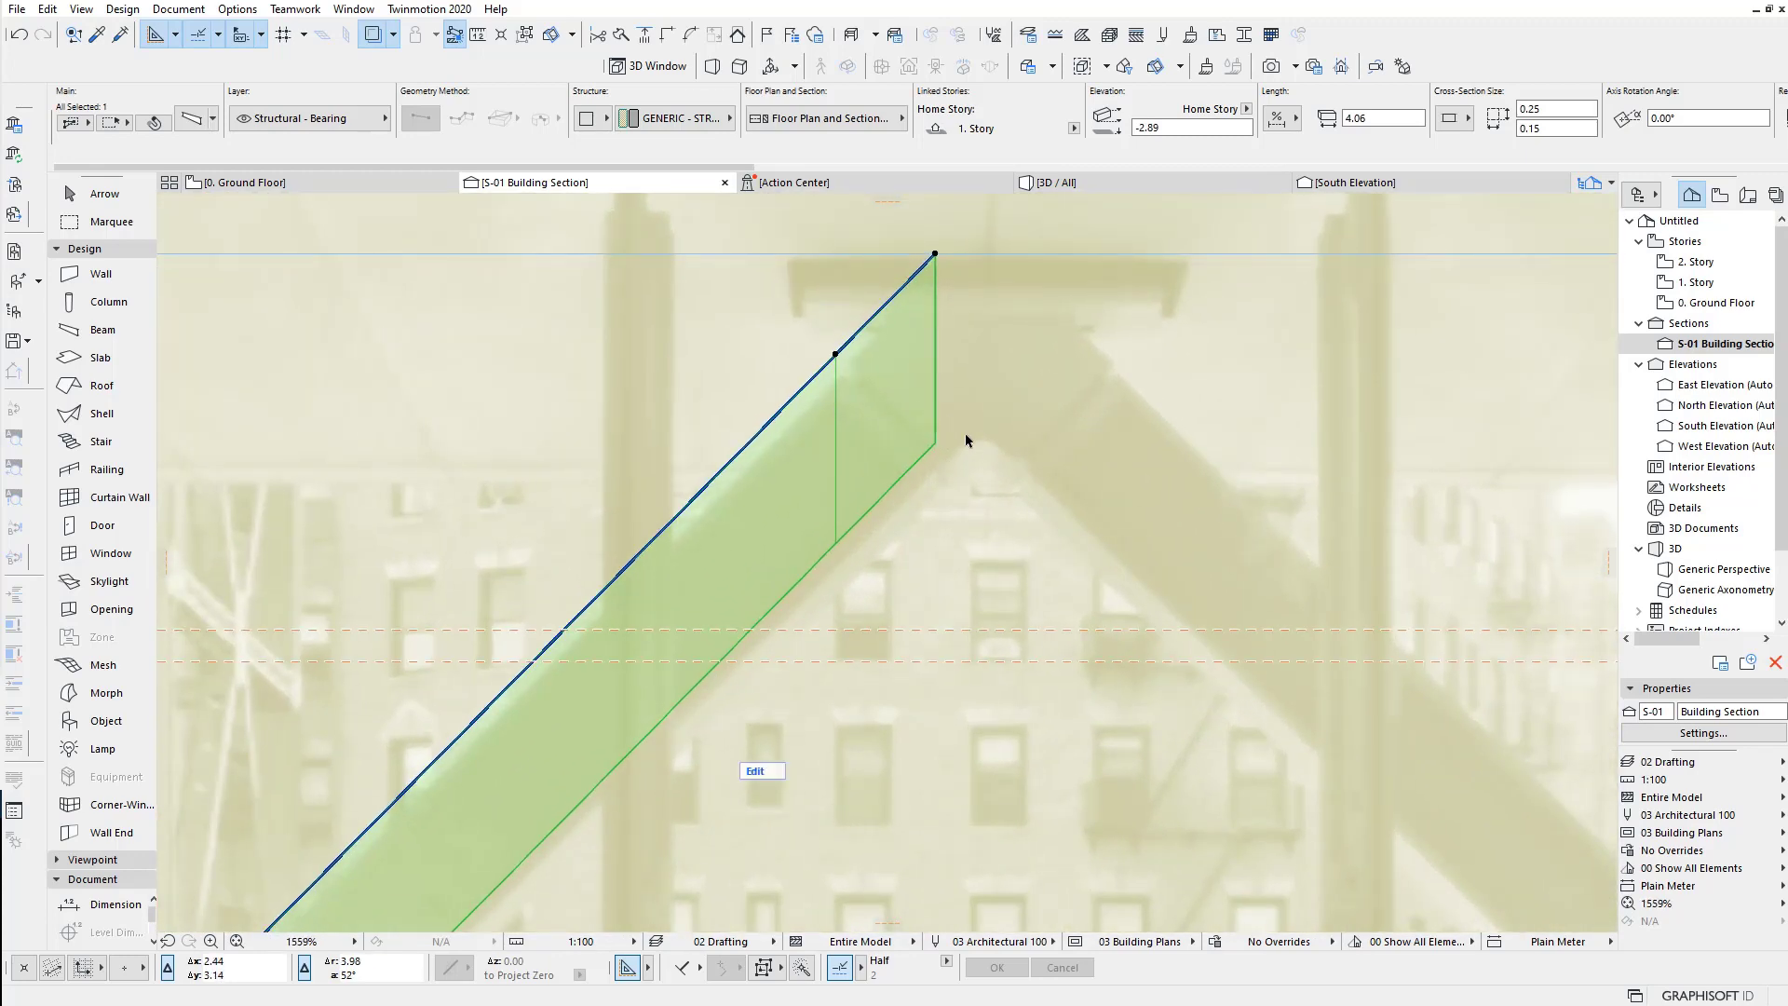
pyautogui.scroll(2, 859, 400)
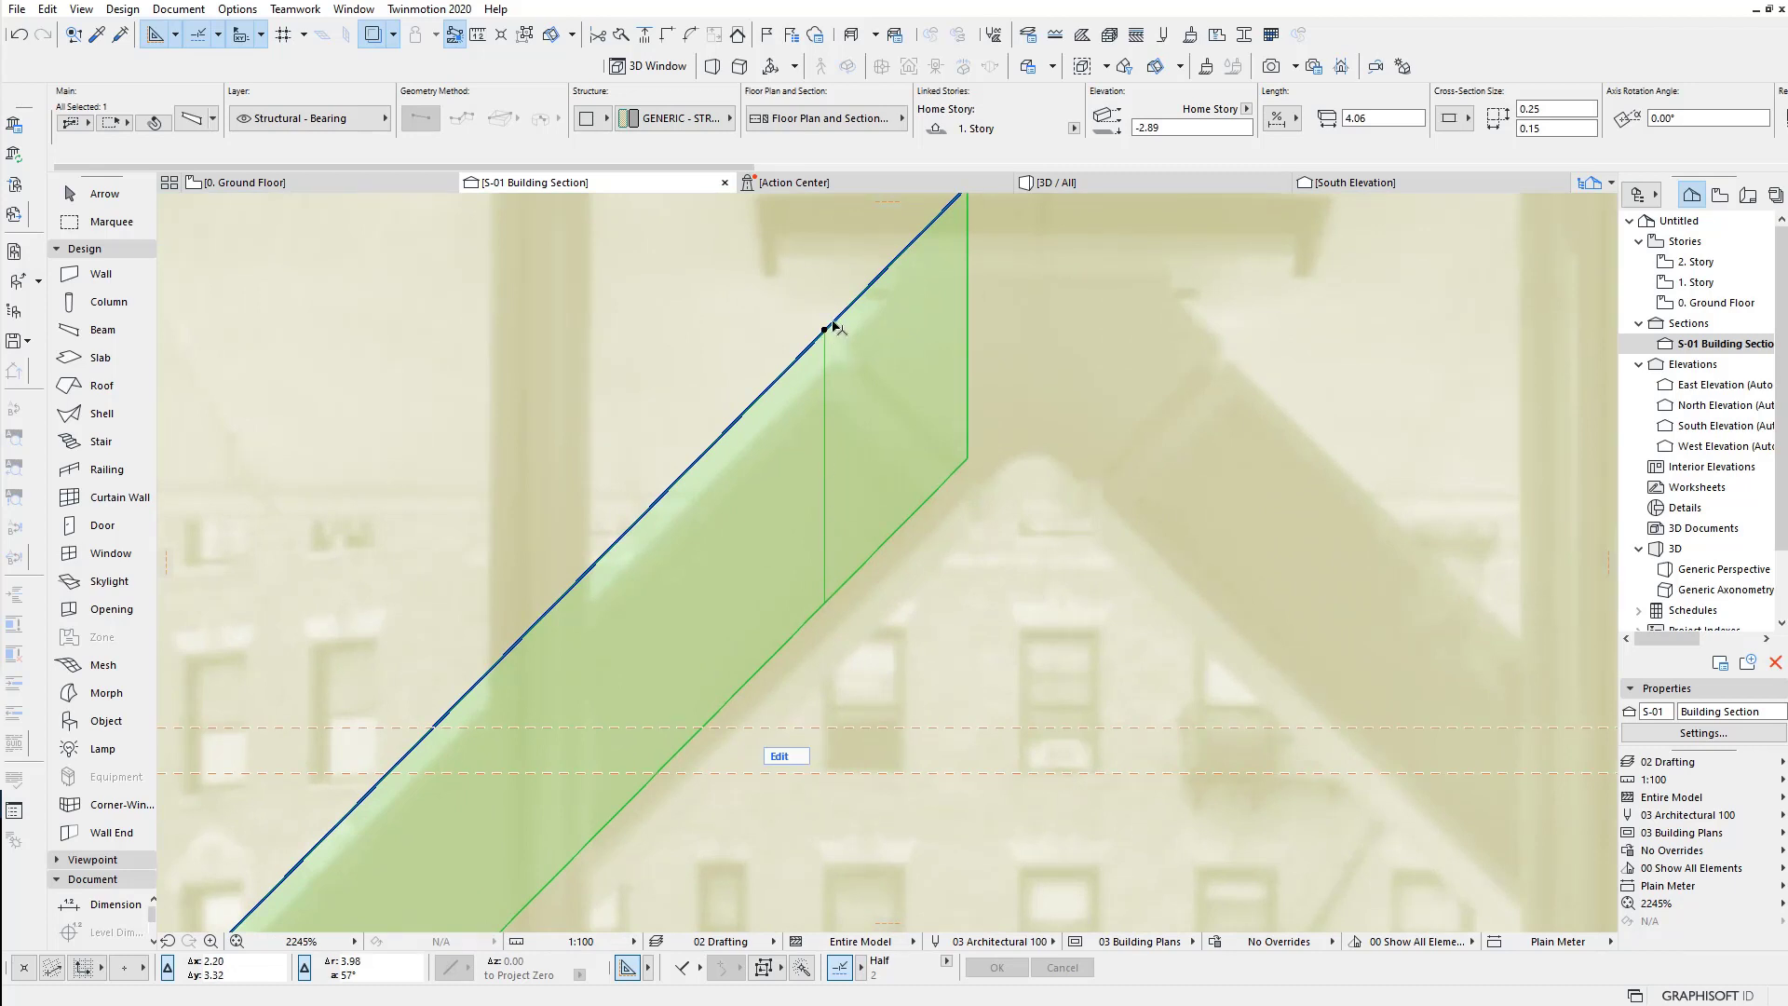
pyautogui.moveTo(930, 461); pyautogui.dragTo(794, 670, button='middle')
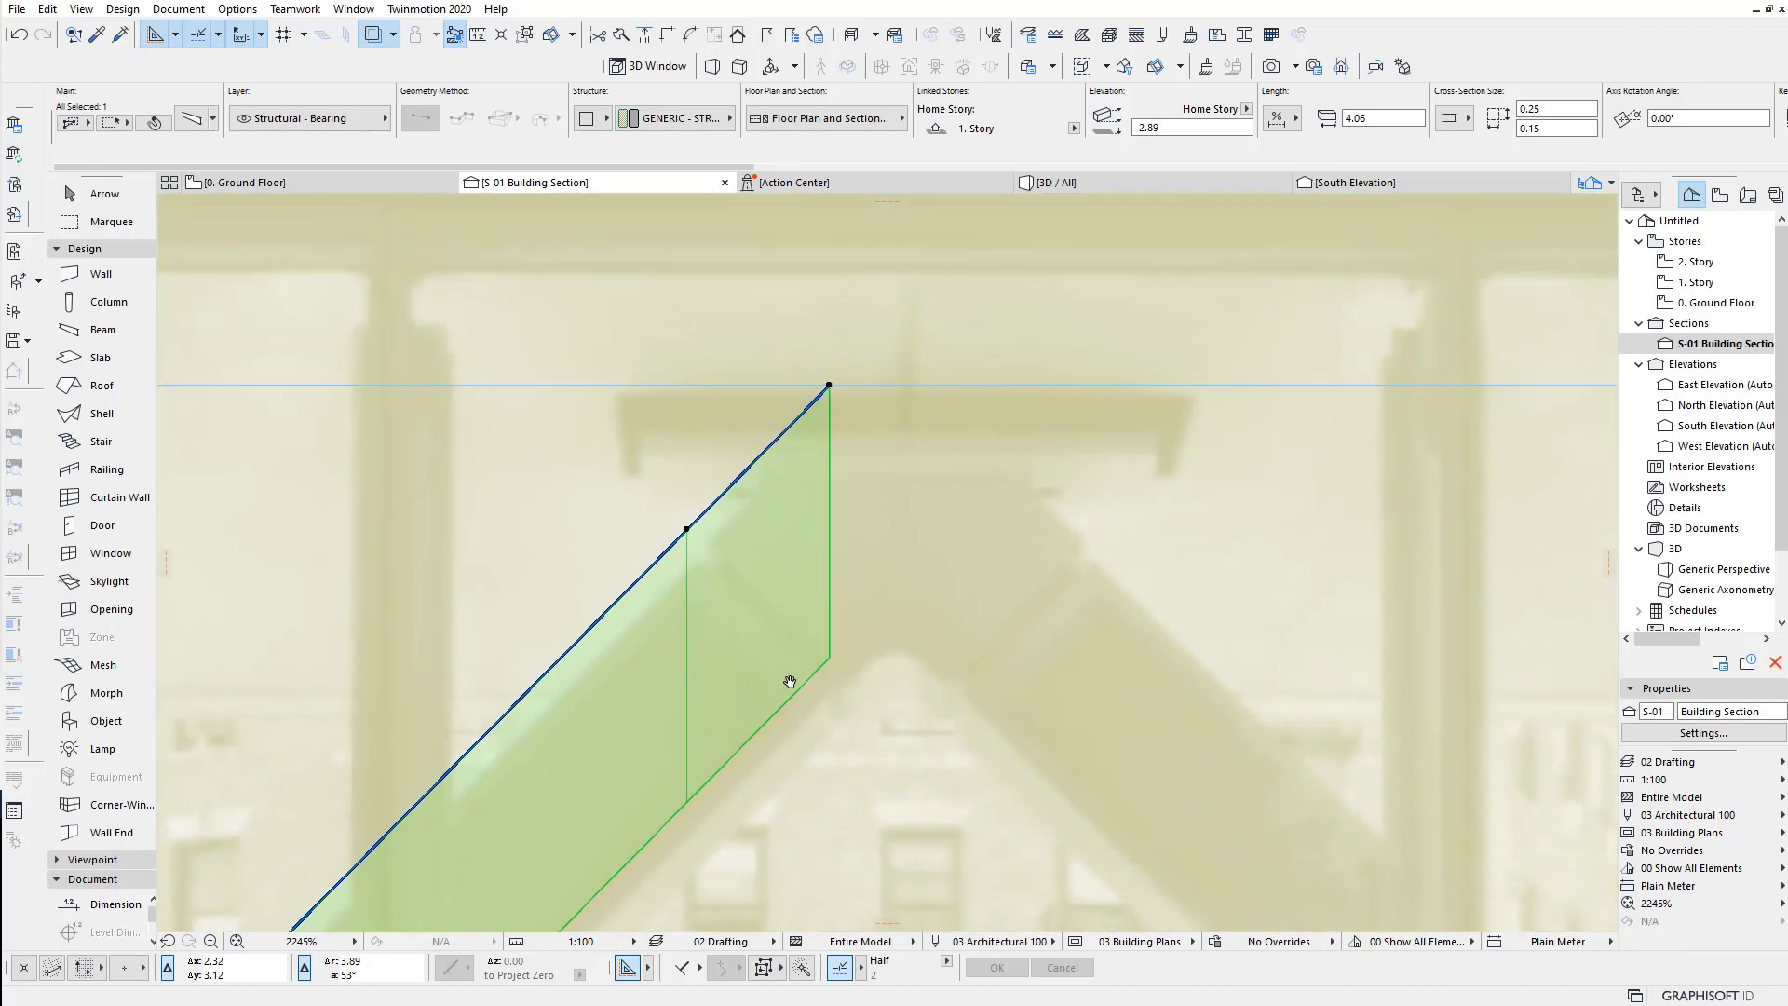
# Step: Rotate the beam's top end cut horizontal so it lies along the 1 Story line
pyautogui.click(835, 394)
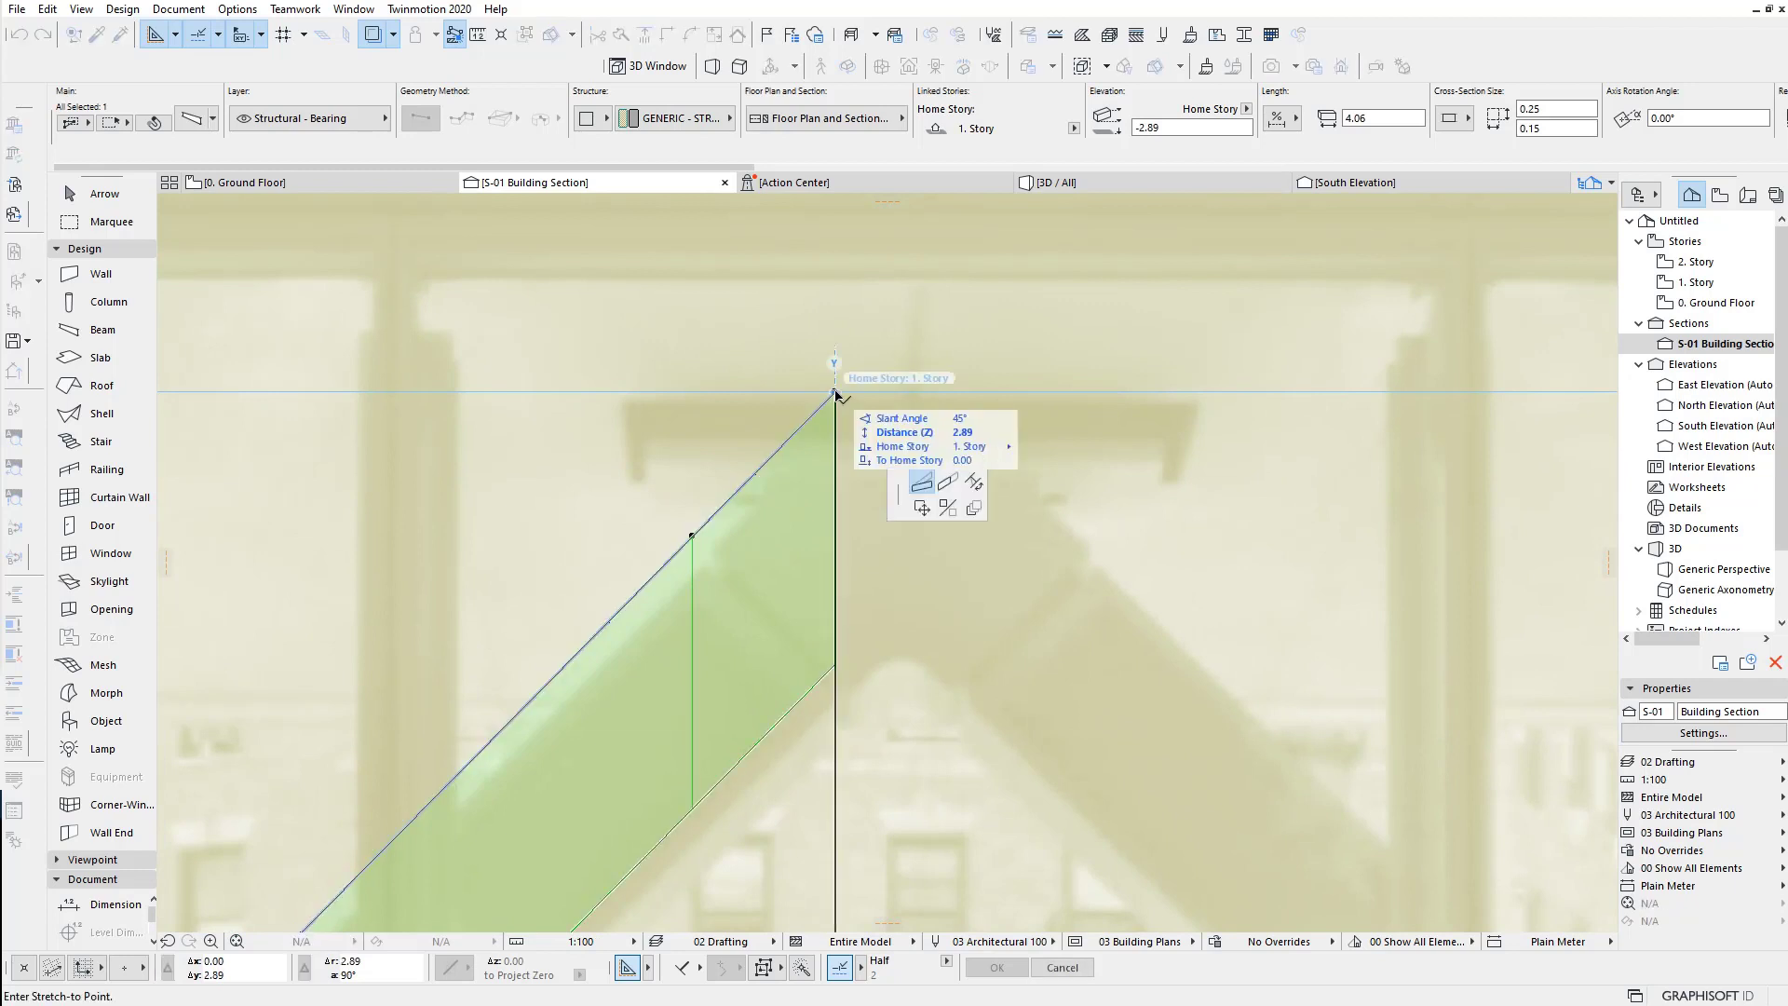
pyautogui.click(975, 482)
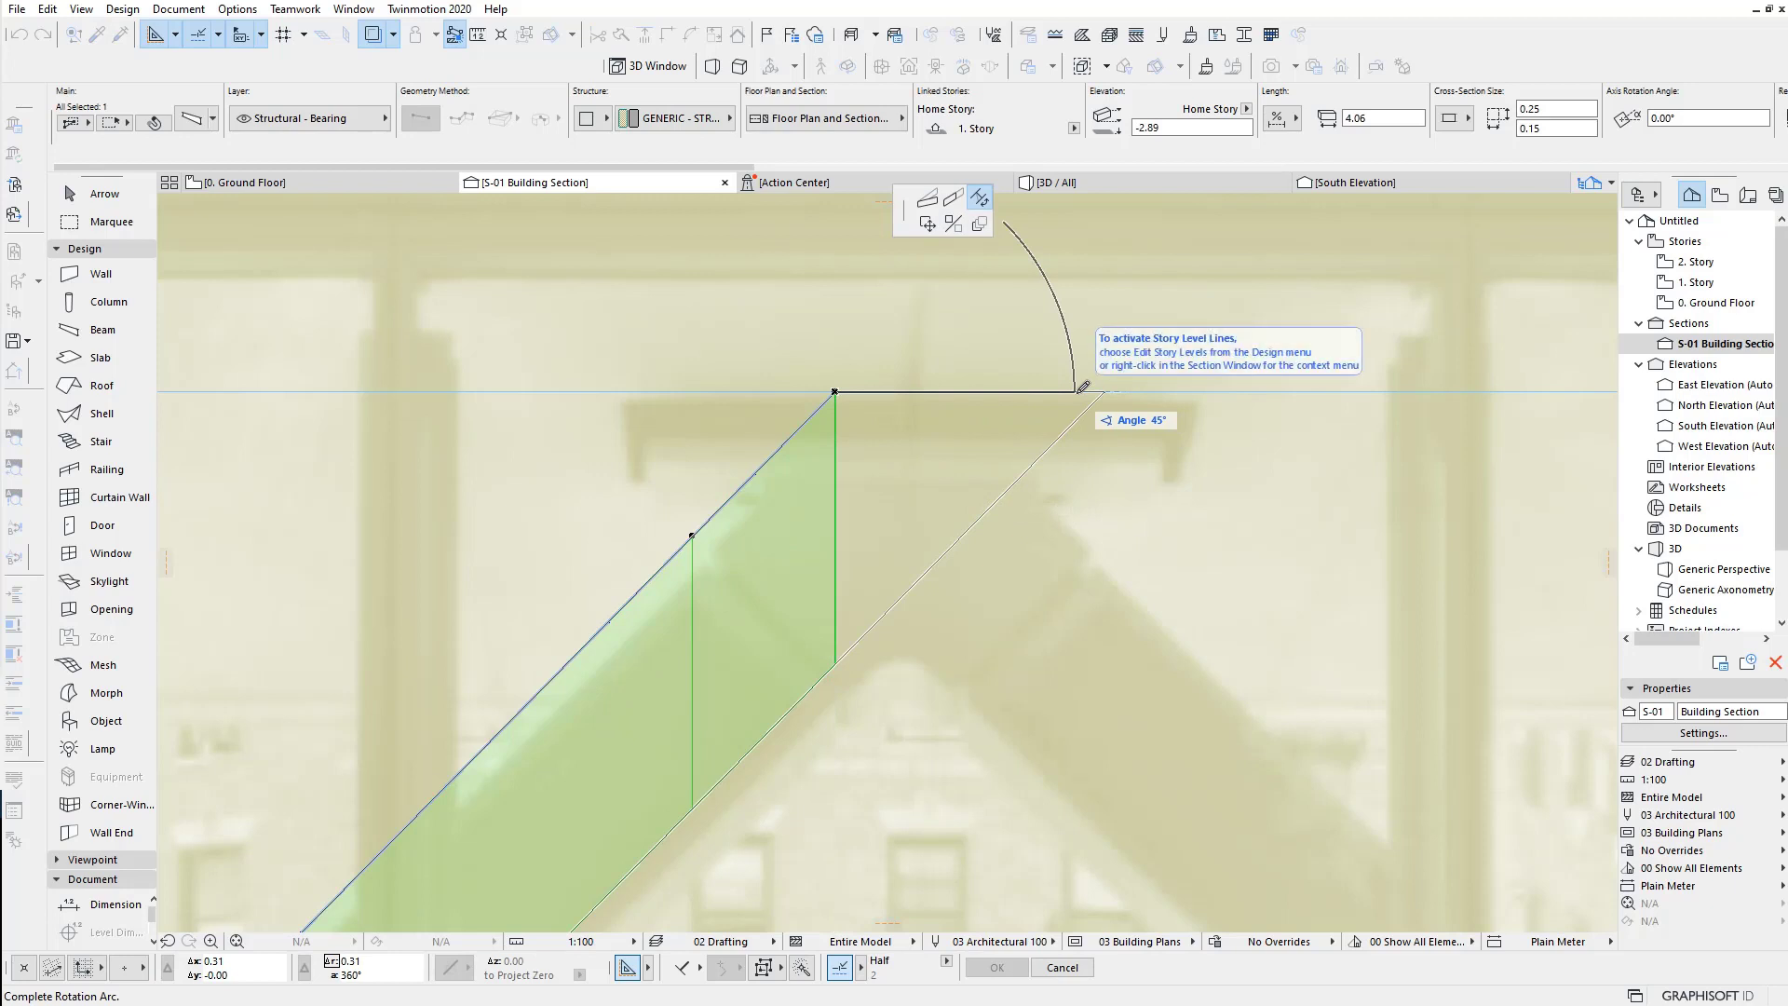
pyautogui.click(1079, 391)
pyautogui.scroll(-3, 1047, 479)
pyautogui.moveTo(1020, 556); pyautogui.dragTo(858, 512, button='middle')
pyautogui.scroll(1, 723, 499)
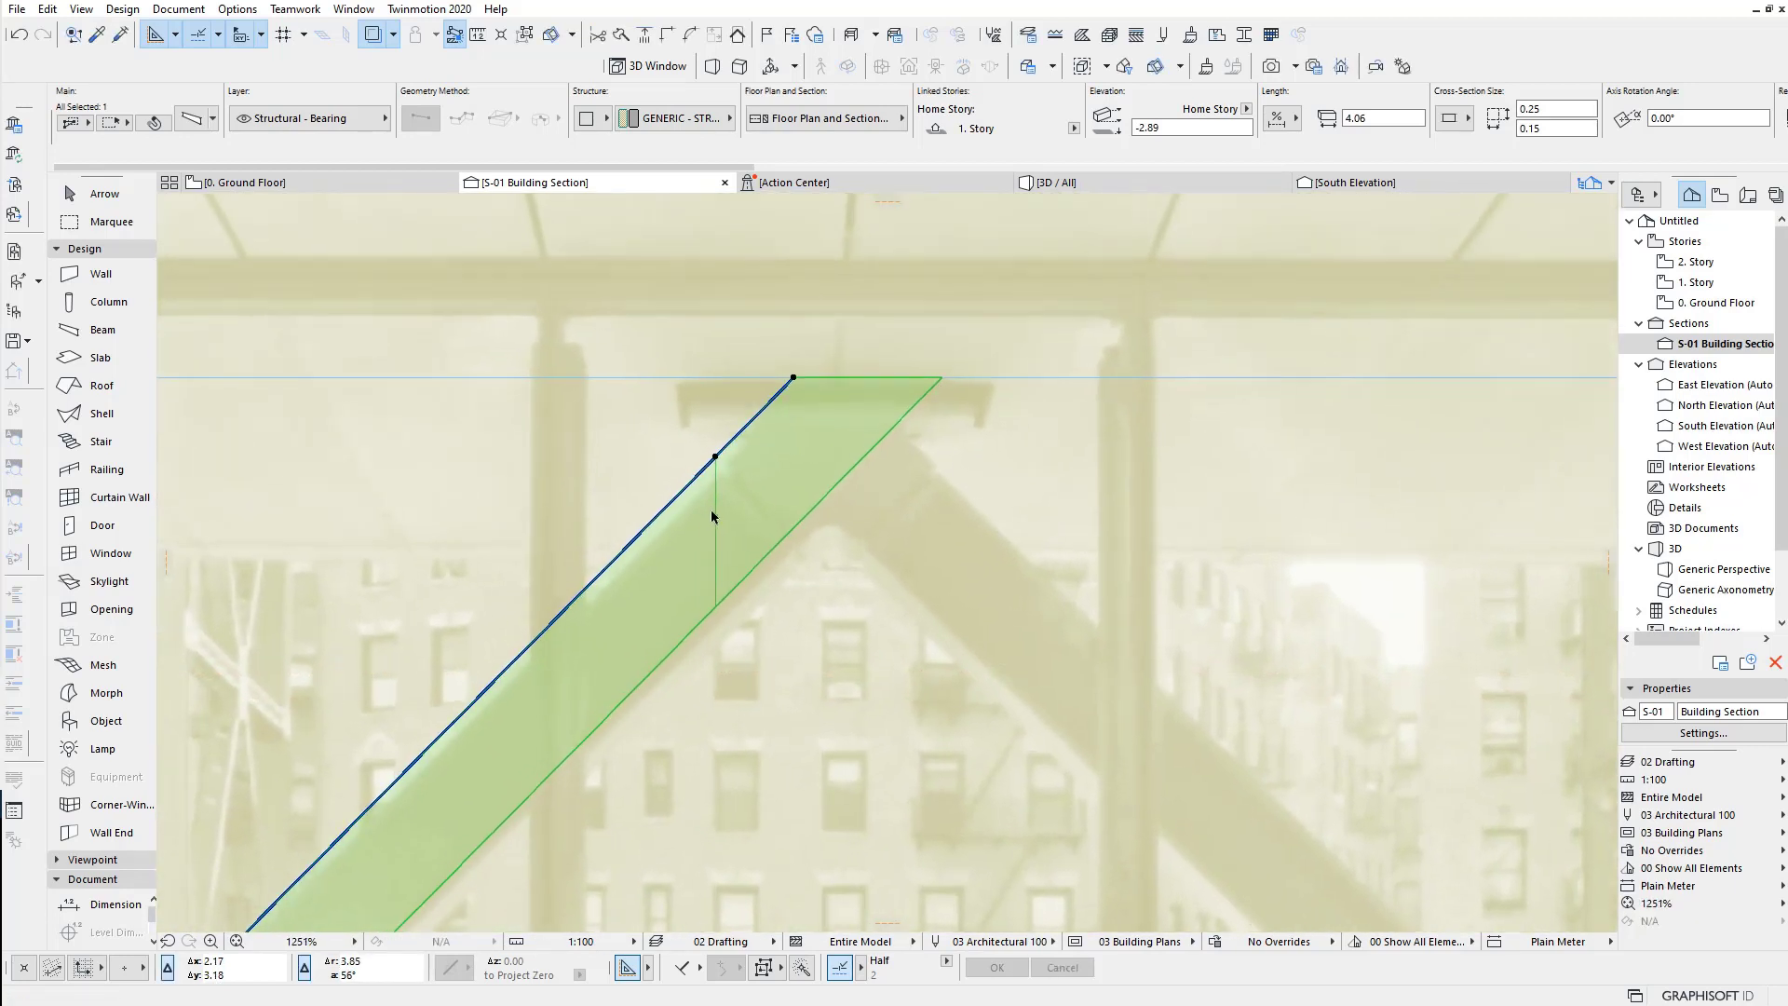
pyautogui.scroll(1, 714, 503)
pyautogui.scroll(1, 727, 475)
pyautogui.scroll(1, 723, 466)
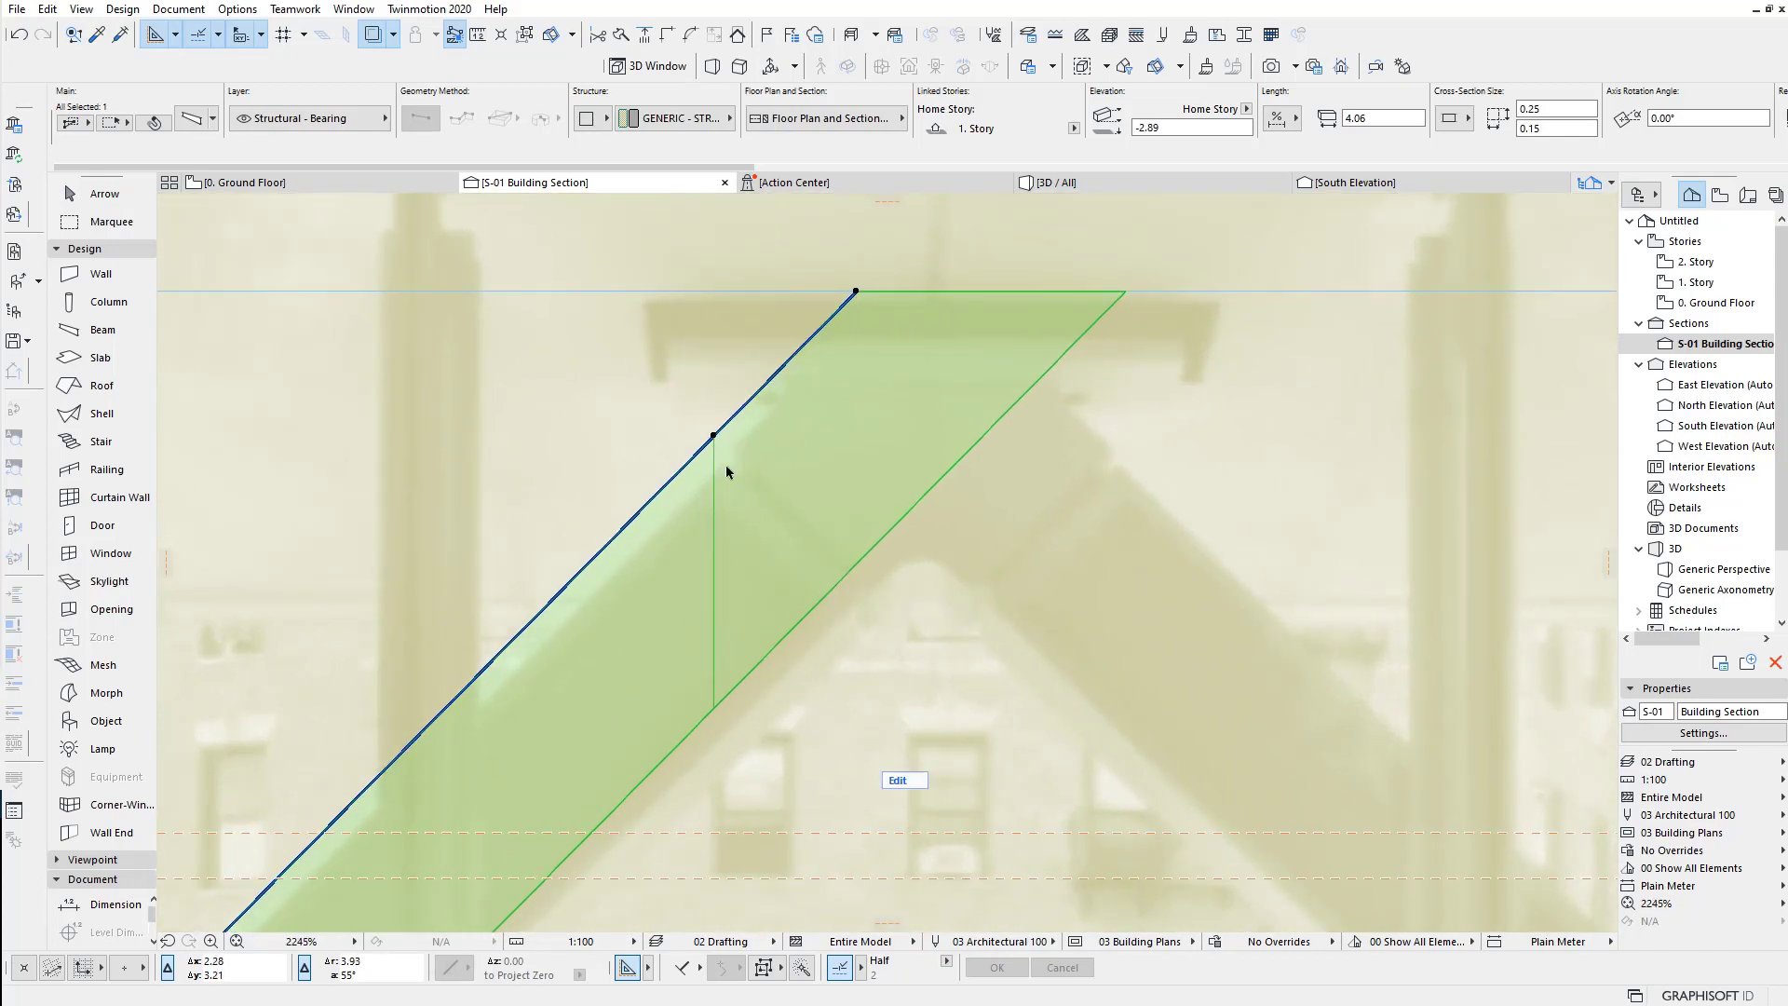
# Step: Draw a guide line segment from the beam's upper node square across the beam
pyautogui.click(907, 667)
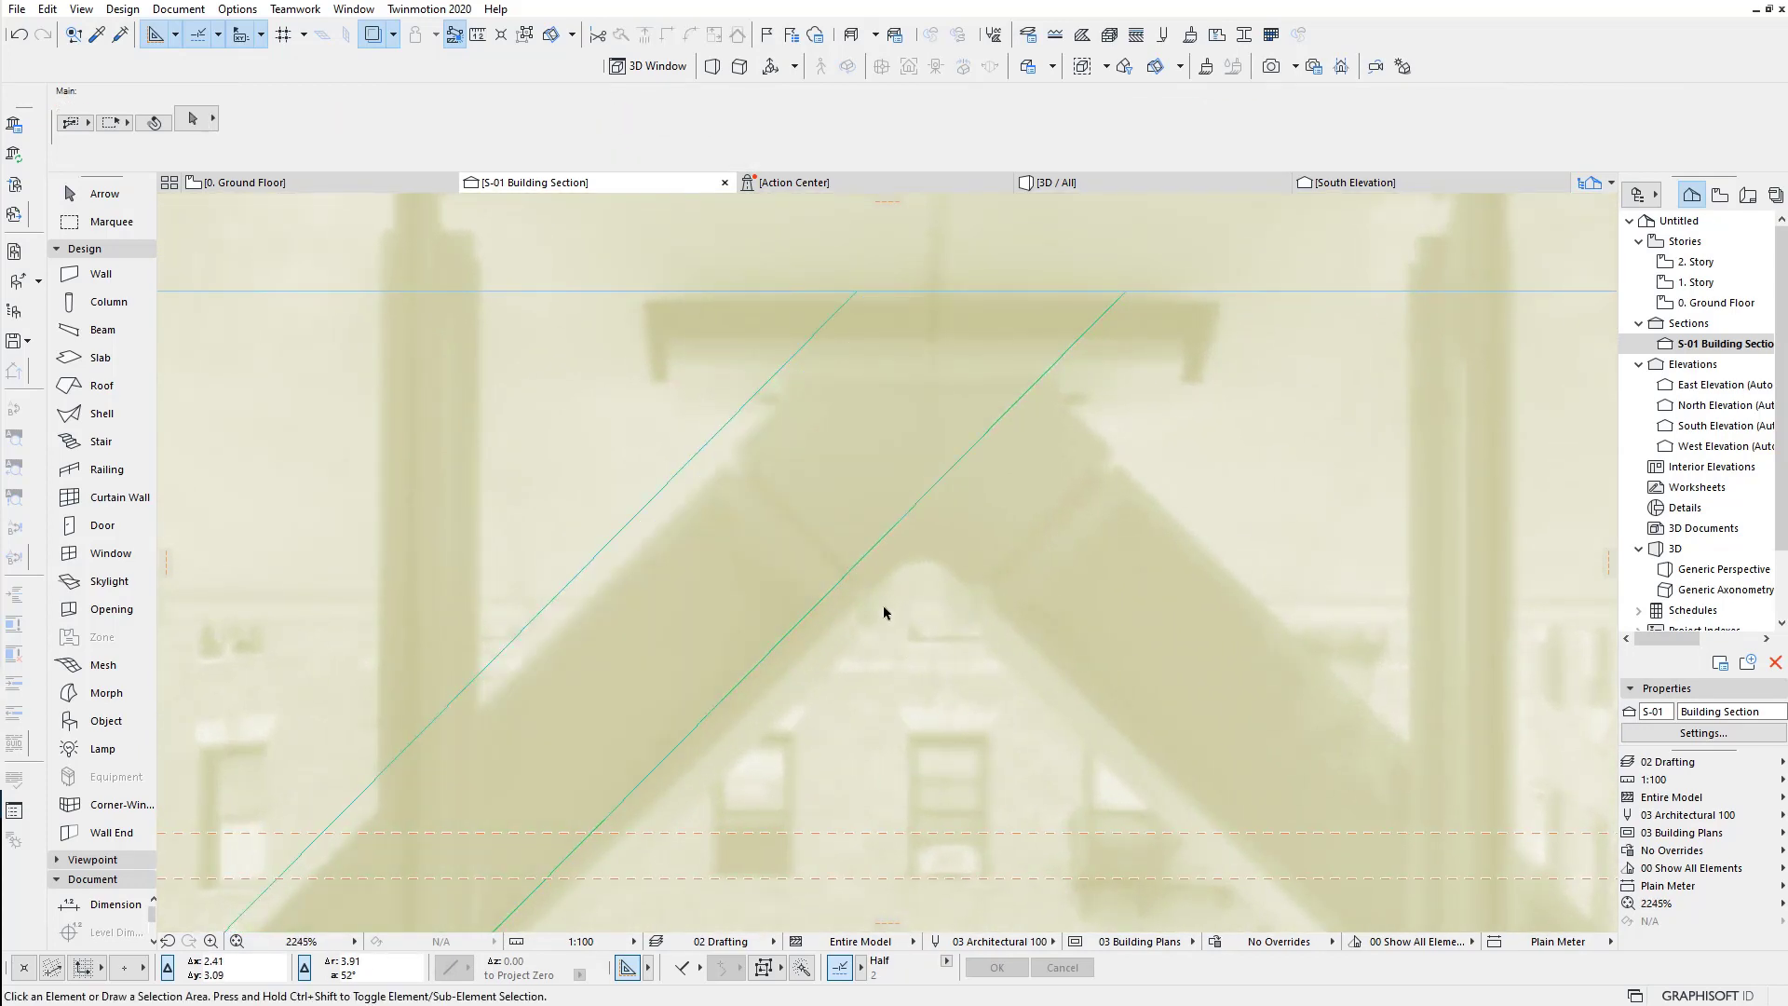
pyautogui.click(846, 585)
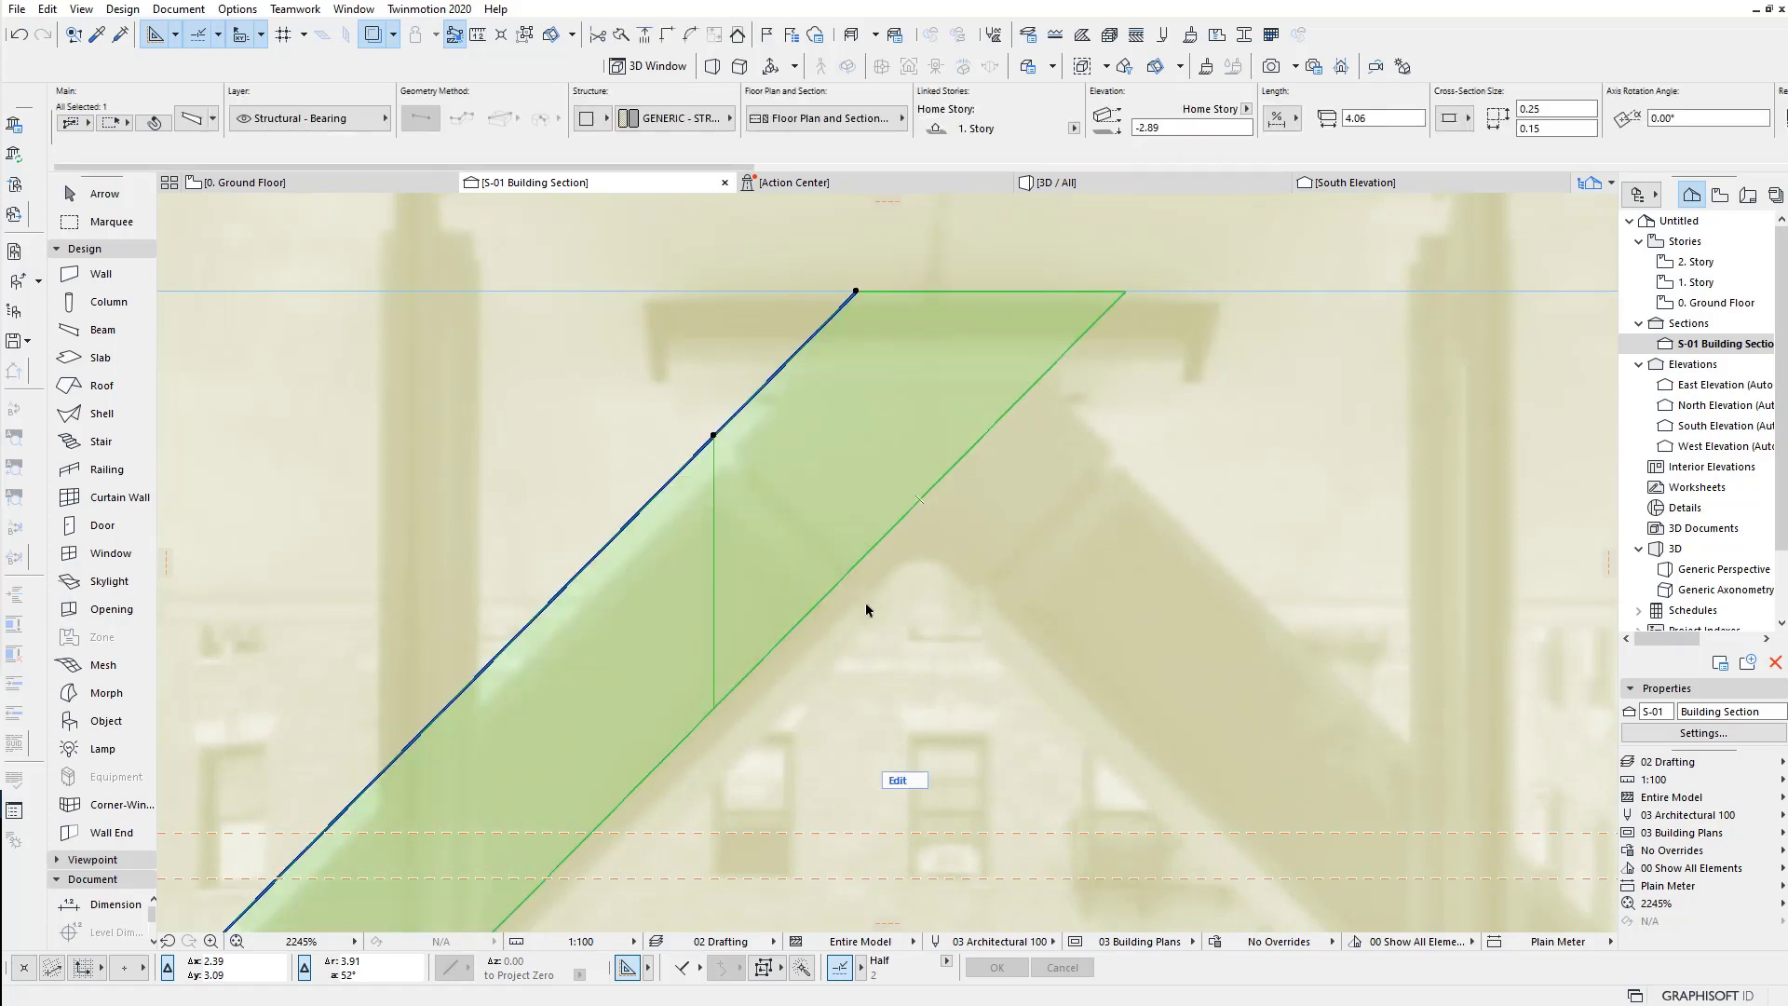
pyautogui.click(176, 41)
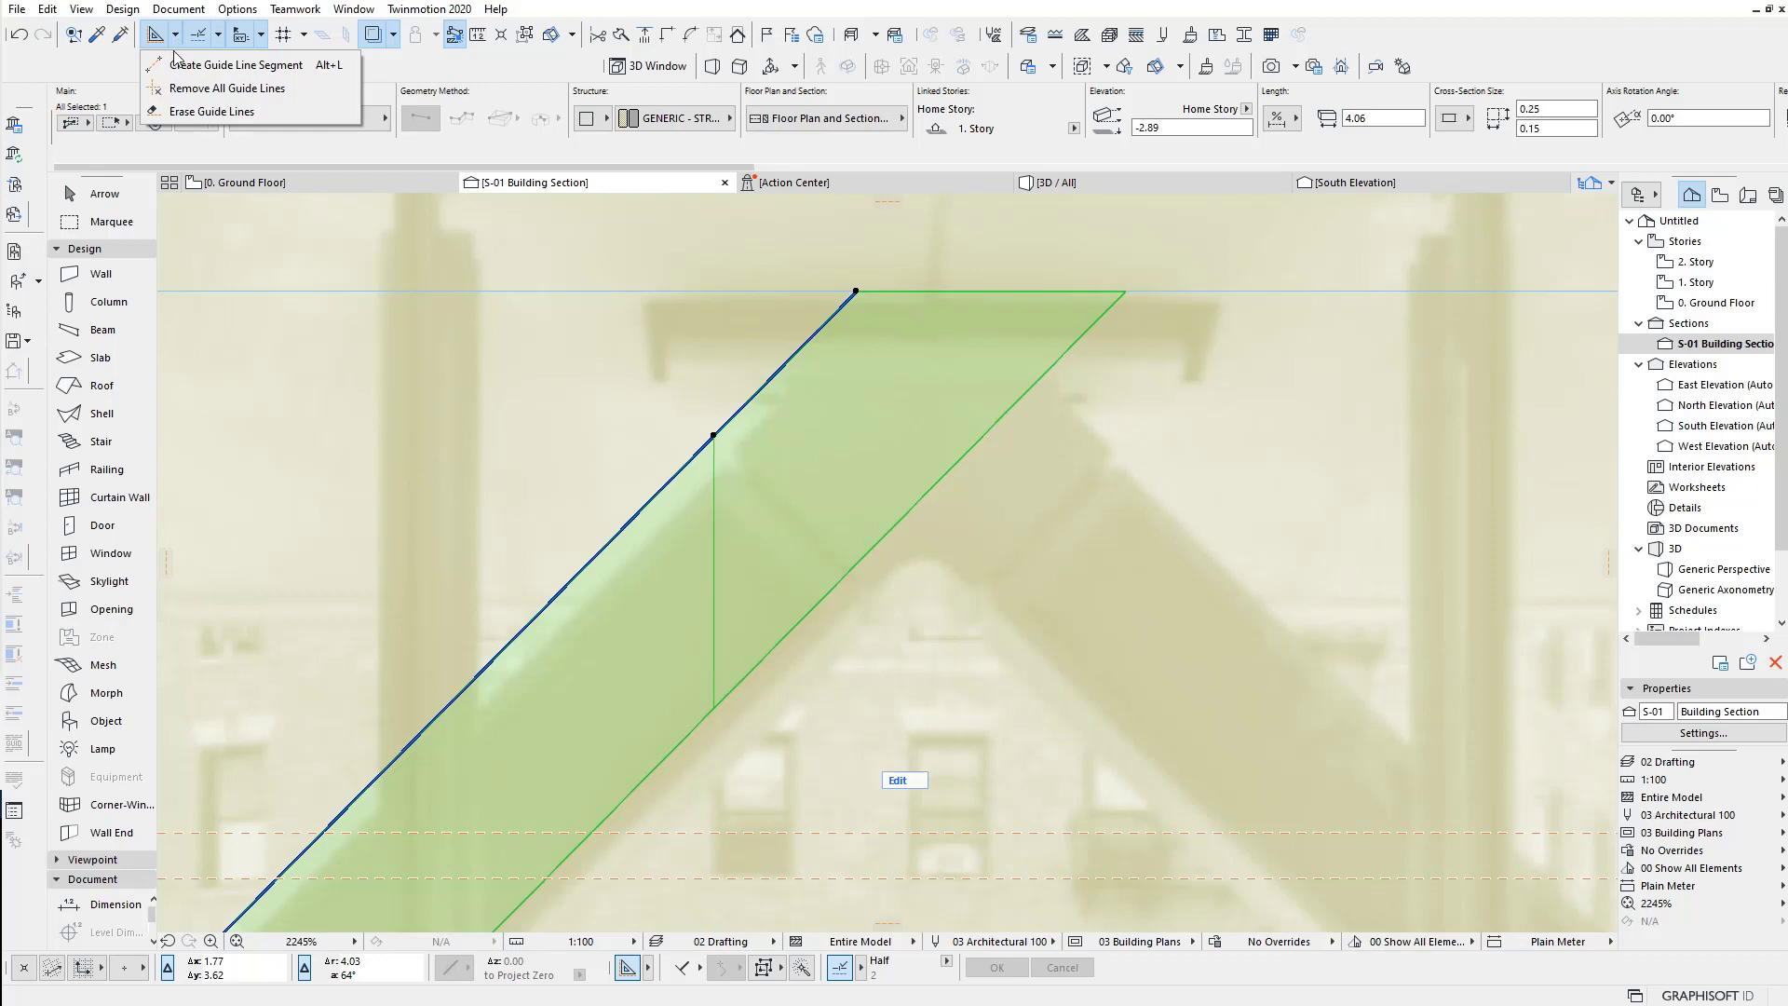
pyautogui.click(174, 74)
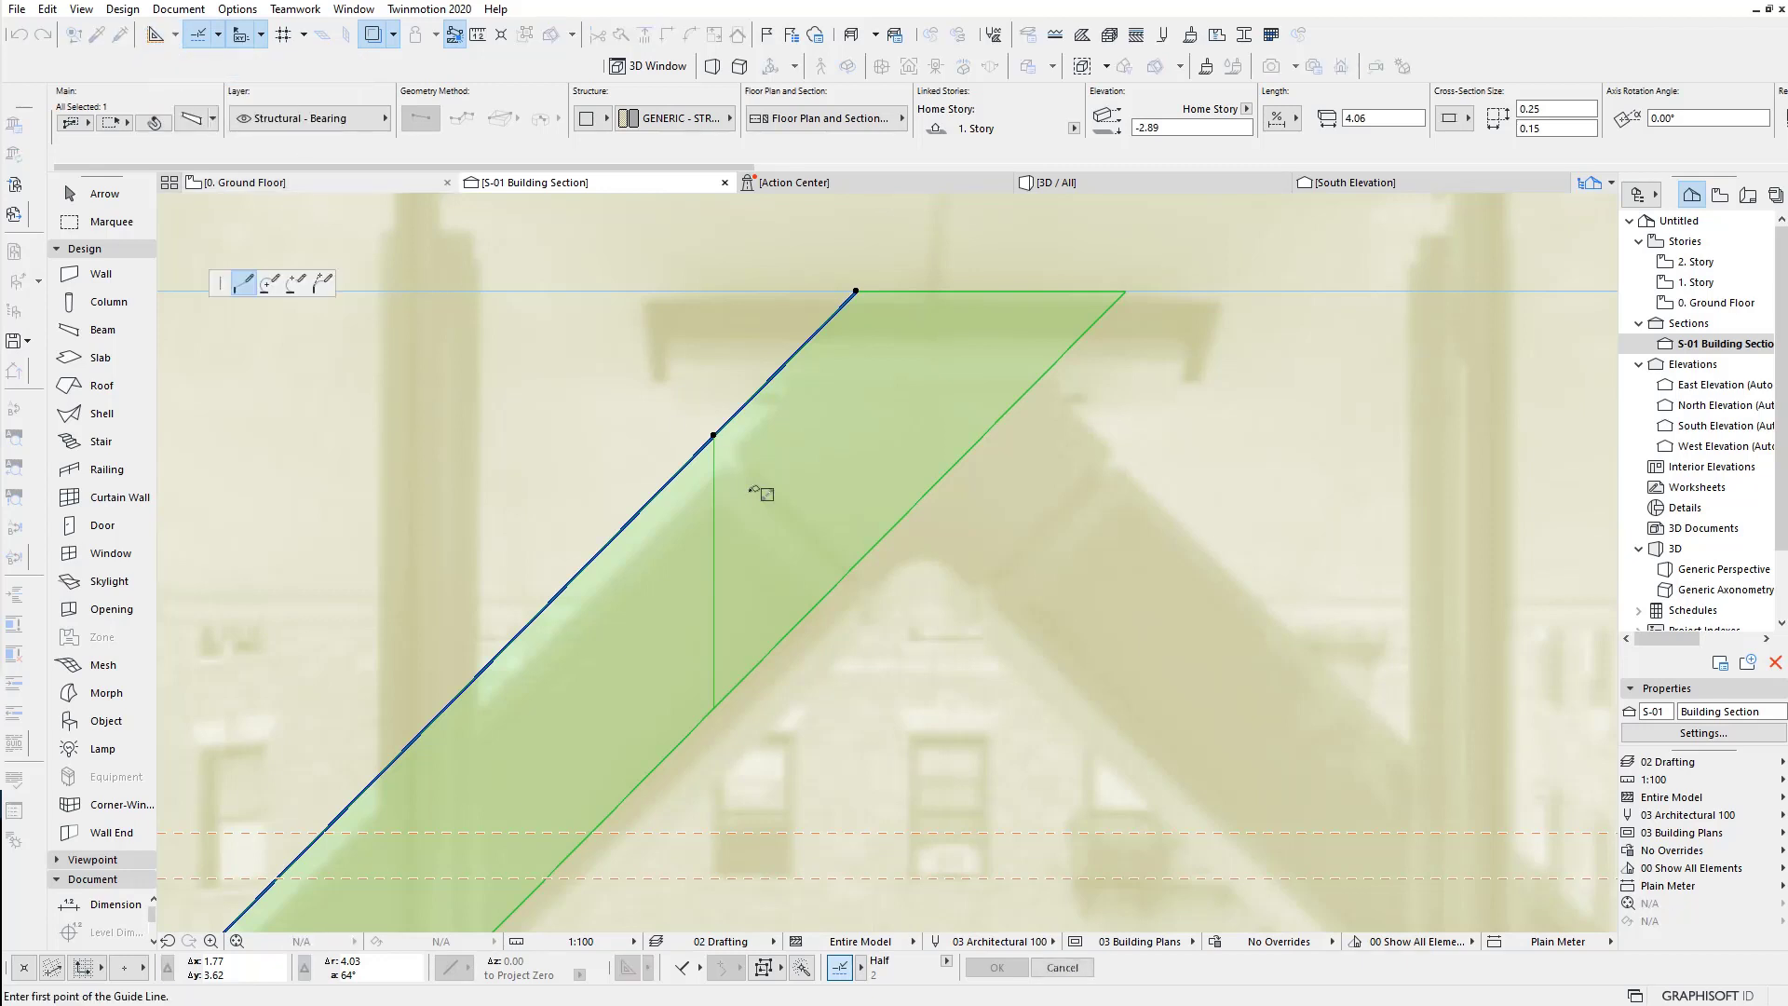
pyautogui.click(714, 436)
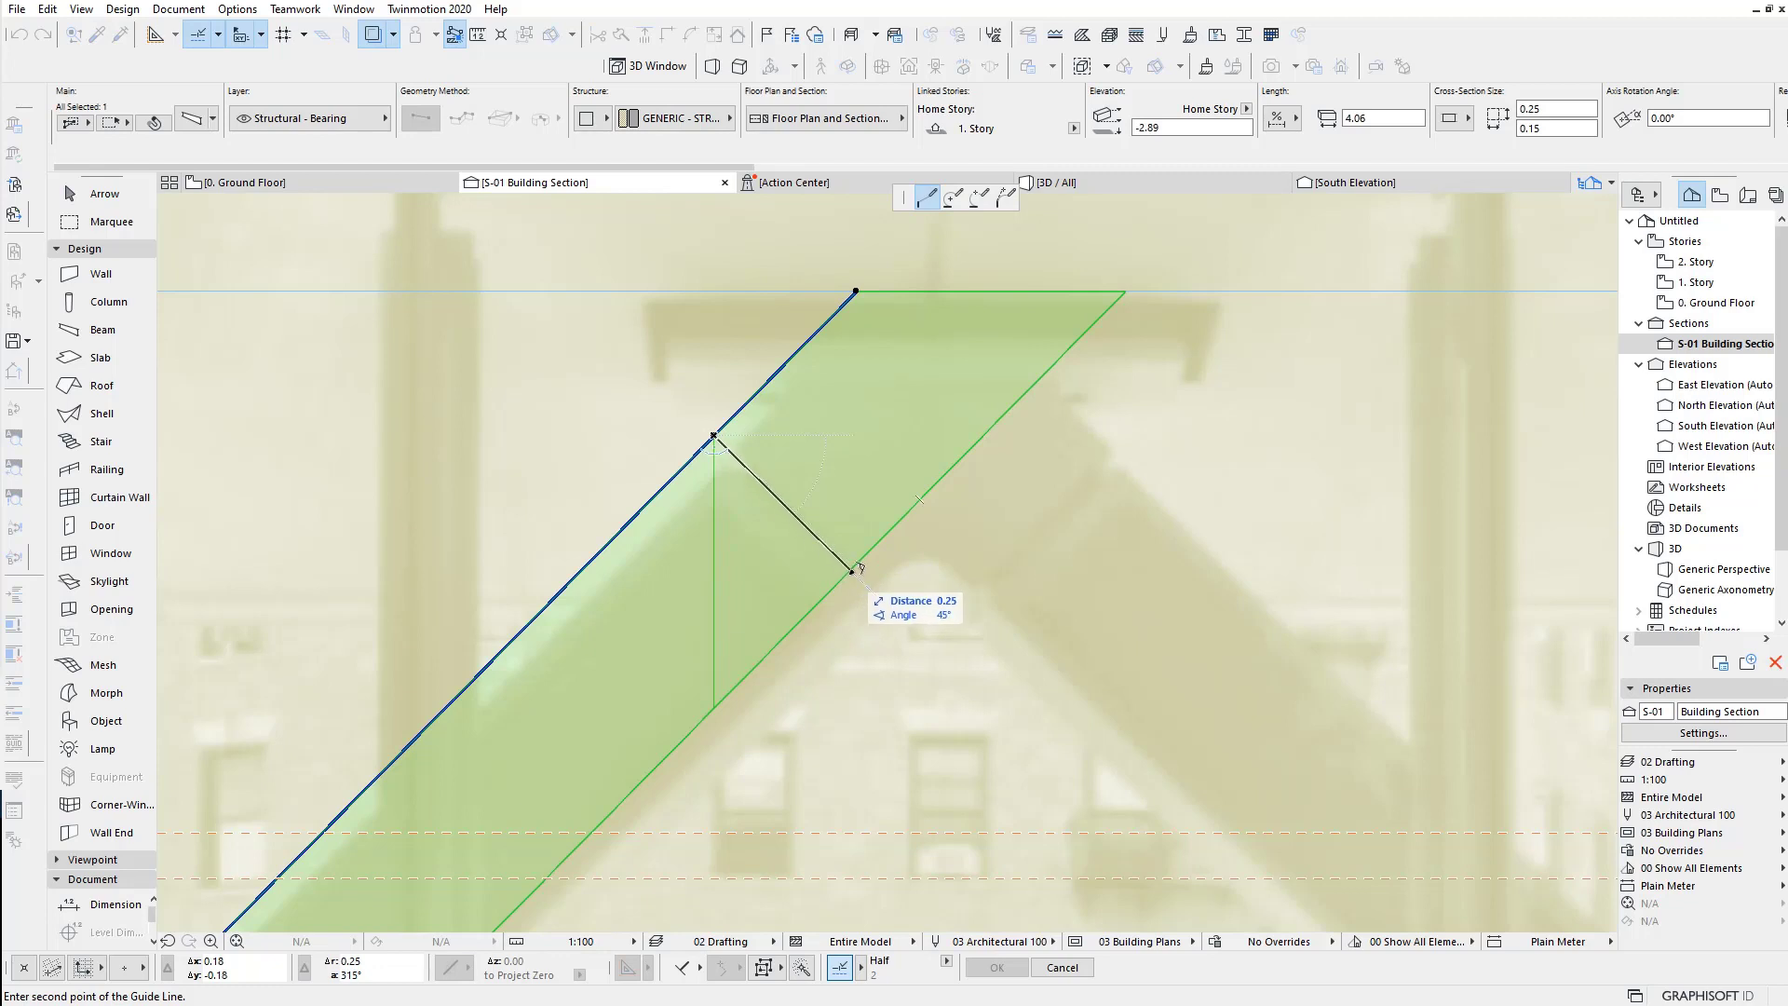
pyautogui.click(859, 569)
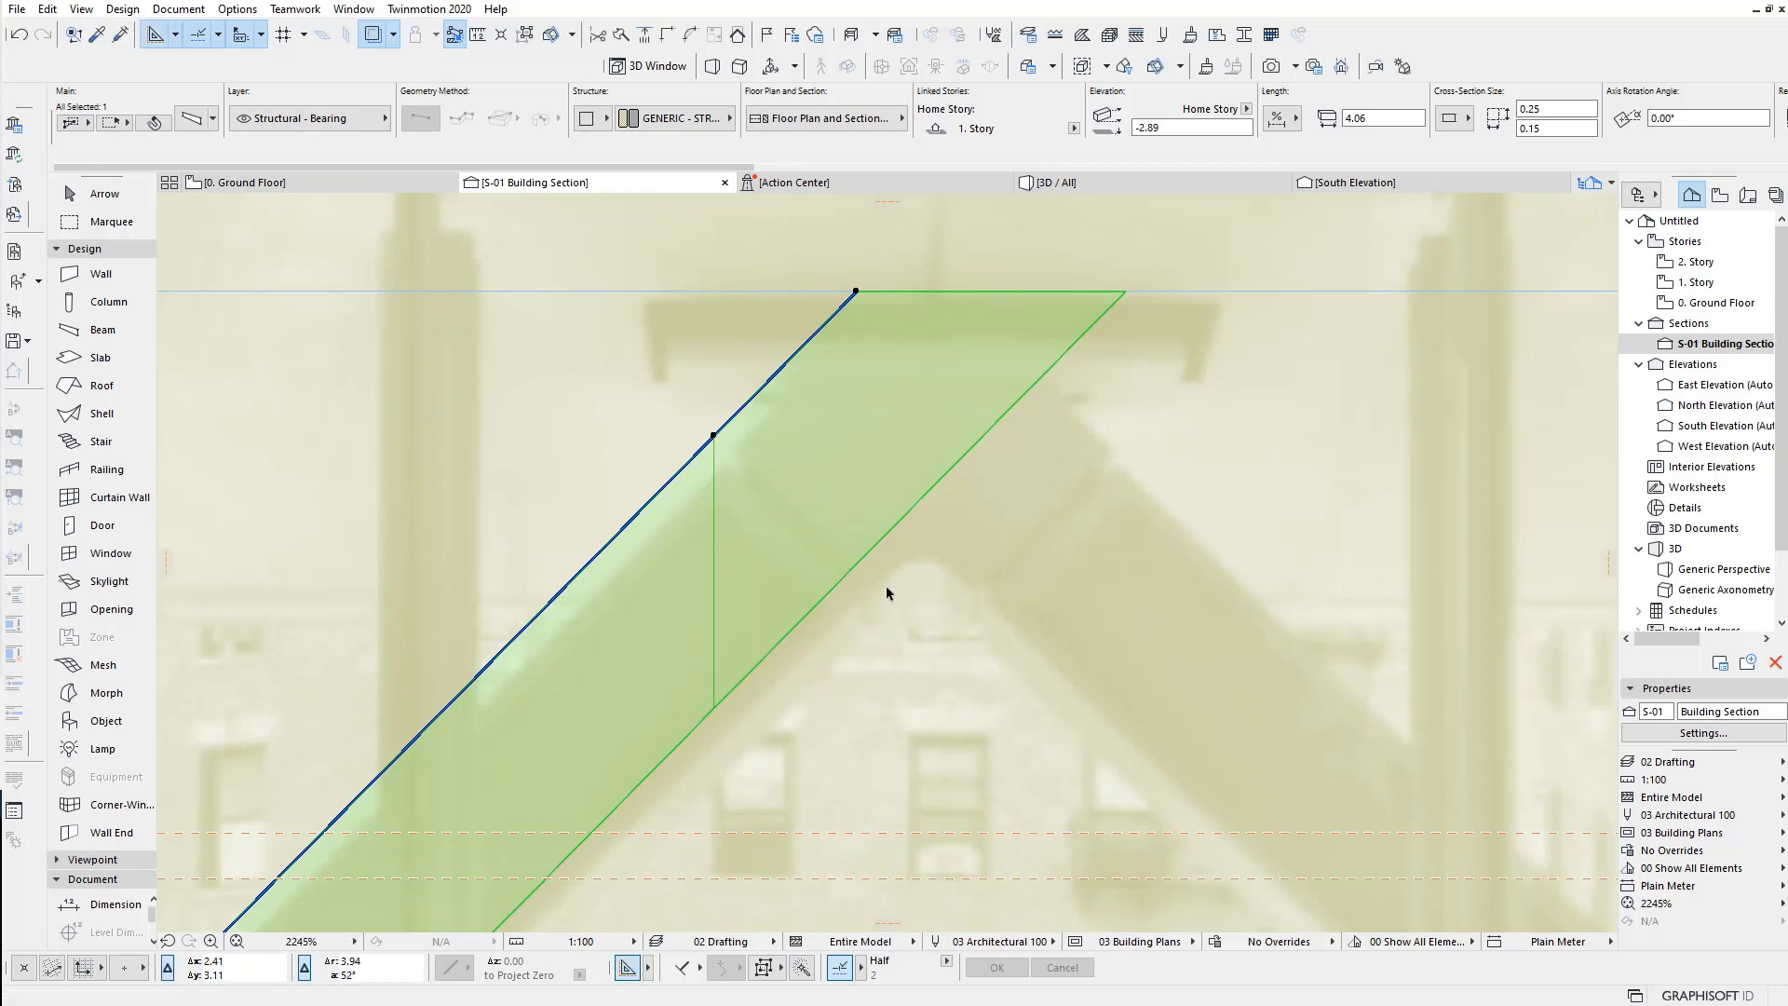
# Step: Pull a horizontal and a vertical guide line into the section near the beam
pyautogui.scroll(-1, 886, 601)
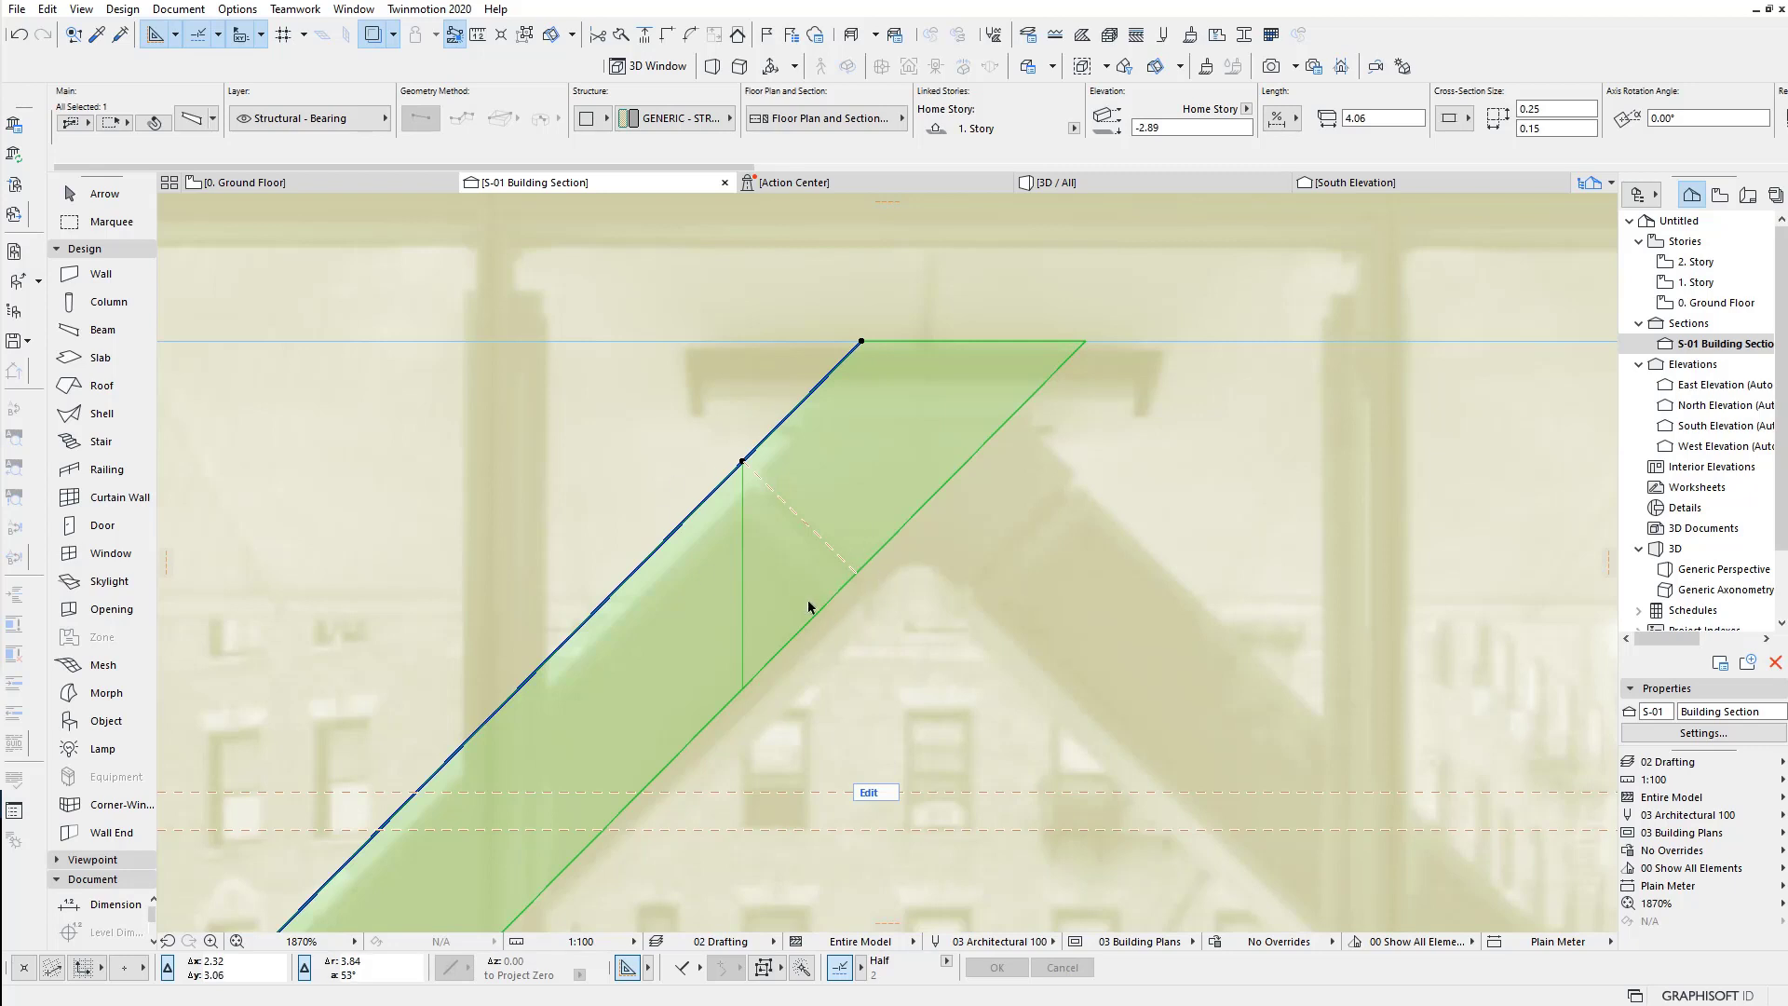
pyautogui.scroll(-2, 852, 652)
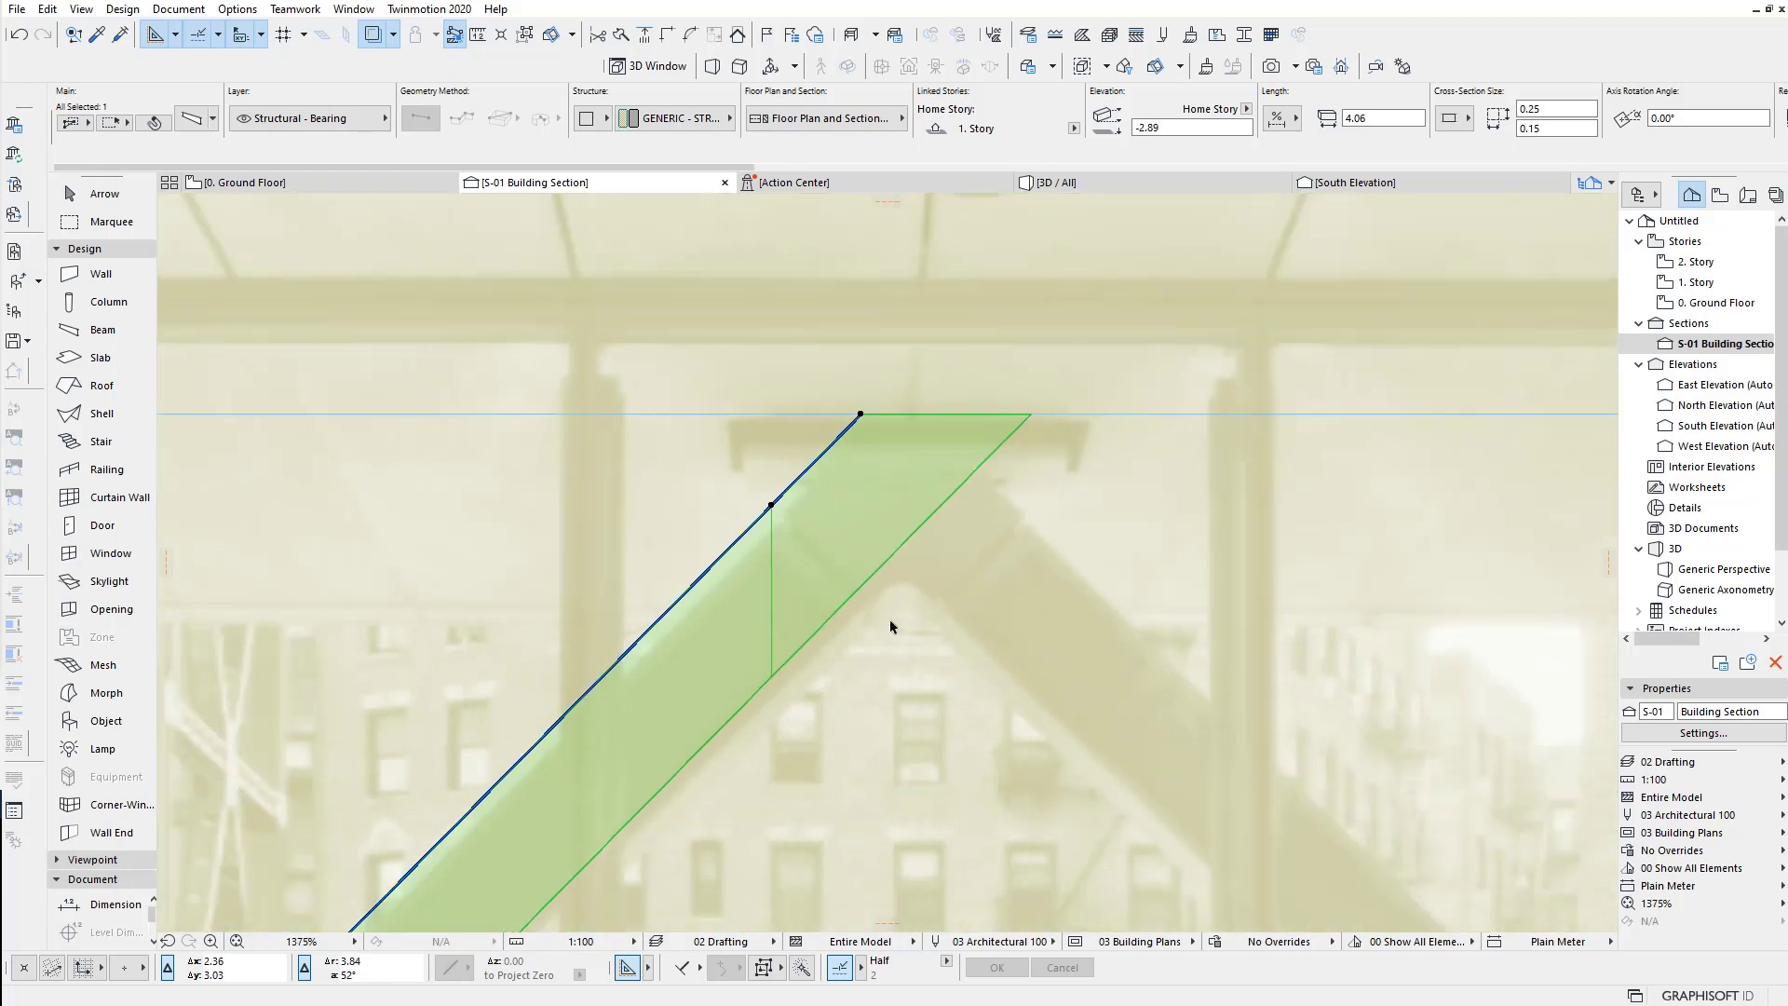
pyautogui.scroll(2, 891, 627)
pyautogui.scroll(-1, 790, 526)
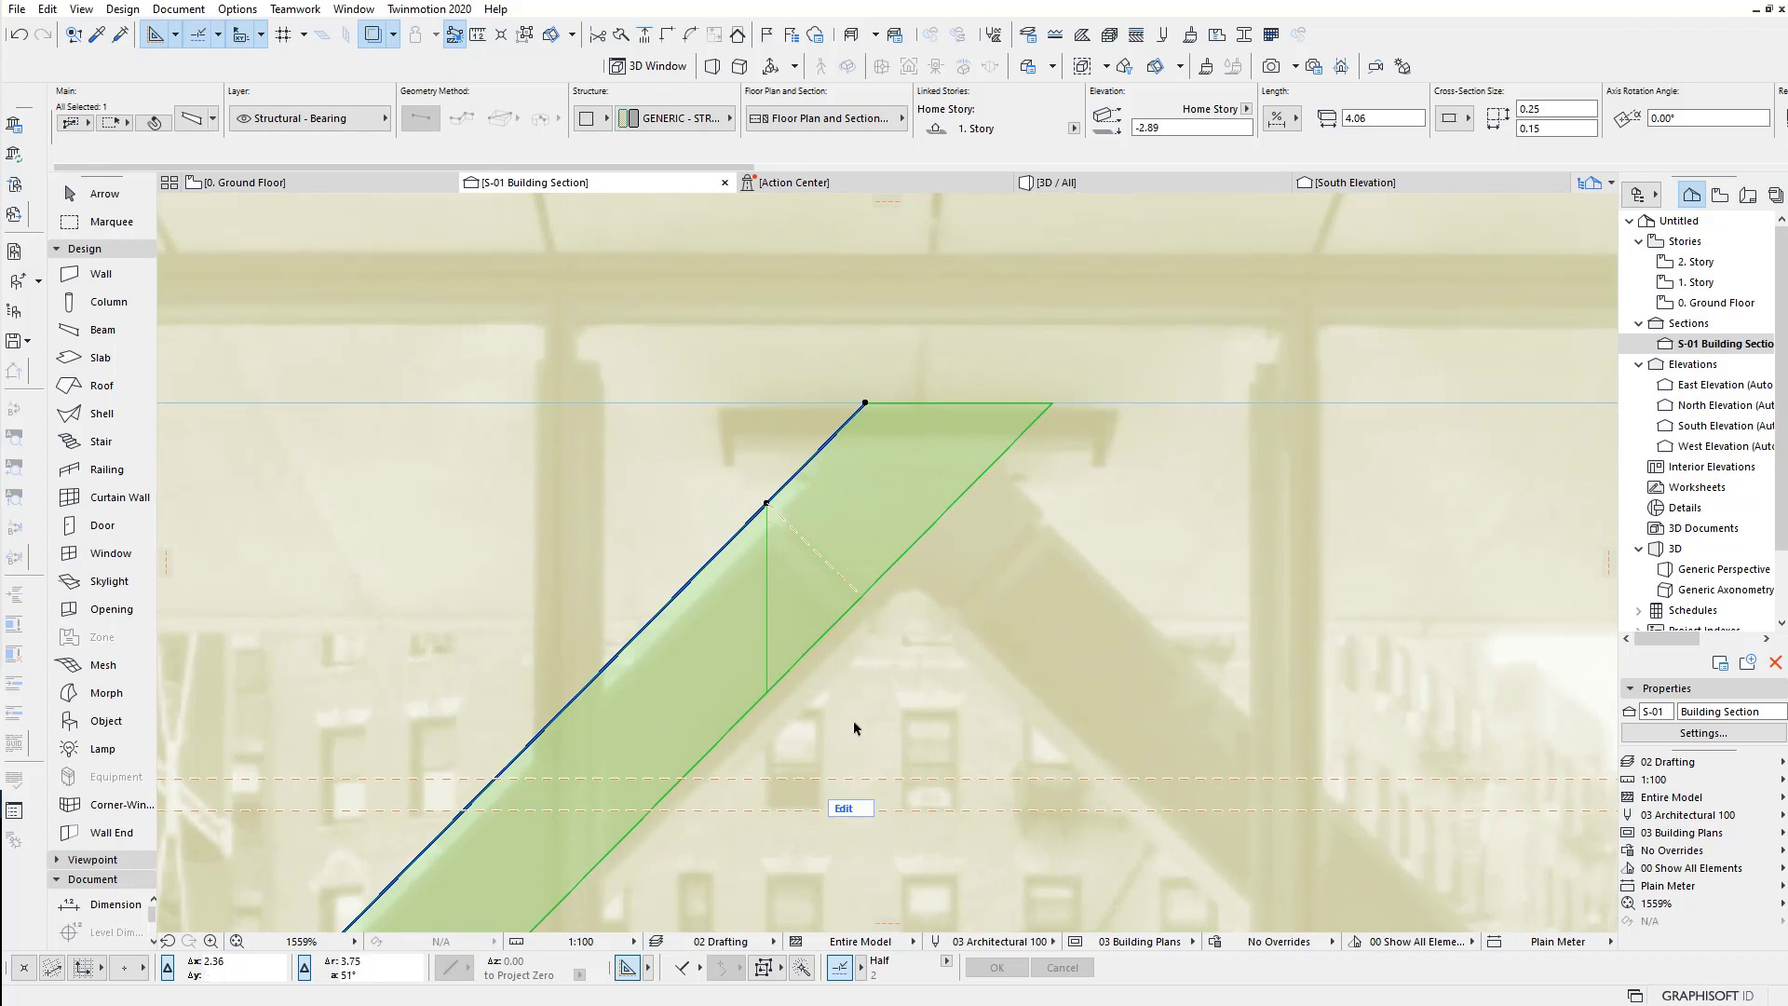
pyautogui.scroll(2, 855, 728)
pyautogui.scroll(-2, 922, 391)
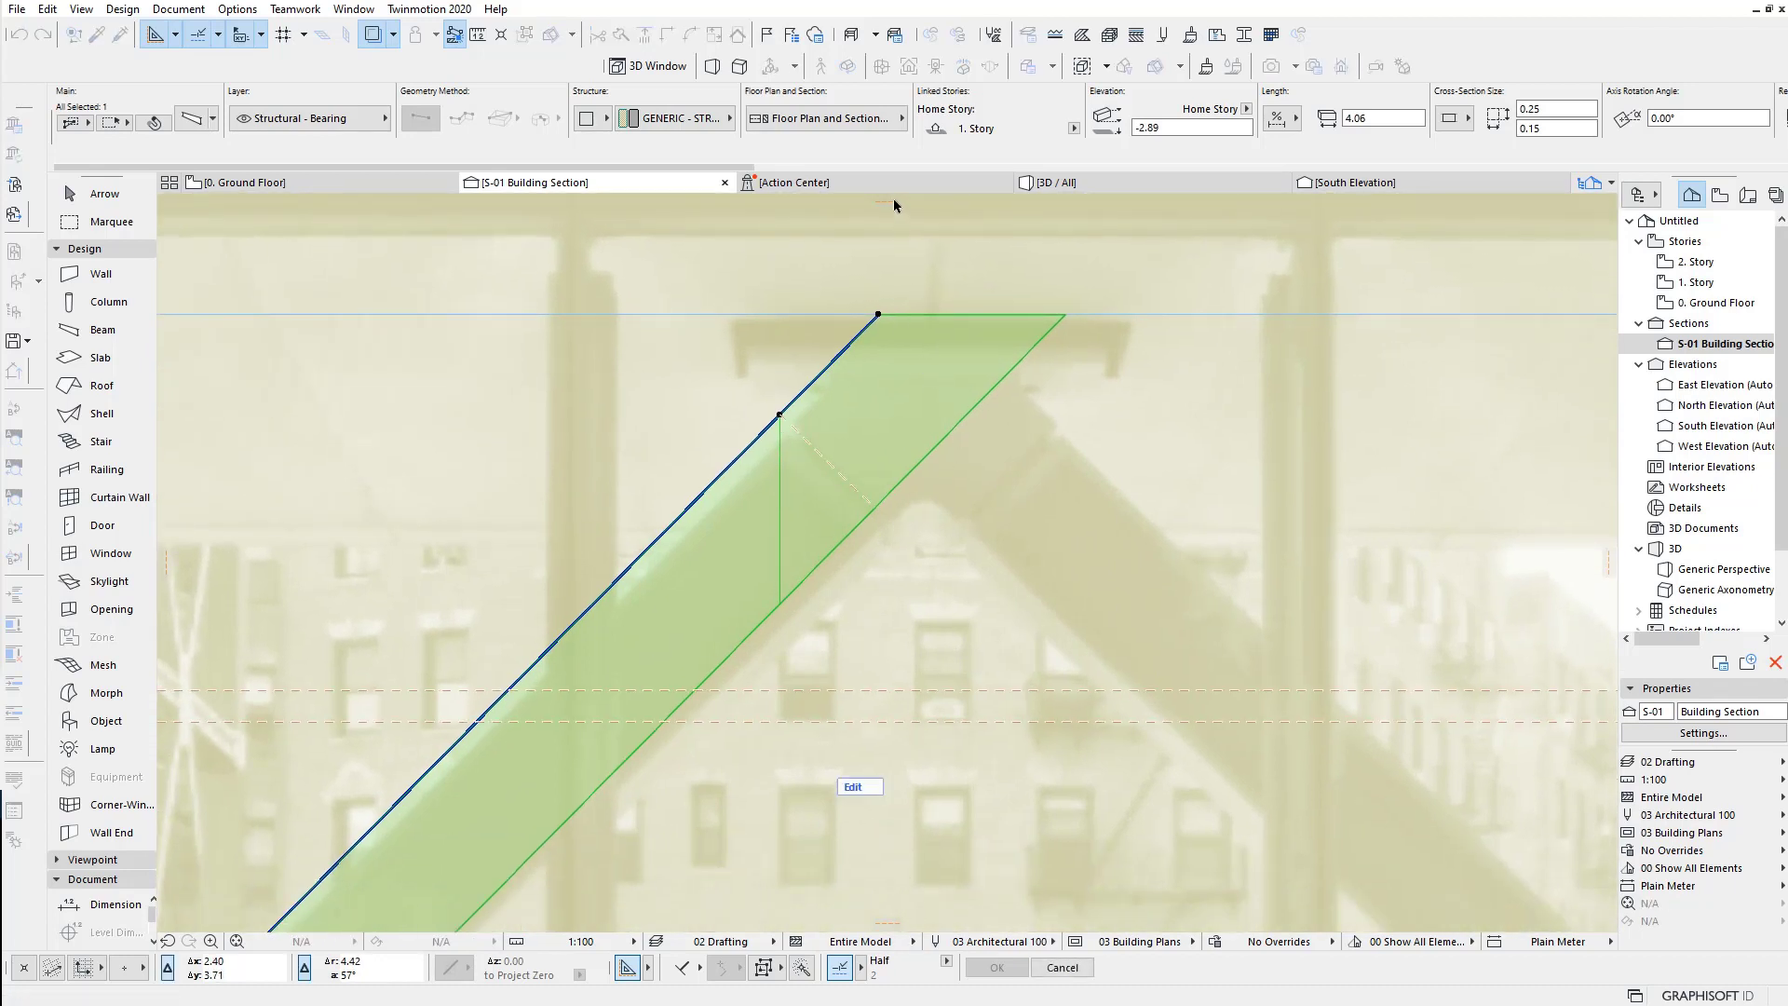
pyautogui.moveTo(893, 198); pyautogui.dragTo(887, 205)
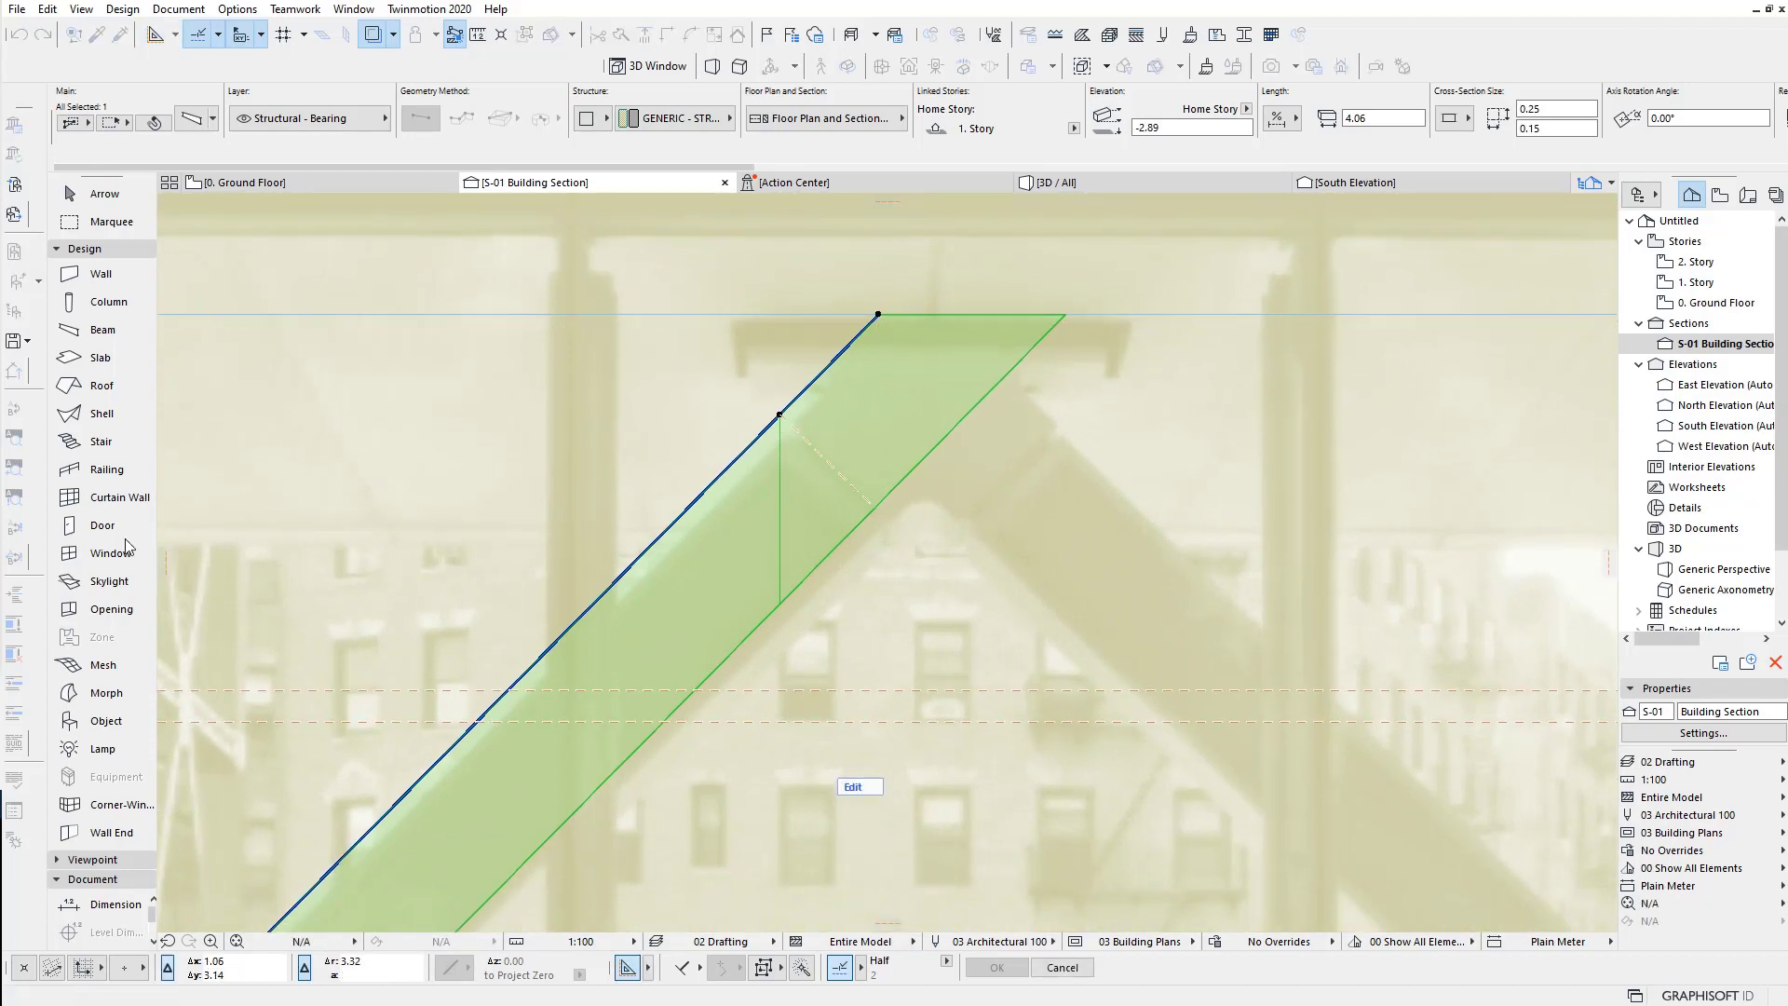
pyautogui.moveTo(165, 556)
pyautogui.mouseDown()
pyautogui.moveTo(281, 566)
pyautogui.moveTo(169, 564)
pyautogui.mouseUp()
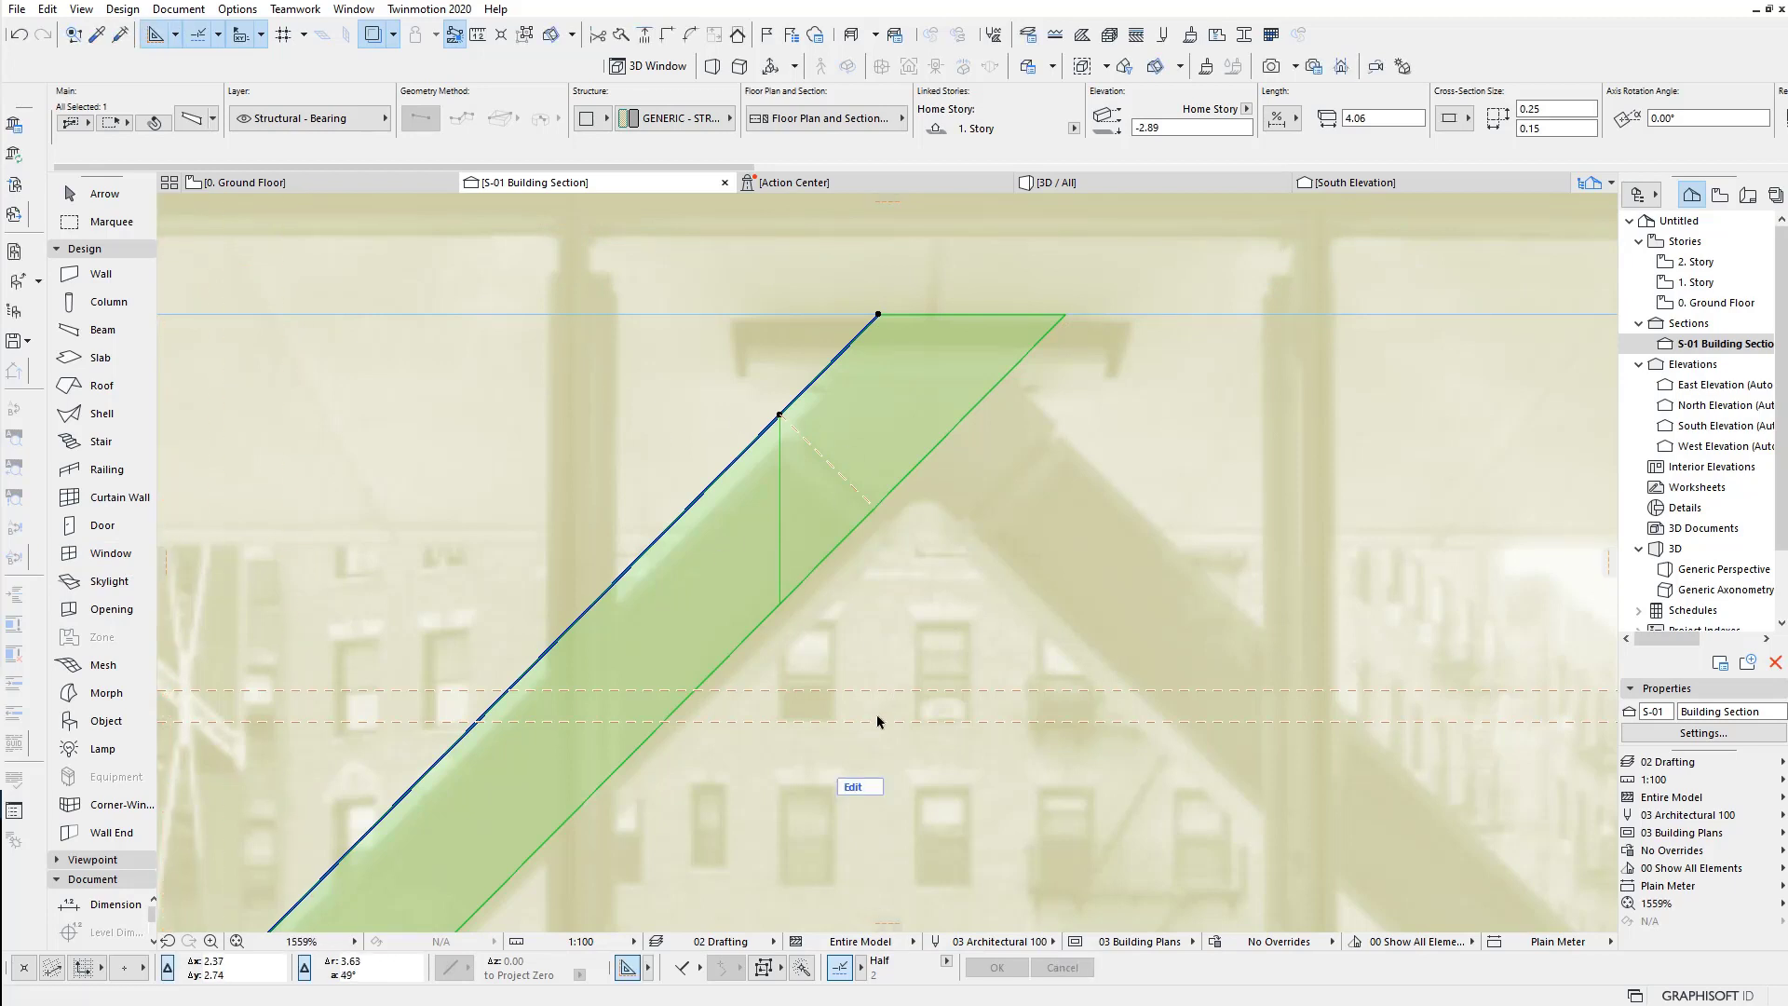
pyautogui.scroll(-2, 922, 703)
pyautogui.moveTo(917, 751); pyautogui.dragTo(939, 556, button='middle')
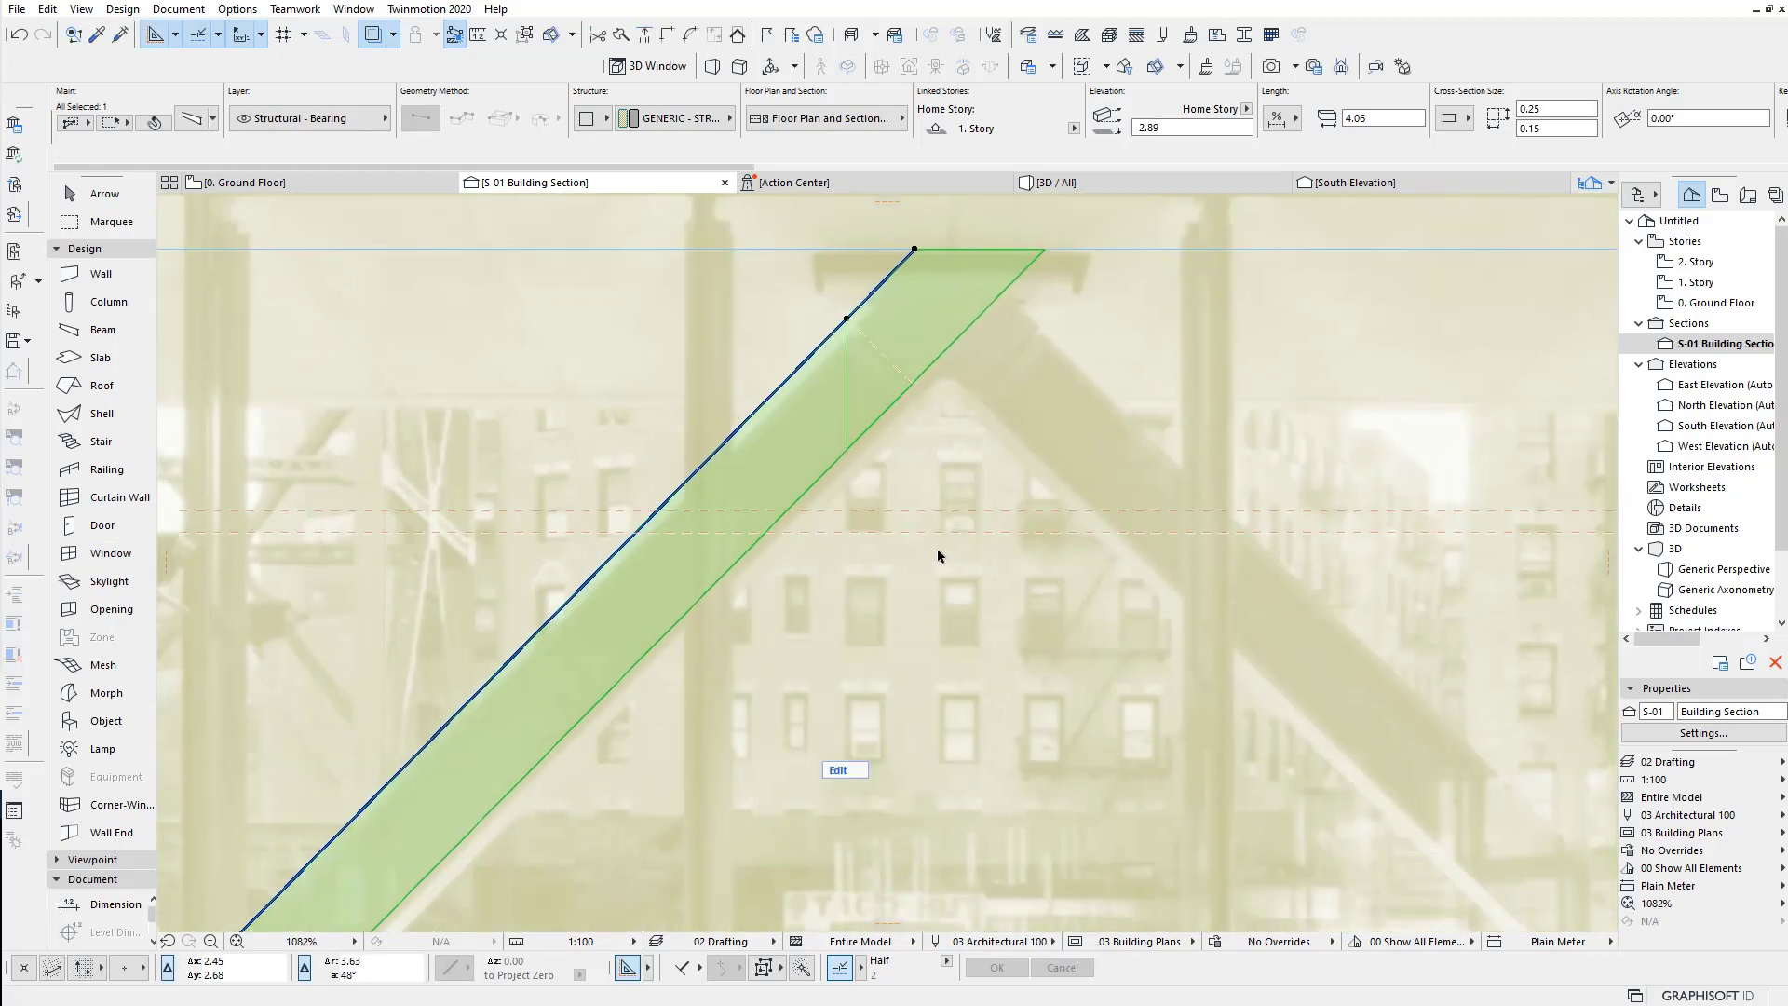
# Step: Erase the guide lines from the S-01 section and exit guide editing
pyautogui.click(174, 36)
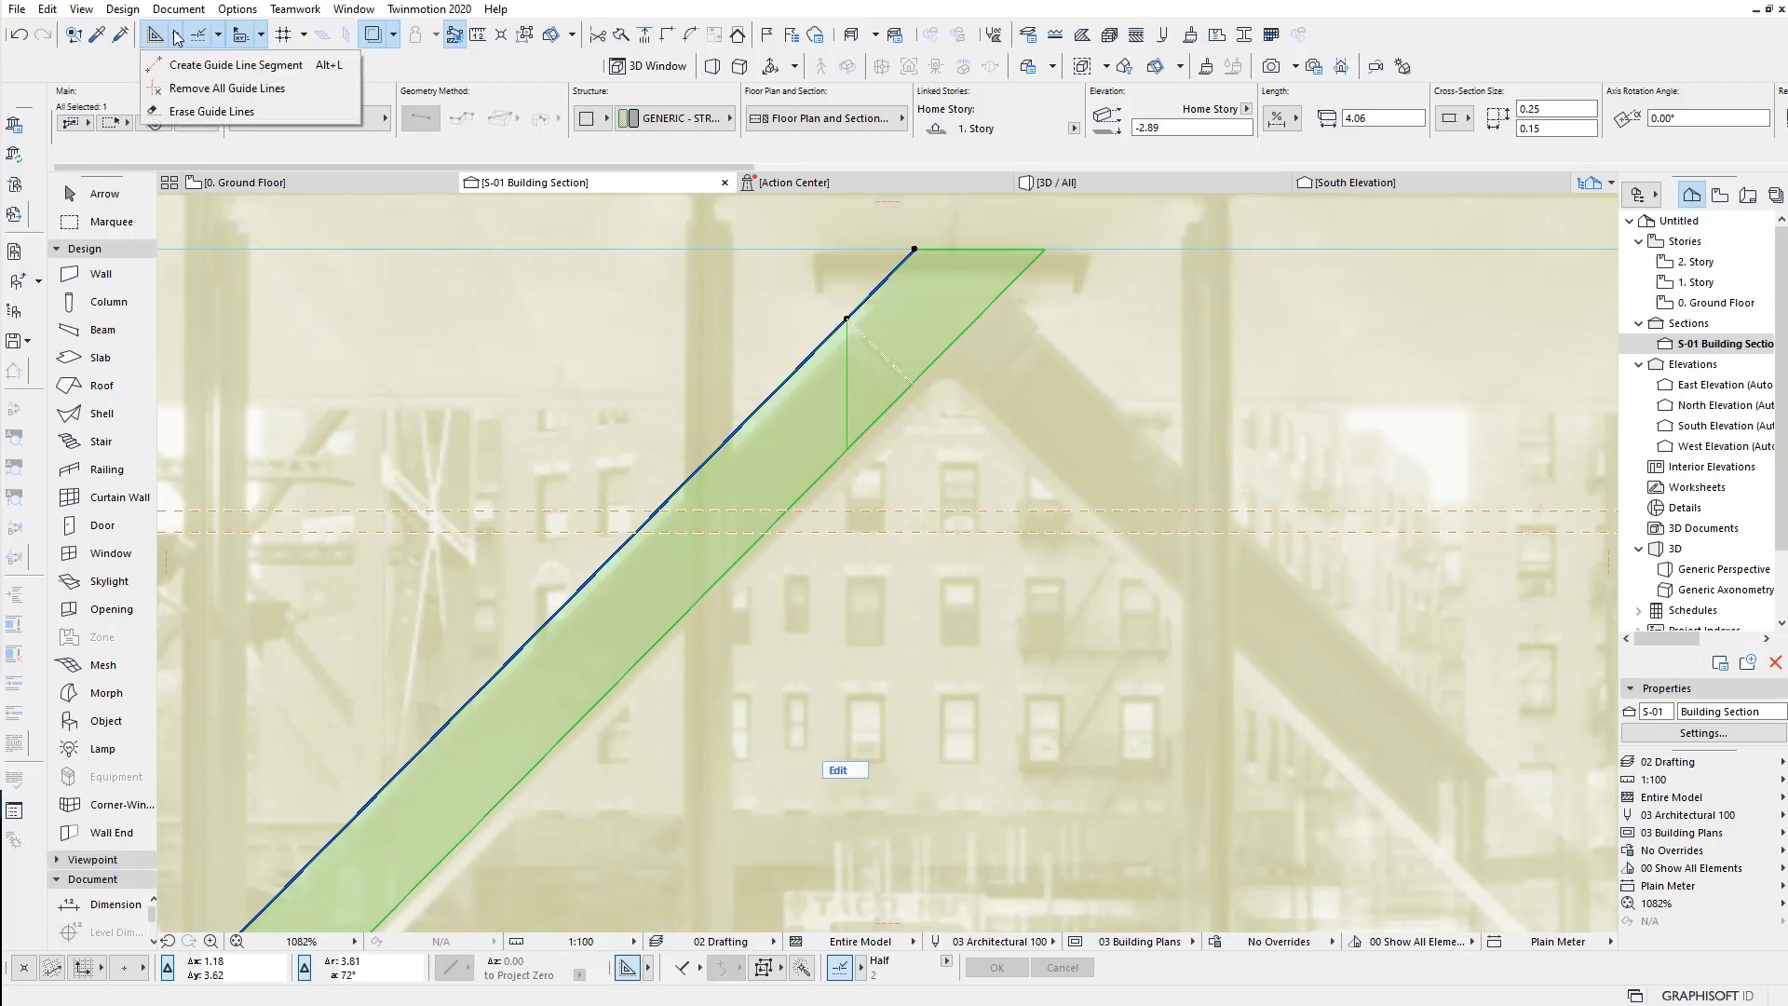
pyautogui.click(200, 113)
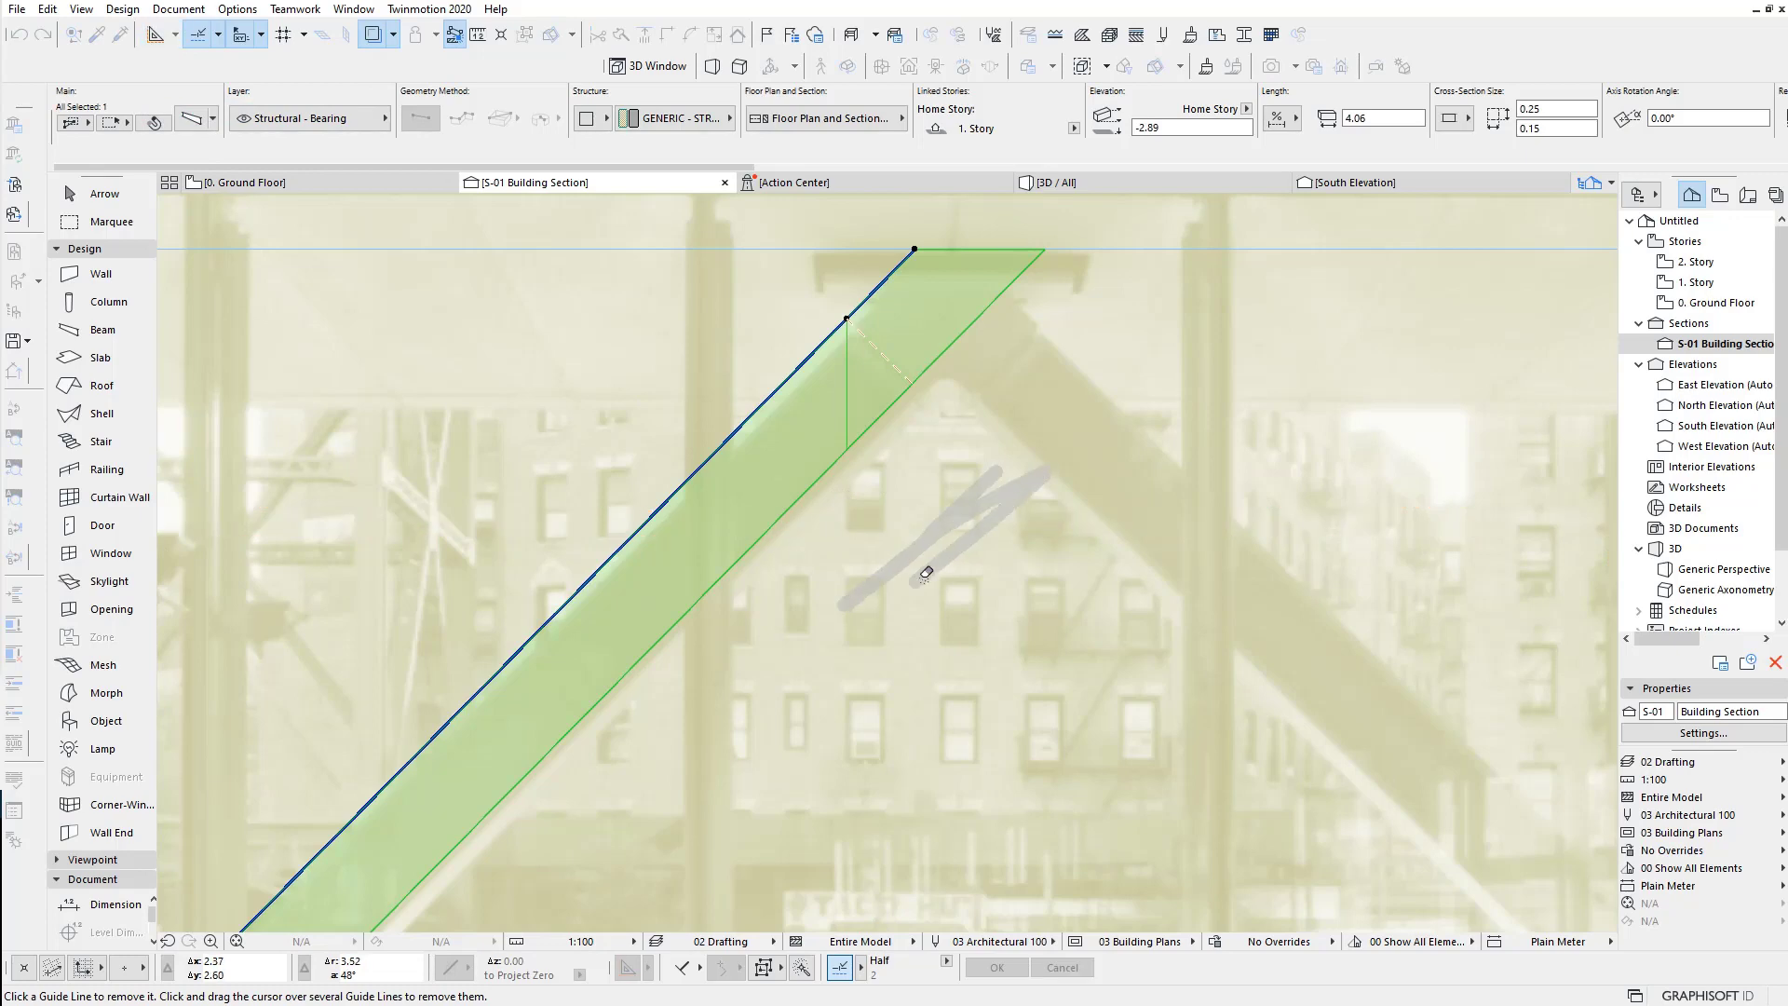
pyautogui.scroll(-2, 900, 665)
pyautogui.scroll(-1, 910, 709)
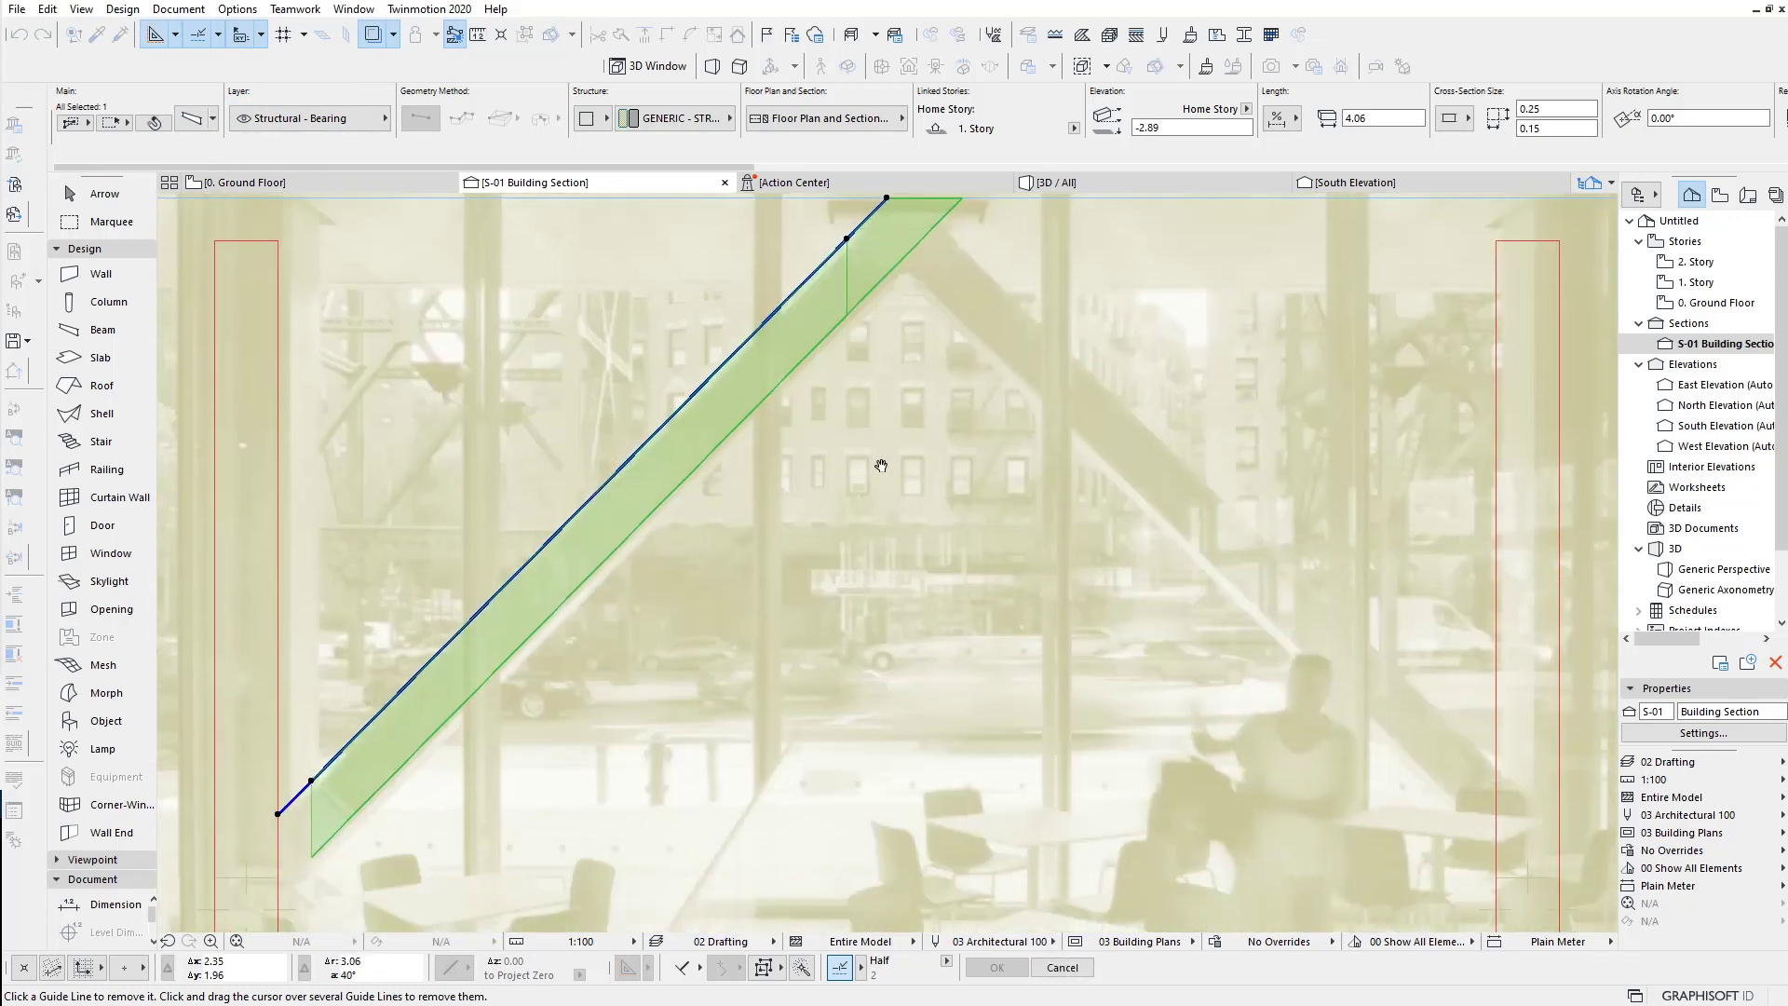
pyautogui.scroll(-1, 876, 671)
pyautogui.scroll(-1, 848, 643)
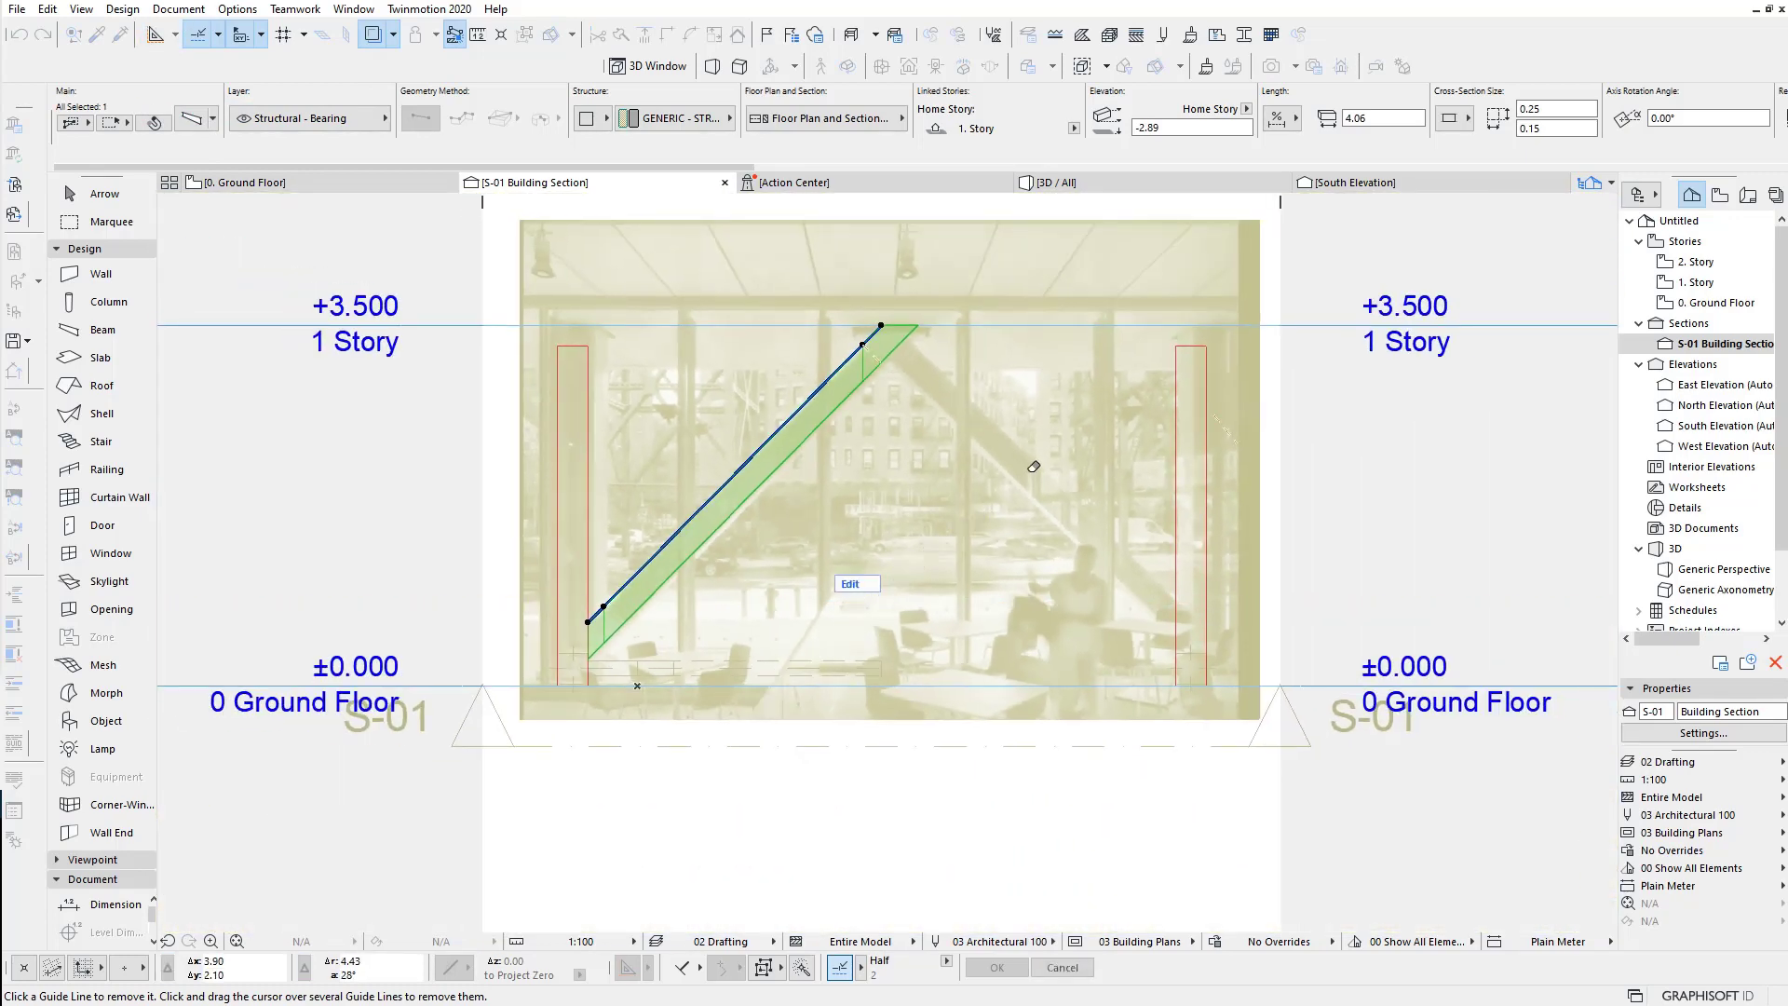
pyautogui.scroll(2, 959, 383)
pyautogui.scroll(1, 910, 495)
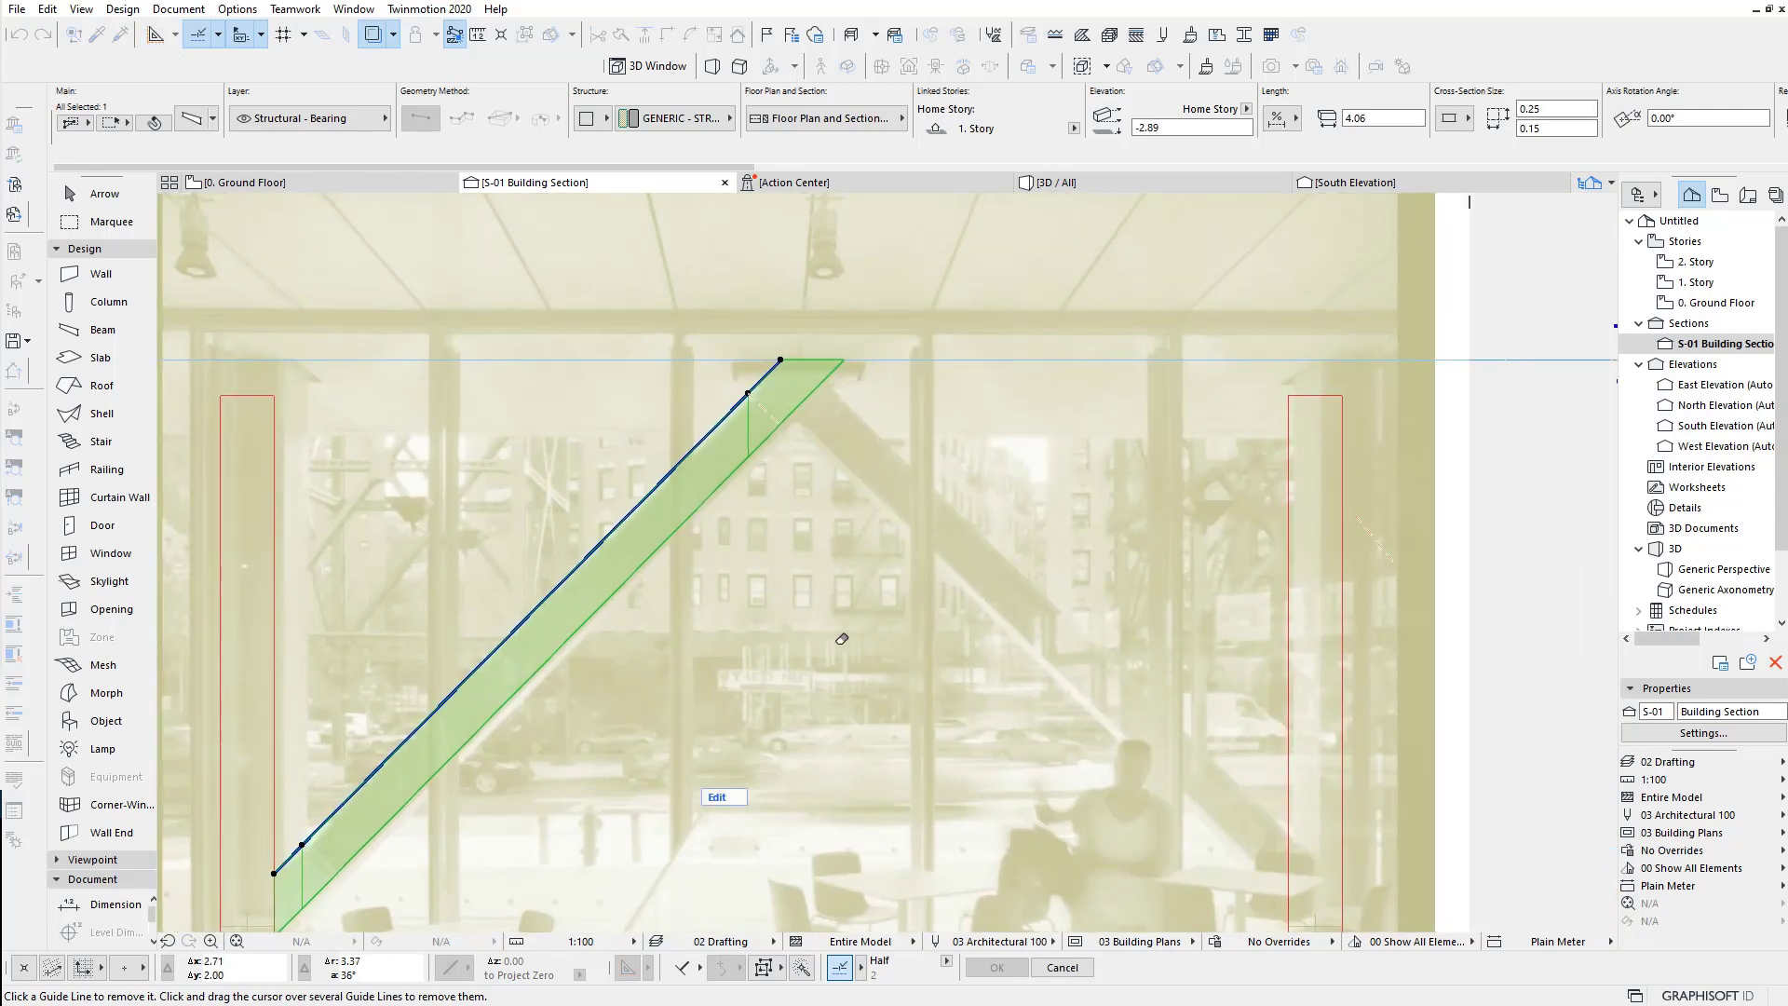
pyautogui.press('Escape')
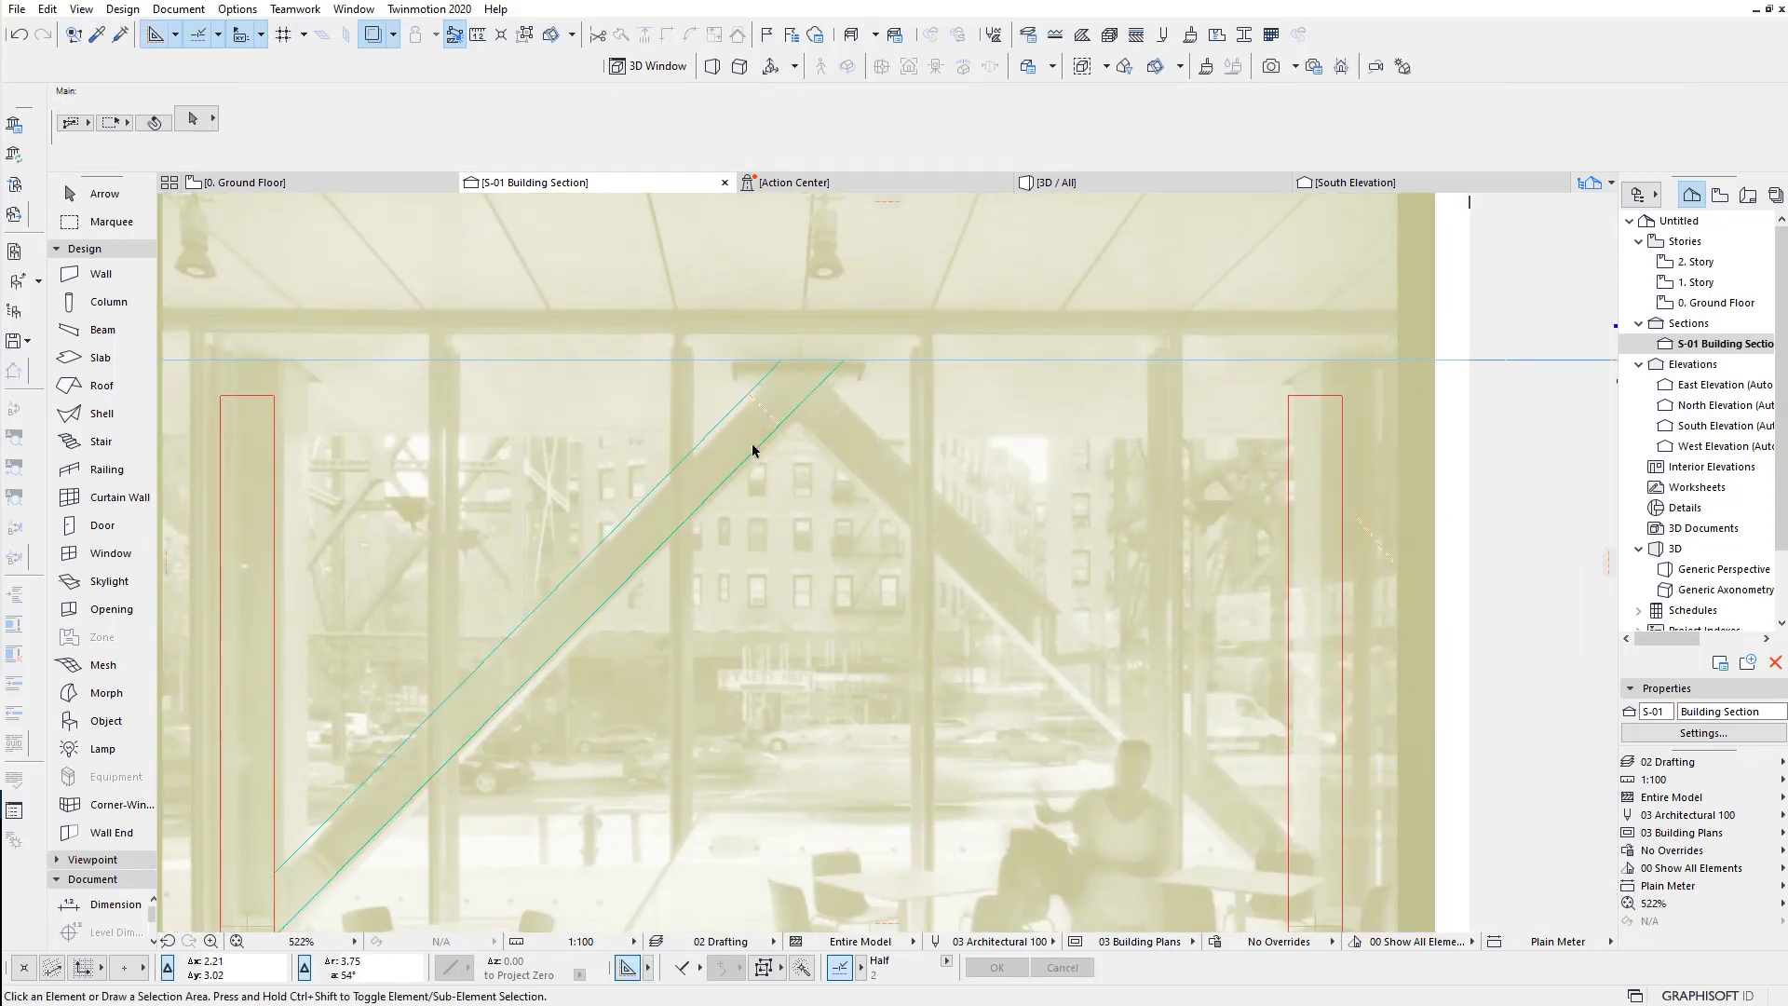
# Step: Rotate the beam's upper end cut square to its axis along the guide line
pyautogui.click(769, 369)
pyautogui.scroll(2, 767, 391)
pyautogui.scroll(2, 718, 410)
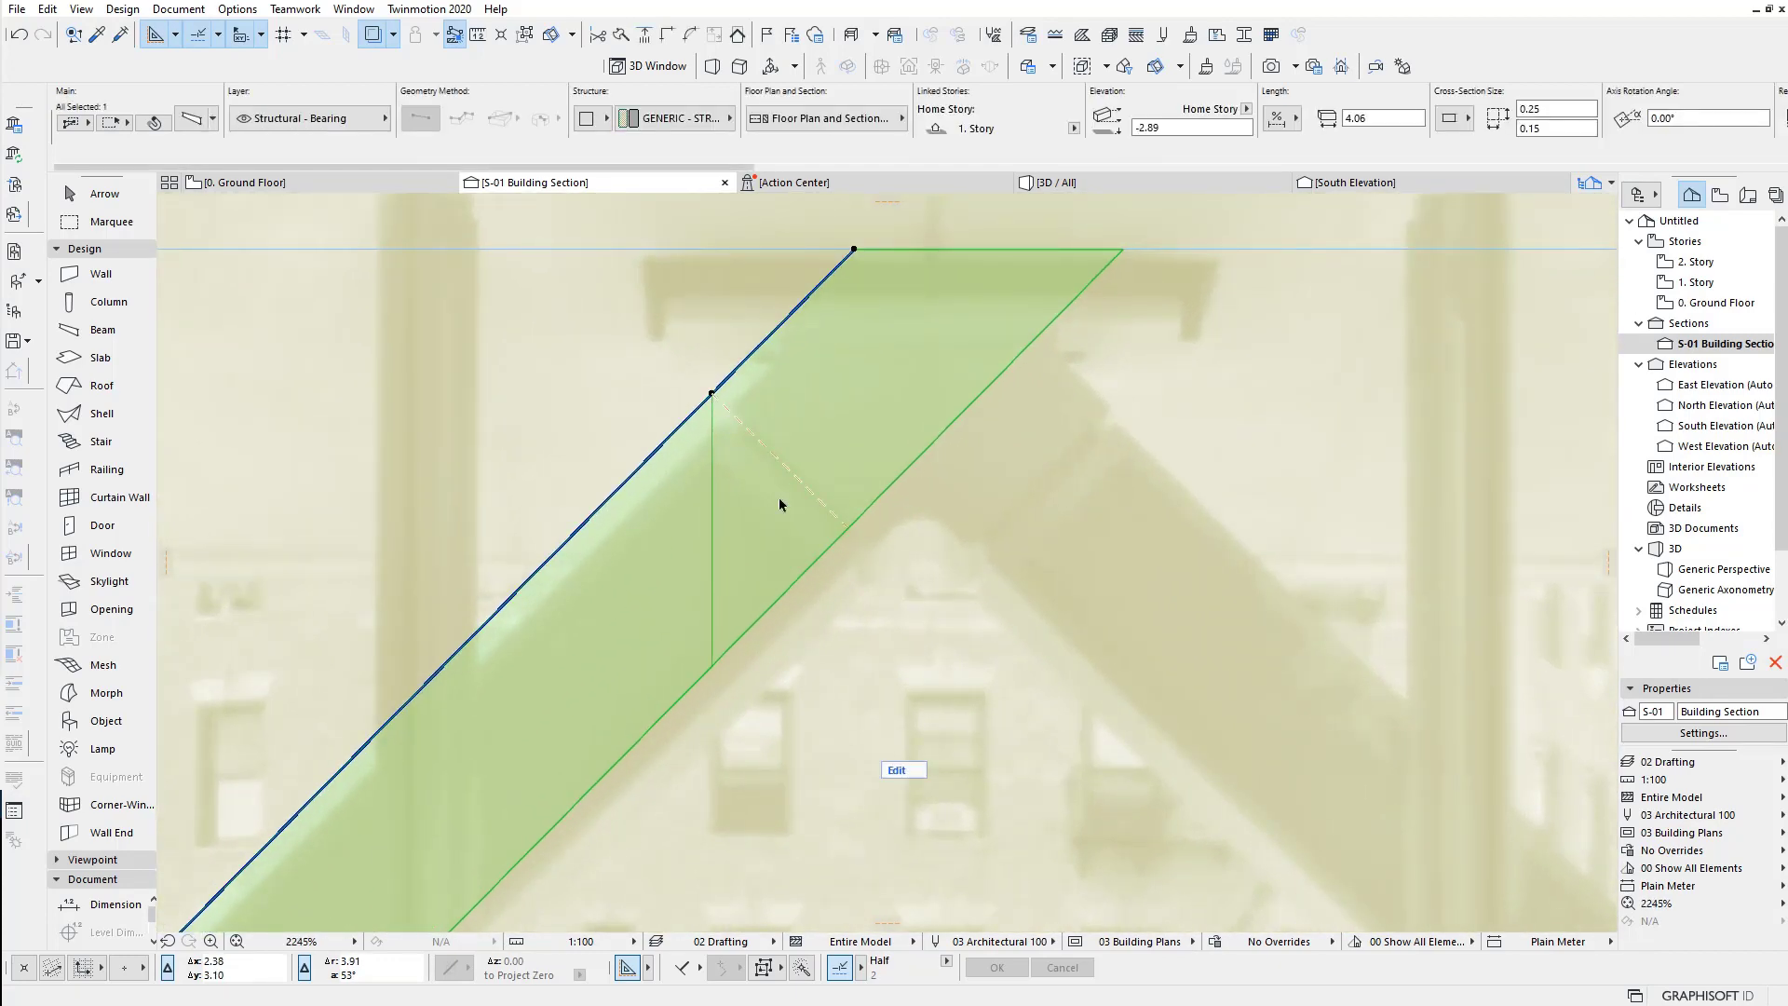
pyautogui.click(713, 394)
pyautogui.click(876, 482)
pyautogui.click(713, 394)
pyautogui.click(881, 223)
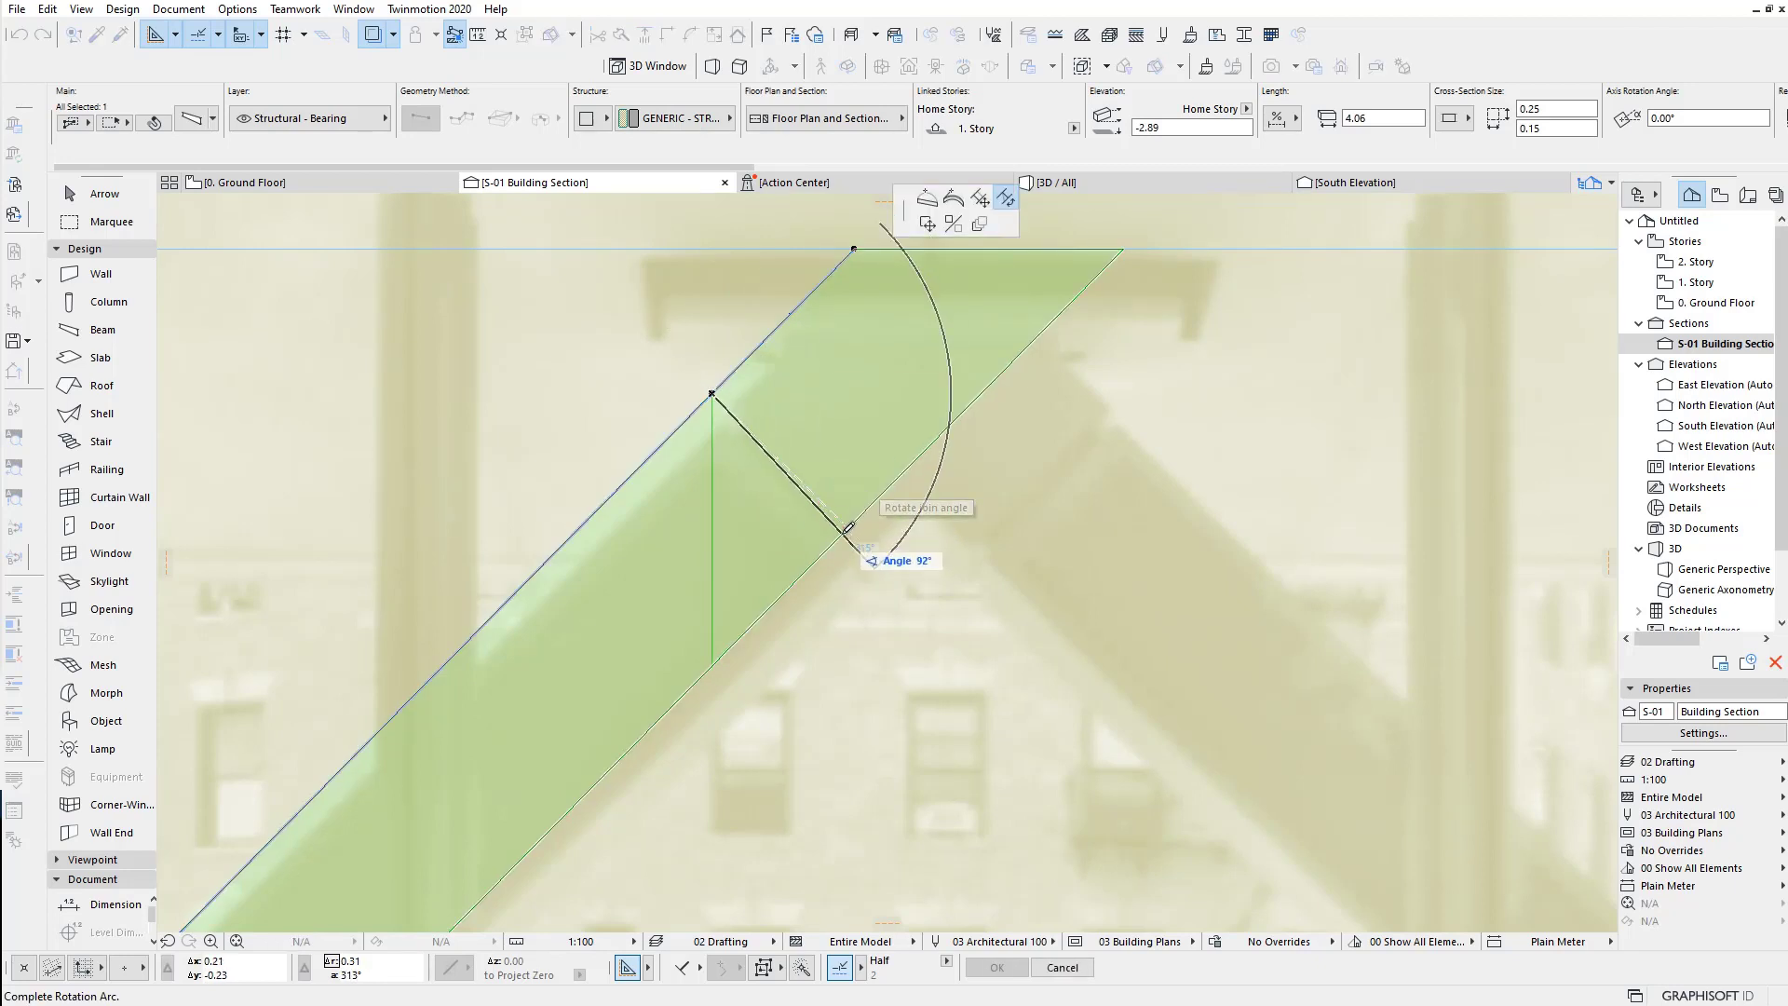
pyautogui.click(870, 562)
pyautogui.moveTo(870, 563); pyautogui.dragTo(897, 496, button='middle')
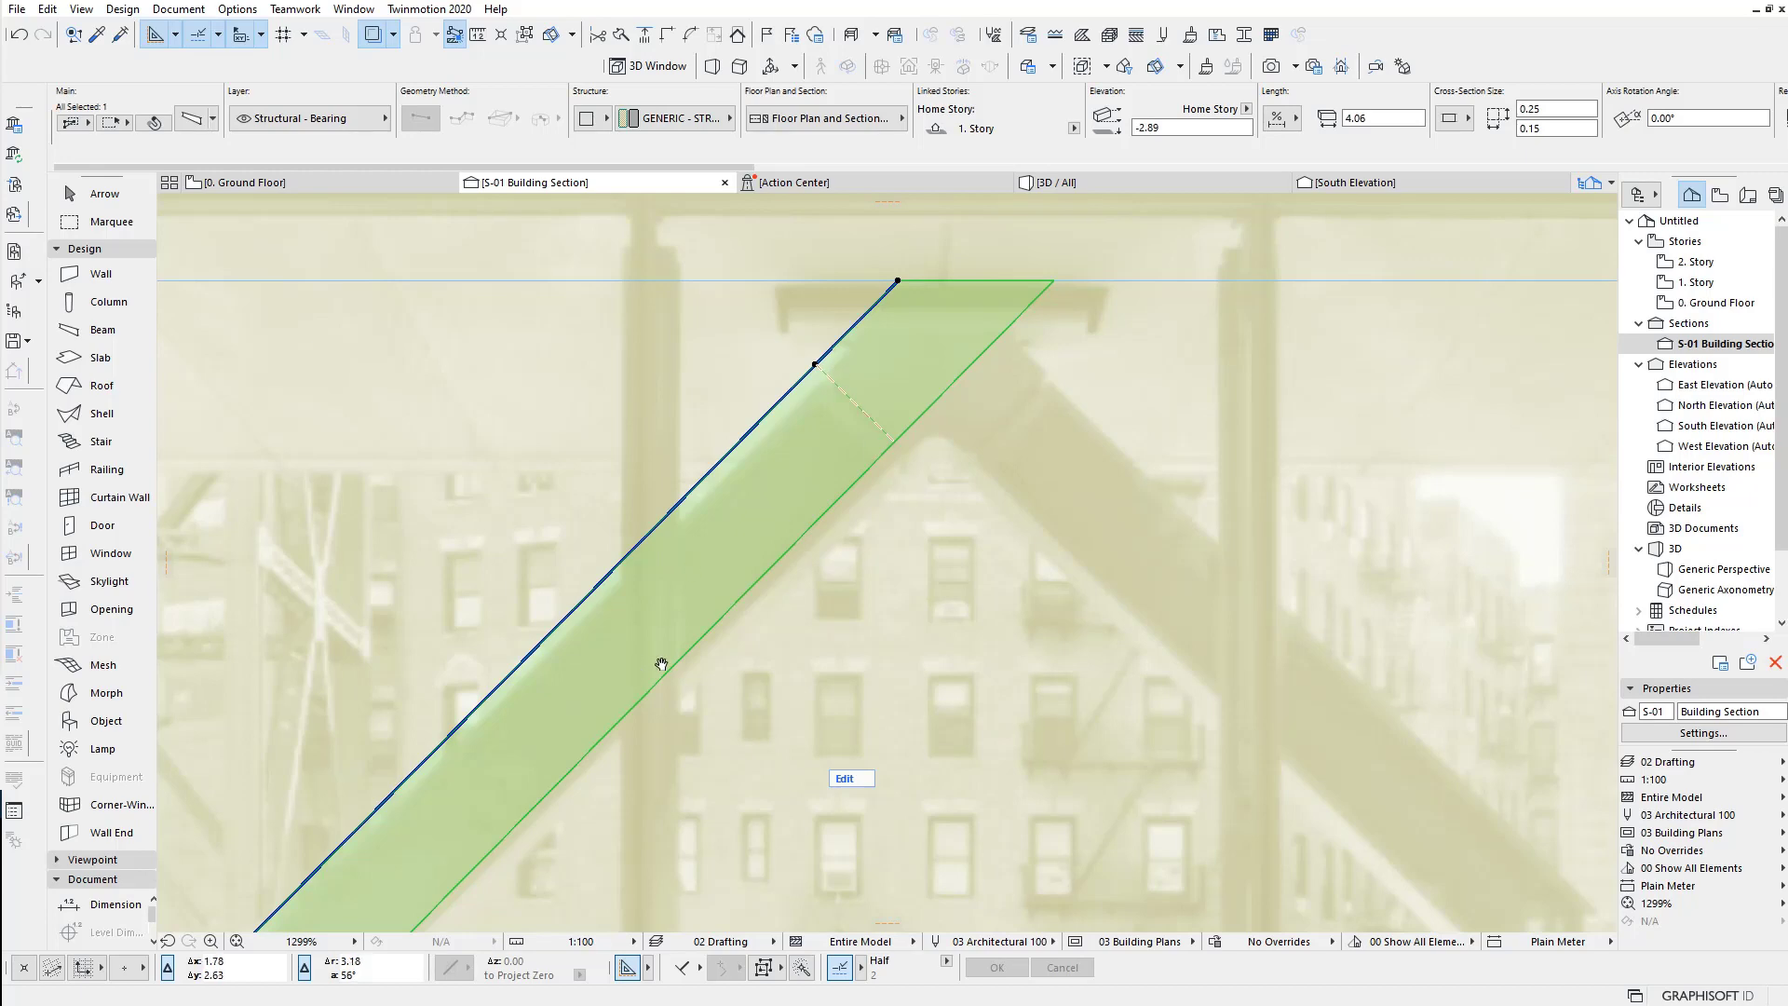
# Step: Rotate the beam's lower end edge 90° so it is square to the beam axis
pyautogui.moveTo(661, 663)
pyautogui.mouseDown(button='middle')
pyautogui.moveTo(862, 591)
pyautogui.moveTo(798, 519)
pyautogui.mouseUp(button='middle')
pyautogui.scroll(3, 511, 630)
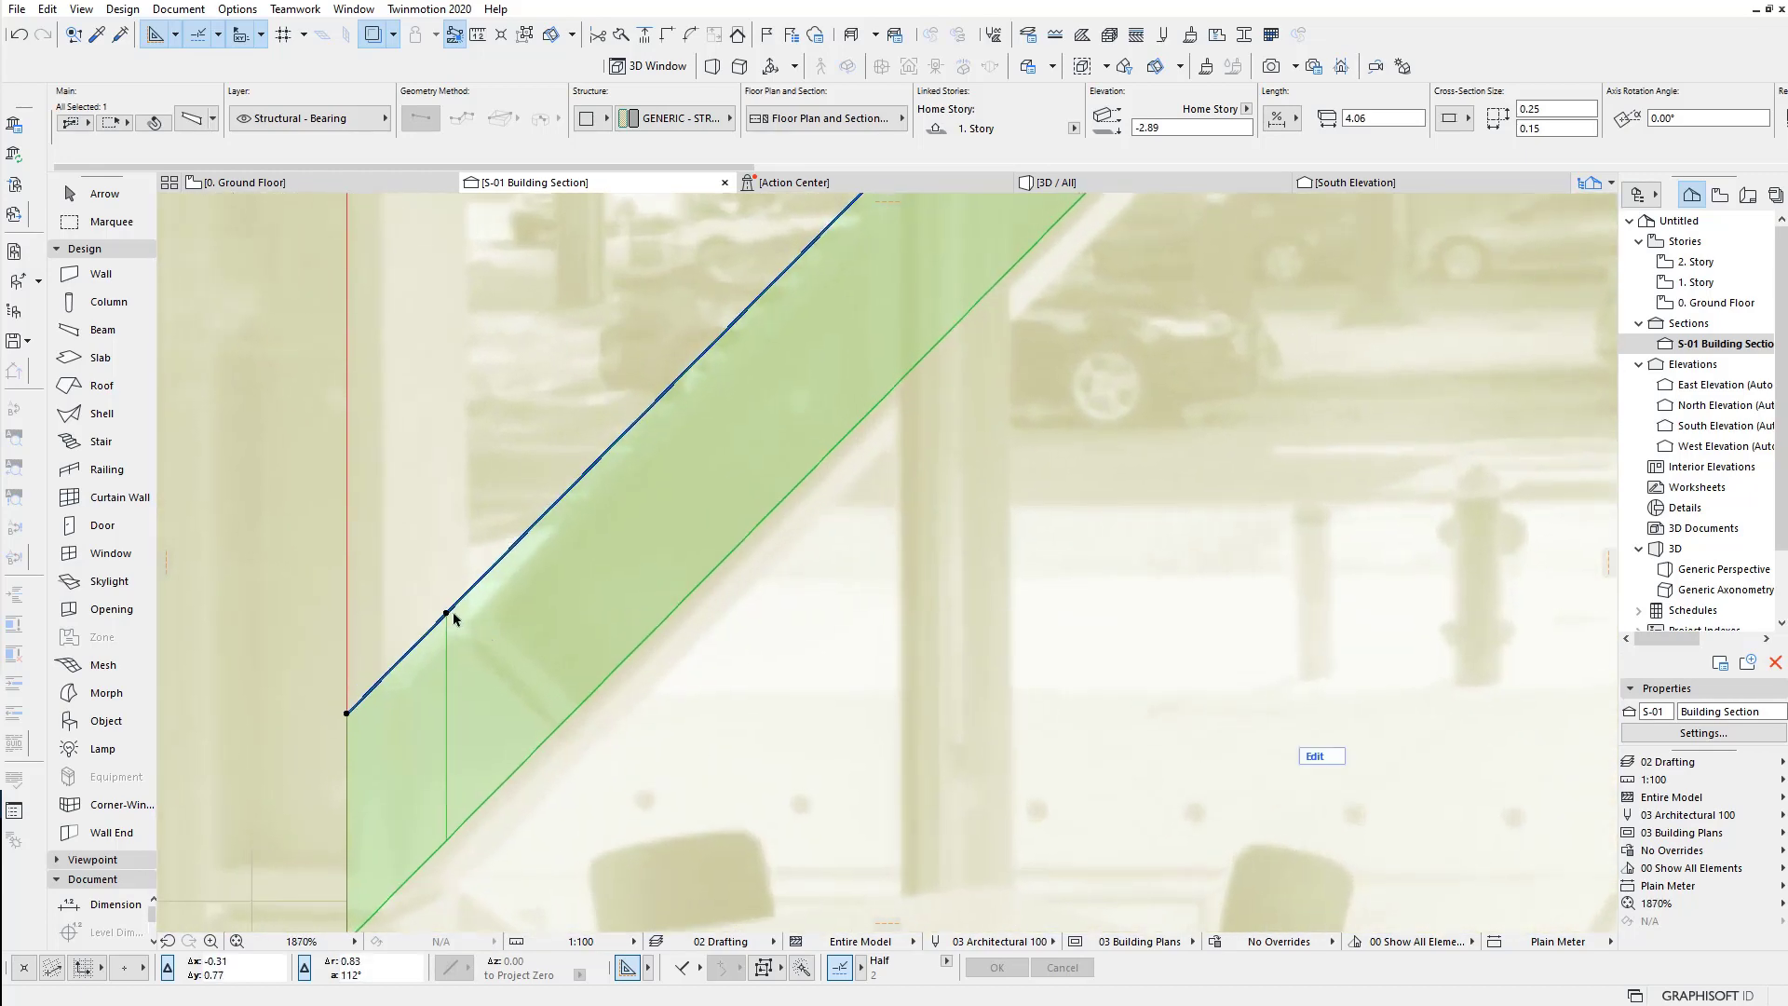
pyautogui.hotkey('ctrl', 'e')
pyautogui.click(446, 615)
pyautogui.click(587, 473)
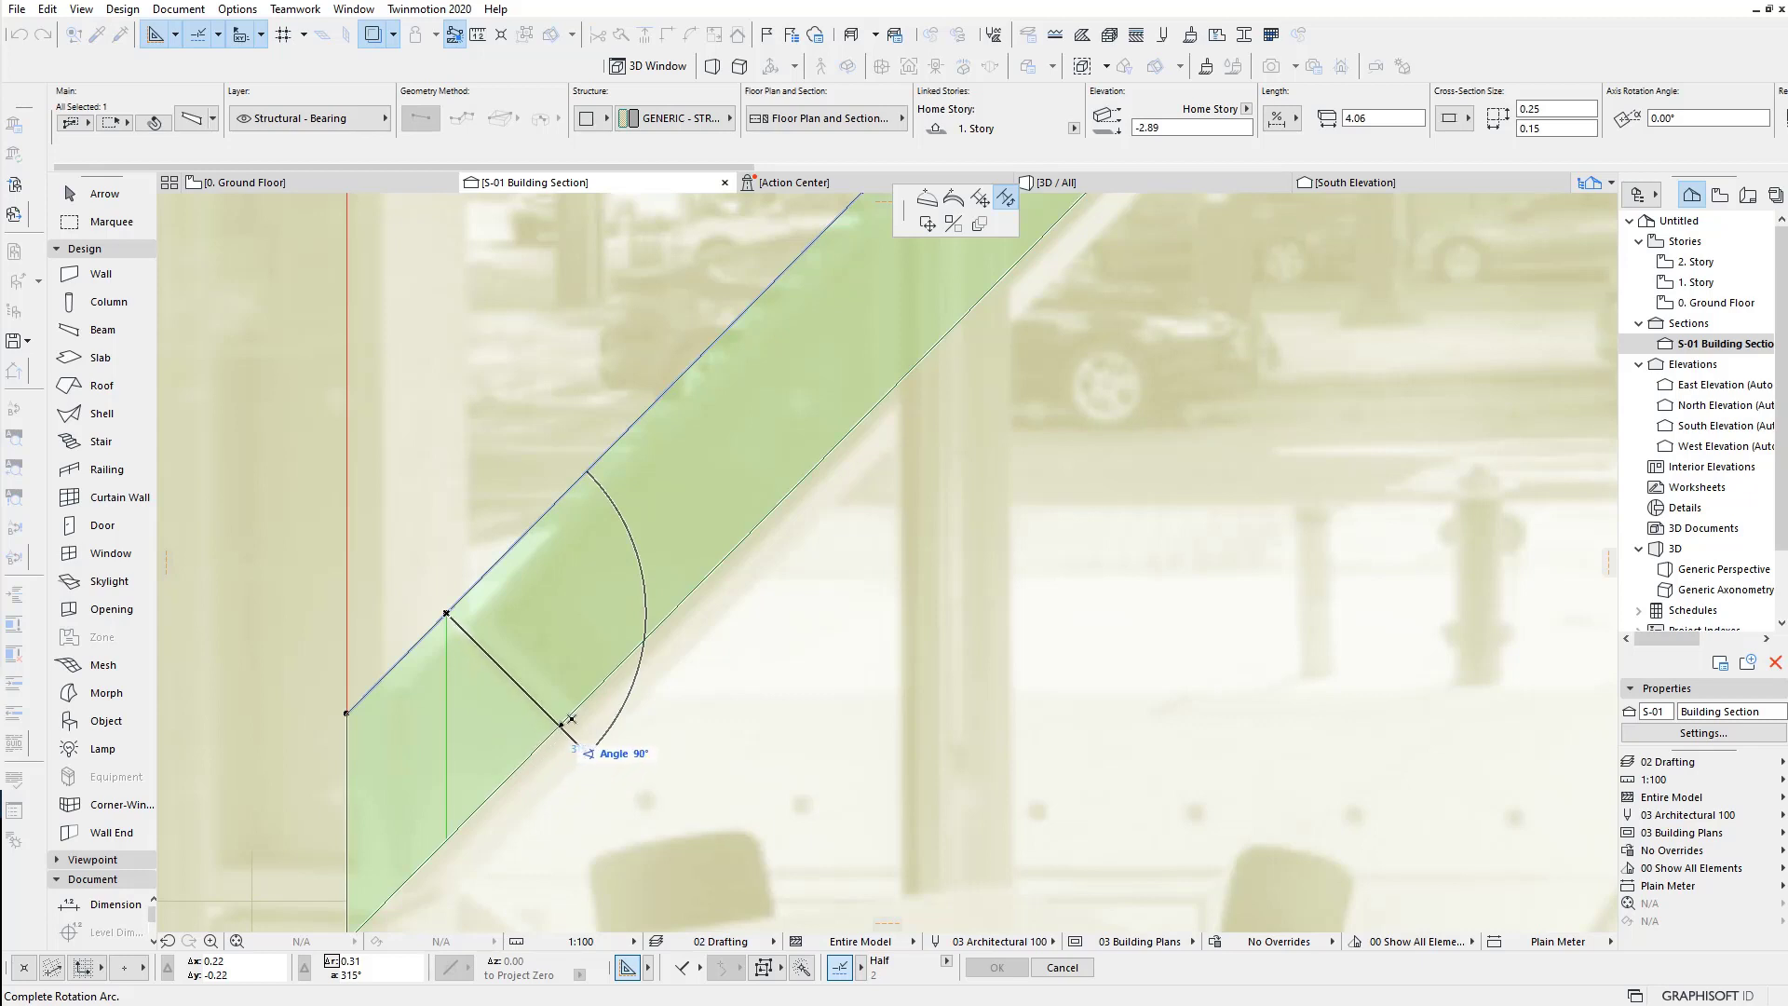
pyautogui.click(568, 723)
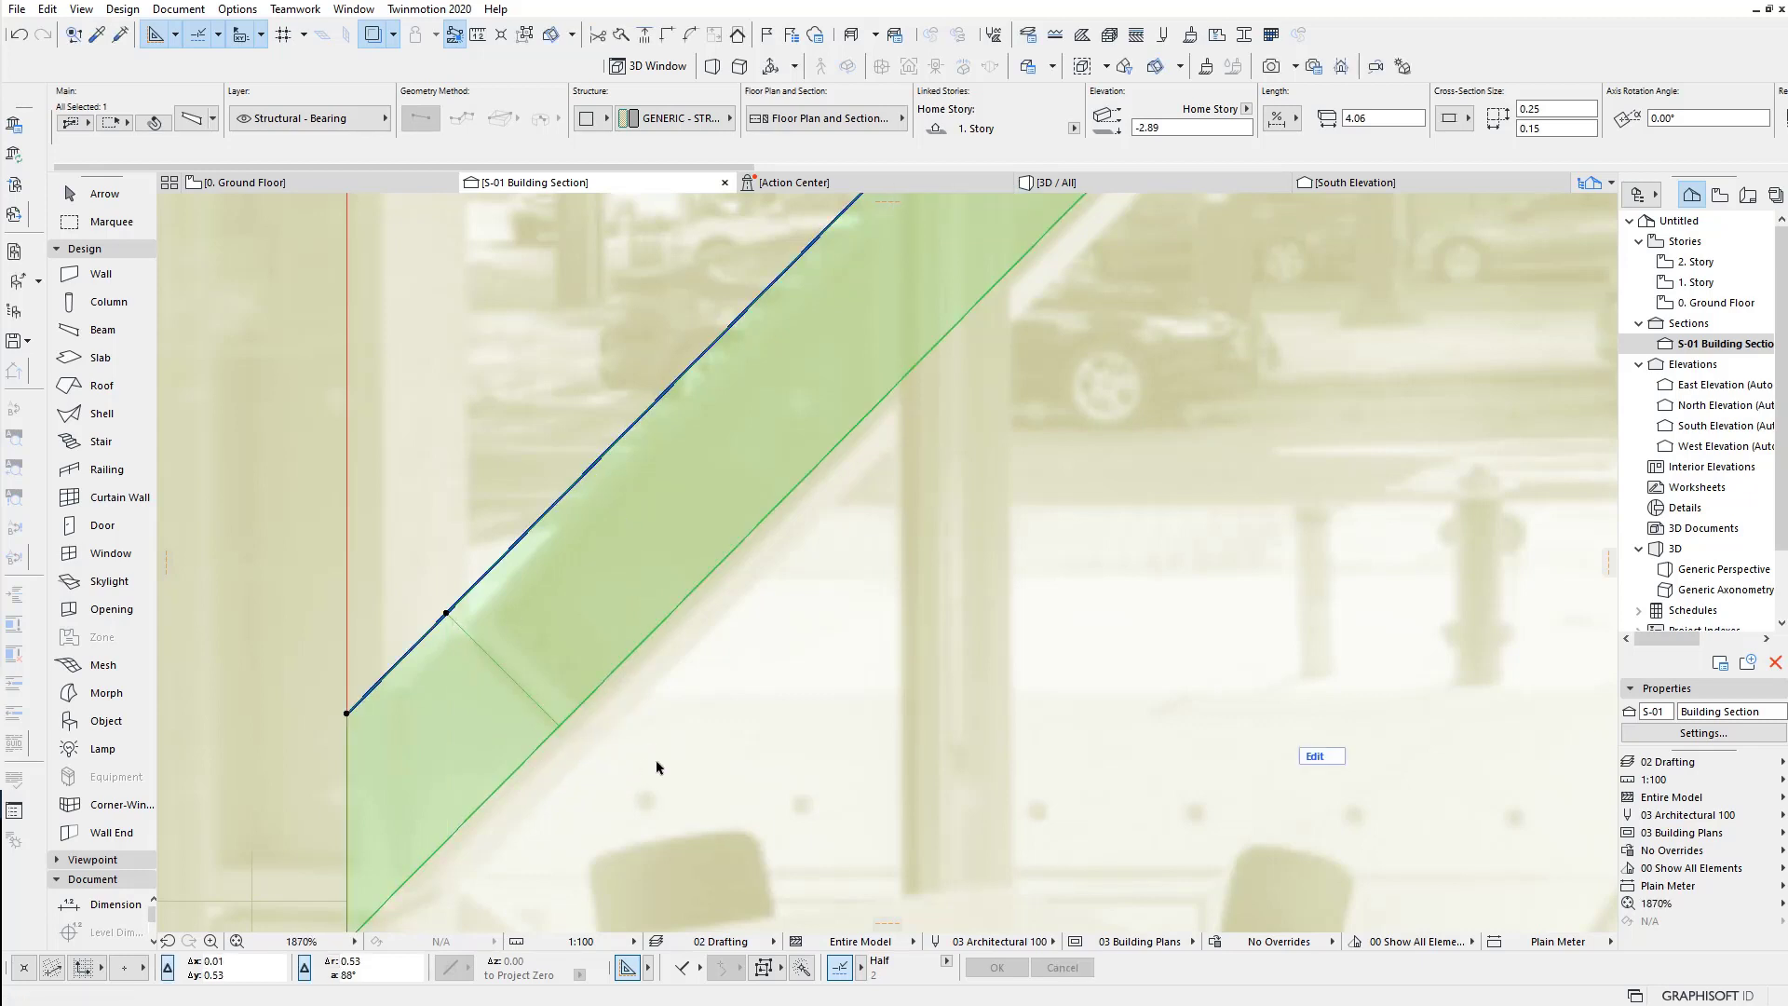
pyautogui.scroll(-2, 633, 745)
pyautogui.scroll(-2, 699, 717)
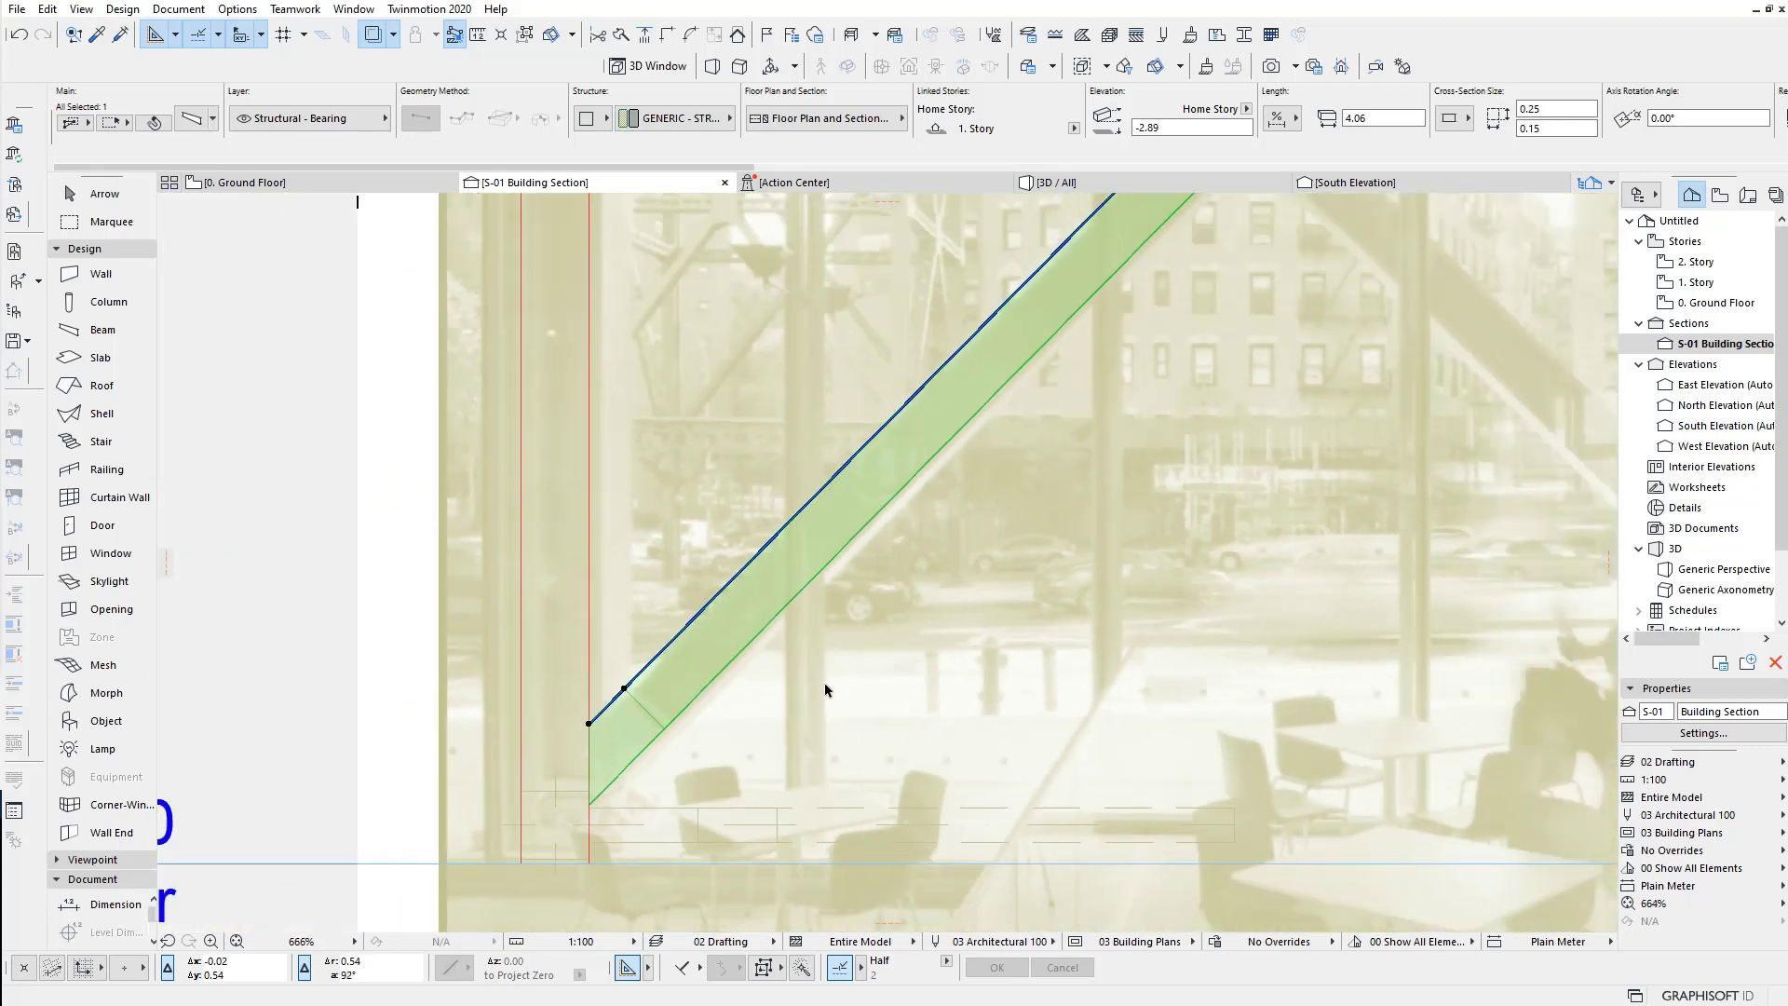
pyautogui.scroll(-2, 838, 680)
pyautogui.press('Escape')
pyautogui.moveTo(864, 657)
pyautogui.mouseDown(button='middle')
pyautogui.moveTo(774, 663)
pyautogui.moveTo(694, 746)
pyautogui.mouseUp(button='middle')
# Step: Select the diagonal beam and enter its segment edit mode
pyautogui.click(755, 591)
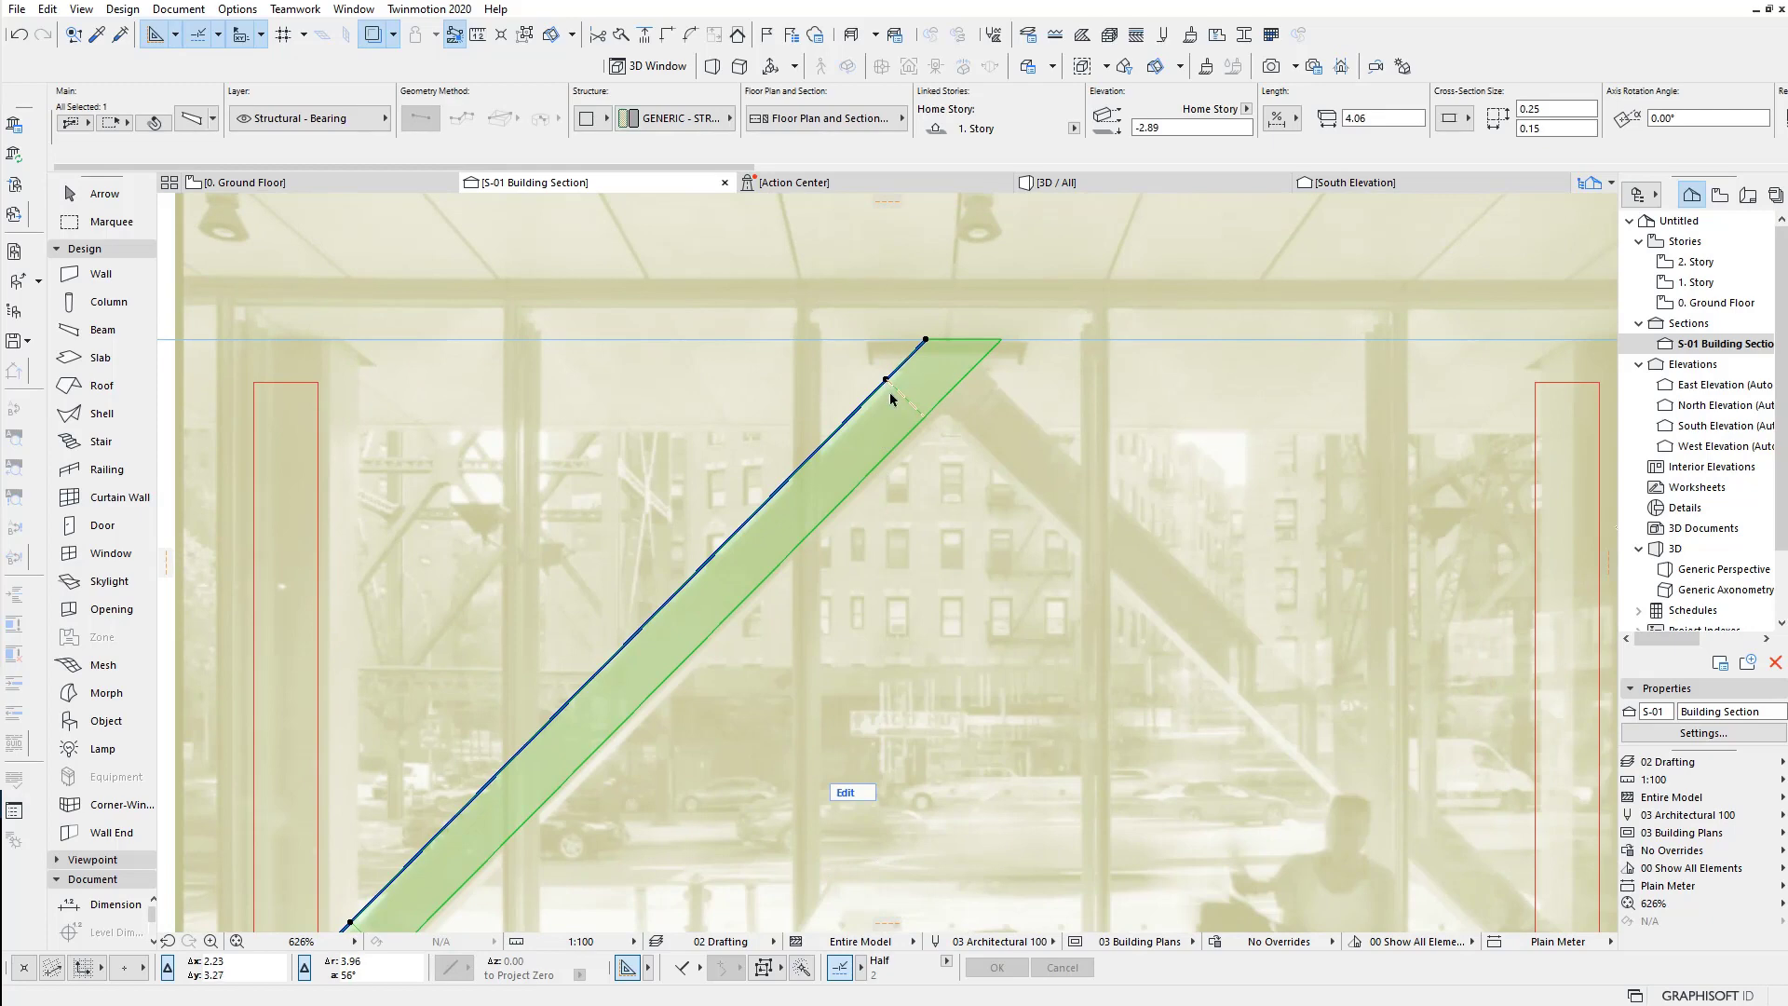
pyautogui.scroll(3, 866, 447)
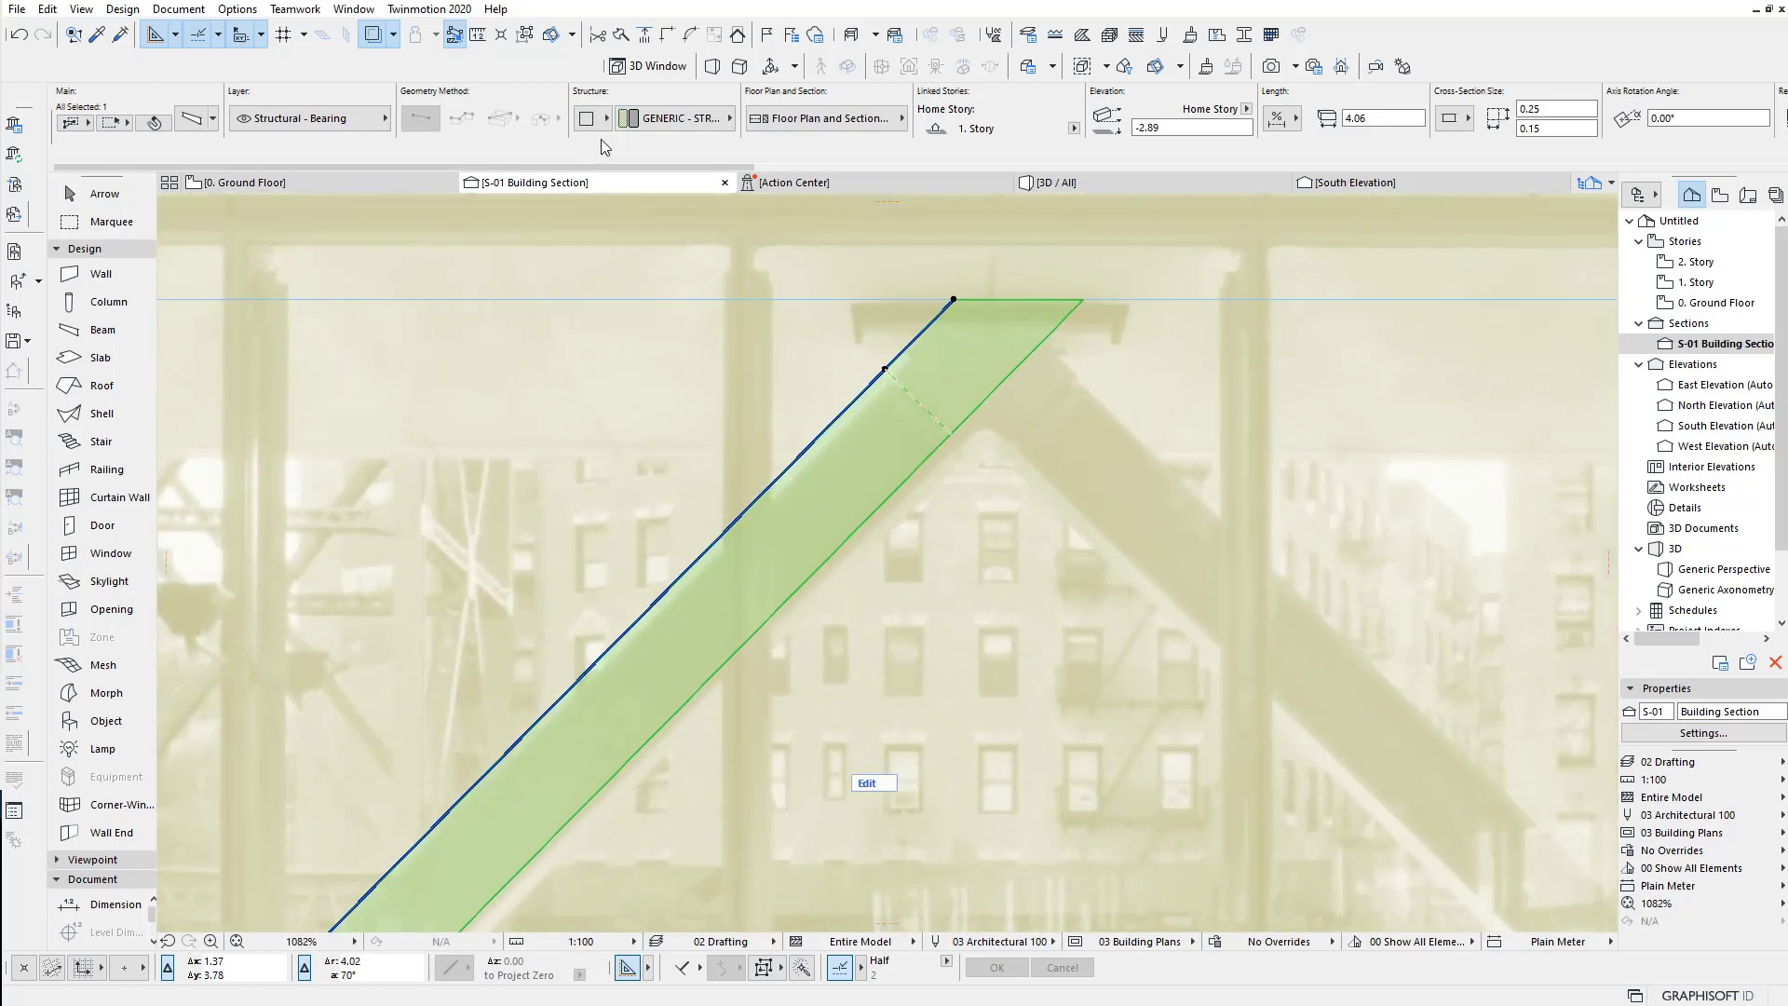
pyautogui.scroll(-3, 898, 538)
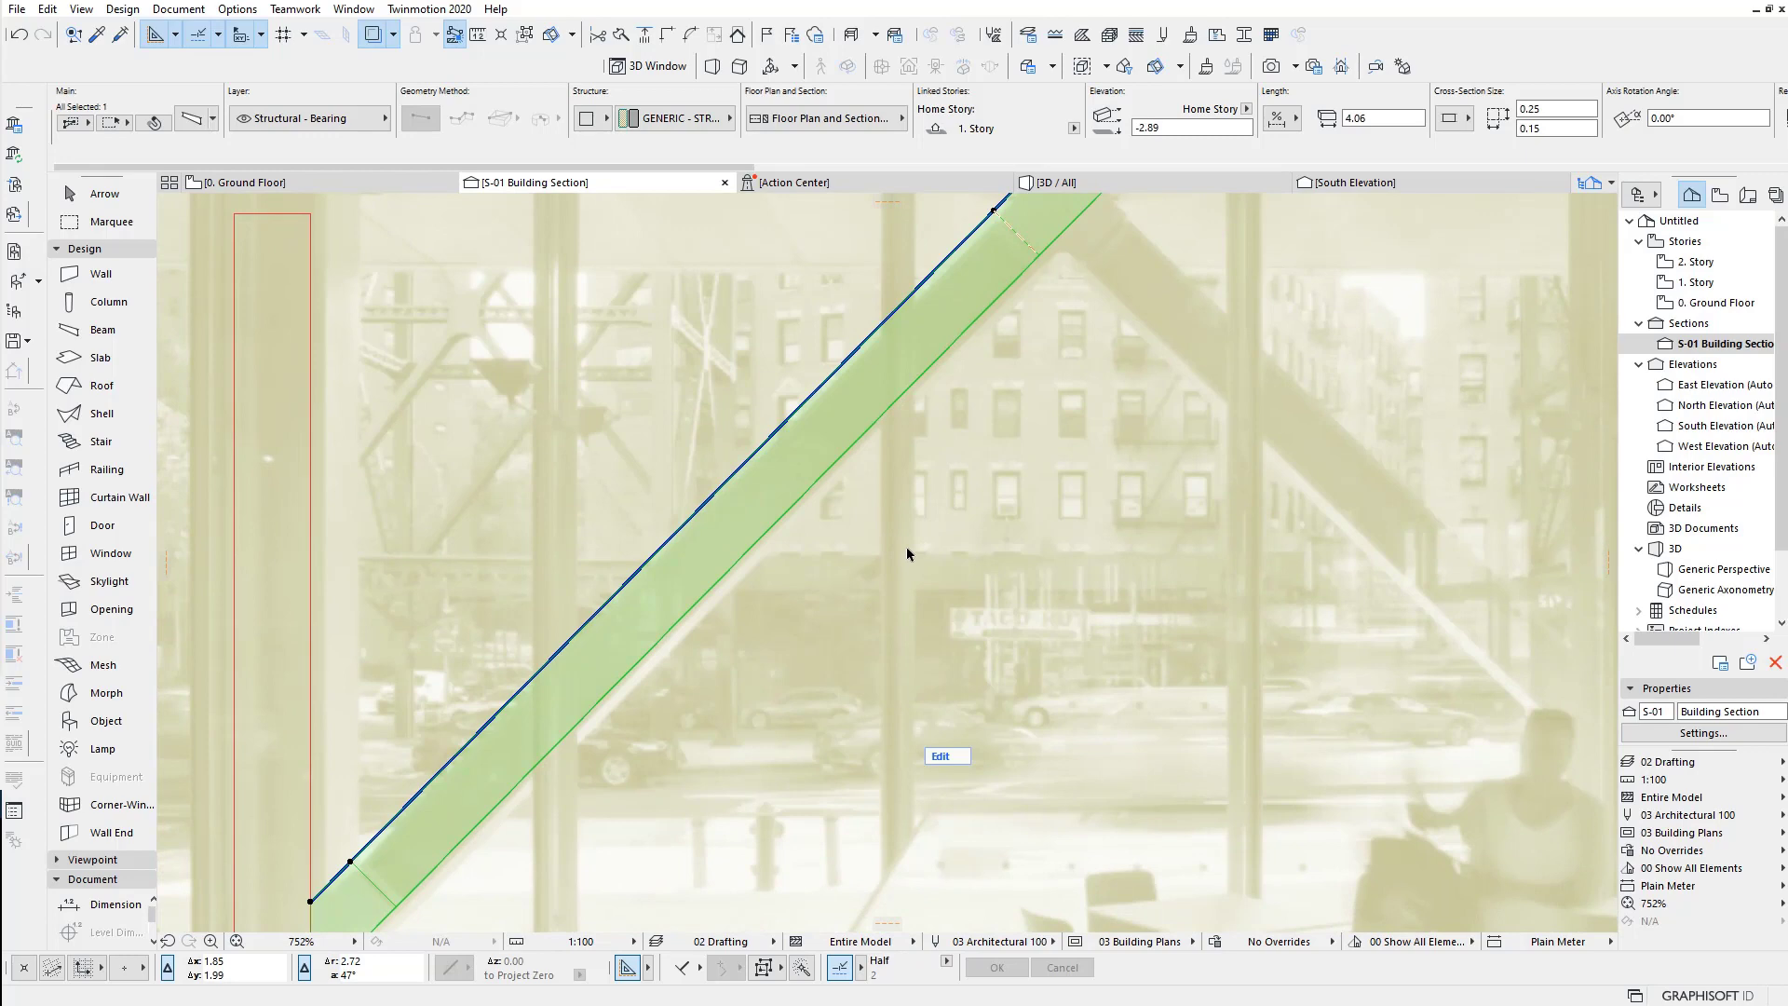
pyautogui.click(942, 755)
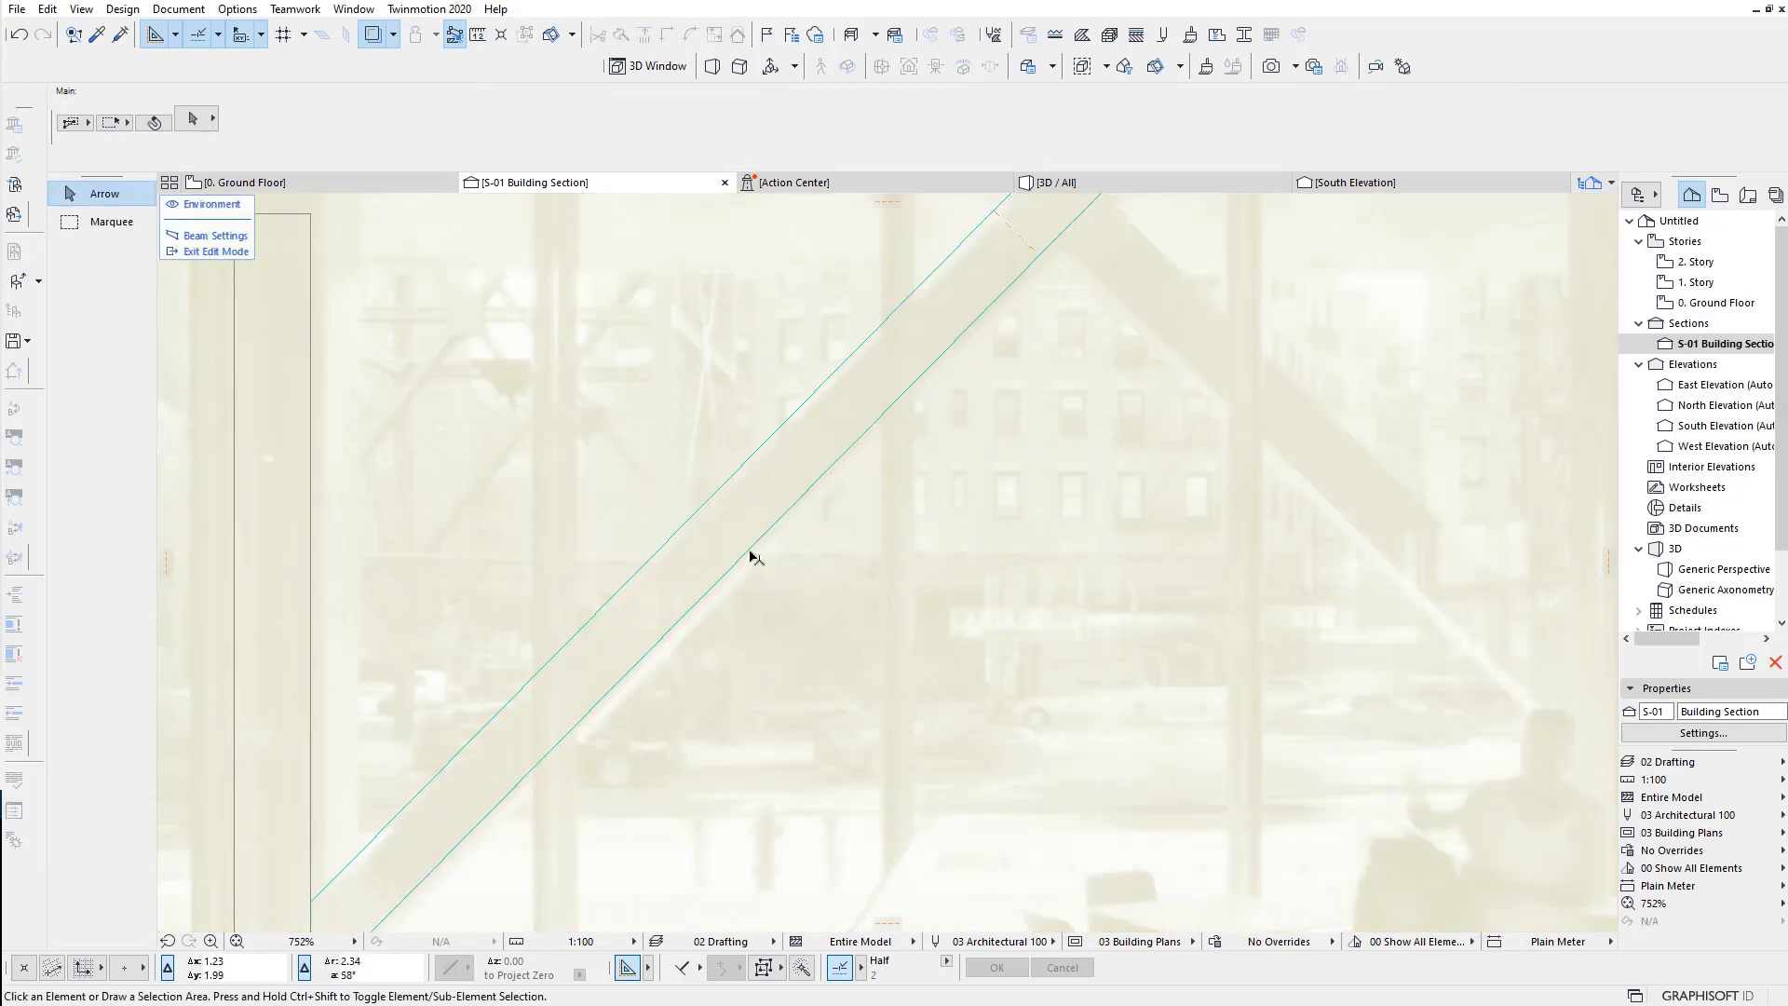
# Step: Select the beam's long middle segment, skipping the short top and bottom pieces
pyautogui.click(747, 558)
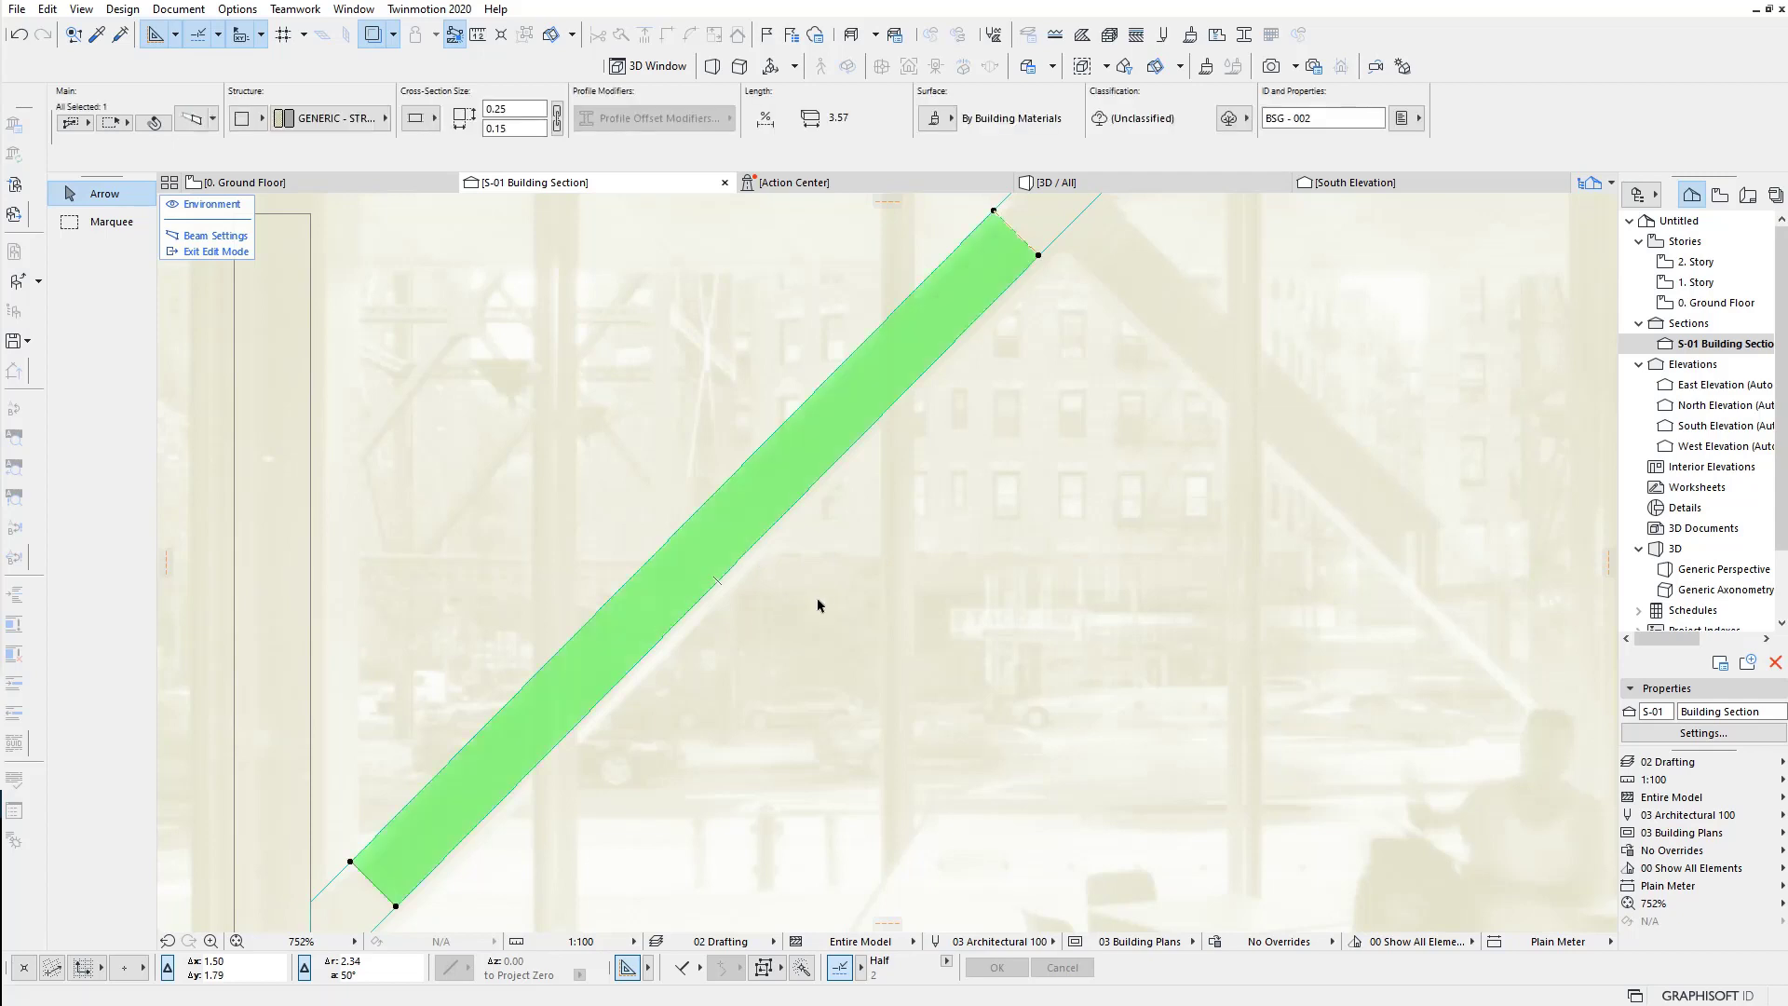
pyautogui.click(1062, 239)
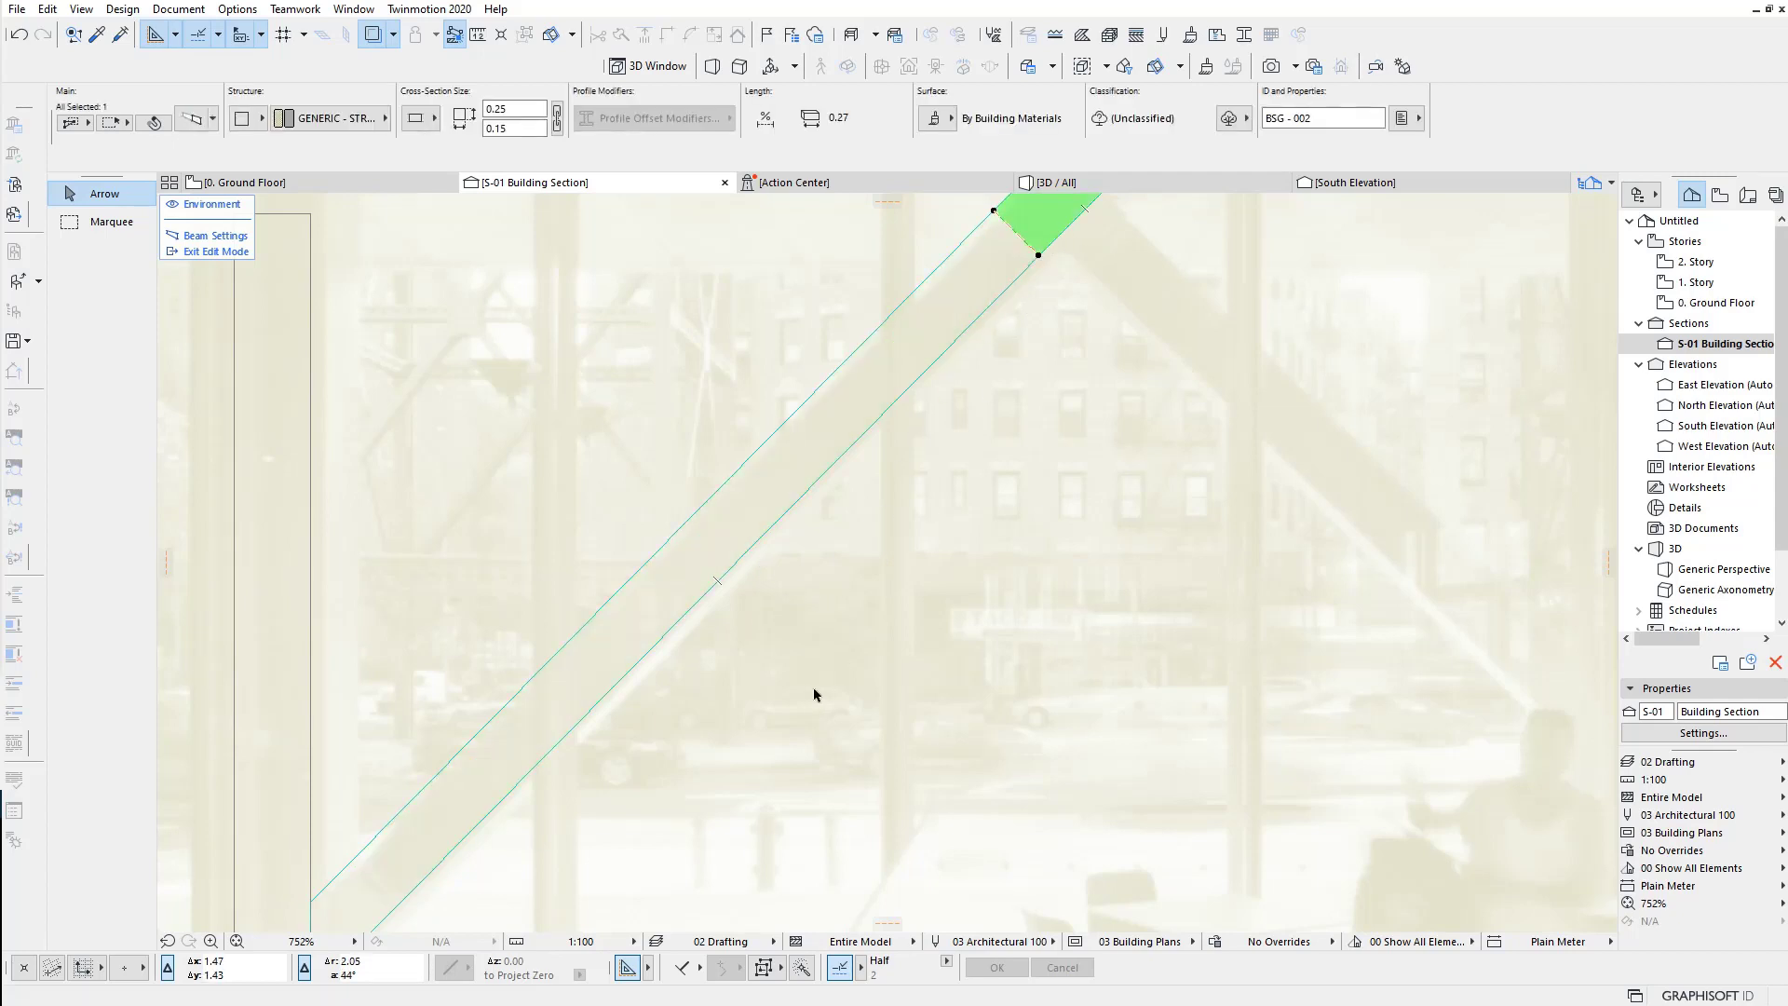
pyautogui.moveTo(814, 694); pyautogui.dragTo(894, 557, button='middle')
pyautogui.click(442, 813)
pyautogui.click(531, 725)
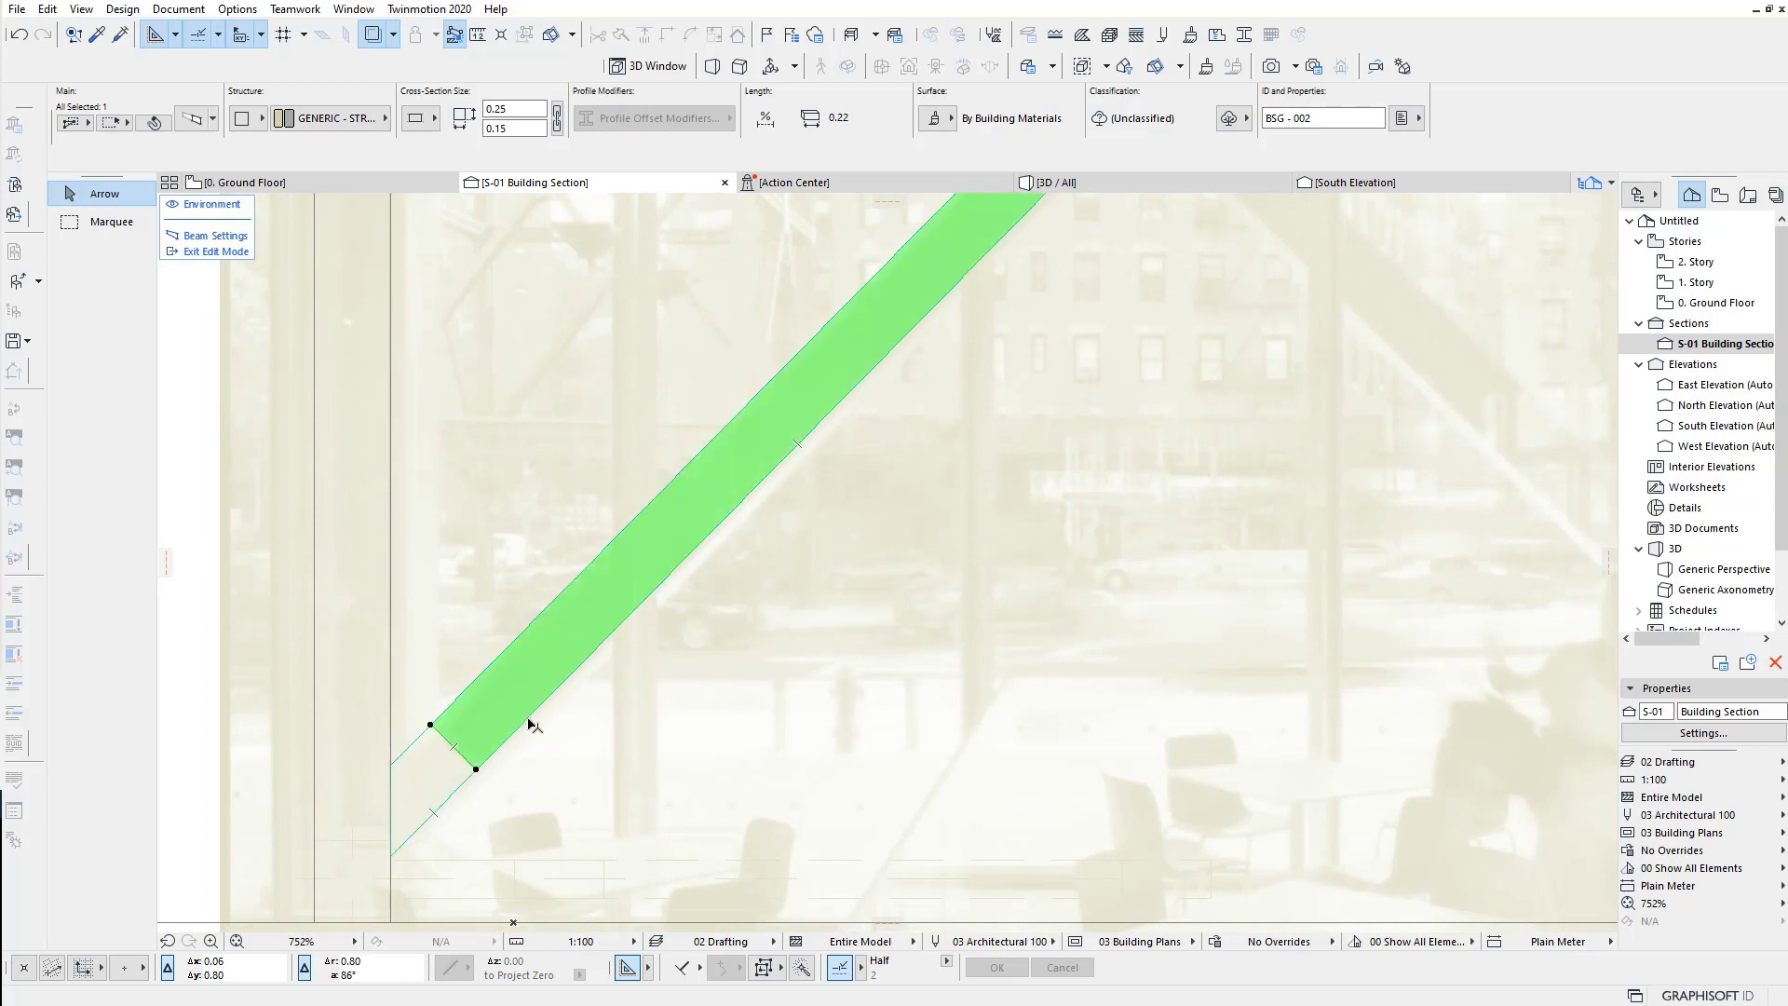
pyautogui.scroll(-2, 788, 642)
pyautogui.scroll(-1, 773, 685)
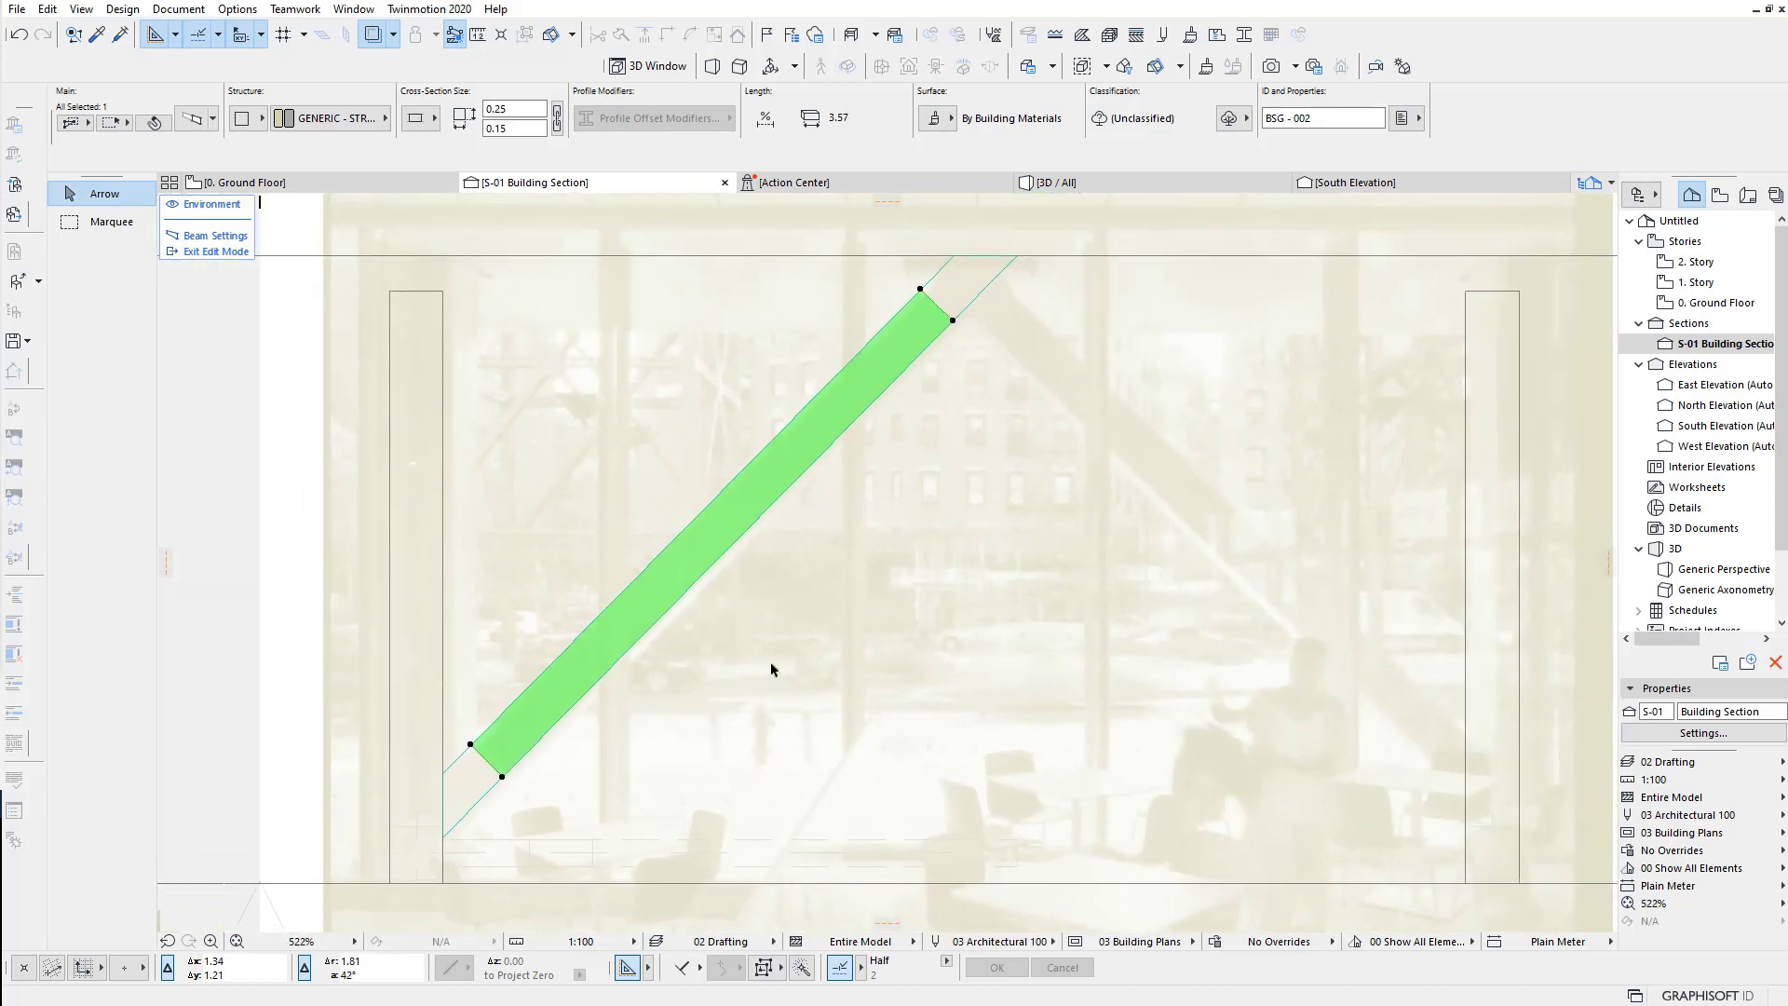
pyautogui.scroll(1, 771, 669)
# Step: Set the middle segment's structure to Complex Profile IPE 240
pyautogui.click(421, 121)
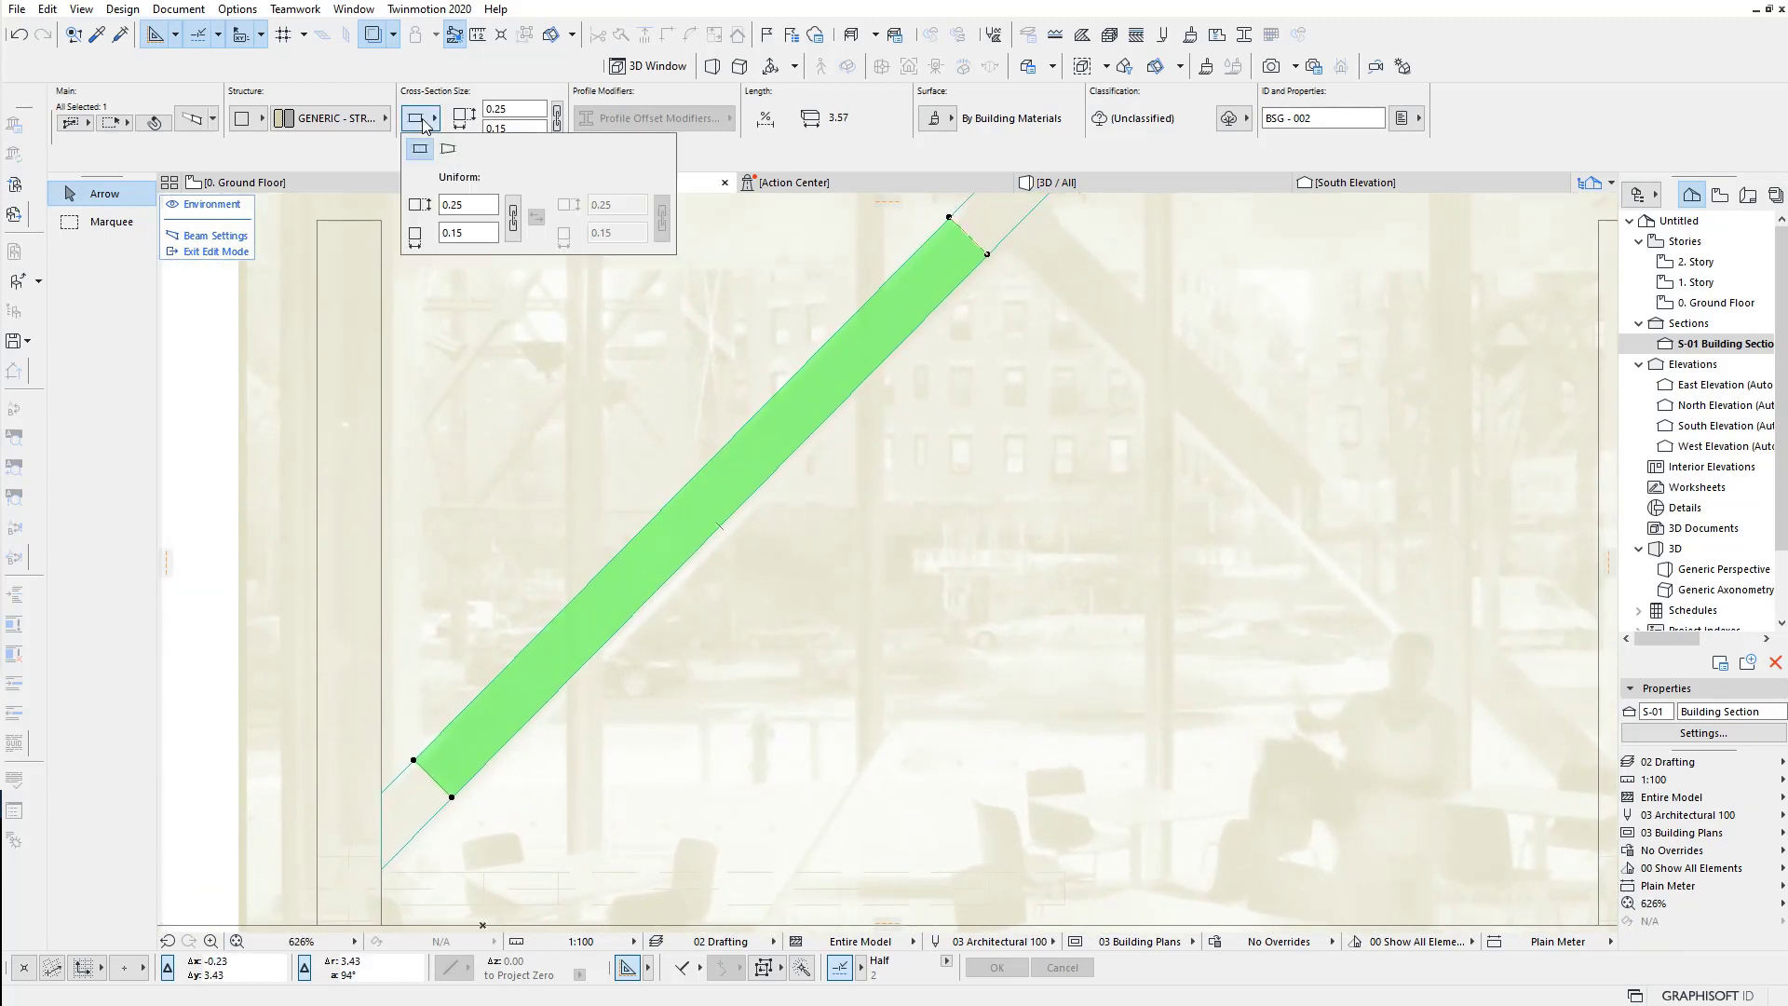
pyautogui.click(244, 119)
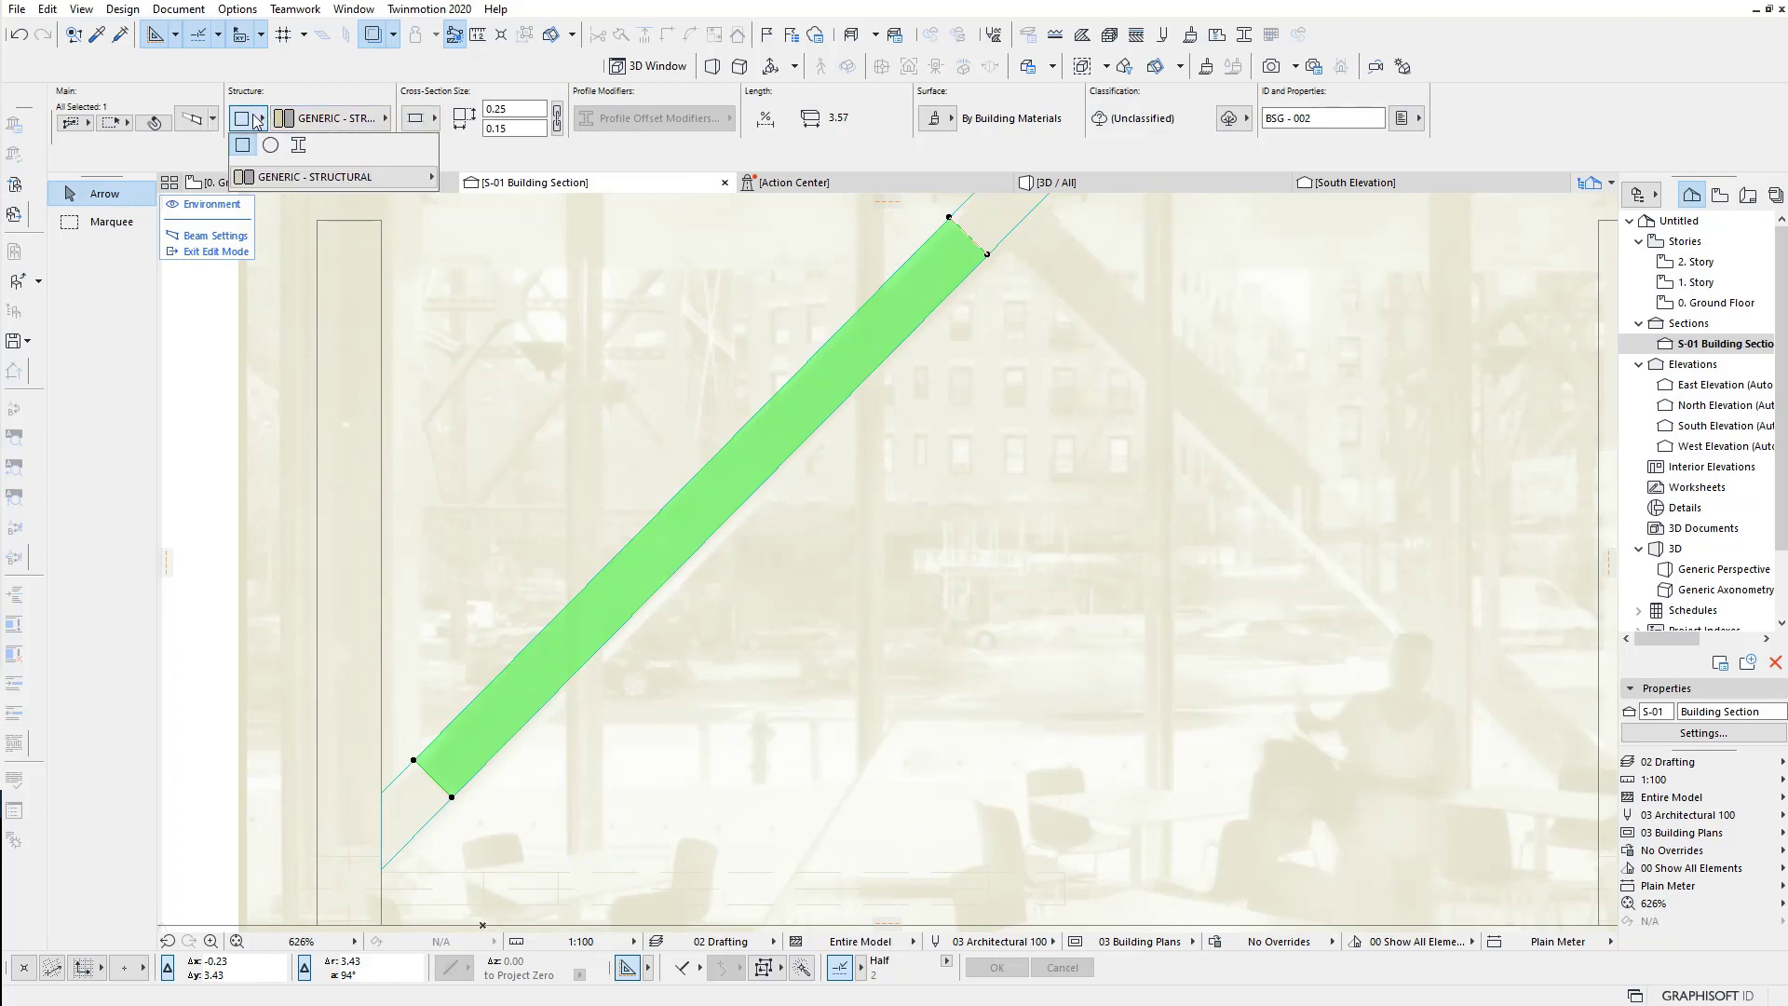
pyautogui.click(298, 146)
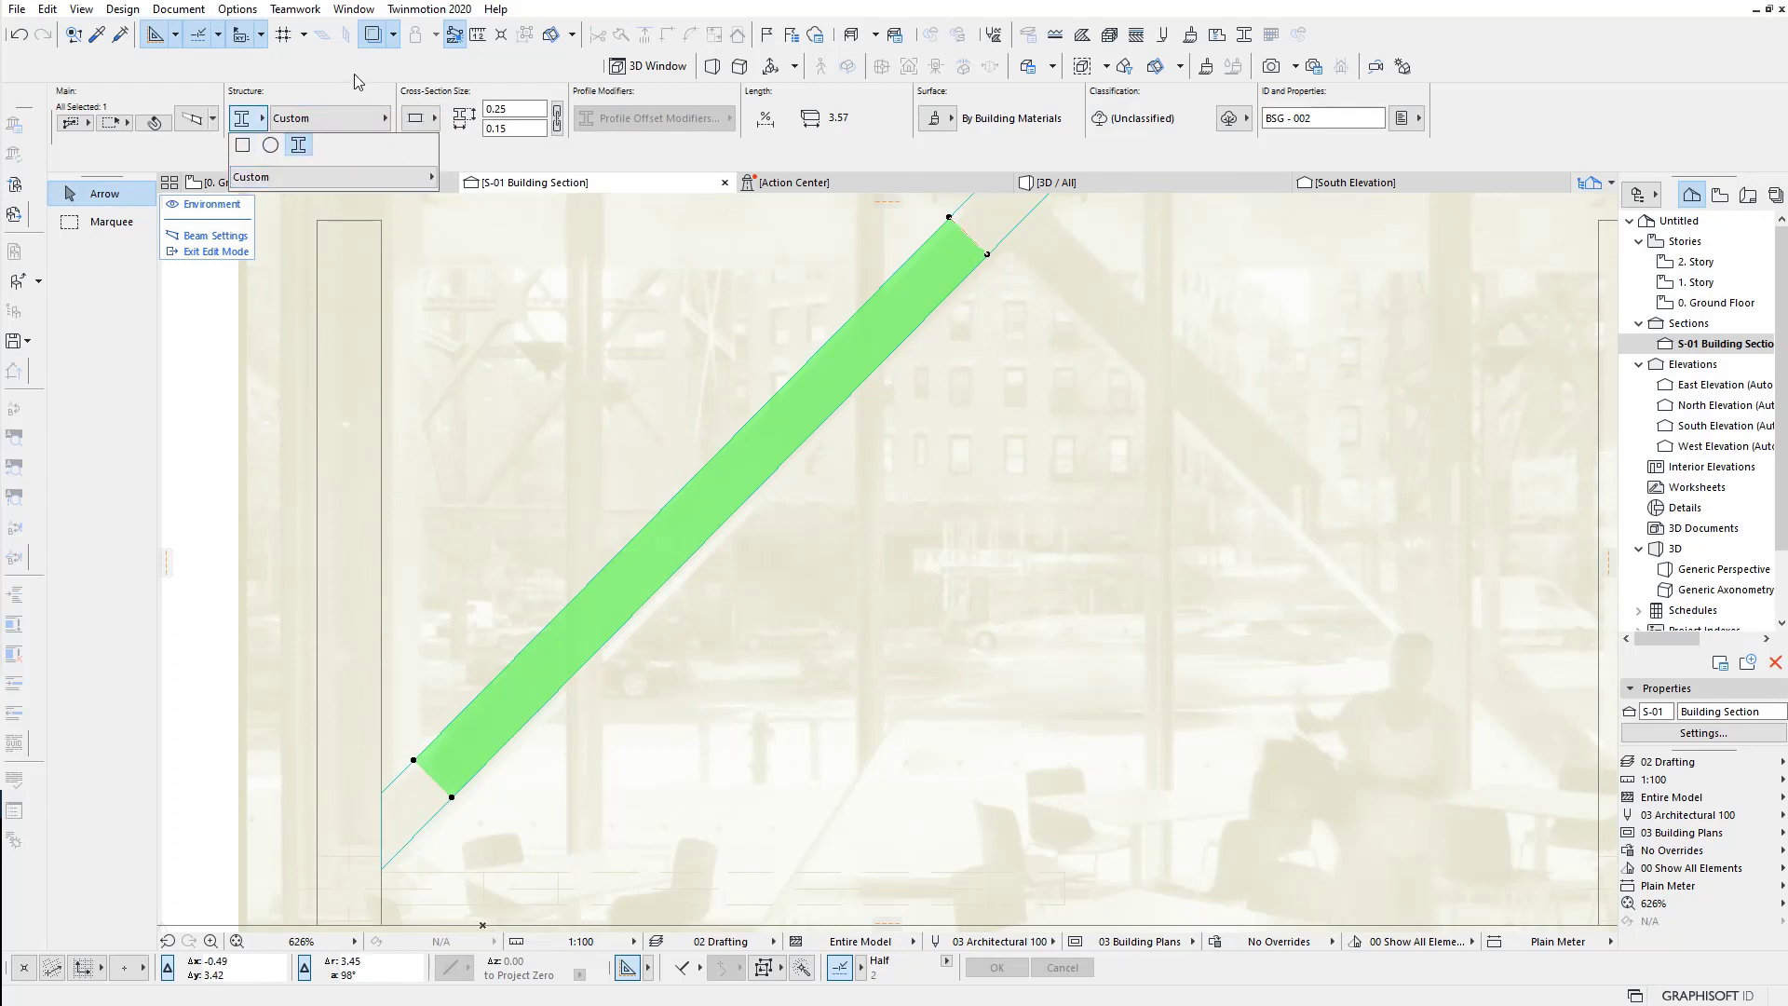
pyautogui.click(347, 125)
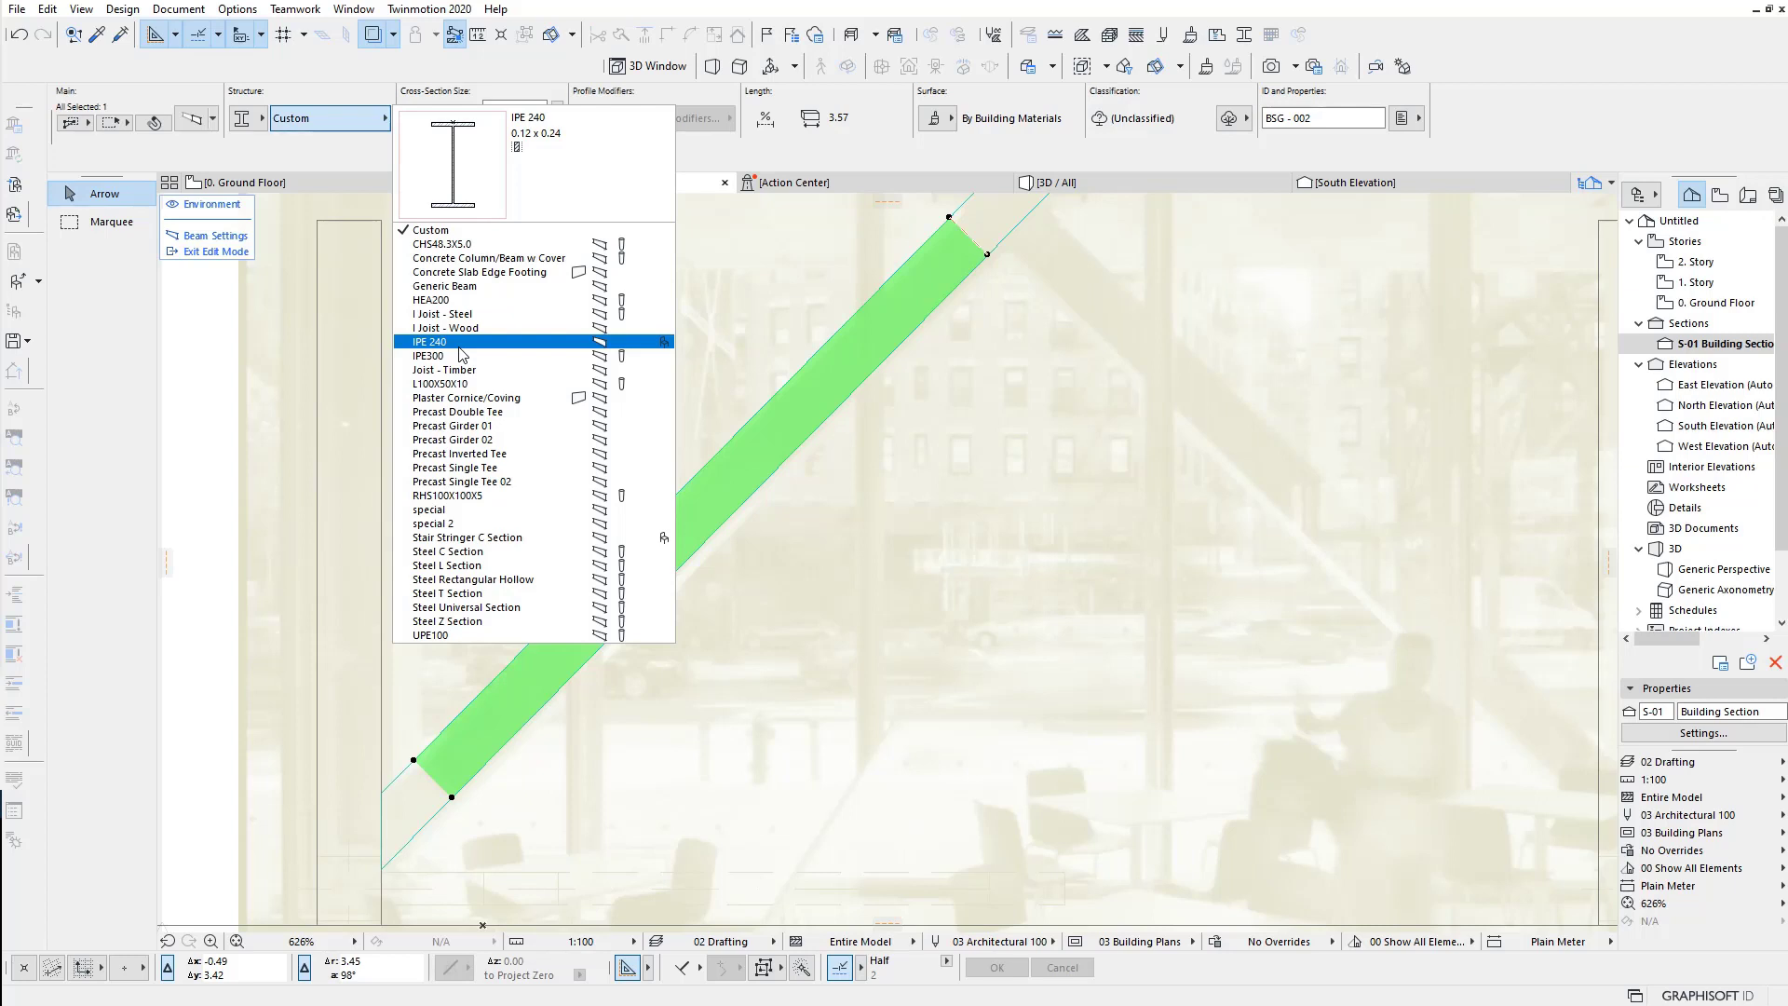
pyautogui.click(460, 342)
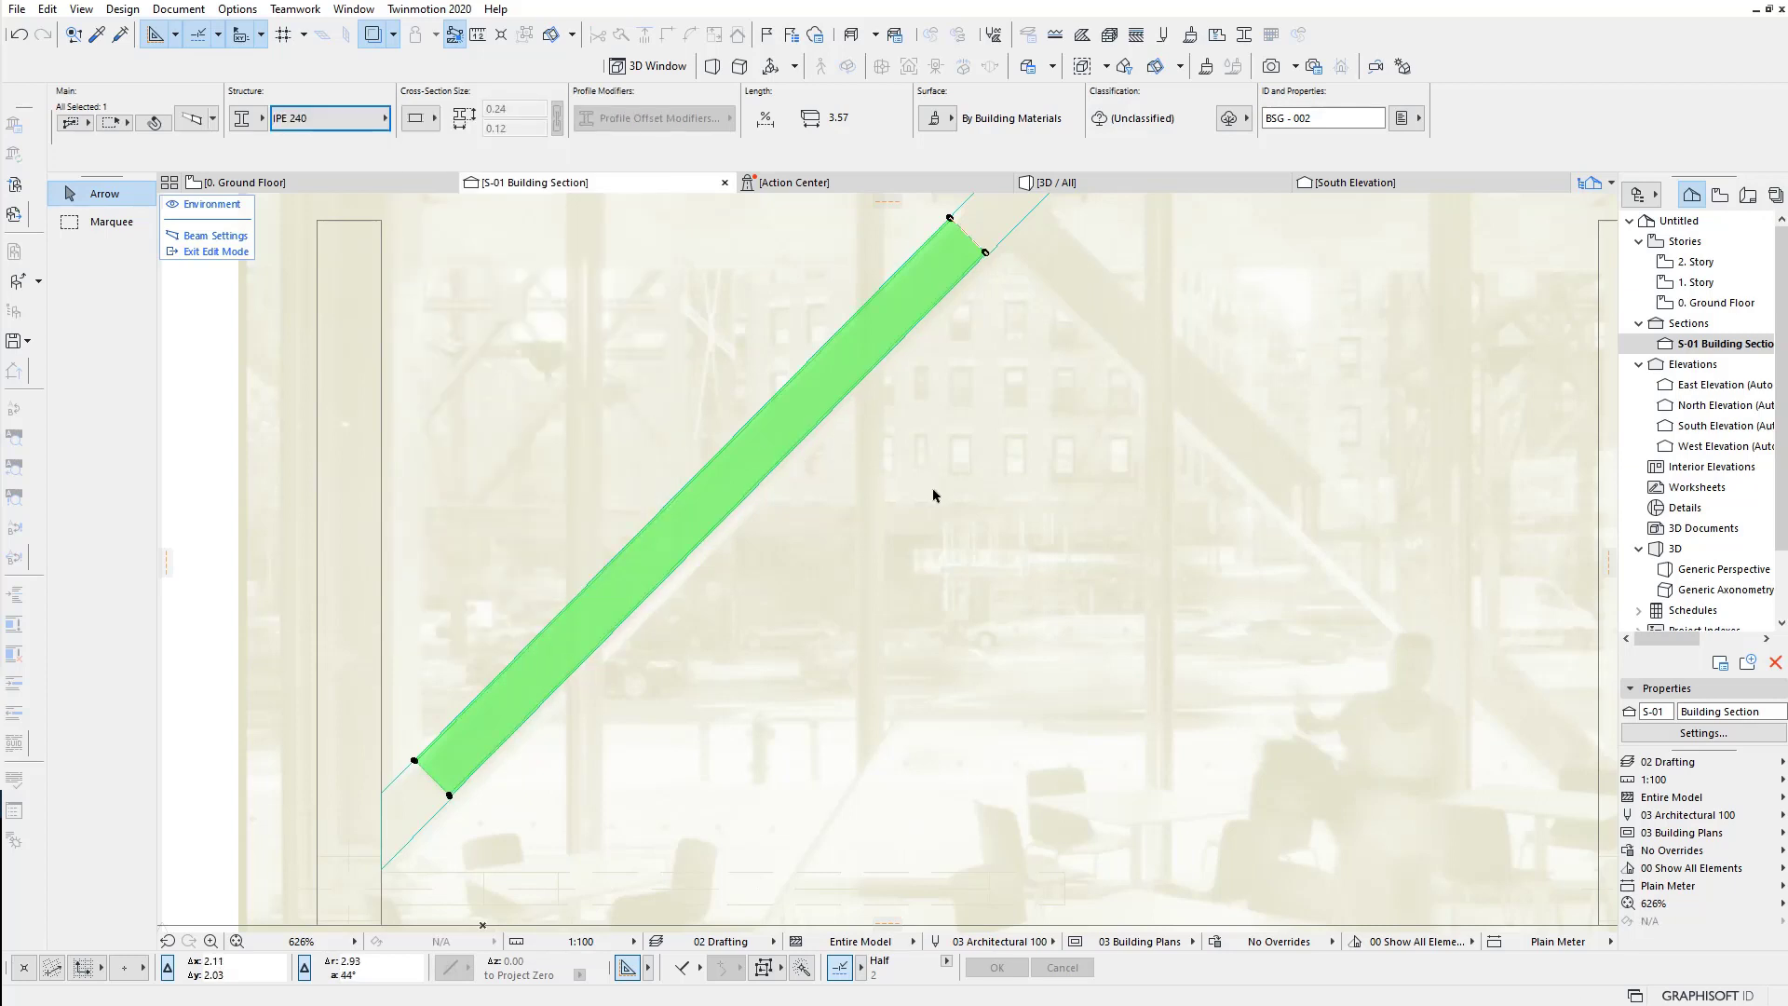
# Step: Inspect the beam's upper end and recheck that IPE 240 is the selected profile
pyautogui.scroll(3, 852, 317)
pyautogui.scroll(4, 851, 316)
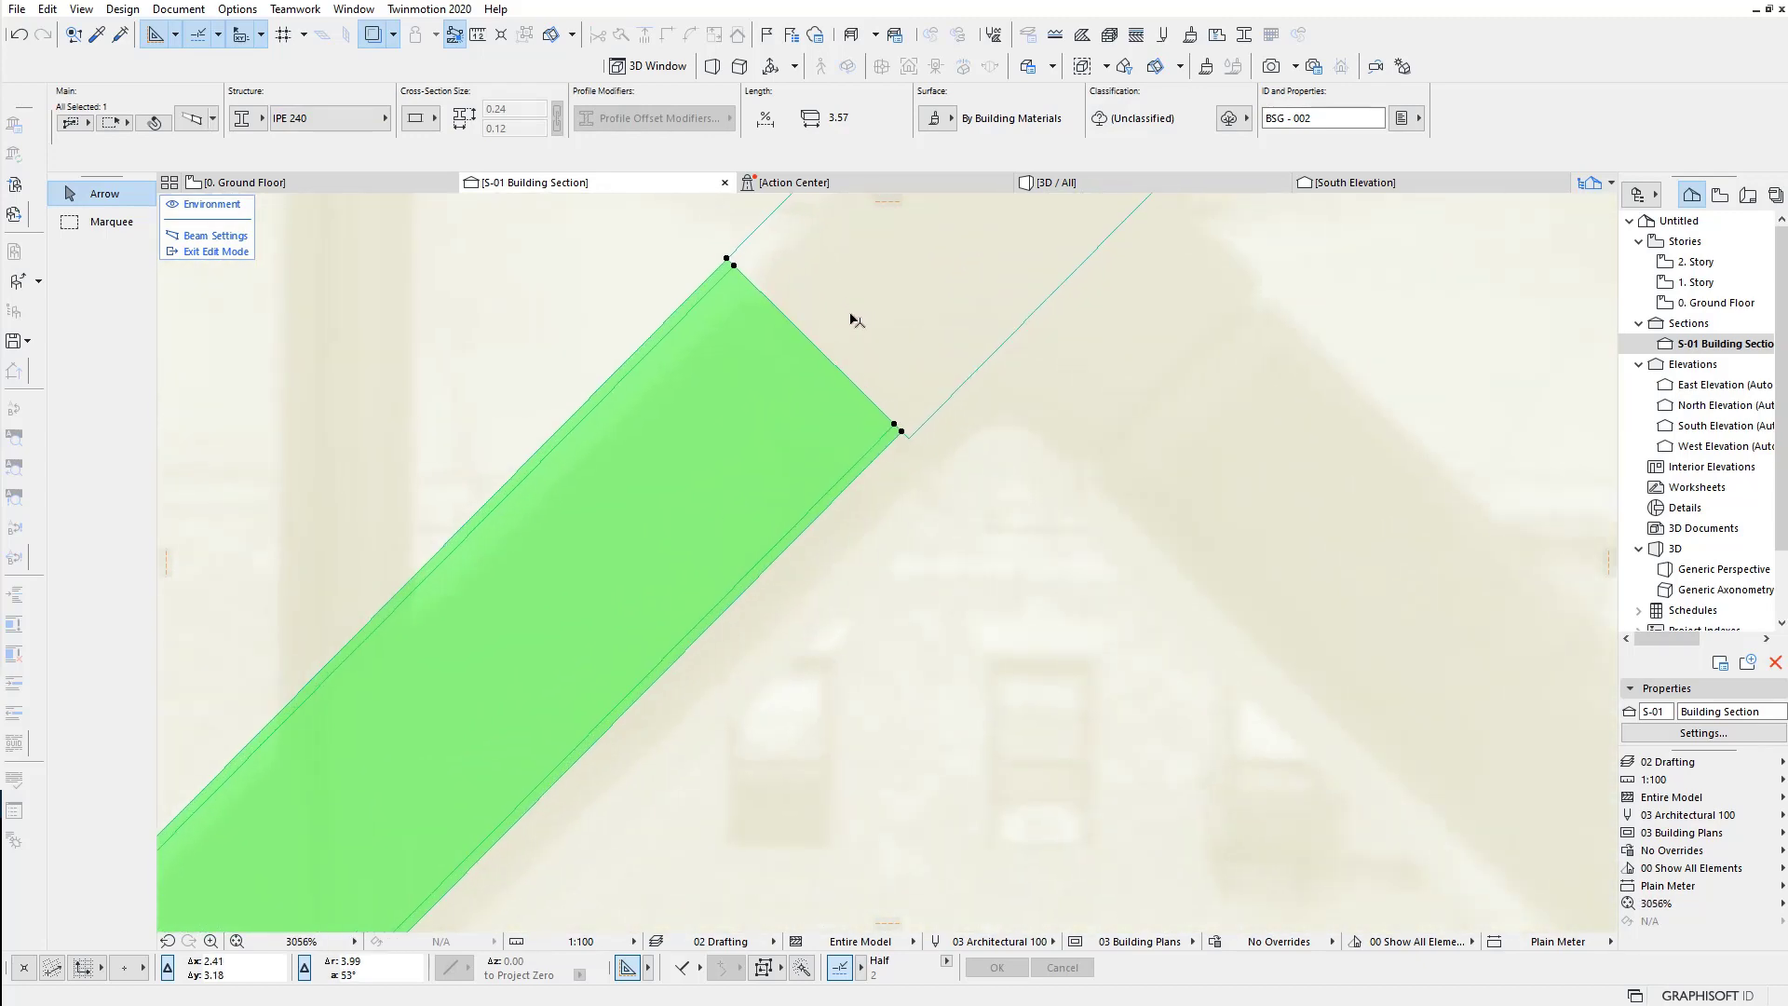
pyautogui.scroll(2, 851, 348)
pyautogui.scroll(2, 848, 357)
pyautogui.moveTo(848, 358); pyautogui.dragTo(838, 411, button='middle')
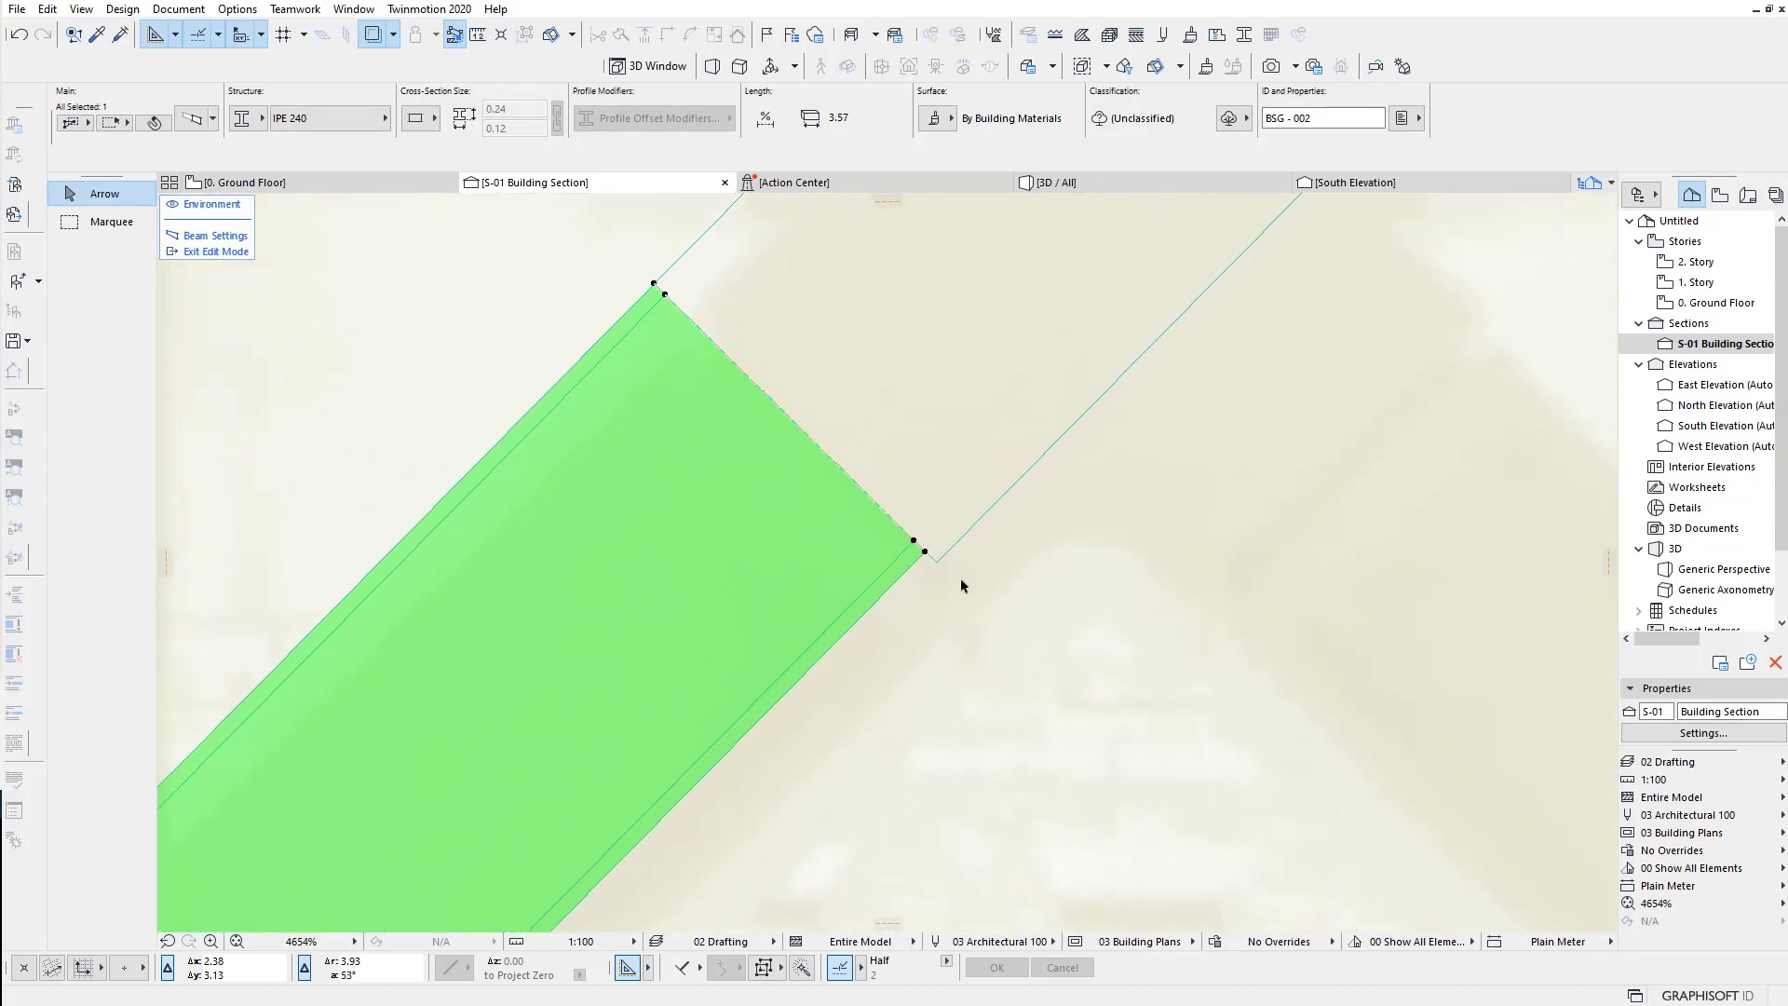
pyautogui.scroll(2, 950, 571)
pyautogui.scroll(2, 932, 559)
pyautogui.scroll(2, 929, 557)
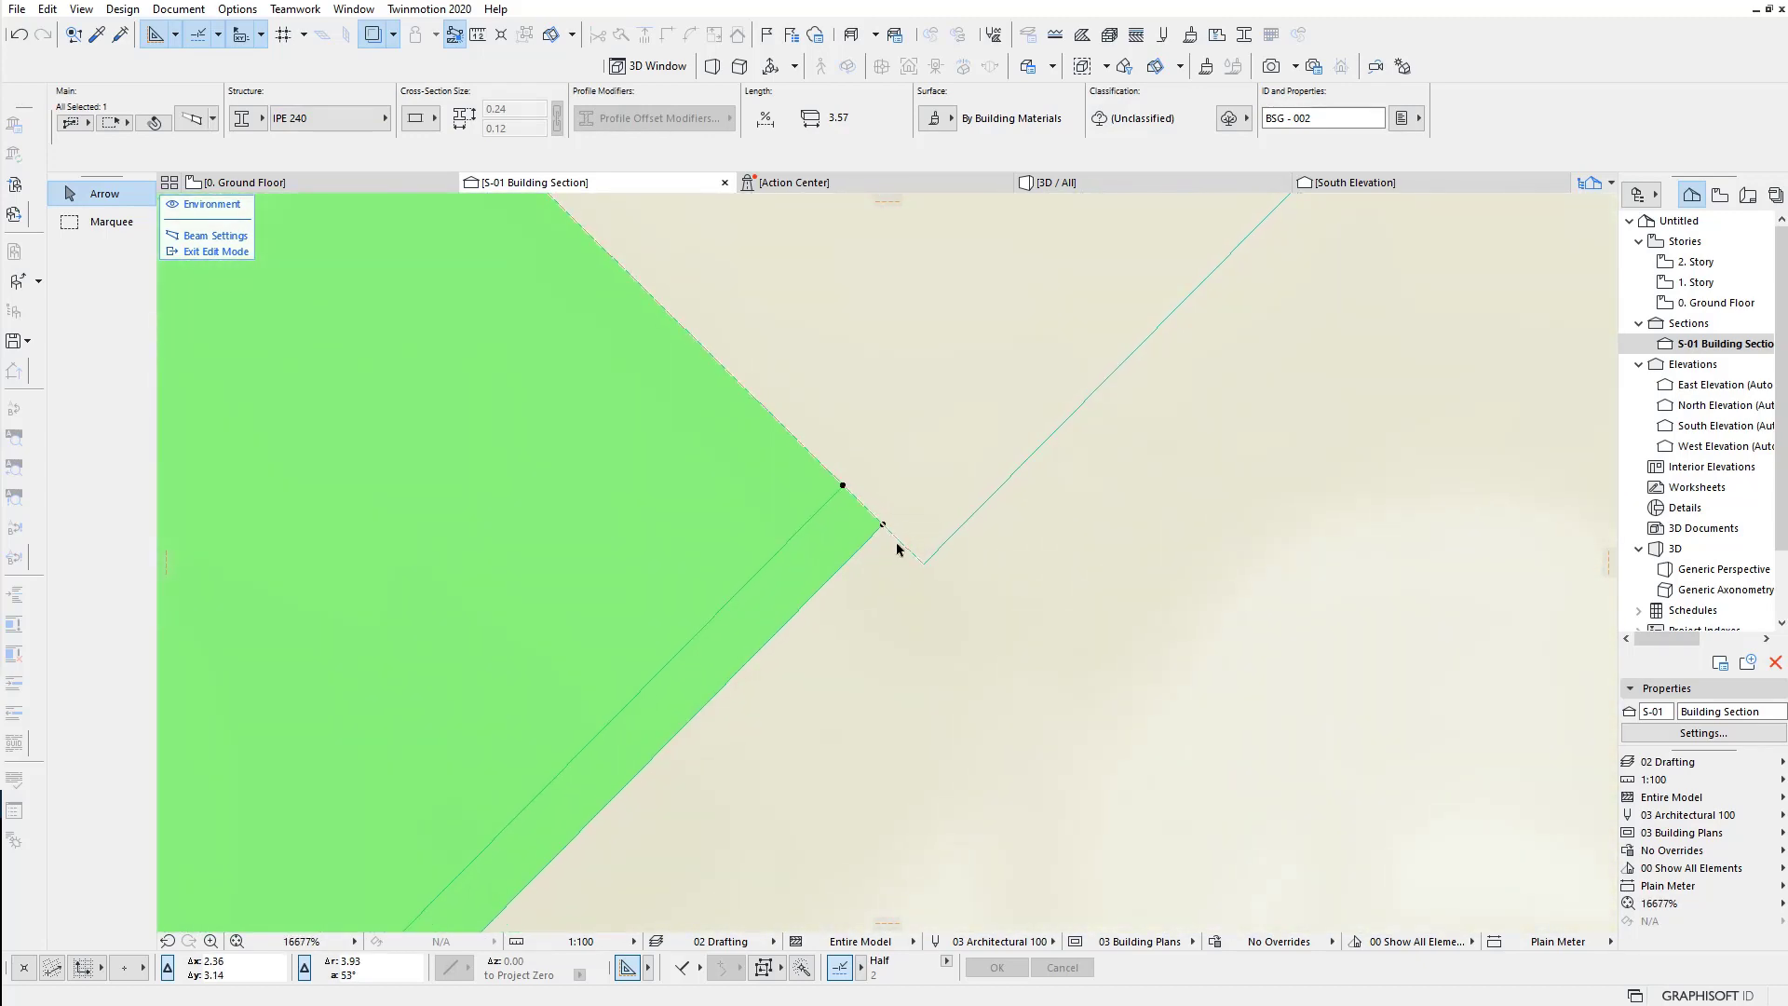
pyautogui.scroll(-3, 952, 580)
pyautogui.scroll(-4, 926, 554)
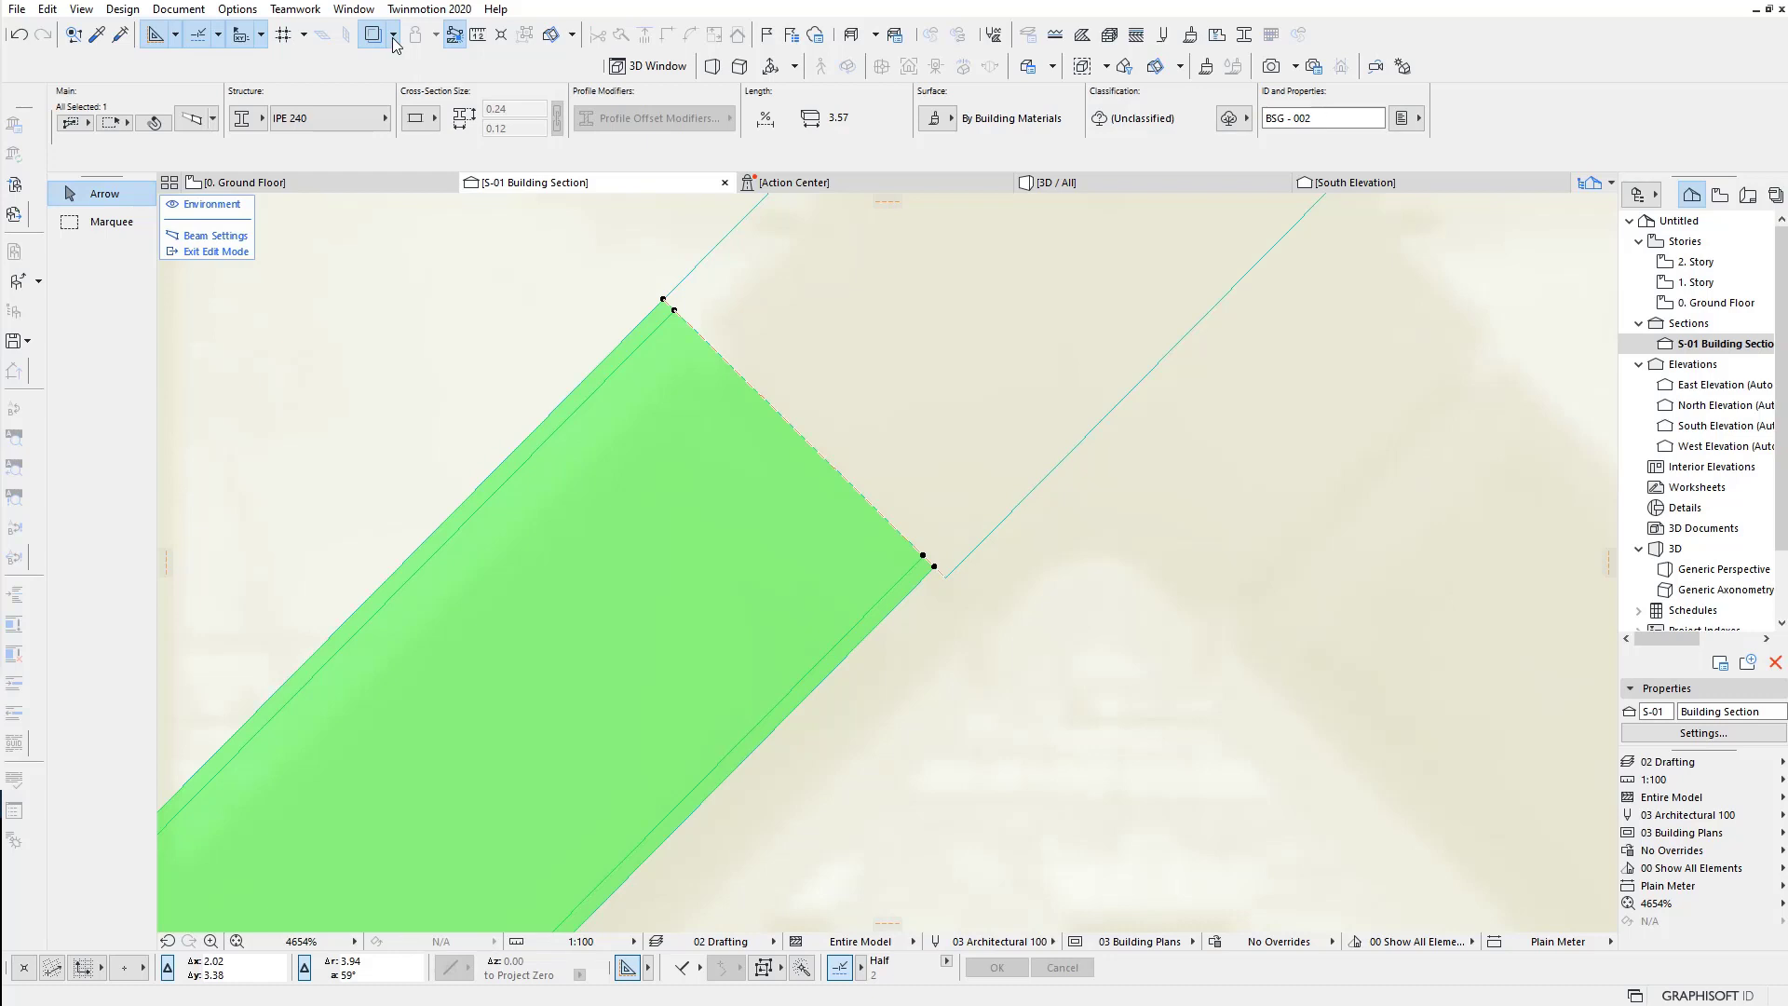
pyautogui.click(365, 123)
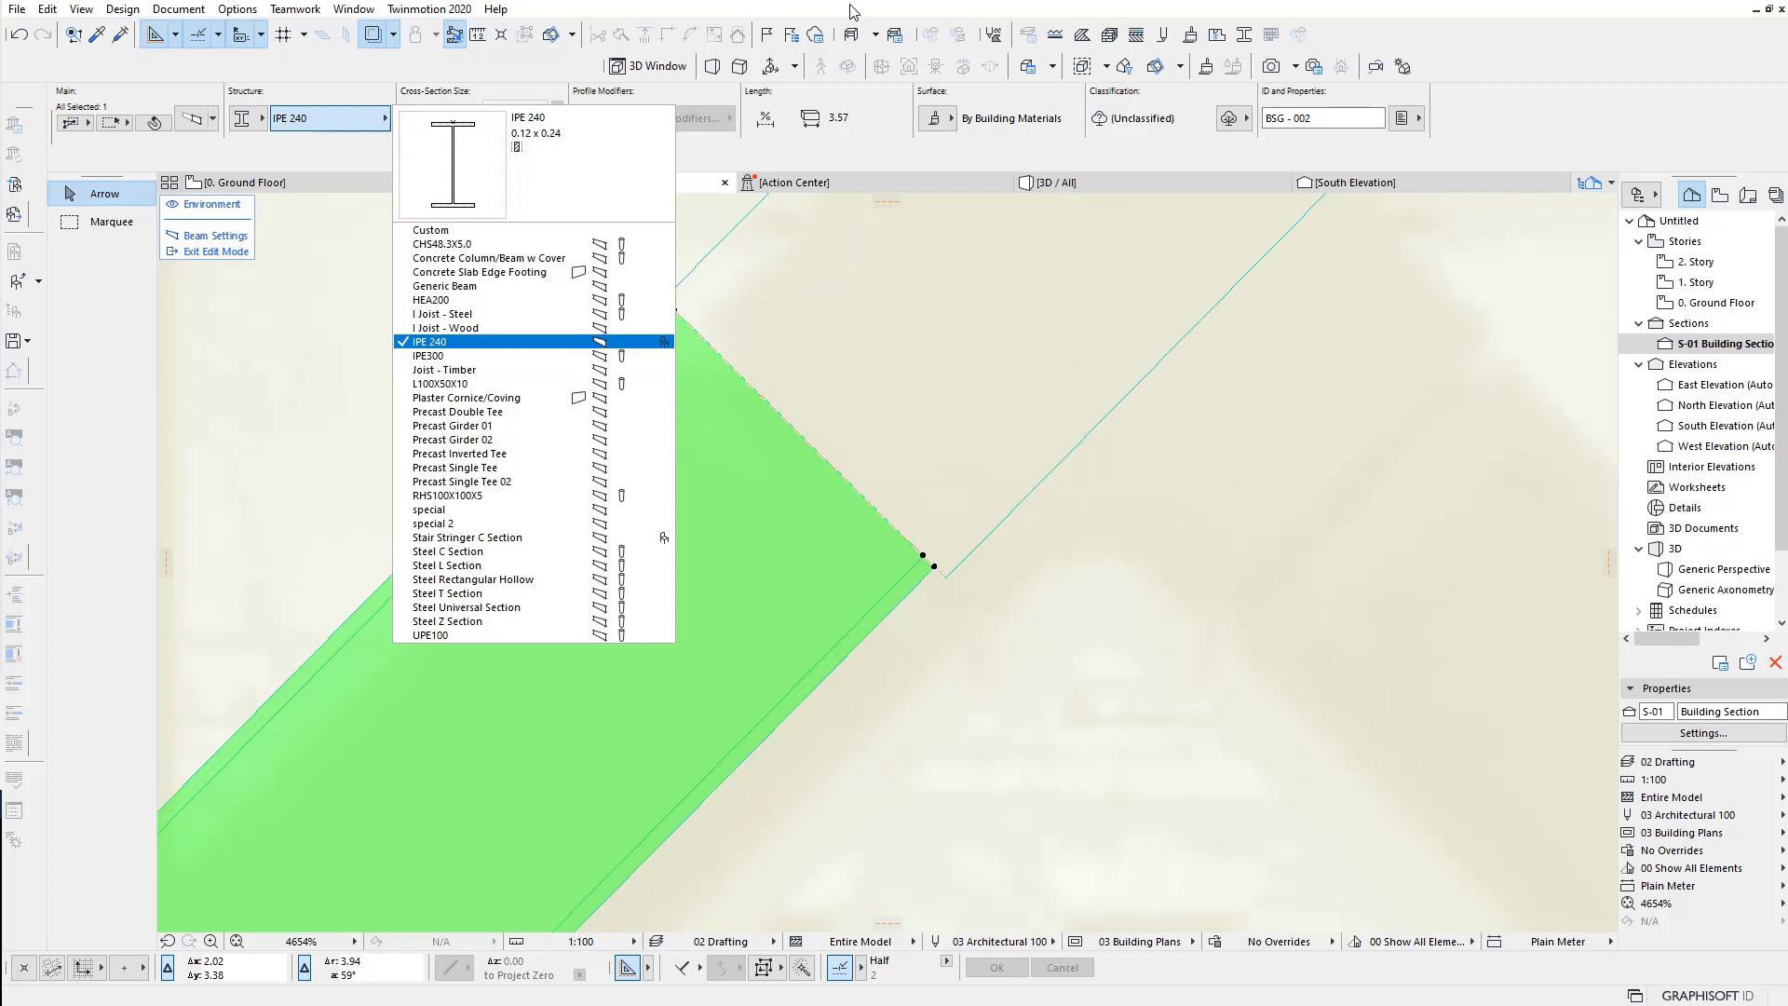
# Step: Switch the diagonal ridge beam's profile from IPE 240 to IPE300 in the Info Box
pyautogui.press('Escape')
pyautogui.scroll(2, 960, 587)
pyautogui.scroll(2, 932, 568)
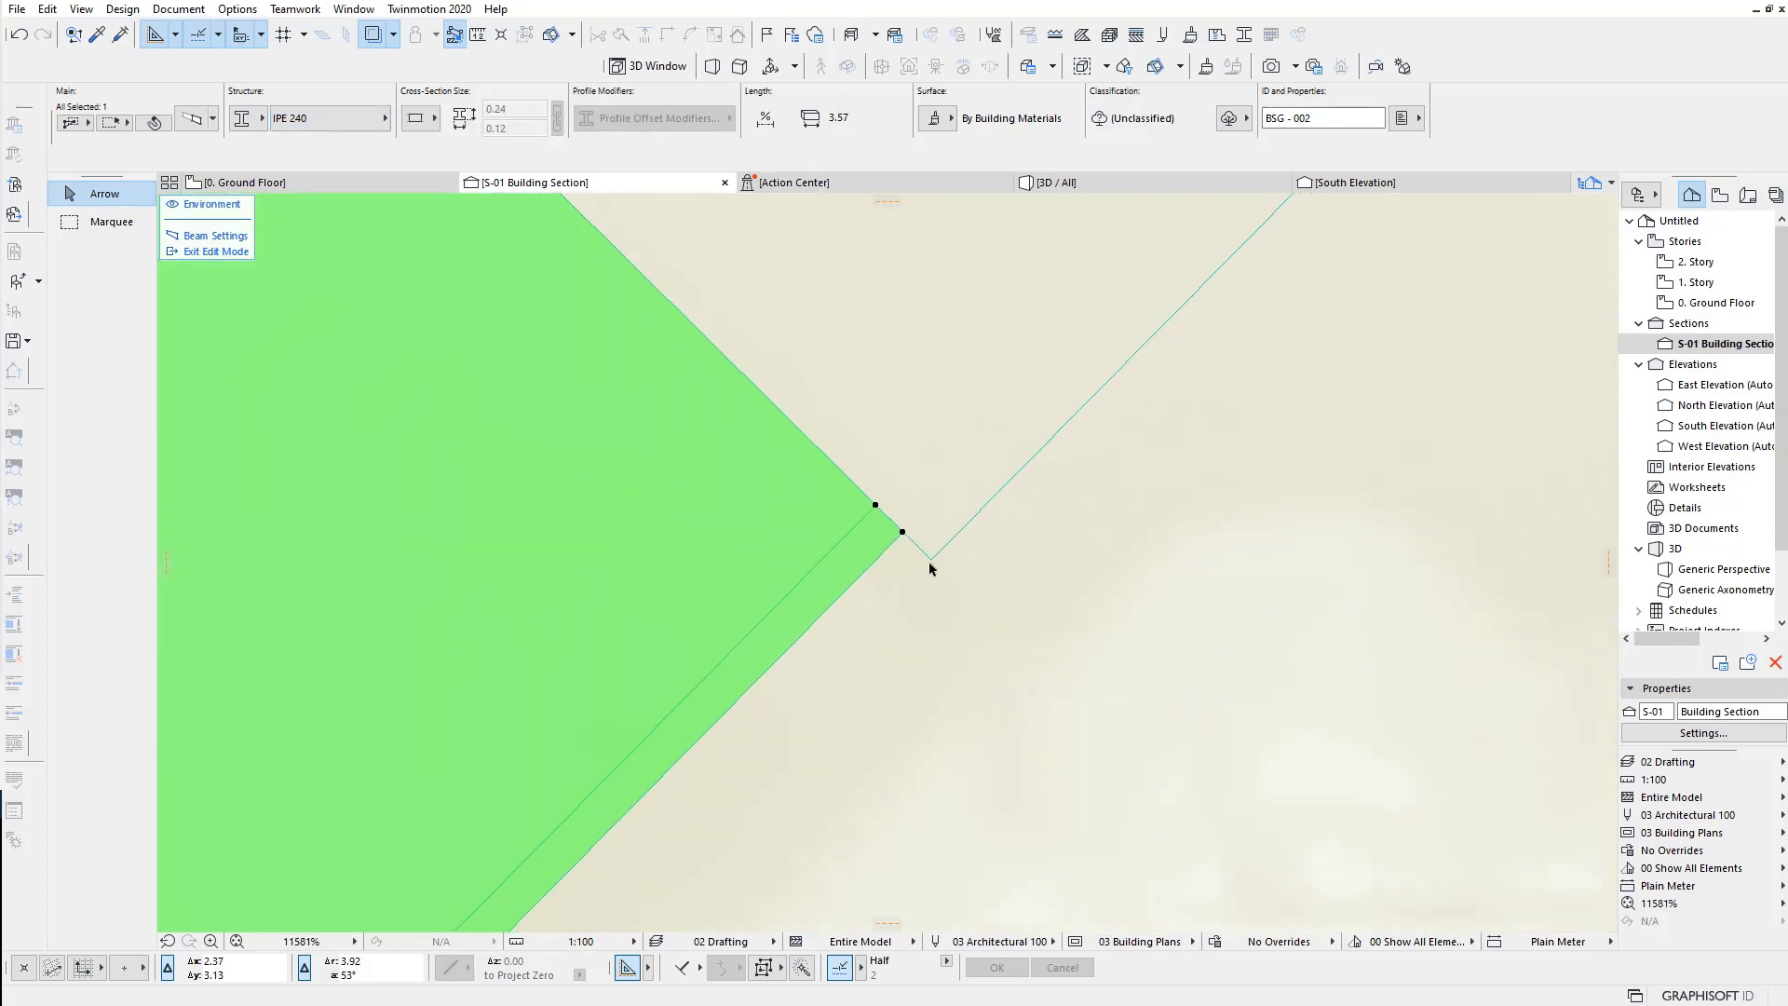
pyautogui.scroll(-2, 913, 558)
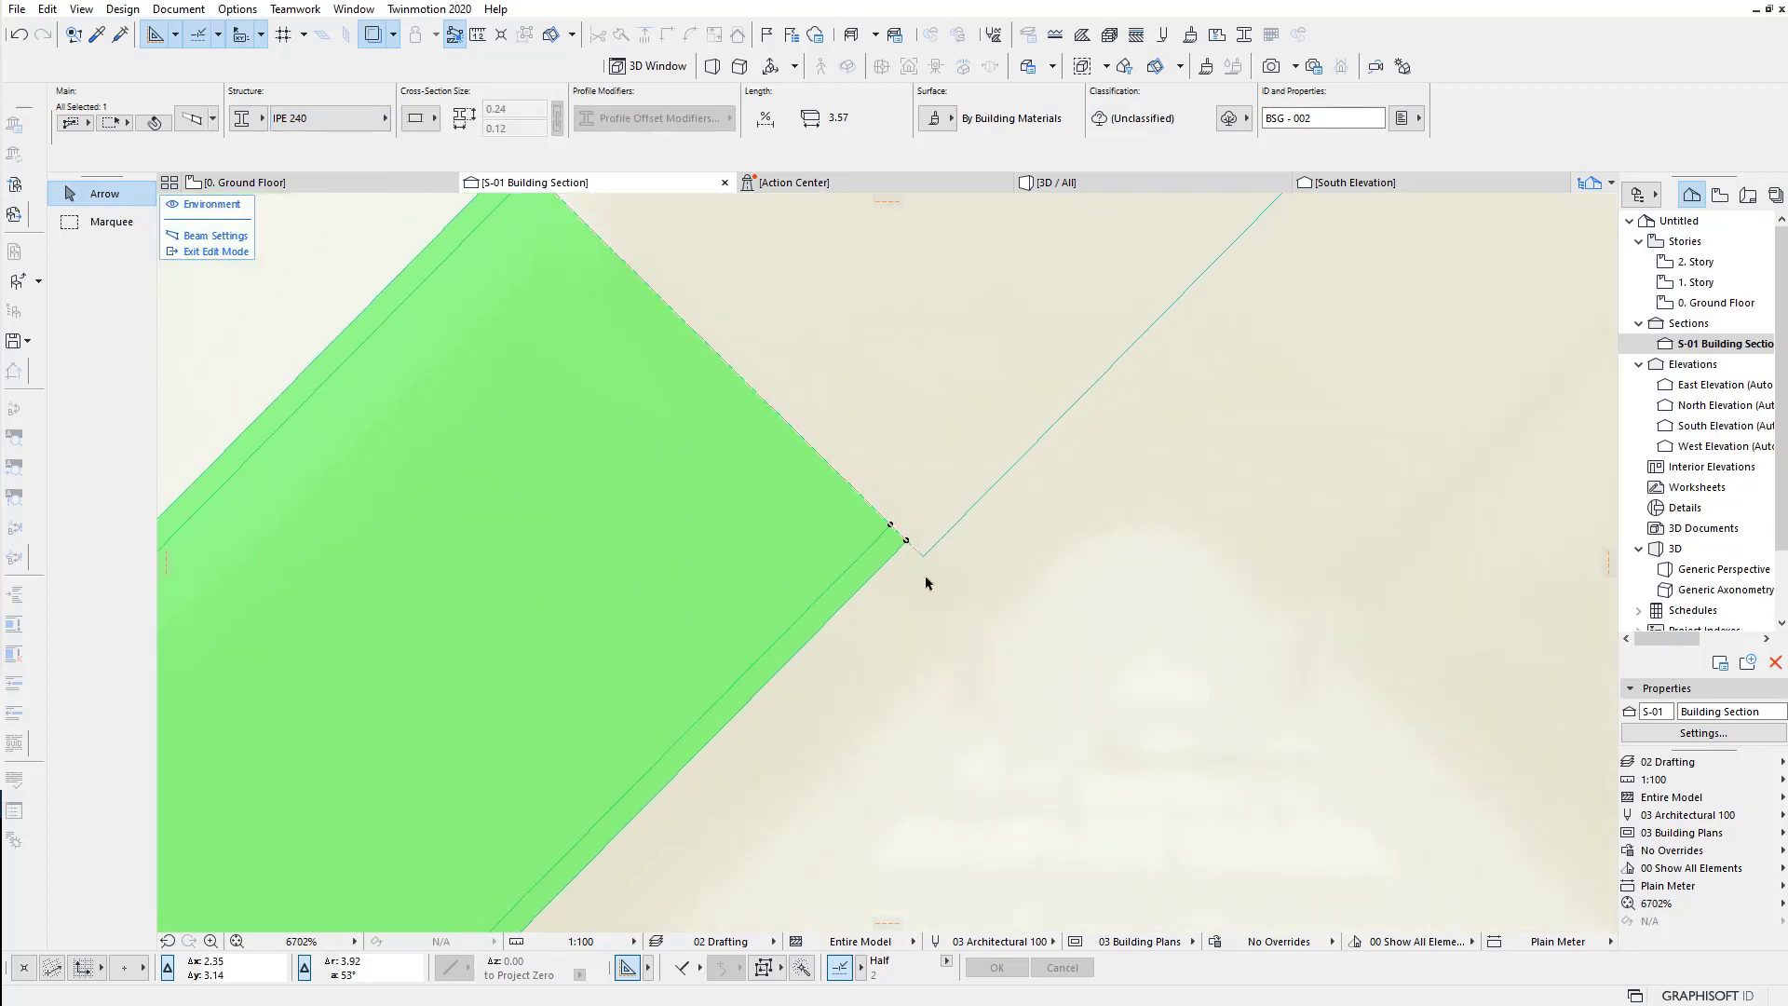
pyautogui.moveTo(848, 576); pyautogui.dragTo(894, 688, button='middle')
pyautogui.scroll(2, 633, 363)
pyautogui.scroll(2, 634, 363)
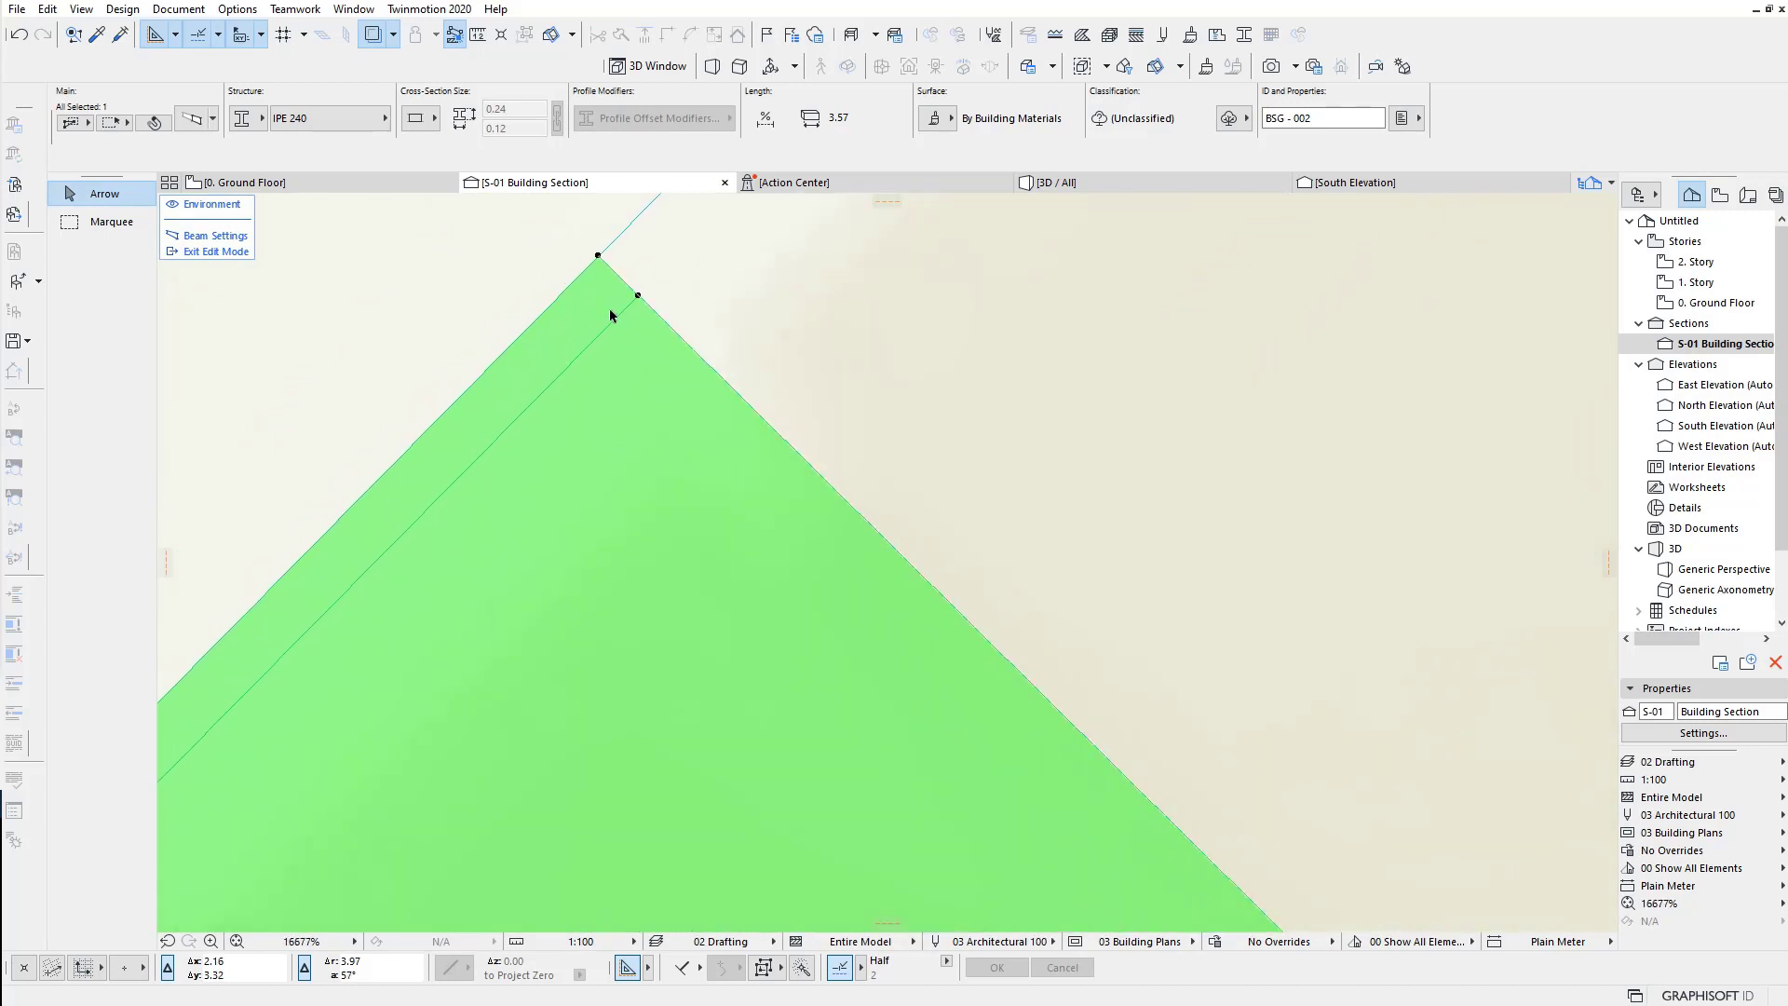
pyautogui.scroll(-4, 635, 369)
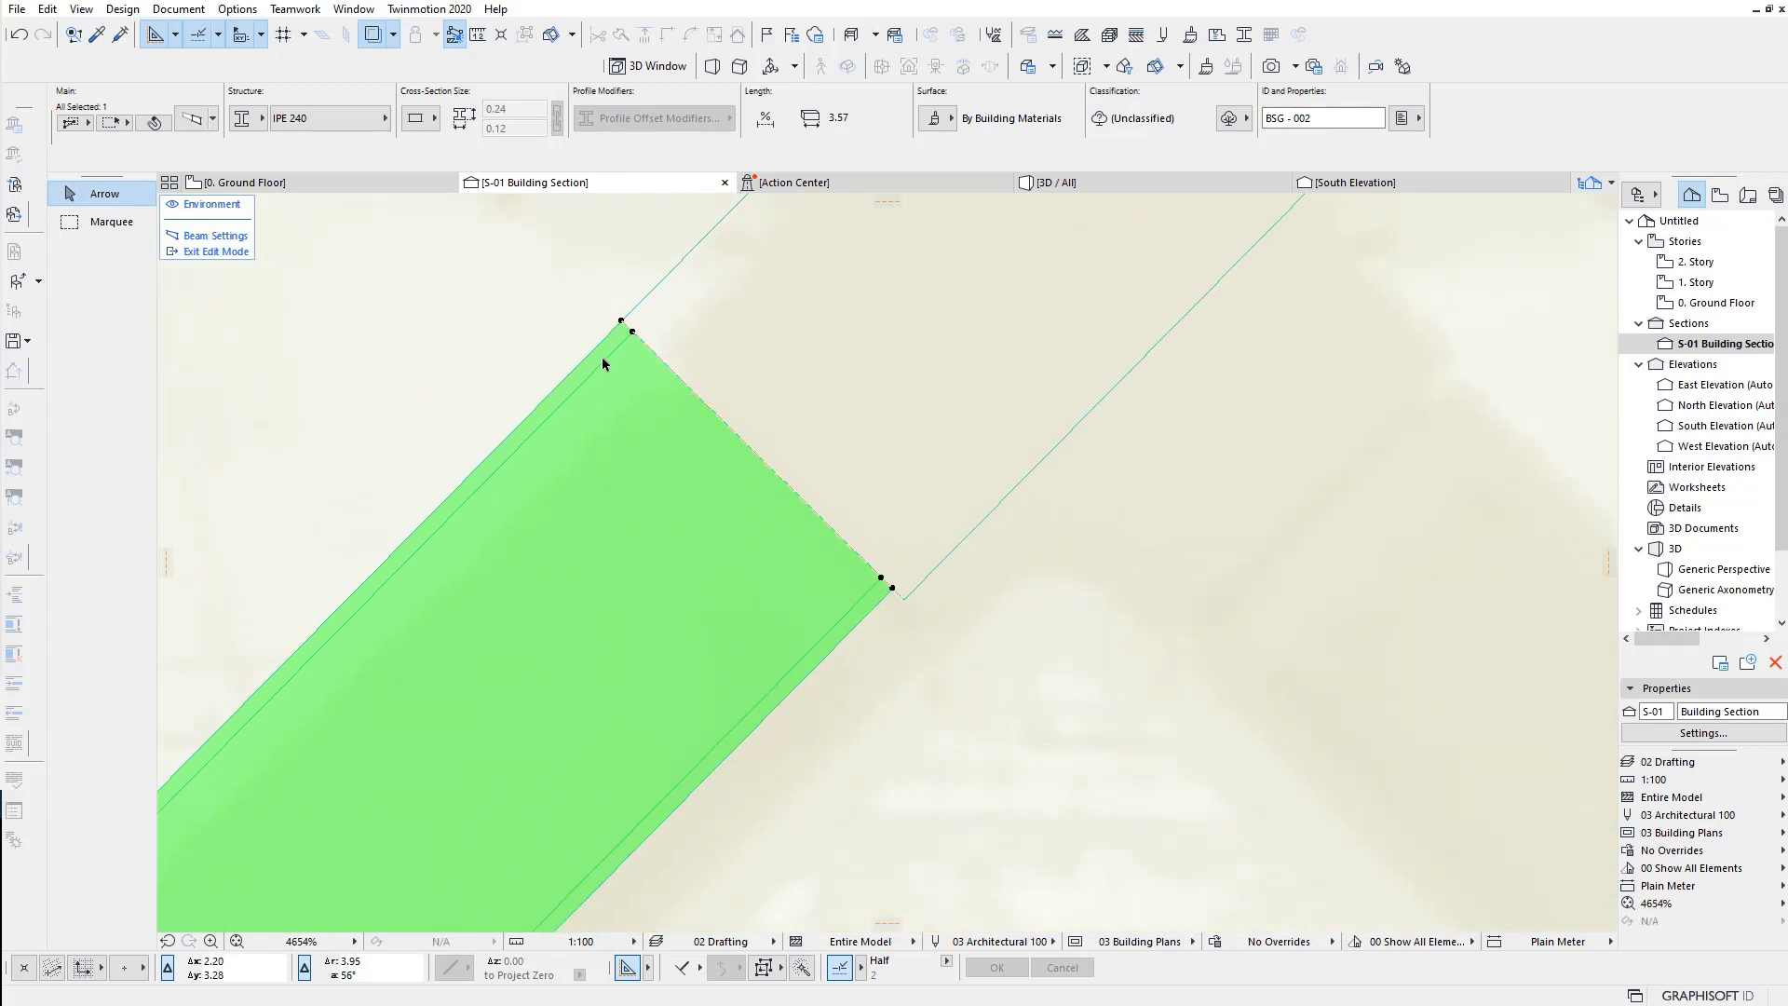
pyautogui.scroll(-2, 606, 415)
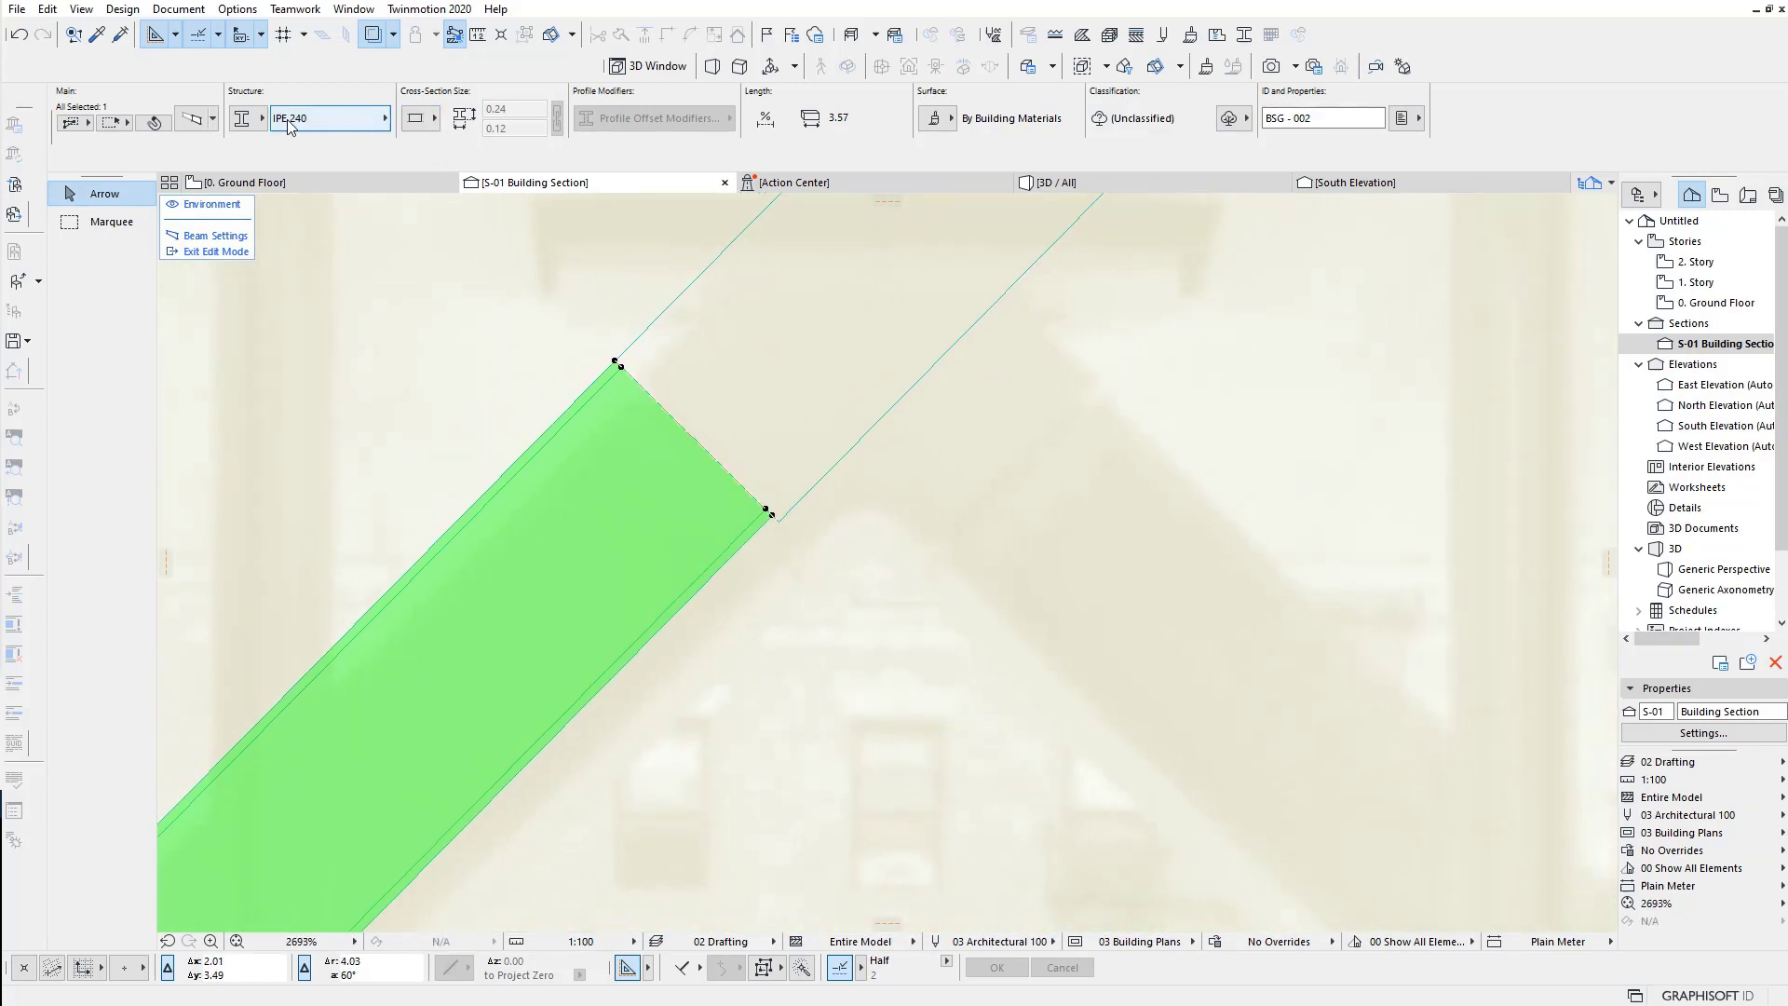
pyautogui.click(332, 121)
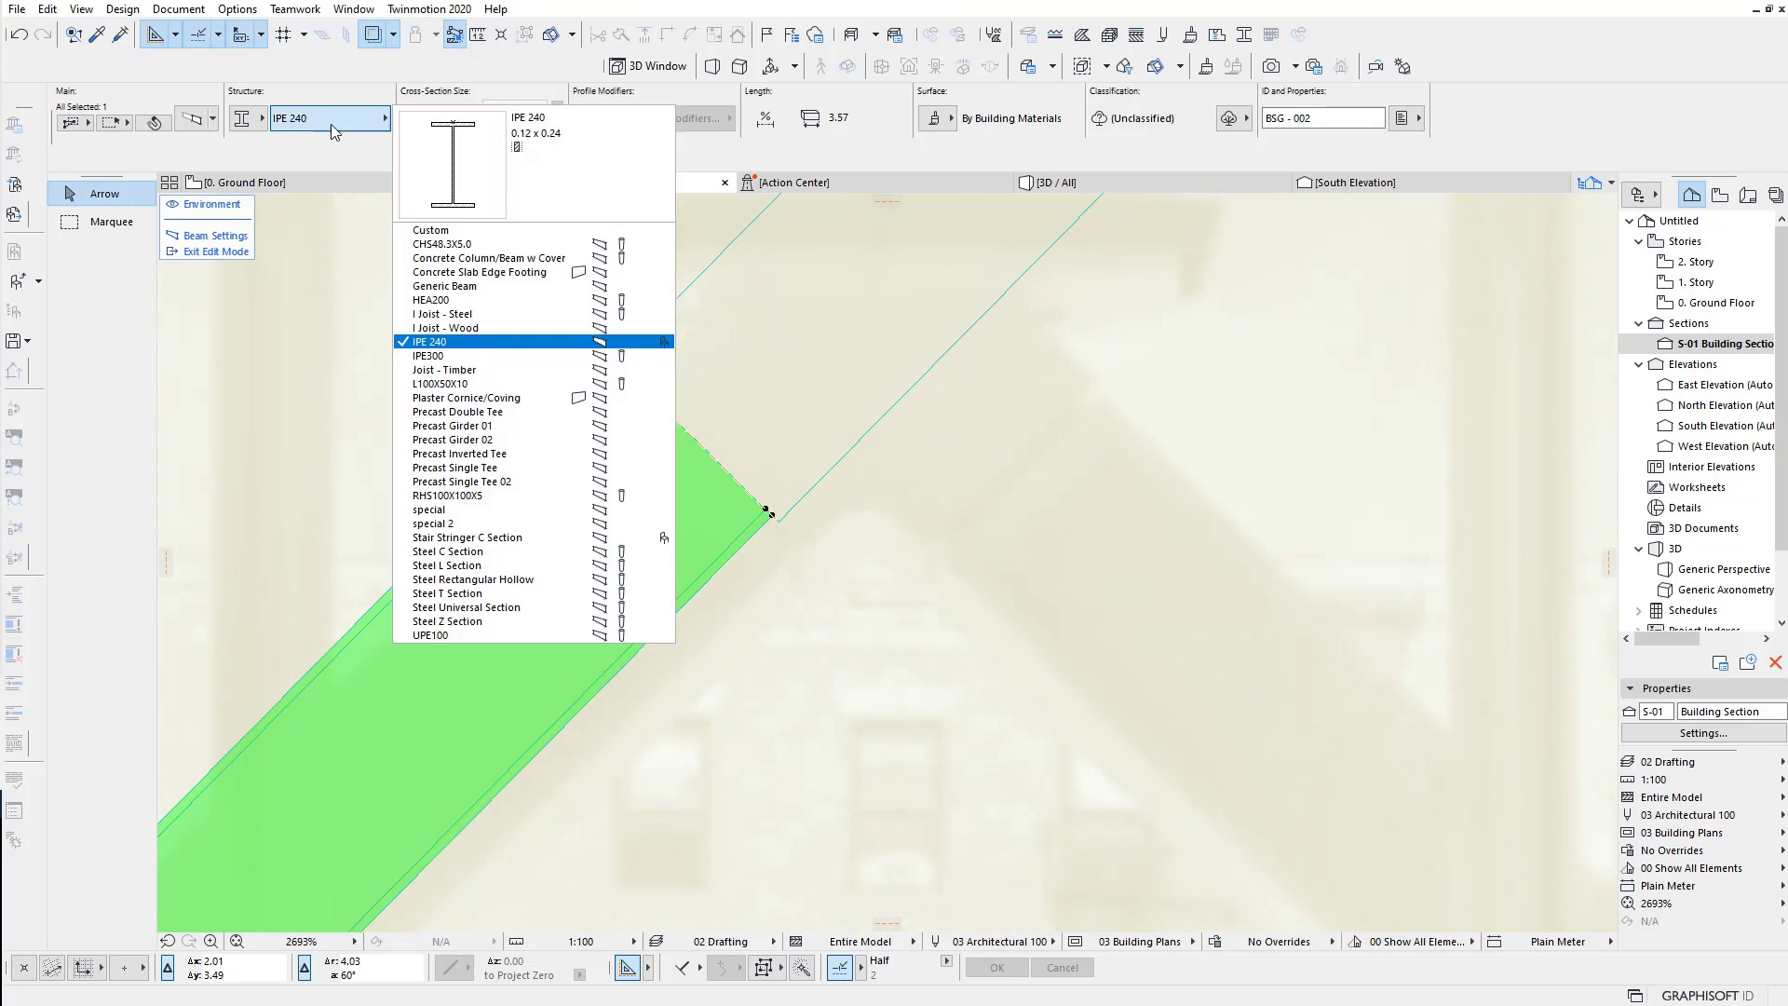
pyautogui.click(491, 367)
pyautogui.scroll(-2, 726, 522)
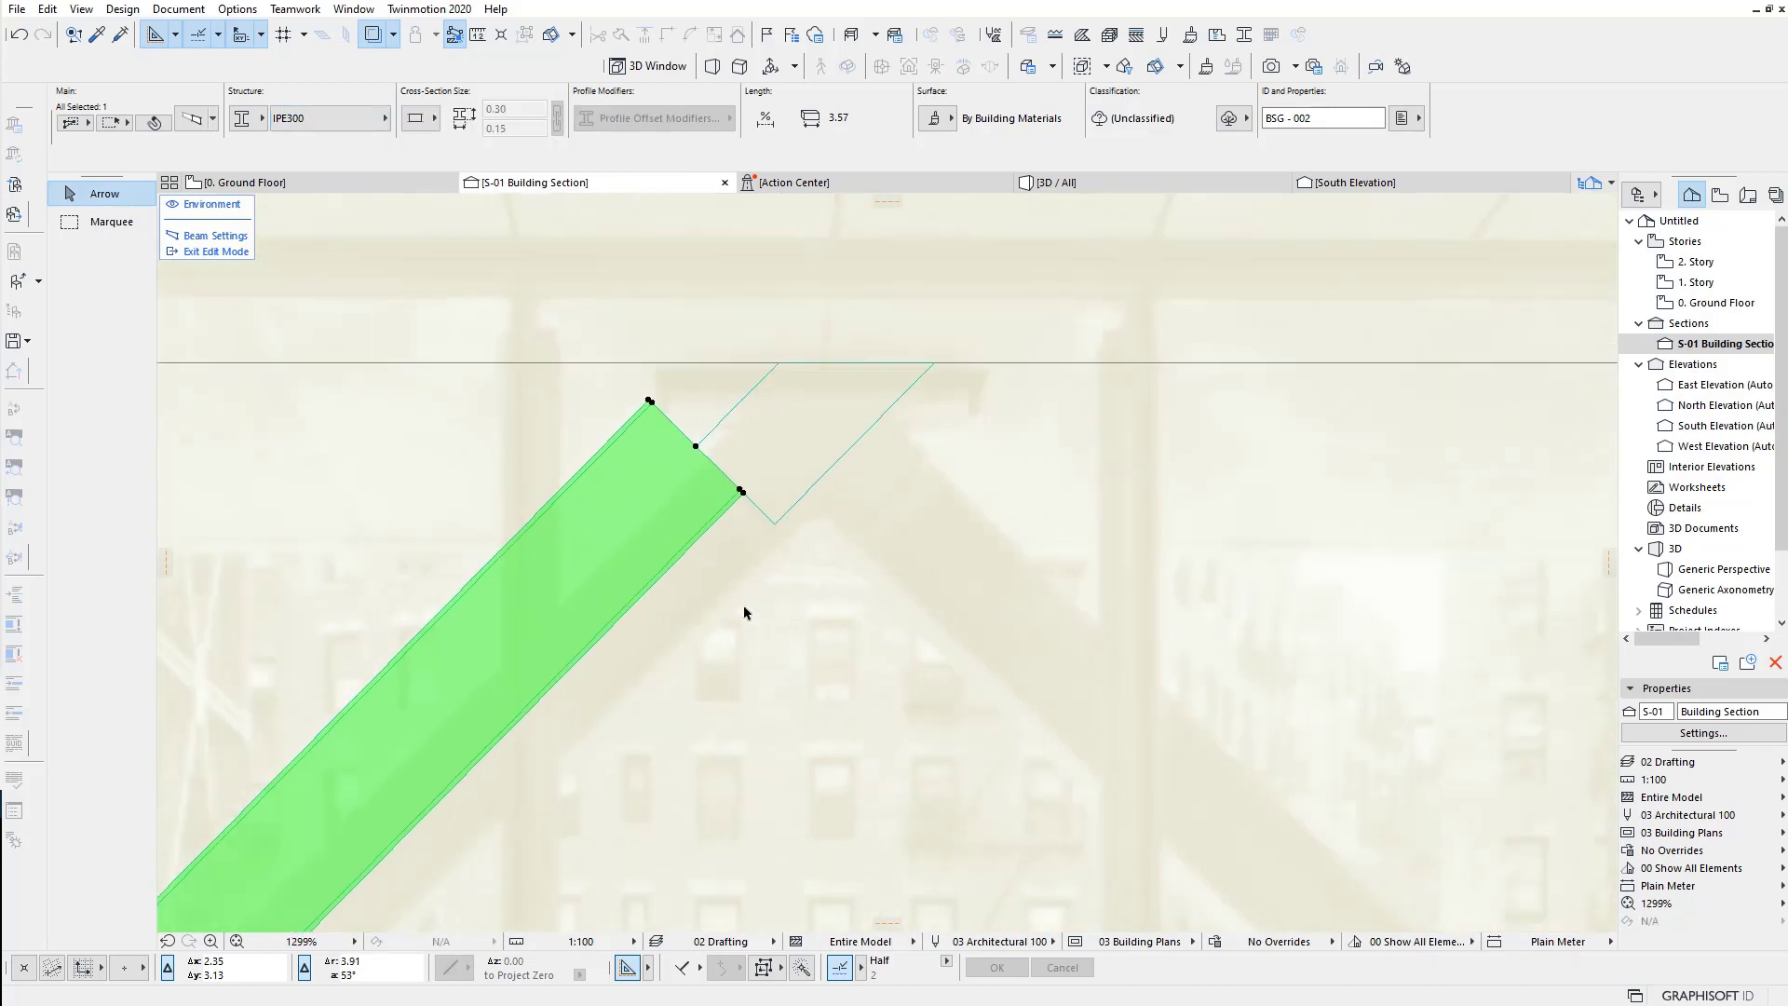
pyautogui.scroll(-1, 820, 419)
# Step: Select the ridge beam by its reference line and pan along both its ends
pyautogui.scroll(-4, 849, 361)
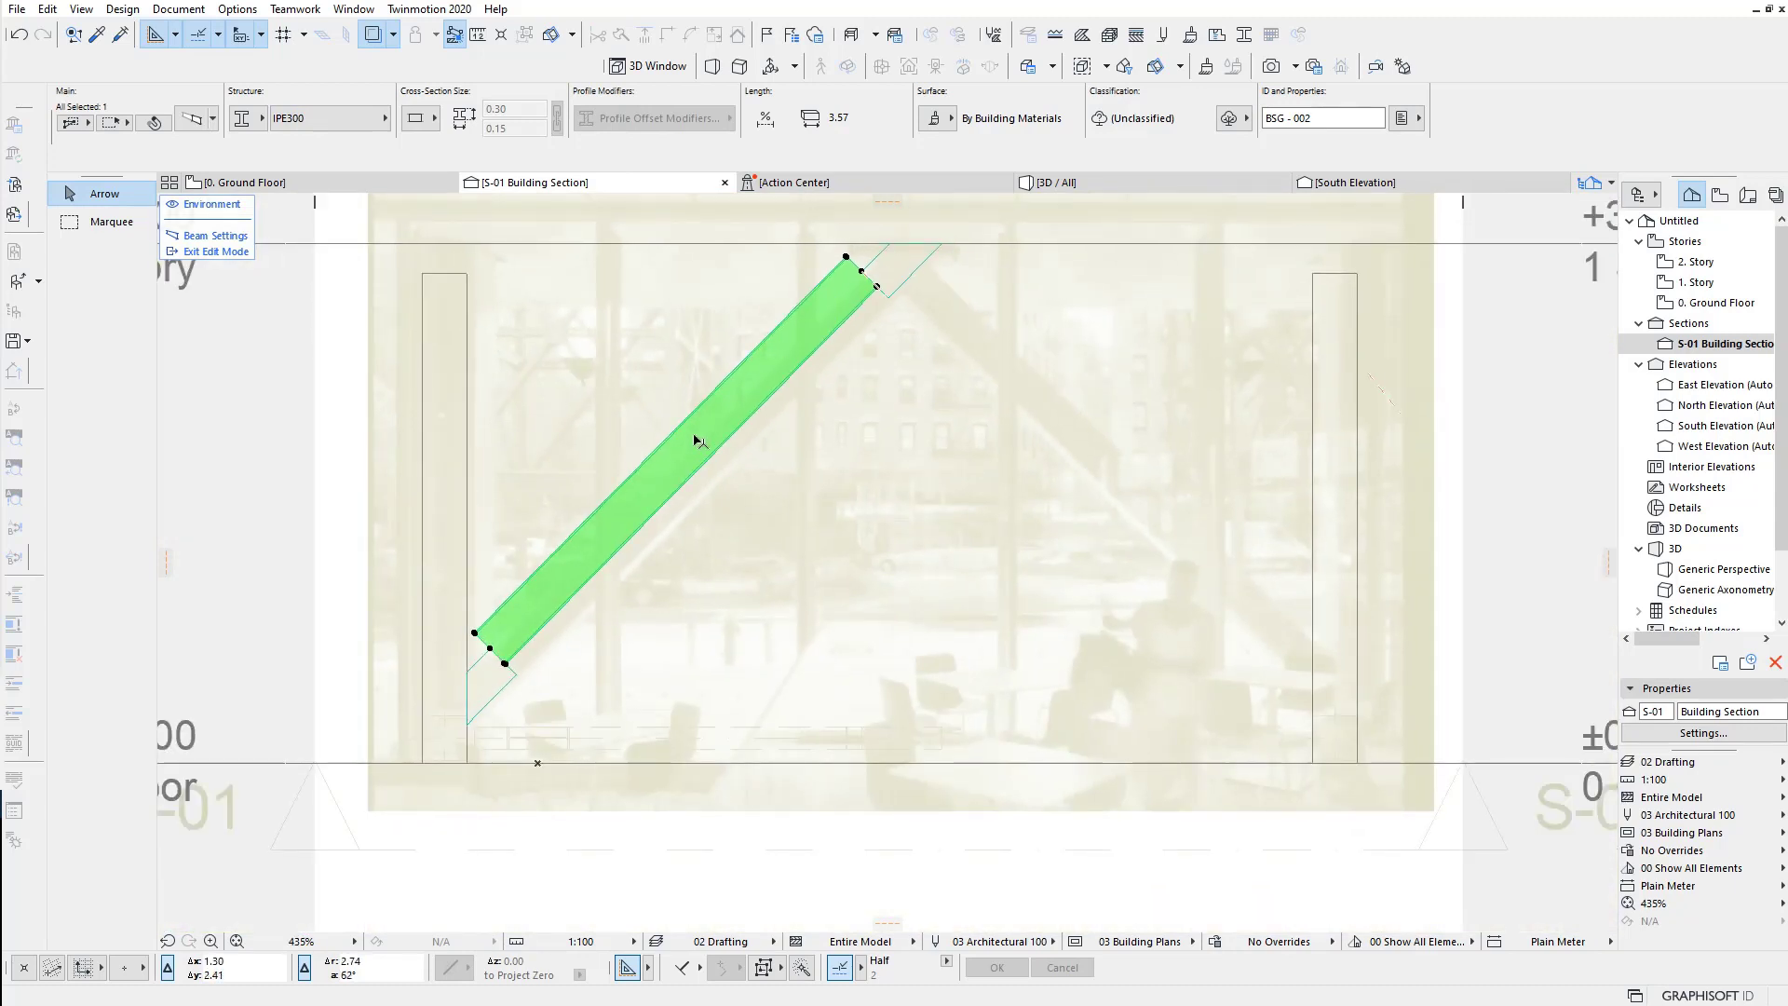
pyautogui.click(812, 483)
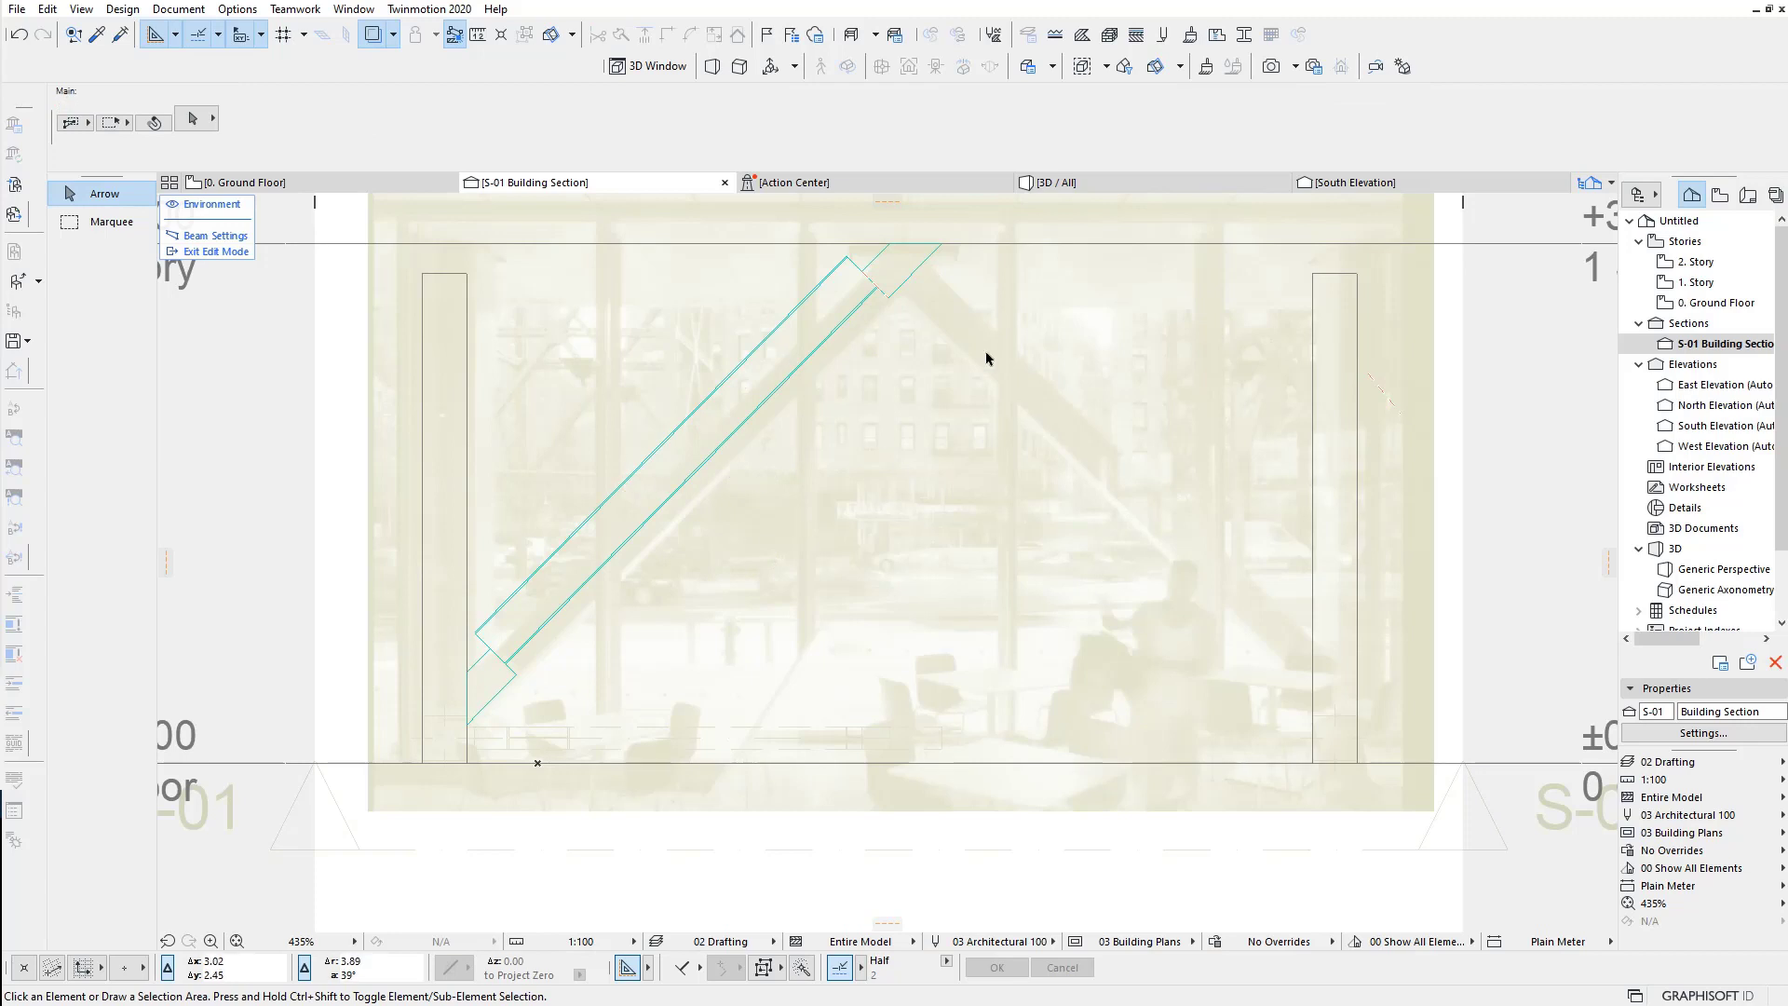
pyautogui.scroll(4, 909, 236)
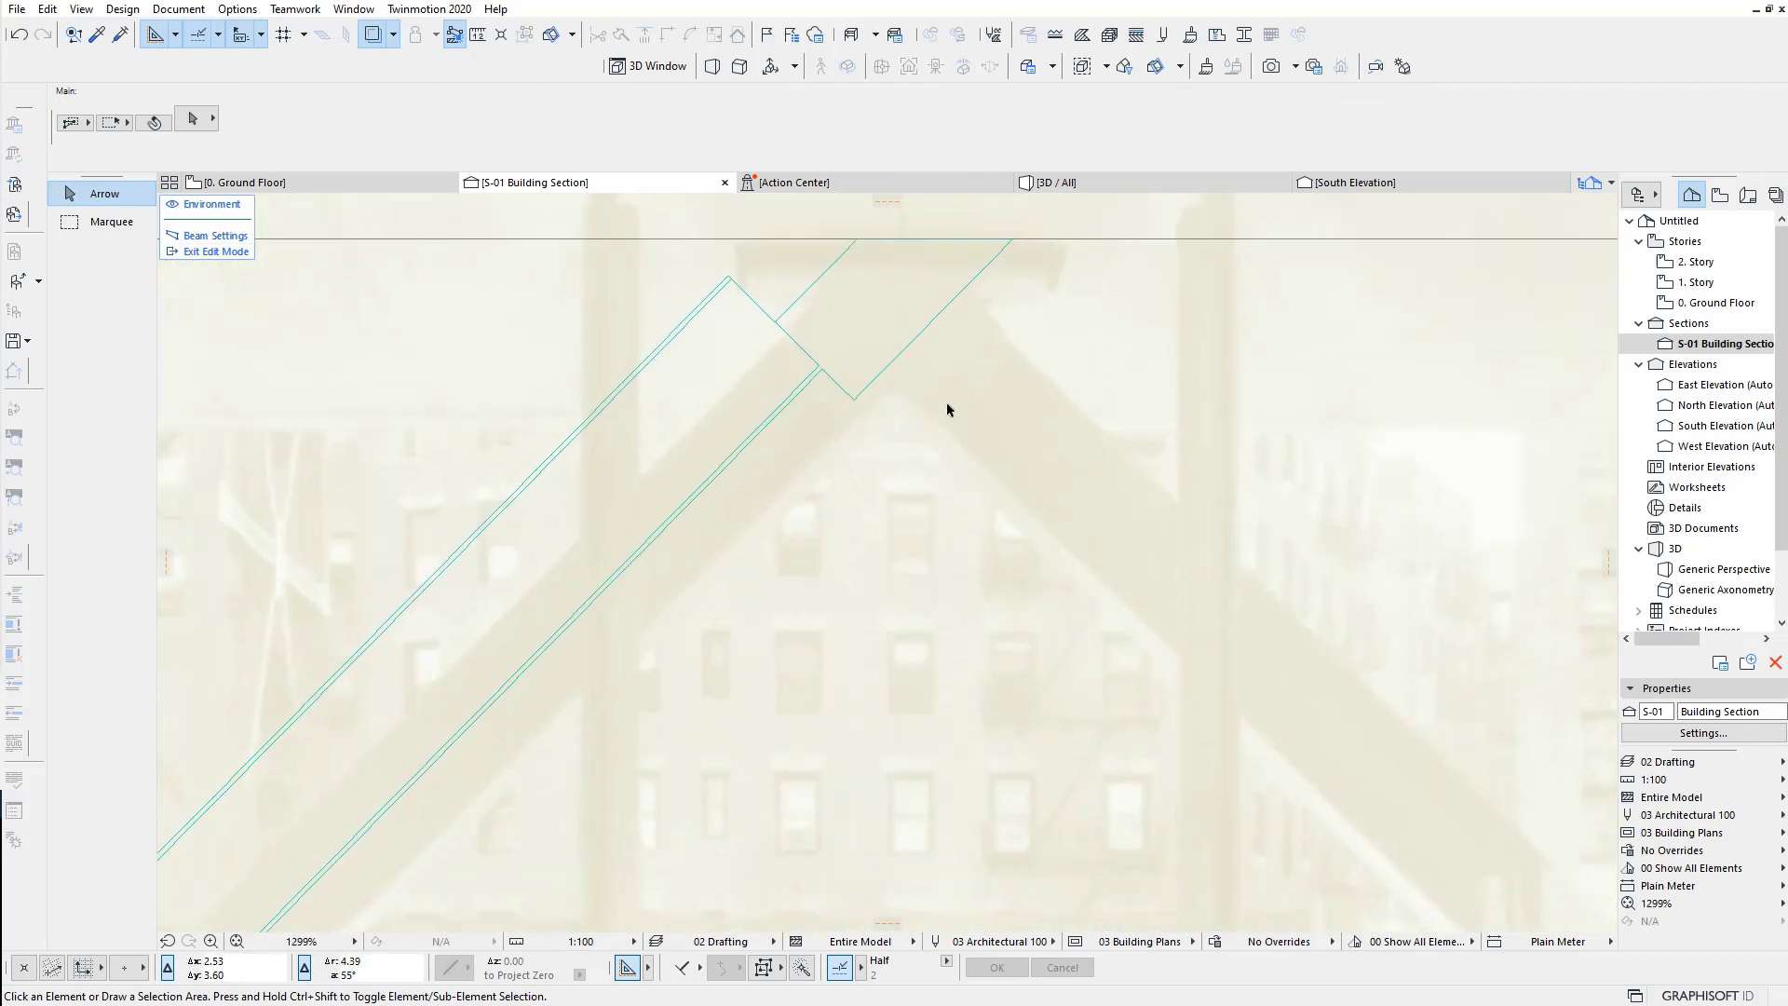
pyautogui.click(829, 272)
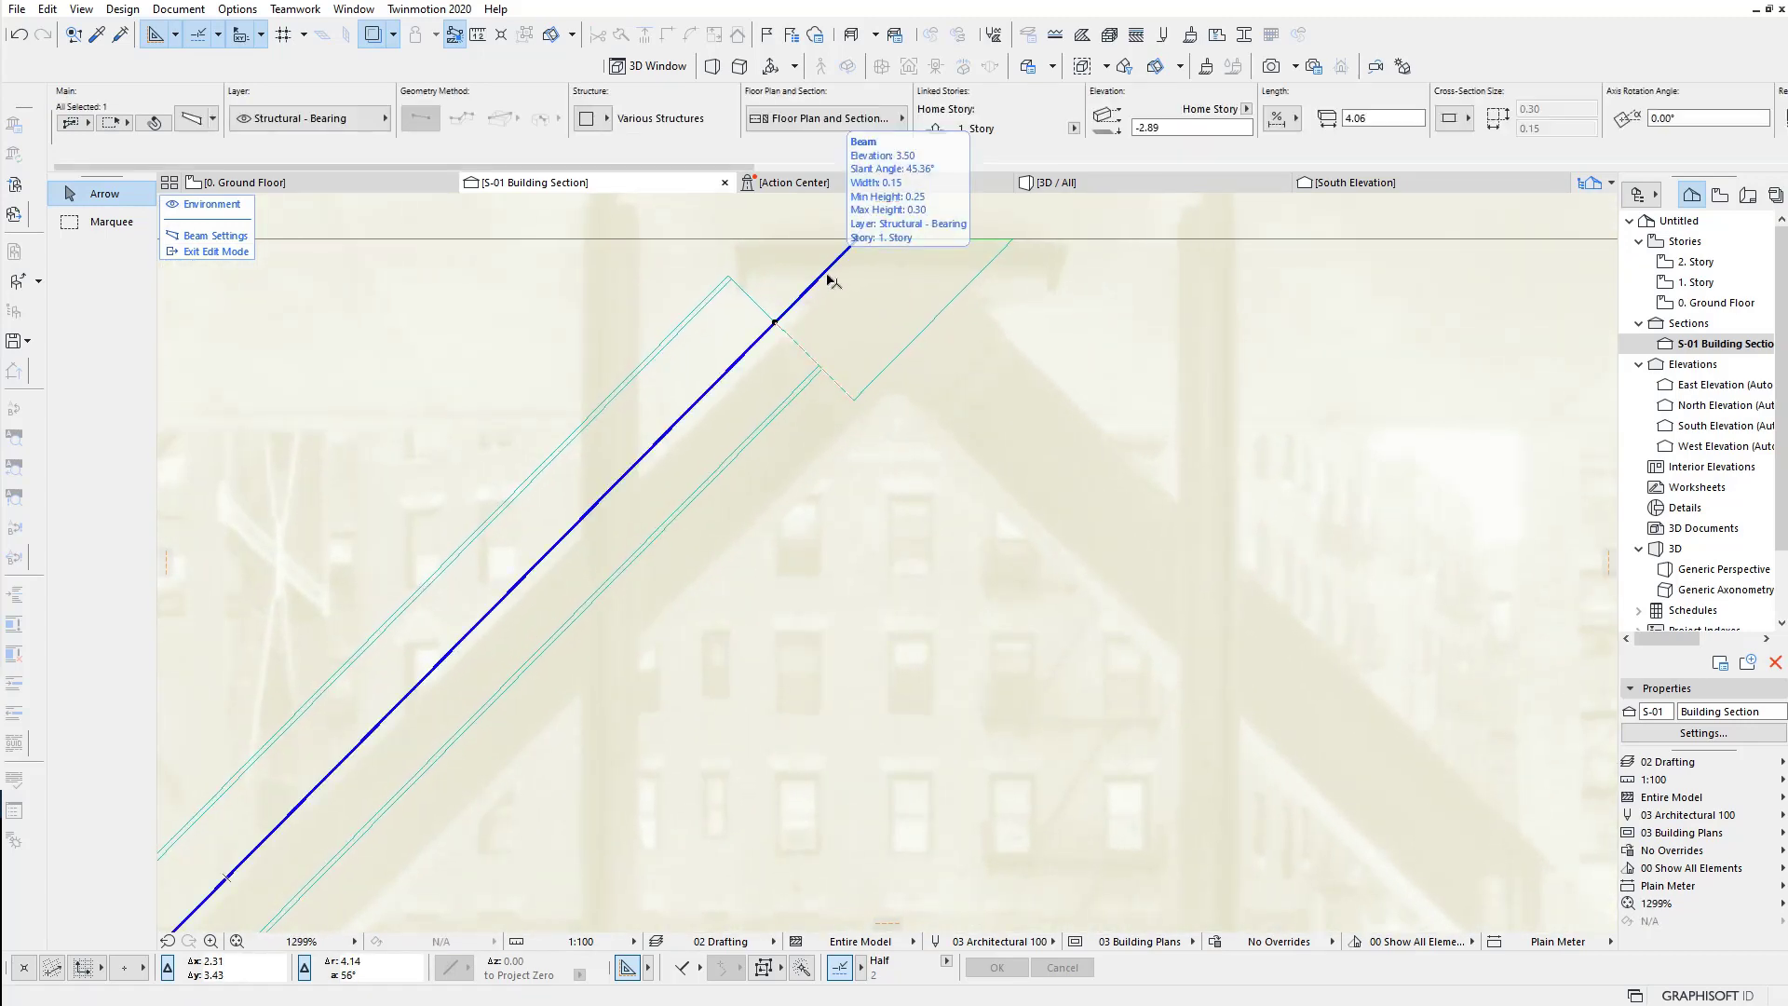
pyautogui.scroll(-2, 830, 266)
pyautogui.moveTo(815, 615); pyautogui.dragTo(992, 545, button='middle')
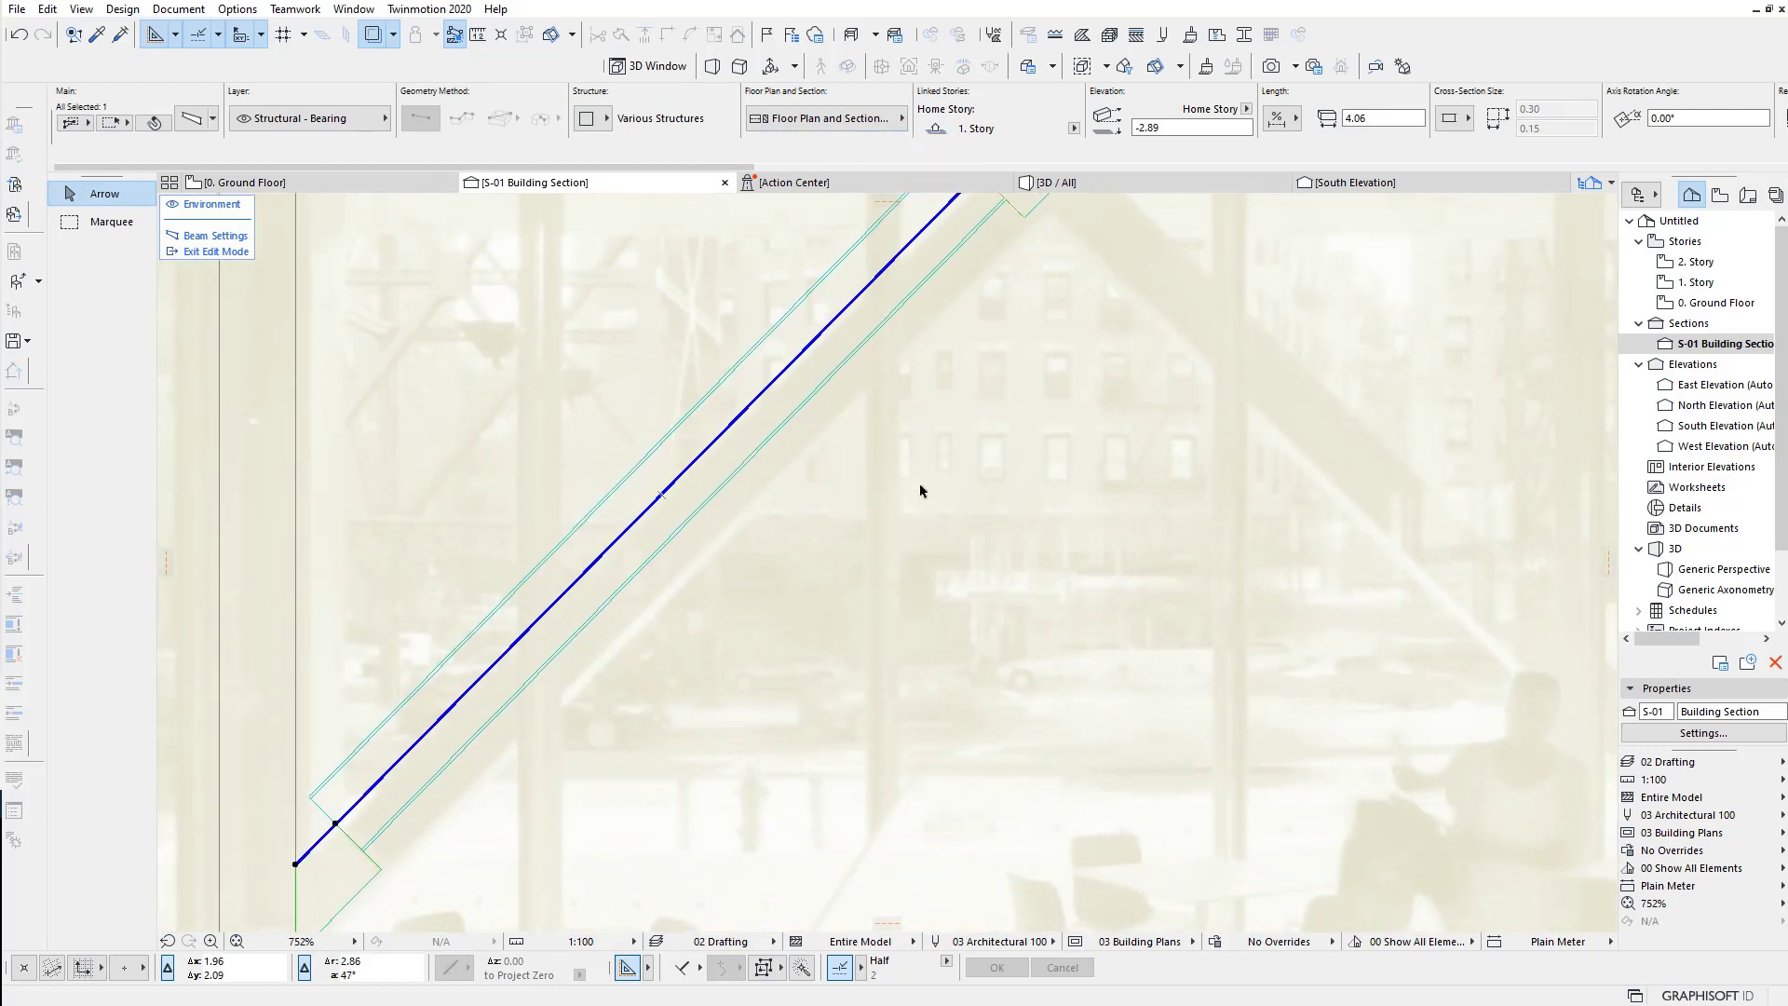
pyautogui.moveTo(921, 491); pyautogui.dragTo(830, 651, button='middle')
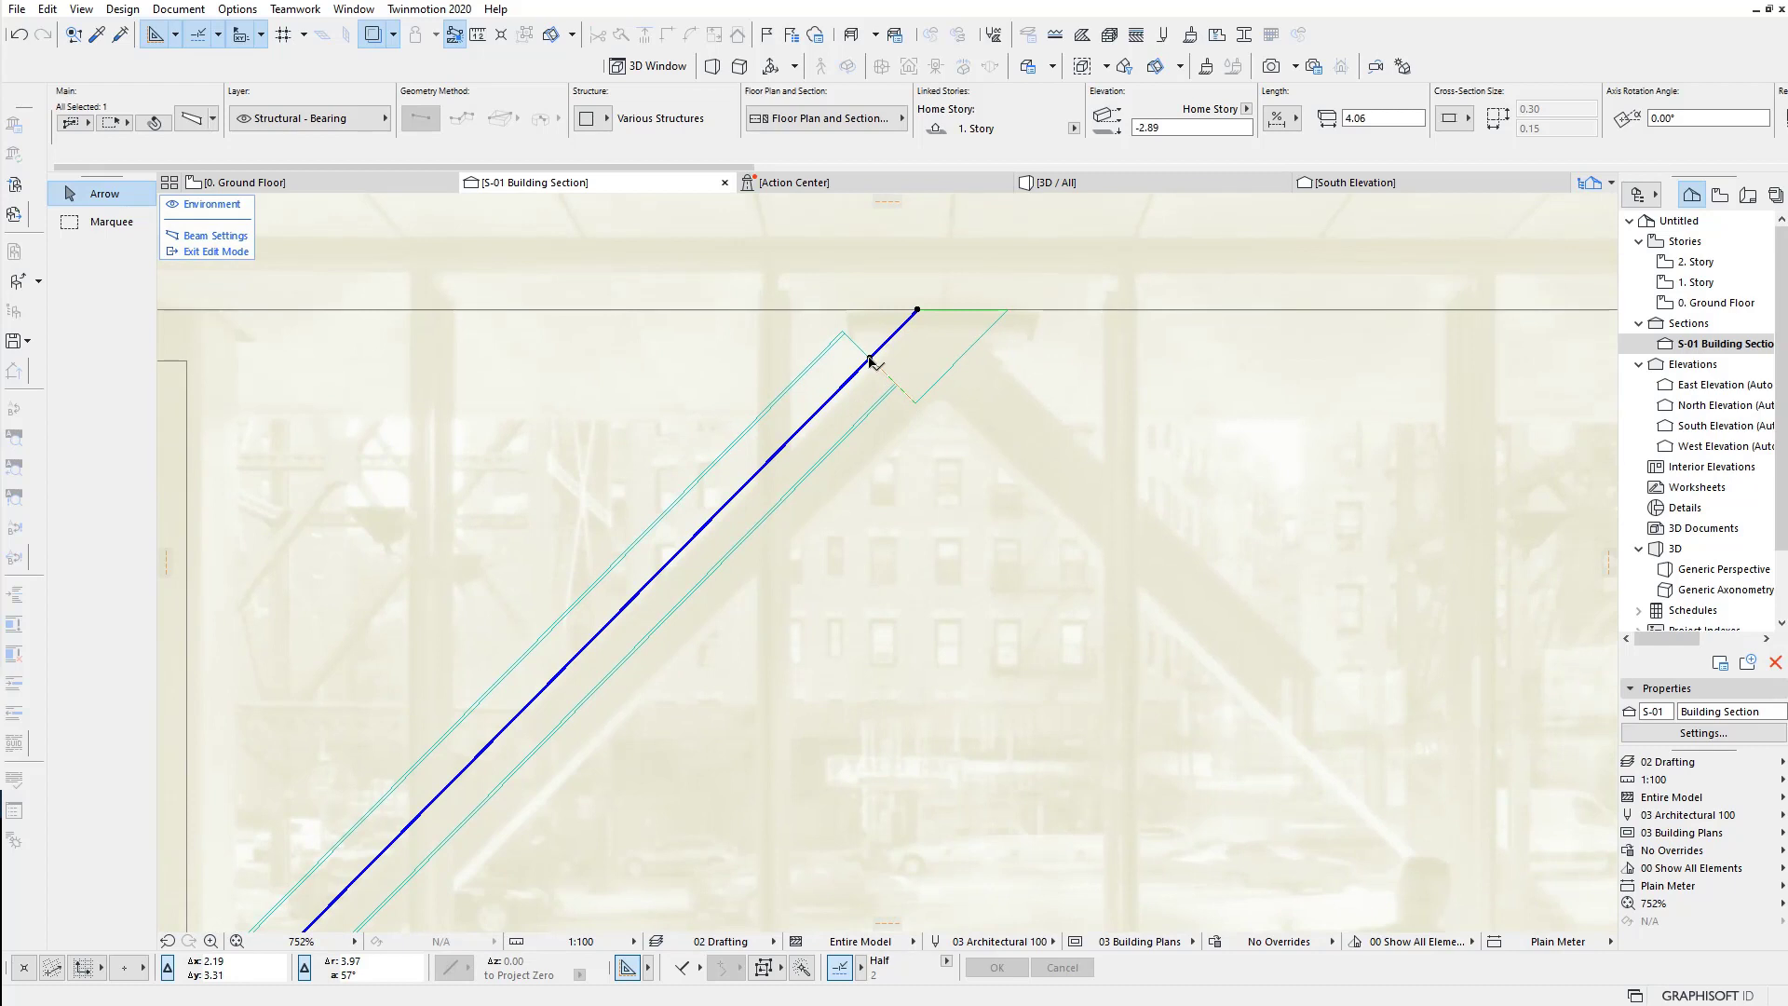
# Step: Rotate the beam's upper end face about its top point at the ridge
pyautogui.click(869, 361)
pyautogui.click(1007, 449)
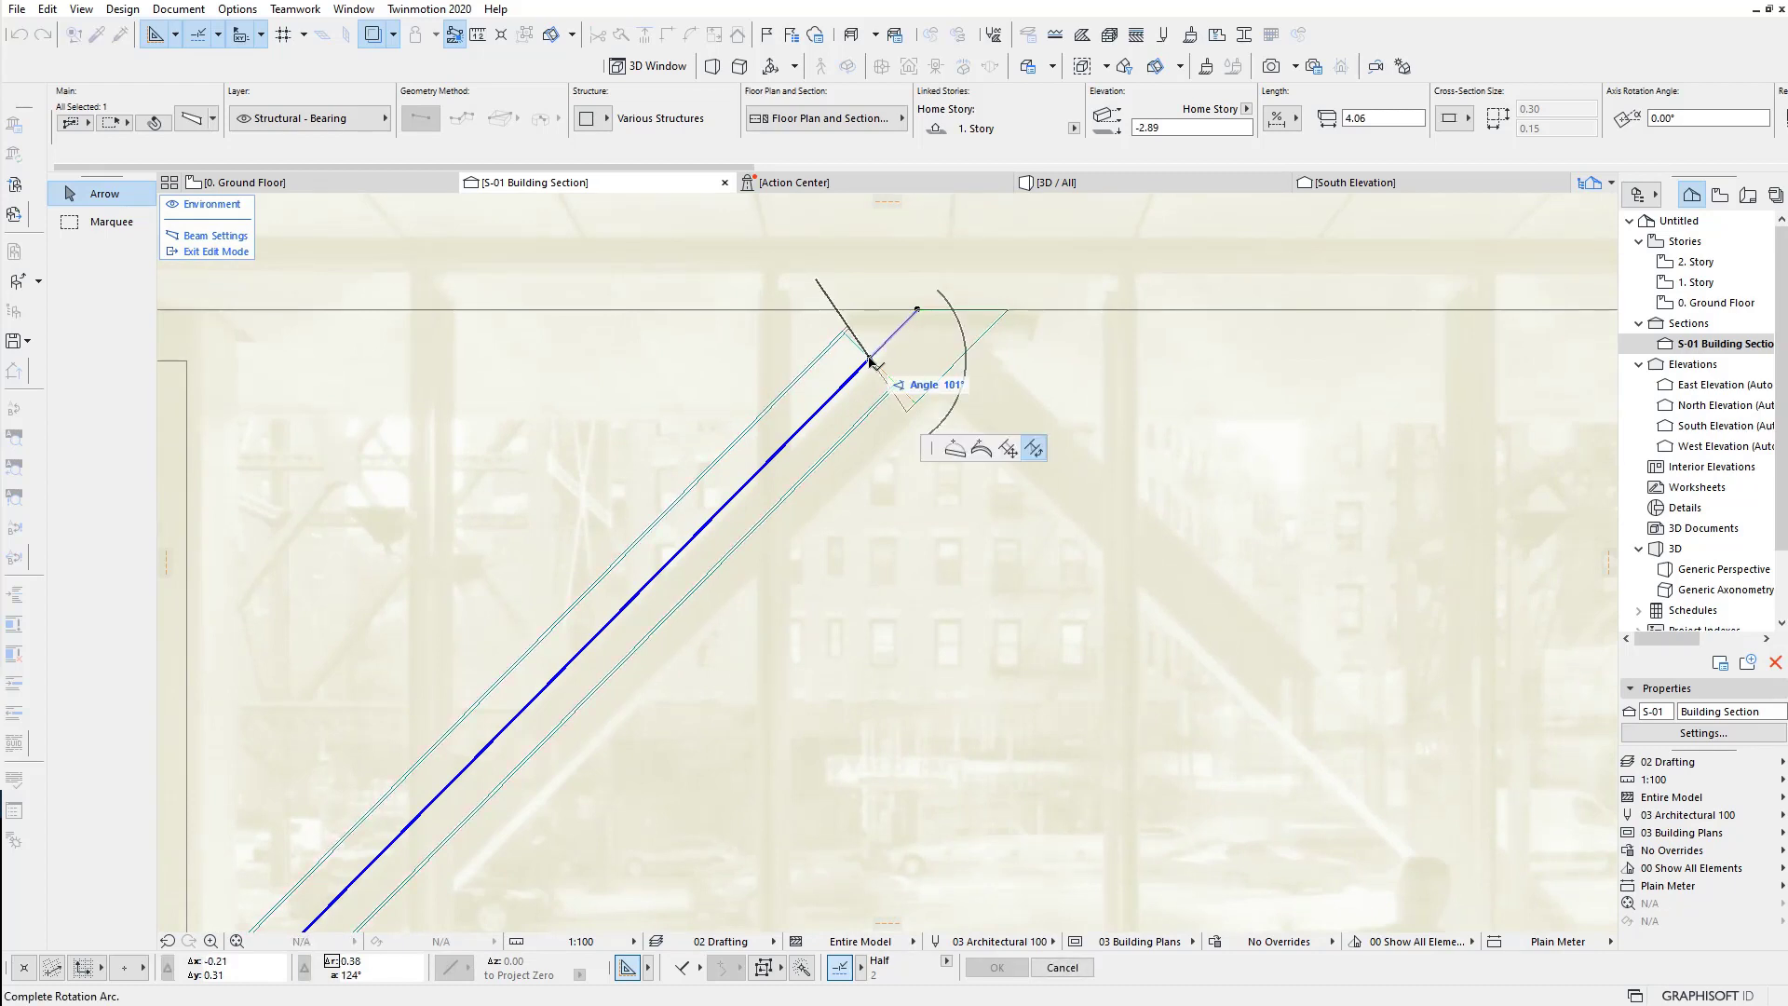
pyautogui.click(1010, 456)
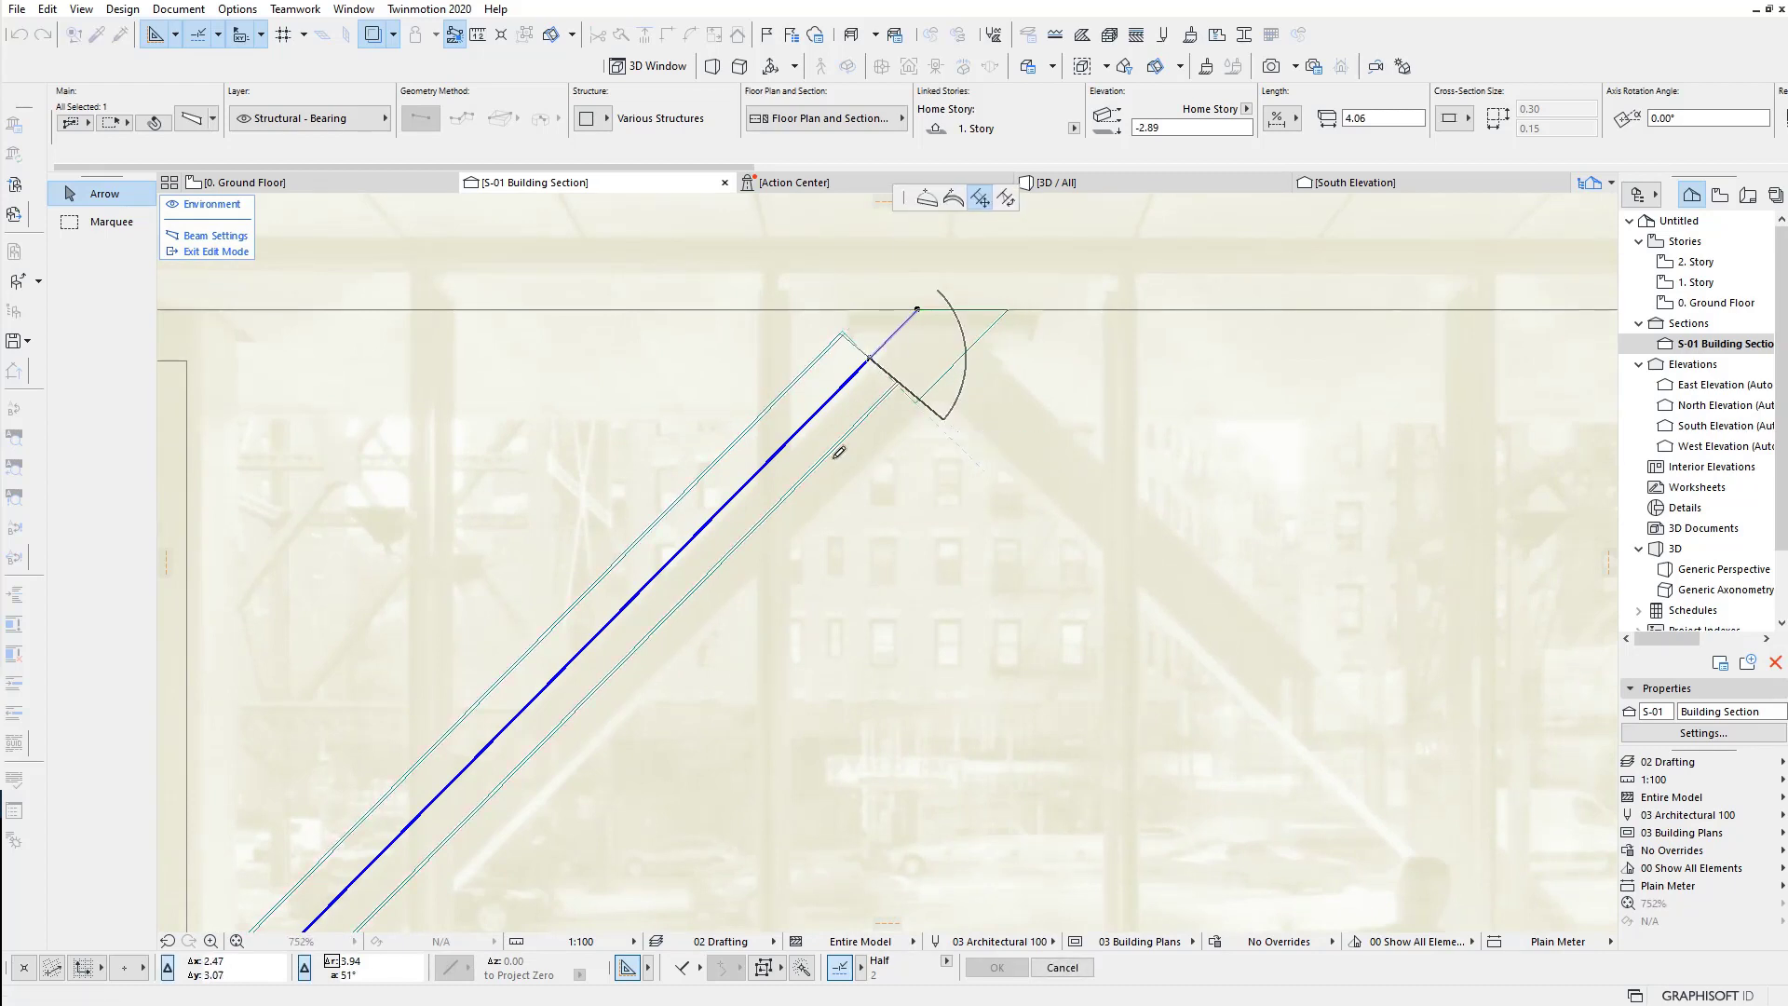
pyautogui.click(1007, 200)
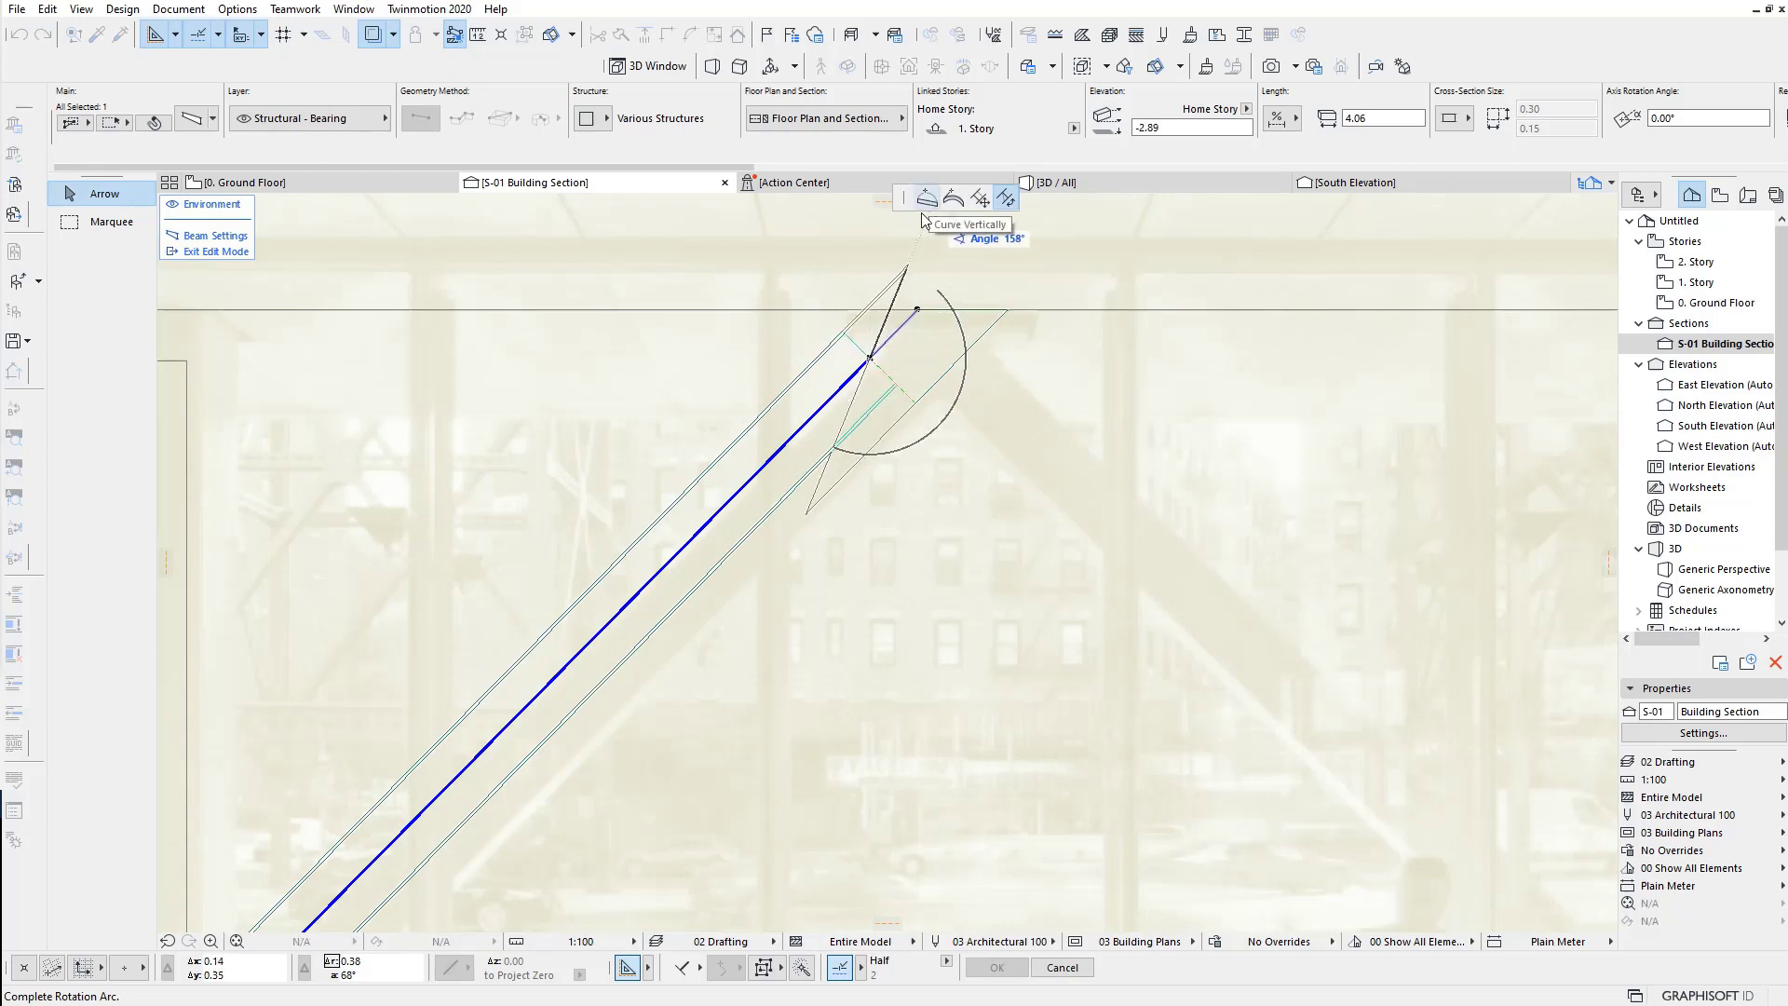
pyautogui.click(931, 424)
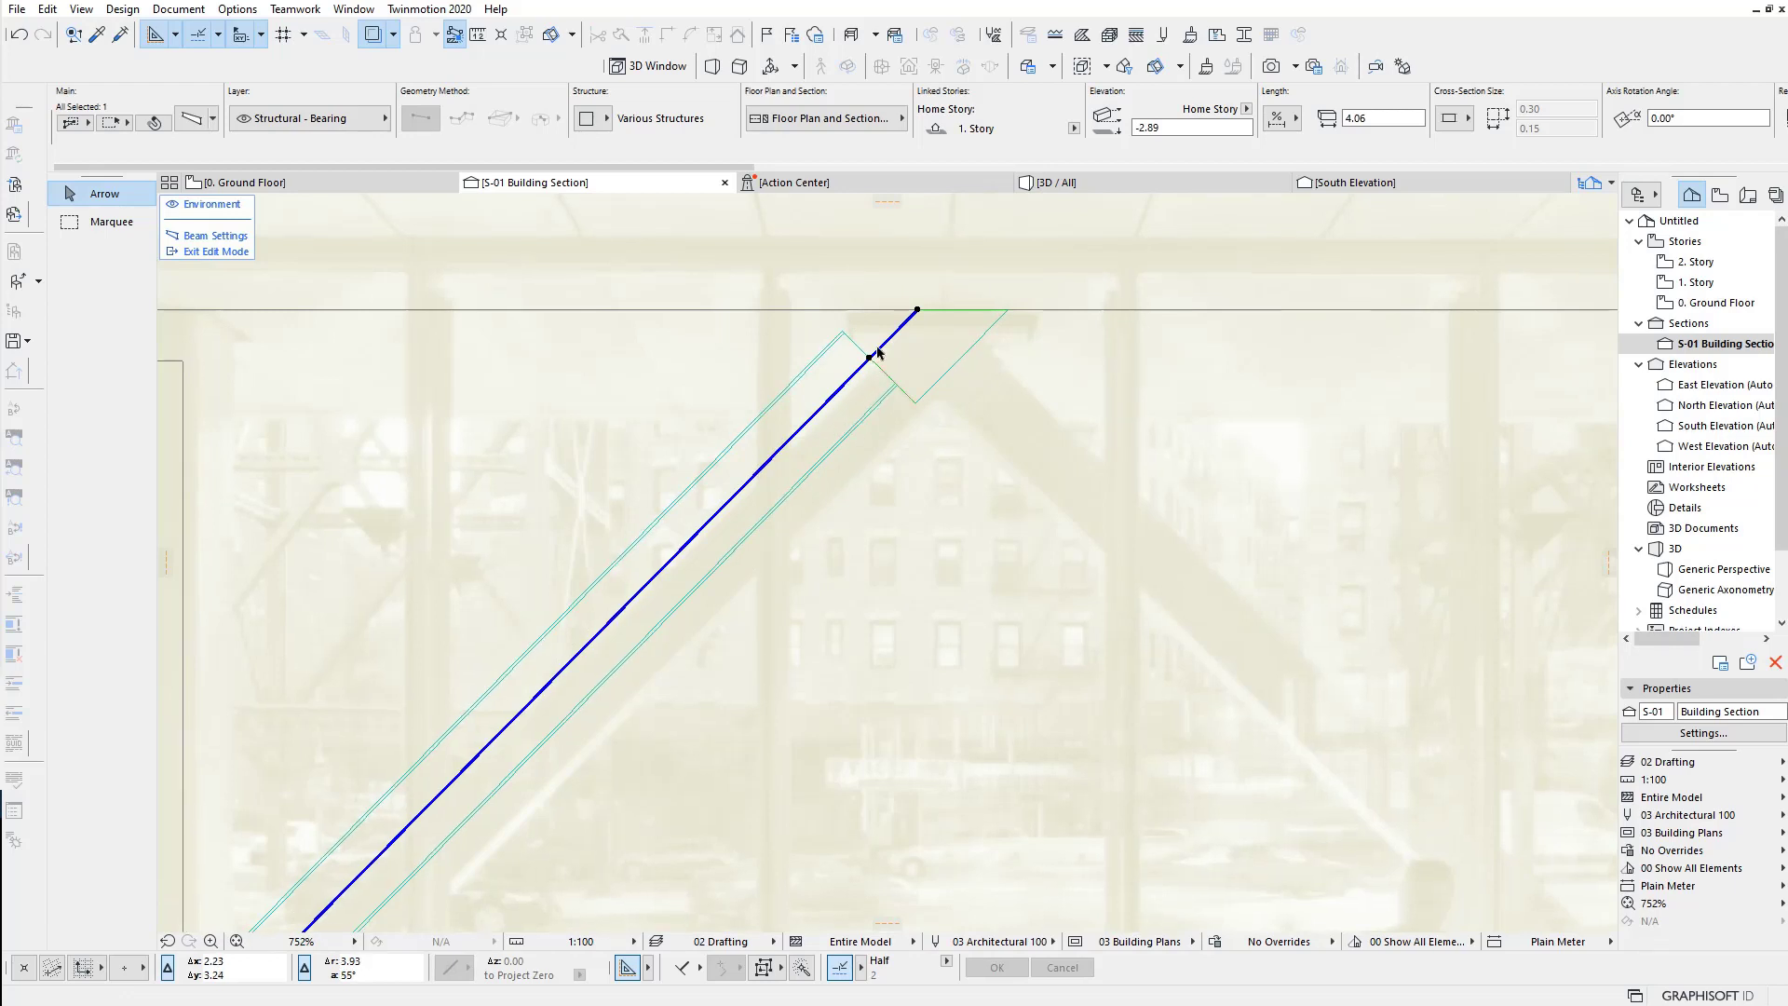
# Step: Review the Structure type list without changing it, then deselect the beam
pyautogui.scroll(5, 862, 372)
pyautogui.scroll(-2, 839, 354)
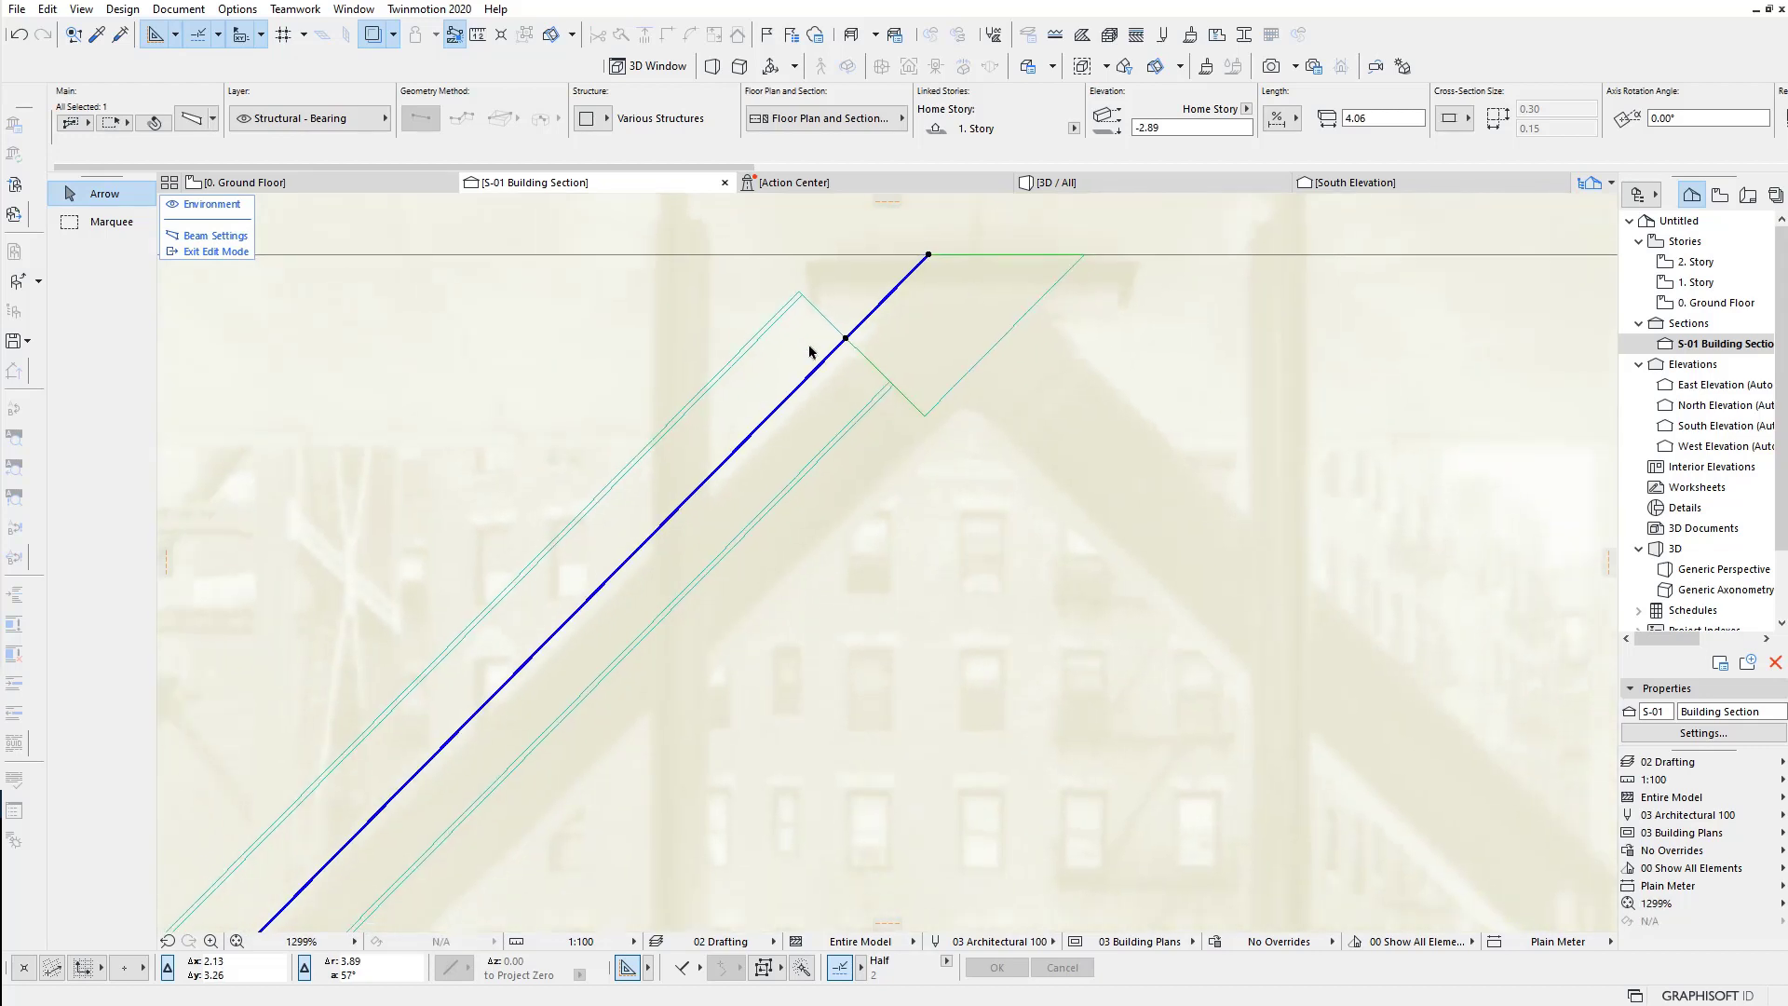
pyautogui.scroll(2, 846, 341)
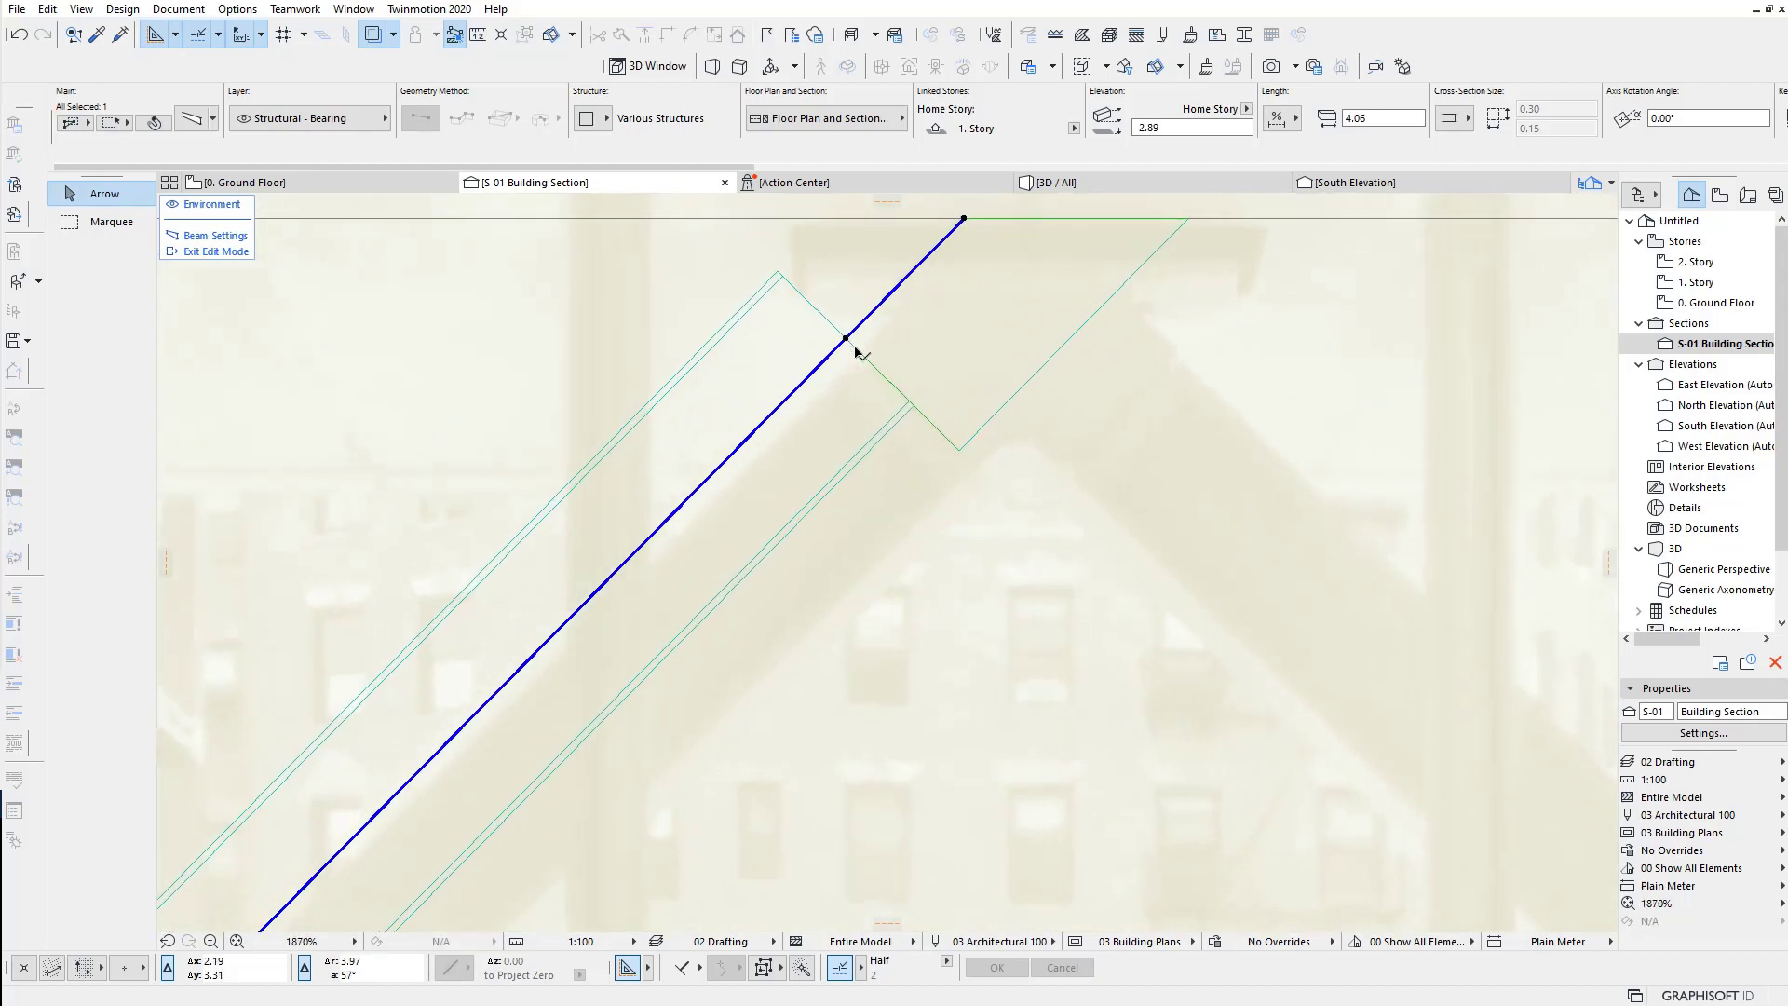
pyautogui.click(604, 121)
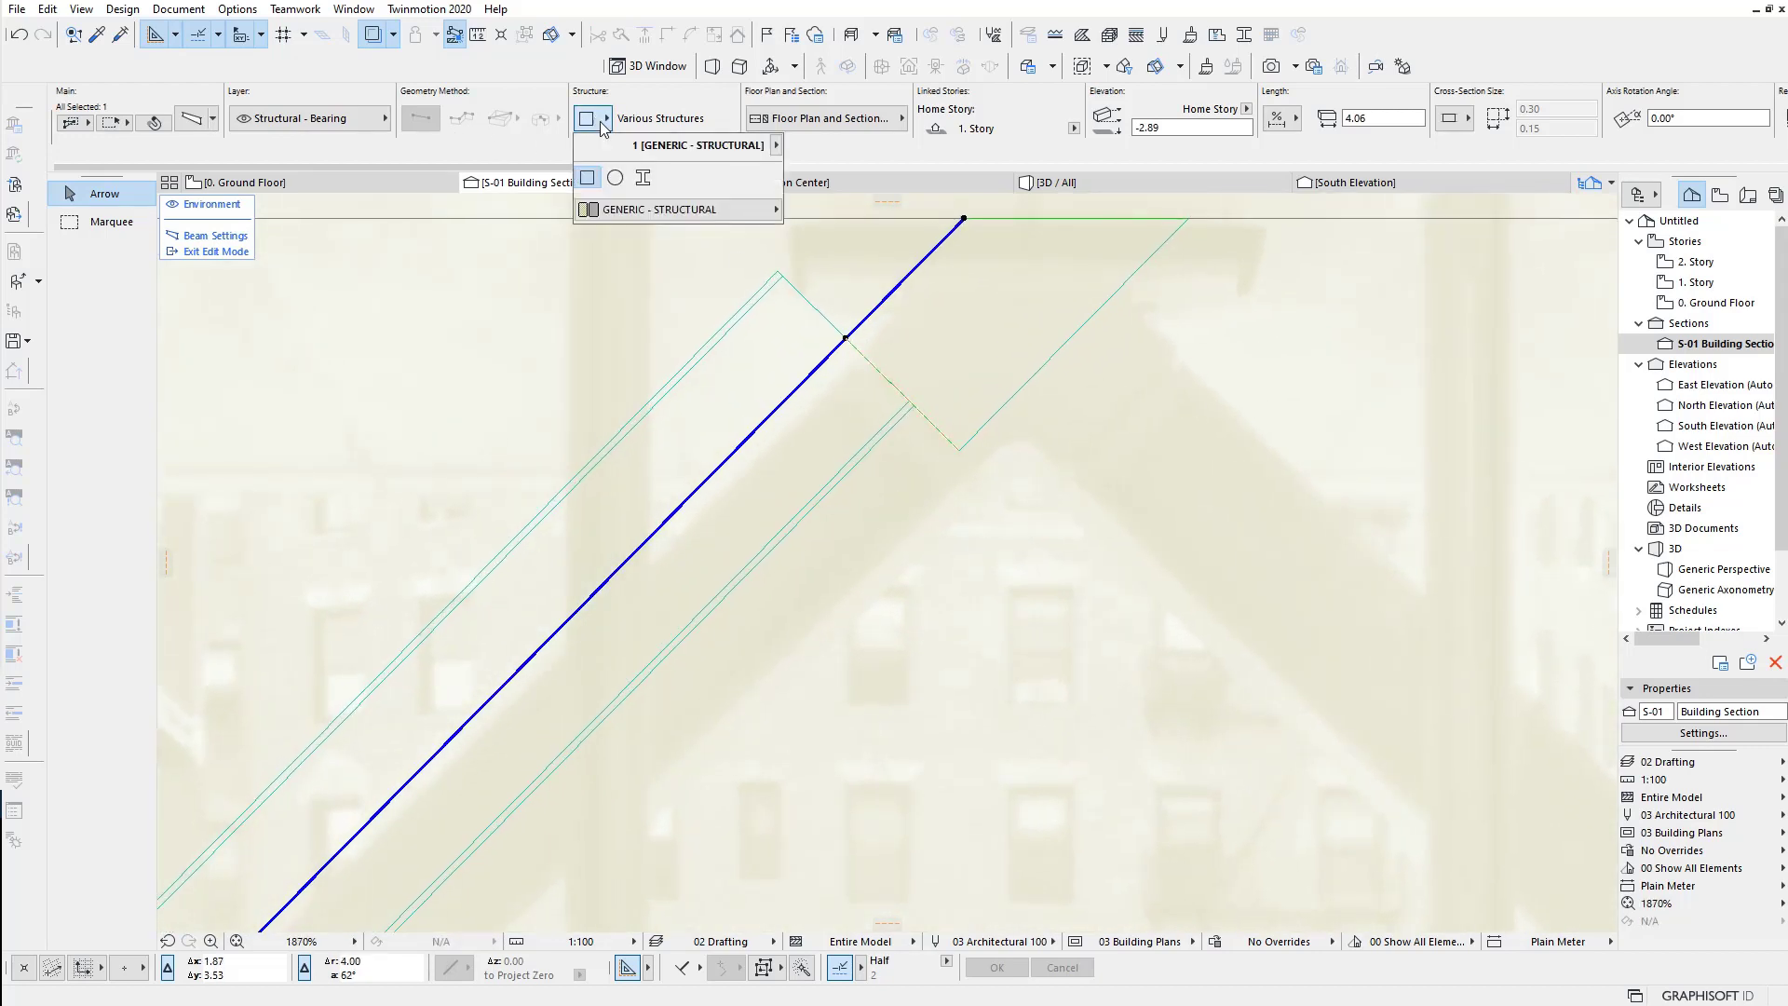
pyautogui.click(521, 145)
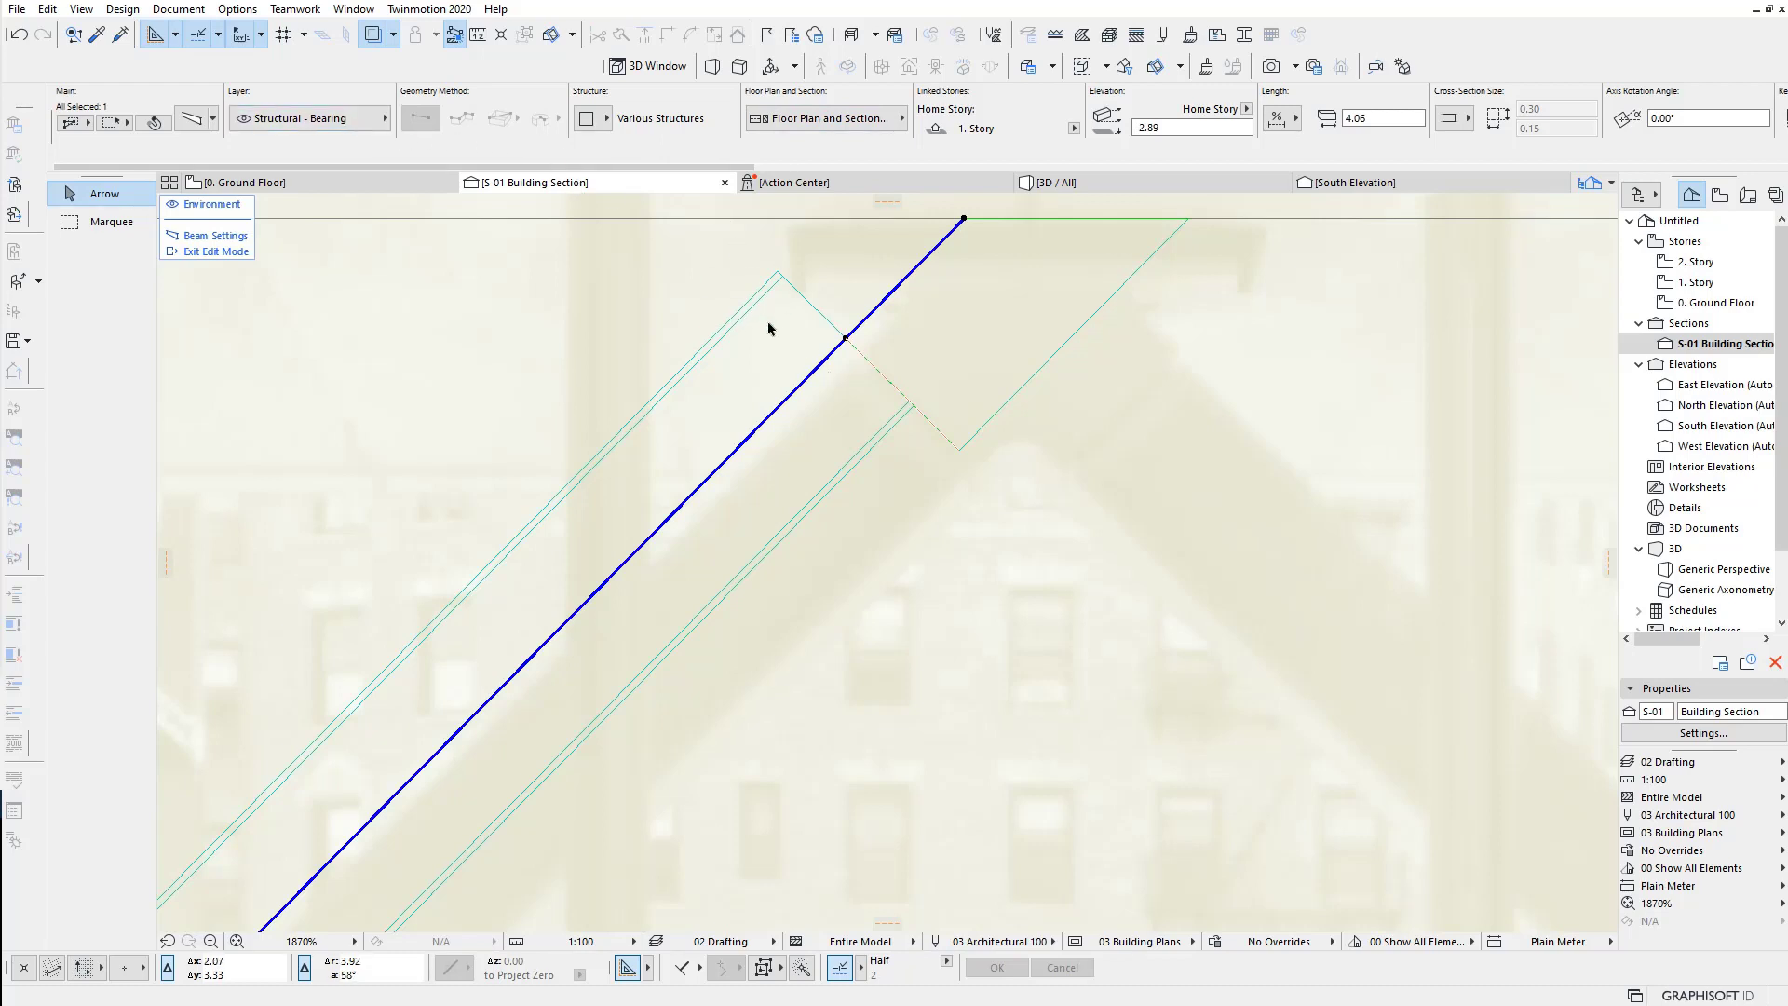
pyautogui.click(737, 334)
# Step: Open the beam's IPE300 profile with Edit Selected Composite/Profile
pyautogui.click(737, 332)
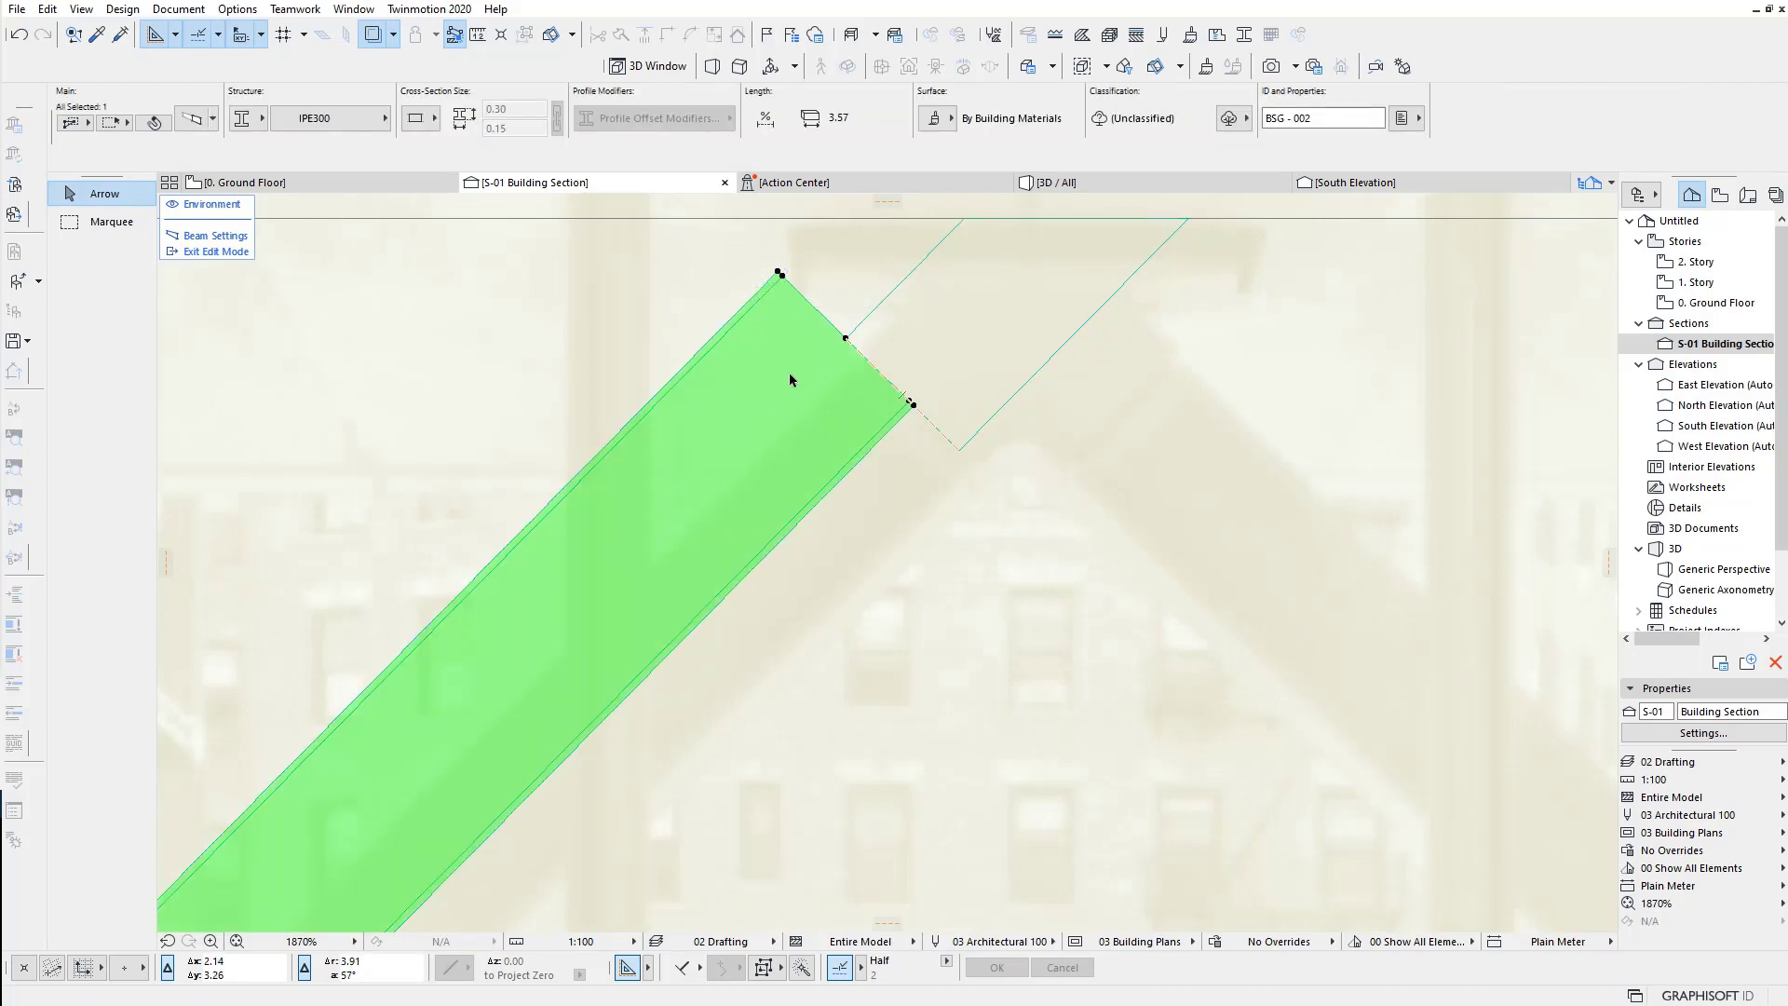
pyautogui.rightClick(650, 315)
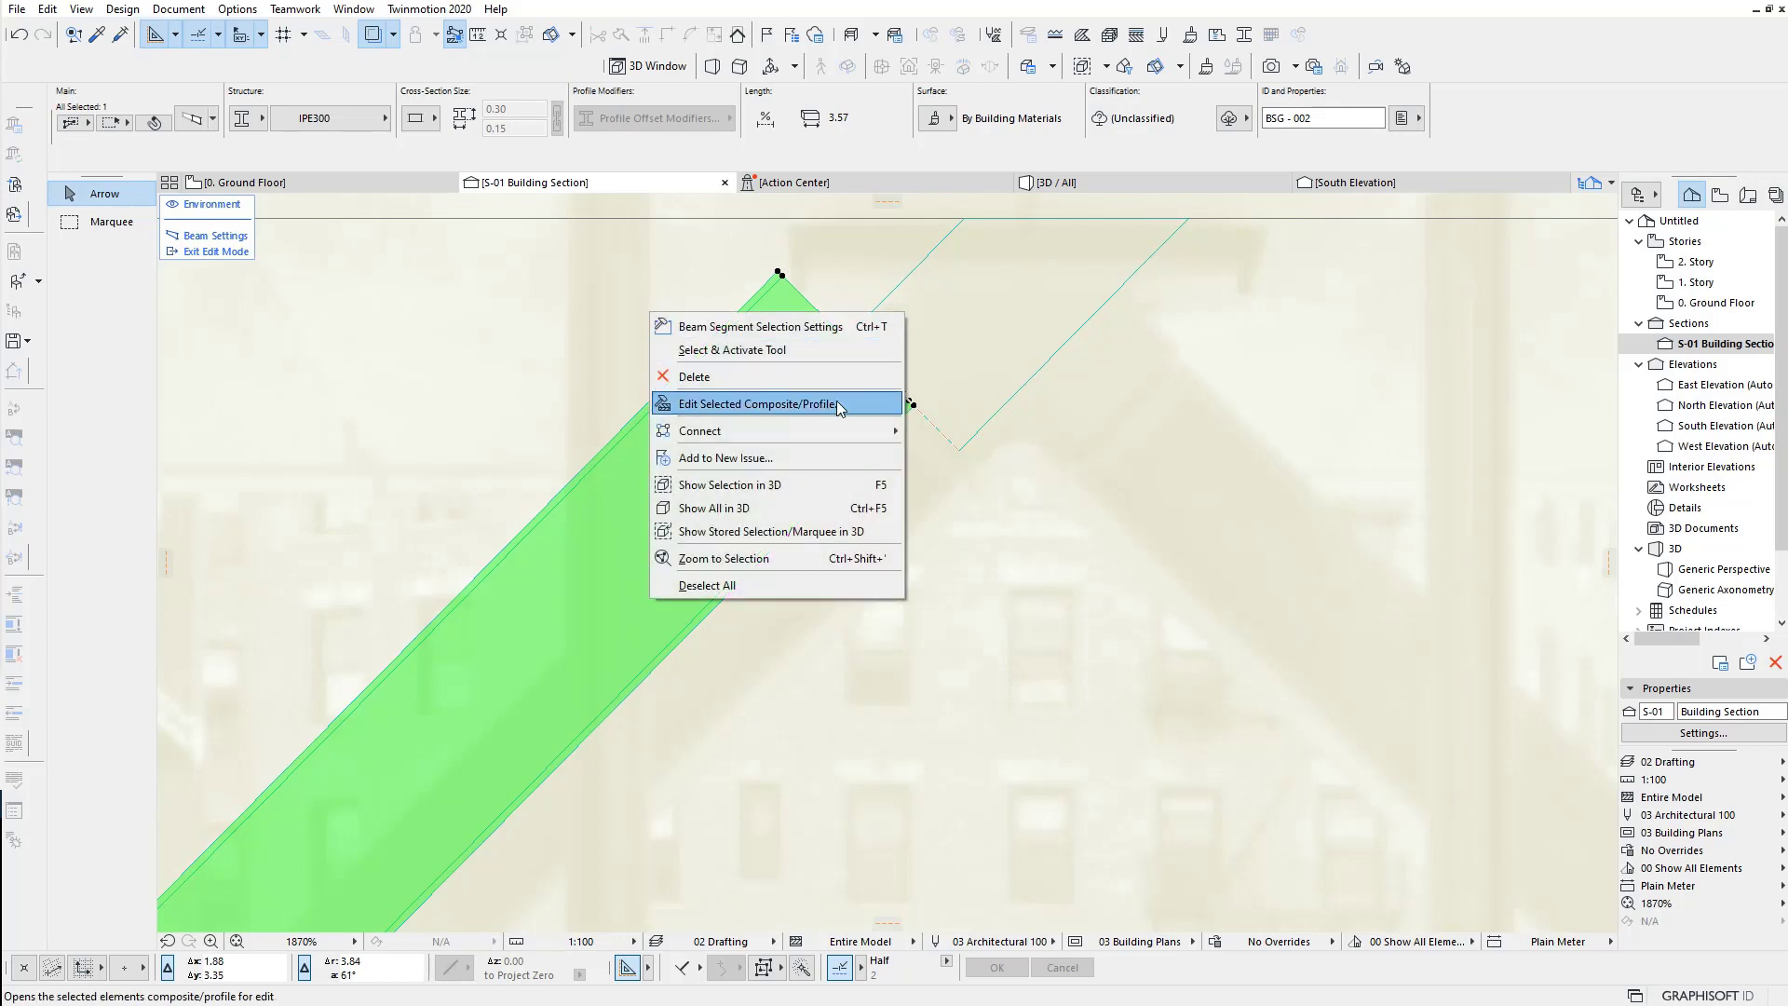
pyautogui.click(732, 405)
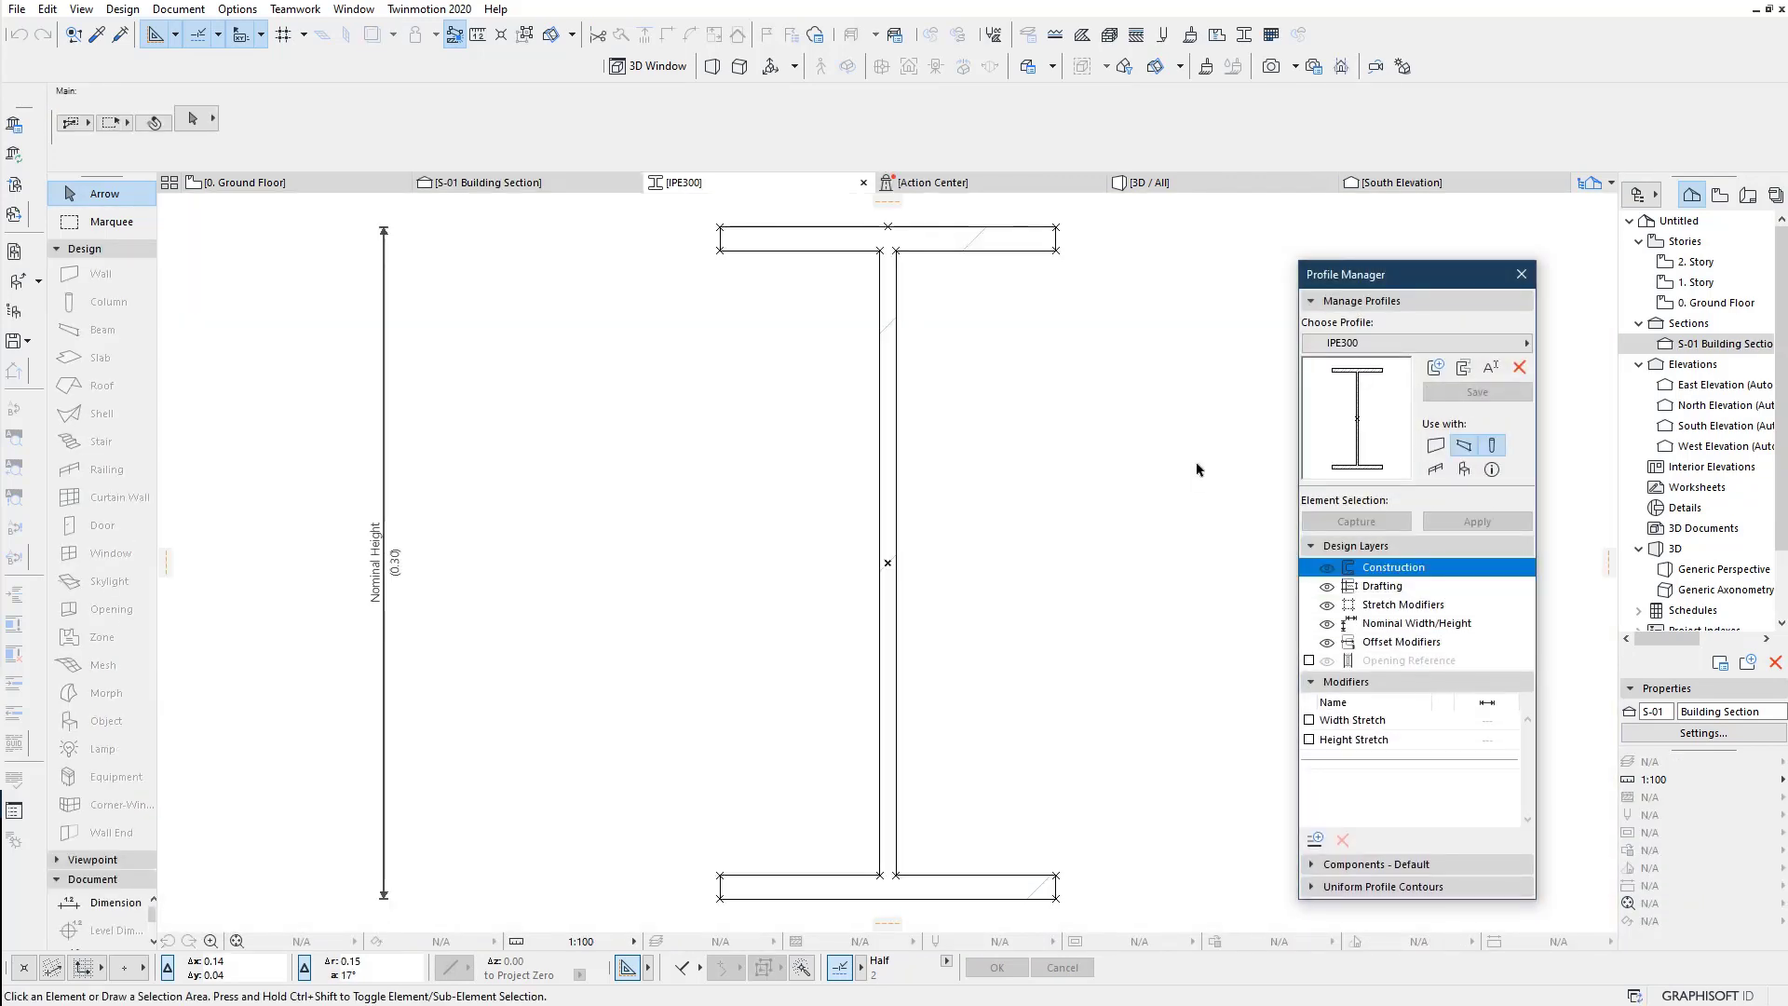
# Step: Pan and zoom to frame the whole IPE300 I-section in the profile editor
pyautogui.scroll(-2, 970, 515)
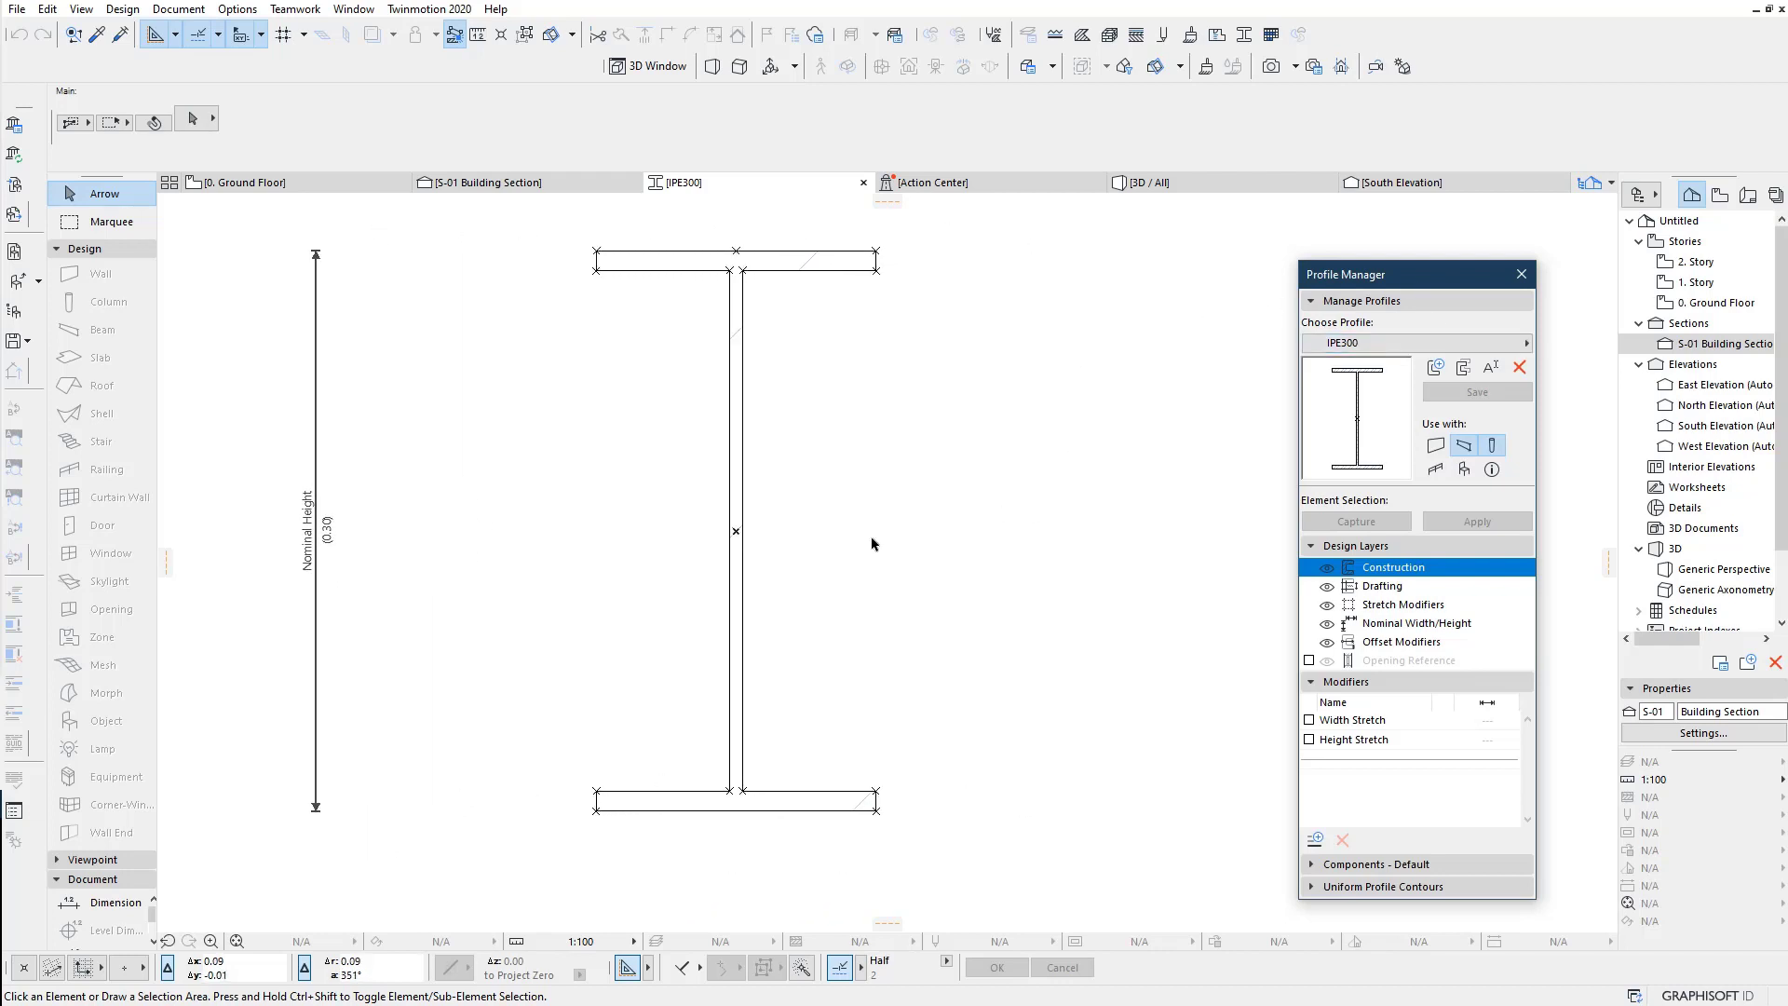
pyautogui.moveTo(739, 539)
pyautogui.mouseDown(button='middle')
pyautogui.moveTo(727, 551)
pyautogui.moveTo(816, 472)
pyautogui.moveTo(702, 662)
pyautogui.mouseUp(button='middle')
pyautogui.scroll(-1, 783, 513)
pyautogui.scroll(1, 723, 719)
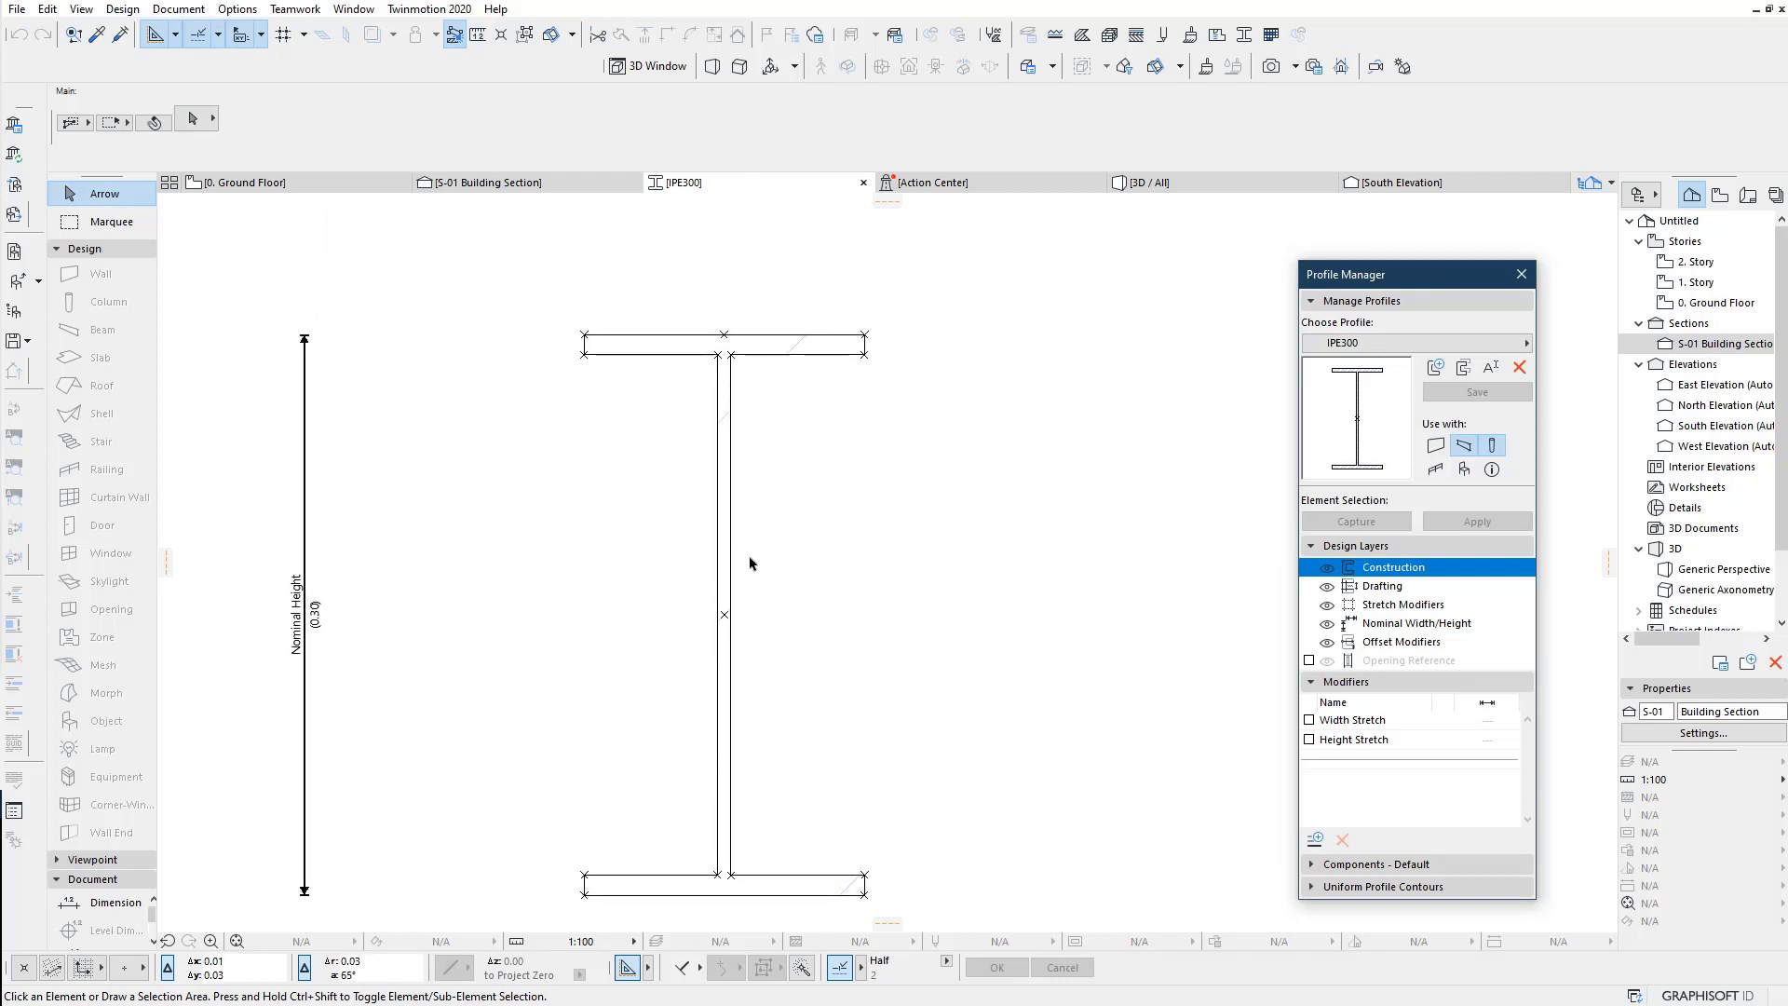
pyautogui.scroll(-1, 713, 634)
pyautogui.scroll(1, 719, 606)
pyautogui.scroll(2, 743, 612)
pyautogui.scroll(-1, 744, 612)
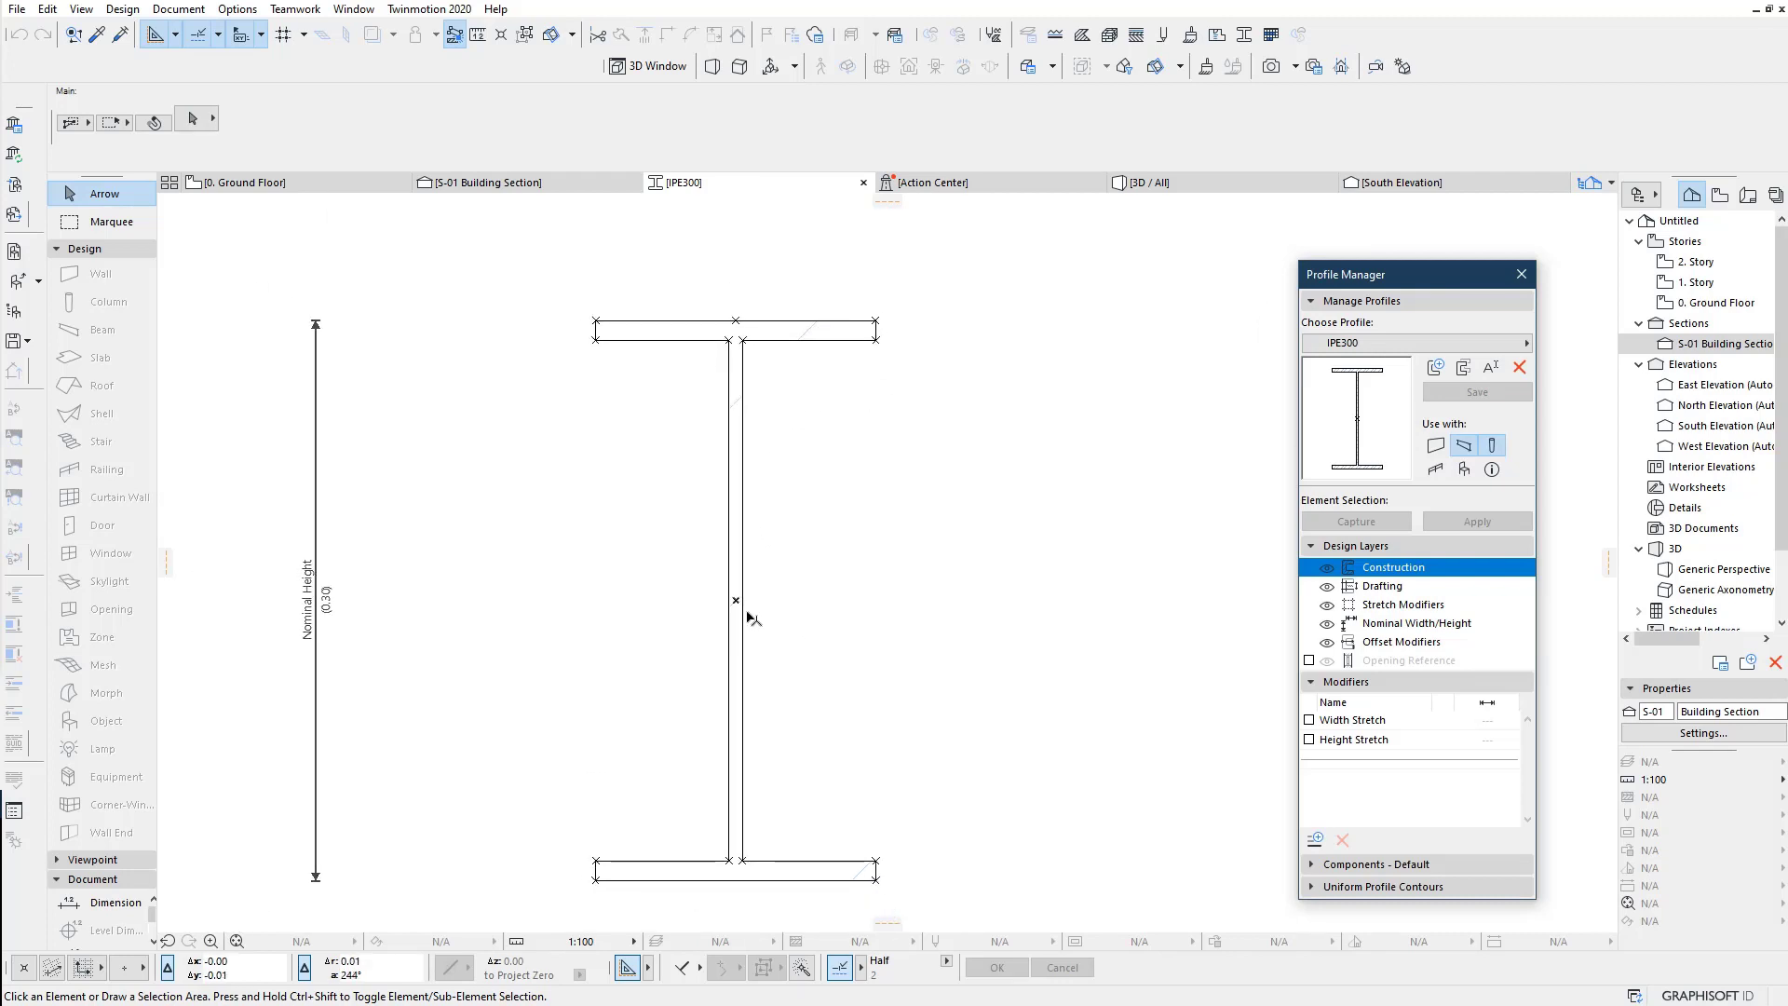
pyautogui.scroll(2, 706, 519)
pyautogui.scroll(-2, 679, 506)
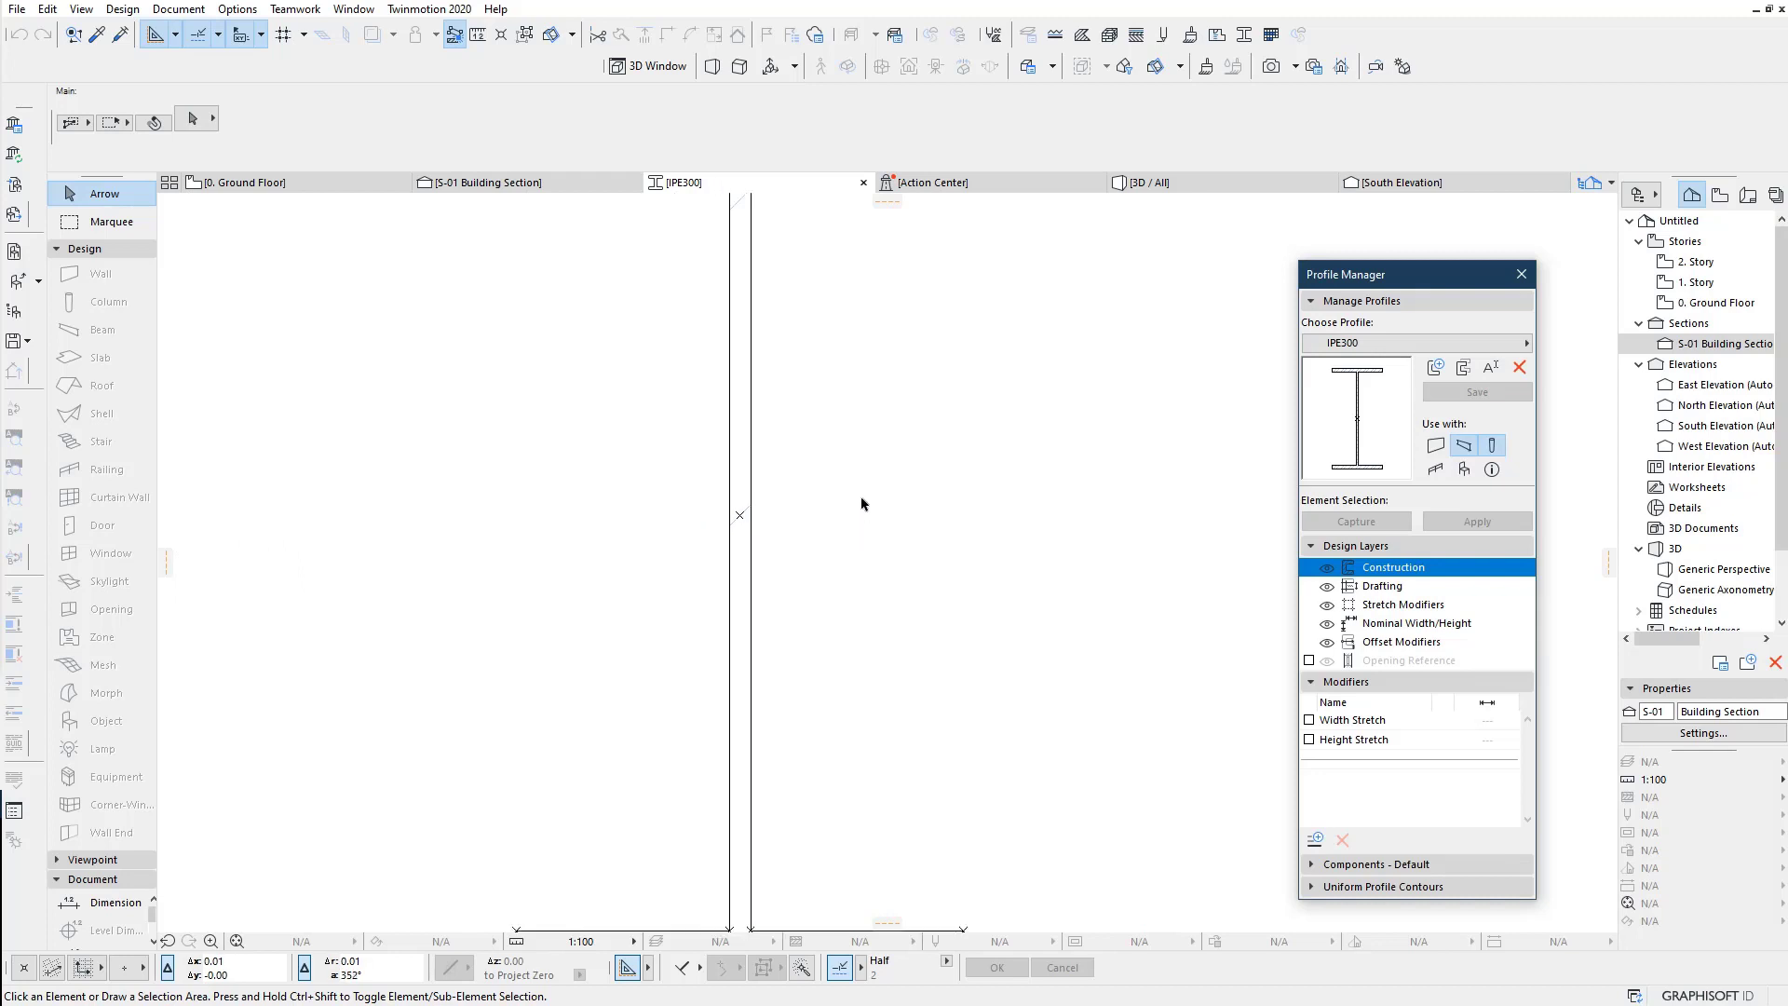
pyautogui.scroll(-1, 863, 499)
pyautogui.moveTo(970, 563); pyautogui.dragTo(892, 559, button='middle')
pyautogui.scroll(-1, 892, 559)
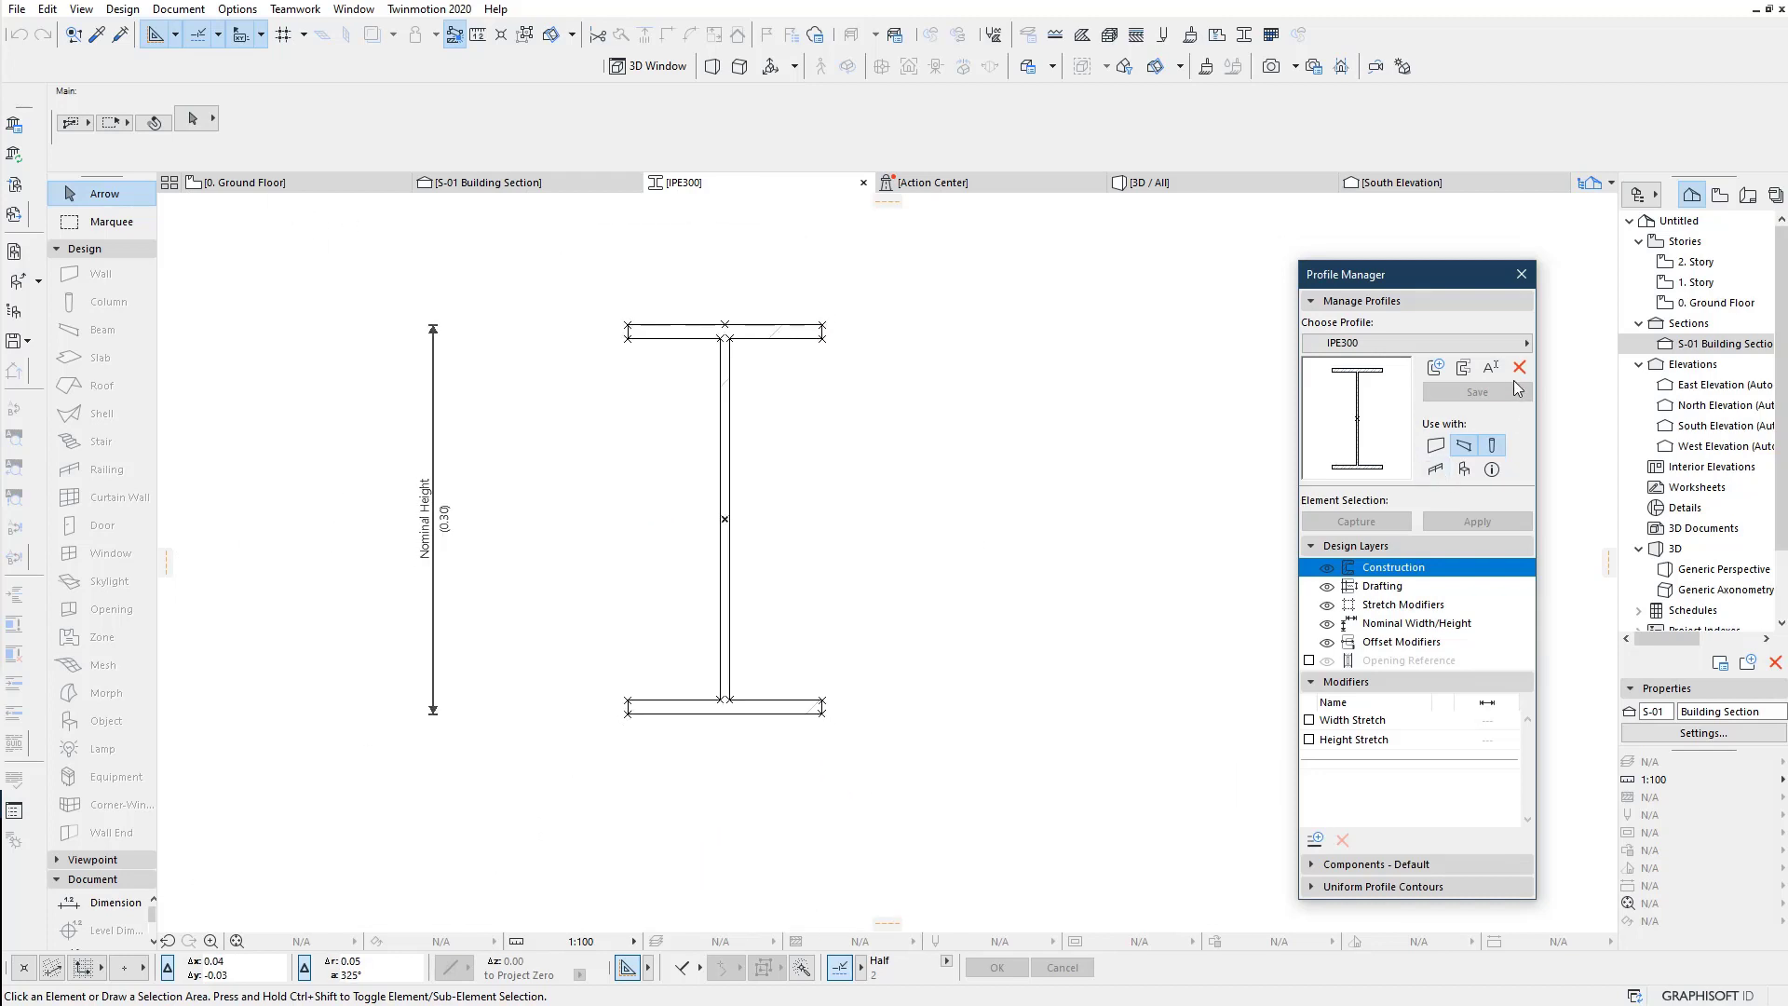
# Step: Duplicate the IPE300 profile and name the copy IPE250
pyautogui.click(1464, 367)
pyautogui.click(810, 350)
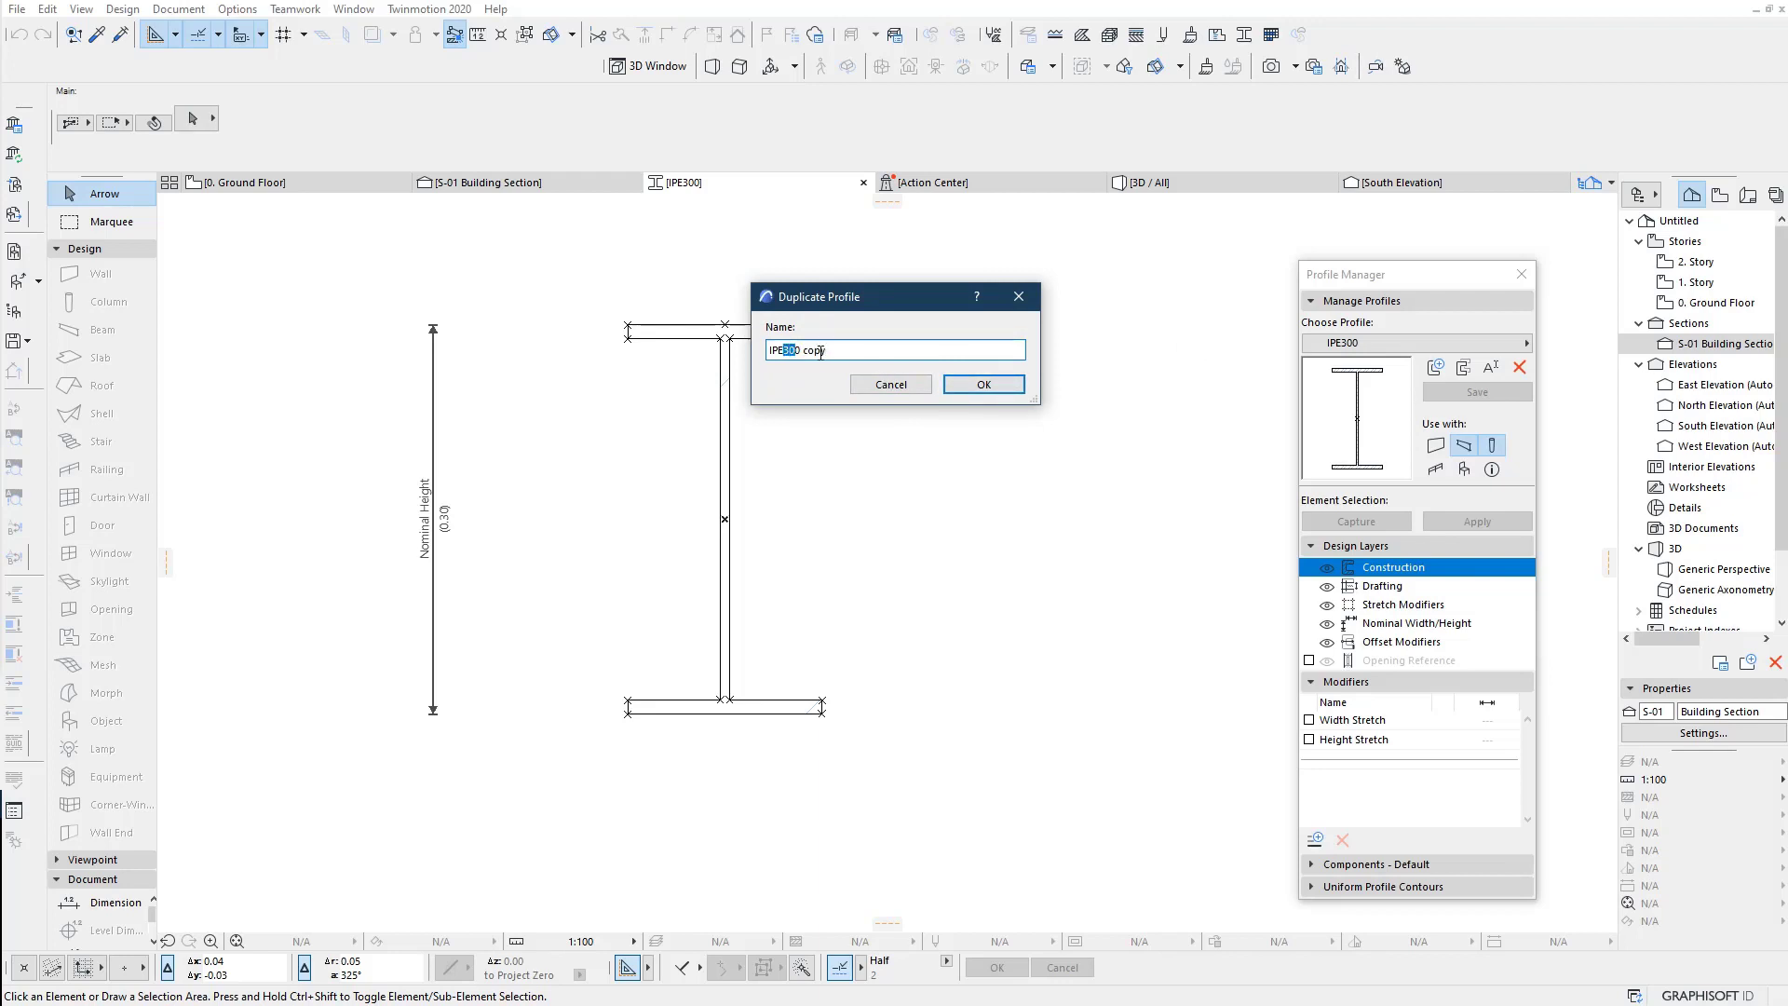
pyautogui.write('25')
pyautogui.hotkey('shift', 'End')
pyautogui.press('Delete')
pyautogui.click(985, 387)
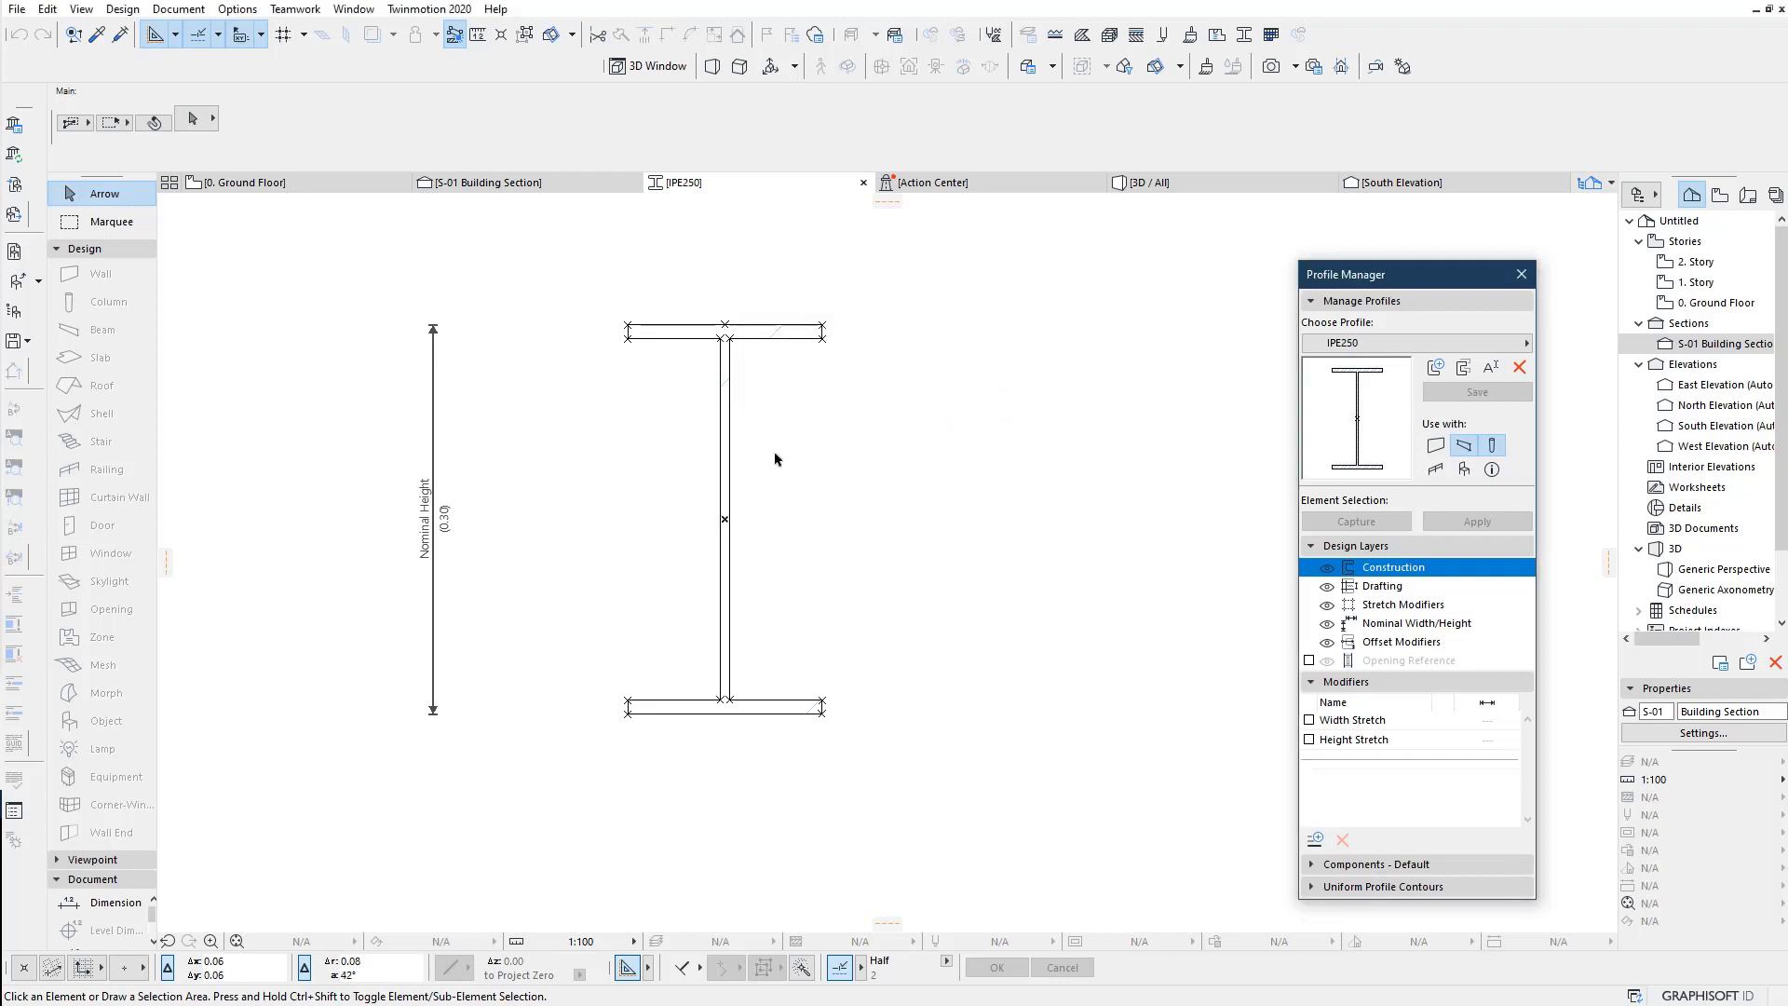
# Step: Move the IPE250 profile's top flange down by 0.15
pyautogui.moveTo(897, 283); pyautogui.dragTo(491, 785)
pyautogui.hotkey('ctrl', 'd')
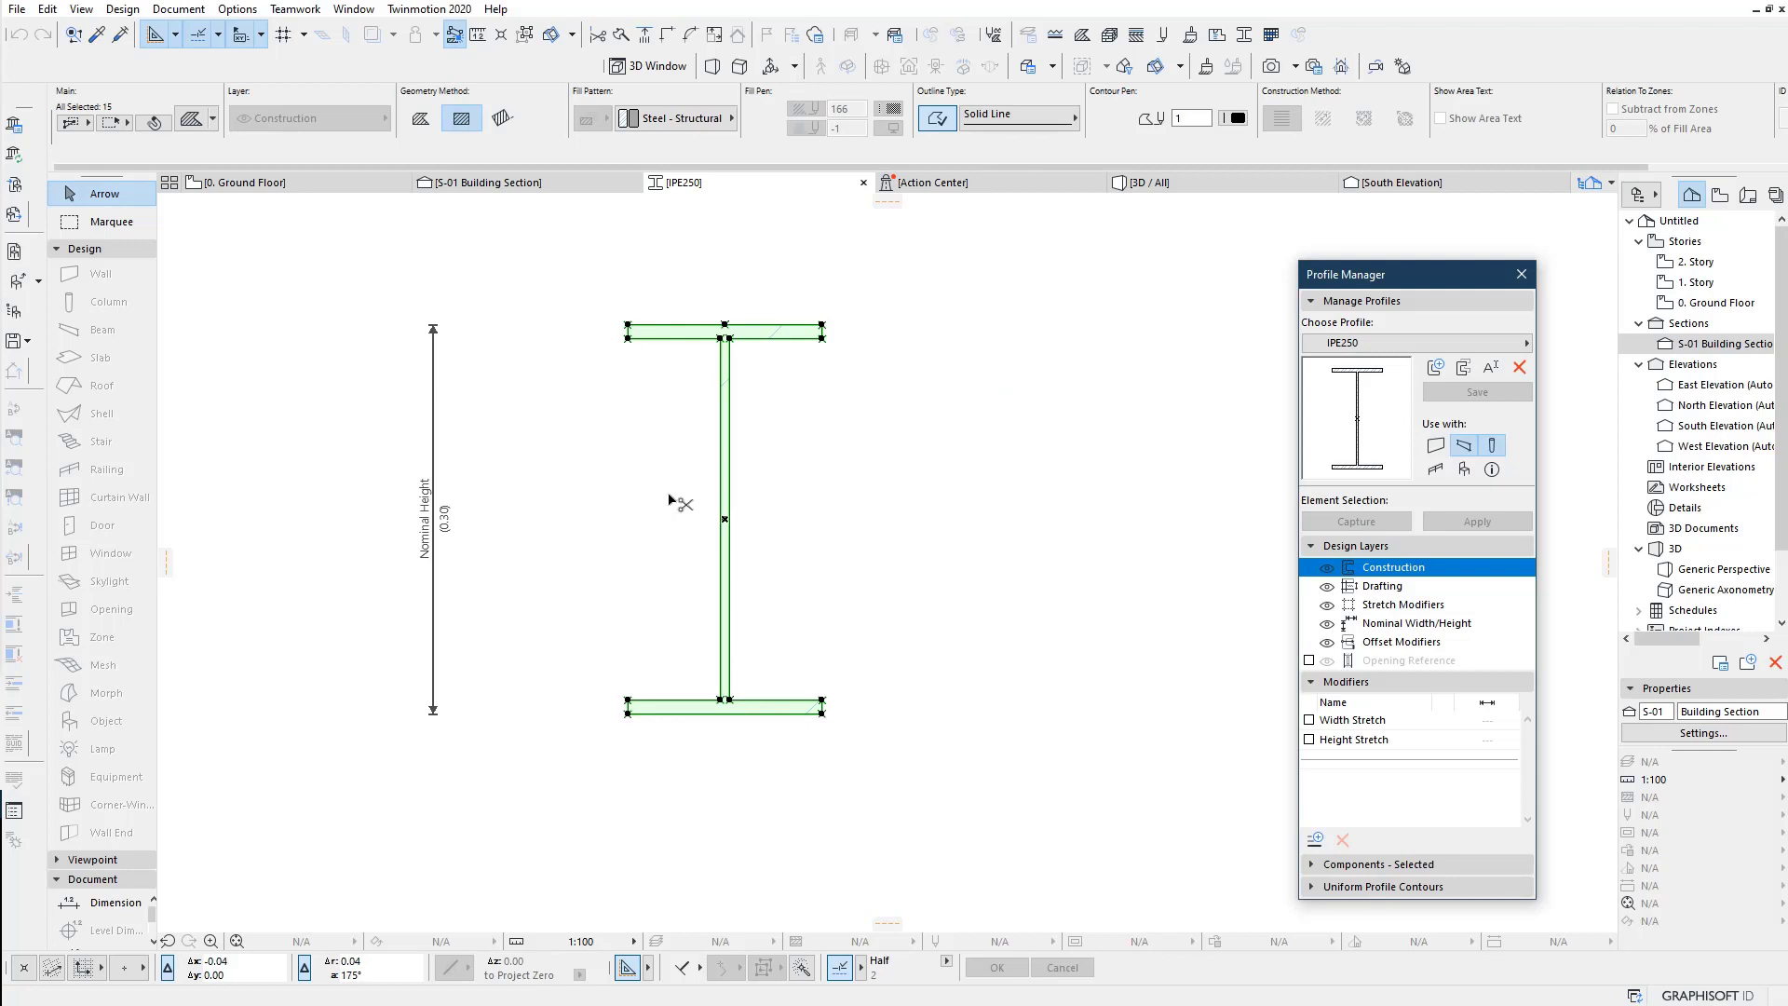
pyautogui.scroll(1, 708, 401)
pyautogui.scroll(1, 719, 396)
pyautogui.click(746, 258)
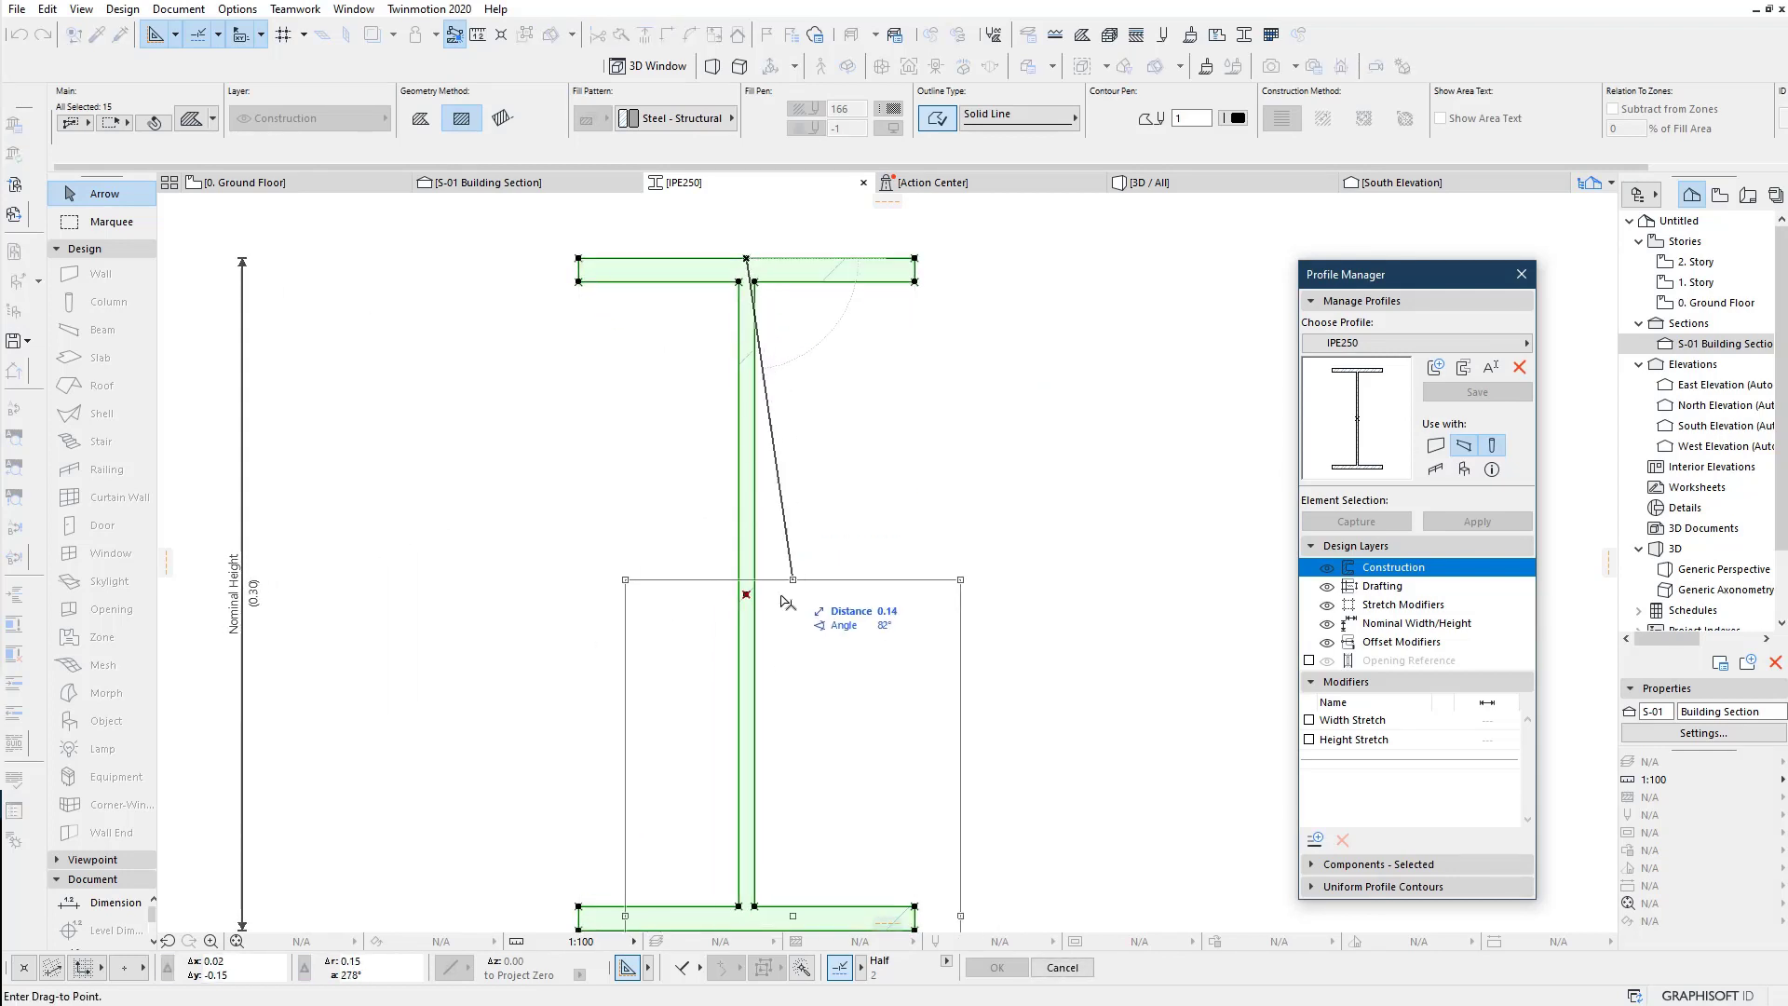
pyautogui.click(746, 593)
pyautogui.scroll(-1, 746, 593)
pyautogui.scroll(-1, 858, 363)
pyautogui.scroll(-1, 815, 492)
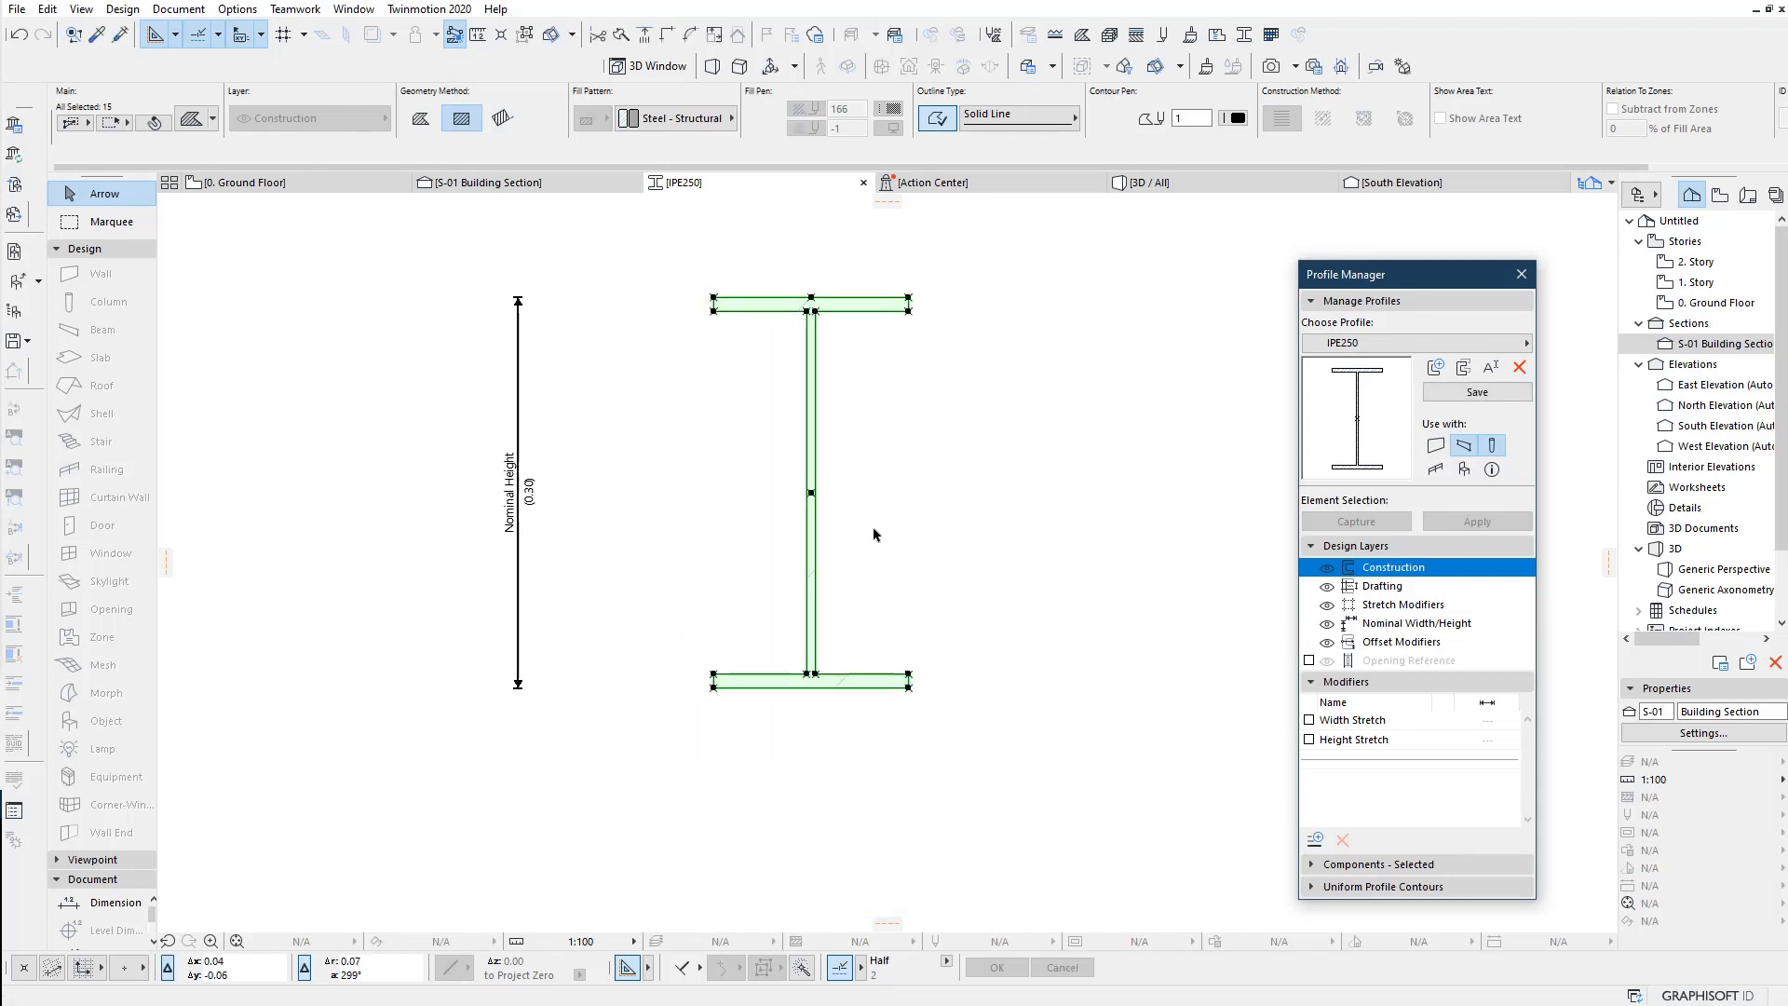
pyautogui.scroll(-1, 782, 586)
pyautogui.click(803, 670)
pyautogui.scroll(2, 803, 671)
pyautogui.scroll(-1, 719, 679)
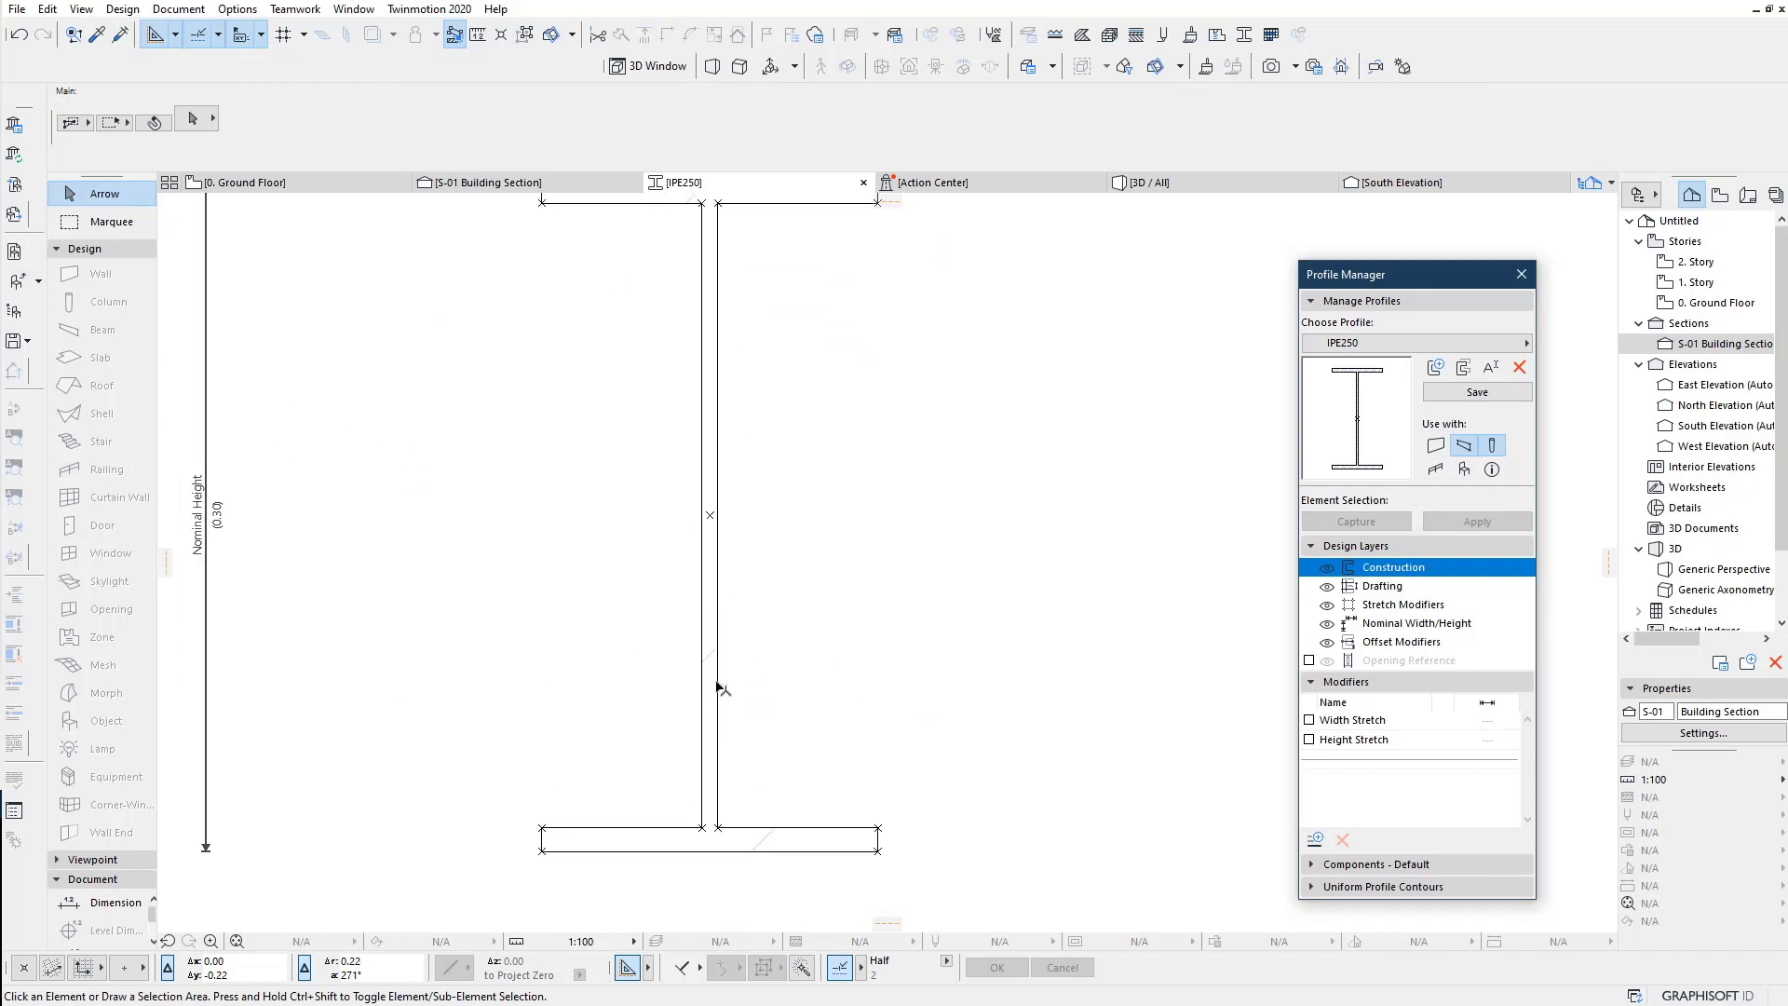
pyautogui.scroll(-1, 668, 687)
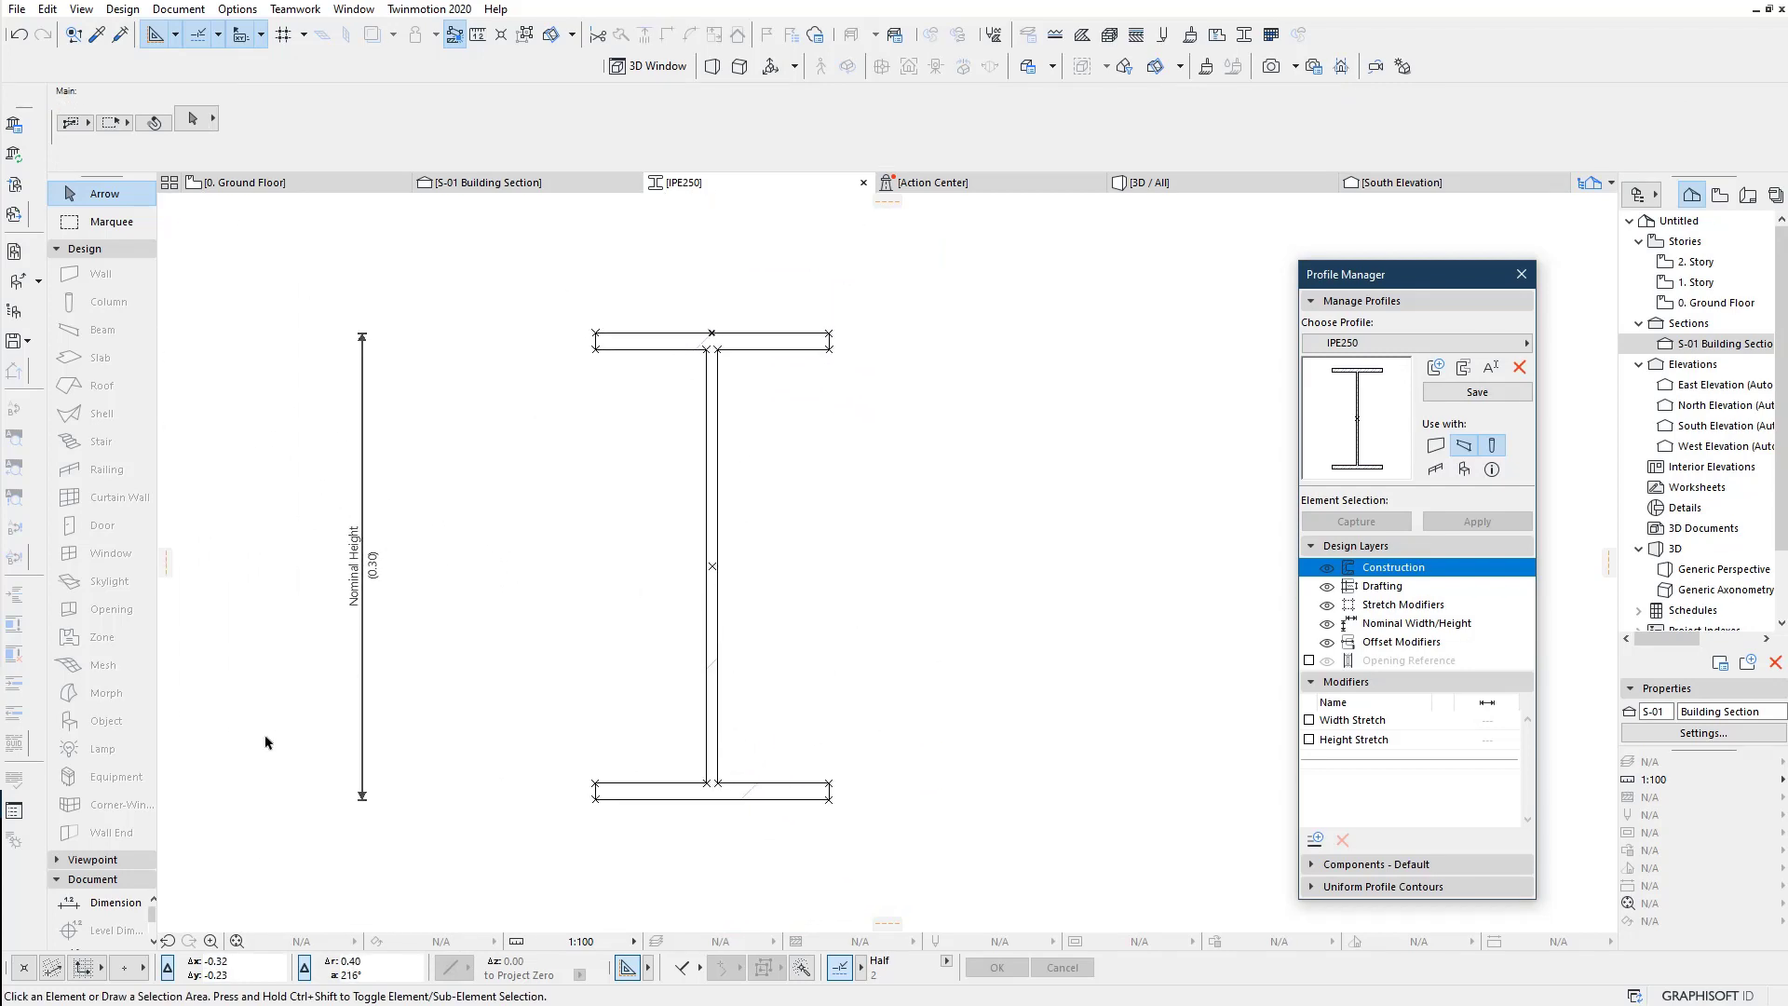
# Step: Marquee-stretch the bottom flange upward to give a 0.25 nominal height
pyautogui.click(110, 233)
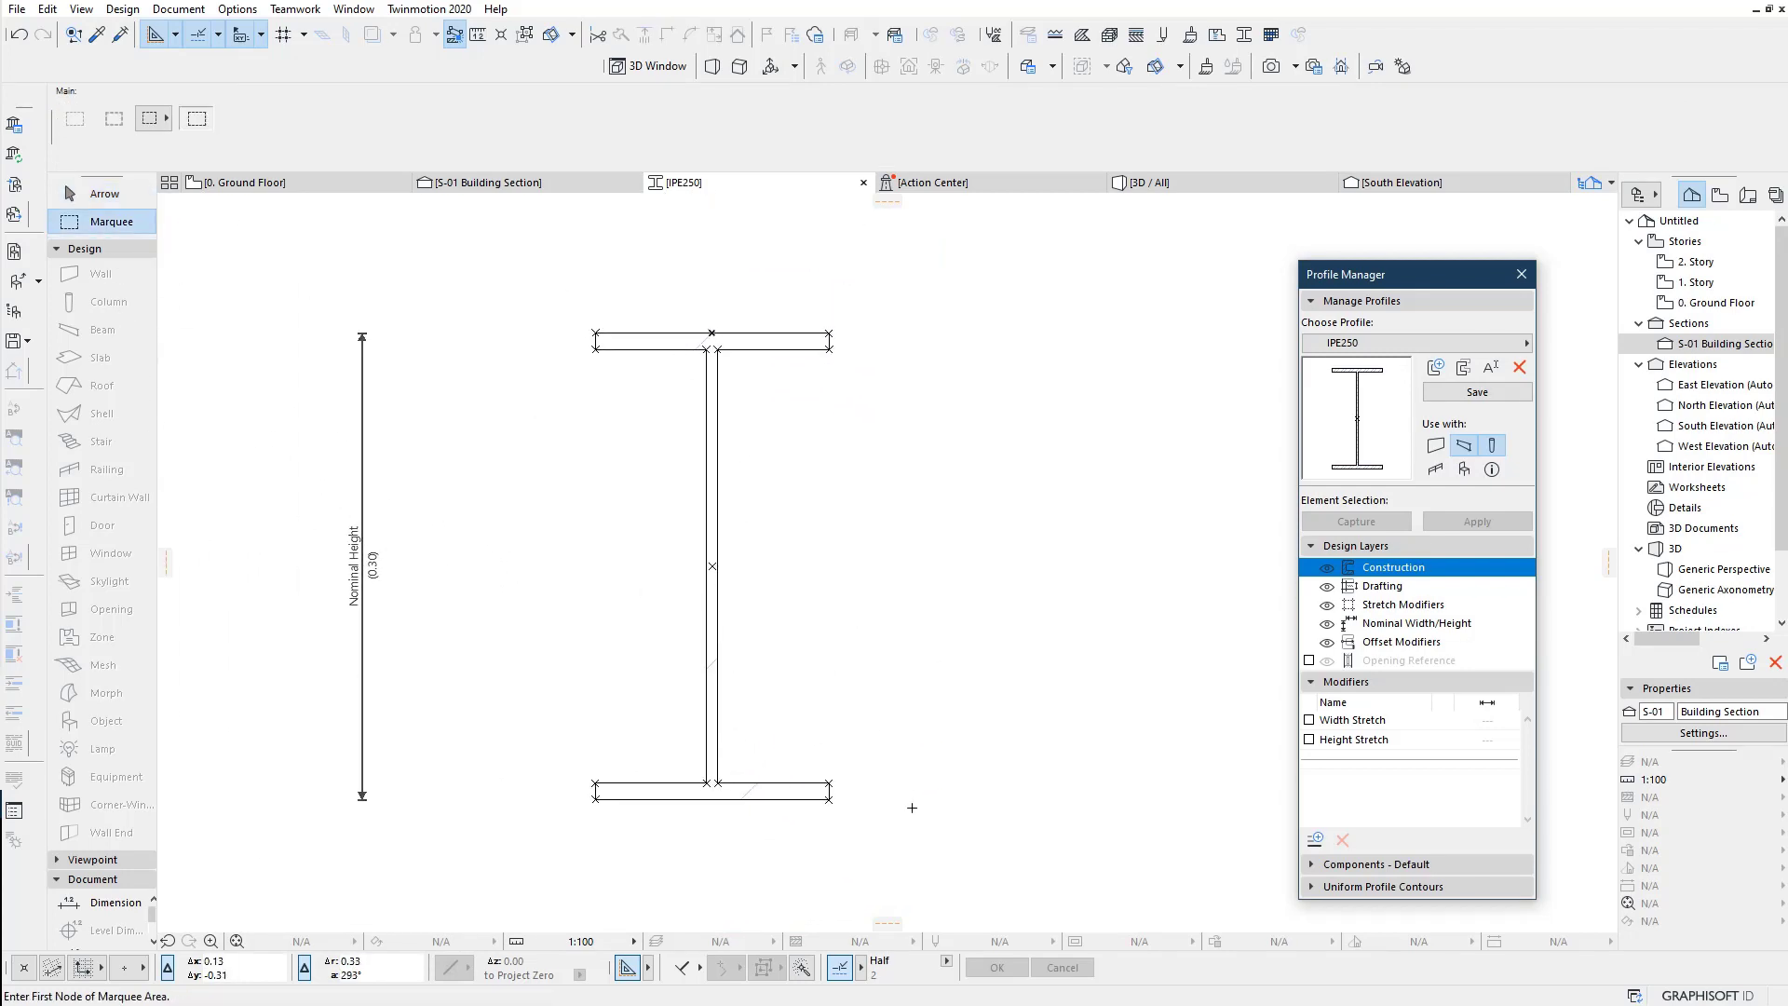
pyautogui.press('m')
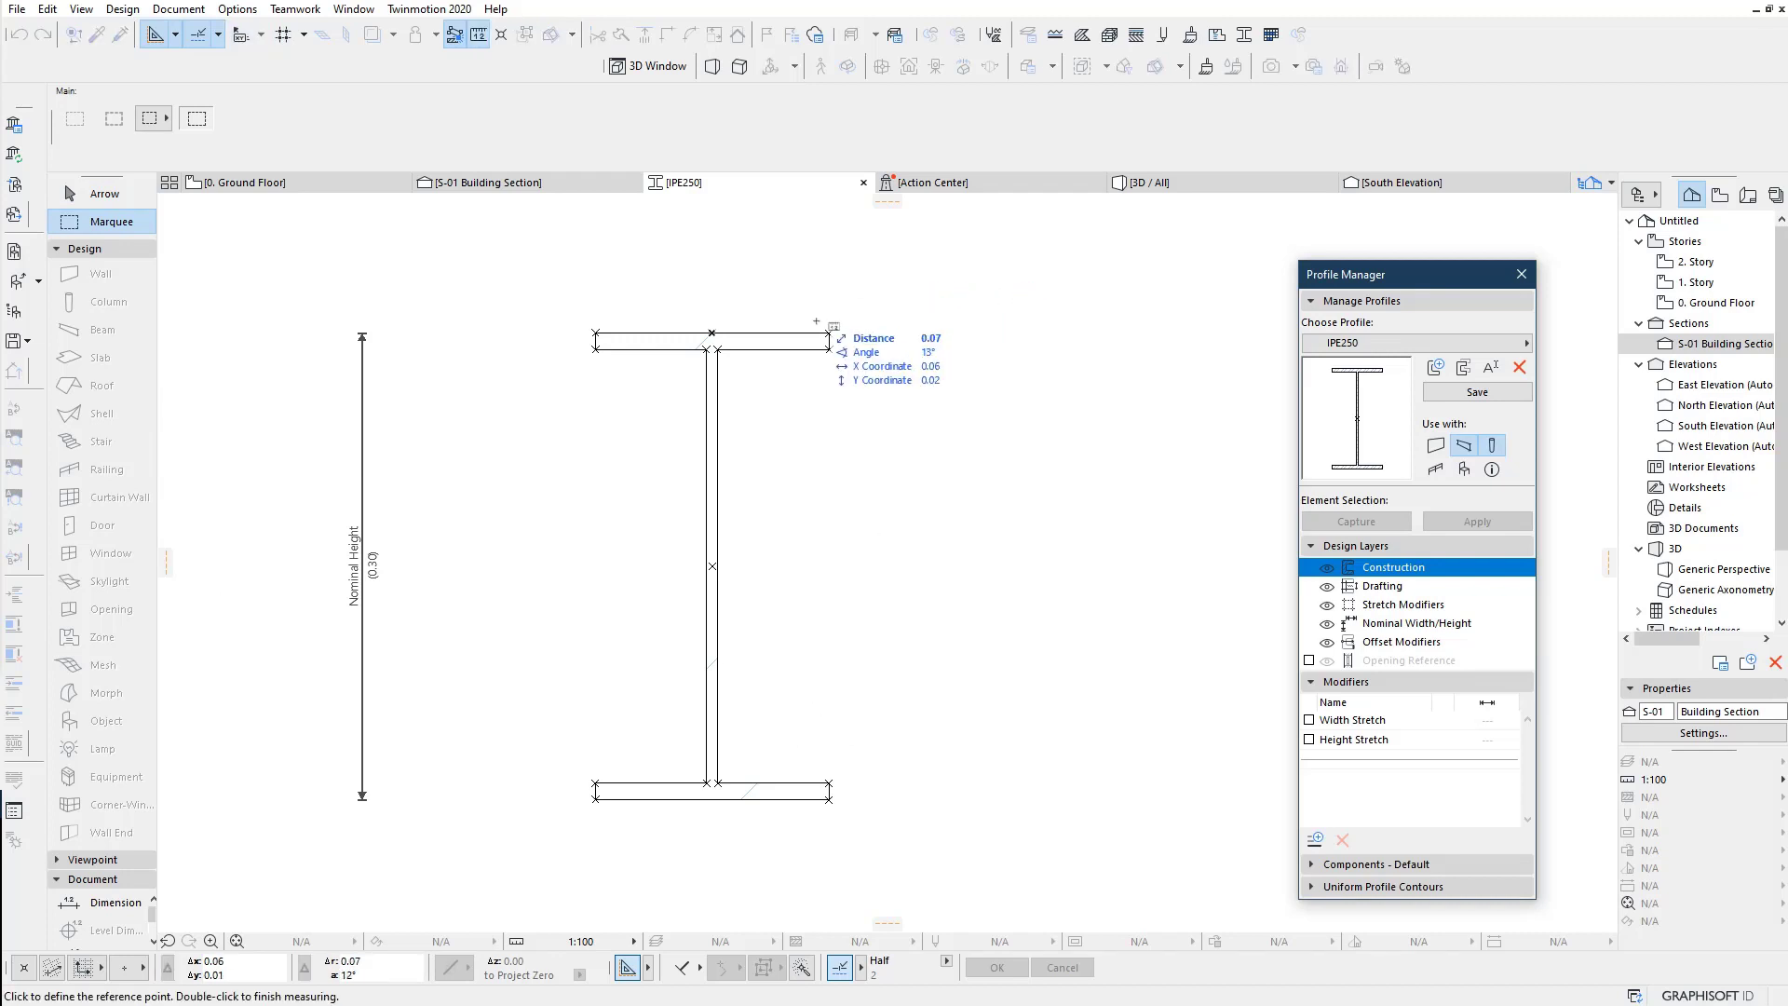
pyautogui.click(829, 332)
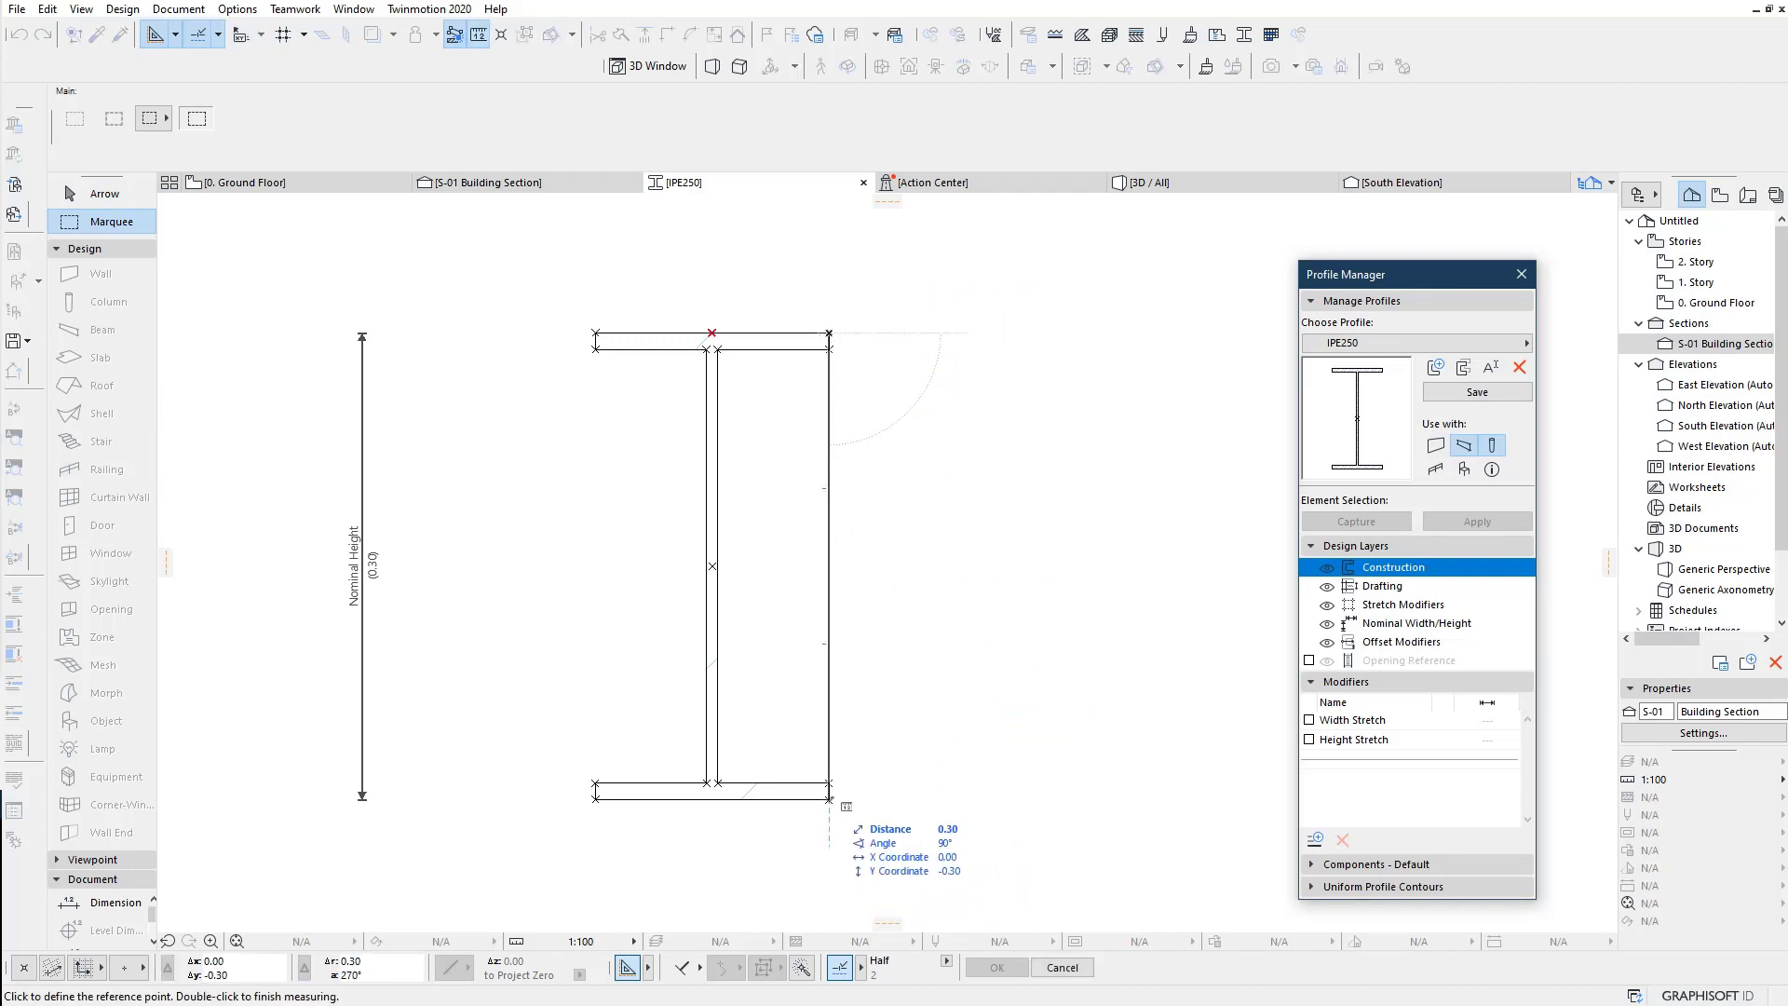
pyautogui.press('Escape')
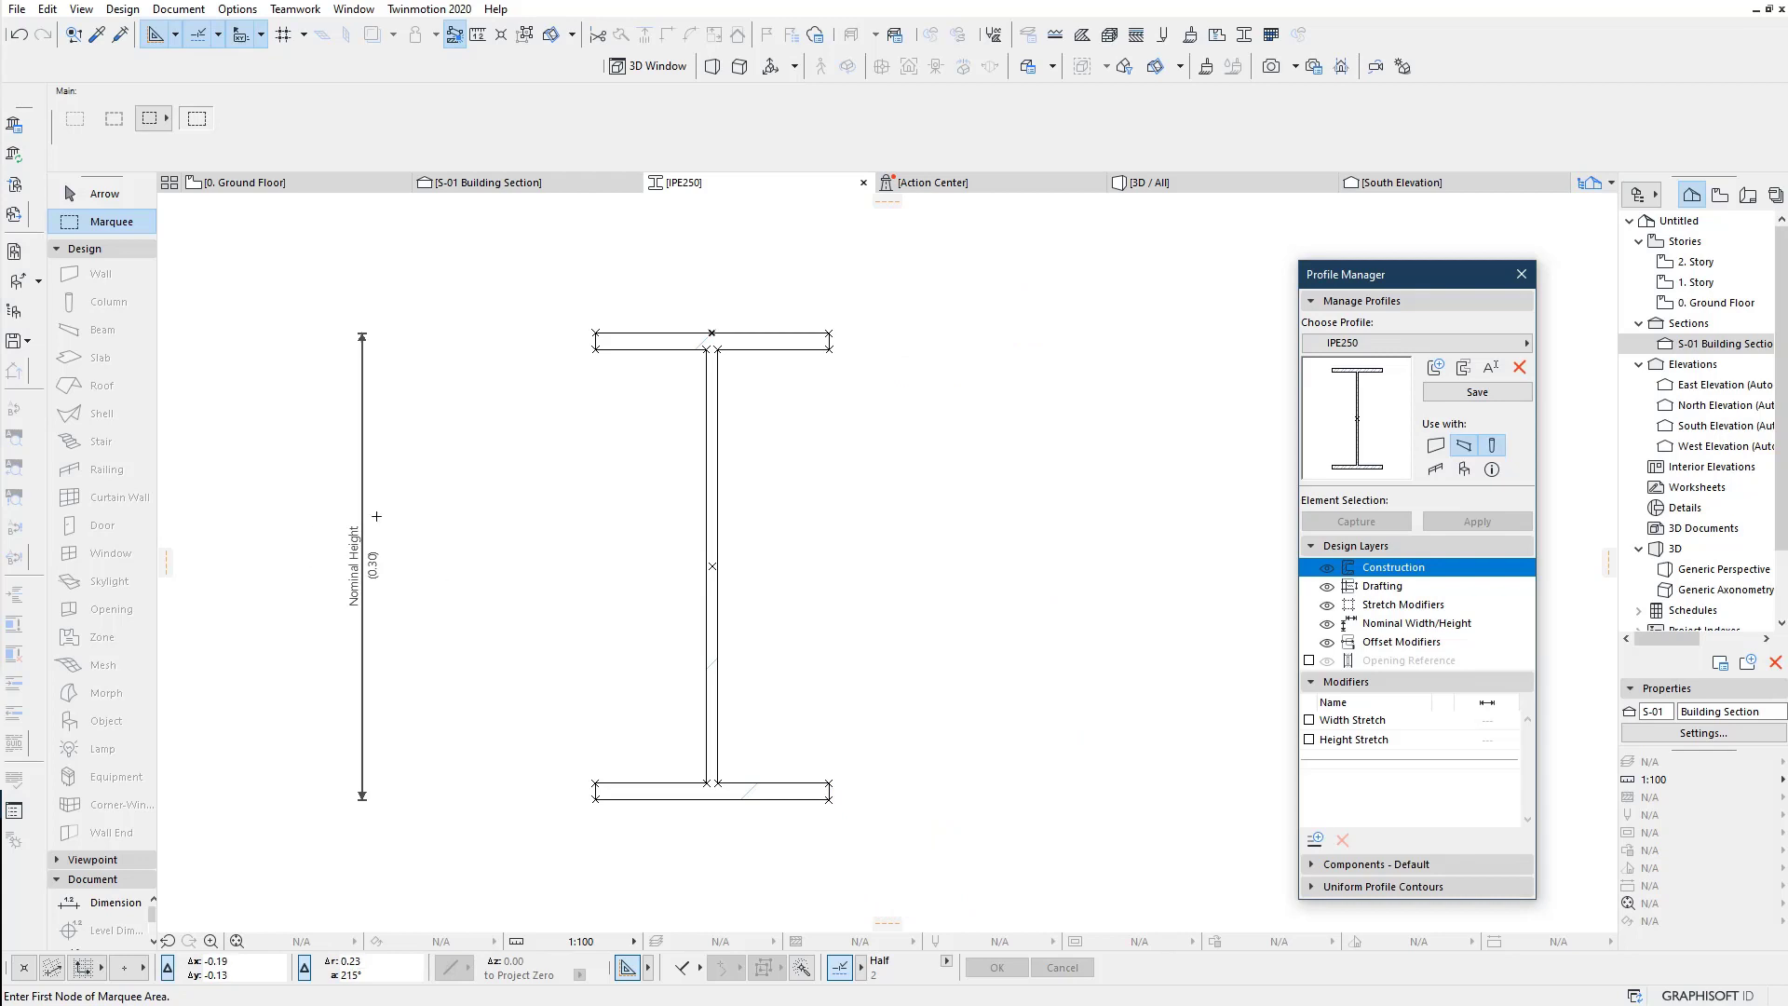
pyautogui.click(947, 859)
pyautogui.click(445, 715)
pyautogui.click(829, 799)
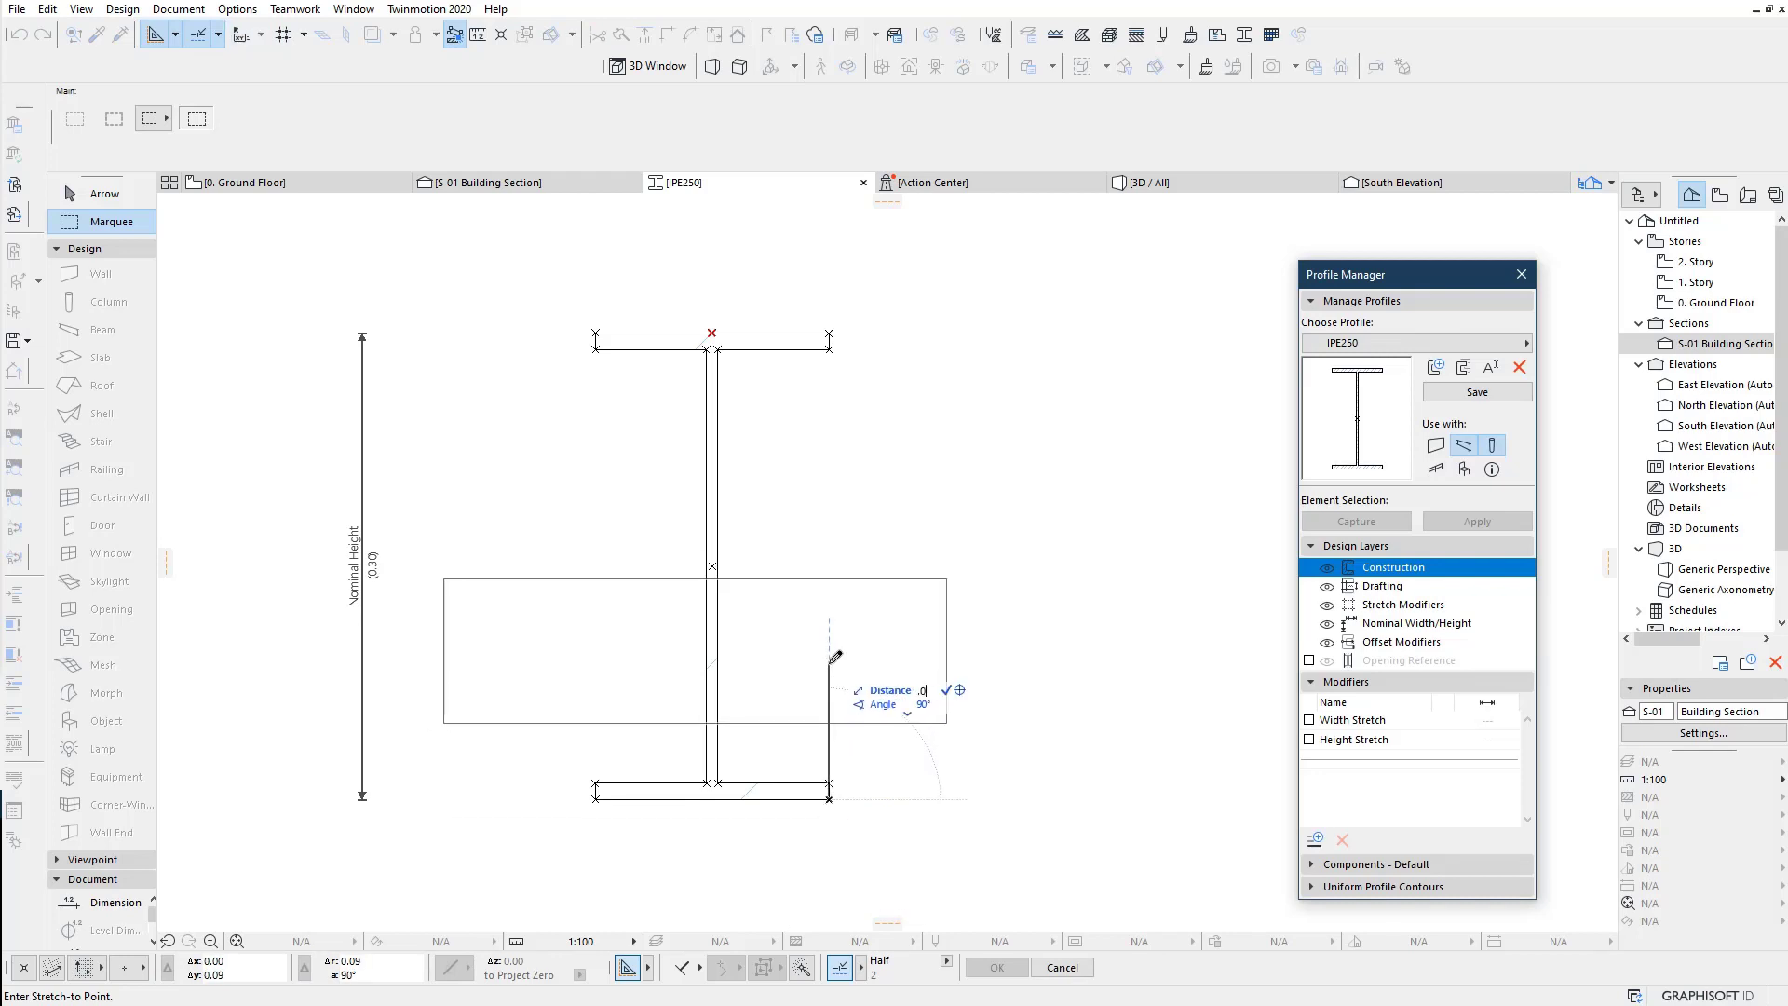
pyautogui.click(832, 661)
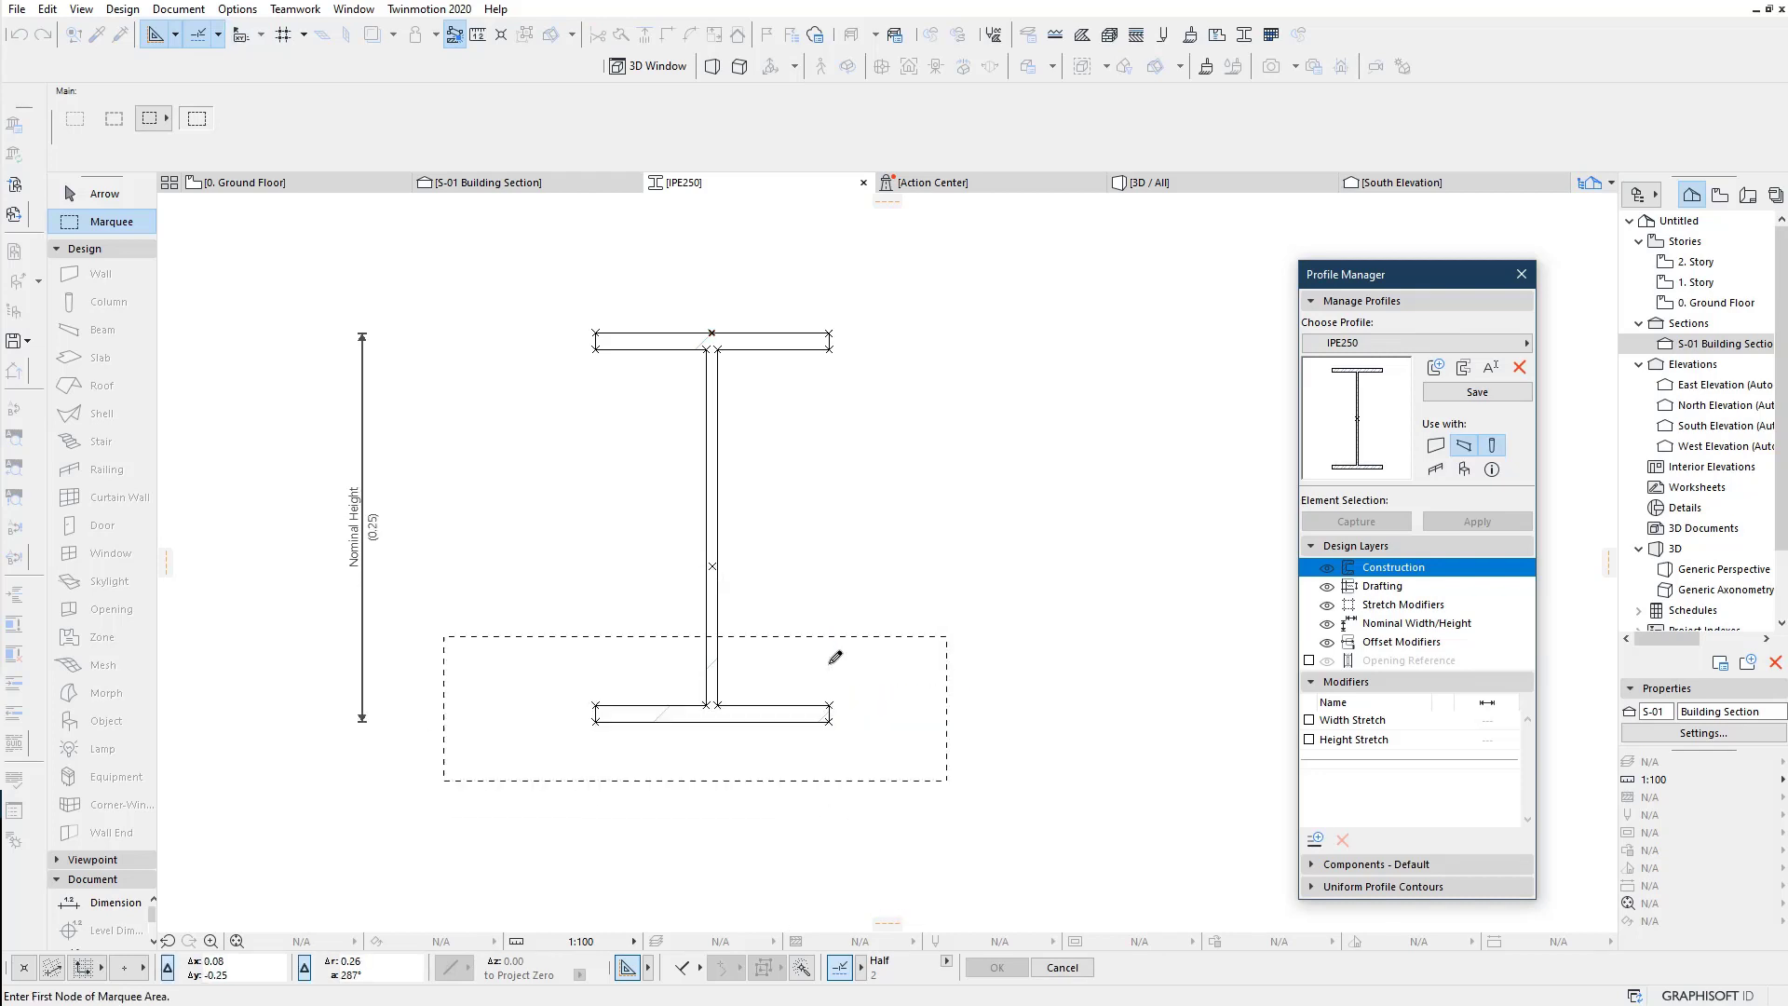
pyautogui.click(503, 498)
pyautogui.press('Escape')
# Step: Re-measure the reshaped IPE250 profile and save it in the Profile Manager
pyautogui.scroll(2, 368, 522)
pyautogui.scroll(-1, 384, 598)
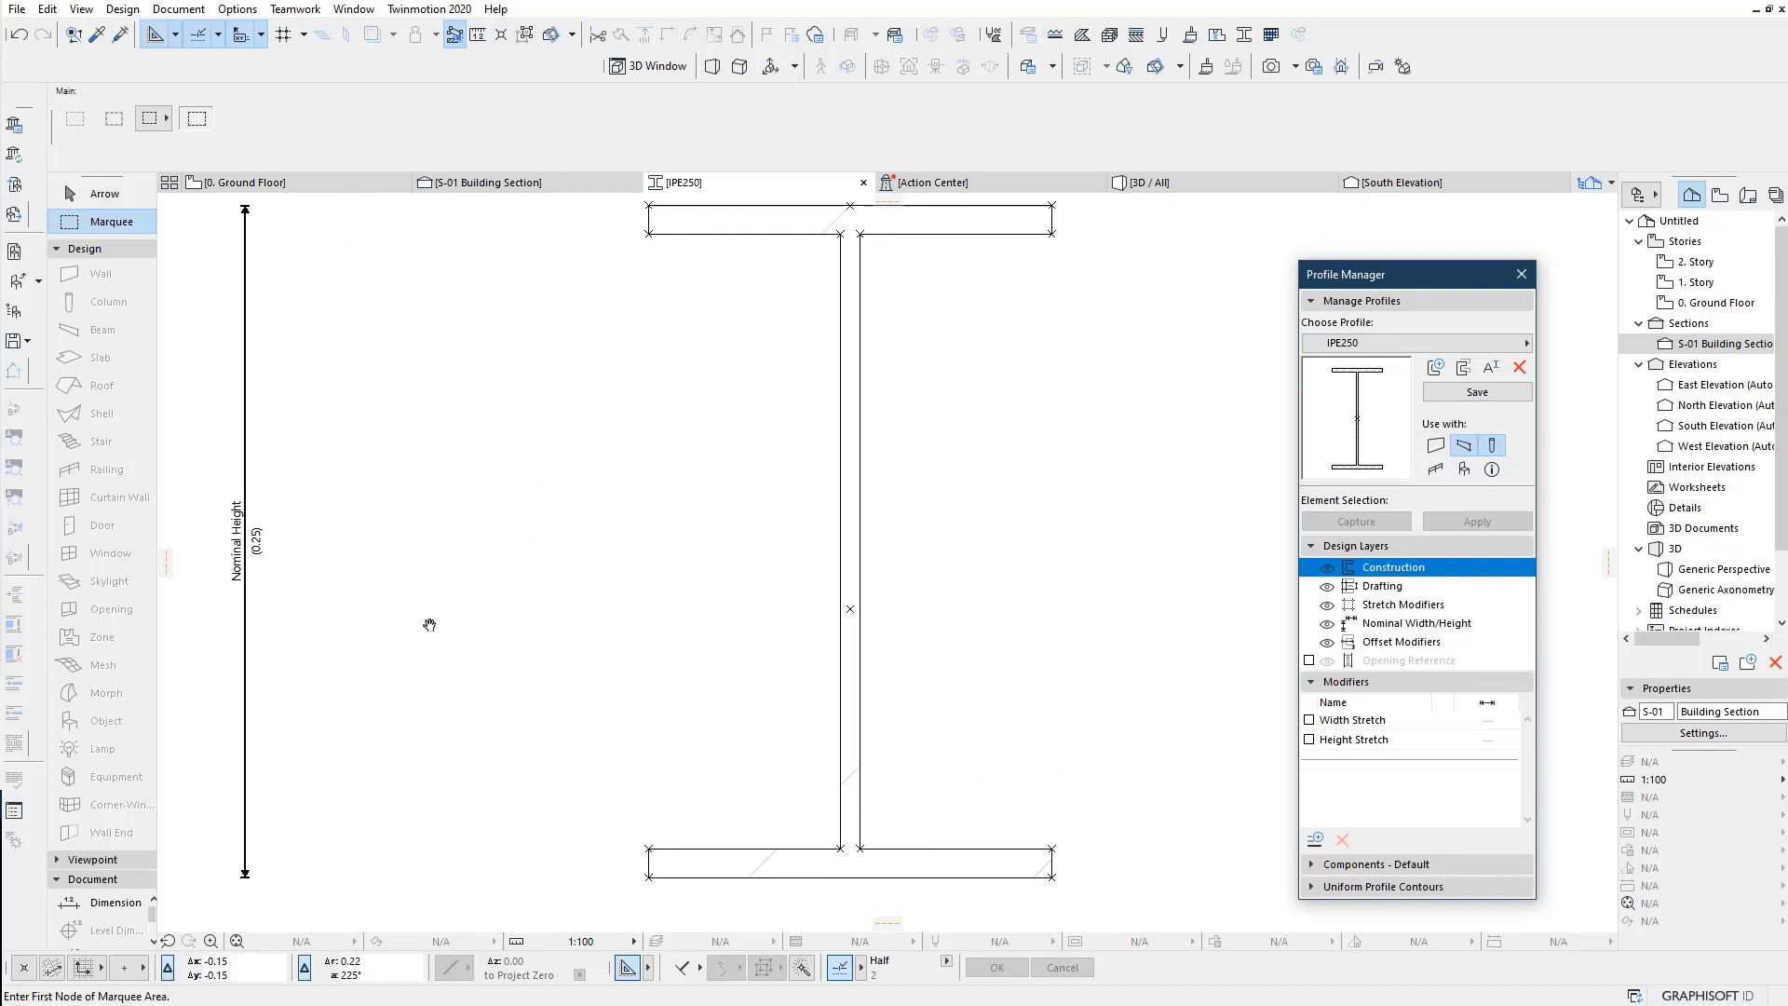
pyautogui.scroll(-1, 427, 619)
pyautogui.scroll(-1, 467, 607)
pyautogui.press('m')
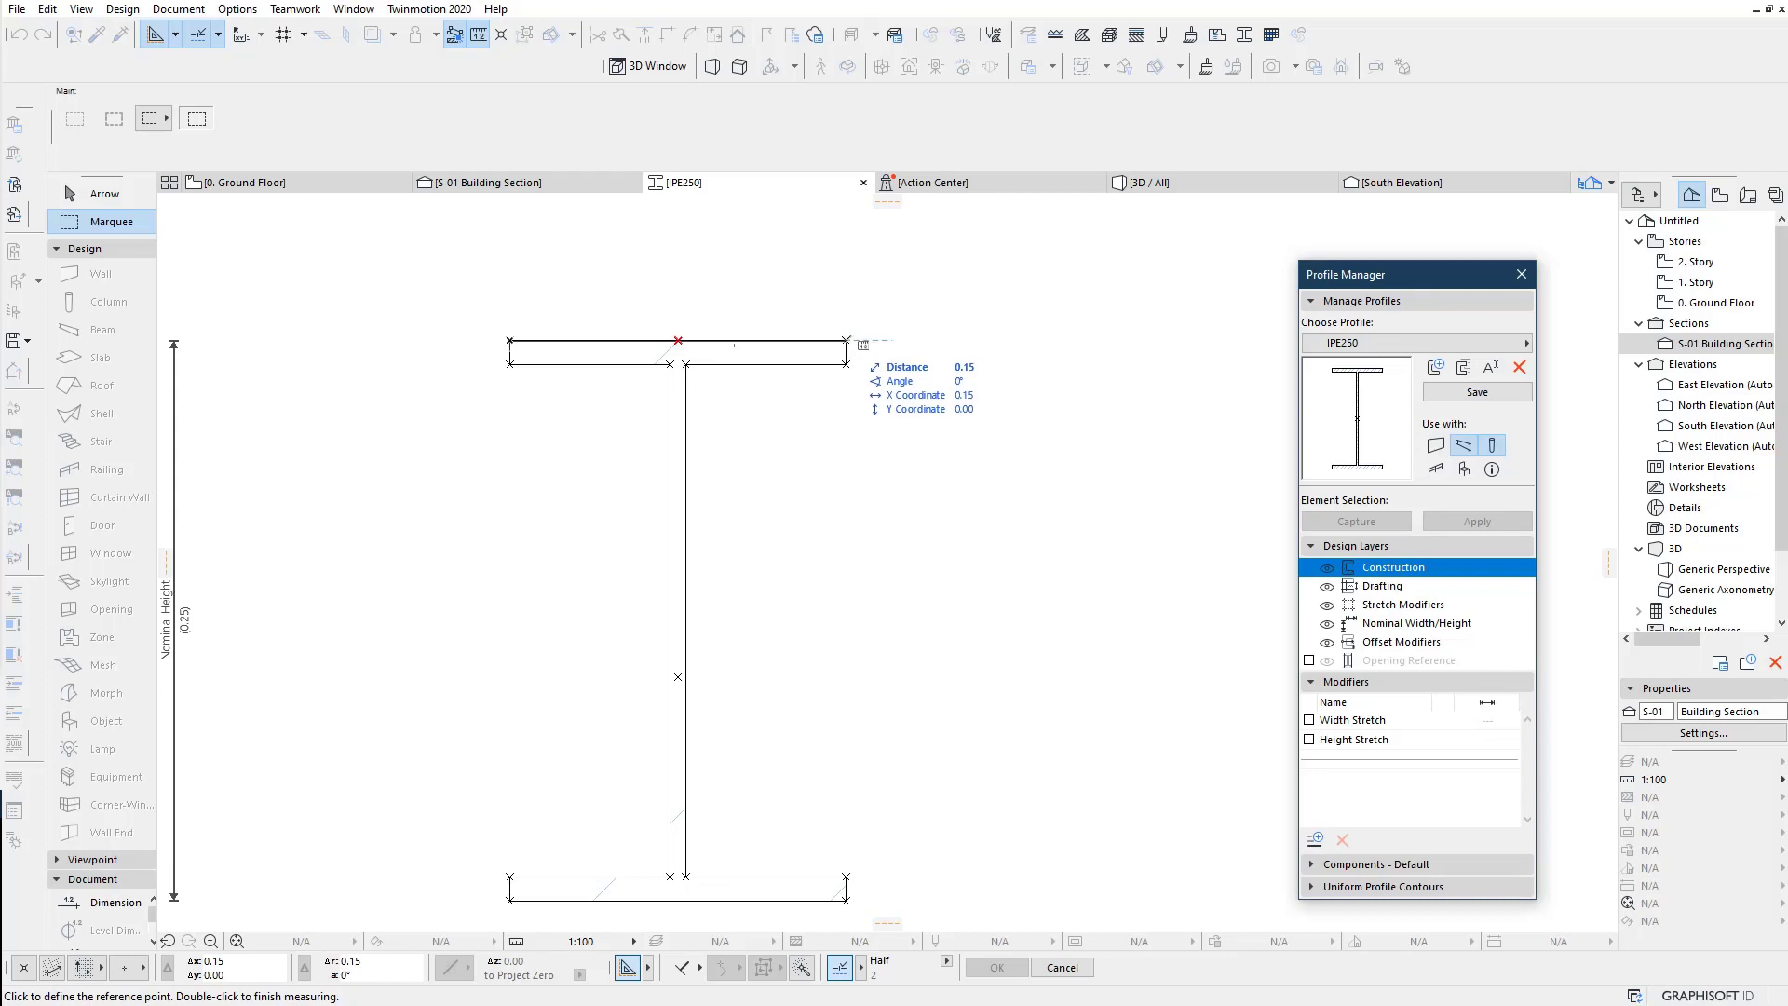
pyautogui.press('Escape')
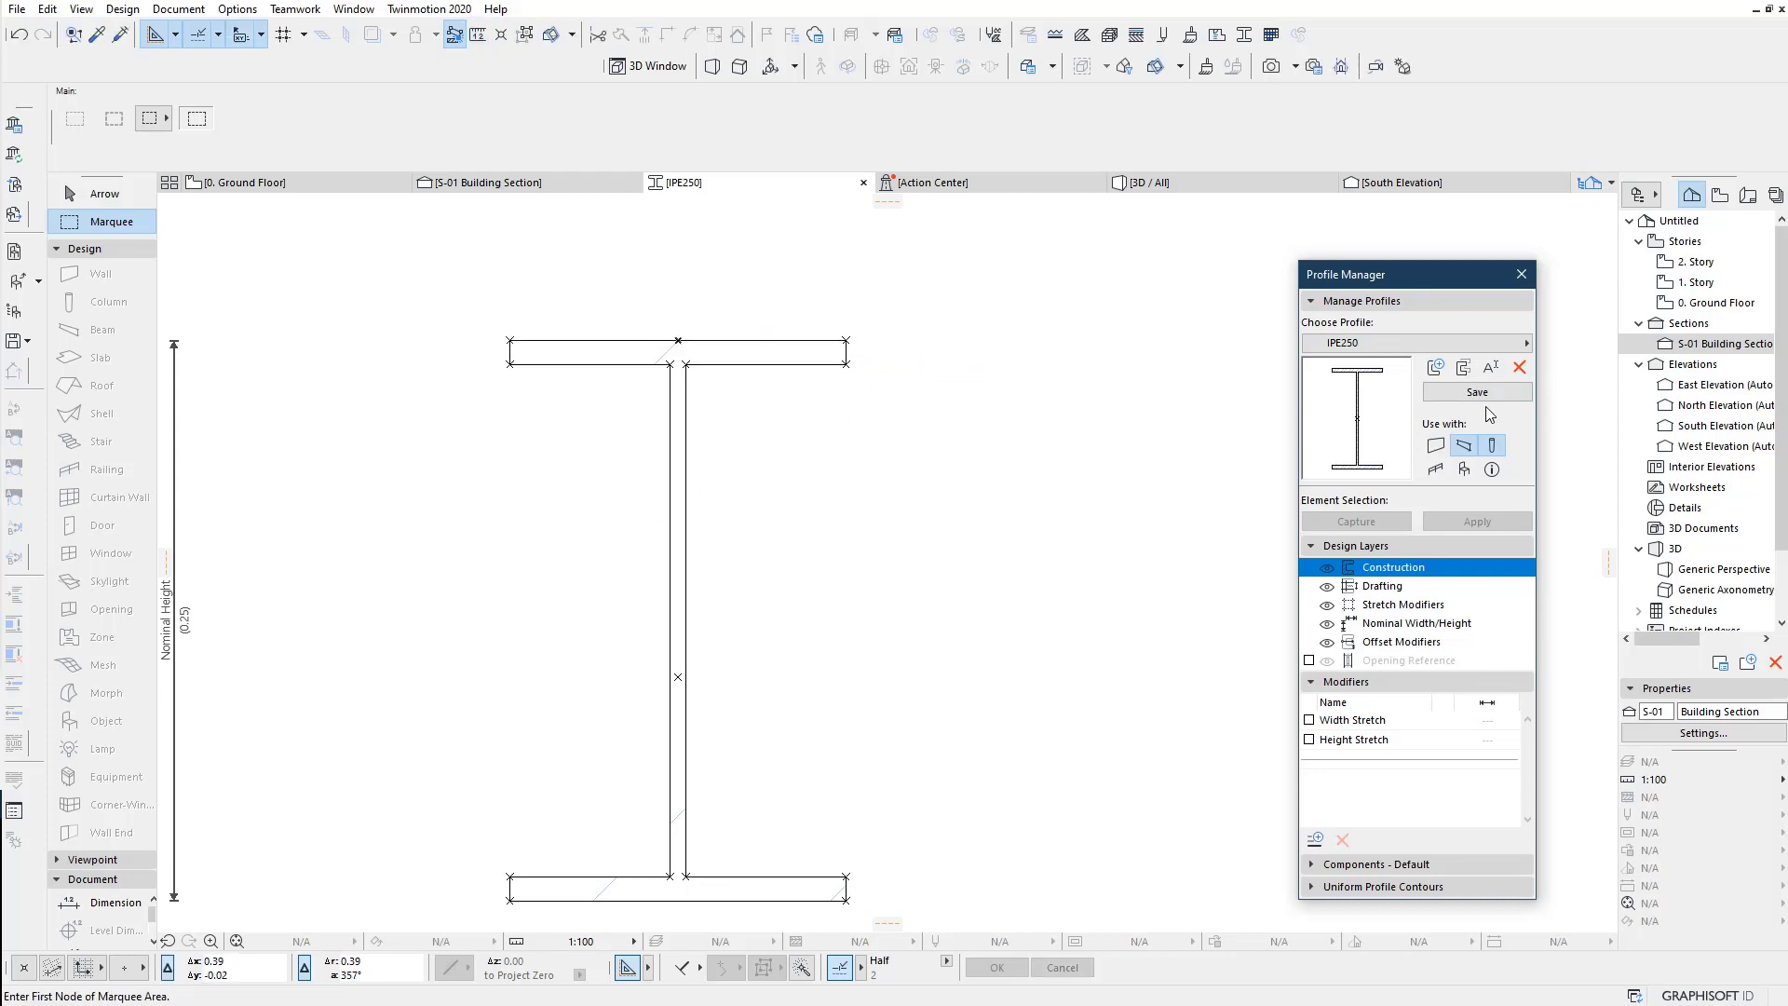
pyautogui.click(1481, 392)
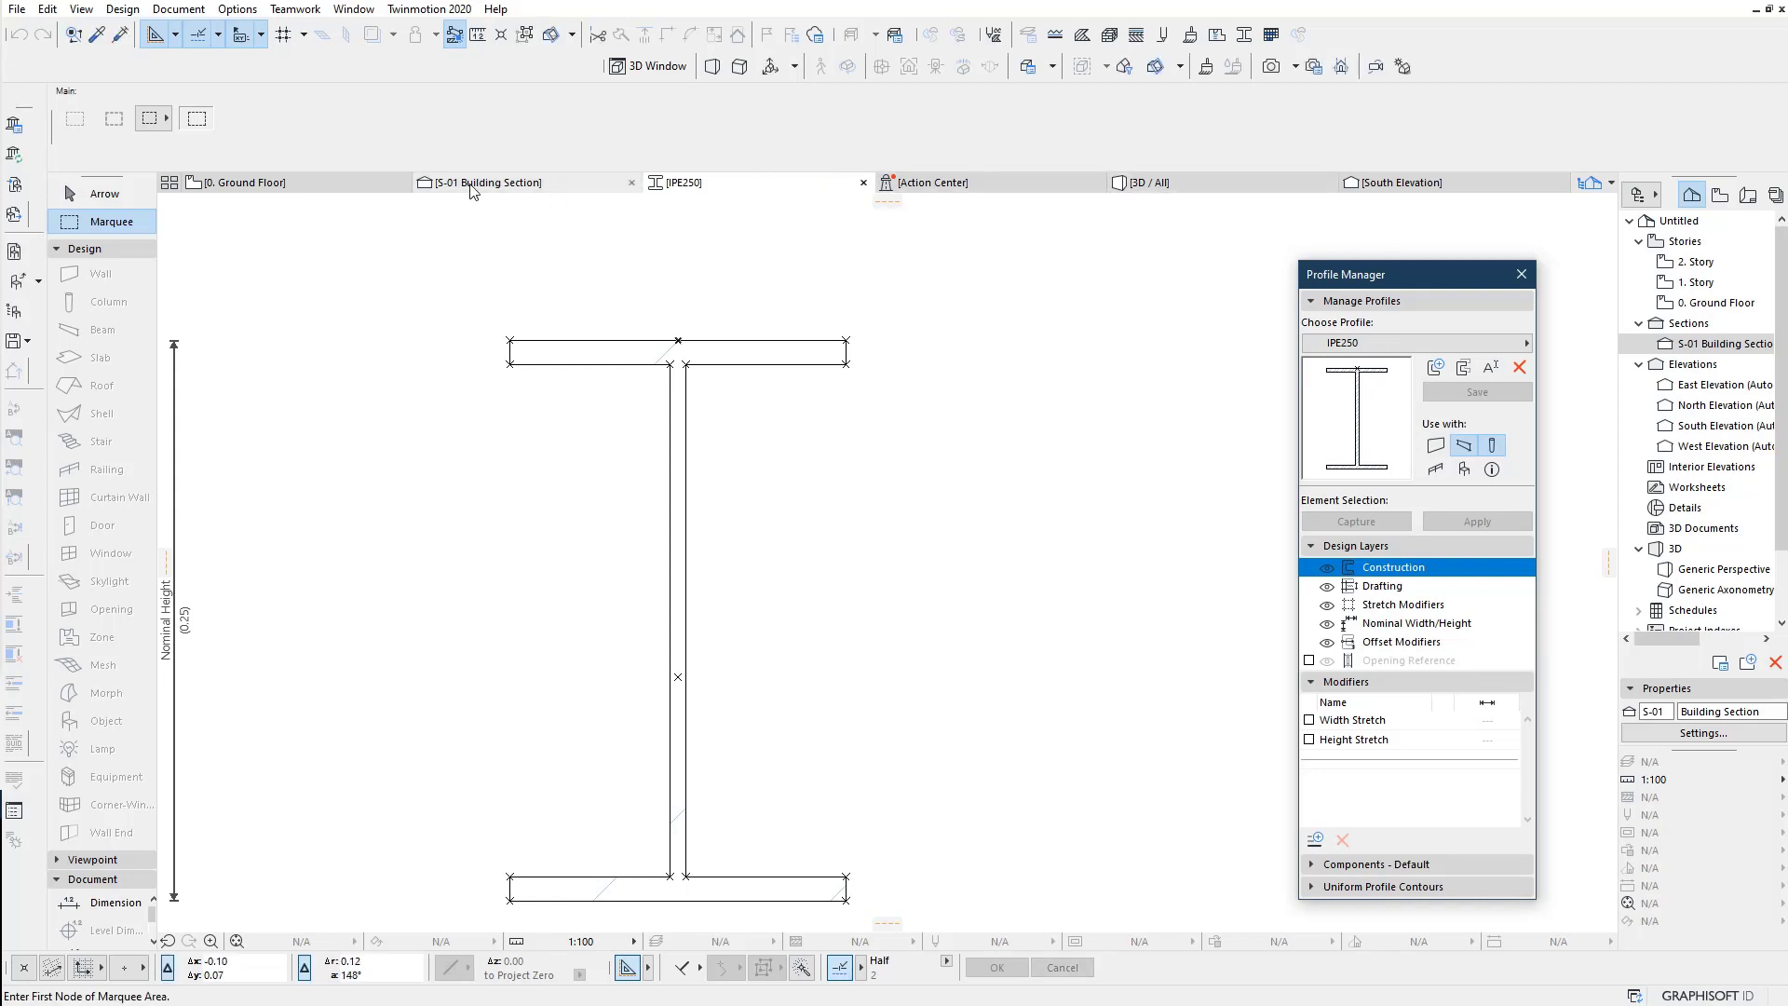
# Step: In S-01 Building Section, change the roof beam's long segment to the IPE250 profile
pyautogui.click(472, 186)
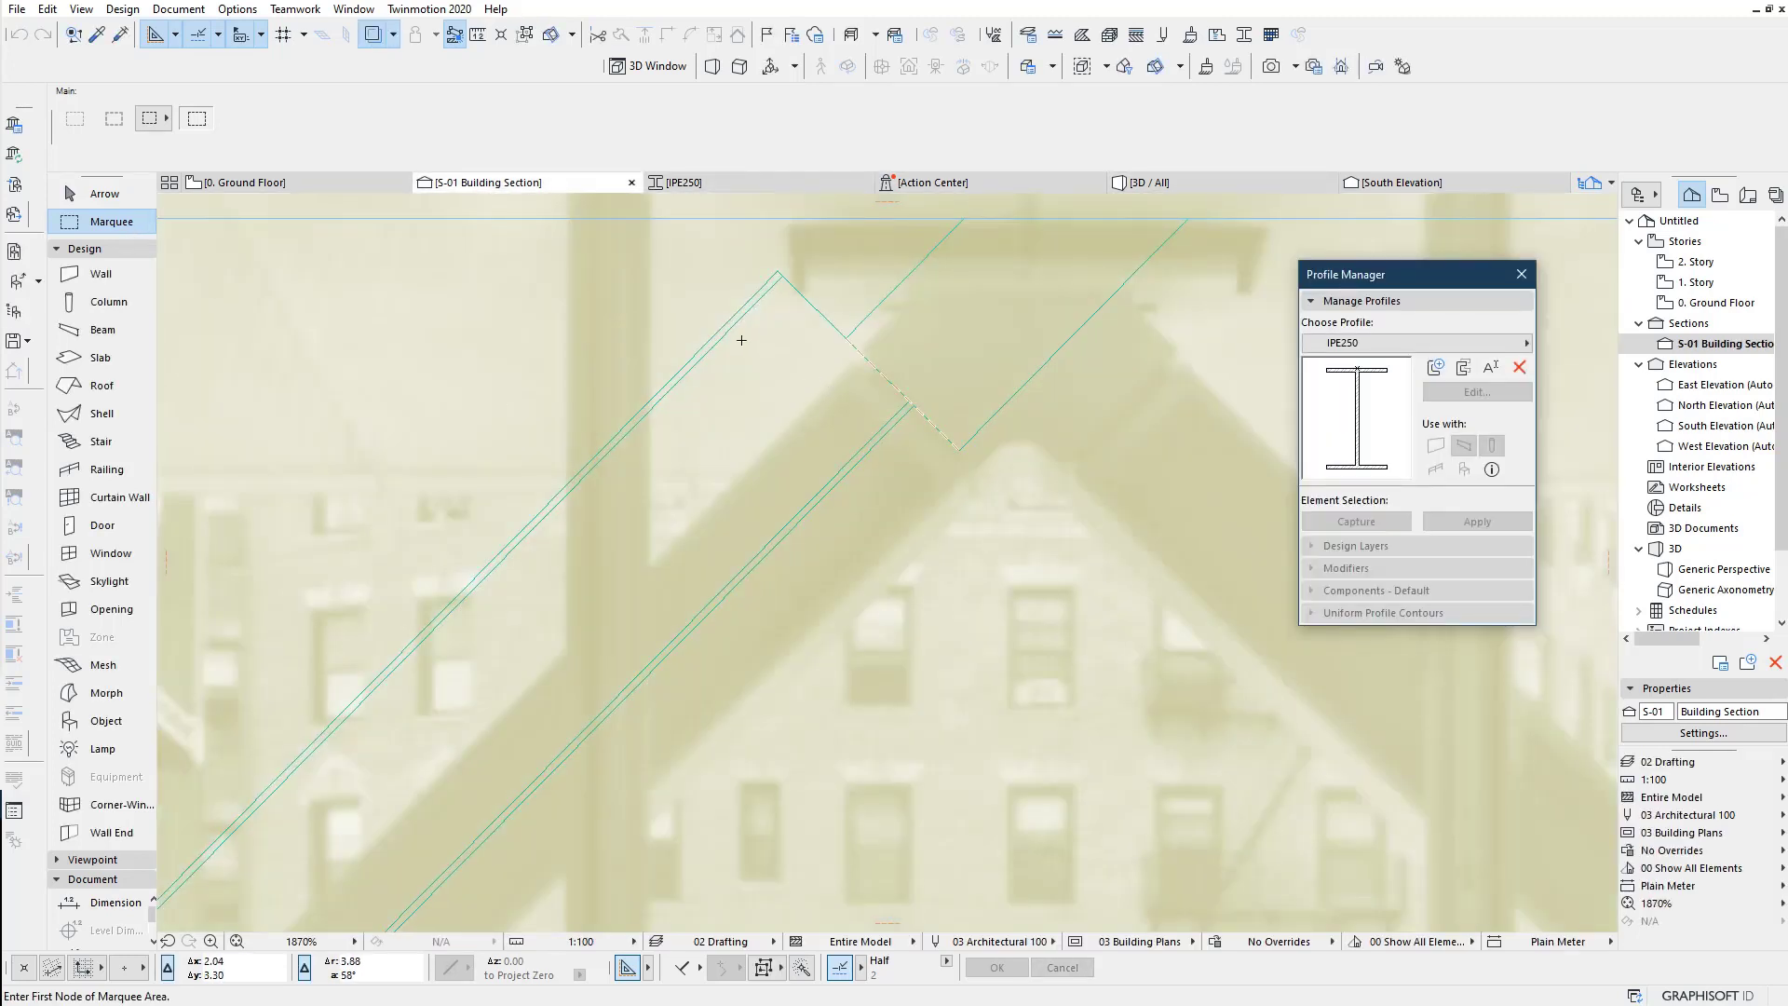
pyautogui.click(107, 190)
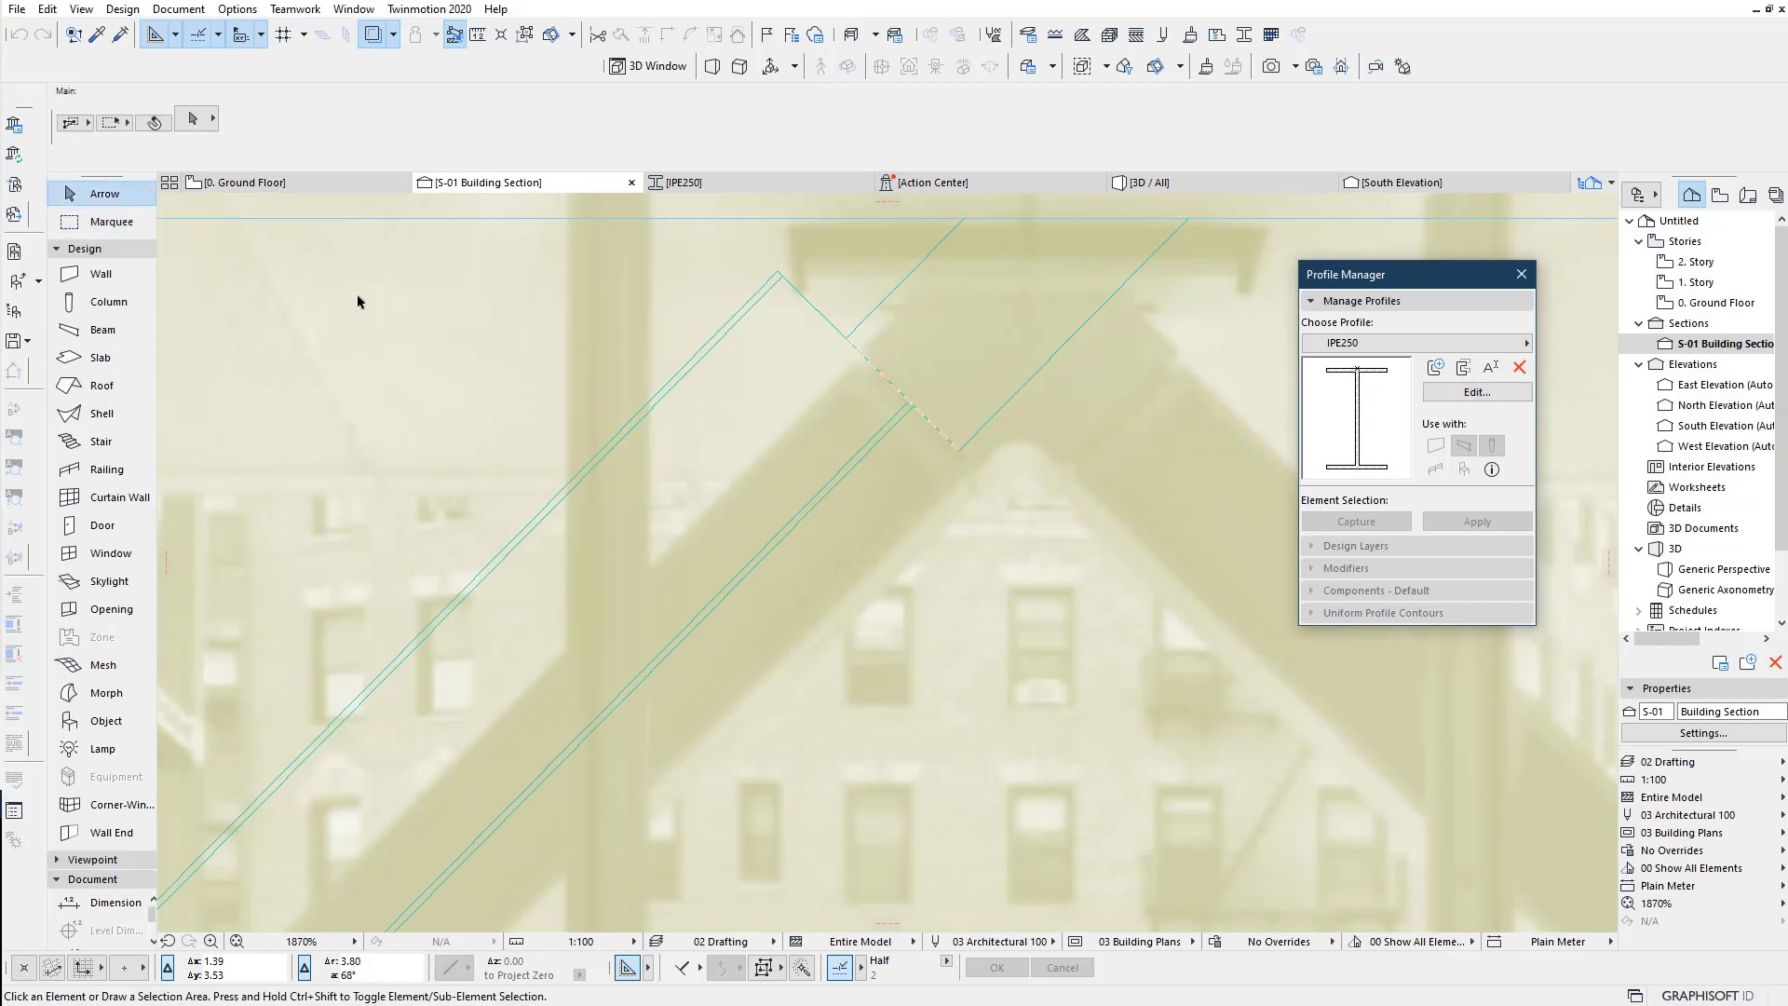
pyautogui.click(701, 363)
pyautogui.click(944, 762)
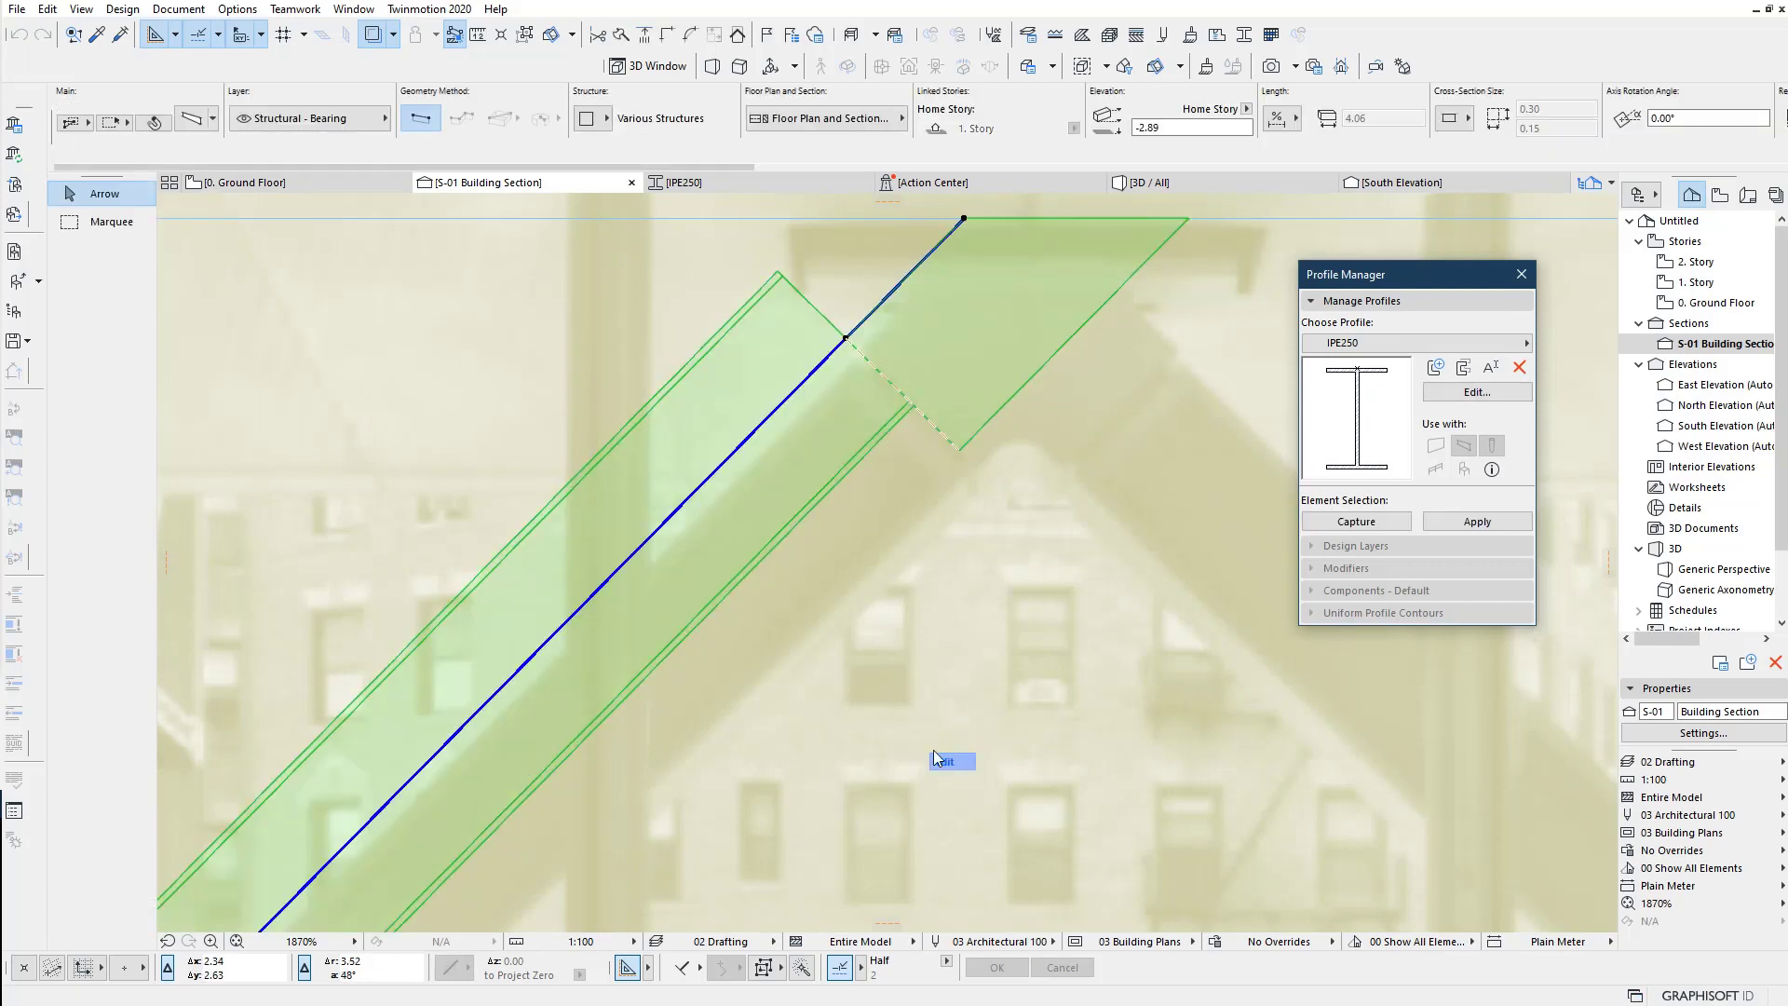
pyautogui.click(764, 564)
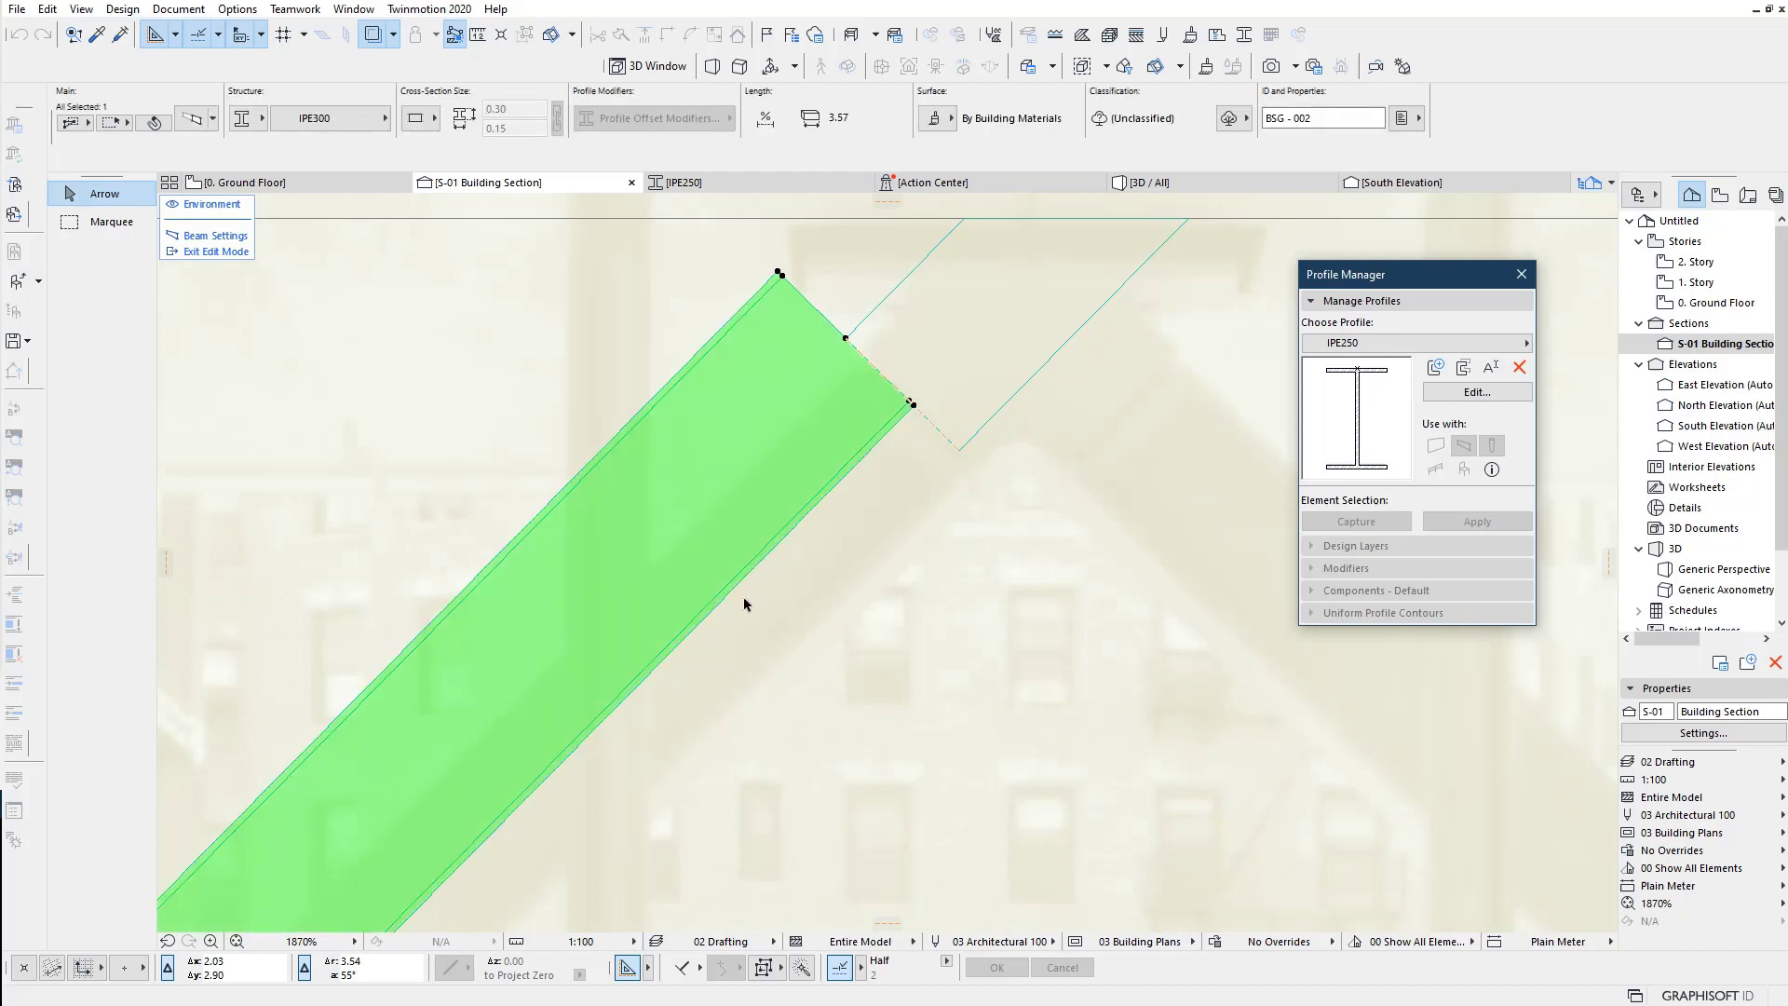
pyautogui.click(326, 119)
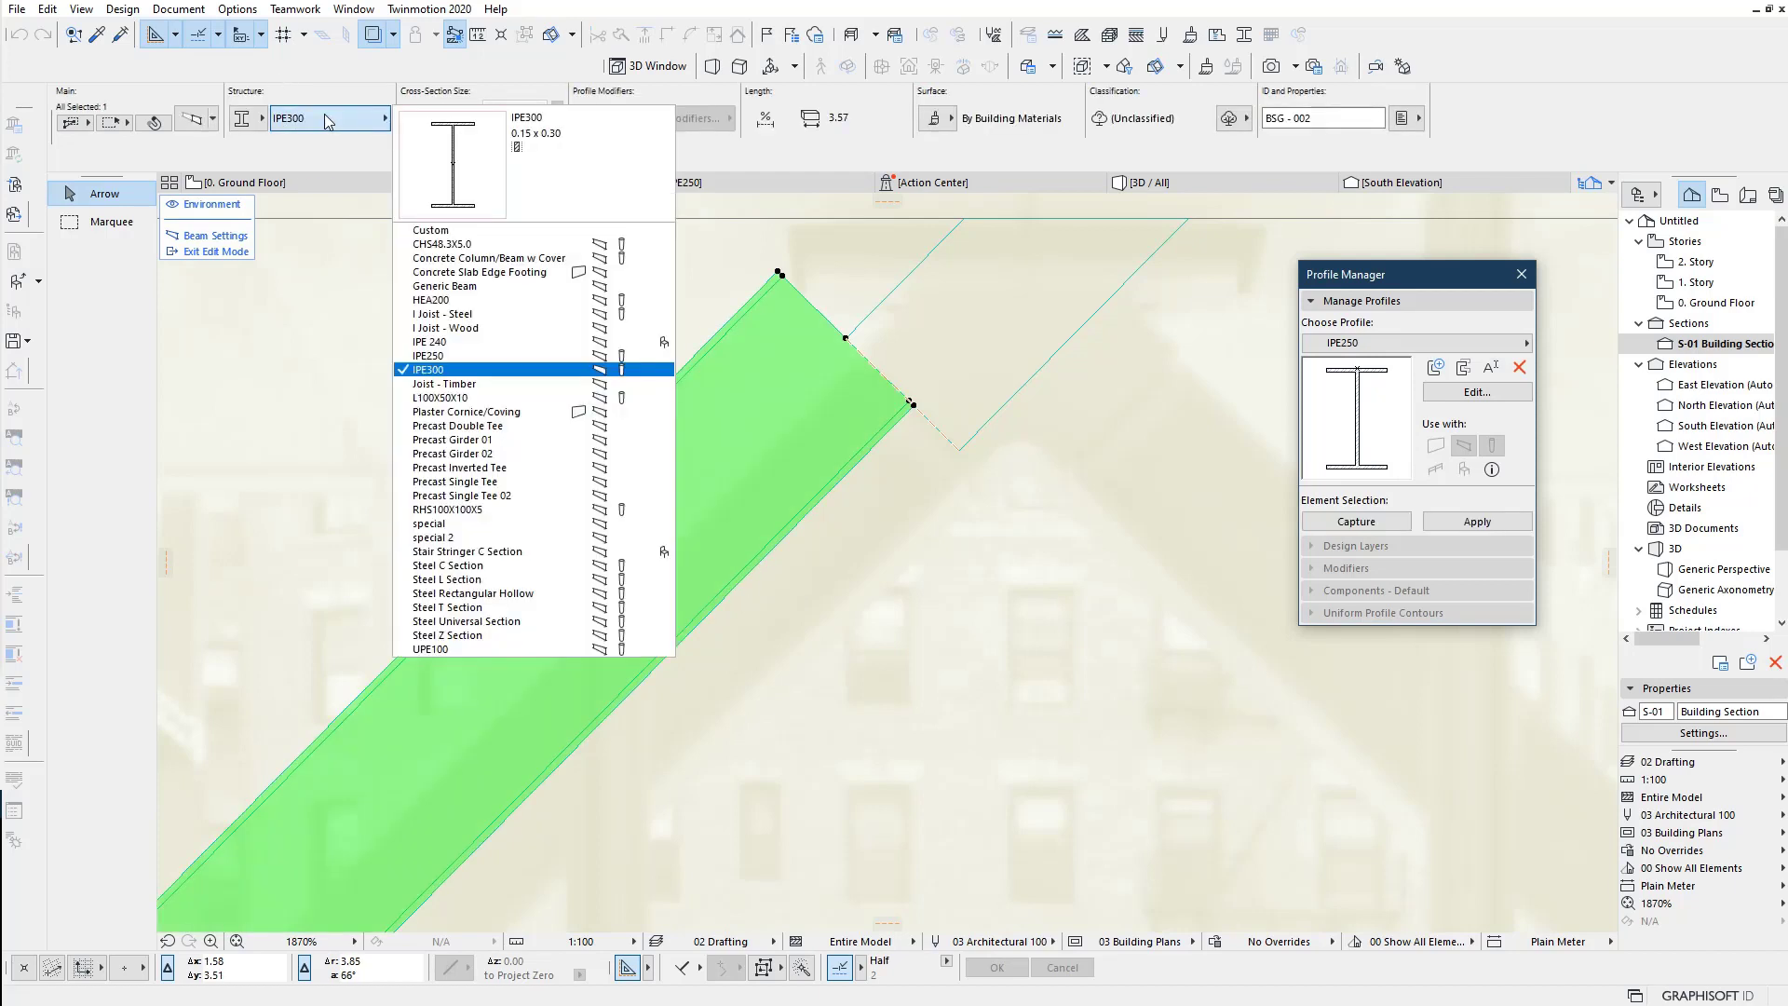
pyautogui.click(509, 355)
pyautogui.scroll(-2, 618, 422)
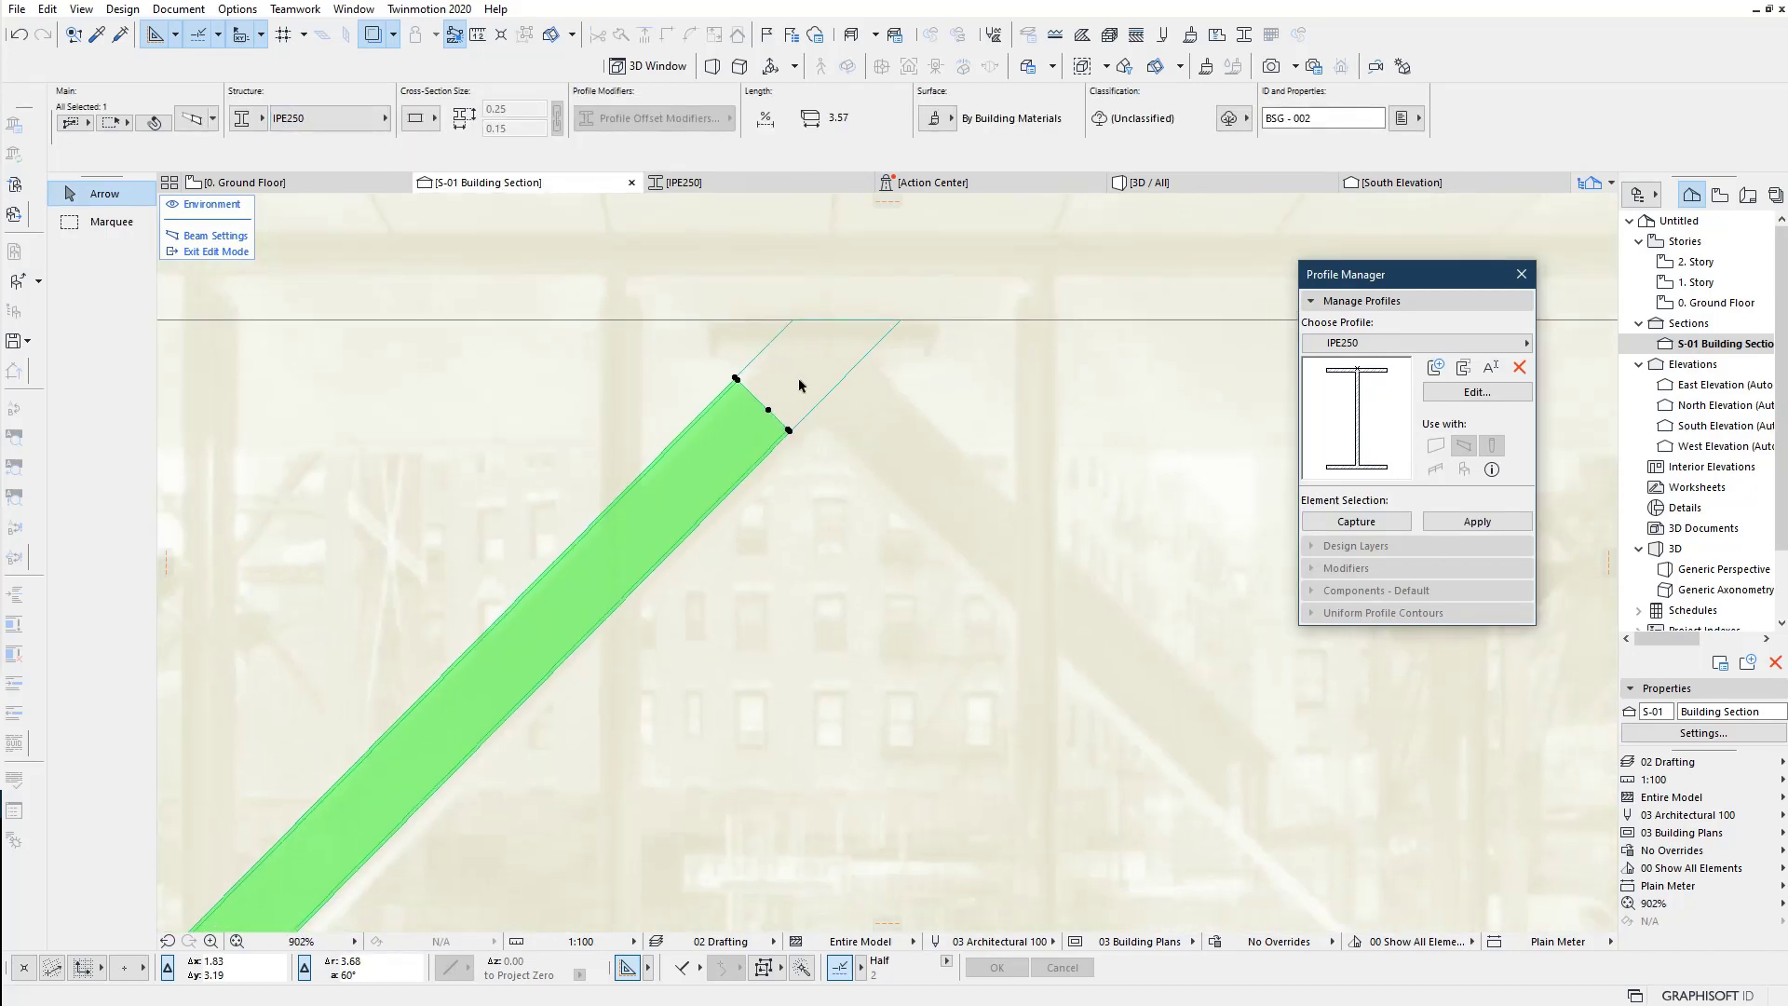
pyautogui.scroll(-3, 652, 466)
pyautogui.scroll(-1, 714, 519)
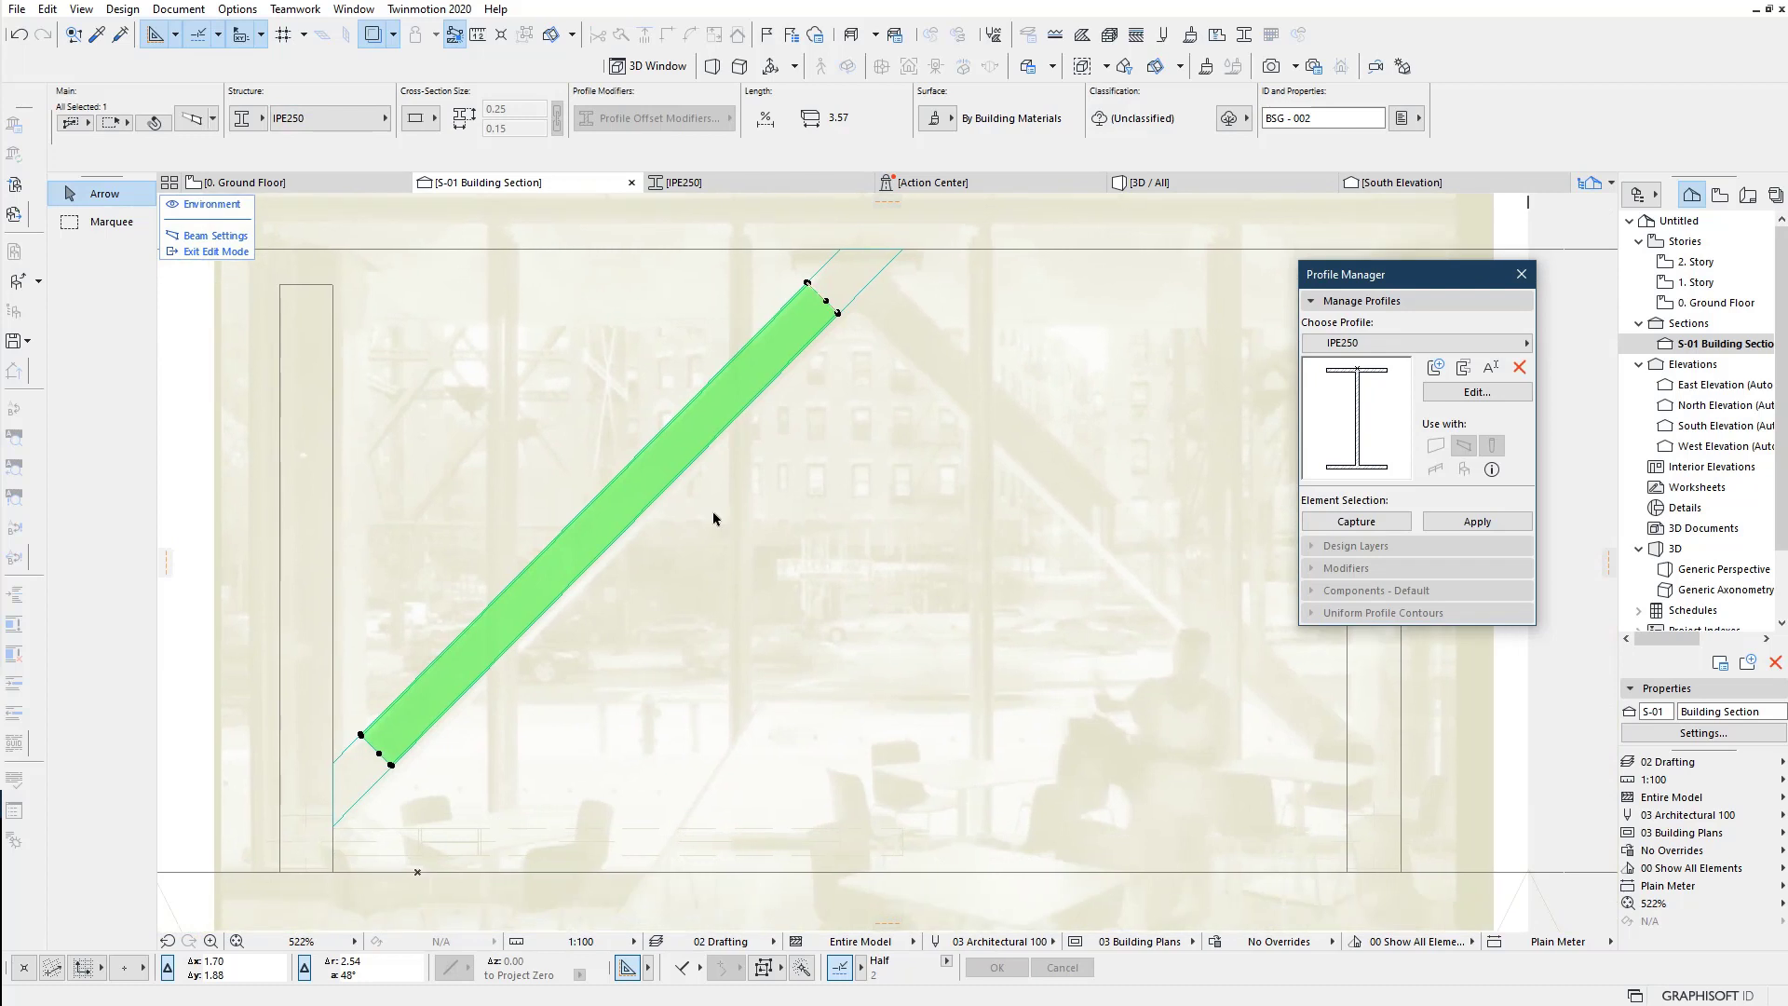
pyautogui.click(727, 565)
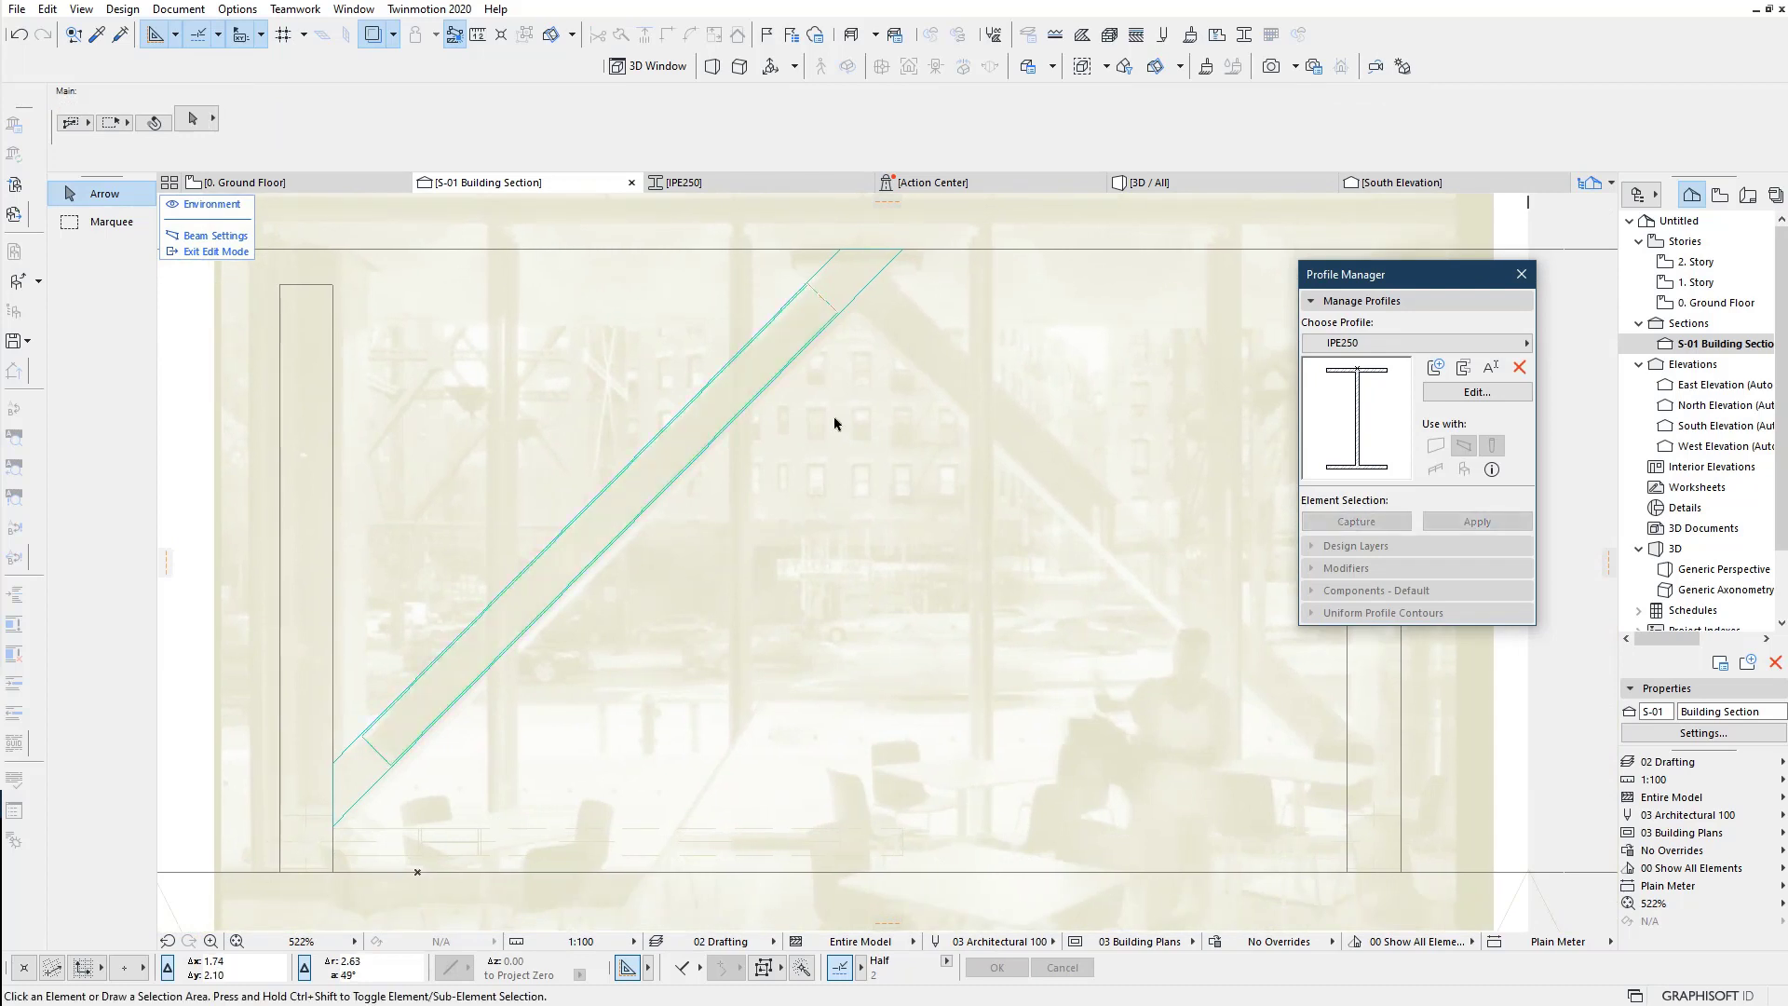
# Step: In 3D / All, zoom and orbit to the sloped roof beam and select it
pyautogui.click(1149, 186)
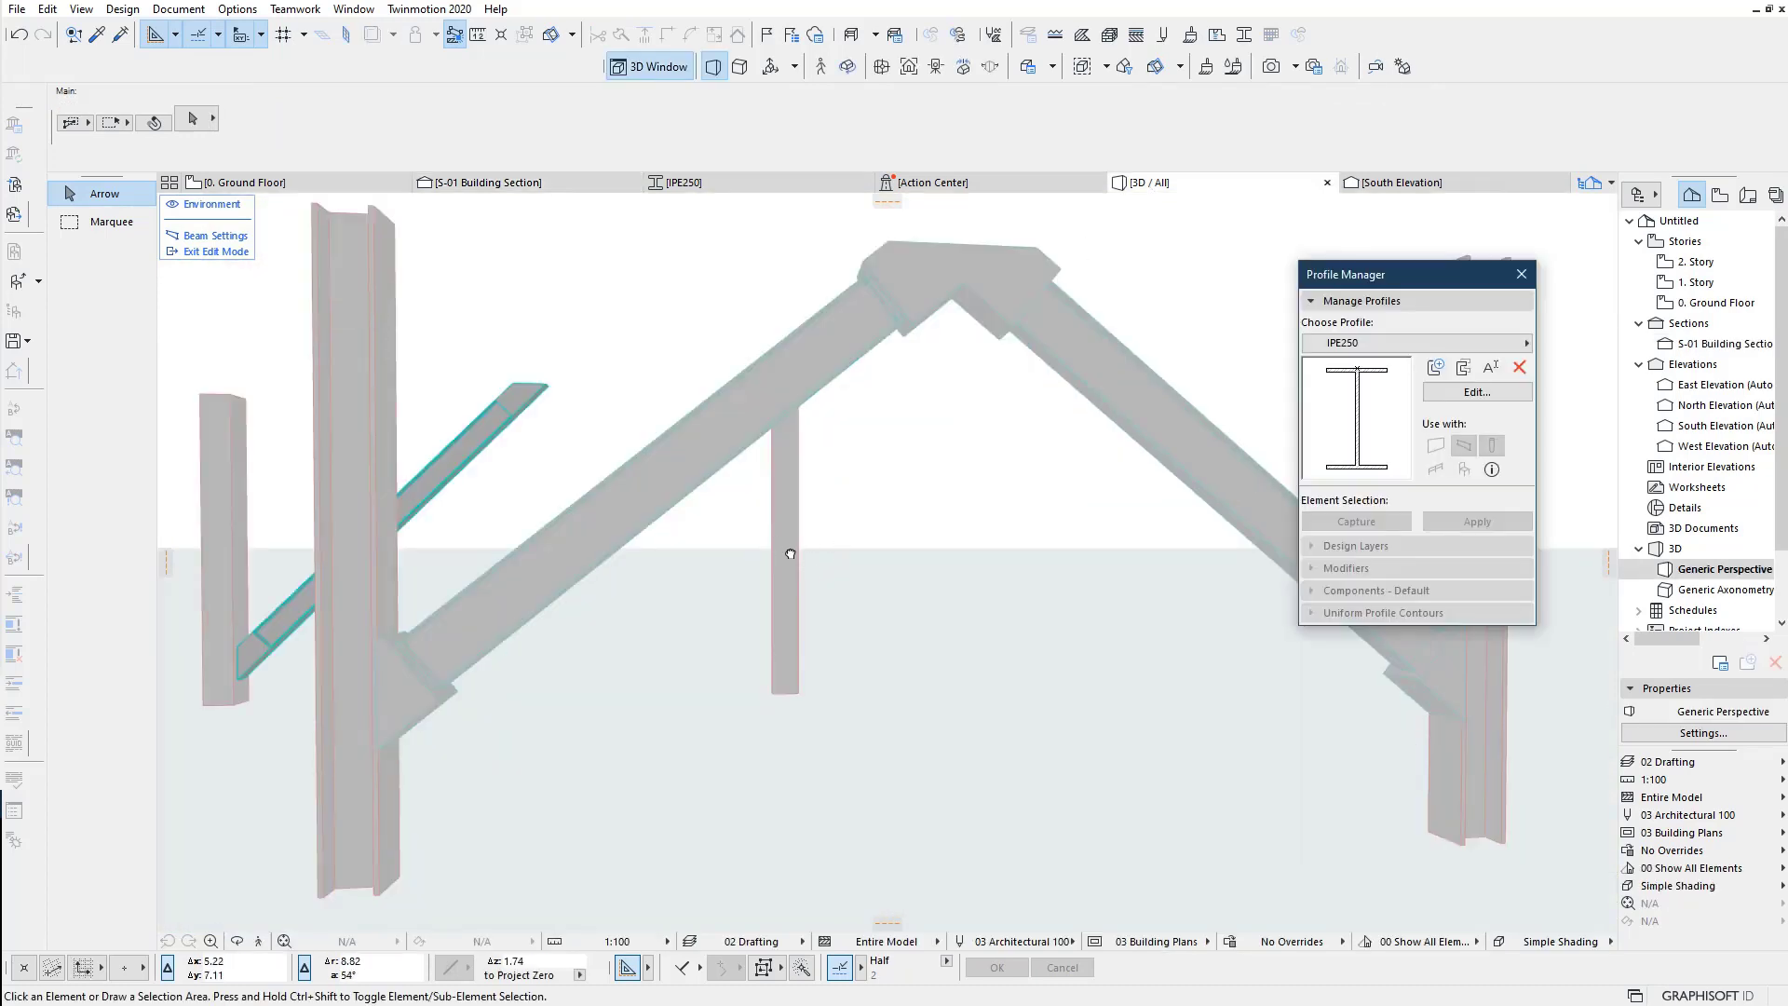
pyautogui.scroll(5, 827, 563)
pyautogui.scroll(3, 731, 731)
pyautogui.scroll(2, 832, 729)
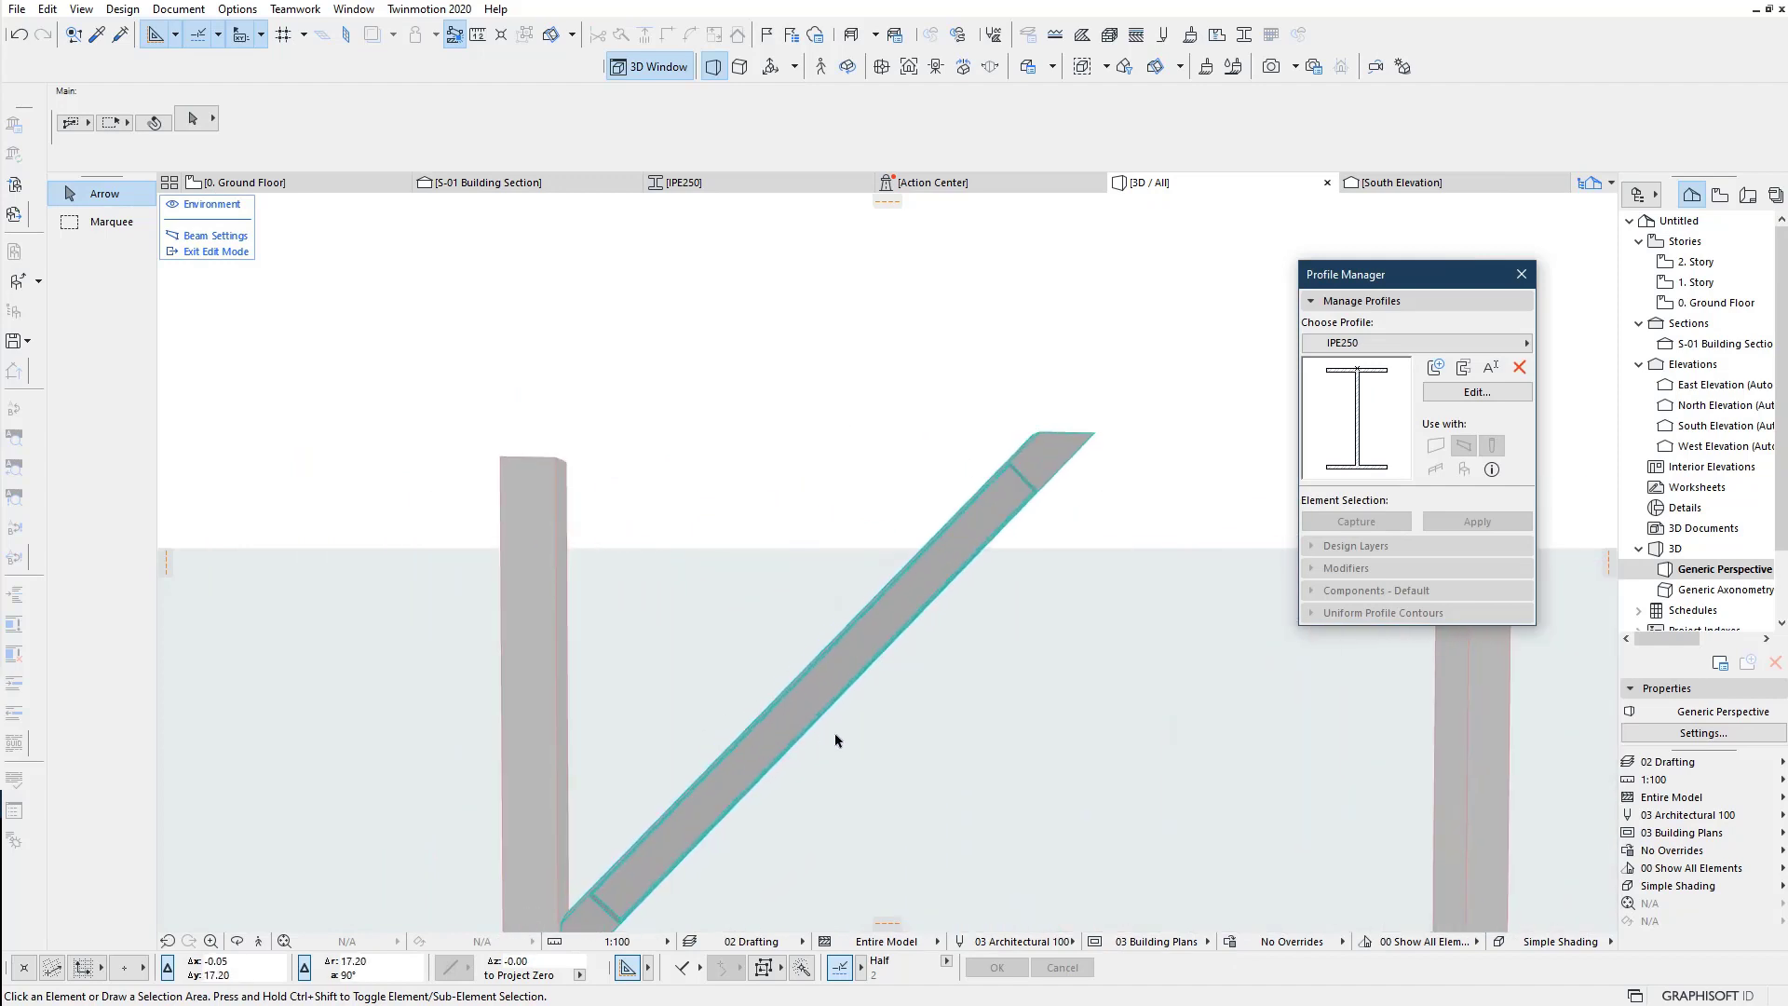
pyautogui.scroll(1, 947, 499)
pyautogui.scroll(1, 1030, 391)
pyautogui.scroll(1, 997, 398)
pyautogui.moveTo(997, 390)
pyautogui.keyDown('shift'); pyautogui.mouseDown(button='middle')
pyautogui.moveTo(948, 506)
pyautogui.moveTo(871, 567)
pyautogui.moveTo(1068, 602)
pyautogui.moveTo(926, 627)
pyautogui.moveTo(958, 631)
pyautogui.moveTo(922, 531)
pyautogui.moveTo(882, 510)
pyautogui.mouseUp(button='middle'); pyautogui.keyUp('shift')
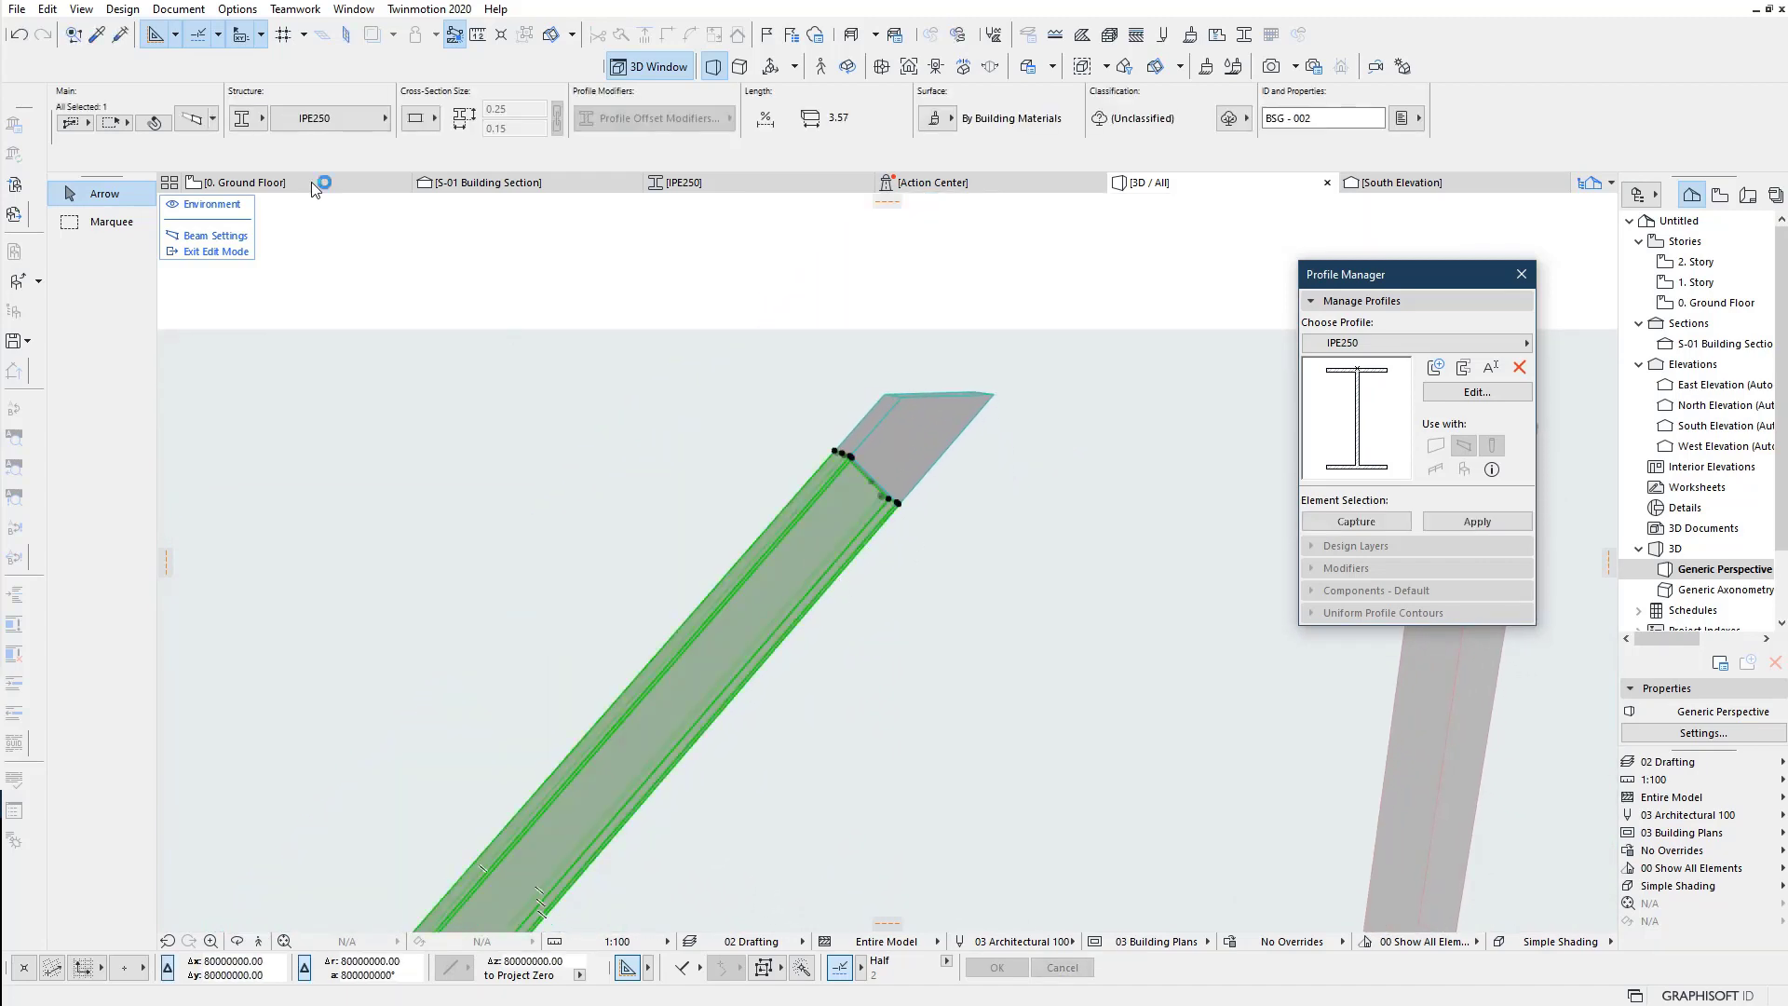
pyautogui.click(875, 433)
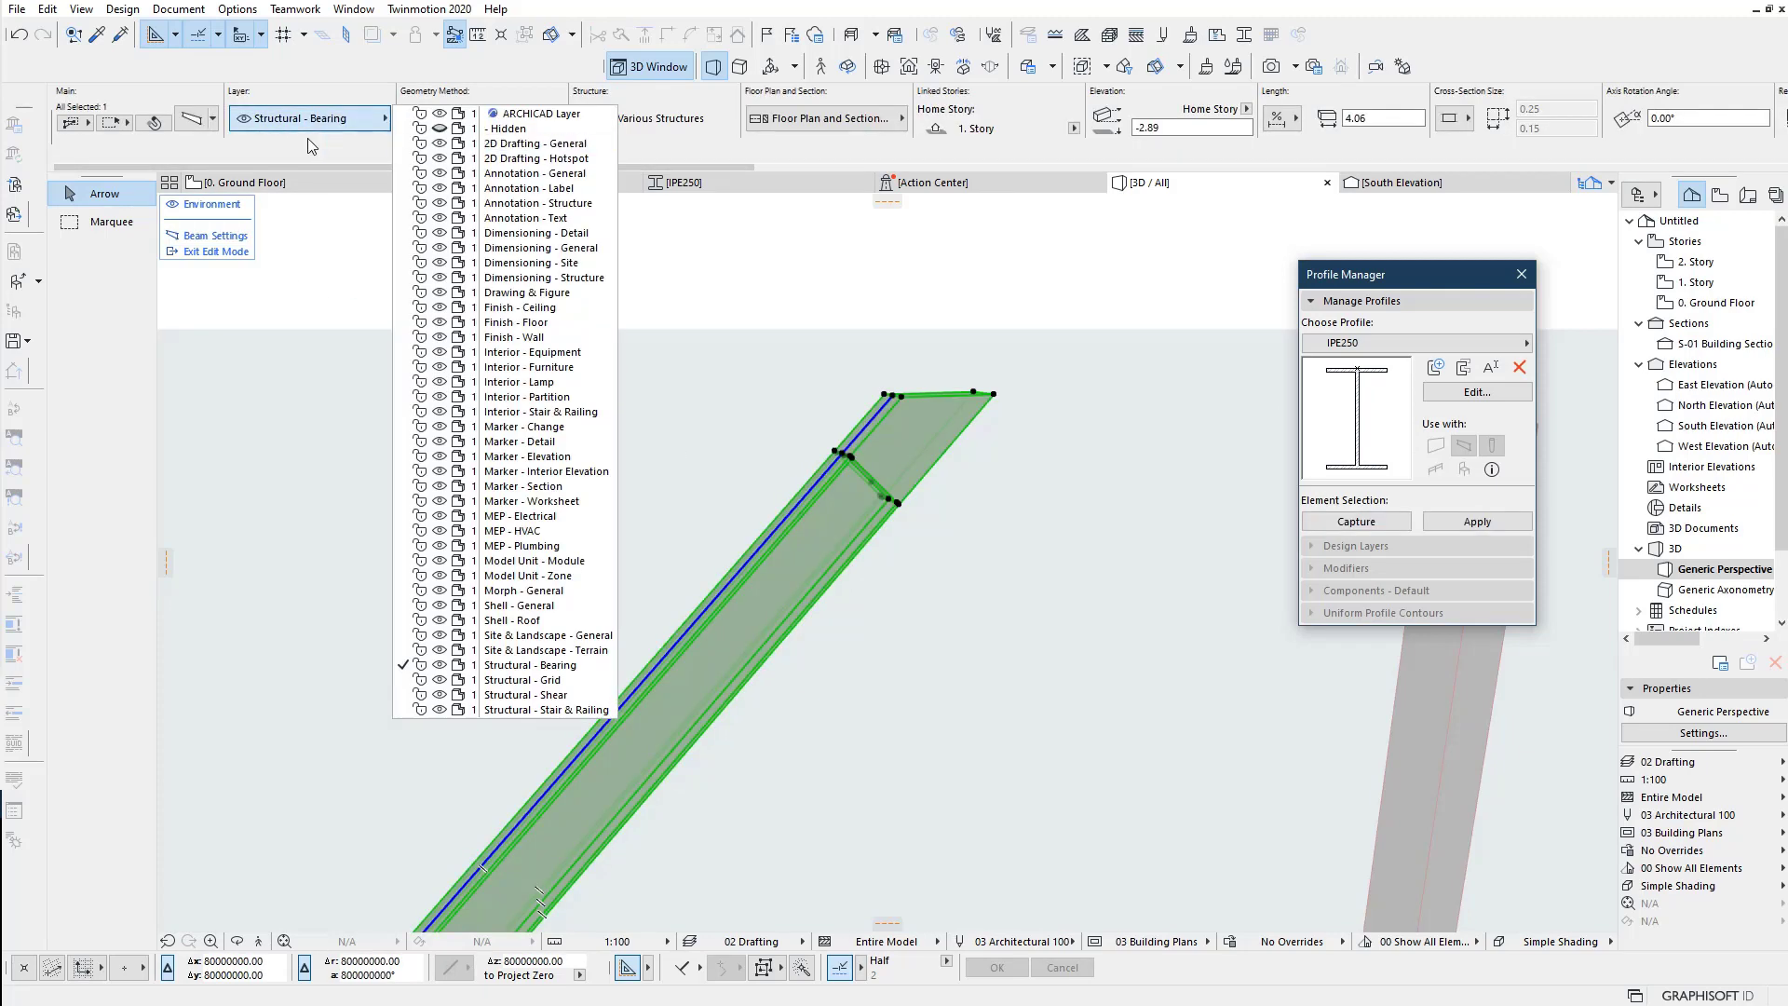
# Step: In the beam's Floor Plan and Section settings, set the uncut line pen to pen 1
pyautogui.press('Escape')
pyautogui.hotkey('ctrl', 't')
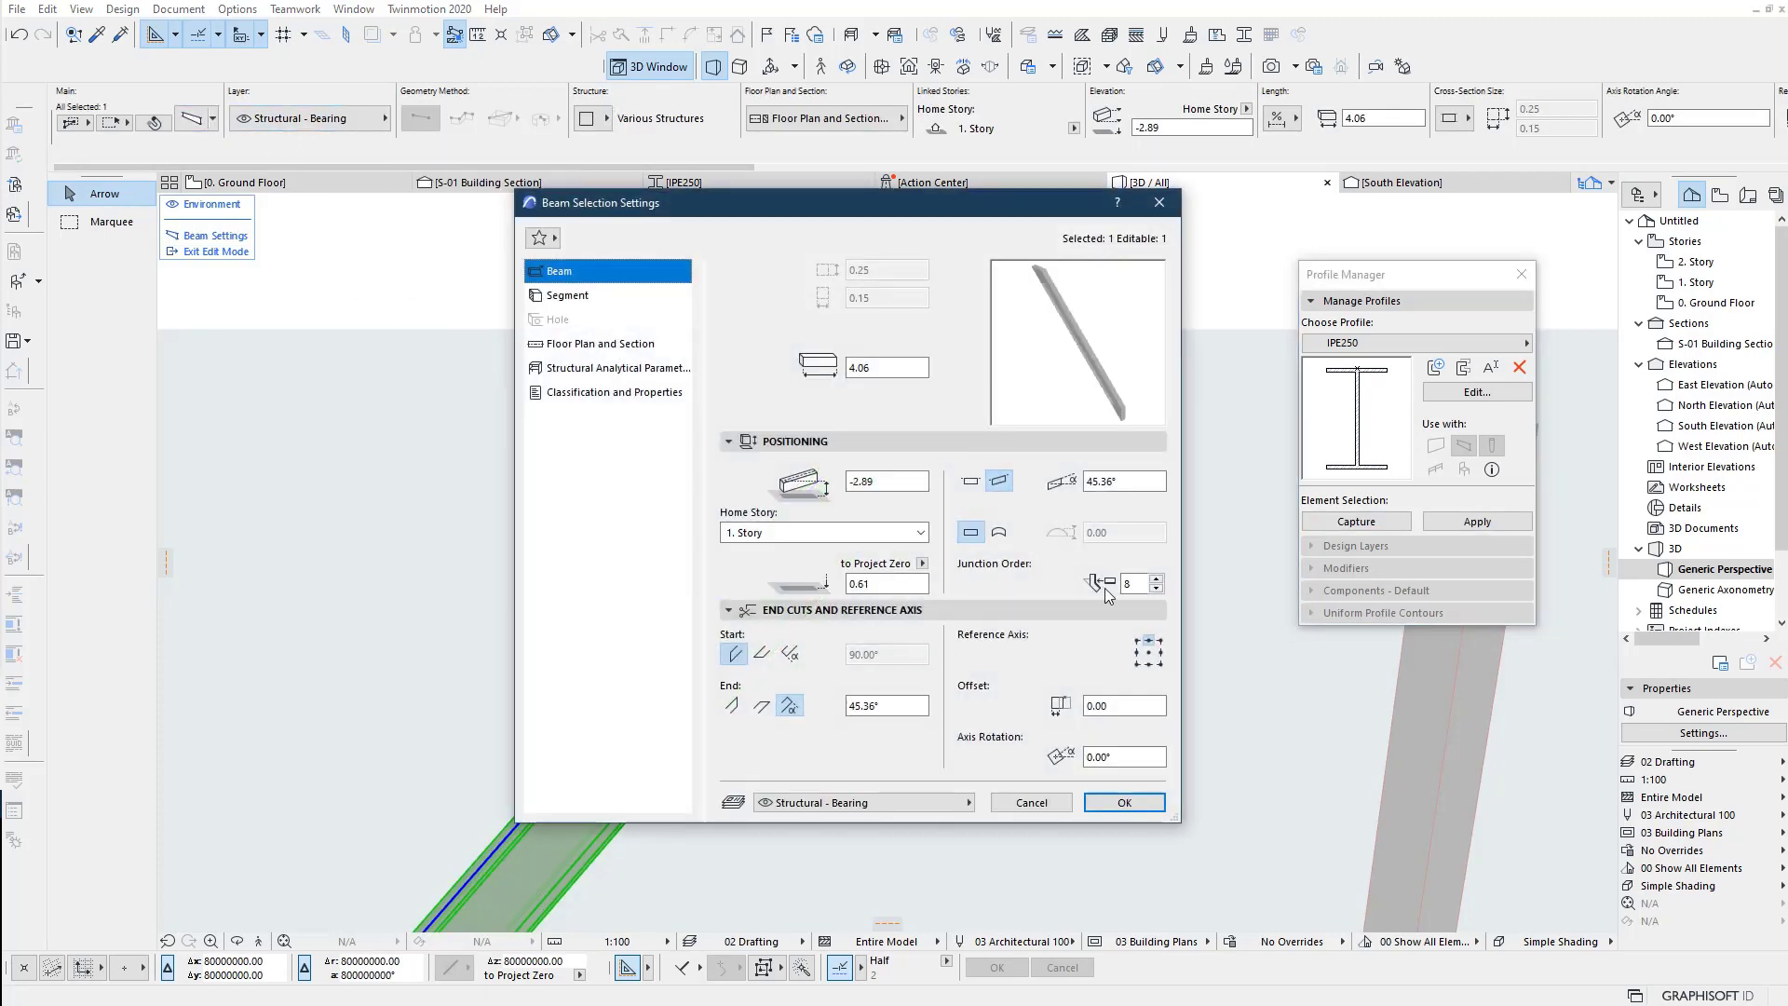
pyautogui.click(619, 296)
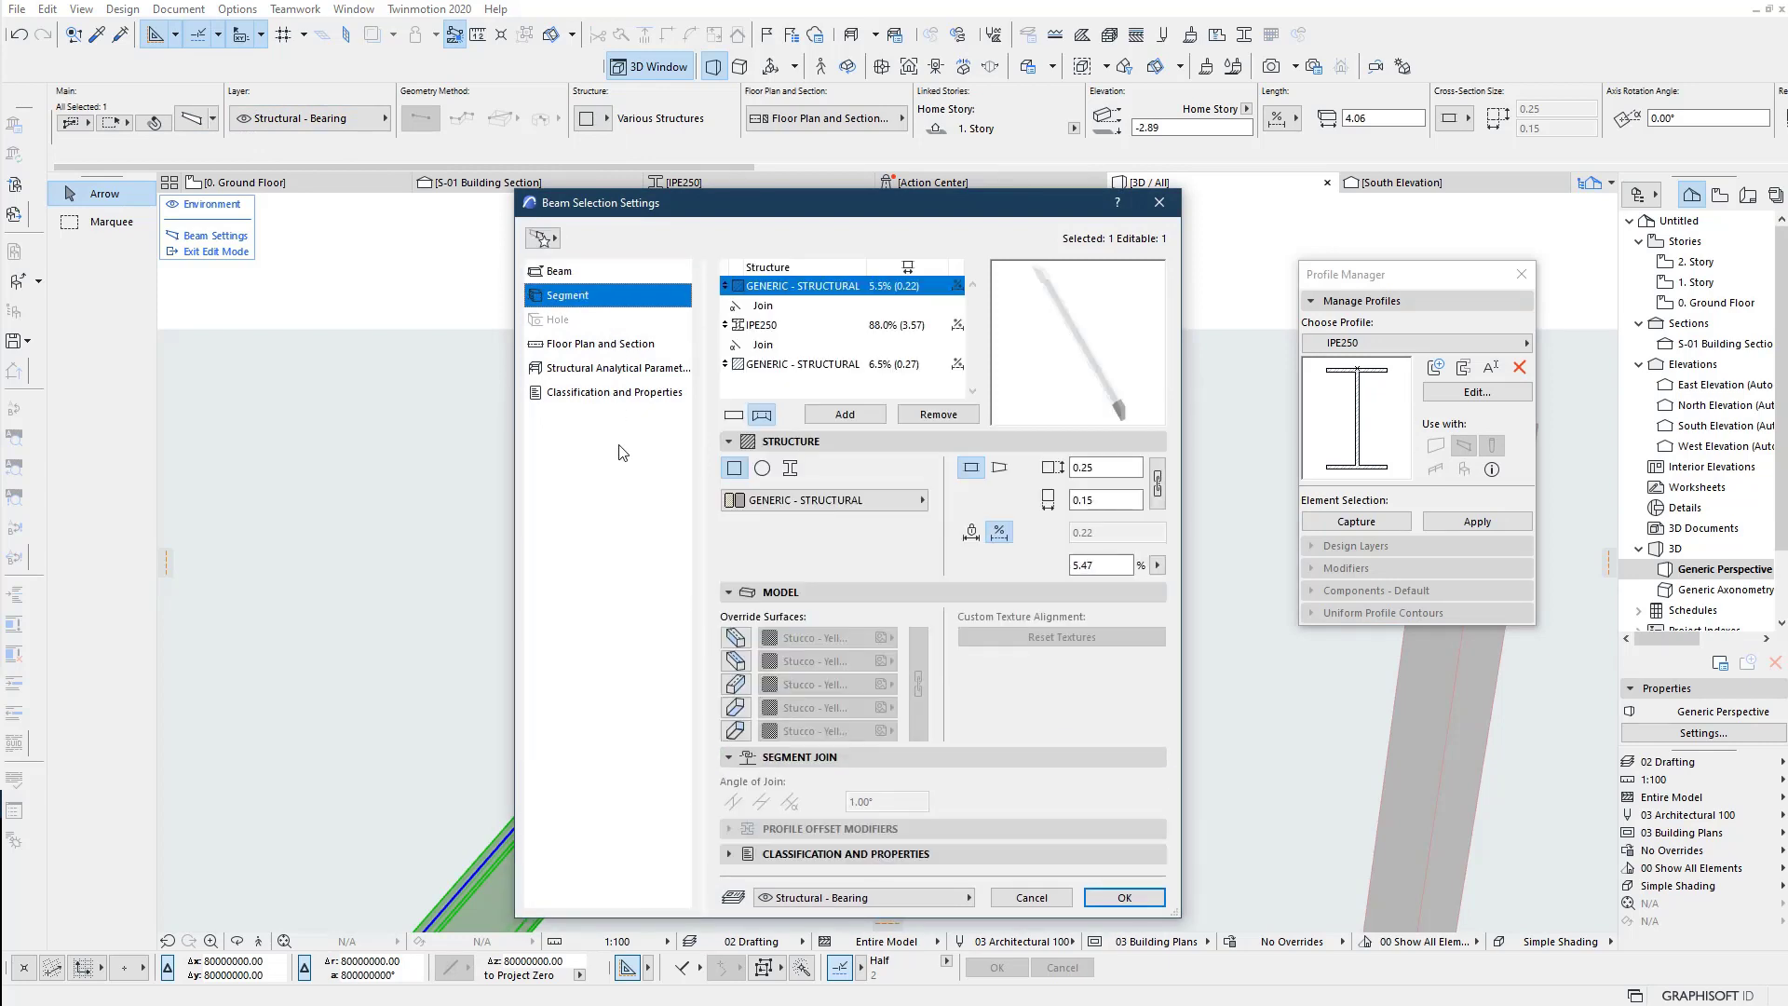
pyautogui.click(596, 348)
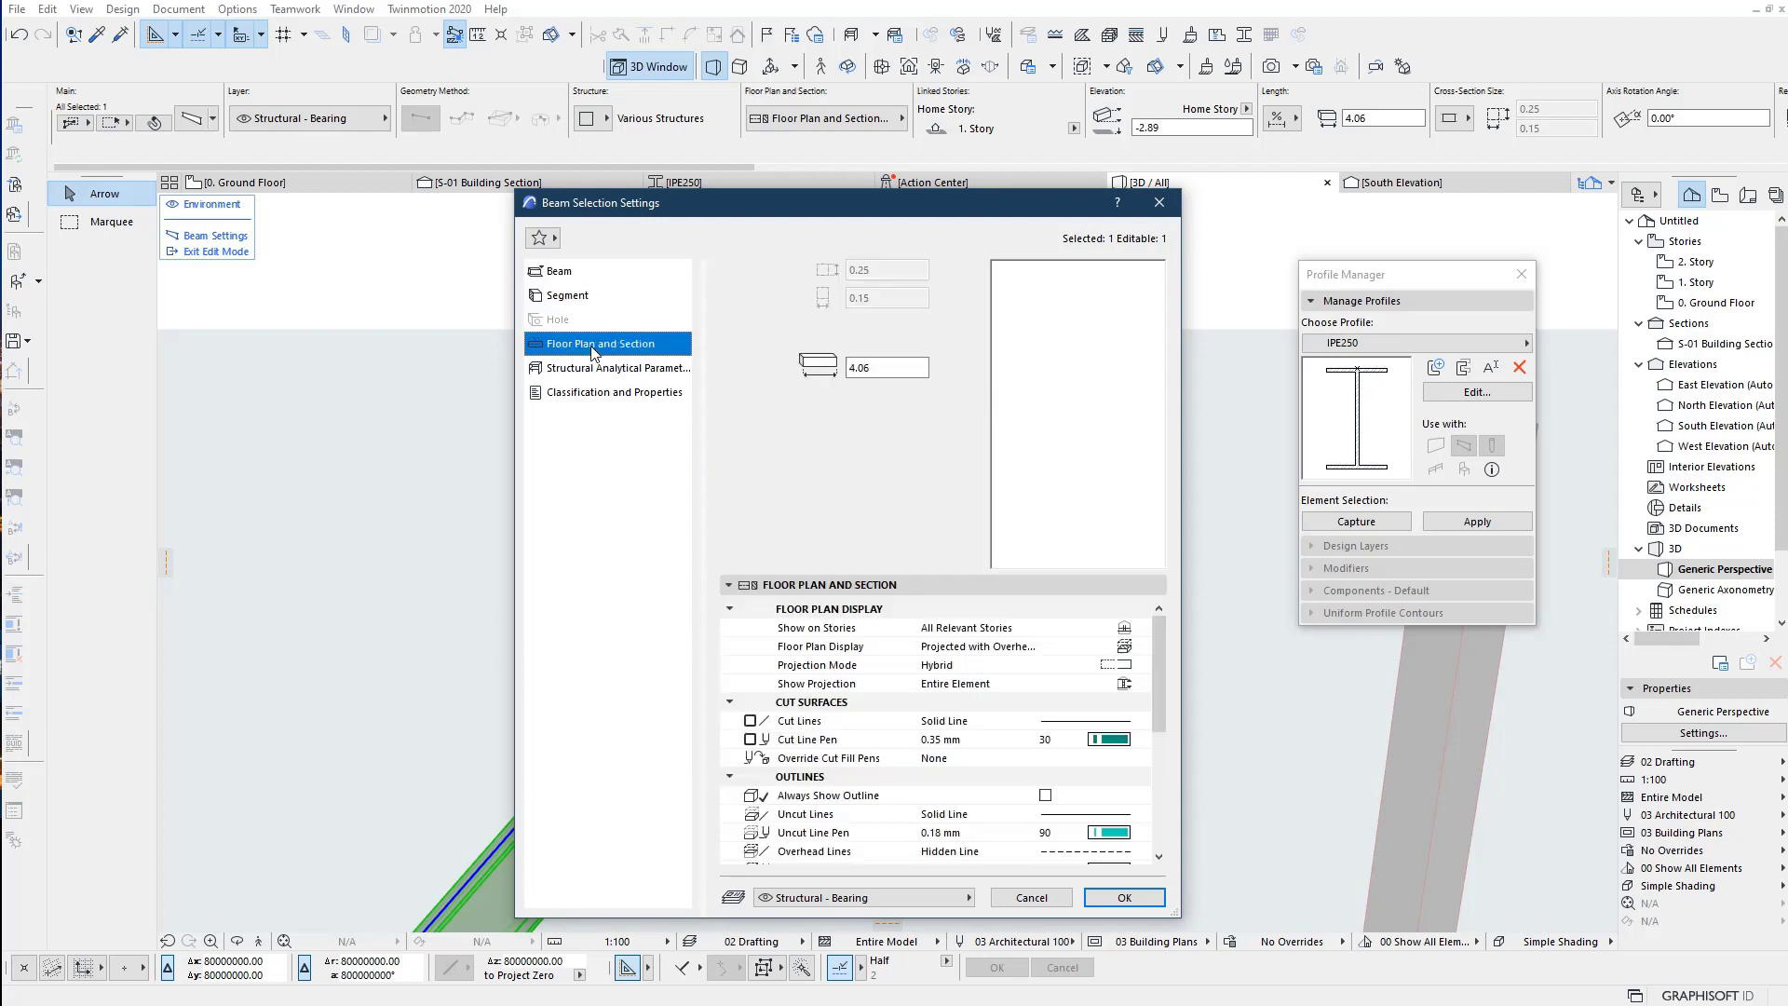
pyautogui.scroll(-2, 1159, 708)
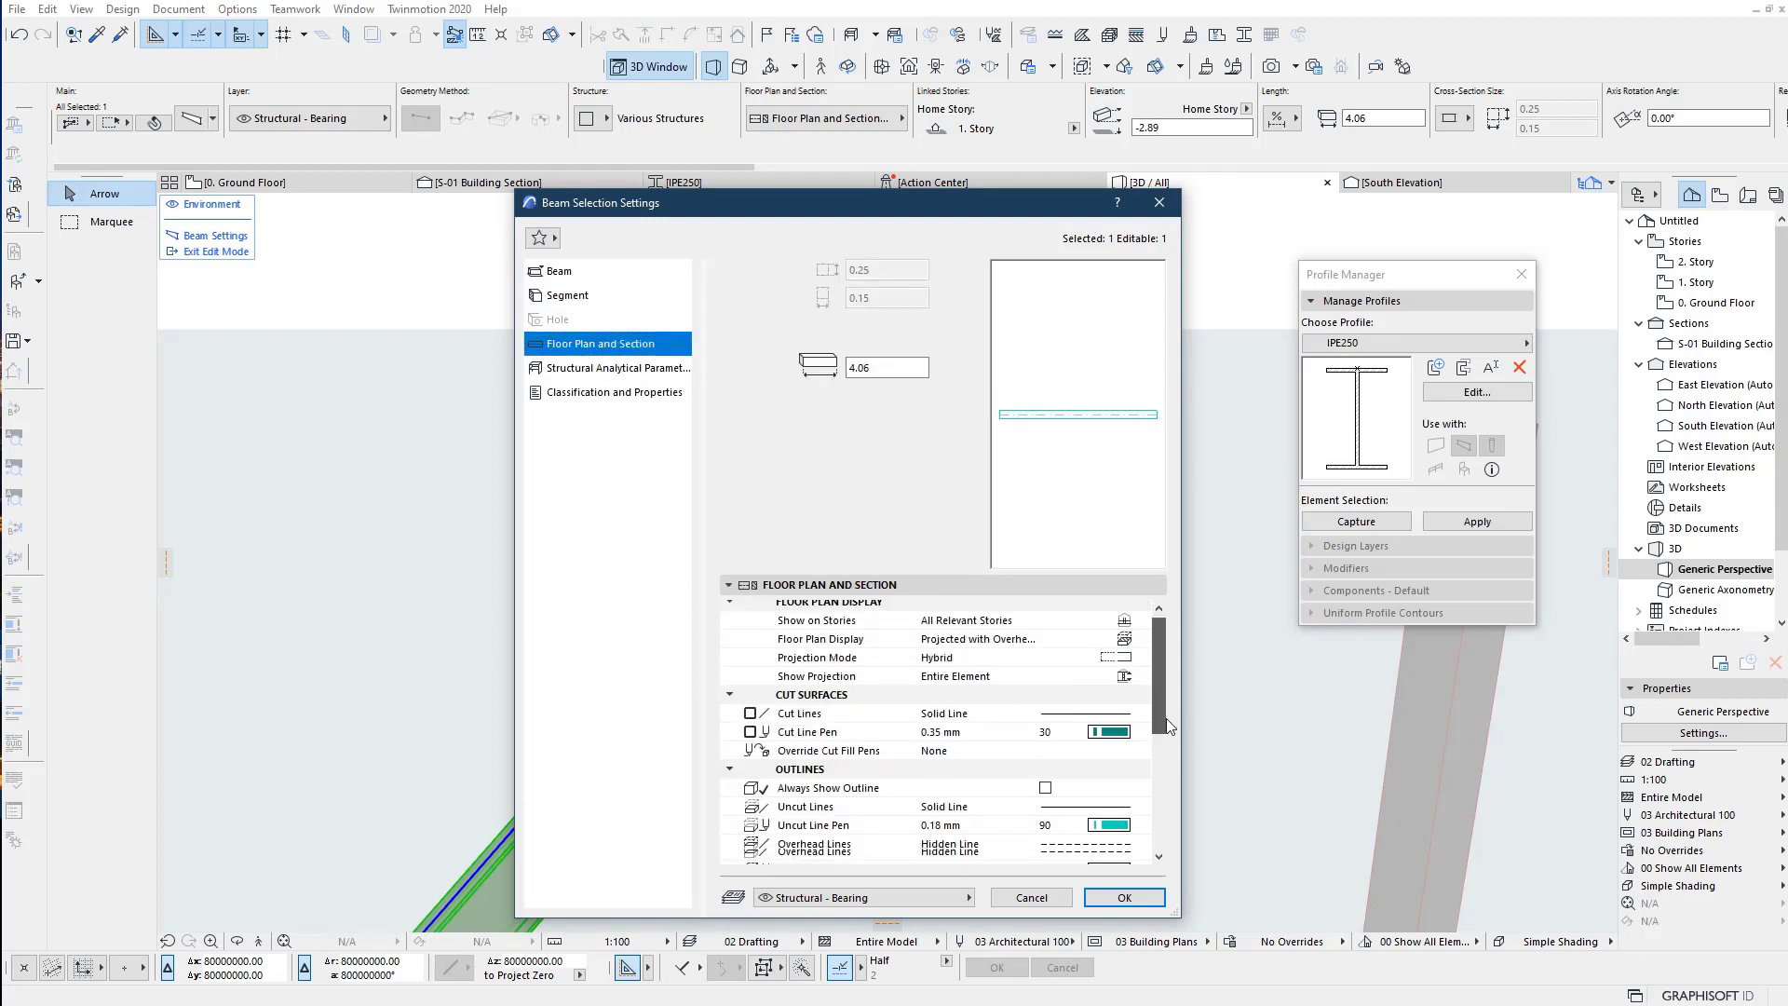
pyautogui.click(1144, 758)
pyautogui.click(1160, 741)
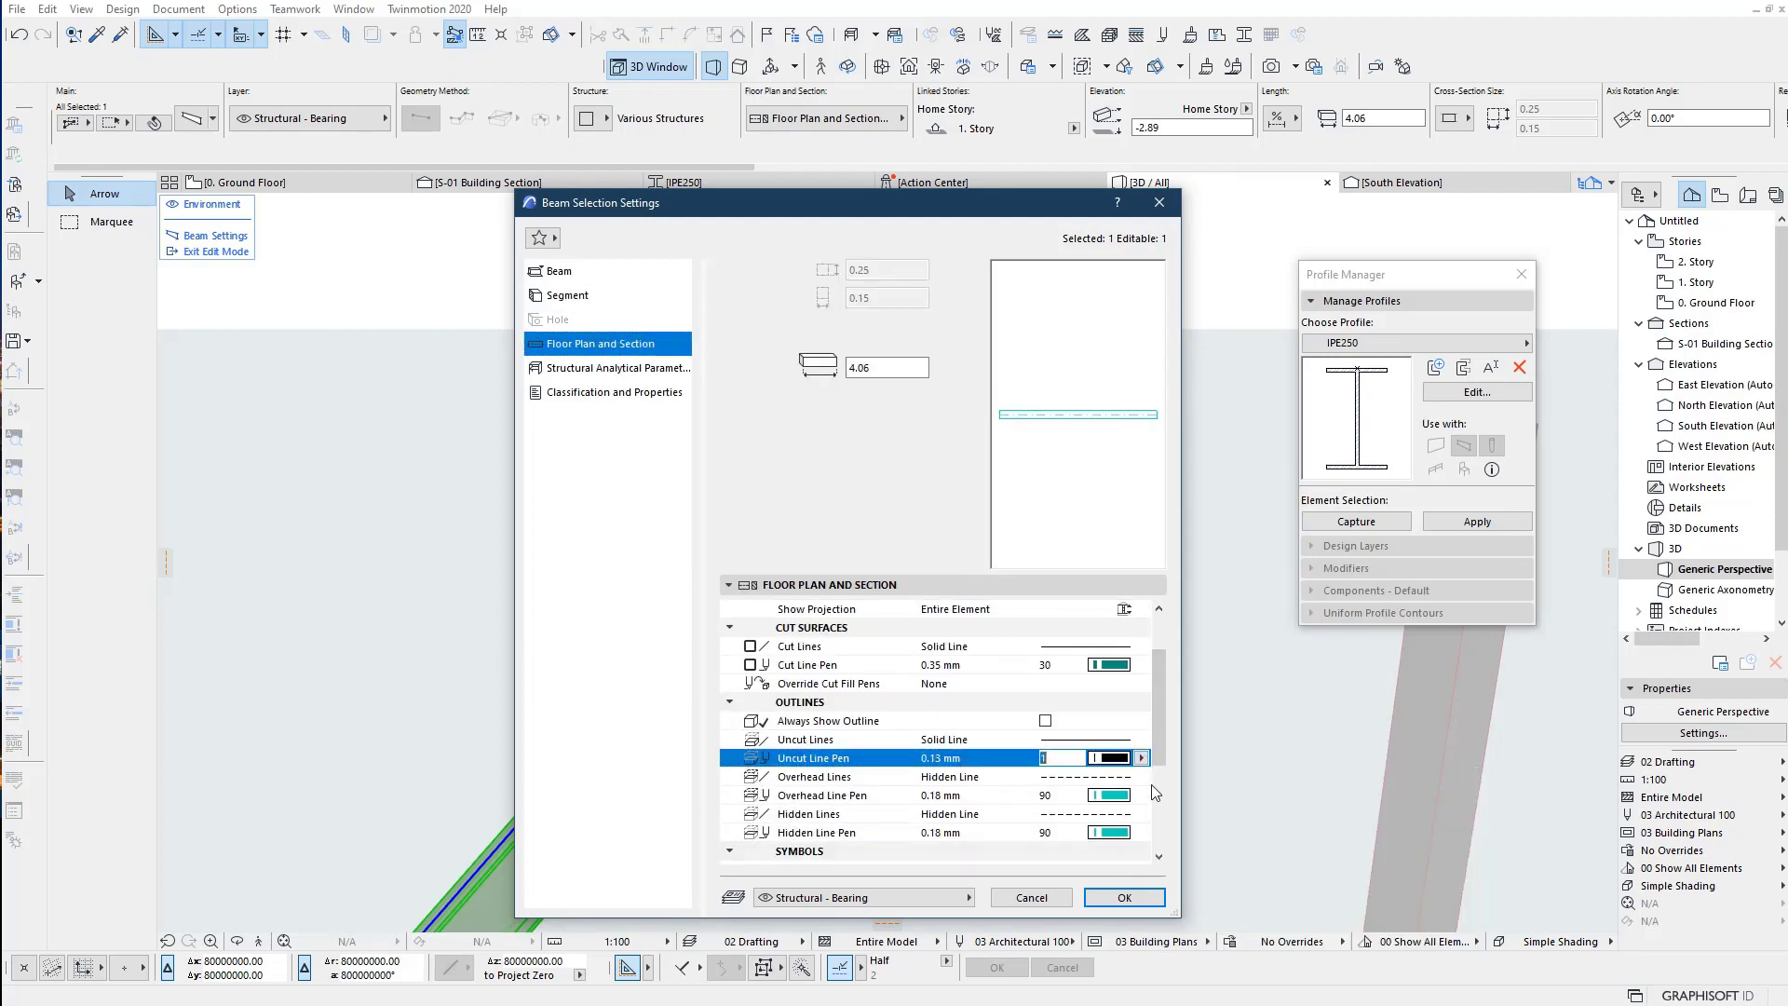
# Step: Set the hidden line and reference axis pens to pen 1 (0.13 mm)
pyautogui.click(1142, 795)
pyautogui.click(1159, 753)
pyautogui.click(1142, 832)
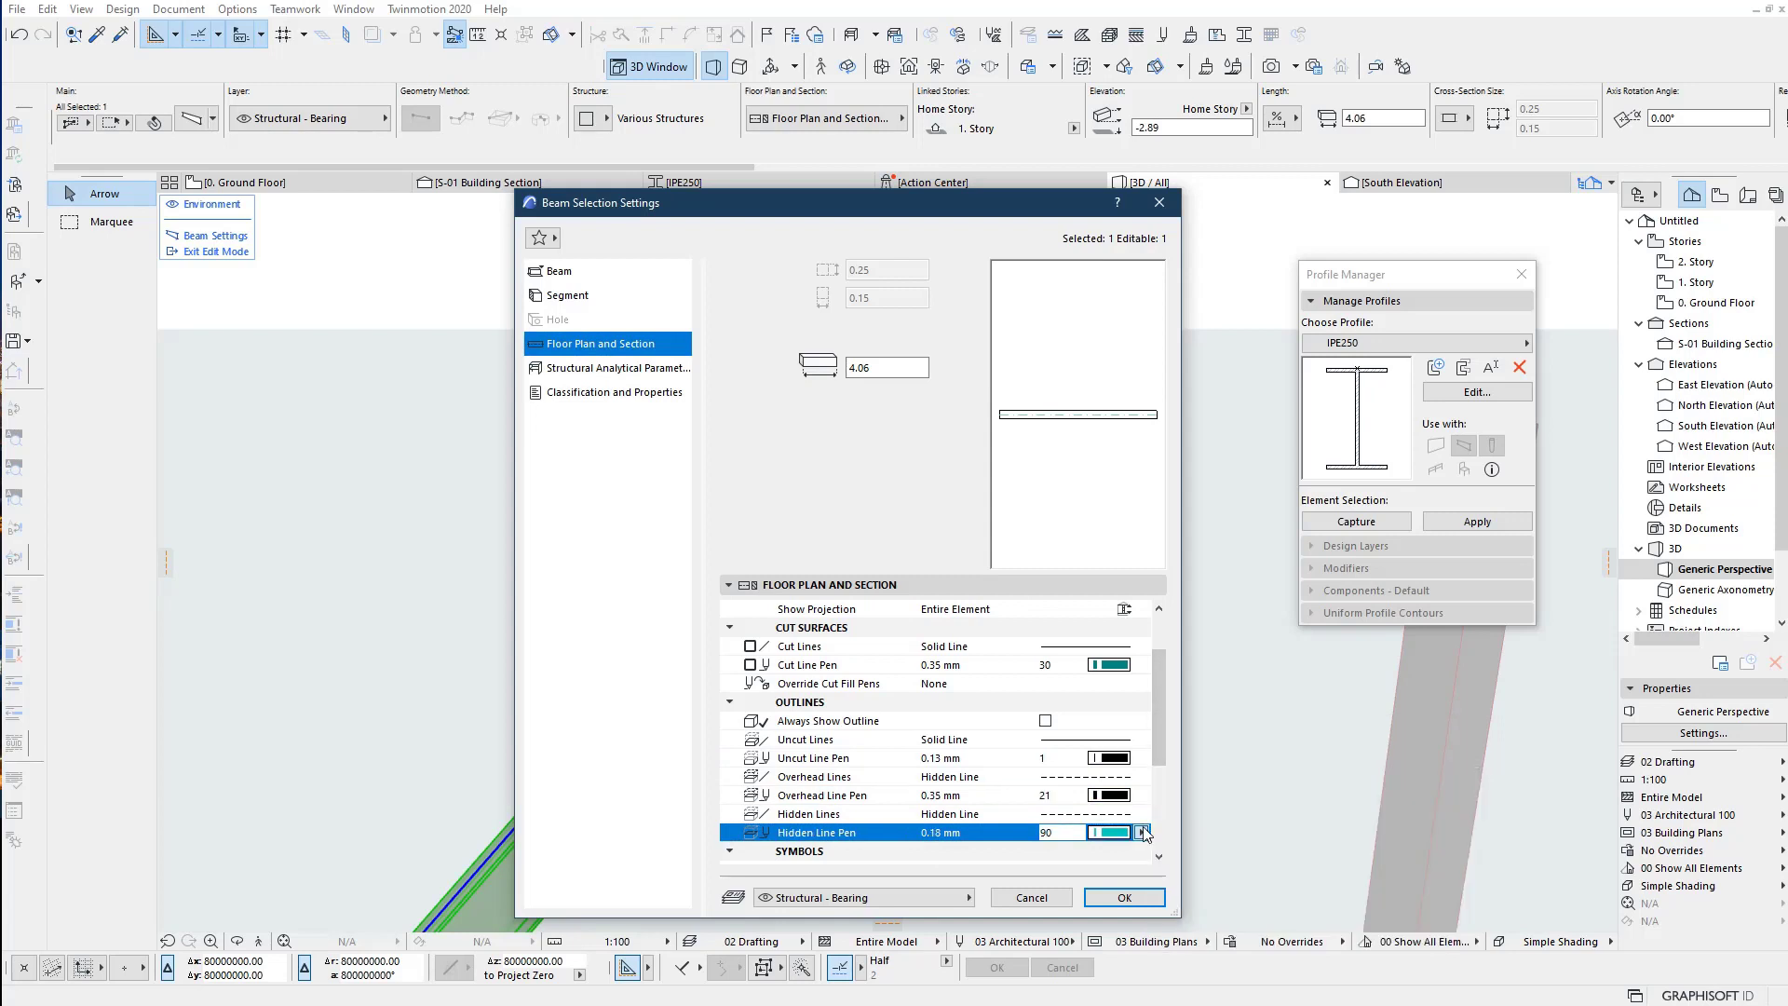
pyautogui.click(1157, 745)
pyautogui.scroll(-2, 1150, 745)
pyautogui.scroll(-2, 1151, 746)
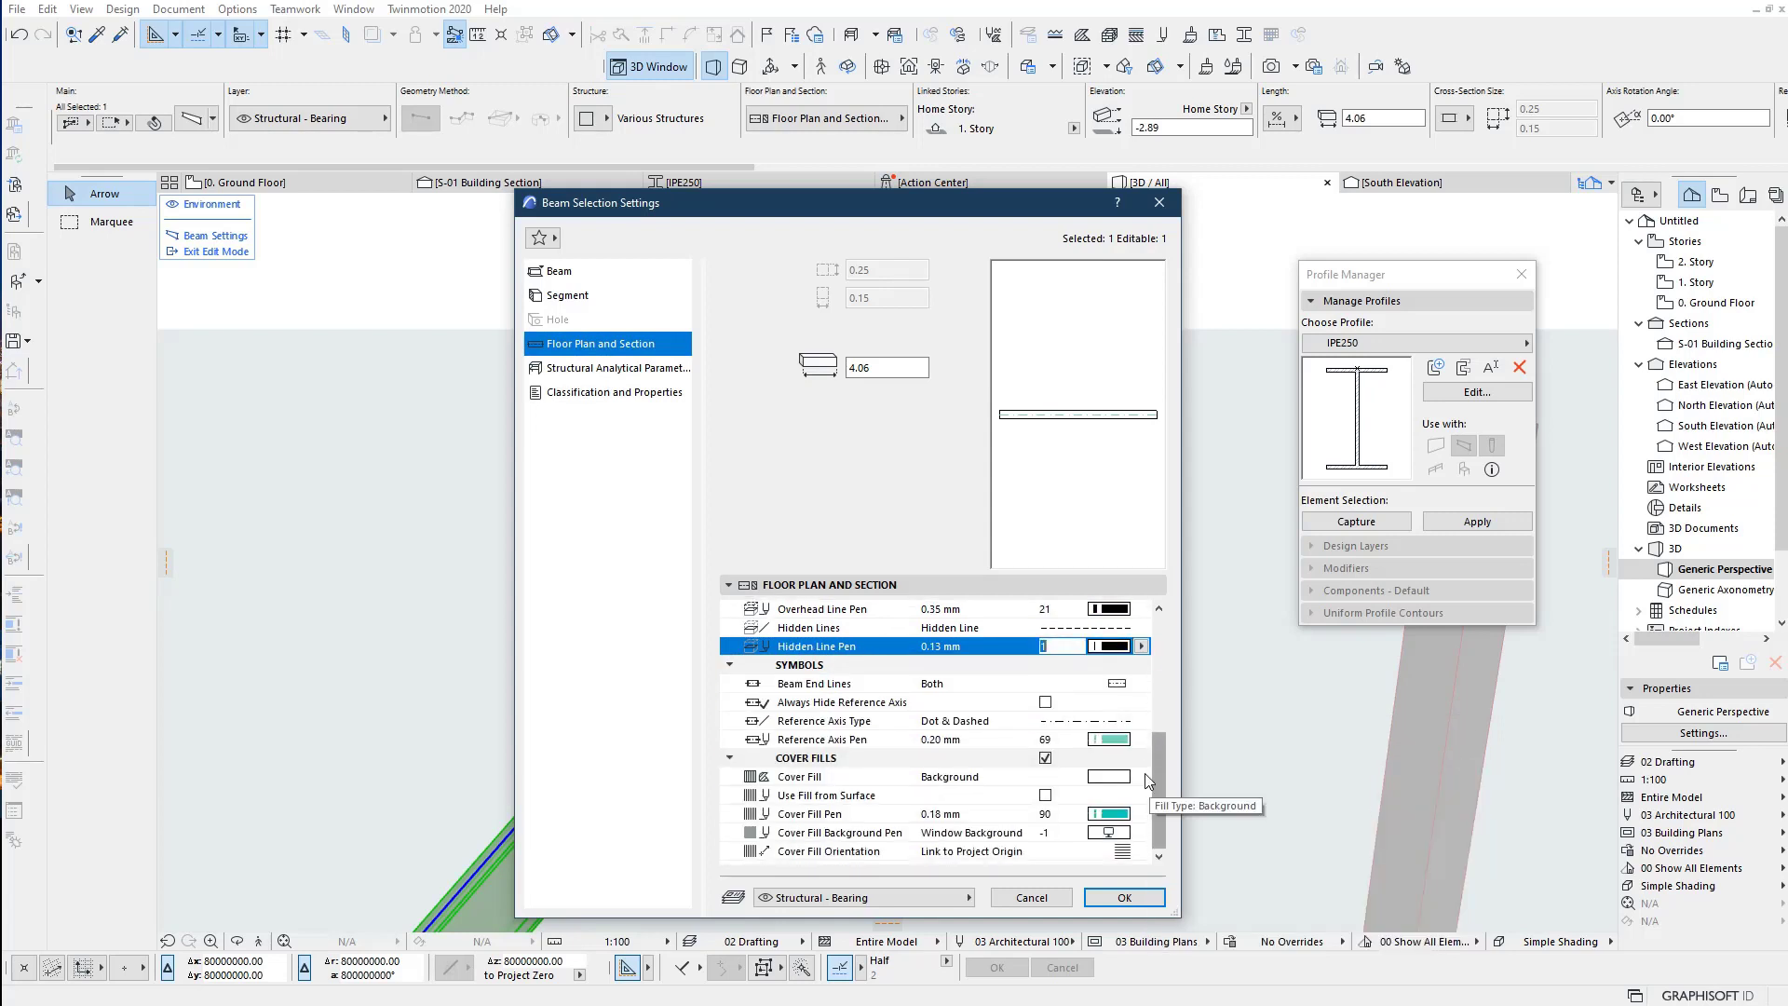
pyautogui.click(1142, 739)
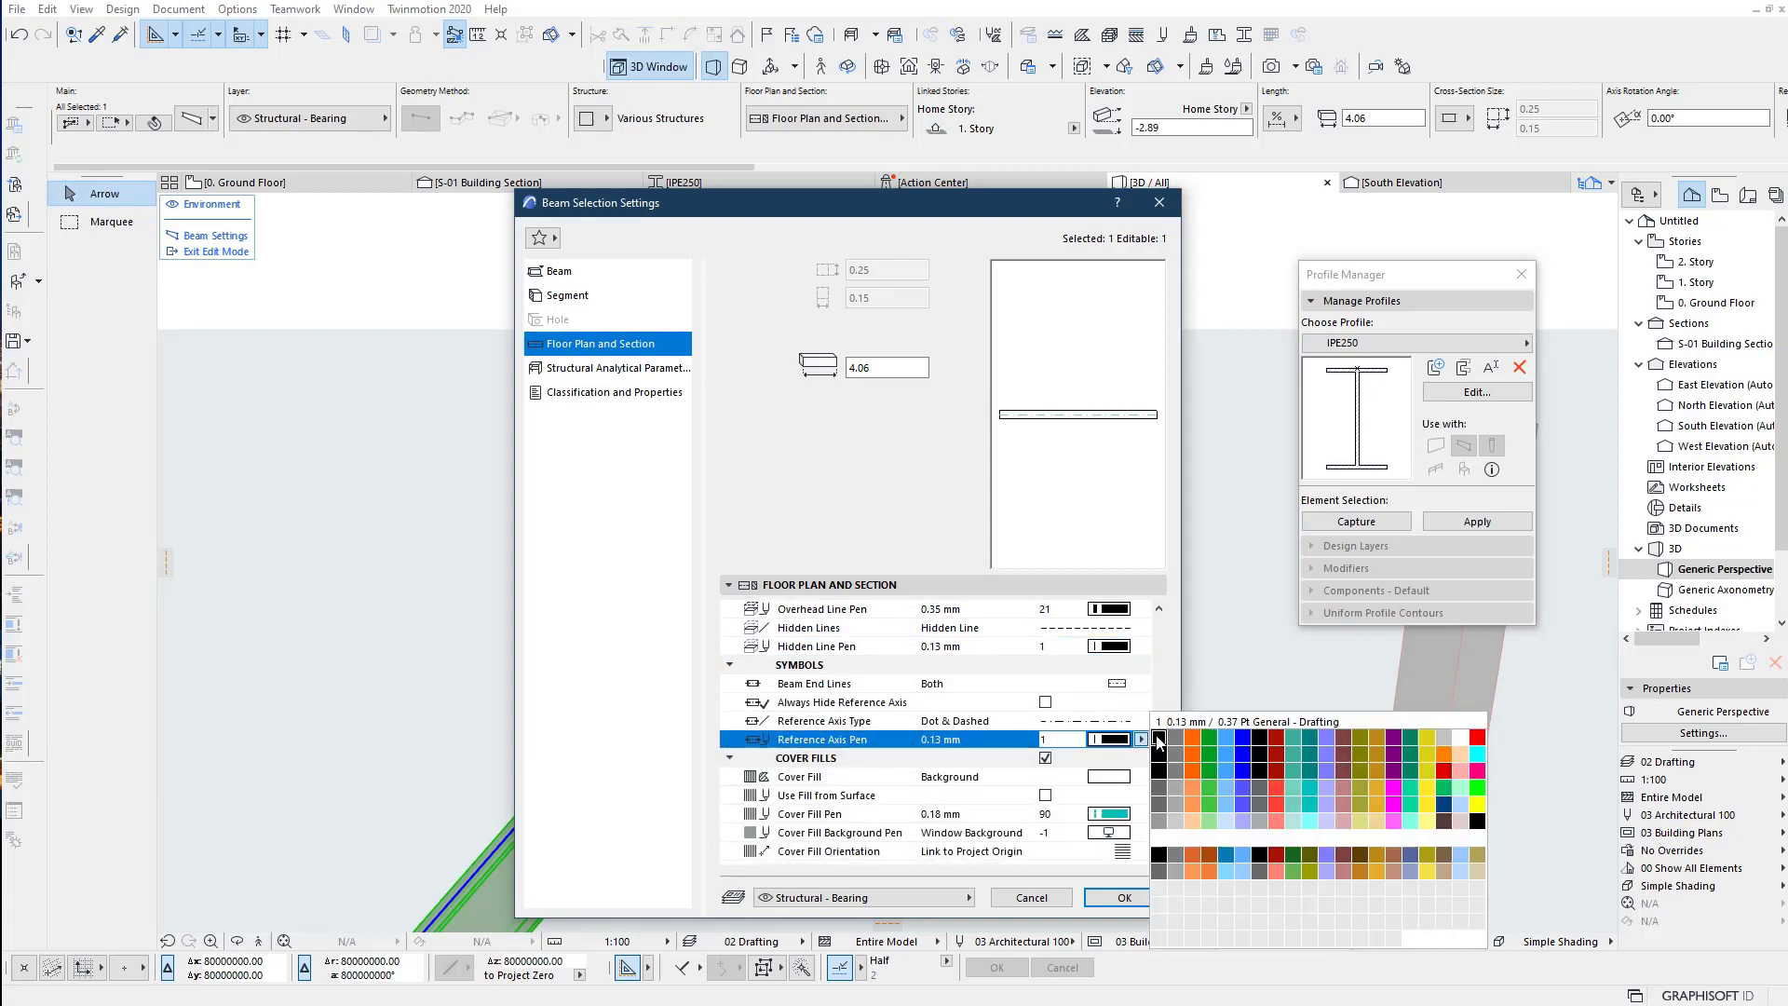
pyautogui.click(1157, 657)
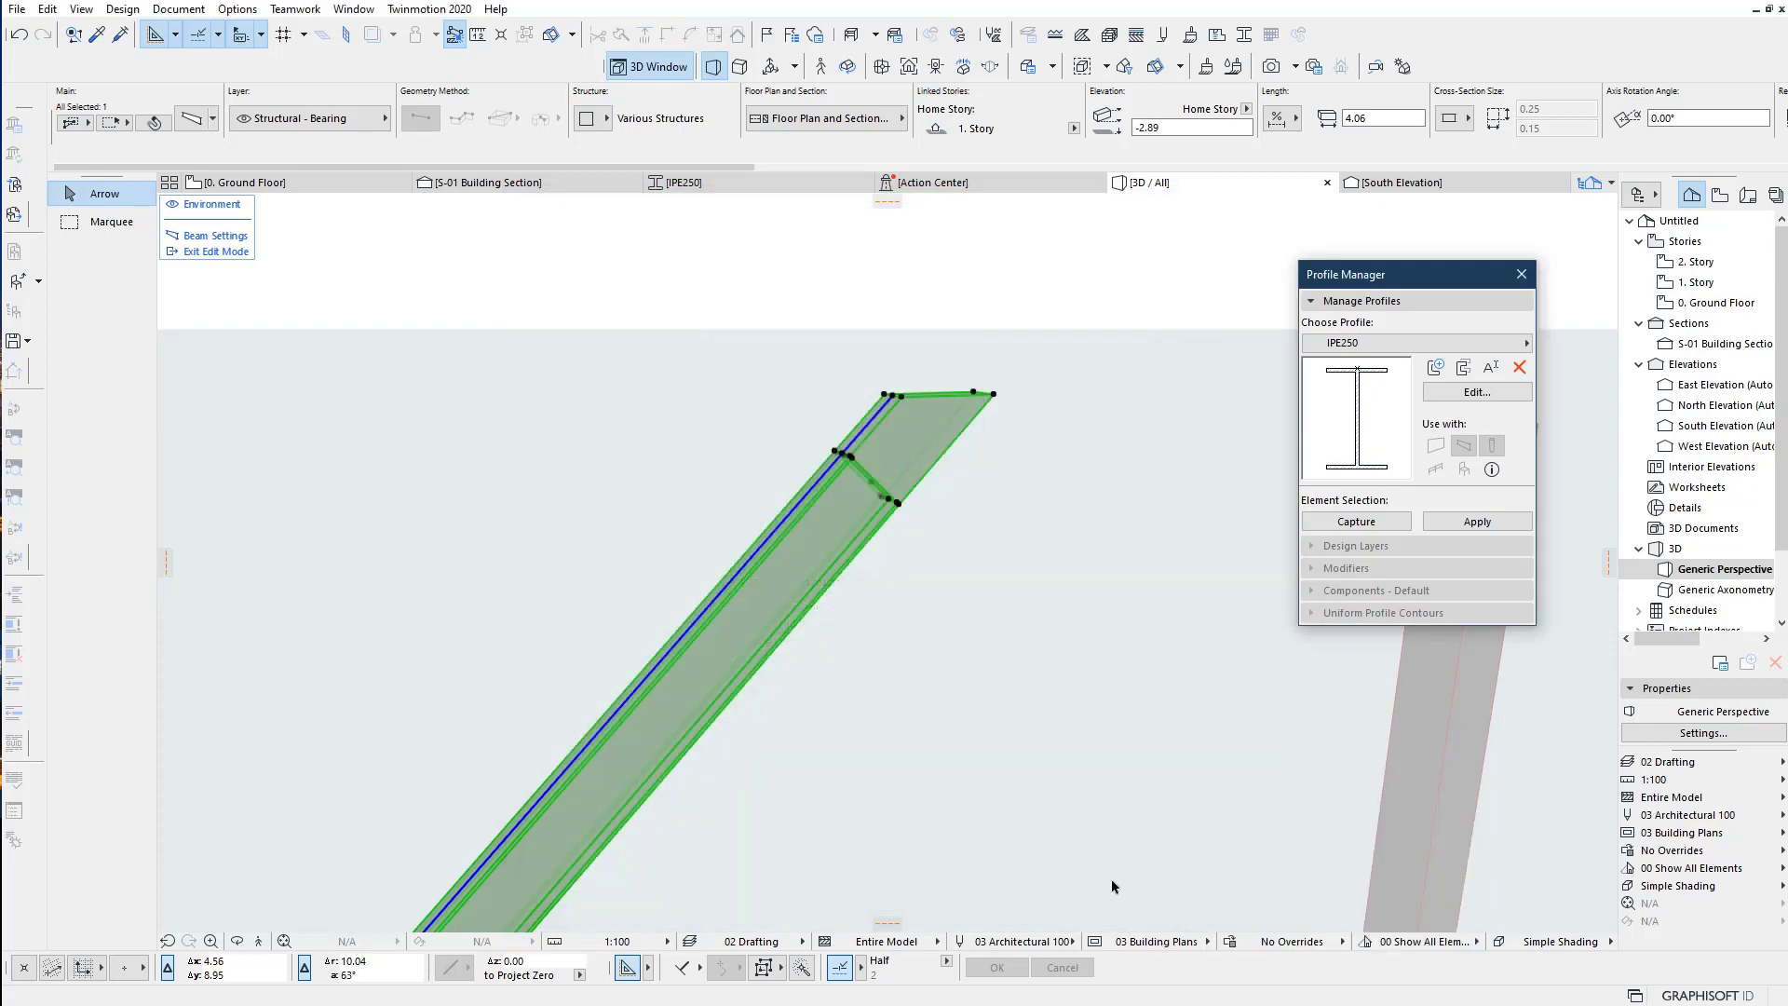
# Step: Confirm the beam pen changes and apply the Simplified Plan model view override
pyautogui.click(1125, 897)
pyautogui.click(1308, 943)
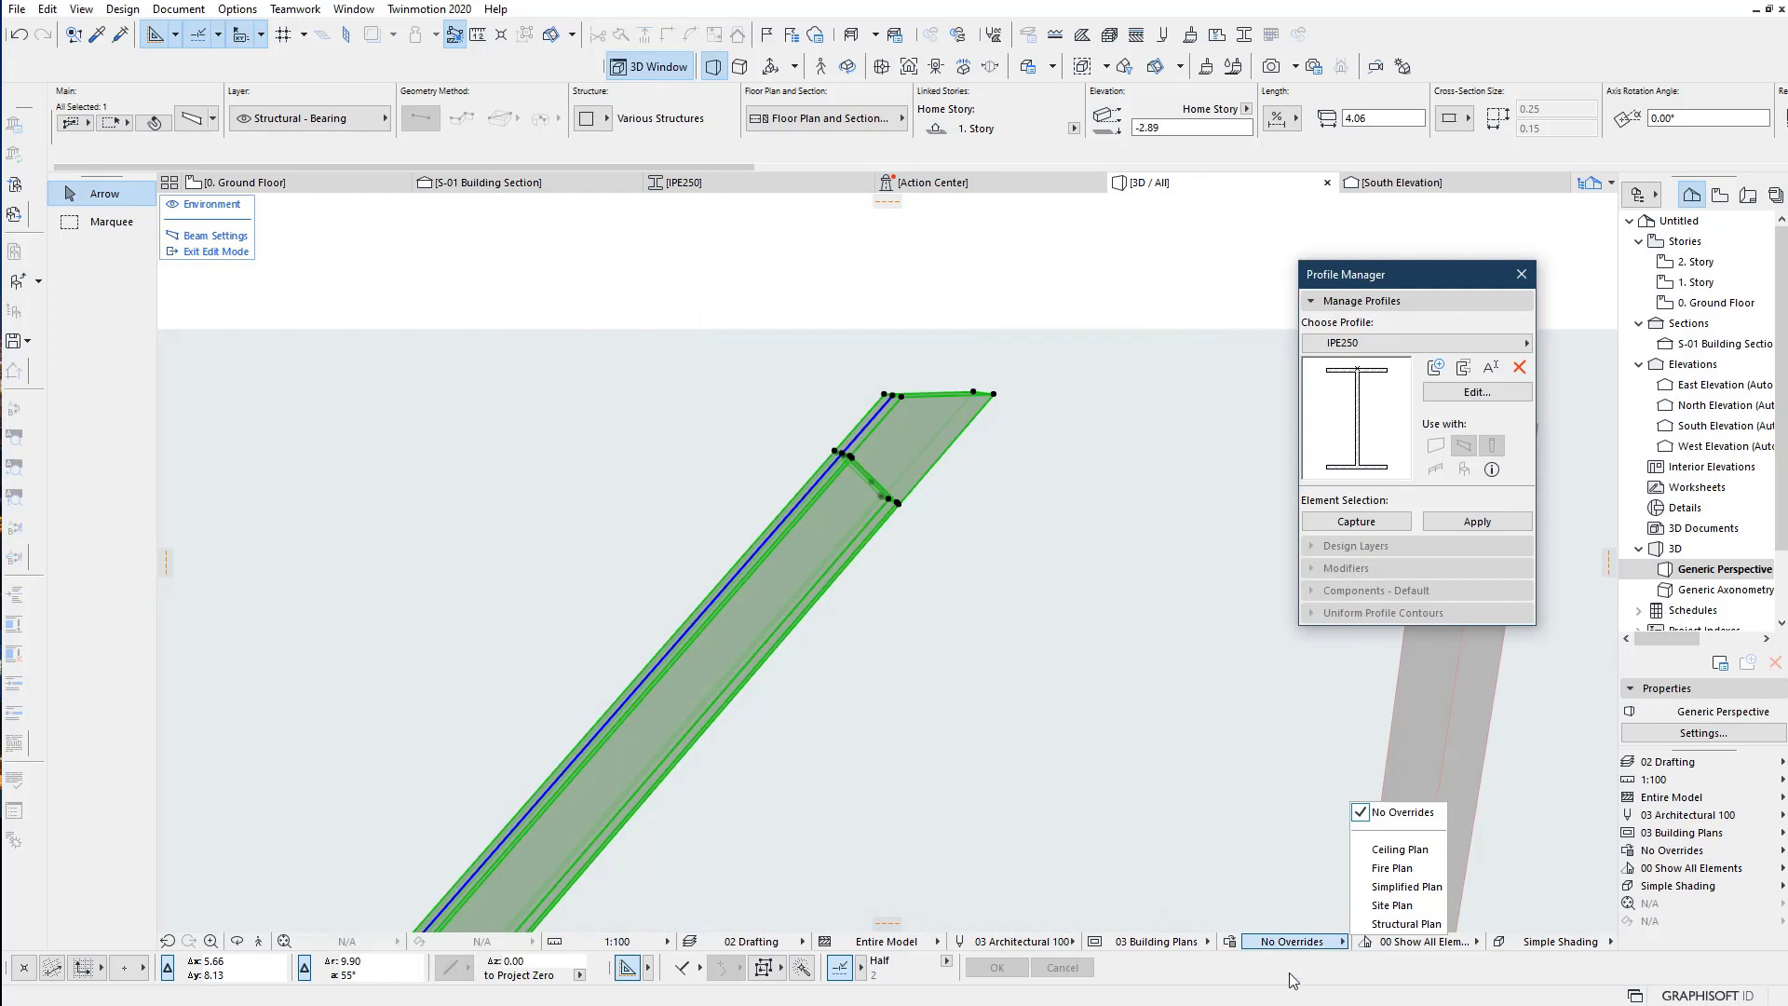
pyautogui.click(1344, 943)
pyautogui.click(1324, 944)
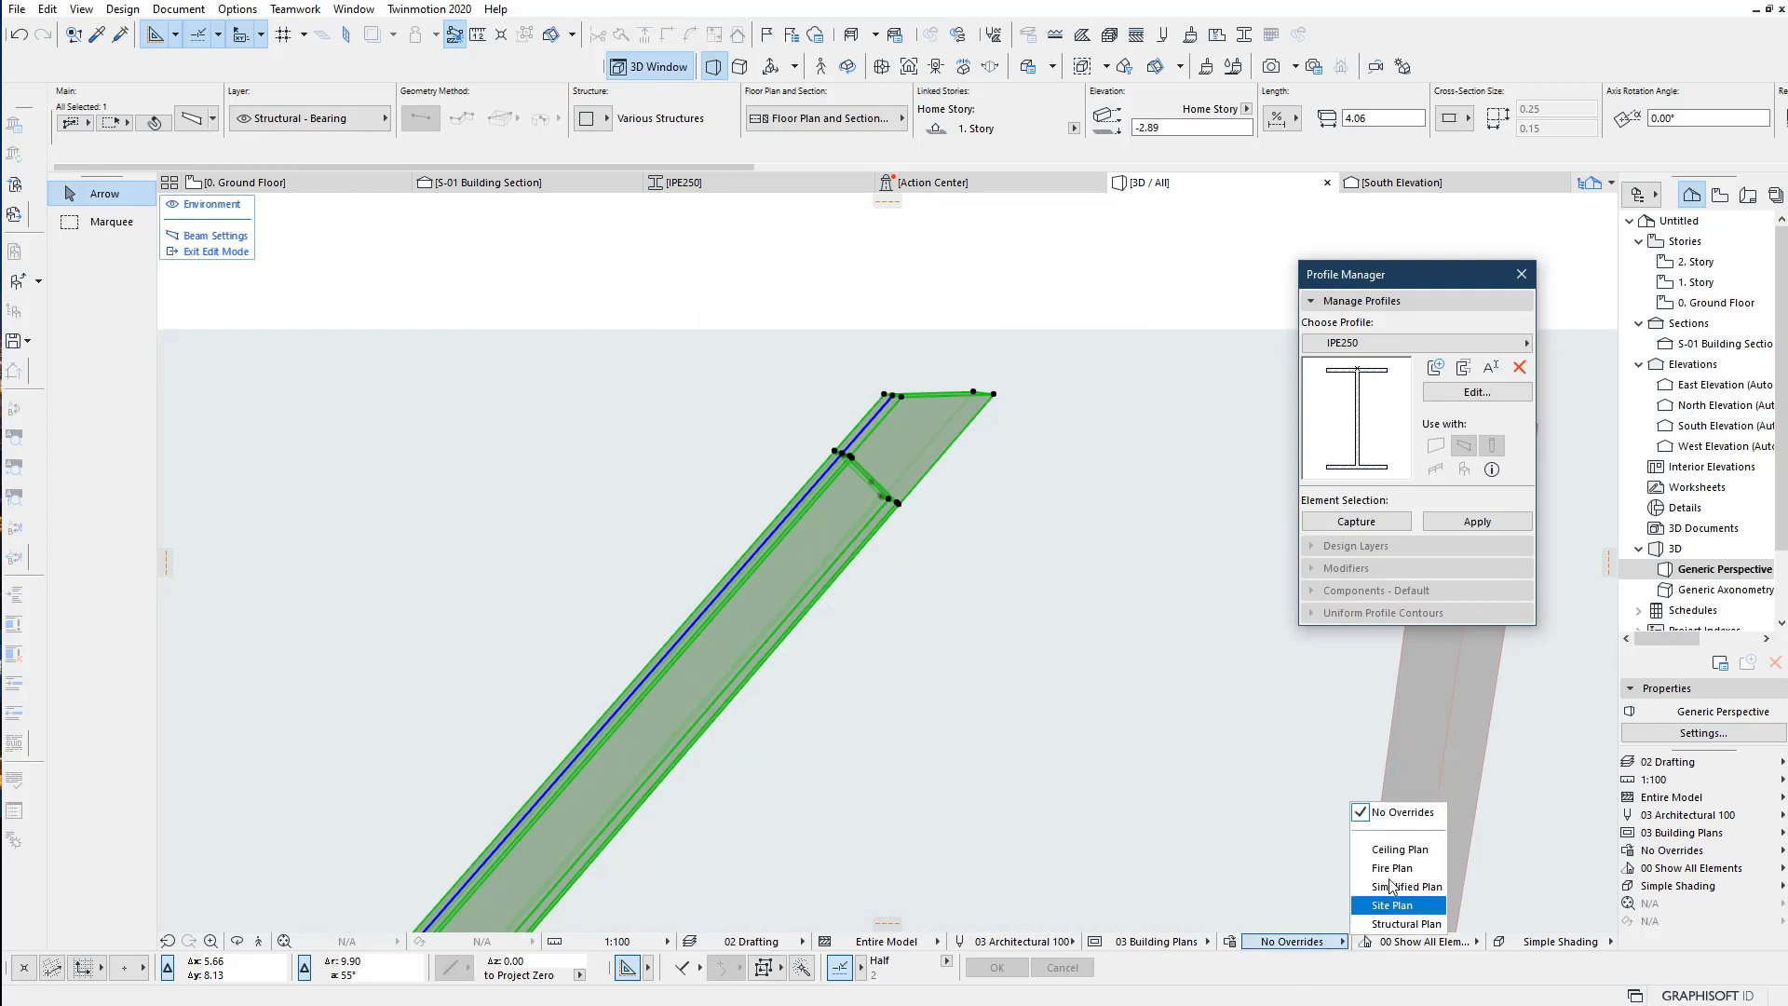
pyautogui.click(1407, 887)
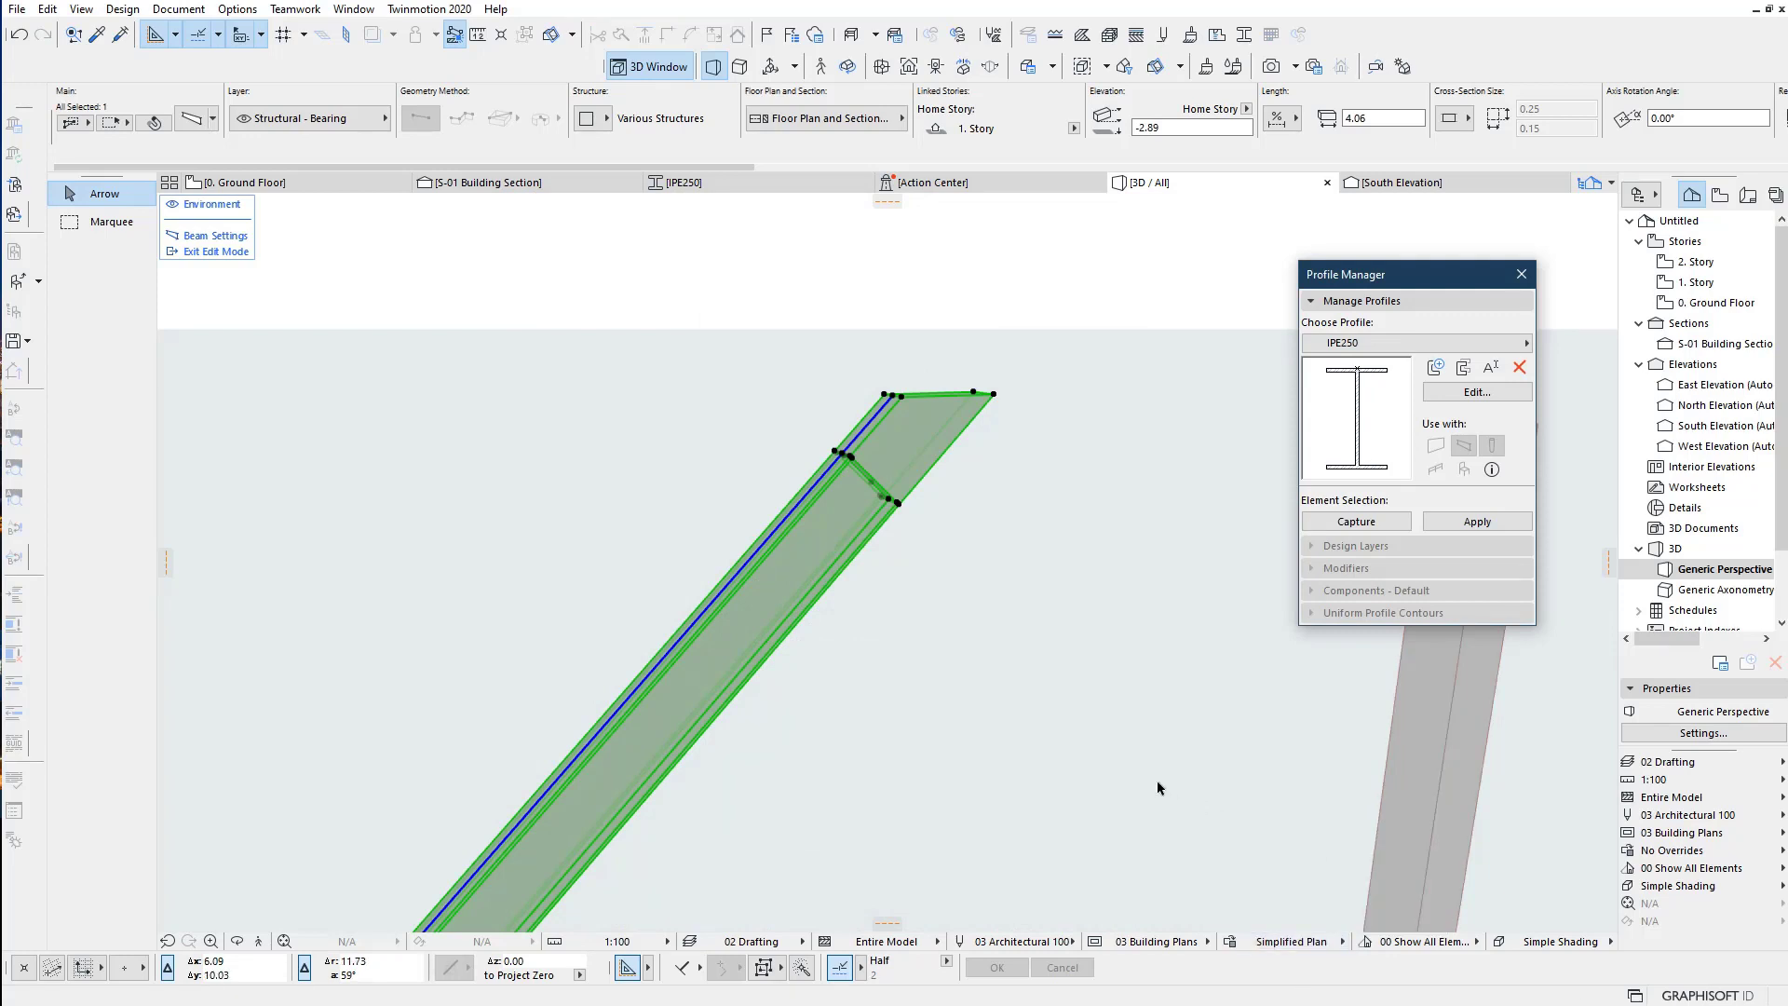
pyautogui.click(1315, 943)
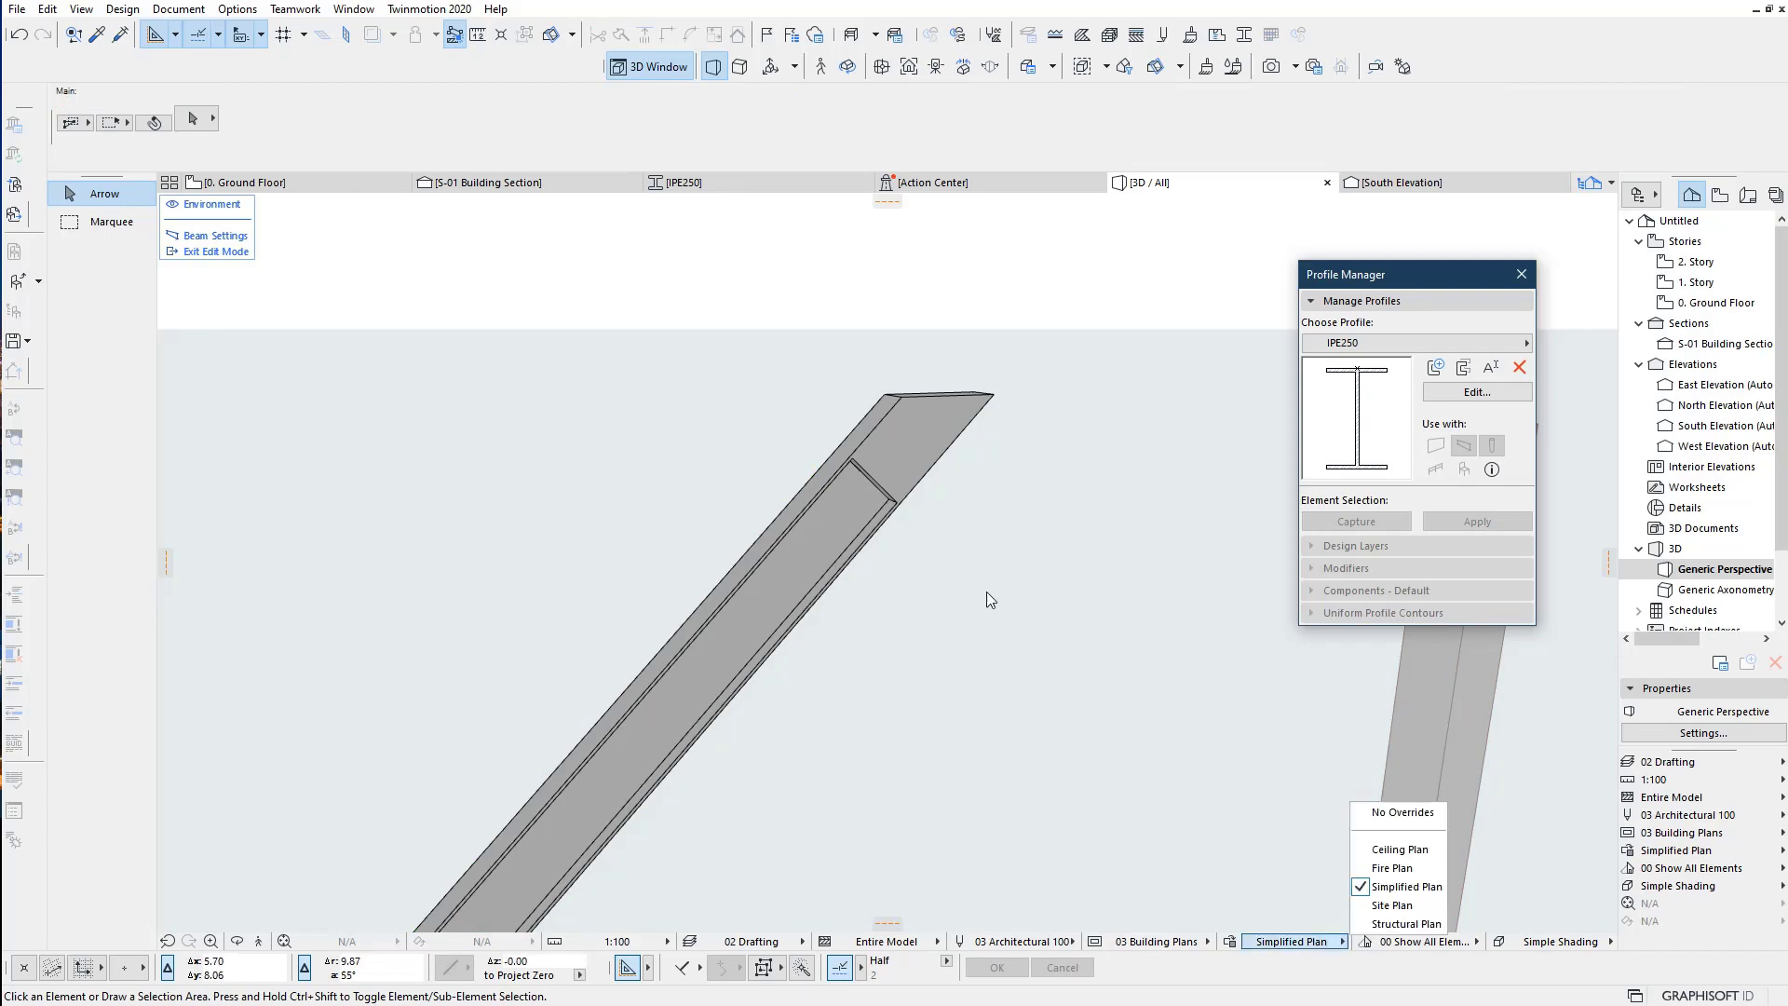
# Step: Inspect the plain grey beam joint in 3D, then switch to the 0. Ground Floor plan
pyautogui.scroll(5, 852, 479)
pyautogui.scroll(-3, 919, 505)
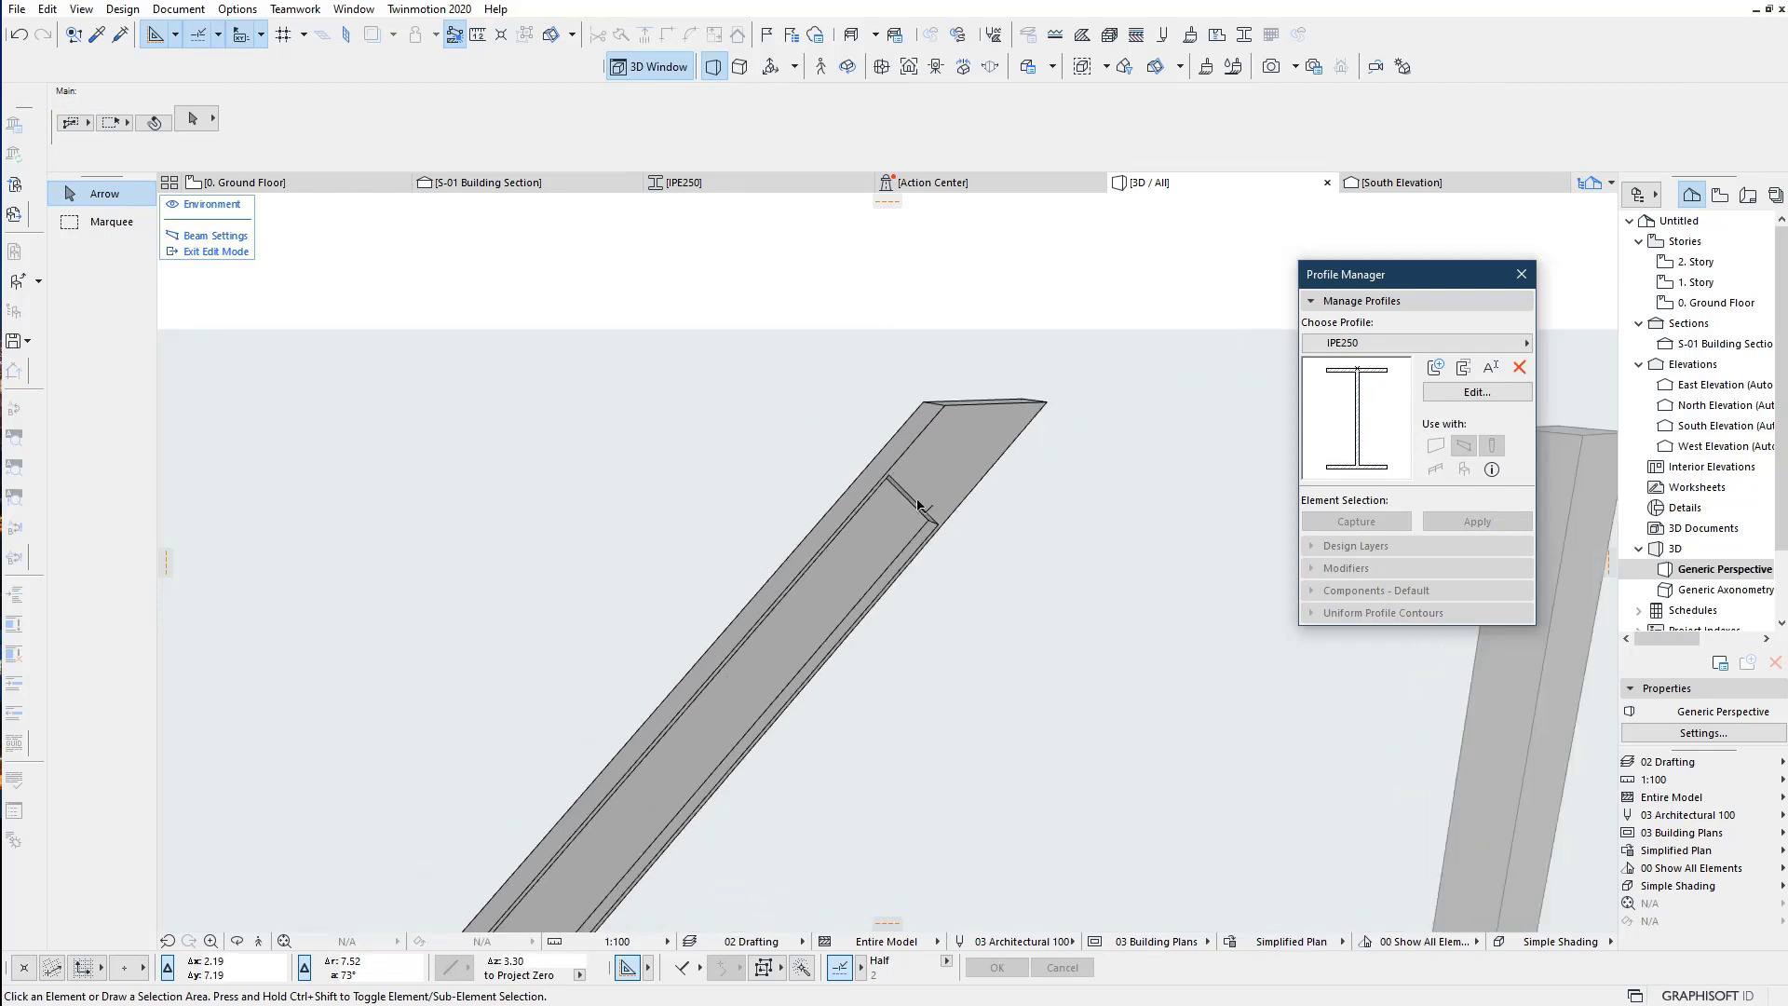
pyautogui.click(203, 252)
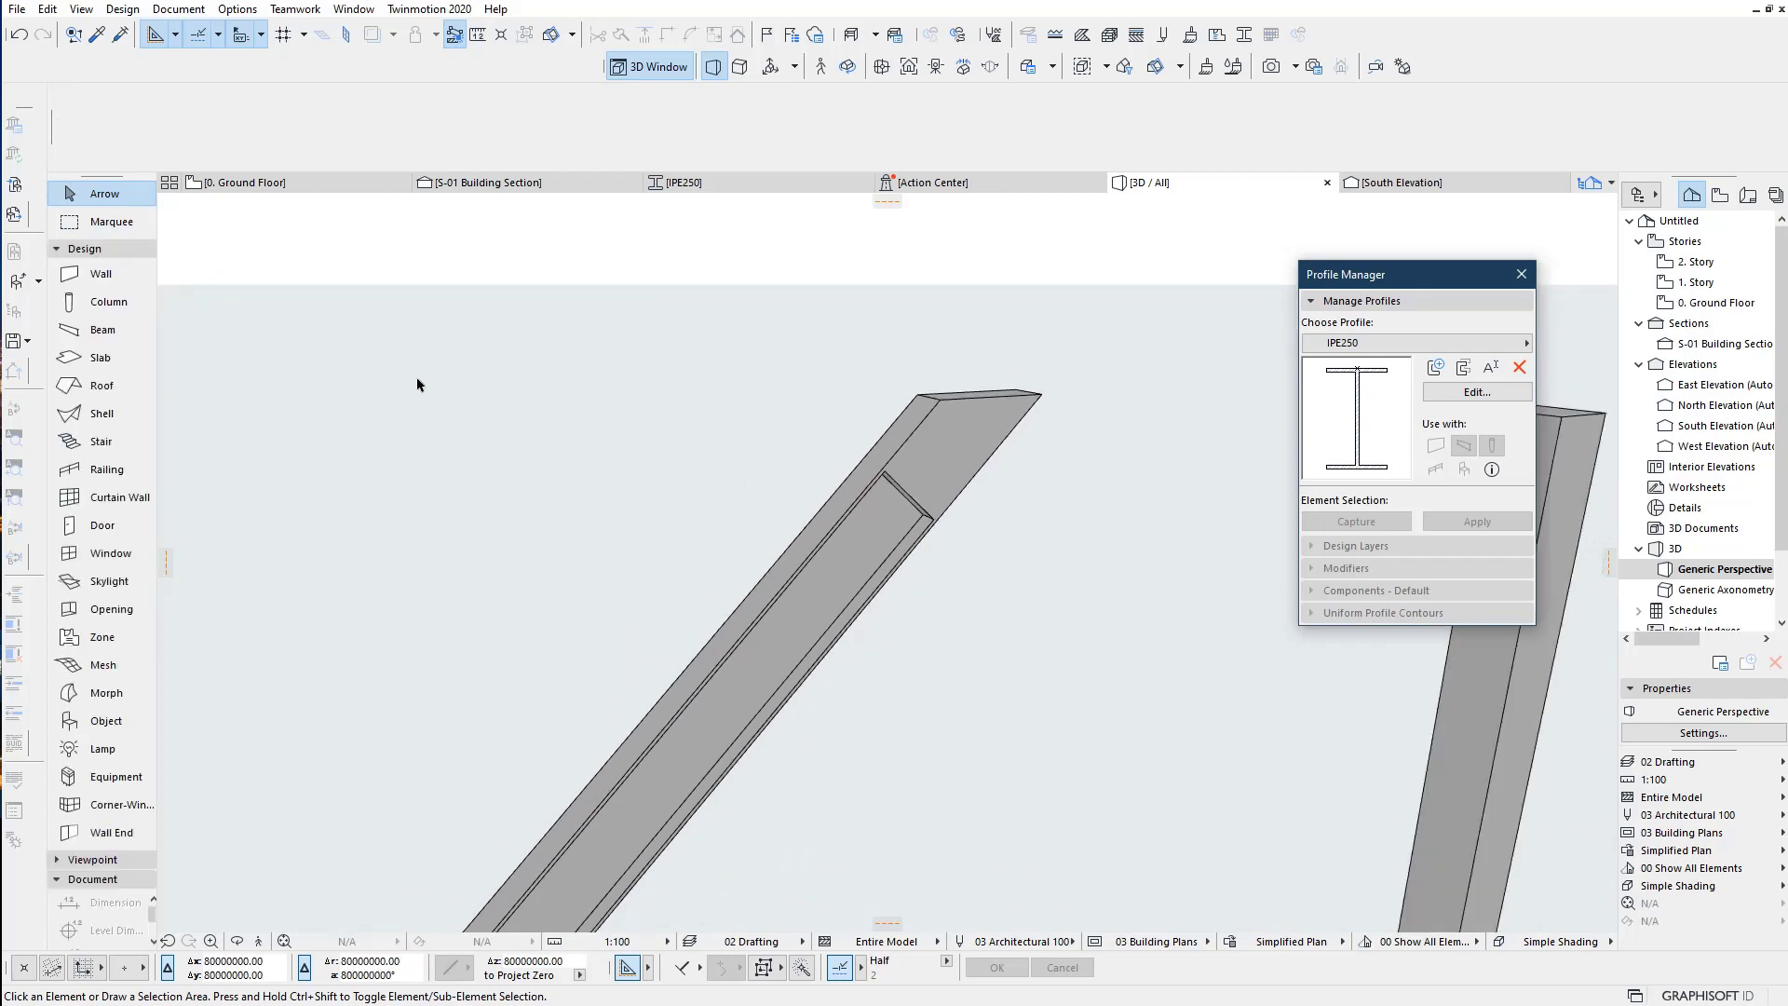
pyautogui.scroll(-1, 818, 495)
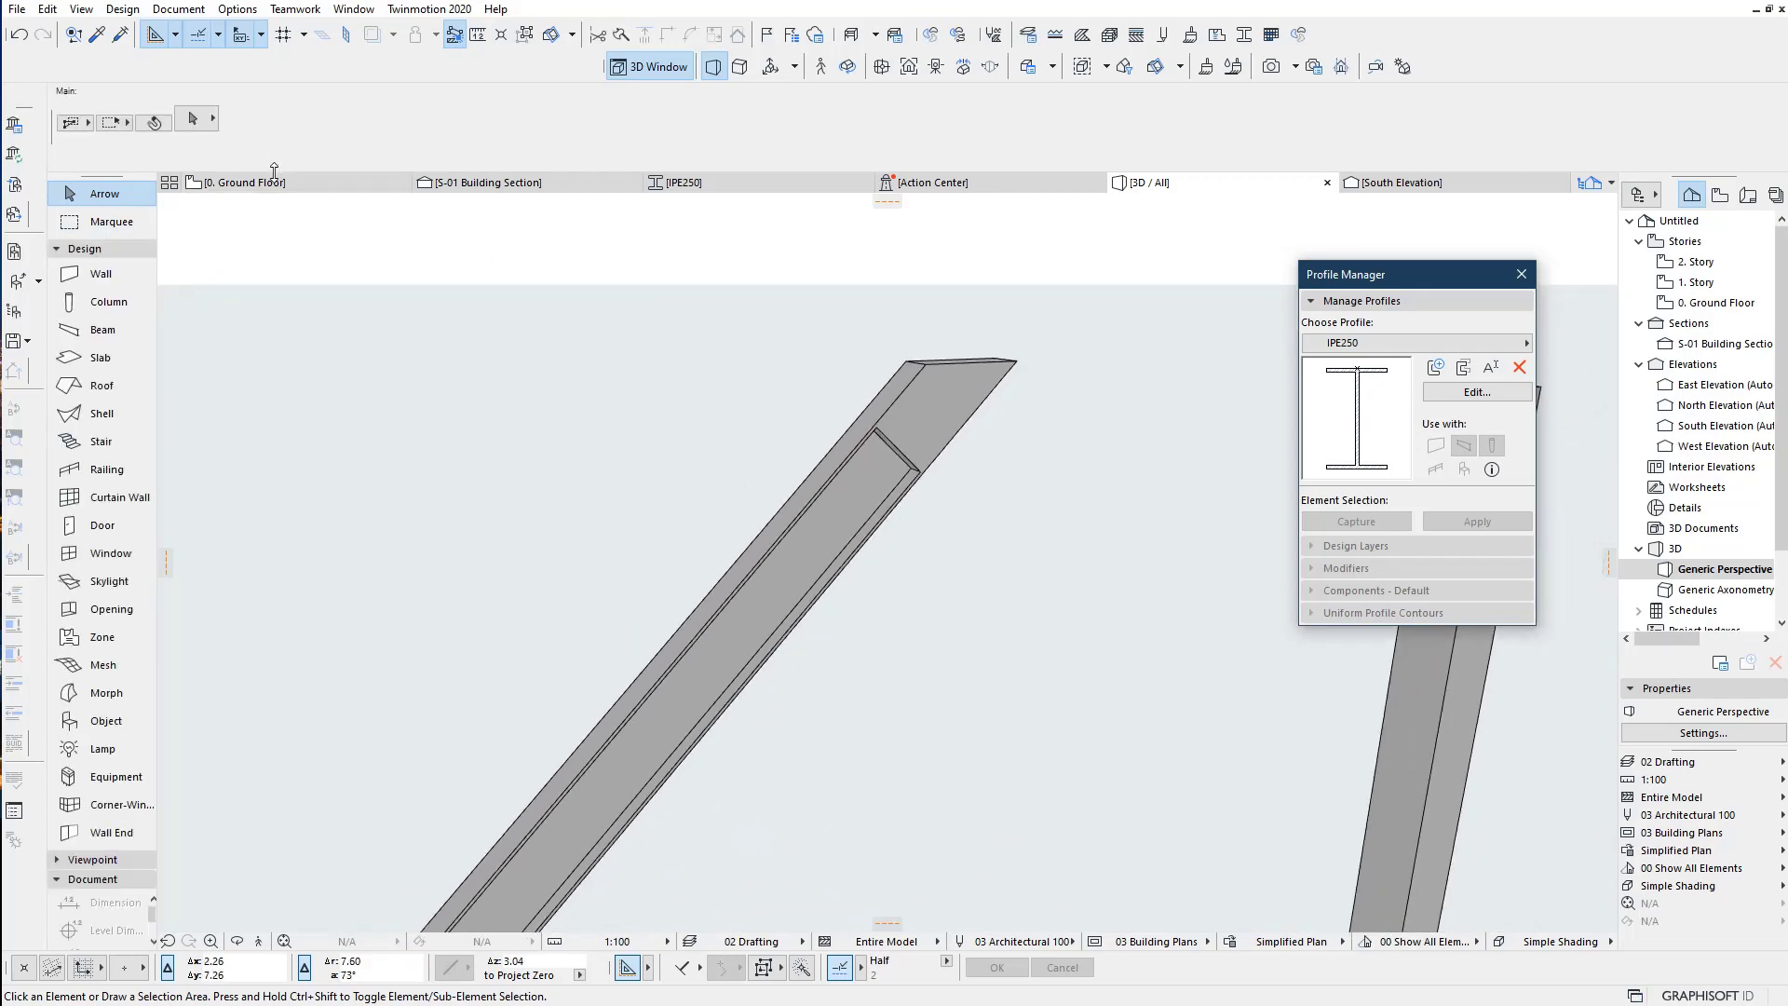
pyautogui.scroll(2, 960, 465)
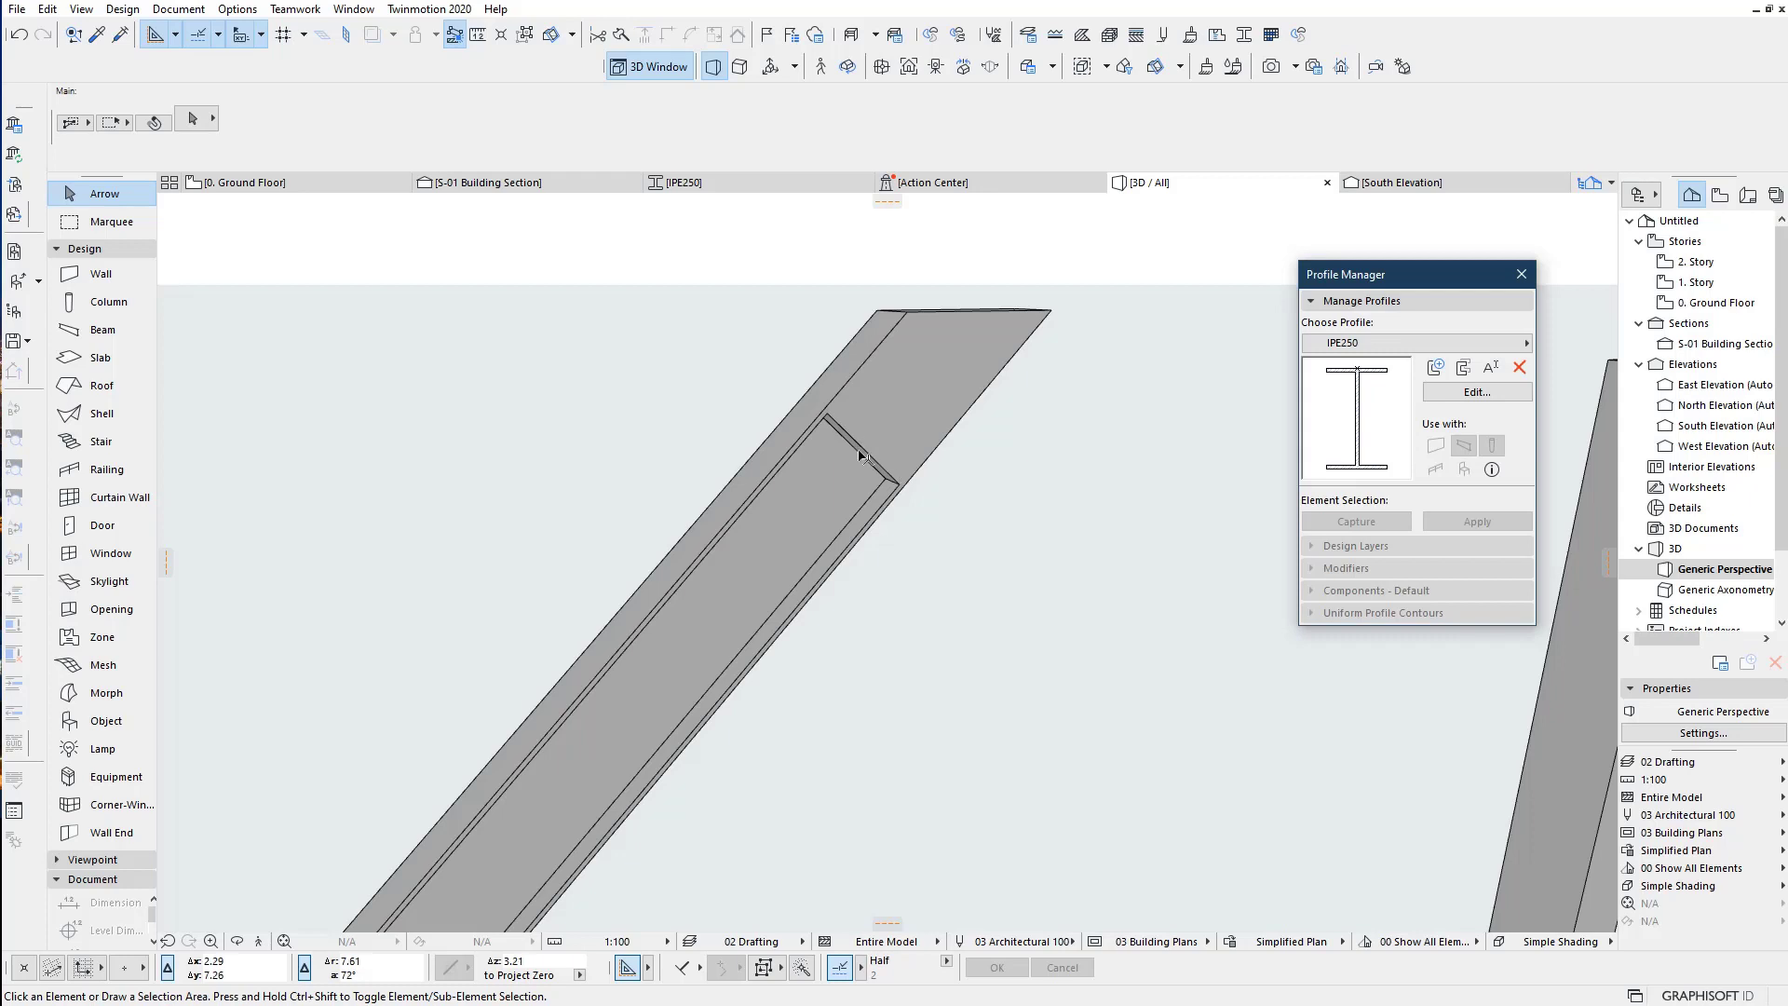
pyautogui.scroll(1, 864, 461)
pyautogui.scroll(1, 868, 468)
pyautogui.moveTo(851, 452); pyautogui.dragTo(884, 468, button='middle')
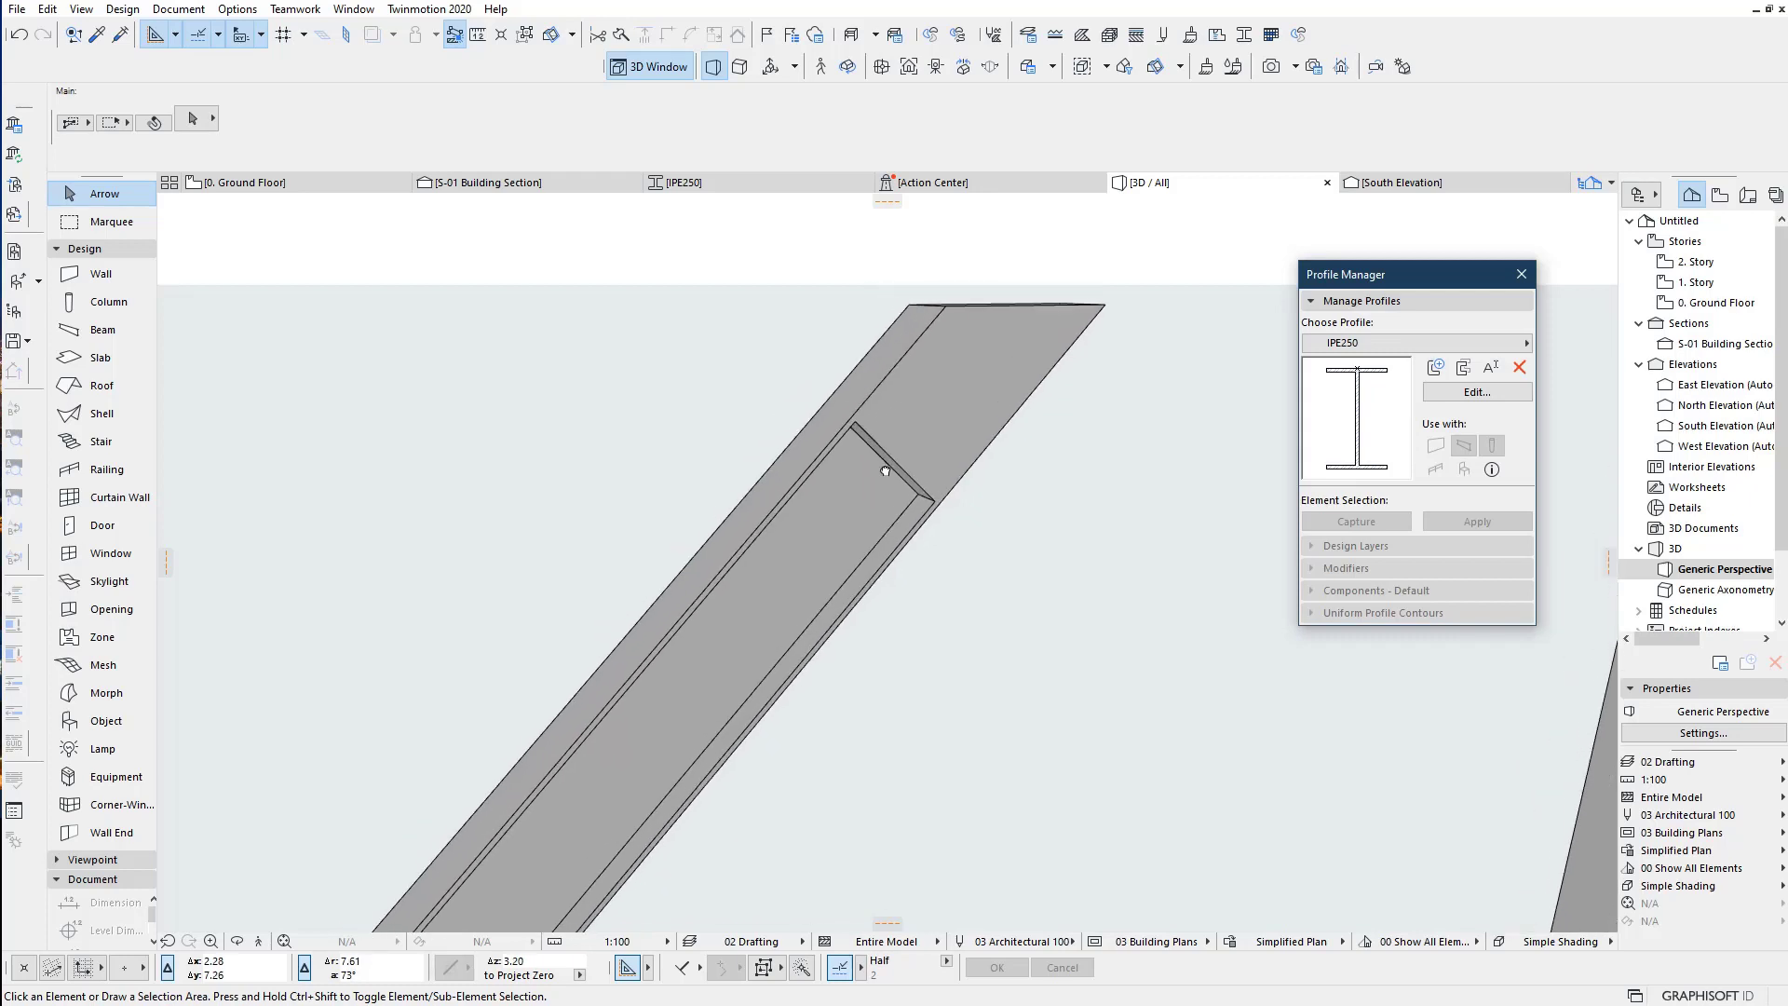
pyautogui.click(354, 184)
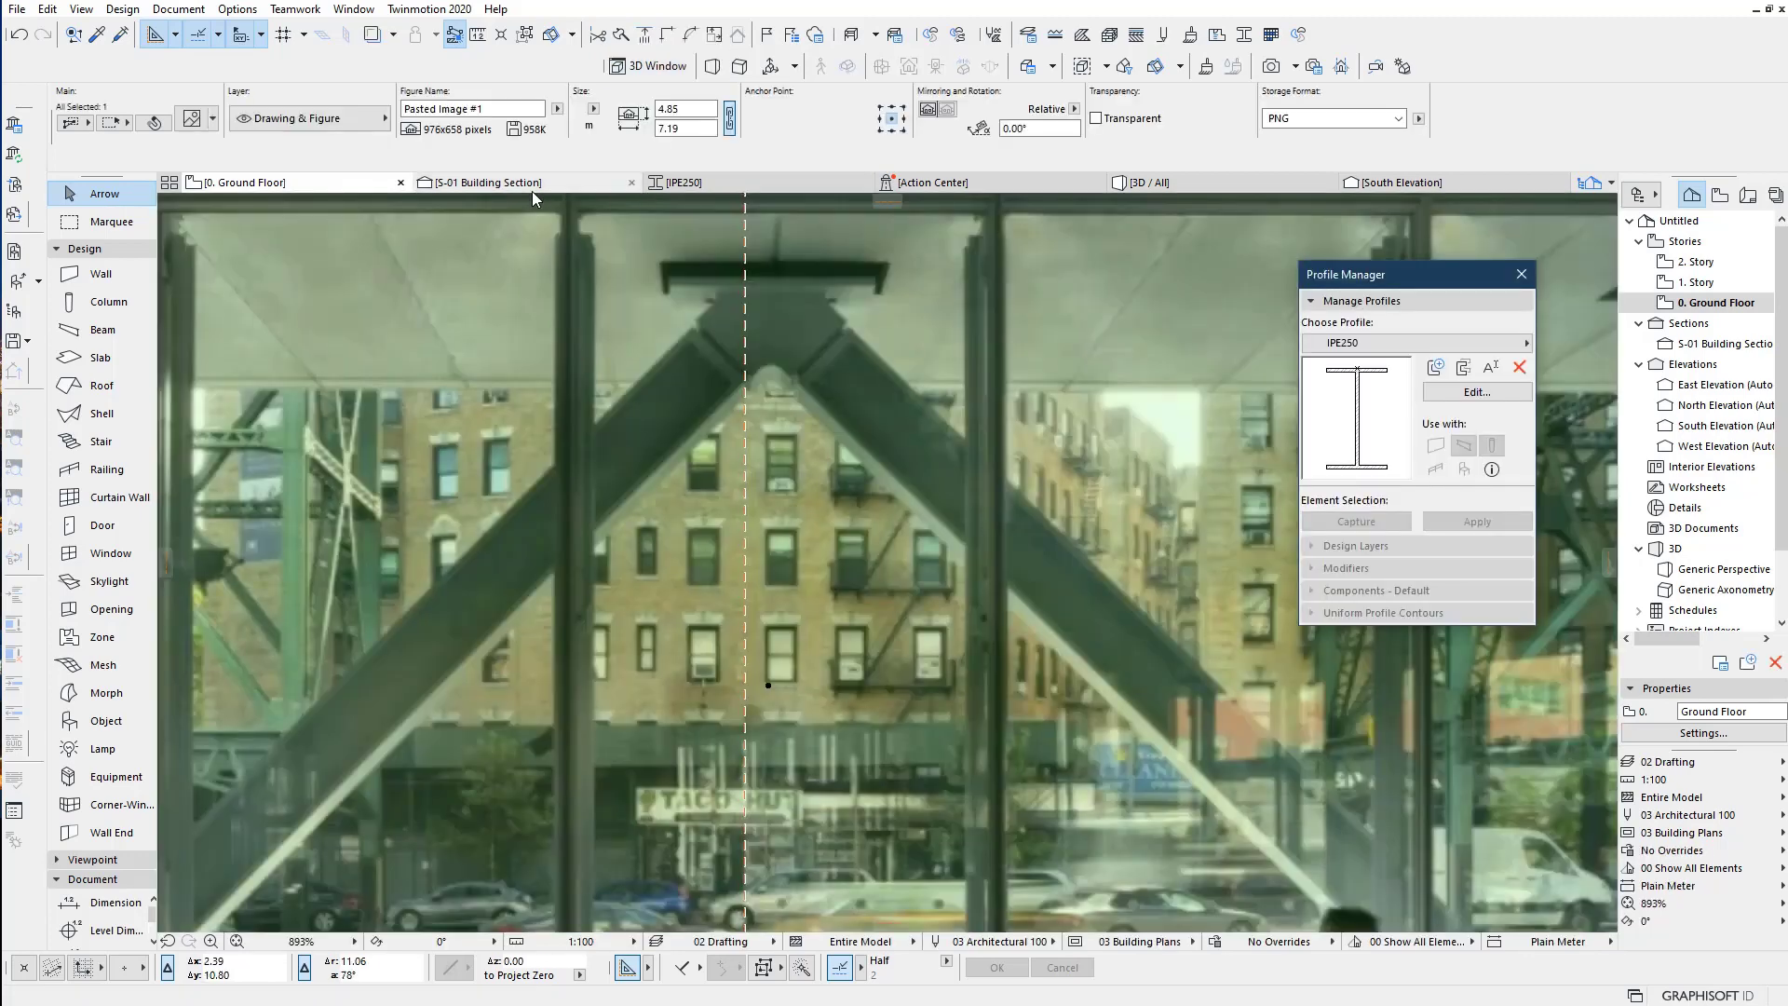
# Step: In the S-01 section, place a guide line 0.02 off the beam joint
pyautogui.click(533, 186)
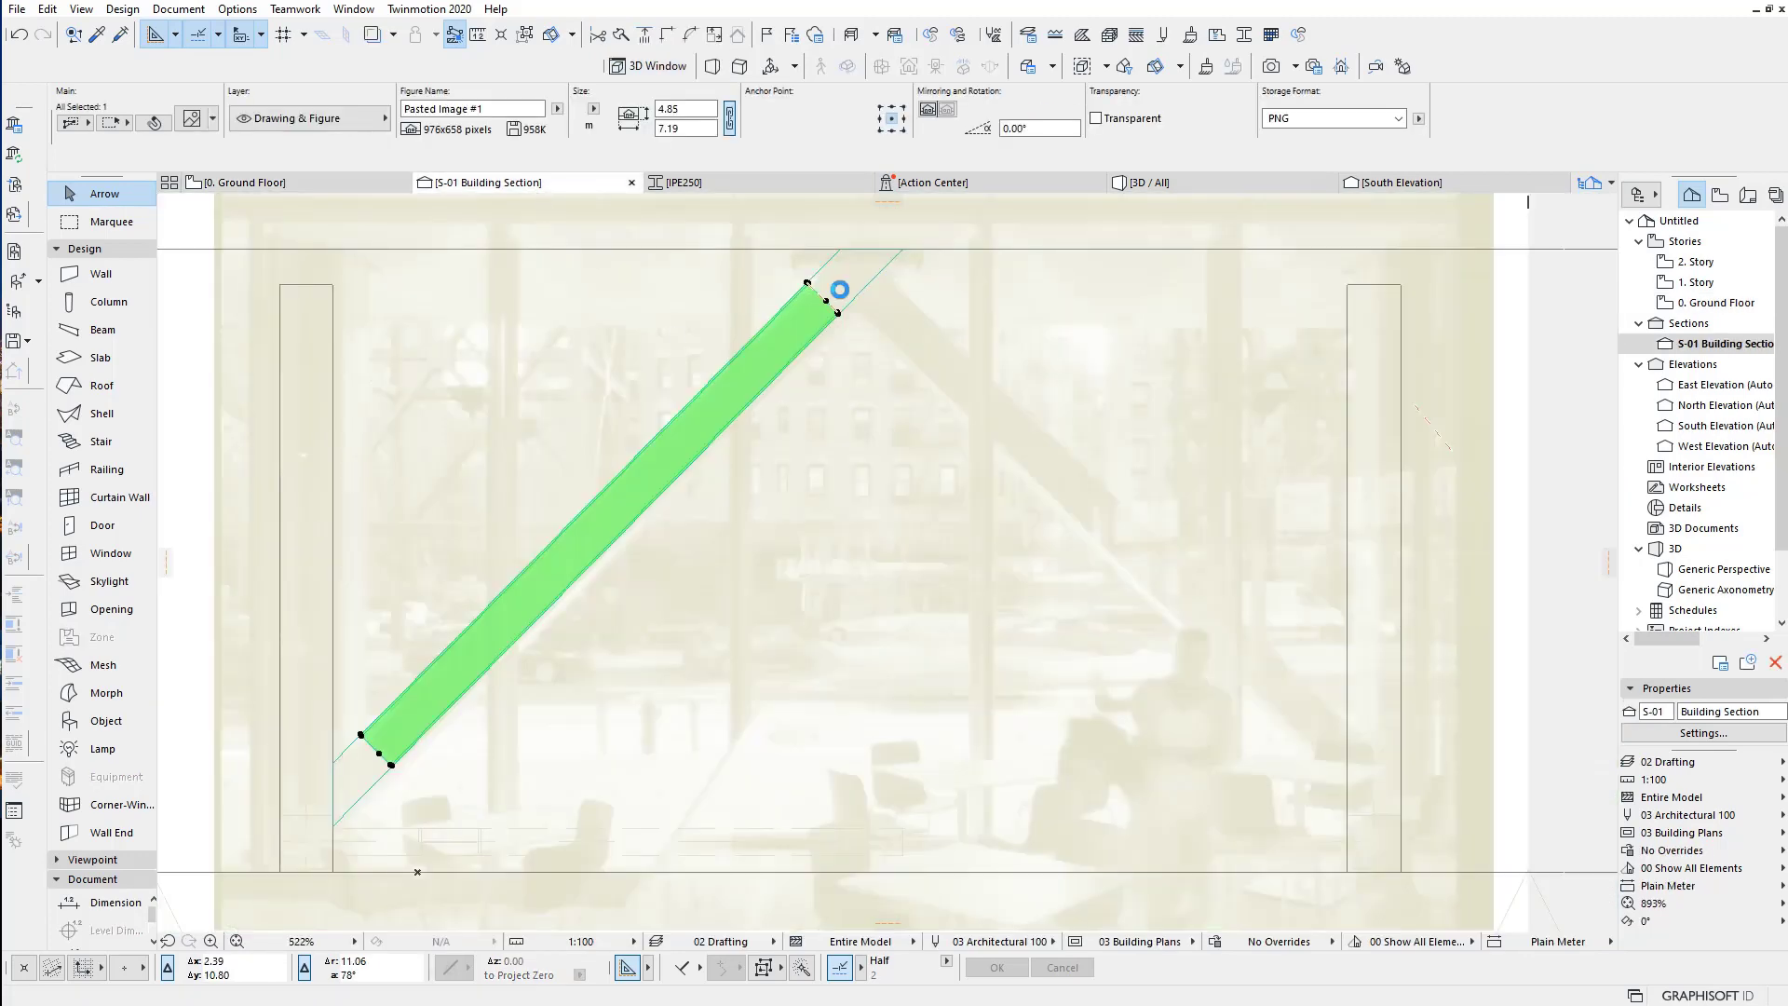
pyautogui.scroll(3, 885, 435)
pyautogui.scroll(3, 885, 435)
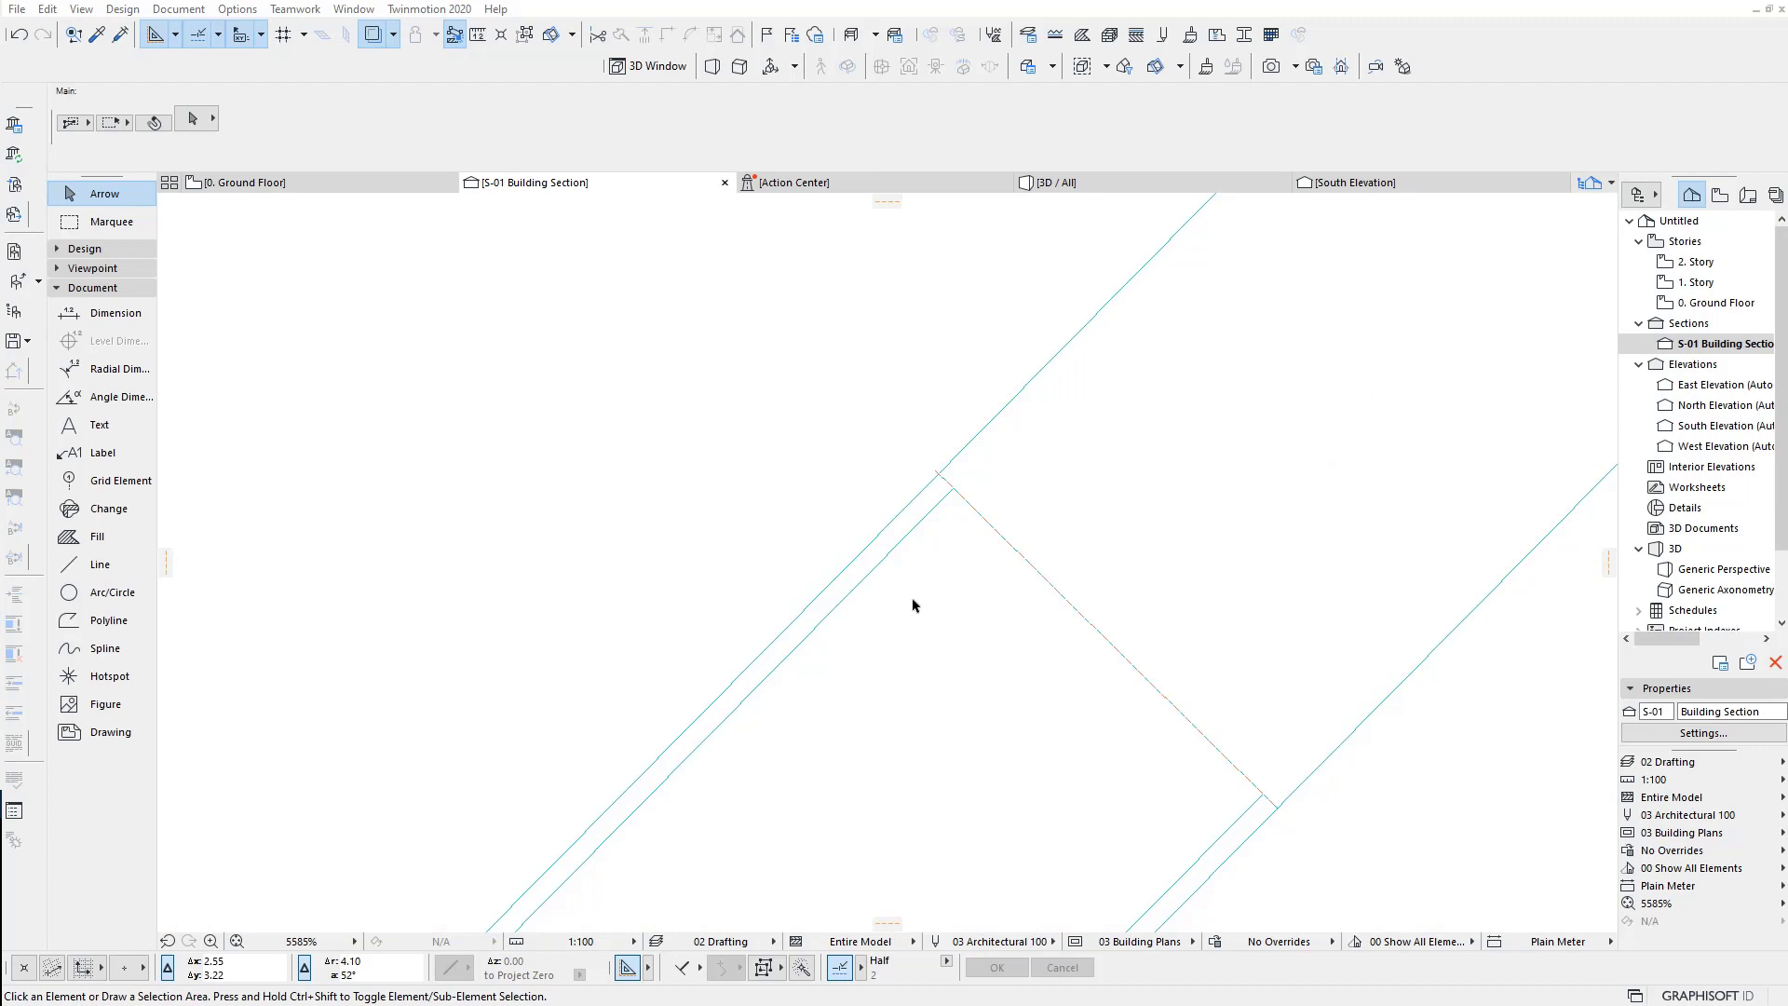
pyautogui.moveTo(910, 601); pyautogui.dragTo(767, 599, button='middle')
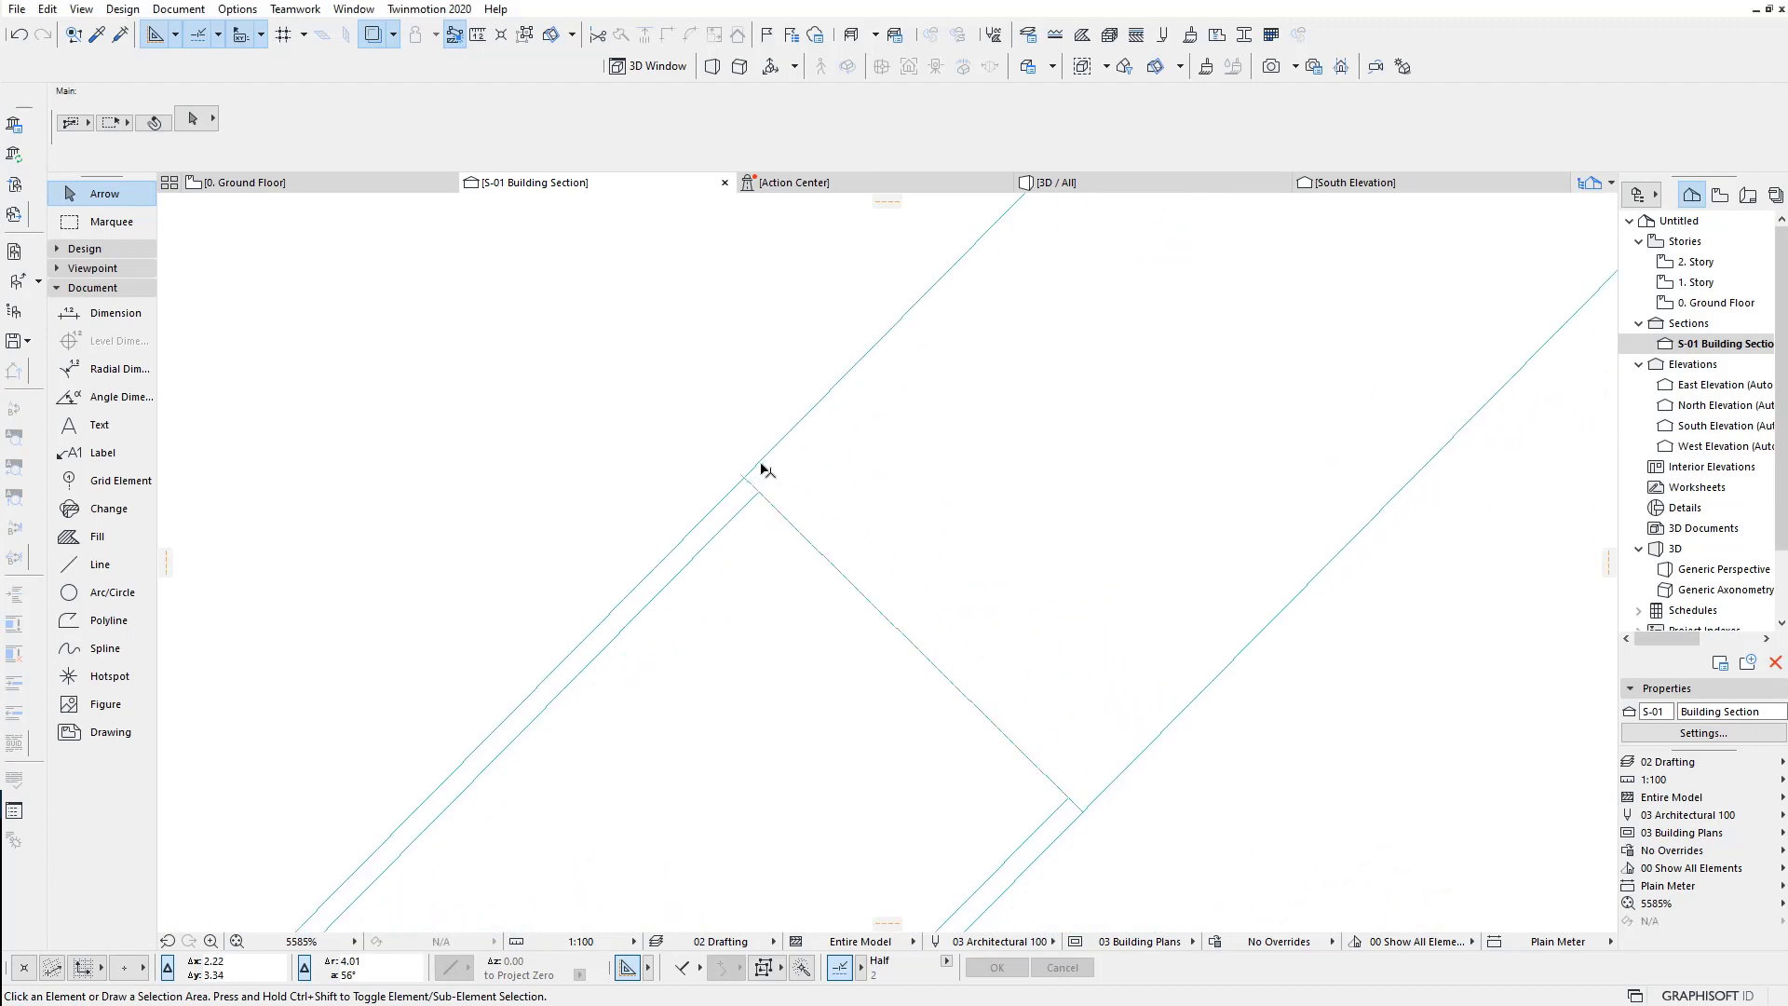
pyautogui.click(771, 453)
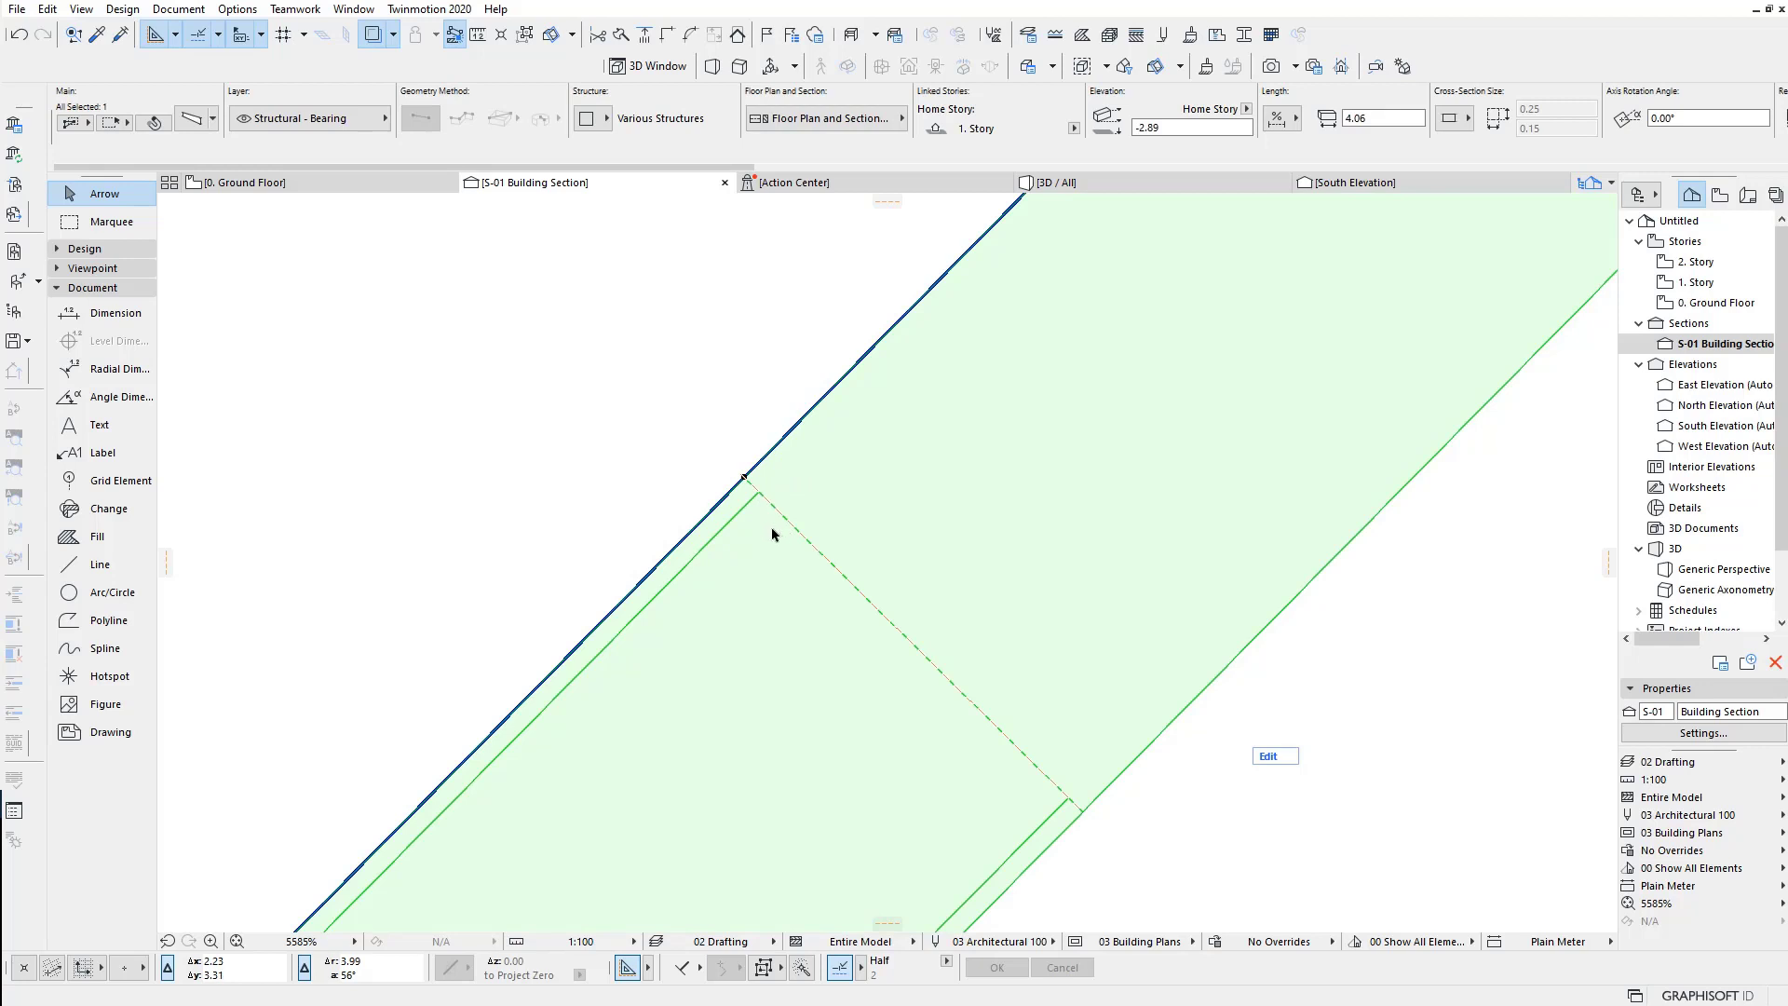
pyautogui.press('Escape')
pyautogui.scroll(2, 757, 494)
pyautogui.scroll(1, 752, 489)
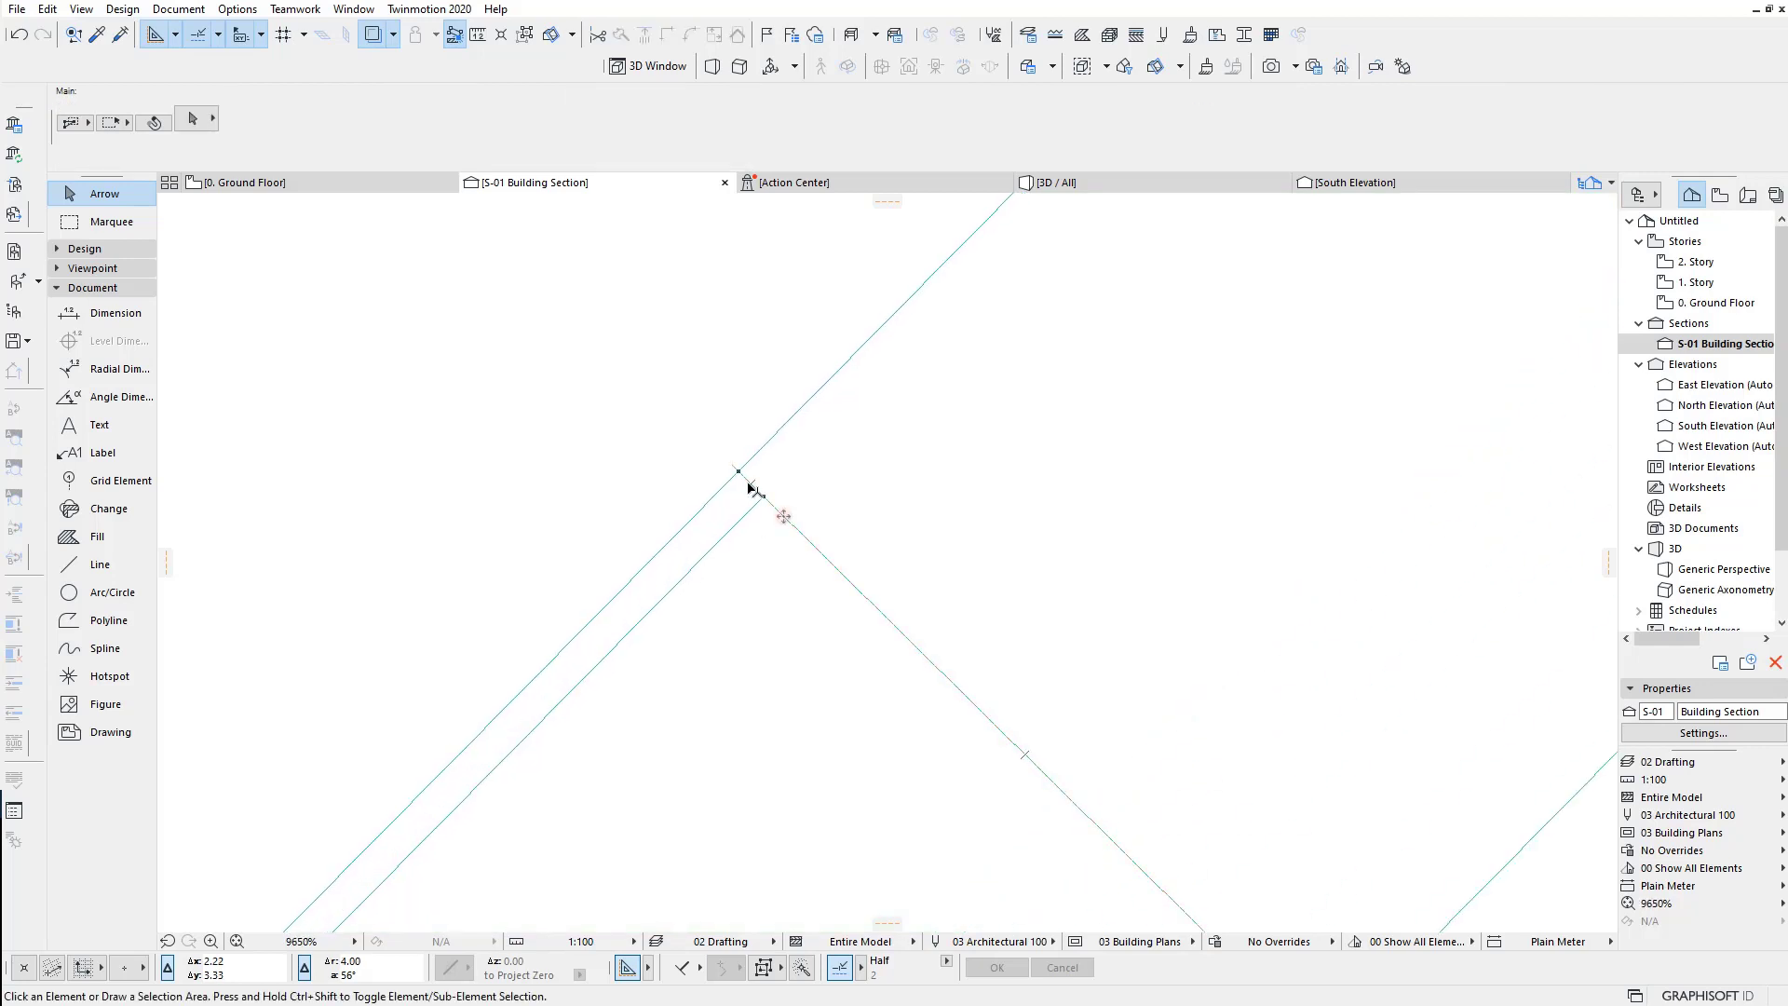
pyautogui.moveTo(783, 516); pyautogui.dragTo(832, 460)
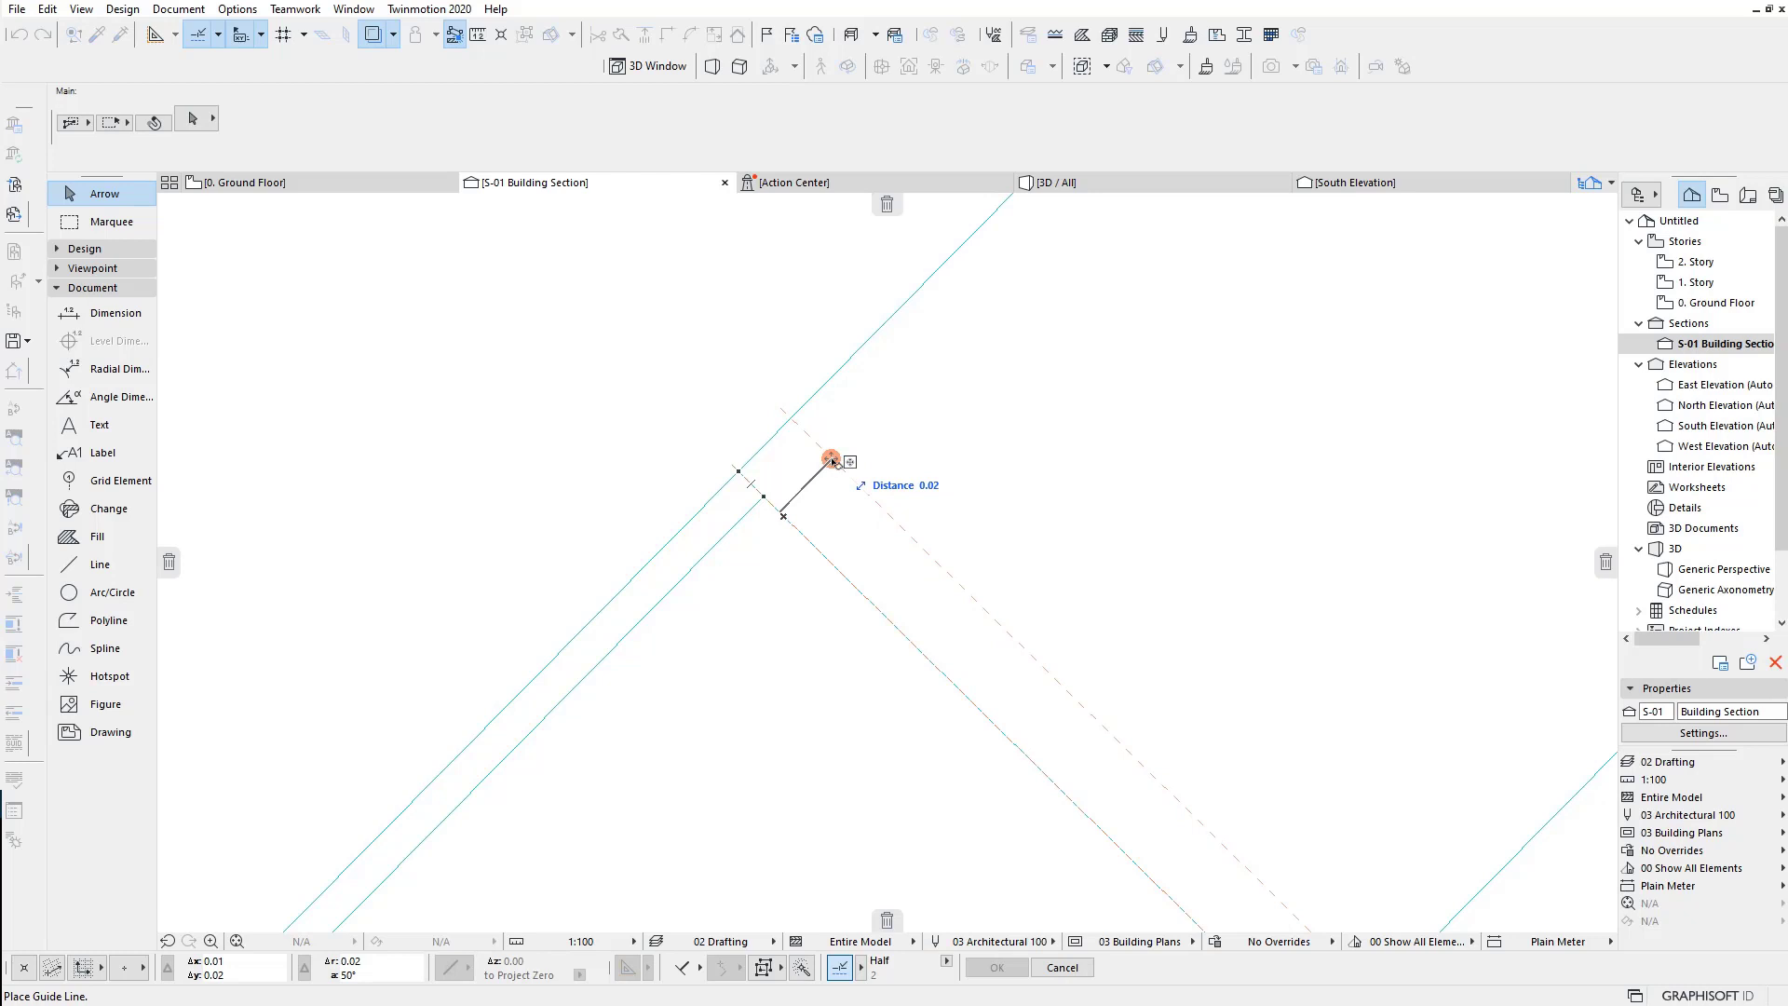
pyautogui.press('Tab')
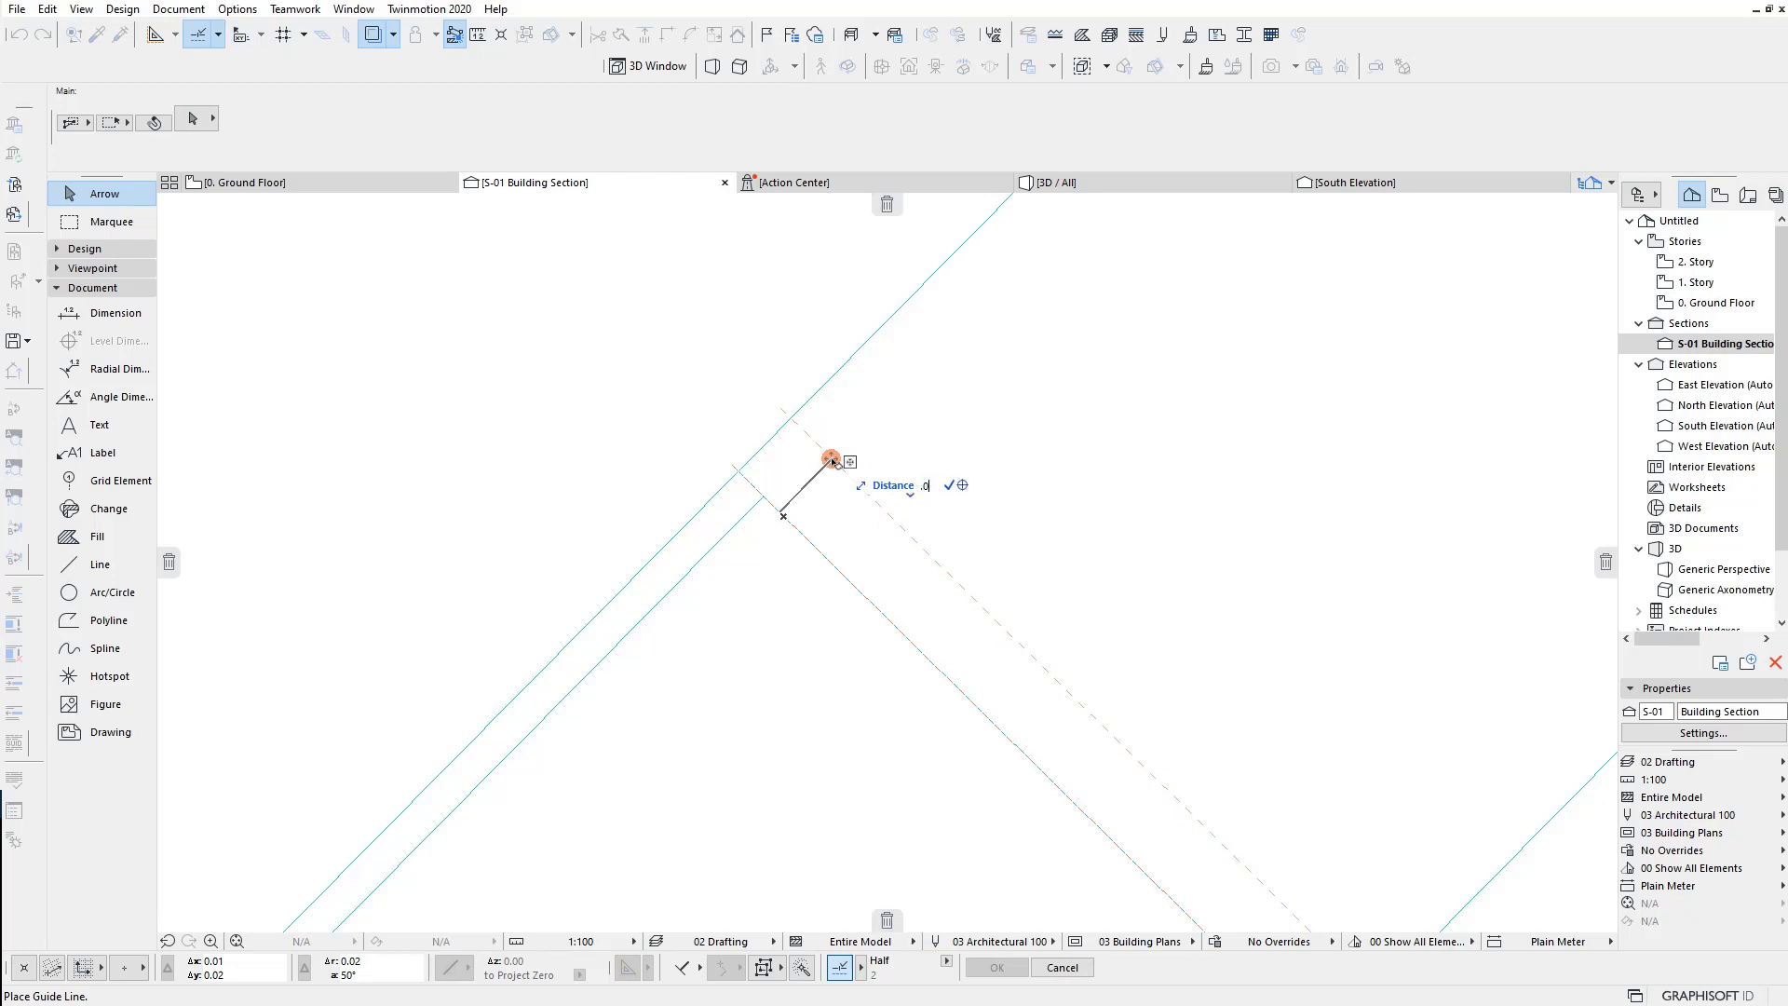
pyautogui.press('Return')
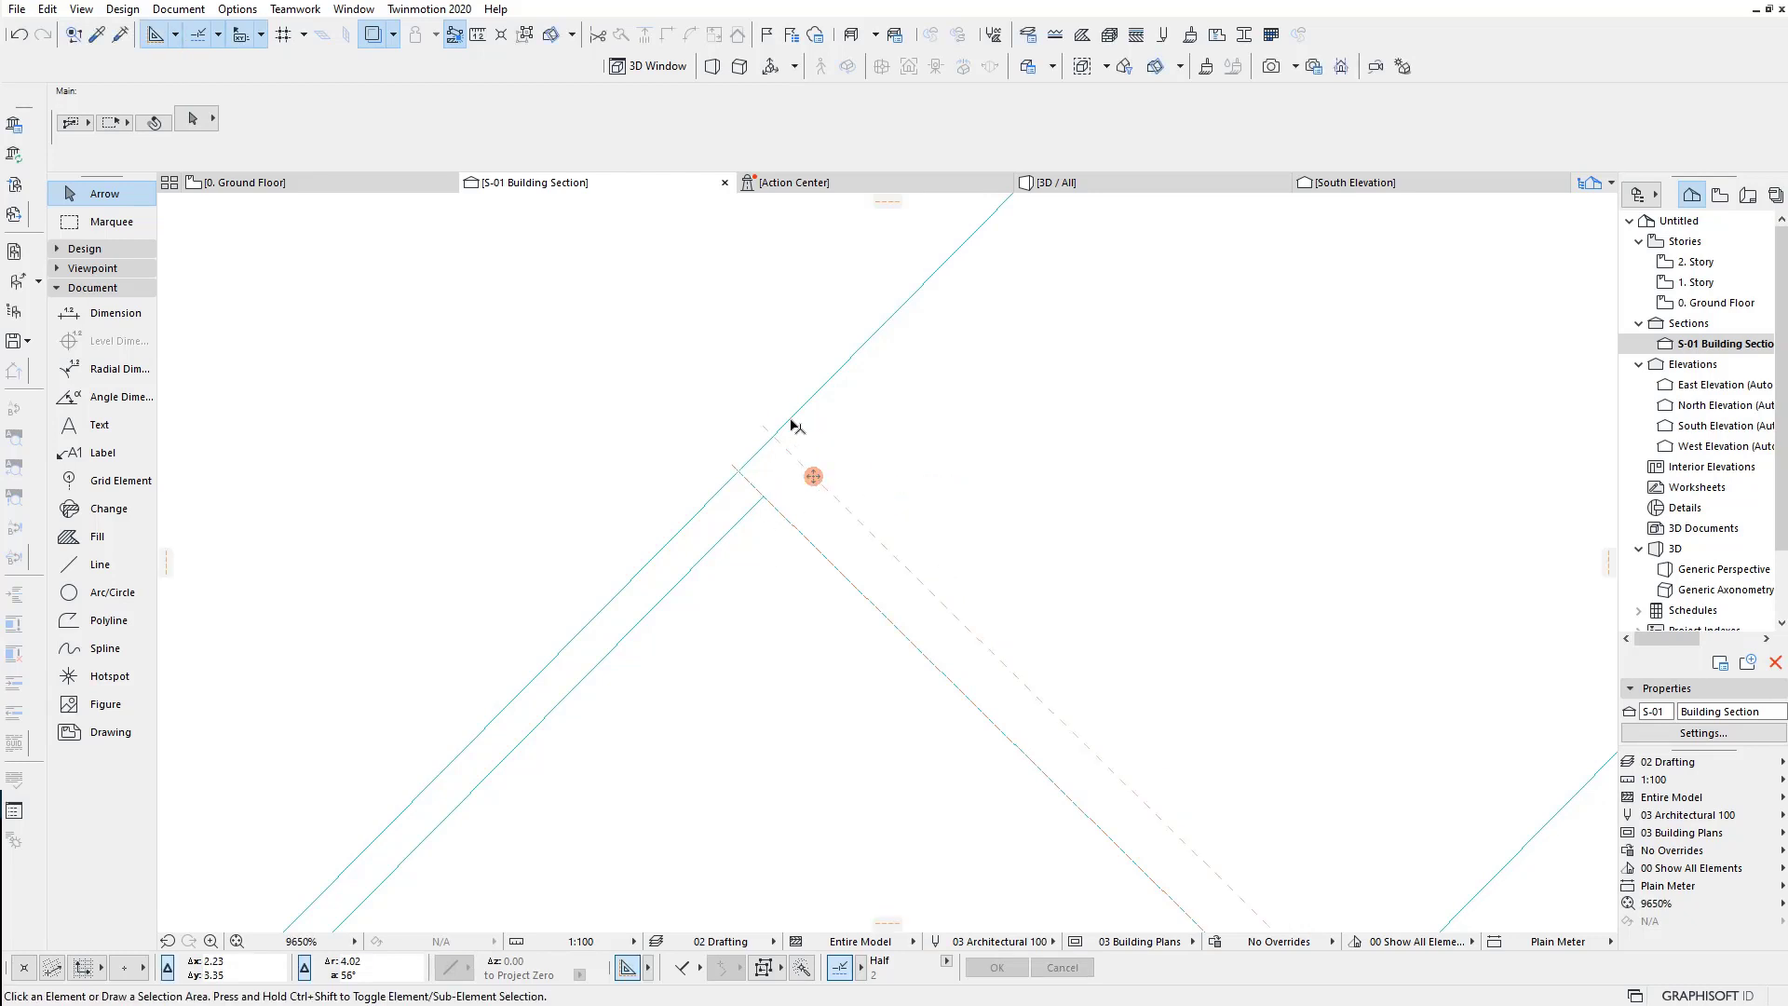
# Step: Offset the beam's joint edge to the guide line, leaving a 0.02-long segment
pyautogui.click(790, 425)
pyautogui.click(793, 419)
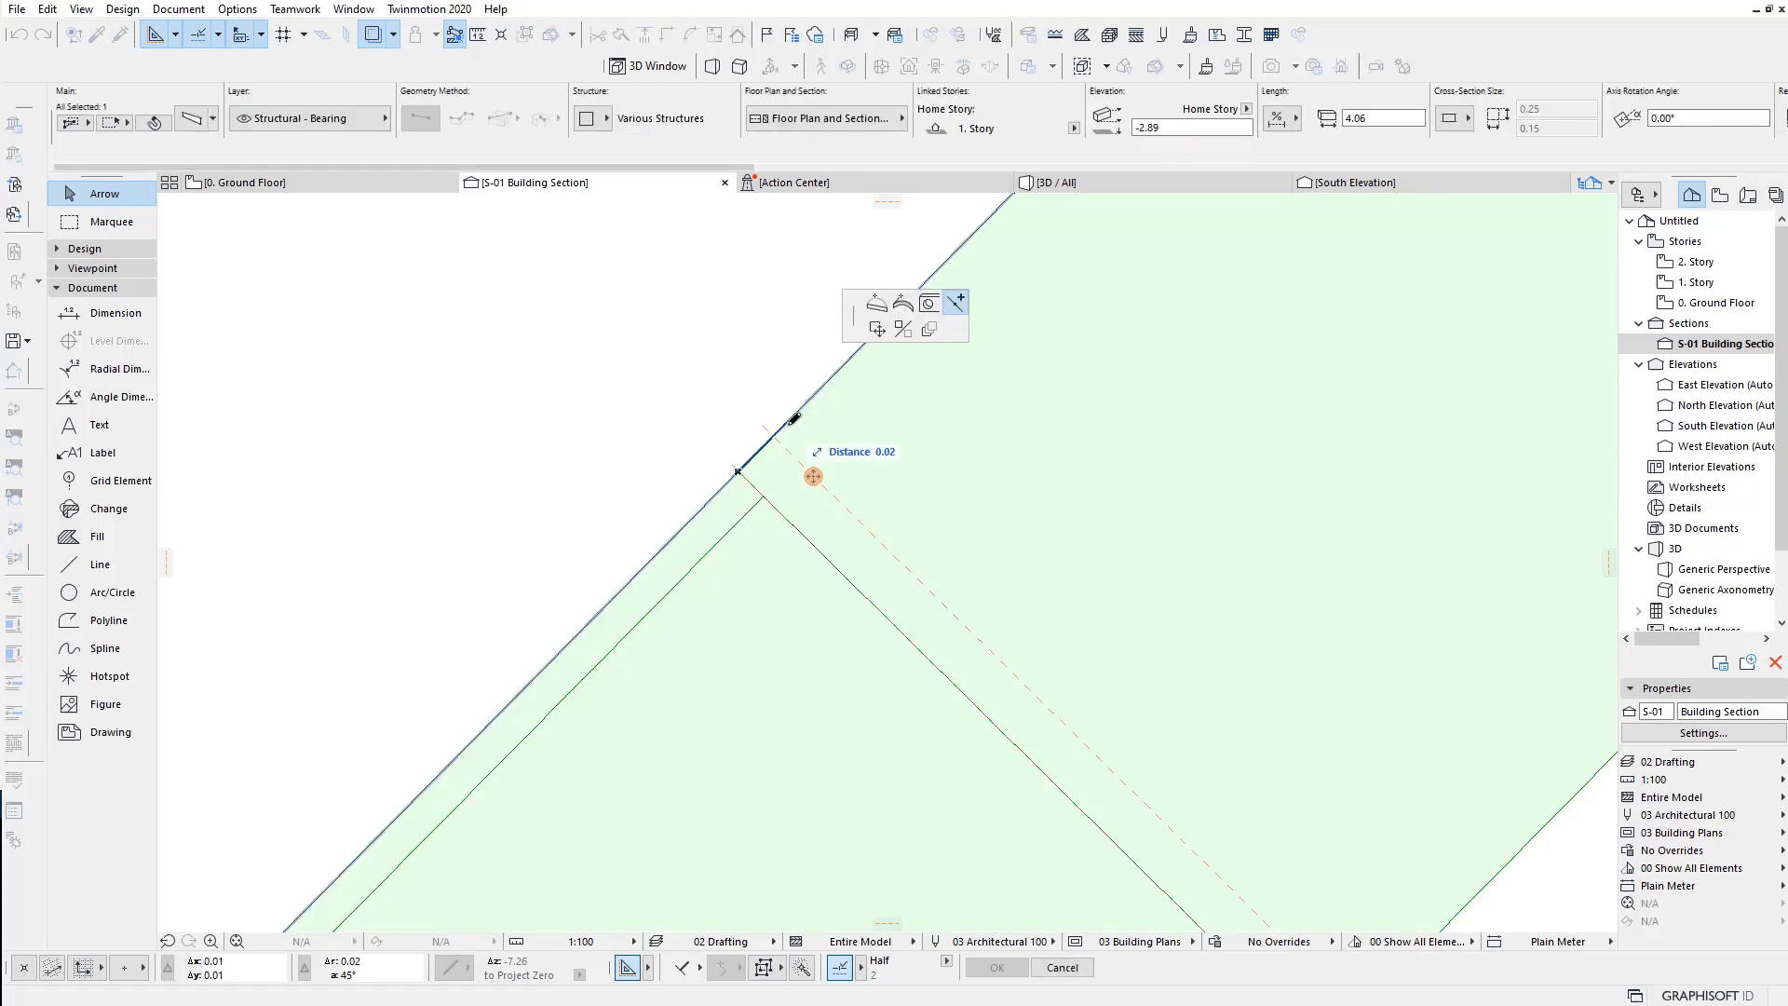
pyautogui.click(773, 435)
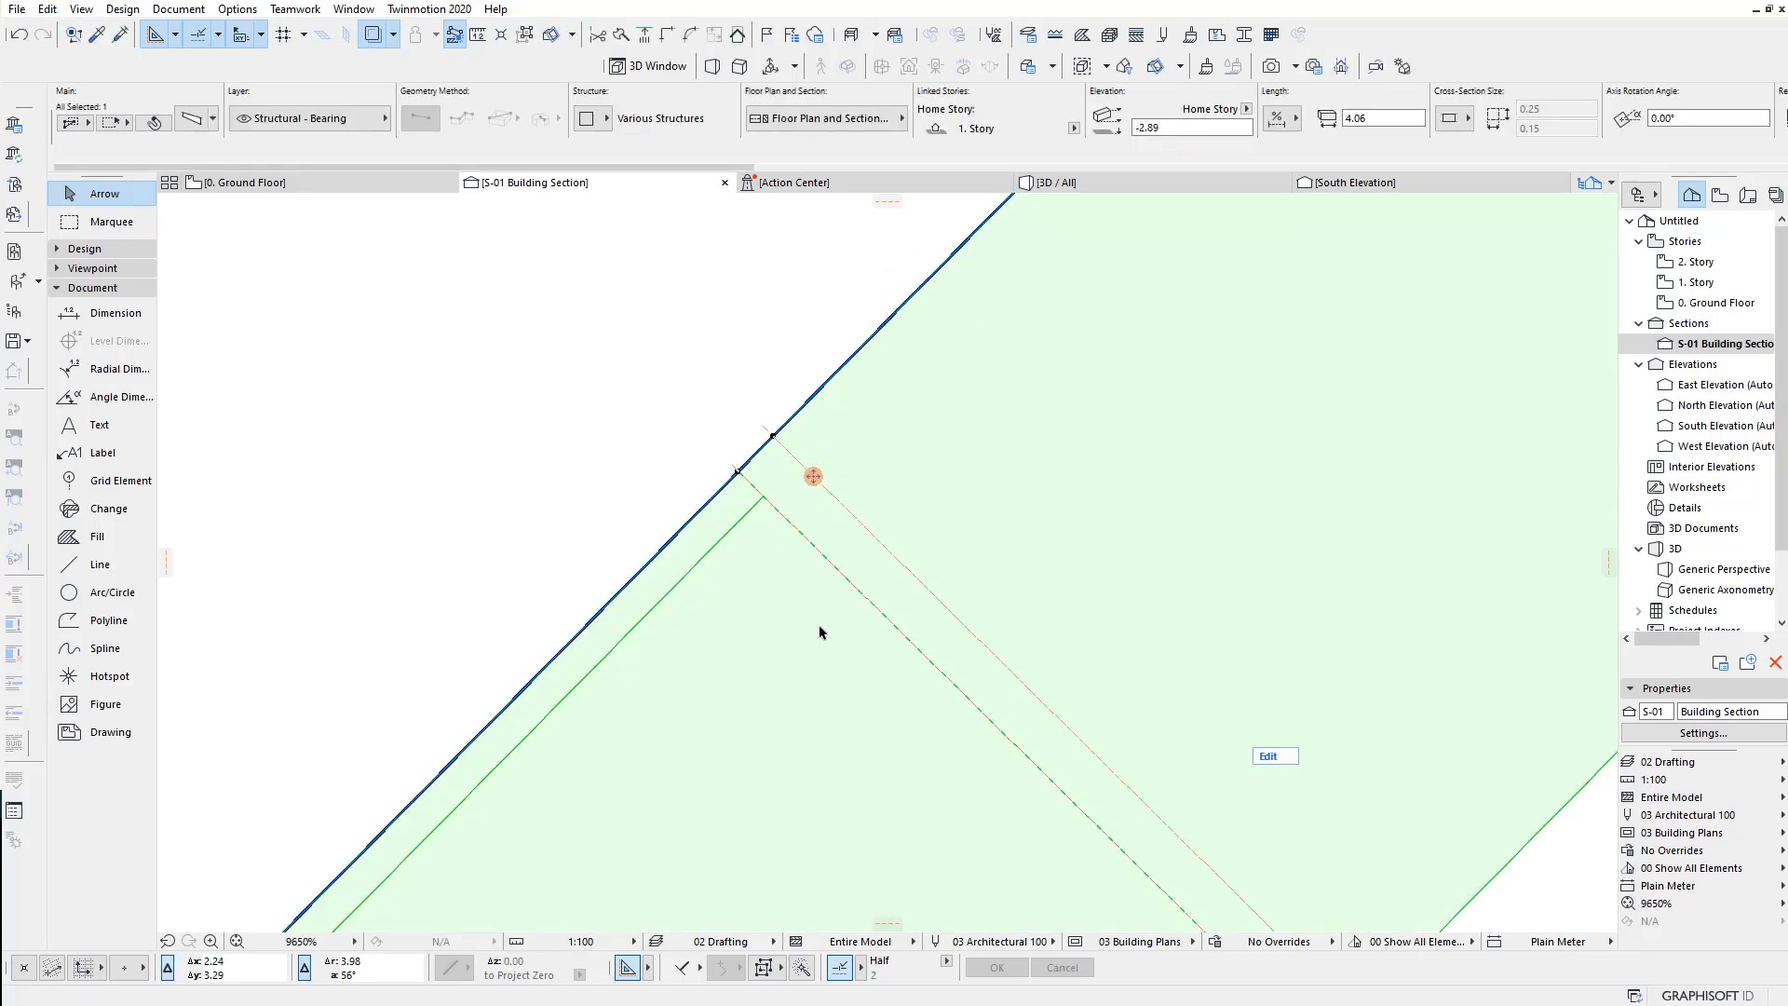
pyautogui.scroll(-2, 820, 643)
pyautogui.scroll(-1, 1015, 718)
pyautogui.click(1065, 767)
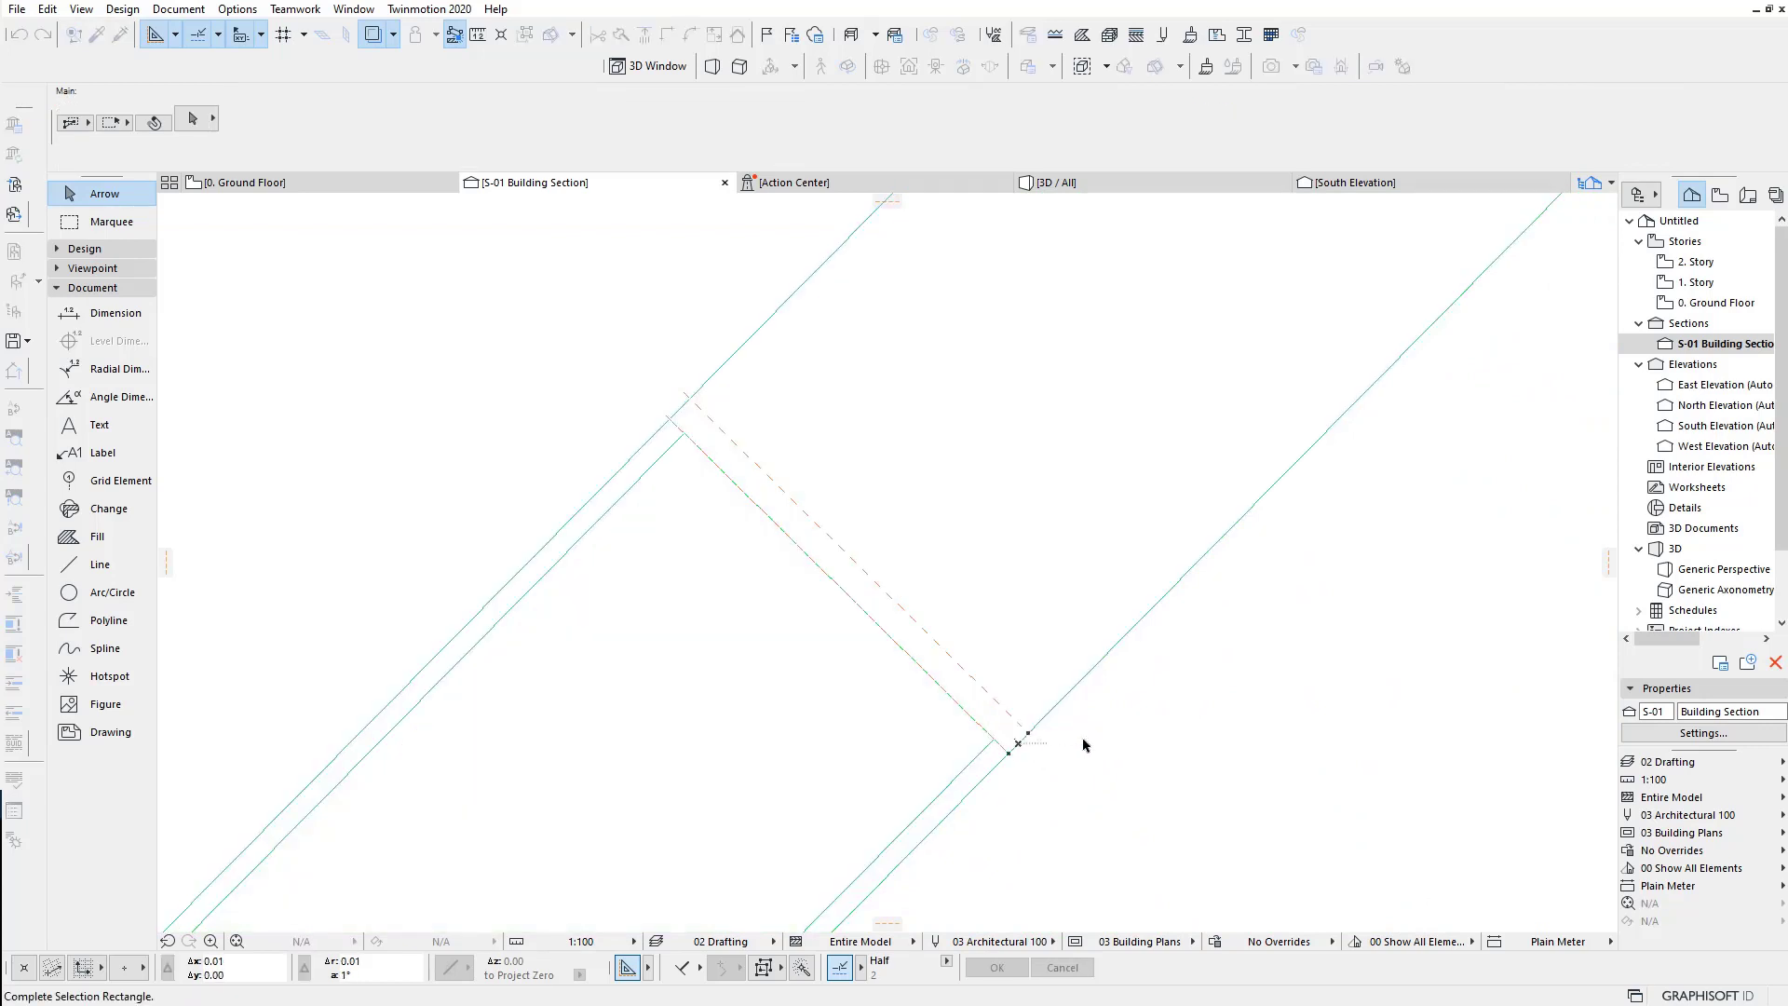
# Step: Change the thin joint segment's Structure from Concrete to Steel - Structural
pyautogui.hotkey('ctrl', 'a')
pyautogui.click(1271, 757)
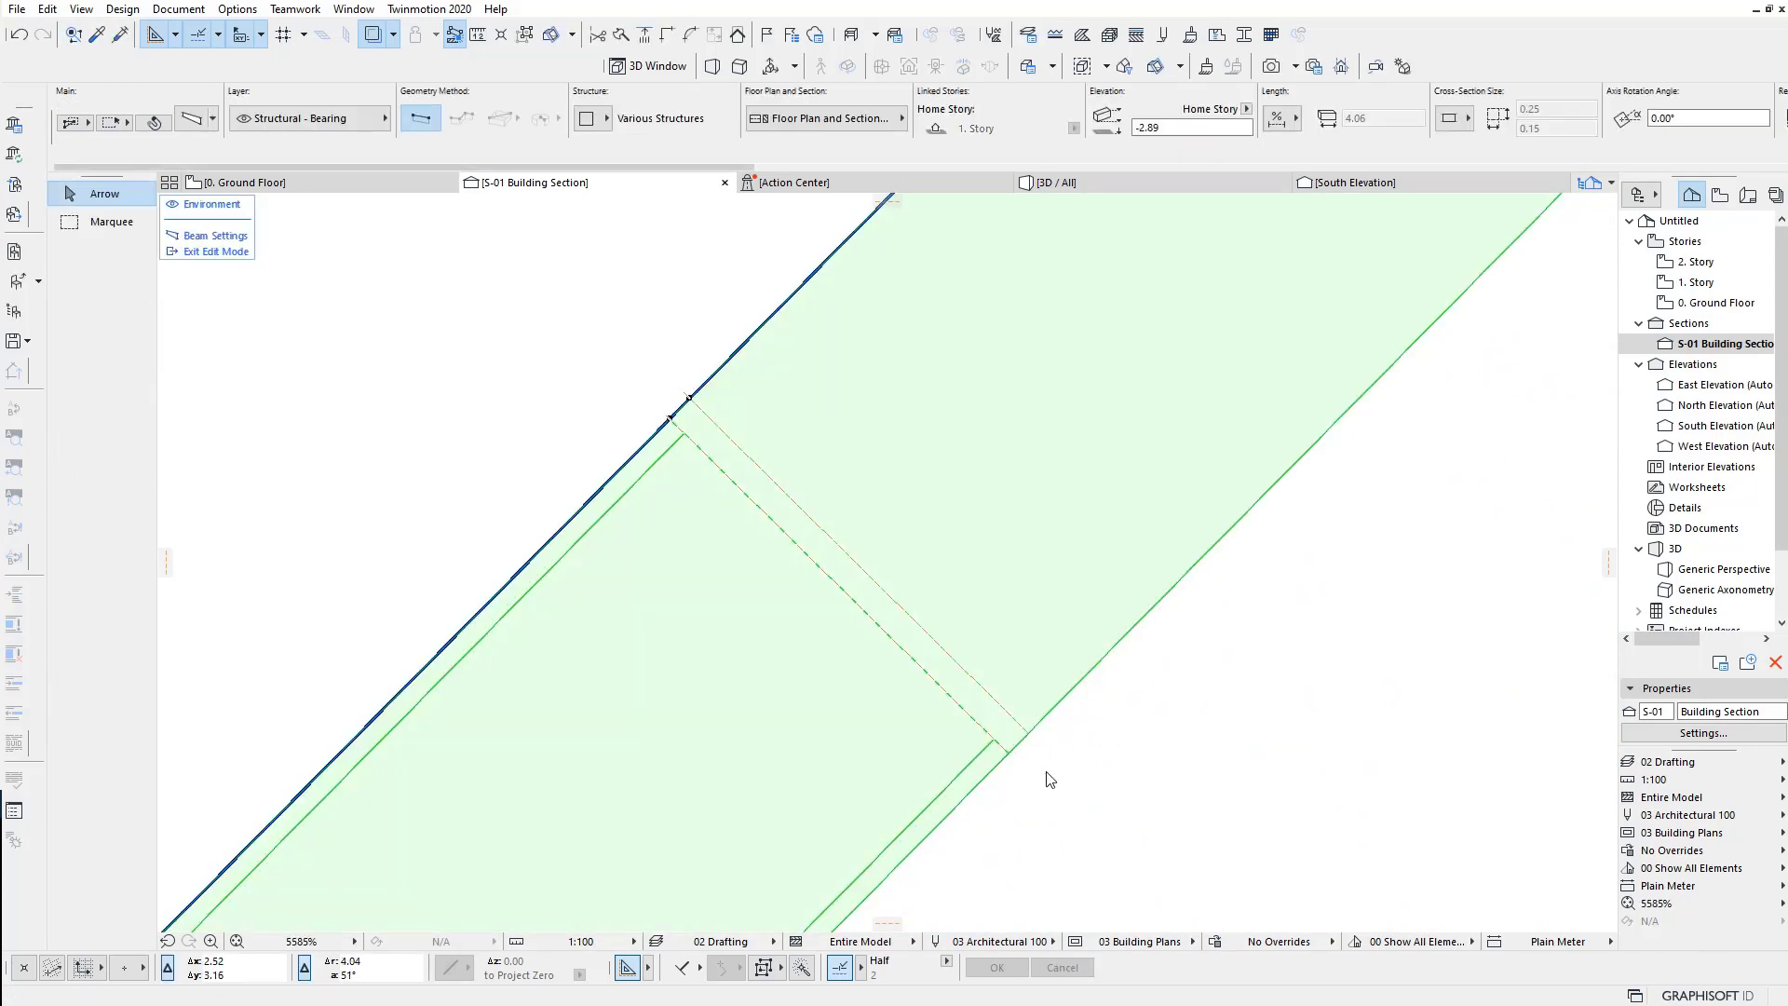
pyautogui.click(1018, 738)
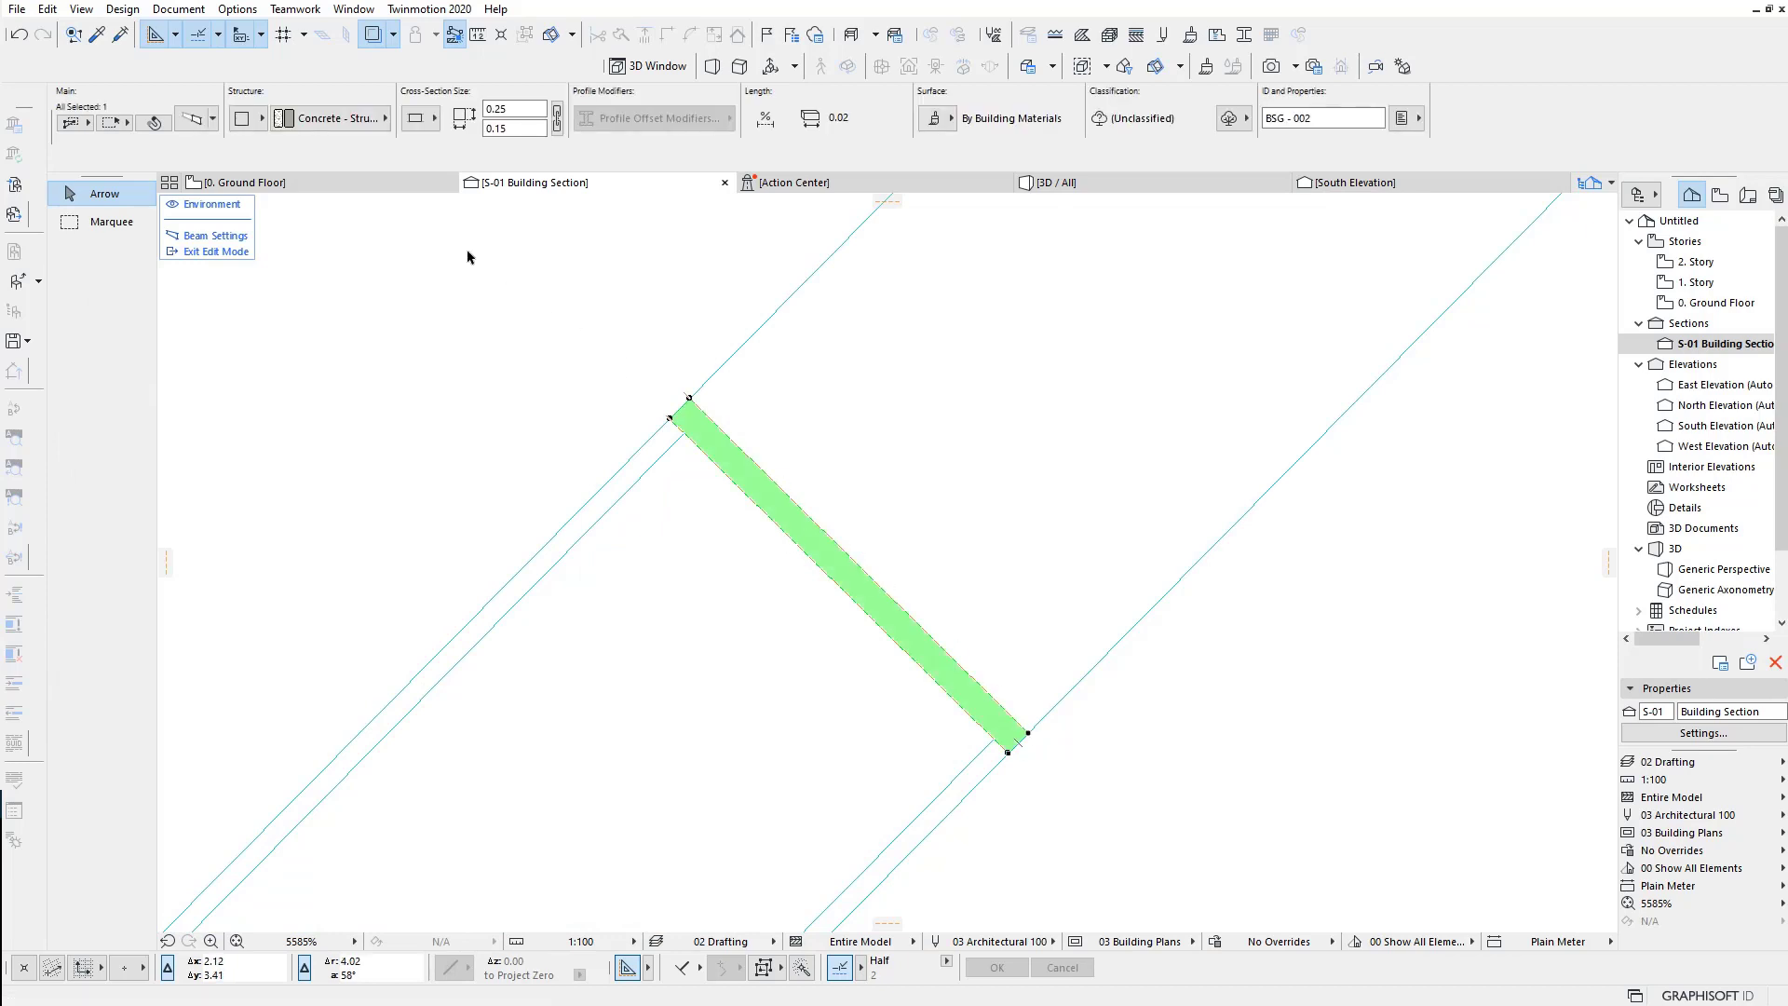
pyautogui.click(336, 119)
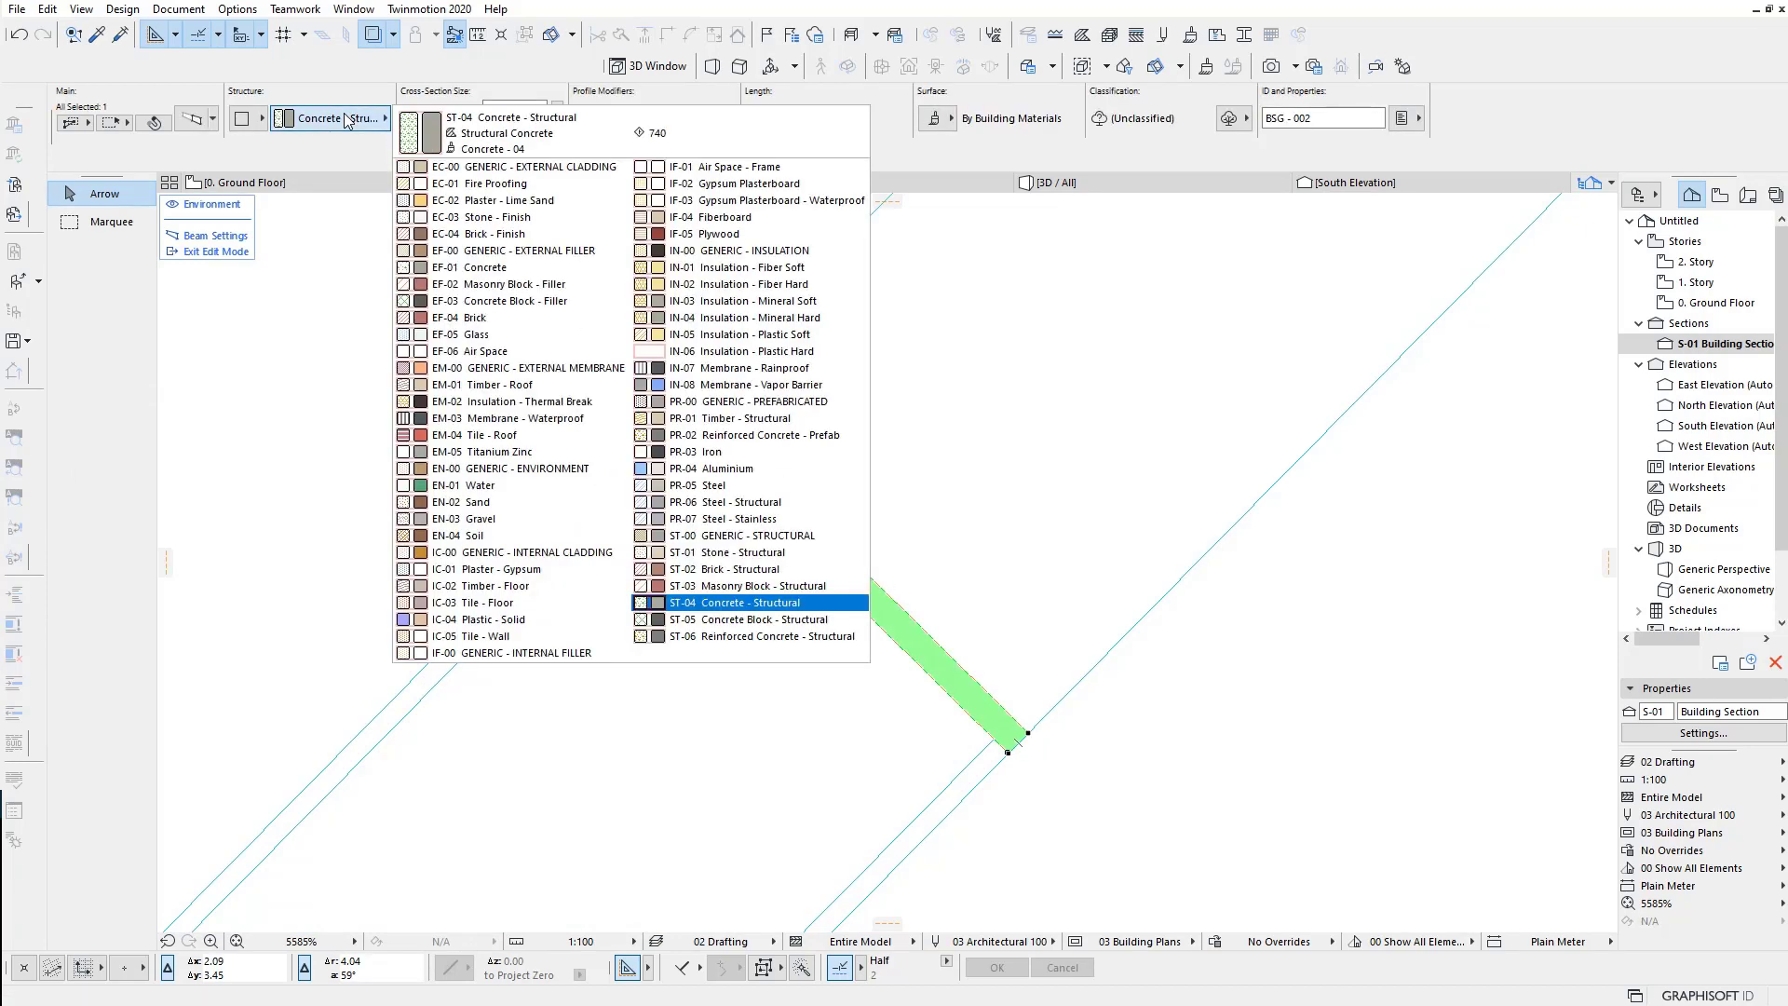
pyautogui.click(780, 504)
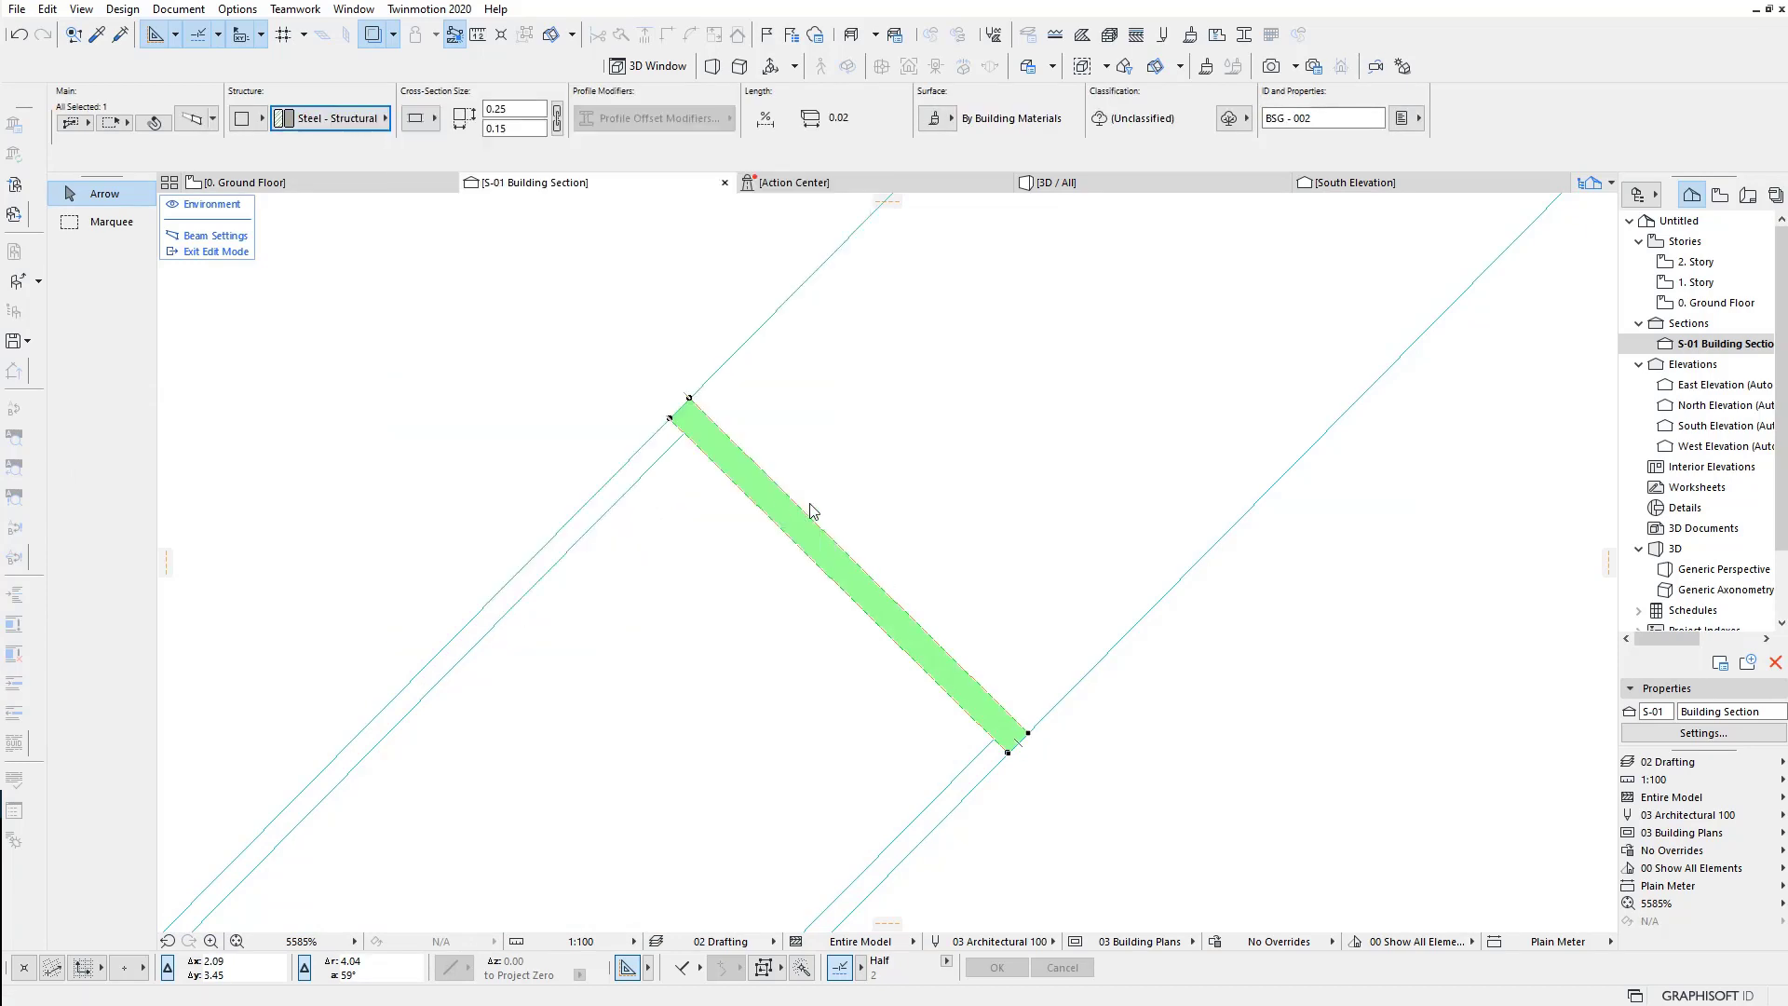
pyautogui.click(1043, 677)
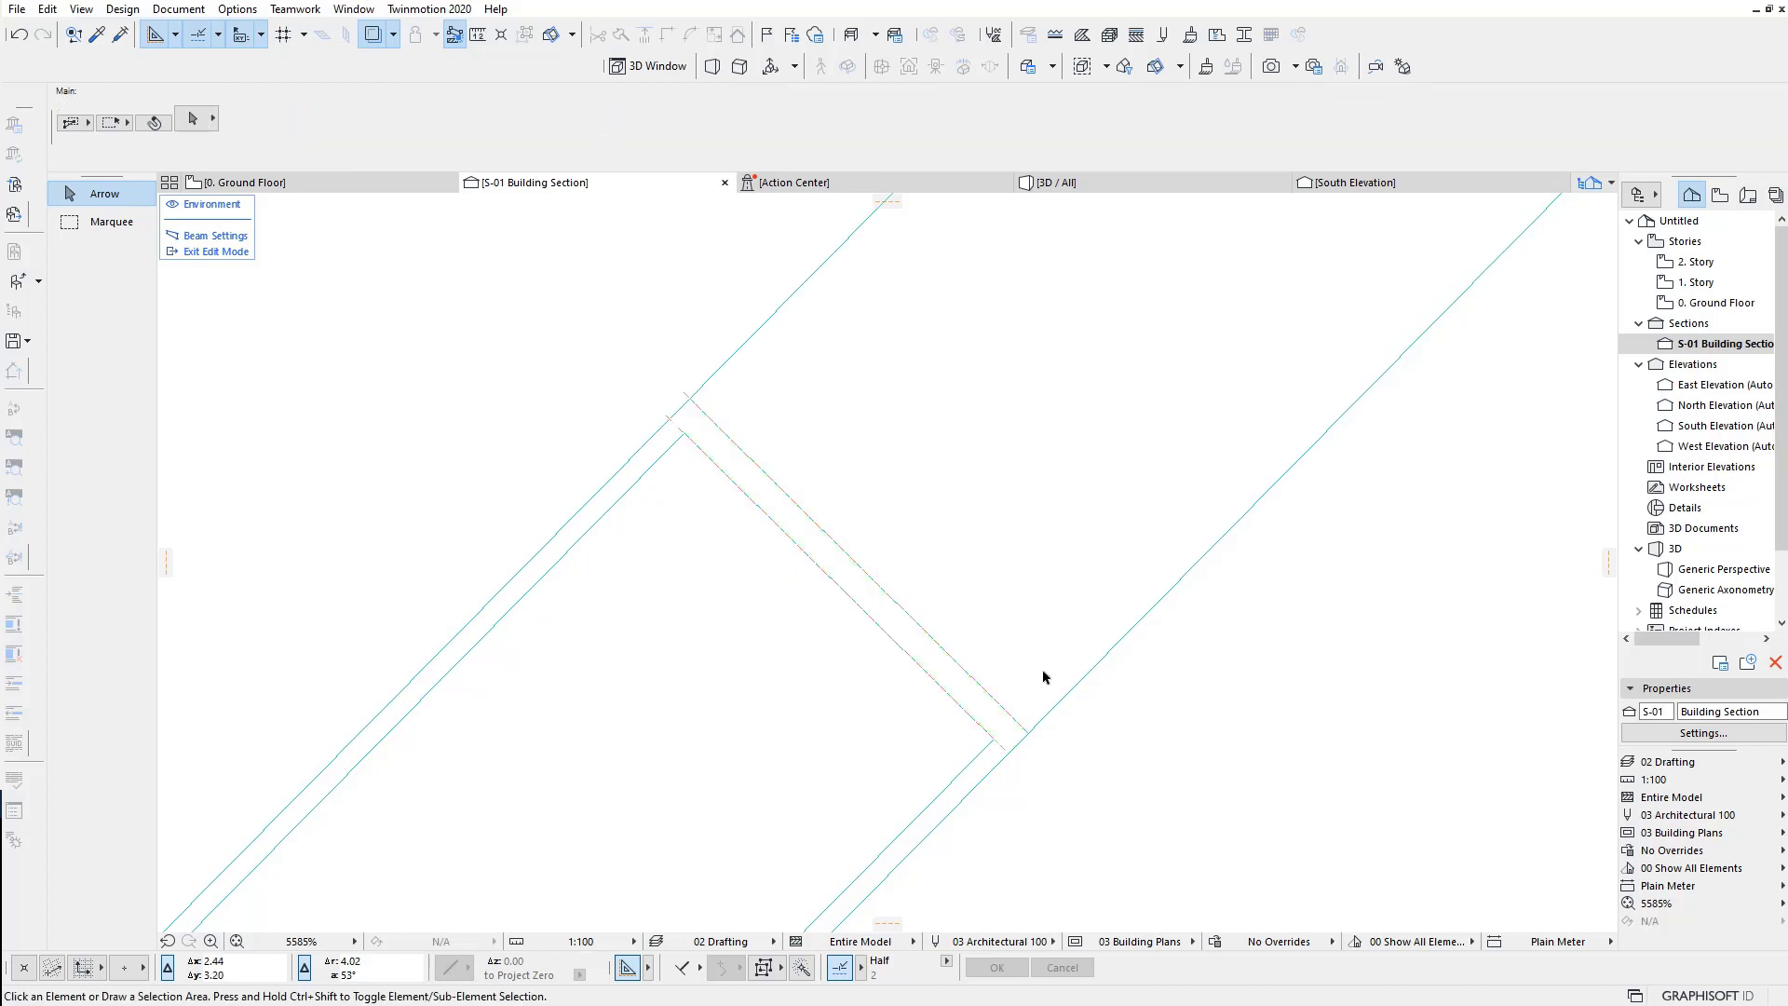
pyautogui.click(1131, 186)
# Step: Exit the beam's segment edit mode in 3D and return to the S-01 Building Section
pyautogui.click(1099, 419)
pyautogui.scroll(2, 1058, 431)
pyautogui.scroll(3, 1029, 449)
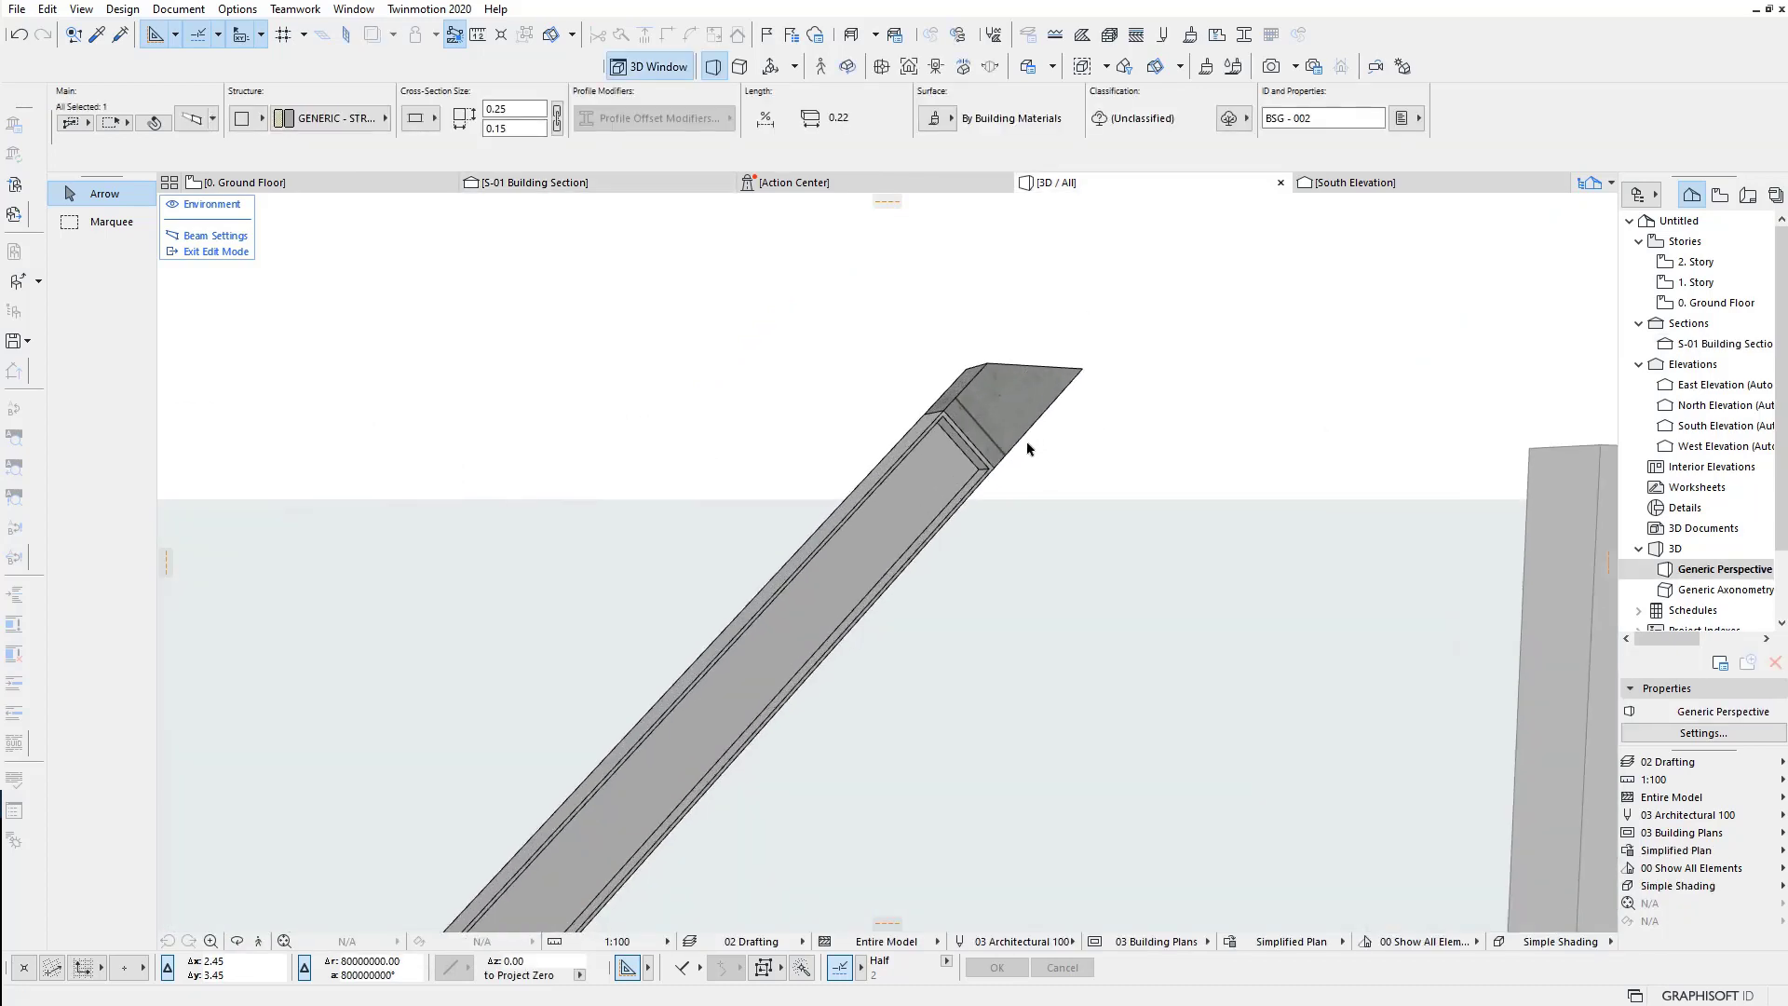
pyautogui.scroll(2, 1028, 449)
pyautogui.scroll(3, 997, 447)
pyautogui.scroll(-1, 894, 438)
pyautogui.scroll(-1, 903, 439)
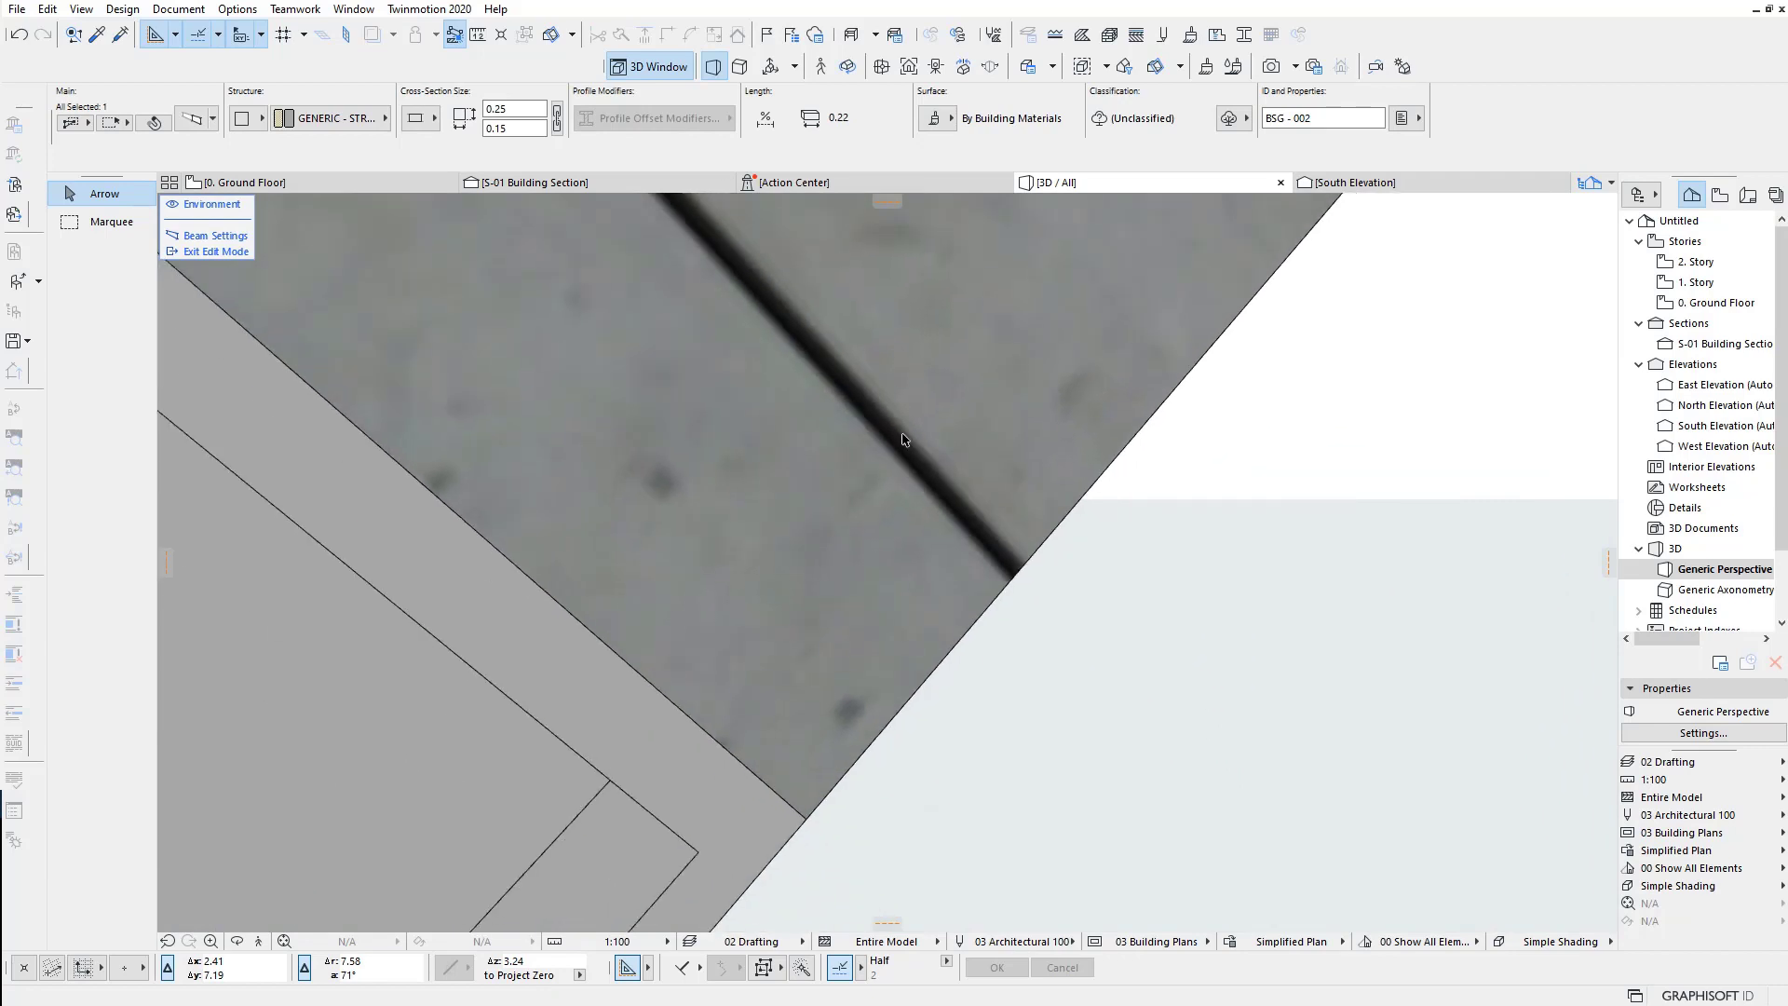
pyautogui.scroll(-5, 903, 439)
pyautogui.scroll(4, 850, 396)
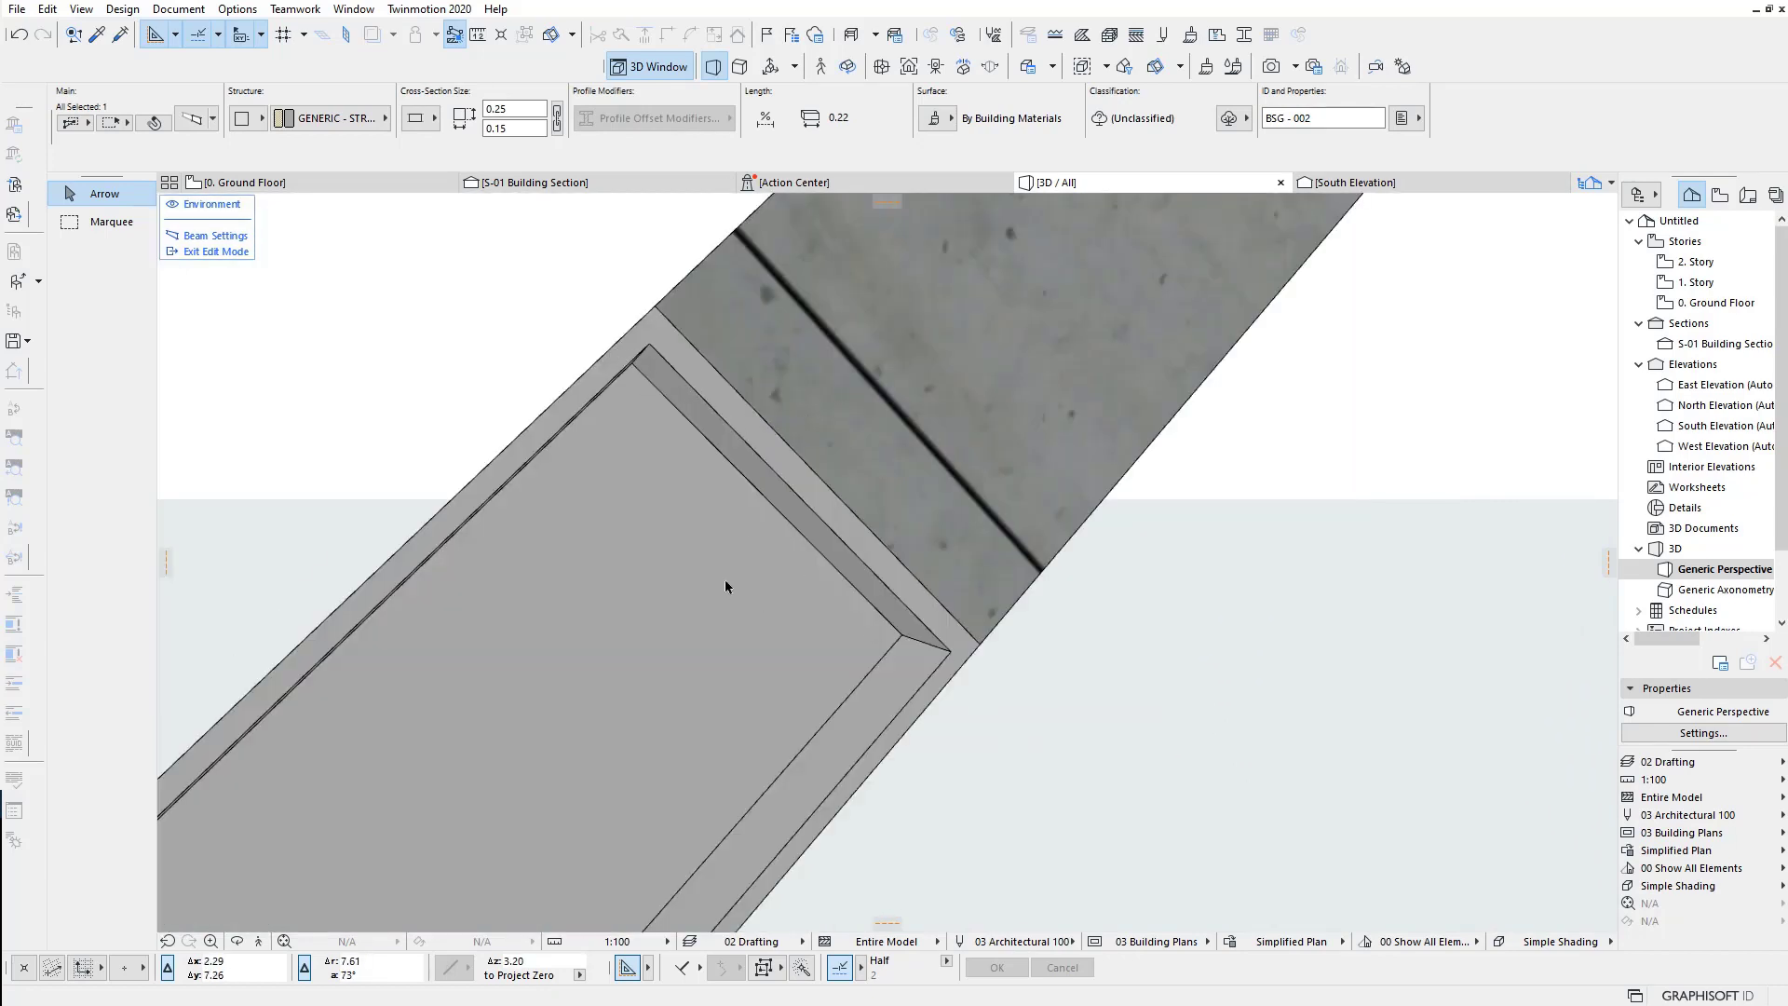
pyautogui.click(230, 254)
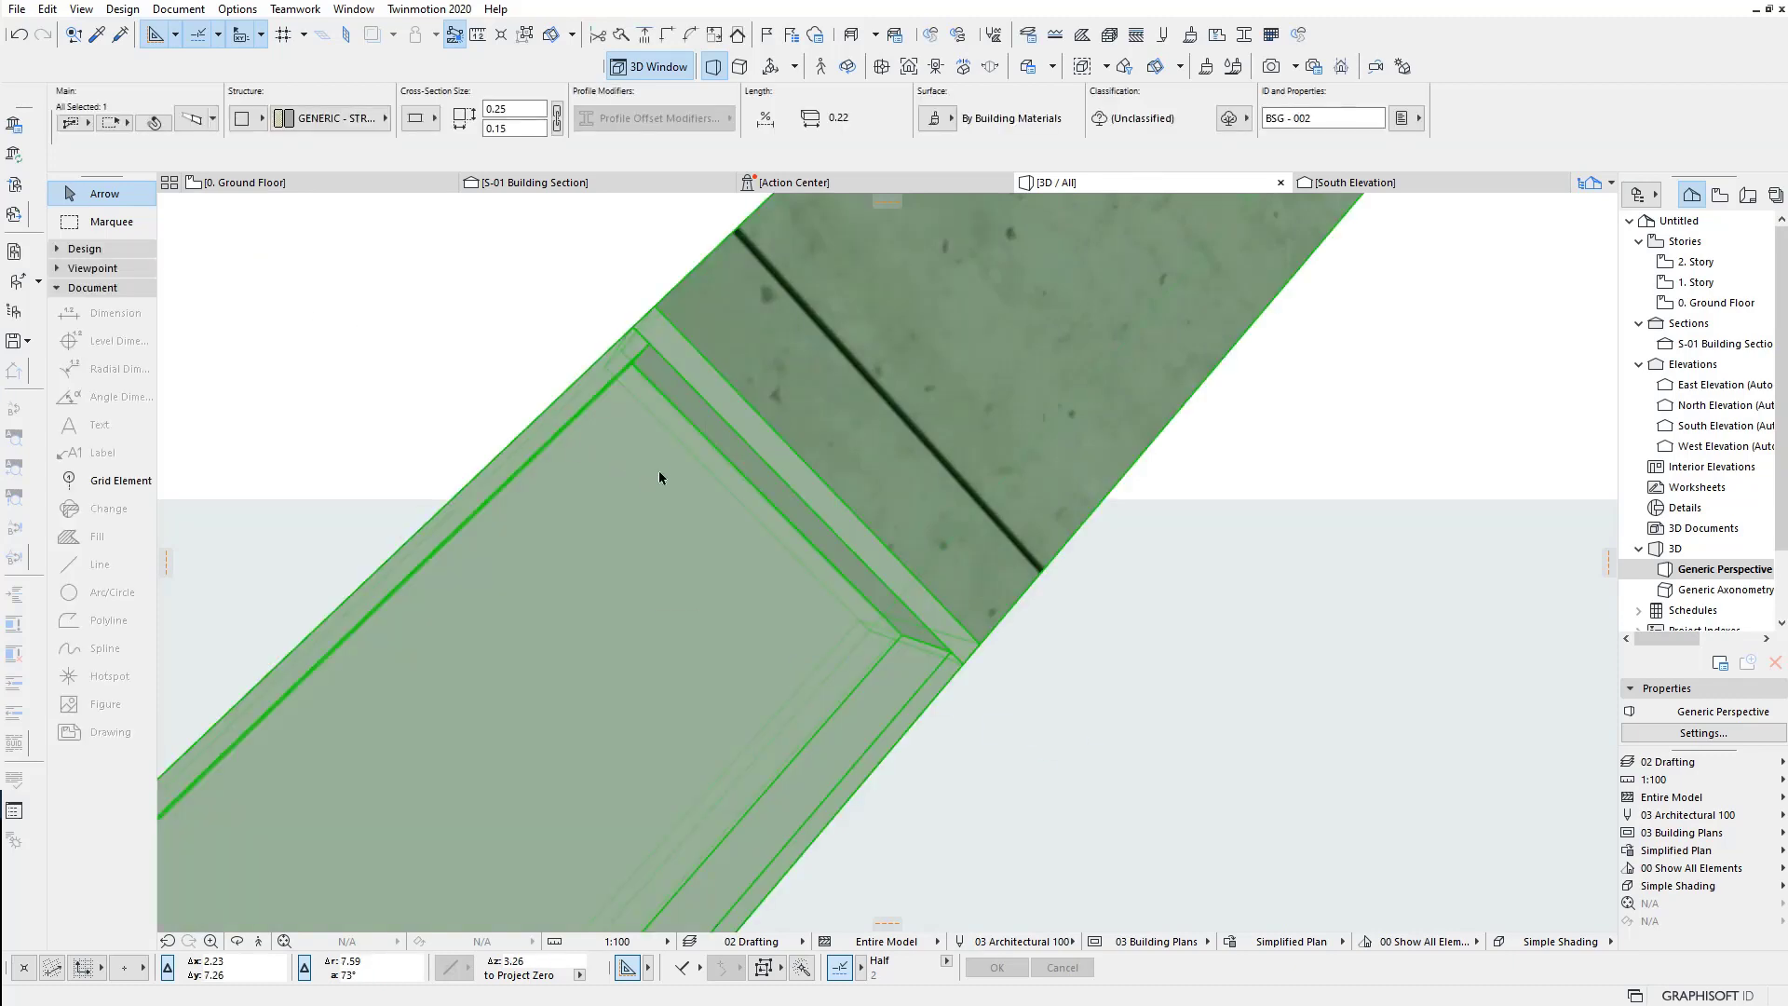
pyautogui.click(643, 183)
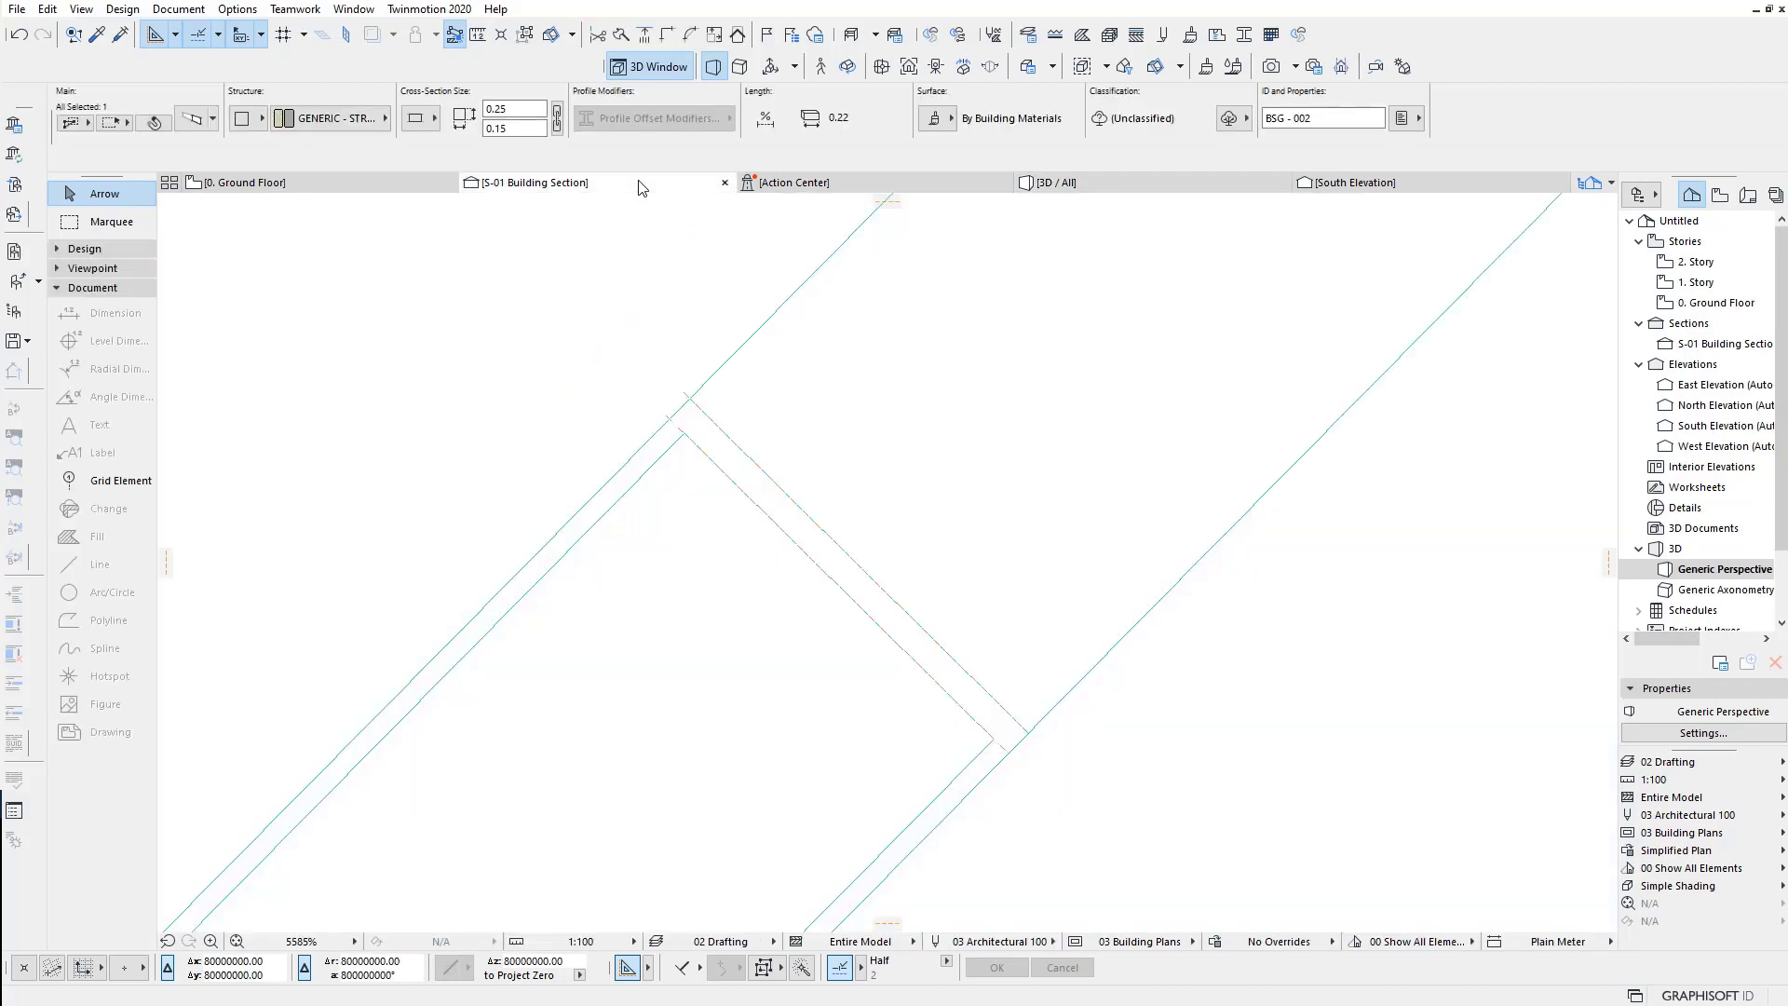
# Step: Enter beam edit mode, select the 3.60-long IPE250 segment, and open Profile Manager
pyautogui.click(649, 477)
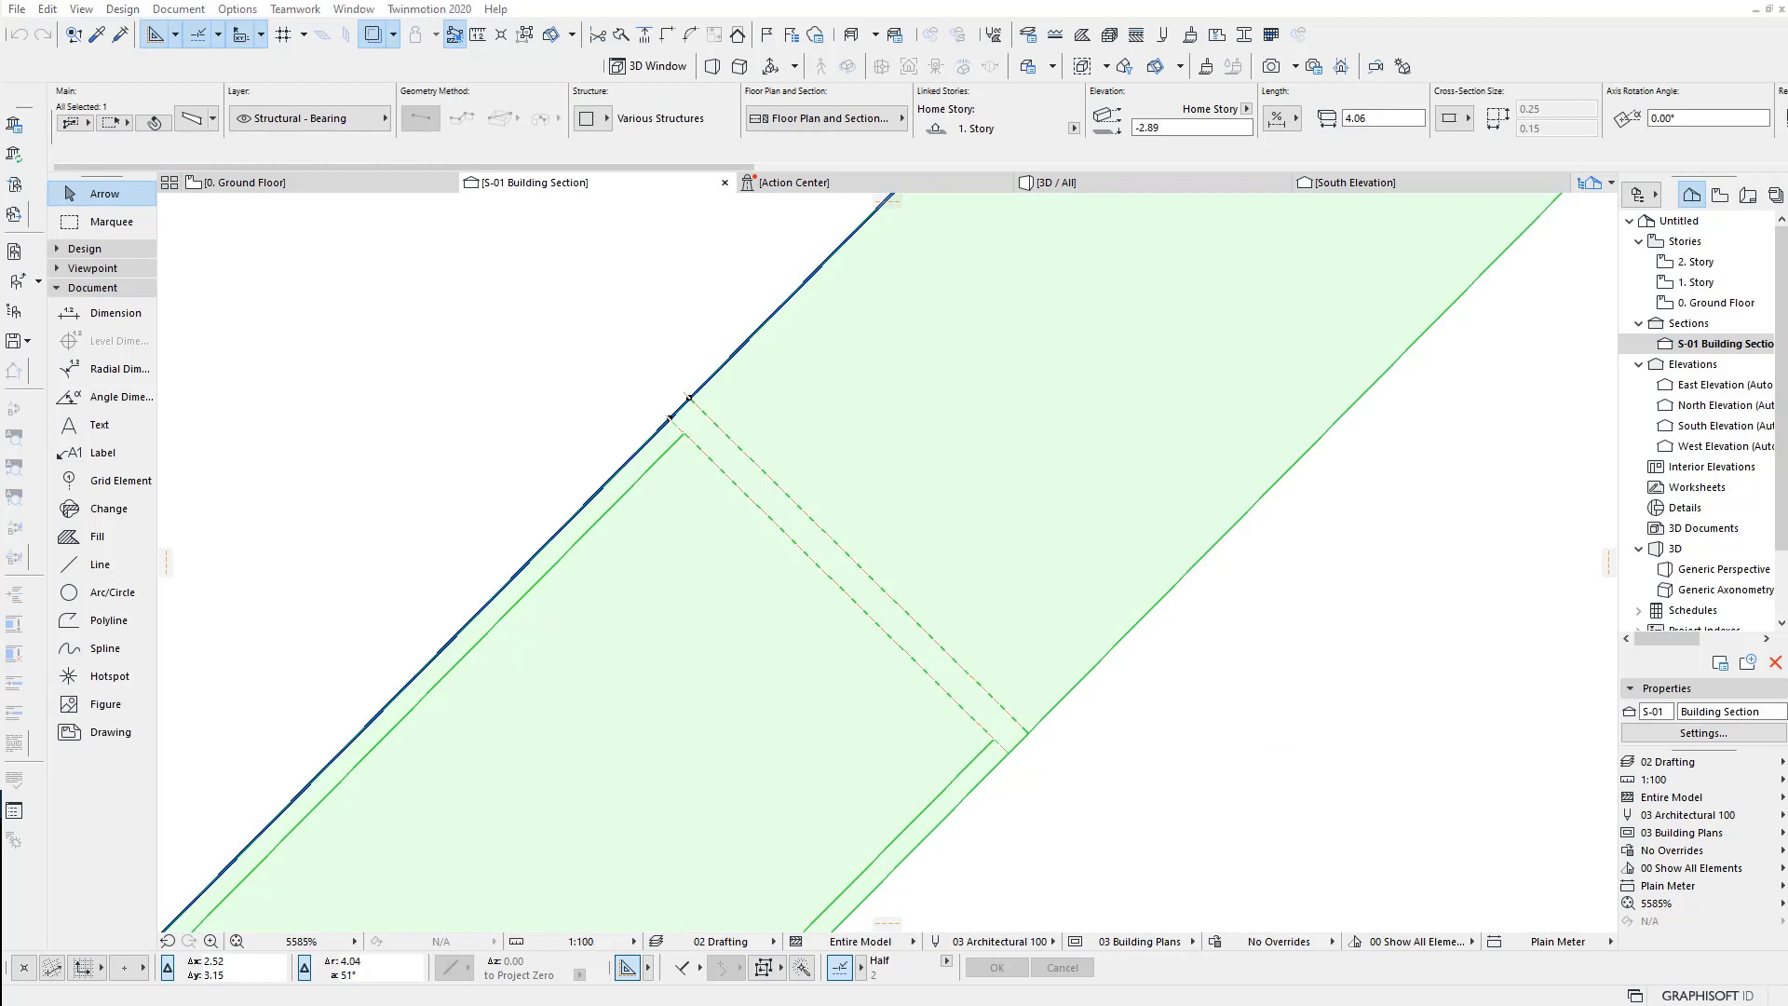
pyautogui.click(1115, 714)
pyautogui.doubleClick(1081, 691)
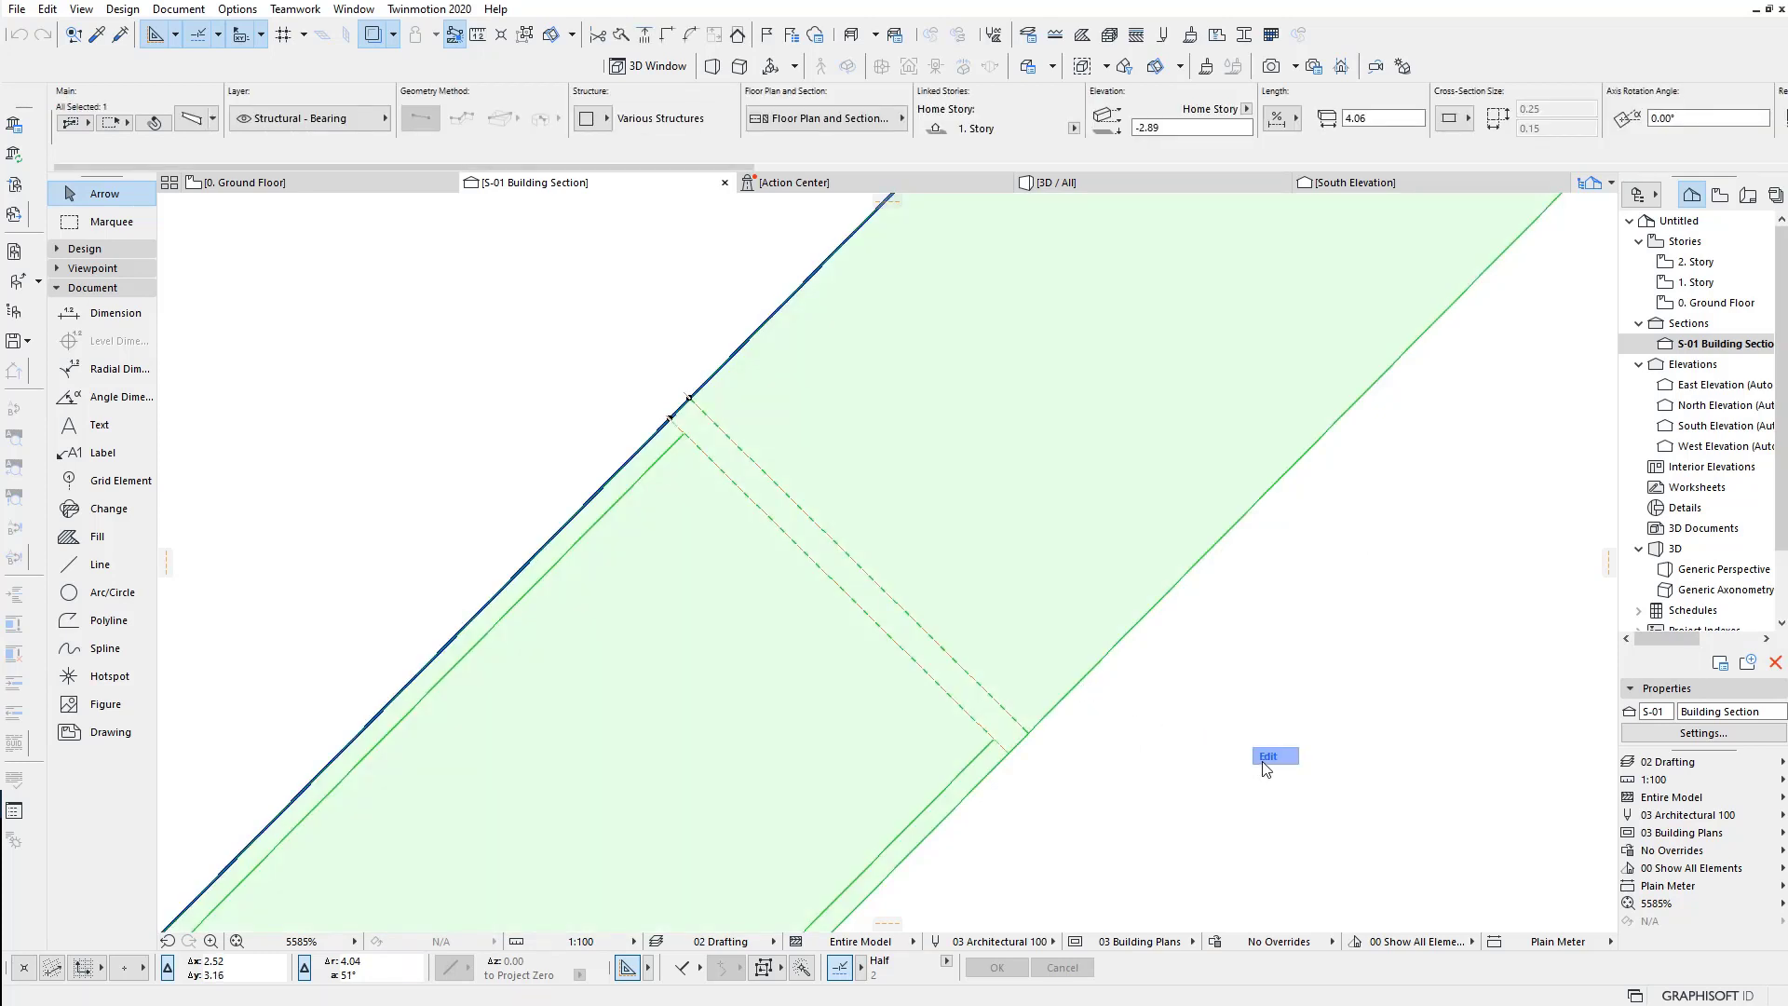
pyautogui.click(953, 813)
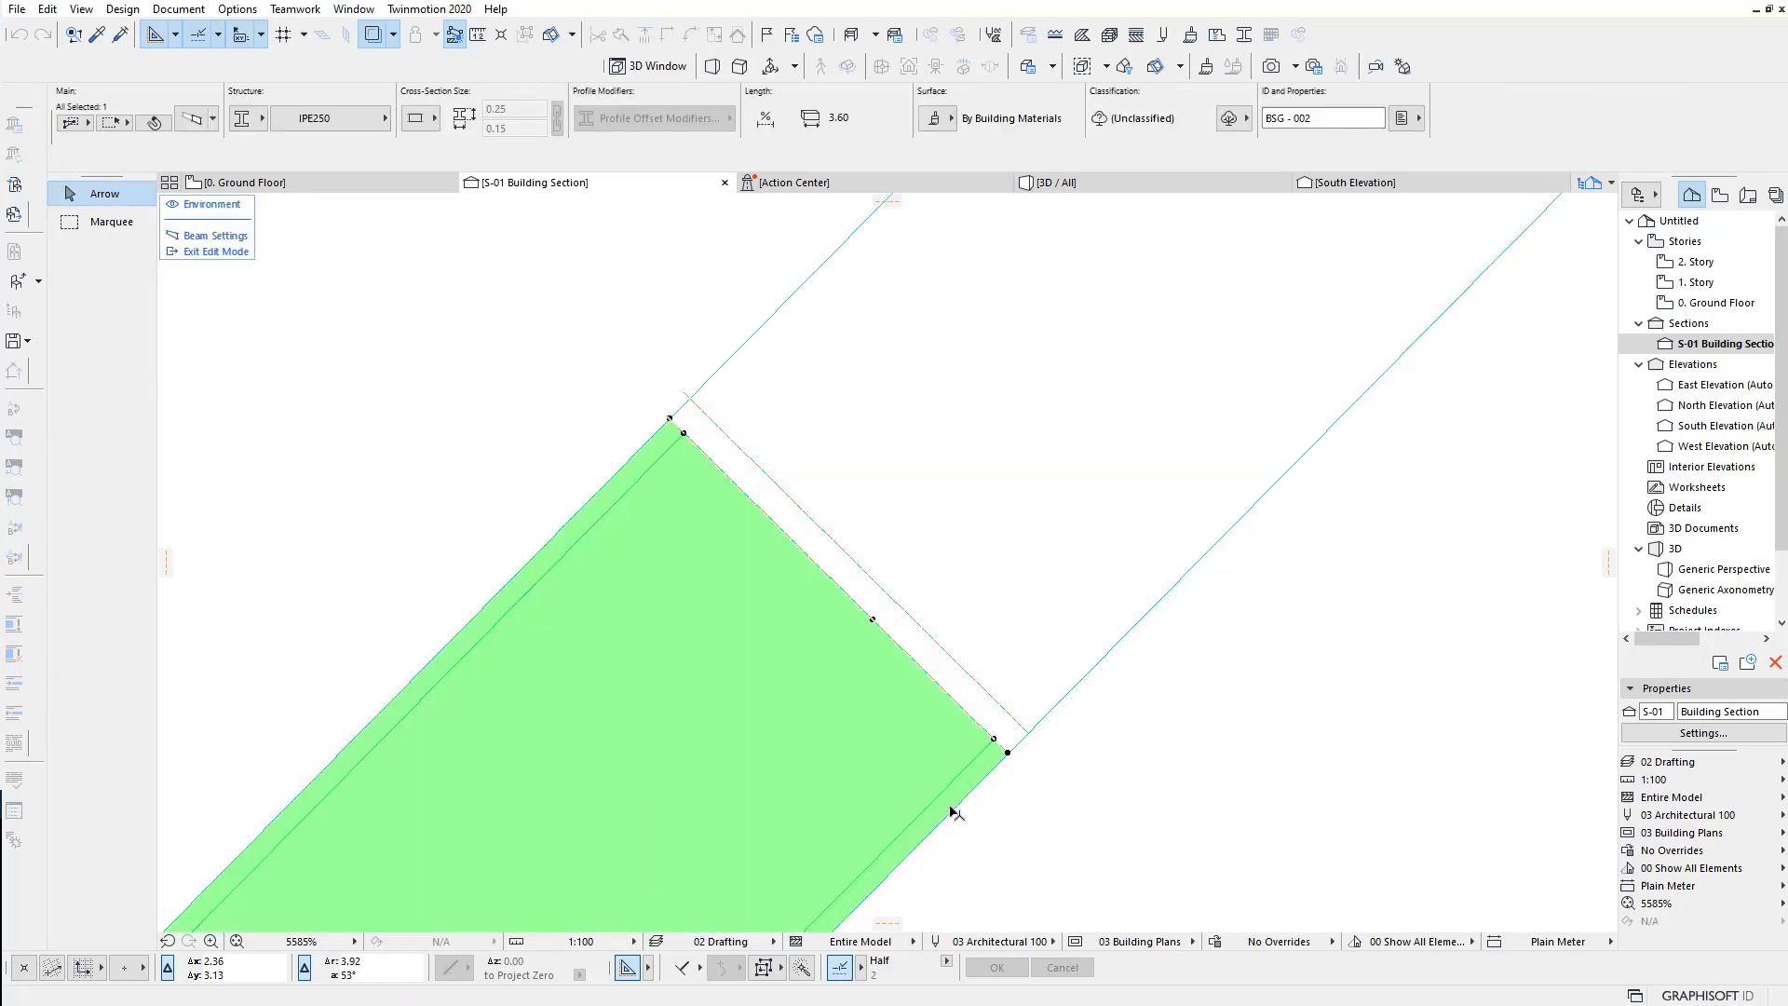
pyautogui.scroll(-2, 752, 619)
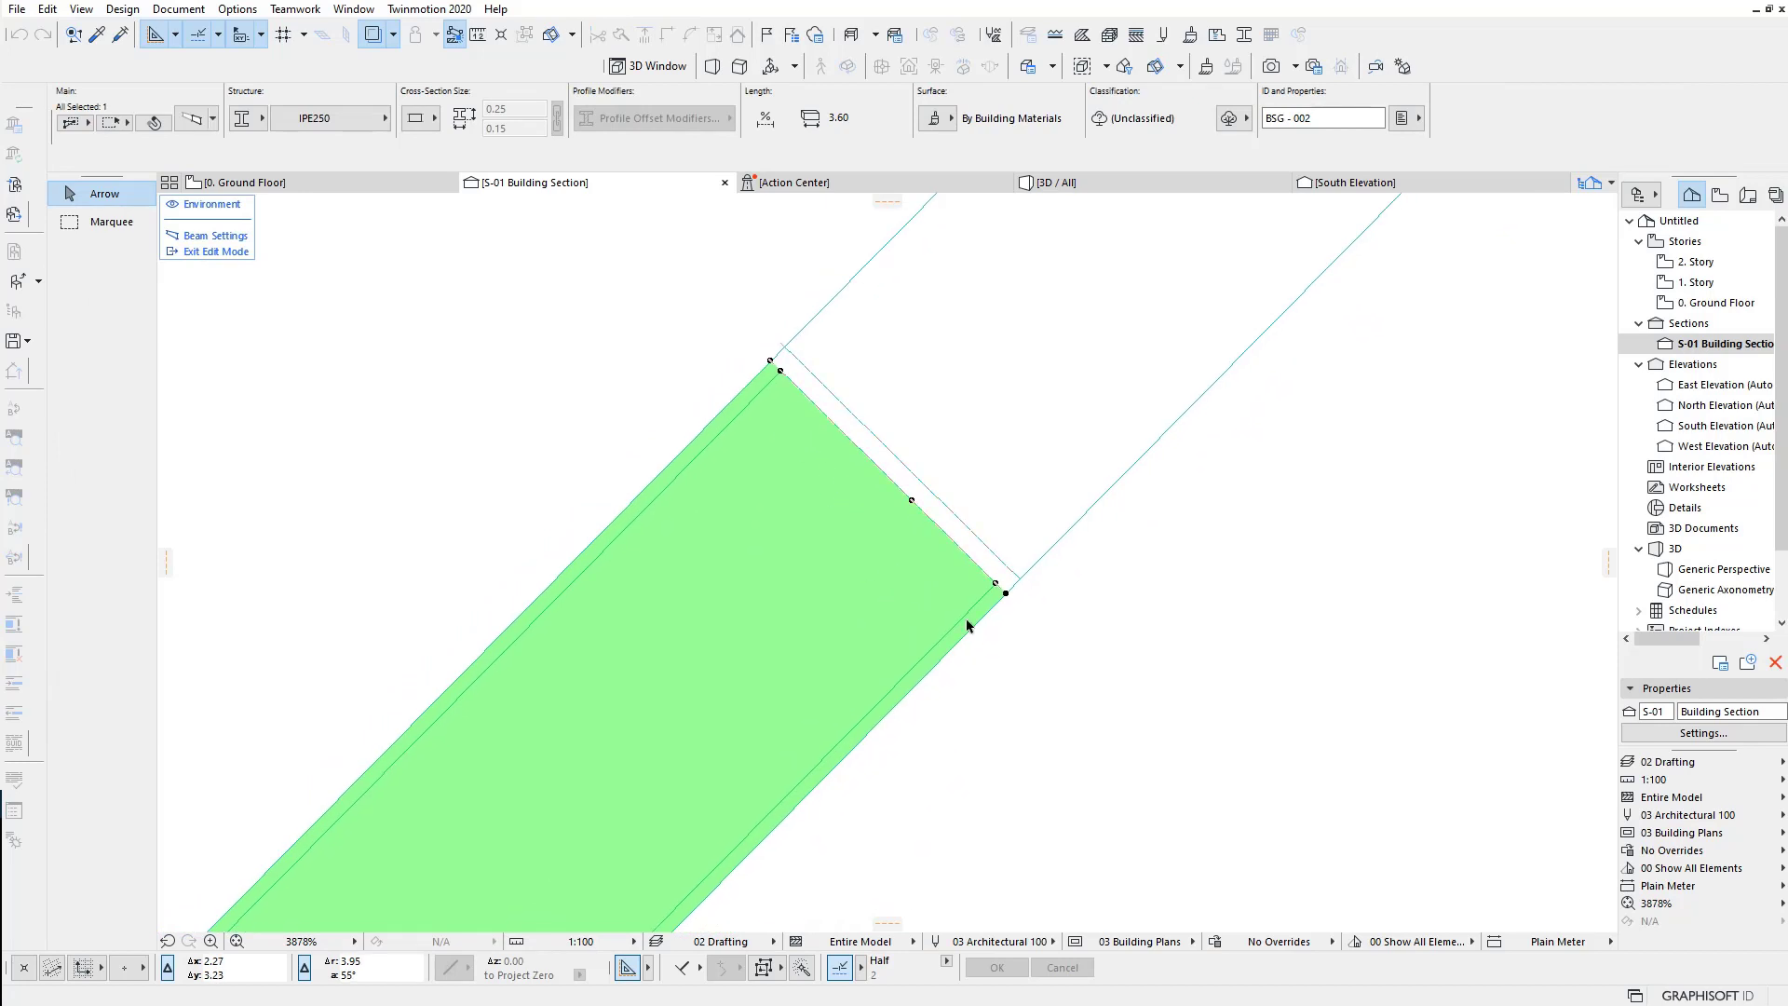
pyautogui.click(1246, 37)
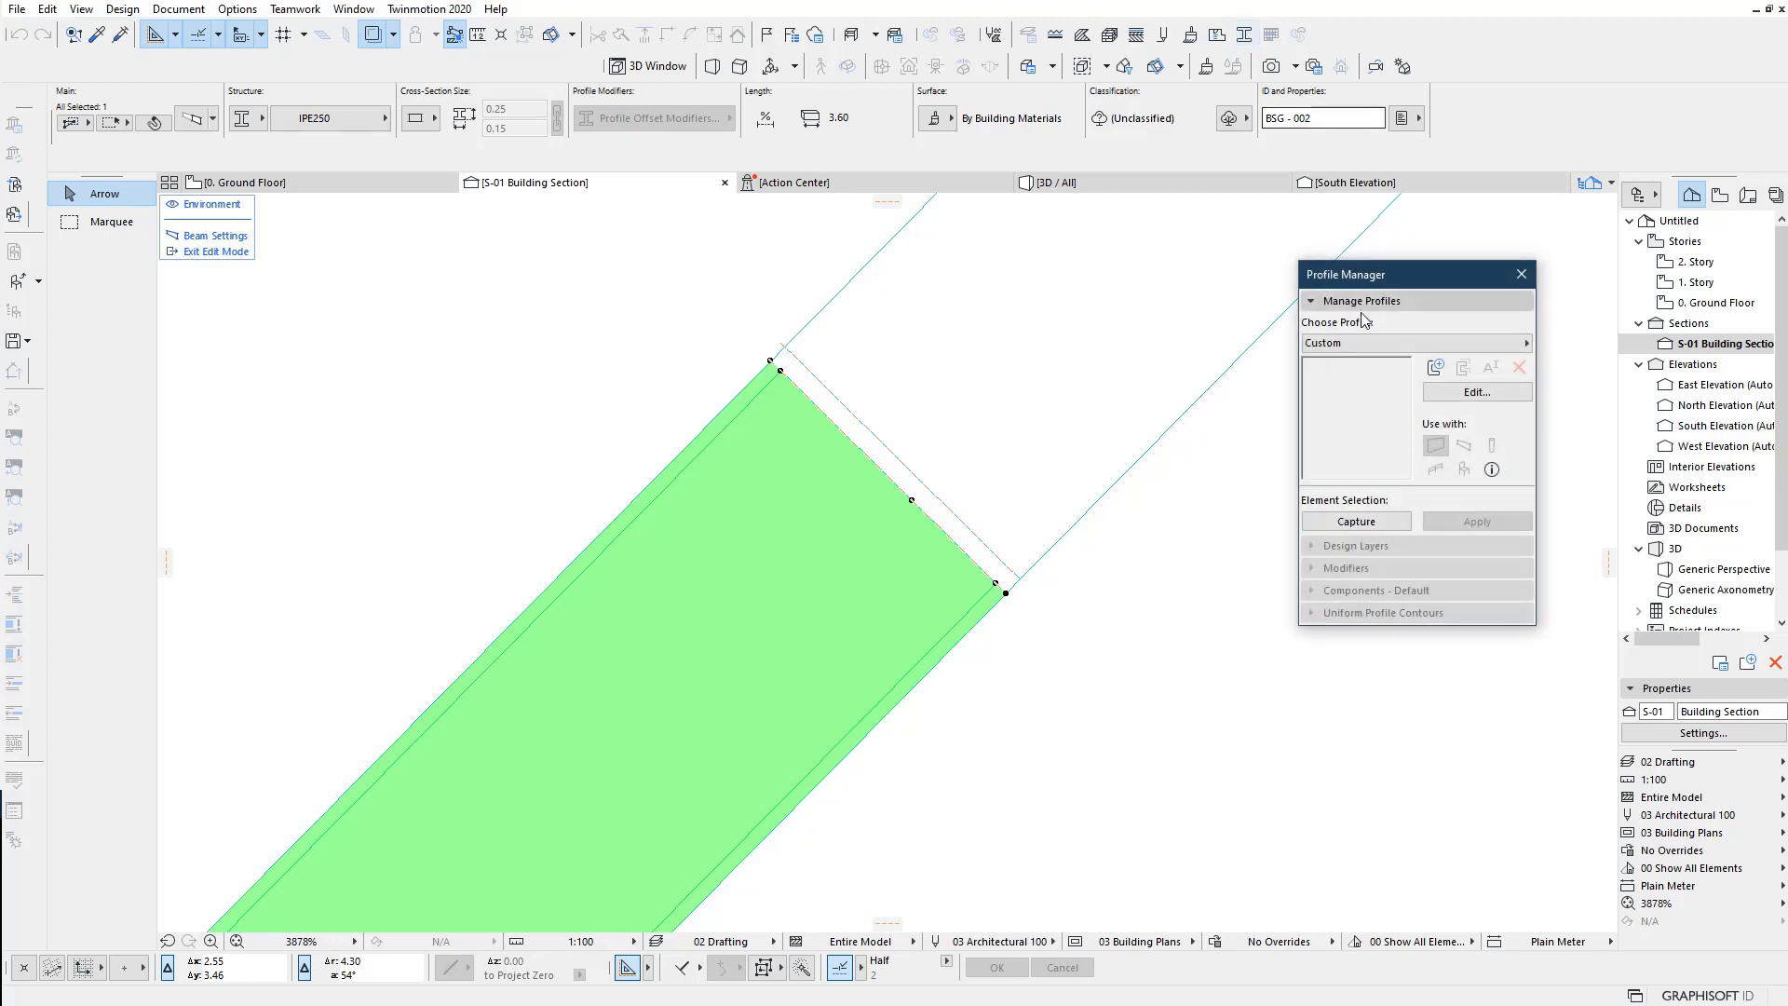
# Step: Capture the IPE250 segment's profile and draw a small circle below the top flange
pyautogui.click(1341, 523)
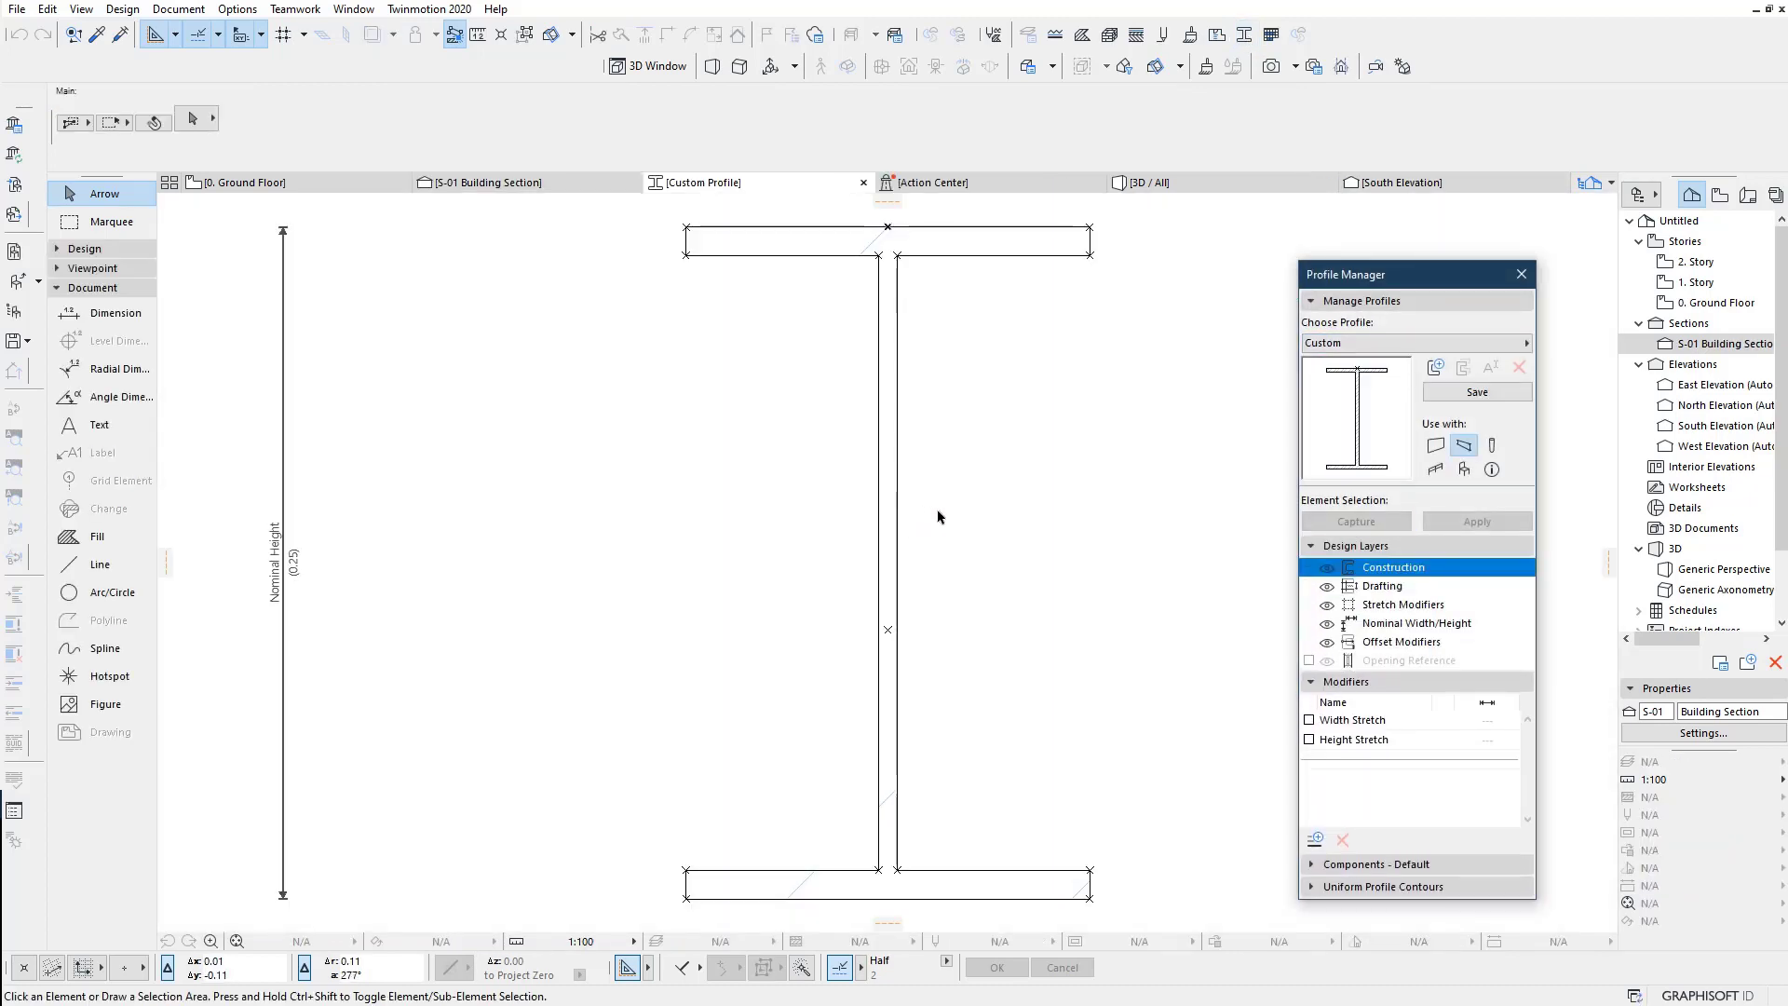
pyautogui.moveTo(986, 518)
pyautogui.mouseDown(button='middle')
pyautogui.moveTo(775, 522)
pyautogui.moveTo(794, 530)
pyautogui.mouseUp(button='middle')
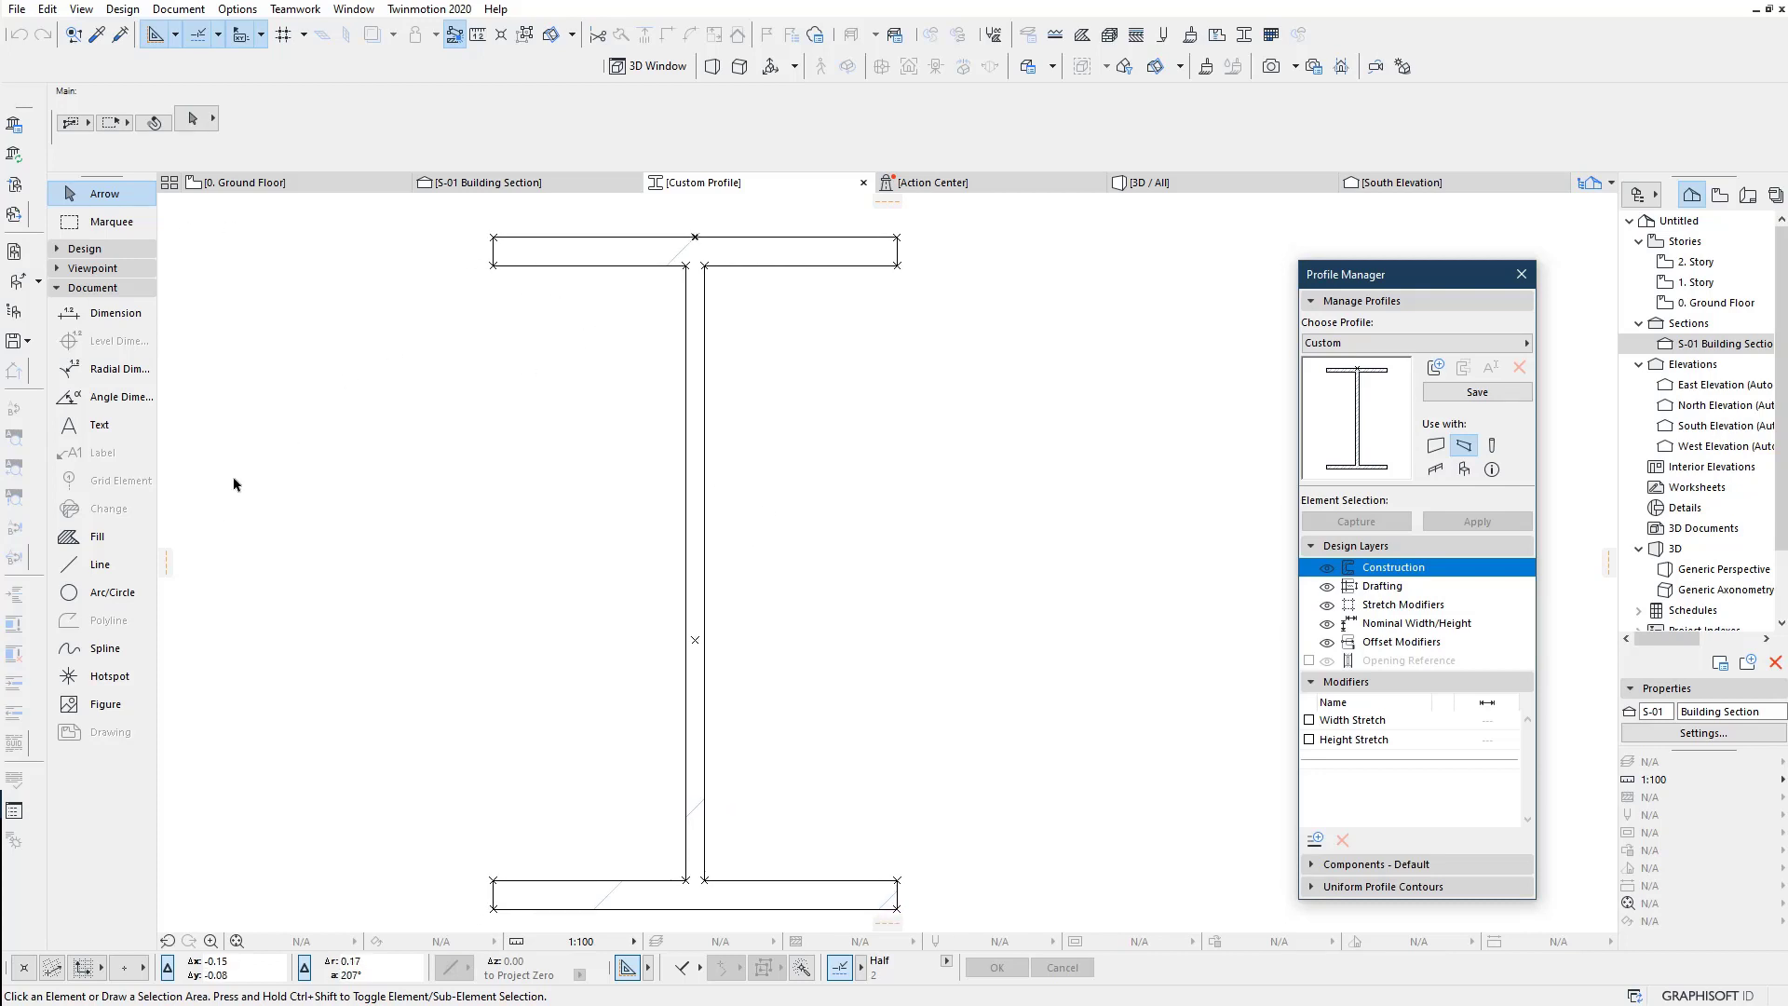
pyautogui.click(109, 593)
pyautogui.scroll(1, 529, 326)
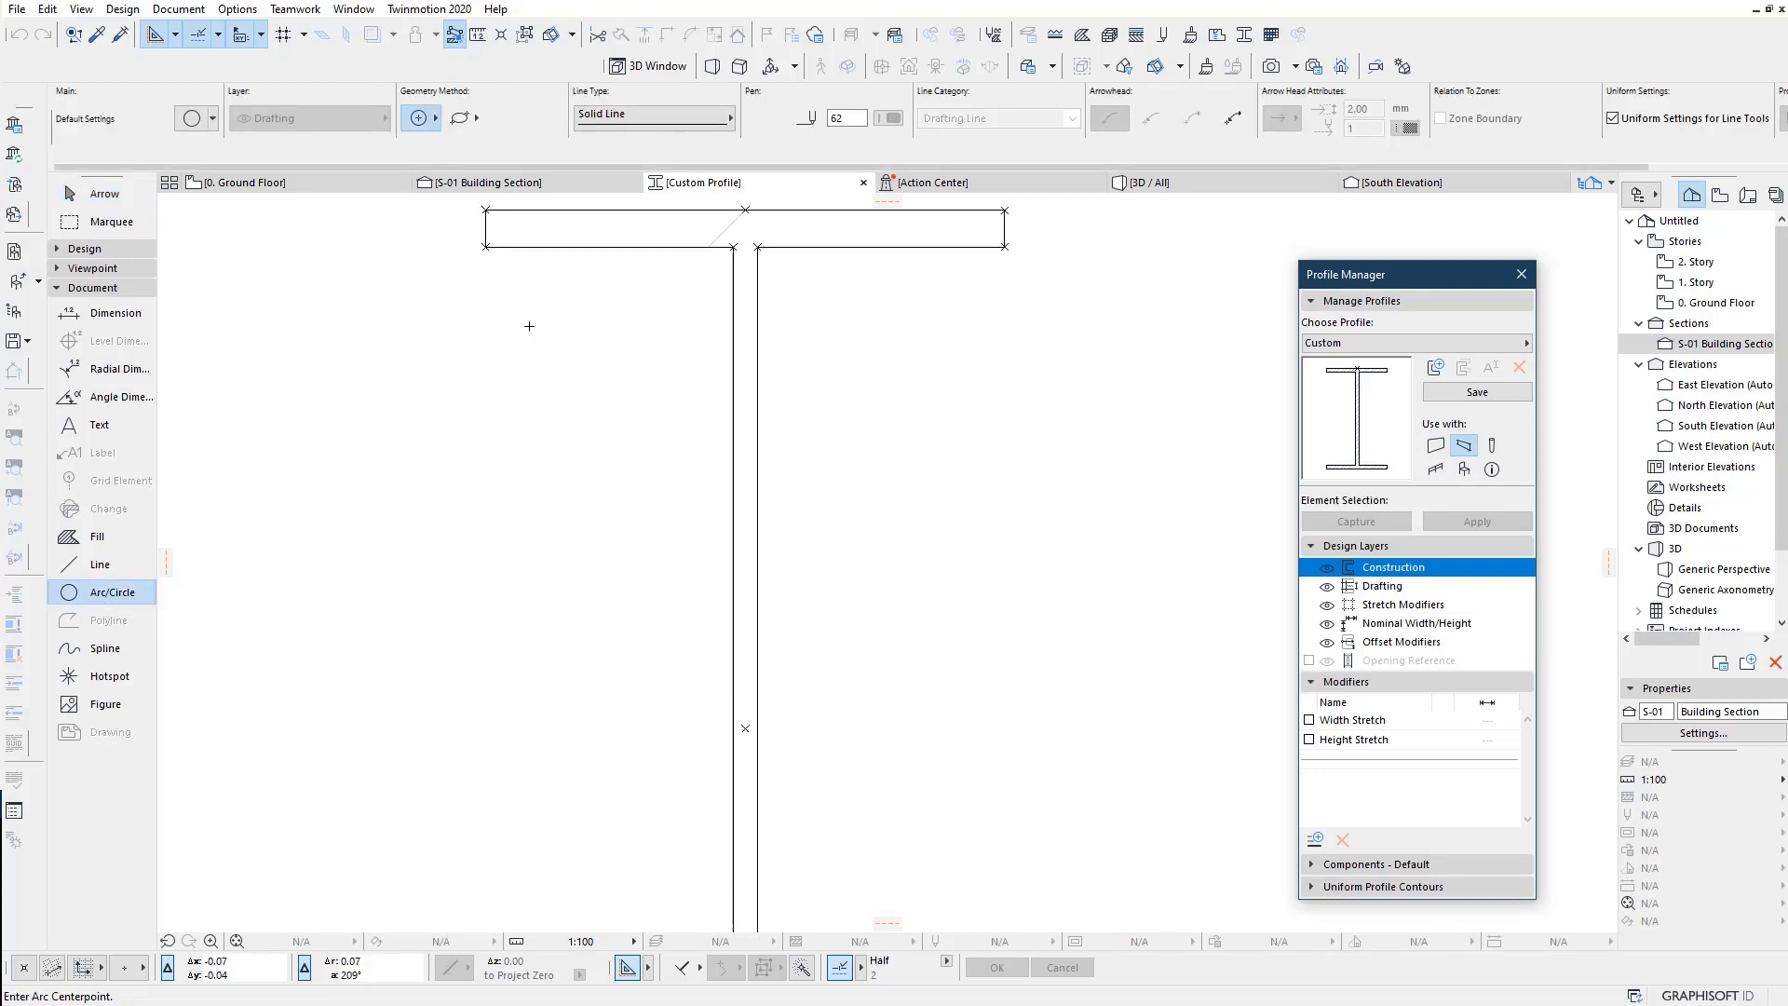
pyautogui.scroll(3, 483, 412)
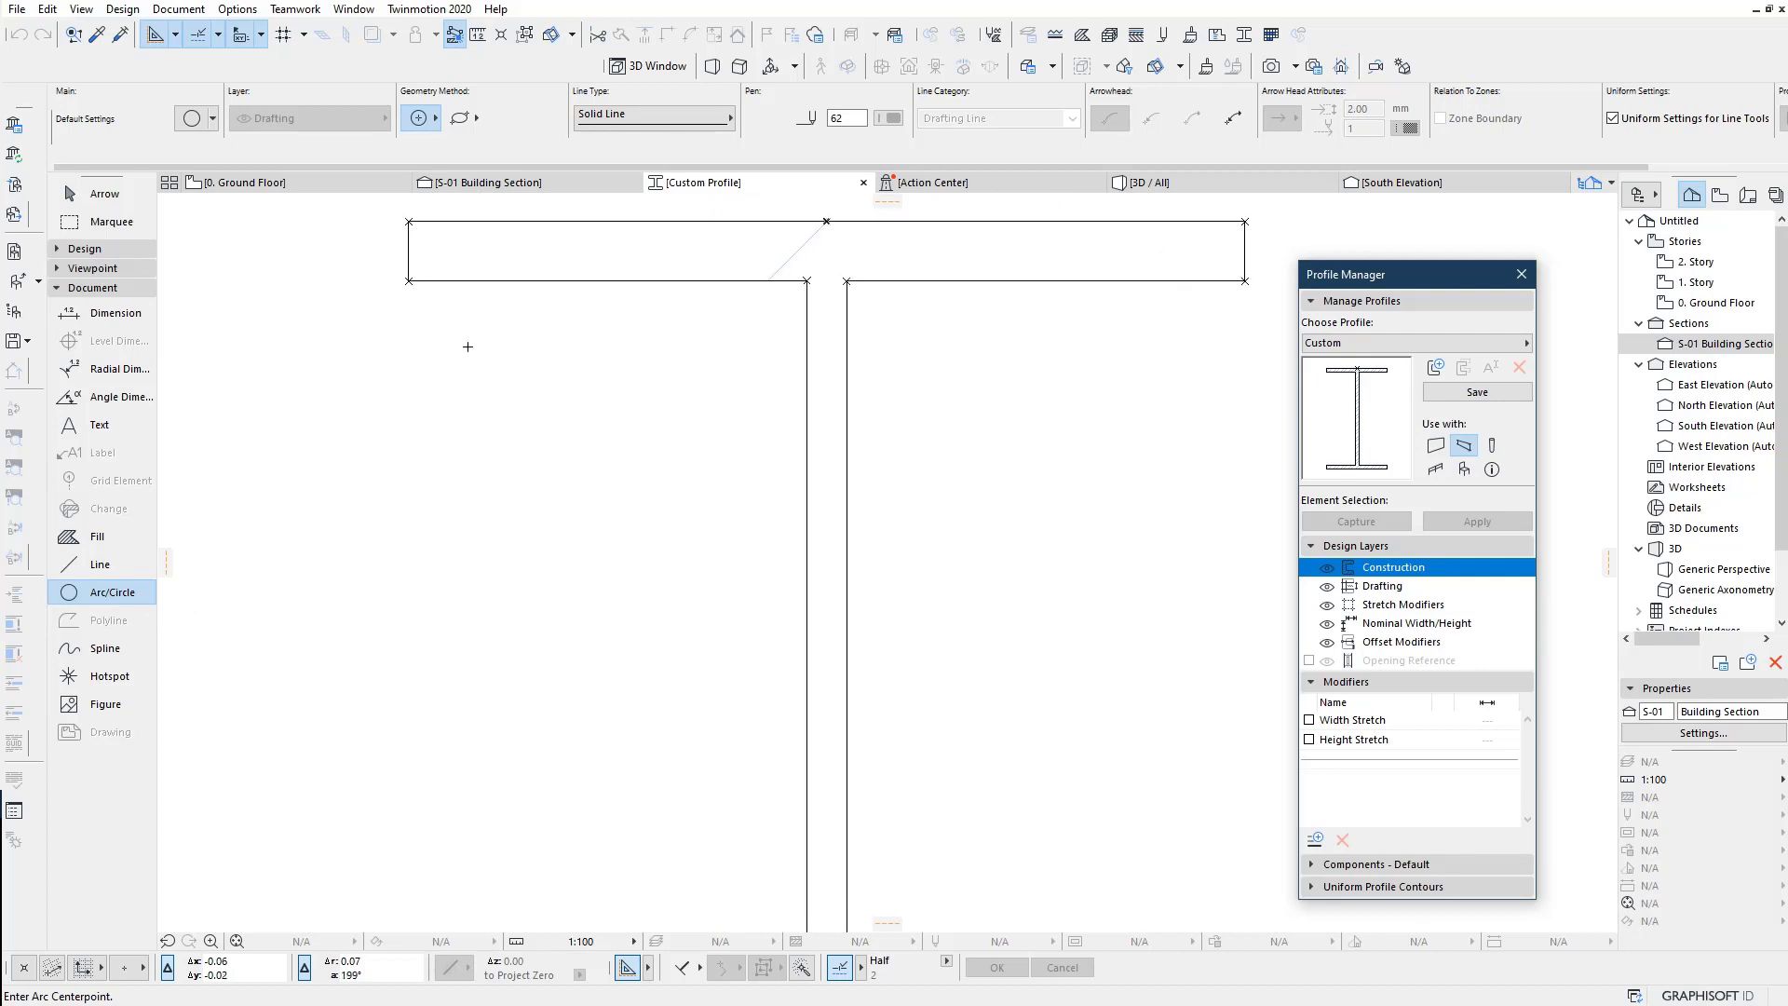
pyautogui.click(468, 346)
pyautogui.write('.007')
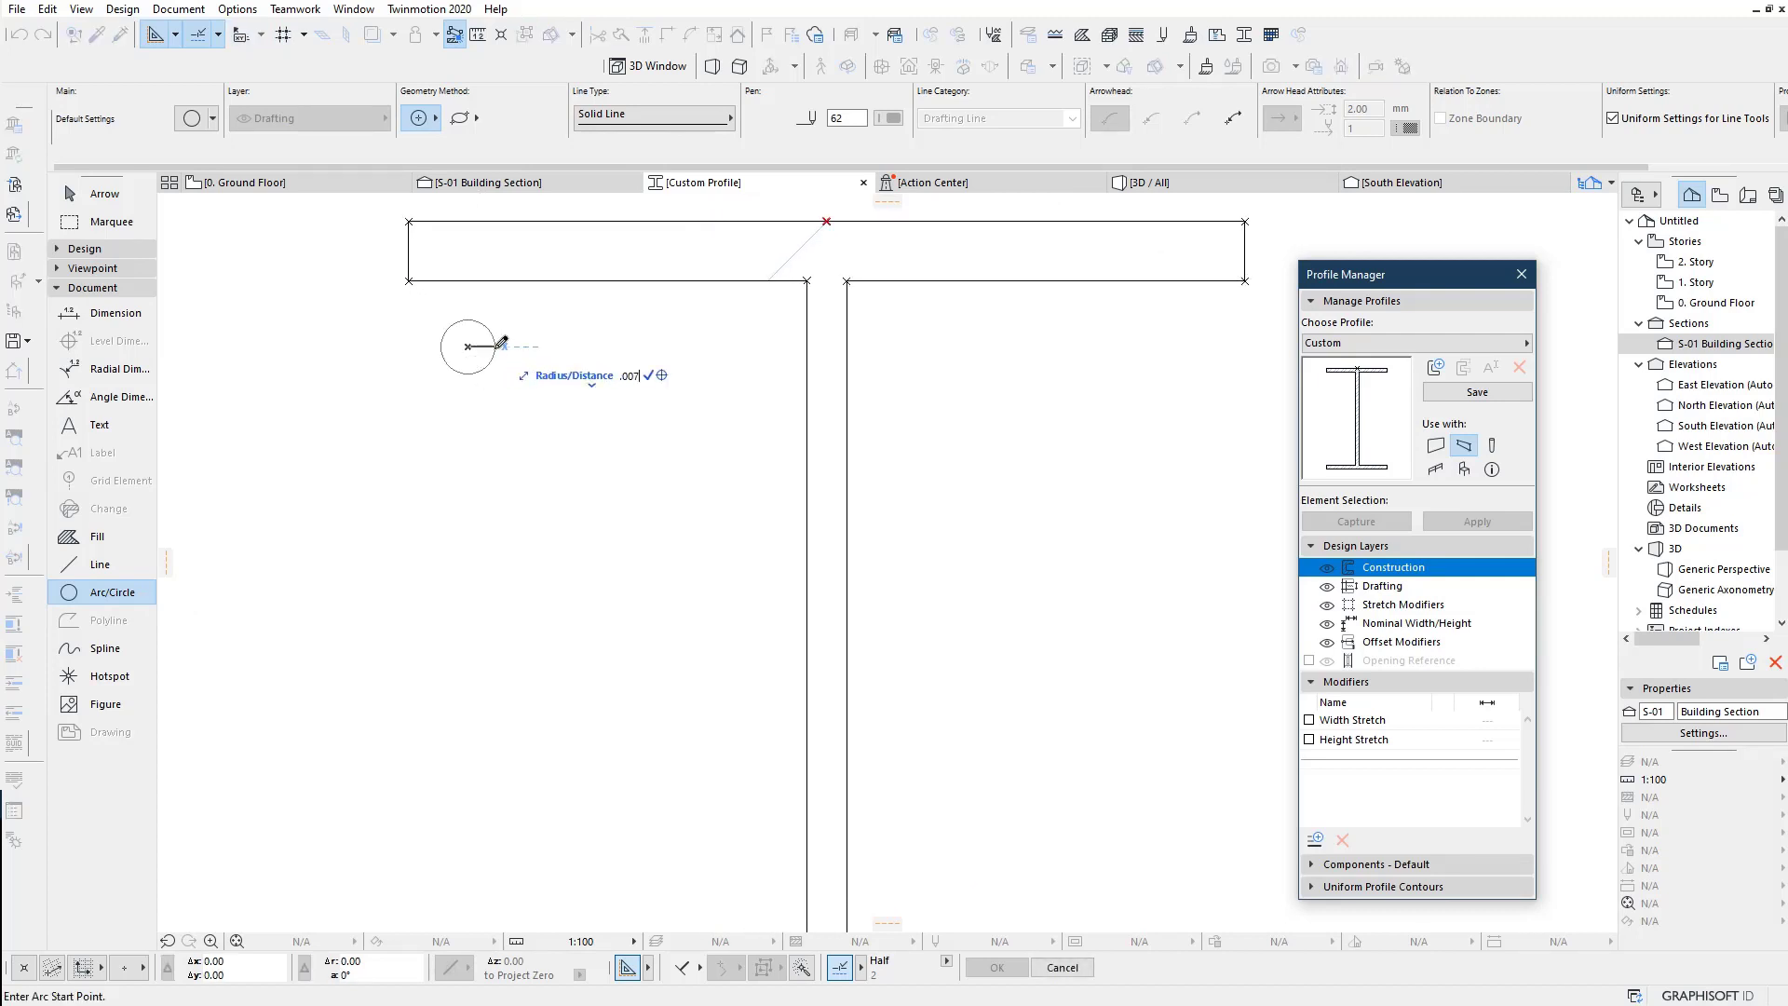
pyautogui.press('Return')
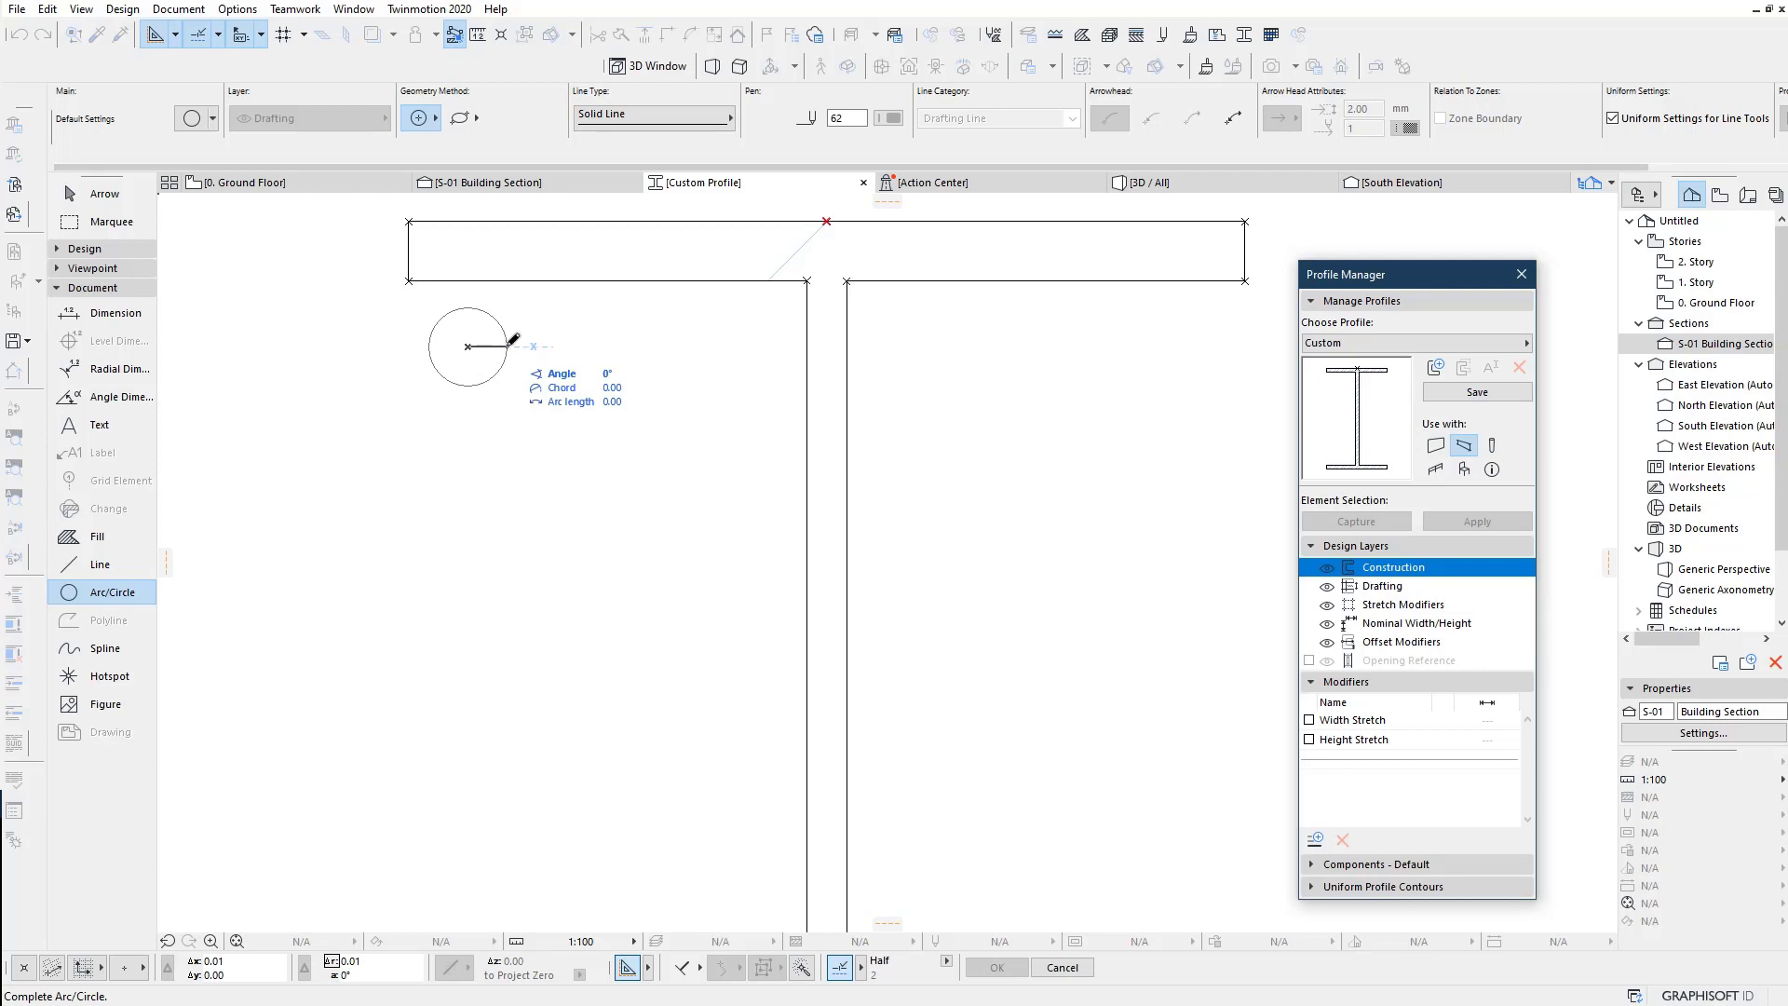
pyautogui.click(508, 346)
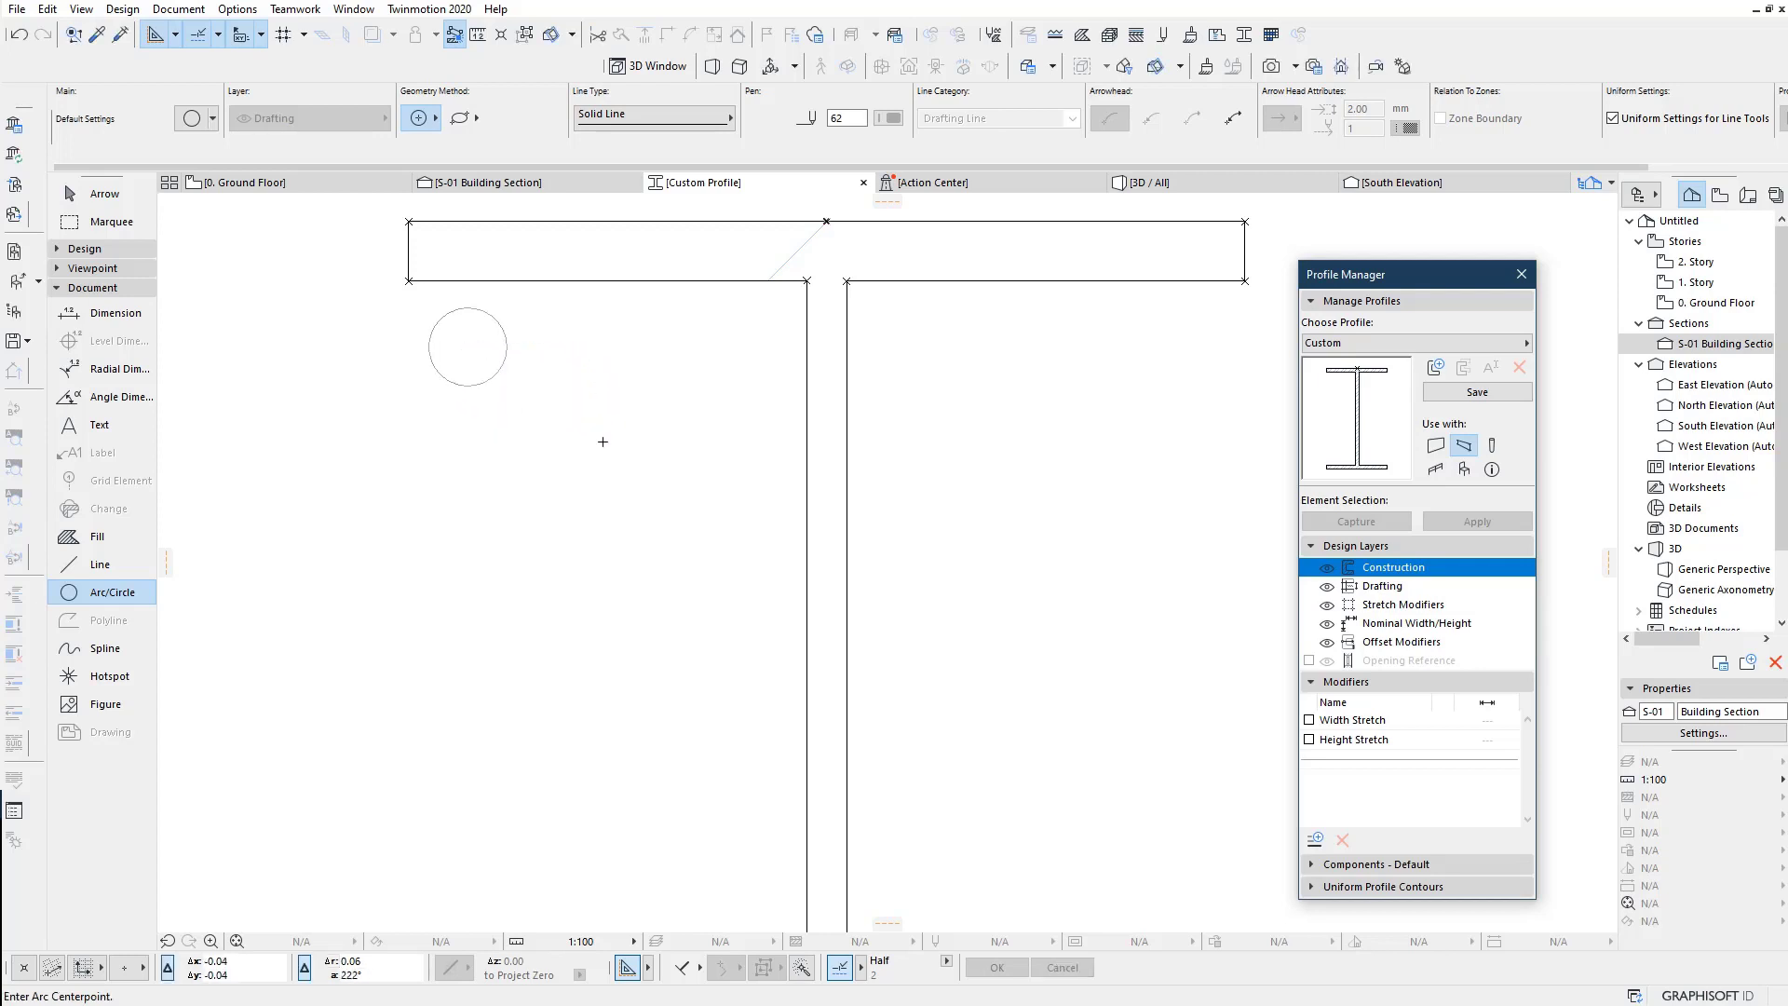
# Step: Reposition the circle just under the left side of the top flange
pyautogui.click(93, 193)
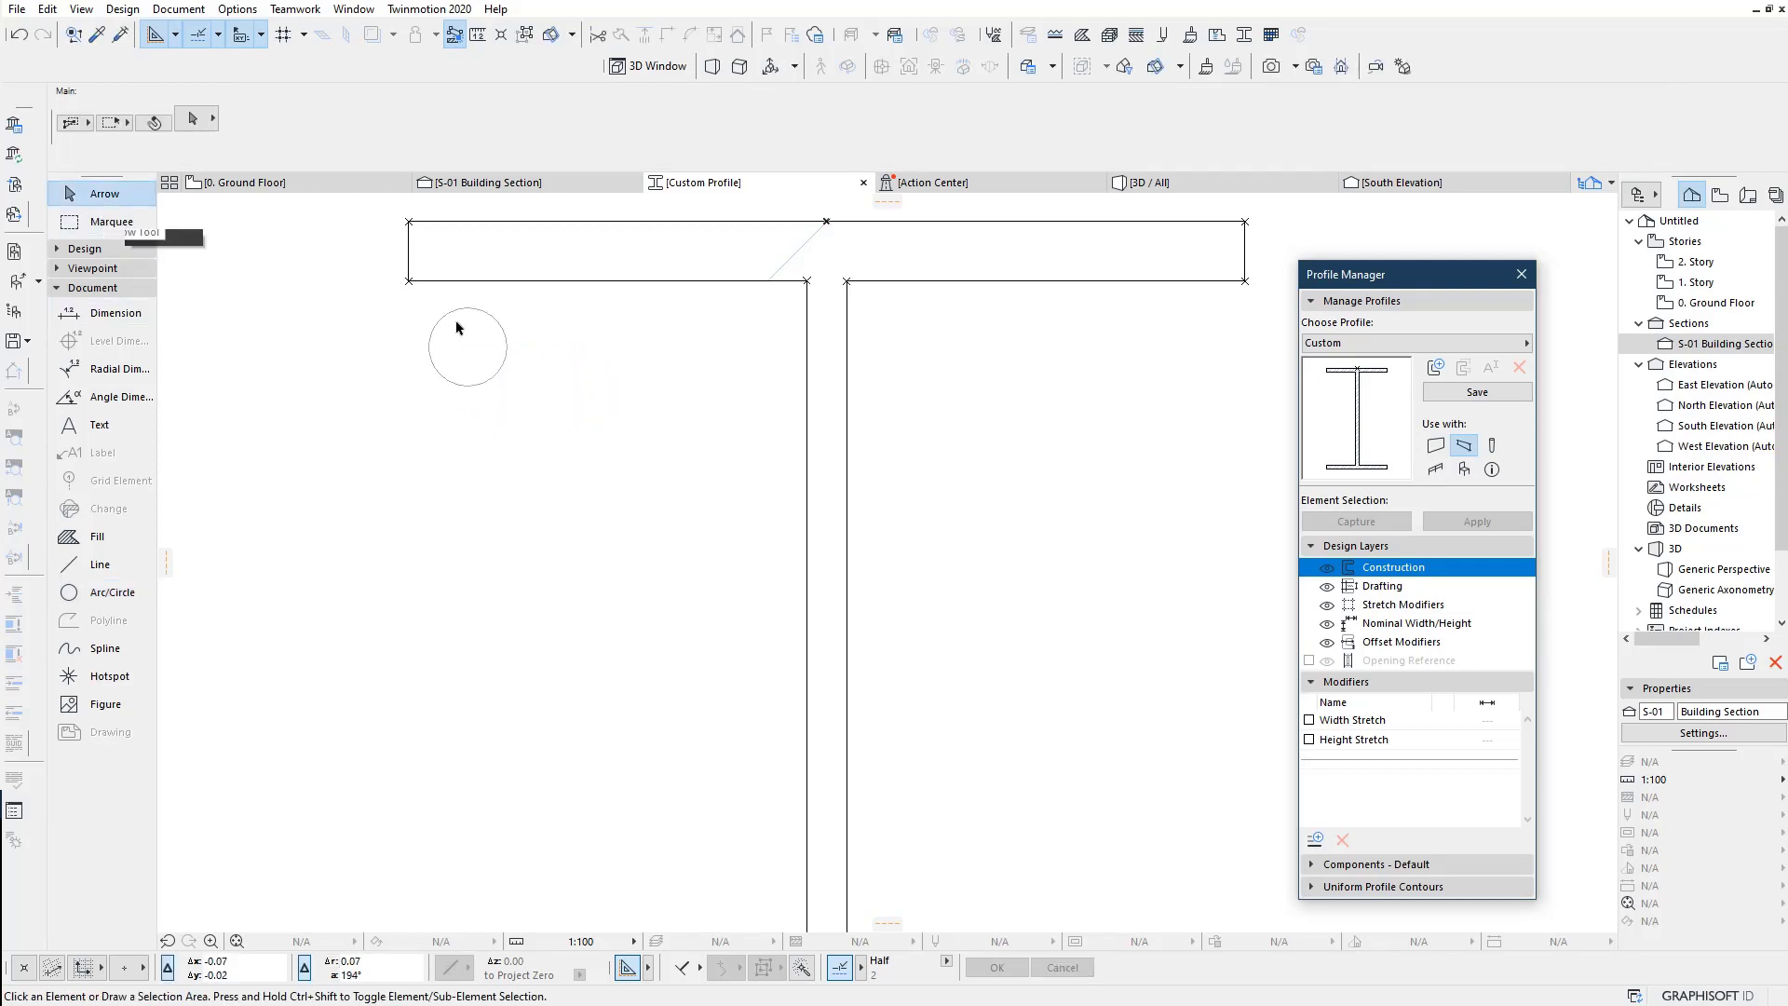
pyautogui.click(470, 311)
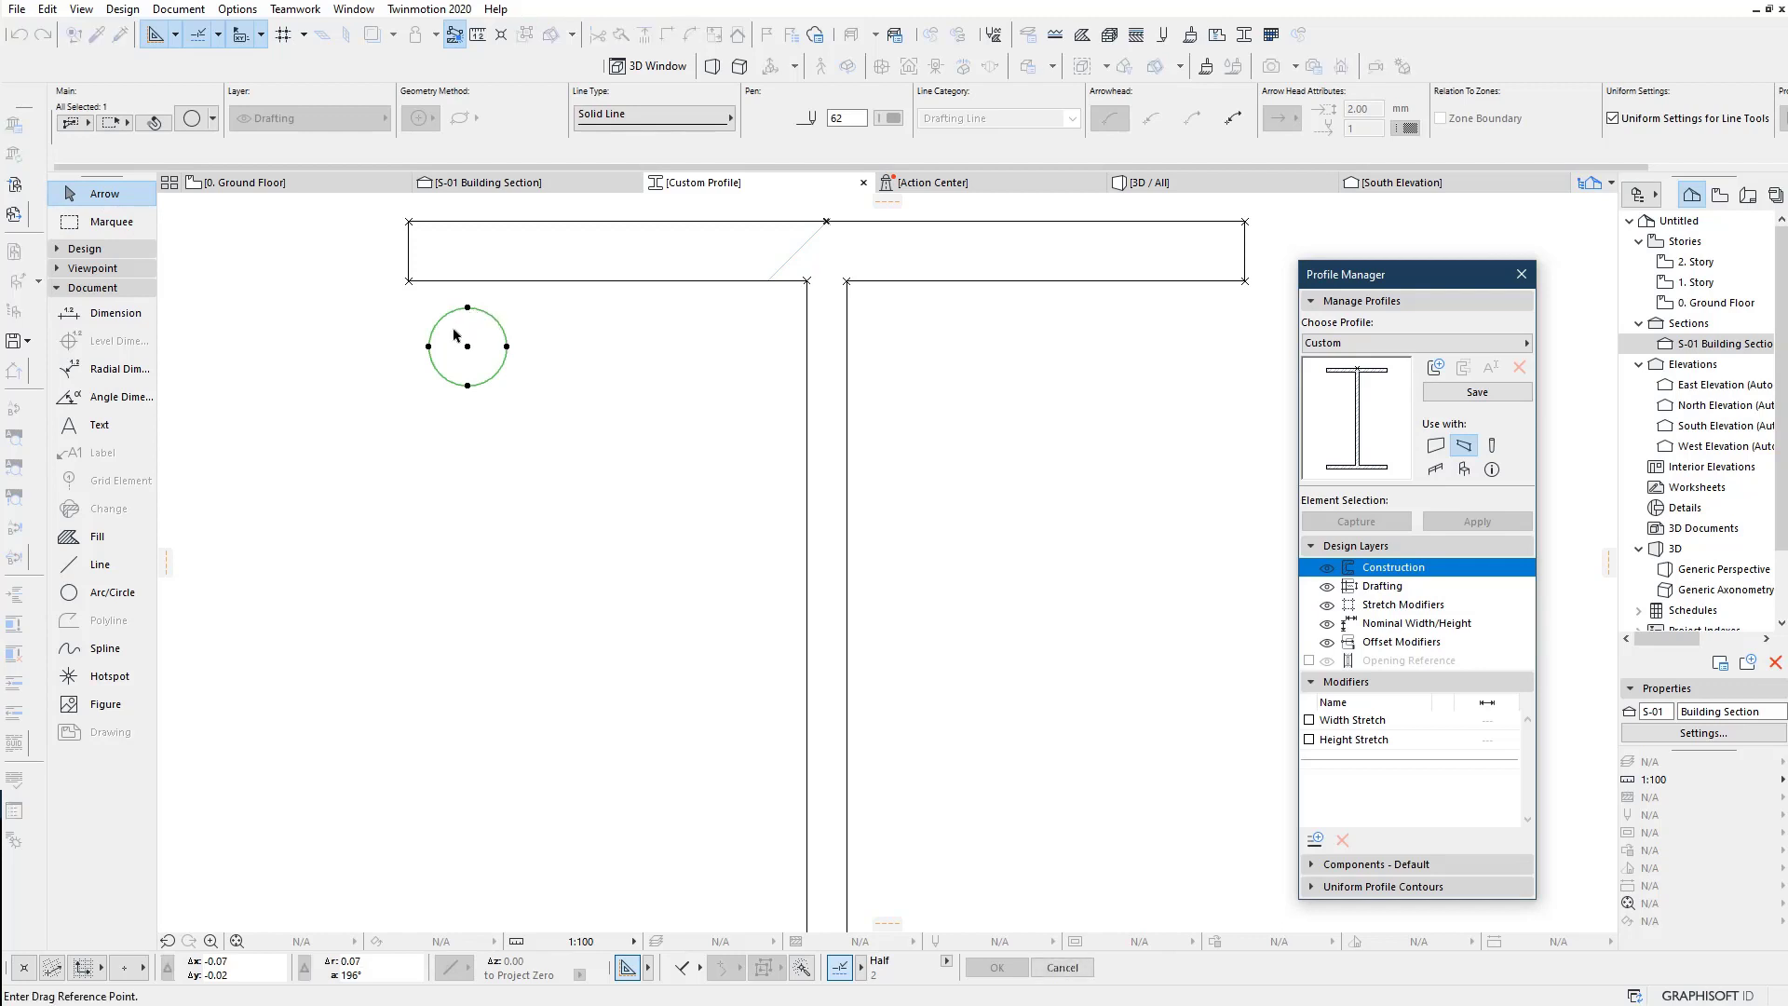
pyautogui.click(428, 346)
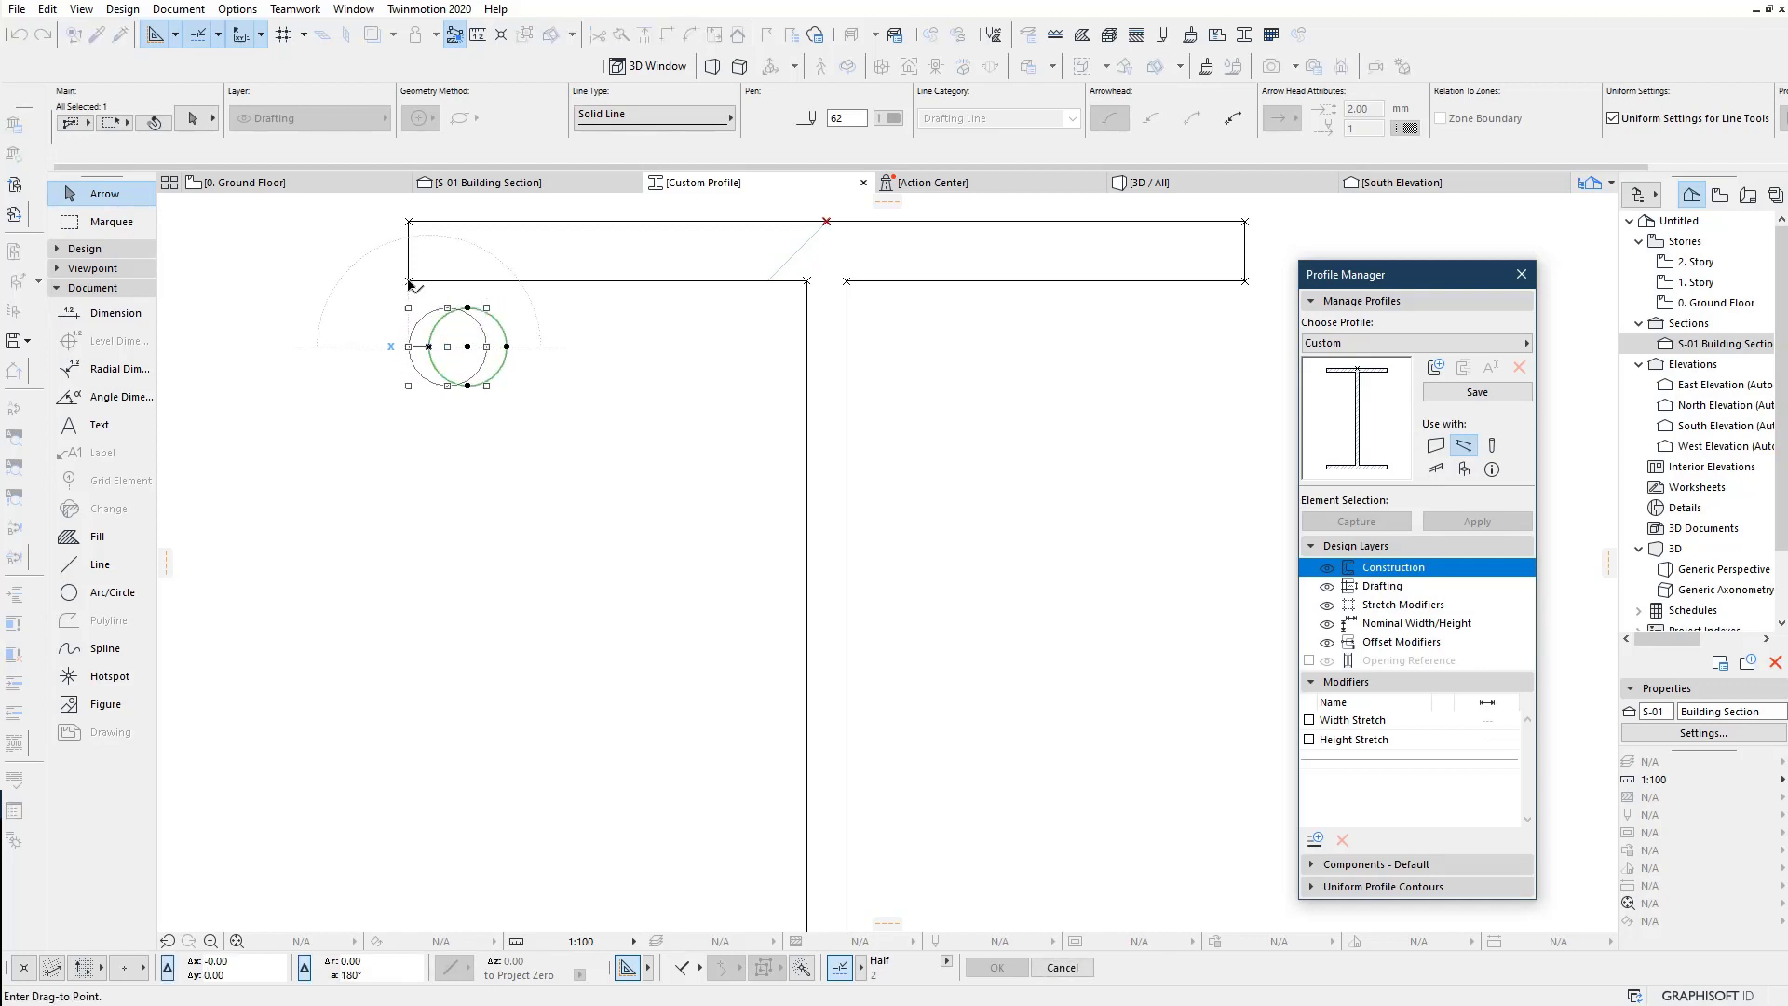
pyautogui.press('Escape')
pyautogui.click(447, 307)
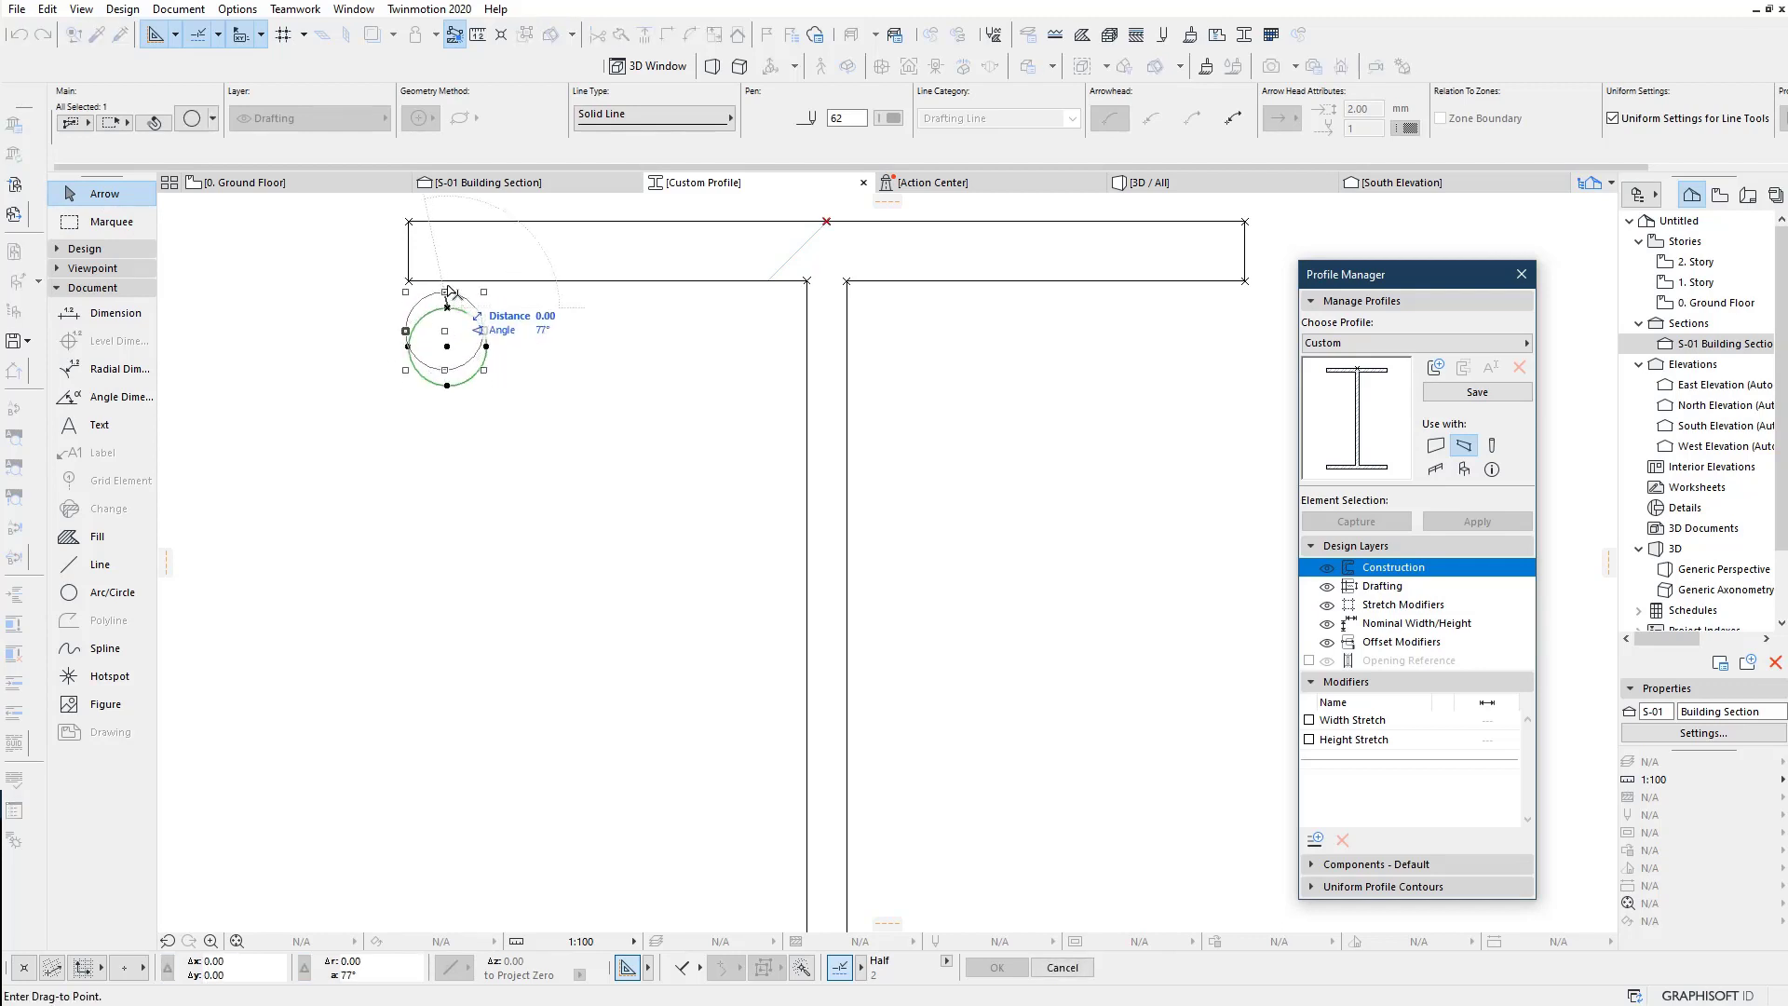
pyautogui.click(447, 281)
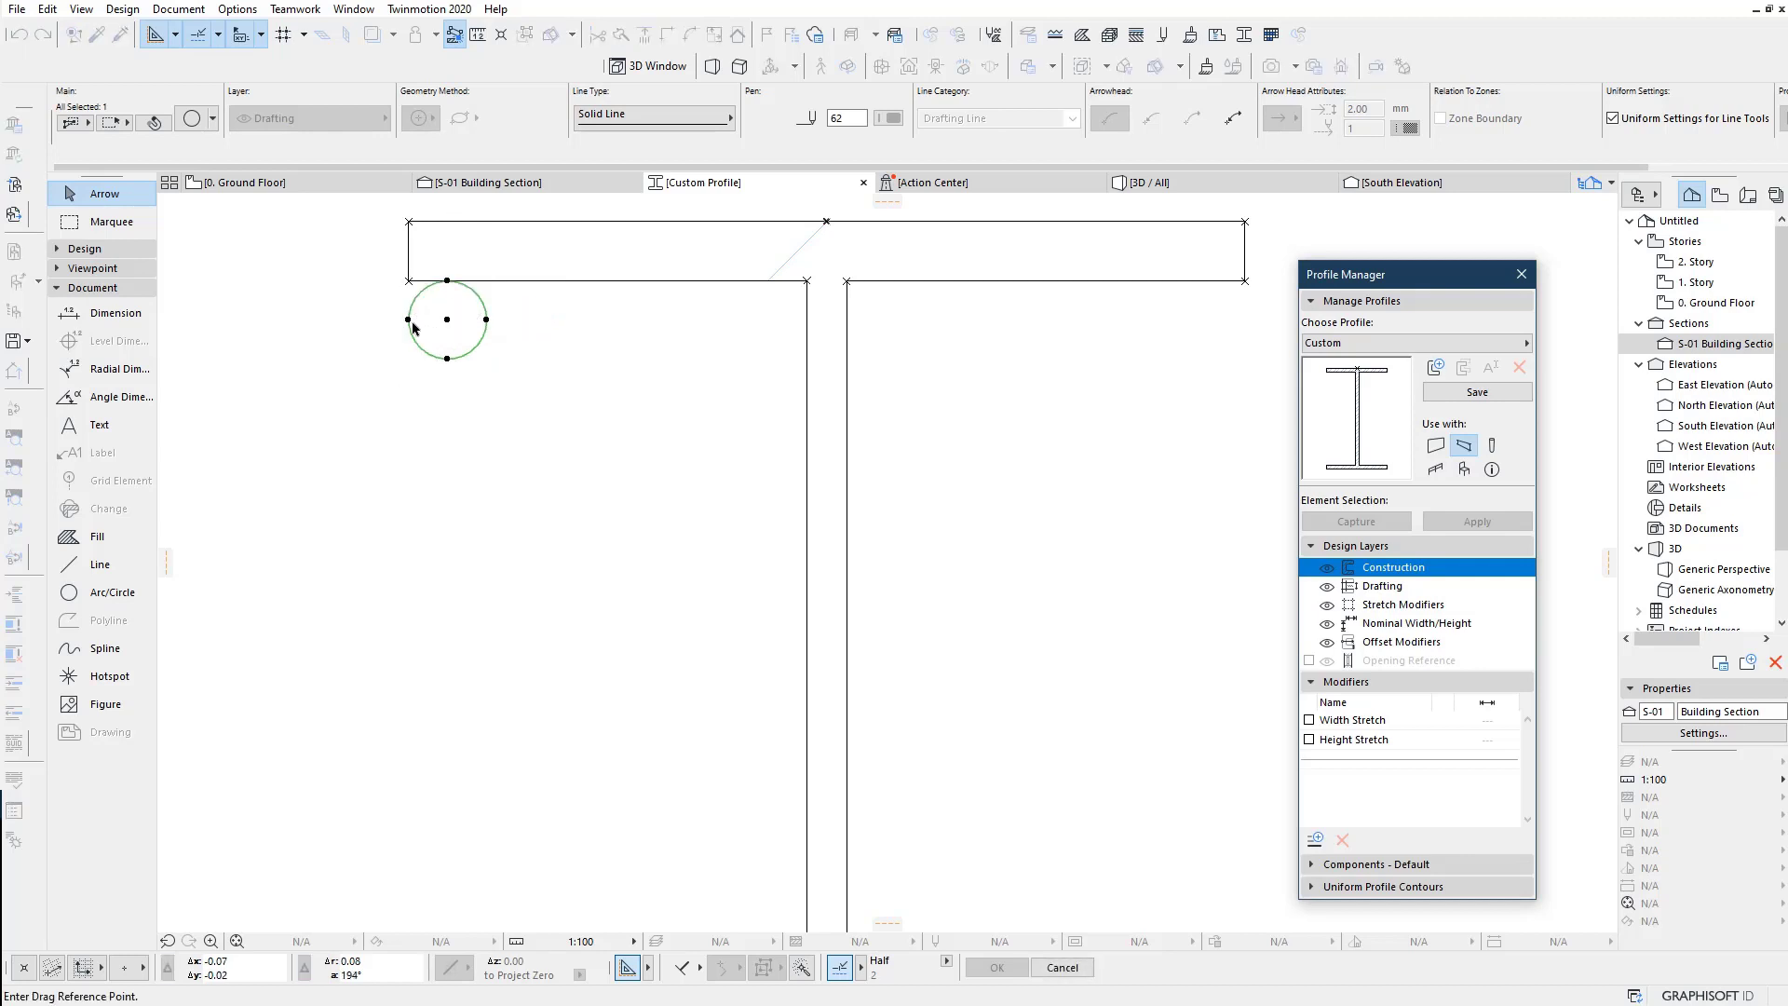
pyautogui.click(408, 319)
pyautogui.click(447, 320)
pyautogui.hotkey('ctrl', 'd')
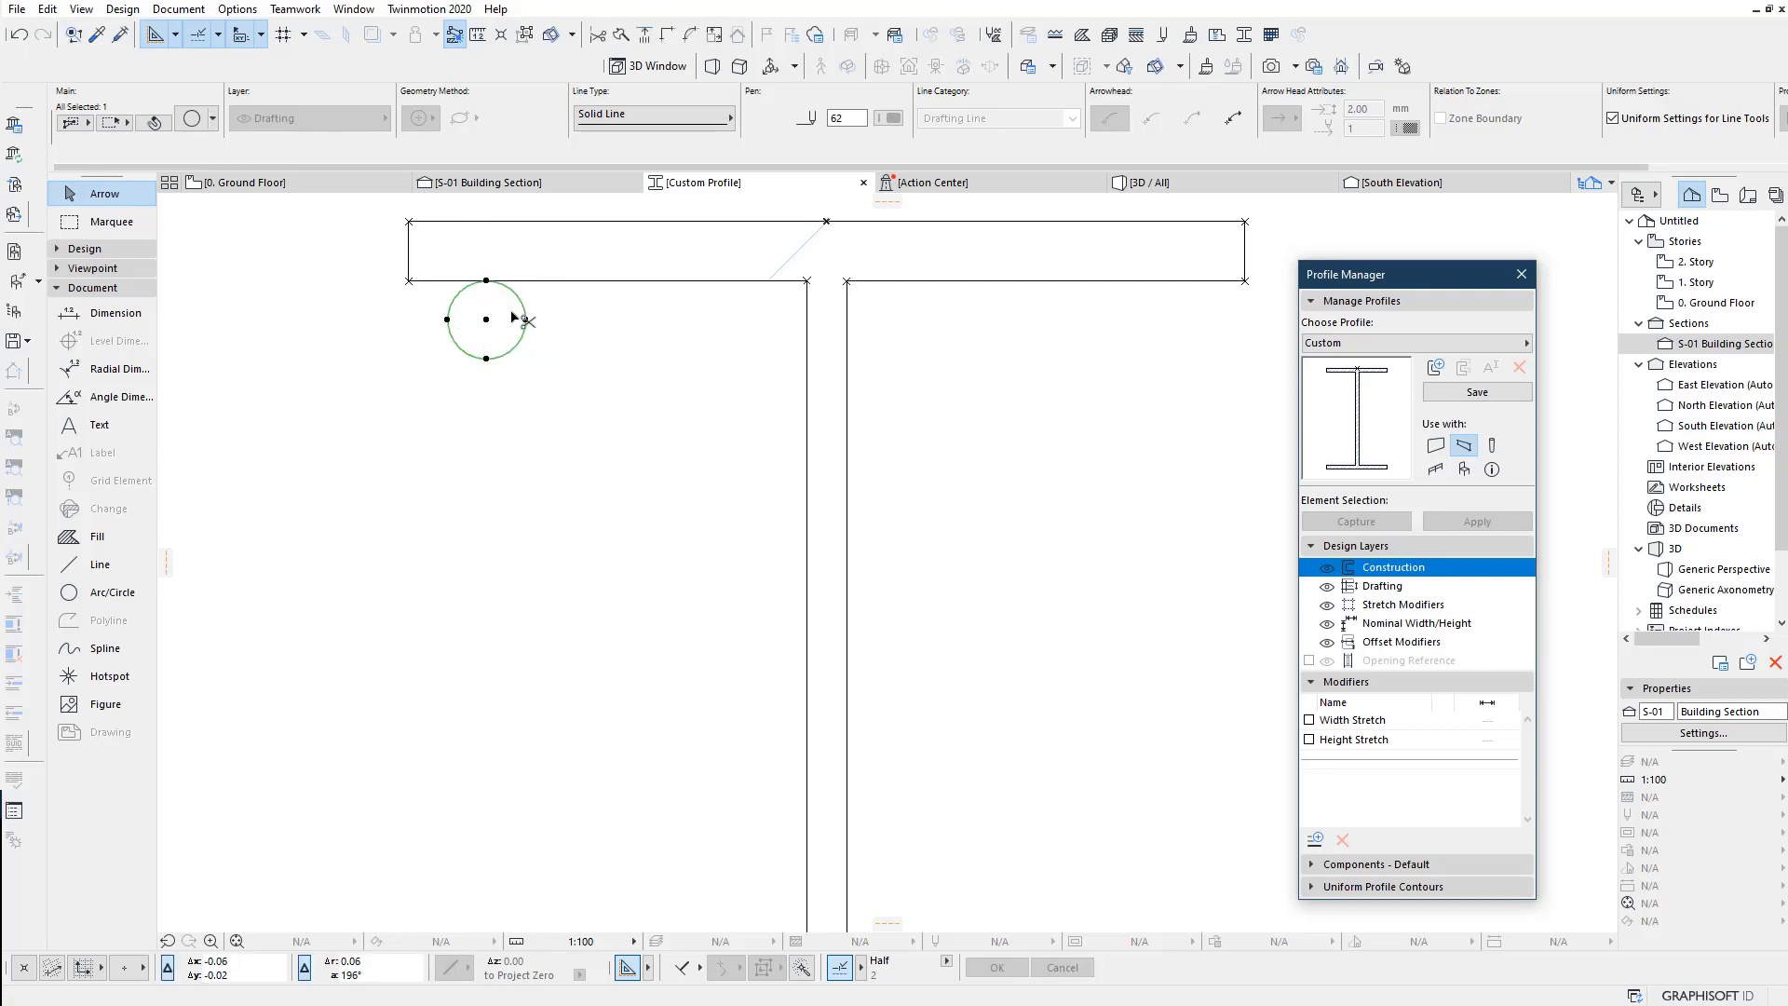
pyautogui.click(486, 280)
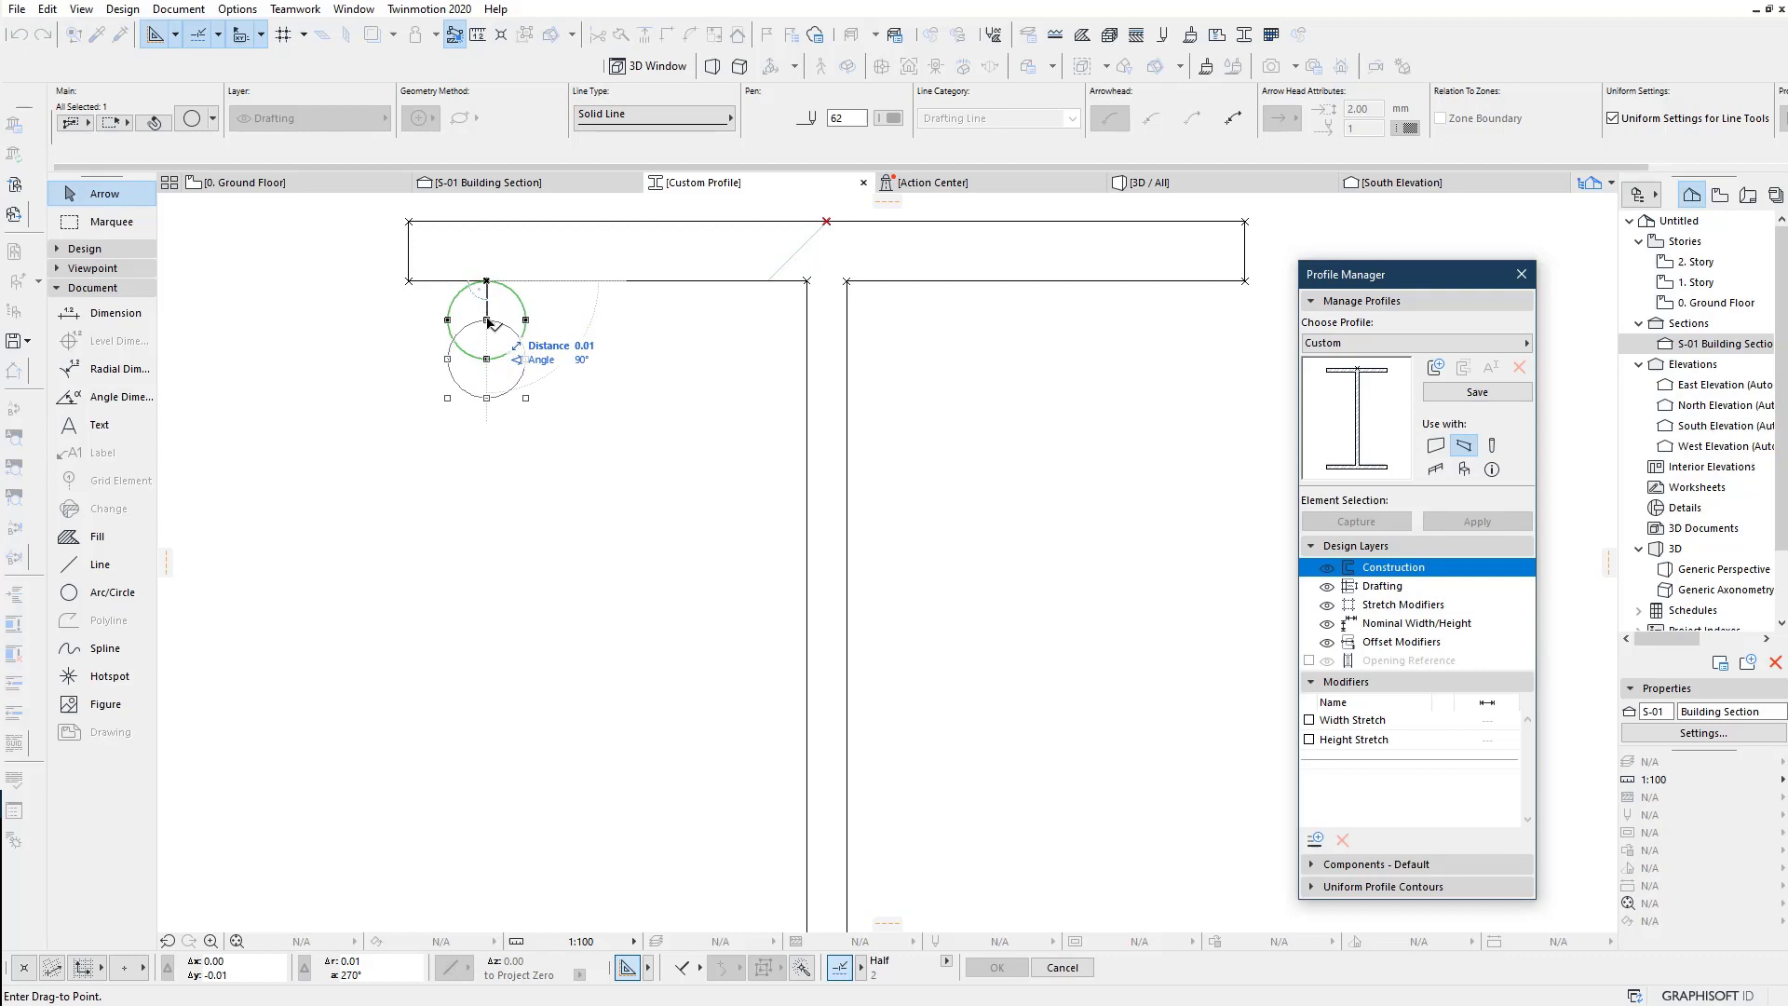
pyautogui.click(487, 320)
pyautogui.press('Escape')
pyautogui.scroll(2, 521, 396)
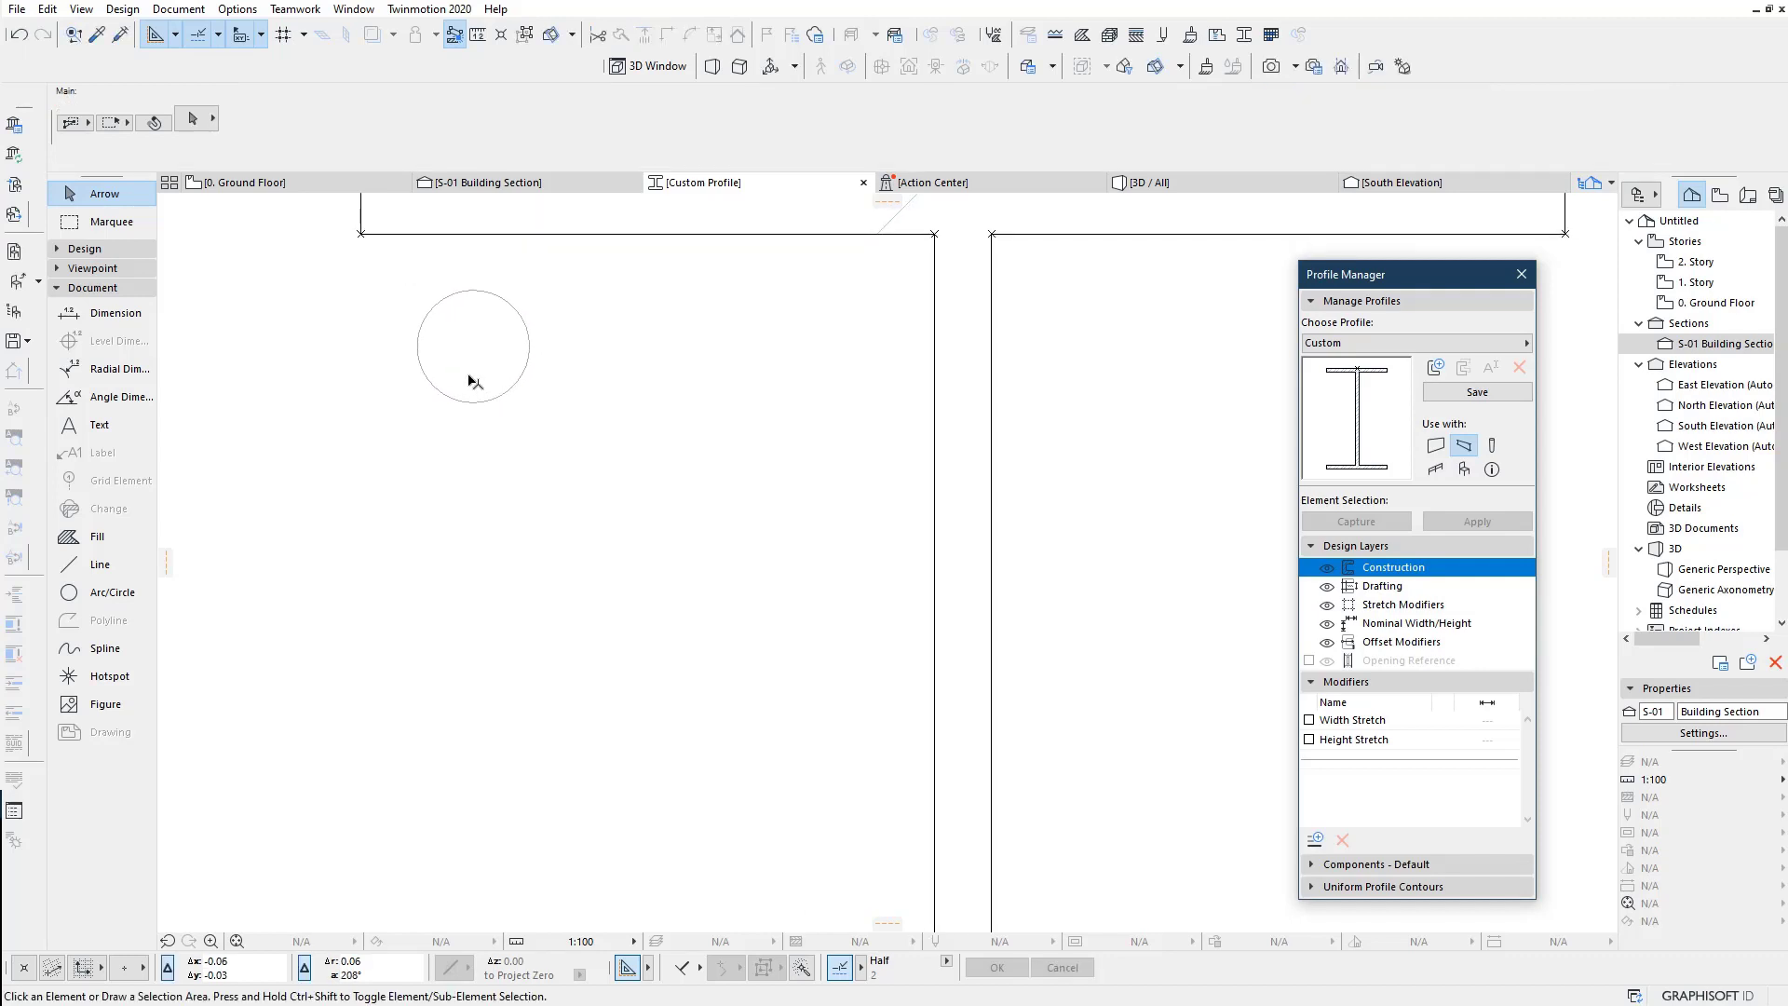
pyautogui.moveTo(472, 379); pyautogui.dragTo(431, 444, button='middle')
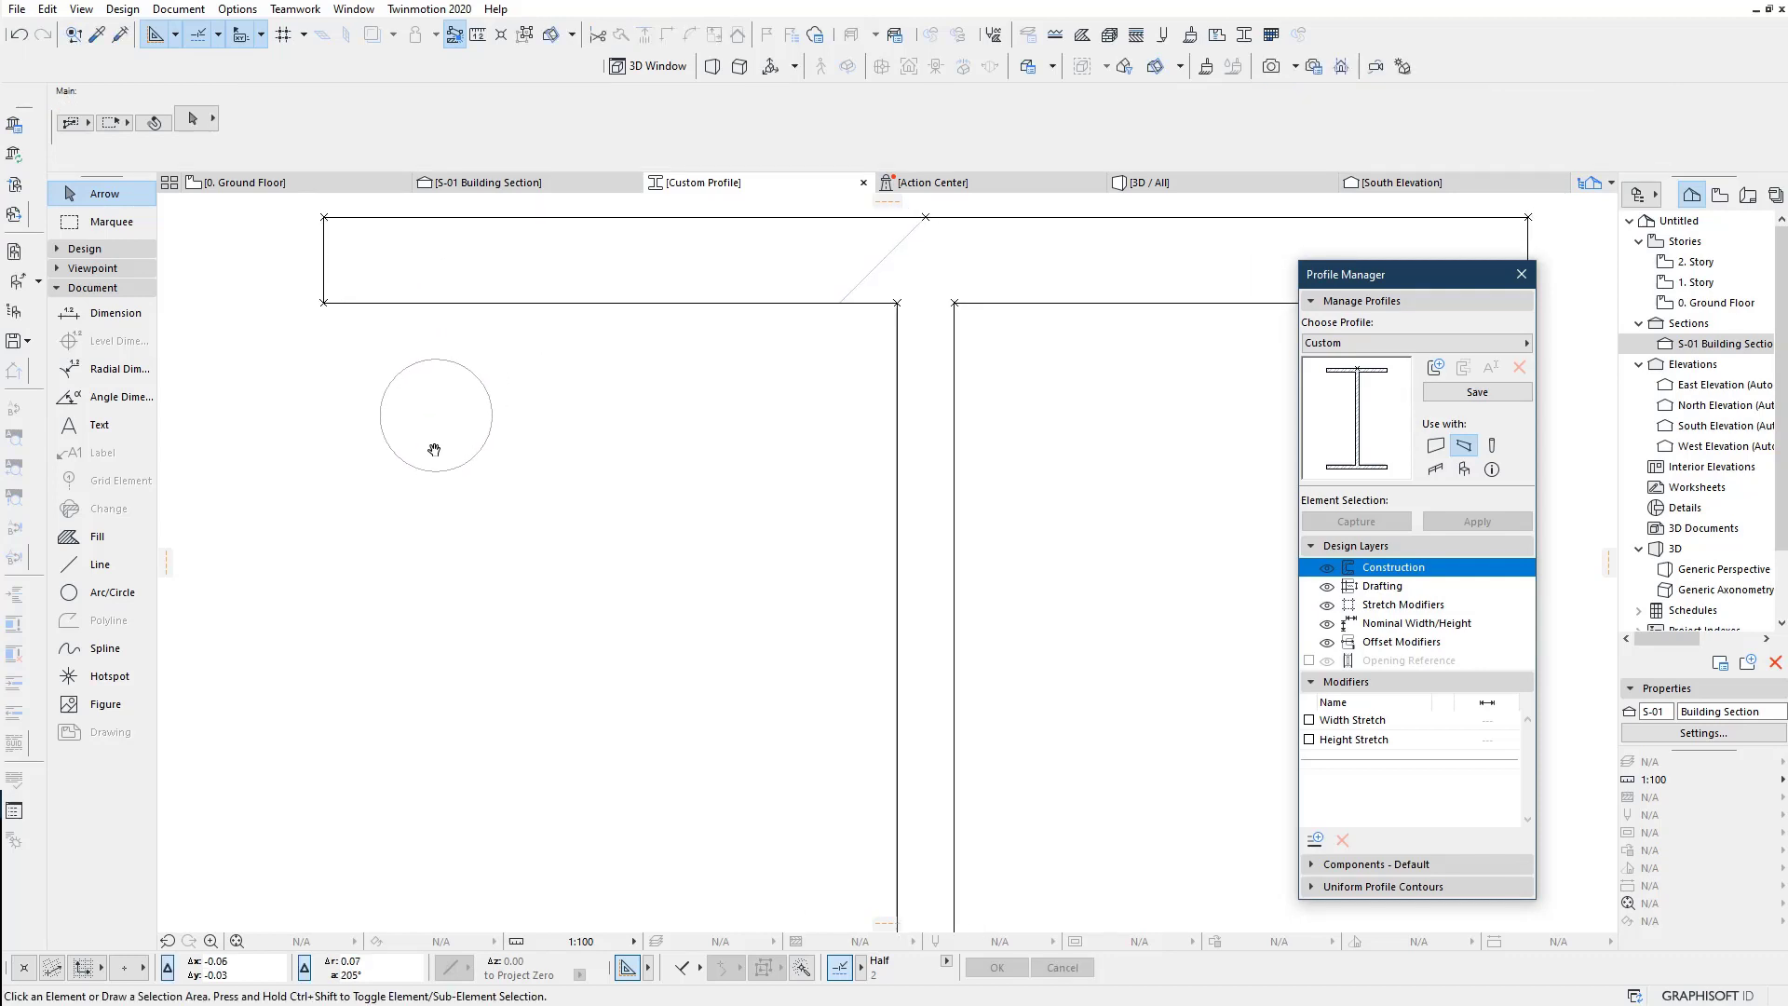
# Step: Set the magic wand to trace circles with linear segments
pyautogui.click(121, 9)
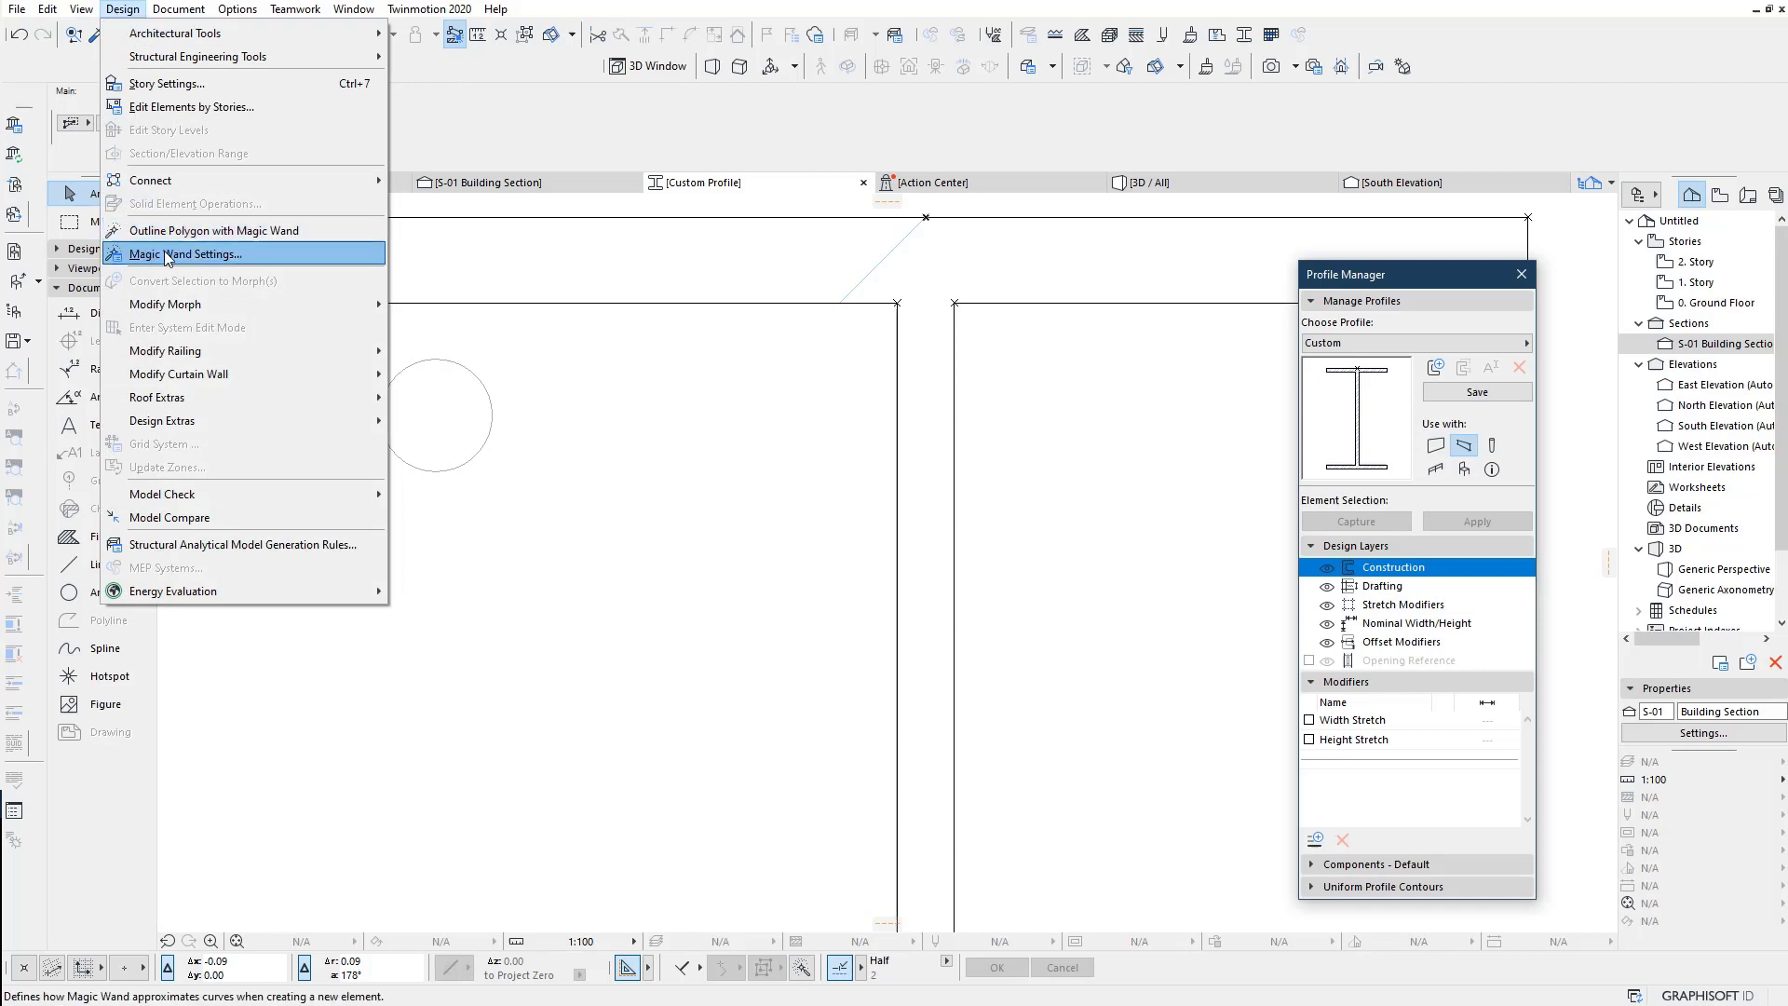
pyautogui.click(211, 255)
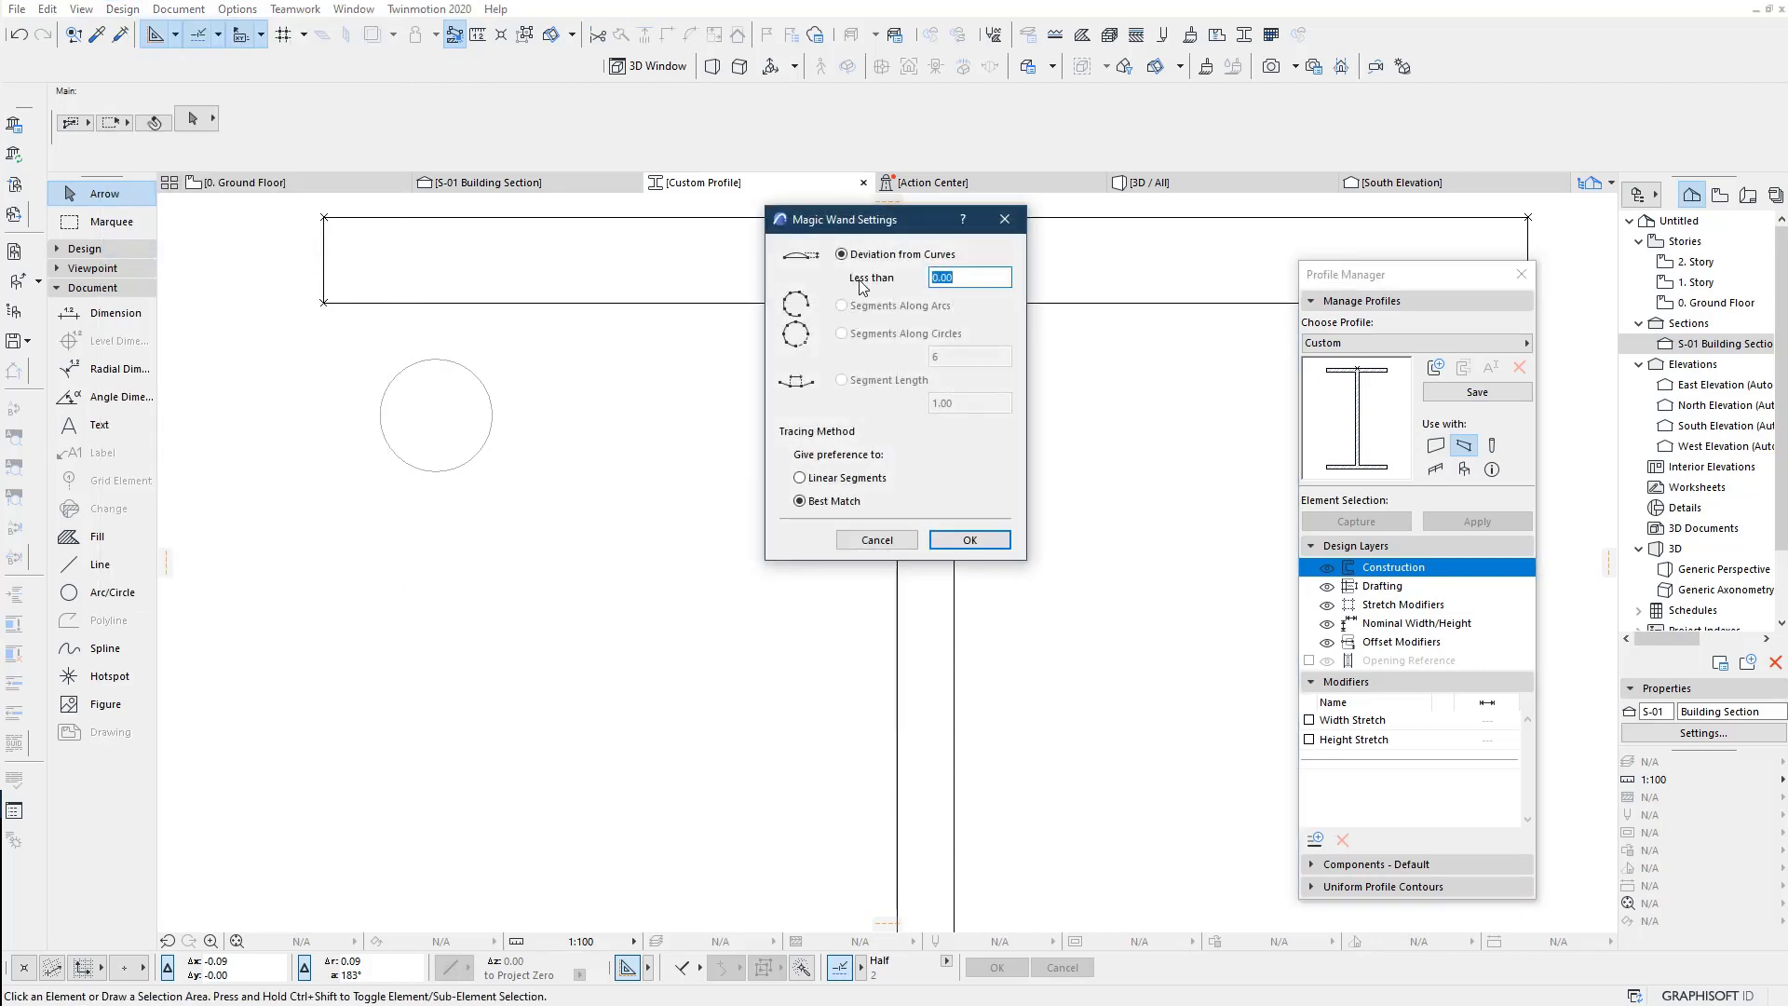
pyautogui.click(867, 480)
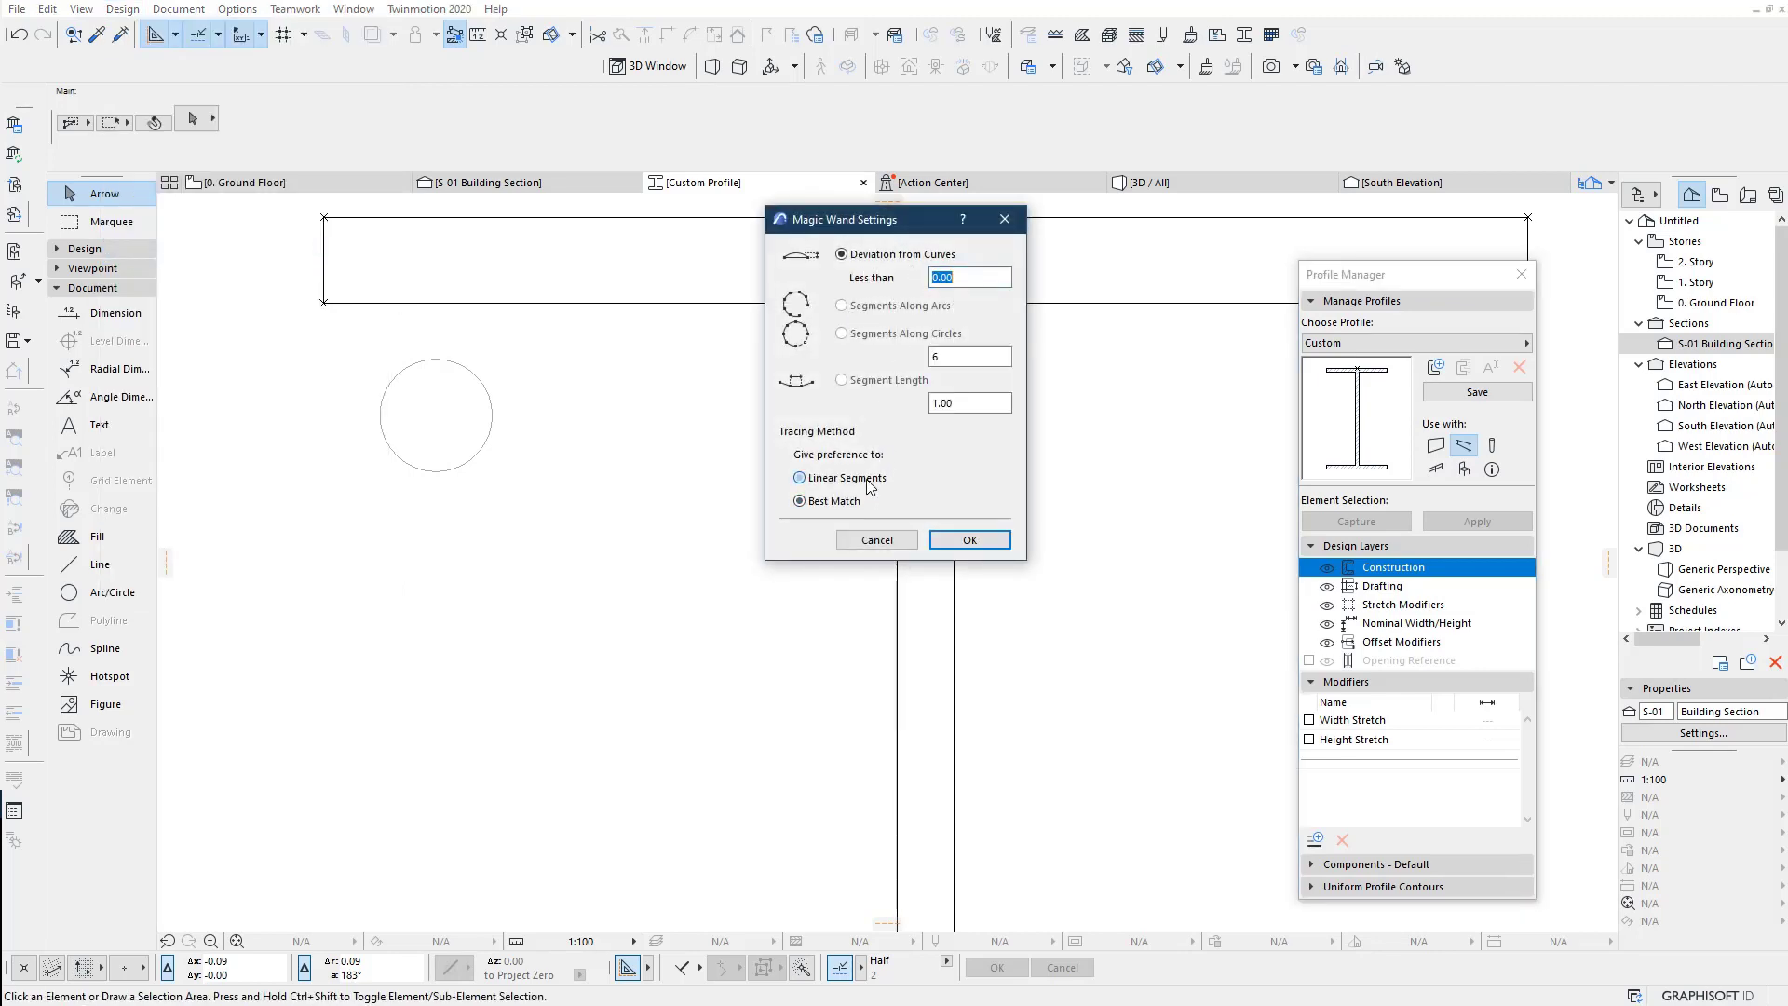
pyautogui.click(939, 352)
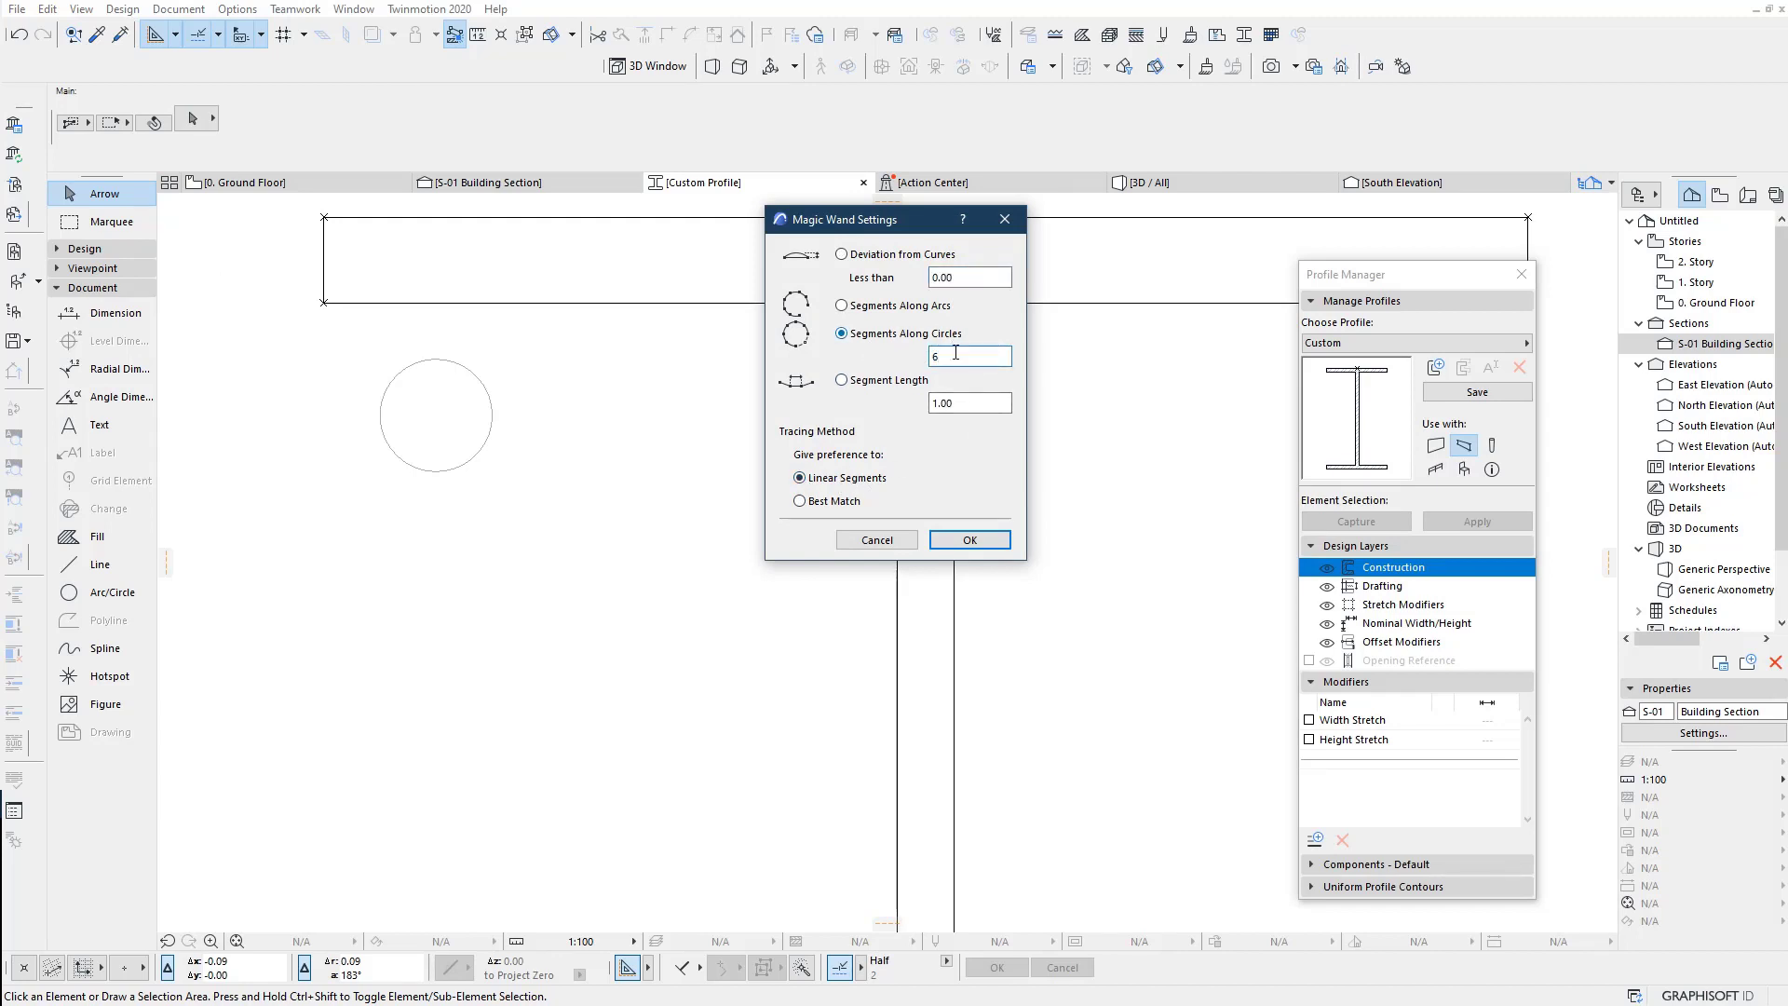
pyautogui.click(972, 540)
# Step: Magic-wand a hexagonal Steel - Structural fill inscribed in the circle
pyautogui.click(98, 538)
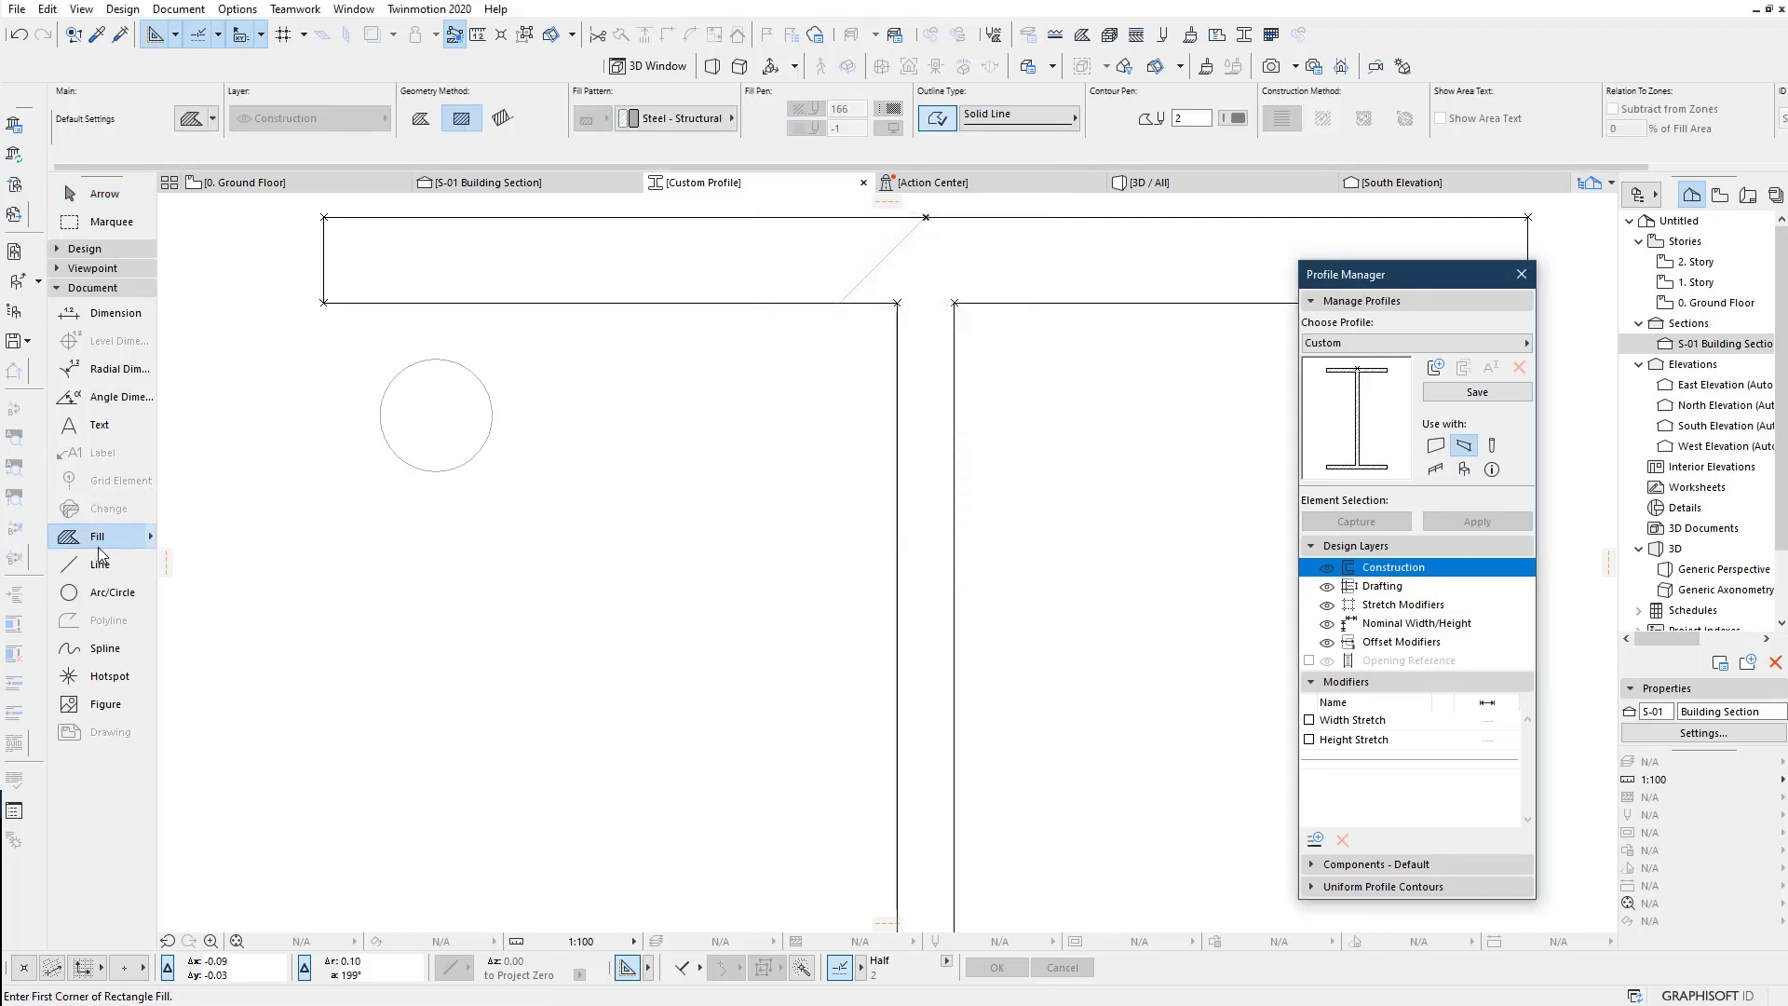
pyautogui.click(692, 121)
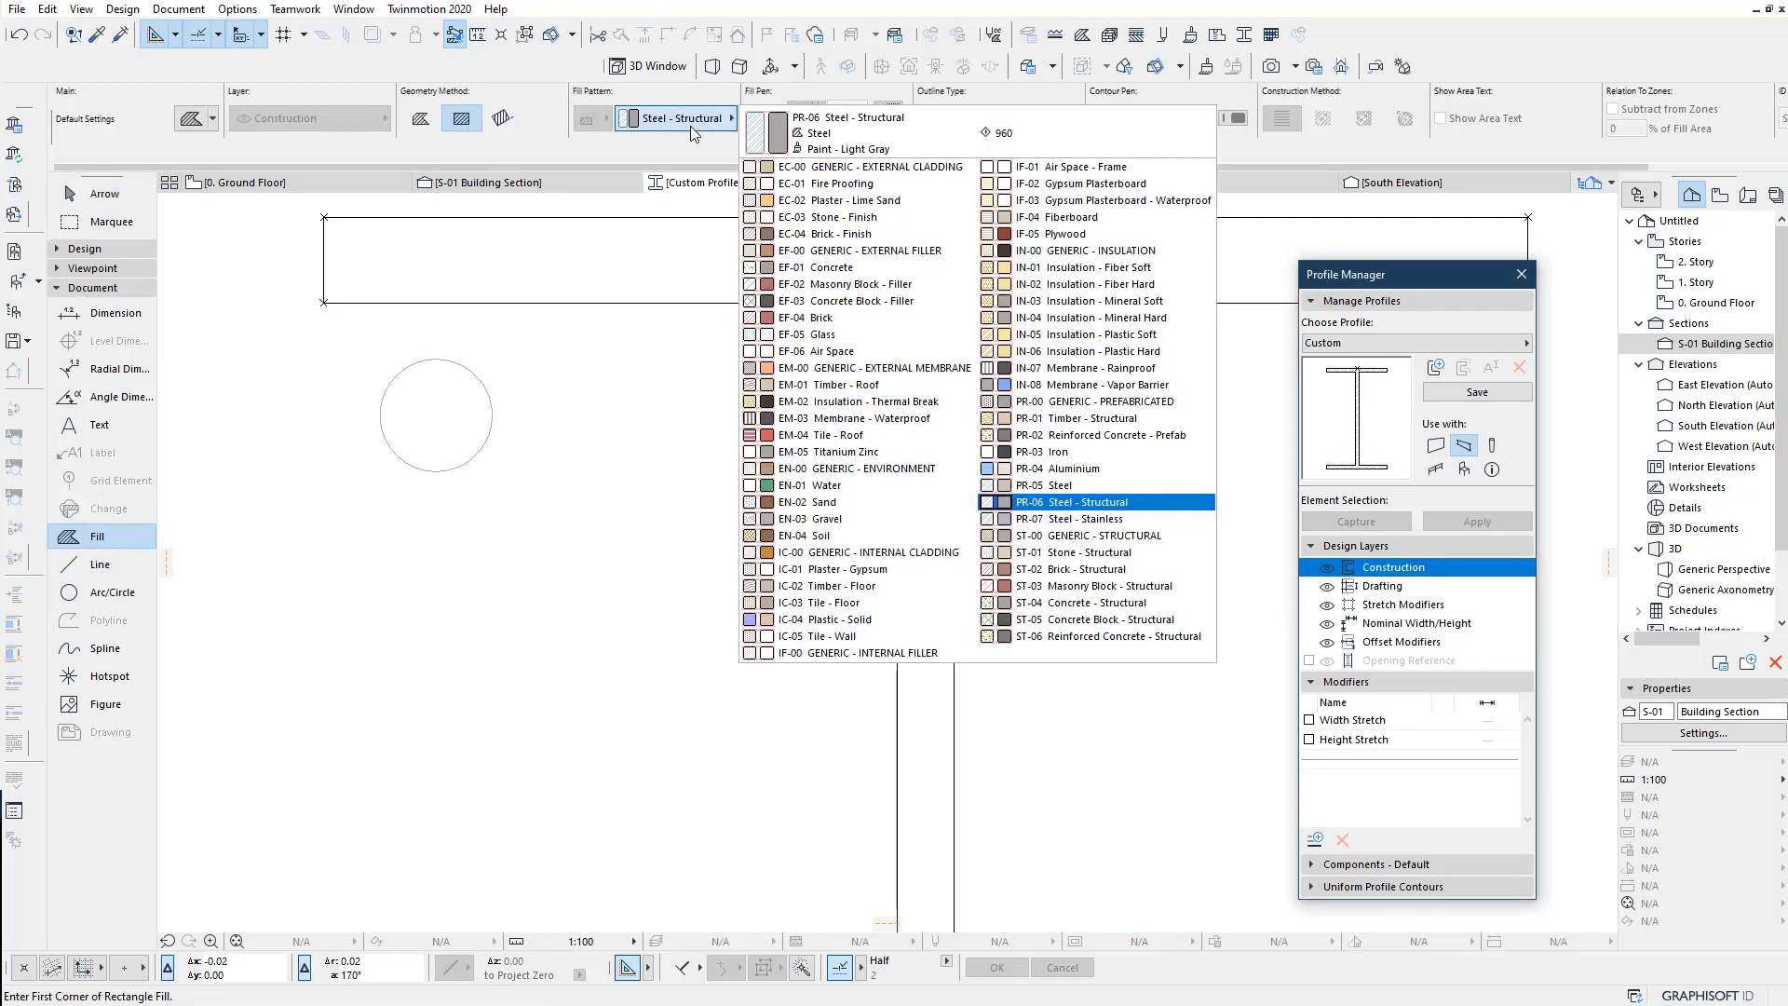
pyautogui.click(1109, 502)
pyautogui.moveTo(535, 484); pyautogui.dragTo(545, 482, button='middle')
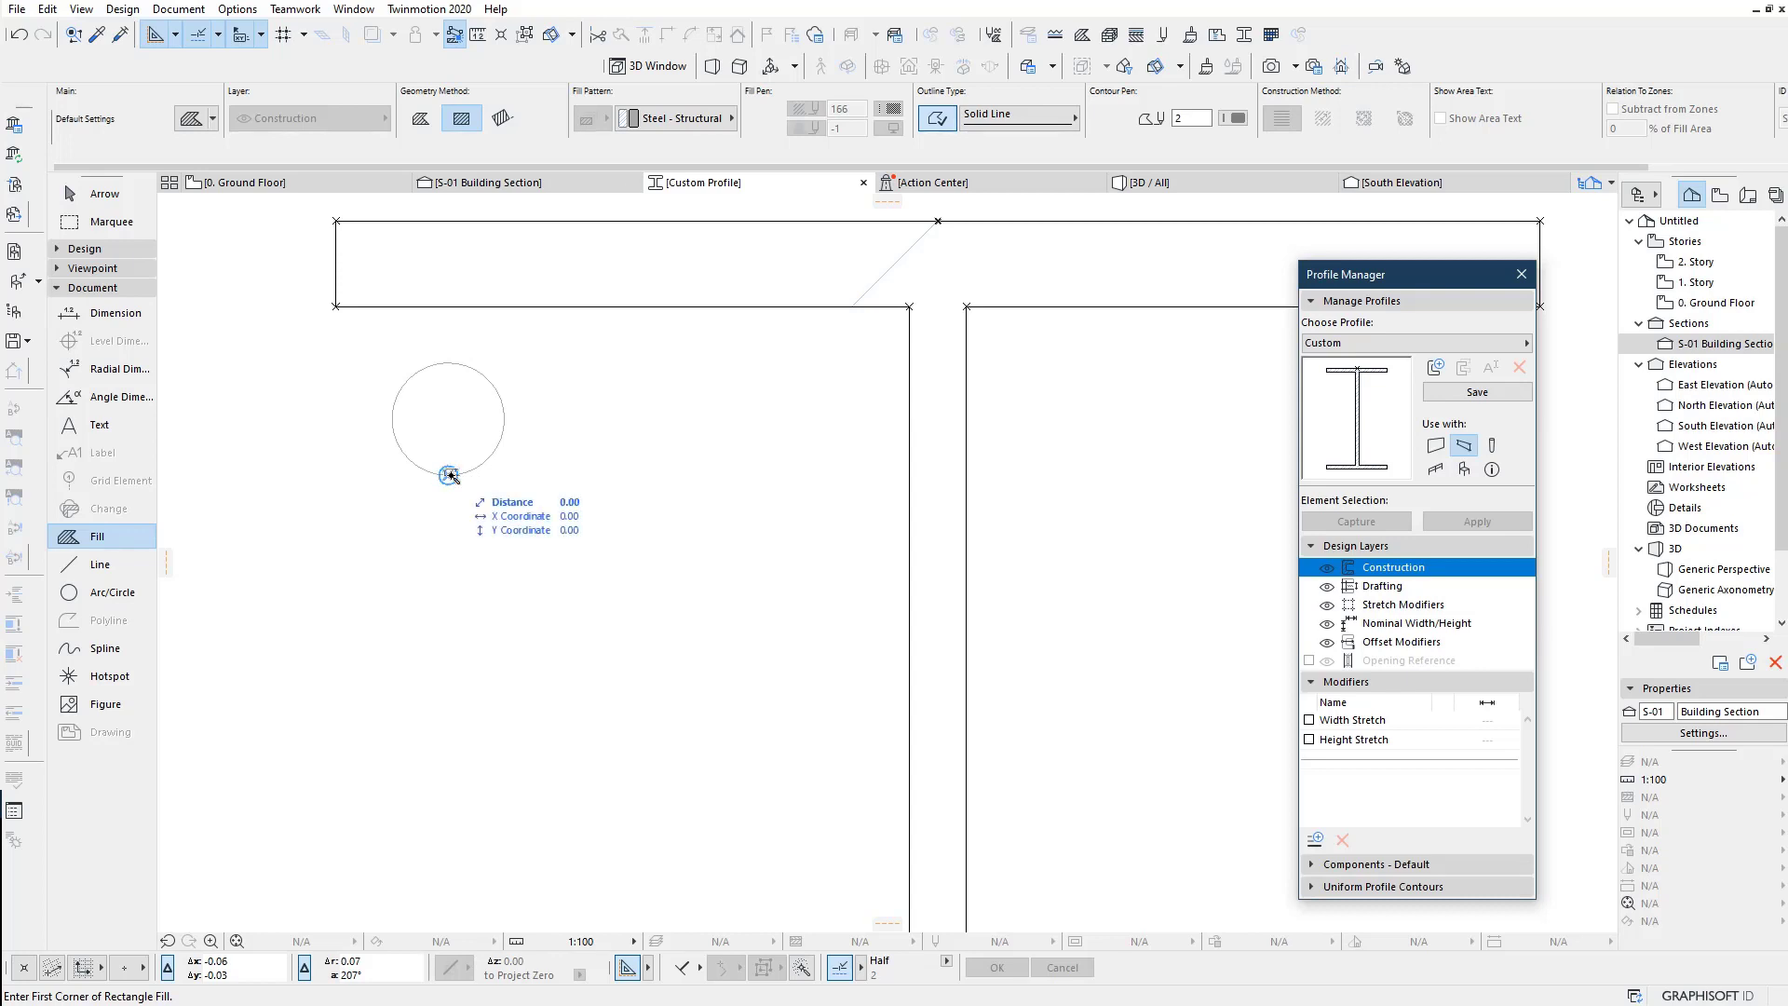
pyautogui.scroll(2, 447, 391)
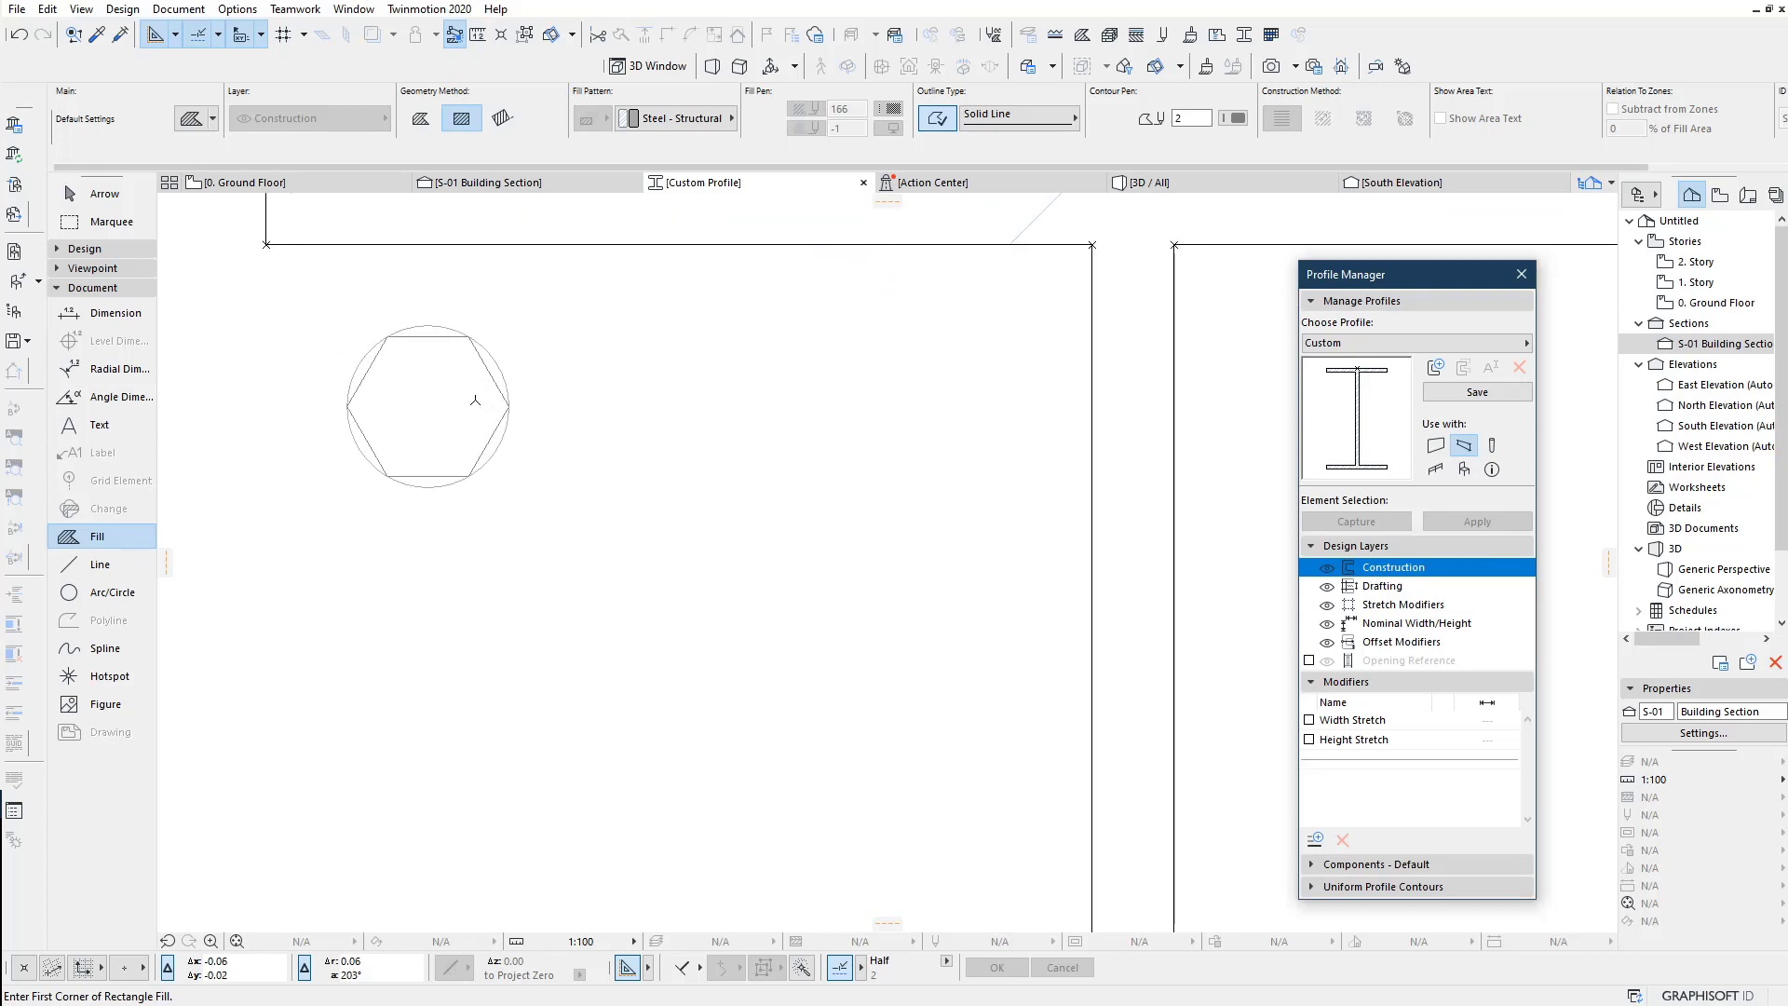
pyautogui.scroll(-3, 448, 354)
pyautogui.click(74, 195)
pyautogui.scroll(2, 509, 472)
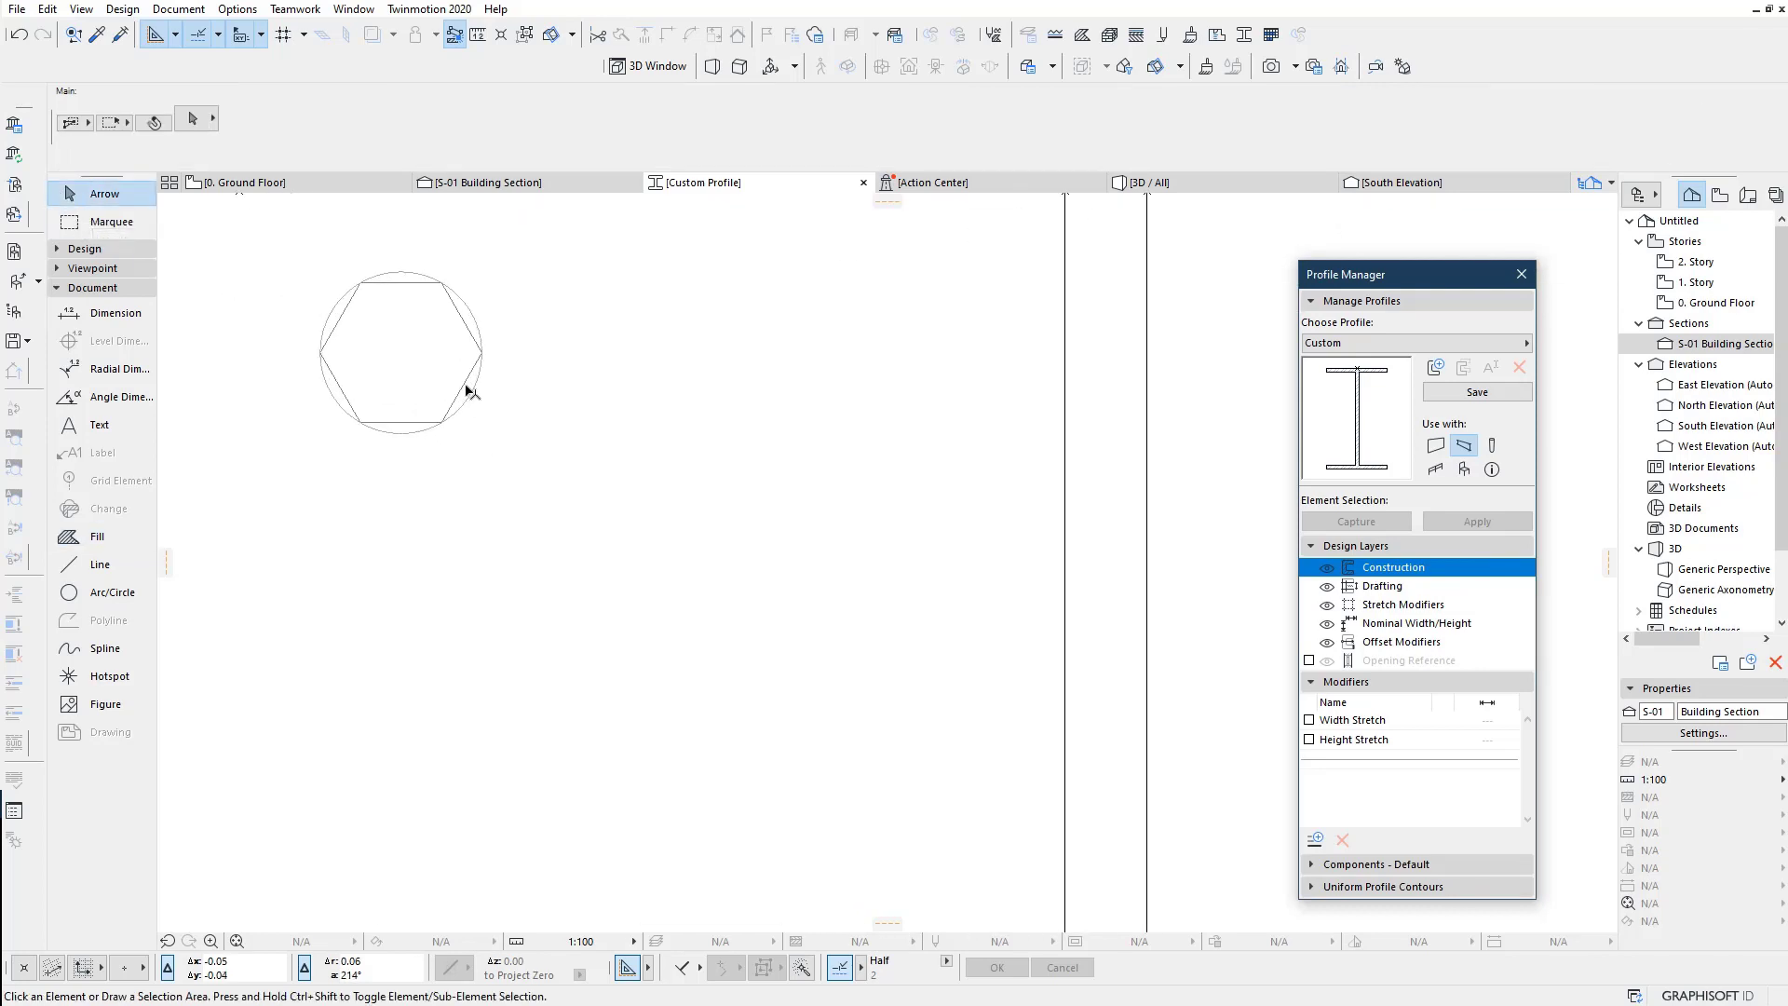
# Step: Copy the hexagonal nut and its circle sideways beside the original
pyautogui.click(463, 388)
pyautogui.scroll(-3, 496, 452)
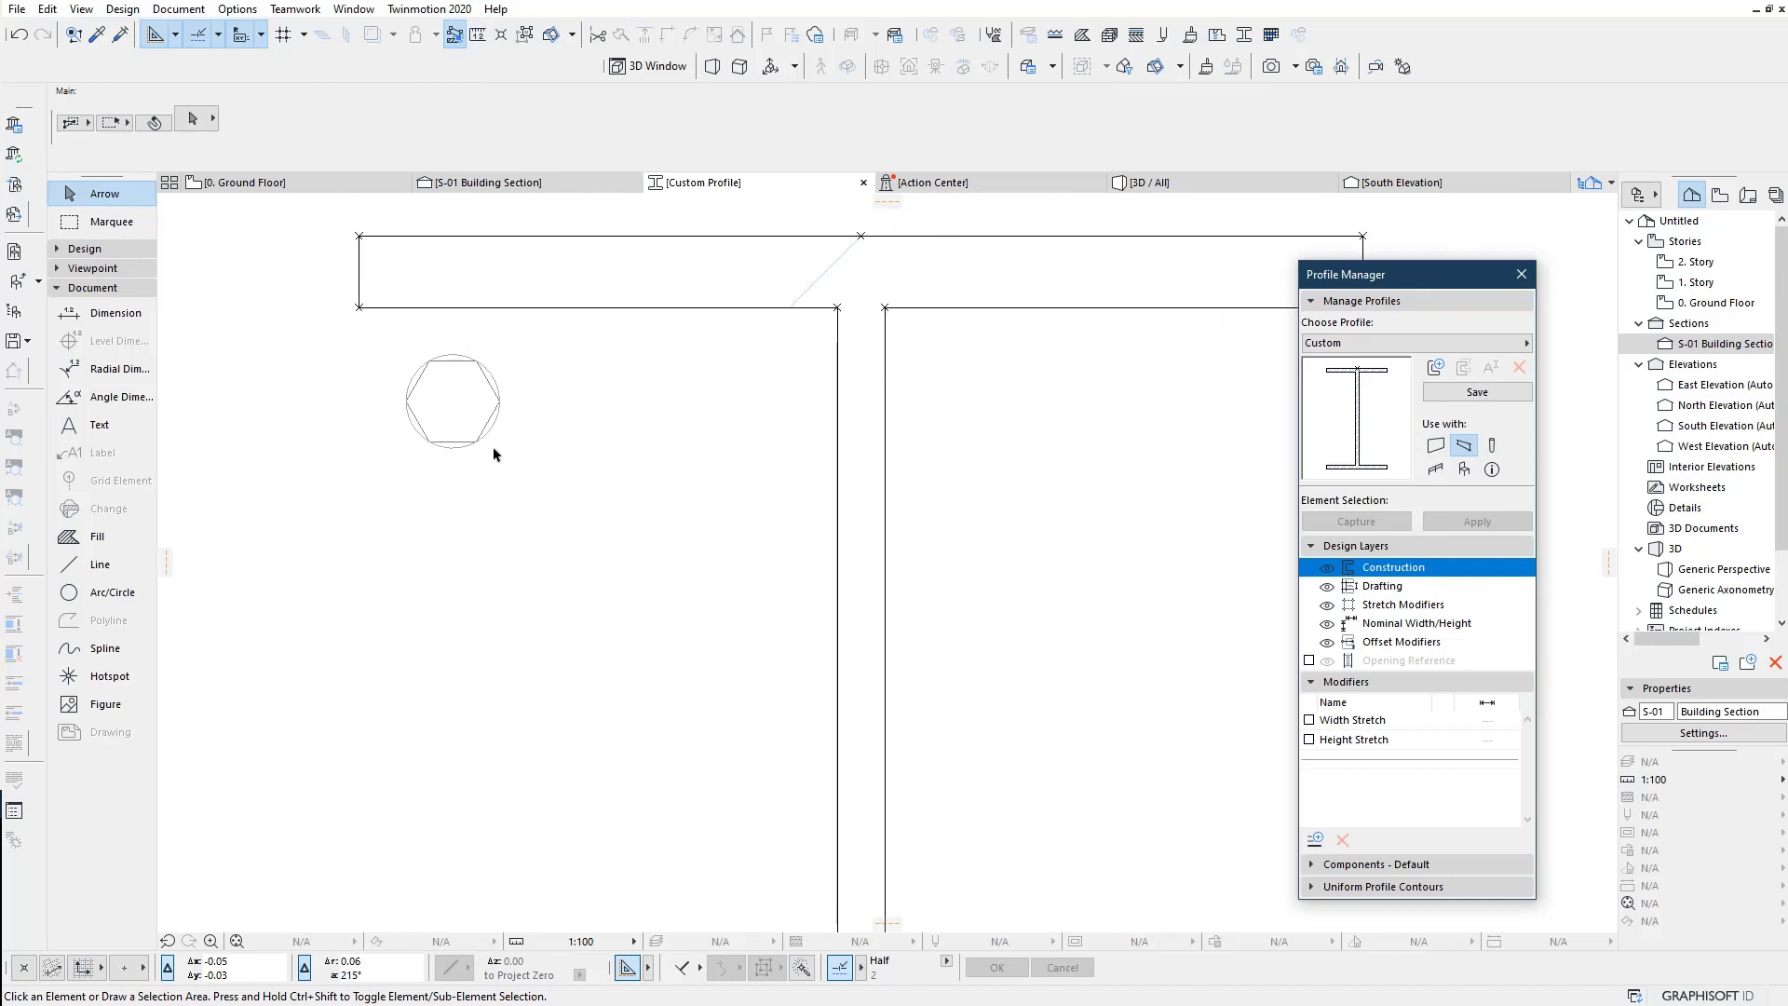
pyautogui.scroll(2, 493, 400)
pyautogui.moveTo(531, 379); pyautogui.dragTo(366, 550)
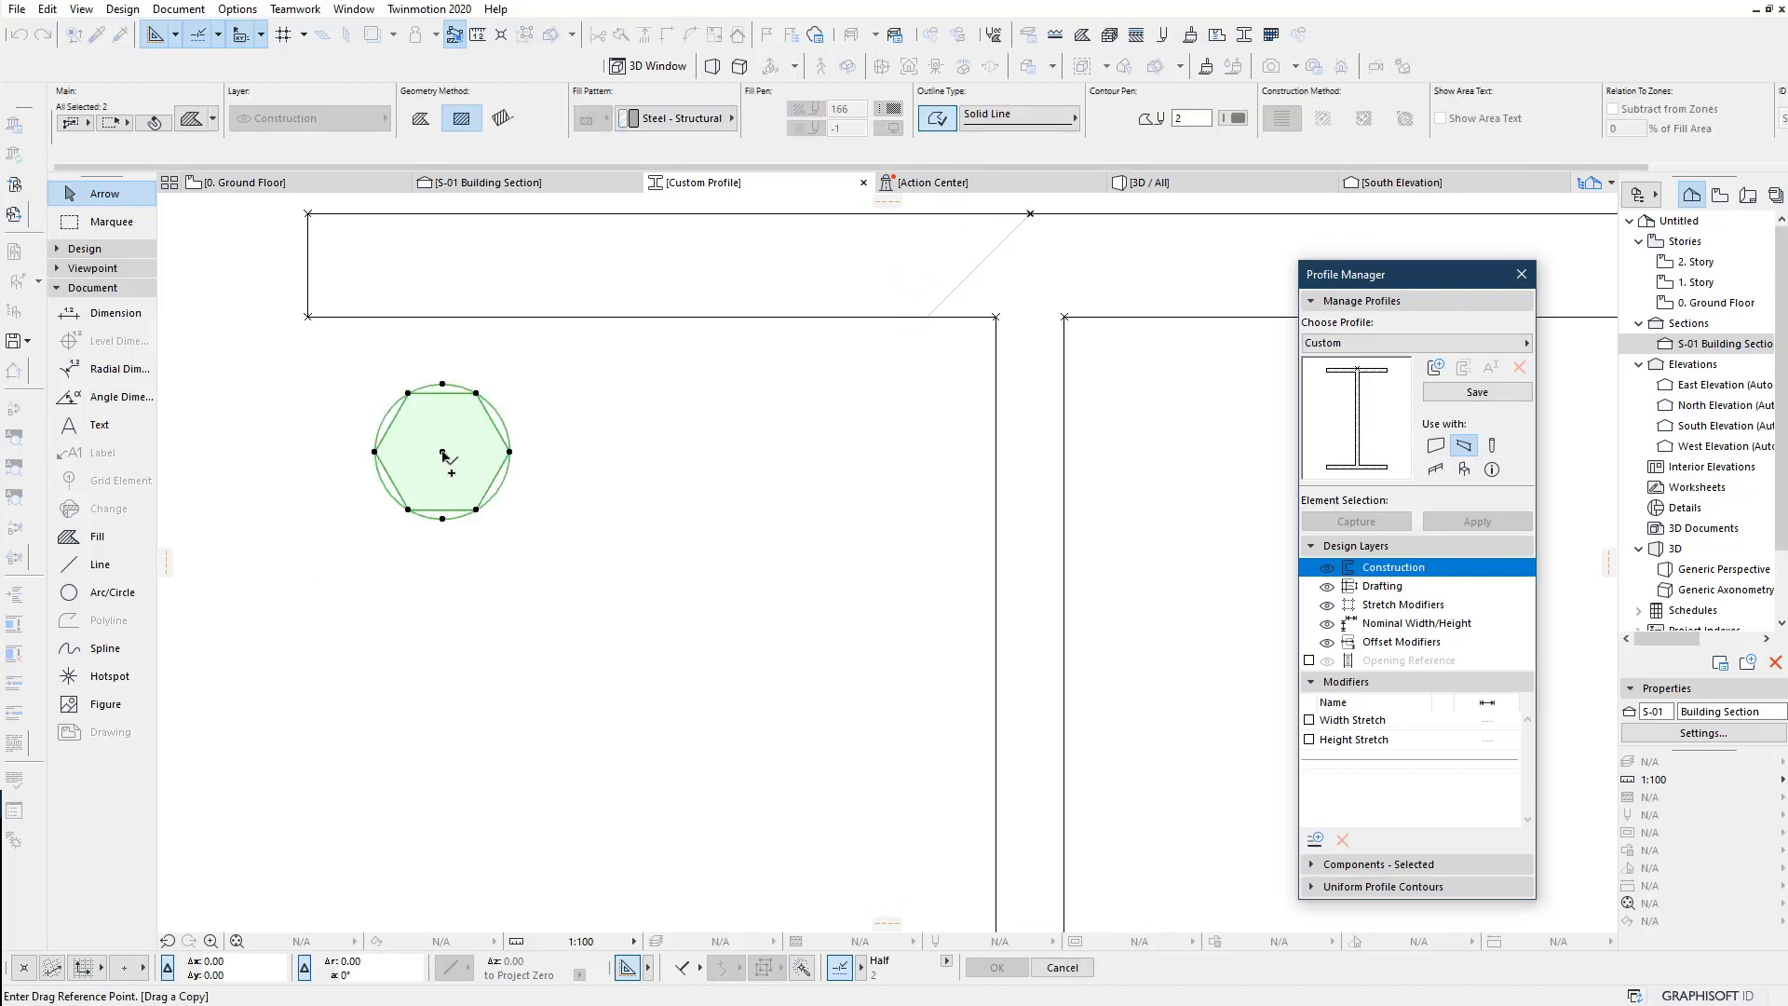
pyautogui.keyDown('ctrl'); pyautogui.moveTo(442, 452); pyautogui.dragTo(657, 459); pyautogui.keyUp('ctrl')
pyautogui.click(657, 459)
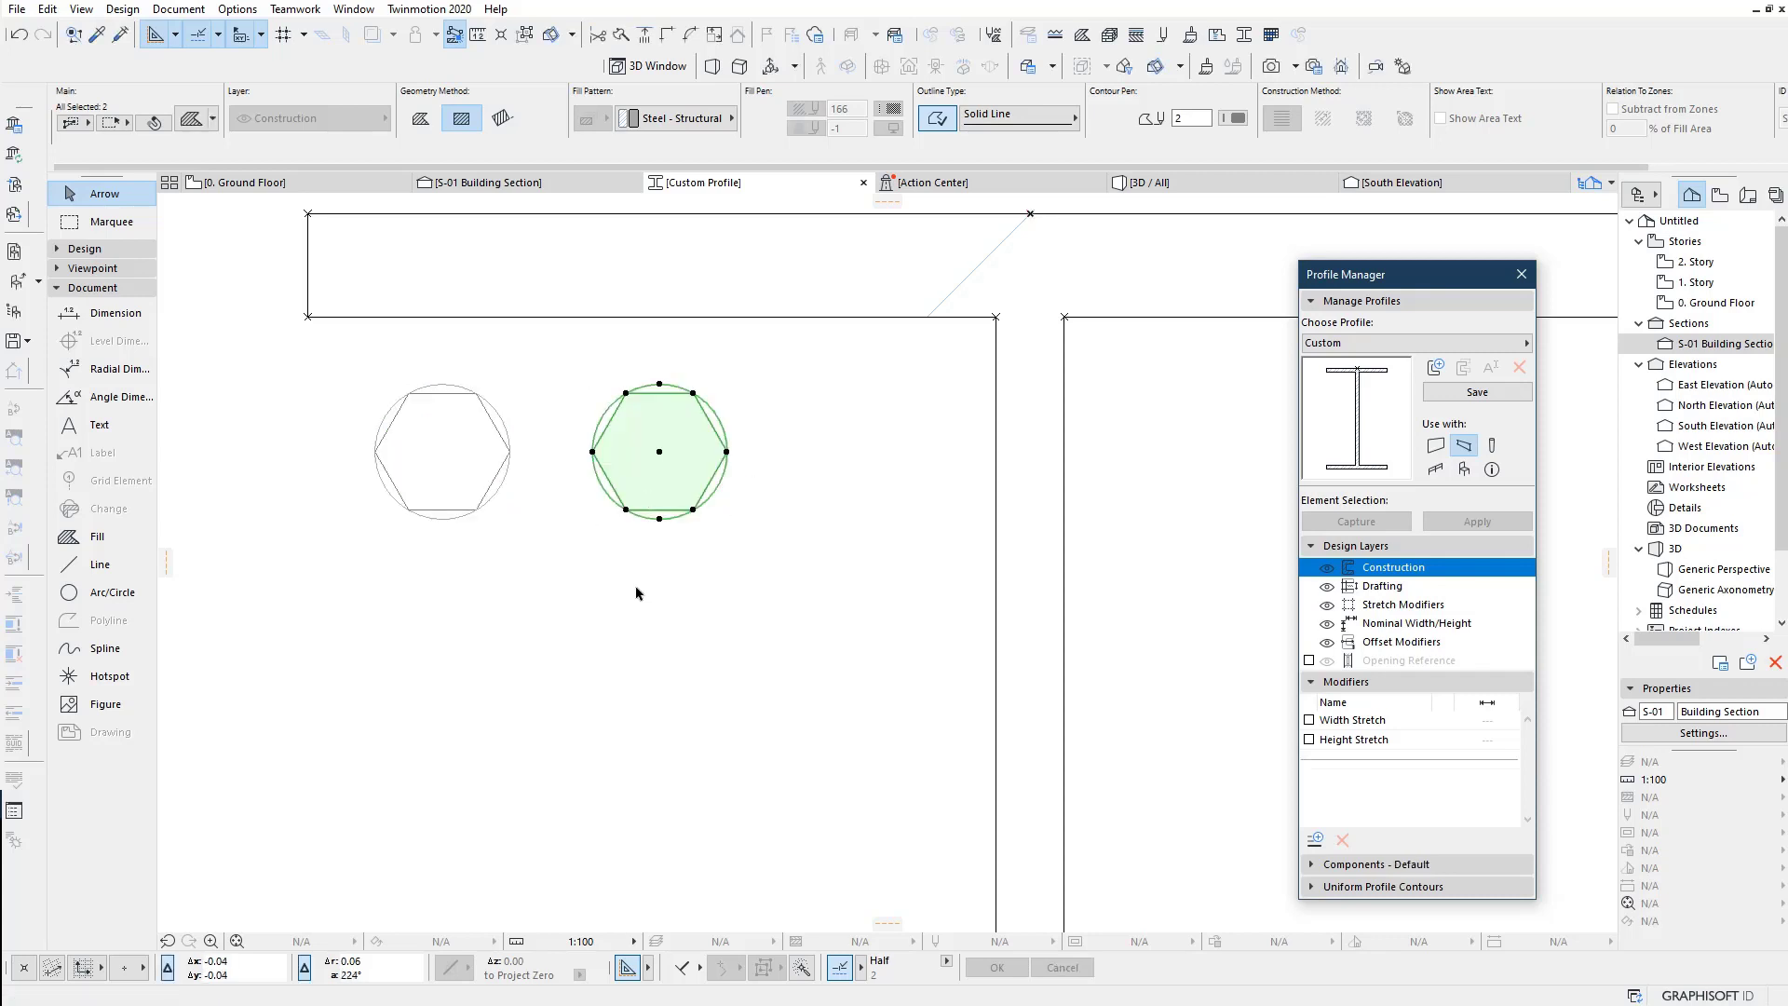
pyautogui.click(639, 590)
# Step: Mirror a copy of both nuts across the web under the top flange
pyautogui.scroll(-3, 611, 548)
pyautogui.scroll(-2, 571, 471)
pyautogui.moveTo(571, 471); pyautogui.dragTo(559, 398, button='middle')
pyautogui.moveTo(559, 407); pyautogui.dragTo(422, 321)
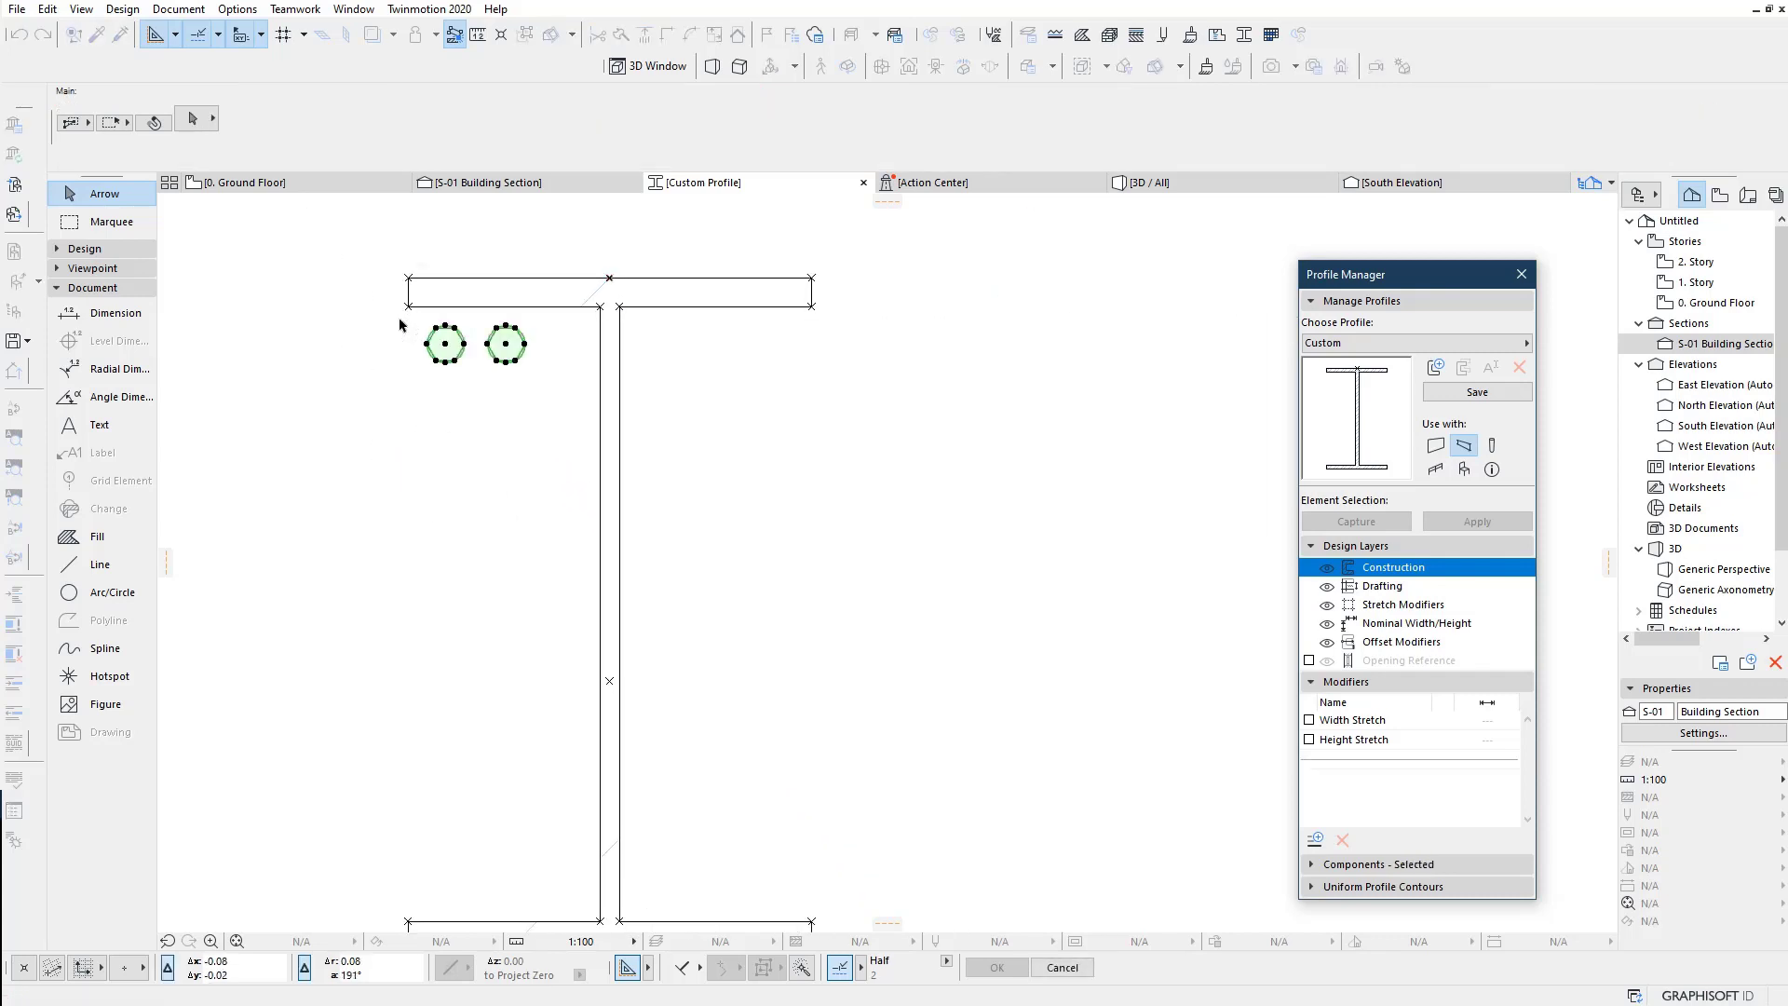
pyautogui.rightClick(765, 424)
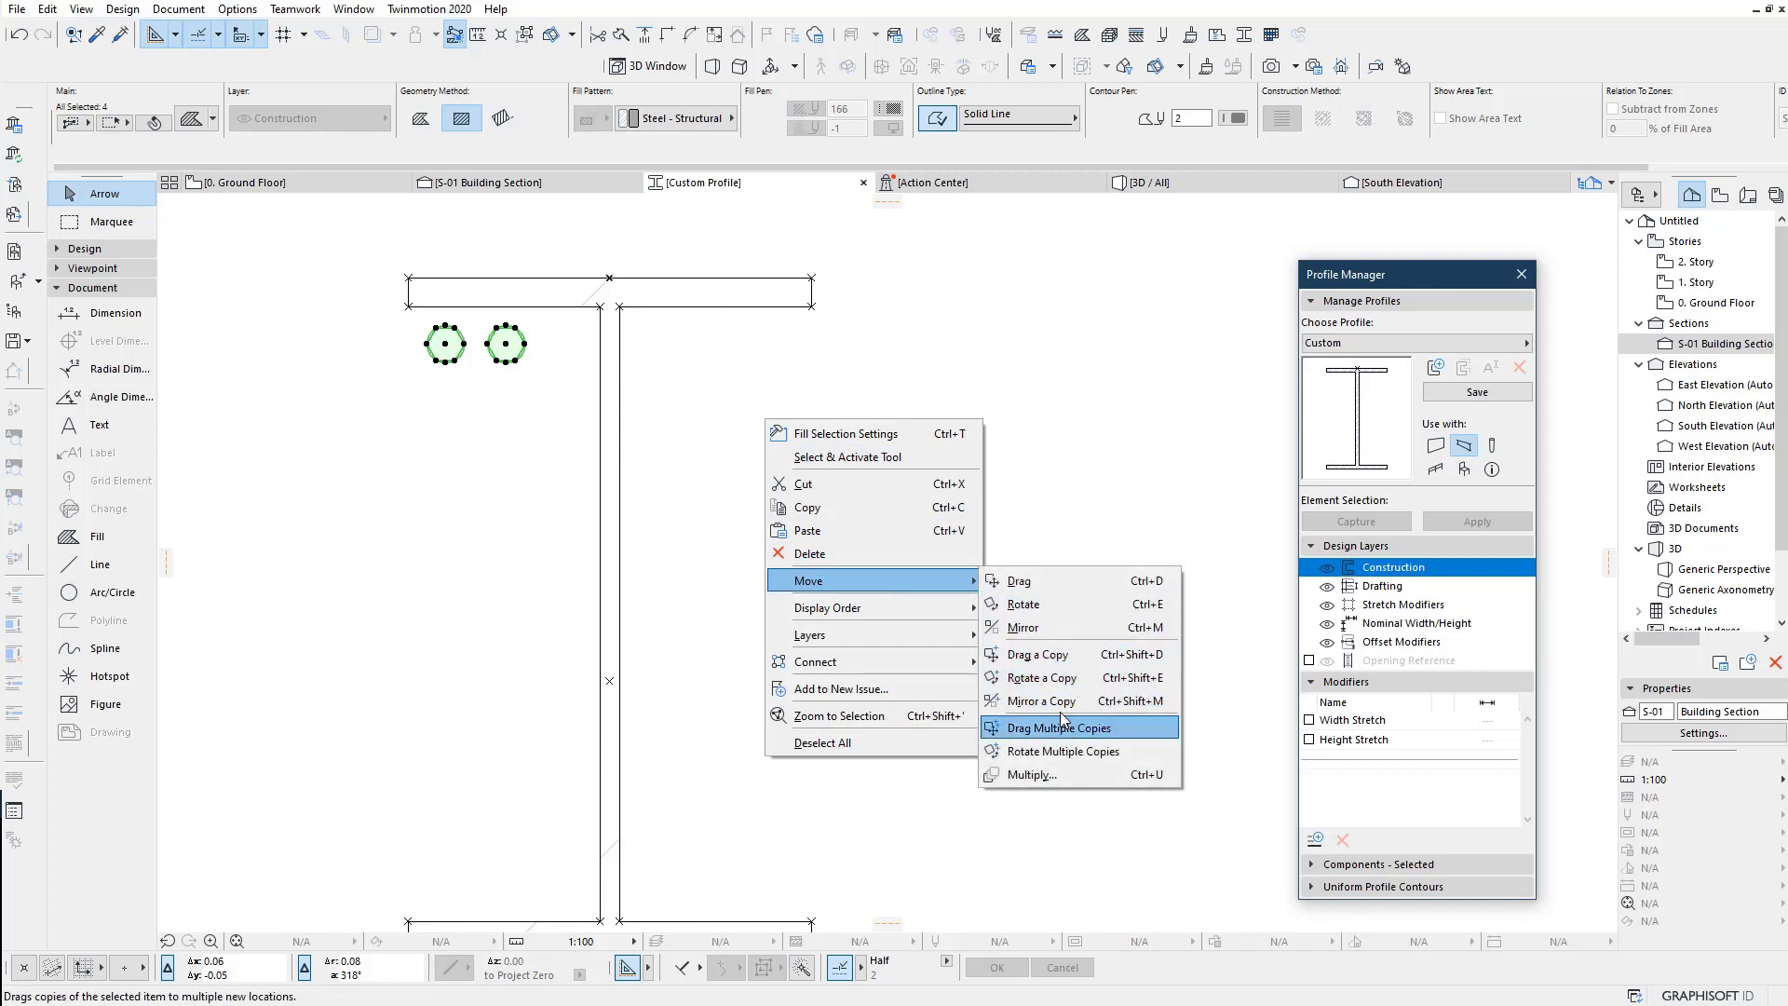
pyautogui.click(1068, 711)
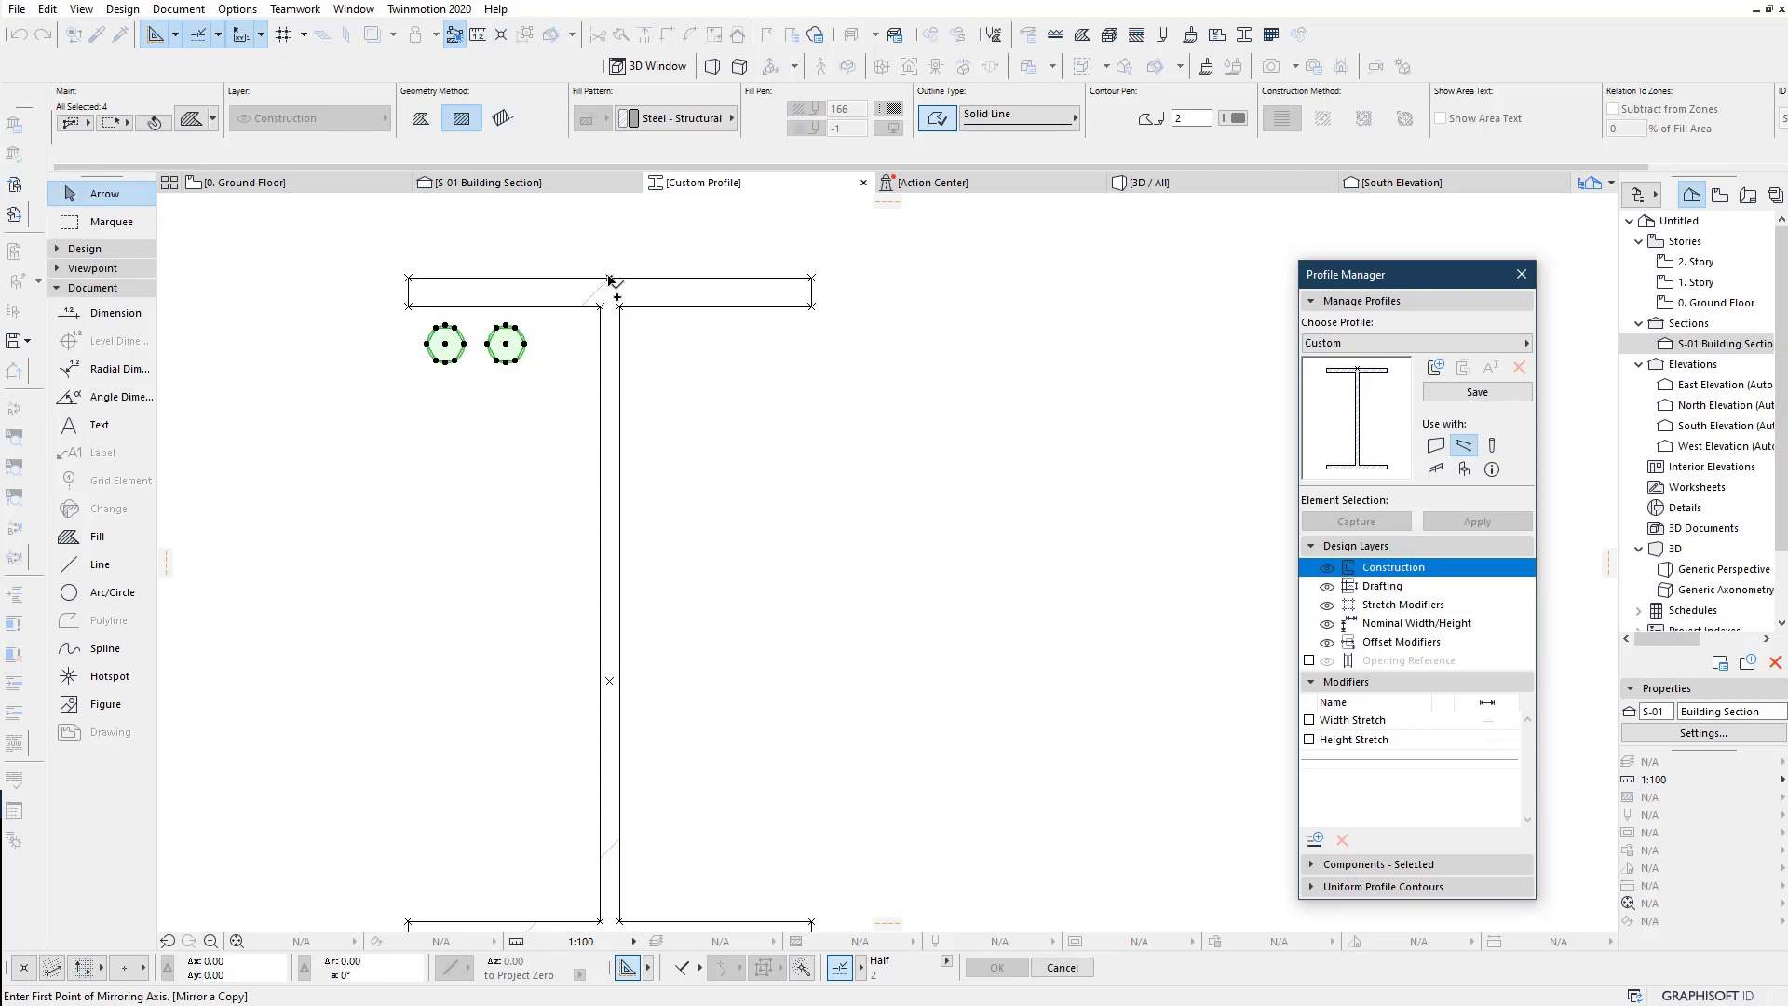
pyautogui.click(609, 277)
pyautogui.click(620, 468)
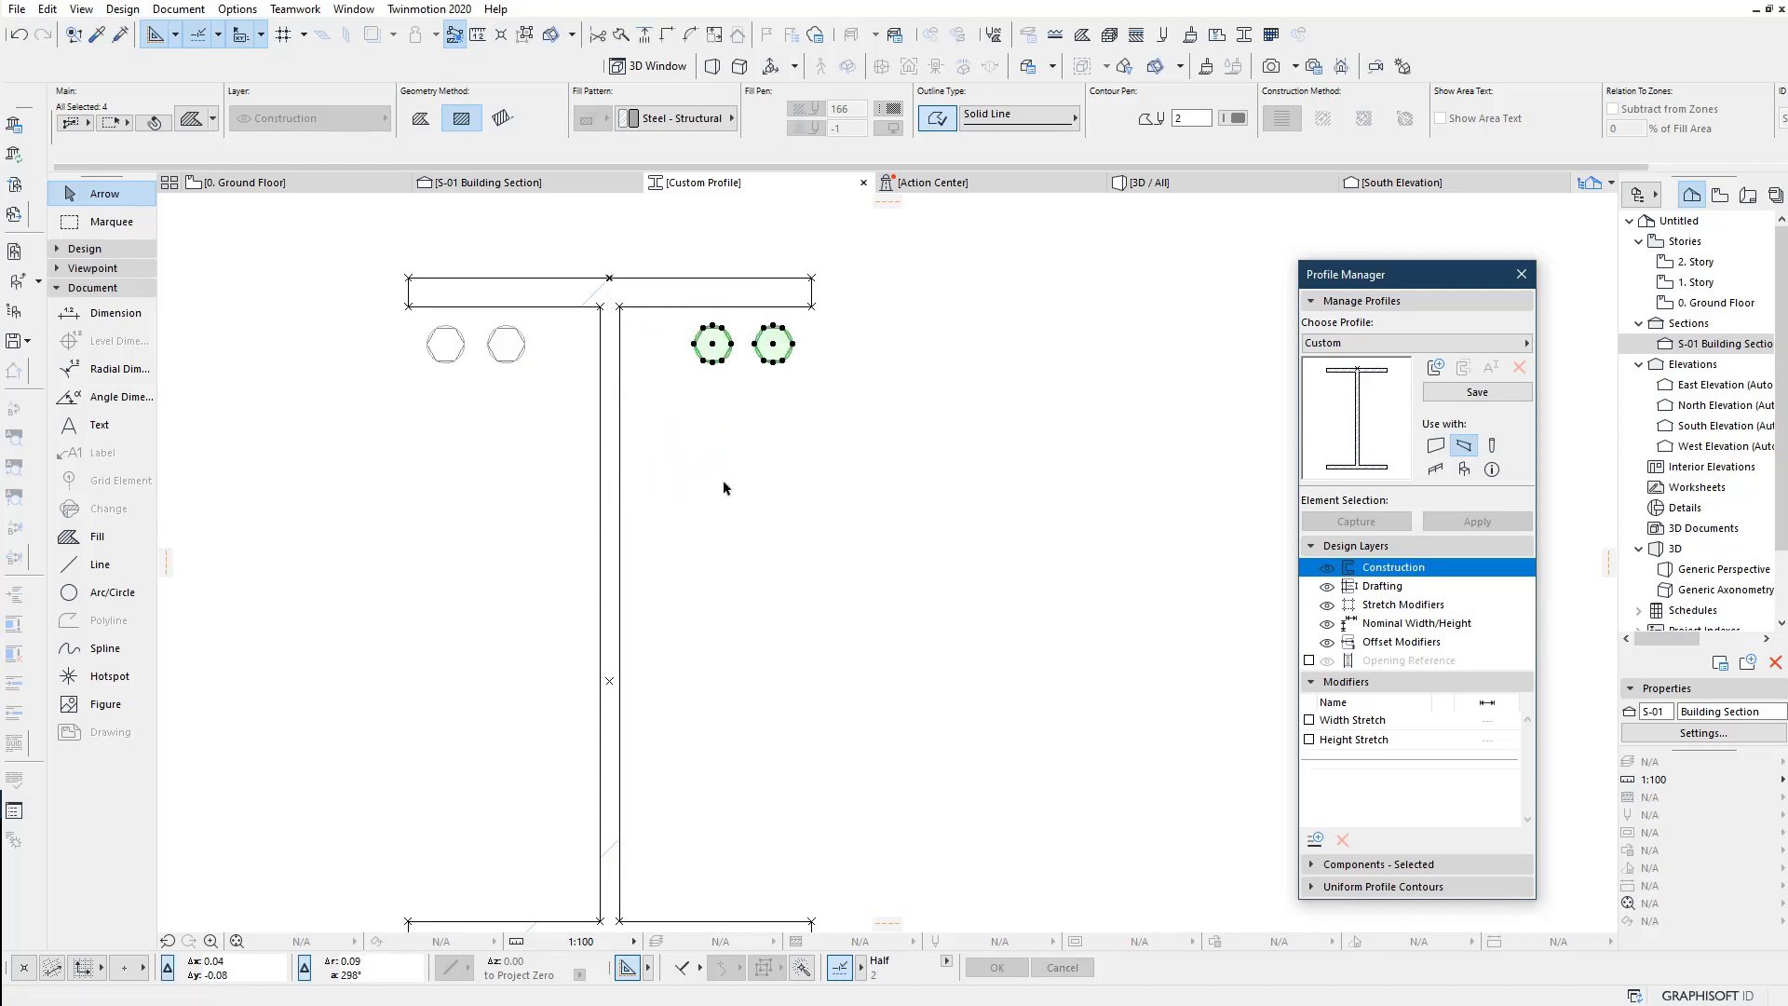
pyautogui.click(758, 459)
# Step: Mirror a copy of the four top nuts down above the bottom flange
pyautogui.moveTo(866, 362); pyautogui.dragTo(717, 287)
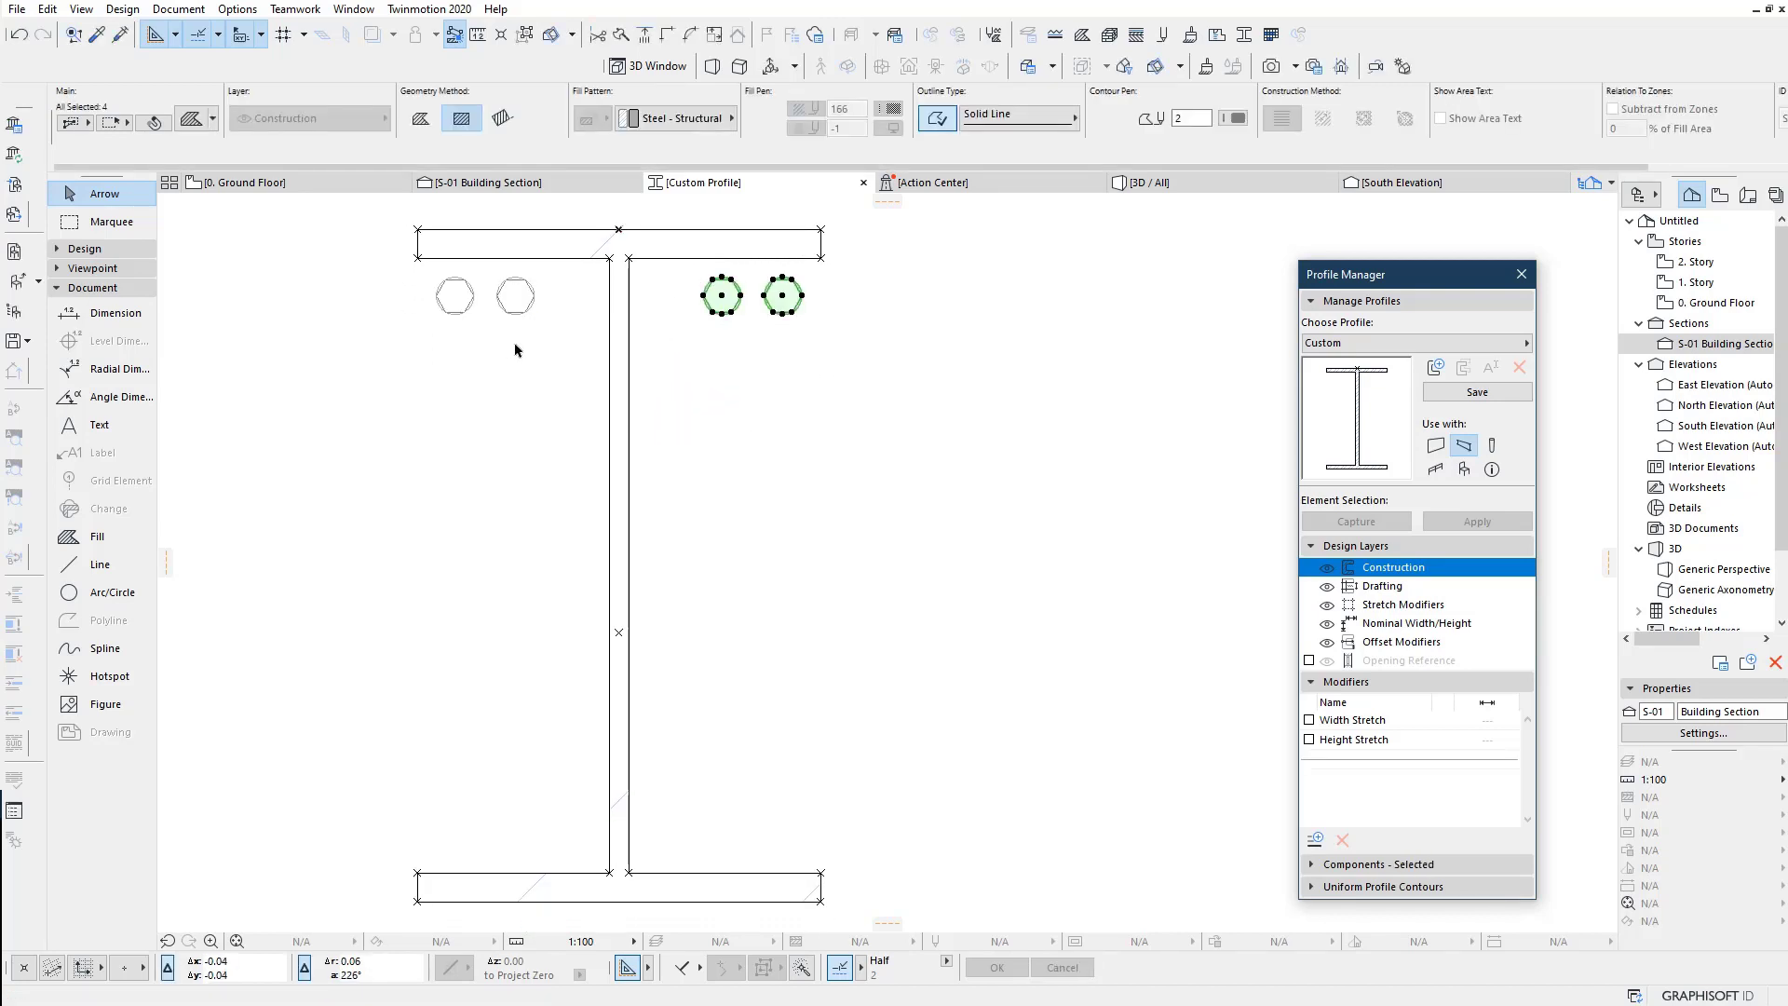
pyautogui.keyDown('shift'); pyautogui.moveTo(559, 350); pyautogui.dragTo(435, 276); pyautogui.keyUp('shift')
pyautogui.rightClick(761, 442)
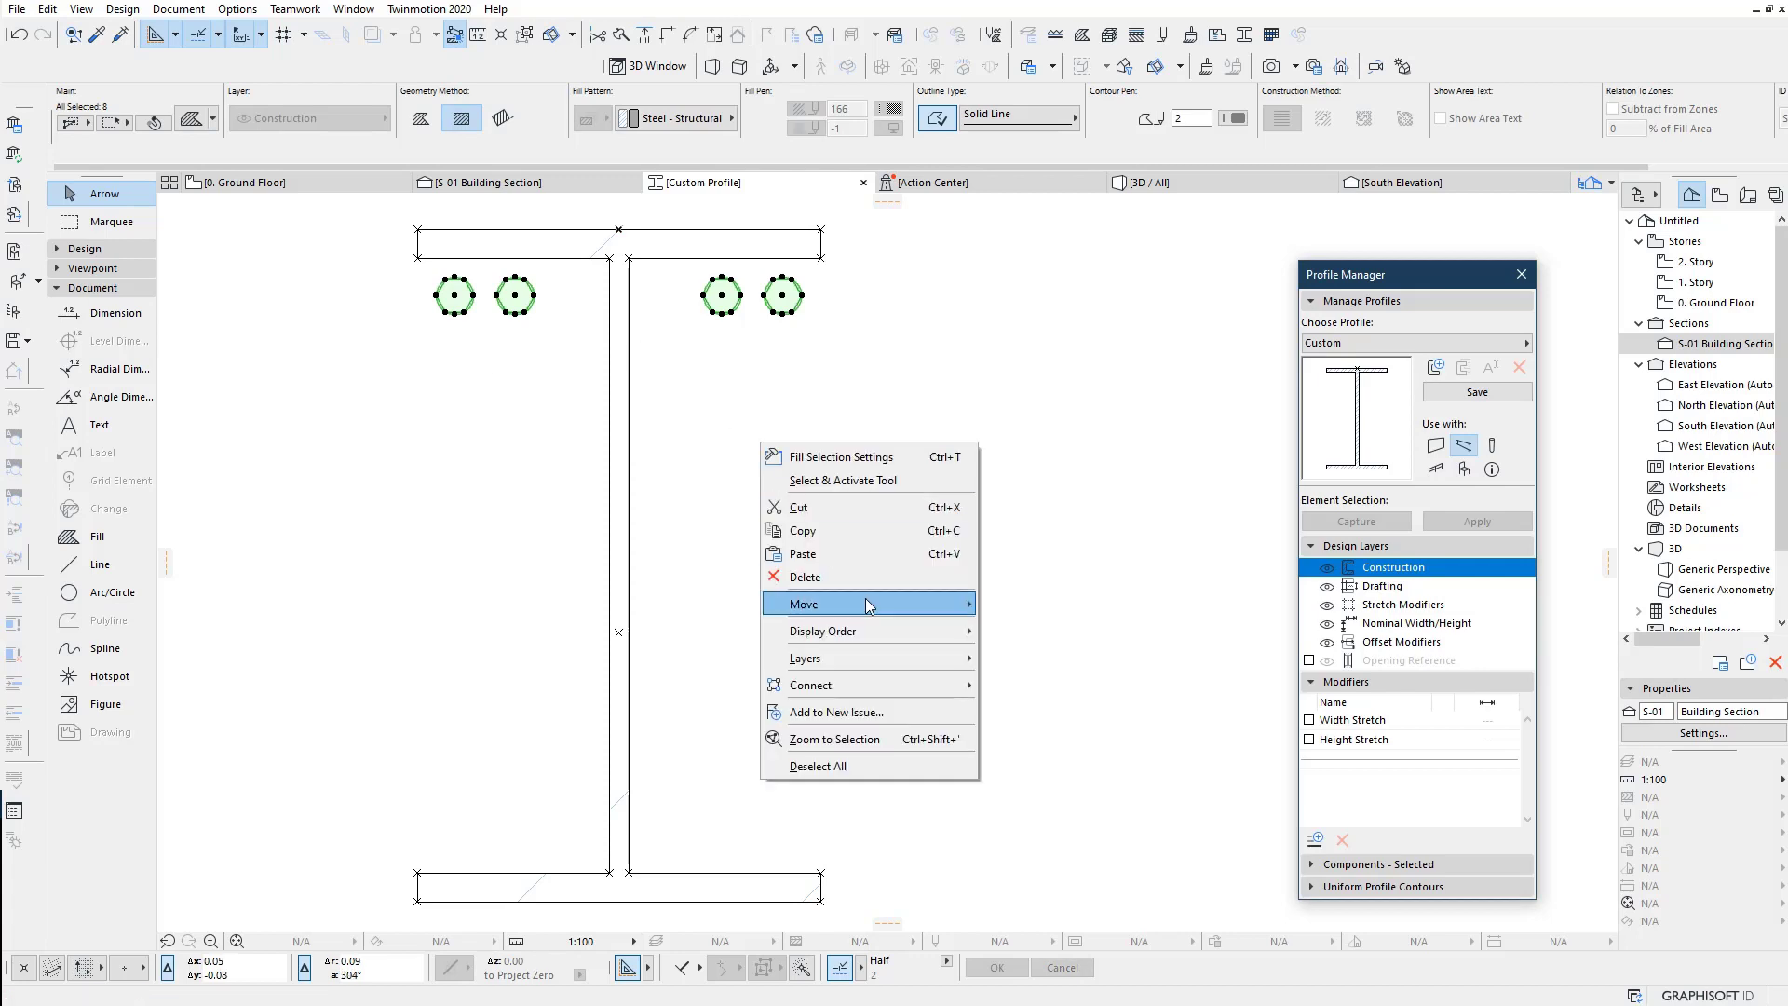
pyautogui.click(1040, 733)
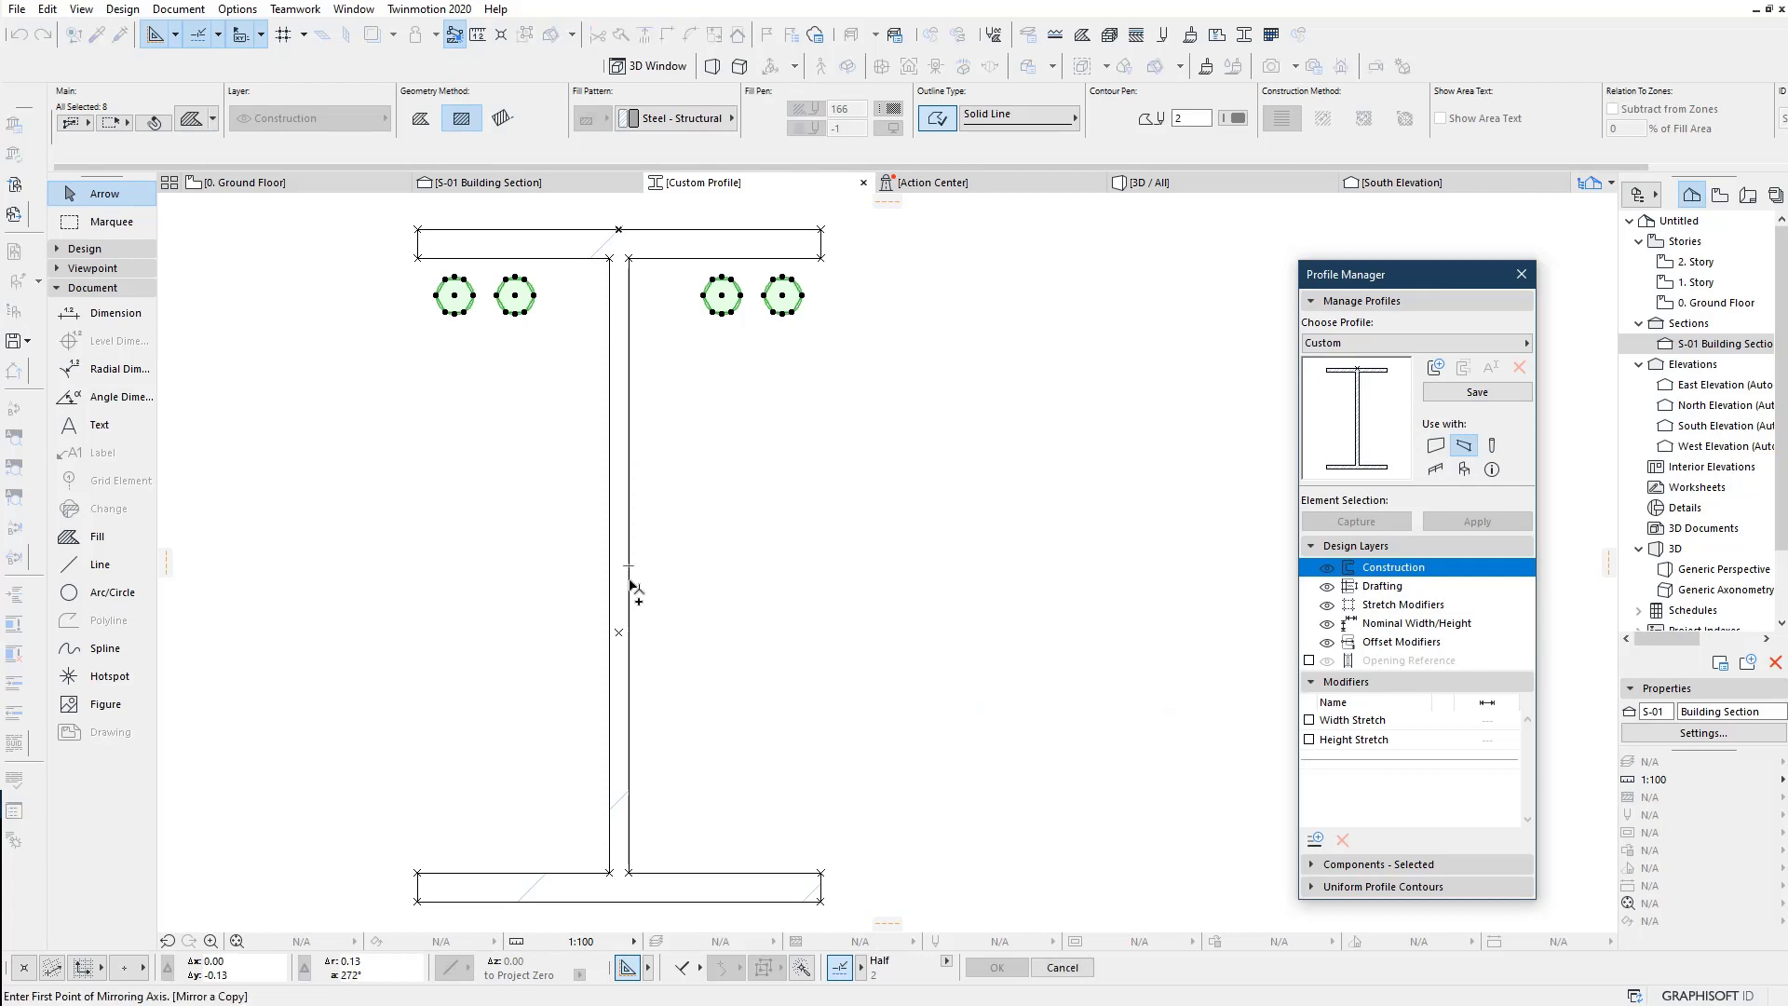
pyautogui.click(630, 570)
pyautogui.click(811, 601)
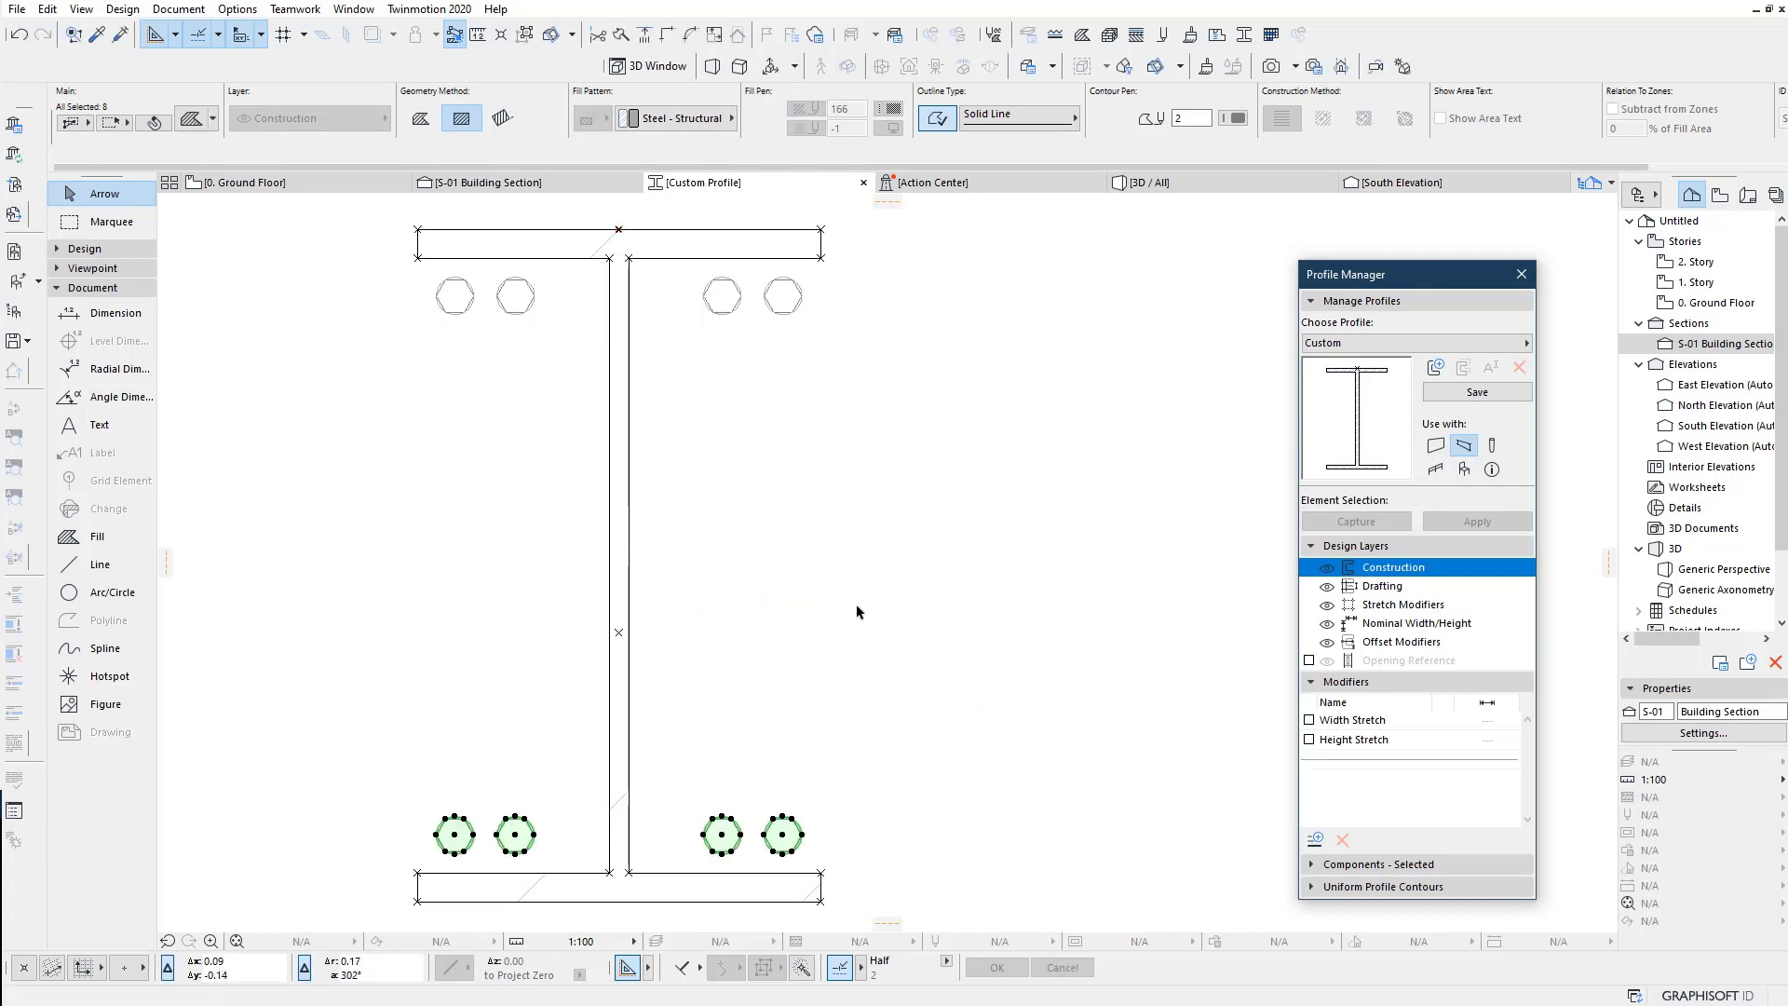
pyautogui.press('Escape')
pyautogui.scroll(-1, 818, 599)
pyautogui.moveTo(819, 599); pyautogui.dragTo(764, 580, button='middle')
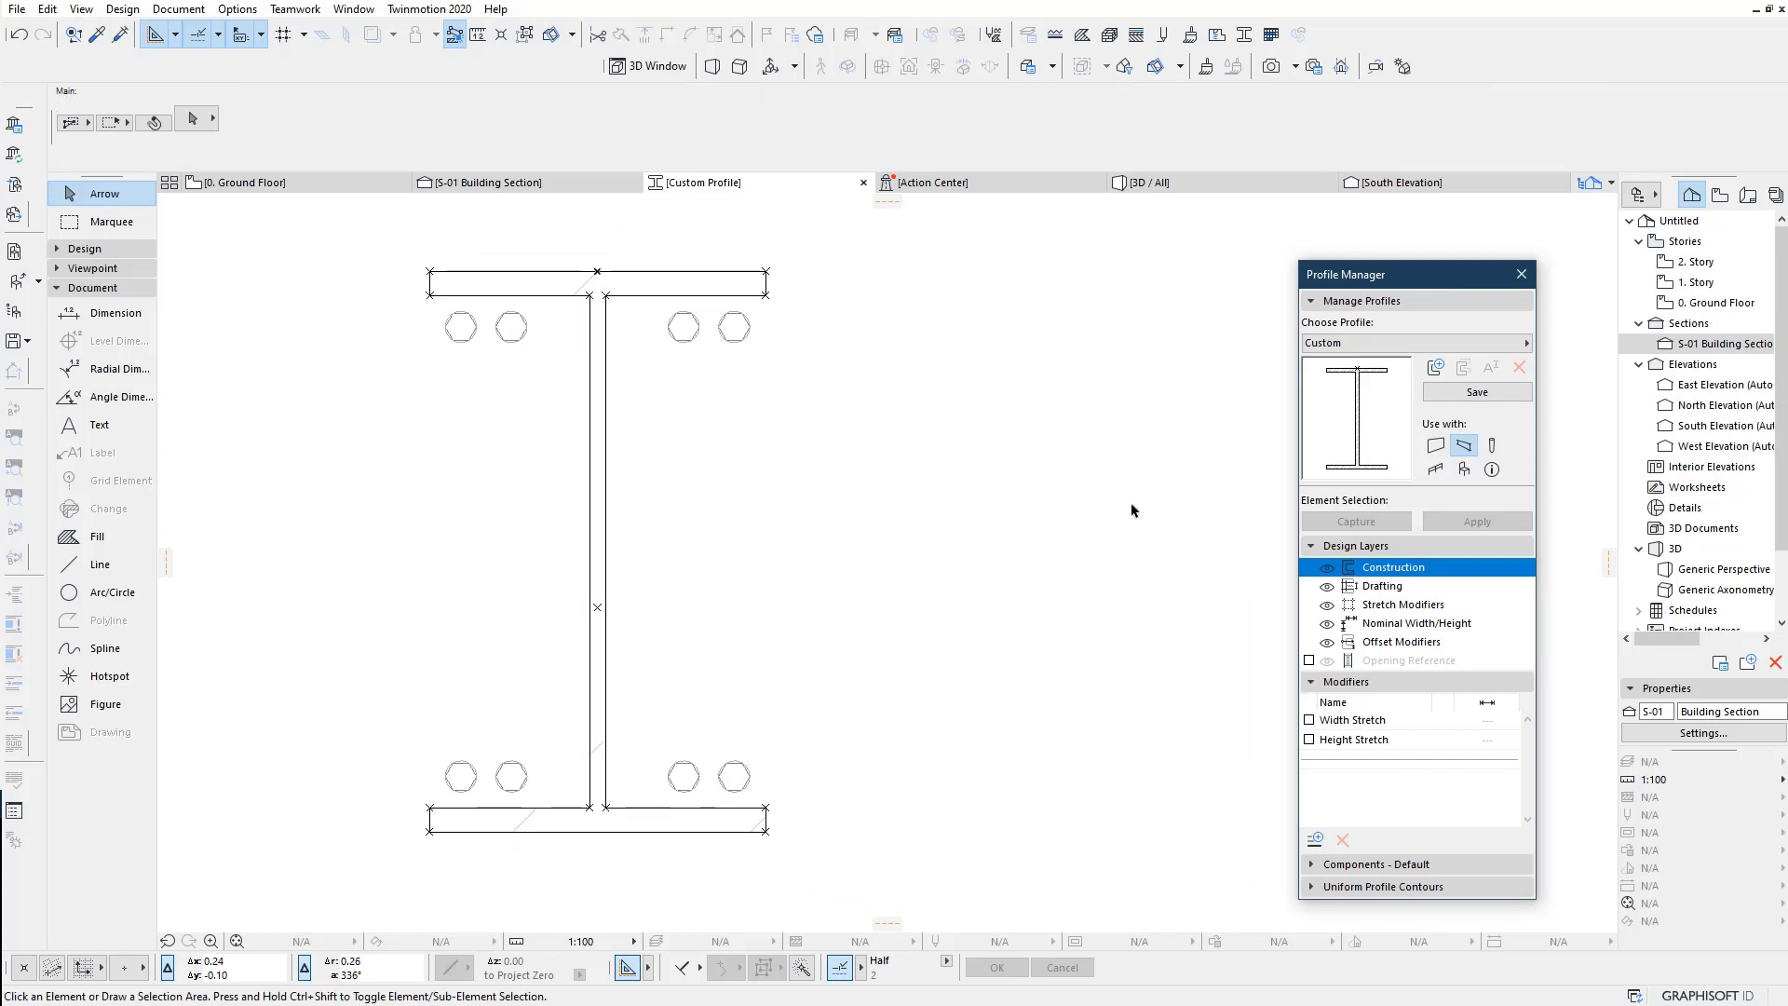
# Step: Save the nut profile as IPE 250 TUERCAS
pyautogui.click(1461, 392)
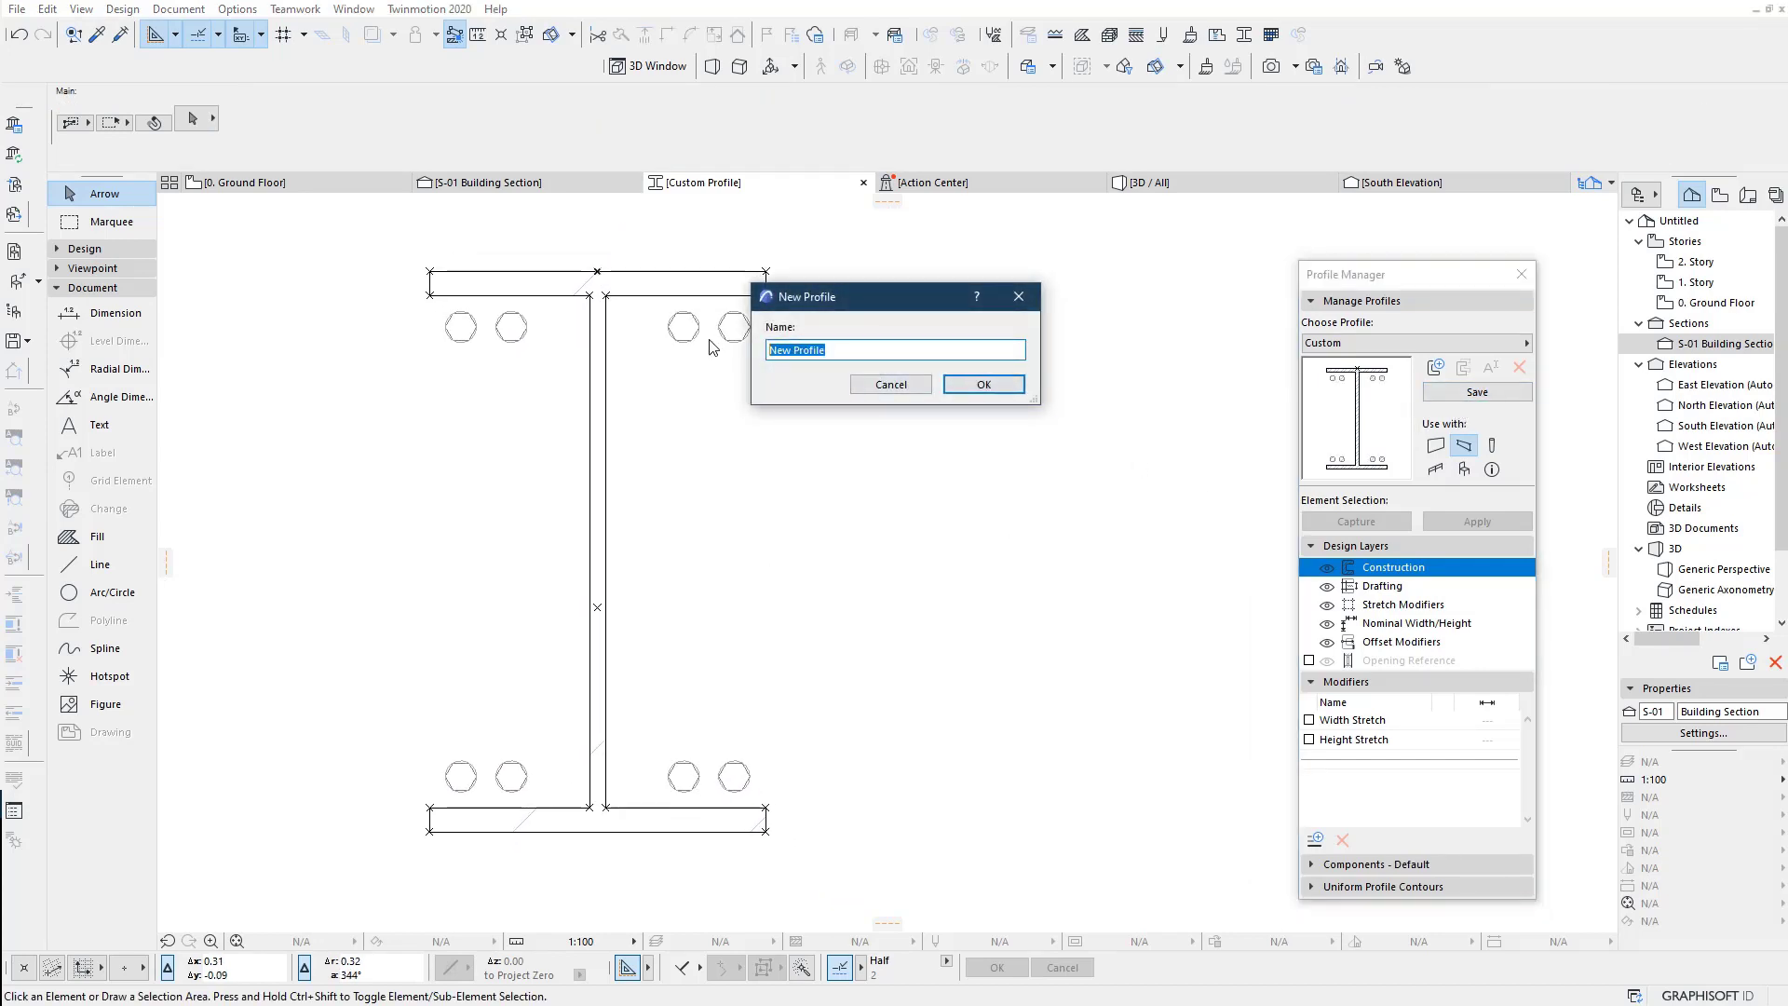
pyautogui.write('IPE 250 TUERCAS')
pyautogui.click(990, 388)
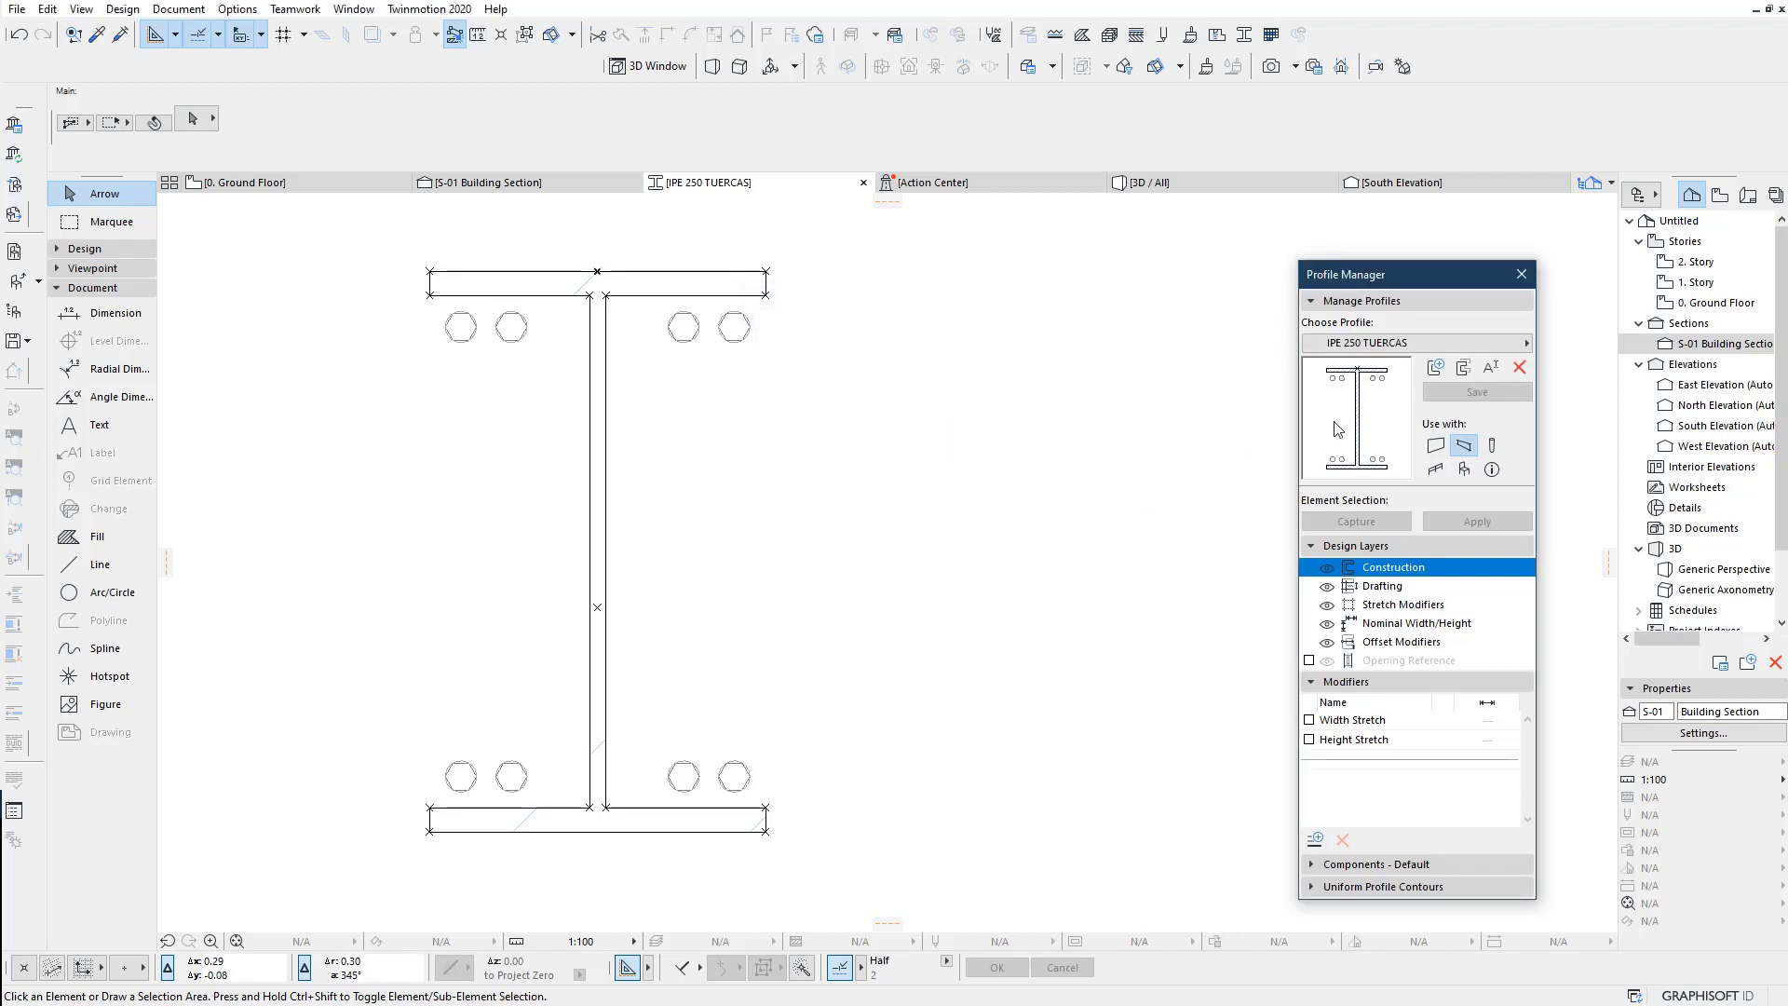
# Step: Duplicate the profile and rename the copy IPE 250 TORNILLOS
pyautogui.click(1469, 371)
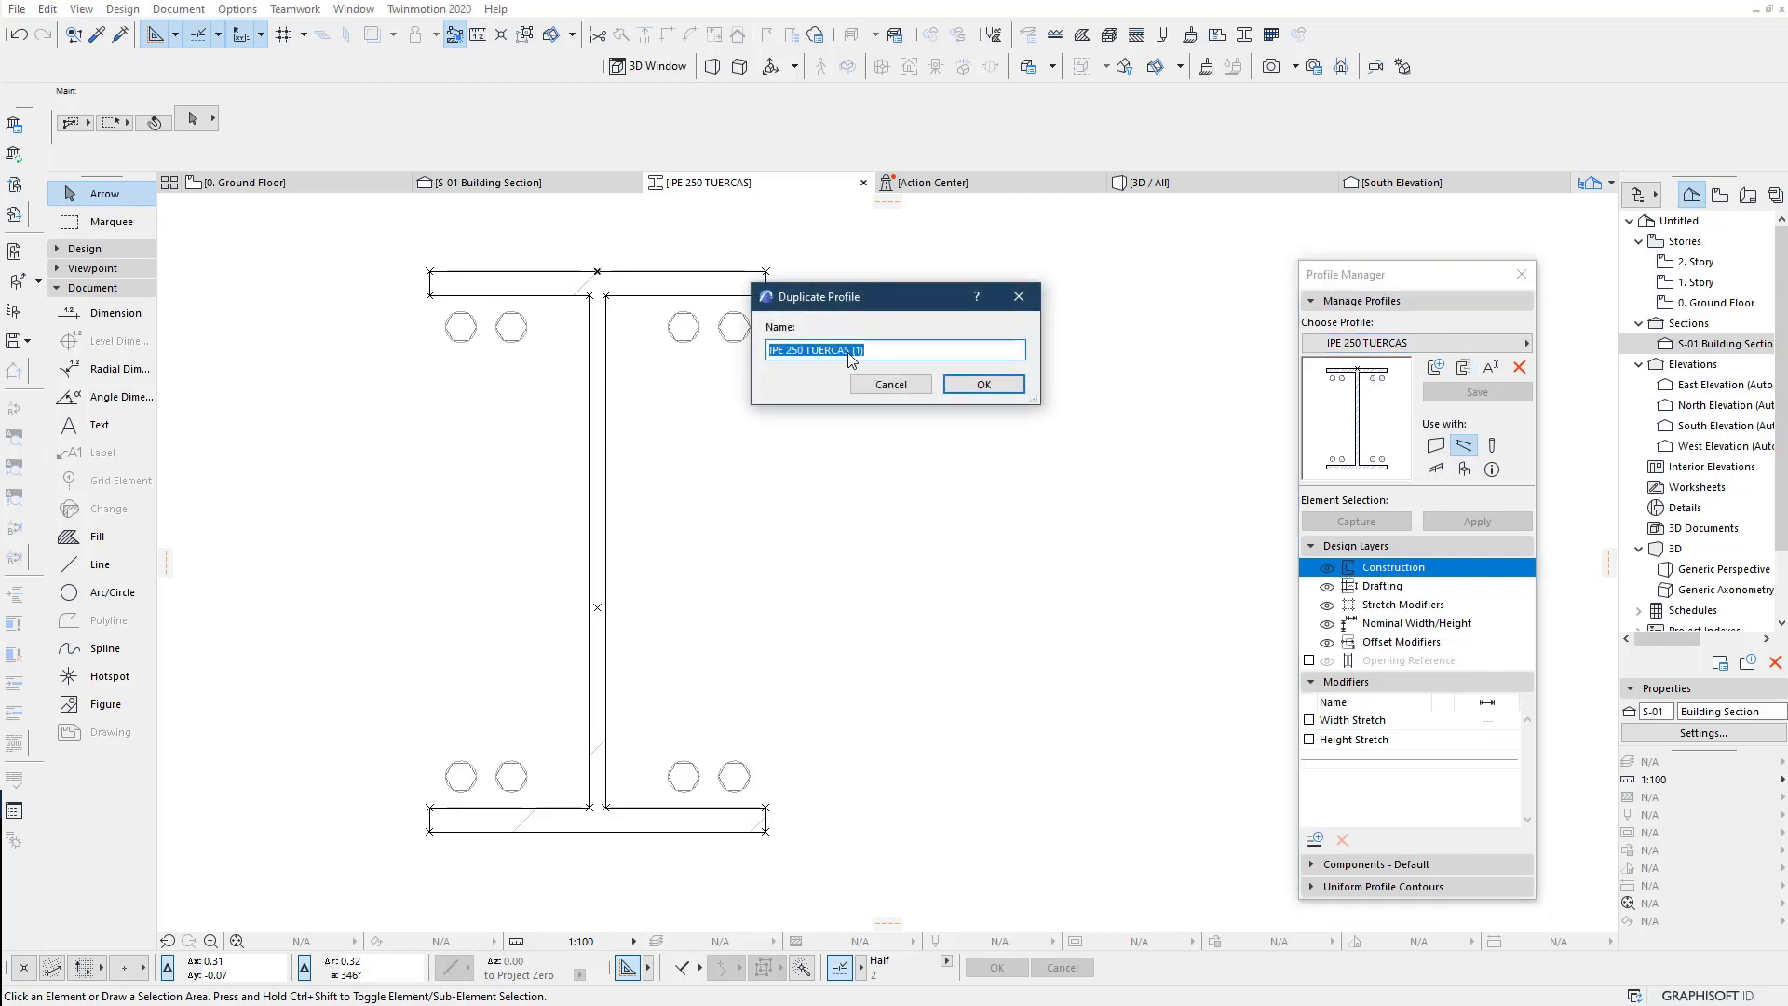
pyautogui.click(849, 355)
pyautogui.moveTo(810, 350); pyautogui.dragTo(871, 350)
pyautogui.write('TOR')
pyautogui.write('NILLOS')
pyautogui.click(993, 386)
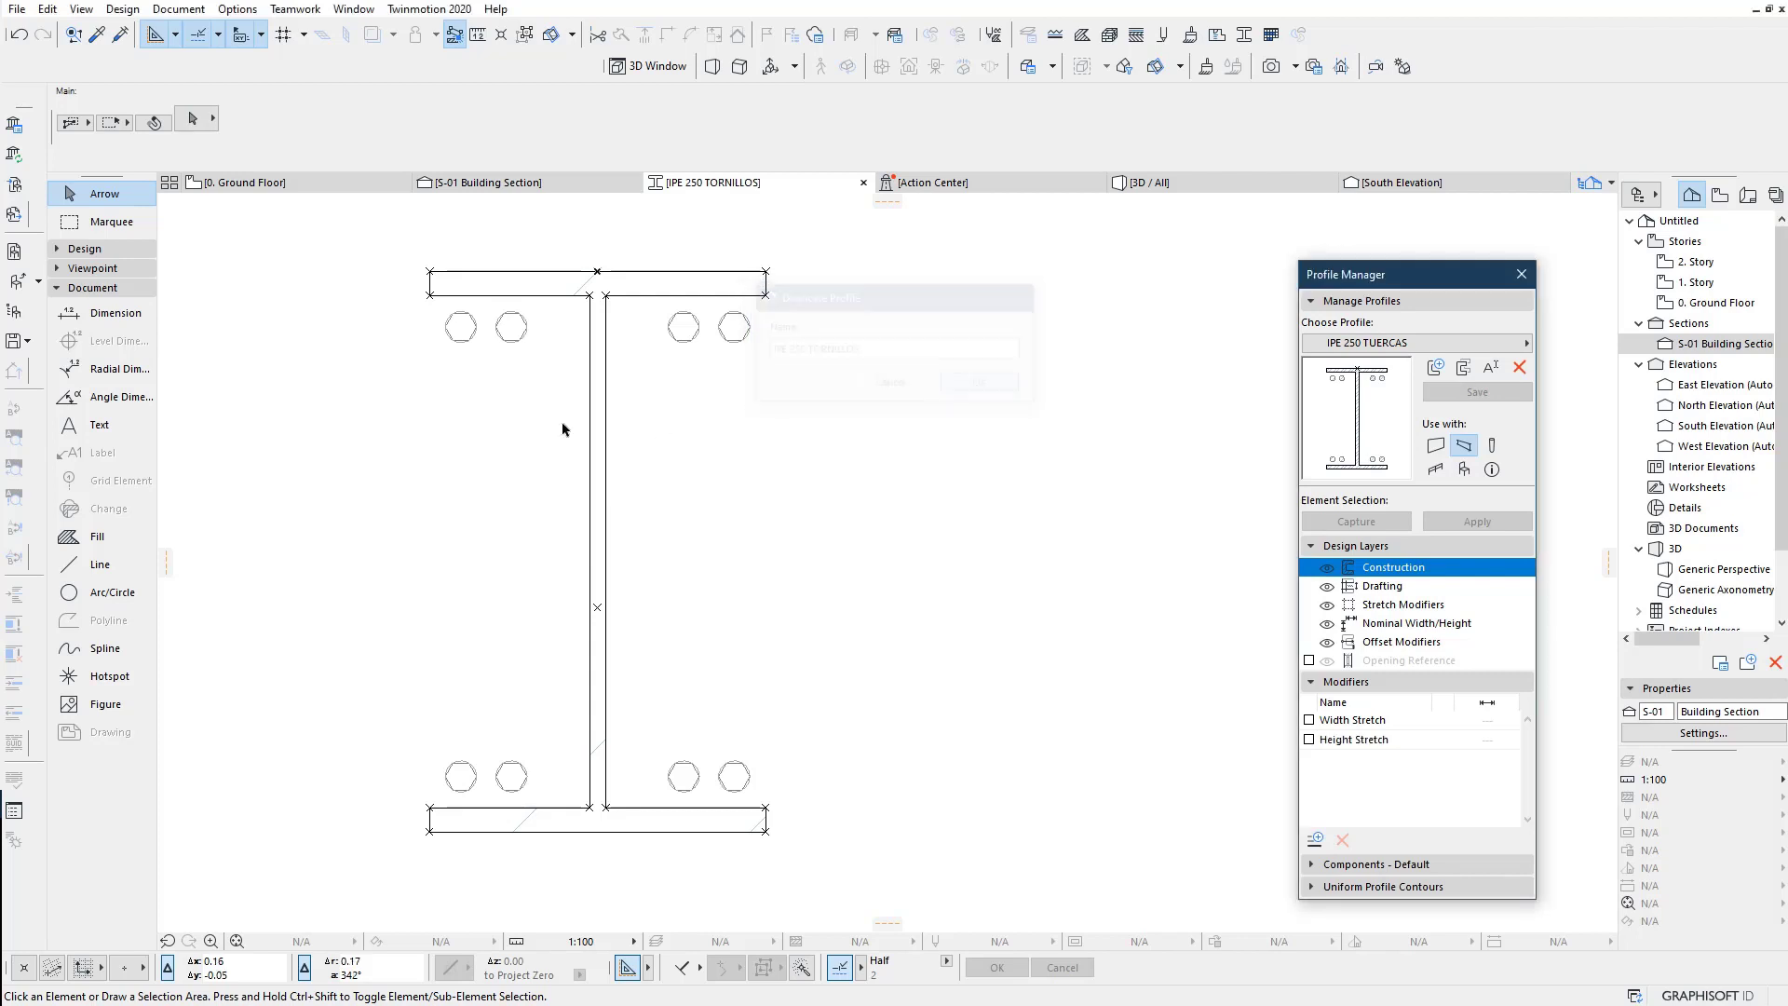
pyautogui.scroll(1, 508, 354)
pyautogui.scroll(3, 512, 392)
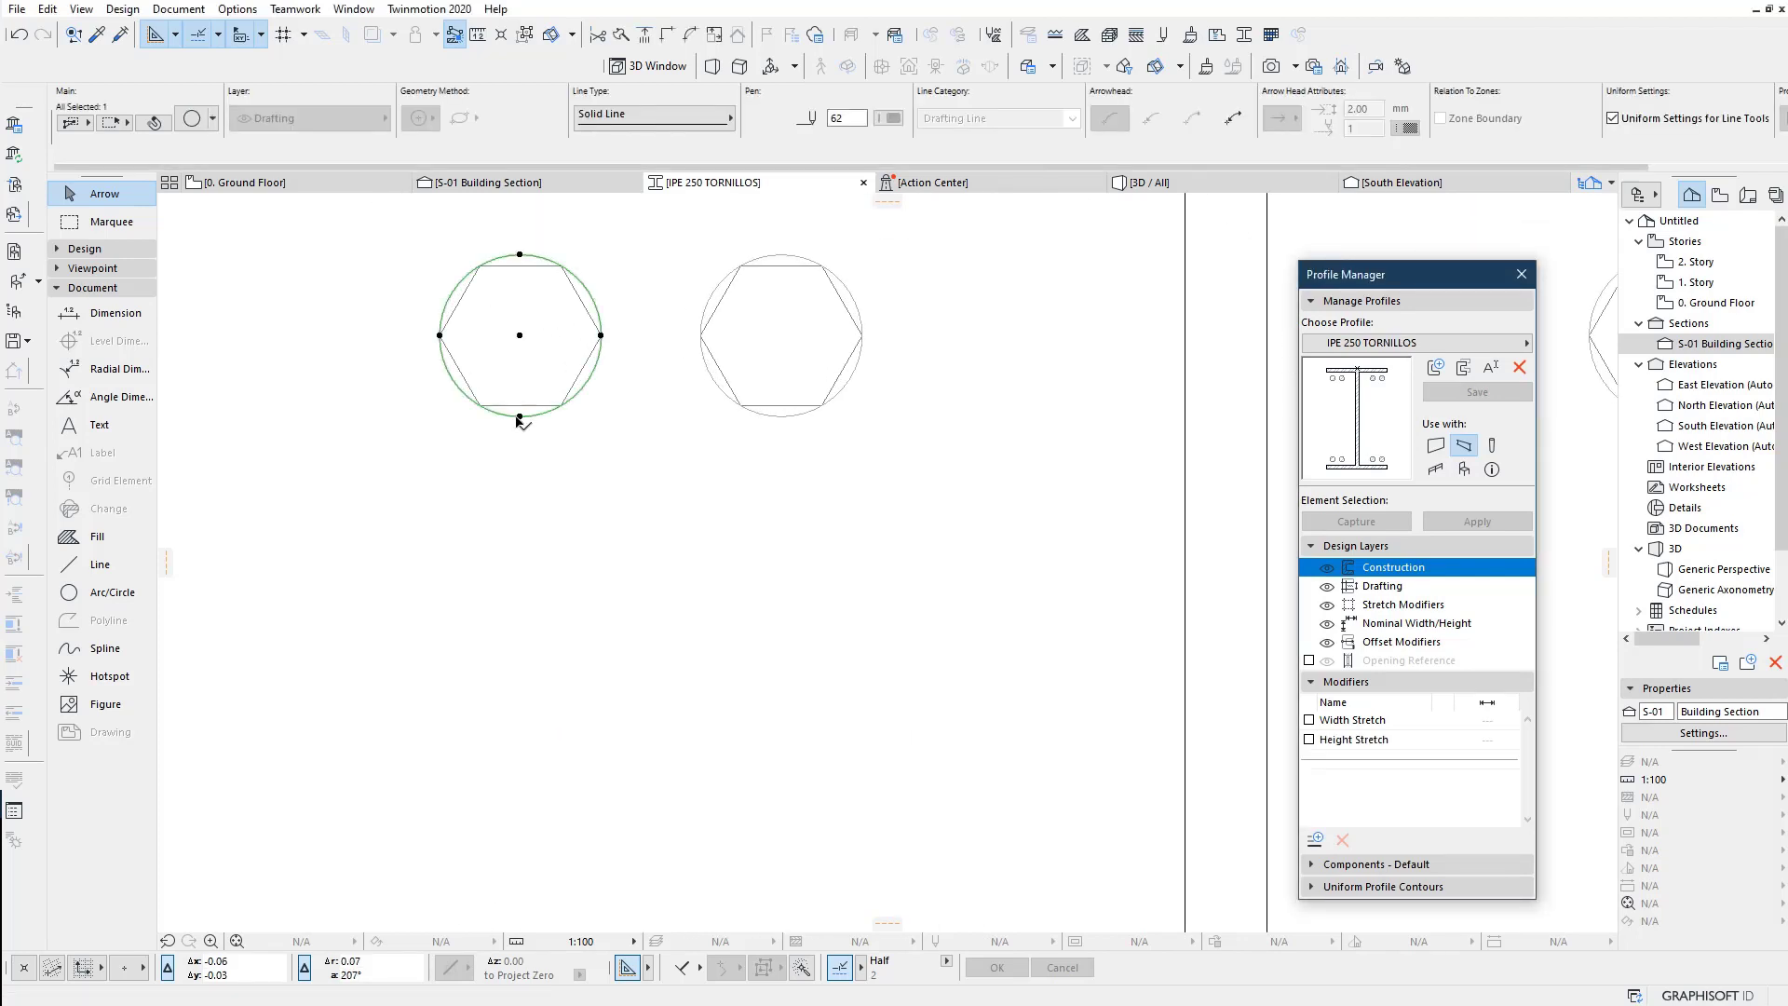
# Step: Shrink the first nut's circle to a smaller bolt circle inside the hexagon
pyautogui.click(519, 418)
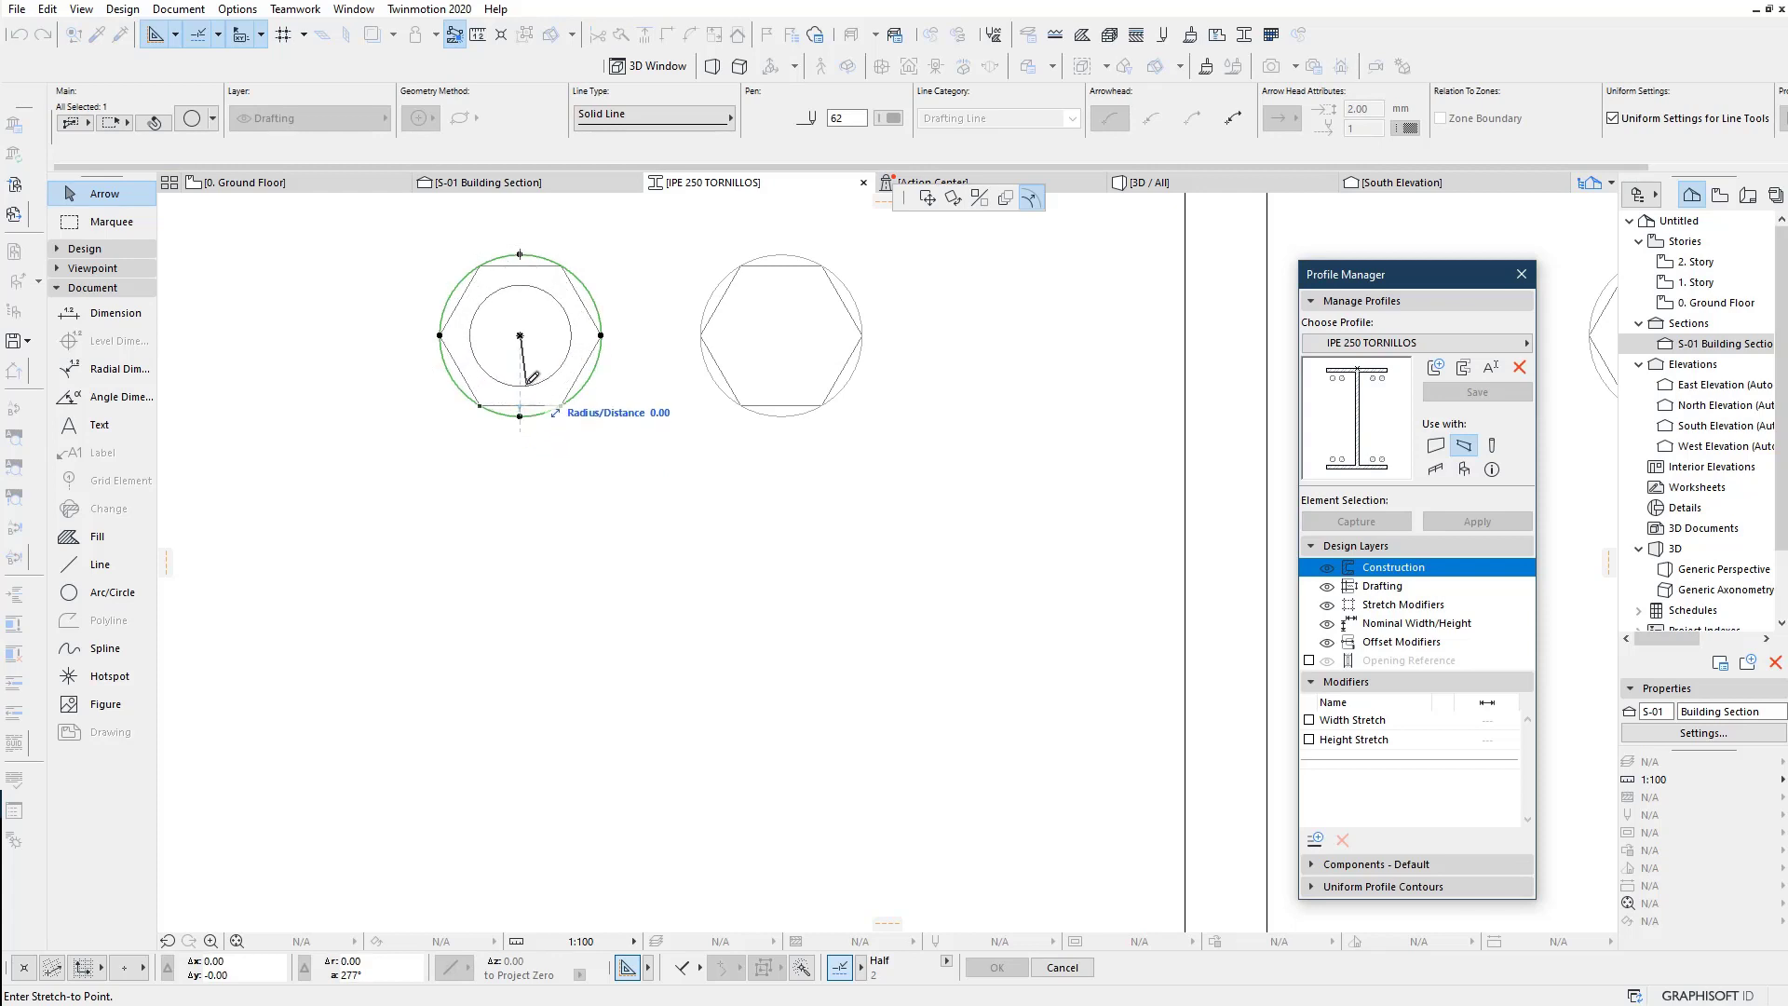
pyautogui.click(527, 384)
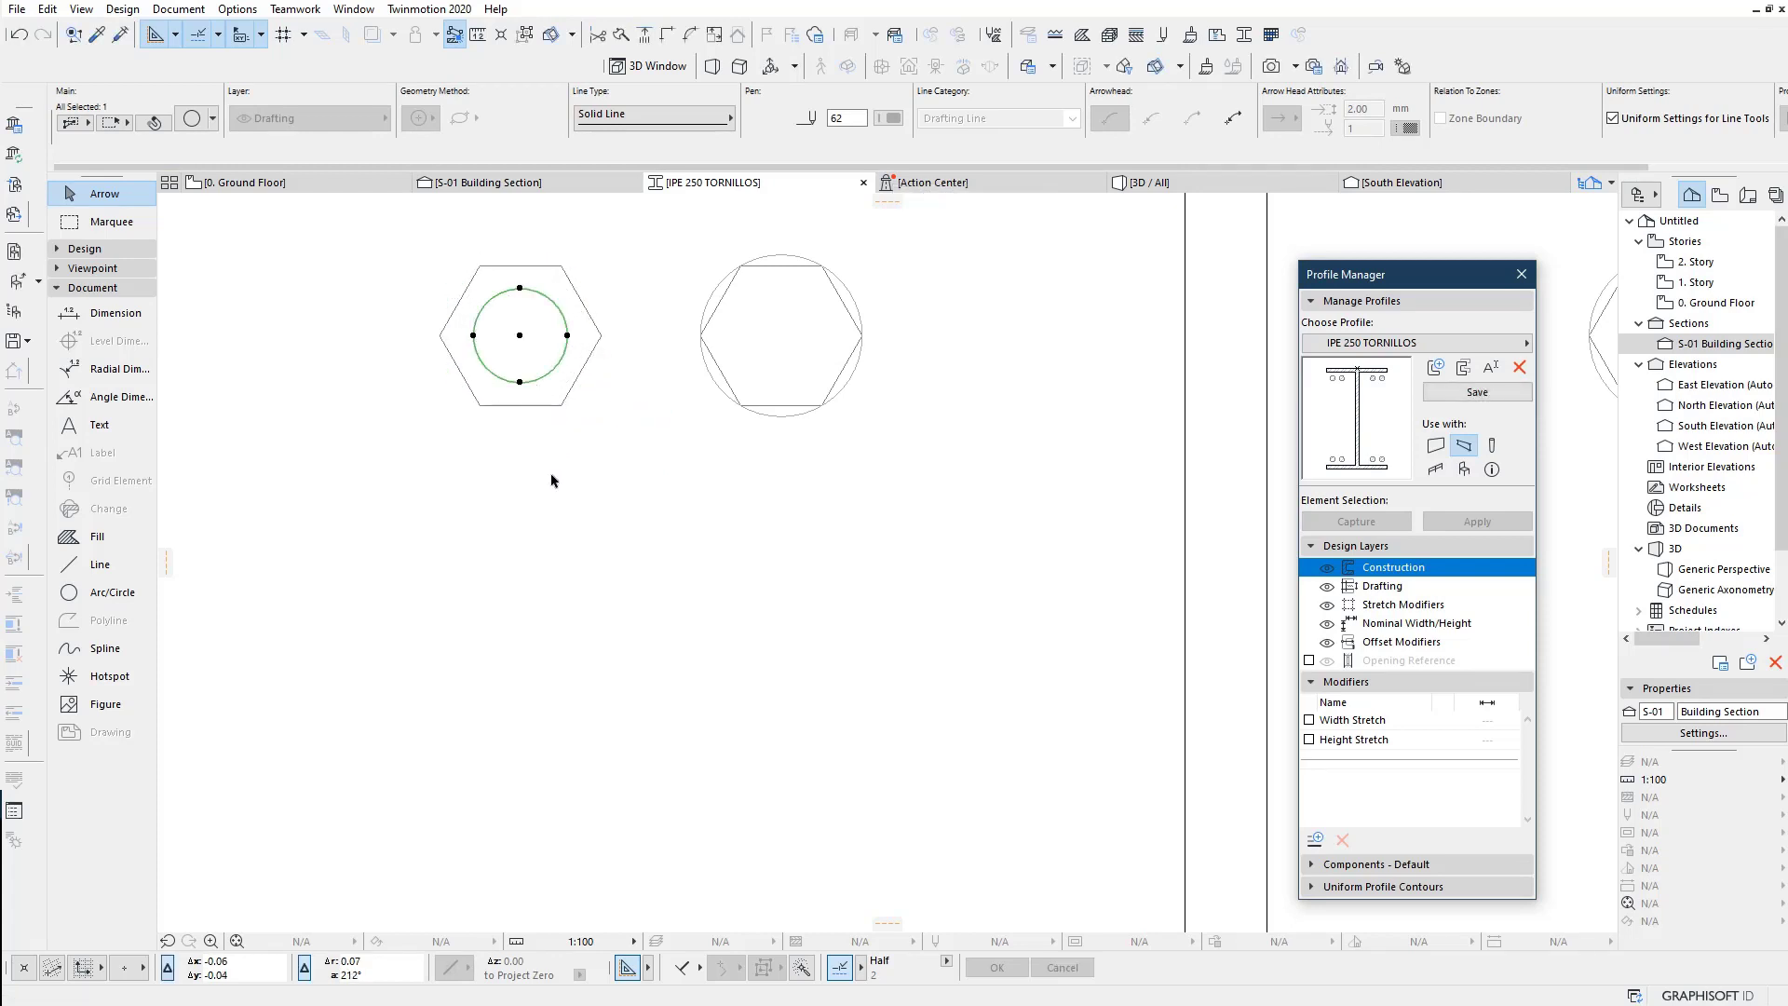
pyautogui.click(551, 479)
# Step: Try a magic-wand fill inside the circle, then undo the faceted result
pyautogui.click(109, 544)
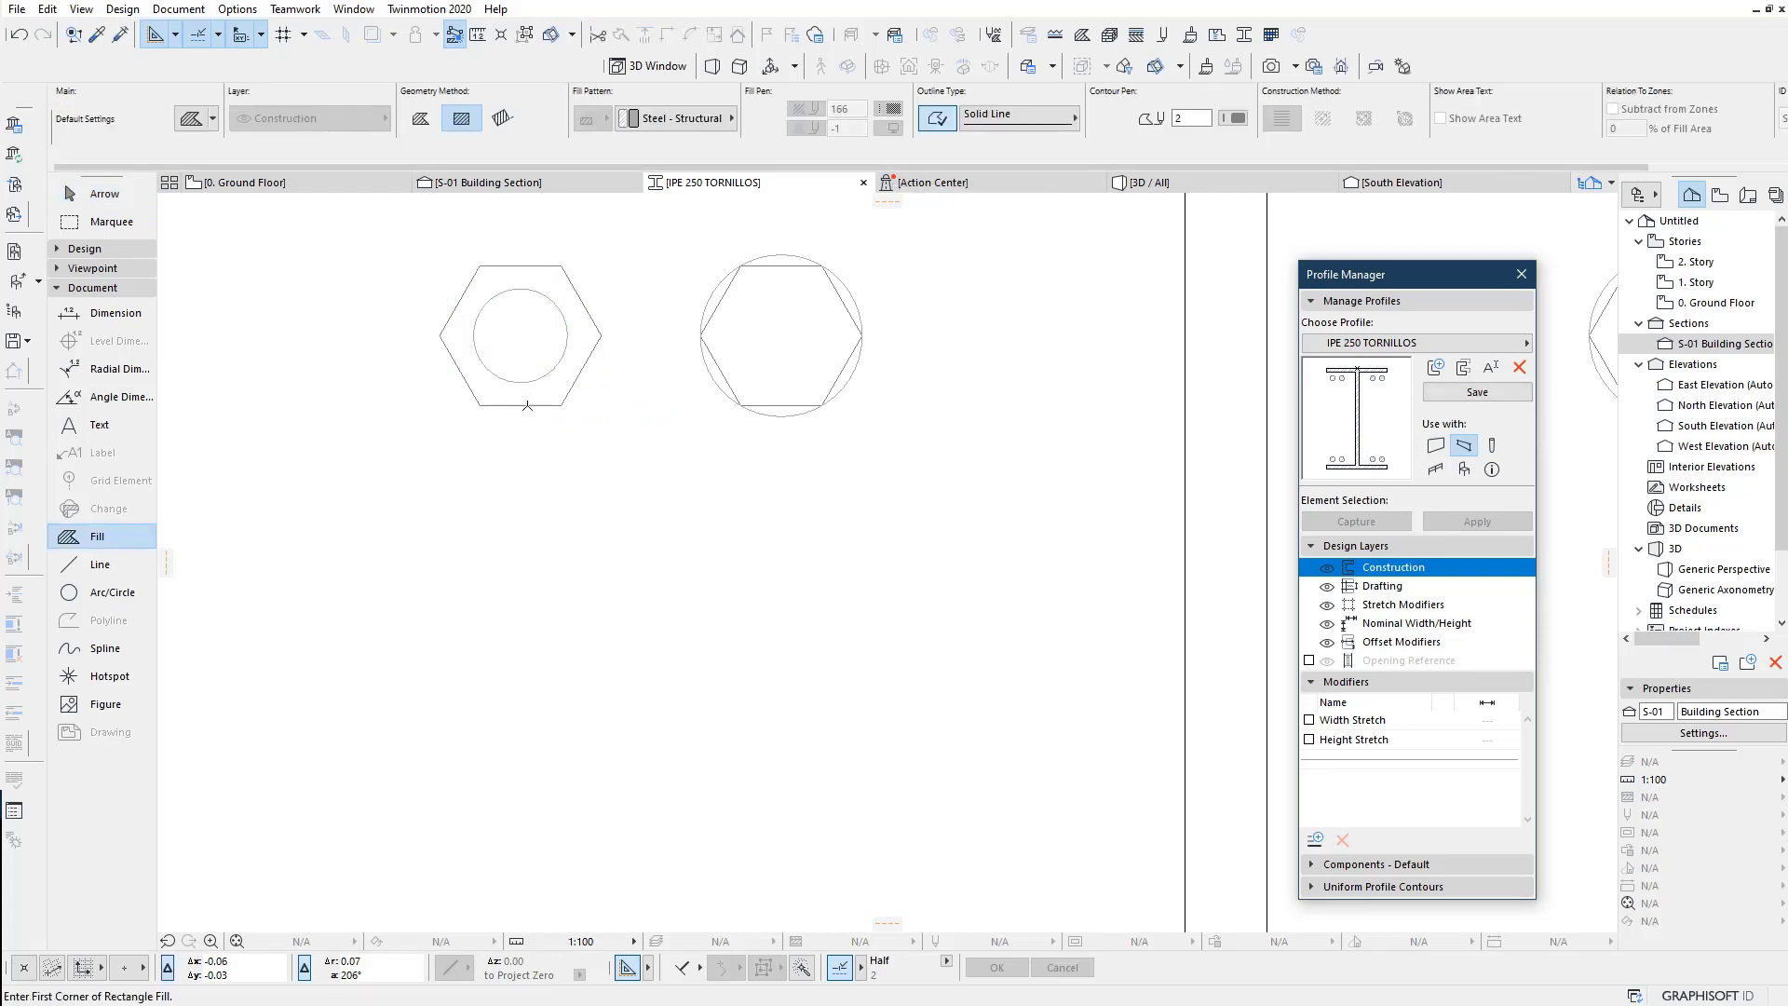
pyautogui.click(525, 382)
pyautogui.scroll(2, 526, 363)
pyautogui.scroll(2, 548, 359)
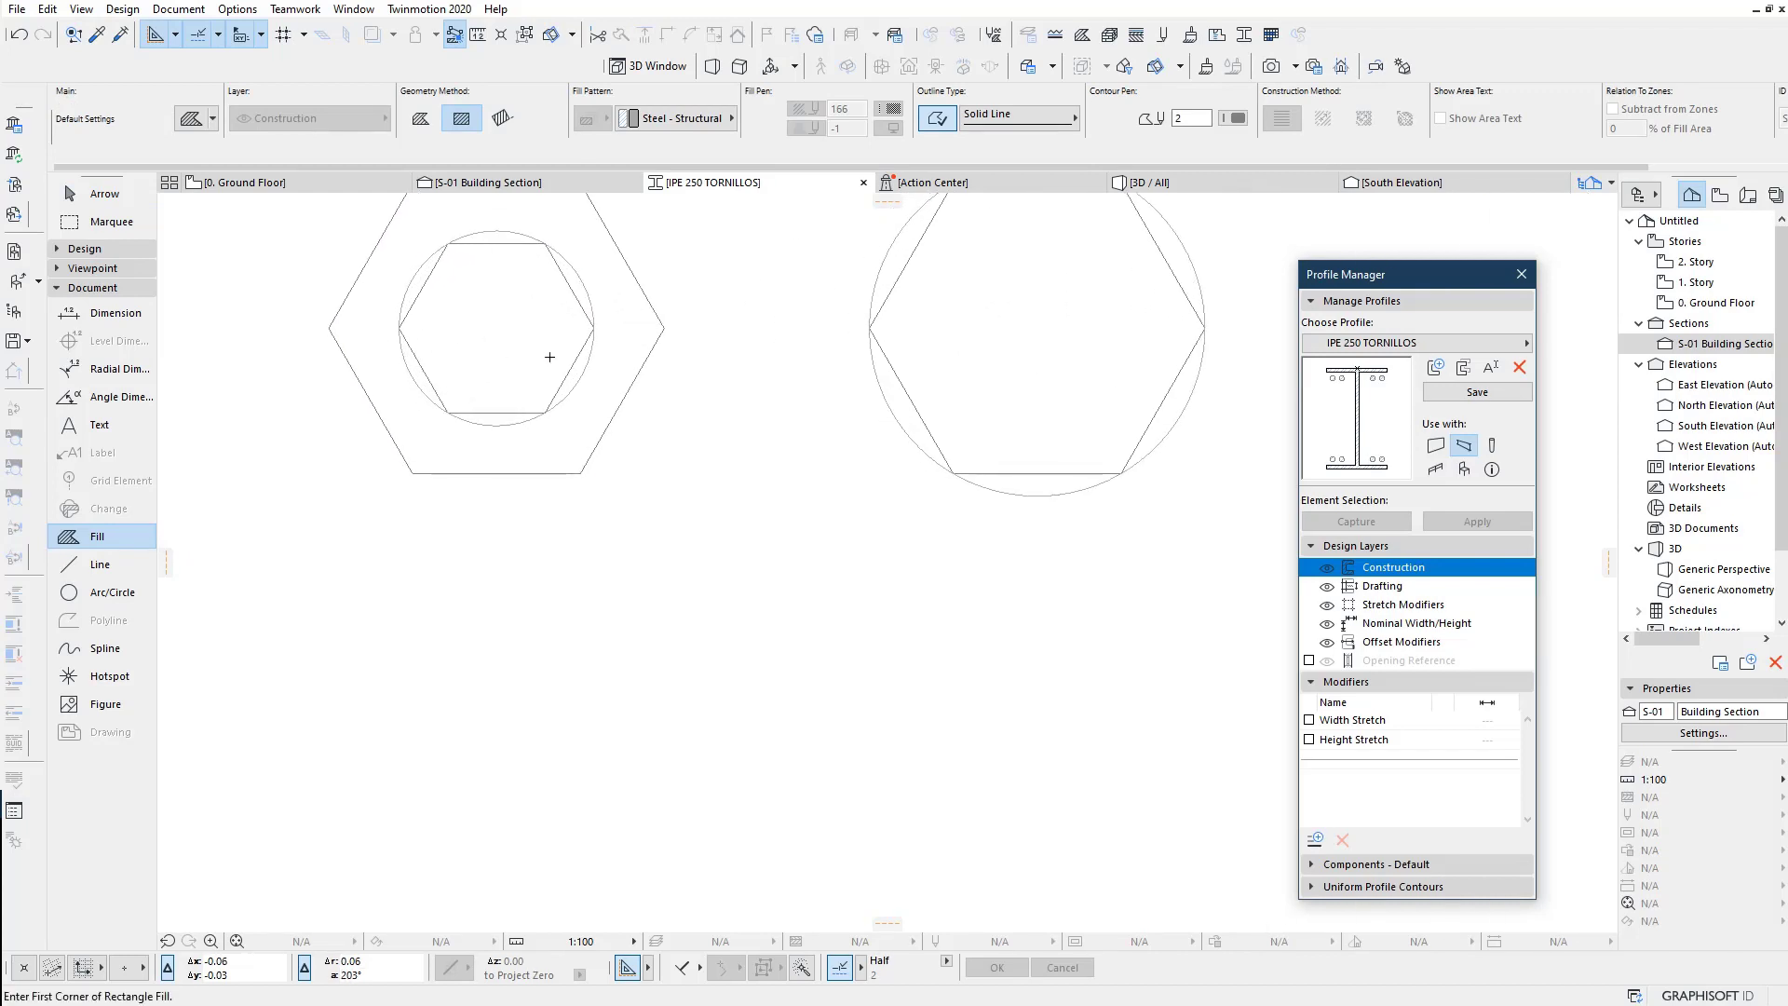
pyautogui.hotkey('ctrl', 'z')
# Step: Set the magic wand to Best Match with .001 curve deviation and select the round bolt fill
pyautogui.click(122, 10)
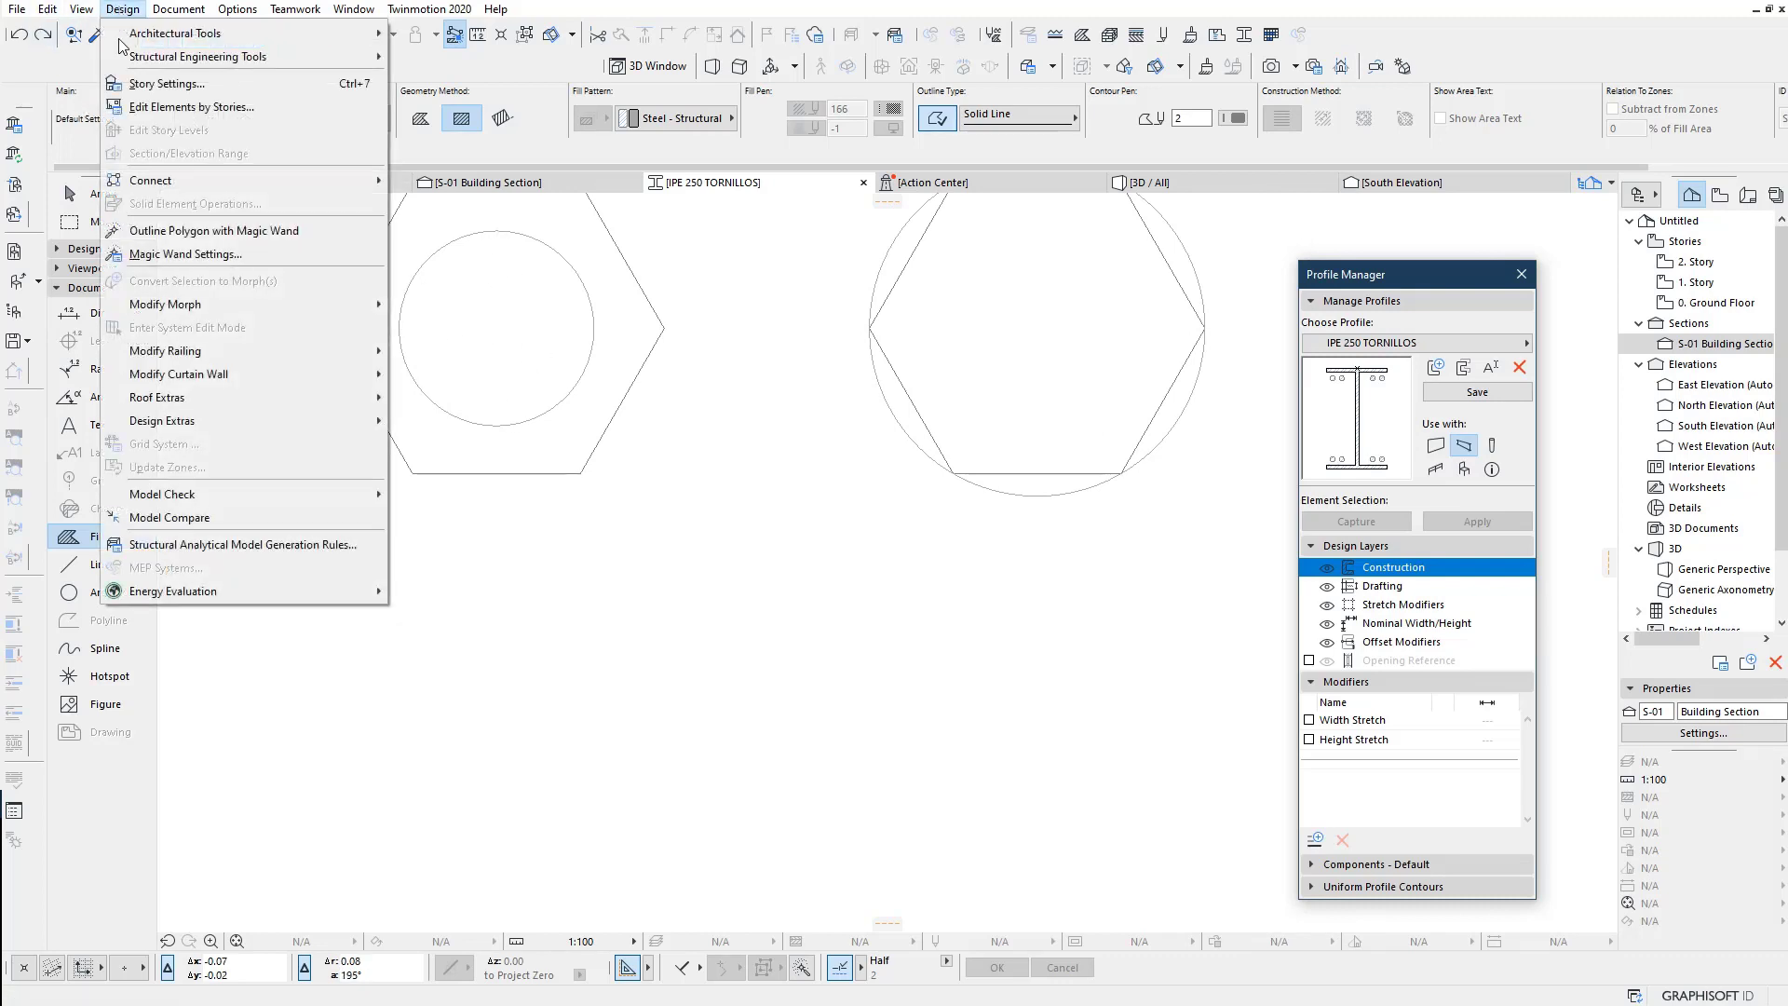
pyautogui.click(180, 253)
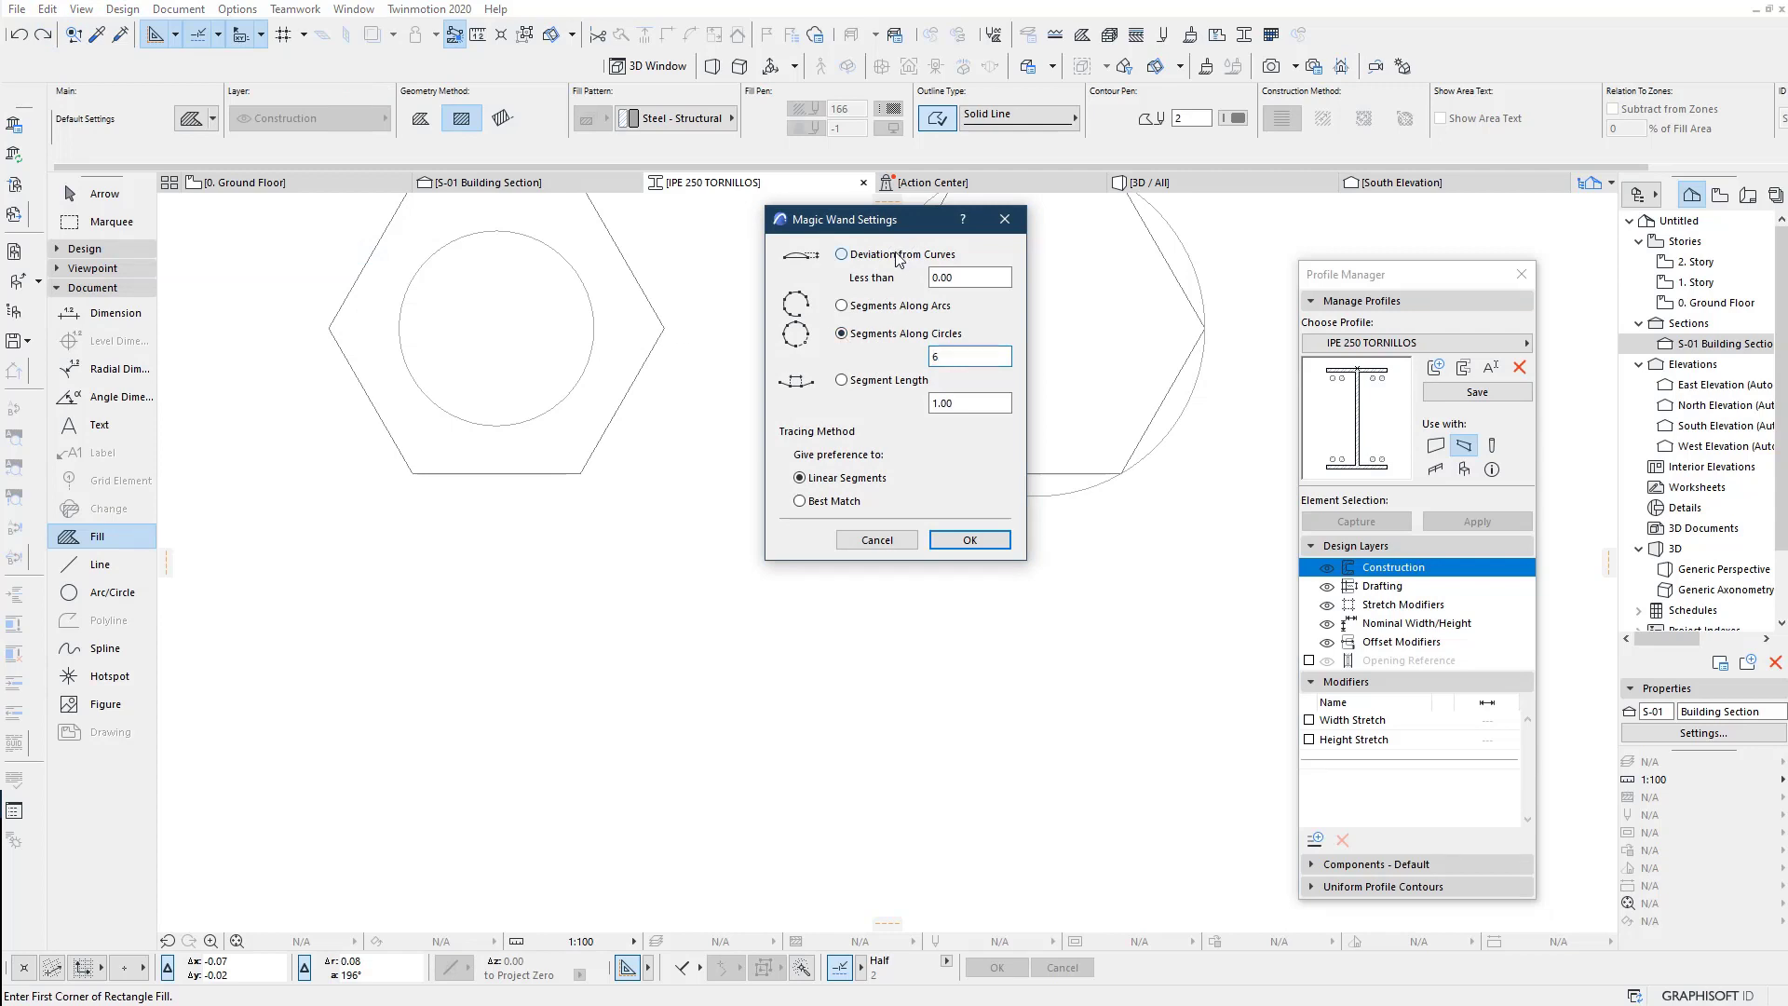
pyautogui.click(837, 502)
pyautogui.write('.001')
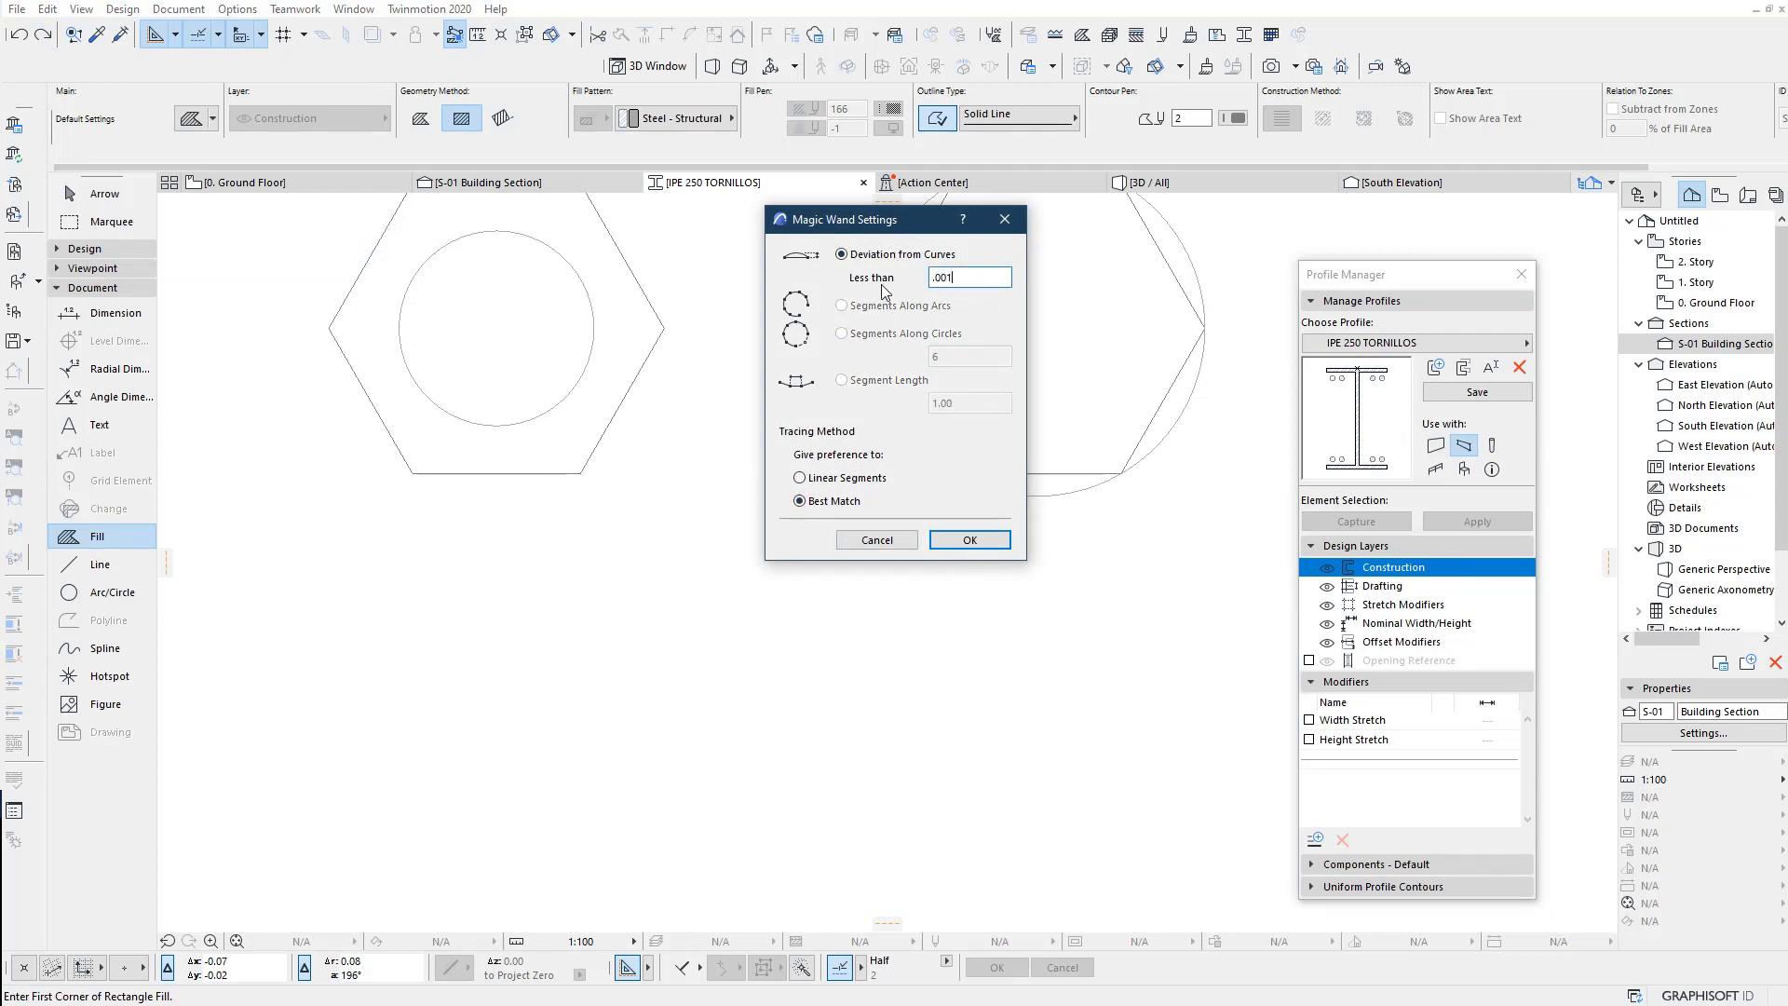
pyautogui.click(970, 540)
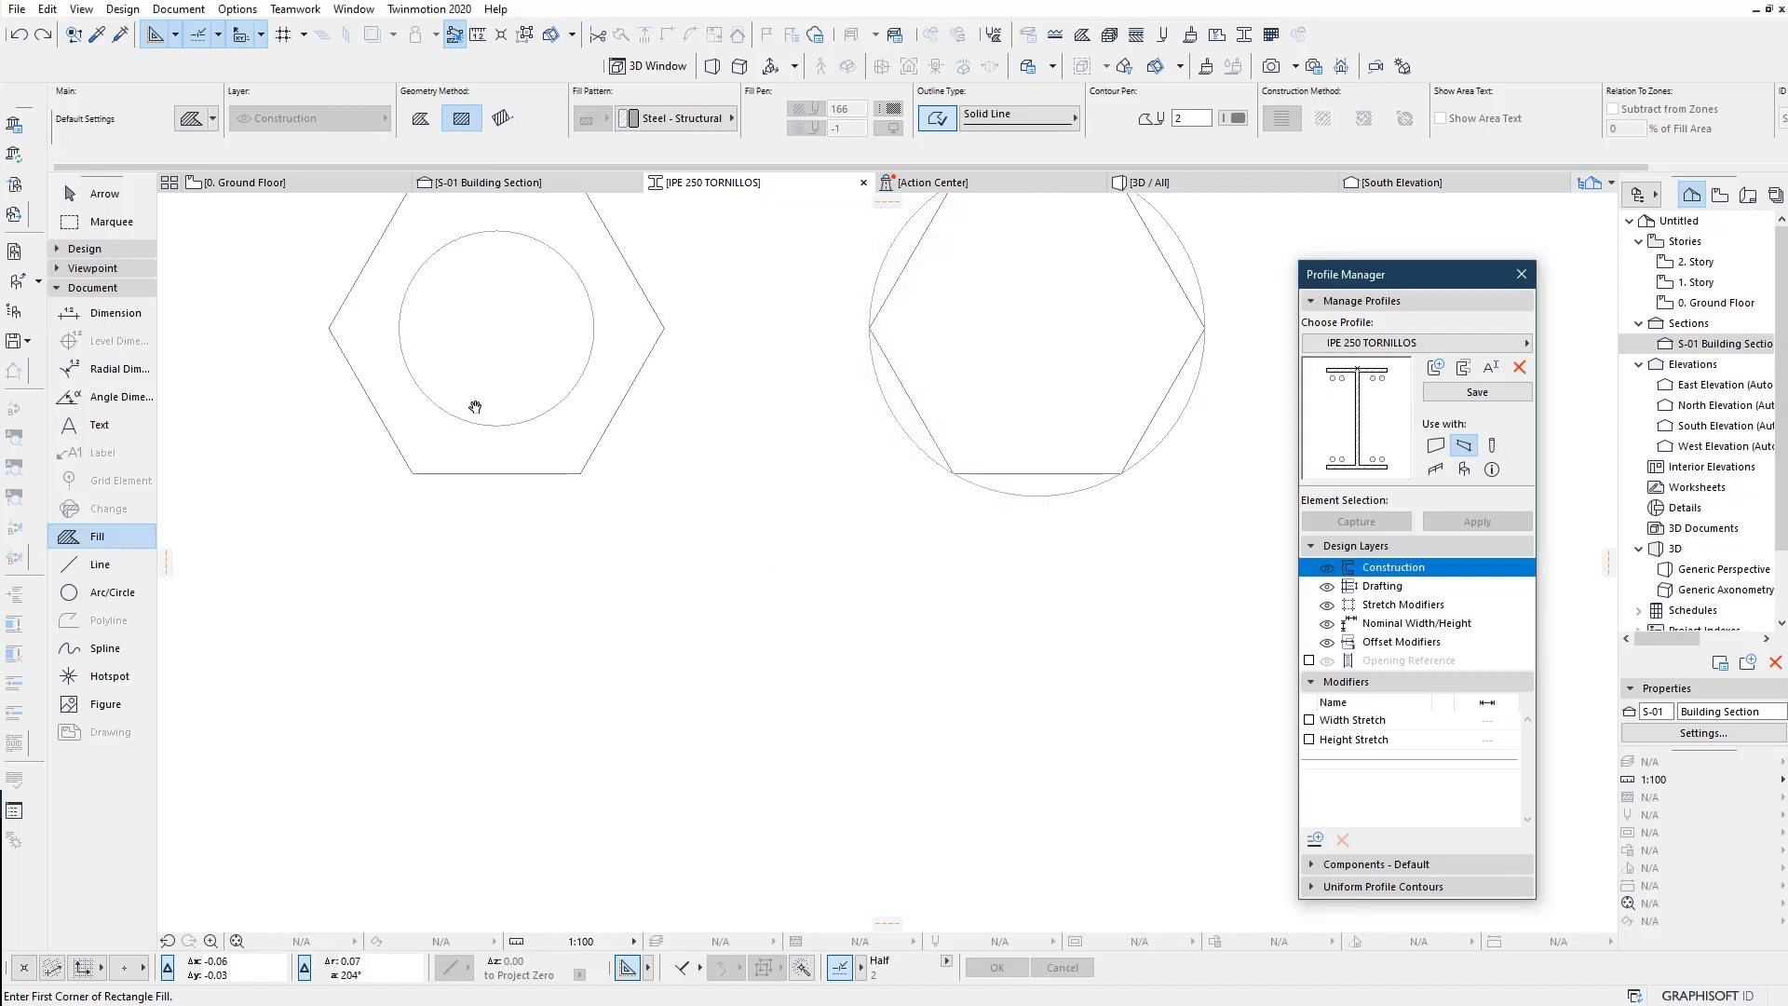
pyautogui.moveTo(475, 407); pyautogui.dragTo(492, 423, button='middle')
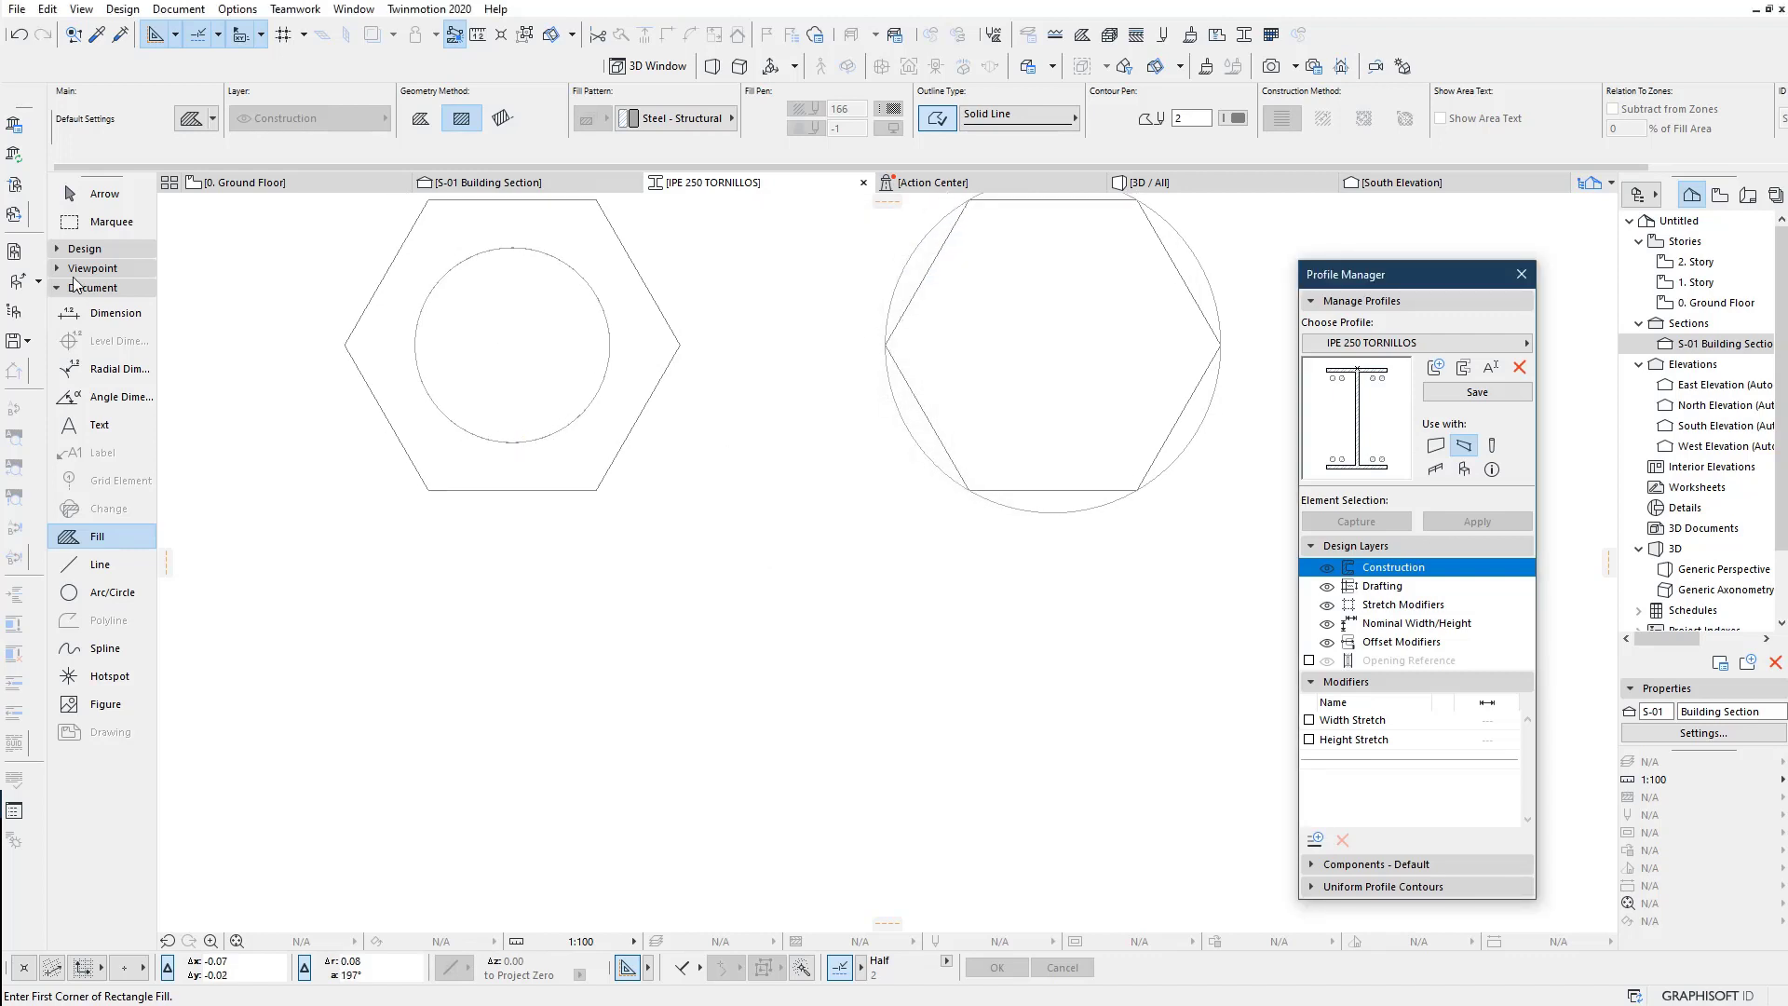
pyautogui.click(104, 192)
pyautogui.click(543, 379)
# Step: Copy the selected bolt onto the lower flange's bolt positions
pyautogui.scroll(-4, 663, 485)
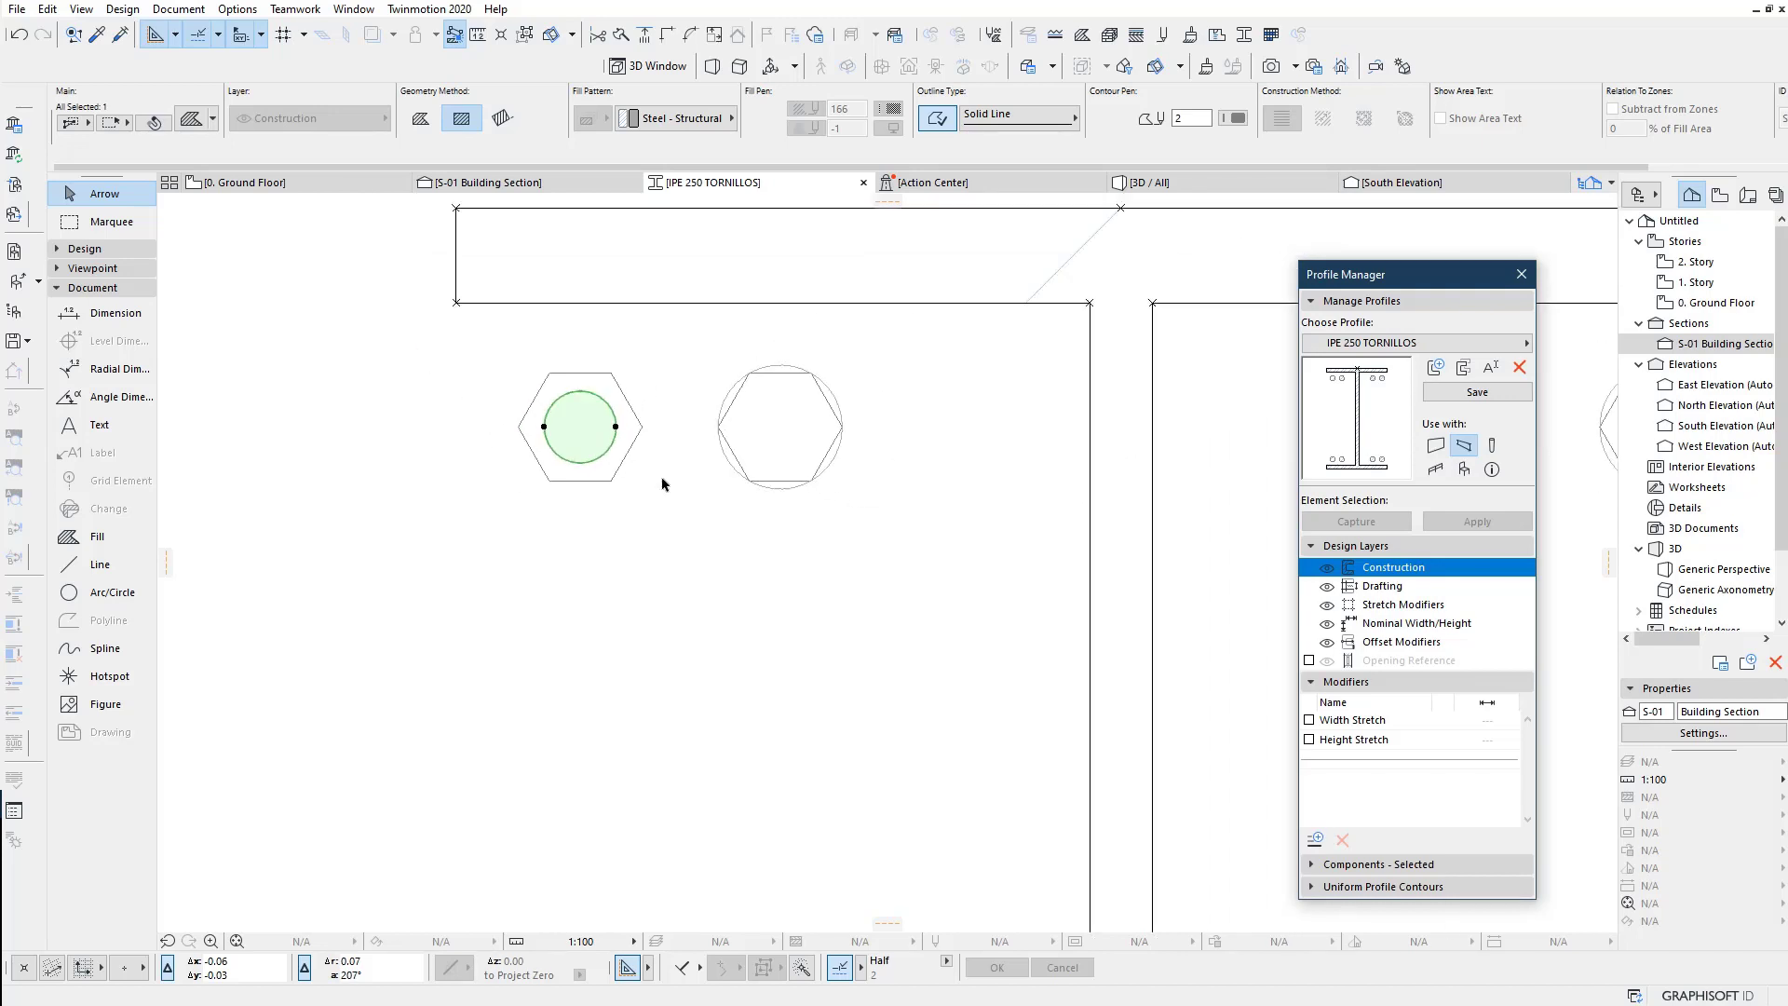
pyautogui.moveTo(663, 485); pyautogui.dragTo(531, 491, button='middle')
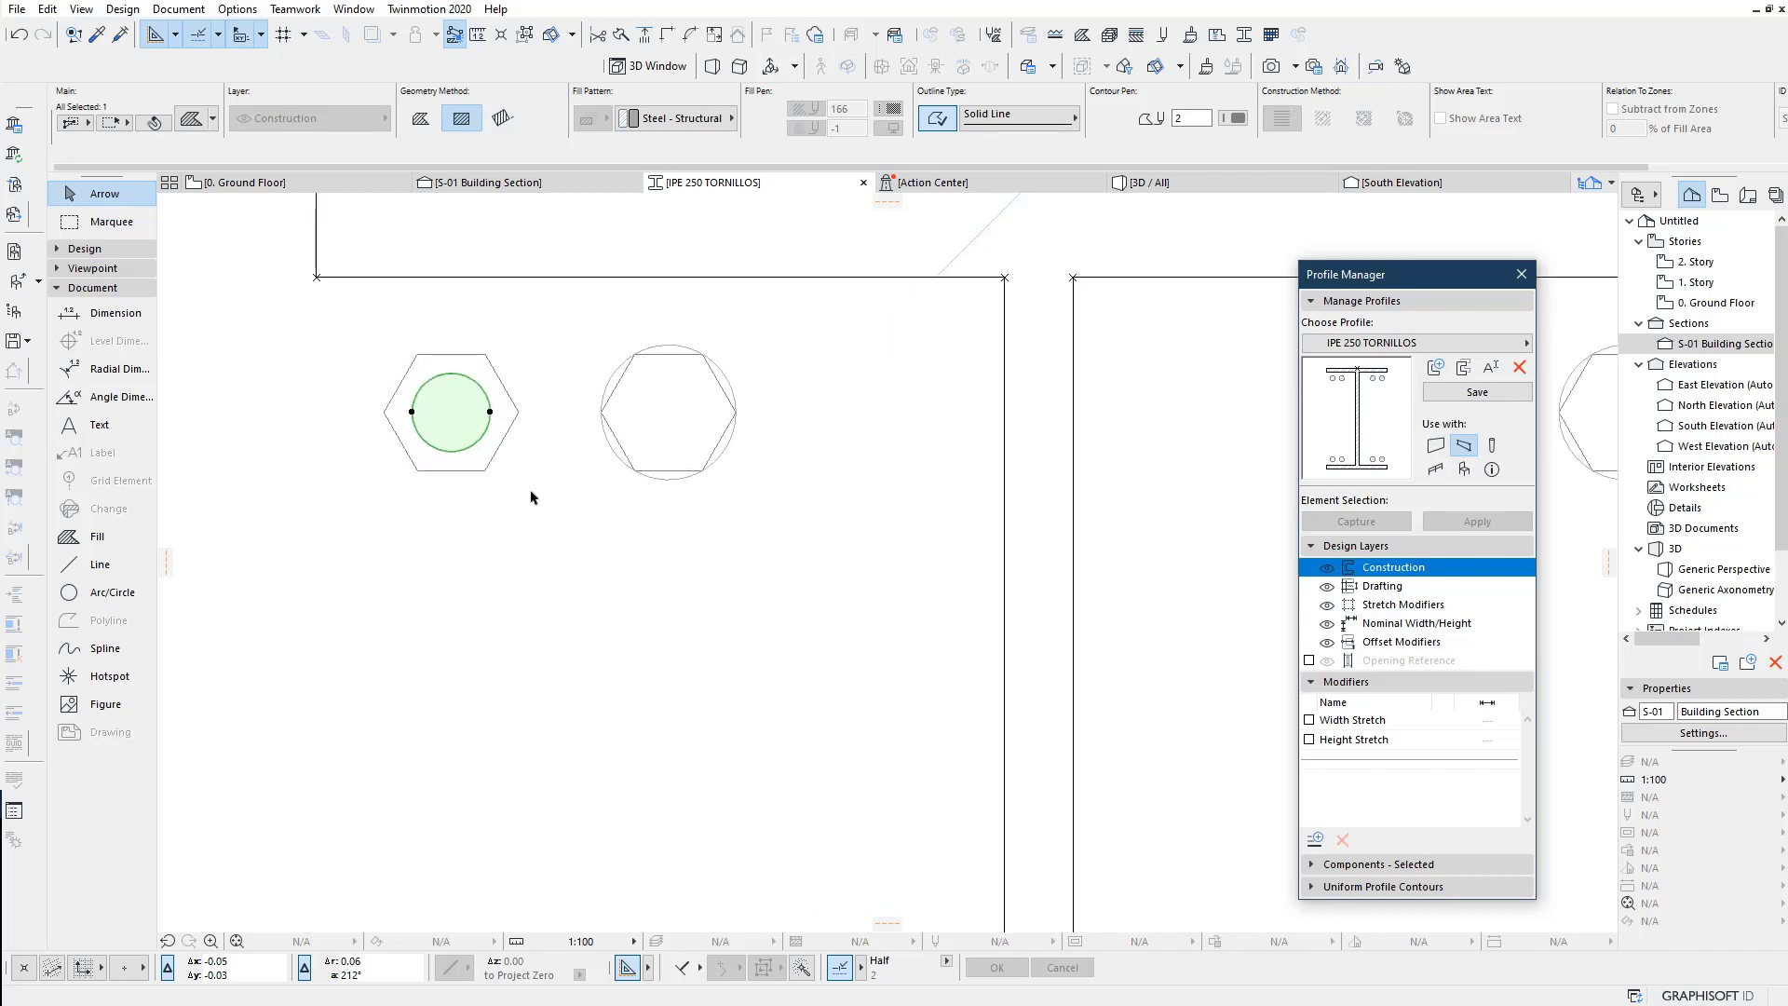
pyautogui.scroll(-3, 531, 497)
pyautogui.scroll(3, 520, 493)
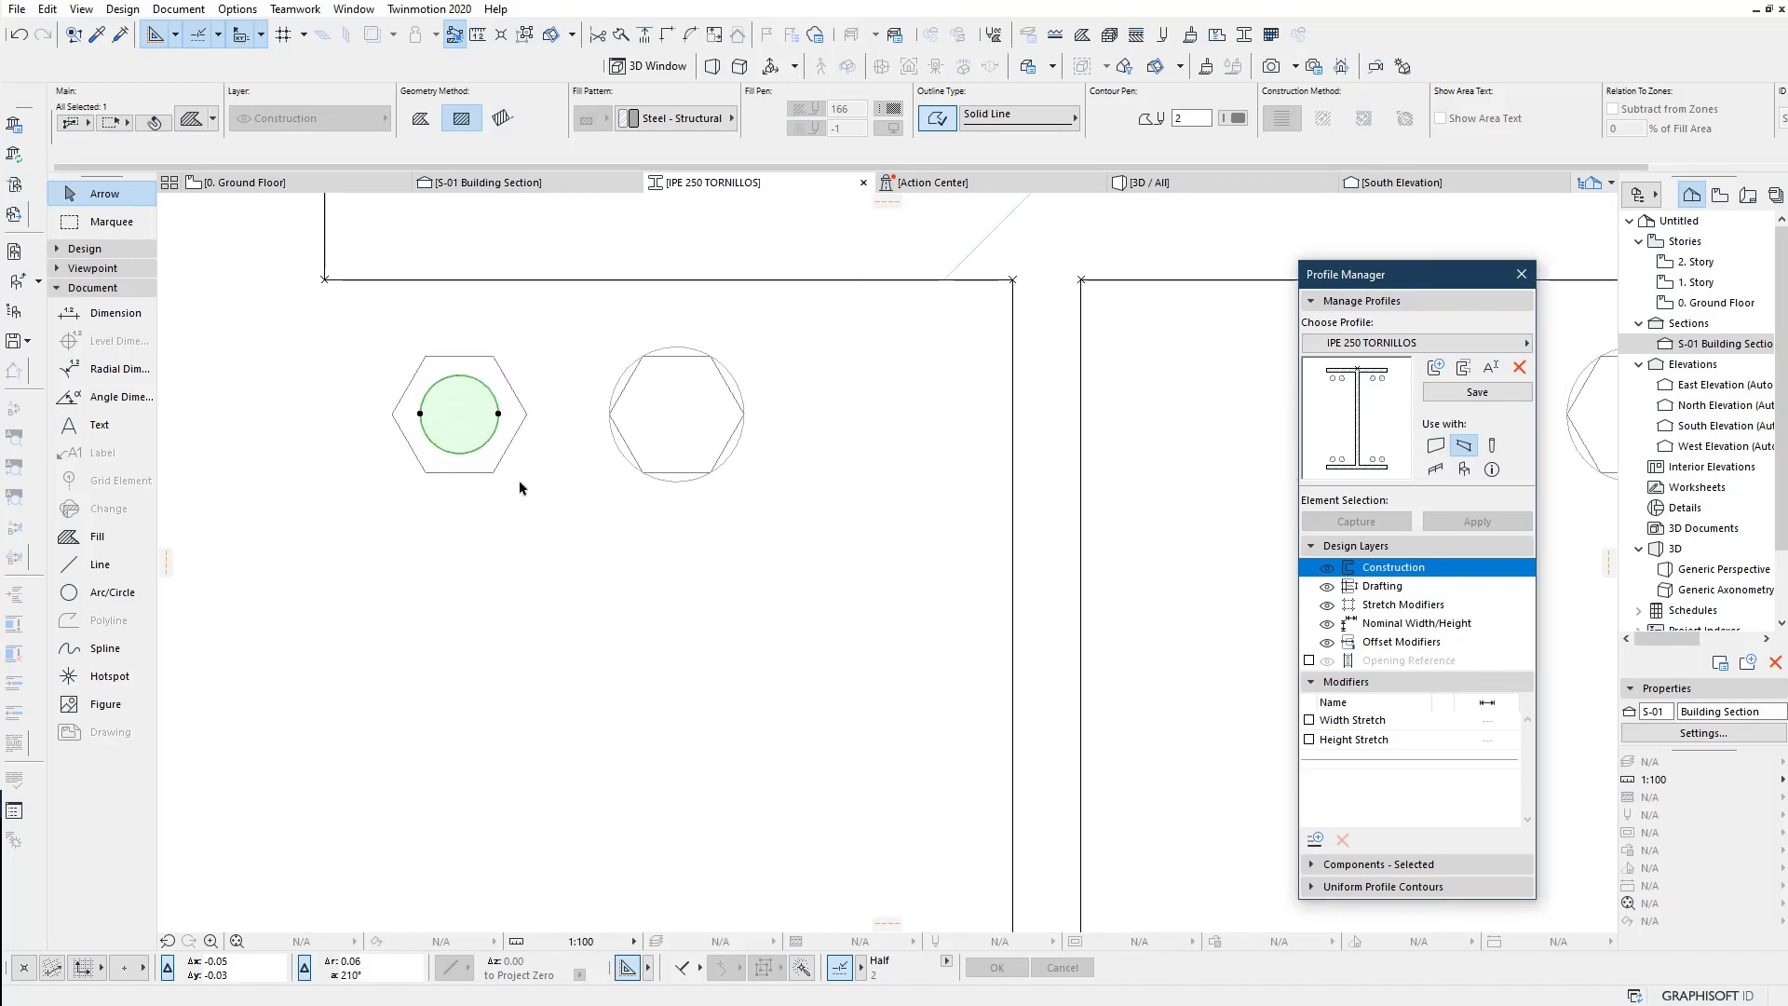
pyautogui.hotkey('ctrl', 'd')
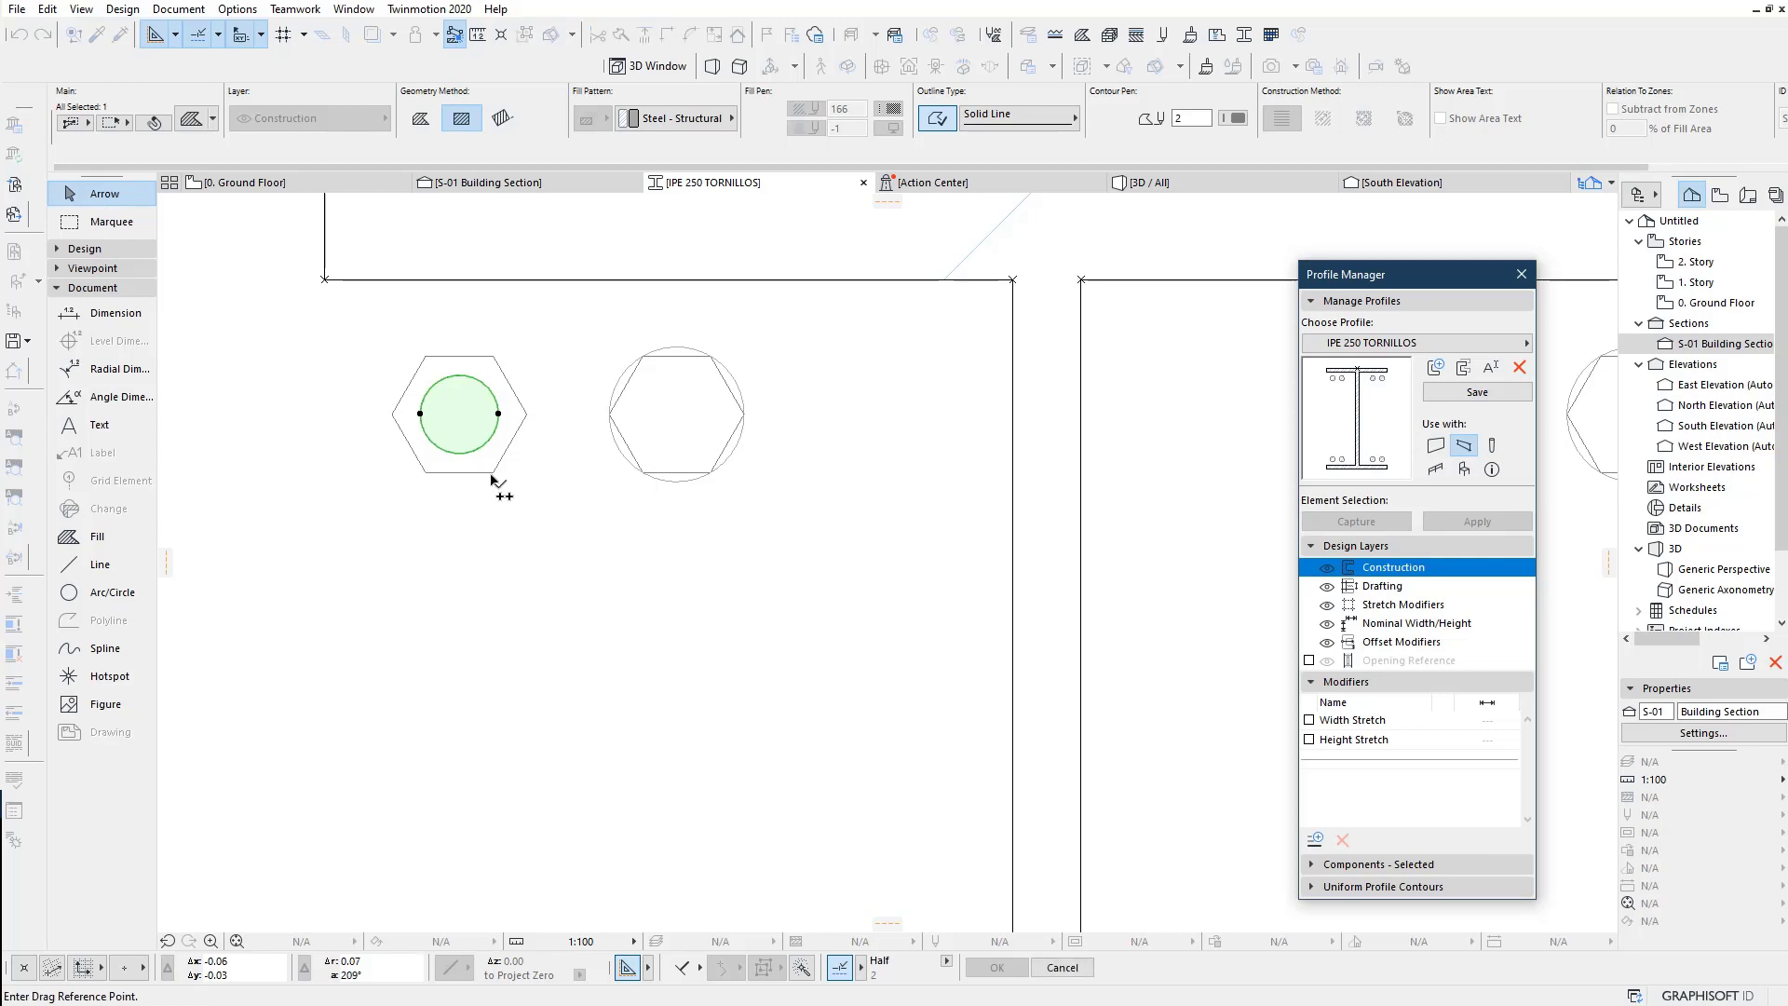
pyautogui.click(493, 472)
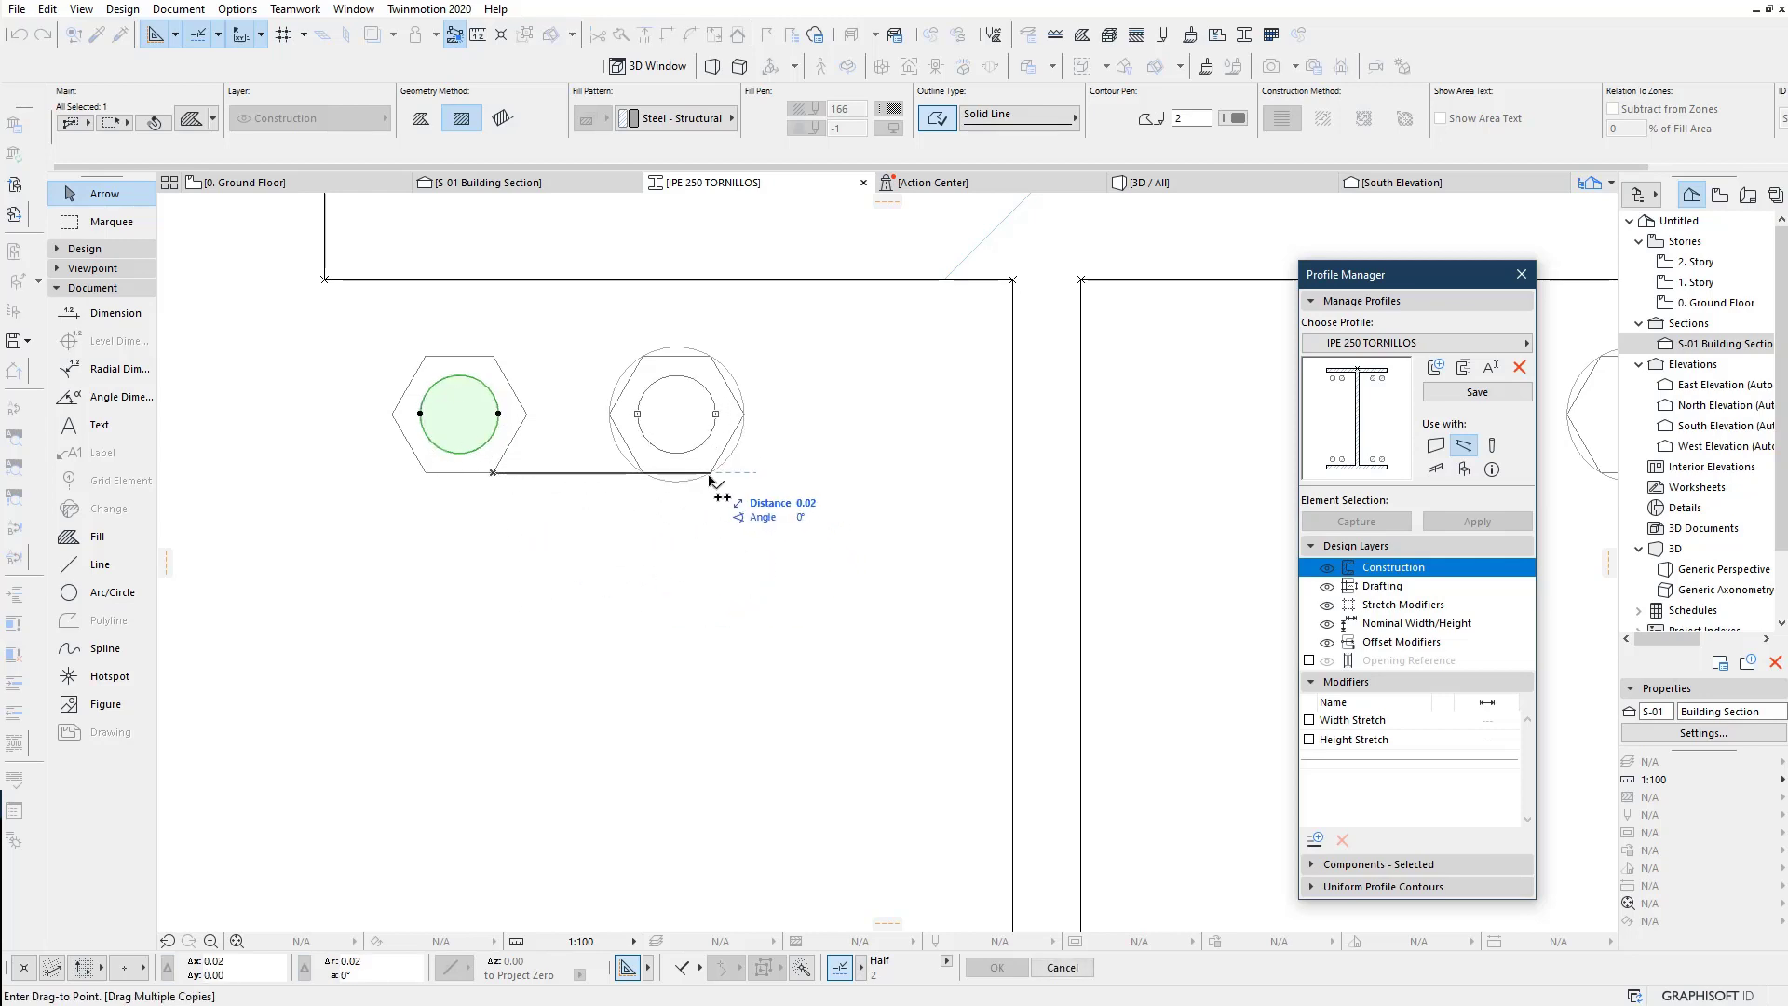
pyautogui.scroll(-3, 664, 533)
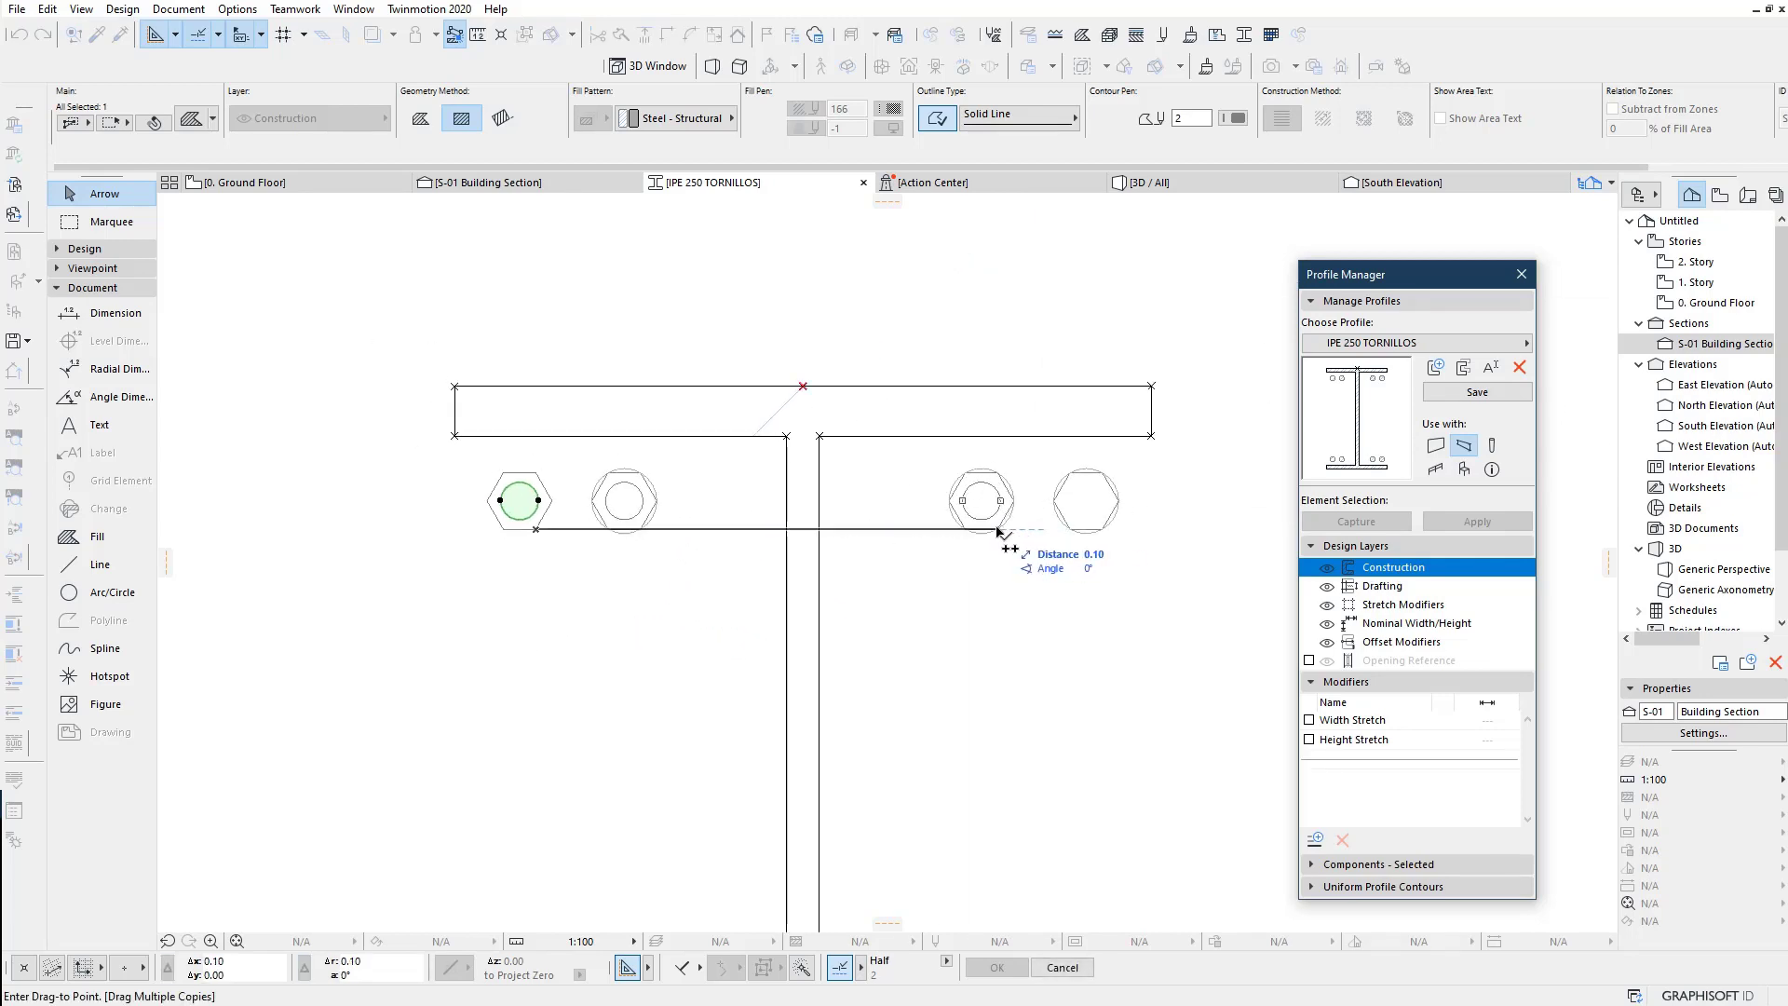
pyautogui.keyDown('shift'); pyautogui.scroll(-4, 1024, 558); pyautogui.keyUp('shift')
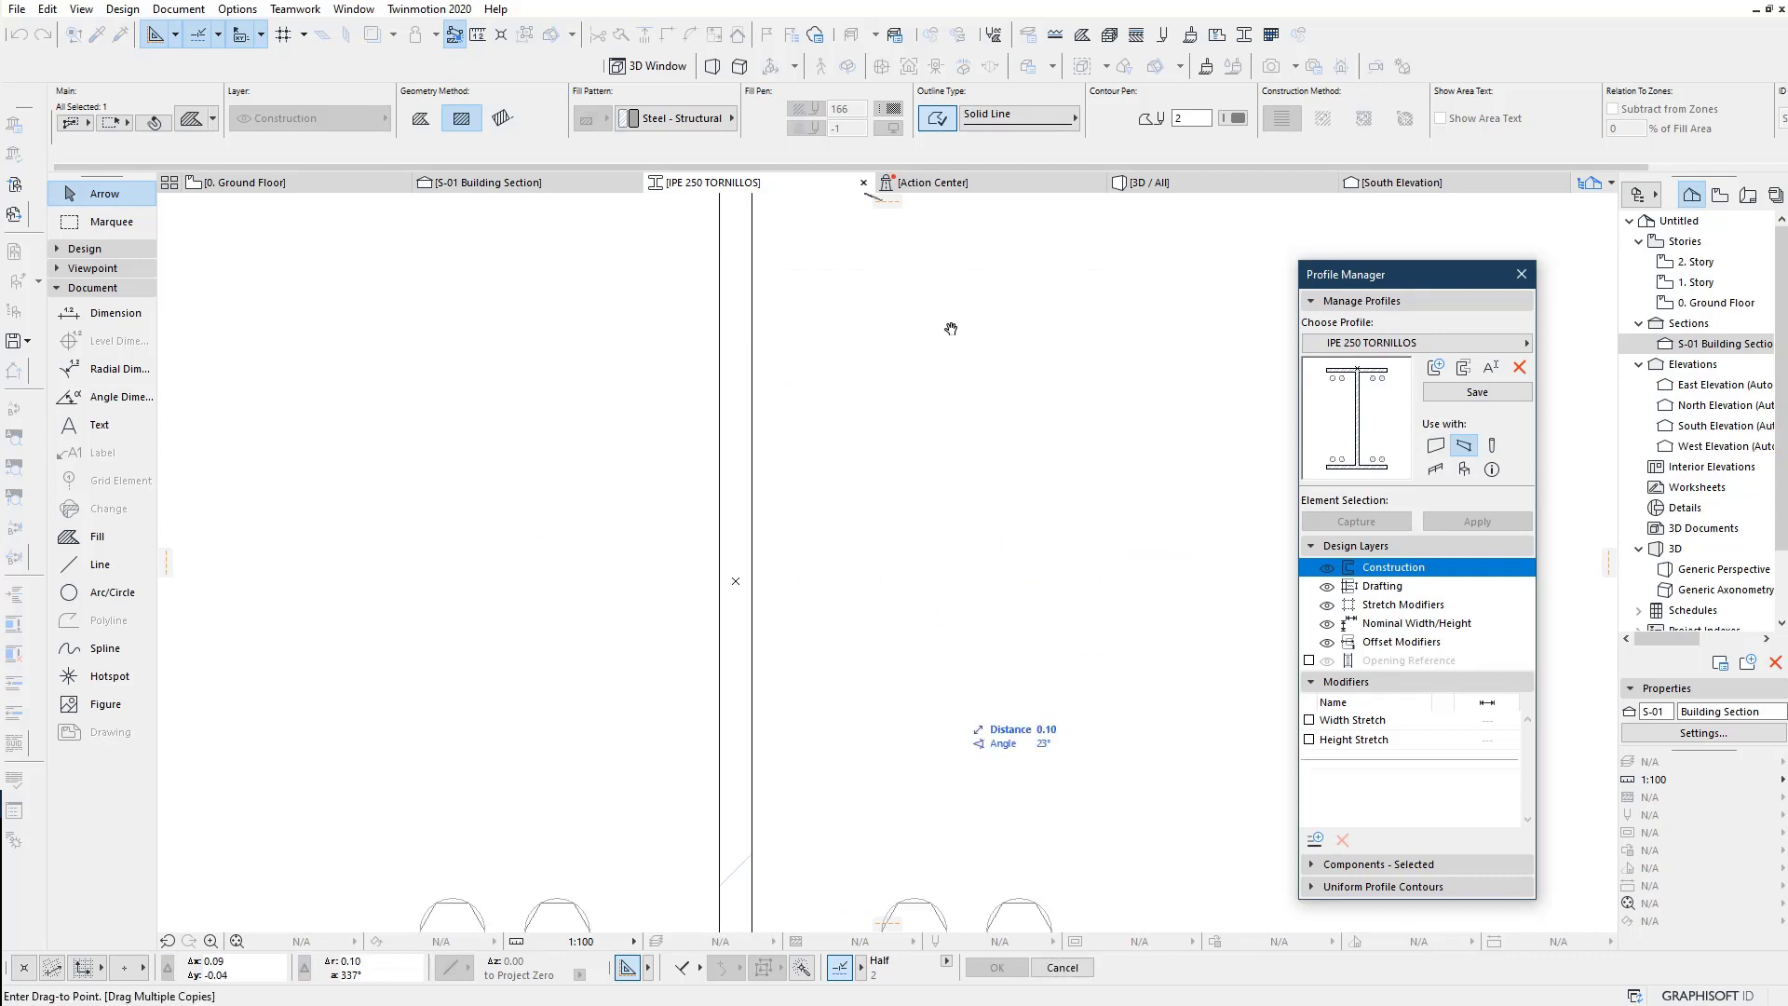
pyautogui.keyDown('shift'); pyautogui.scroll(-2, 950, 373); pyautogui.keyUp('shift')
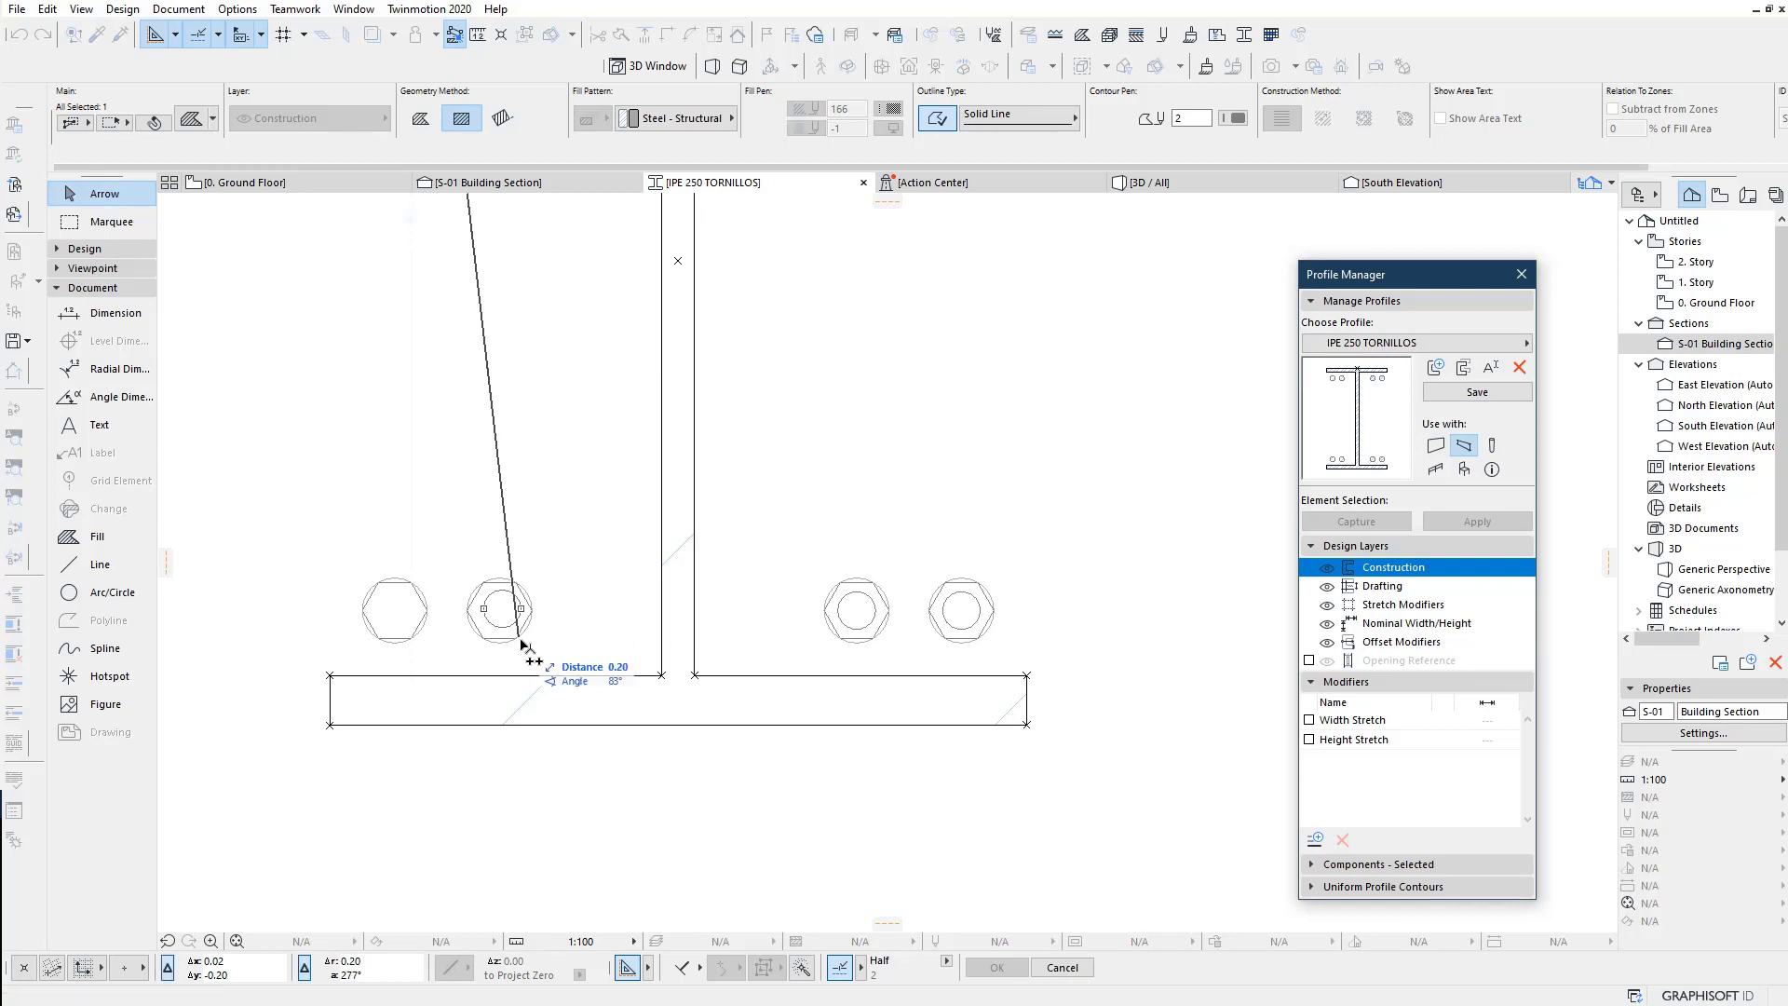
pyautogui.scroll(2, 429, 642)
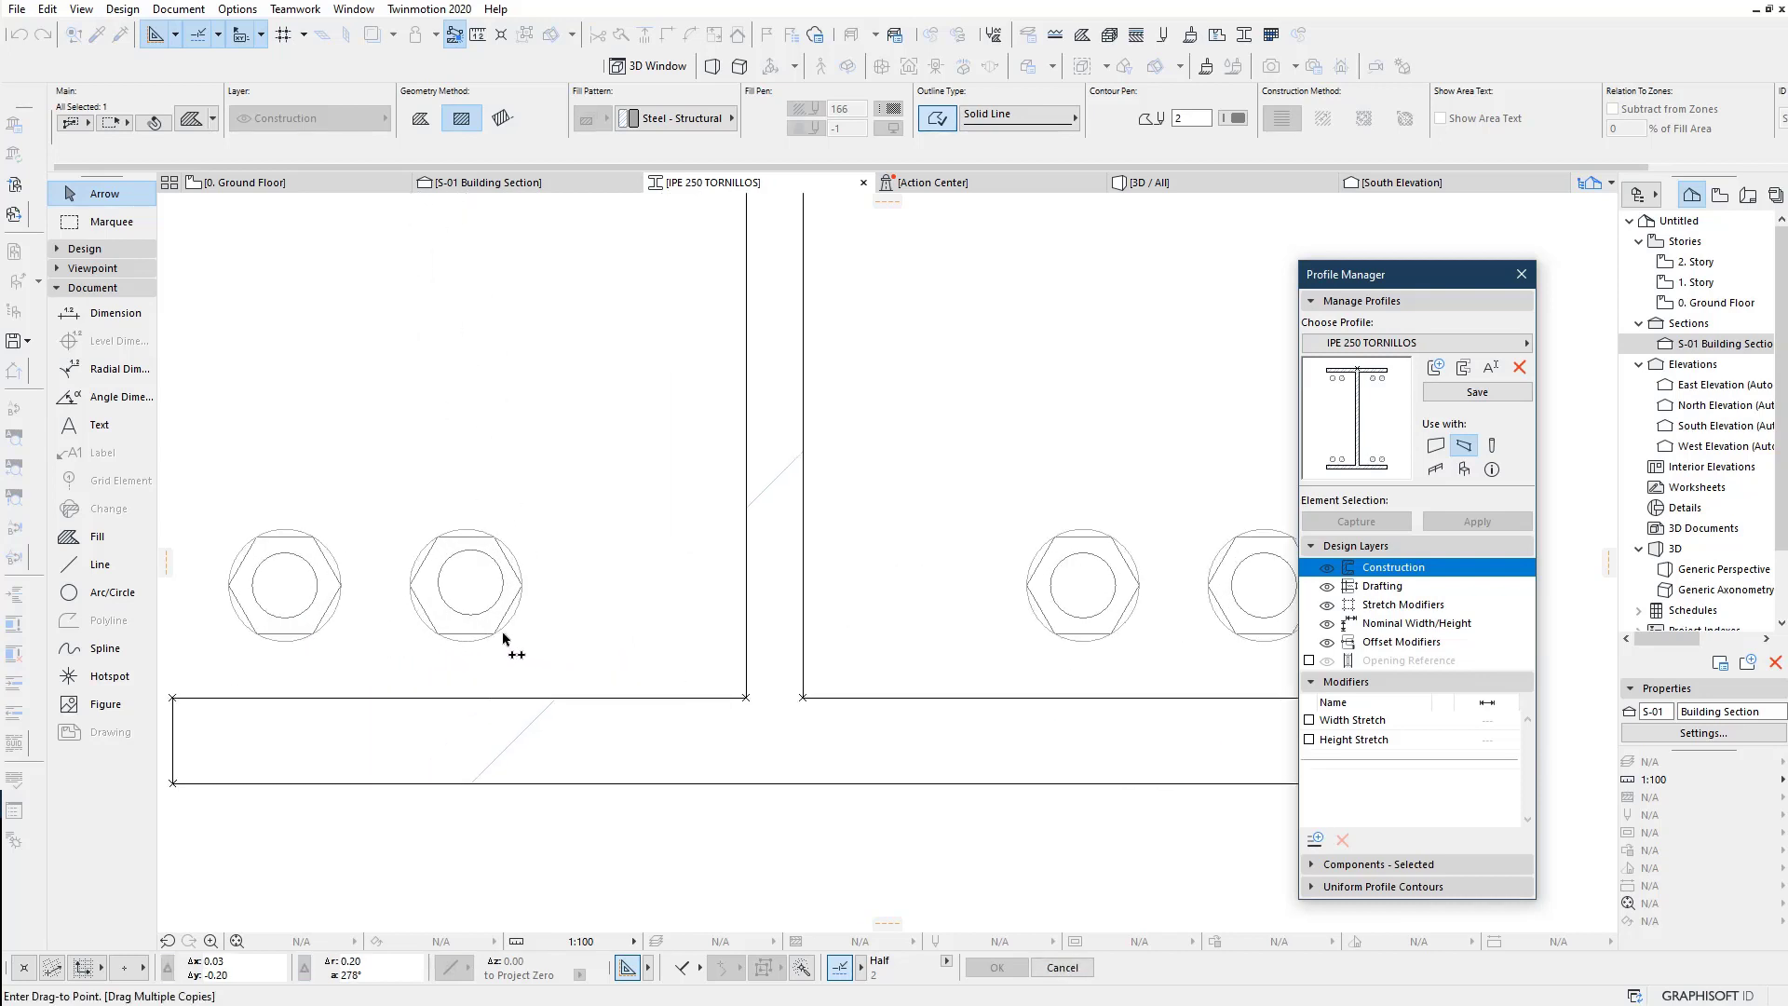
pyautogui.click(495, 641)
pyautogui.scroll(2, 465, 587)
pyautogui.click(611, 503)
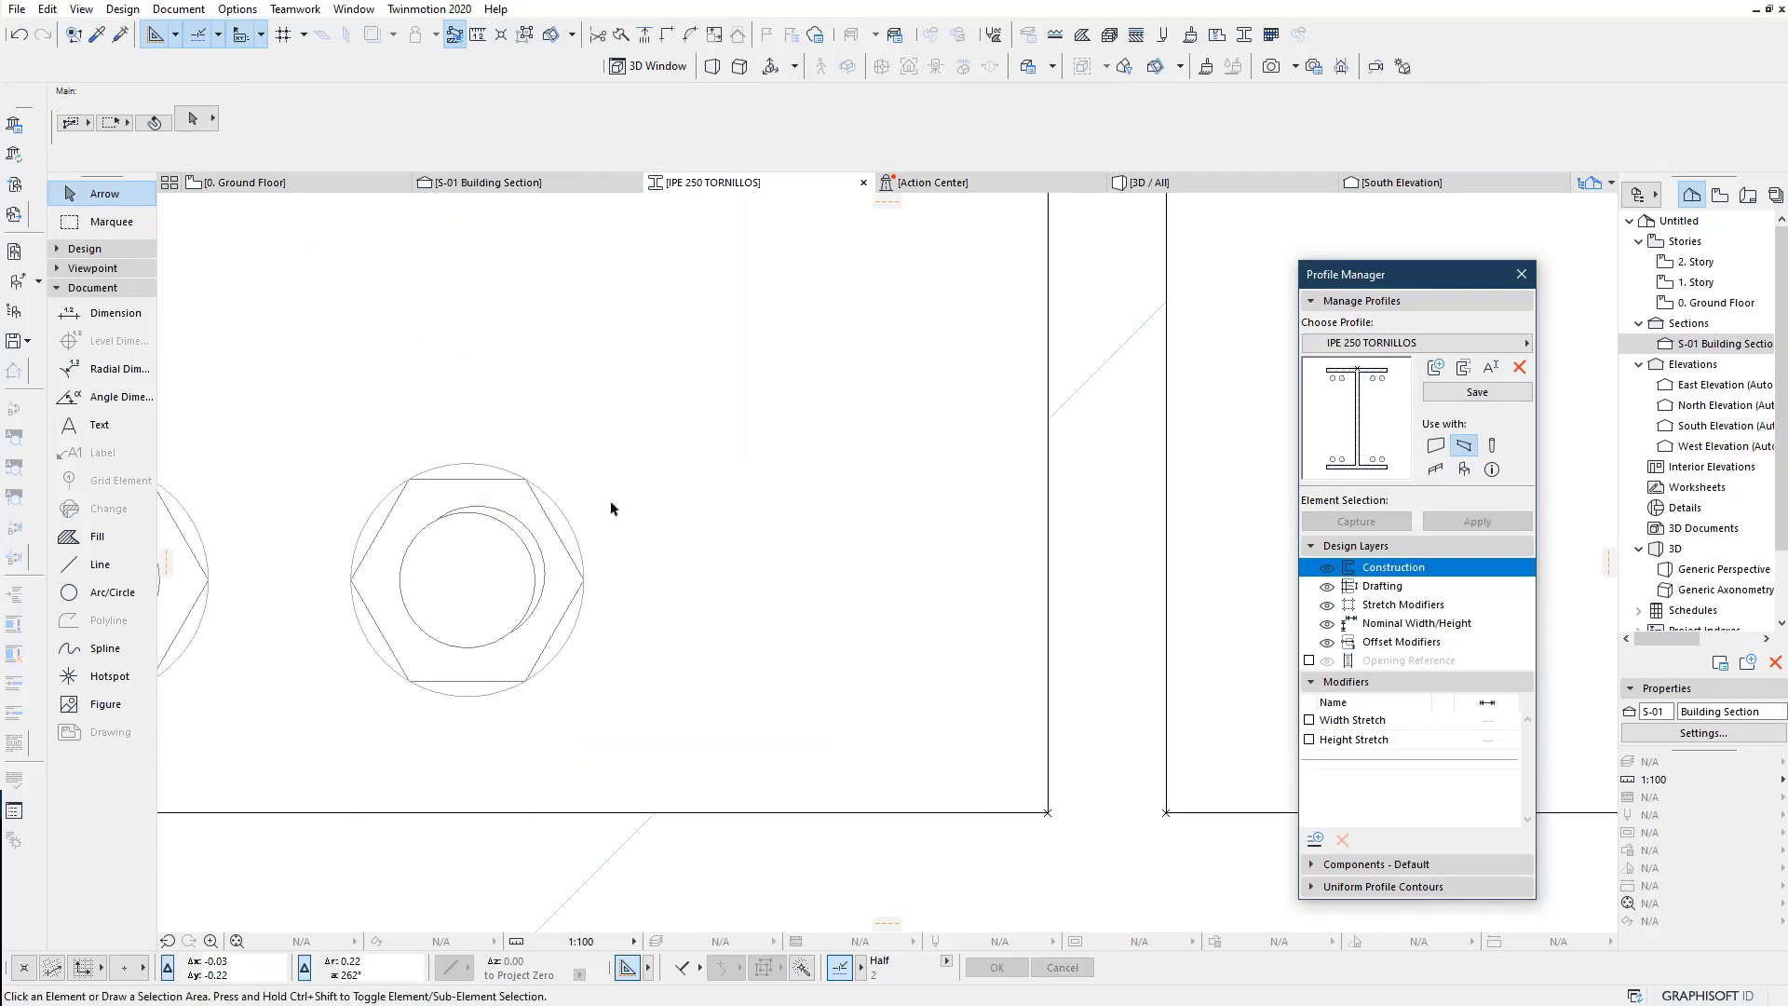
# Step: Delete the hexagon nut outlines from the first bolts
pyautogui.moveTo(638, 473); pyautogui.dragTo(541, 703)
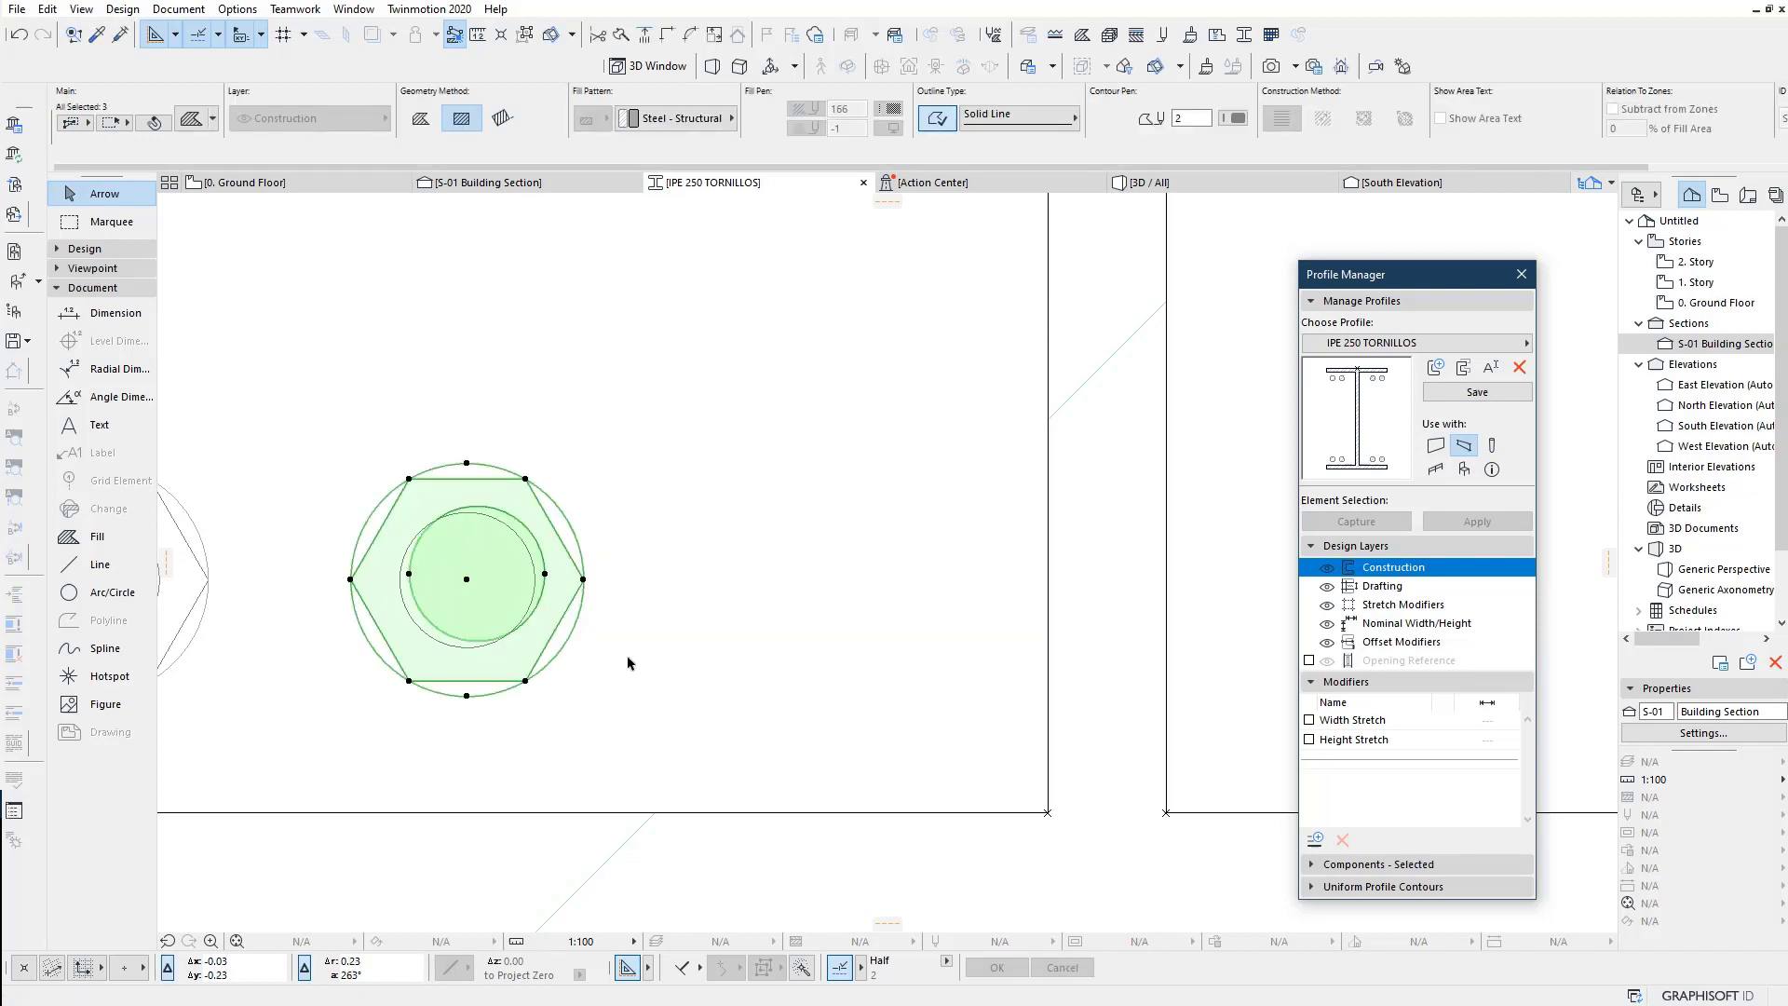
pyautogui.press('Delete')
pyautogui.moveTo(388, 625); pyautogui.dragTo(962, 457, button='middle')
pyautogui.moveTo(836, 610); pyautogui.dragTo(557, 490)
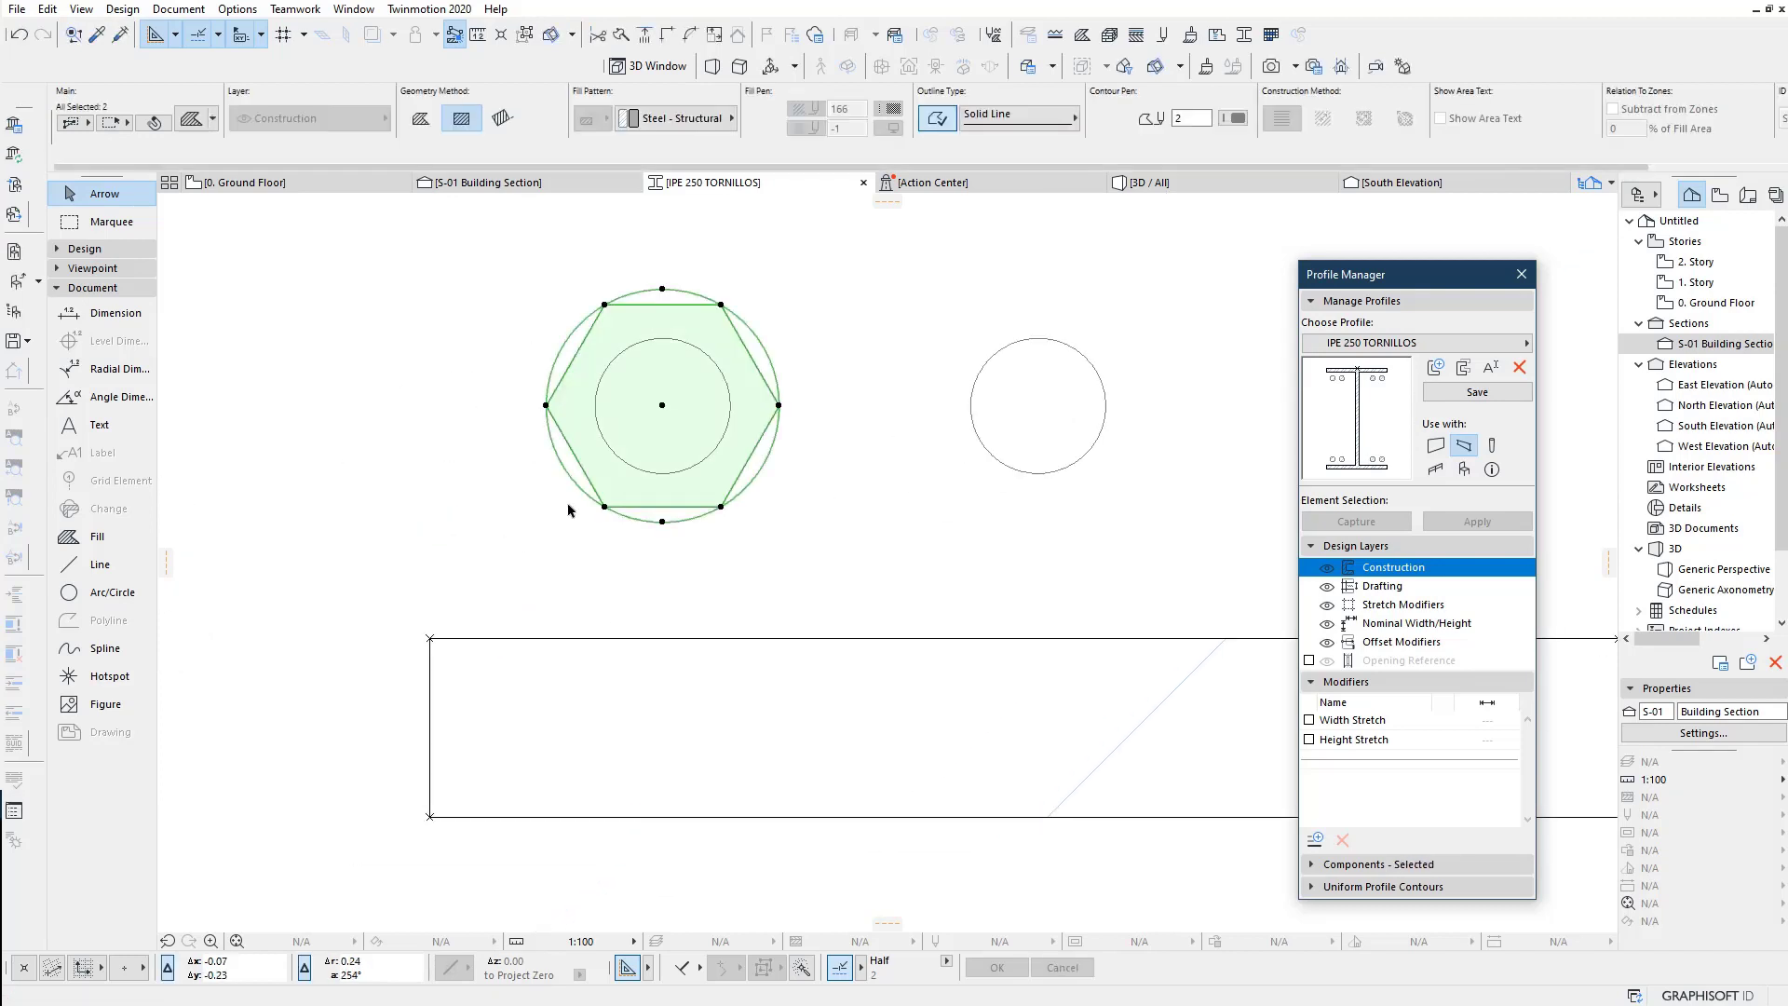
pyautogui.press('Delete')
pyautogui.scroll(-2, 331, 451)
pyautogui.scroll(-1, 950, 398)
pyautogui.moveTo(1085, 361); pyautogui.dragTo(724, 433)
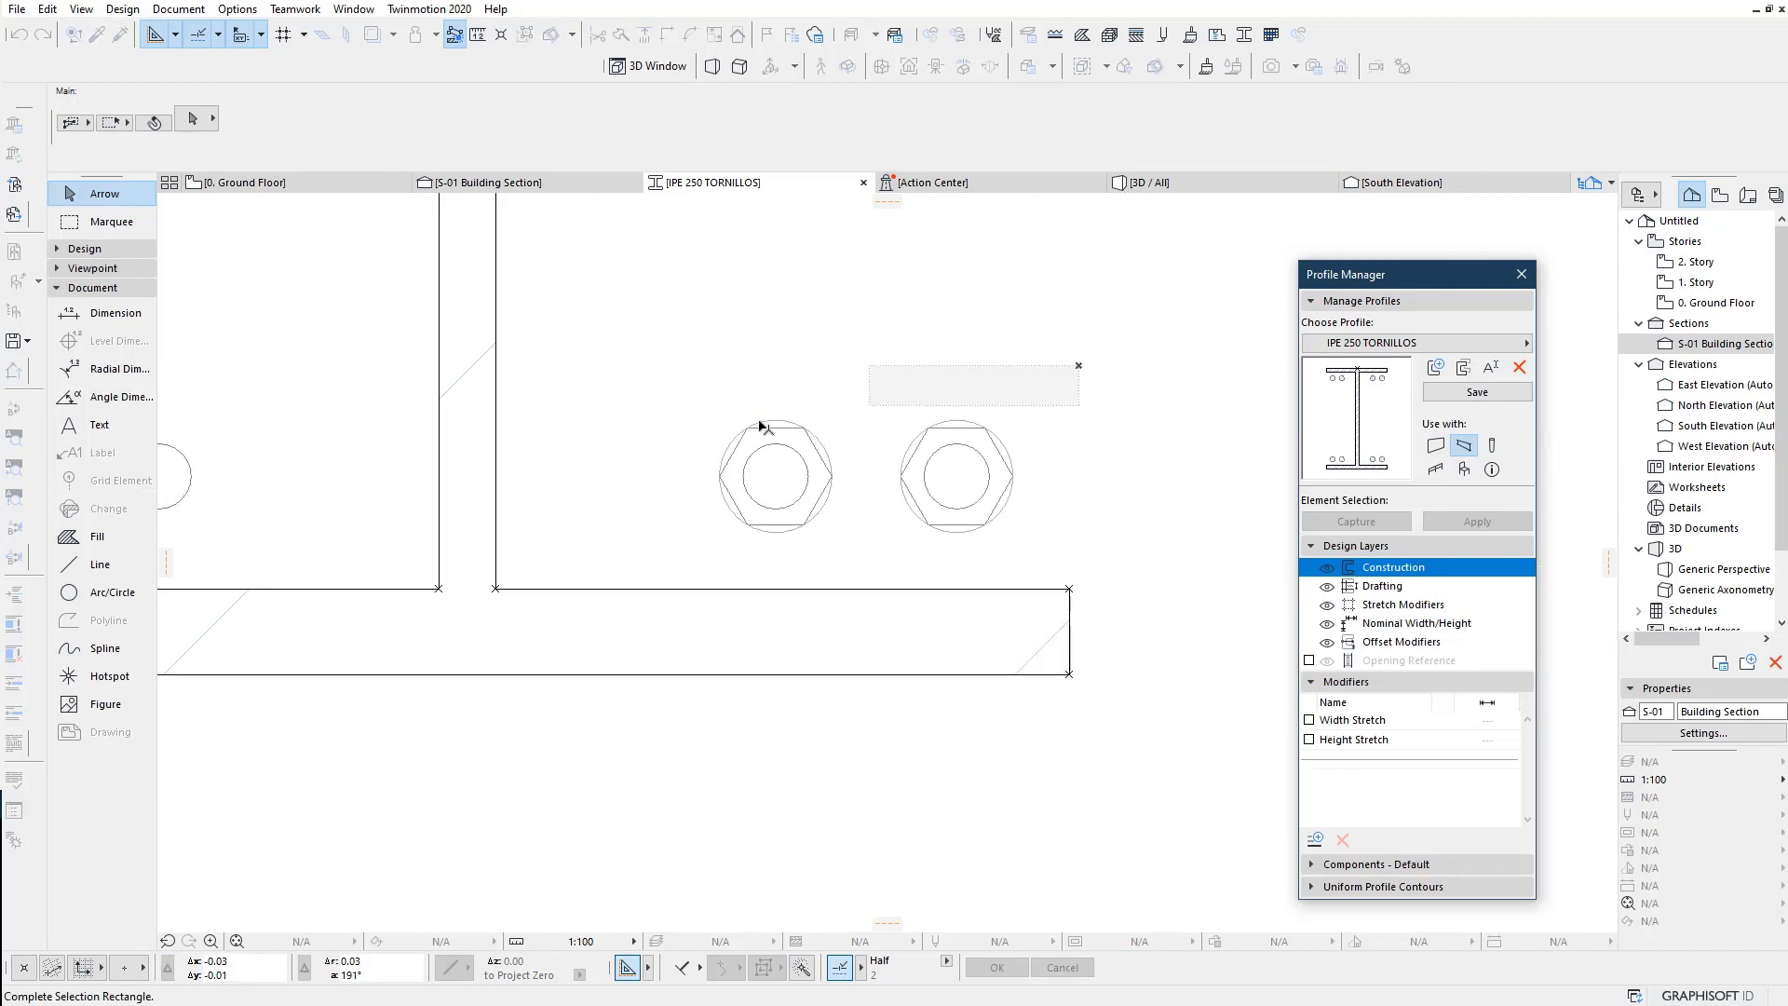
pyautogui.click(725, 433)
pyautogui.press('Delete')
# Step: Remove the remaining hexagon nuts, then save the IPE 250 TORNILLOS profile and close the editor
pyautogui.scroll(-2, 725, 433)
pyautogui.moveTo(652, 633); pyautogui.dragTo(652, 354, button='middle')
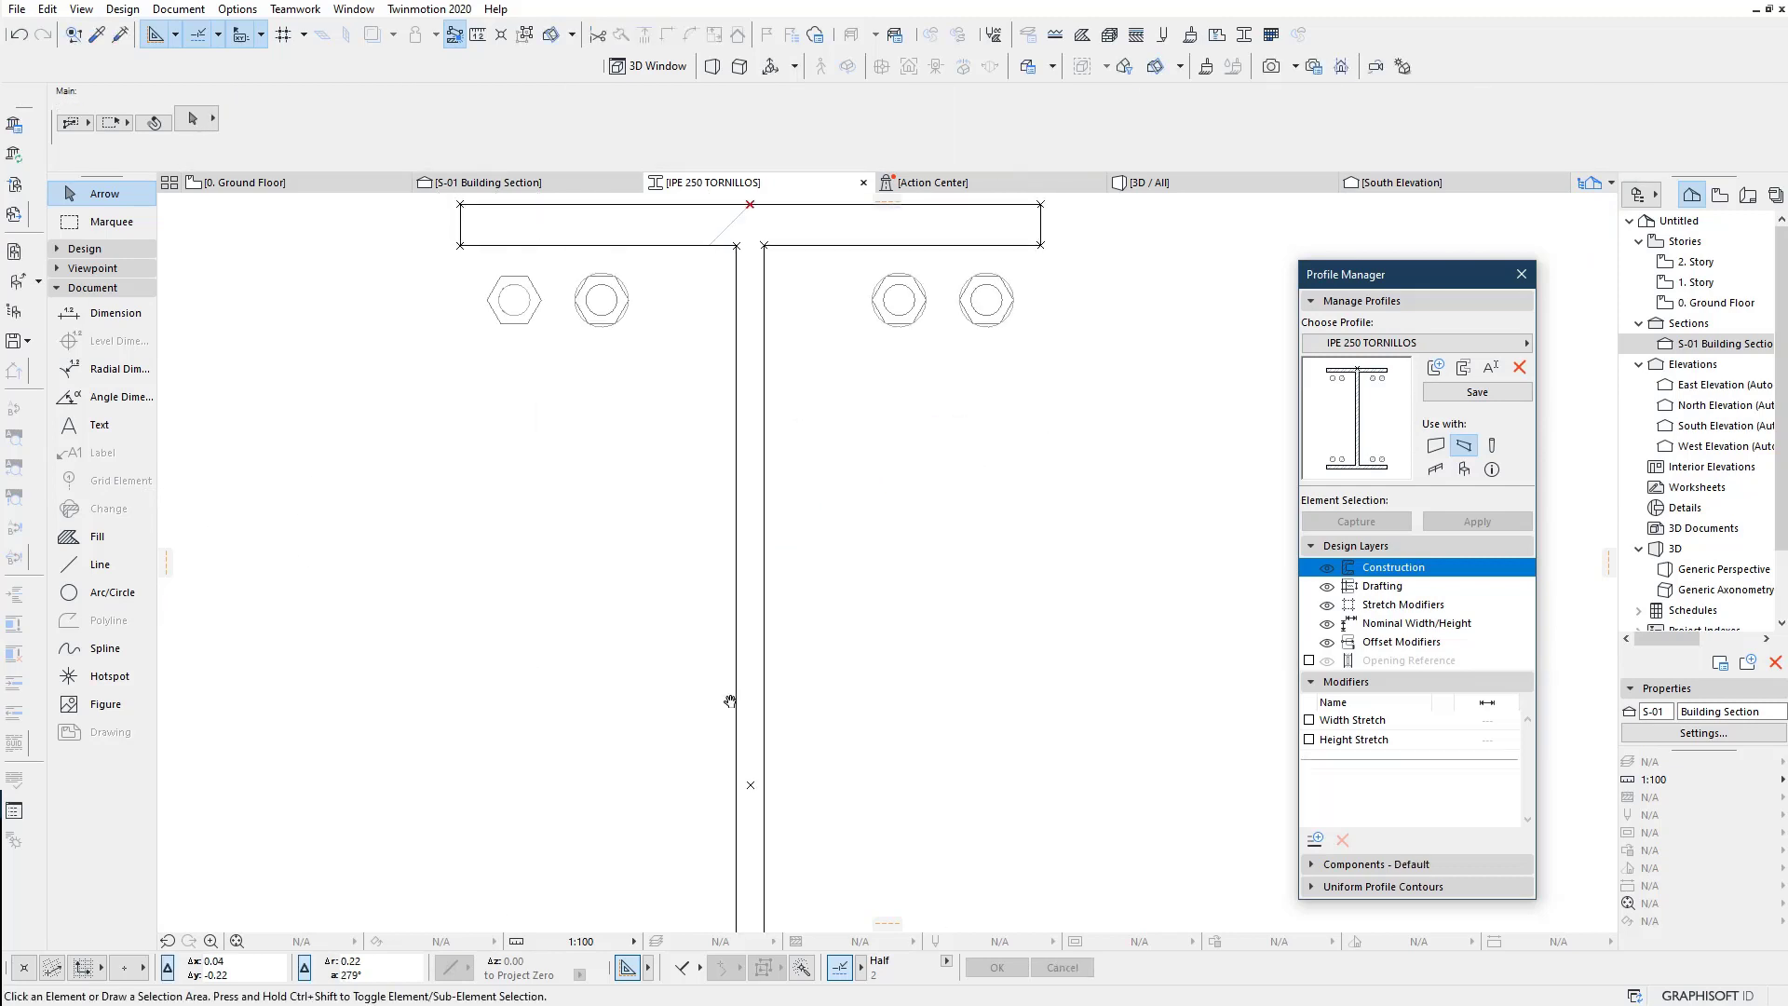
pyautogui.scroll(2, 629, 352)
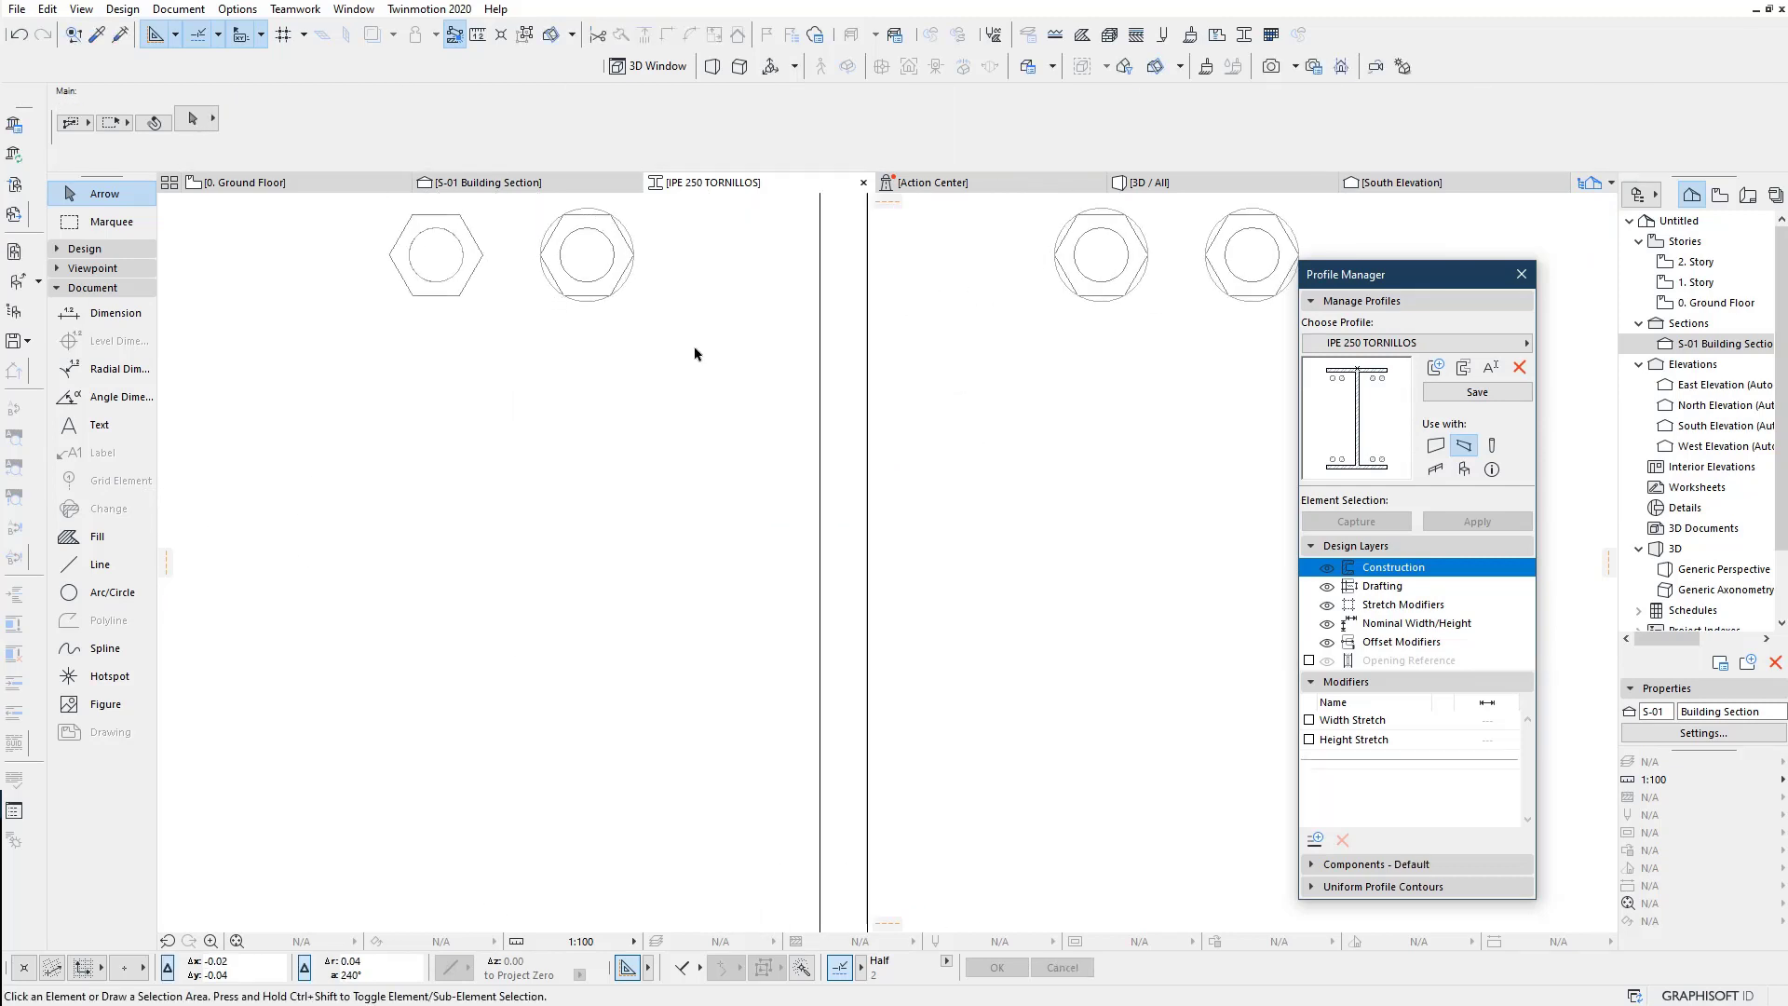
pyautogui.moveTo(695, 354); pyautogui.dragTo(393, 286)
pyautogui.press('Delete')
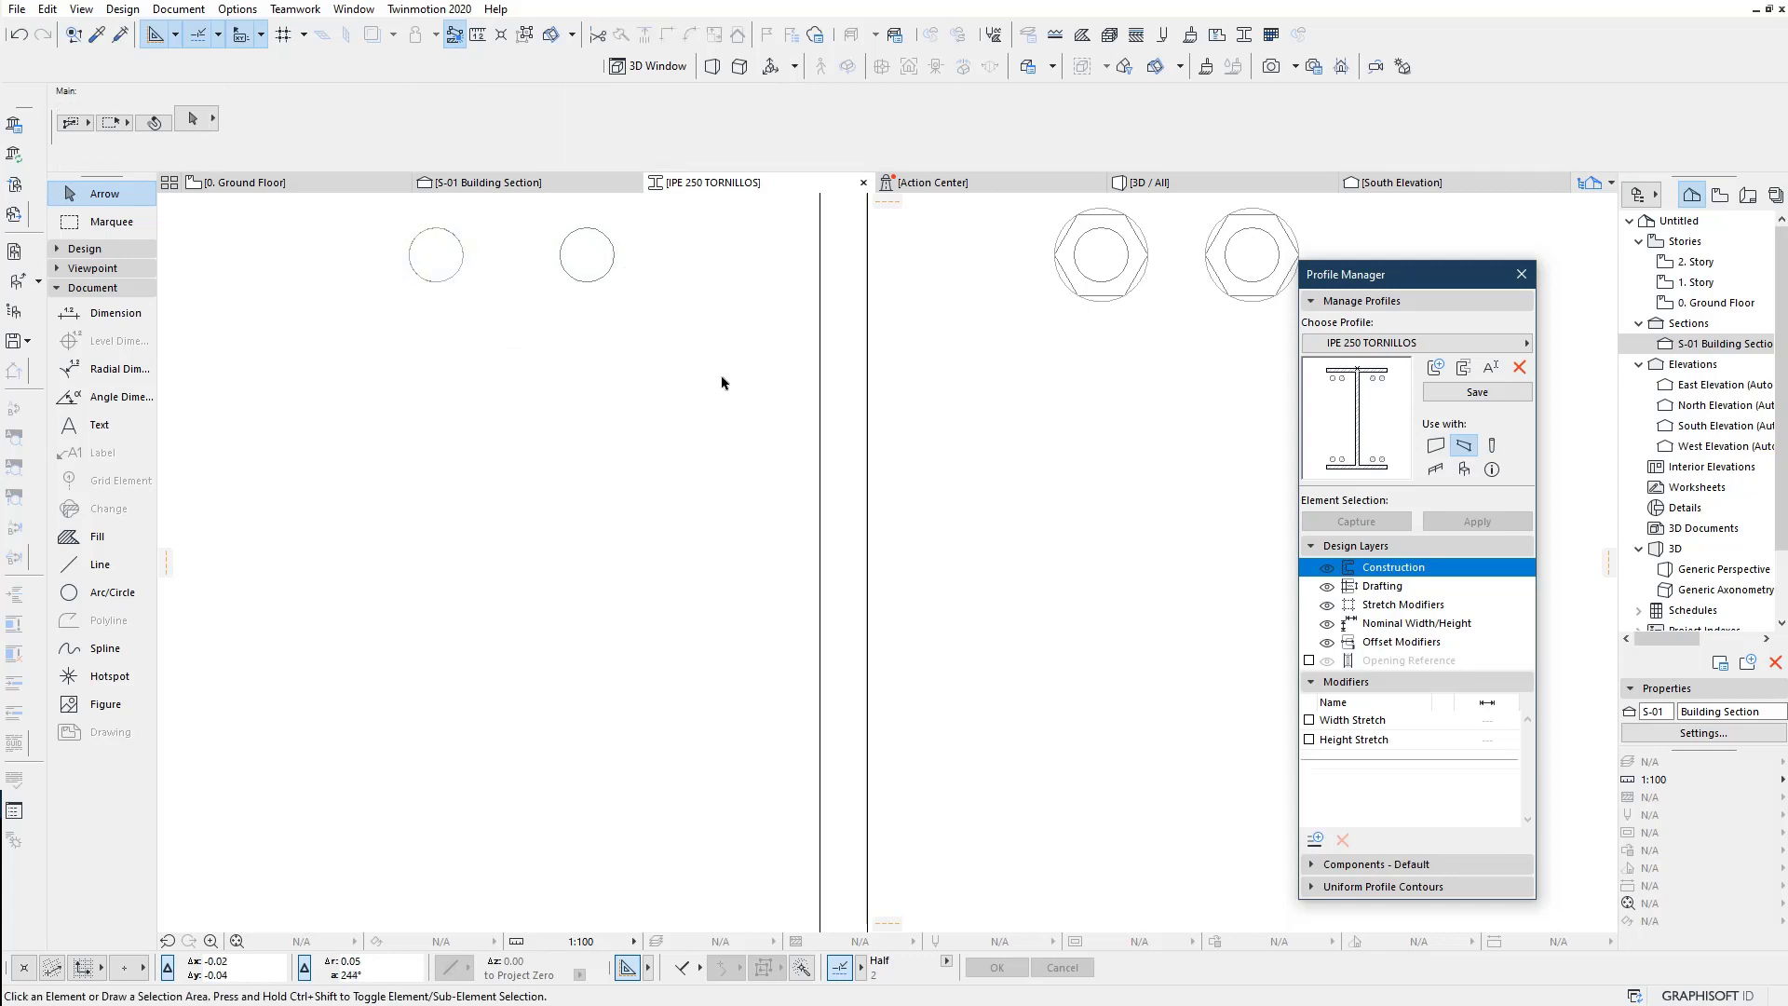
pyautogui.hotkey('ctrl', 'z')
pyautogui.moveTo(896, 464); pyautogui.dragTo(539, 373)
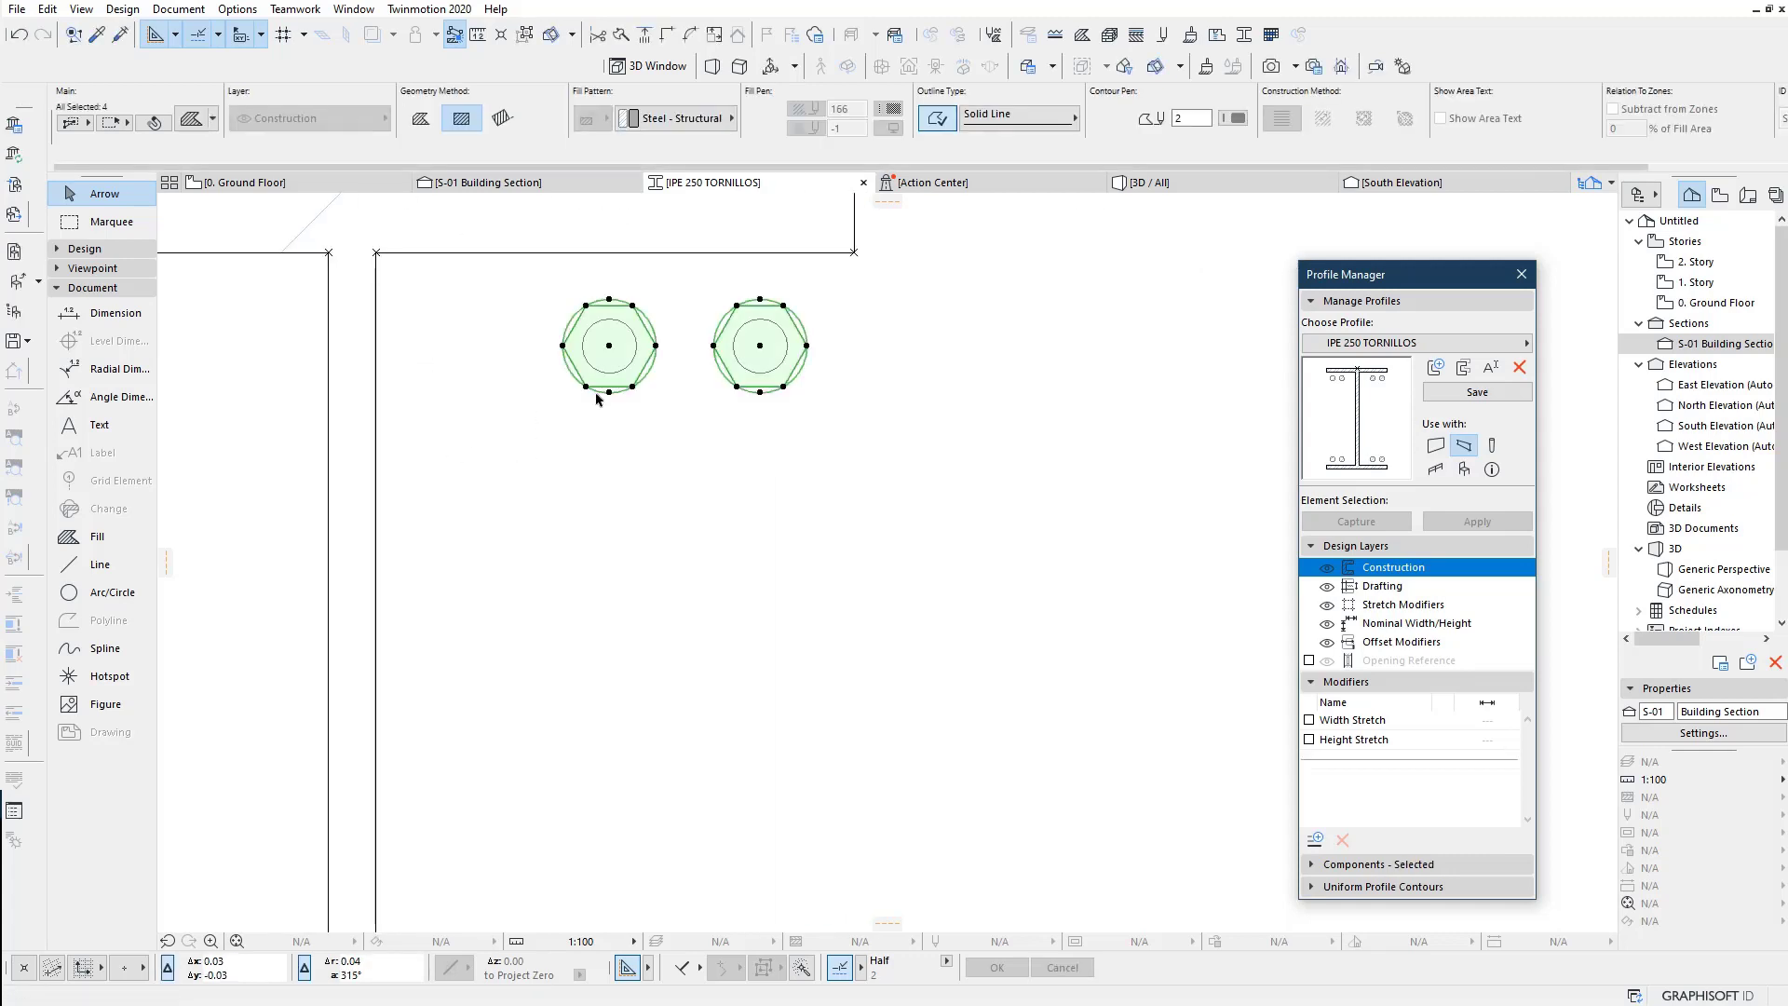
pyautogui.press('Delete')
pyautogui.scroll(-4, 801, 427)
pyautogui.scroll(-1, 775, 463)
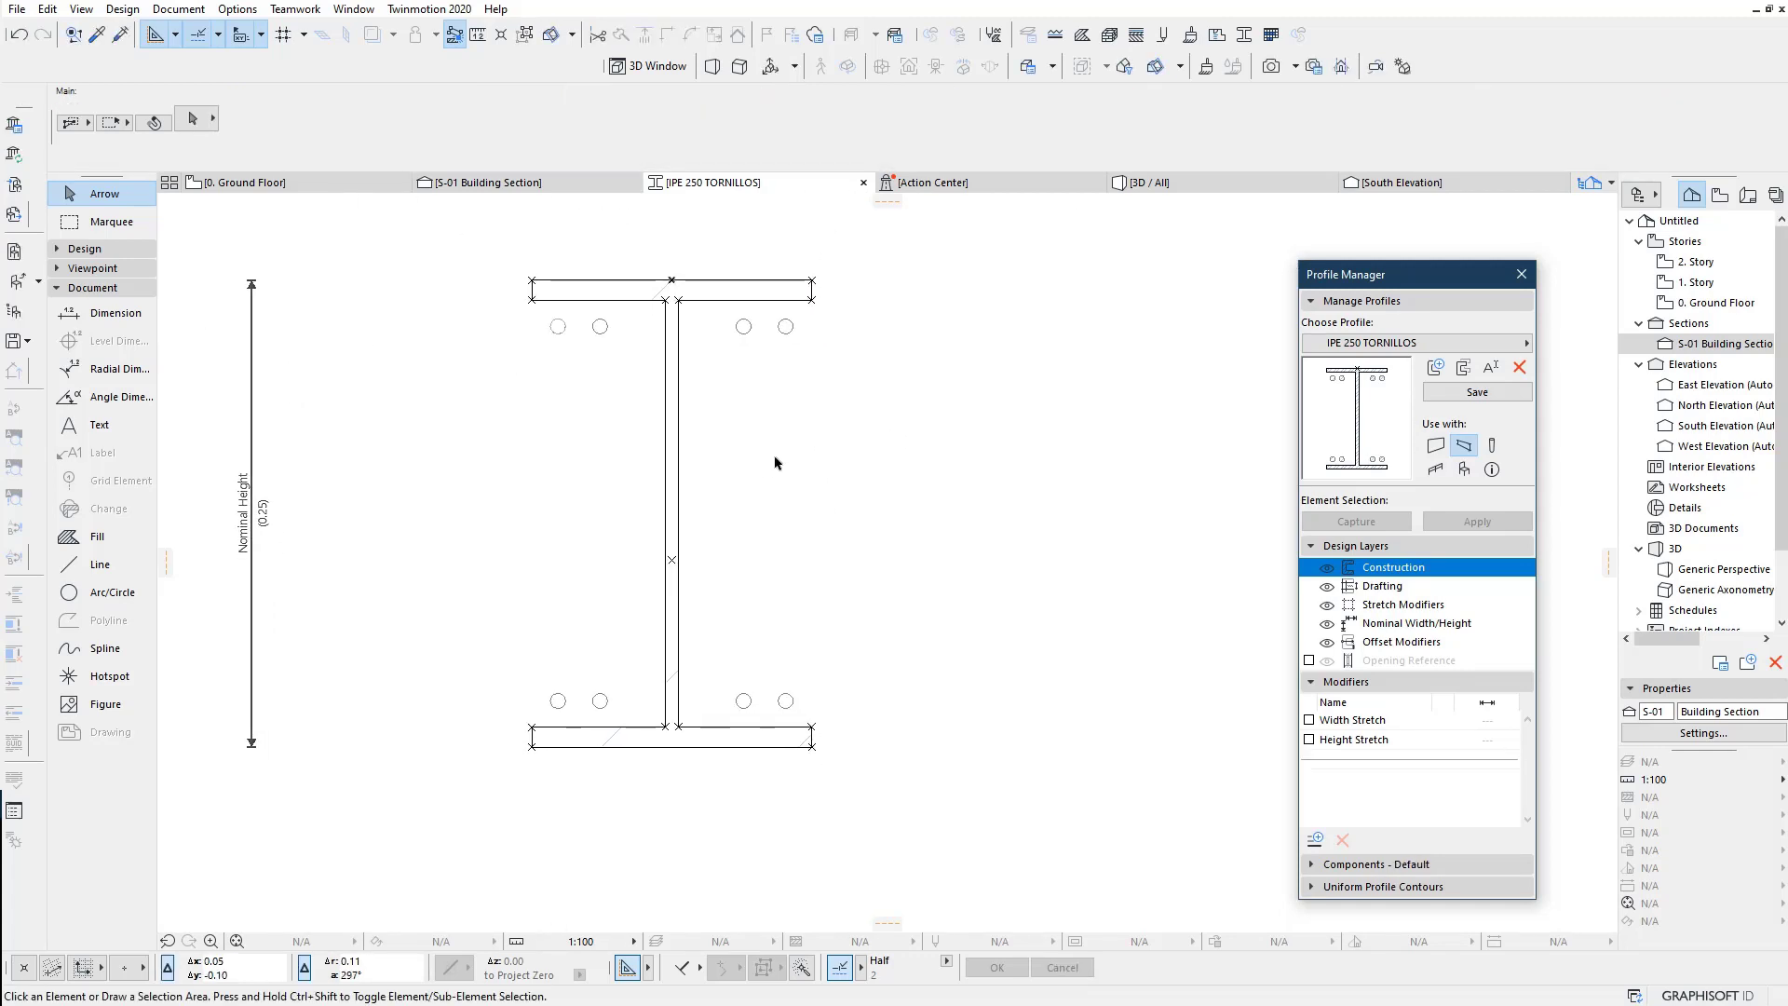
pyautogui.click(1481, 392)
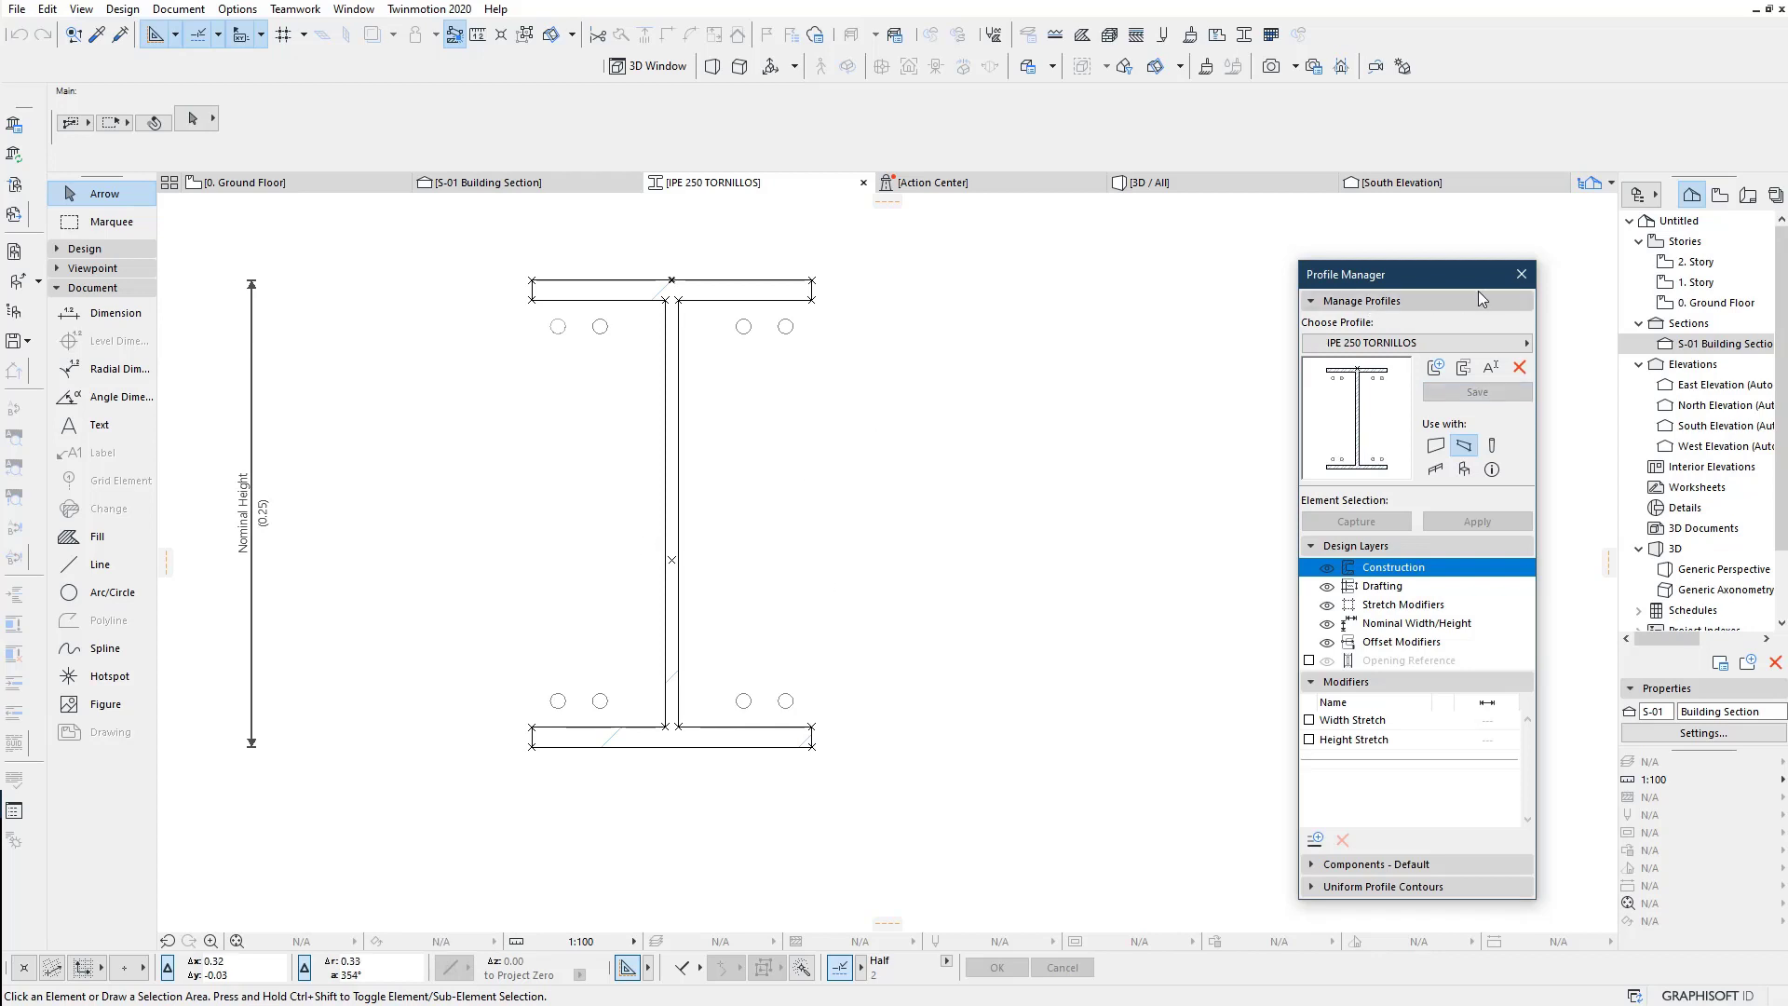
pyautogui.click(1521, 274)
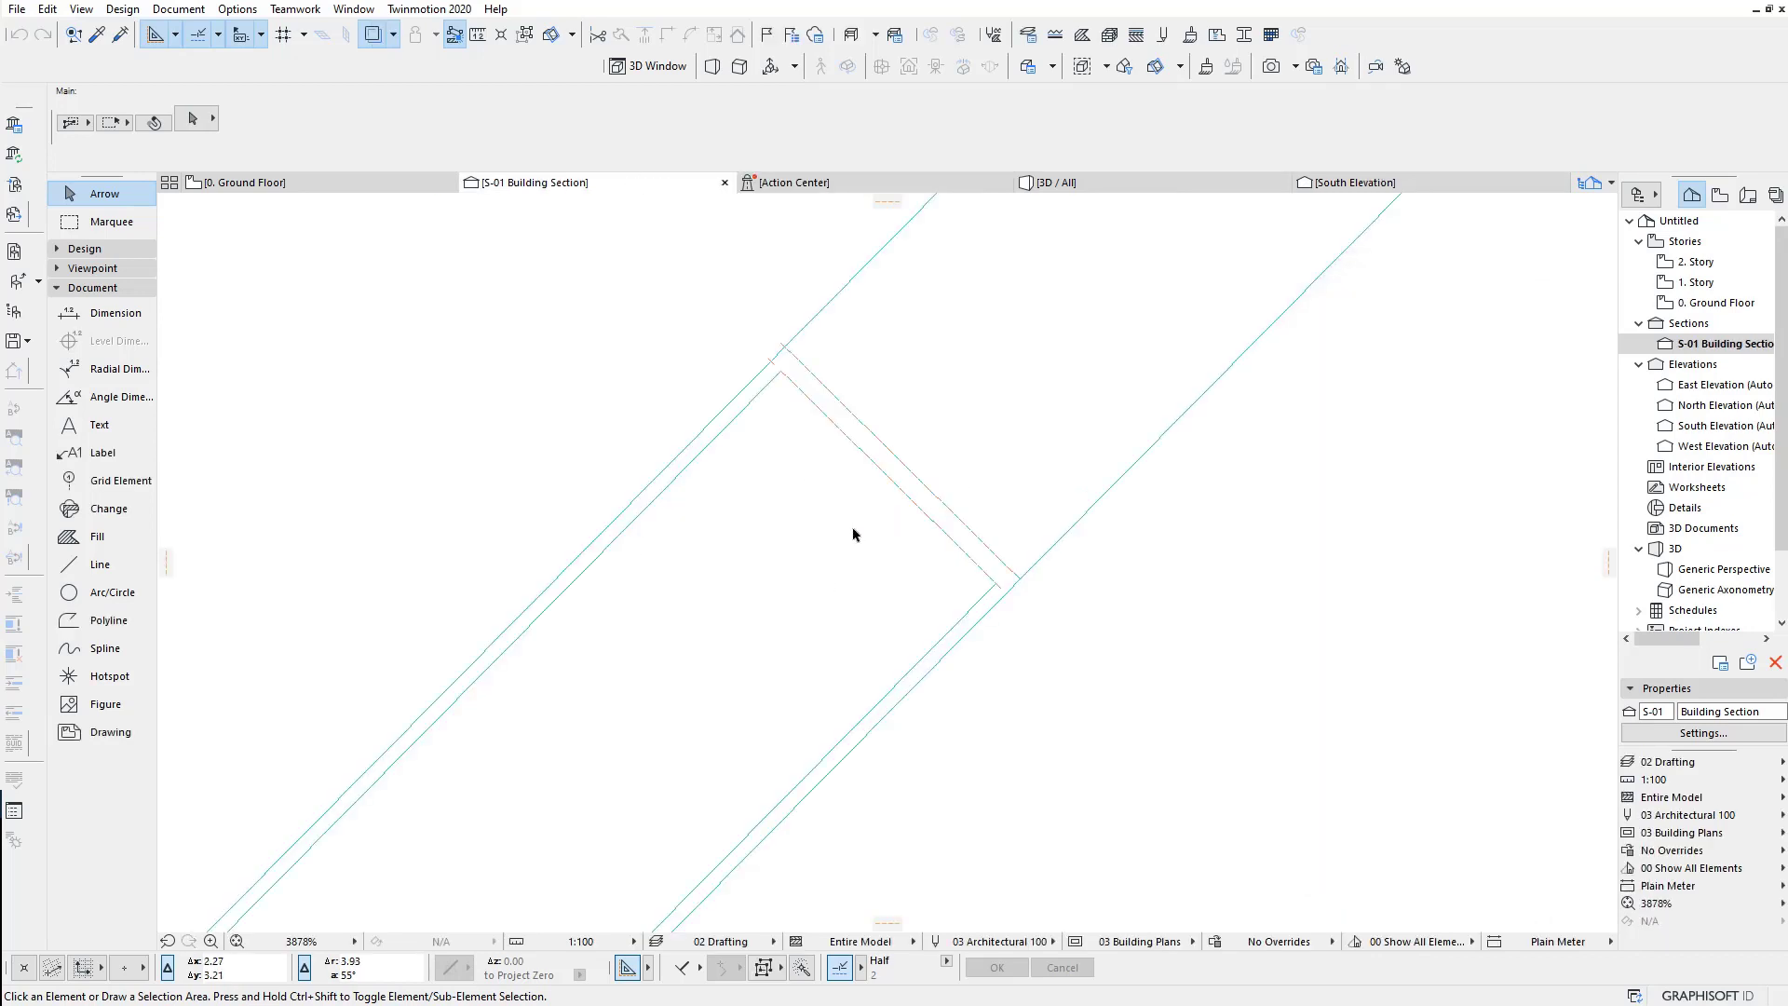
# Step: Zoom to the roof apex and place a guide line at an exact offset from the ridge
pyautogui.scroll(2, 813, 428)
pyautogui.scroll(3, 759, 419)
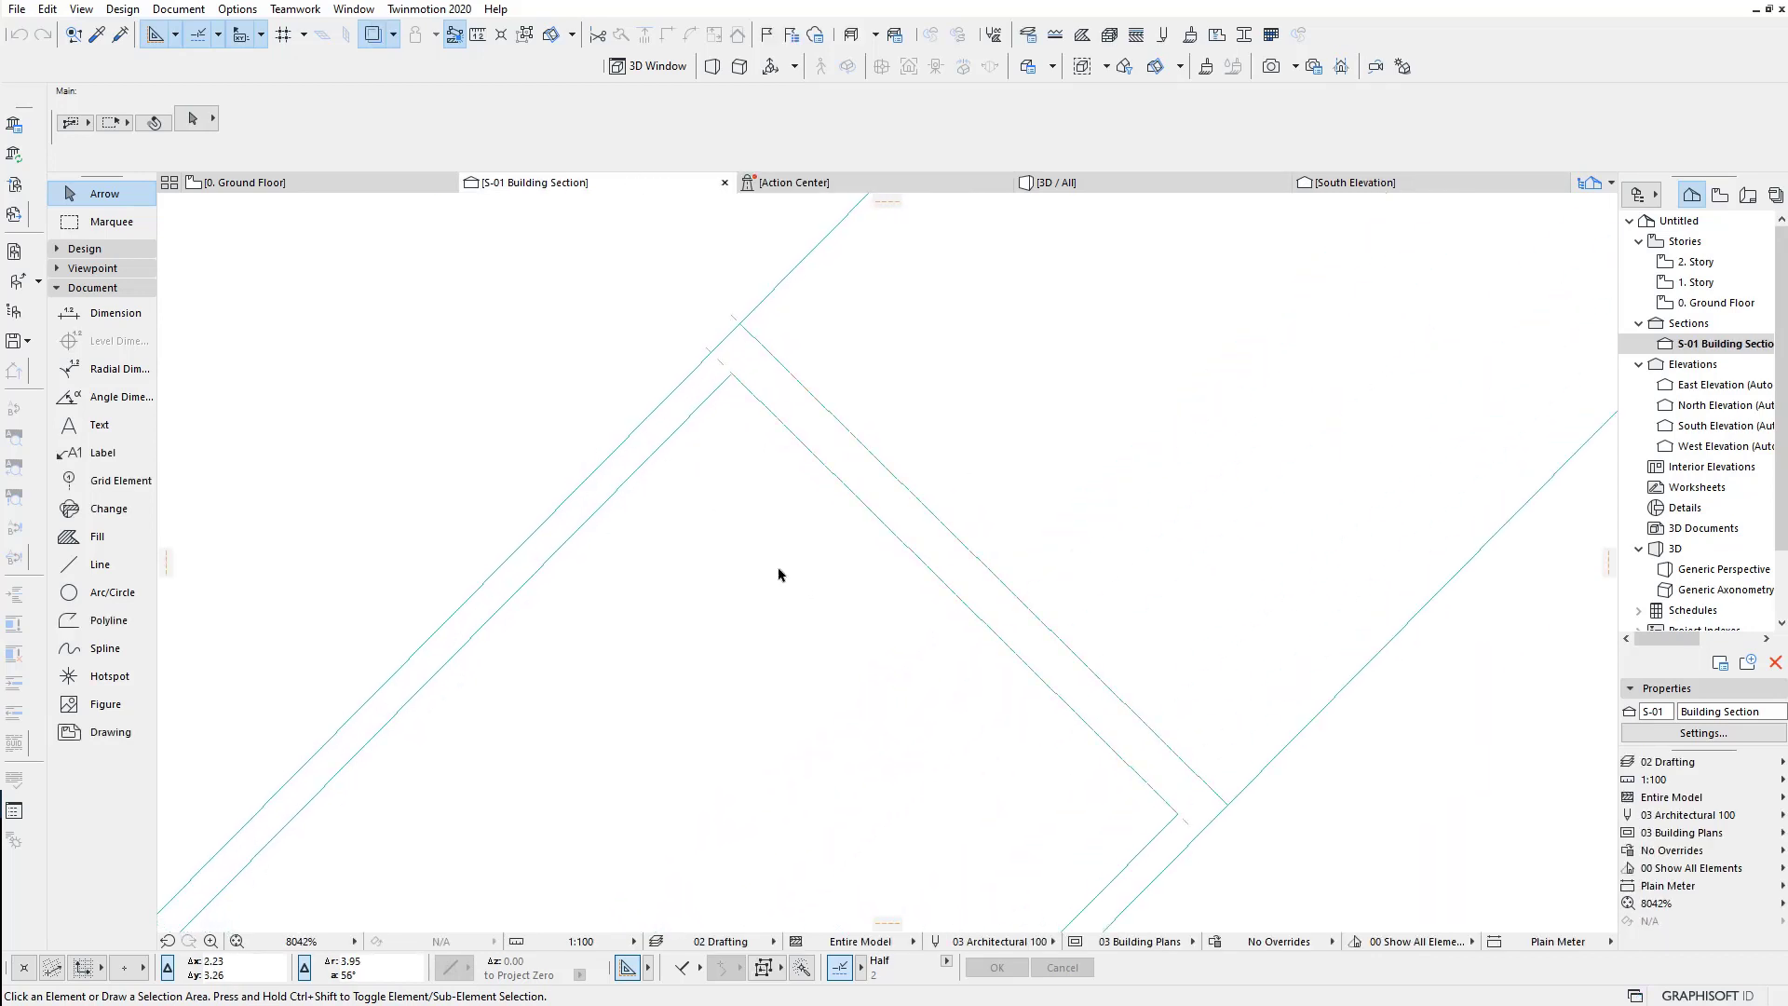
pyautogui.moveTo(754, 529); pyautogui.dragTo(795, 416, button='middle')
pyautogui.scroll(4, 807, 272)
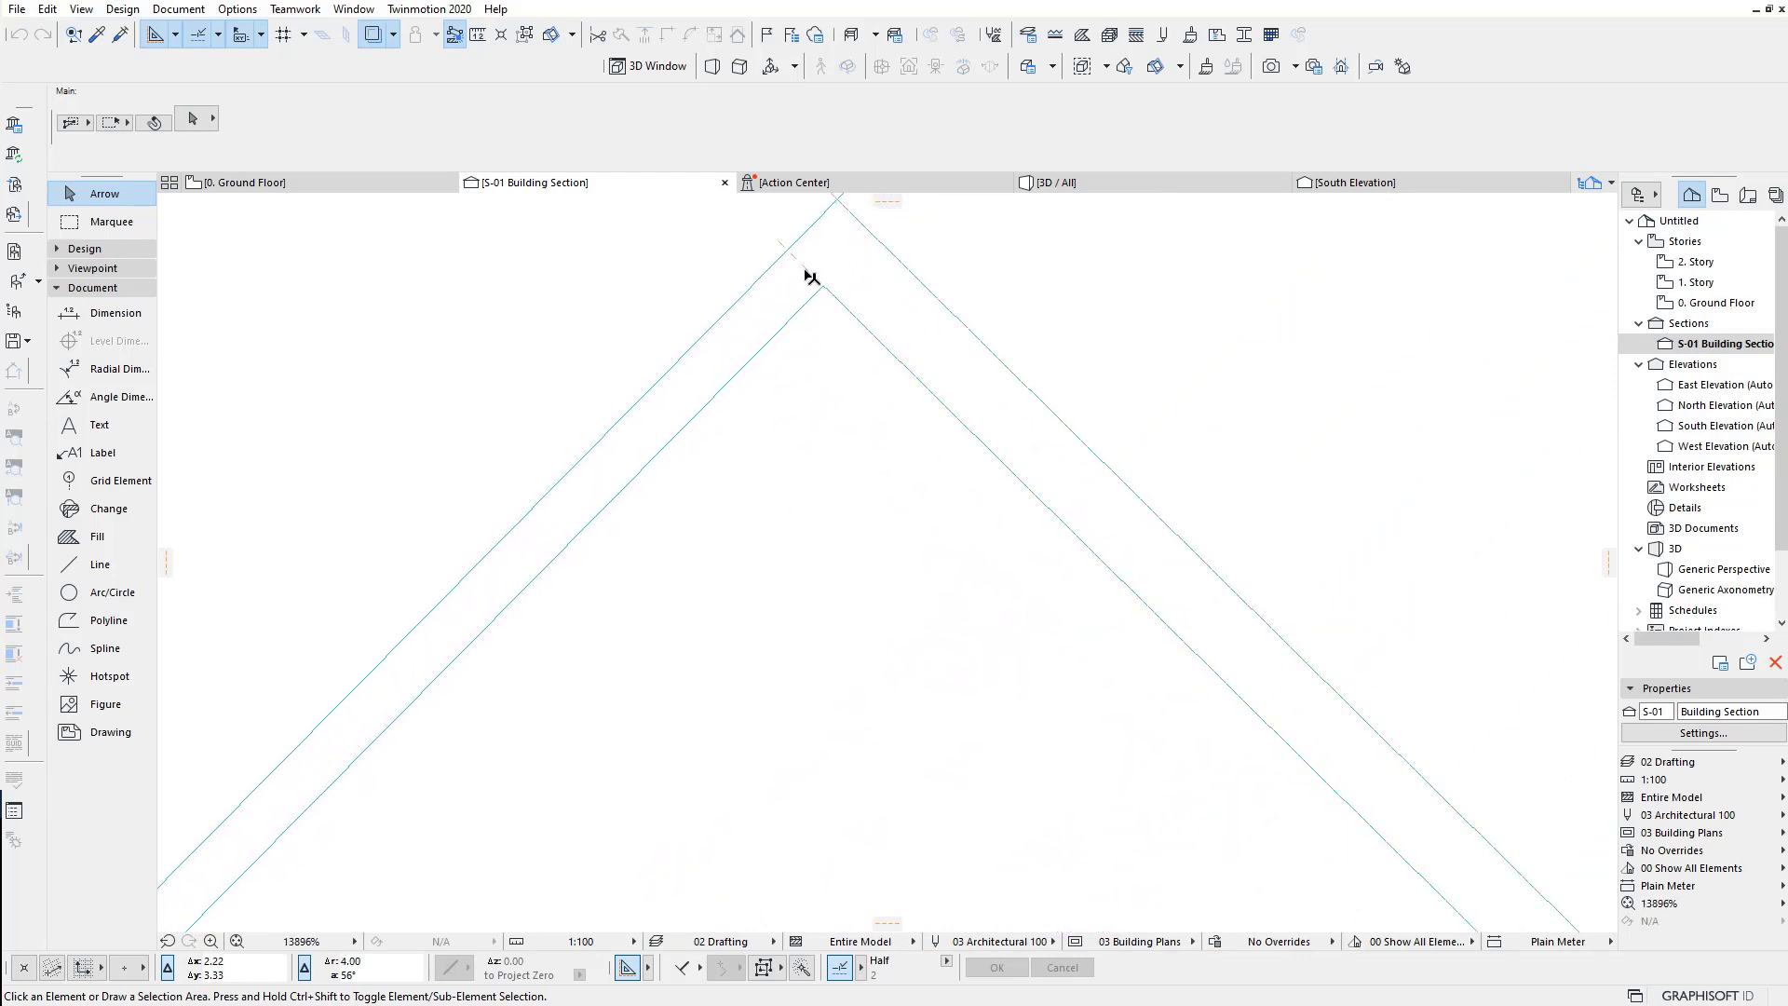
pyautogui.moveTo(838, 300); pyautogui.dragTo(797, 335)
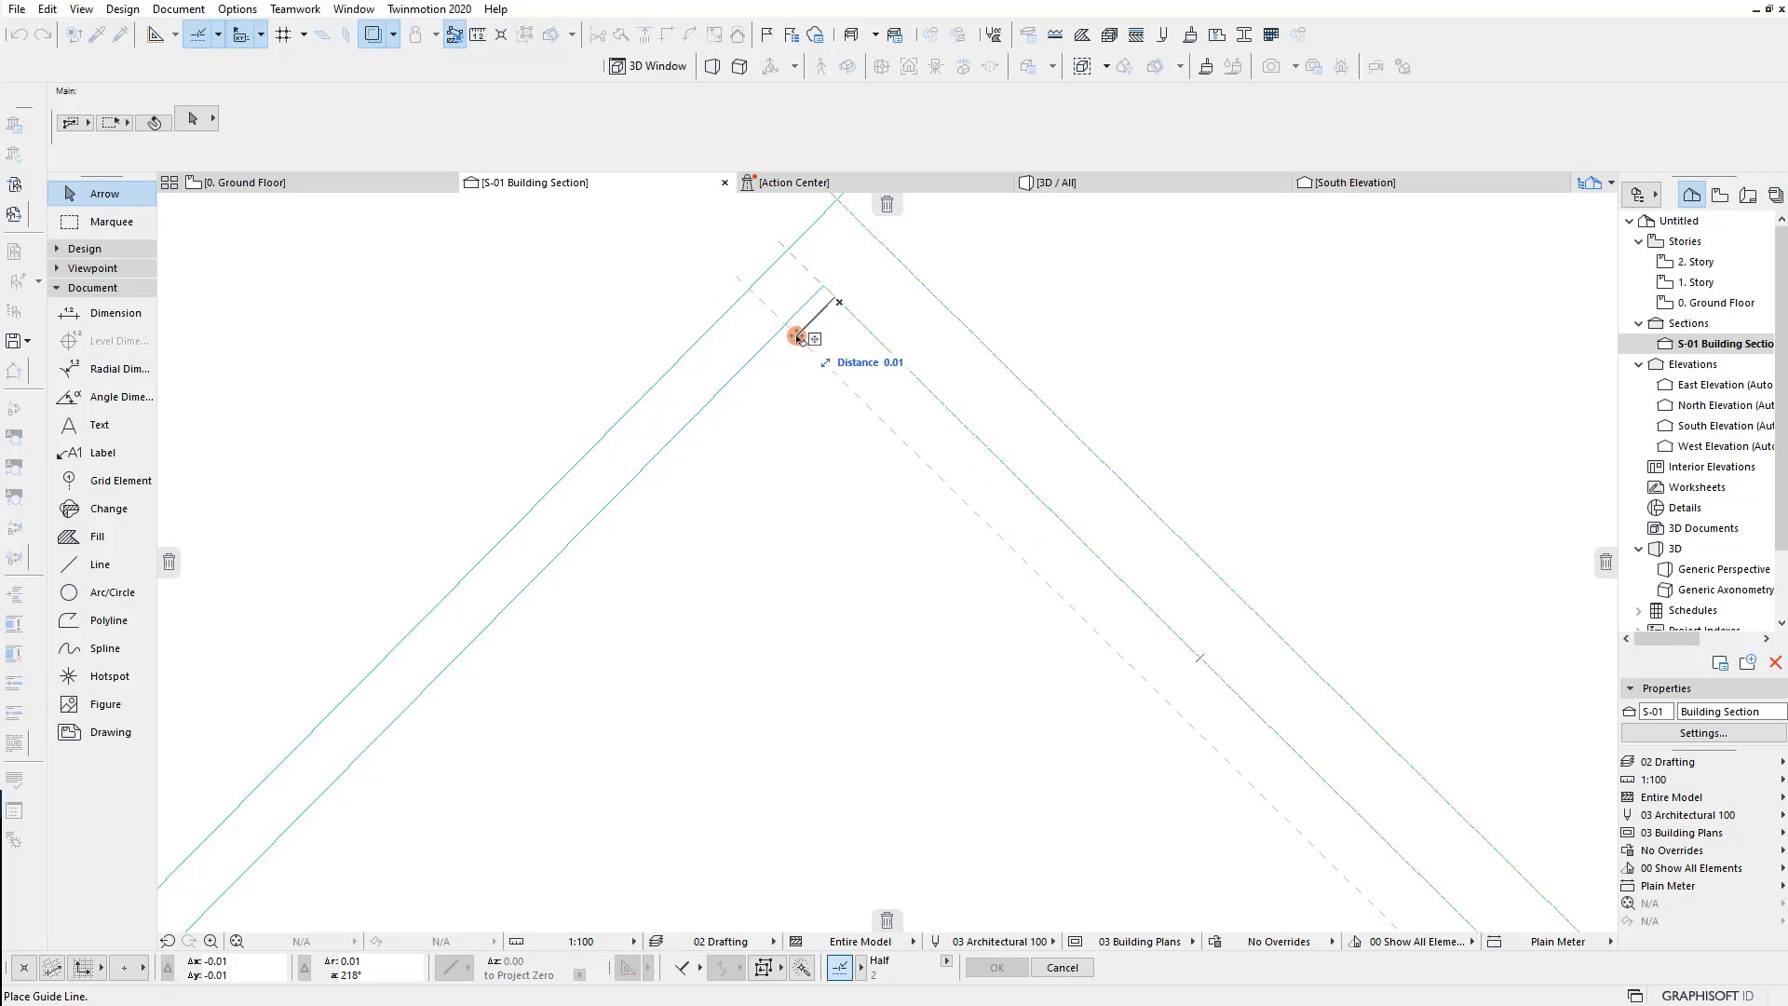
pyautogui.press('Tab')
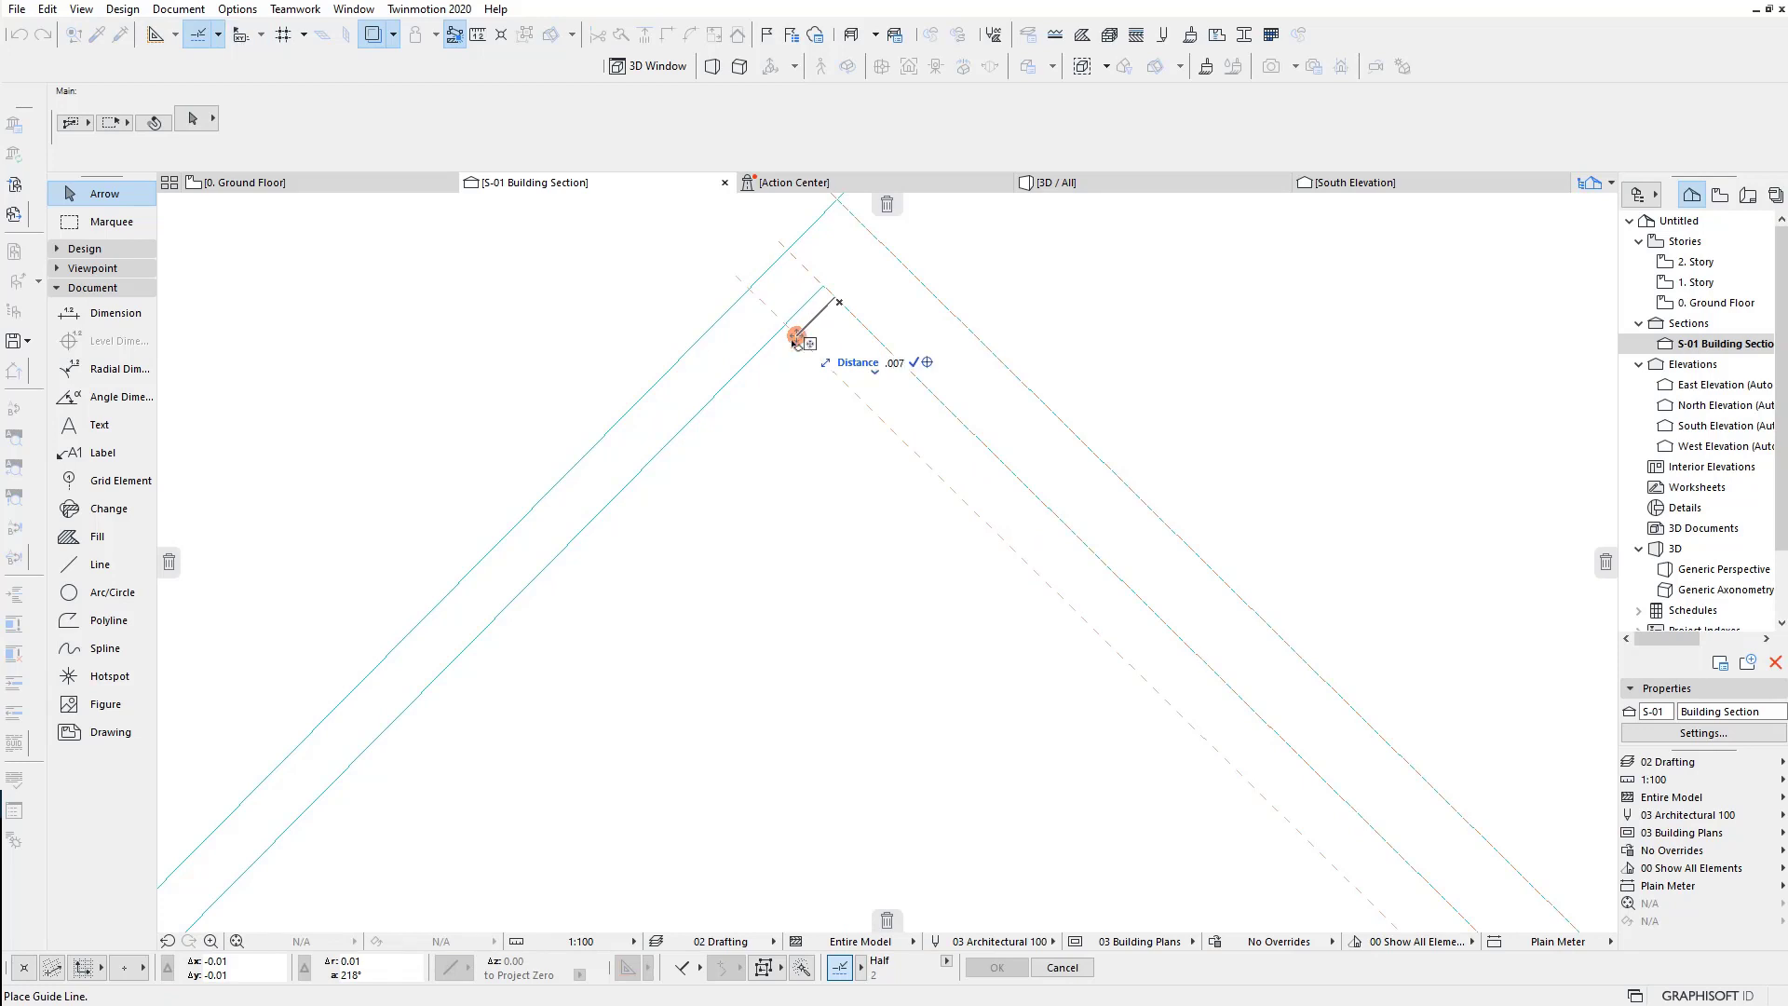
pyautogui.press('Return')
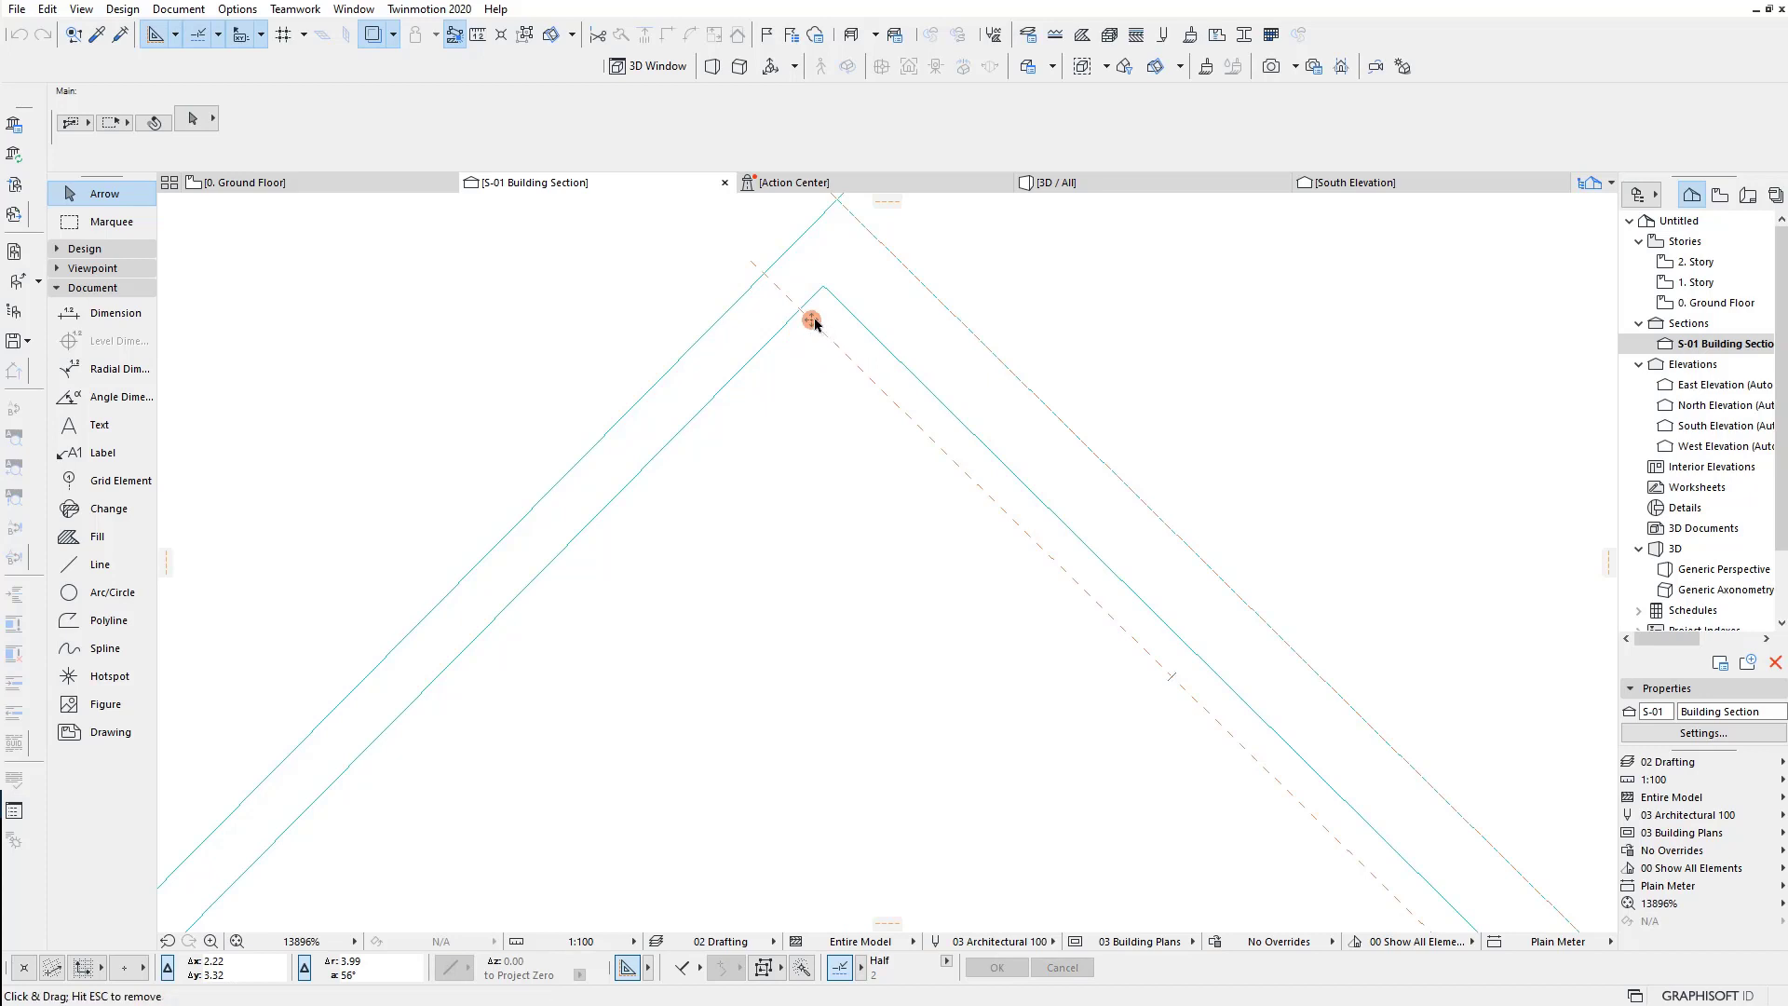
# Step: Add another guide line beside the ridge joint at a typed distance, then select the roof
pyautogui.moveTo(811, 321); pyautogui.dragTo(811, 323)
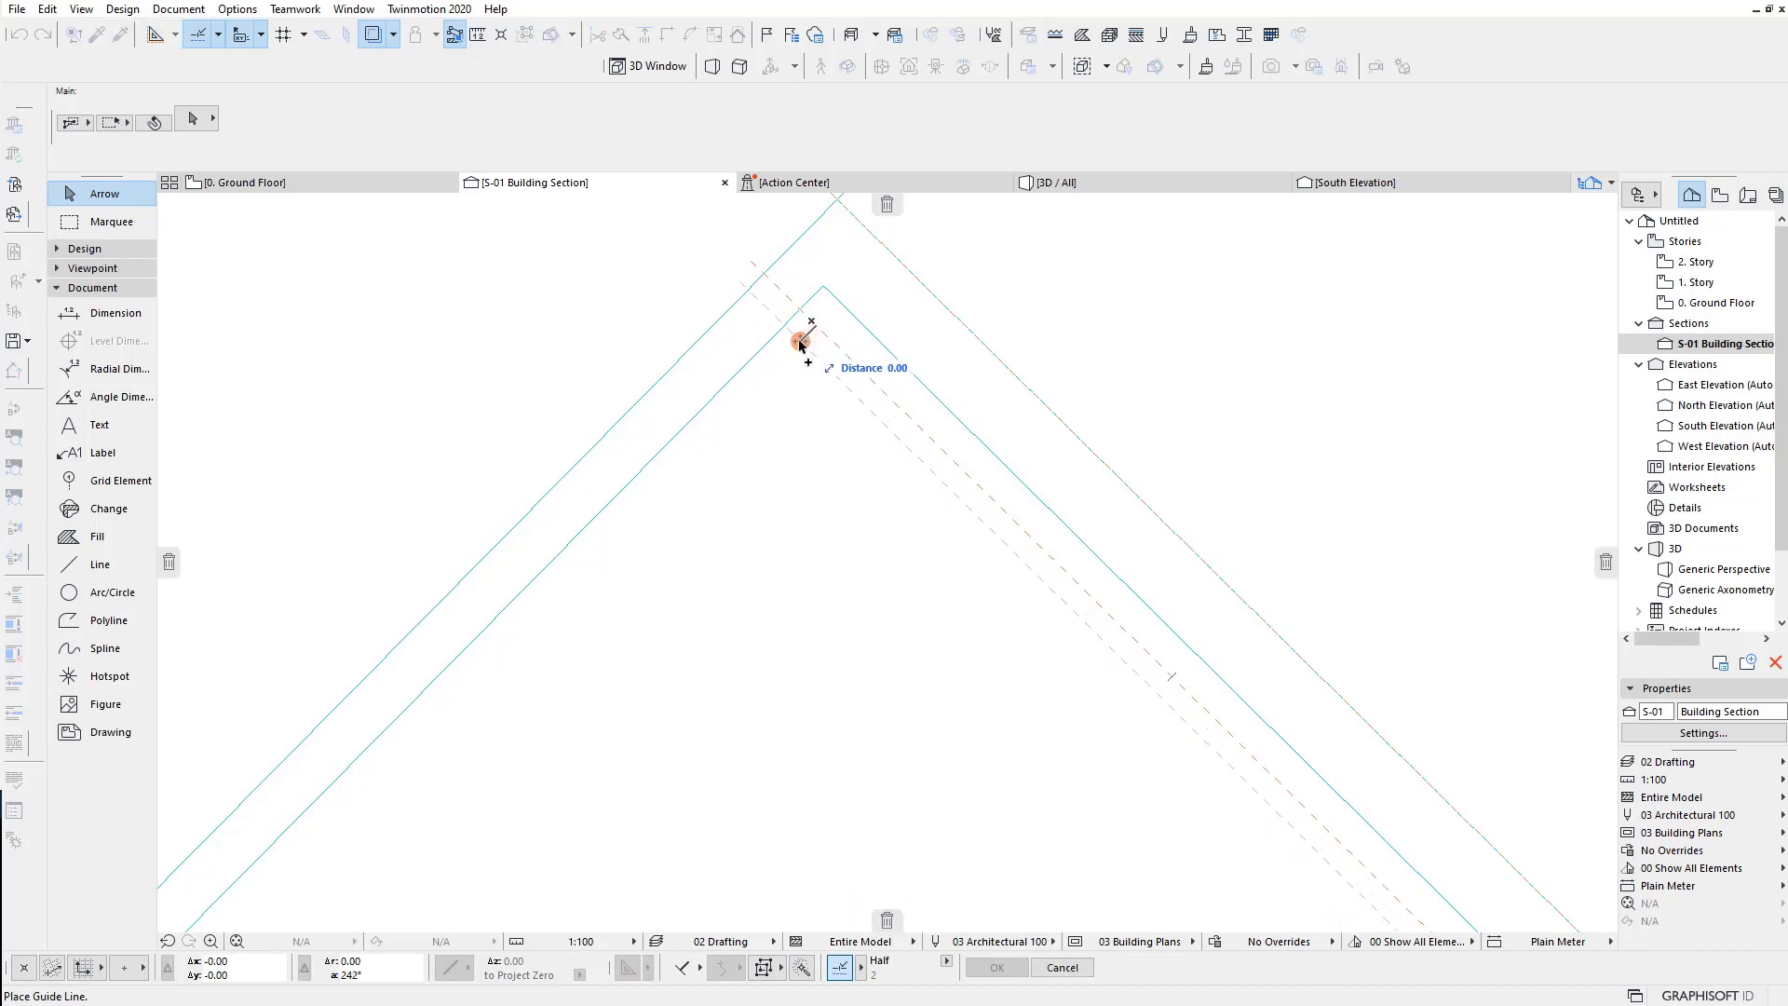
pyautogui.moveTo(812, 321); pyautogui.dragTo(784, 350)
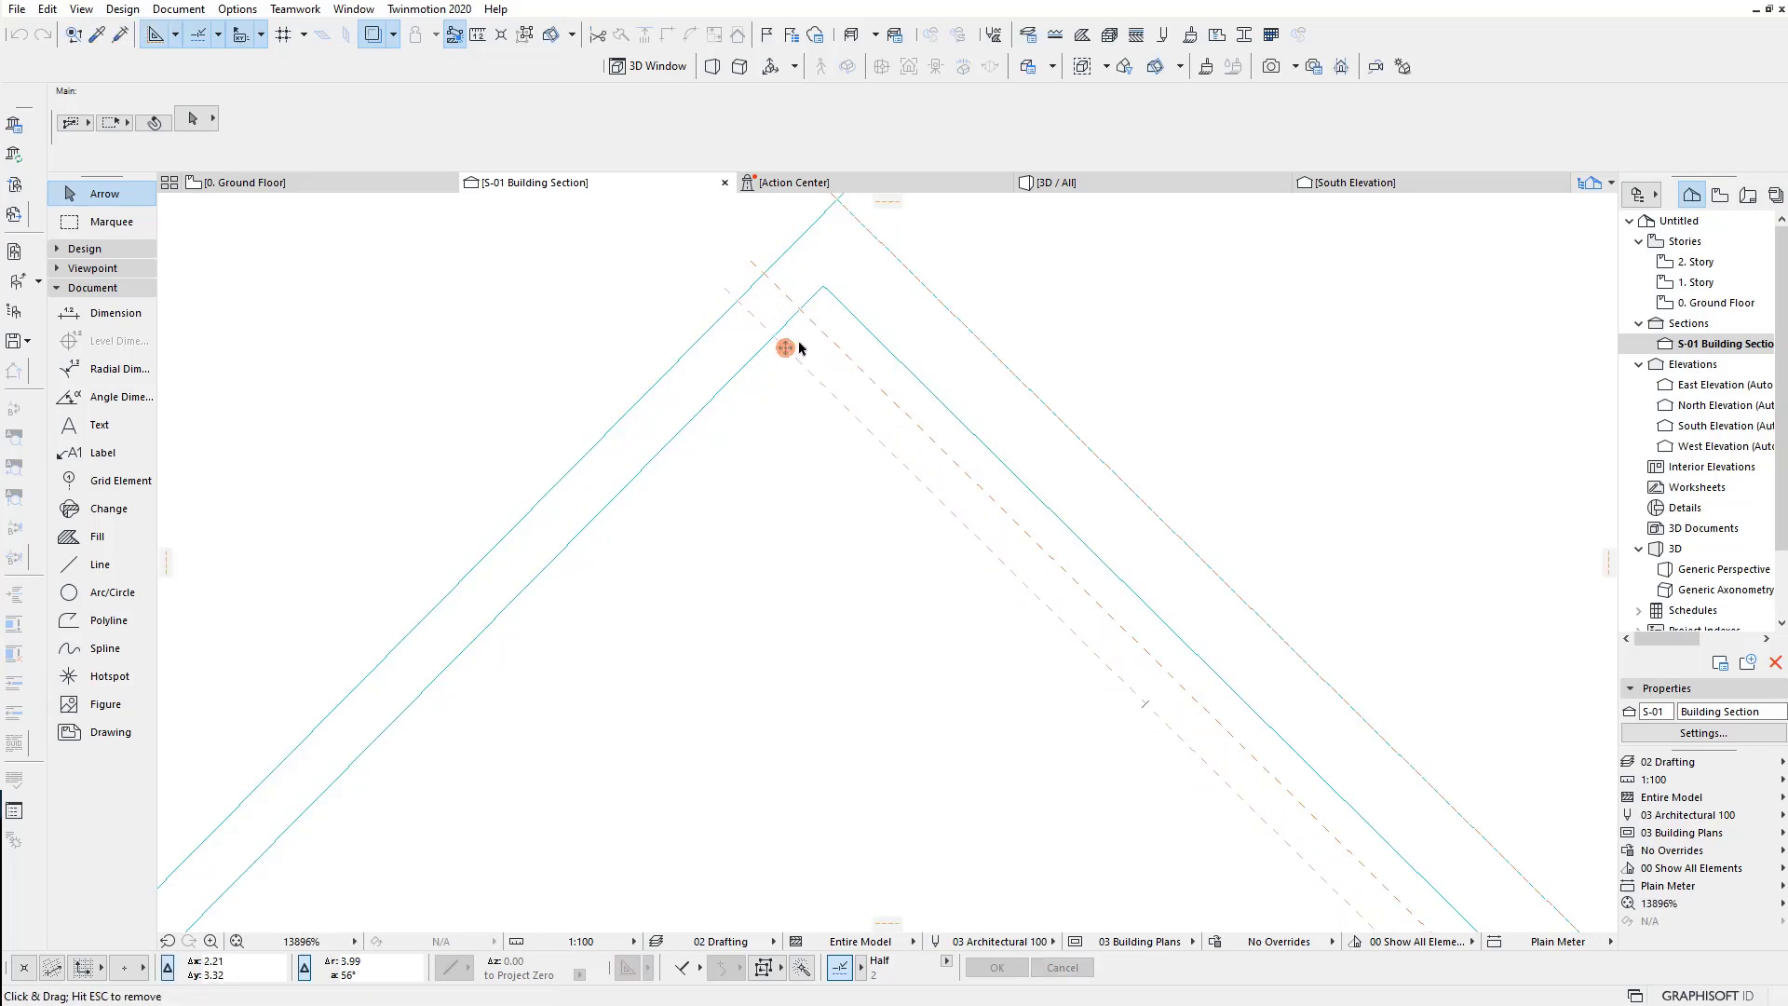
pyautogui.moveTo(787, 350); pyautogui.dragTo(814, 353)
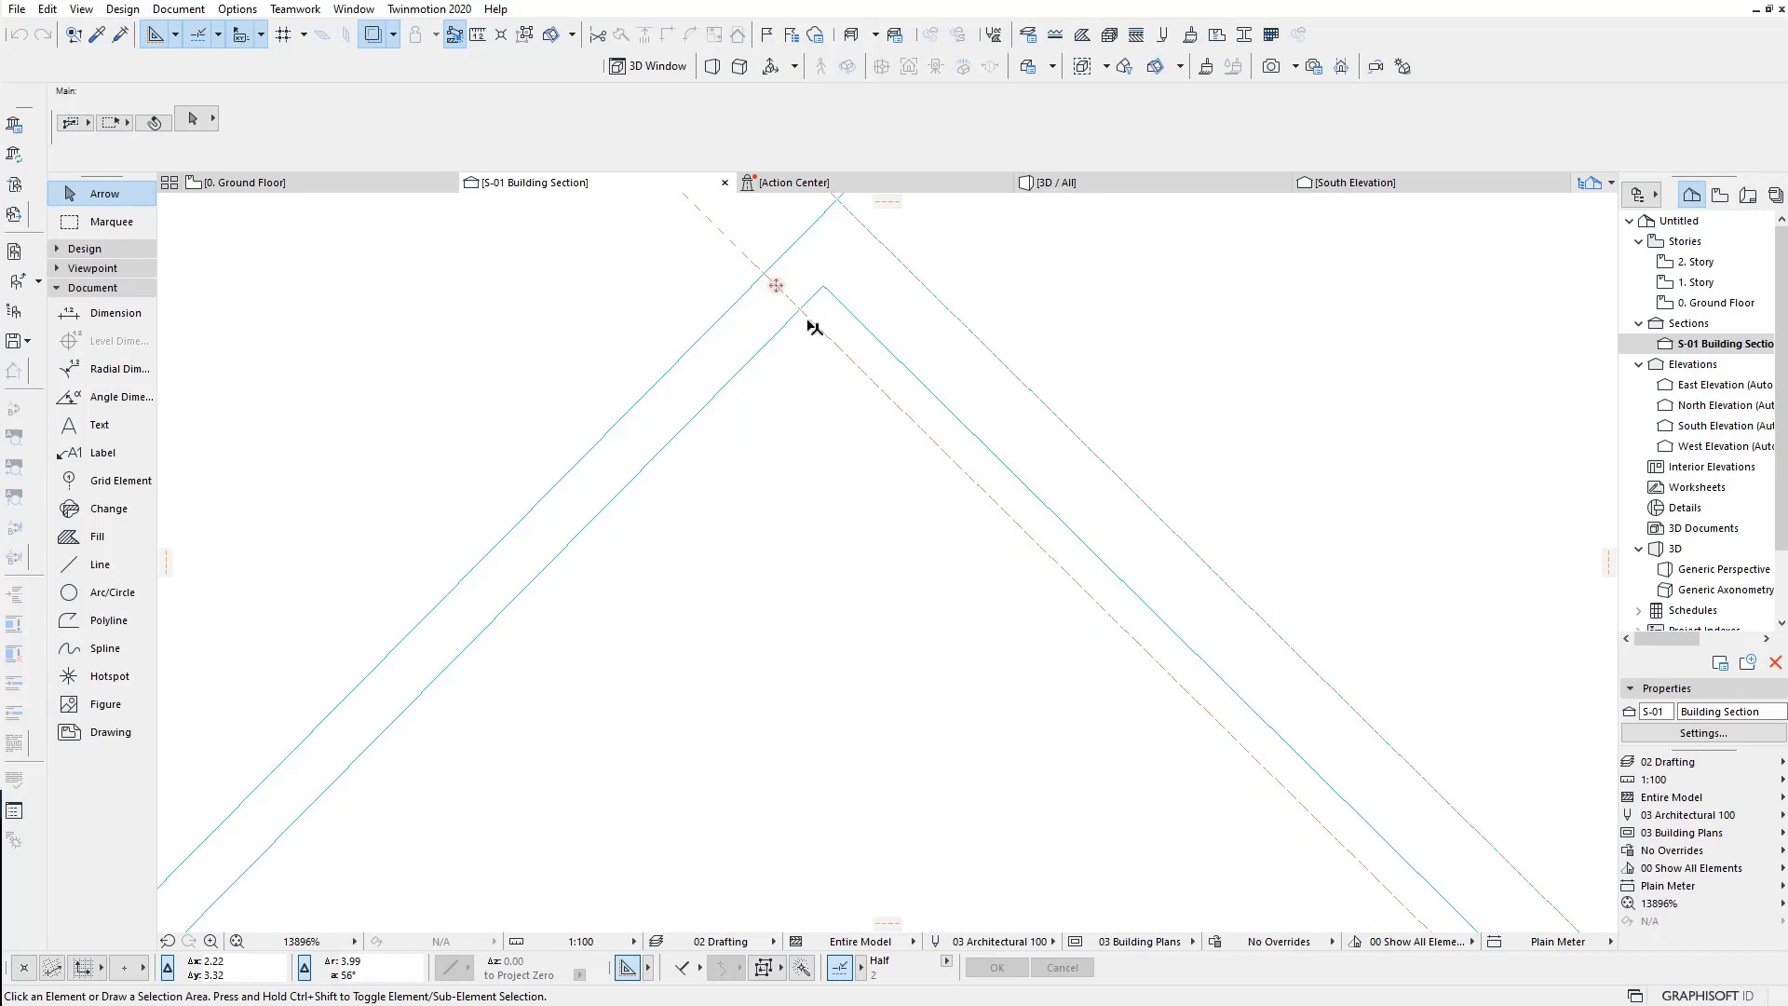
pyautogui.click(809, 318)
pyautogui.press('Escape')
pyautogui.moveTo(776, 286)
pyautogui.mouseDown()
pyautogui.moveTo(759, 352)
pyautogui.moveTo(756, 326)
pyautogui.mouseUp()
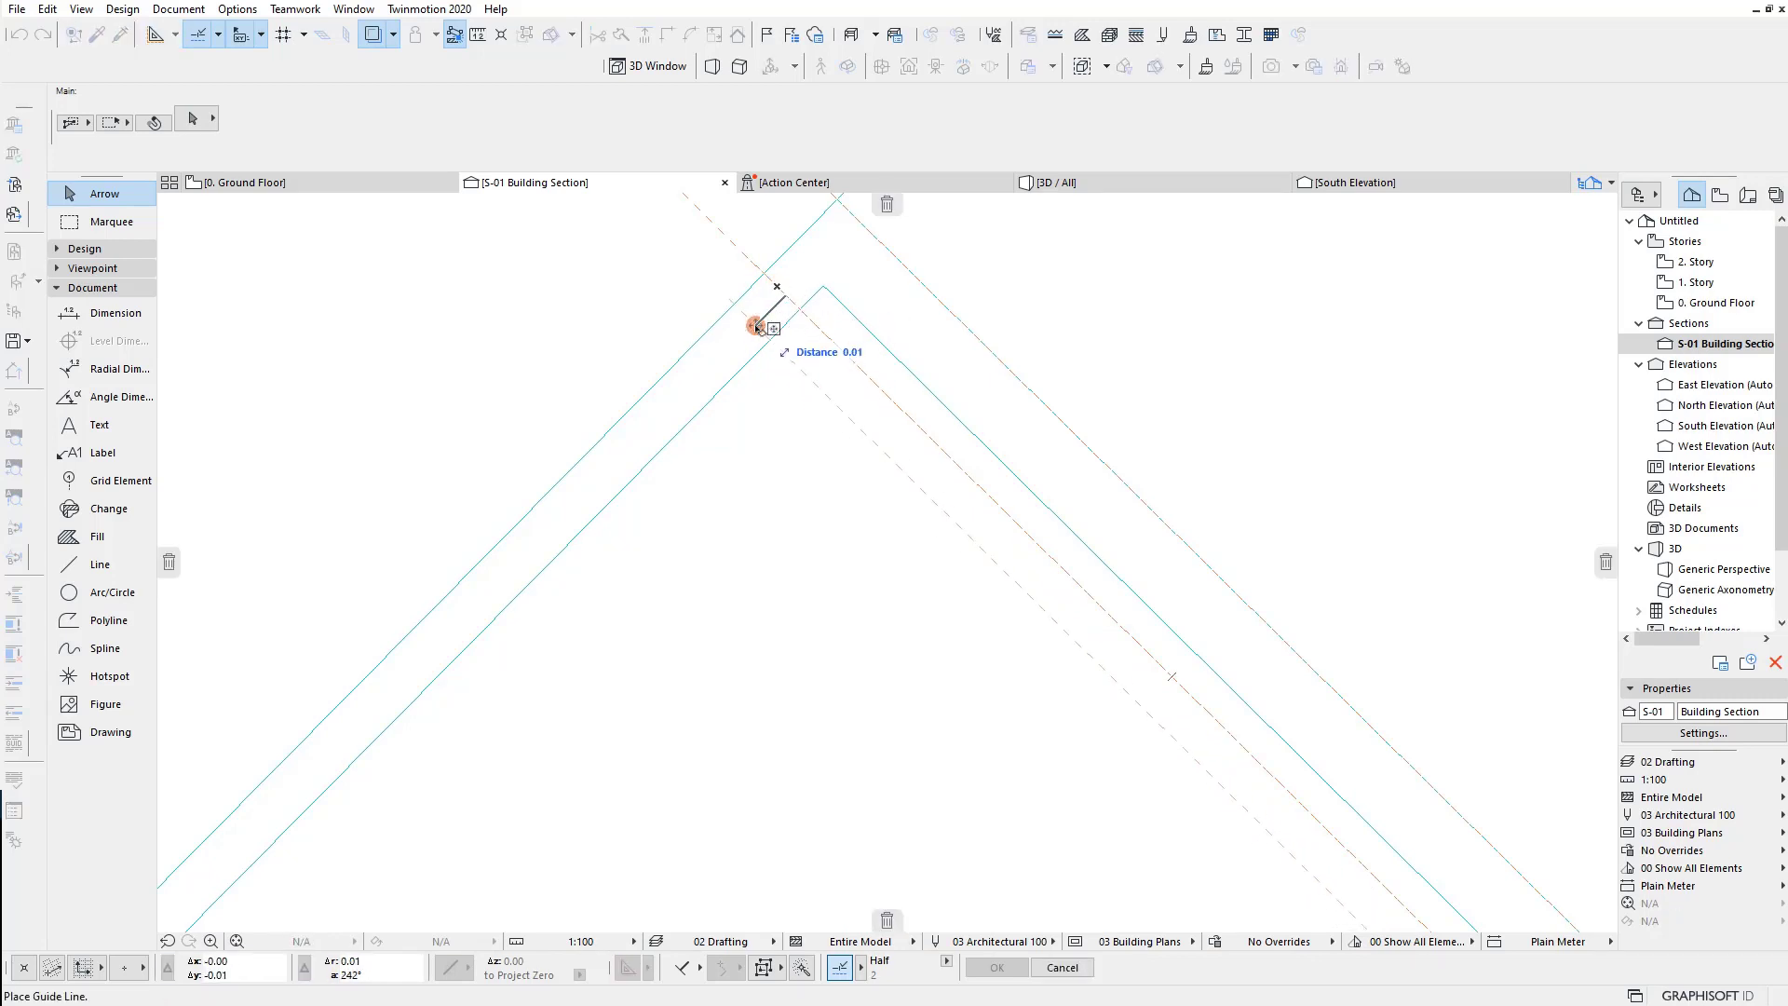
pyautogui.write('.0')
pyautogui.click(756, 326)
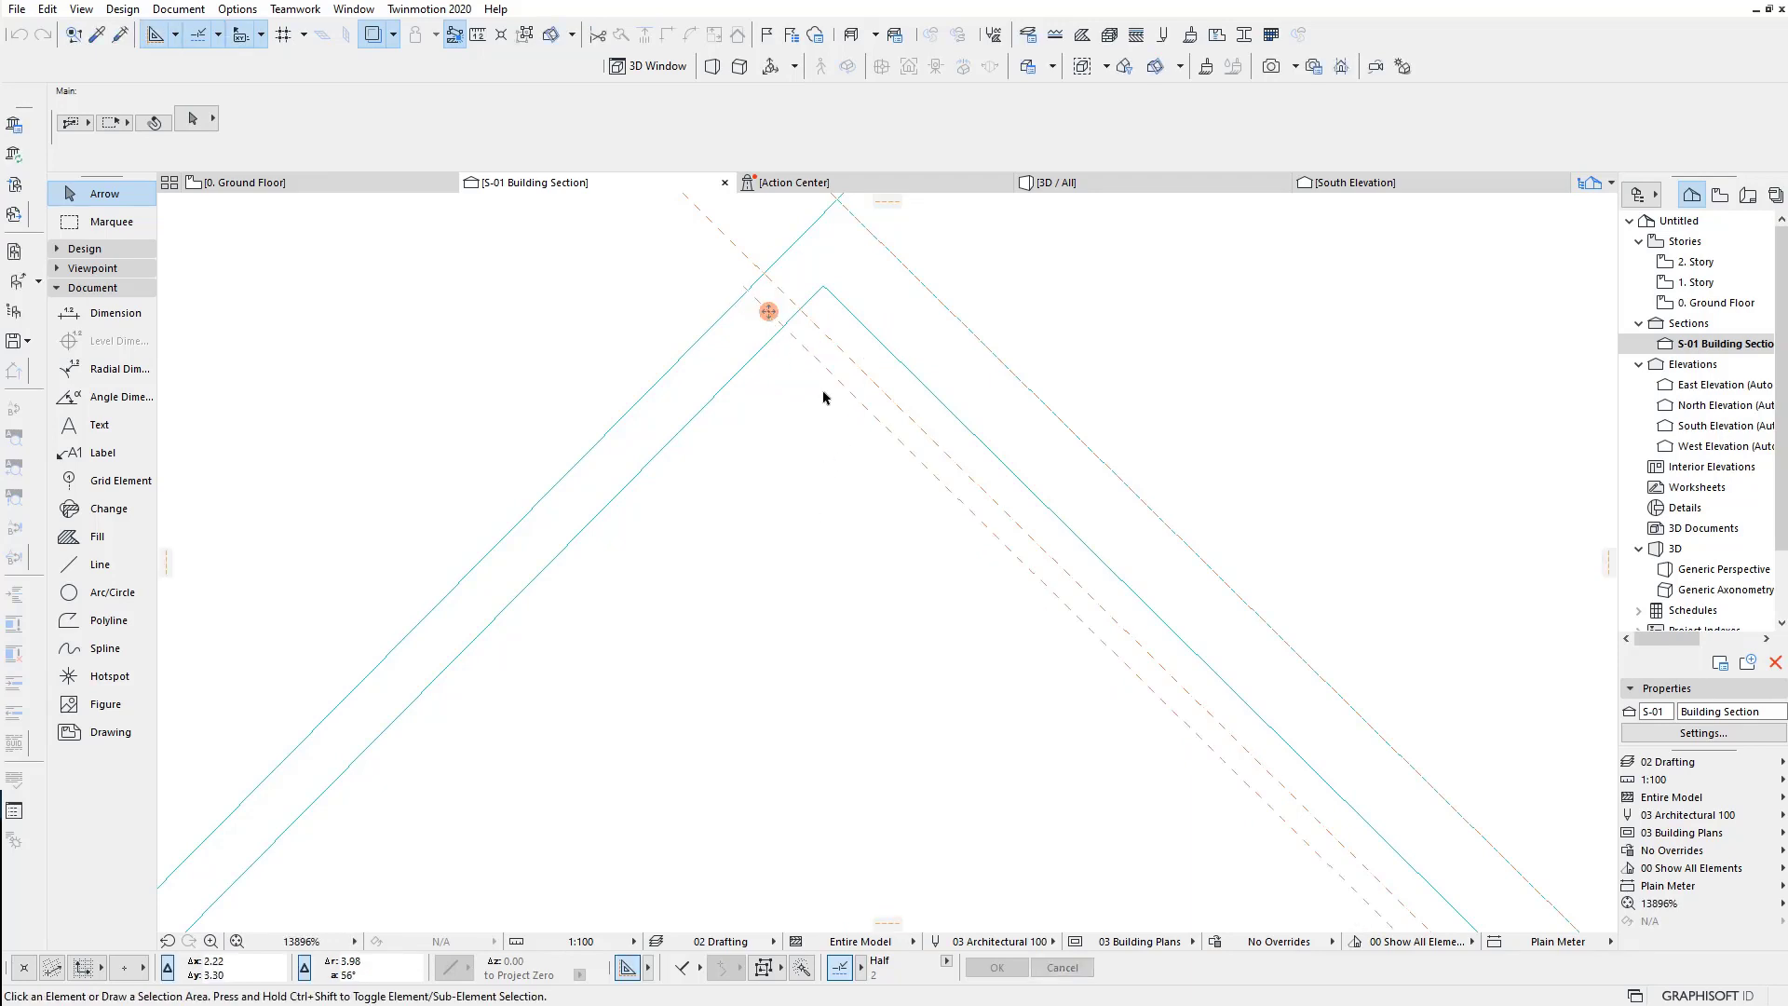
pyautogui.moveTo(823, 391)
pyautogui.mouseDown(button='middle')
pyautogui.moveTo(693, 367)
pyautogui.moveTo(699, 411)
pyautogui.mouseUp(button='middle')
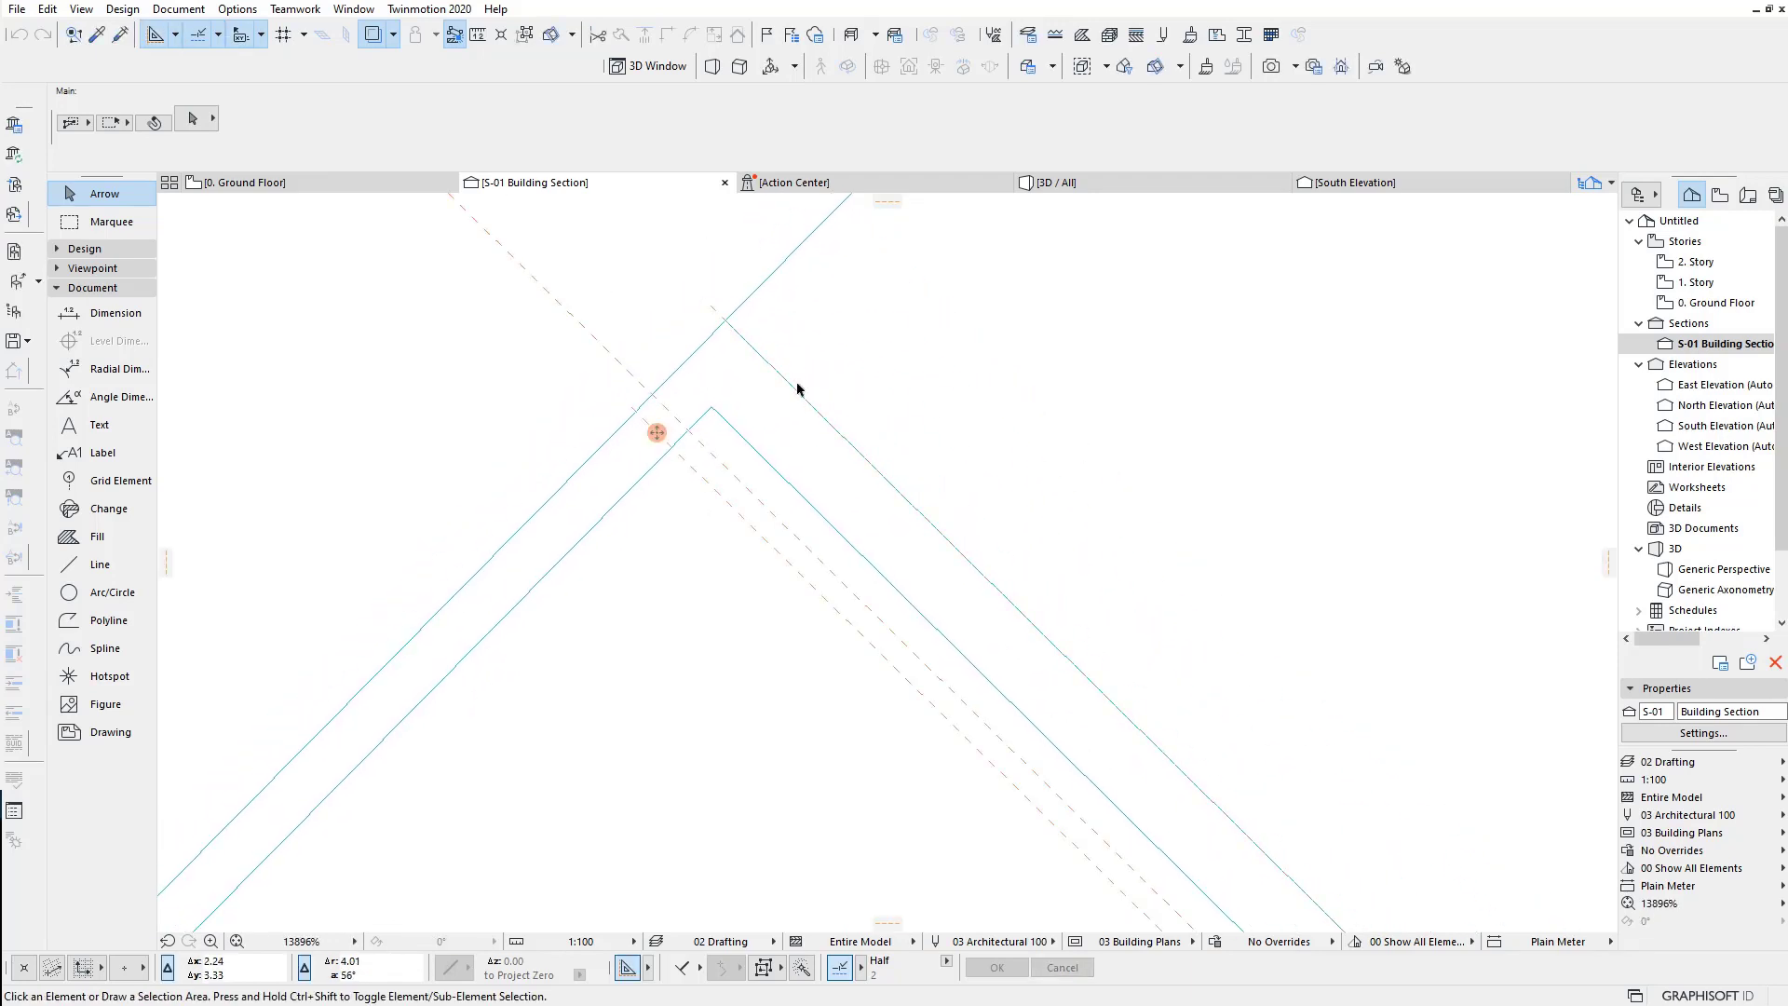
pyautogui.click(706, 347)
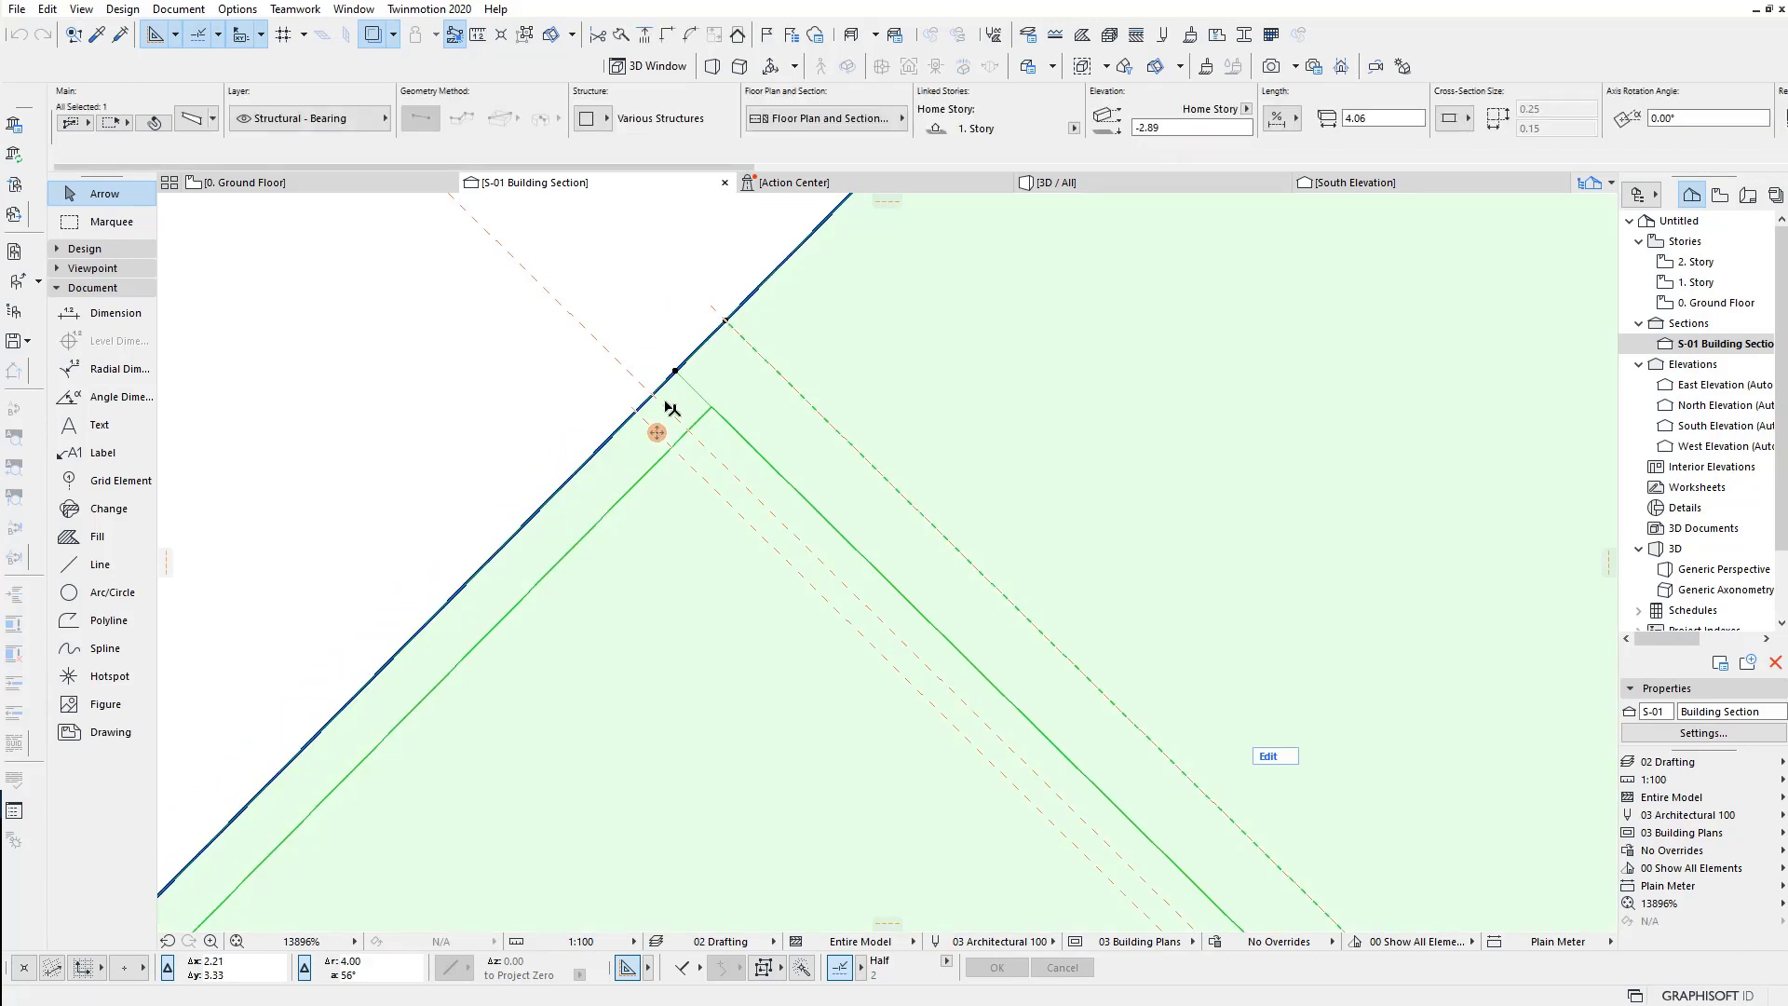
# Step: Insert two new vertices 0.01 apart on the roof edge near the ridge
pyautogui.click(660, 377)
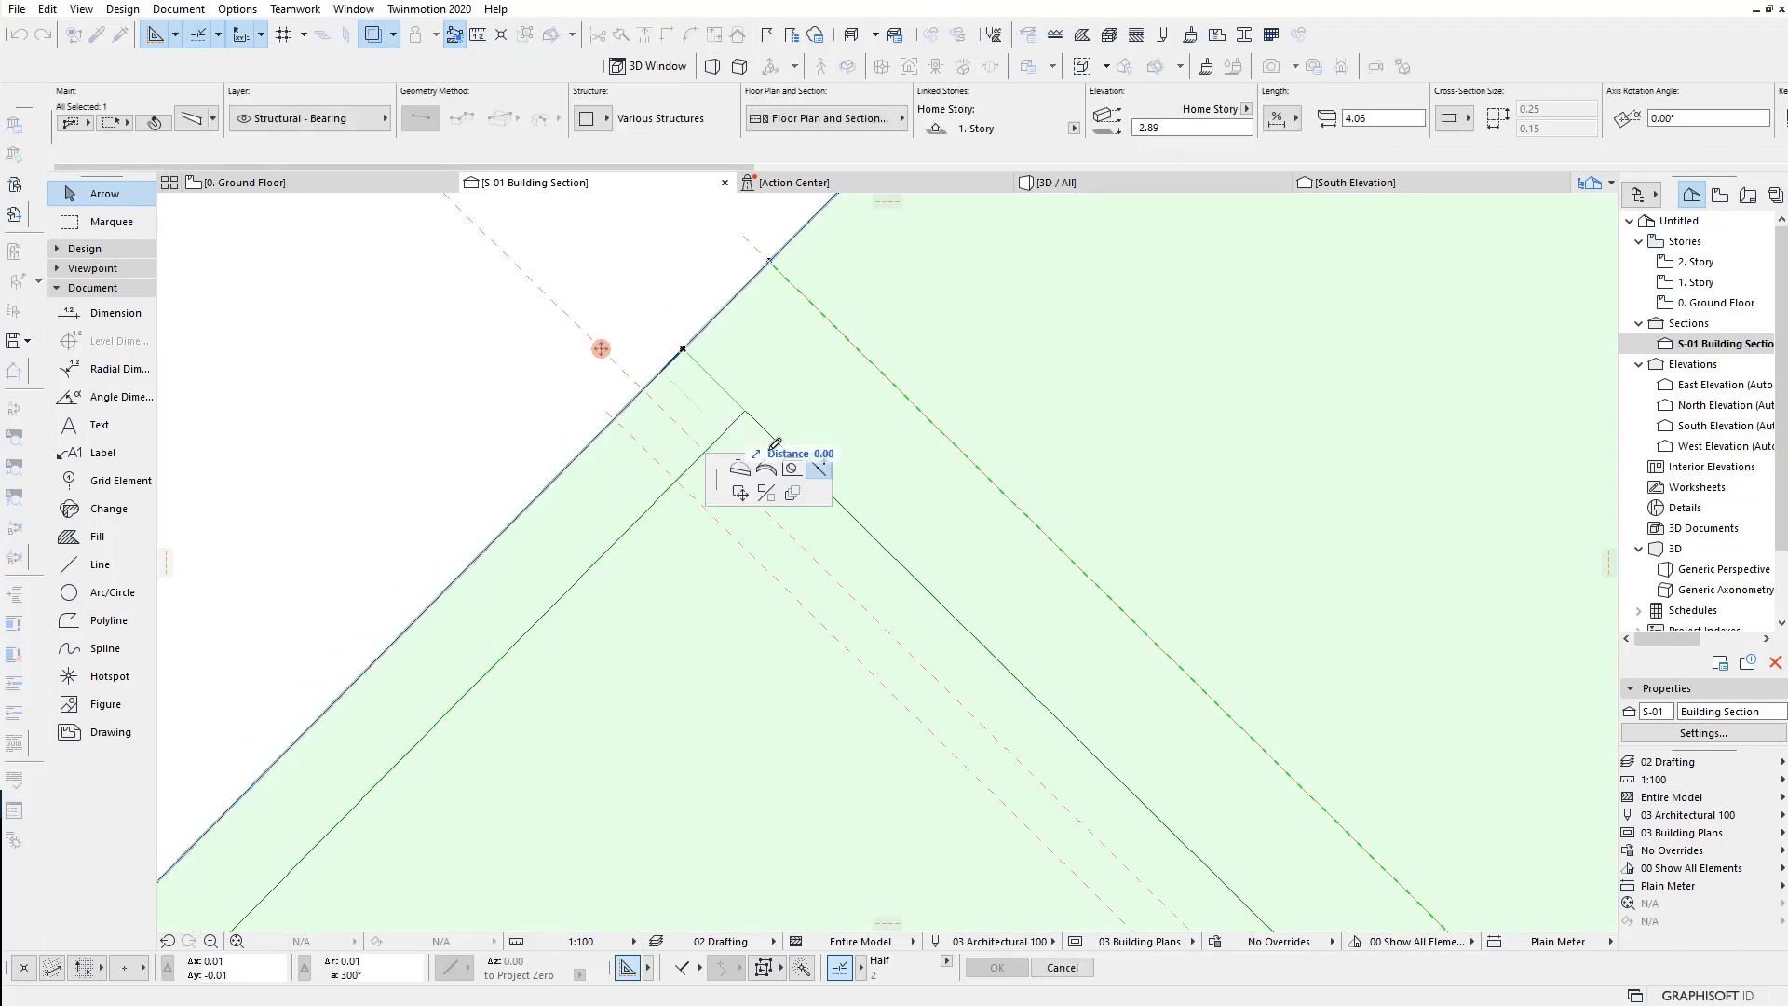
pyautogui.click(820, 470)
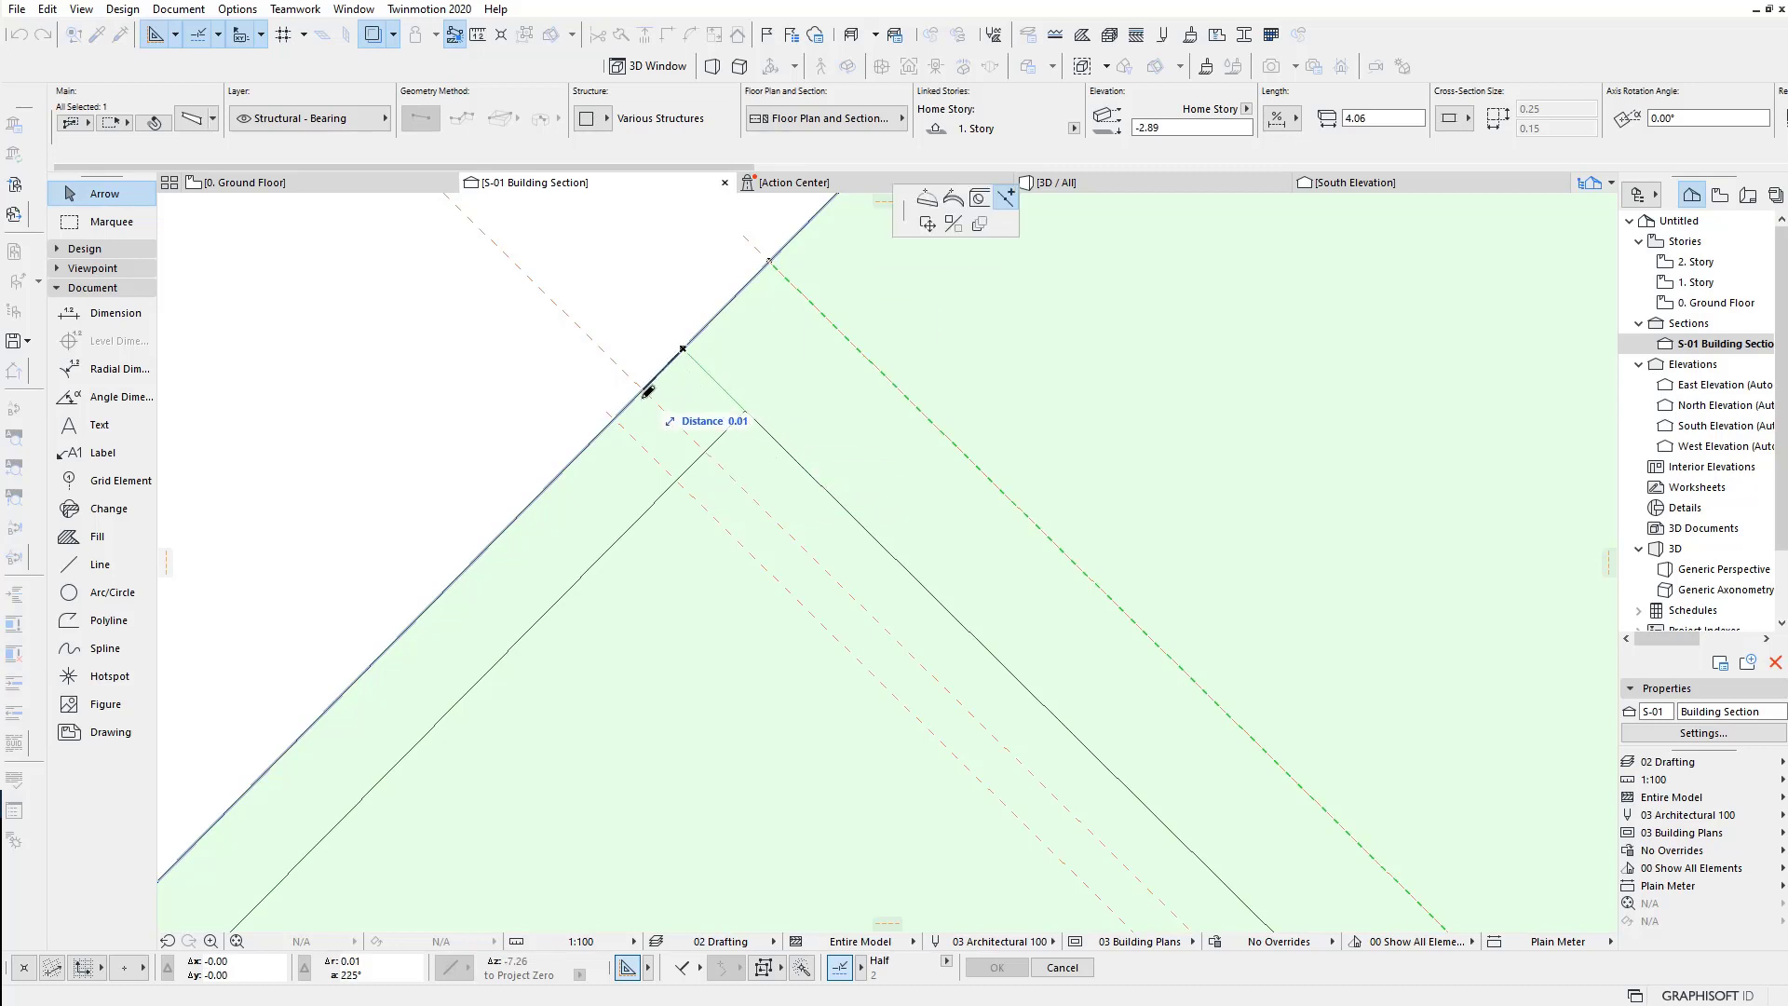
pyautogui.scroll(2, 648, 391)
pyautogui.scroll(2, 633, 377)
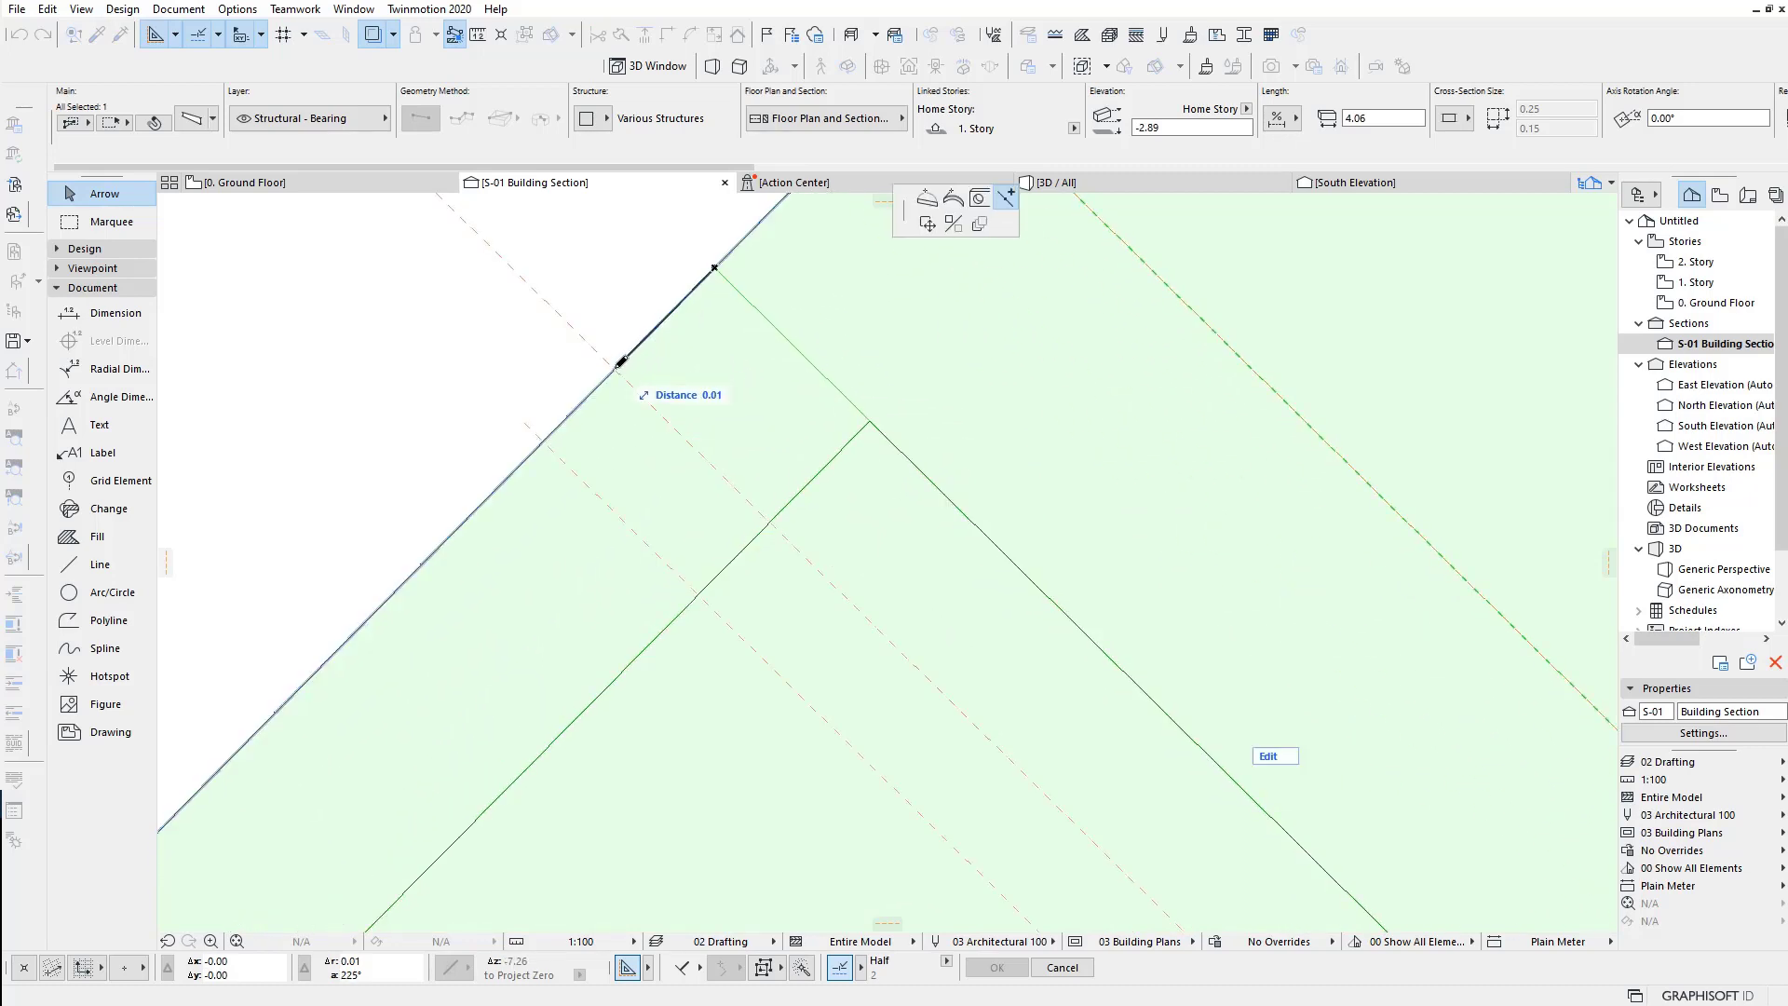
pyautogui.scroll(-1, 619, 366)
pyautogui.scroll(2, 615, 358)
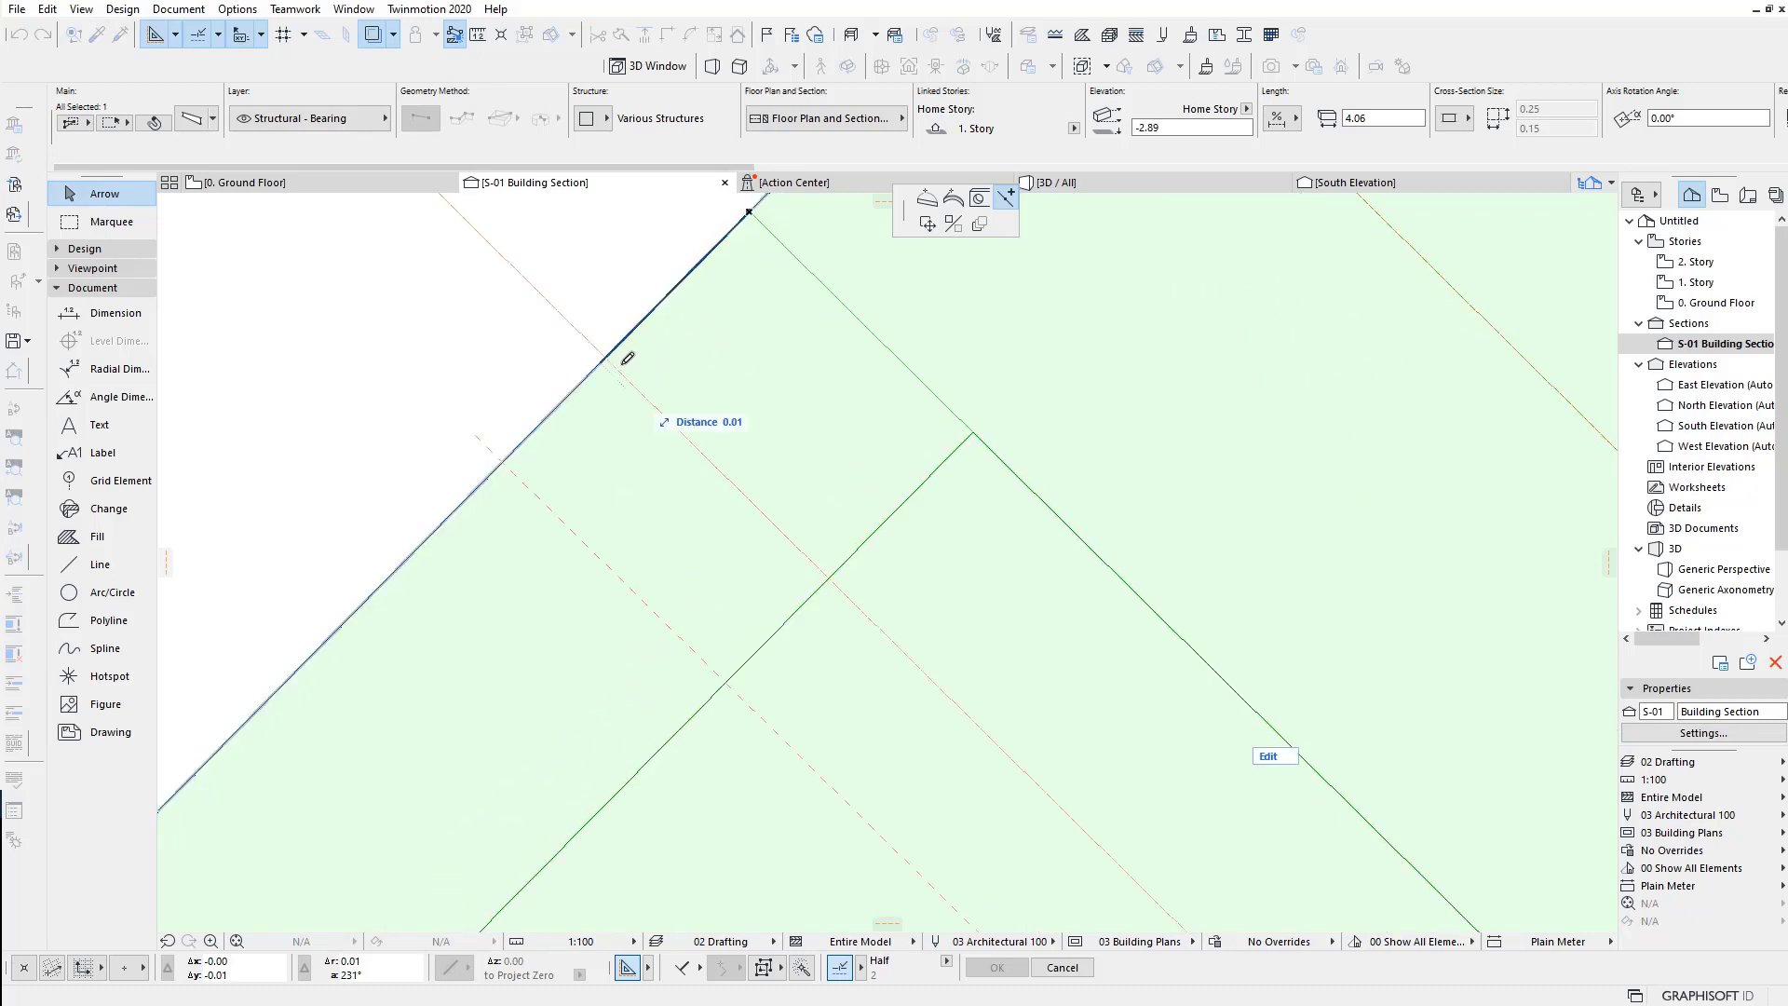
pyautogui.click(612, 352)
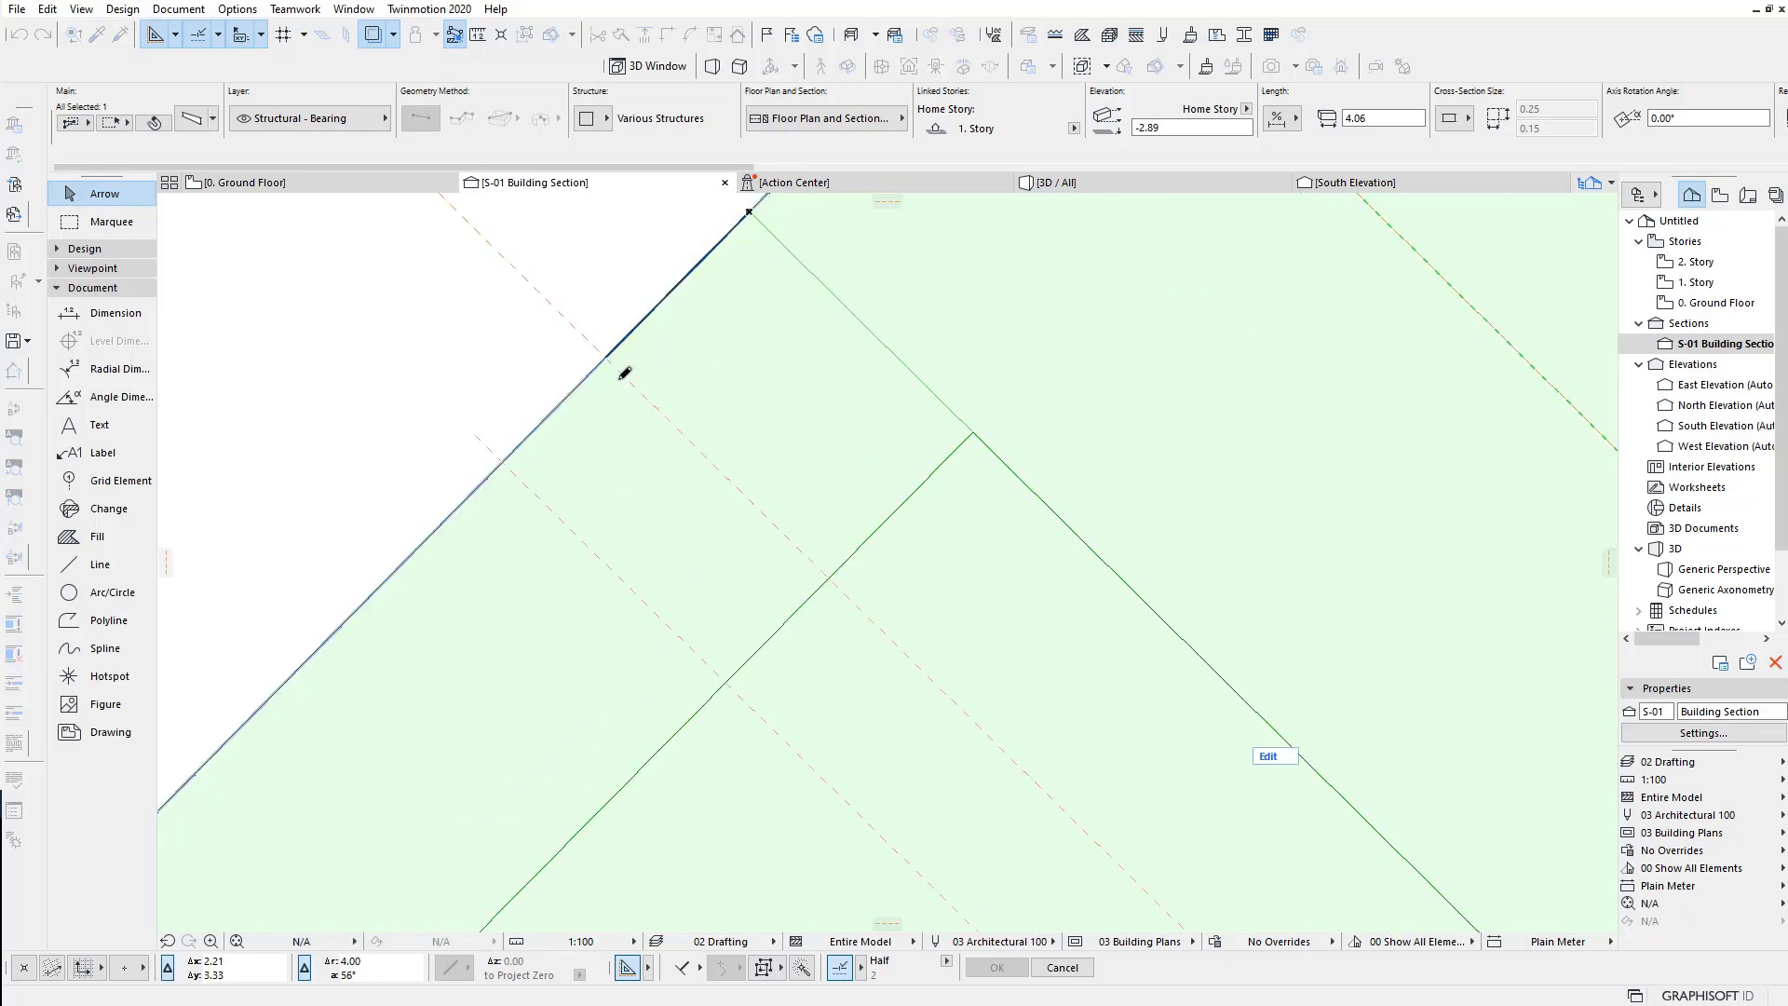
pyautogui.click(549, 416)
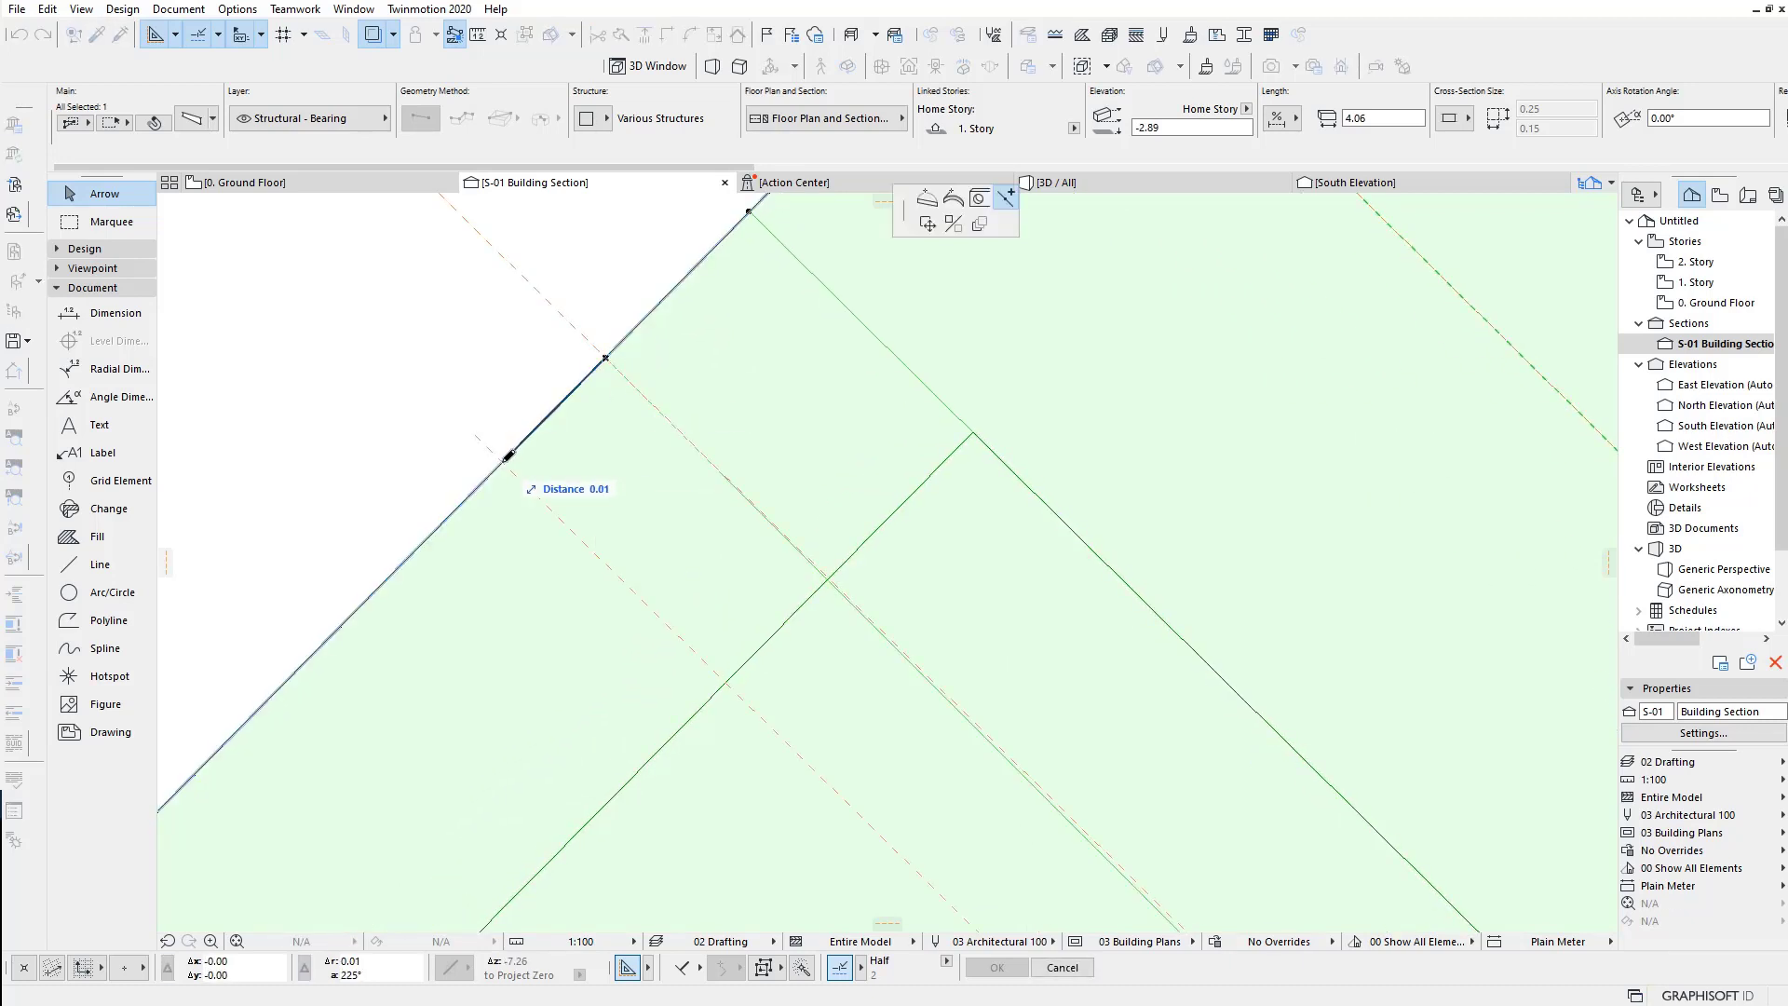
pyautogui.click(501, 462)
# Step: Open the ridge beam in segment Edit Mode
pyautogui.scroll(-5, 568, 391)
pyautogui.scroll(-5, 839, 521)
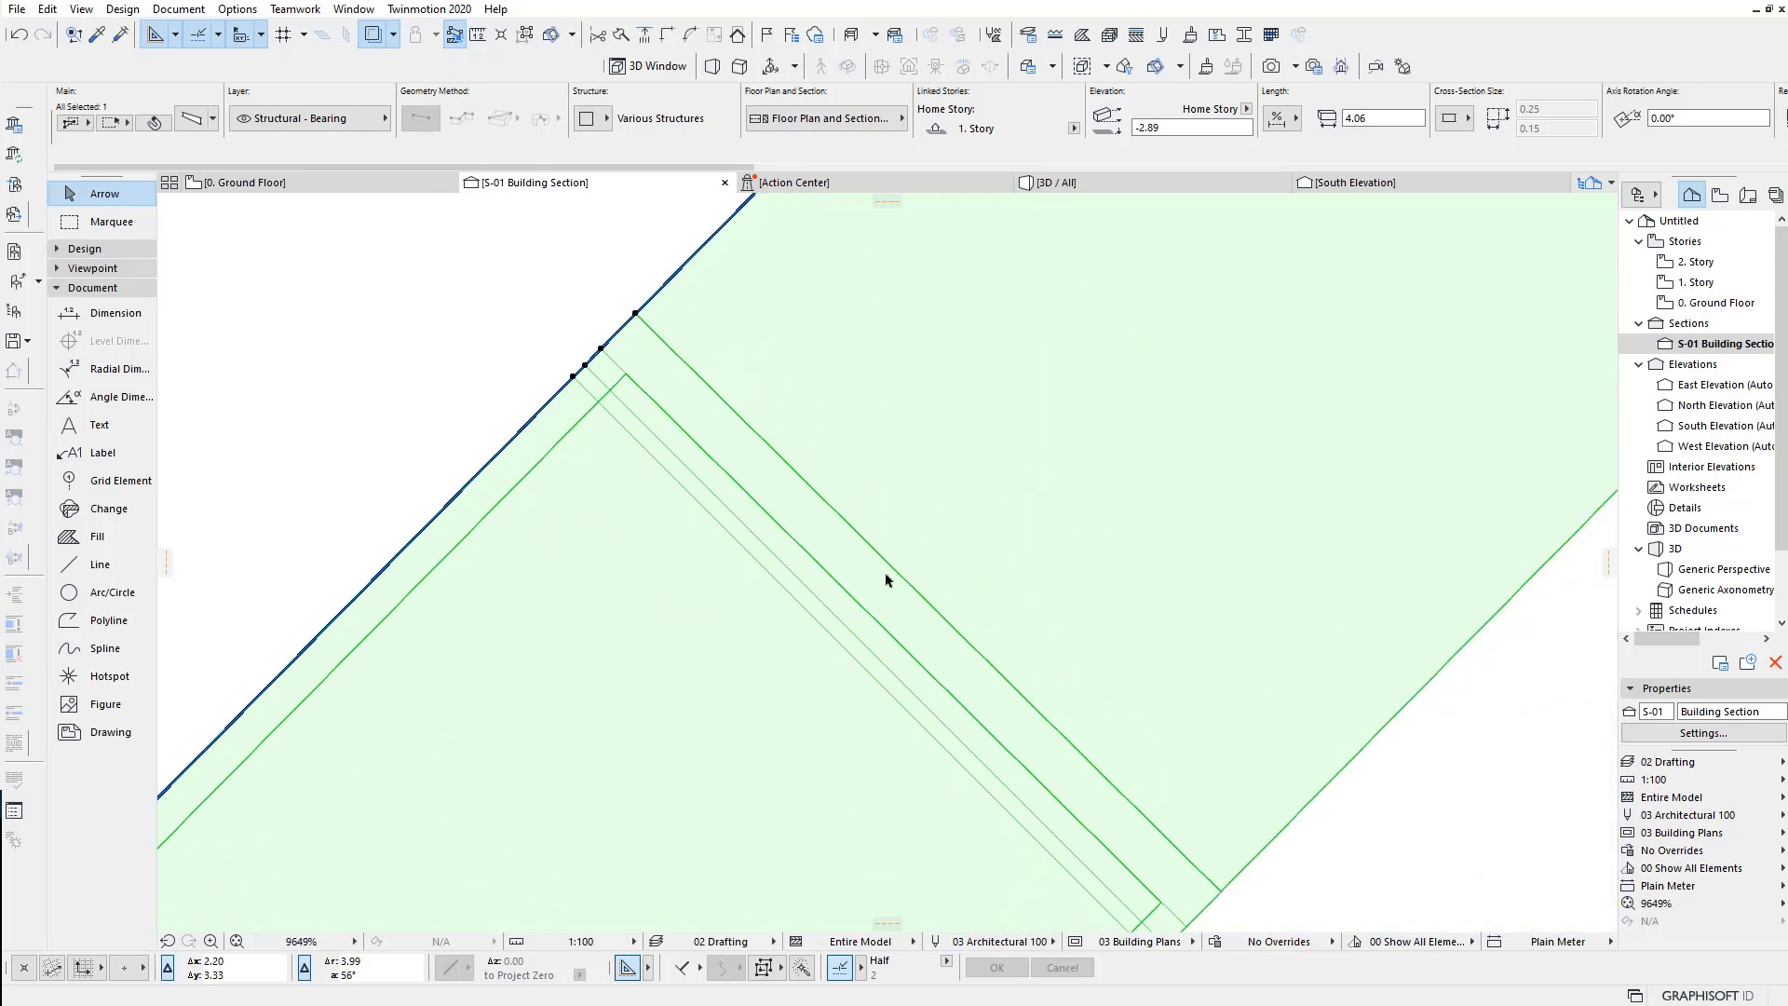
pyautogui.moveTo(811, 508); pyautogui.dragTo(747, 437, button='middle')
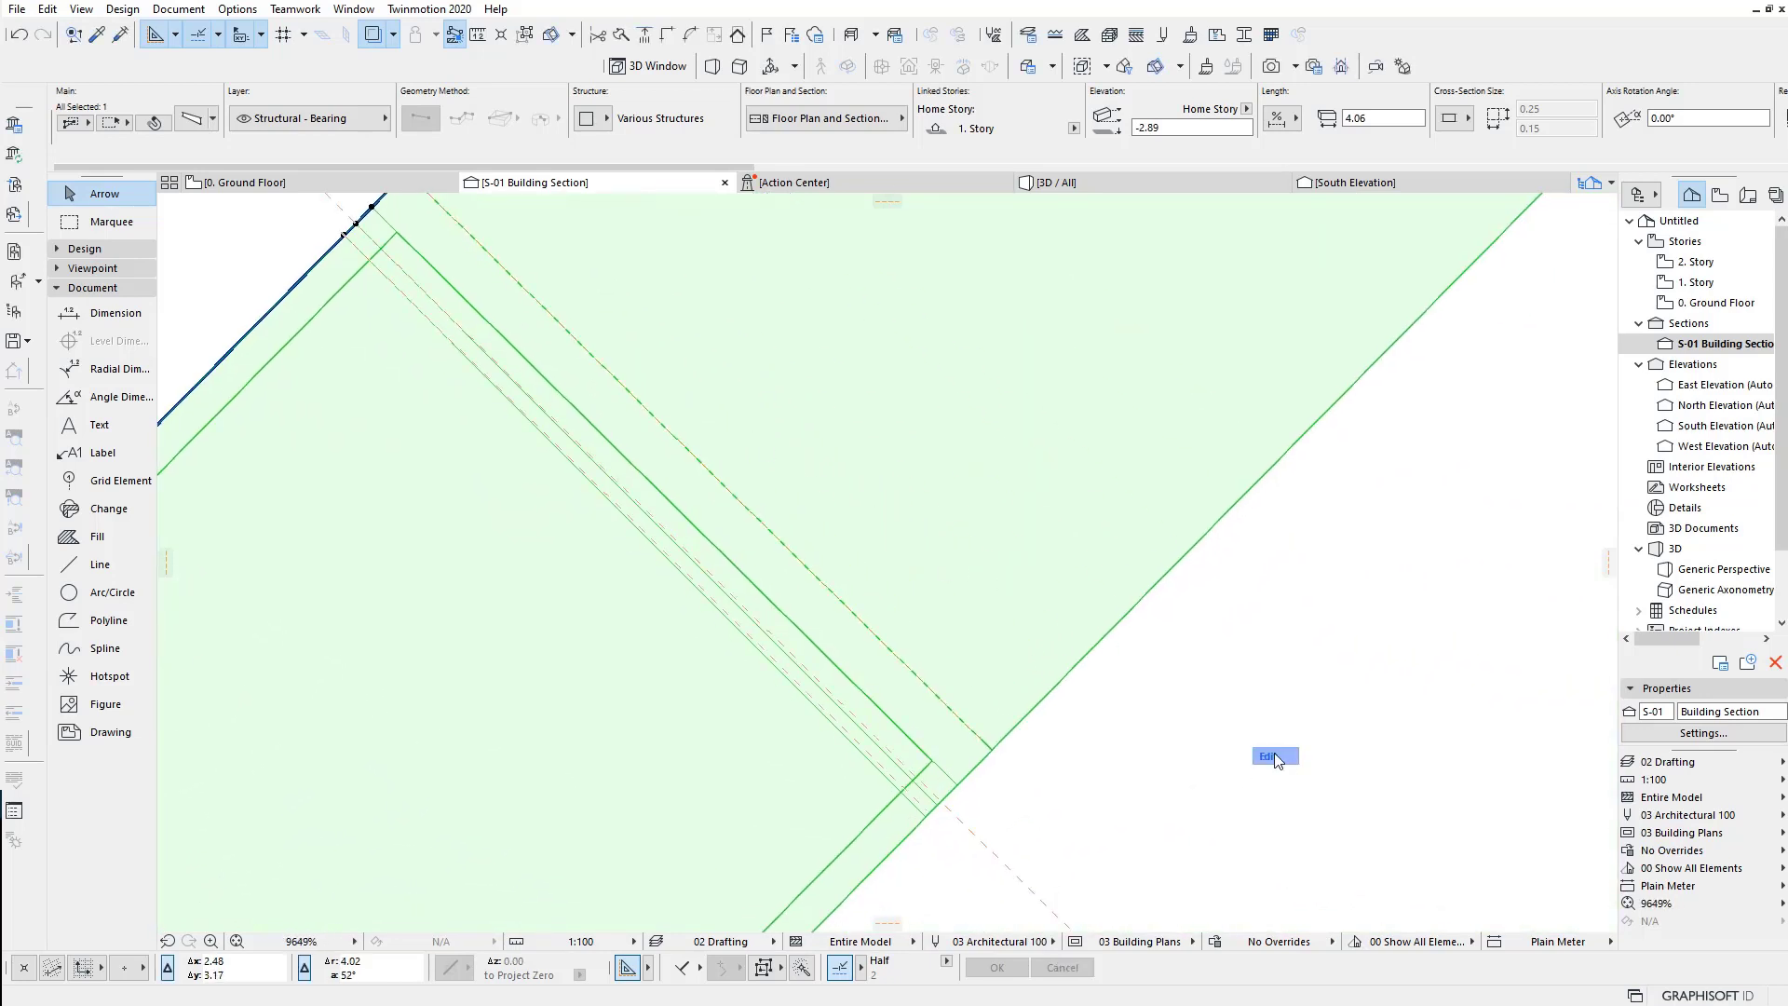
pyautogui.doubleClick(1013, 797)
# Step: Move the ridge IPE250 segment's end node slightly down the slope, then pick the adjoining roof edge
pyautogui.click(977, 780)
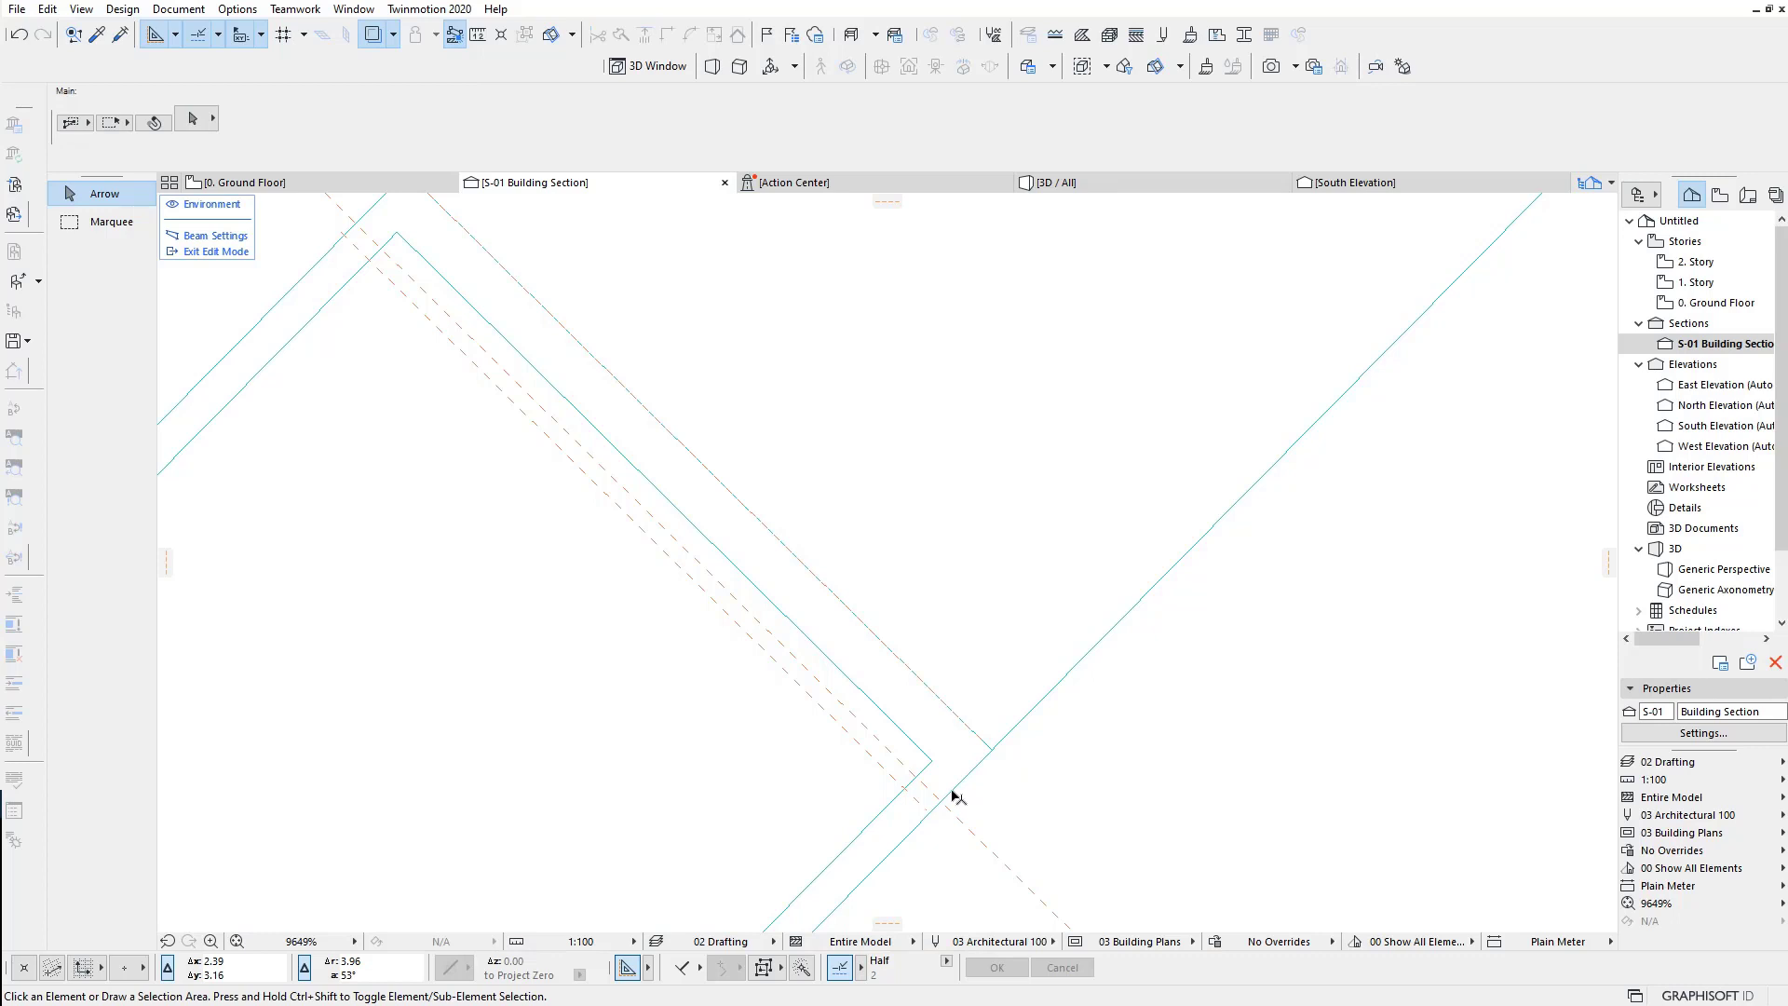
pyautogui.click(952, 795)
pyautogui.click(1011, 799)
pyautogui.scroll(2, 996, 791)
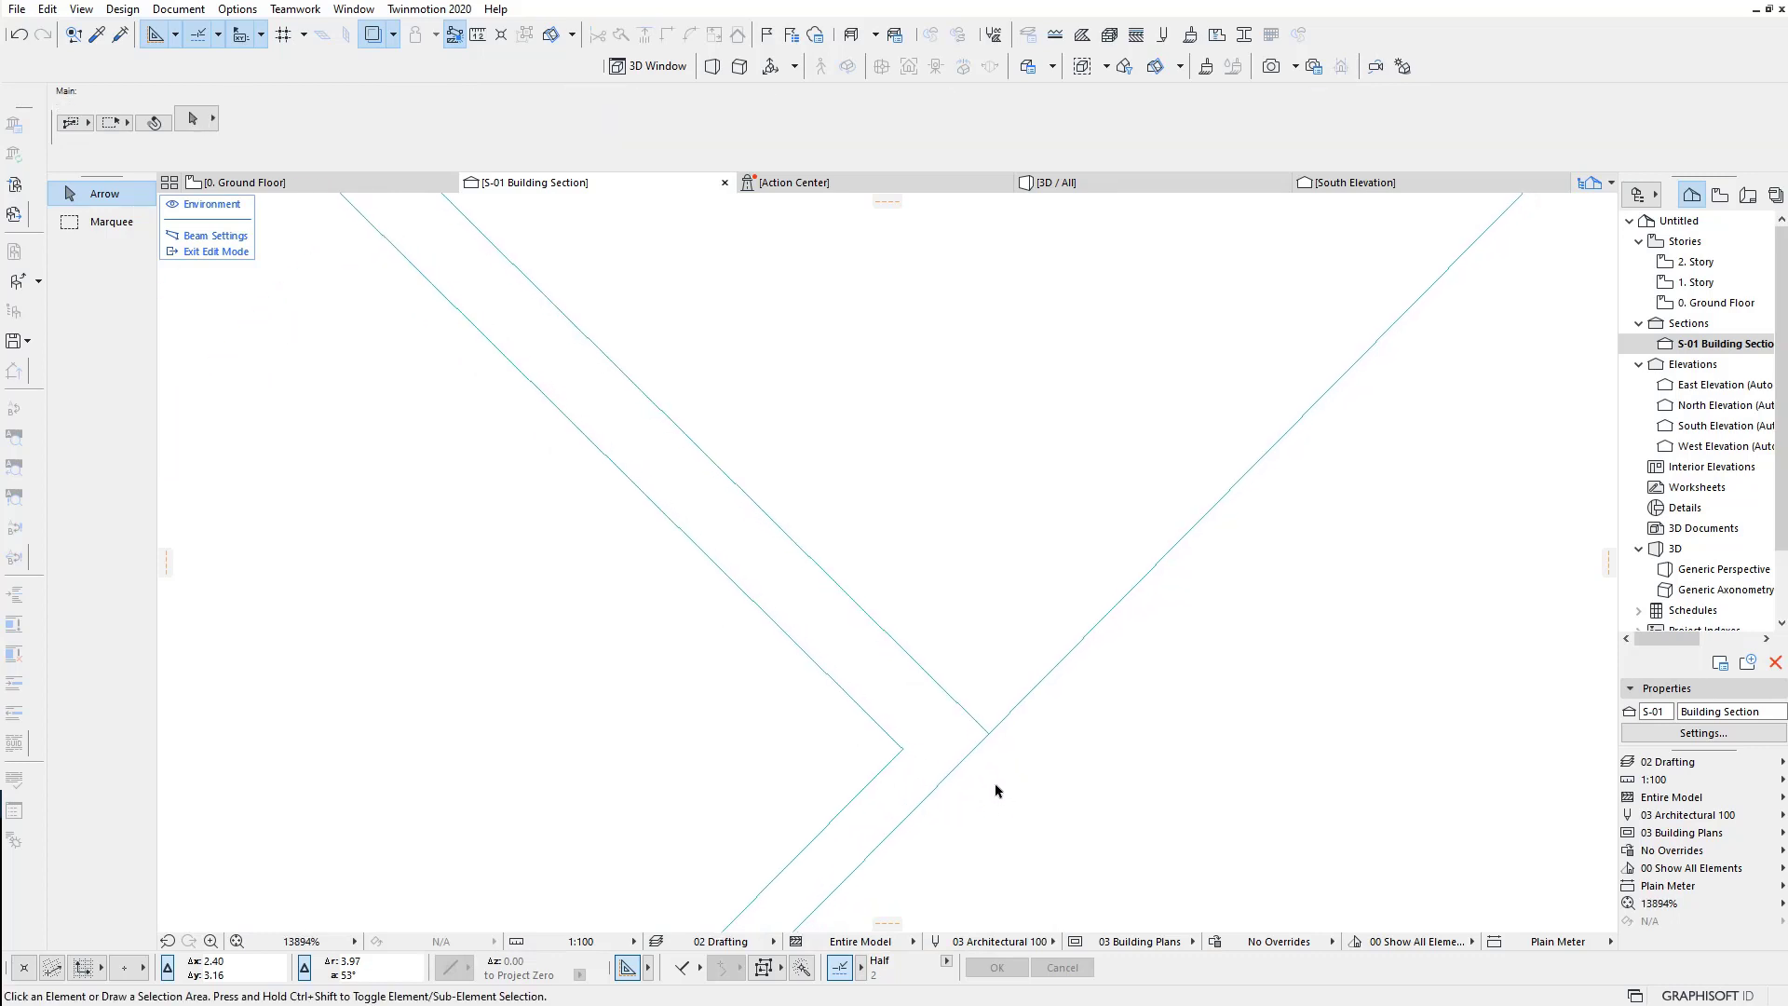
pyautogui.click(939, 793)
pyautogui.scroll(3, 918, 803)
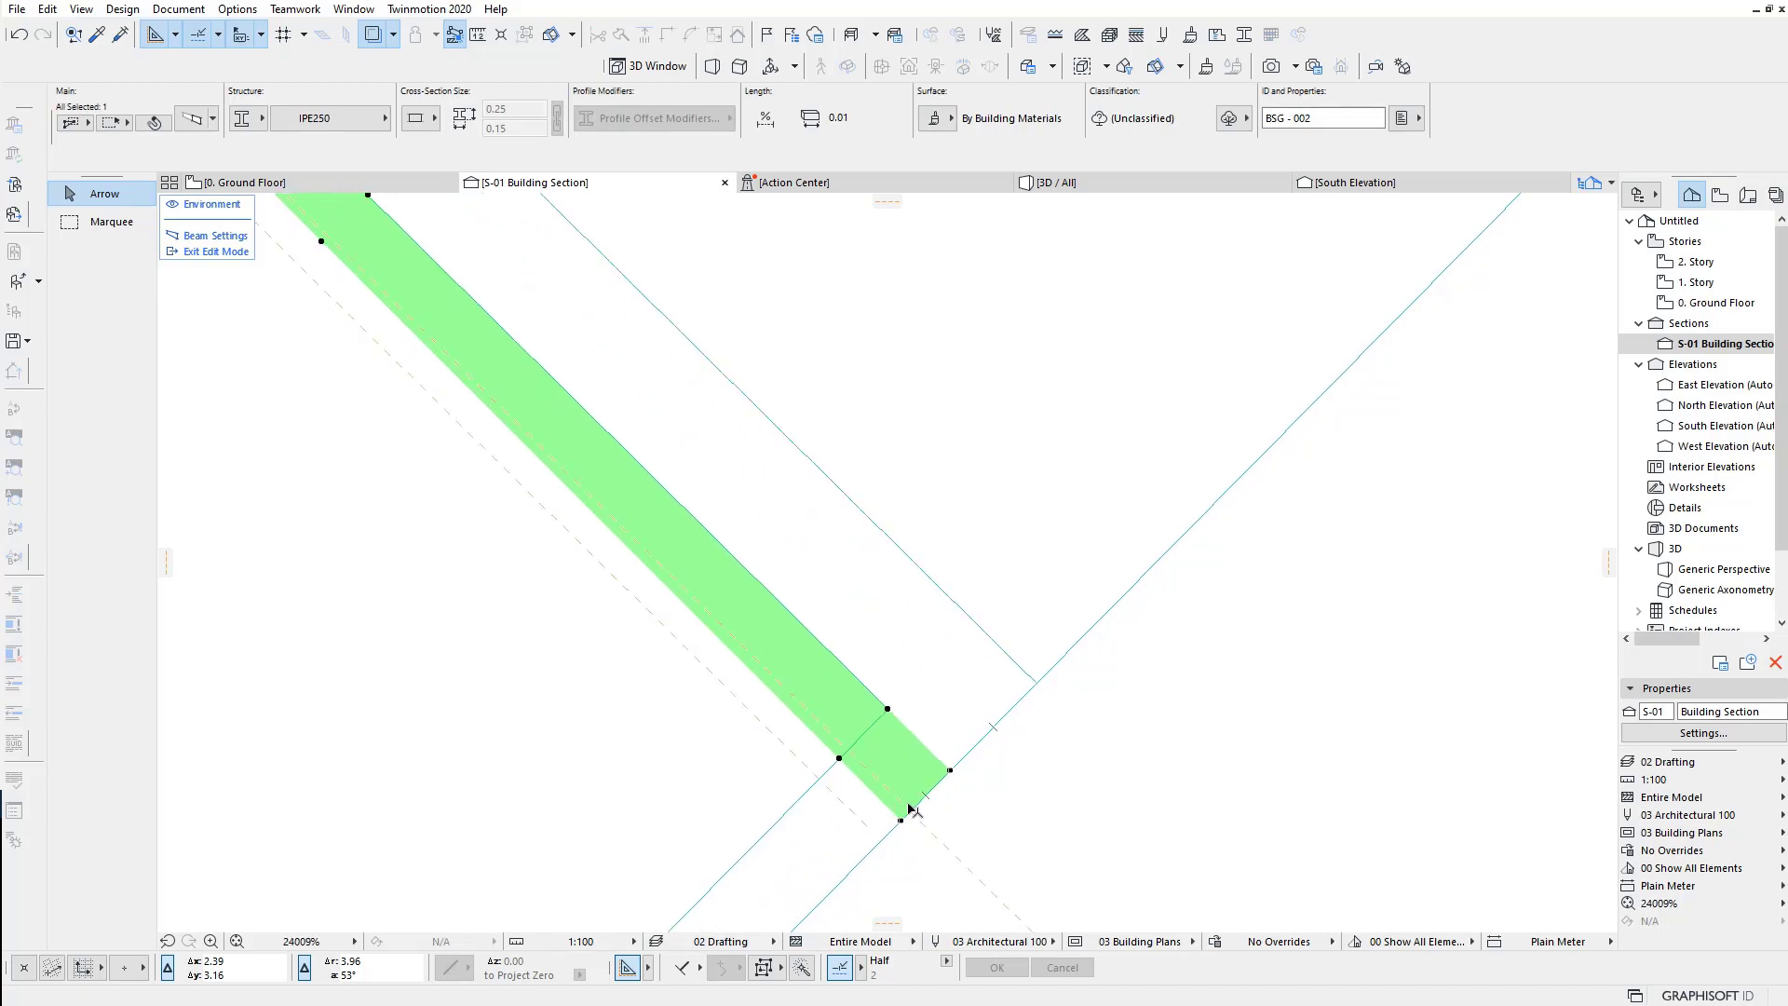
pyautogui.click(891, 836)
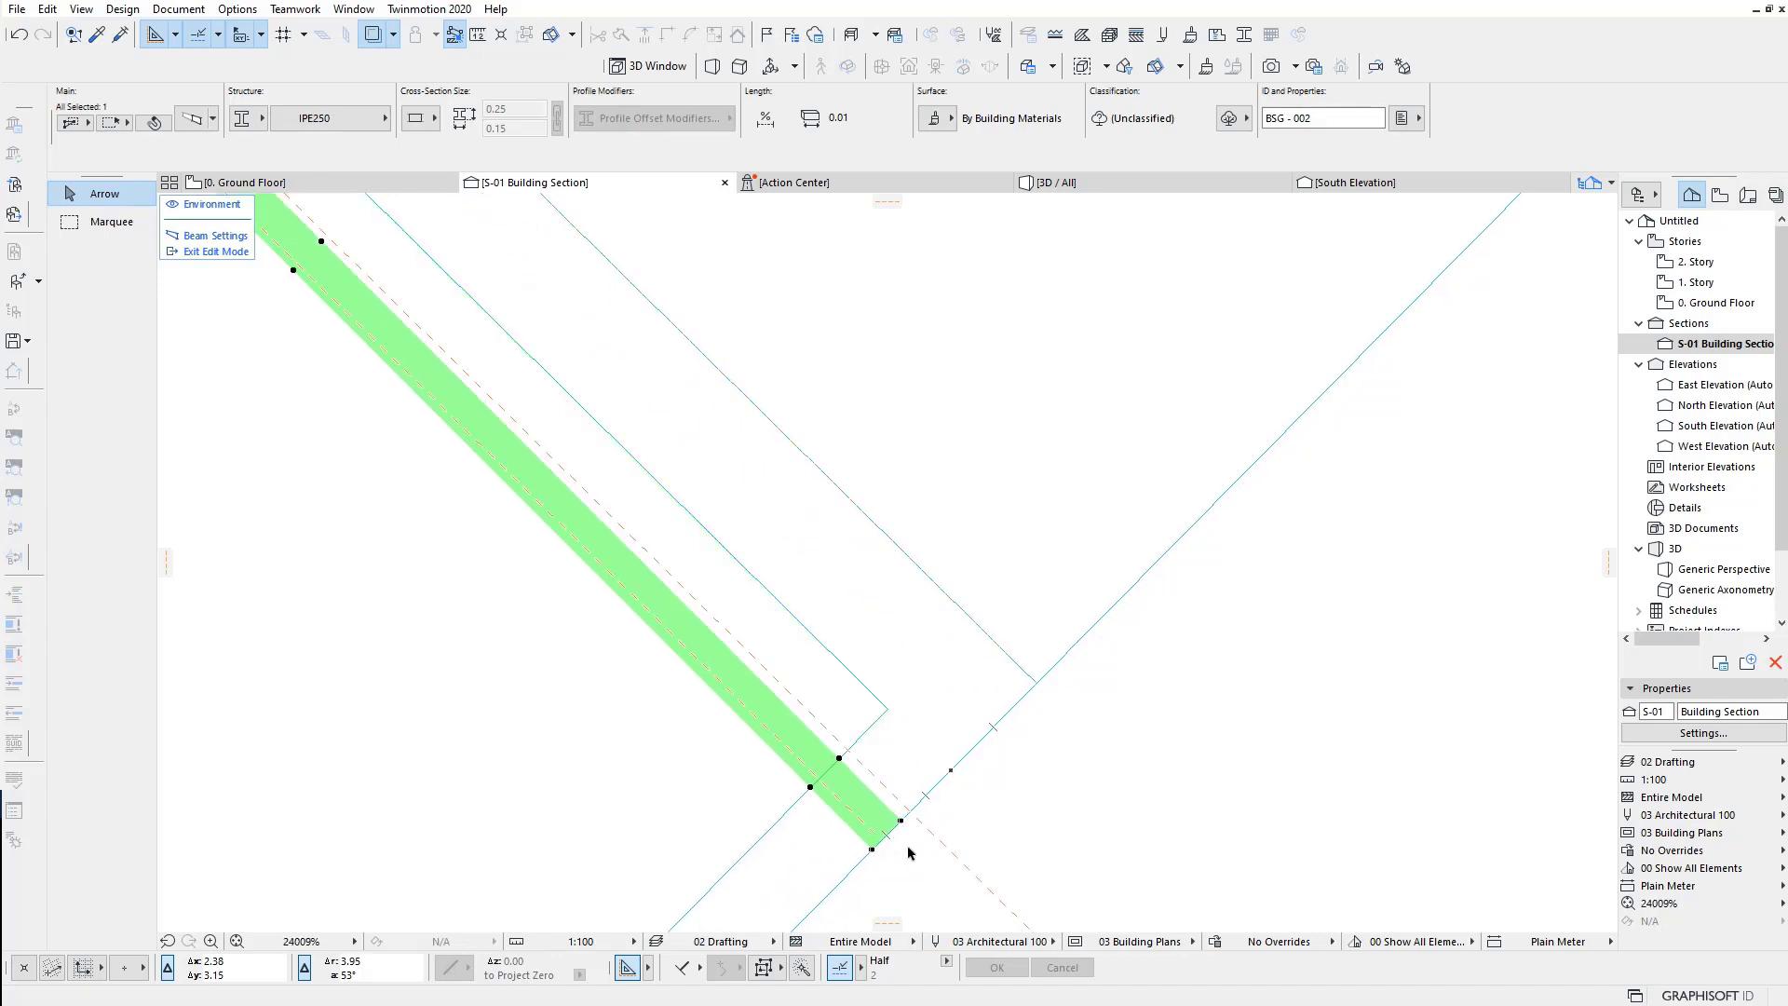
pyautogui.scroll(-1, 1072, 792)
pyautogui.scroll(-1, 1090, 756)
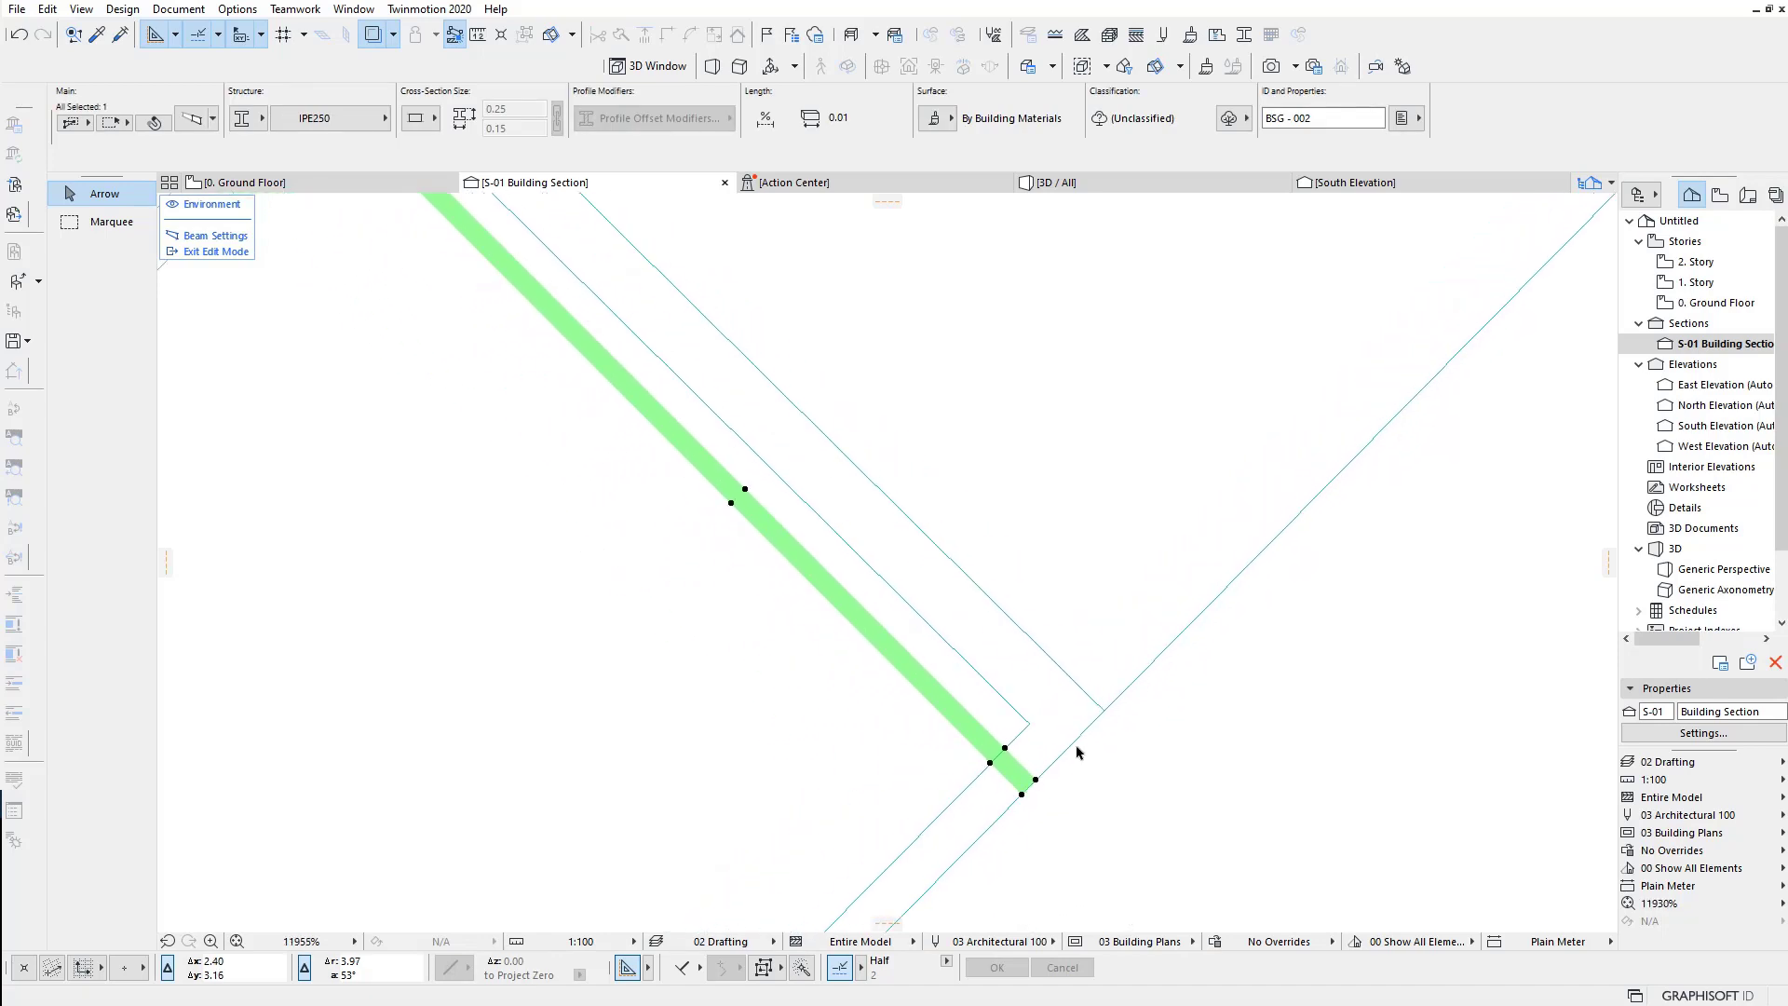
pyautogui.scroll(-1, 1034, 764)
pyautogui.scroll(-1, 990, 780)
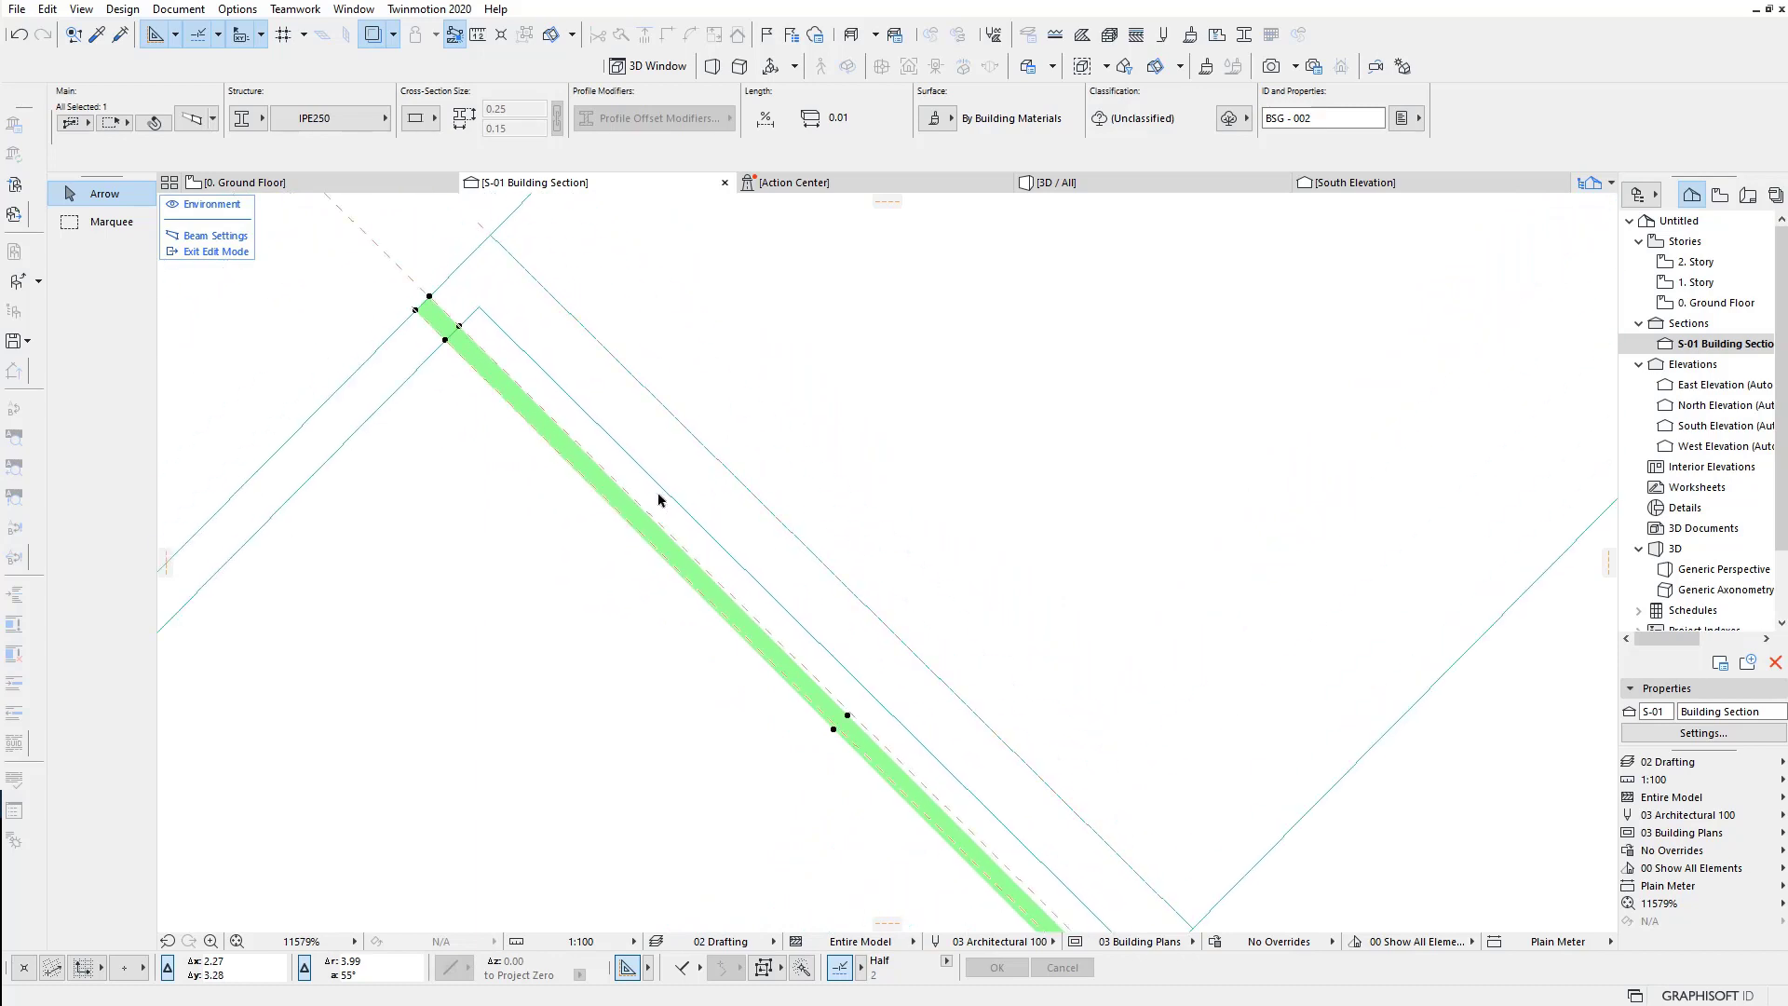
pyautogui.click(445, 287)
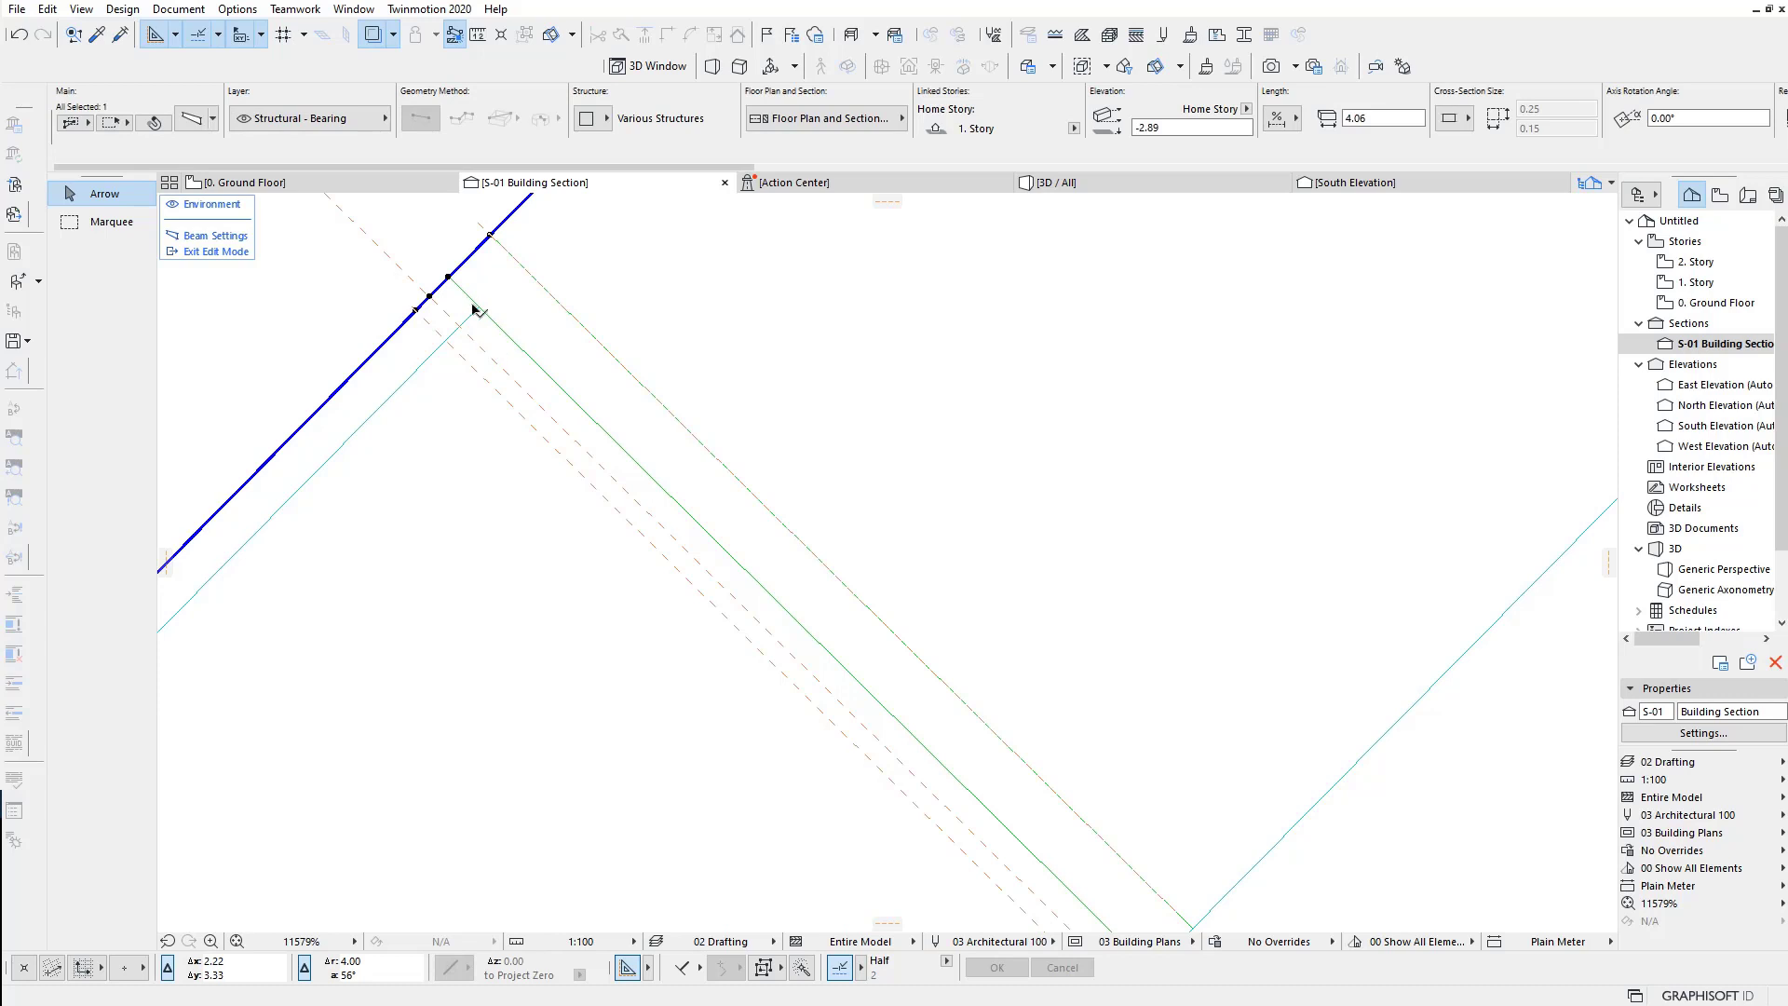
# Step: Rotate the first joint end's cut angle to square it to the beam axis
pyautogui.moveTo(488, 334); pyautogui.dragTo(473, 303, button='middle')
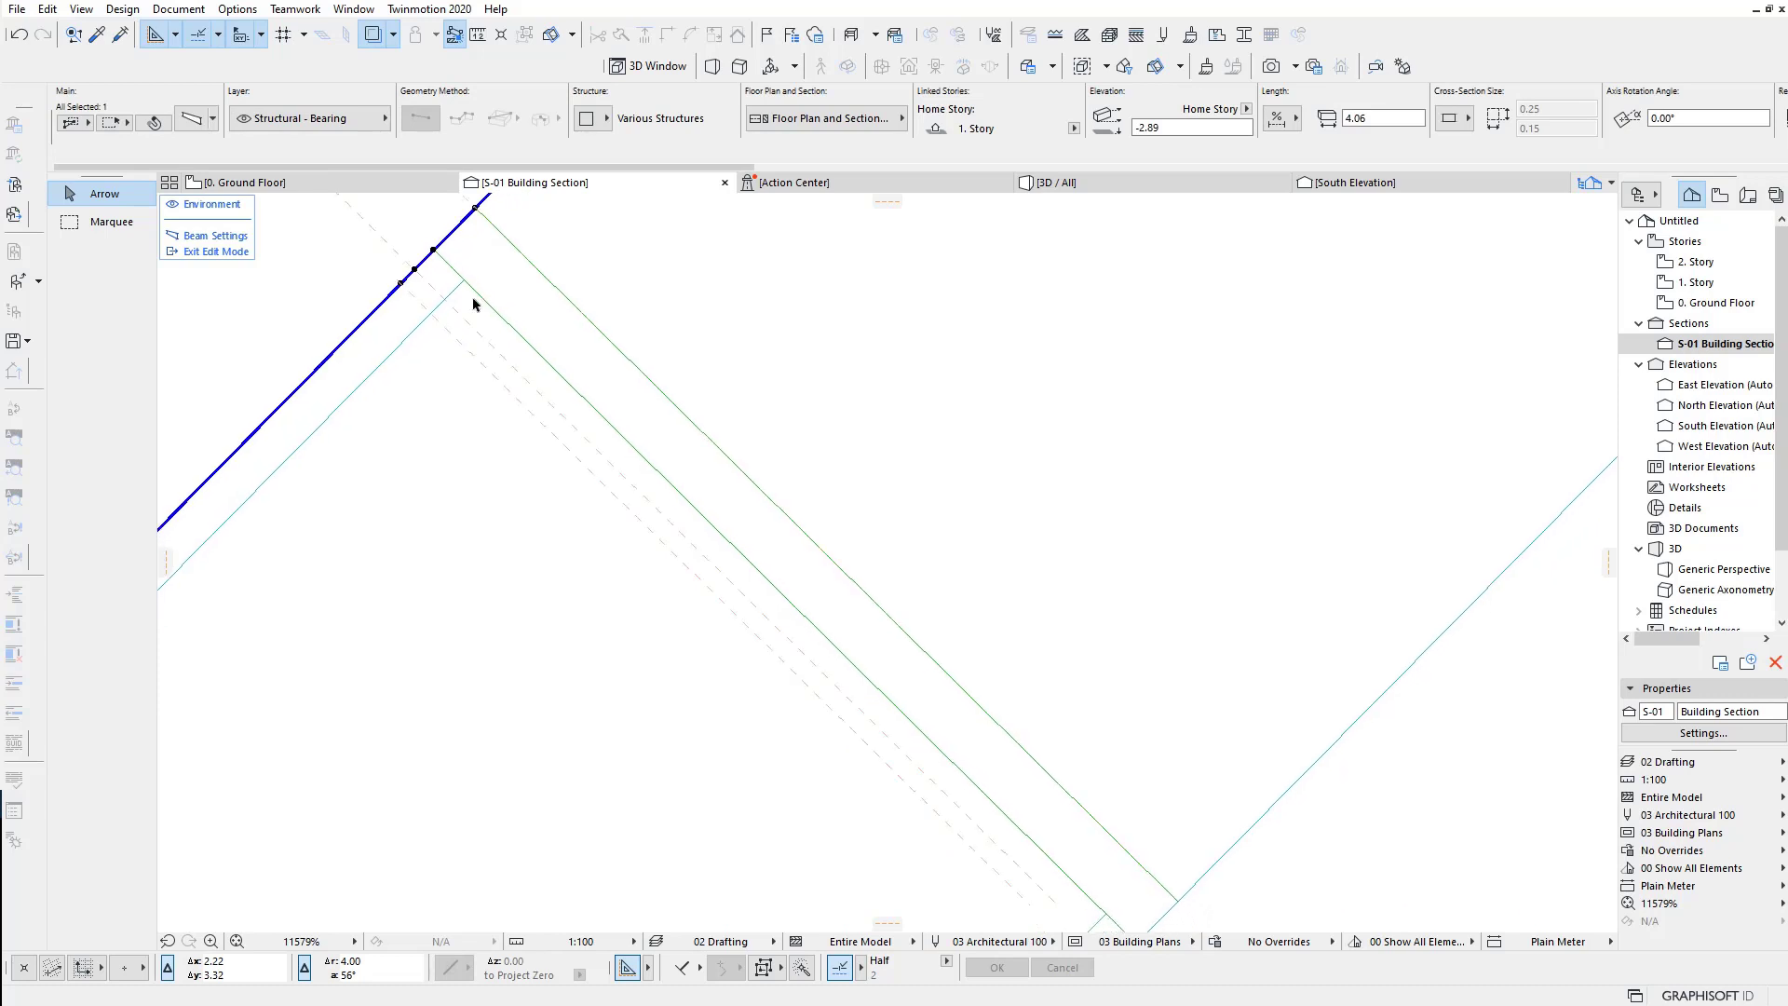
pyautogui.click(415, 271)
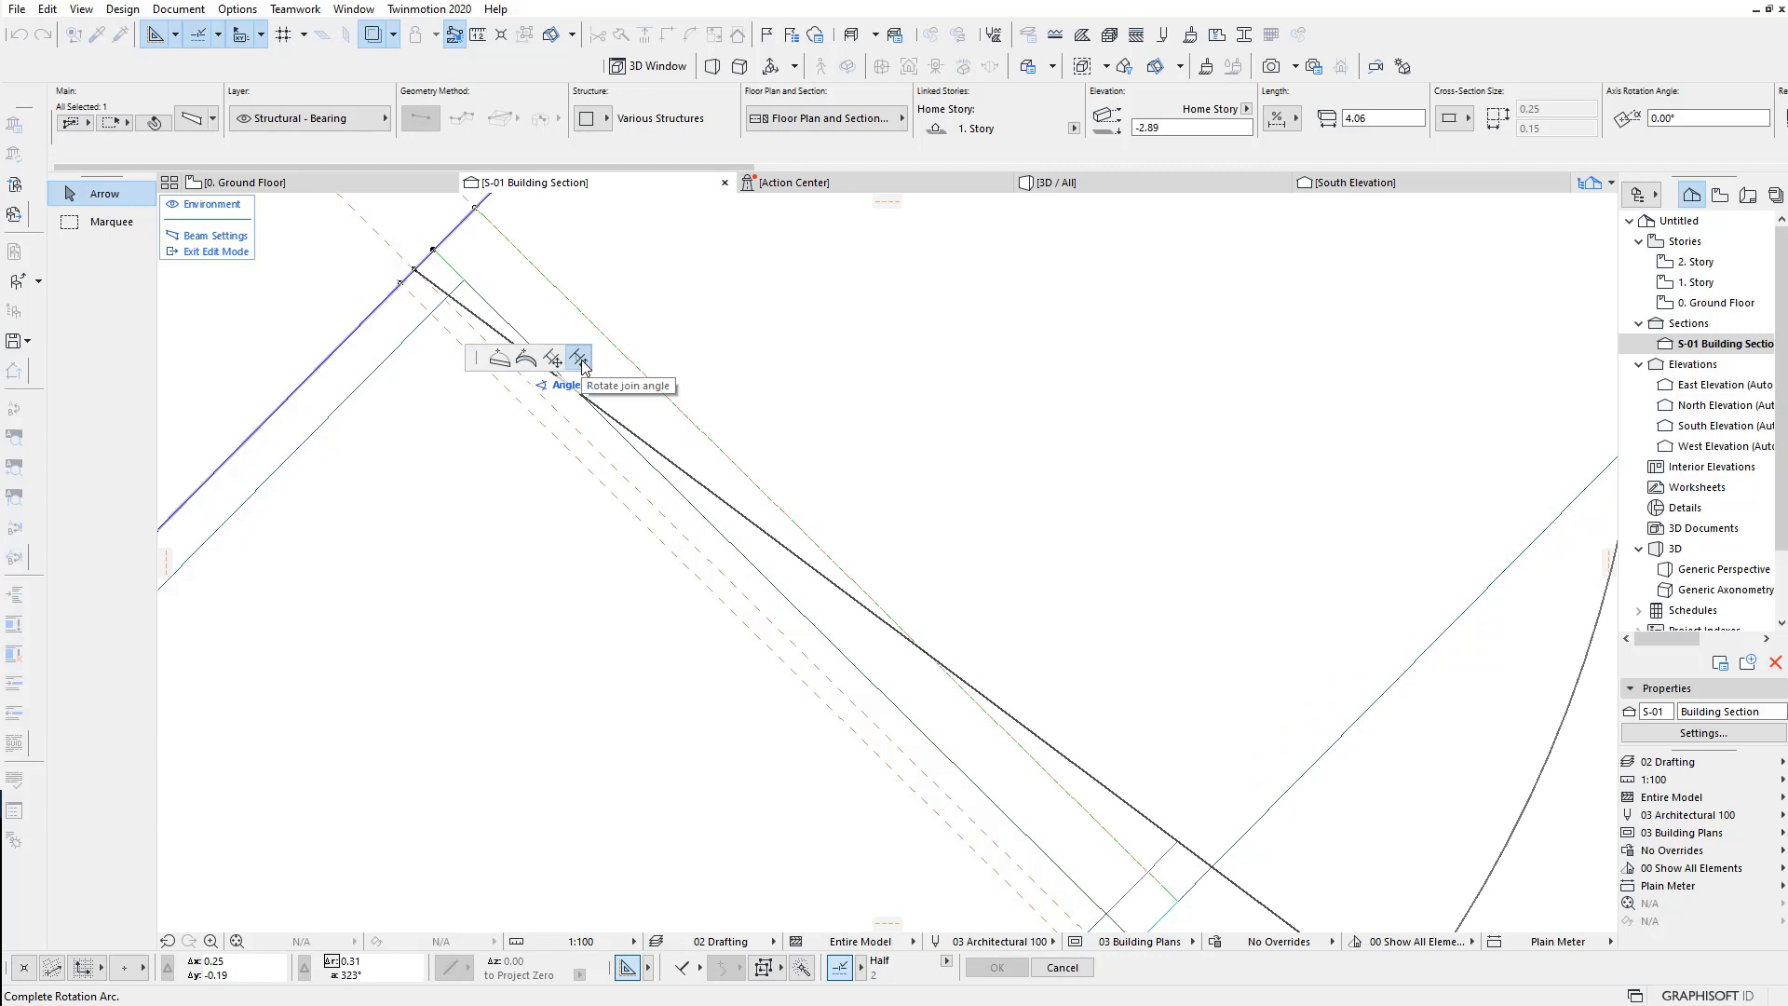
pyautogui.scroll(-3, 863, 574)
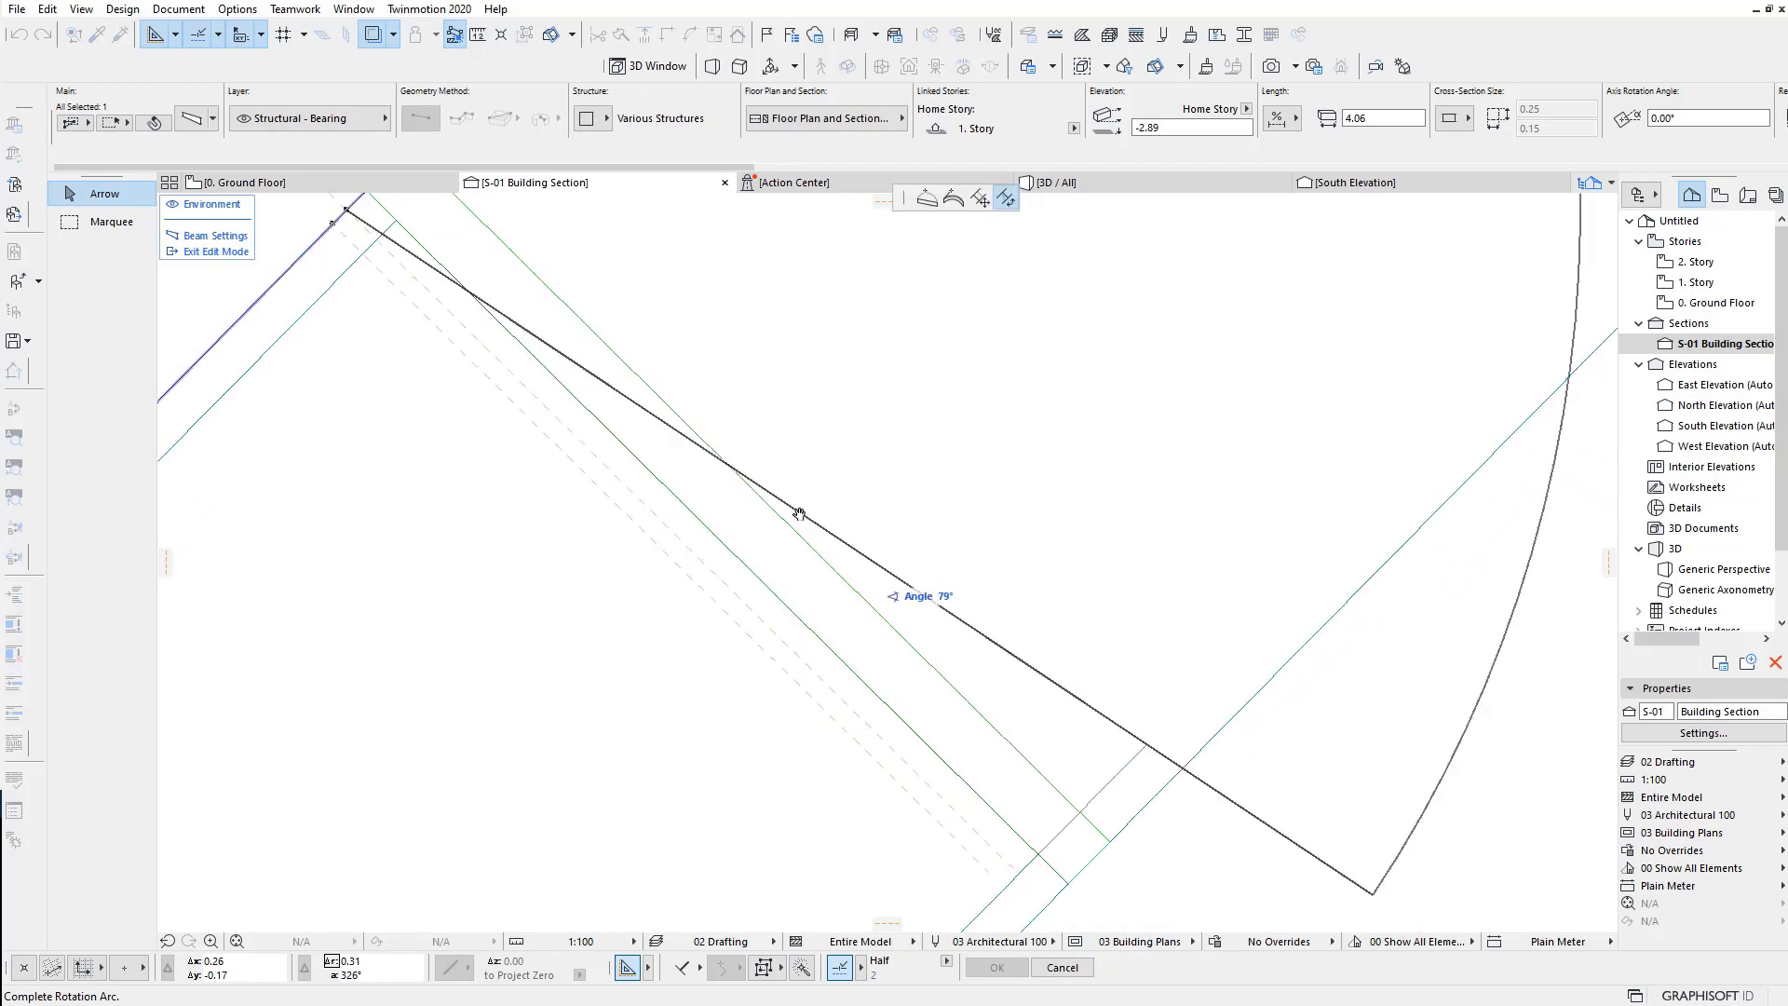
pyautogui.scroll(3, 911, 511)
pyautogui.scroll(-3, 850, 619)
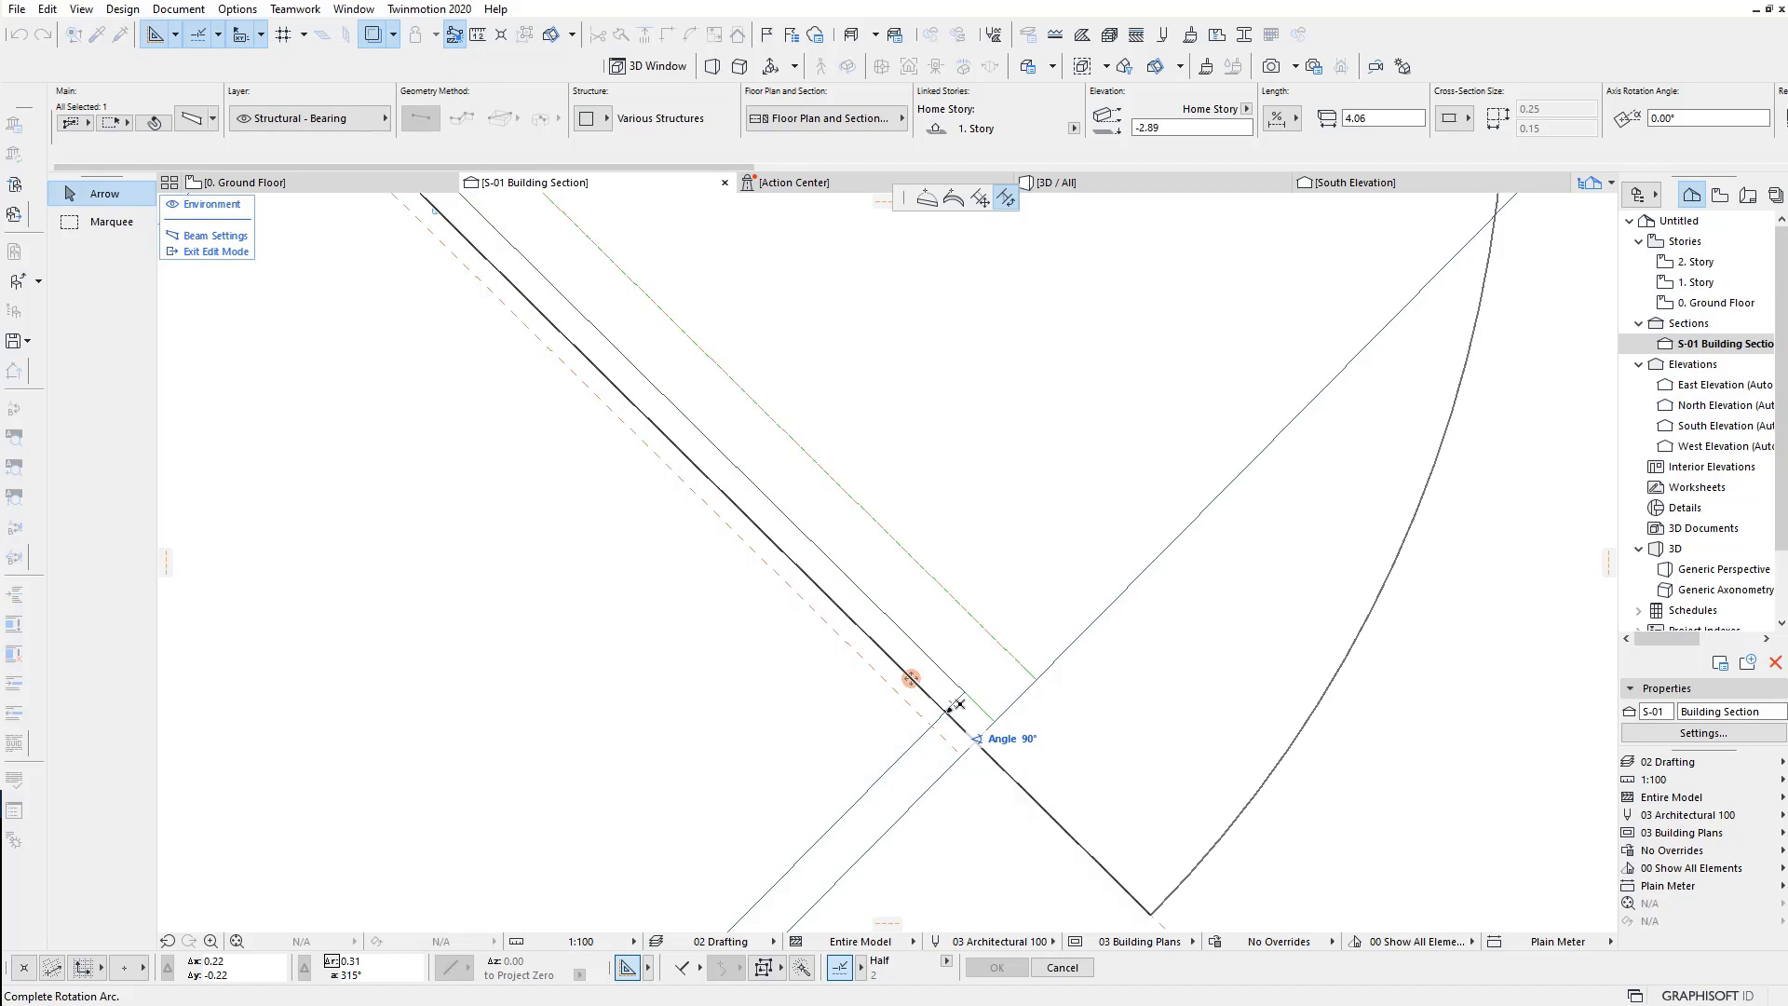
pyautogui.click(958, 704)
# Step: Set the other joint end's cut to 90° and deselect the beam
pyautogui.scroll(1, 969, 745)
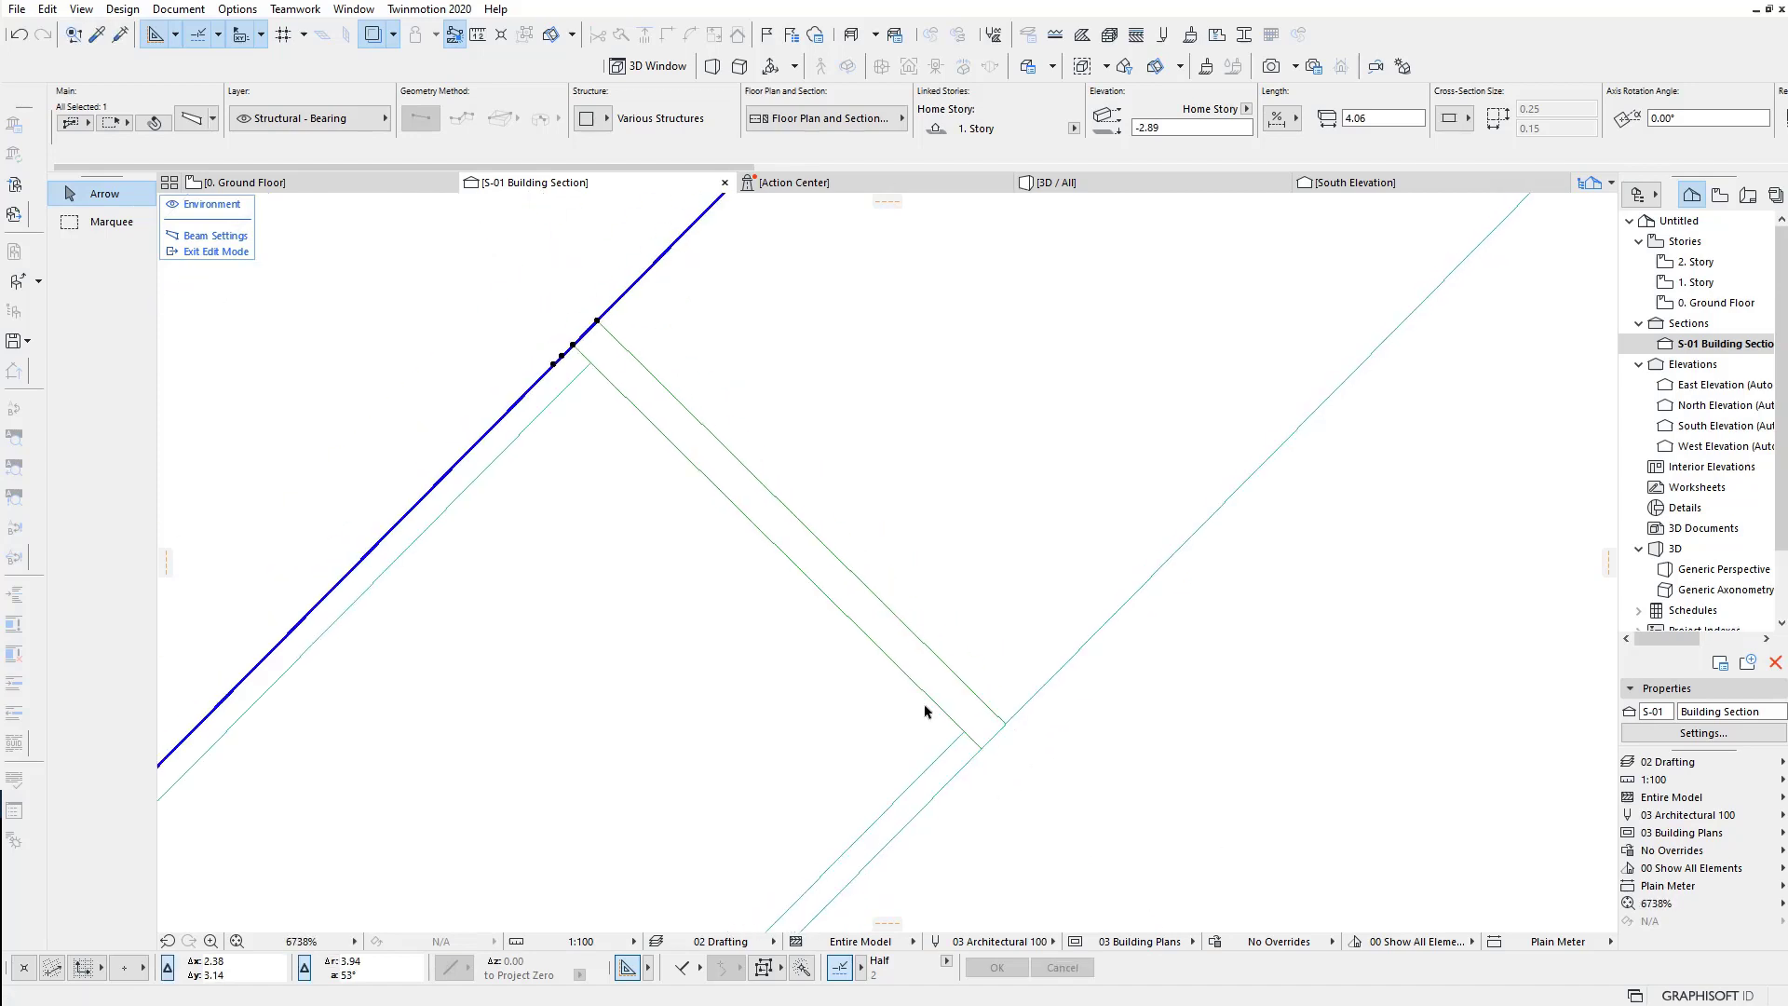
pyautogui.moveTo(935, 723); pyautogui.dragTo(562, 382, button='middle')
pyautogui.click(562, 382)
pyautogui.hotkey('ctrl', 'e')
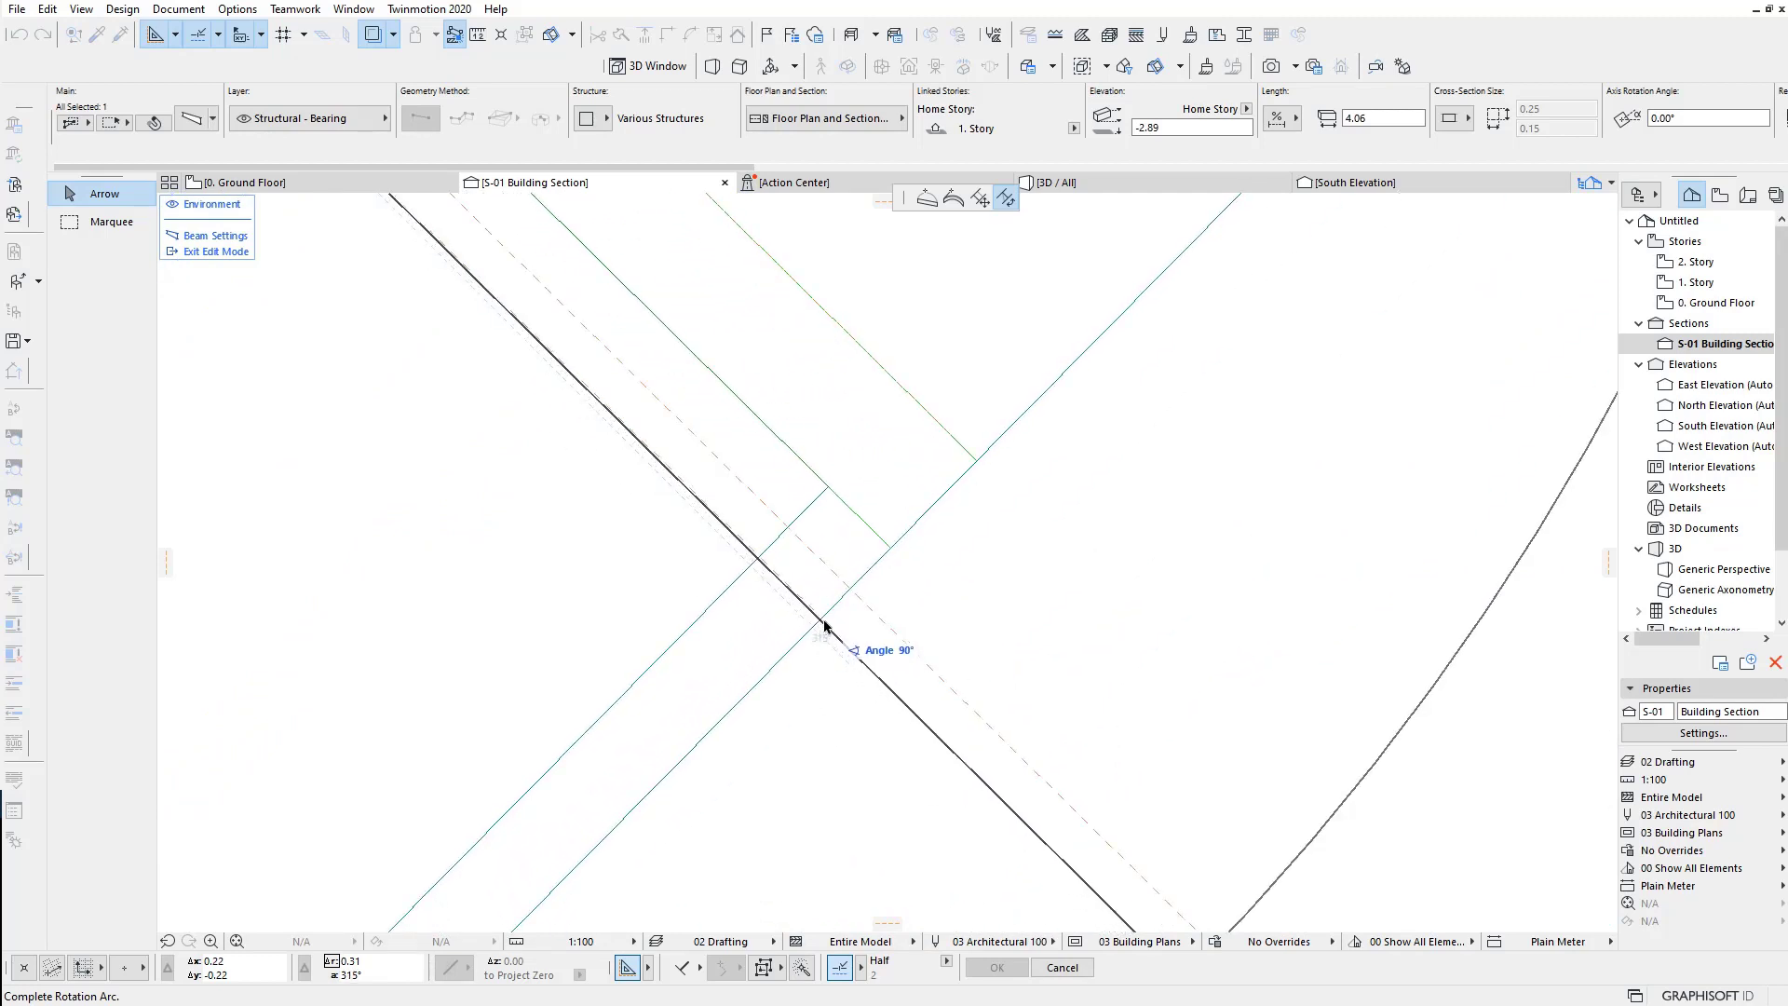
pyautogui.click(766, 578)
pyautogui.scroll(-3, 844, 686)
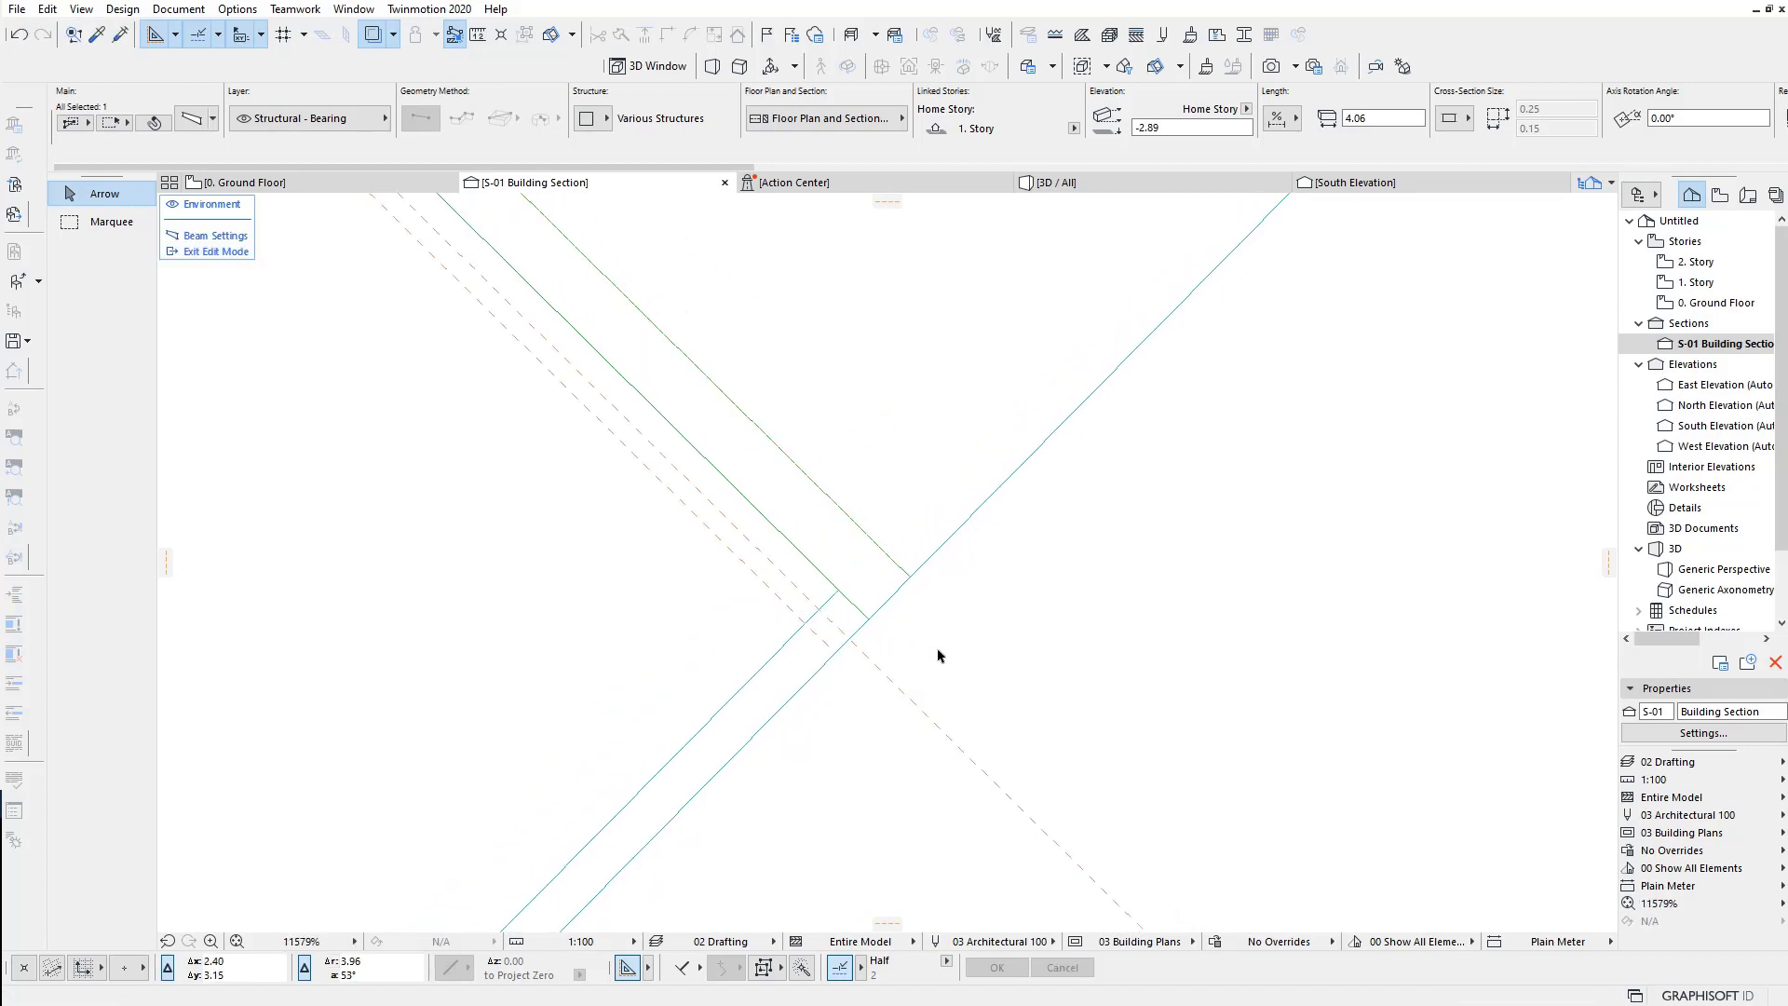
pyautogui.click(965, 656)
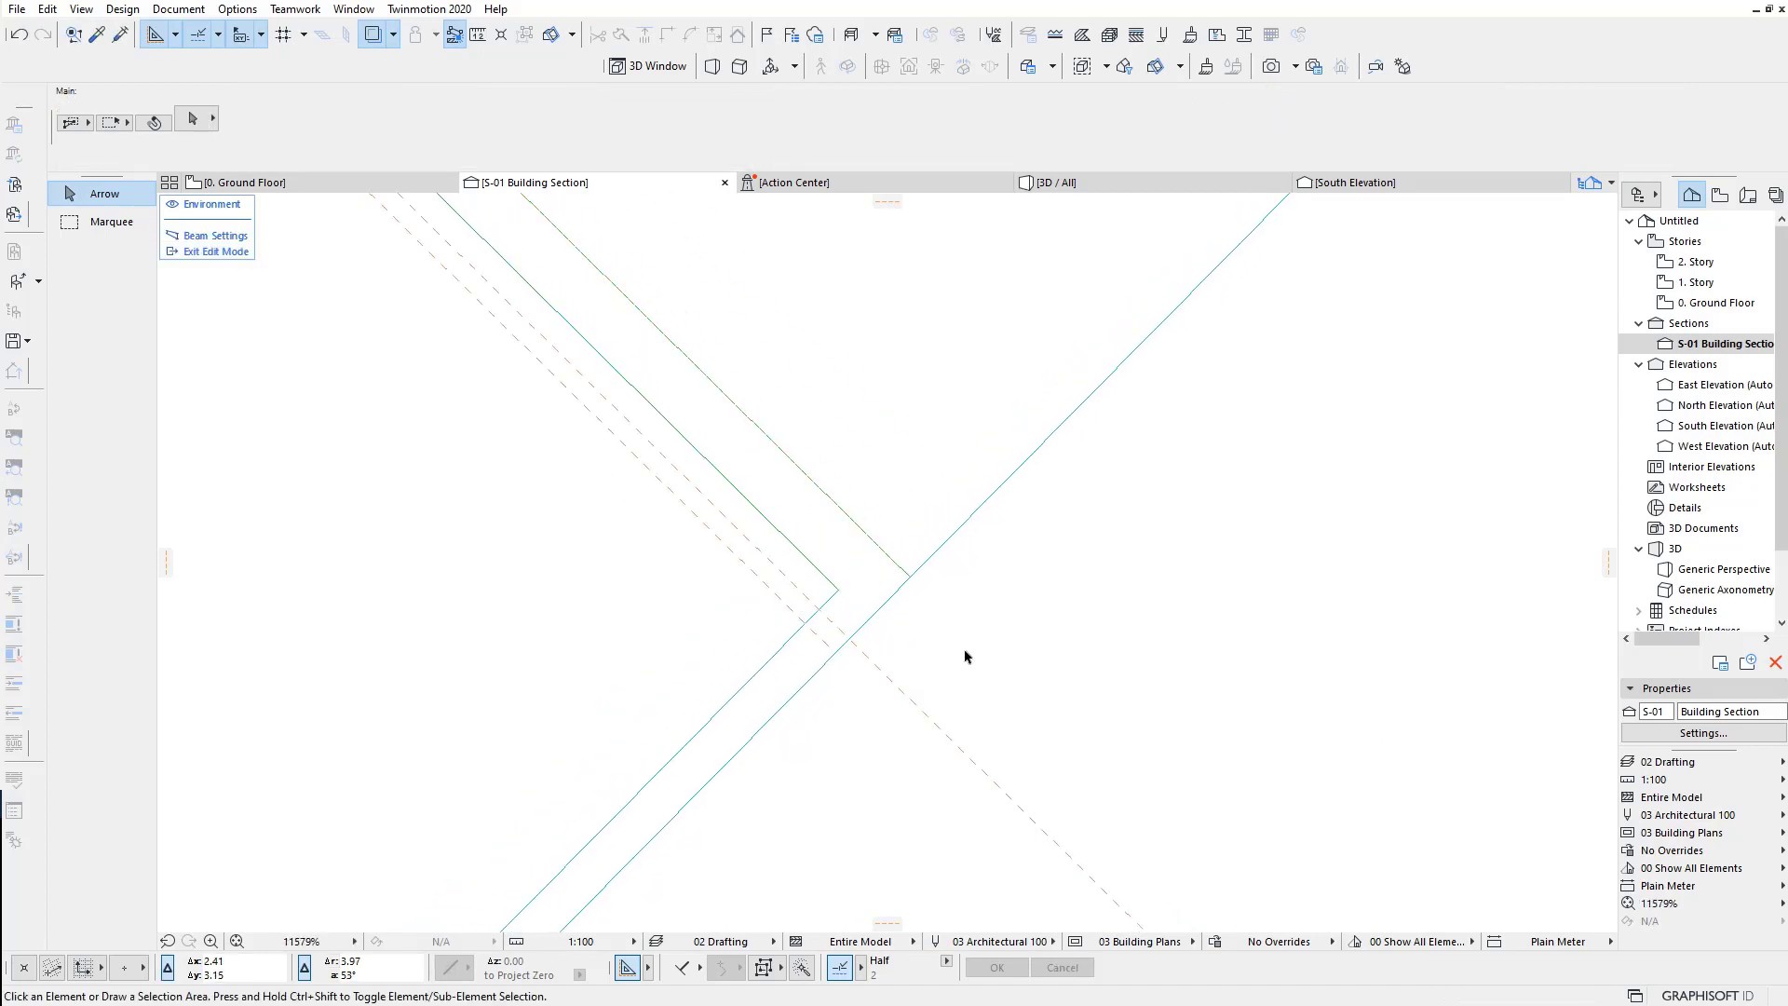
# Step: Shift the joint beam segment's end slightly down the slope and deselect it
pyautogui.click(859, 629)
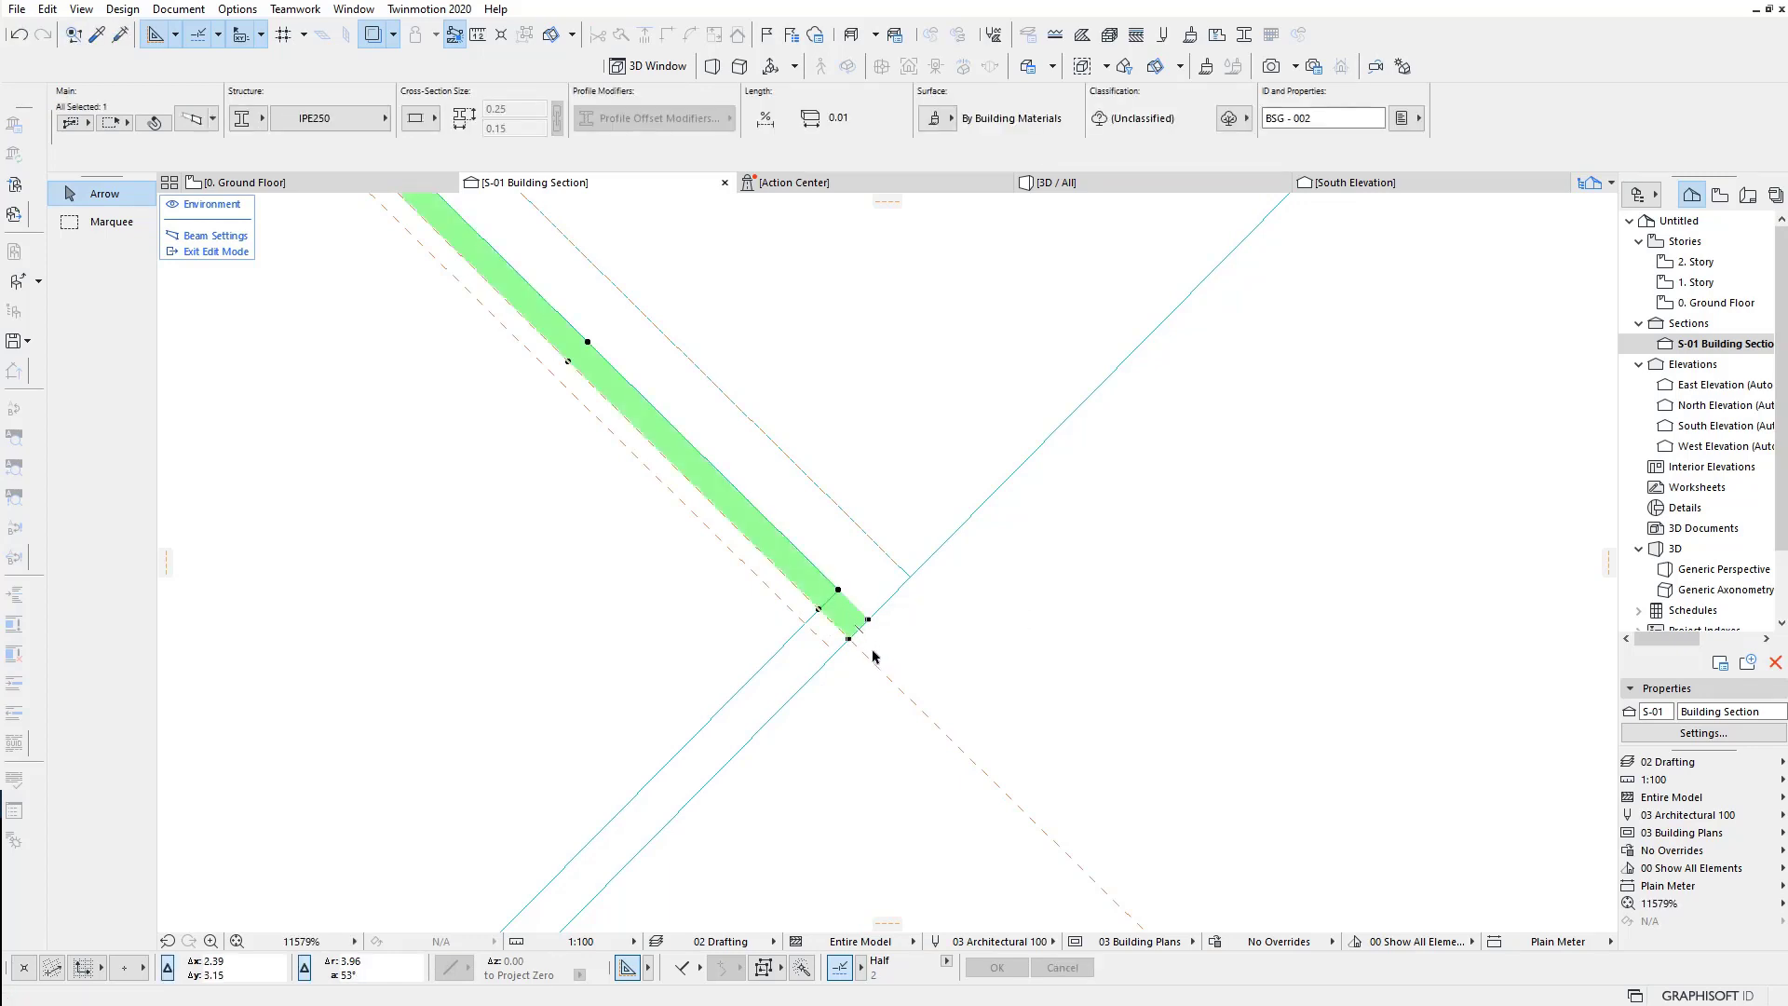
pyautogui.scroll(2, 871, 648)
pyautogui.scroll(2, 852, 639)
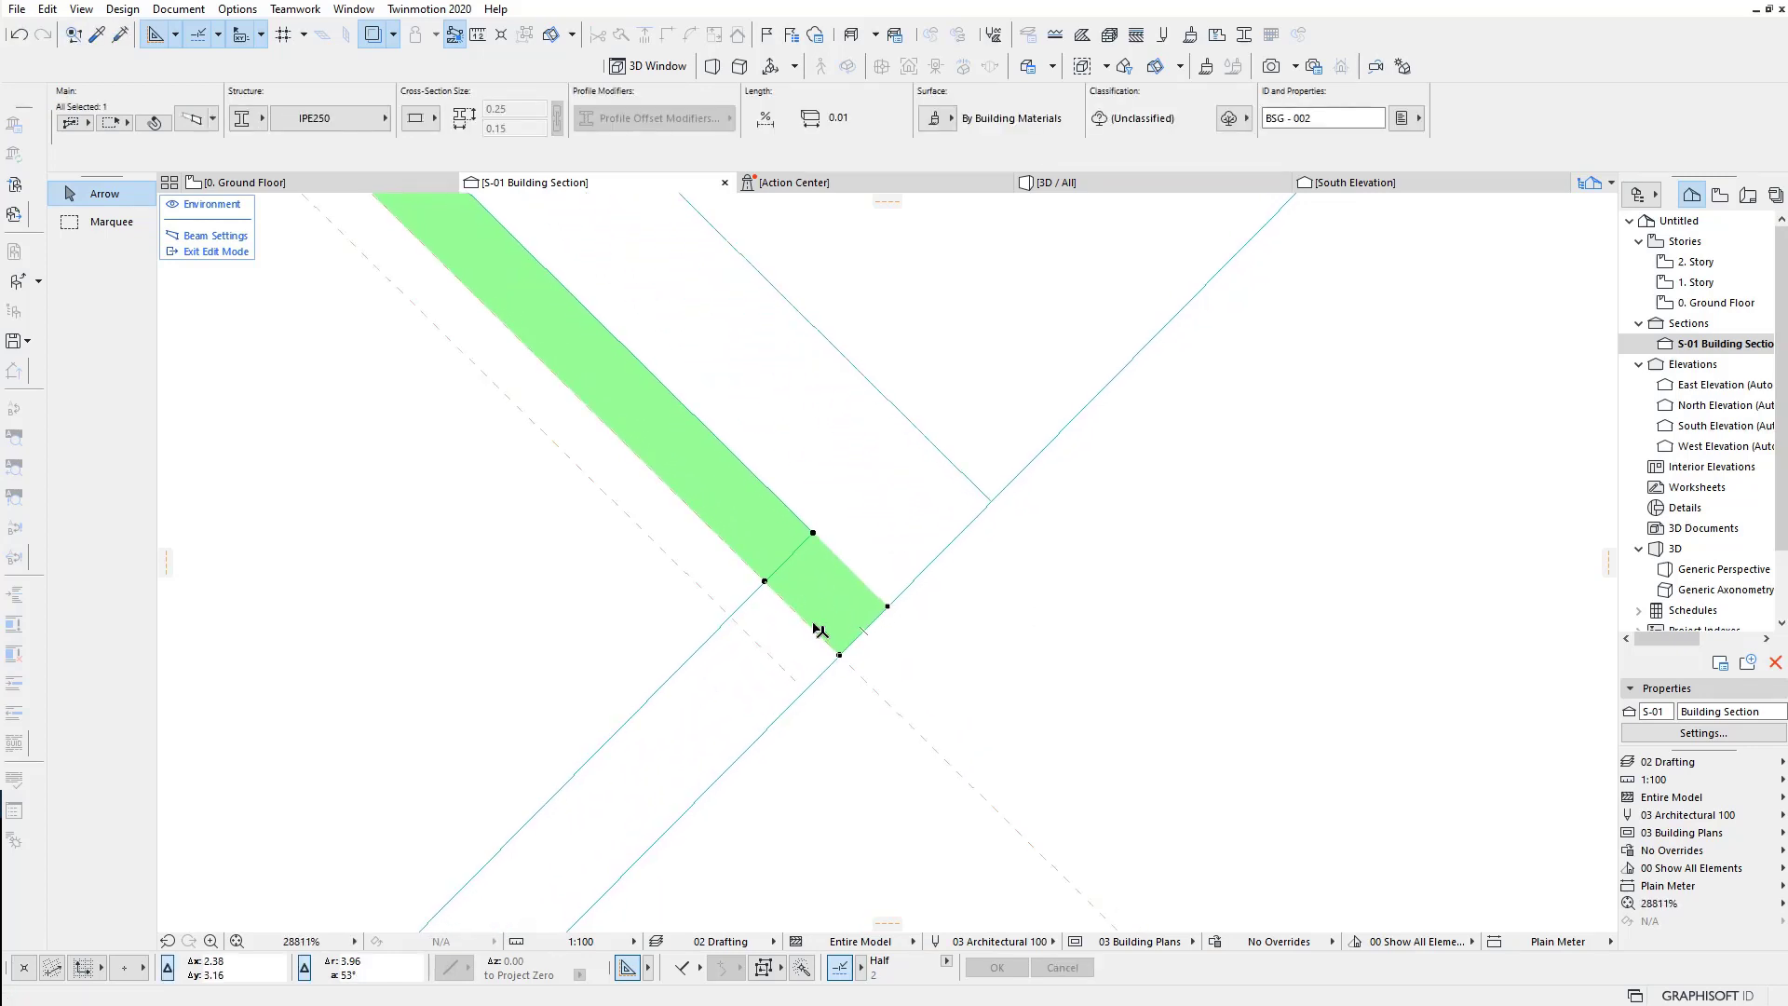
pyautogui.click(746, 607)
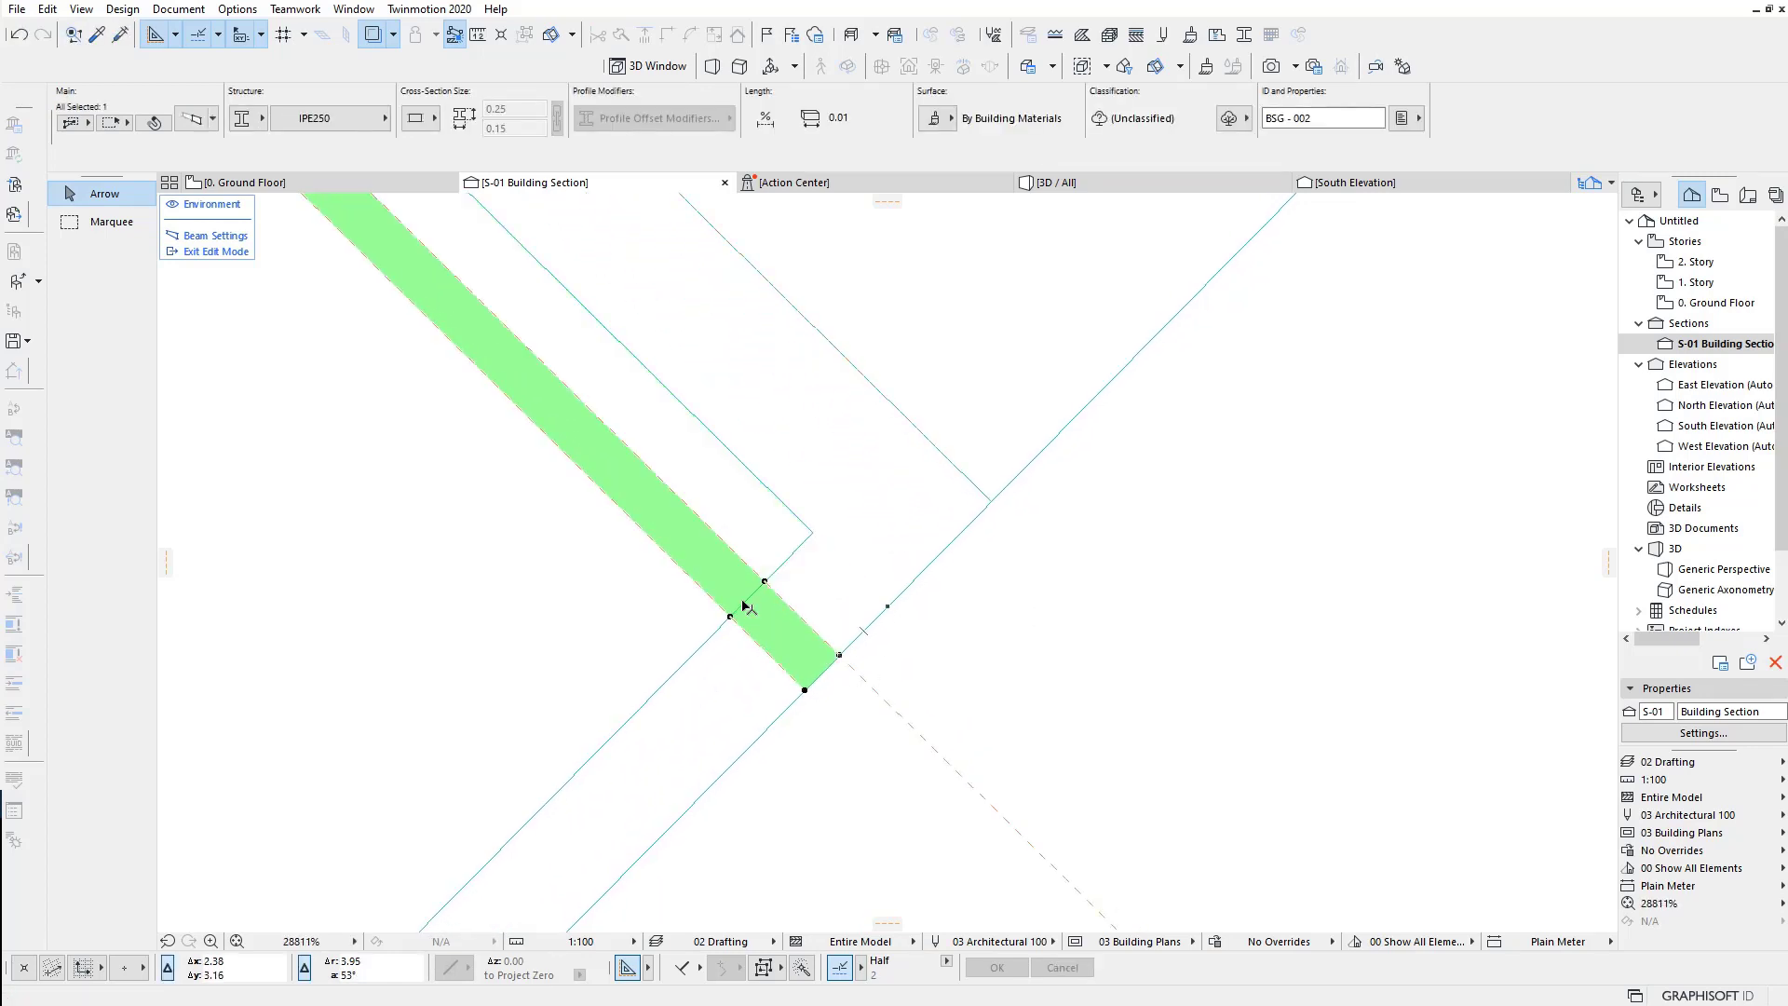
pyautogui.scroll(-2, 895, 675)
pyautogui.click(882, 652)
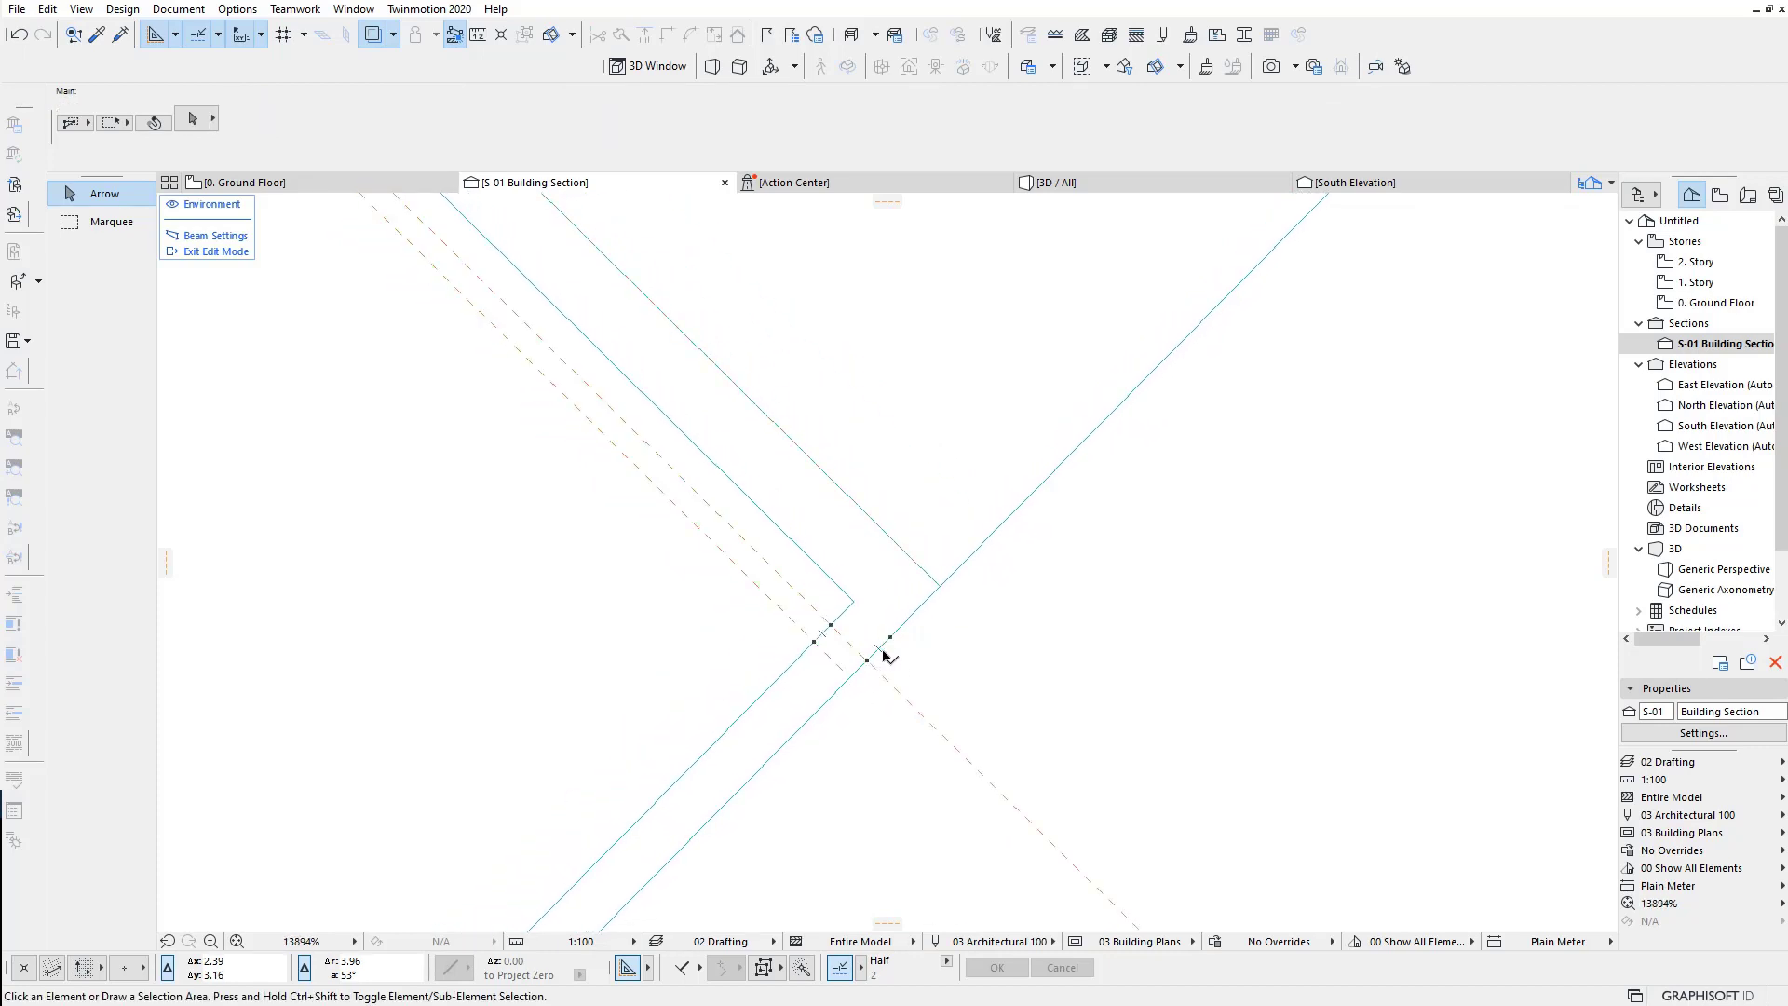
pyautogui.moveTo(883, 651); pyautogui.dragTo(850, 617)
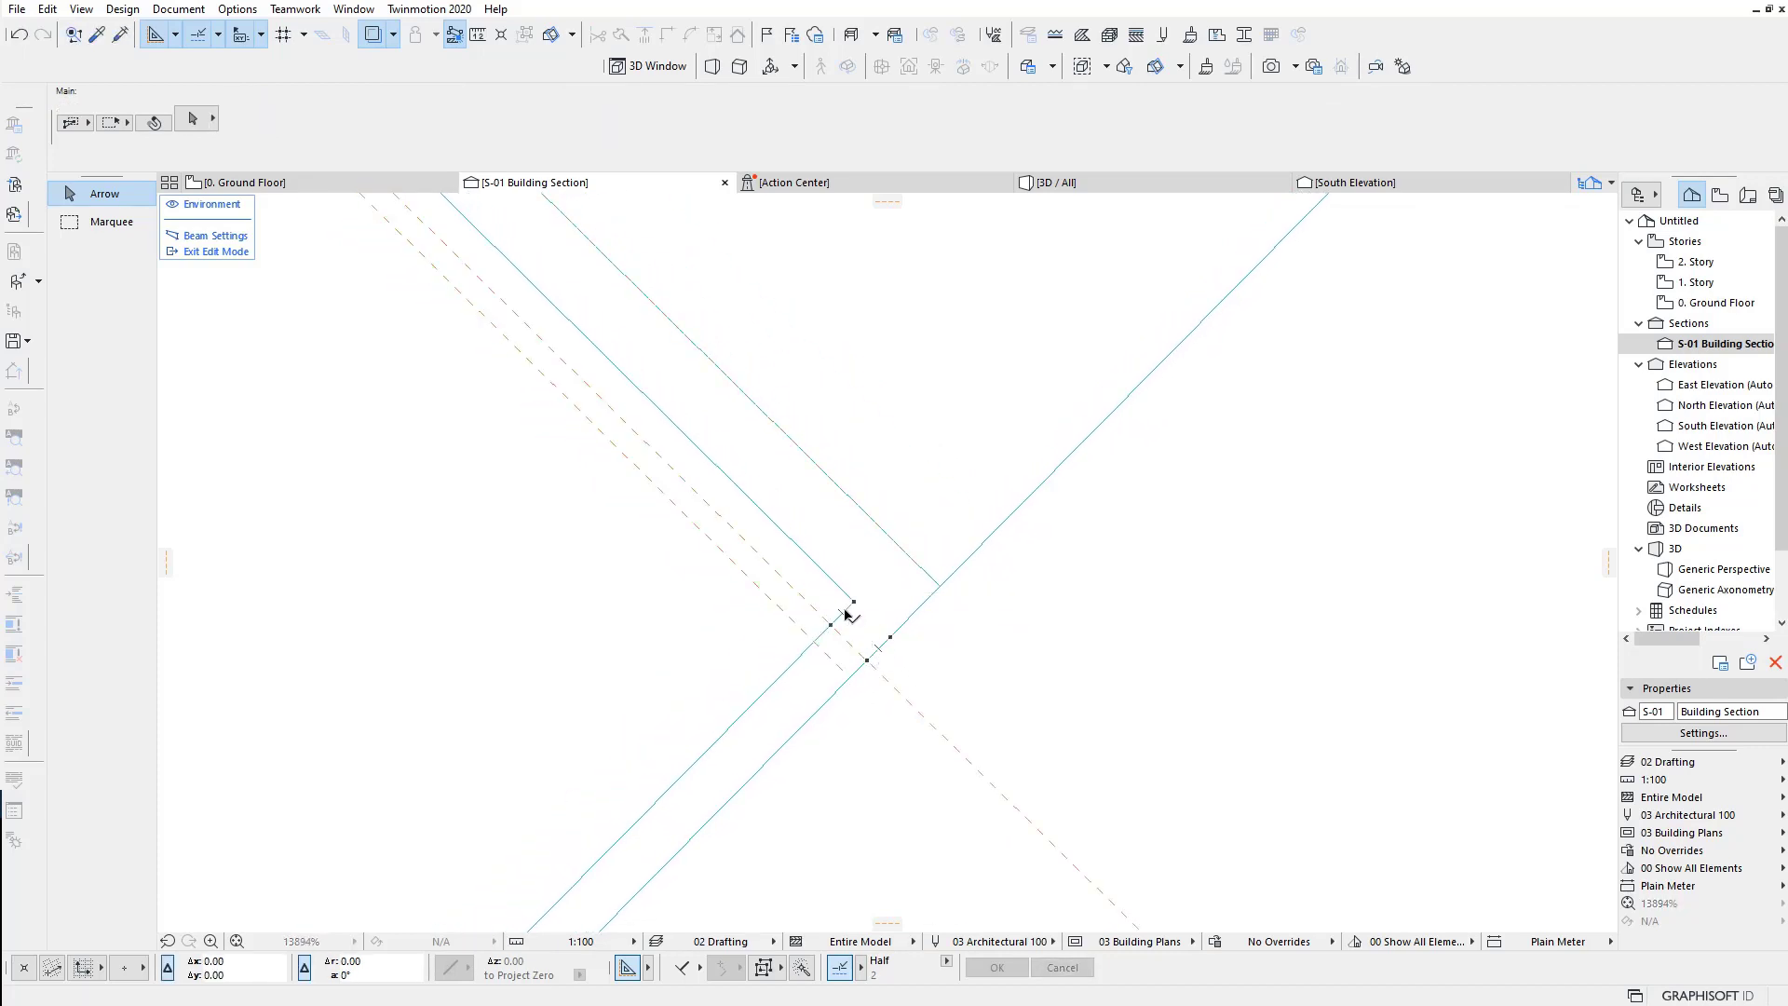
# Step: Assign the IPE 250 TORNILLOS profile to the short joint segment, undoing an accidental TUERCAS pick
pyautogui.click(656, 410)
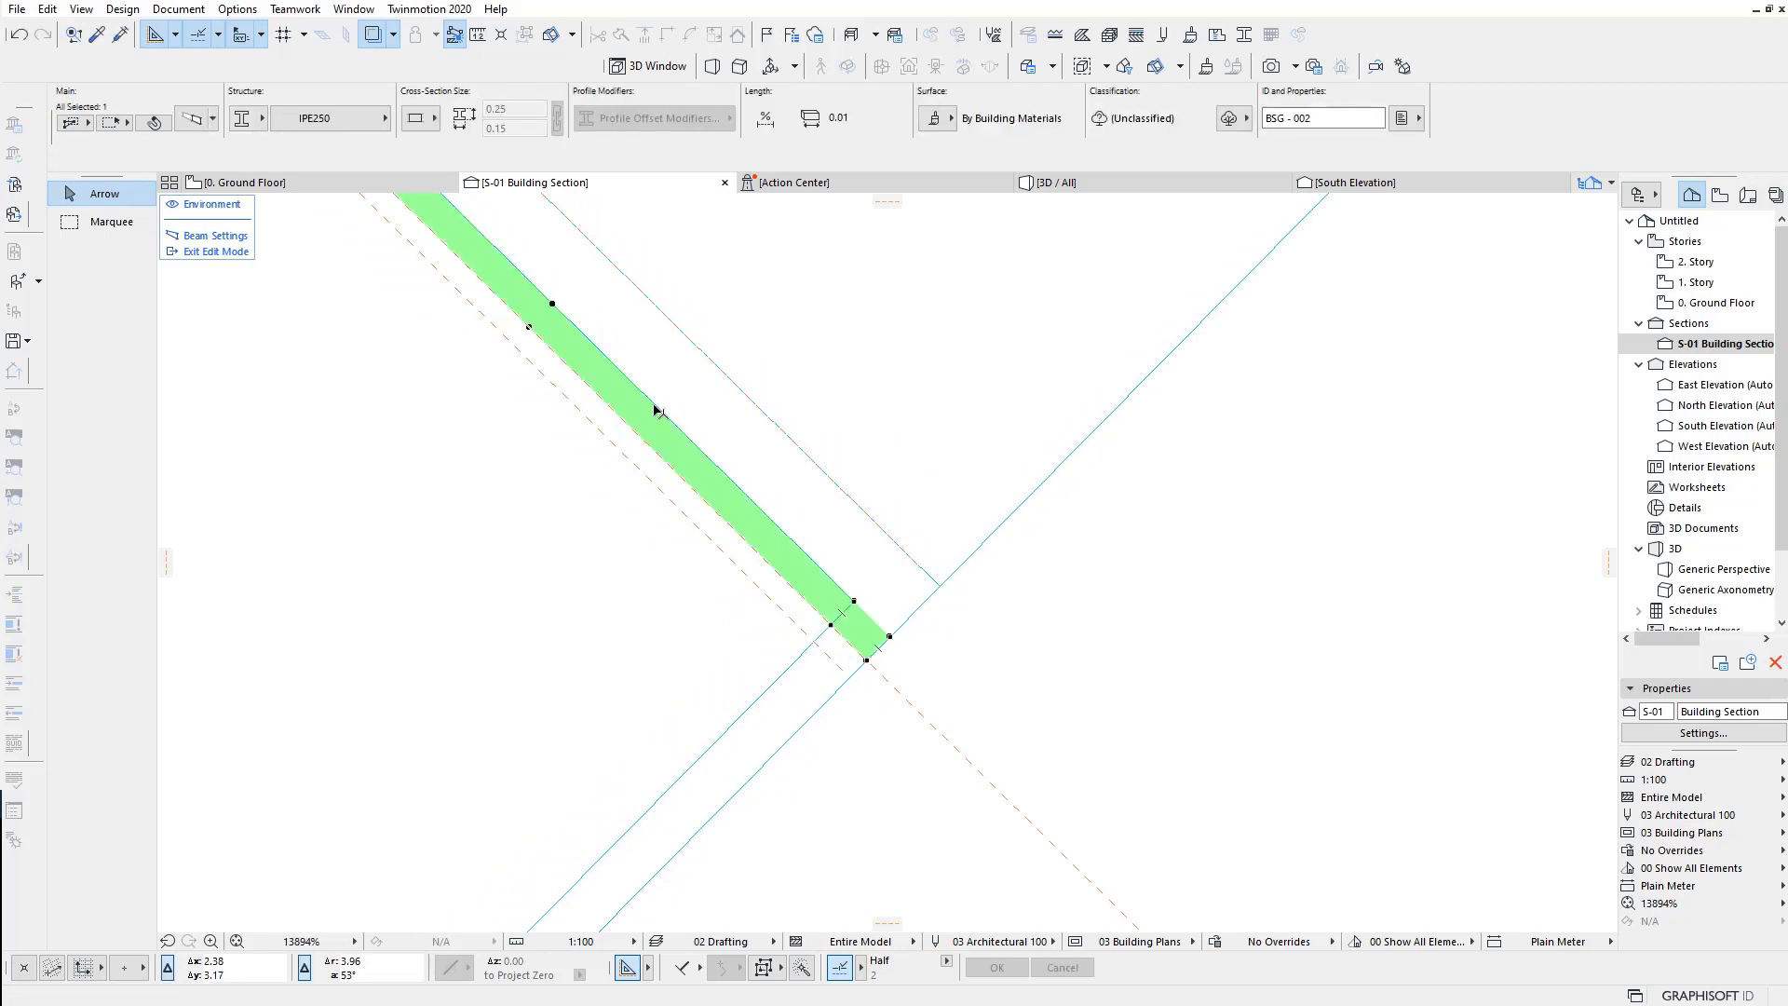
pyautogui.click(345, 121)
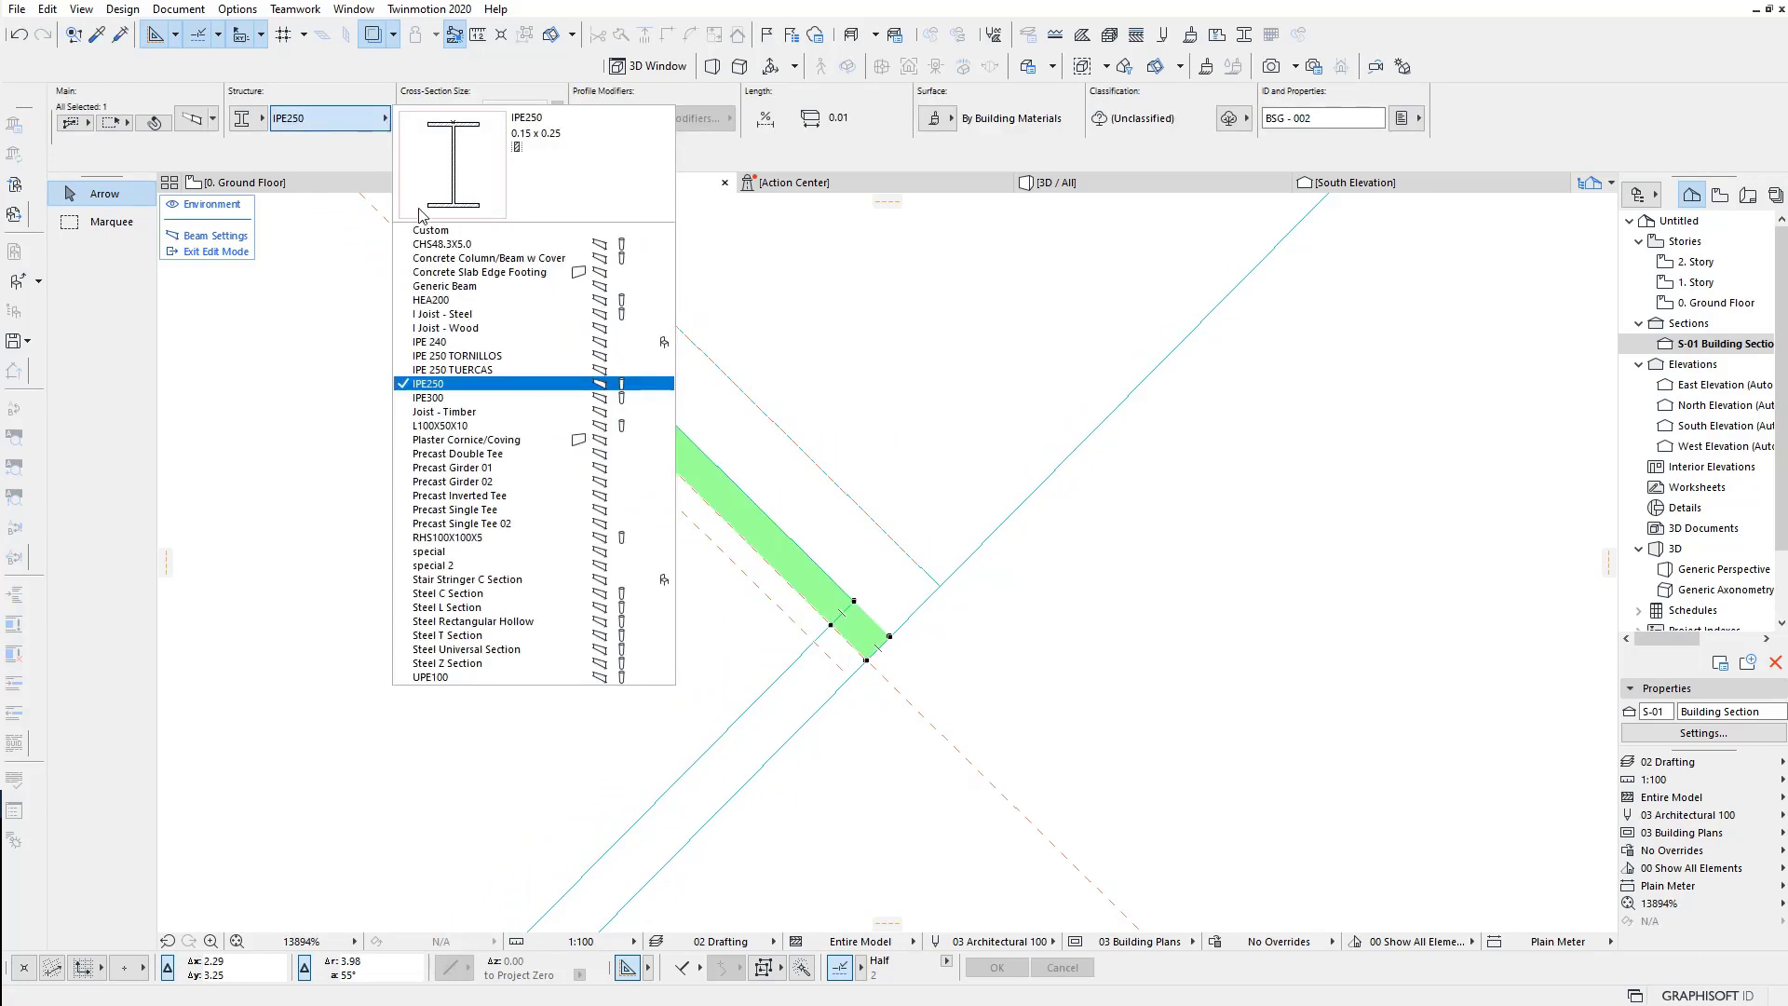
pyautogui.click(494, 370)
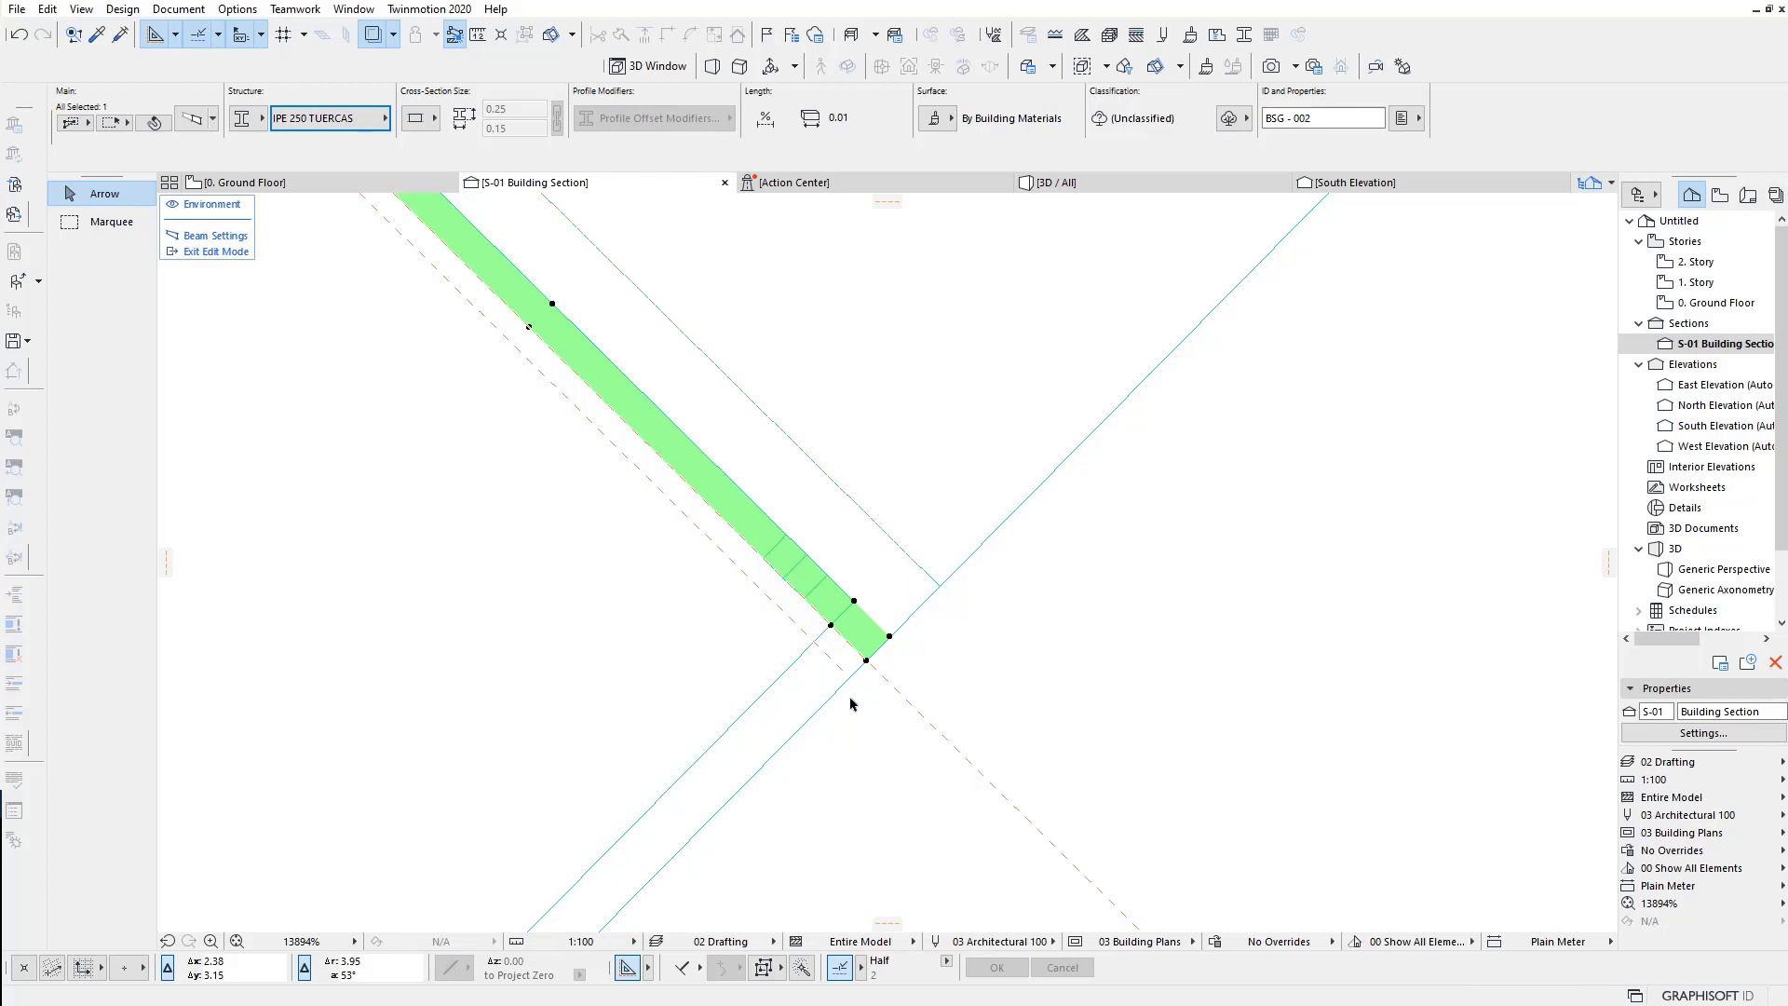
pyautogui.hotkey('ctrl', 'z')
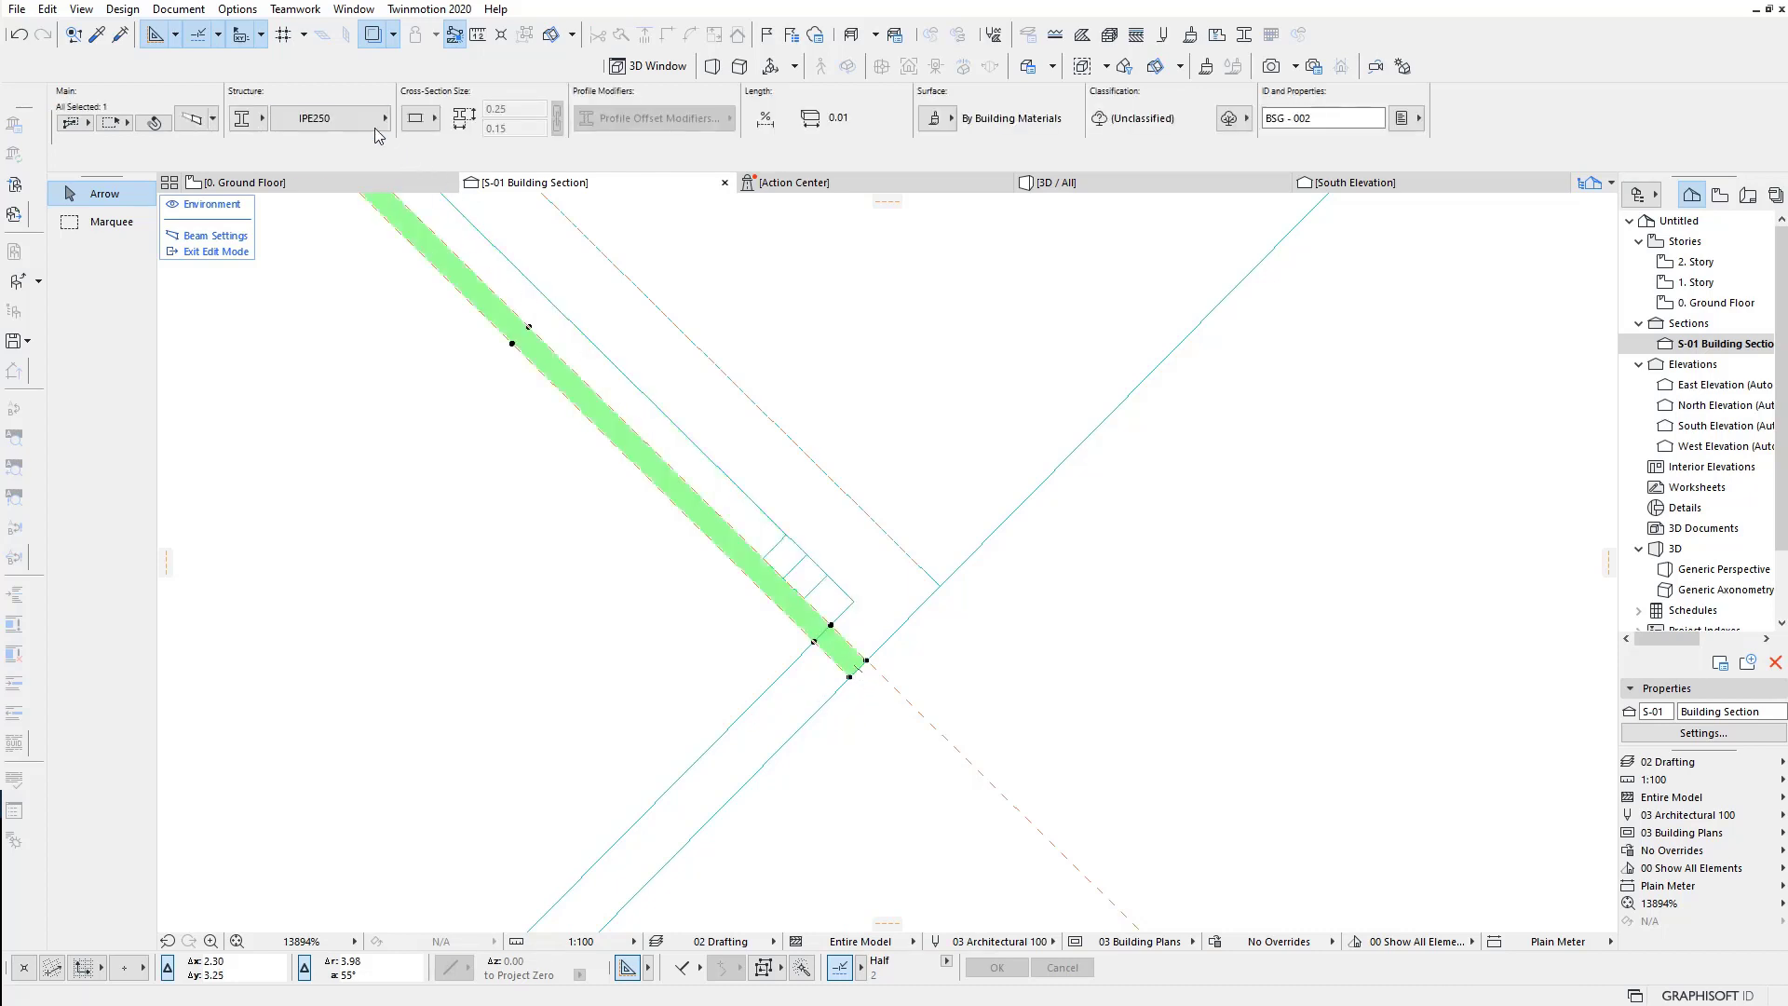
pyautogui.click(363, 117)
pyautogui.click(473, 356)
pyautogui.click(498, 547)
pyautogui.scroll(-2, 512, 540)
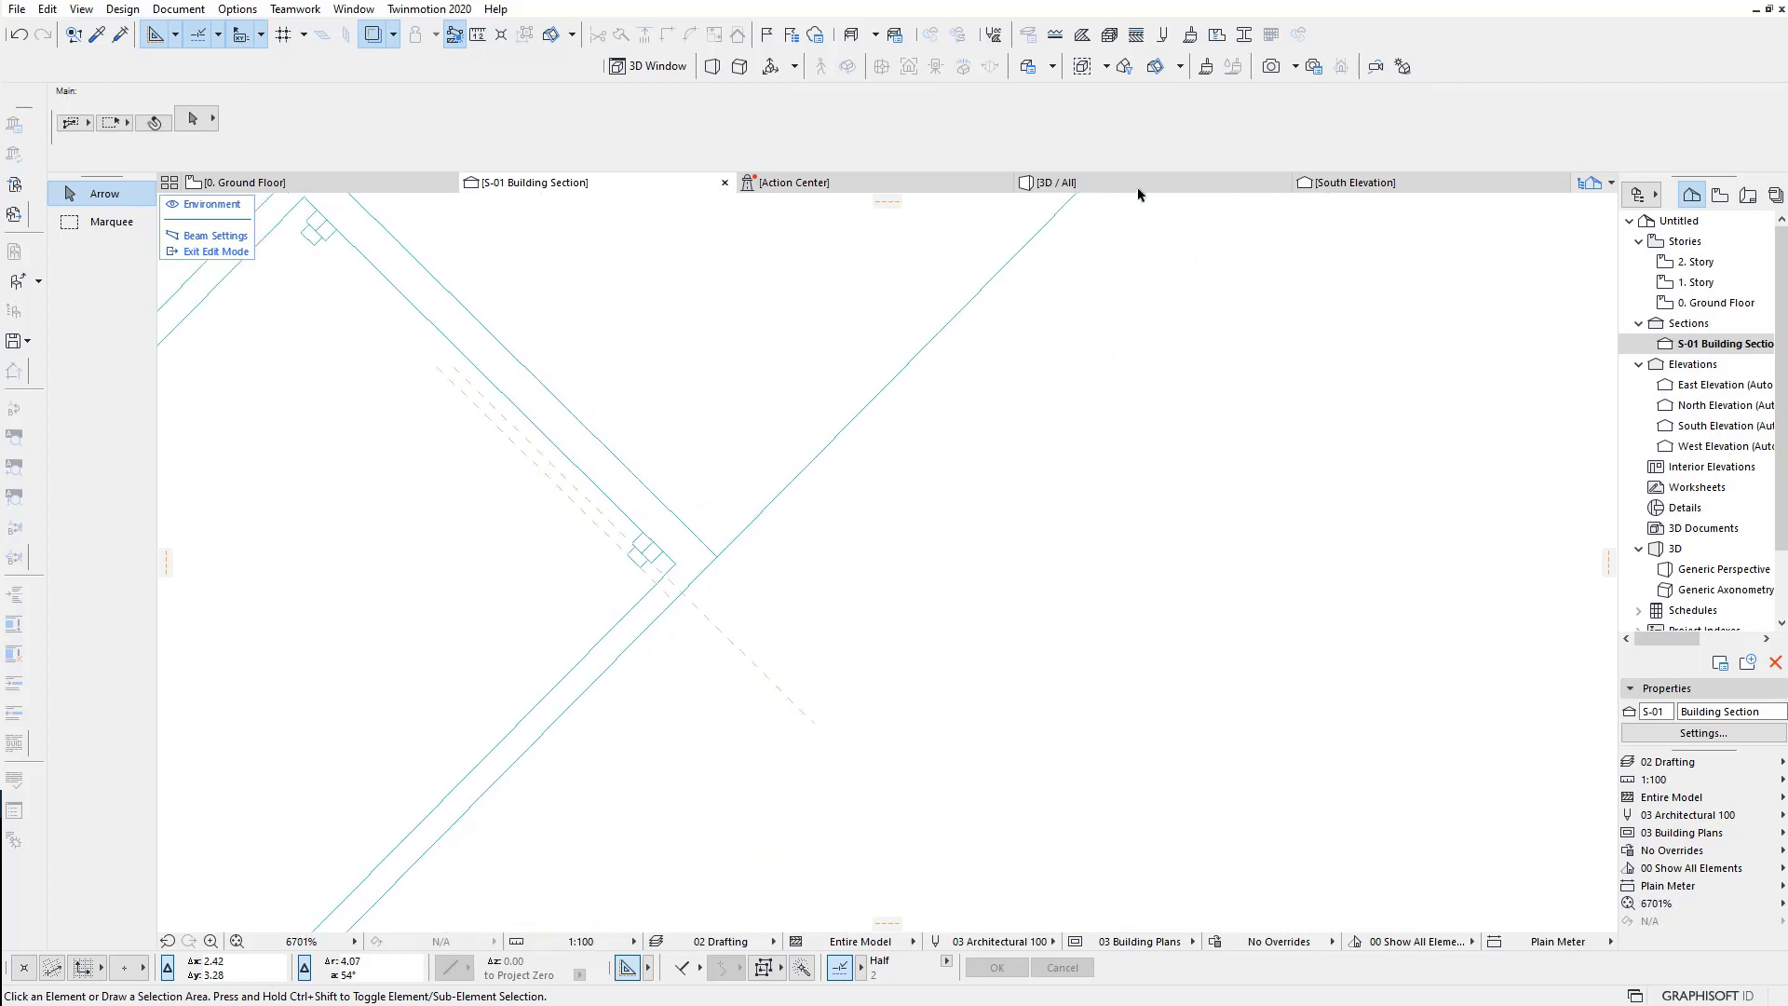
pyautogui.click(1178, 184)
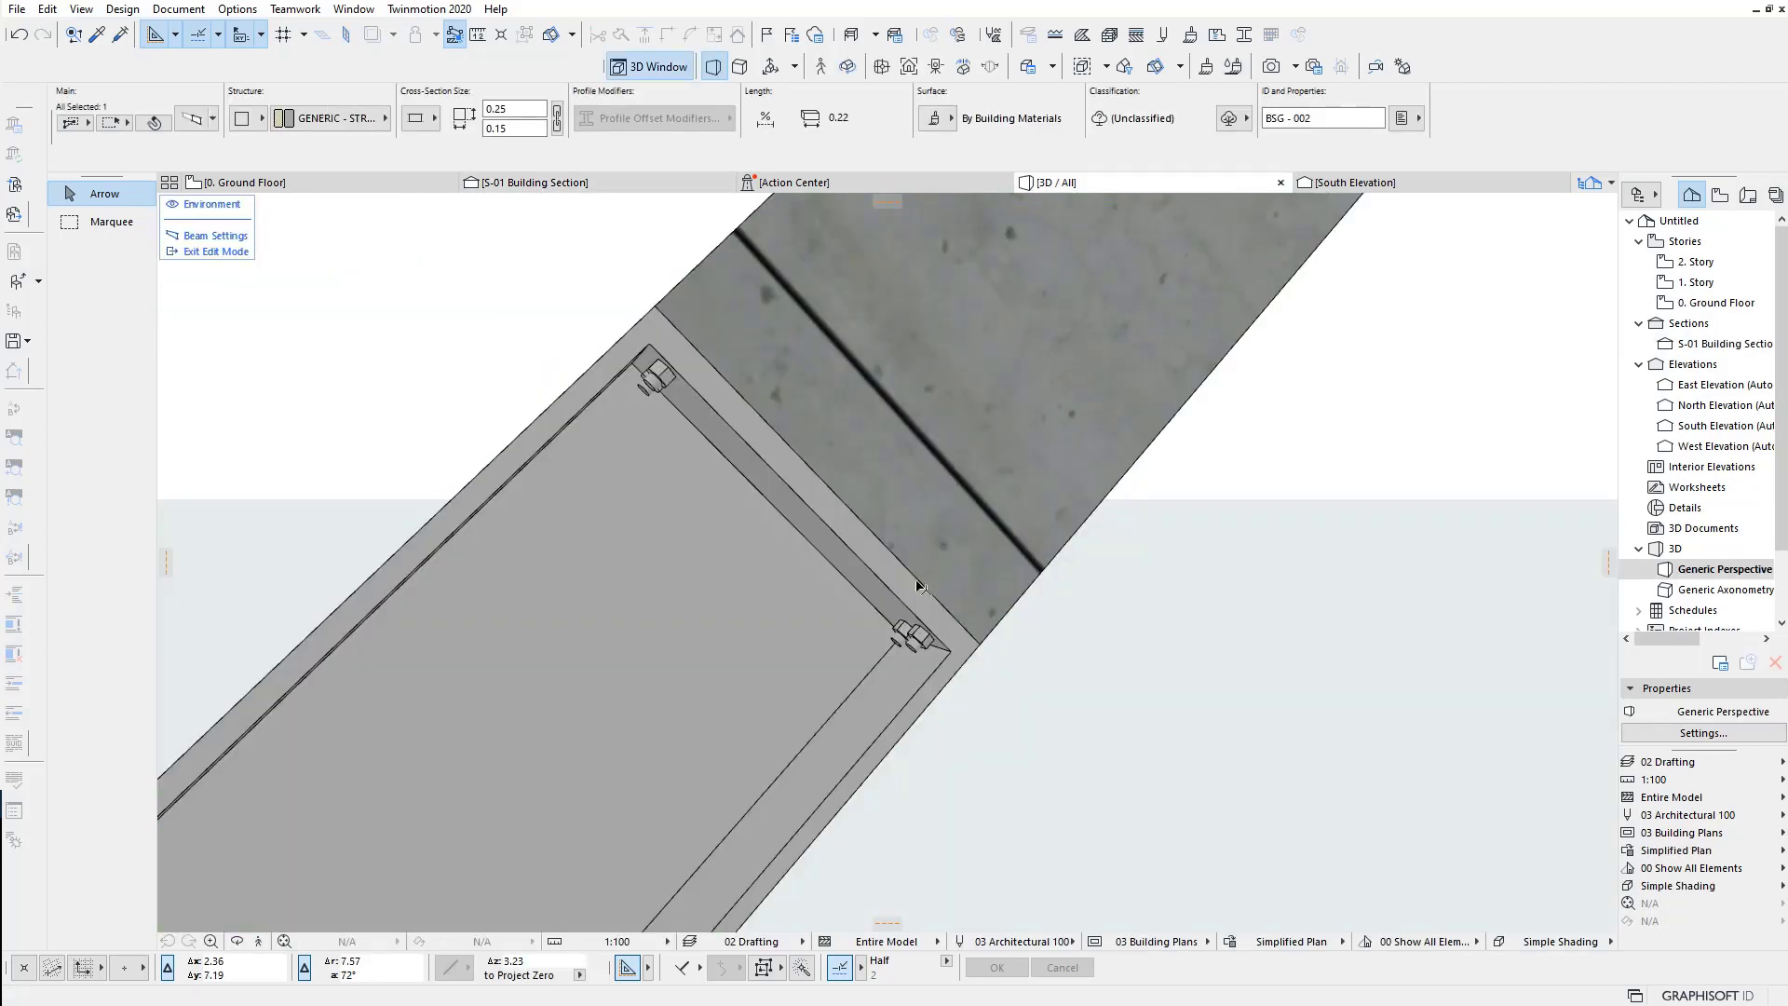
pyautogui.moveTo(919, 585); pyautogui.dragTo(840, 686, button='middle')
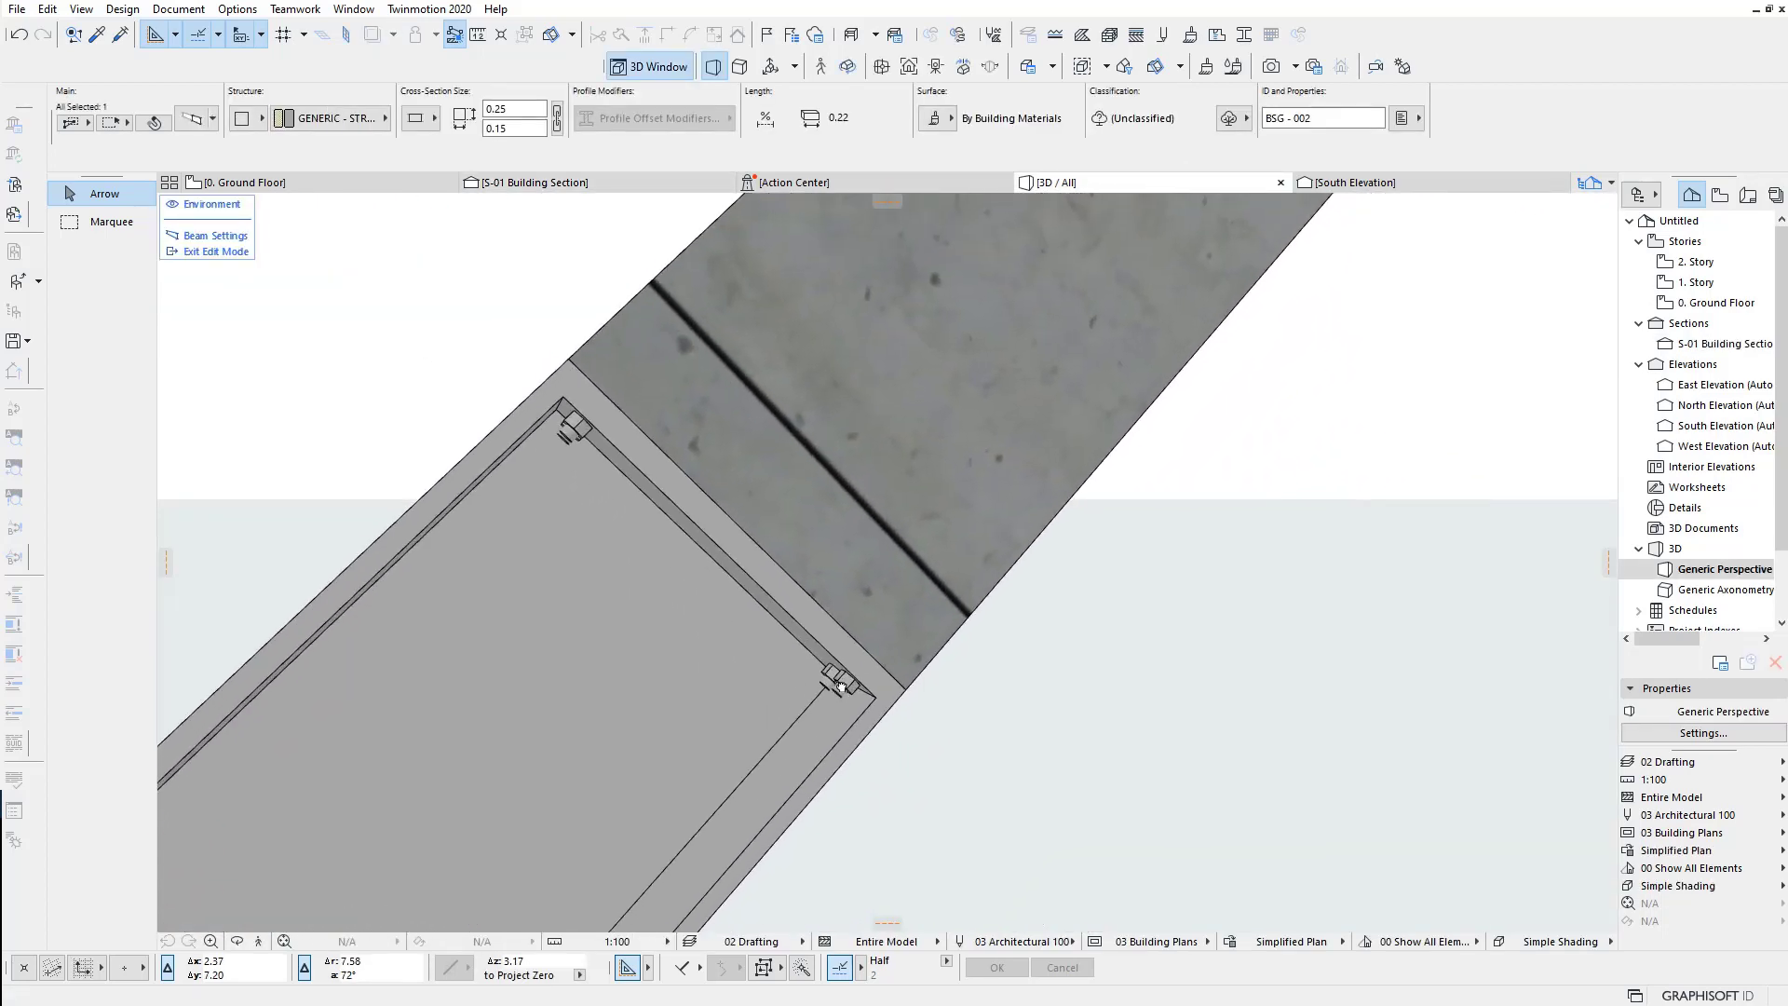
pyautogui.keyDown('shift'); pyautogui.moveTo(963, 662); pyautogui.dragTo(442, 293, button='middle'); pyautogui.keyUp('shift')
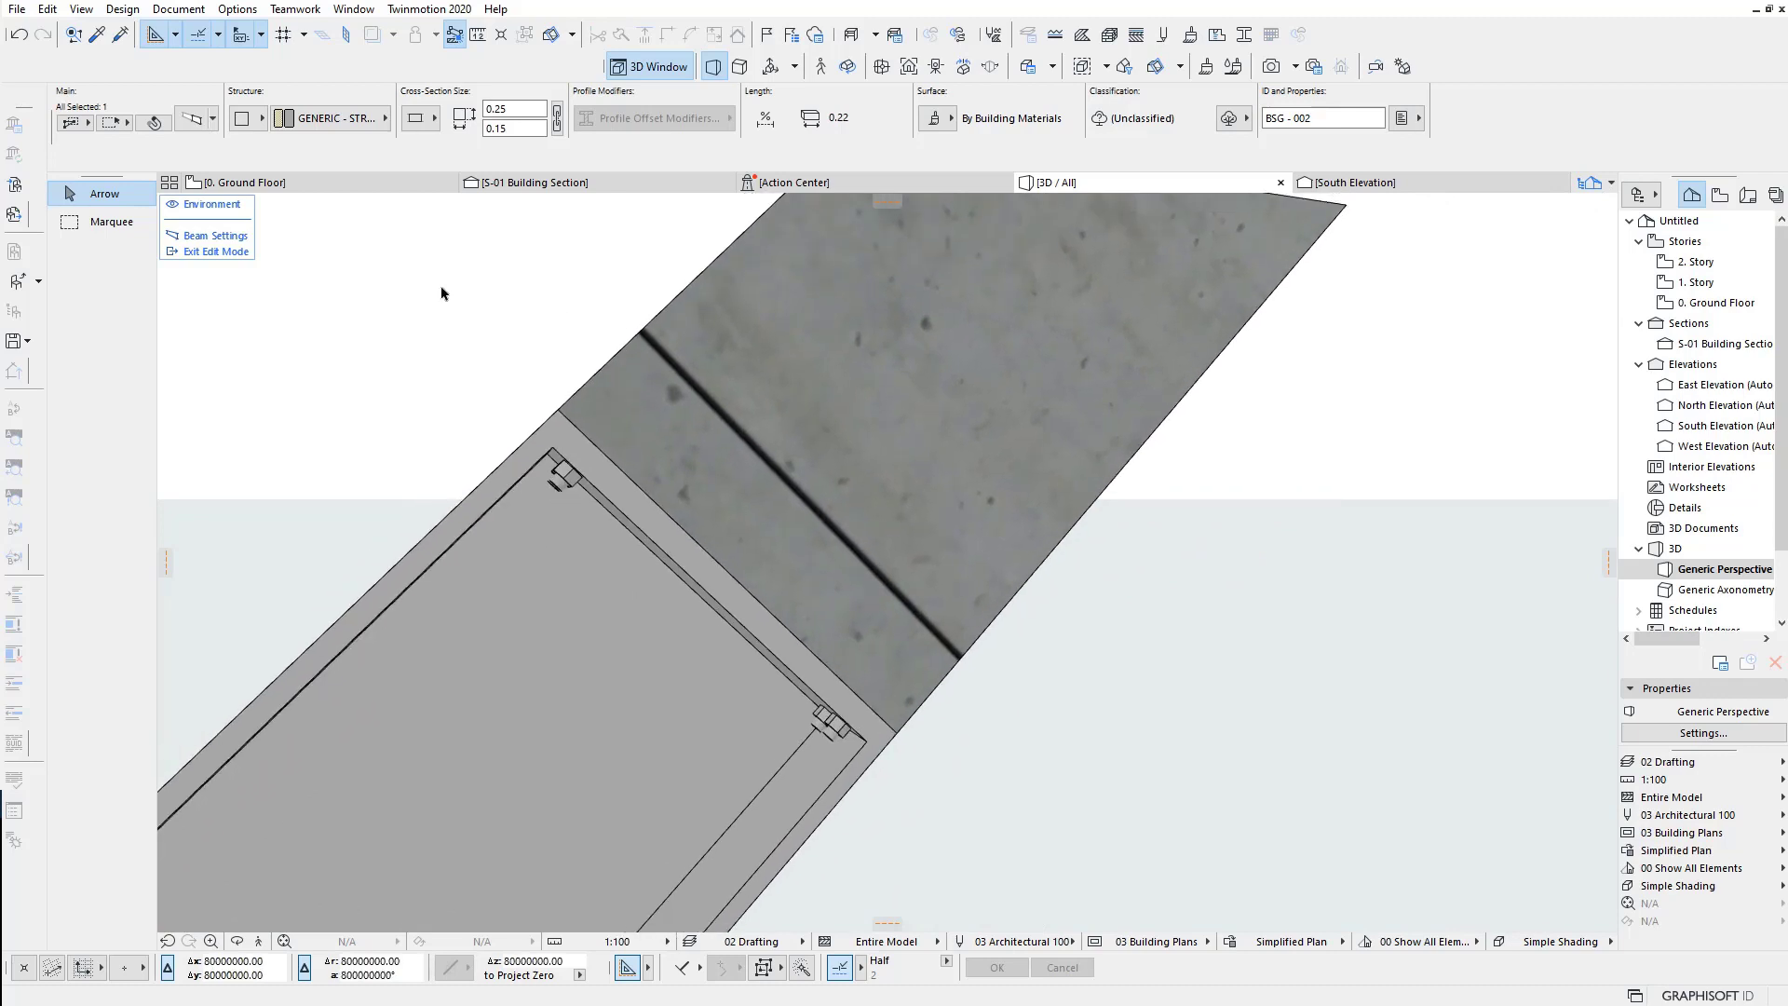
pyautogui.click(395, 185)
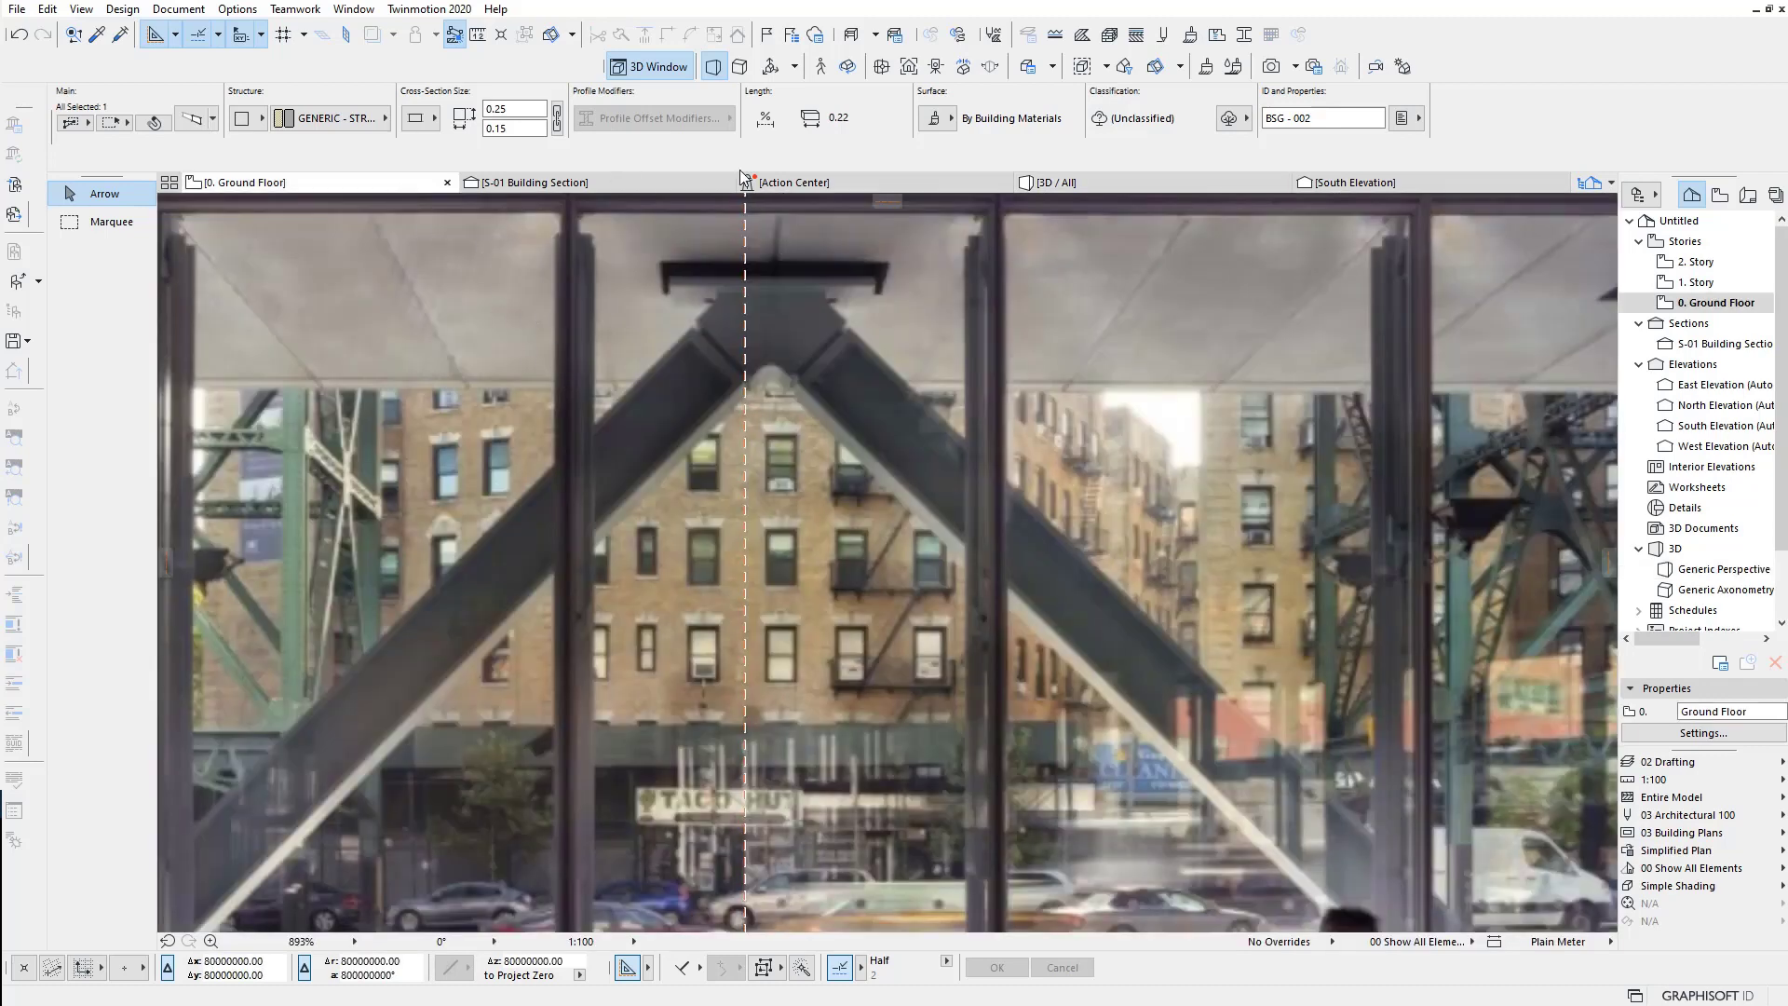
pyautogui.click(1114, 179)
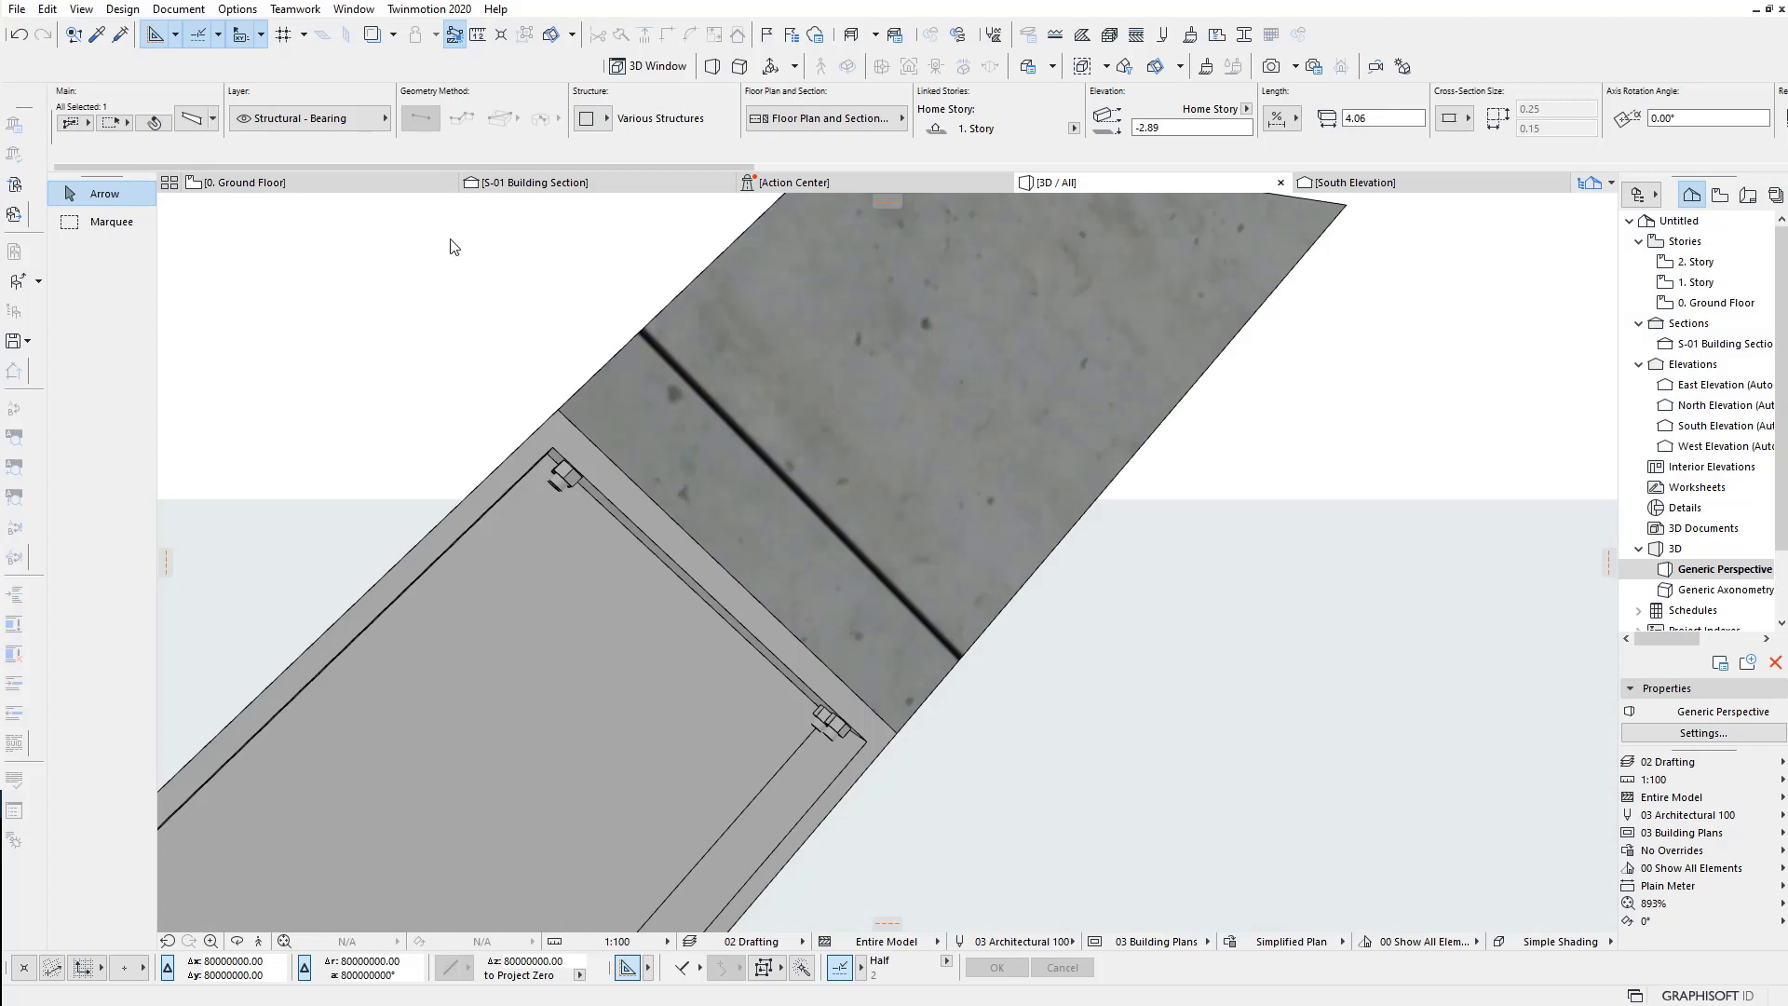
pyautogui.click(530, 183)
# Step: Place a guide line 0.02 from the beam edge and offset the beam to it, splitting a 0.02 joint segment
pyautogui.moveTo(578, 308); pyautogui.dragTo(665, 550, button='middle')
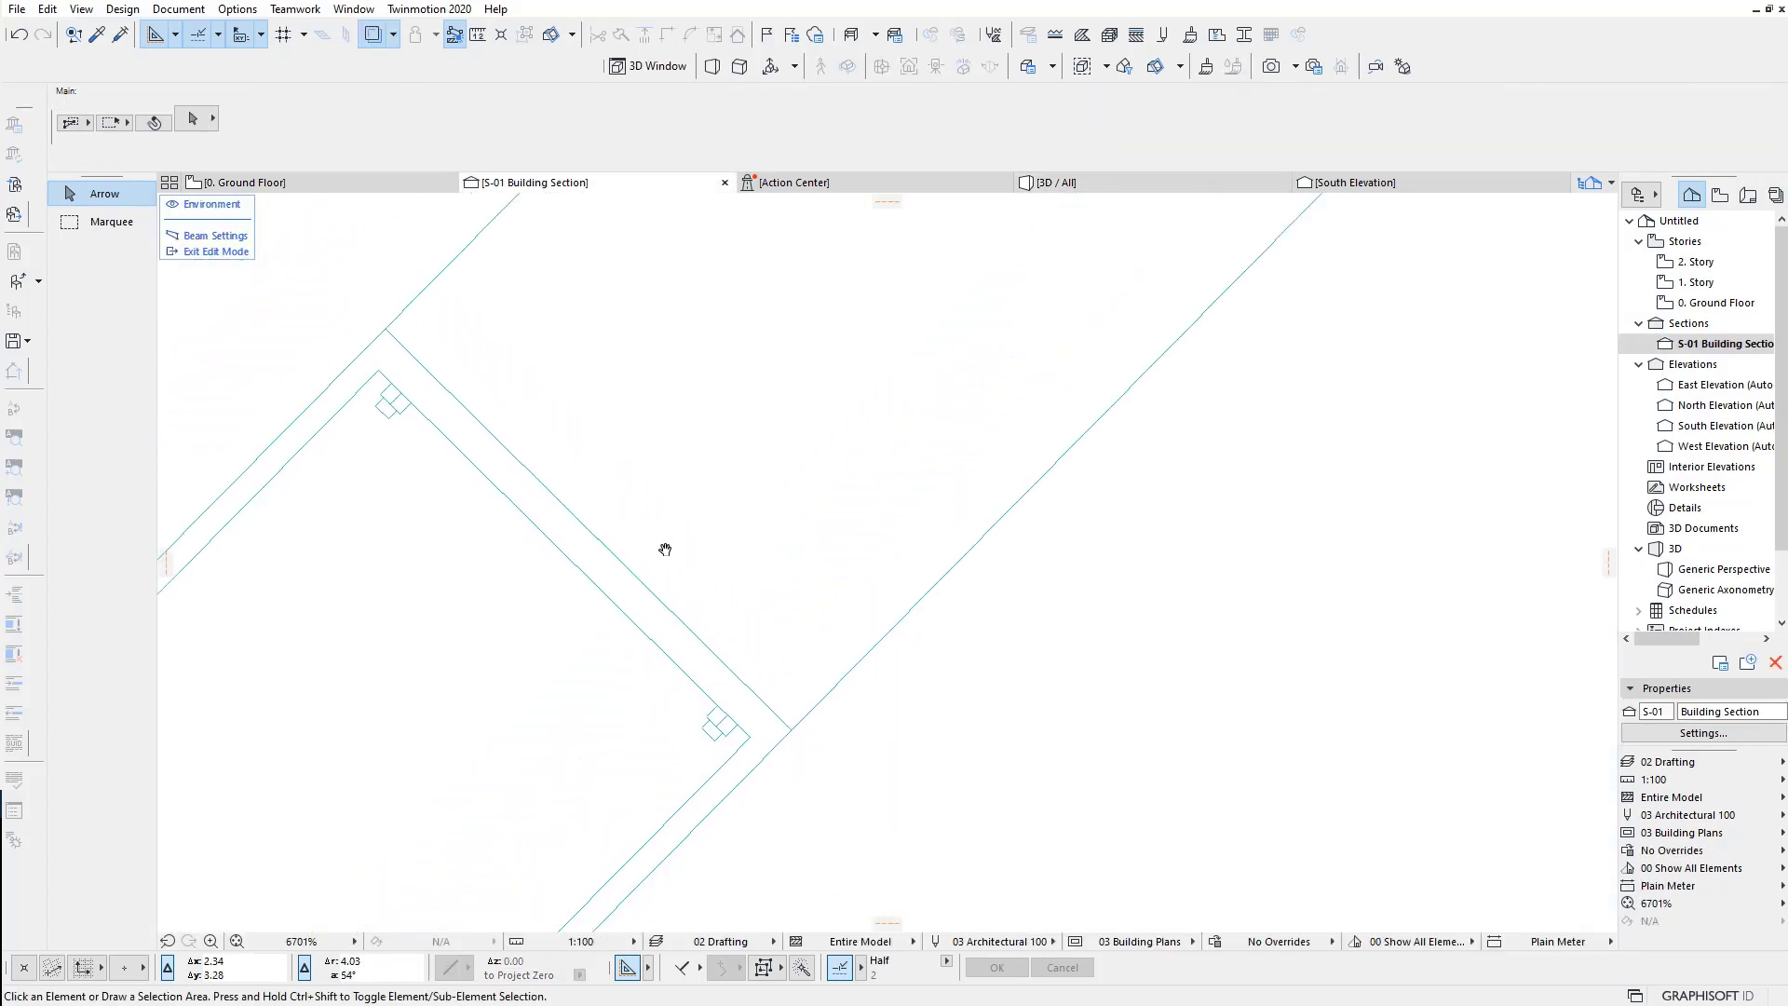
pyautogui.scroll(2, 634, 538)
pyautogui.scroll(2, 435, 463)
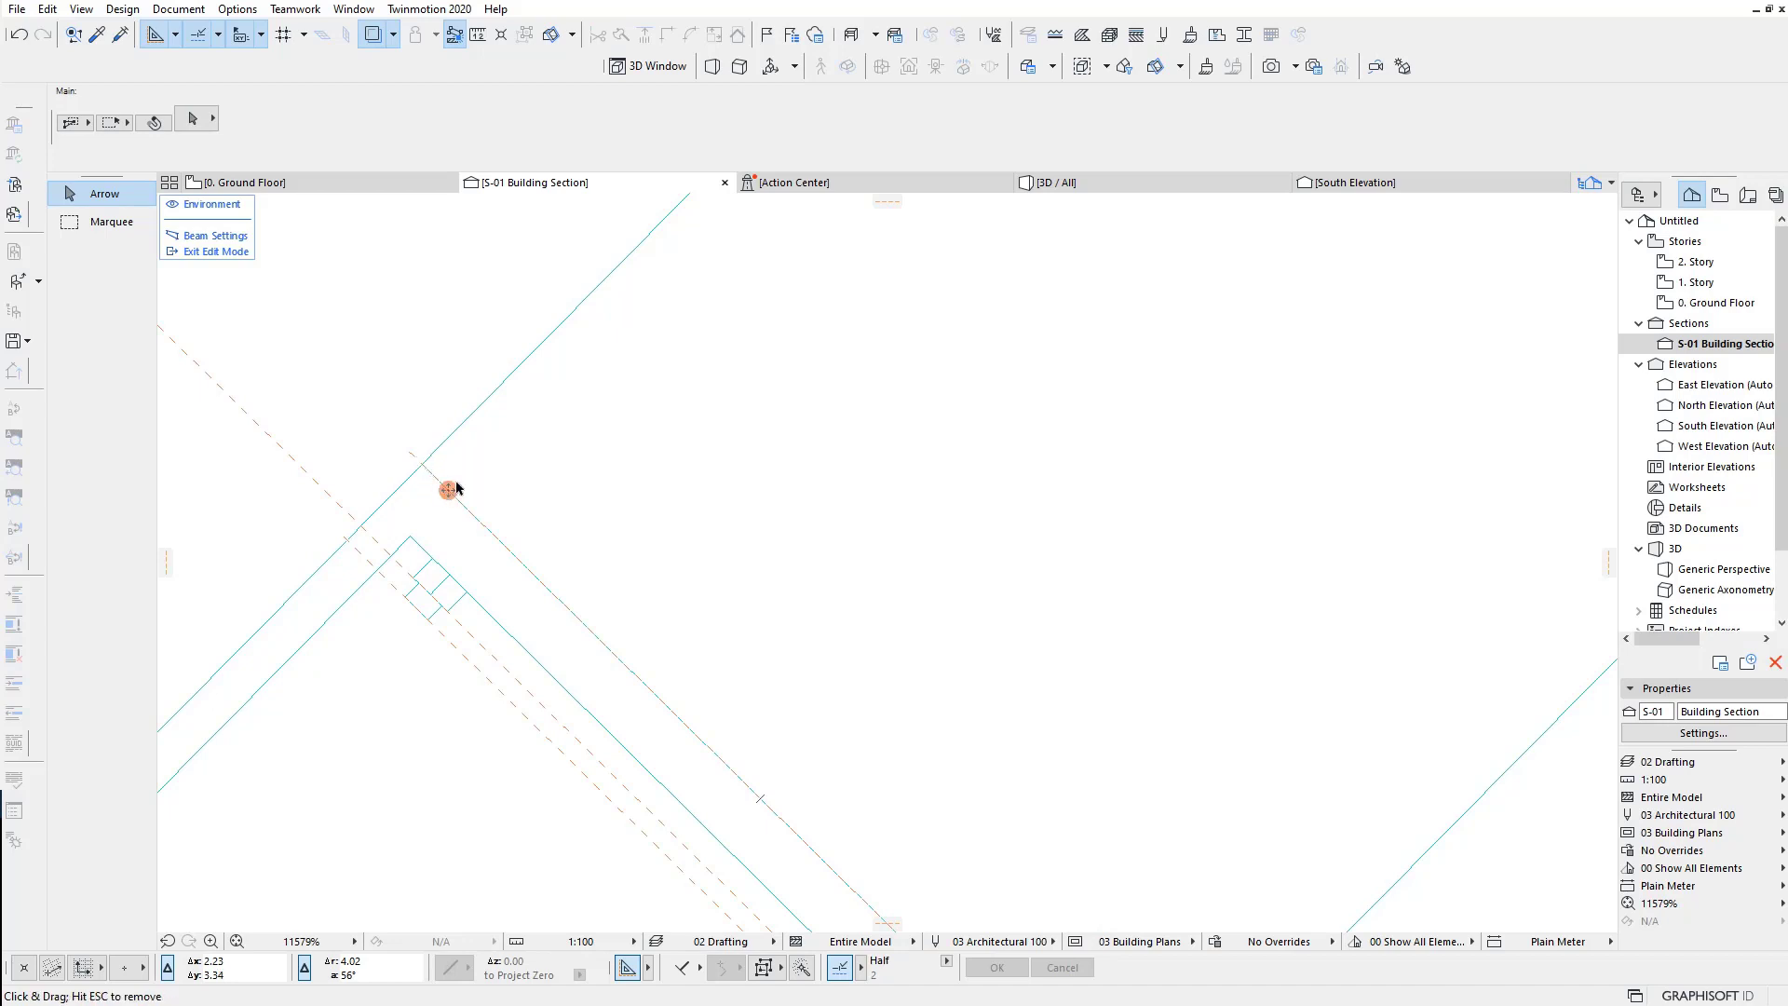
pyautogui.moveTo(455, 488); pyautogui.dragTo(491, 444)
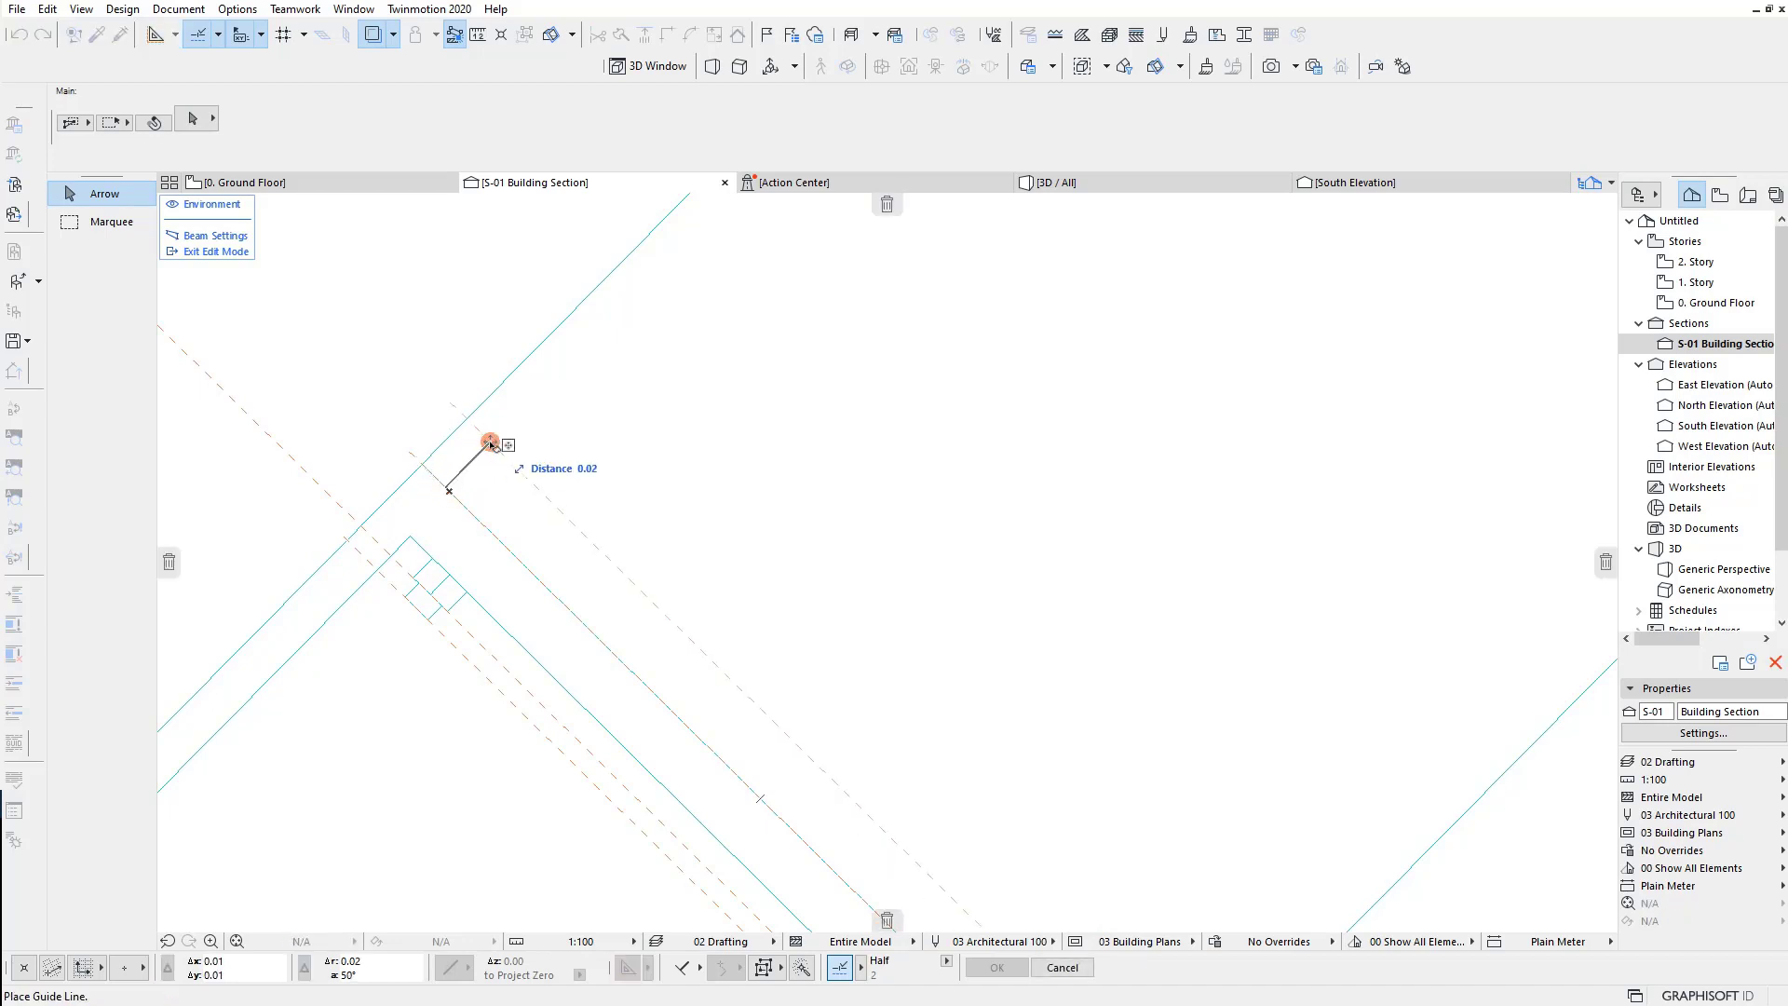
pyautogui.write('.0')
pyautogui.press('Return')
pyautogui.click(450, 433)
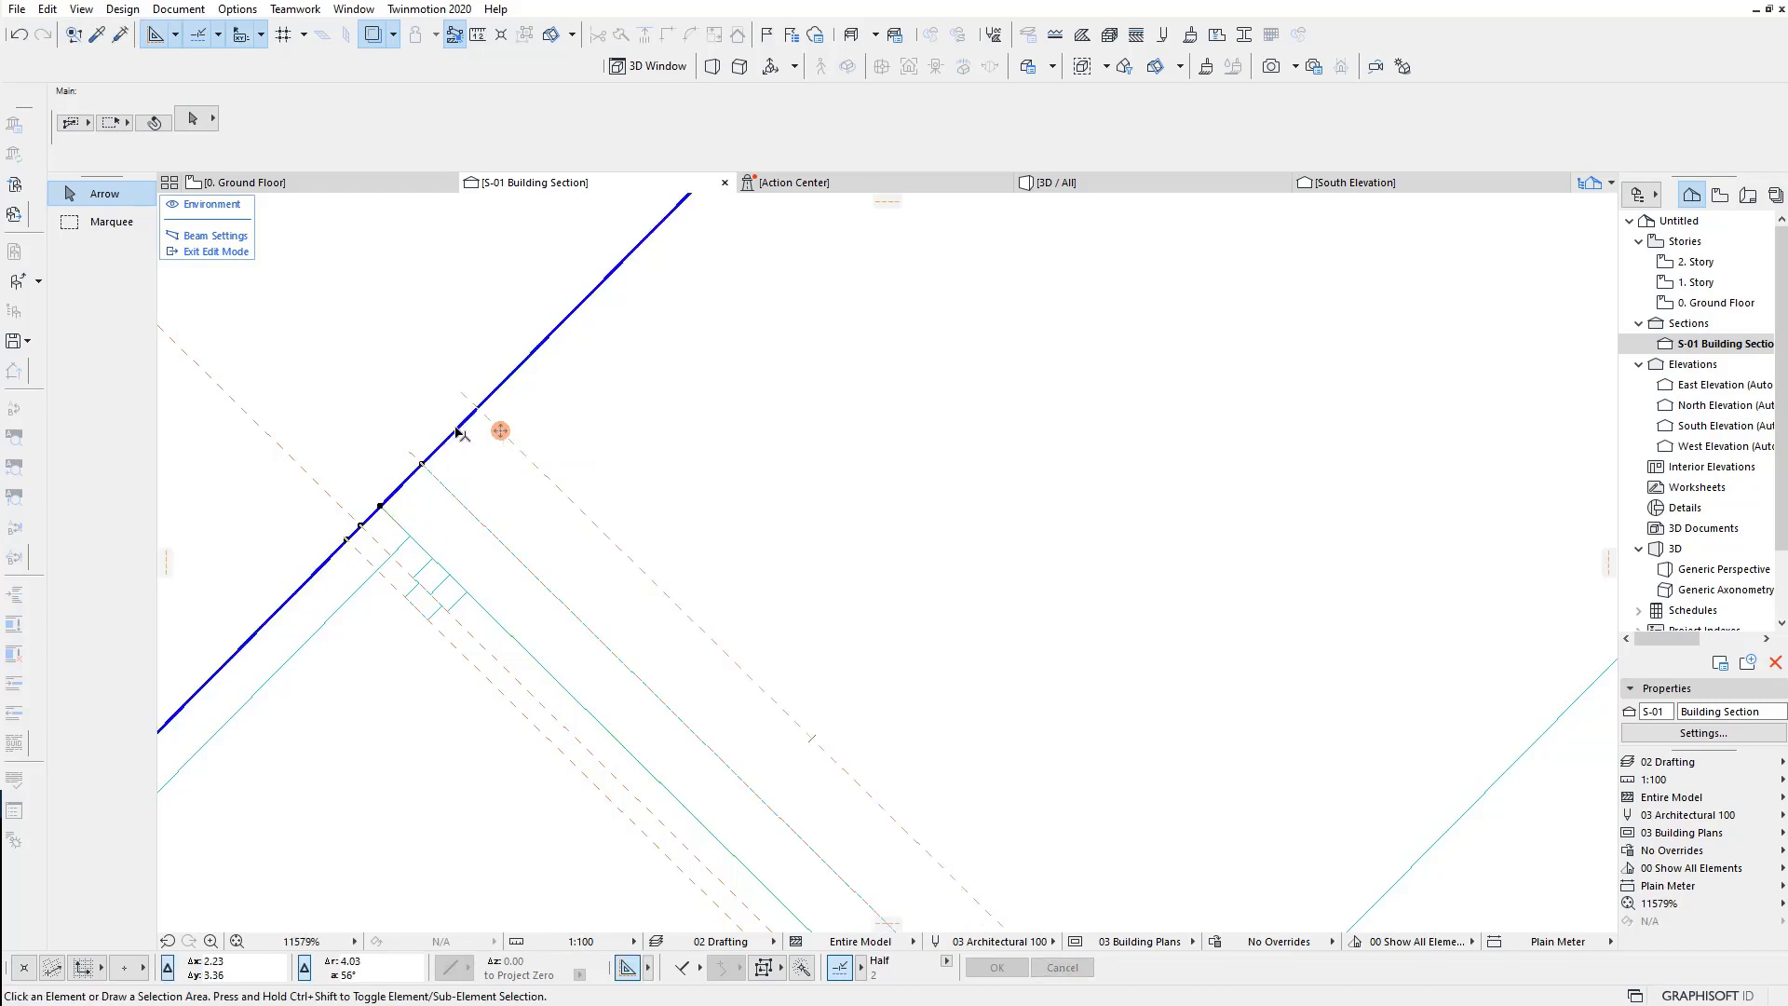
pyautogui.click(462, 424)
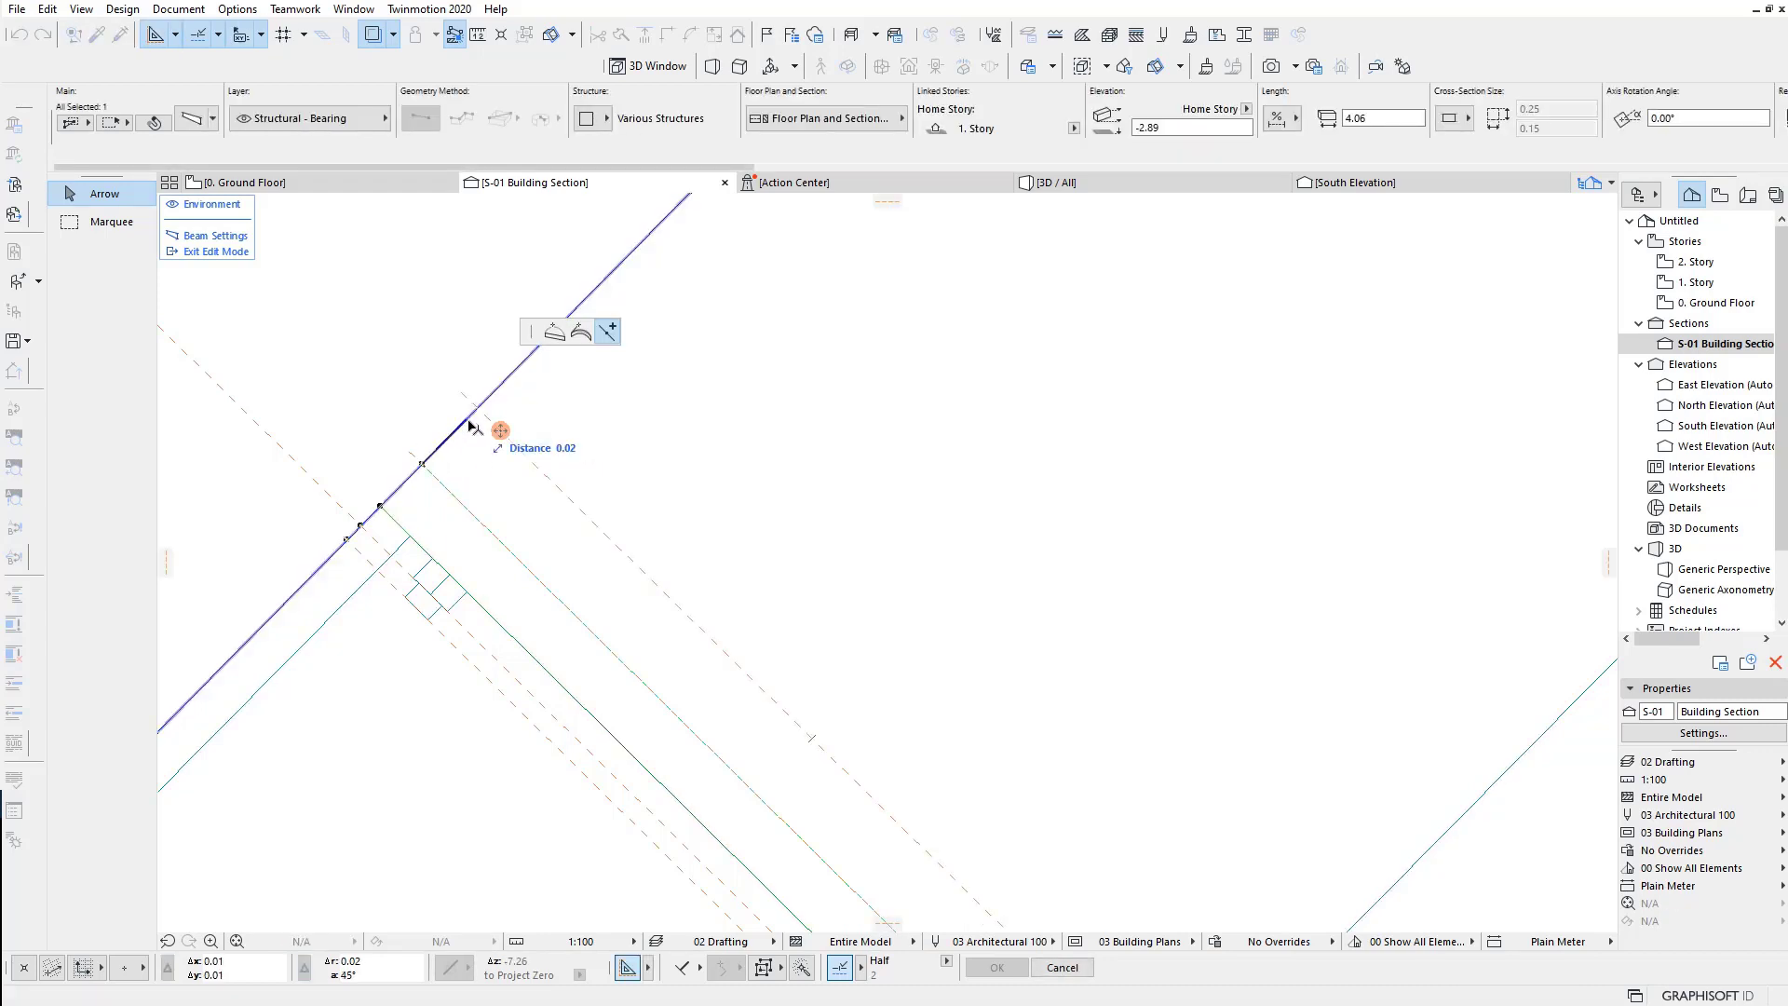
pyautogui.click(485, 402)
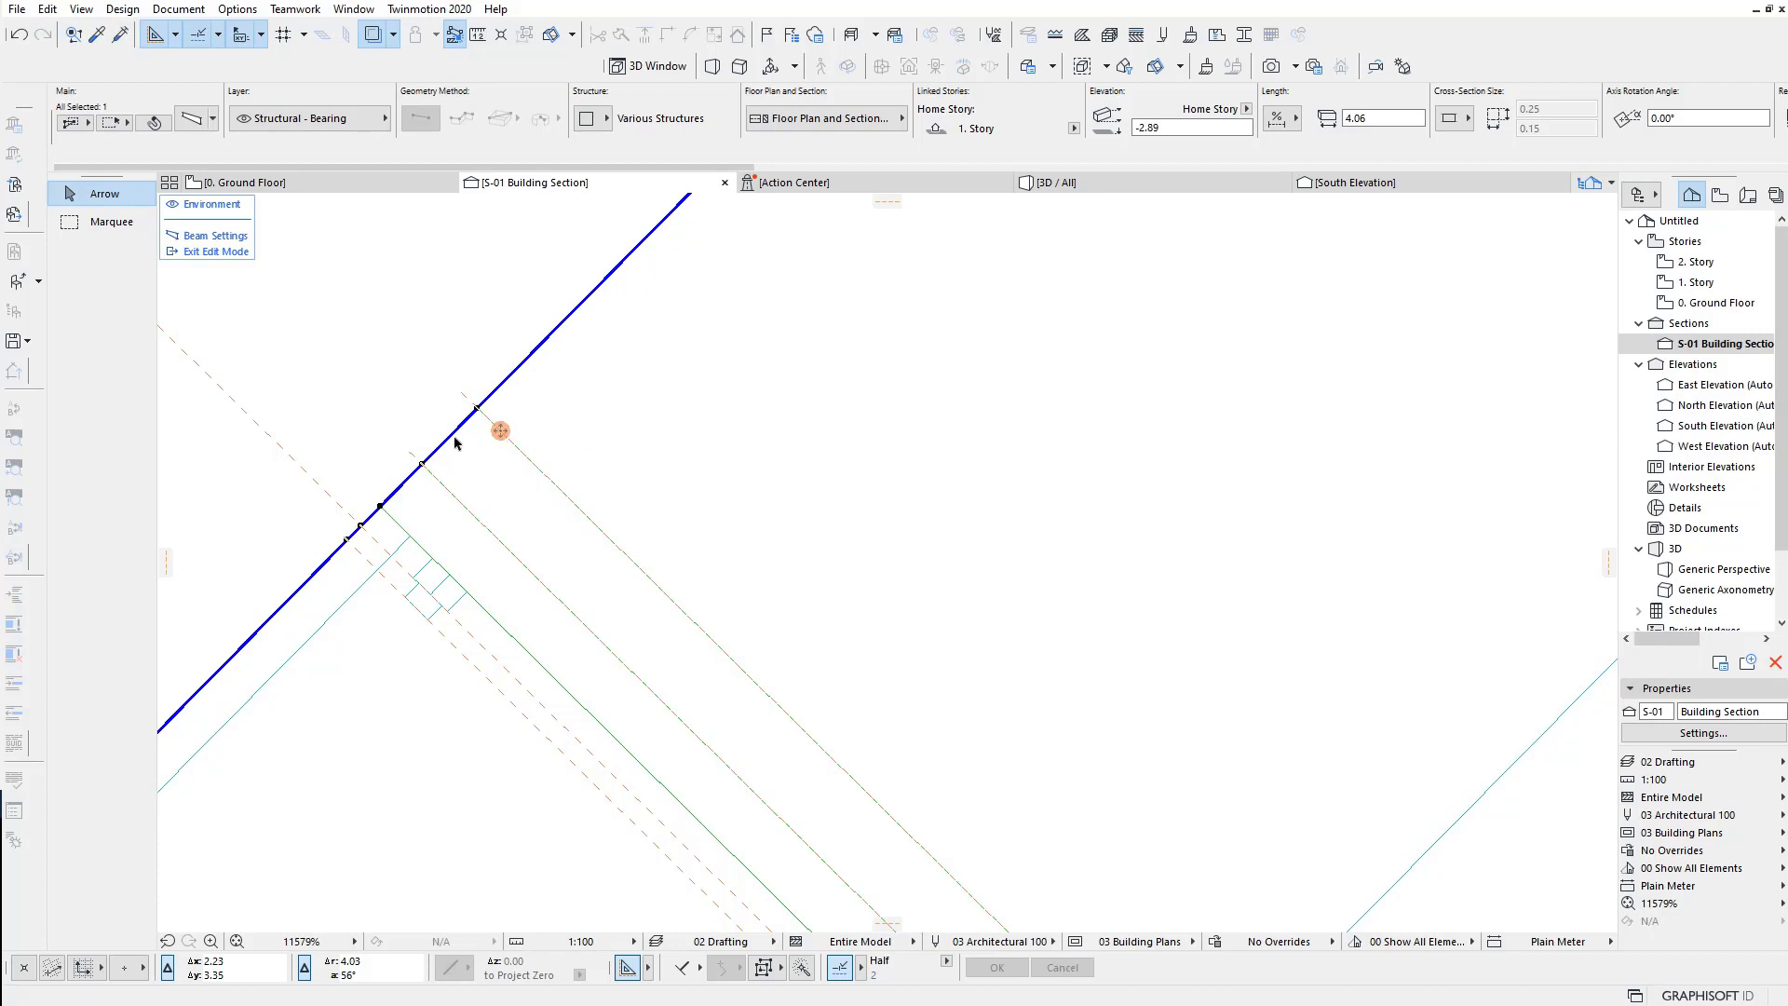
# Step: Set the thin joint segment's structure to Steel - Structural
pyautogui.click(485, 471)
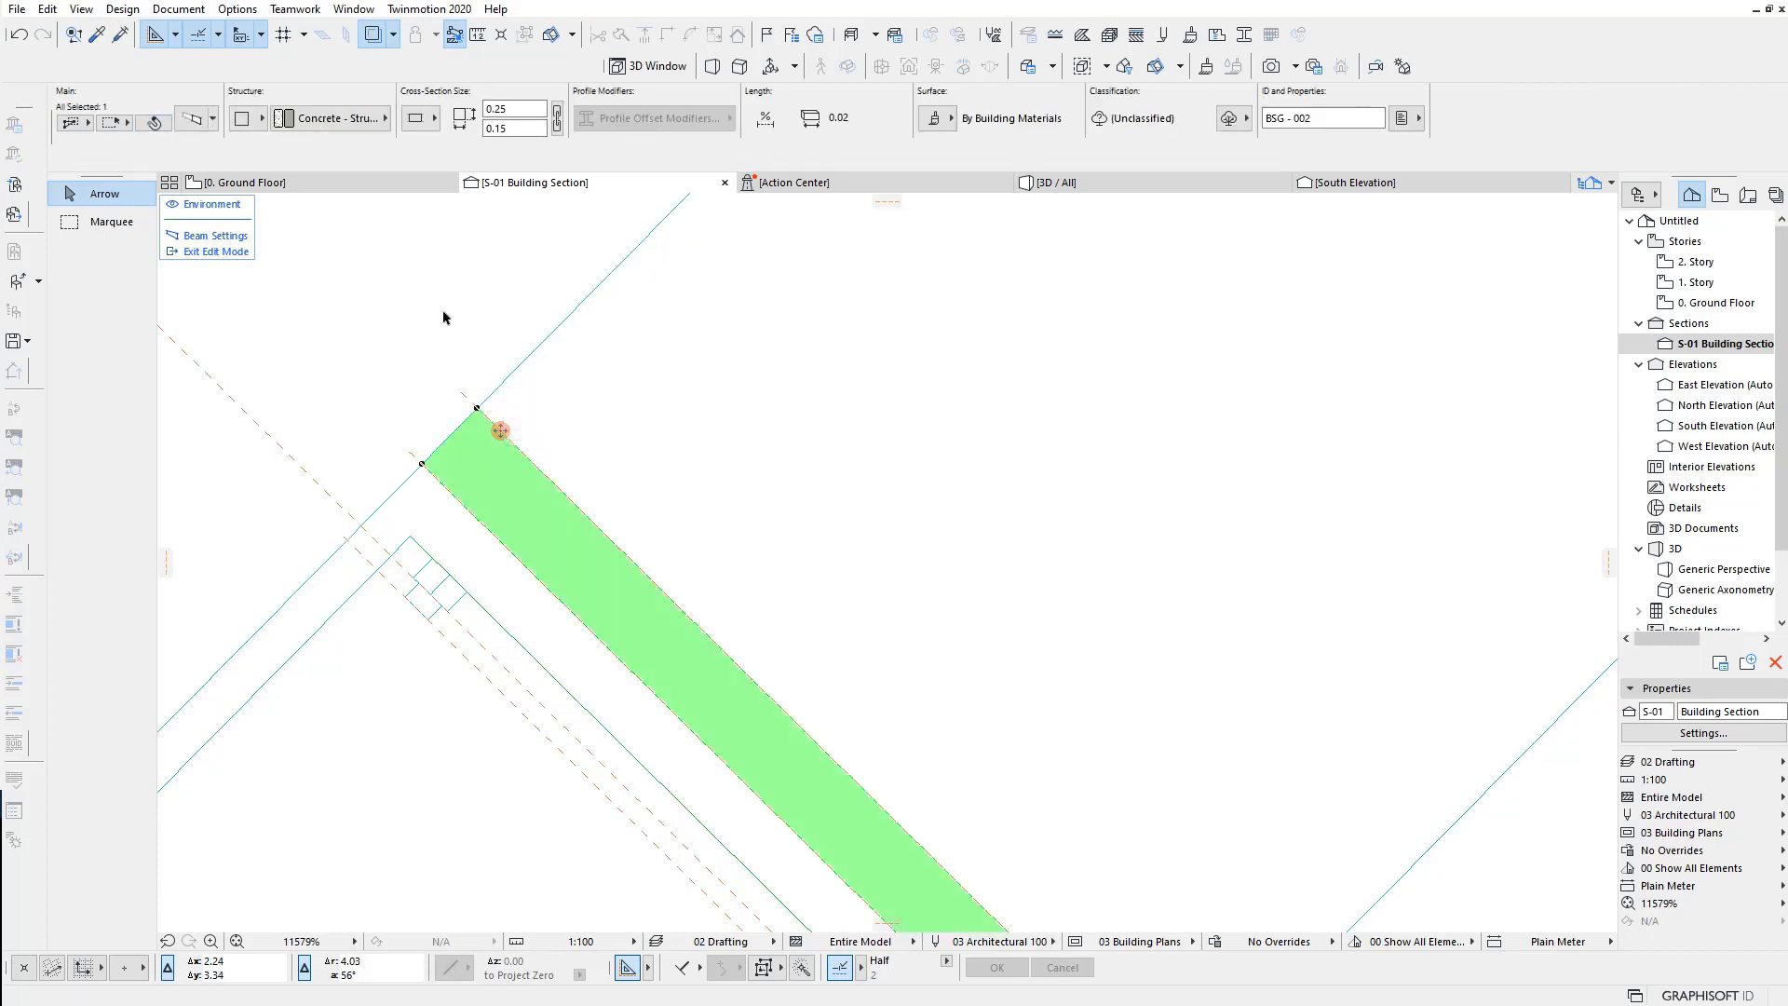
pyautogui.click(362, 124)
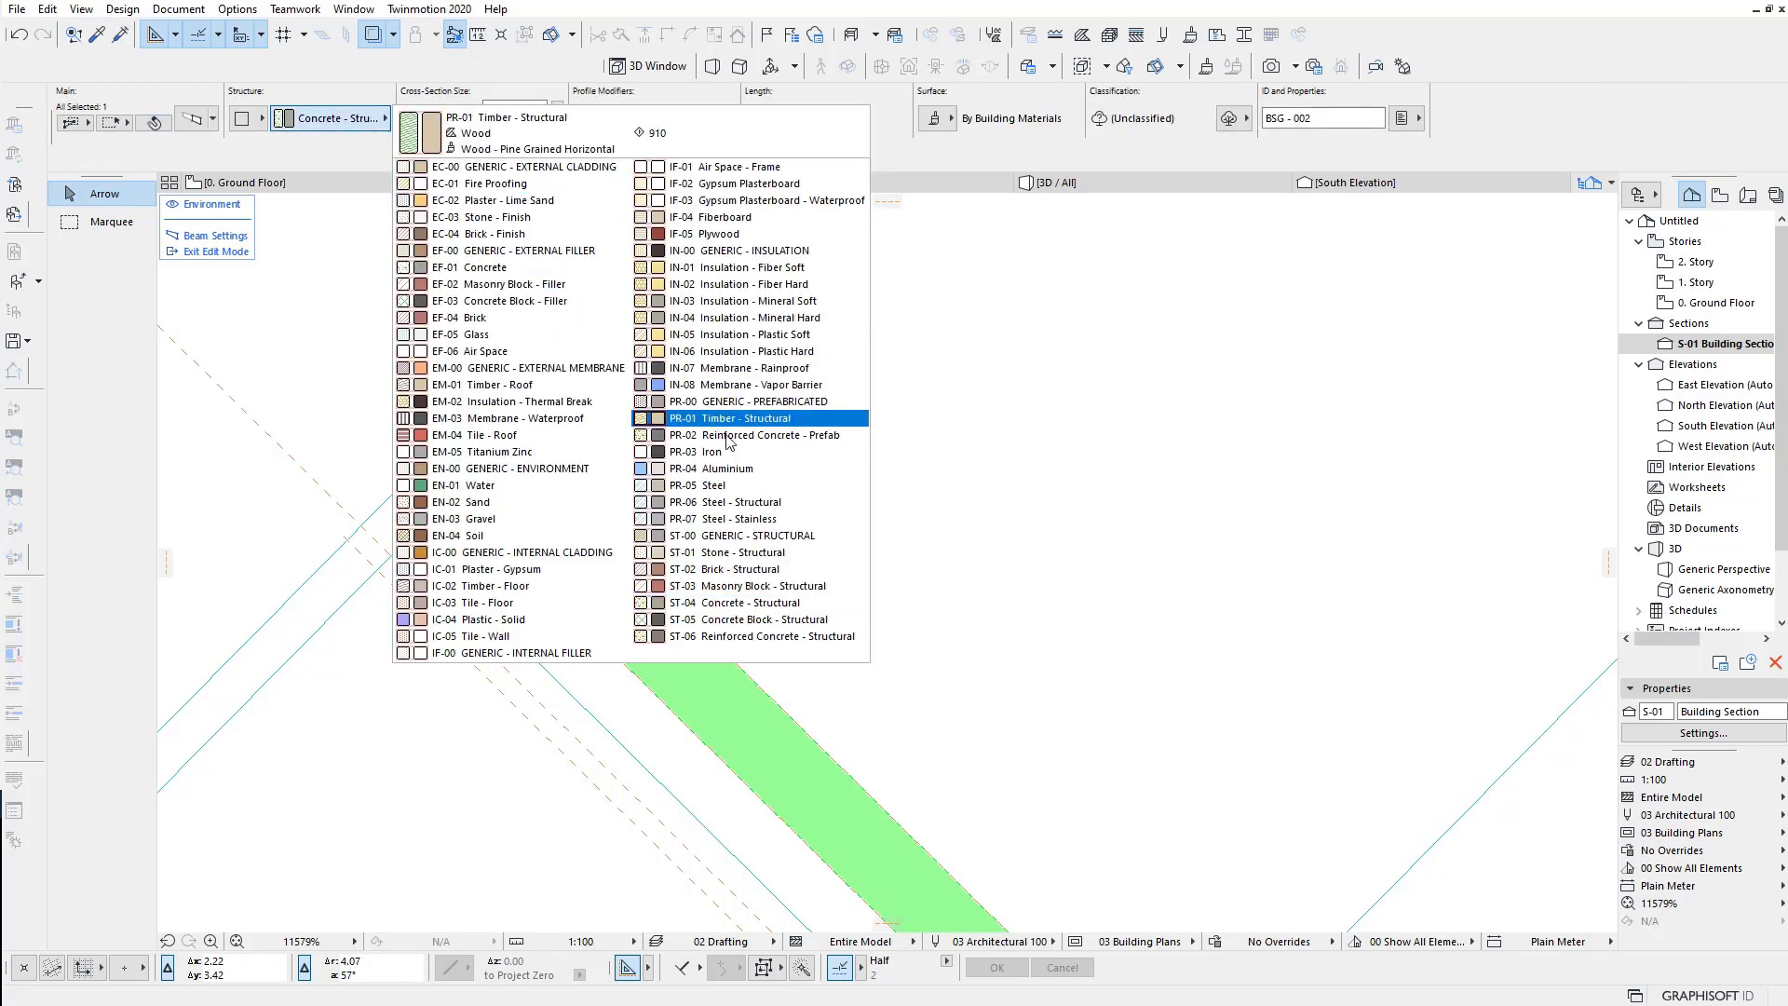
pyautogui.click(762, 511)
pyautogui.scroll(-3, 409, 387)
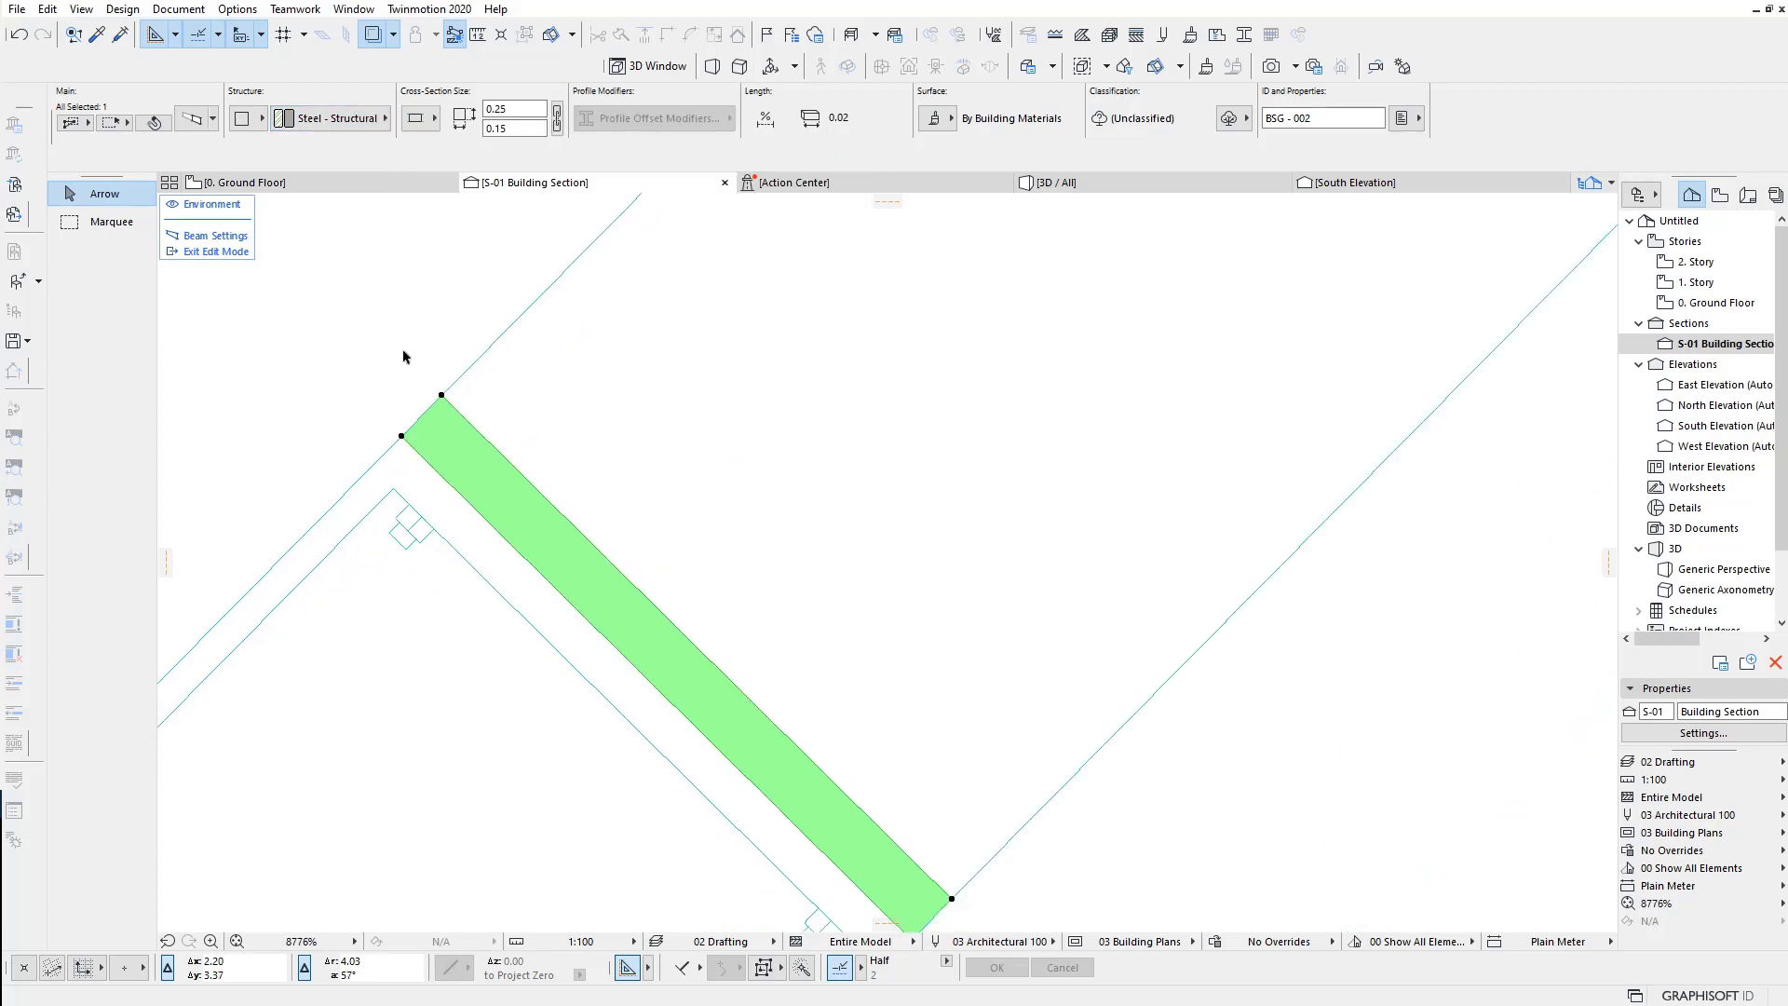
pyautogui.scroll(-3, 410, 382)
pyautogui.scroll(2, 482, 475)
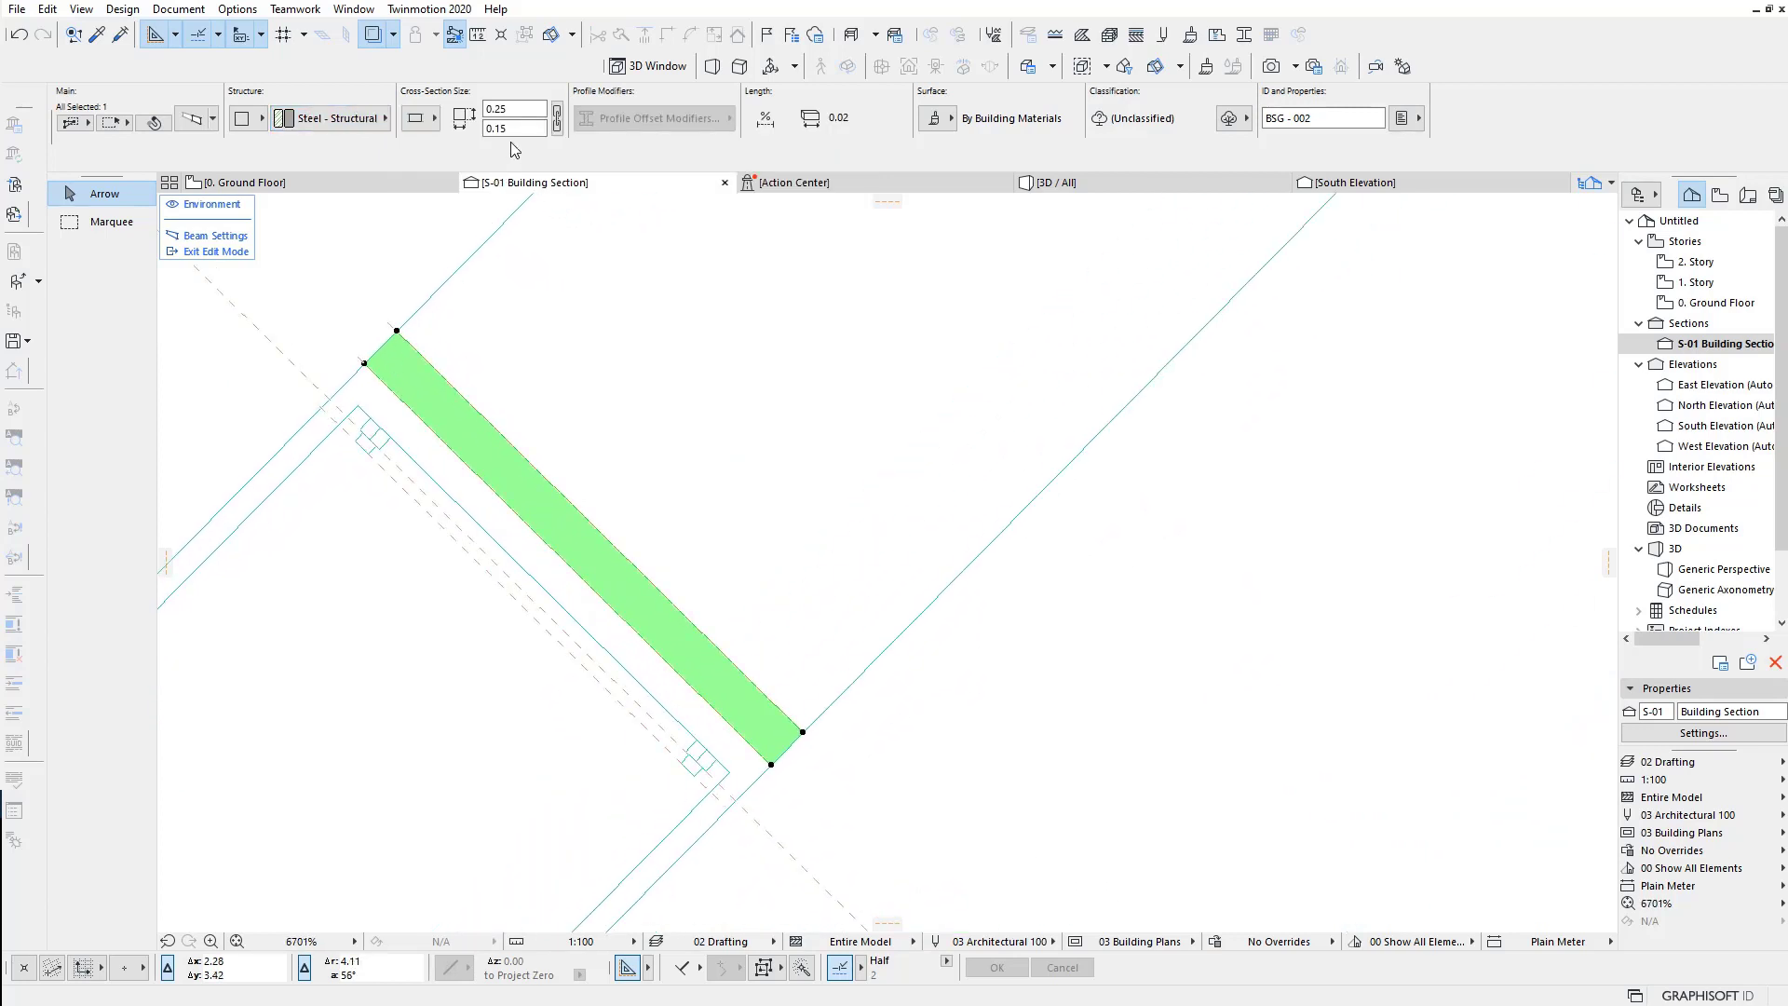
# Step: Give the segment a 0.20 by 0.03 cross-section
pyautogui.doubleClick(519, 130)
pyautogui.click(527, 110)
pyautogui.click(522, 128)
pyautogui.click(522, 110)
pyautogui.write('0.2')
pyautogui.press('Return')
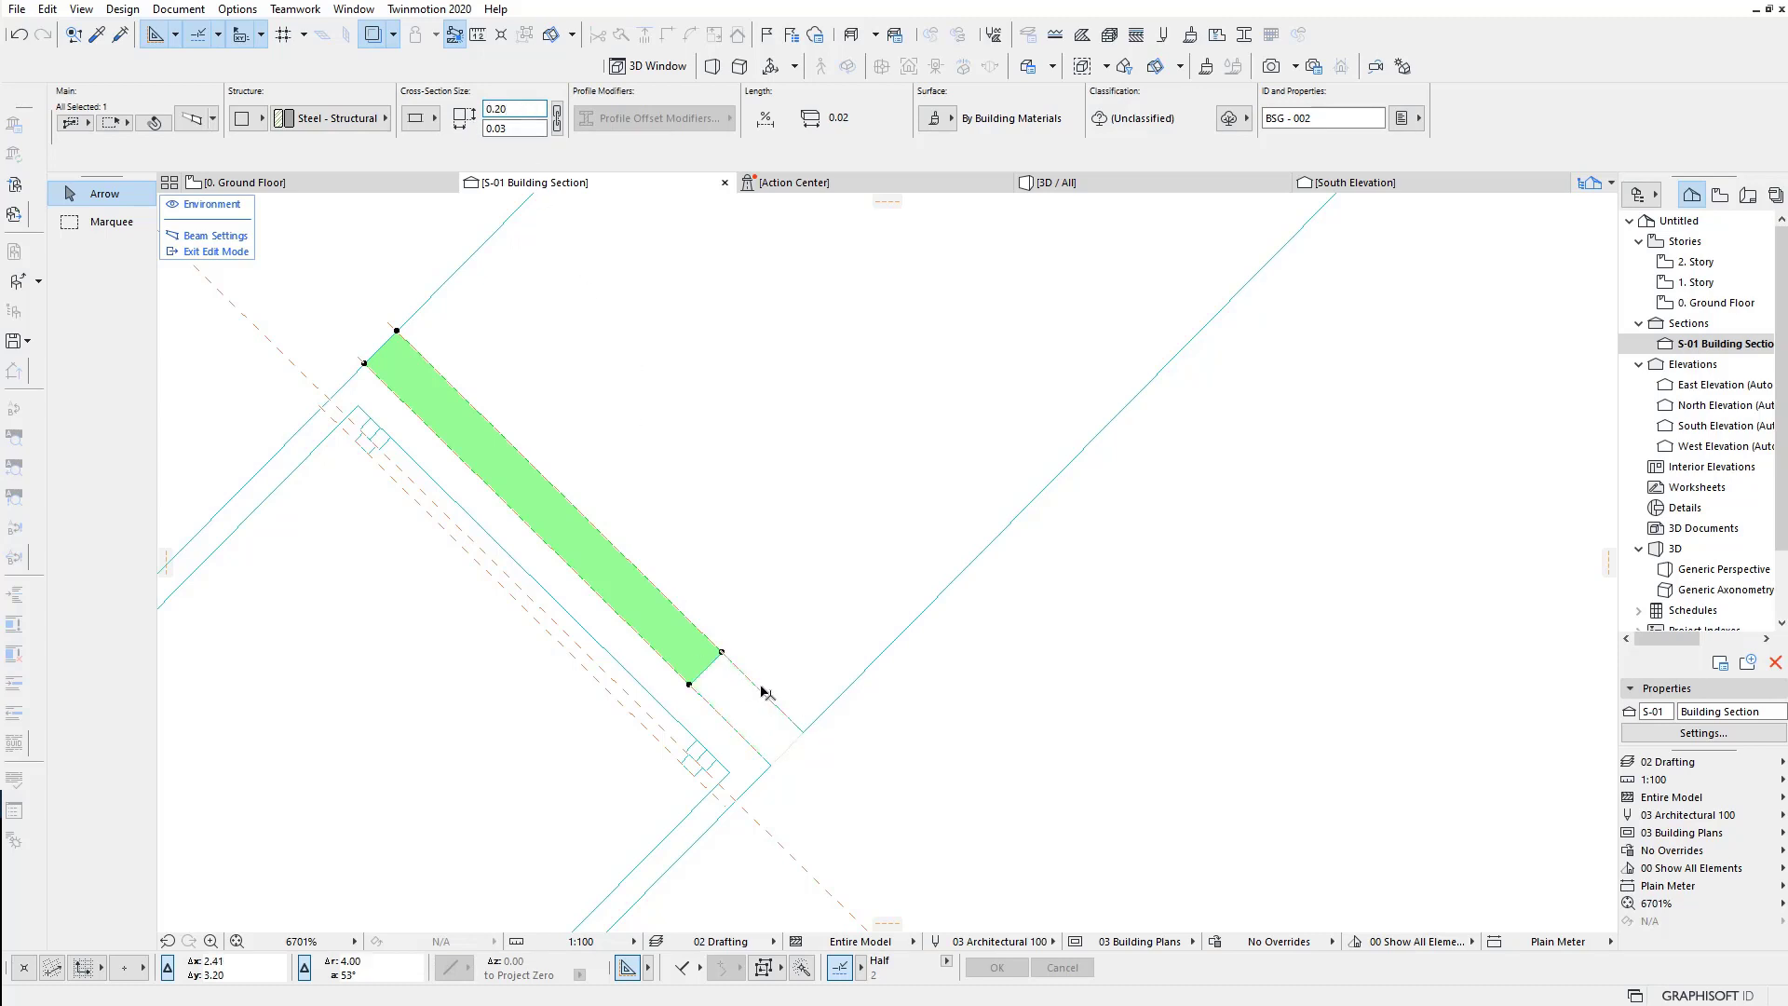
pyautogui.scroll(2, 764, 692)
pyautogui.scroll(-2, 750, 650)
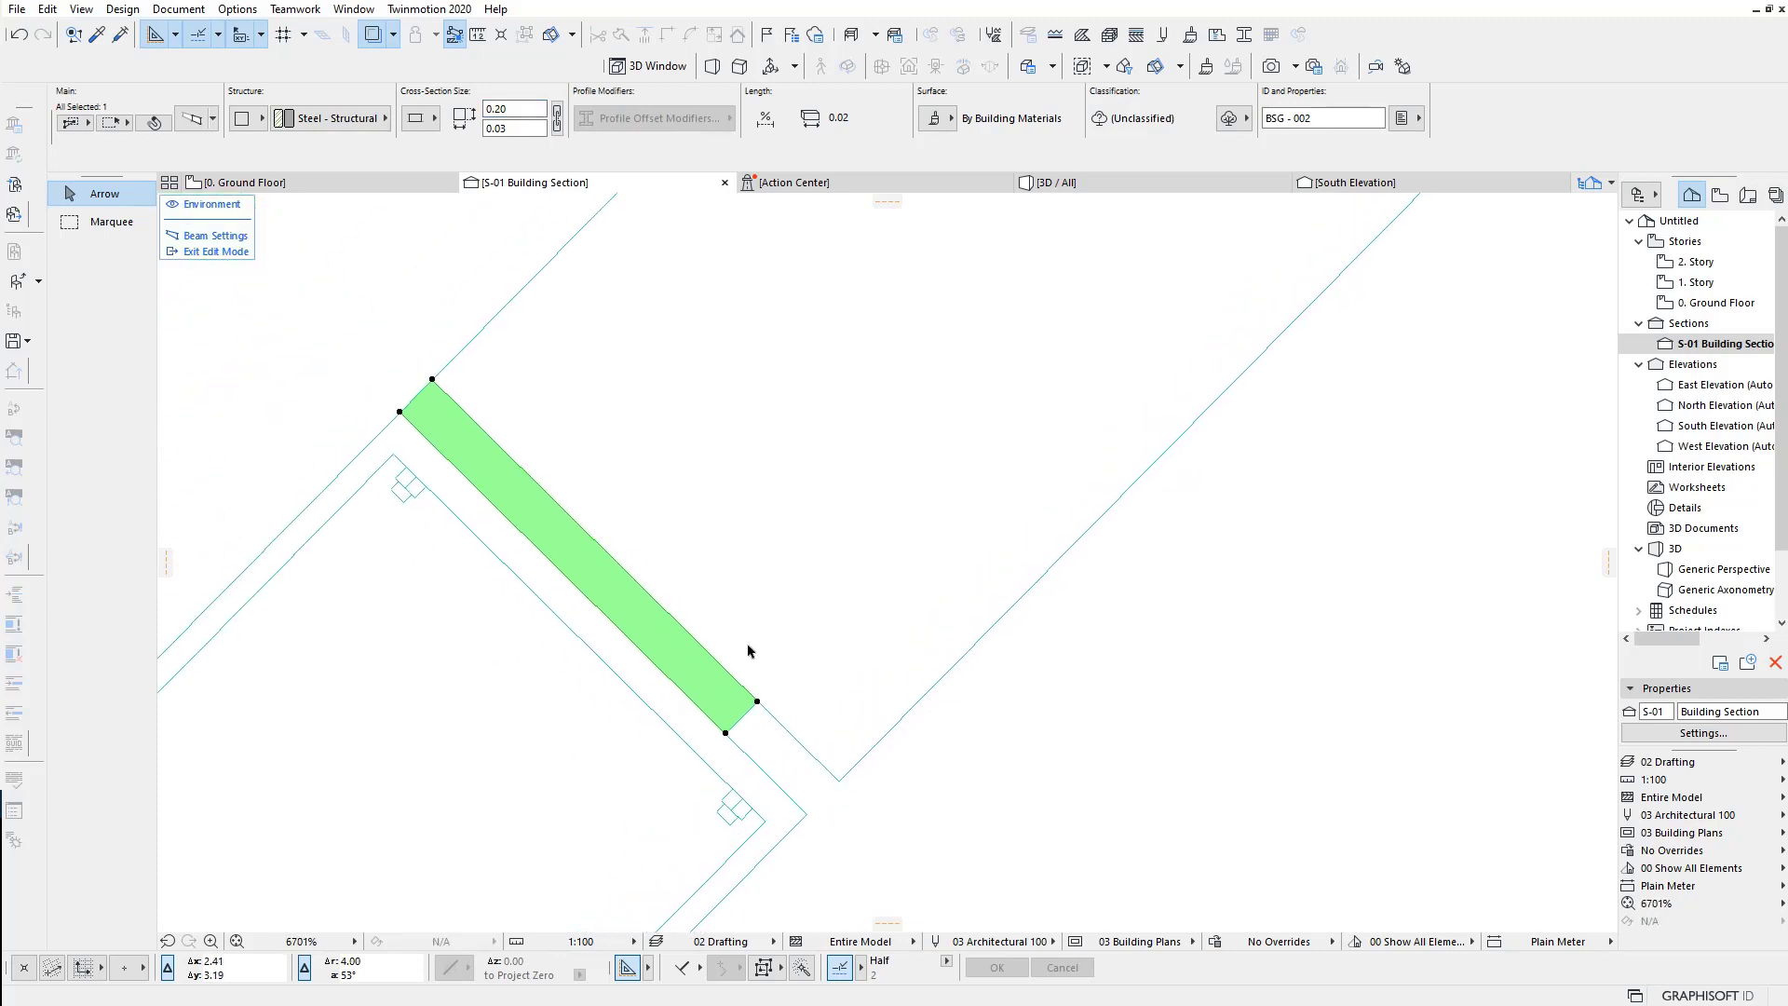
pyautogui.click(435, 404)
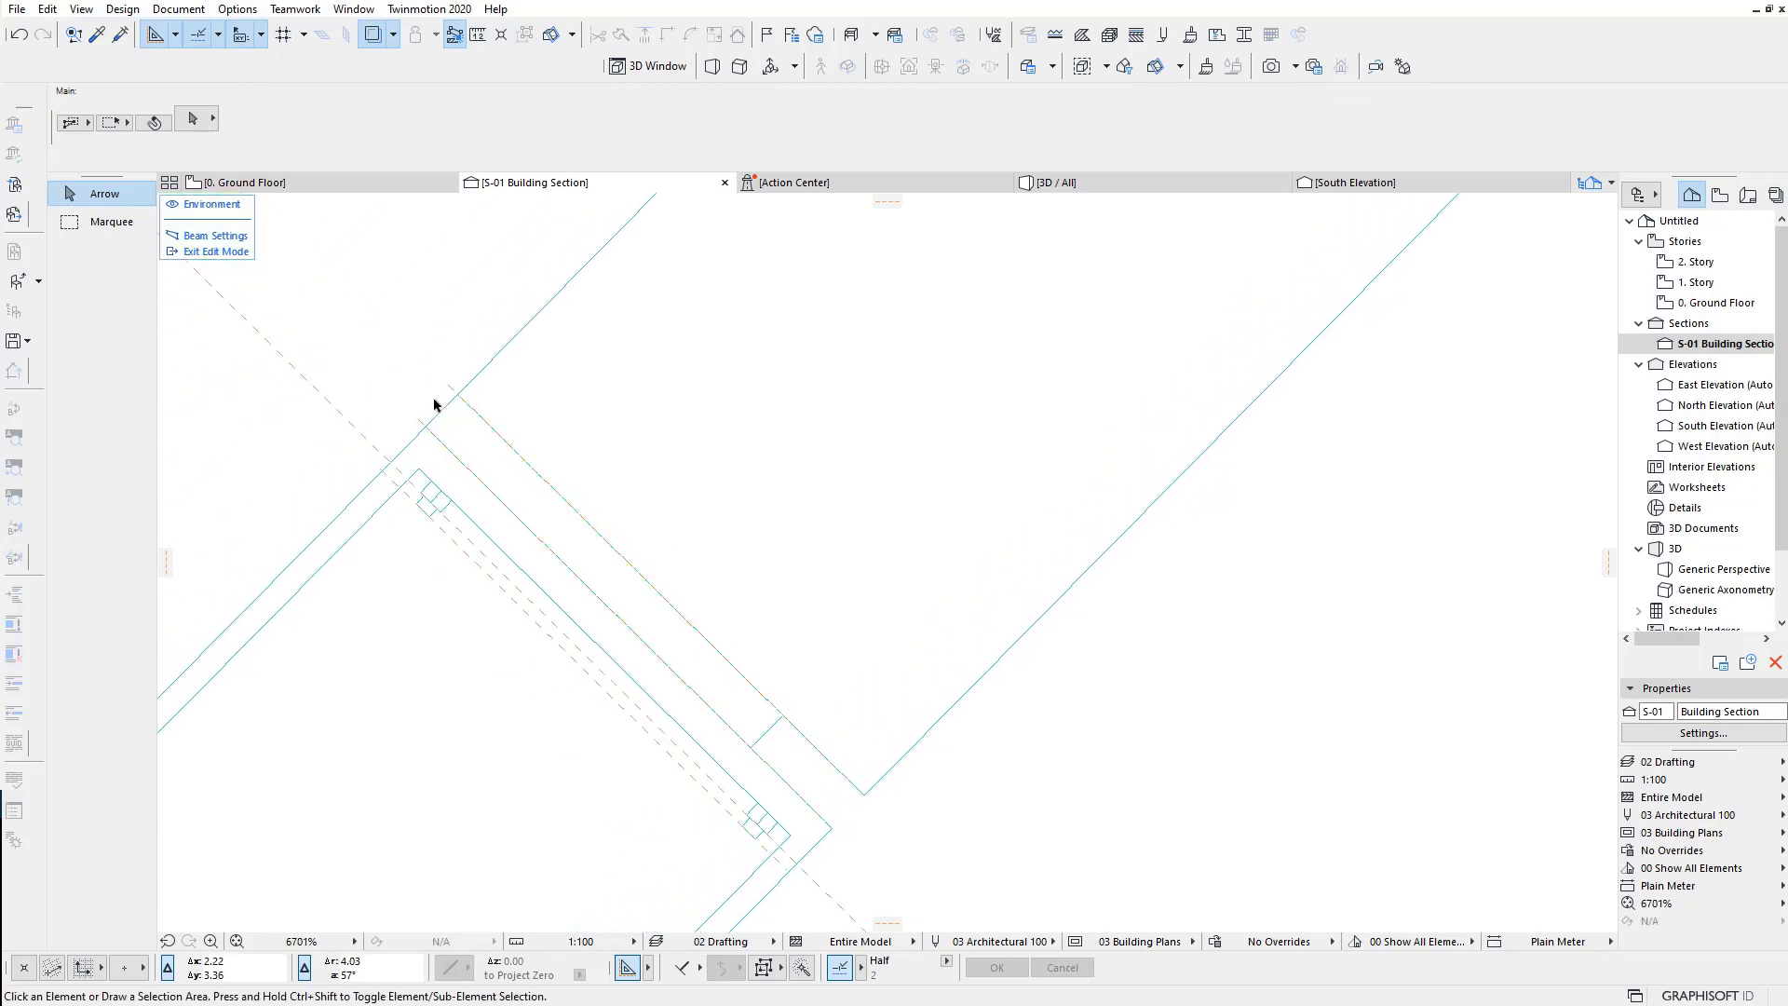
pyautogui.click(477, 377)
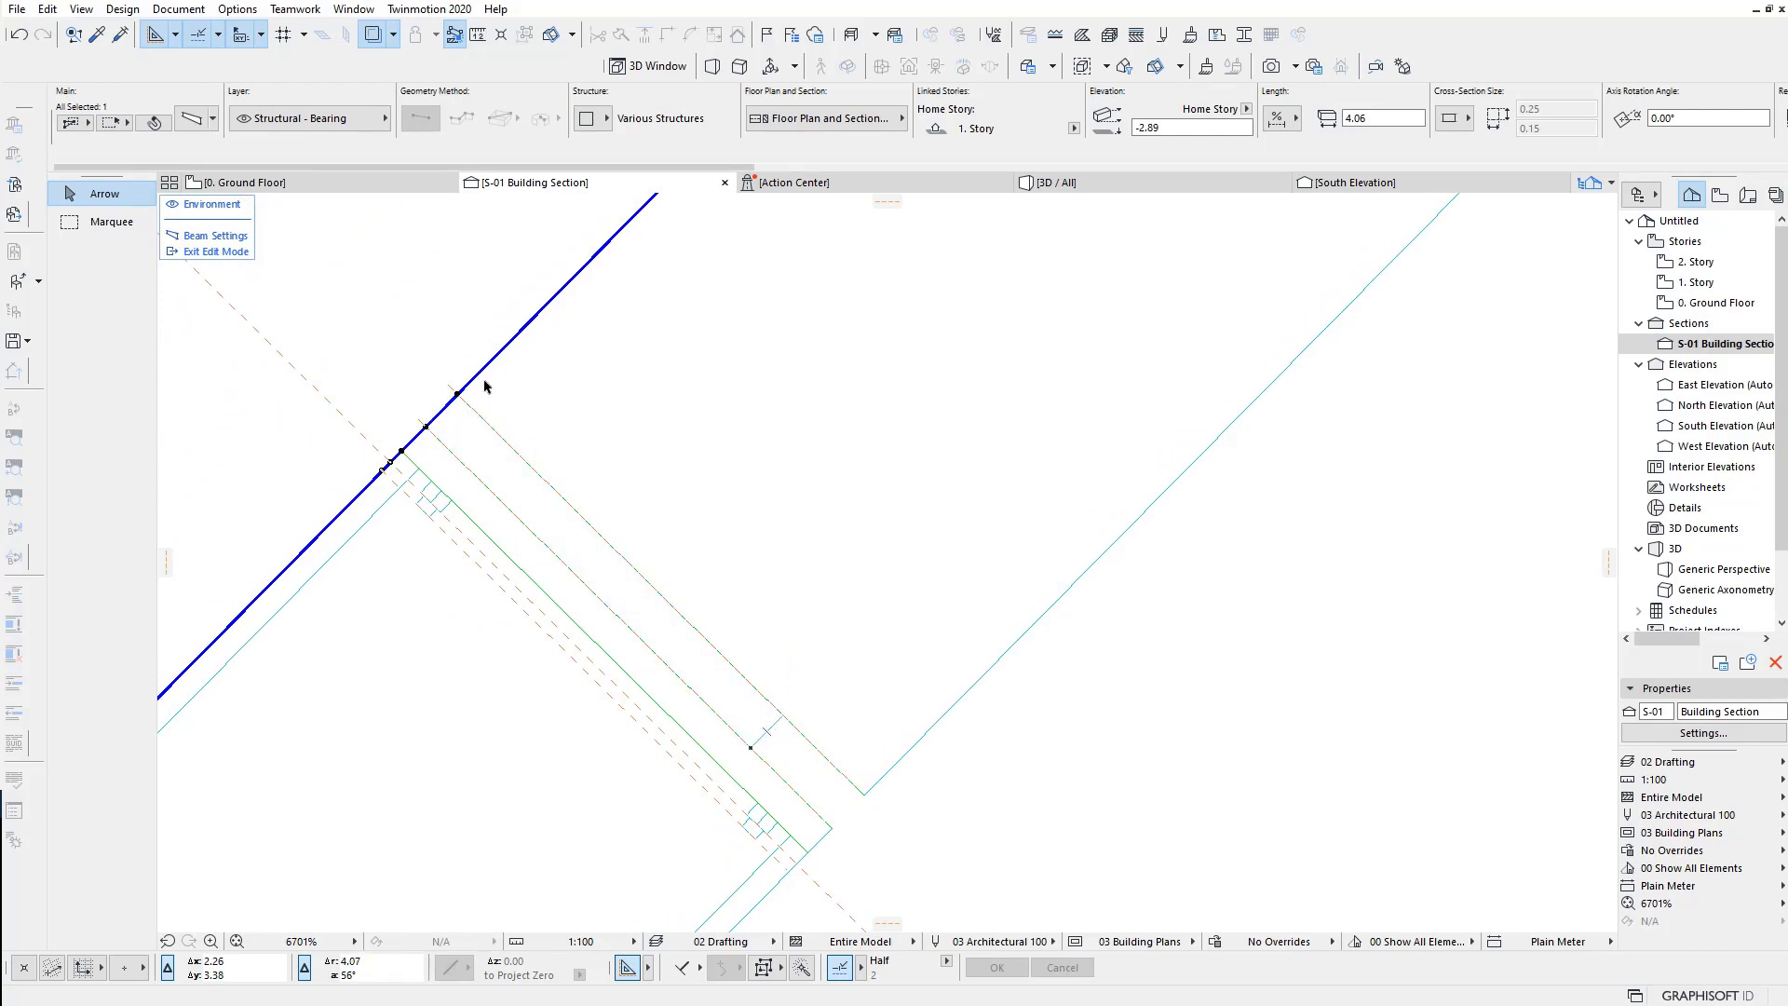
pyautogui.click(892, 780)
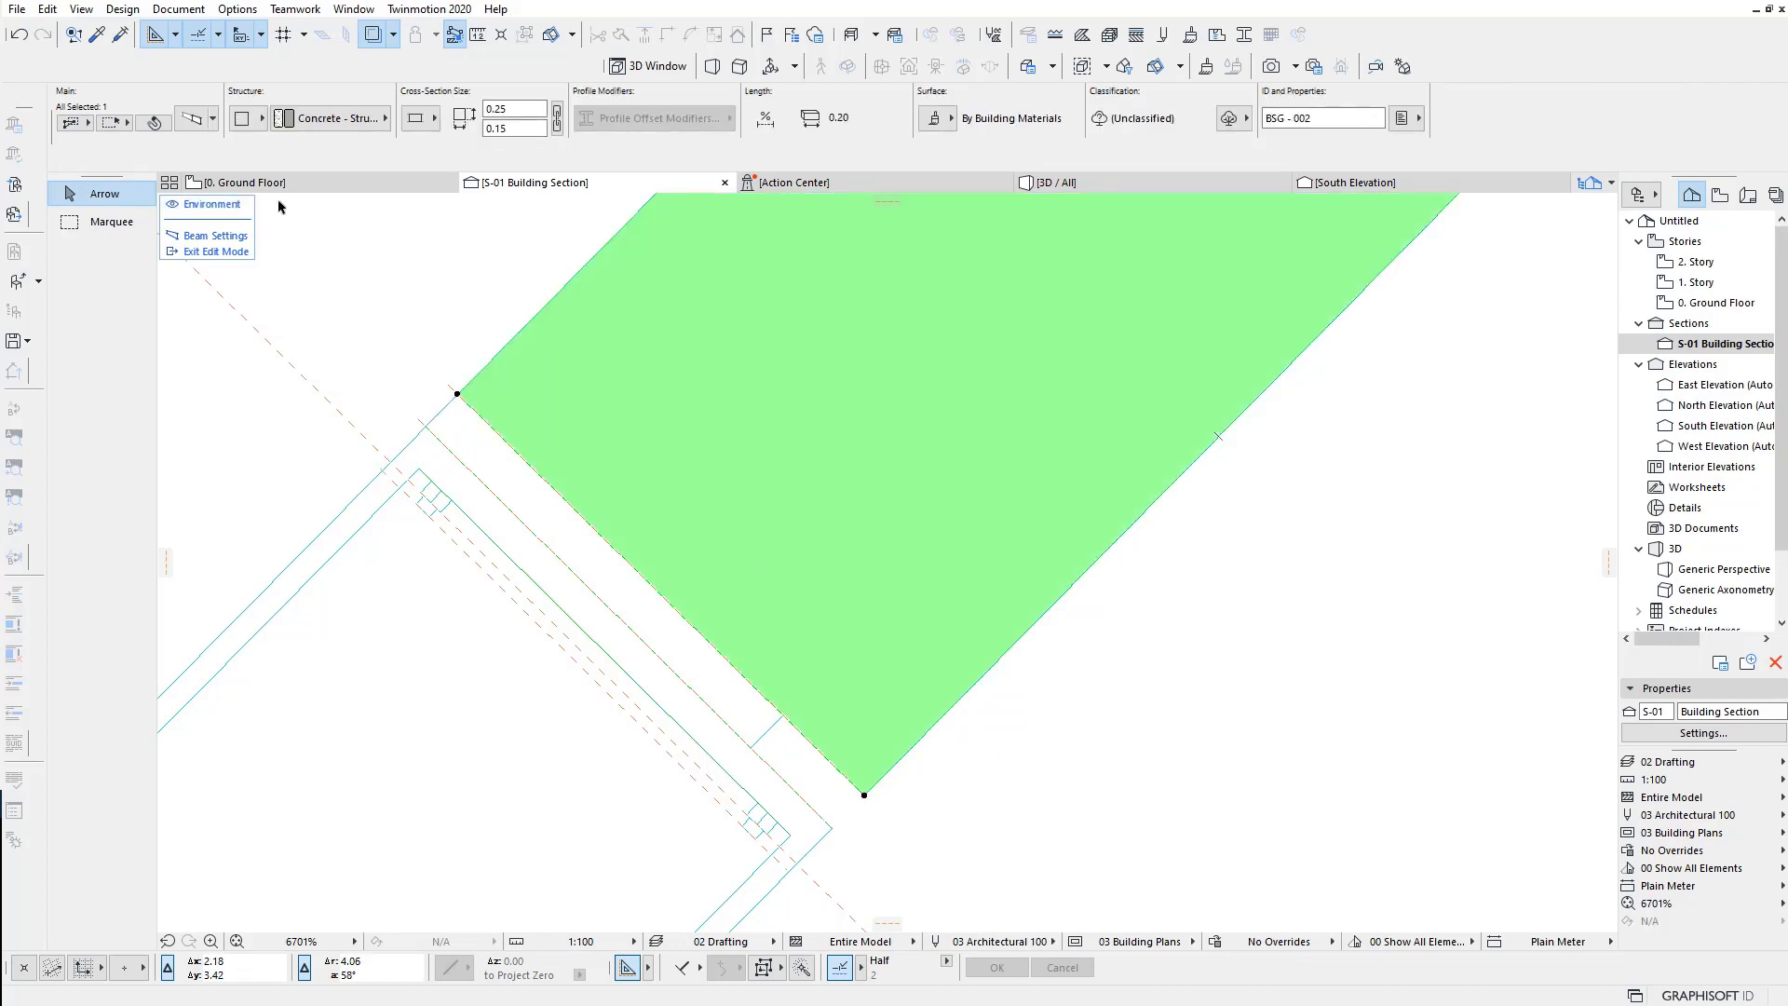
pyautogui.click(191, 119)
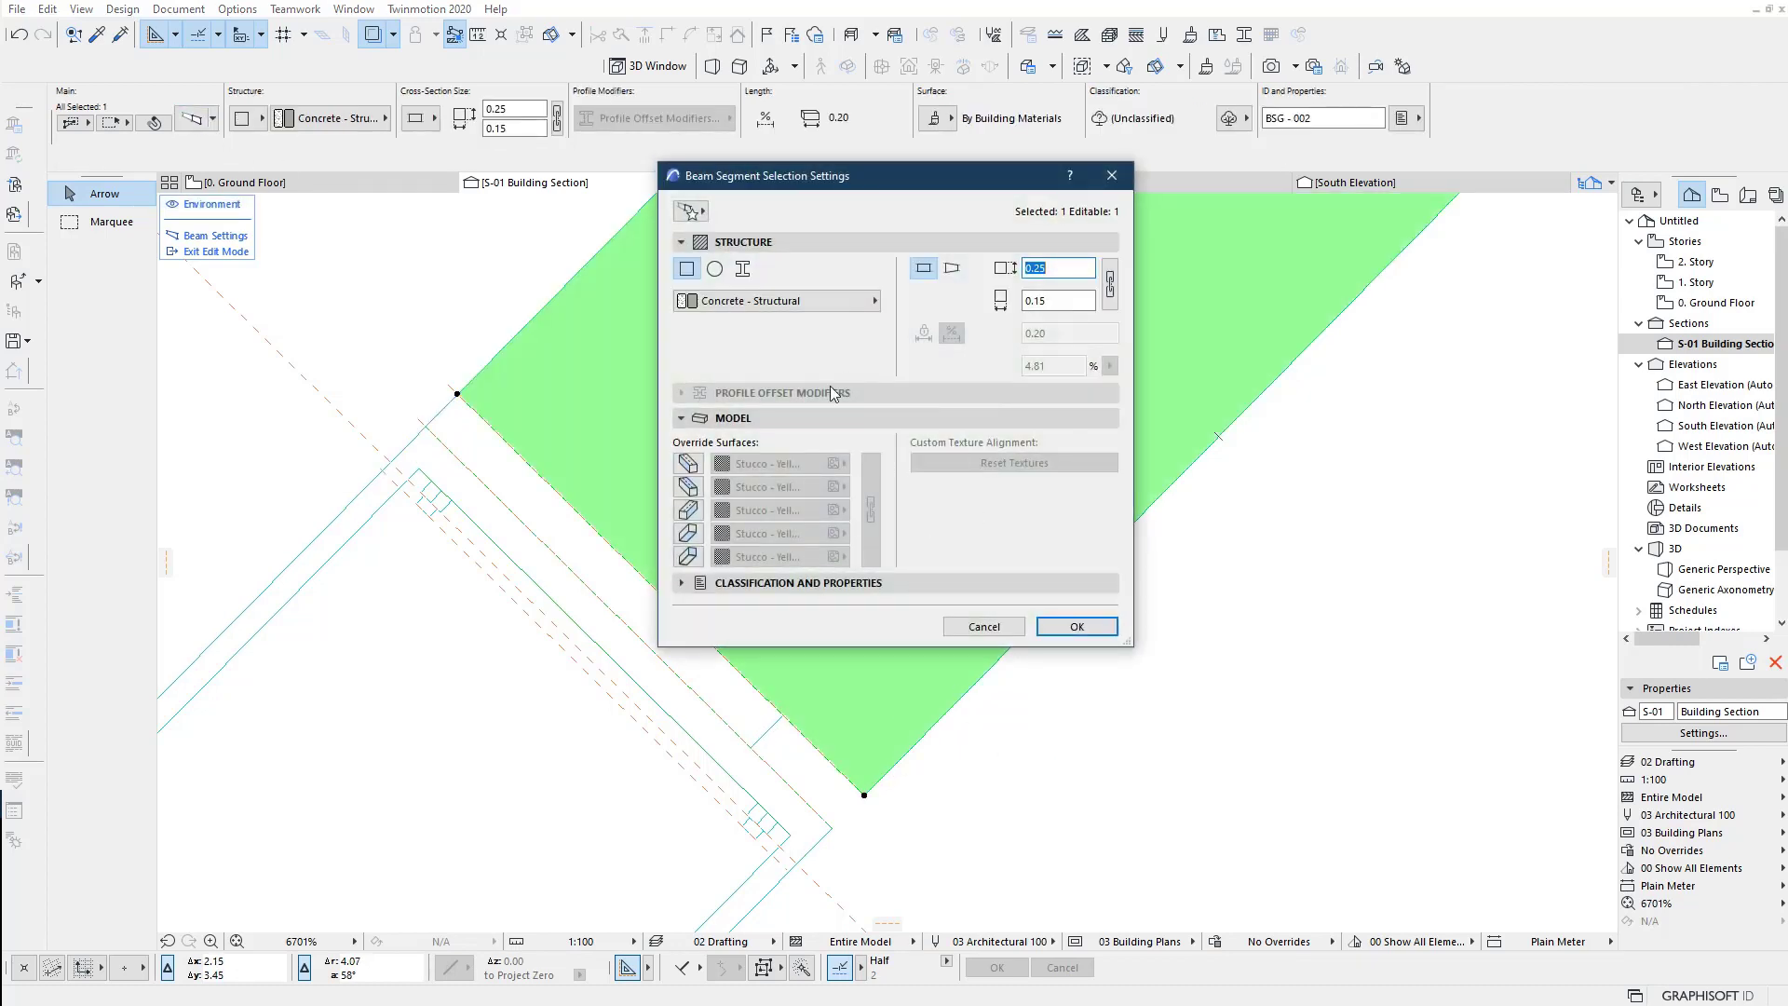
pyautogui.click(984, 626)
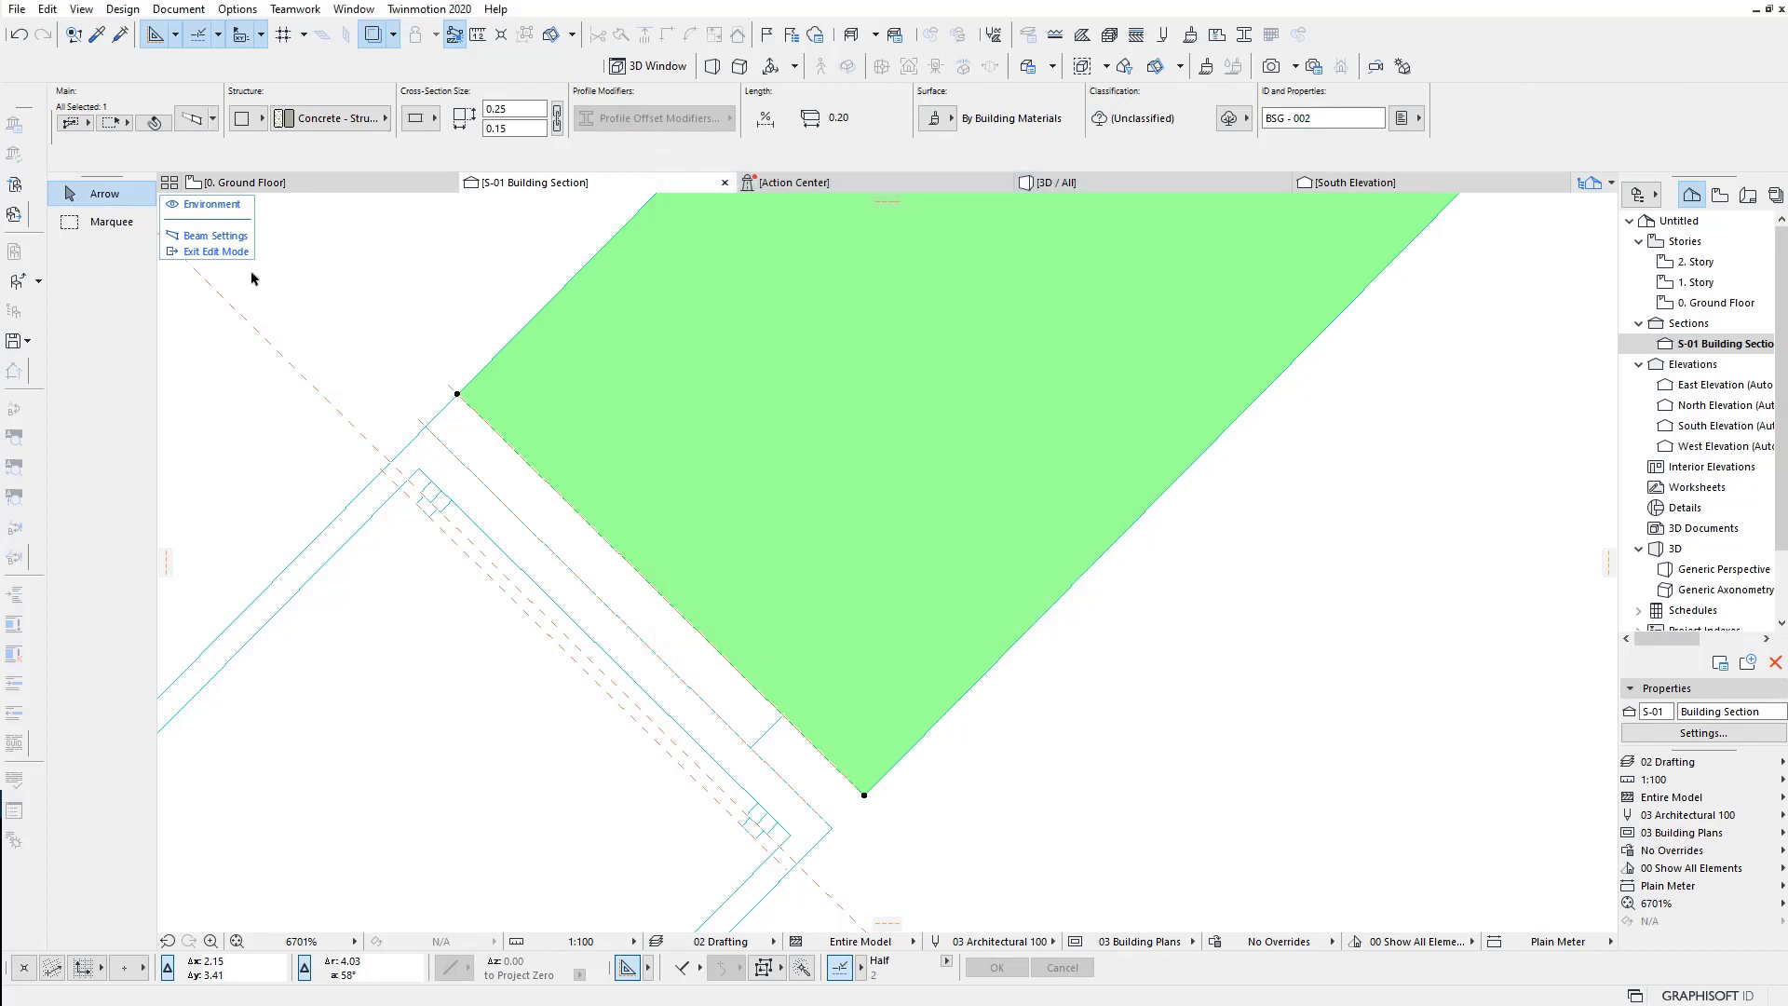
pyautogui.click(216, 251)
pyautogui.click(533, 323)
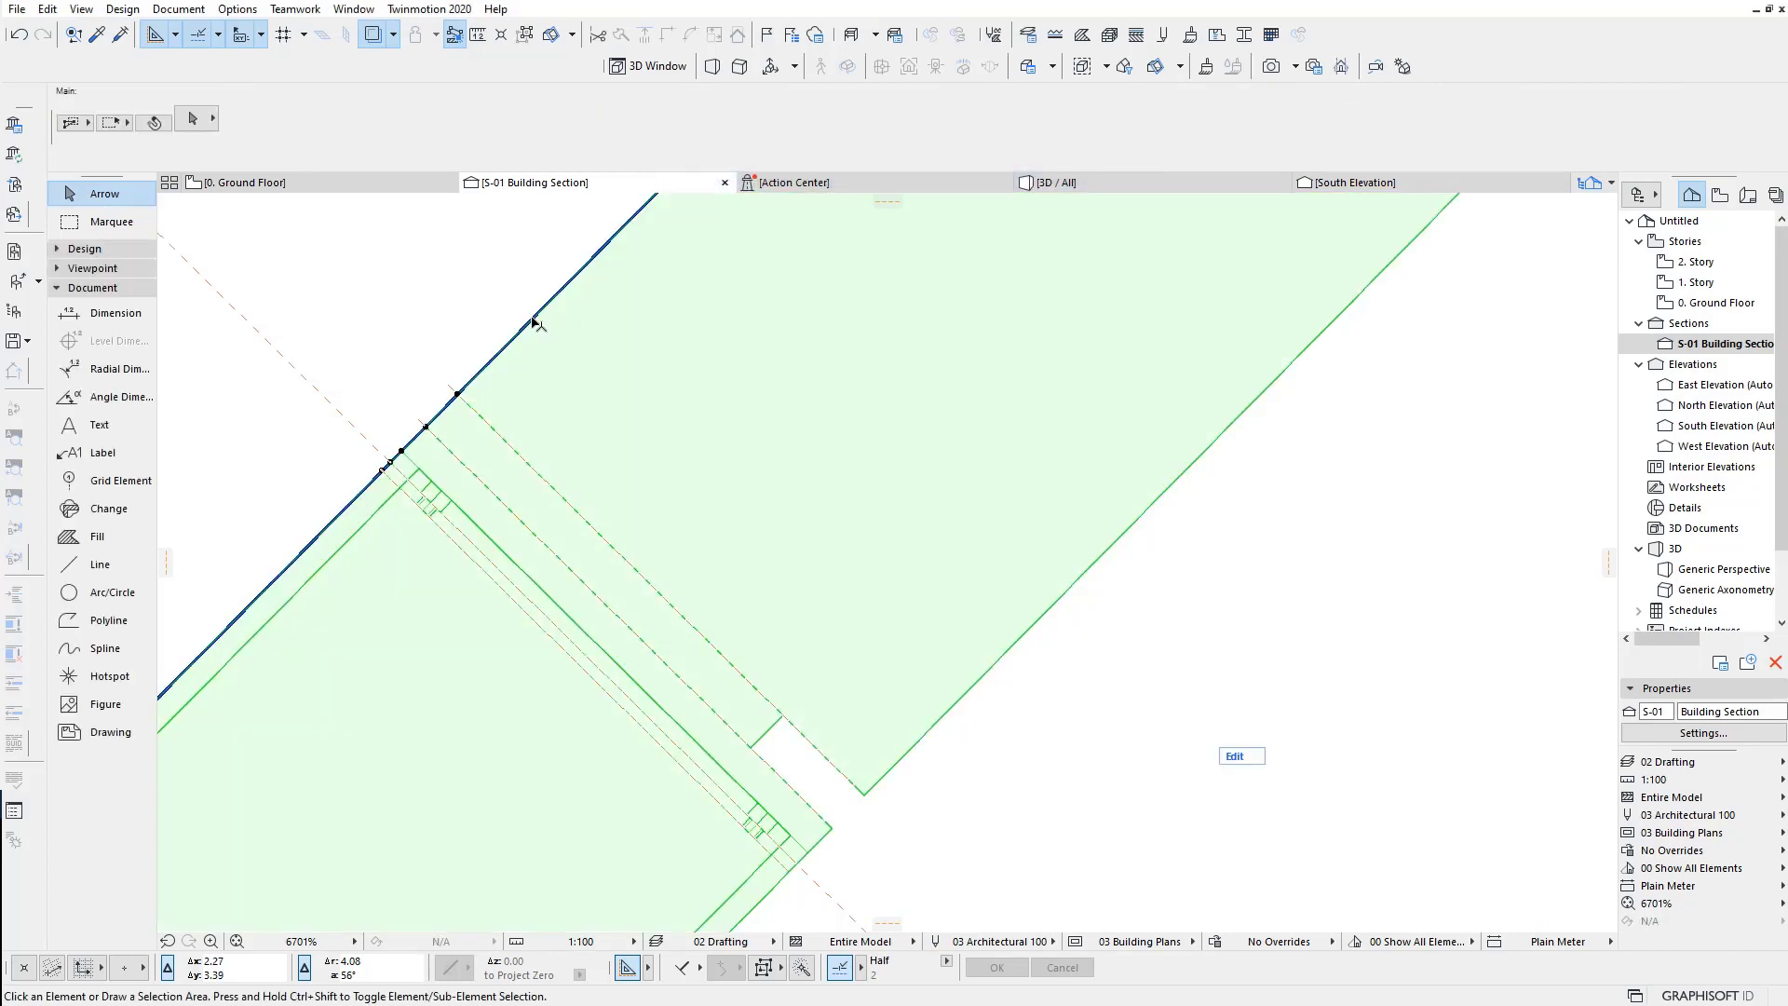
pyautogui.click(192, 118)
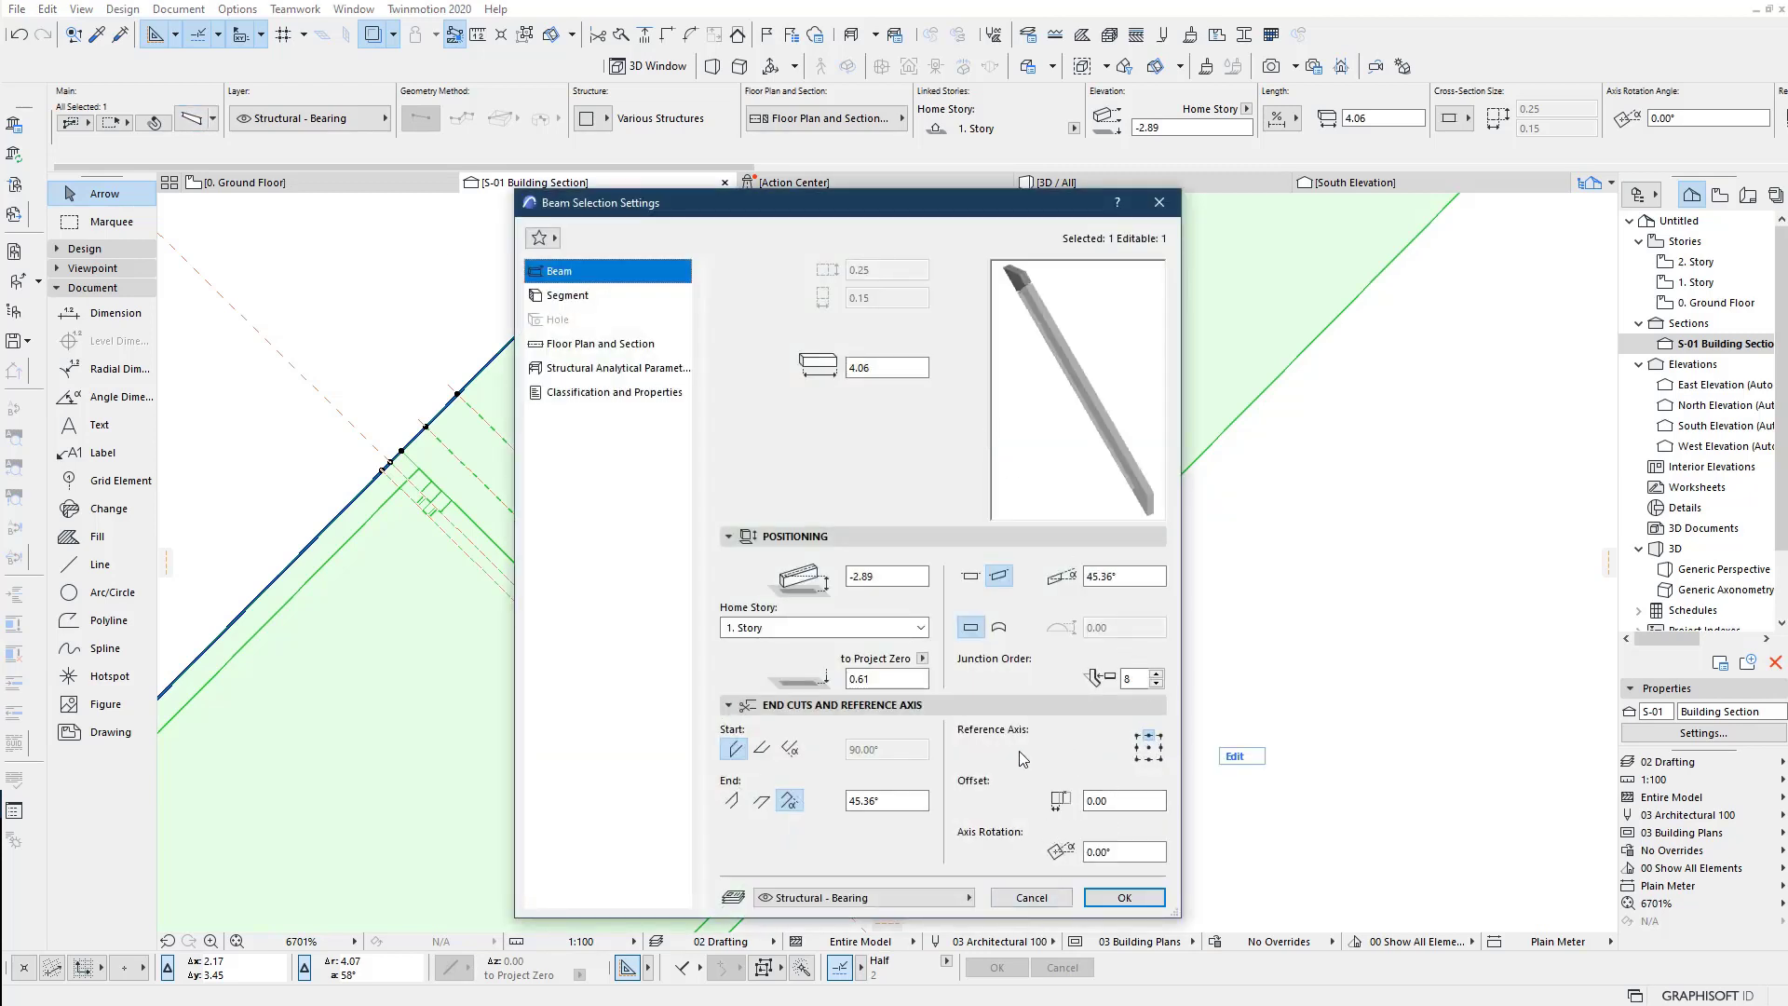
pyautogui.click(1125, 897)
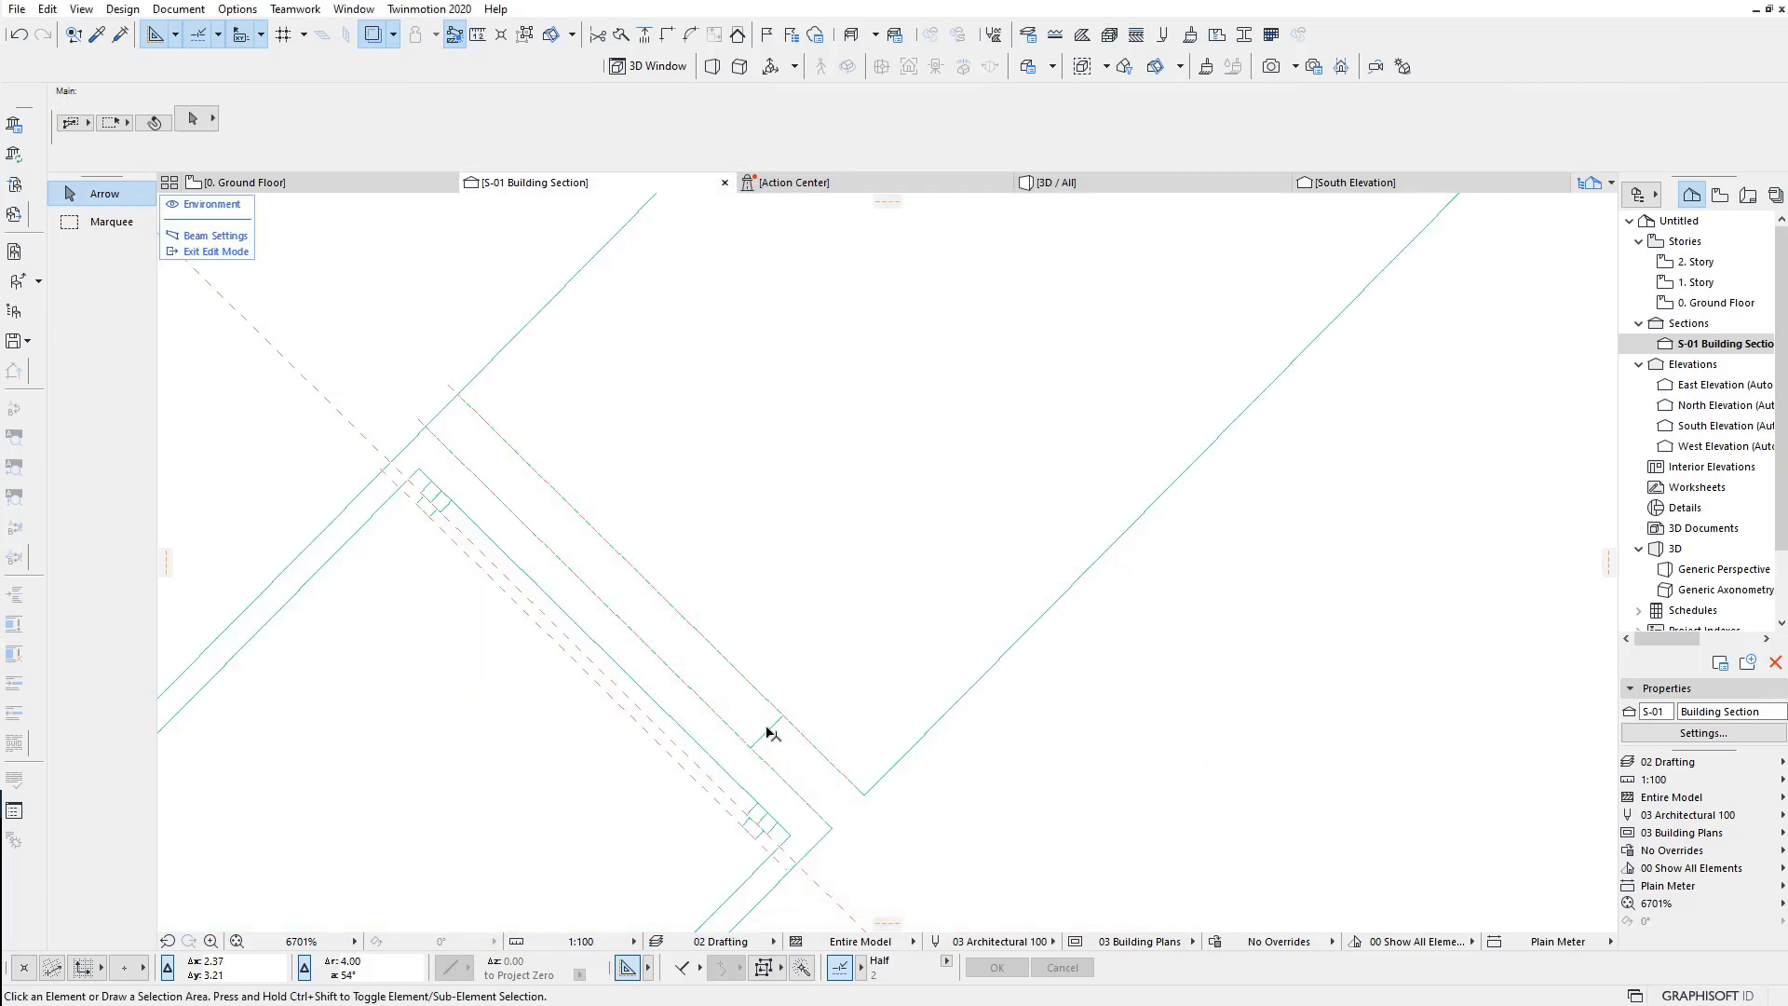
pyautogui.click(768, 734)
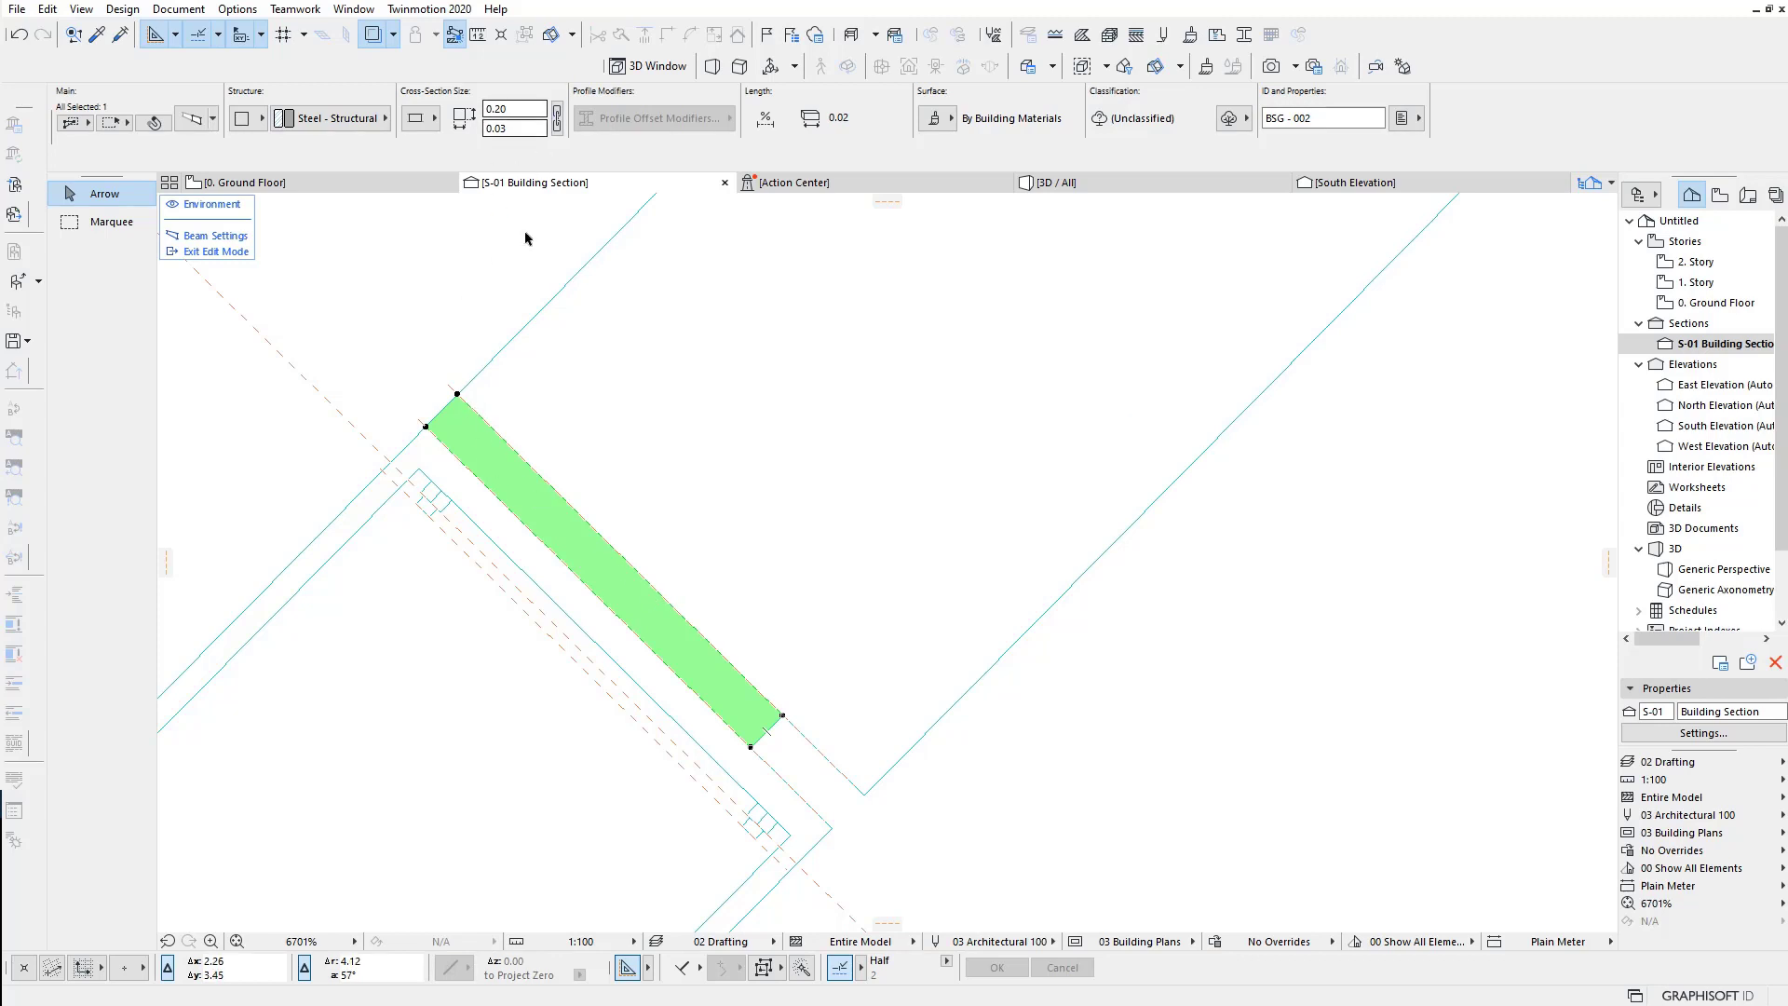
# Step: Capture the selected beam's cross-section as a custom profile in Profile Manager
pyautogui.click(1245, 34)
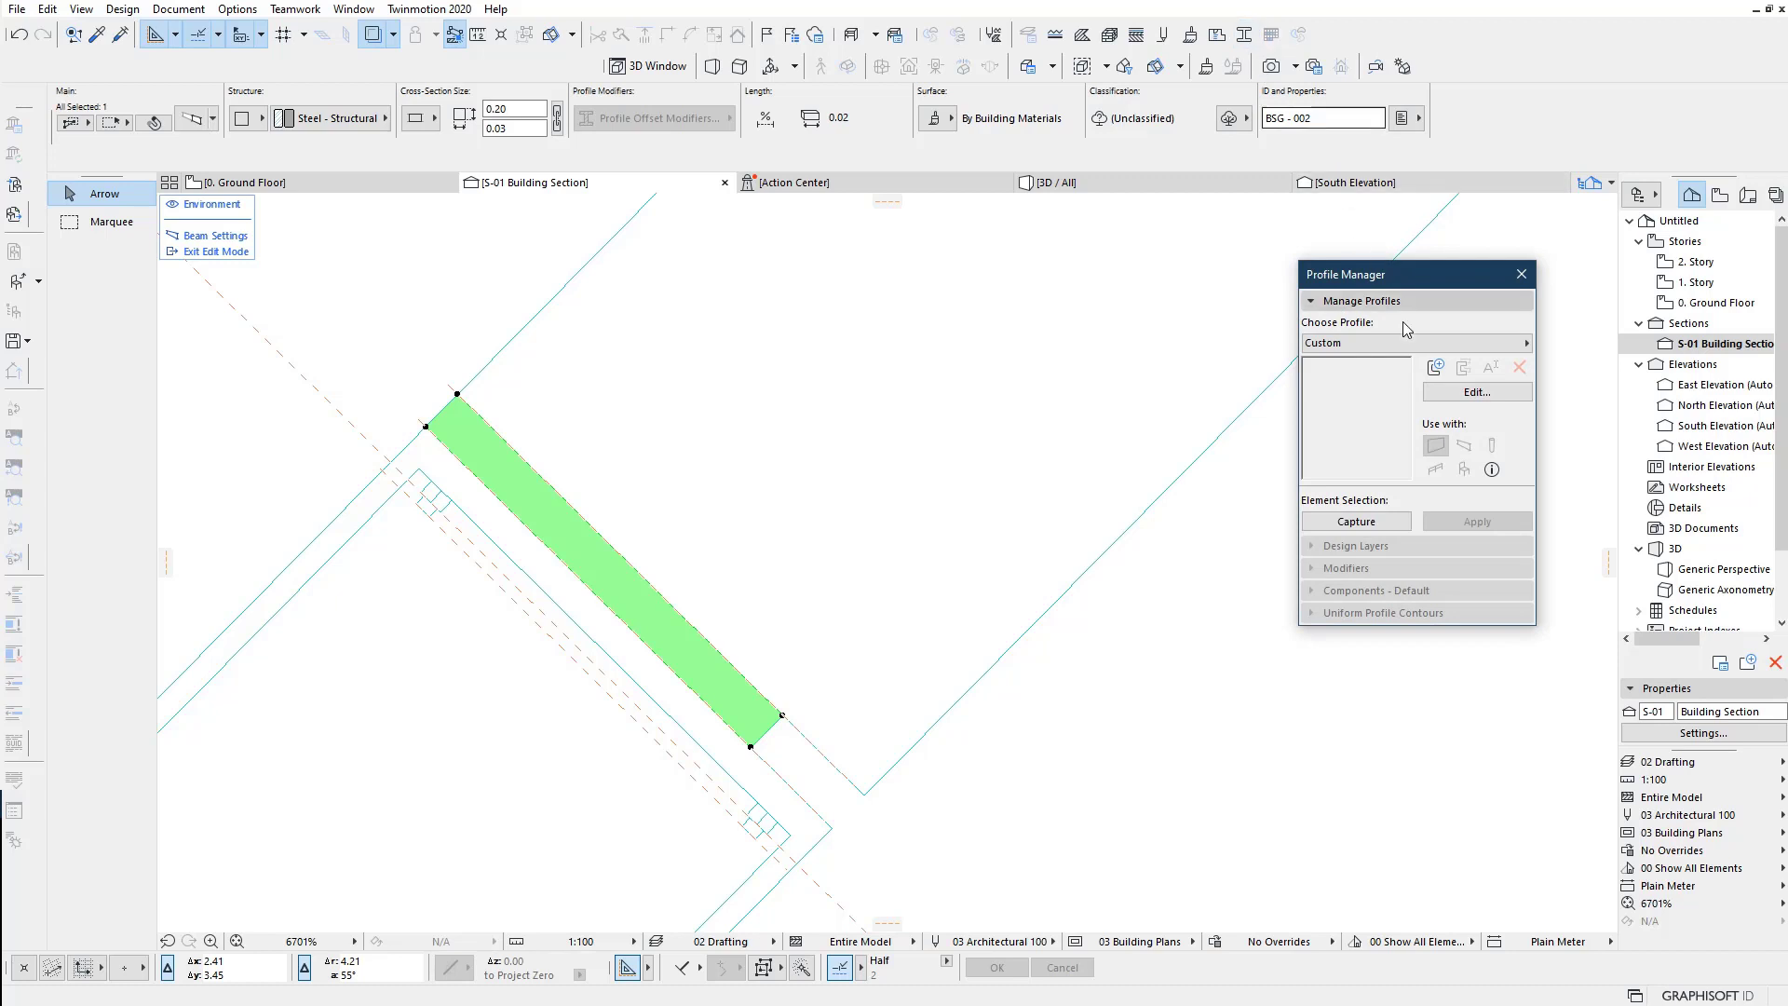
pyautogui.click(1374, 526)
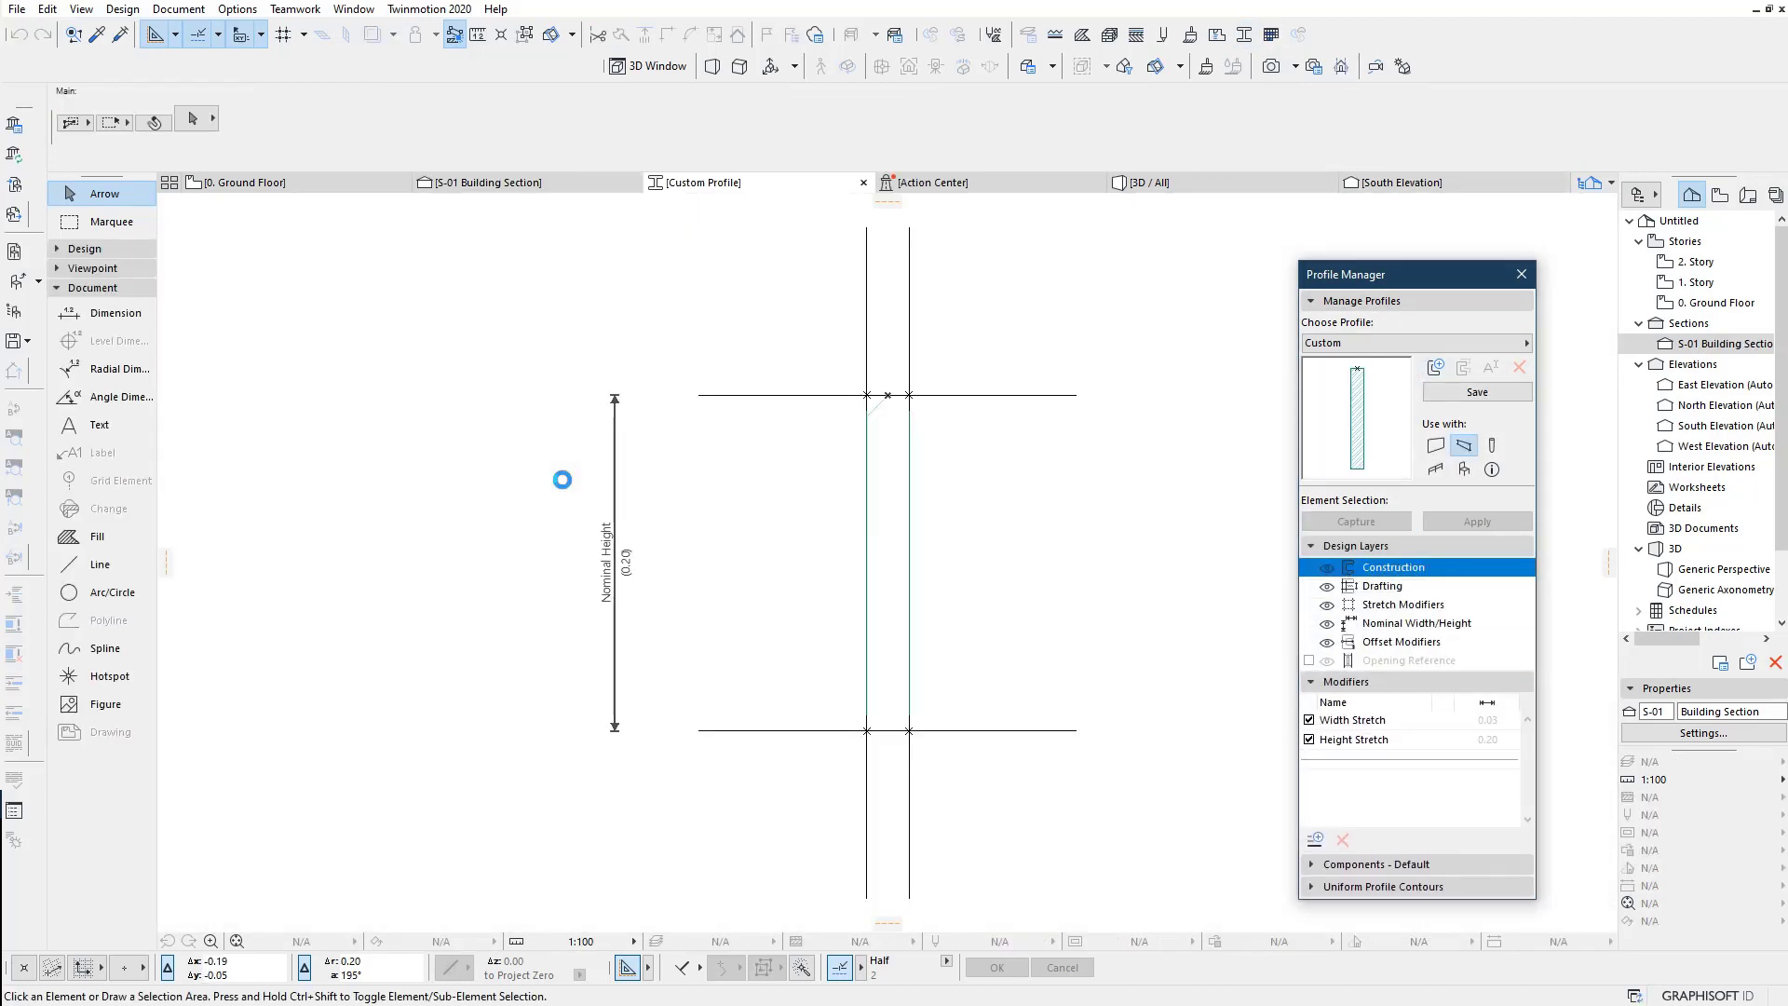
pyautogui.scroll(2, 948, 412)
pyautogui.scroll(2, 894, 391)
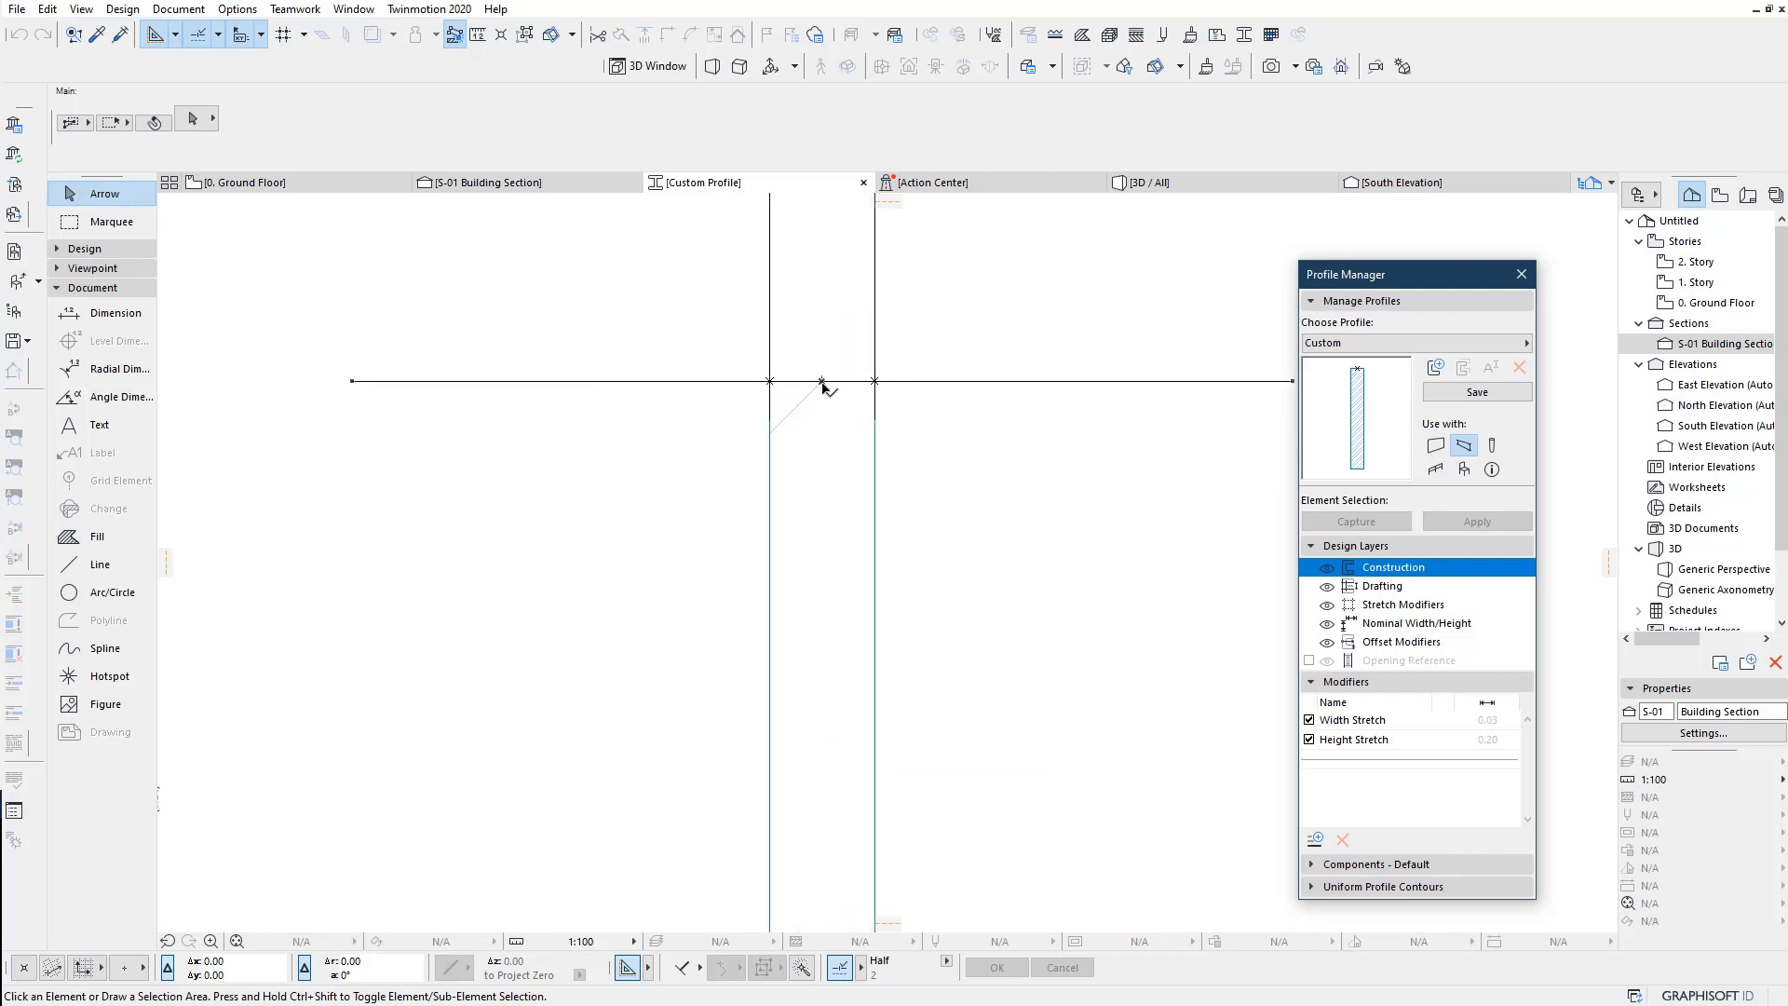
pyautogui.moveTo(823, 382)
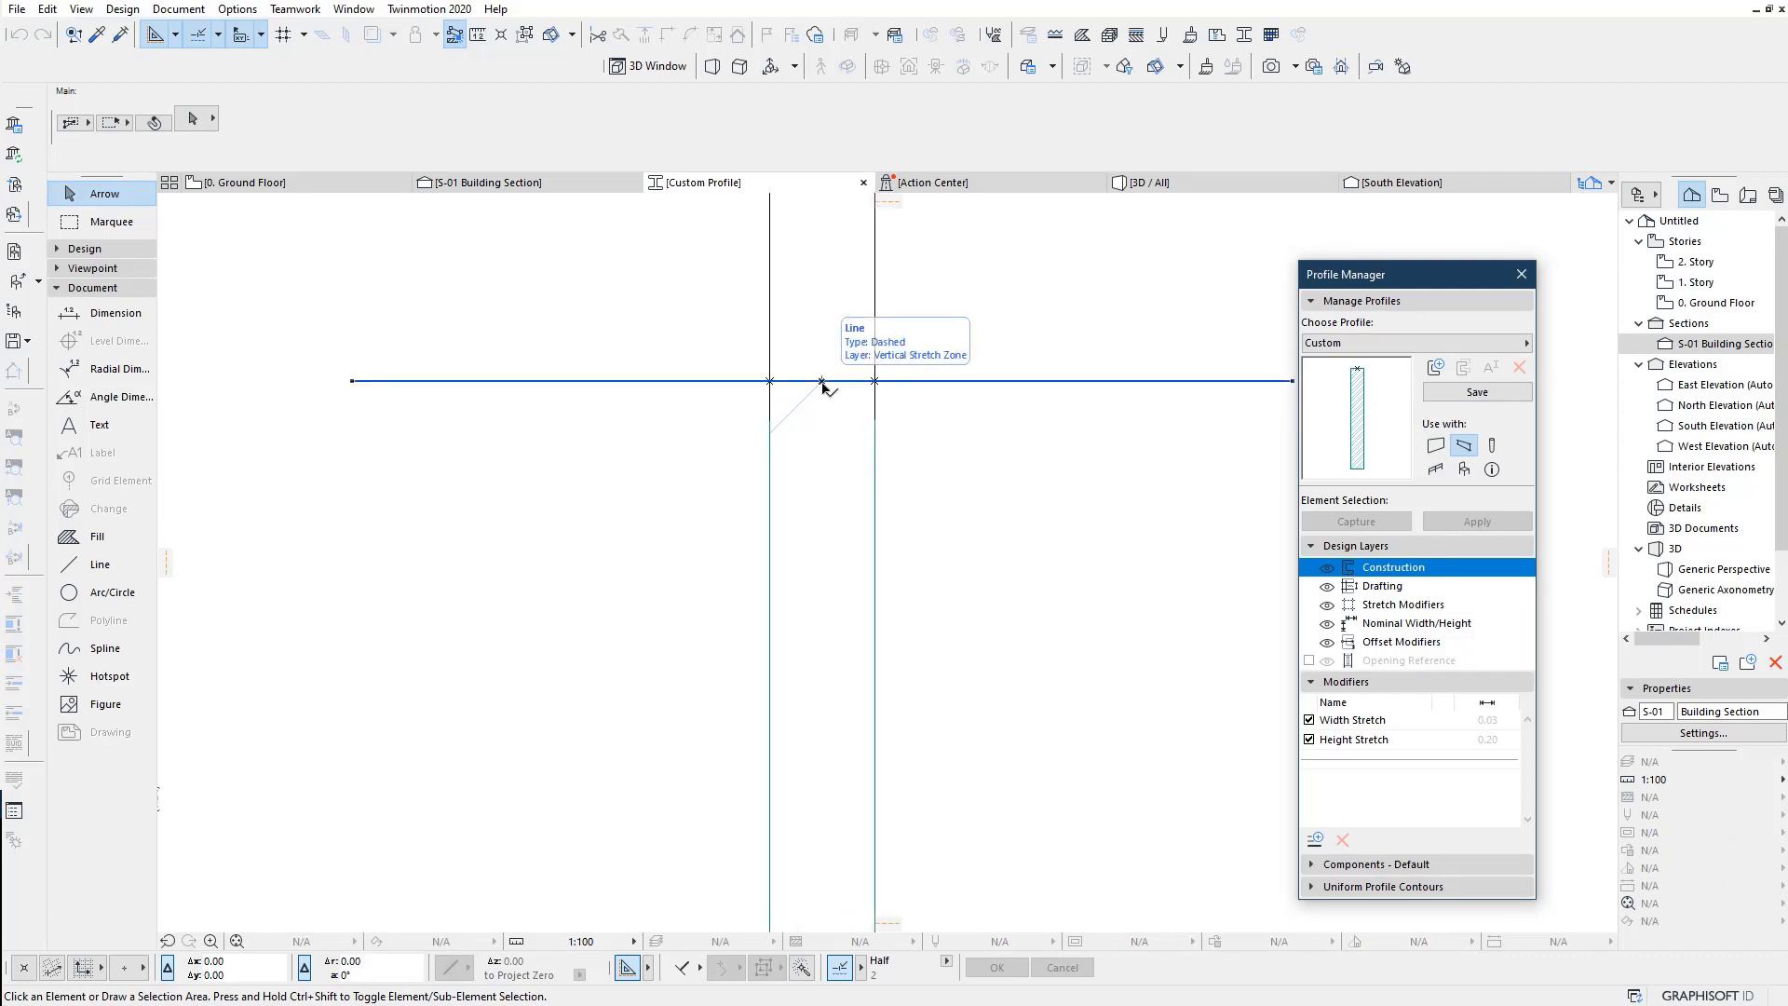
# Step: Marquee-select the profile lines and move them down by 0.025
pyautogui.click(822, 382)
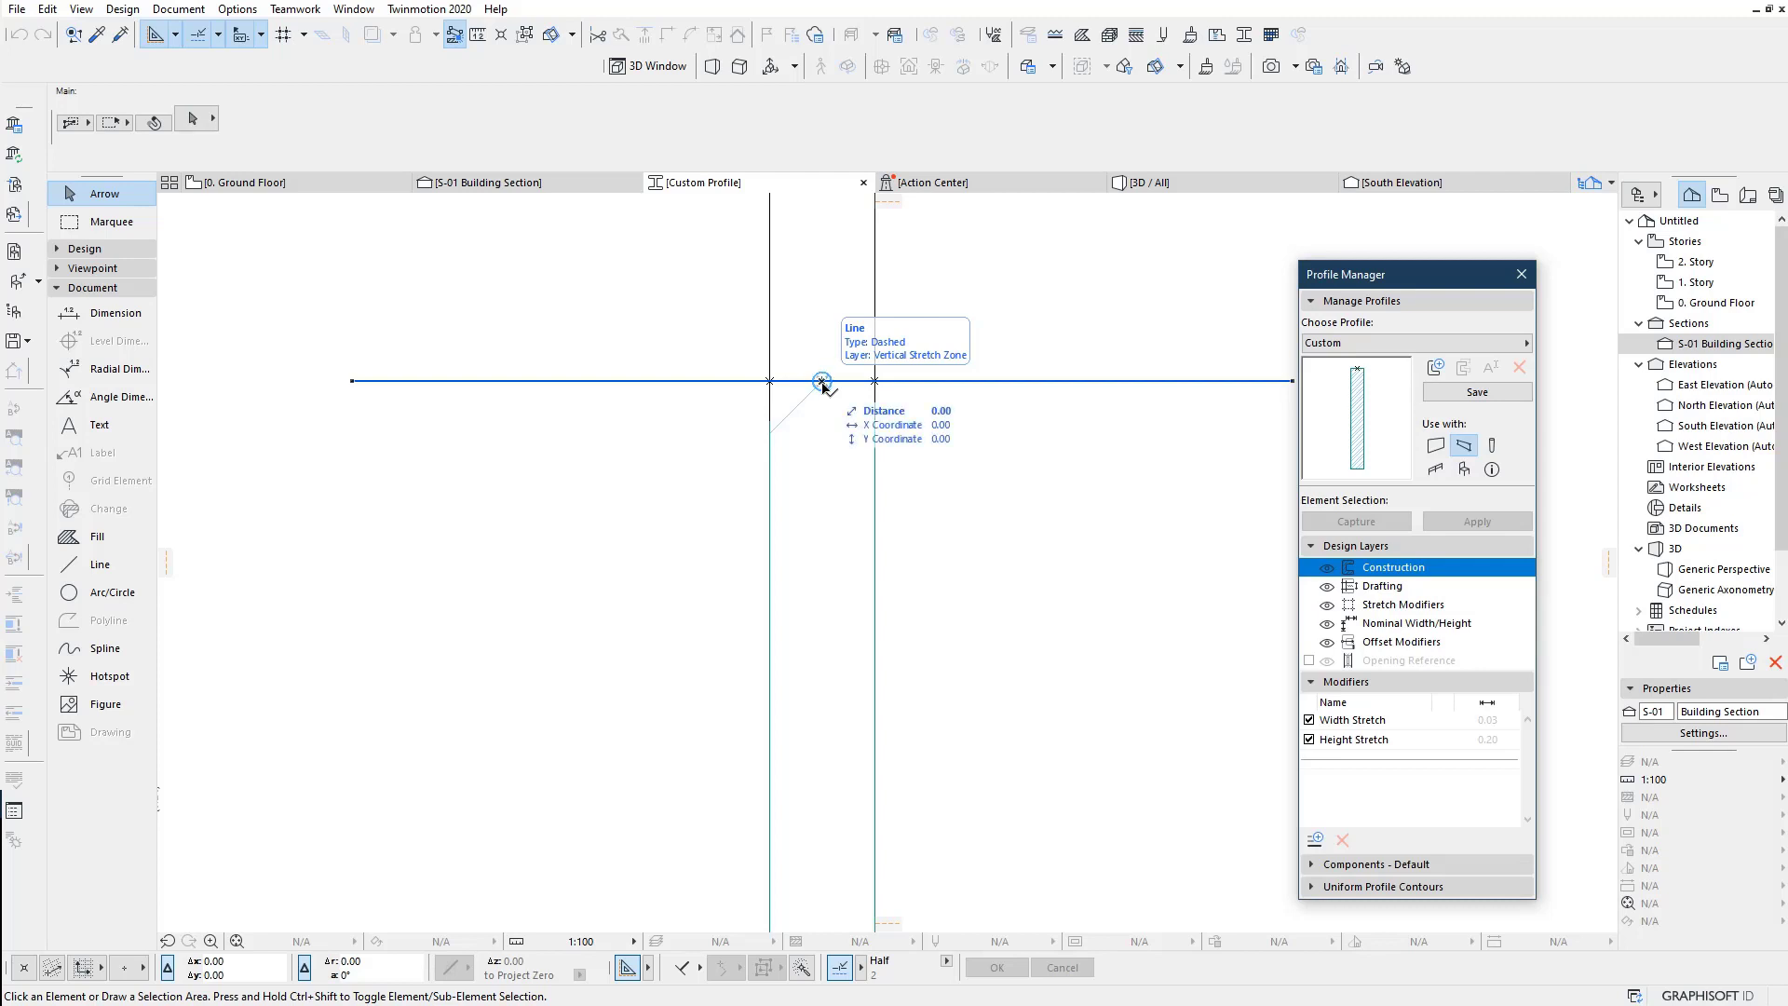
pyautogui.scroll(-2, 822, 382)
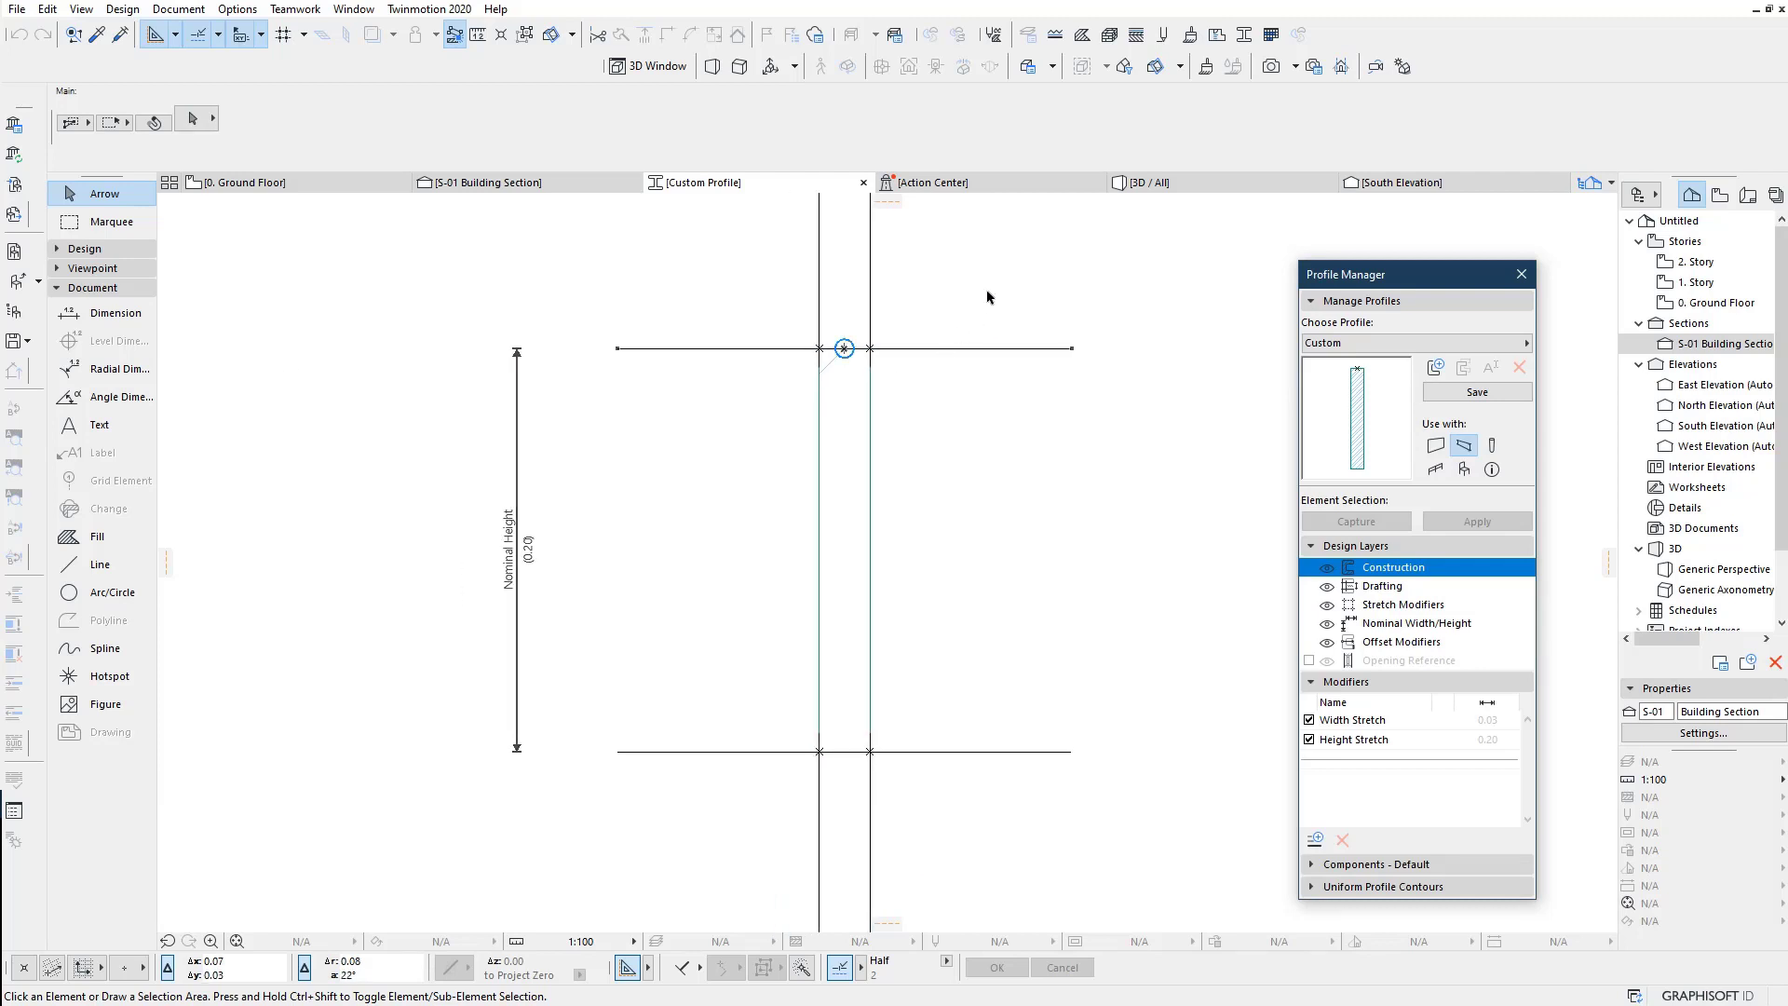
pyautogui.moveTo(987, 291); pyautogui.dragTo(753, 757)
pyautogui.click(753, 757)
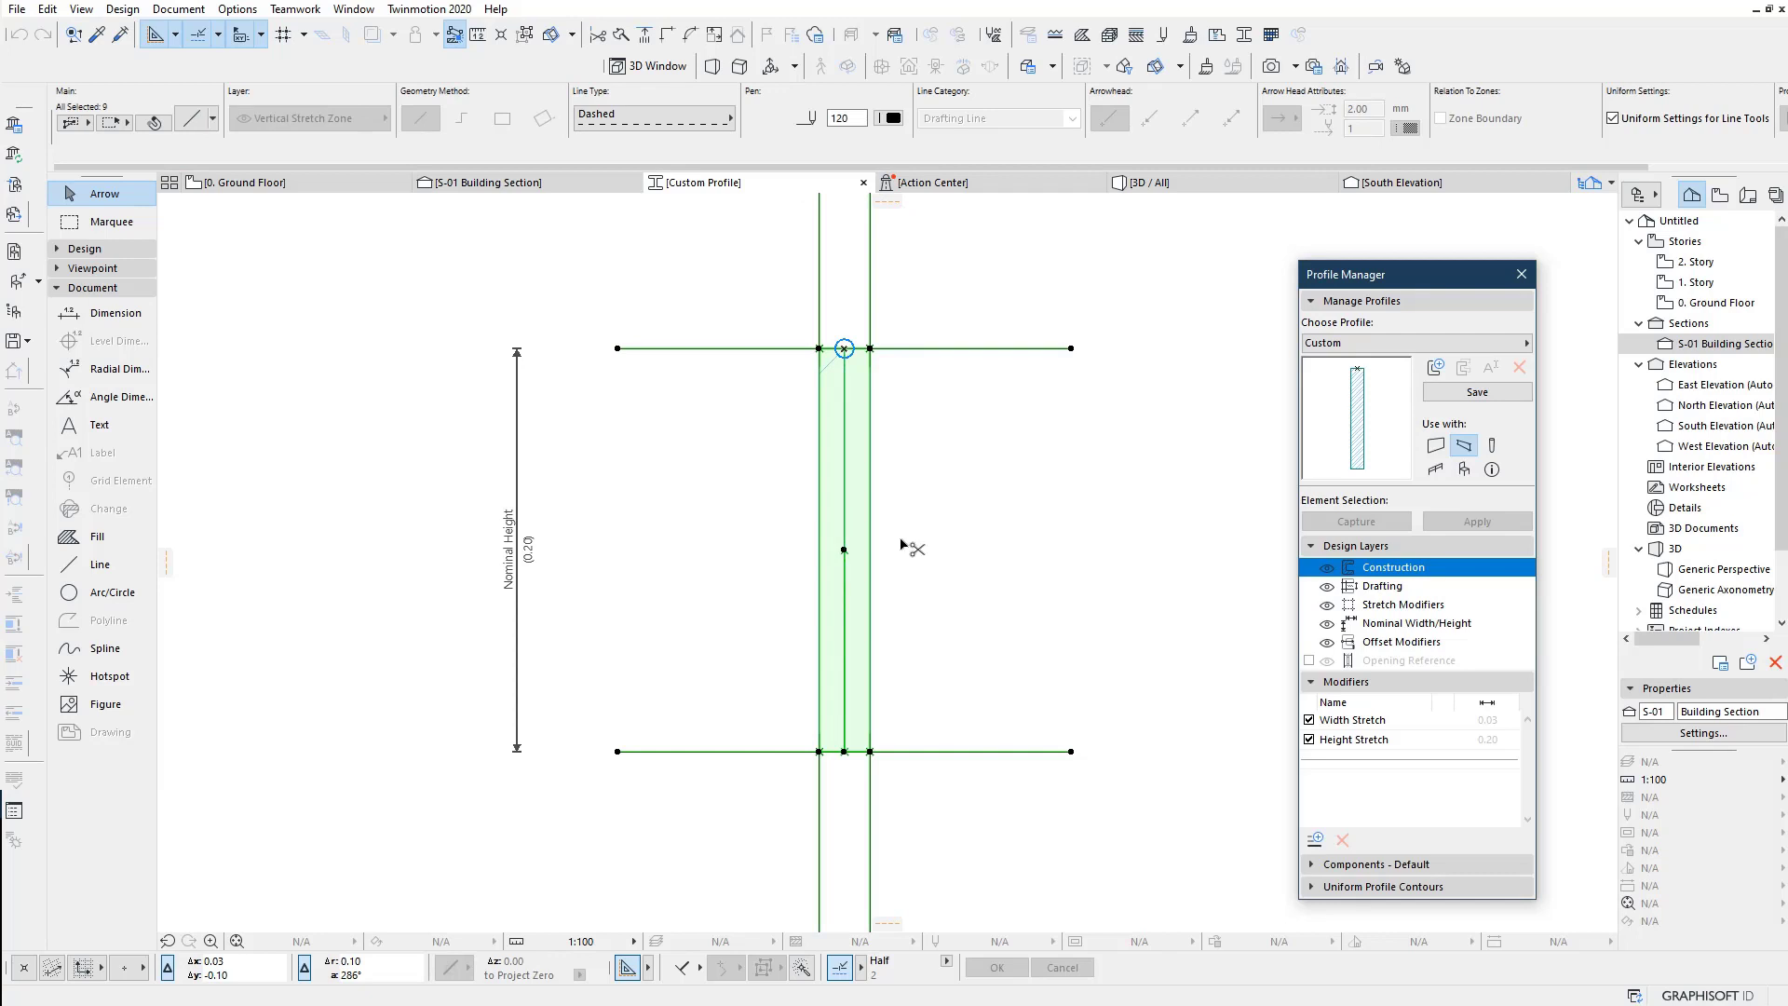
pyautogui.moveTo(870, 349); pyautogui.dragTo(874, 376)
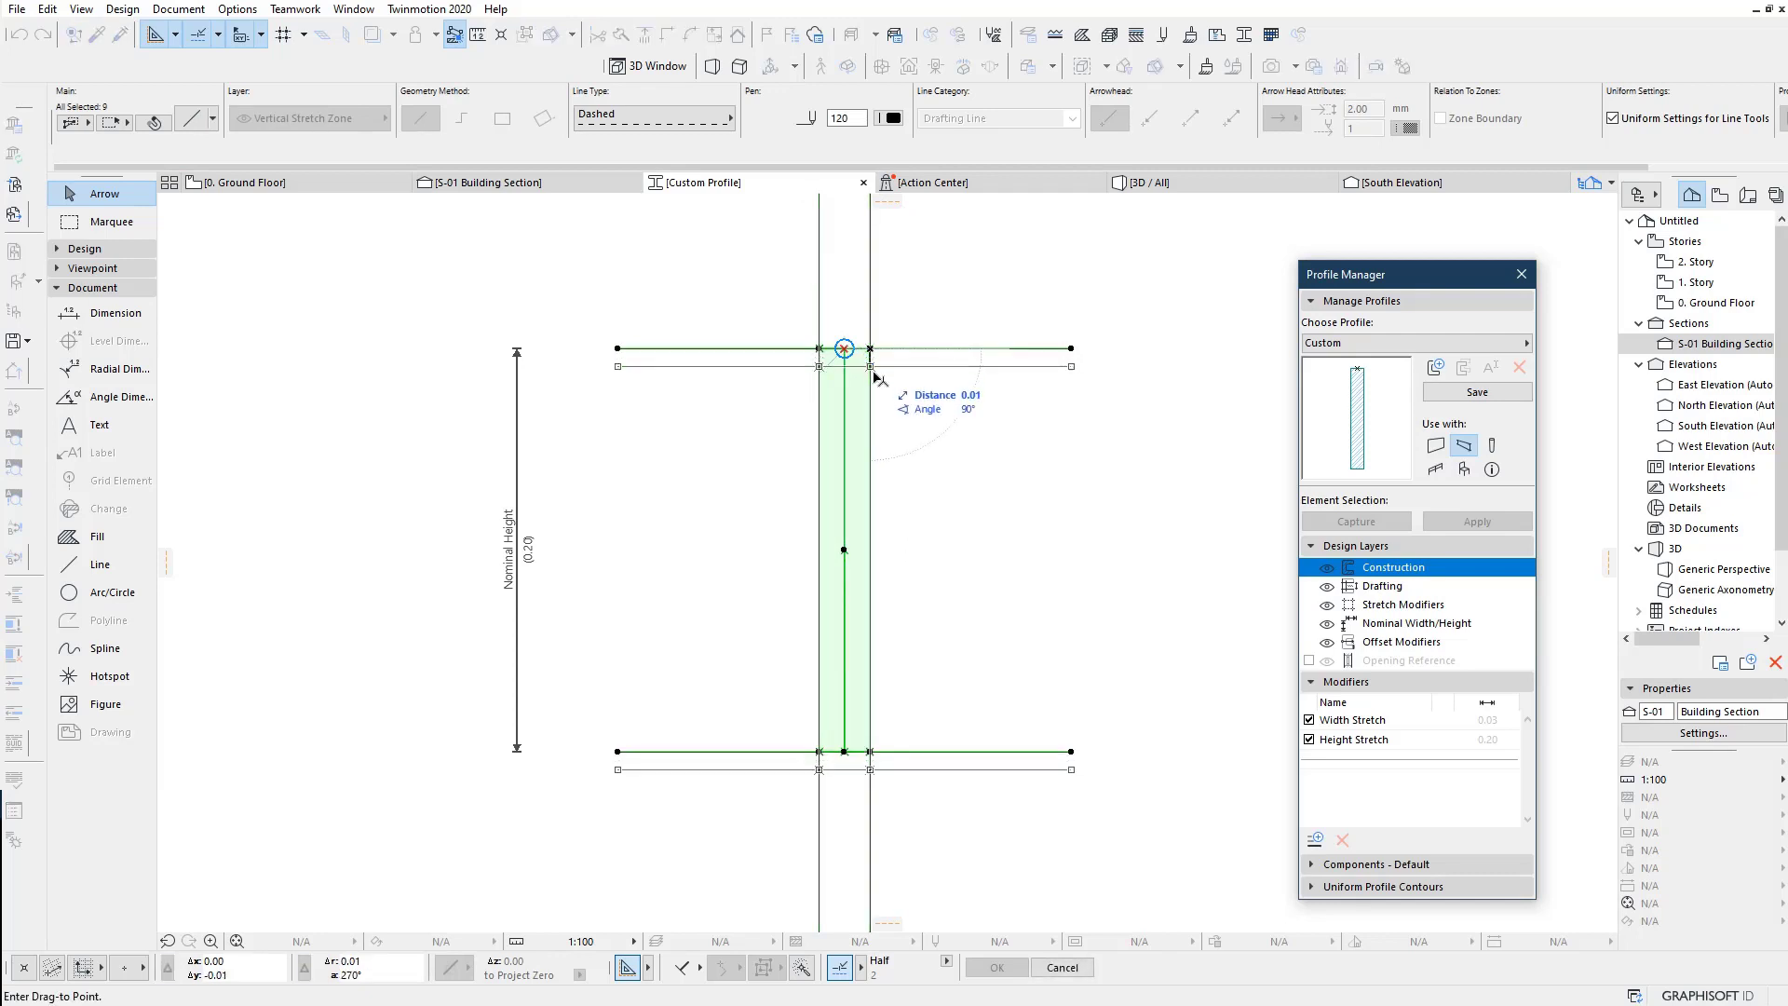
pyautogui.press('Tab')
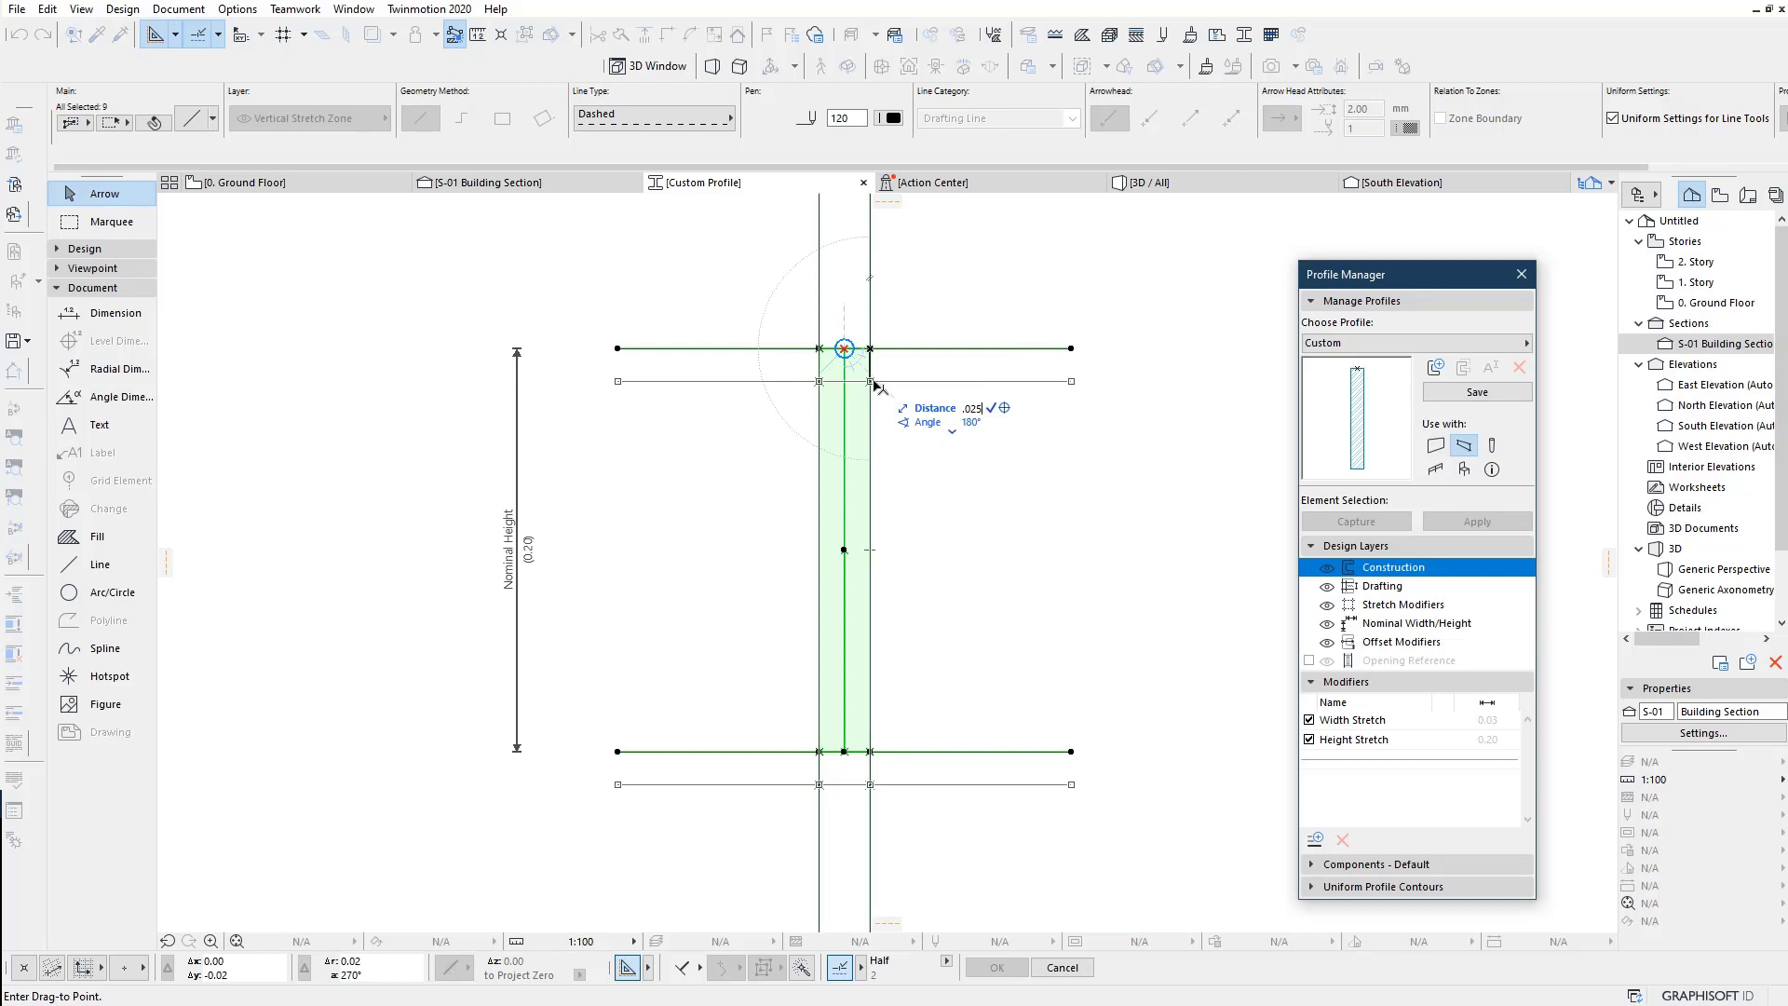
pyautogui.press('Return')
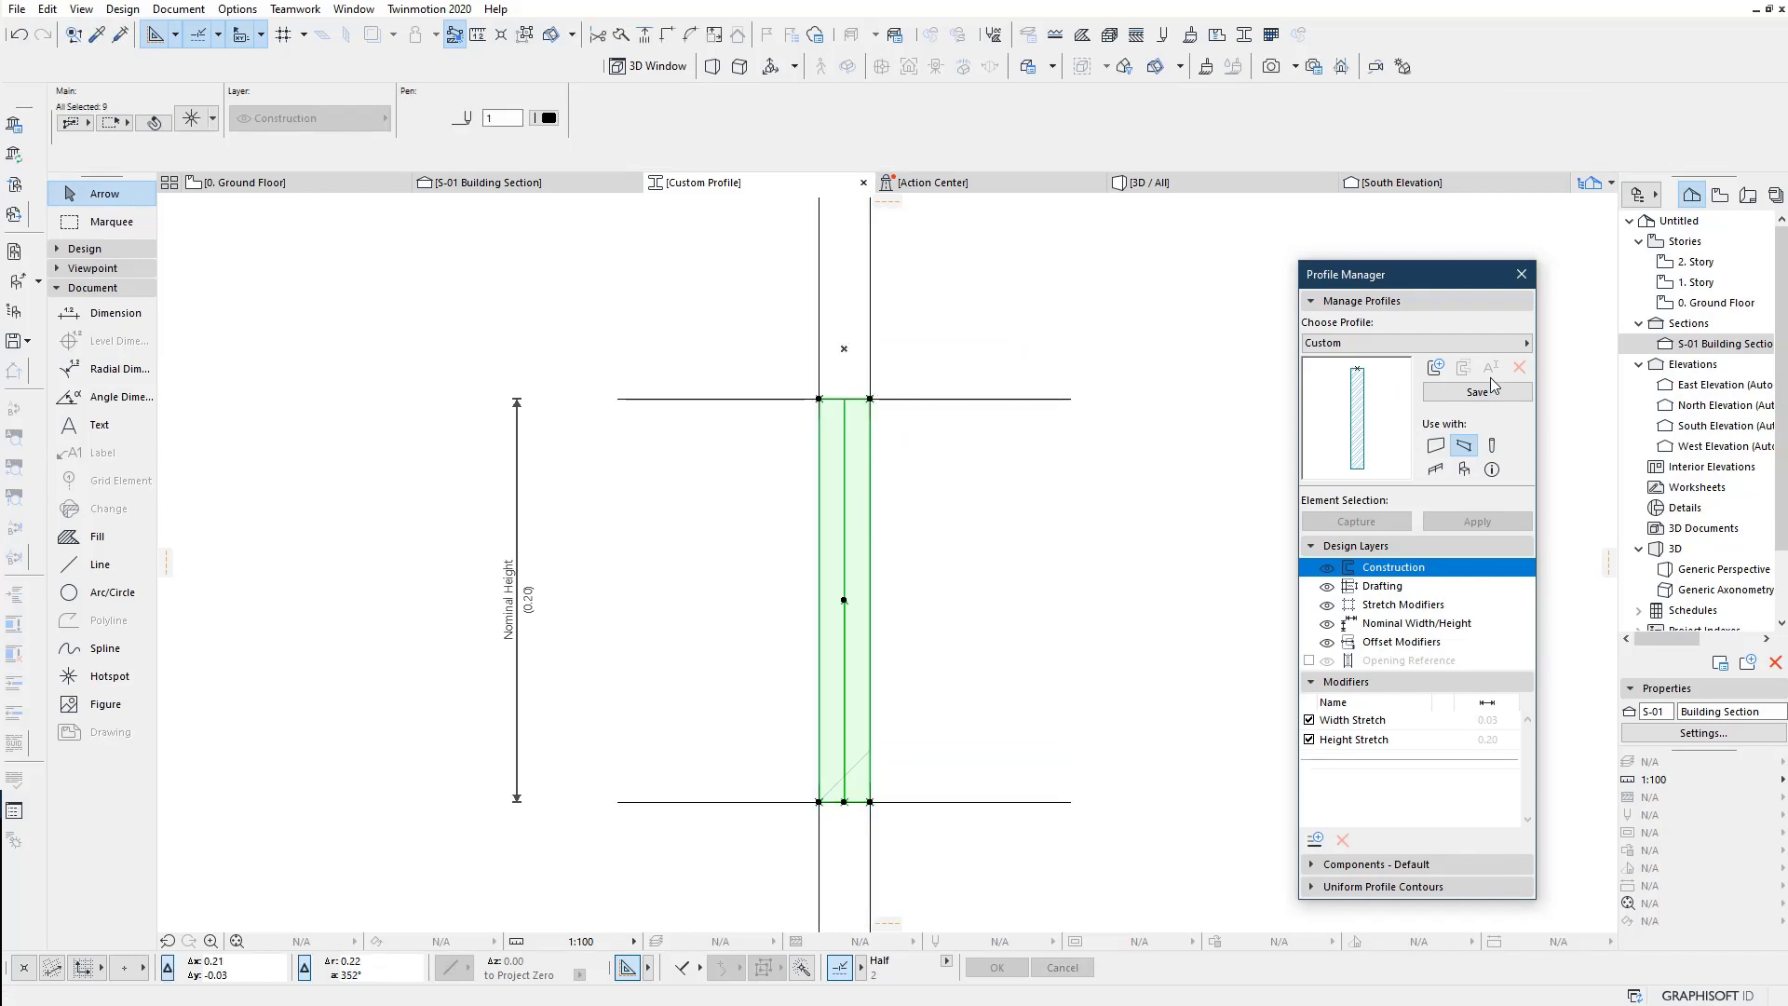
# Step: Save the custom profile as 'Placa de conexion' and close Profile Manager
pyautogui.click(1482, 392)
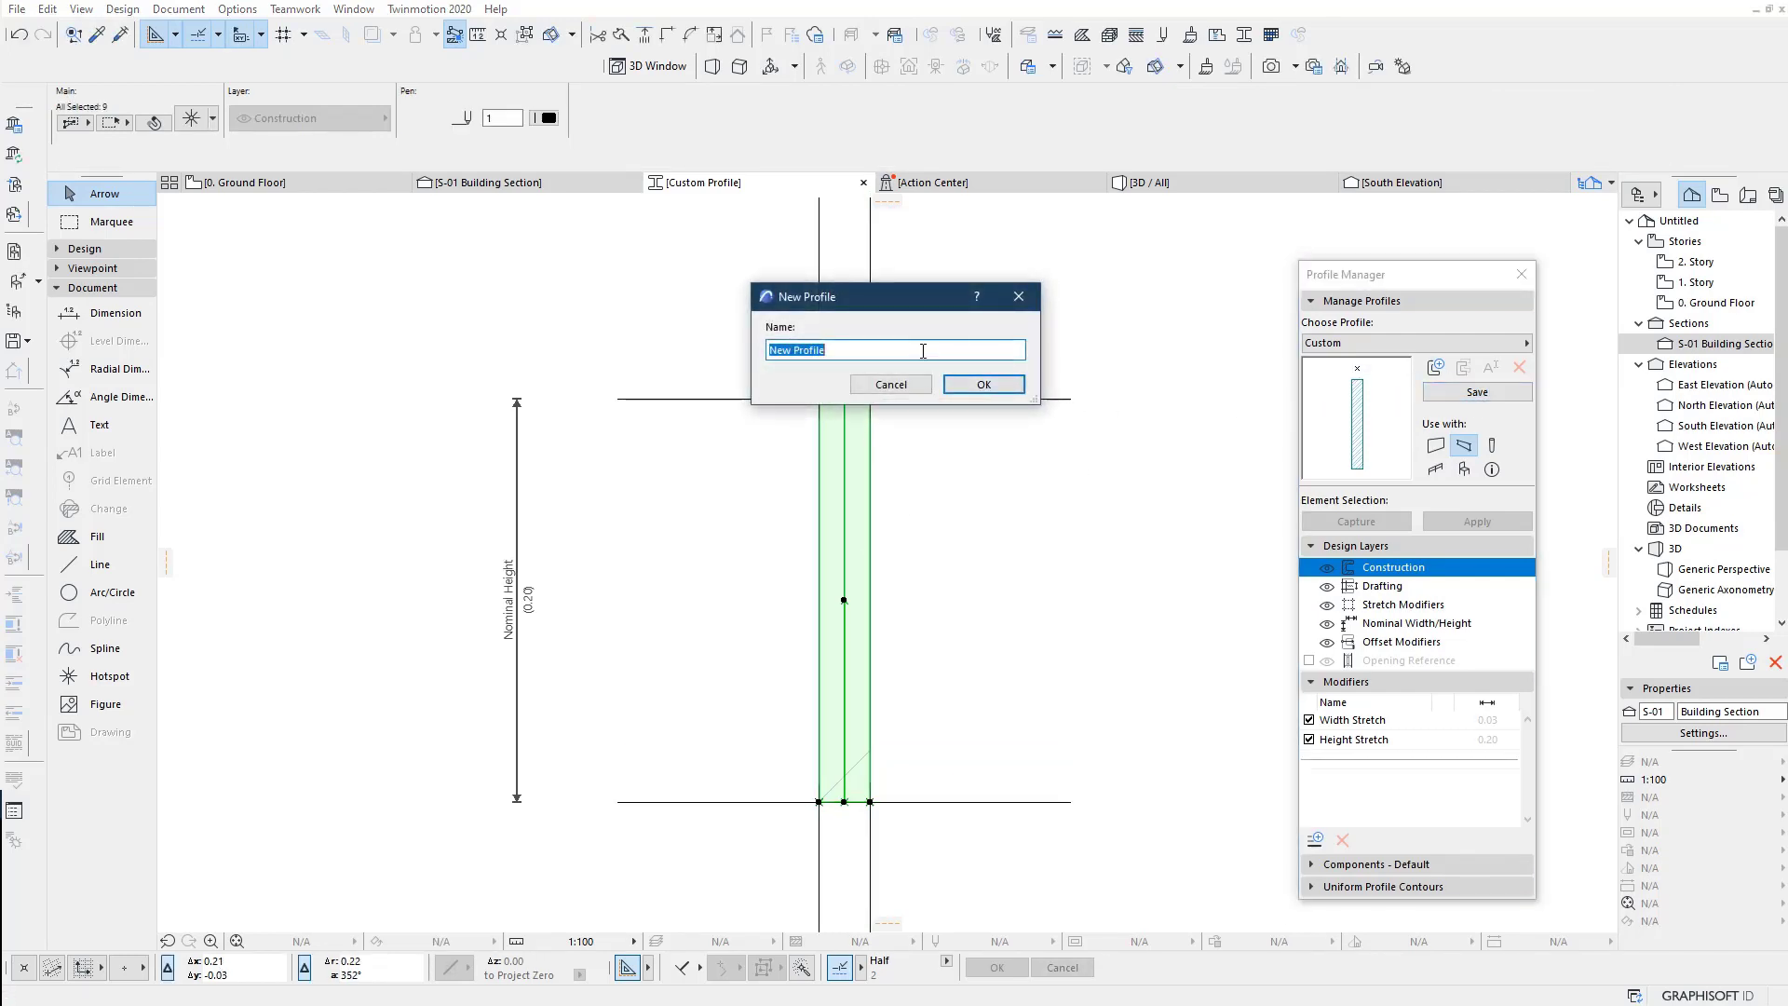
pyautogui.write('pl')
pyautogui.click(952, 398)
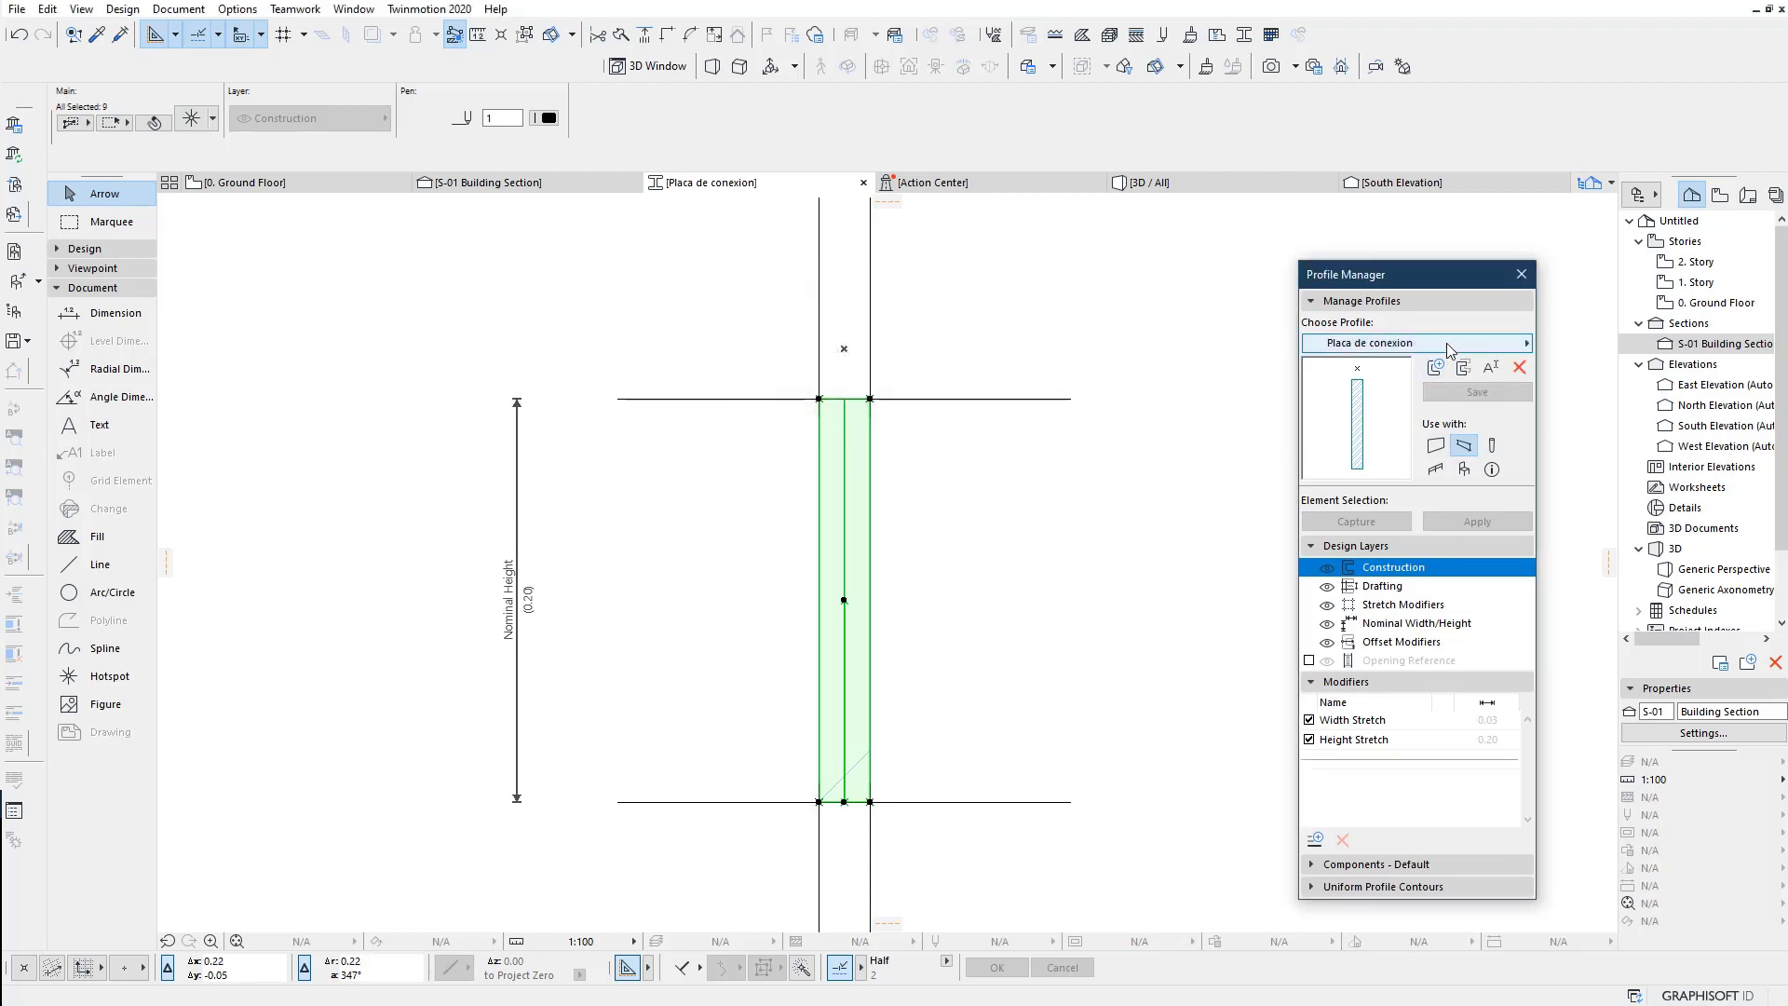
pyautogui.click(1522, 274)
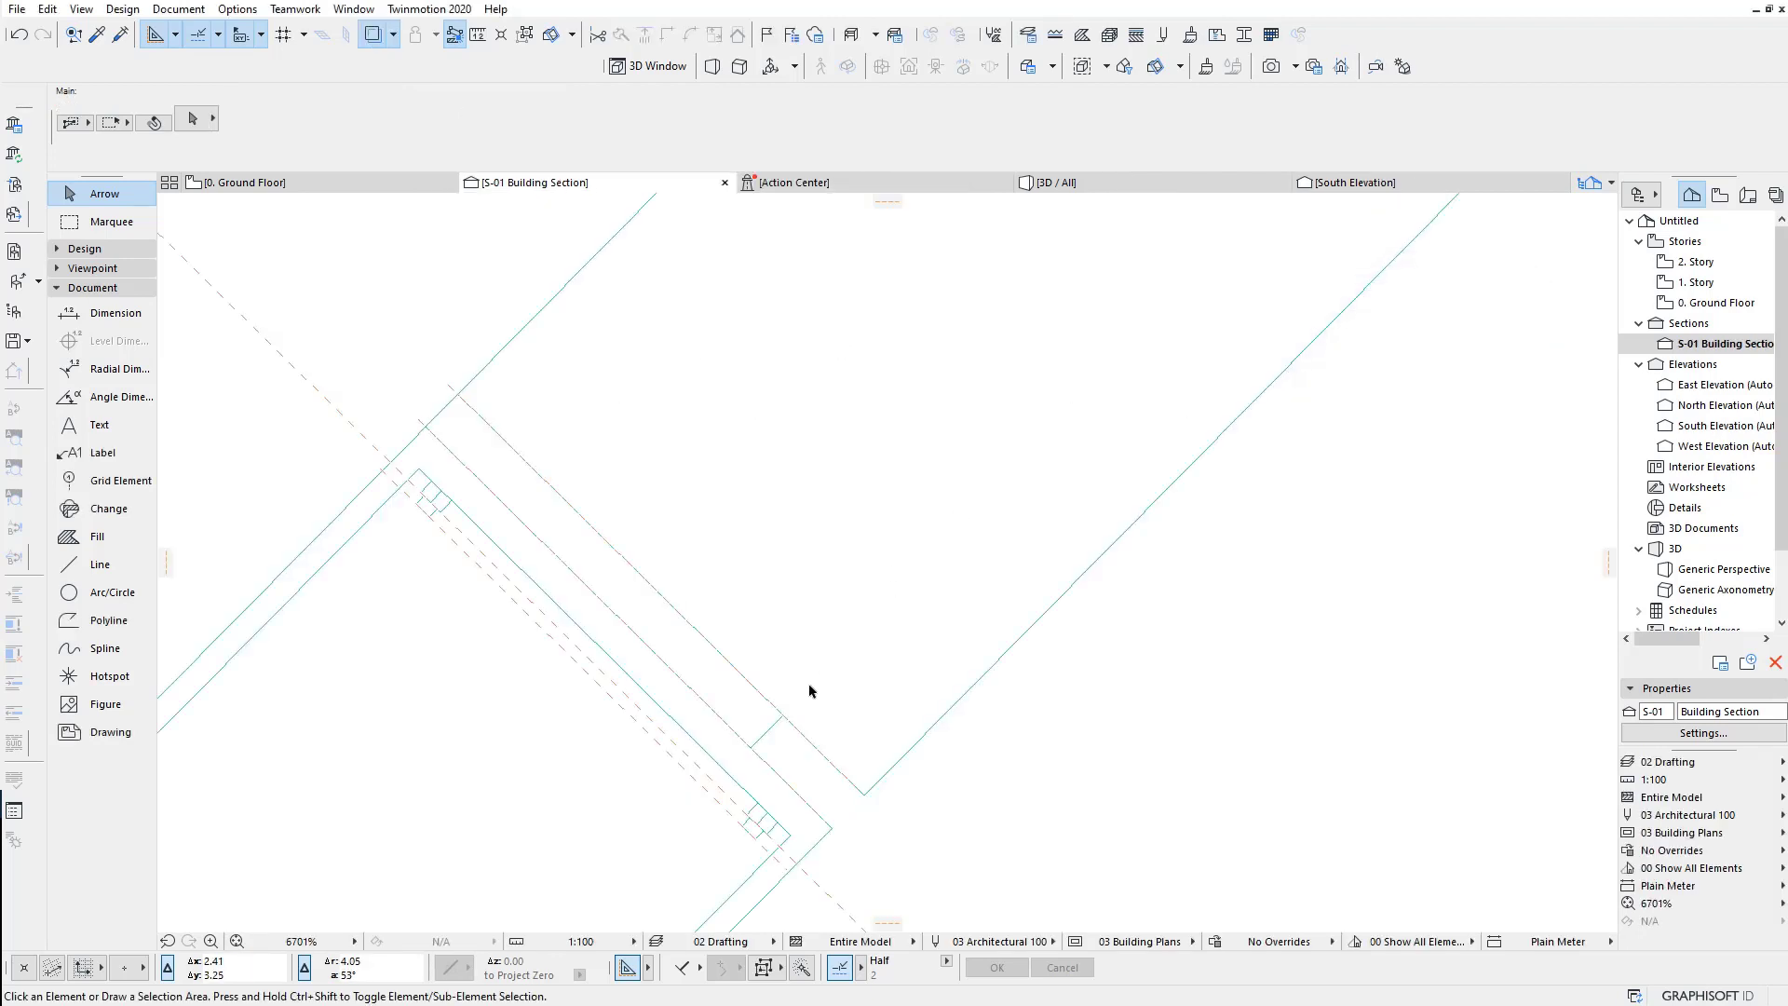
# Step: Assign the Placa de conexion profile to the small connection beam, then exit edit mode
pyautogui.moveTo(769, 733); pyautogui.dragTo(766, 742)
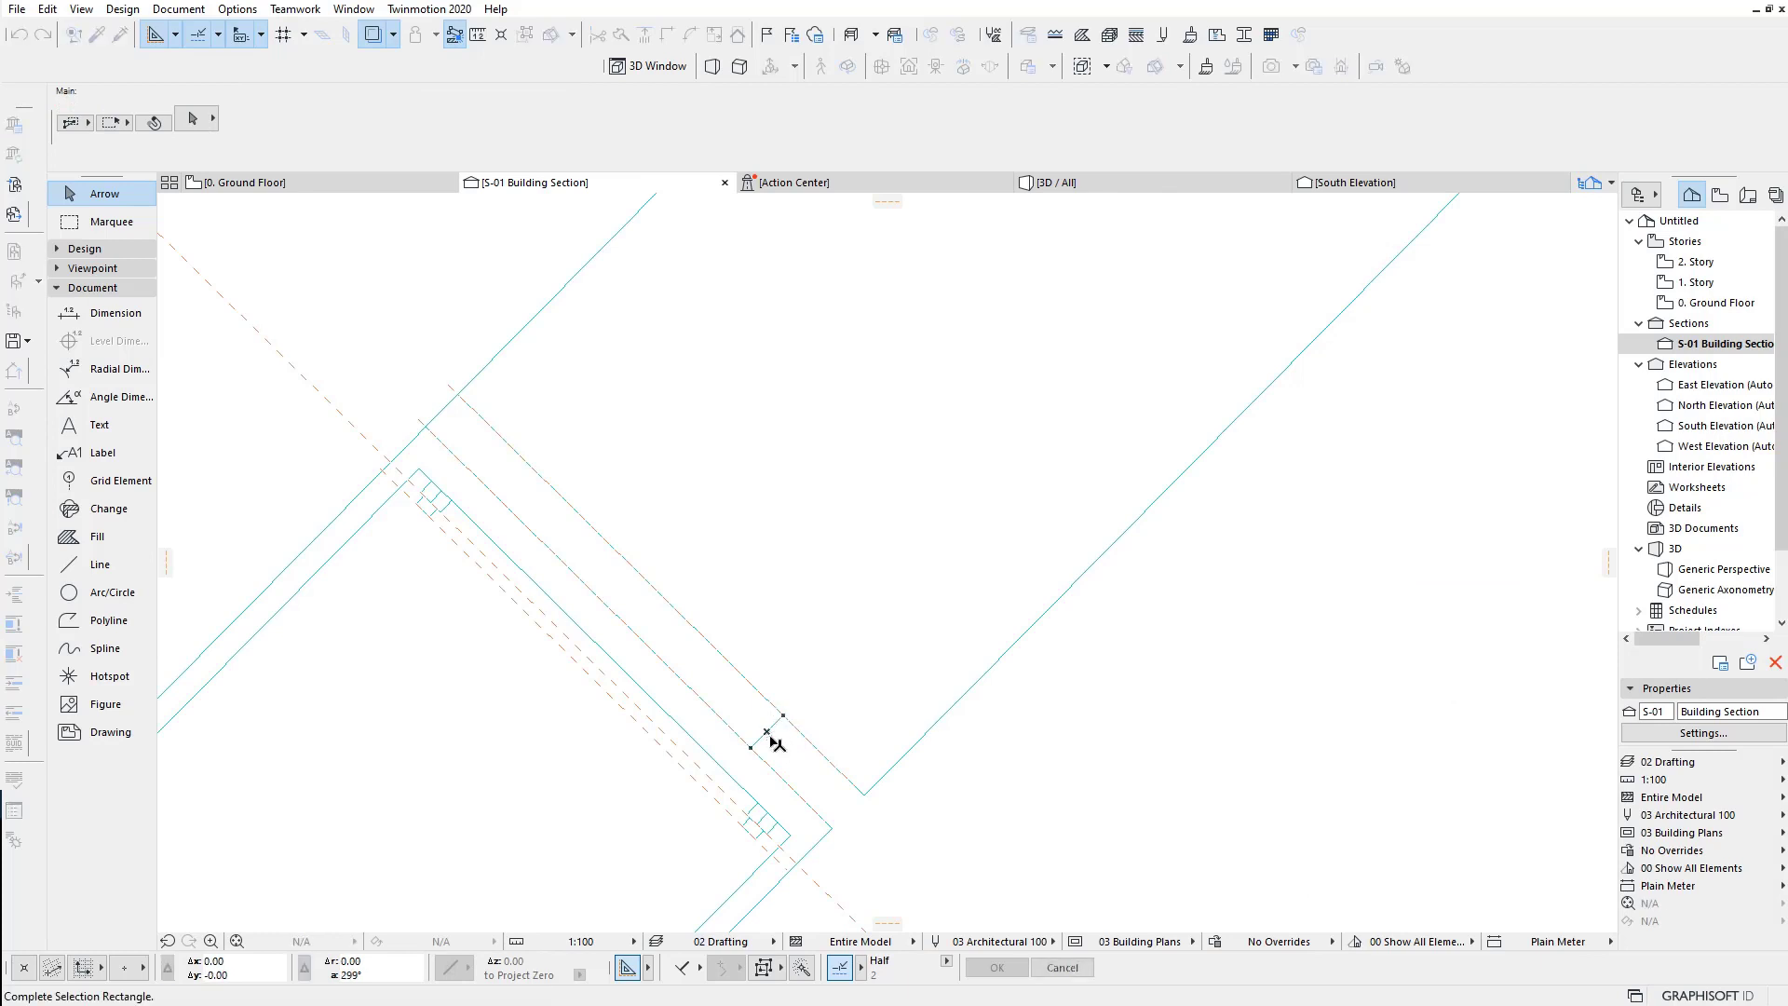
pyautogui.click(875, 792)
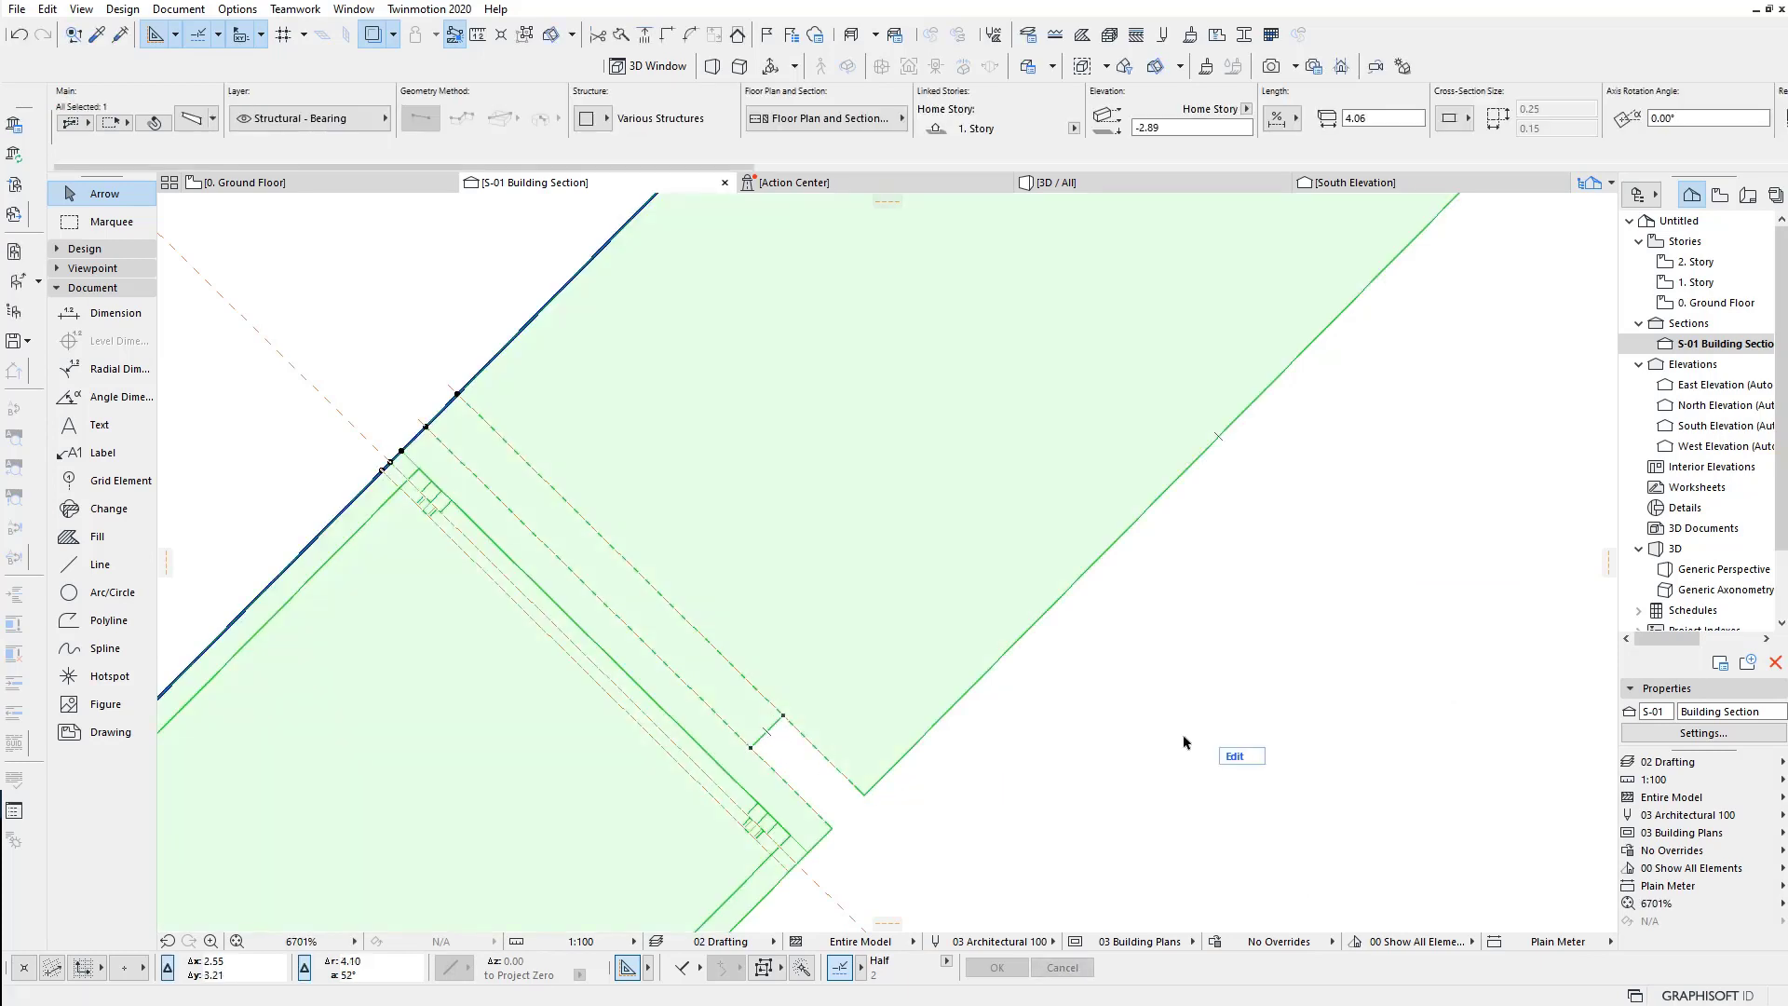
pyautogui.click(1237, 754)
pyautogui.click(760, 735)
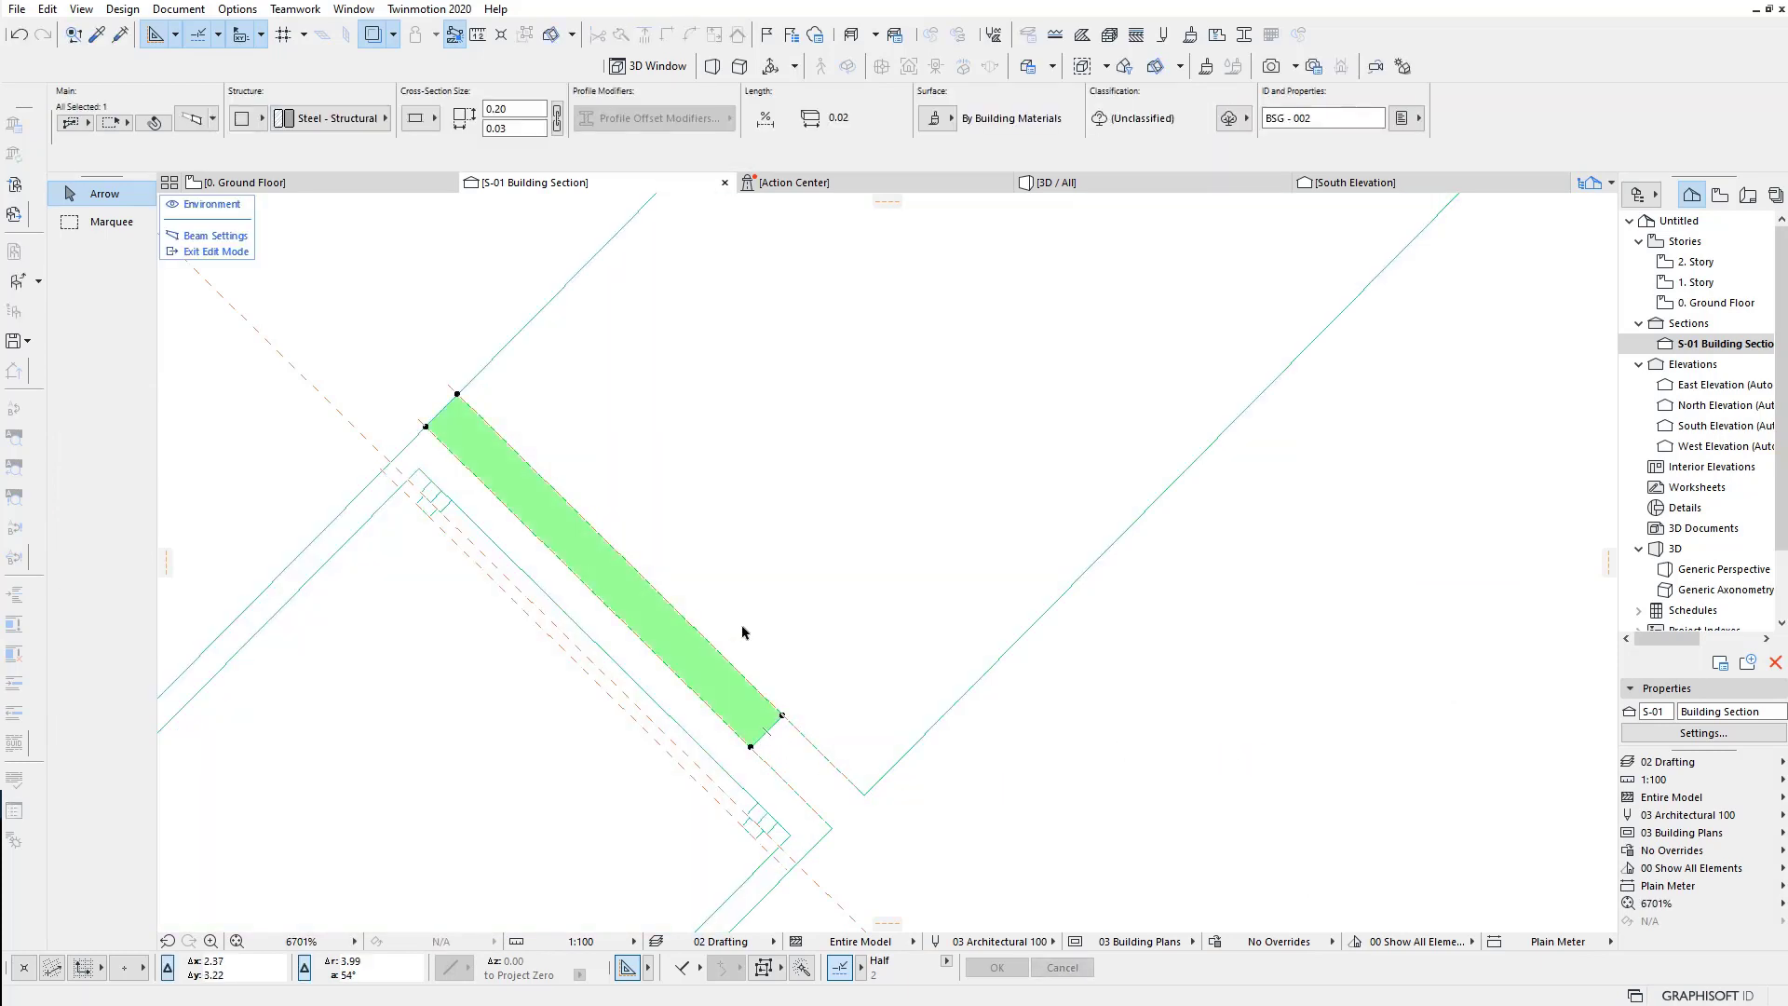
pyautogui.click(242, 119)
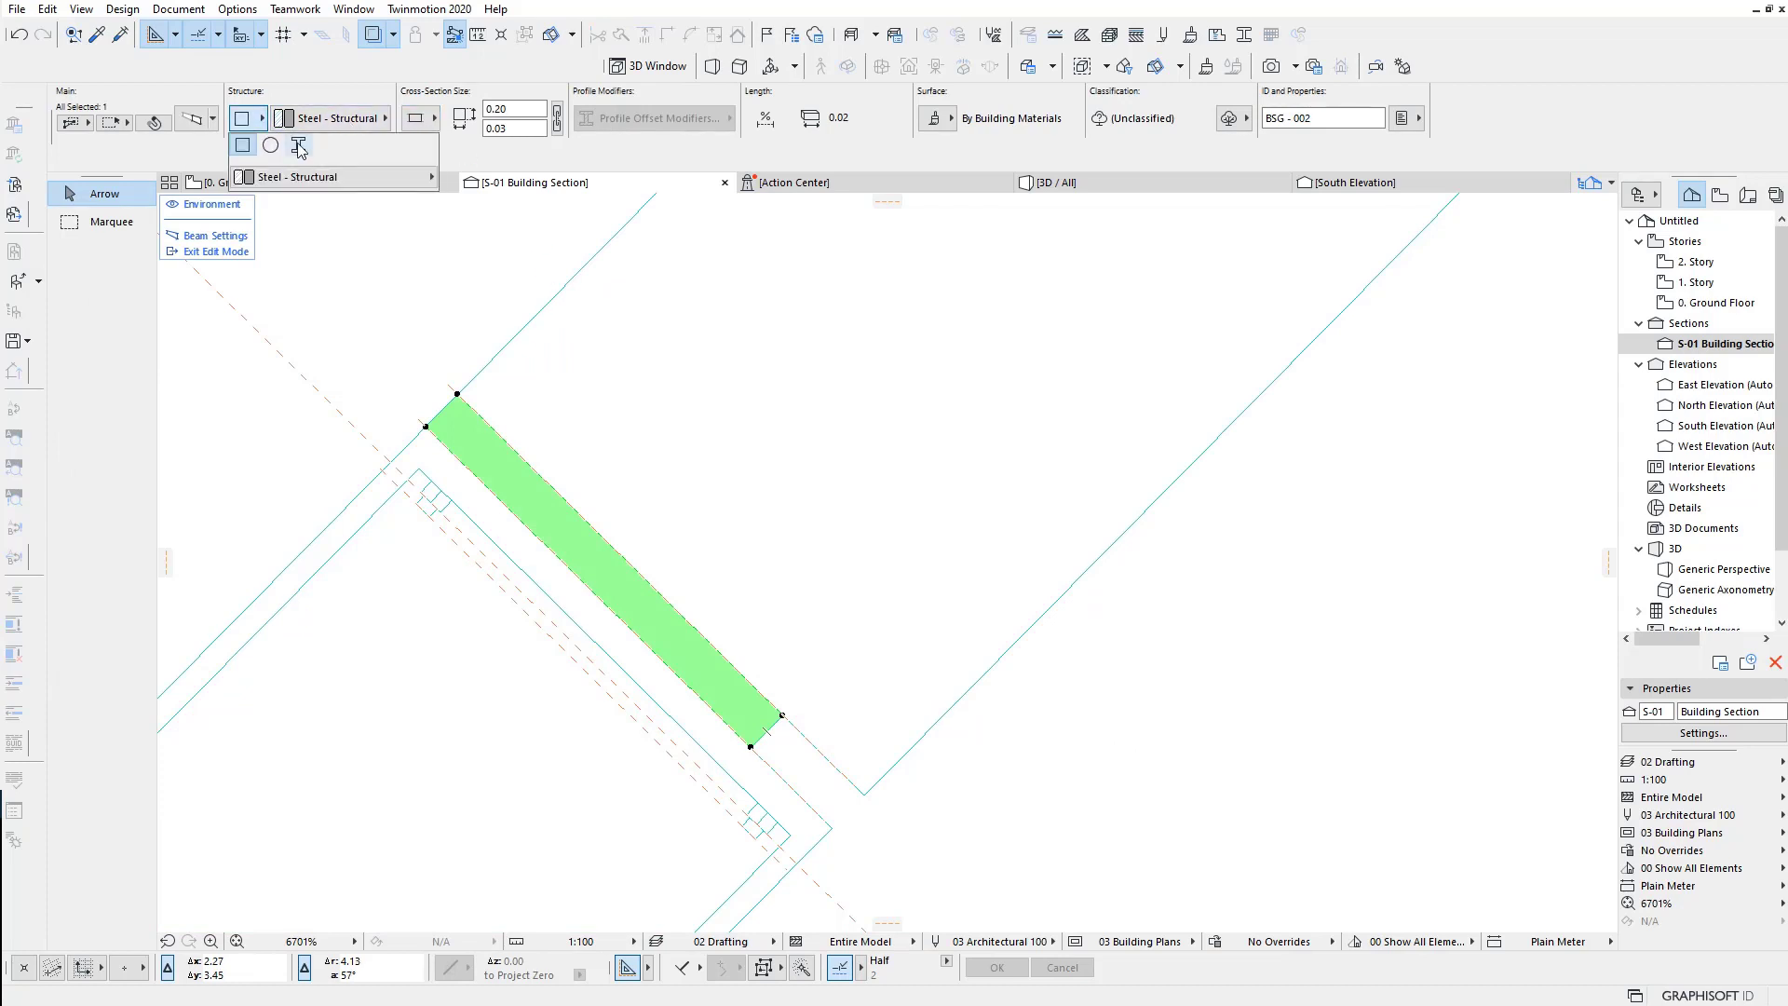
pyautogui.click(298, 145)
pyautogui.click(349, 121)
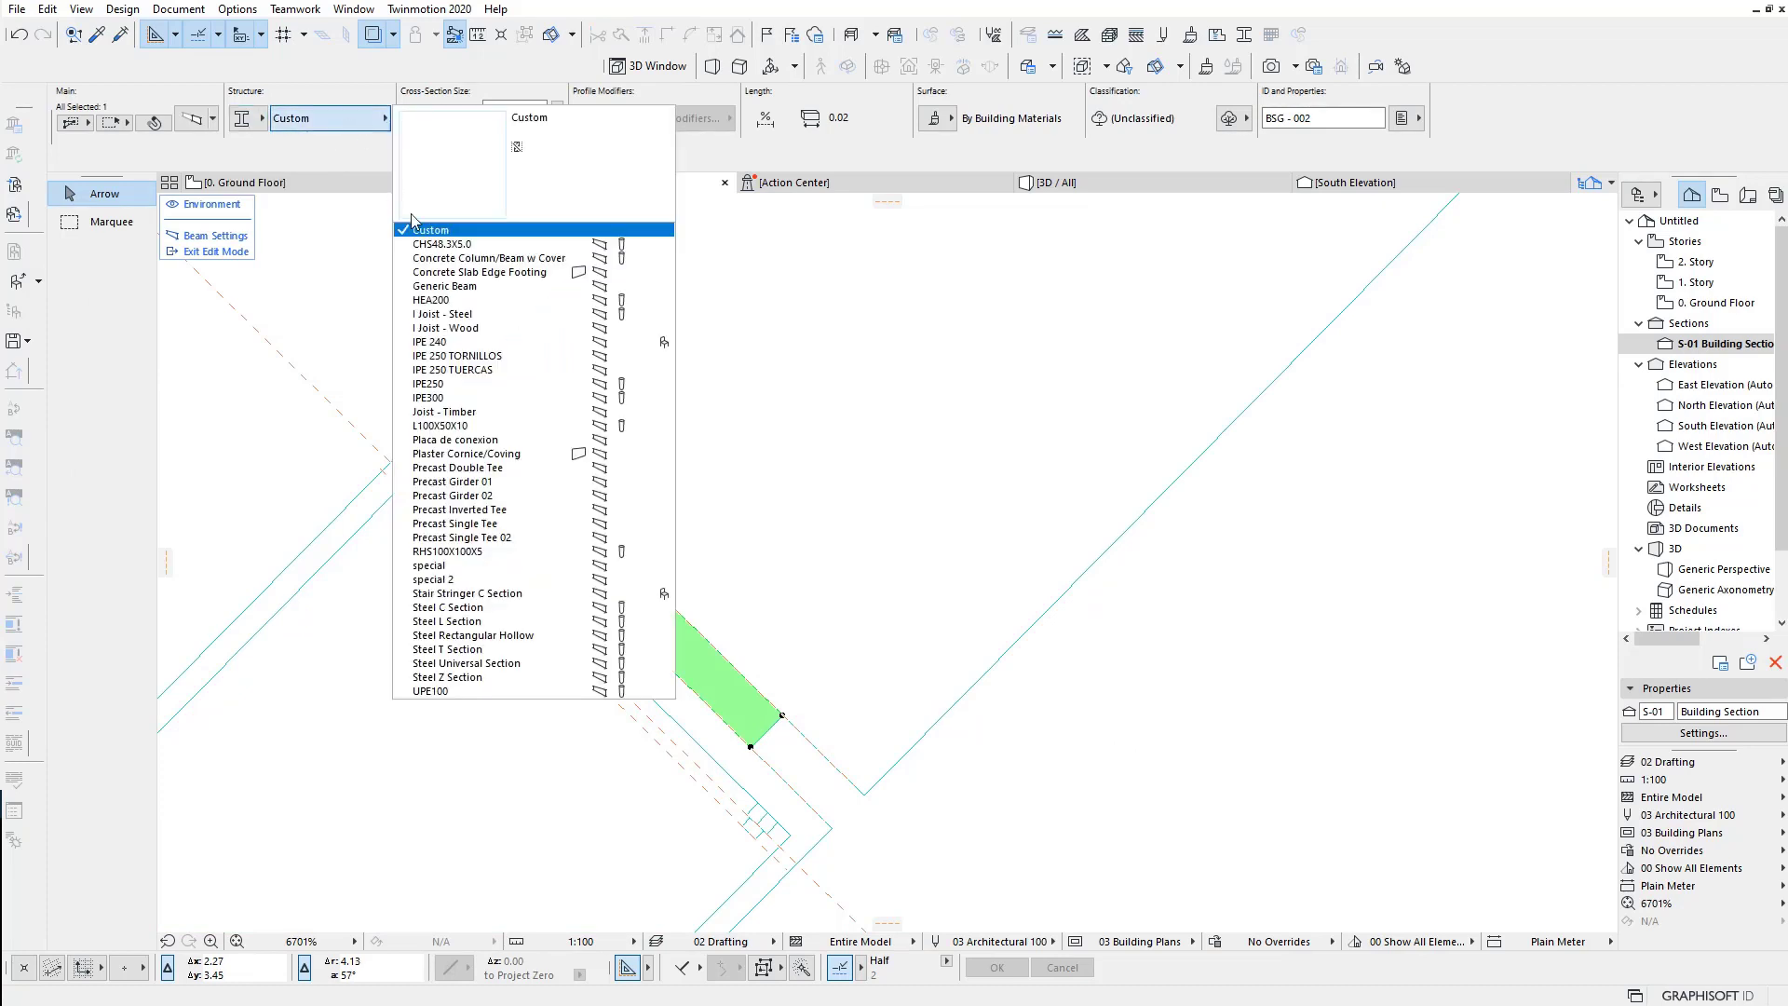
pyautogui.click(465, 440)
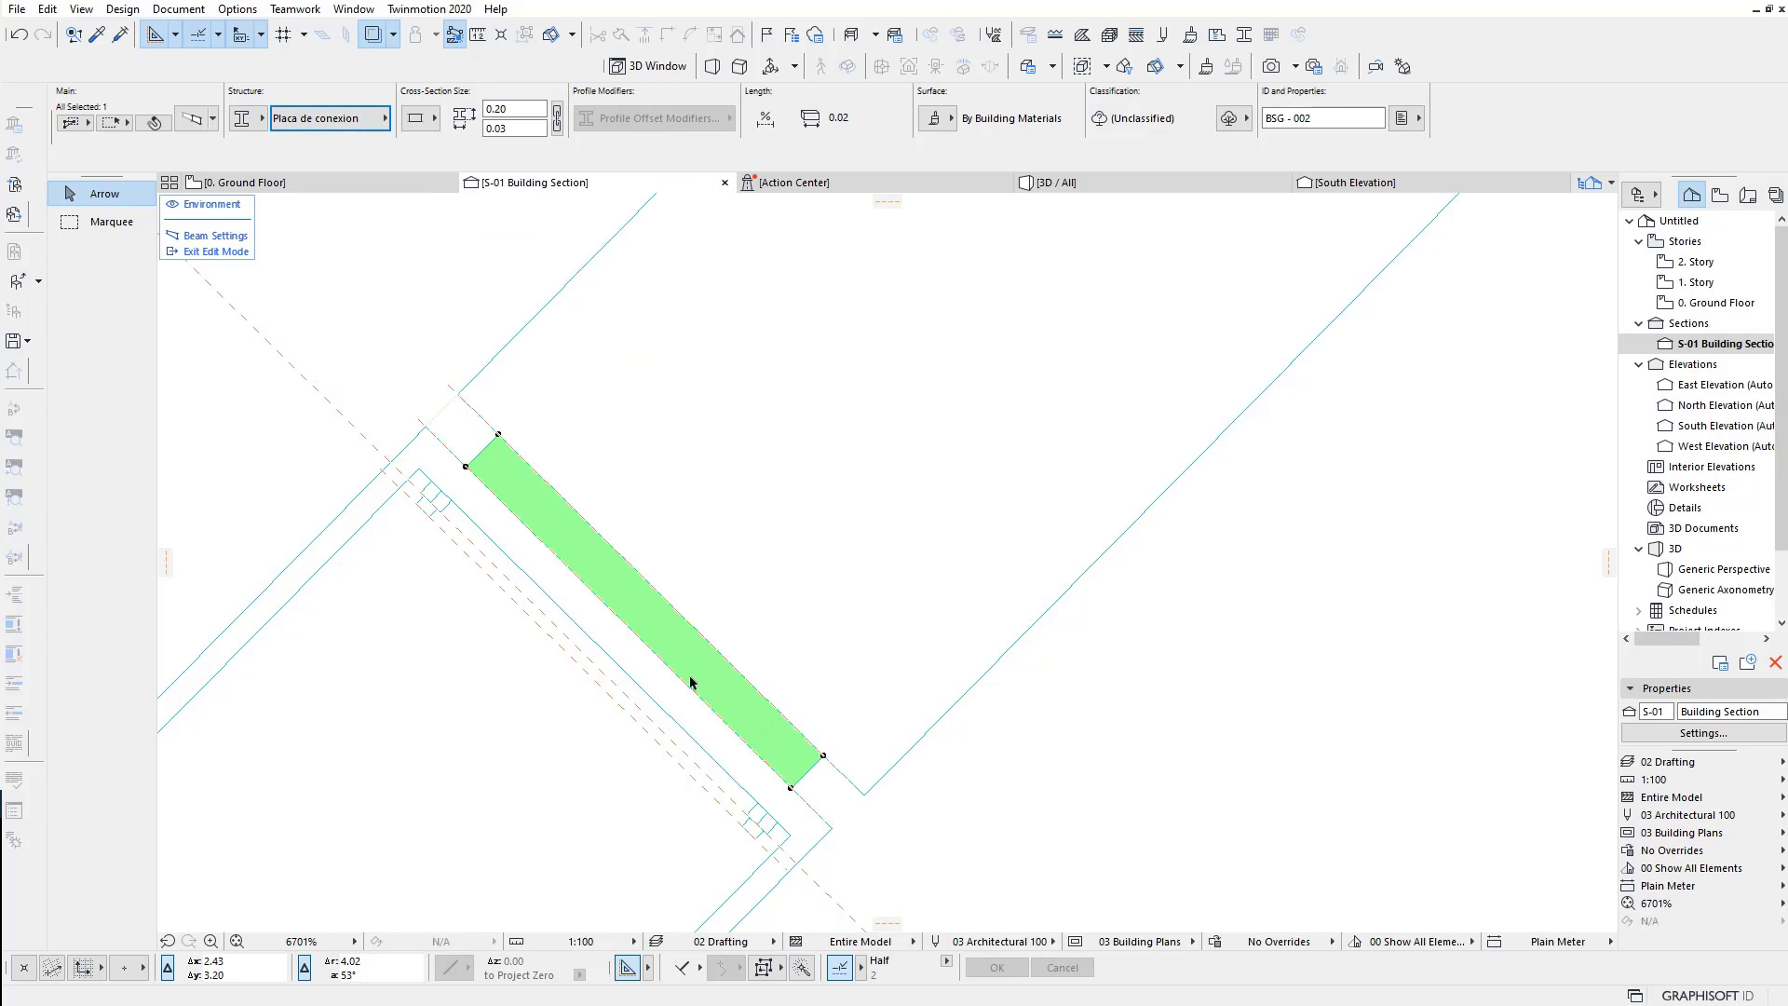
pyautogui.scroll(-2, 810, 652)
pyautogui.scroll(-1, 850, 646)
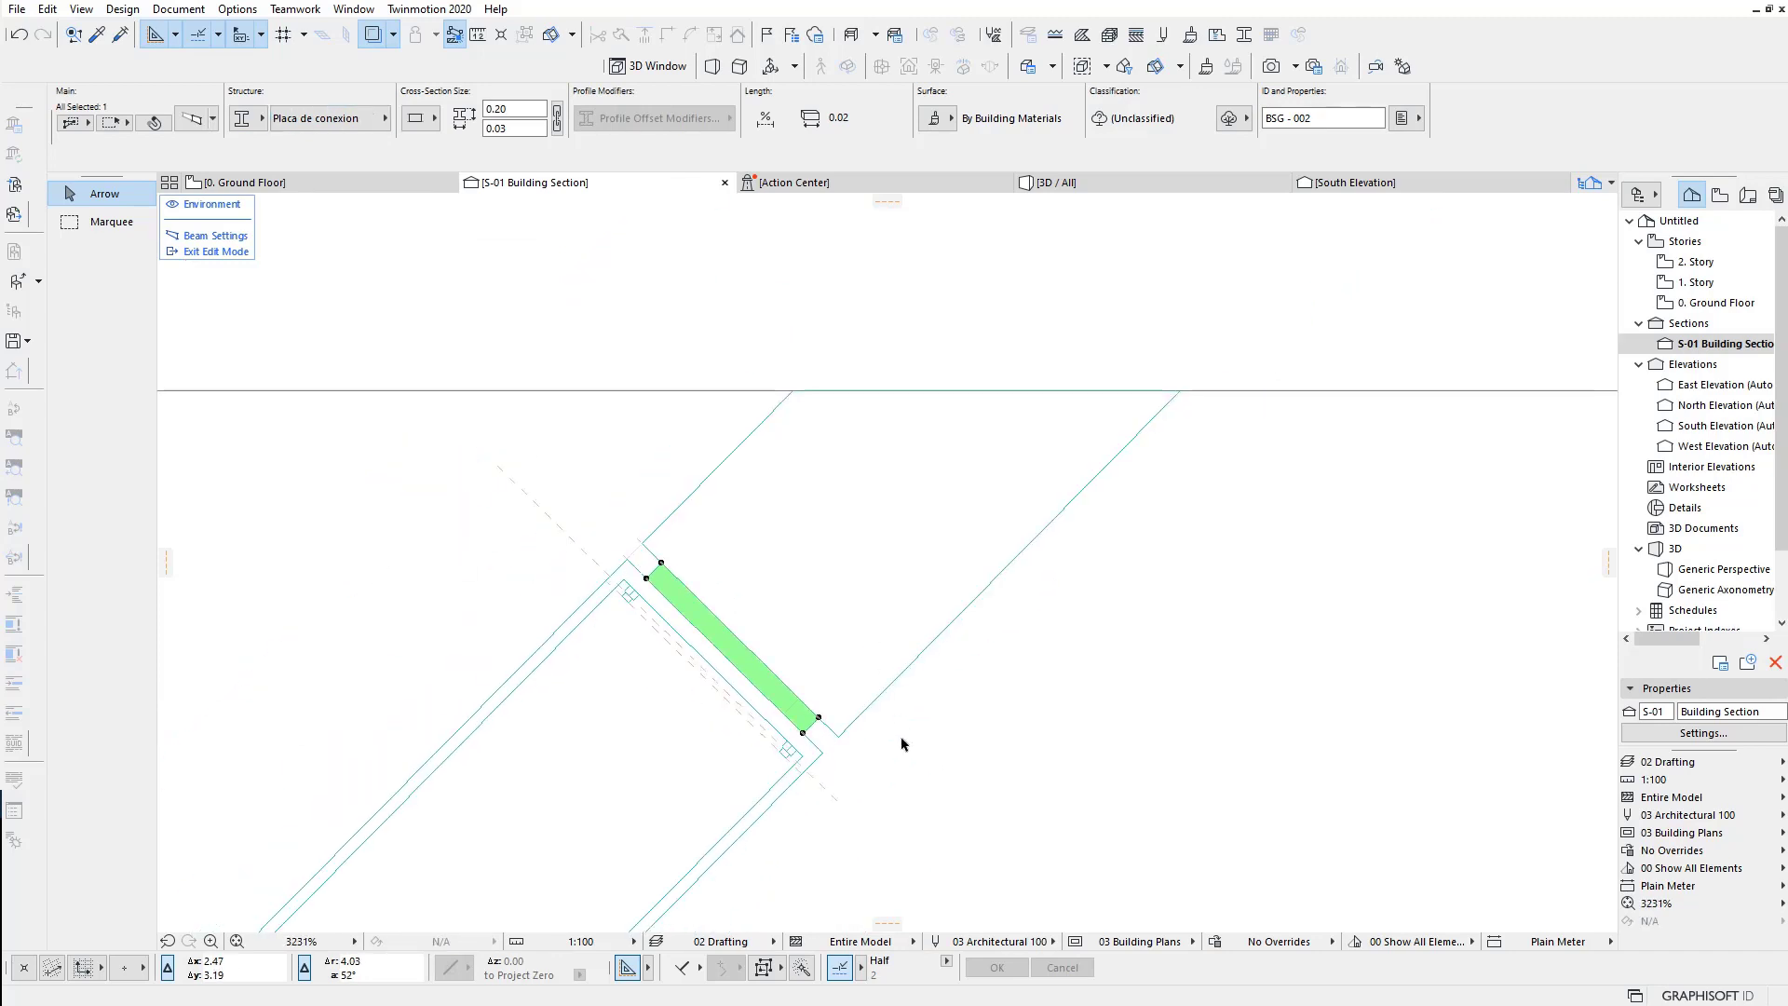
pyautogui.click(215, 252)
pyautogui.moveTo(1056, 181)
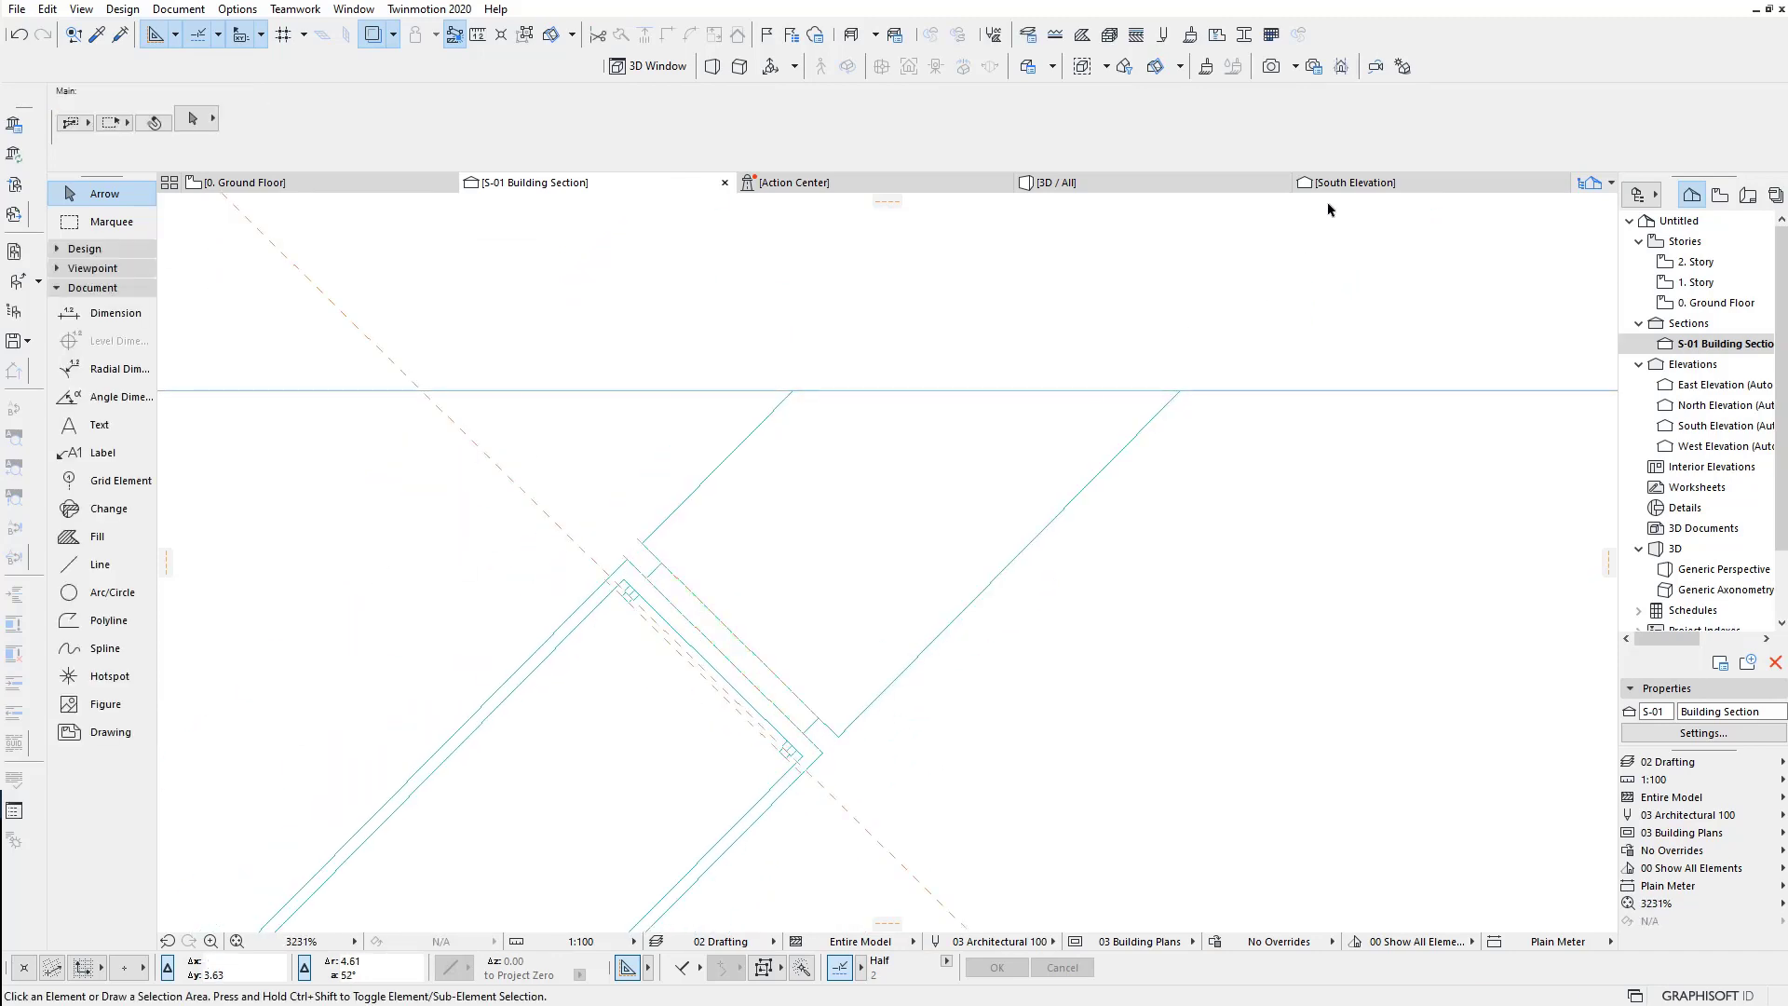
pyautogui.click(1174, 187)
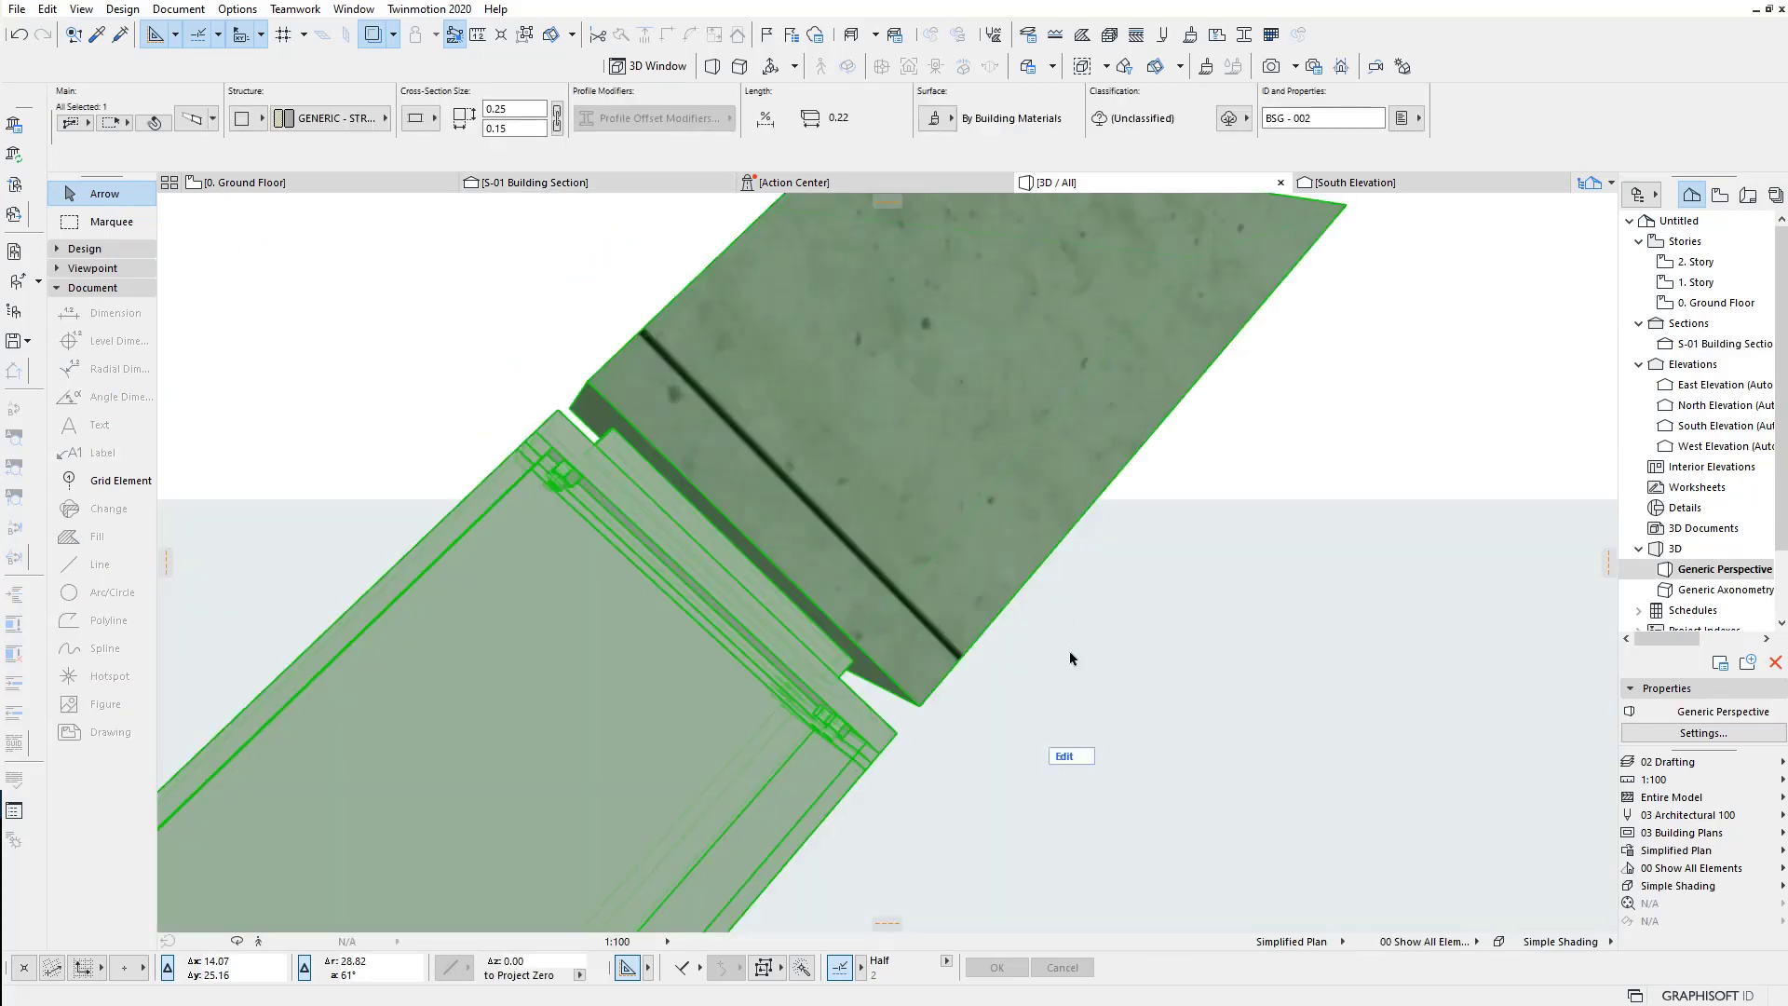
pyautogui.click(1126, 645)
pyautogui.scroll(-5, 1071, 692)
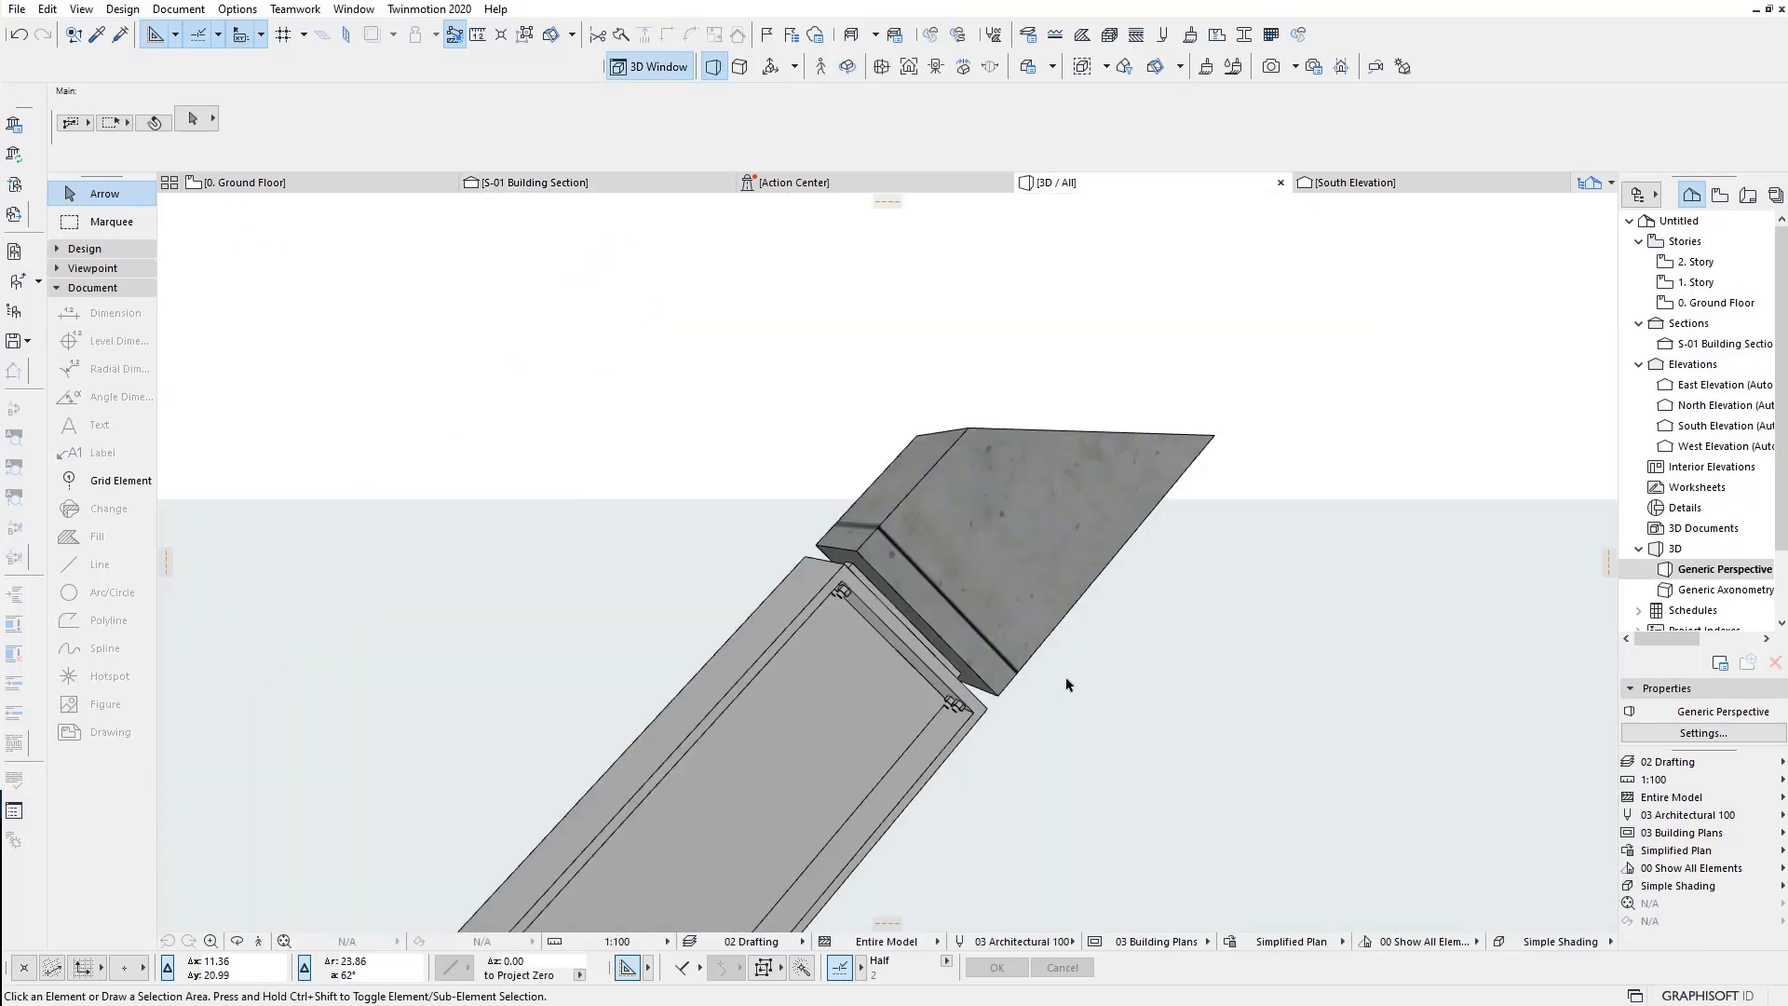
pyautogui.moveTo(1050, 702)
pyautogui.keyDown('shift'); pyautogui.mouseDown(button='middle')
pyautogui.moveTo(805, 692)
pyautogui.moveTo(1137, 743)
pyautogui.moveTo(990, 675)
pyautogui.moveTo(517, 641)
pyautogui.moveTo(867, 550)
pyautogui.mouseUp(button='middle'); pyautogui.keyUp('shift')
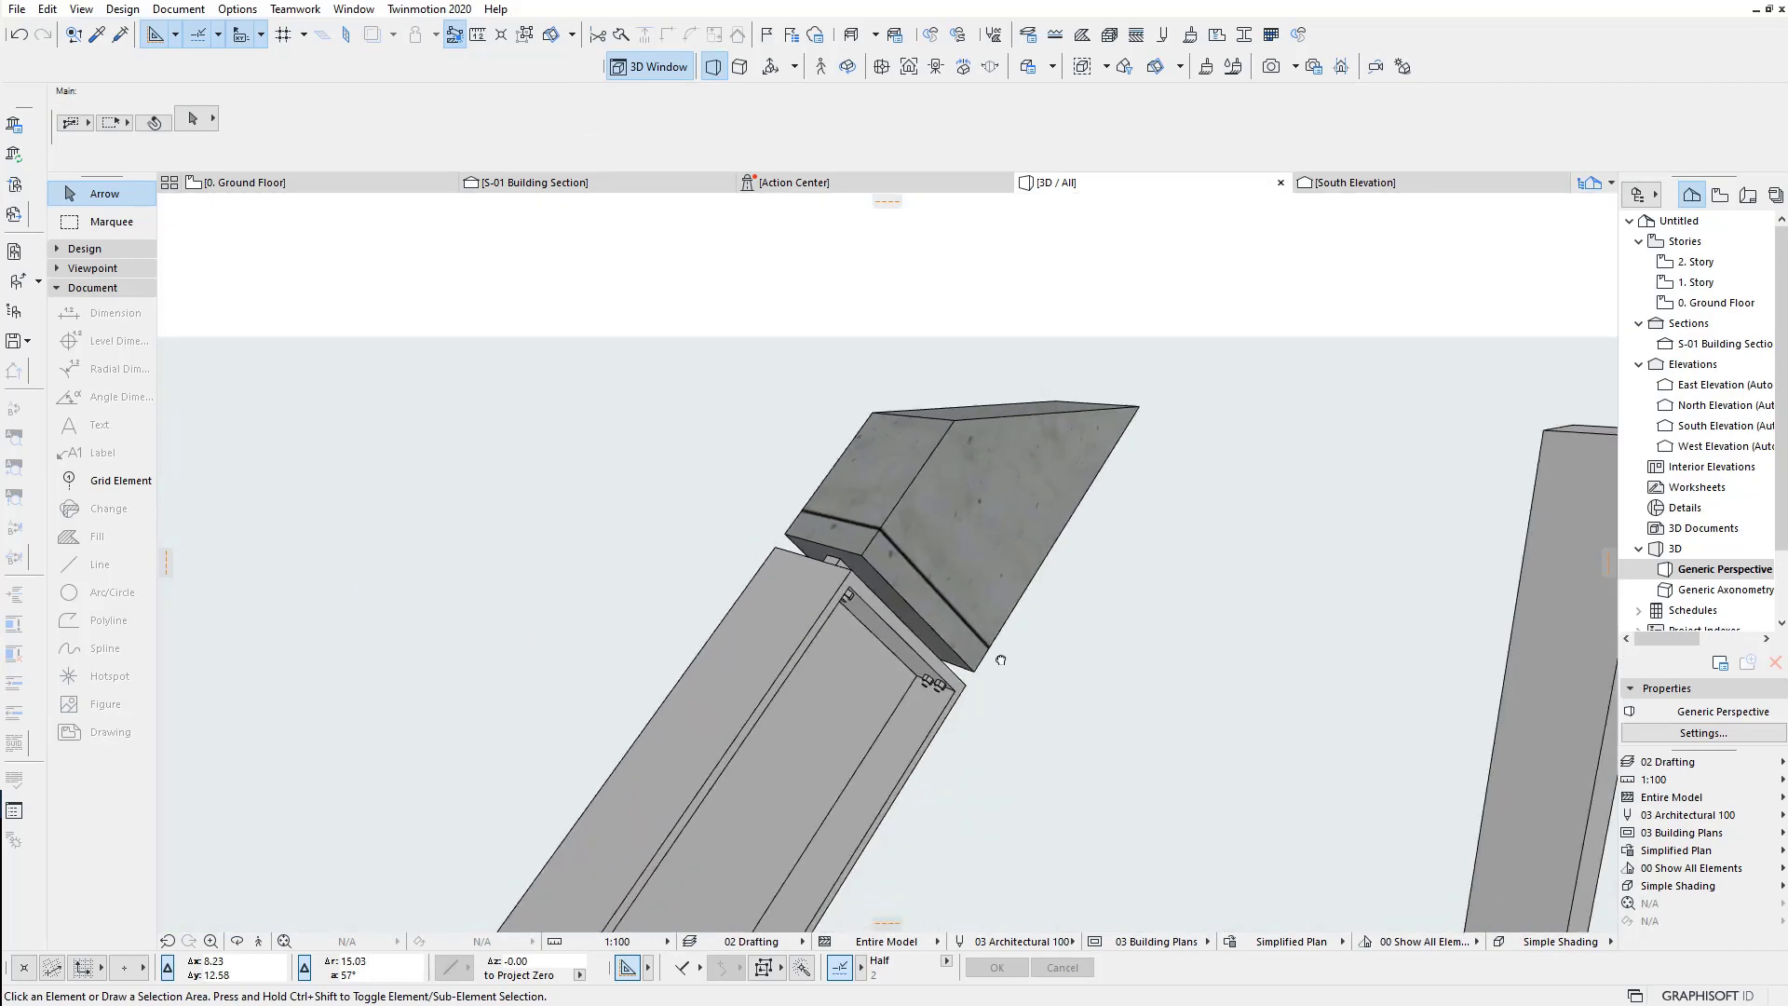
pyautogui.scroll(-3, 867, 549)
pyautogui.scroll(-2, 866, 550)
pyautogui.moveTo(849, 650); pyautogui.dragTo(829, 511, button='middle')
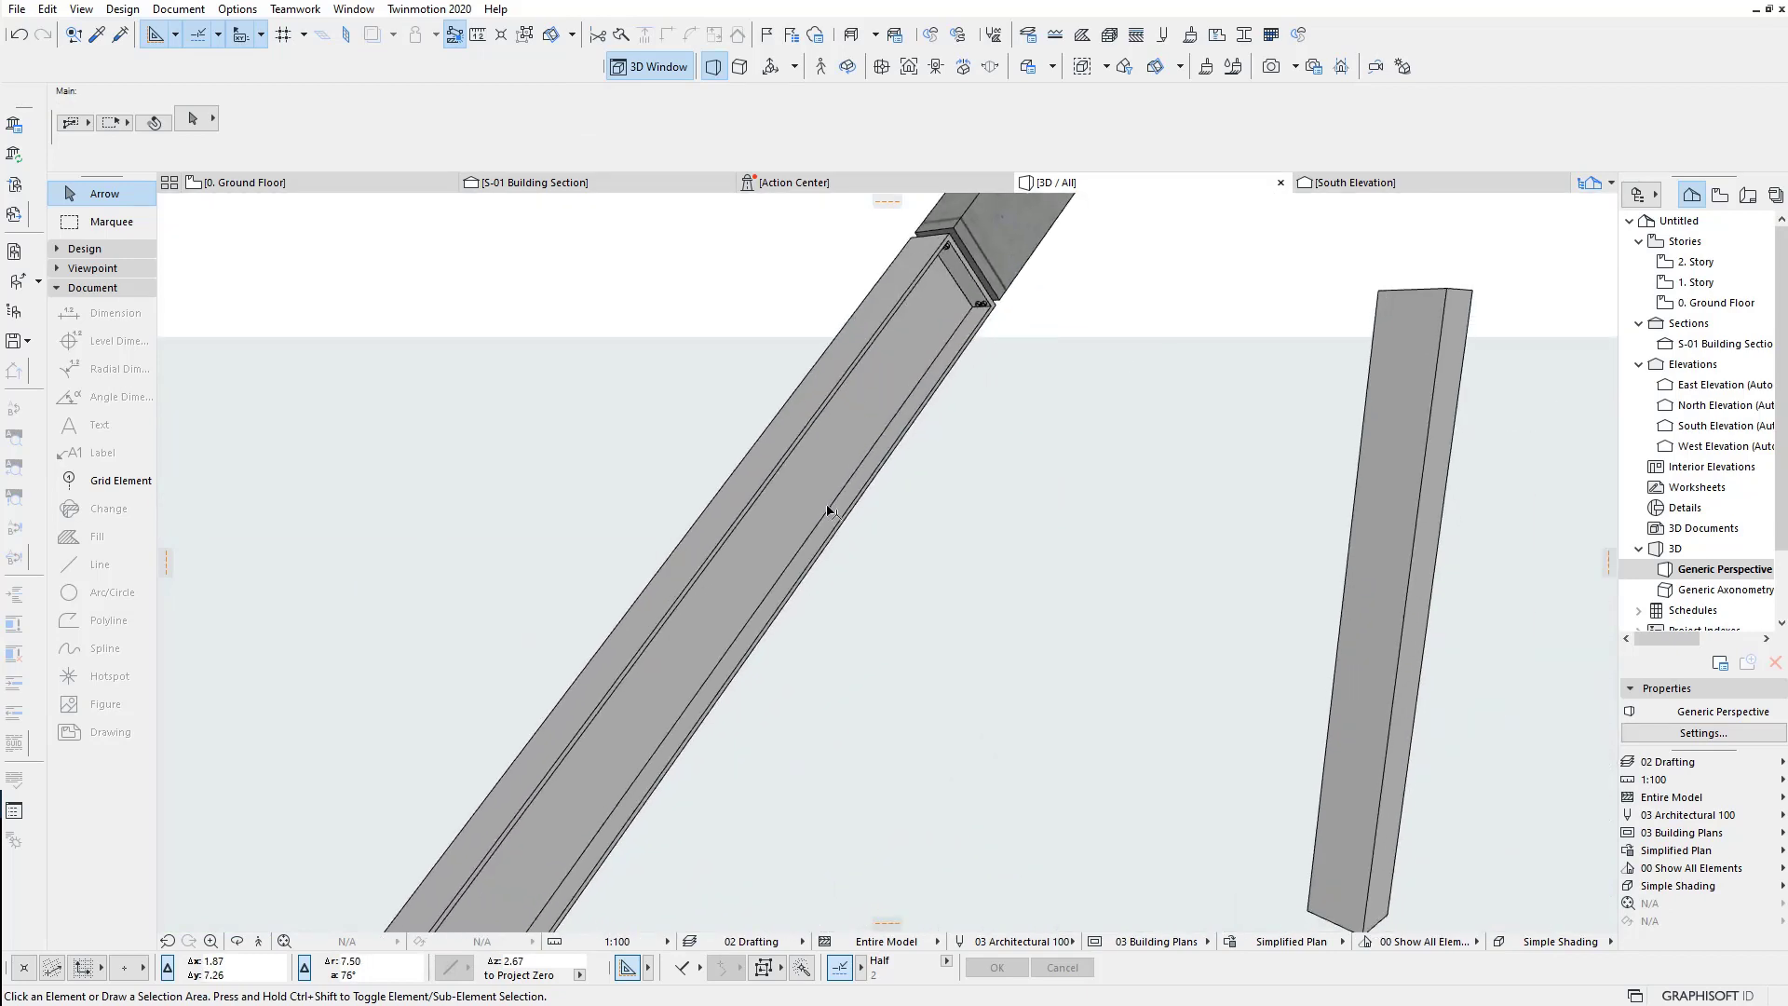
pyautogui.keyDown('shift'); pyautogui.moveTo(965, 299); pyautogui.dragTo(777, 346, button='middle'); pyautogui.keyUp('shift')
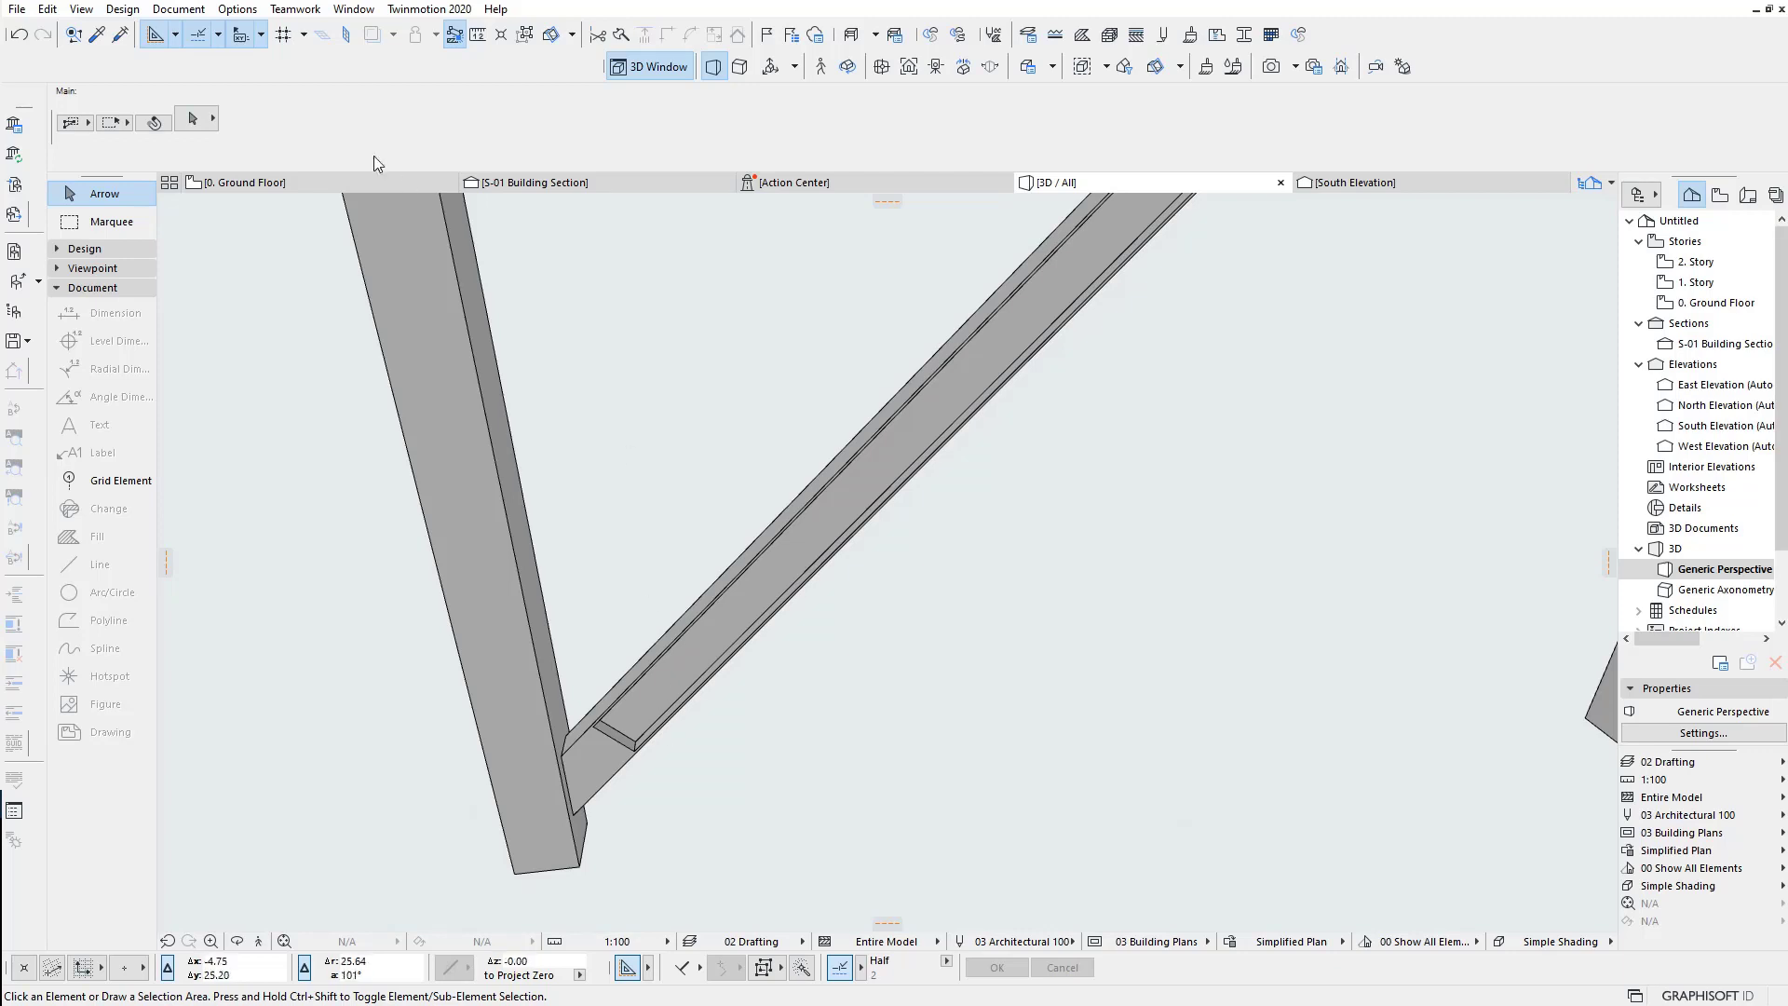
pyautogui.click(294, 183)
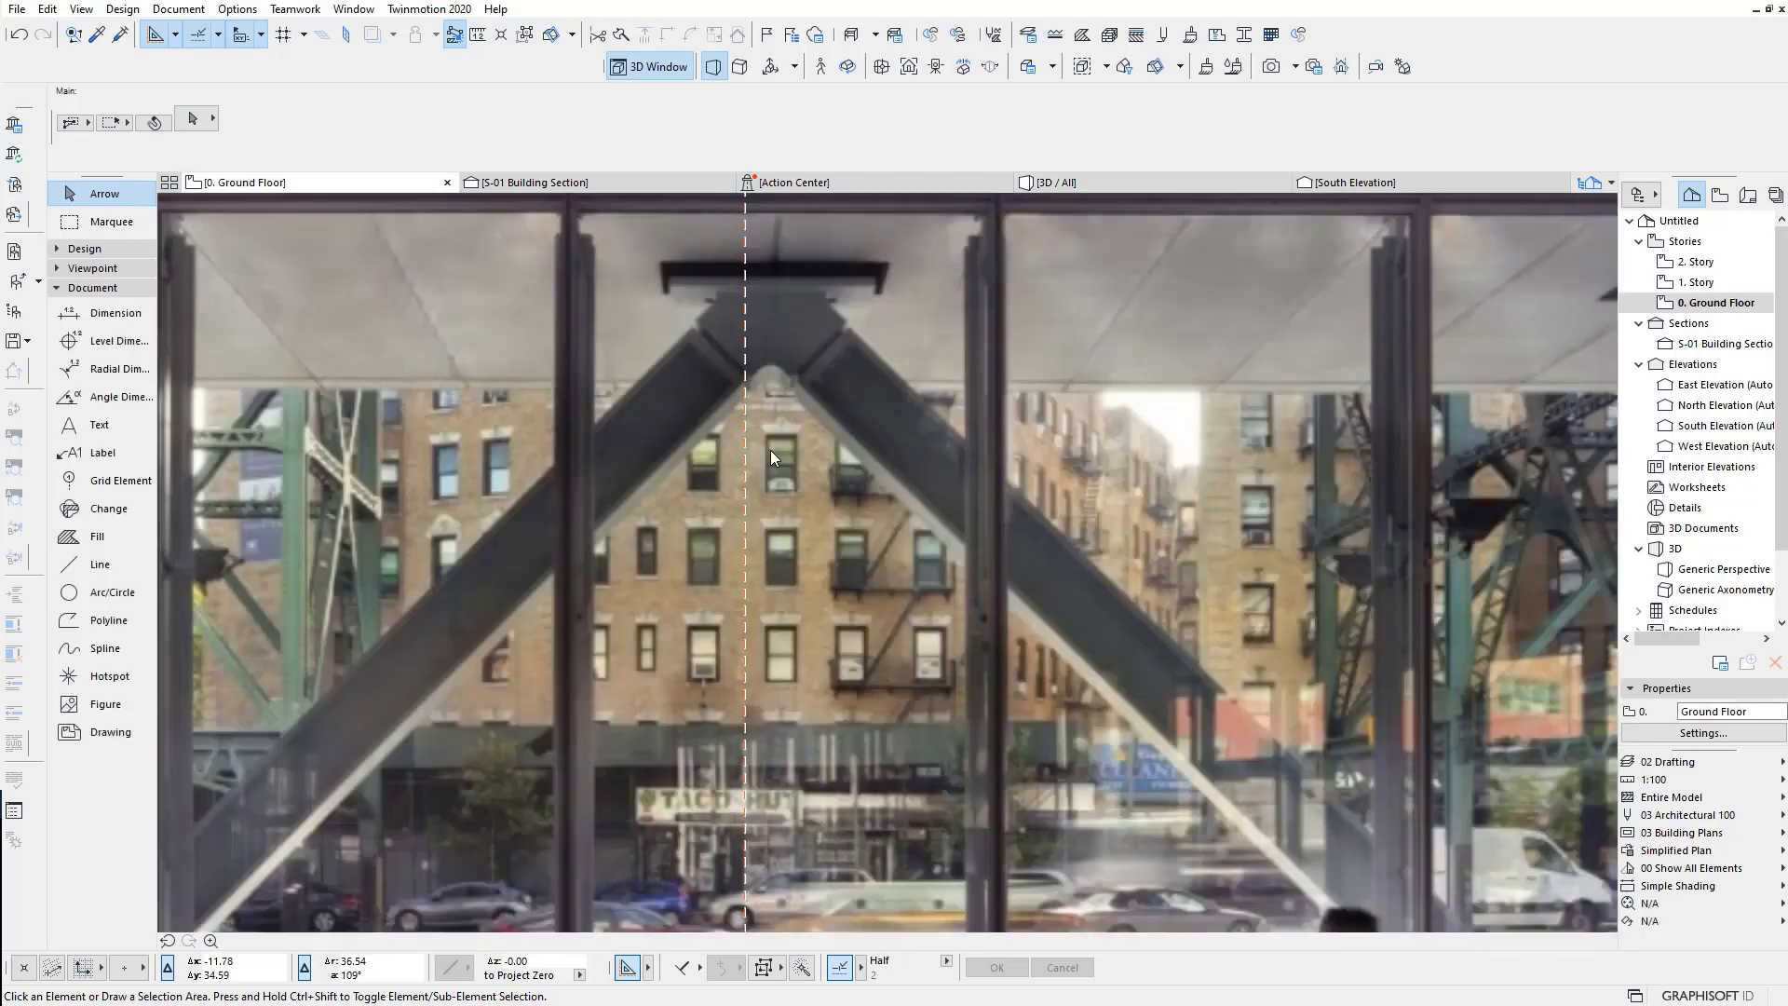
pyautogui.click(770, 450)
pyautogui.click(649, 184)
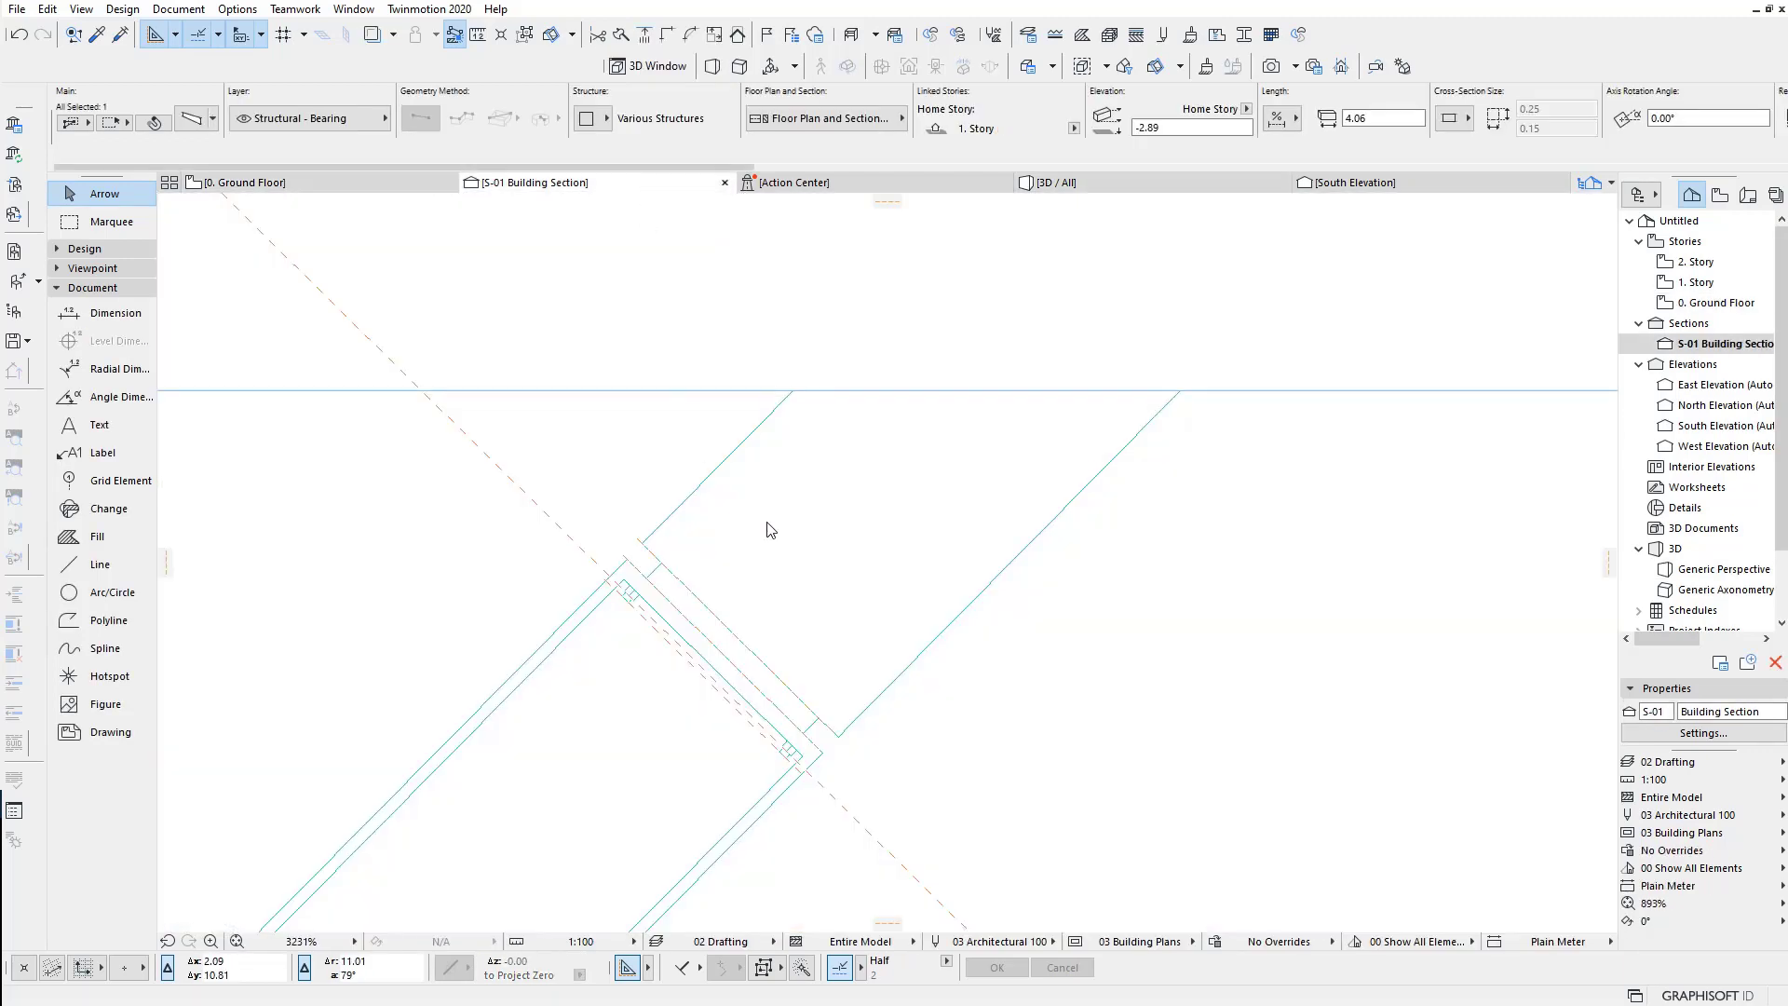
# Step: Show the S-01 Building Section as a trace reference
pyautogui.scroll(-5, 891, 498)
pyautogui.scroll(-4, 814, 701)
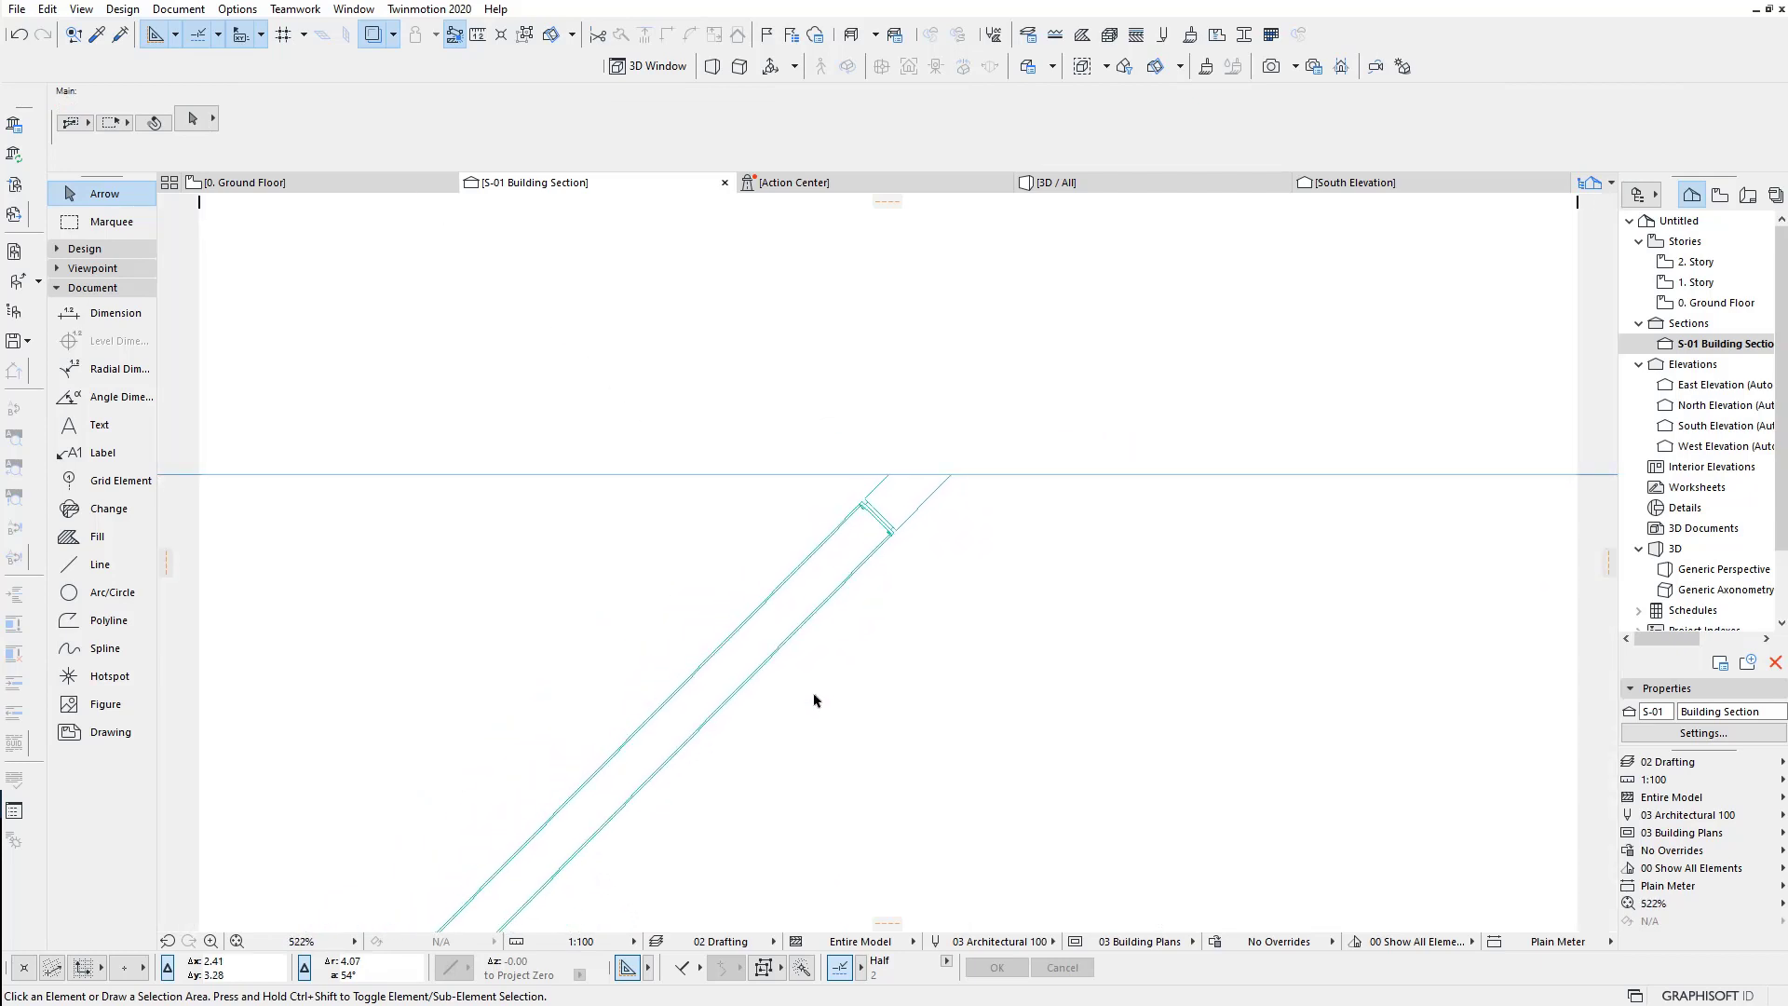
pyautogui.moveTo(814, 702)
pyautogui.mouseDown(button='middle')
pyautogui.moveTo(885, 440)
pyautogui.moveTo(839, 533)
pyautogui.mouseUp(button='middle')
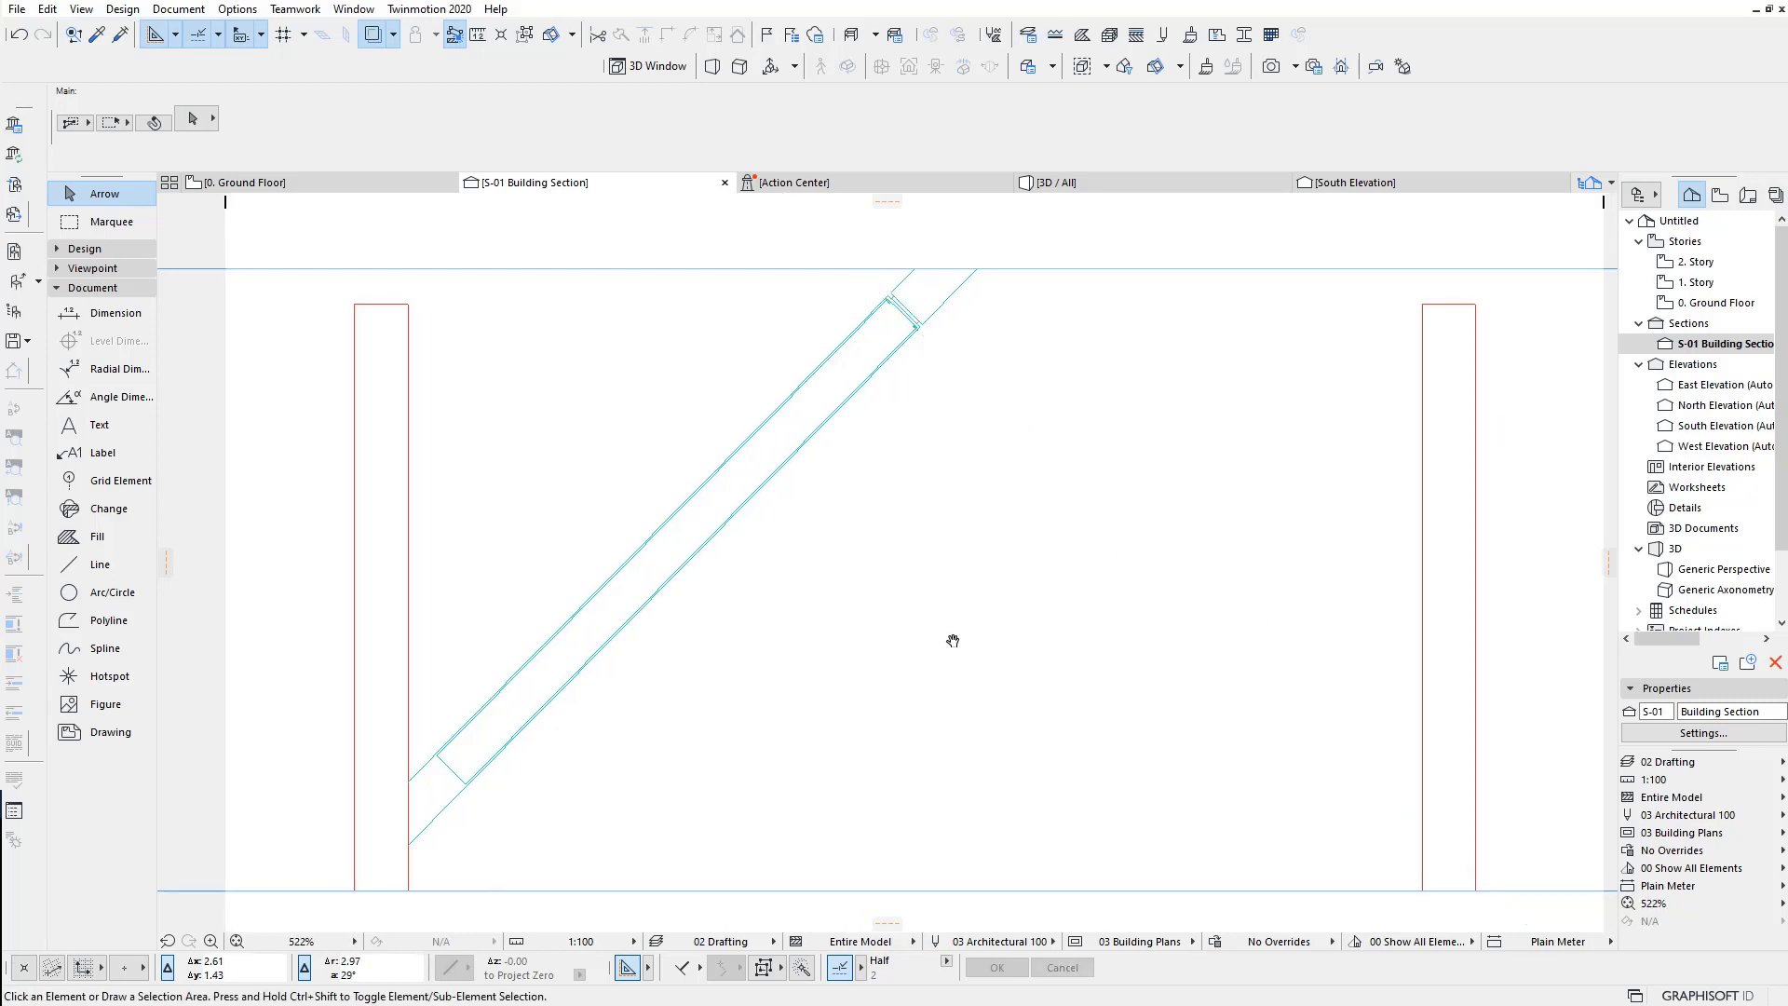
pyautogui.rightClick(1711, 351)
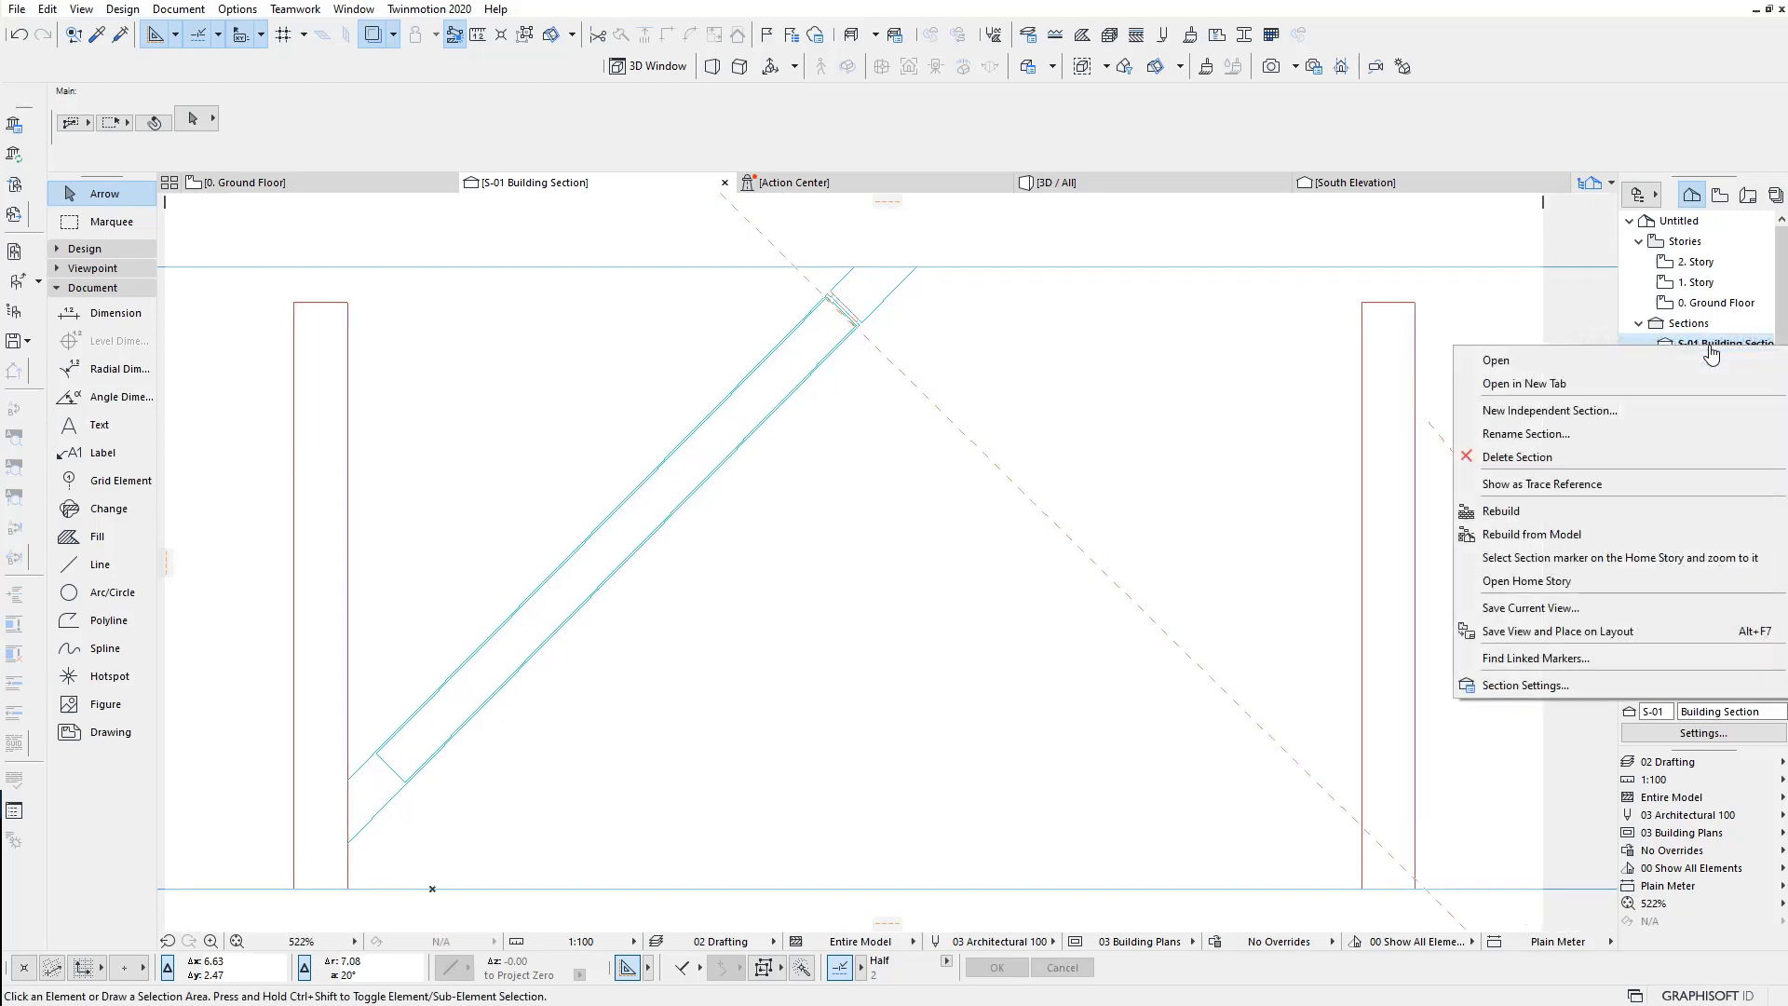
pyautogui.click(1562, 489)
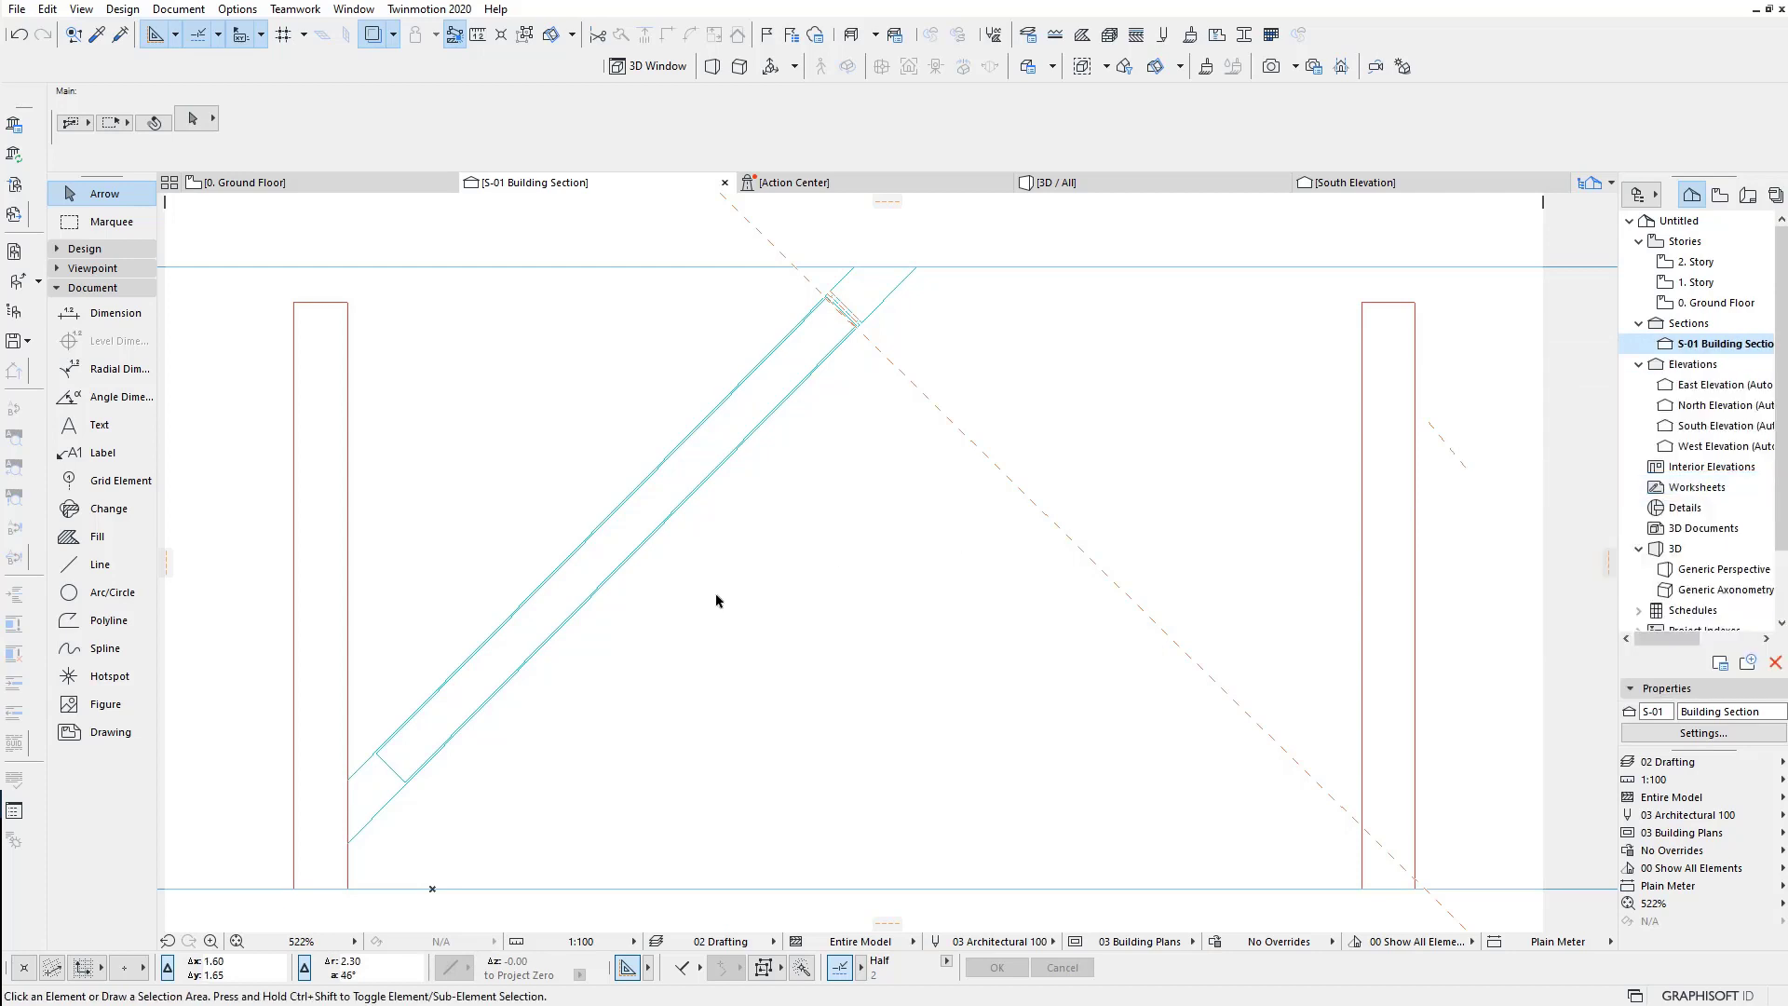
# Step: Zoom in on the section joint and bring up the Trace & Reference commands
pyautogui.scroll(4, 812, 328)
pyautogui.scroll(3, 802, 307)
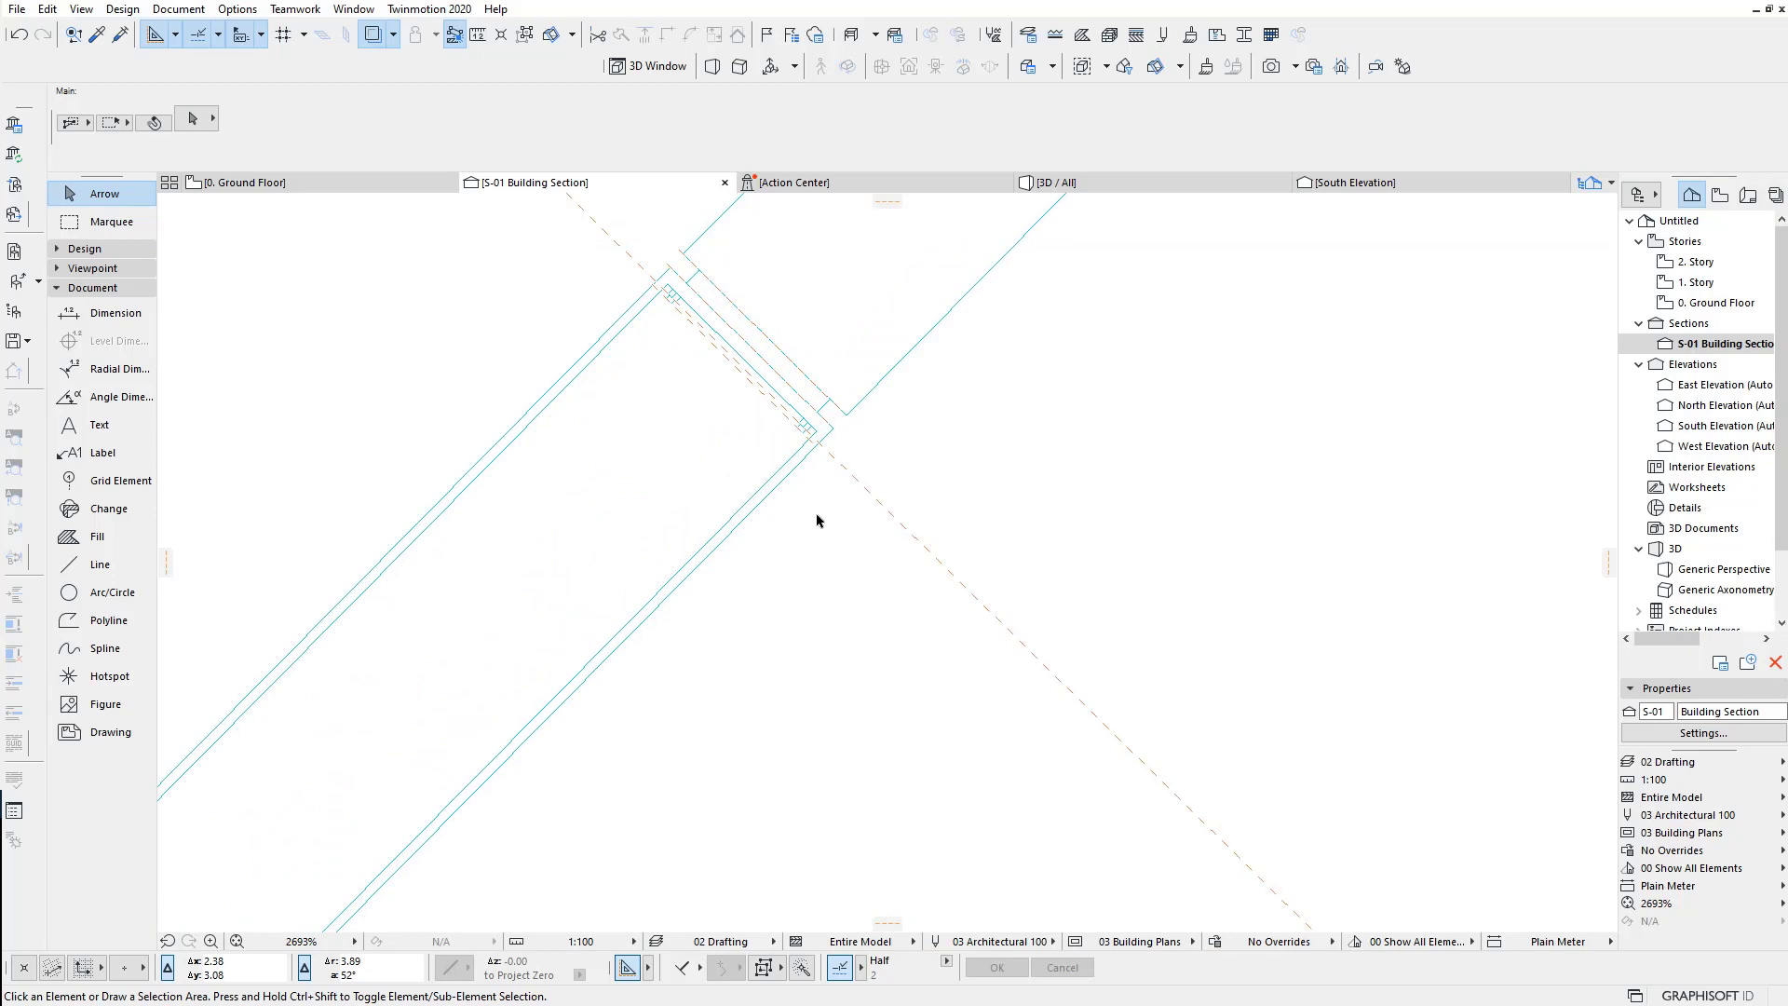
pyautogui.scroll(-2, 816, 503)
pyautogui.scroll(-2, 815, 498)
pyautogui.scroll(-2, 806, 529)
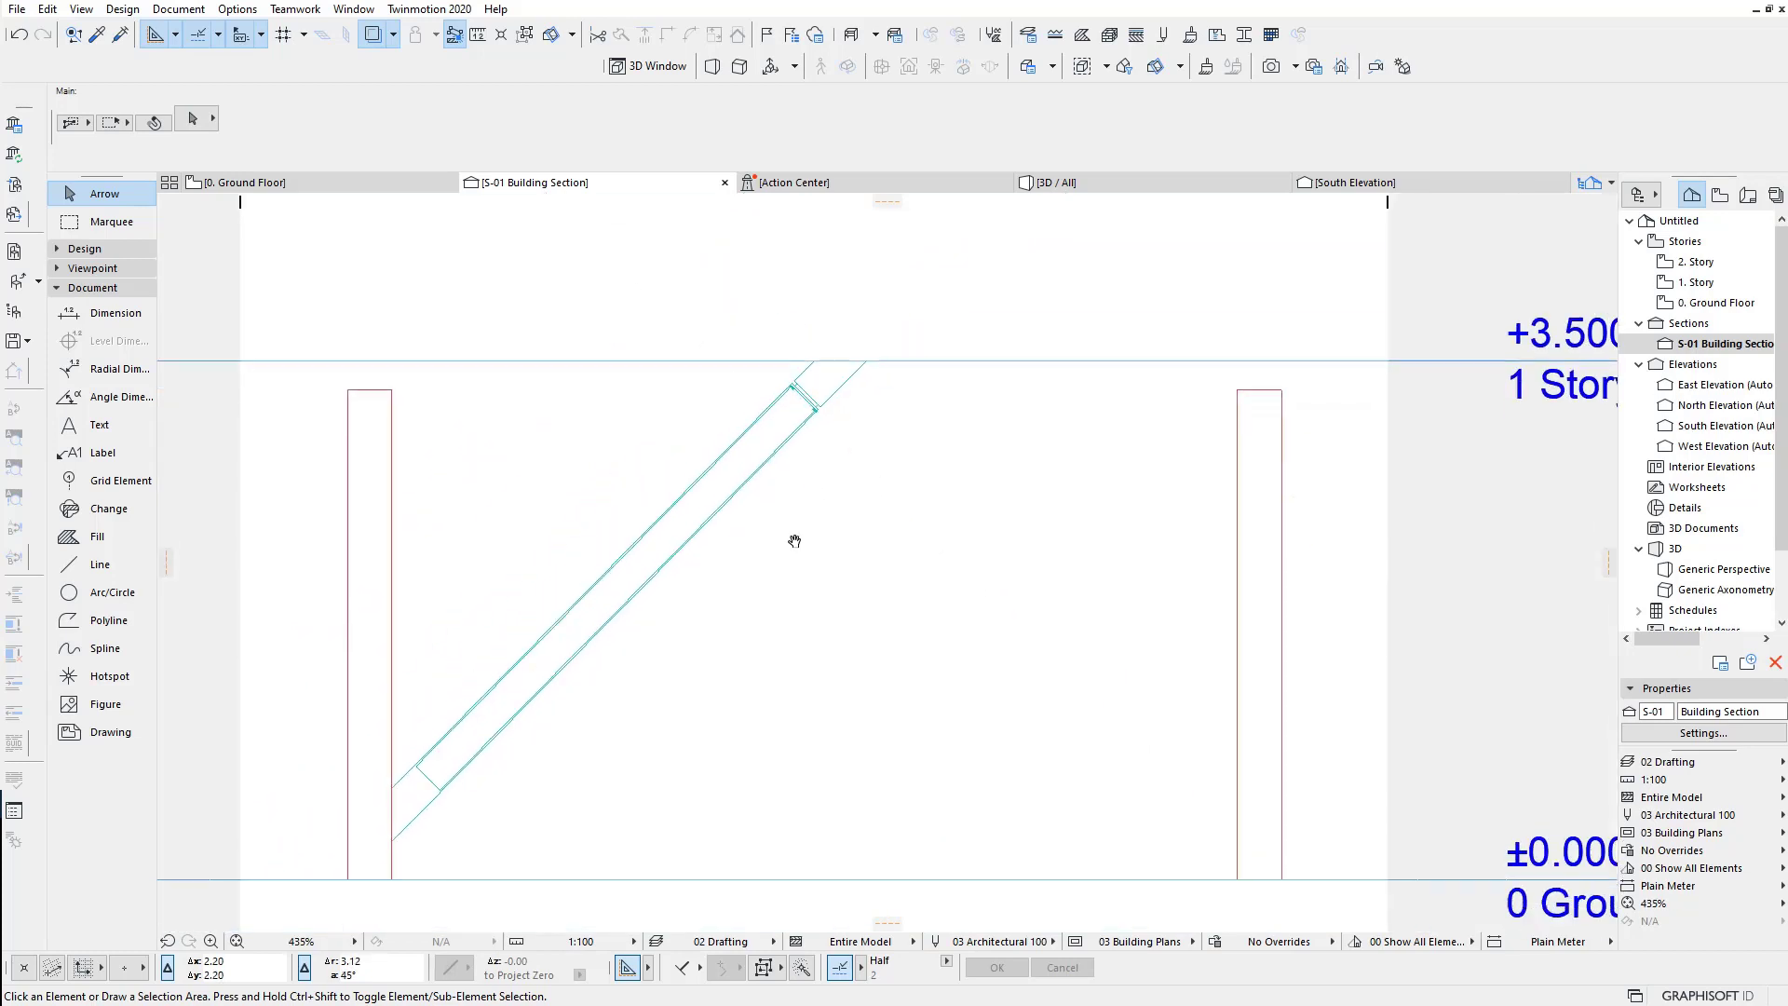
pyautogui.scroll(-2, 801, 522)
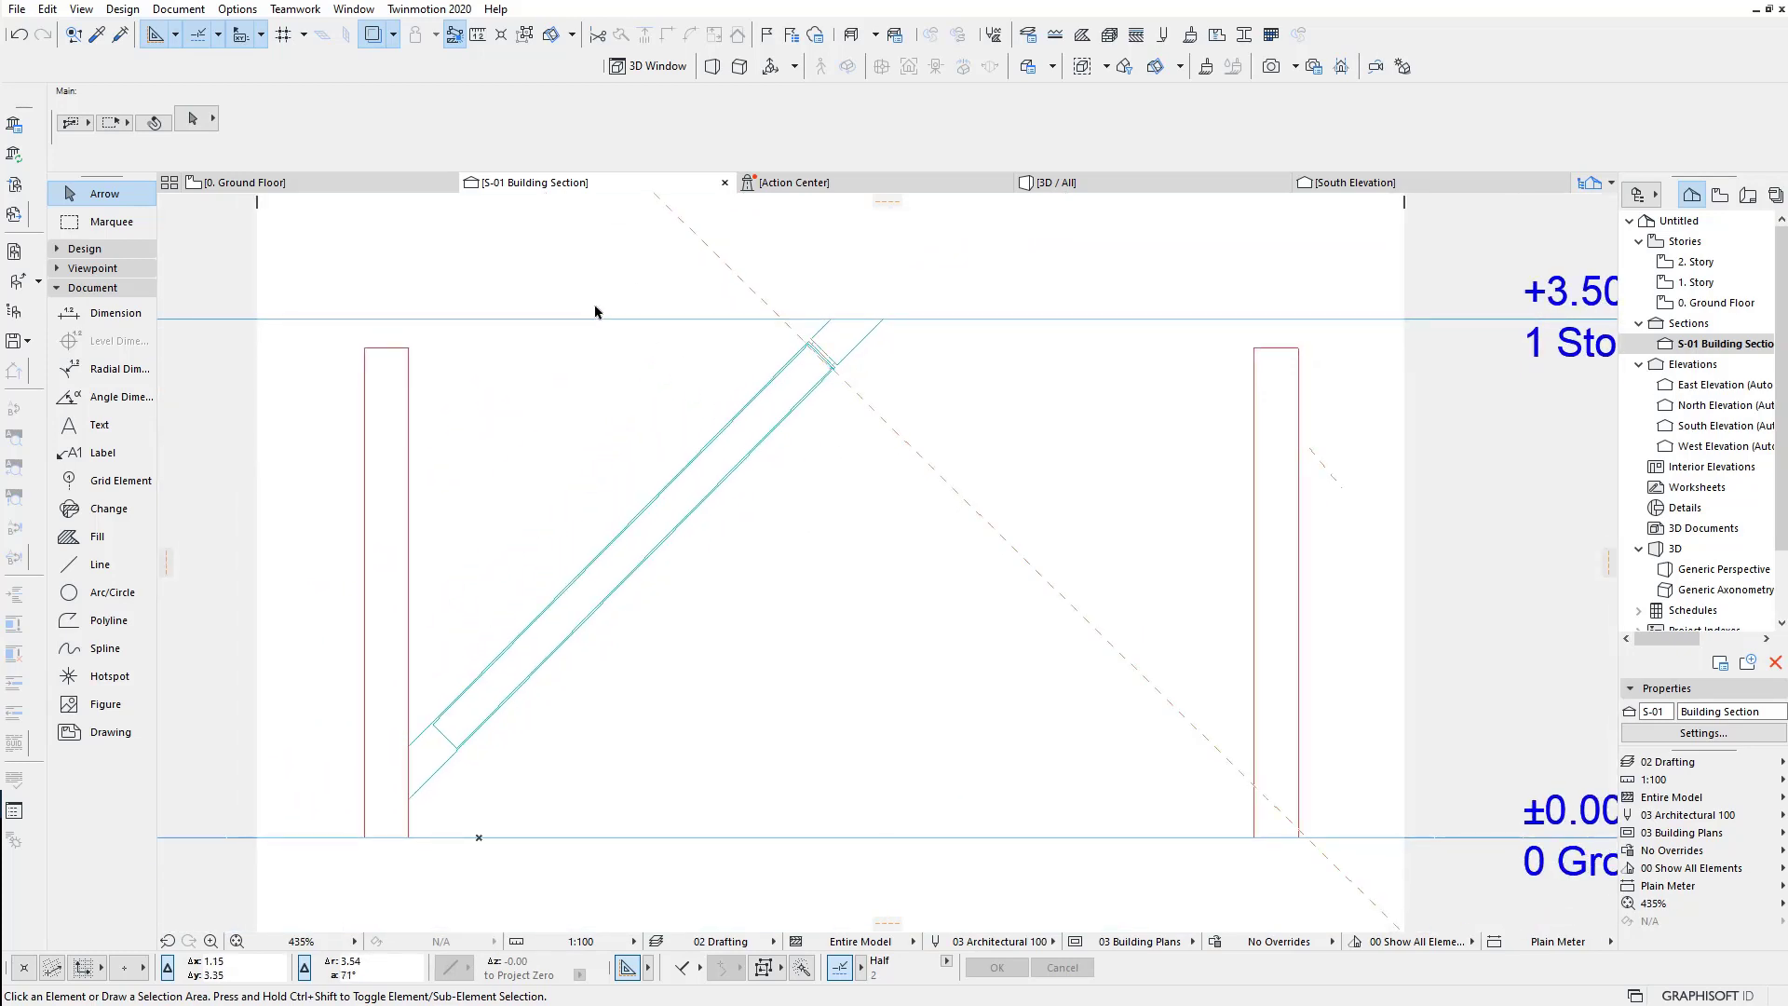
pyautogui.click(394, 41)
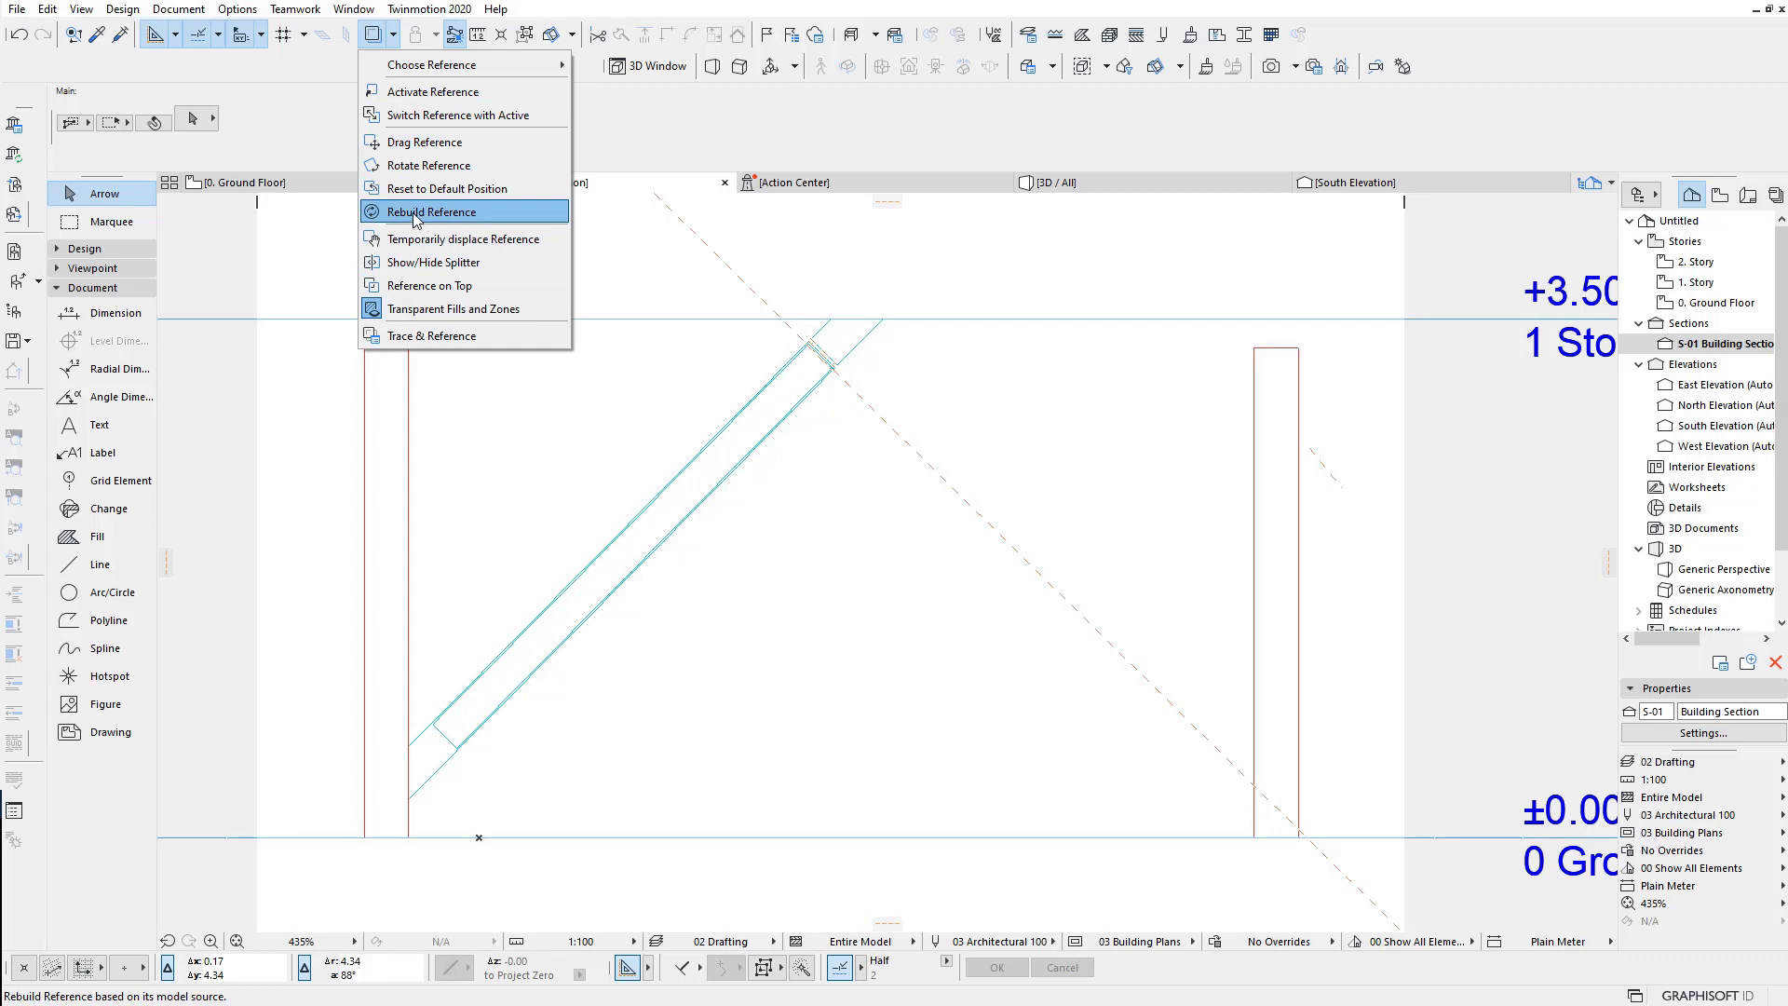
# Step: Rotate the trace reference 180° about a point on the brace edge
pyautogui.click(413, 168)
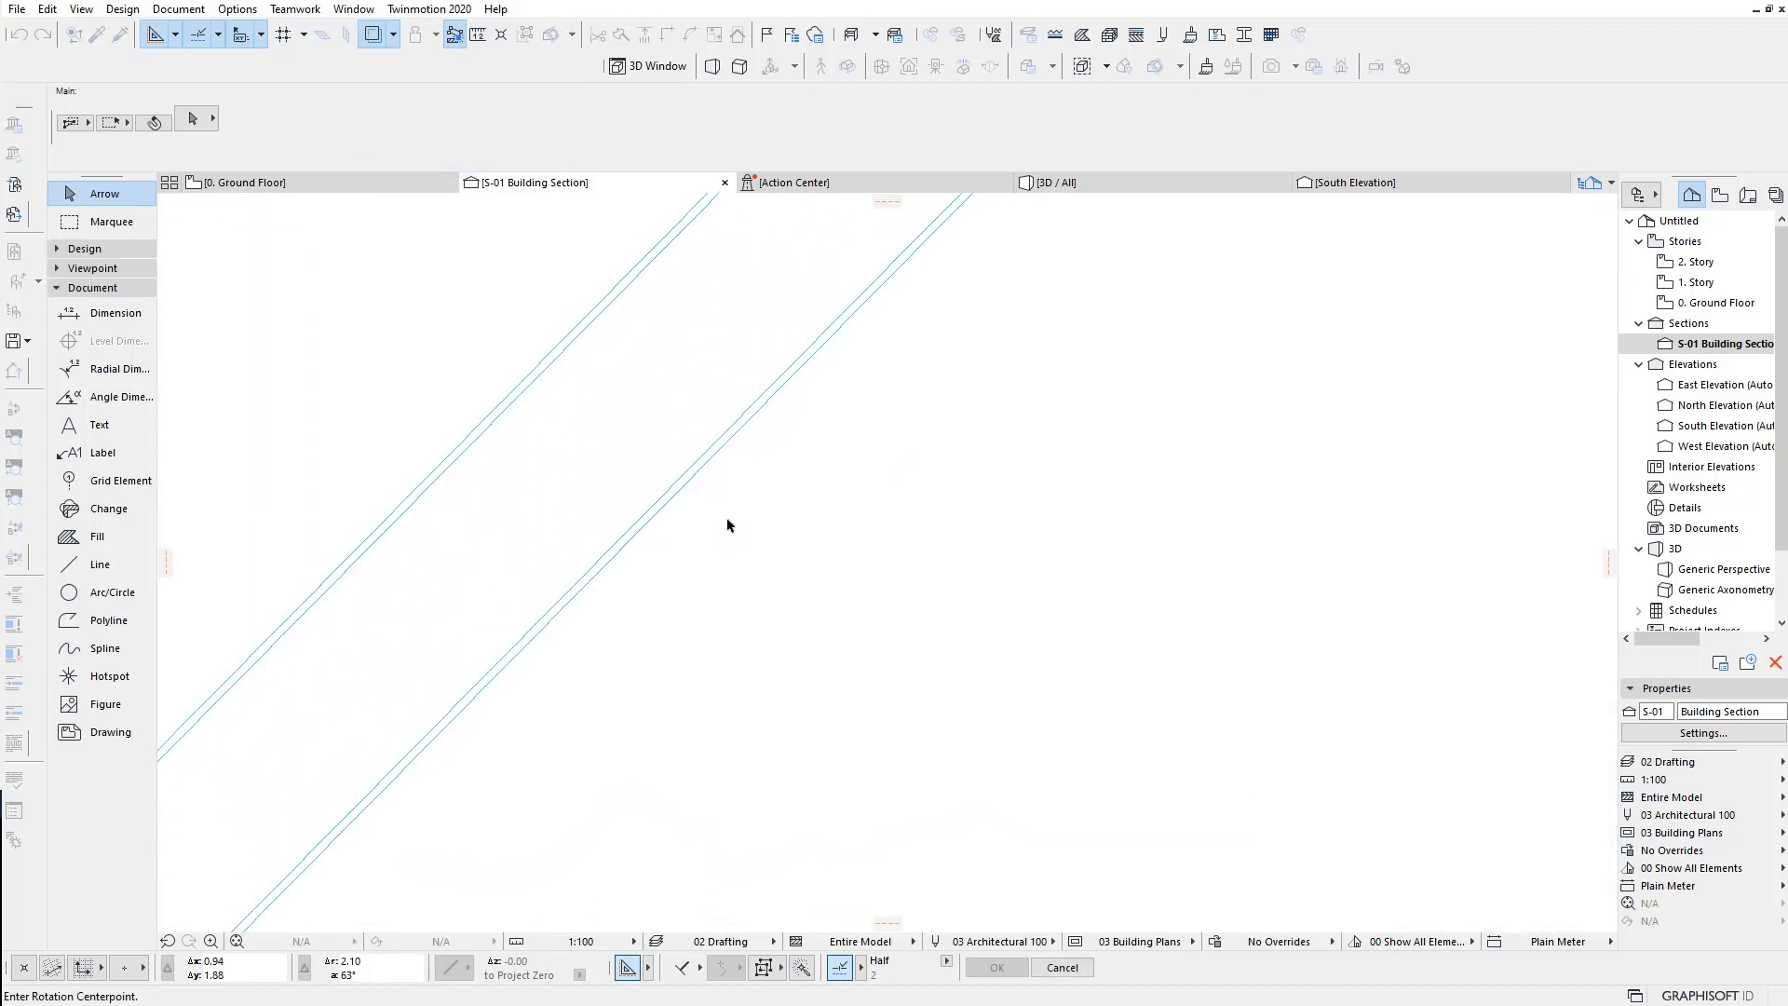
pyautogui.scroll(-3, 727, 519)
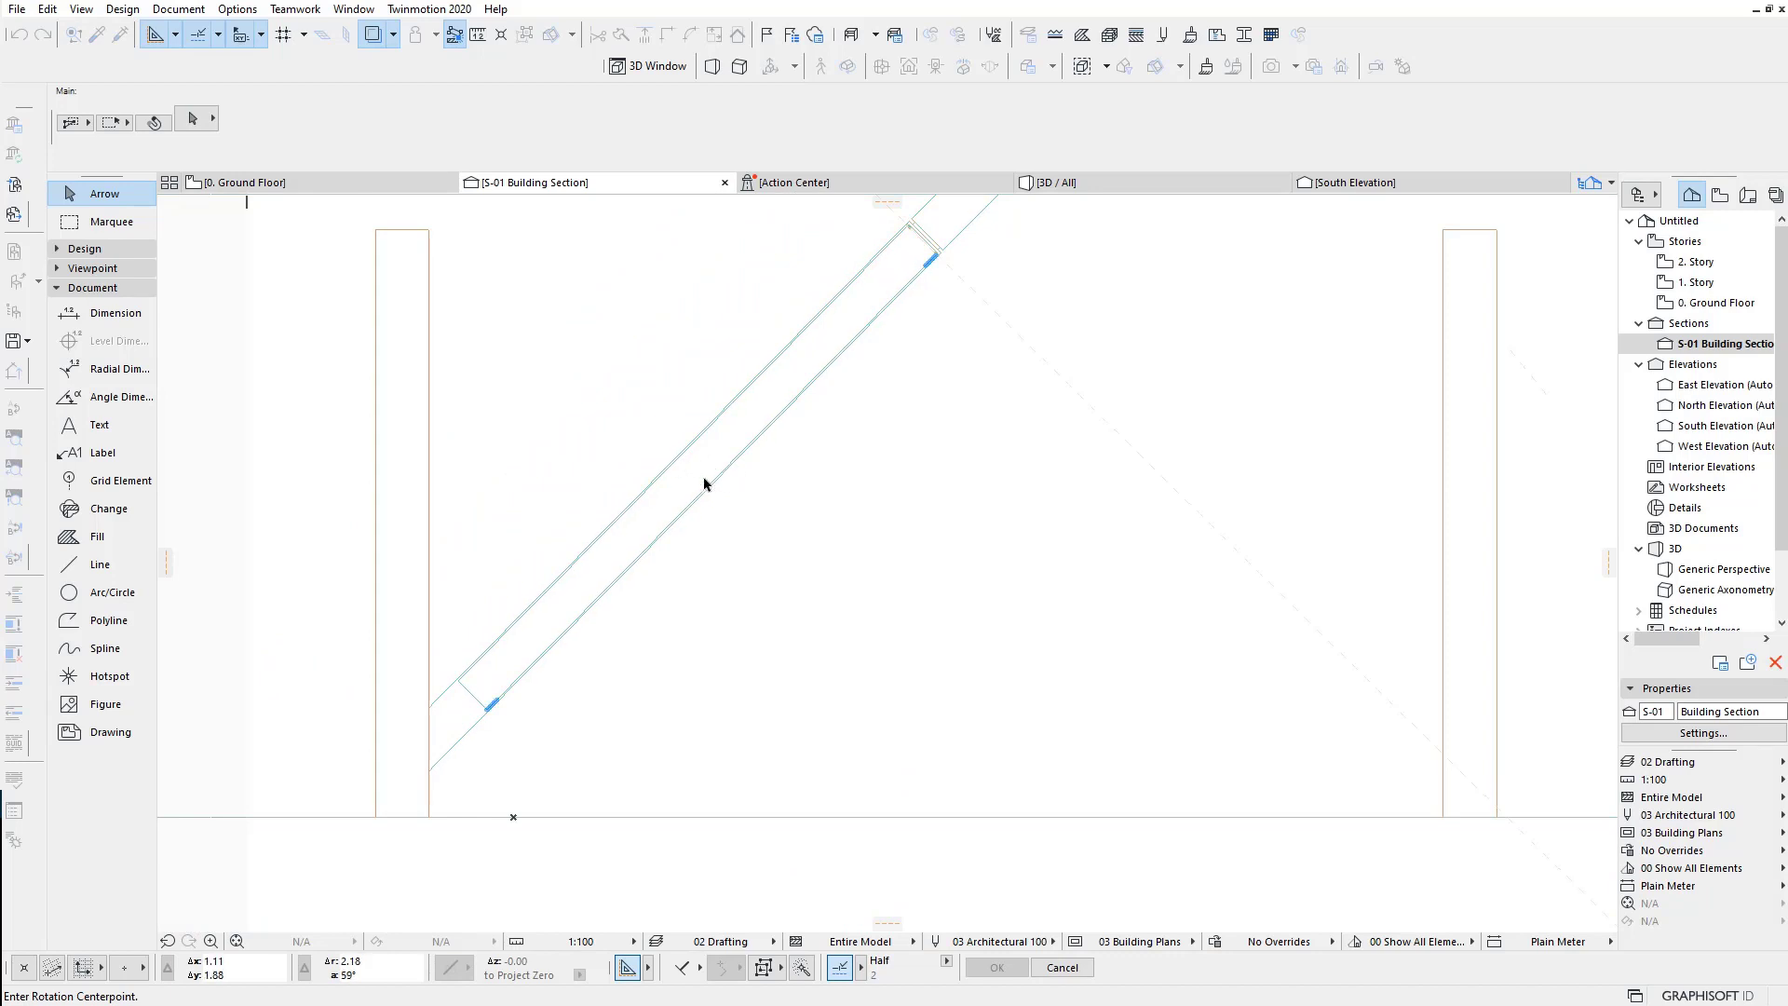
pyautogui.scroll(2, 686, 456)
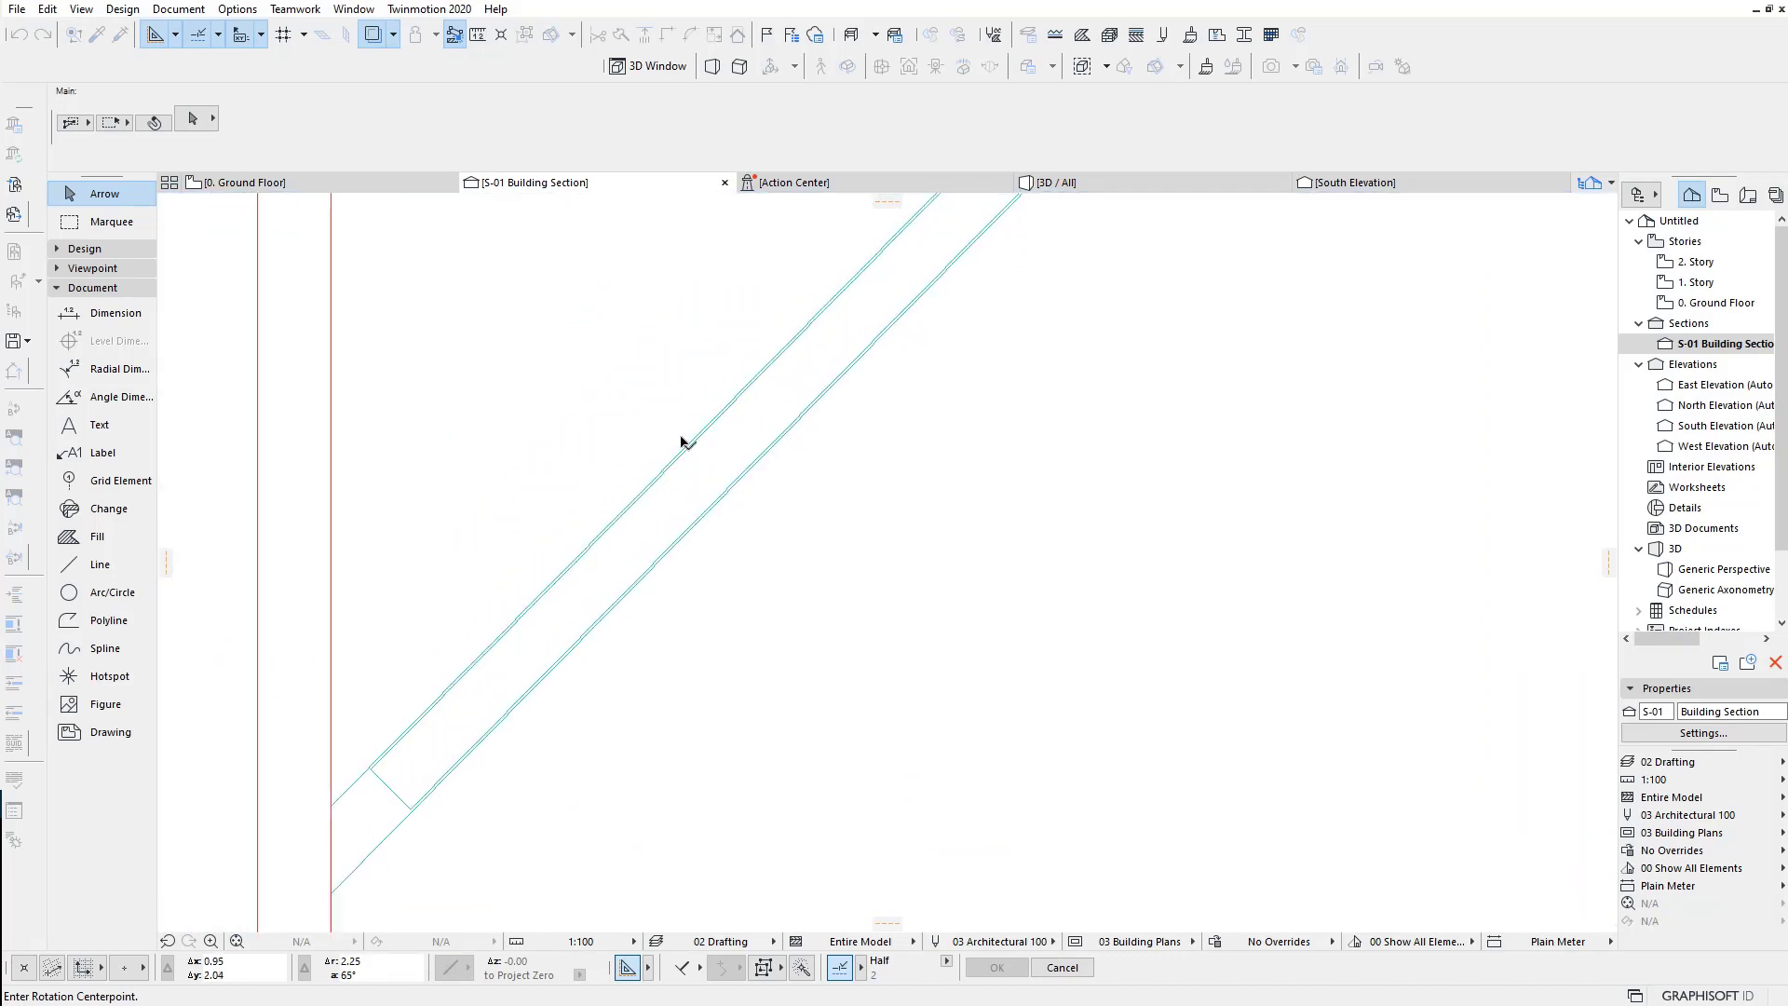
pyautogui.scroll(2, 689, 454)
pyautogui.scroll(2, 688, 459)
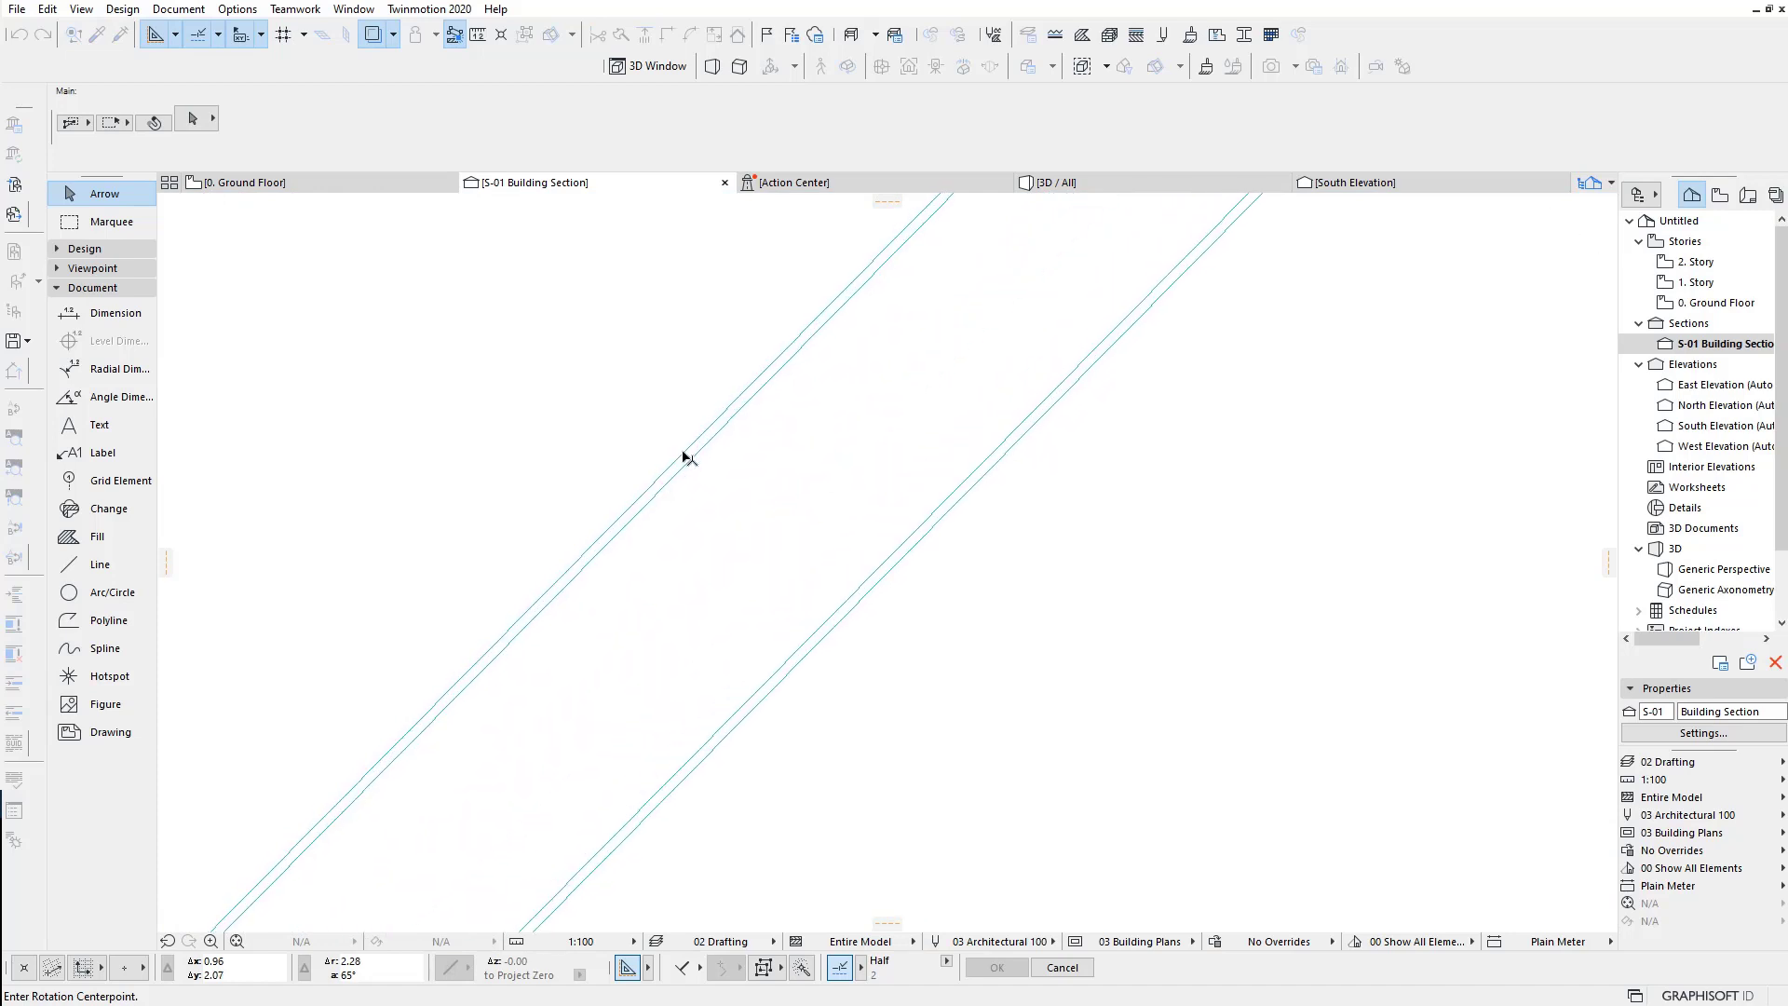
pyautogui.click(683, 457)
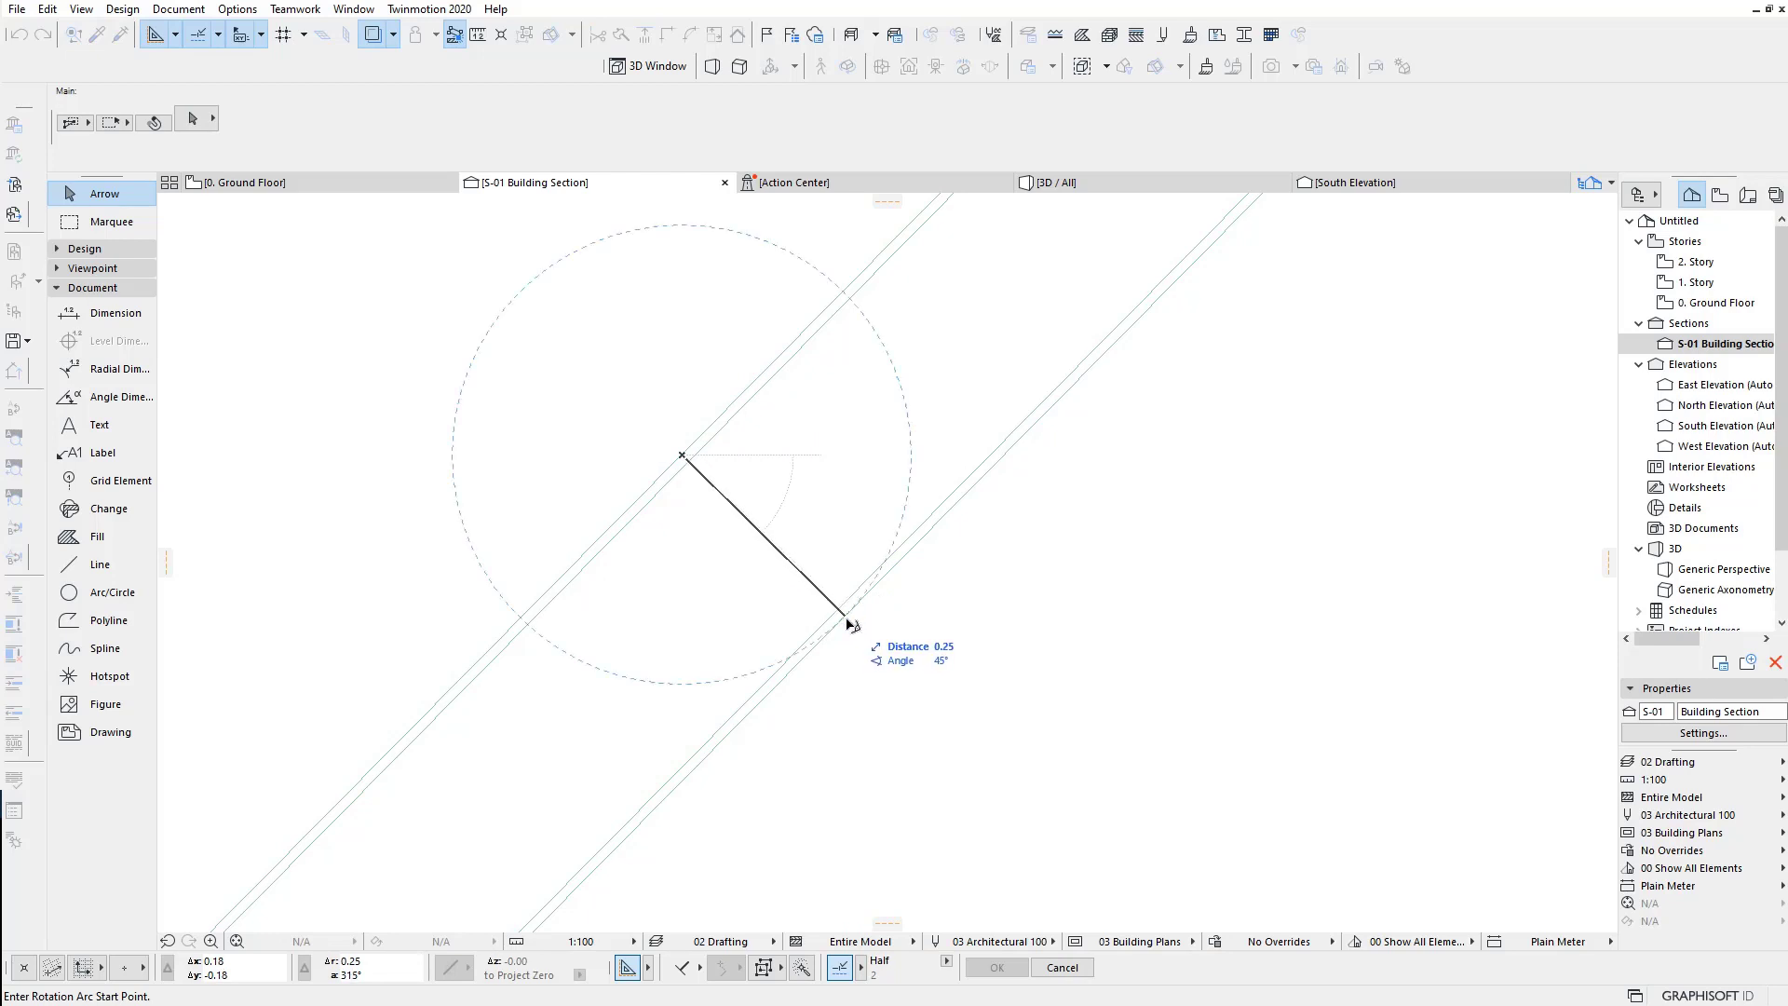
pyautogui.click(847, 618)
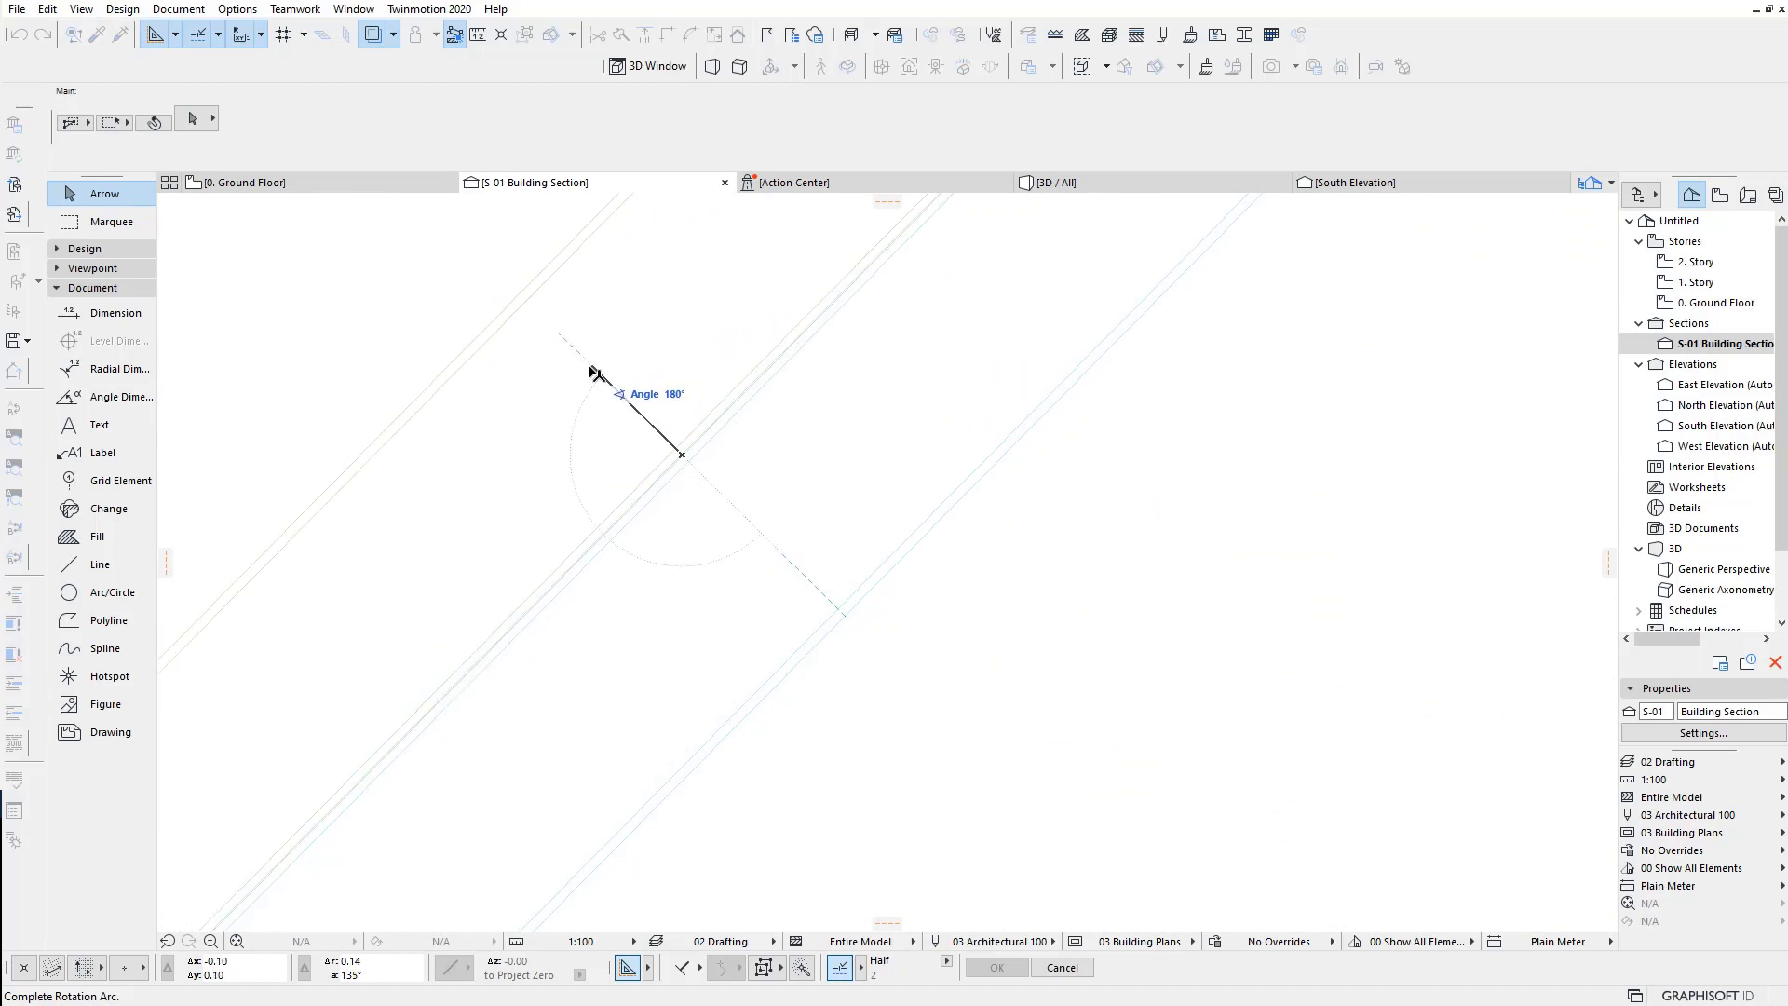
pyautogui.write('180')
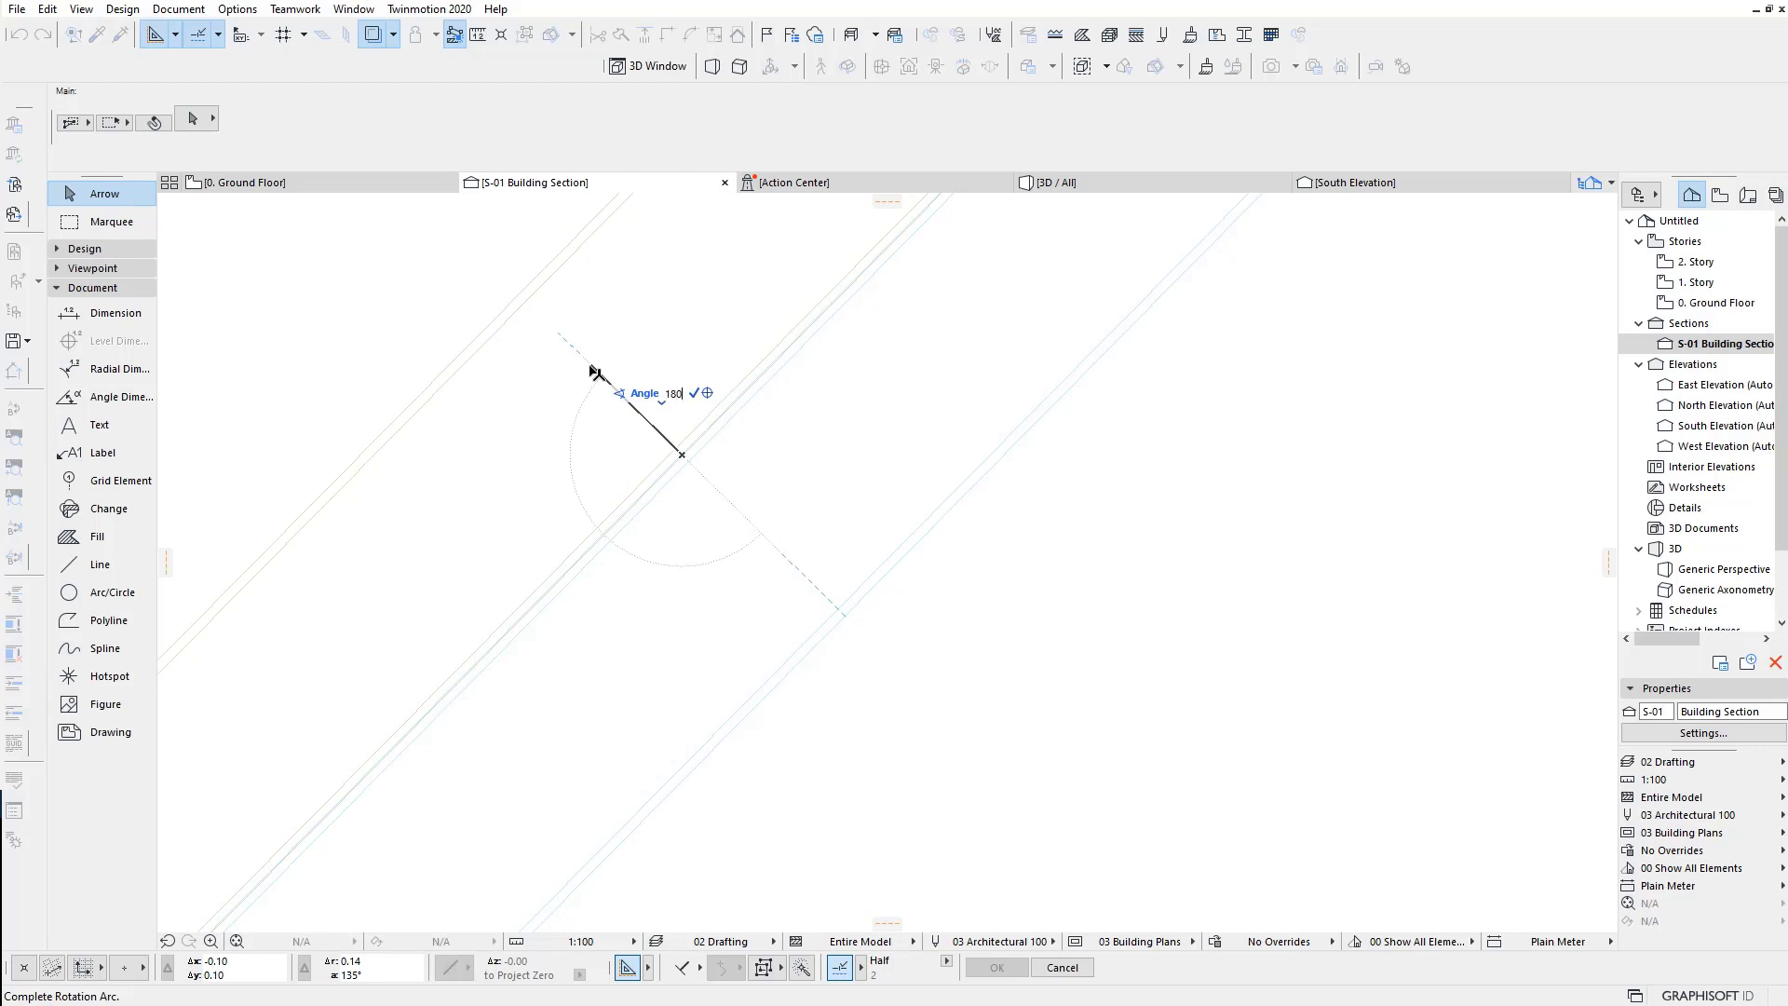
pyautogui.press('Return')
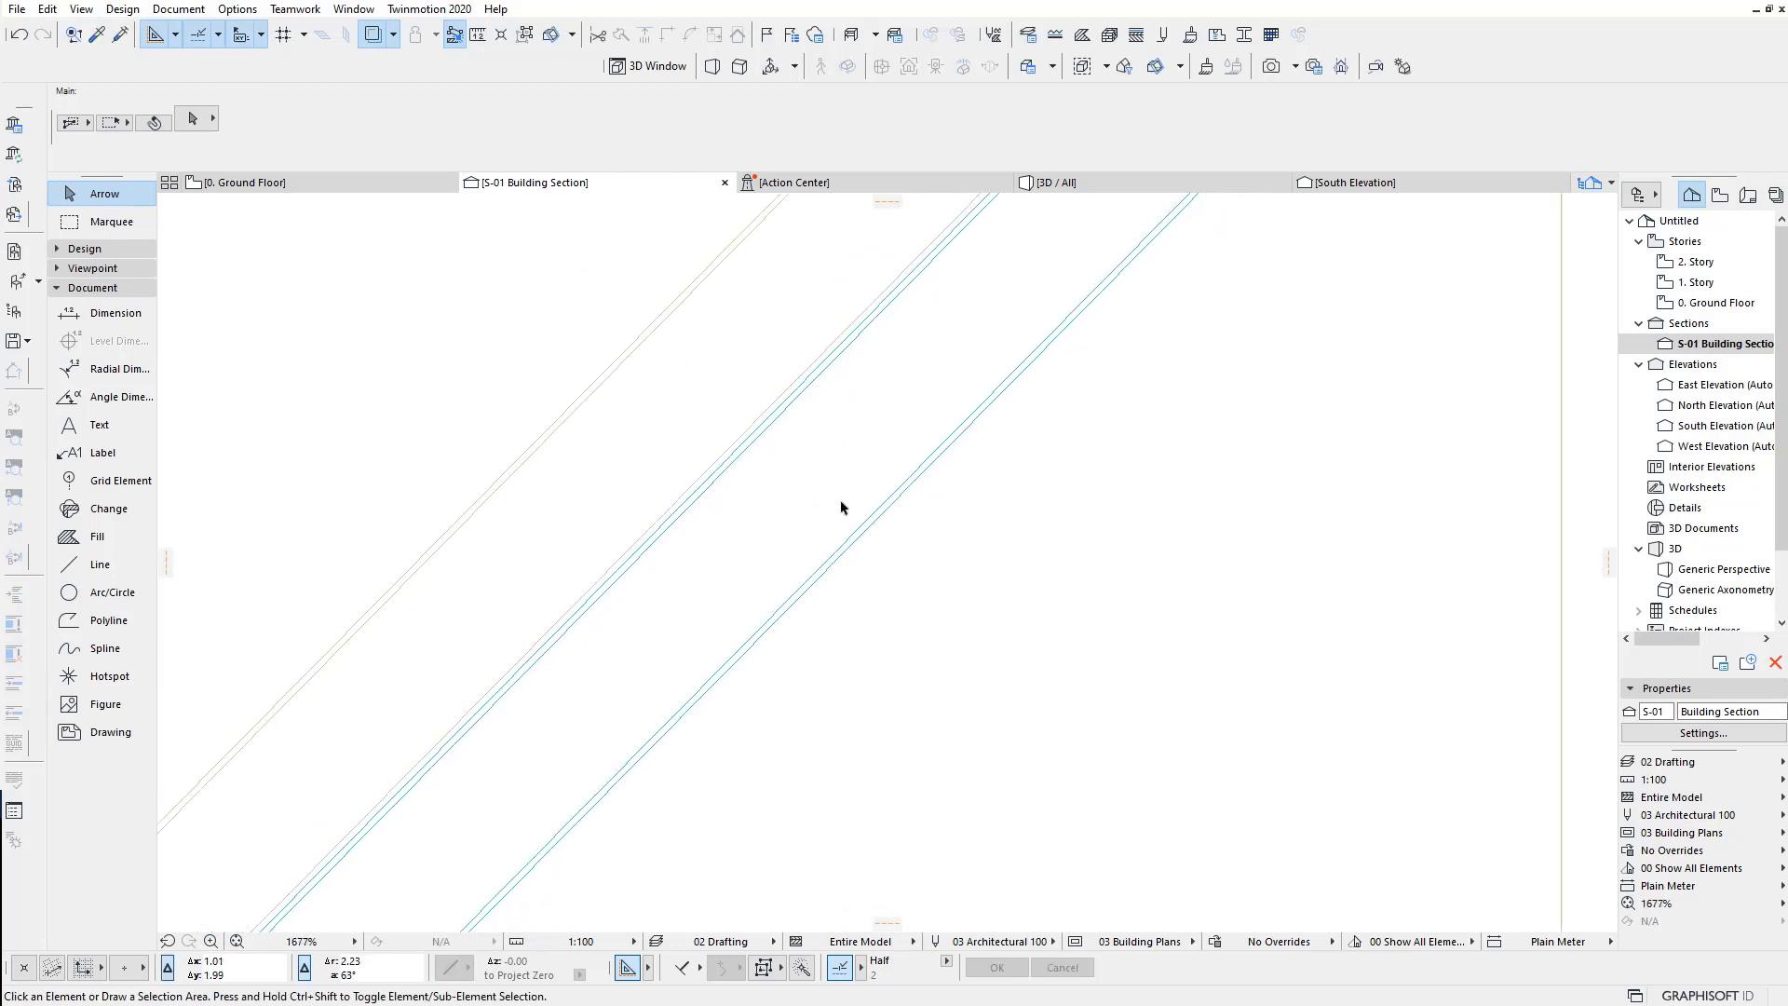
# Step: Drag the trace reference so its ghosted brace meets the existing diagonal brace
pyautogui.scroll(-5, 842, 507)
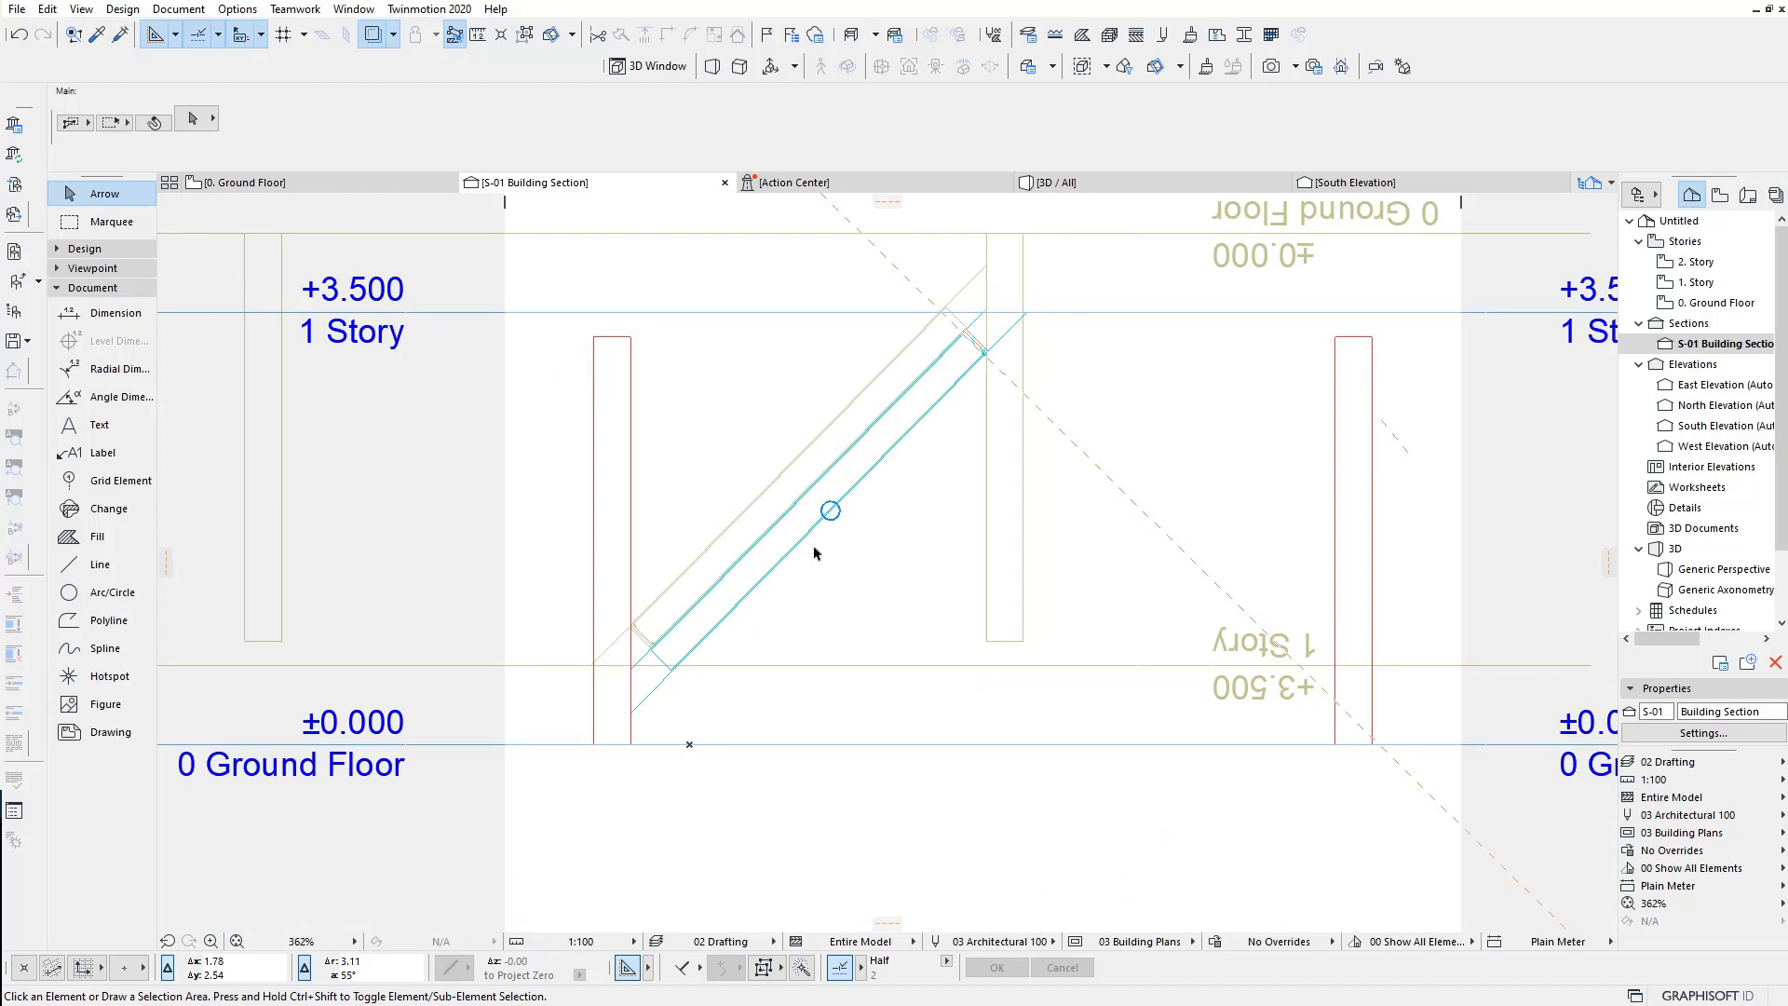
pyautogui.scroll(2, 814, 553)
pyautogui.scroll(2, 675, 678)
pyautogui.scroll(2, 591, 590)
pyautogui.scroll(2, 707, 626)
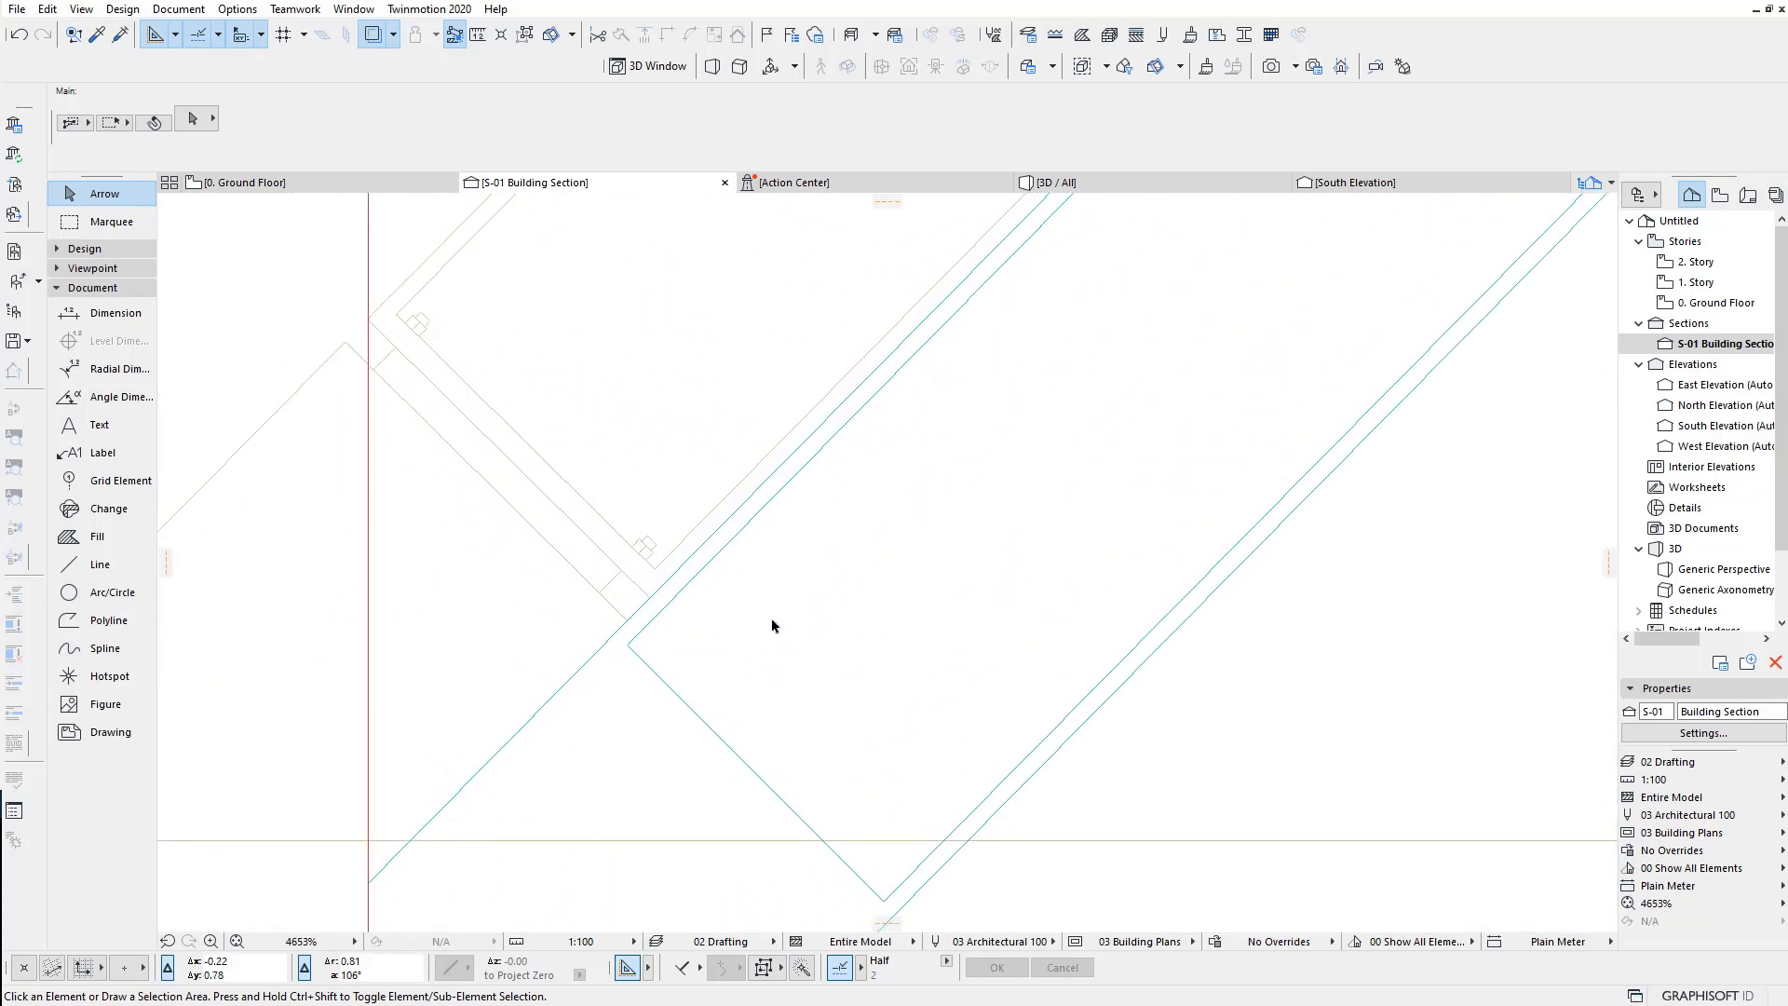
pyautogui.scroll(-1, 762, 615)
pyautogui.scroll(-1, 652, 522)
pyautogui.click(391, 41)
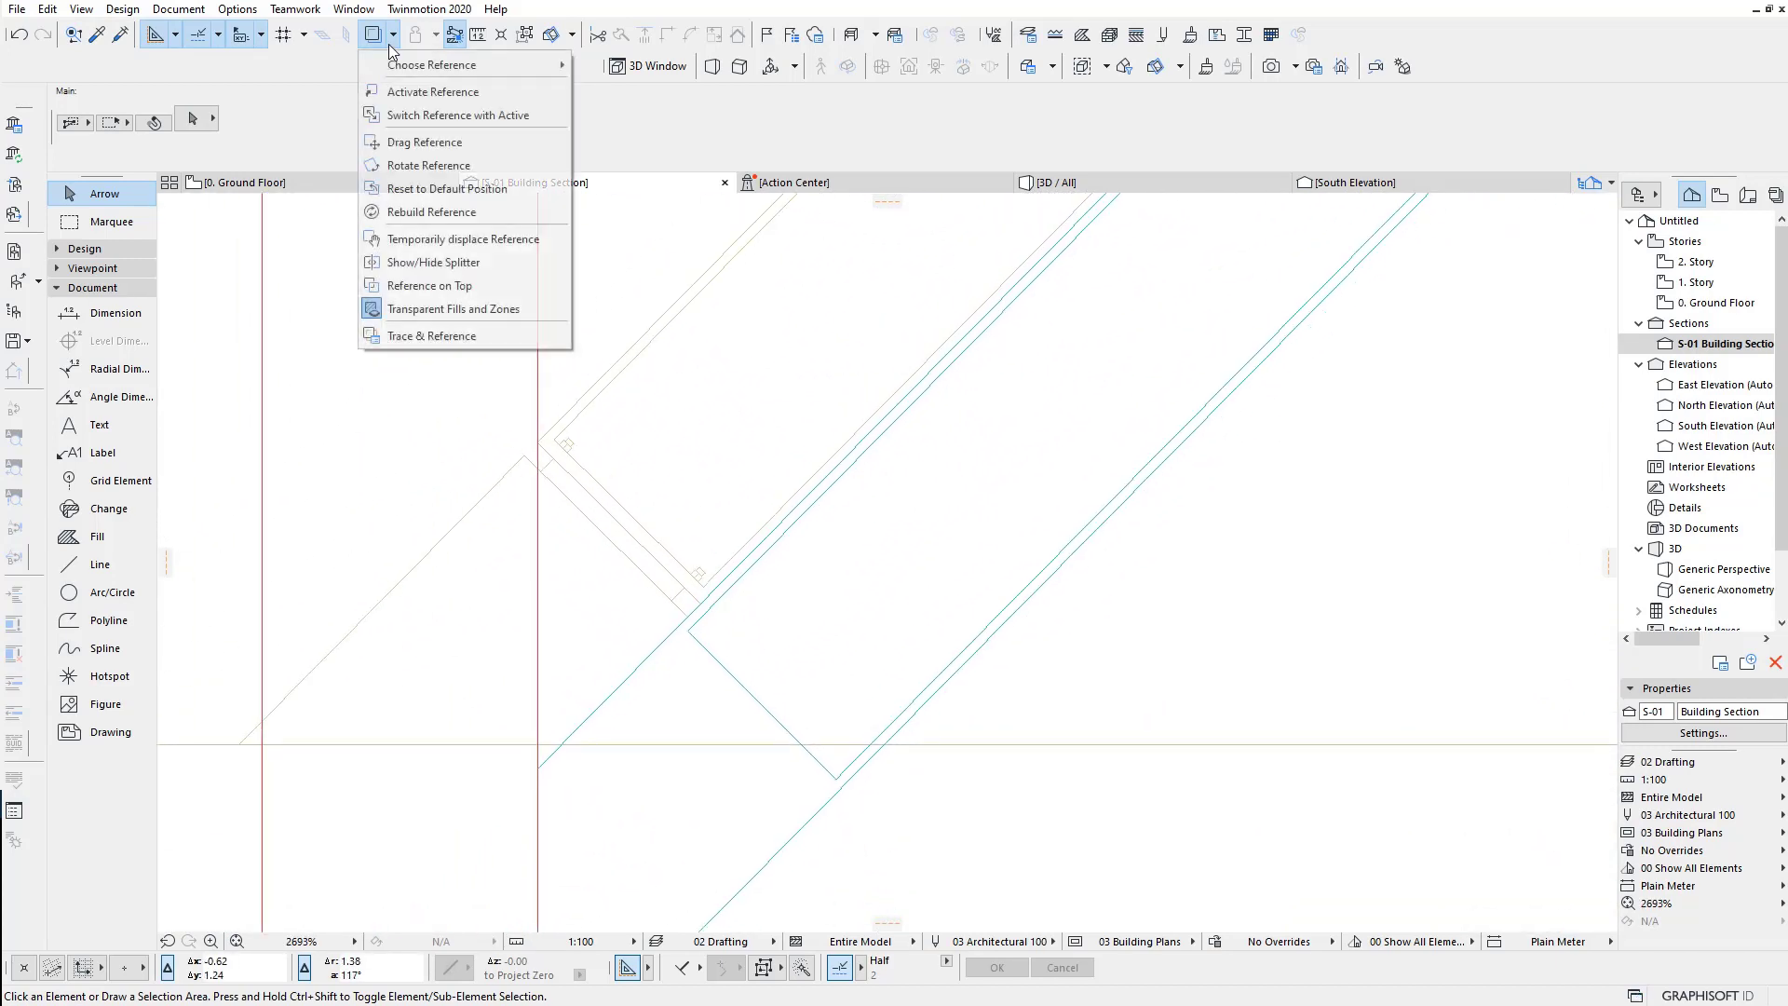
pyautogui.click(423, 142)
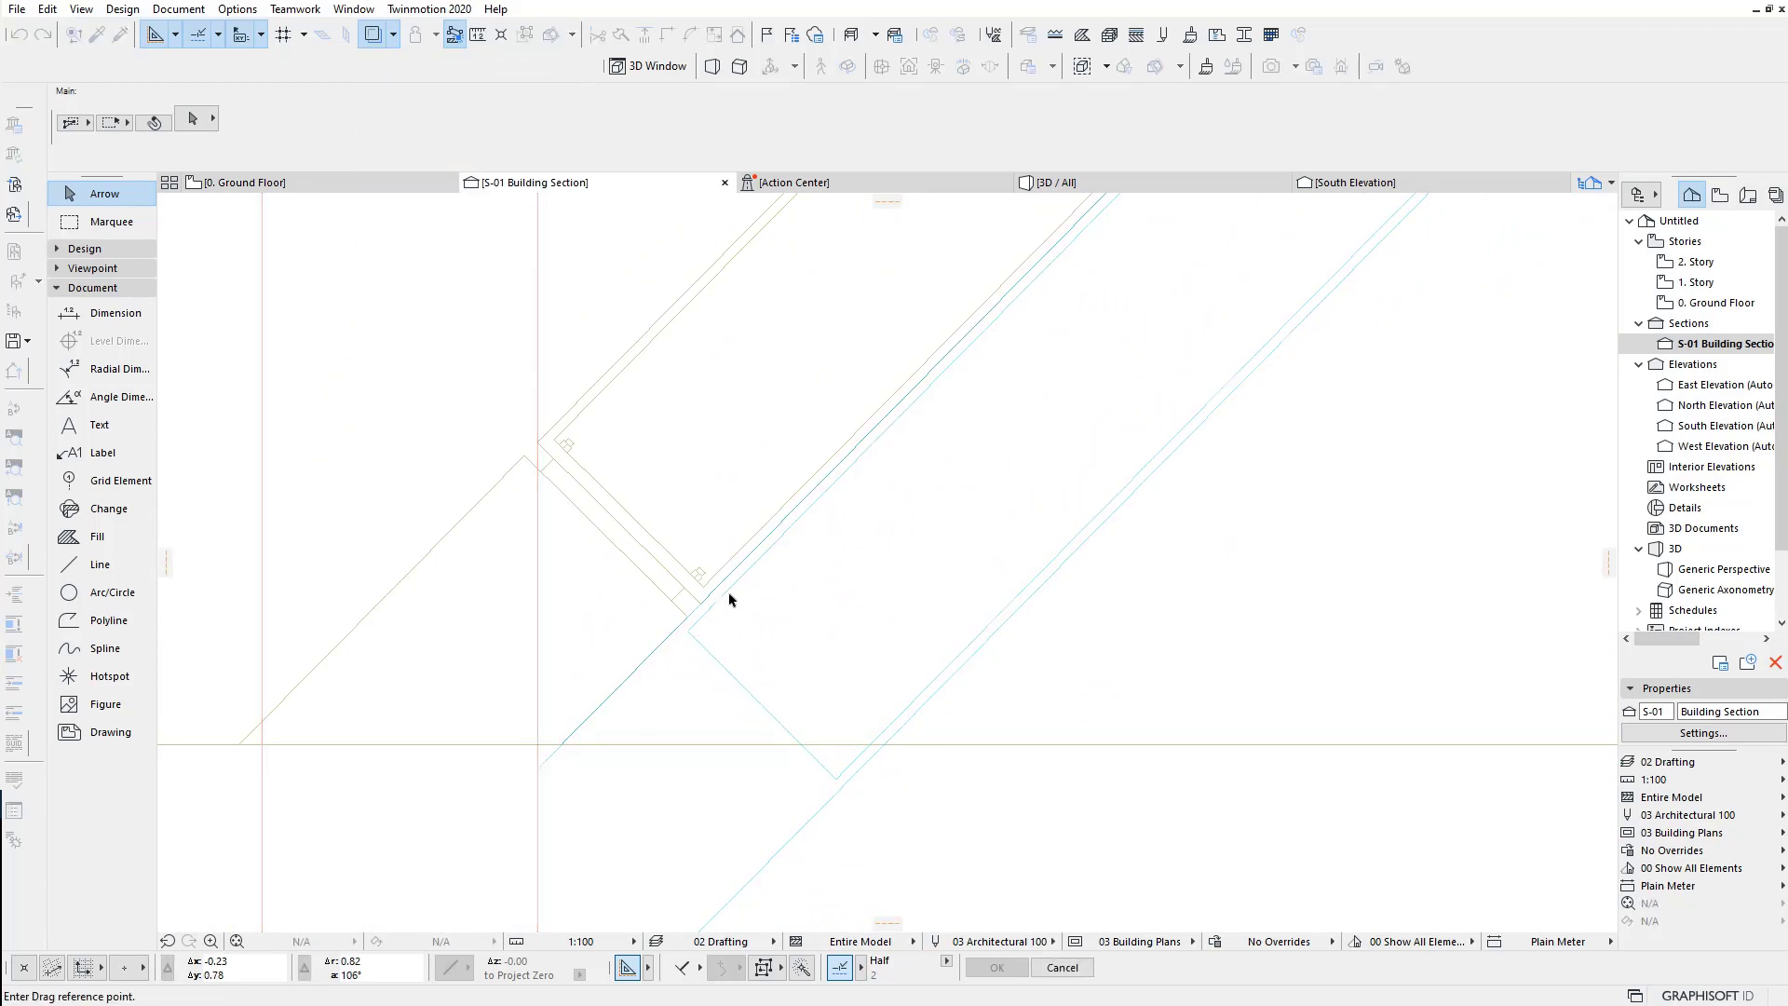
pyautogui.scroll(2, 545, 452)
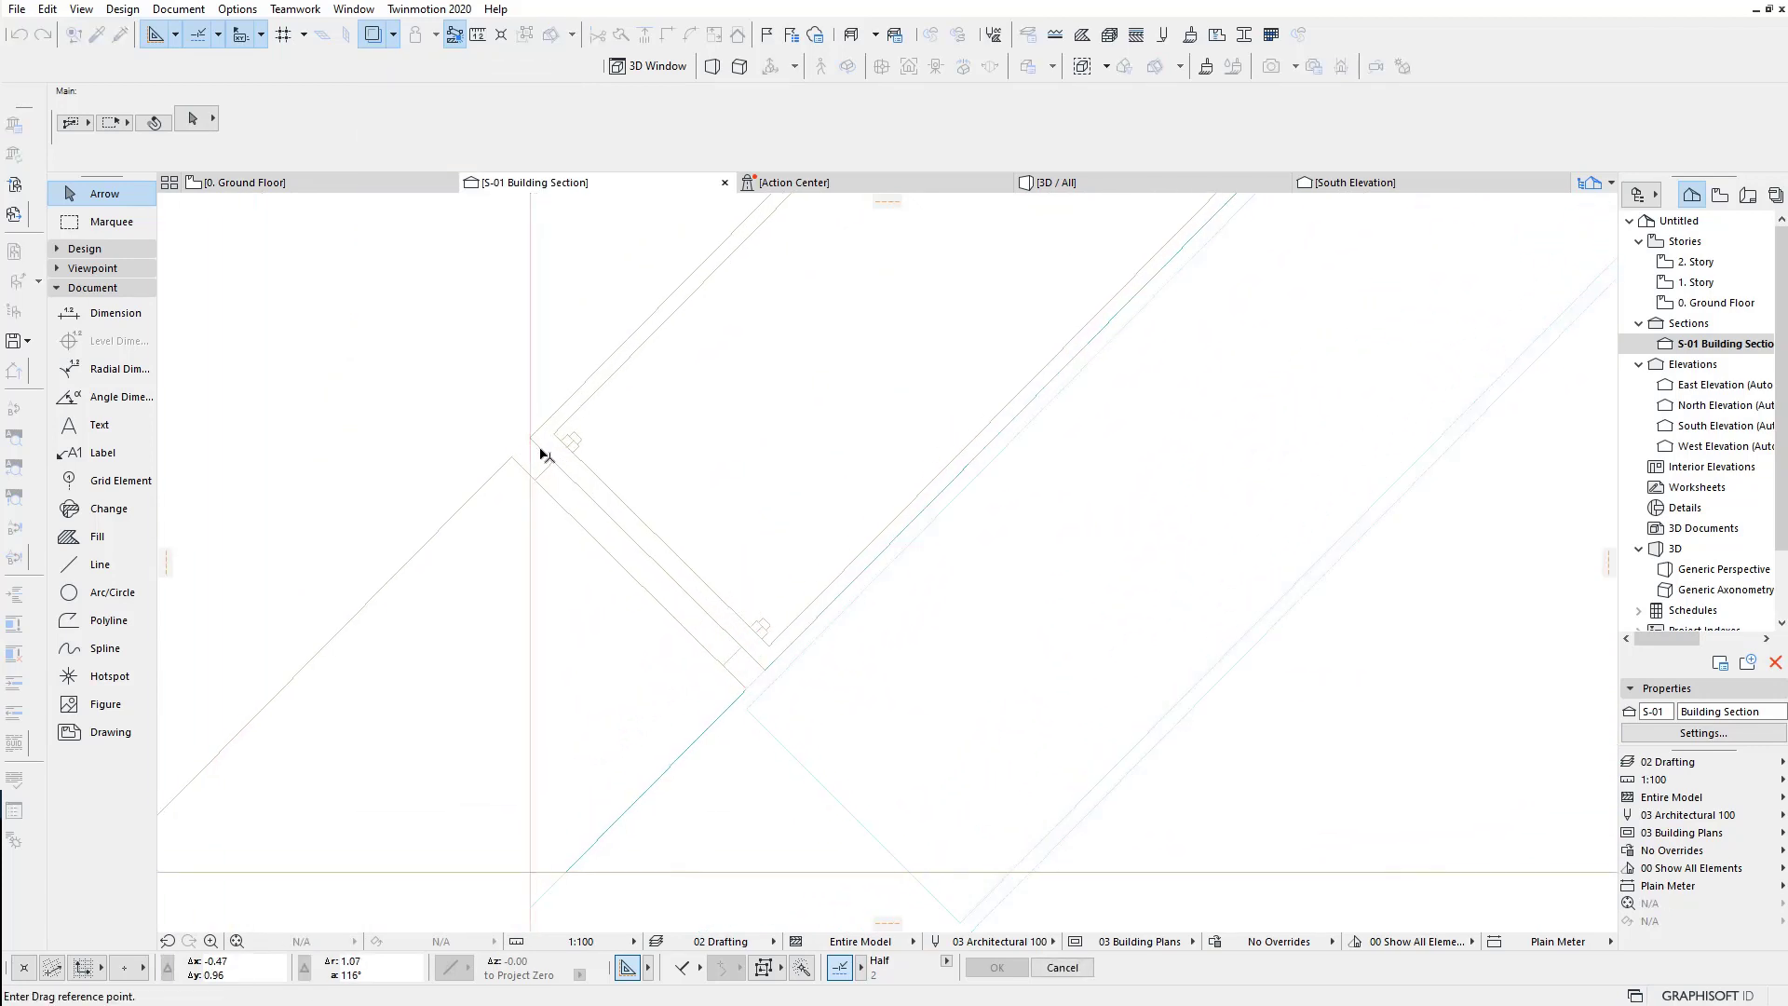
pyautogui.click(531, 439)
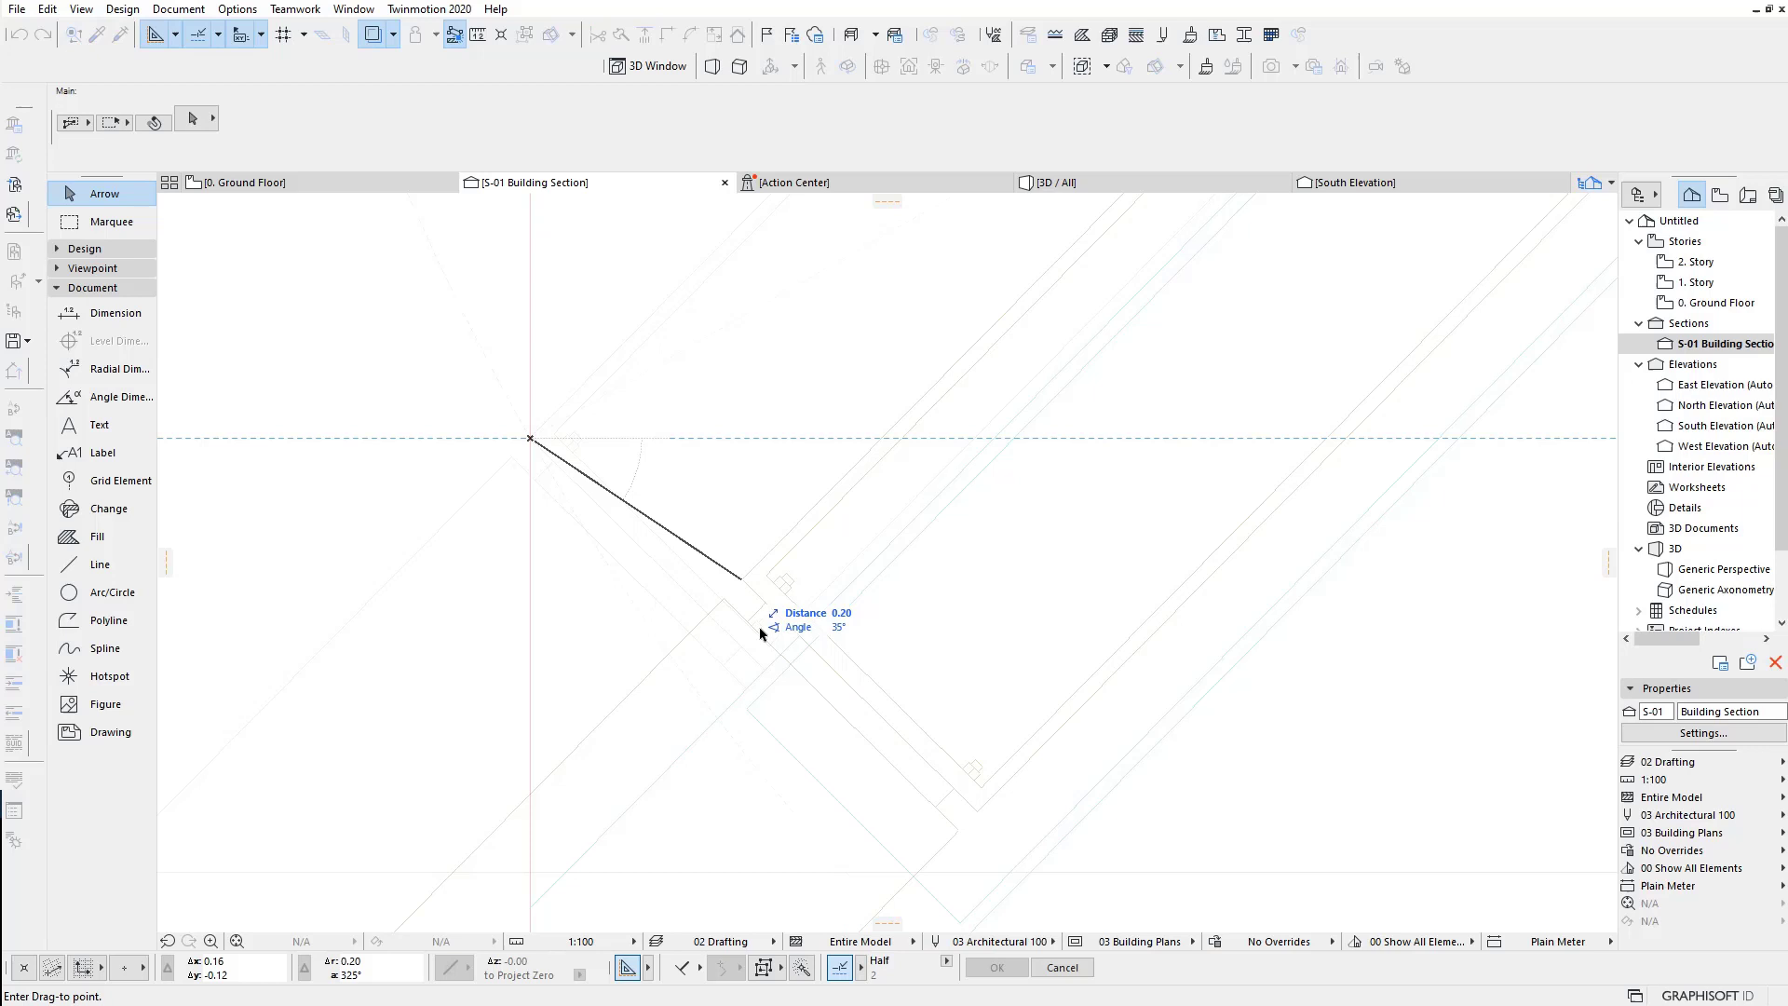
pyautogui.click(734, 720)
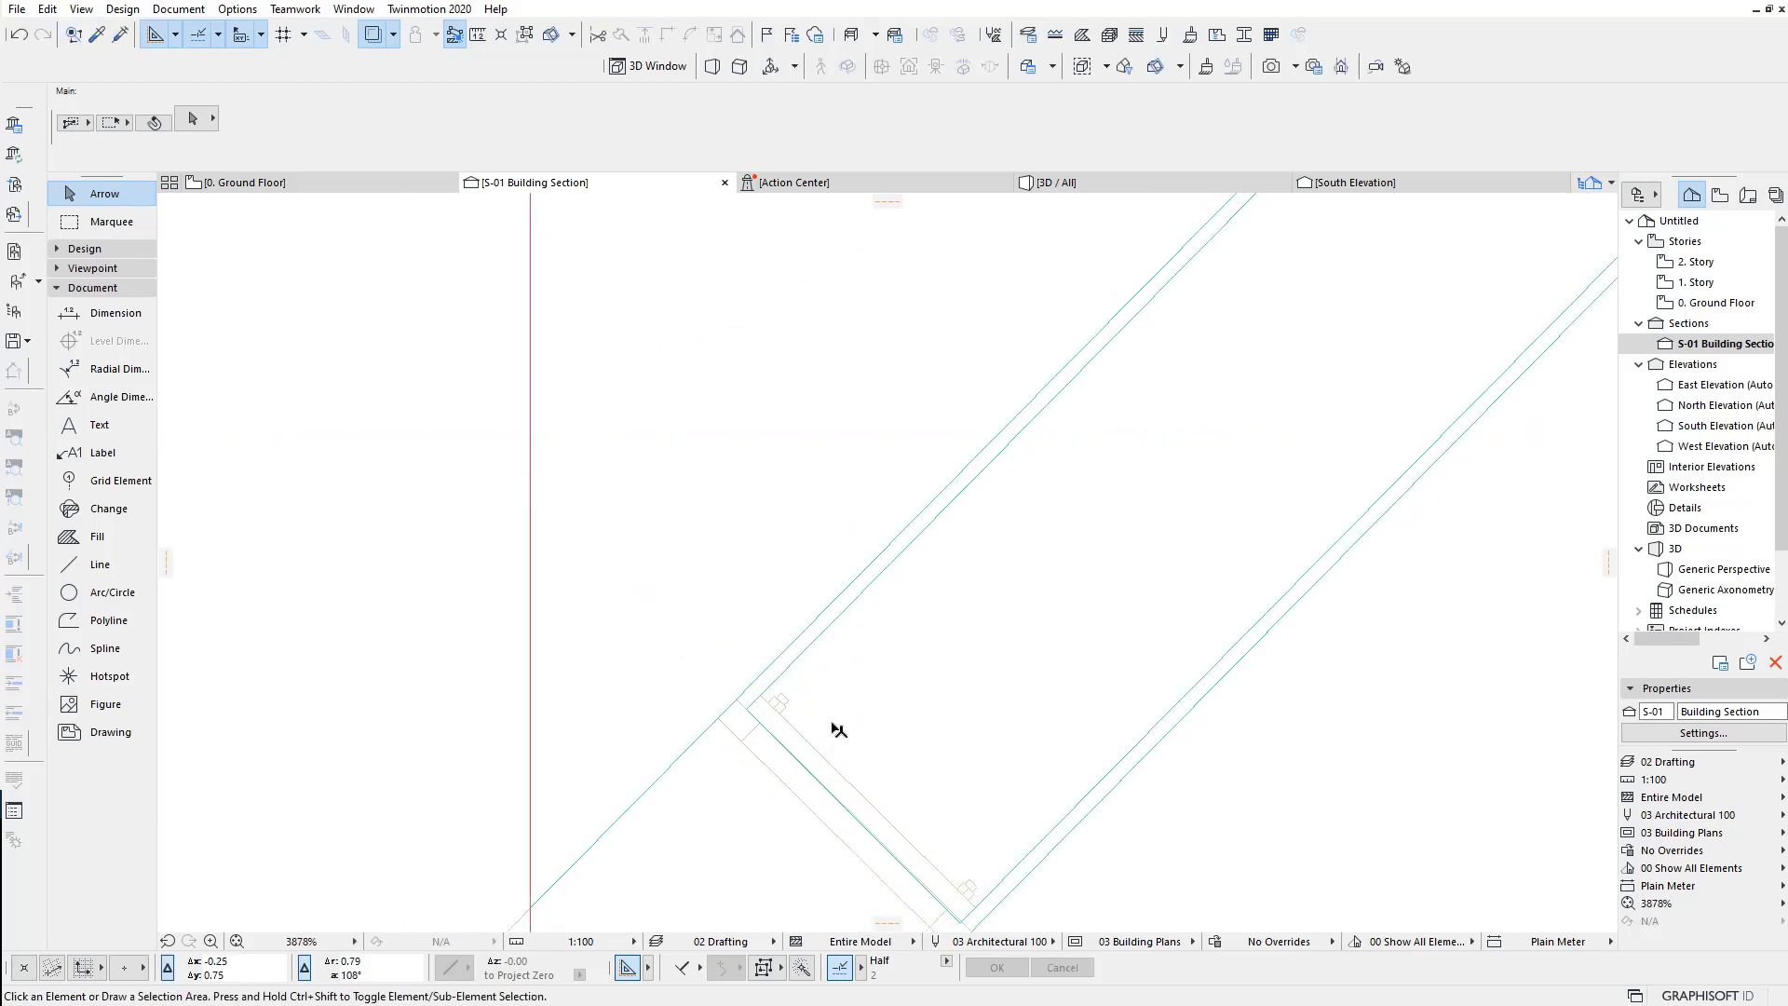
# Step: Zoom and pan to bring the brace's end corner into view
pyautogui.scroll(-2, 866, 674)
pyautogui.scroll(-1, 902, 651)
pyautogui.scroll(-1, 932, 712)
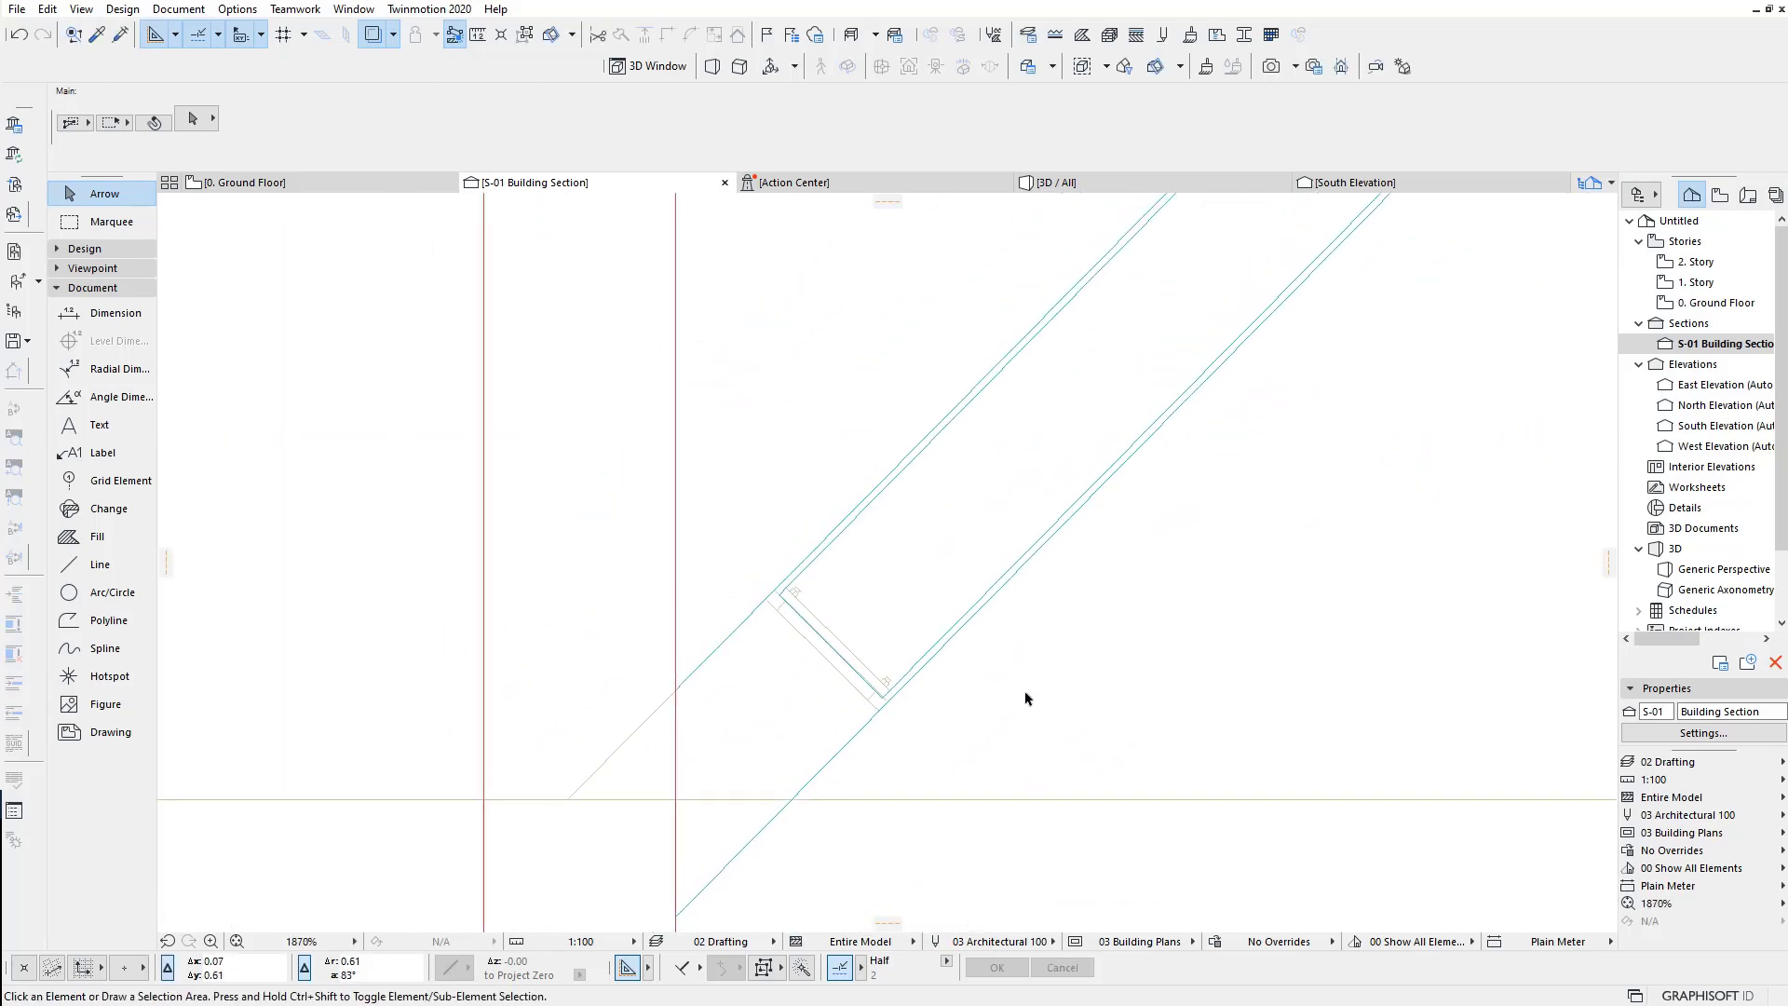
pyautogui.moveTo(1031, 703)
pyautogui.mouseDown(button='middle')
pyautogui.moveTo(626, 852)
pyautogui.moveTo(990, 650)
pyautogui.mouseUp(button='middle')
pyautogui.scroll(-3, 990, 650)
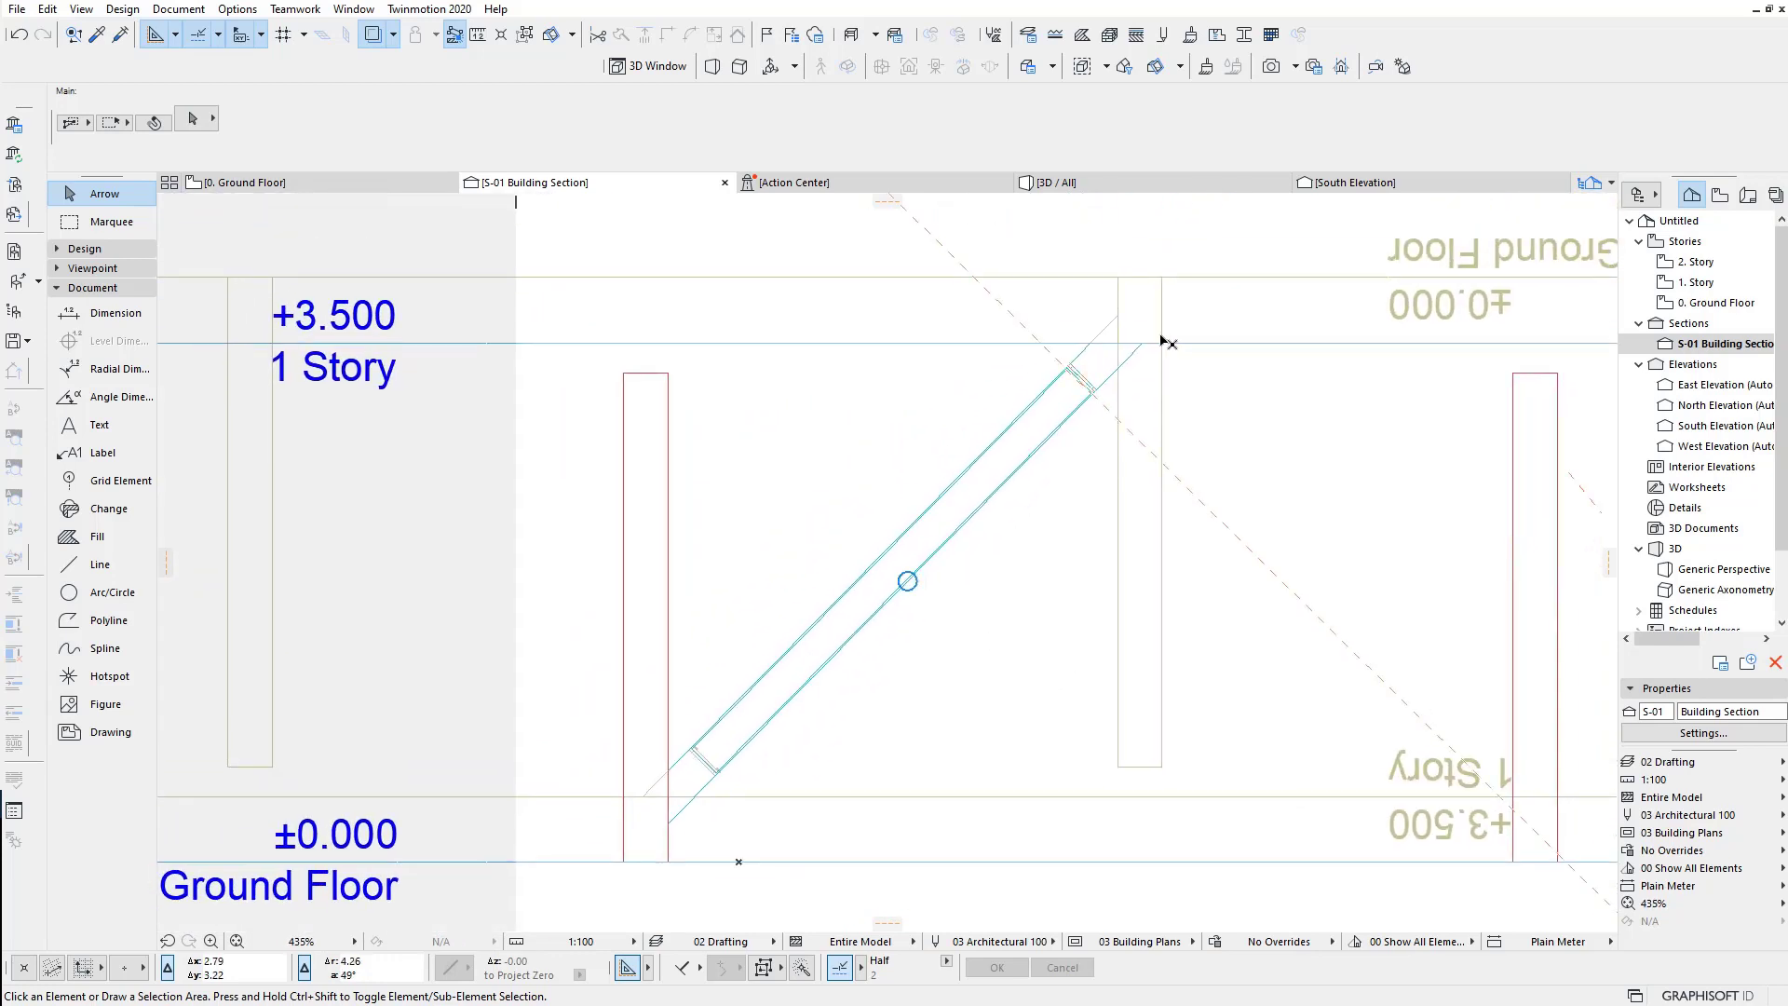
pyautogui.scroll(3, 872, 679)
pyautogui.scroll(3, 876, 652)
pyautogui.scroll(4, 571, 667)
pyautogui.scroll(3, 603, 679)
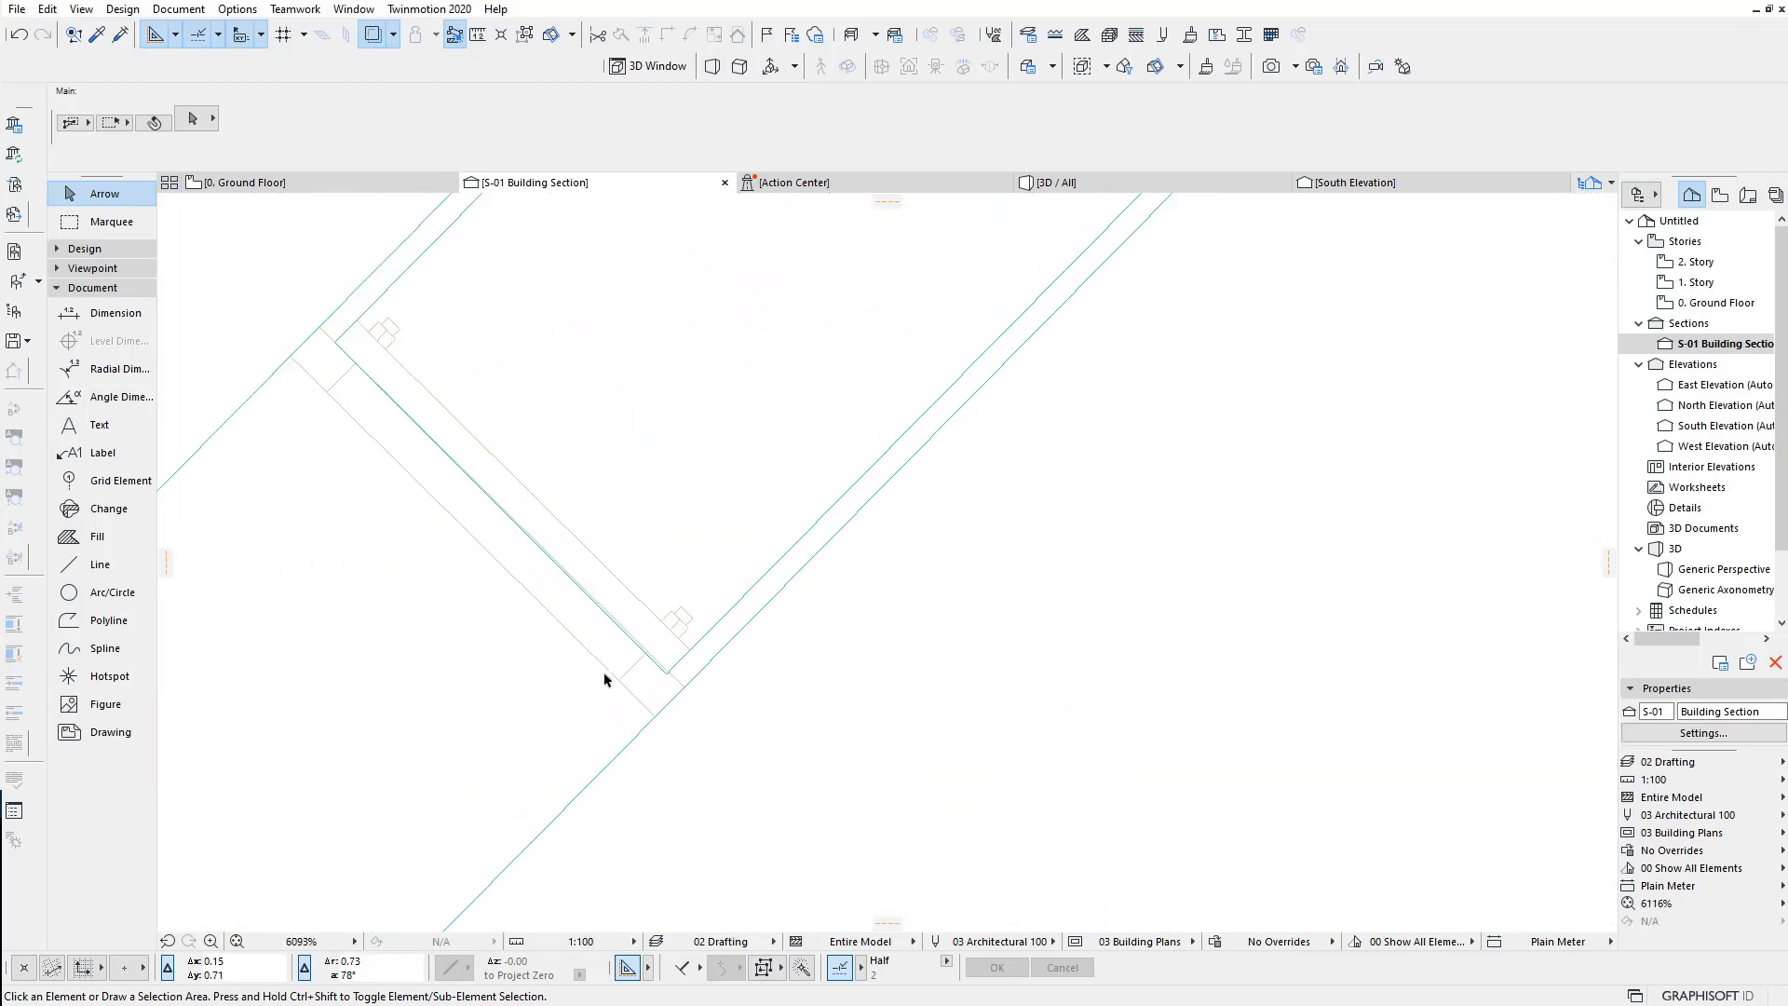
pyautogui.scroll(3, 717, 680)
pyautogui.moveTo(718, 680); pyautogui.dragTo(753, 752, button='middle')
# Step: Rotate the diagonal brace about its end so it runs up-right
pyautogui.click(732, 744)
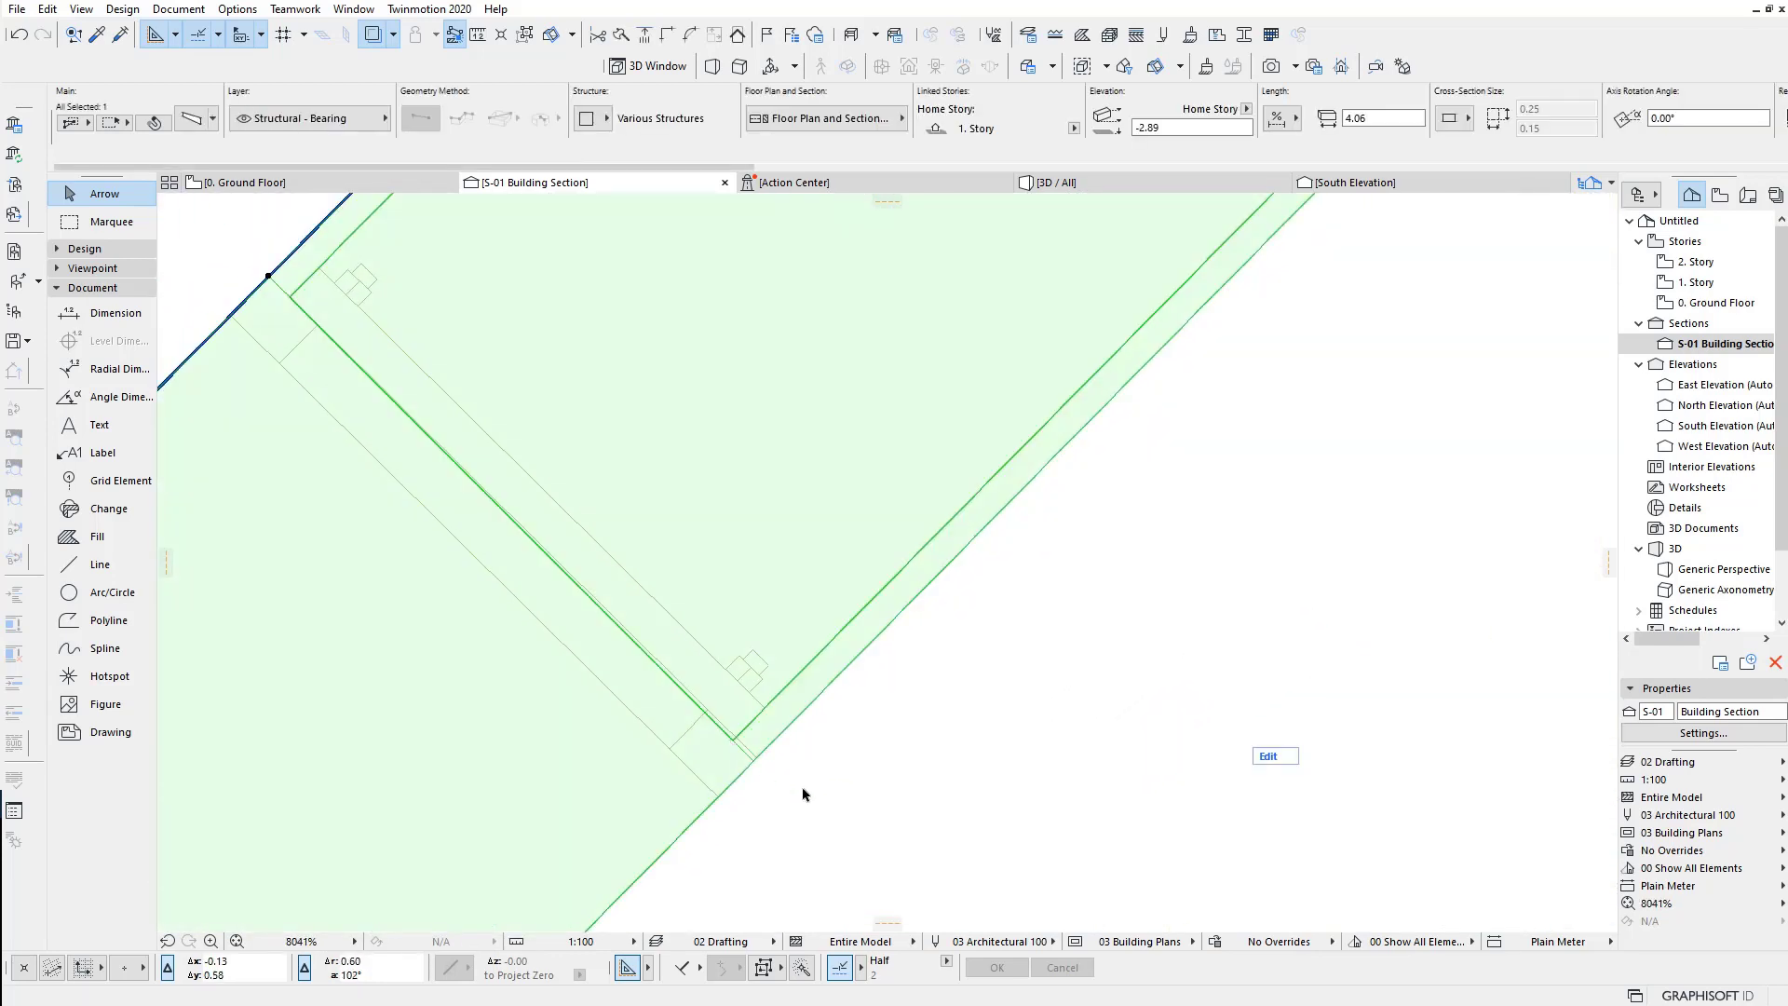
pyautogui.click(1275, 756)
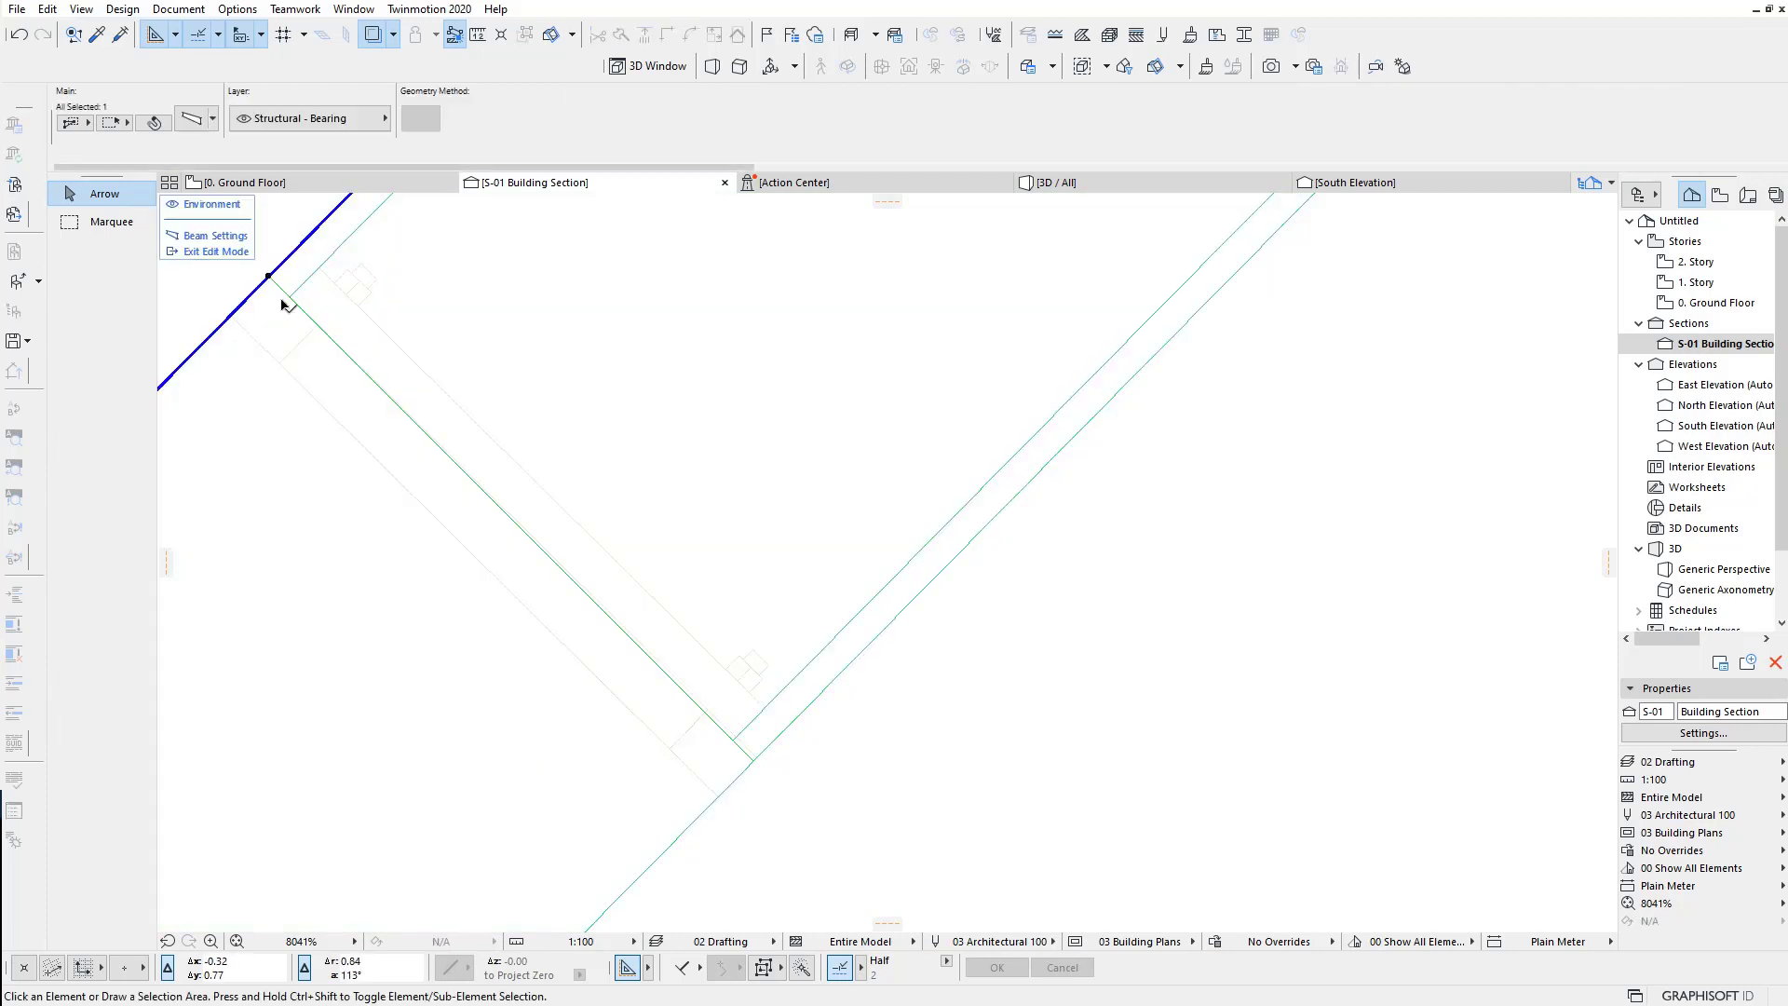
pyautogui.click(268, 280)
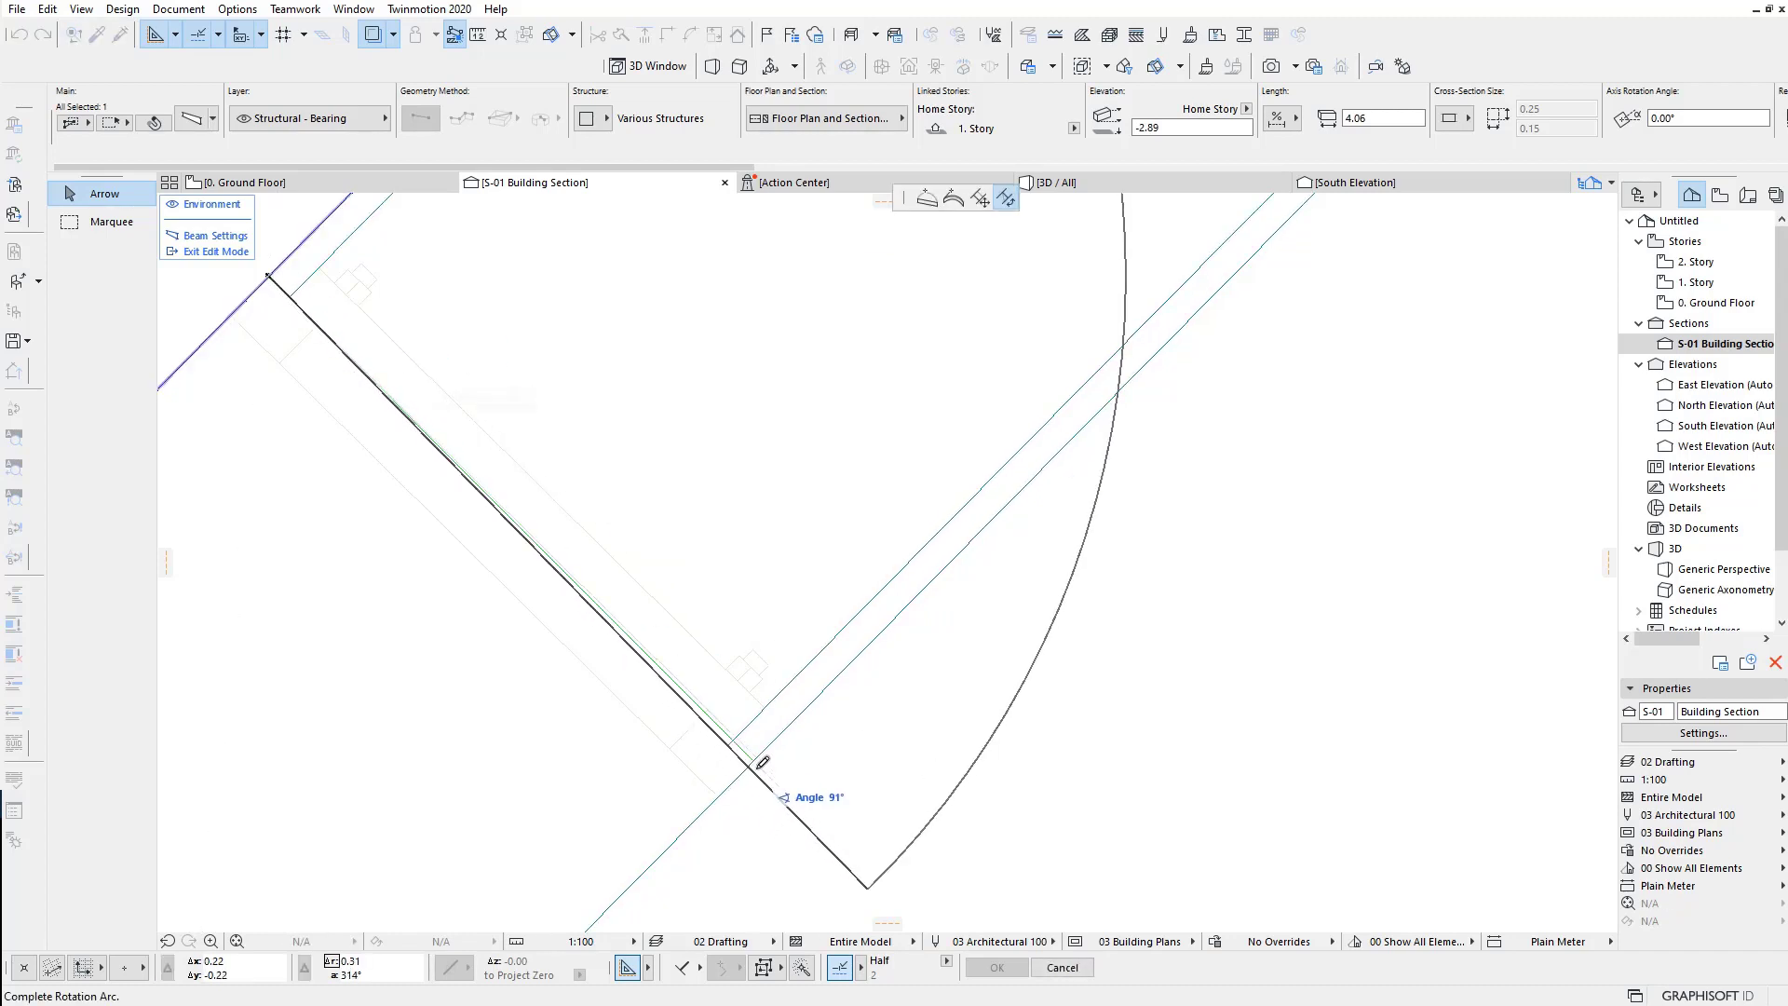
pyautogui.scroll(3, 762, 752)
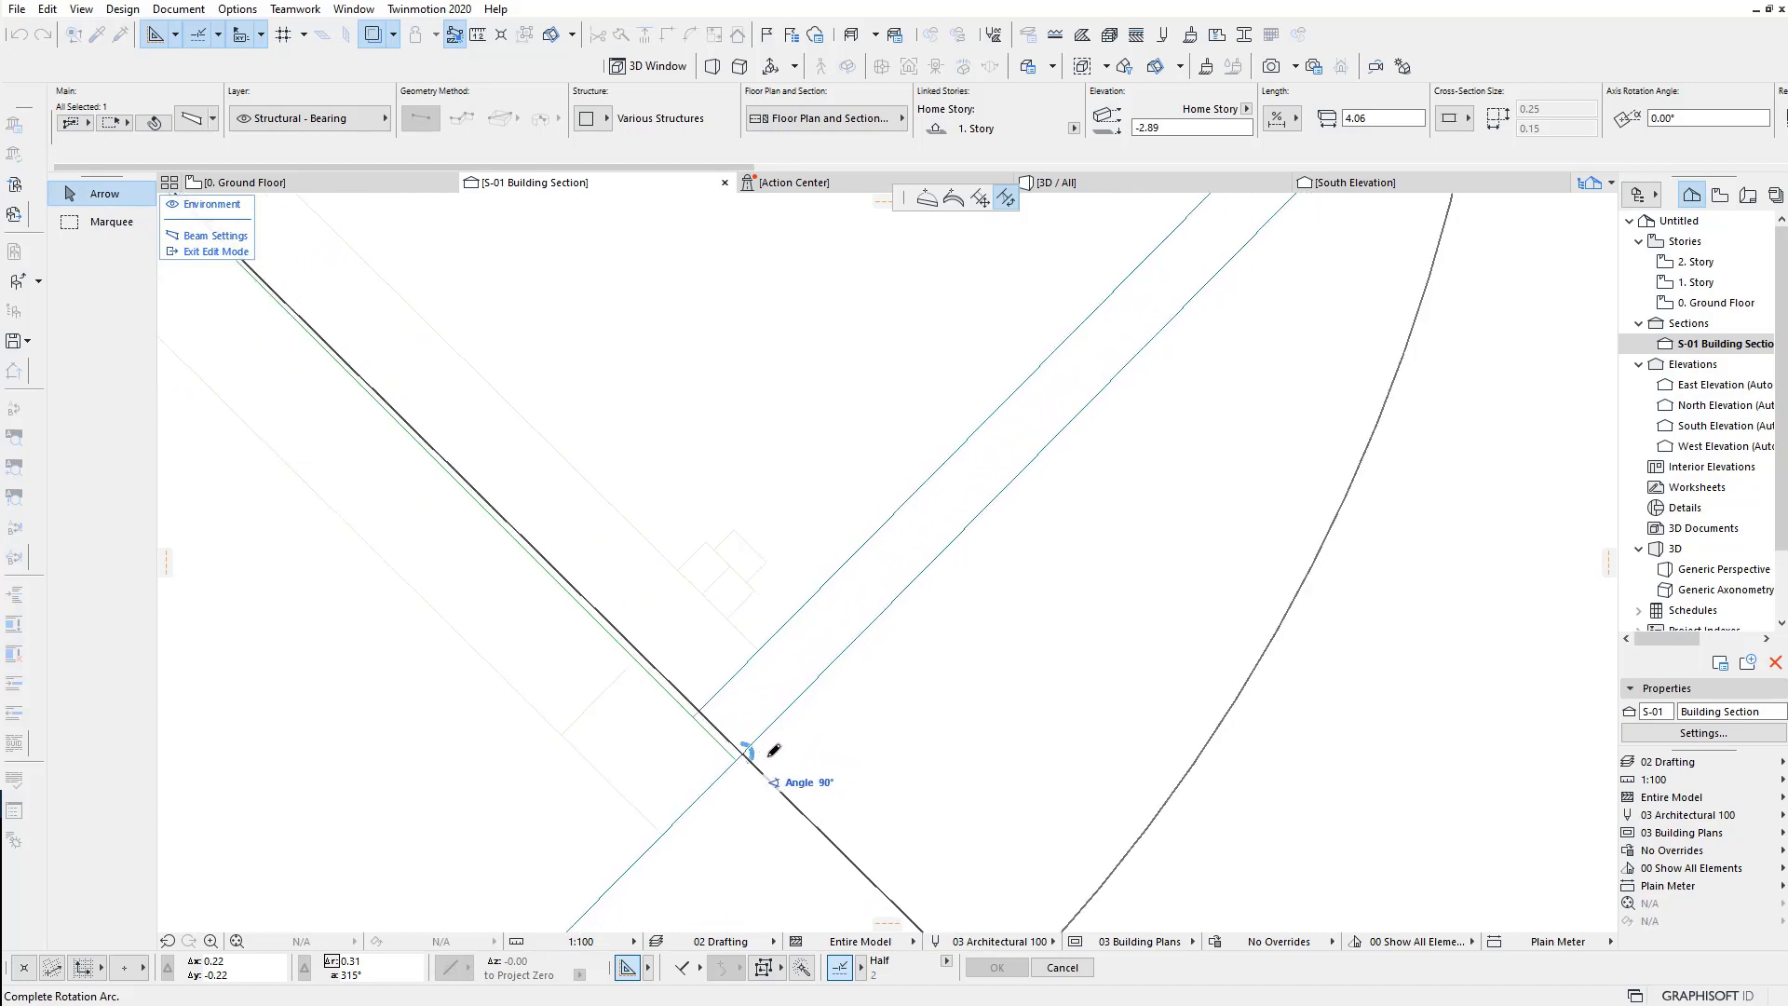
pyautogui.click(813, 741)
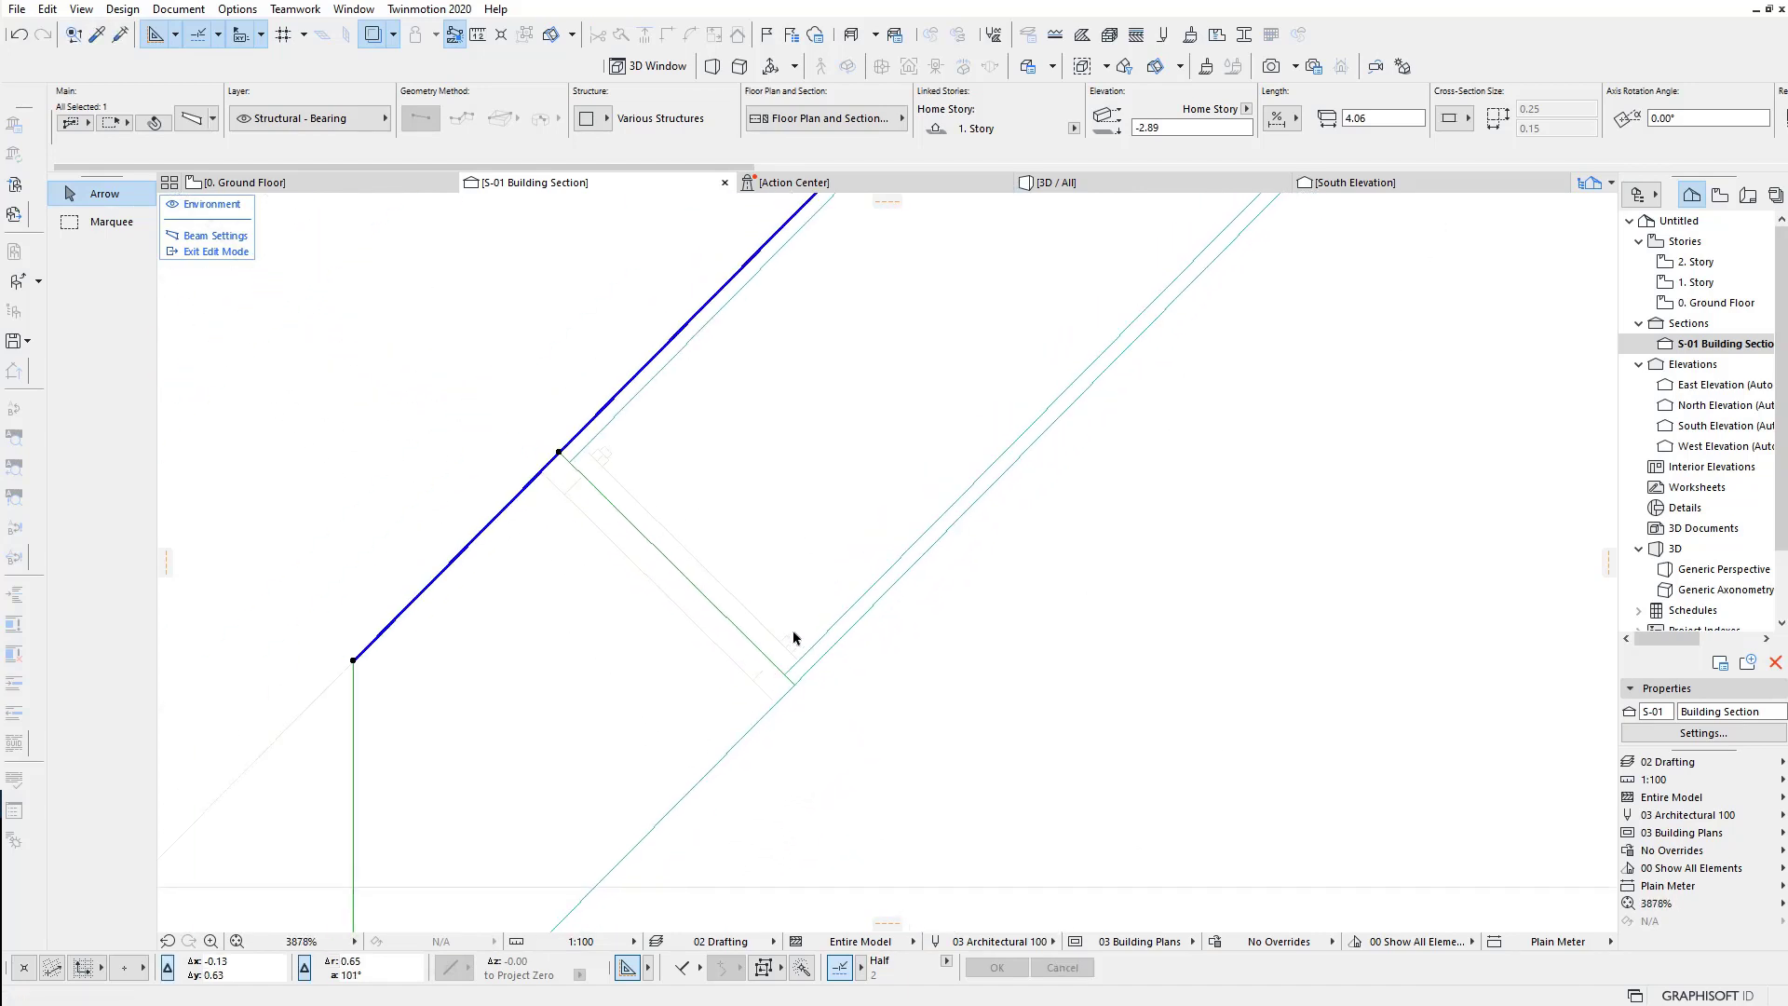
# Step: Offset the beam piece's edges repeatedly by small distances of about 0.01–0.02
pyautogui.scroll(2, 643, 466)
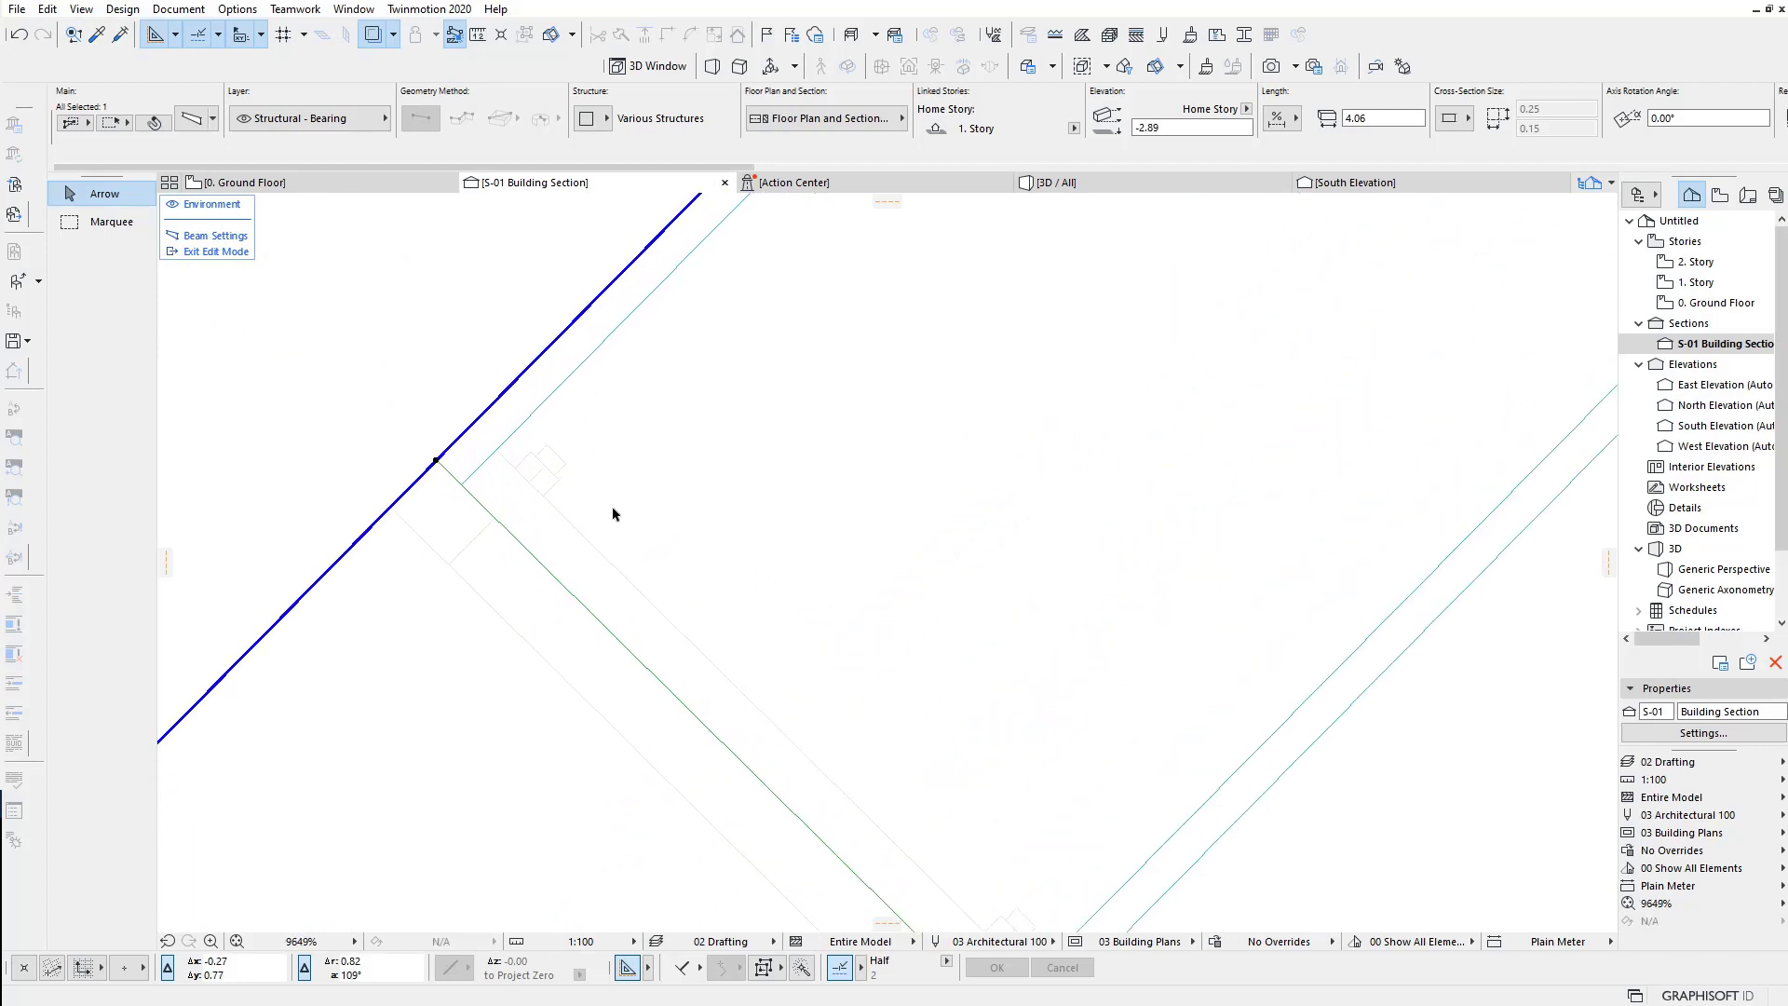
pyautogui.scroll(2, 536, 418)
pyautogui.scroll(1, 503, 508)
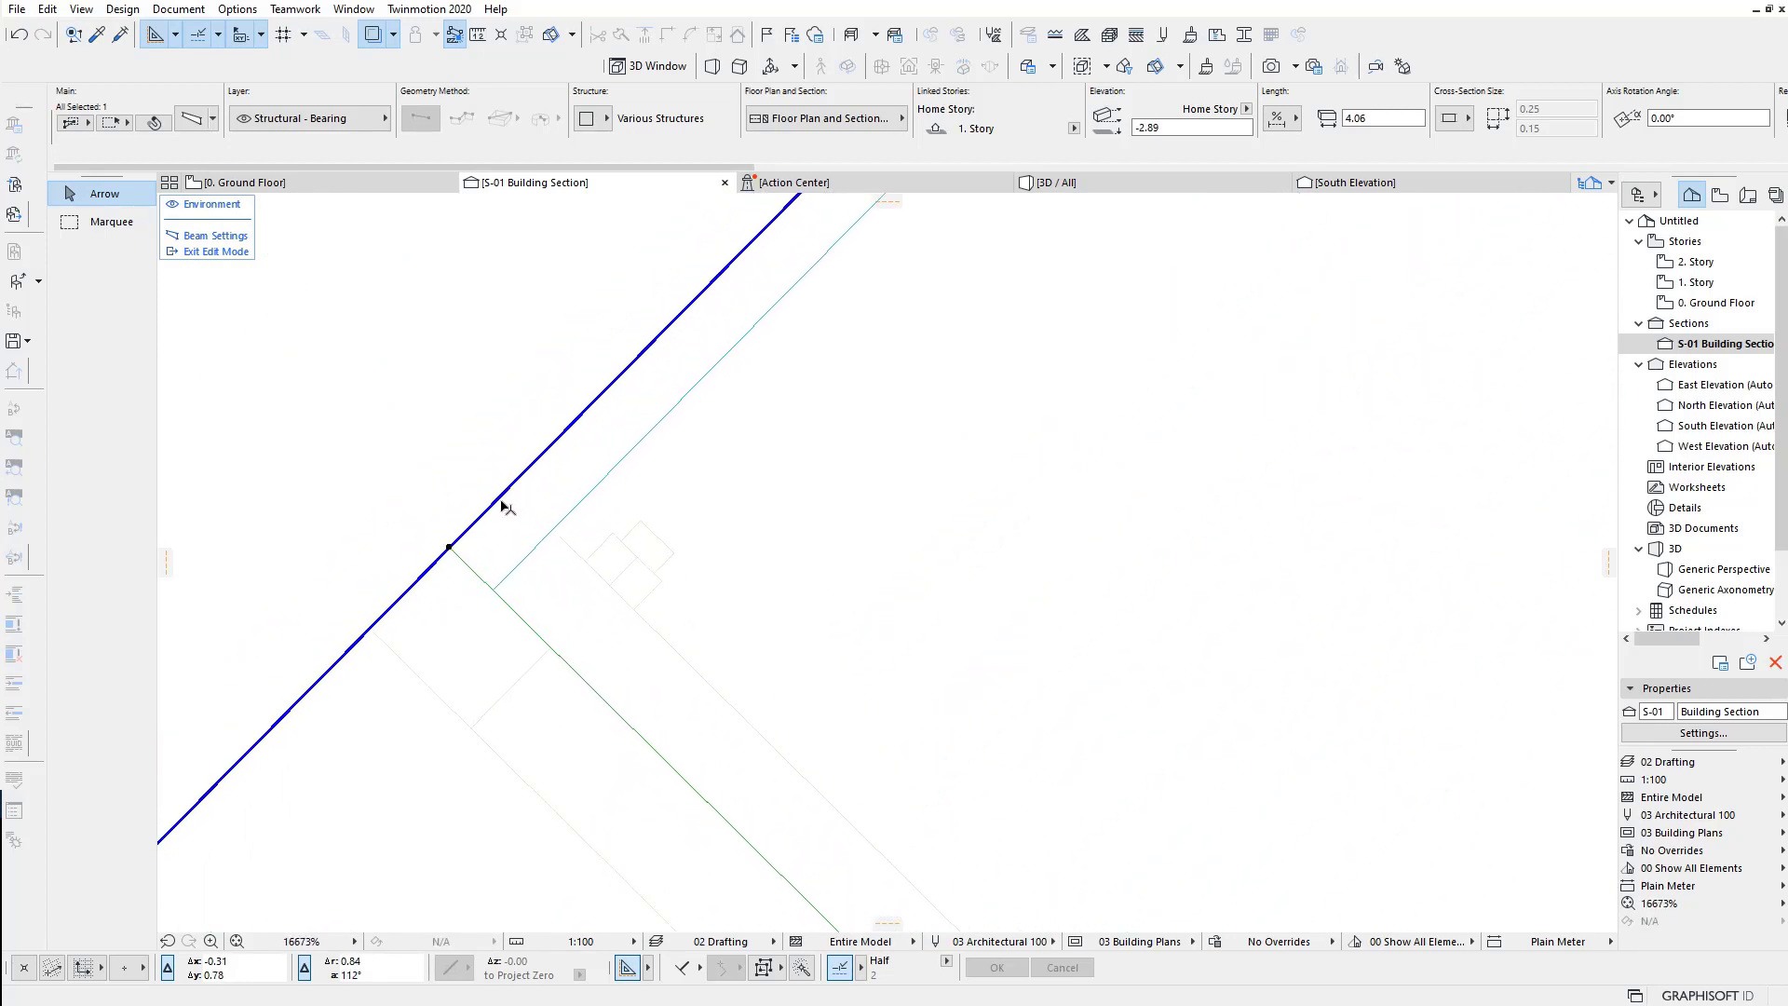
pyautogui.click(496, 507)
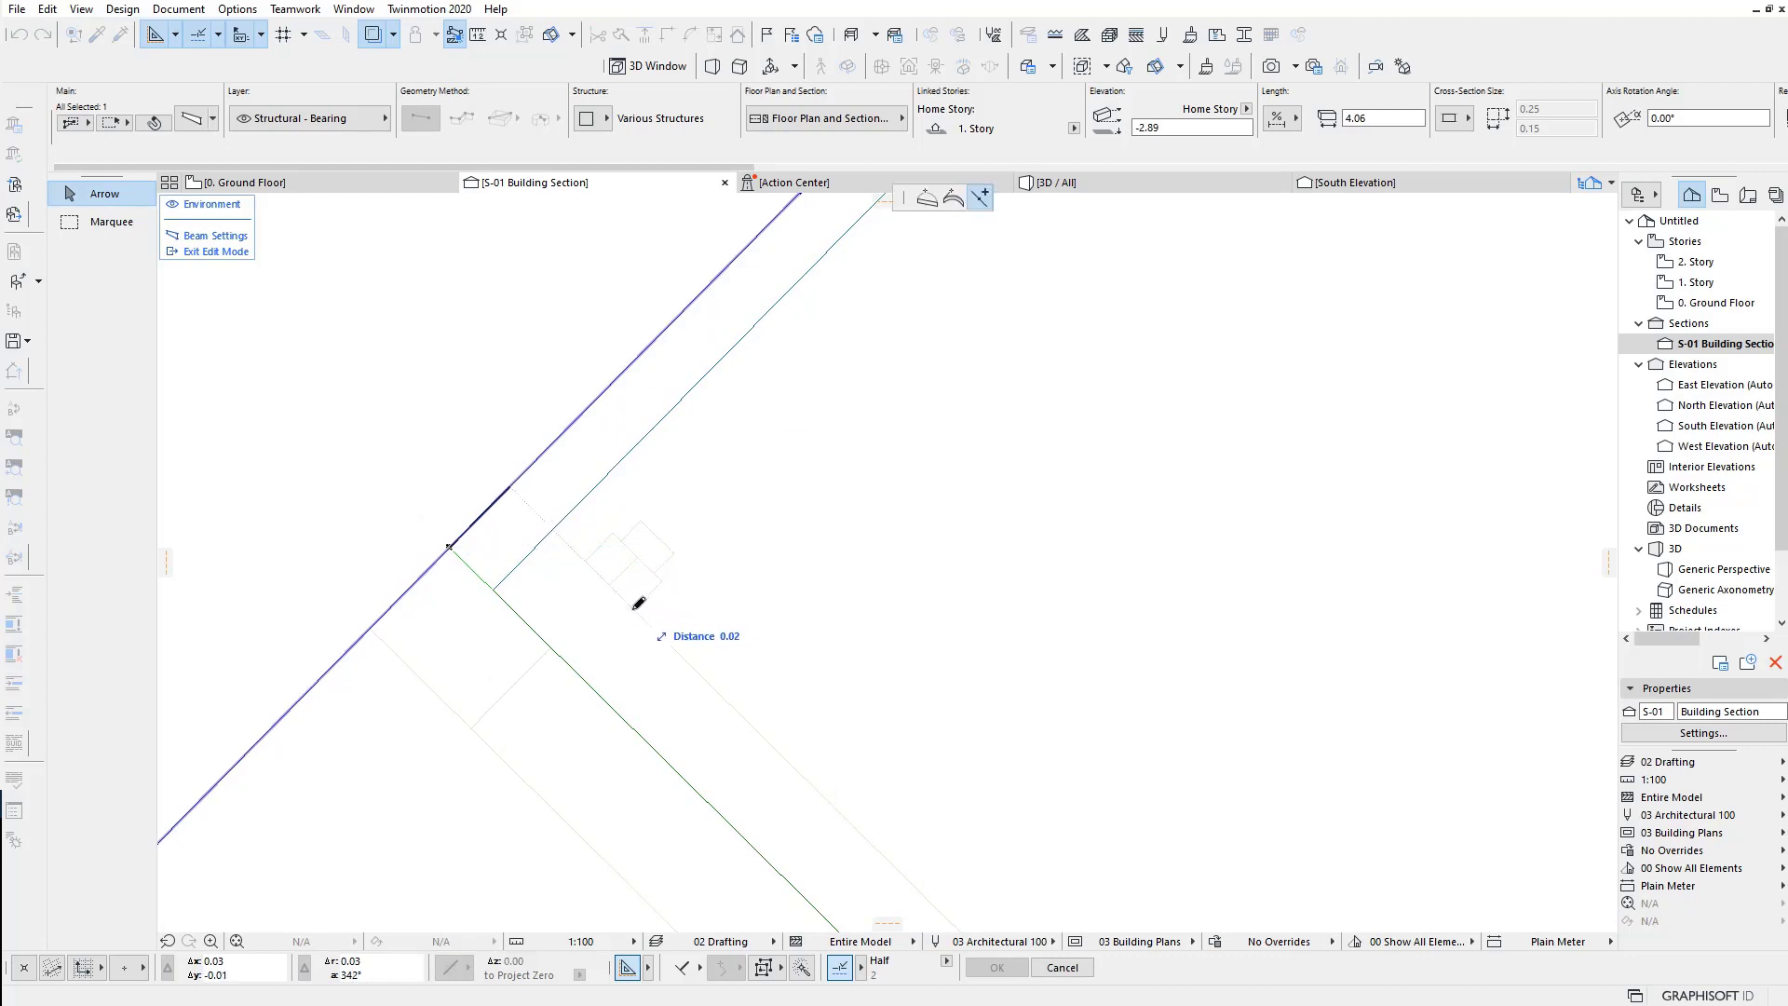
pyautogui.click(639, 604)
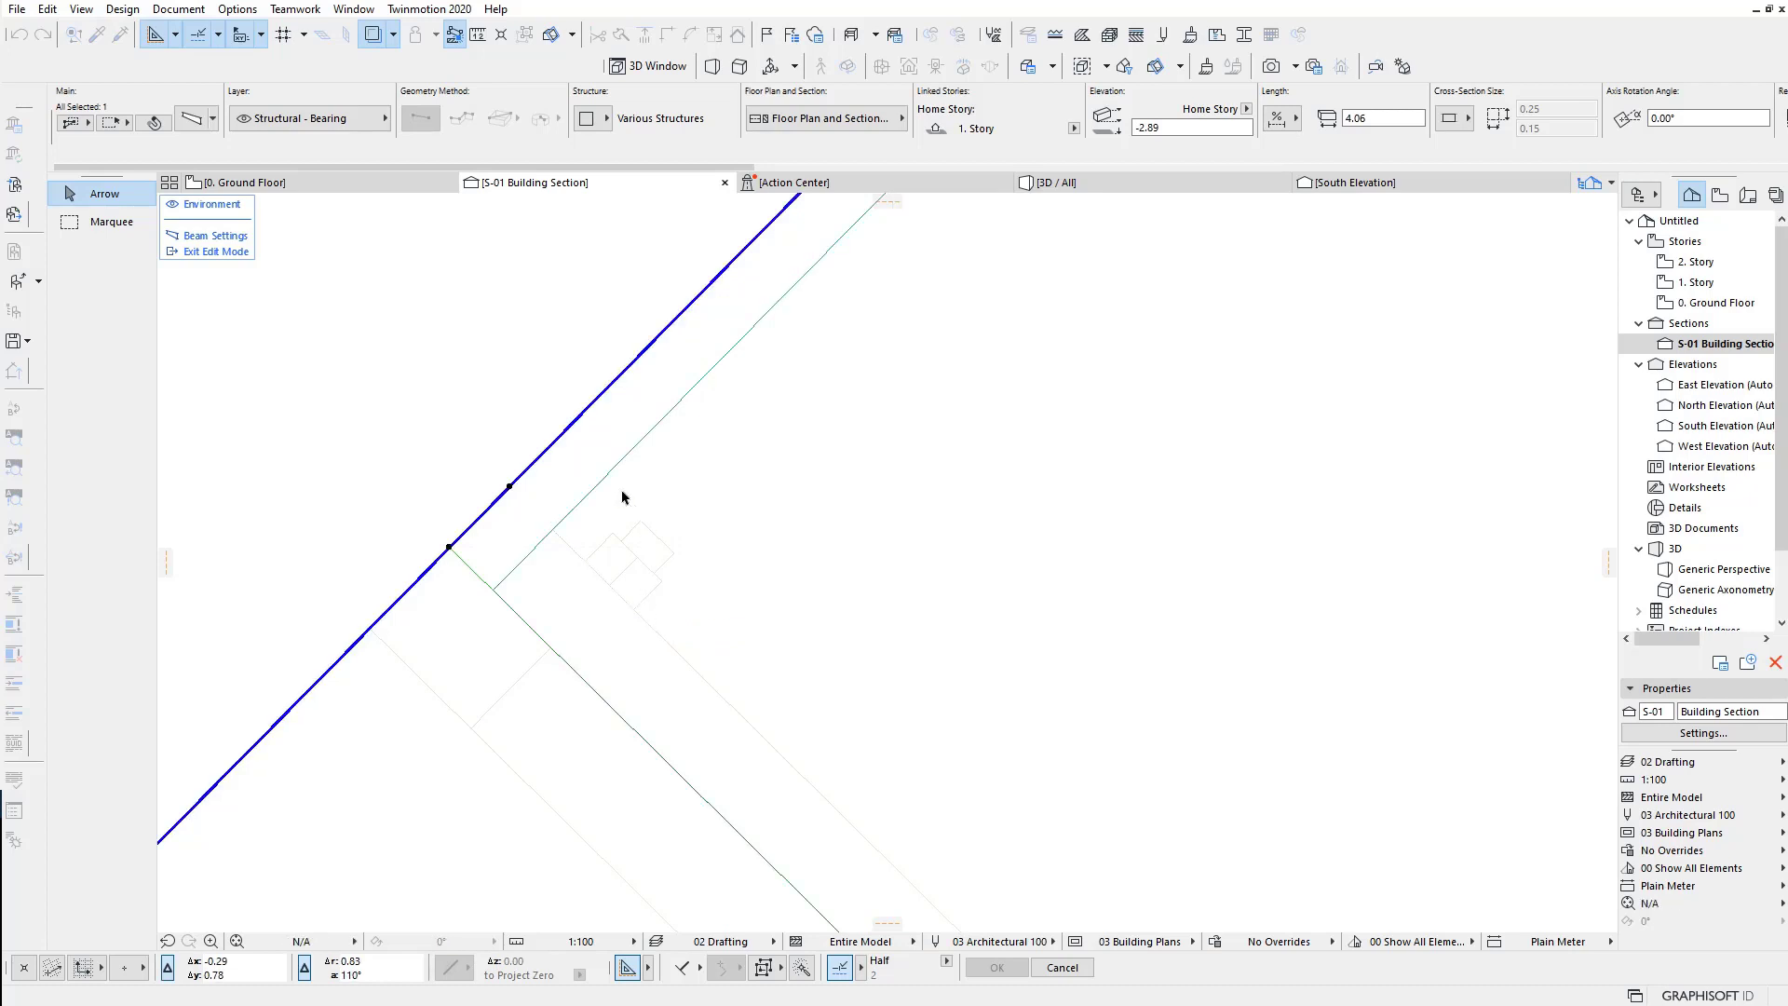
pyautogui.click(533, 468)
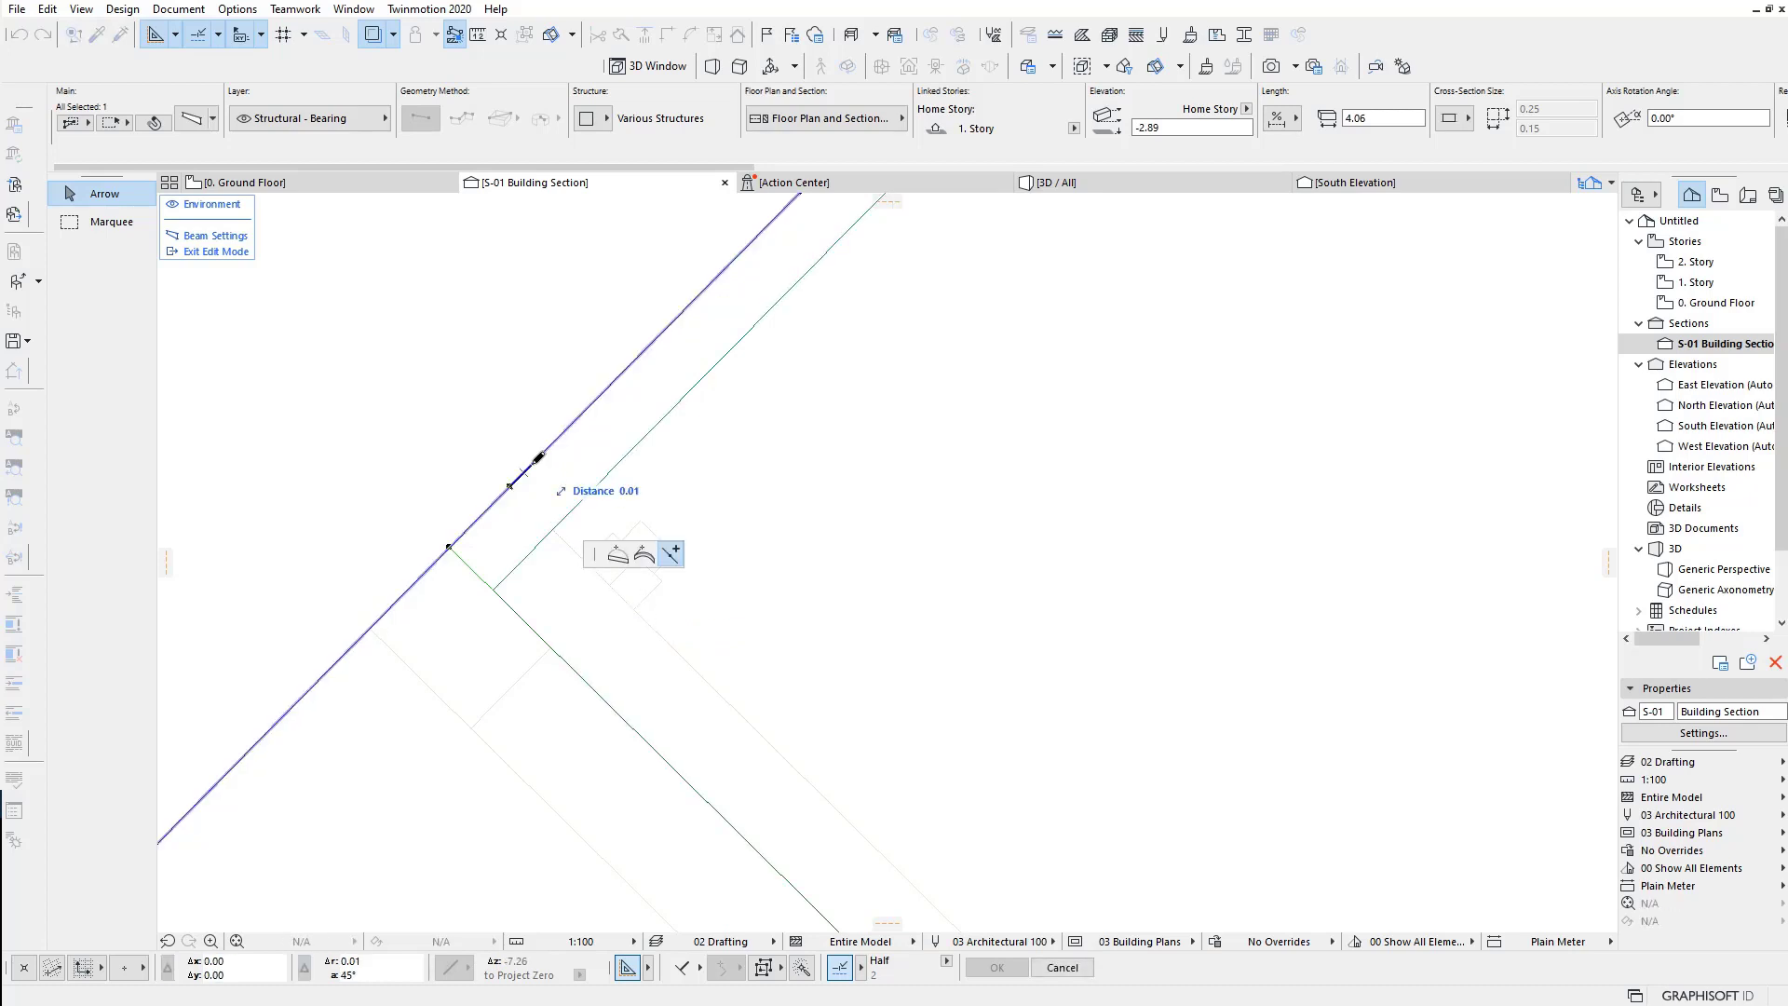
pyautogui.click(620, 532)
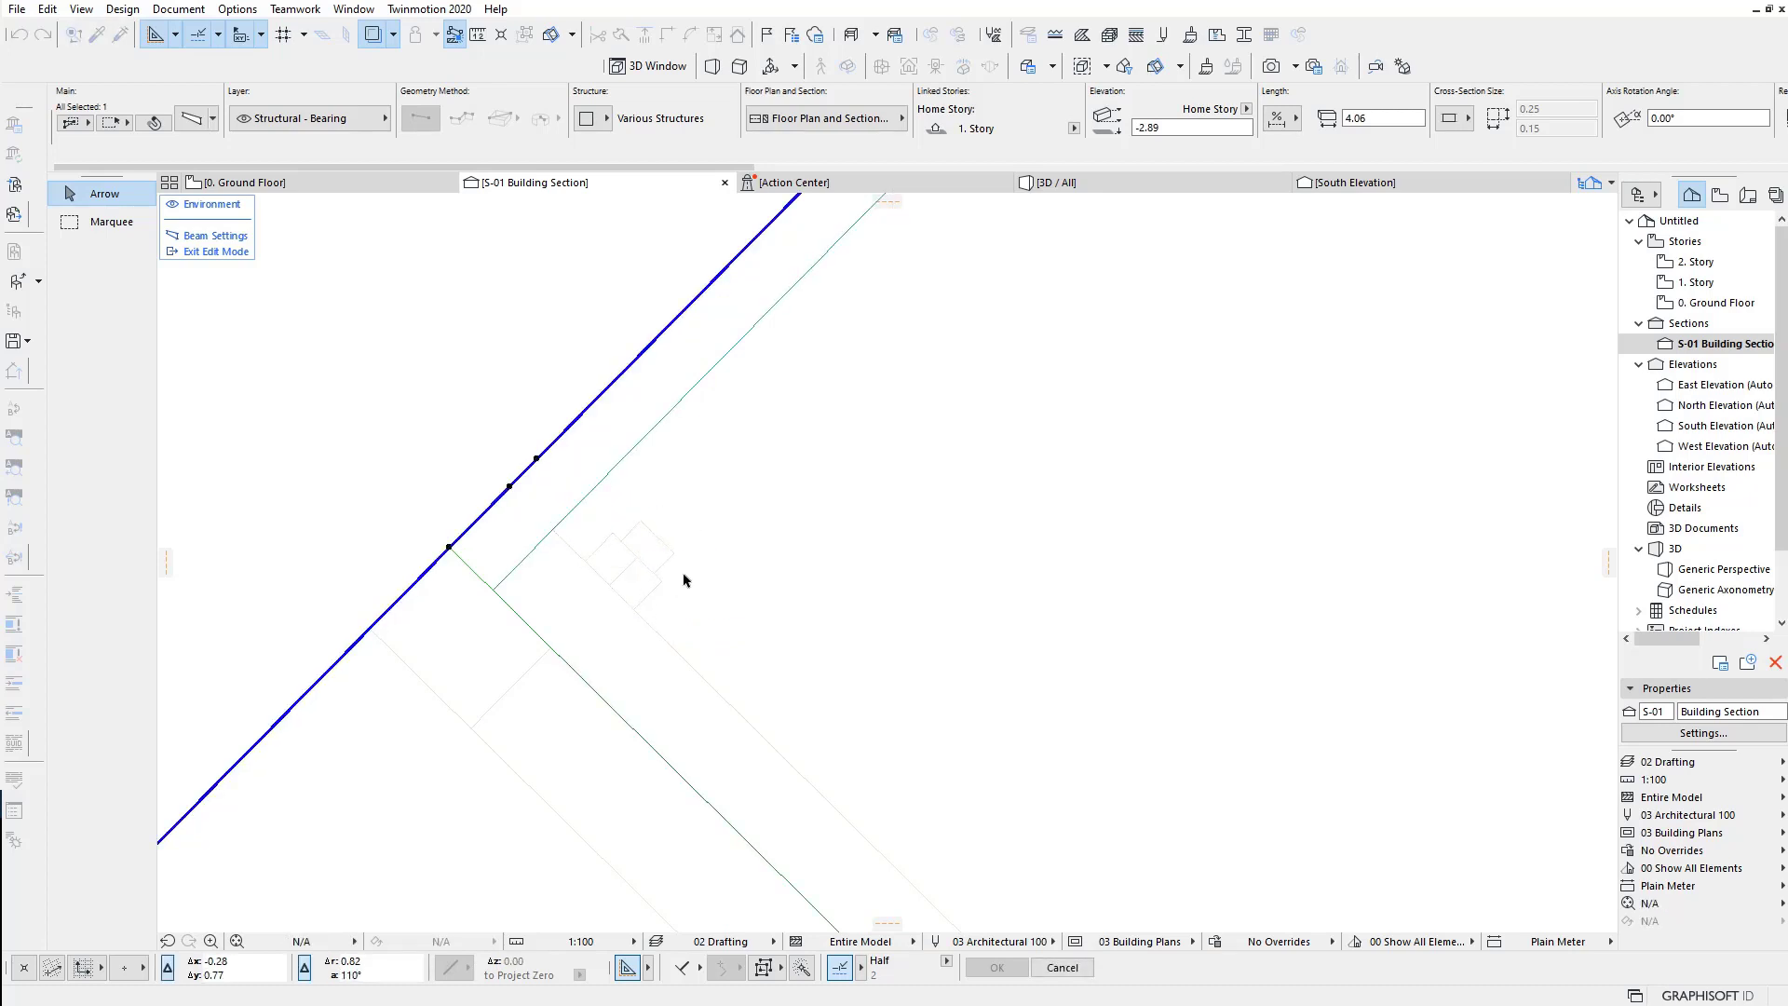
pyautogui.click(564, 435)
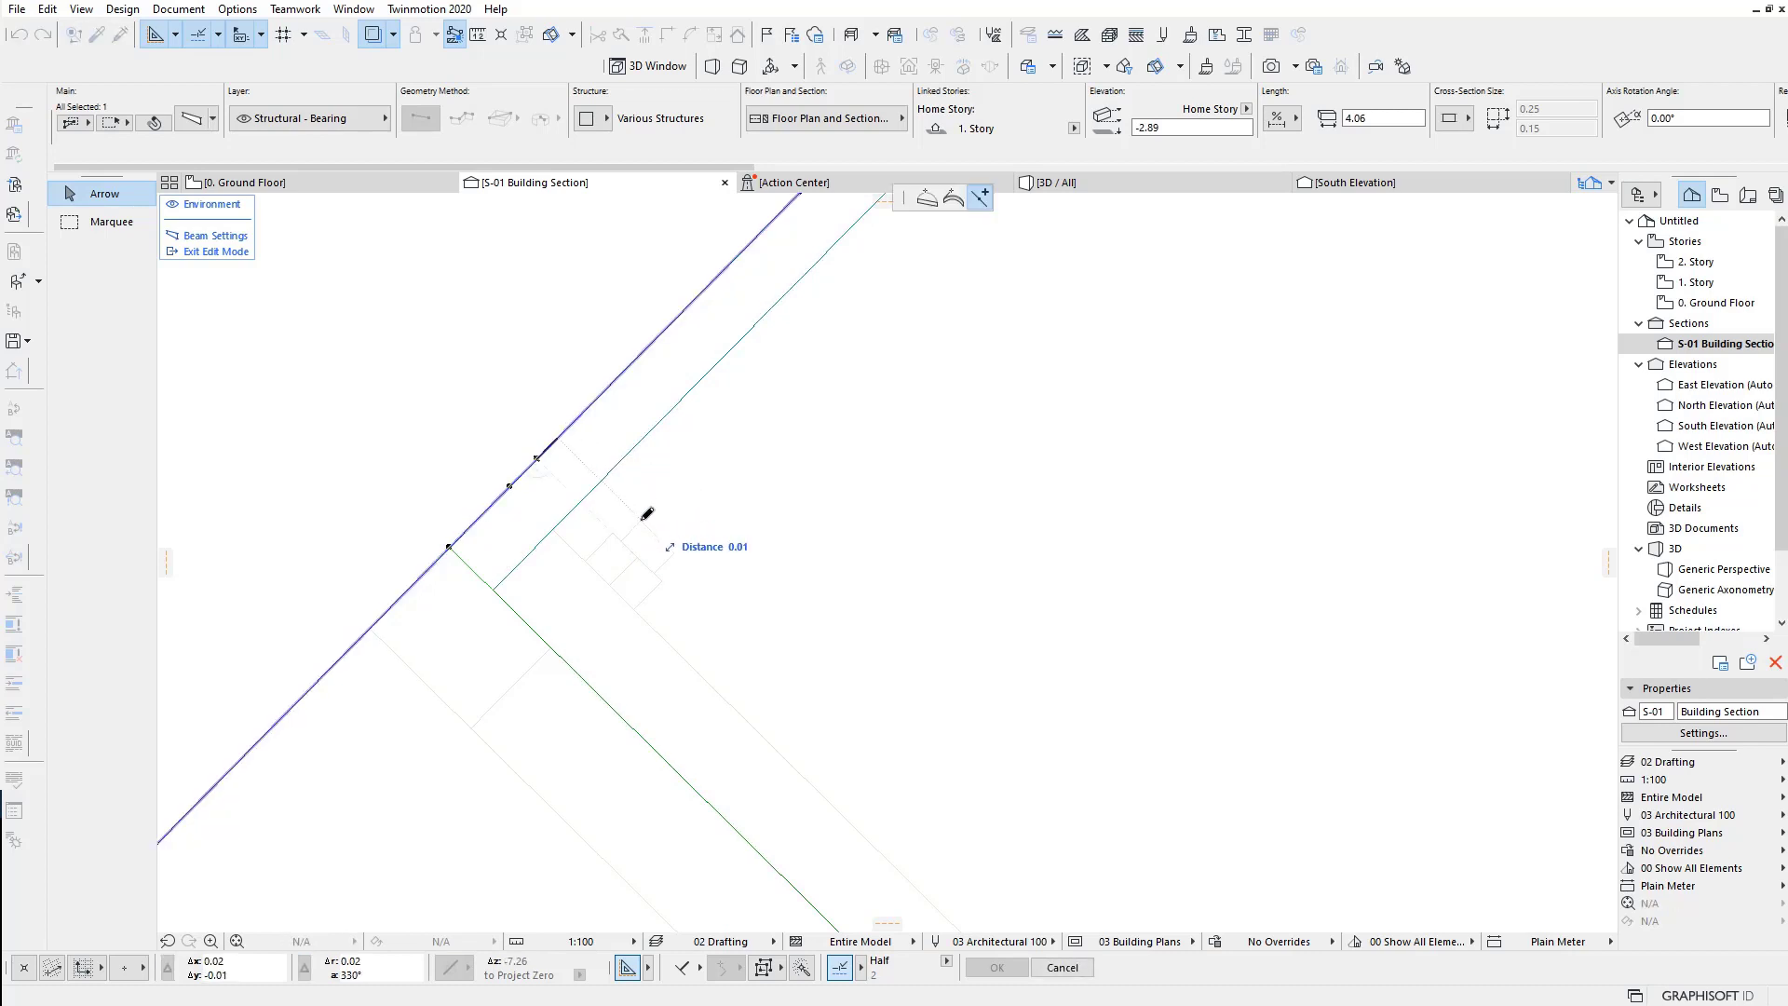
pyautogui.click(592, 553)
pyautogui.click(387, 616)
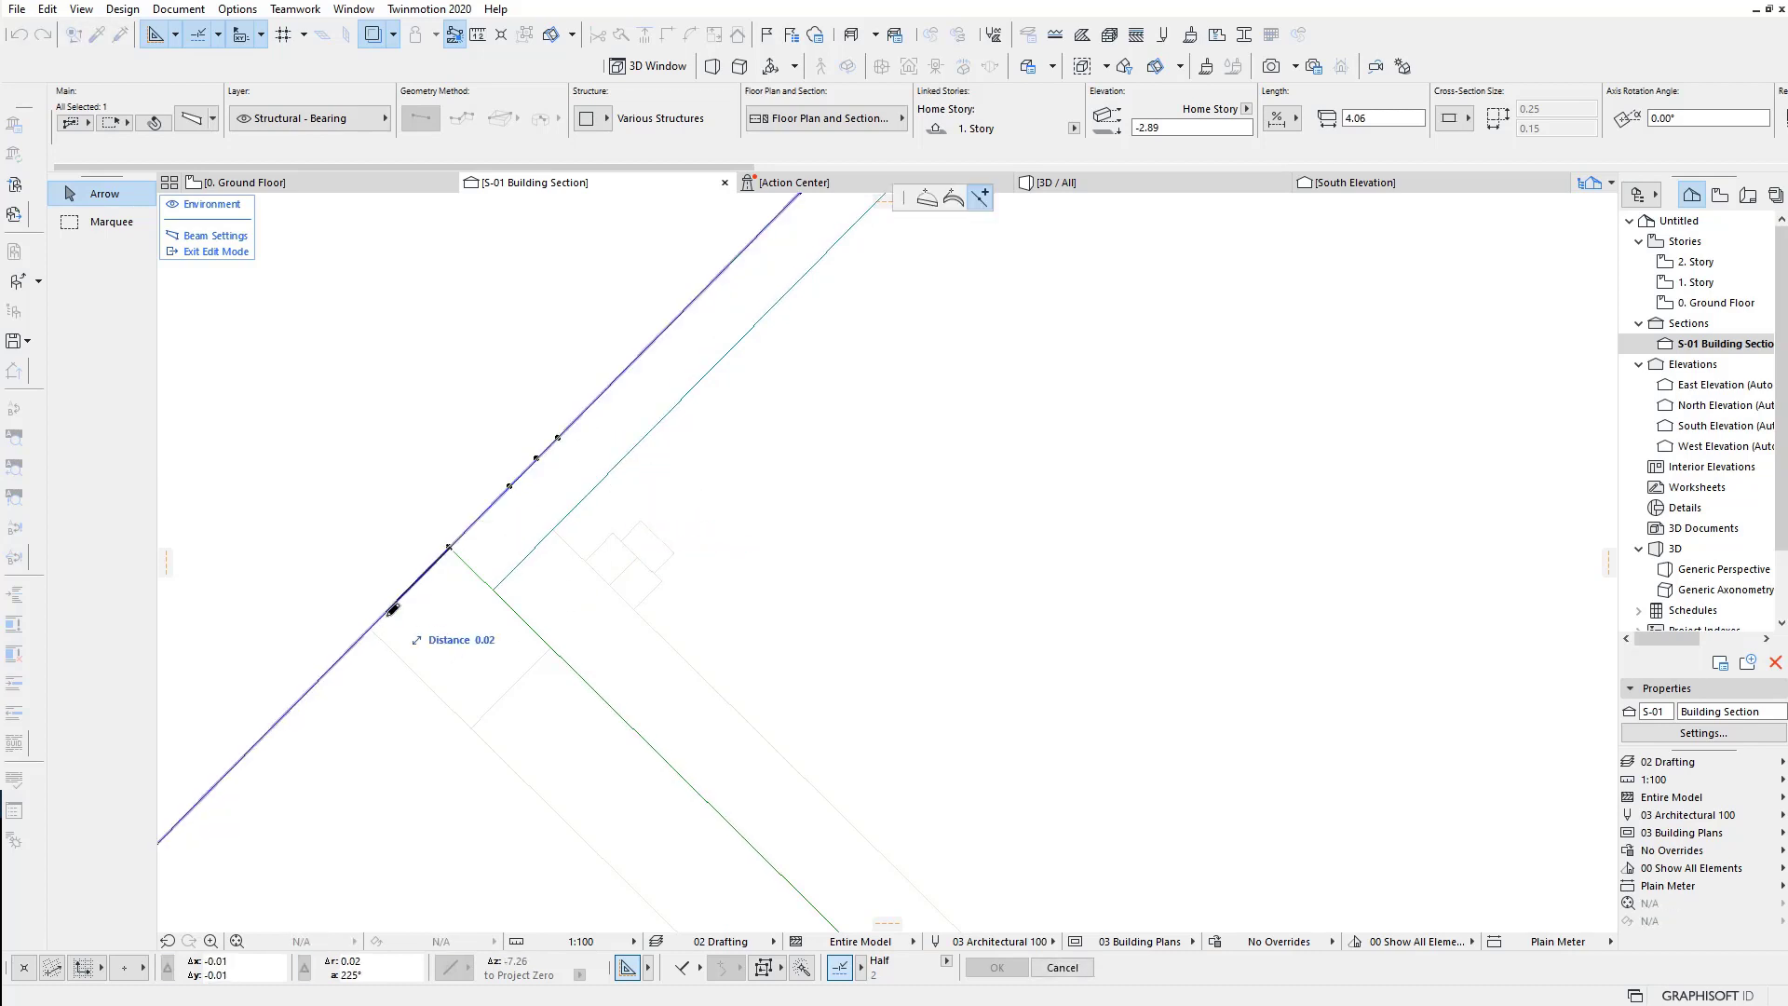
pyautogui.click(377, 623)
# Step: Clear the selection and select the thin beam piece at the brace end
pyautogui.scroll(-3, 591, 506)
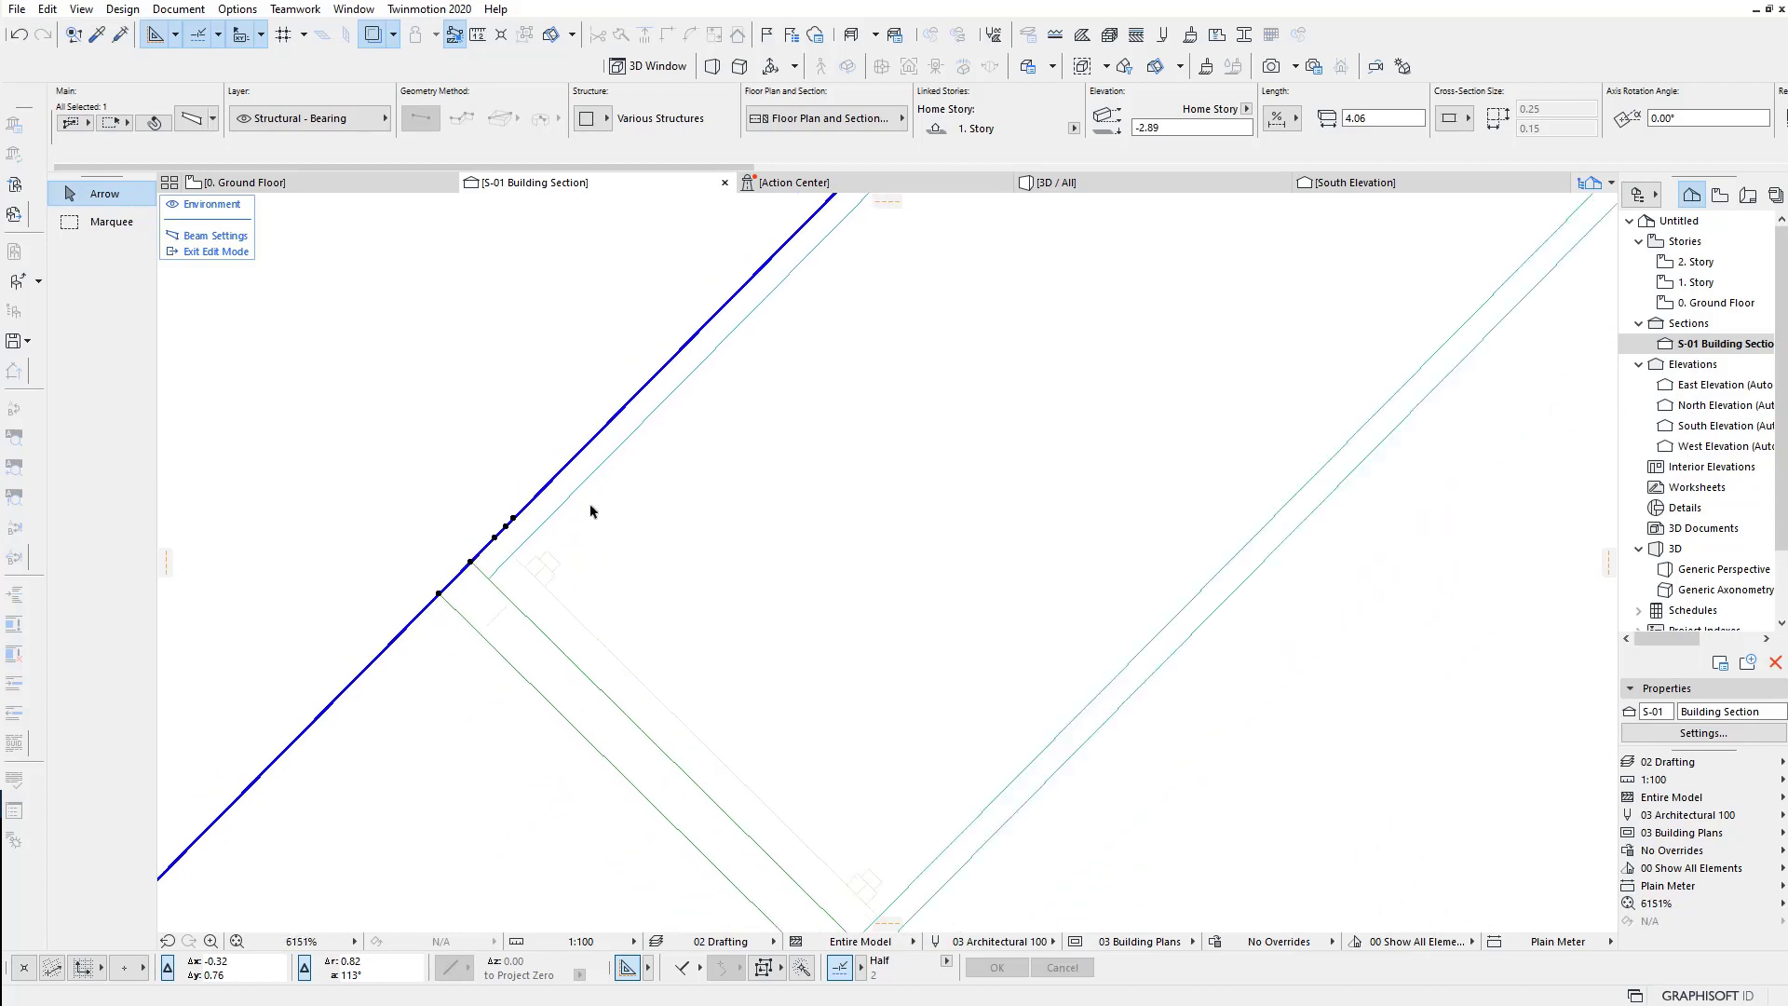
pyautogui.scroll(-2, 591, 507)
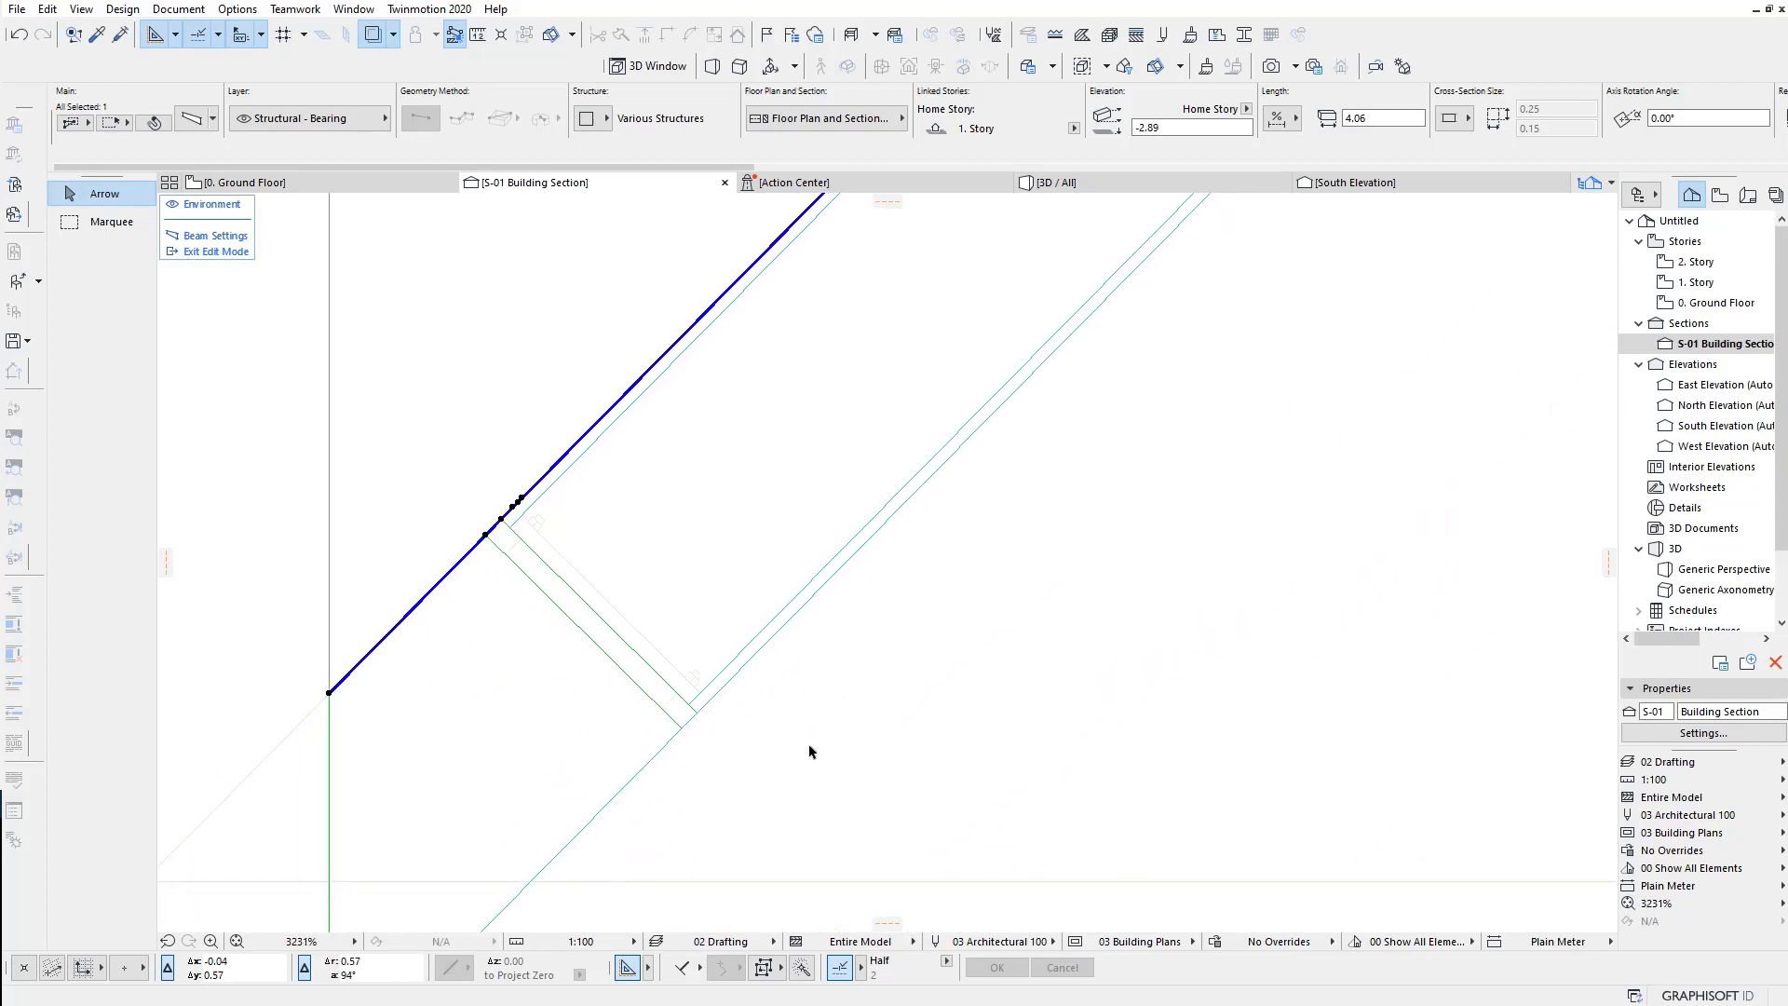
pyautogui.scroll(2, 692, 612)
pyautogui.scroll(2, 886, 784)
pyautogui.click(828, 798)
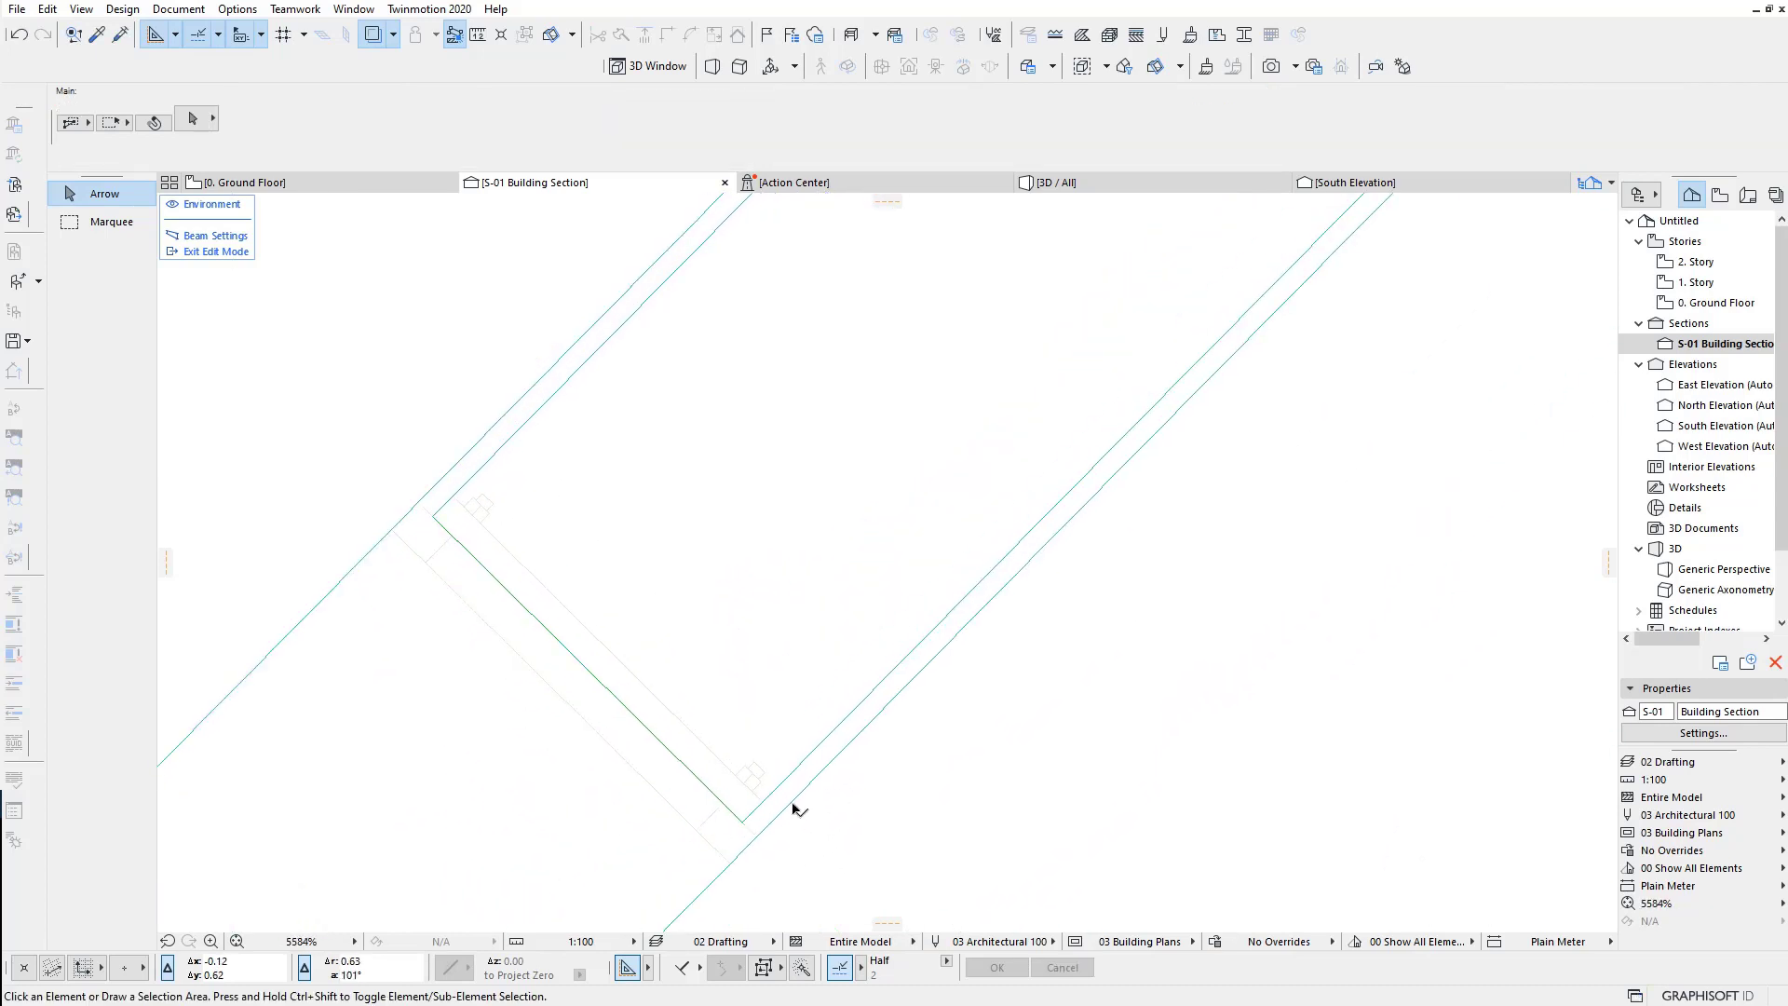
pyautogui.click(795, 809)
# Step: Try the IPE 250 TORNILLOS and IPE 250 TUERCAS profiles on the thin beam piece
pyautogui.click(326, 118)
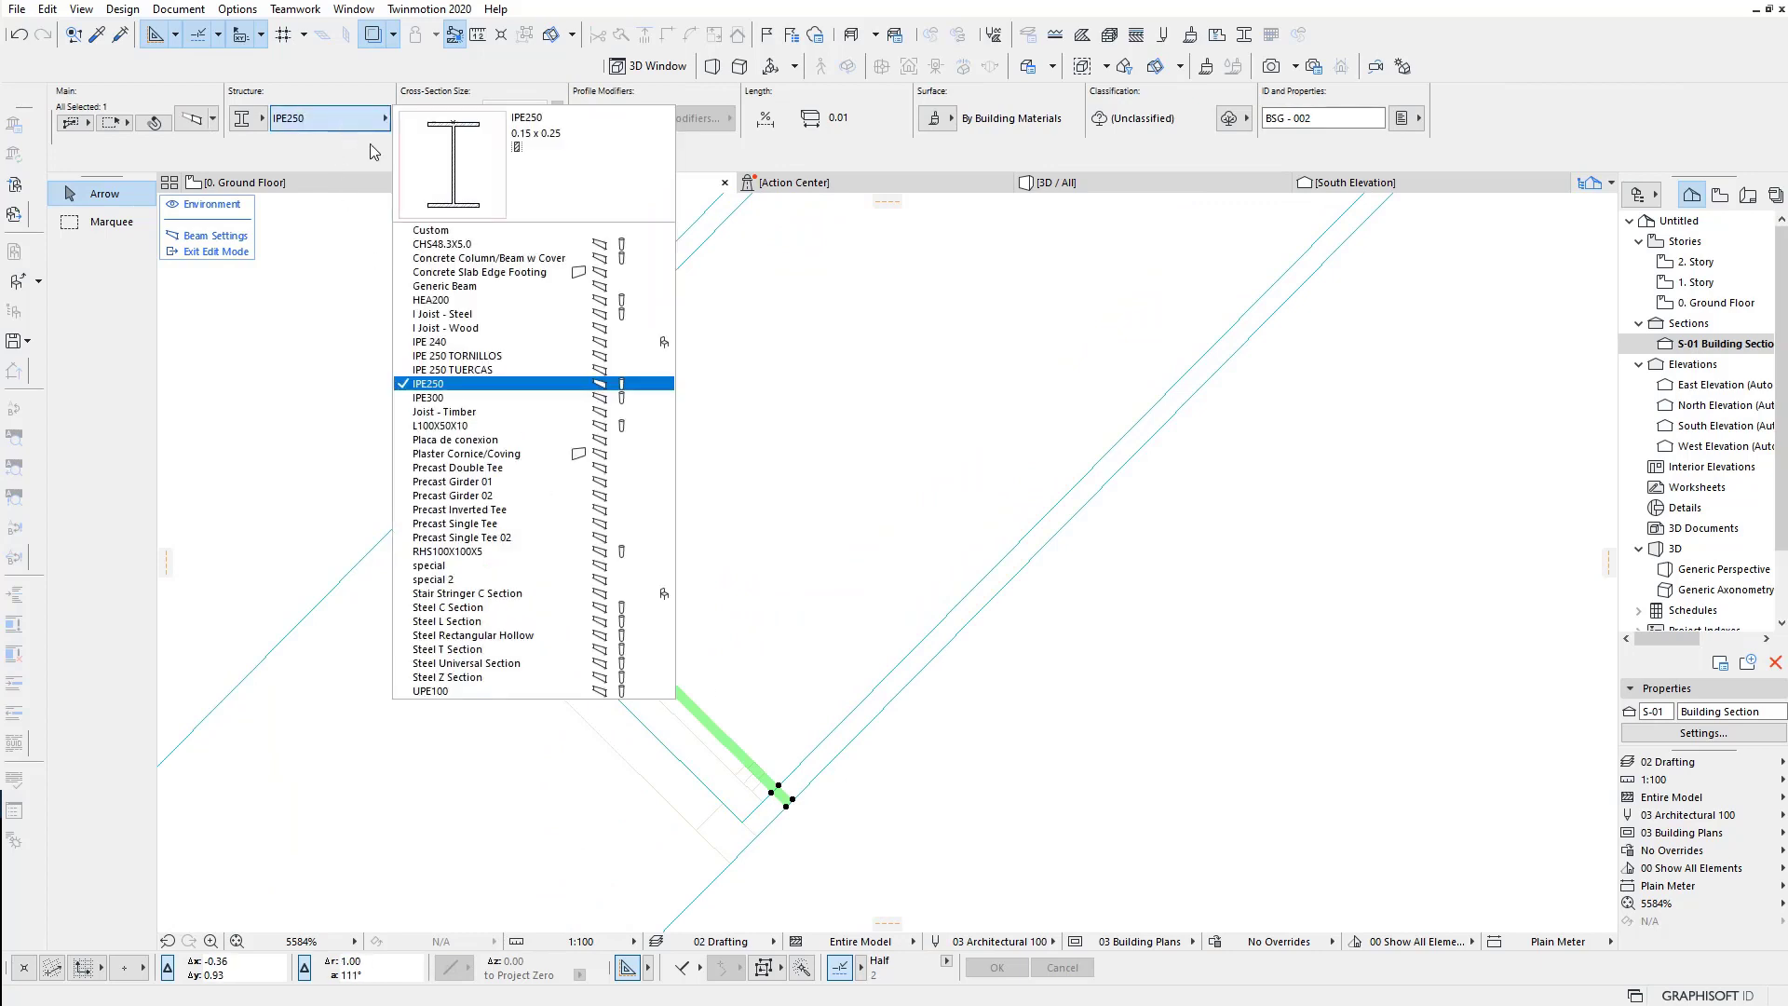
pyautogui.click(488, 358)
pyautogui.click(778, 835)
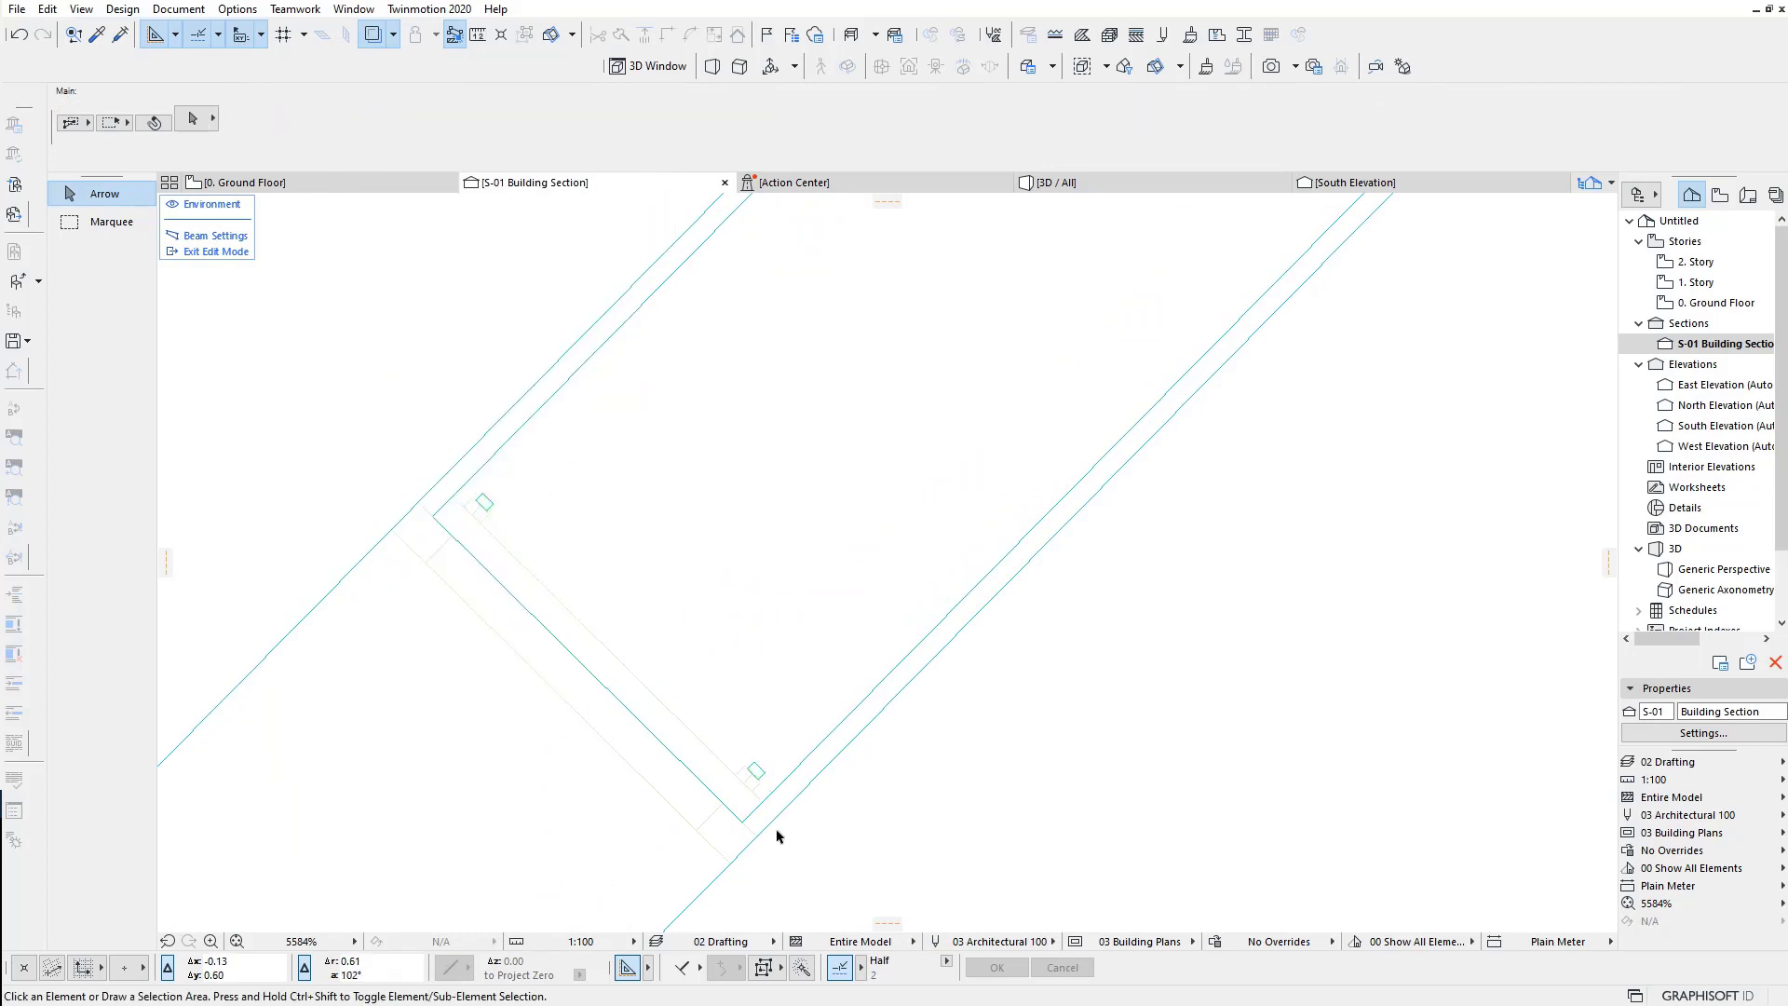
pyautogui.click(785, 813)
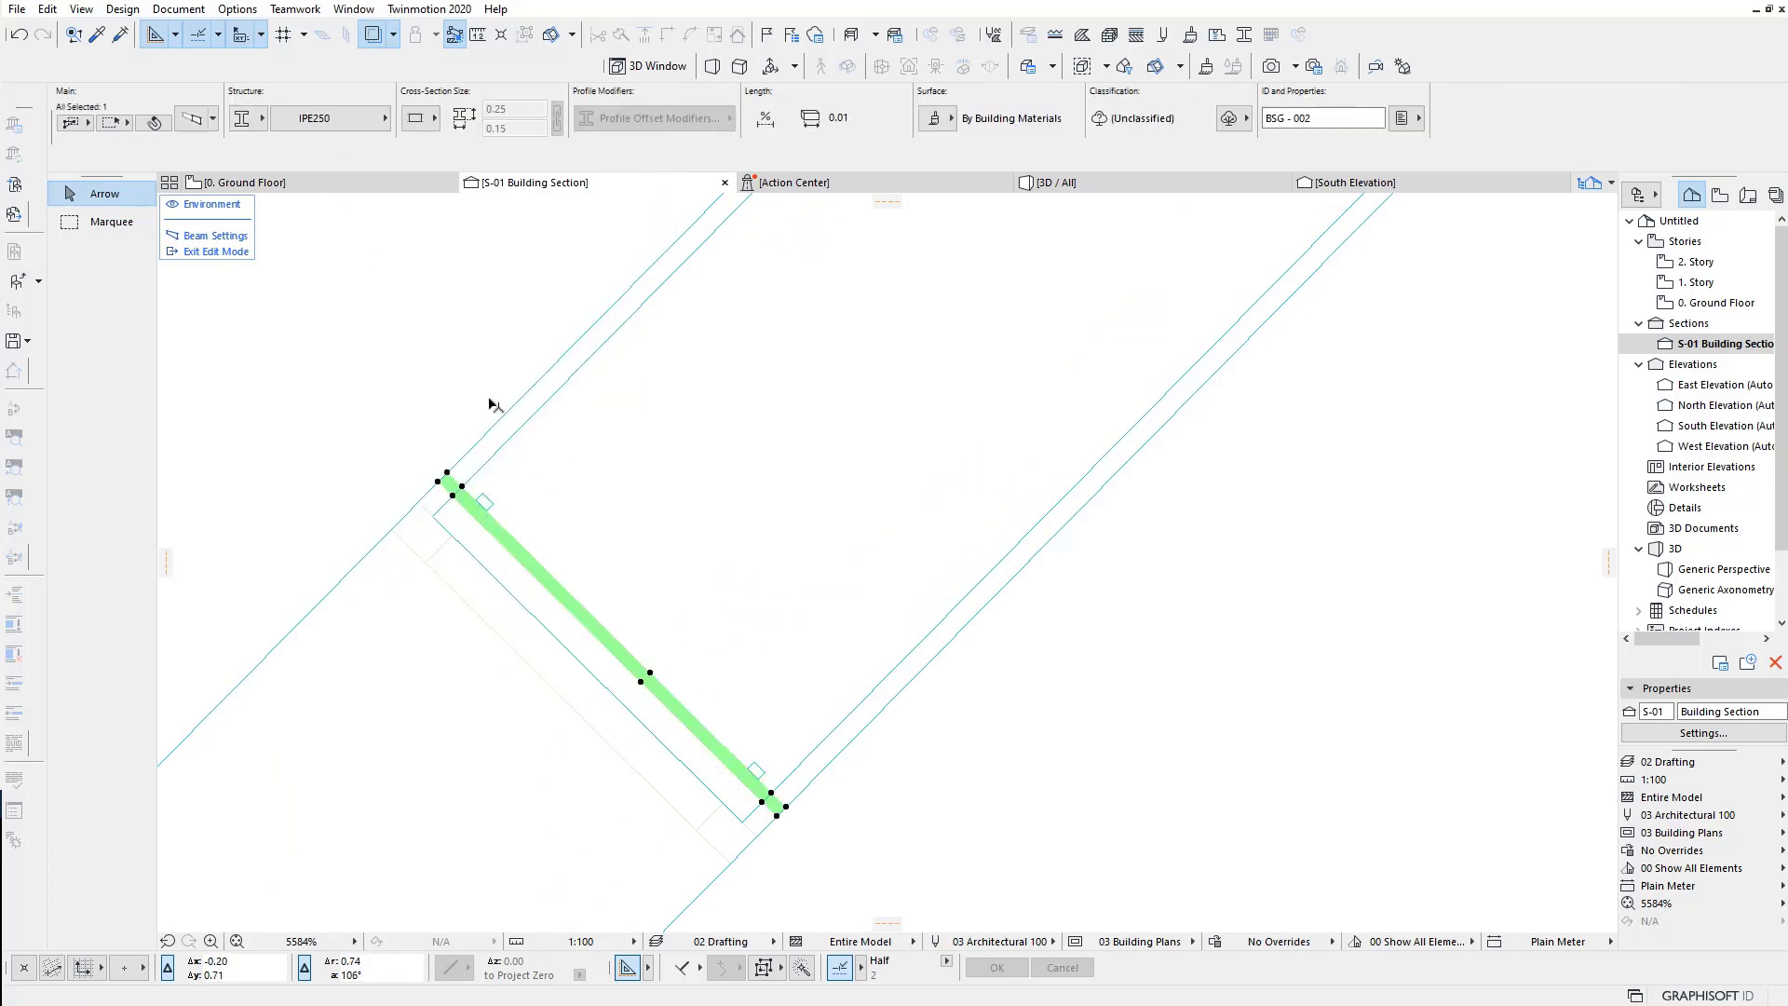
pyautogui.click(326, 117)
pyautogui.click(475, 368)
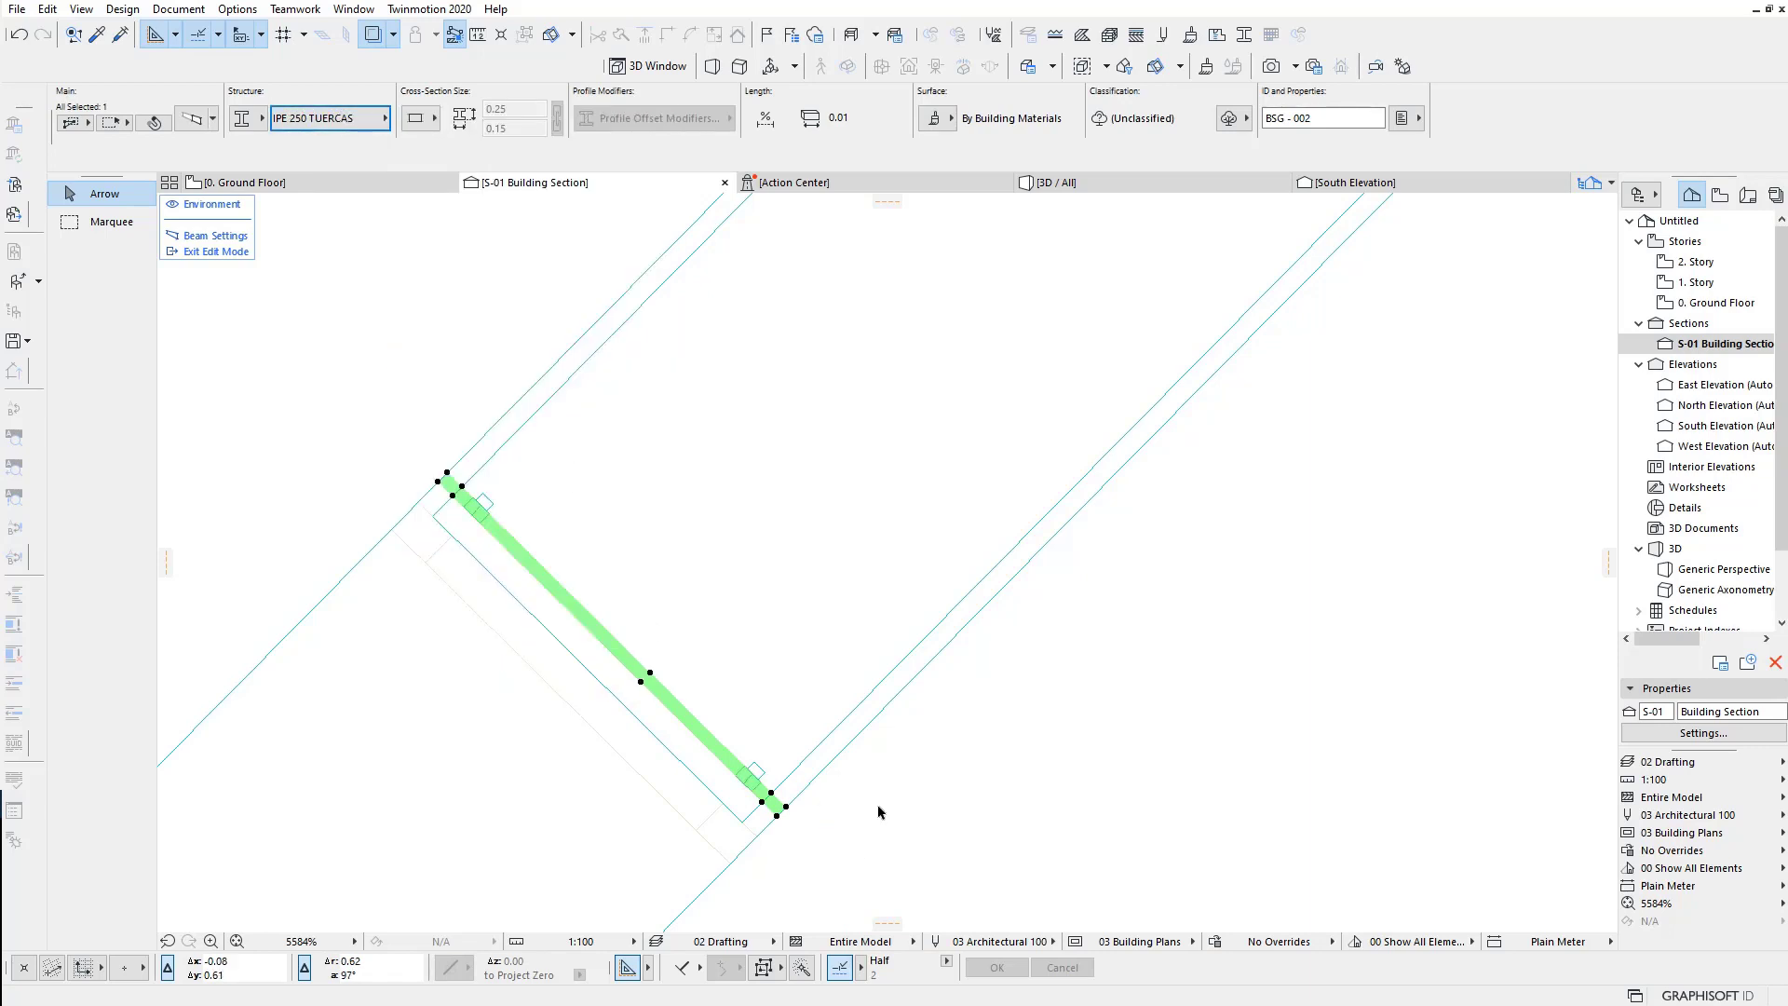
pyautogui.click(777, 832)
pyautogui.click(769, 825)
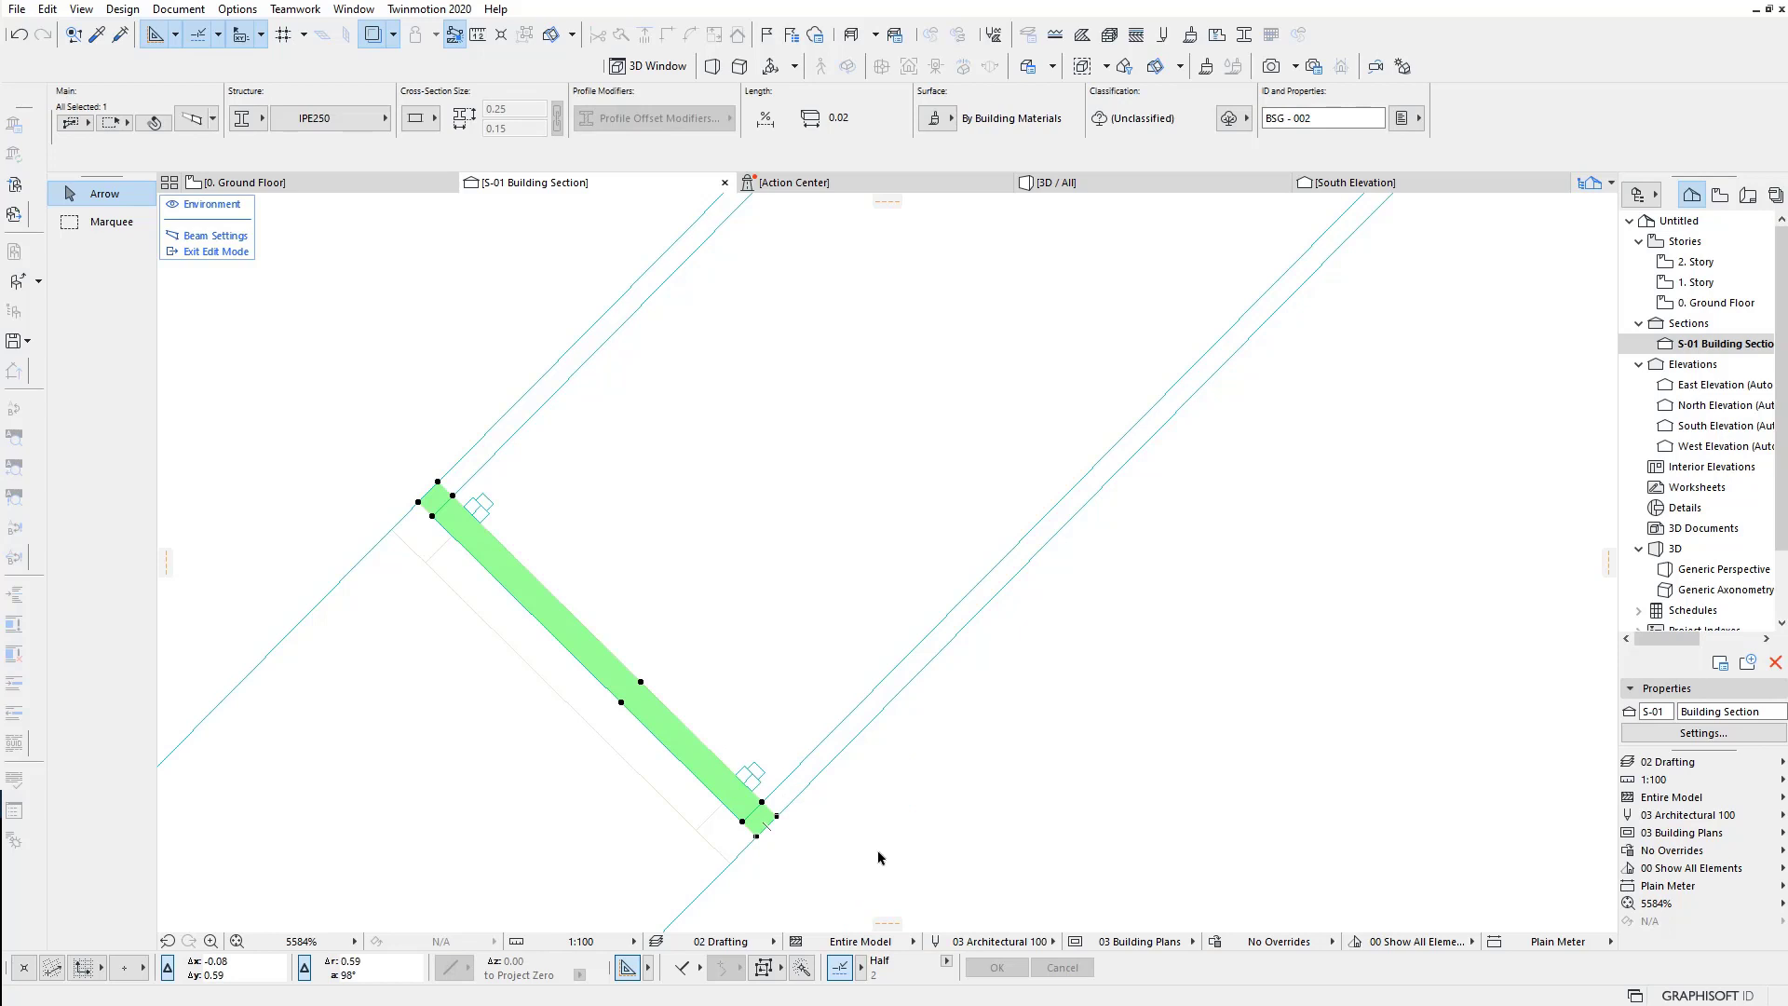
# Step: Switch the piece to a plain rectangular basic section
pyautogui.click(326, 118)
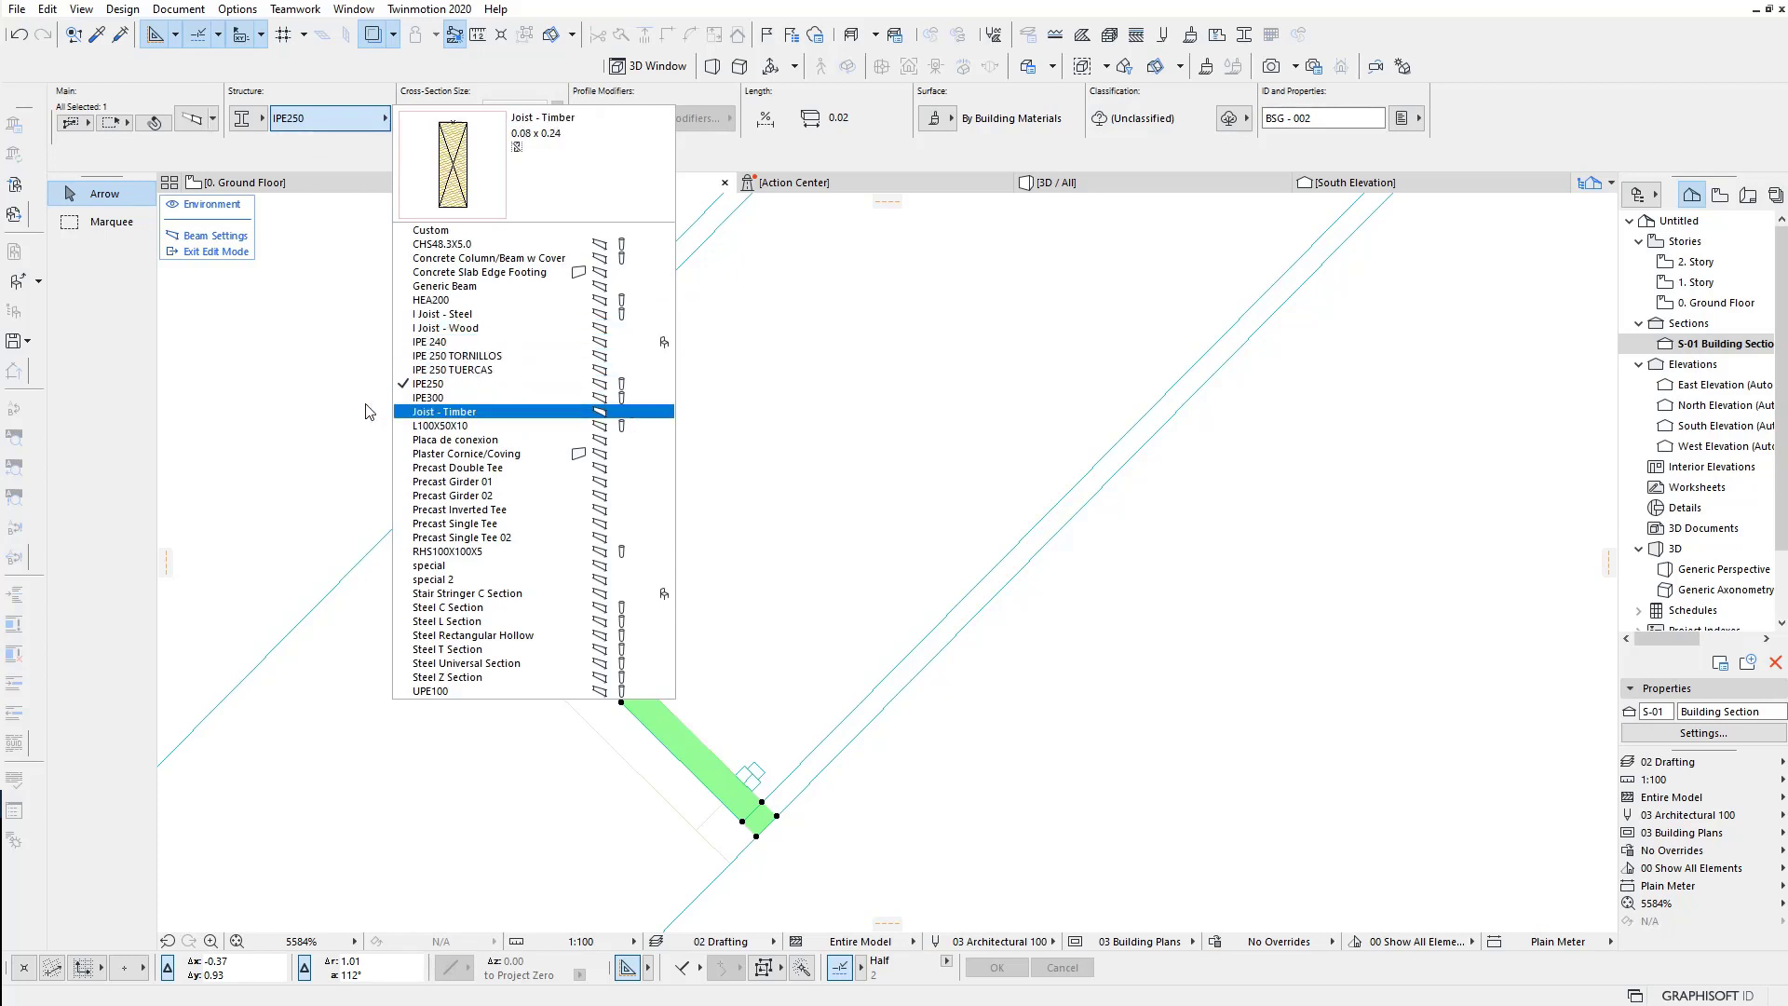
pyautogui.click(292, 119)
pyautogui.click(245, 119)
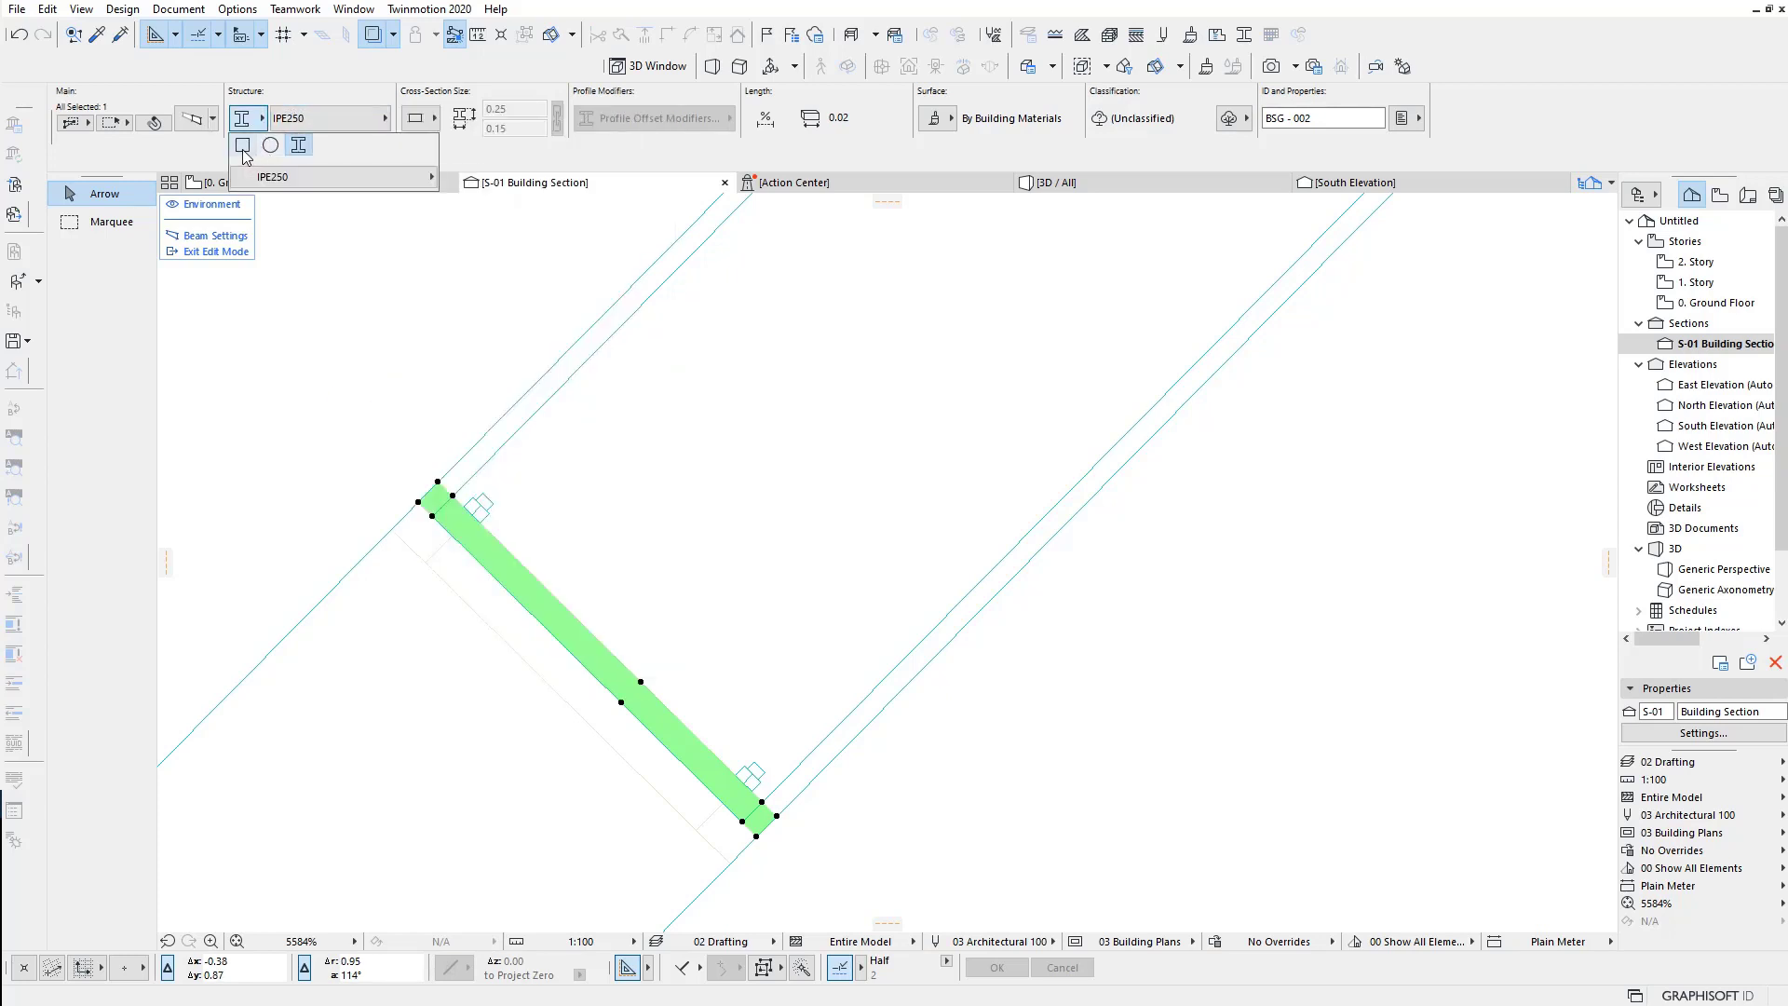
pyautogui.click(243, 147)
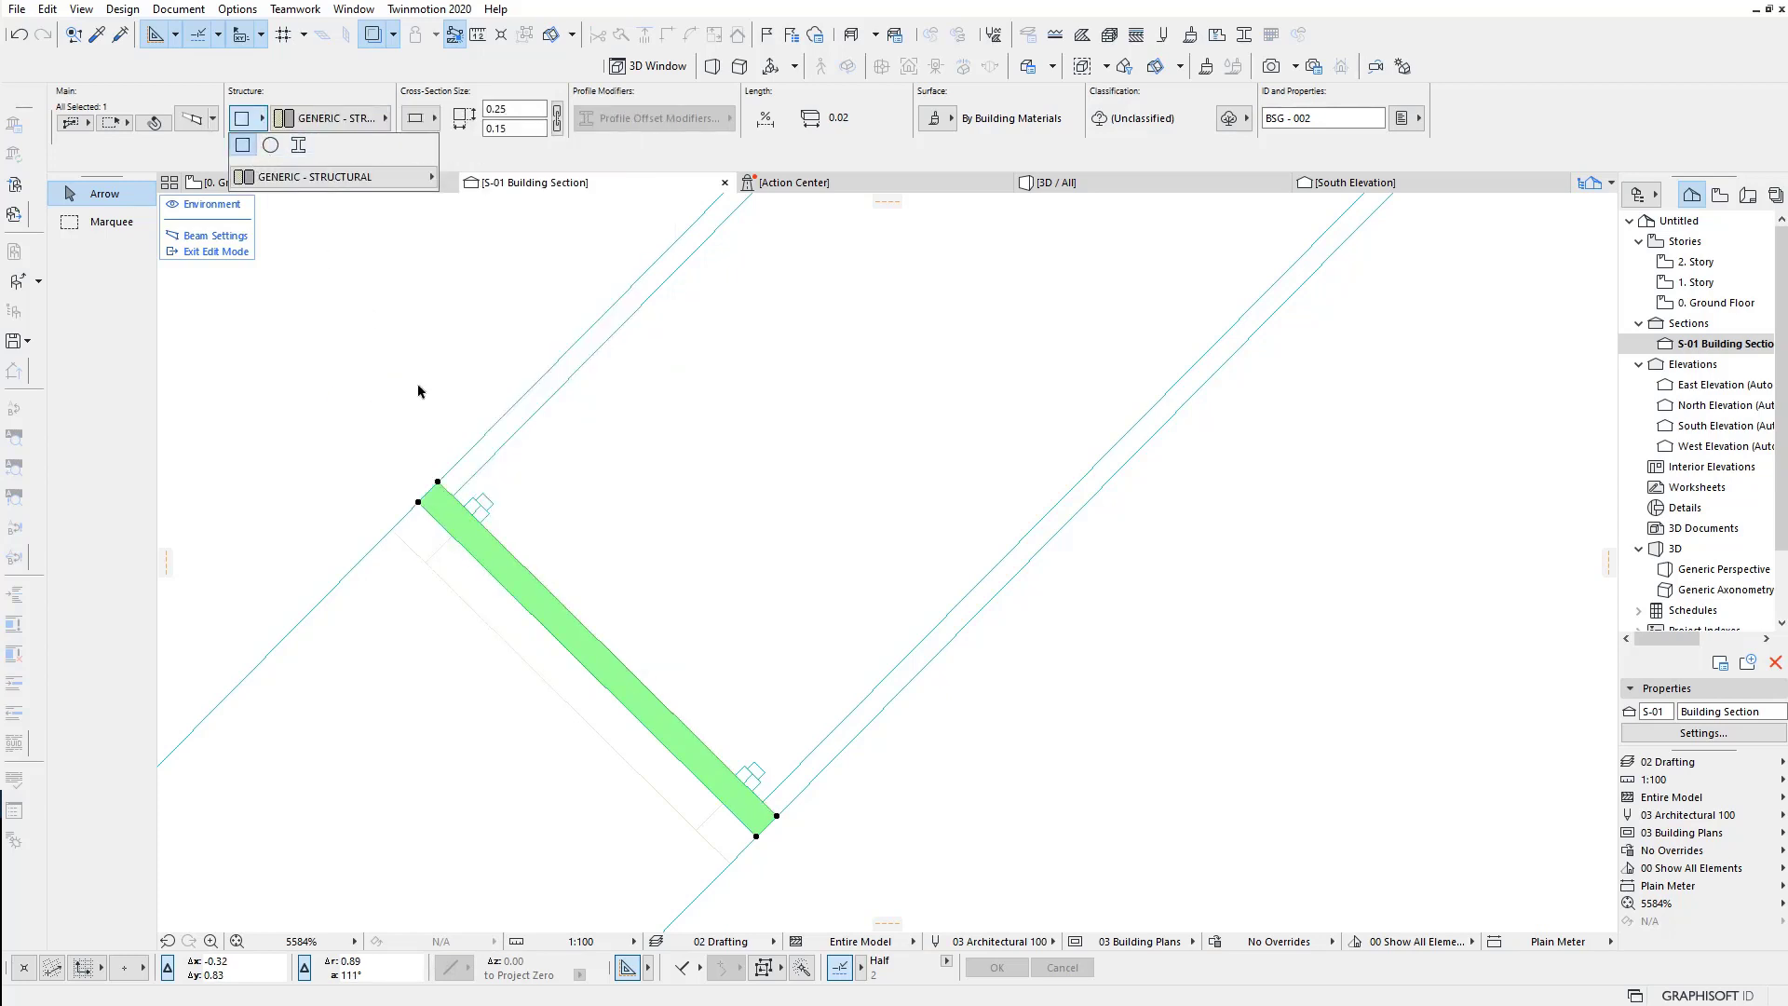
pyautogui.click(745, 854)
# Step: Change the piece to the Placa de conexion profile, sized 0.20 by 0.03
pyautogui.click(347, 123)
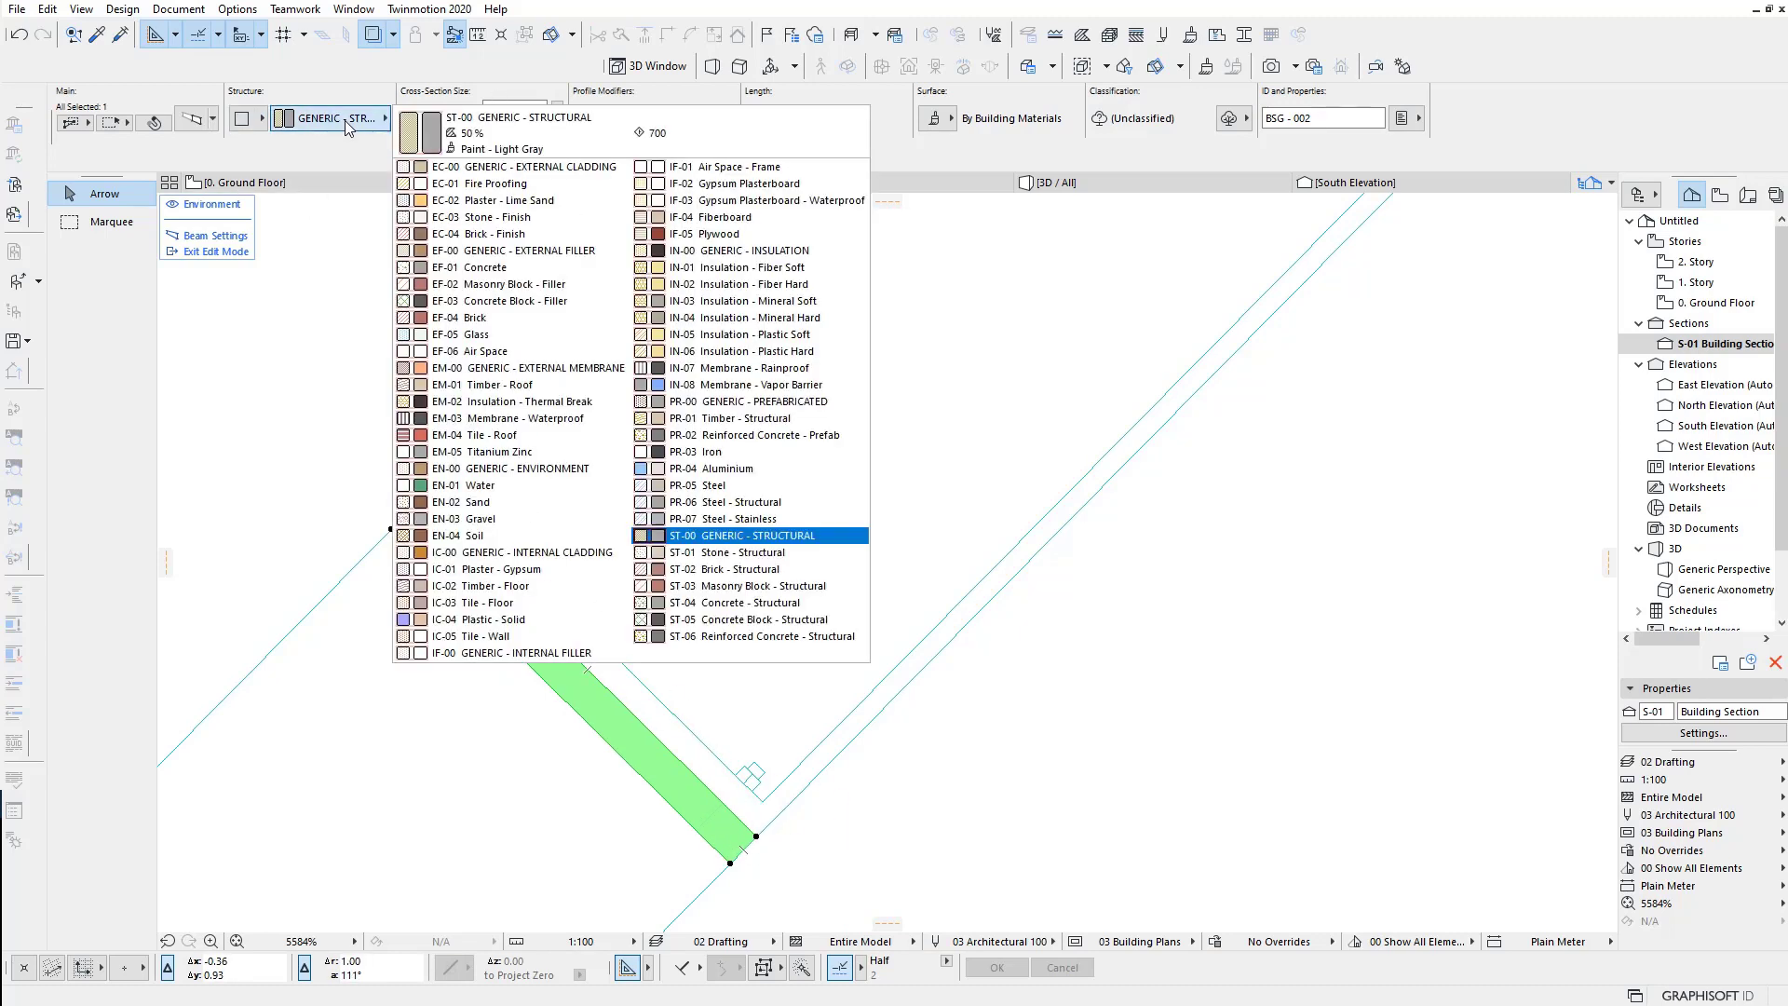
pyautogui.click(346, 123)
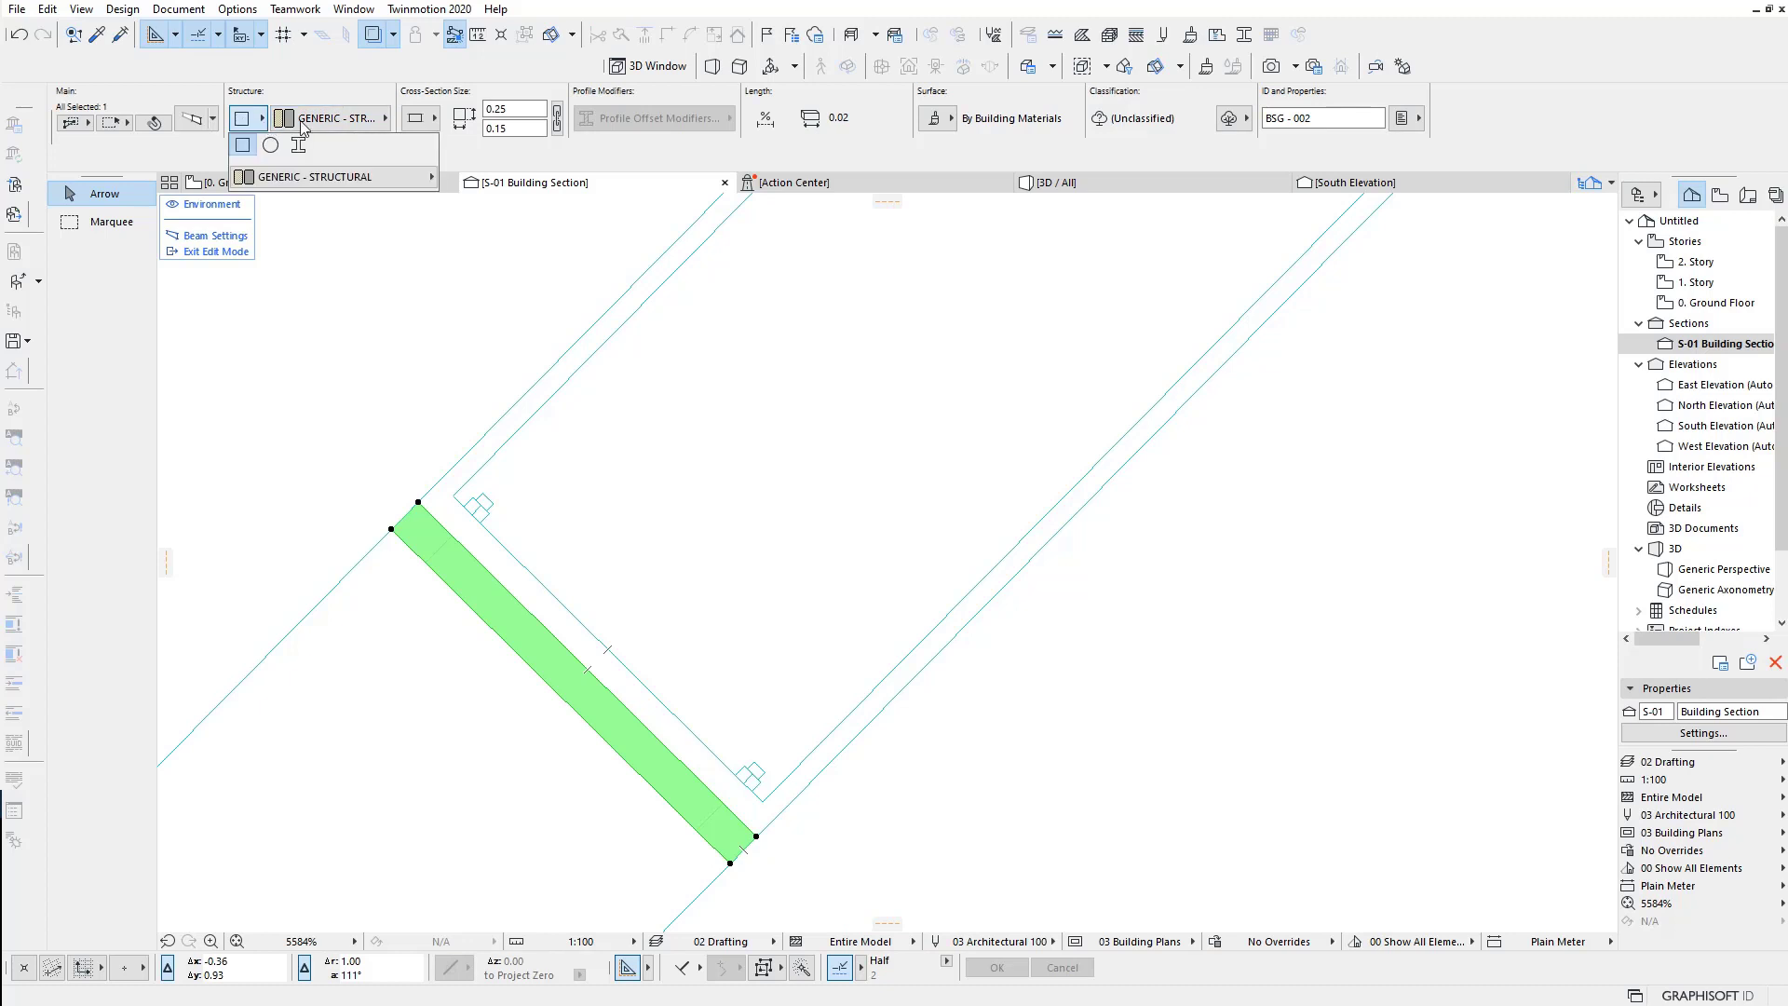
pyautogui.click(300, 147)
pyautogui.click(340, 118)
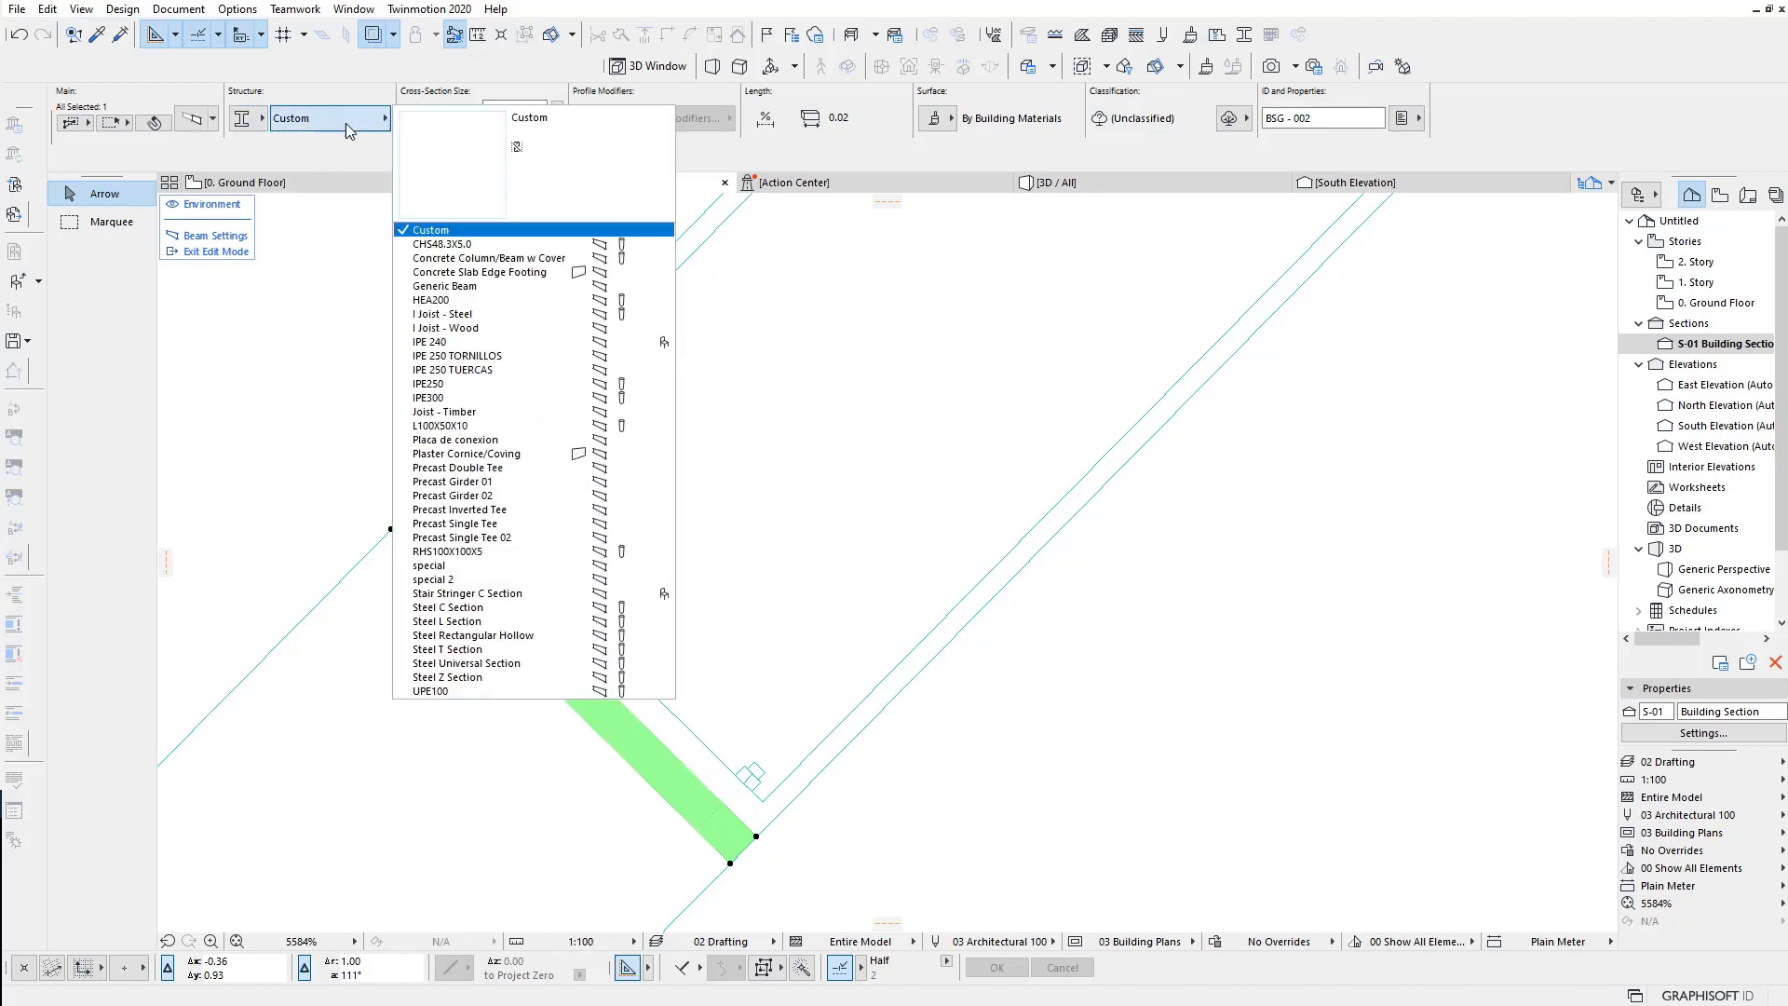
pyautogui.click(536, 456)
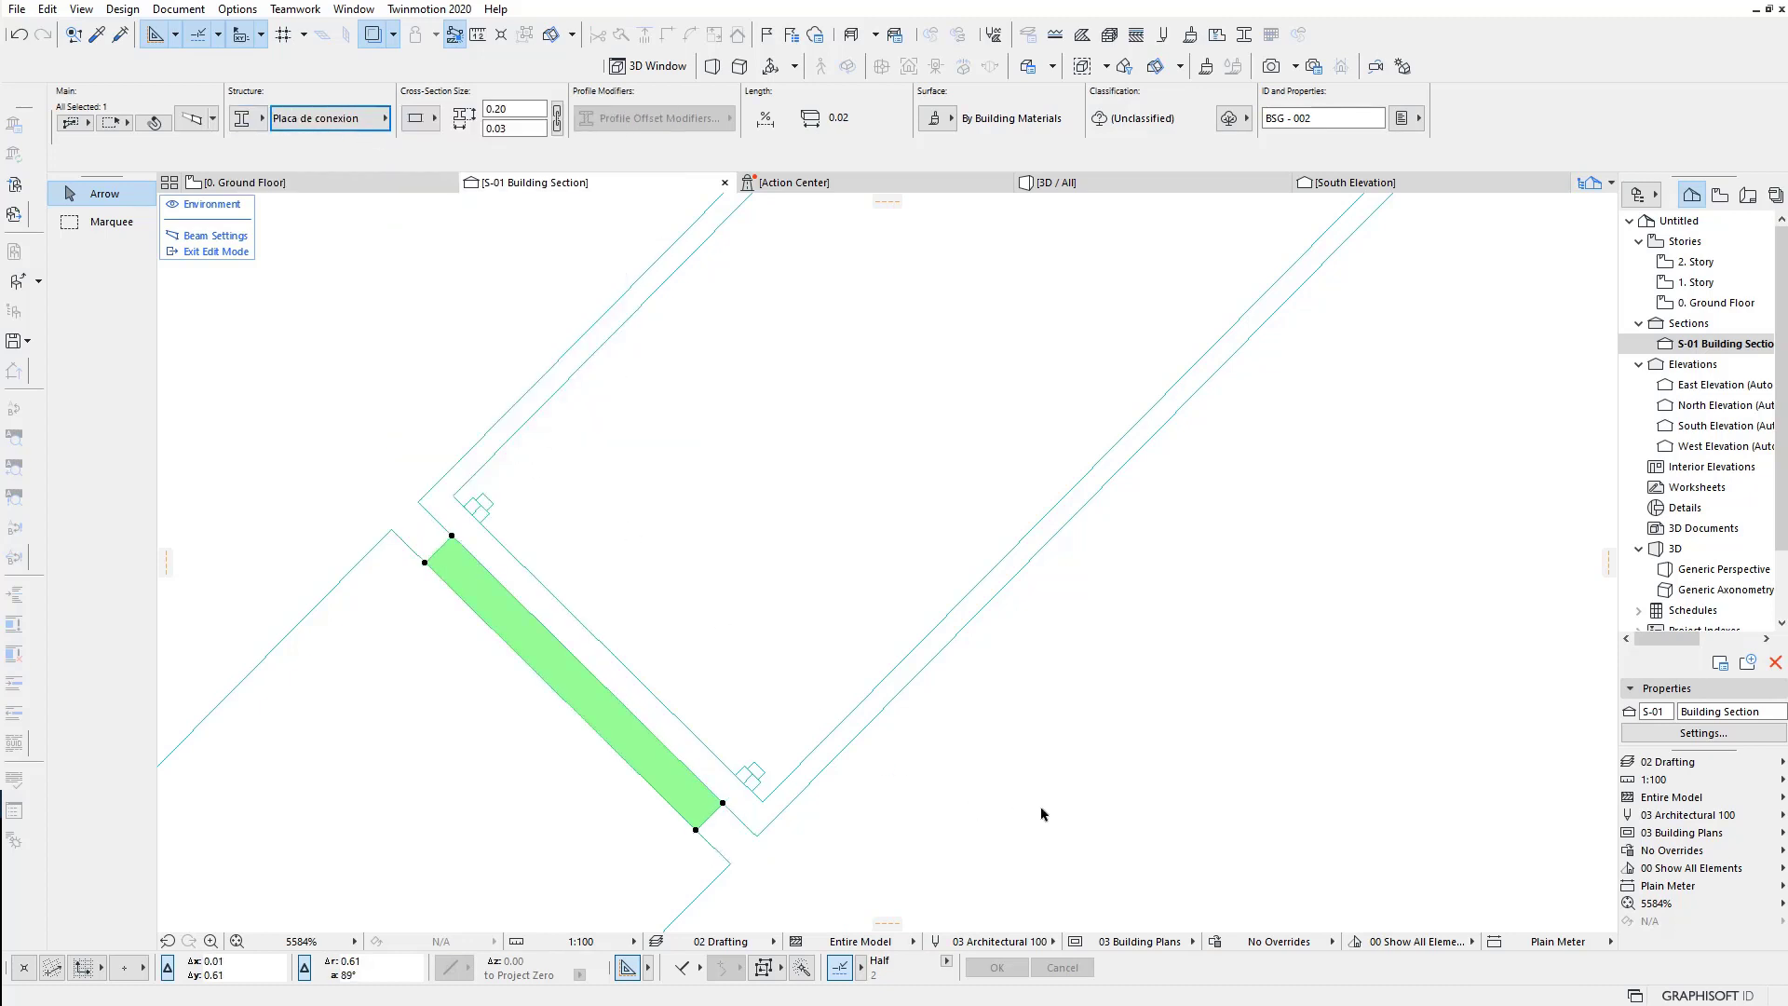
pyautogui.click(1041, 813)
pyautogui.scroll(-3, 968, 794)
pyautogui.scroll(-4, 1030, 778)
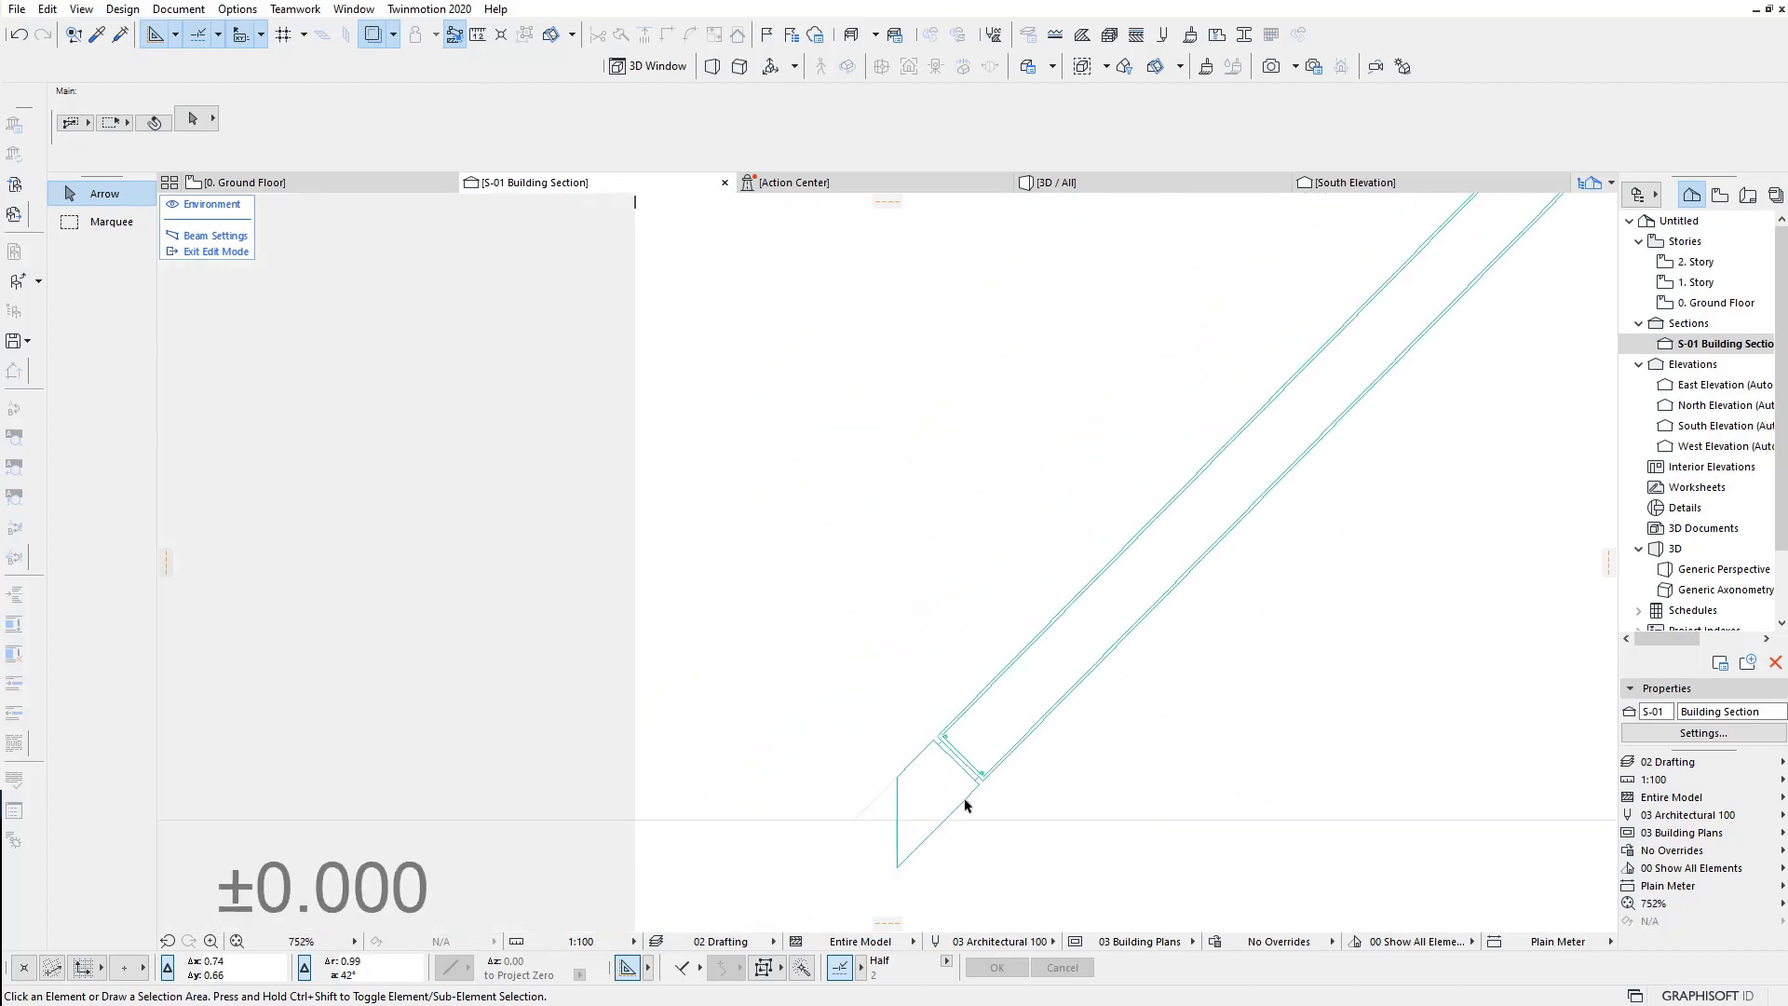
# Step: In the 3D view, give the plate piece the ST-04 Concrete - Structural material
pyautogui.scroll(-2, 965, 804)
pyautogui.scroll(-2, 807, 794)
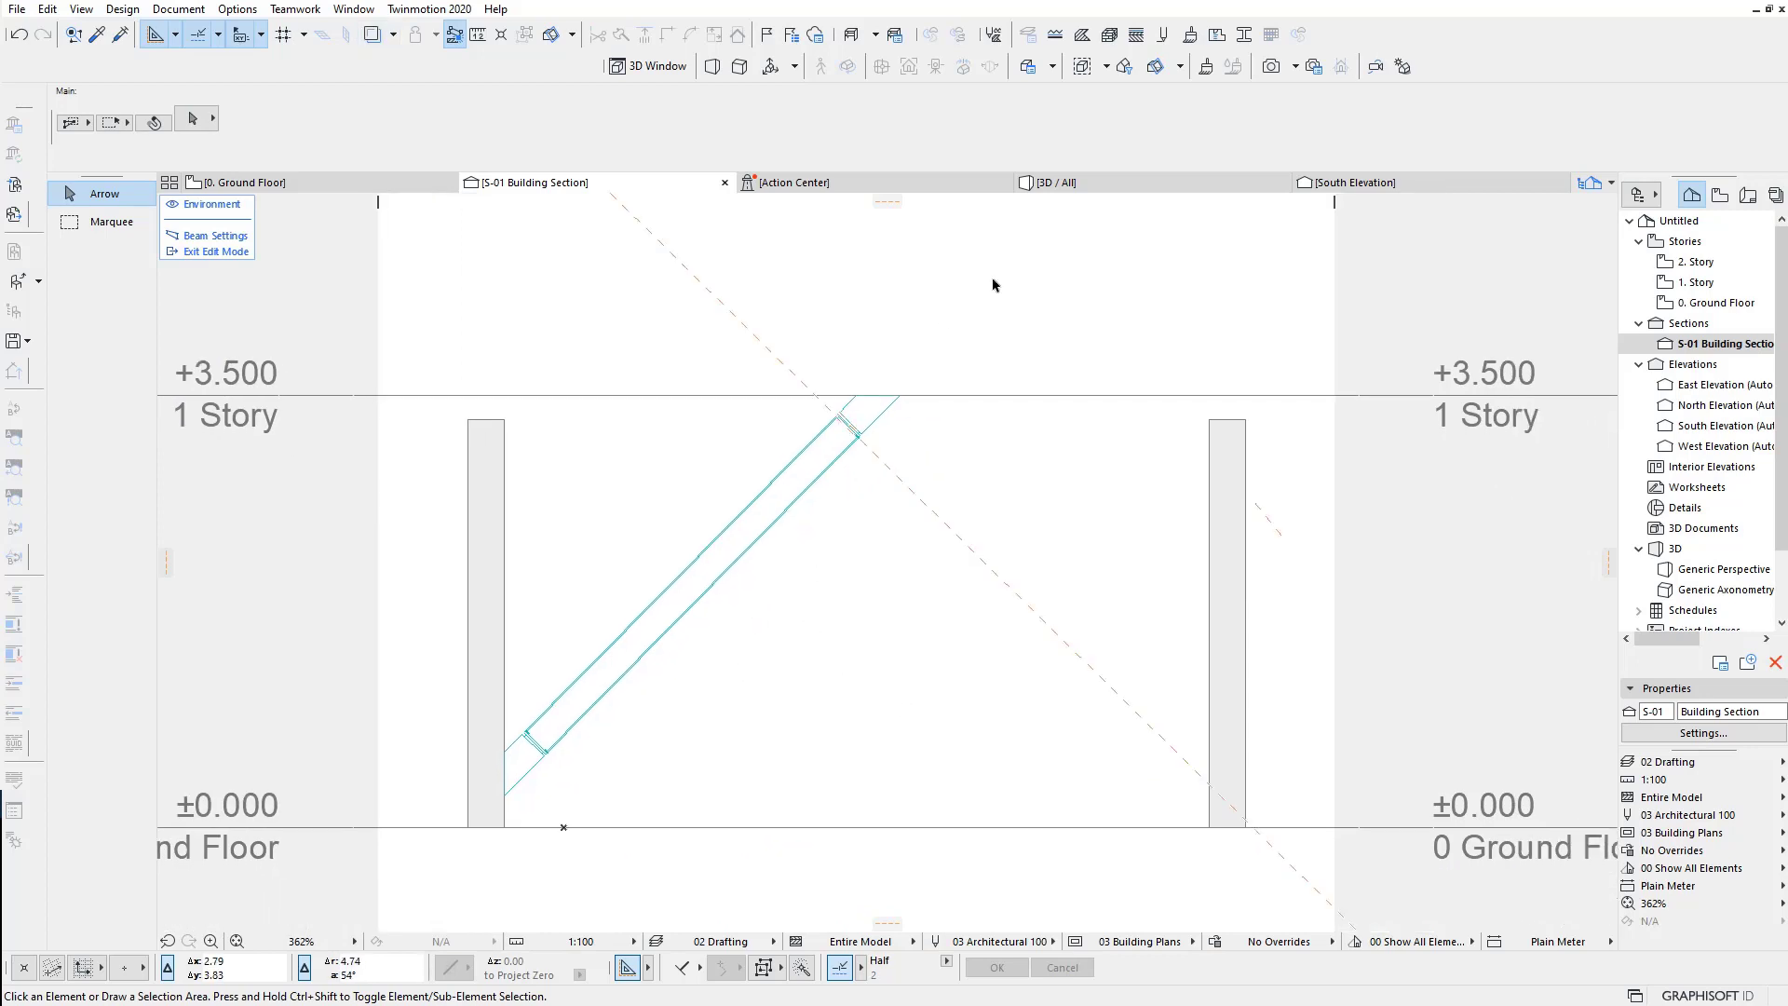
pyautogui.click(1135, 185)
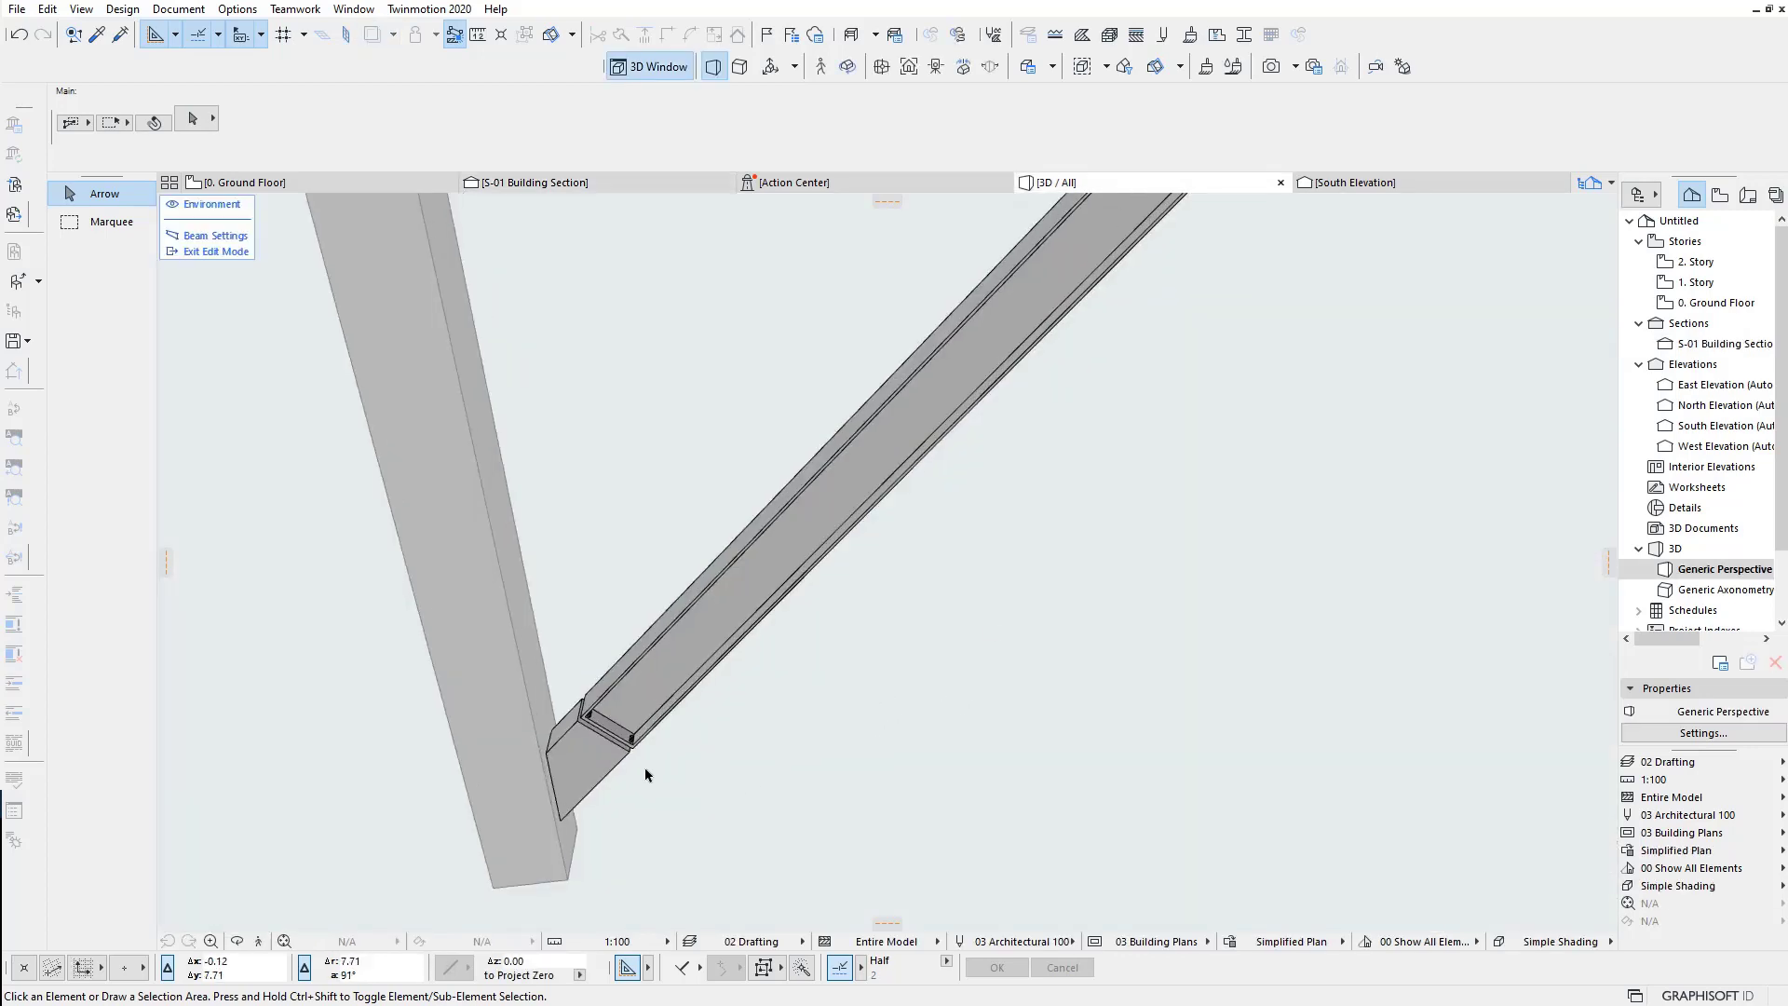
pyautogui.scroll(3, 615, 771)
pyautogui.moveTo(625, 781)
pyautogui.keyDown('shift'); pyautogui.mouseDown(button='middle')
pyautogui.moveTo(751, 722)
pyautogui.moveTo(751, 758)
pyautogui.moveTo(841, 606)
pyautogui.moveTo(738, 679)
pyautogui.moveTo(734, 710)
pyautogui.mouseUp(button='middle'); pyautogui.keyUp('shift')
pyautogui.click(724, 708)
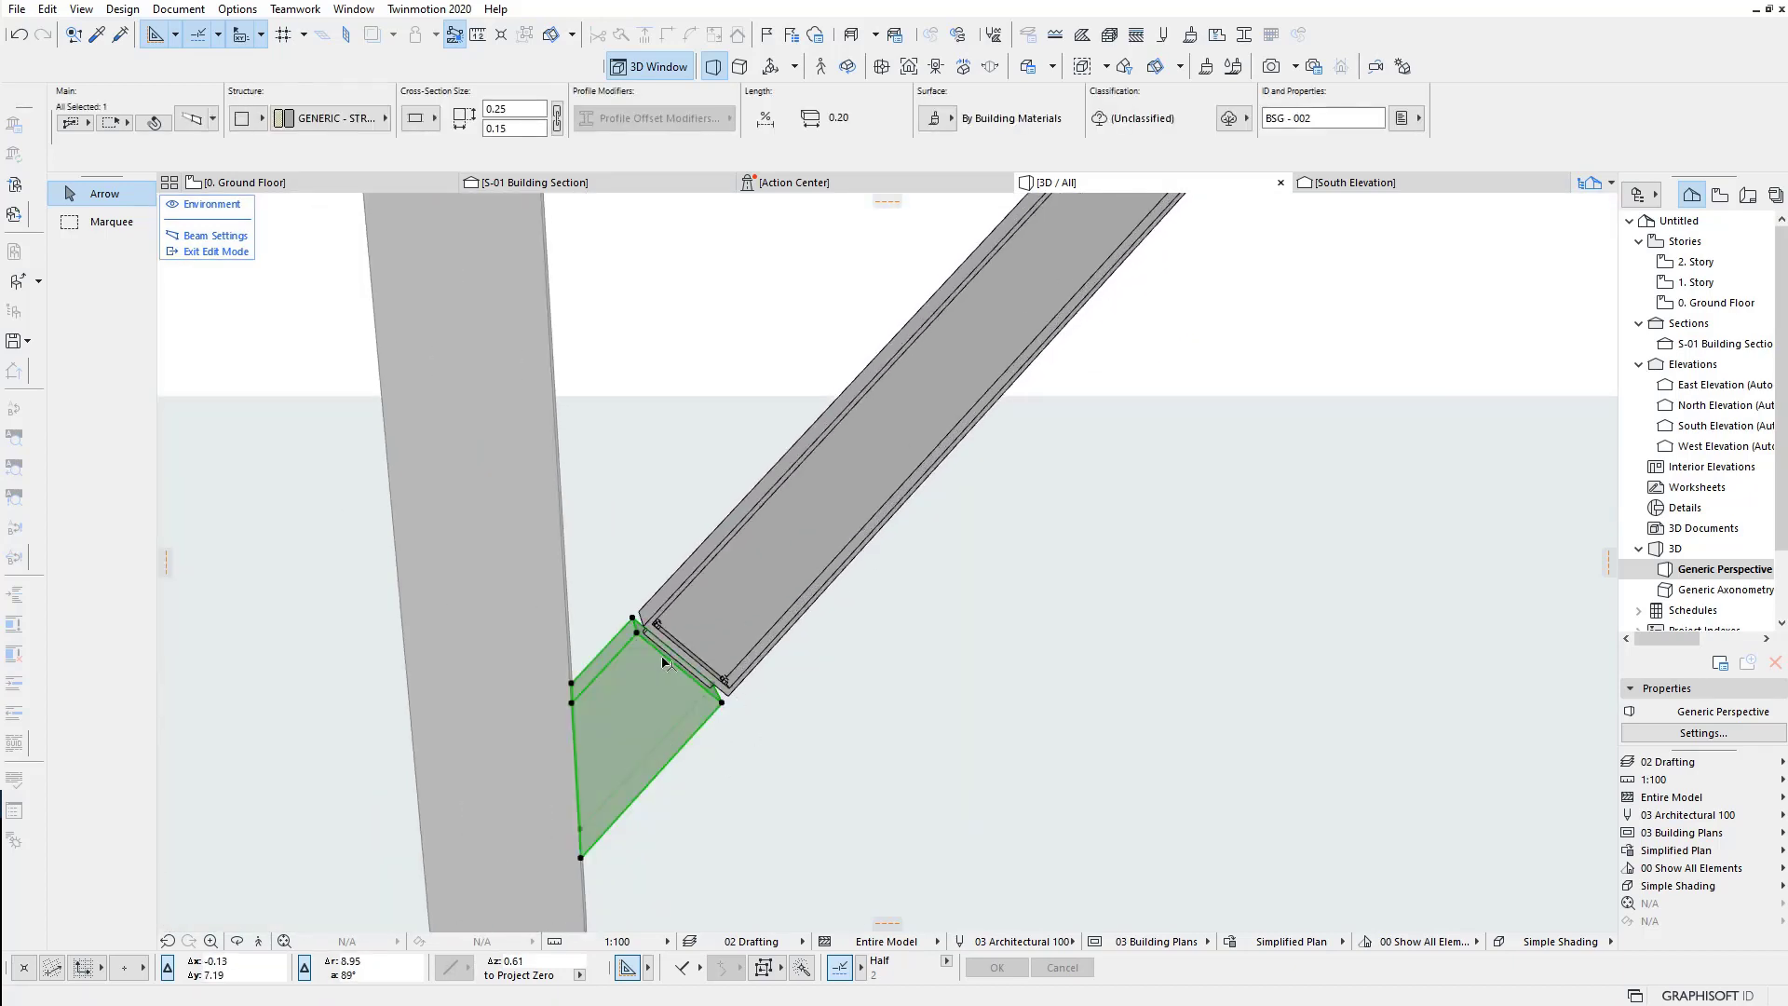
pyautogui.click(335, 118)
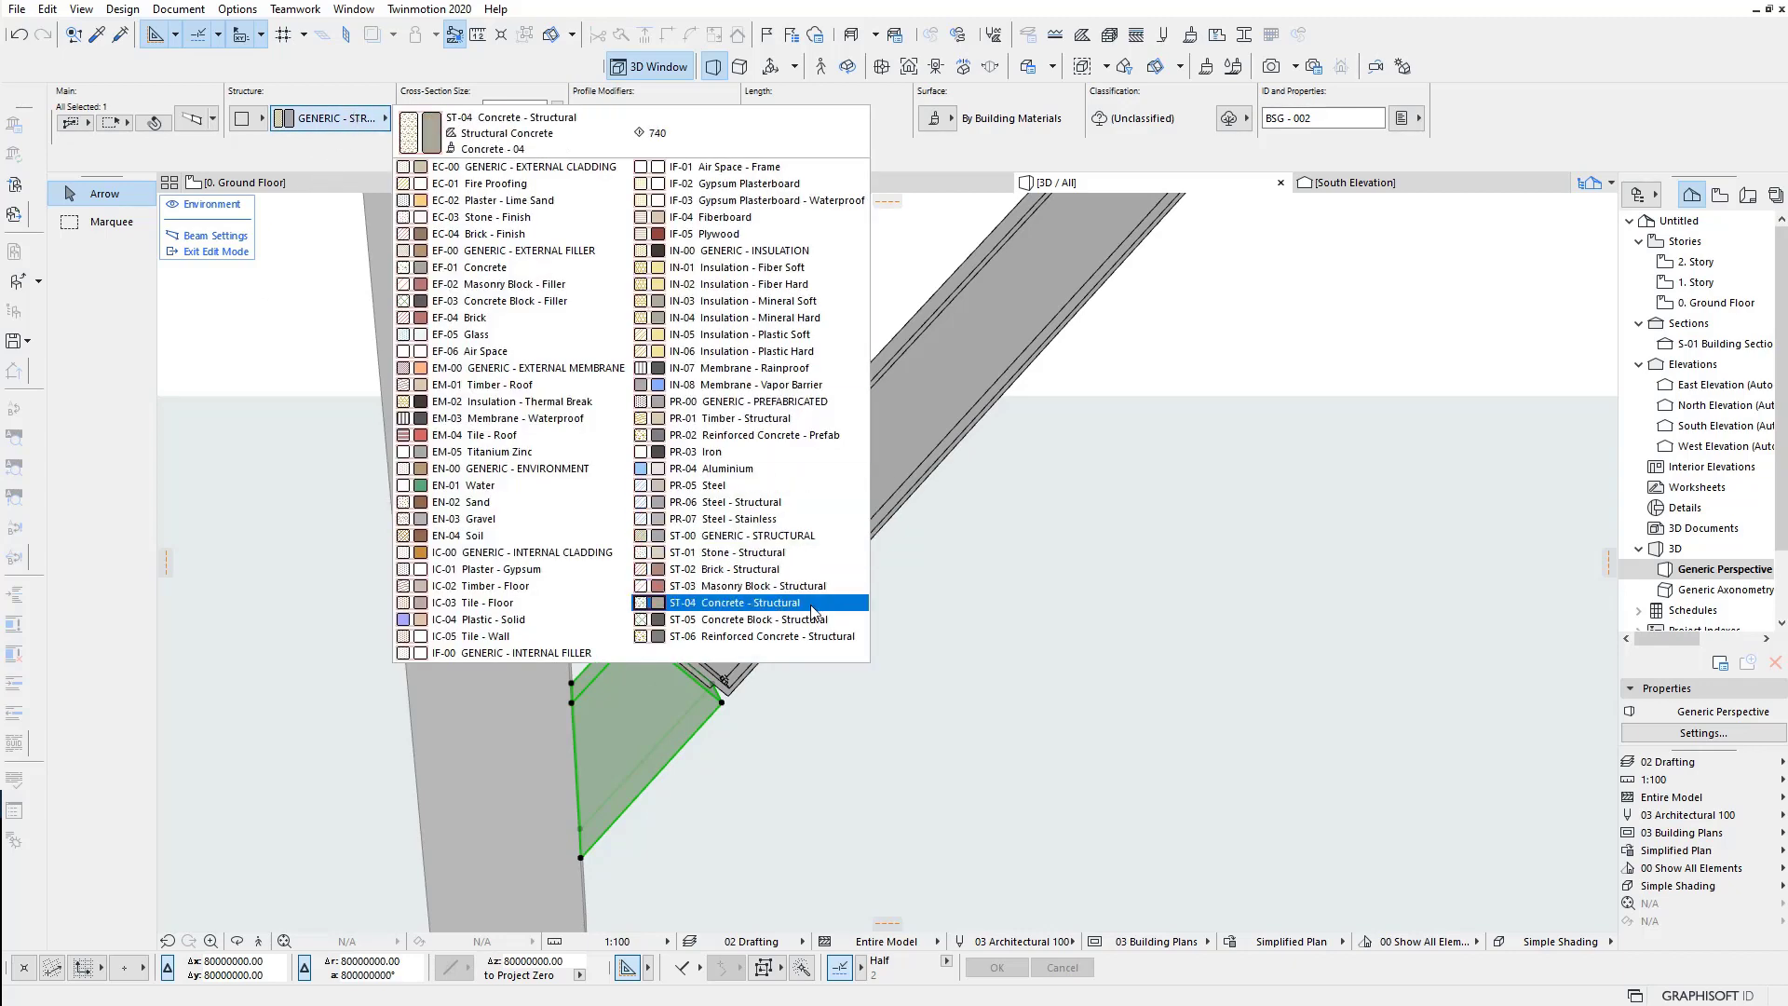
pyautogui.click(759, 603)
pyautogui.click(847, 738)
# Step: Exit beam edit mode, check the inclined beam in 3D, and return to S-01 Building Section
pyautogui.scroll(-3, 805, 686)
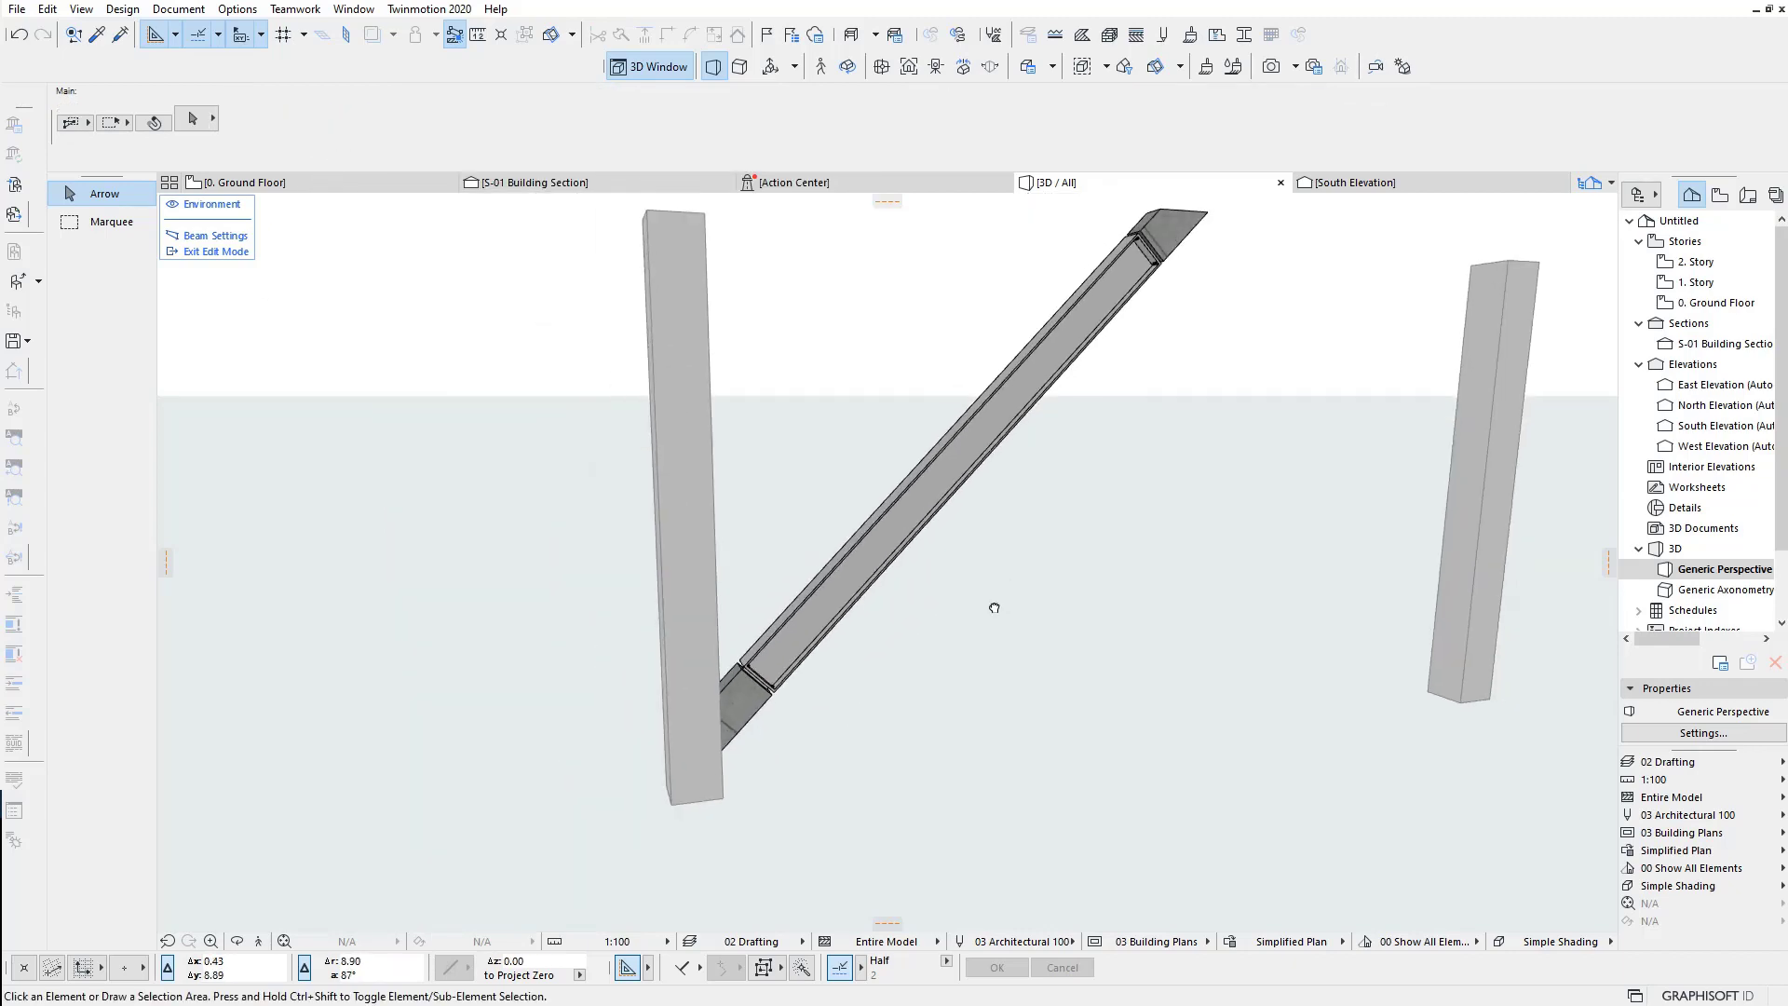
pyautogui.scroll(-2, 783, 698)
pyautogui.moveTo(785, 697)
pyautogui.keyDown('shift'); pyautogui.mouseDown(button='middle')
pyautogui.moveTo(821, 560)
pyautogui.moveTo(826, 578)
pyautogui.moveTo(1158, 571)
pyautogui.mouseUp(button='middle'); pyautogui.keyUp('shift')
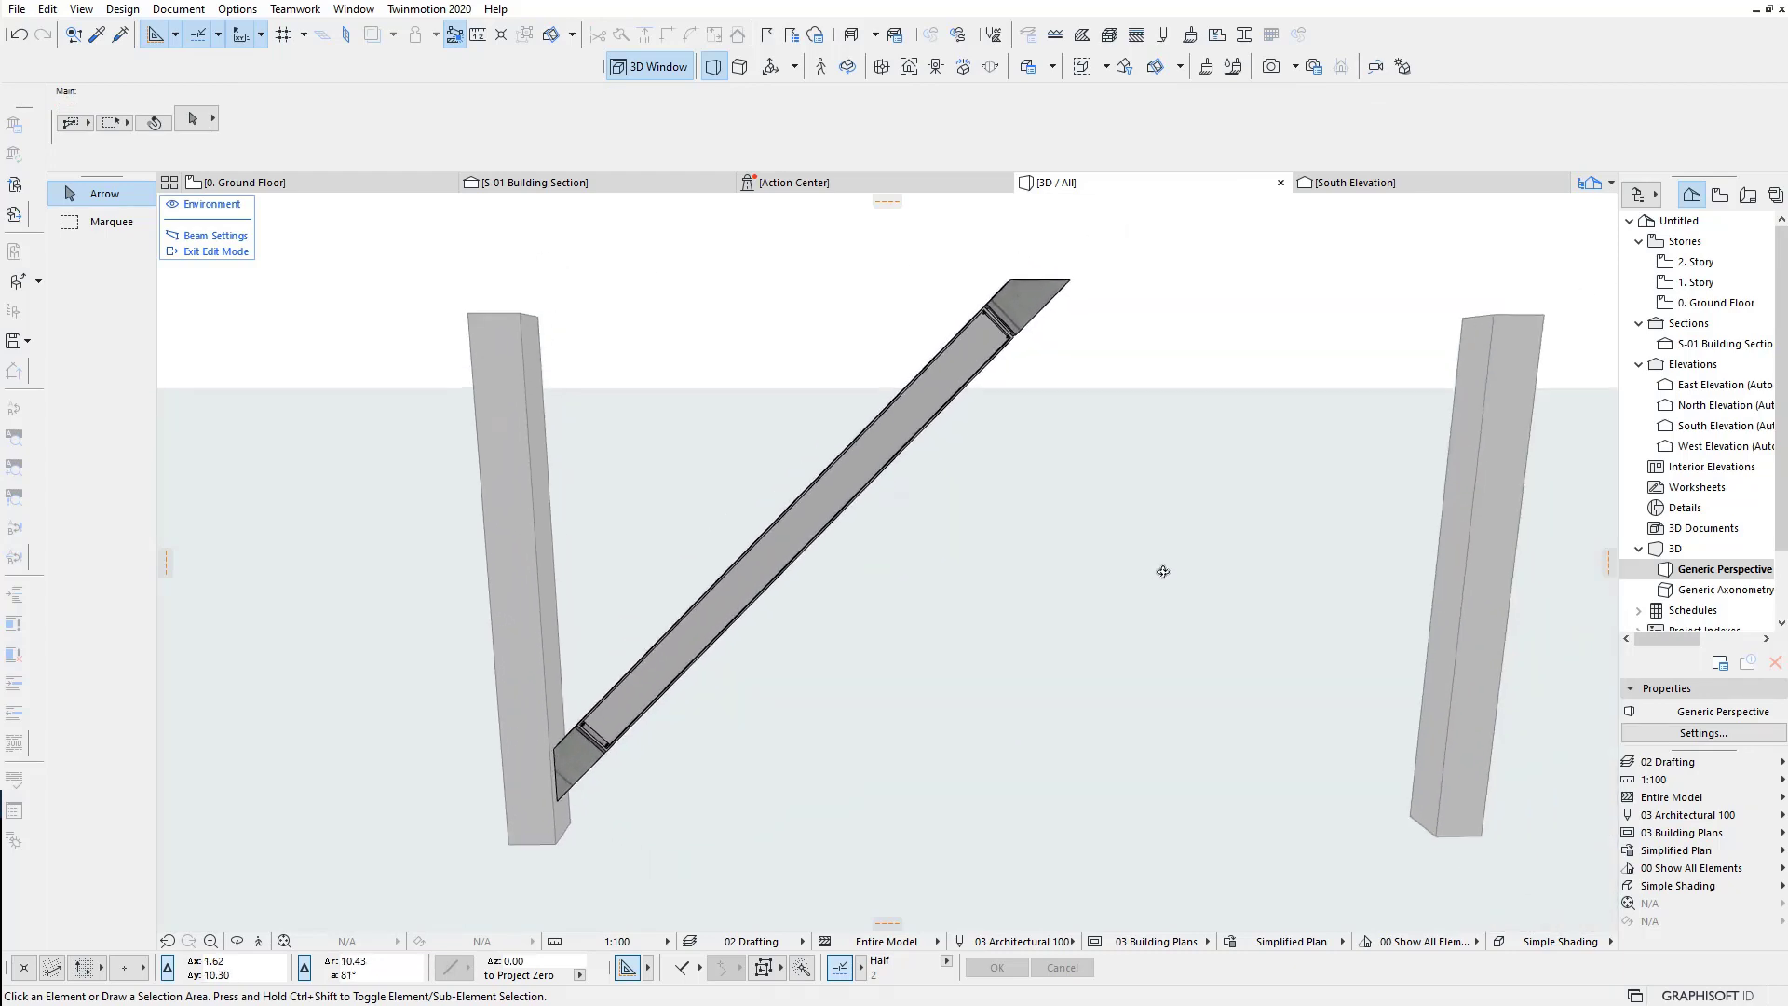
pyautogui.click(214, 252)
pyautogui.keyDown('shift'); pyautogui.moveTo(853, 717); pyautogui.dragTo(890, 714, button='middle'); pyautogui.keyUp('shift')
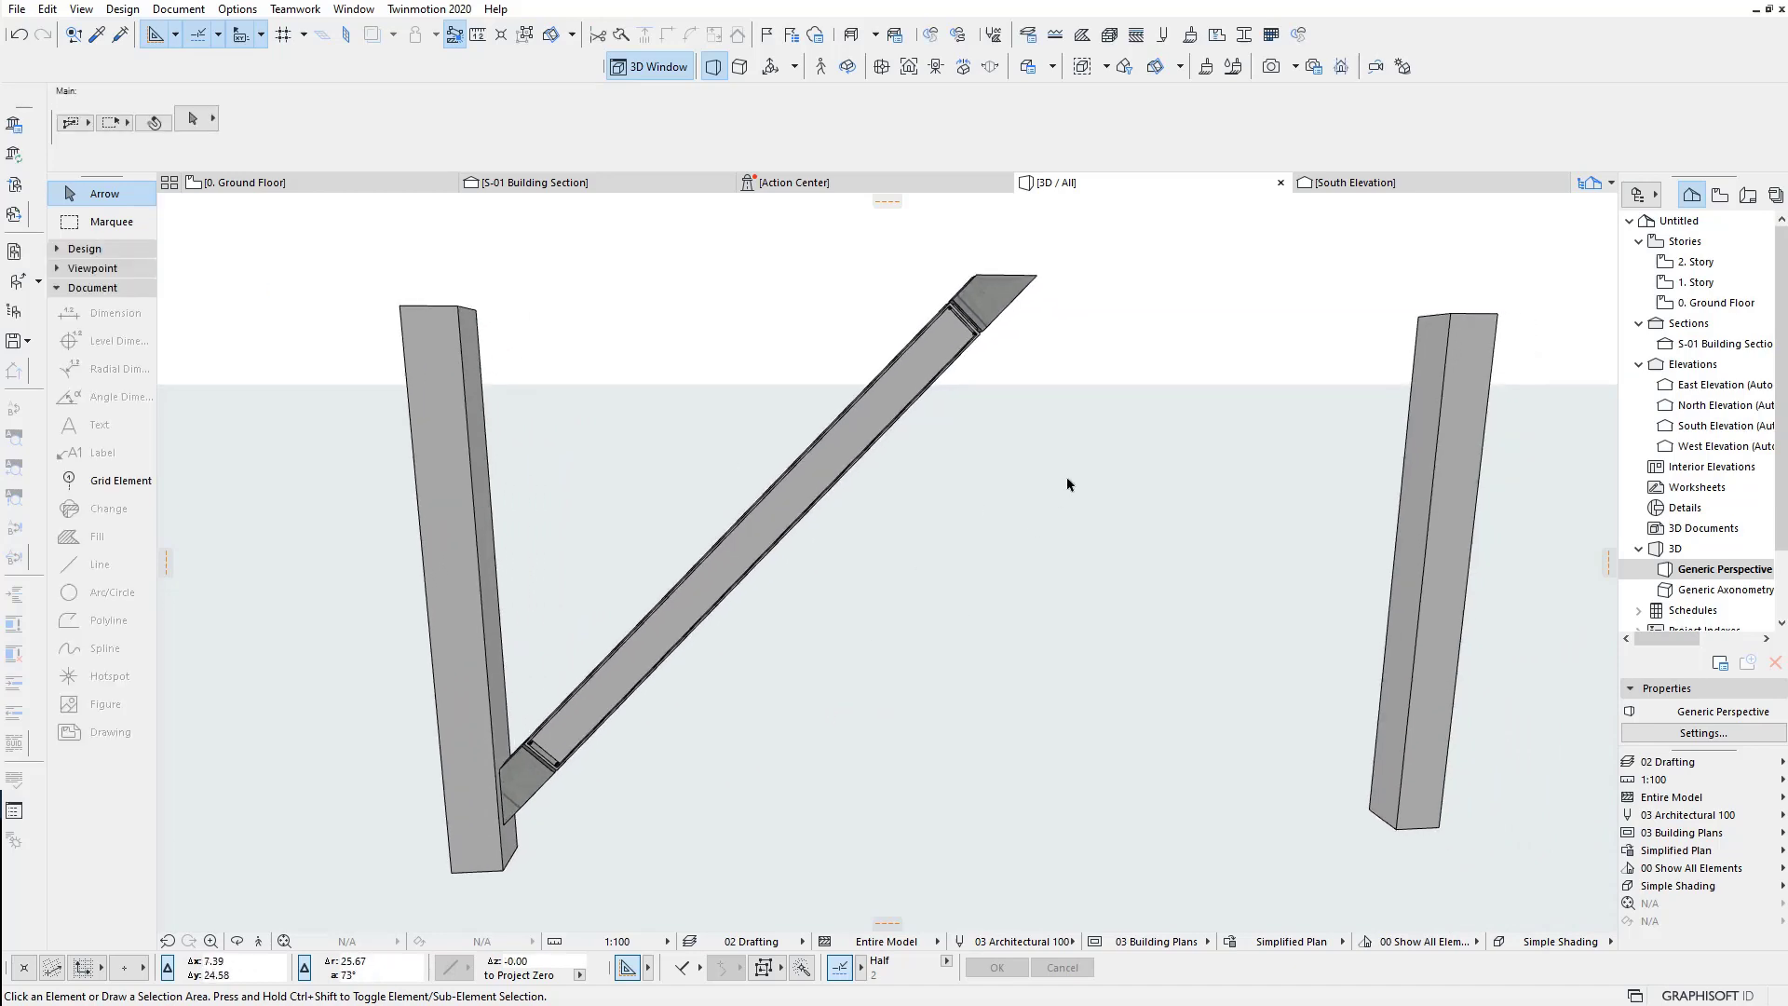
pyautogui.click(1040, 284)
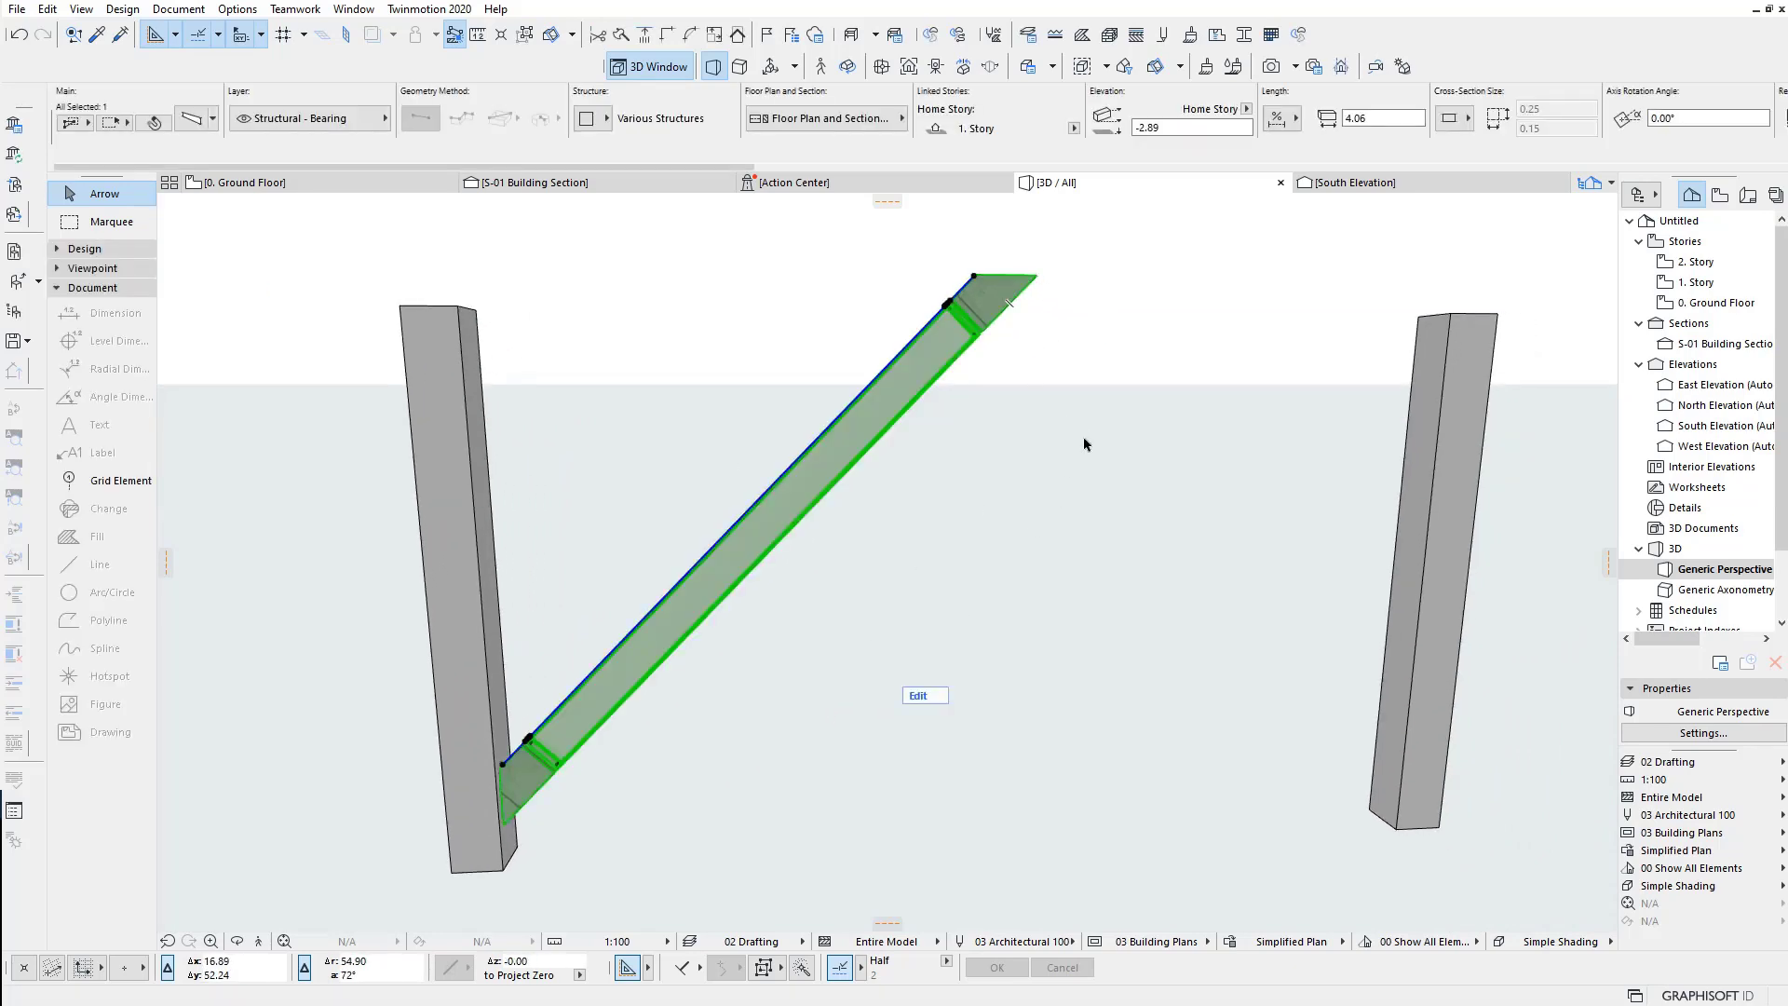
pyautogui.press('Escape')
pyautogui.click(619, 186)
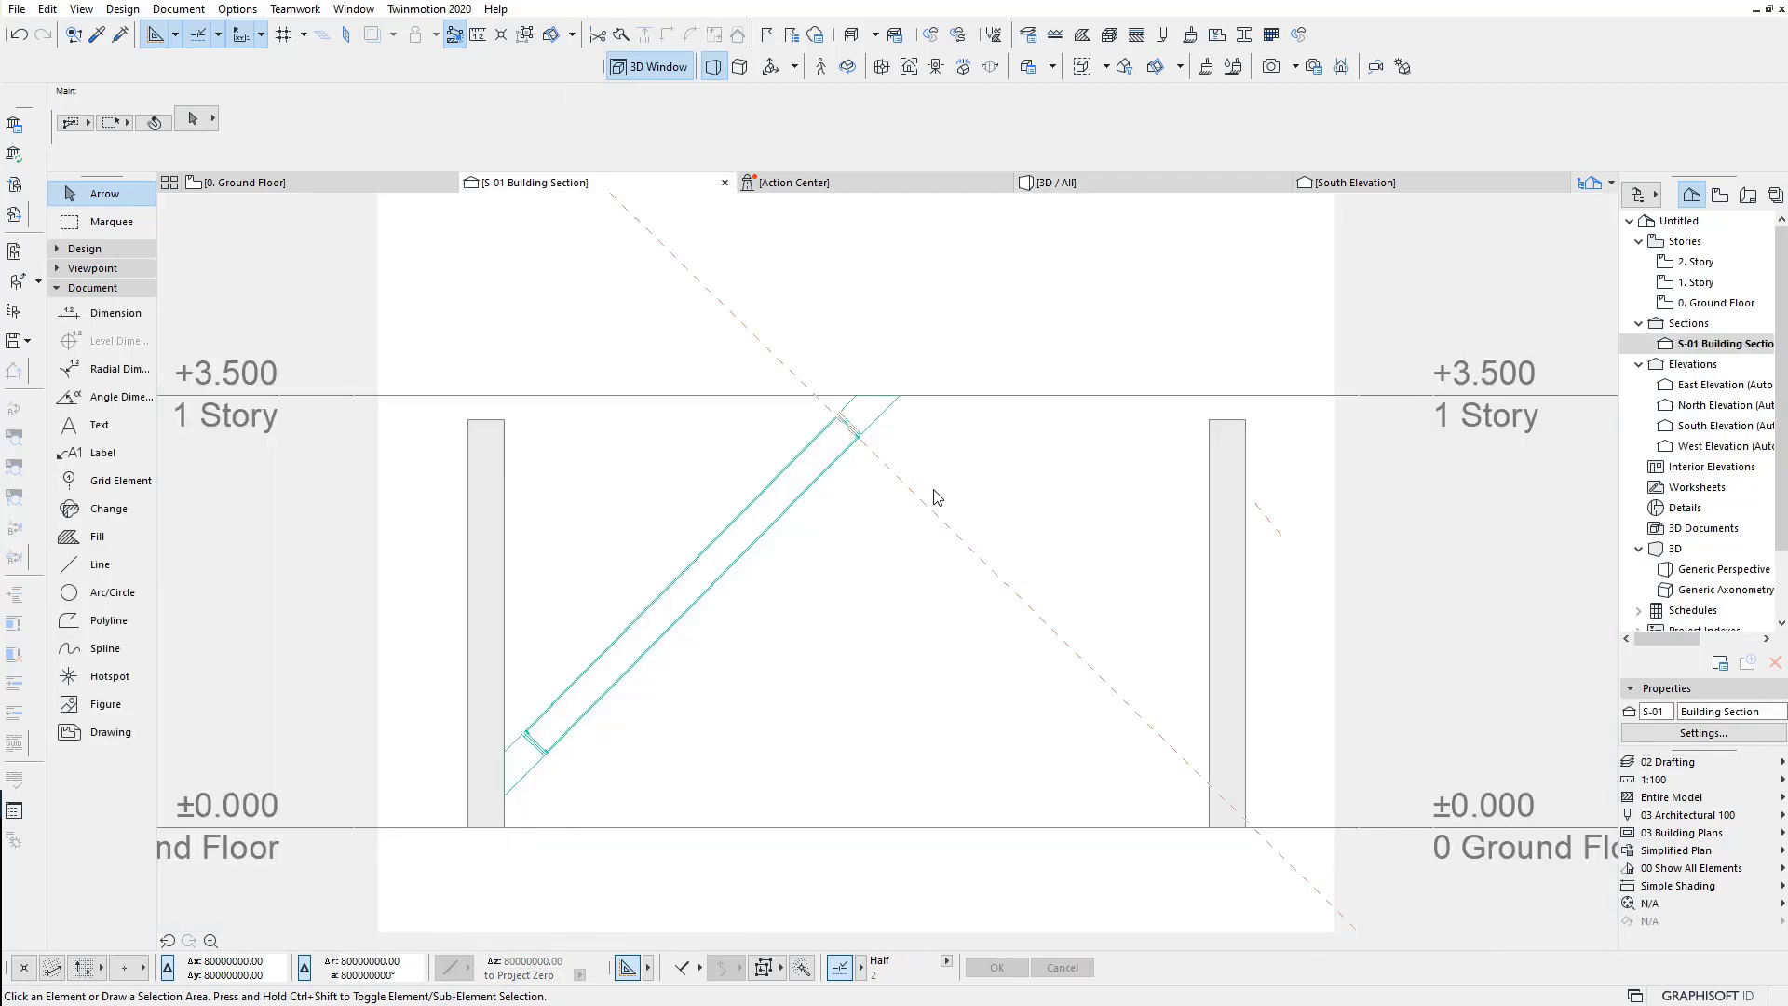
# Step: Mirror a copy of the inclined beam about a vertical axis at the apex
pyautogui.click(900, 405)
pyautogui.rightClick(881, 591)
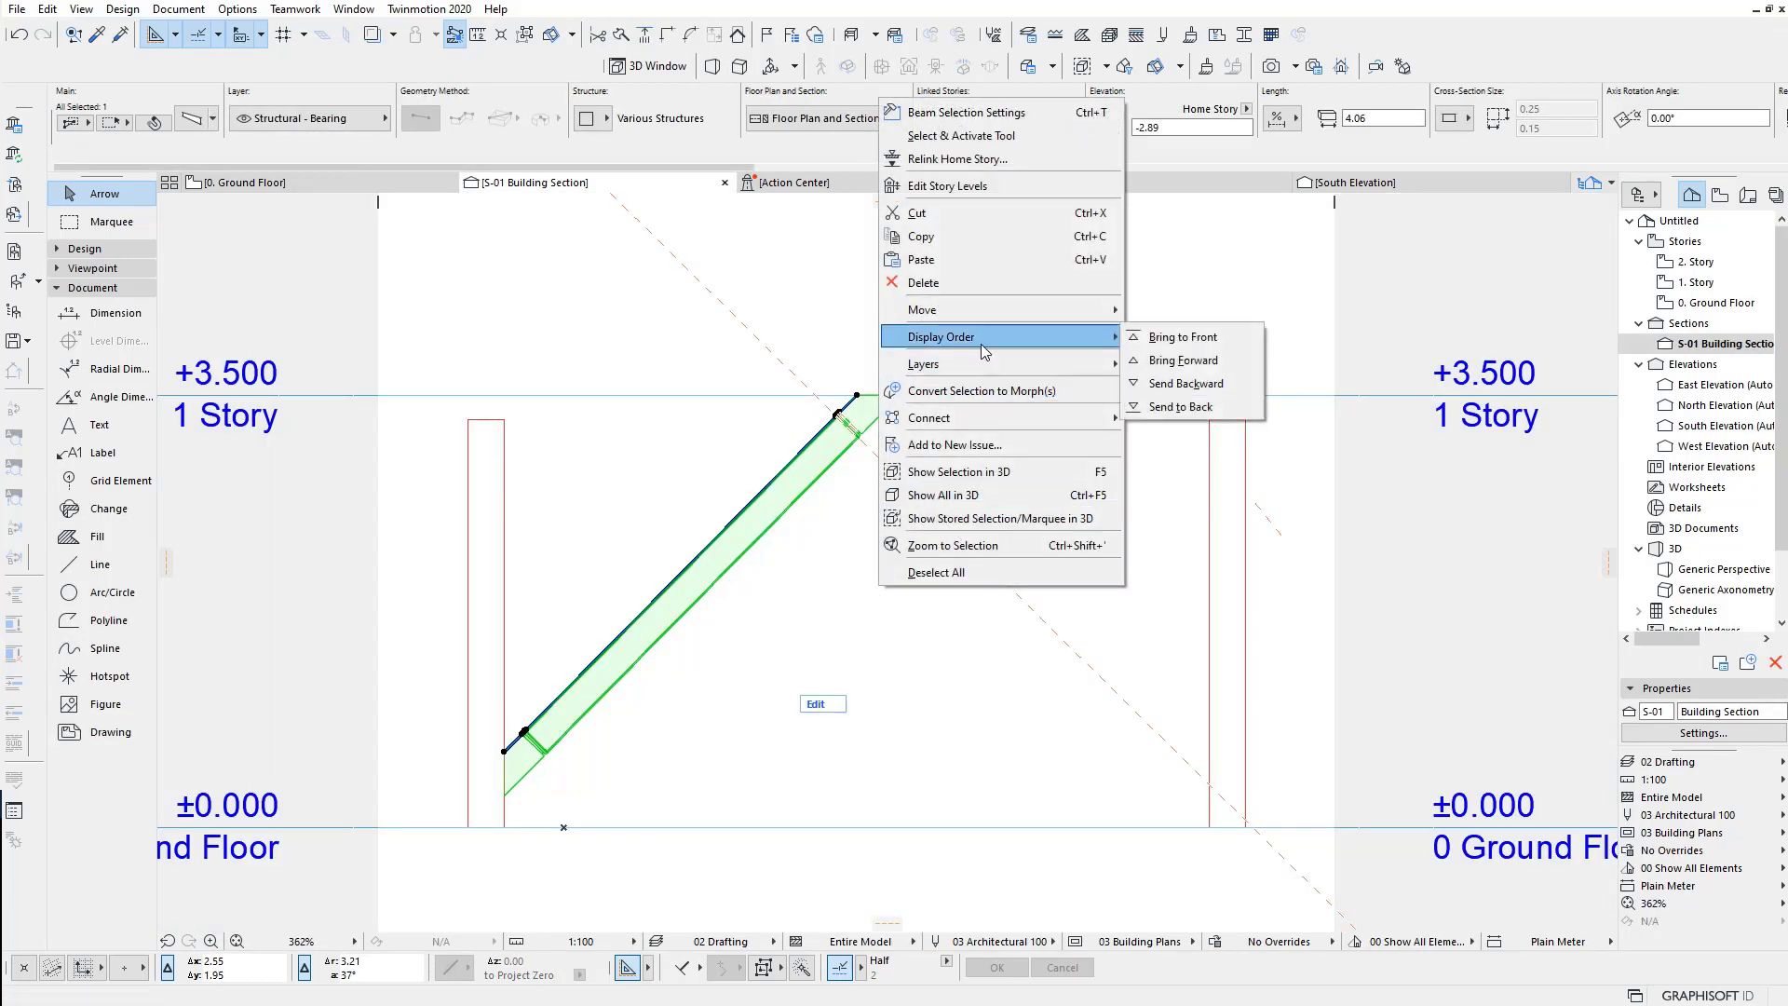
pyautogui.moveTo(978, 309)
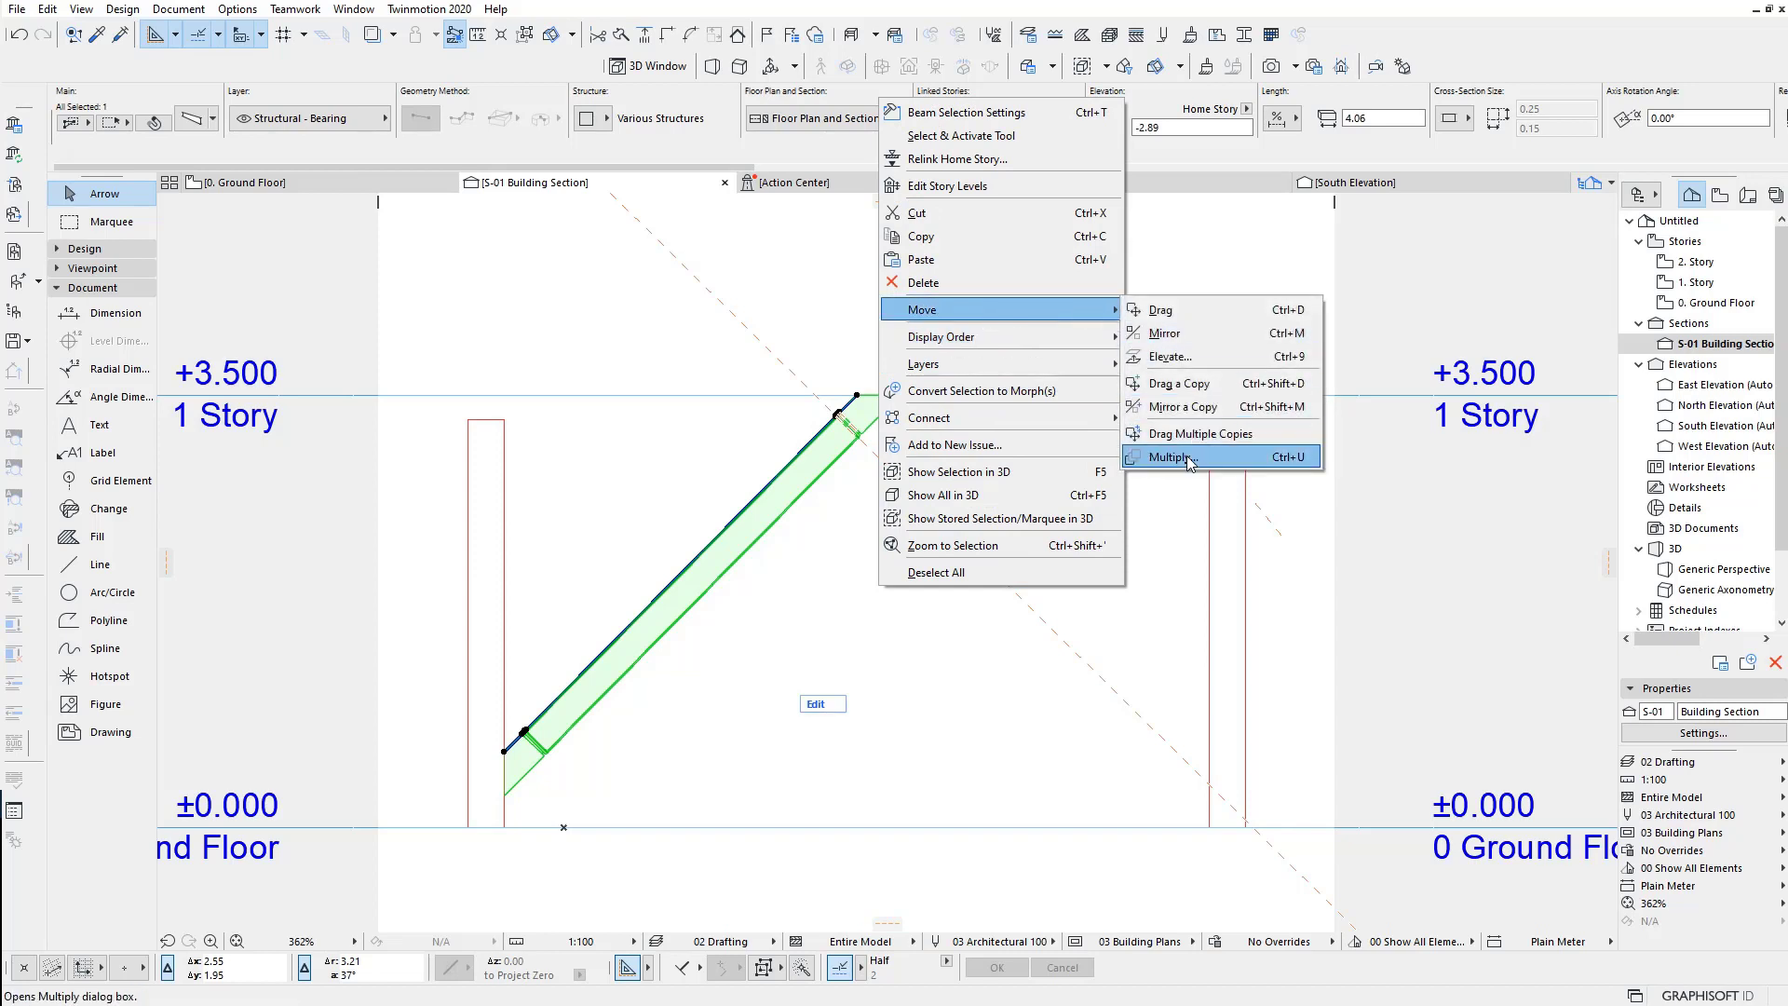
pyautogui.click(1181, 408)
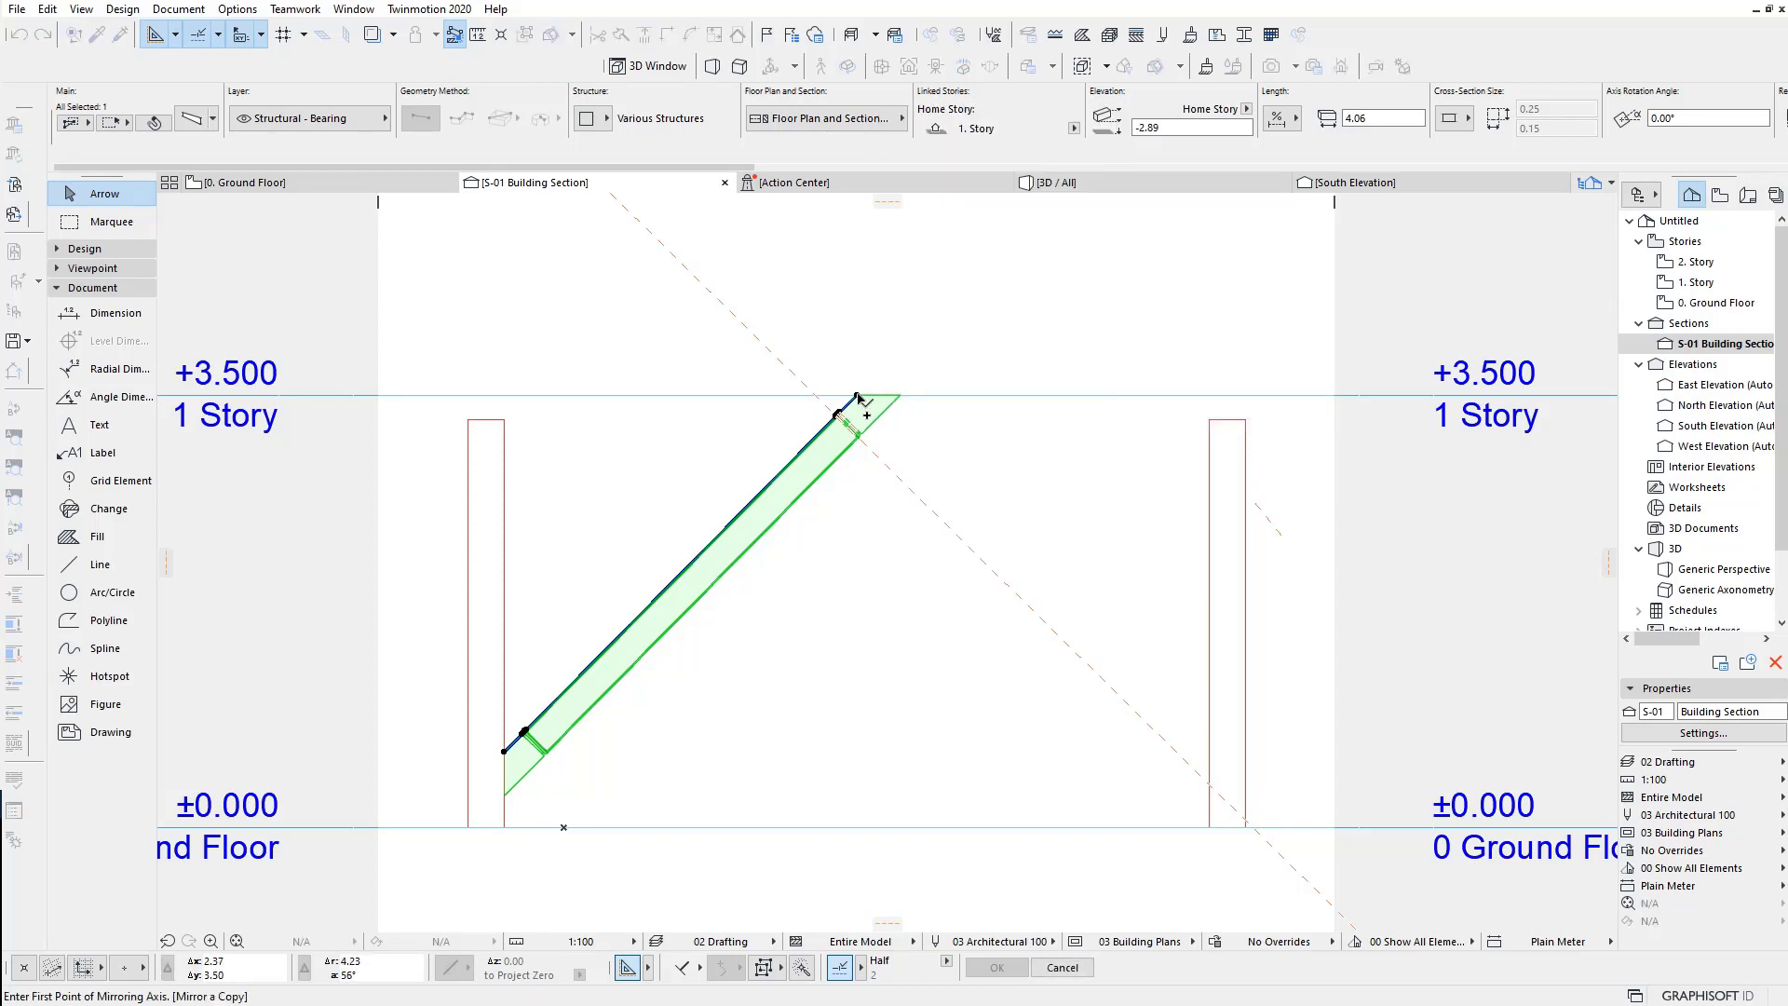
pyautogui.click(858, 396)
pyautogui.click(858, 718)
pyautogui.scroll(1, 865, 384)
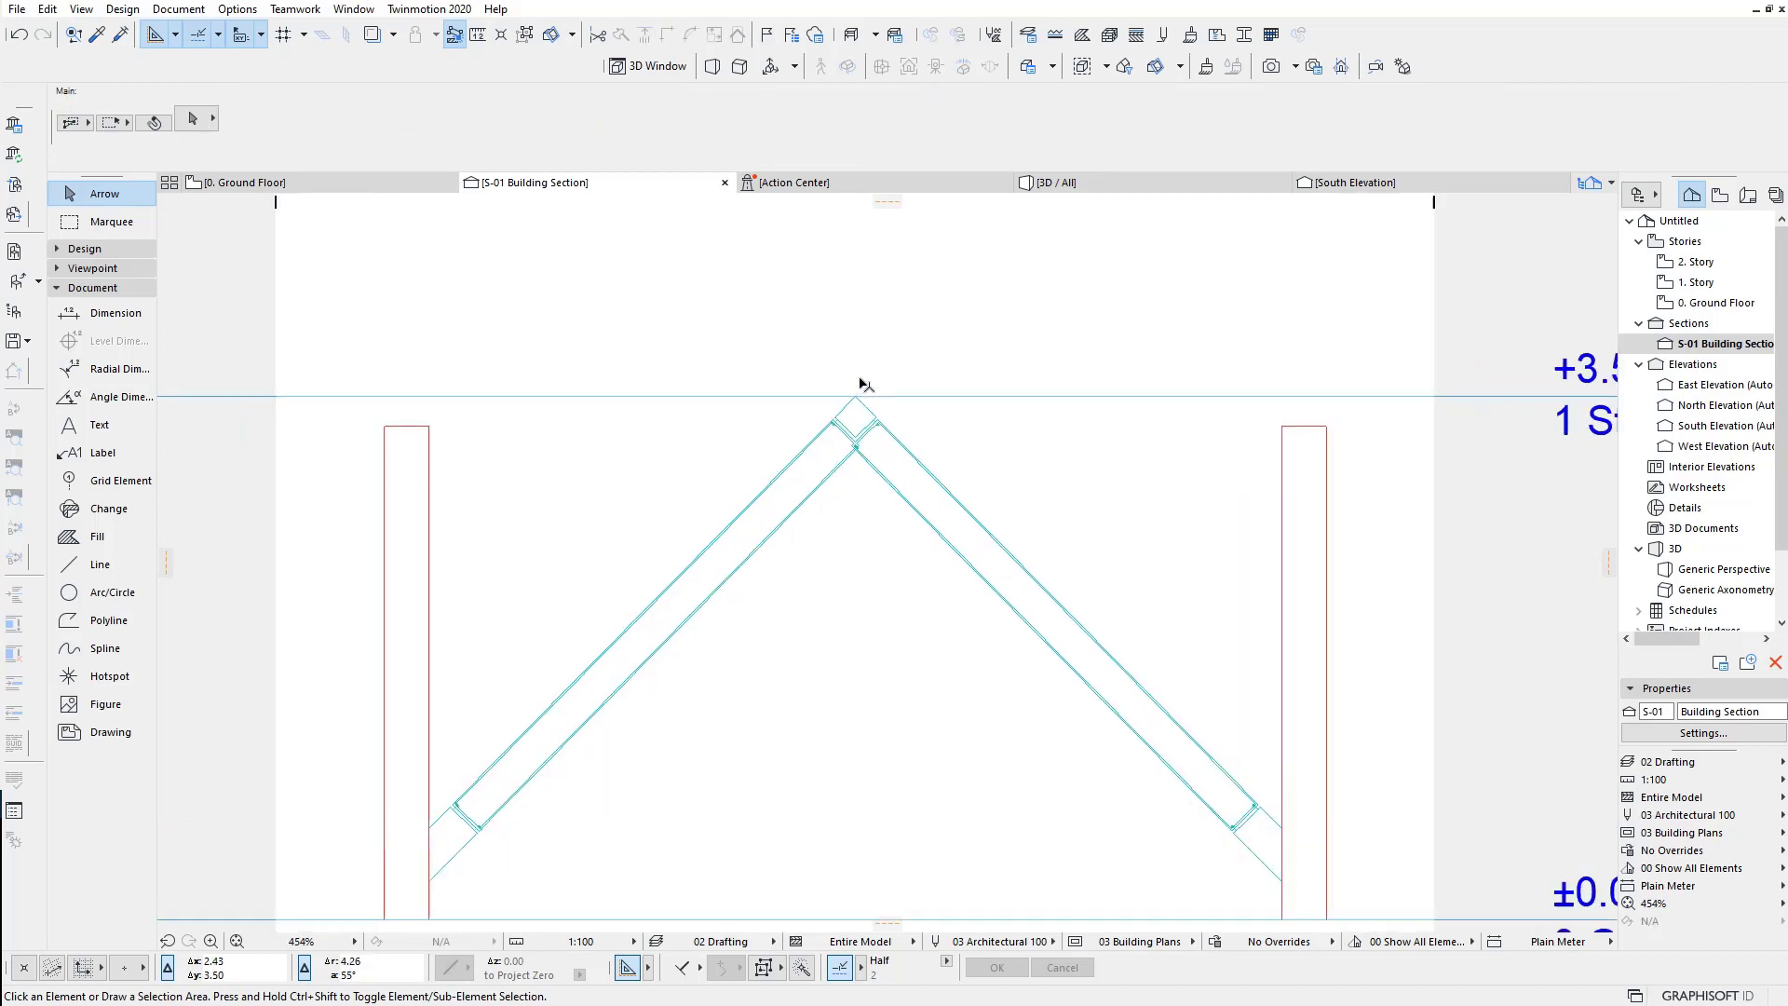
pyautogui.scroll(3, 865, 384)
# Step: Stretch the mirrored beam's upper end lengthwise toward the apex
pyautogui.click(923, 433)
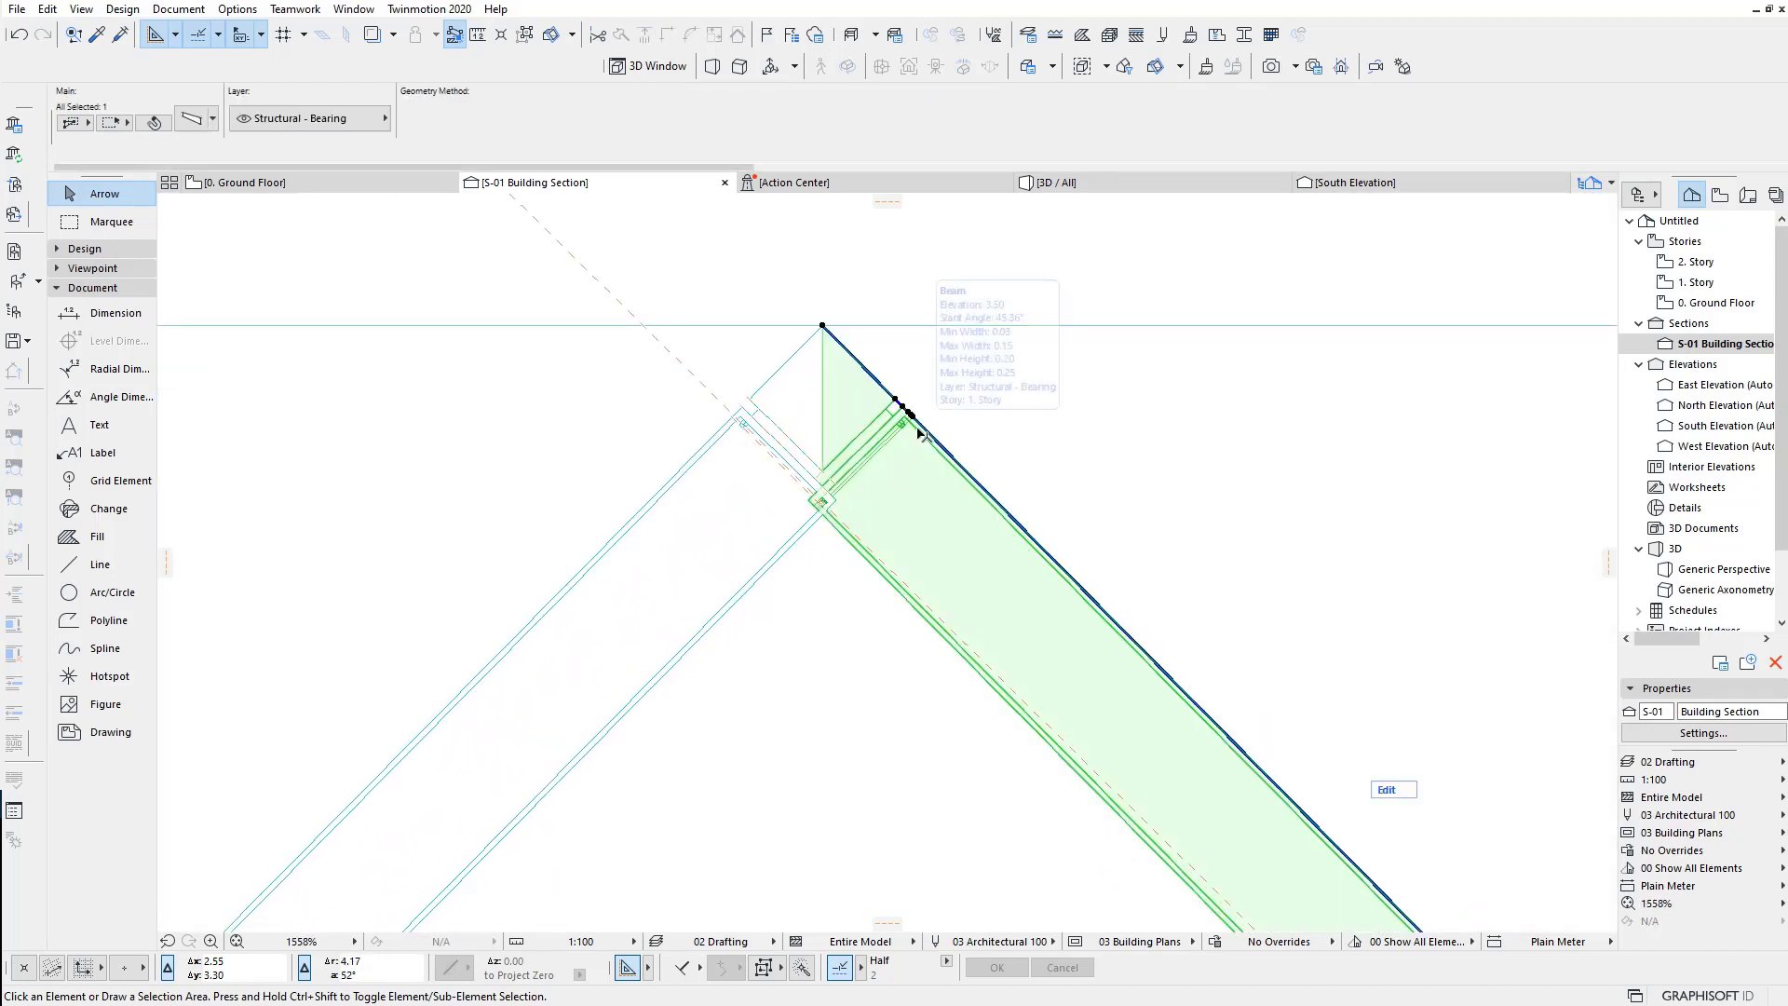
pyautogui.scroll(-3, 918, 424)
pyautogui.scroll(-1, 1024, 484)
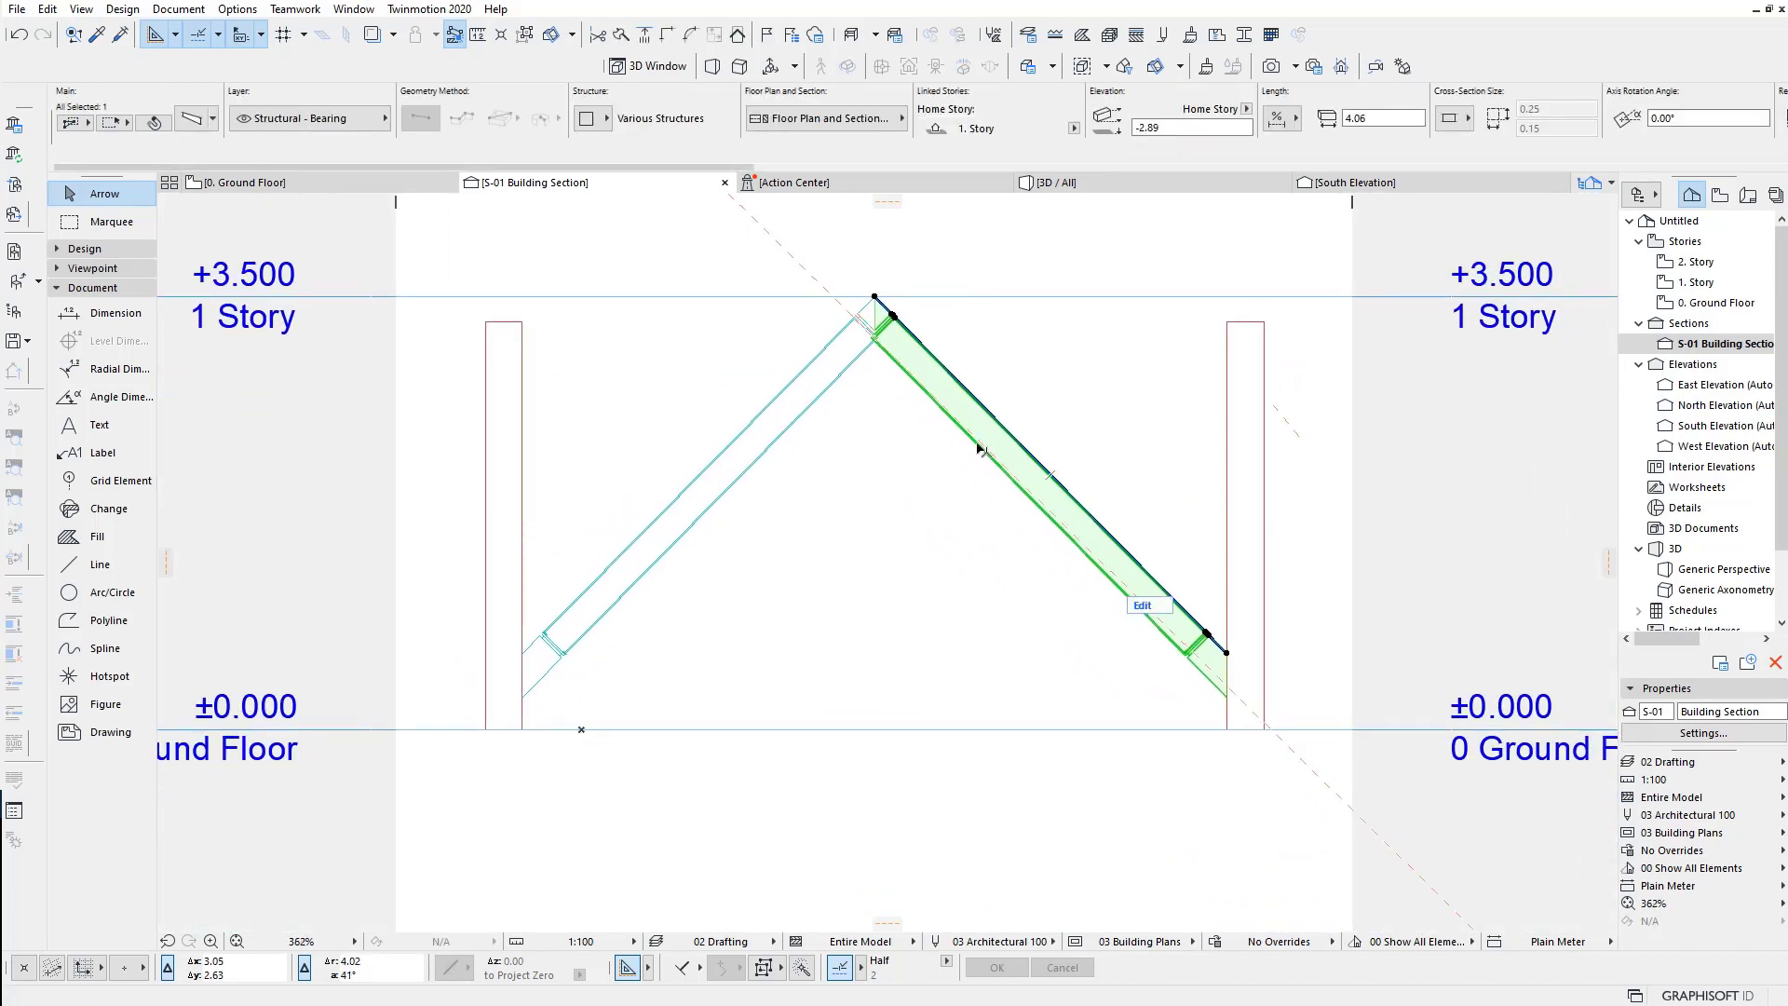
pyautogui.scroll(2, 926, 335)
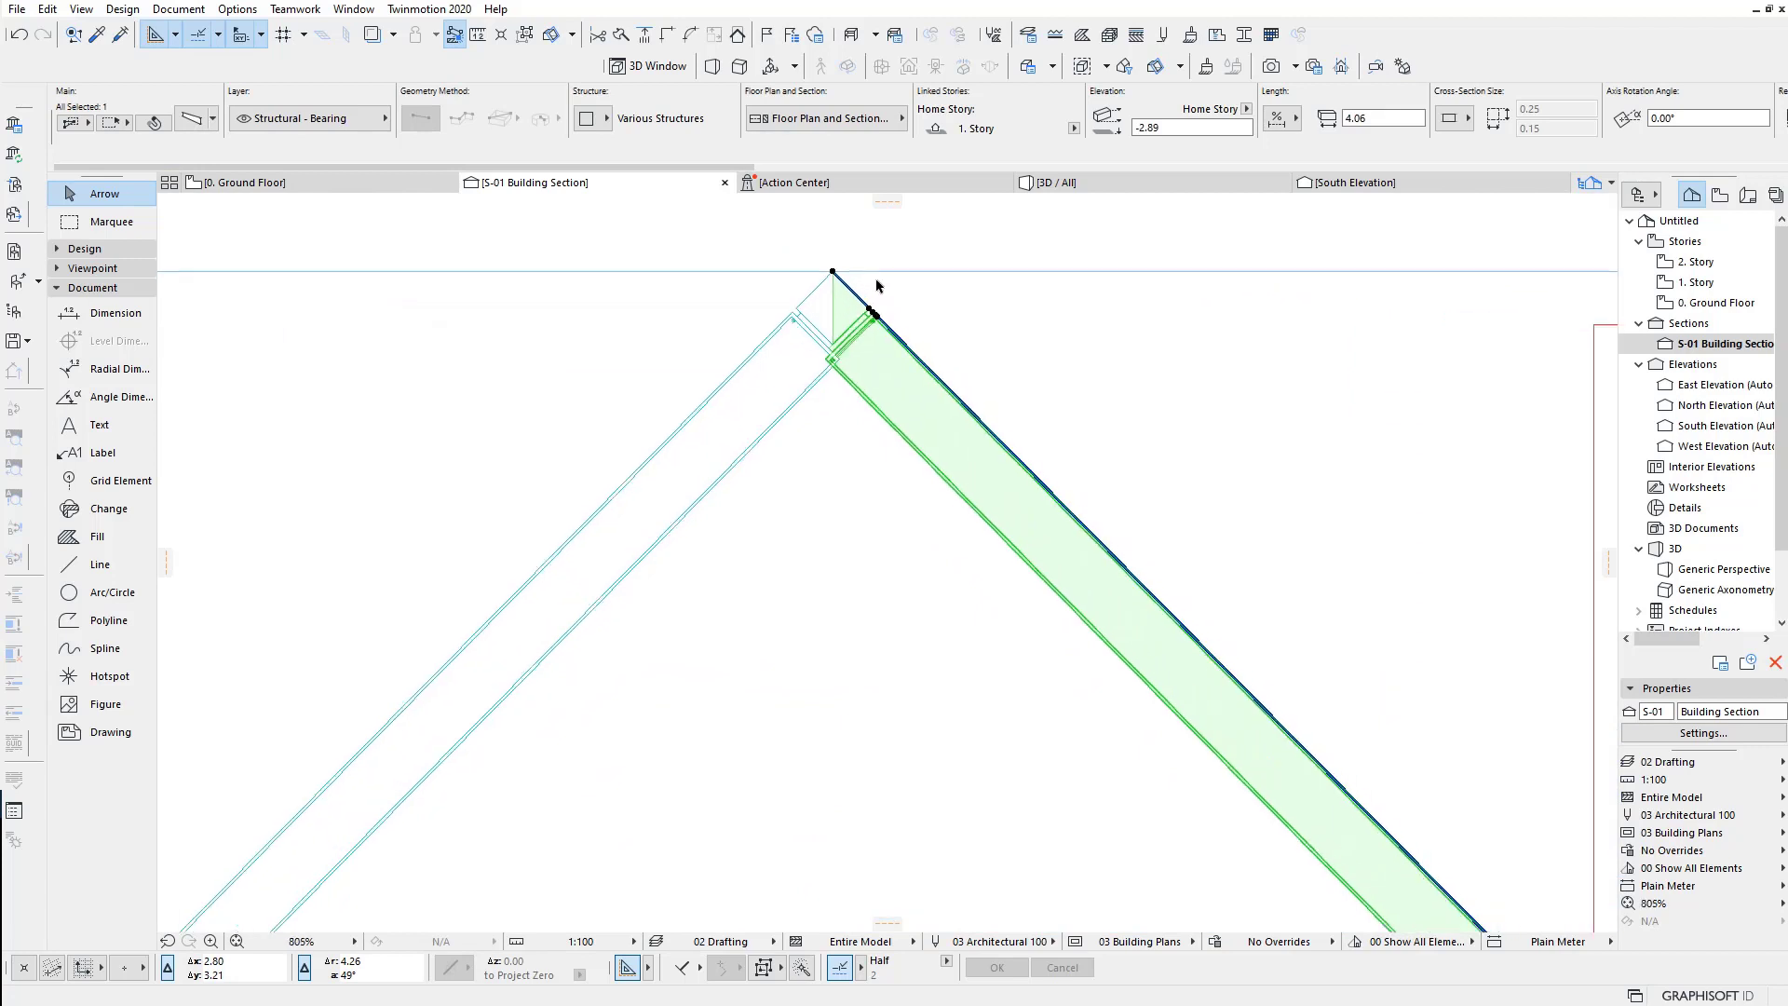
pyautogui.click(823, 269)
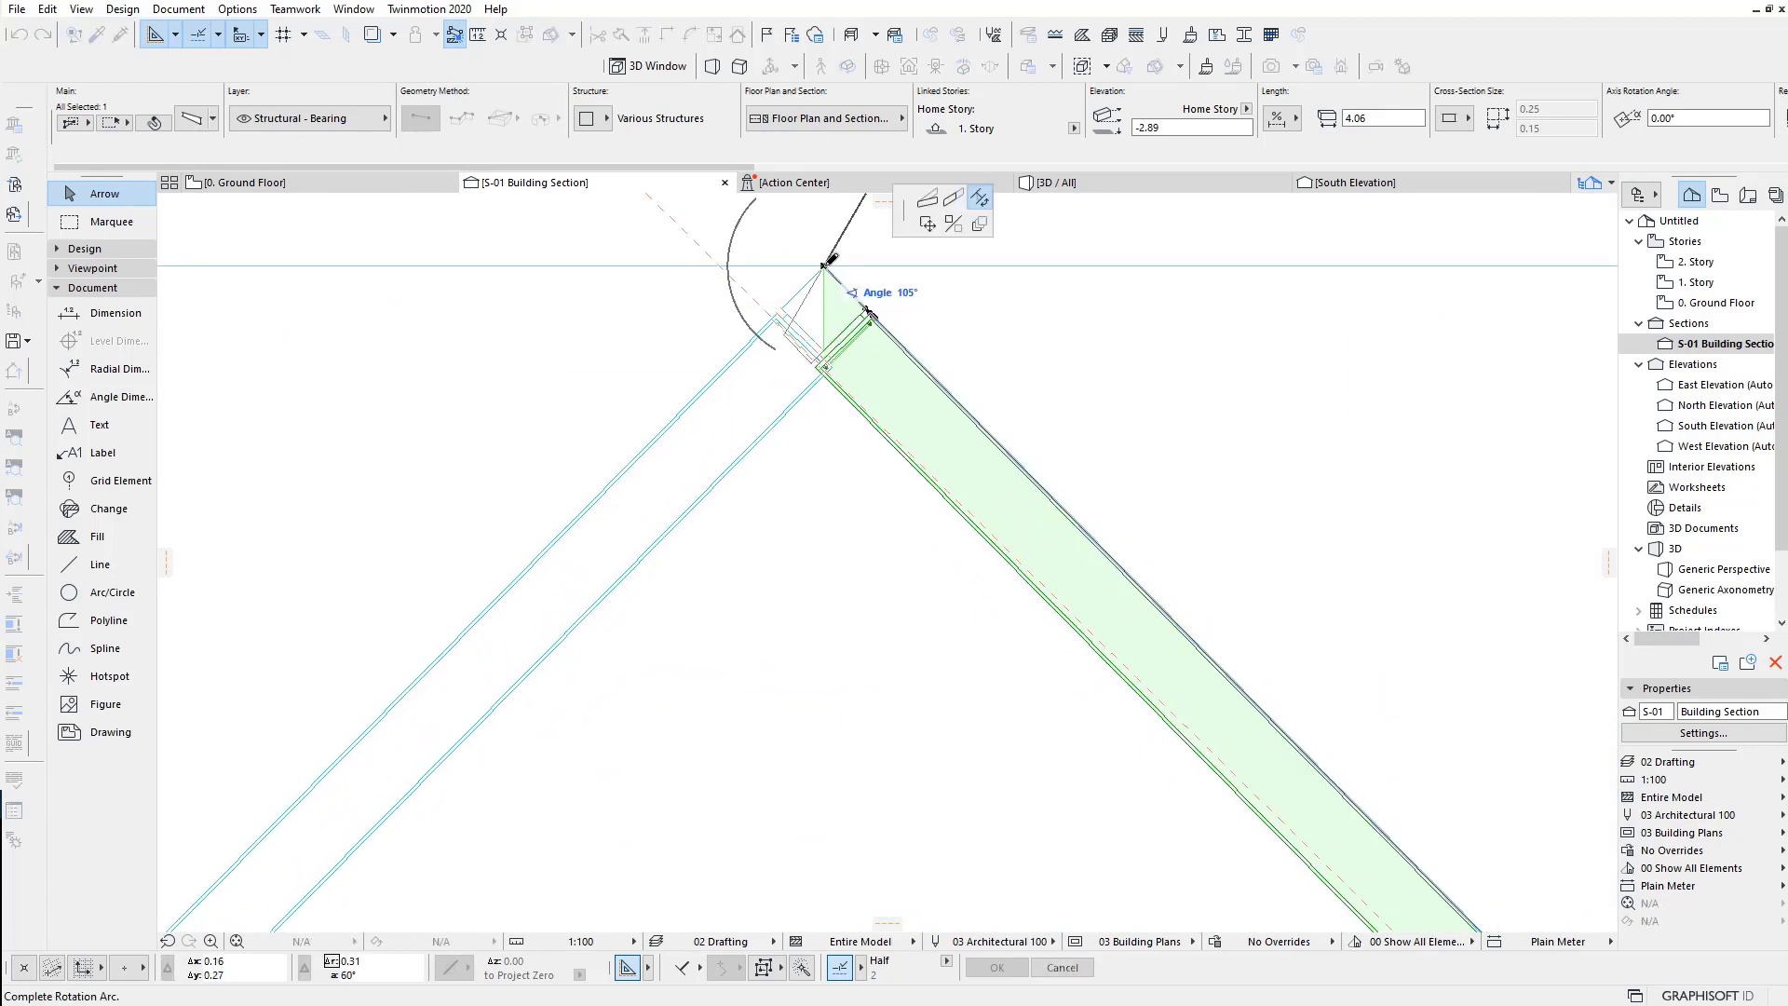
pyautogui.click(951, 202)
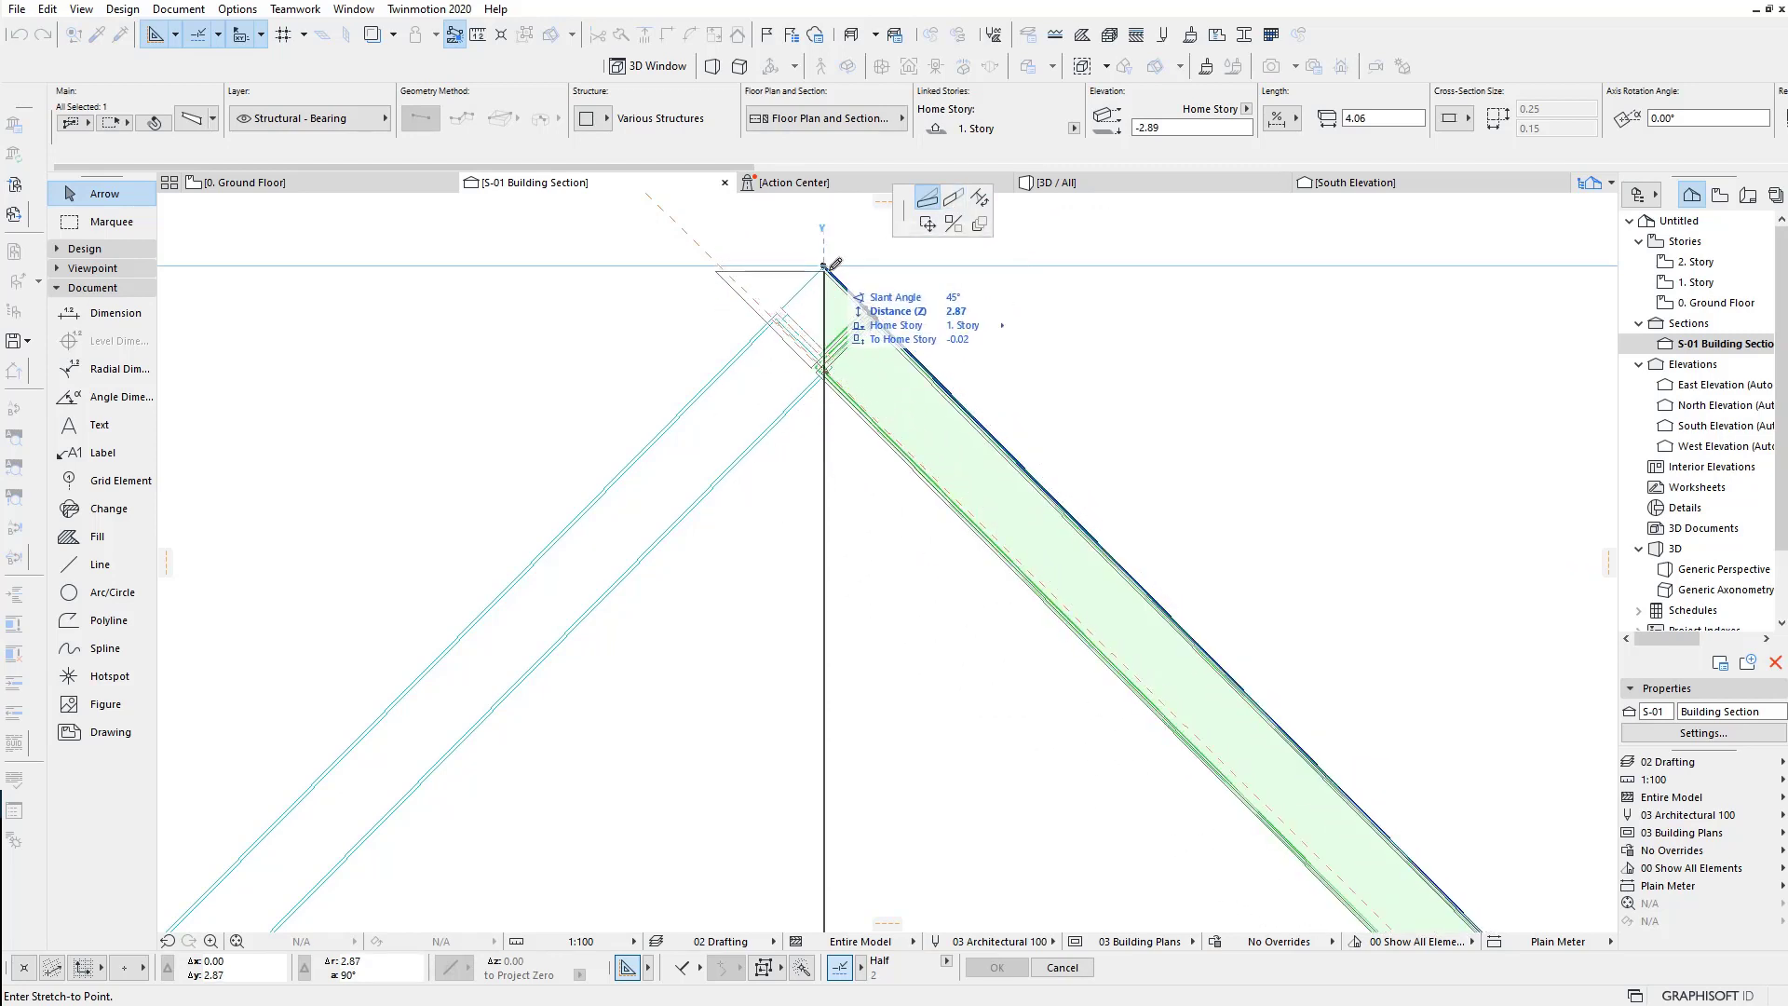
pyautogui.click(853, 272)
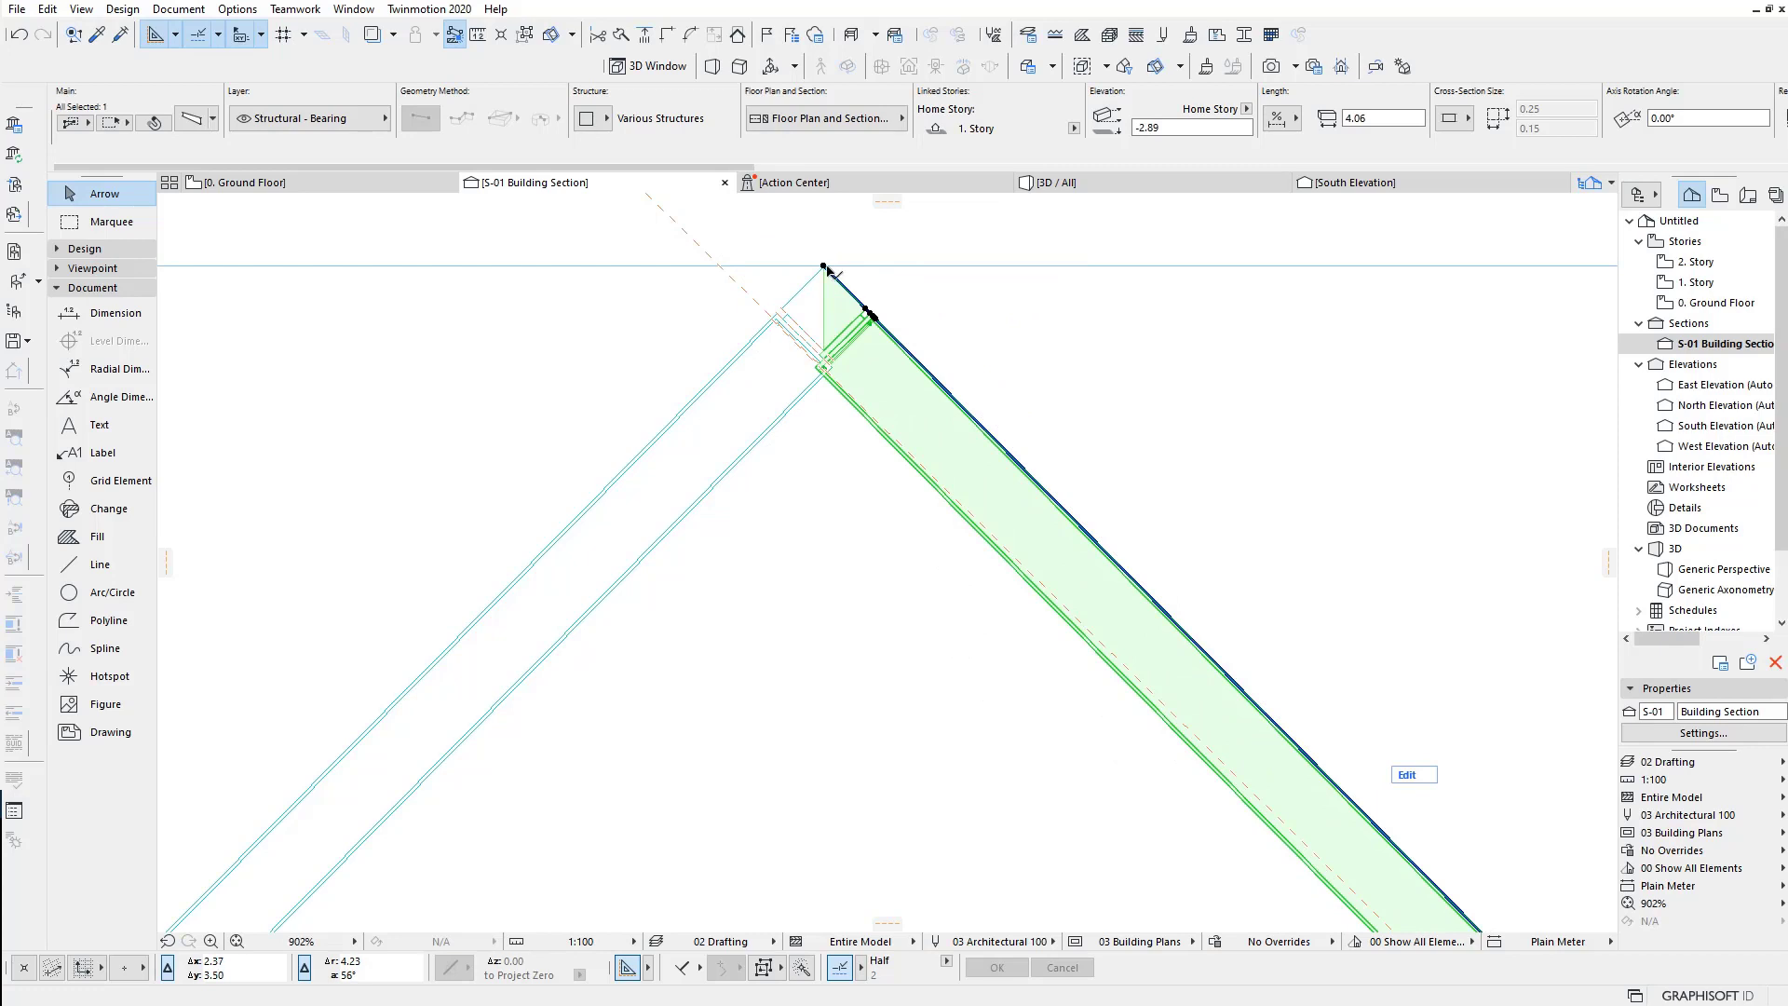
pyautogui.click(824, 269)
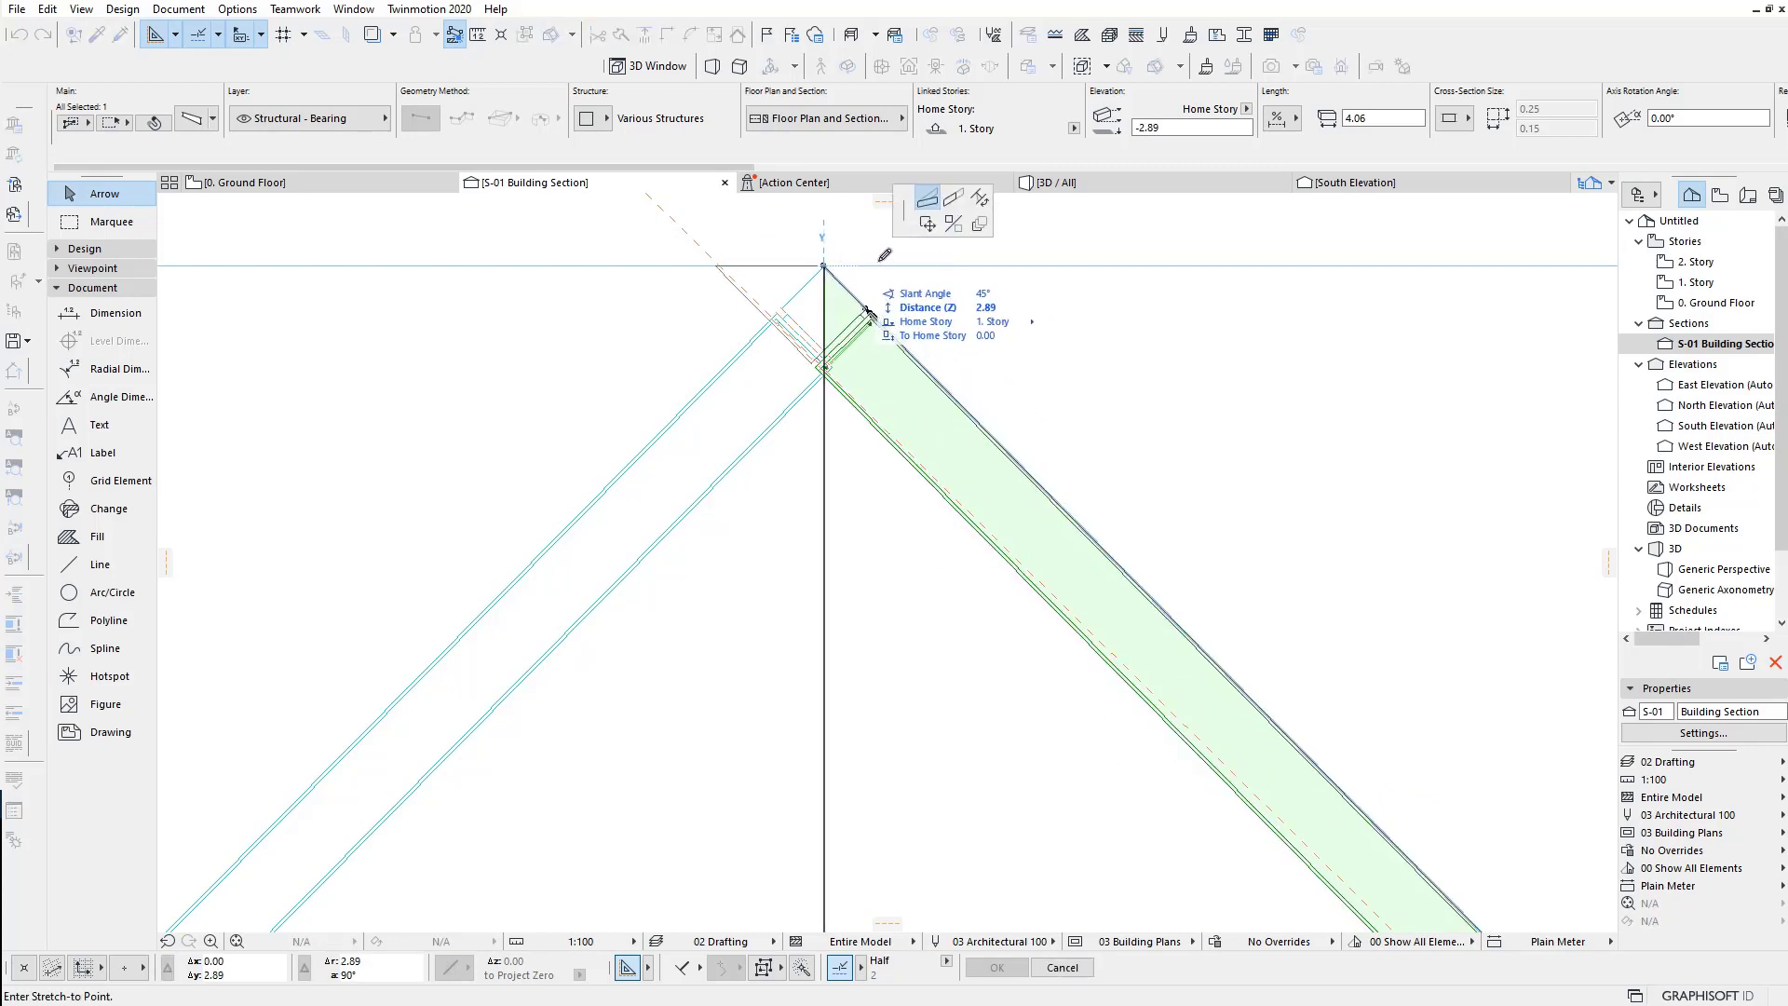
pyautogui.click(953, 200)
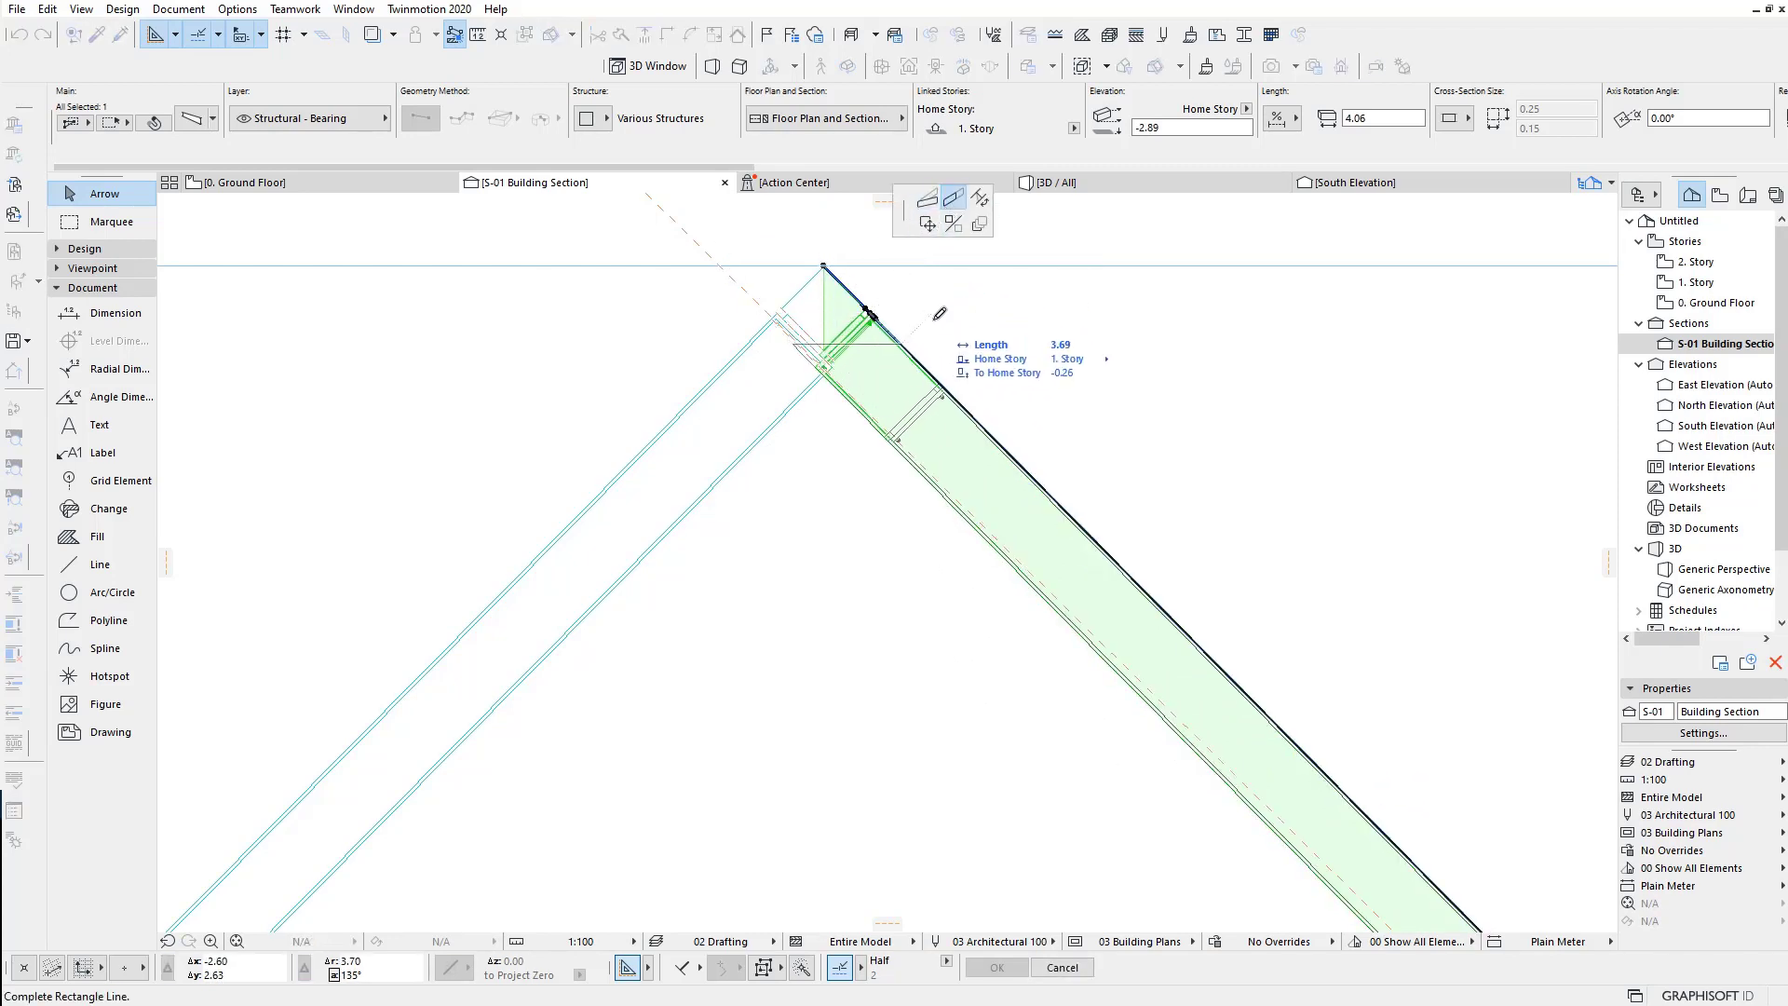
pyautogui.click(861, 366)
pyautogui.scroll(-5, 894, 511)
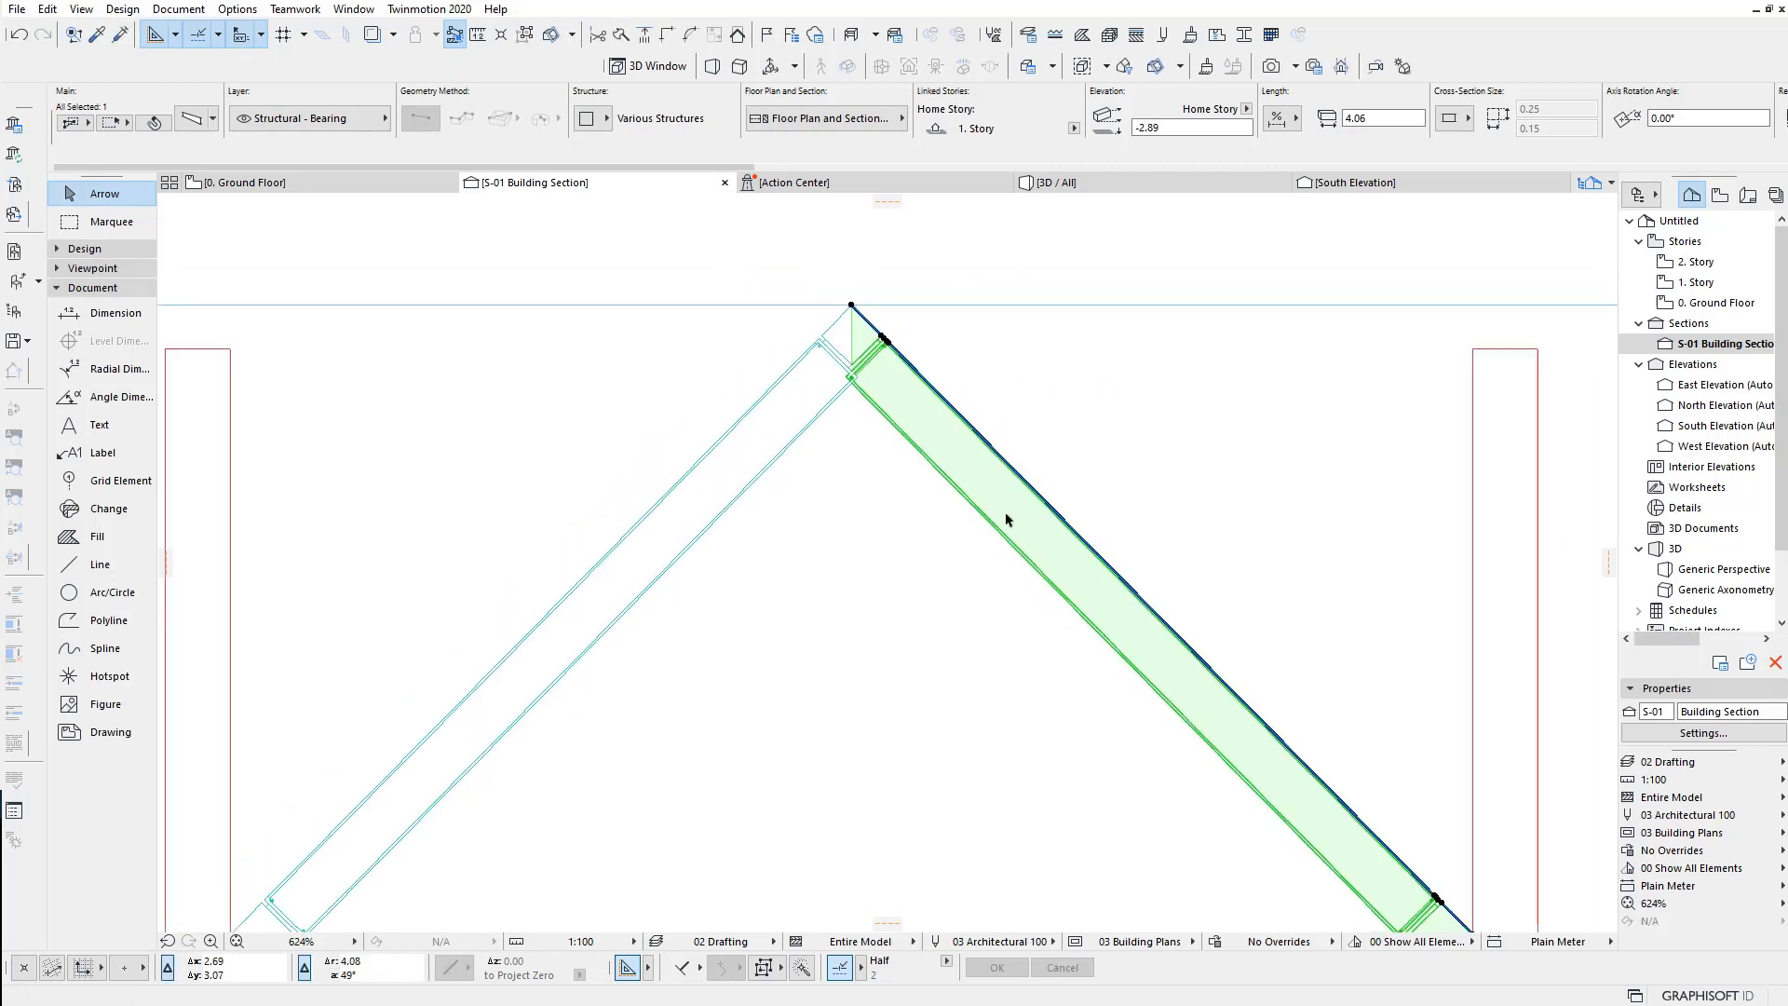
# Step: Stretch the mirrored beam's lower end to length 4.16
pyautogui.click(1235, 676)
pyautogui.click(1201, 667)
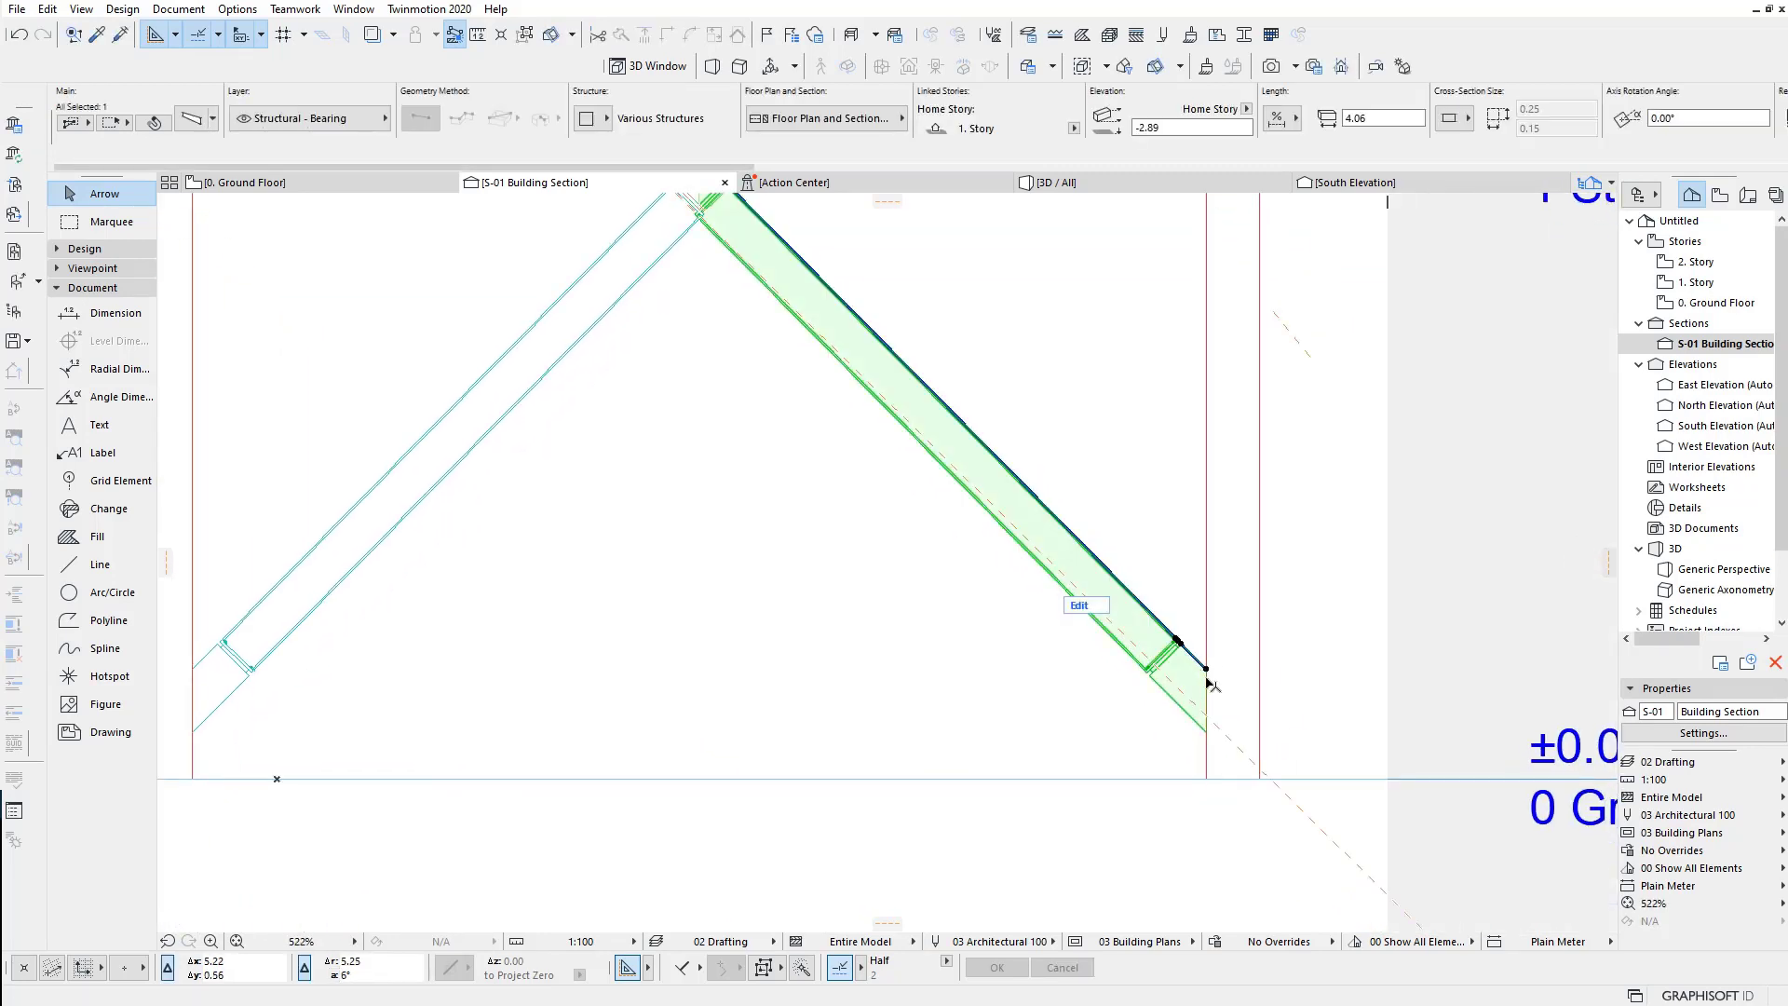
pyautogui.click(1206, 670)
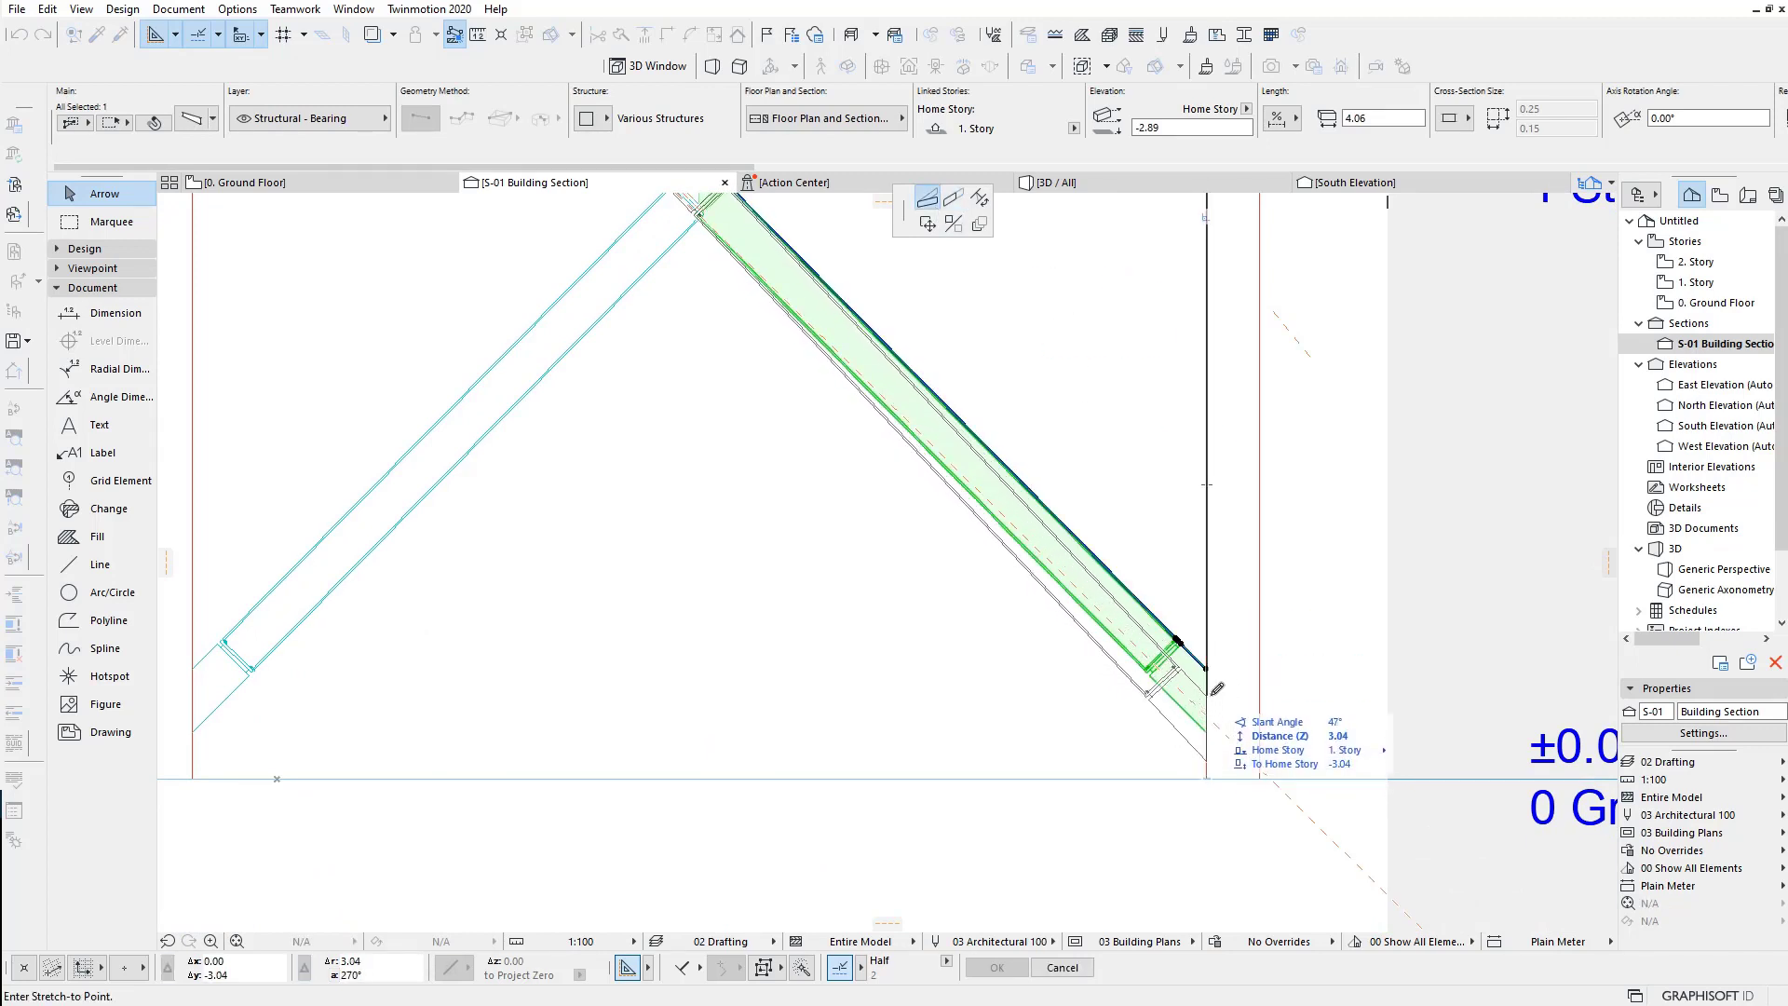
pyautogui.click(1206, 694)
# Step: Stretch the mirrored beam's top end to the story line at the apex
pyautogui.moveTo(882, 457); pyautogui.dragTo(931, 561, button='middle')
pyautogui.scroll(3, 738, 328)
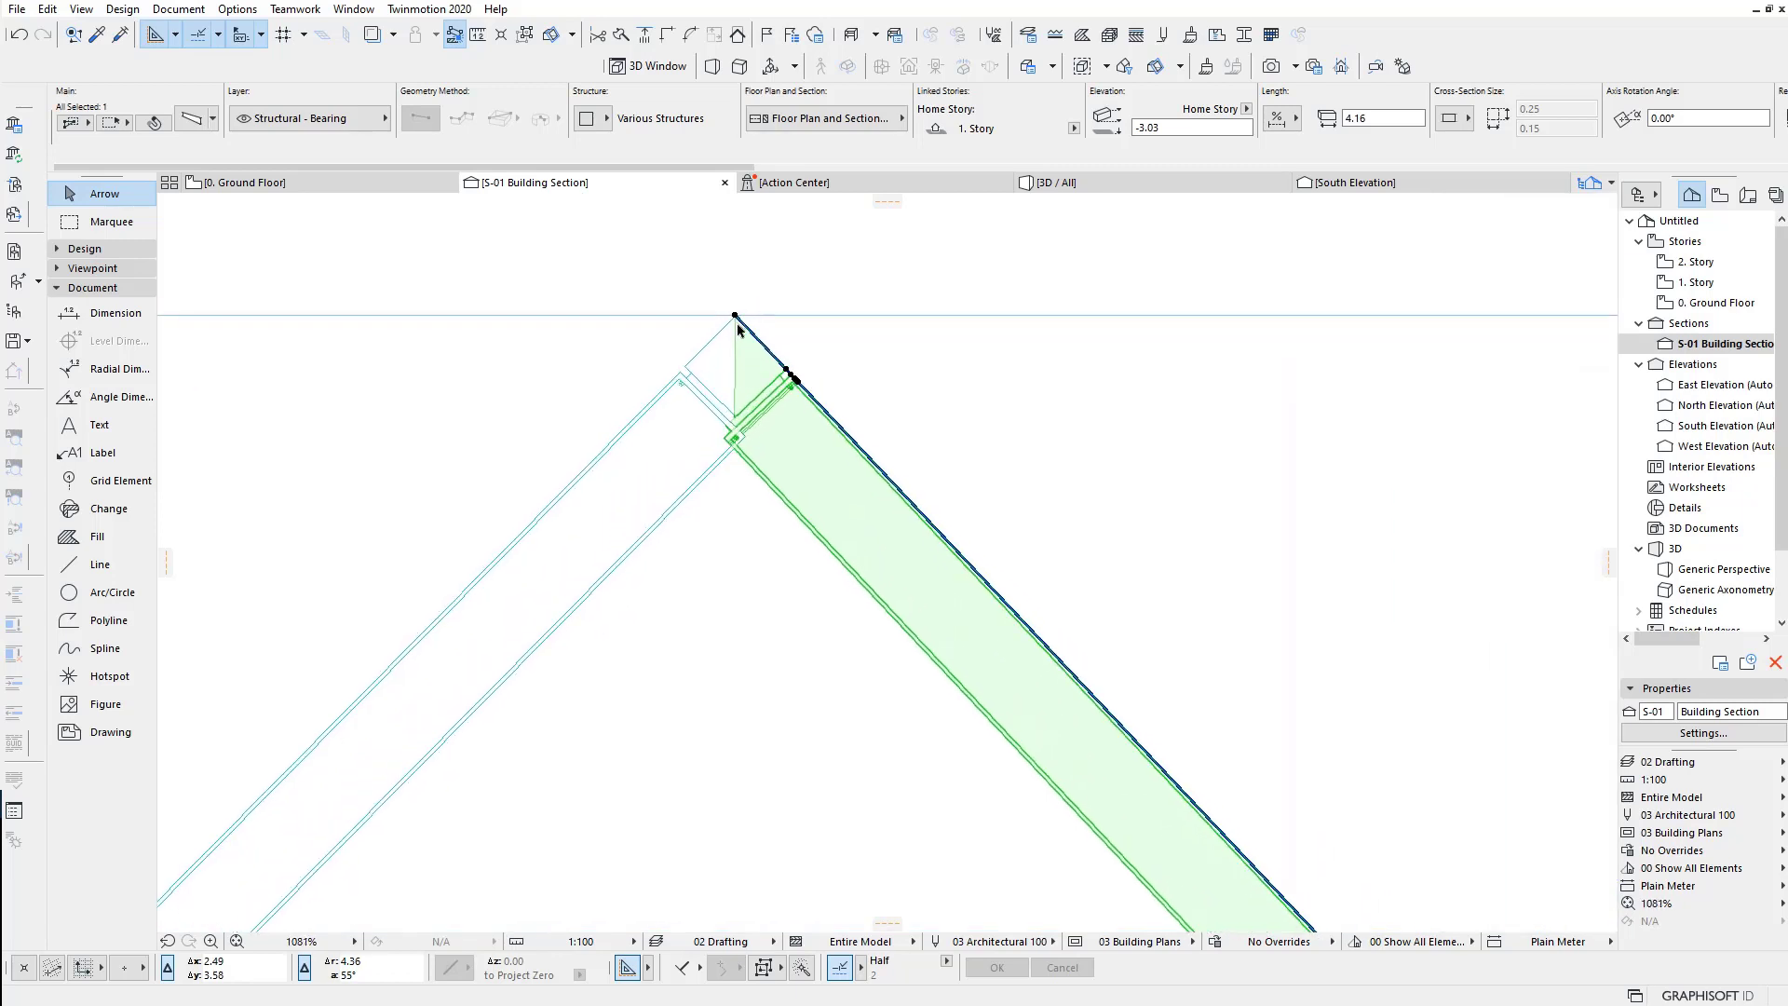
pyautogui.click(736, 319)
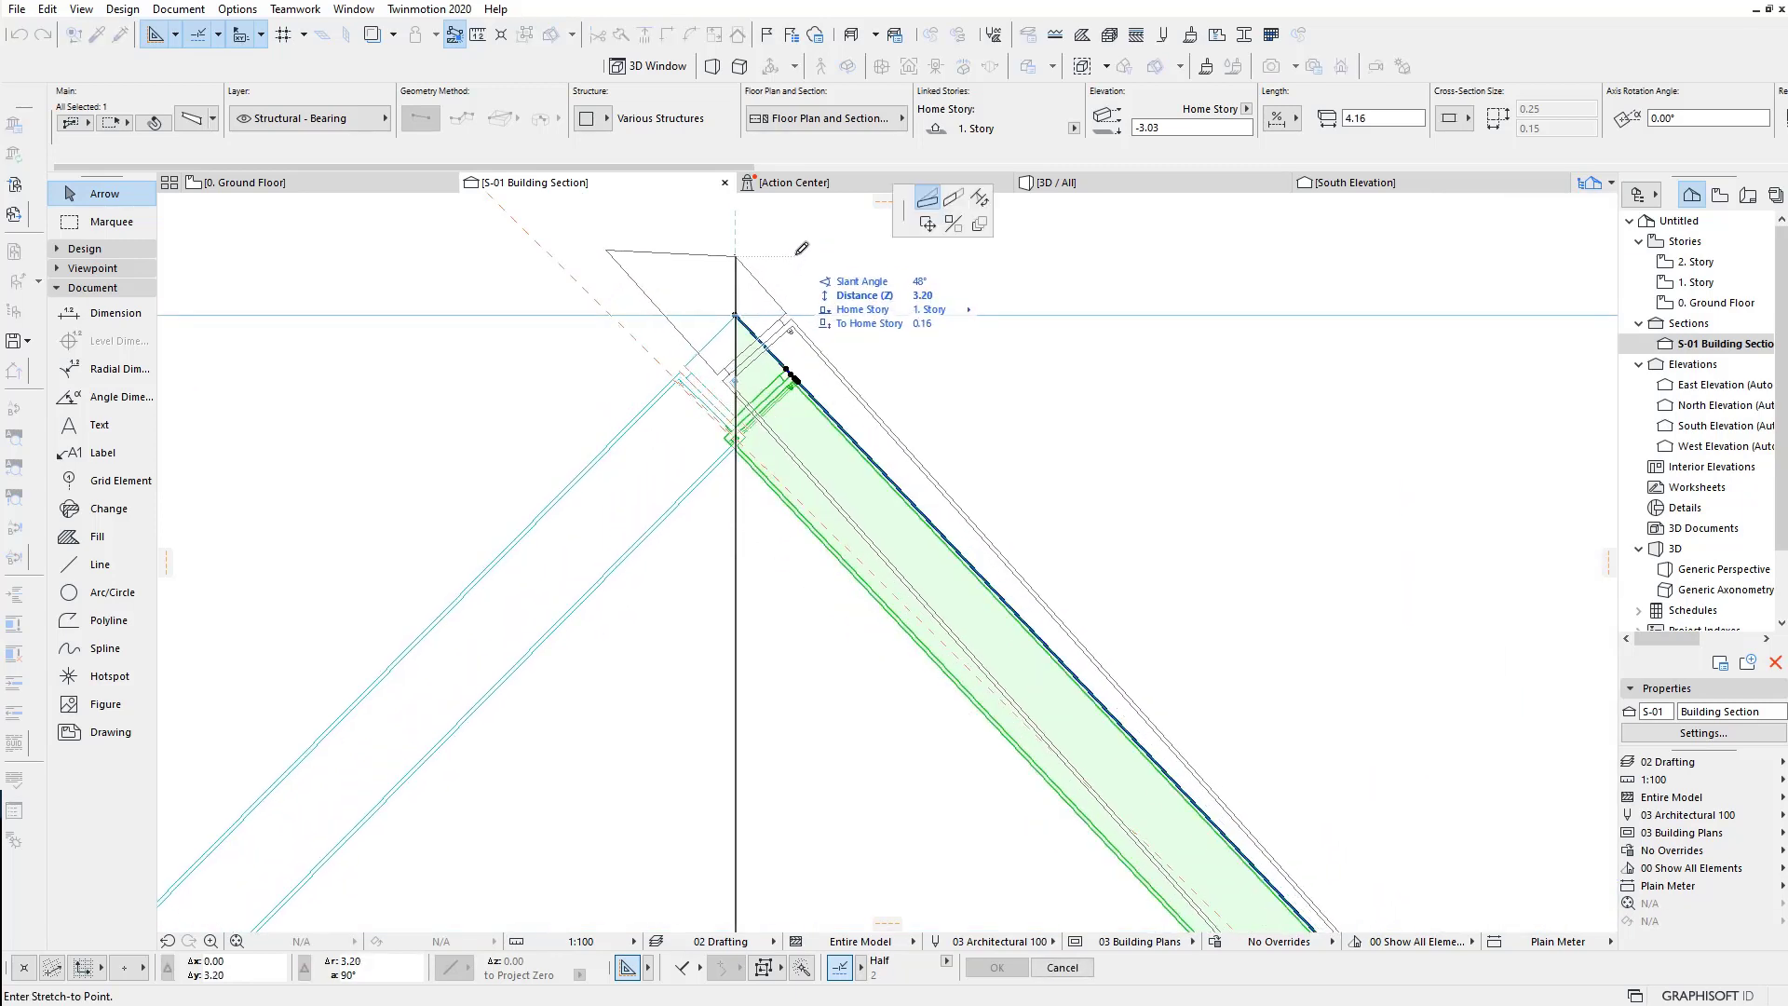
pyautogui.moveTo(801, 249); pyautogui.dragTo(794, 317, button='middle')
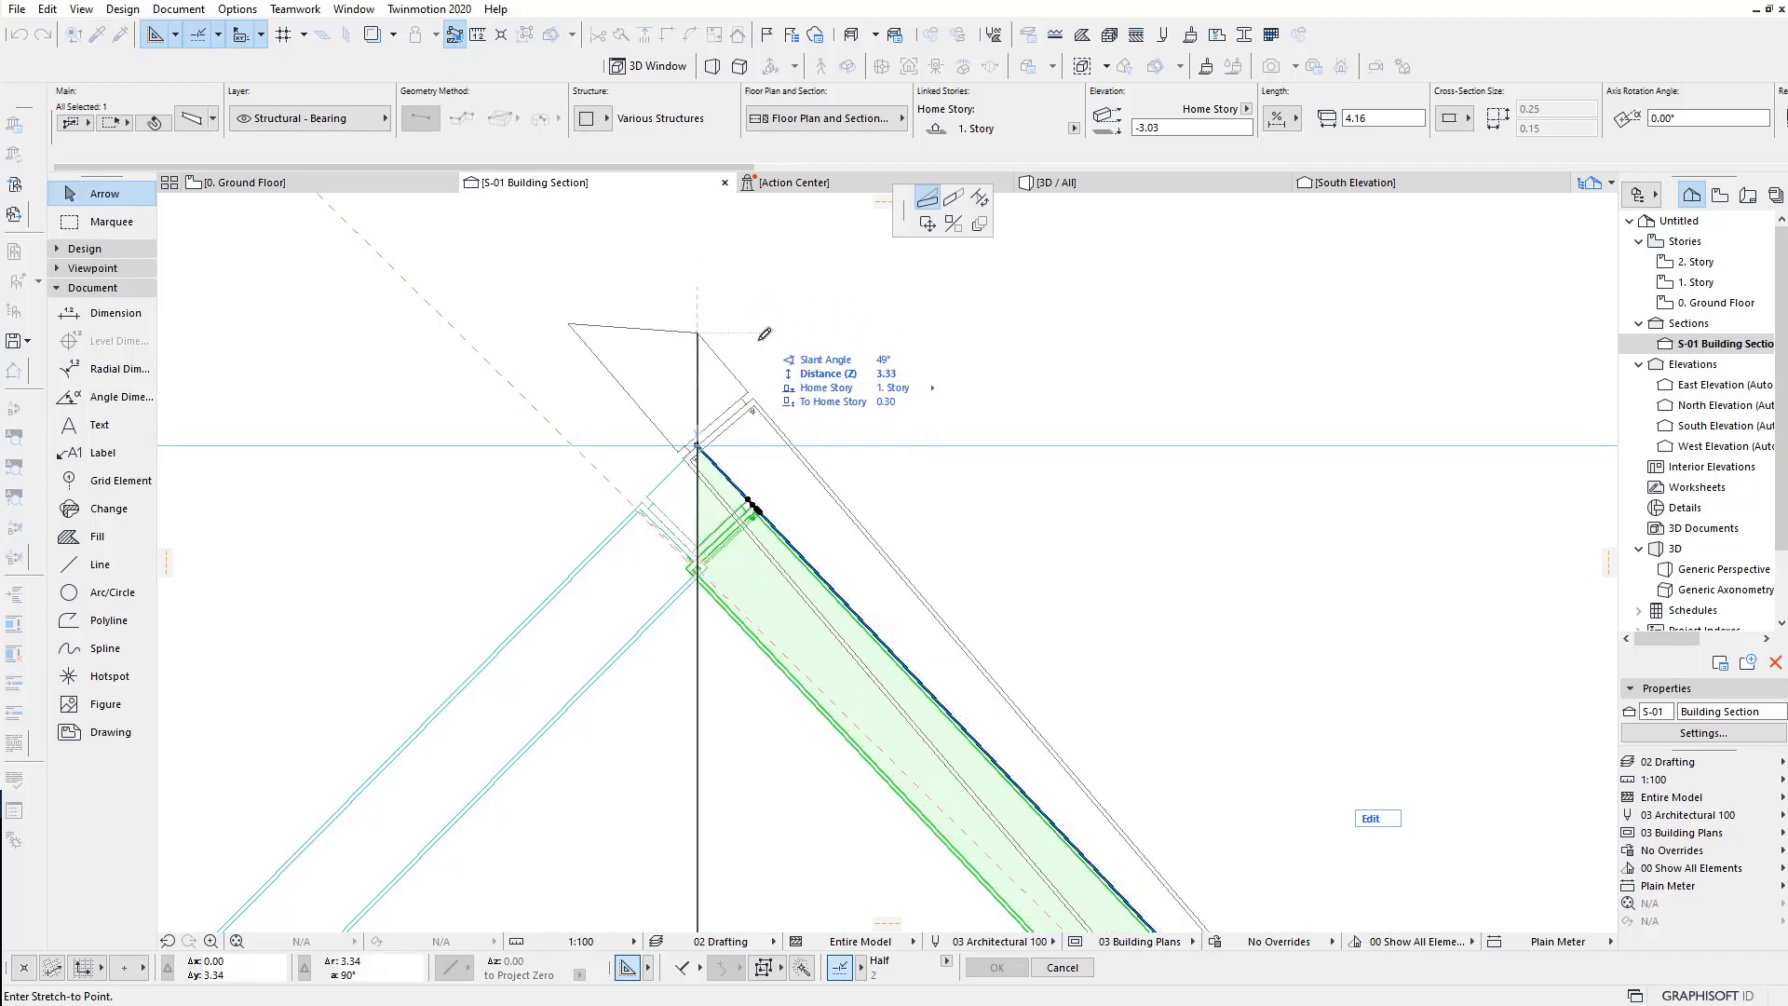
pyautogui.click(758, 510)
pyautogui.scroll(2, 708, 445)
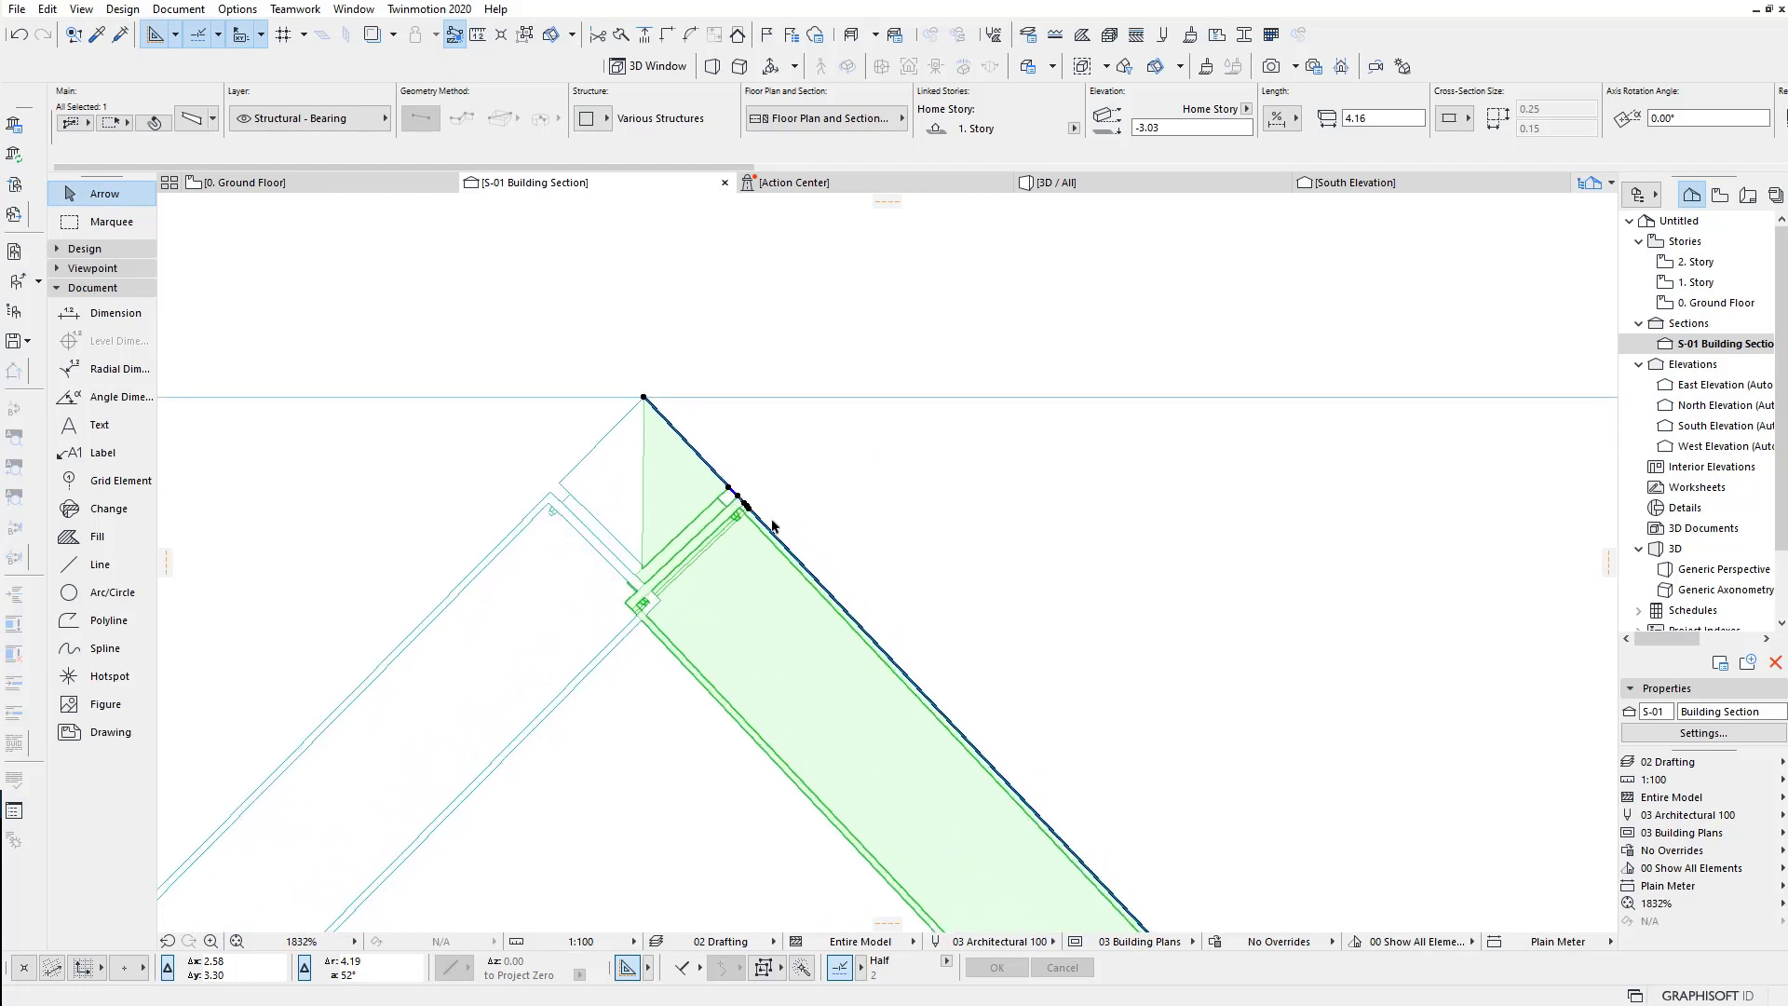
pyautogui.scroll(2, 708, 445)
pyautogui.scroll(-2, 936, 518)
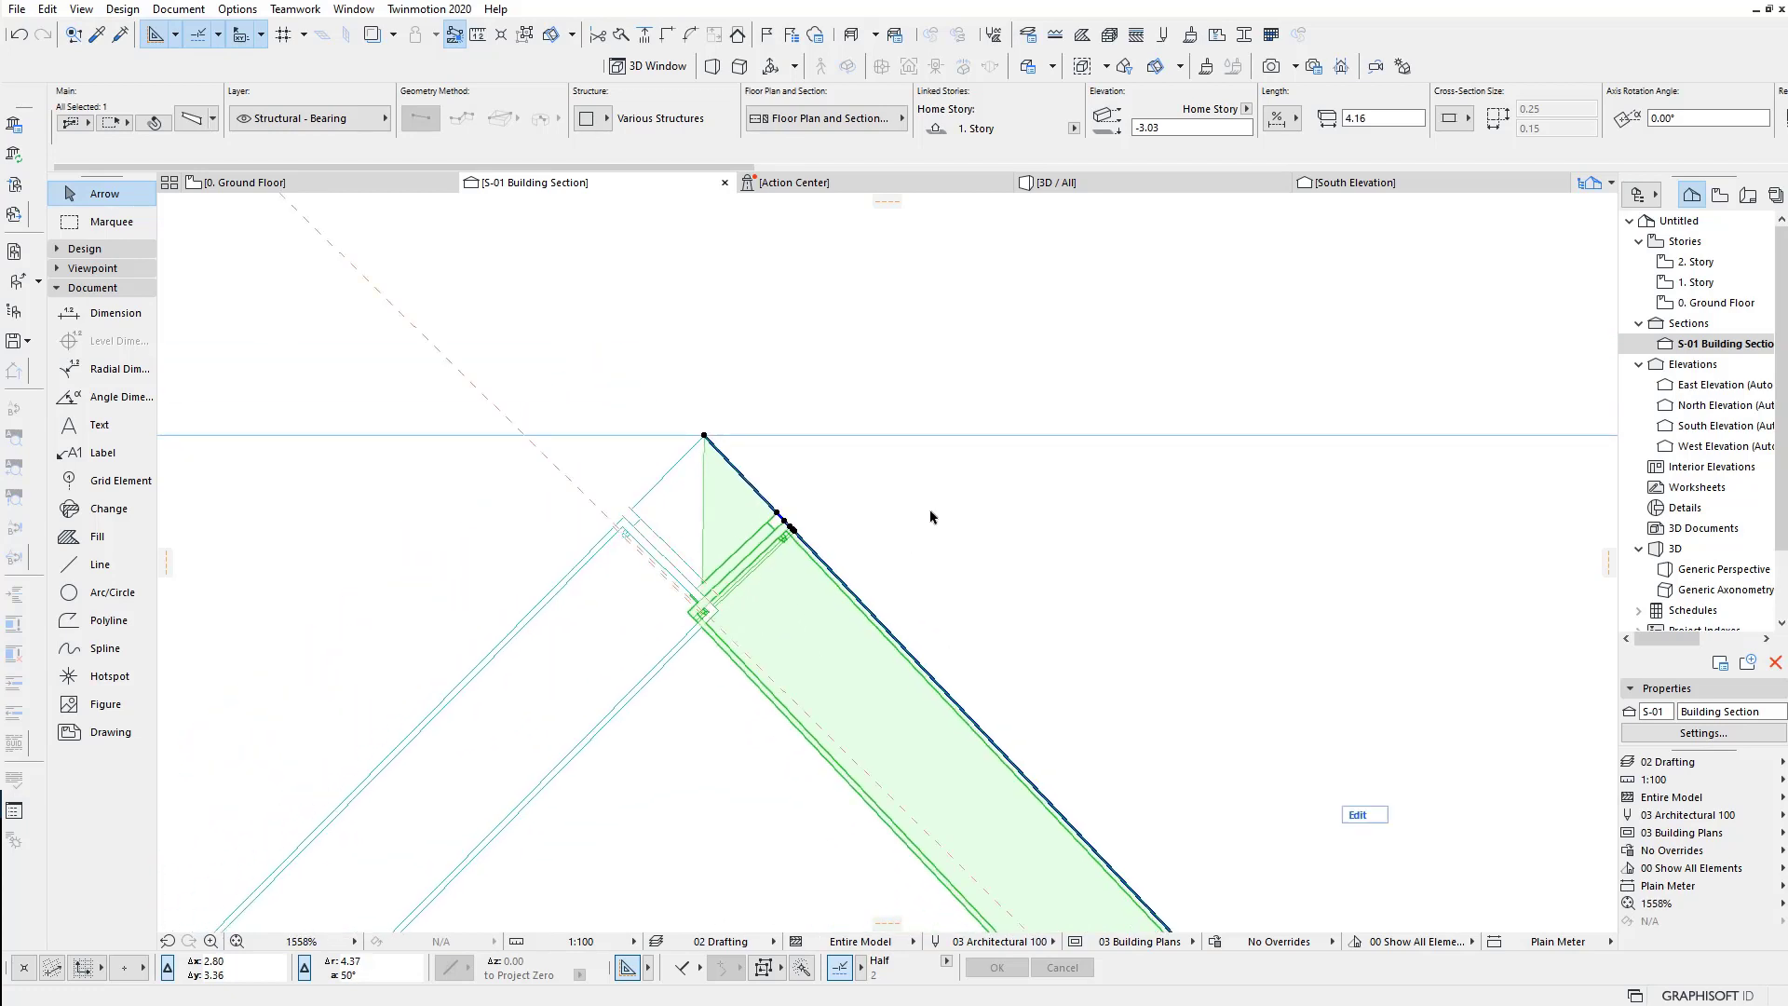
# Step: Undo the mirrored copy and its stretches, keeping only the original 4.06-long brace
pyautogui.hotkey('ctrl', 'z')
pyautogui.hotkey('ctrl', 'z')
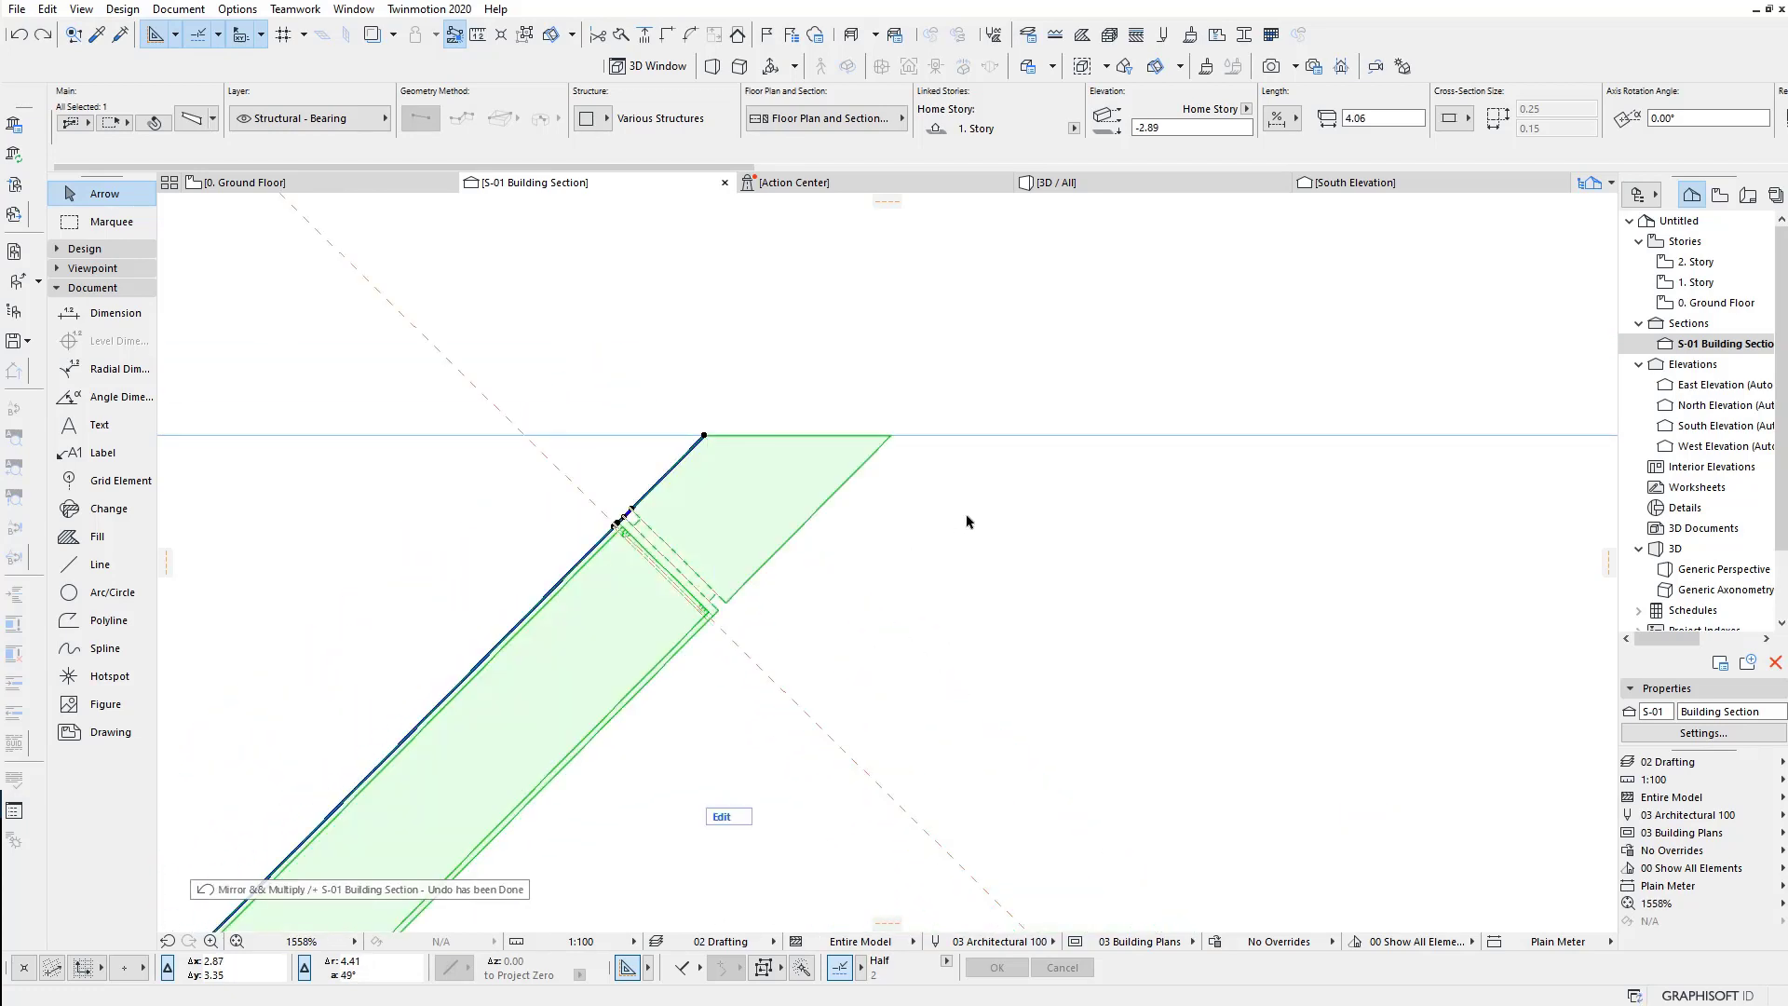
pyautogui.scroll(-1, 927, 519)
pyautogui.scroll(-2, 939, 467)
pyautogui.moveTo(883, 545); pyautogui.dragTo(976, 368, button='middle')
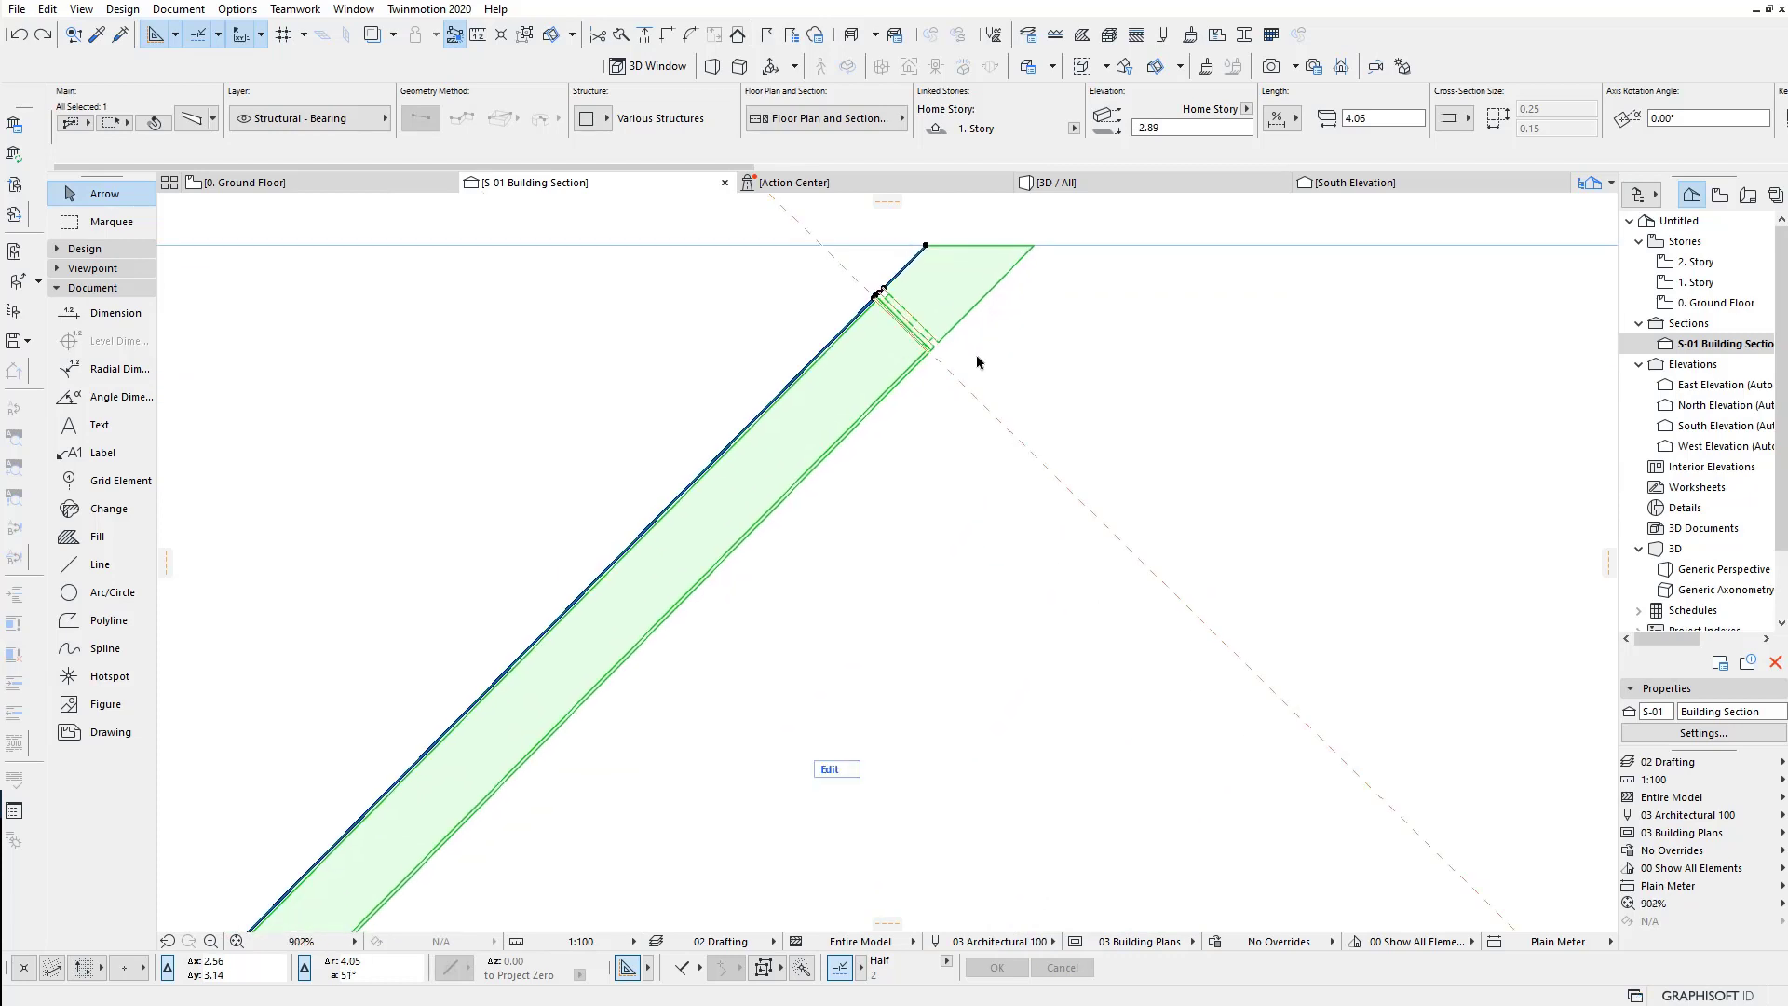
pyautogui.scroll(-1, 993, 245)
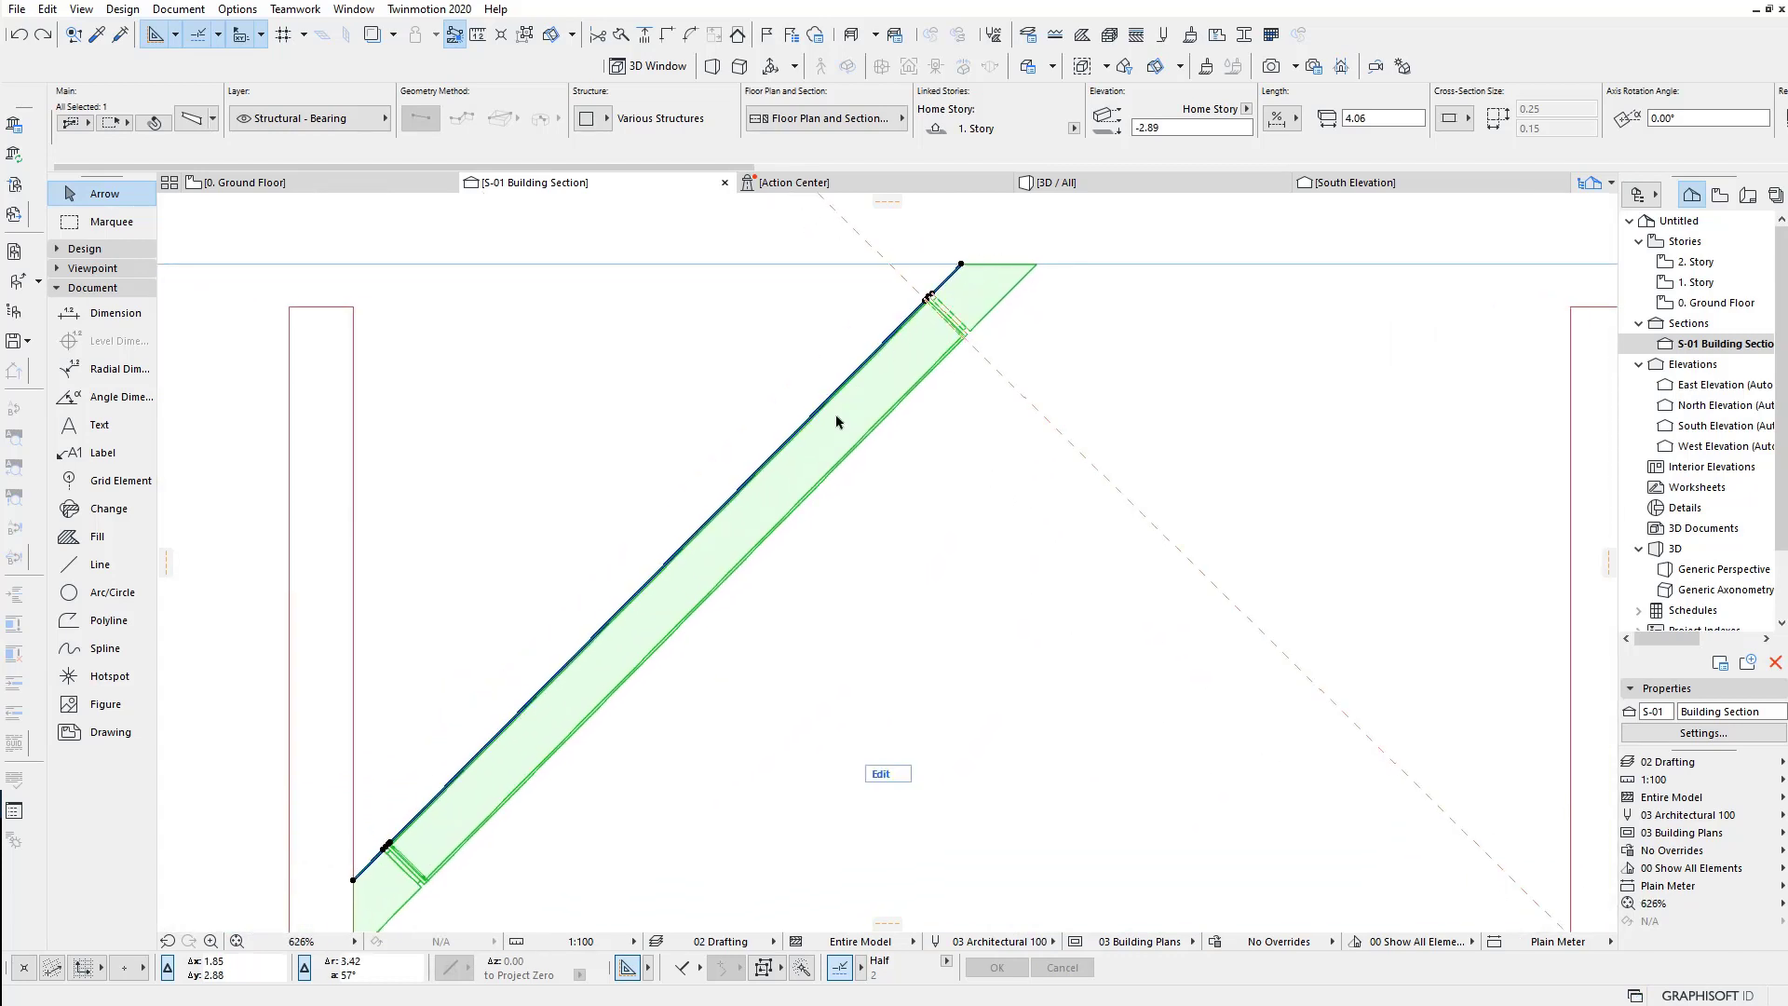
pyautogui.scroll(1, 1025, 274)
pyautogui.scroll(2, 1048, 277)
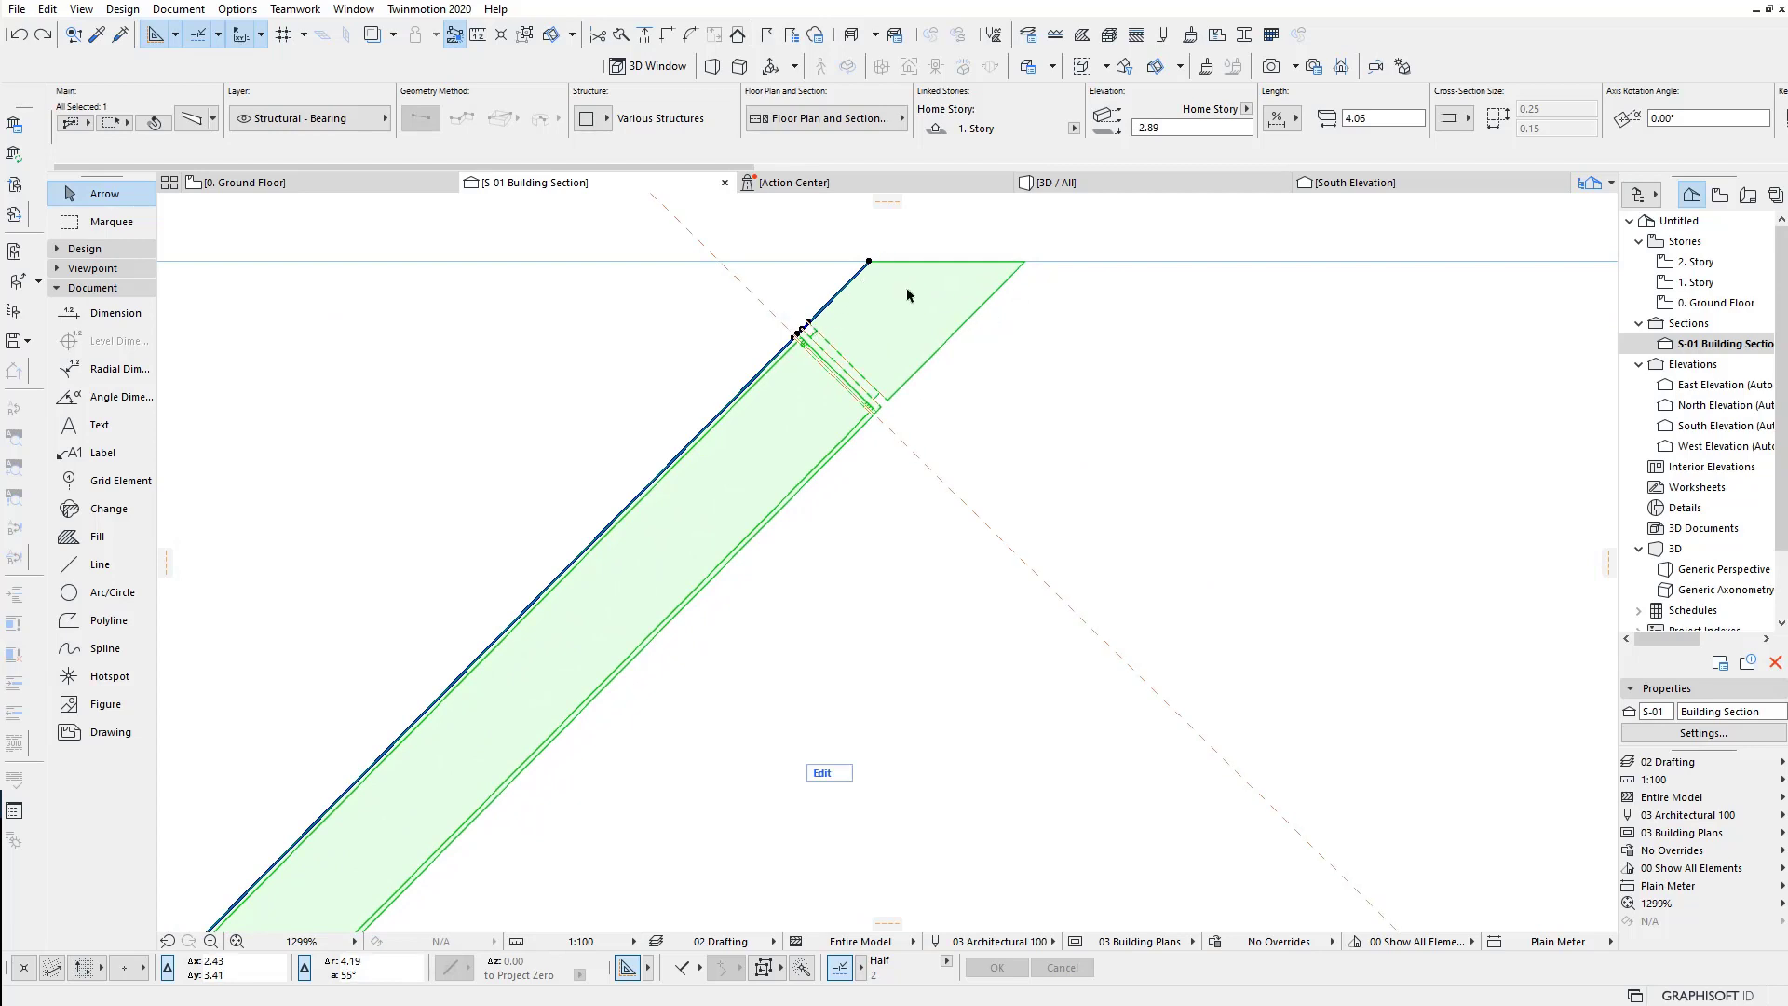
# Step: Move the beam's reference axis to bottom-centre in the beam settings
pyautogui.click(193, 122)
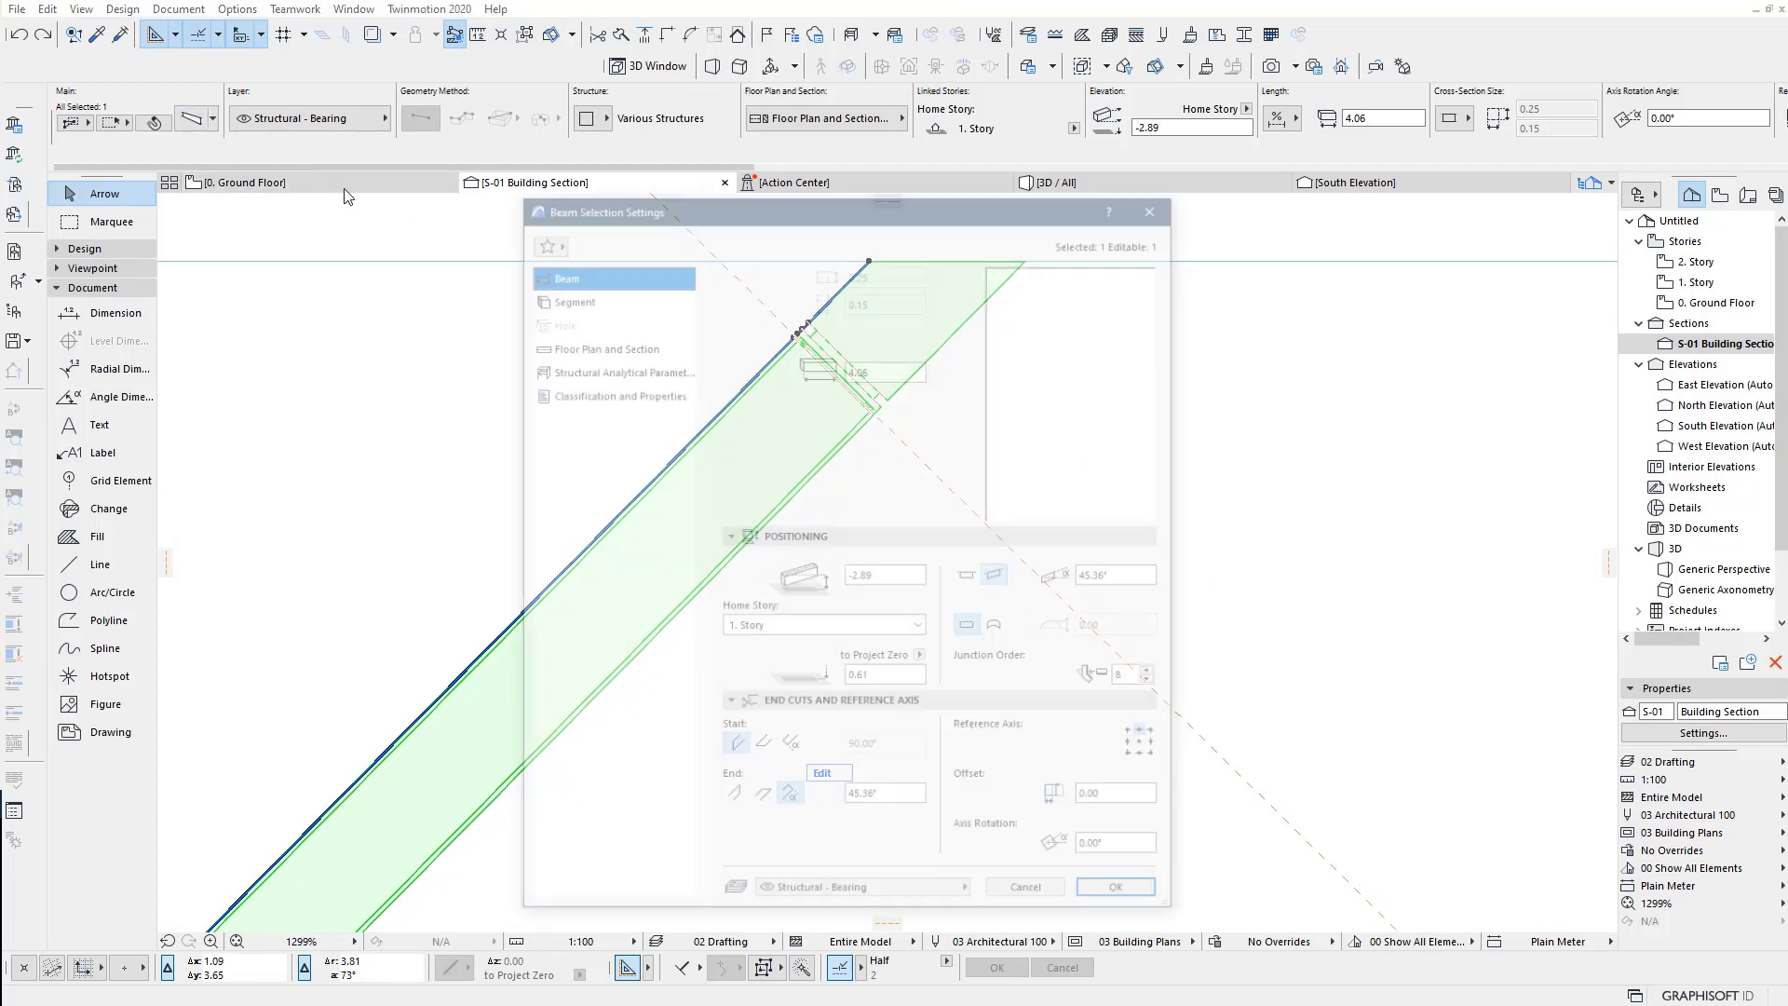
pyautogui.click(1150, 760)
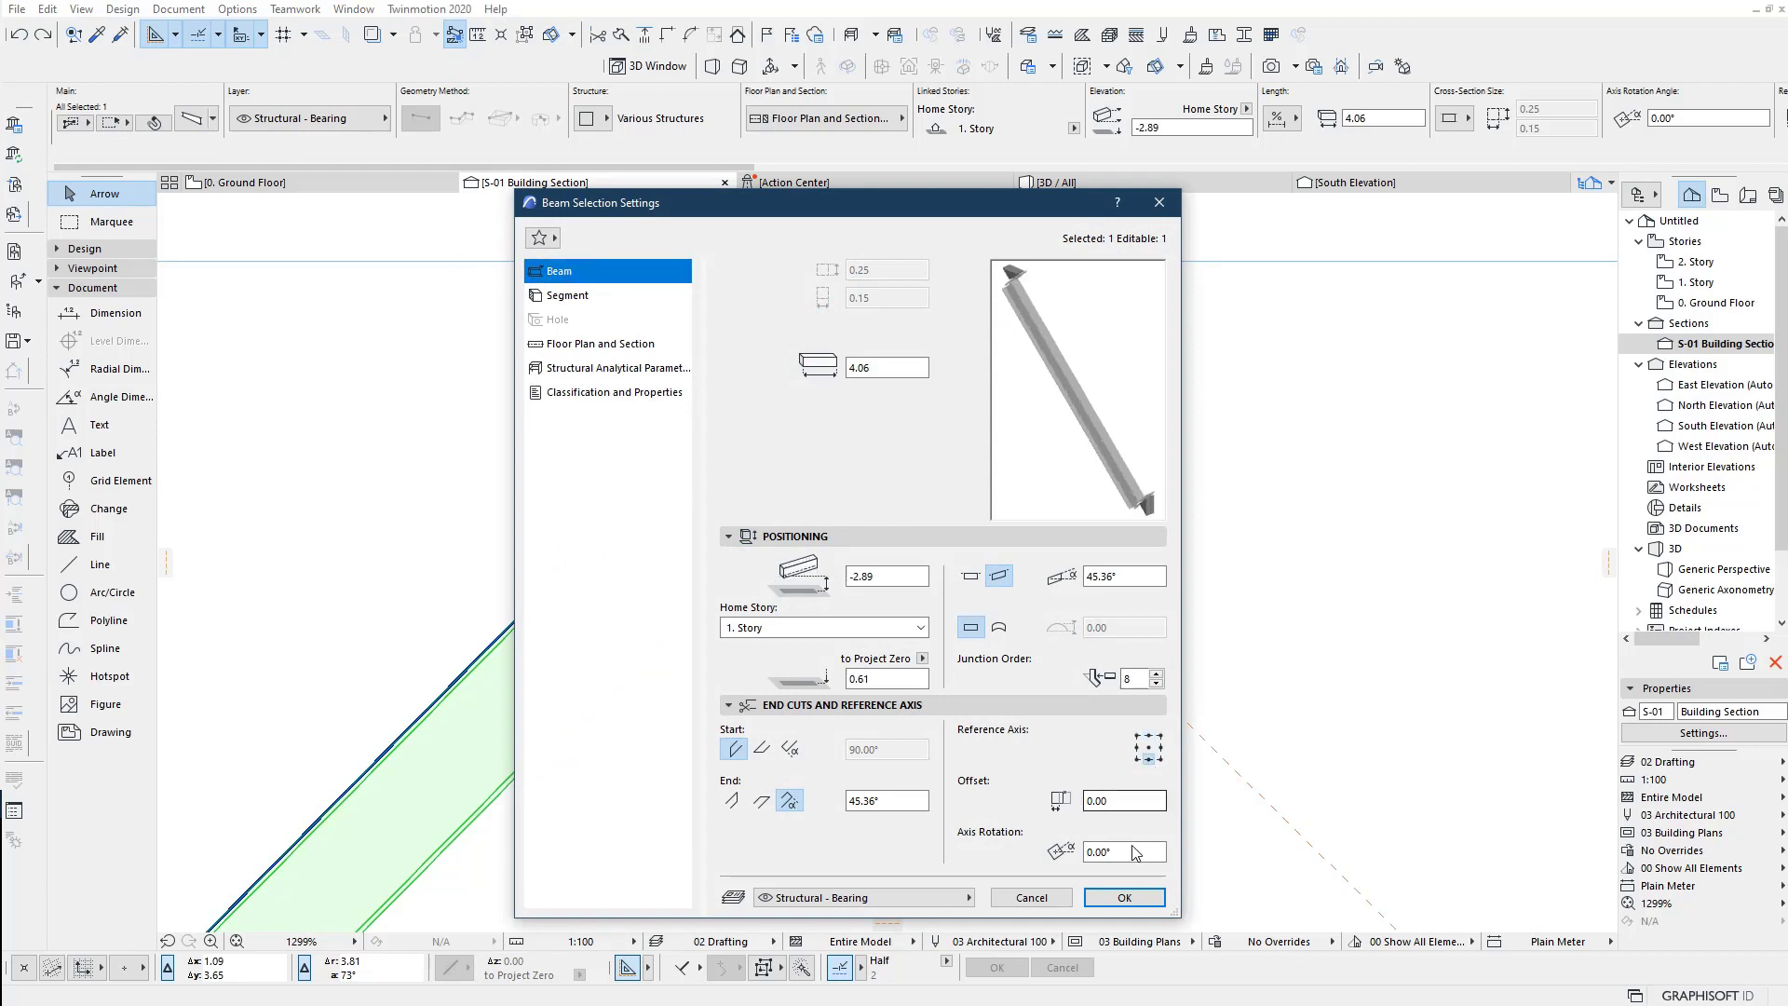
pyautogui.click(1125, 897)
pyautogui.scroll(-2, 1034, 596)
pyautogui.moveTo(1030, 619)
pyautogui.mouseDown(button='middle')
pyautogui.moveTo(1083, 429)
pyautogui.moveTo(948, 621)
pyautogui.mouseUp(button='middle')
pyautogui.scroll(2, 428, 679)
pyautogui.scroll(2, 459, 779)
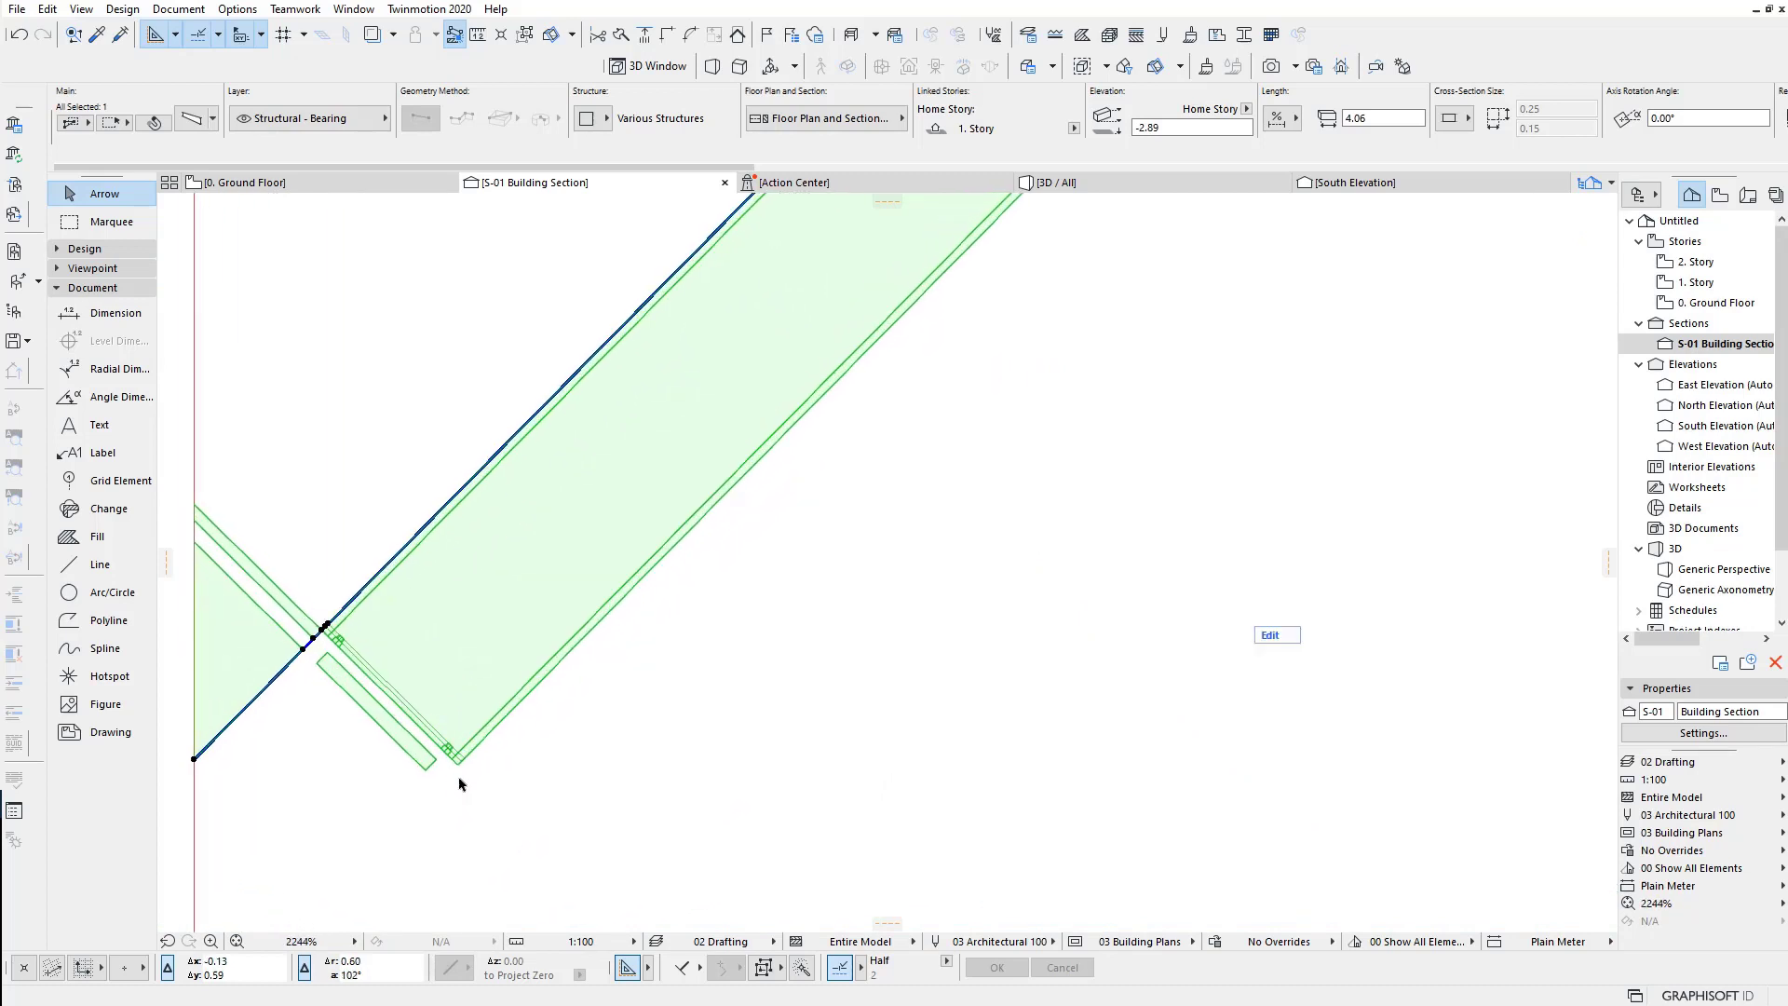
pyautogui.scroll(-4, 460, 785)
pyautogui.moveTo(730, 575)
pyautogui.mouseDown(button='middle')
pyautogui.moveTo(606, 819)
pyautogui.moveTo(846, 611)
pyautogui.mouseUp(button='middle')
pyautogui.scroll(2, 891, 511)
pyautogui.scroll(2, 925, 592)
pyautogui.scroll(1, 916, 601)
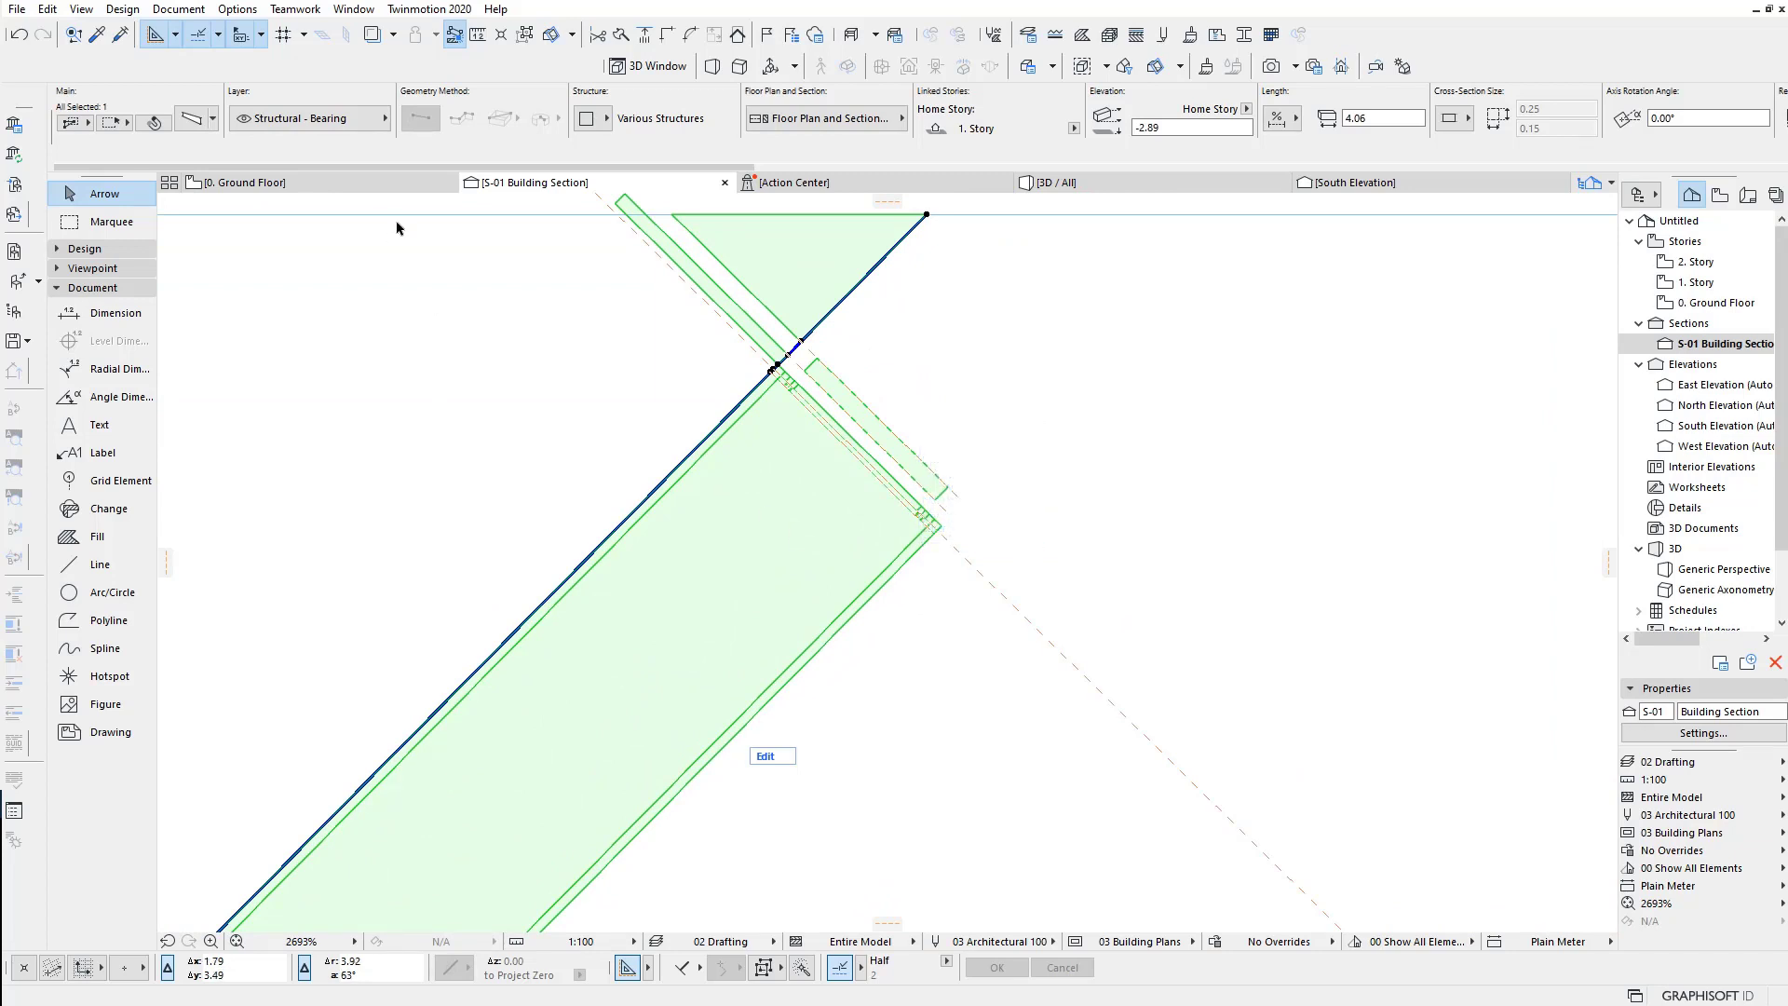
# Step: Set the beam's reference axis back to centre in the beam settings
pyautogui.click(588, 119)
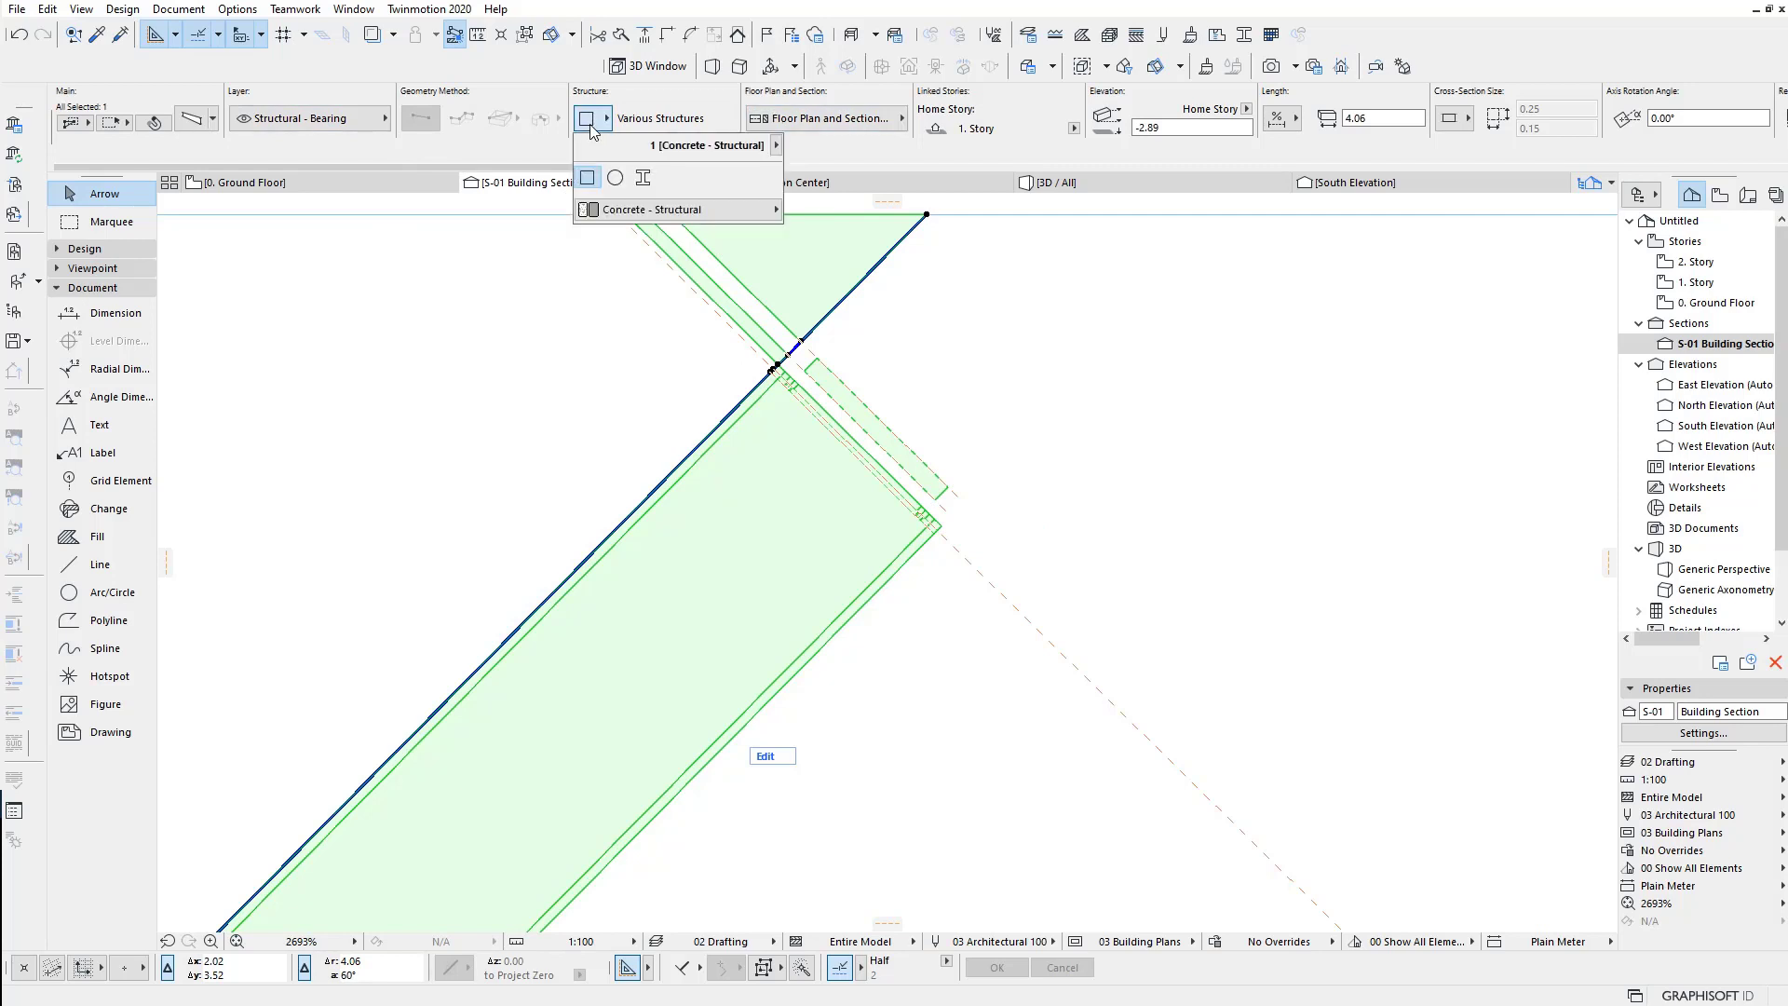
pyautogui.click(194, 120)
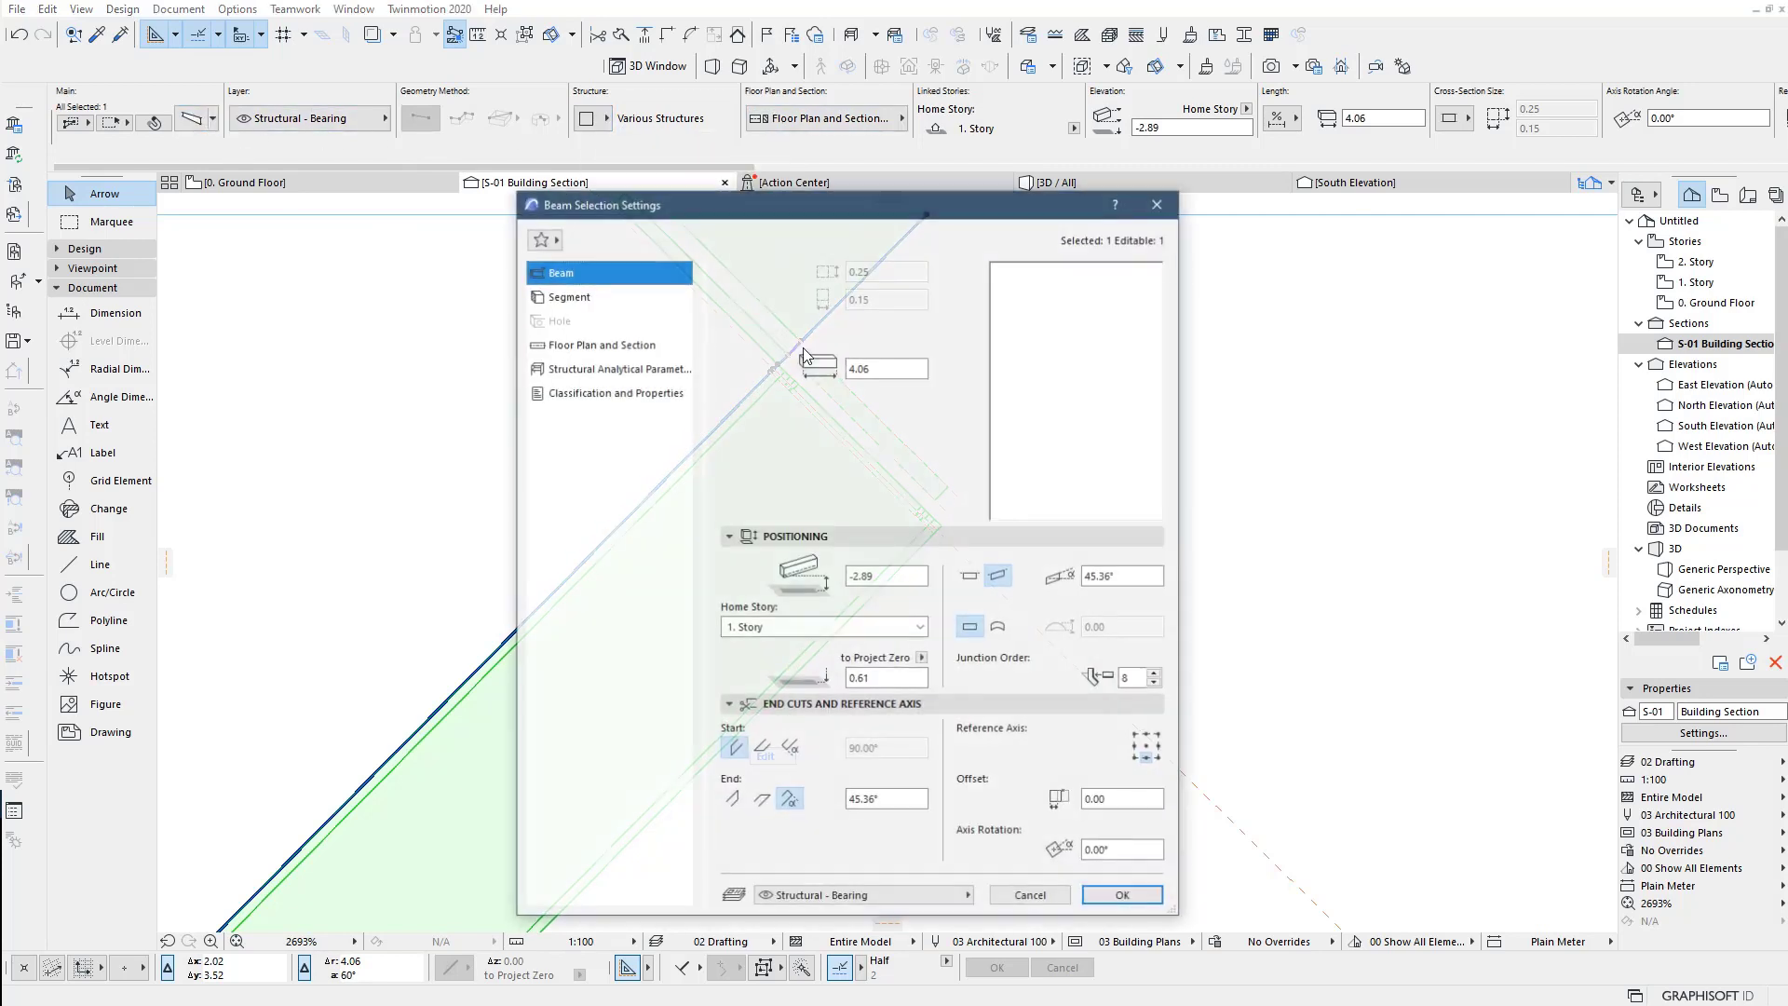
pyautogui.click(1150, 748)
pyautogui.click(1125, 897)
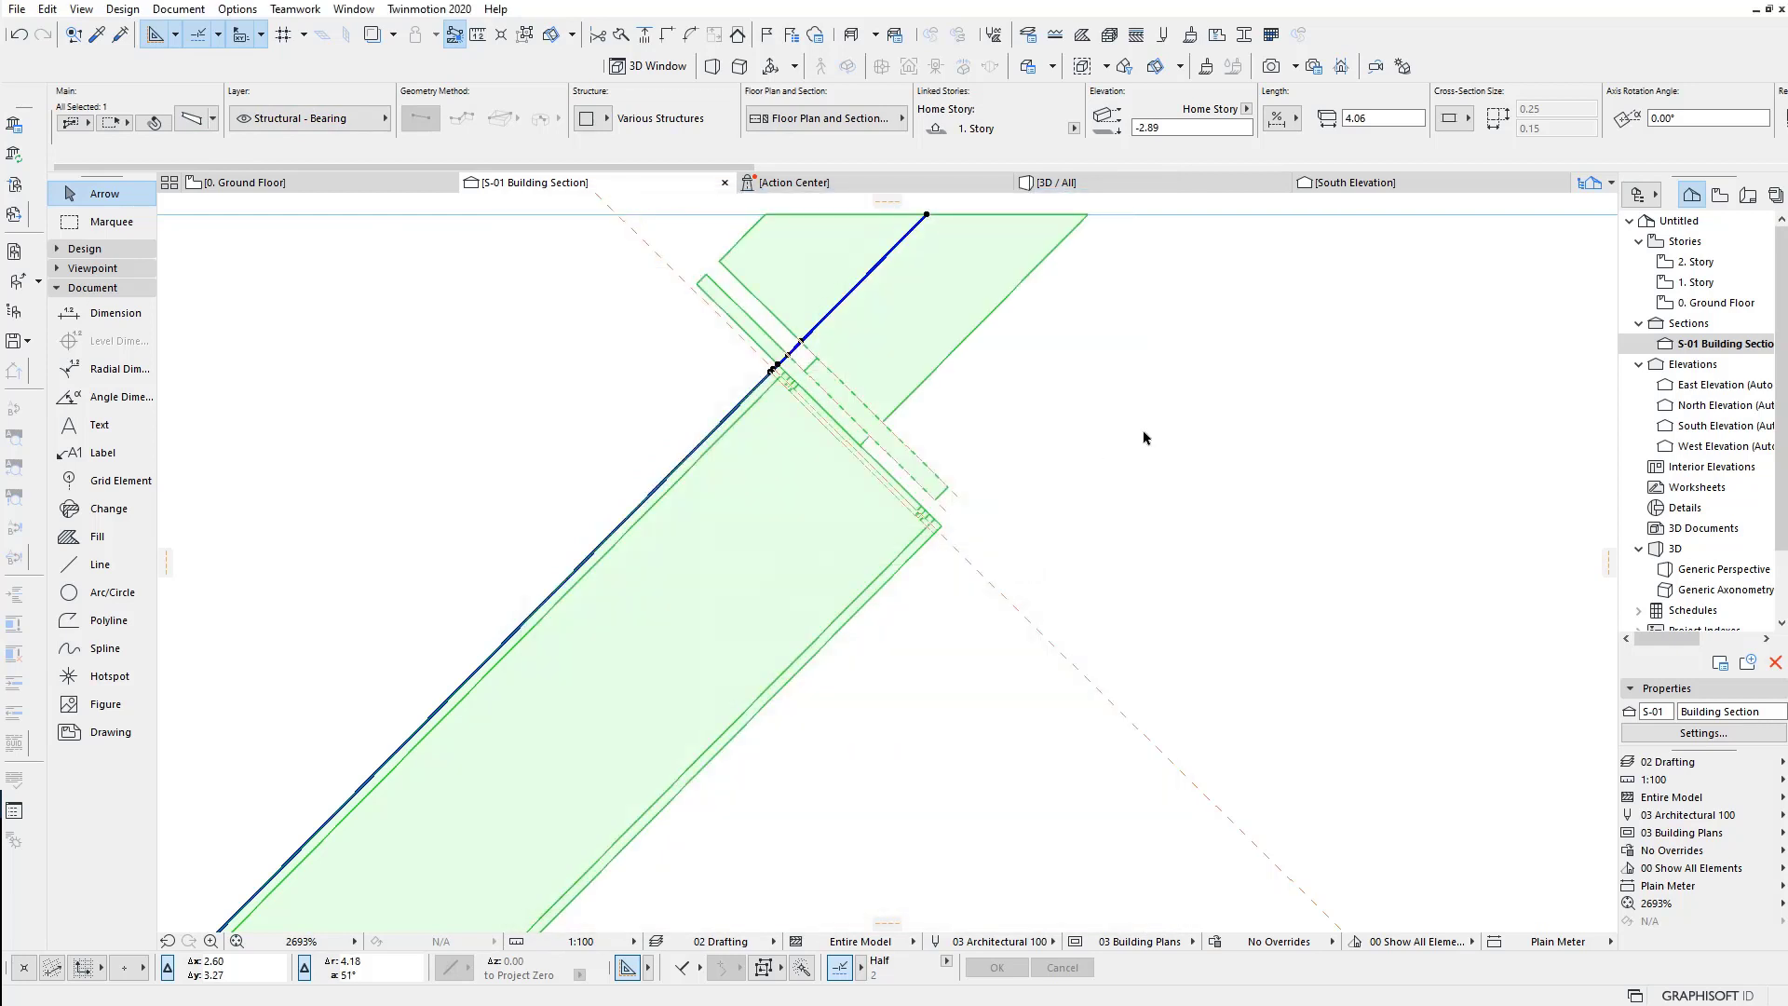
pyautogui.scroll(-3, 1145, 438)
pyautogui.scroll(3, 960, 360)
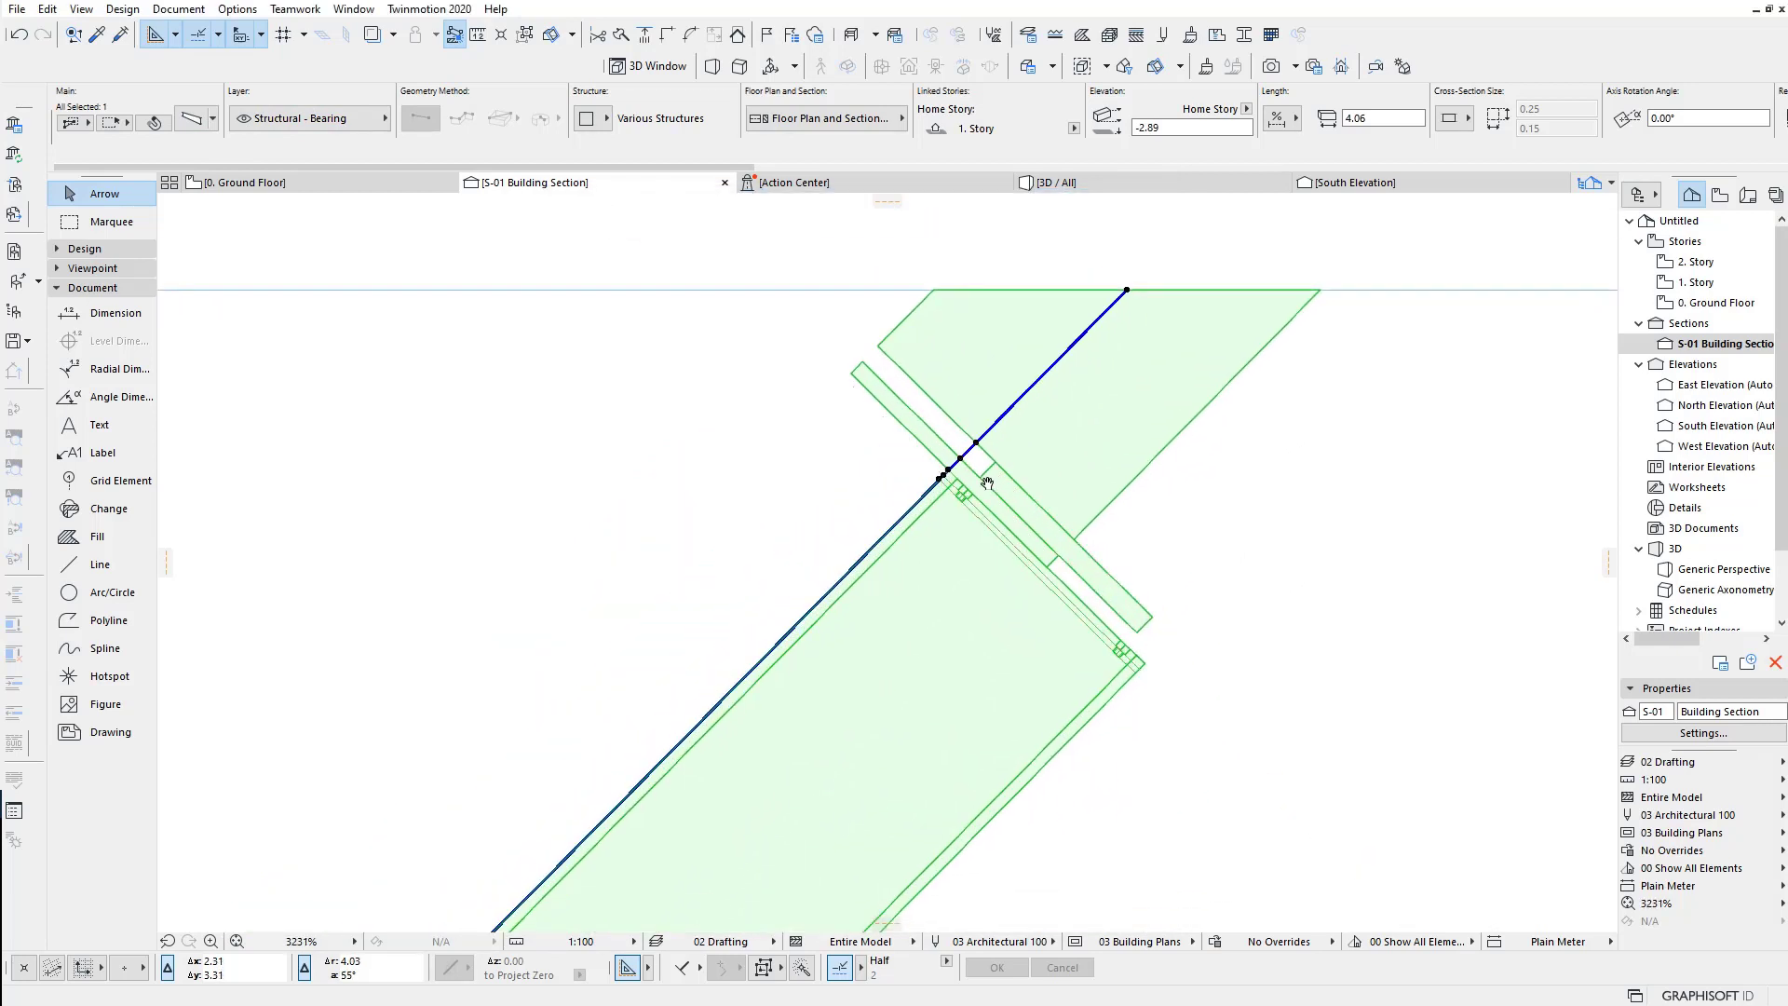
pyautogui.scroll(-1, 1071, 475)
pyautogui.scroll(1, 1062, 434)
pyautogui.moveTo(1094, 507); pyautogui.dragTo(757, 292, button='middle')
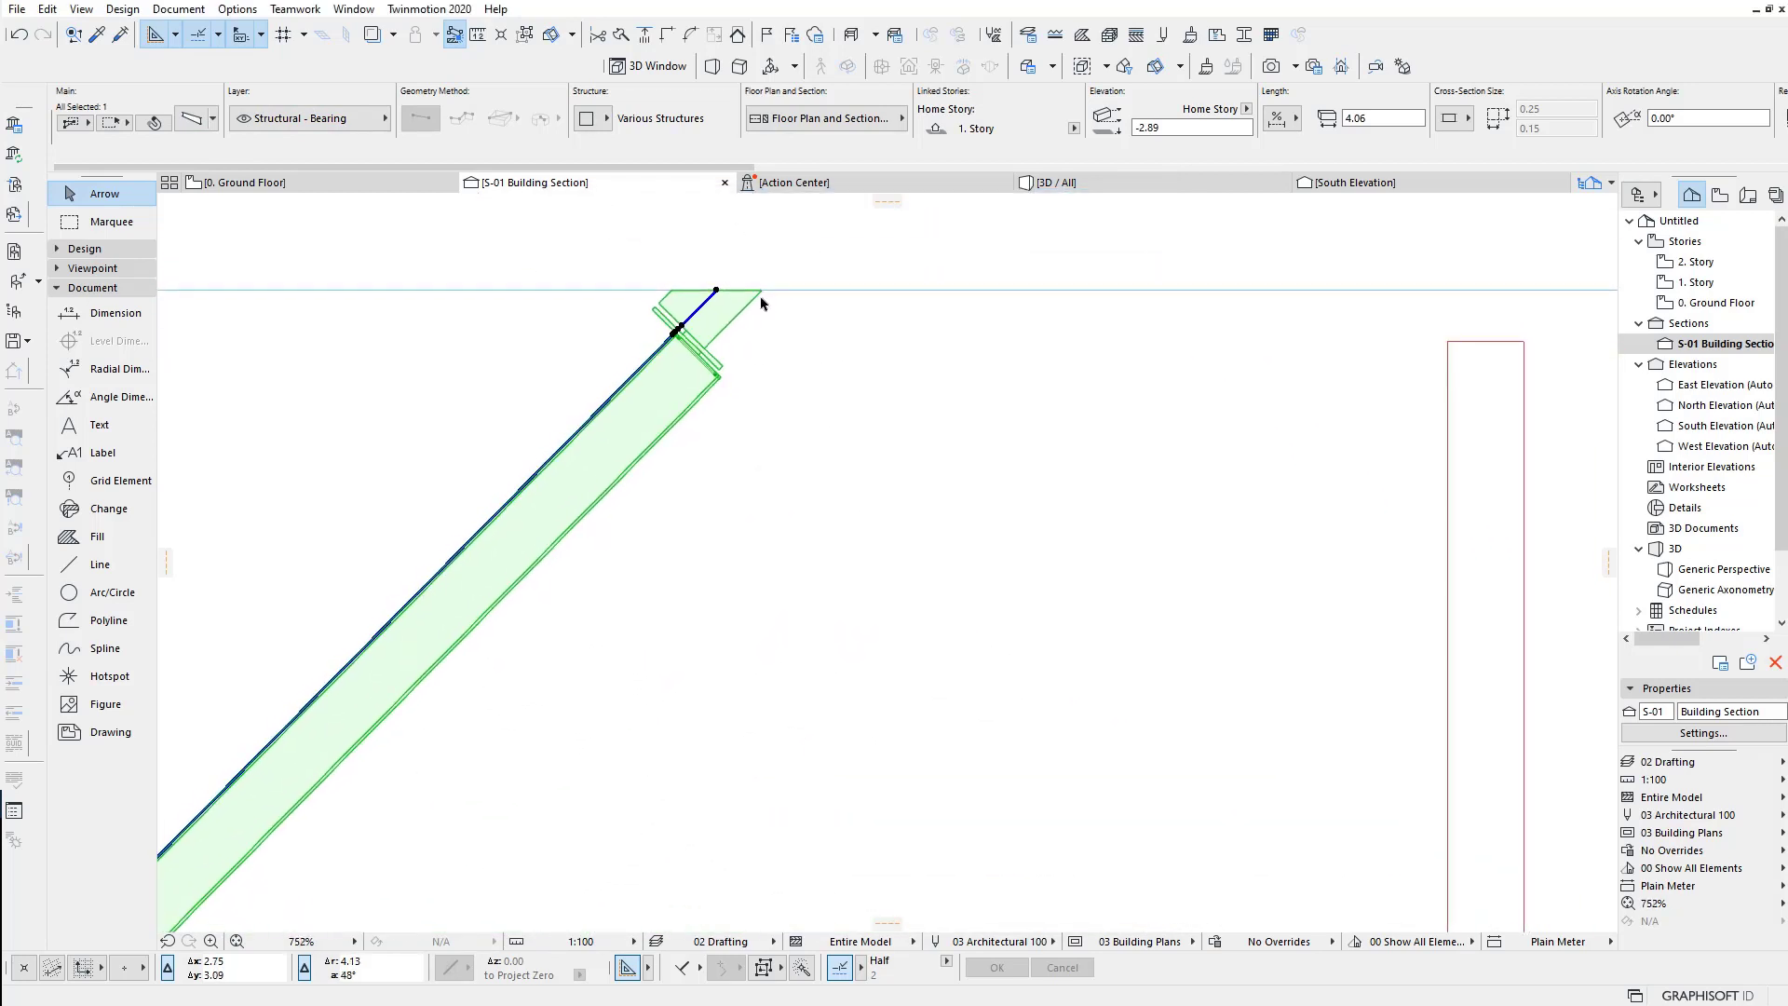
pyautogui.scroll(-3, 786, 388)
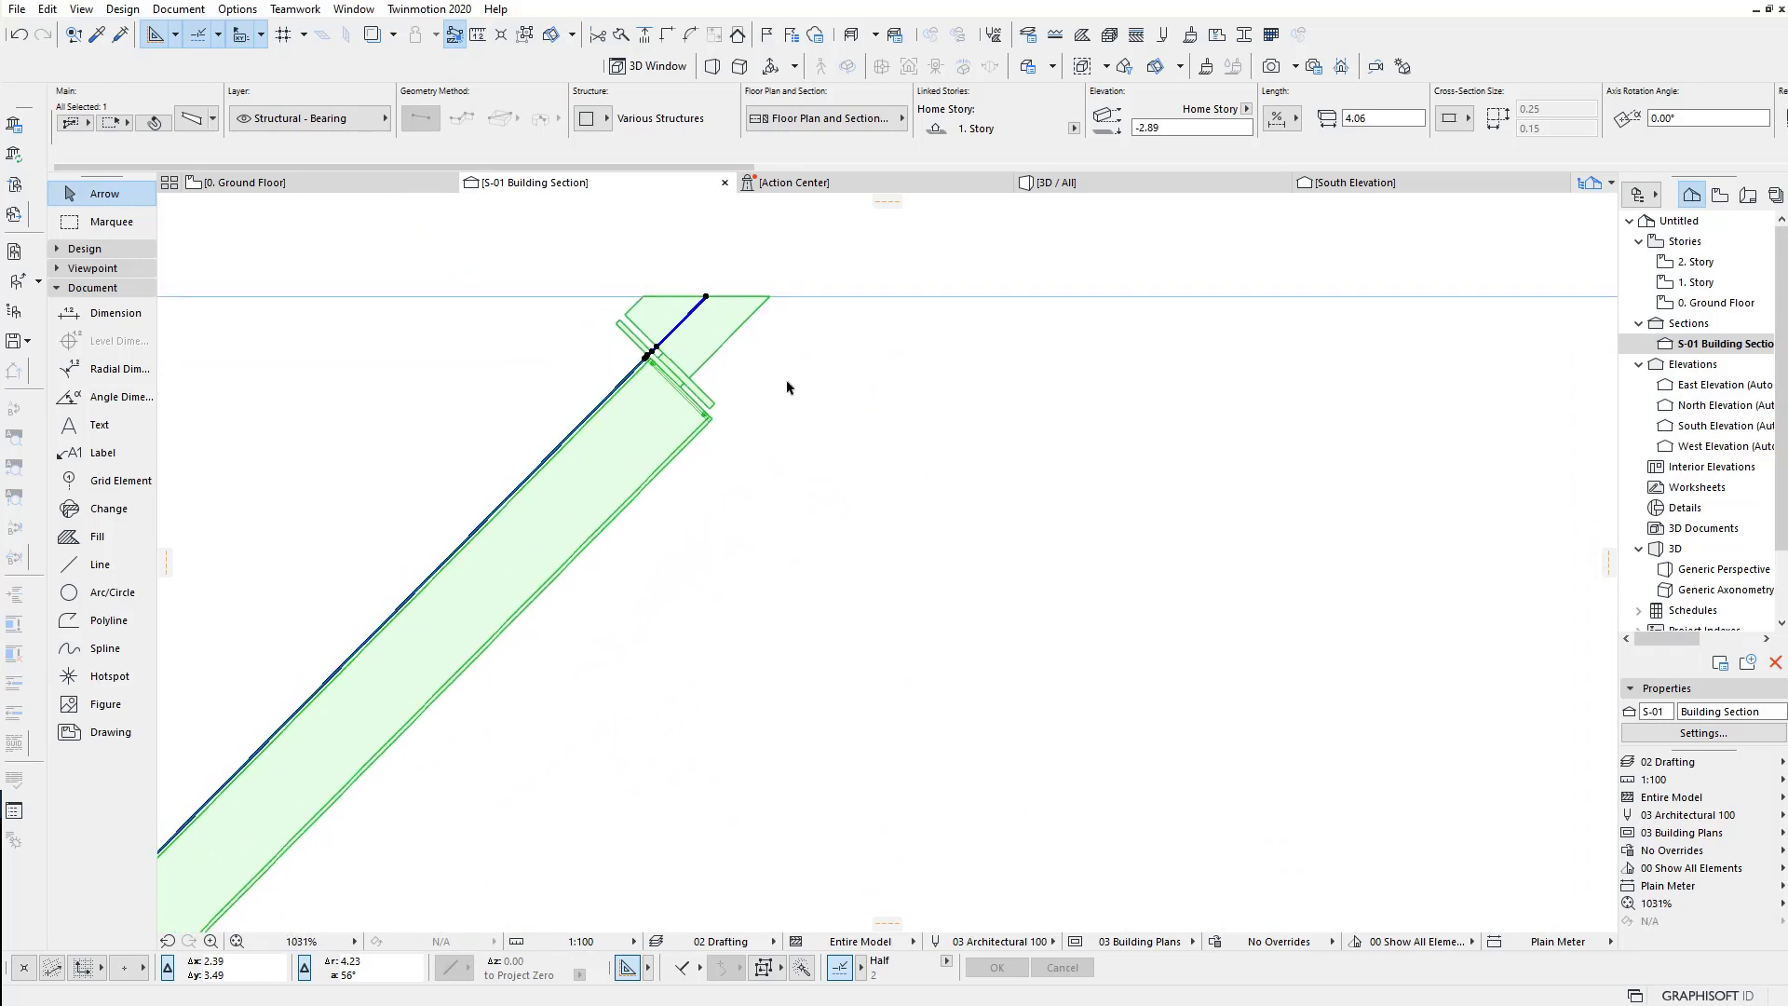
pyautogui.scroll(-3, 771, 479)
pyautogui.scroll(1, 547, 706)
pyautogui.scroll(1, 431, 500)
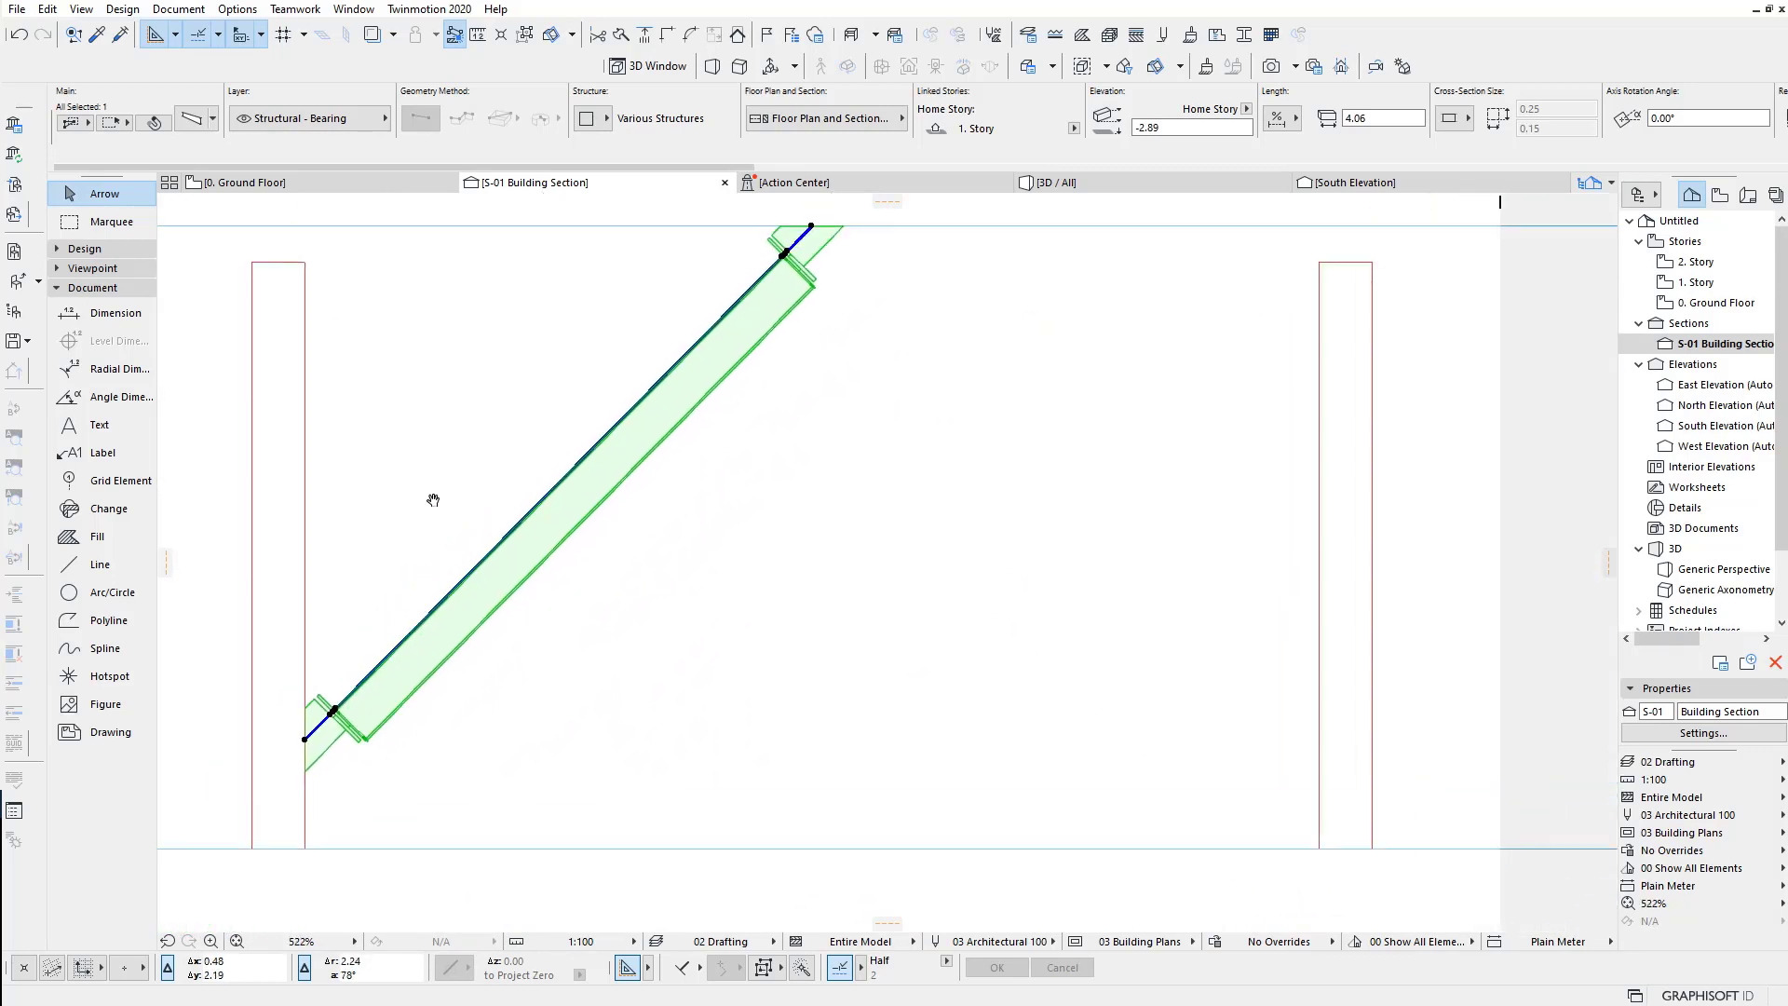
pyautogui.scroll(1, 739, 280)
pyautogui.scroll(1, 783, 519)
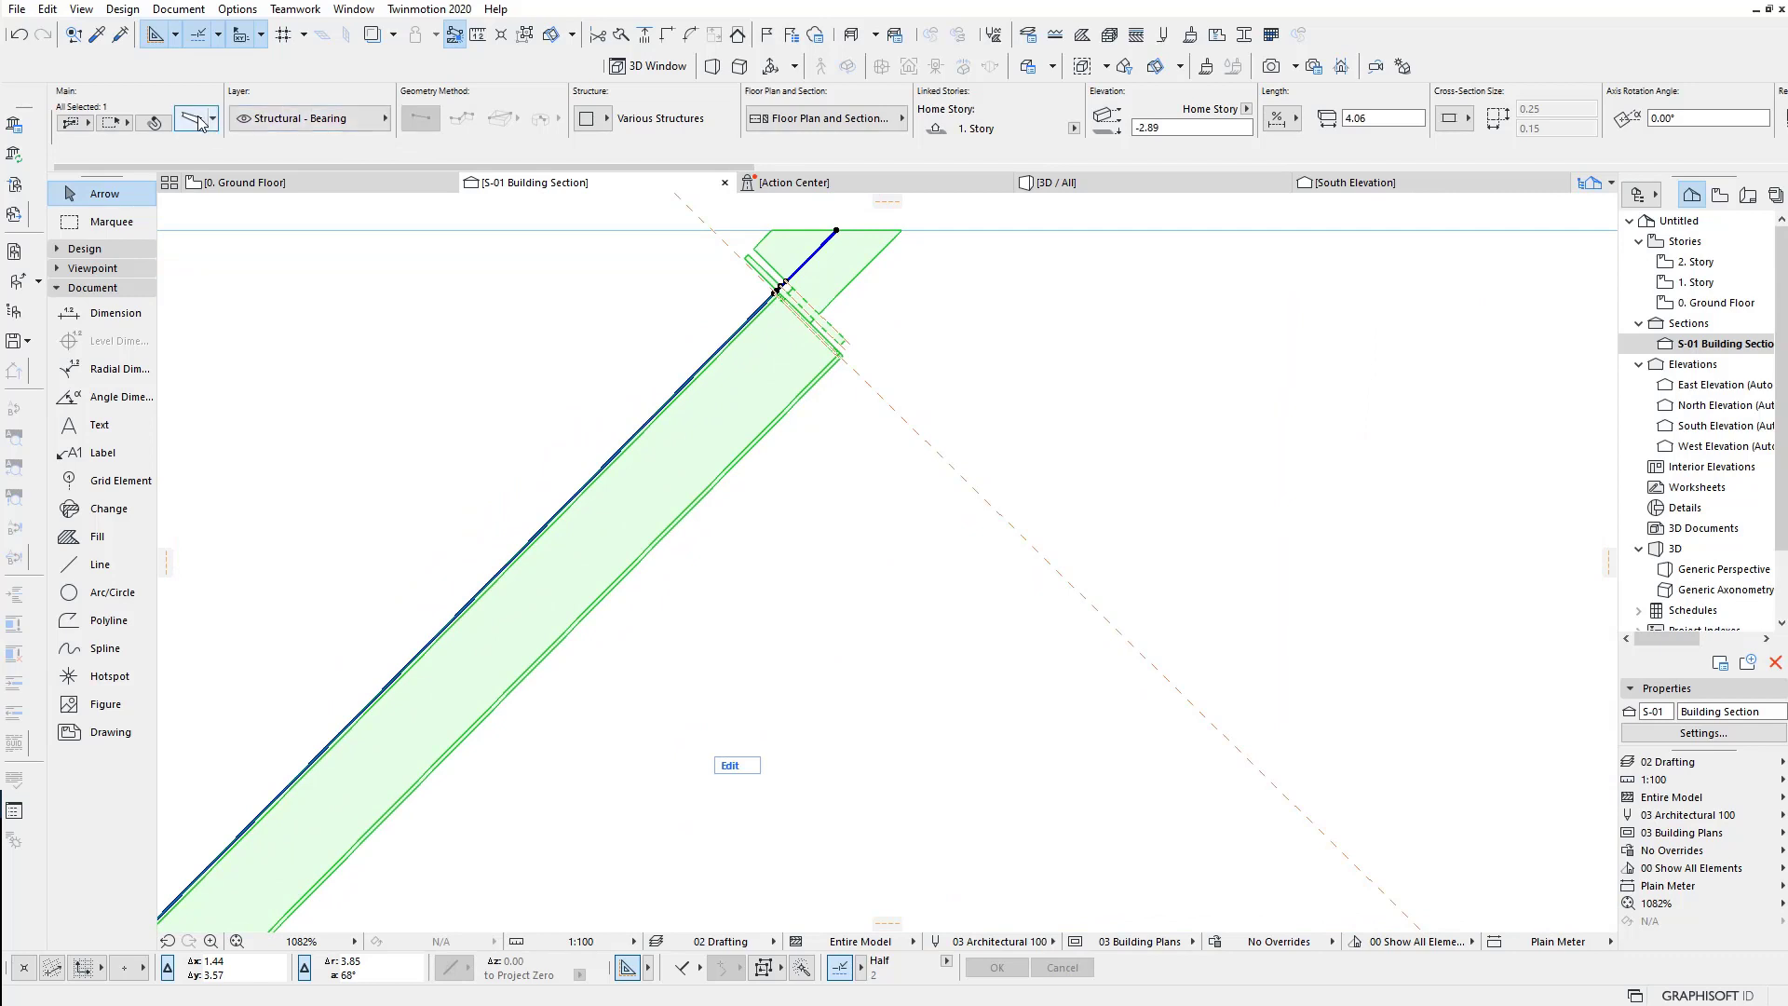
# Step: Give the brace's upper end a 45.36° end cut
pyautogui.hotkey('ctrl', 't')
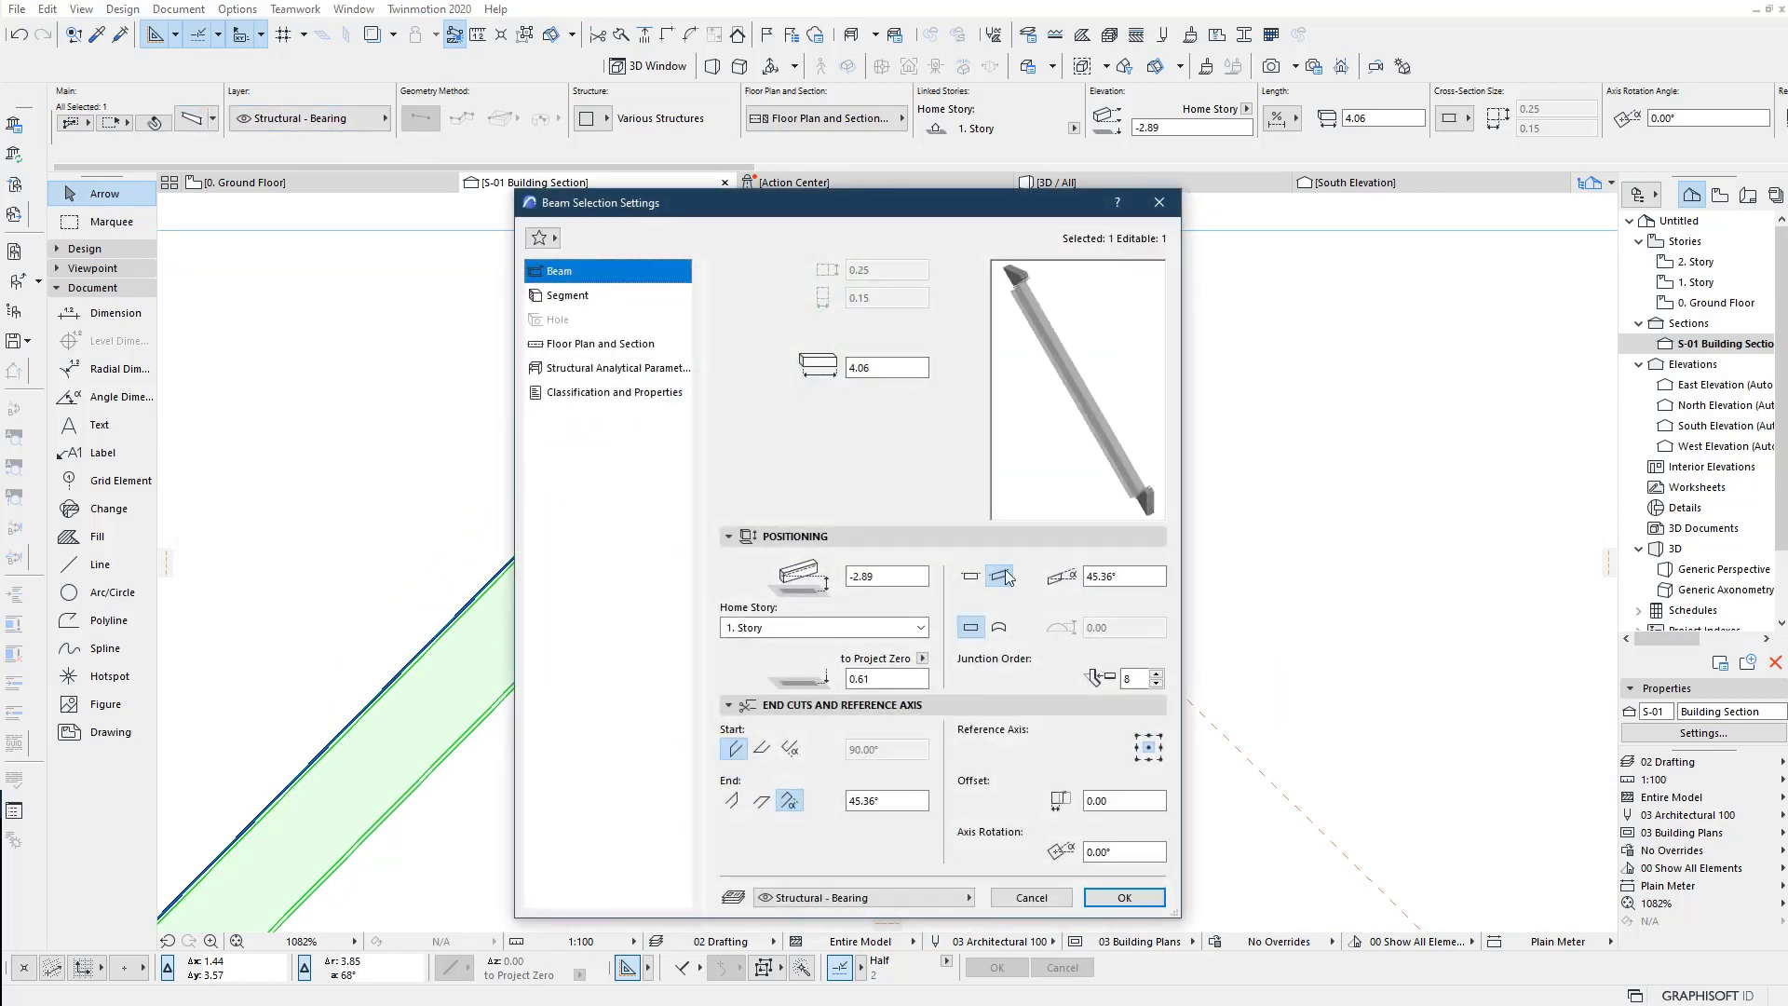
pyautogui.click(1132, 894)
pyautogui.scroll(1, 835, 254)
pyautogui.moveTo(836, 254); pyautogui.dragTo(869, 374, button='middle')
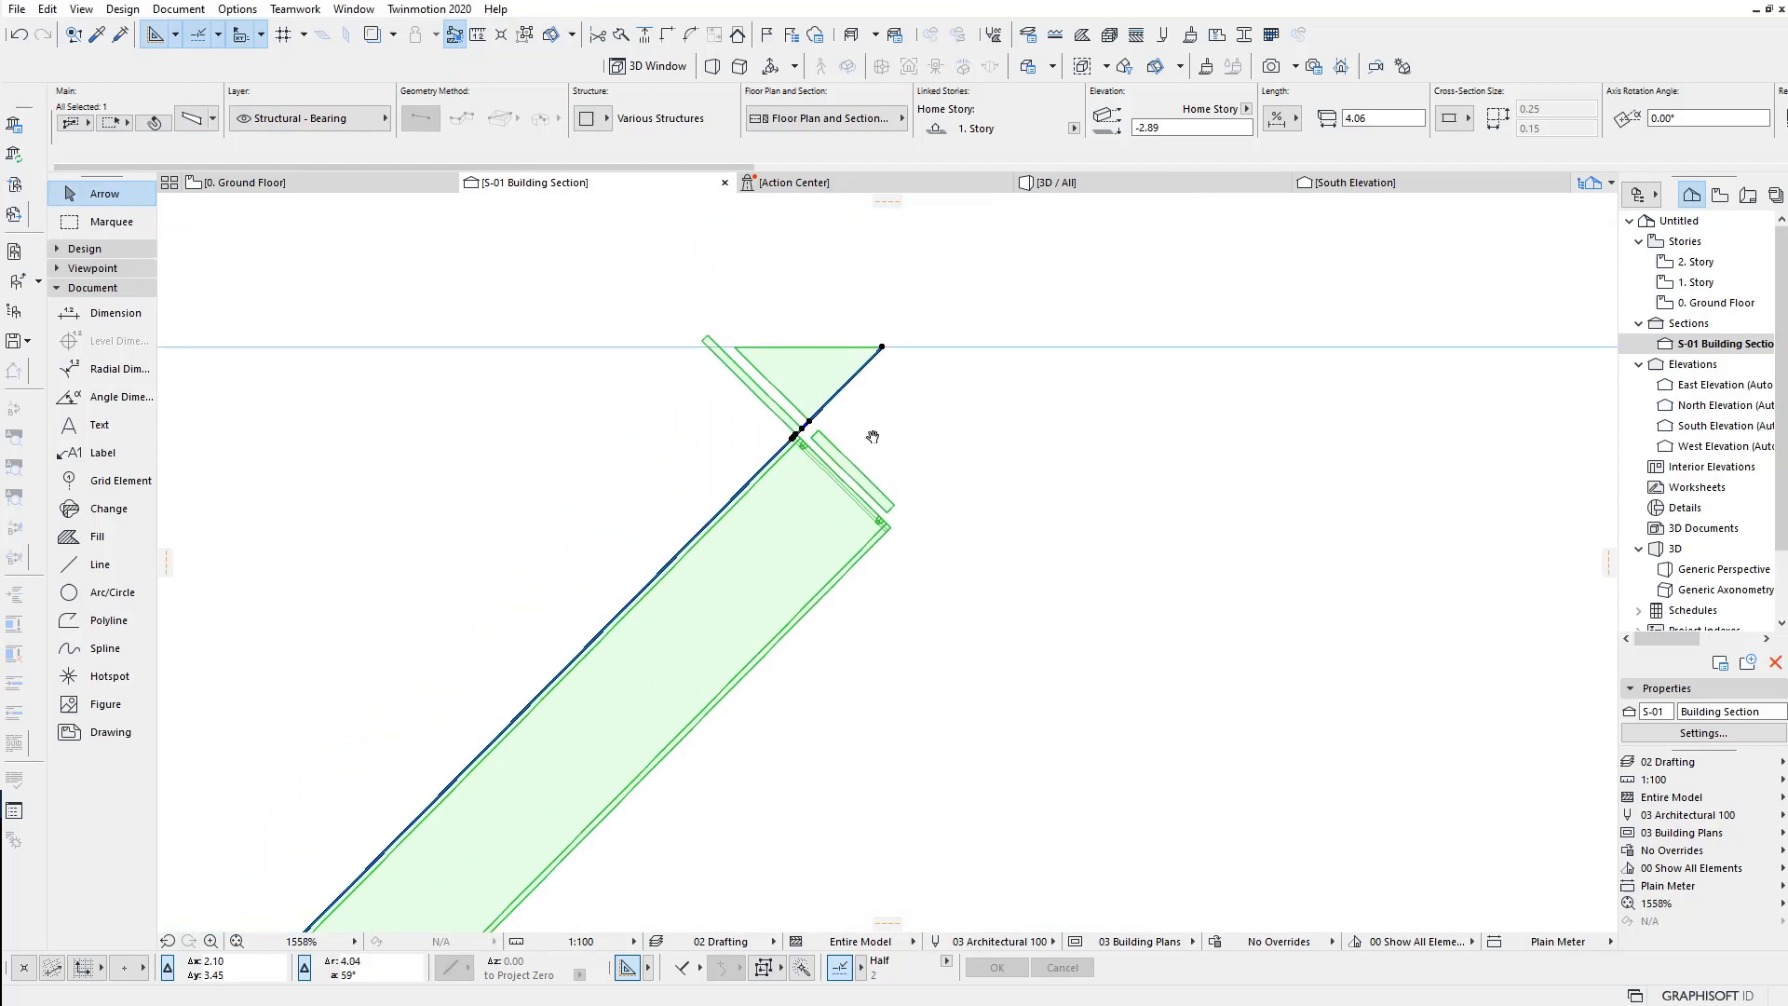
pyautogui.scroll(1, 792, 431)
pyautogui.scroll(1, 890, 622)
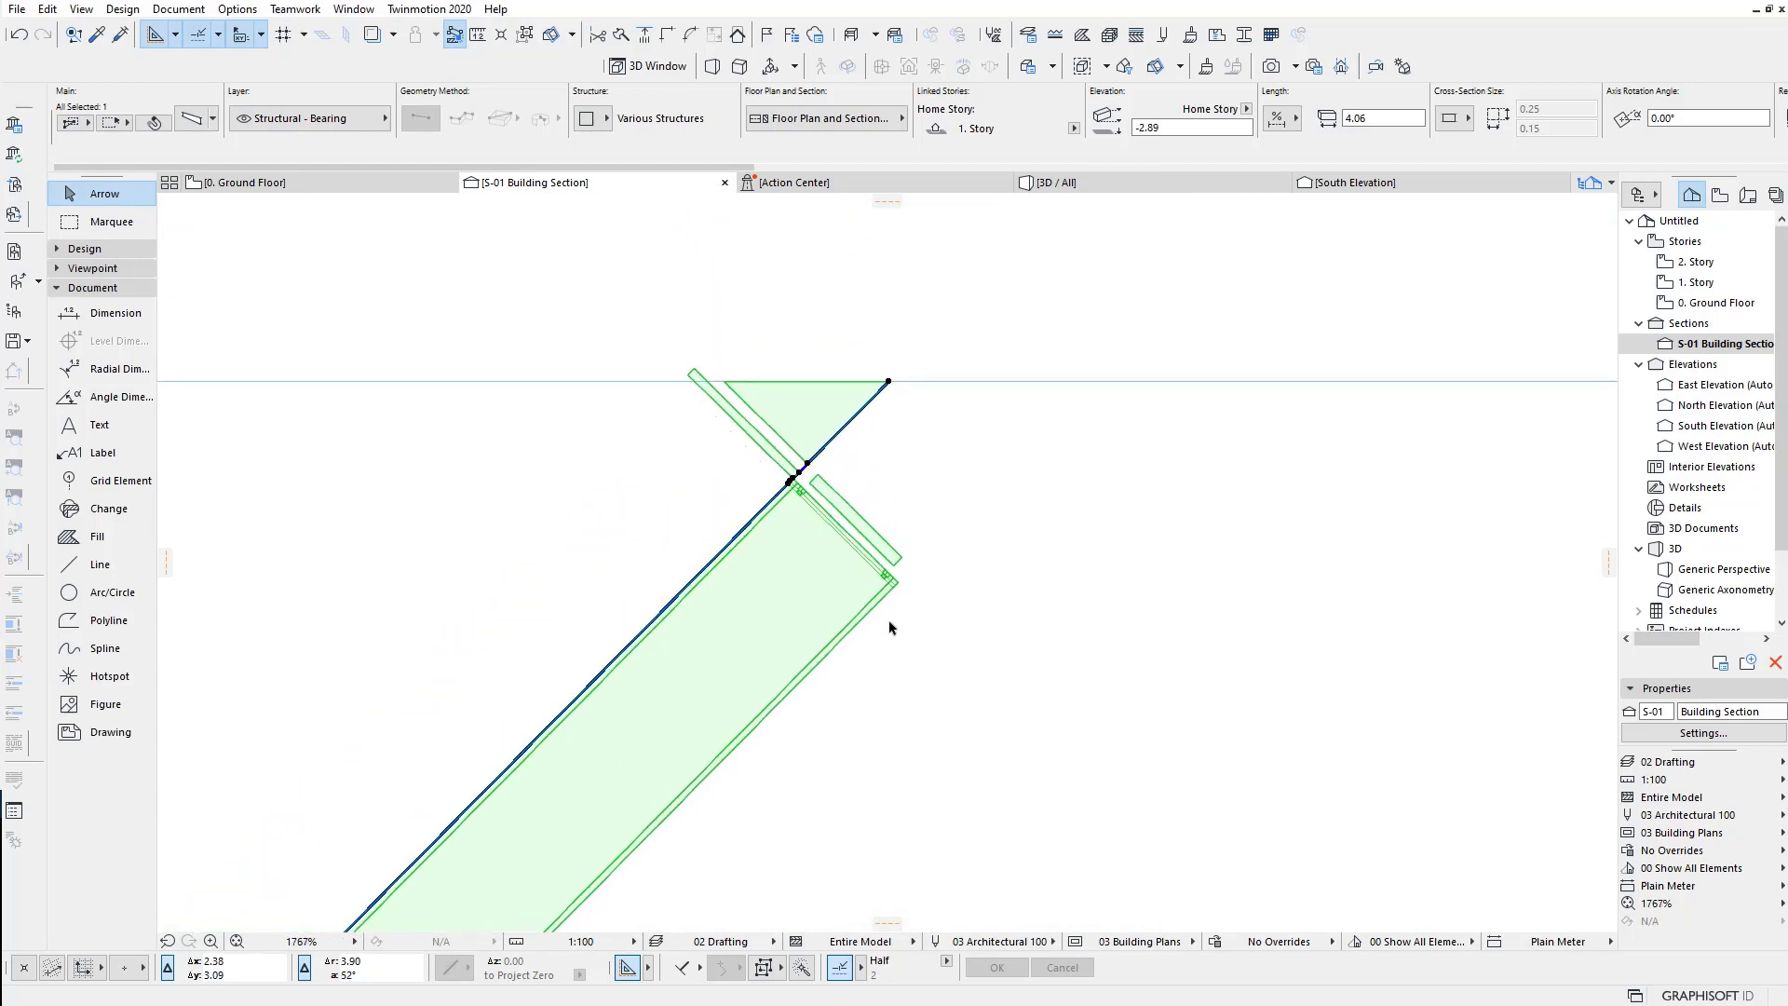
pyautogui.scroll(1, 888, 624)
# Step: Reselect the brace and select its 3.57-long IPE250 segment in edit mode
pyautogui.click(900, 596)
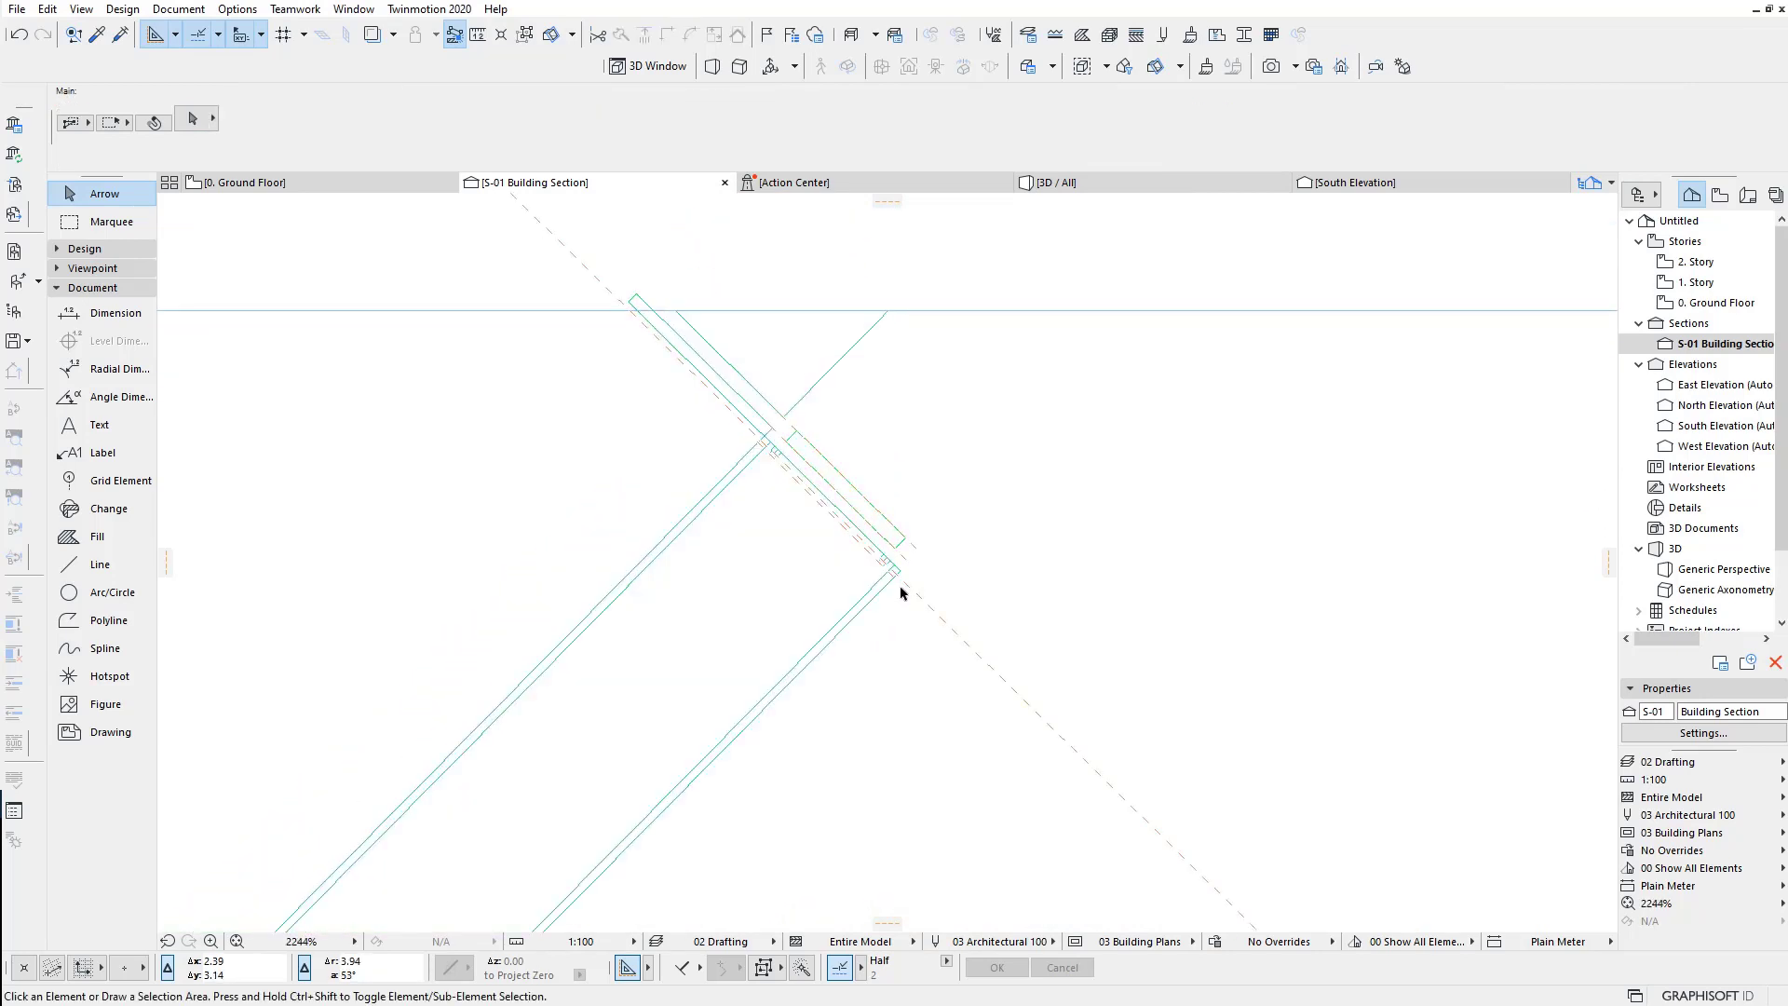
pyautogui.click(878, 599)
pyautogui.click(748, 787)
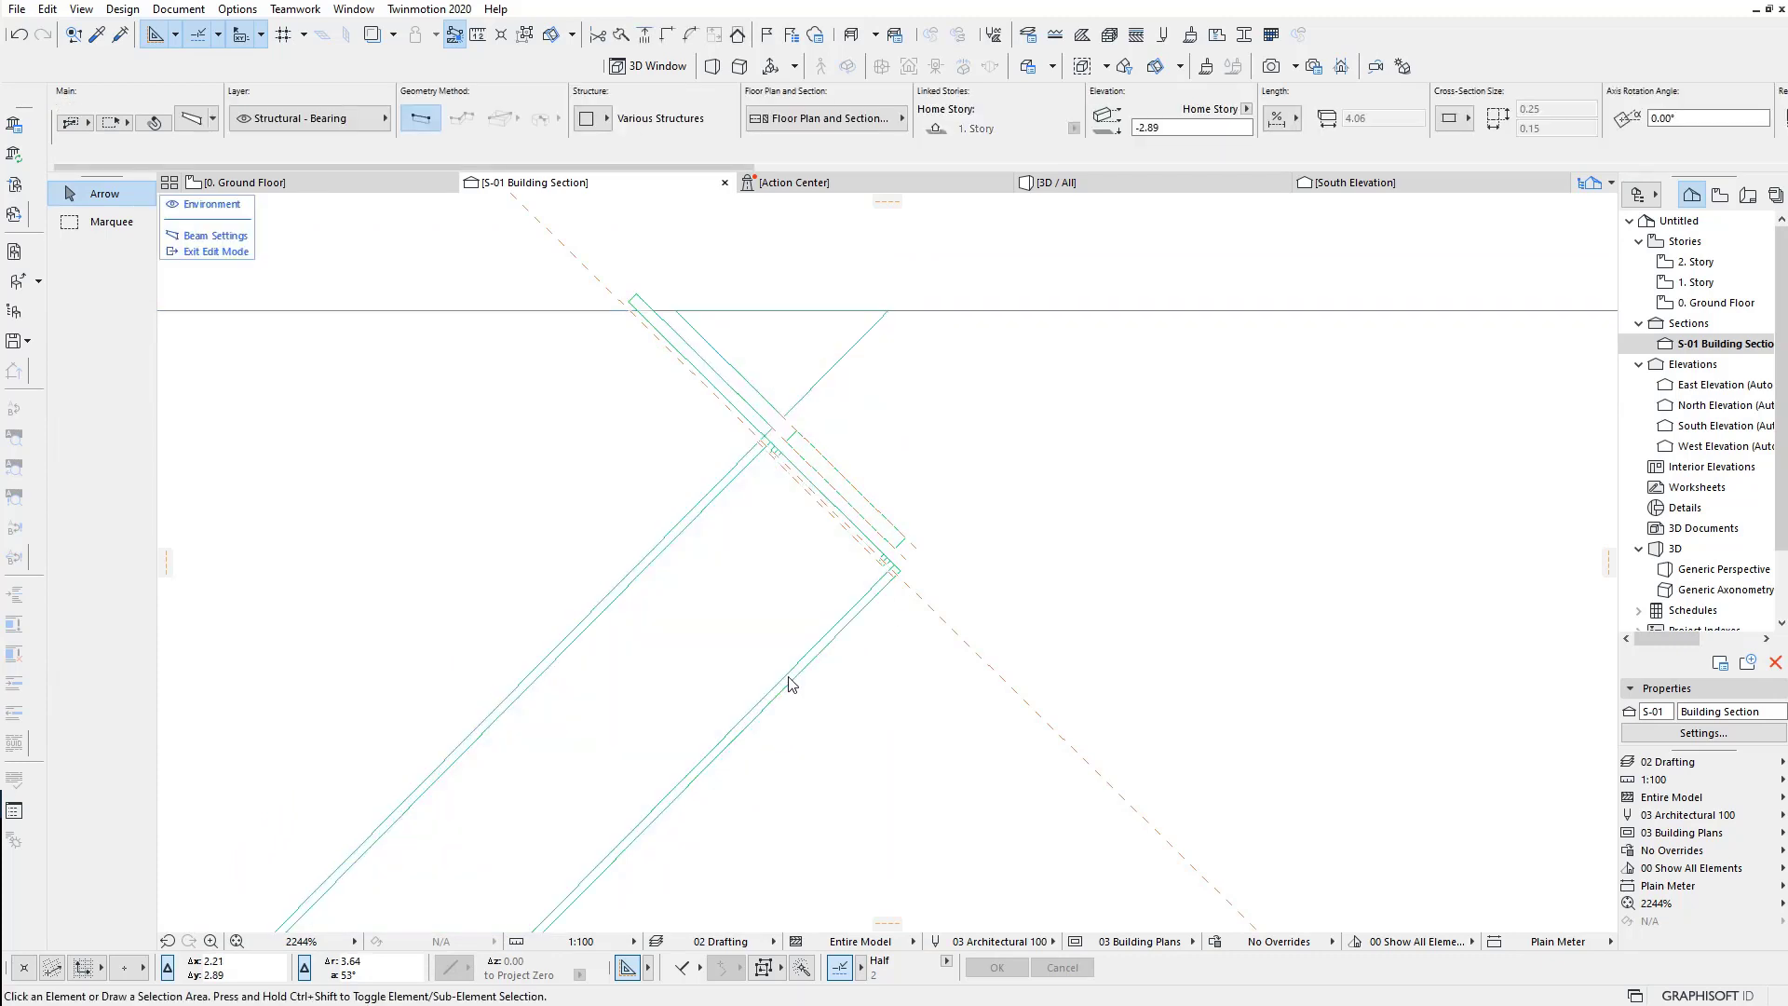
pyautogui.click(796, 676)
# Step: Open the brace's IPE250 profile in Profile Manager, rotate it 180° and save
pyautogui.rightClick(866, 719)
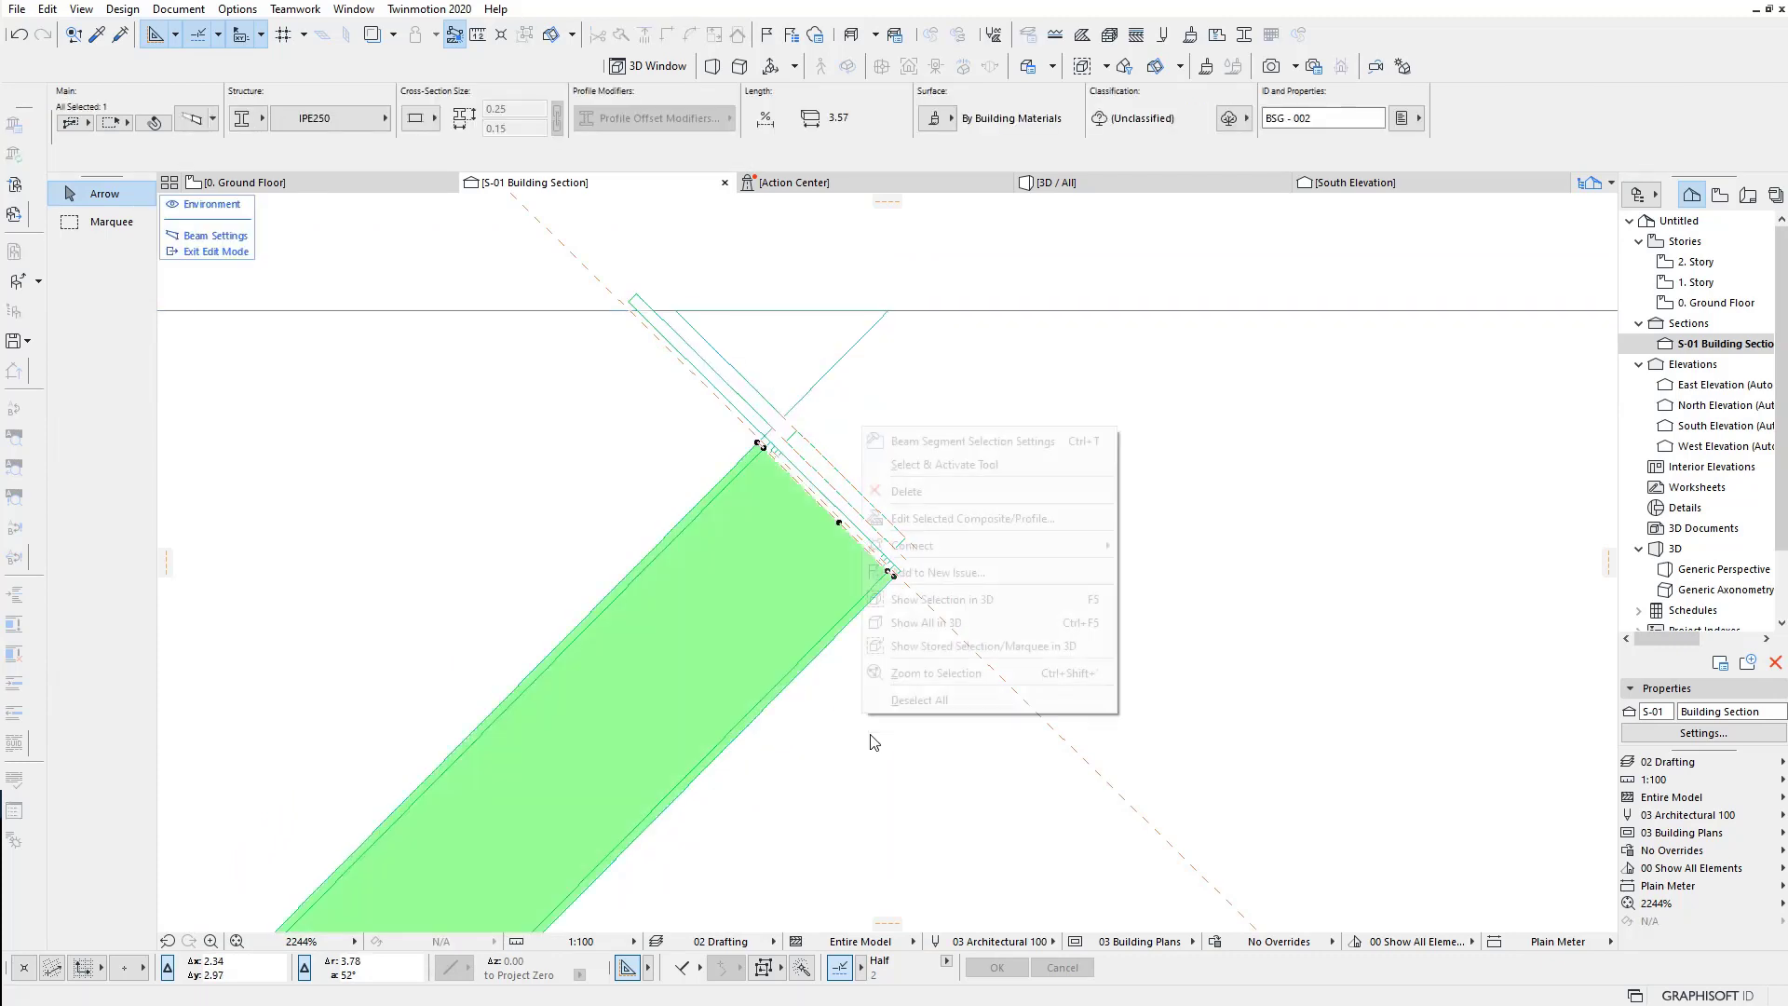
pyautogui.click(1015, 516)
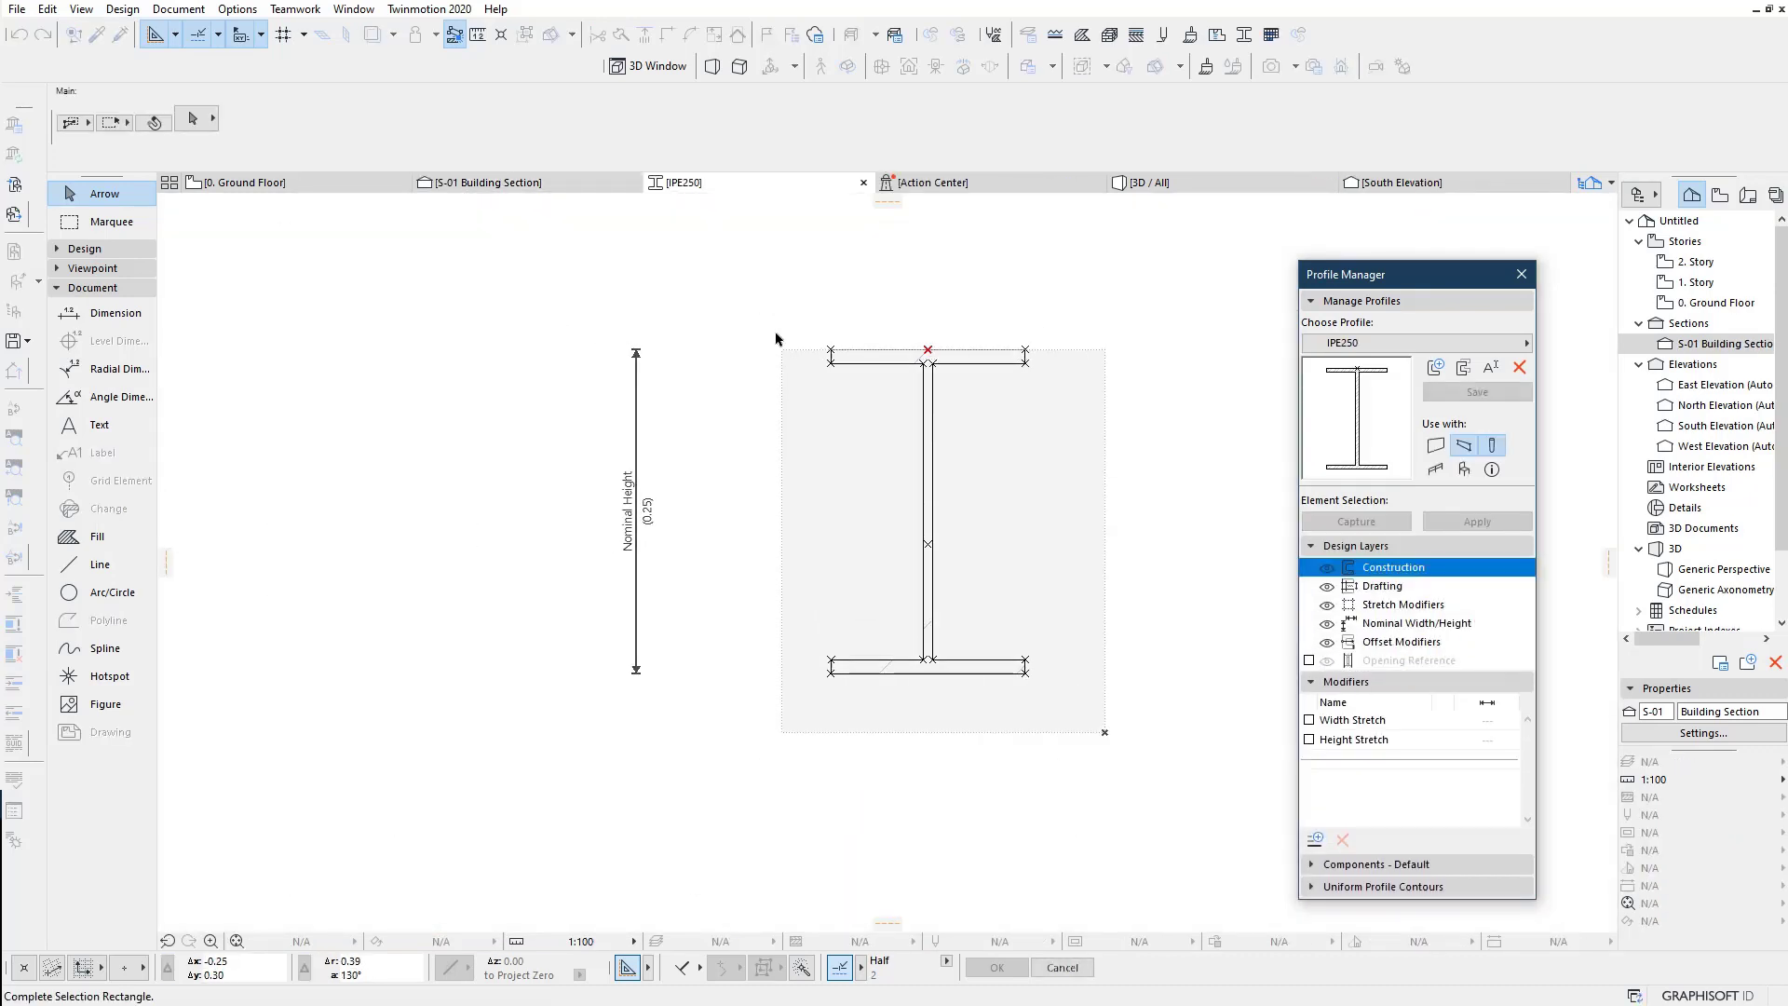
pyautogui.moveTo(1106, 738); pyautogui.dragTo(774, 332)
pyautogui.hotkey('ctrl', 'e')
pyautogui.click(928, 350)
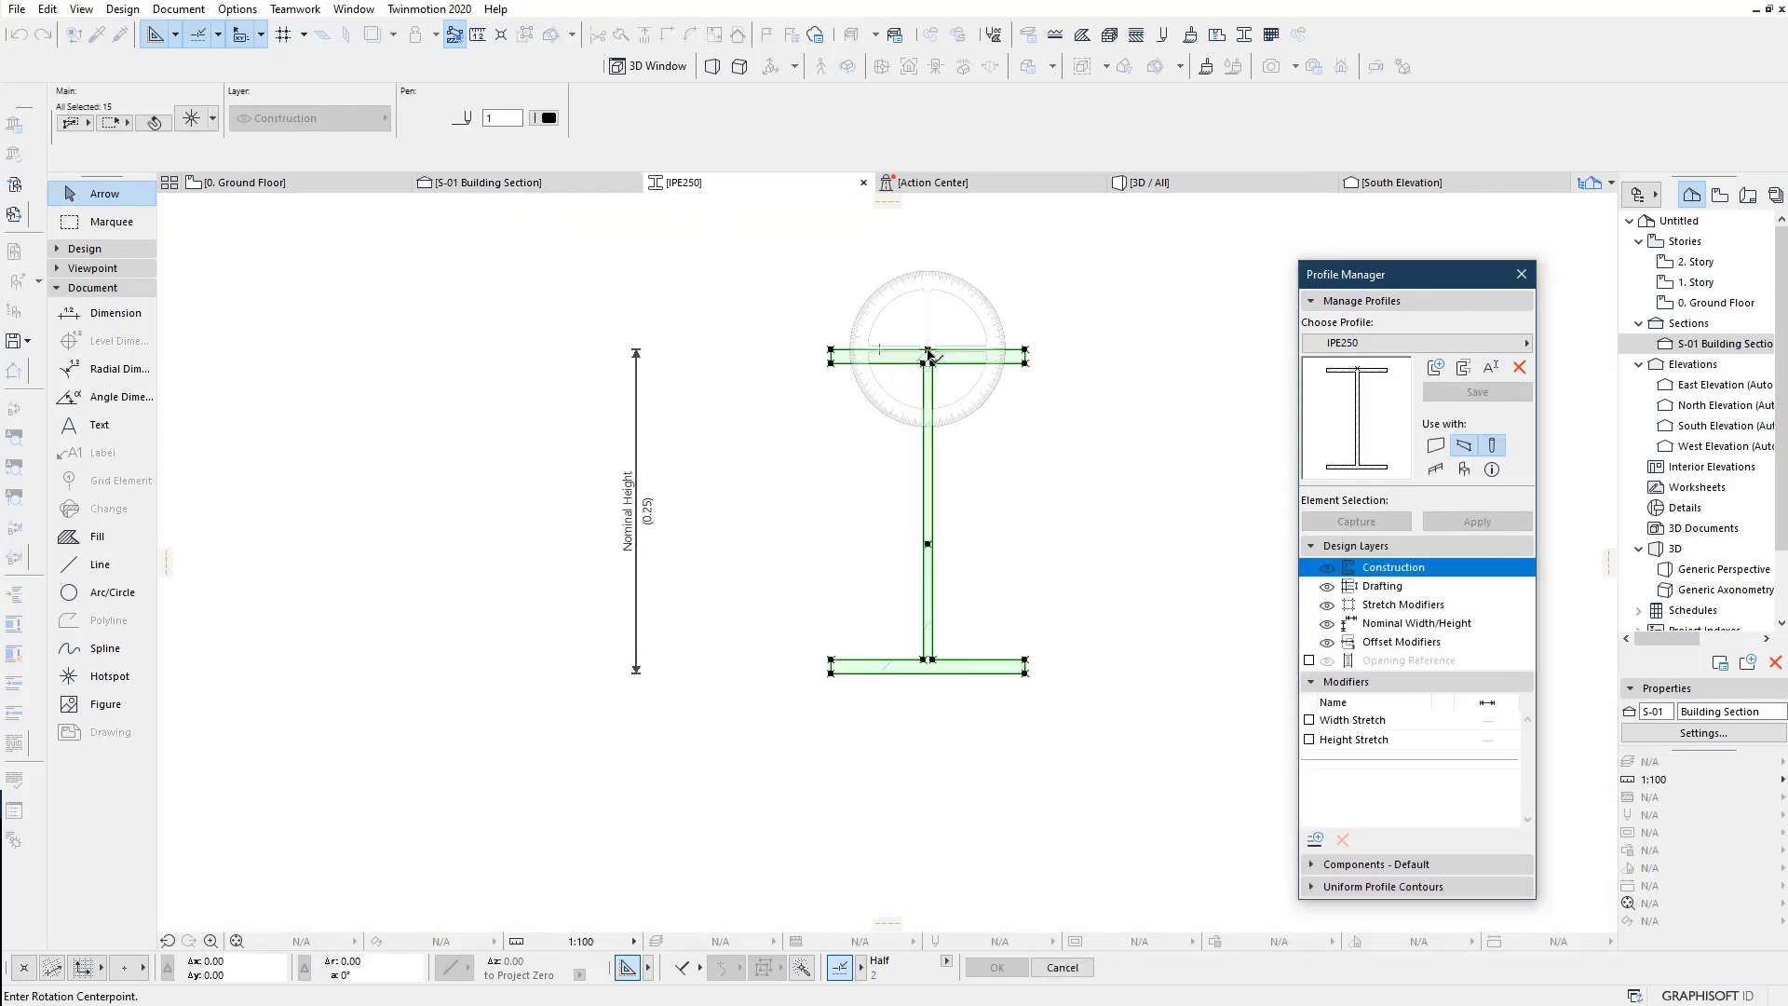
pyautogui.click(1076, 350)
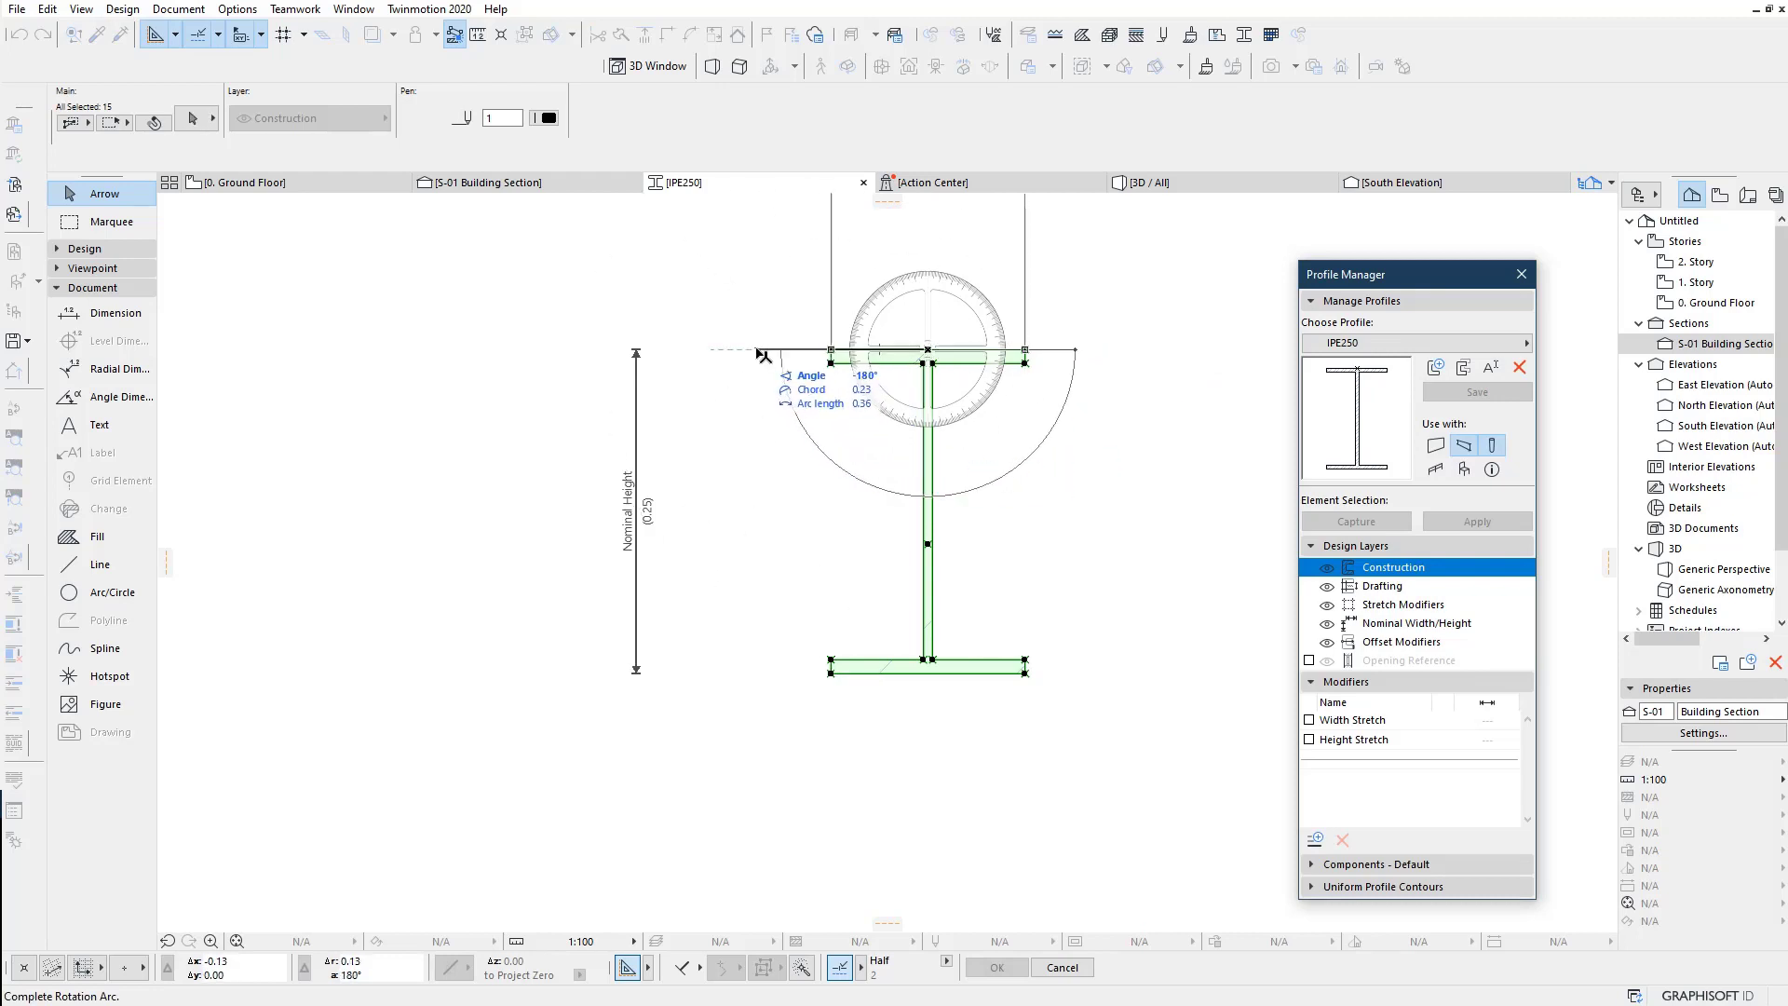
pyautogui.click(758, 352)
pyautogui.click(1473, 393)
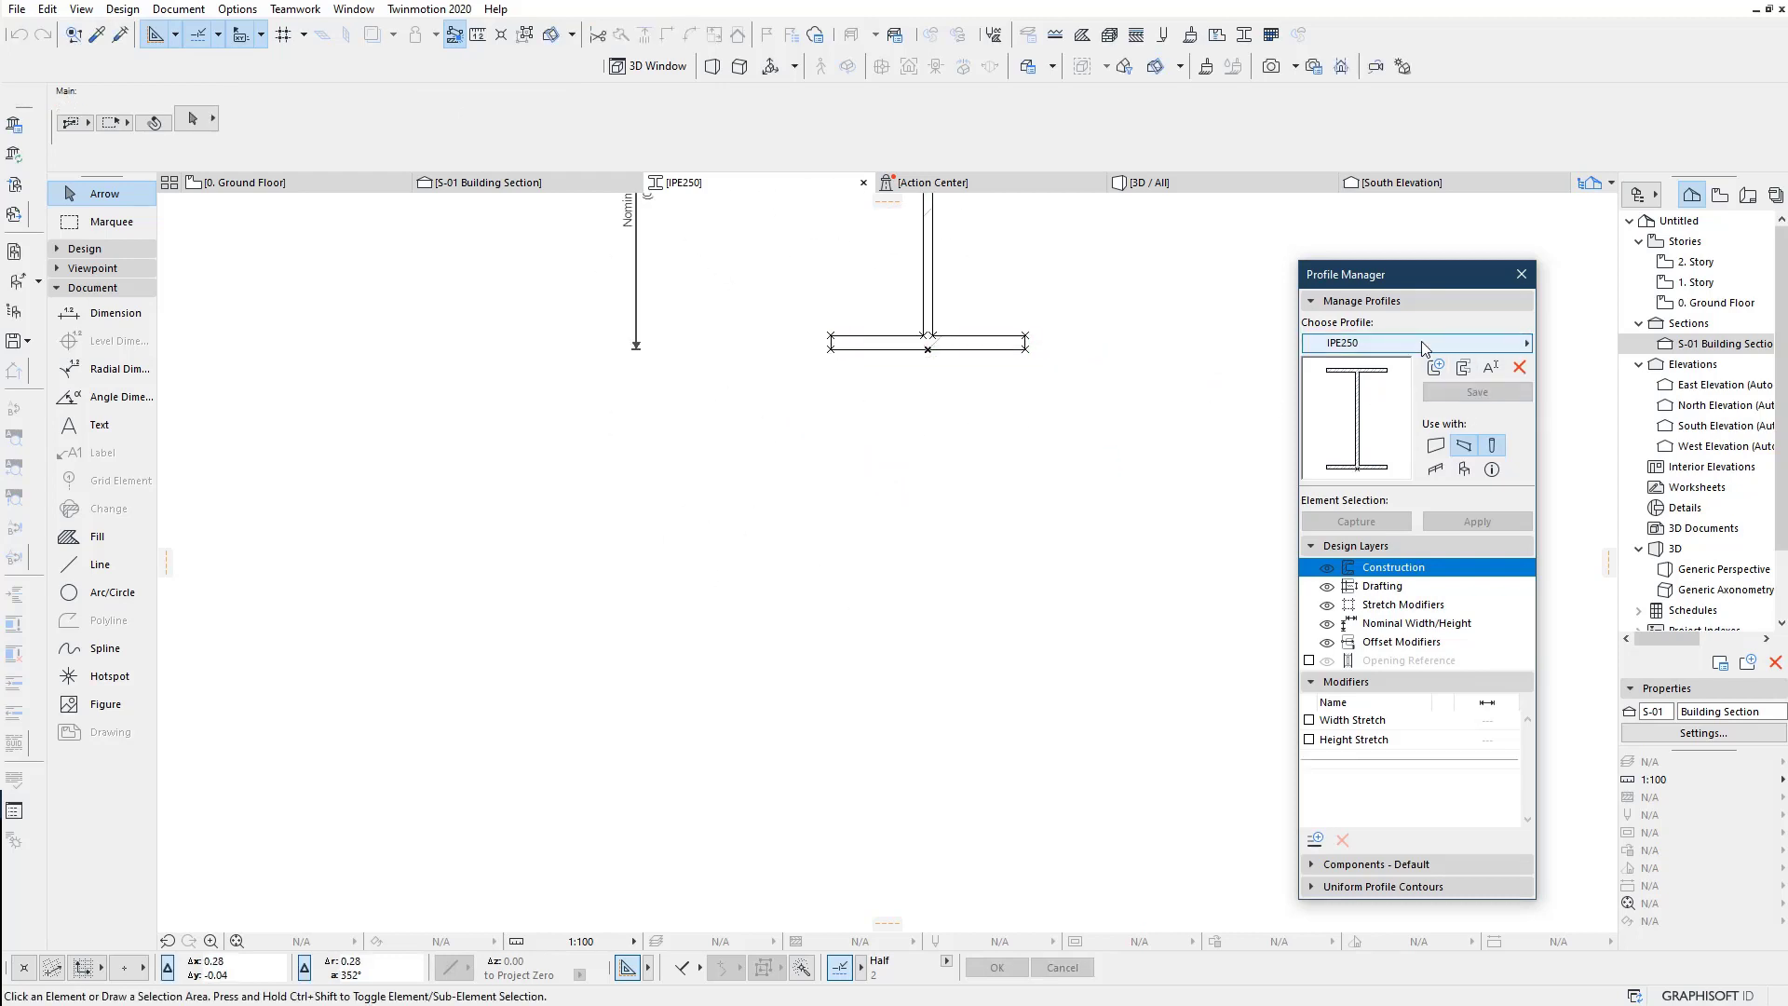
# Step: Rotate the IPE 250 TUERCAS profile 180° and save it
pyautogui.click(1423, 344)
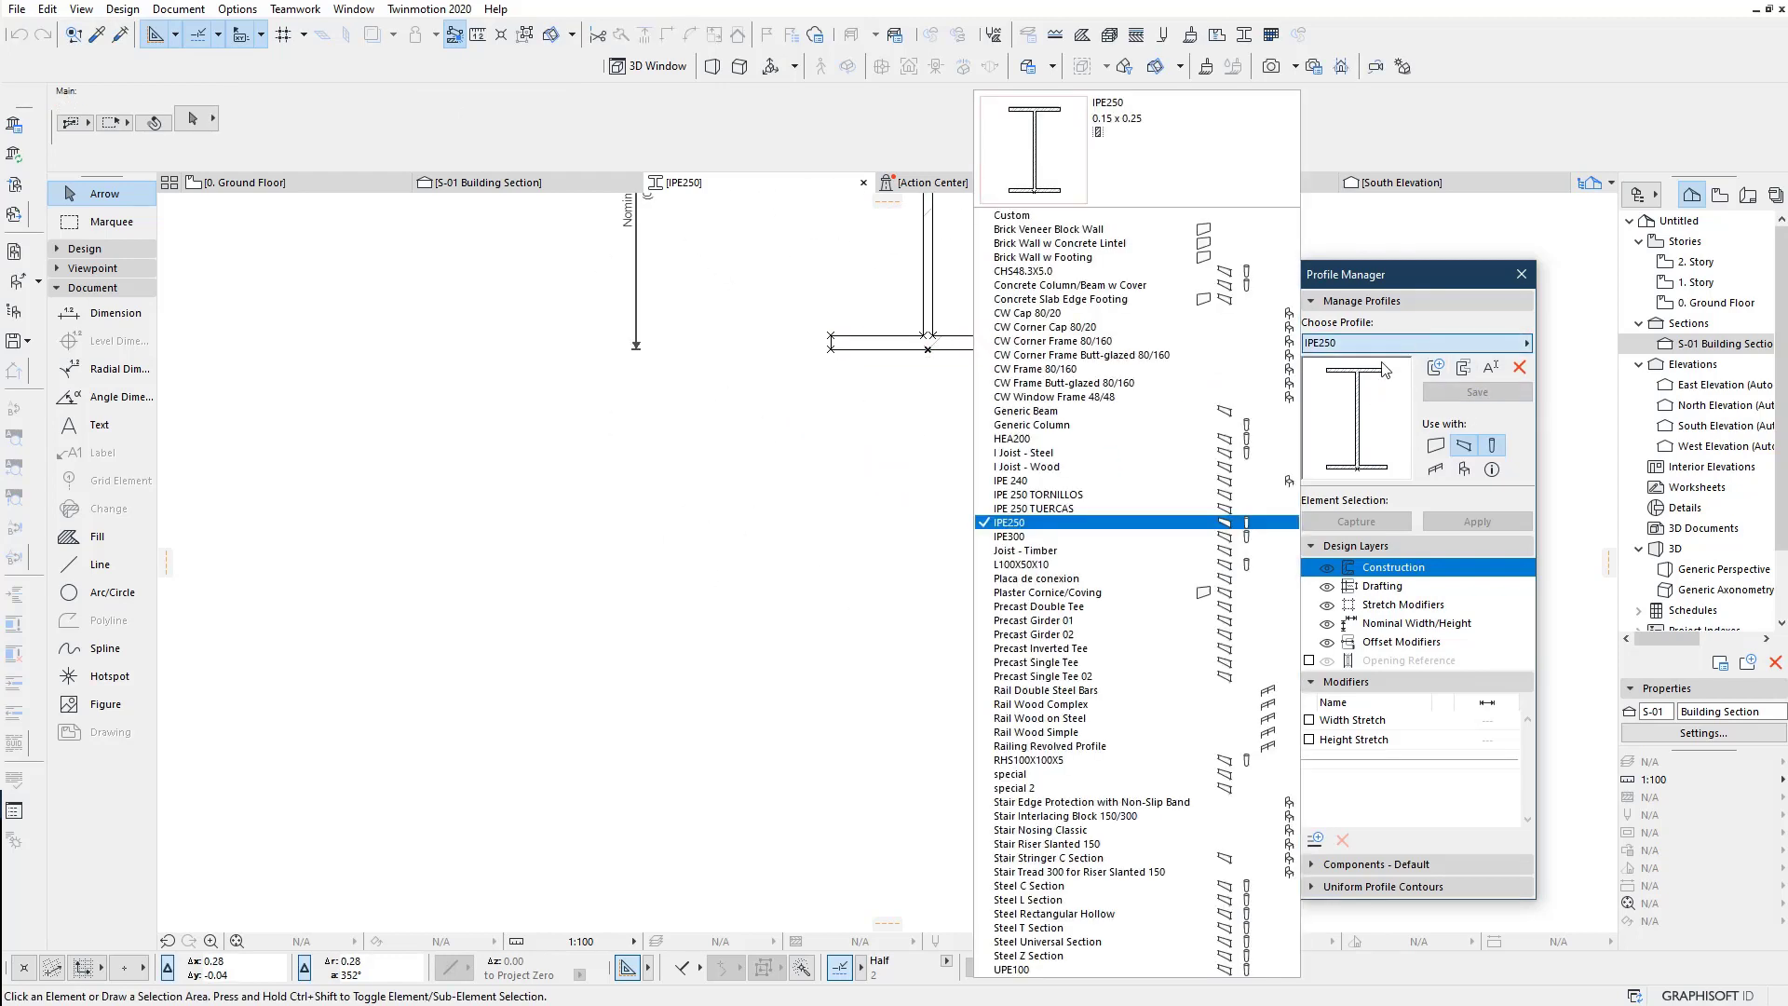
pyautogui.click(1052, 509)
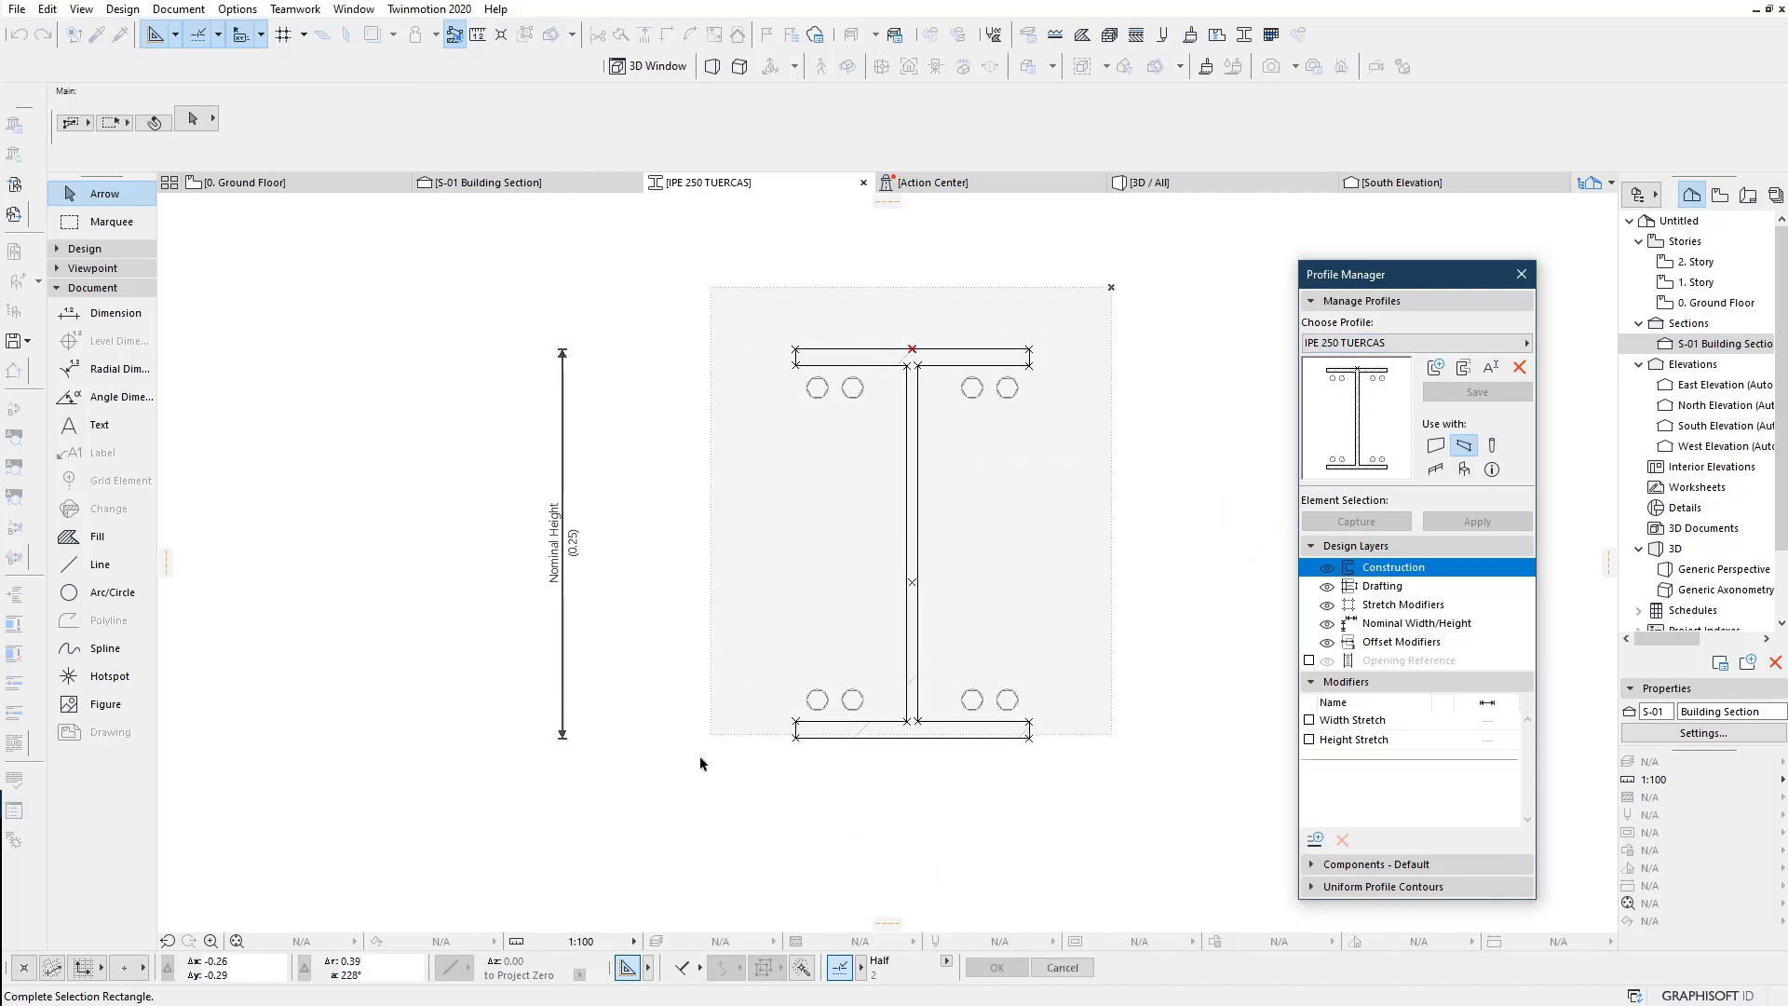
pyautogui.moveTo(1115, 282); pyautogui.dragTo(710, 808)
pyautogui.hotkey('ctrl', 'e')
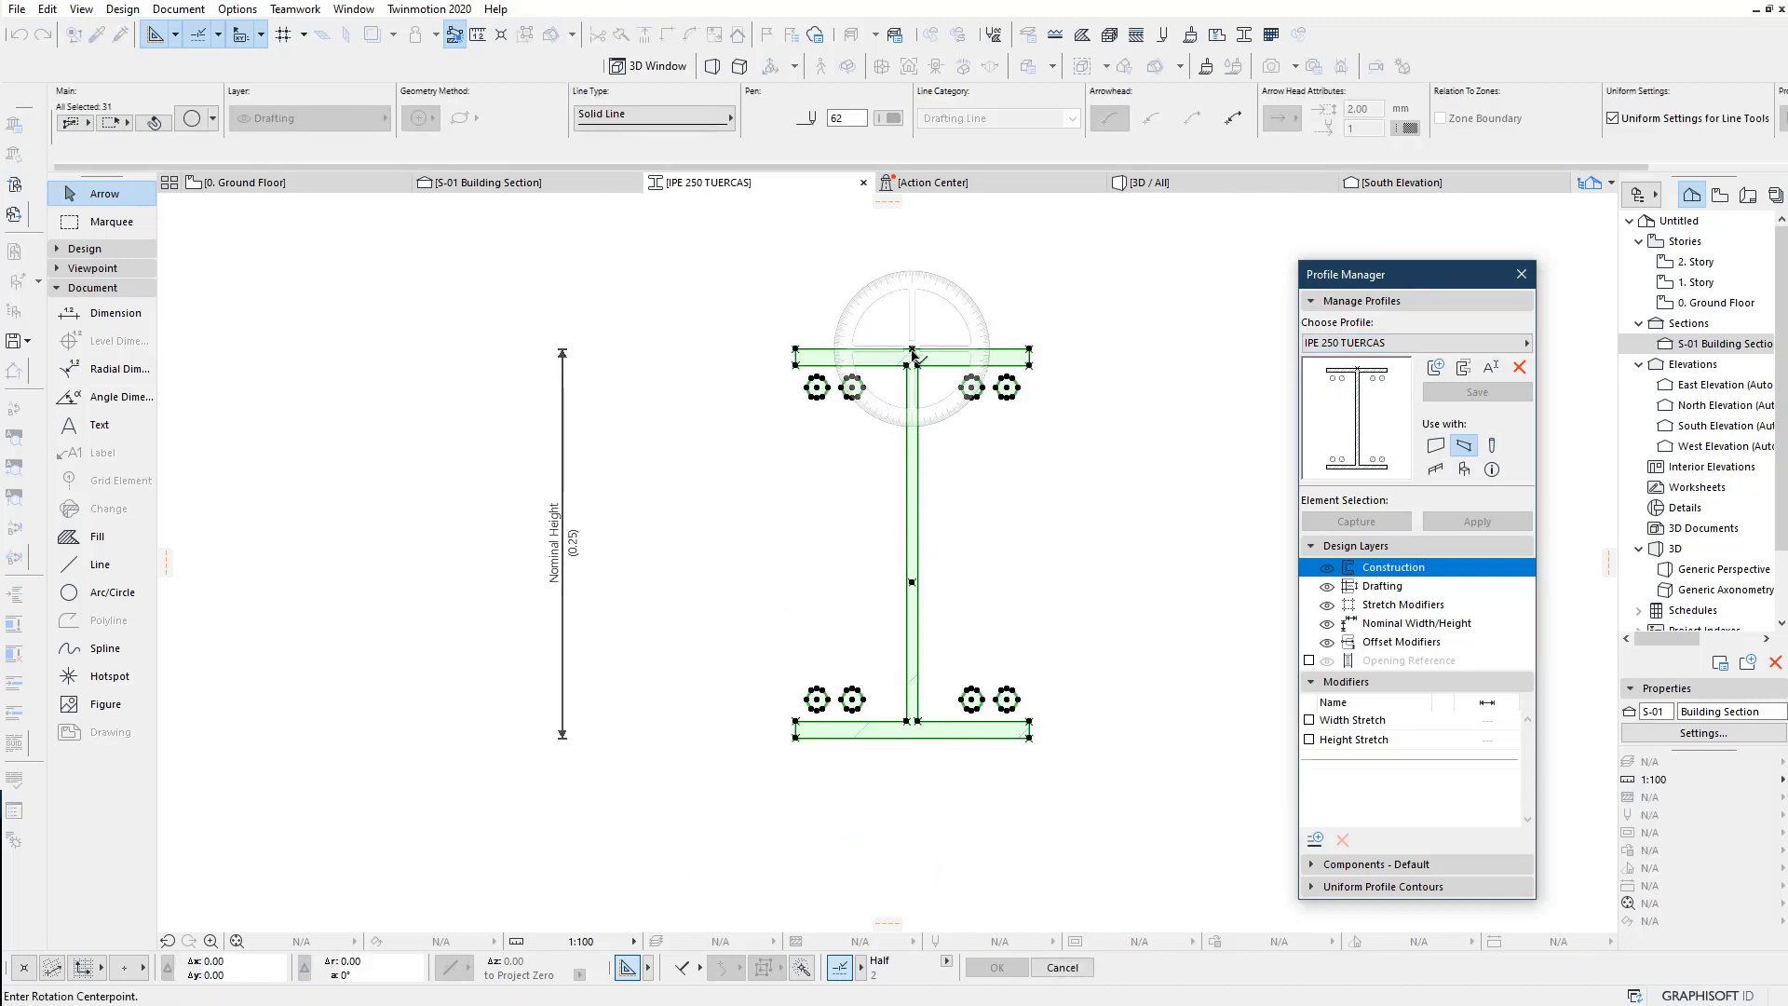
pyautogui.click(912, 349)
pyautogui.click(988, 382)
pyautogui.click(689, 357)
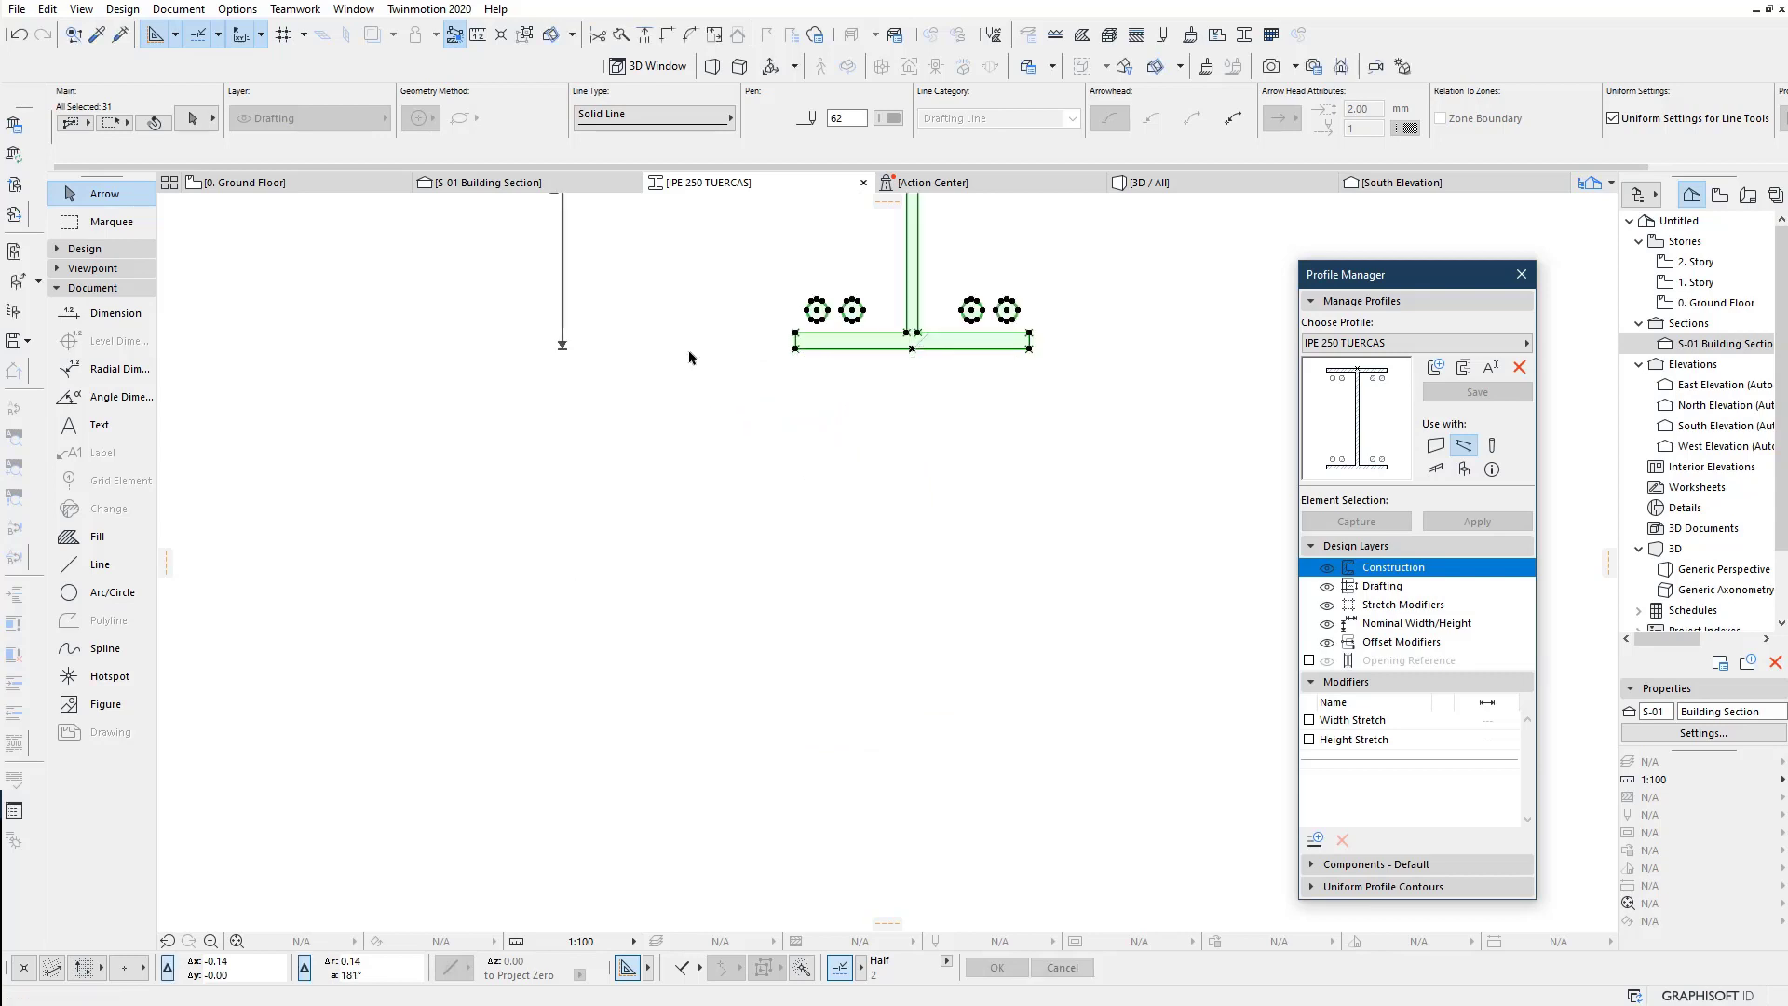
pyautogui.click(1477, 392)
# Step: Rotate the IPE 250 TORNILLOS profile 180° and save it
pyautogui.click(1453, 343)
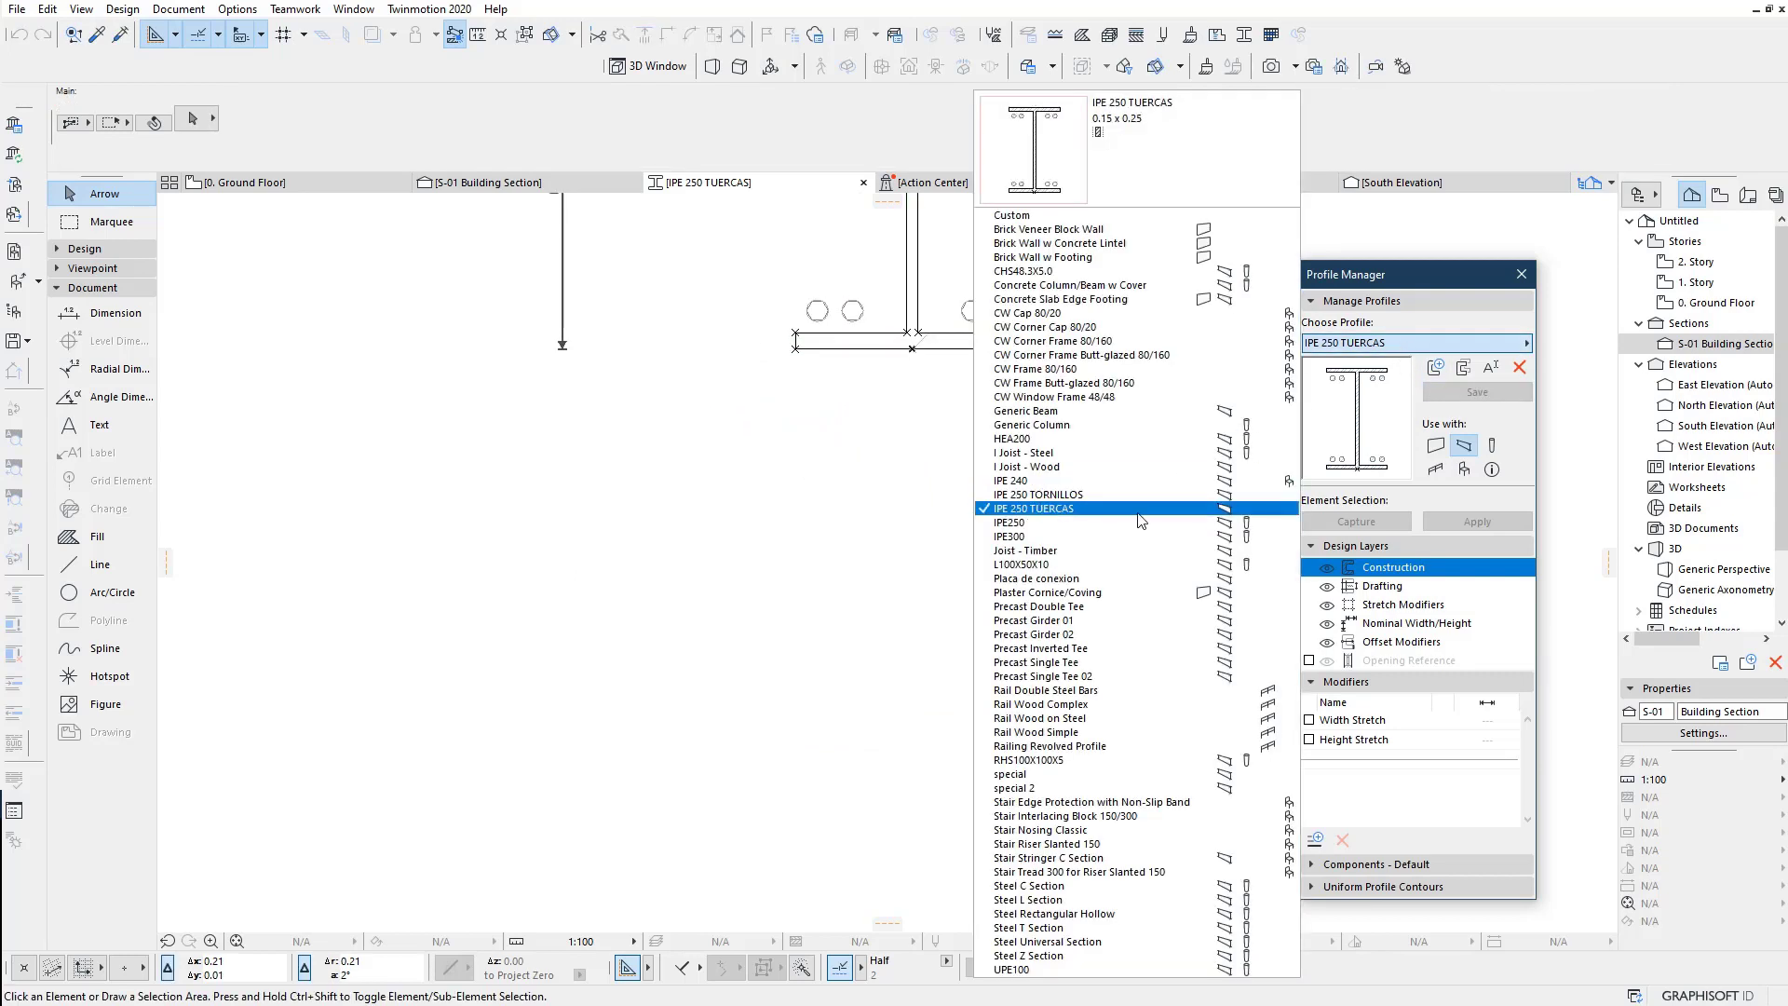
pyautogui.click(1032, 513)
pyautogui.scroll(-2, 1173, 307)
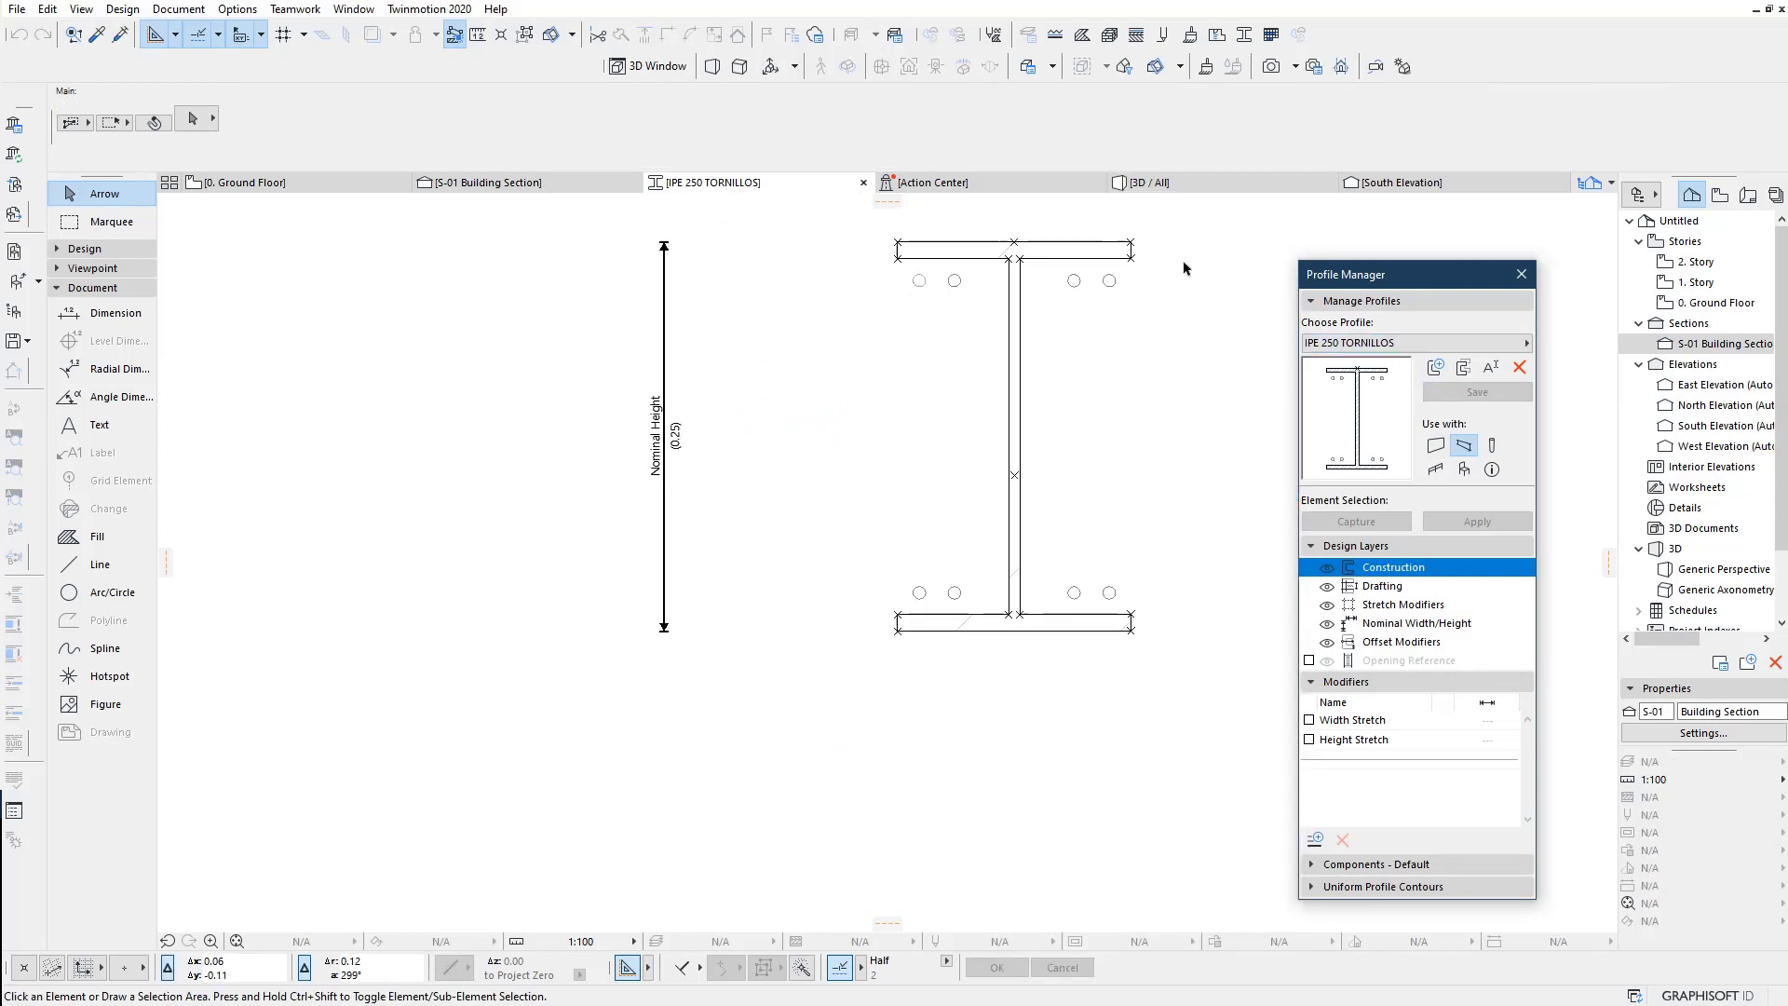
pyautogui.moveTo(1187, 213); pyautogui.dragTo(844, 662)
pyautogui.moveTo(928, 513); pyautogui.dragTo(862, 598, button='middle')
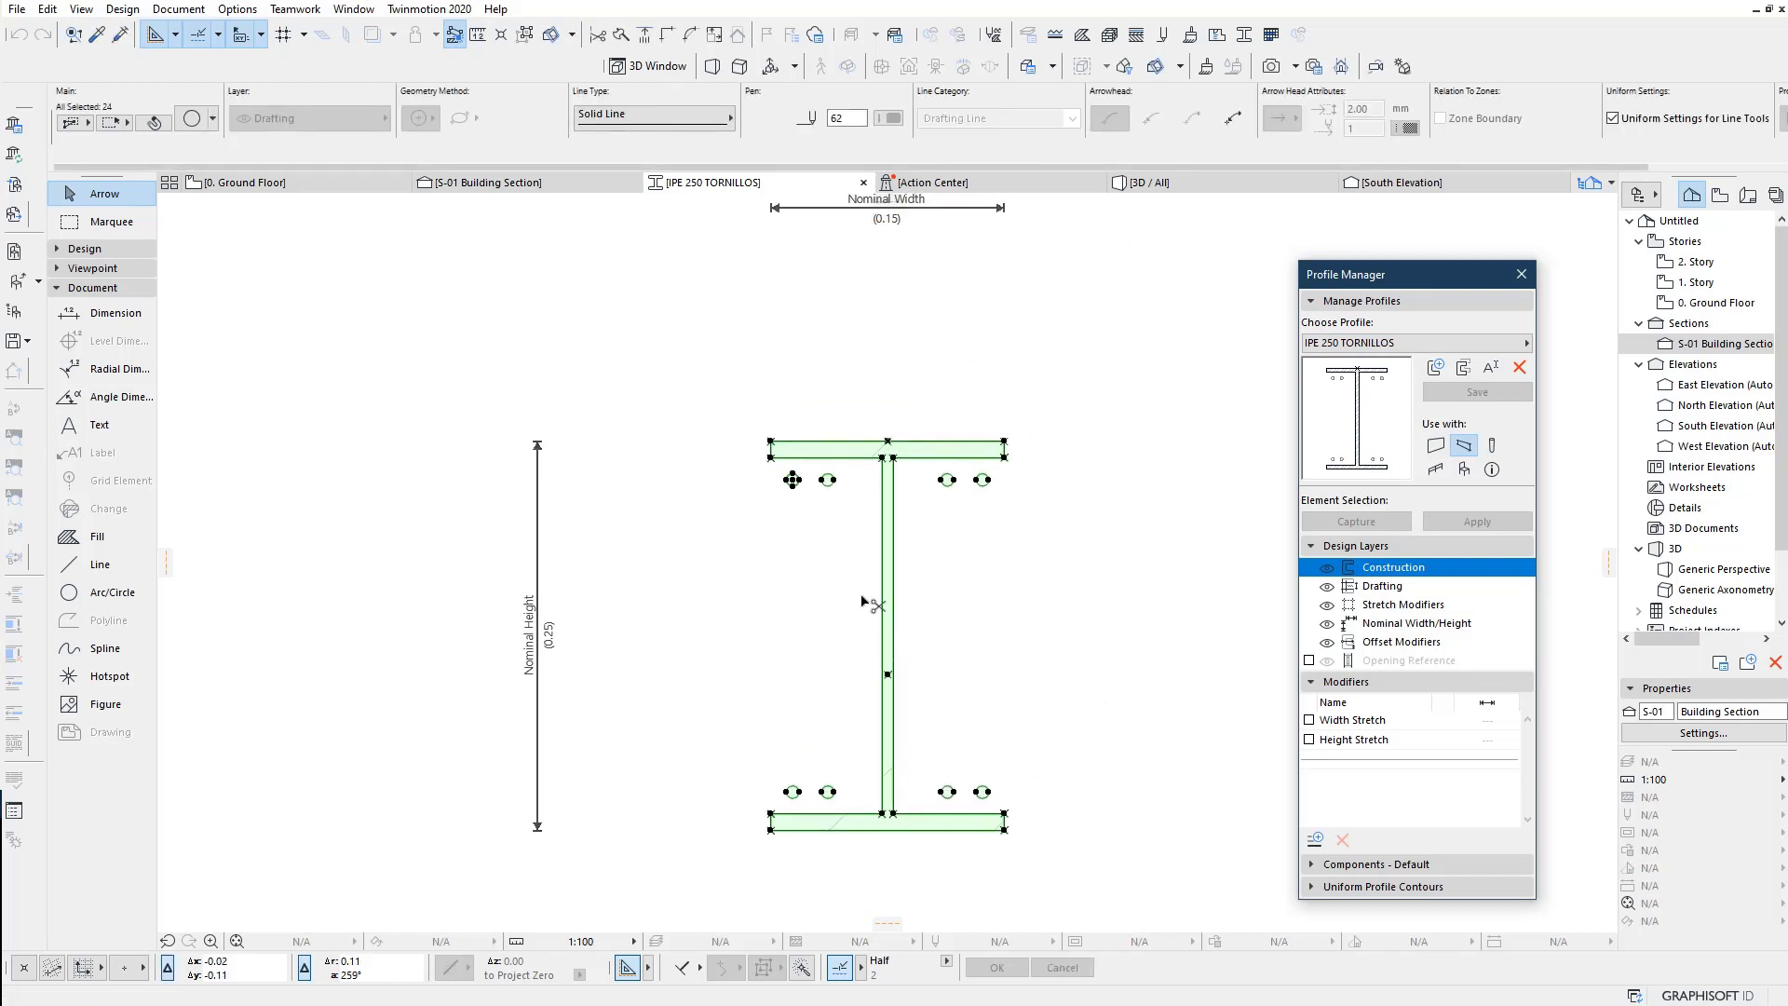
pyautogui.hotkey('ctrl', 'e')
pyautogui.click(887, 440)
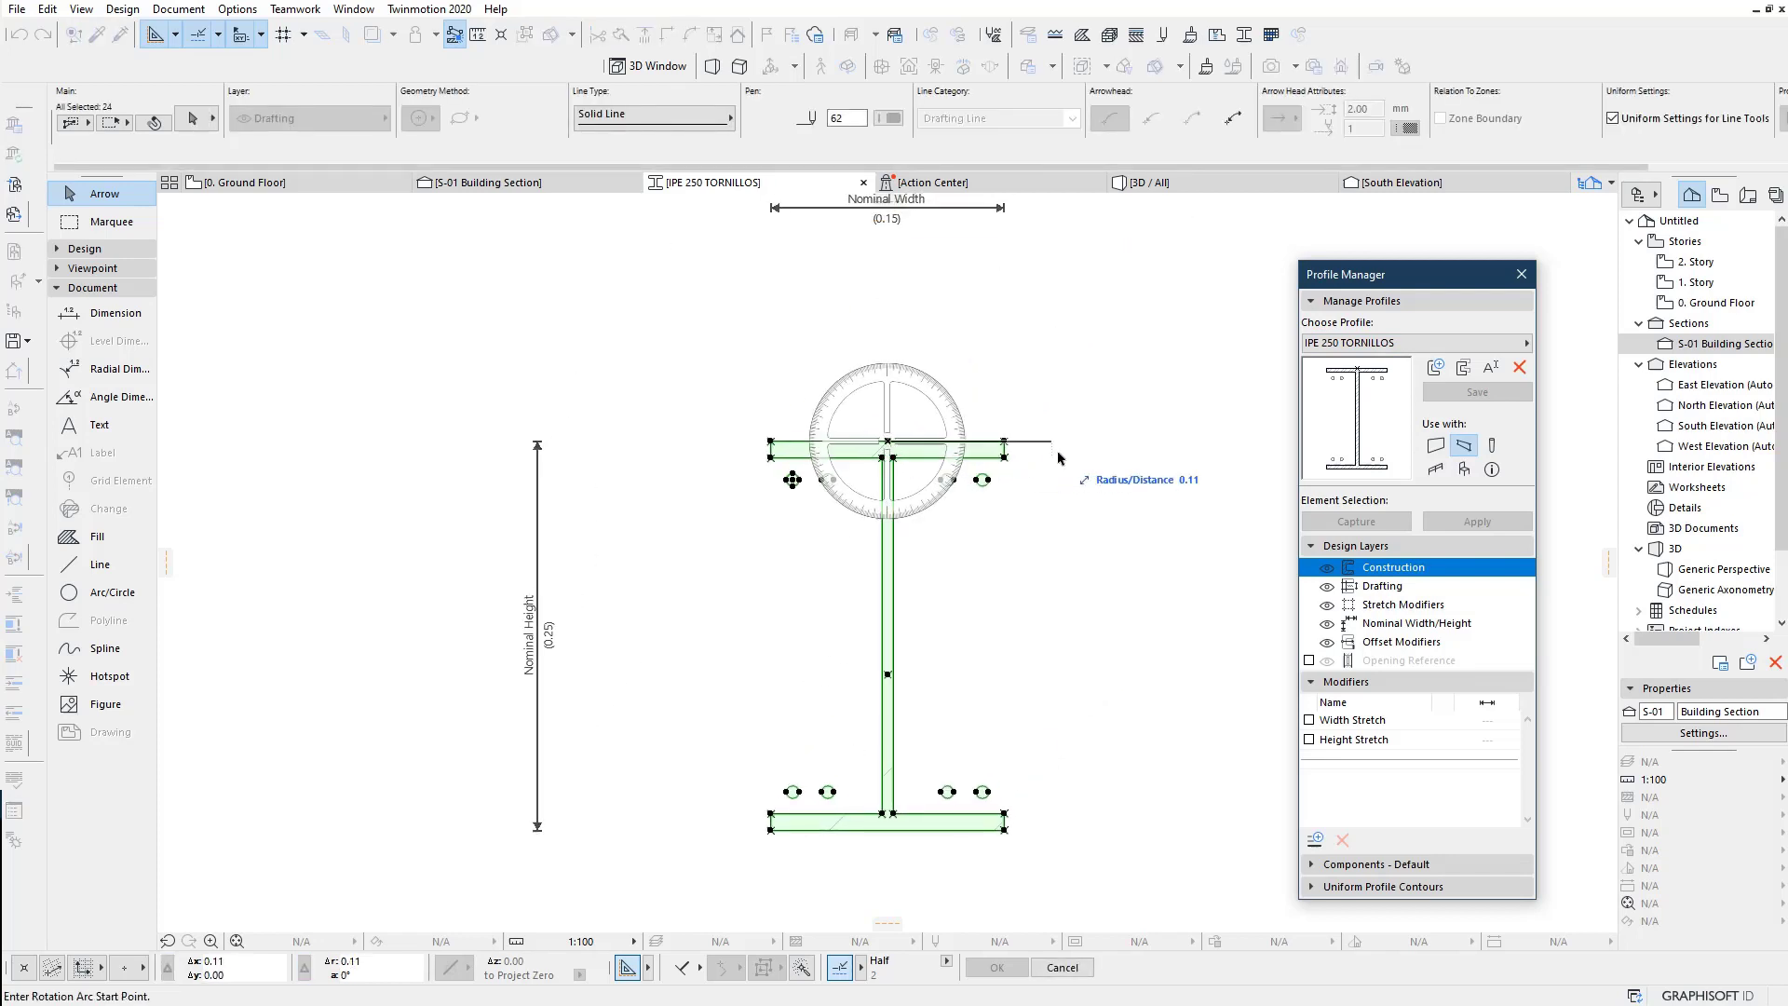
pyautogui.click(1011, 477)
pyautogui.click(718, 451)
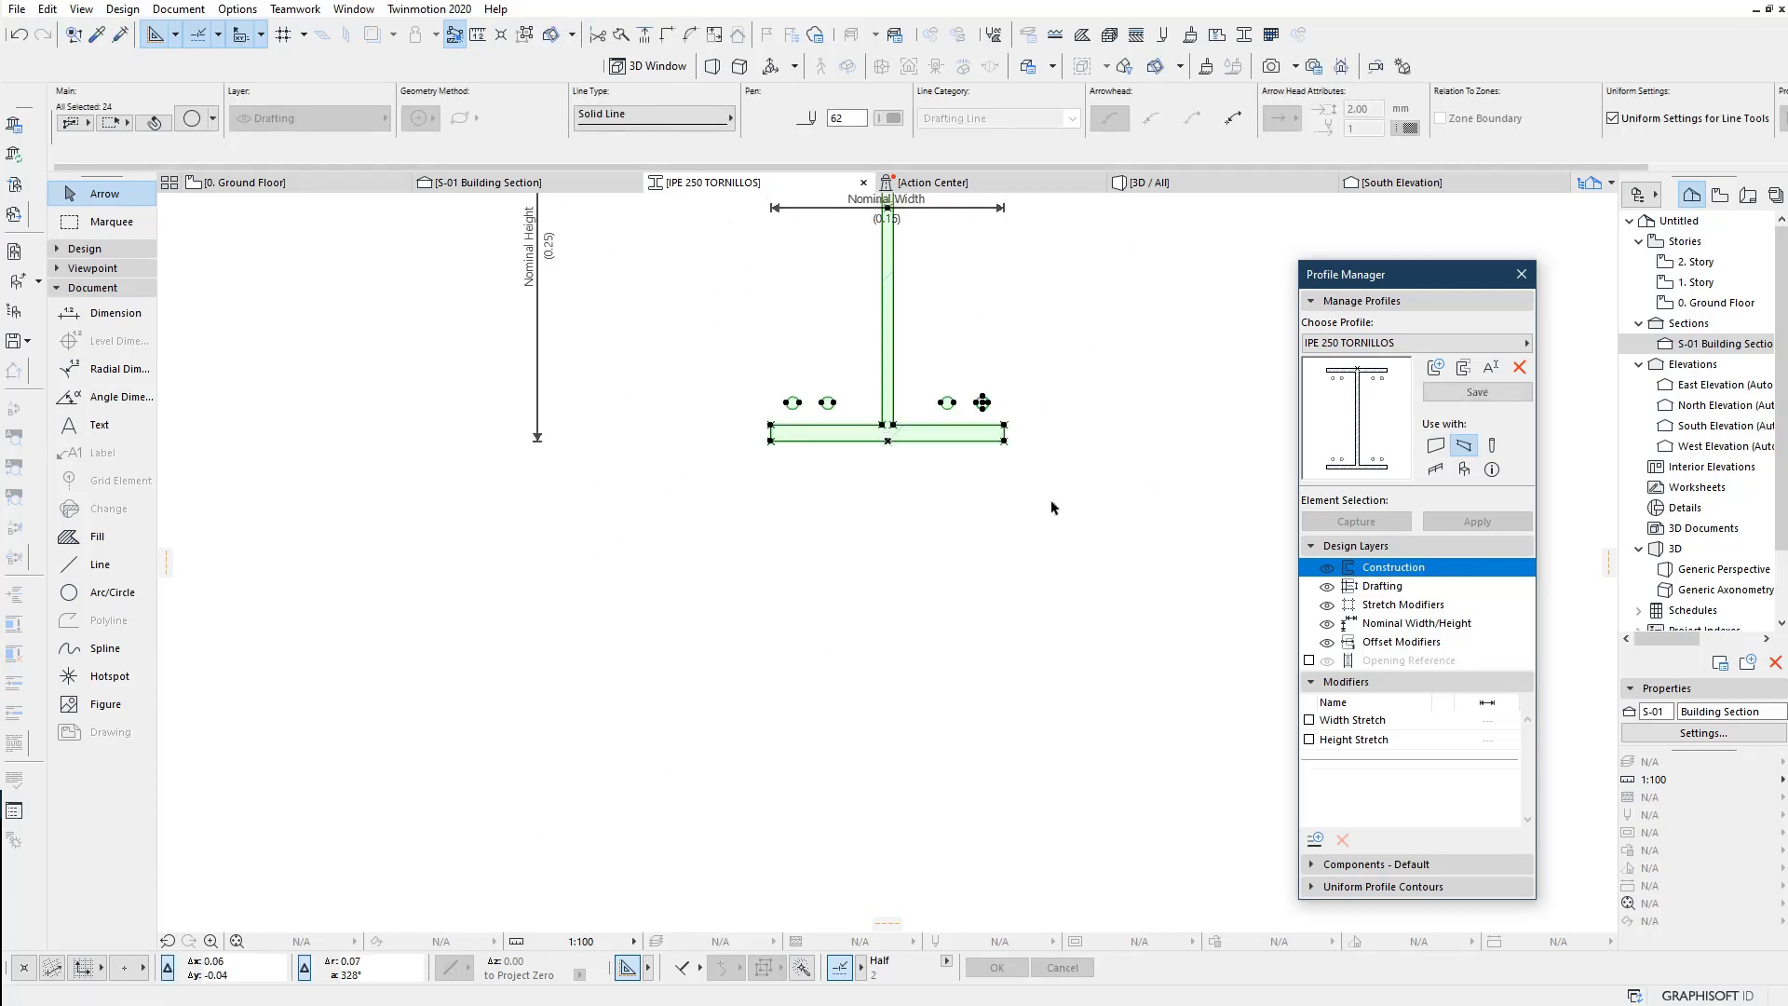
pyautogui.click(1460, 393)
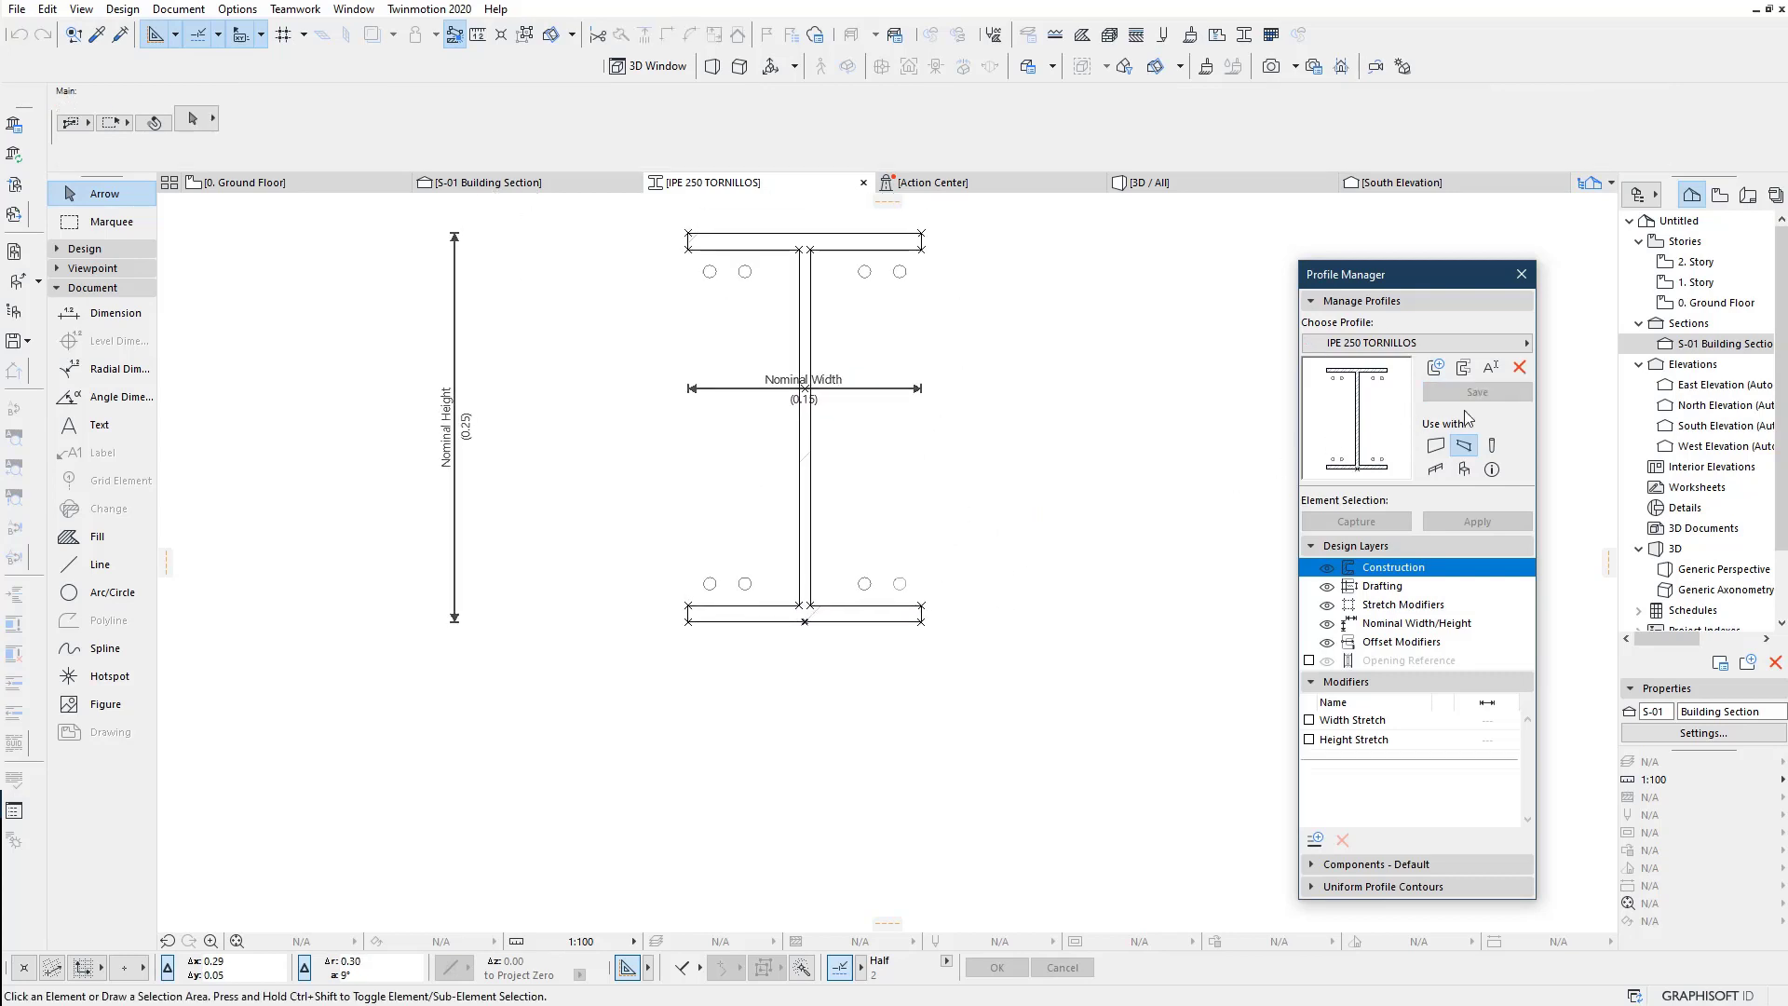
# Step: Rotate the Placa de conexion plate profile 180° and save it
pyautogui.click(1472, 342)
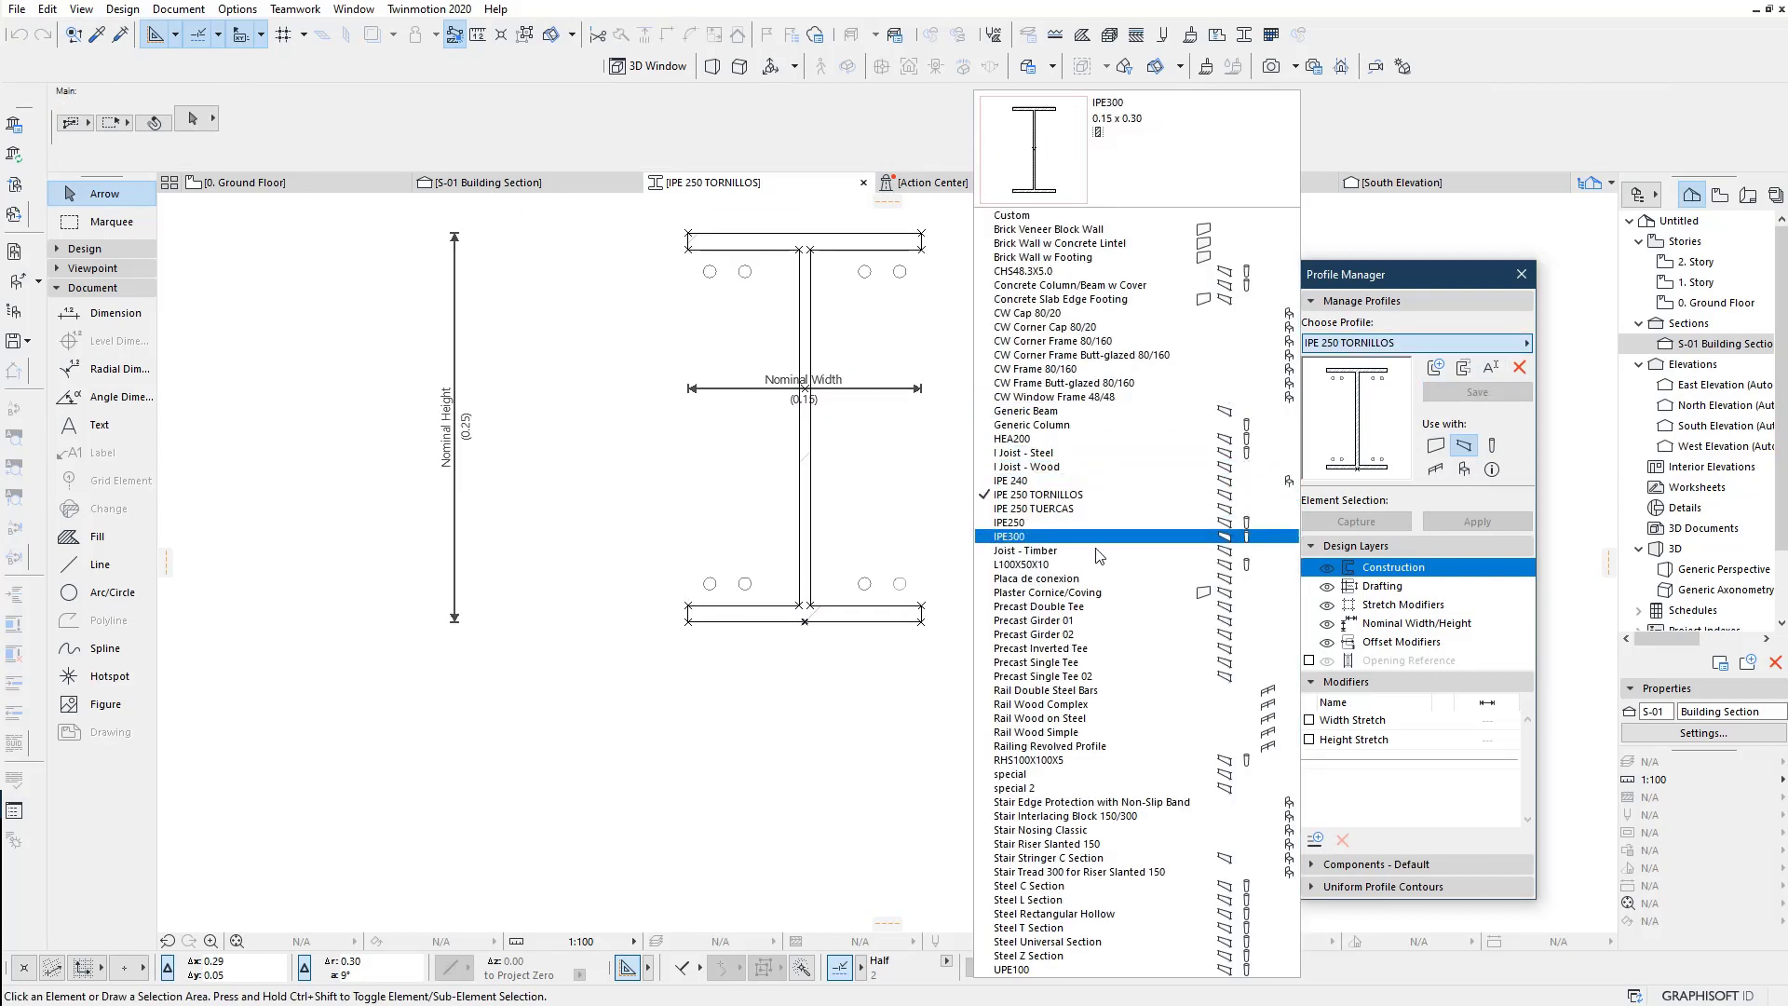
pyautogui.click(1094, 586)
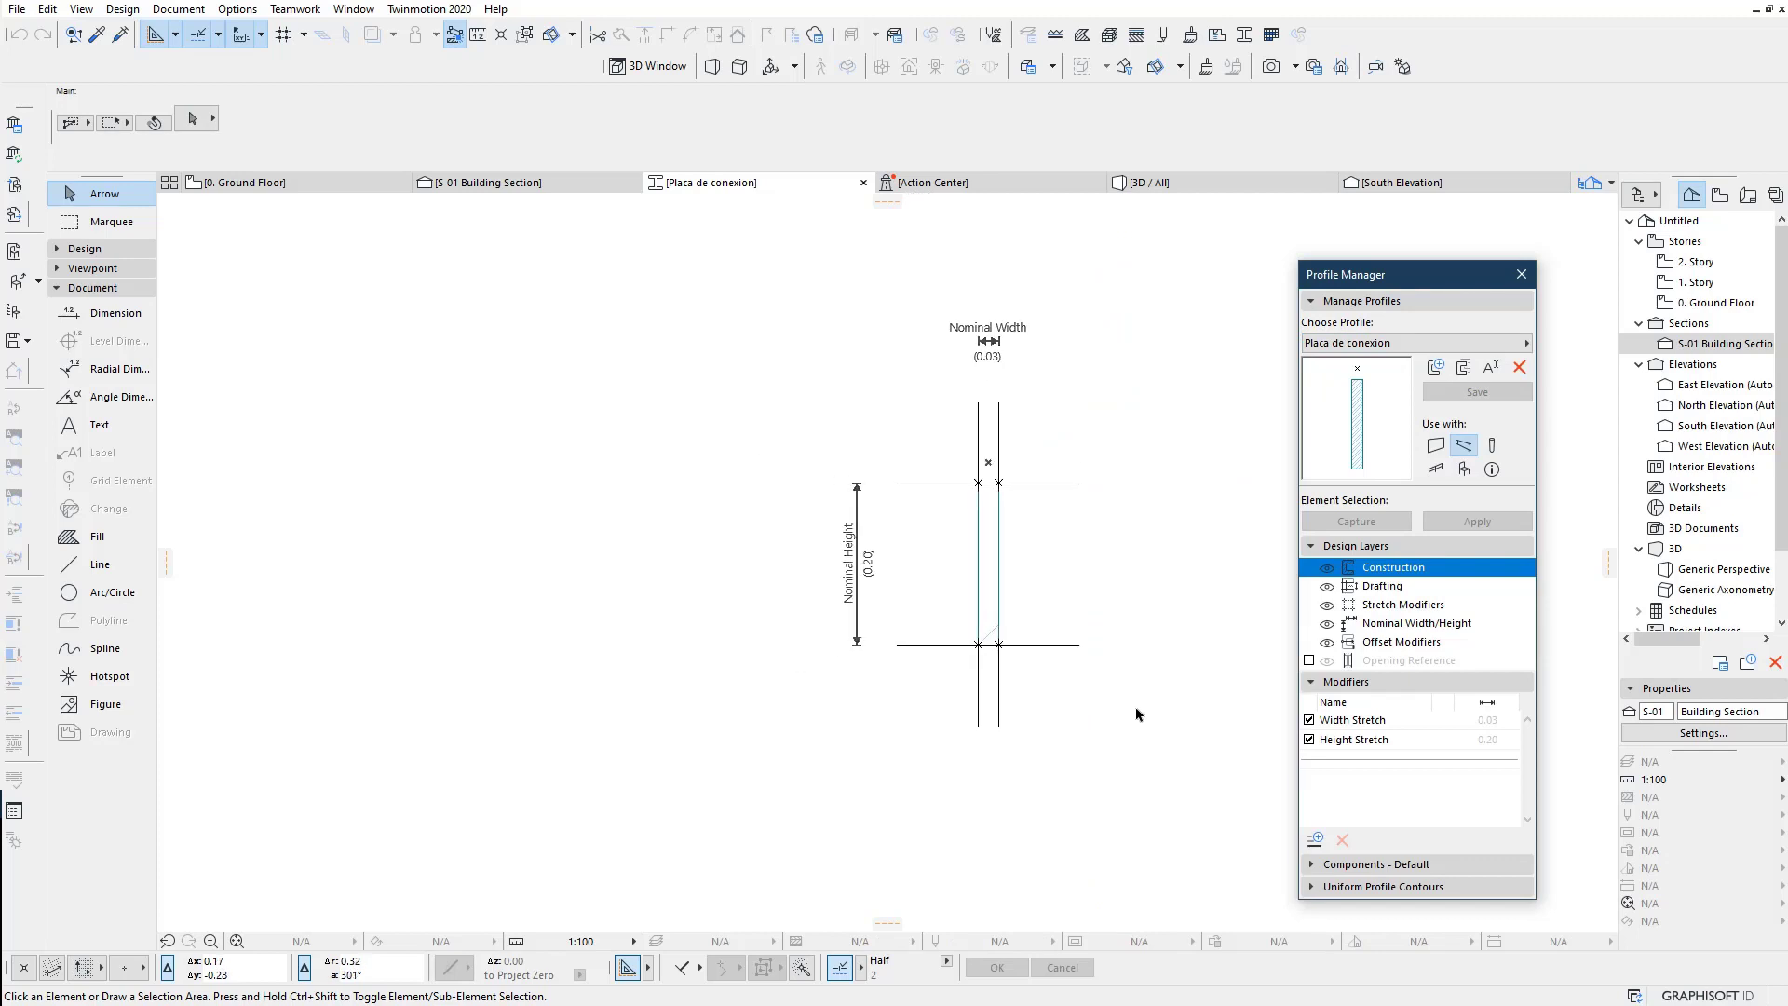
pyautogui.moveTo(1145, 721); pyautogui.dragTo(851, 427)
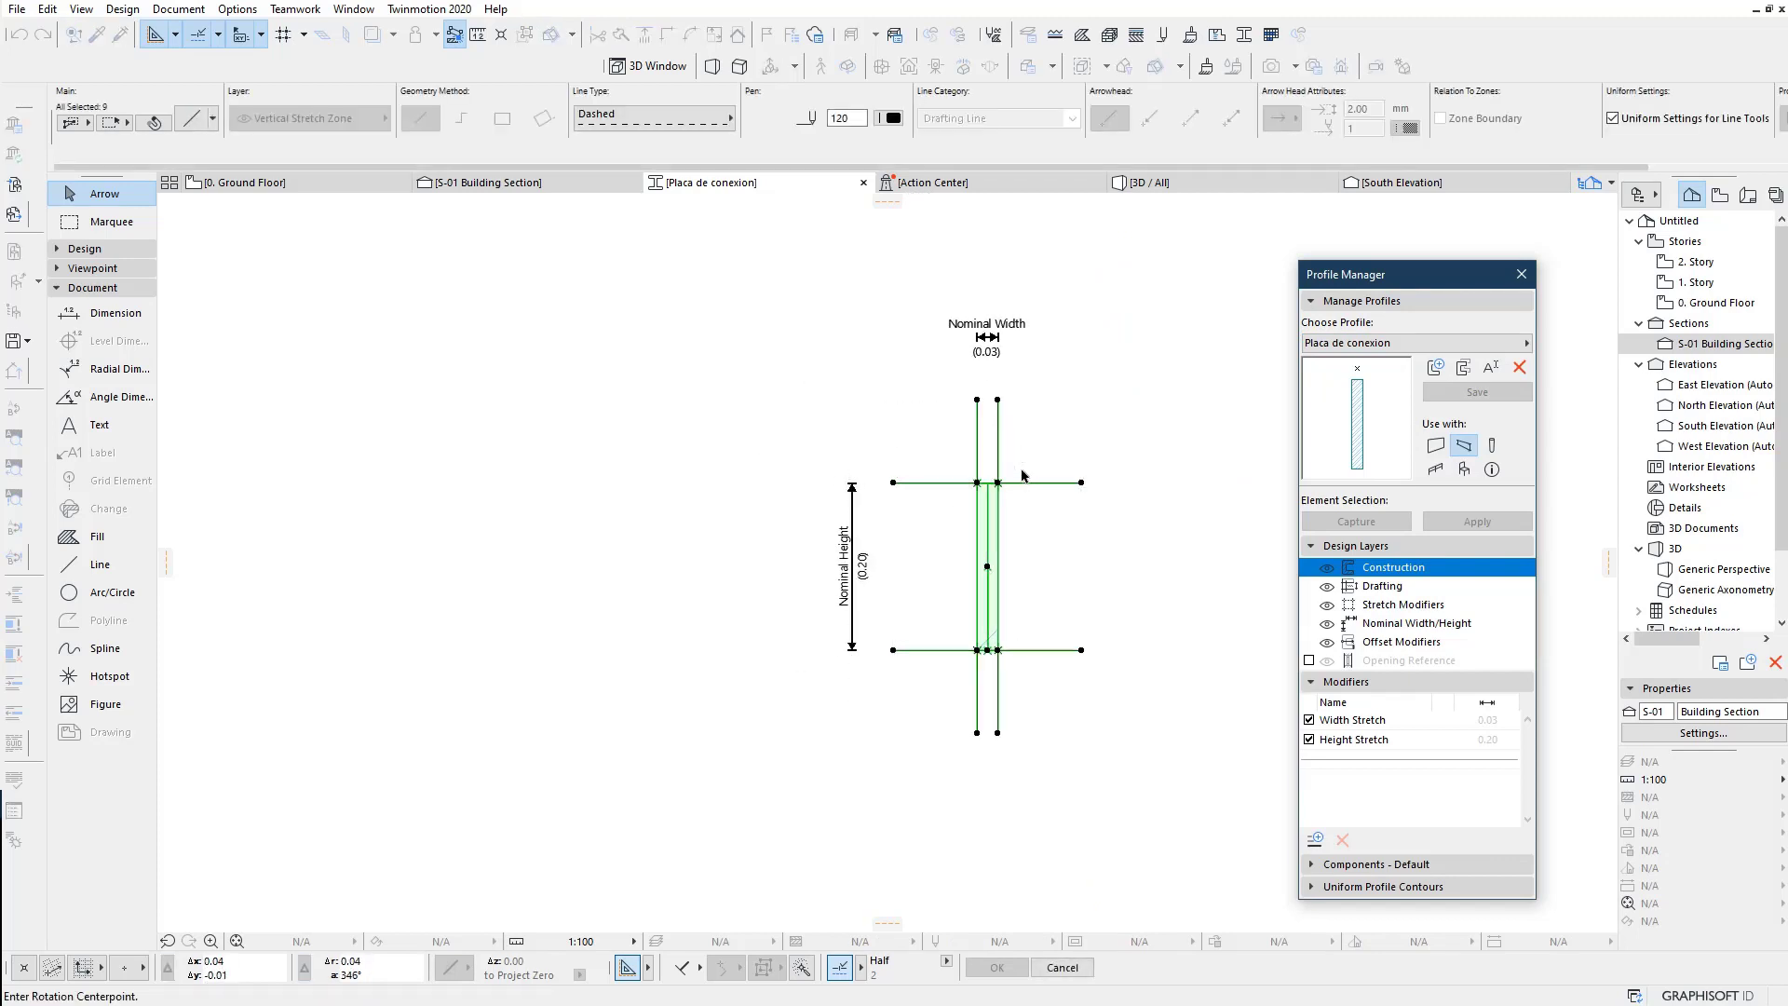
pyautogui.scroll(2, 1020, 476)
pyautogui.hotkey('ctrl', 'e')
pyautogui.click(964, 457)
pyautogui.click(1099, 462)
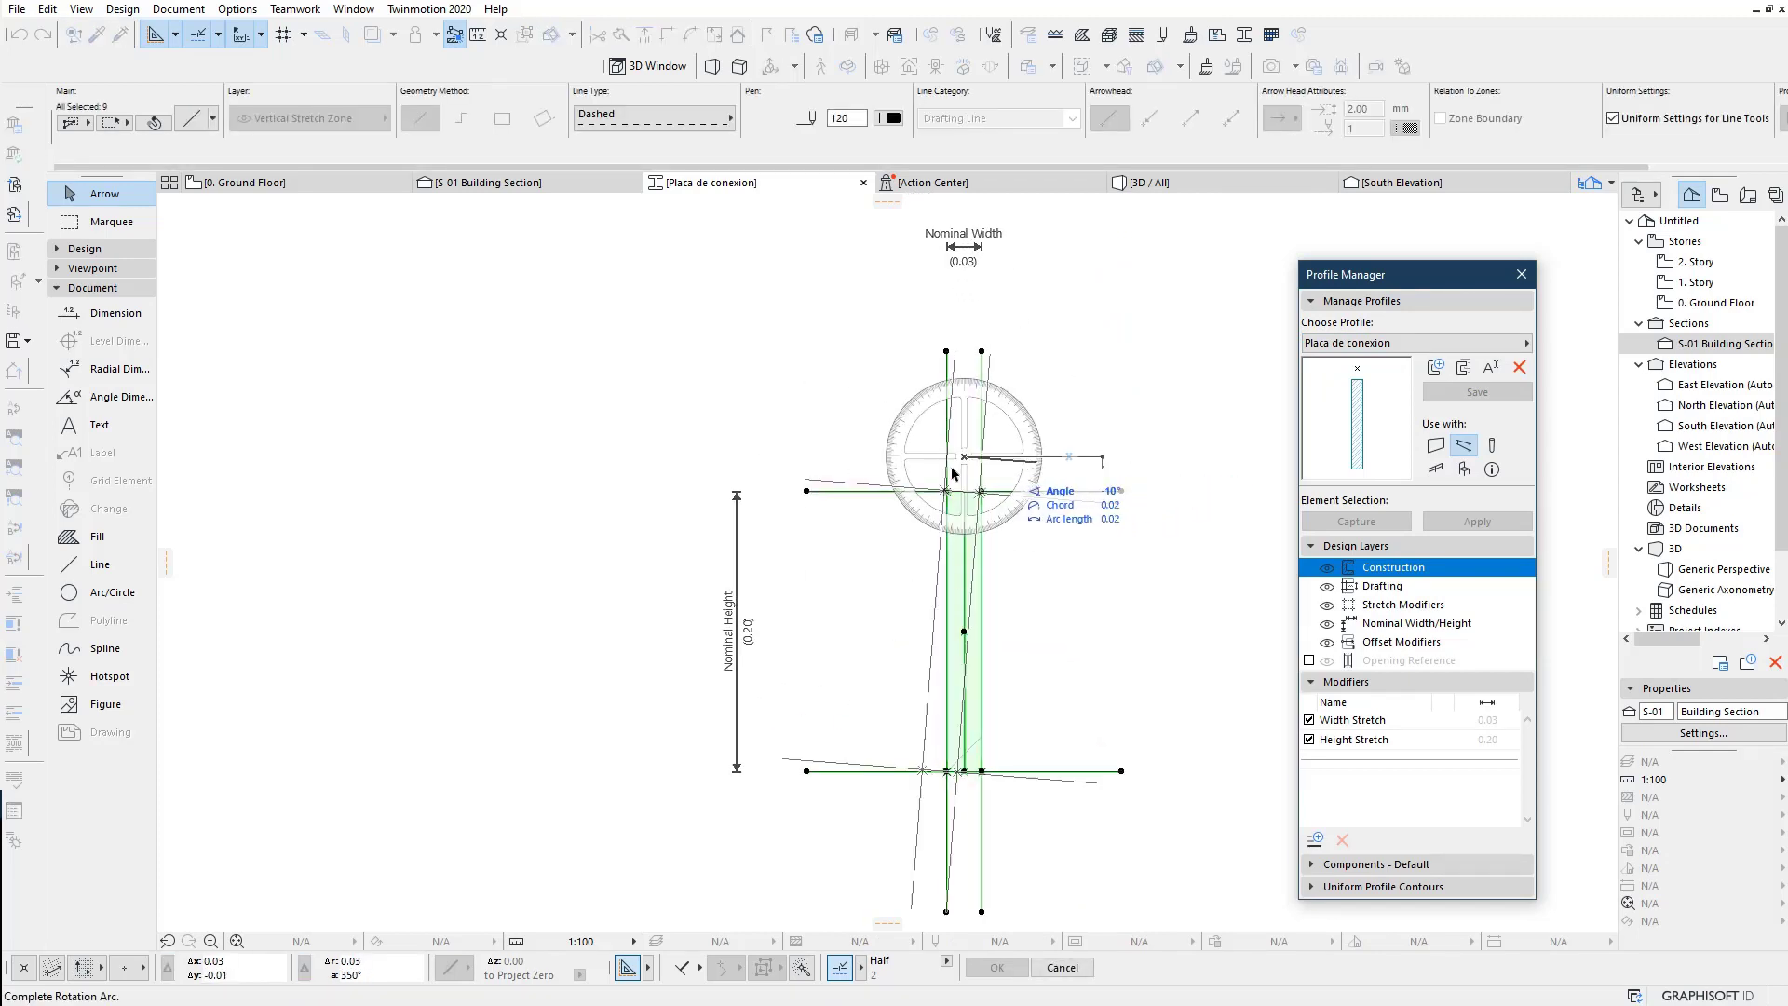
pyautogui.click(855, 461)
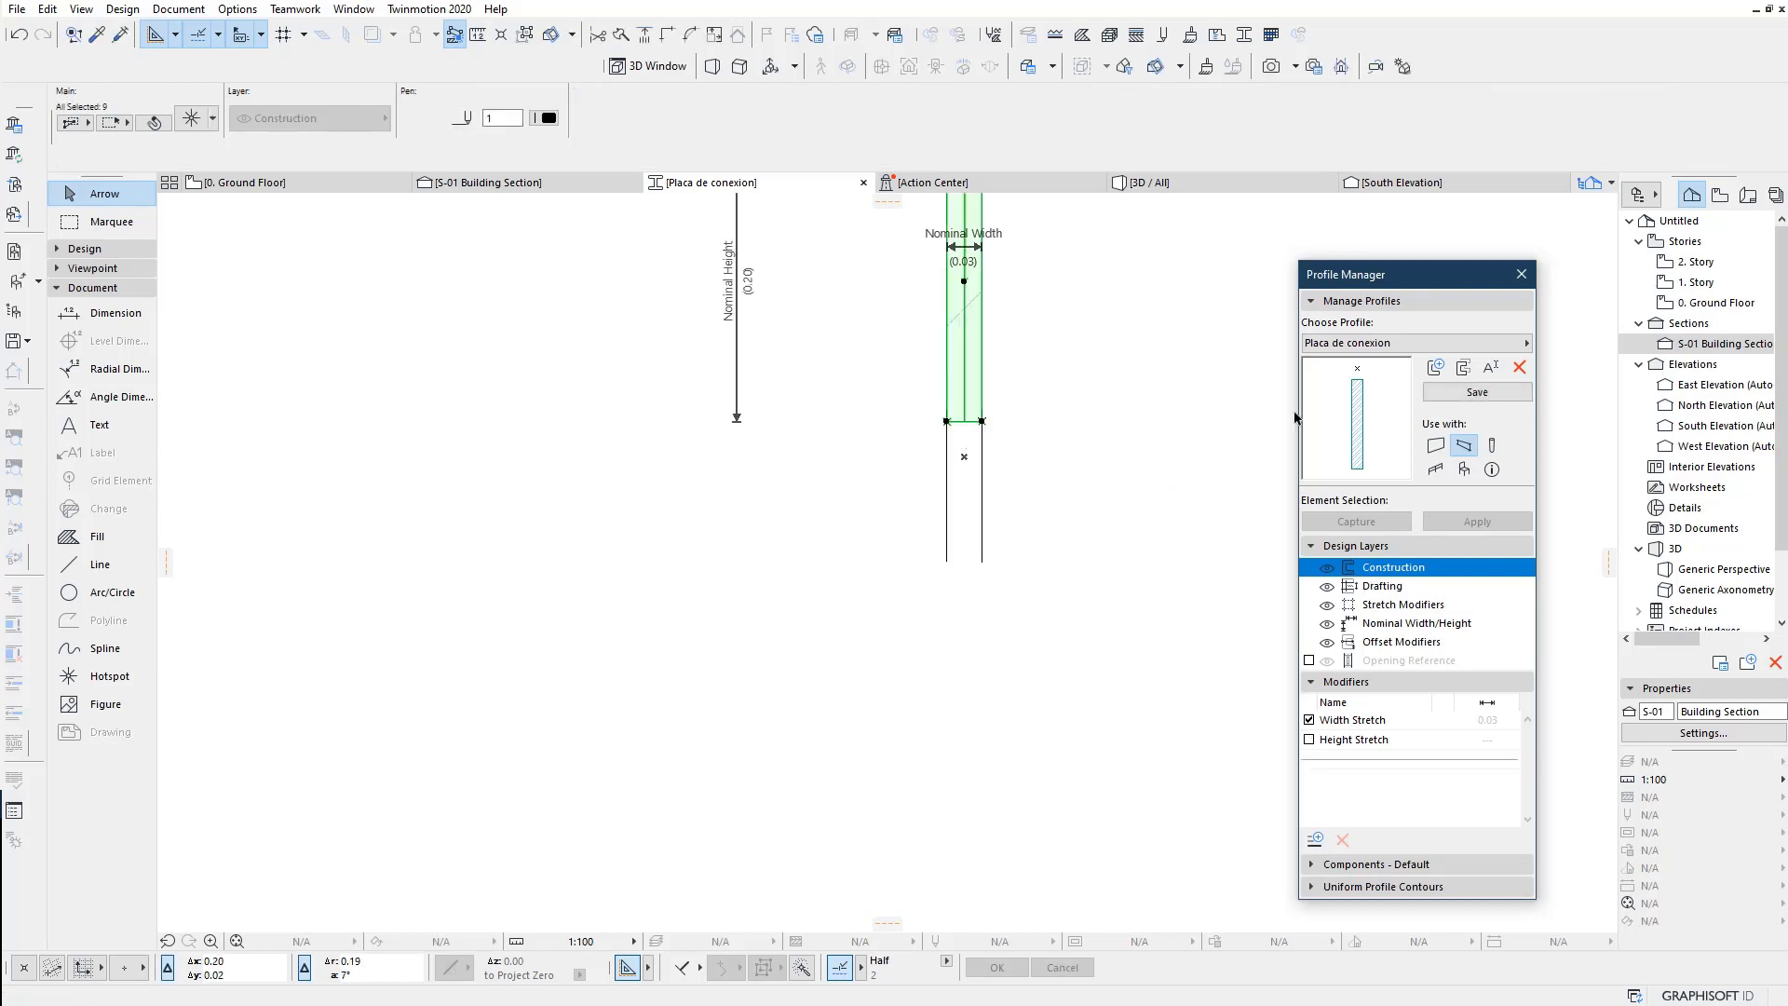
pyautogui.click(1456, 396)
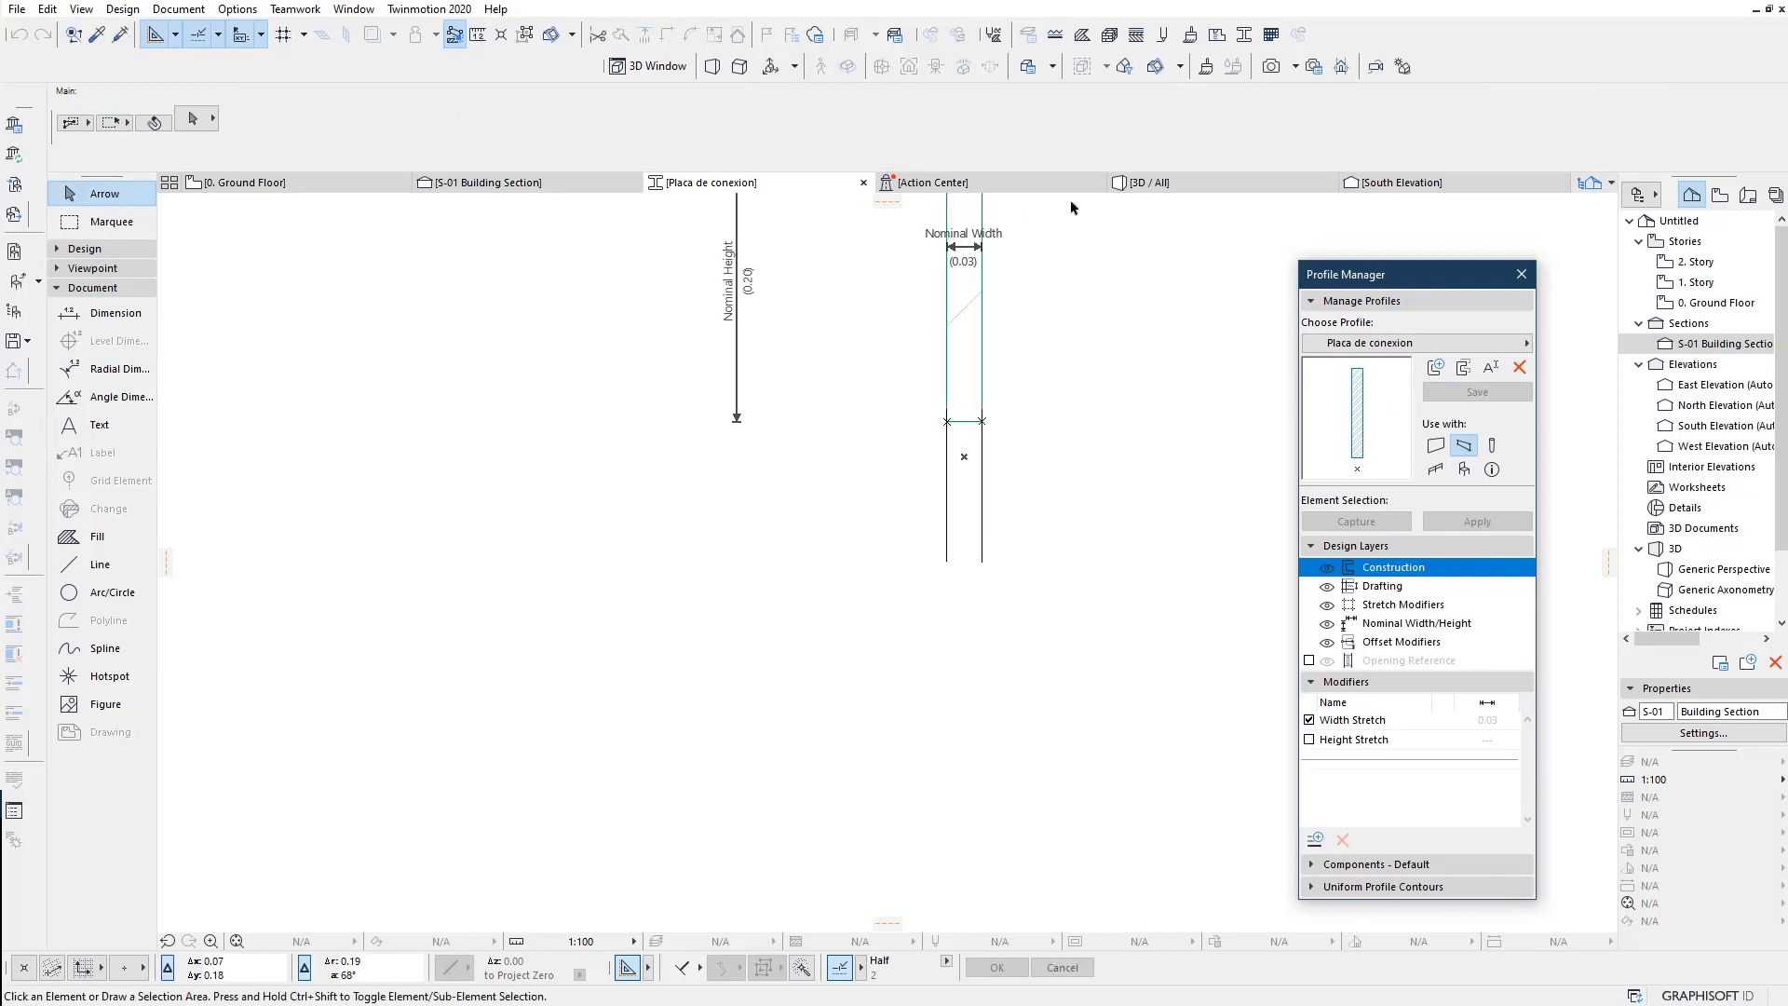
# Step: In the S-01 section, move the diagonal beam 0.37 lower to elevation -3.26
pyautogui.click(545, 185)
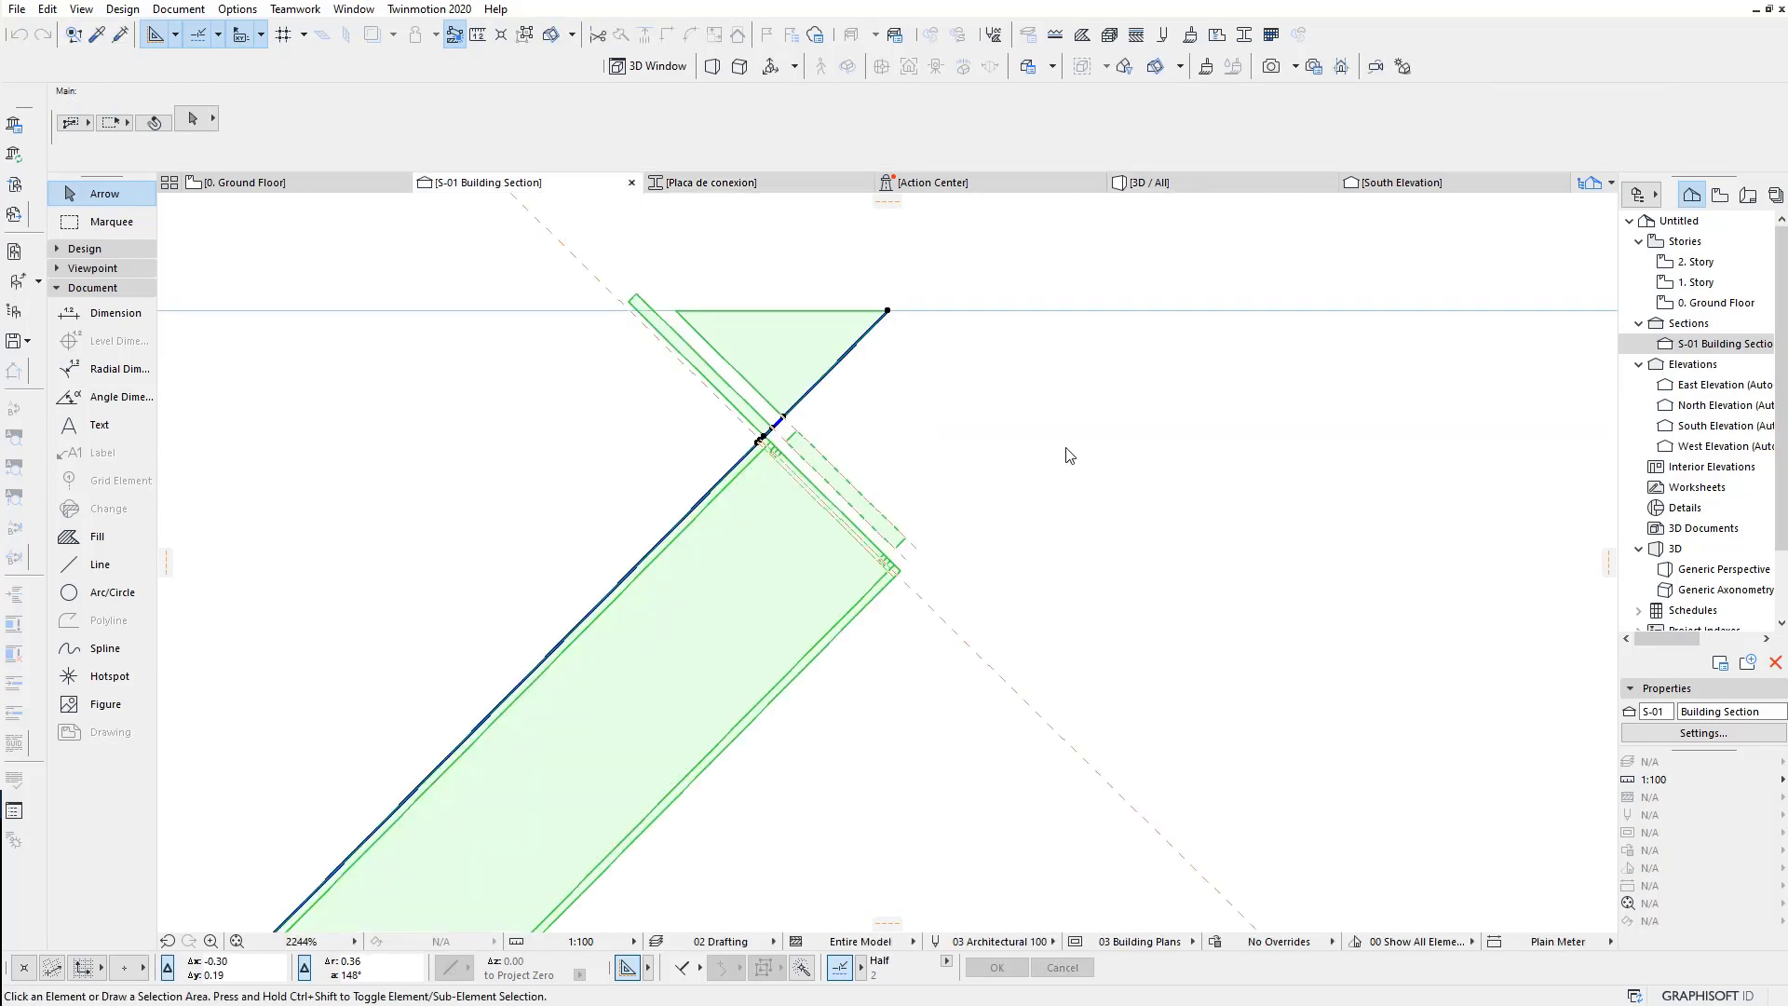
pyautogui.scroll(-2, 990, 475)
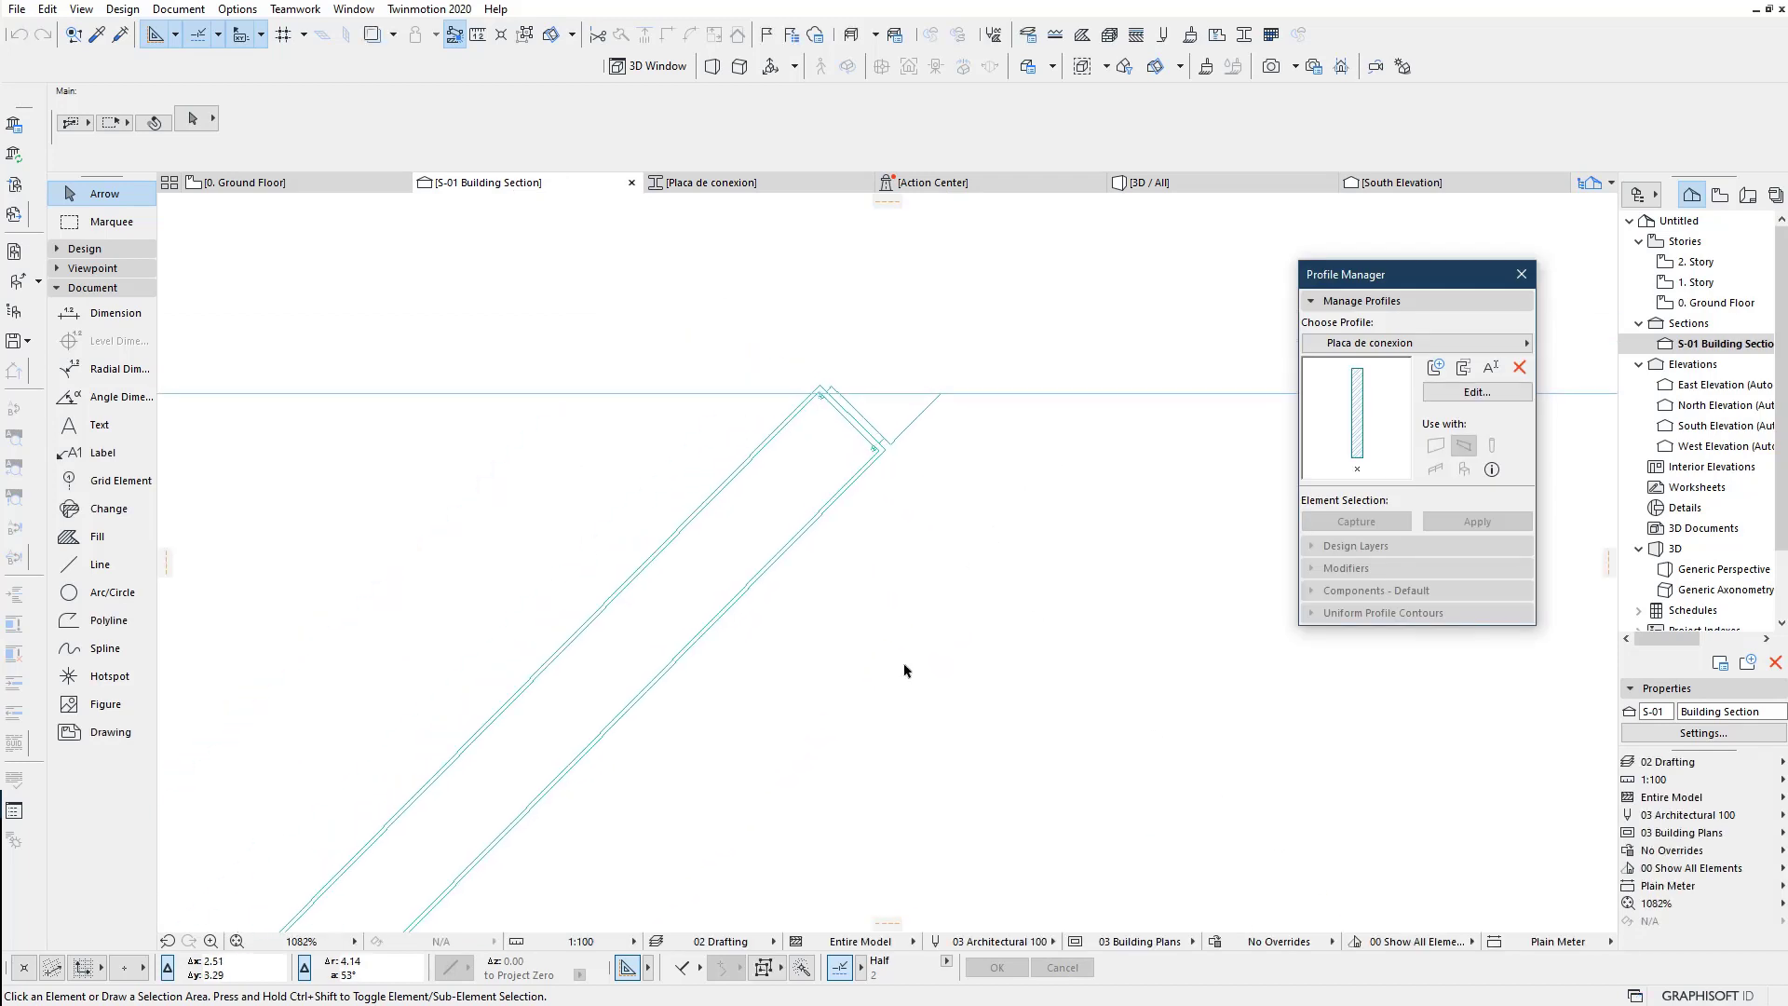
pyautogui.scroll(-2, 922, 403)
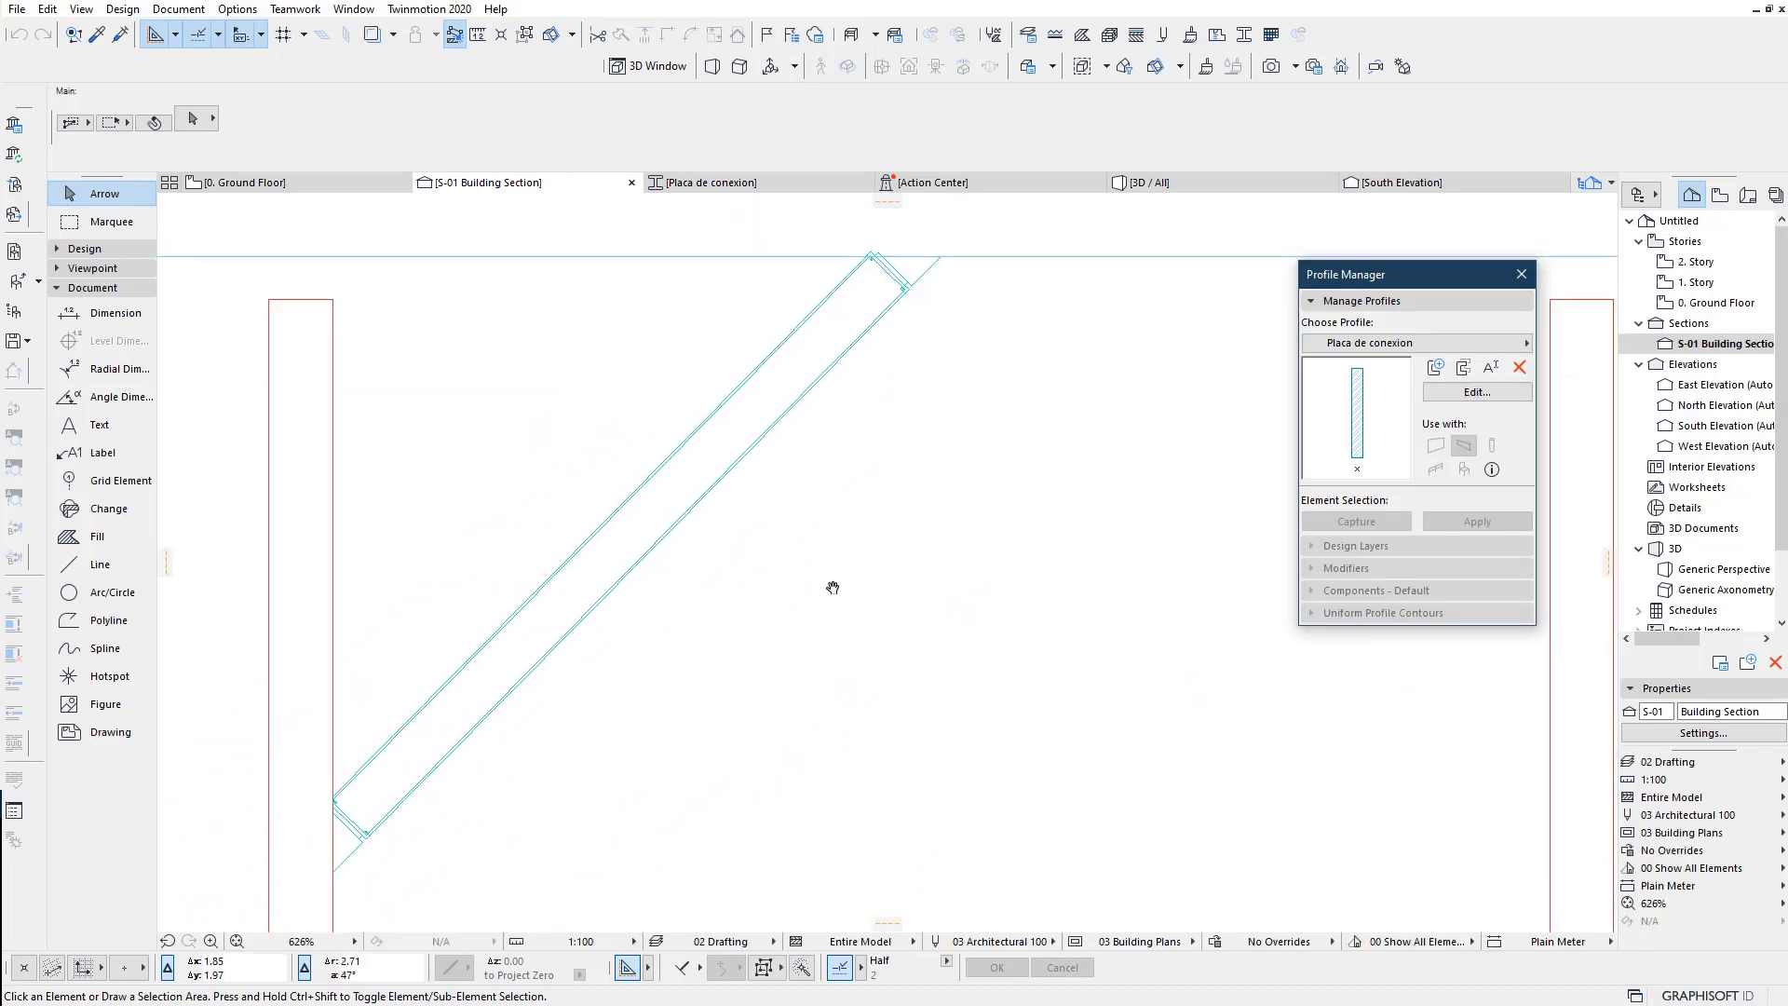
pyautogui.click(601, 607)
pyautogui.scroll(1, 618, 653)
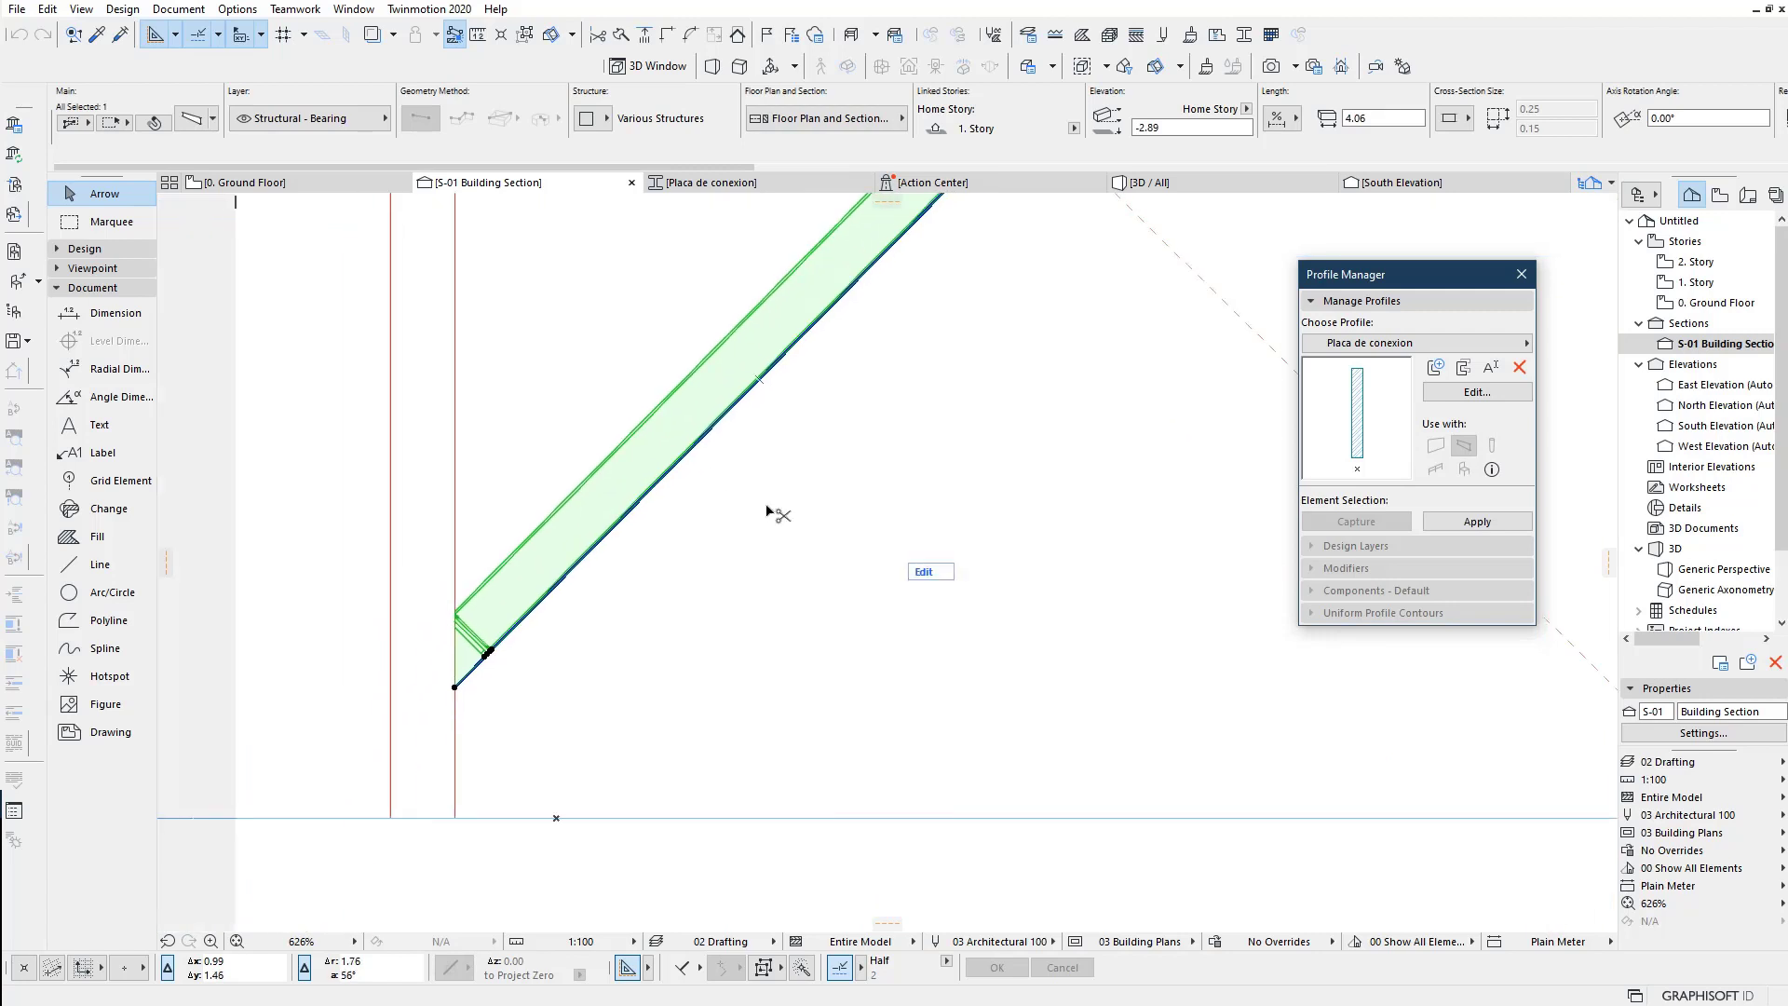
pyautogui.hotkey('ctrl', 'd')
pyautogui.click(439, 667)
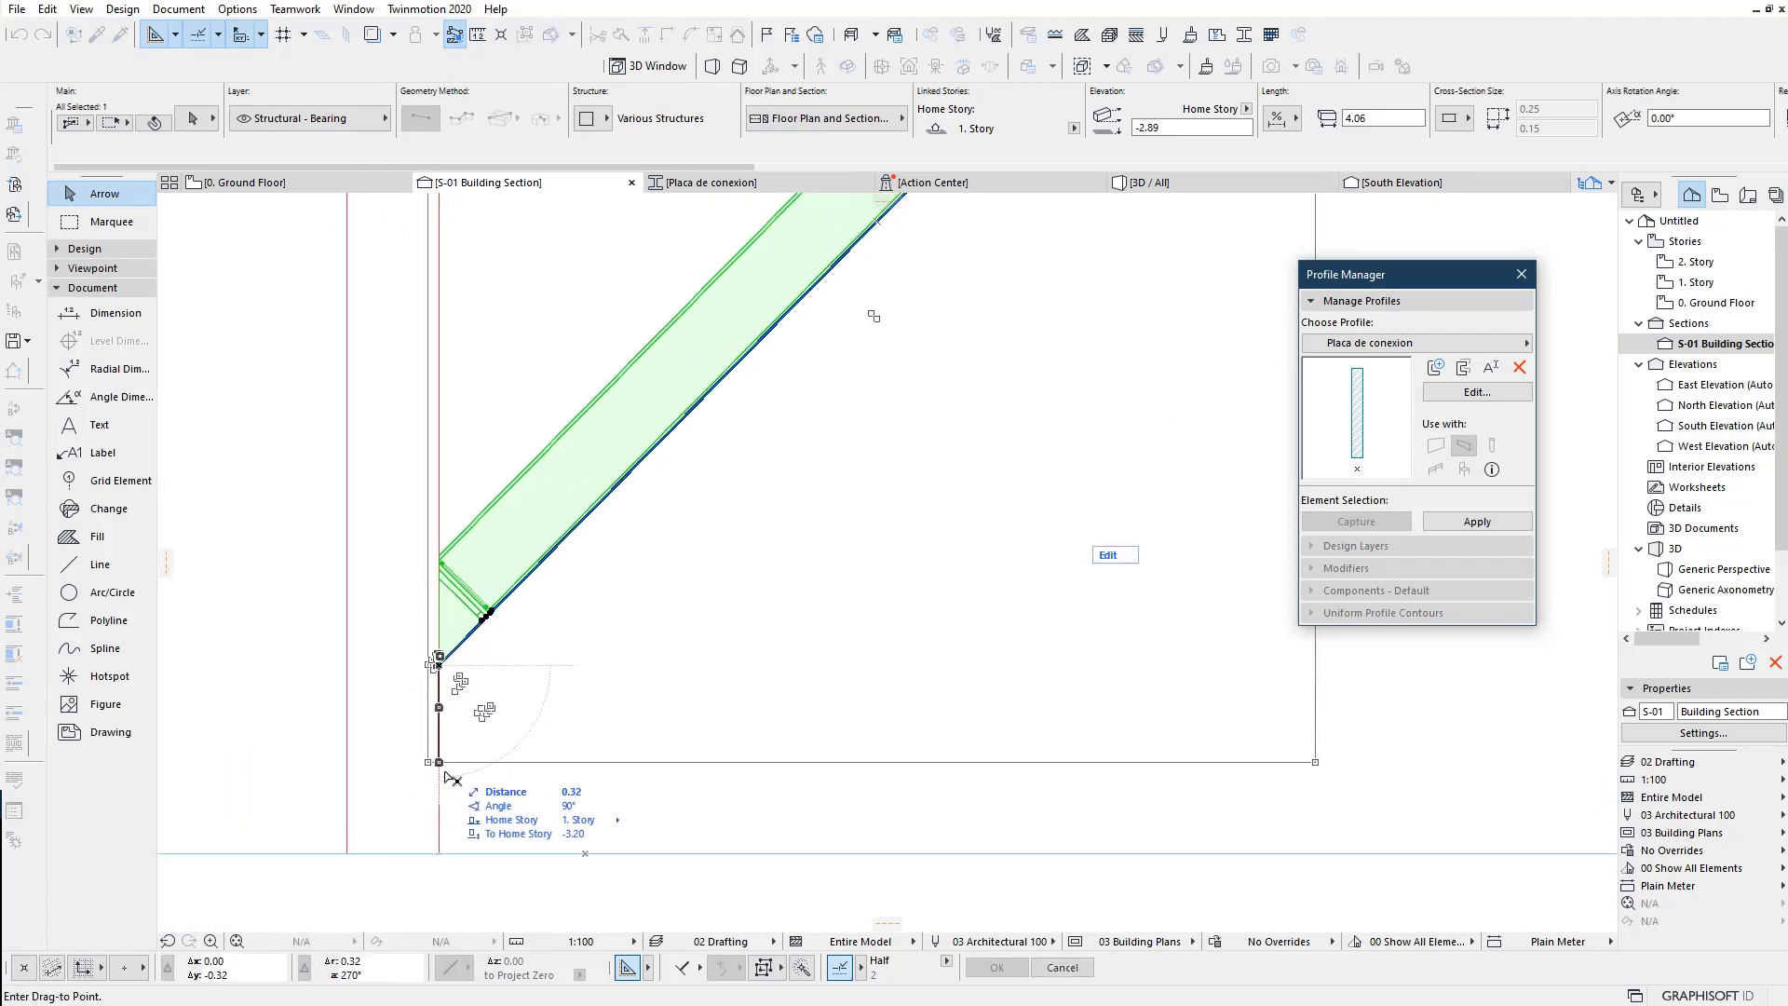
pyautogui.click(440, 778)
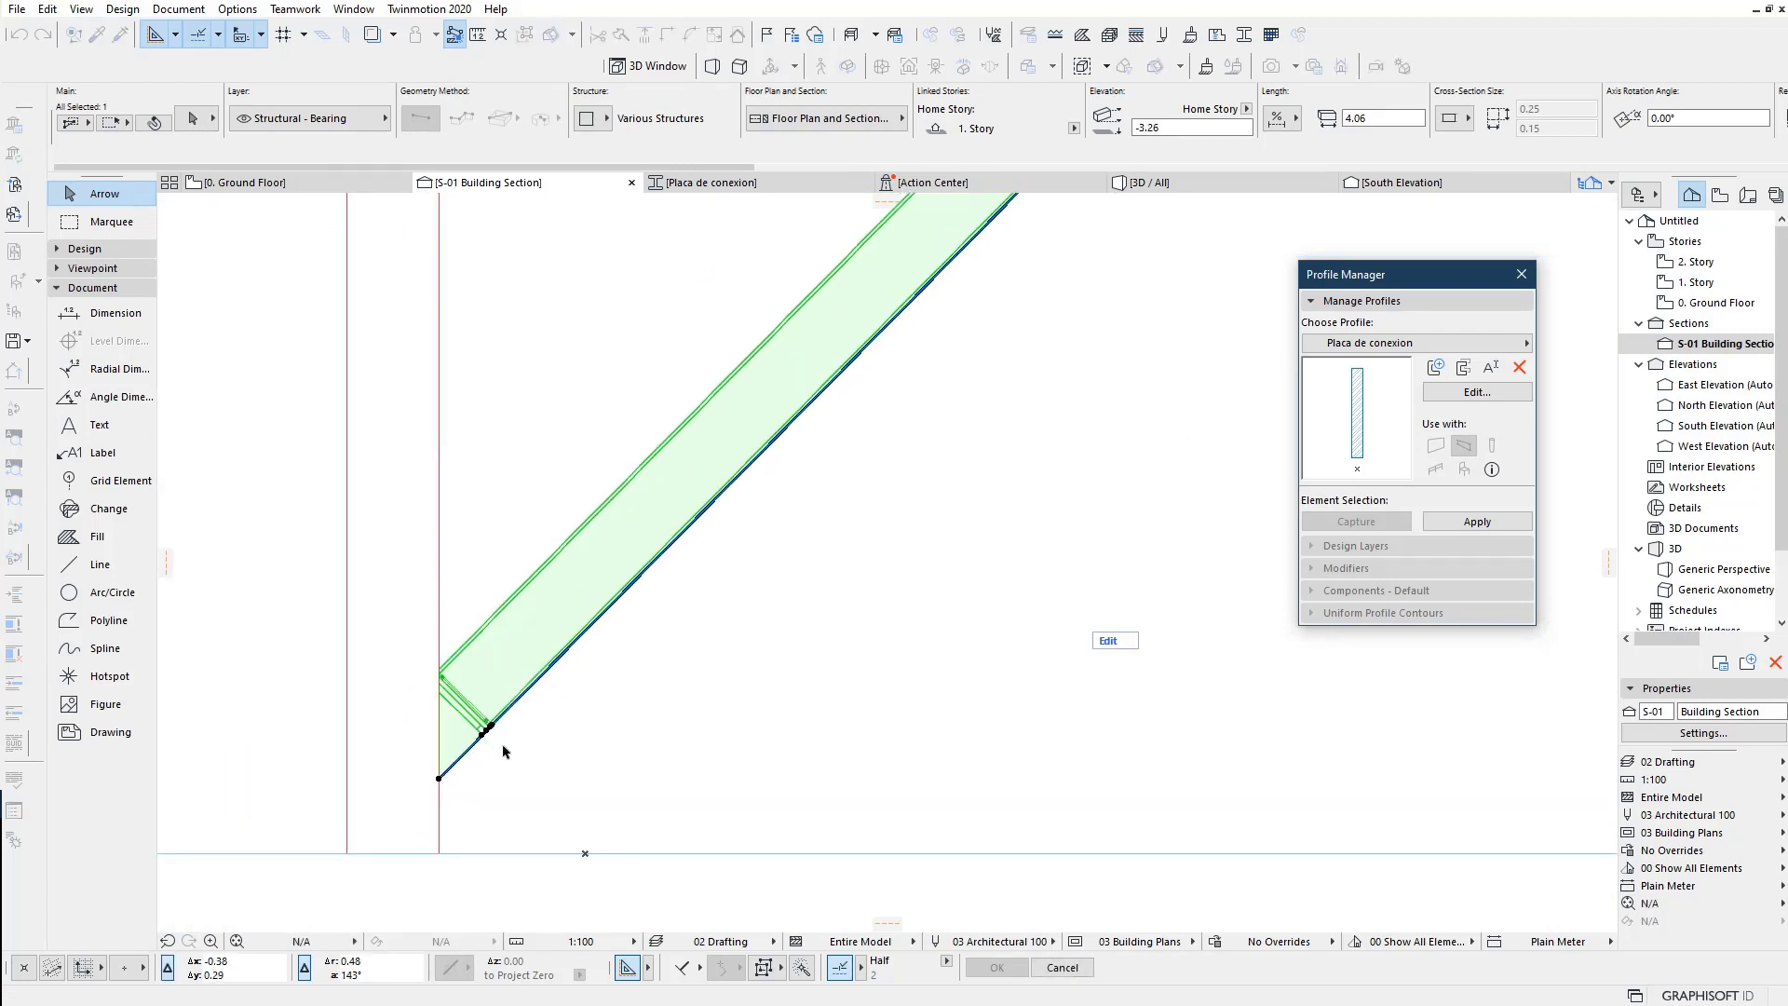
pyautogui.scroll(-3, 829, 387)
pyautogui.scroll(4, 852, 358)
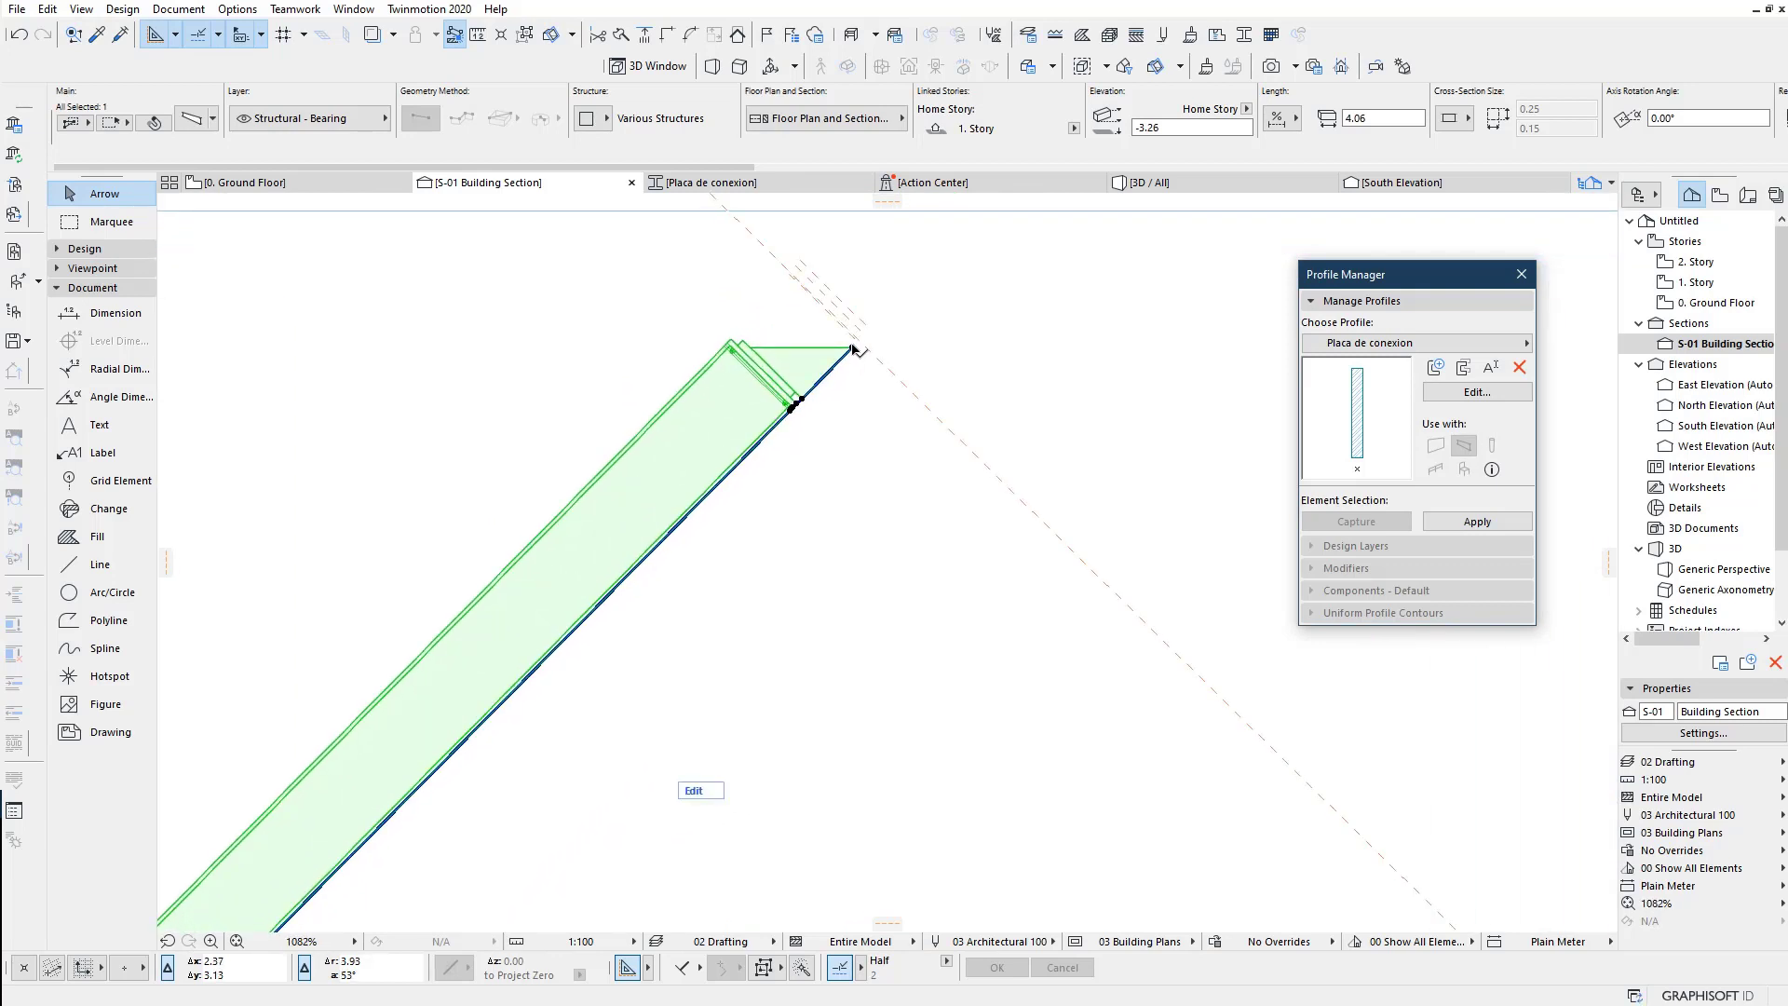
# Step: Lengthen the beam's top end to 4.34 and enter segment edit mode
pyautogui.click(855, 350)
pyautogui.click(953, 303)
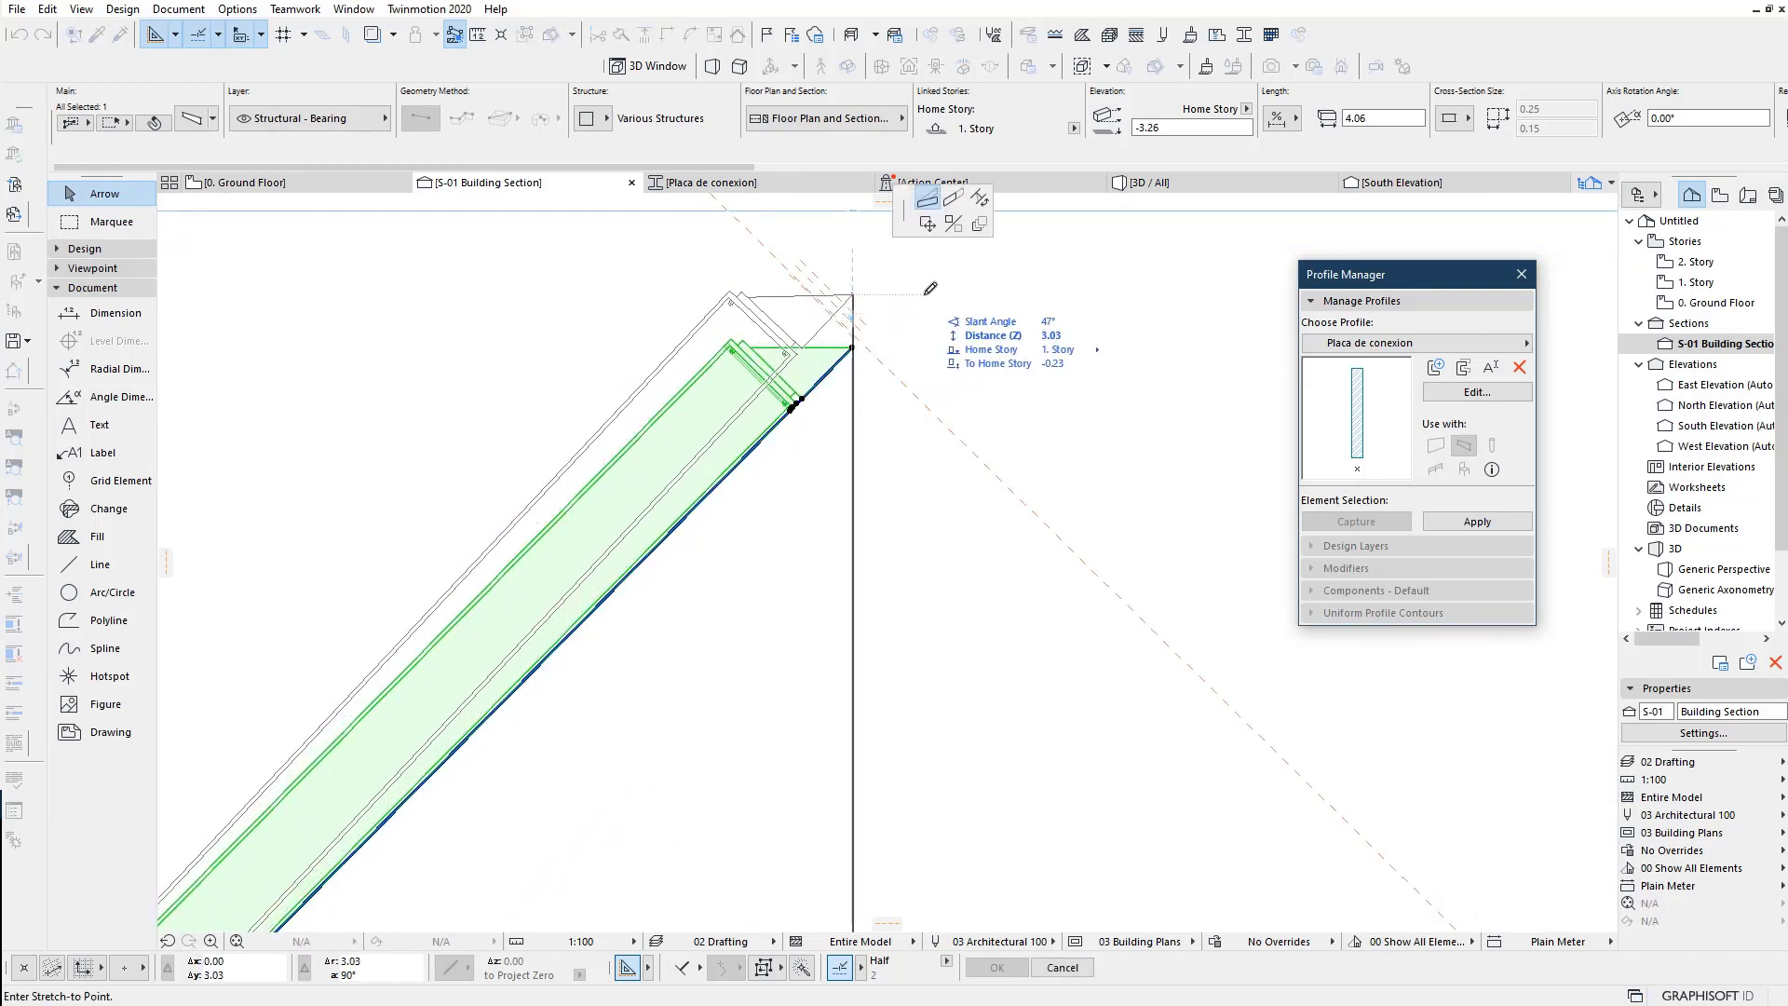
pyautogui.click(952, 198)
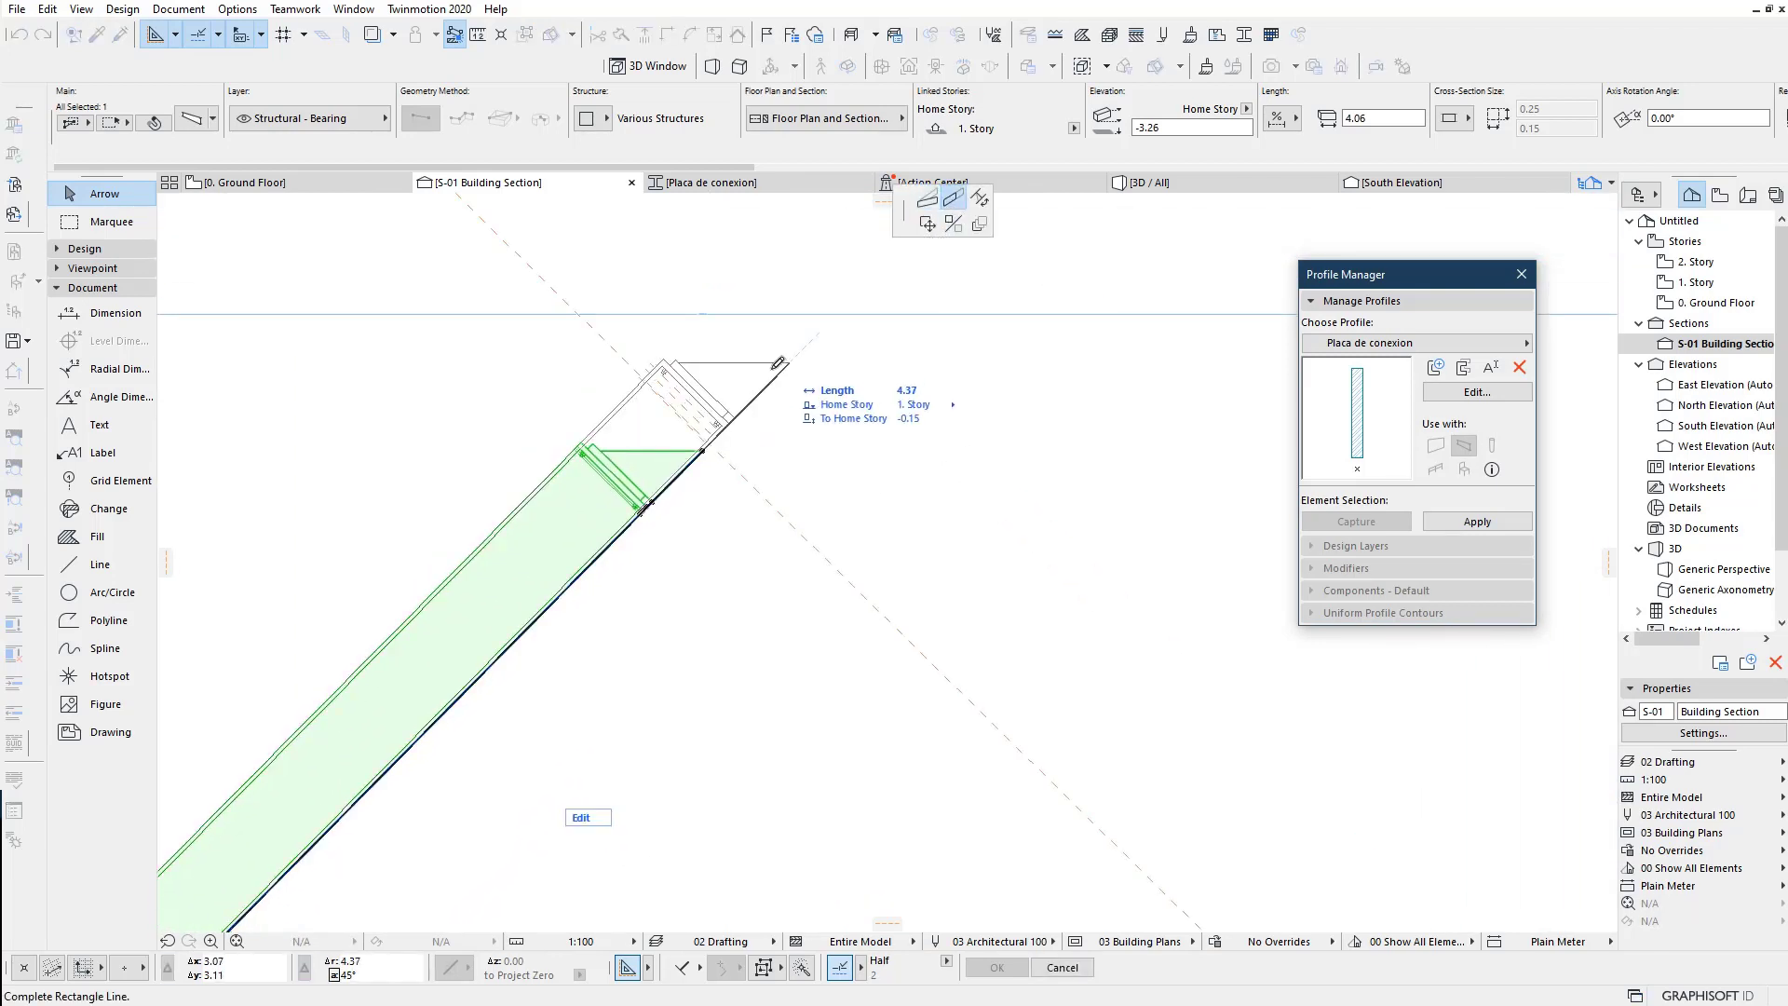
pyautogui.click(777, 364)
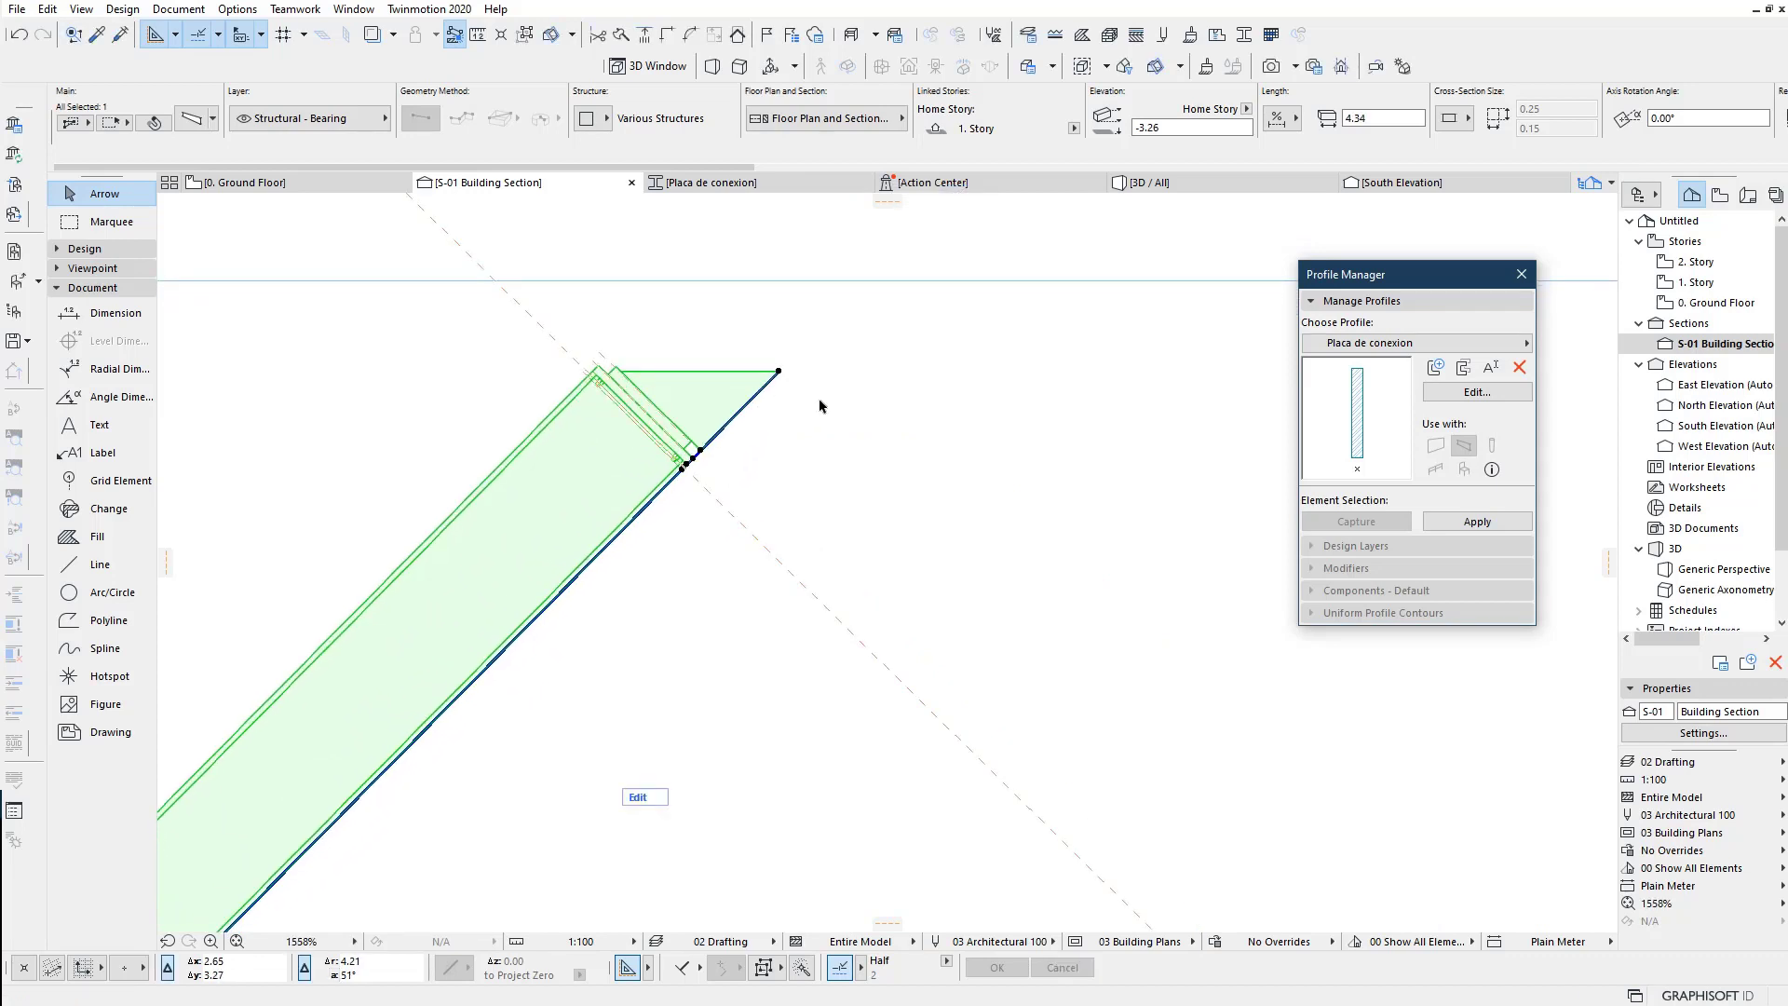
pyautogui.press('Escape')
pyautogui.click(764, 377)
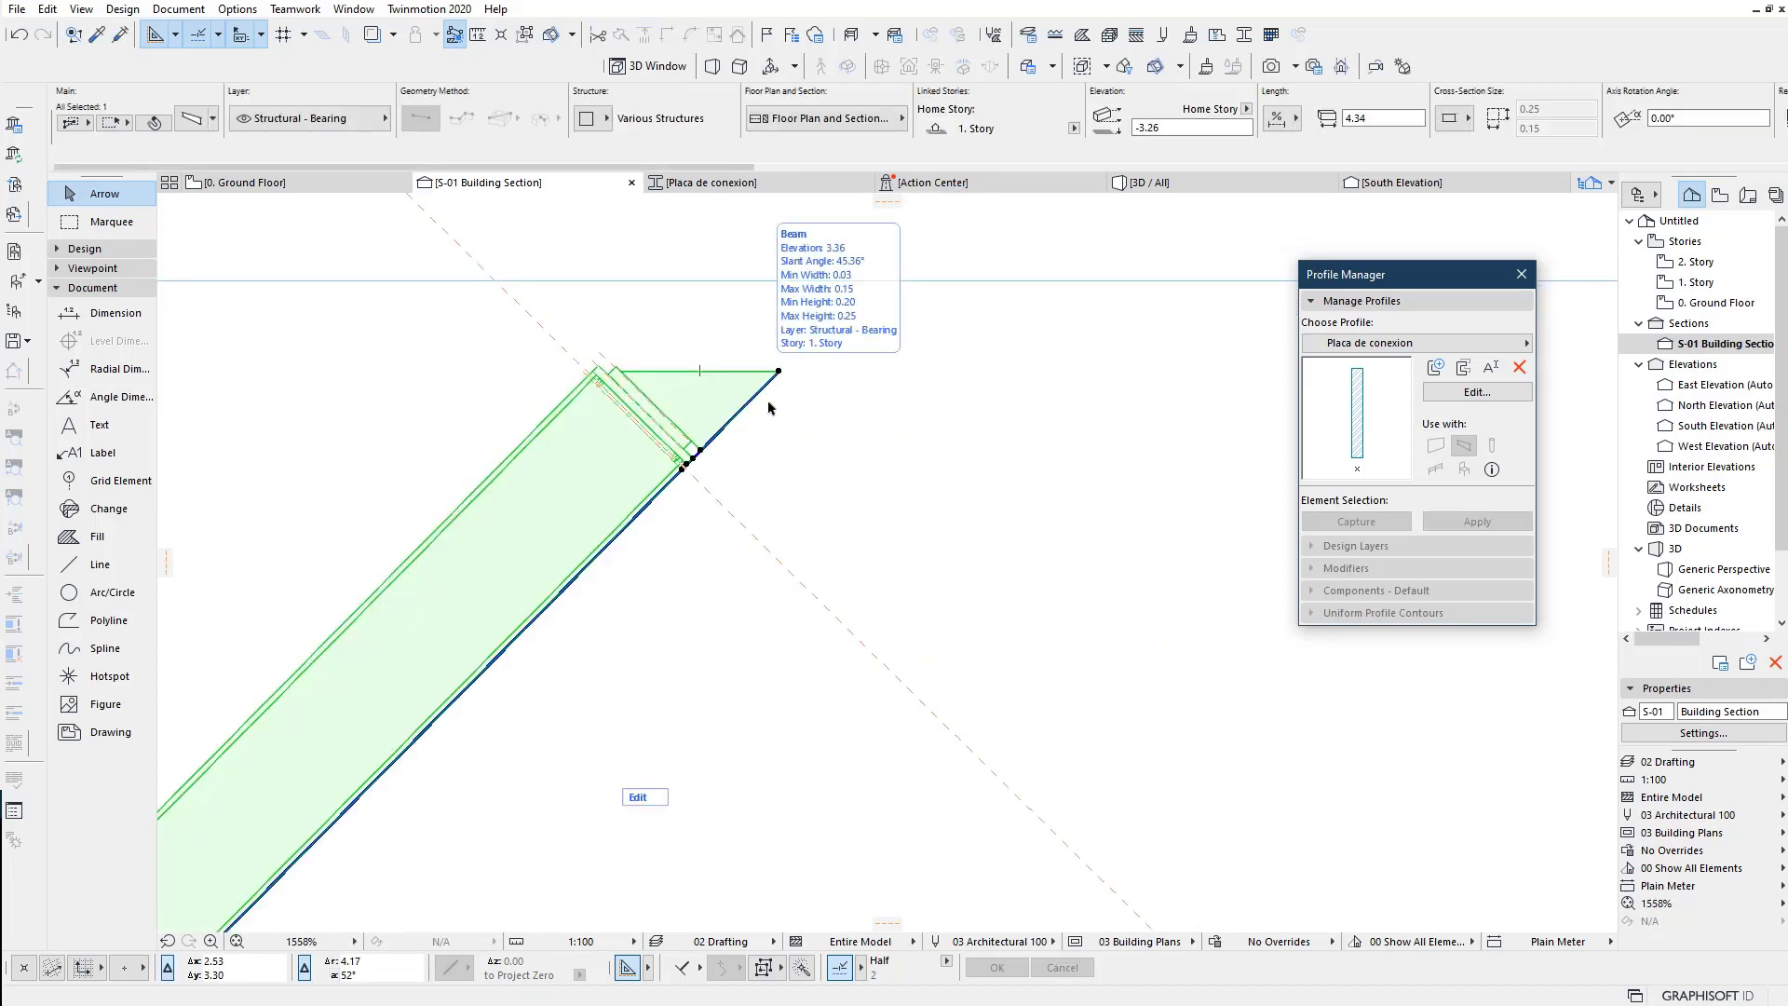
pyautogui.click(641, 792)
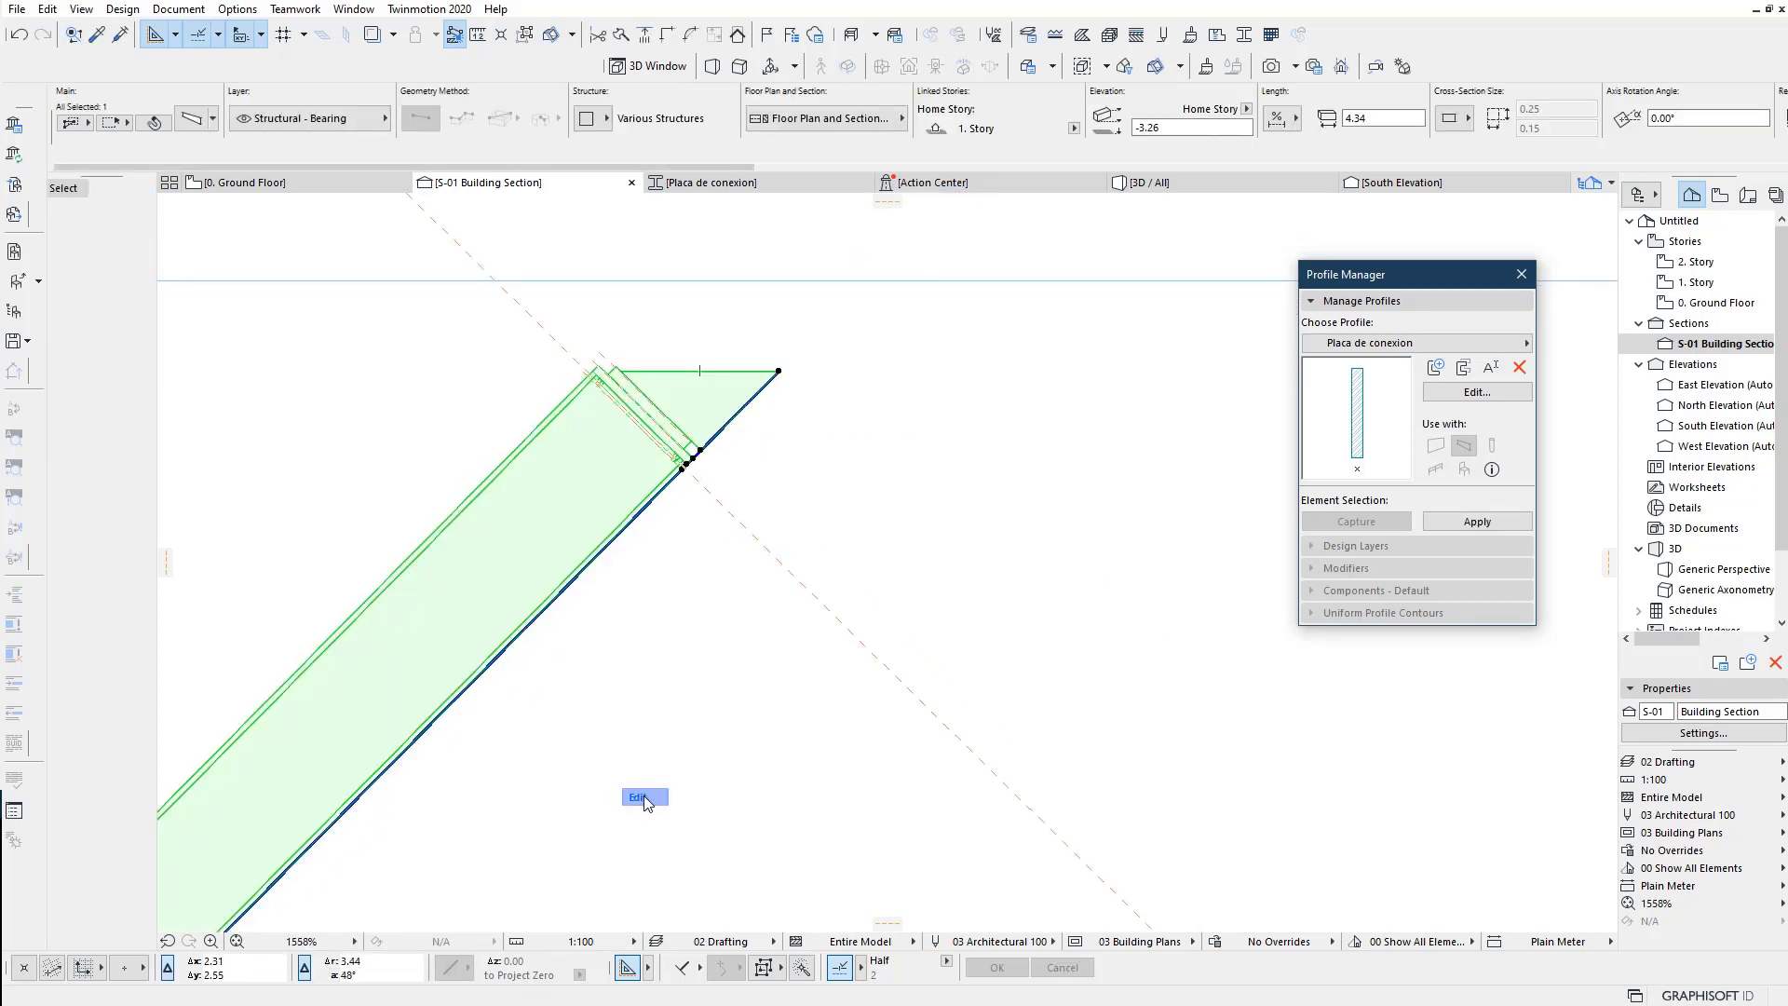
pyautogui.click(776, 374)
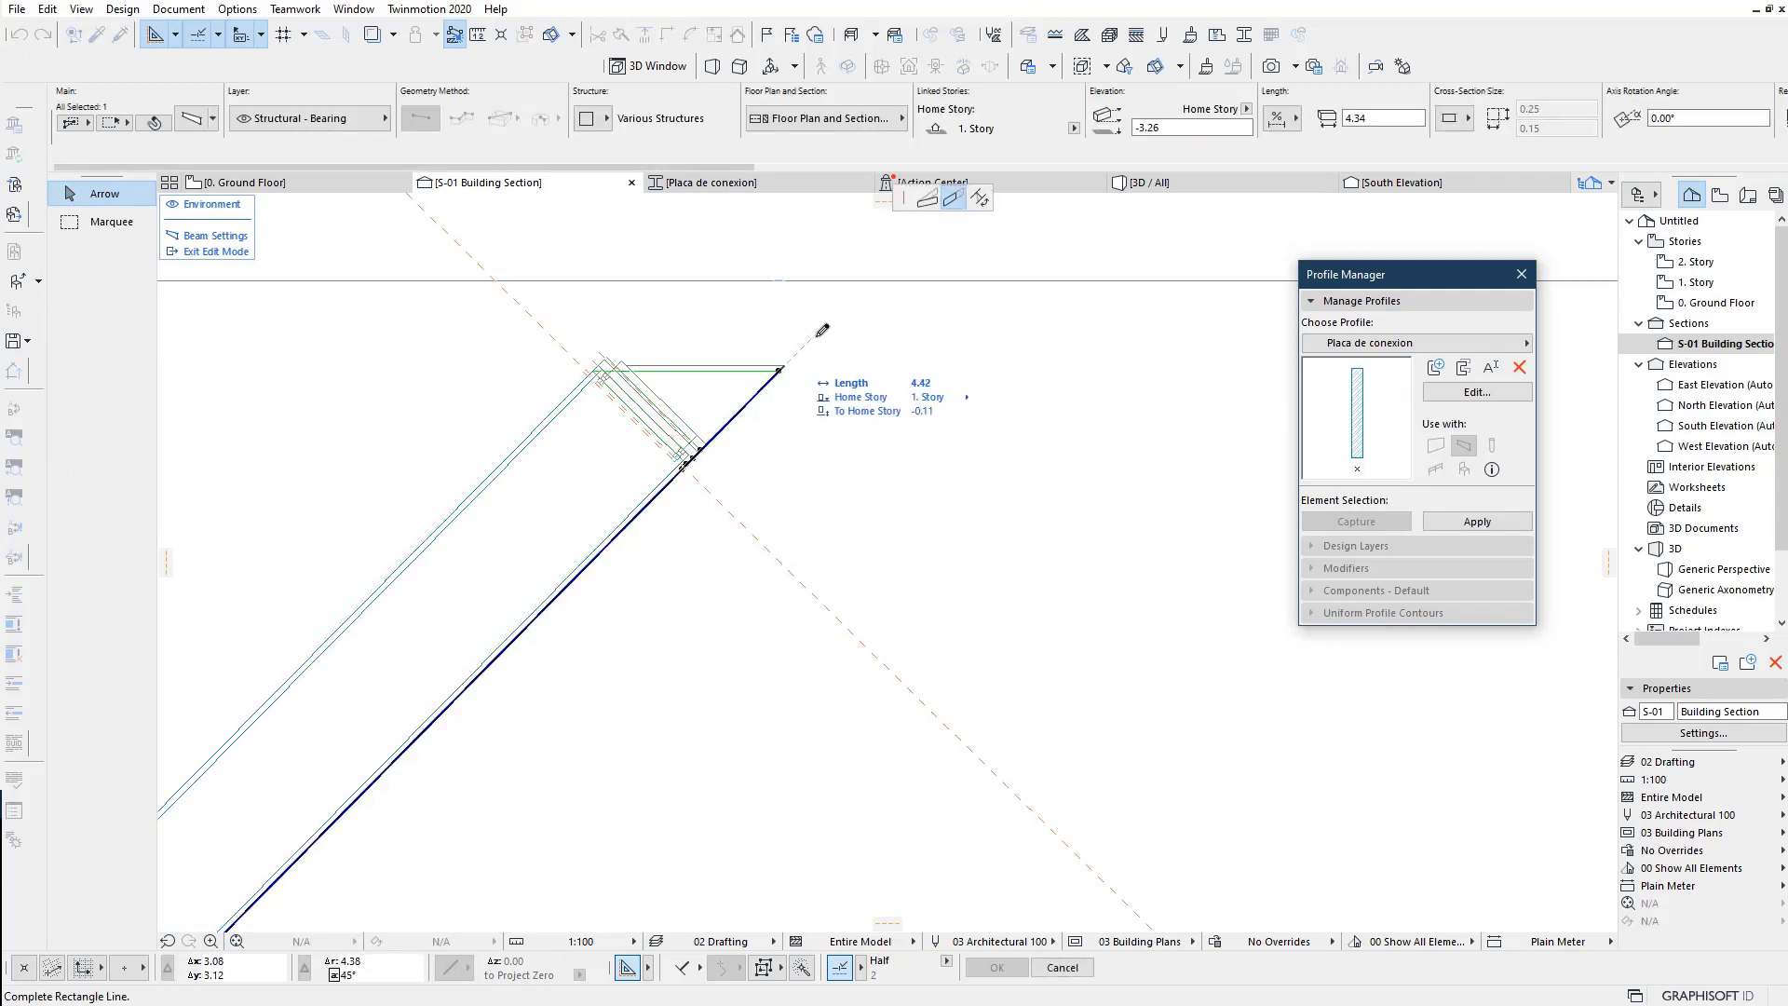
# Step: Rotate the triangular top plate segment 90° about its corner into a 0.25 × 0.15 rectangle
pyautogui.click(782, 374)
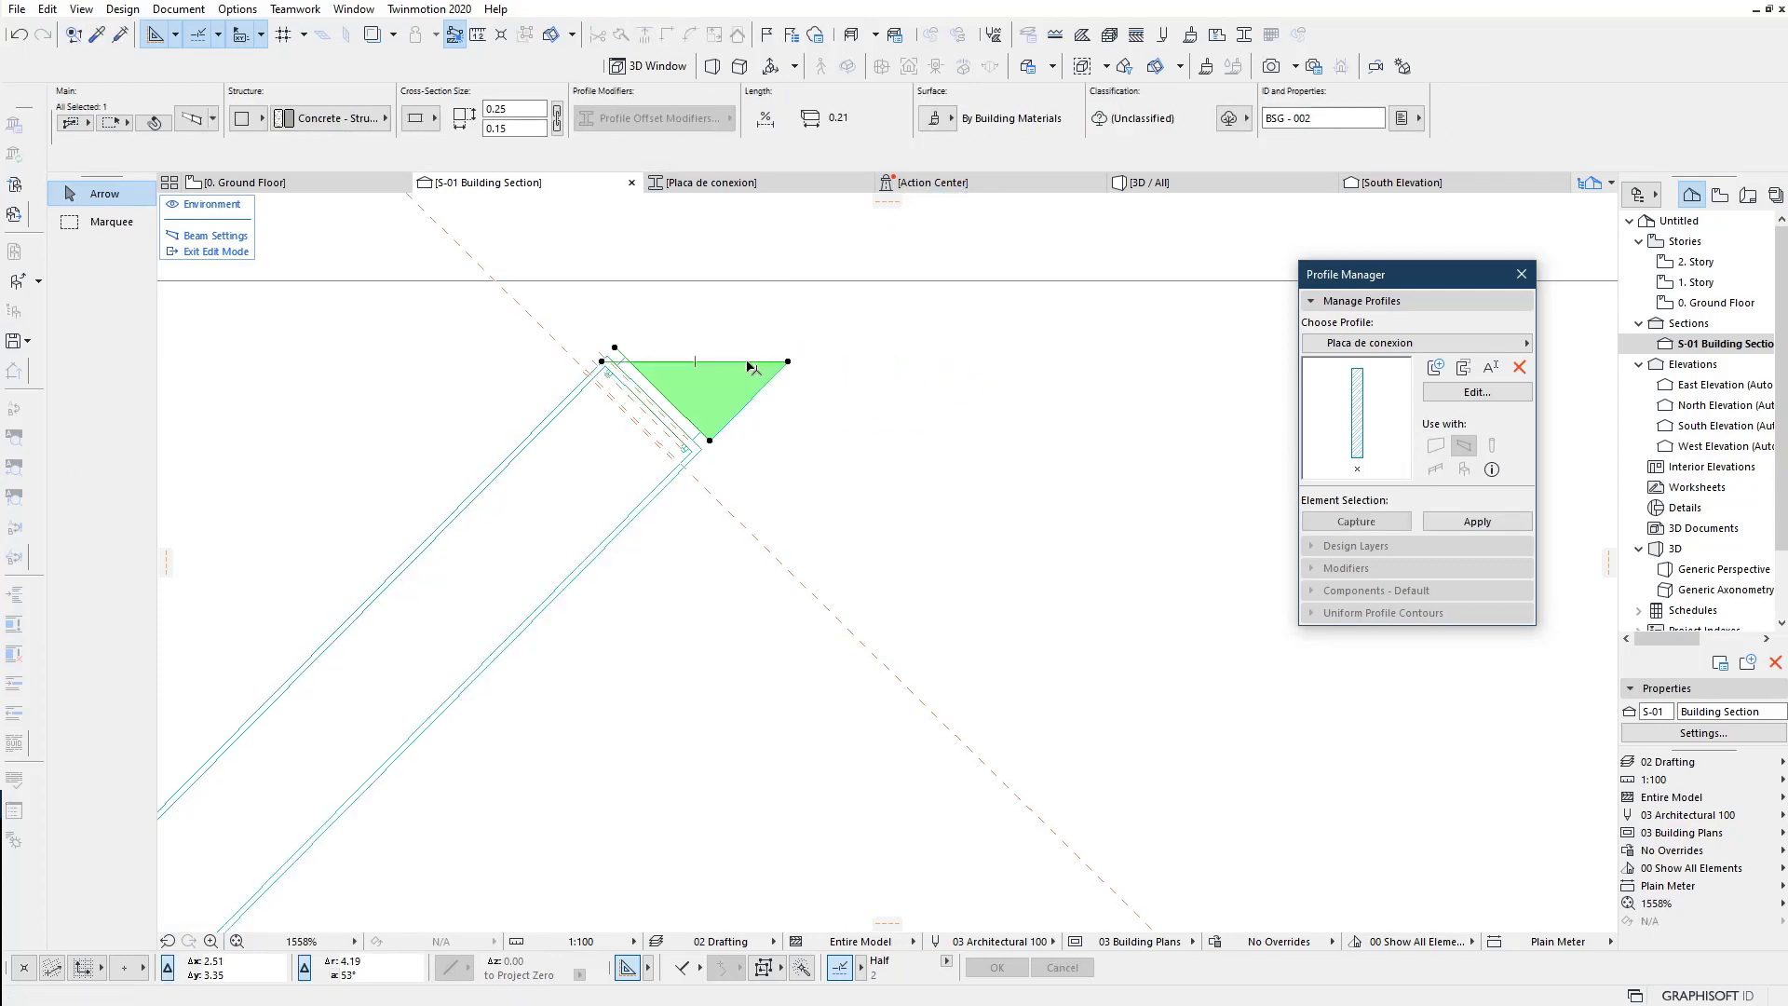
pyautogui.scroll(2, 643, 369)
pyautogui.scroll(2, 619, 367)
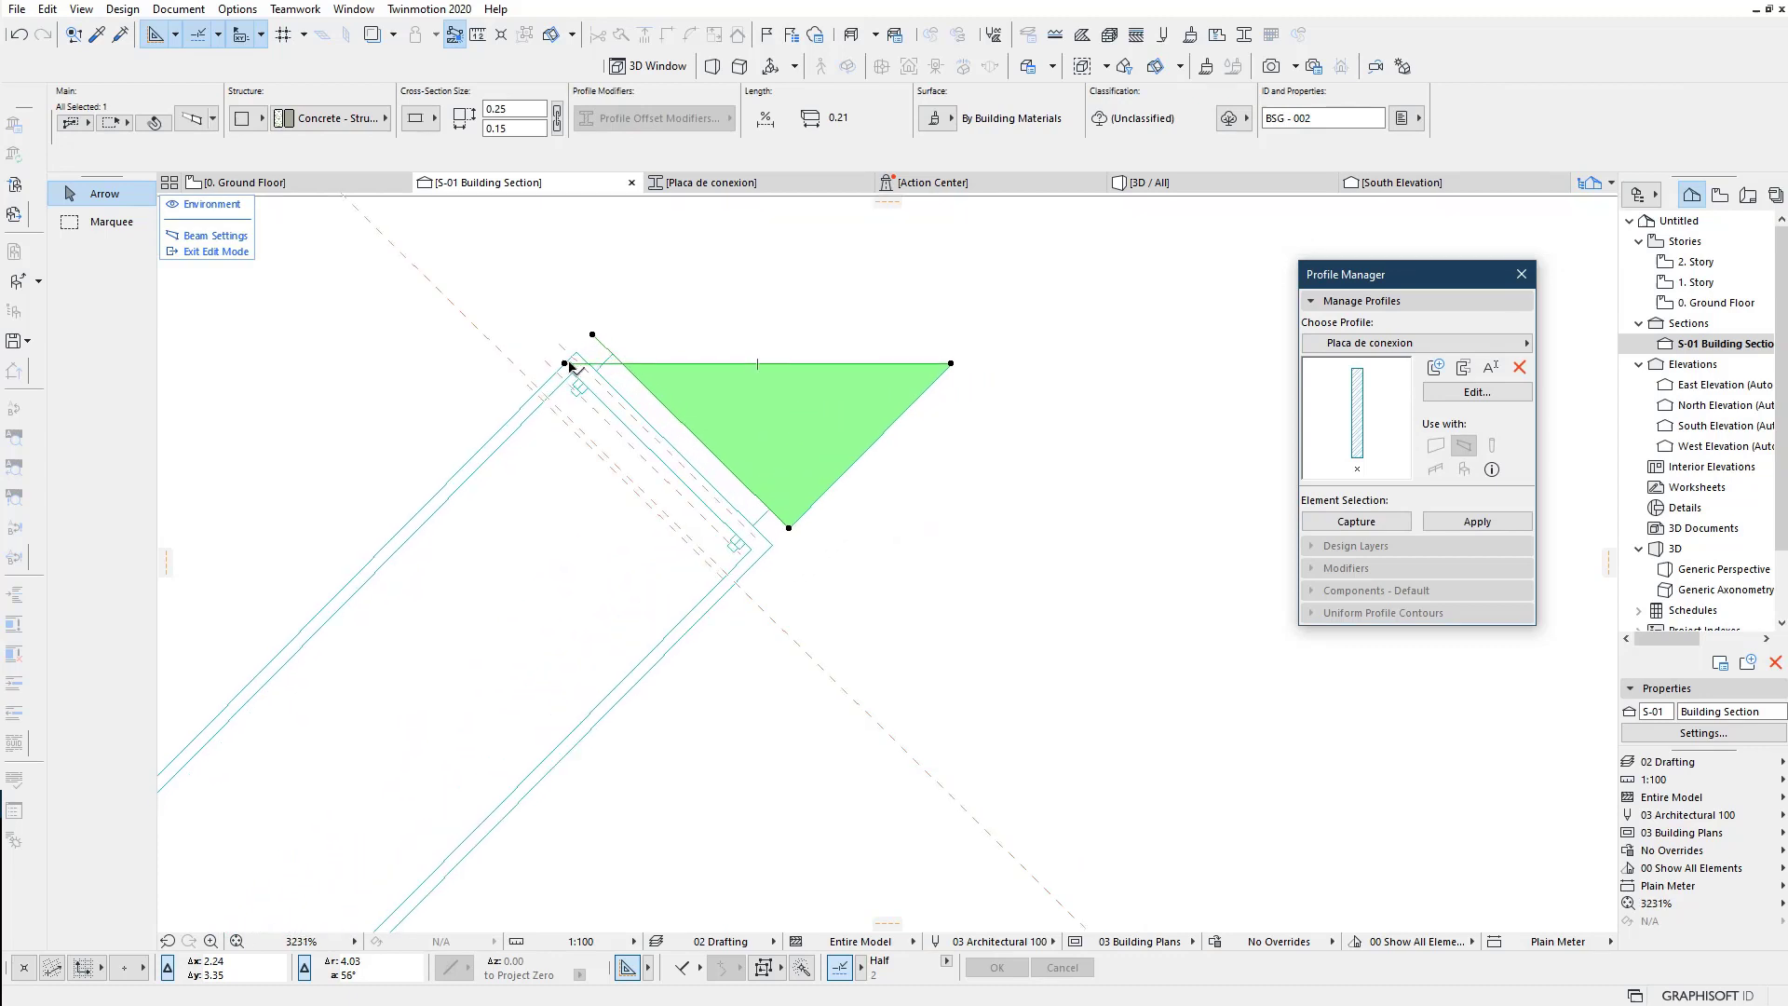
pyautogui.click(952, 366)
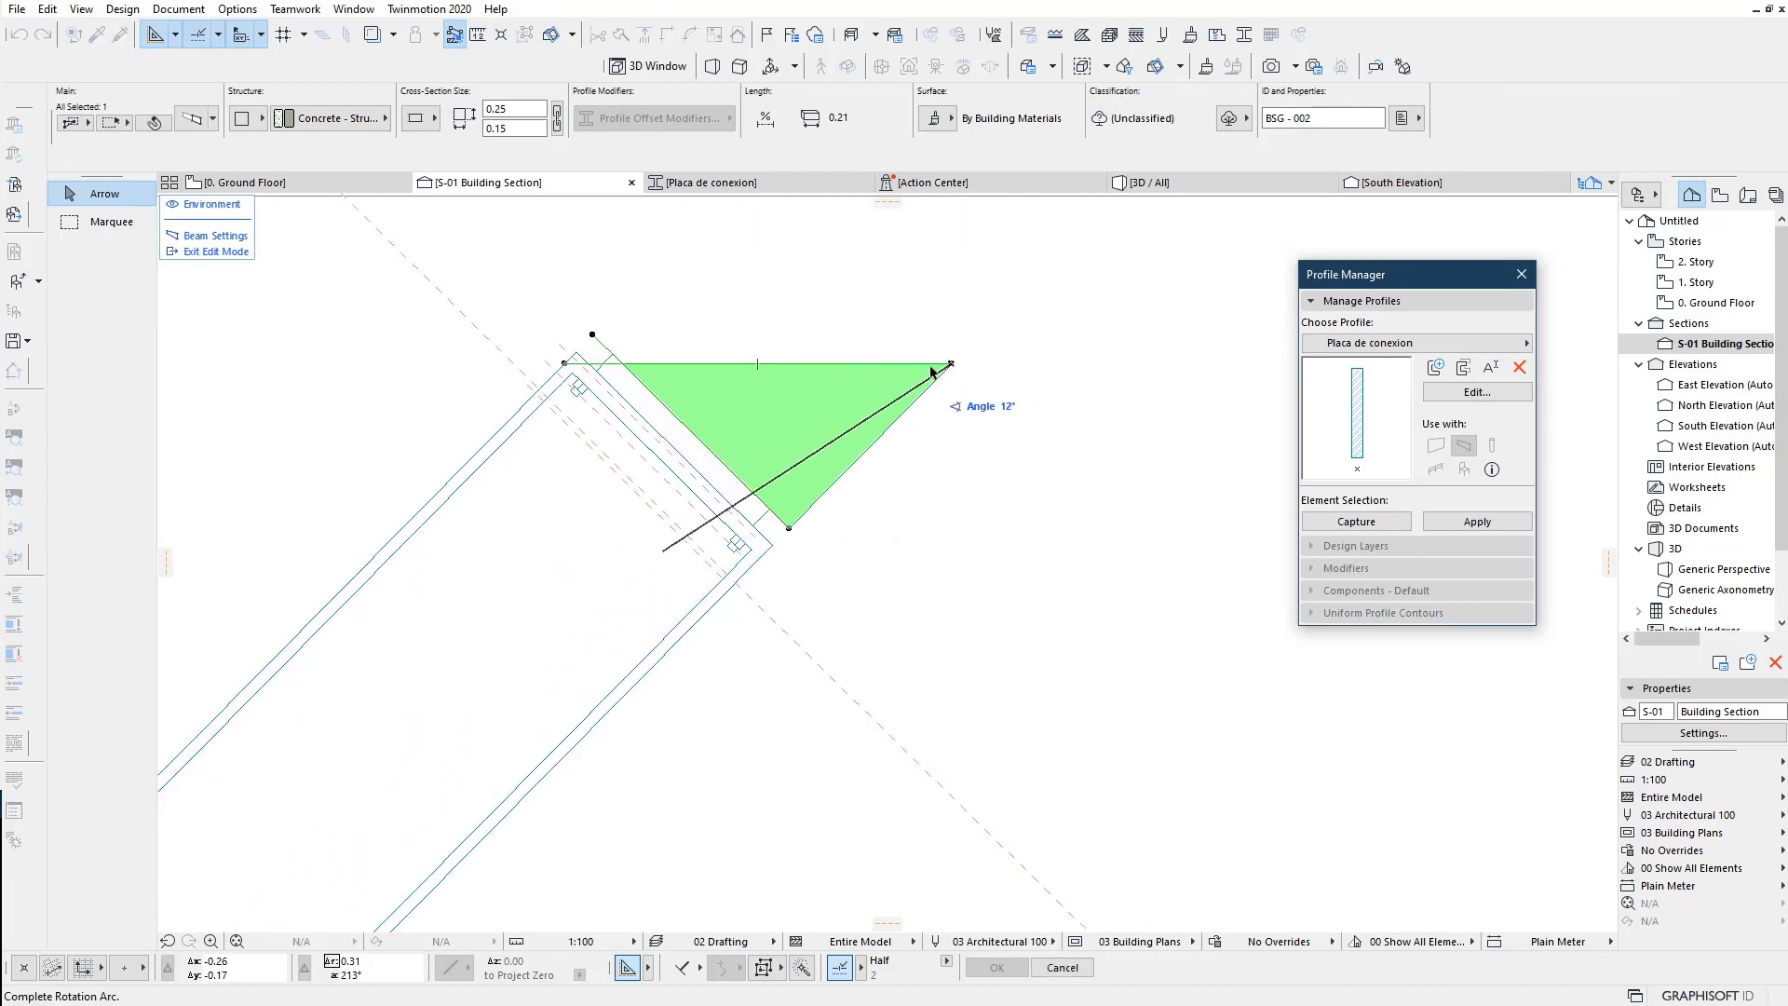
pyautogui.moveTo(871, 403); pyautogui.dragTo(822, 504, button='middle')
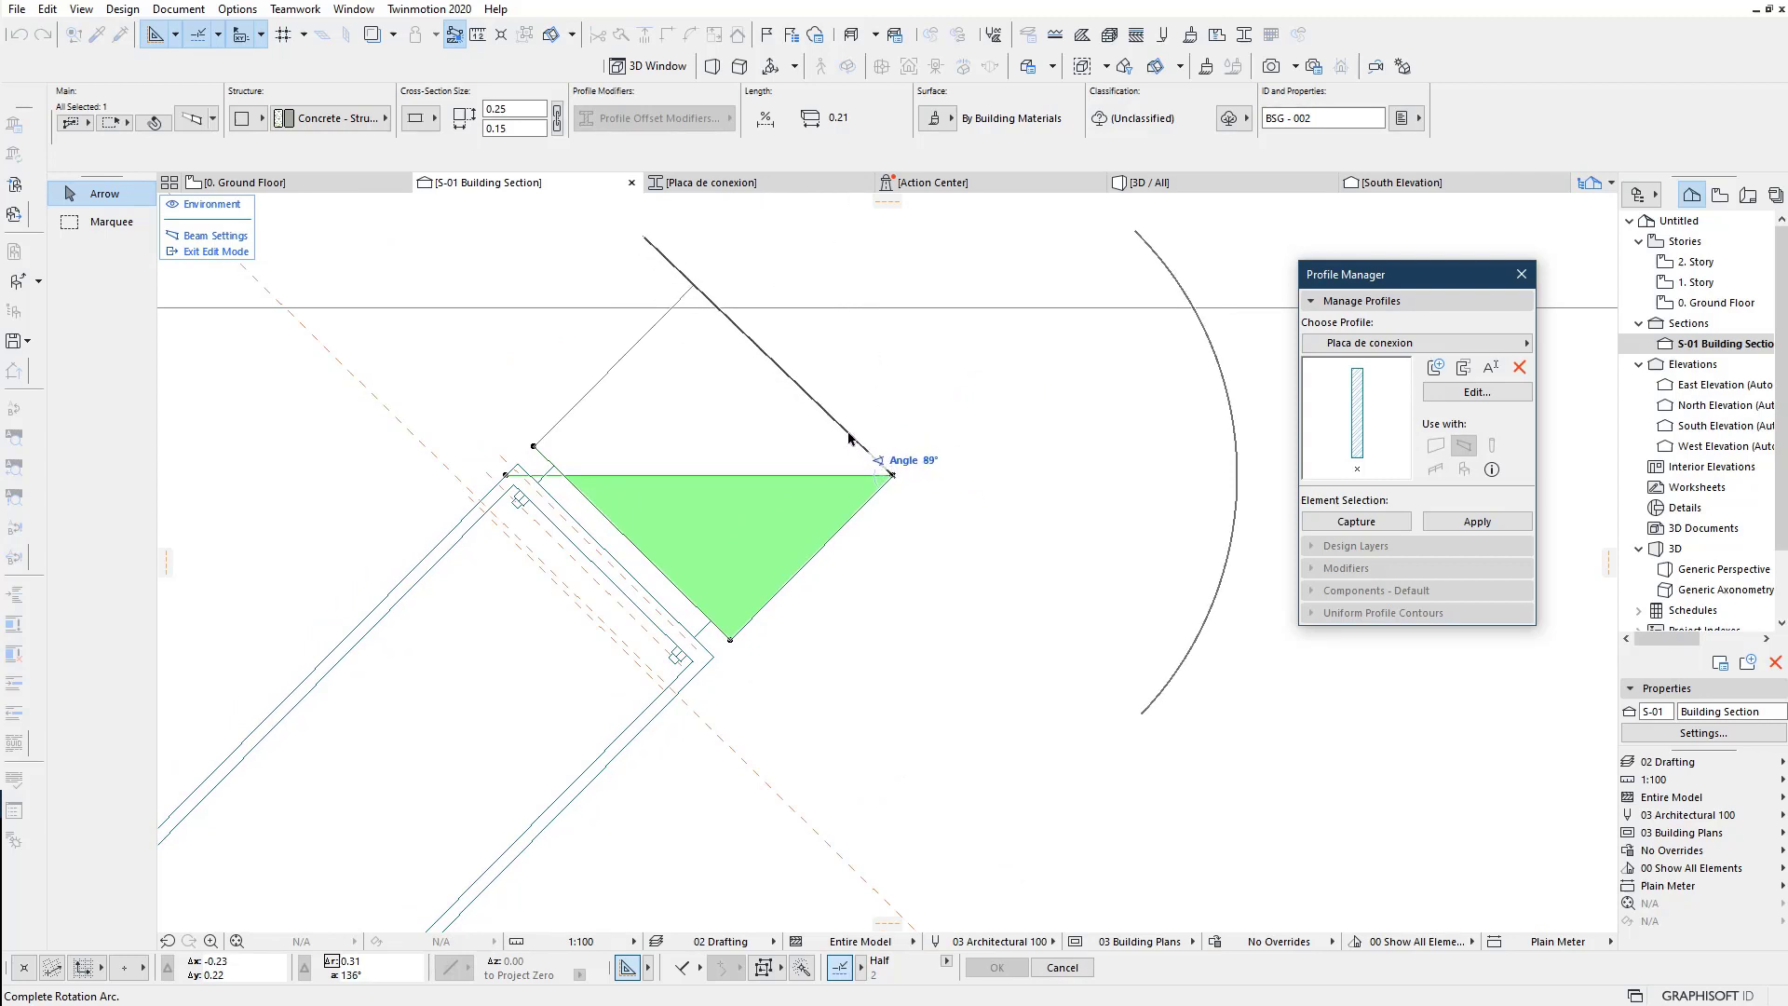
pyautogui.write('0')
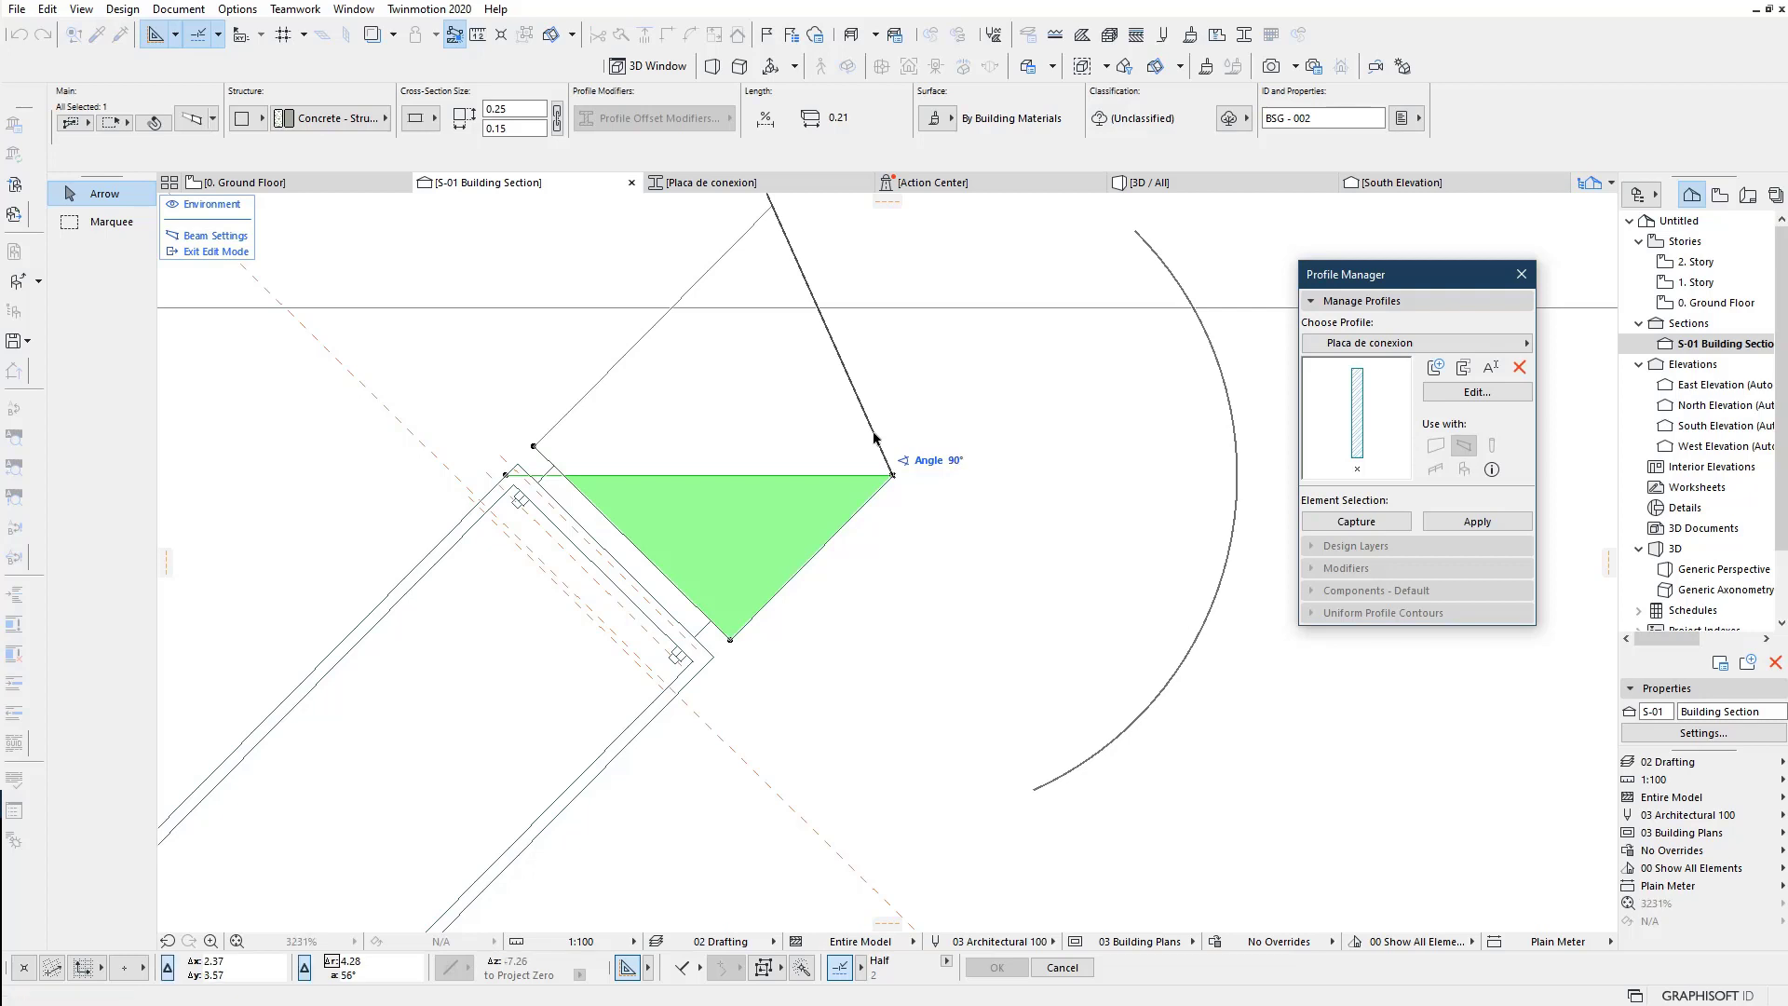
pyautogui.press('Return')
pyautogui.scroll(-1, 908, 396)
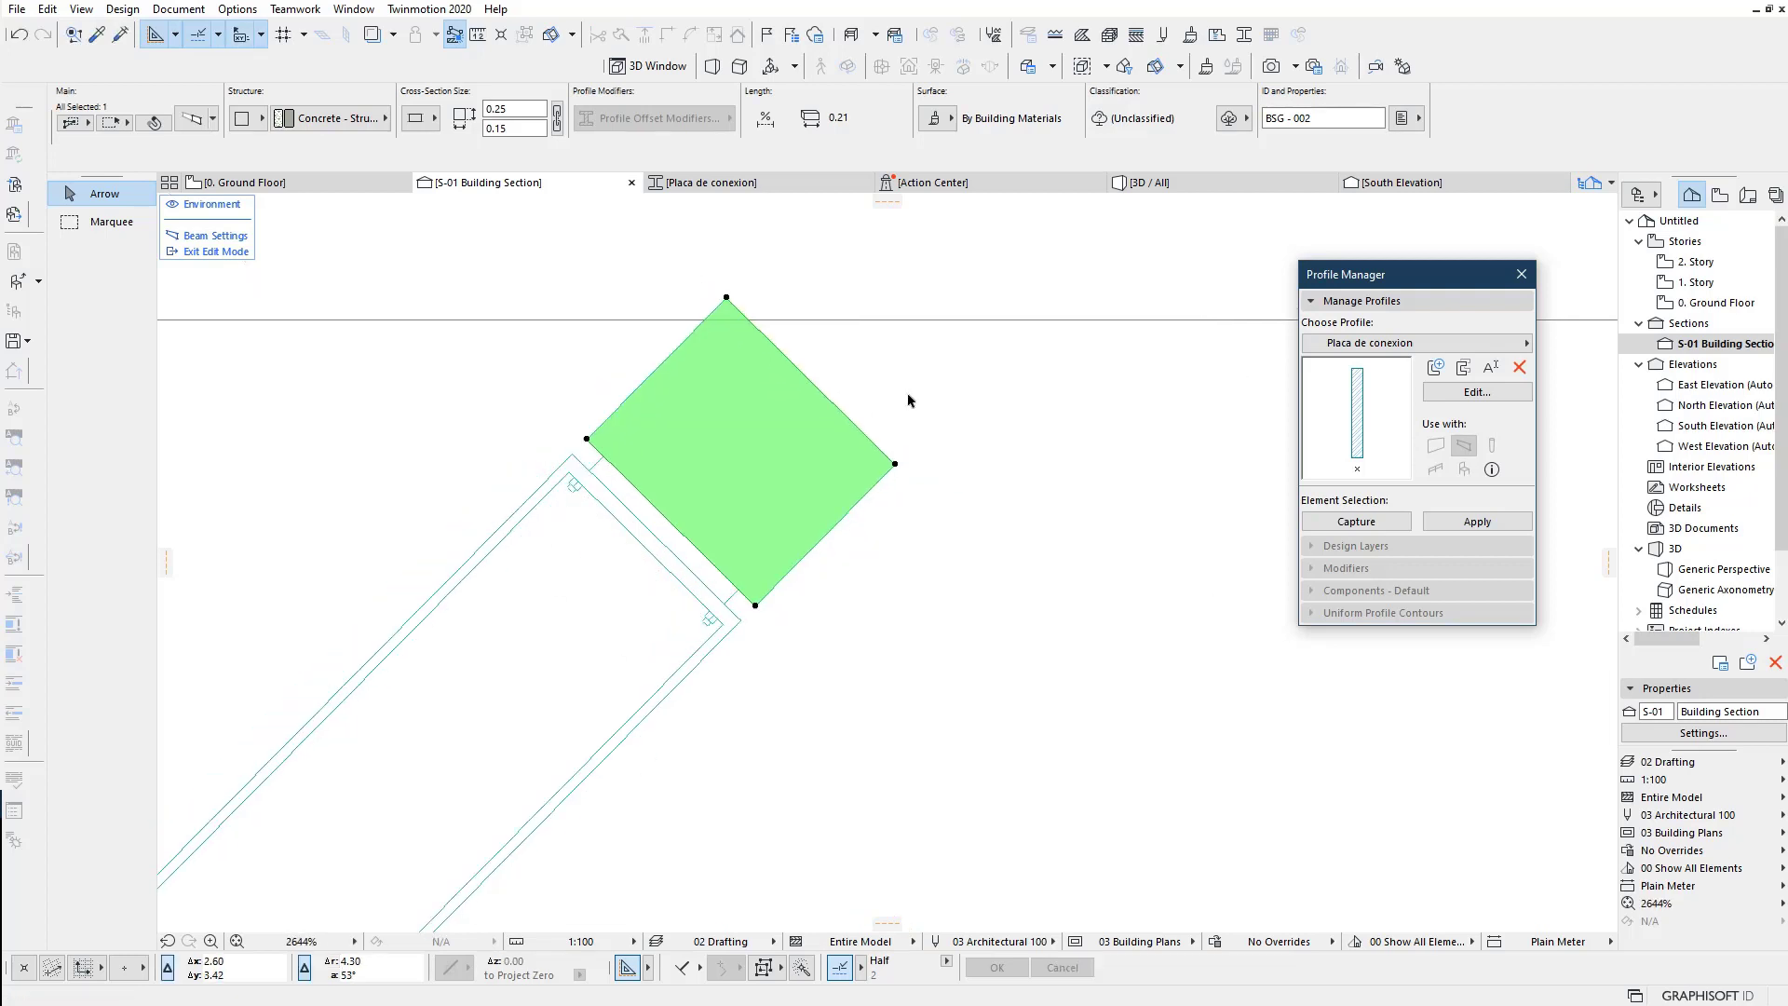
pyautogui.scroll(-2, 908, 396)
pyautogui.scroll(1, 908, 372)
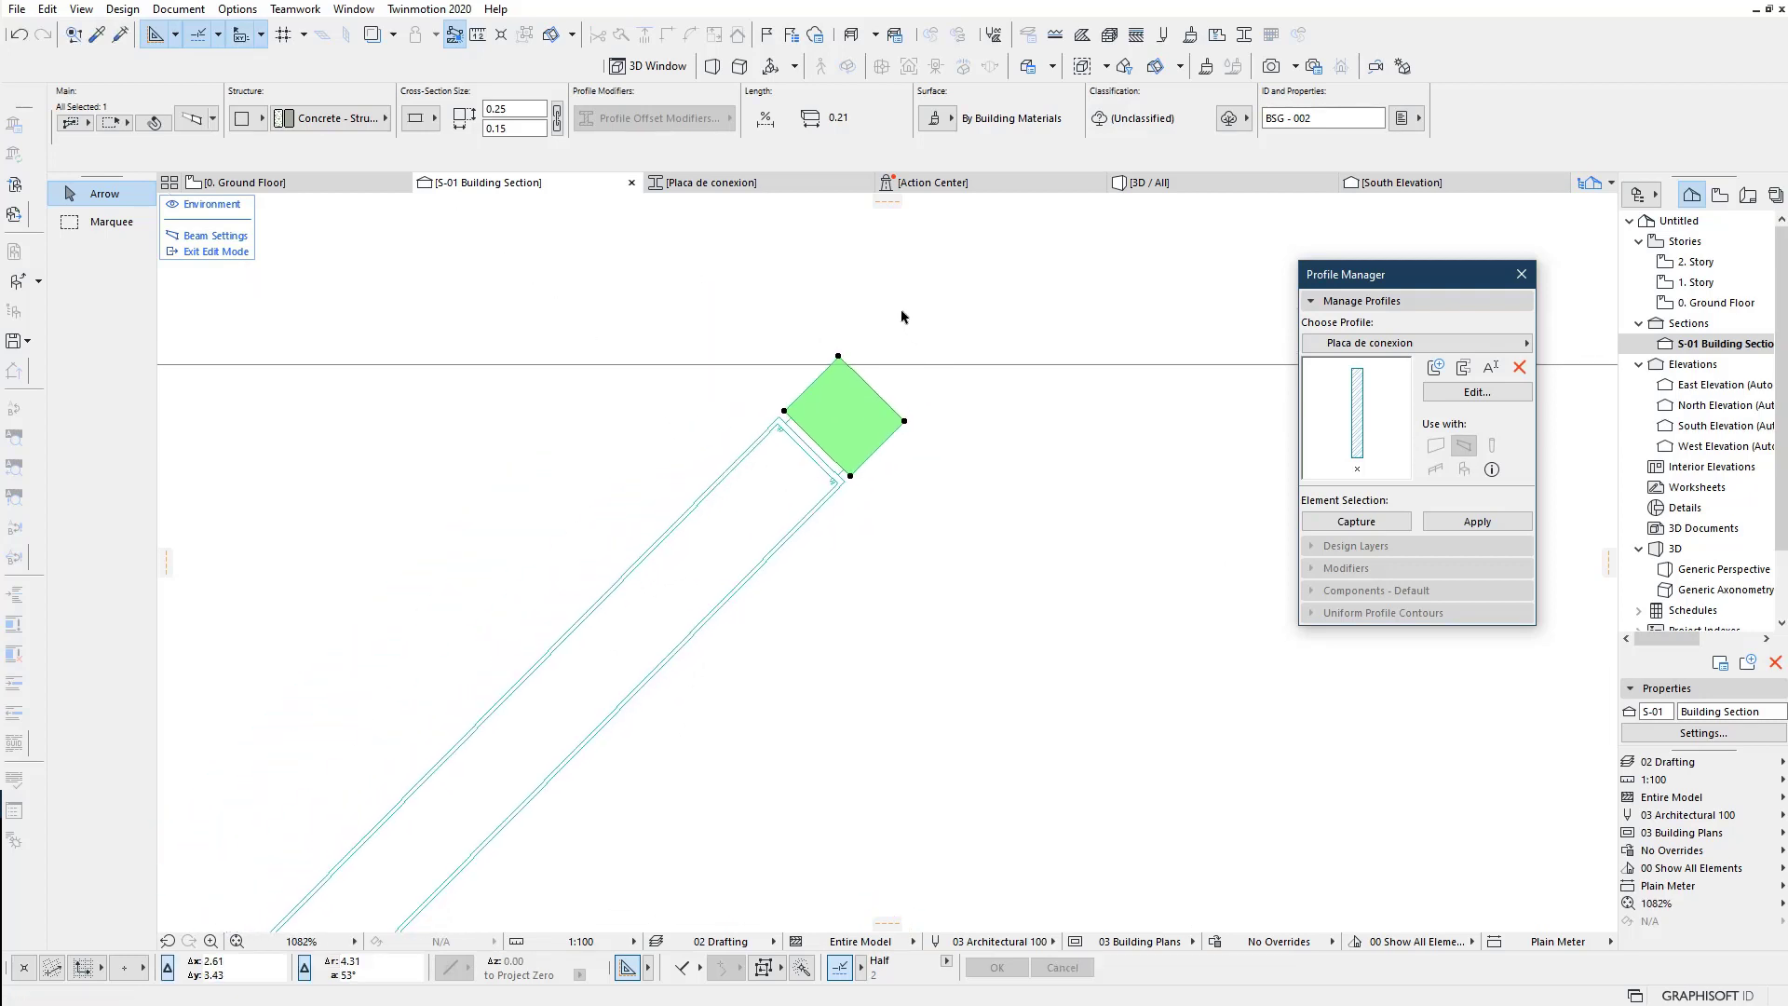
pyautogui.scroll(1, 848, 177)
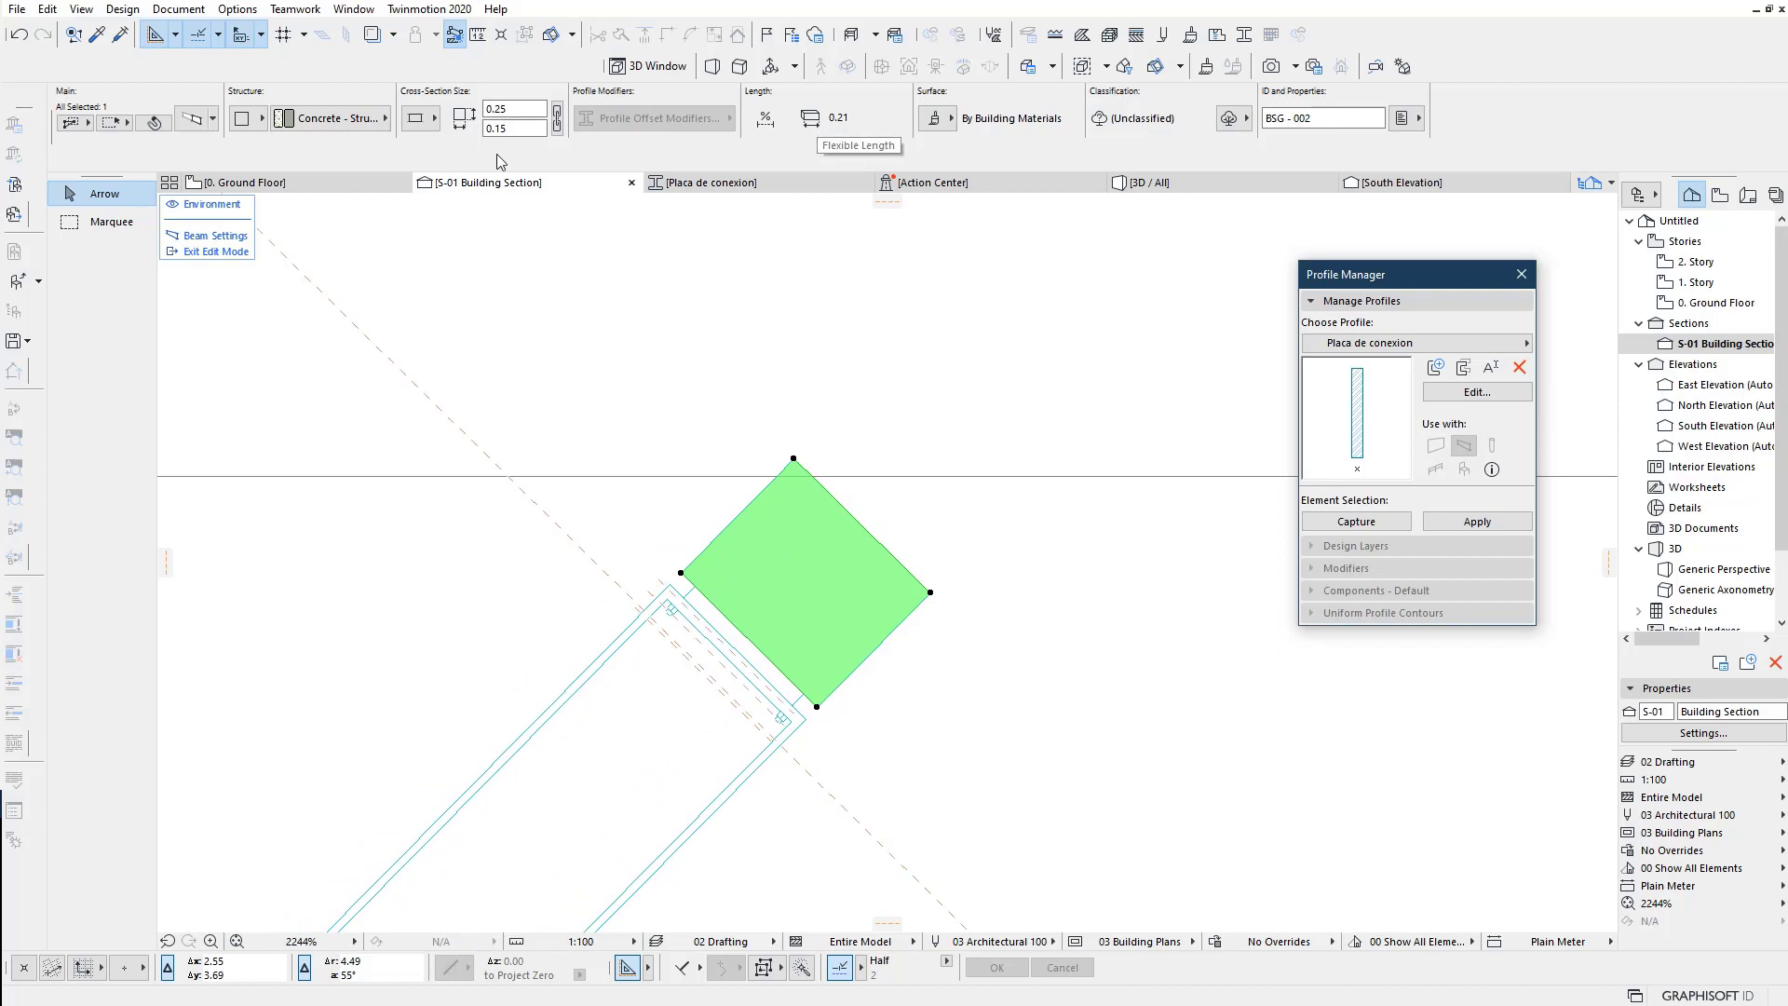
pyautogui.click(197, 117)
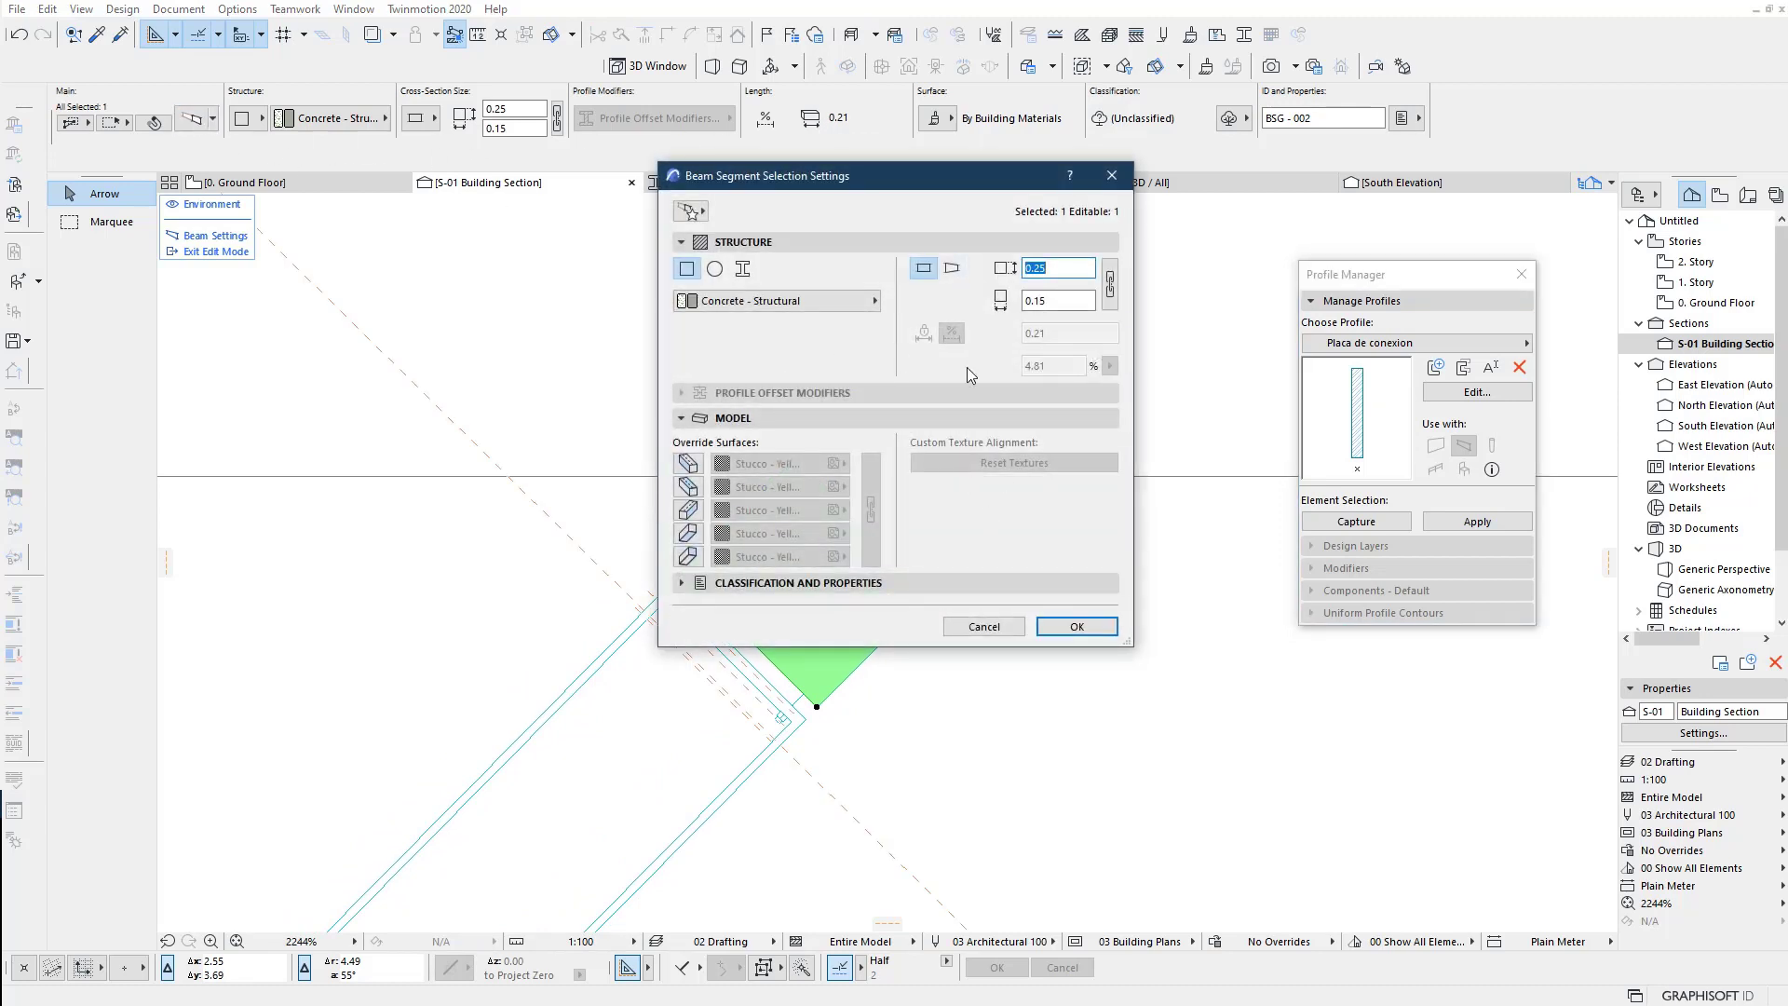
# Step: Select the beam's main segment and bring up its segment settings
pyautogui.click(984, 628)
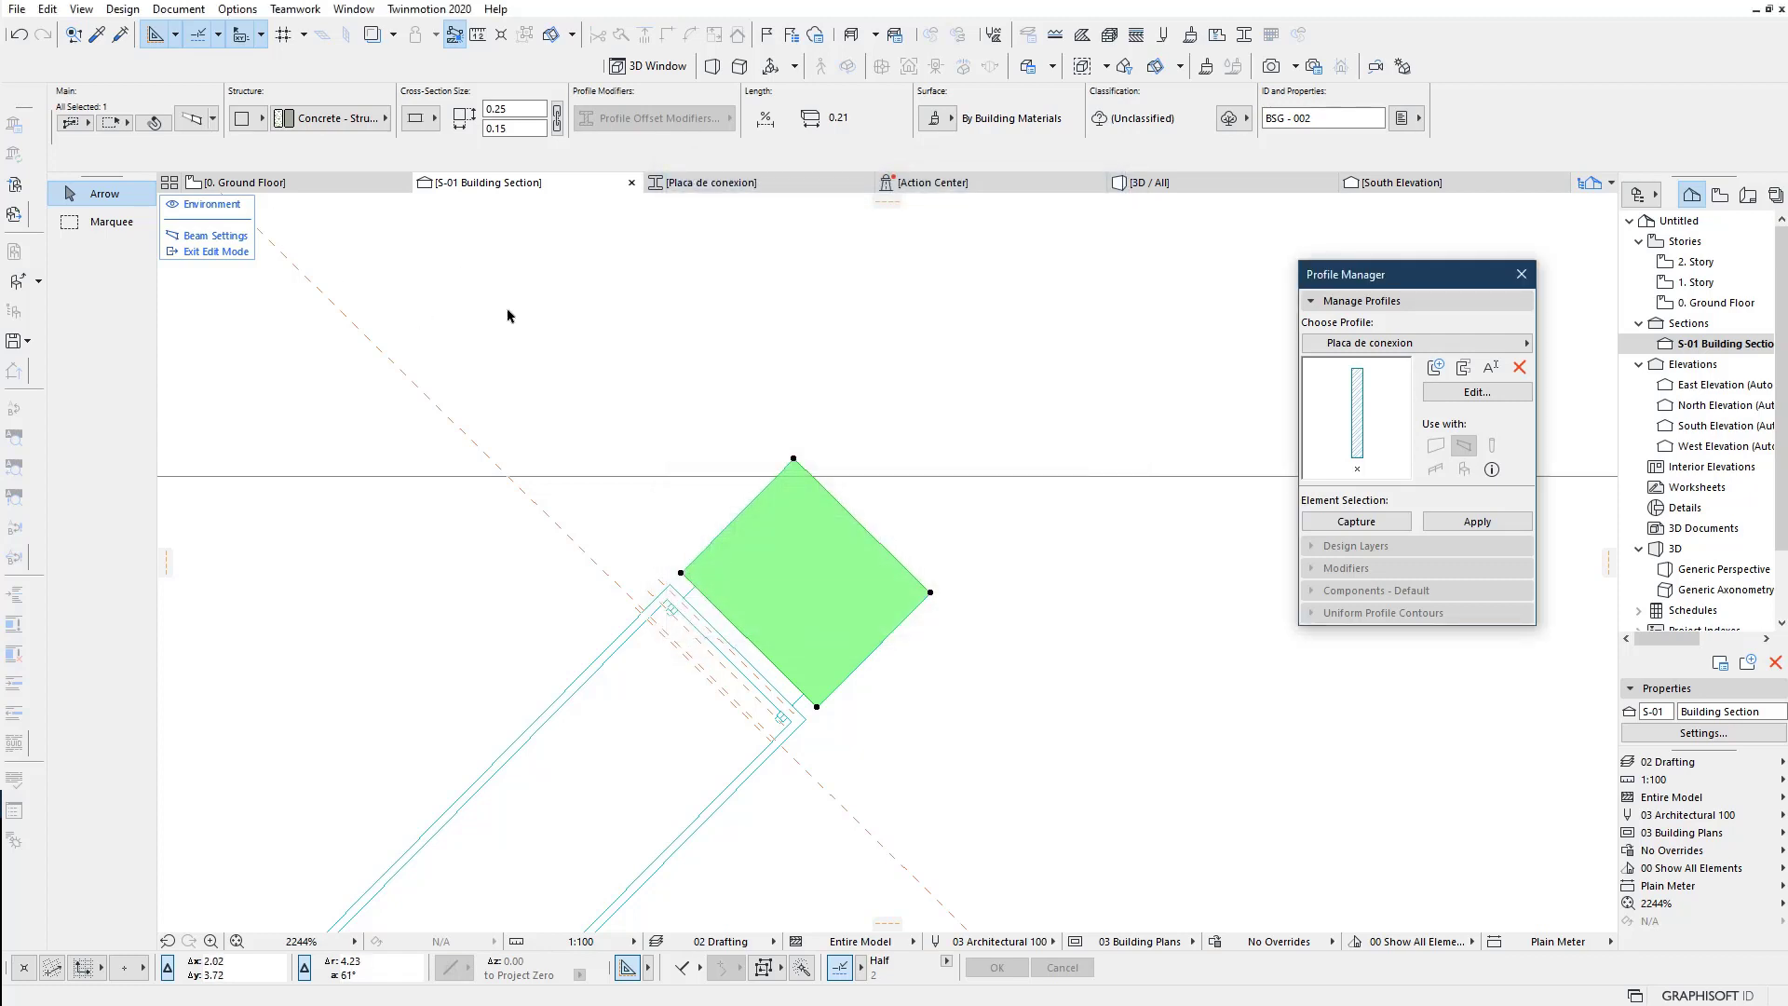
pyautogui.click(618, 350)
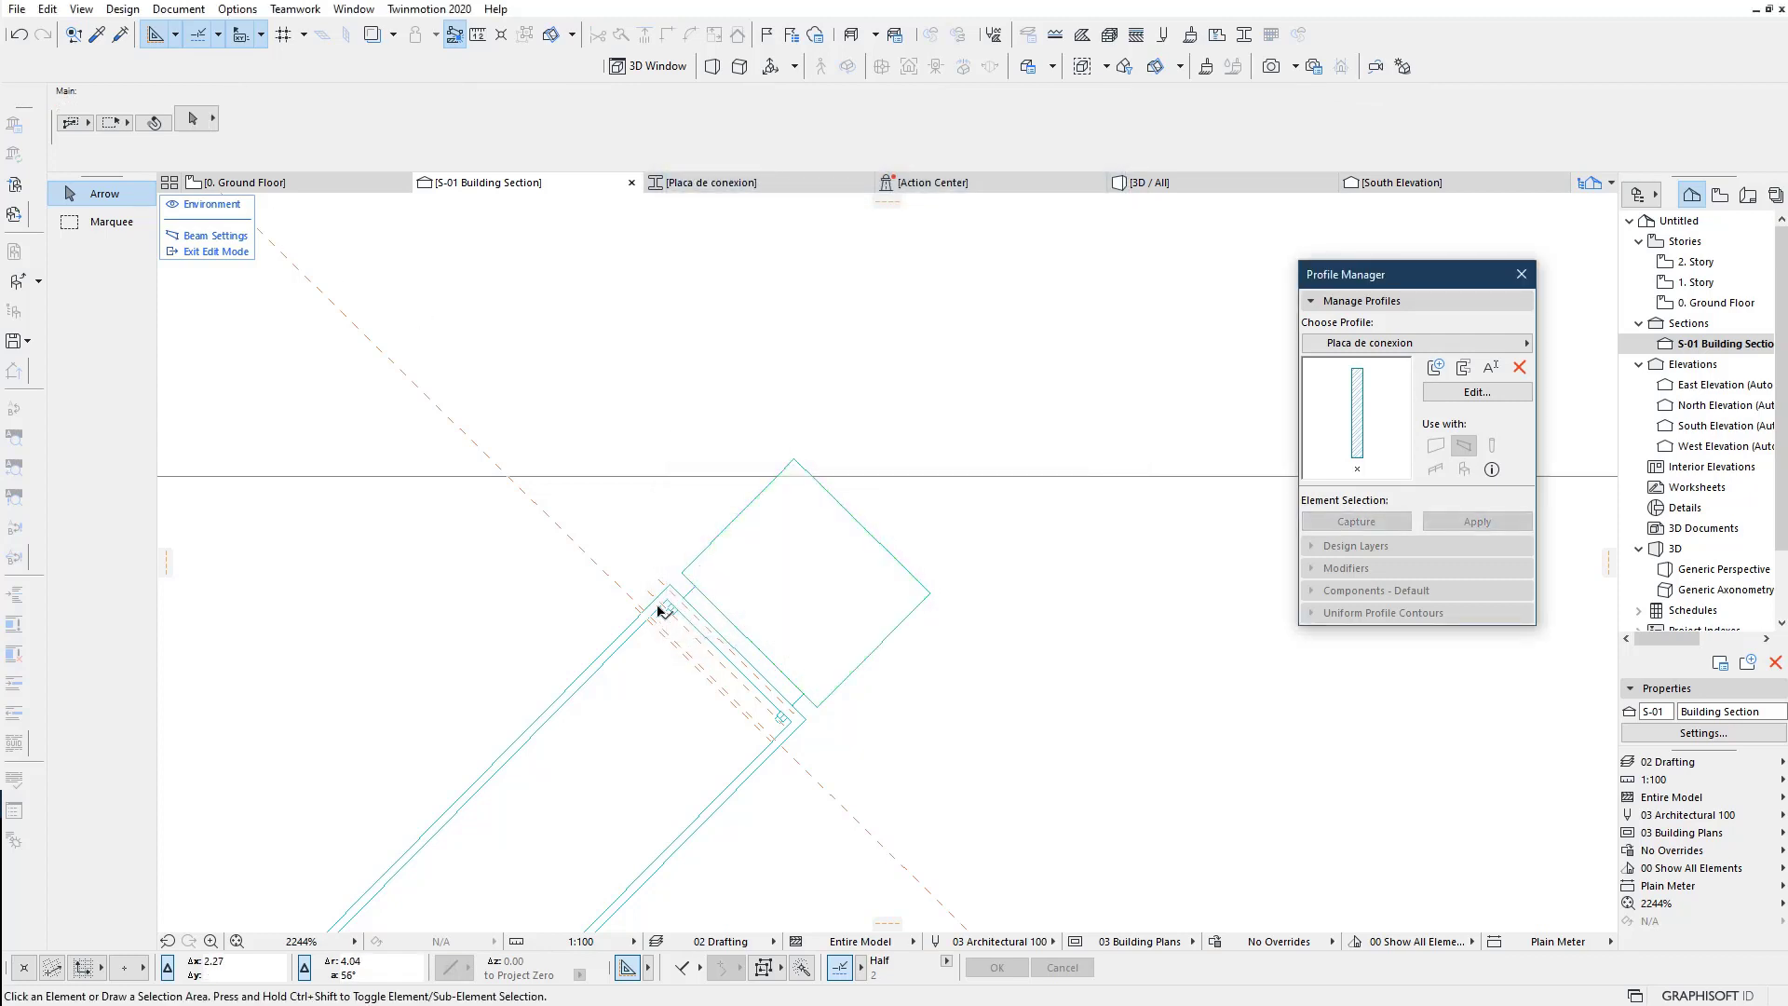
pyautogui.click(585, 673)
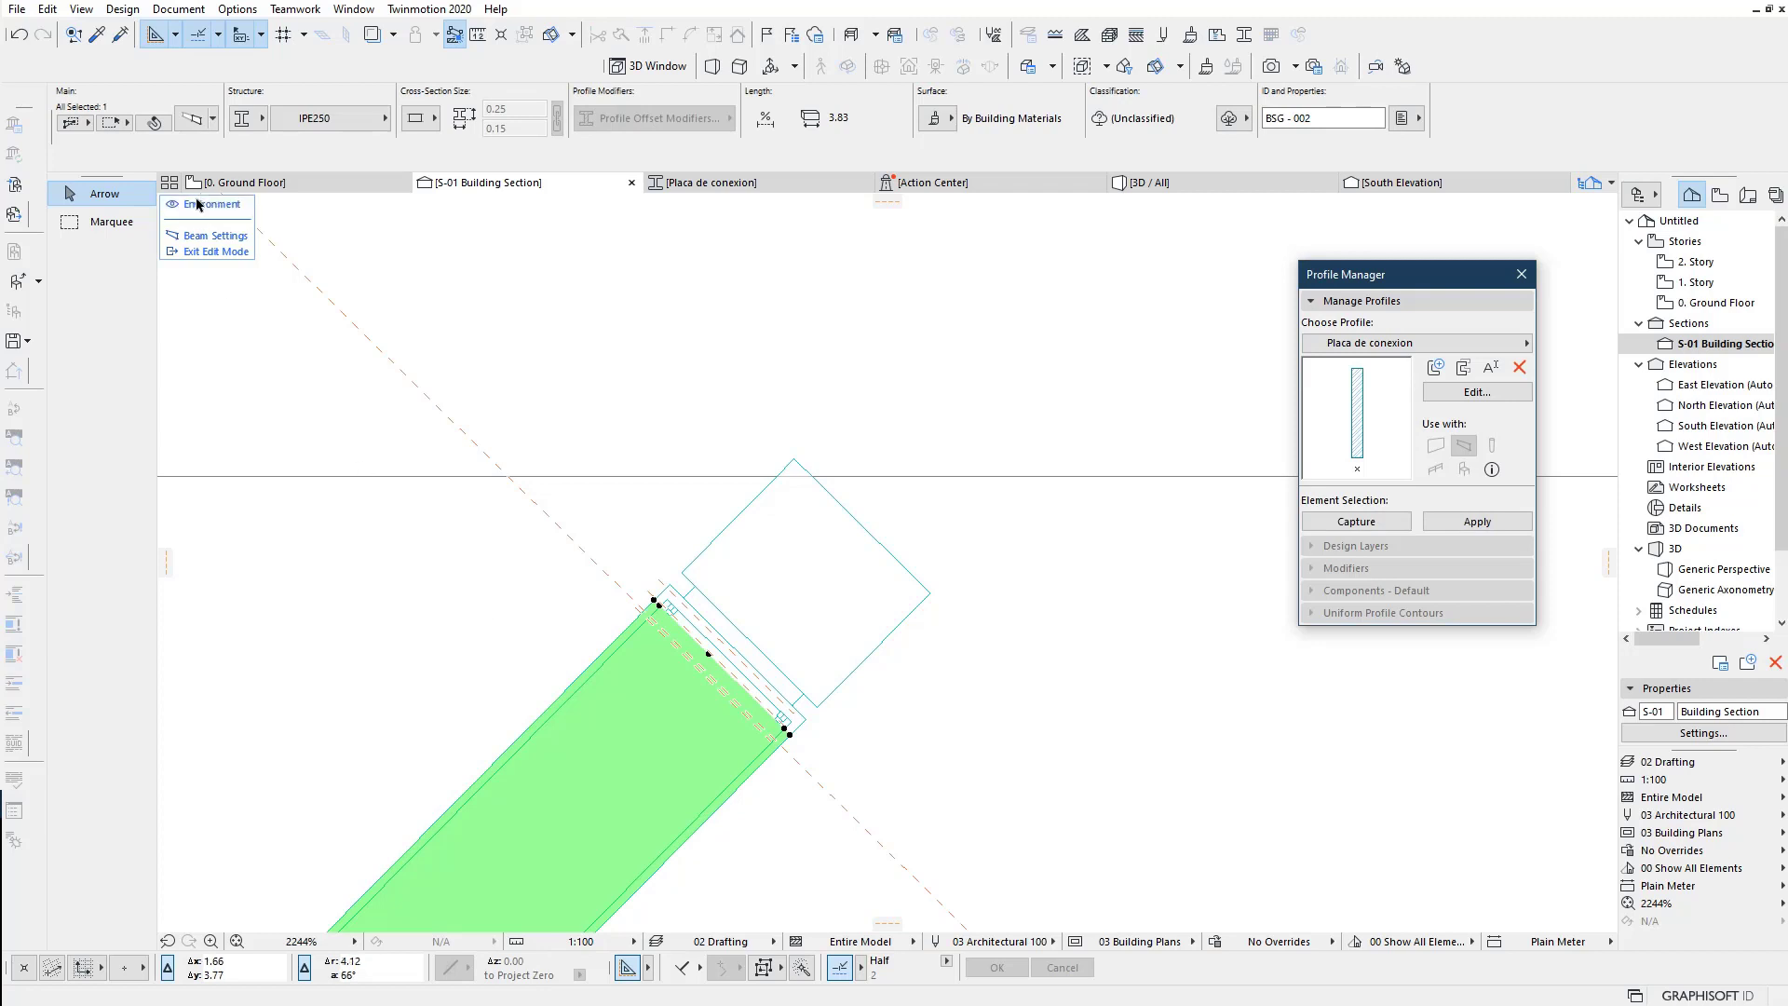
pyautogui.click(222, 239)
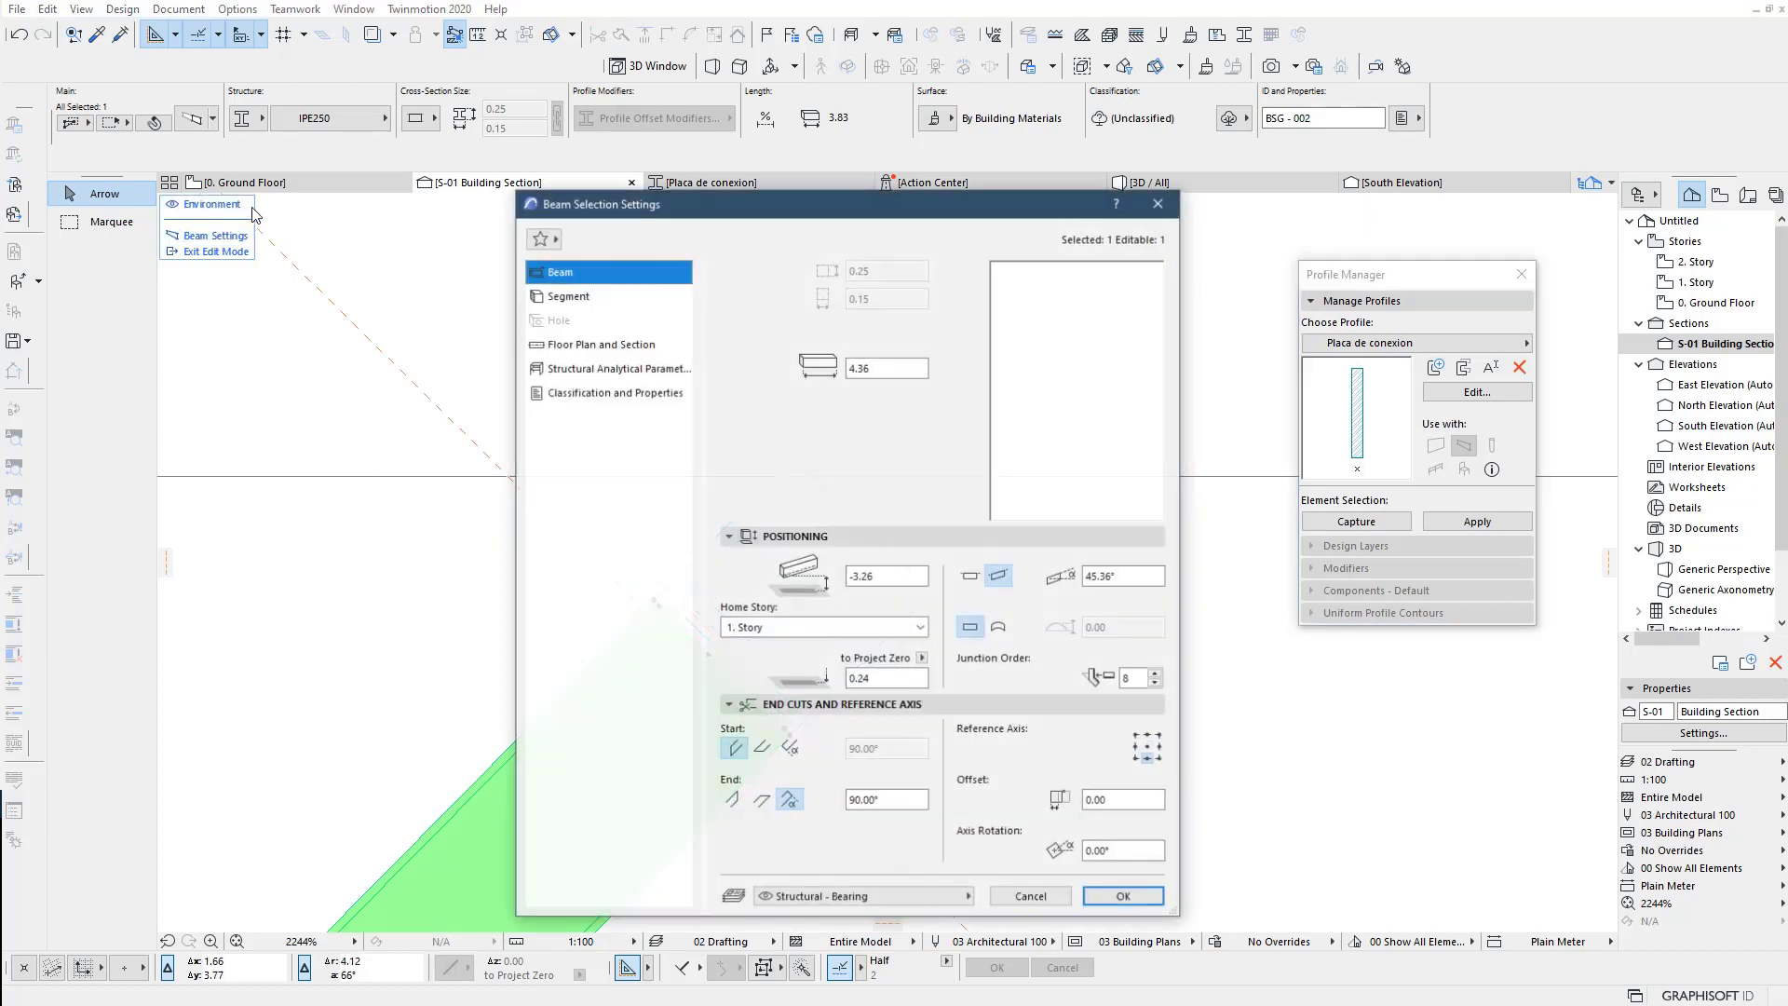
pyautogui.click(588, 301)
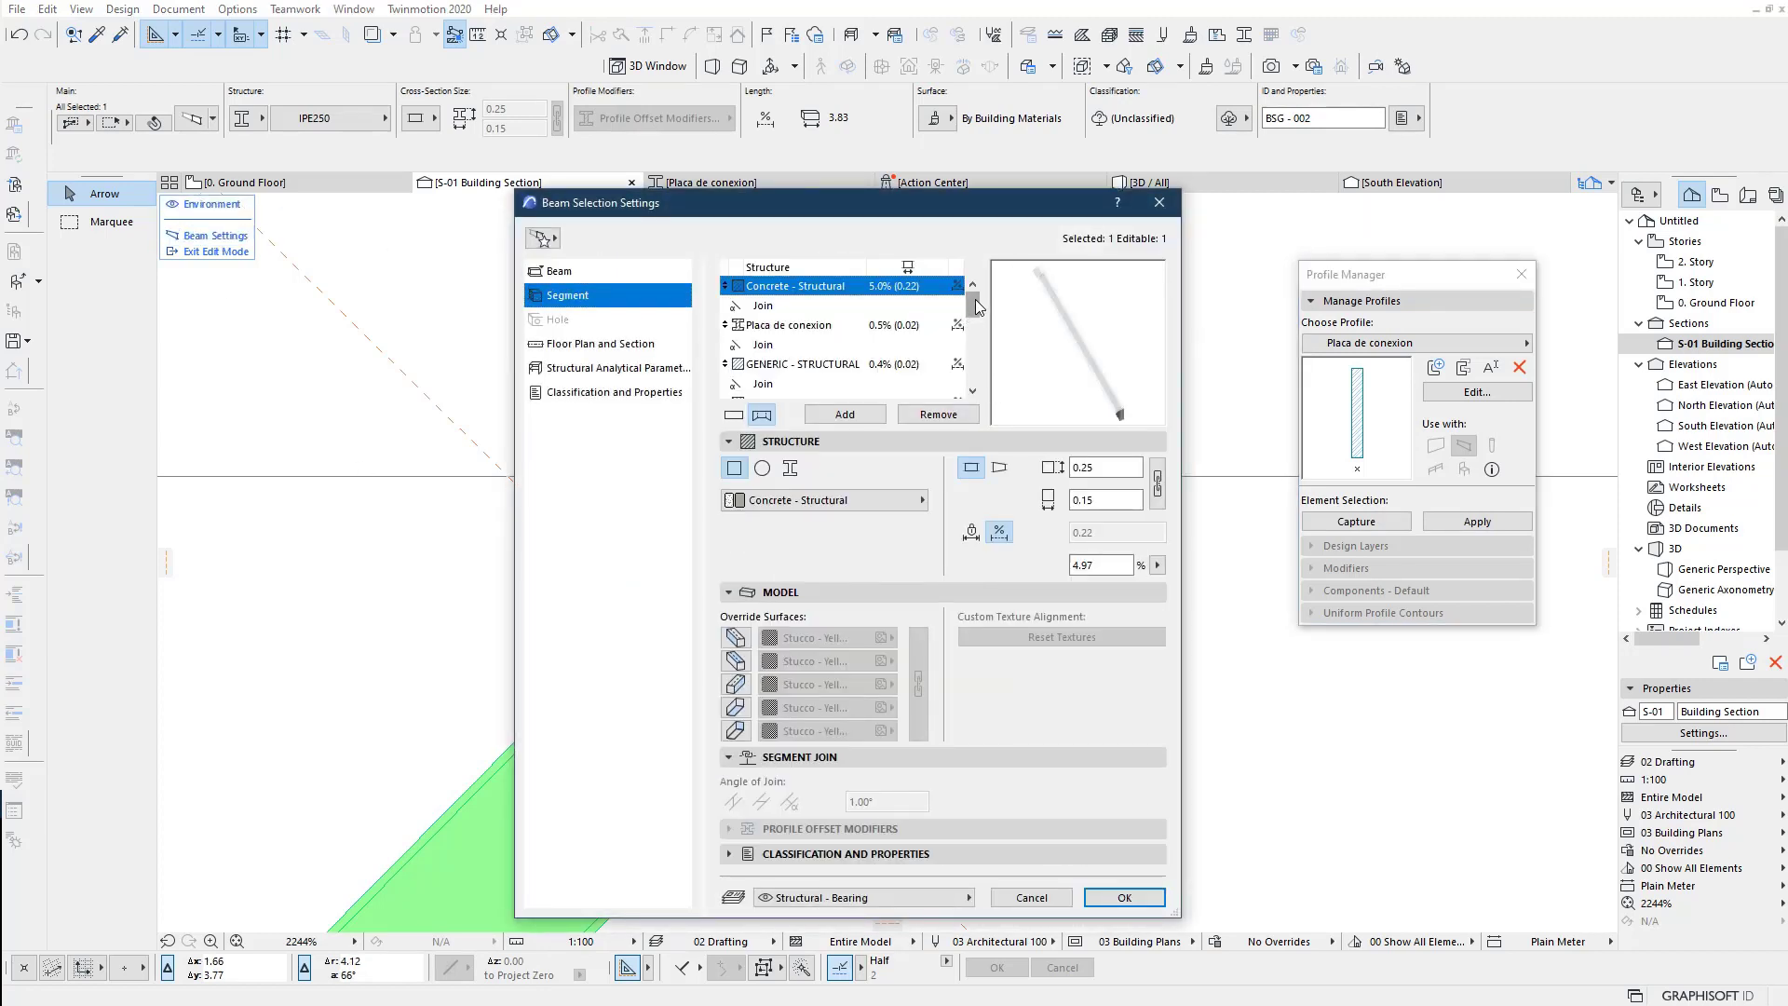
# Step: Change the Concrete - Structural segment from a percentage to a fixed 0.21 length
pyautogui.moveTo(974, 299); pyautogui.dragTo(970, 393)
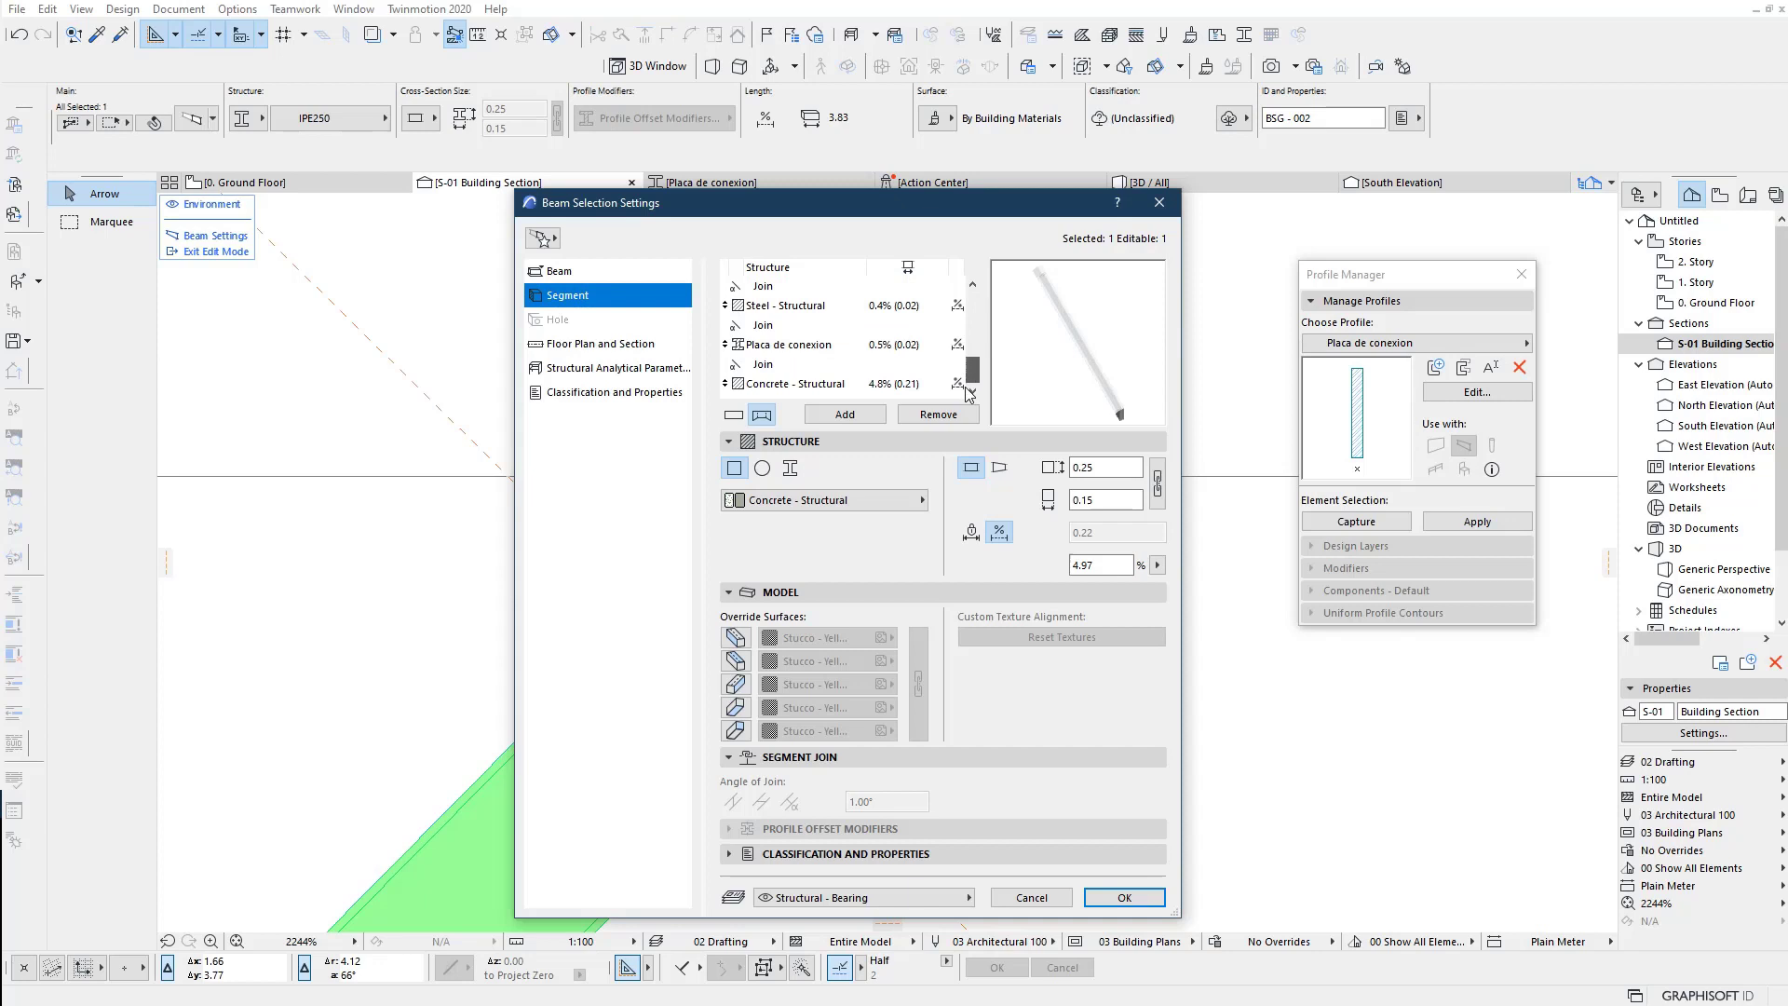
pyautogui.click(787, 385)
pyautogui.moveTo(894, 384)
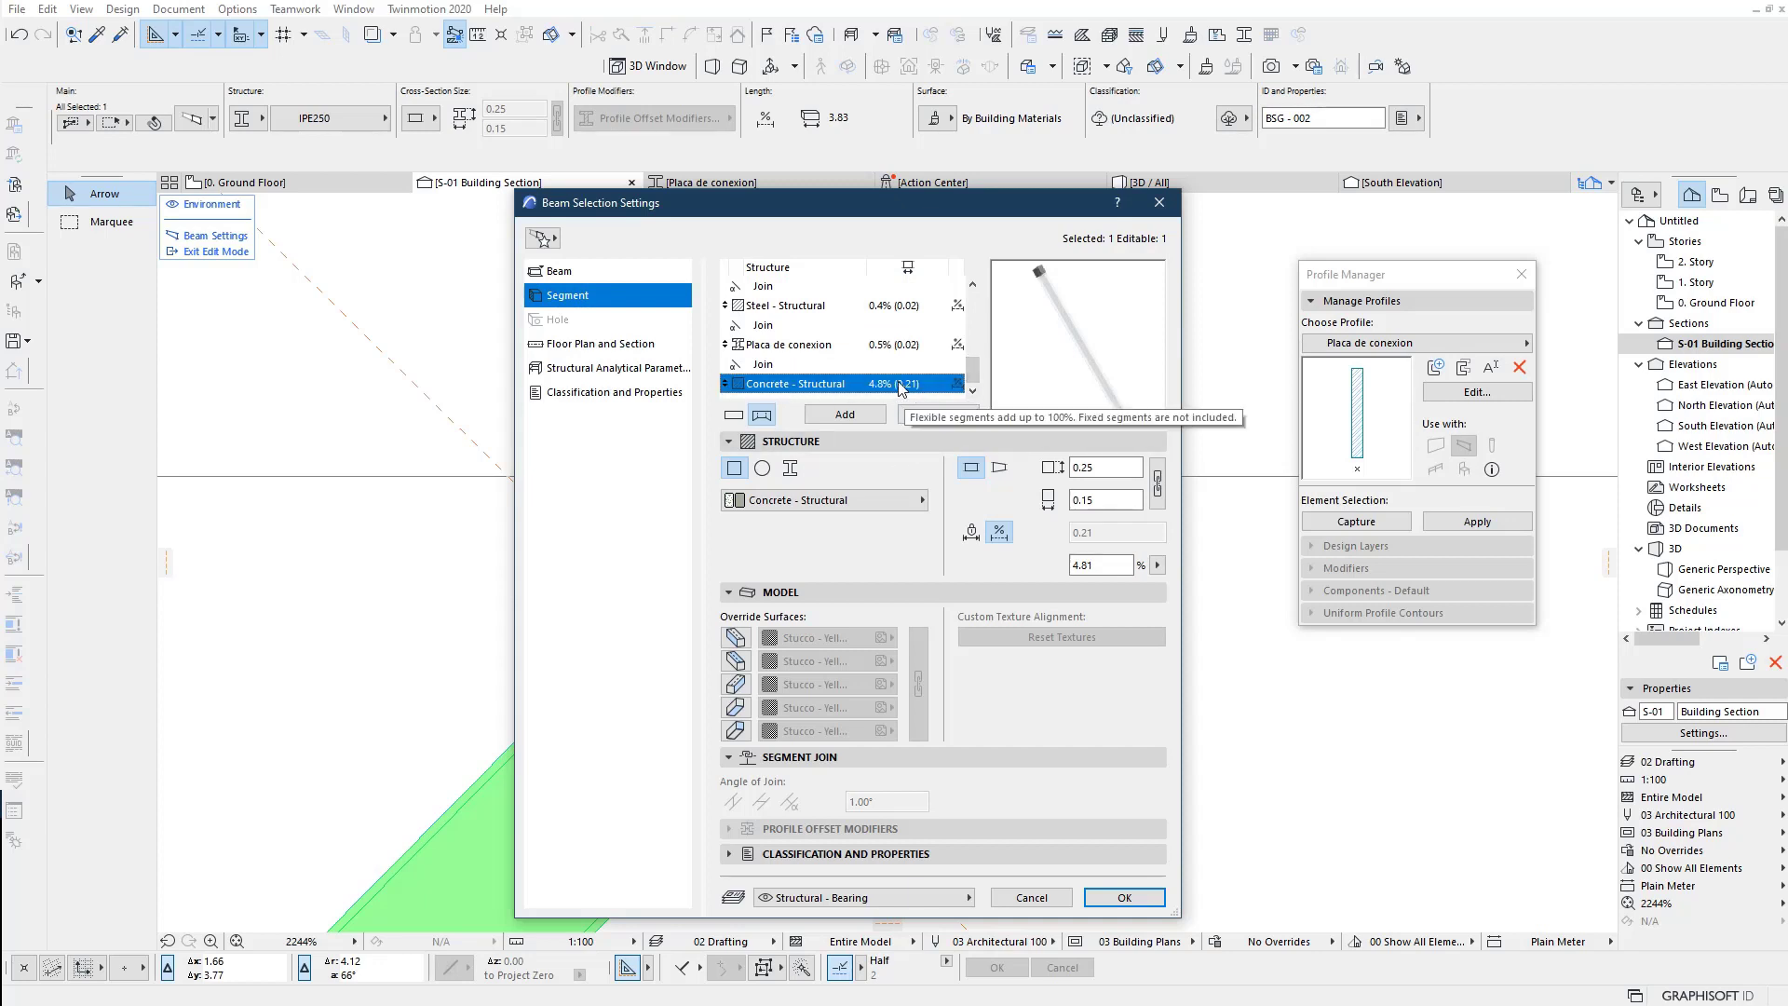
pyautogui.click(1158, 565)
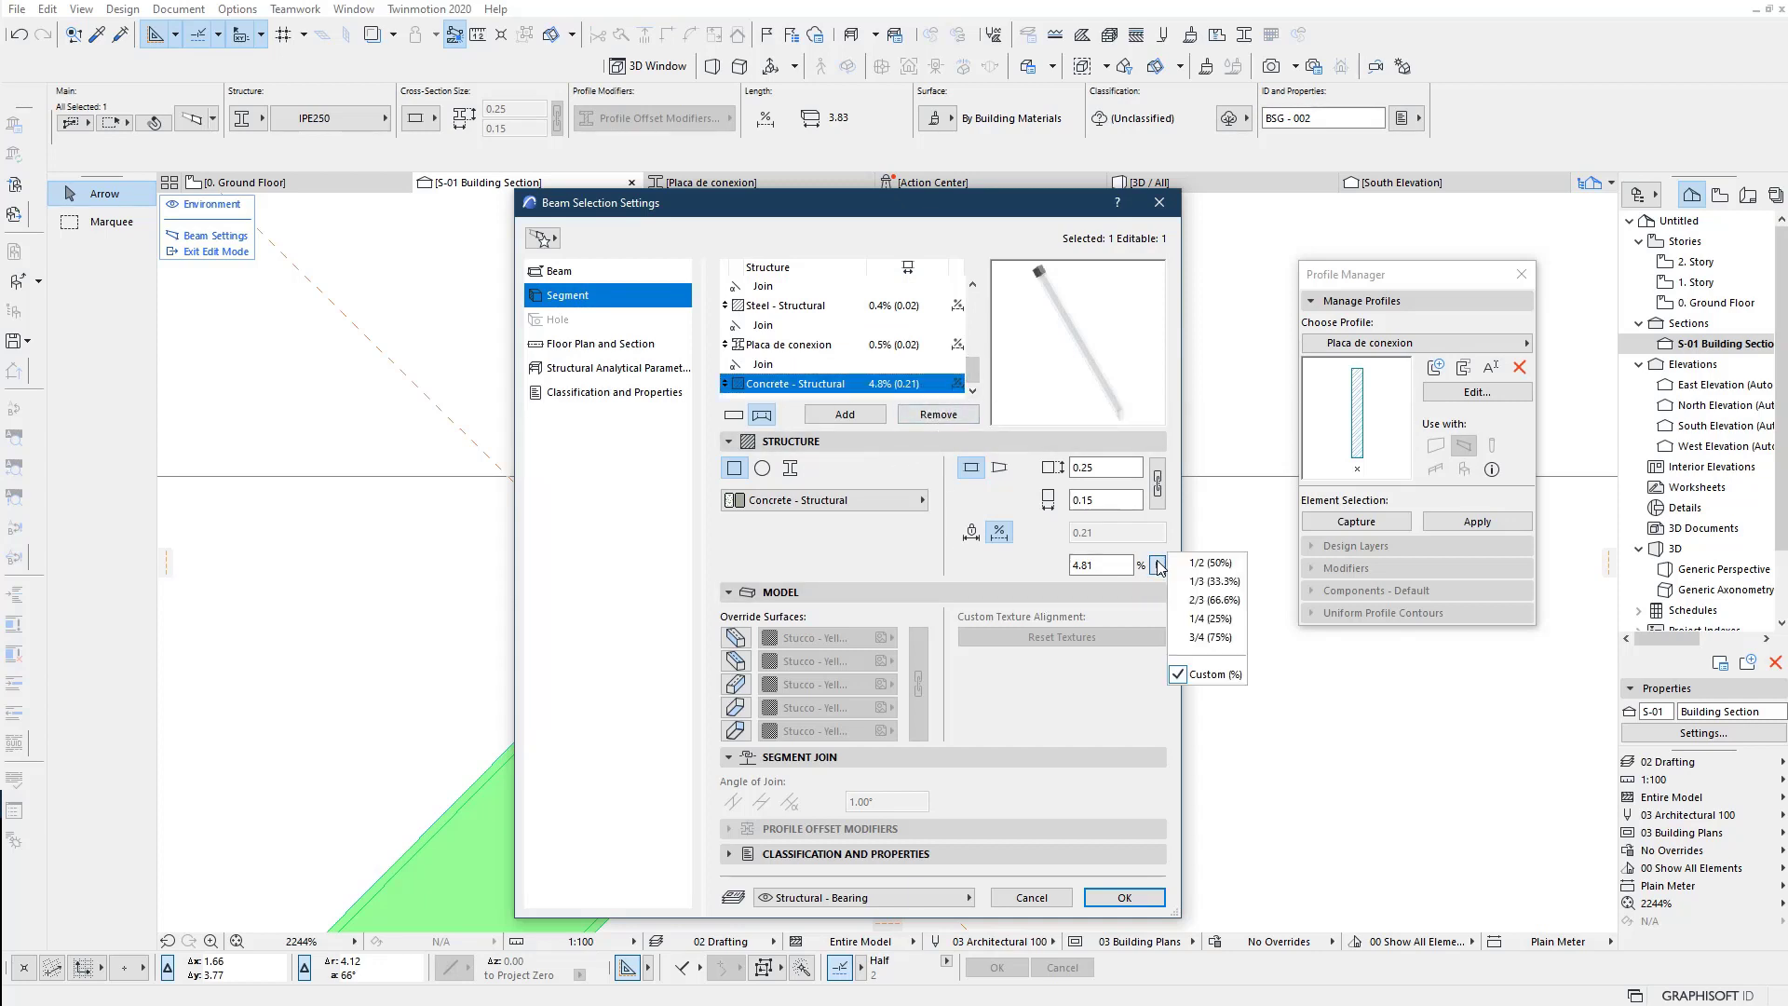
pyautogui.click(985, 545)
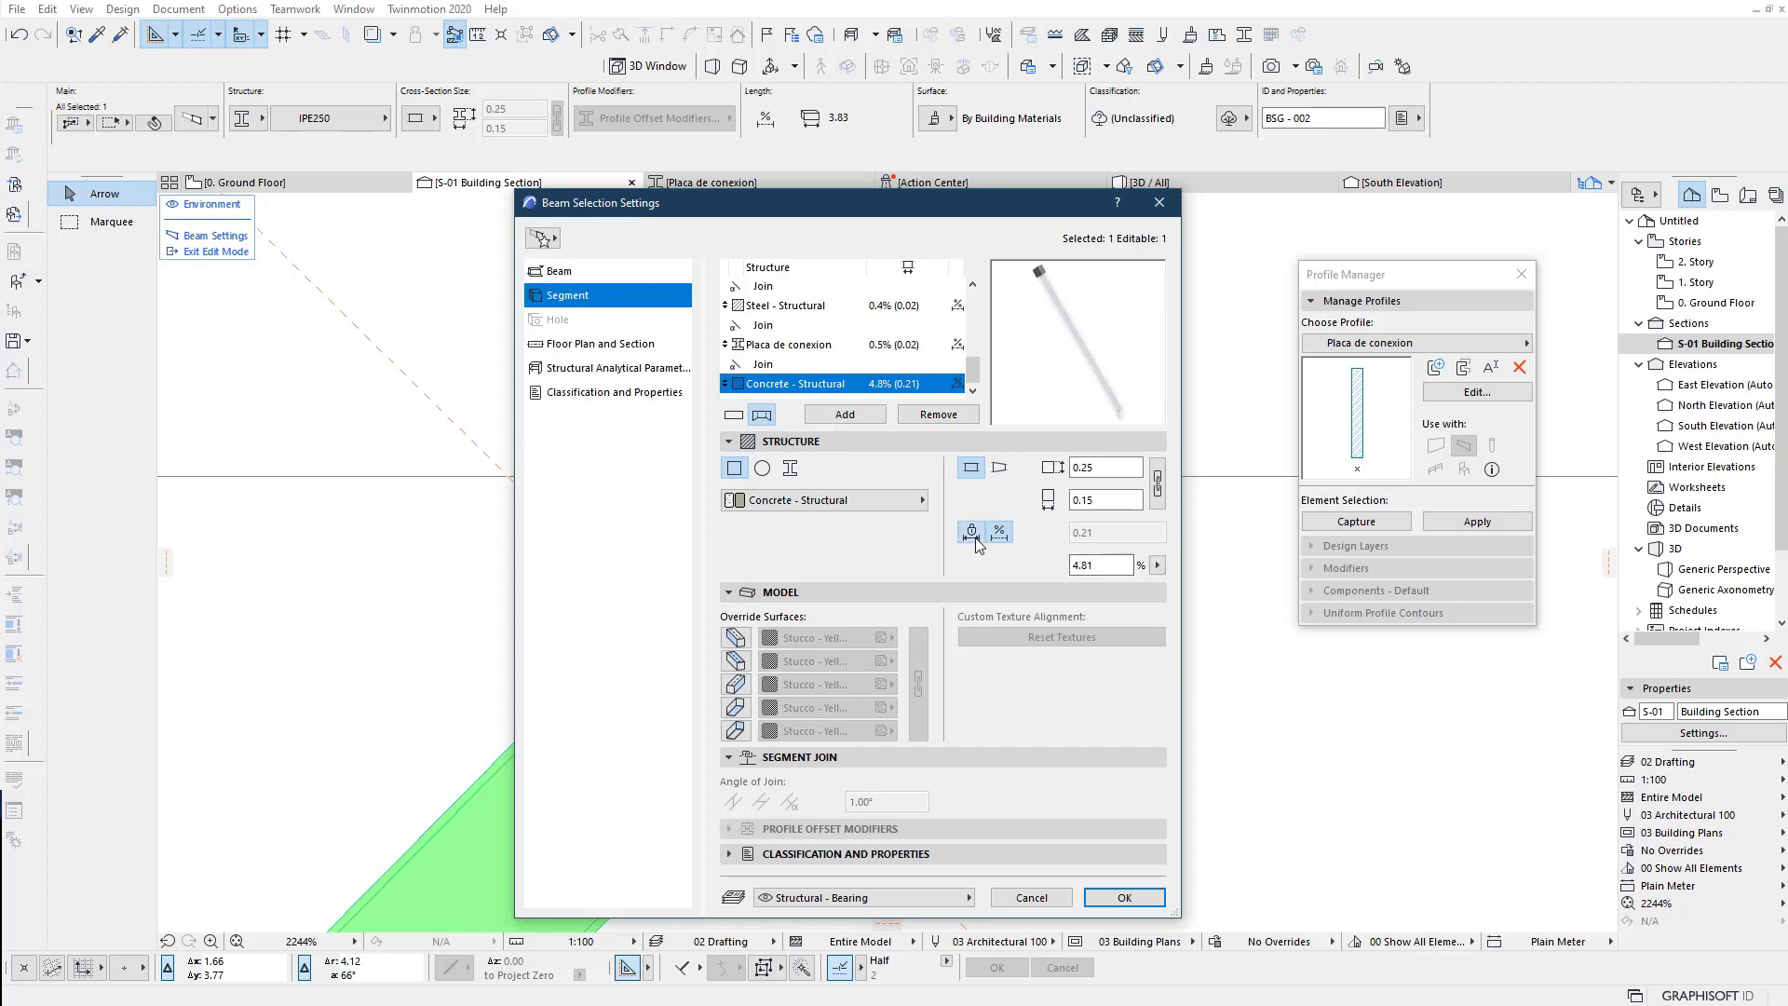
pyautogui.click(973, 534)
pyautogui.doubleClick(1108, 537)
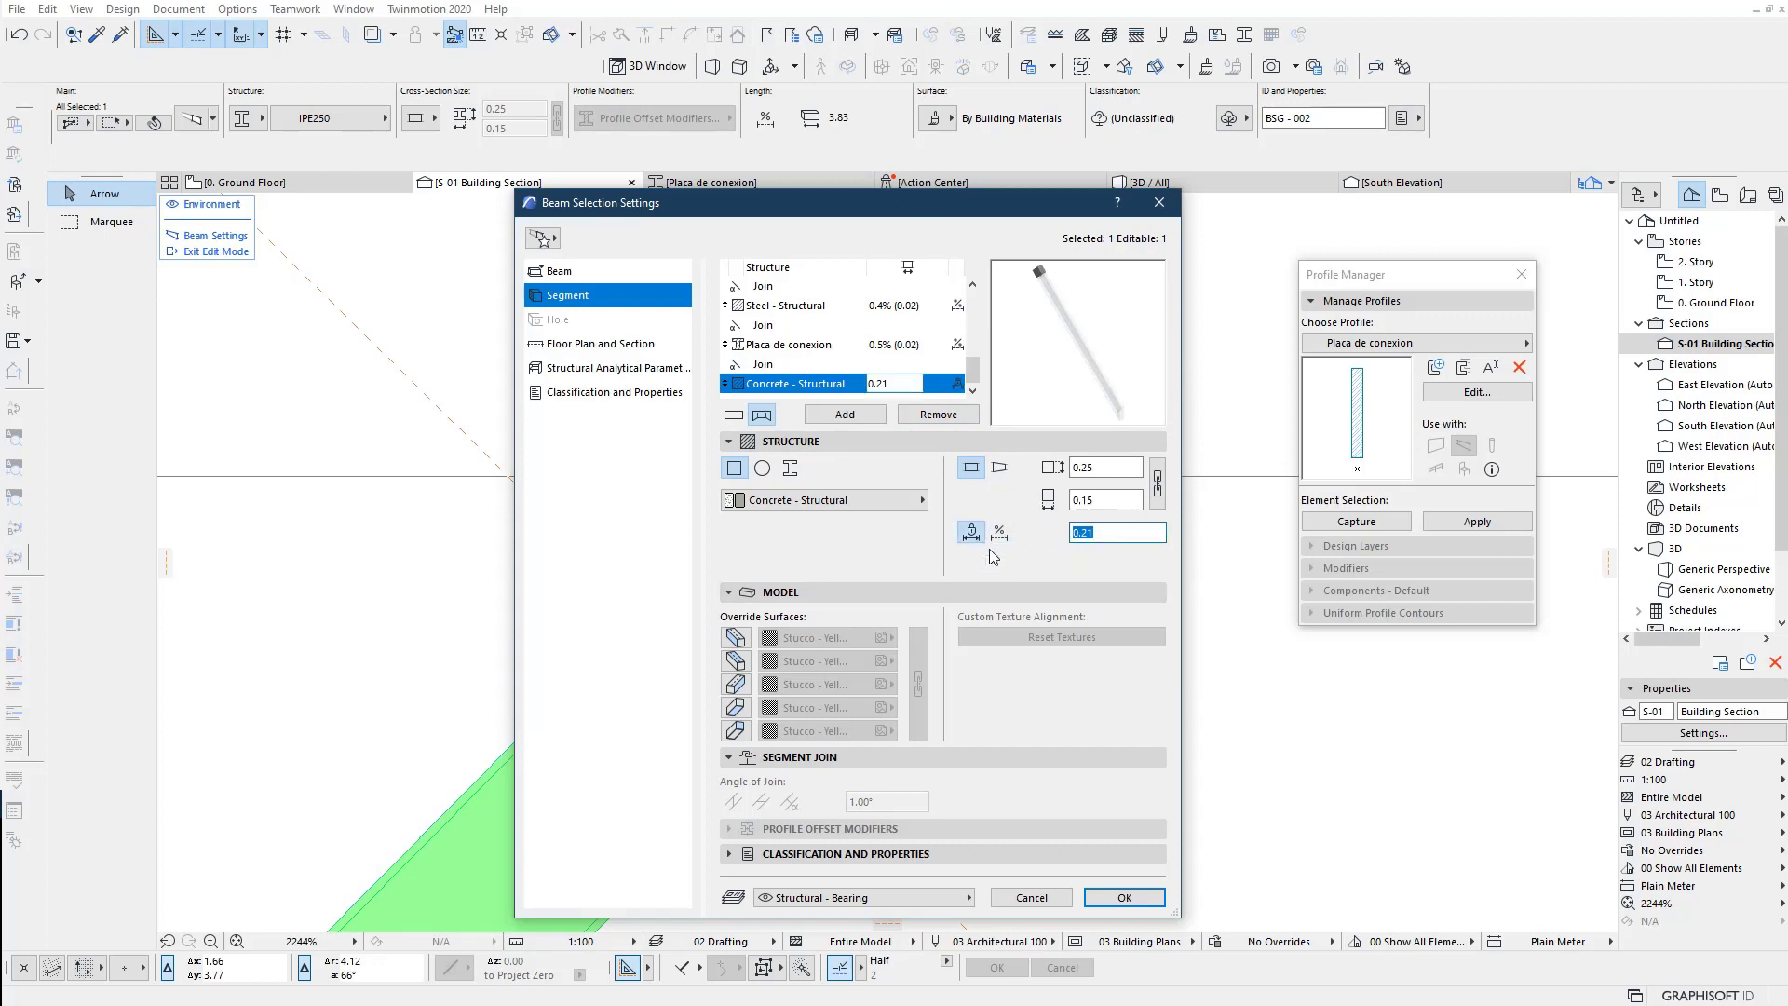
pyautogui.write('.4')
# Step: Lengthen the diagonal beam by offsetting its top end edge outward
pyautogui.press('Return')
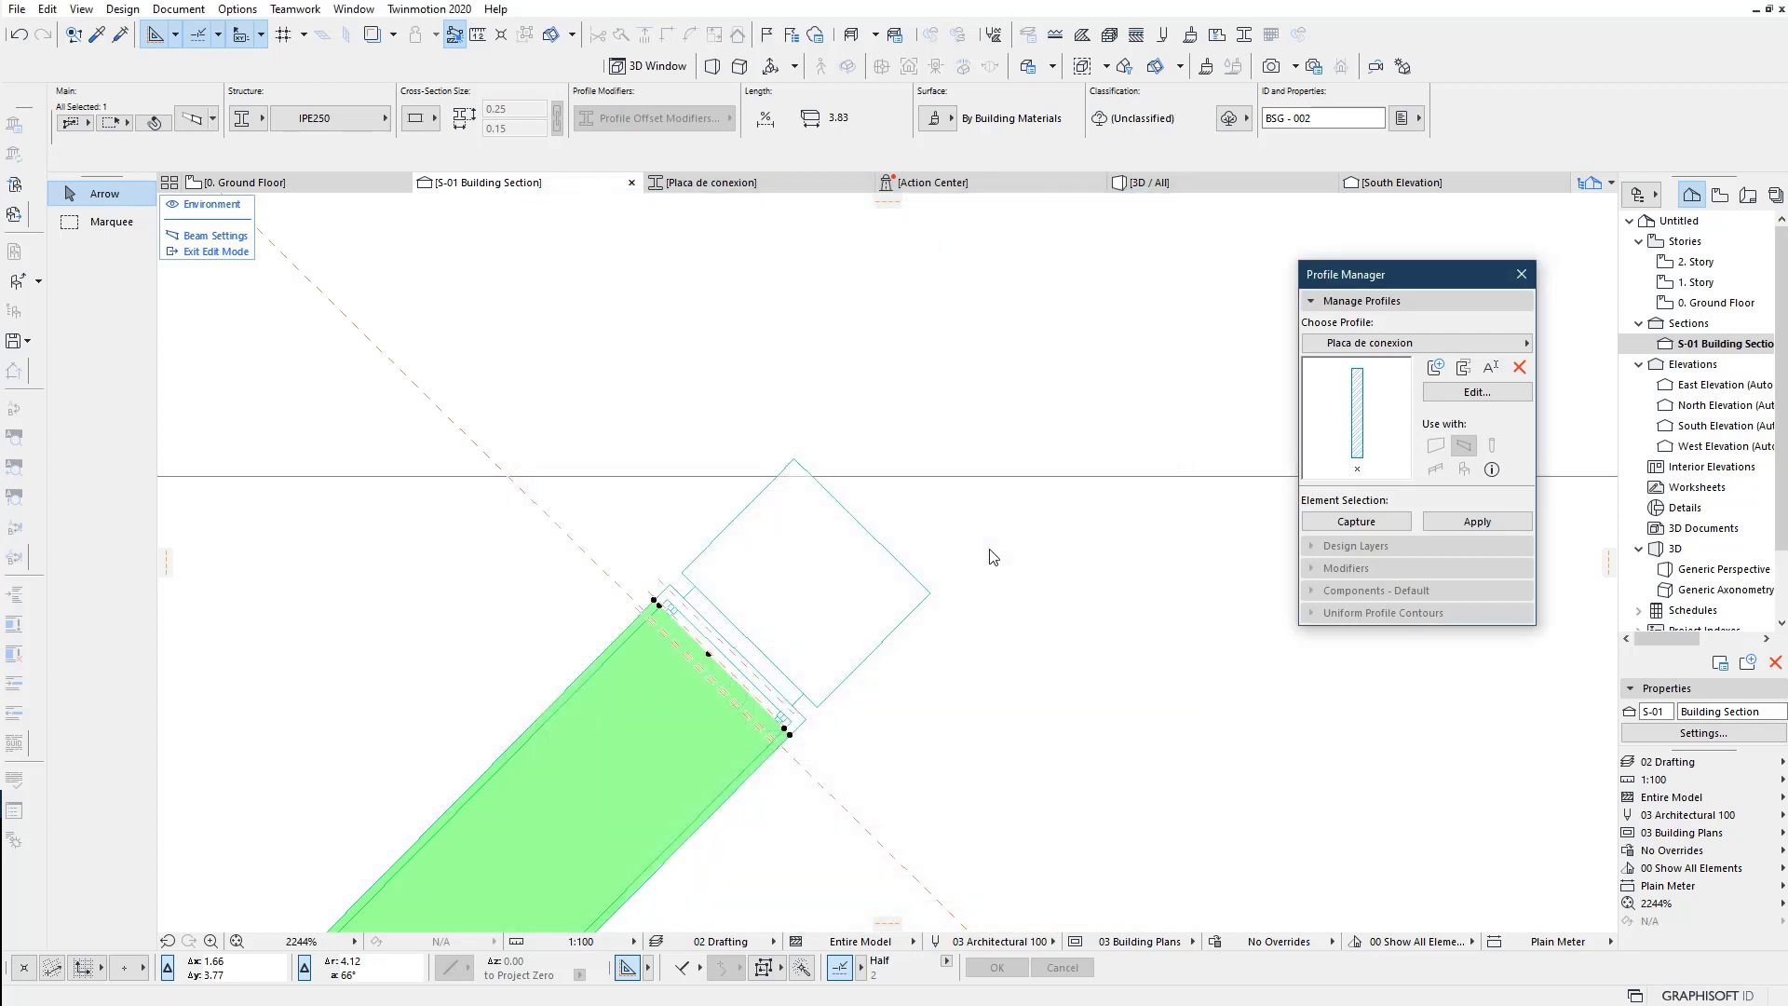
pyautogui.moveTo(846, 686); pyautogui.dragTo(869, 494, button='middle')
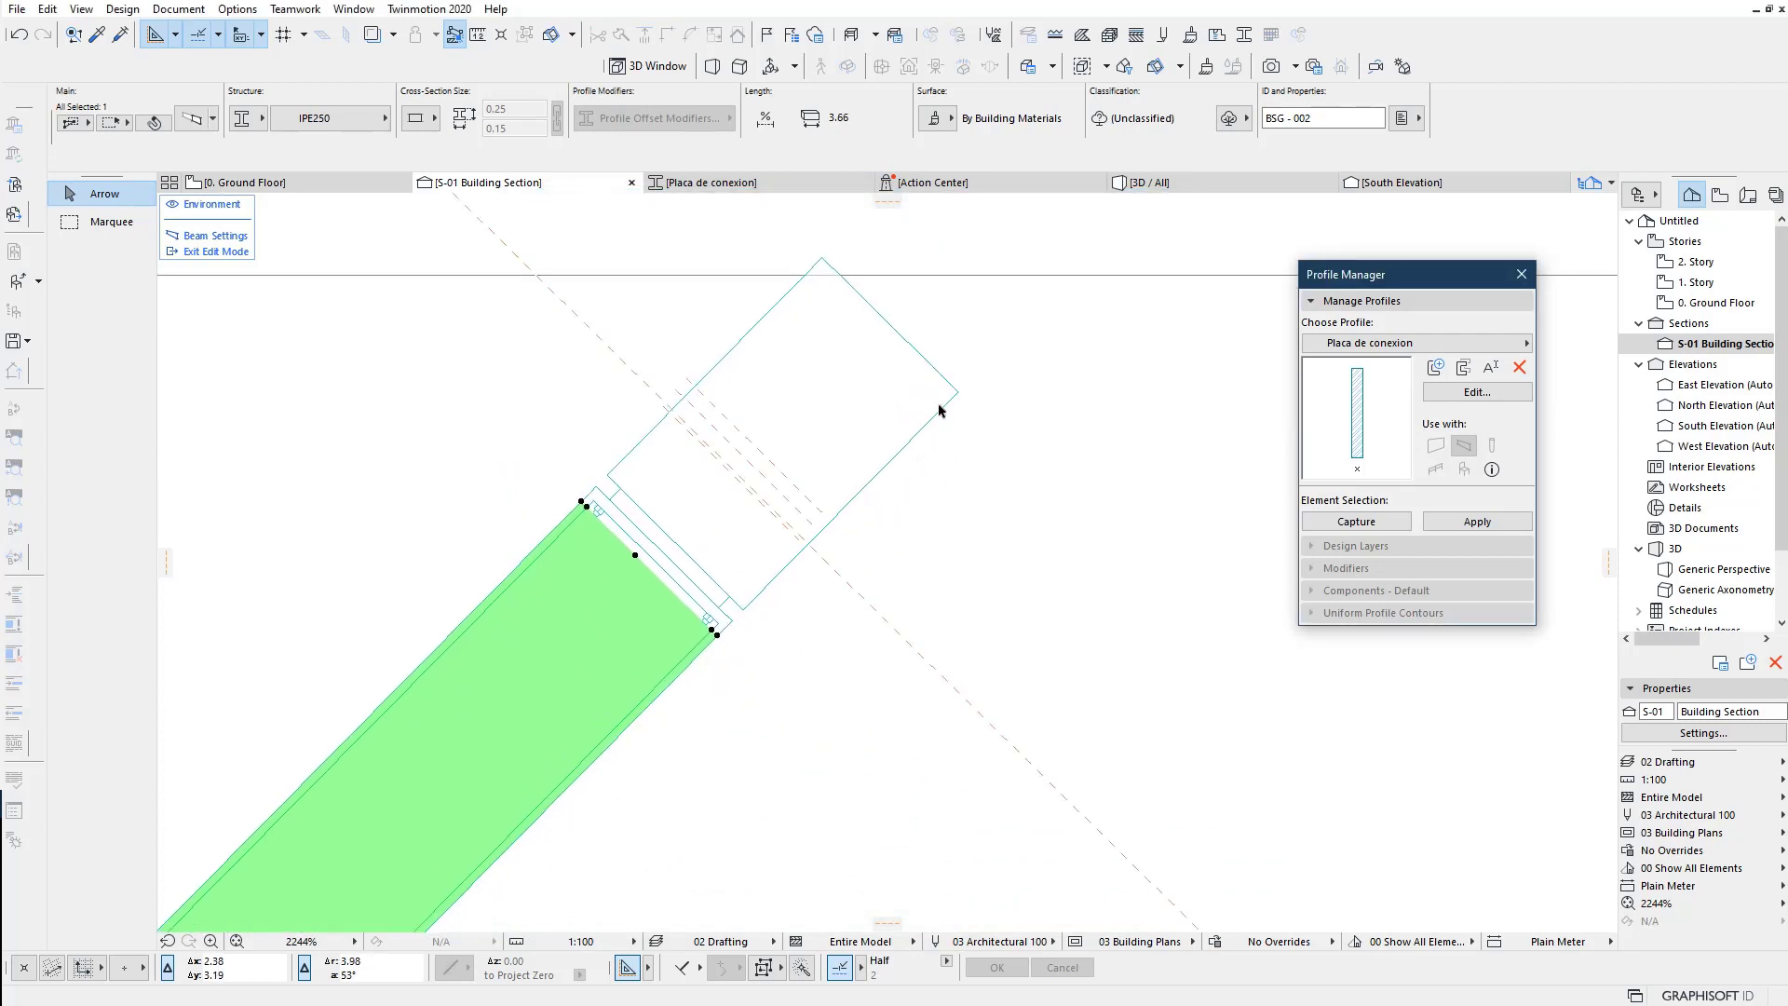
pyautogui.moveTo(958, 455); pyautogui.dragTo(876, 545, button='middle')
pyautogui.click(879, 486)
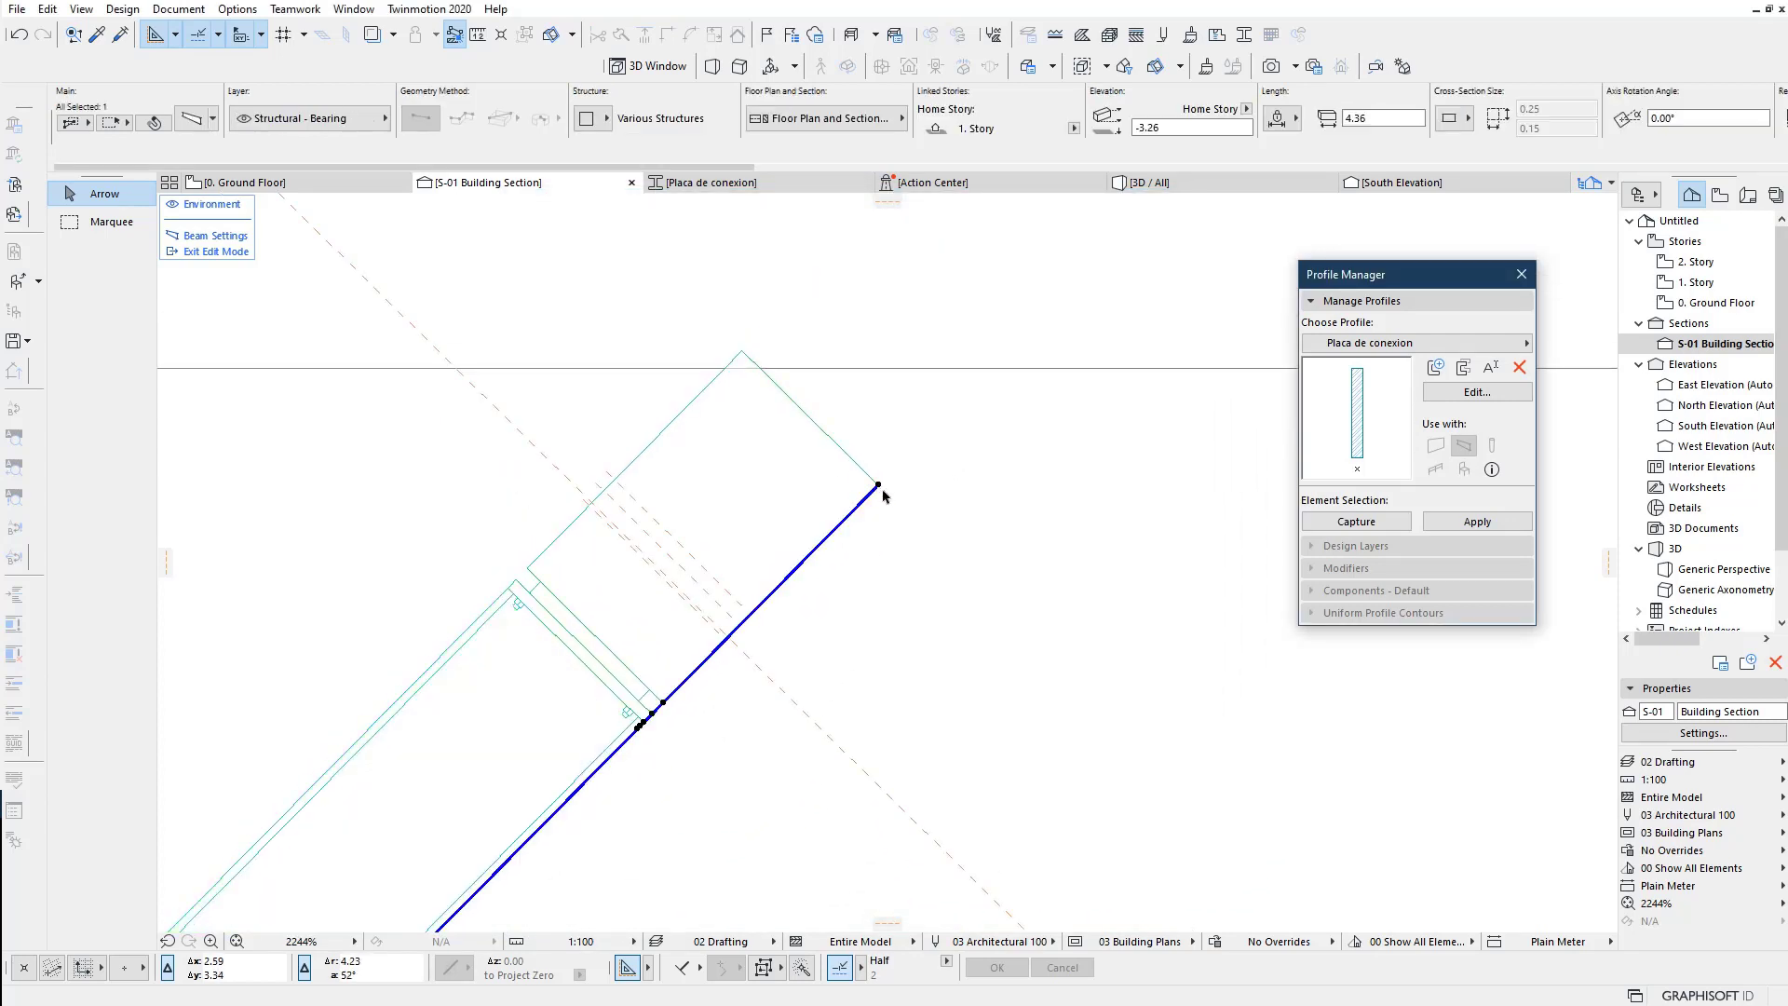
pyautogui.click(878, 486)
pyautogui.click(1015, 399)
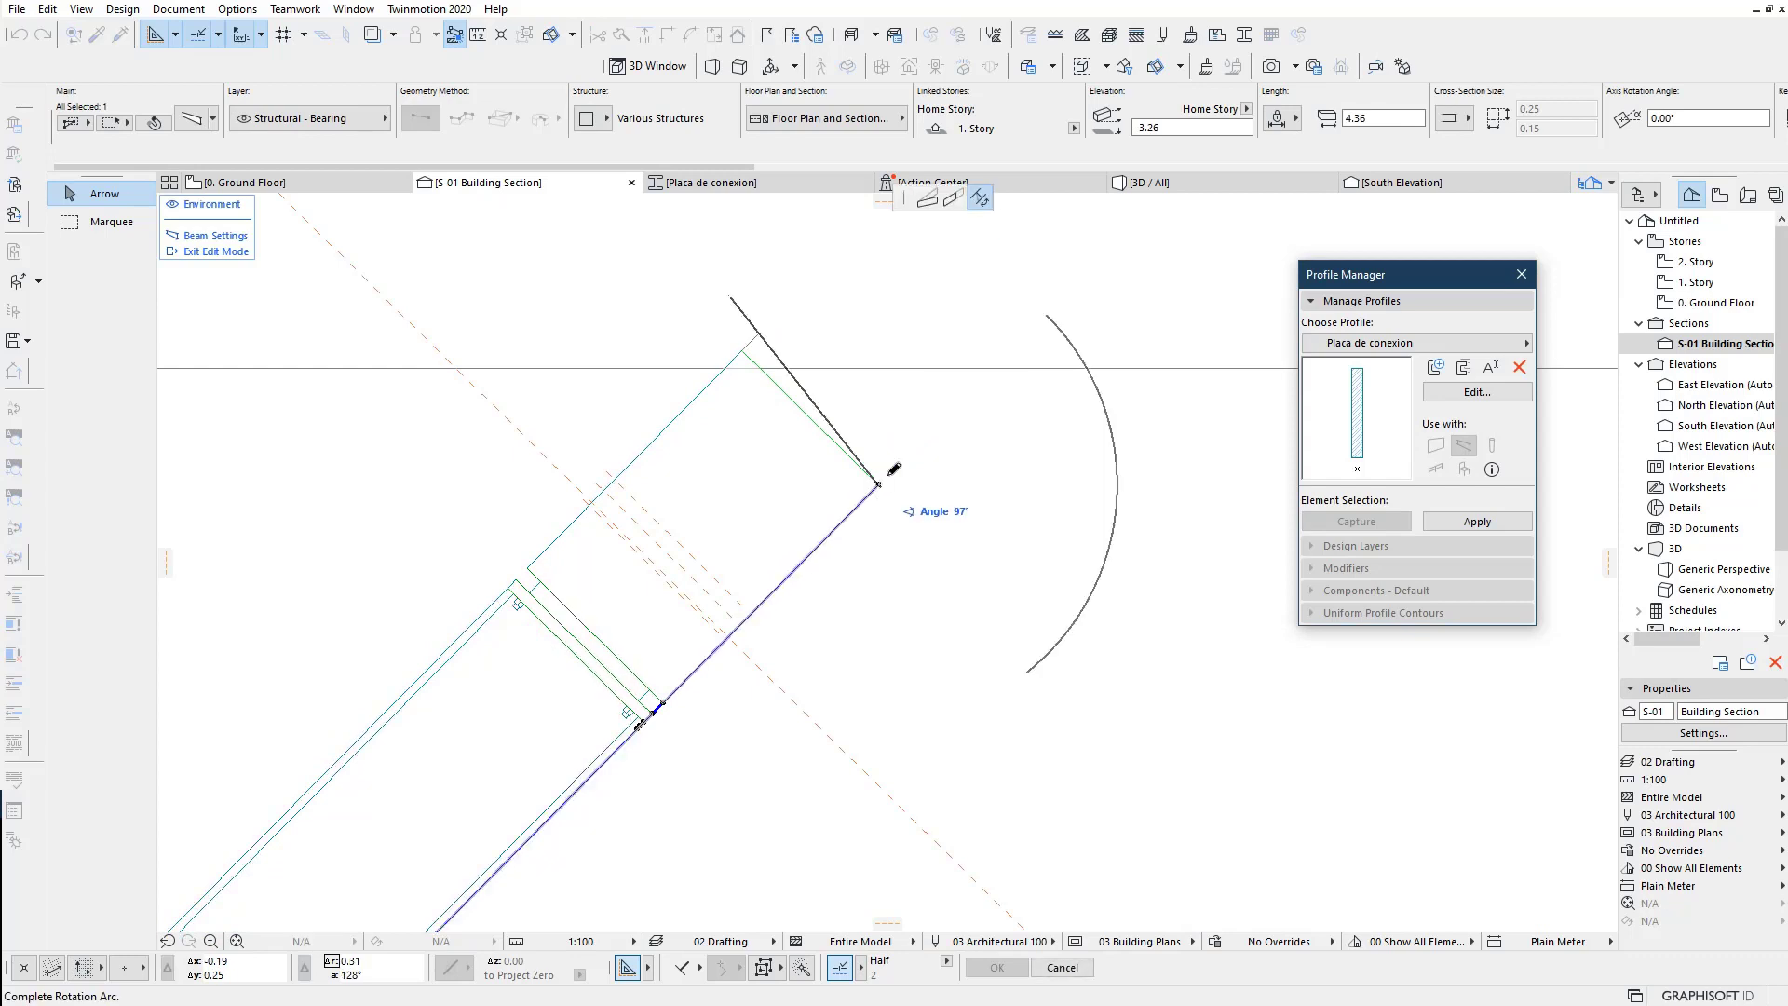
pyautogui.click(952, 198)
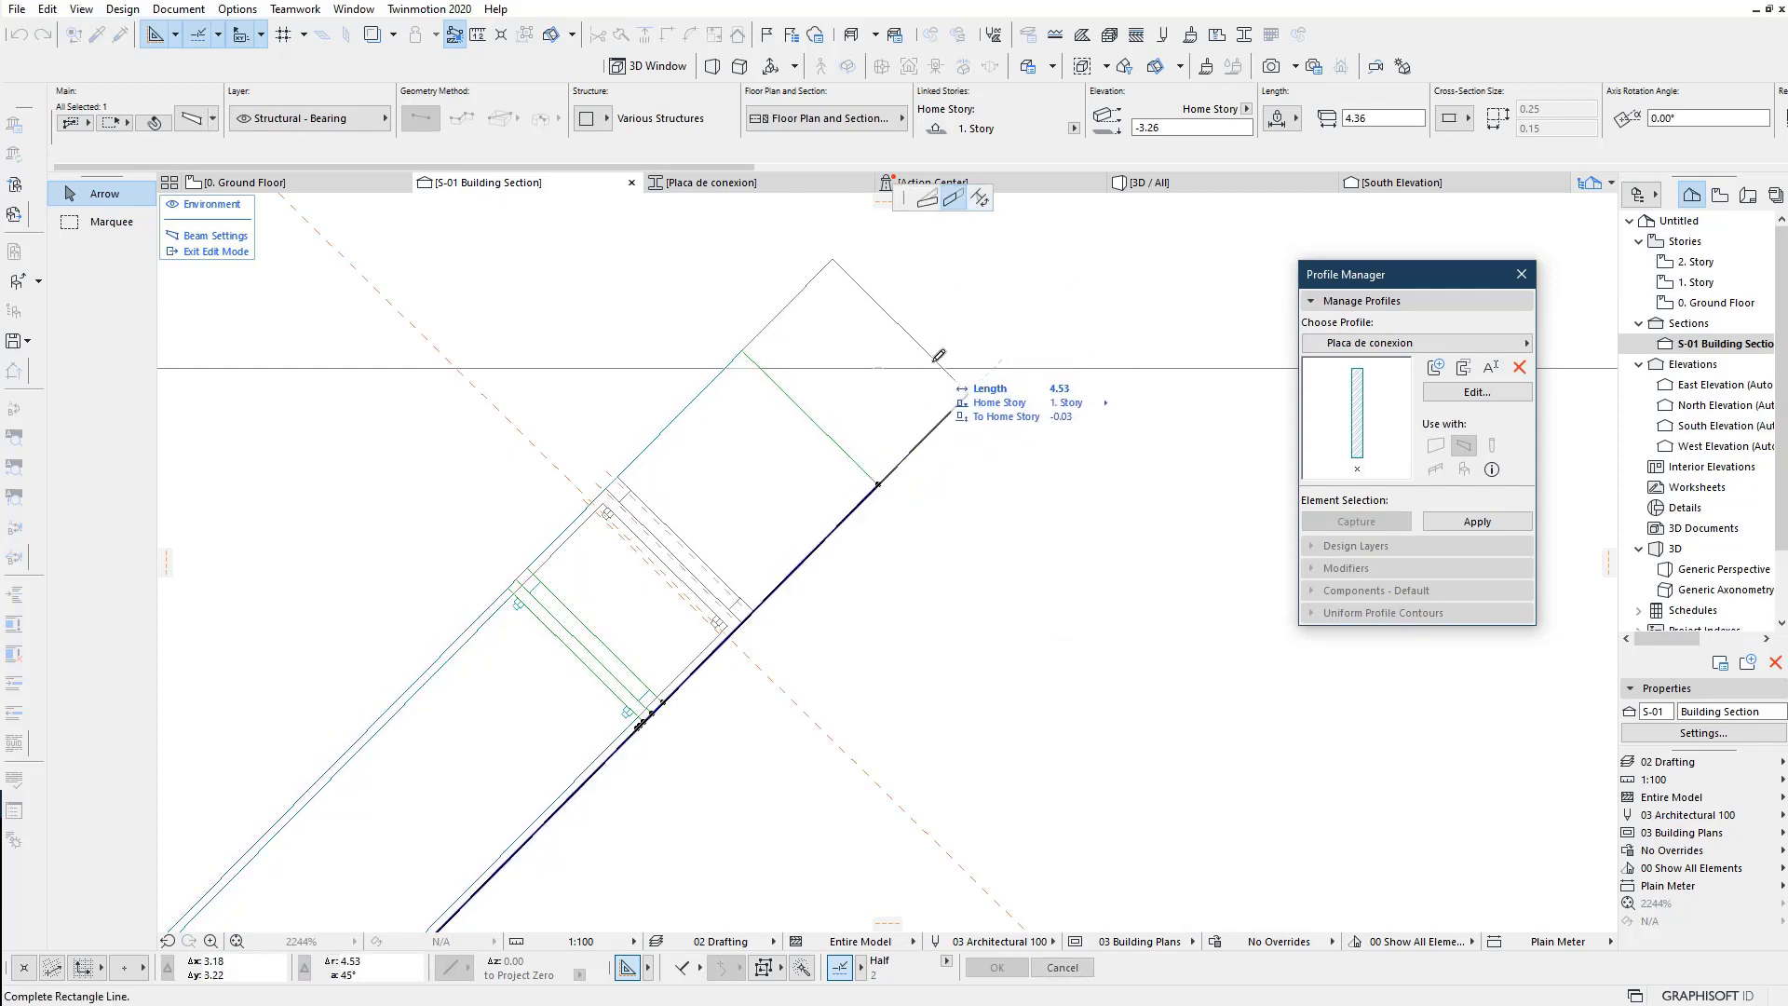
pyautogui.click(993, 370)
pyautogui.click(899, 354)
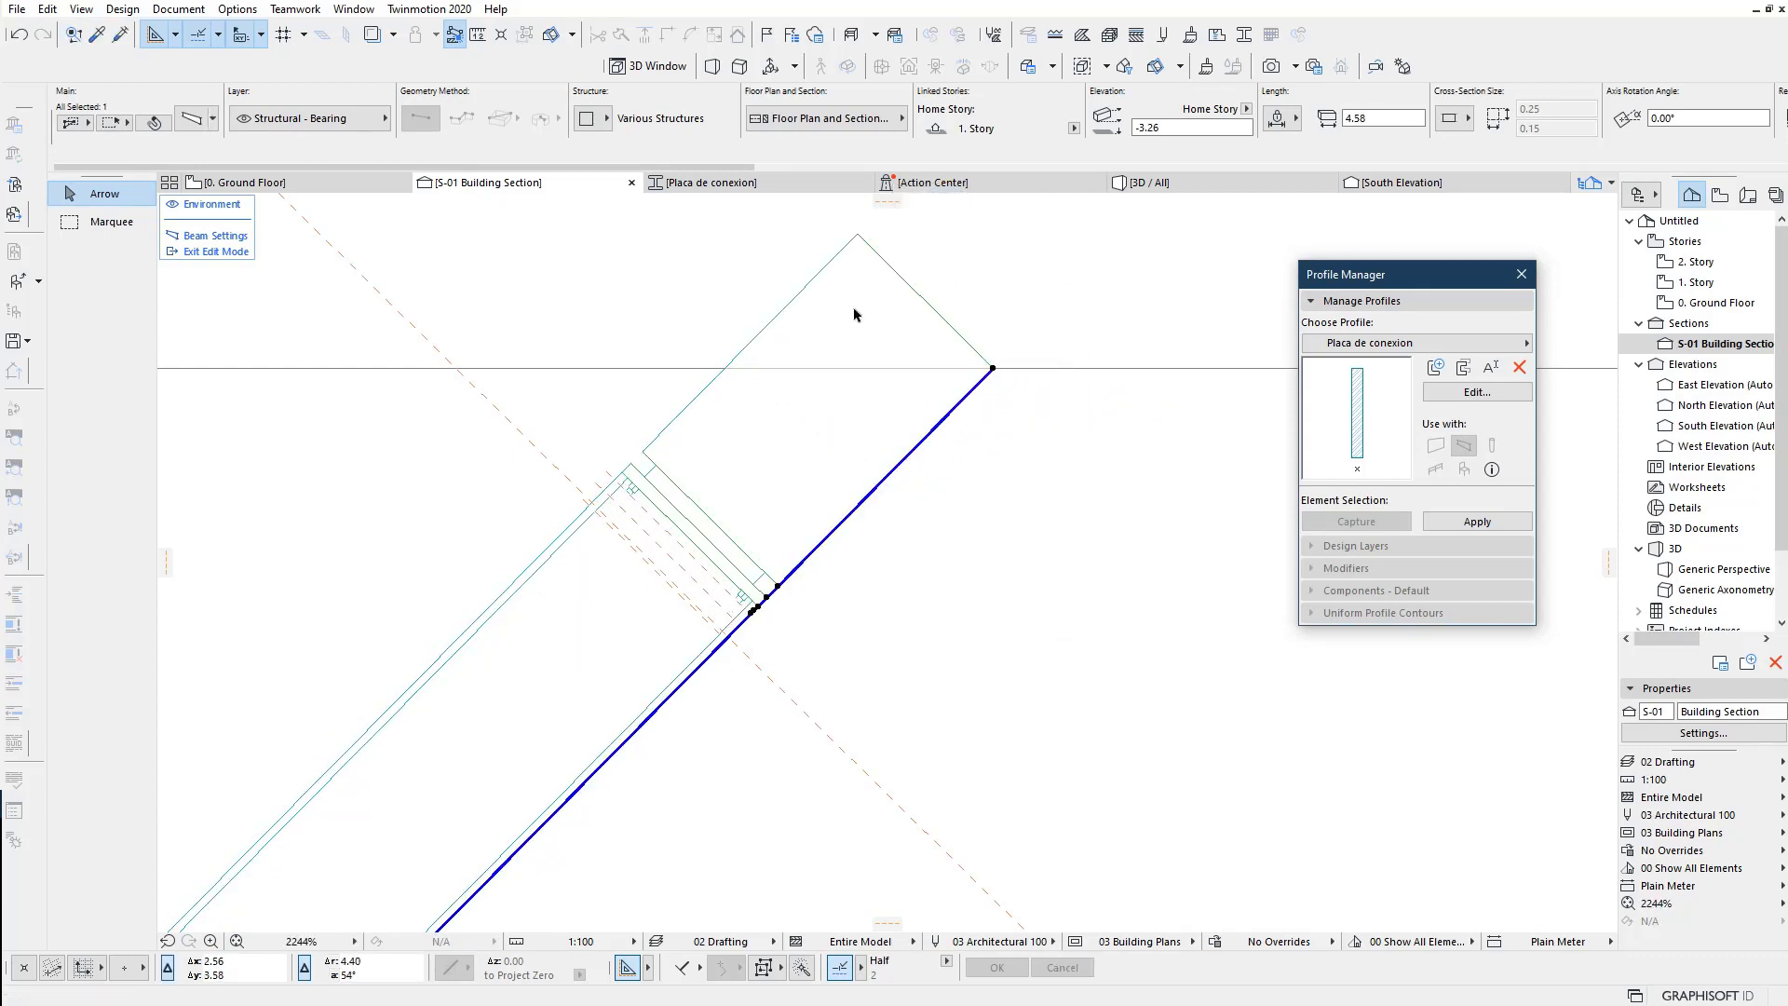
# Step: Rotate the concrete end segment 45° so it sits flush with the story line, then exit editing
pyautogui.scroll(2, 854, 367)
pyautogui.click(811, 370)
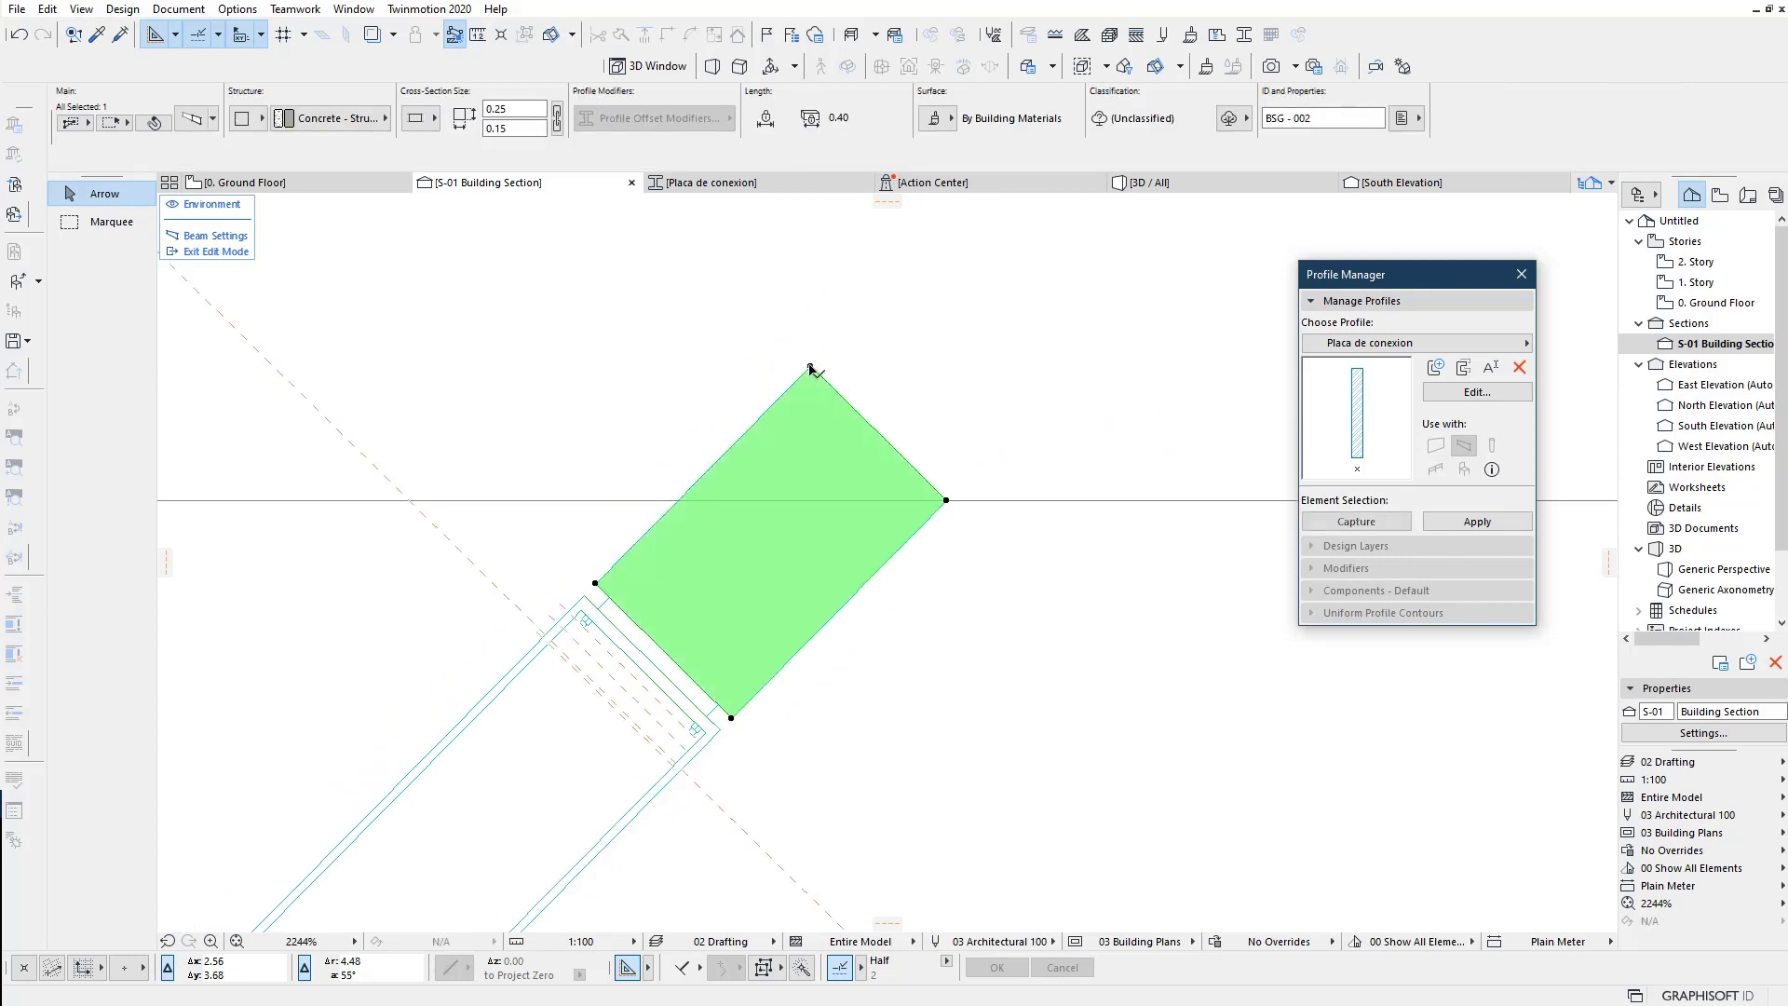
pyautogui.click(811, 369)
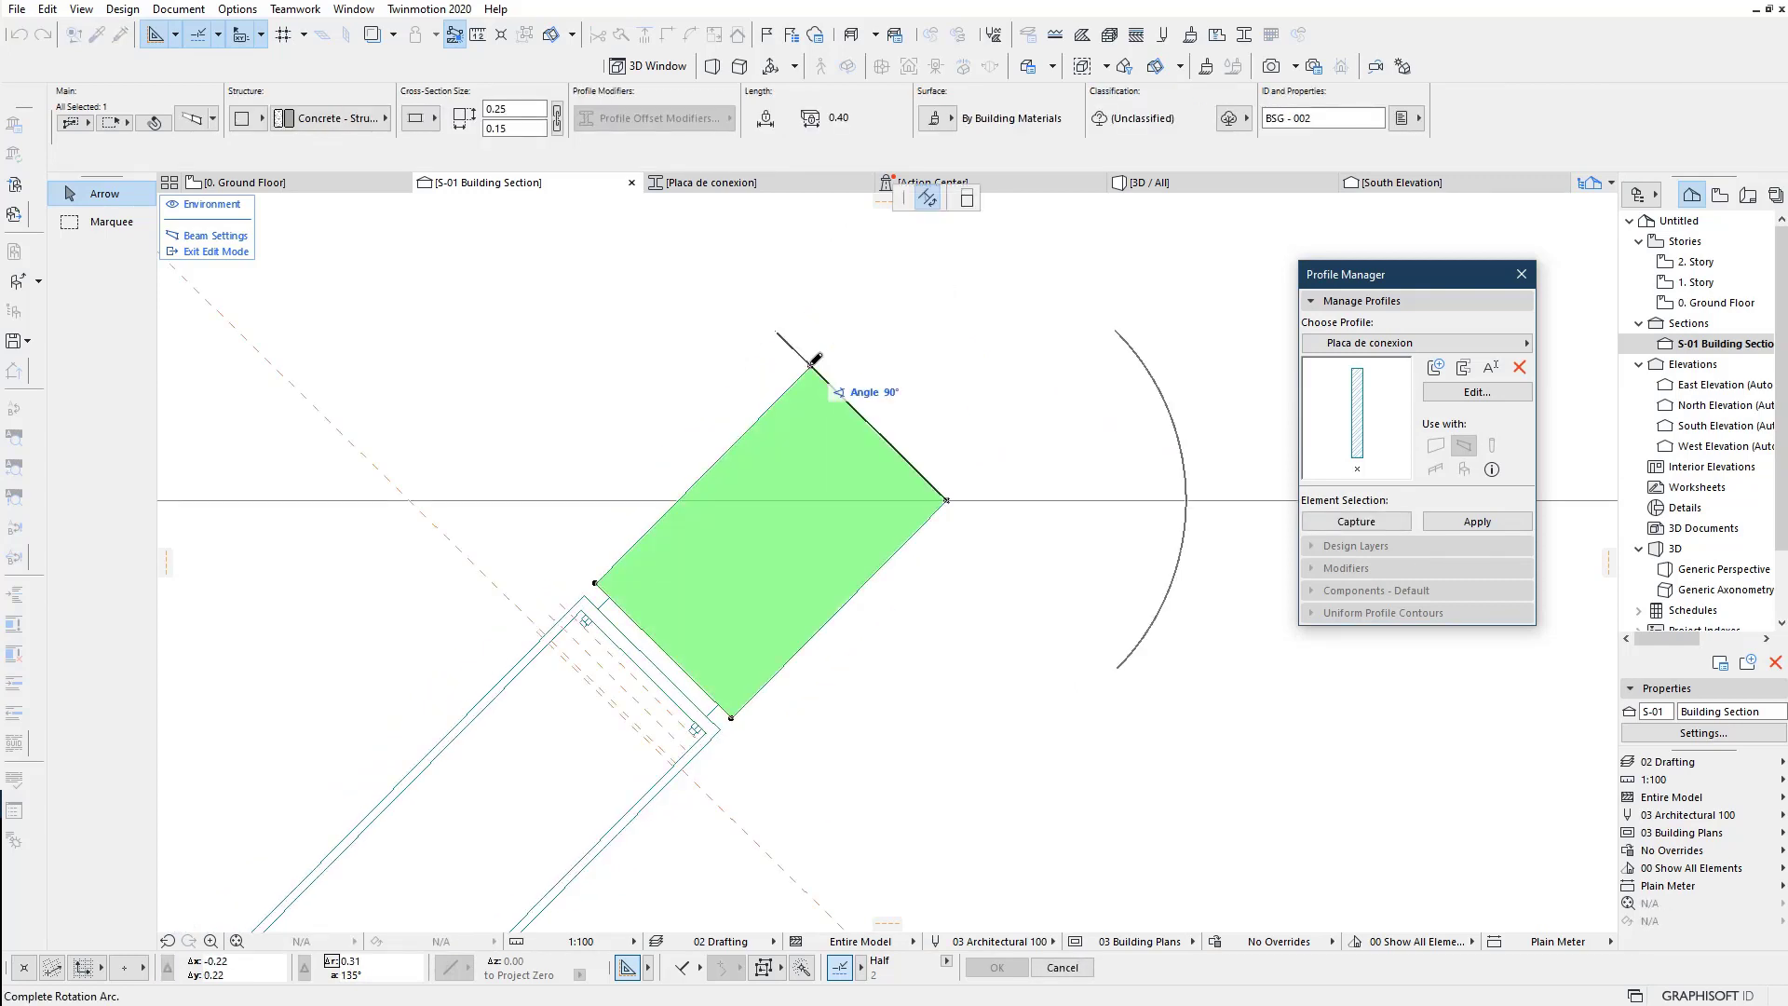
pyautogui.rightClick(813, 363)
pyautogui.click(921, 211)
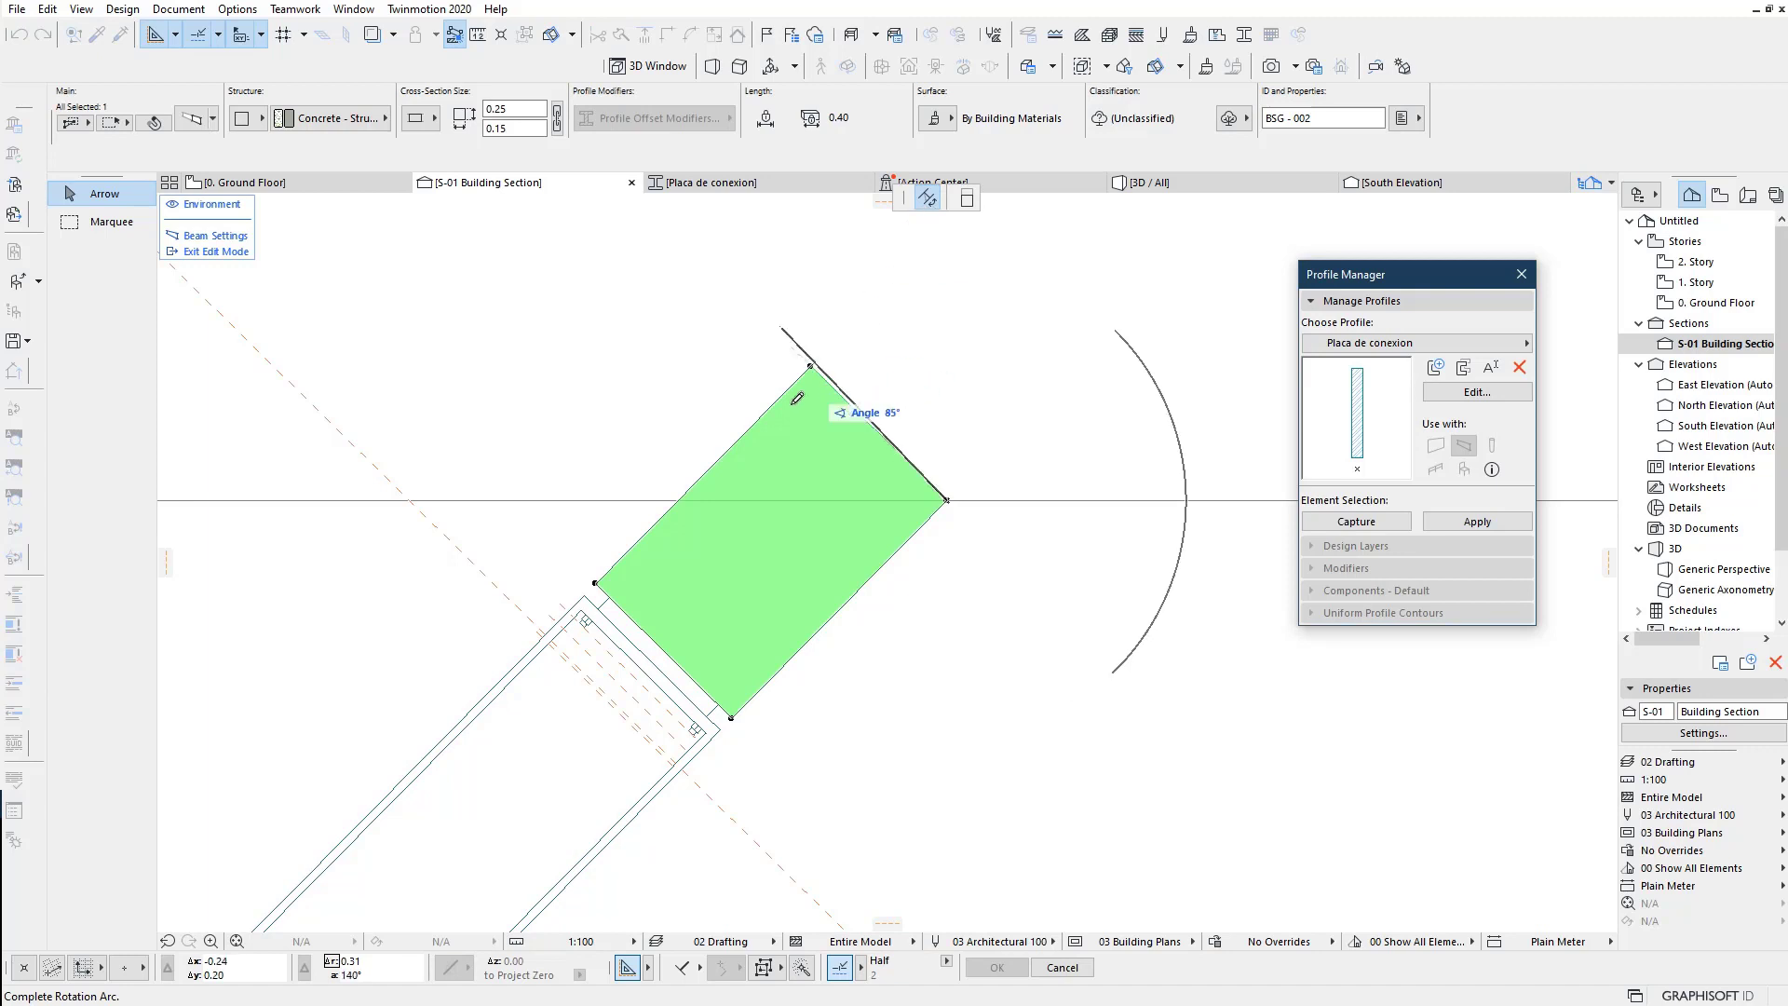
pyautogui.click(691, 495)
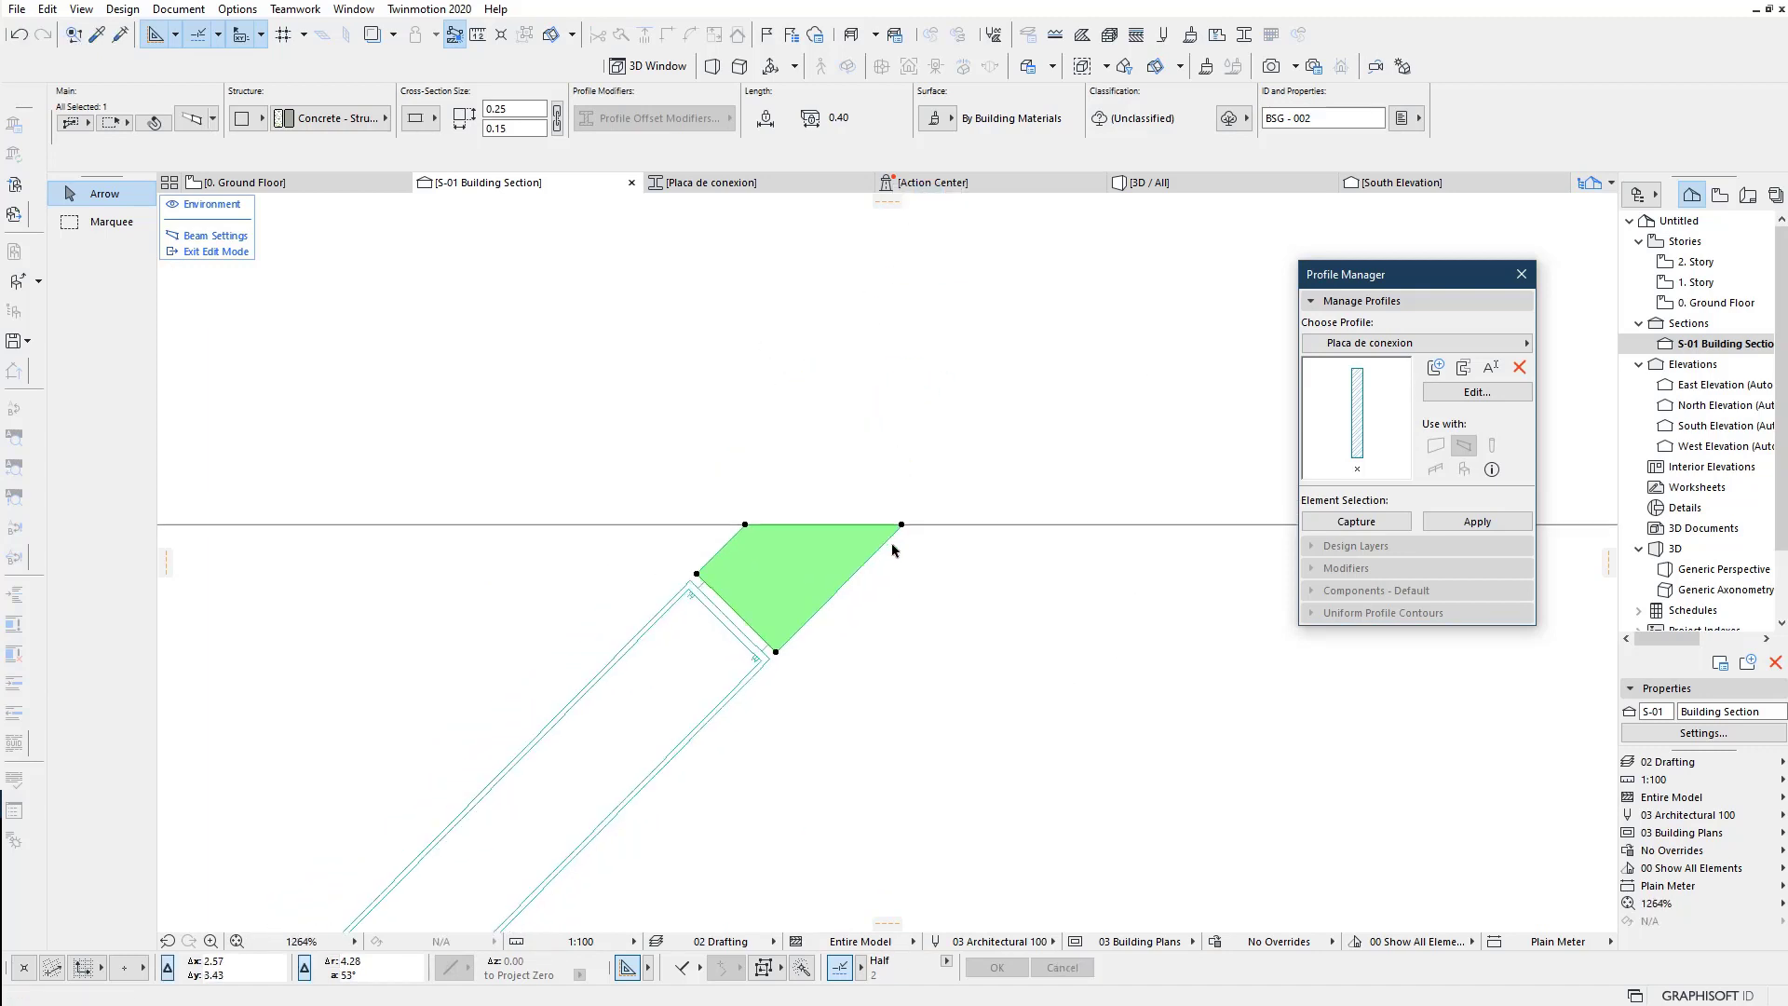
pyautogui.moveTo(957, 678); pyautogui.dragTo(789, 402, button='middle')
pyautogui.scroll(-3, 789, 402)
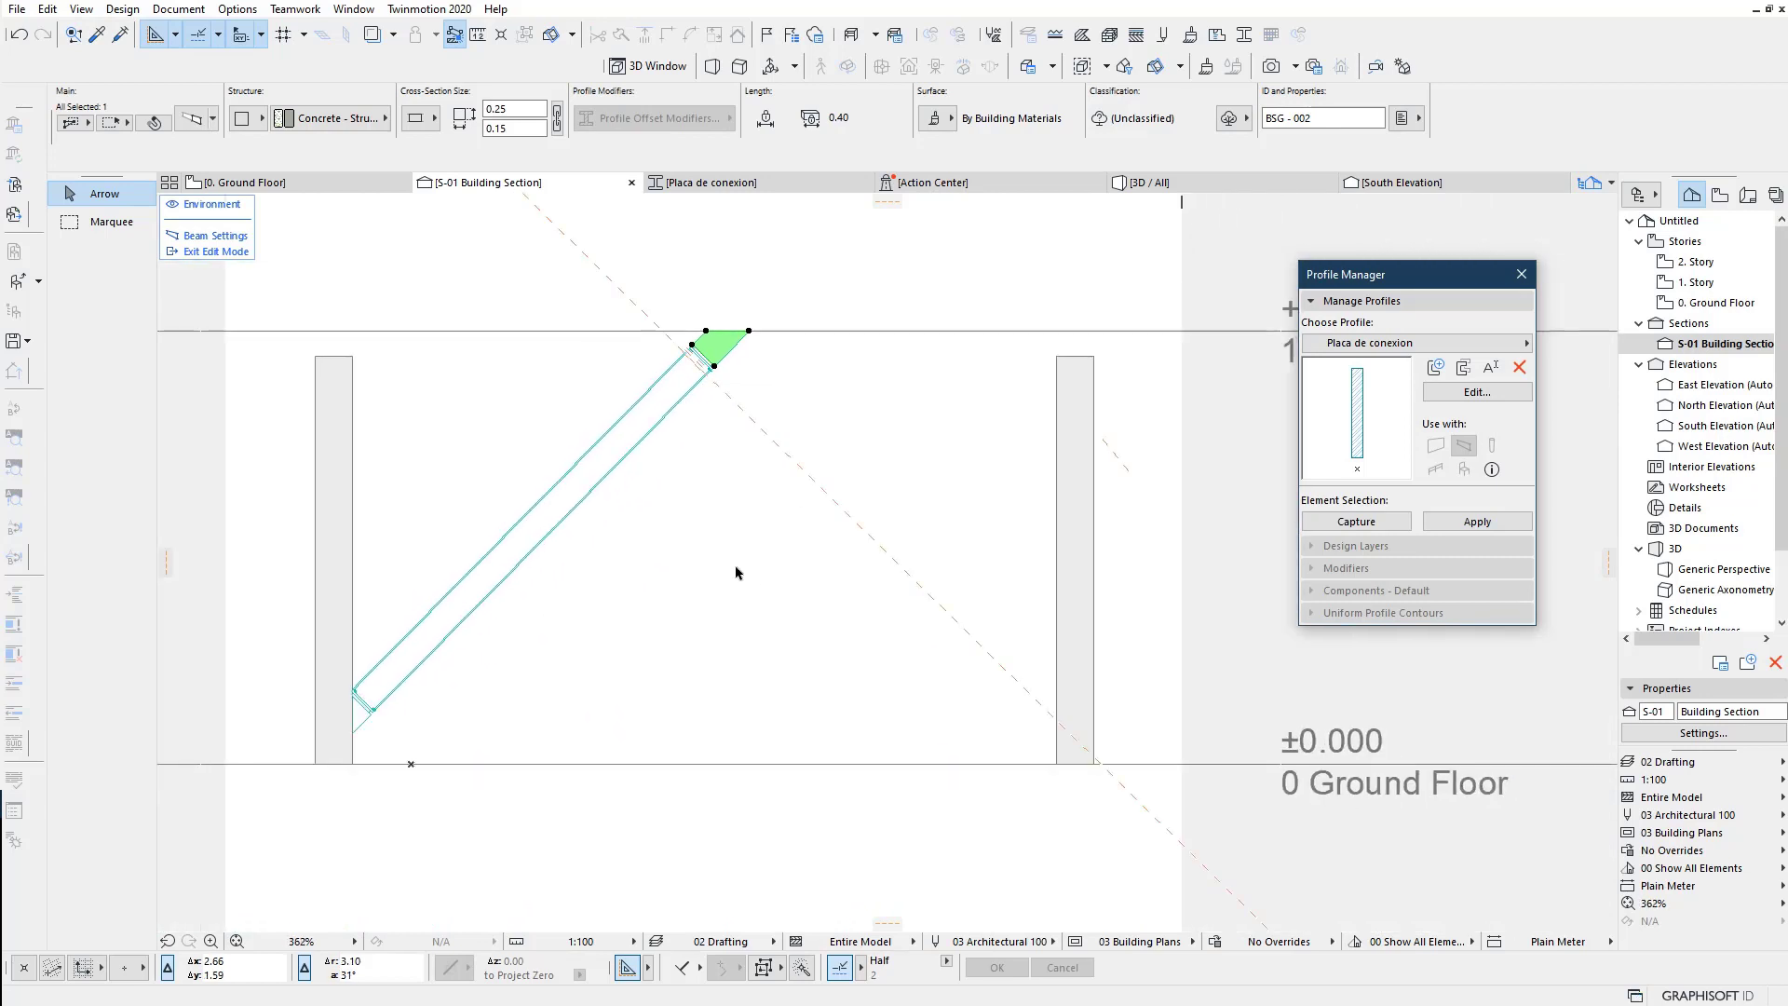
pyautogui.click(734, 572)
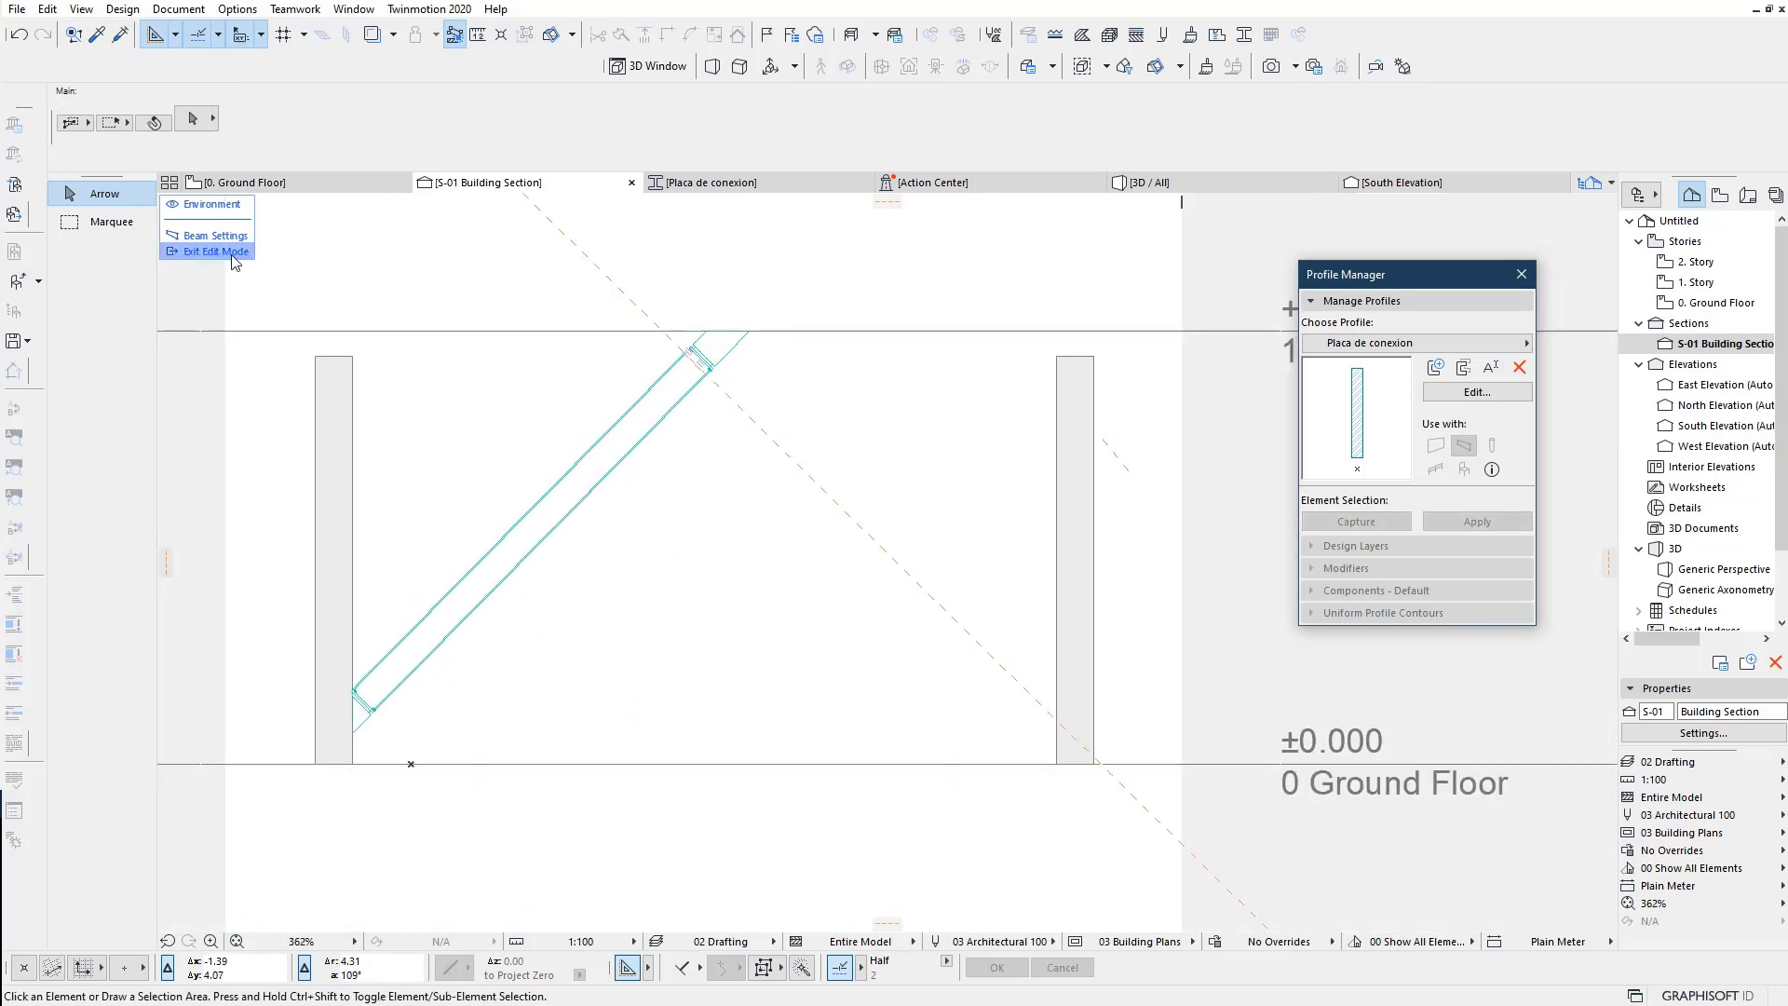
# Step: Mirror a copy of the diagonal beam about a vertical axis at its top end
pyautogui.click(214, 252)
pyautogui.click(652, 435)
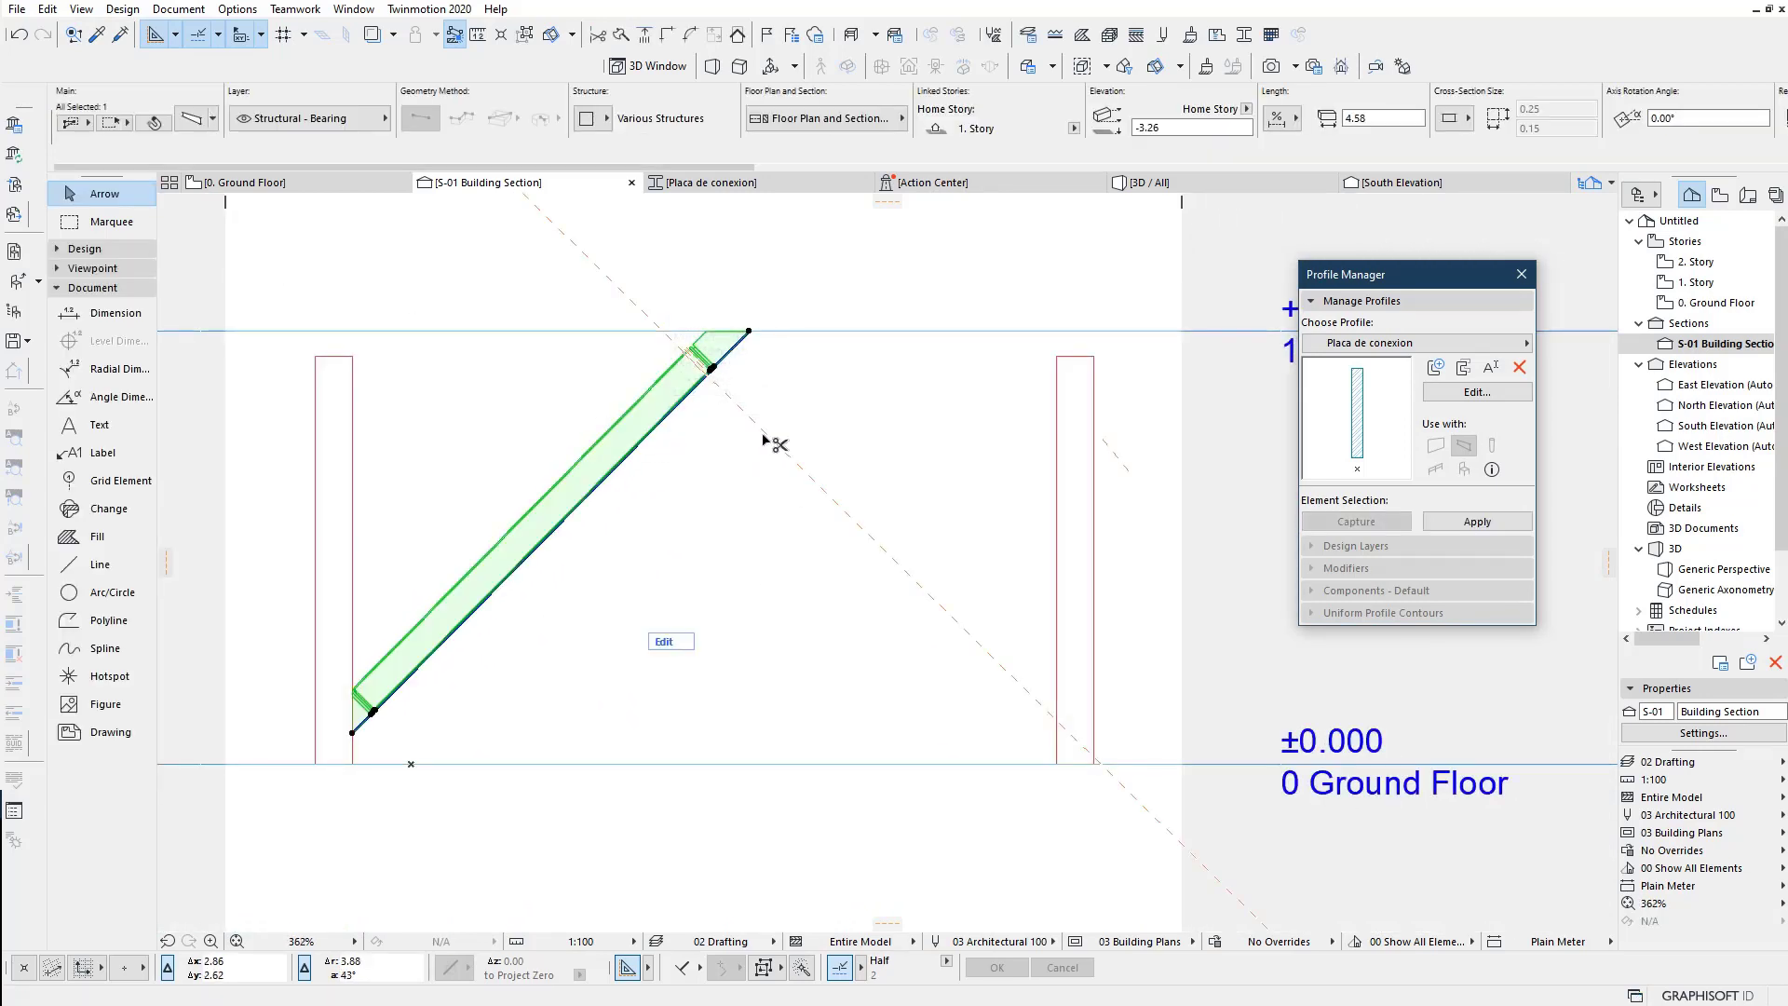
pyautogui.rightClick(777, 354)
pyautogui.moveTo(838, 566)
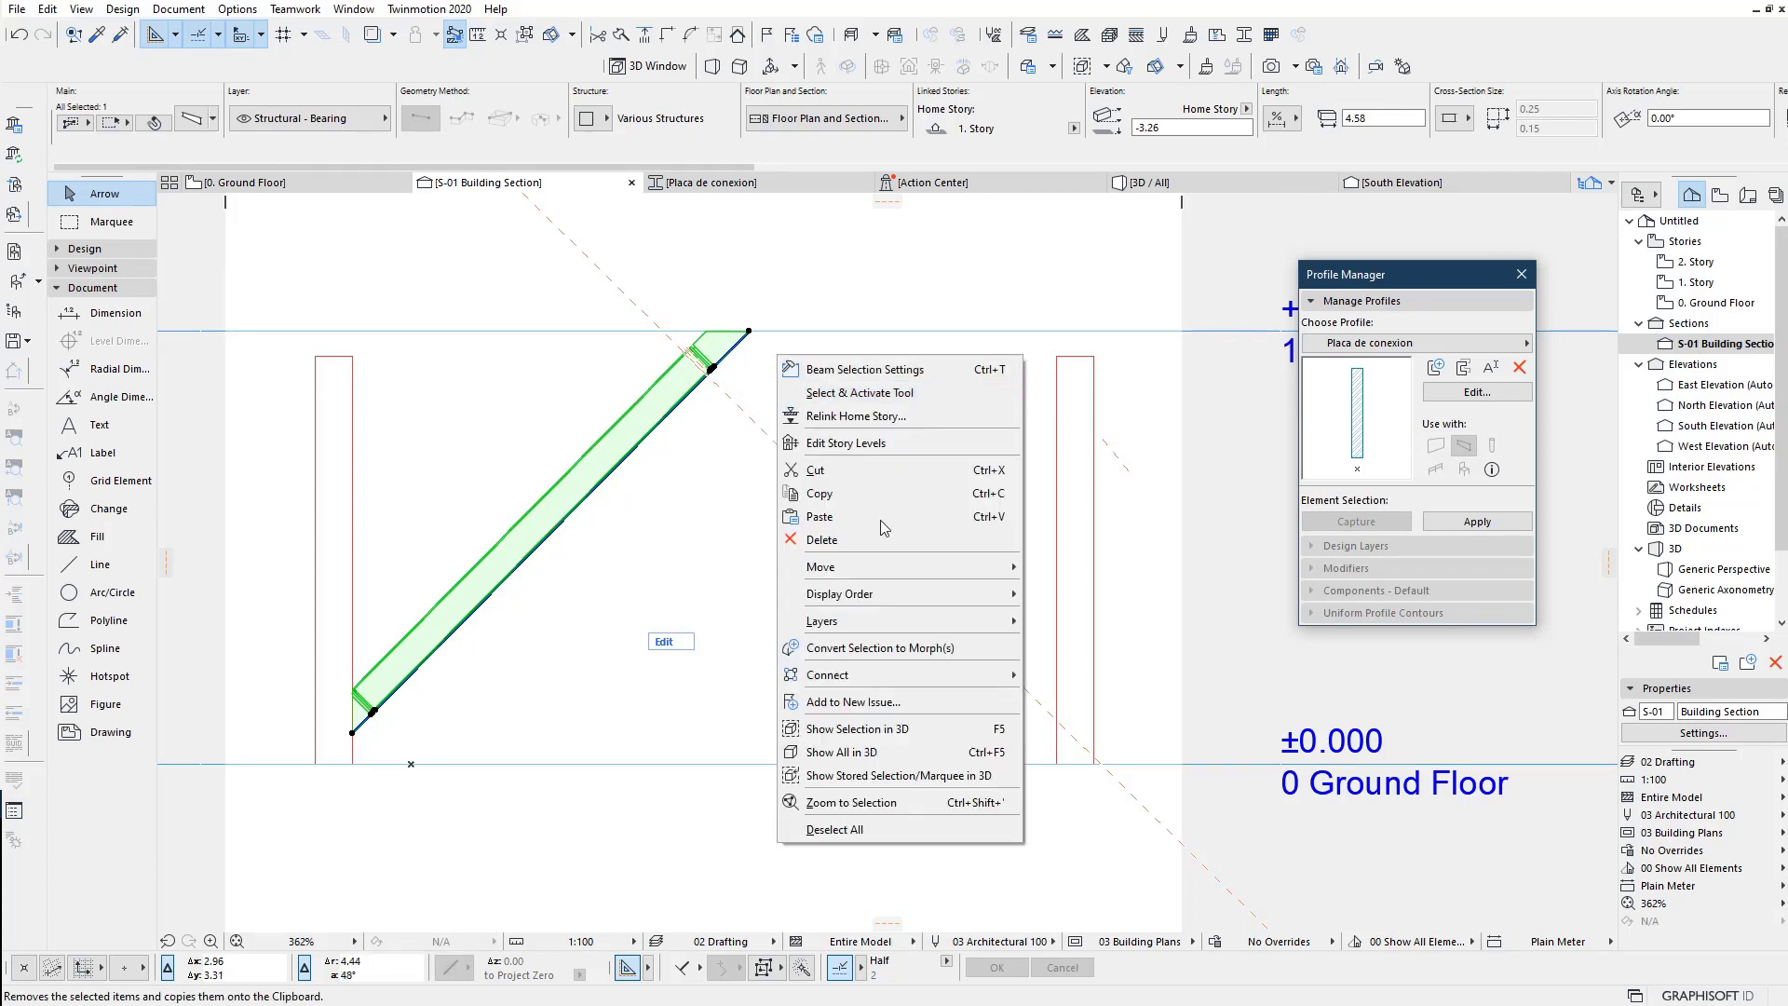
pyautogui.click(1069, 664)
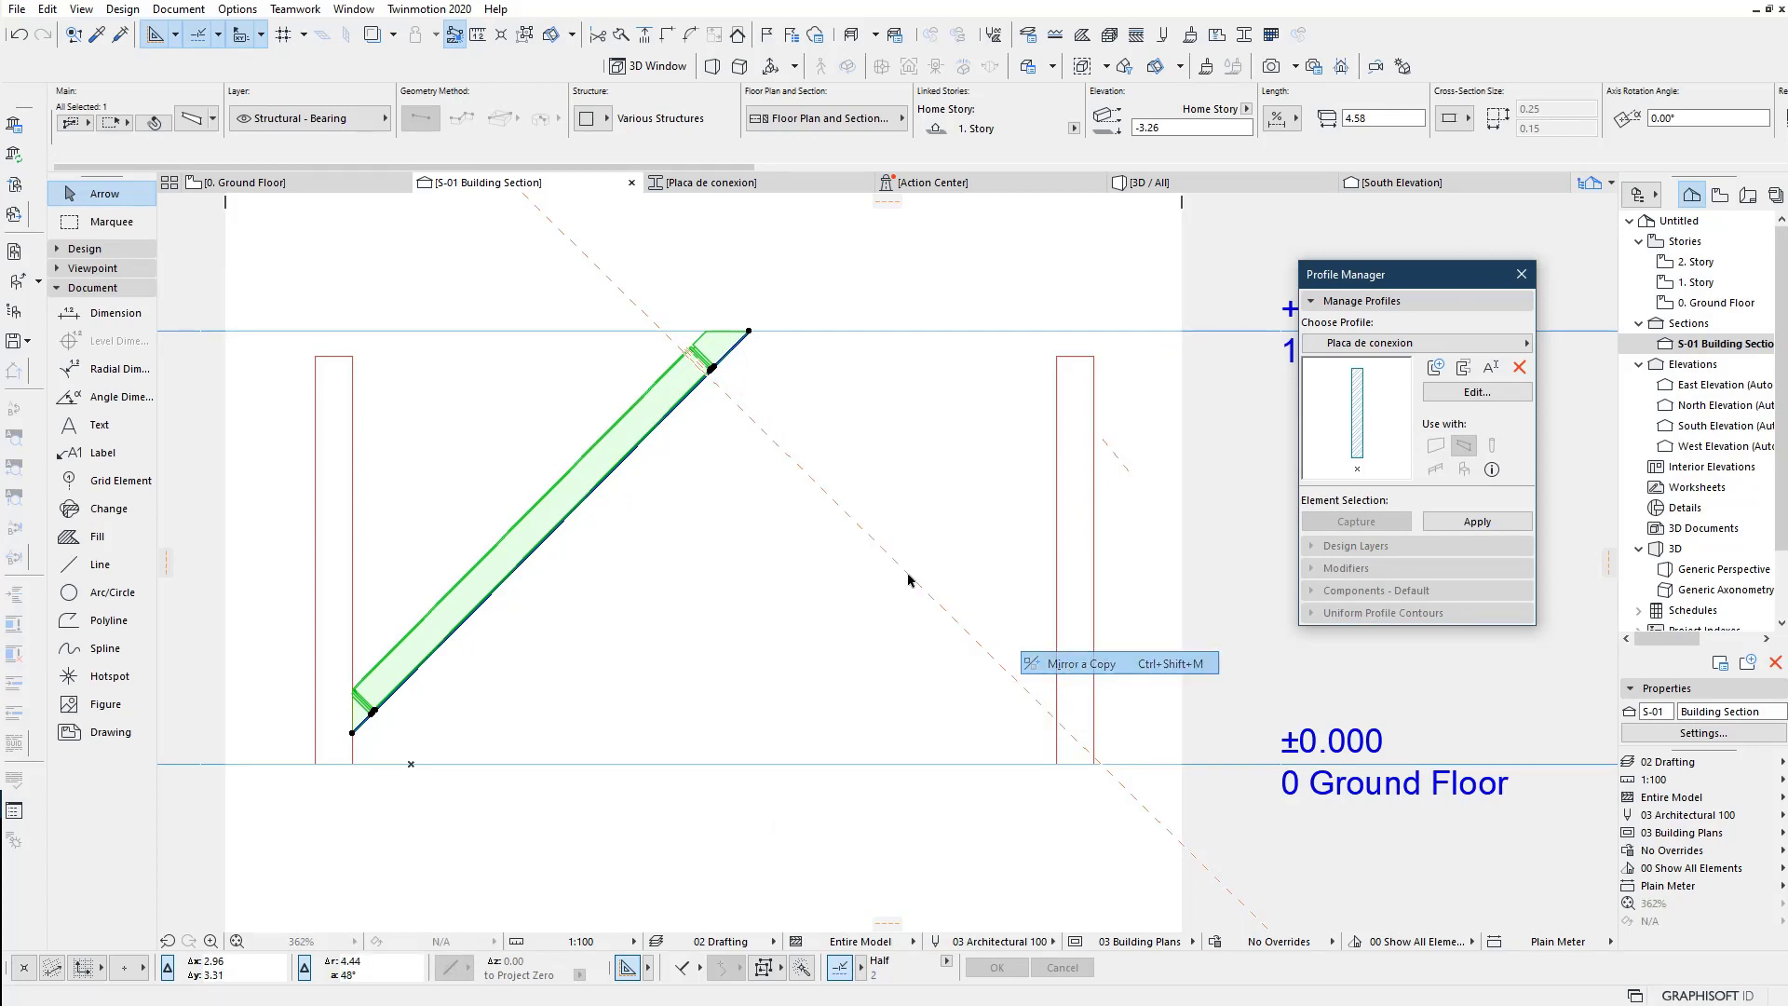
pyautogui.click(748, 330)
pyautogui.click(768, 479)
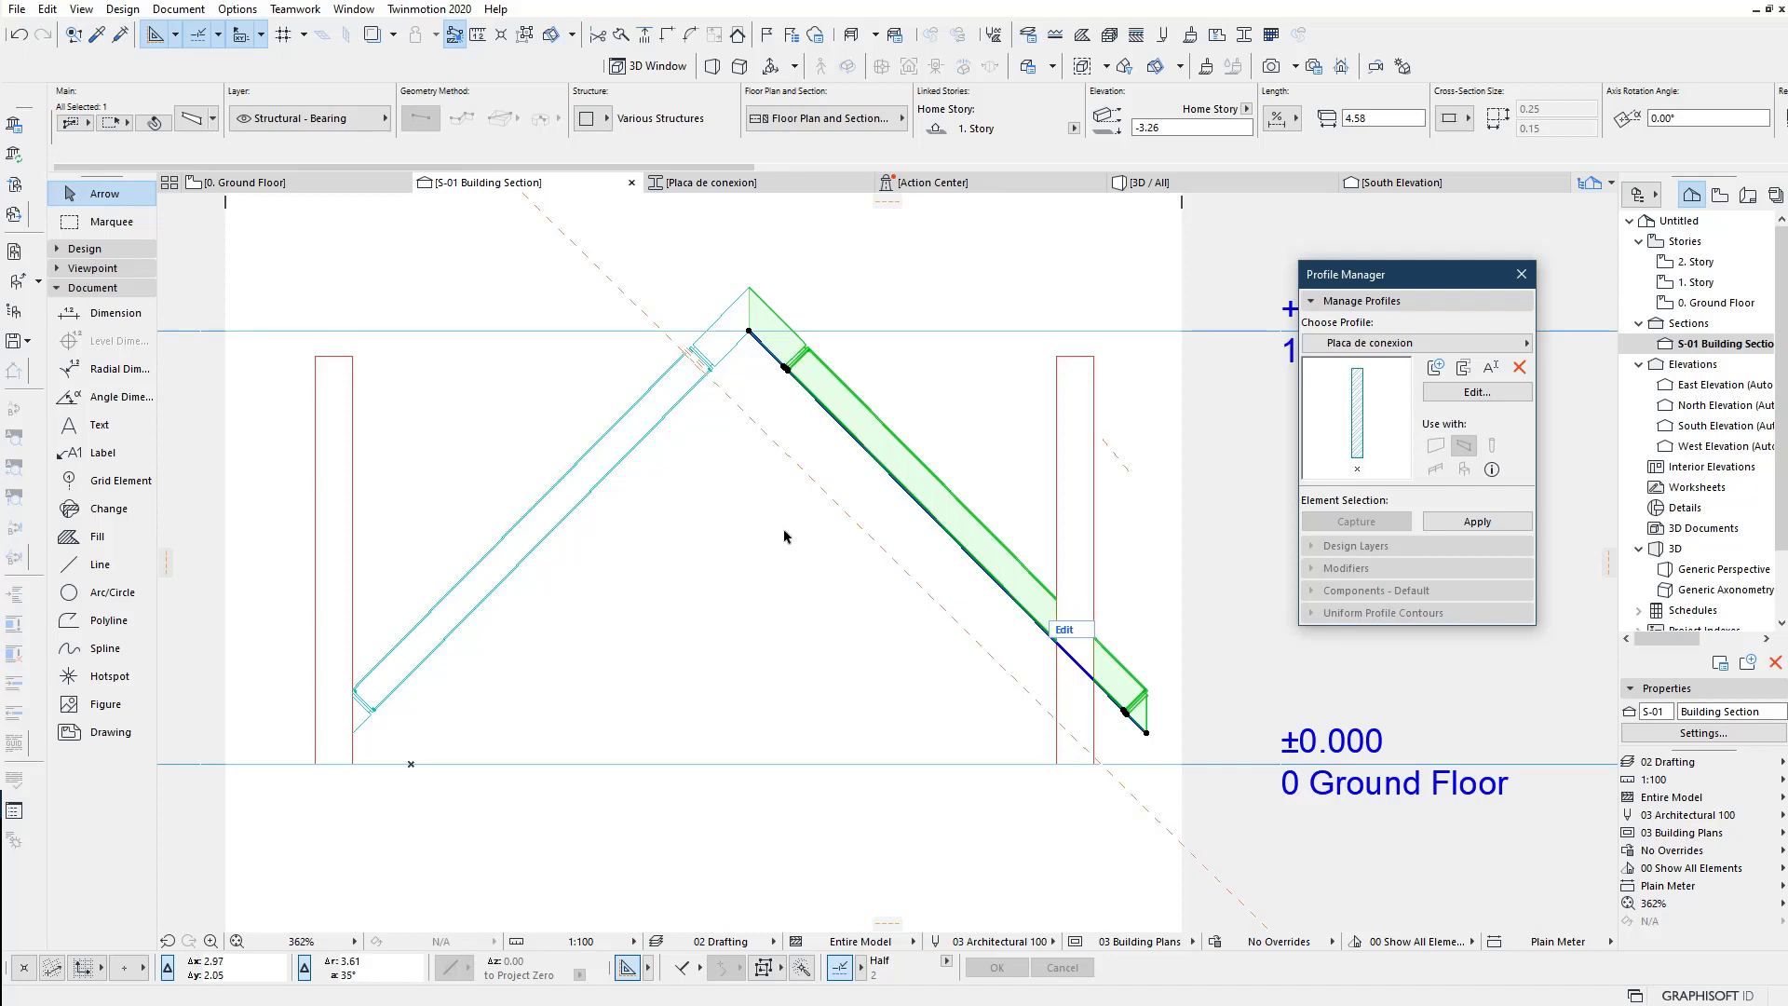
# Step: Select both braces and switch to the Ground Floor plan
pyautogui.moveTo(794, 567); pyautogui.dragTo(802, 604, button='middle')
pyautogui.keyDown('shift'); pyautogui.click(694, 445); pyautogui.keyUp('shift')
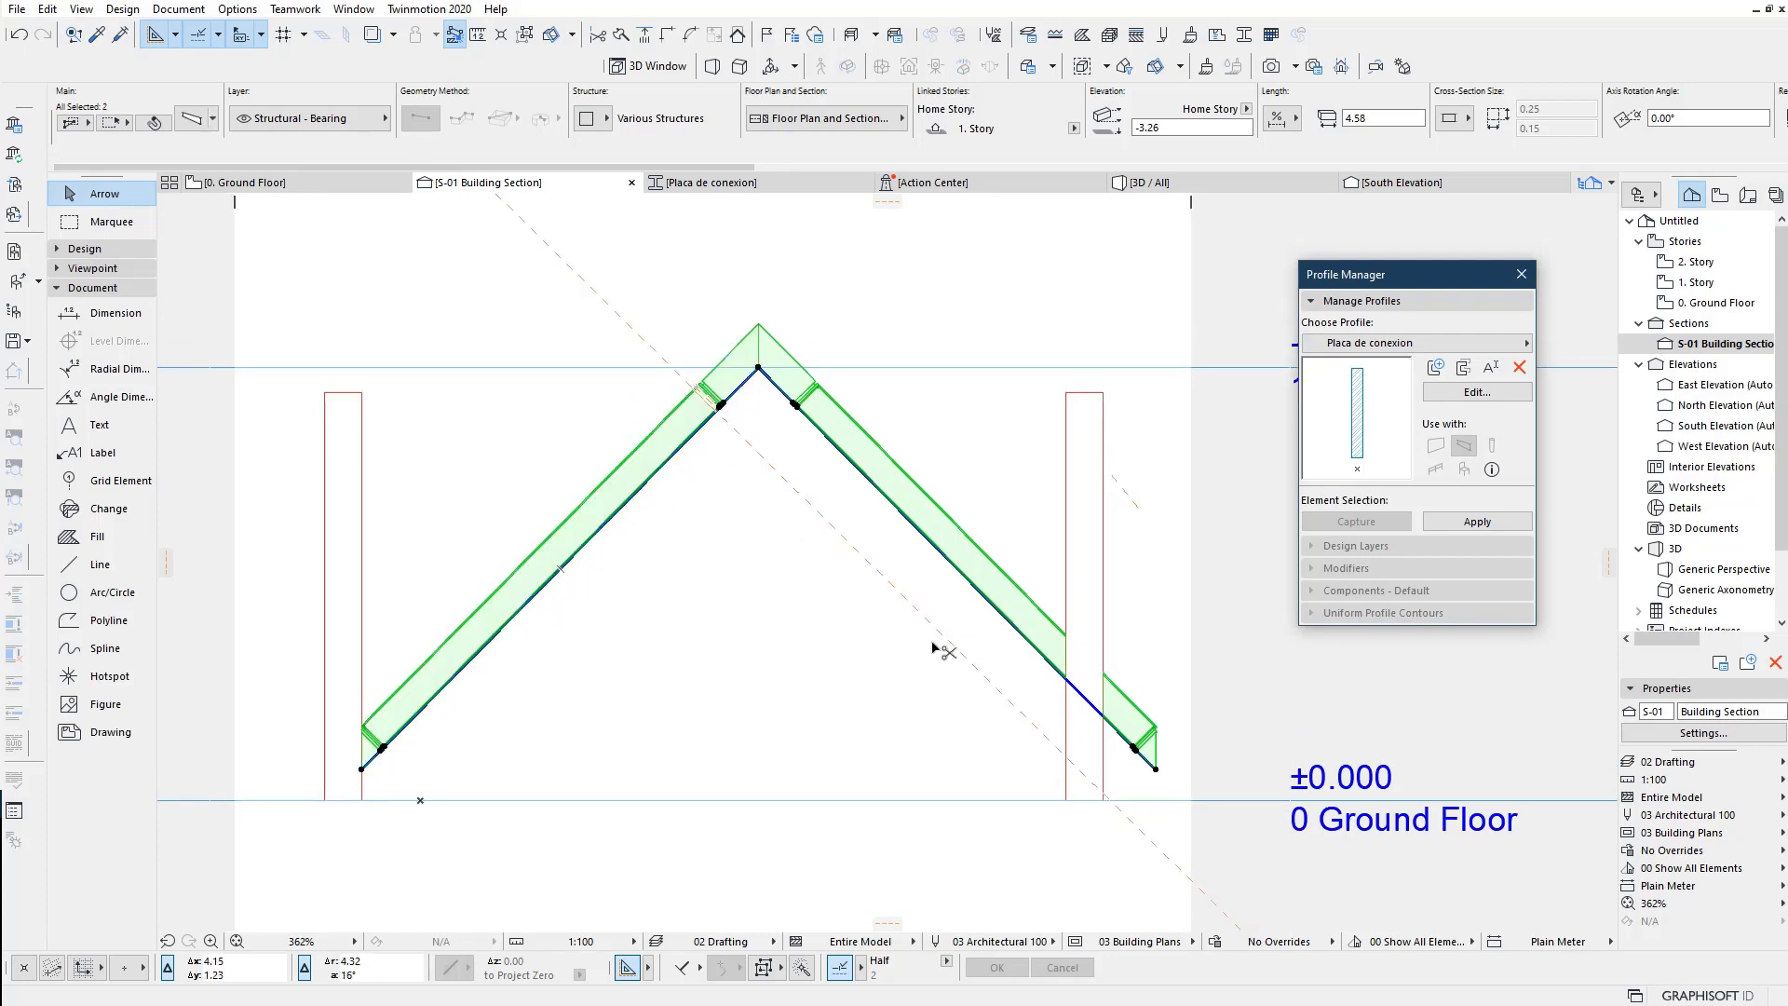
pyautogui.click(857, 643)
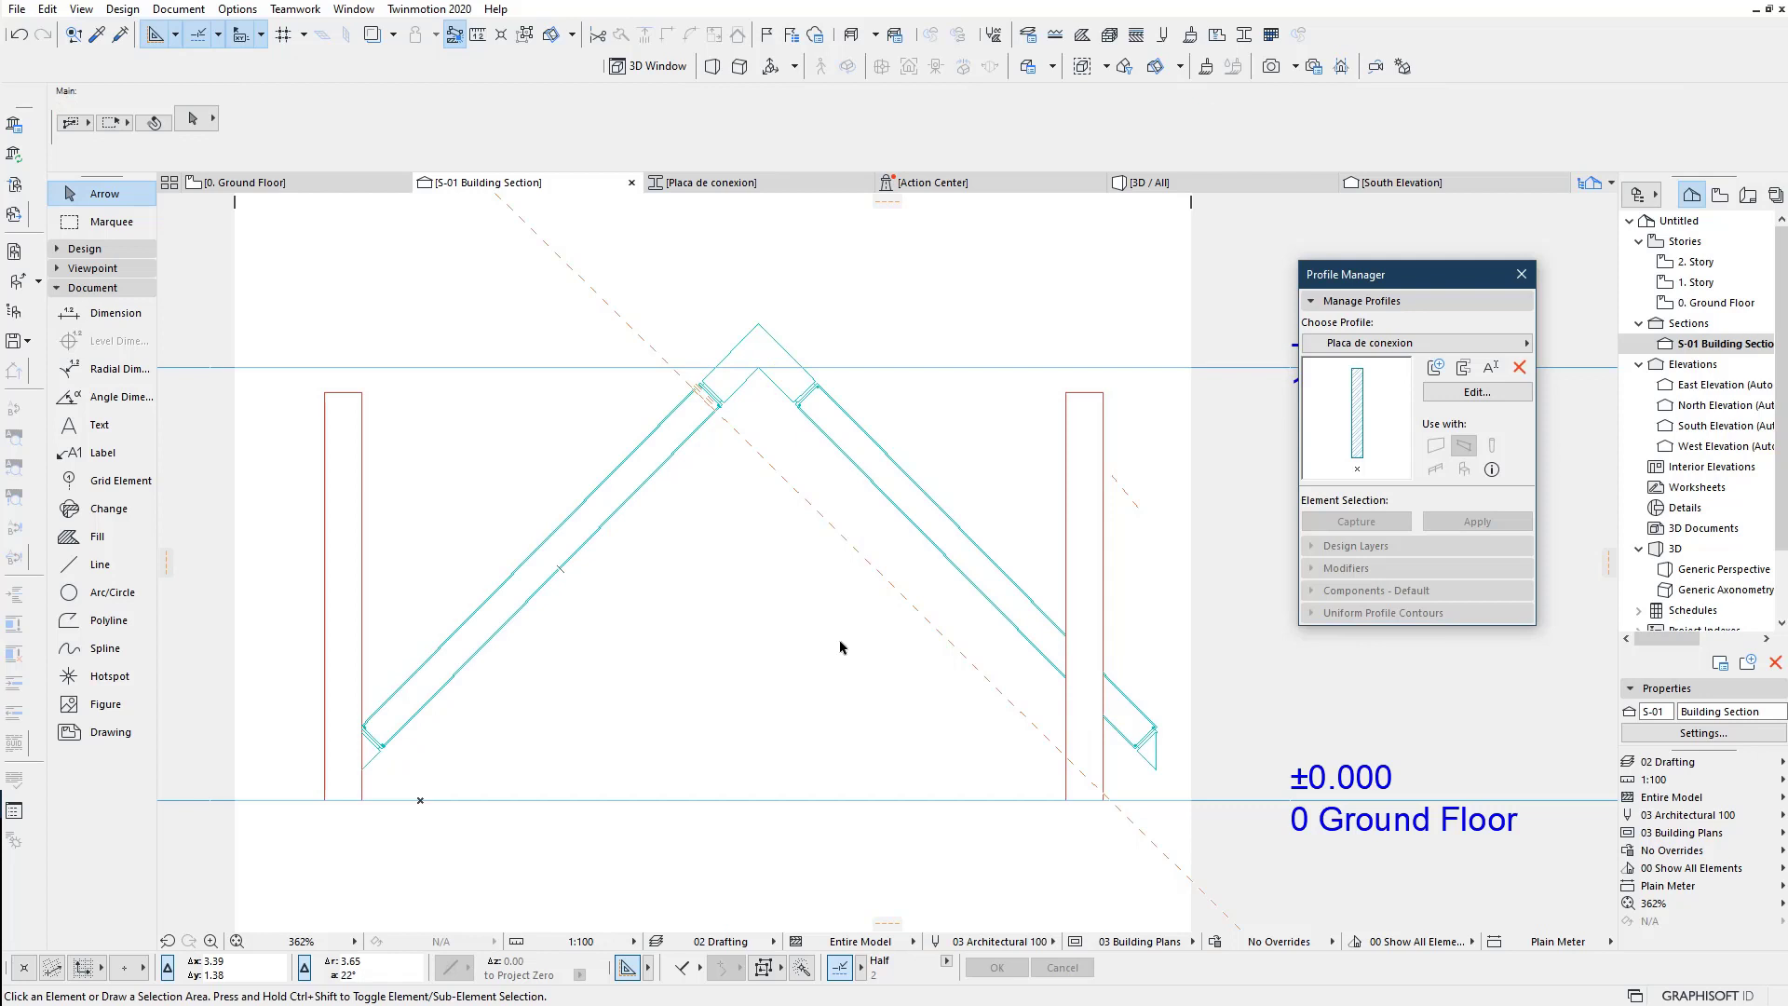
pyautogui.click(1015, 629)
pyautogui.keyDown('shift'); pyautogui.click(669, 419); pyautogui.keyUp('shift')
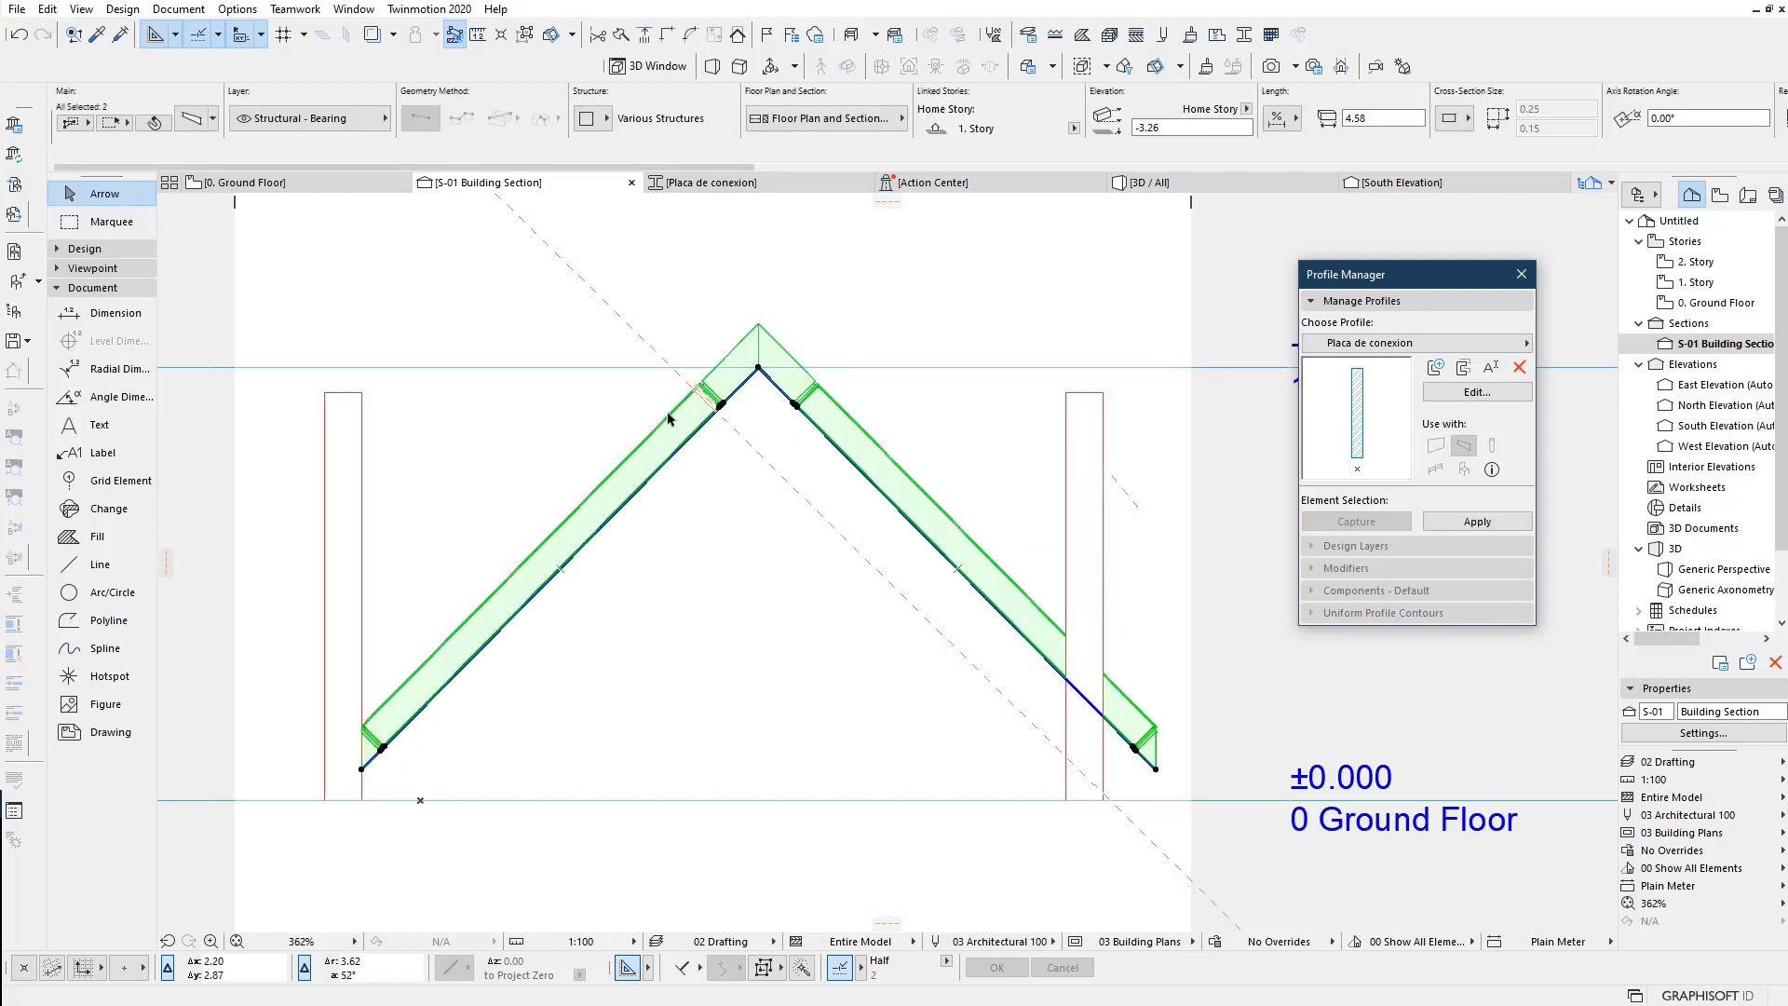
pyautogui.press('F2')
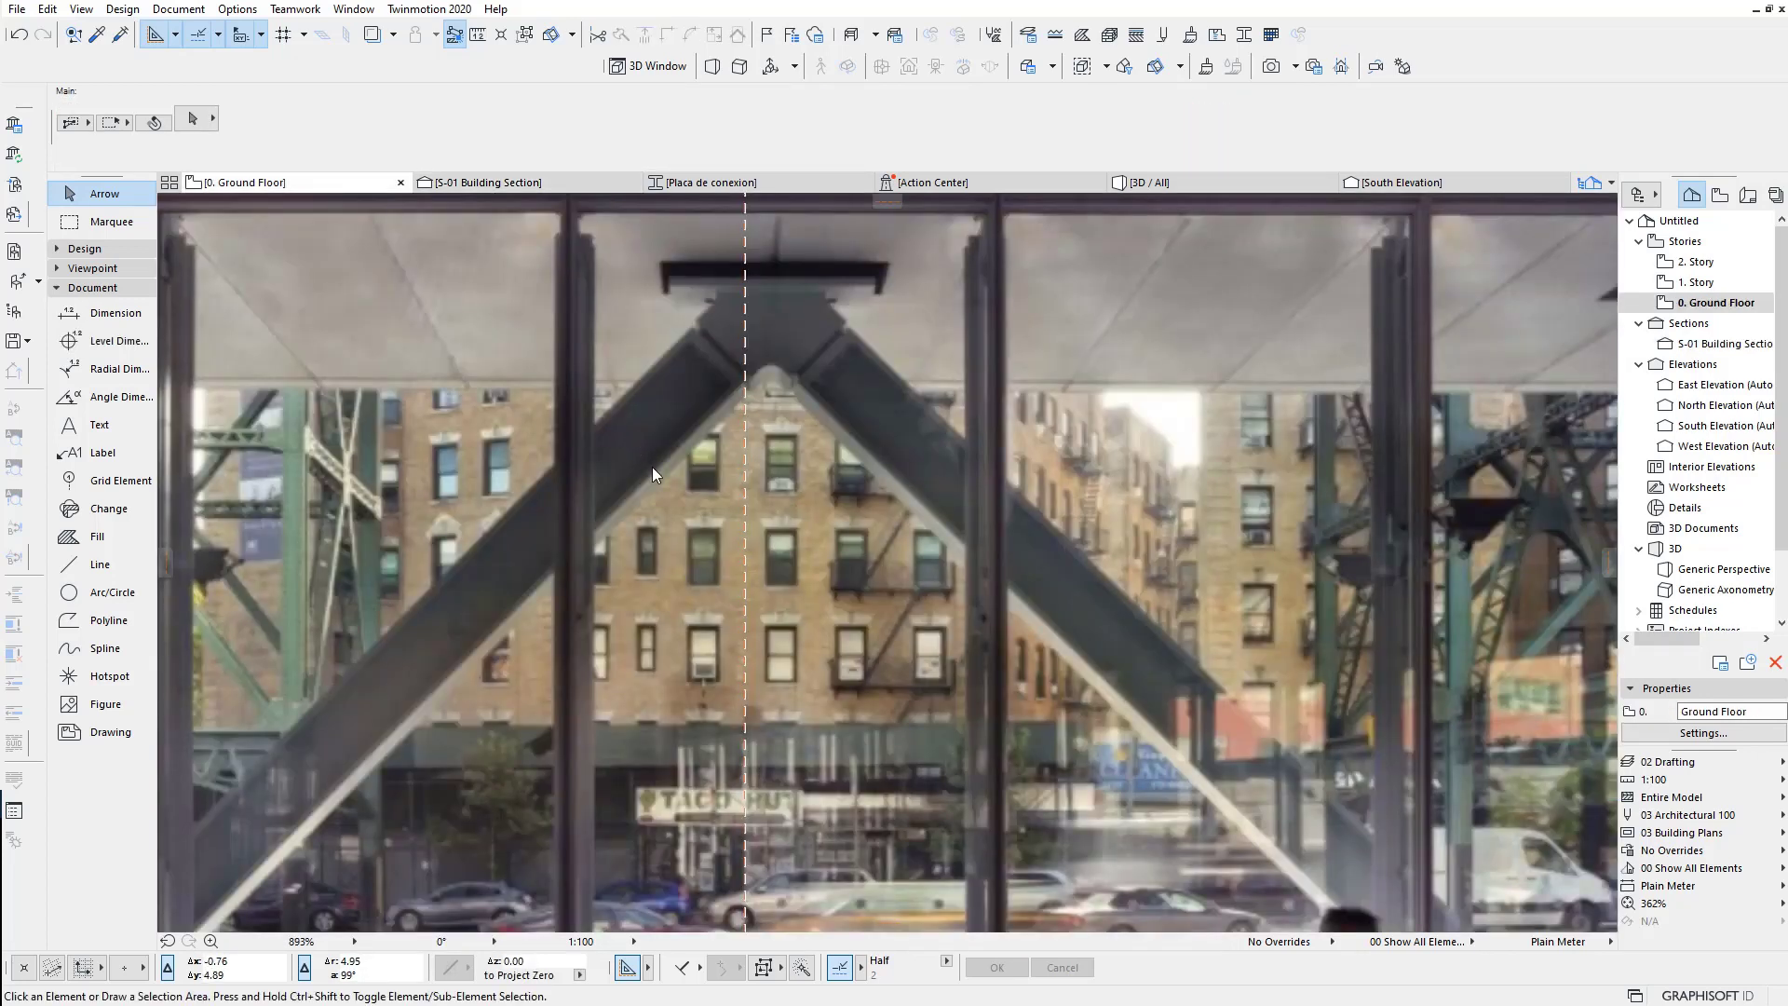
# Step: Move both braces 0.37 along their line in the Ground Floor plan
pyautogui.scroll(-5, 671, 522)
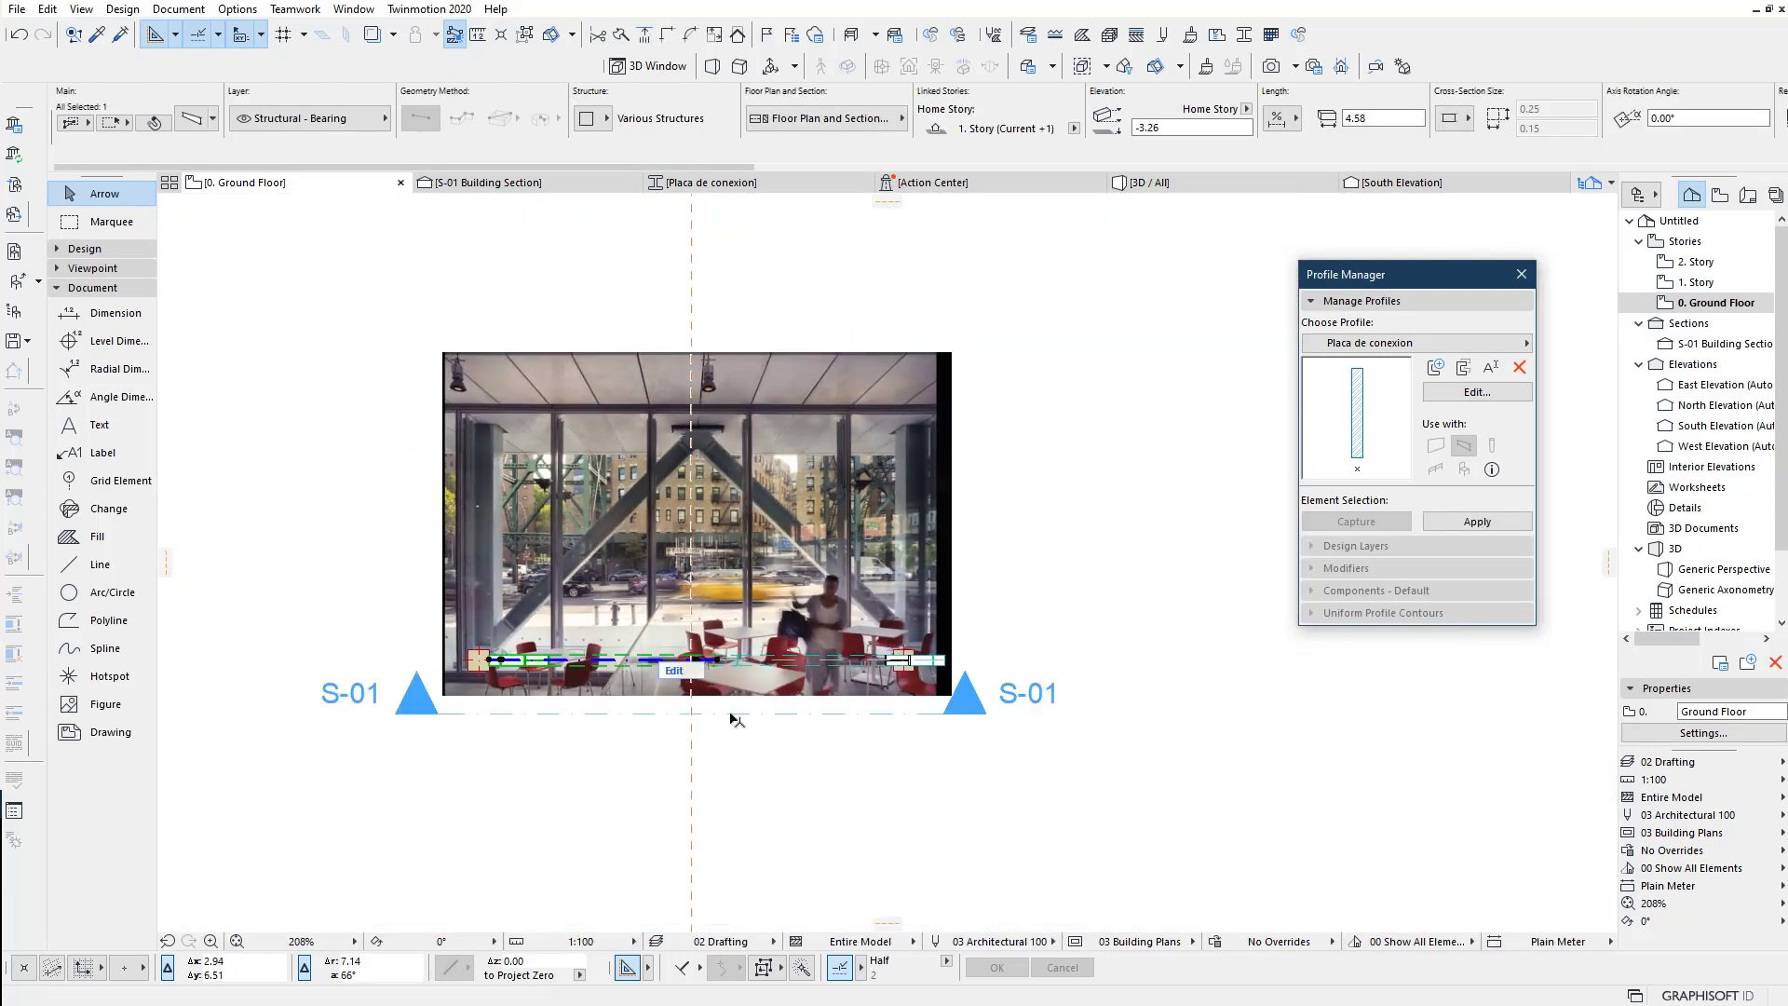
pyautogui.scroll(5, 731, 708)
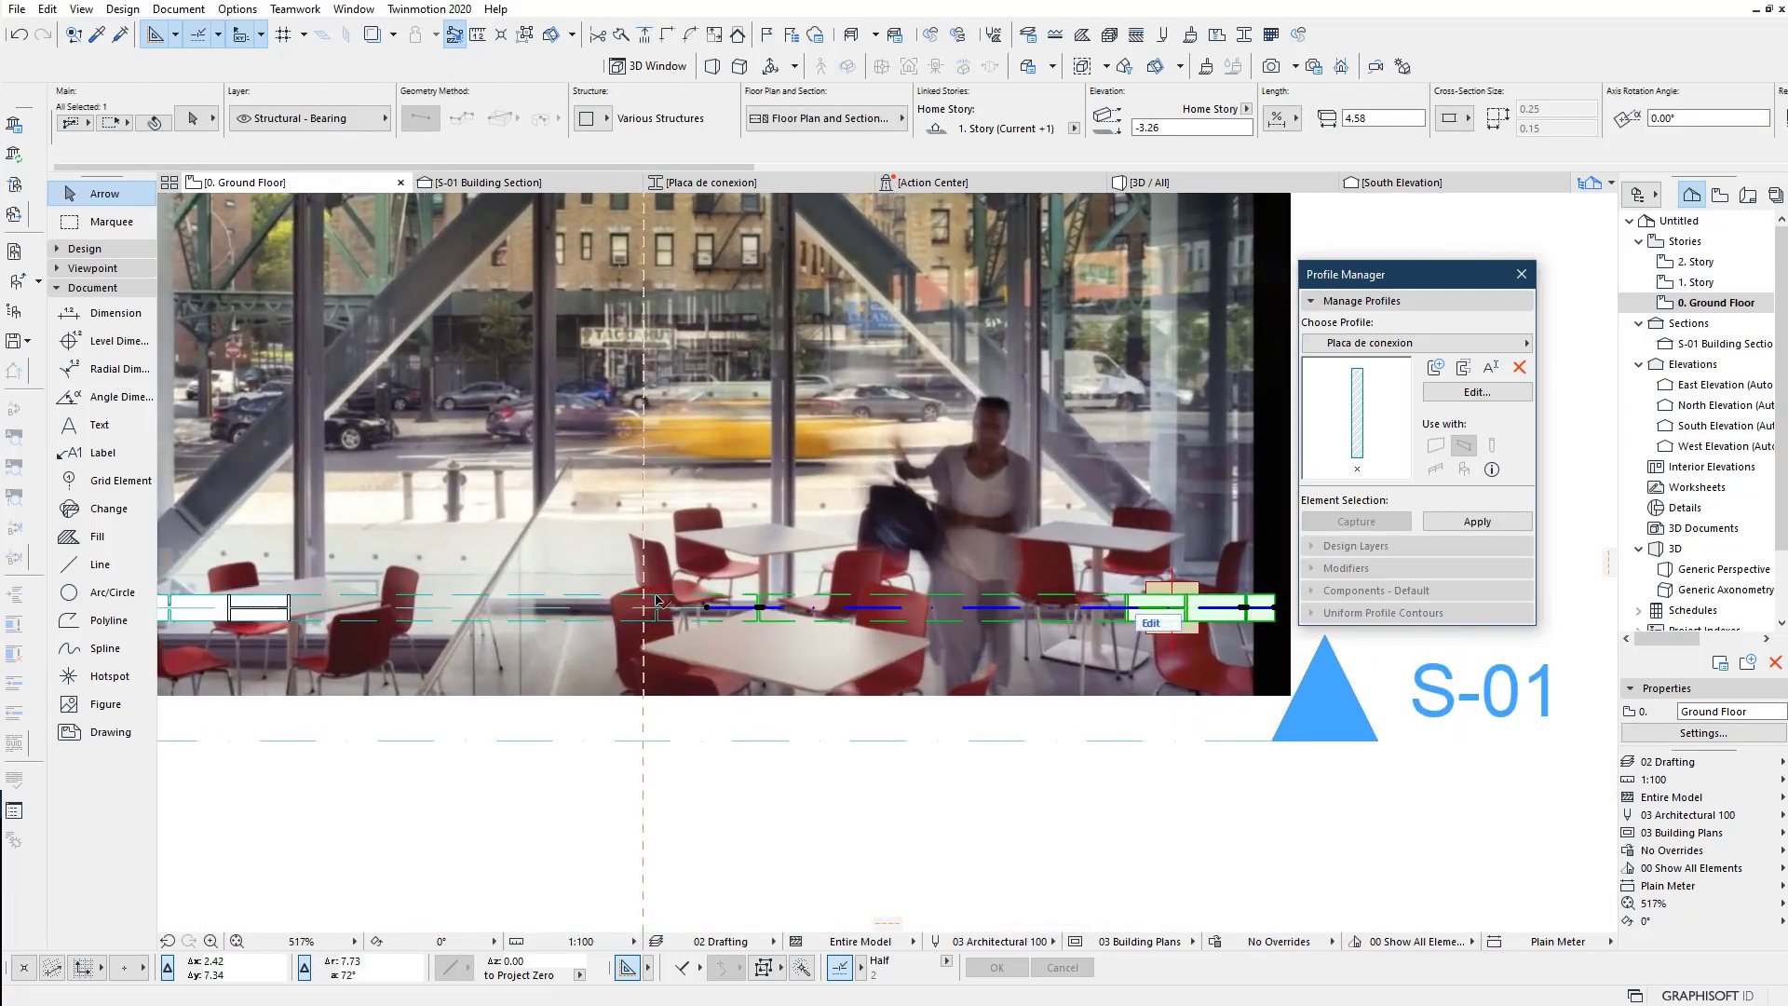
pyautogui.keyDown('shift'); pyautogui.click(657, 601); pyautogui.keyUp('shift')
pyautogui.moveTo(657, 601)
pyautogui.mouseDown(button='middle')
pyautogui.moveTo(852, 634)
pyautogui.moveTo(764, 672)
pyautogui.mouseUp(button='middle')
pyautogui.scroll(-2, 848, 649)
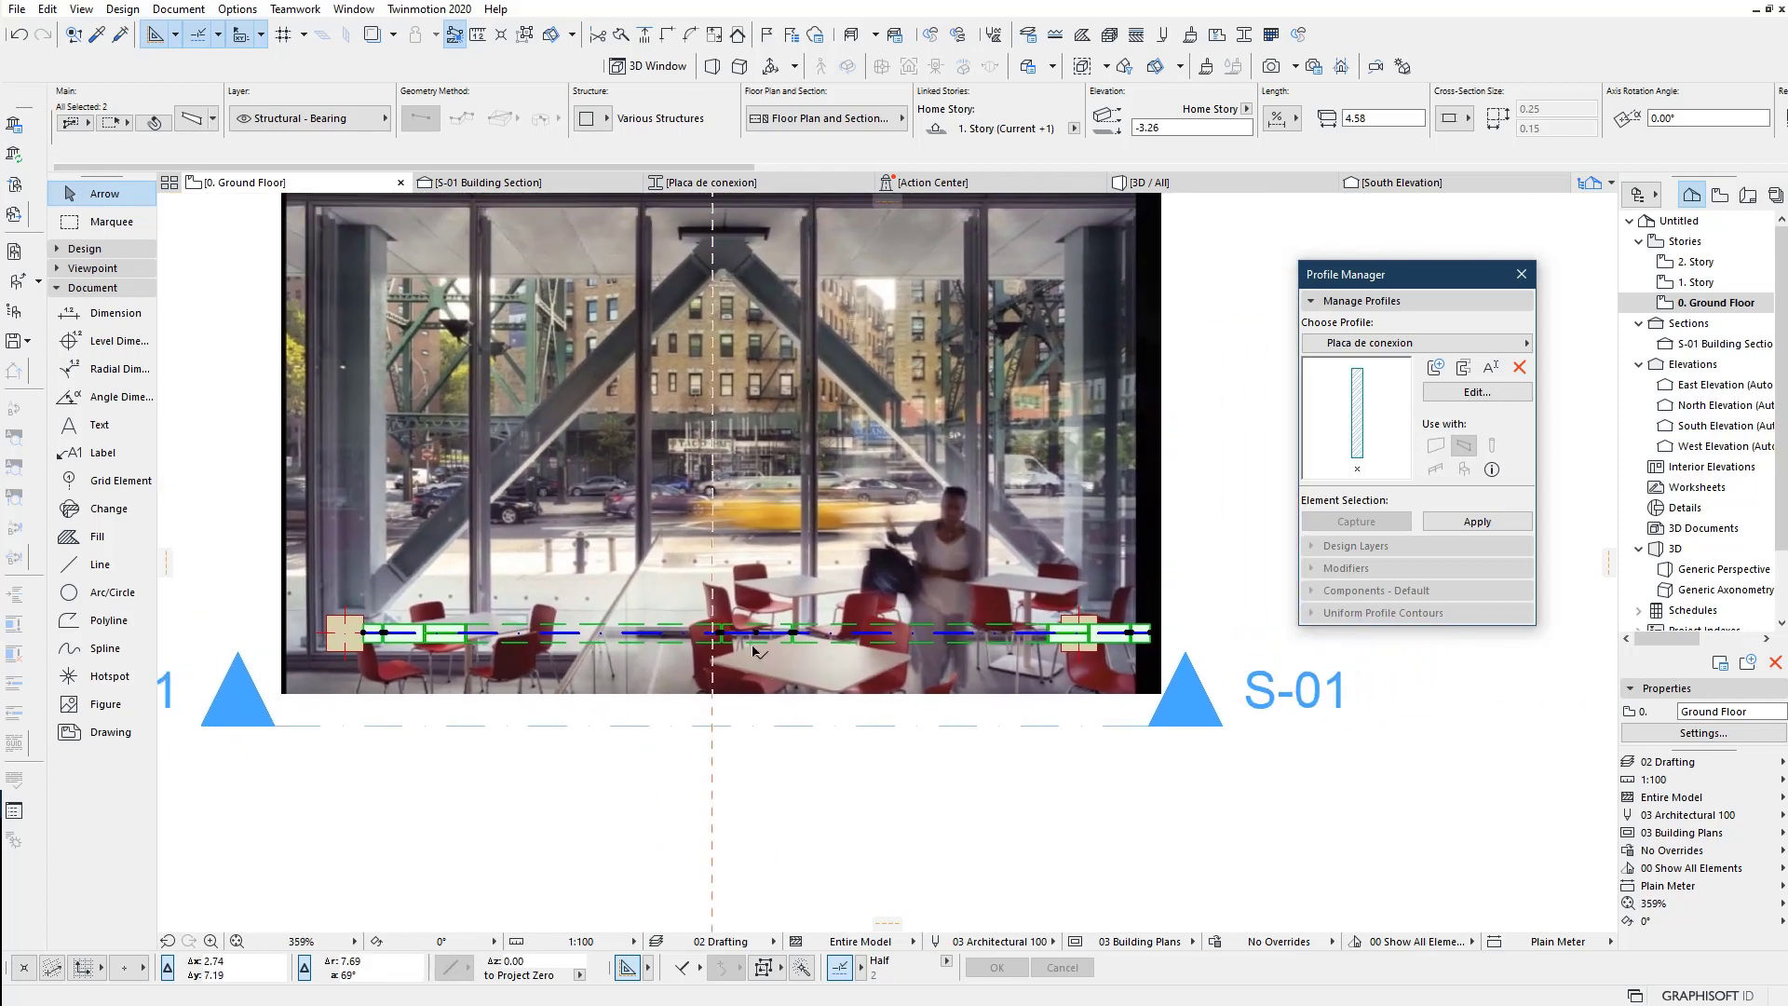
pyautogui.hotkey('ctrl', 'd')
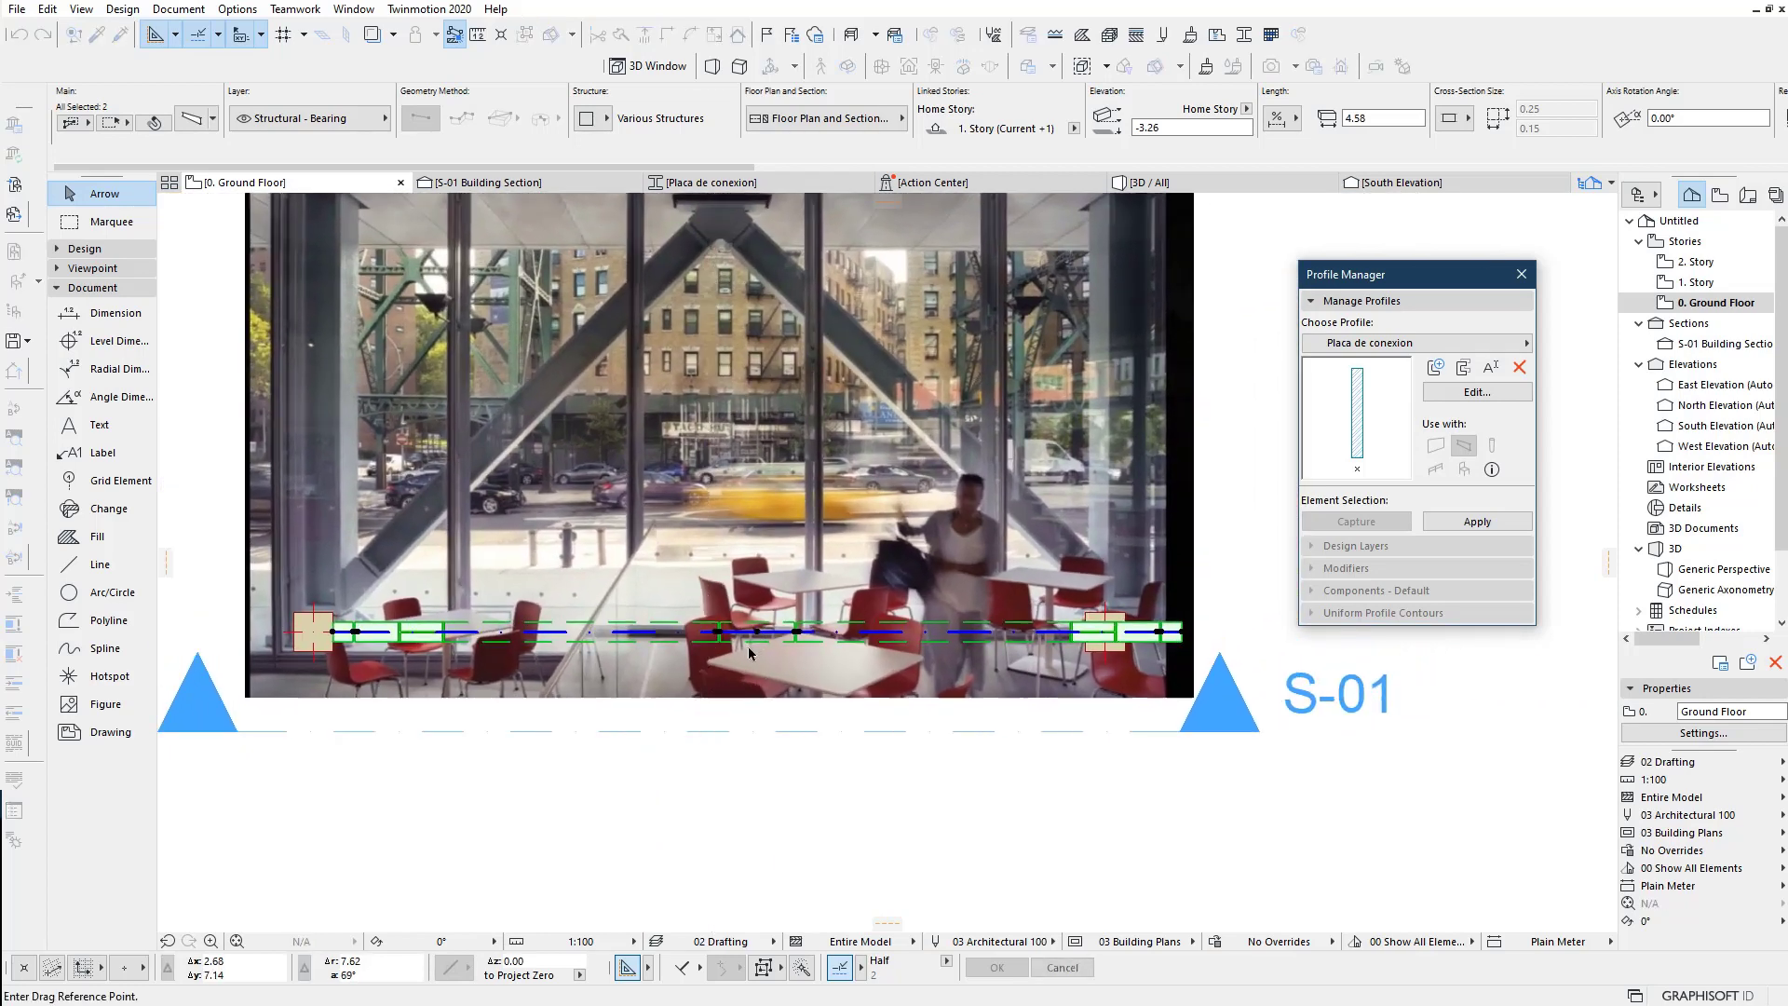
pyautogui.scroll(2, 754, 638)
pyautogui.click(766, 622)
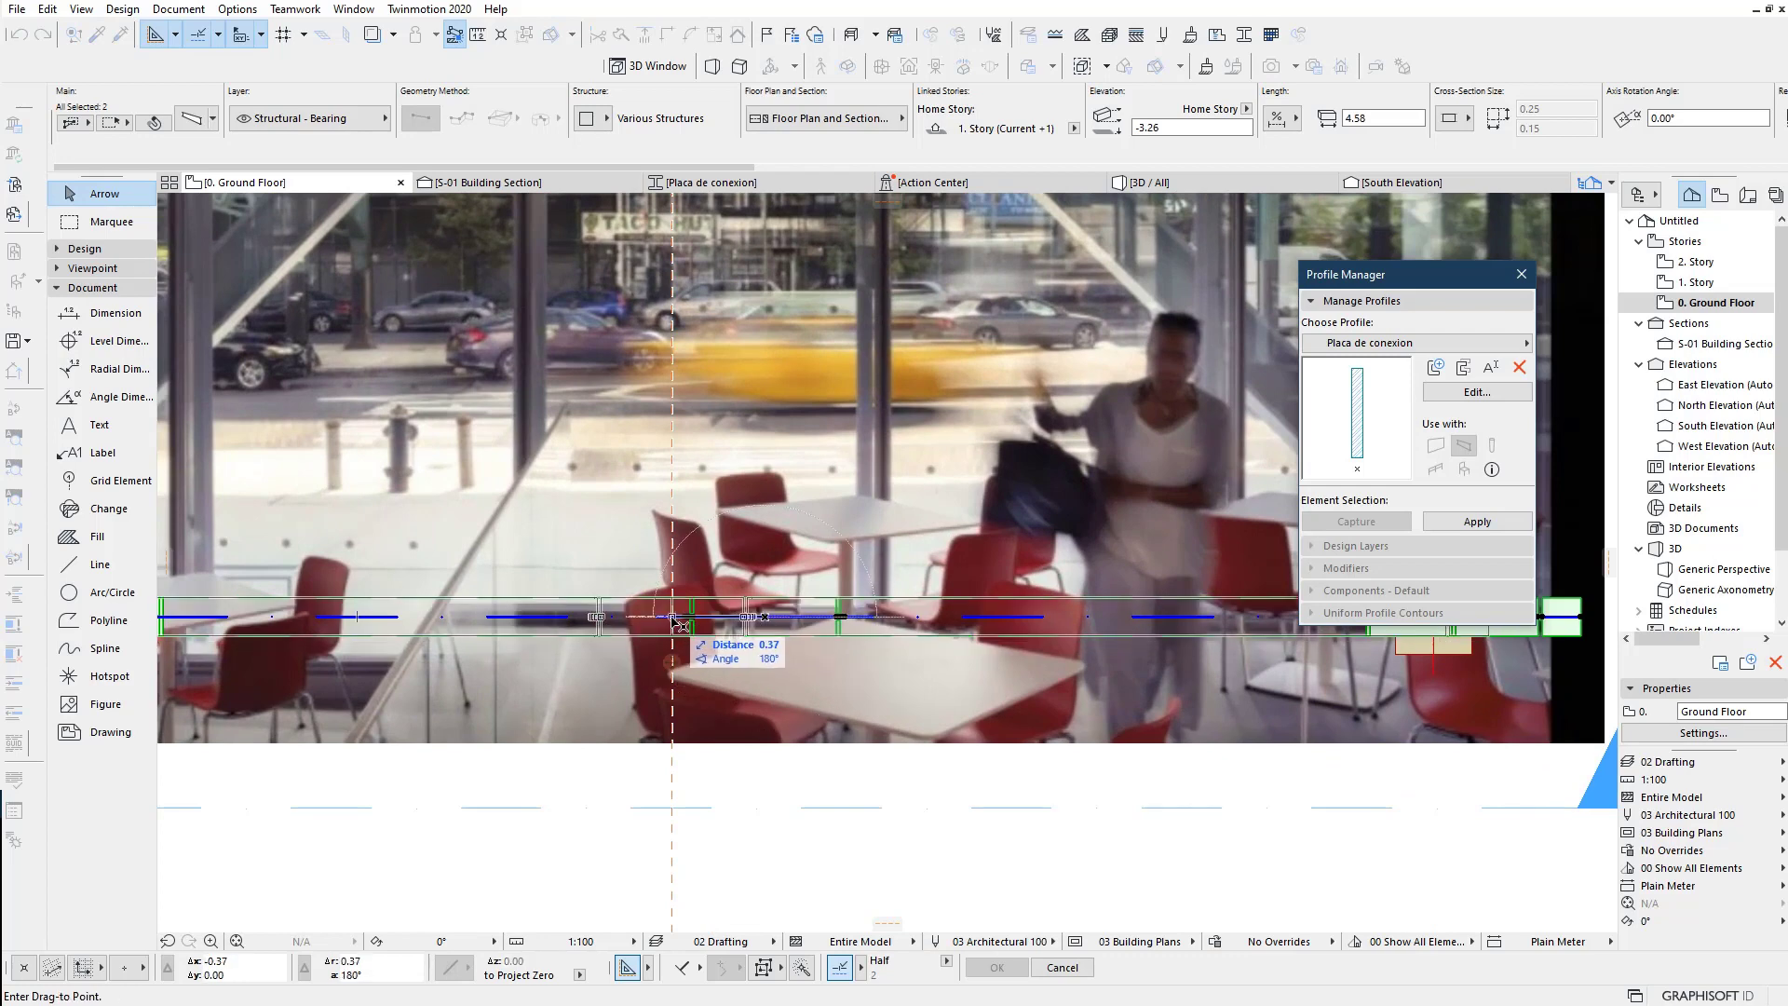
pyautogui.click(578, 727)
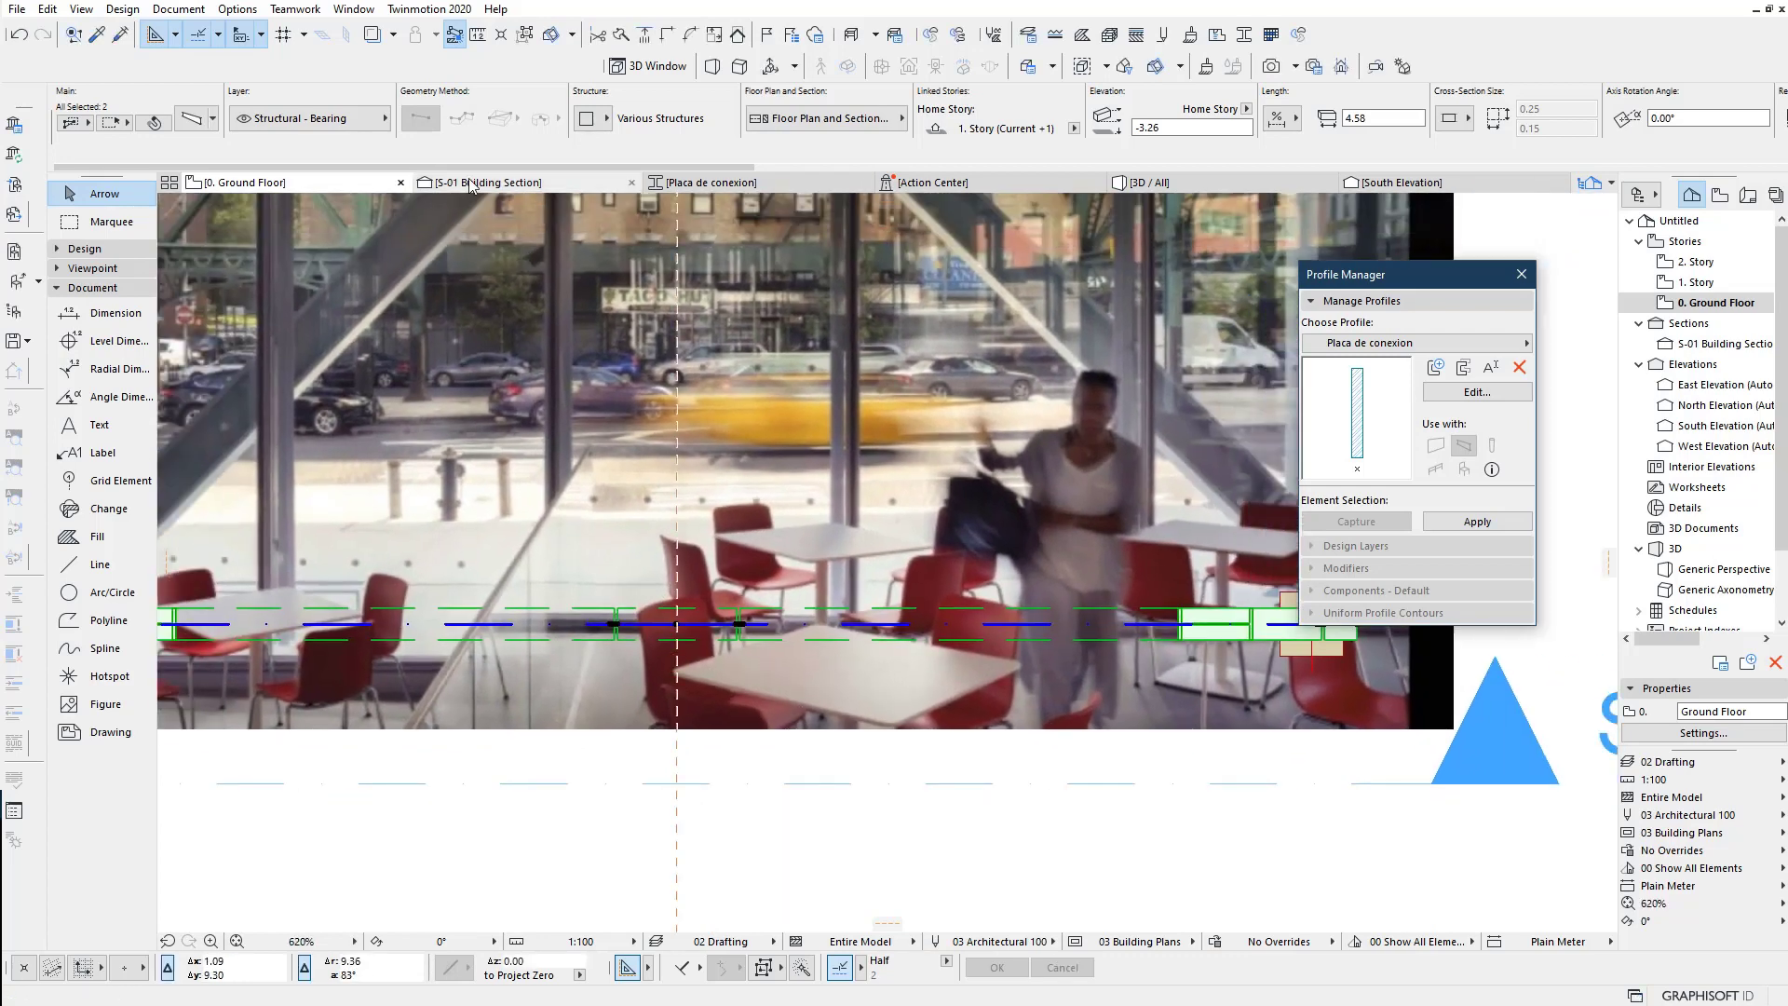
pyautogui.click(488, 182)
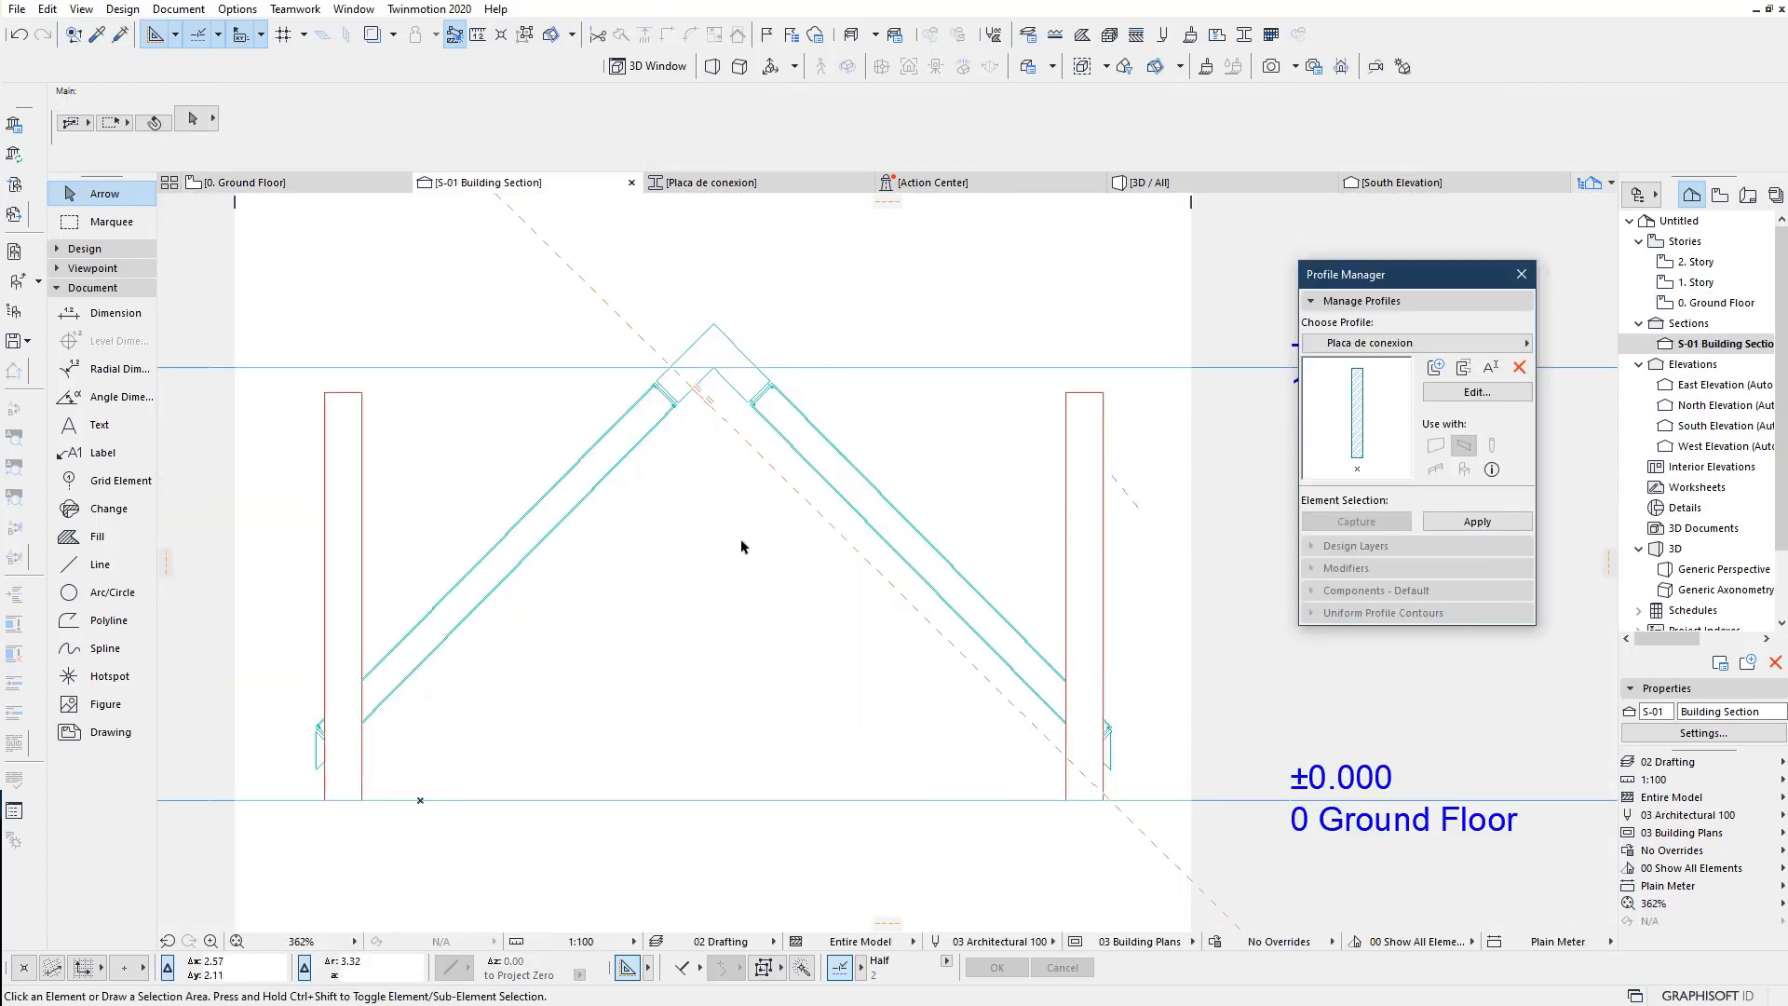
# Step: Stretch the right brace's lower end to shorten it from 4.58 to 3.59
pyautogui.scroll(1, 1029, 739)
pyautogui.scroll(1, 1060, 702)
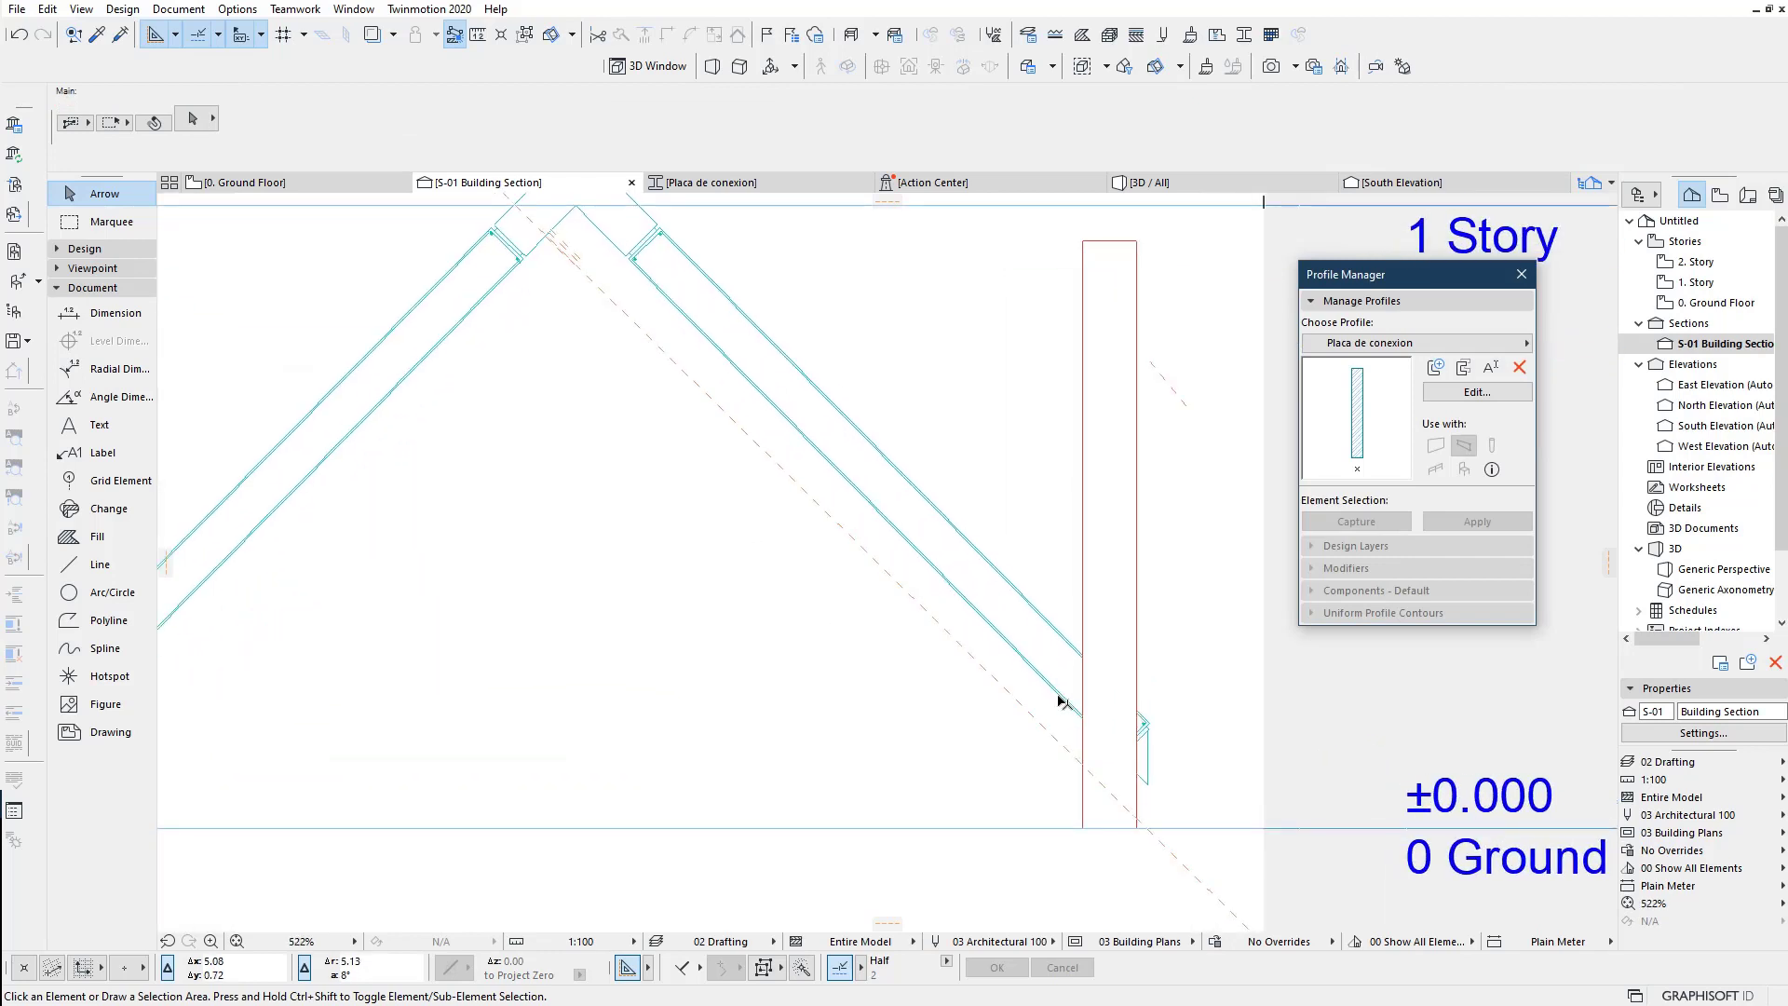
pyautogui.click(1060, 696)
pyautogui.scroll(1, 1138, 784)
pyautogui.scroll(2, 1153, 787)
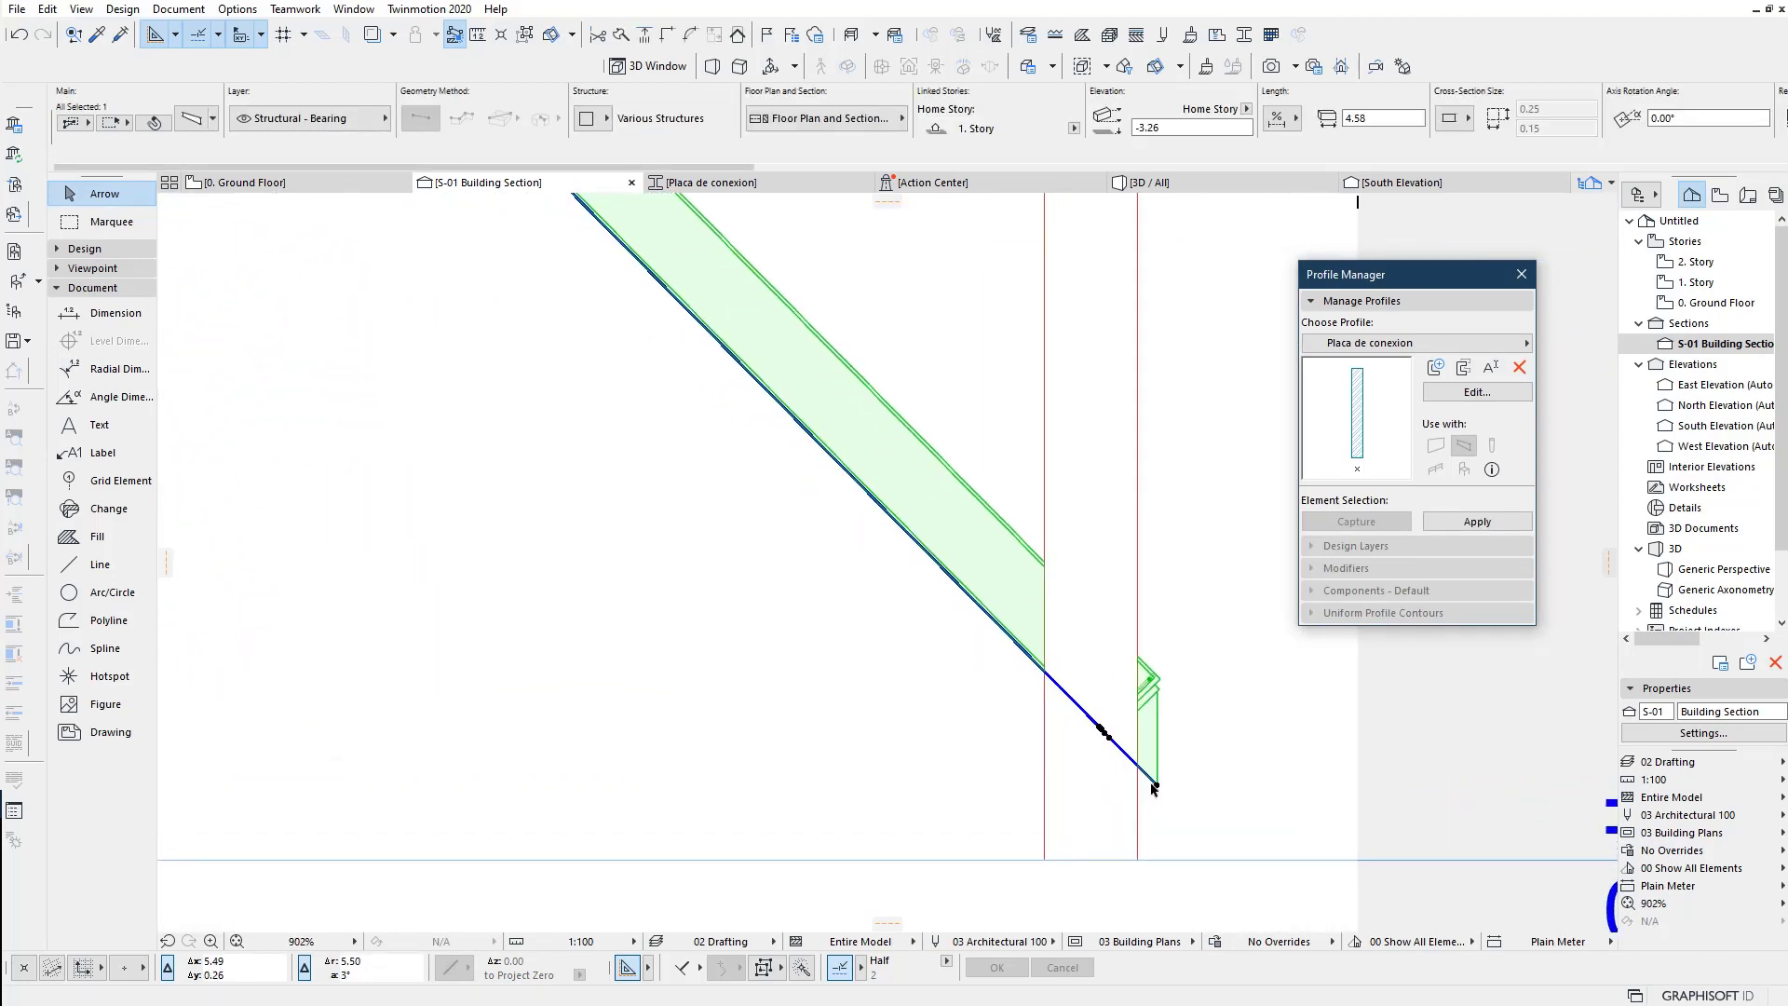
pyautogui.click(1158, 789)
pyautogui.click(1295, 876)
pyautogui.click(1156, 785)
pyautogui.click(1224, 855)
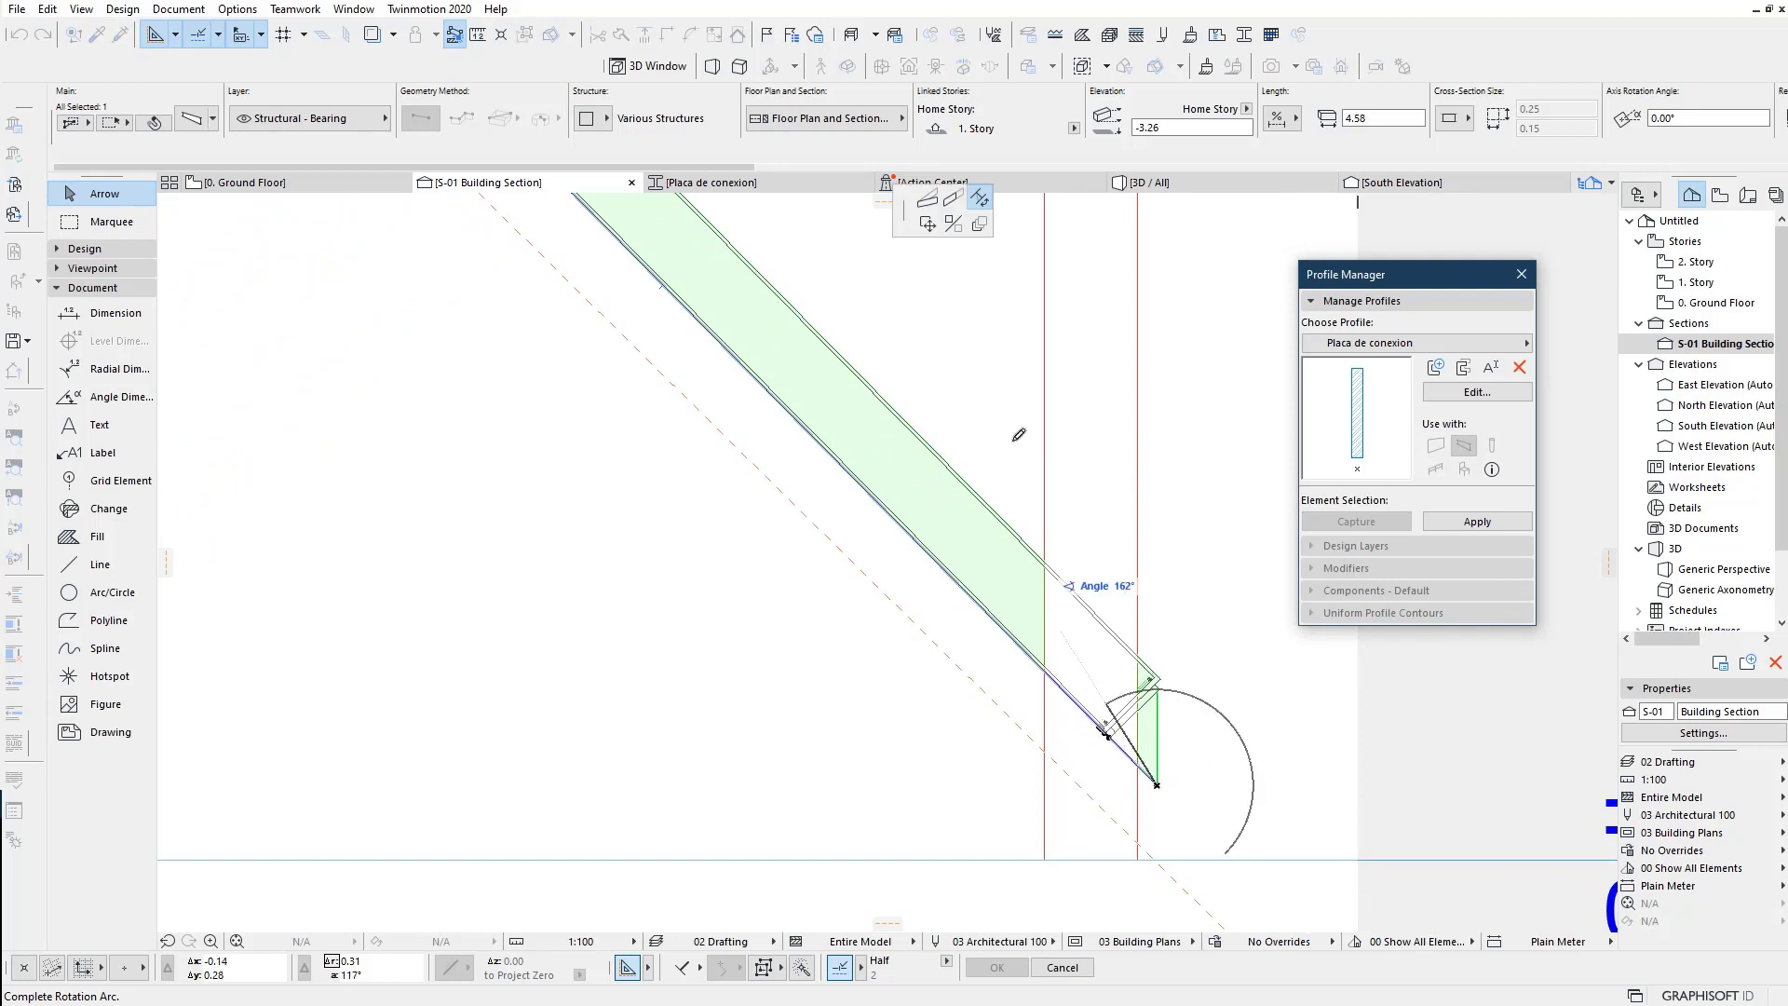
pyautogui.click(953, 197)
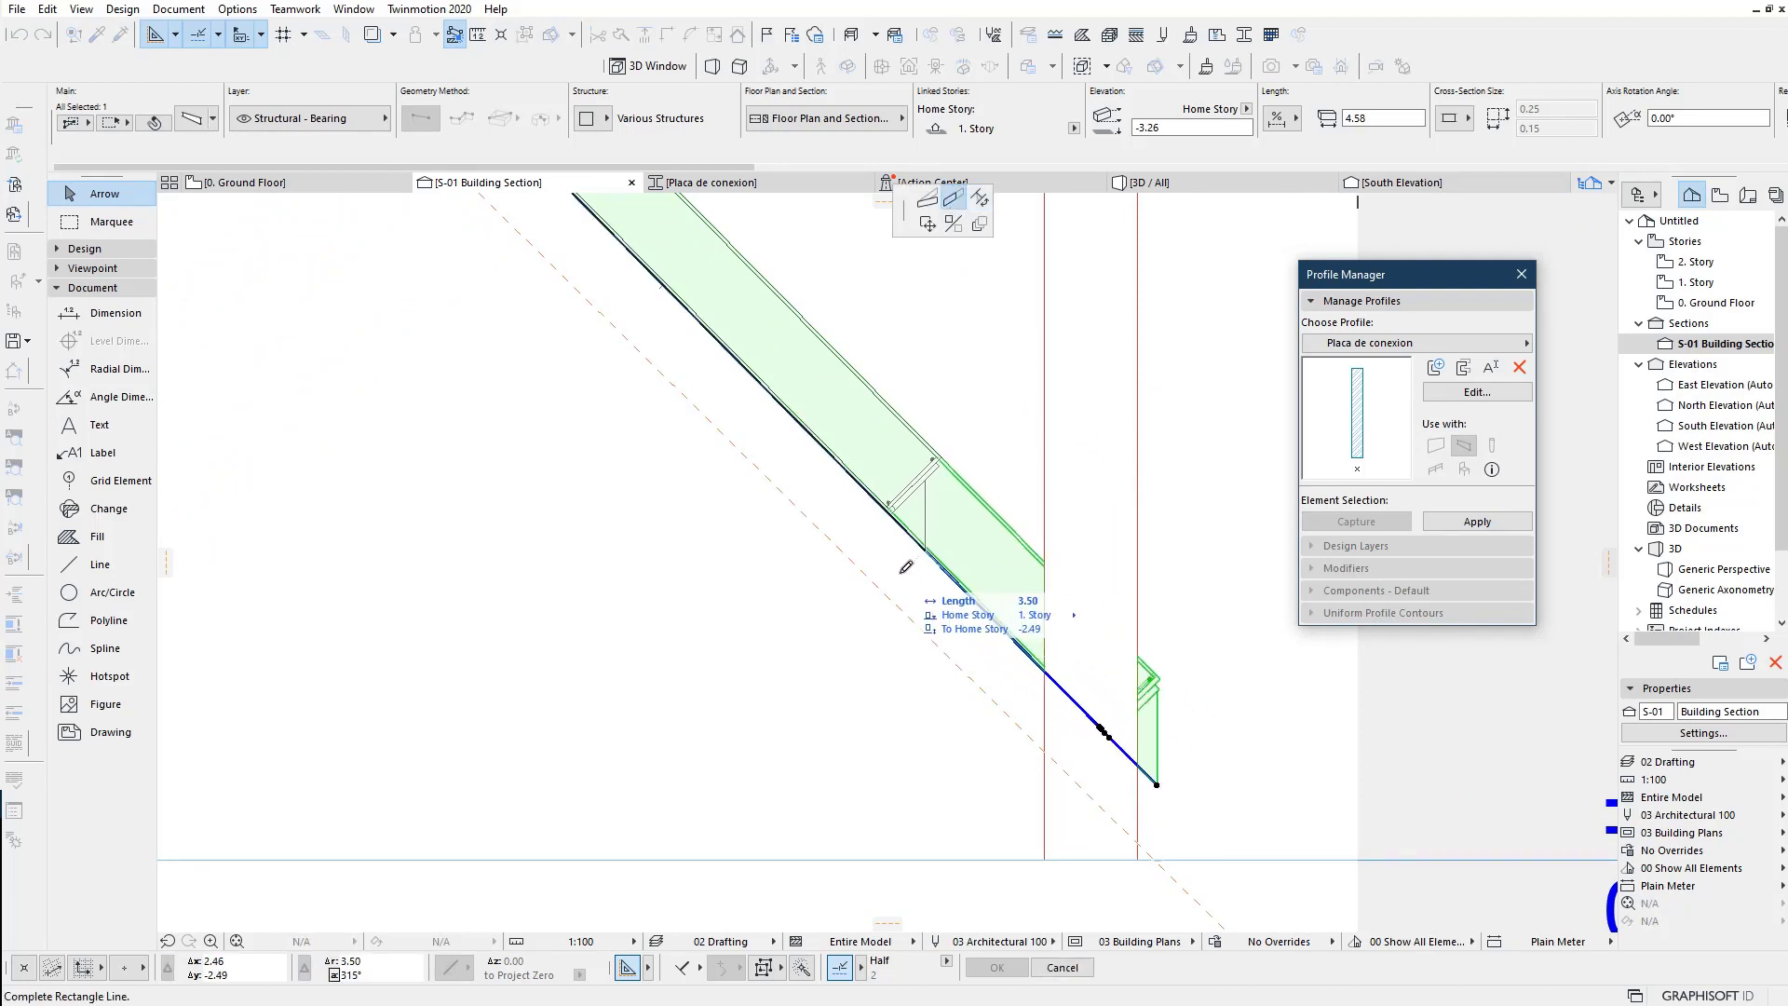
pyautogui.click(936, 594)
pyautogui.scroll(5, 927, 475)
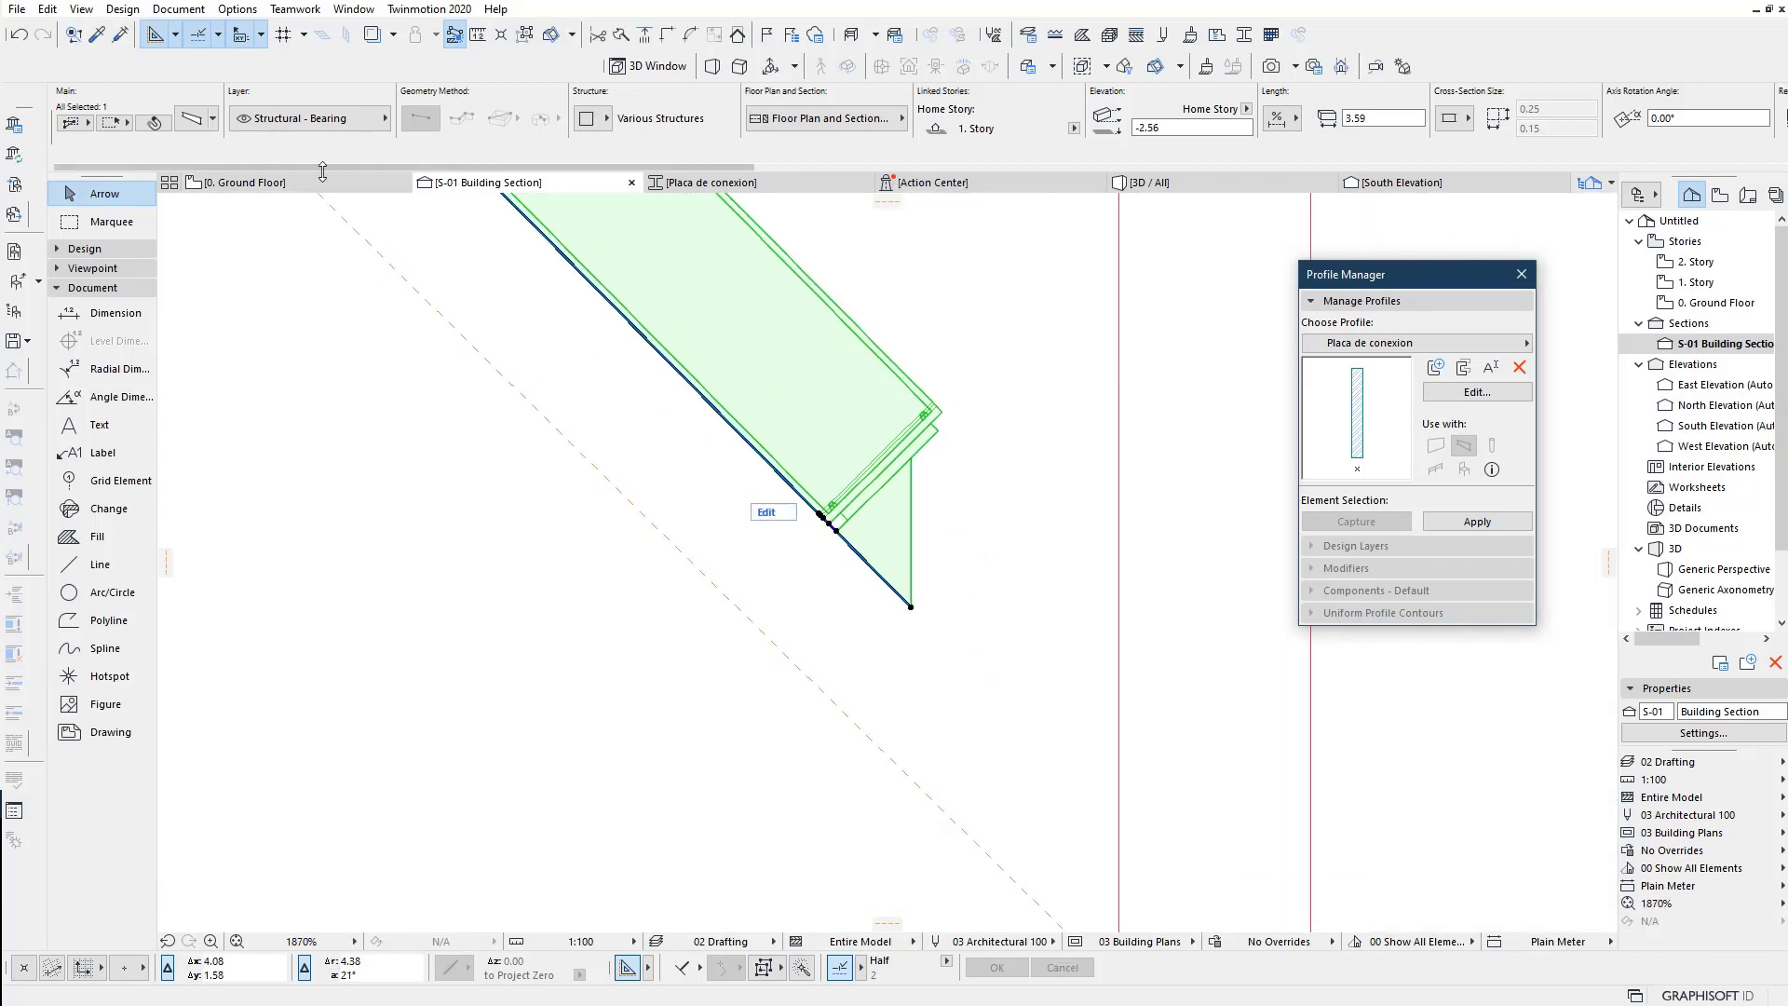
pyautogui.click(196, 119)
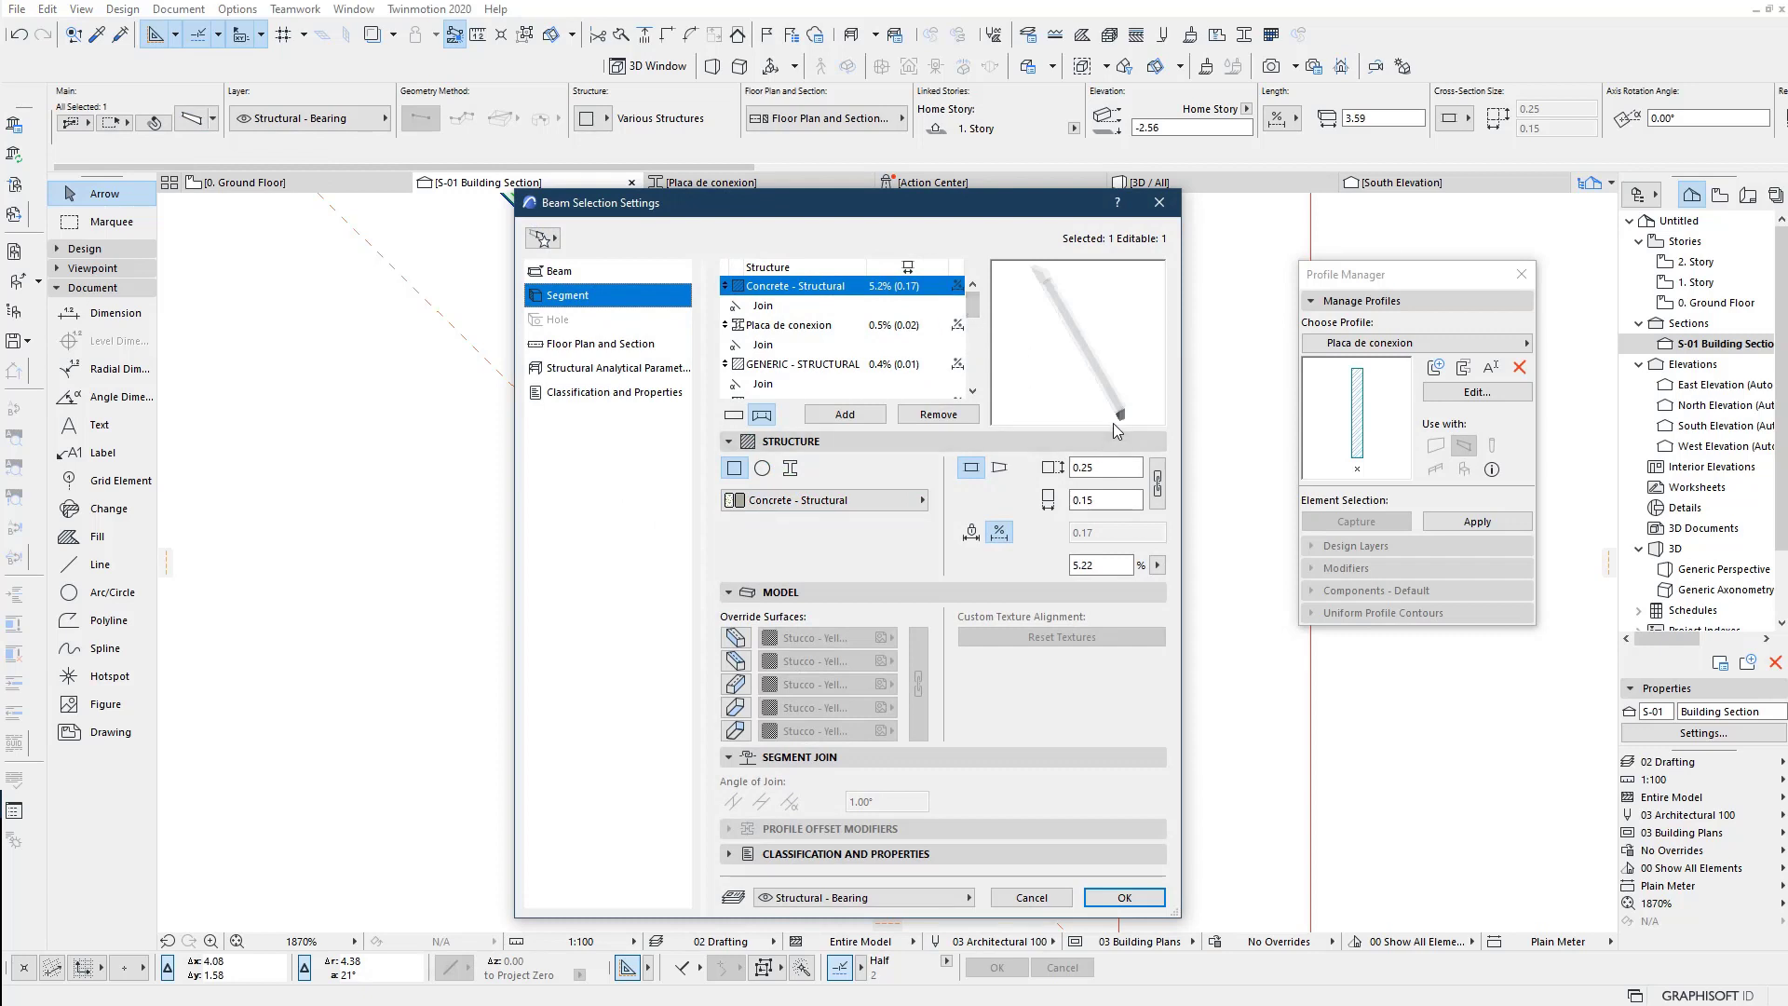
# Step: Fix the end segment's length and stretch the right brace to 4.06, reaching the column
pyautogui.click(978, 538)
pyautogui.click(1120, 537)
pyautogui.write('.4')
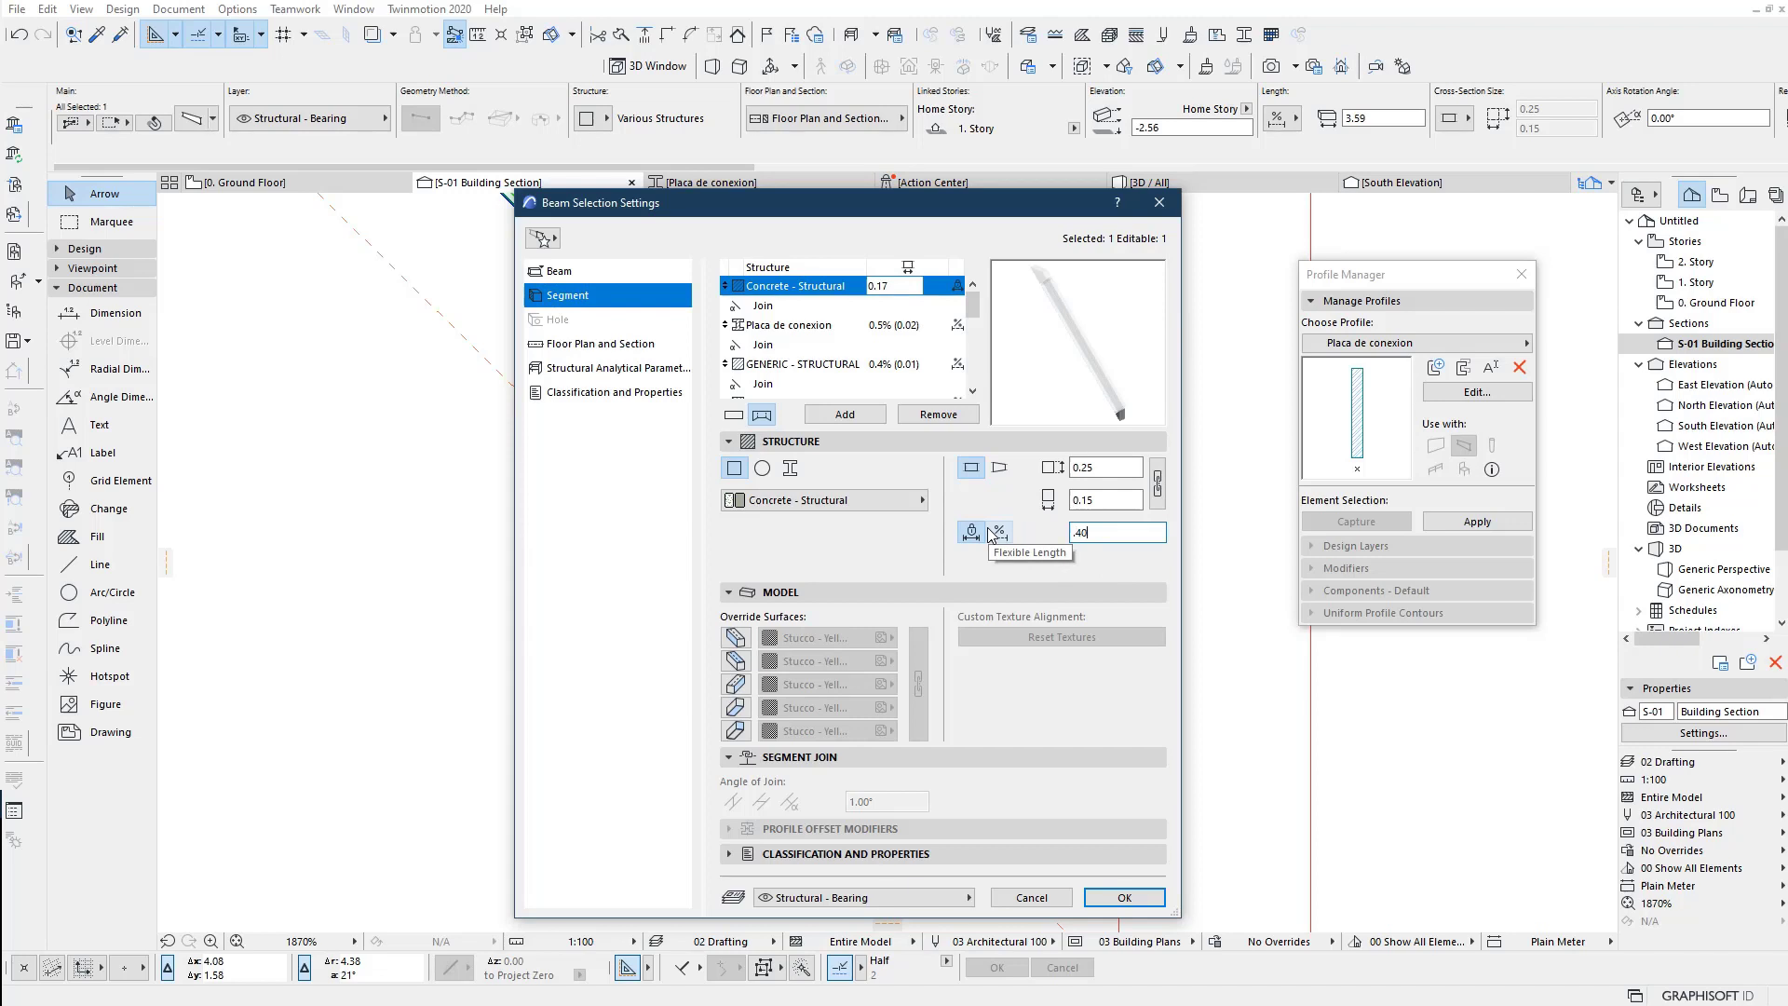
pyautogui.press('Return')
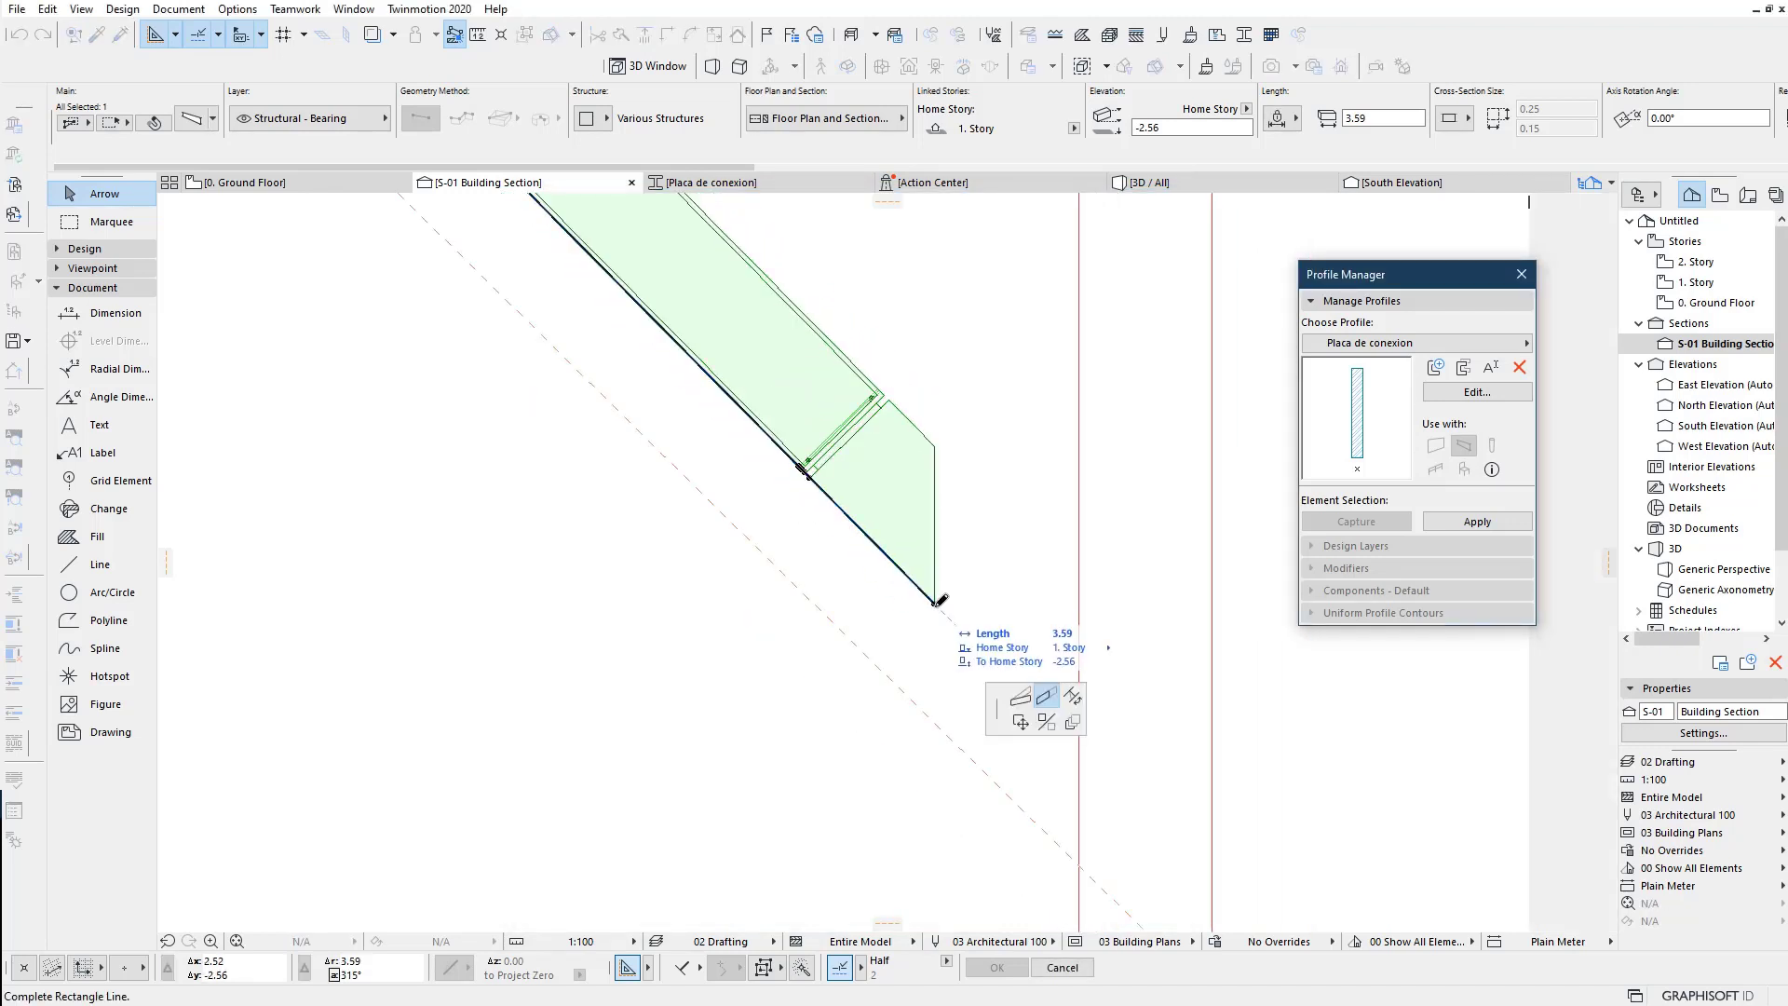
pyautogui.click(935, 607)
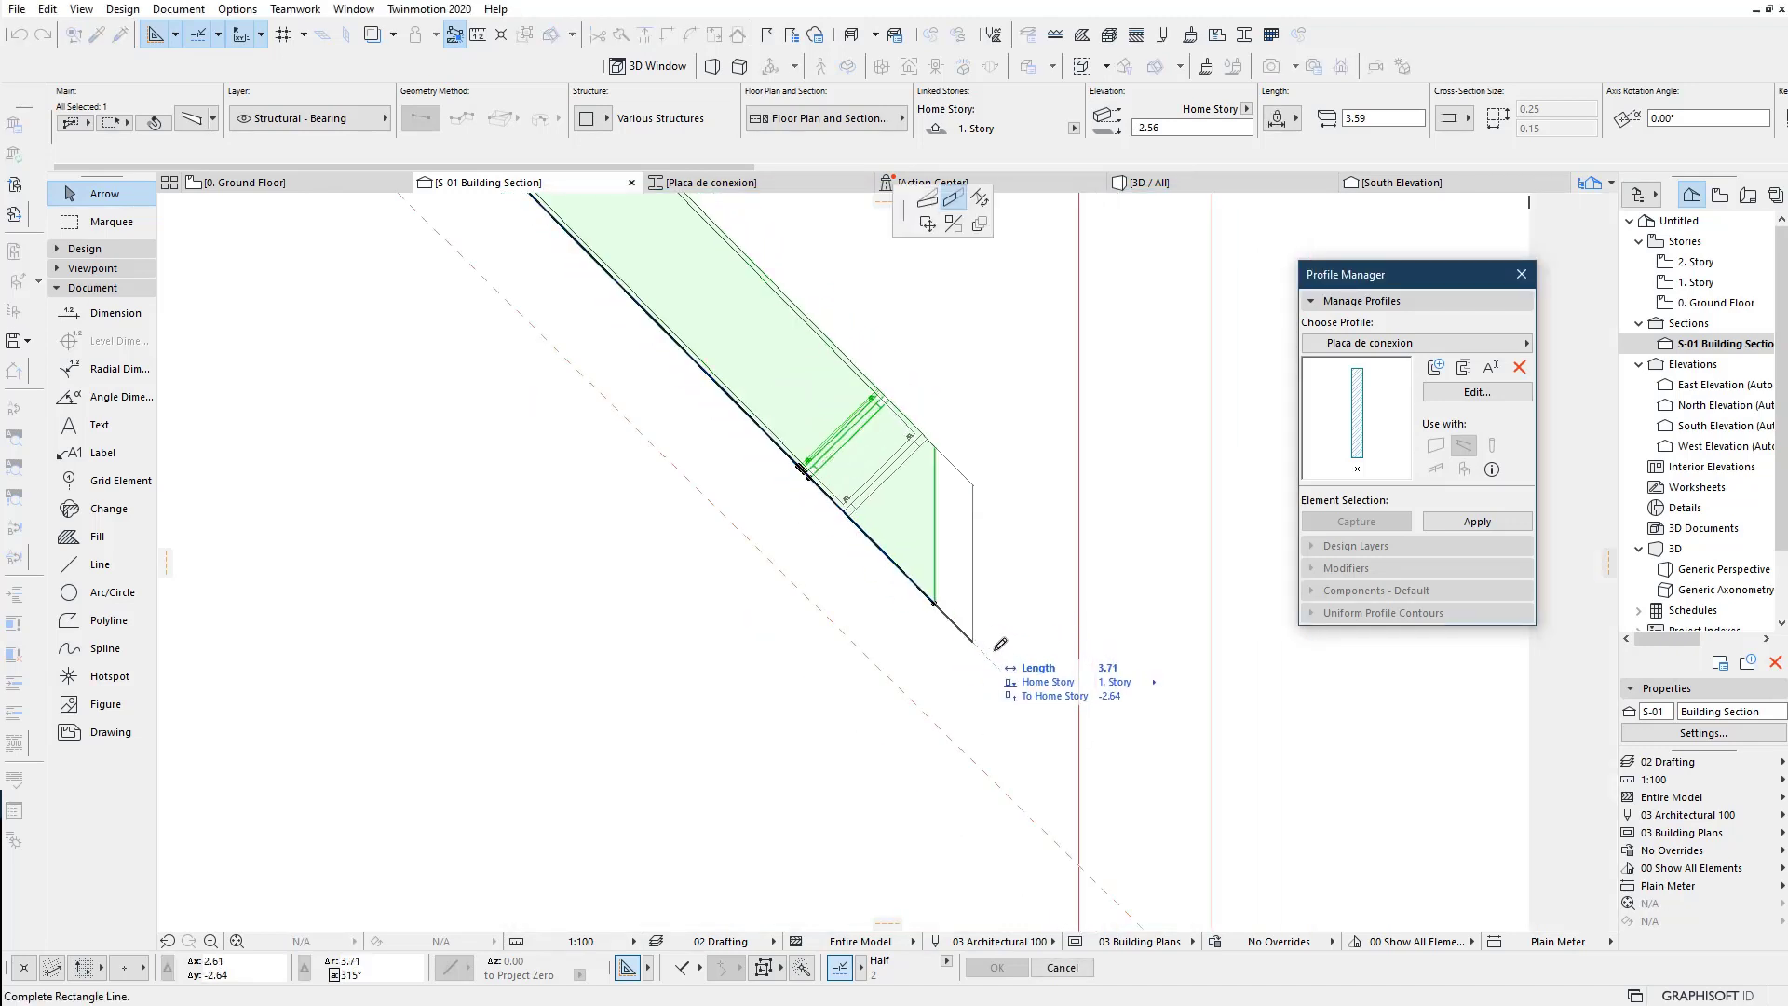
pyautogui.click(1078, 750)
pyautogui.scroll(-5, 932, 734)
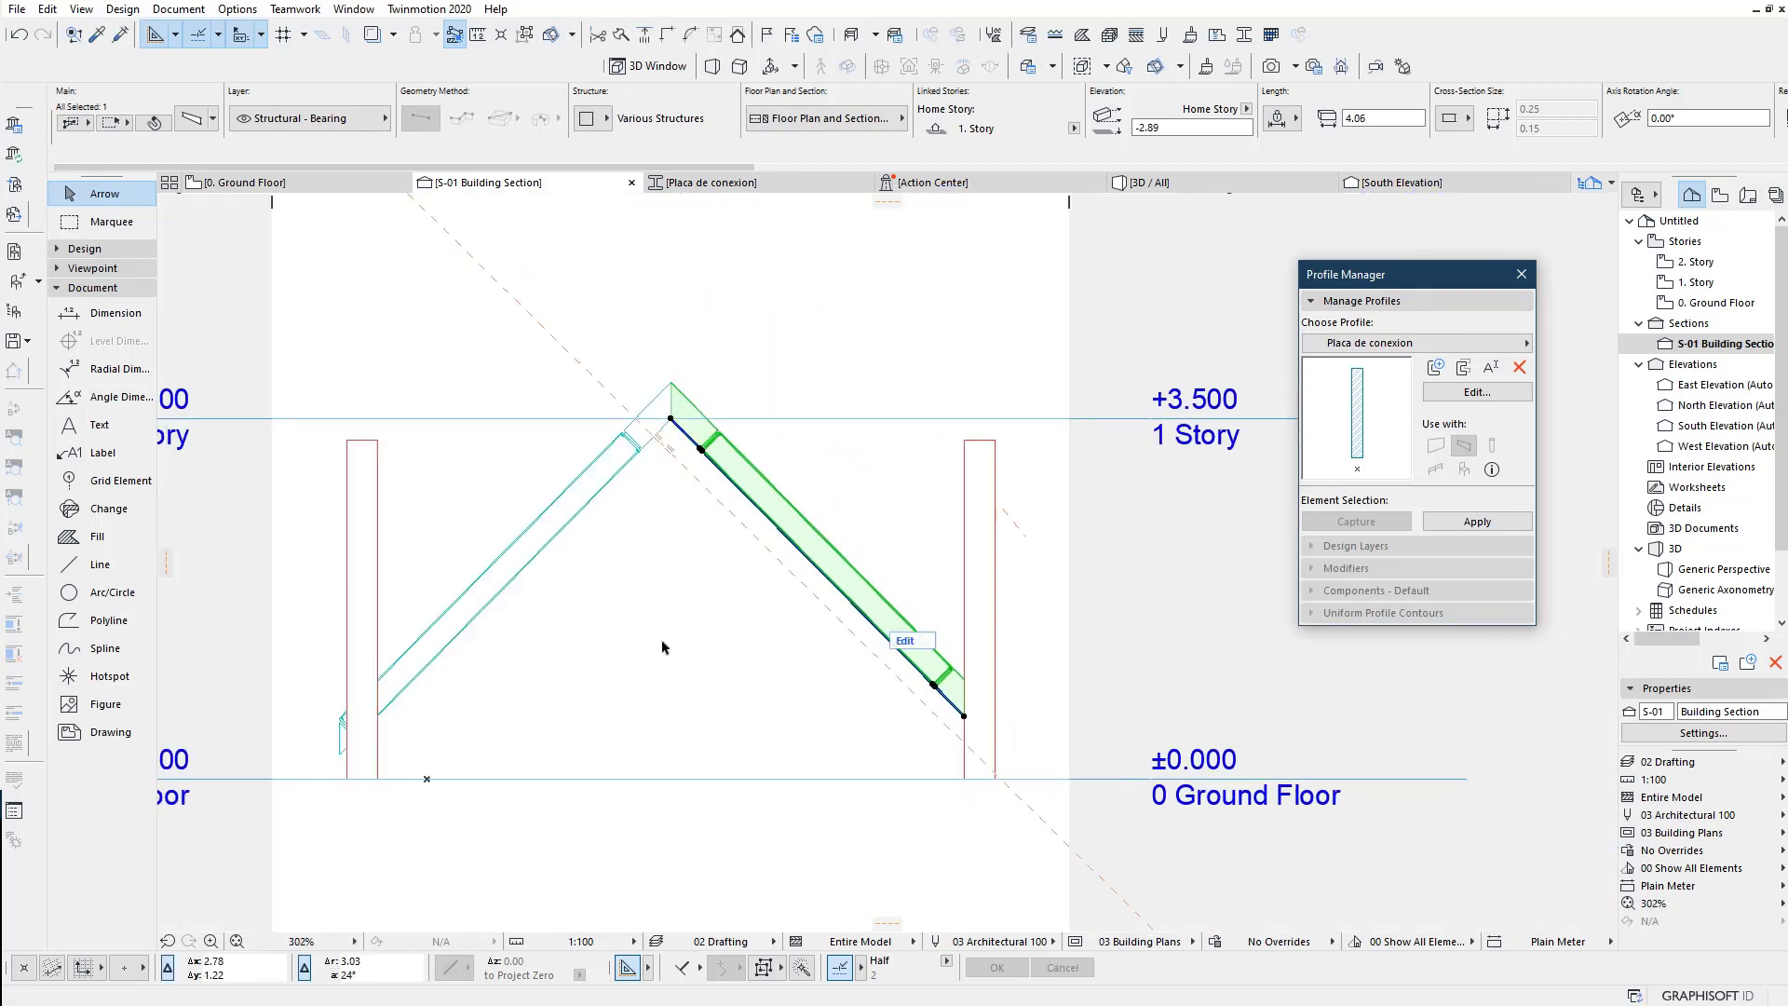
# Step: Delete the old left diagonal brace
pyautogui.scroll(-2, 559, 708)
pyautogui.scroll(5, 420, 727)
pyautogui.scroll(2, 416, 719)
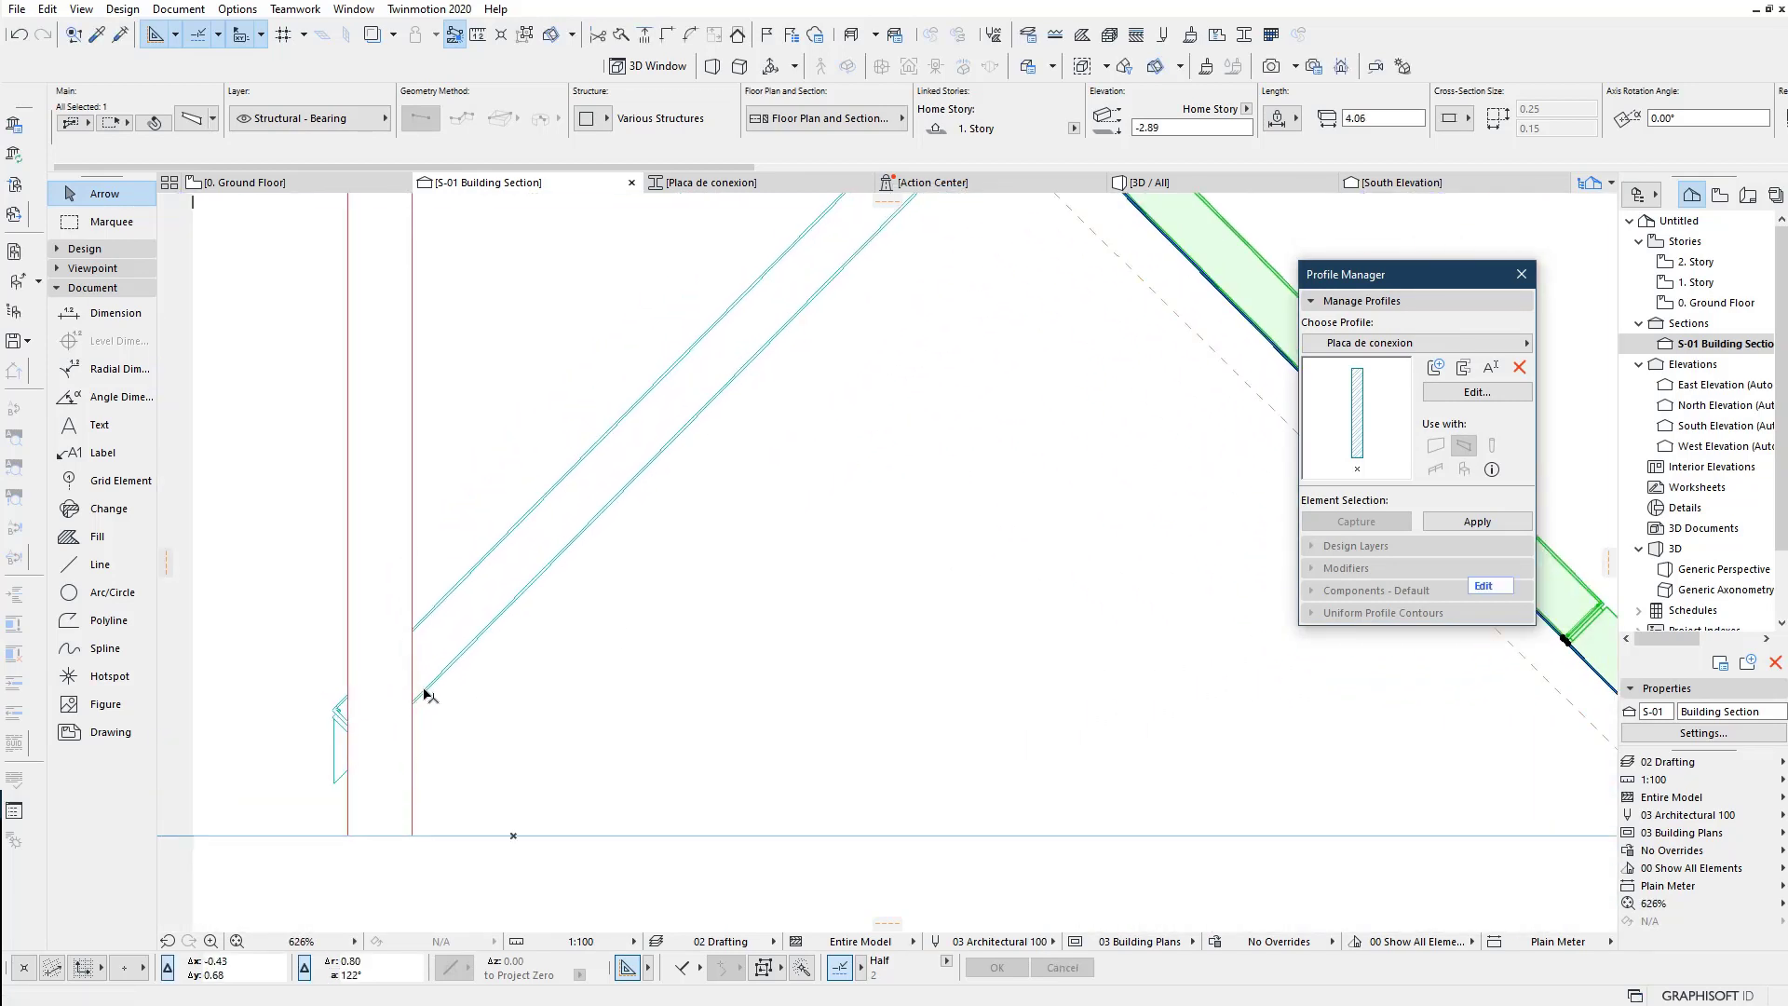
pyautogui.click(463, 683)
pyautogui.scroll(-4, 463, 683)
pyautogui.scroll(2, 540, 743)
pyautogui.scroll(1, 679, 439)
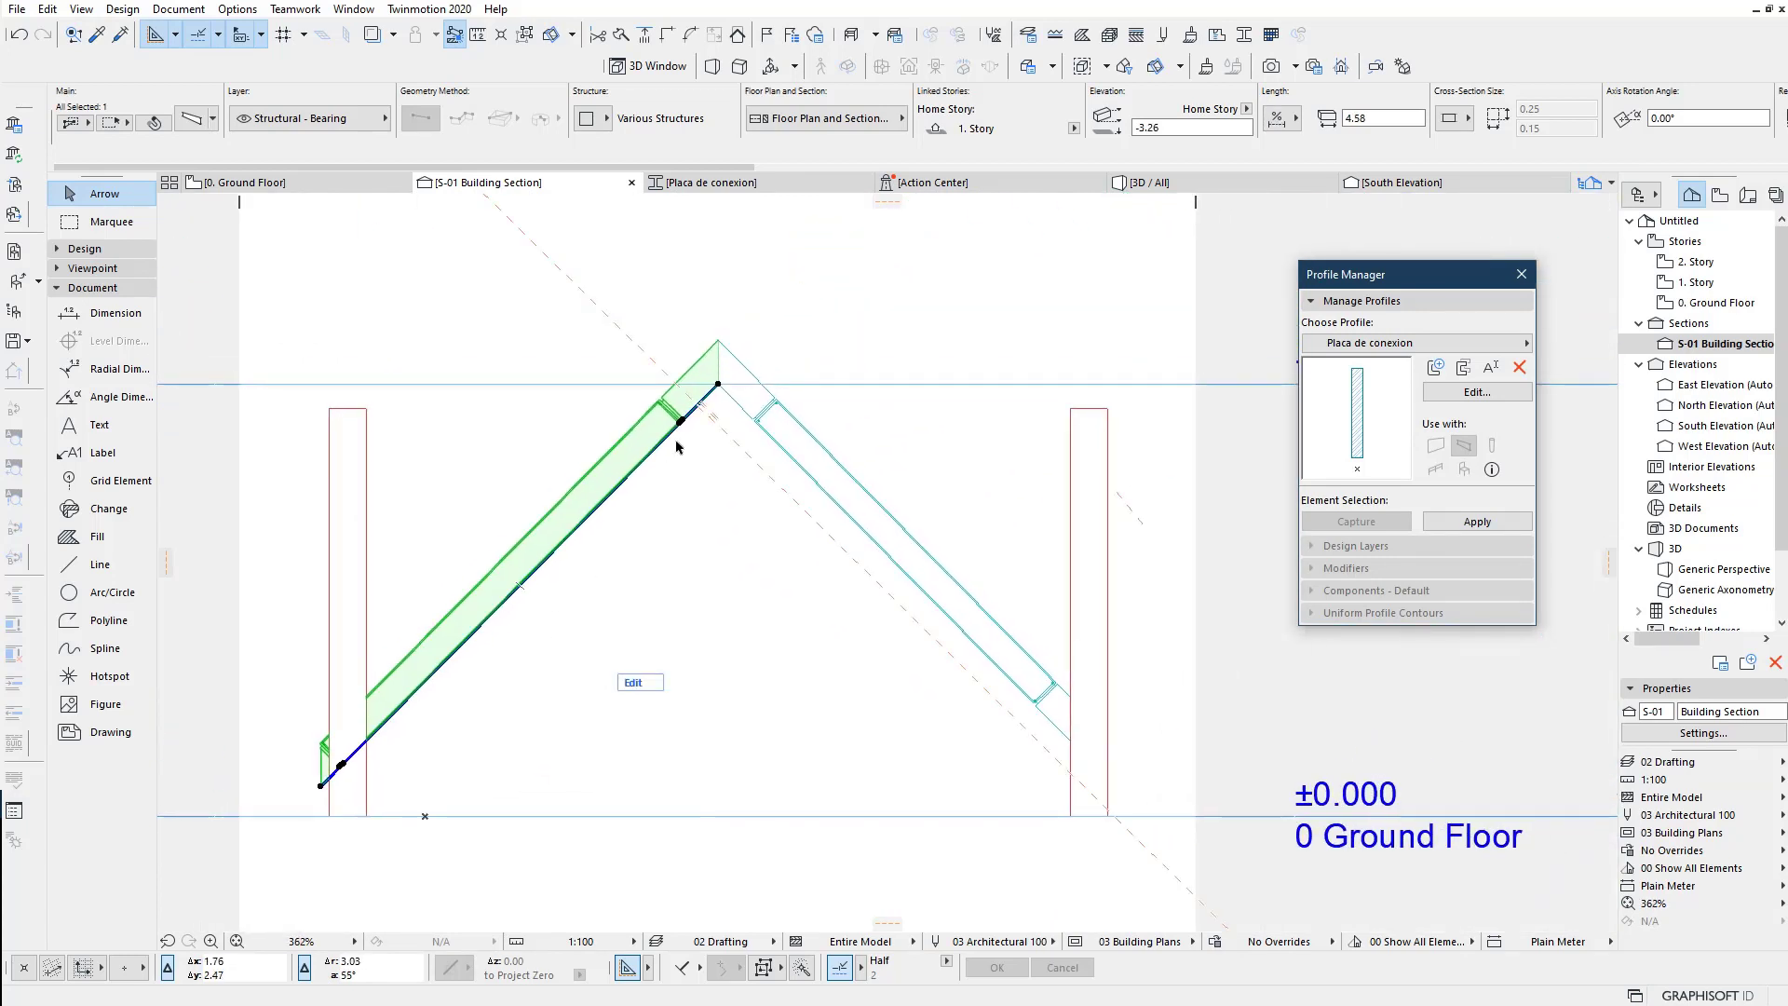
pyautogui.press('Delete')
# Step: Mirror a copy of the right brace about a vertical axis at the apex onto the left
pyautogui.click(740, 410)
pyautogui.rightClick(740, 410)
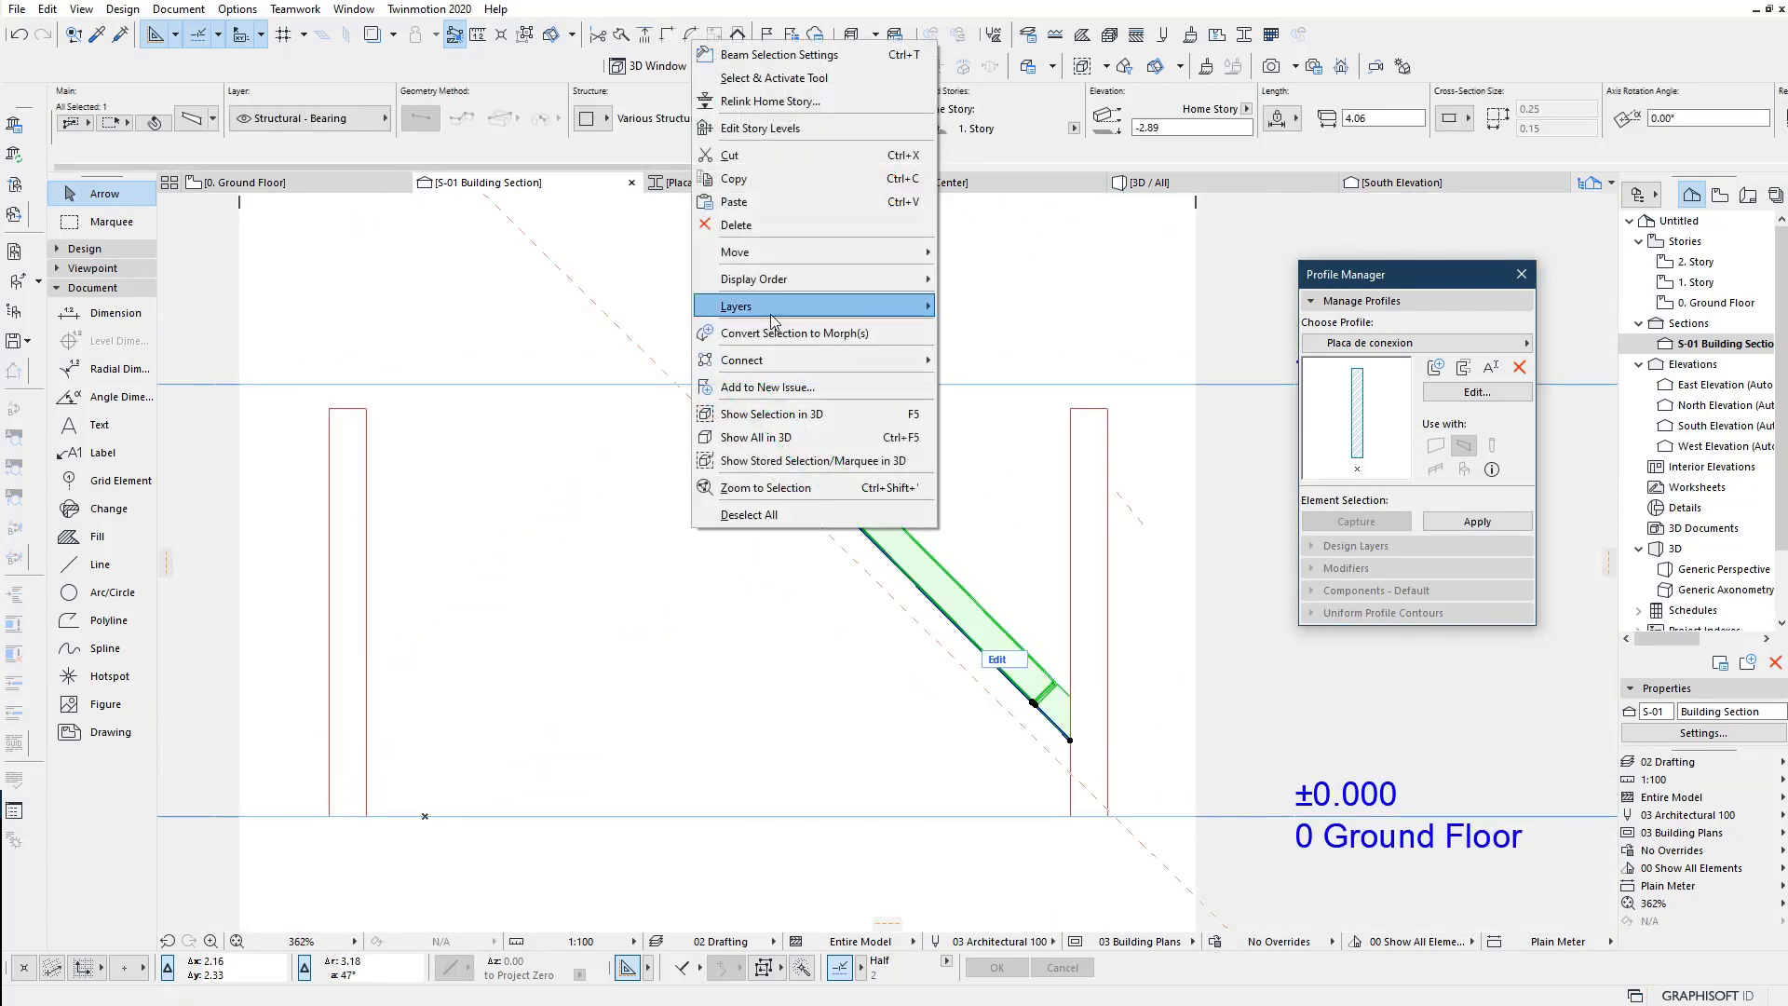
pyautogui.moveTo(736, 251)
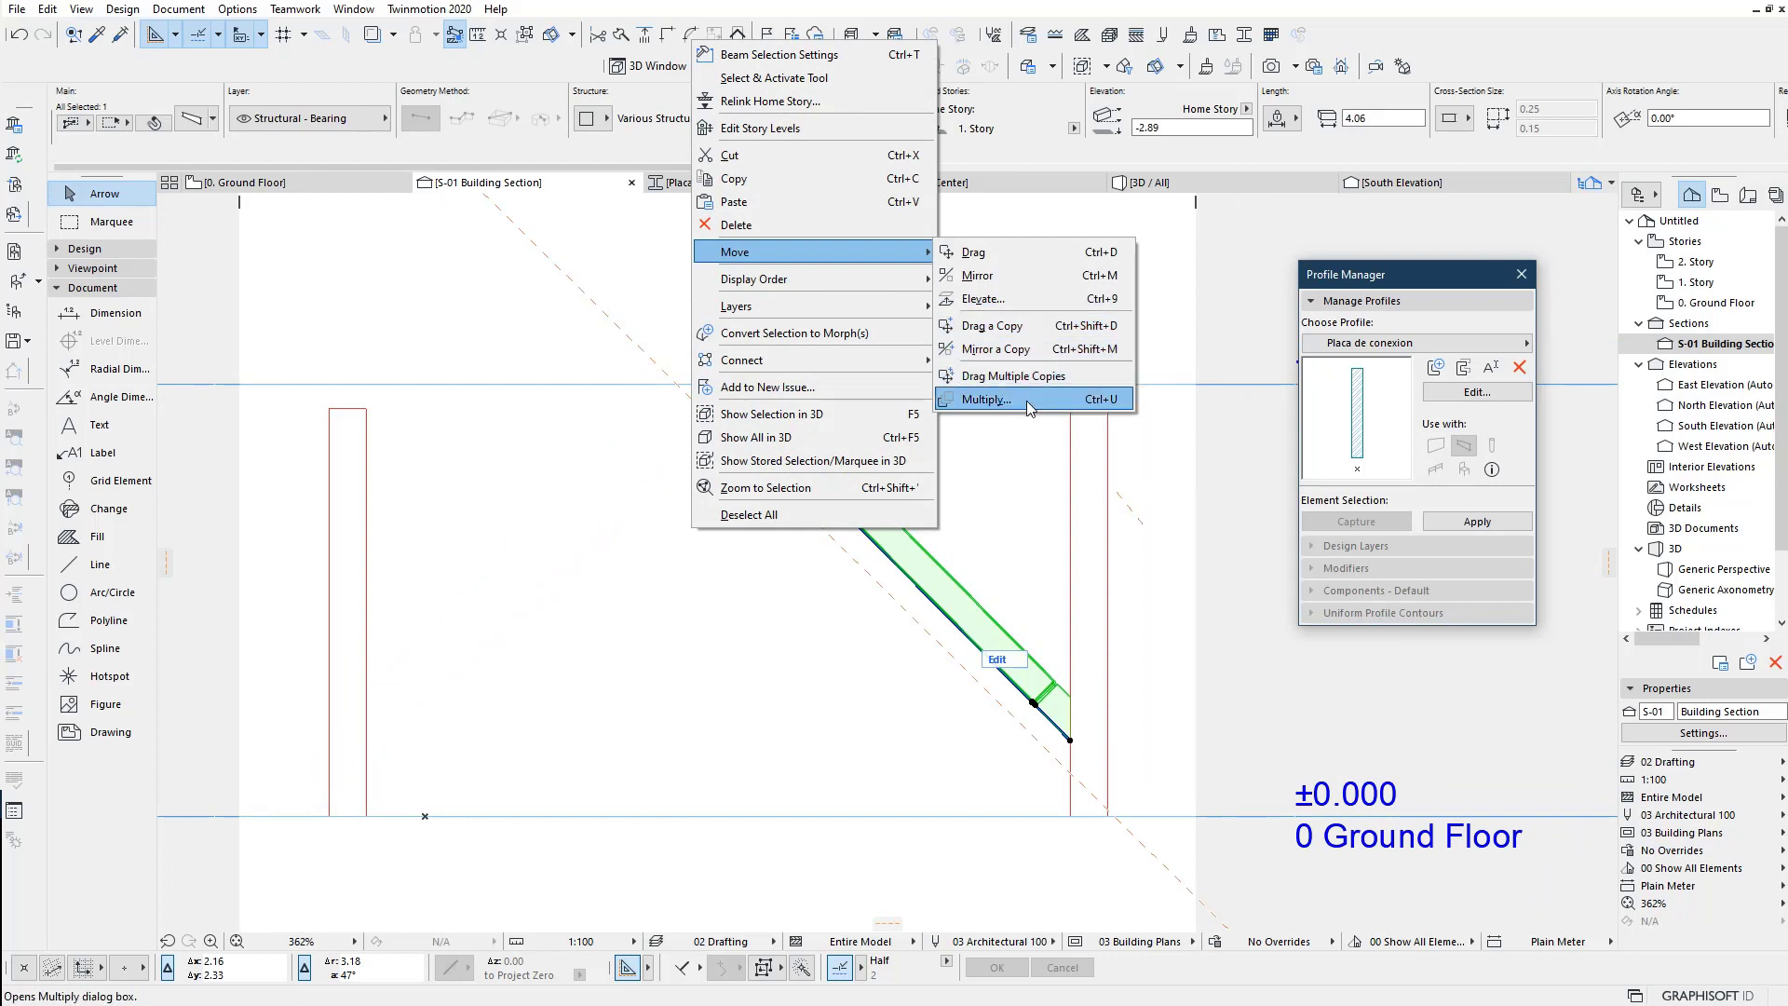
pyautogui.click(1015, 352)
pyautogui.click(718, 384)
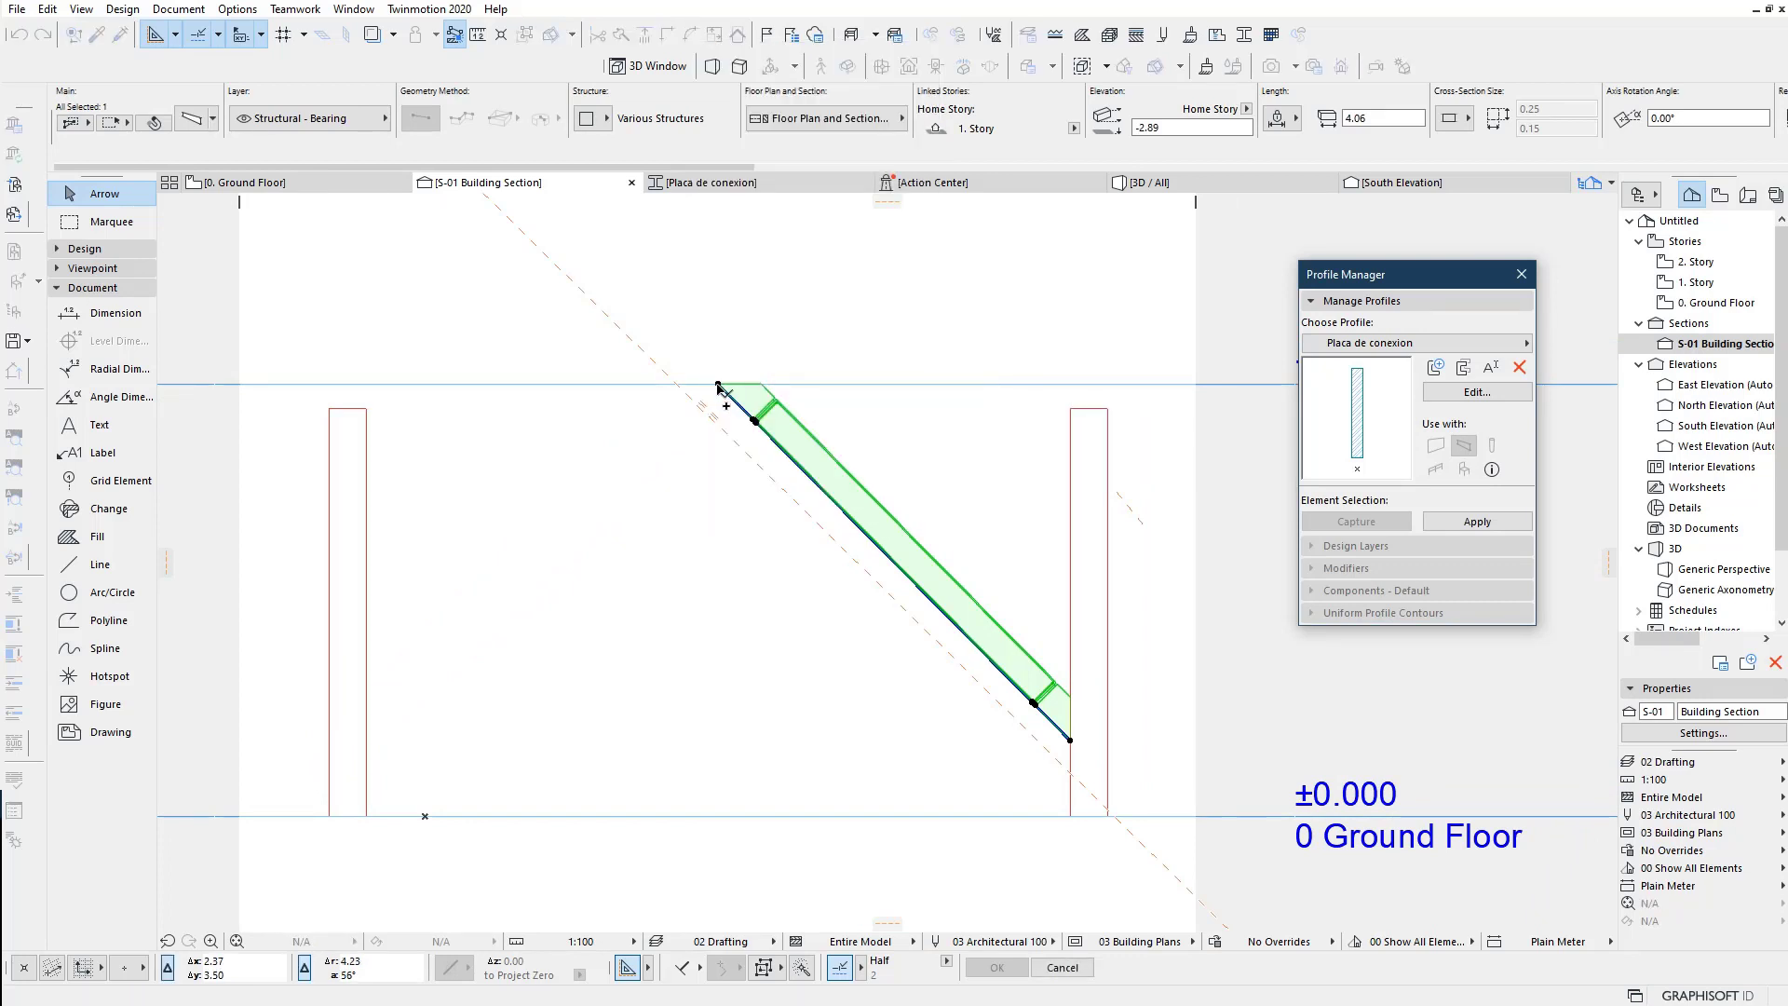
pyautogui.click(722, 495)
pyautogui.scroll(5, 730, 426)
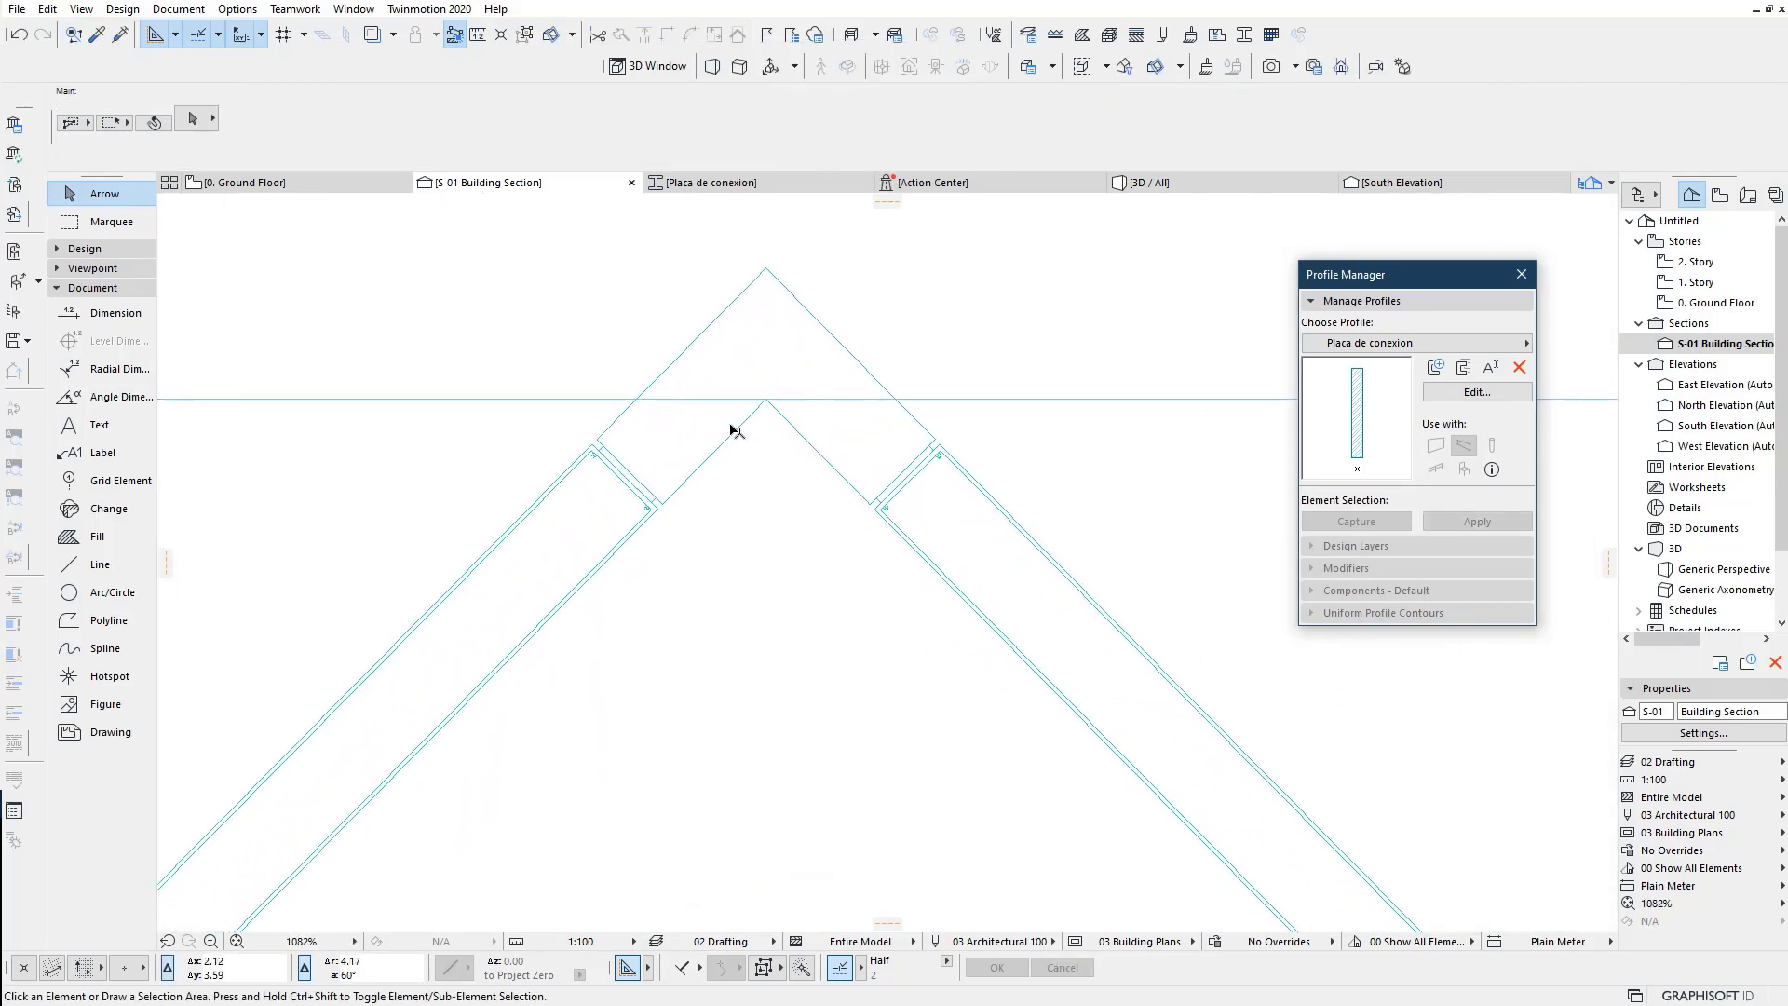
pyautogui.scroll(1, 782, 379)
pyautogui.scroll(2, 782, 379)
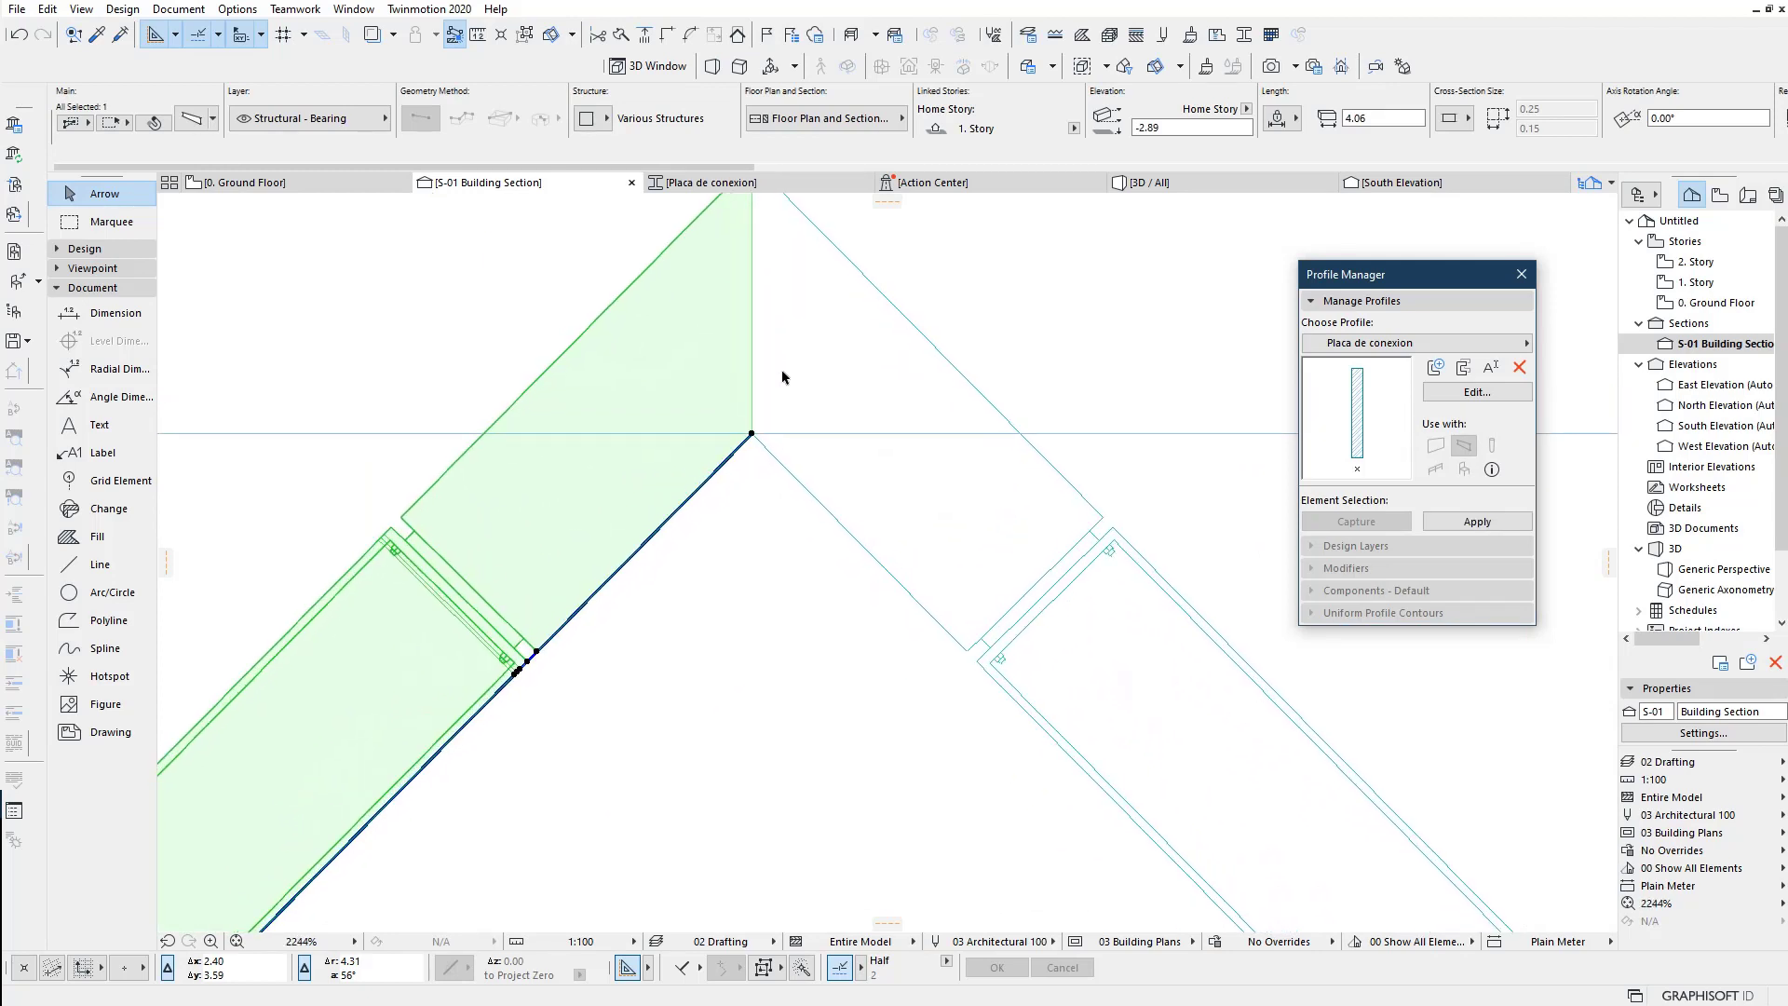
pyautogui.scroll(2, 781, 391)
pyautogui.click(815, 424)
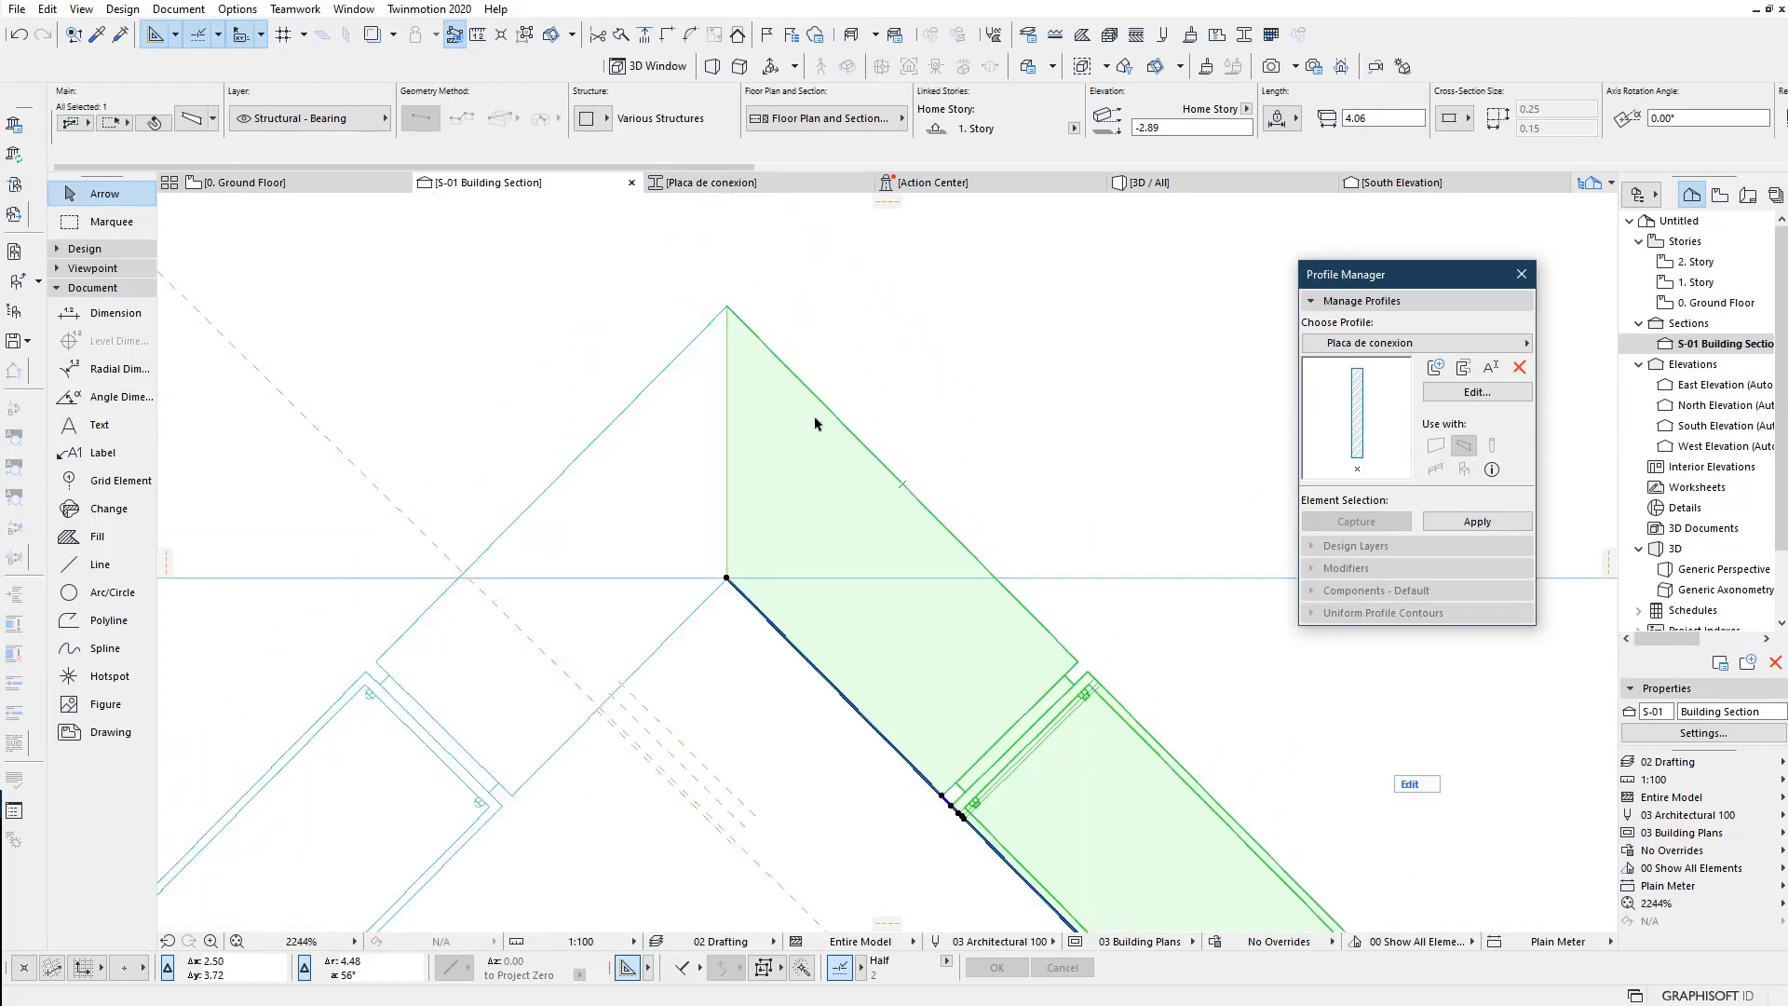
pyautogui.click(706, 608)
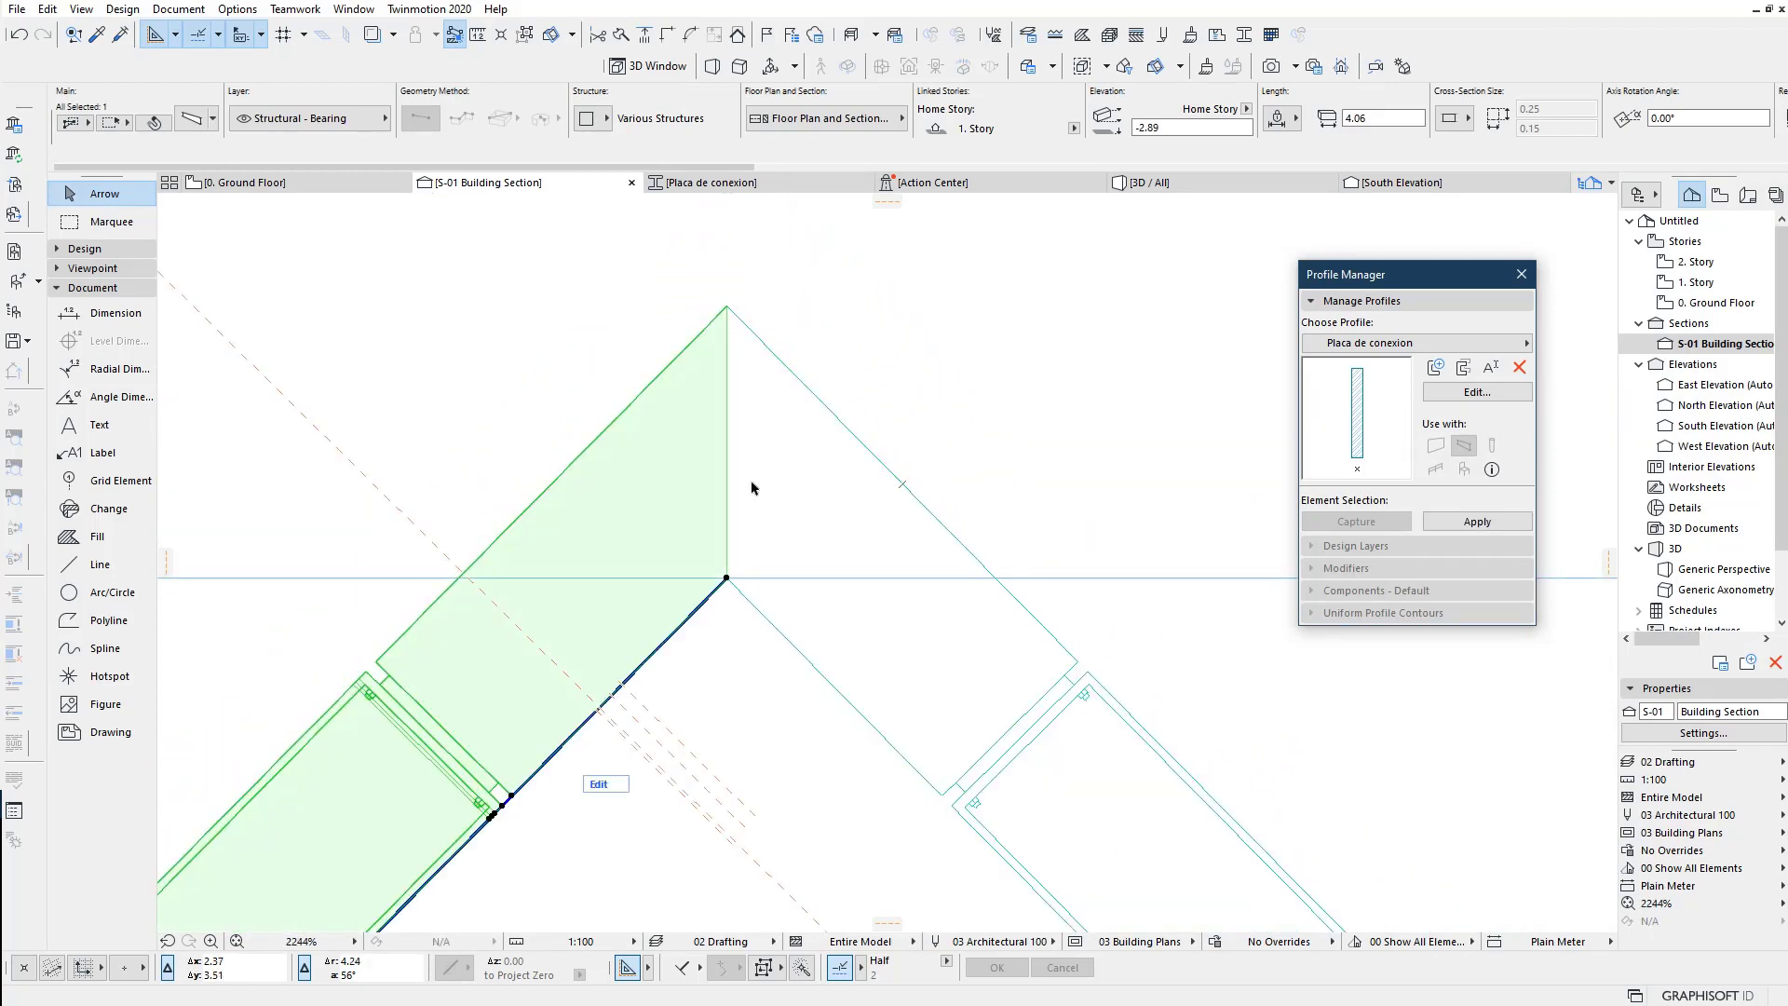
pyautogui.click(806, 395)
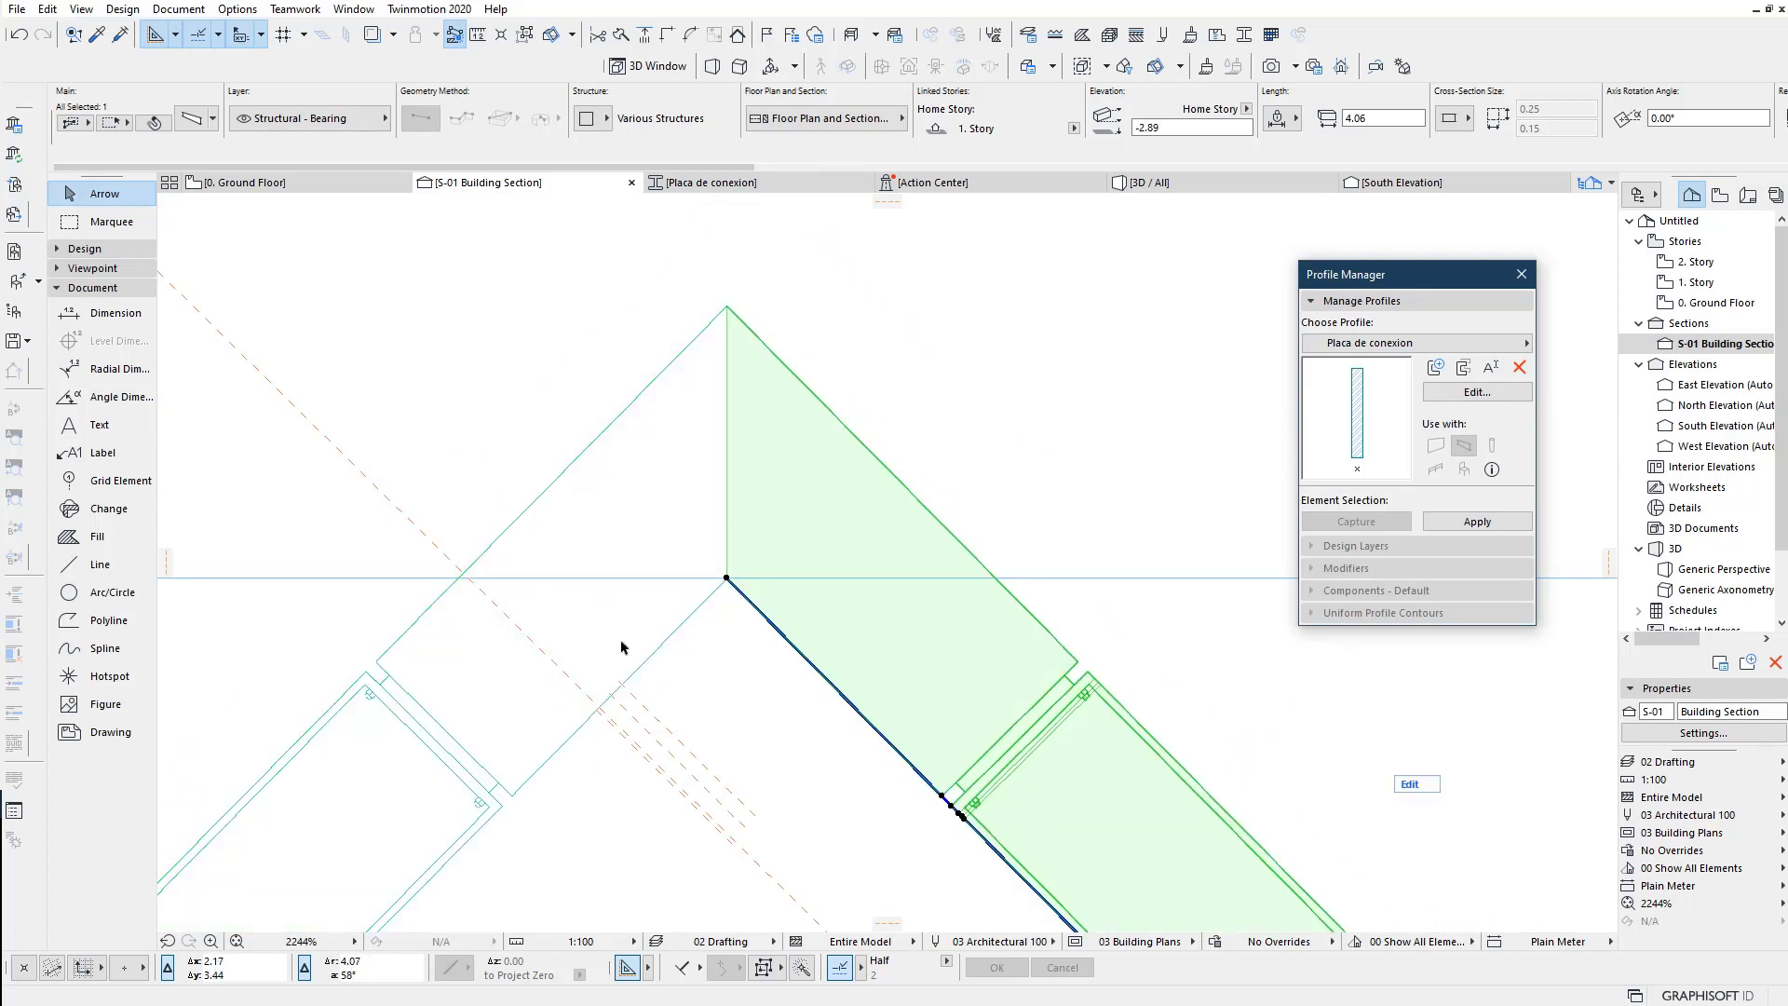
pyautogui.click(688, 645)
pyautogui.click(683, 599)
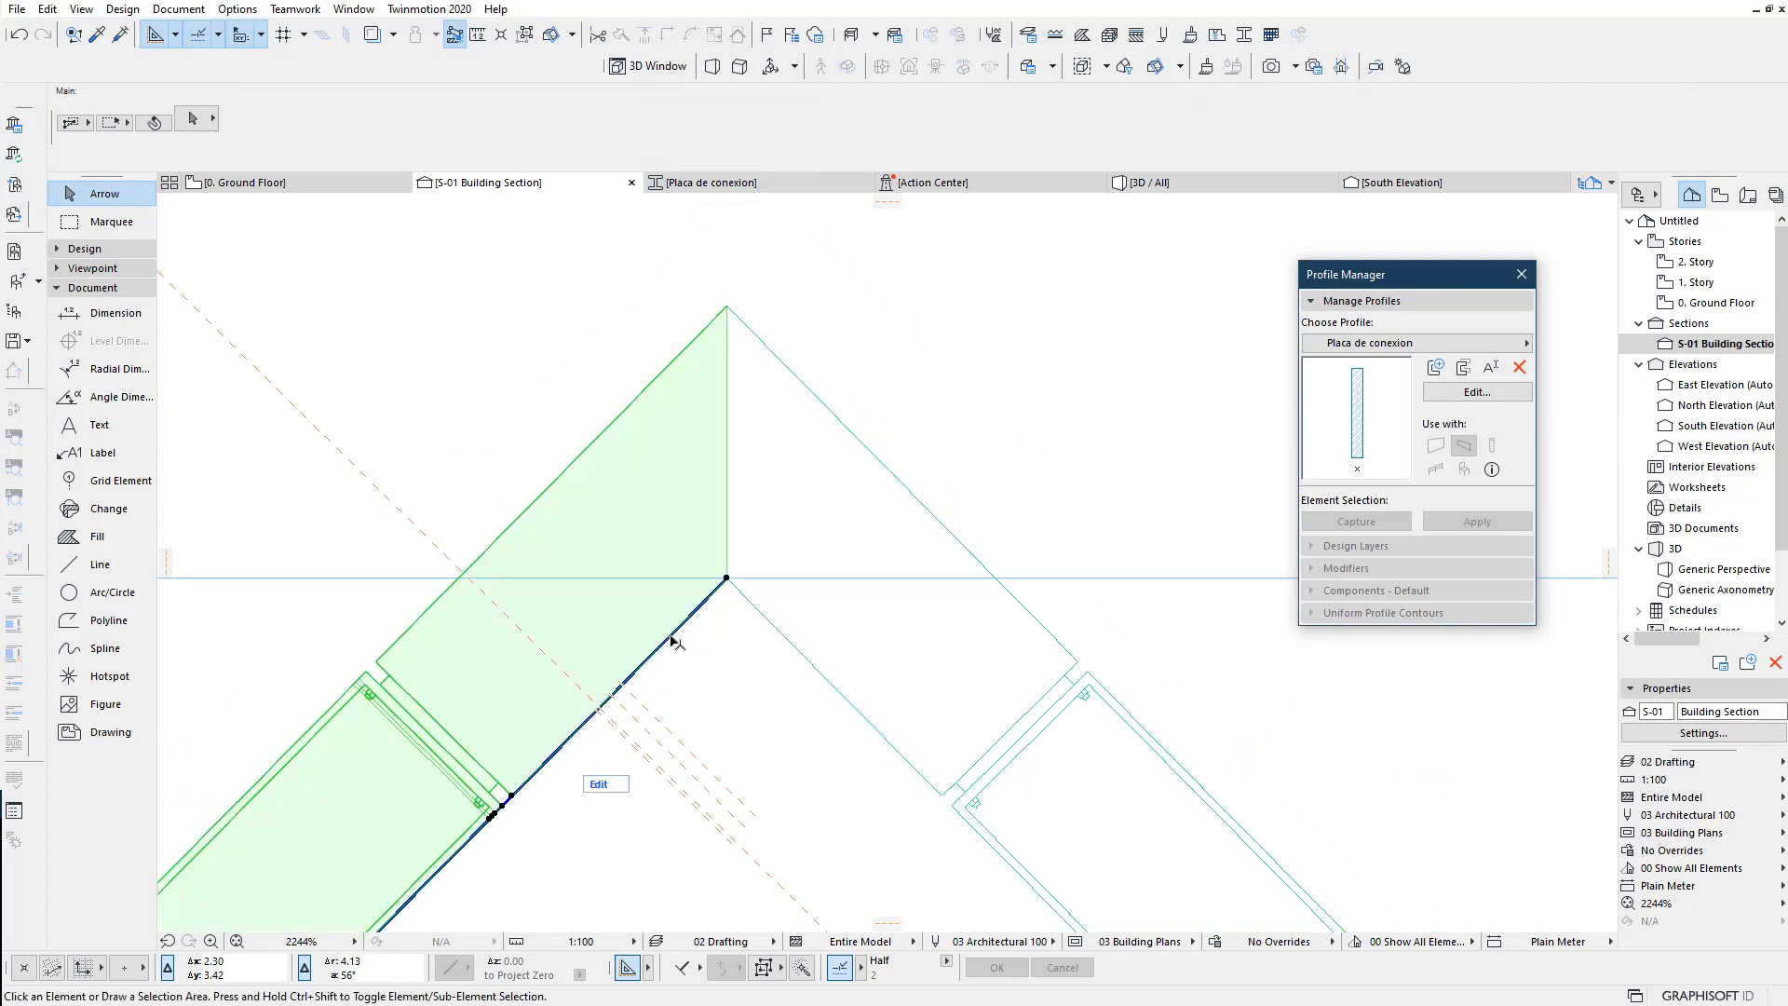
pyautogui.click(777, 637)
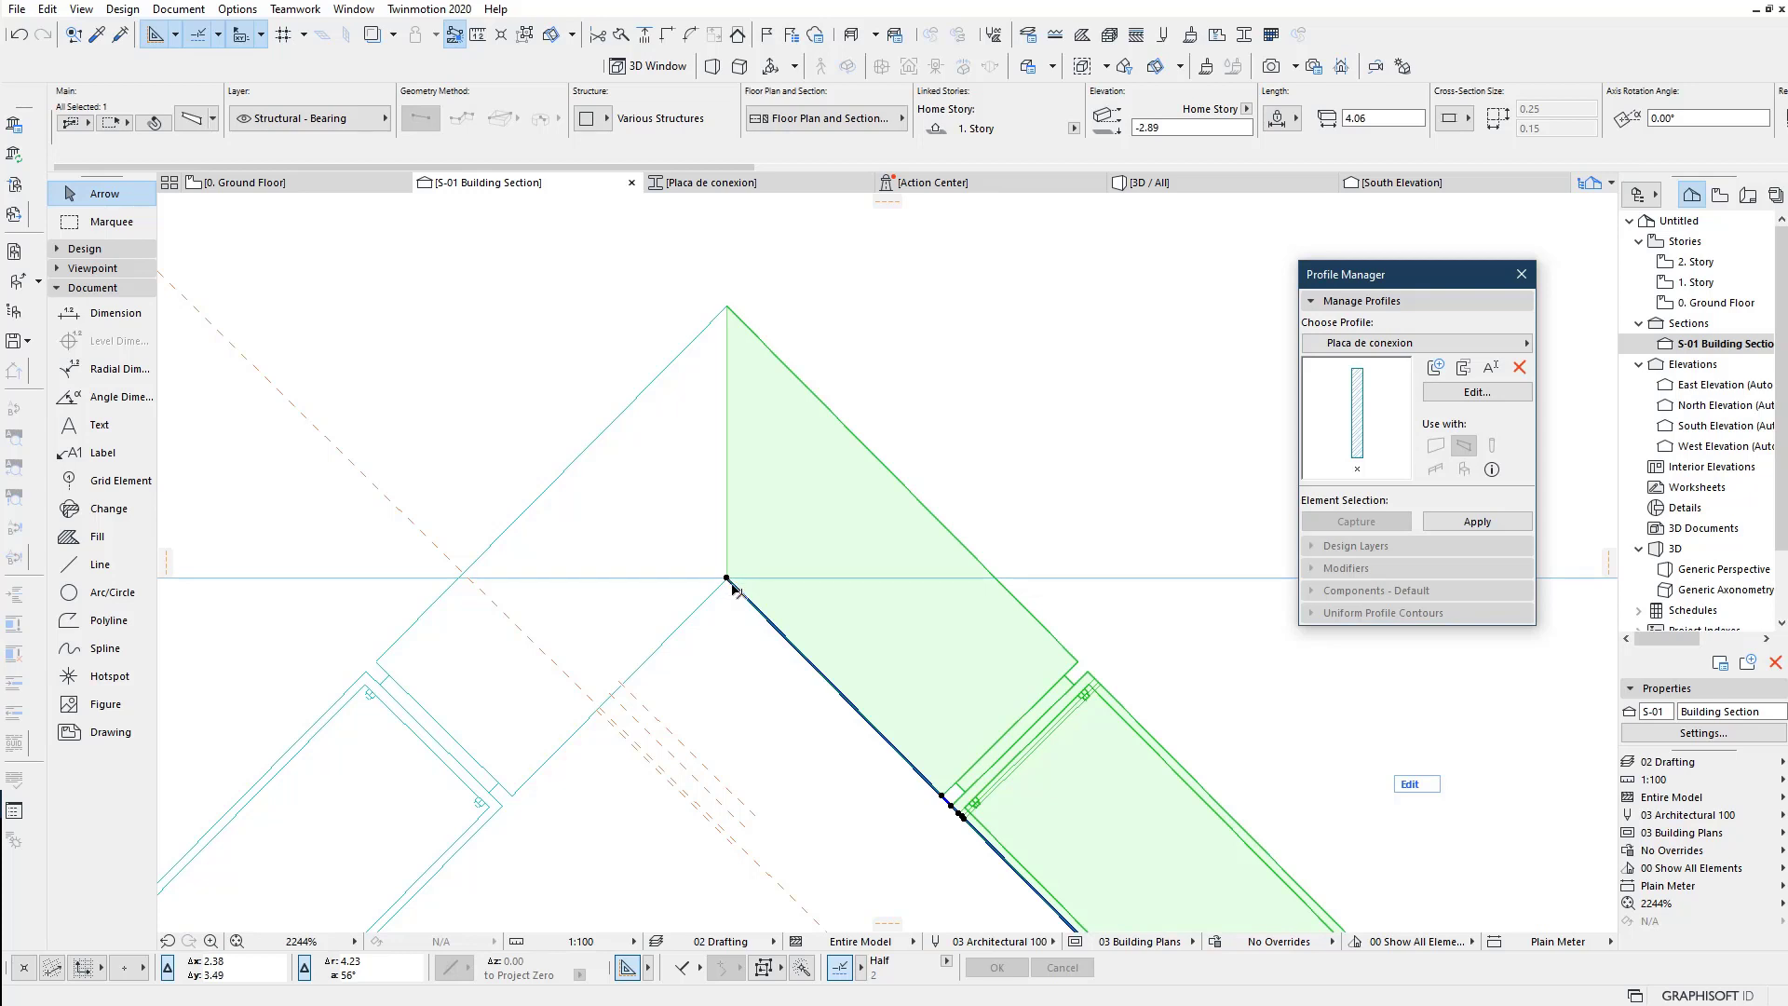
pyautogui.scroll(5, 733, 589)
pyautogui.scroll(5, 666, 536)
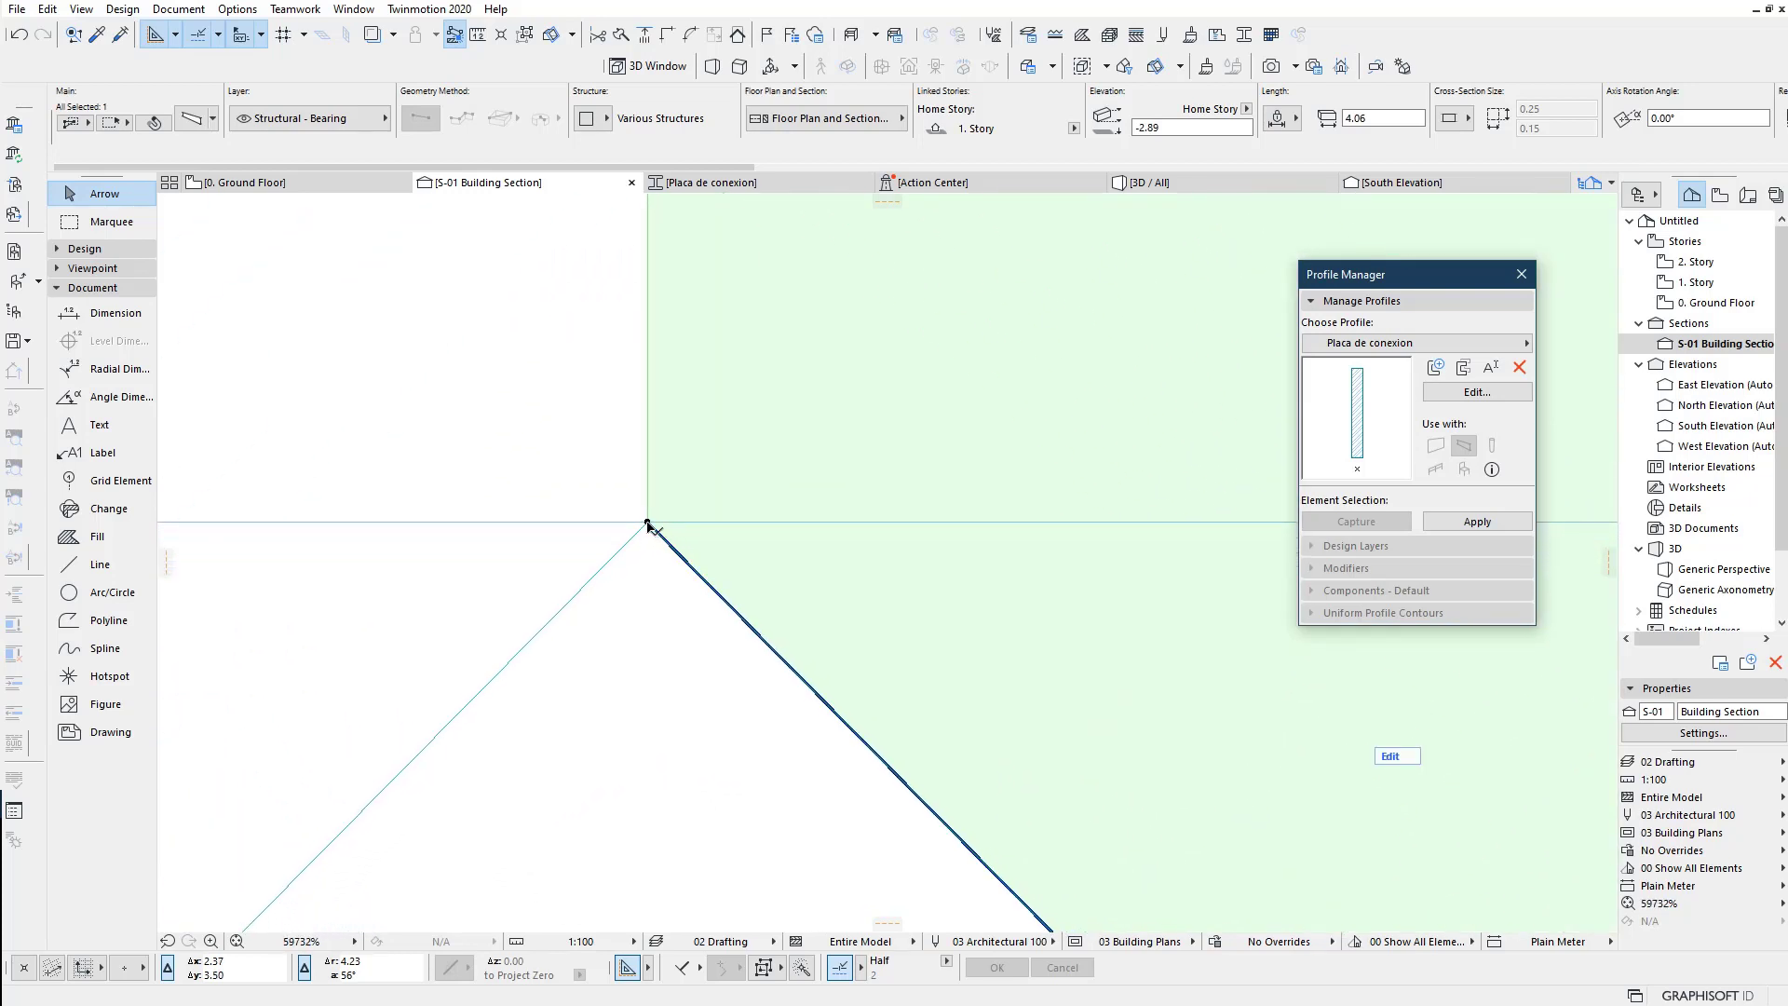
pyautogui.click(657, 526)
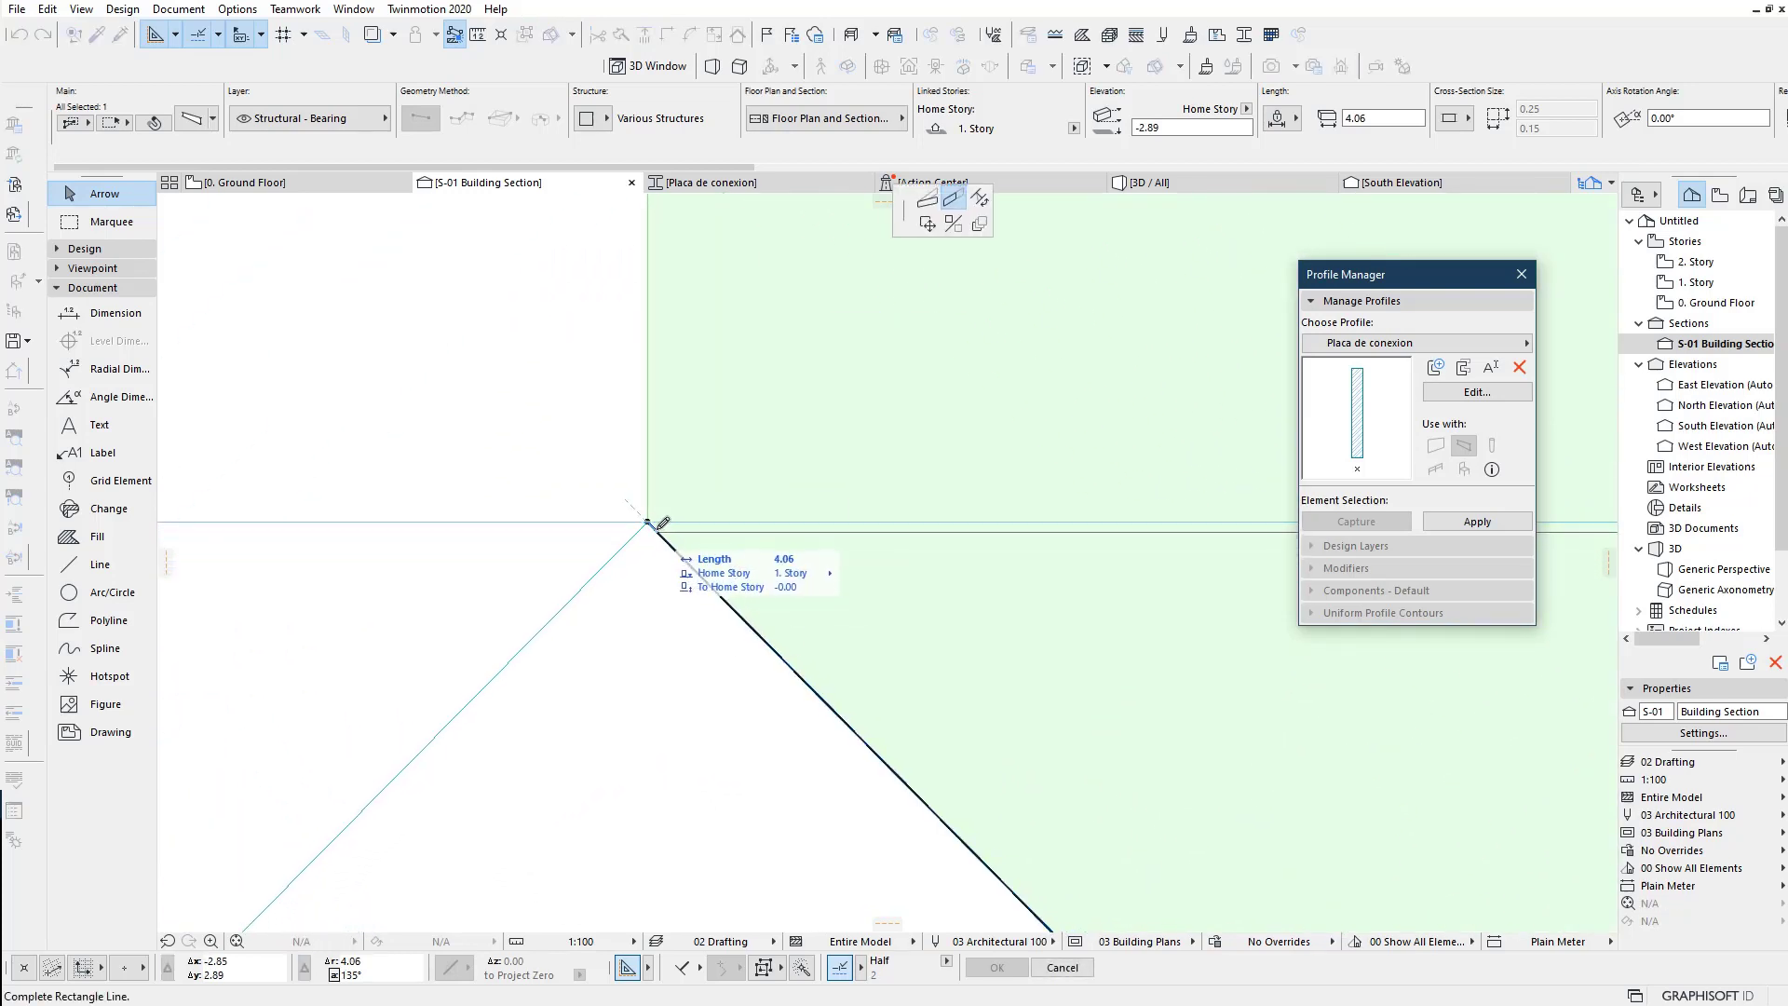
pyautogui.press('Escape')
pyautogui.scroll(-2, 718, 612)
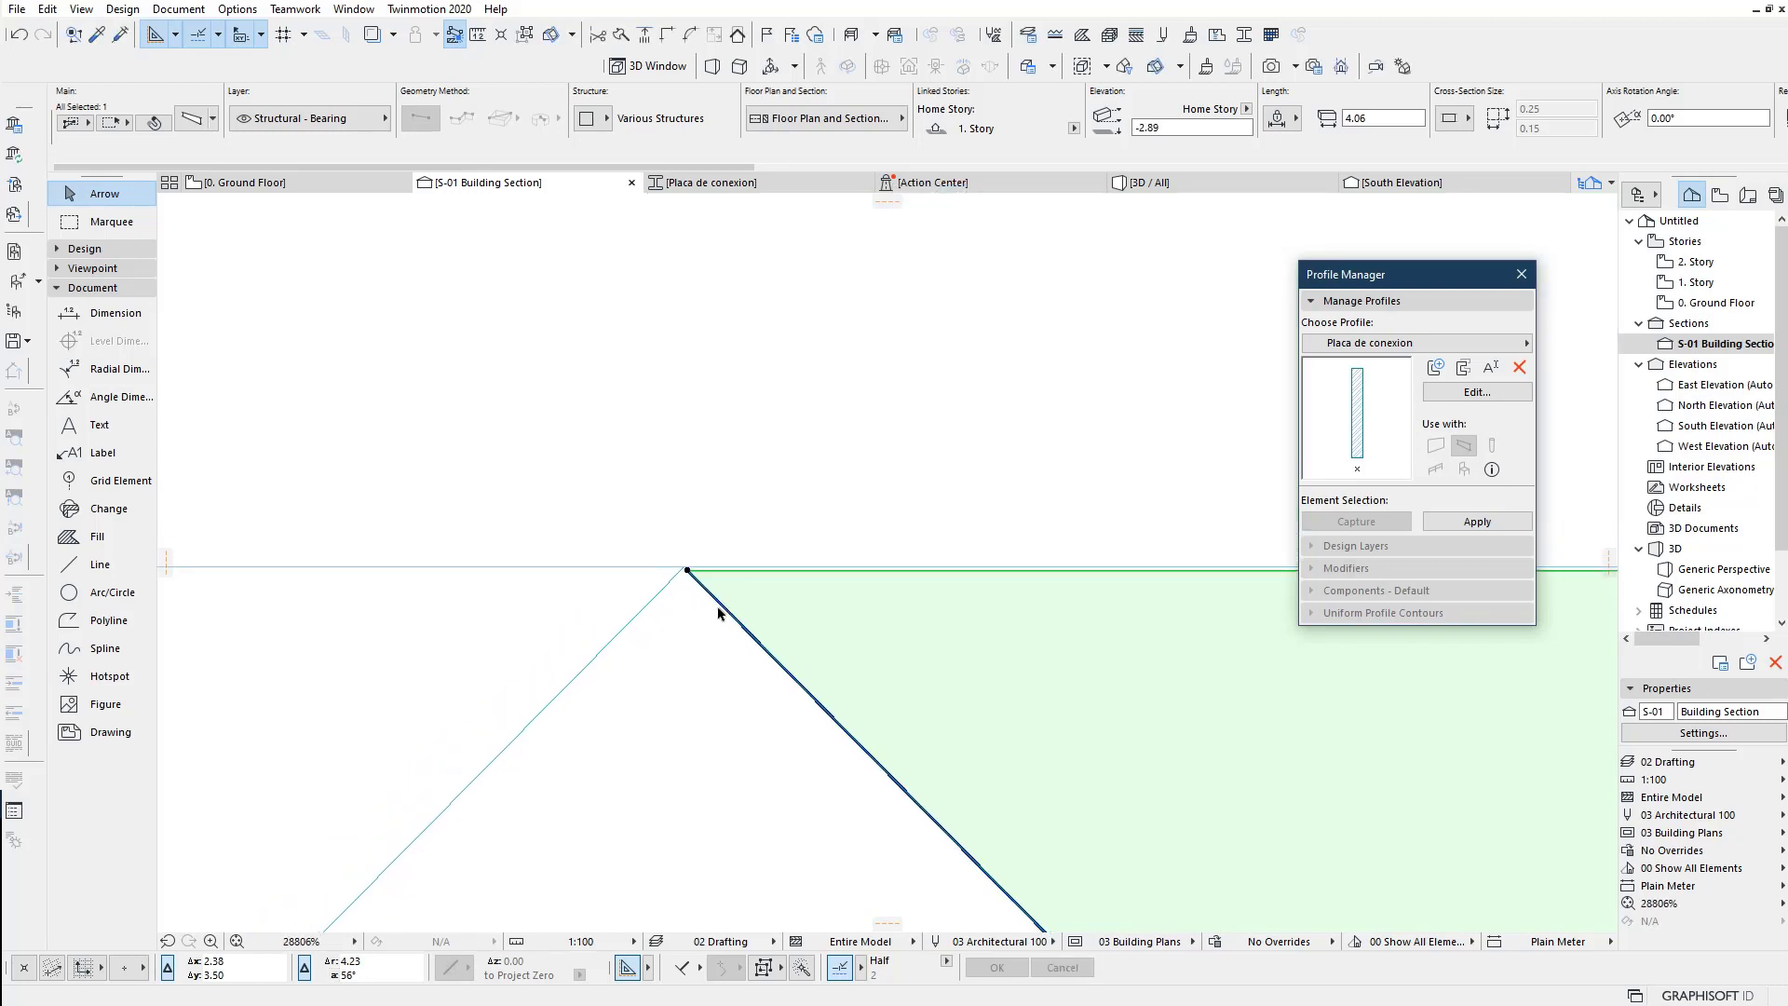
pyautogui.hotkey('ctrl', 'z')
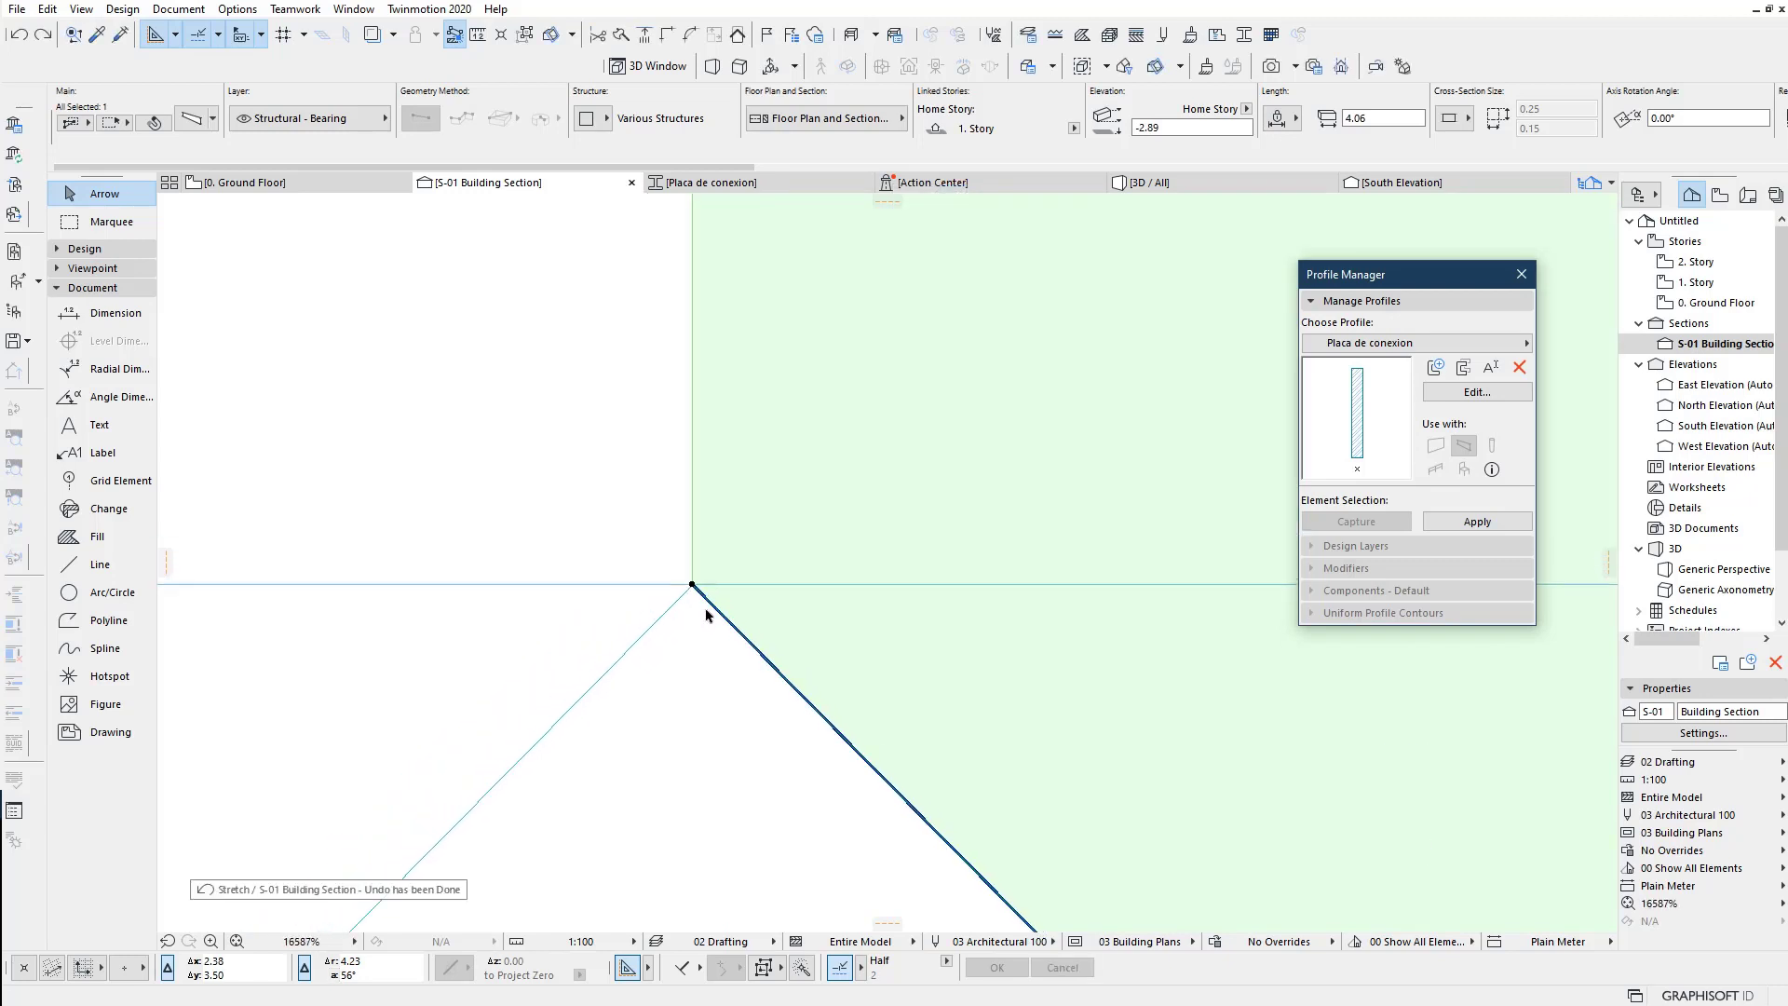
pyautogui.scroll(-3, 718, 611)
pyautogui.scroll(-3, 732, 620)
pyautogui.scroll(-2, 732, 620)
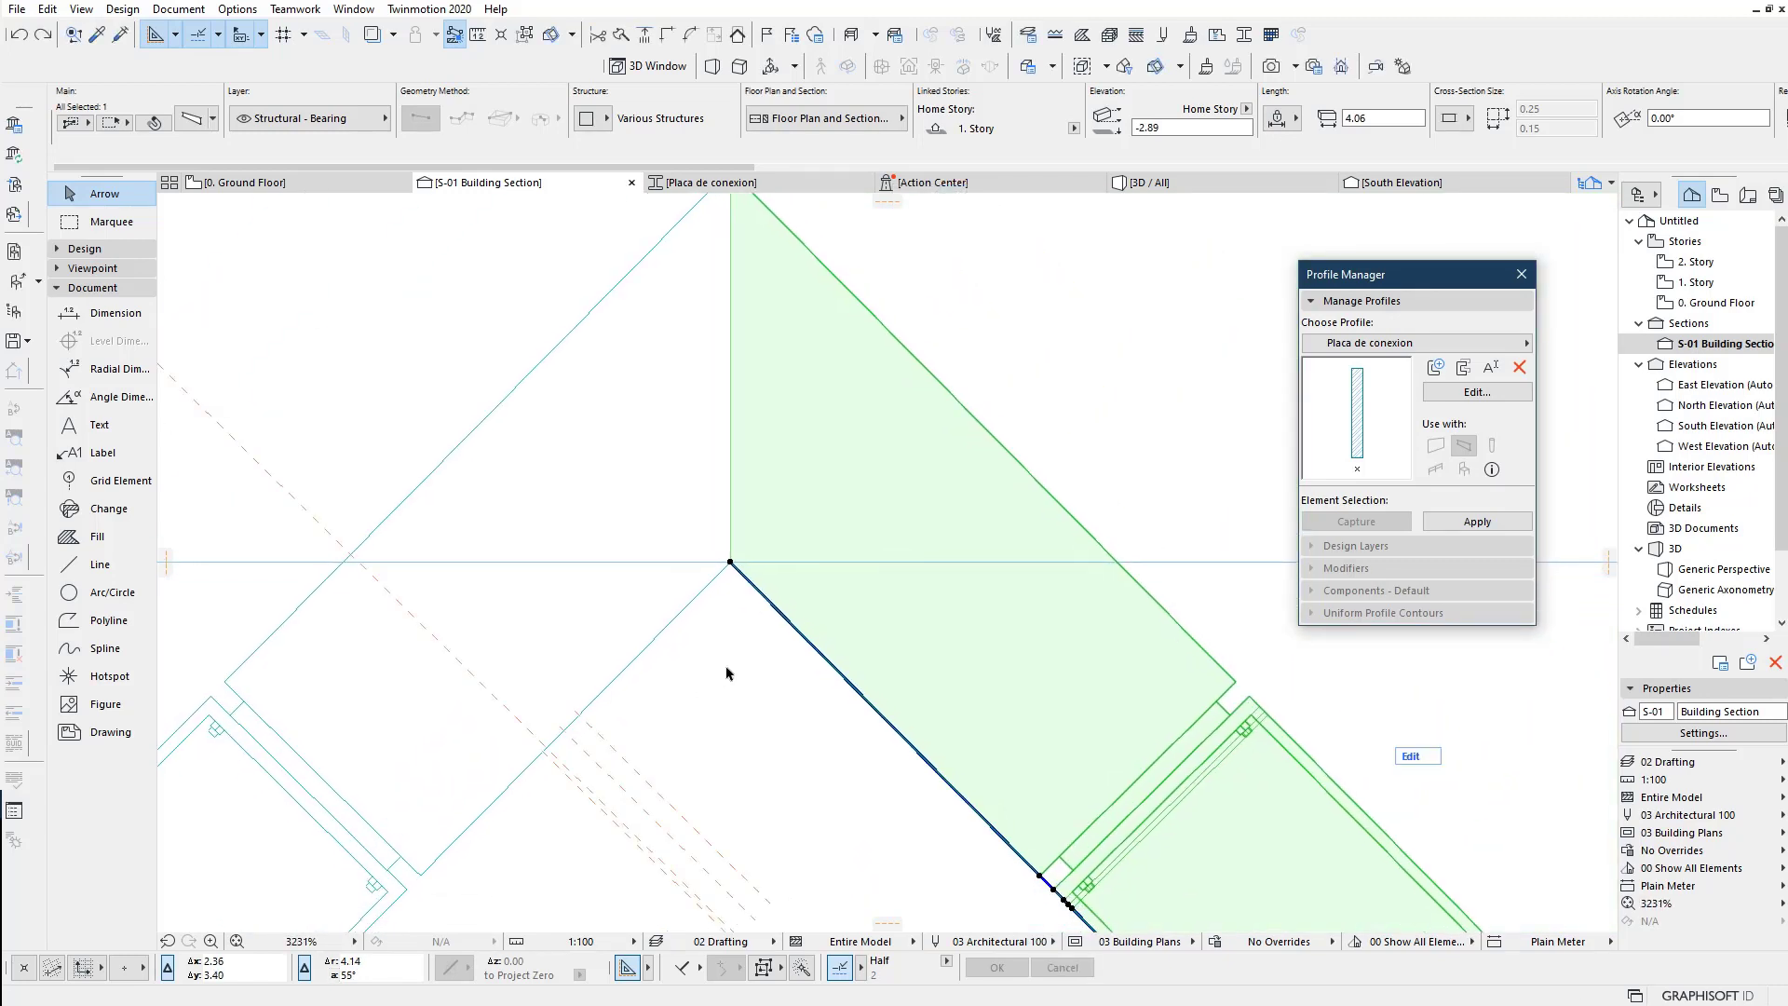
pyautogui.scroll(-2, 730, 652)
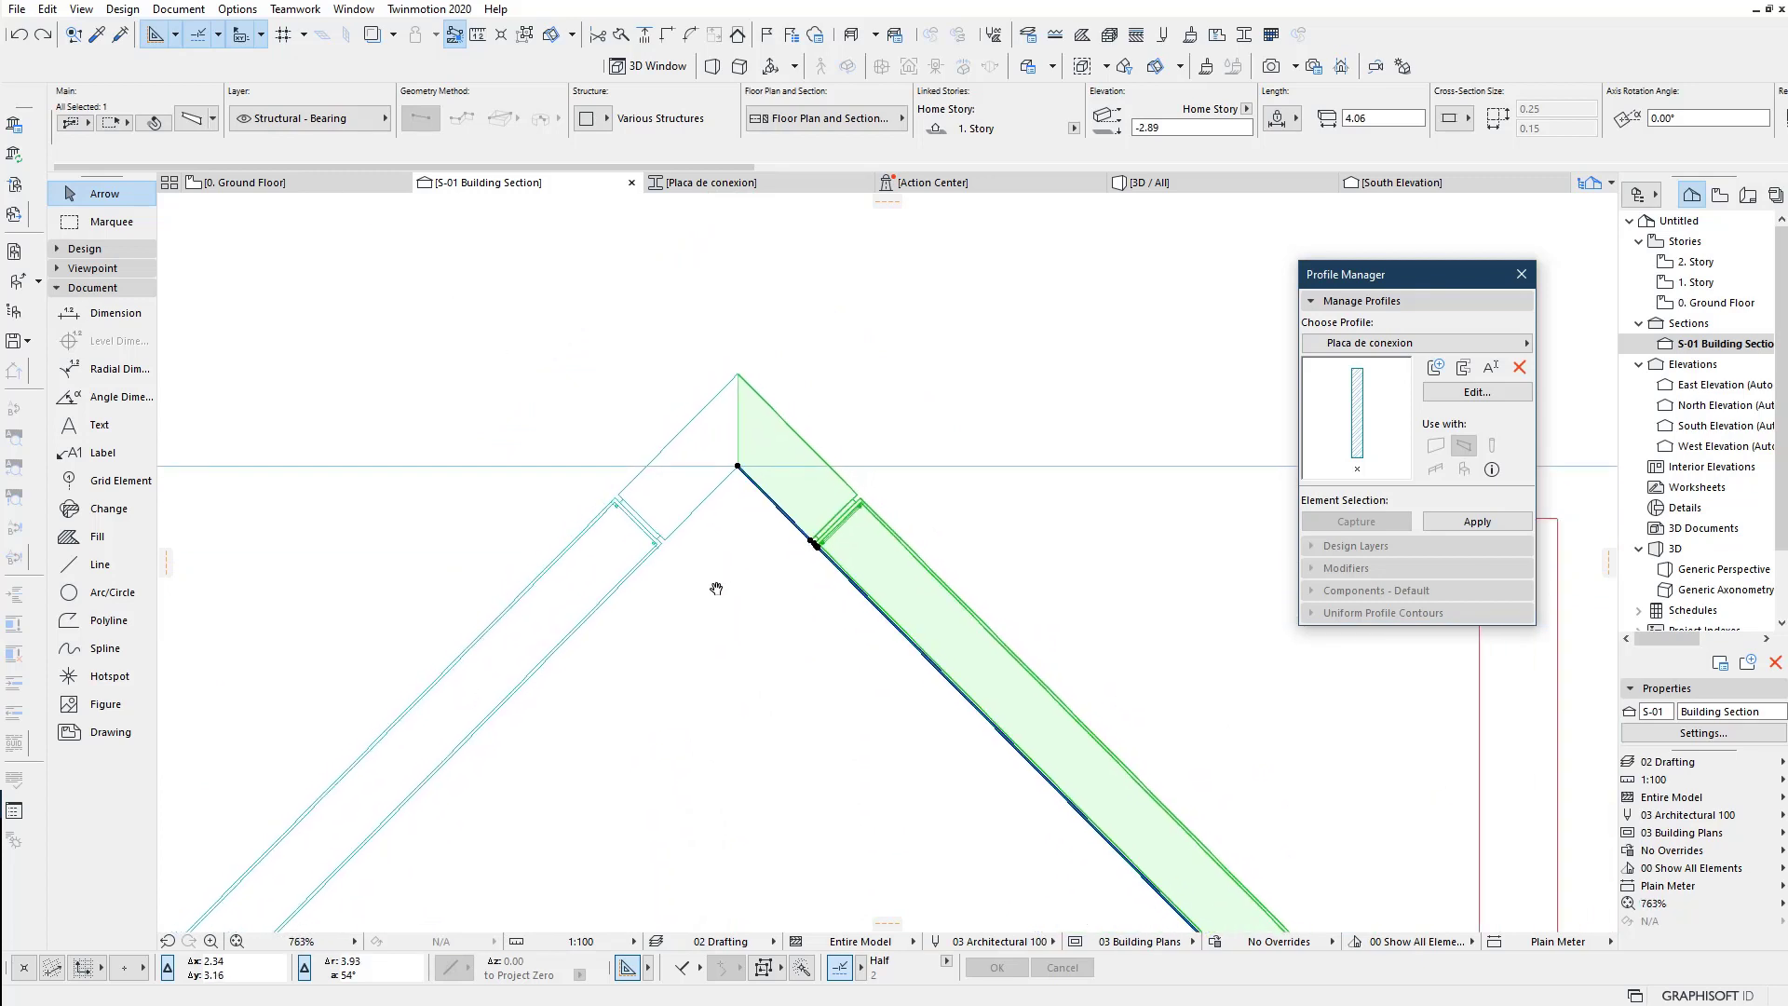
pyautogui.scroll(-1, 718, 591)
pyautogui.moveTo(711, 718); pyautogui.dragTo(618, 512, button='middle')
pyautogui.scroll(-1, 702, 568)
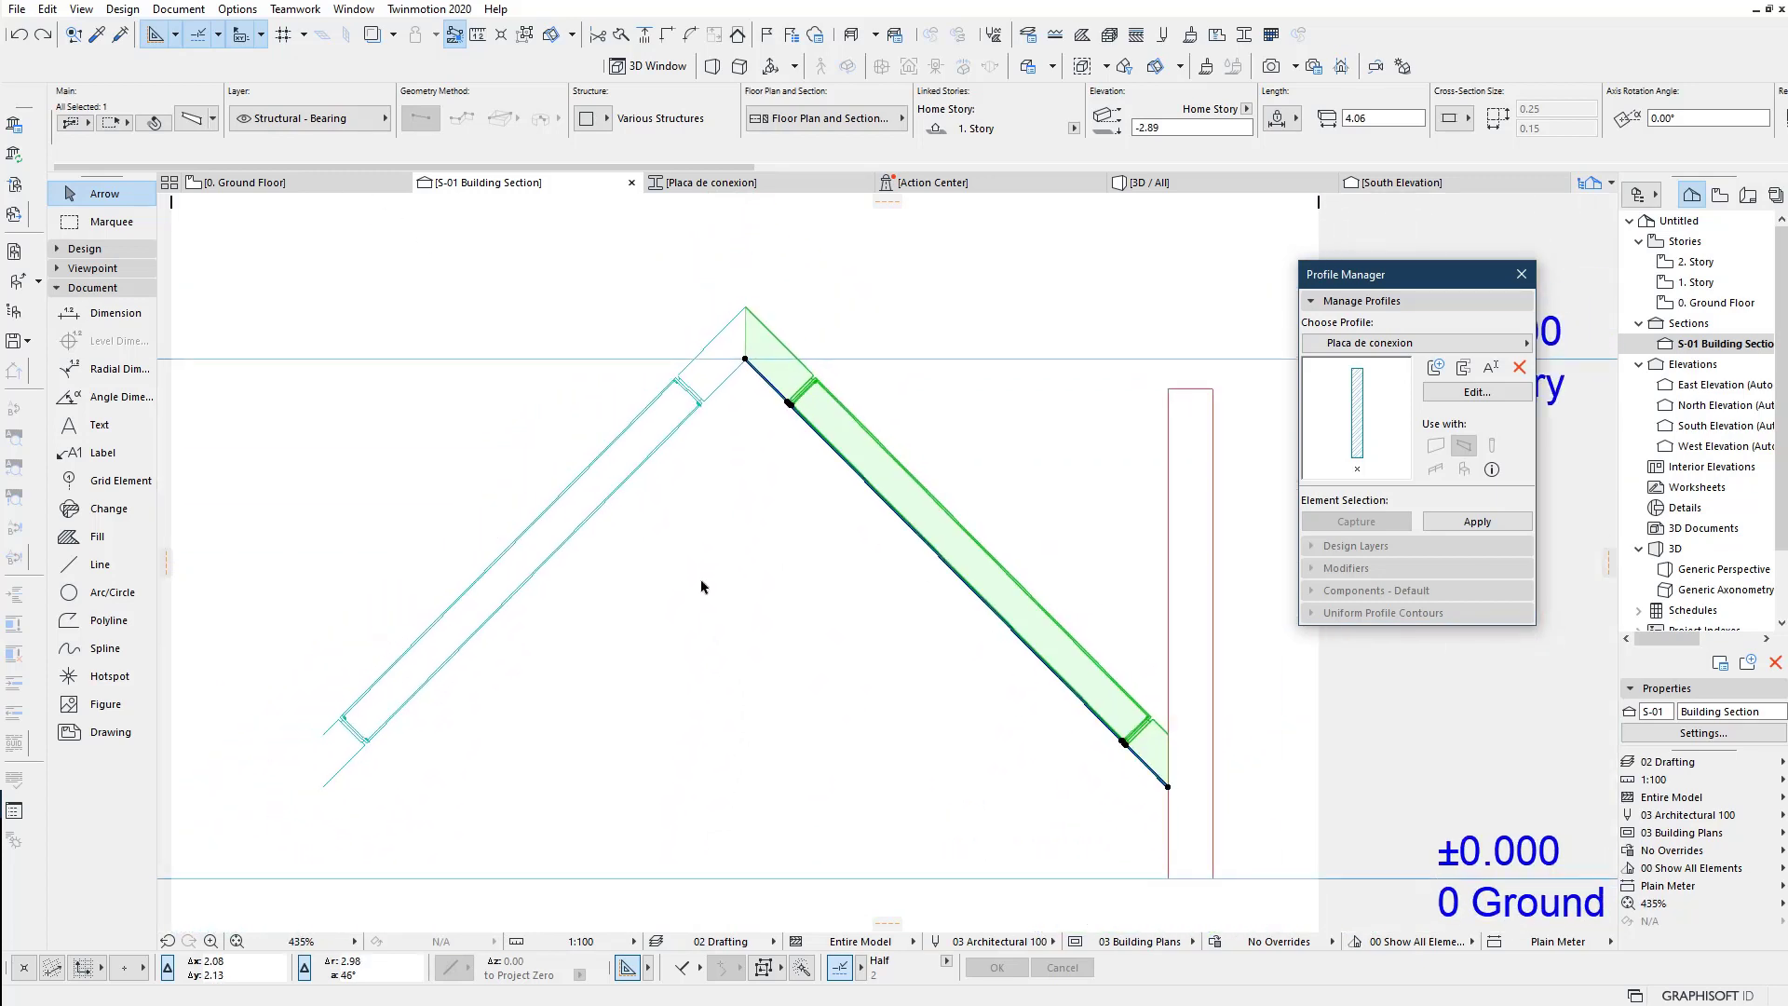
pyautogui.click(694, 621)
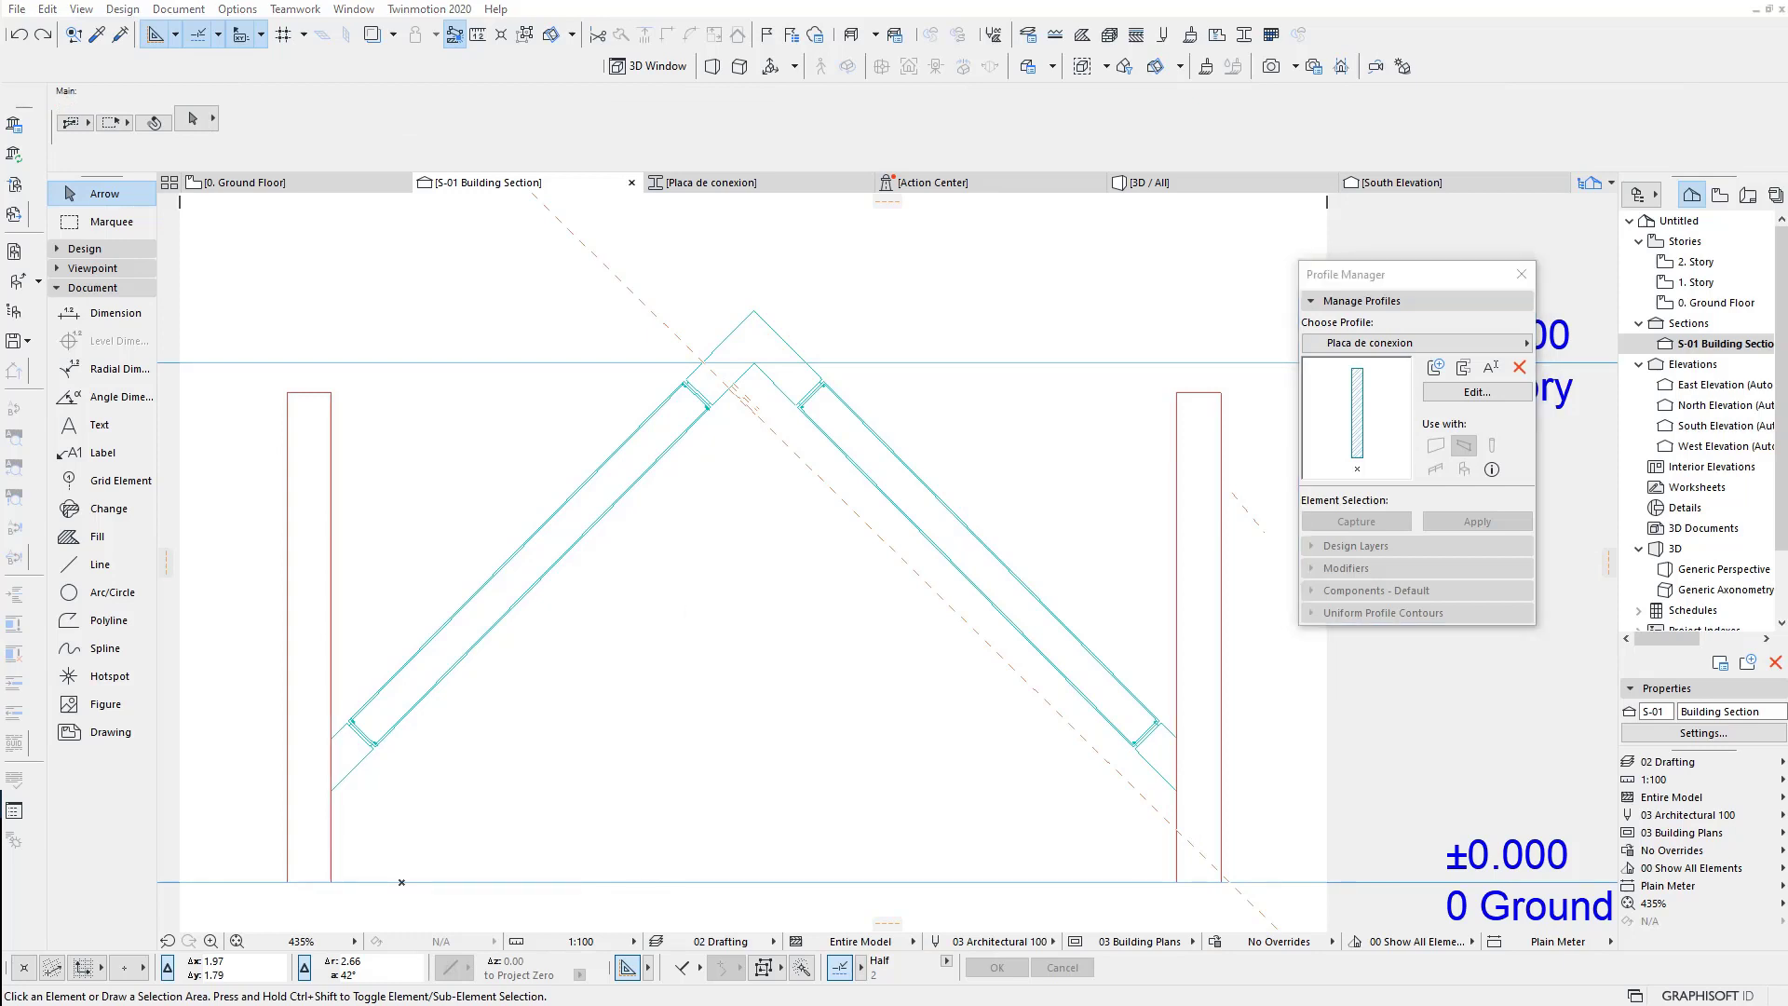
pyautogui.hotkey('ctrl', 'l')
pyautogui.moveTo(978, 186); pyautogui.dragTo(1048, 203)
# Step: Copy the Structural - Bearing name and create a new layer called Structural - Bearing 2
pyautogui.moveTo(1083, 359); pyautogui.dragTo(1083, 521)
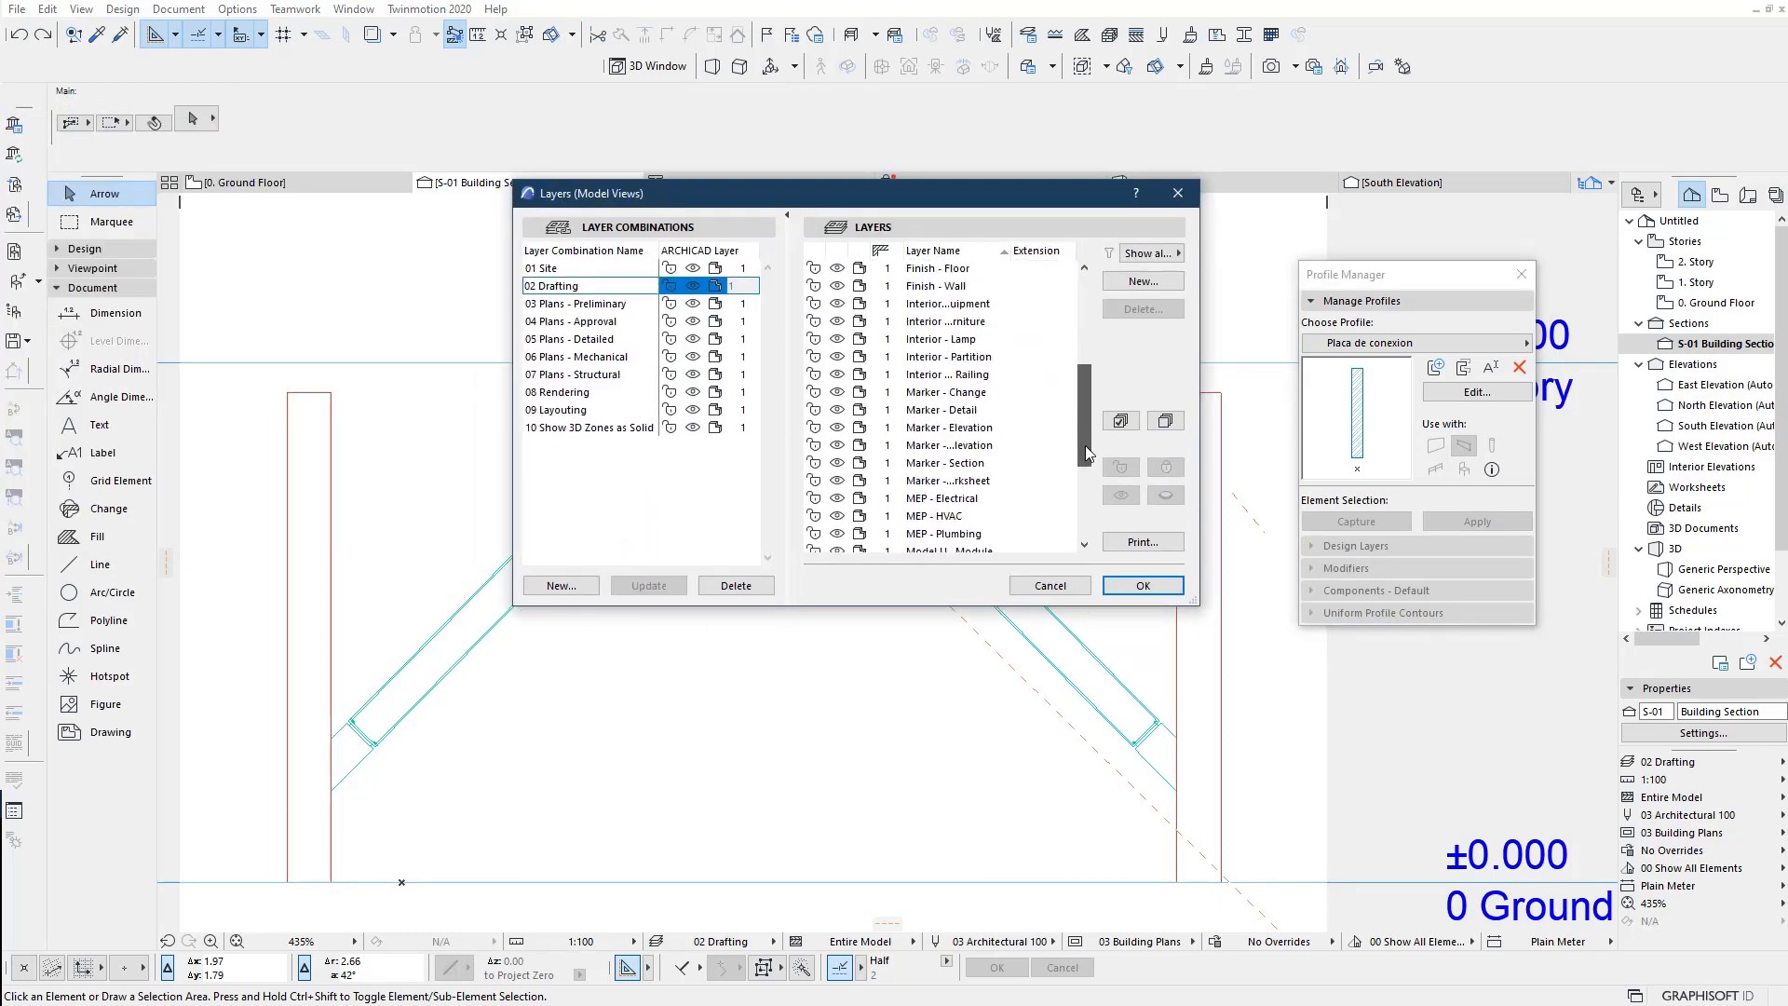
pyautogui.click(1002, 483)
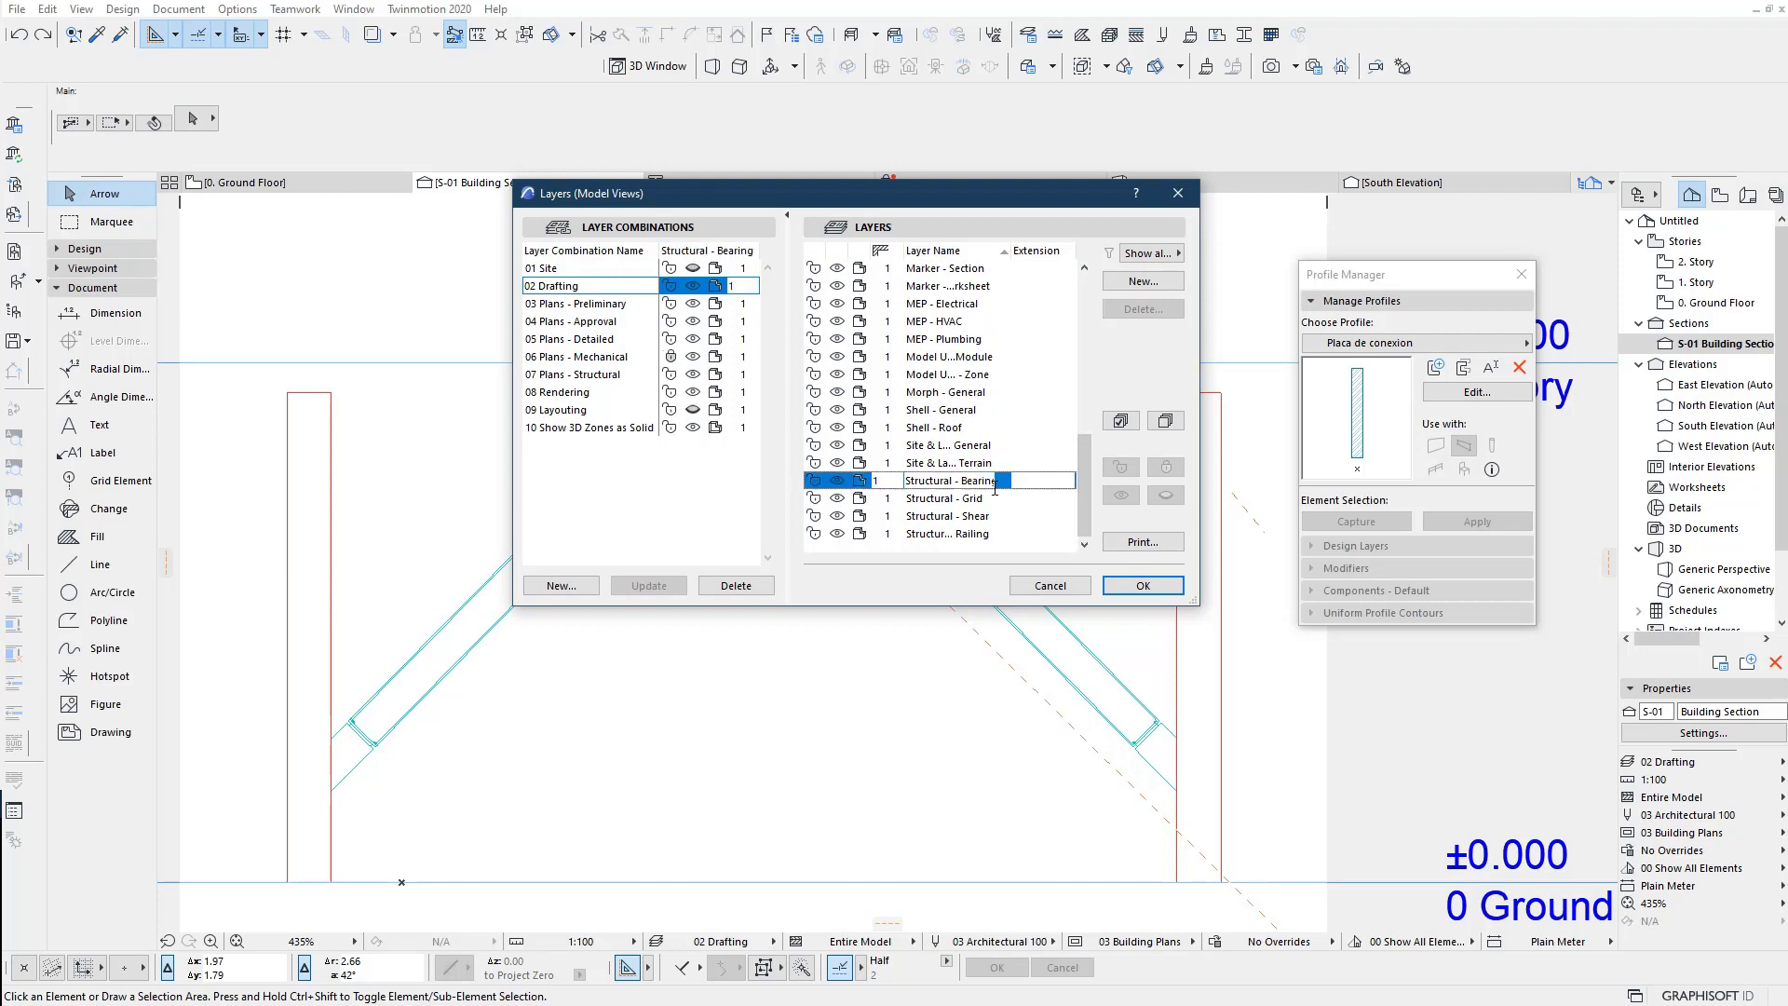
pyautogui.click(1115, 287)
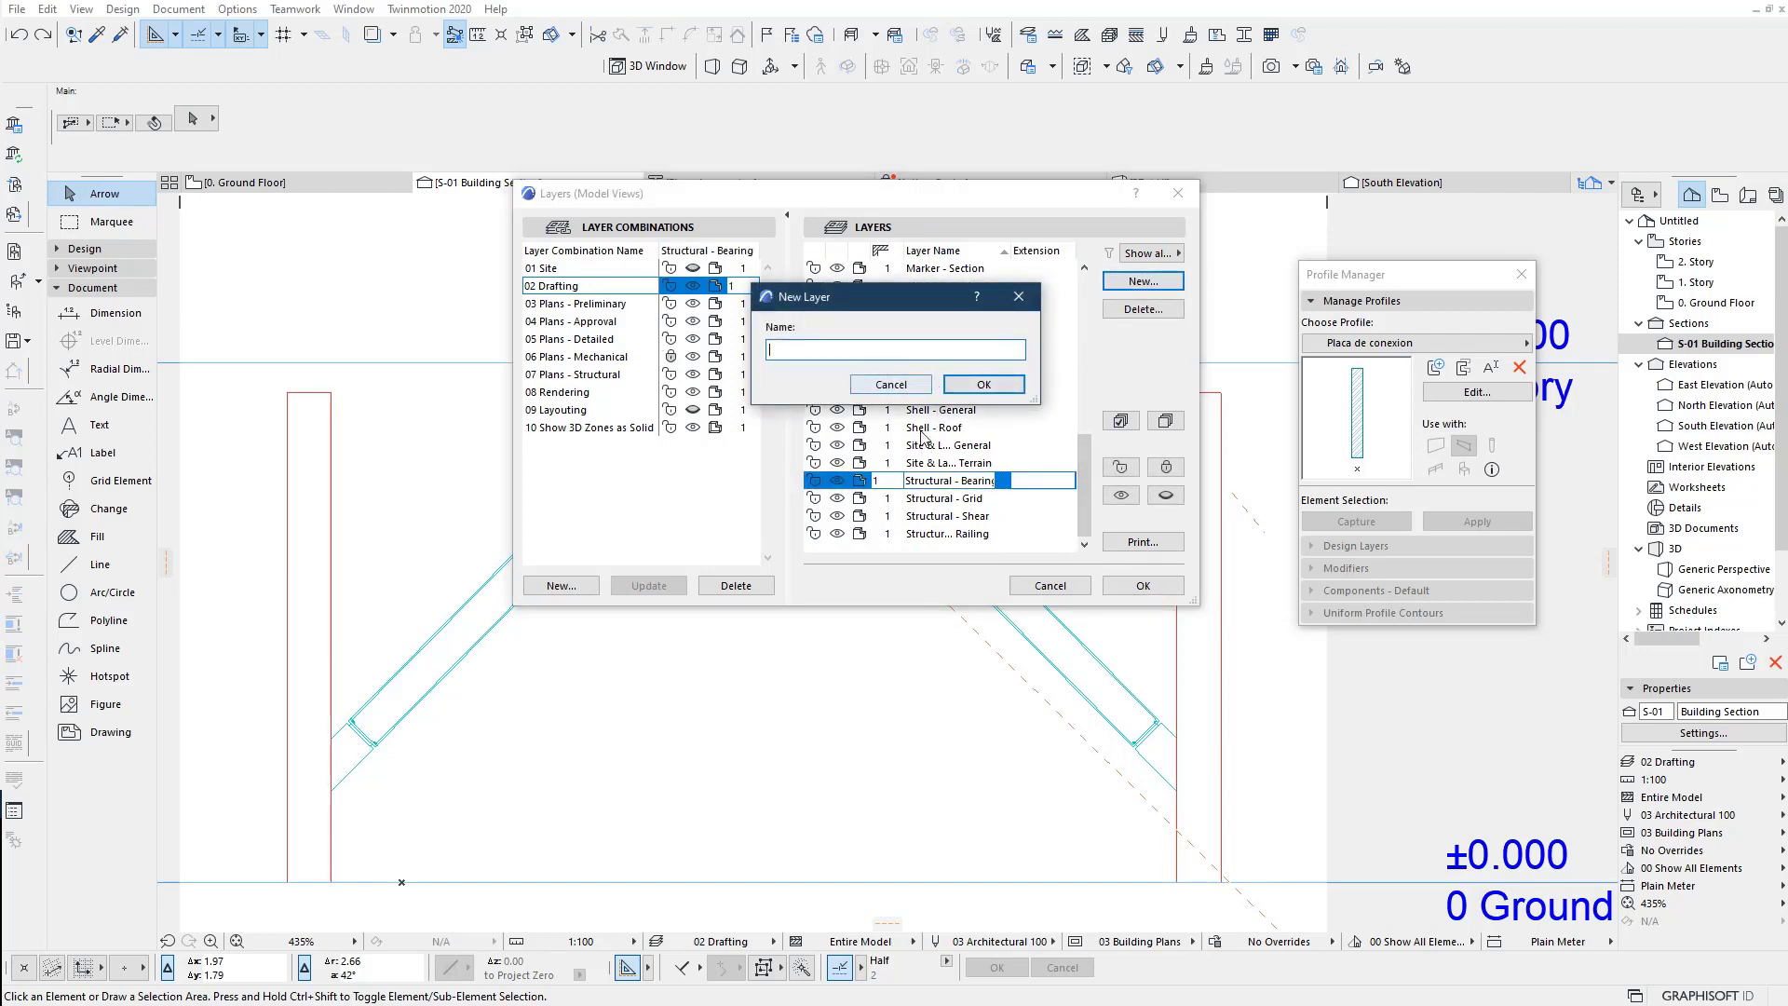
pyautogui.click(890, 384)
pyautogui.moveTo(905, 480); pyautogui.dragTo(1012, 488)
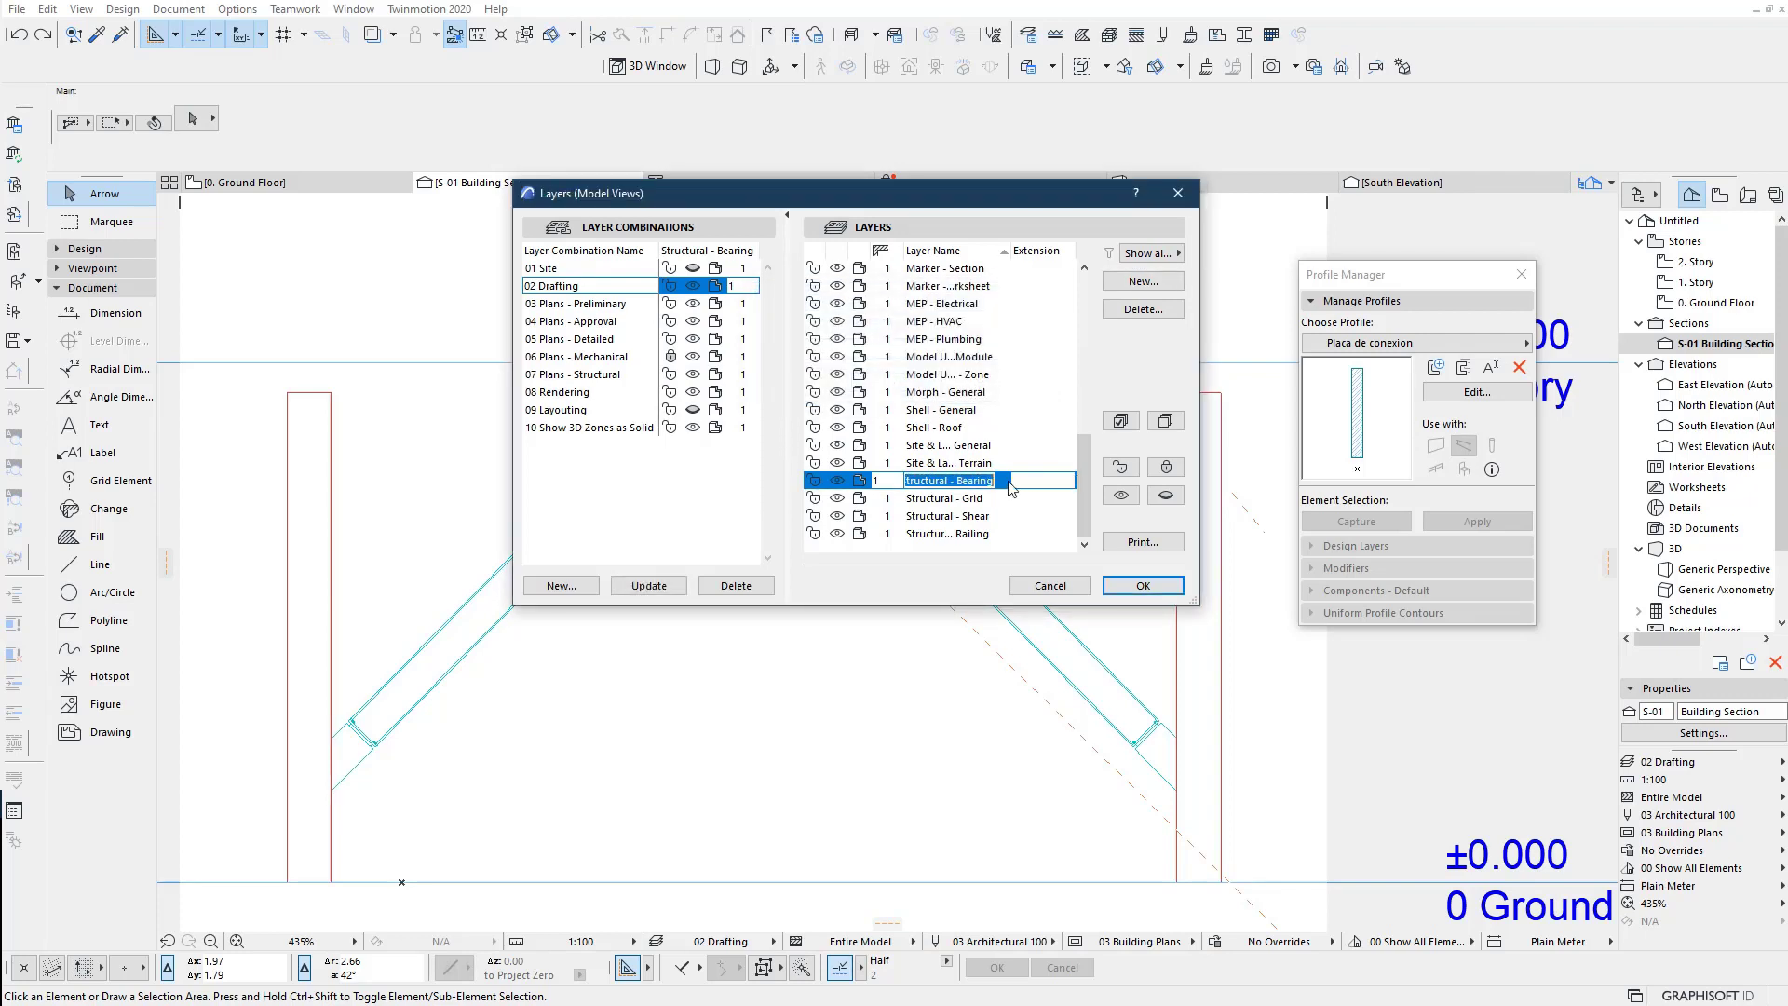
pyautogui.rightClick(984, 487)
pyautogui.click(1024, 546)
pyautogui.click(1146, 281)
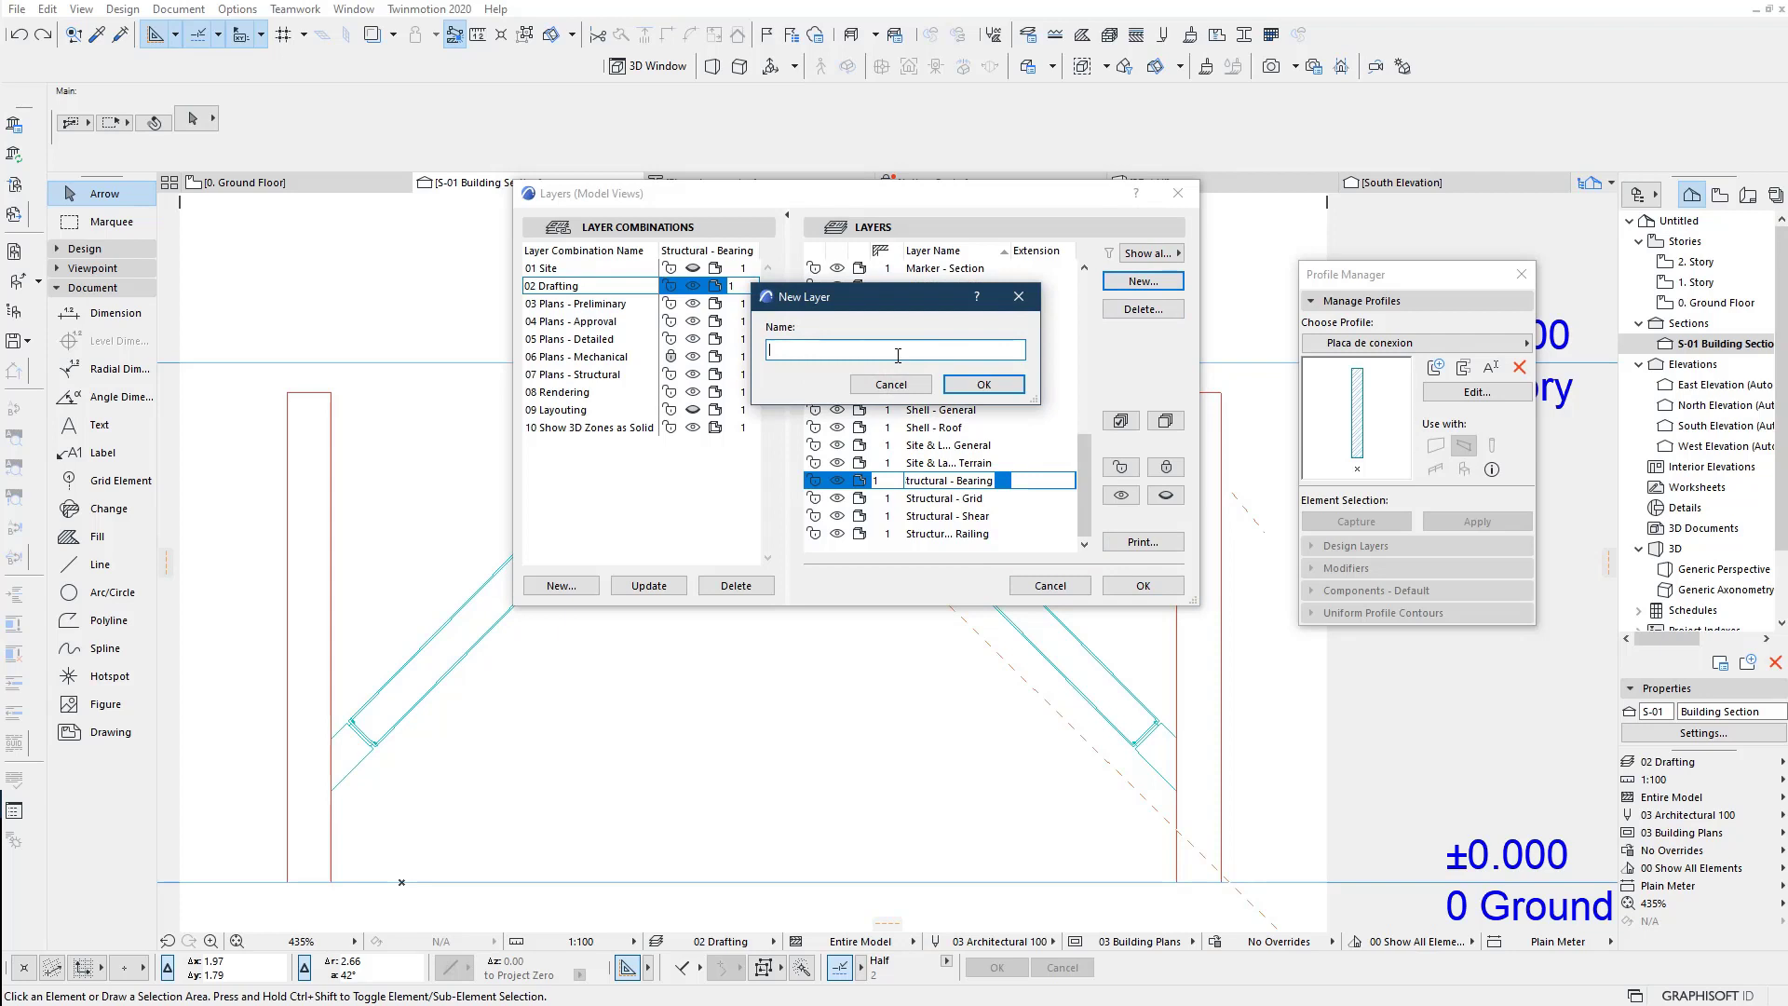
pyautogui.click(984, 385)
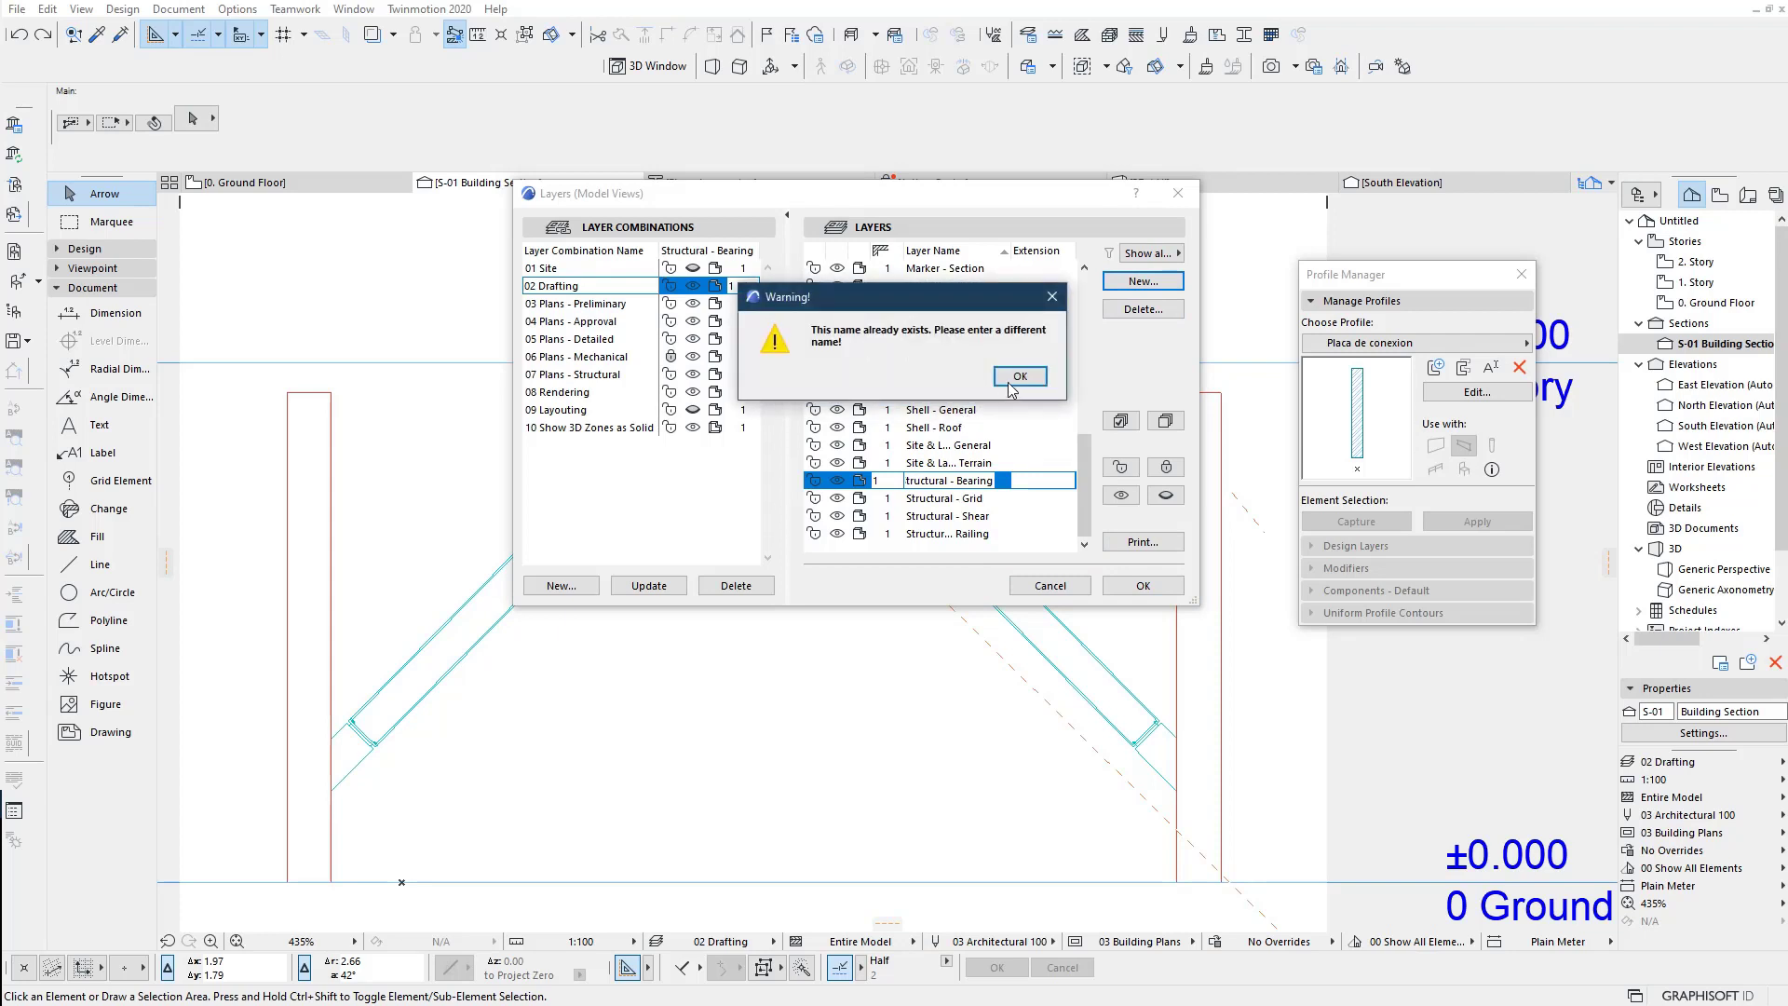
pyautogui.click(1010, 381)
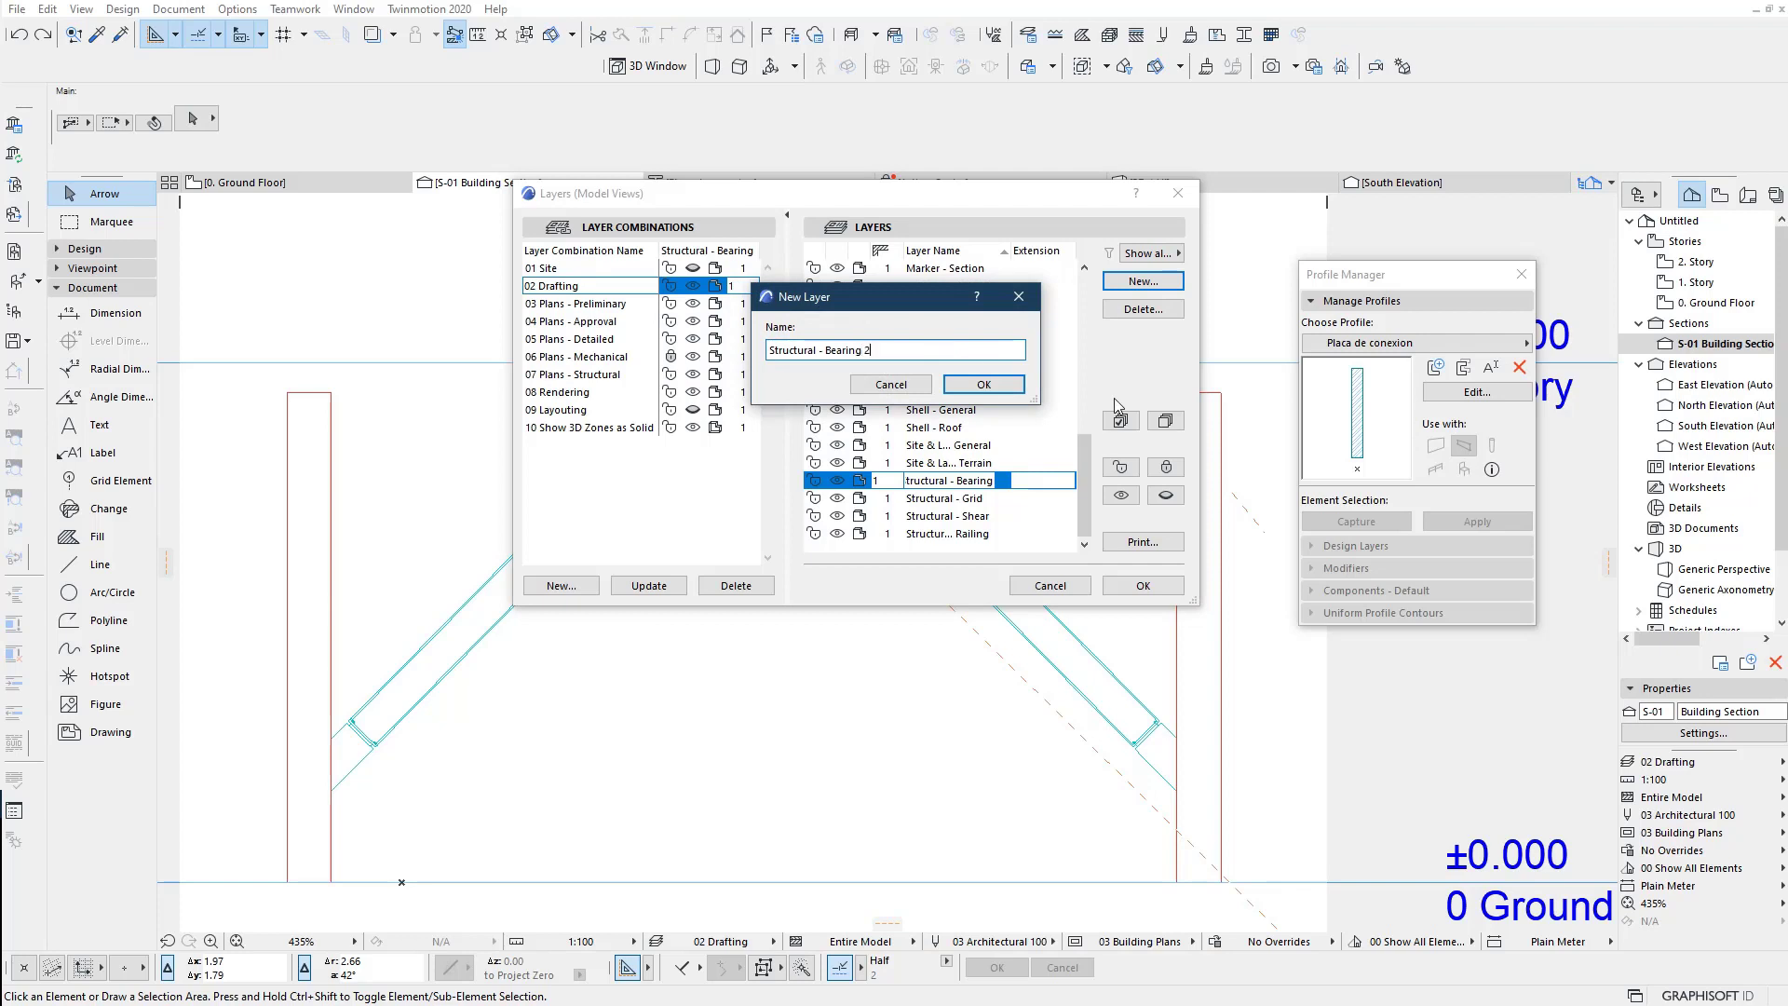
pyautogui.click(1015, 385)
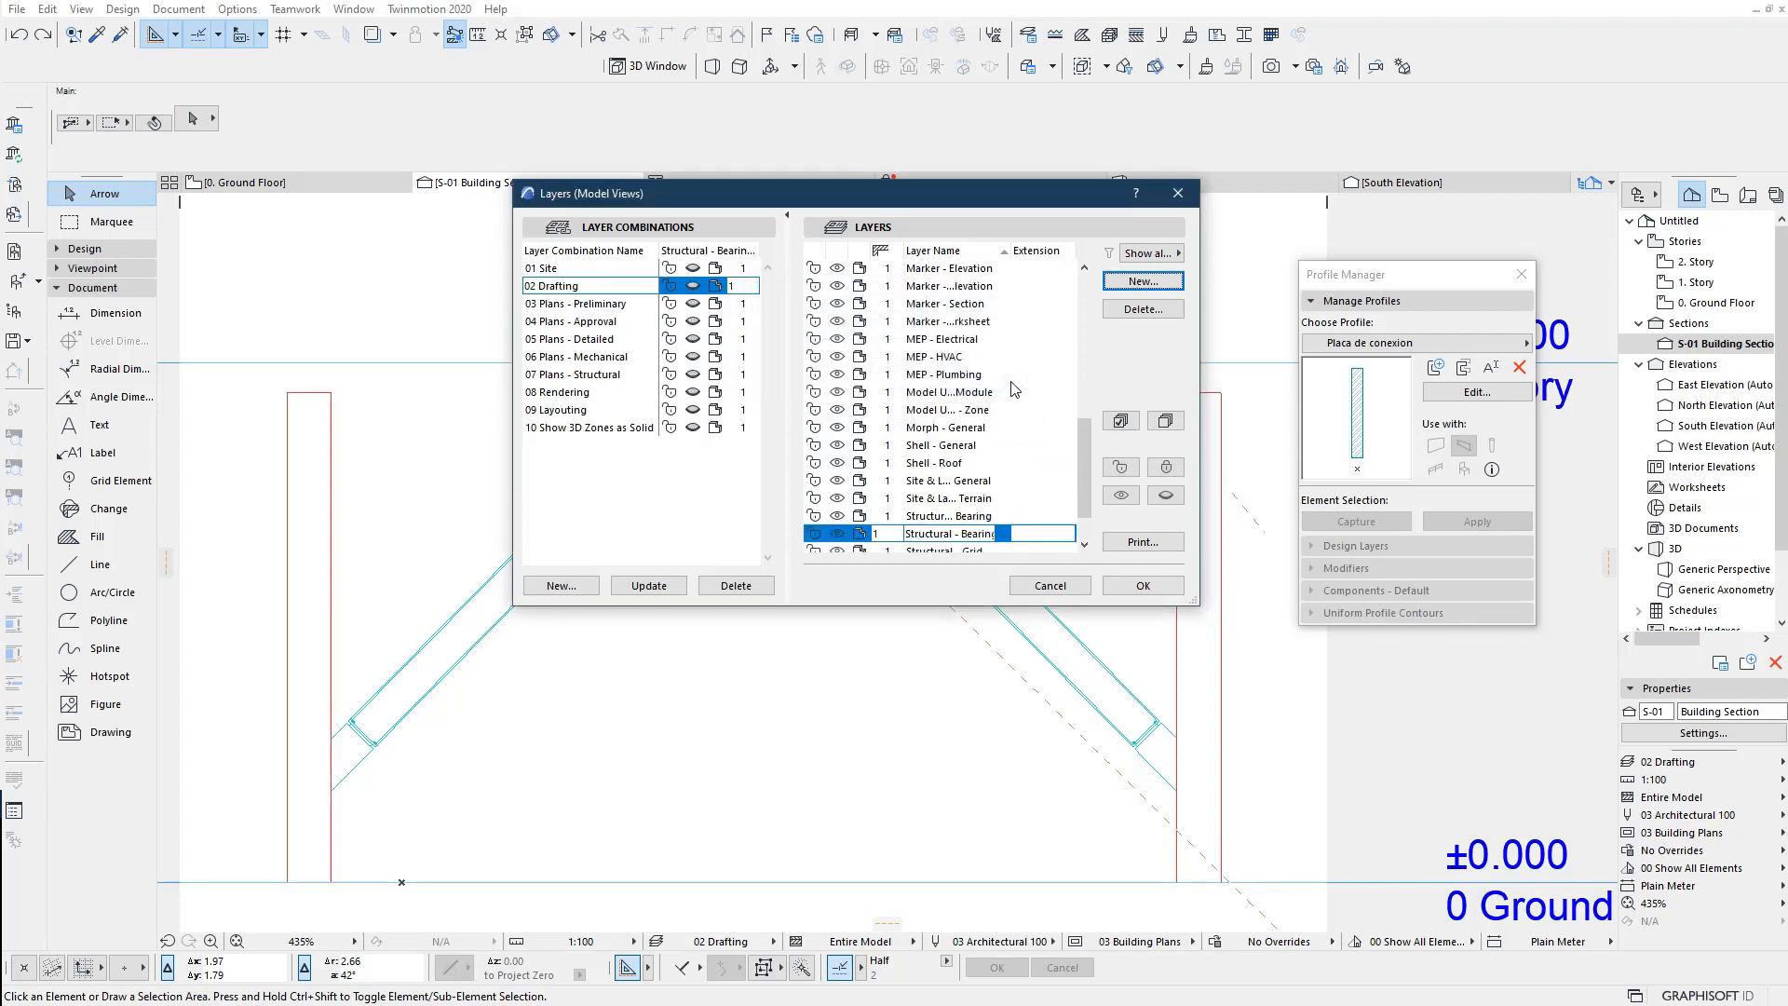
# Step: Compare the Structural - Bearing and Structural - Bearing 2 layers across combinations up to 07 Plans - Structural
pyautogui.click(1014, 516)
pyautogui.click(1009, 534)
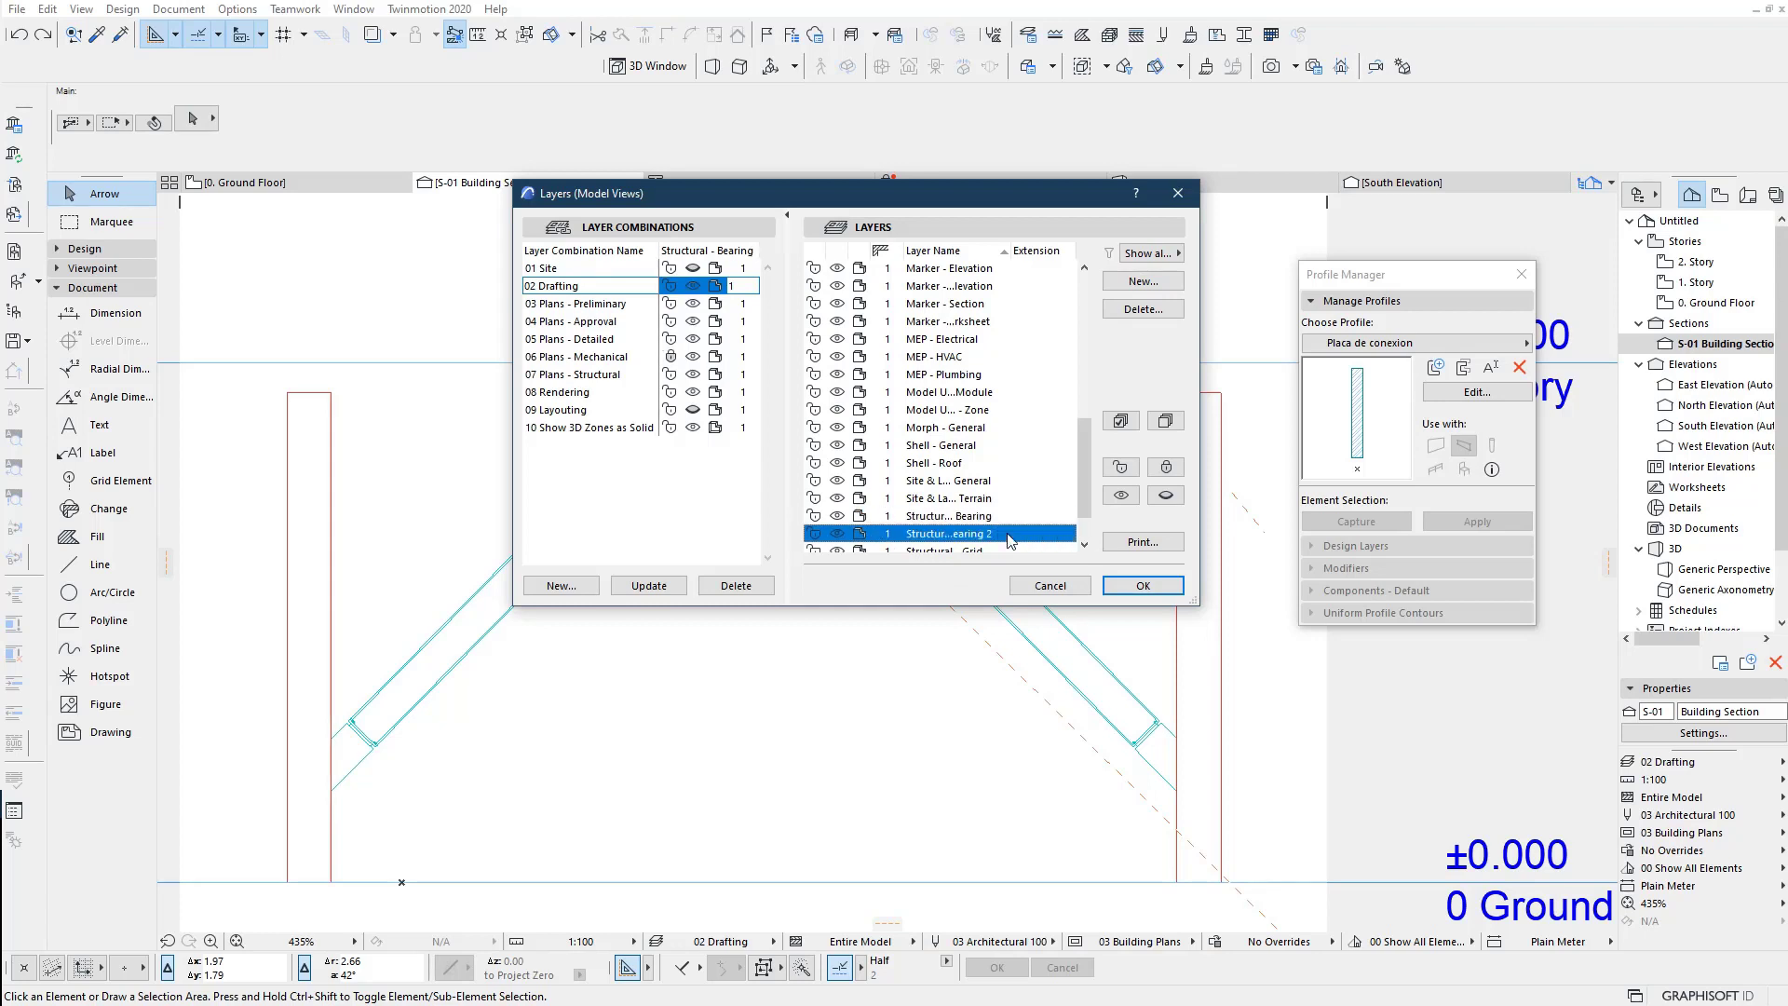
pyautogui.click(995, 517)
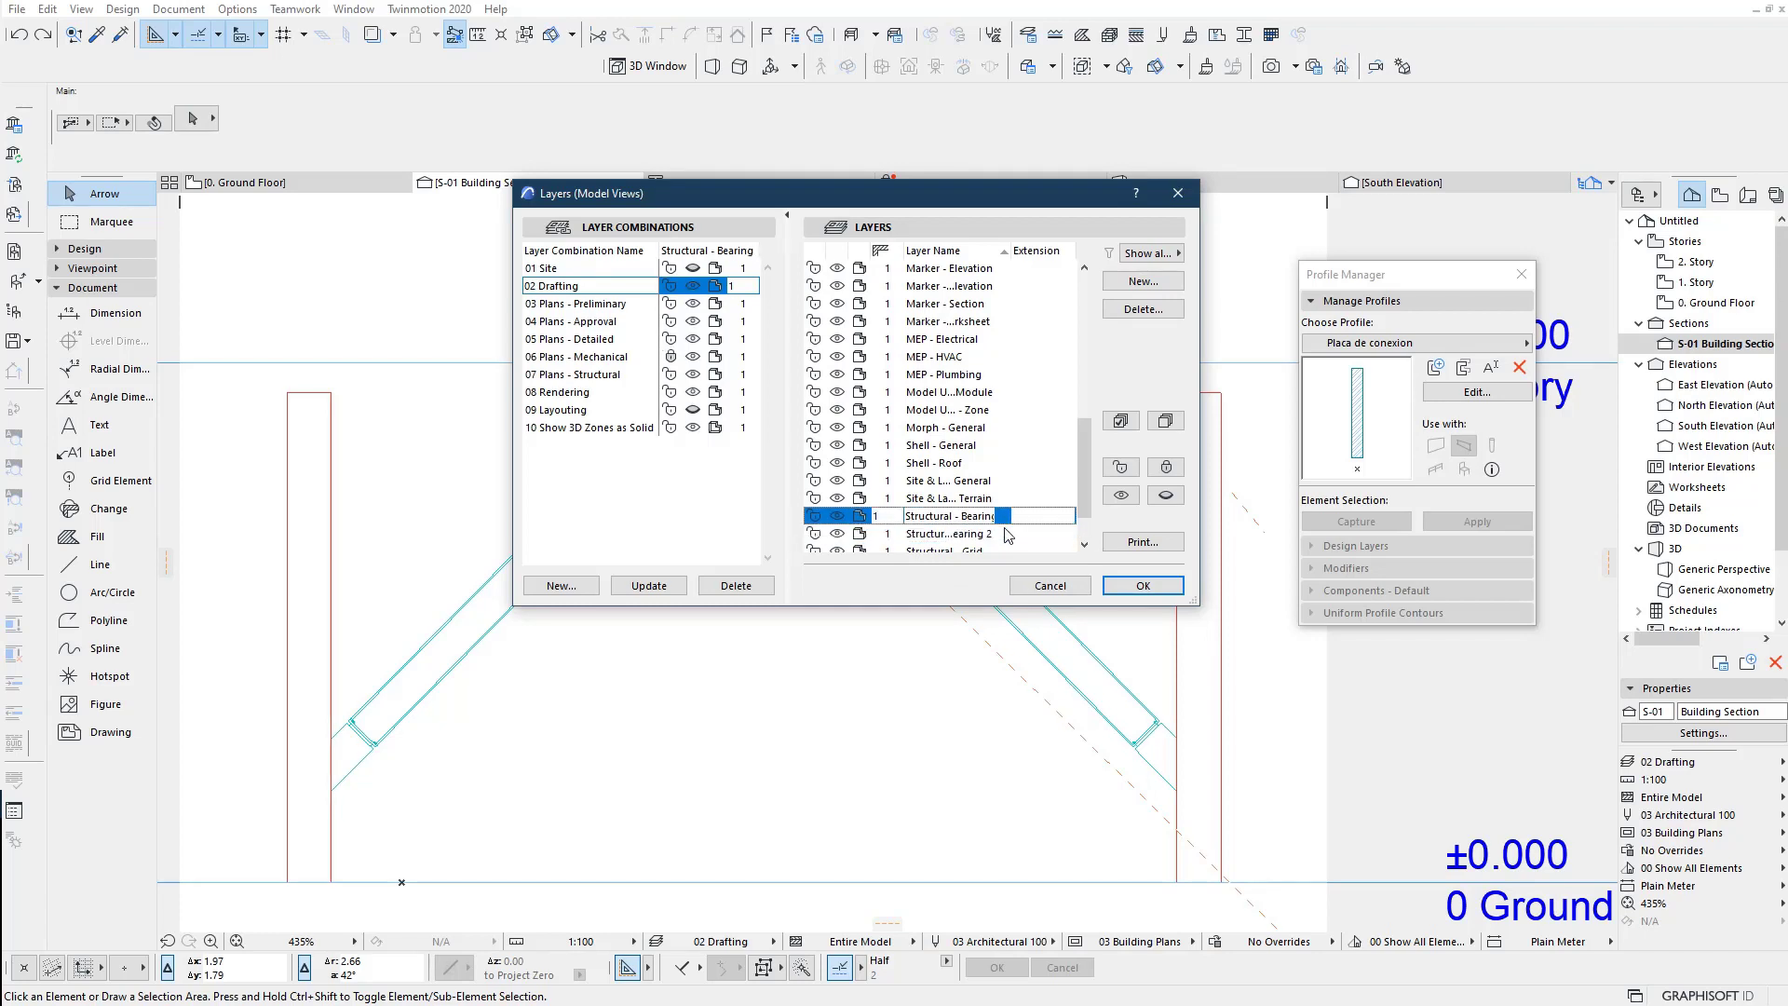
pyautogui.click(1007, 537)
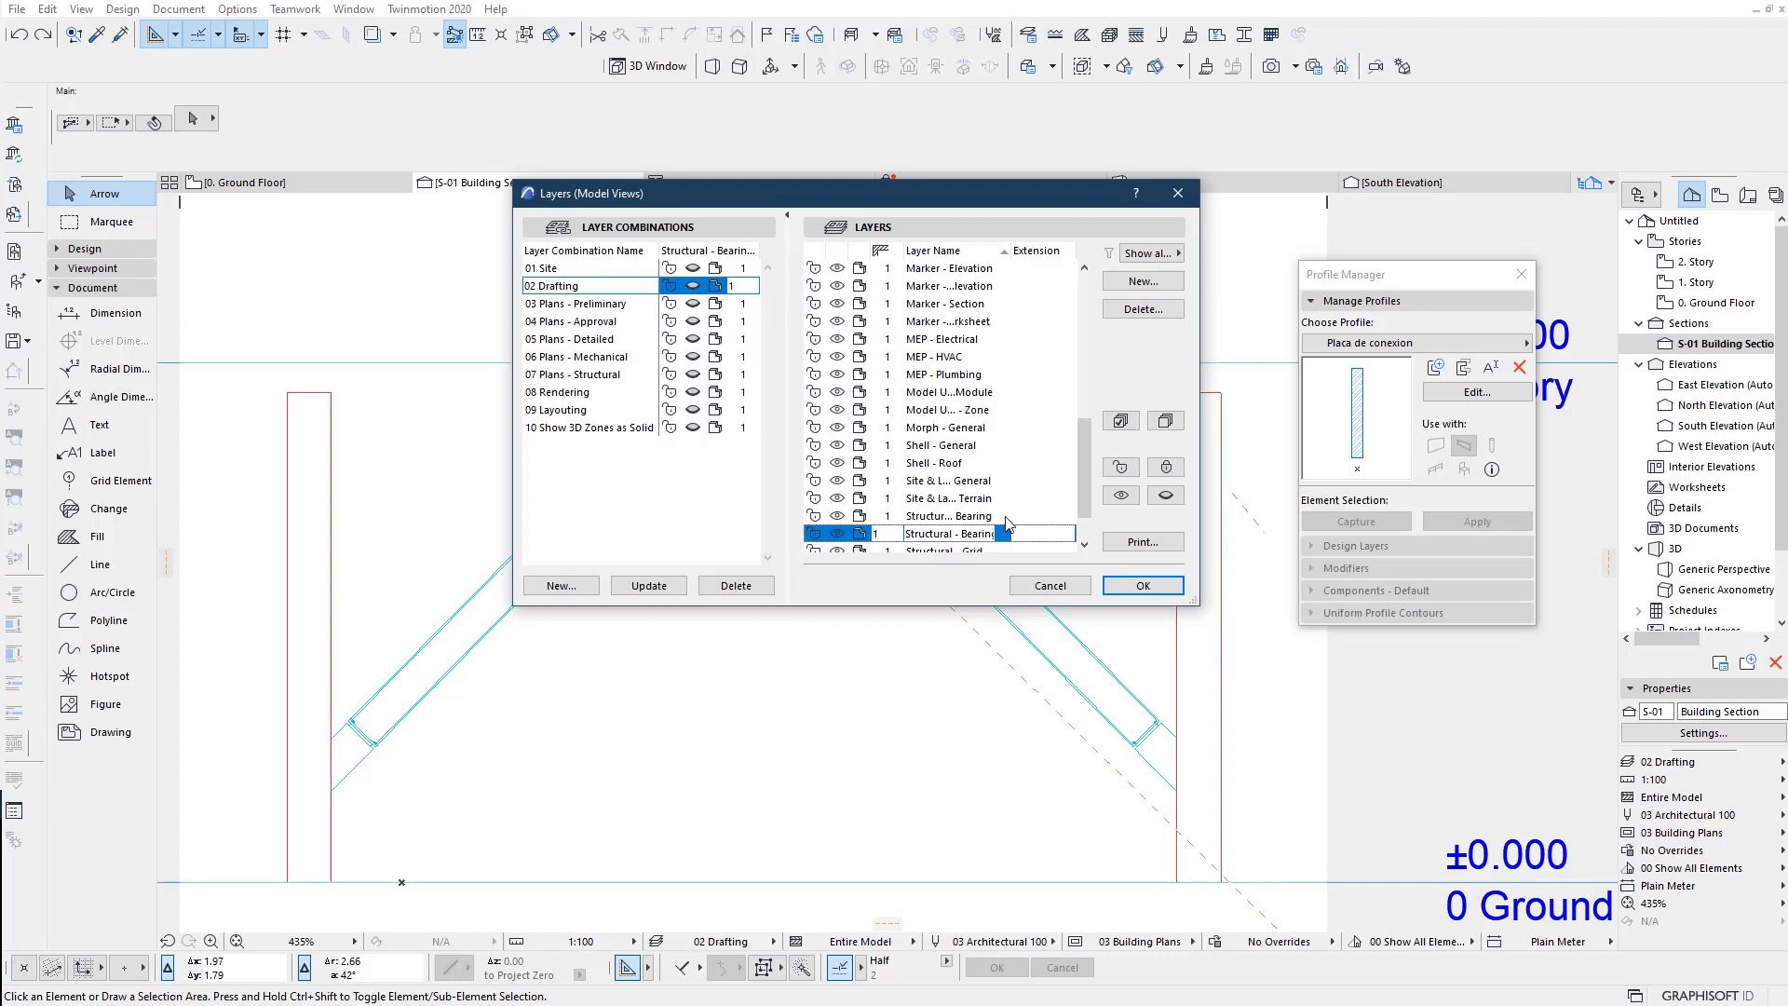
pyautogui.click(1006, 521)
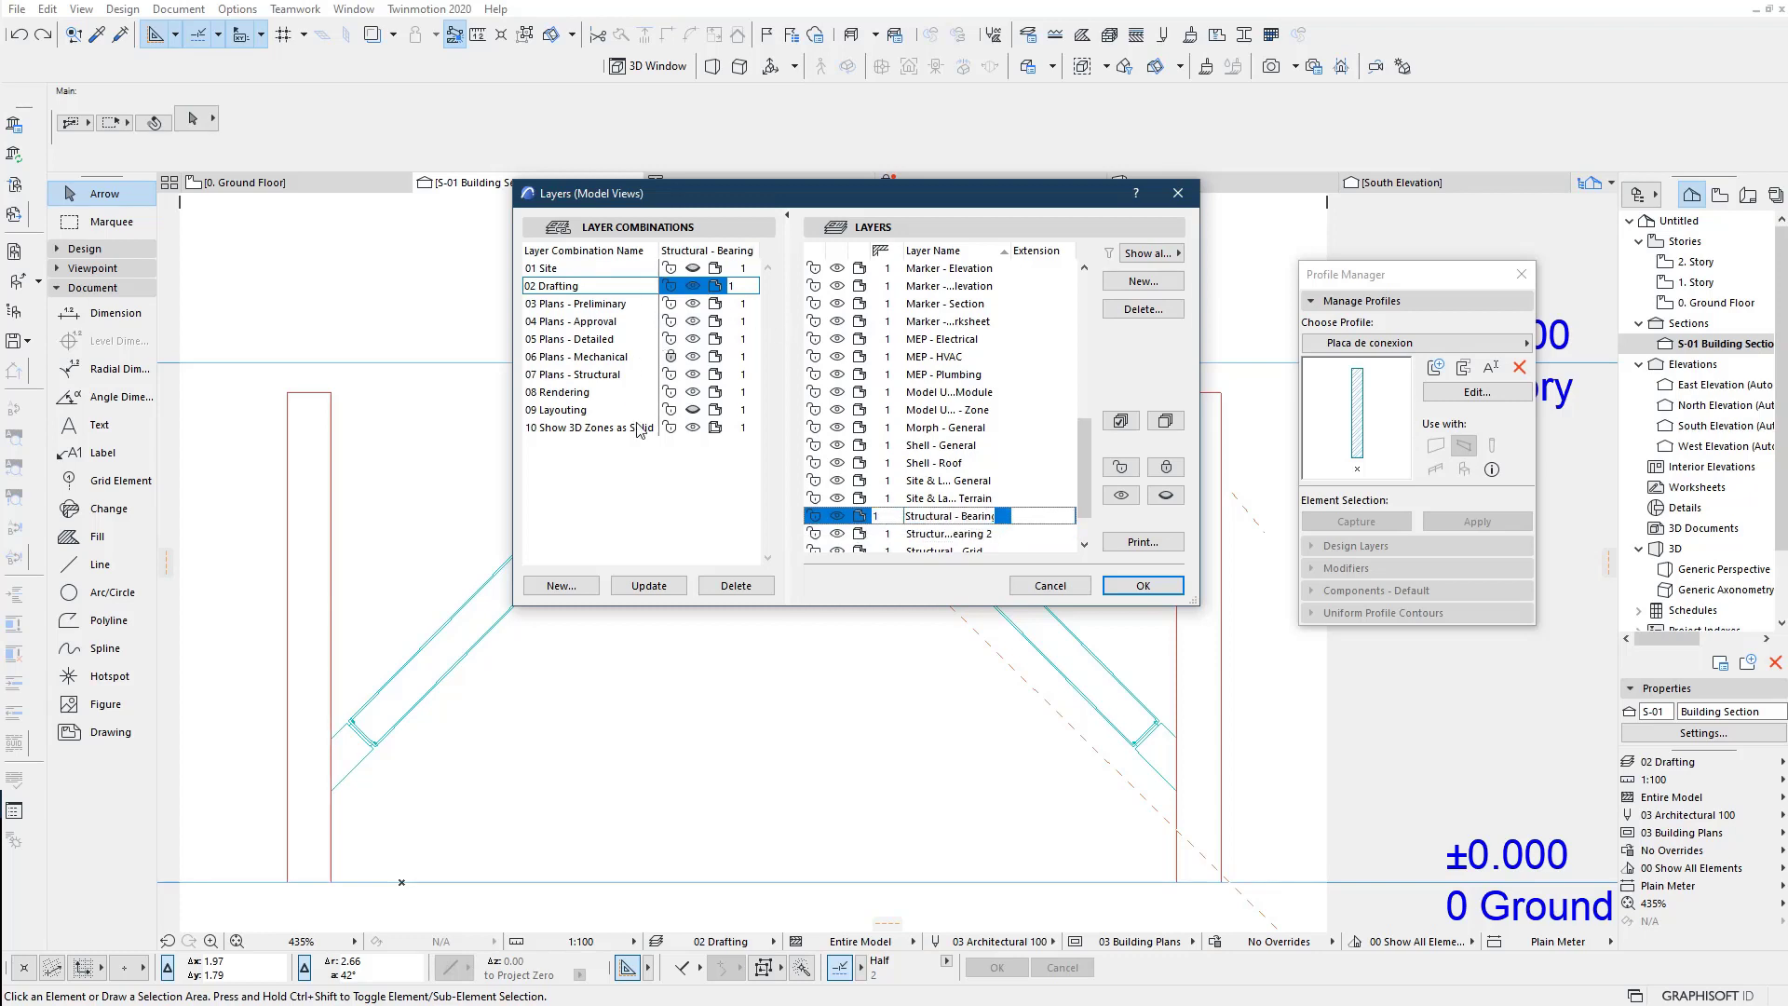
pyautogui.click(1001, 537)
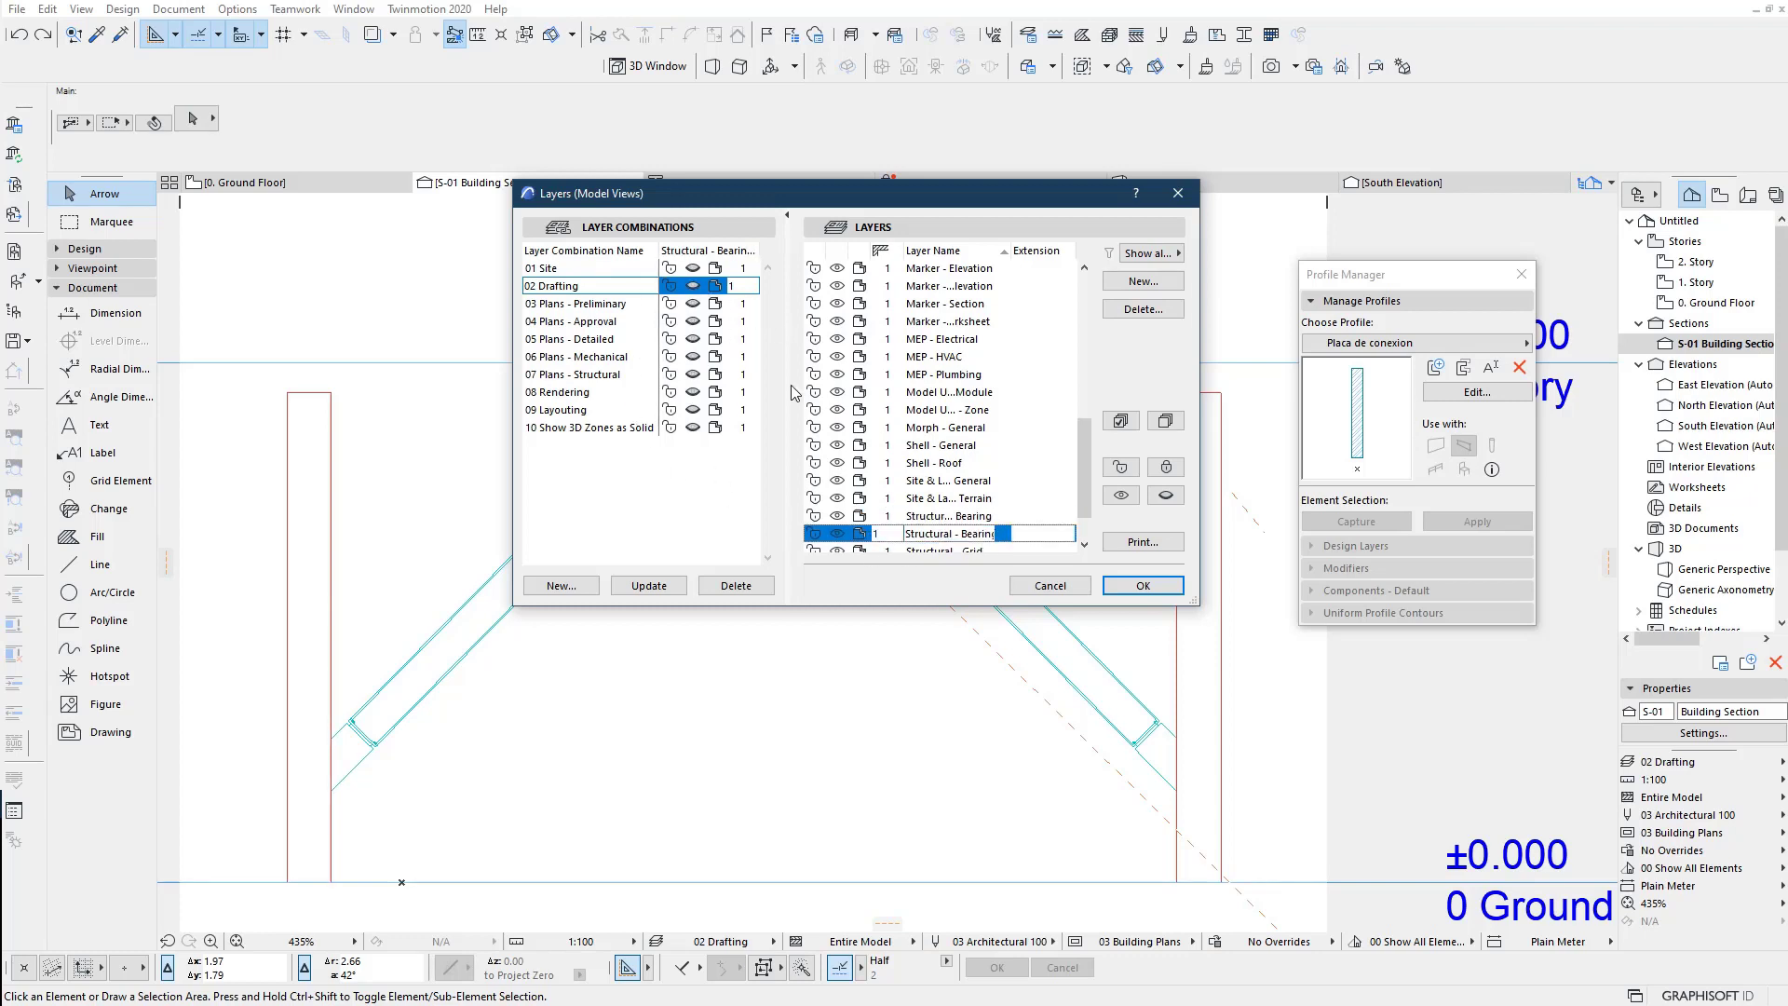
pyautogui.click(692, 286)
pyautogui.click(692, 321)
pyautogui.click(693, 357)
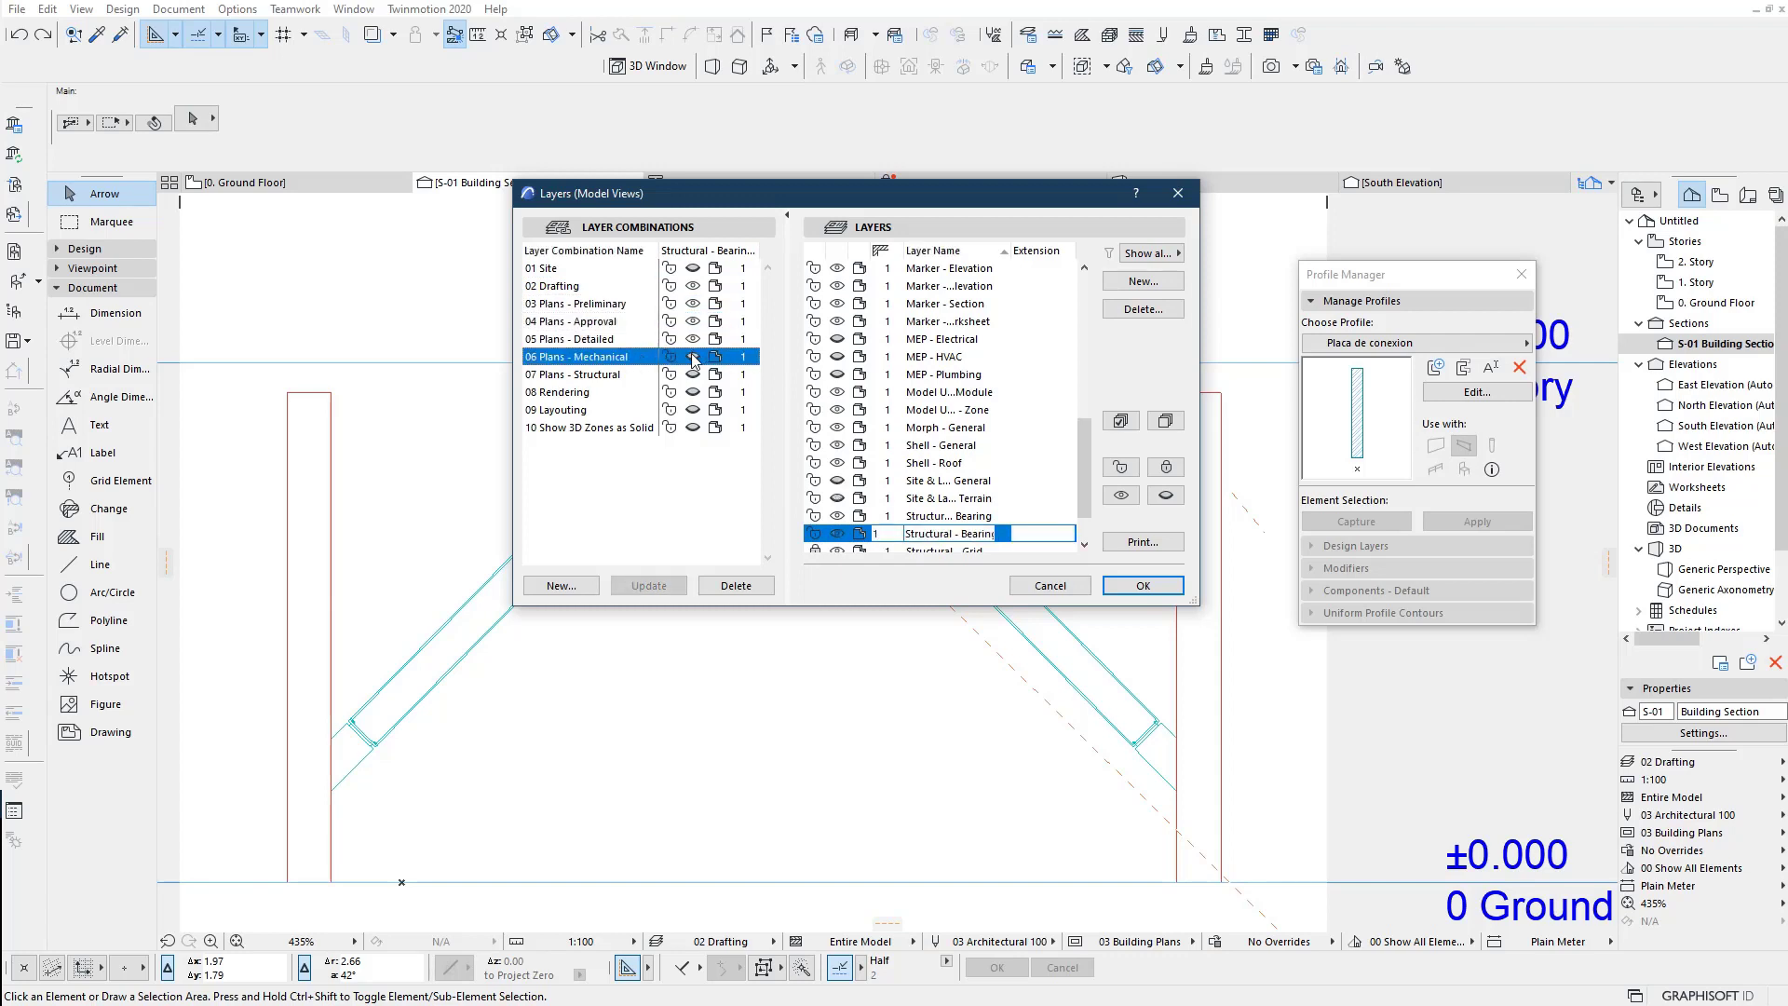
pyautogui.click(693, 374)
# Step: Recheck the structural layers, then apply the 10 Show 3D Zones as Solid combination
pyautogui.click(1031, 519)
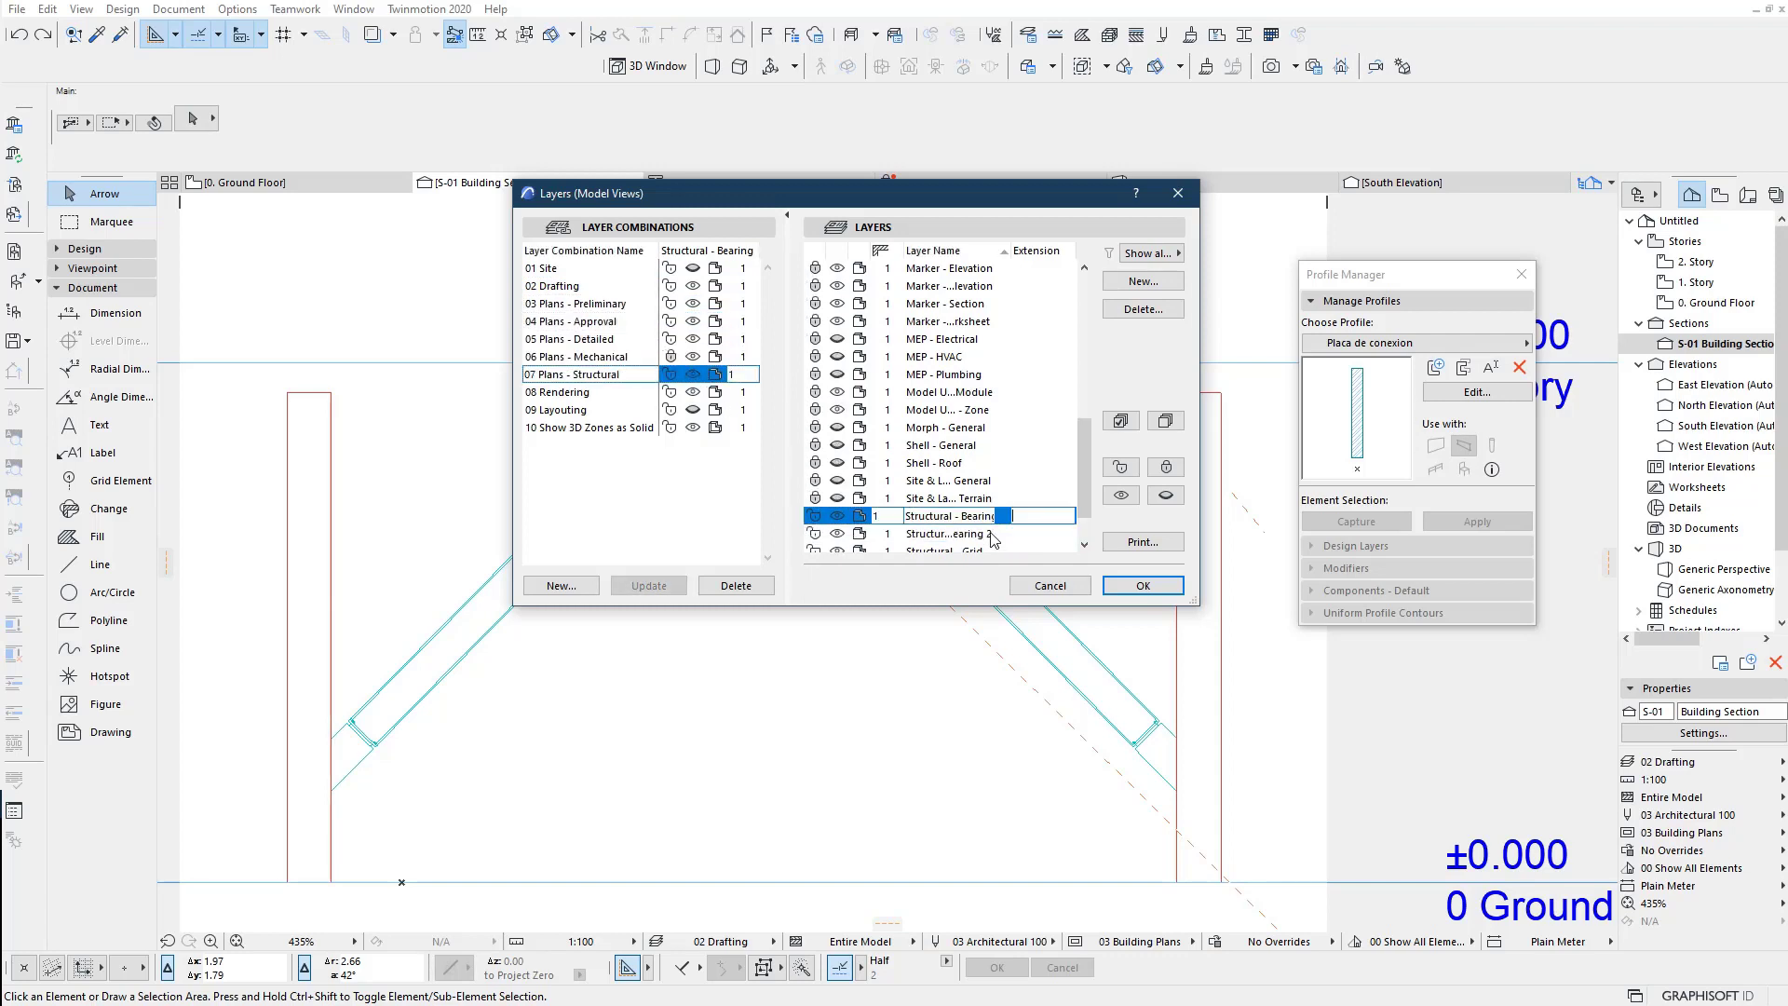
pyautogui.click(1002, 499)
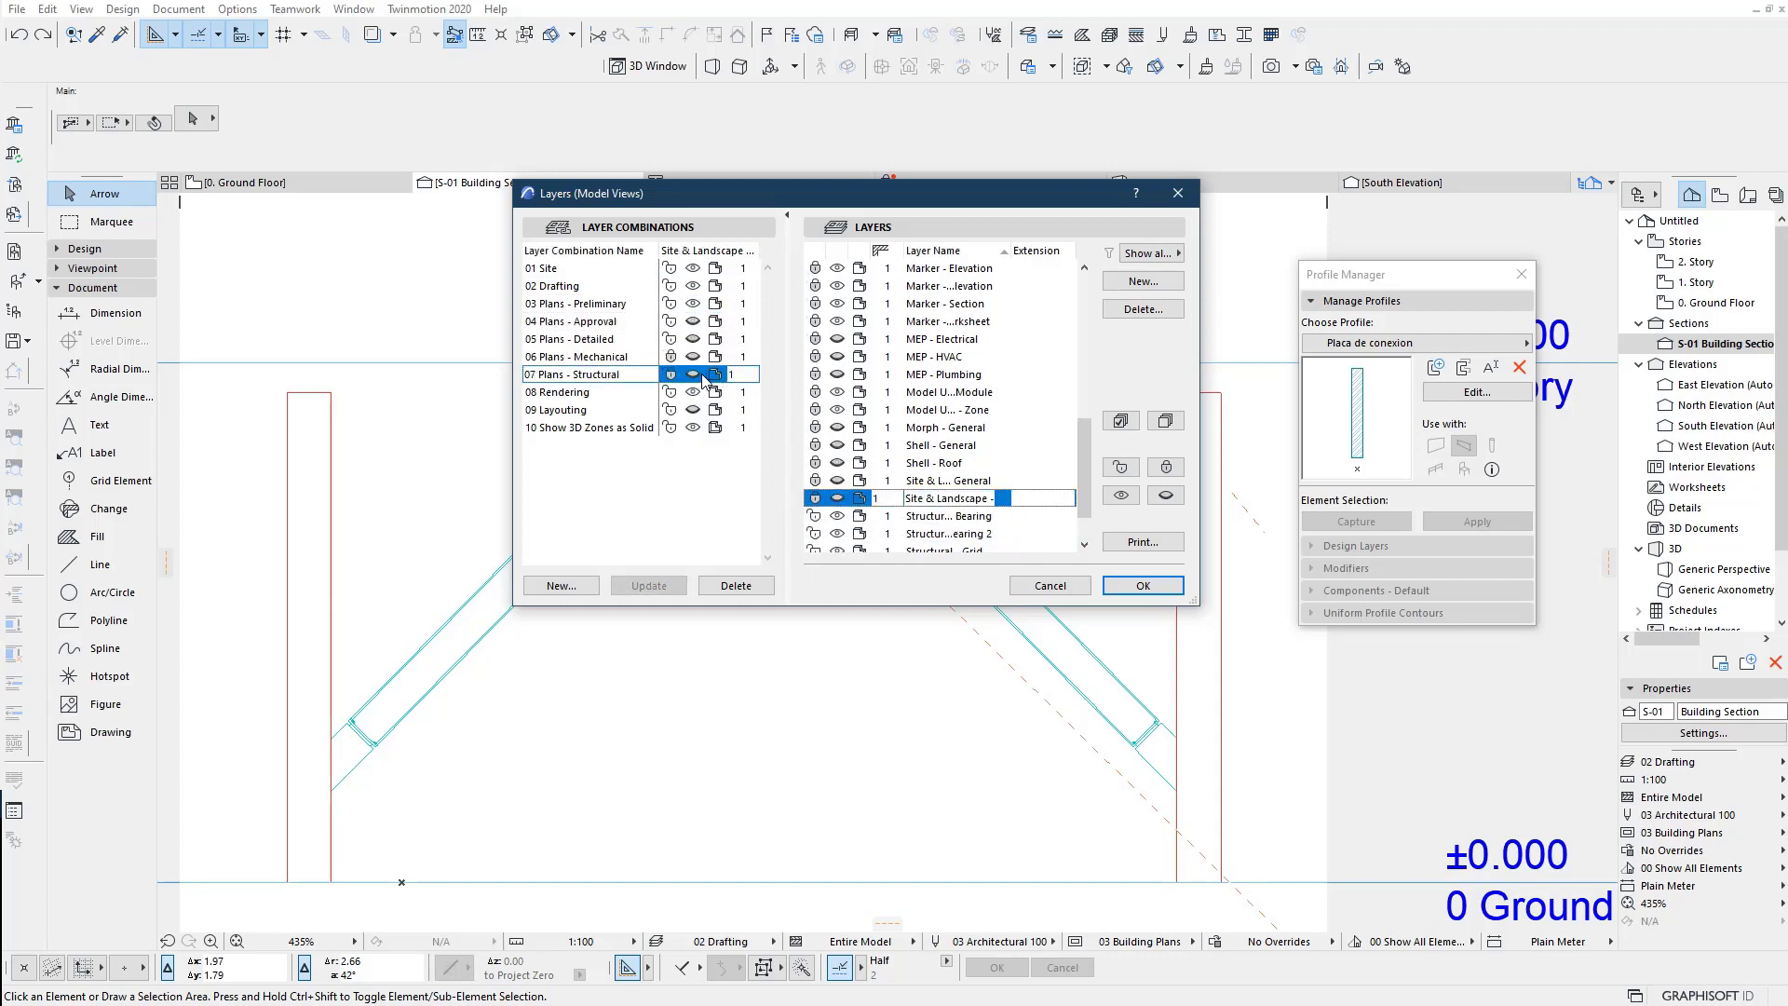
pyautogui.click(1020, 518)
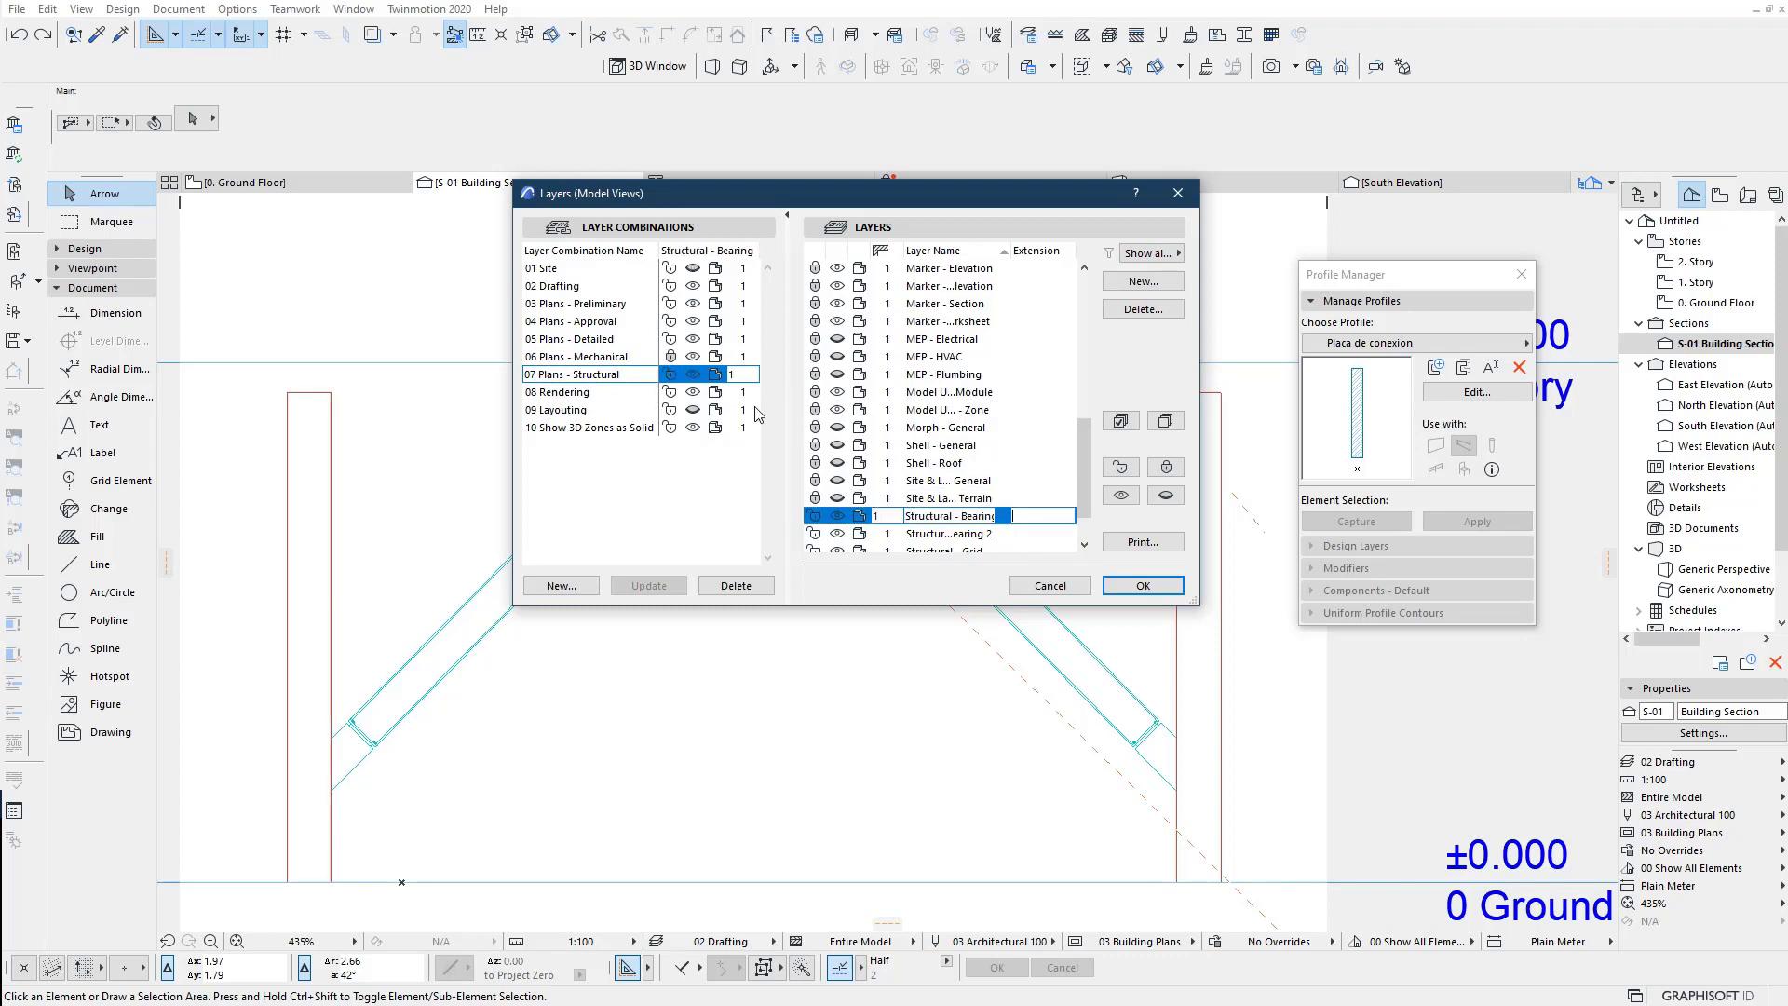
pyautogui.click(1011, 534)
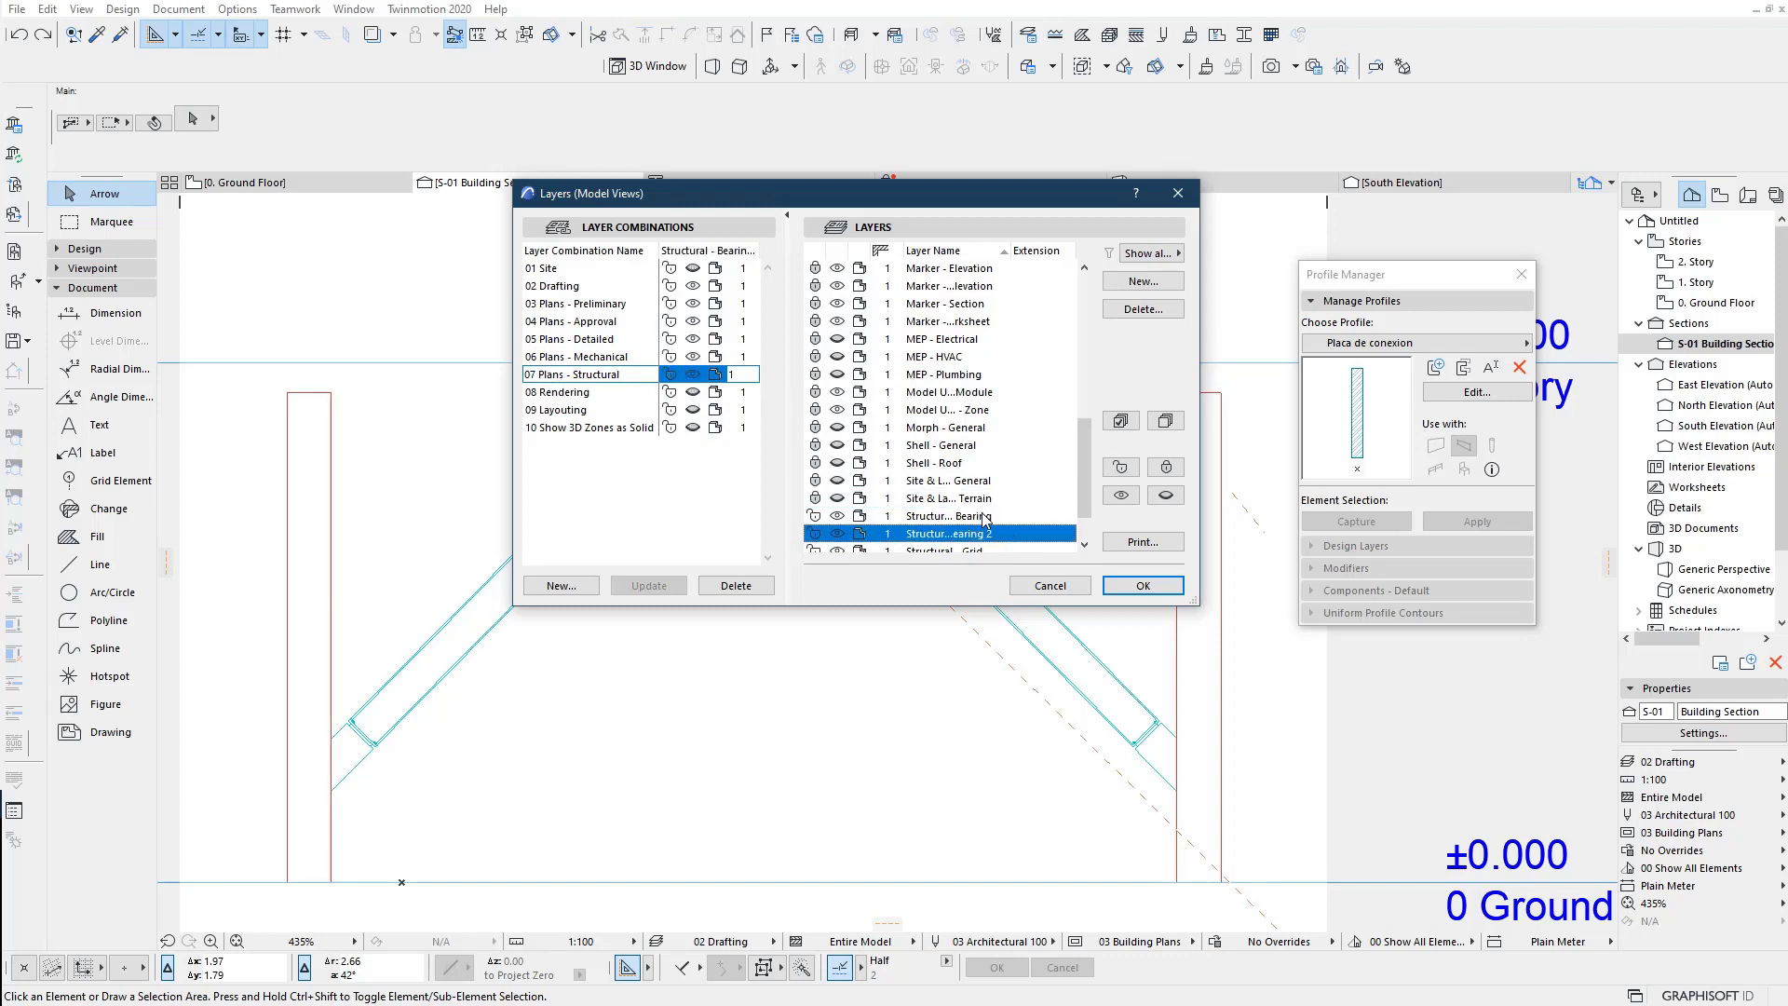
pyautogui.click(596, 357)
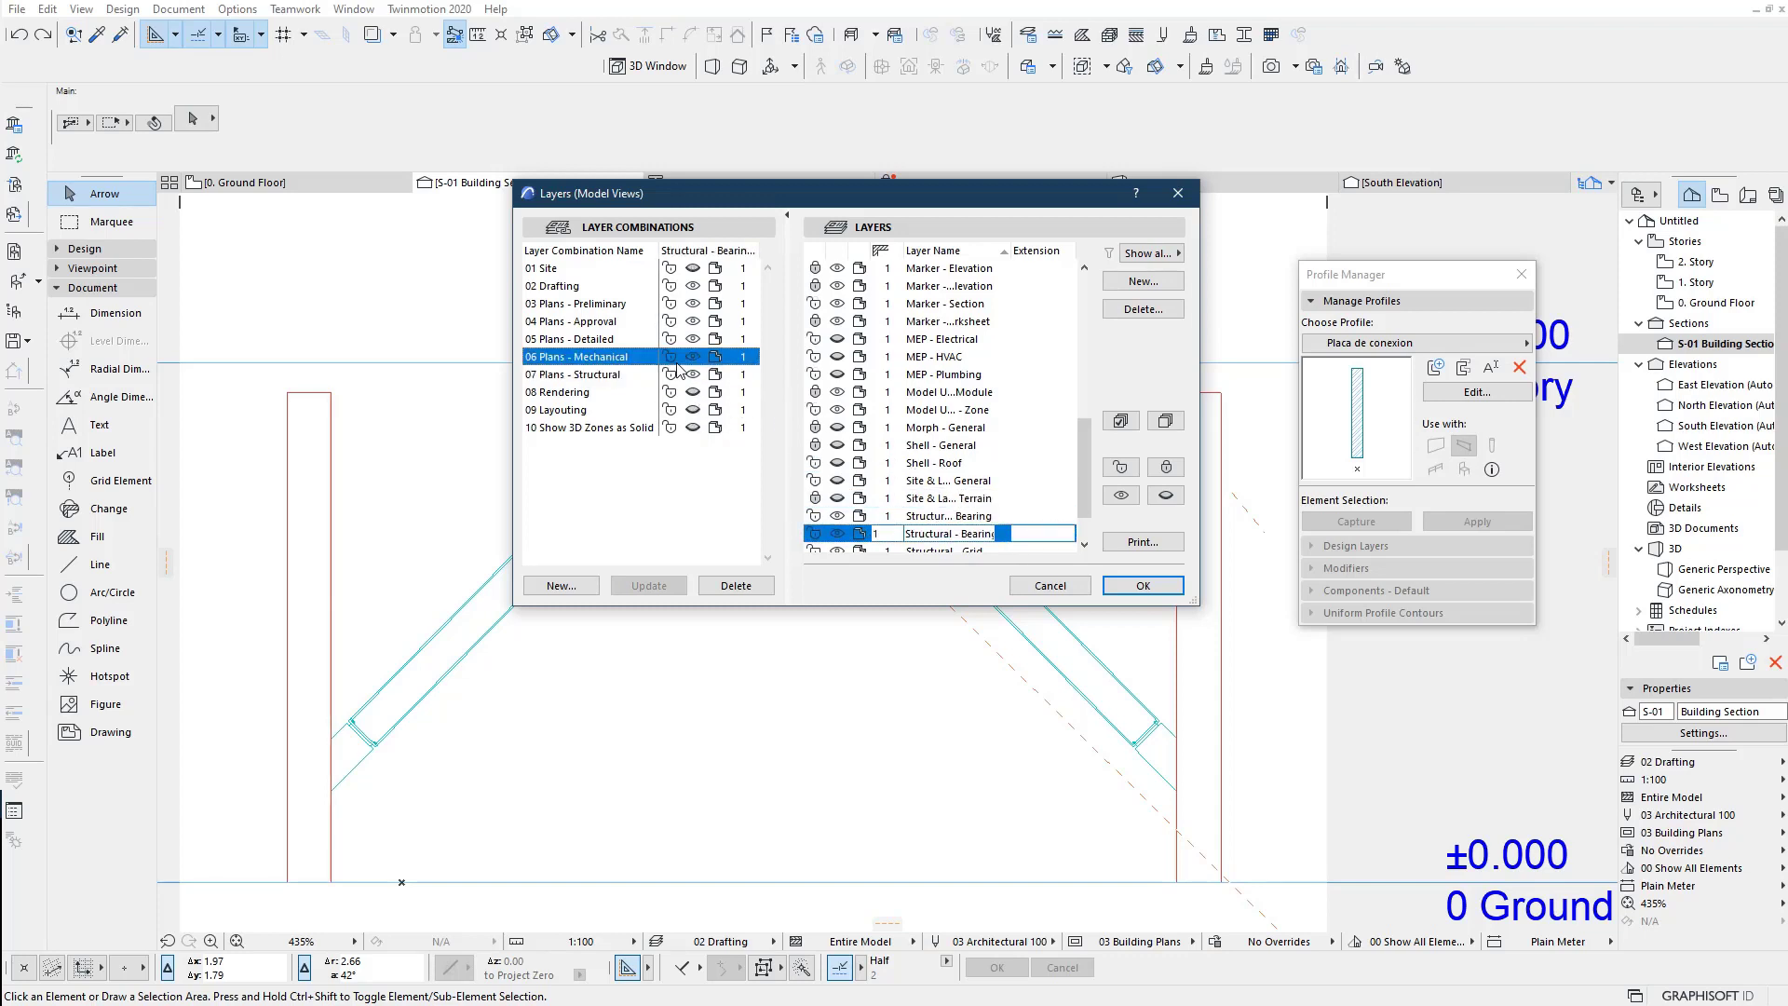
pyautogui.click(1020, 517)
pyautogui.click(1015, 535)
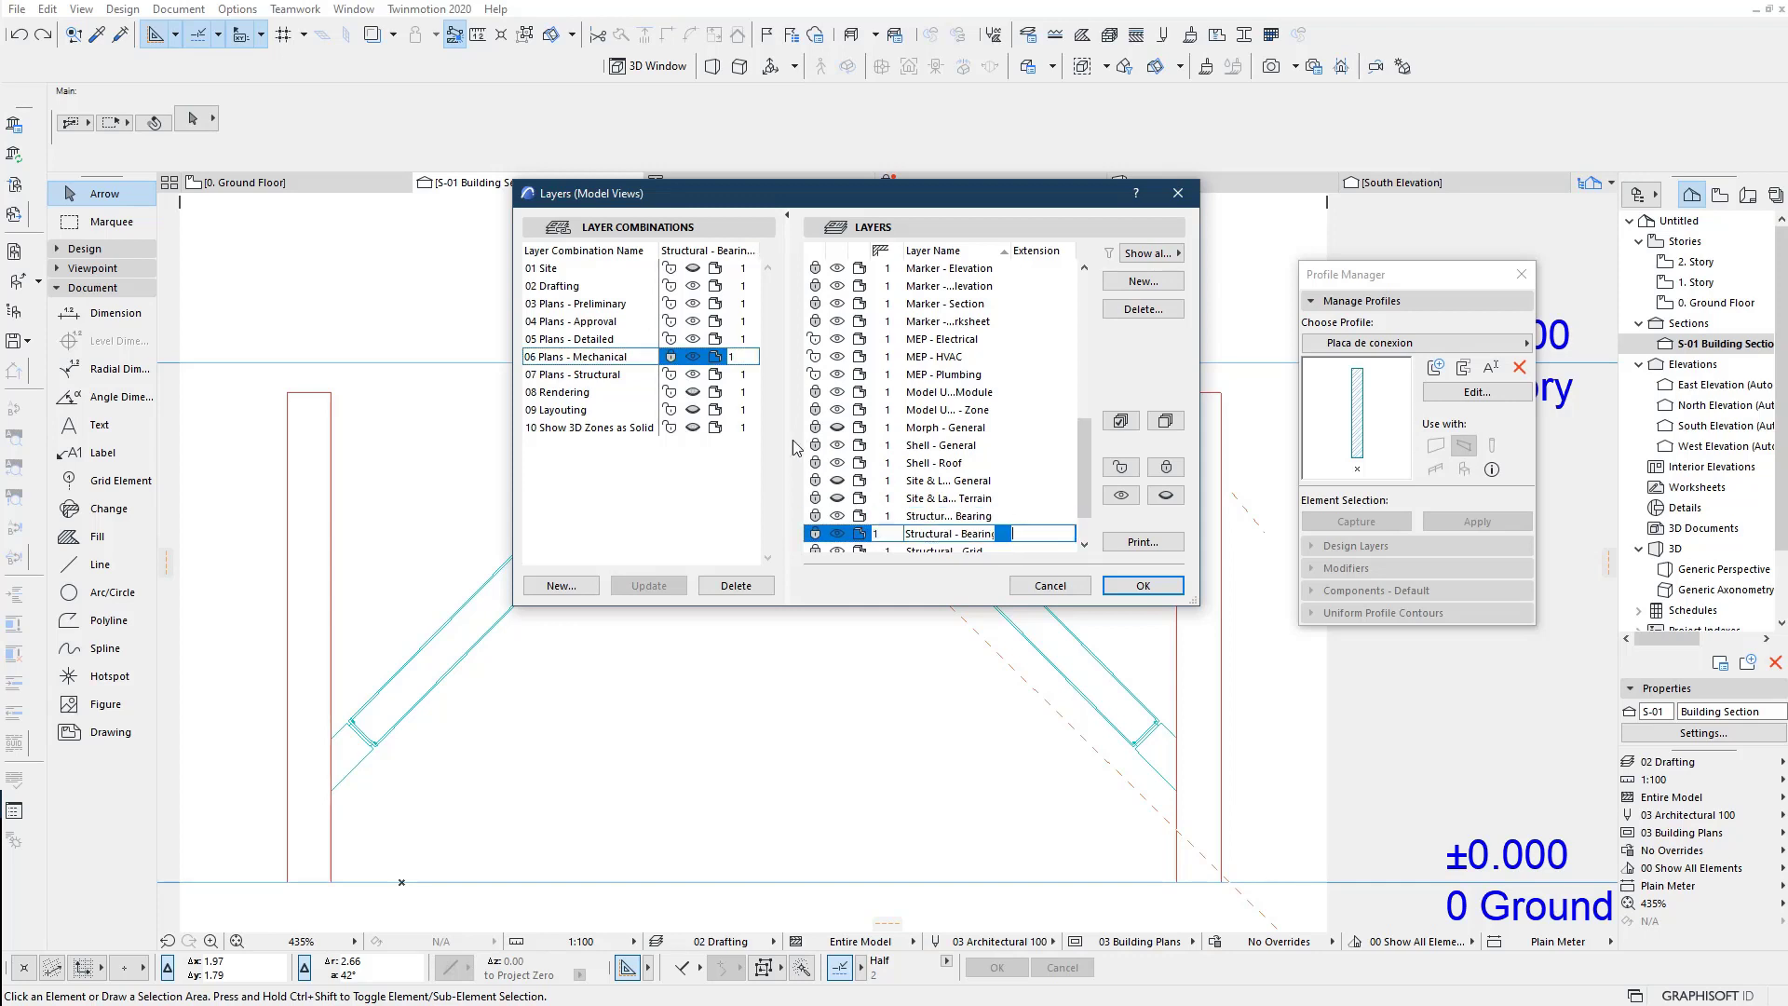
pyautogui.click(701, 393)
pyautogui.click(692, 428)
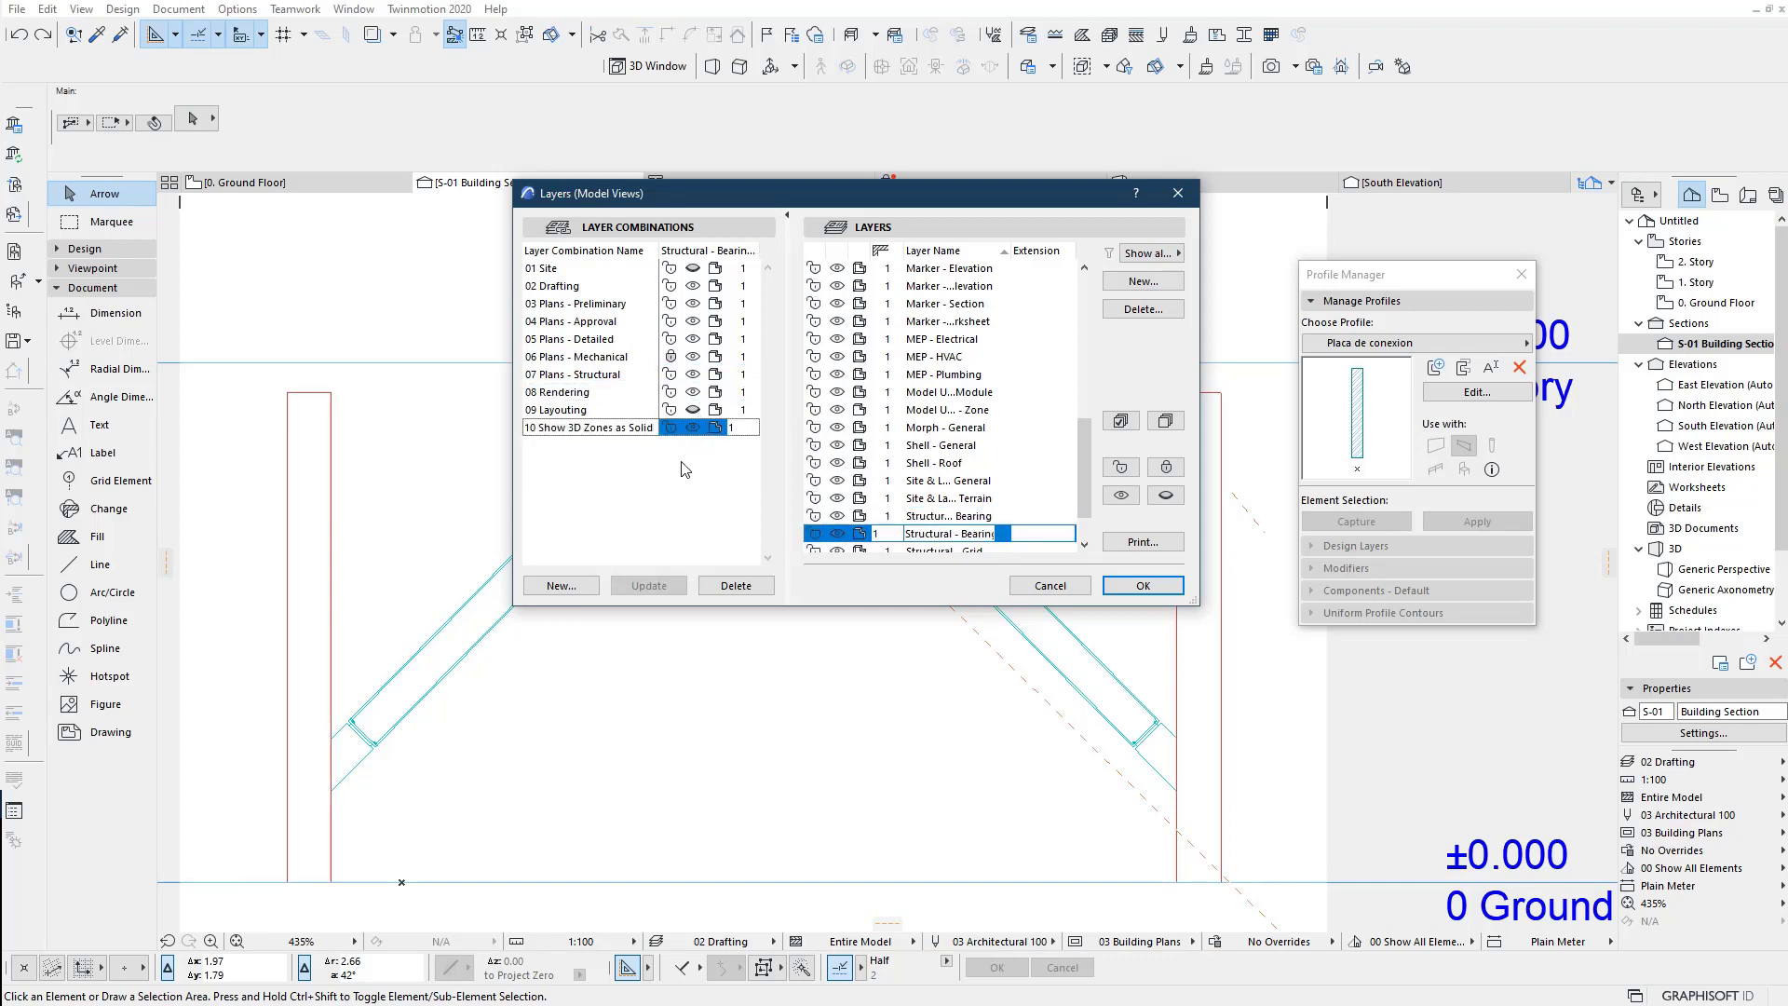
pyautogui.click(1154, 582)
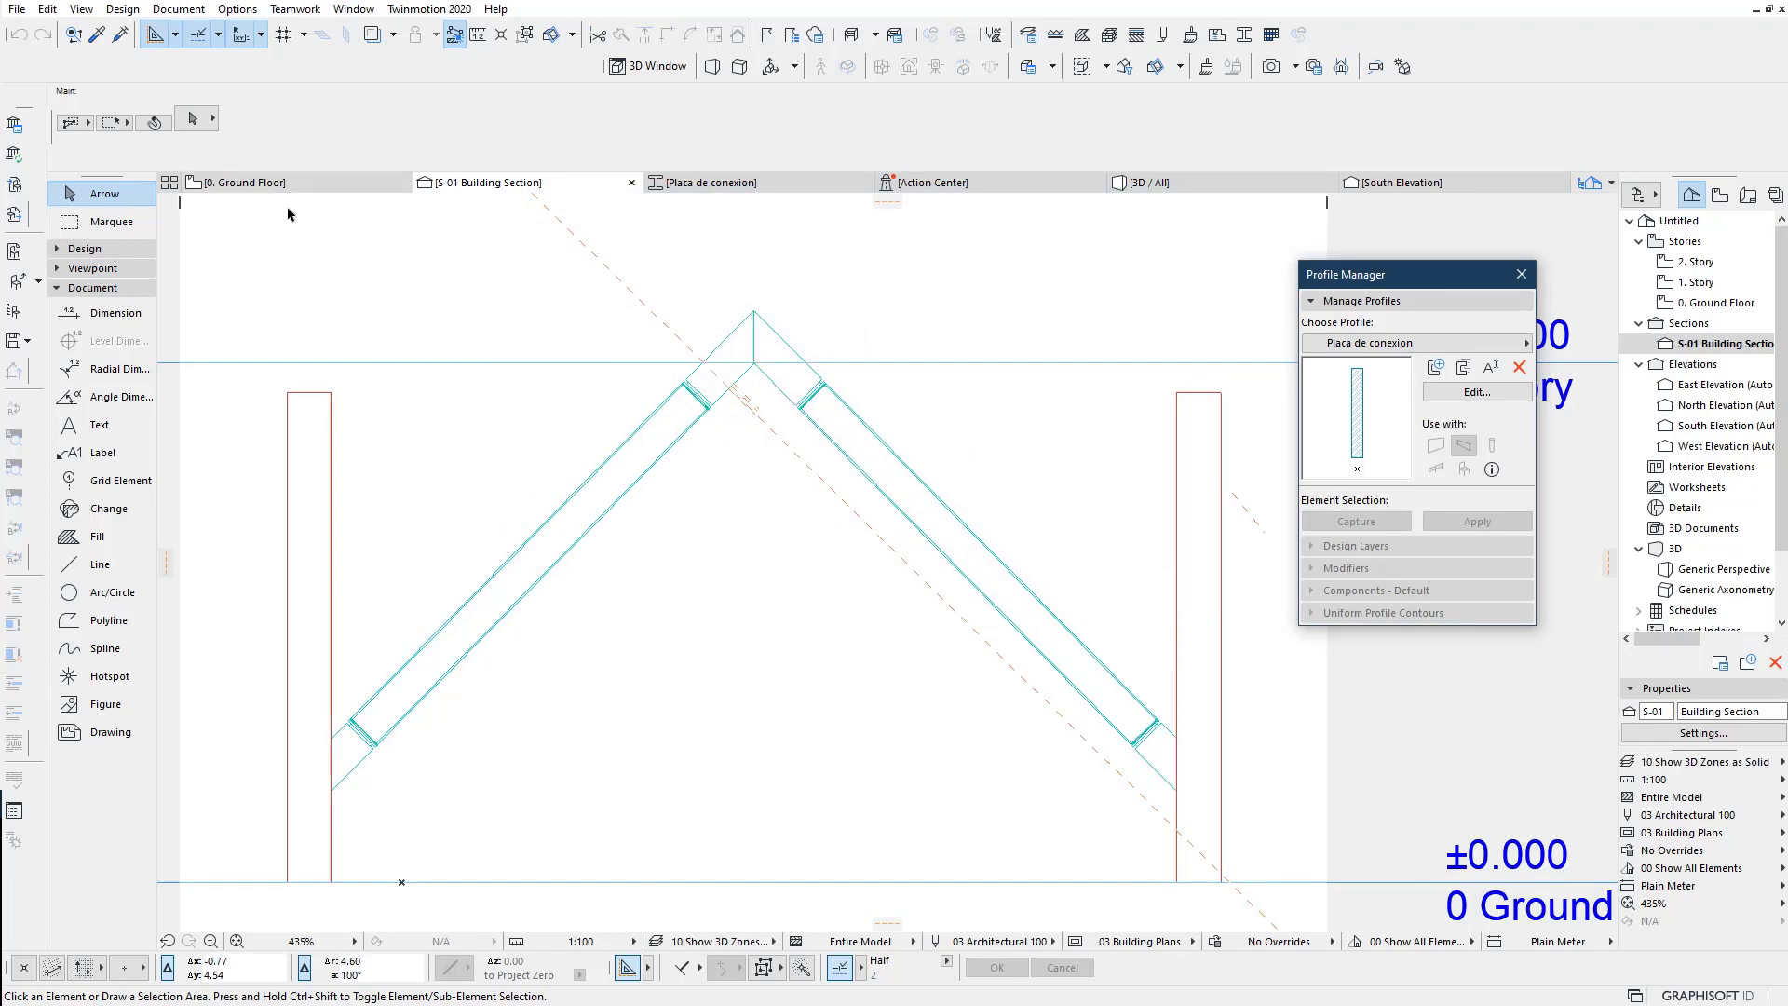
# Step: Reopen Layer Settings with Ctrl+L and open Structural - Bearing 2 for renaming
pyautogui.hotkey('ctrl', 'l')
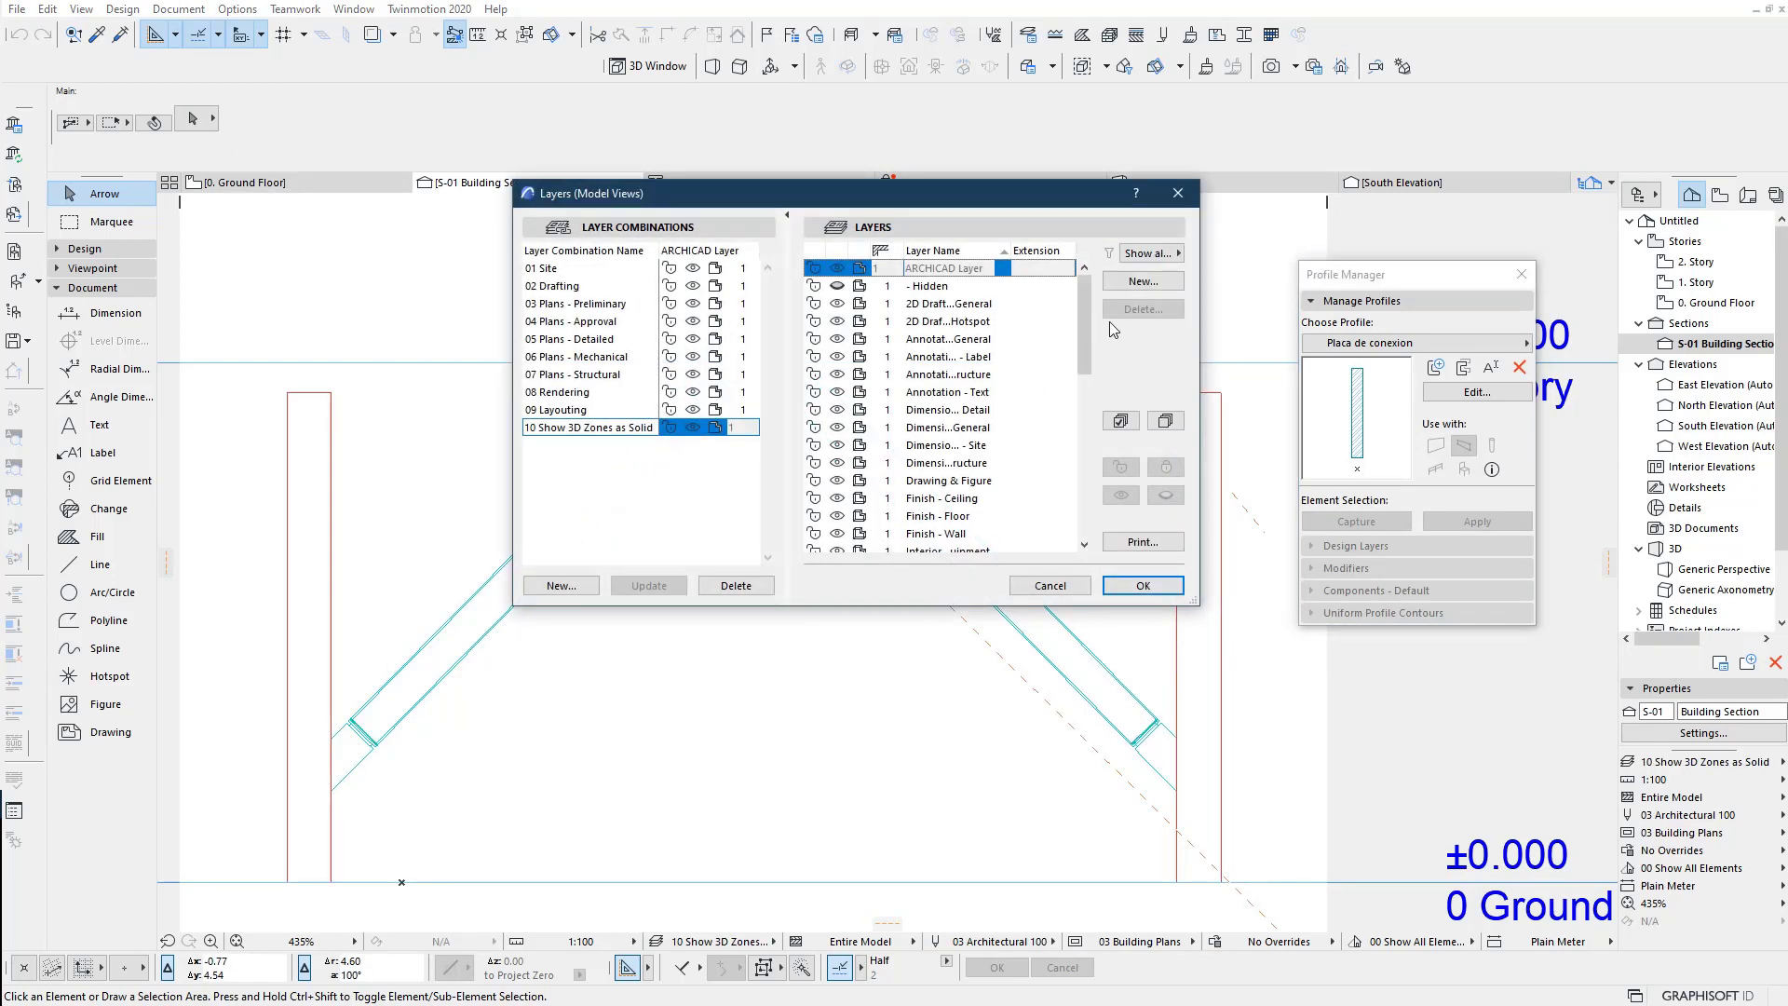
pyautogui.scroll(-1, 1080, 344)
pyautogui.scroll(-2, 1043, 400)
pyautogui.scroll(-2, 1006, 466)
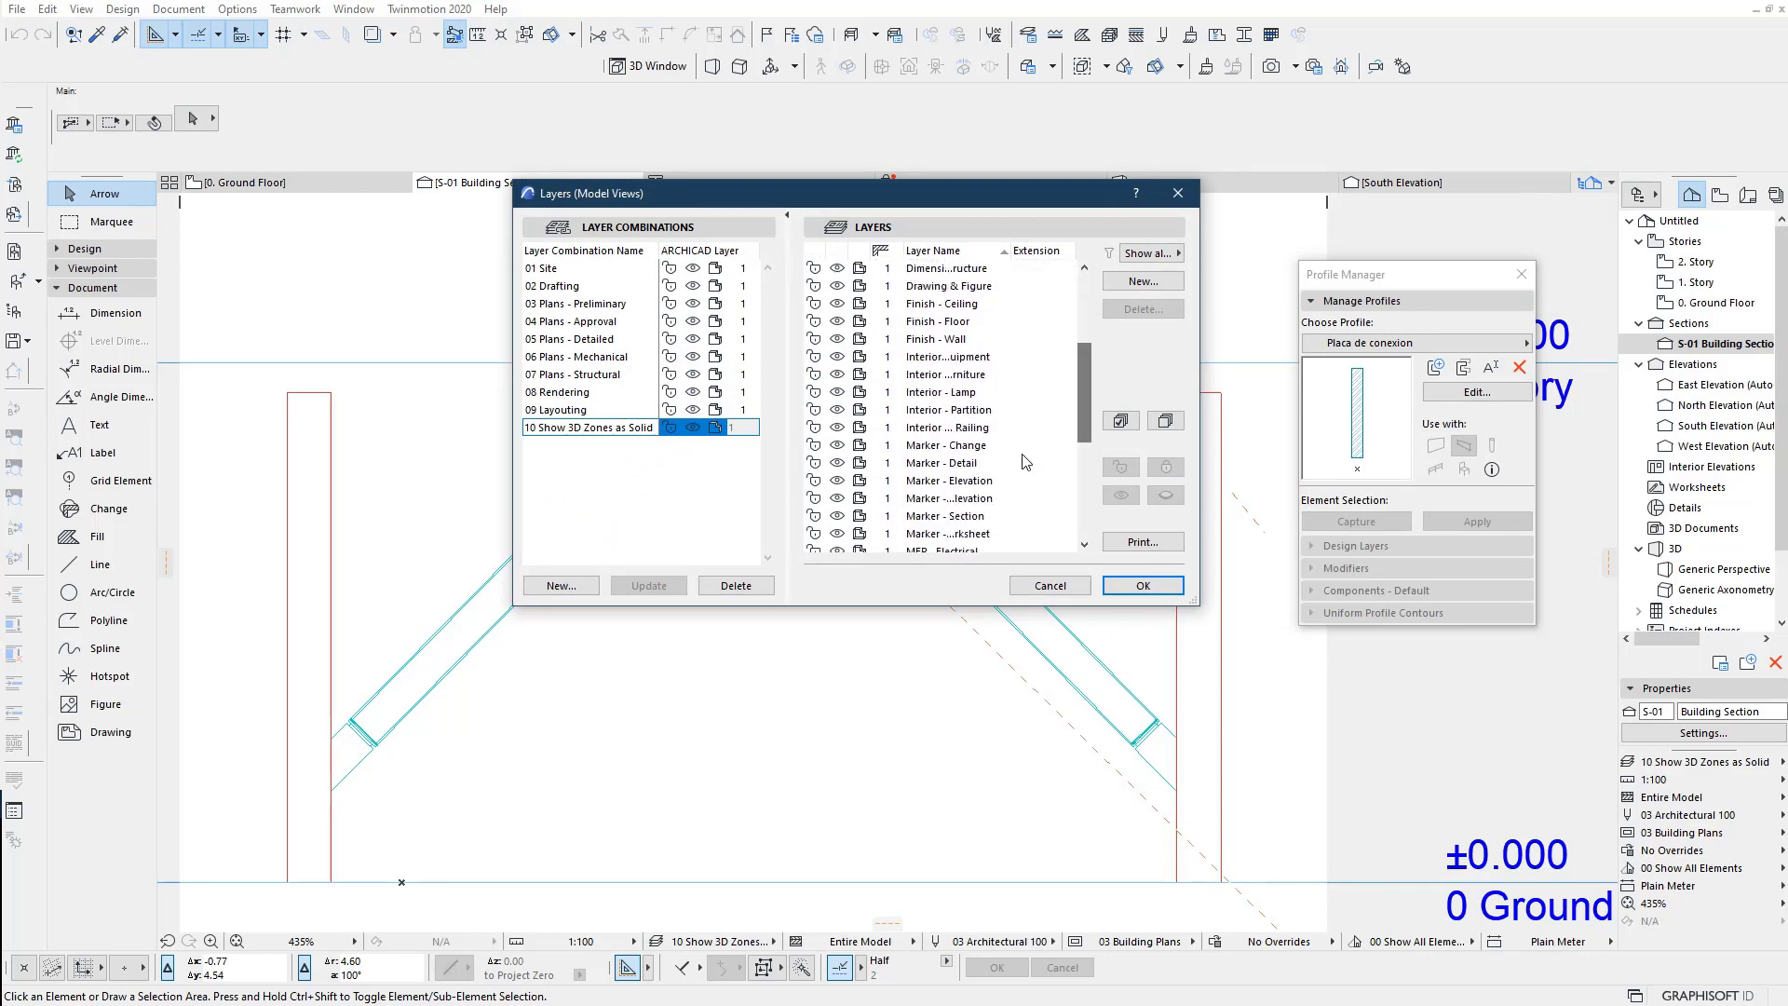
pyautogui.scroll(-1, 974, 523)
pyautogui.scroll(-2, 976, 525)
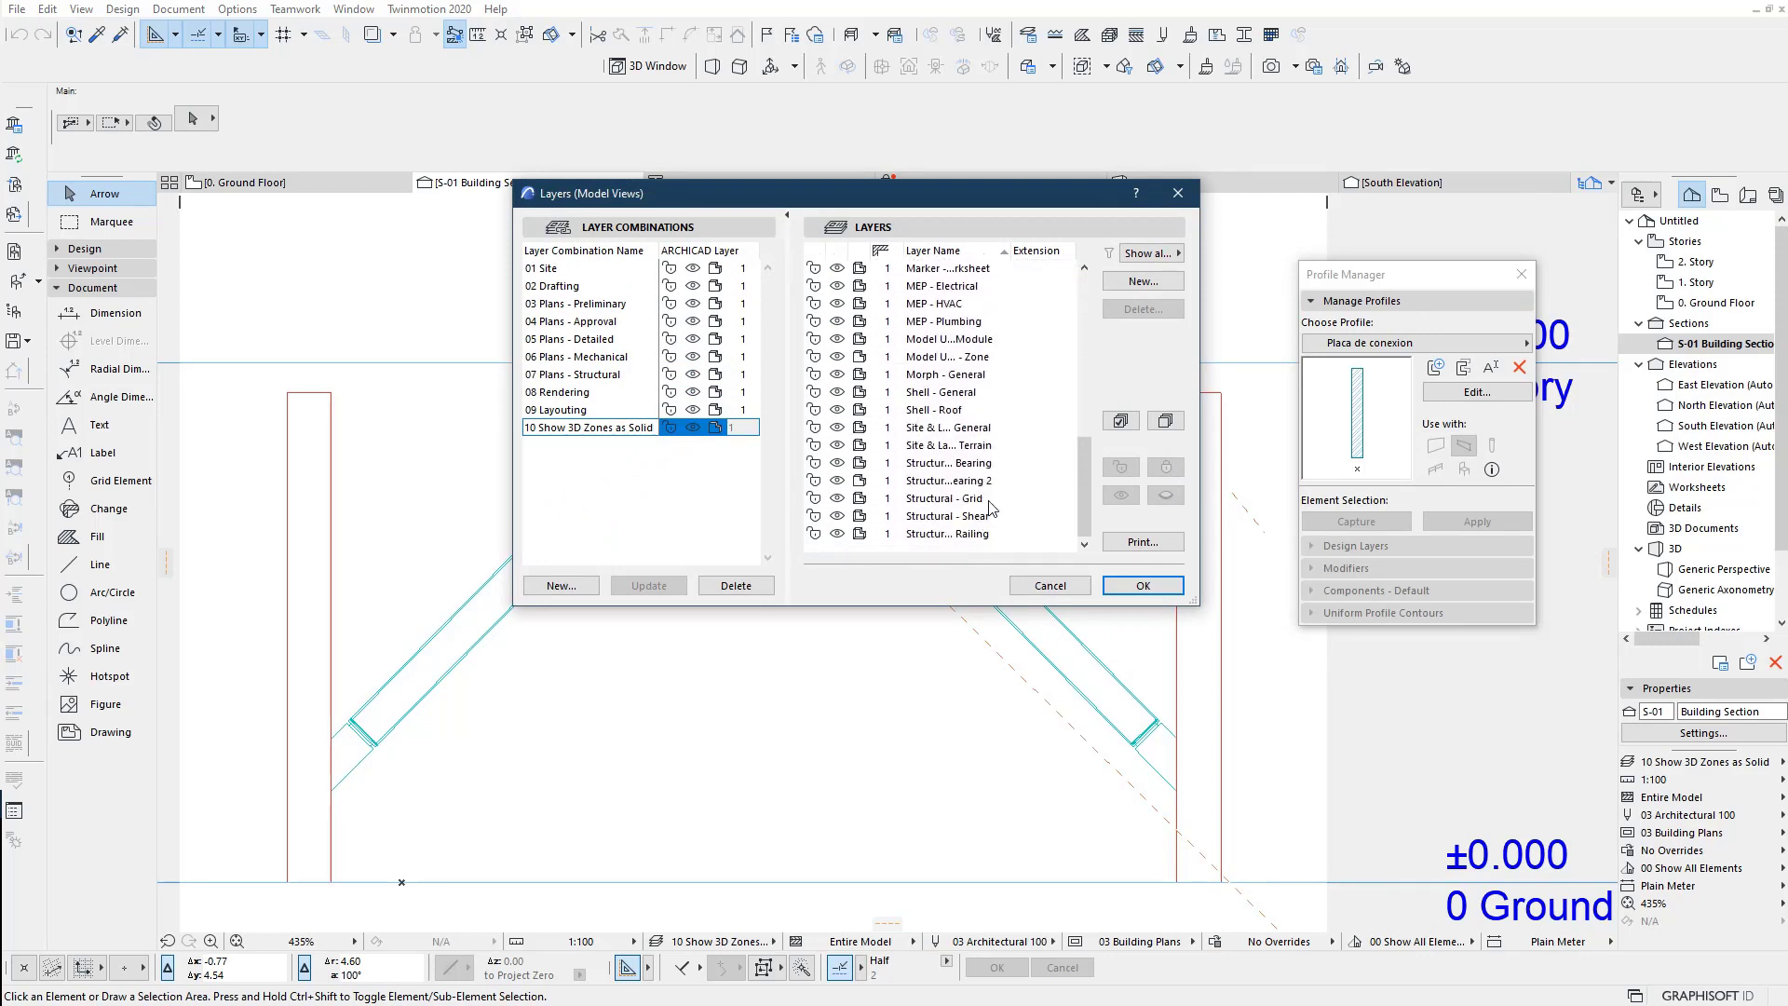
pyautogui.doubleClick(1000, 481)
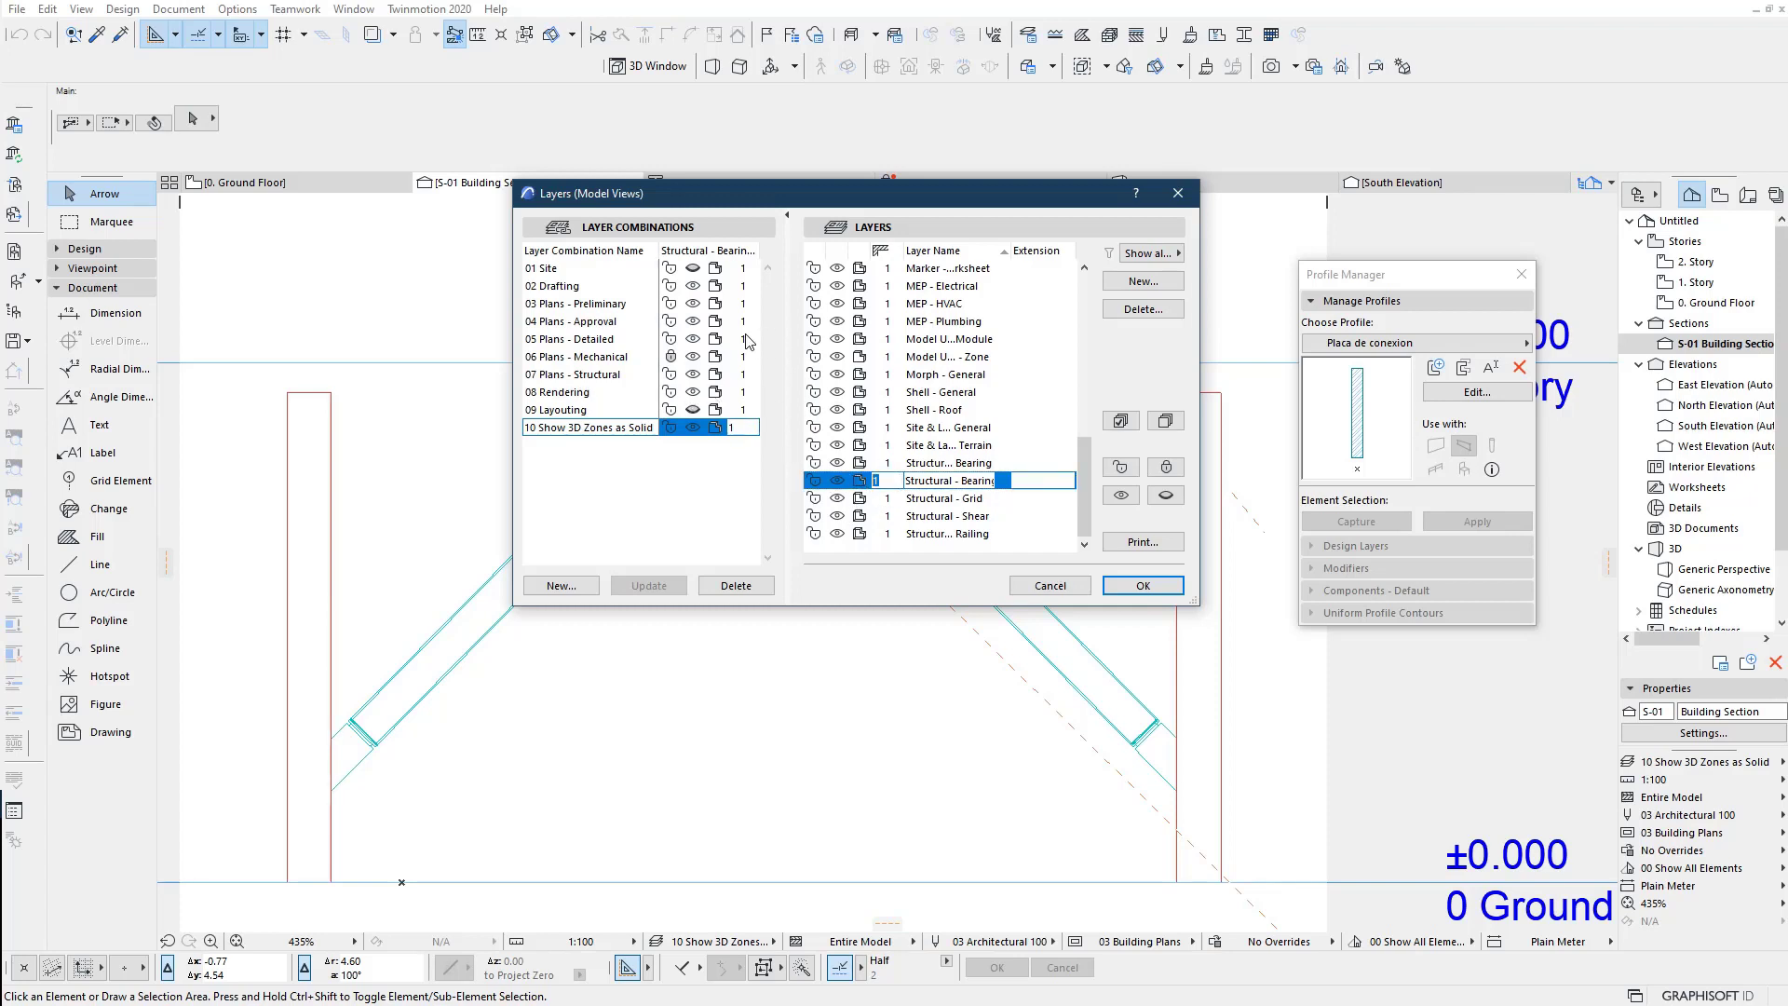
# Step: Set the Structural - Bearing 2 intersection number to 0 in combinations 02–04
pyautogui.click(750, 286)
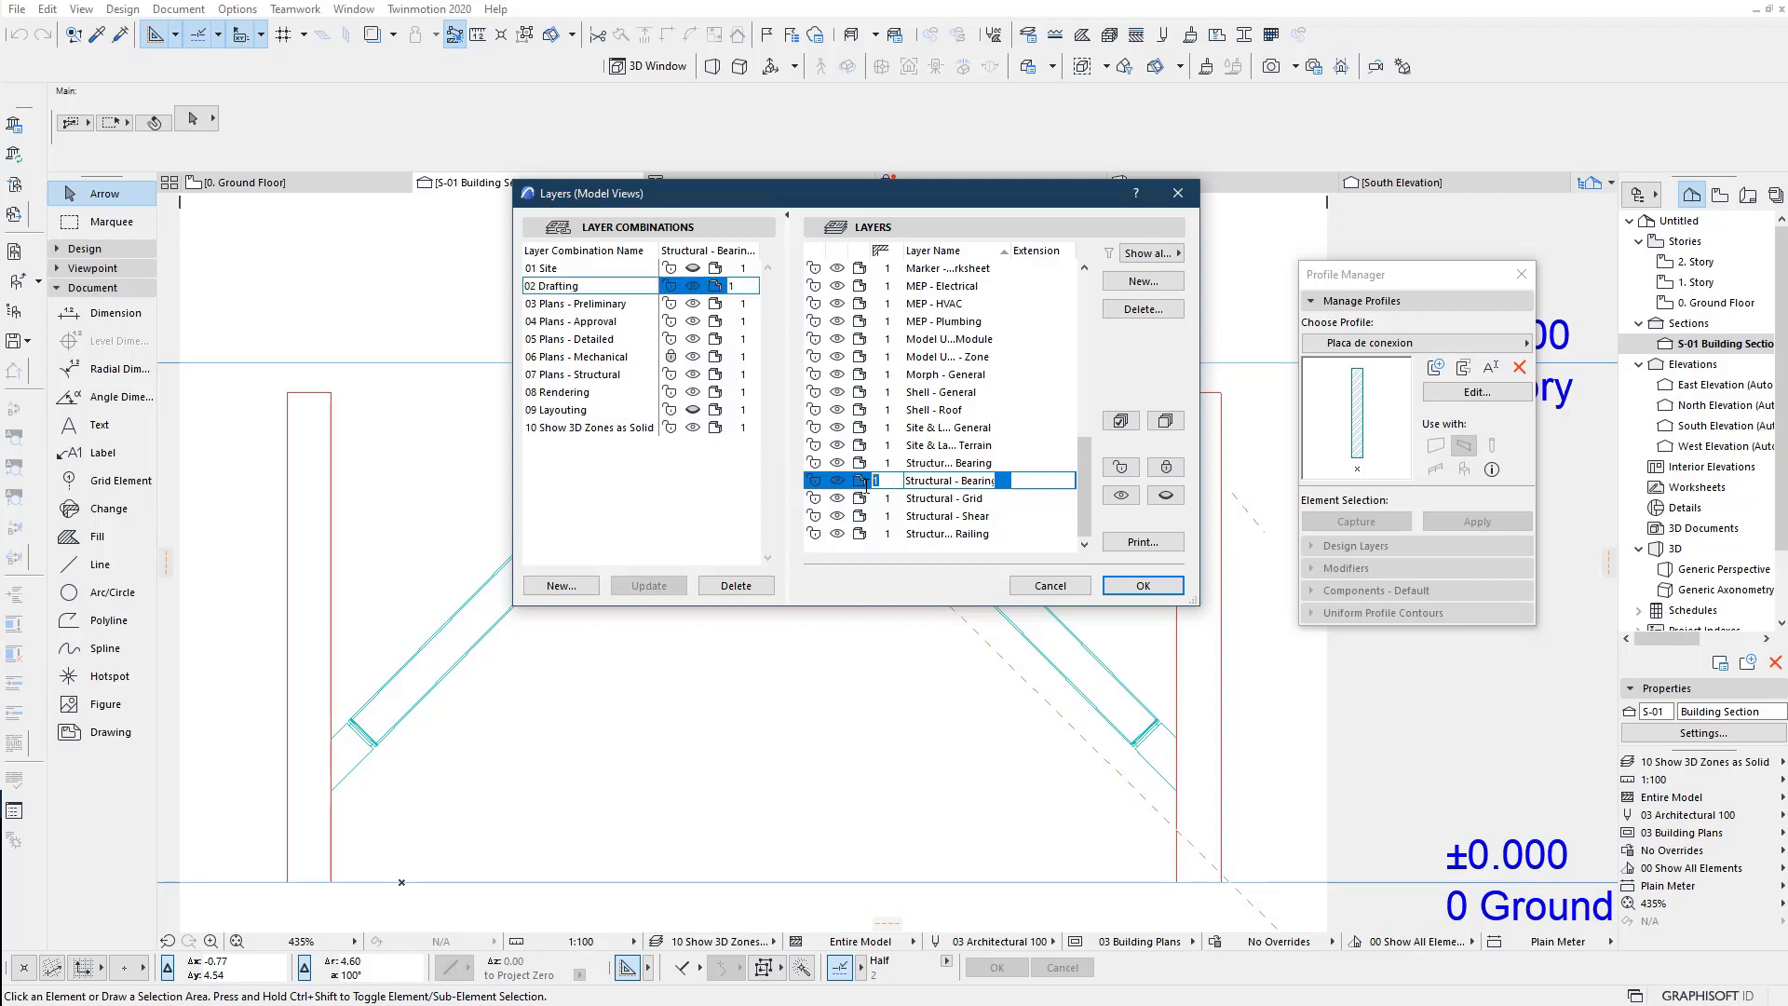
pyautogui.click(753, 303)
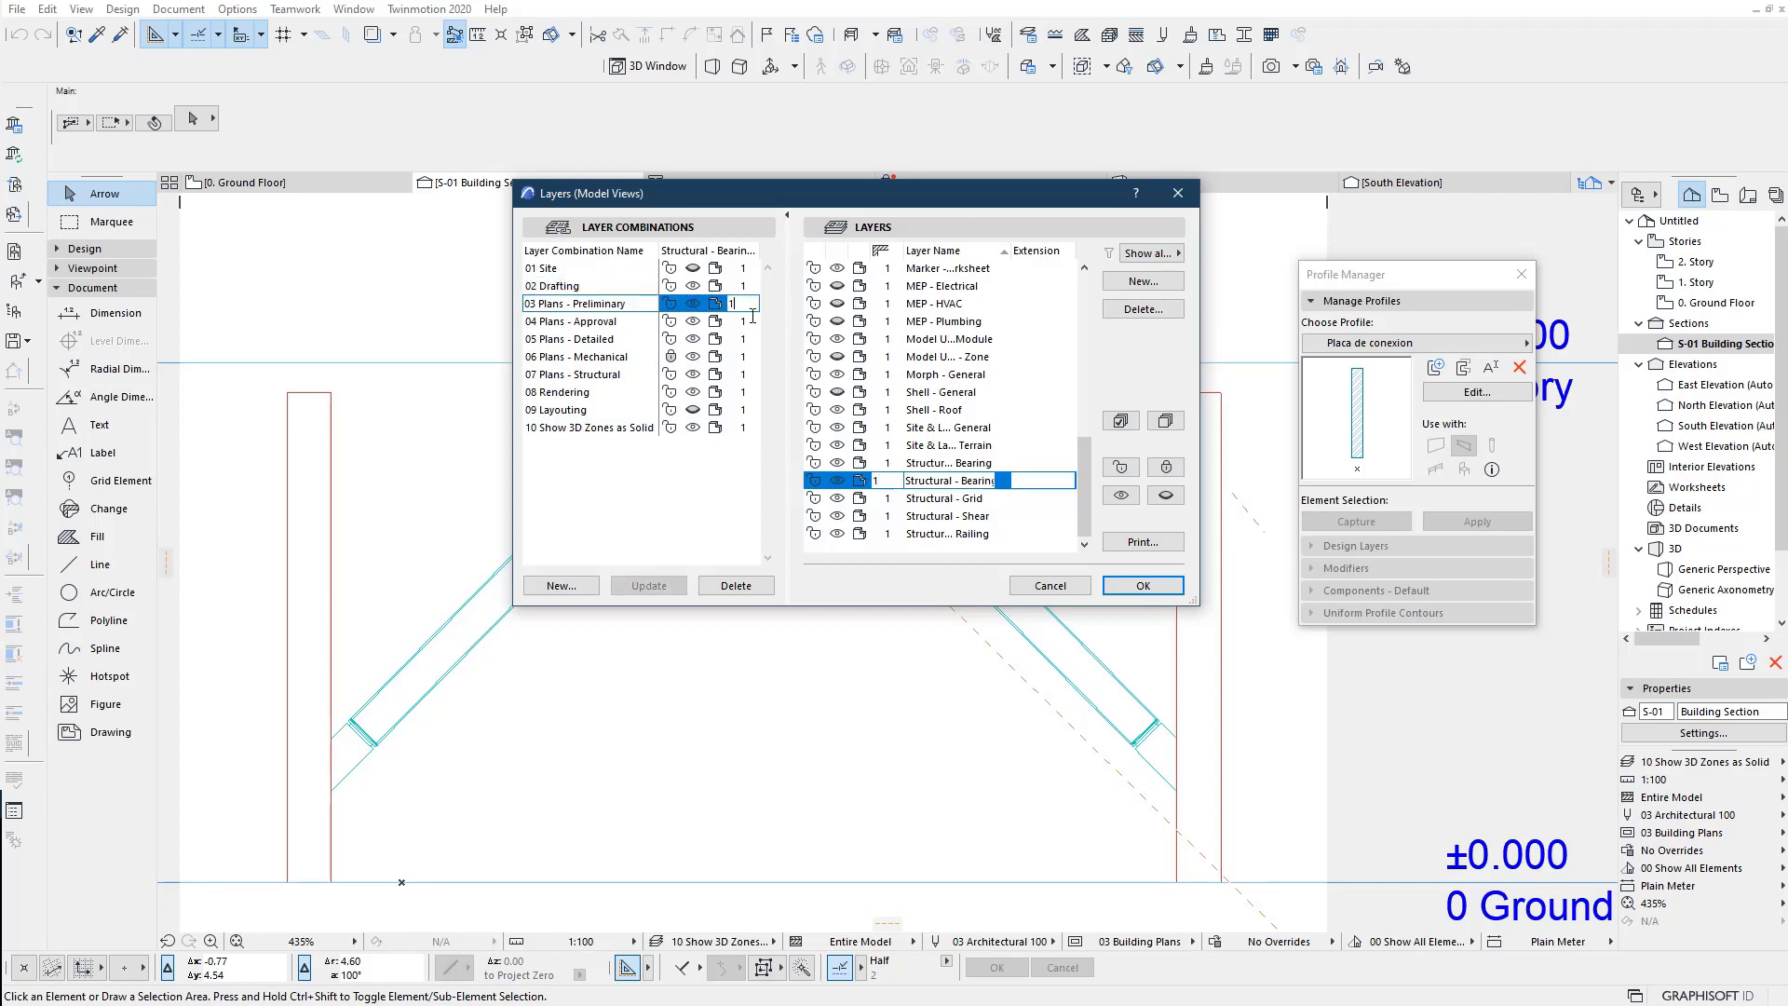
pyautogui.write('0')
pyautogui.click(749, 286)
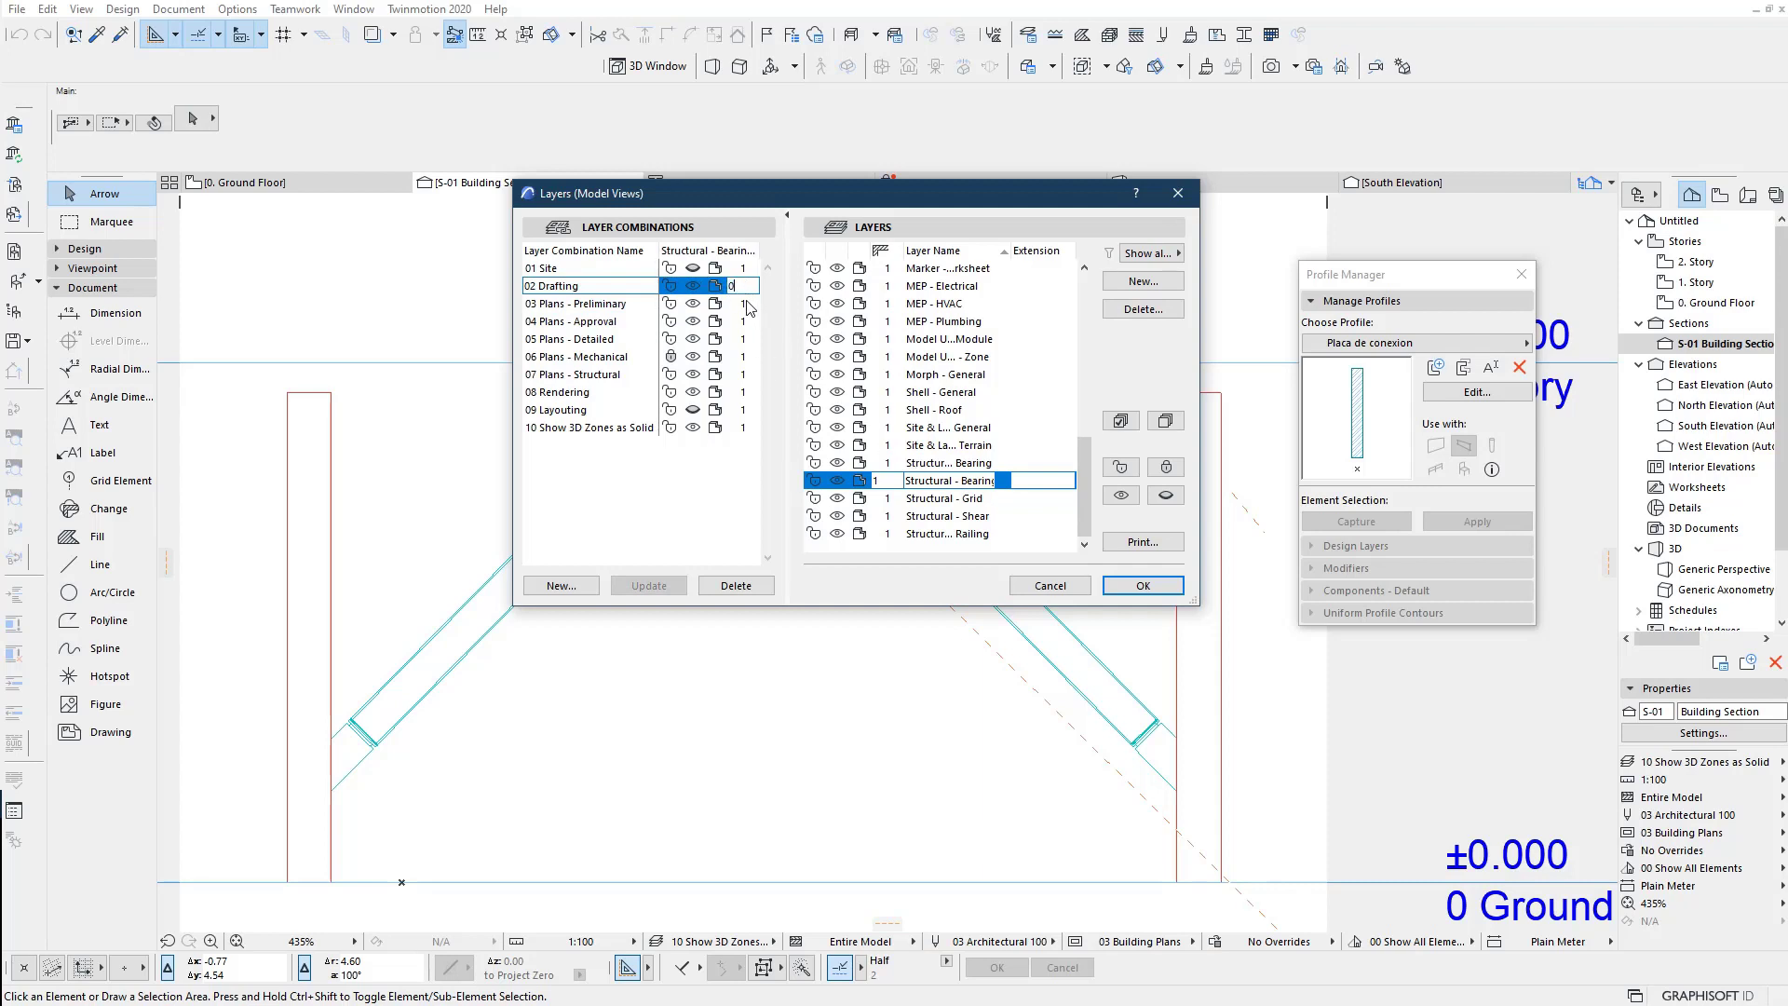
pyautogui.click(750, 303)
pyautogui.write('0')
pyautogui.click(749, 321)
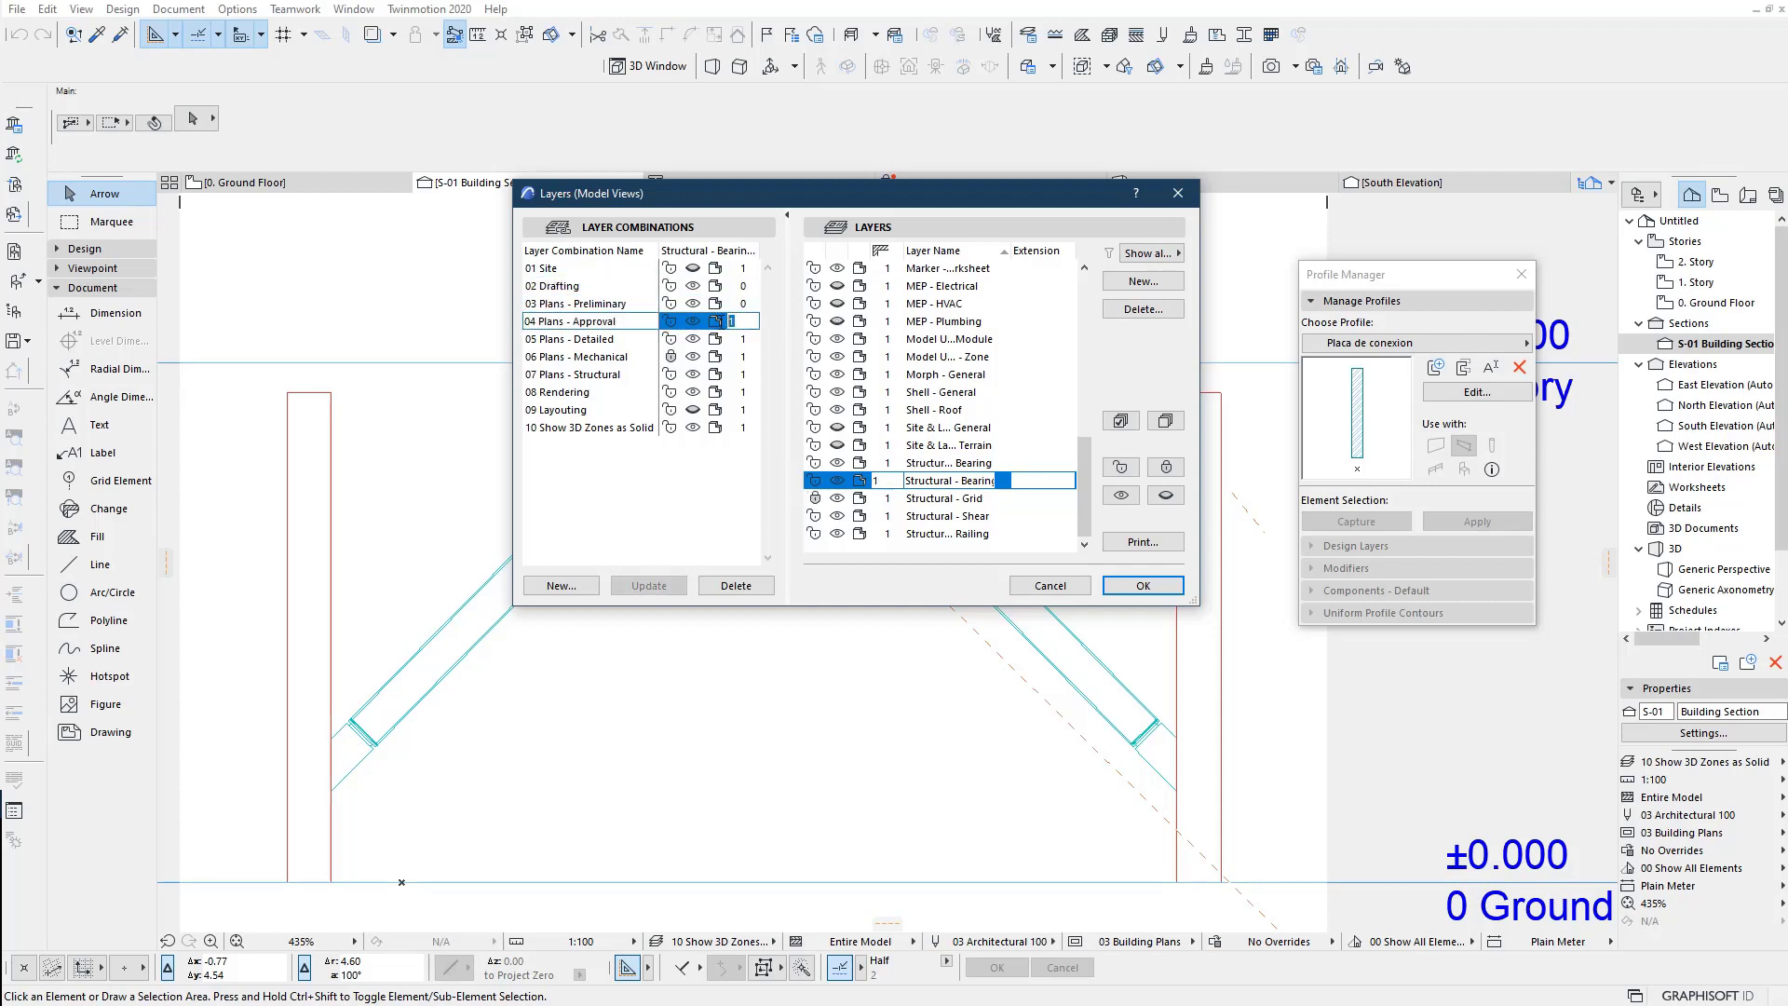
pyautogui.write('0')
# Step: Set it to 0 for combinations 05–08 and 10, and confirm the Layer Settings
pyautogui.click(748, 339)
pyautogui.click(752, 357)
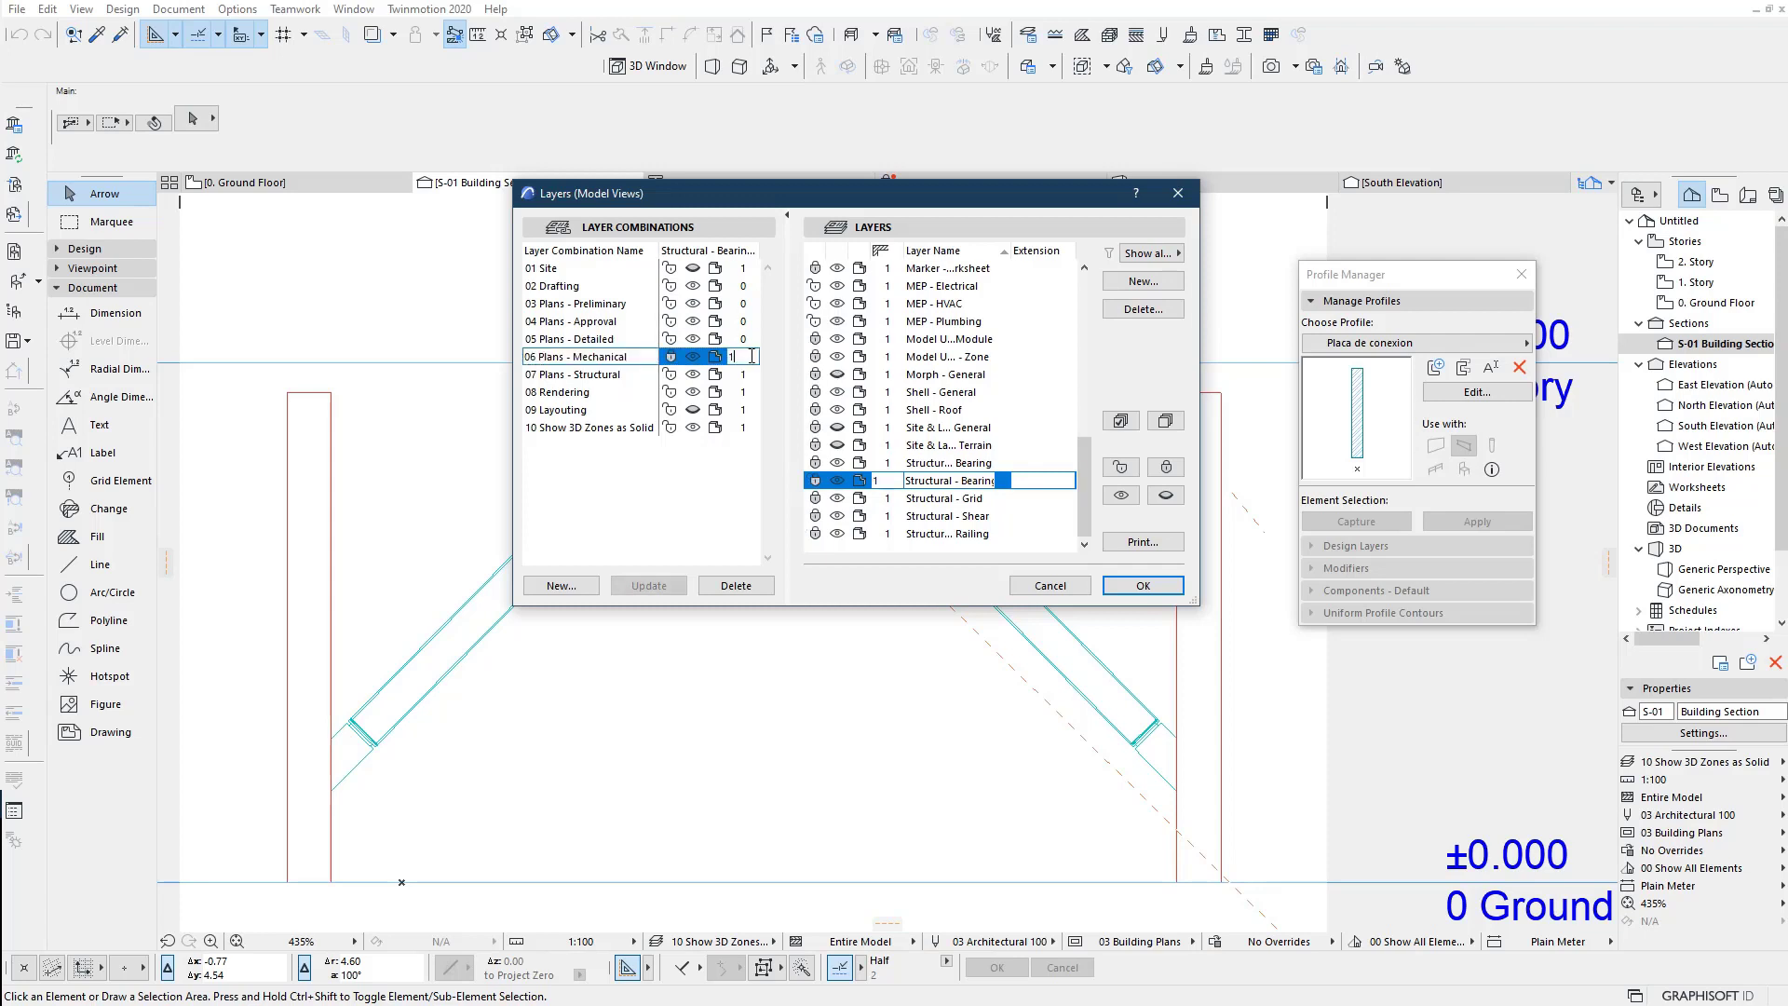
pyautogui.write('0')
pyautogui.click(748, 375)
pyautogui.write('0')
pyautogui.click(742, 393)
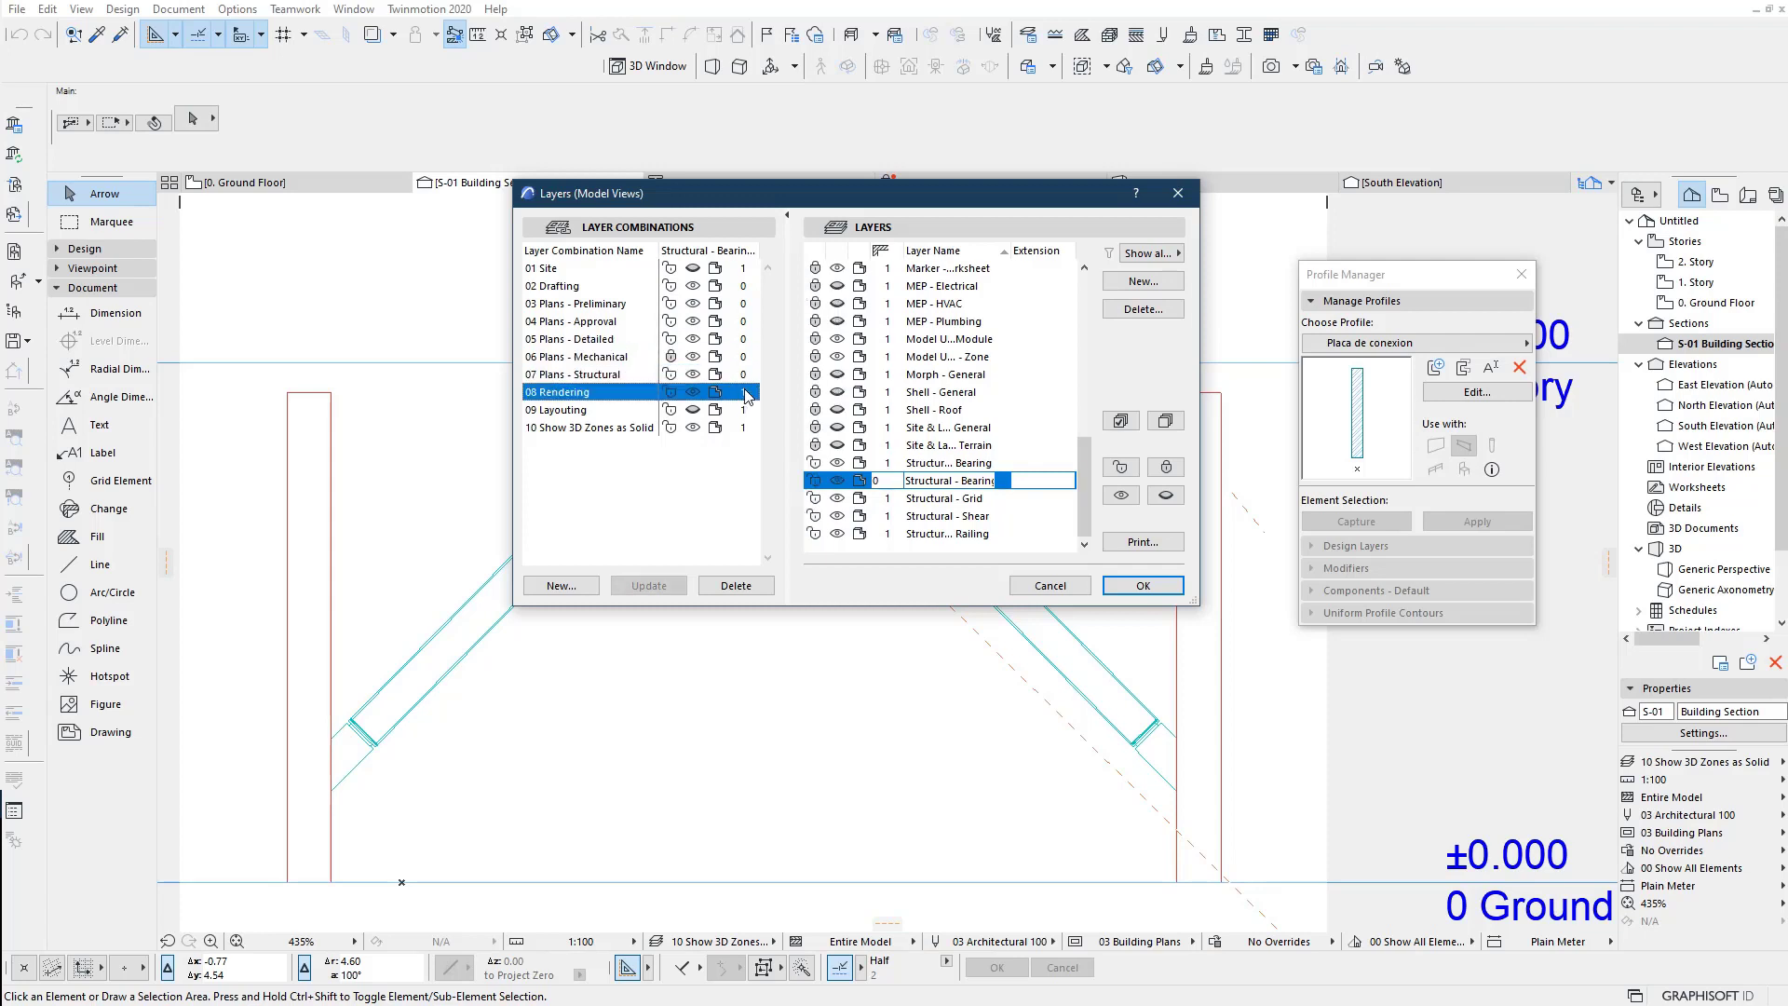
pyautogui.click(749, 428)
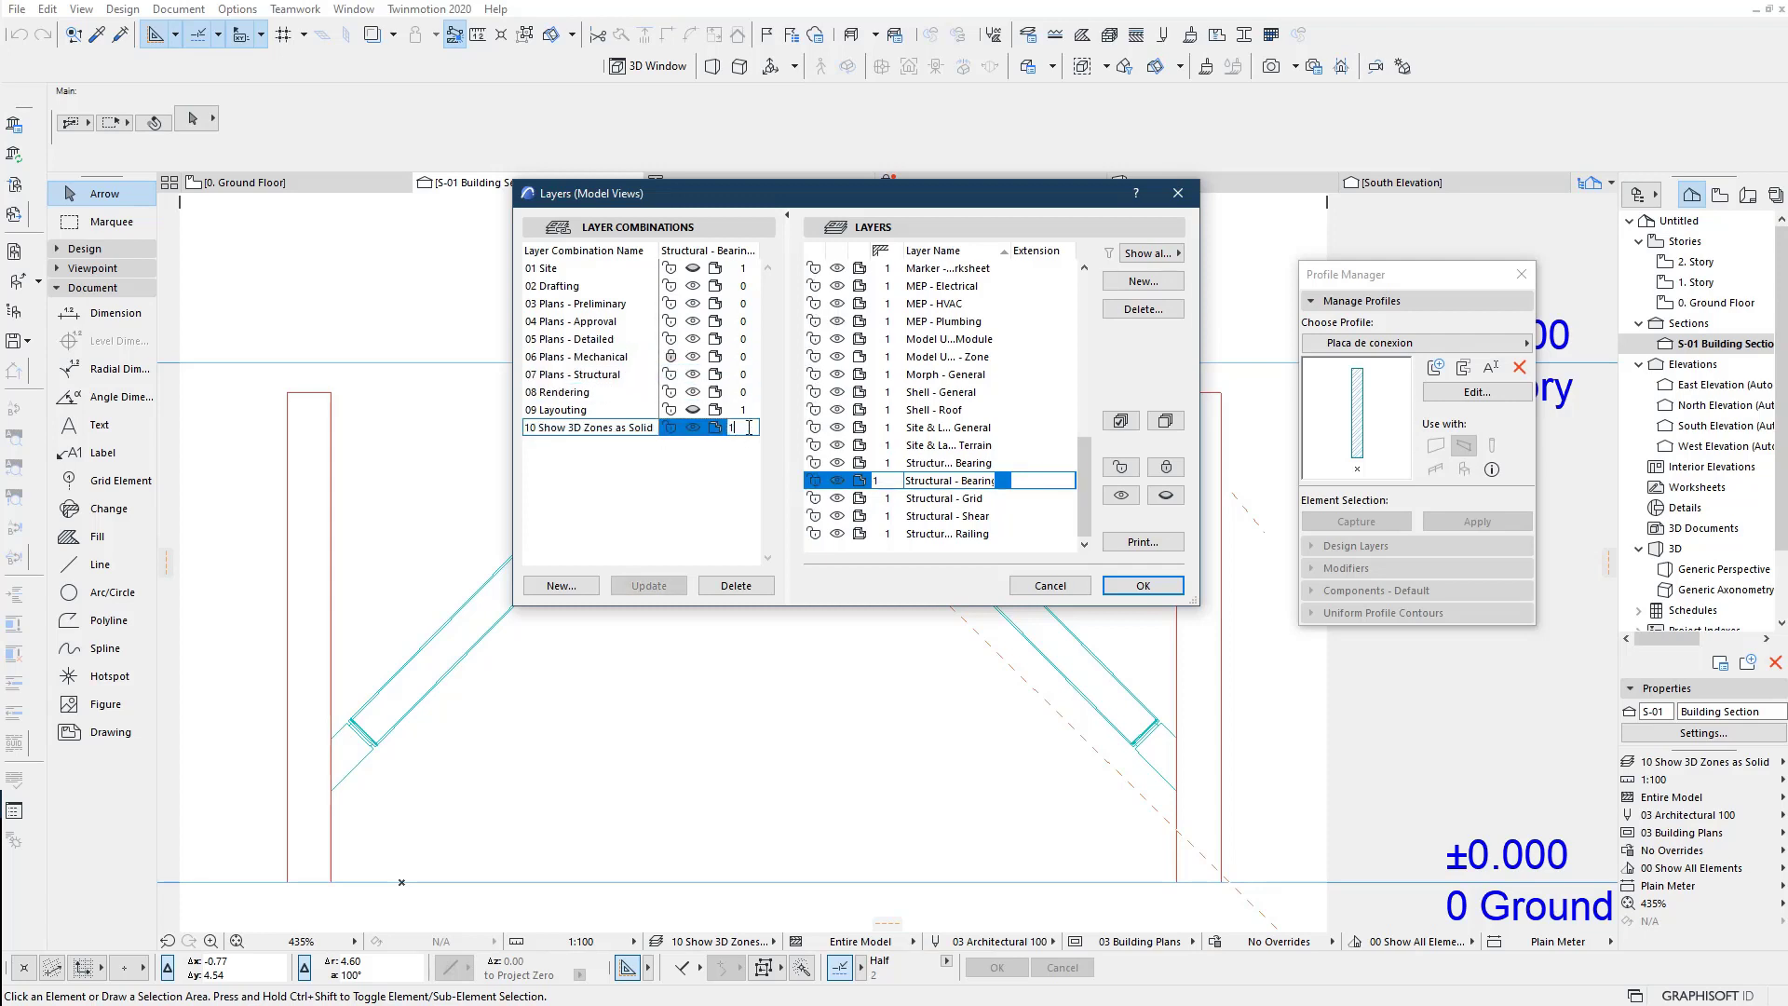
pyautogui.click(1143, 585)
# Step: Move the right rafter onto the Structural - Bearing 2 layer
pyautogui.click(772, 396)
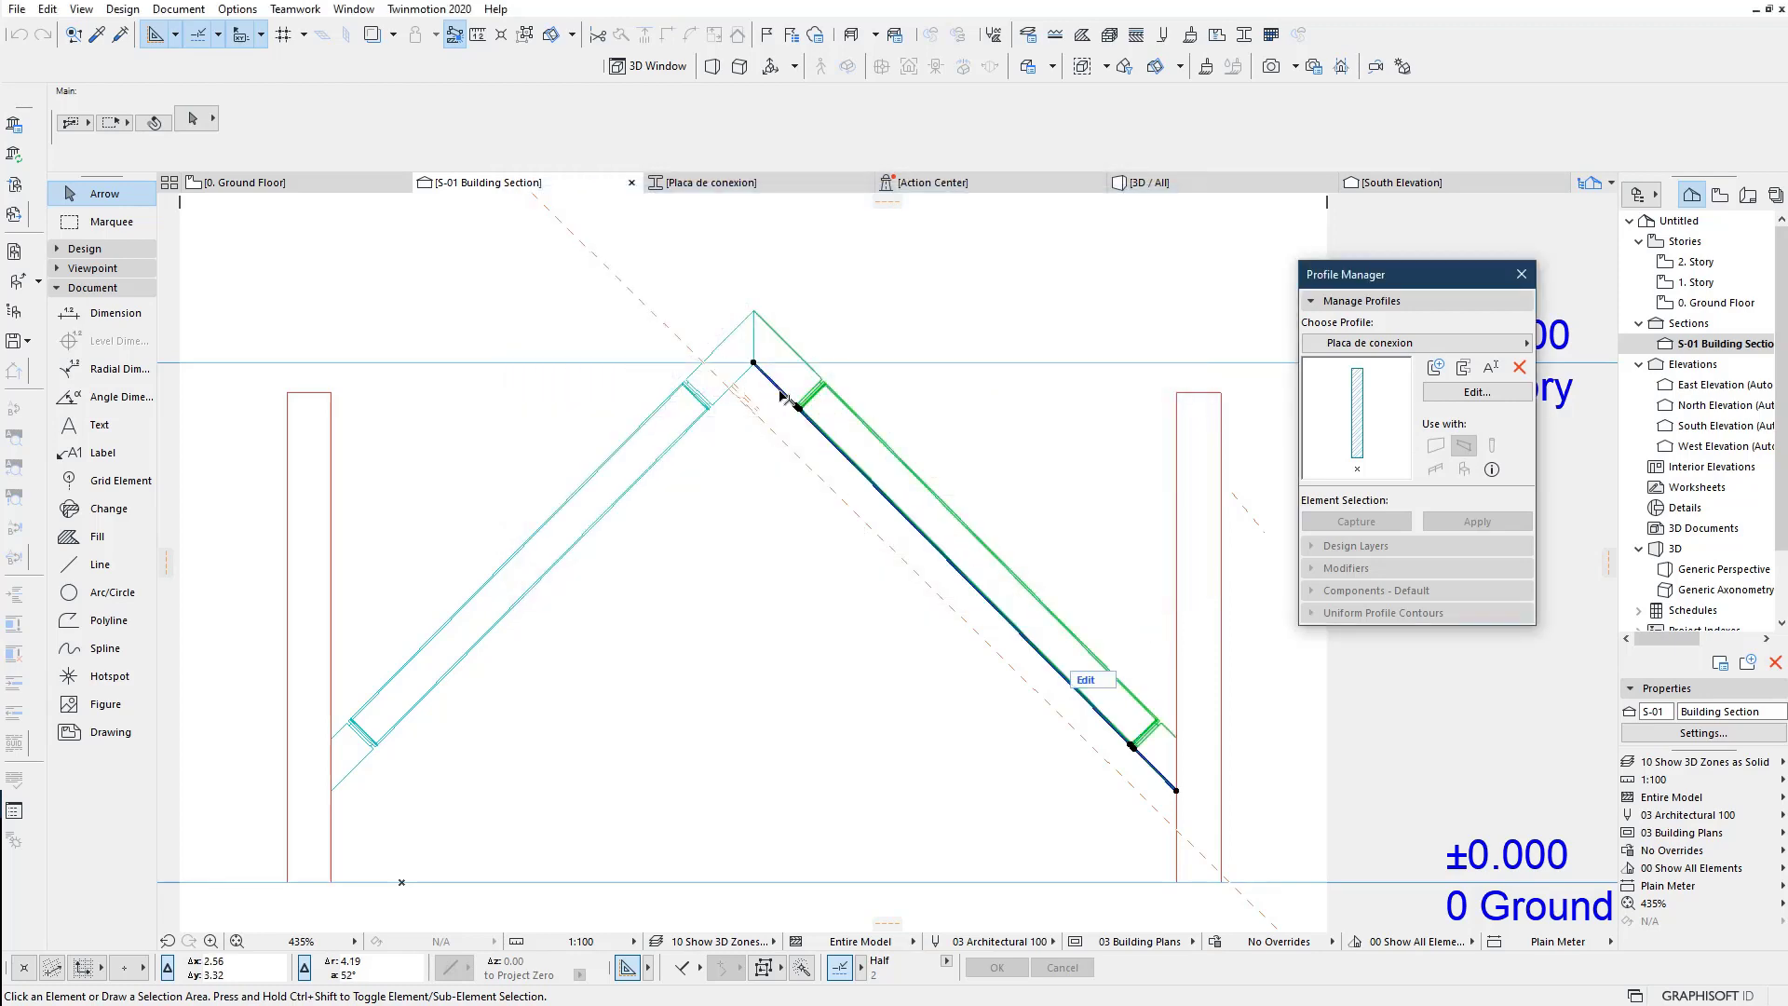
pyautogui.click(286, 119)
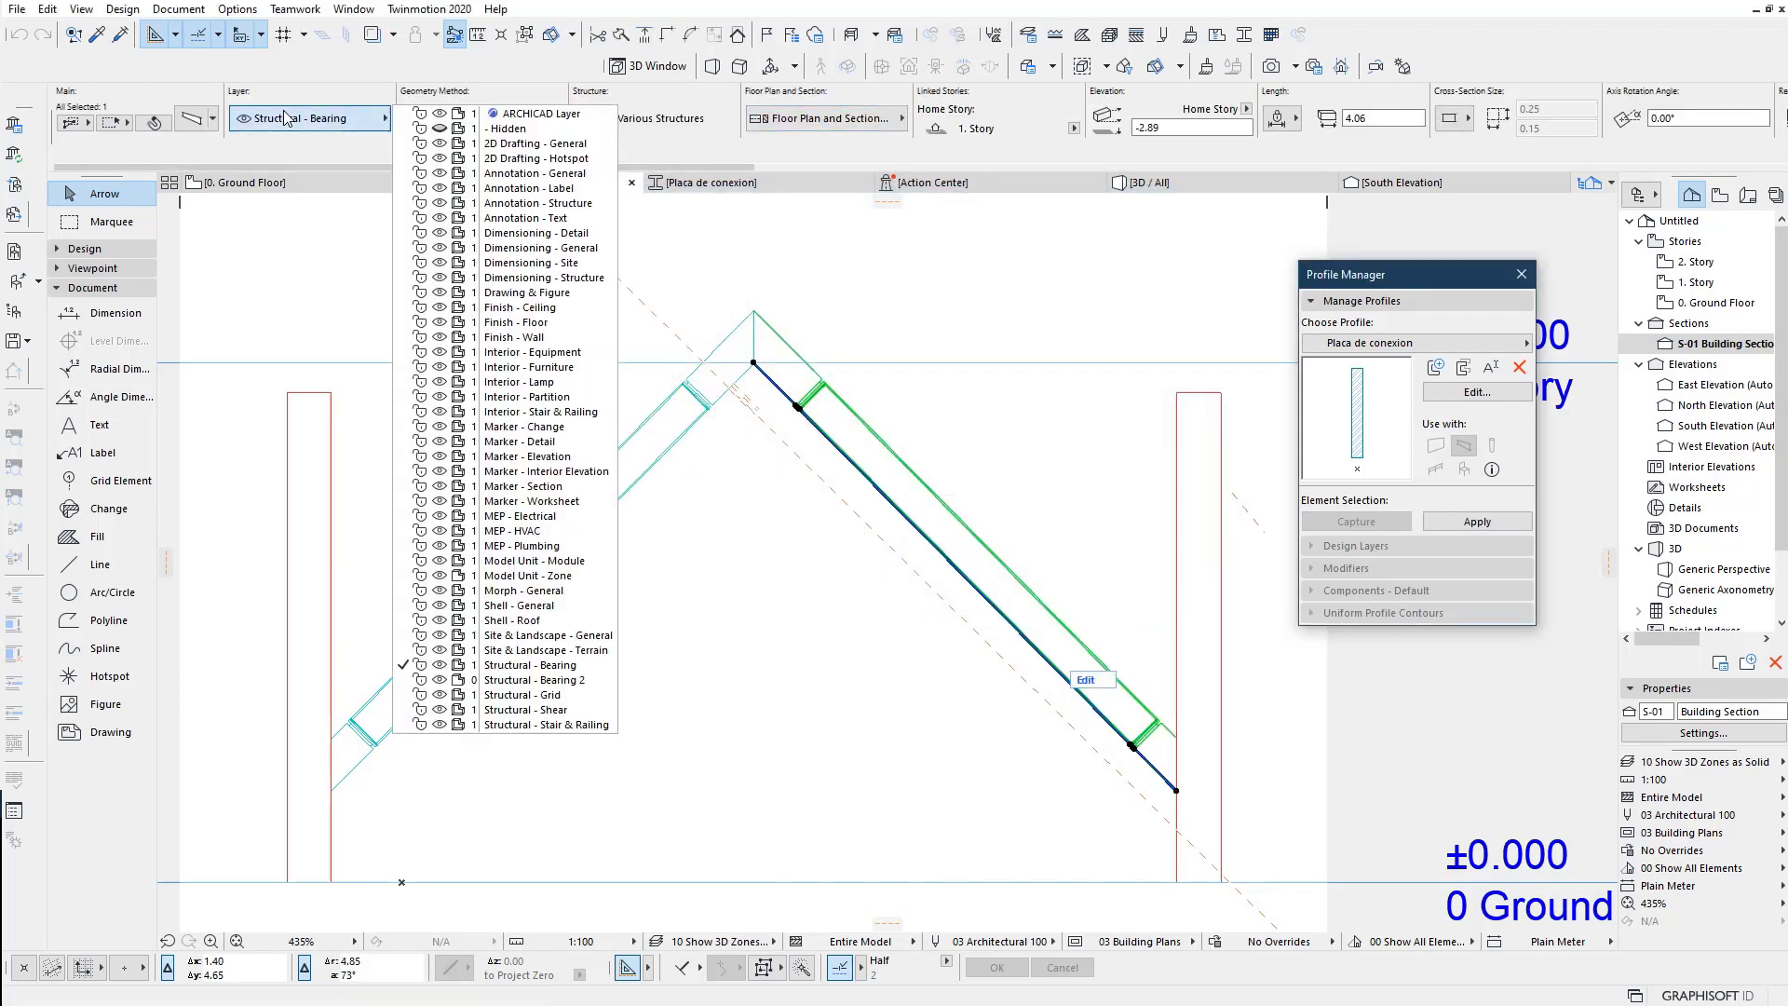
pyautogui.click(531, 680)
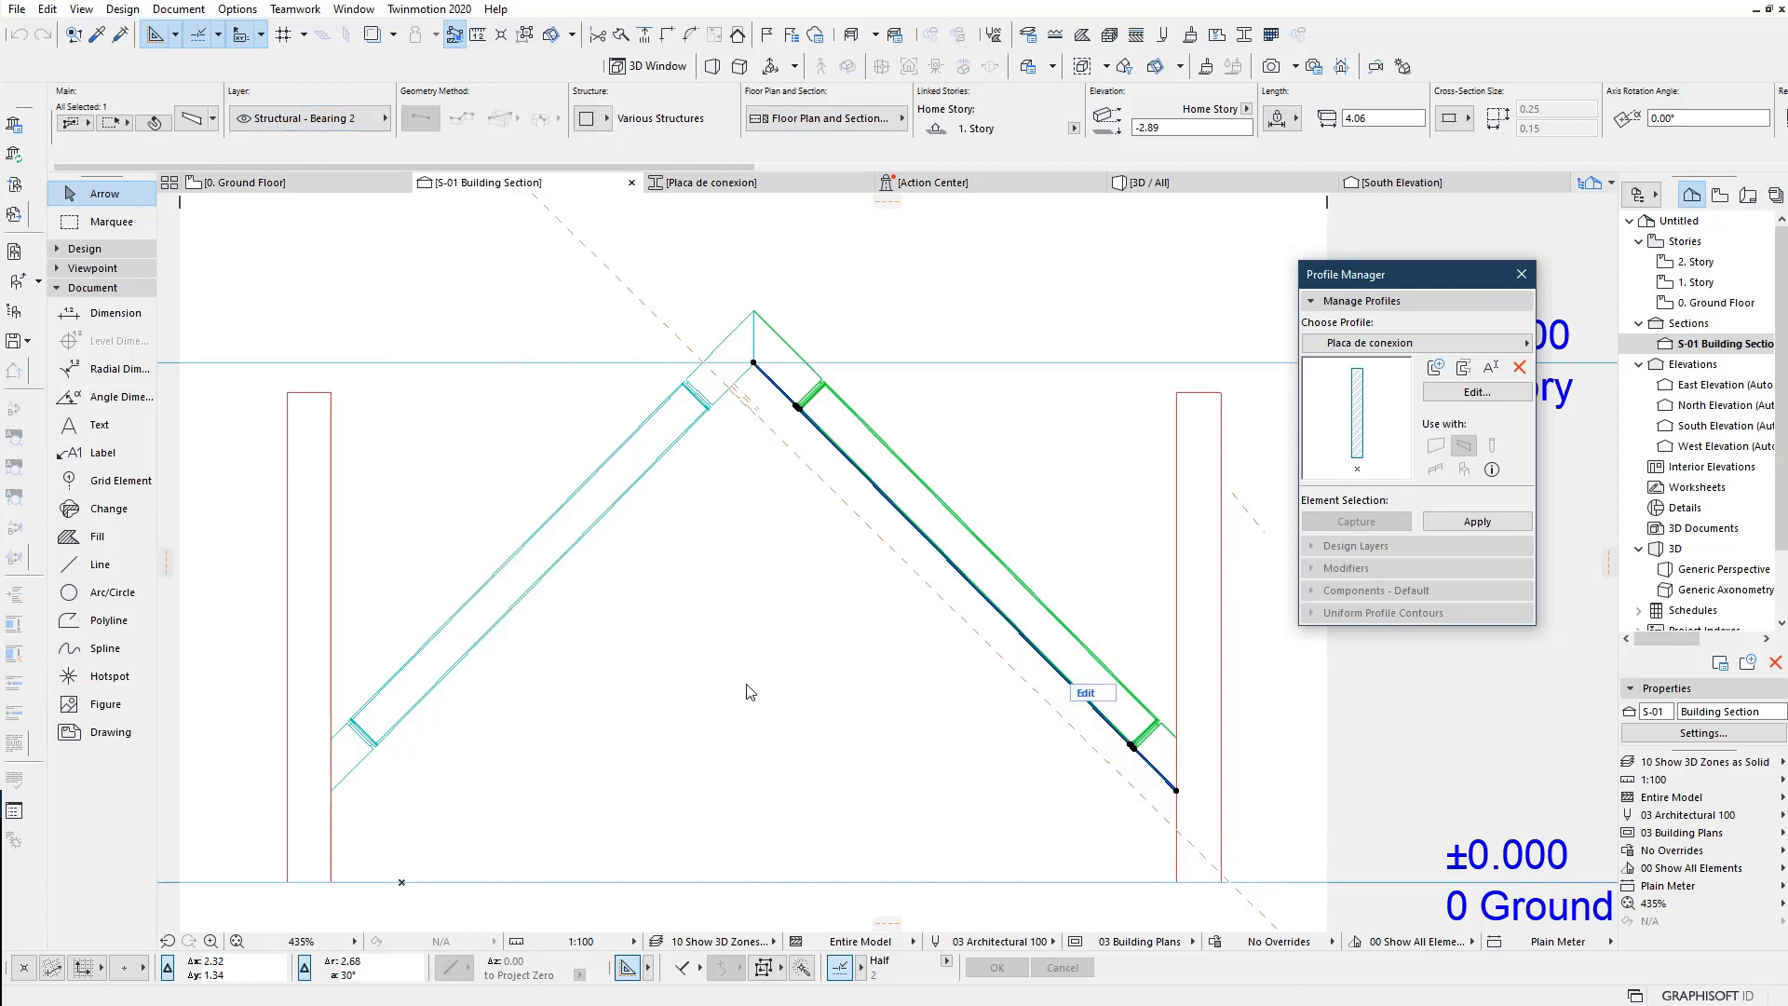
pyautogui.click(776, 685)
# Step: Reselect the right rafter and make sure it stays on Structural - Bearing 2
pyautogui.scroll(2, 745, 395)
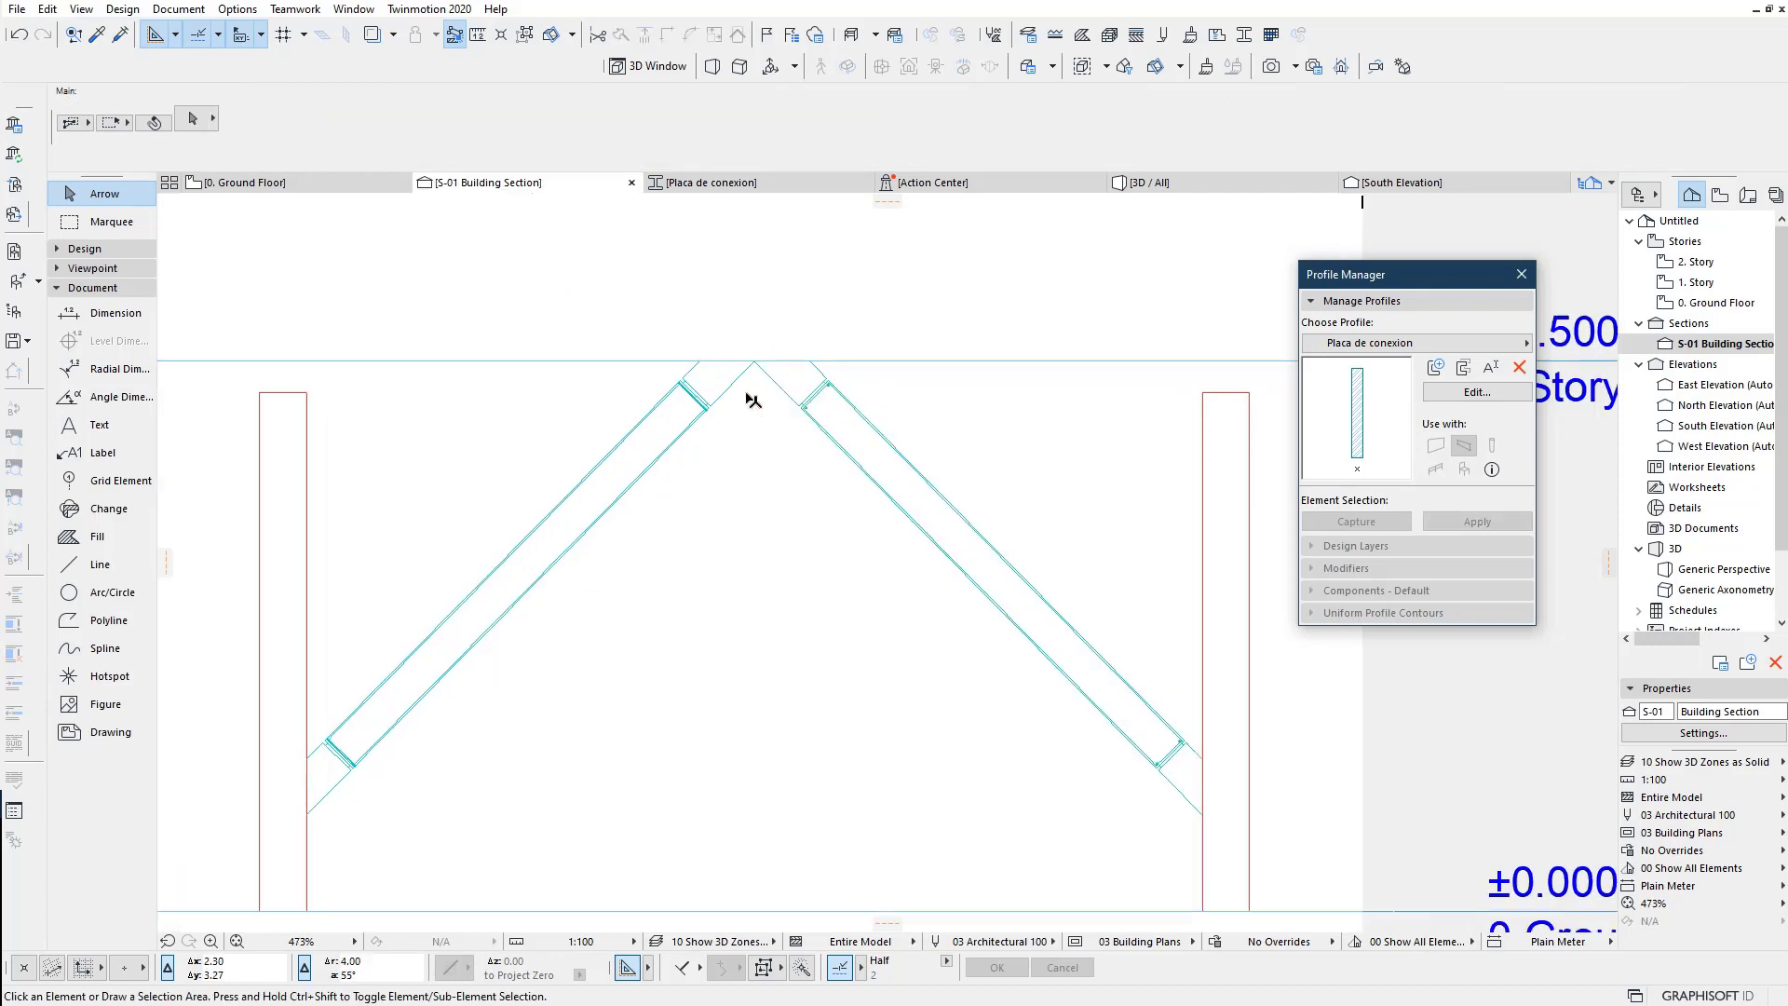
pyautogui.scroll(1, 745, 396)
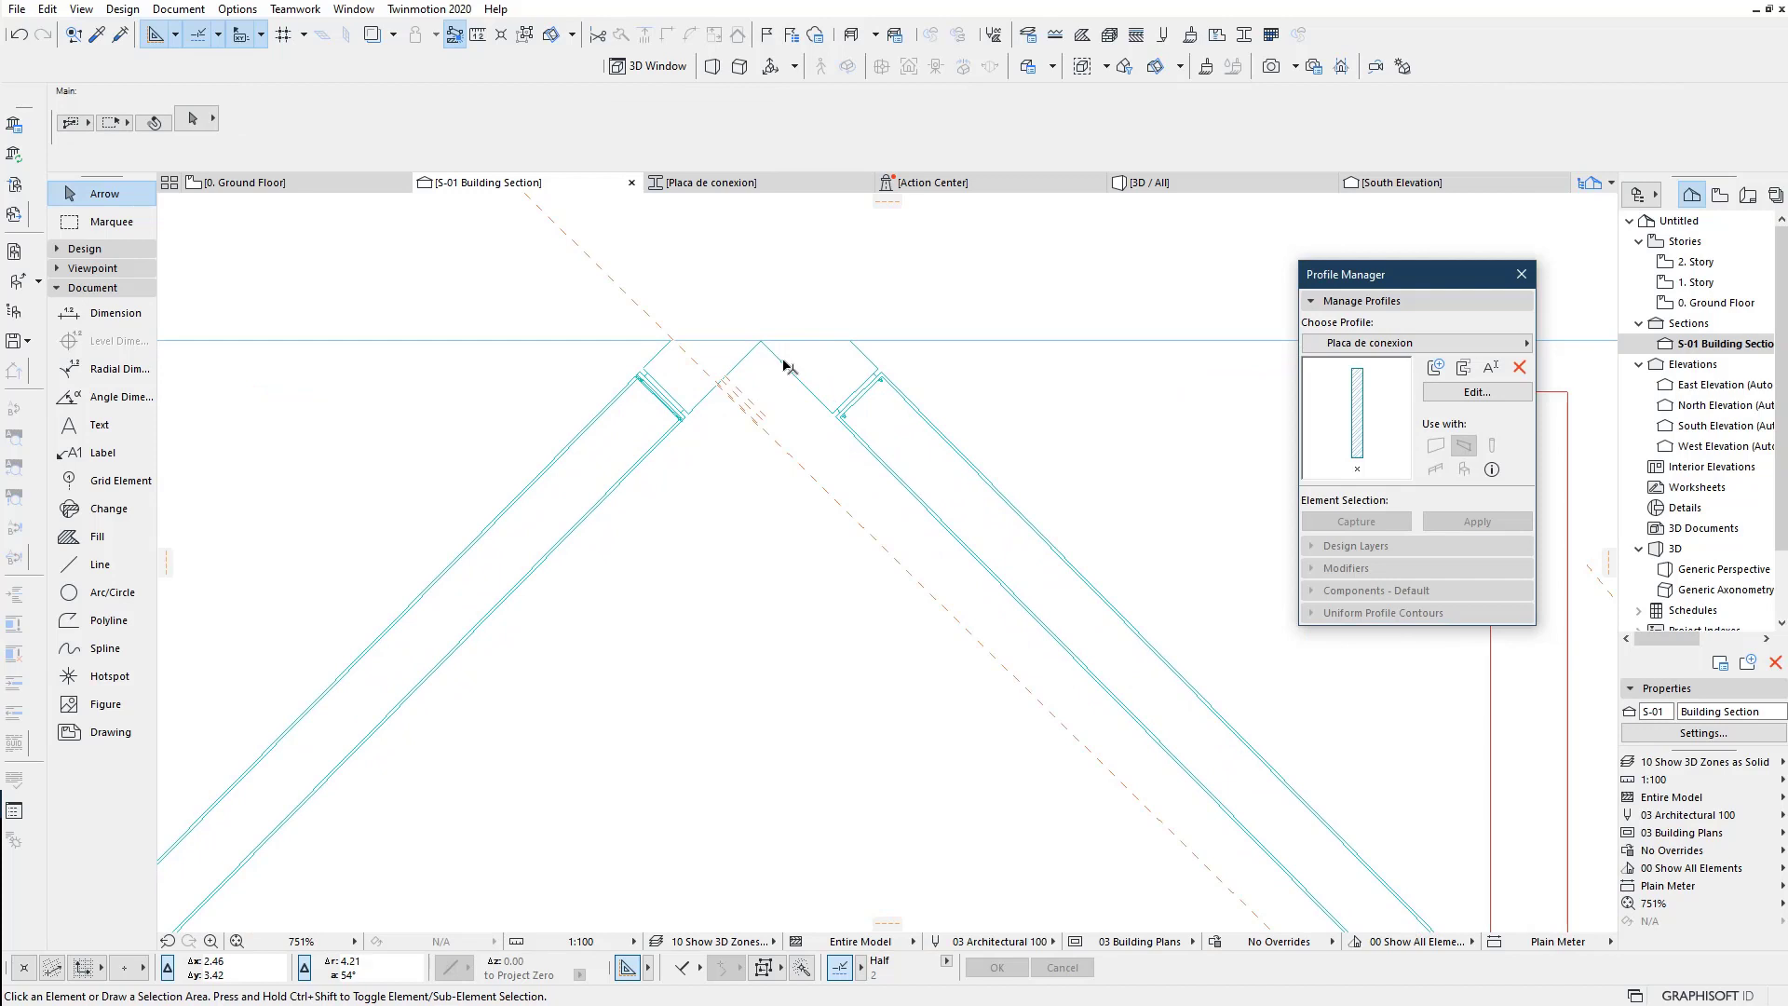
pyautogui.click(785, 366)
pyautogui.click(380, 121)
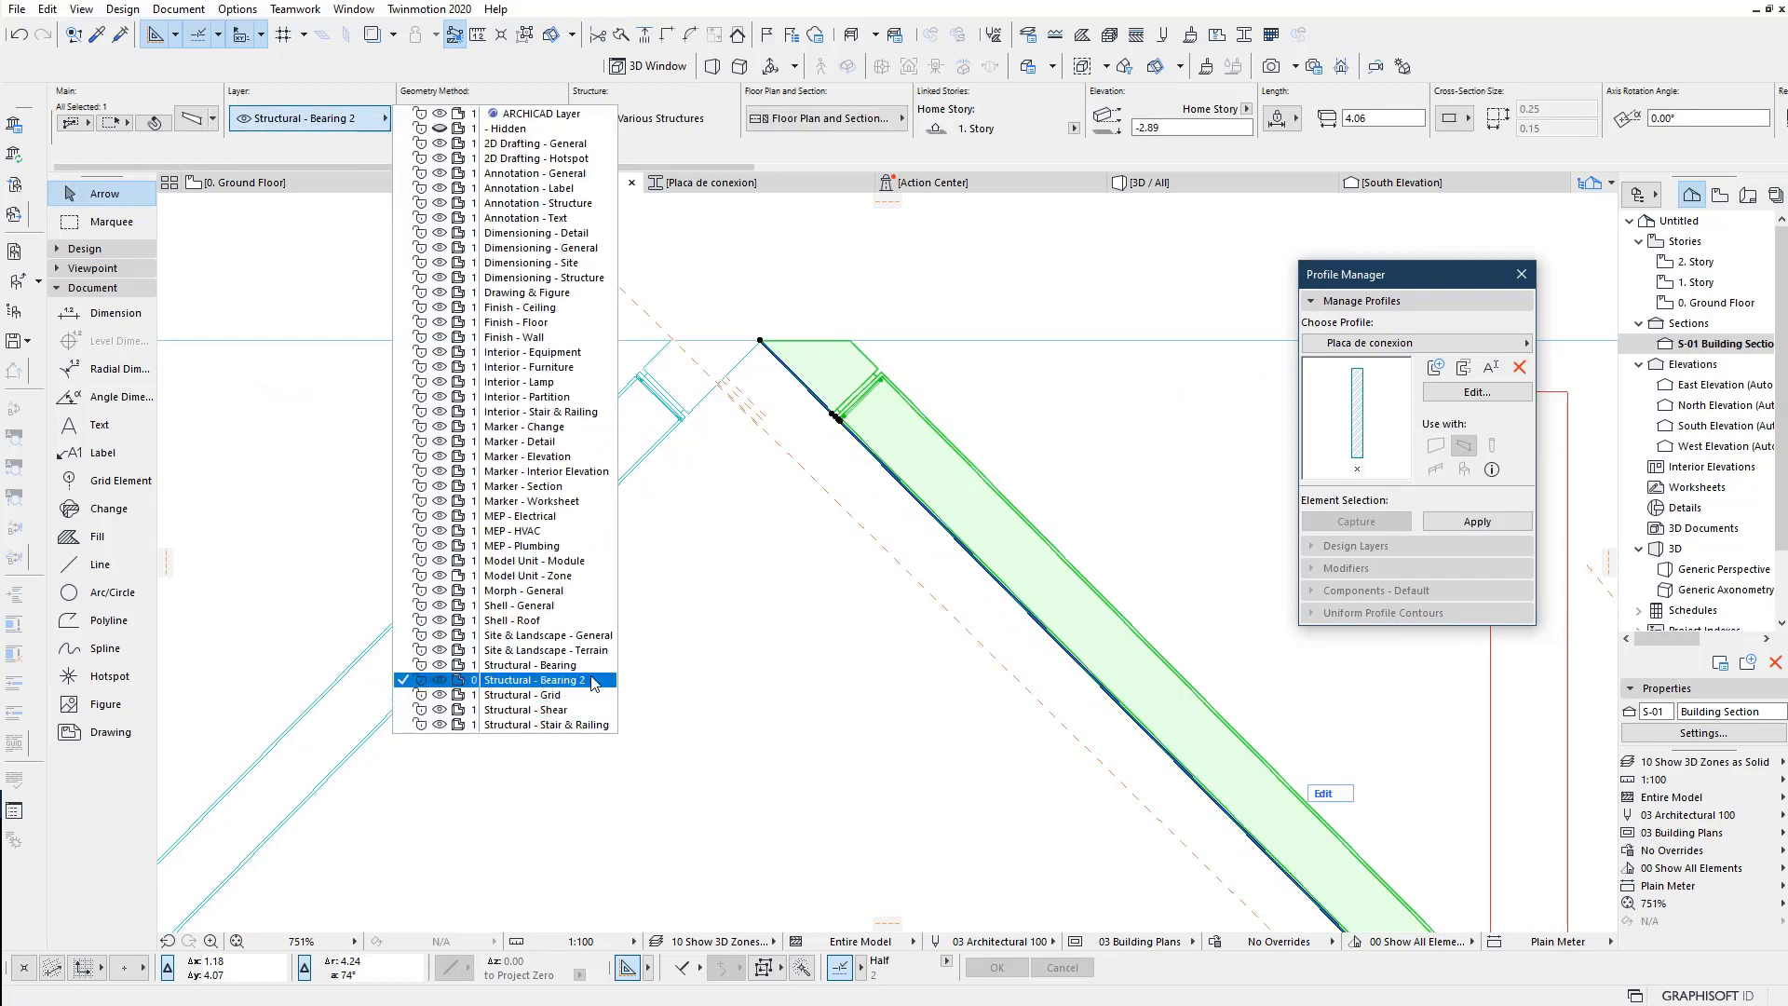
pyautogui.click(559, 665)
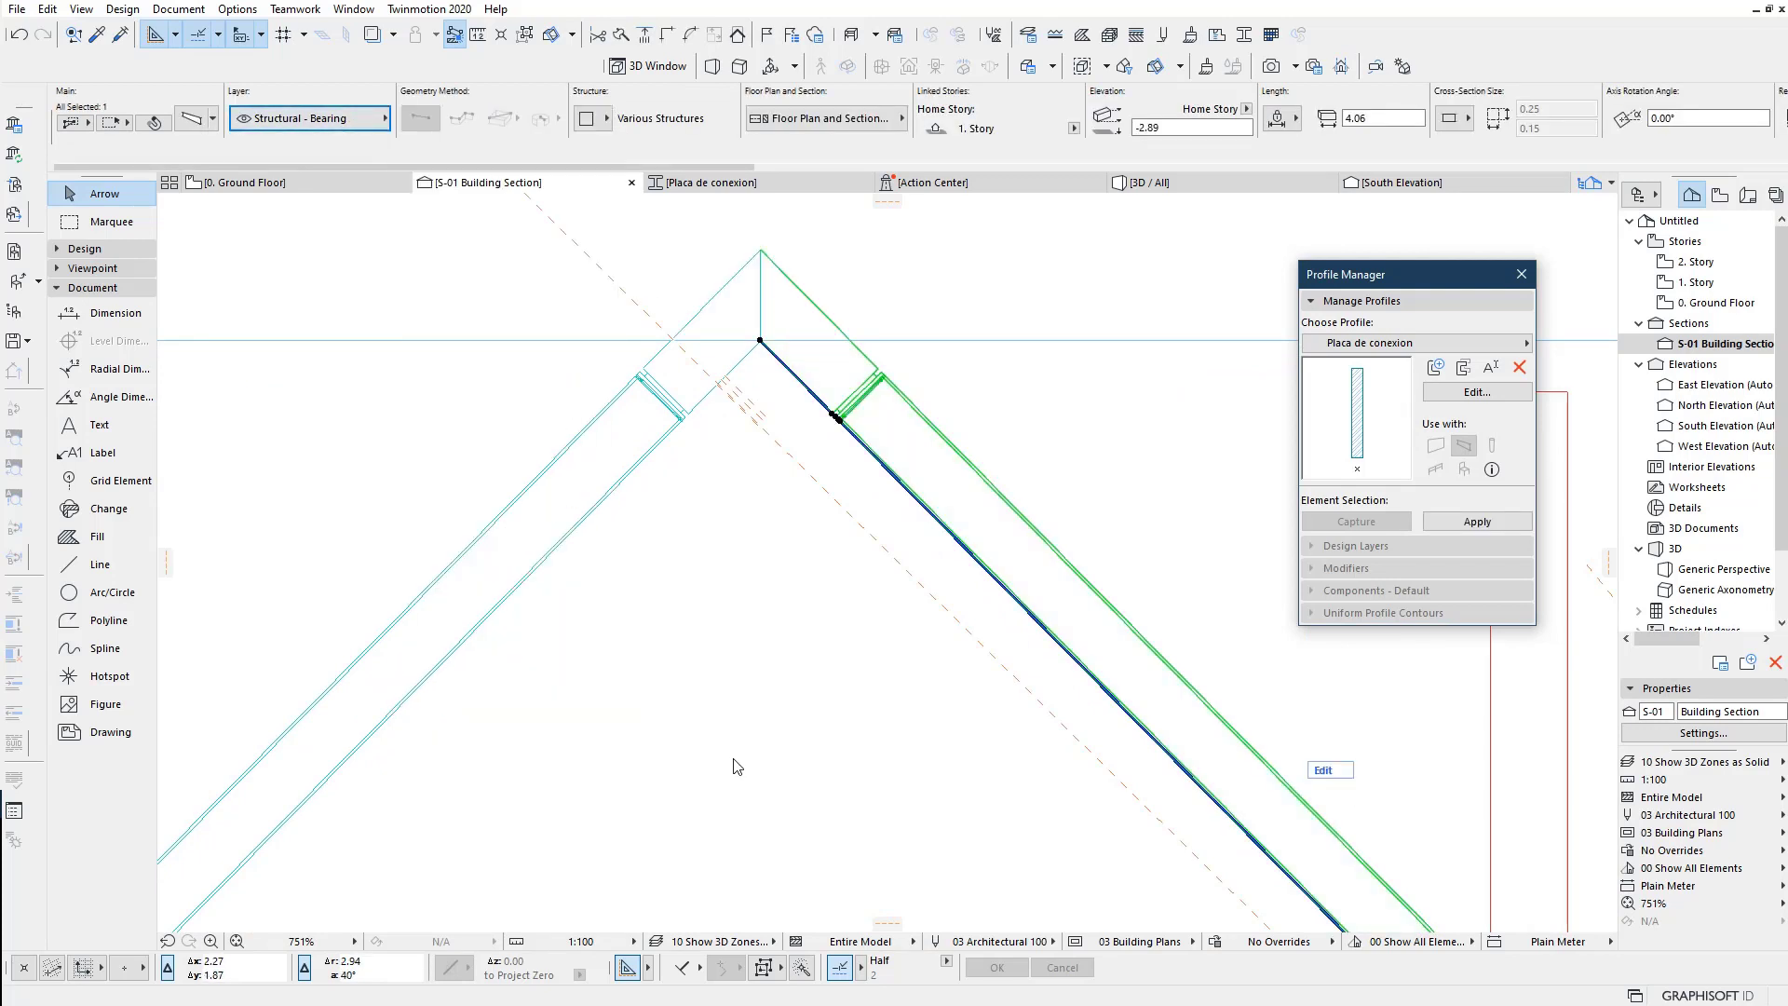
pyautogui.click(345, 125)
pyautogui.click(522, 683)
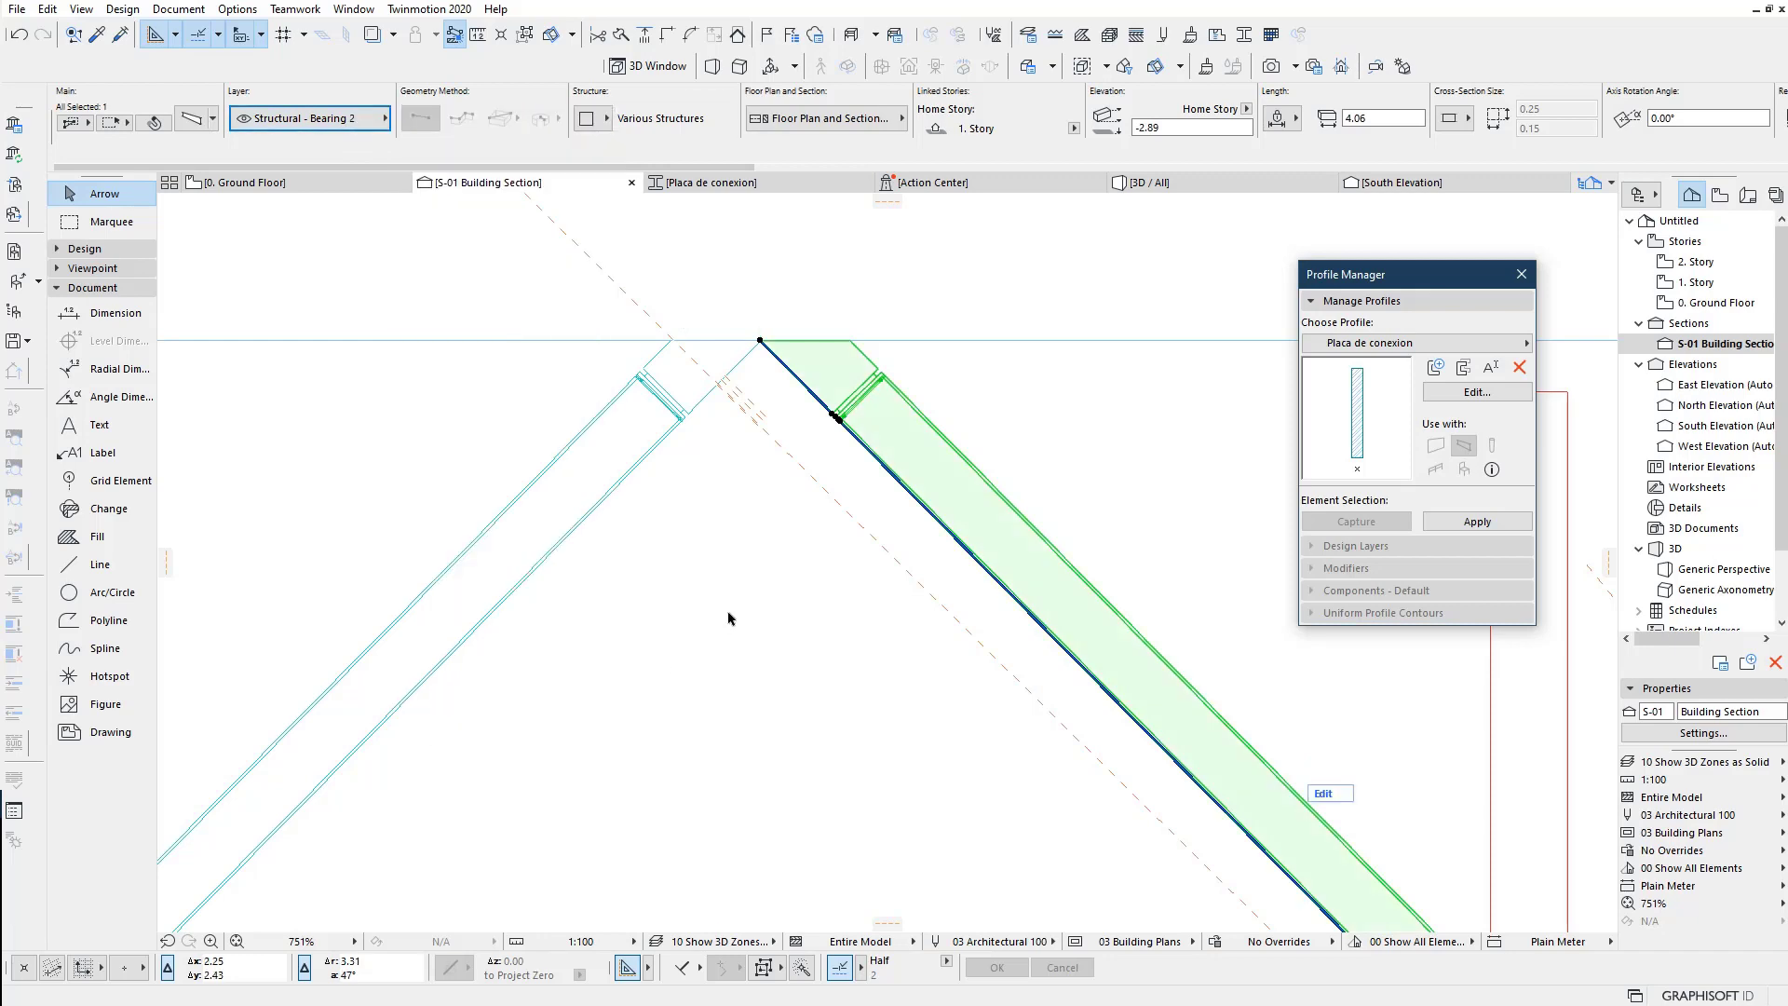
pyautogui.click(730, 619)
# Step: Zoom in on the apex to inspect the left rafter, then clear the selection
pyautogui.scroll(-3, 717, 643)
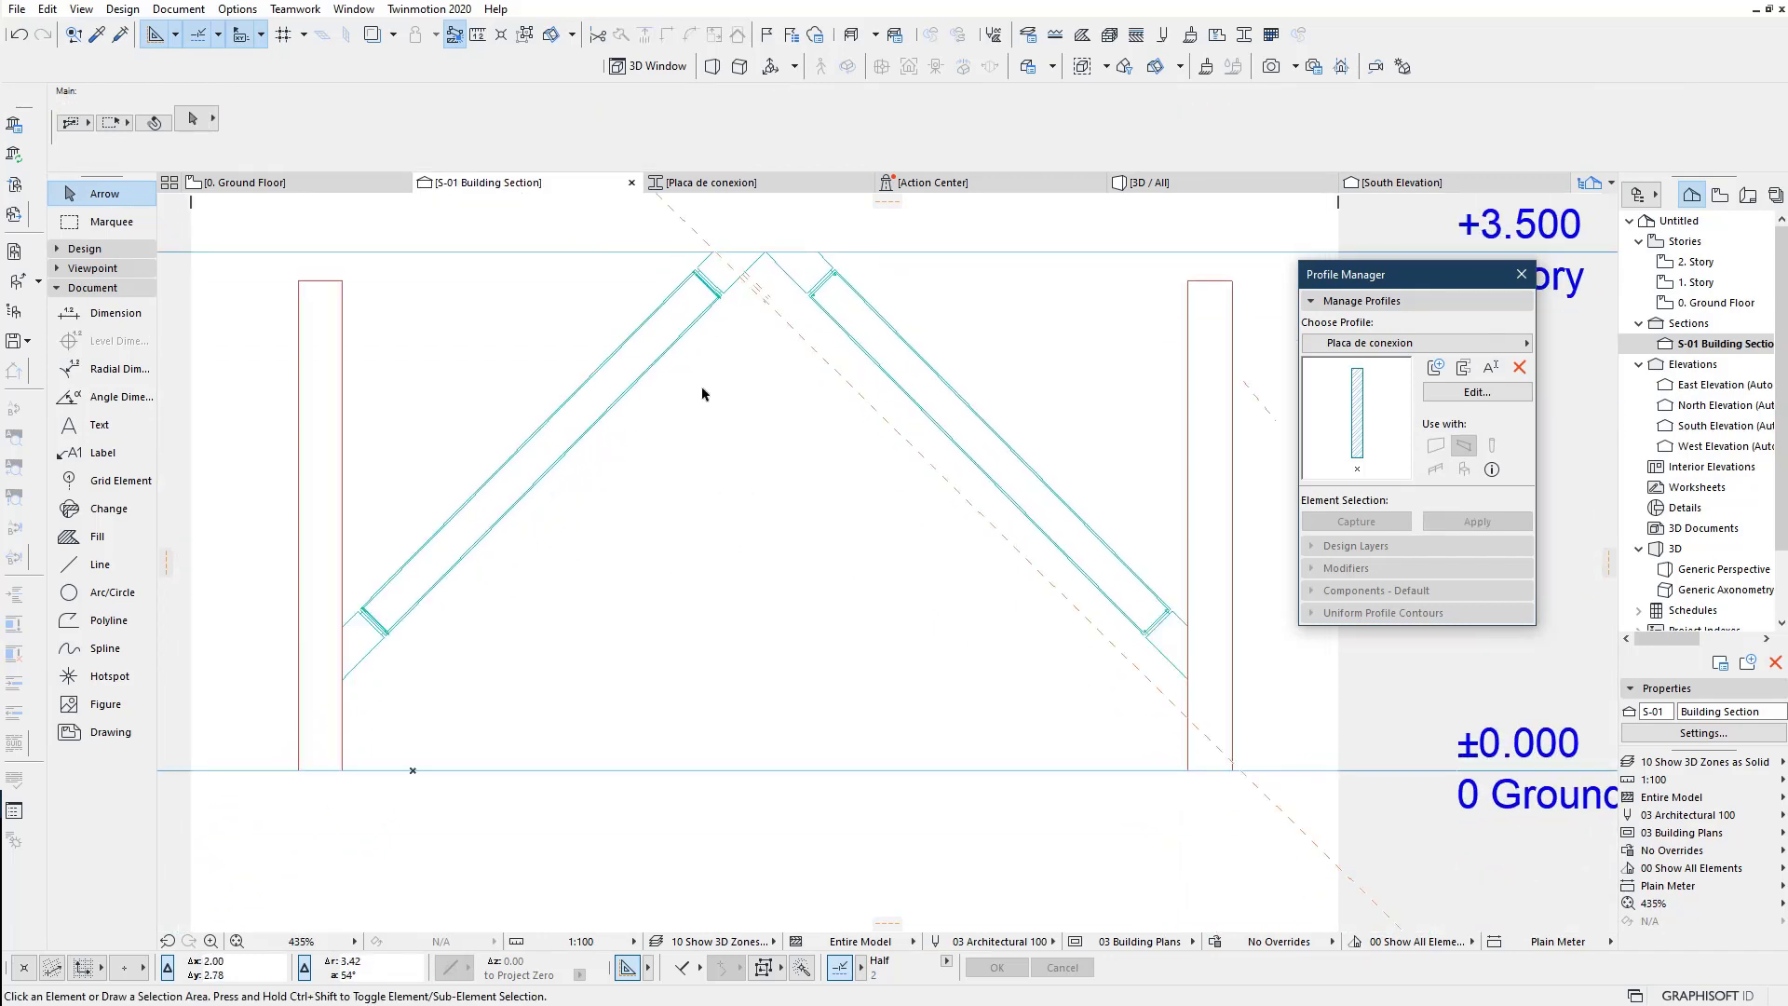
pyautogui.scroll(3, 702, 393)
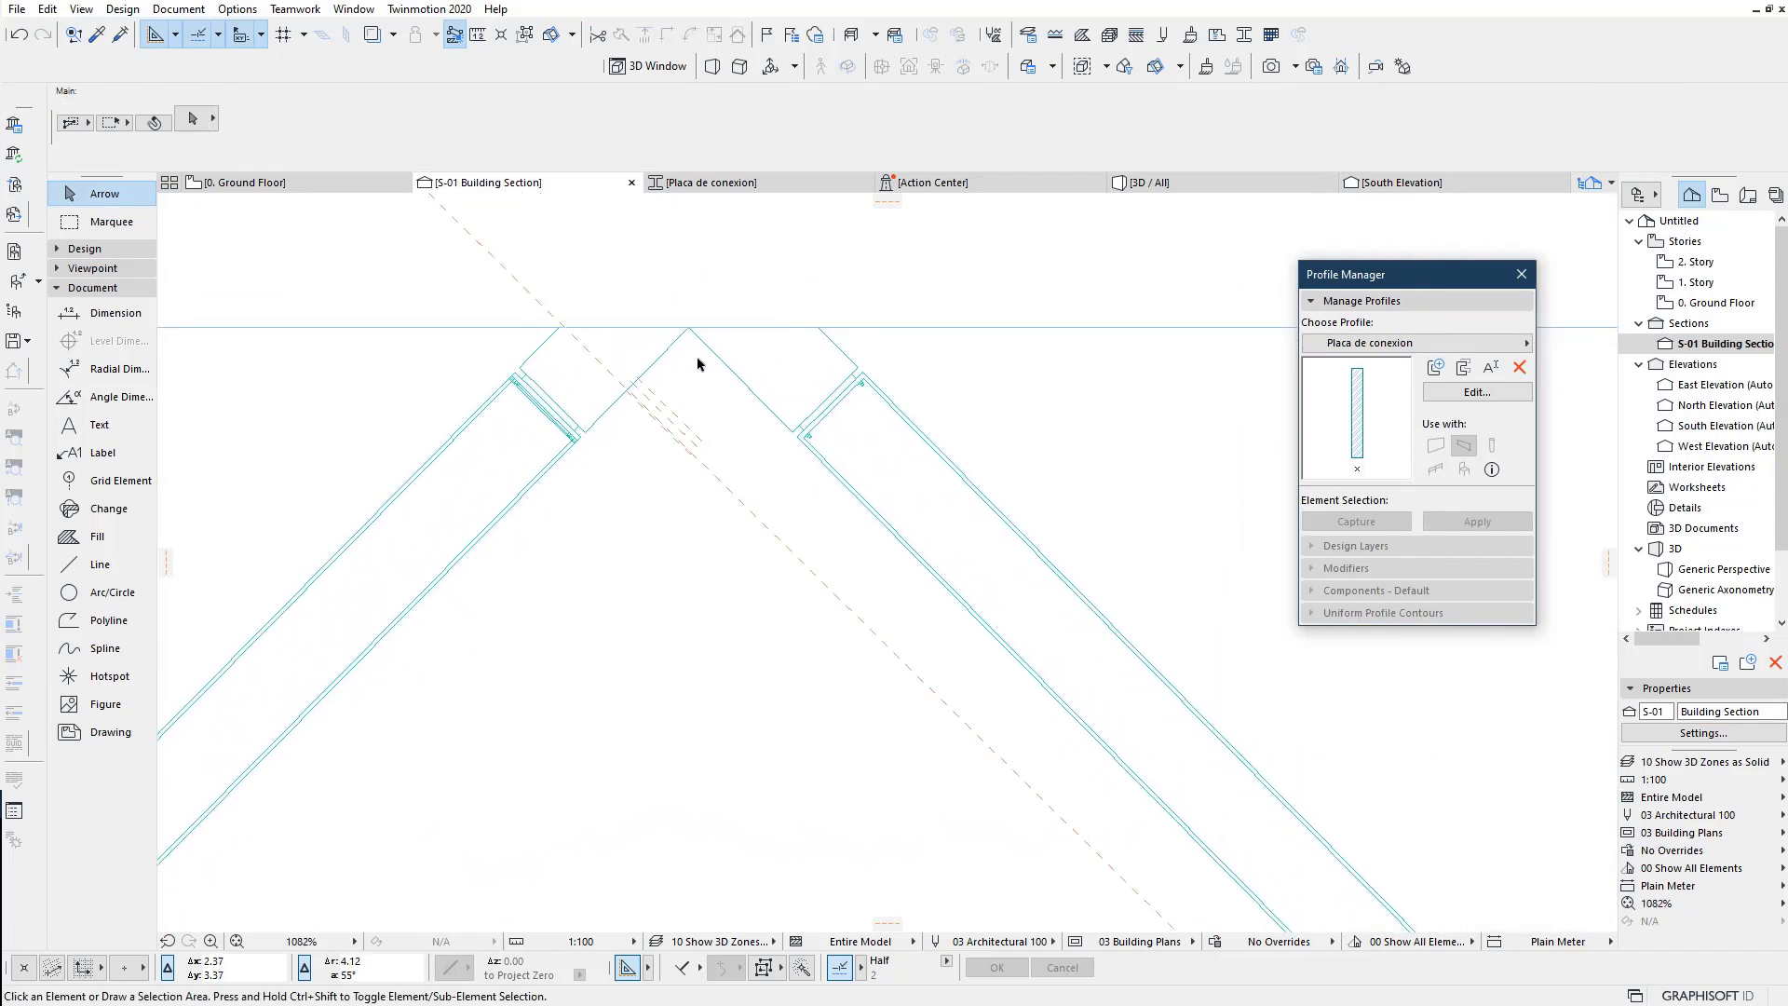
pyautogui.scroll(1, 585, 446)
pyautogui.scroll(1, 597, 443)
pyautogui.scroll(1, 598, 444)
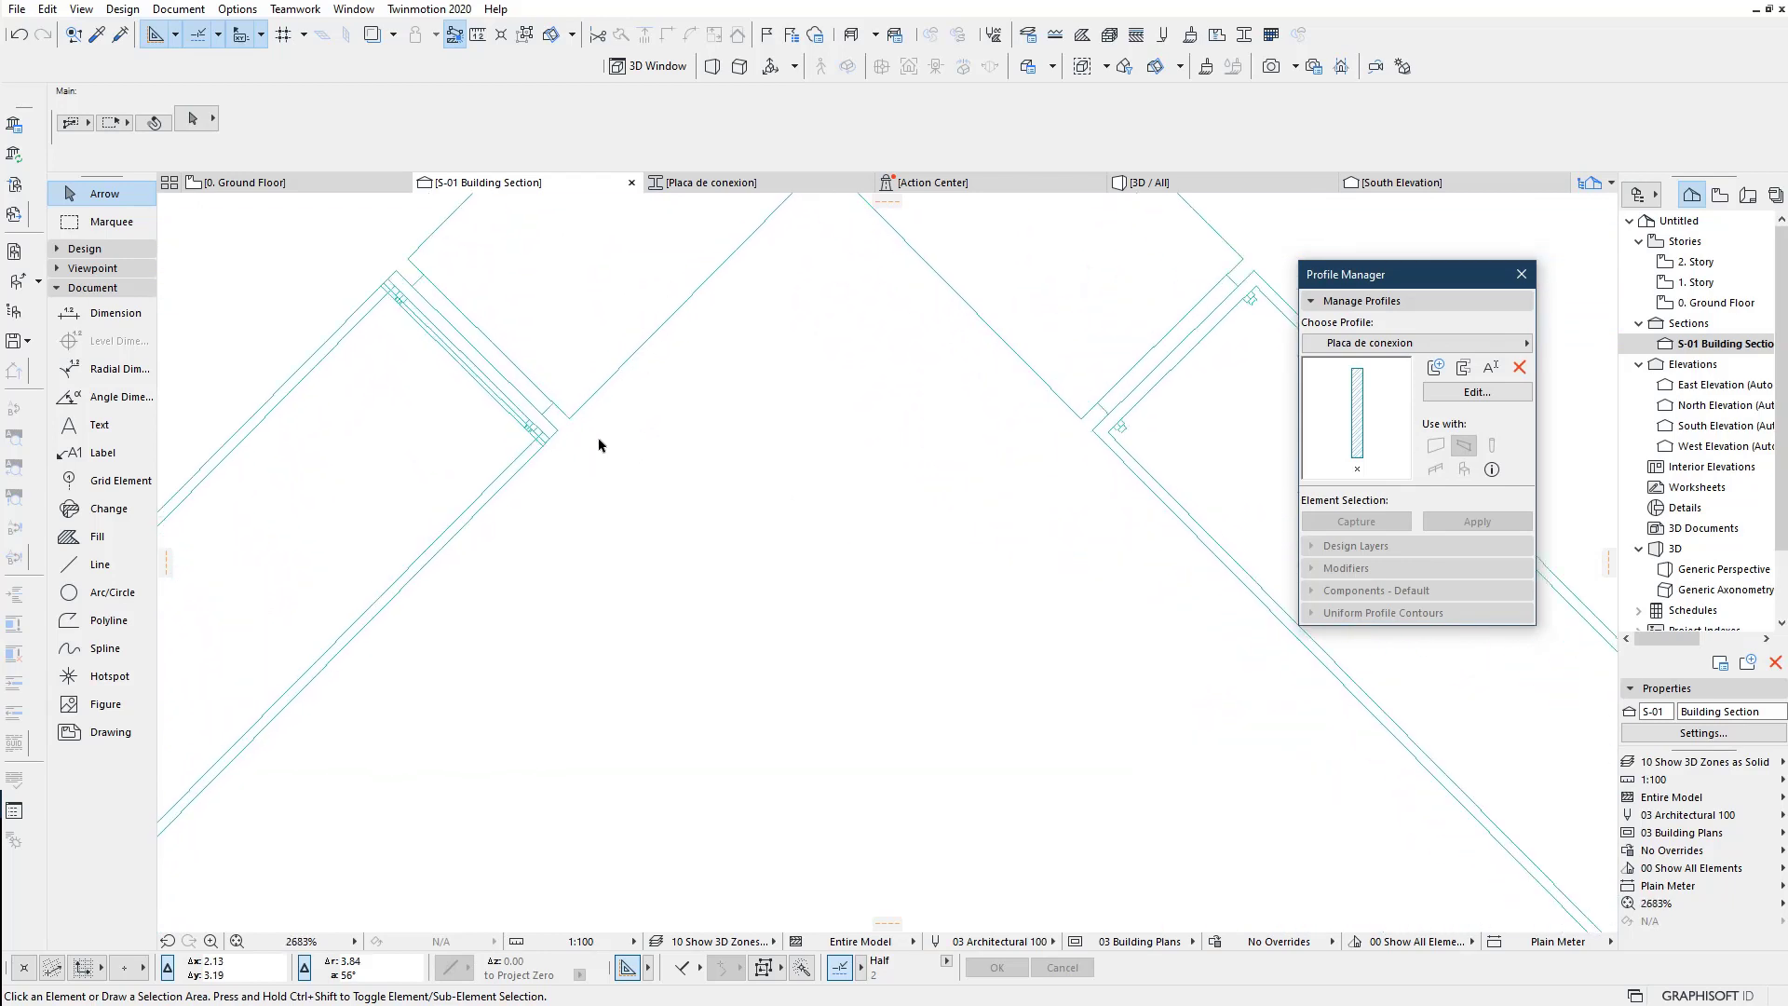
pyautogui.scroll(1, 599, 445)
pyautogui.scroll(1, 577, 484)
pyautogui.scroll(2, 560, 529)
pyautogui.scroll(1, 566, 545)
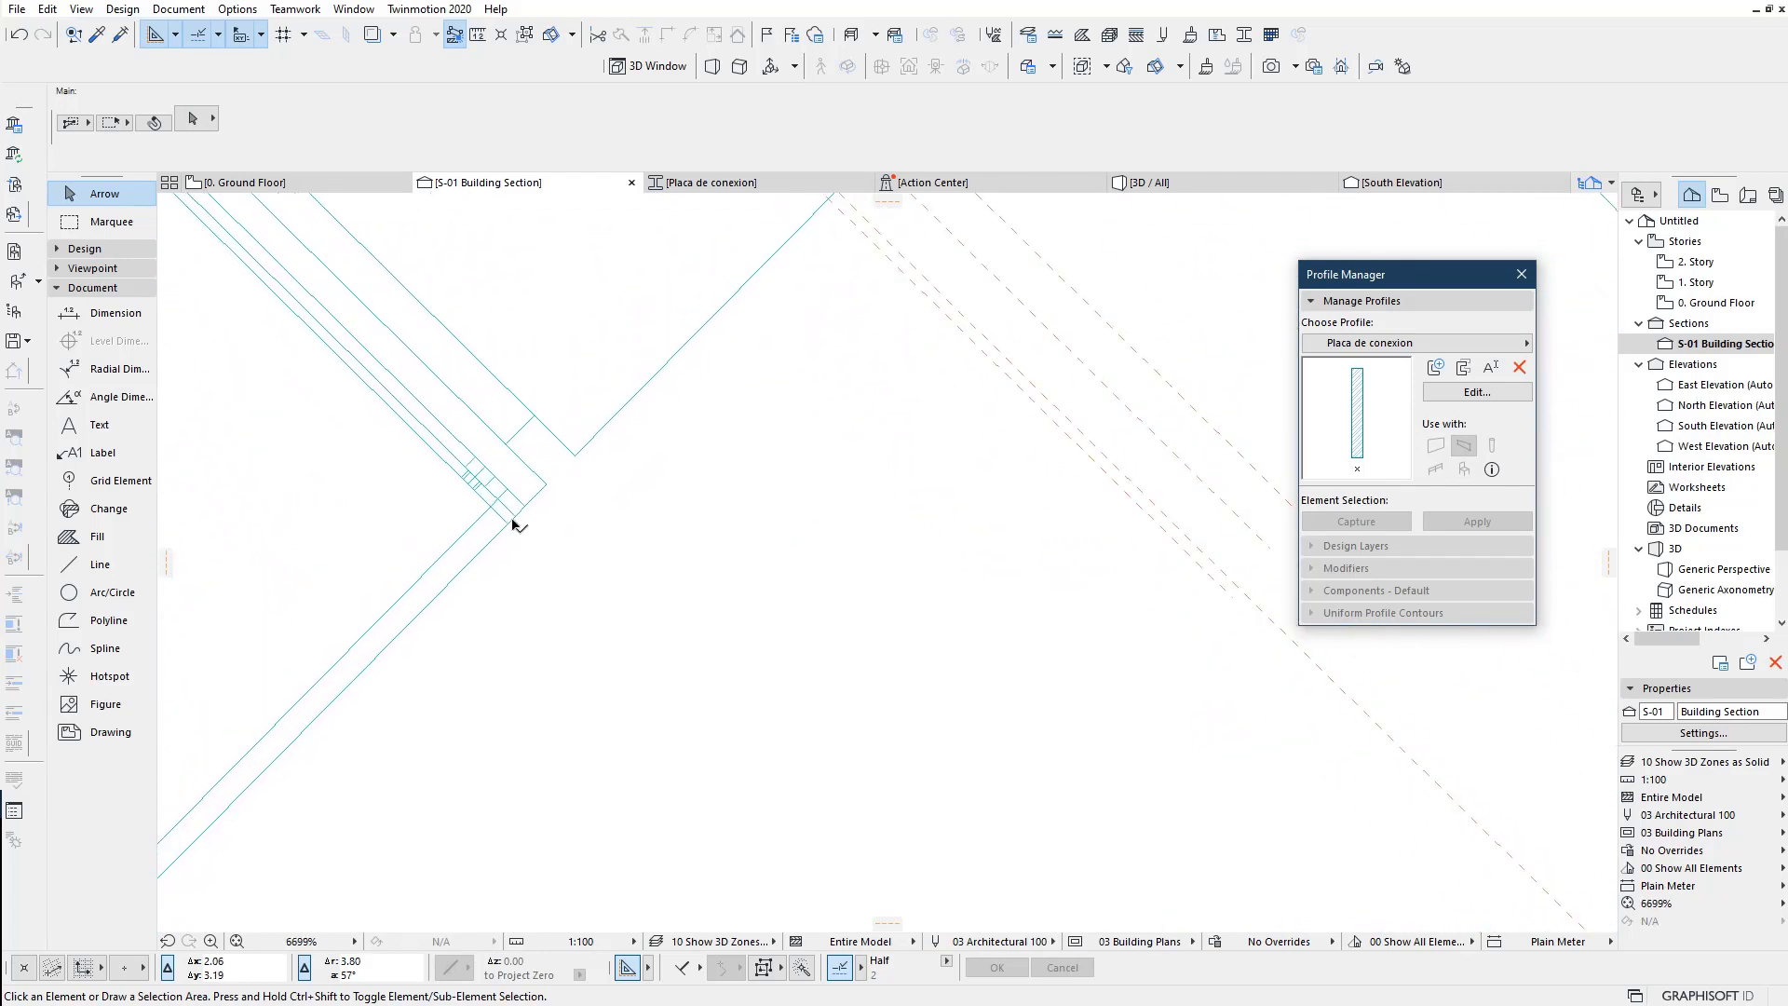
pyautogui.click(568, 552)
pyautogui.scroll(-3, 569, 552)
pyautogui.scroll(-3, 708, 559)
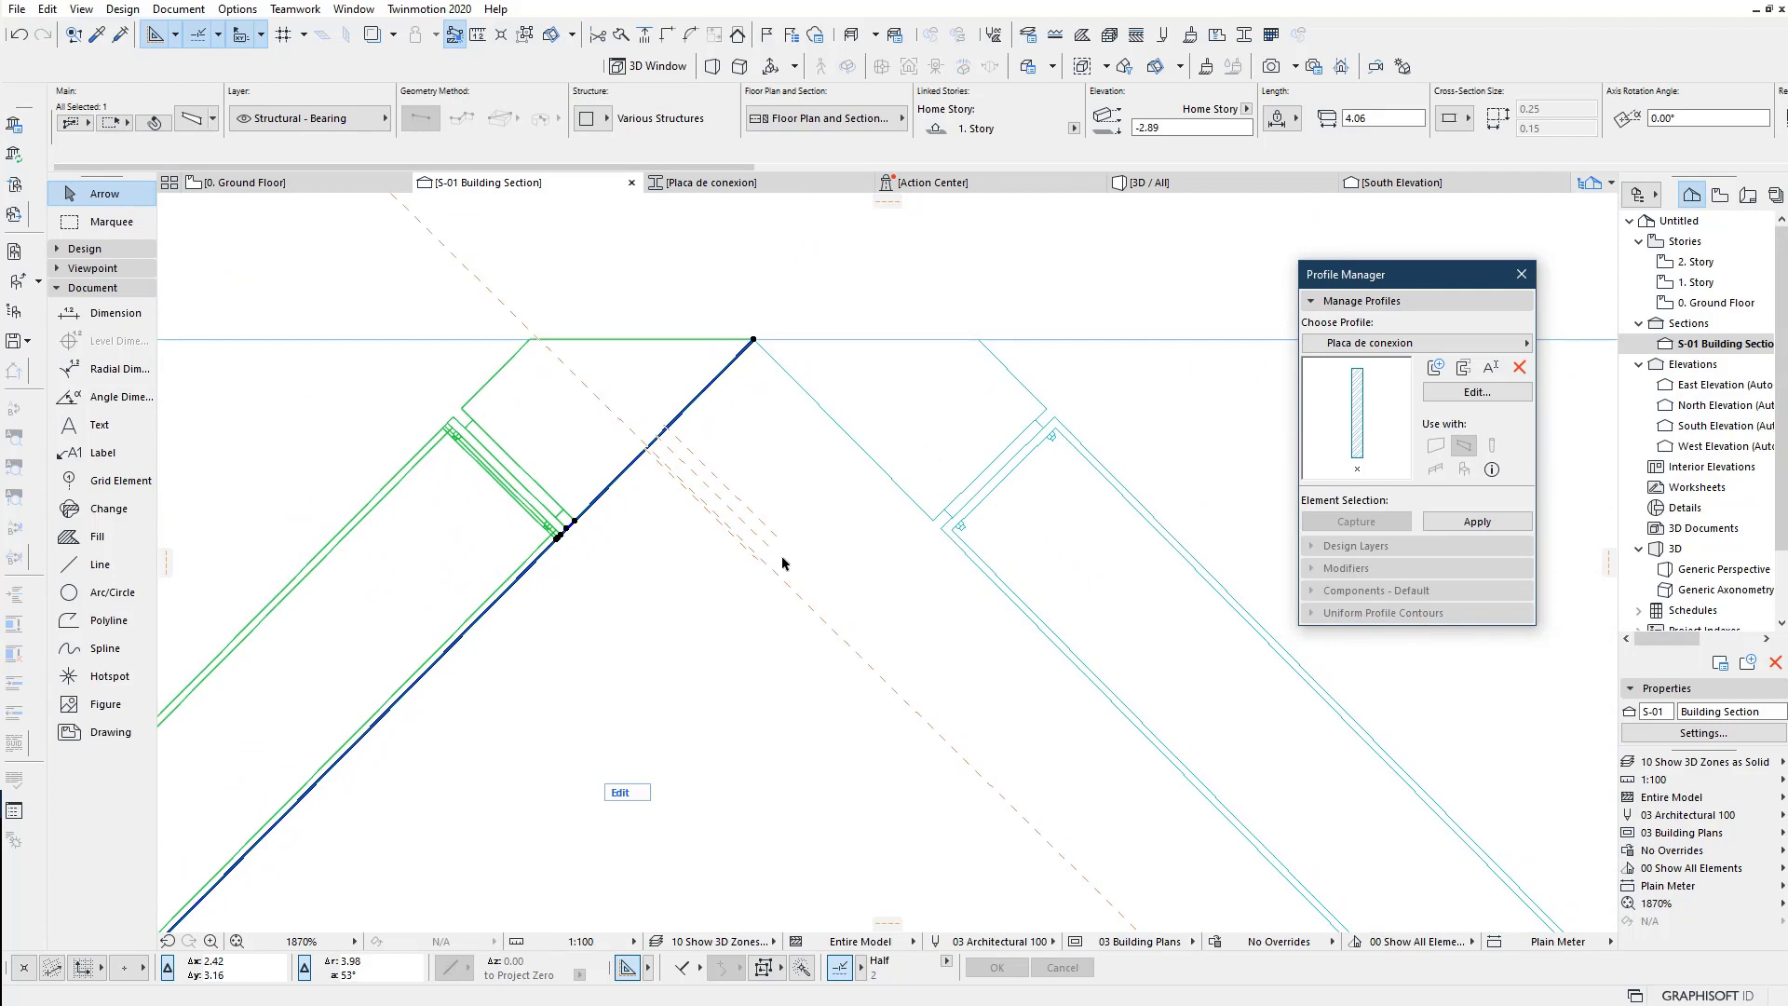
pyautogui.scroll(2, 614, 547)
pyautogui.scroll(2, 596, 545)
pyautogui.scroll(2, 522, 554)
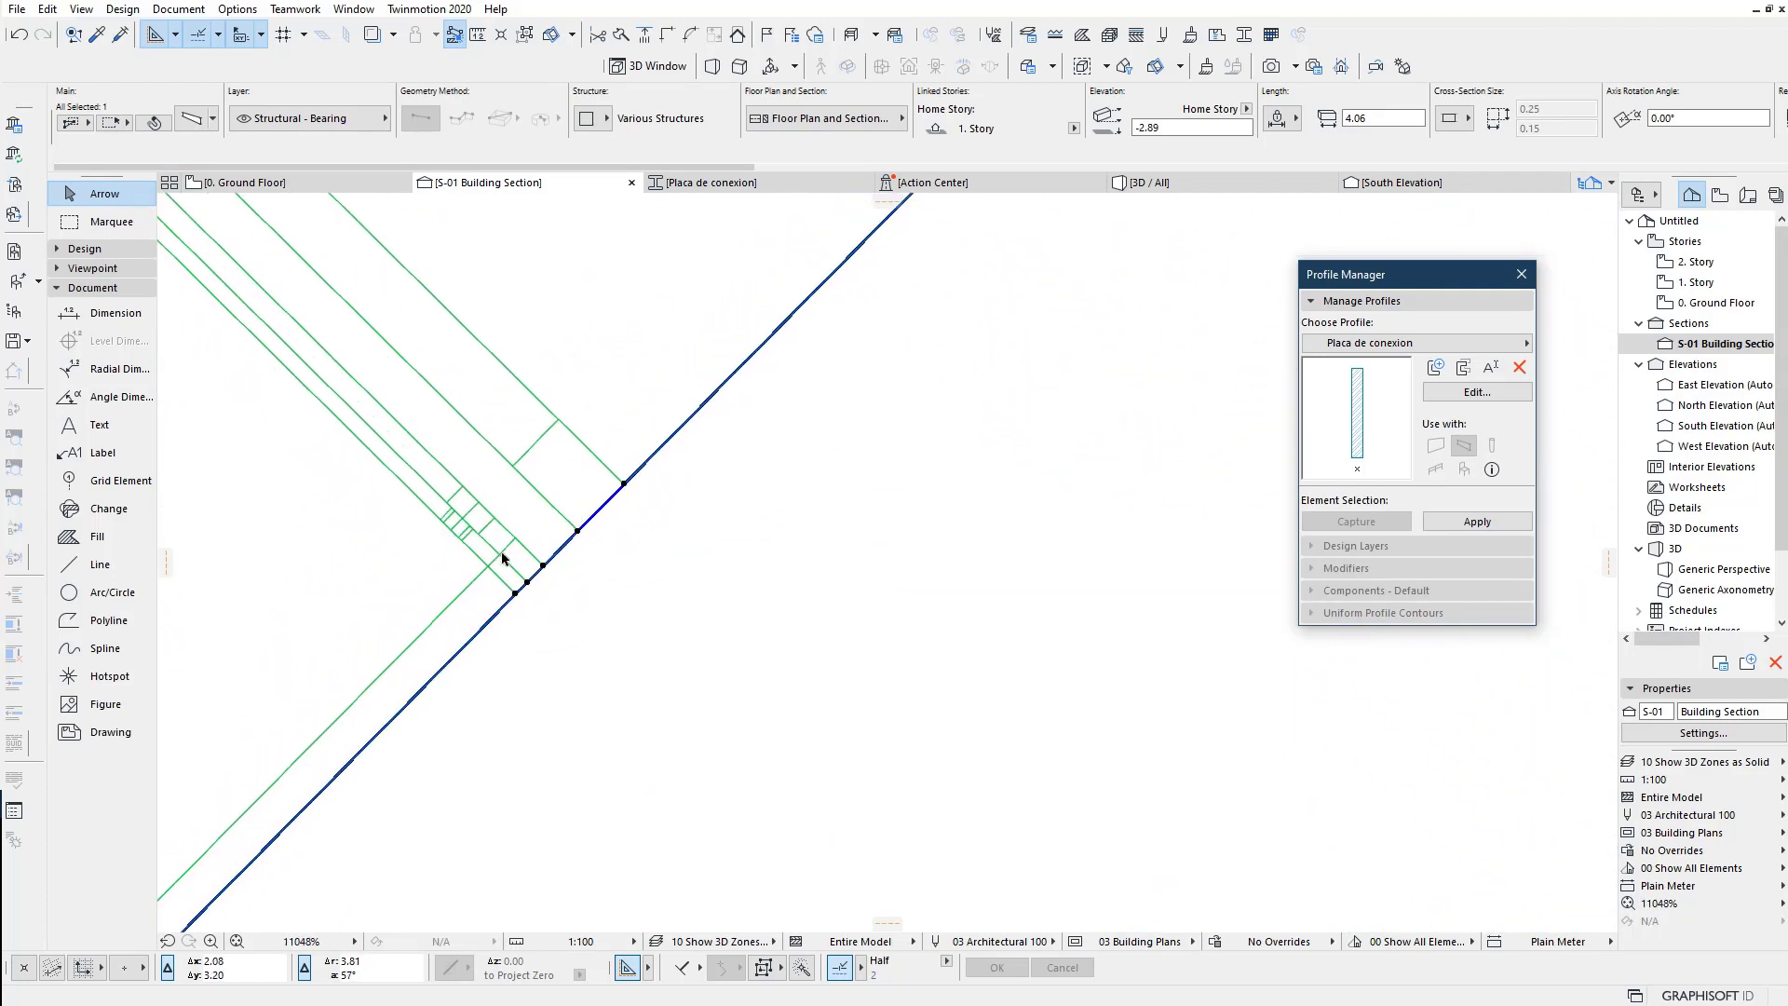
pyautogui.scroll(2, 512, 564)
pyautogui.scroll(-3, 653, 531)
pyautogui.scroll(-4, 764, 489)
pyautogui.scroll(-4, 745, 652)
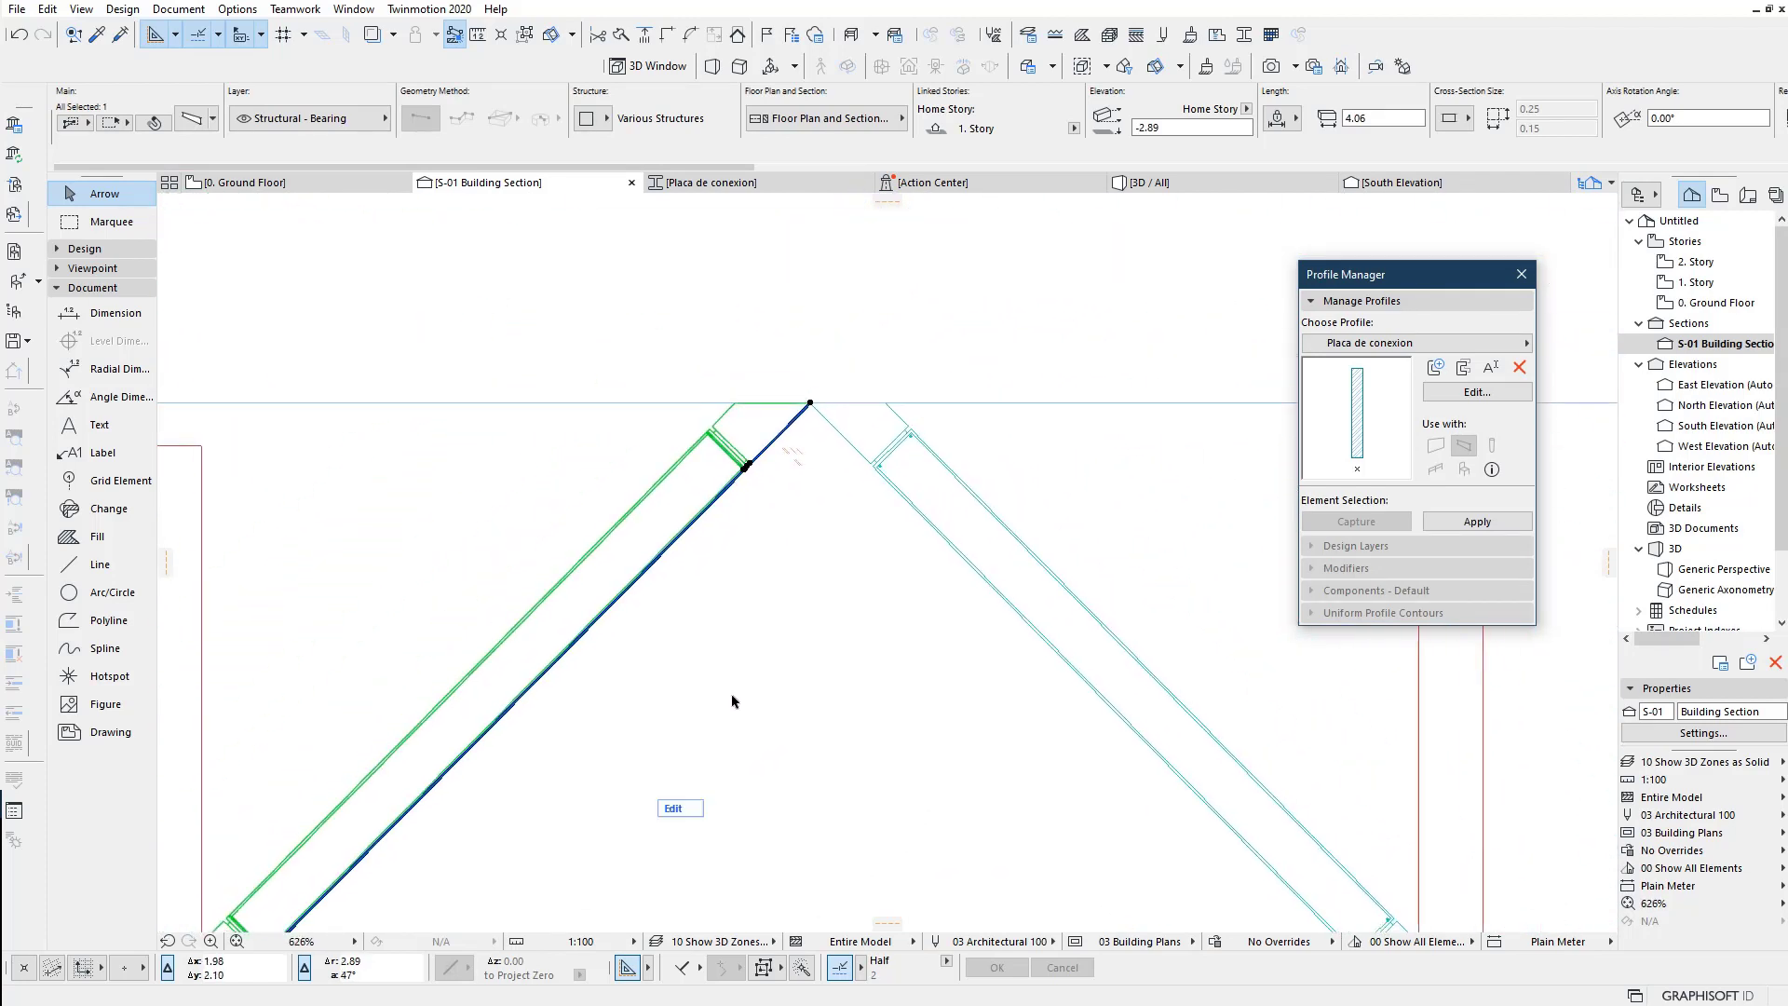
pyautogui.scroll(-2, 466, 713)
pyautogui.scroll(1, 373, 713)
pyautogui.click(331, 715)
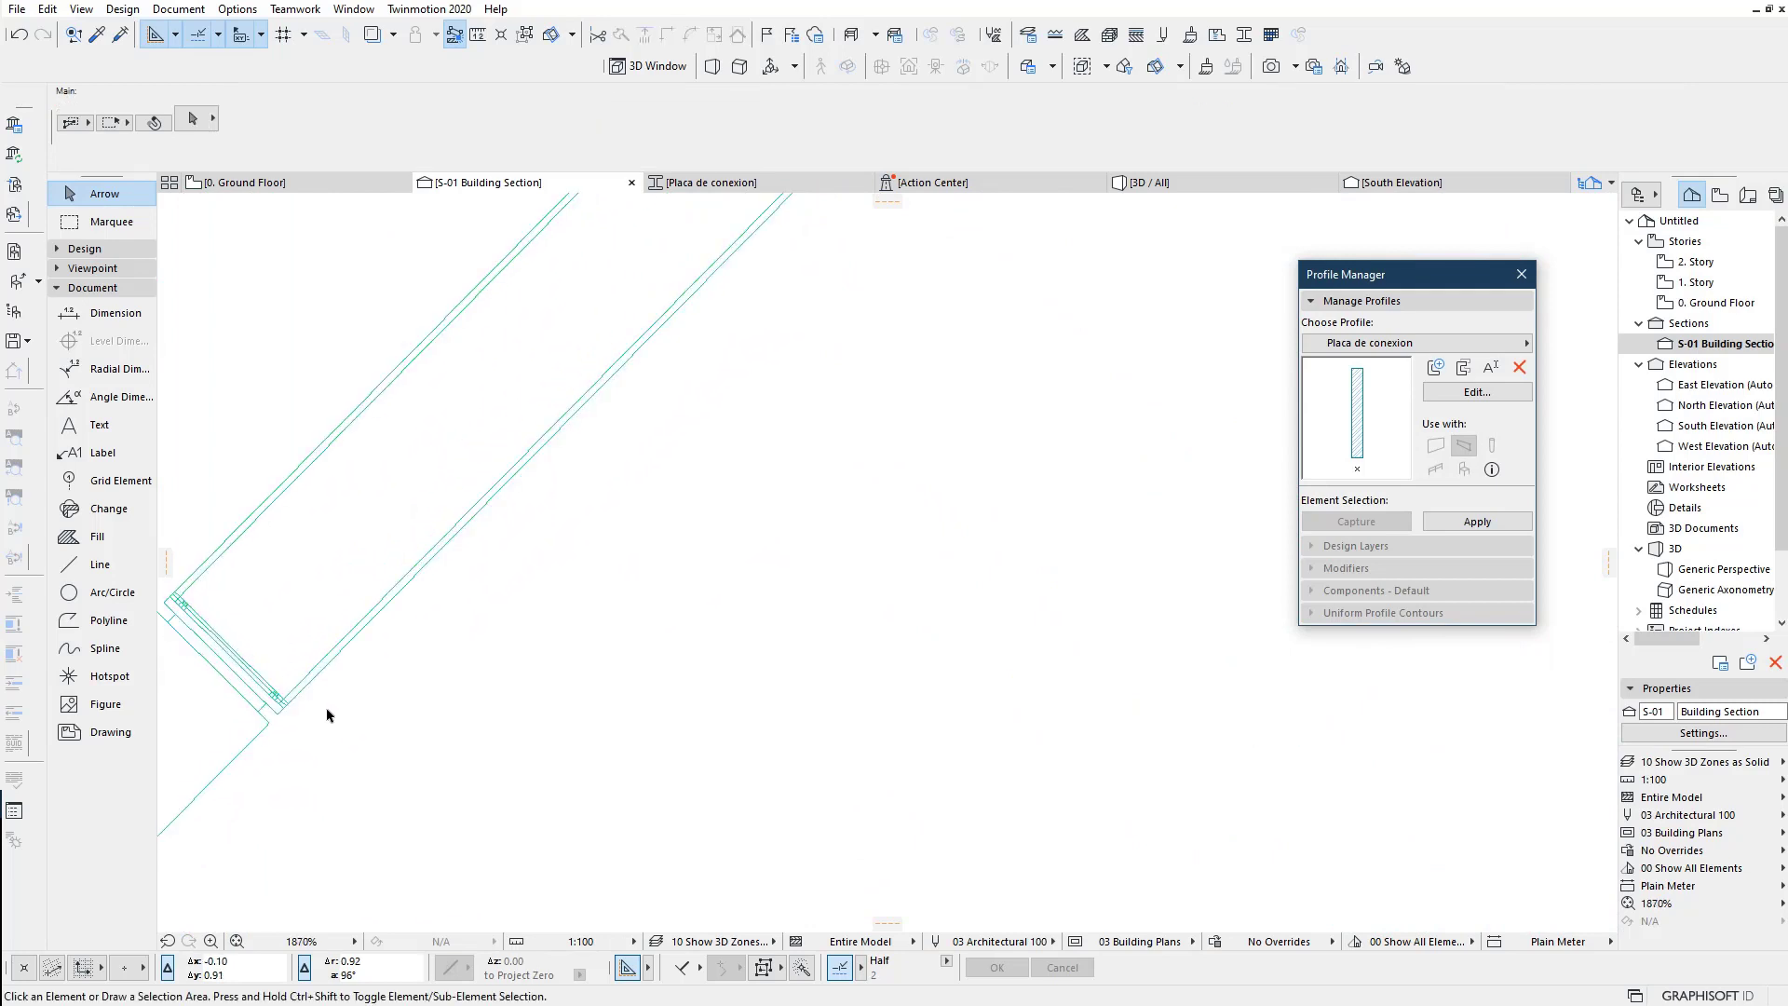
pyautogui.scroll(1, 503, 652)
pyautogui.scroll(-2, 1070, 710)
pyautogui.scroll(4, 787, 711)
pyautogui.scroll(1, 802, 651)
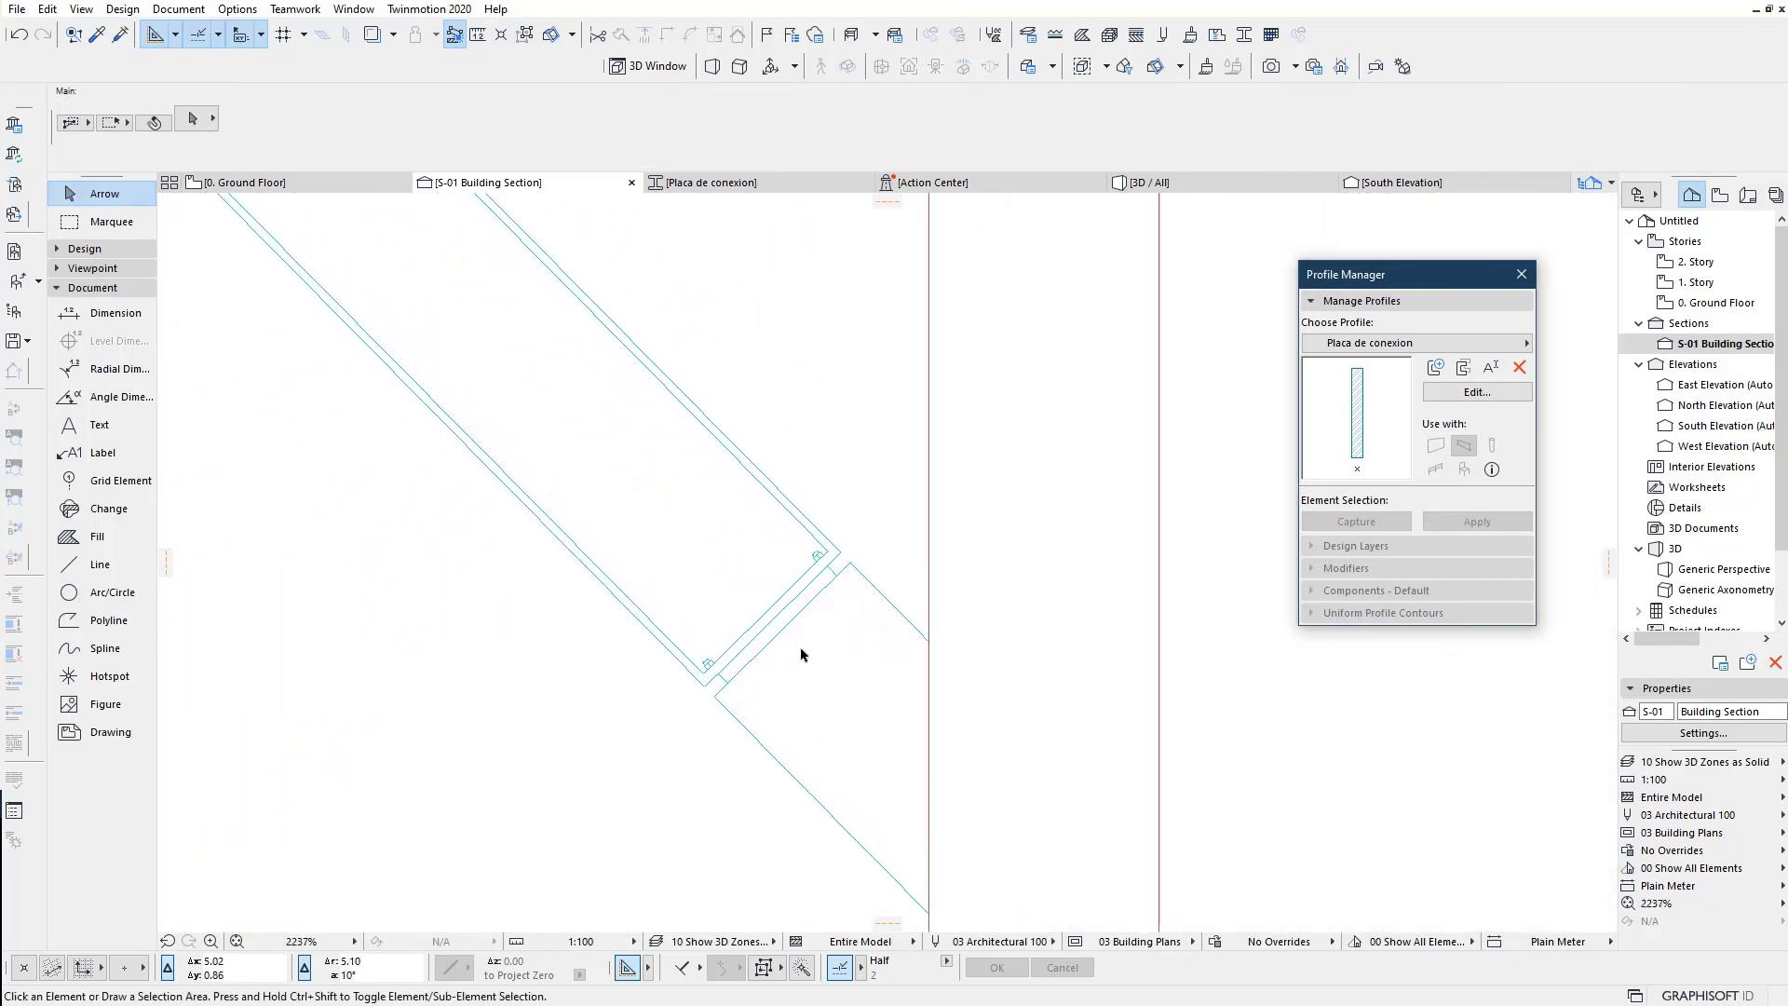
pyautogui.scroll(-2, 806, 656)
# Step: Switch to the 3D view and orbit to the rafter's connection plate
pyautogui.click(1155, 182)
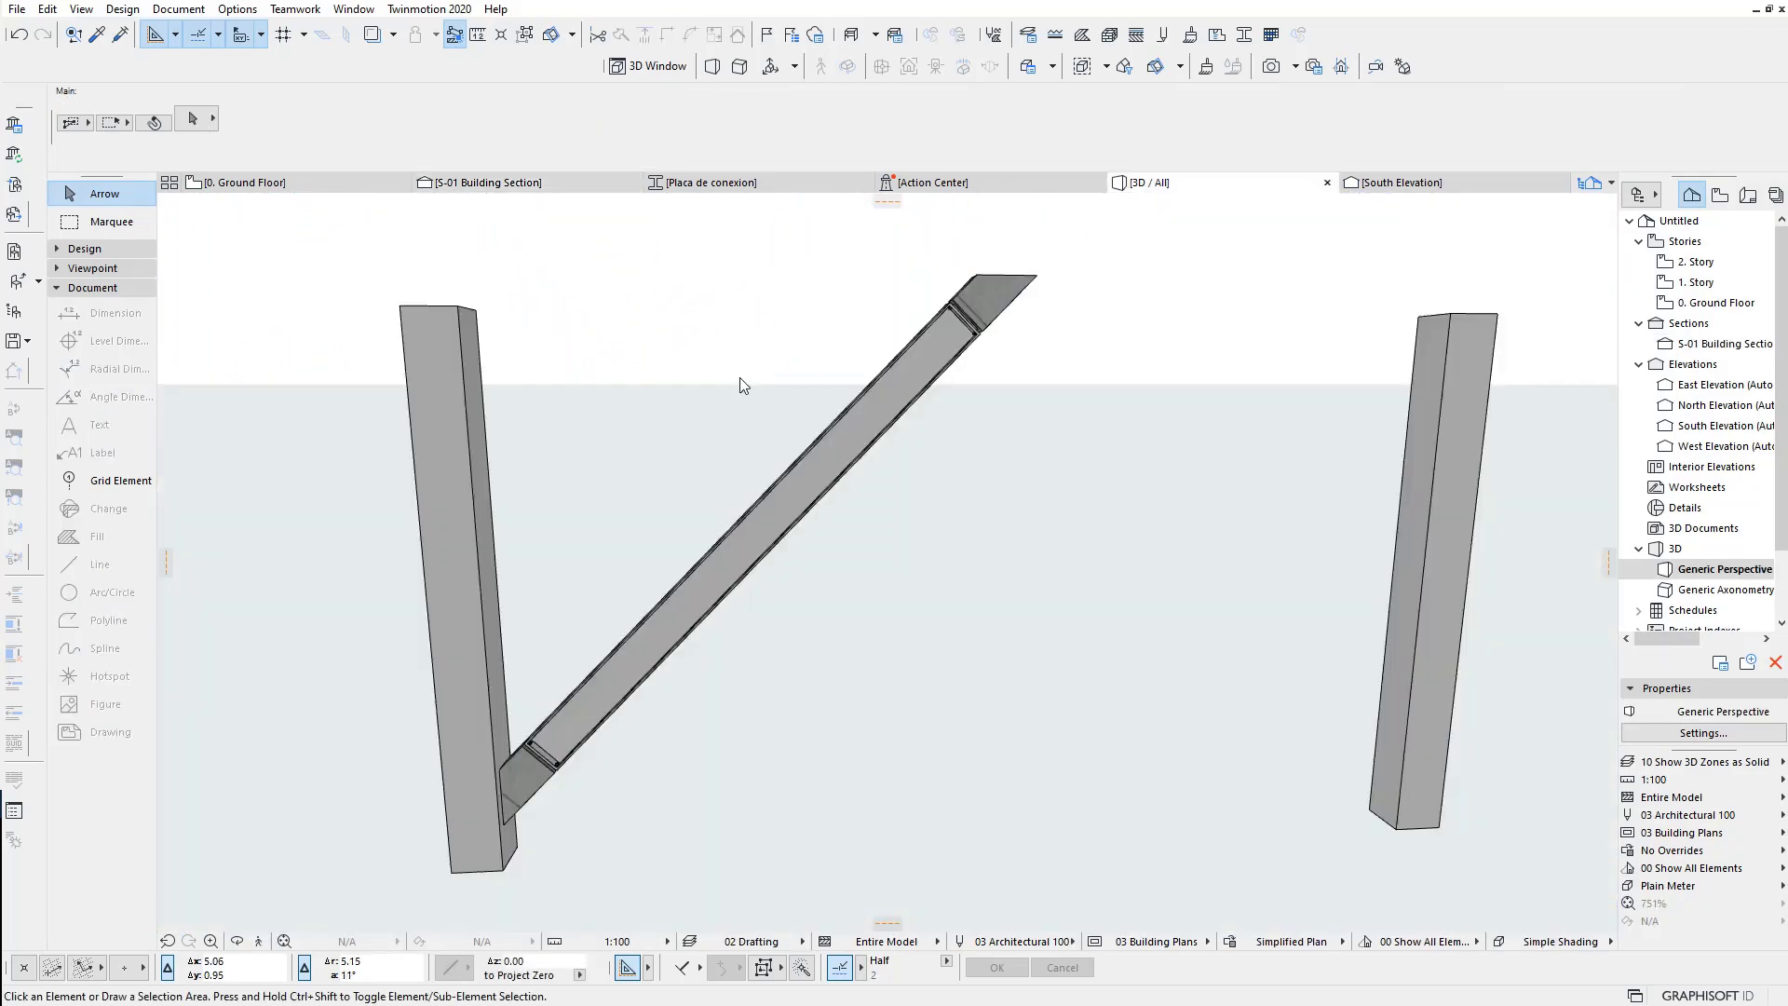
pyautogui.scroll(3, 550, 694)
pyautogui.scroll(2, 528, 699)
pyautogui.scroll(1, 528, 699)
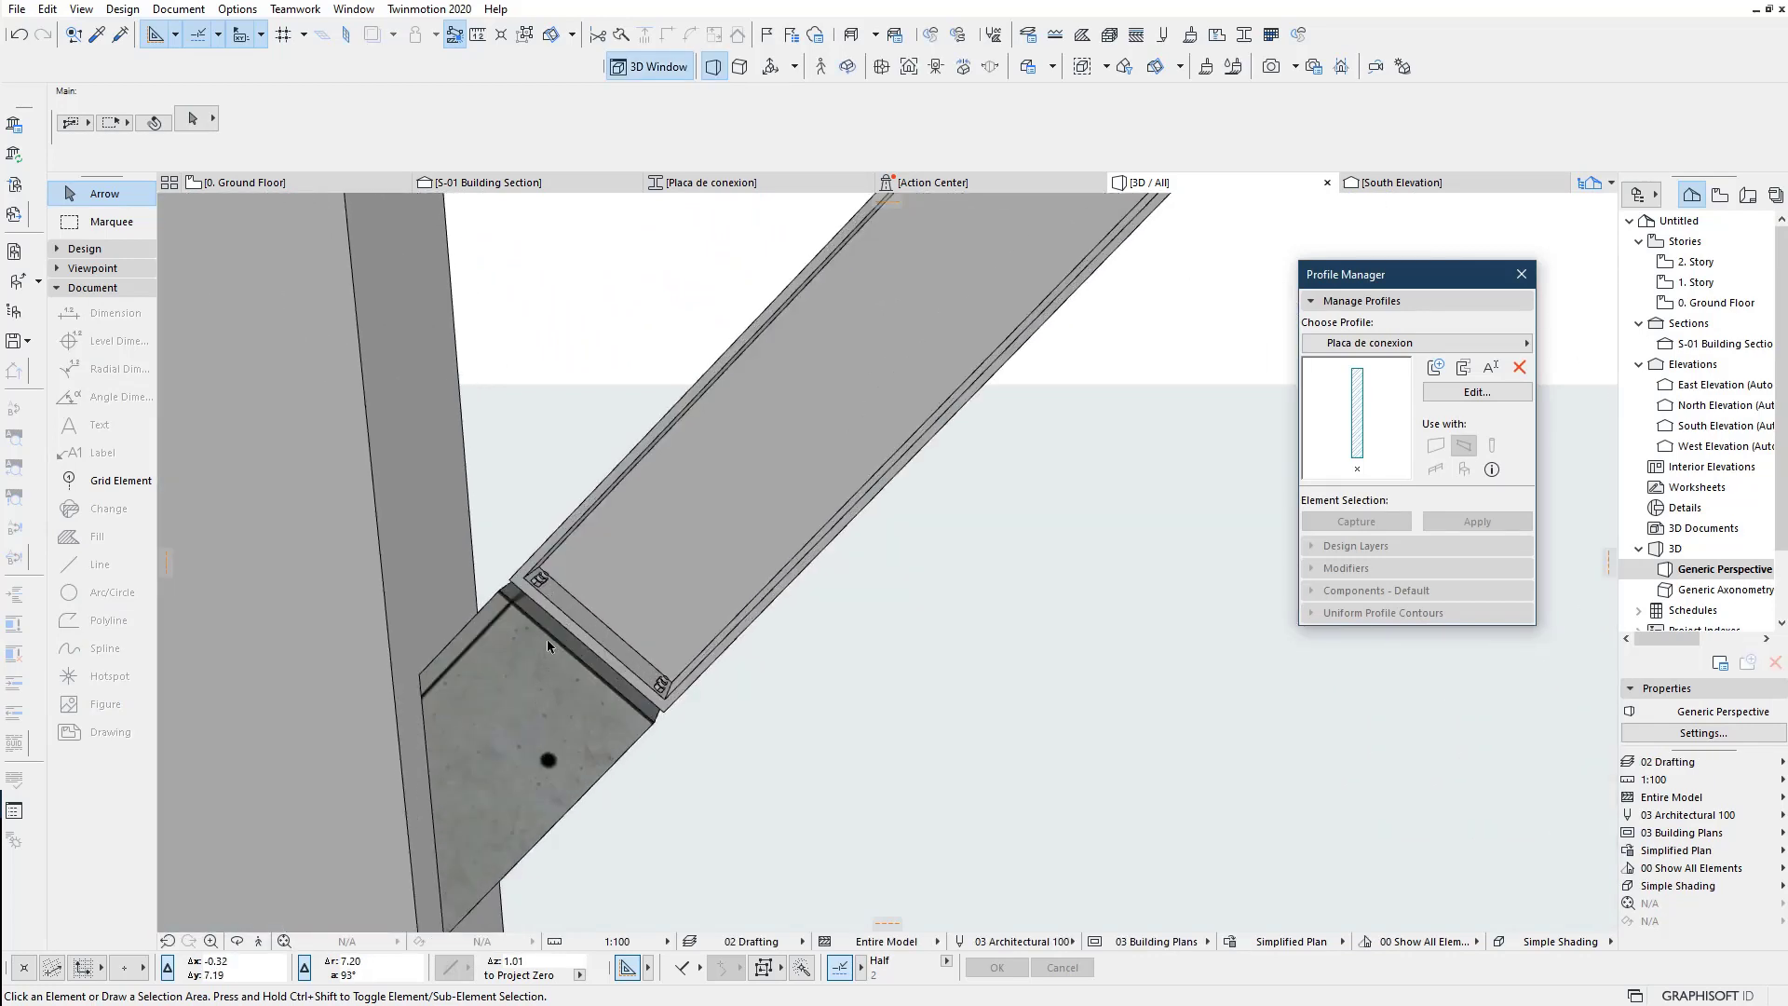
pyautogui.scroll(1, 546, 639)
pyautogui.scroll(1, 567, 624)
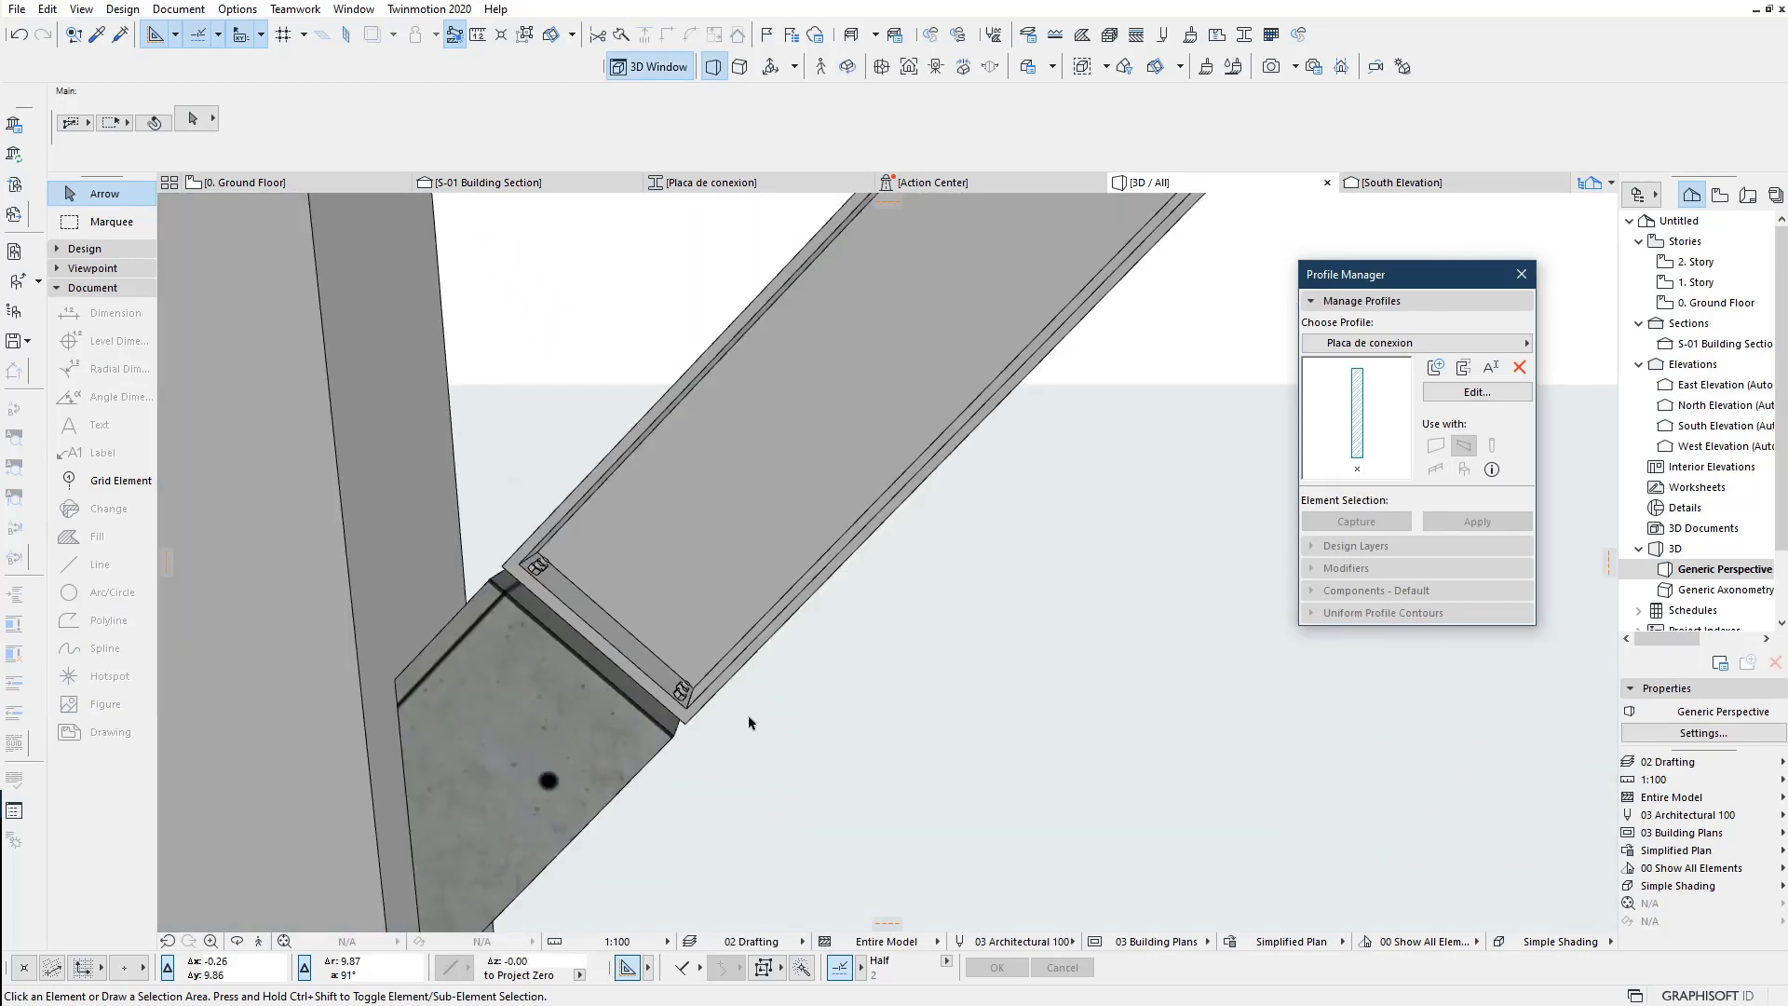
pyautogui.moveTo(742, 733)
pyautogui.keyDown('shift'); pyautogui.mouseDown(button='middle')
pyautogui.moveTo(1032, 532)
pyautogui.moveTo(862, 658)
pyautogui.mouseUp(button='middle'); pyautogui.keyUp('shift')
# Step: Select the connection-plate segment and check its IPE 250 TUERCAS structure type
pyautogui.click(864, 663)
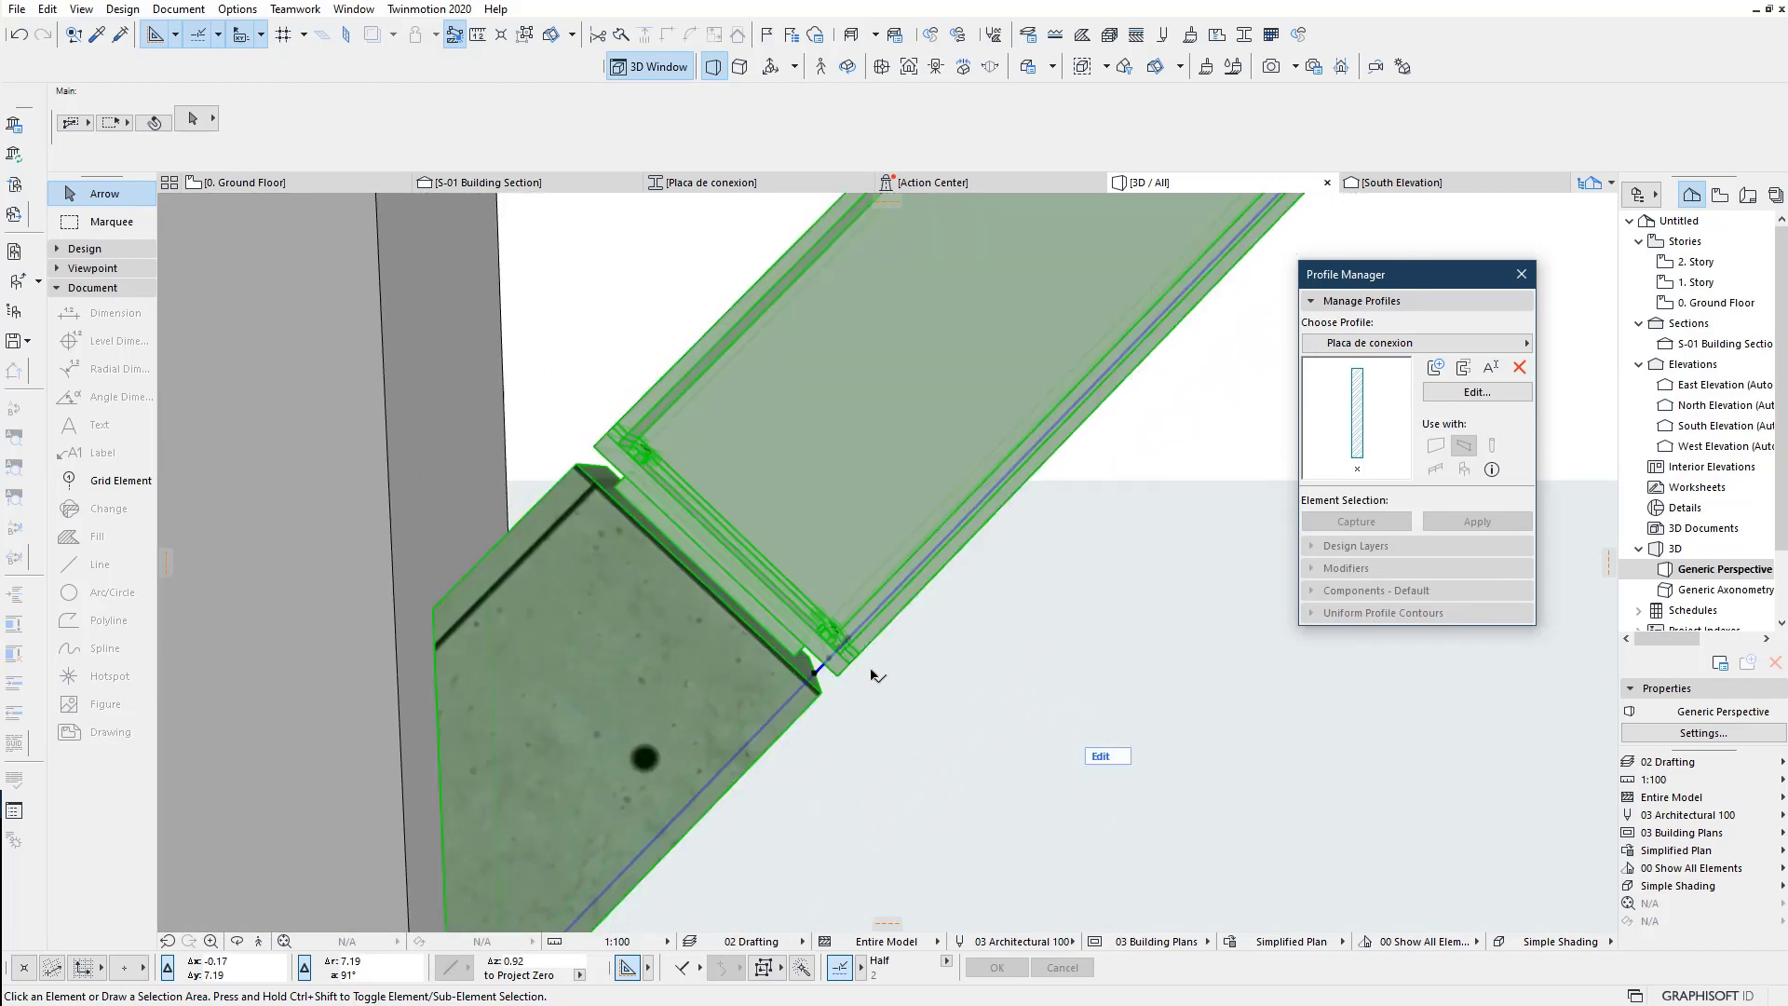
pyautogui.click(1098, 755)
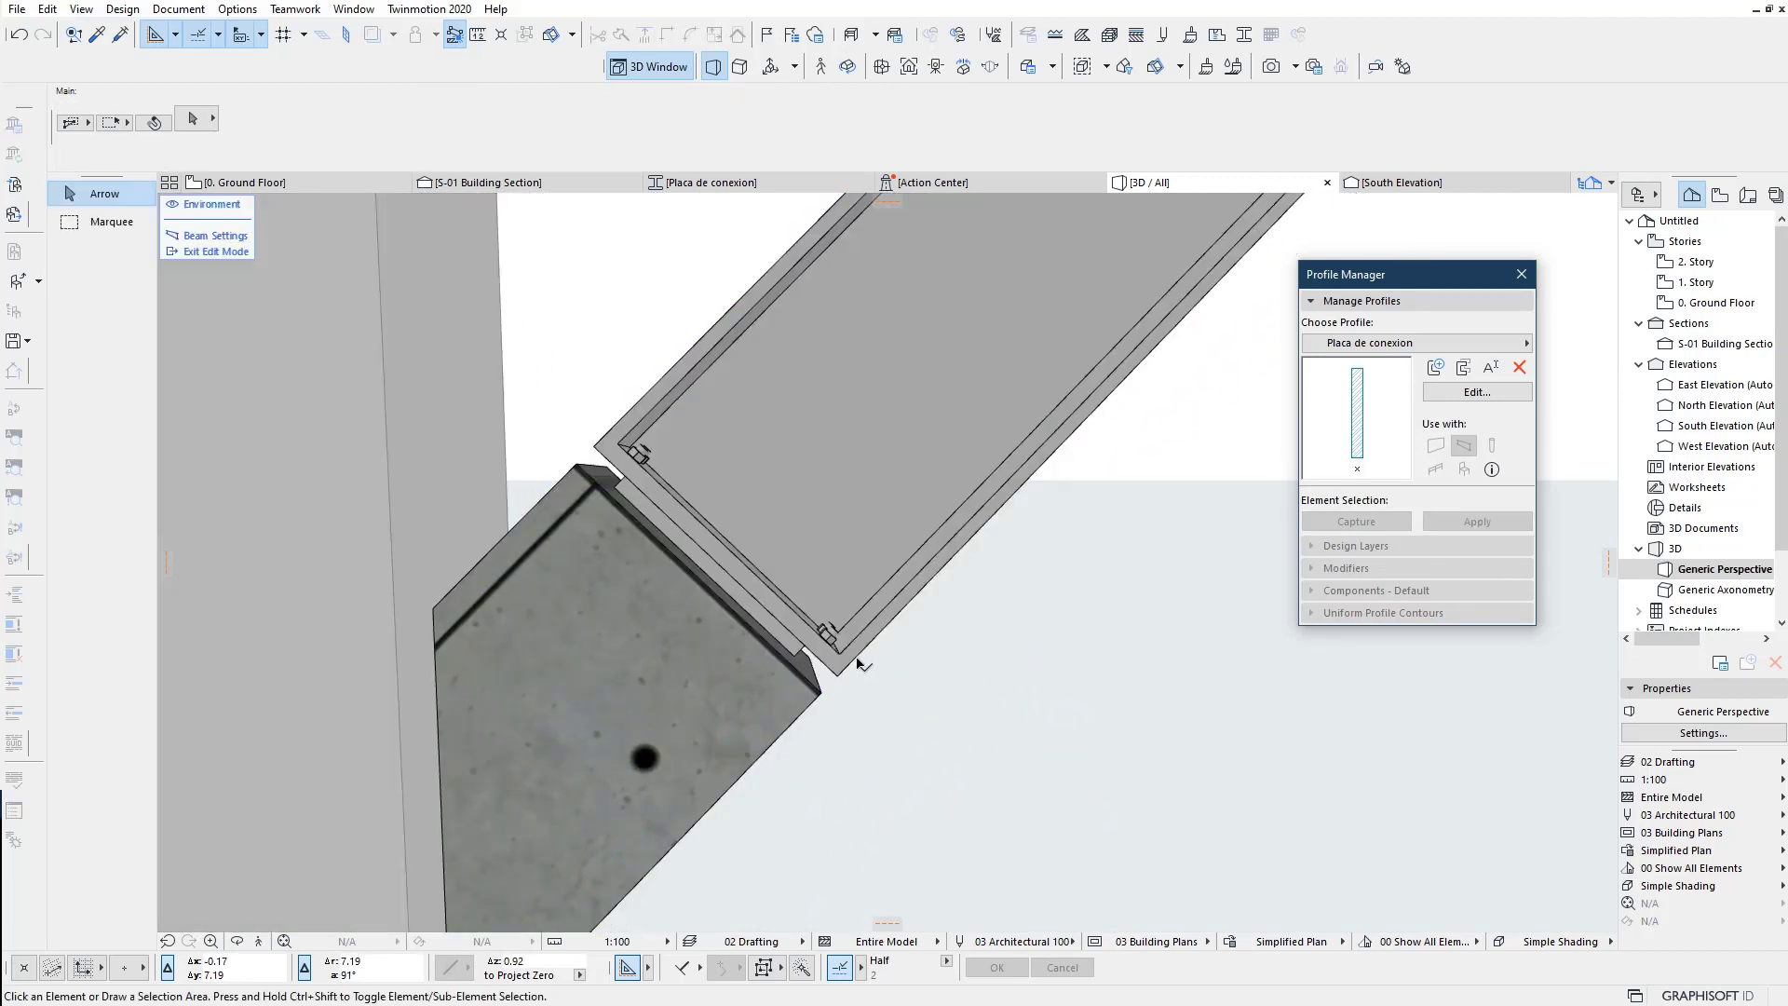
pyautogui.click(862, 663)
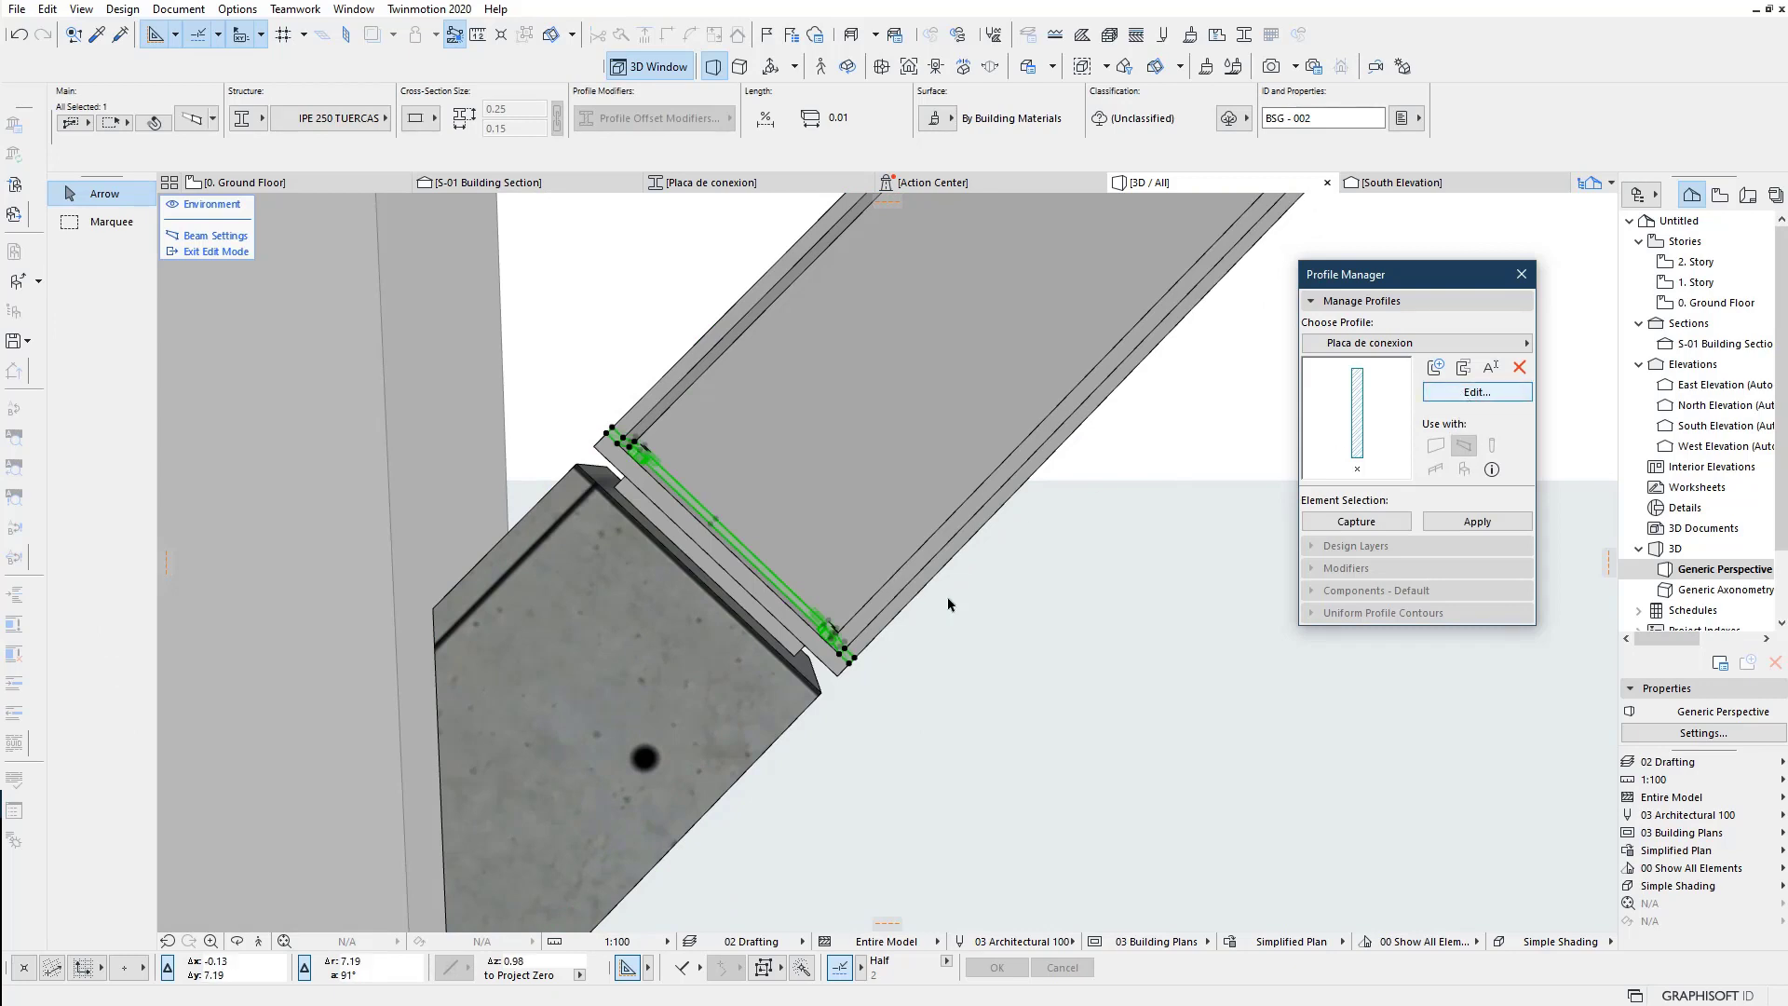
pyautogui.click(350, 119)
pyautogui.click(350, 119)
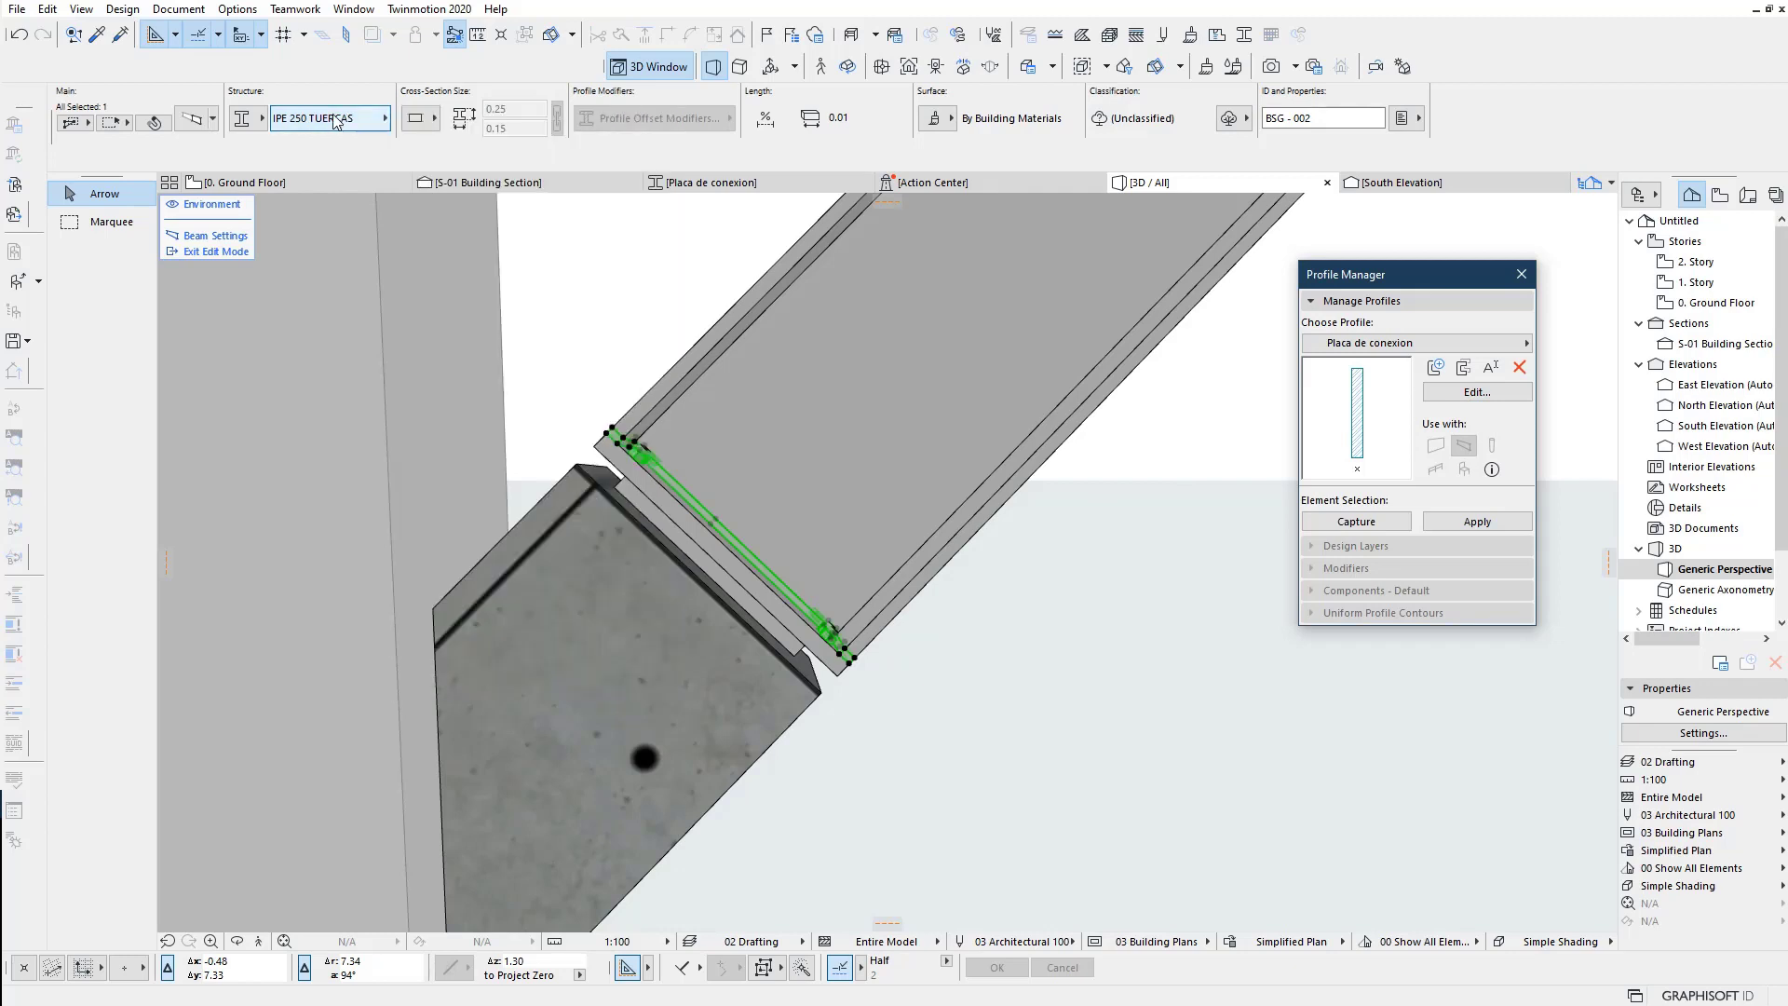
pyautogui.click(244, 117)
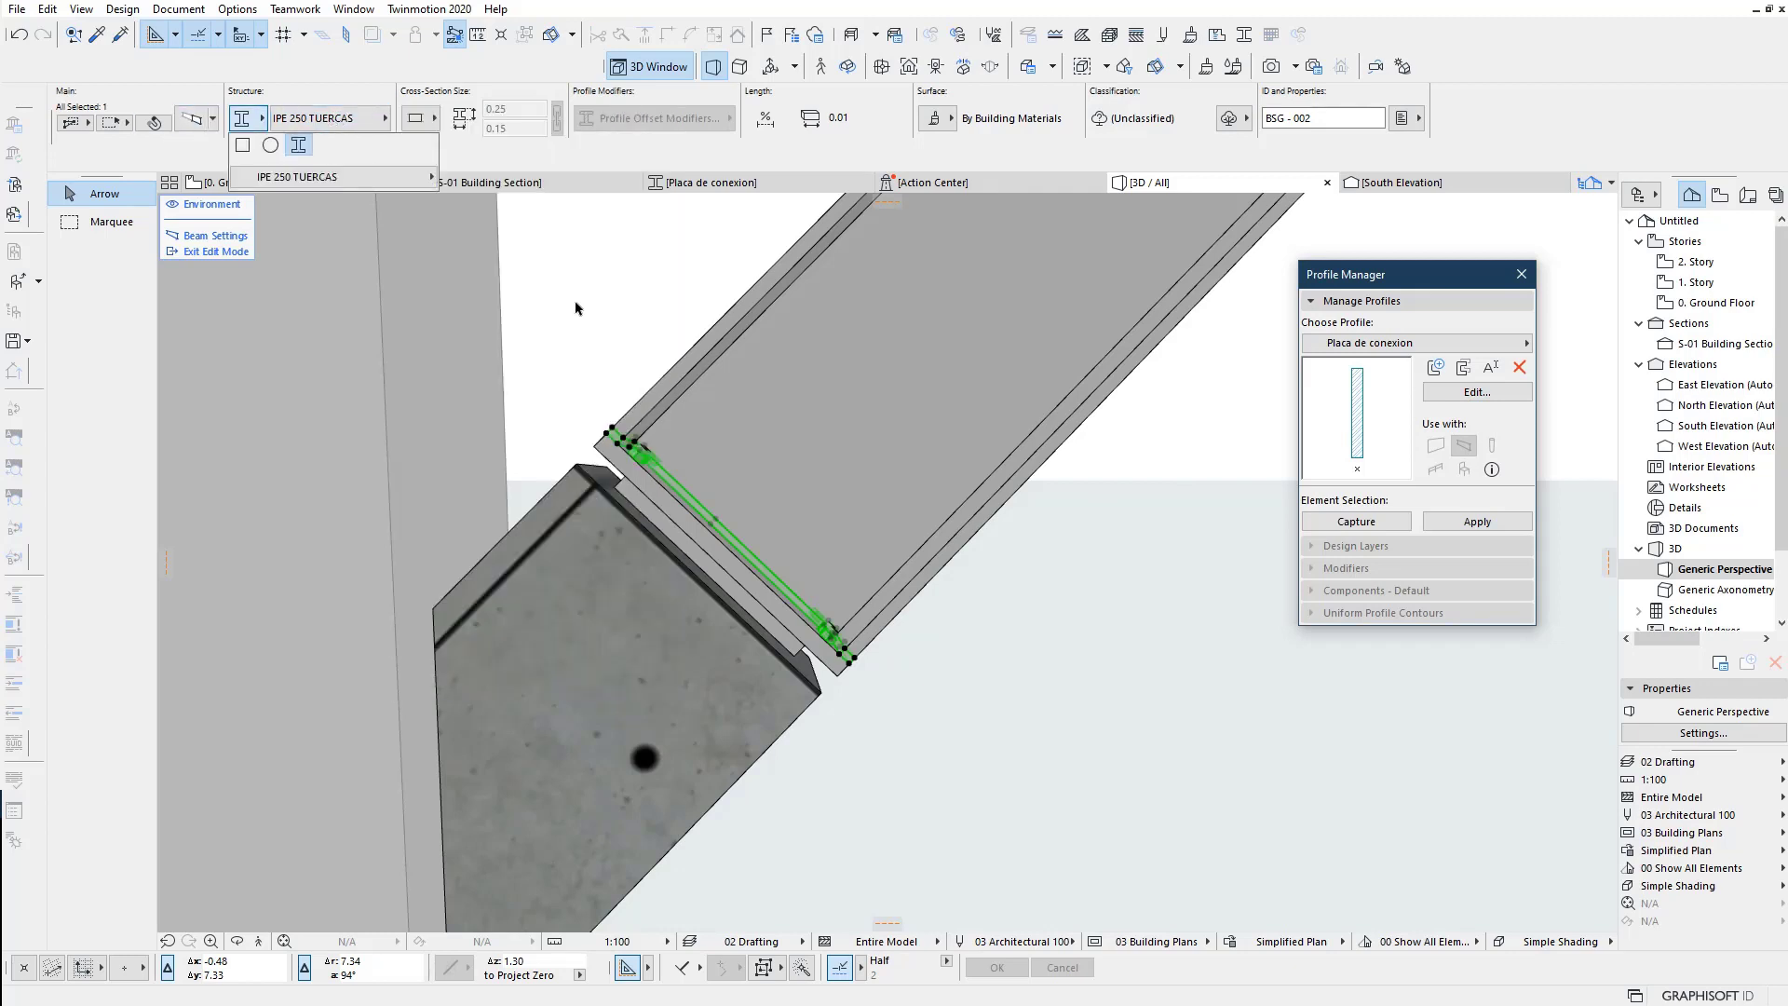
pyautogui.click(533, 218)
# Step: Inspect the IPE 250 TUERCAS profile's I-section fill in Profile Manager, then close it
pyautogui.rightClick(939, 695)
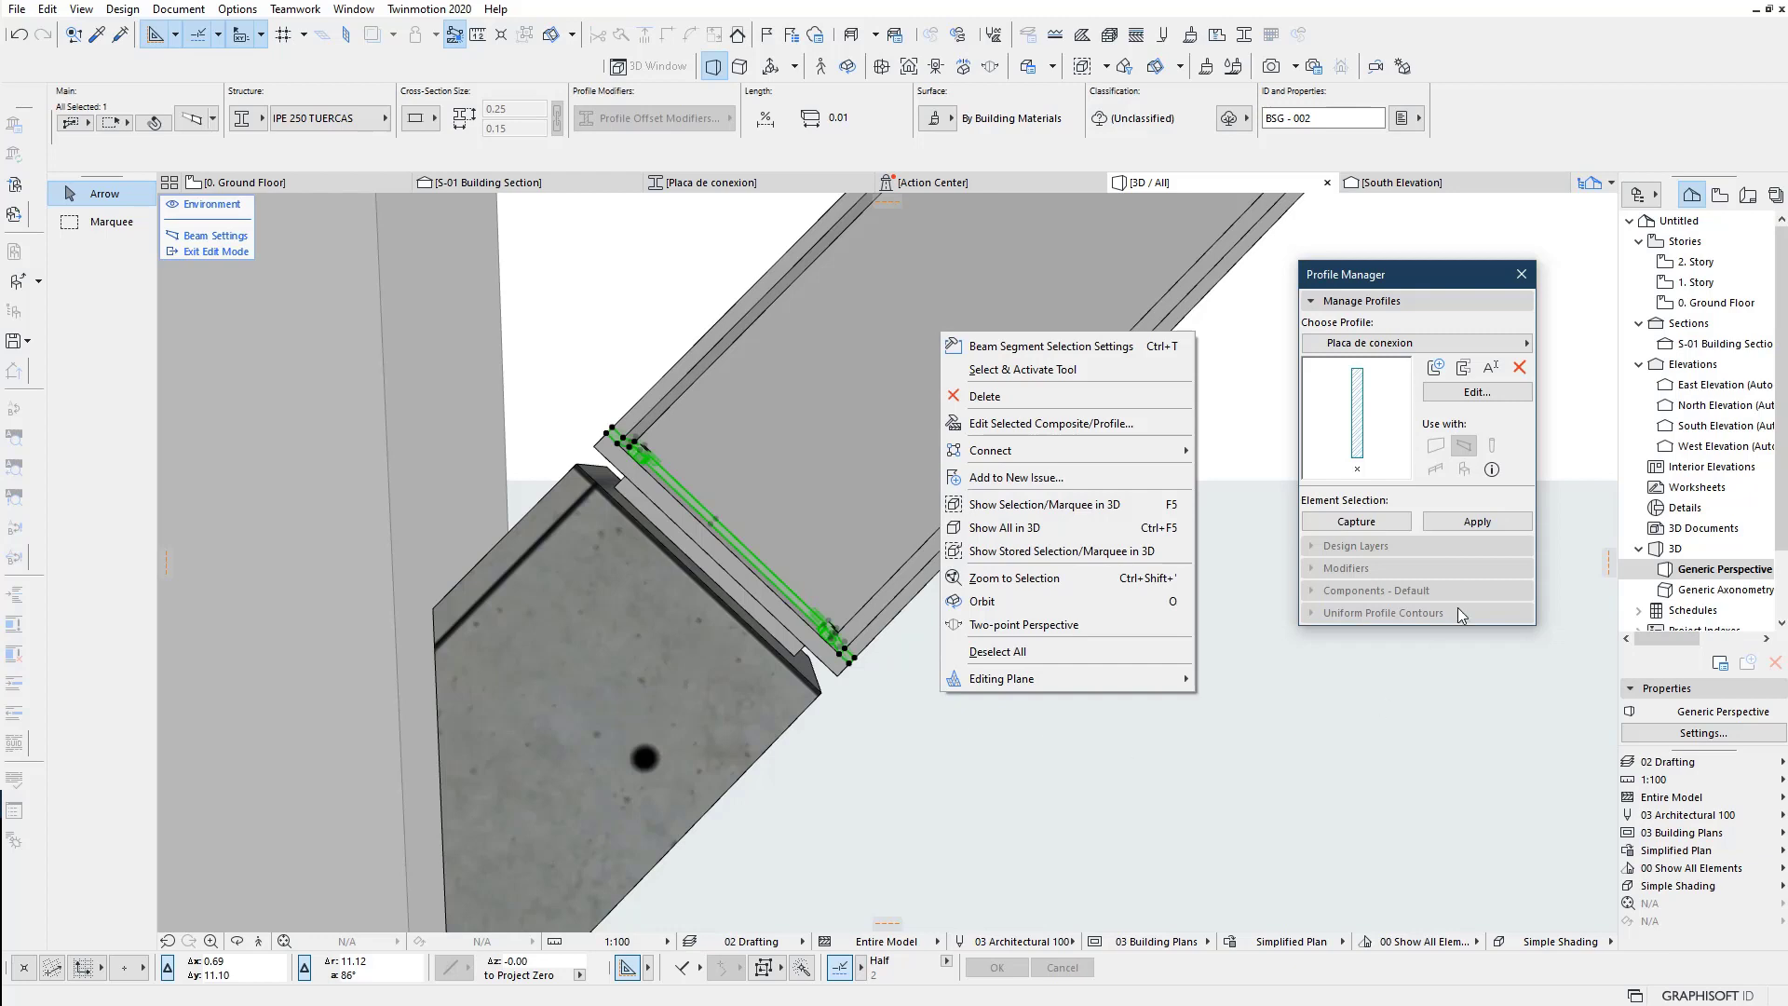
pyautogui.click(1423, 543)
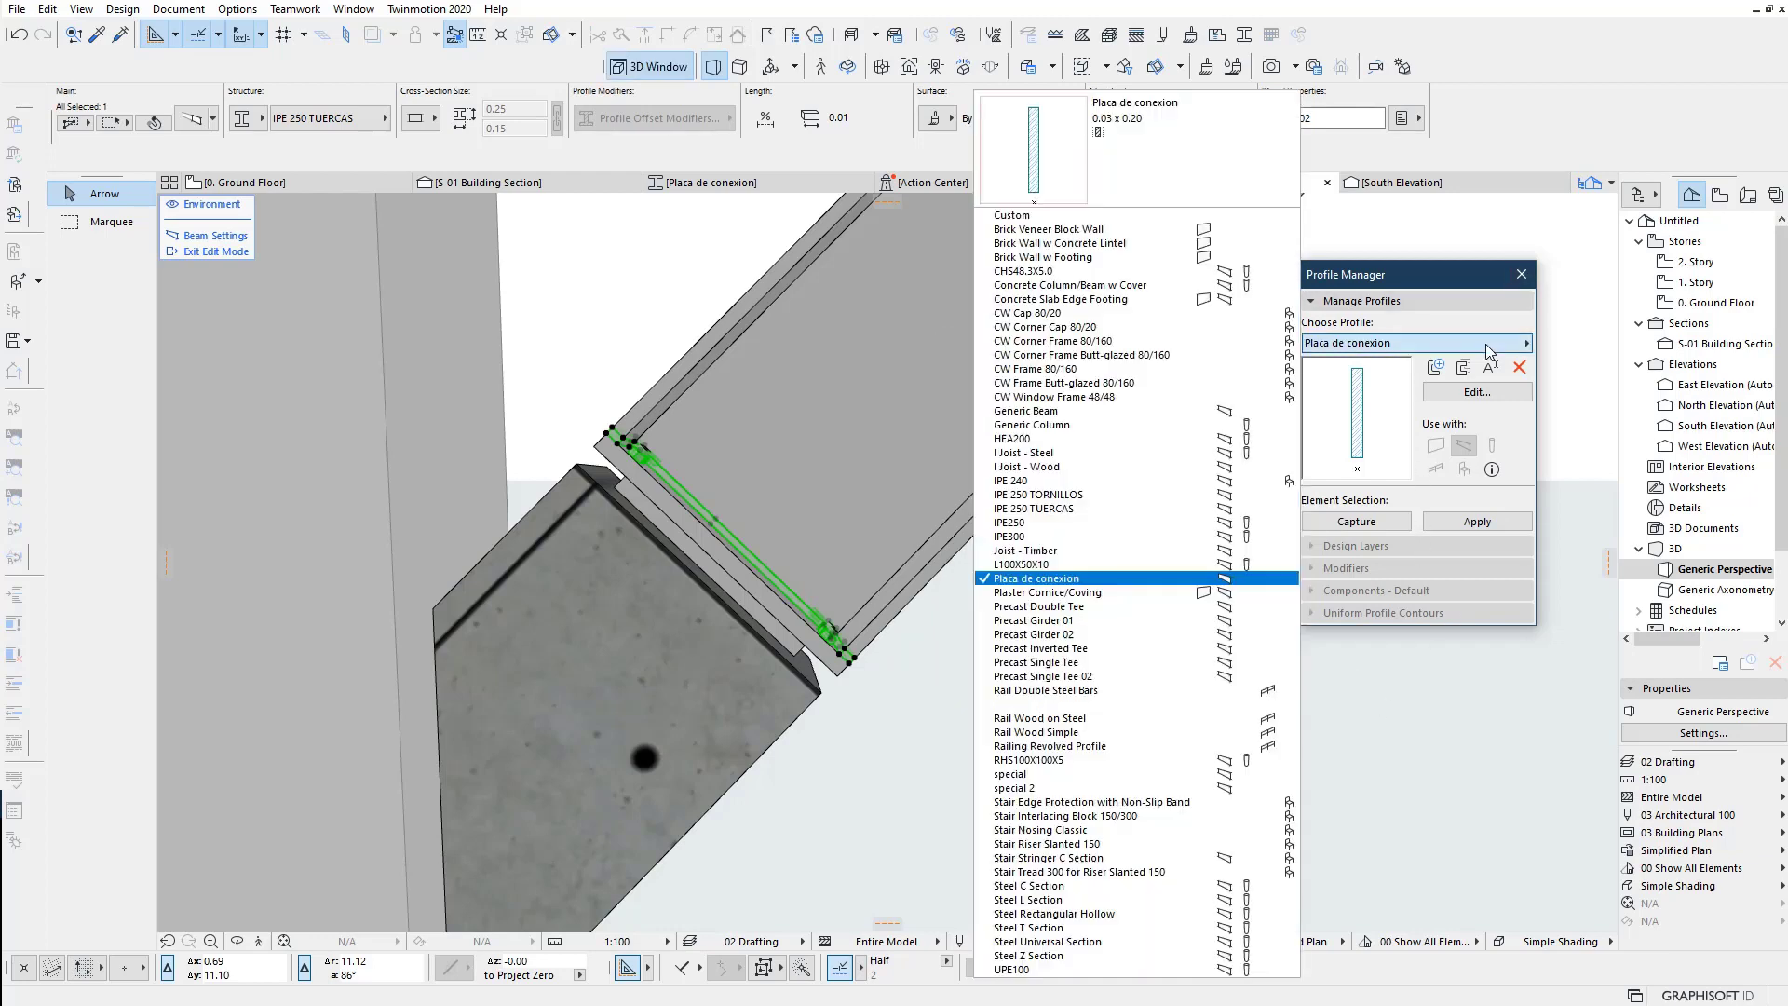
pyautogui.click(1499, 341)
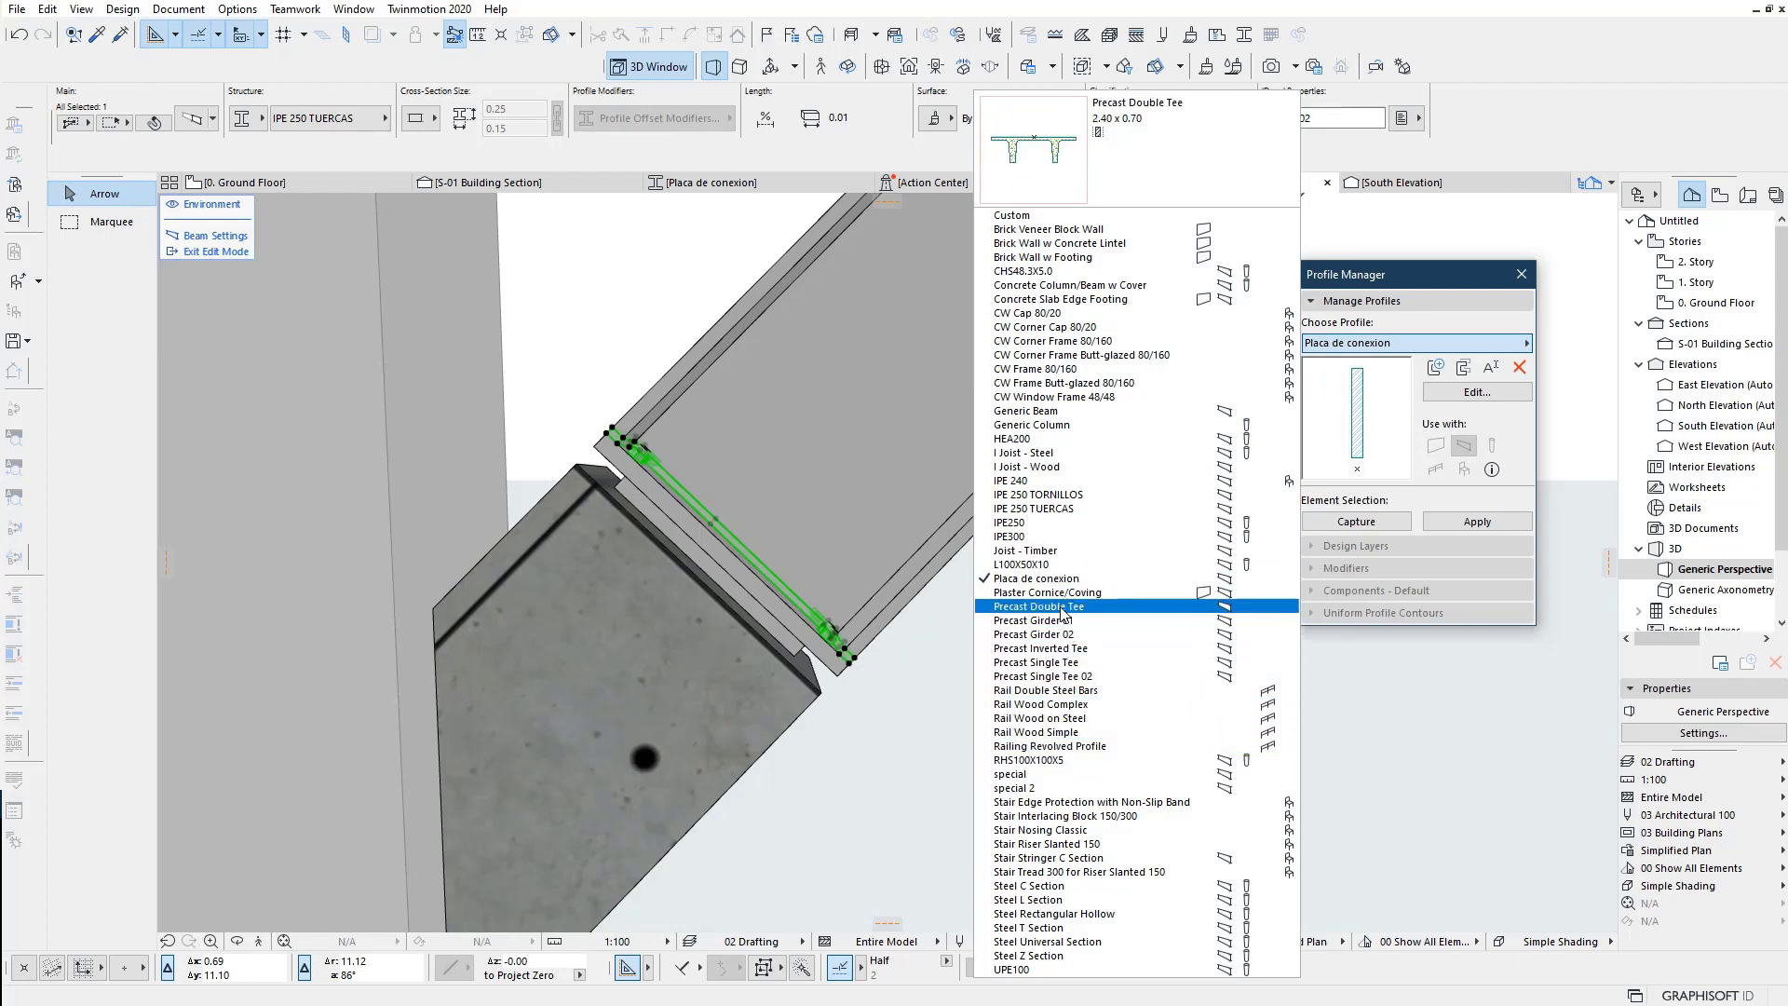
pyautogui.click(1043, 509)
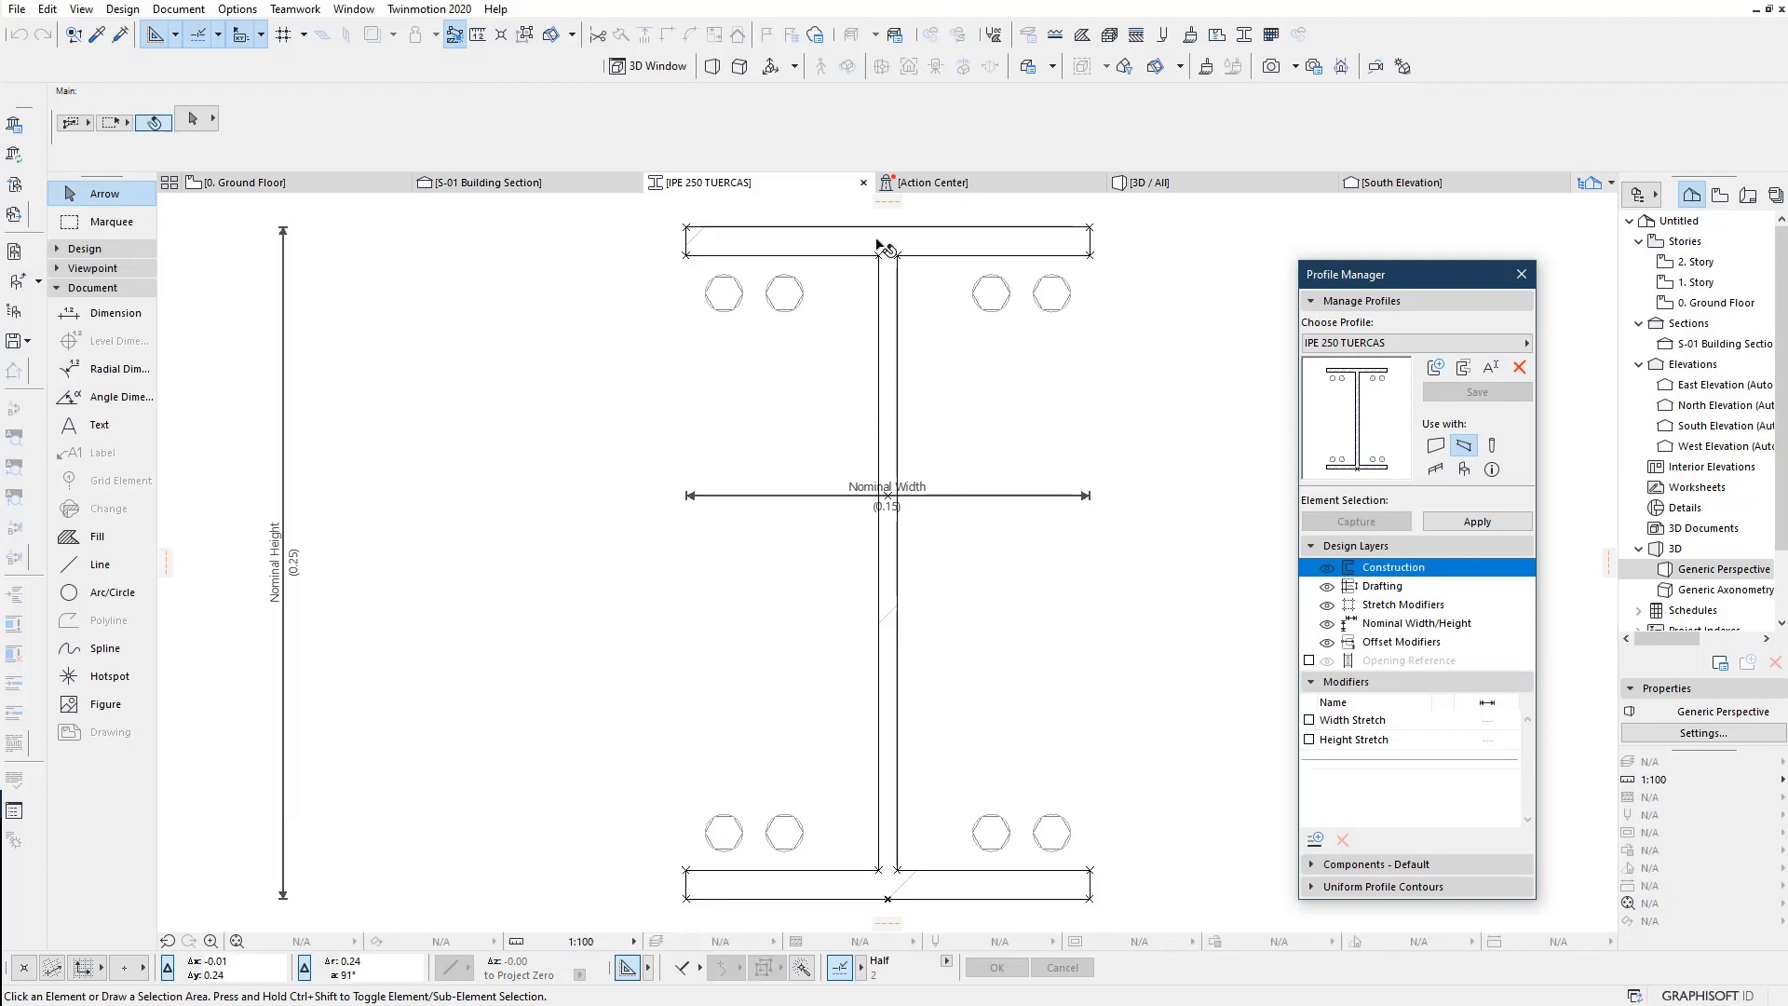
pyautogui.click(878, 245)
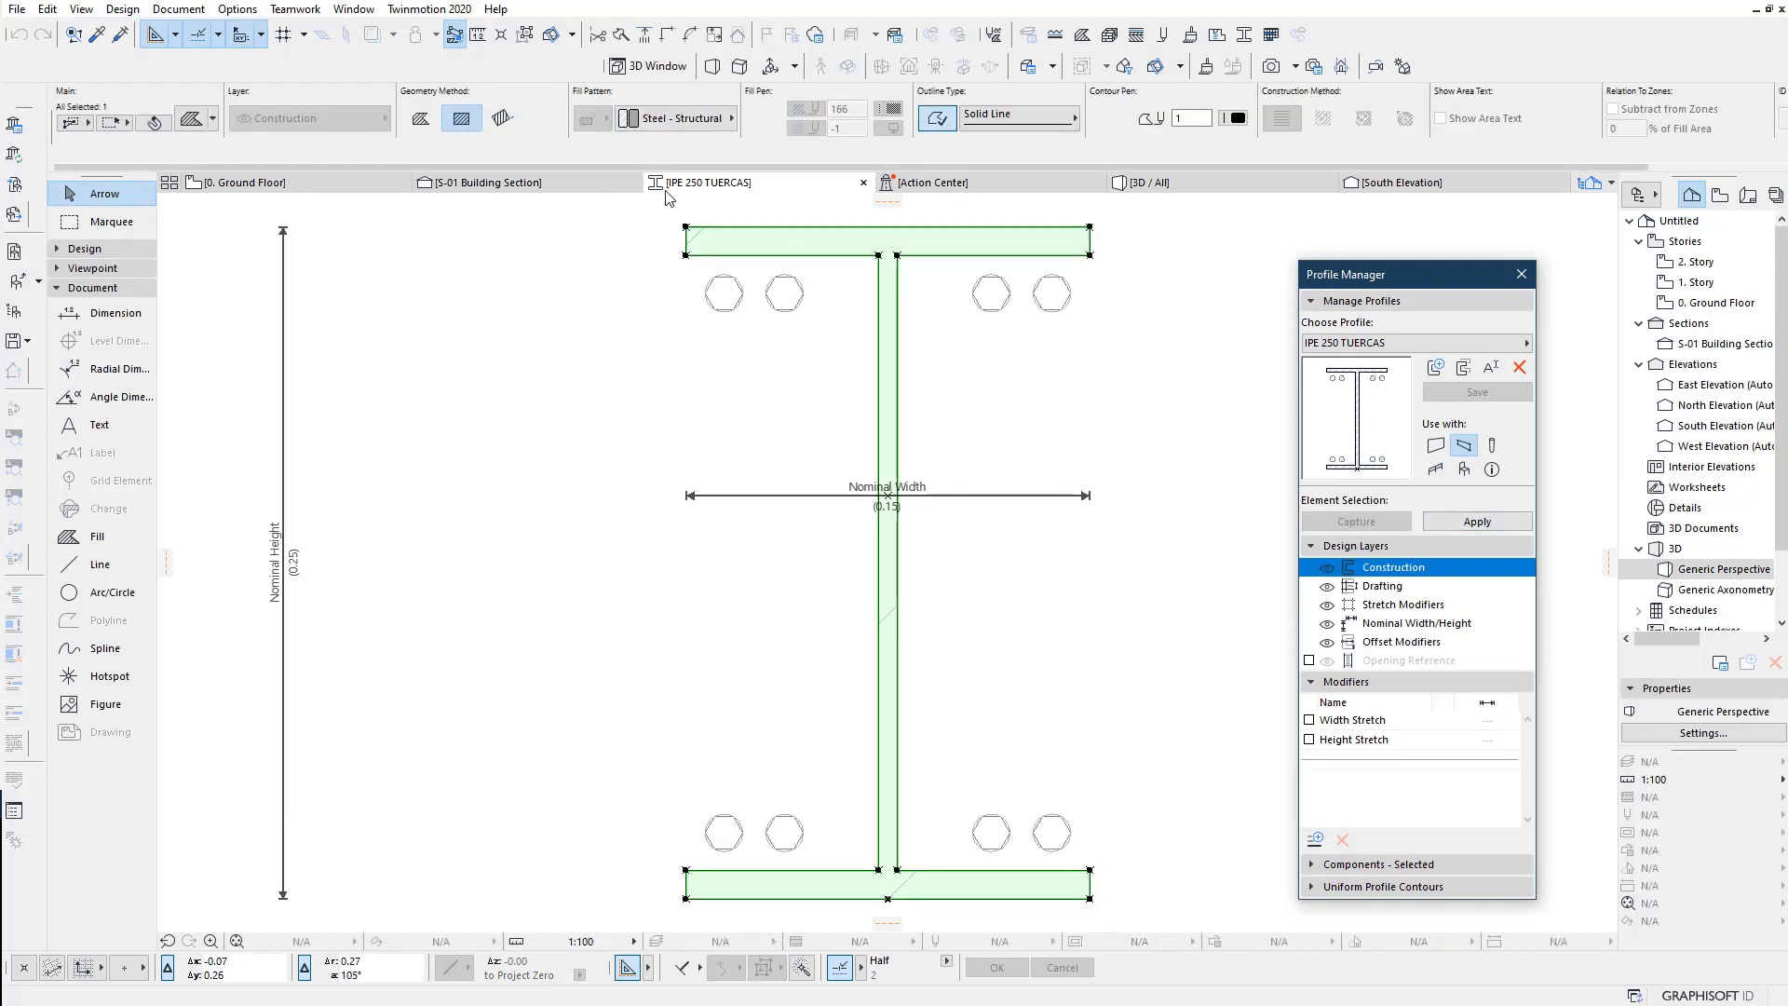
pyautogui.click(736, 296)
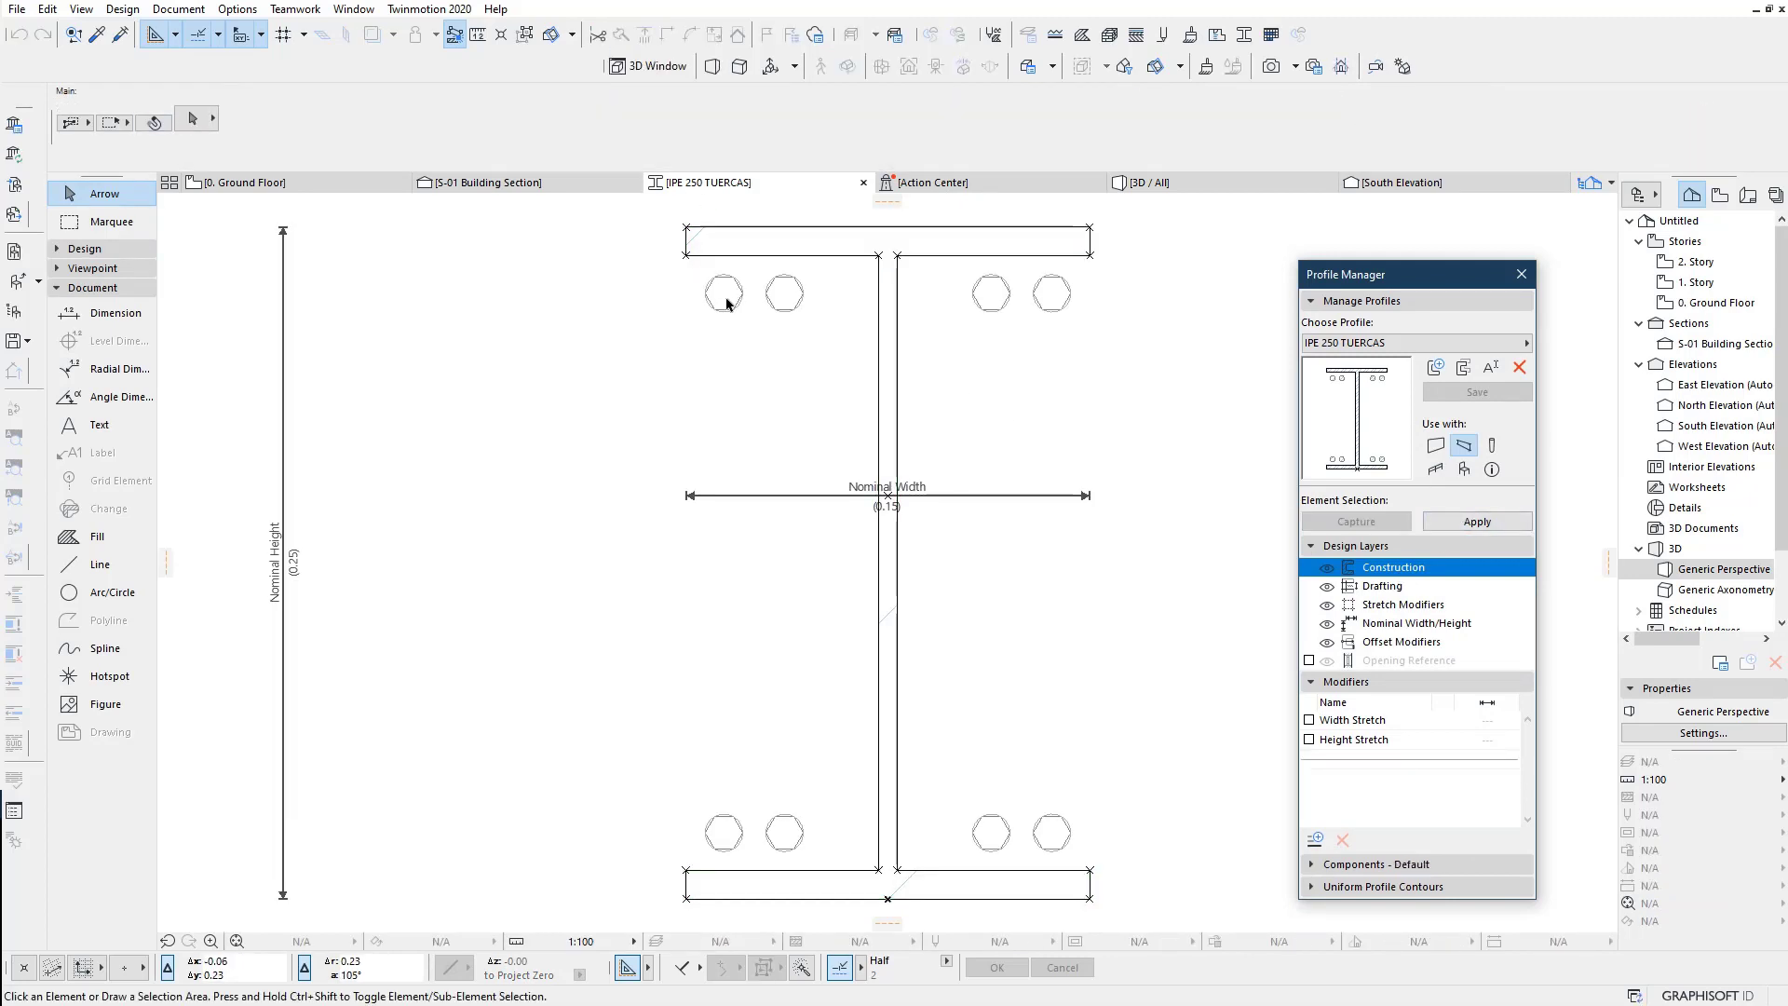
pyautogui.click(1524, 275)
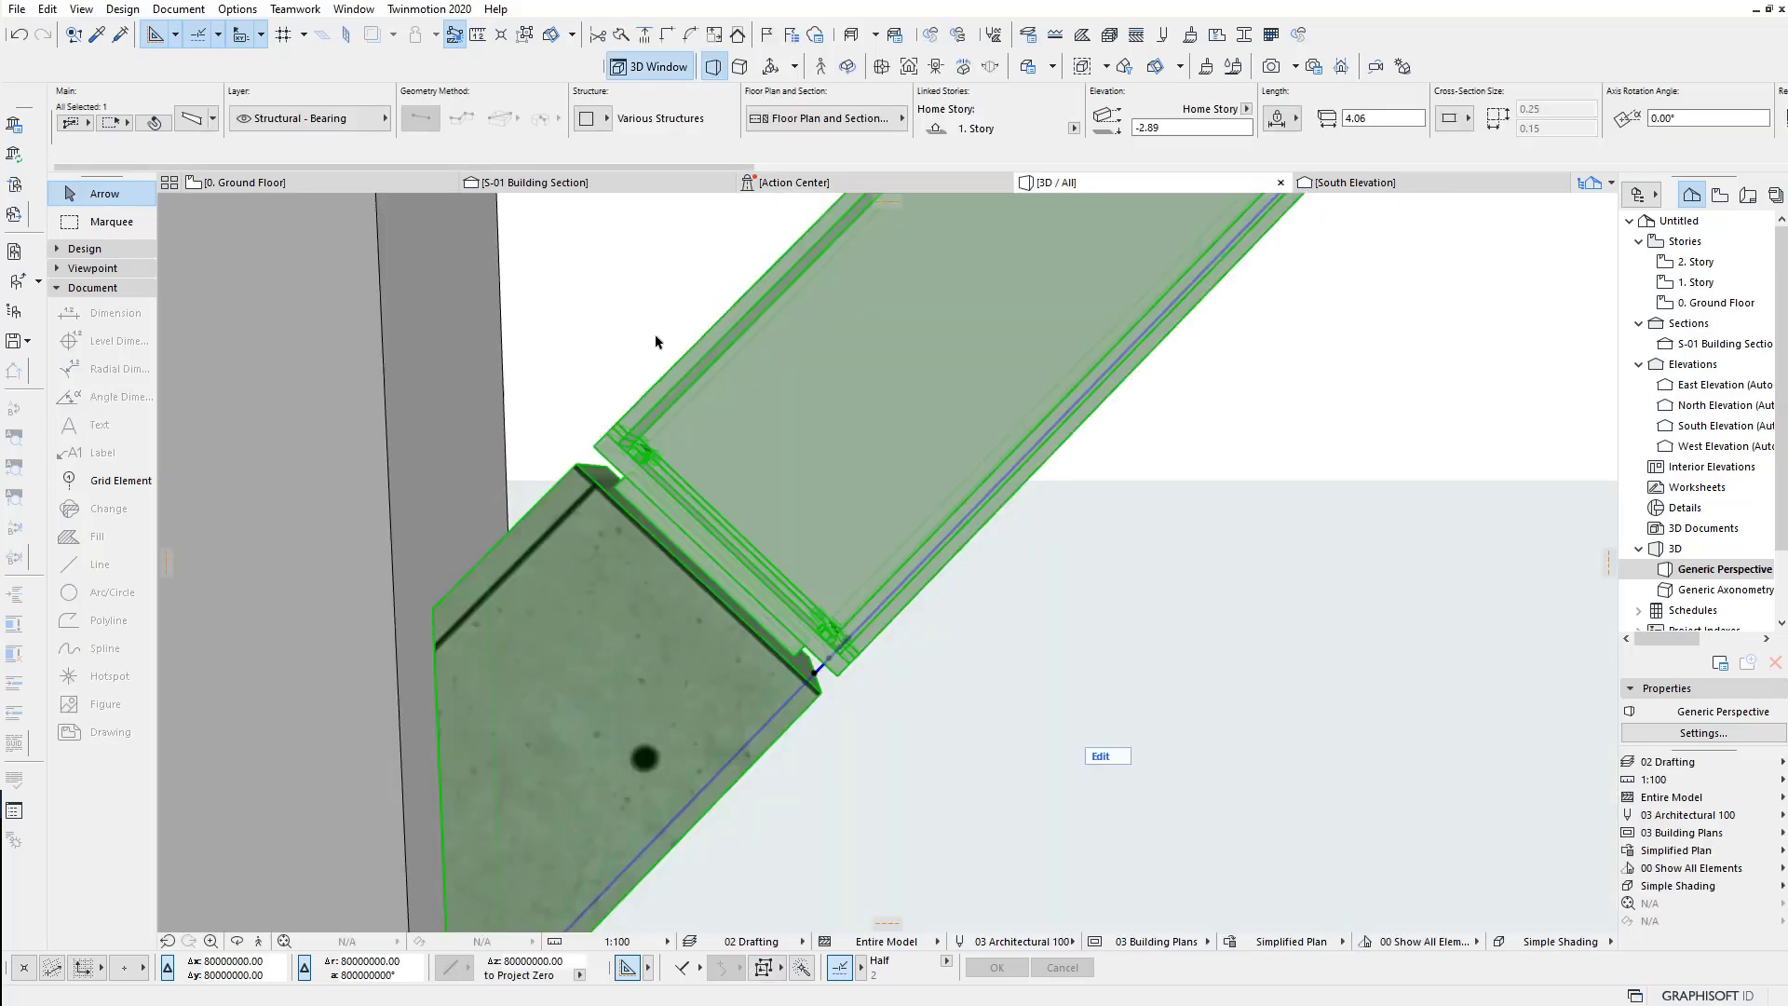
# Step: In the S-01 Building Section, move the left rafter onto Structural - Bearing 2
pyautogui.click(1158, 715)
pyautogui.click(643, 182)
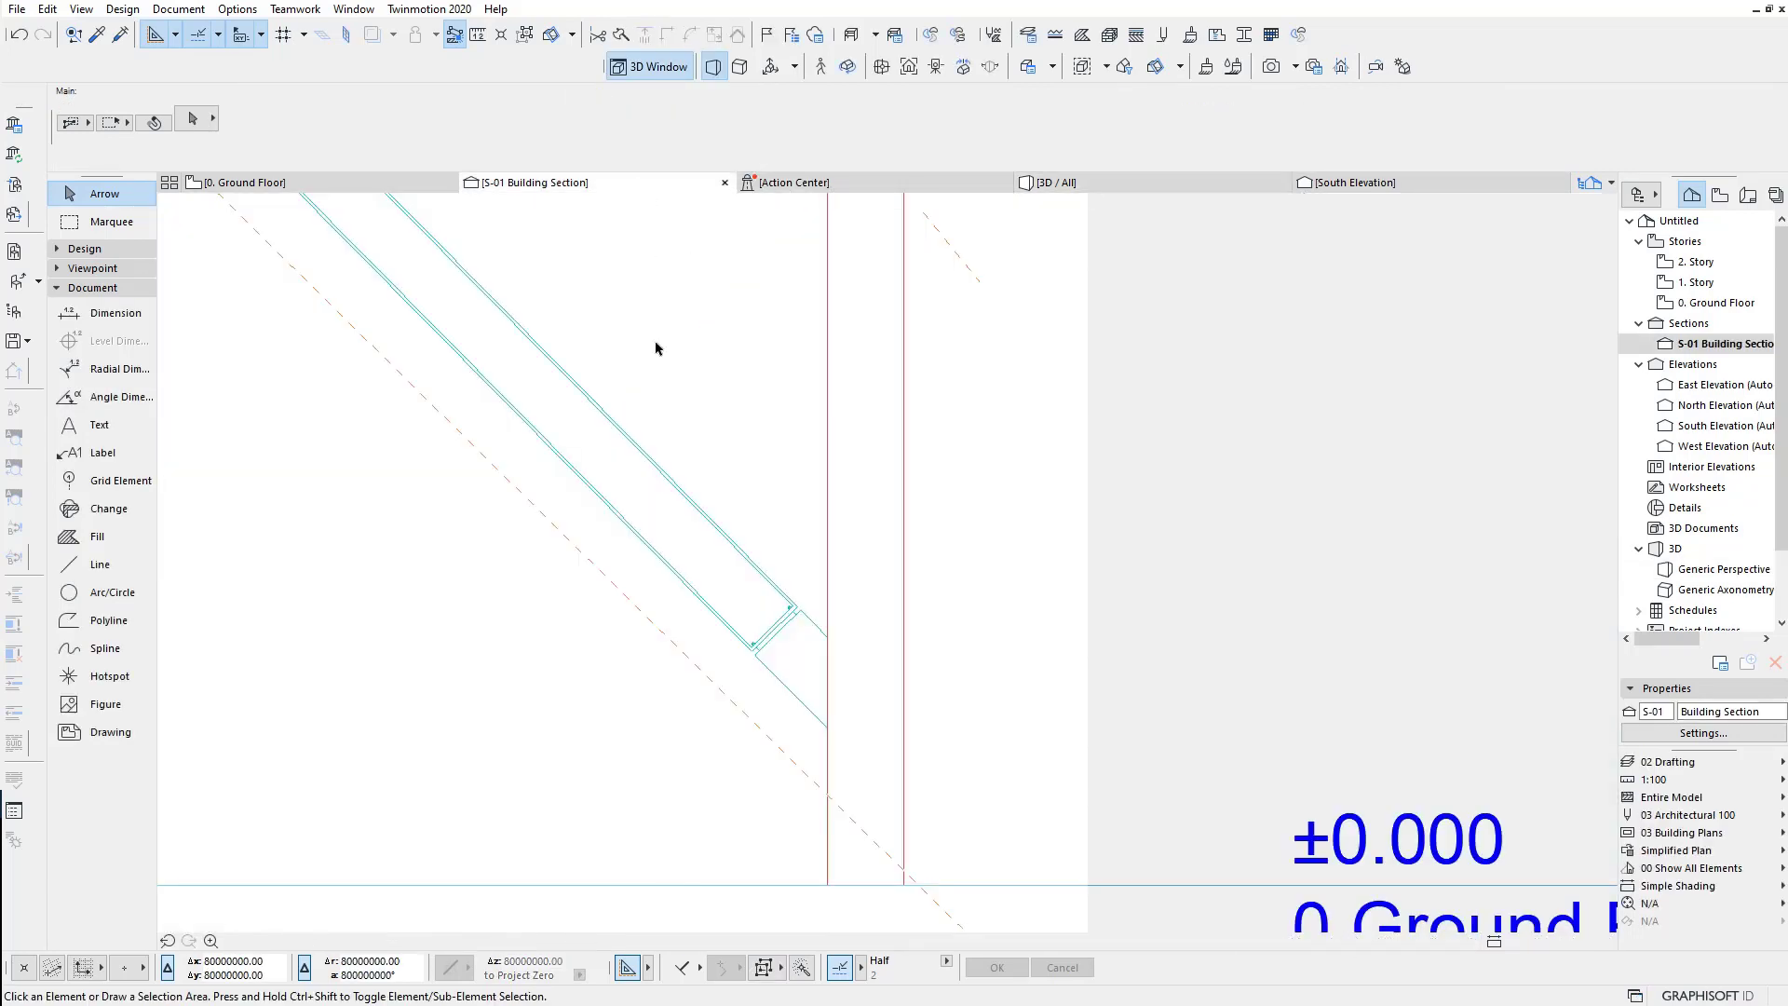
pyautogui.scroll(-3, 747, 617)
pyautogui.scroll(-1, 457, 438)
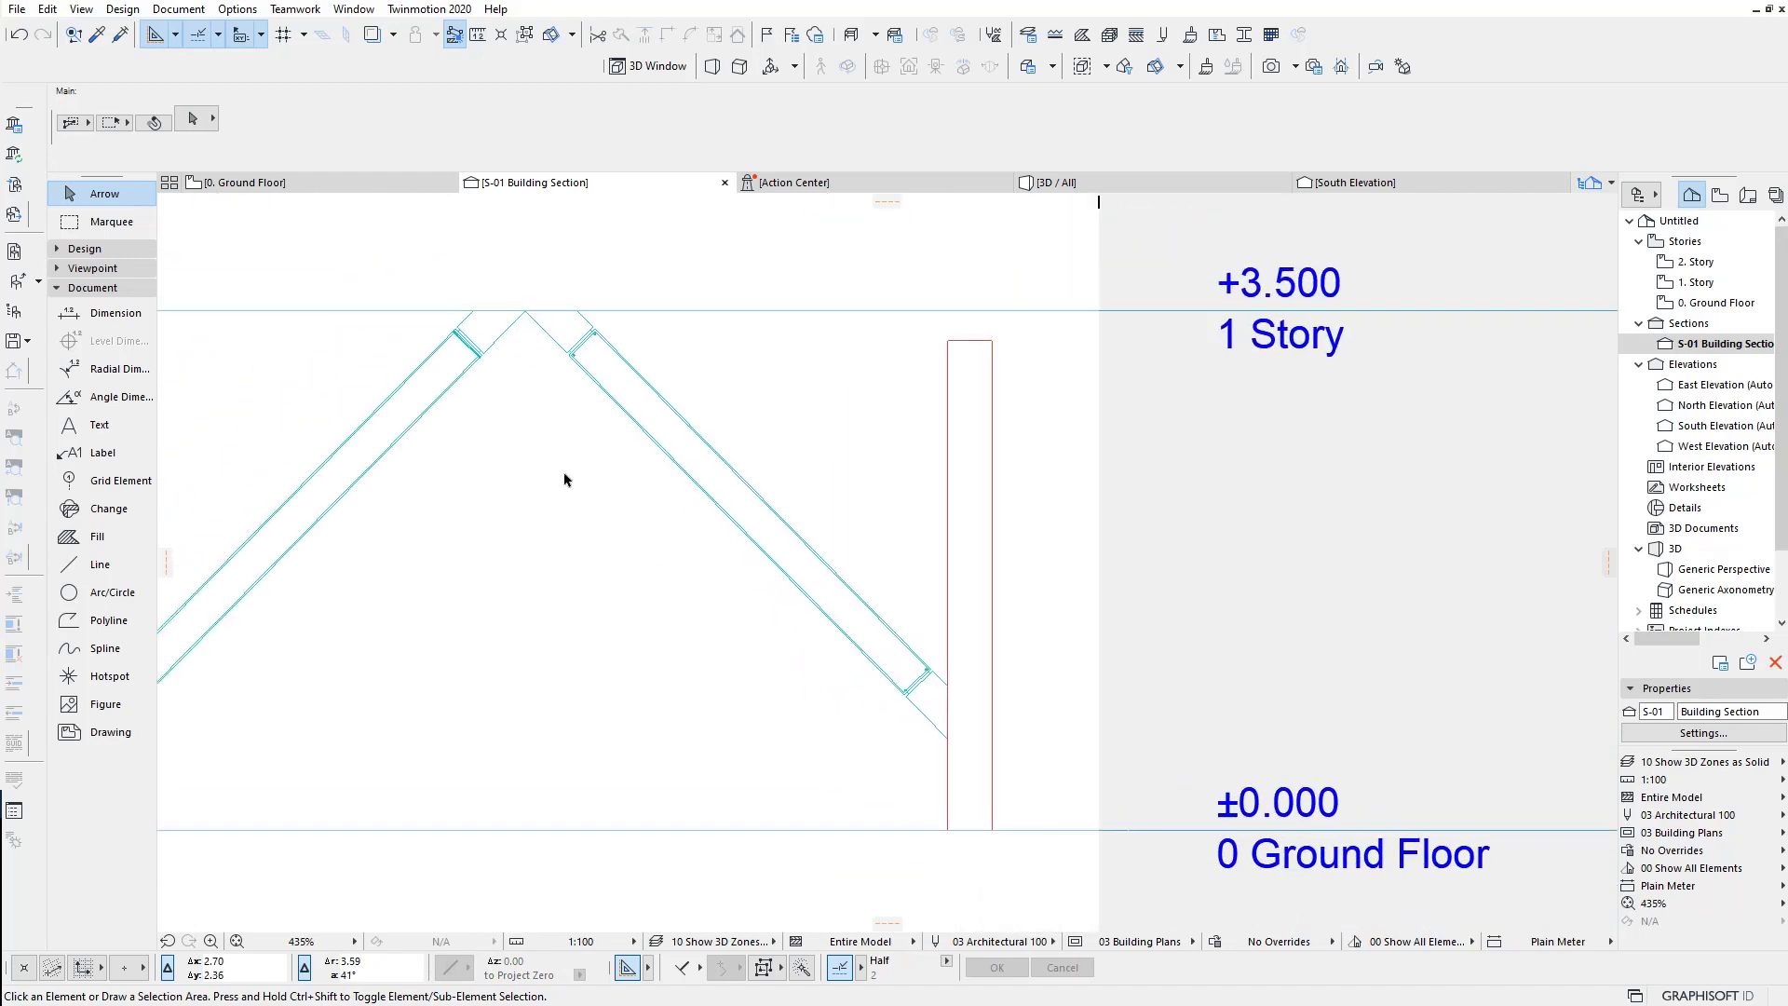
pyautogui.click(456, 382)
pyautogui.moveTo(546, 845); pyautogui.dragTo(711, 770, button='middle')
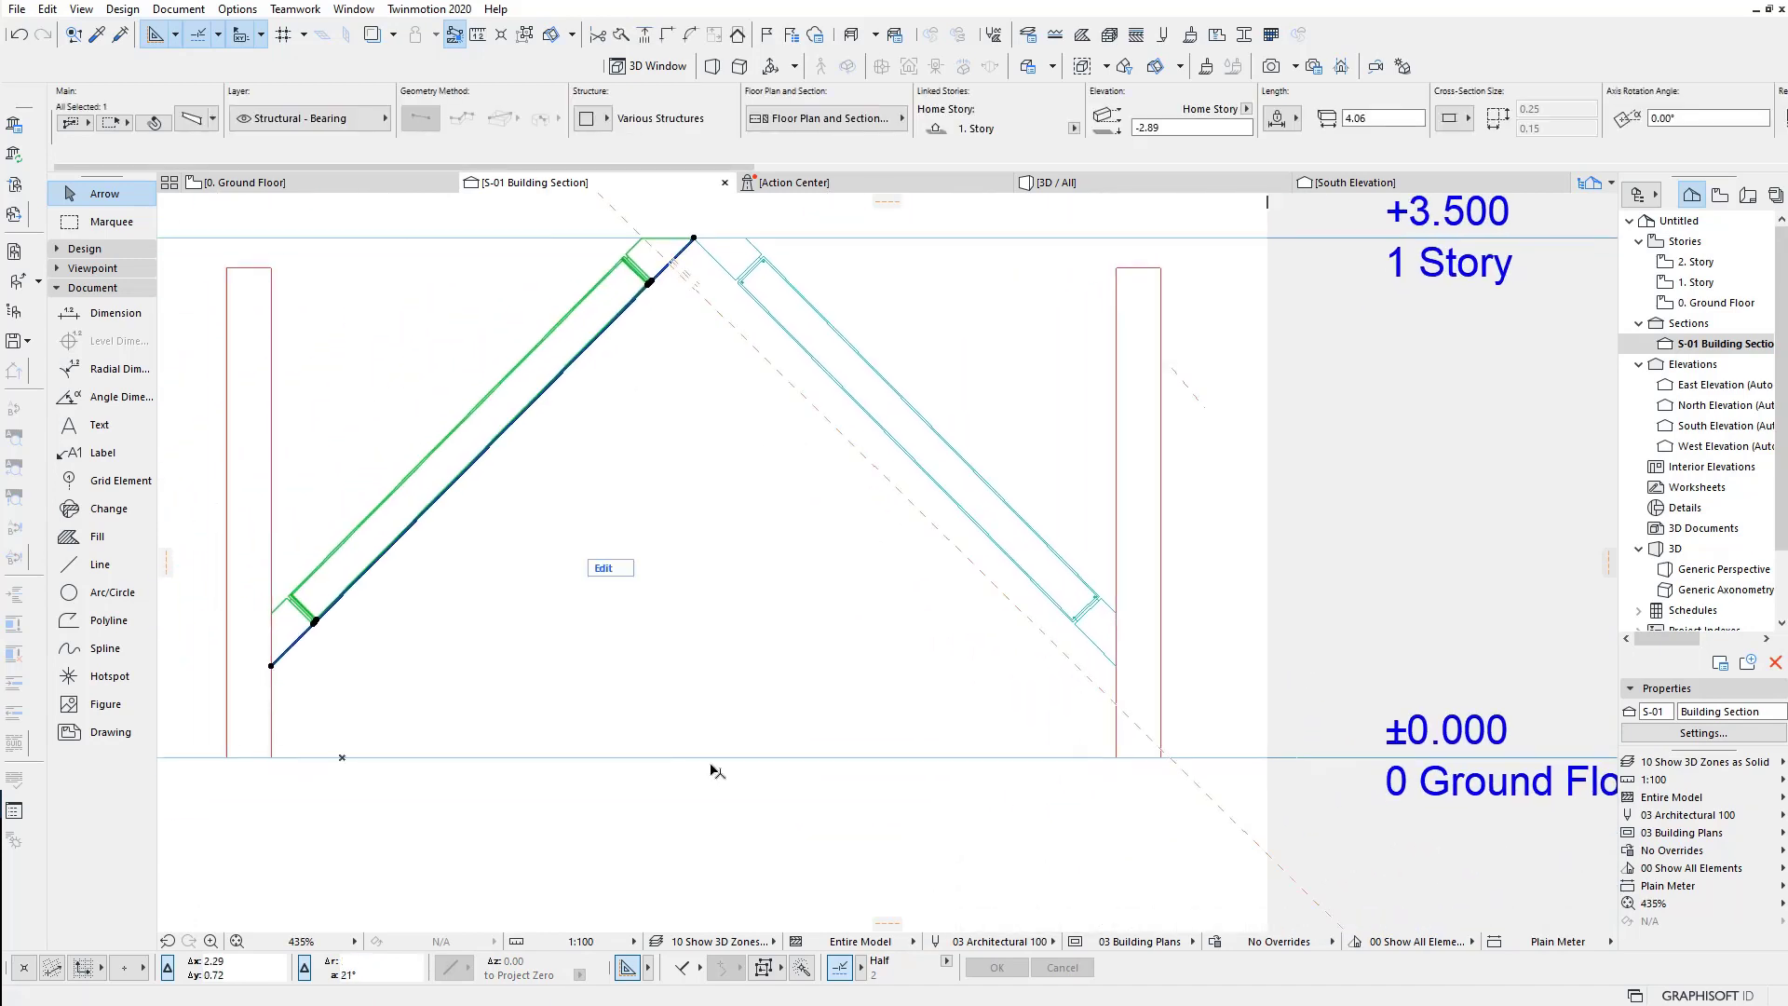
pyautogui.click(348, 119)
pyautogui.click(534, 680)
# Step: Reselect the left rafter and return it to the Structural - Bearing layer
pyautogui.scroll(4, 657, 266)
pyautogui.scroll(2, 703, 427)
pyautogui.click(691, 442)
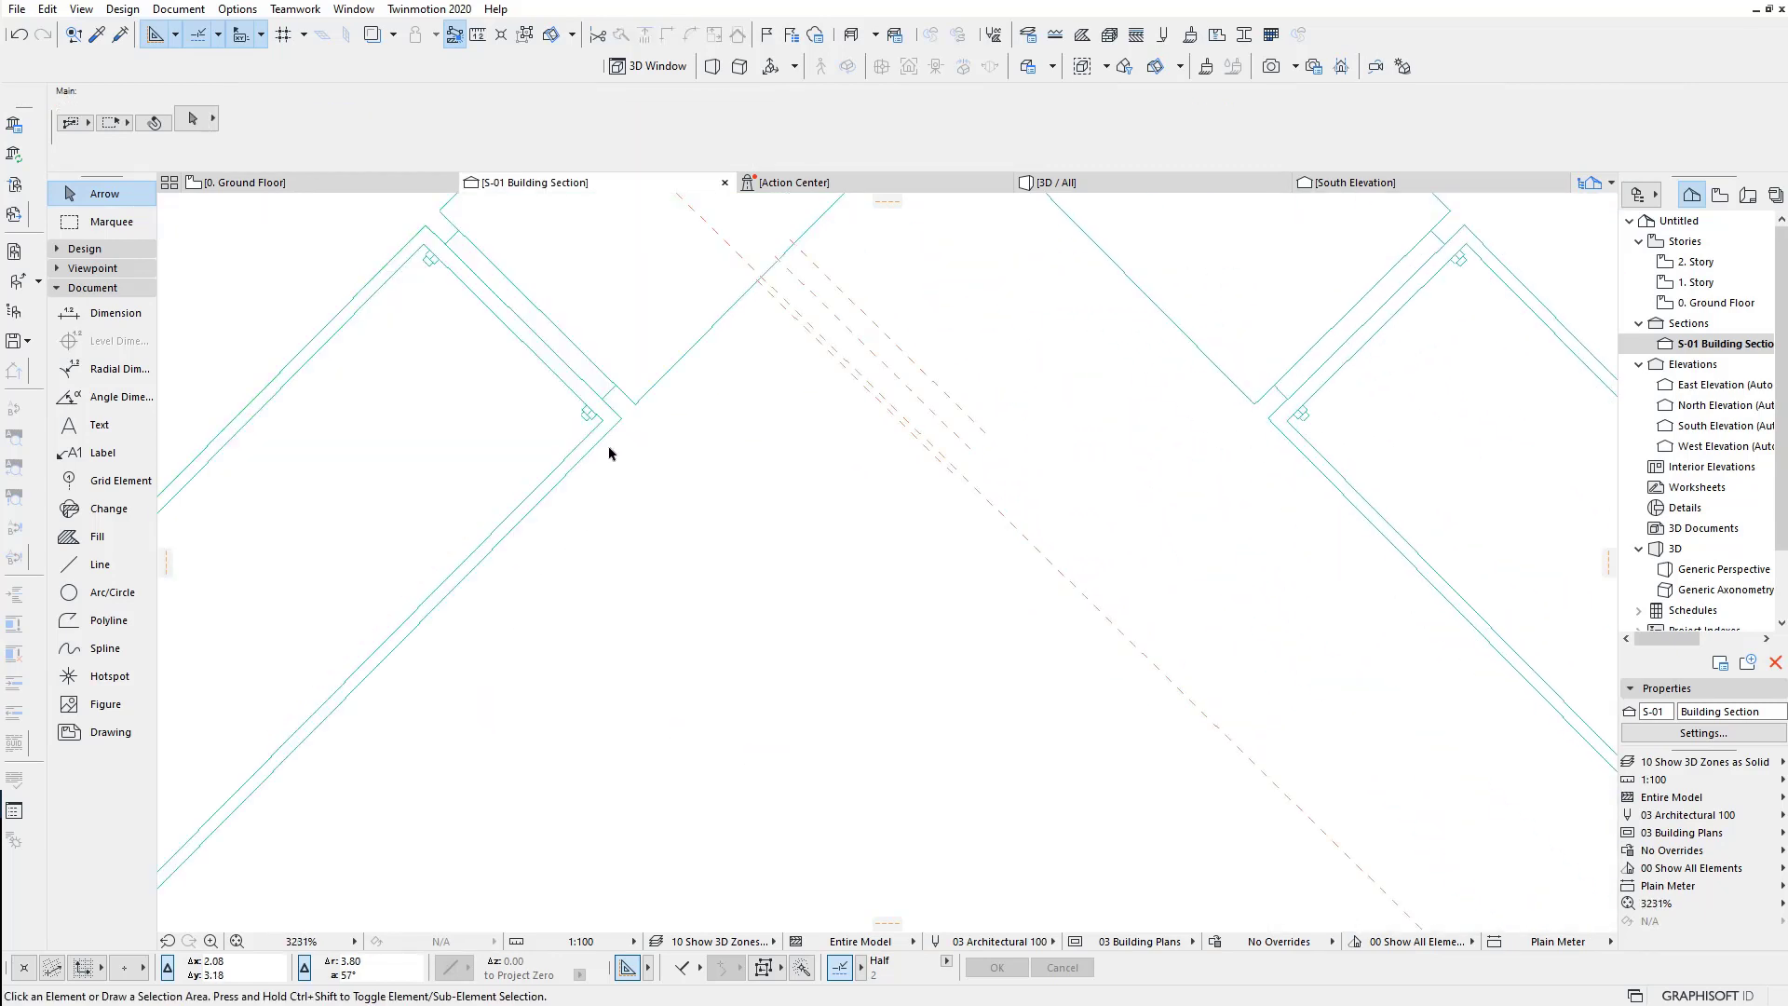
pyautogui.click(597, 451)
pyautogui.click(316, 118)
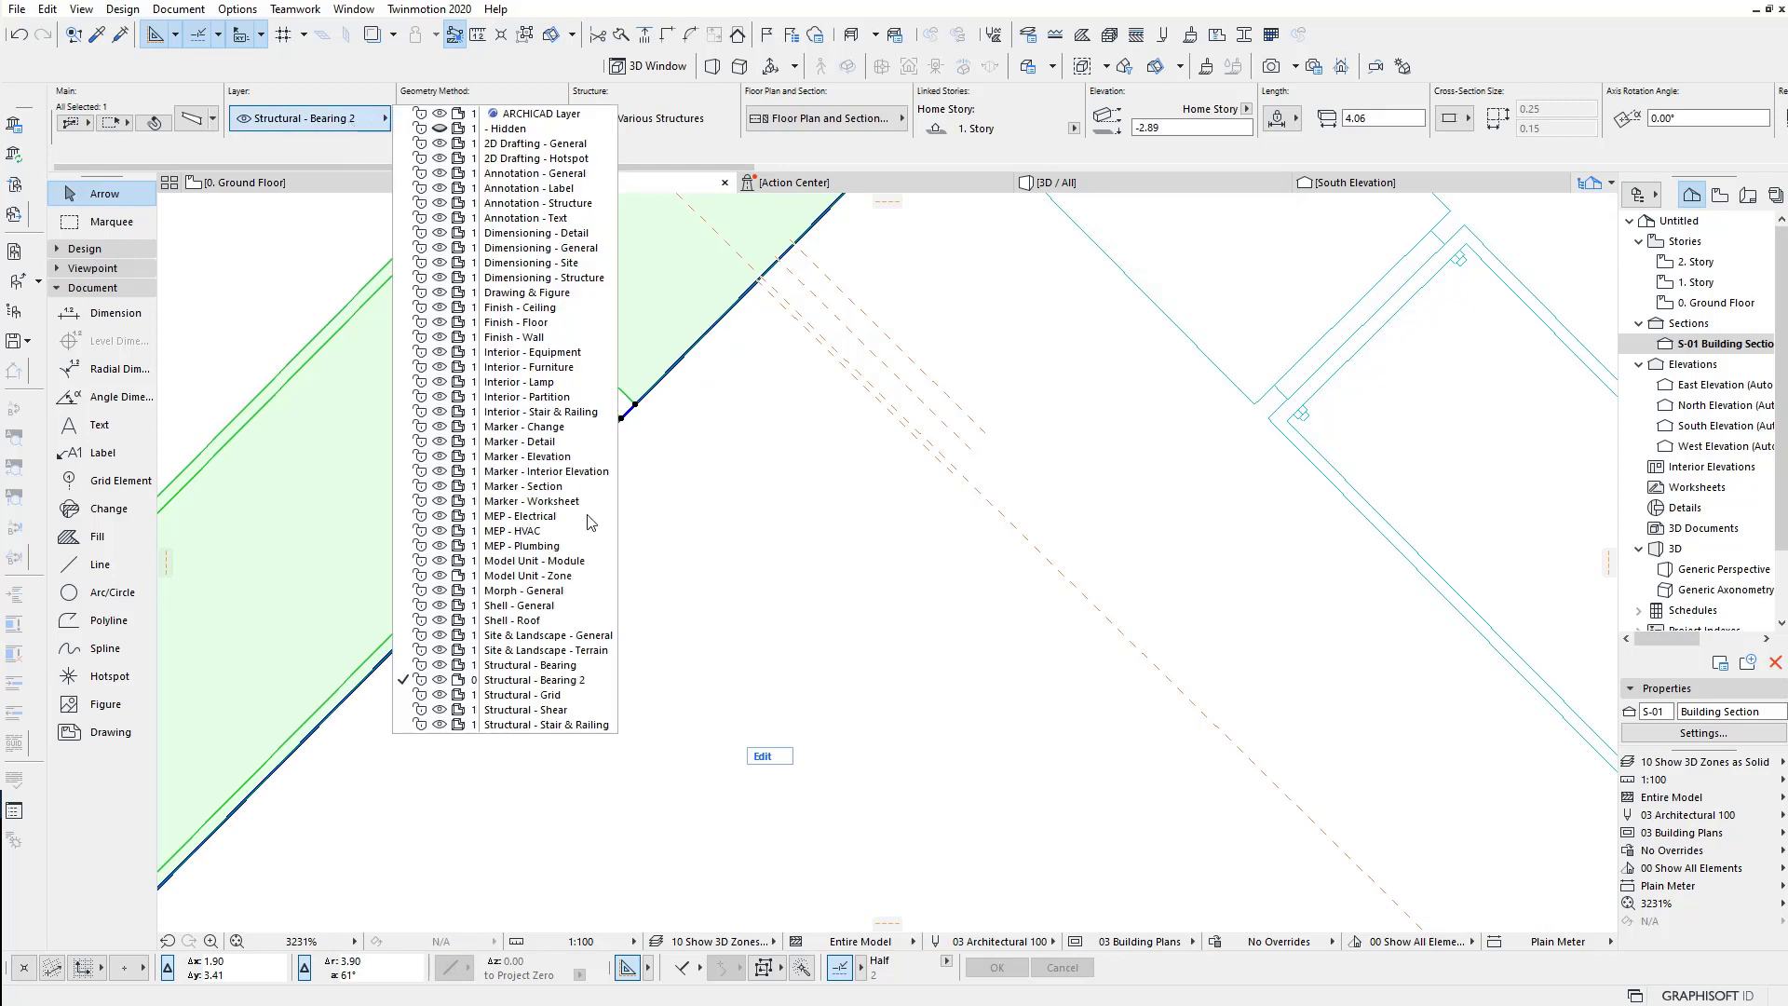
pyautogui.click(596, 678)
pyautogui.click(719, 580)
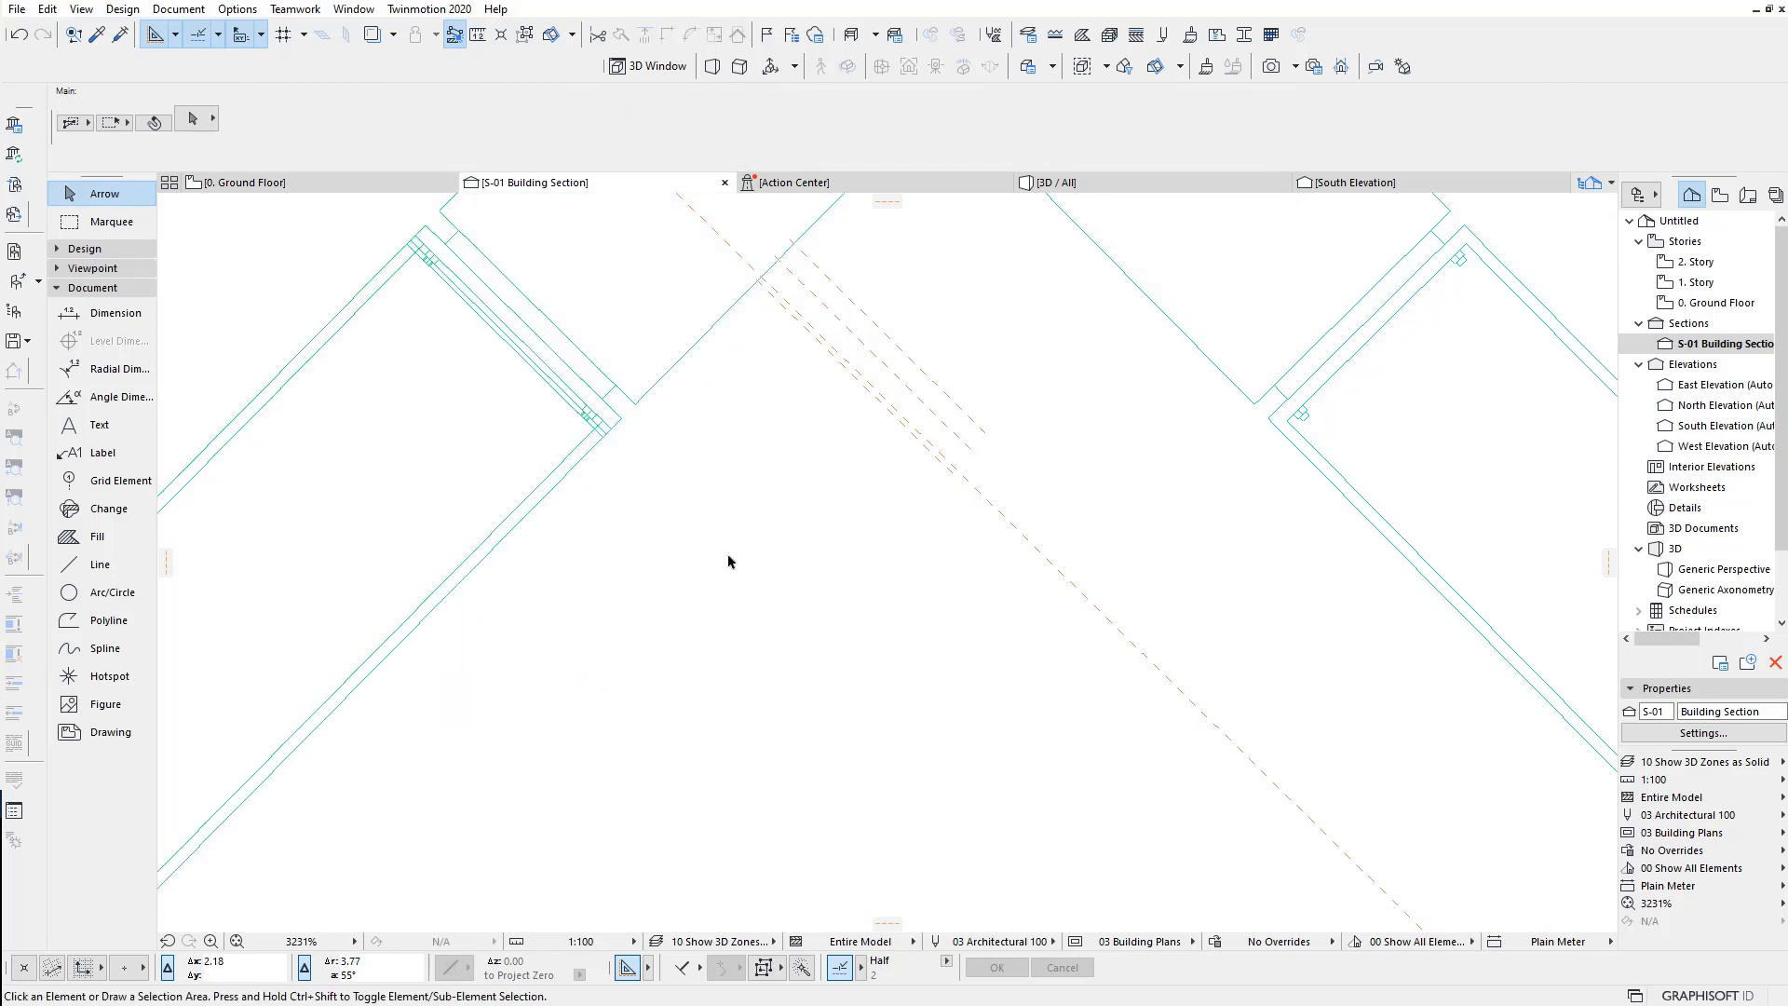
# Step: Switch the layer combination to 05 Plans - Detailed, then to 04 Plans - Approval
pyautogui.scroll(-2, 737, 652)
pyautogui.click(754, 942)
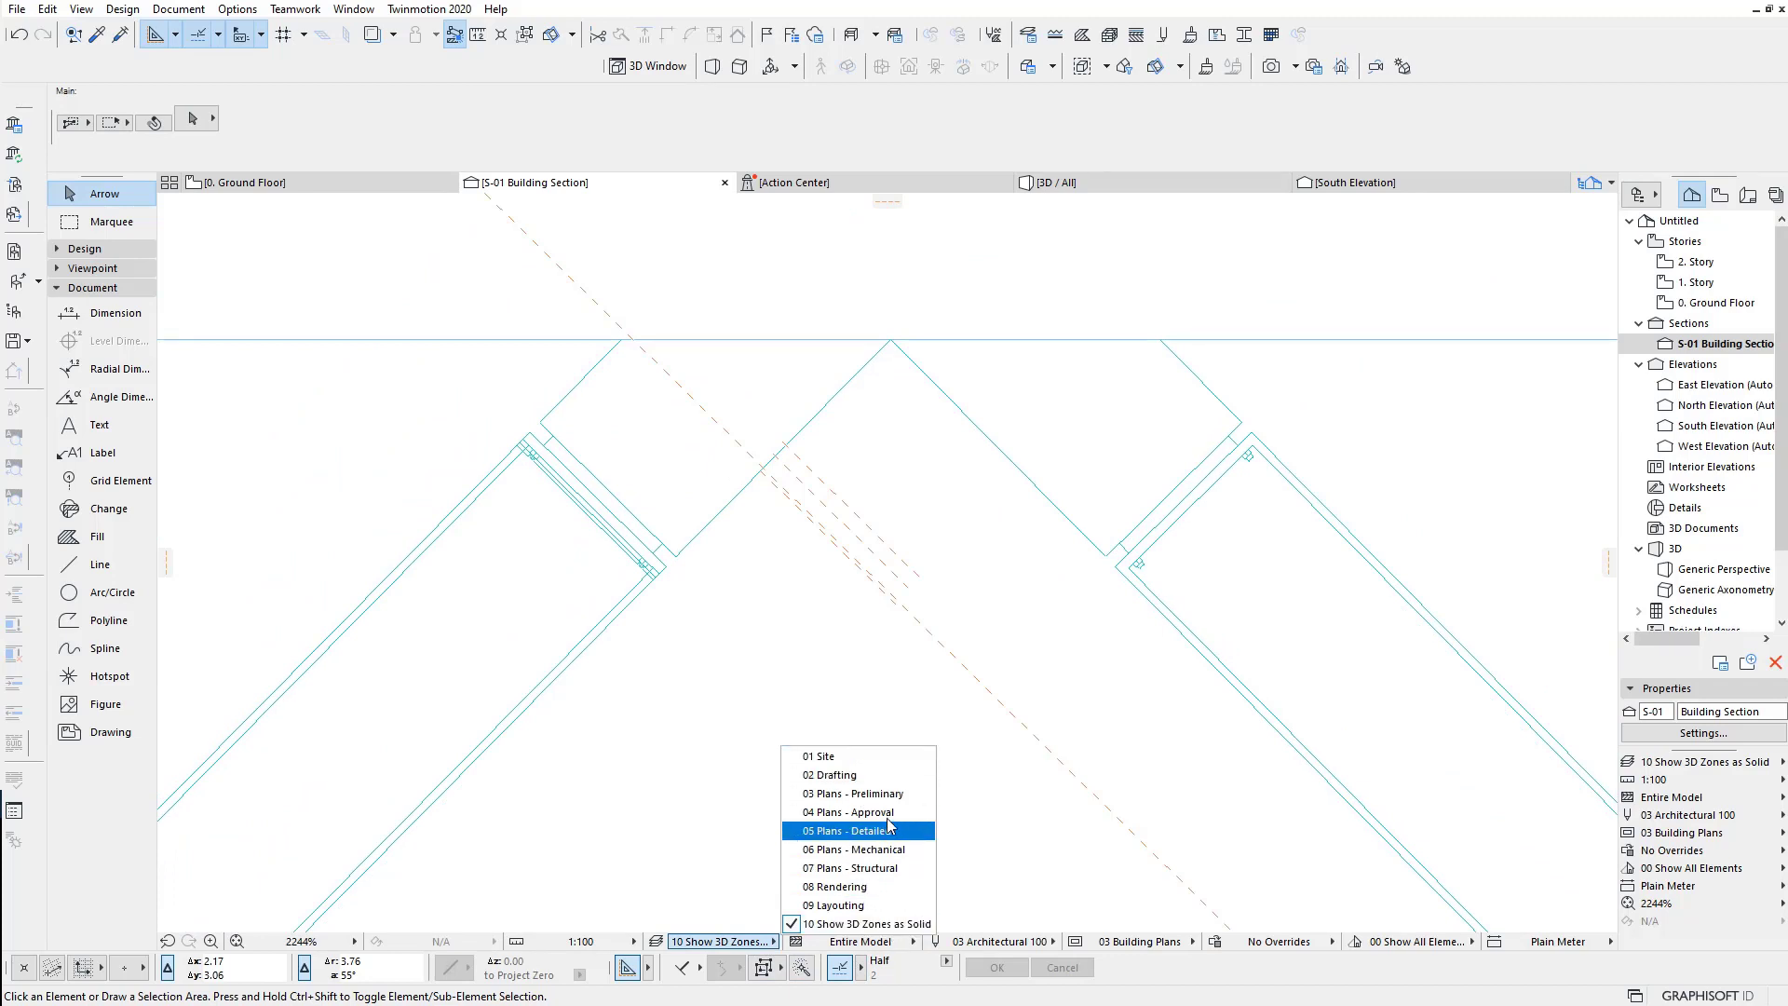
pyautogui.click(911, 838)
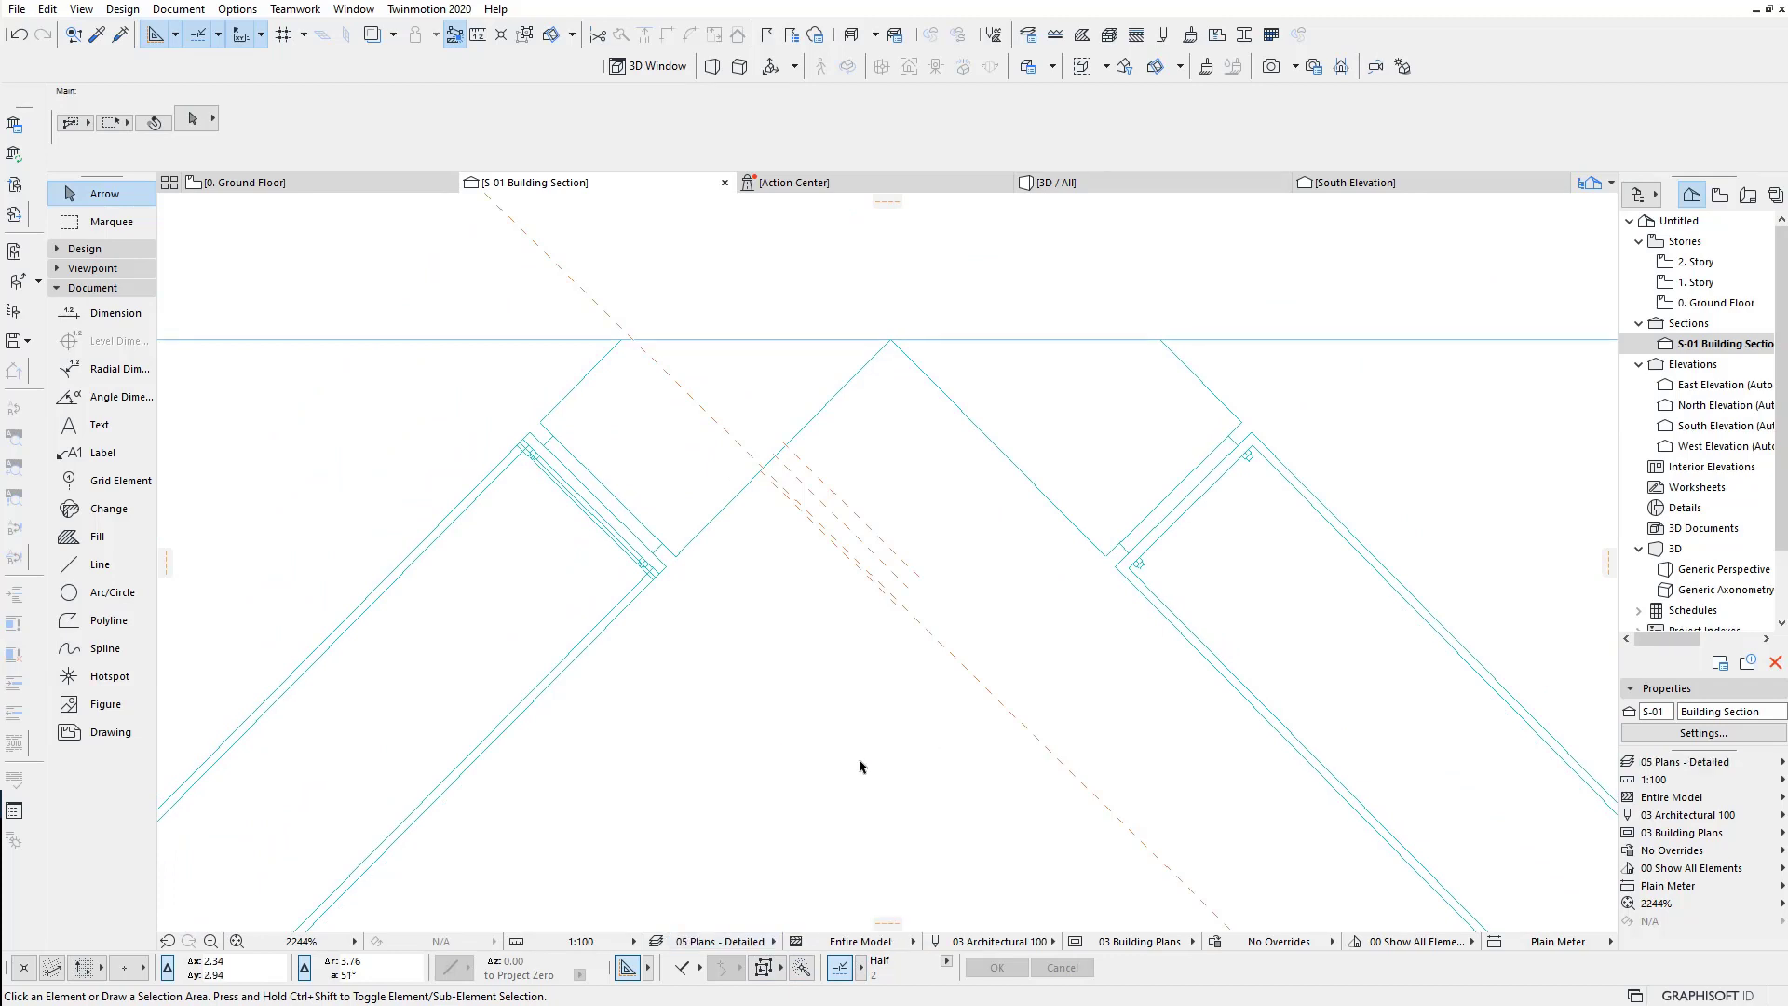
pyautogui.click(745, 941)
pyautogui.click(890, 822)
# Step: Check the left rafter at the apex and rebuild the section from the model
pyautogui.scroll(-1, 720, 691)
pyautogui.click(642, 619)
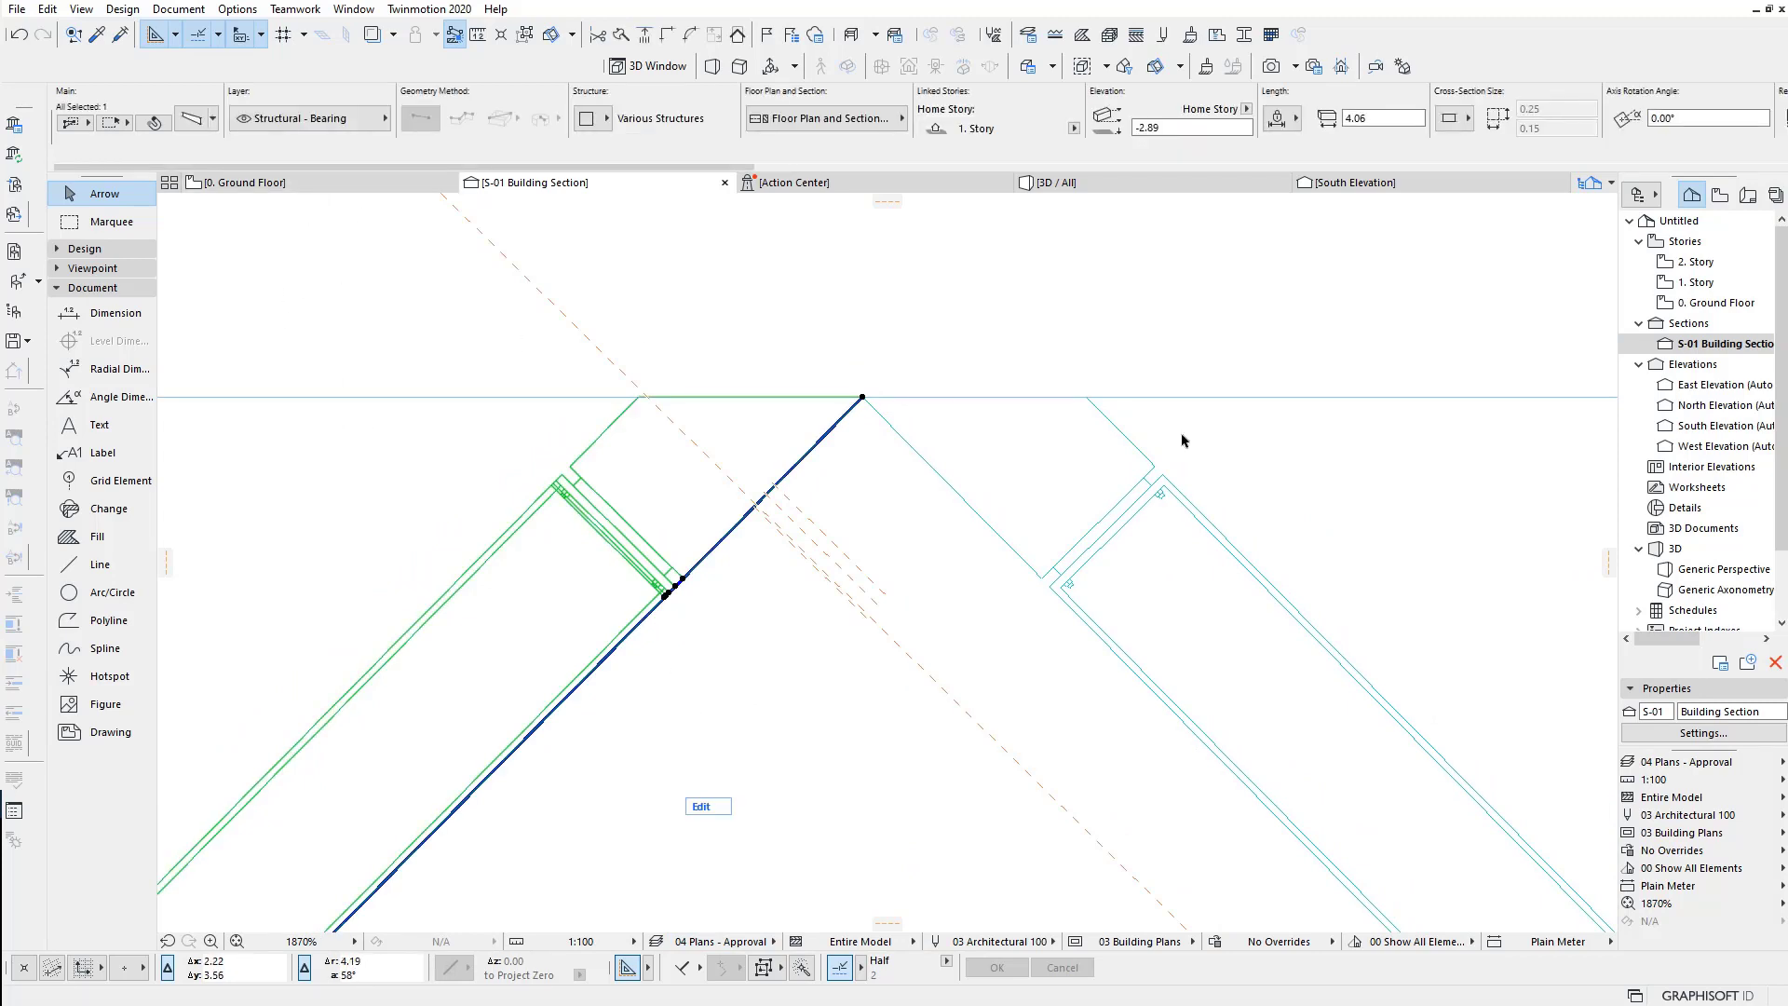
pyautogui.scroll(-2, 1026, 599)
pyautogui.click(1027, 599)
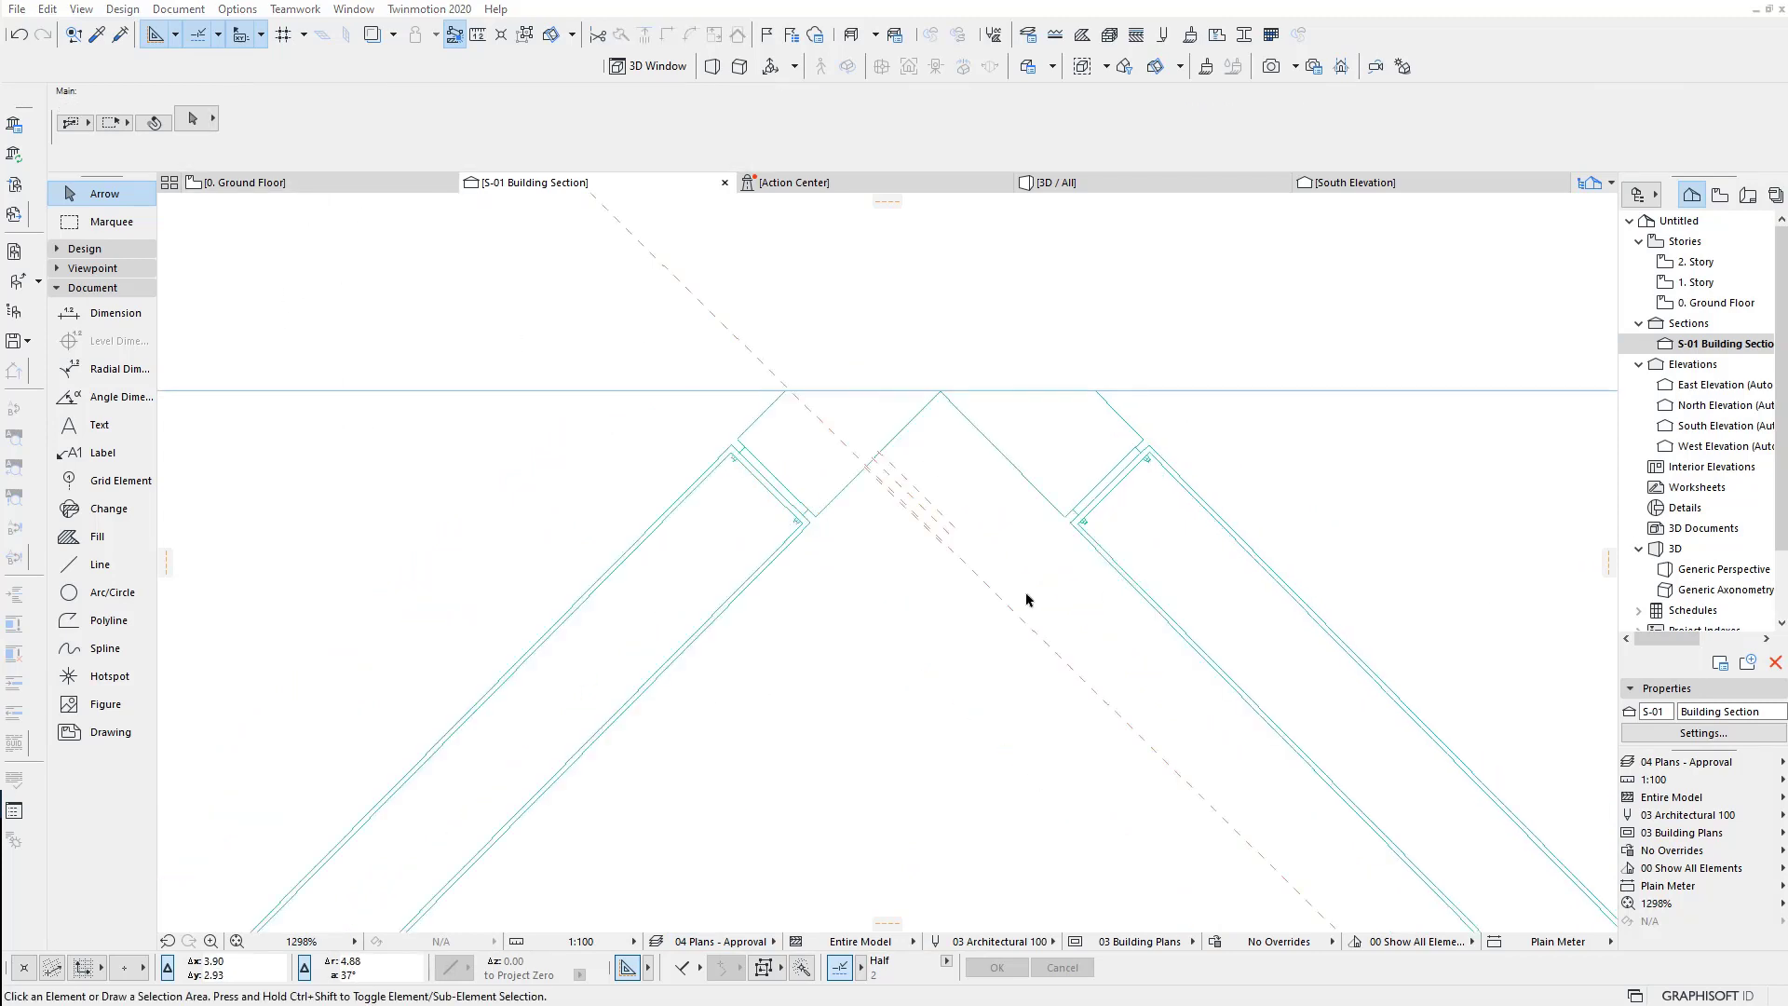
pyautogui.rightClick(866, 614)
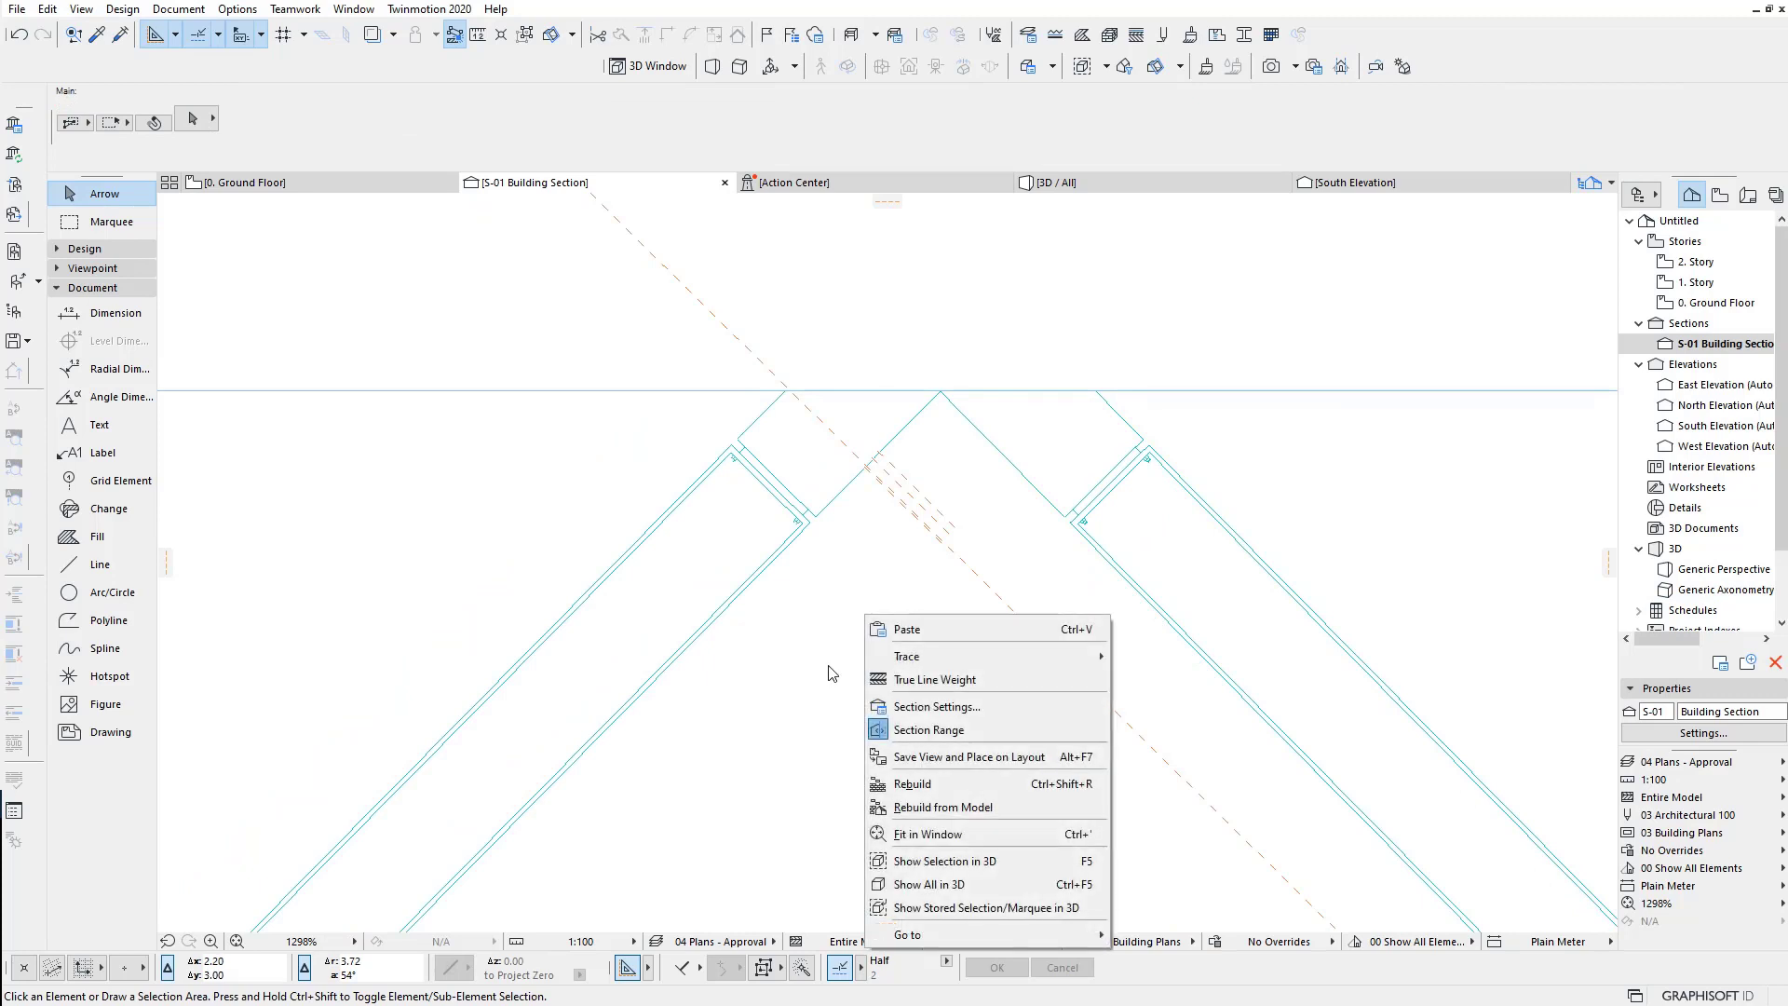
pyautogui.click(948, 807)
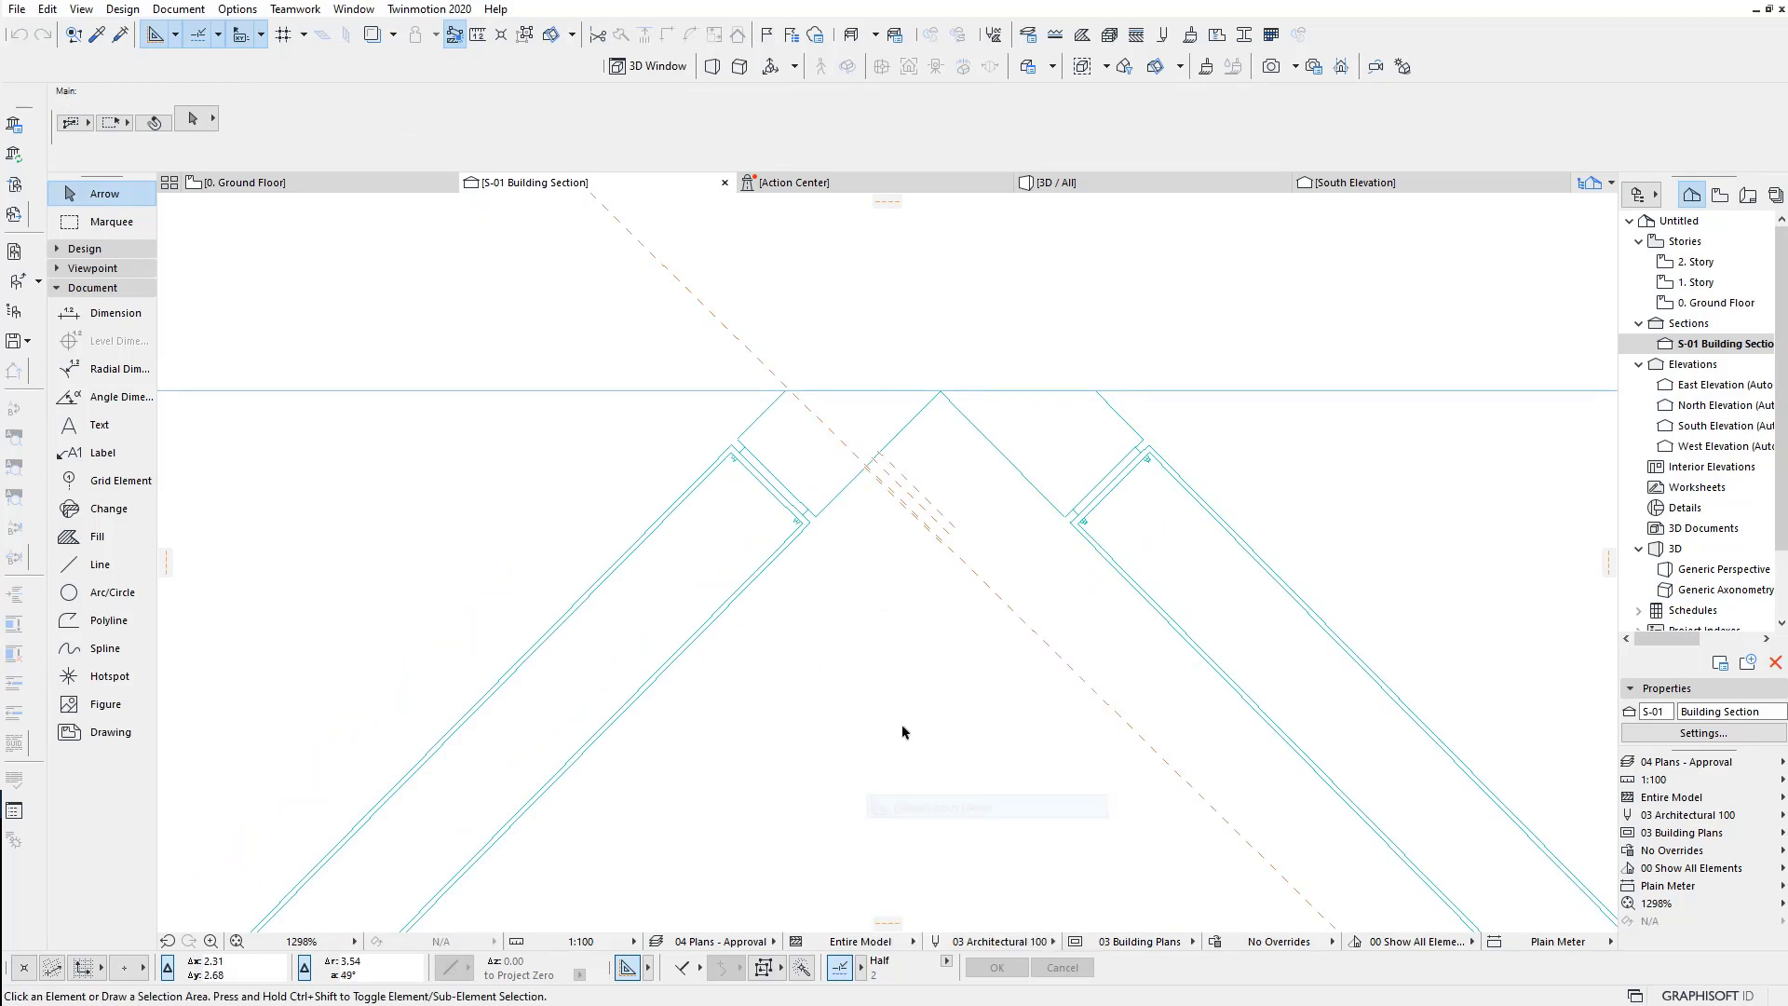
pyautogui.rightClick(896, 678)
pyautogui.click(969, 515)
# Step: Pan and zoom to the apex, selecting the left and then the right rafter
pyautogui.scroll(-3, 840, 577)
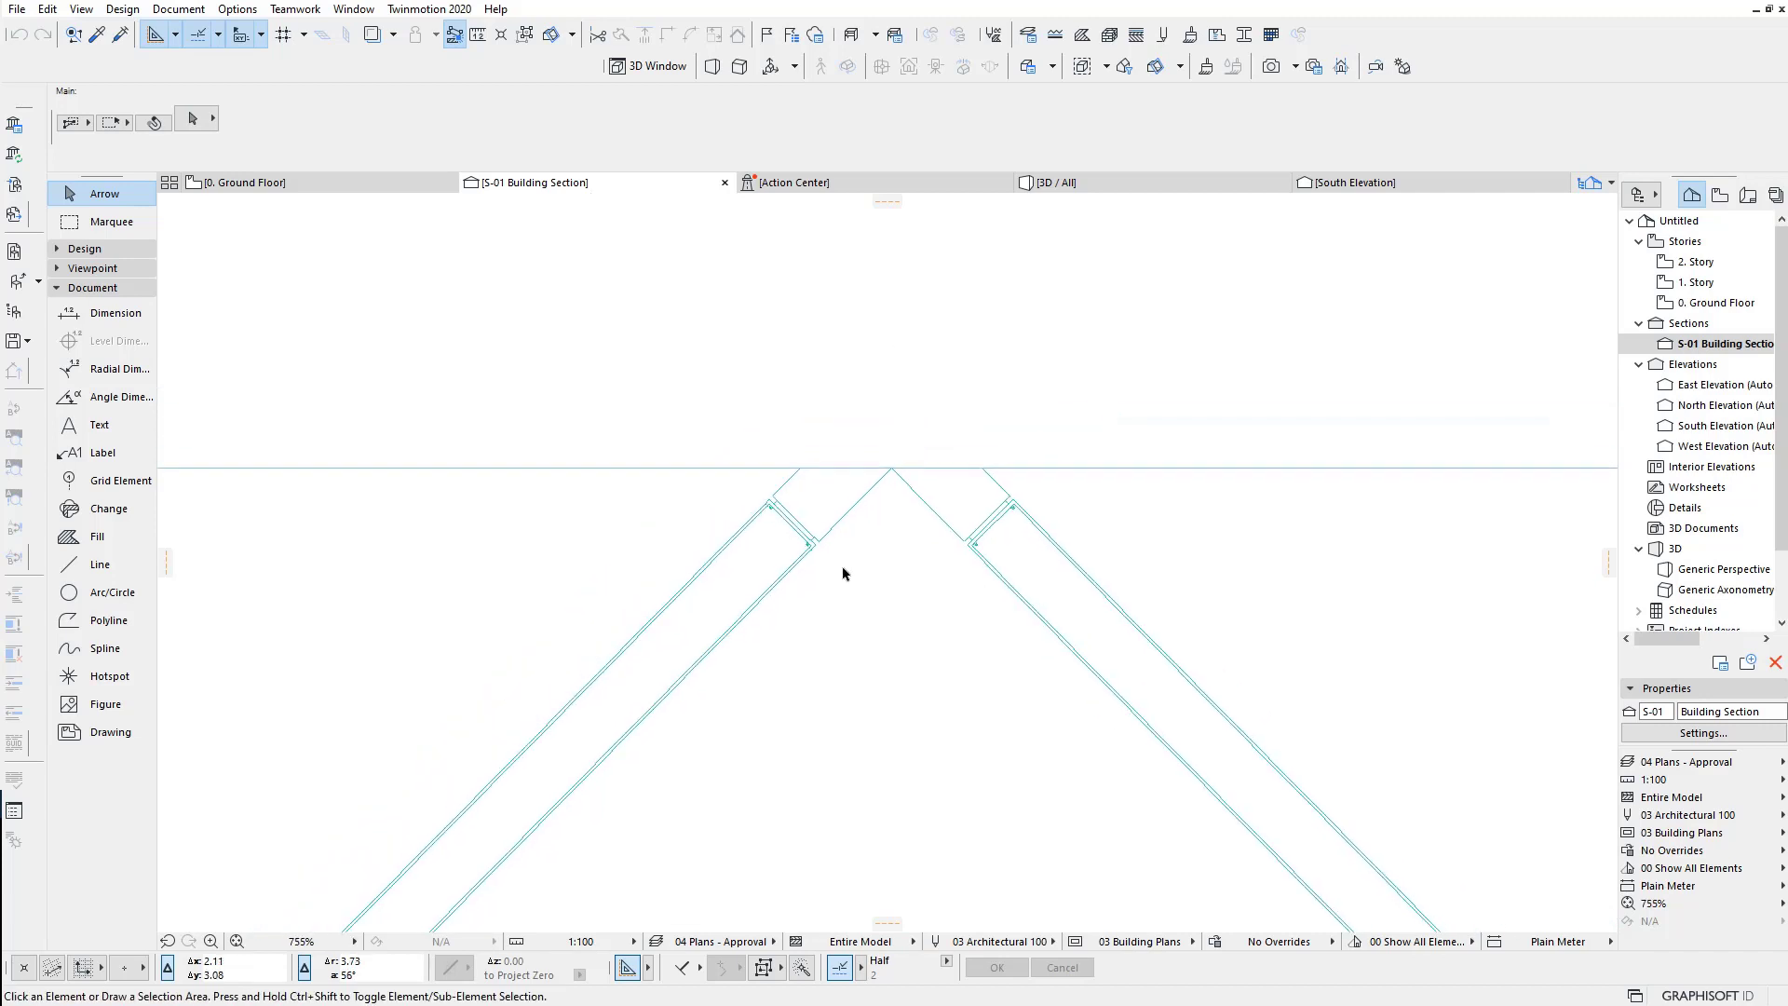
pyautogui.scroll(-3, 894, 652)
pyautogui.moveTo(870, 723); pyautogui.dragTo(826, 587, button='middle')
pyautogui.scroll(2, 838, 559)
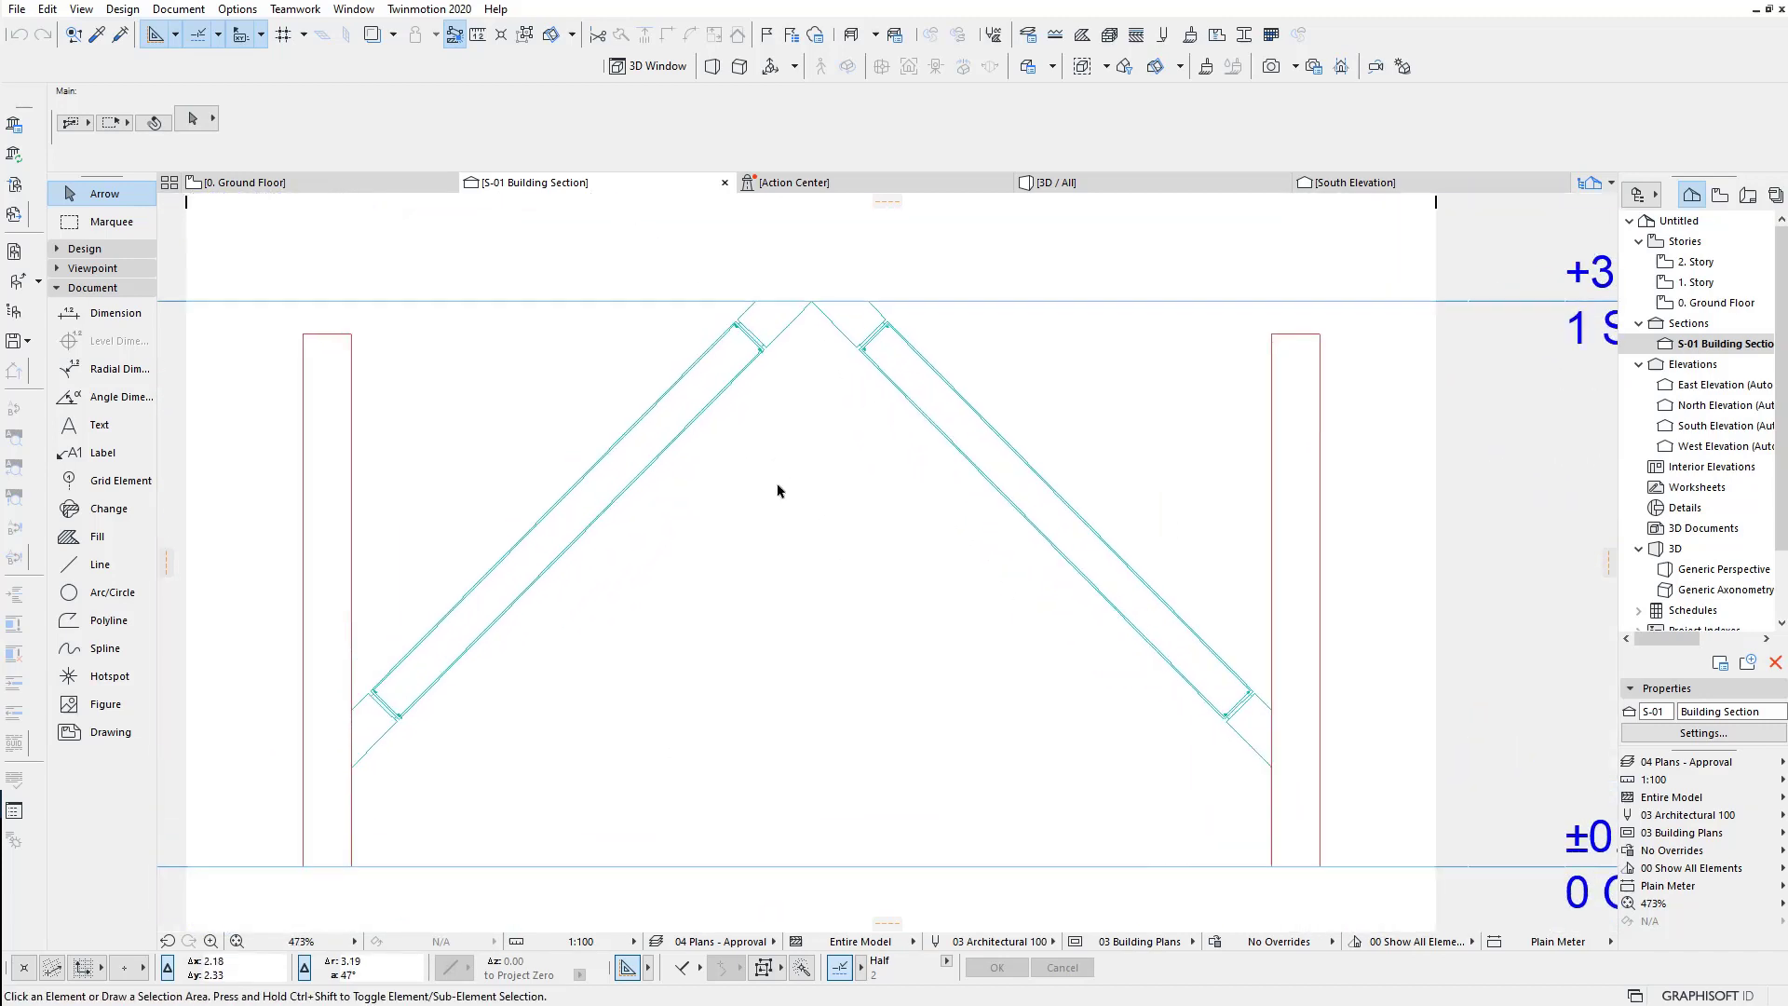
pyautogui.scroll(1, 795, 523)
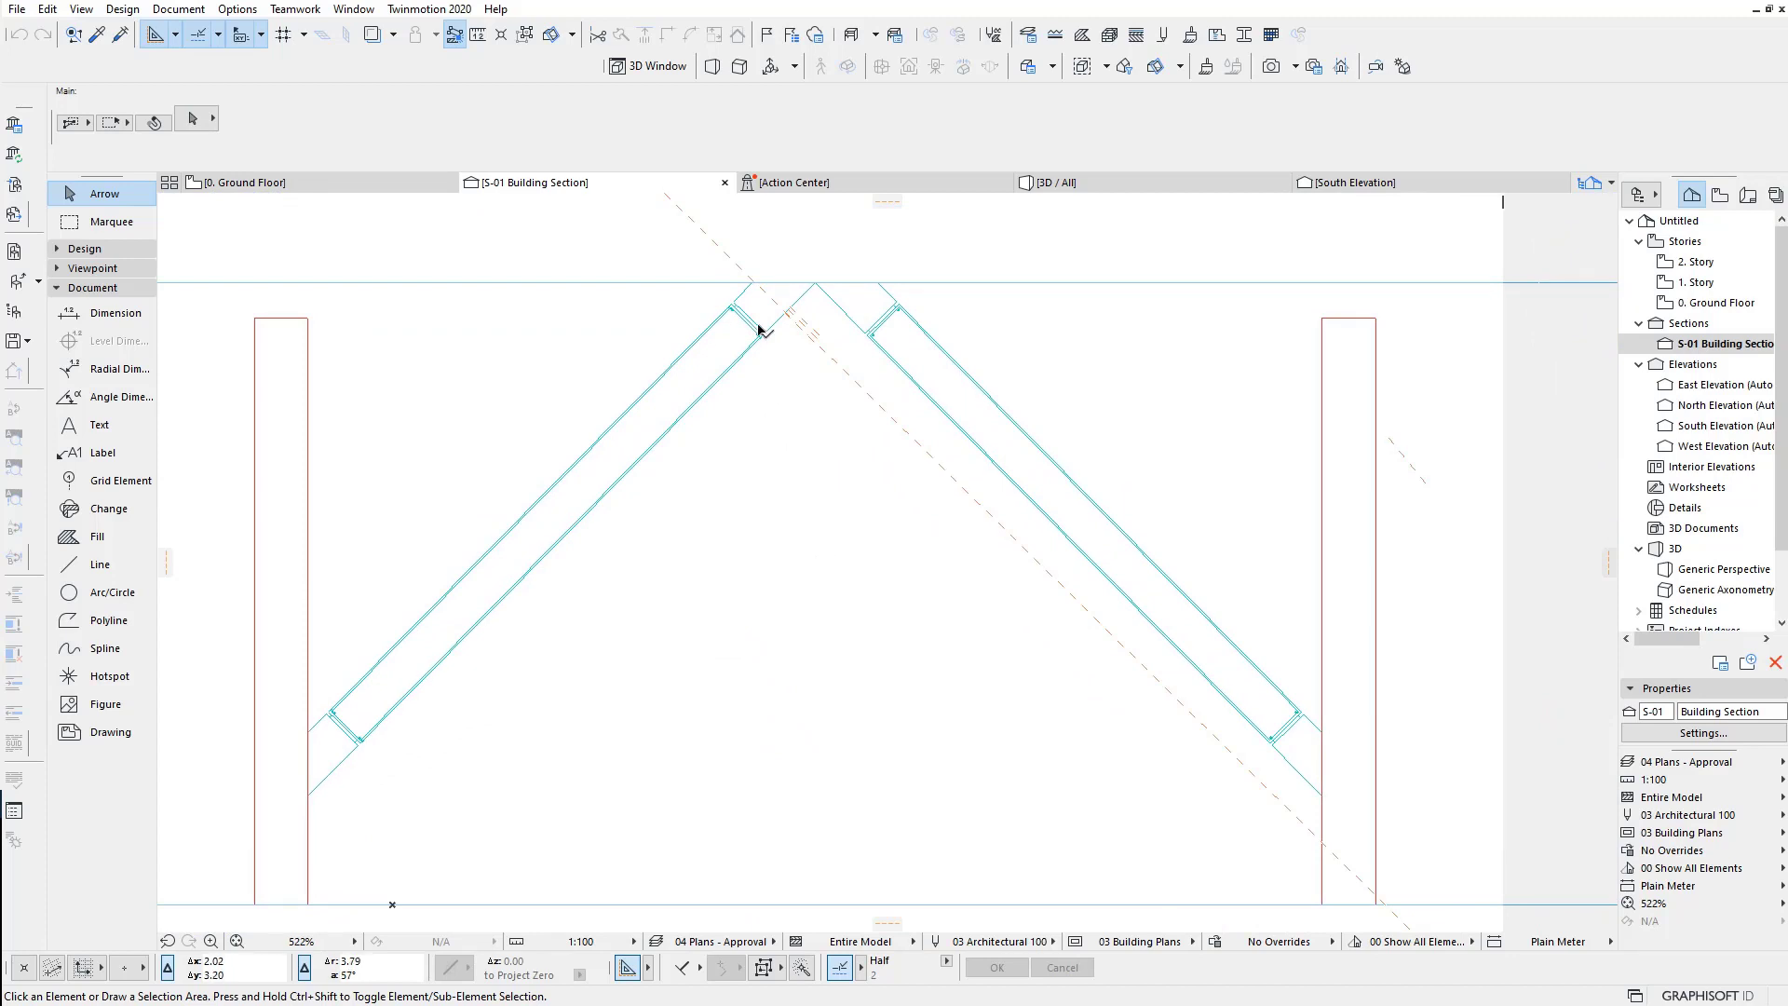
pyautogui.scroll(2, 762, 327)
pyautogui.scroll(1, 801, 298)
pyautogui.click(818, 282)
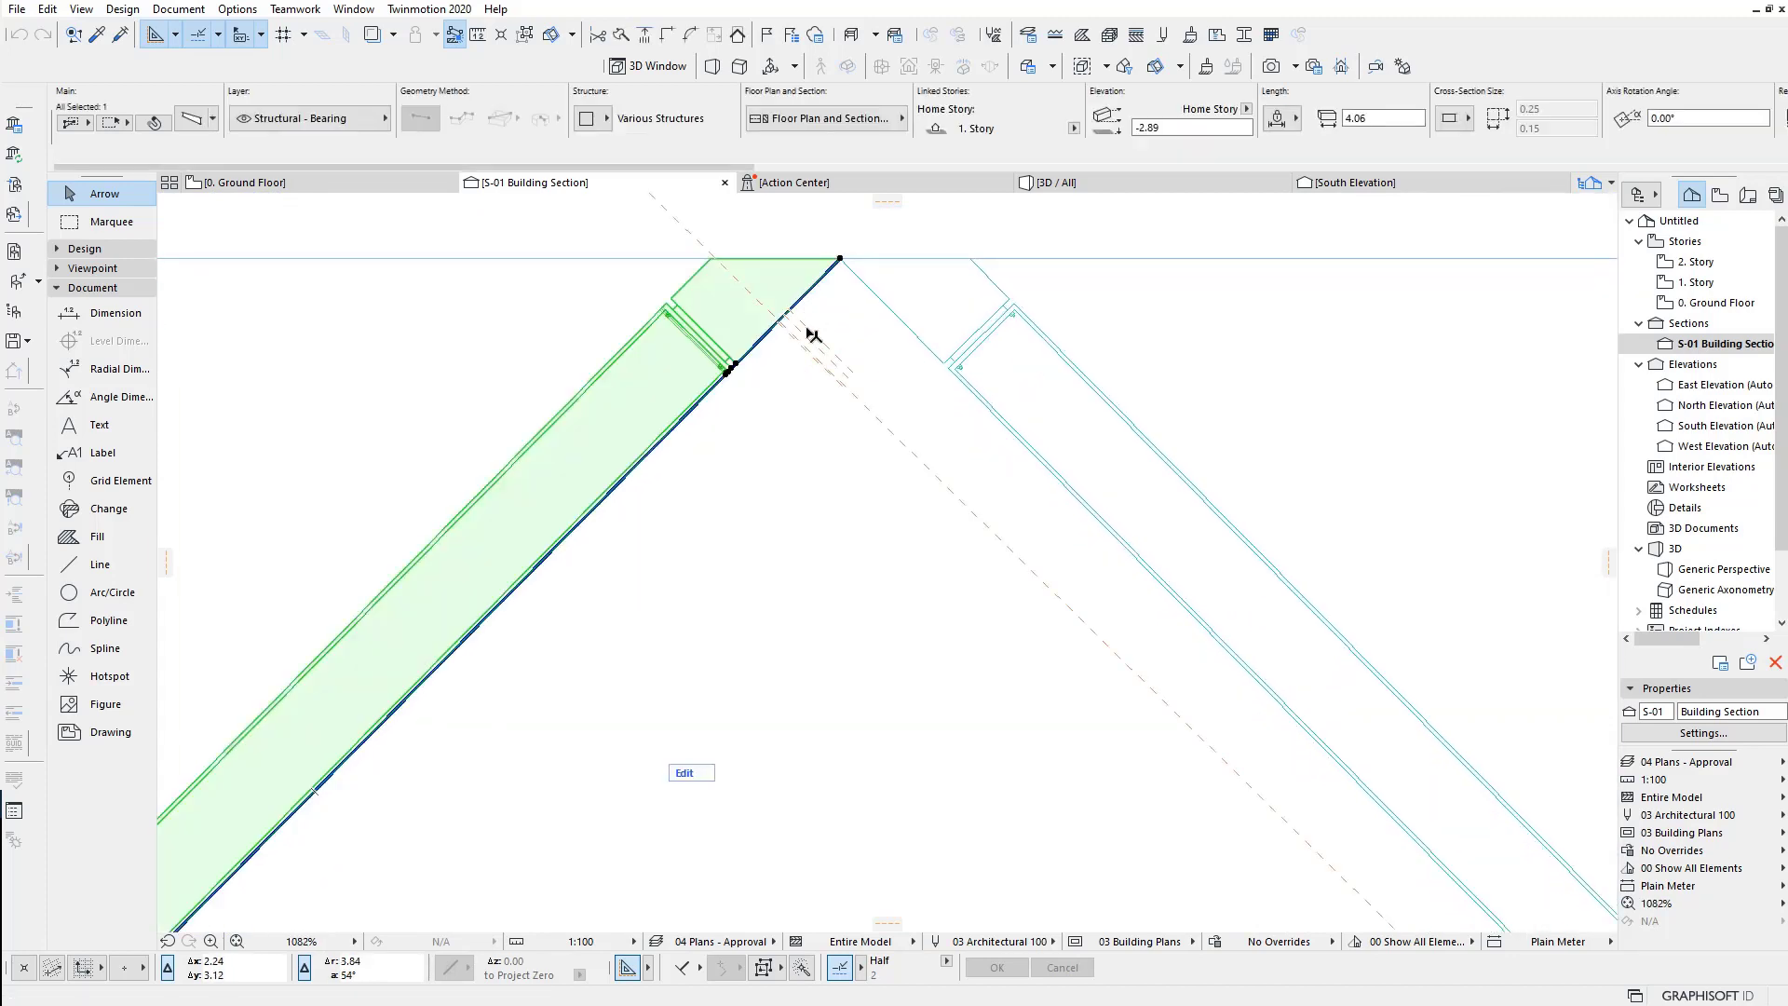
pyautogui.click(889, 310)
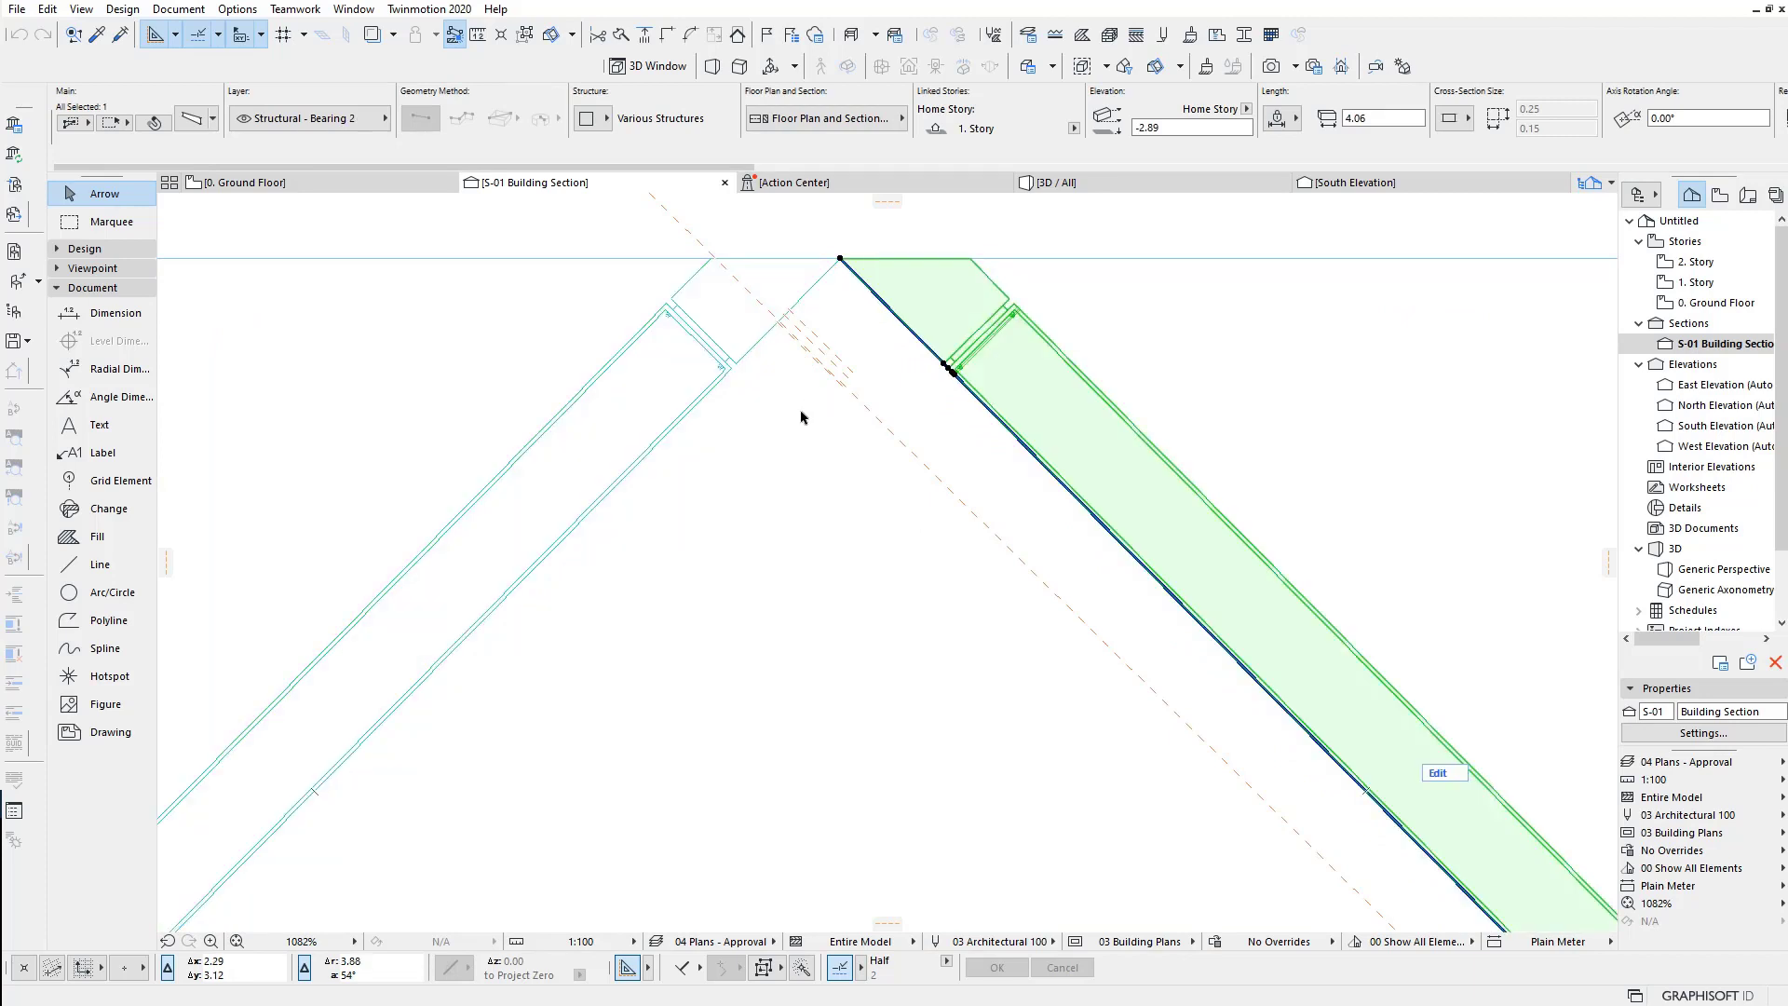
pyautogui.scroll(-1, 779, 507)
pyautogui.scroll(-1, 728, 607)
pyautogui.scroll(-2, 559, 670)
pyautogui.scroll(4, 387, 733)
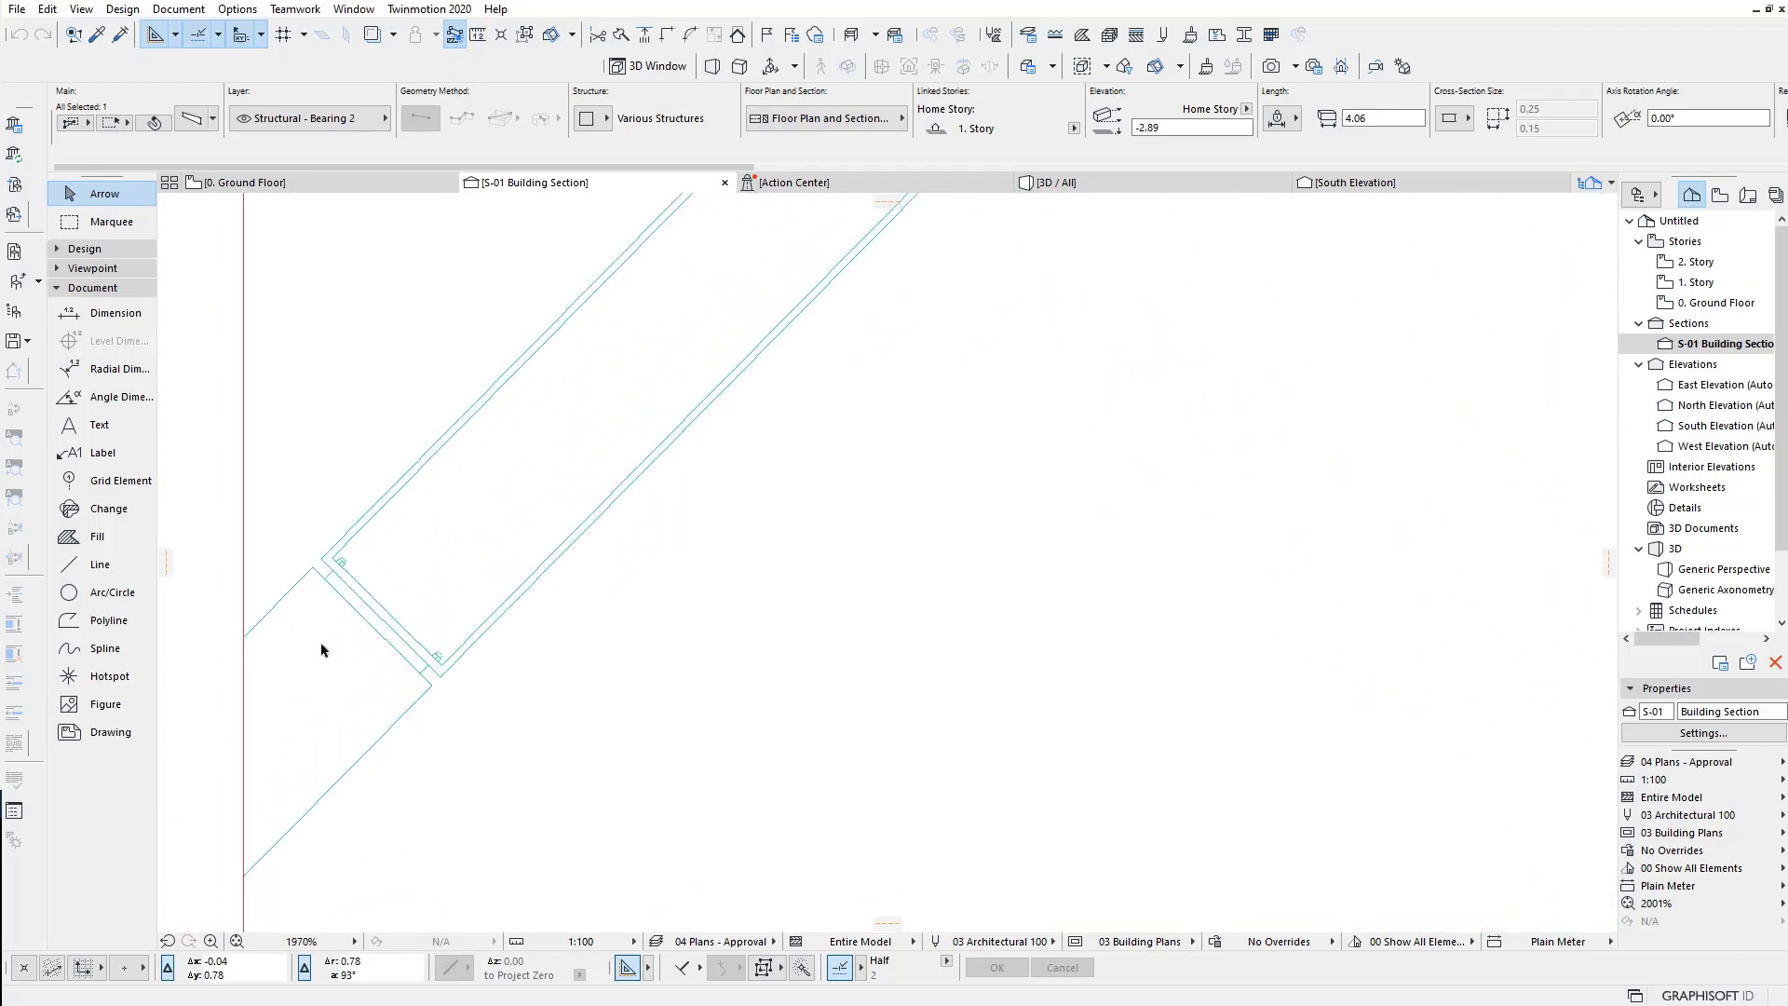
pyautogui.scroll(3, 357, 511)
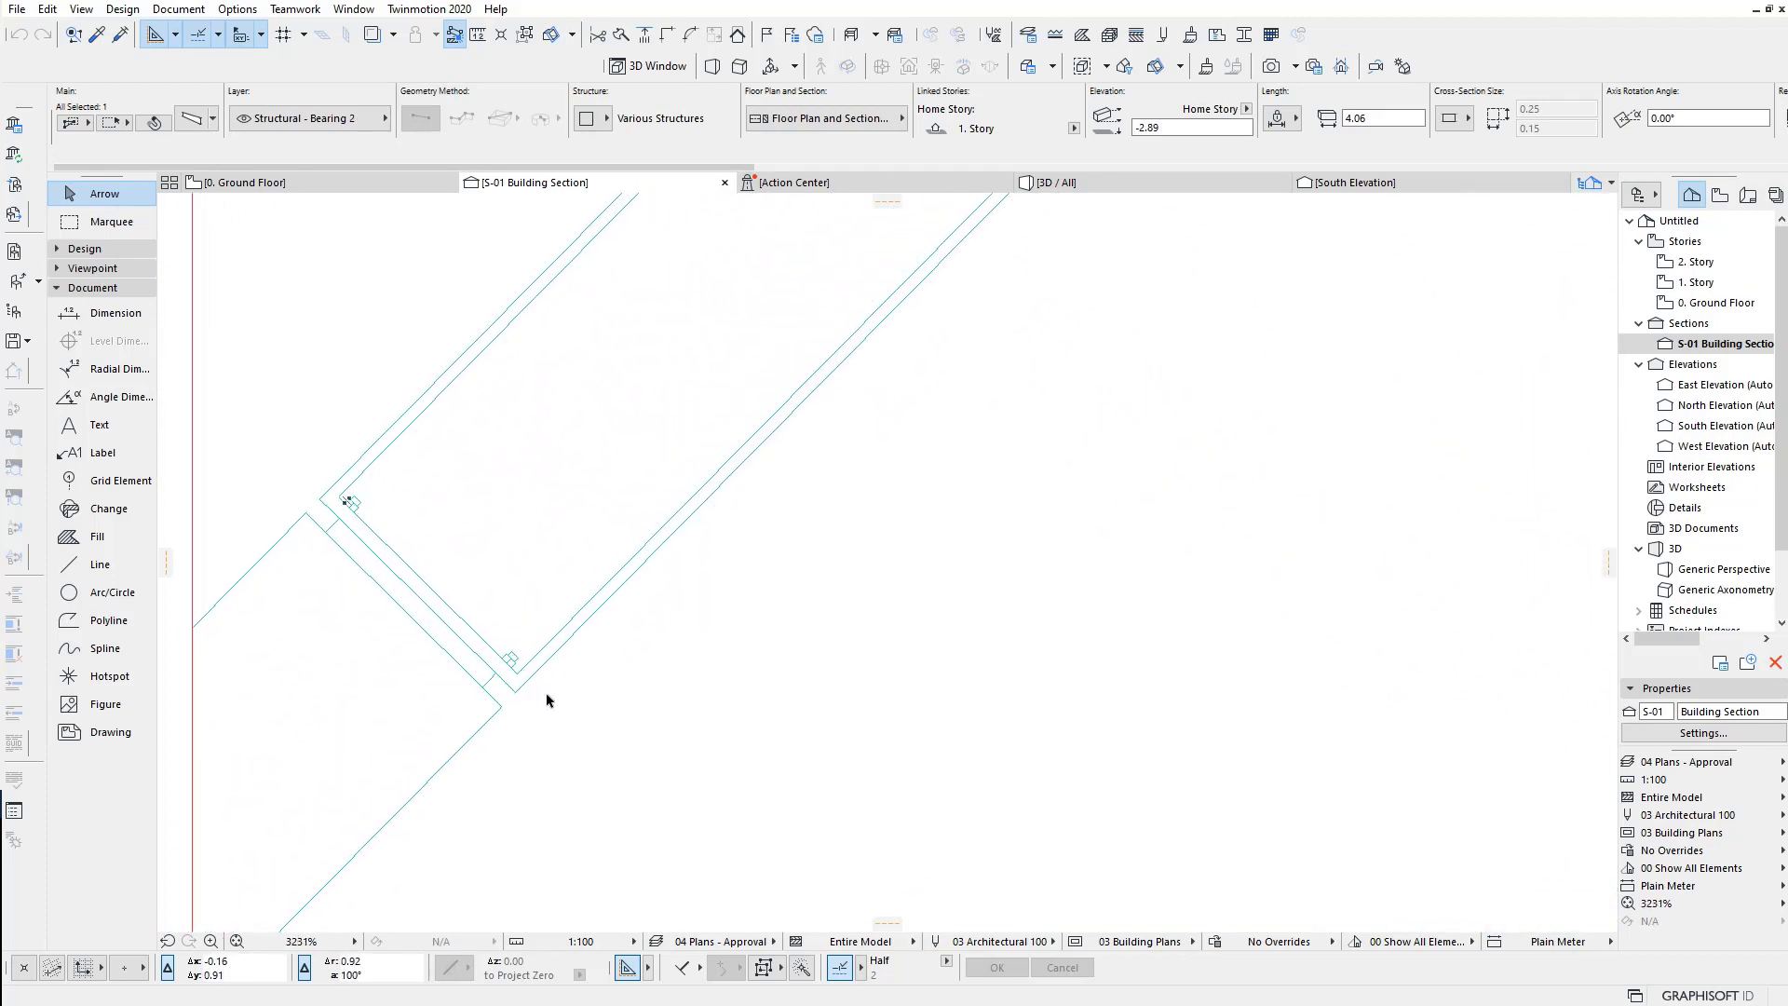
pyautogui.scroll(-2, 763, 619)
pyautogui.scroll(-2, 883, 522)
pyautogui.scroll(-2, 707, 575)
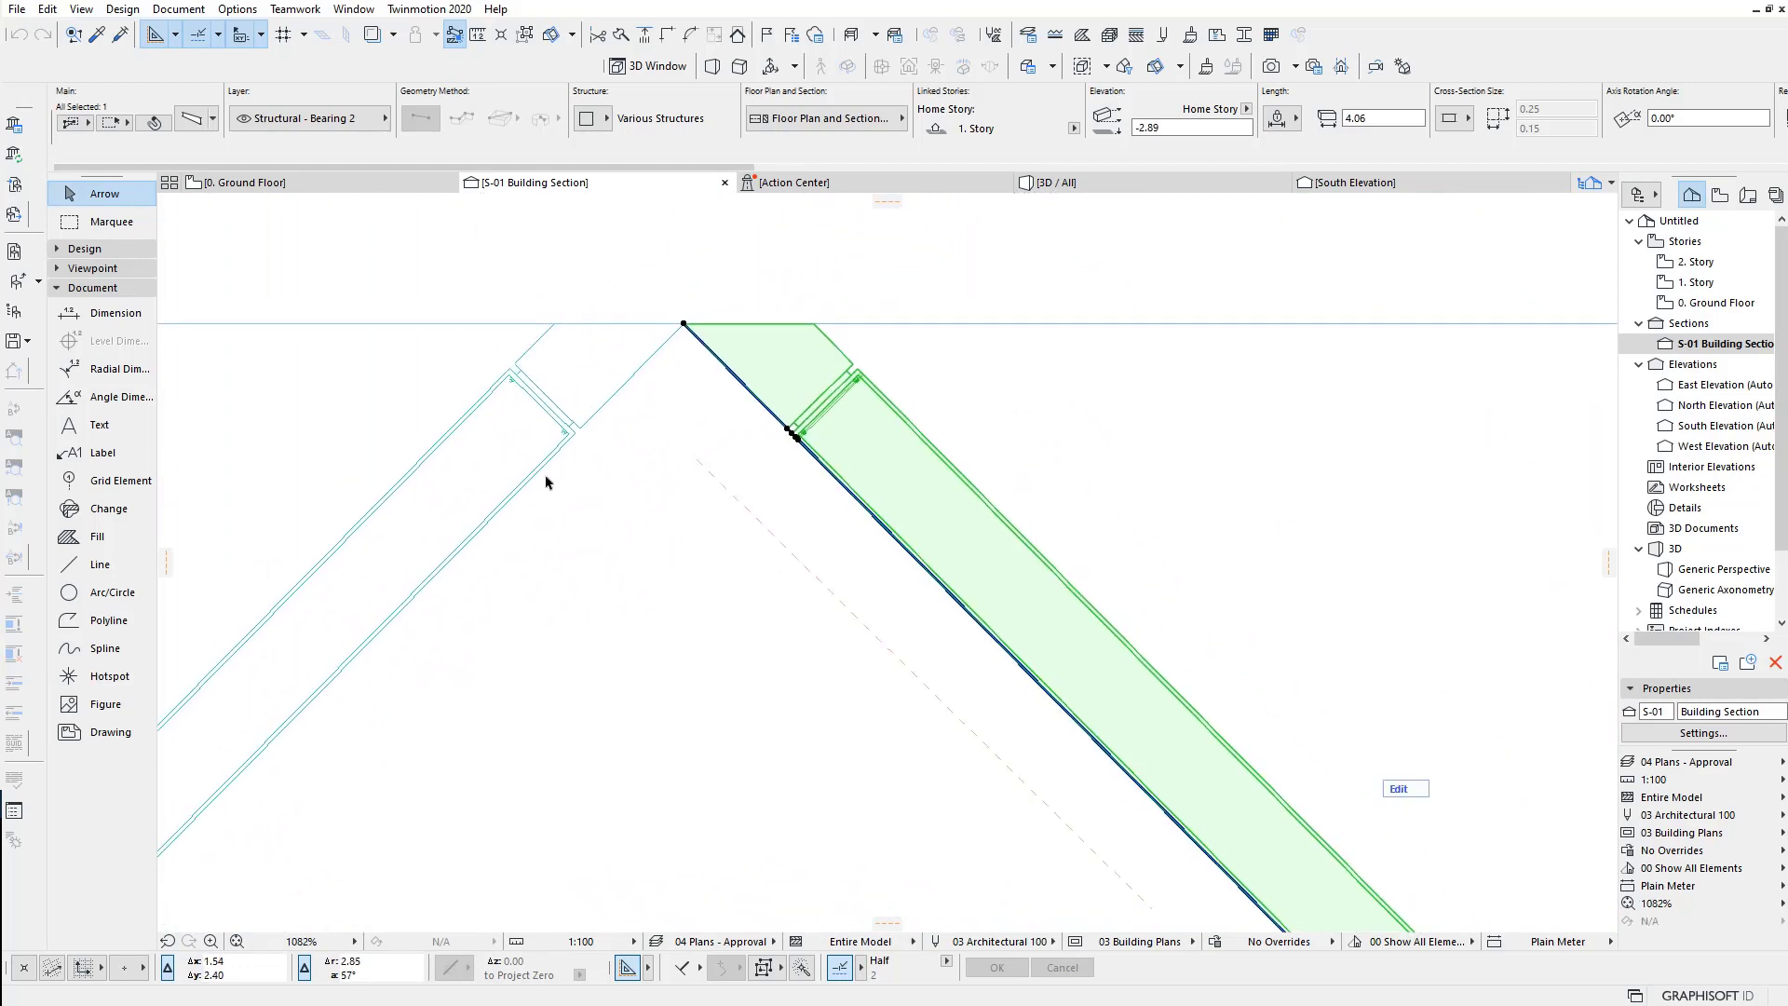
pyautogui.scroll(1, 605, 494)
pyautogui.scroll(2, 792, 513)
pyautogui.scroll(1, 1006, 537)
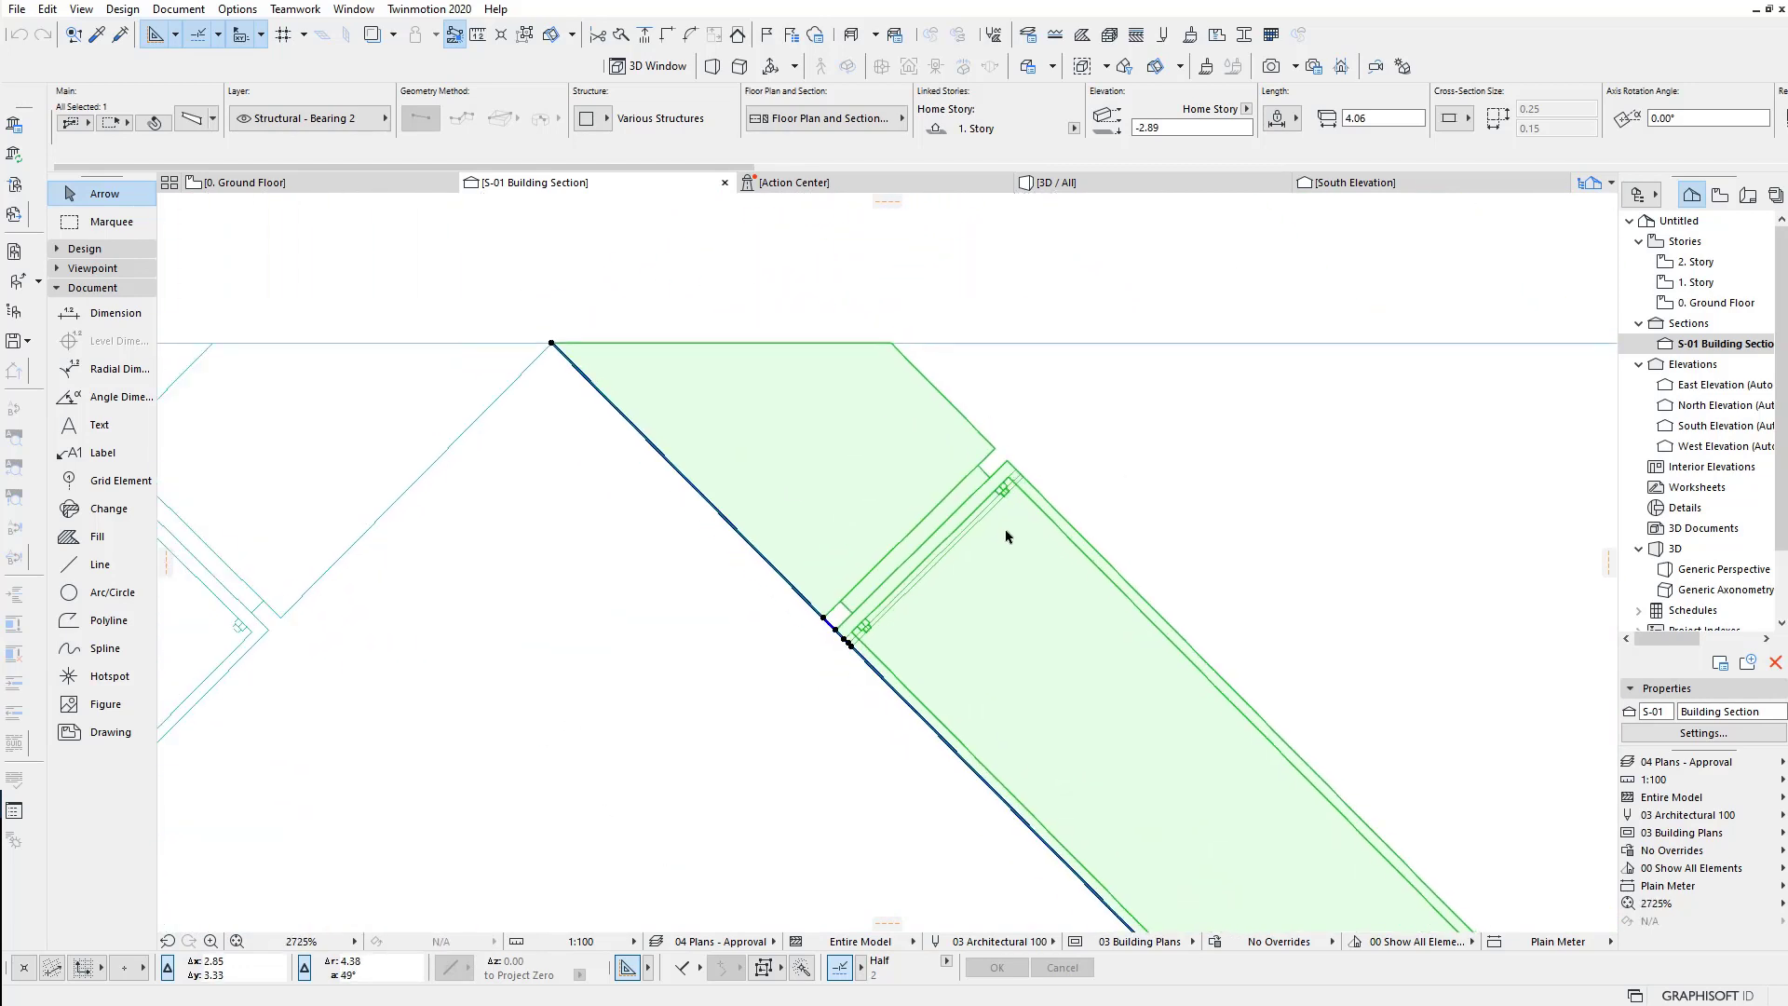
pyautogui.scroll(-2, 1006, 536)
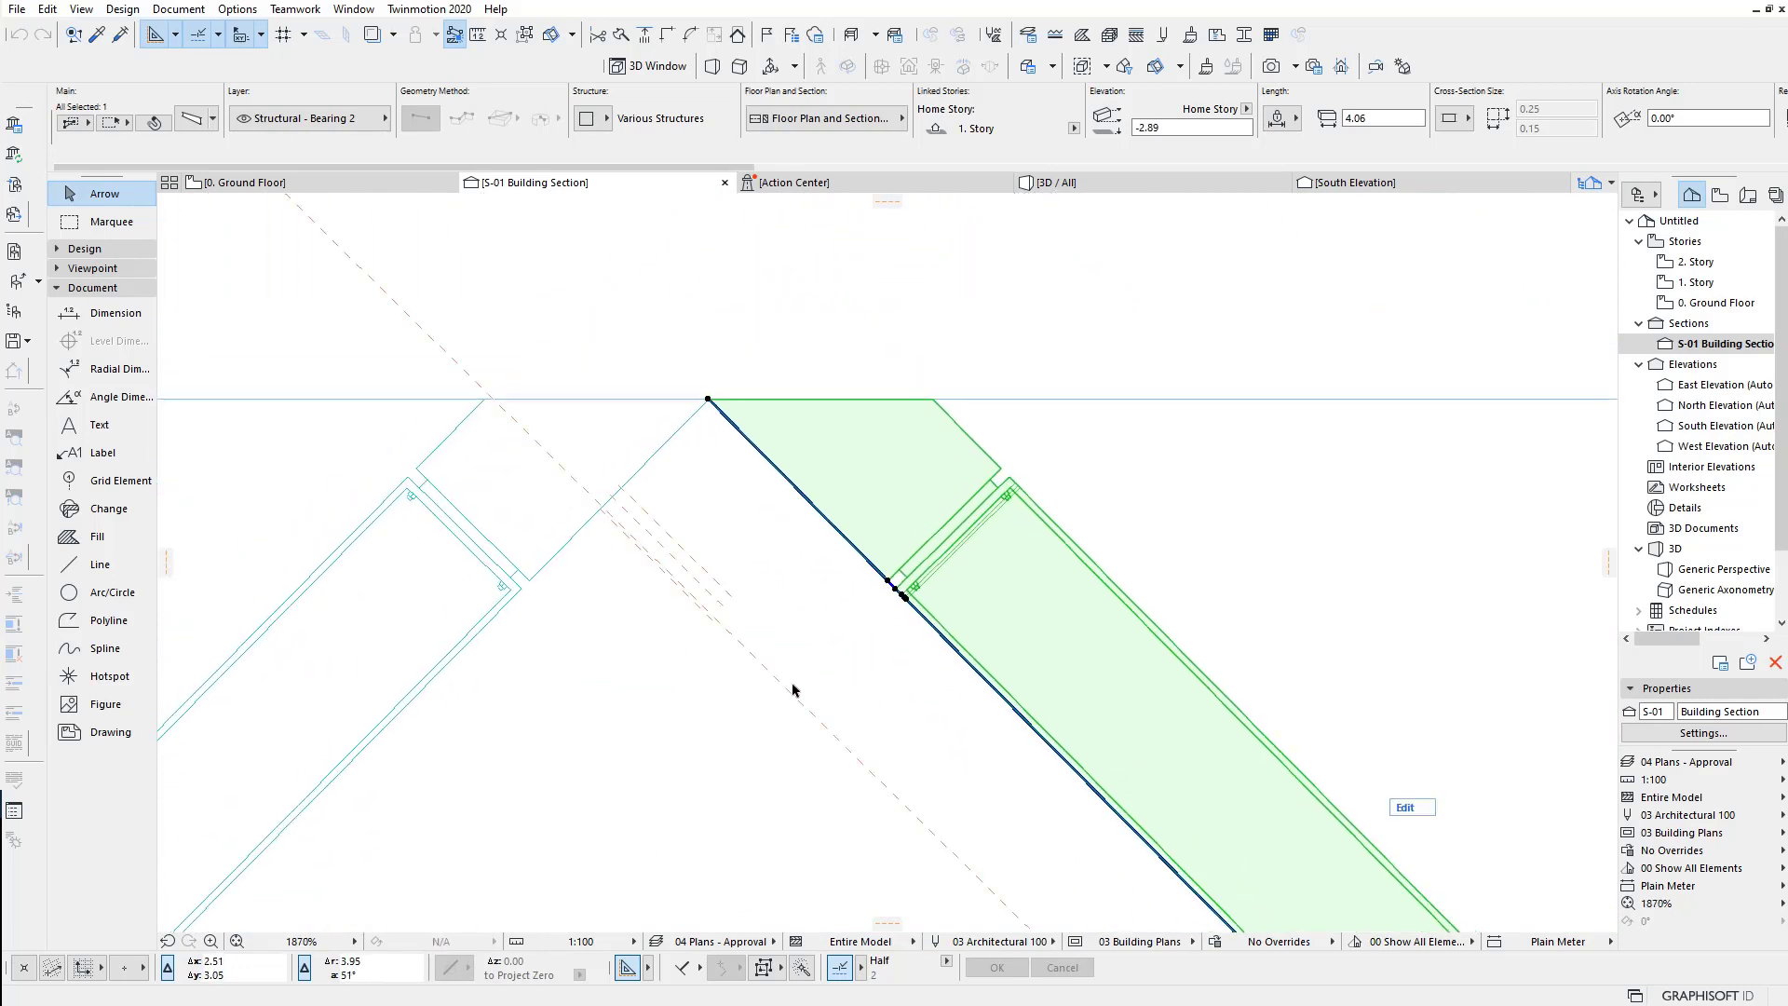
# Step: Select the left rafter beam and enter its segment edit mode
pyautogui.click(662, 685)
pyautogui.scroll(2, 550, 571)
pyautogui.scroll(2, 538, 564)
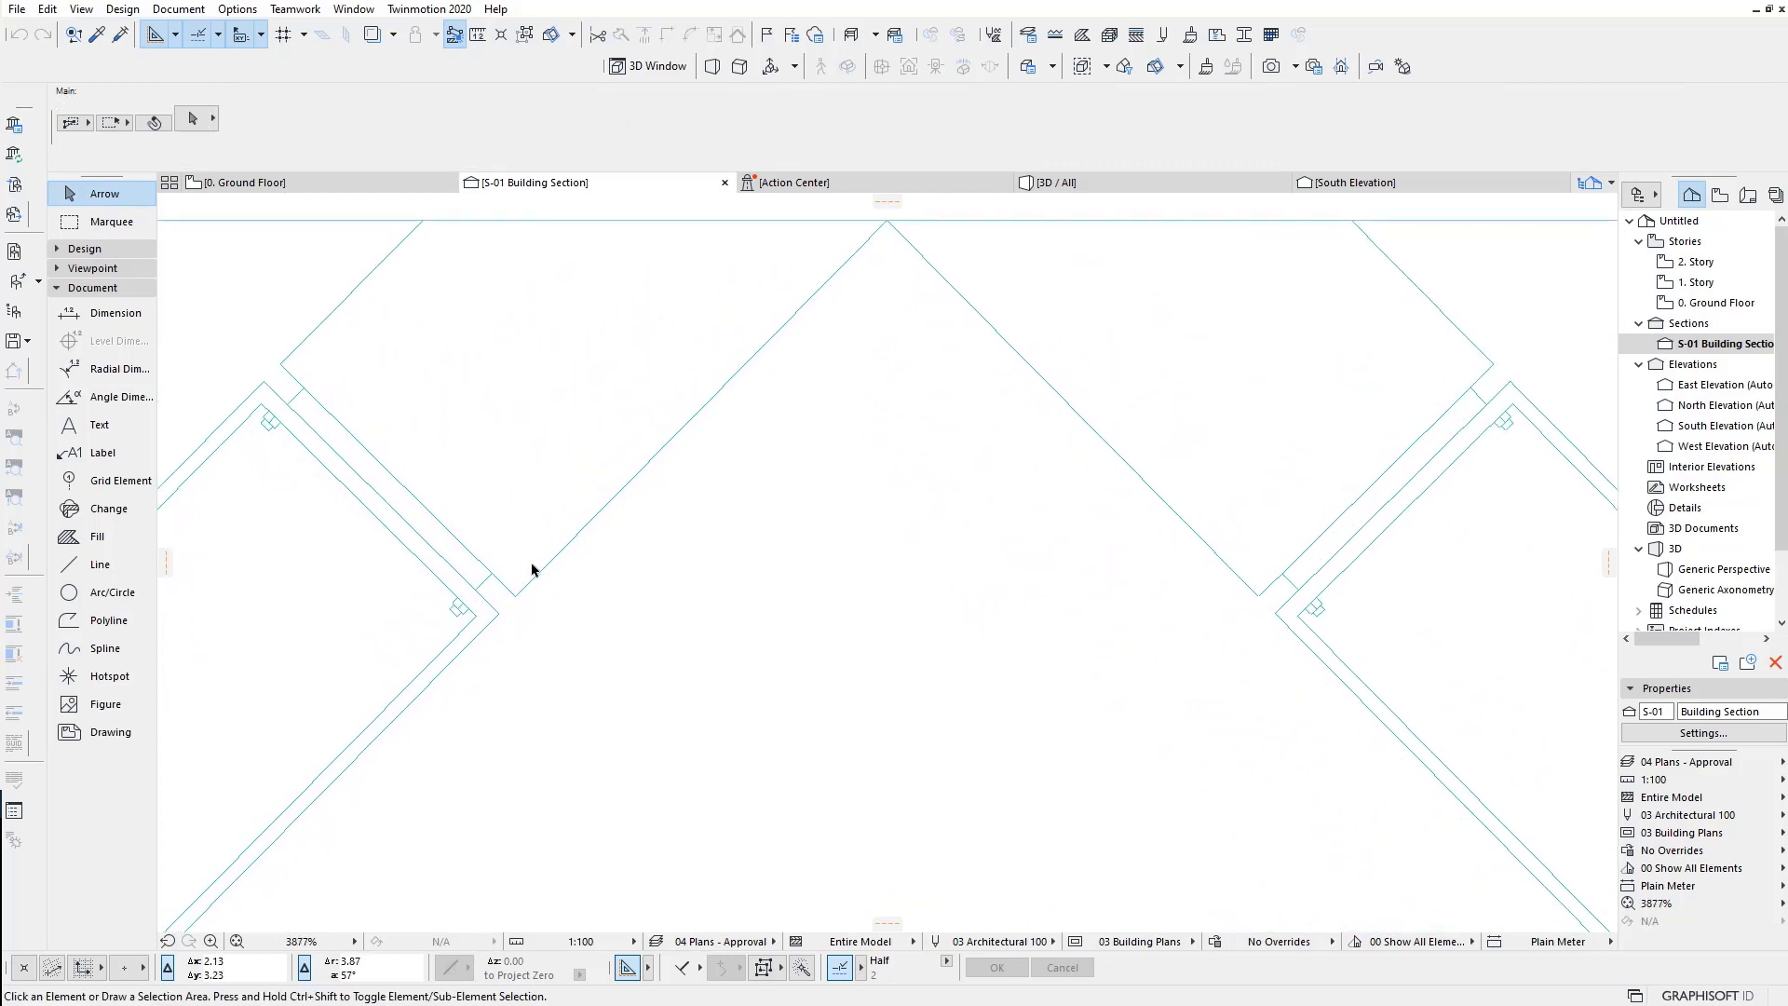
pyautogui.click(540, 577)
pyautogui.scroll(1, 559, 601)
pyautogui.scroll(-2, 571, 599)
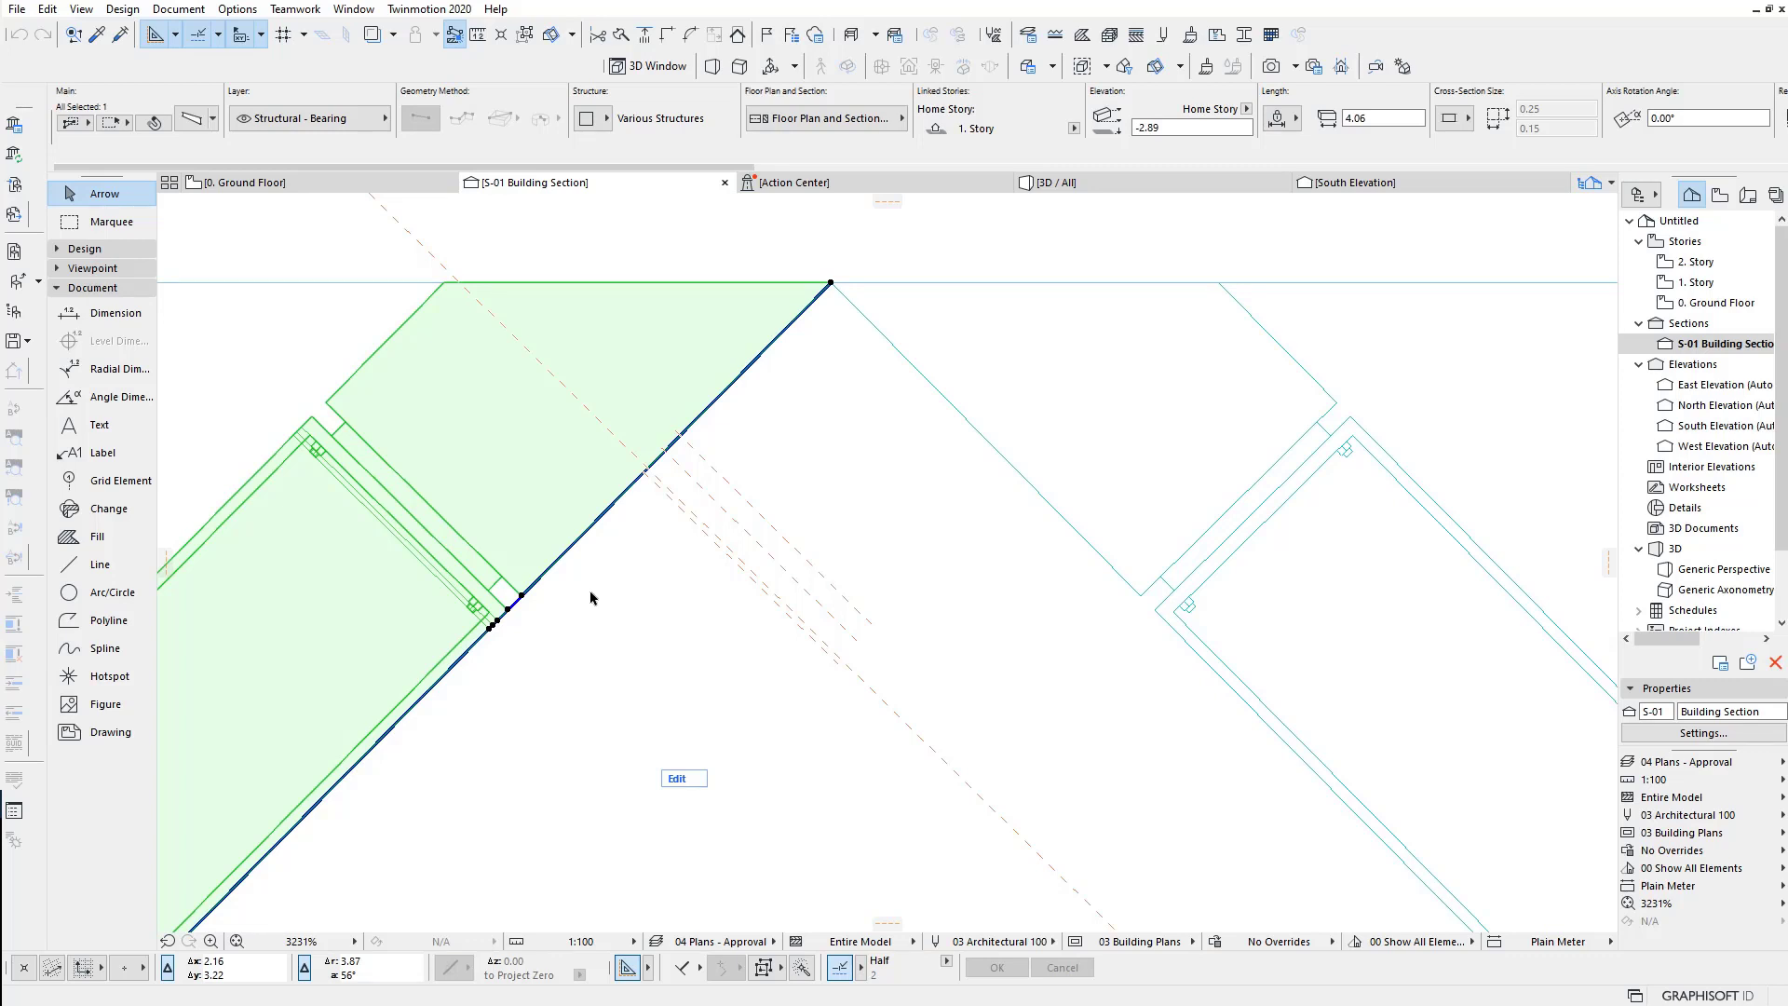
pyautogui.click(678, 779)
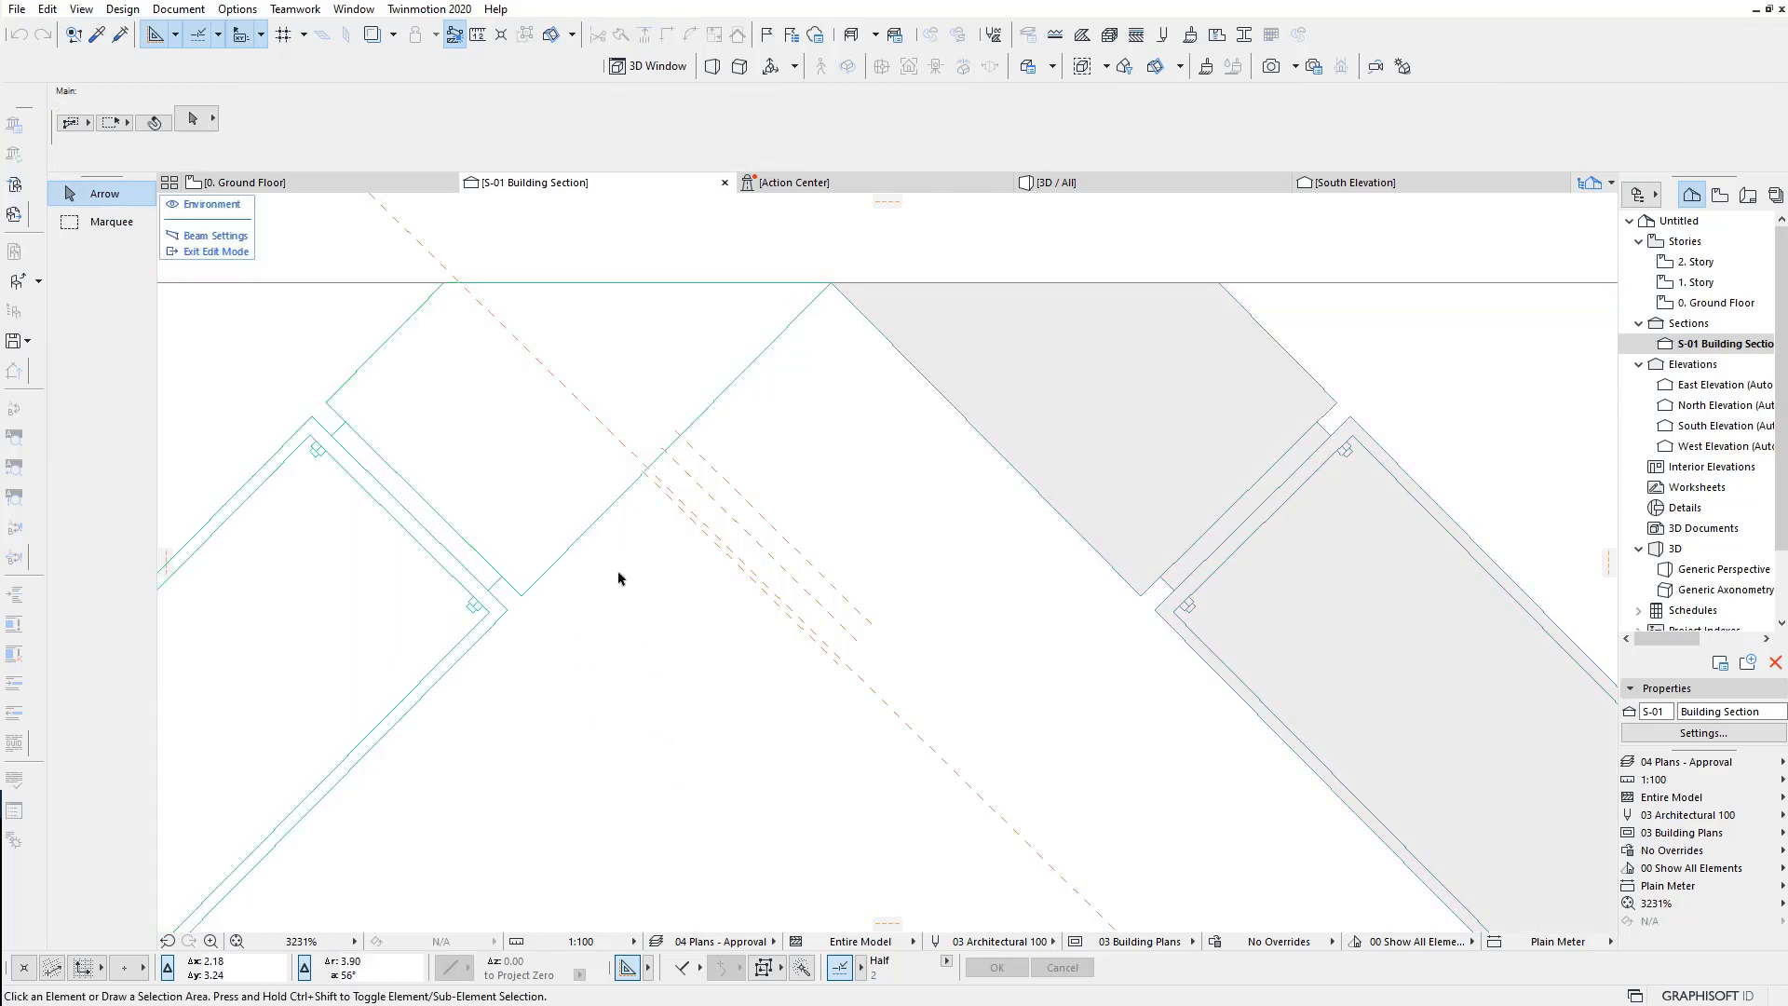
# Step: Select the left rafter's thin 0.02 diagonal joint segment and bring up Profile Manager
pyautogui.click(551, 571)
pyautogui.scroll(2, 543, 592)
pyautogui.scroll(2, 531, 591)
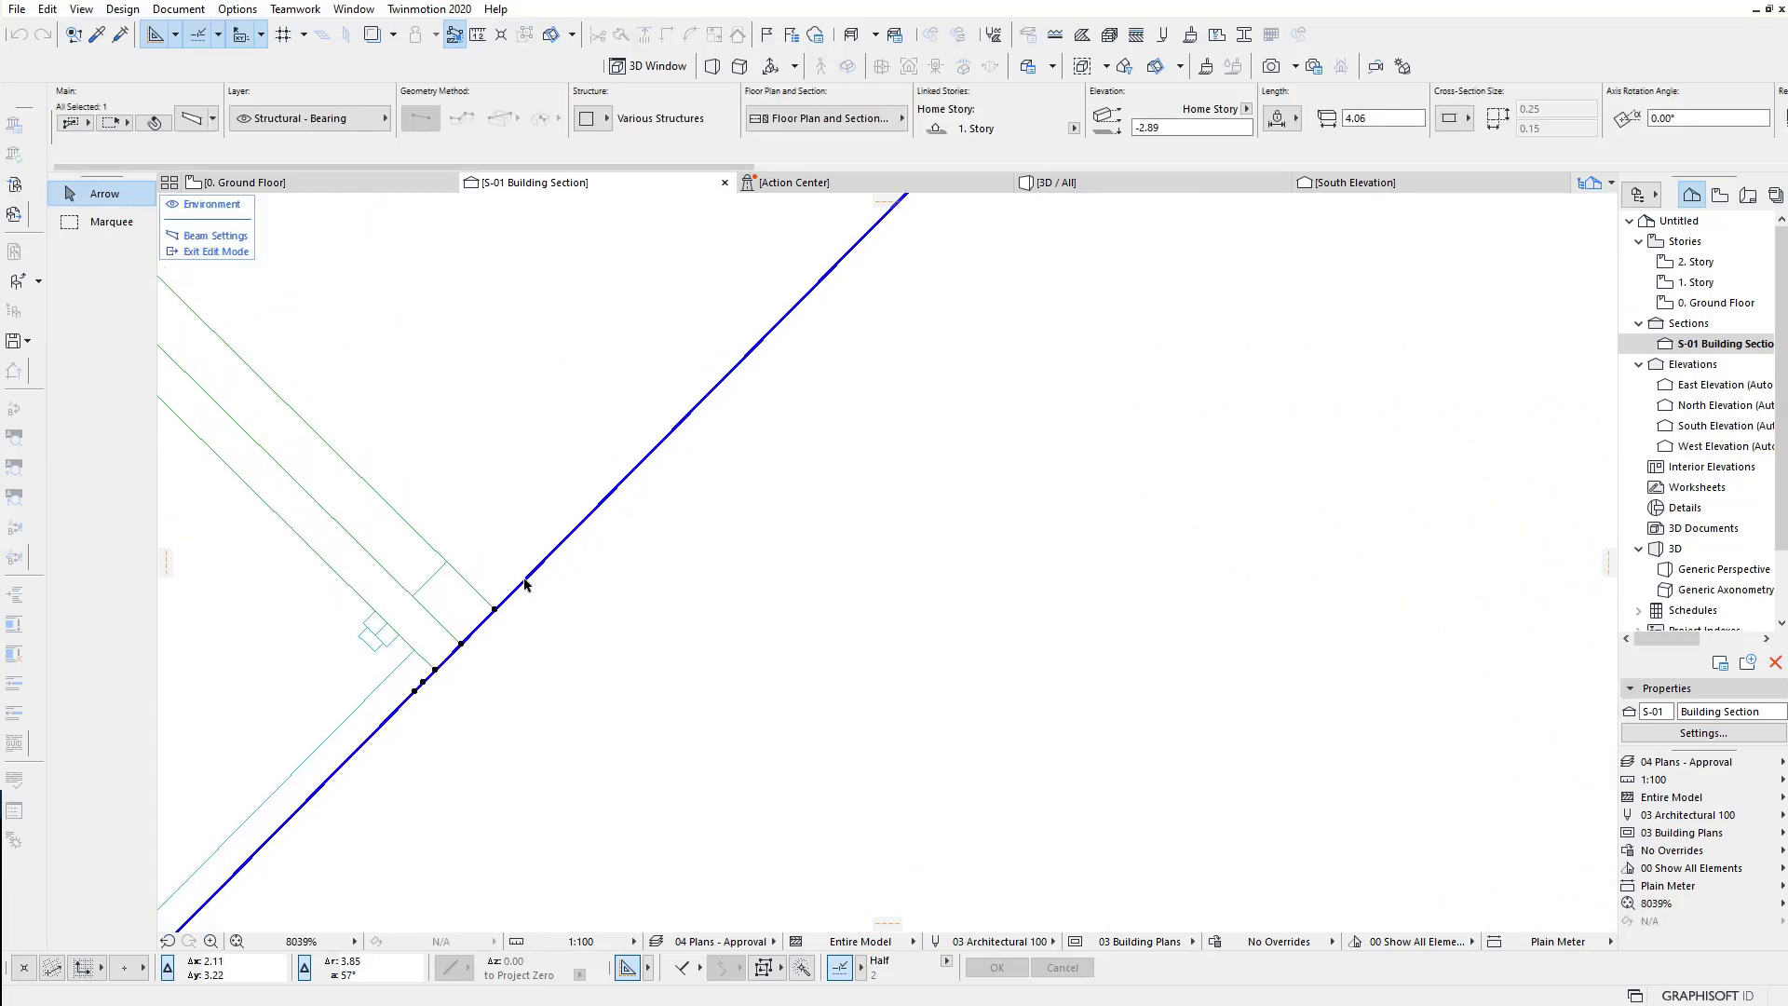
pyautogui.click(529, 587)
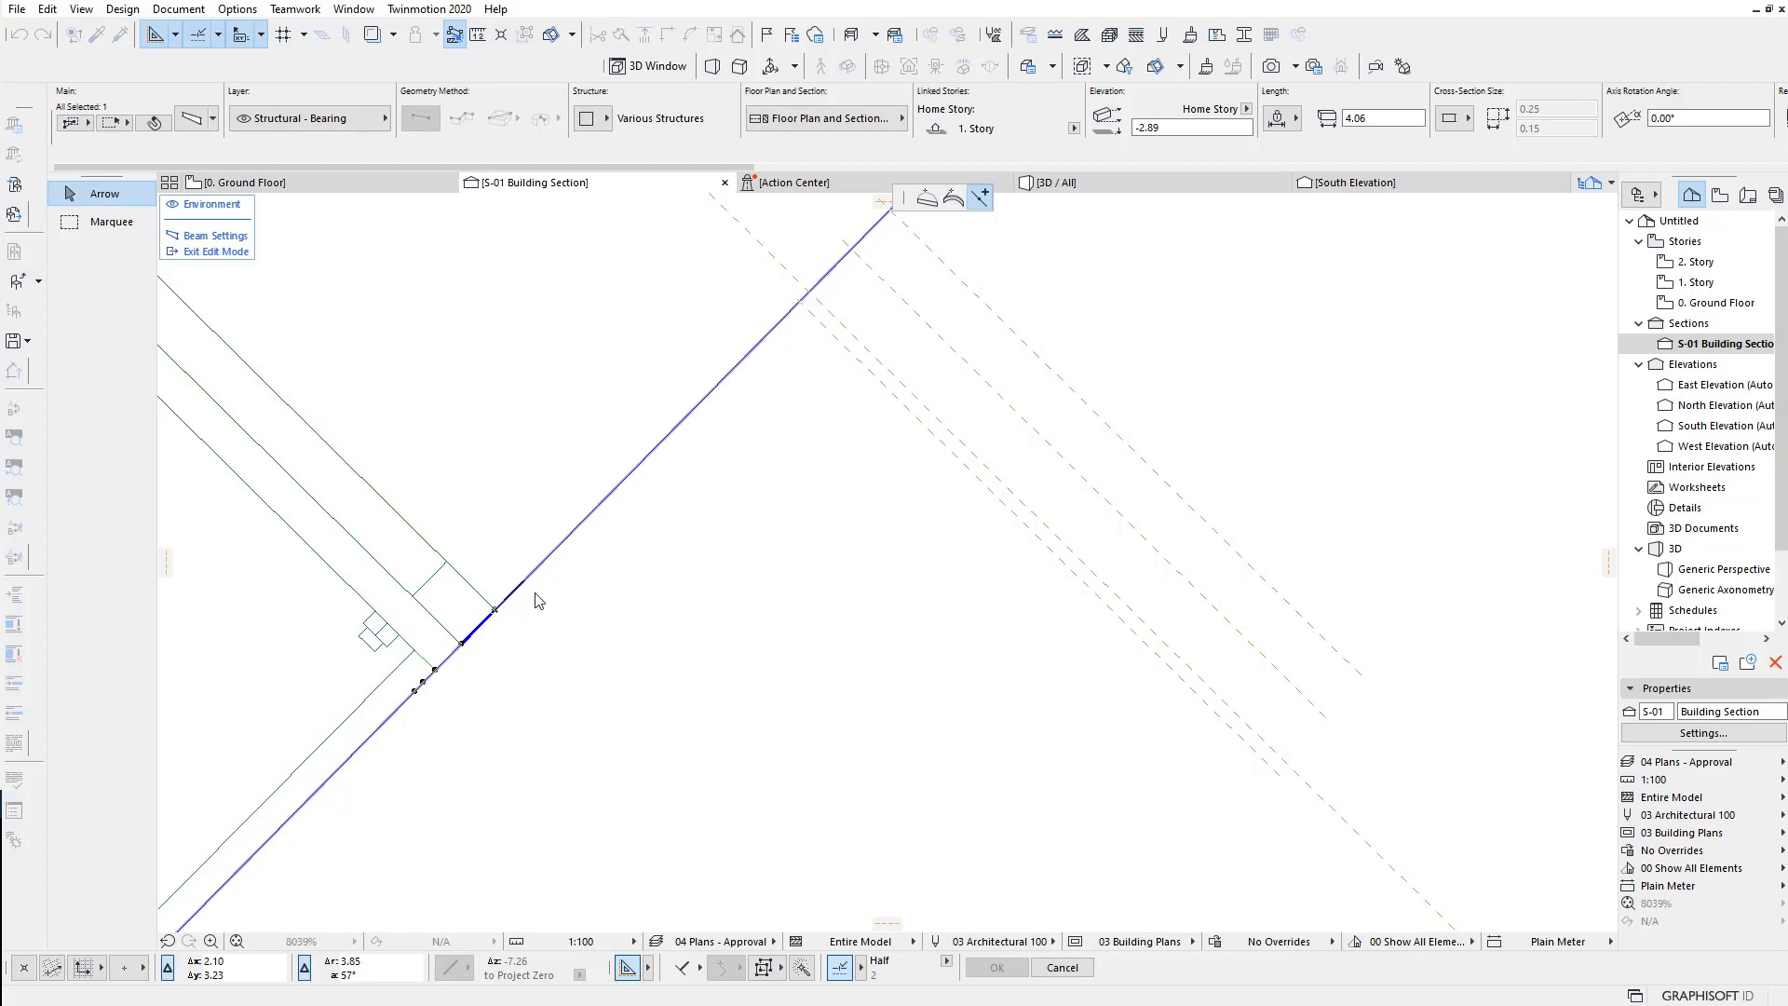
pyautogui.click(560, 608)
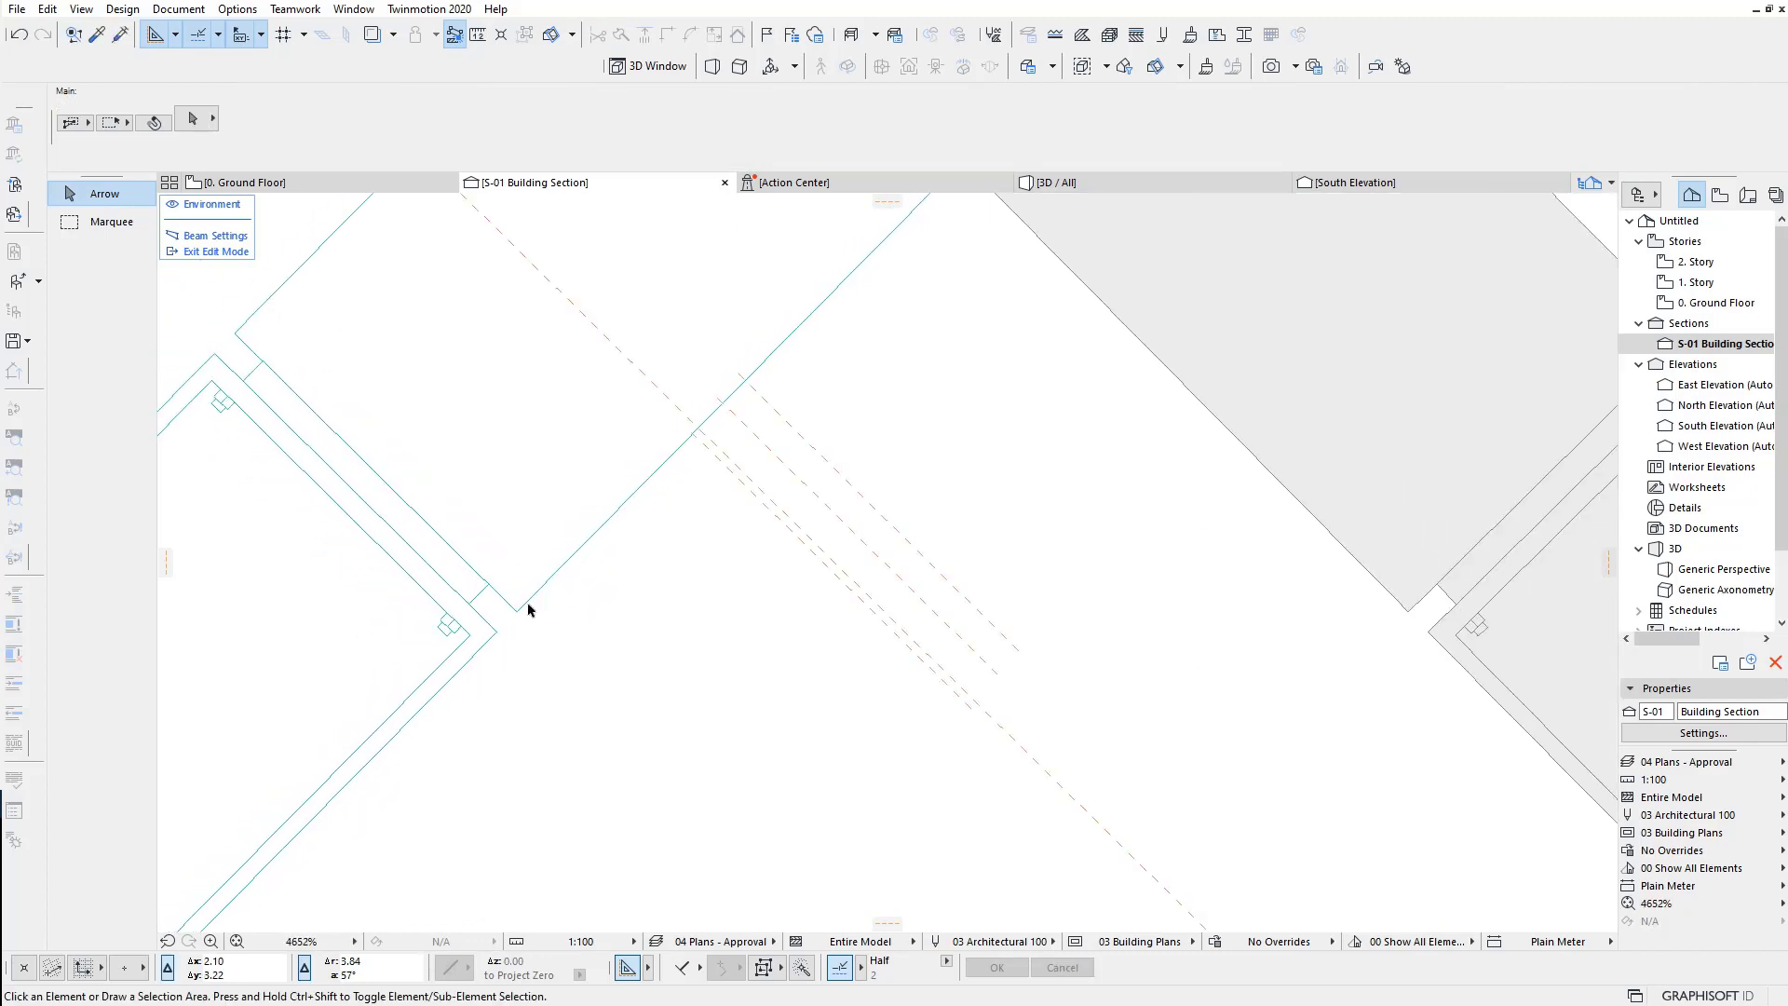
pyautogui.click(527, 605)
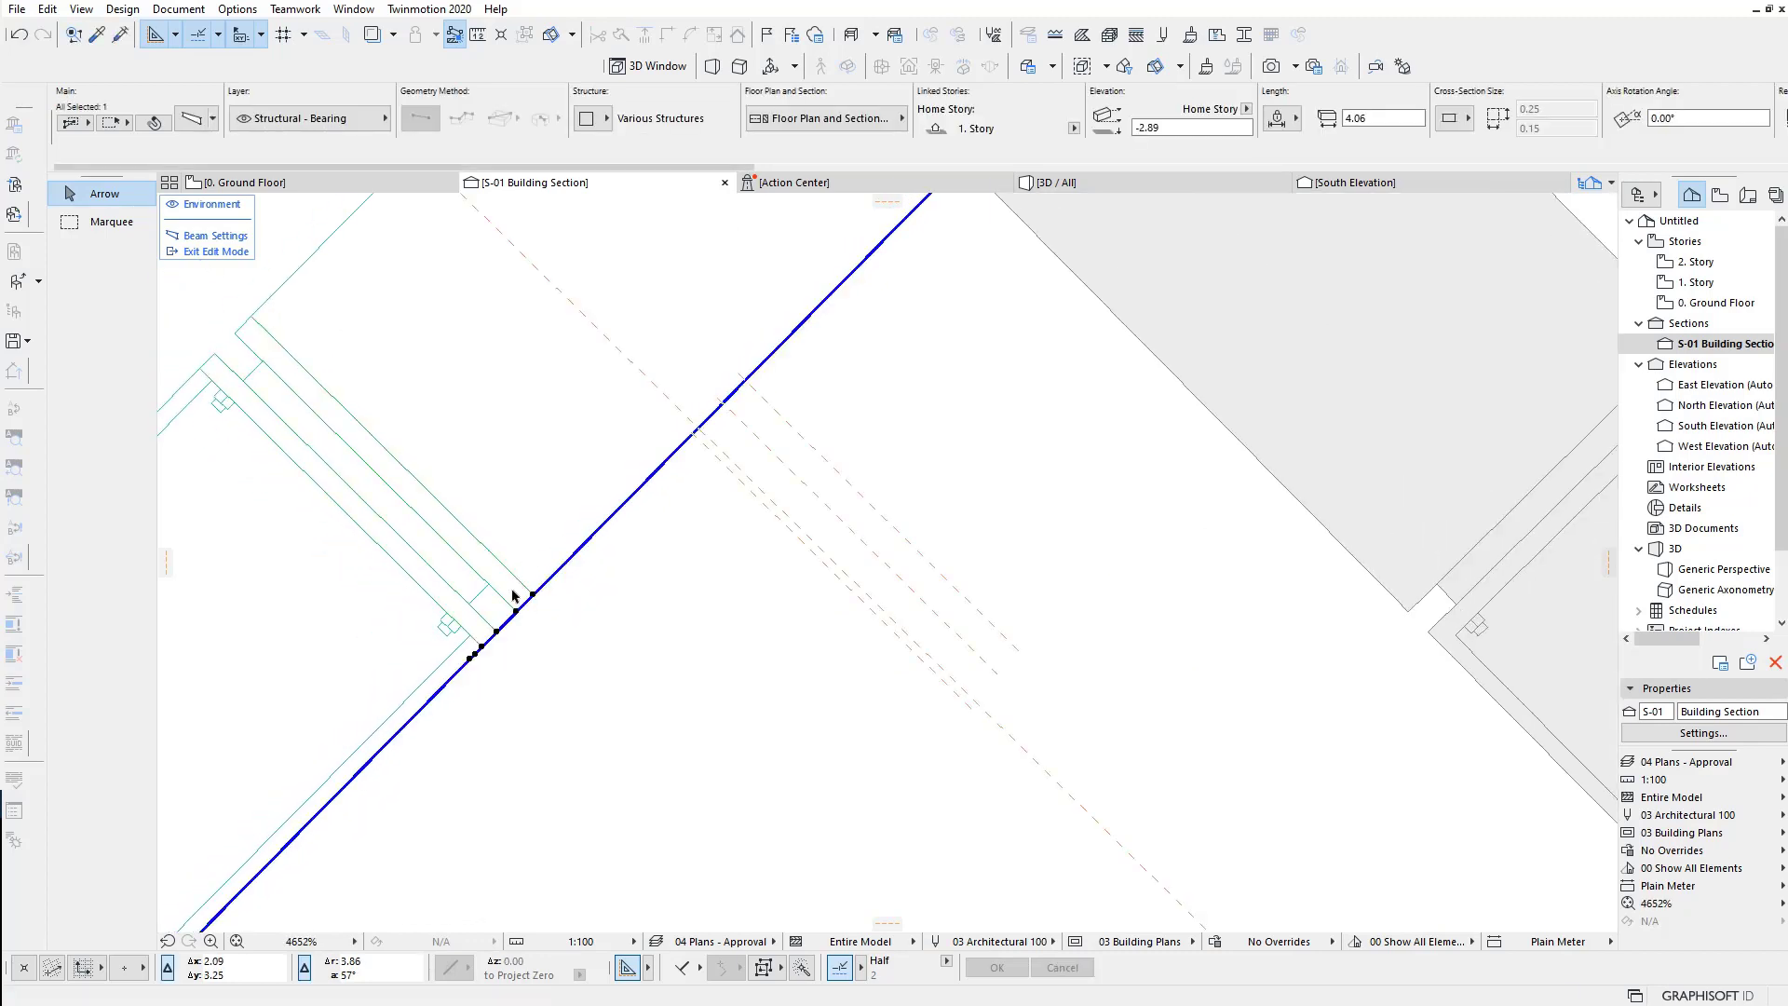
pyautogui.click(247, 296)
pyautogui.click(241, 338)
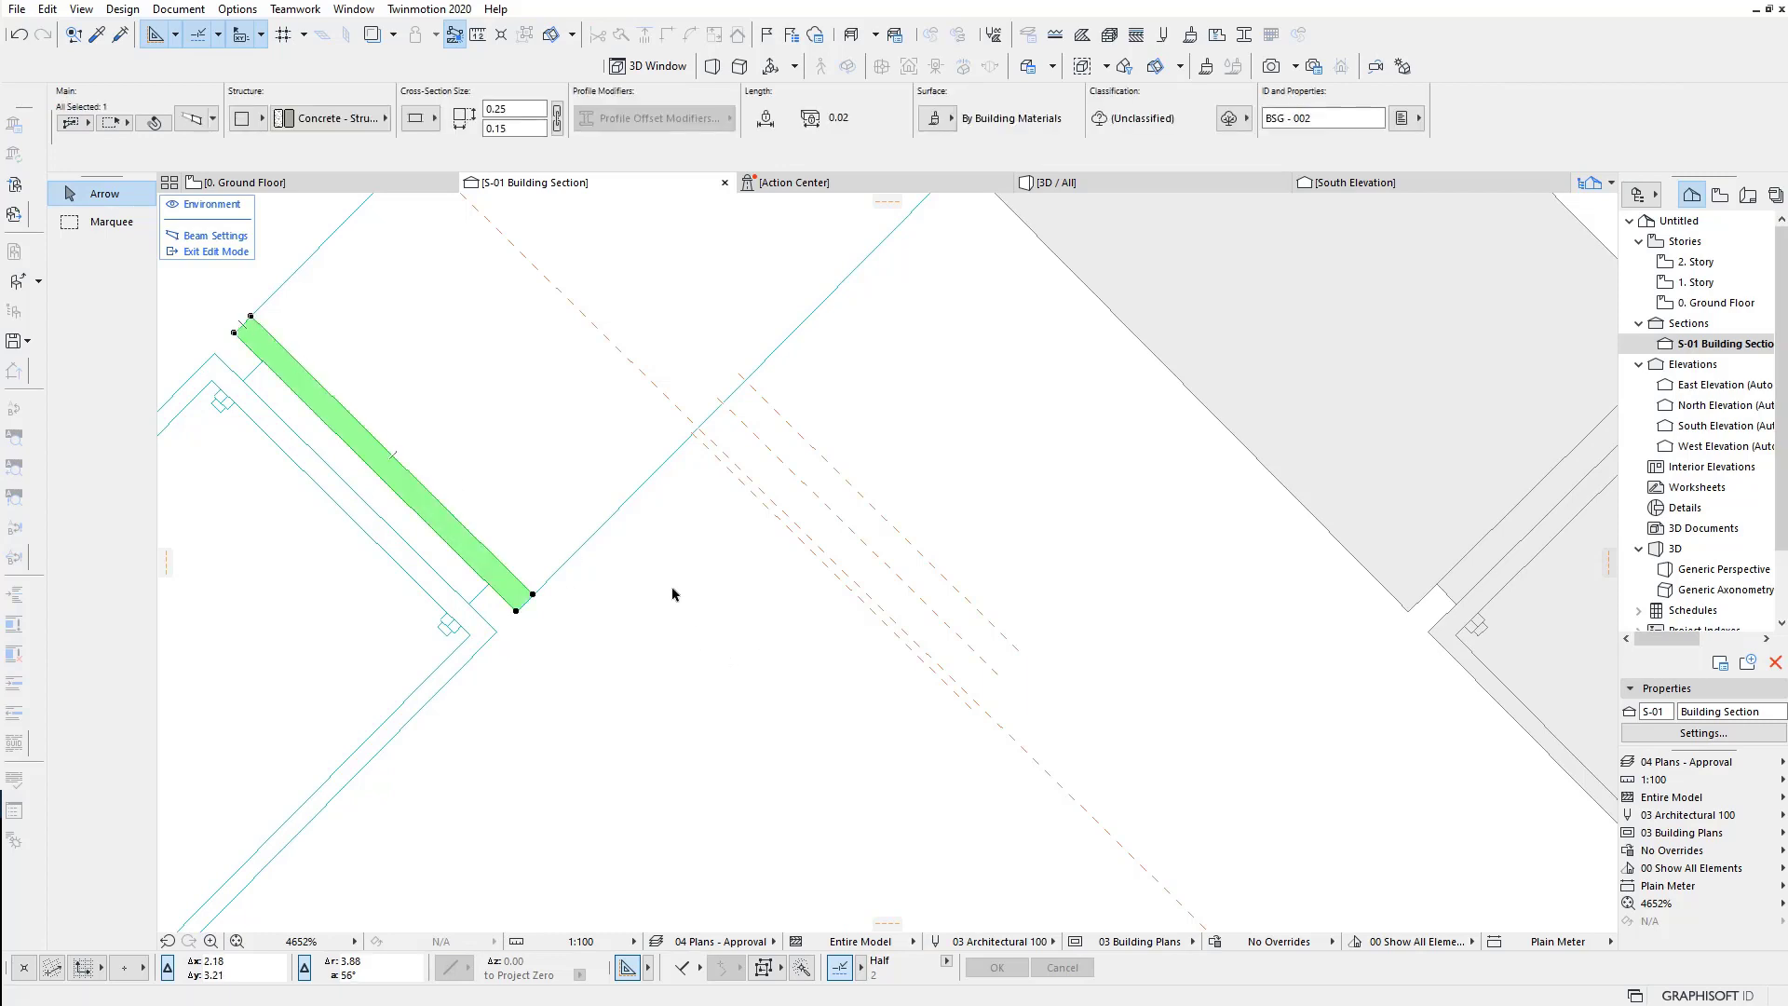
pyautogui.click(1249, 36)
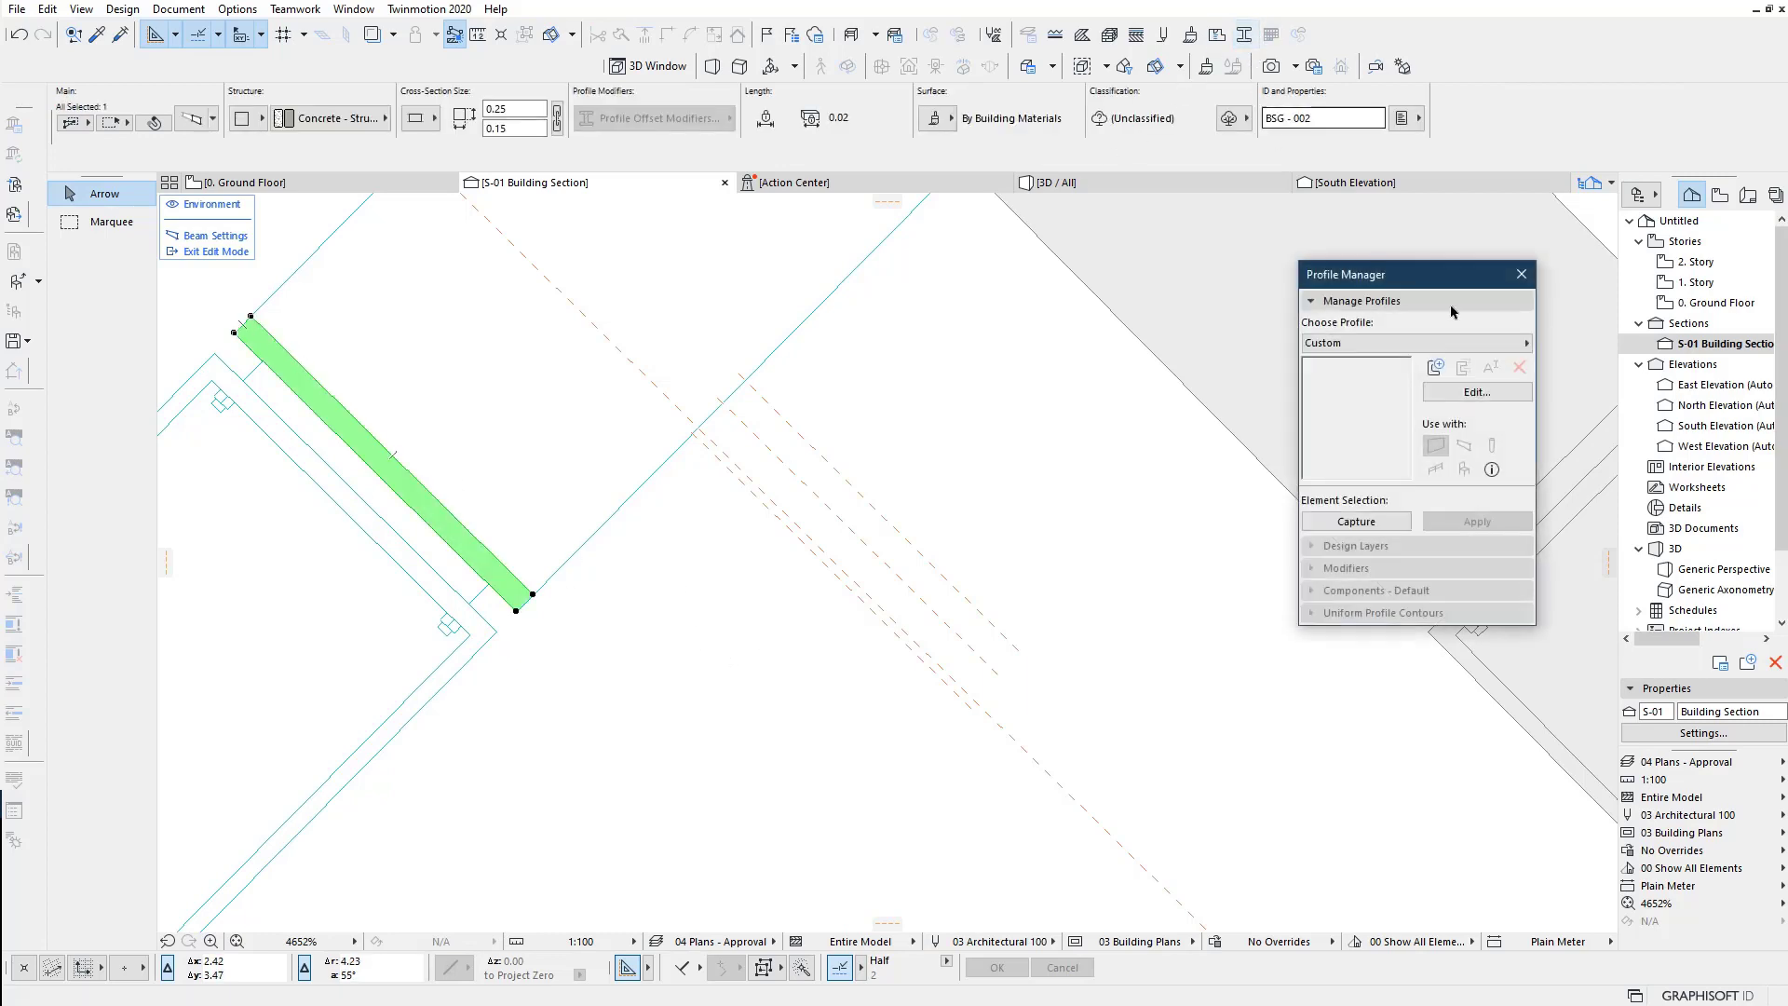
# Step: Capture the segment section as a profile with Steel - Structural fill, saved as 'ejemplo'
pyautogui.click(1378, 522)
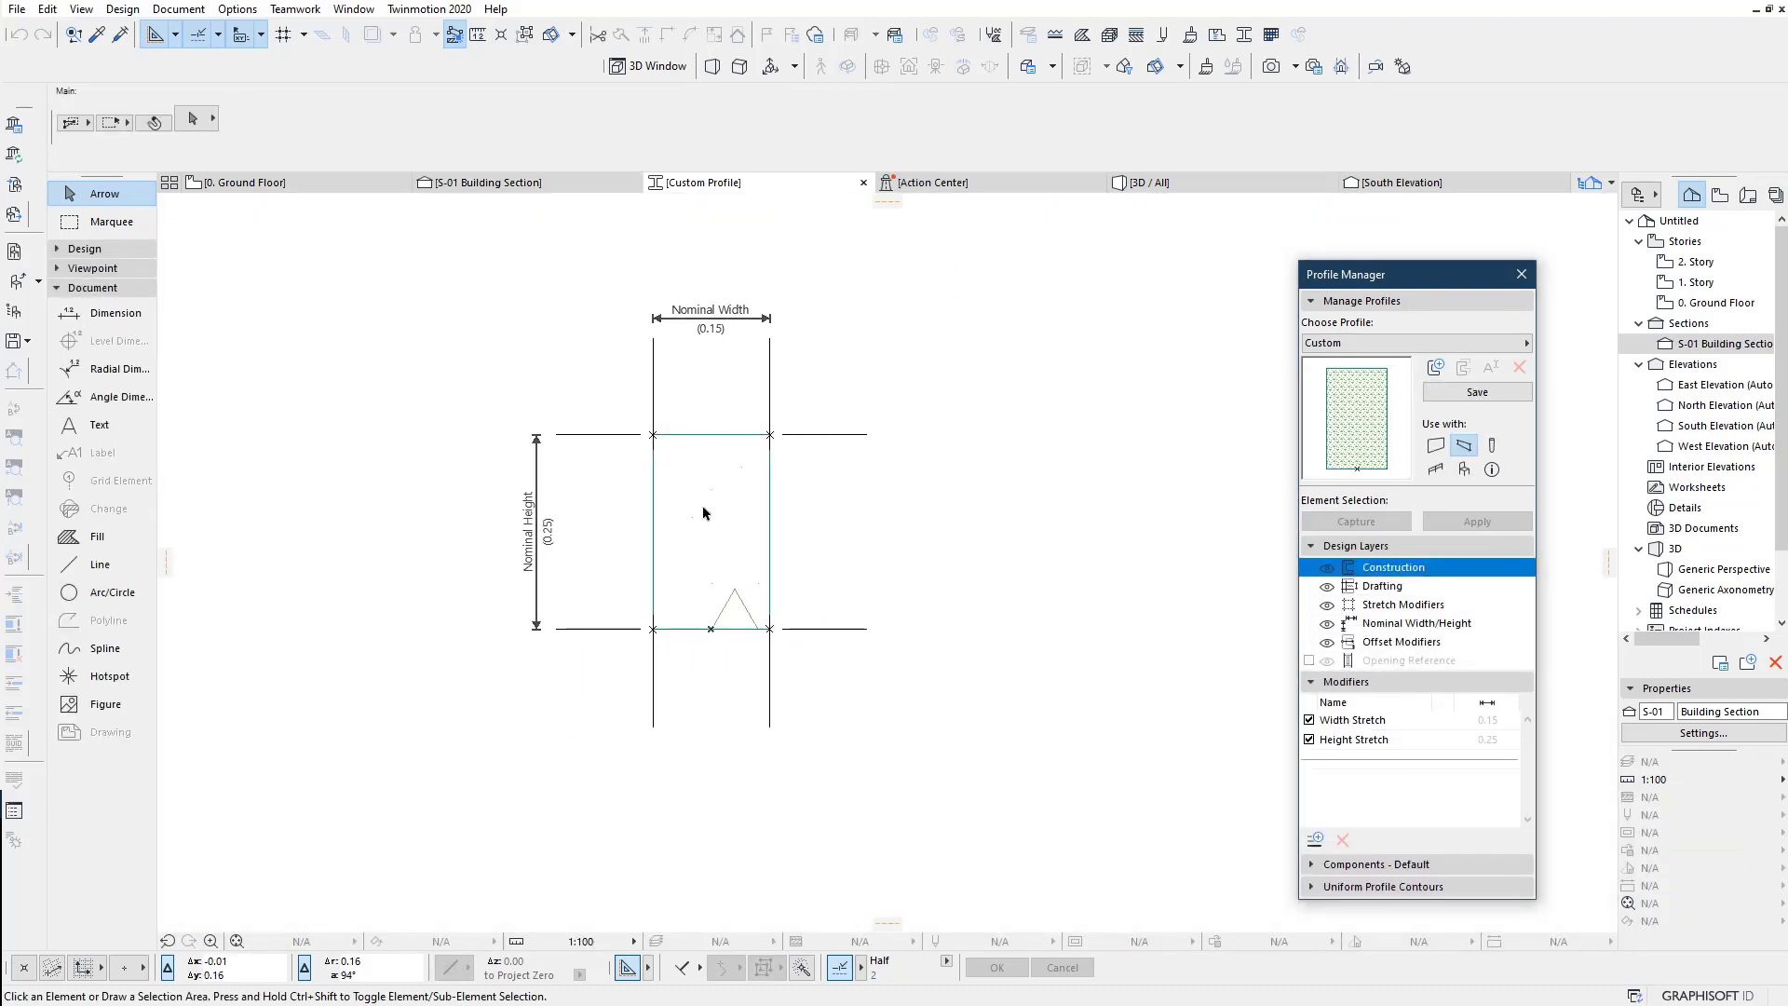
pyautogui.click(703, 512)
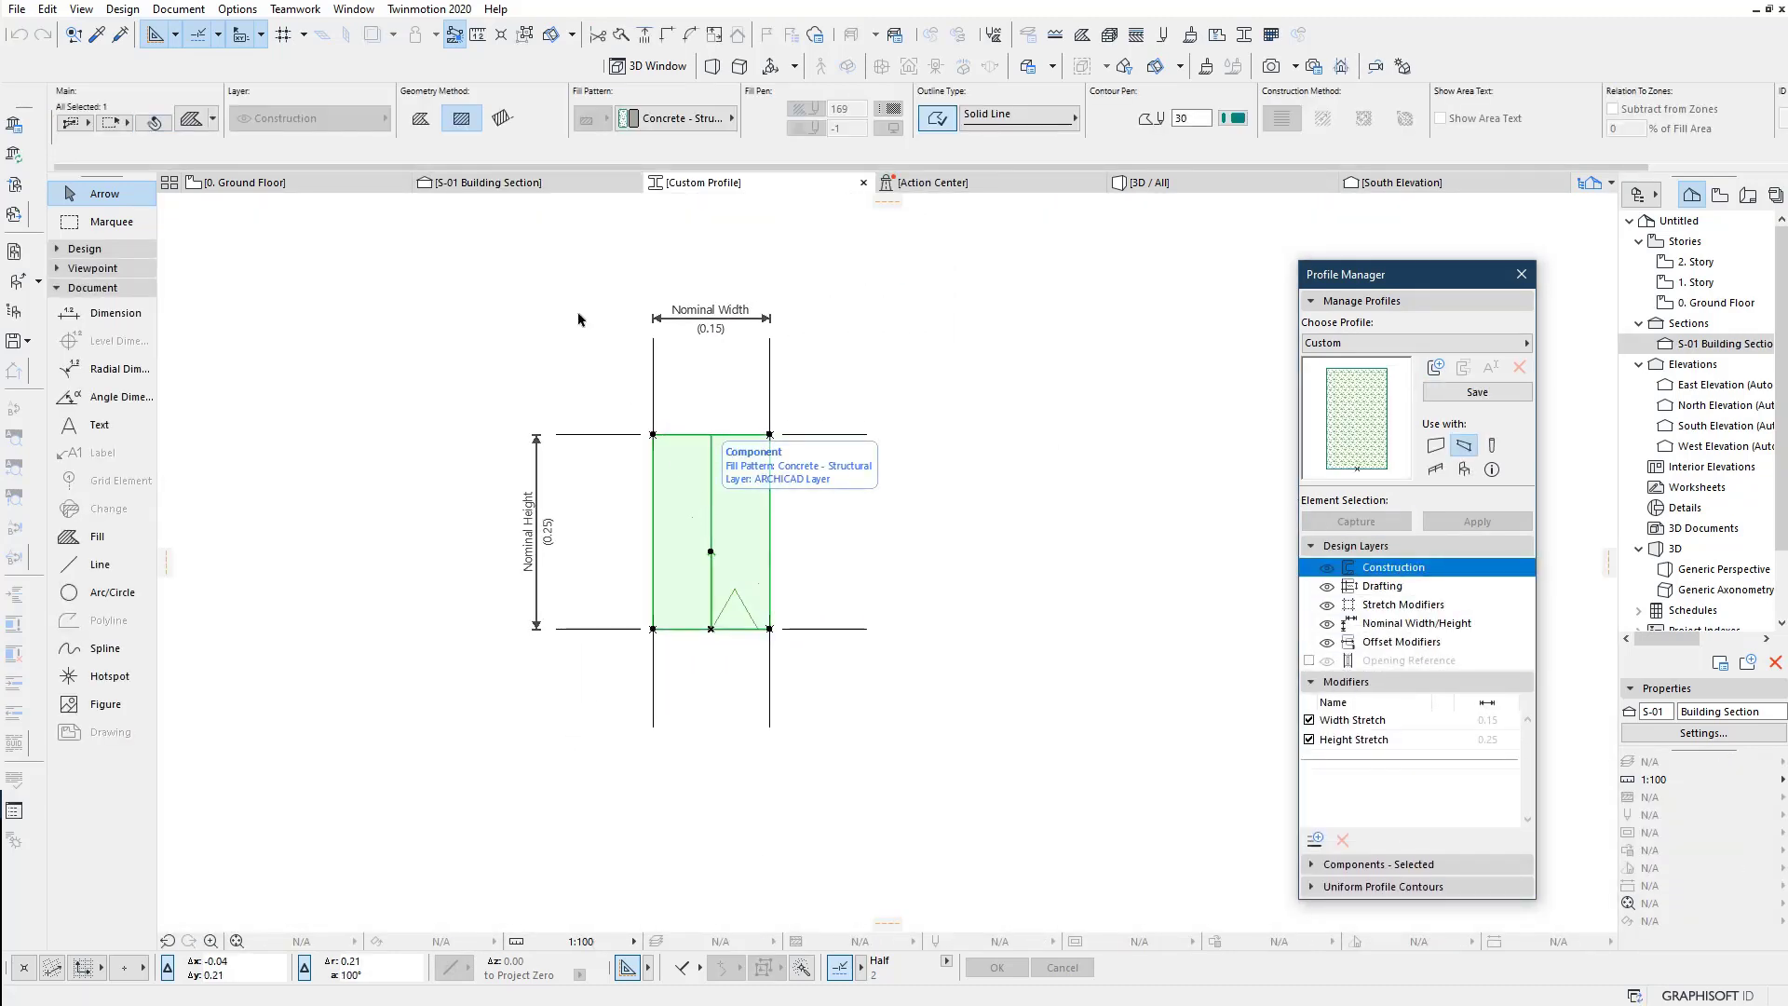
pyautogui.click(684, 113)
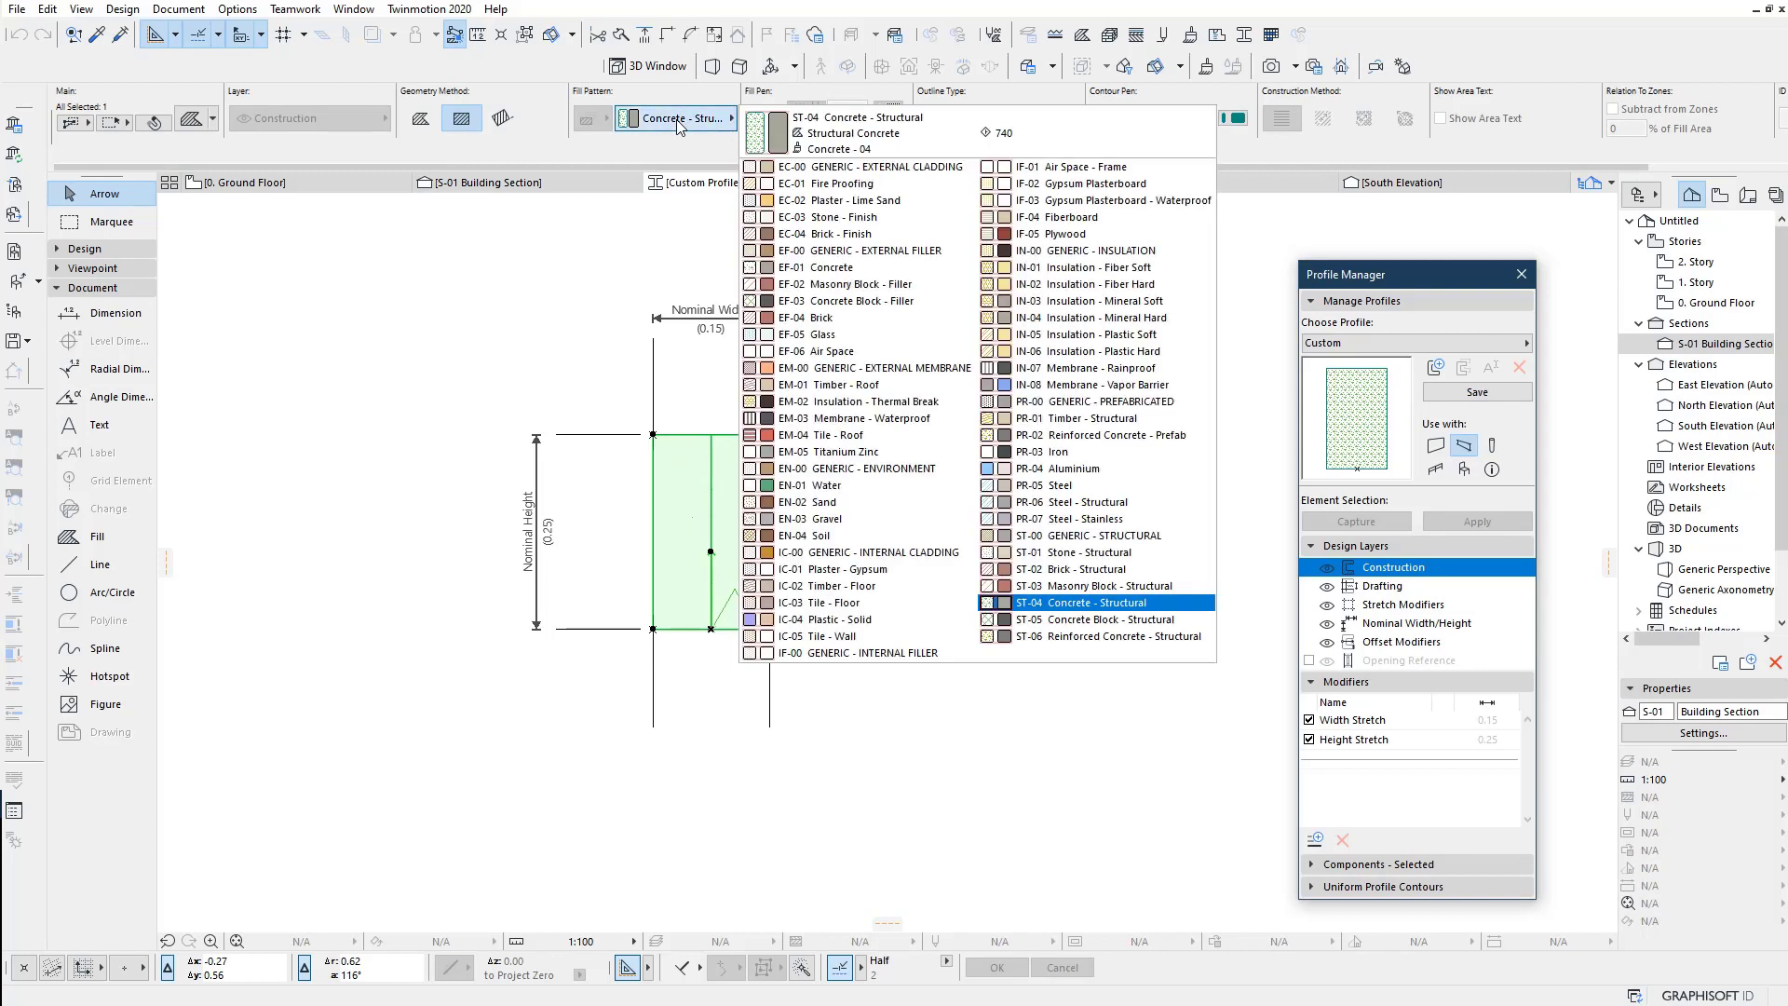
pyautogui.click(1066, 503)
pyautogui.click(1477, 392)
pyautogui.write('ejemplo')
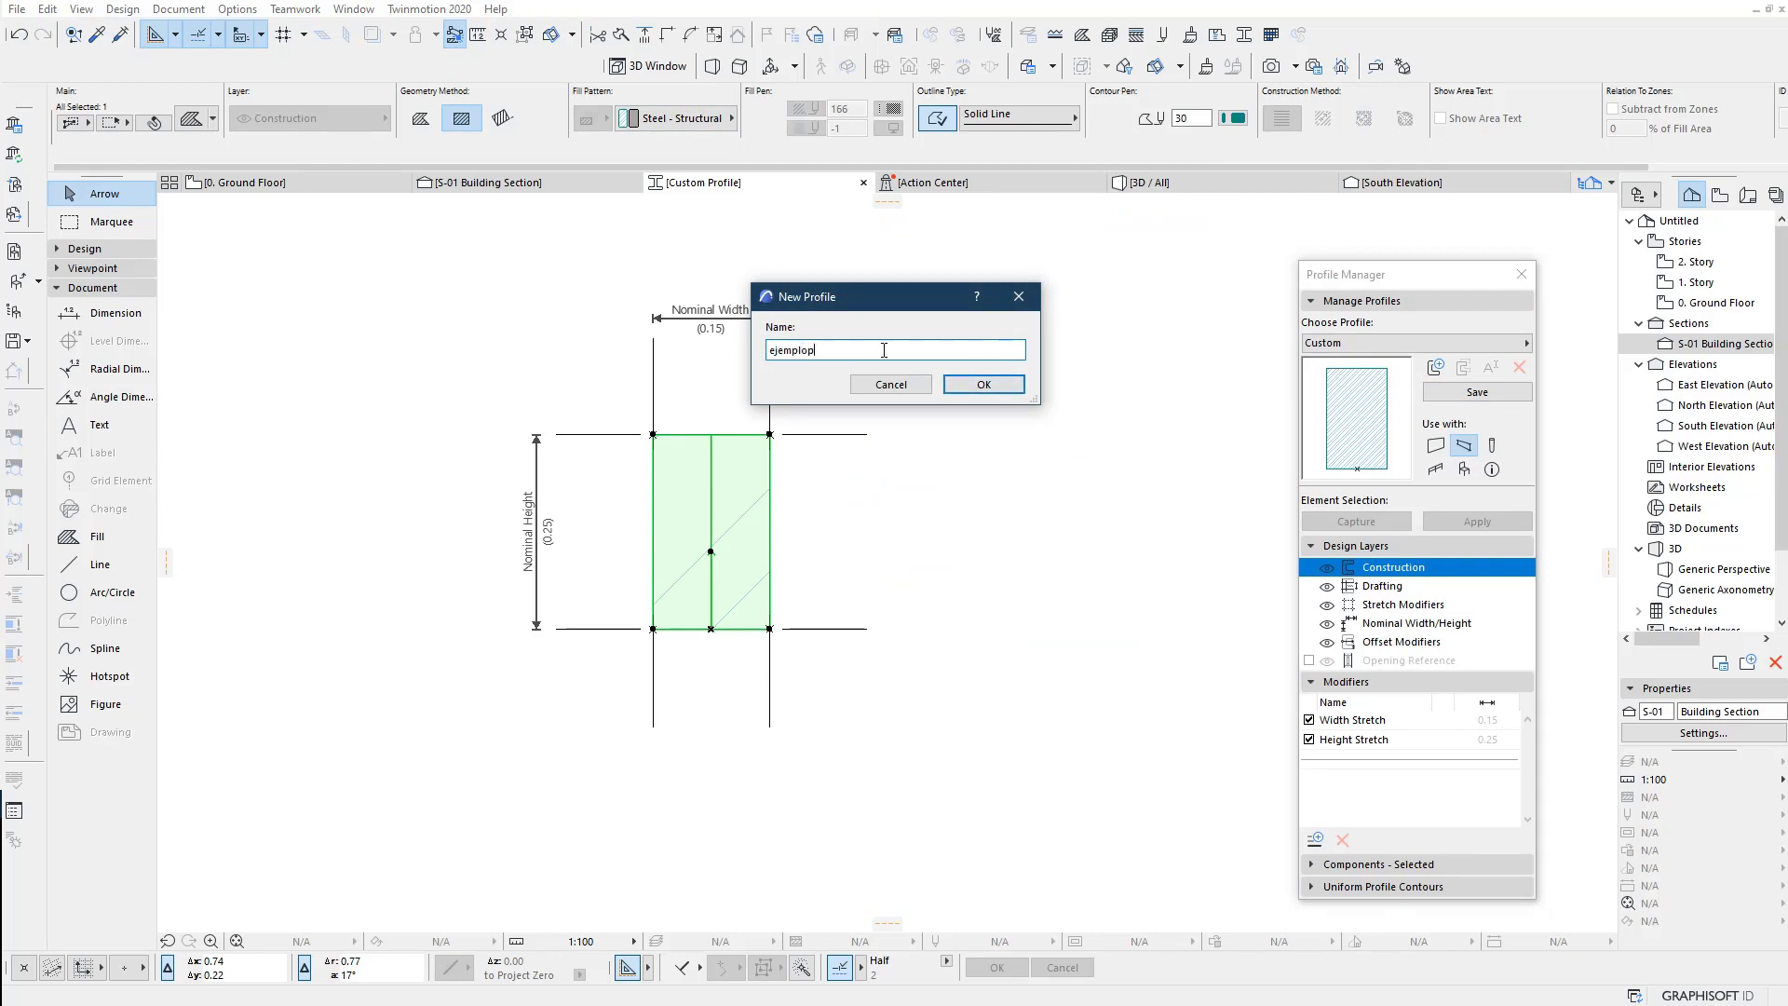
pyautogui.click(958, 387)
pyautogui.click(1515, 279)
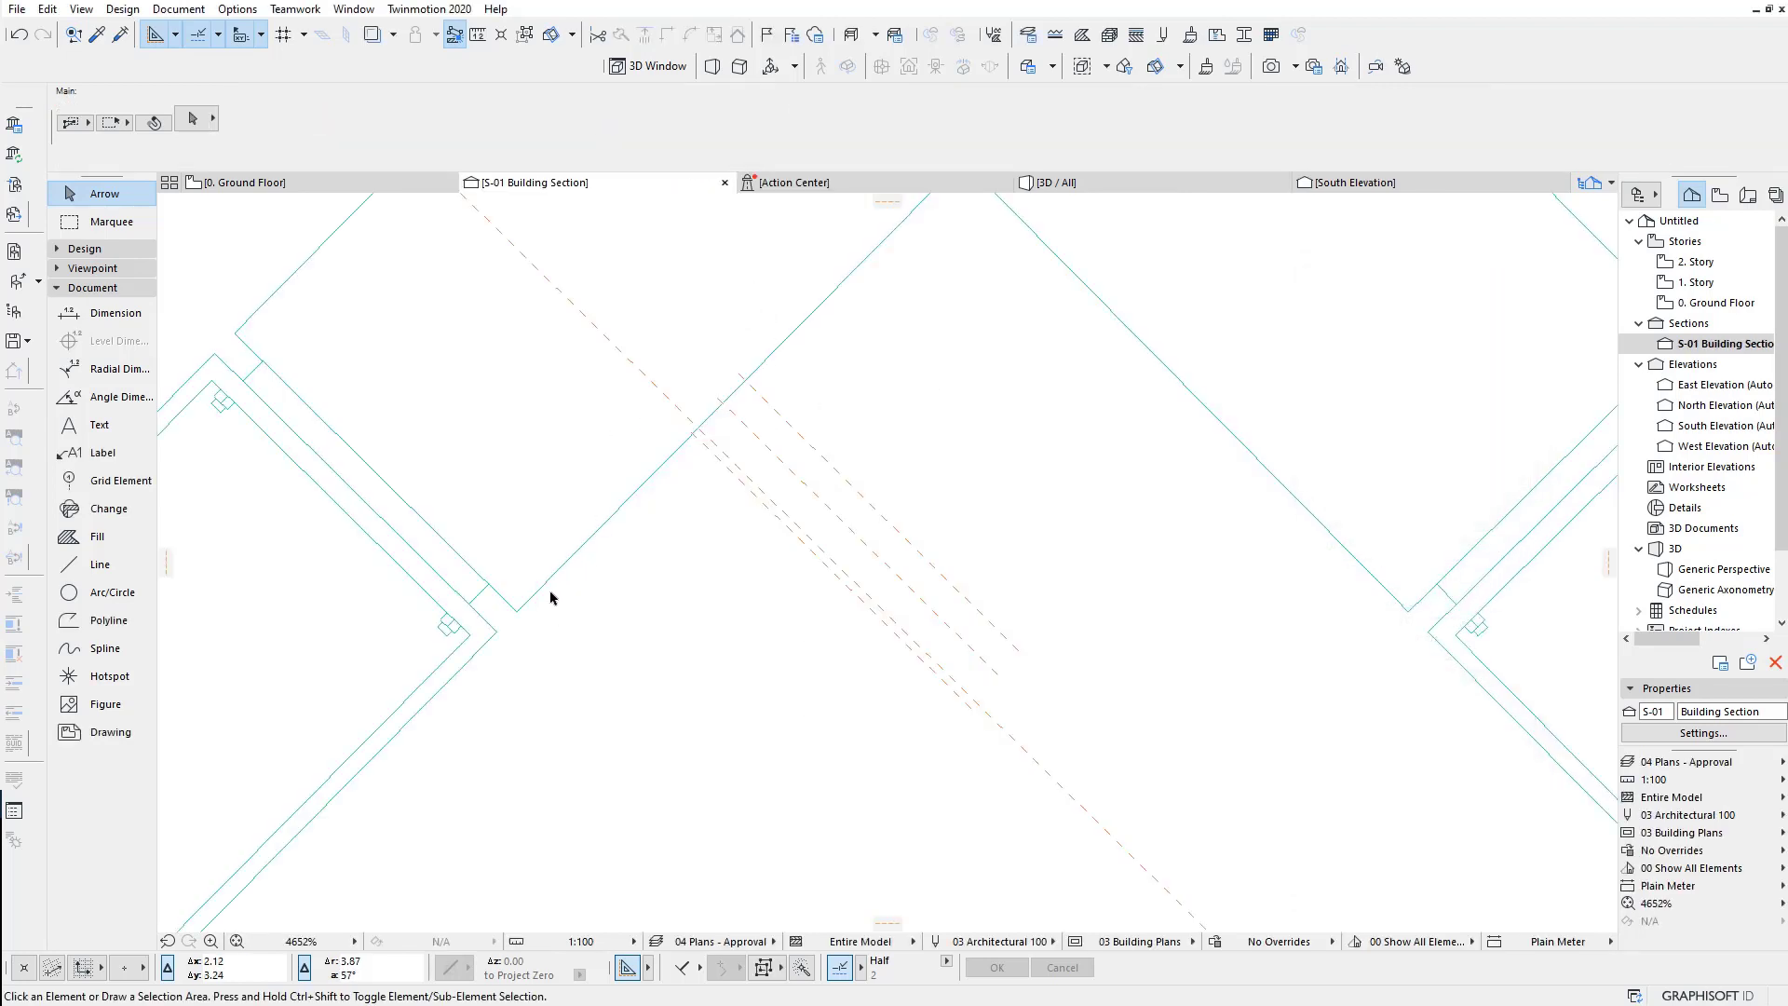
# Step: Give the left rafter's thin joint segment a Profile structure using 'ejemplo', then exit segment editing
pyautogui.click(535, 599)
pyautogui.click(233, 322)
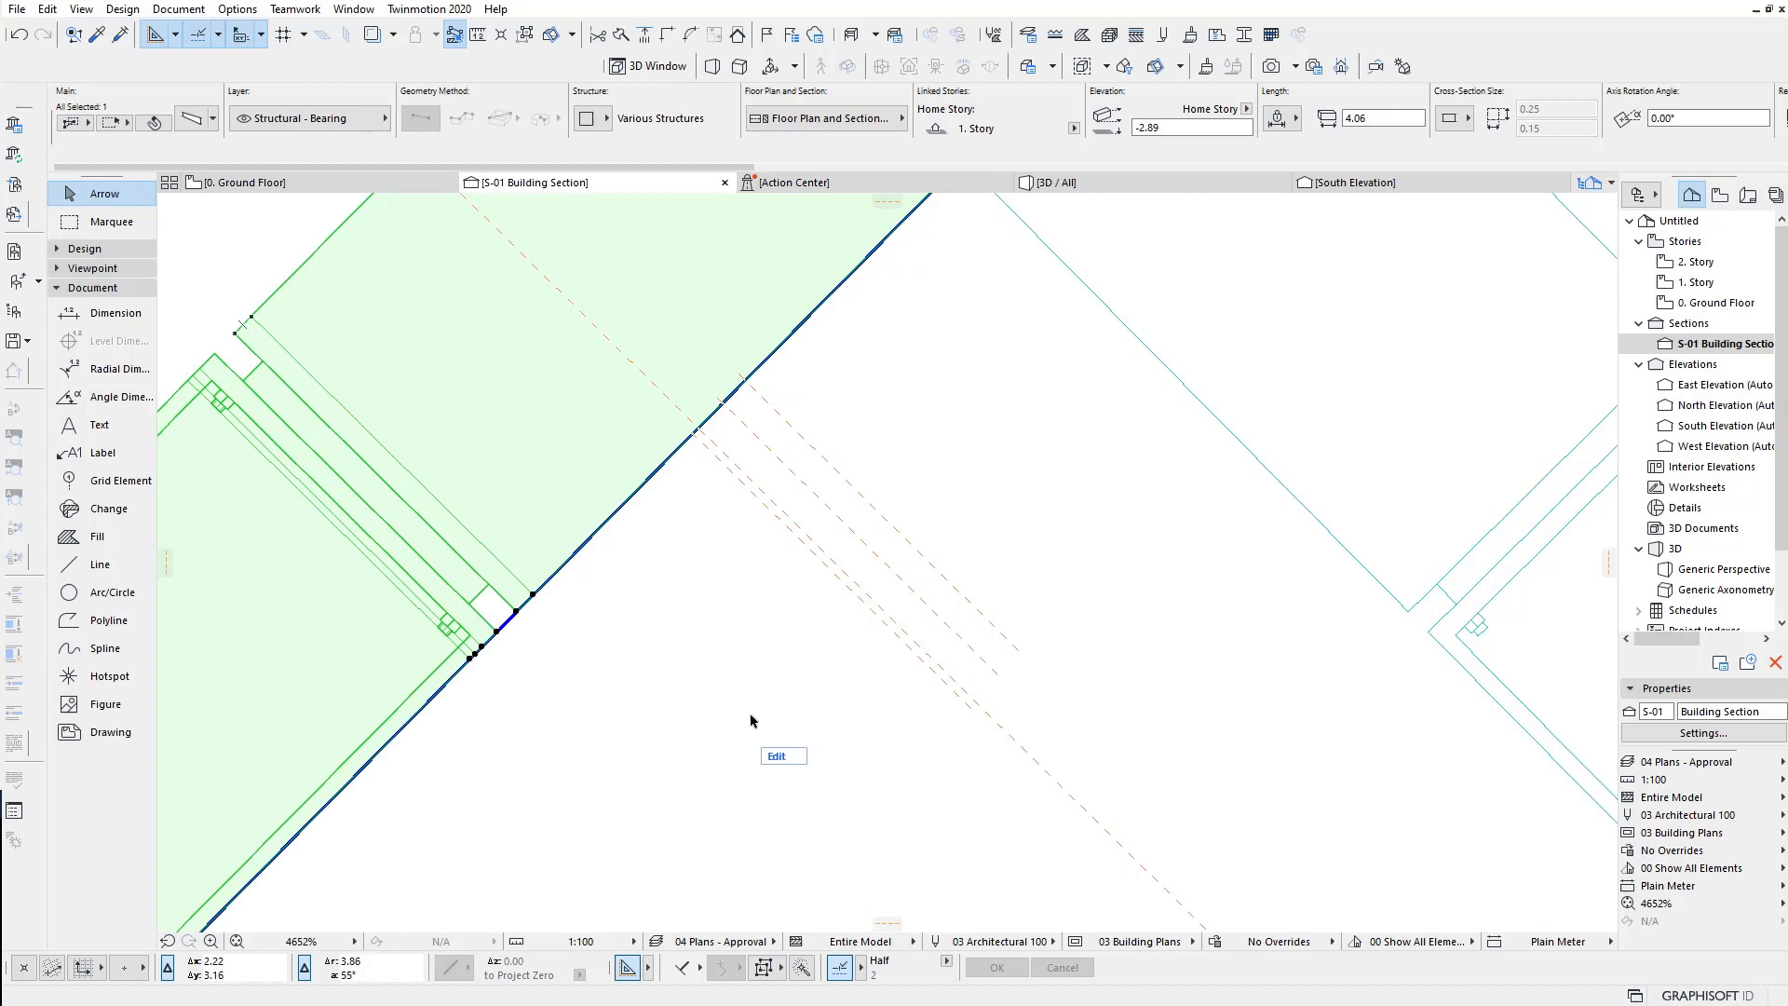
pyautogui.click(776, 755)
pyautogui.click(247, 338)
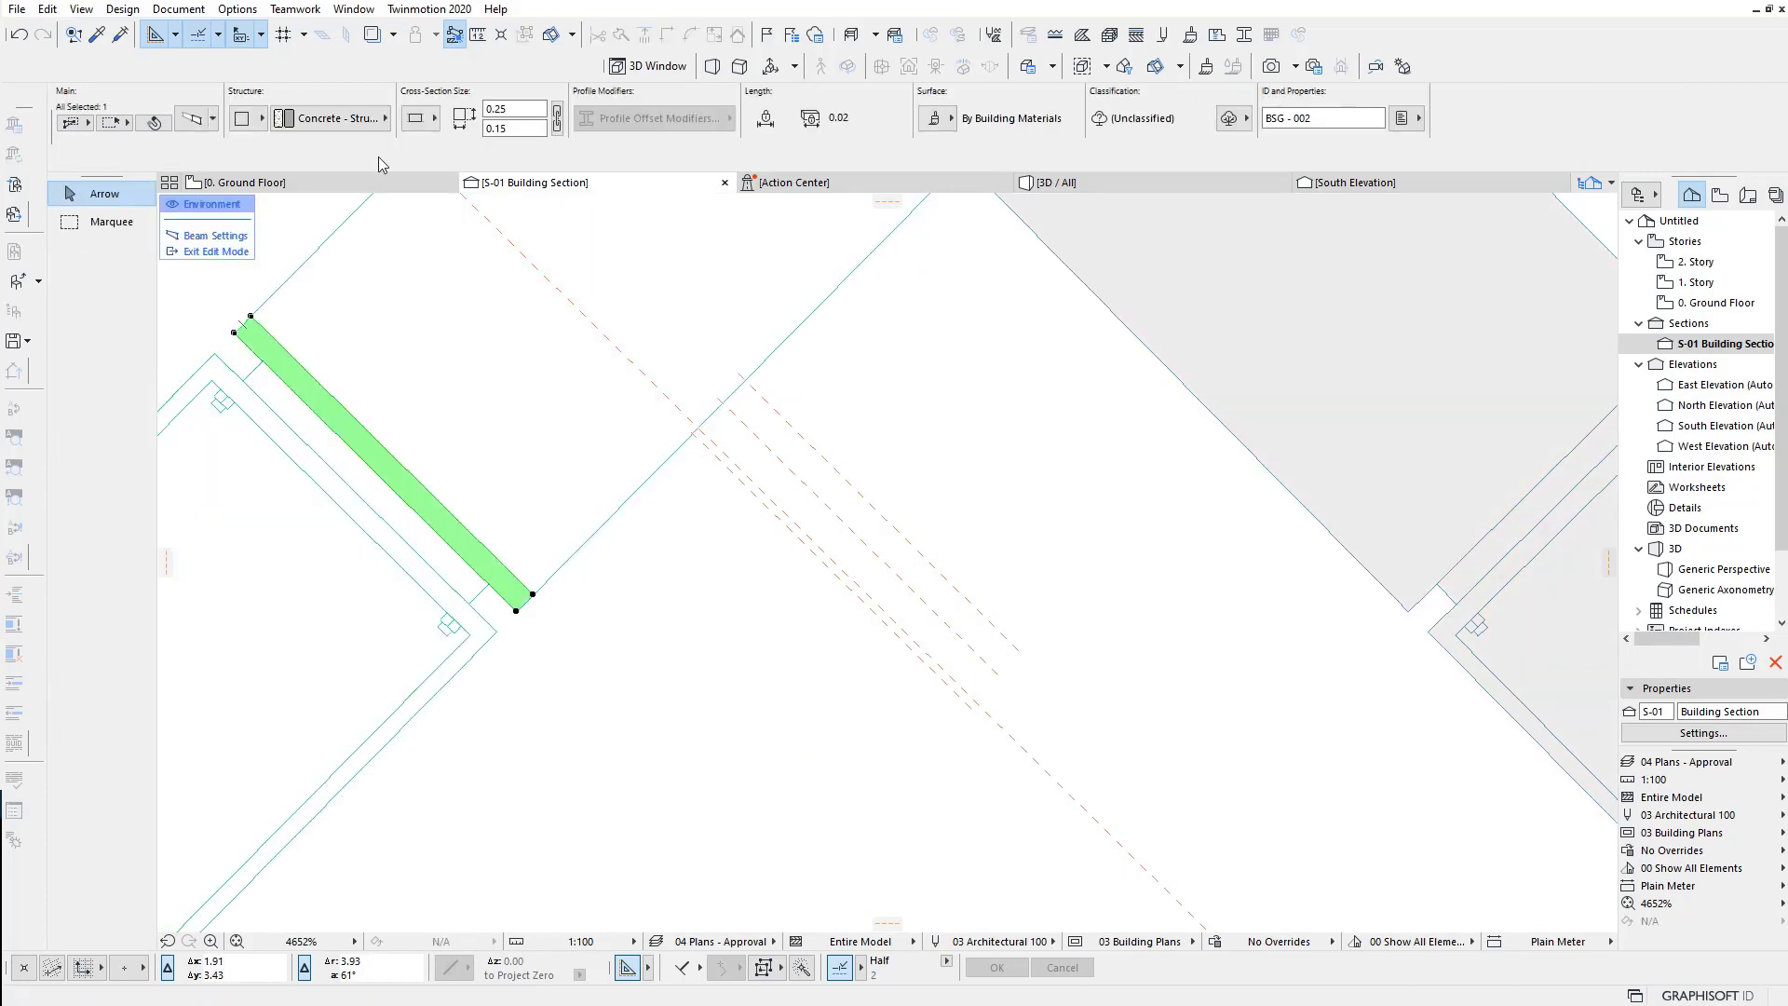
pyautogui.click(358, 125)
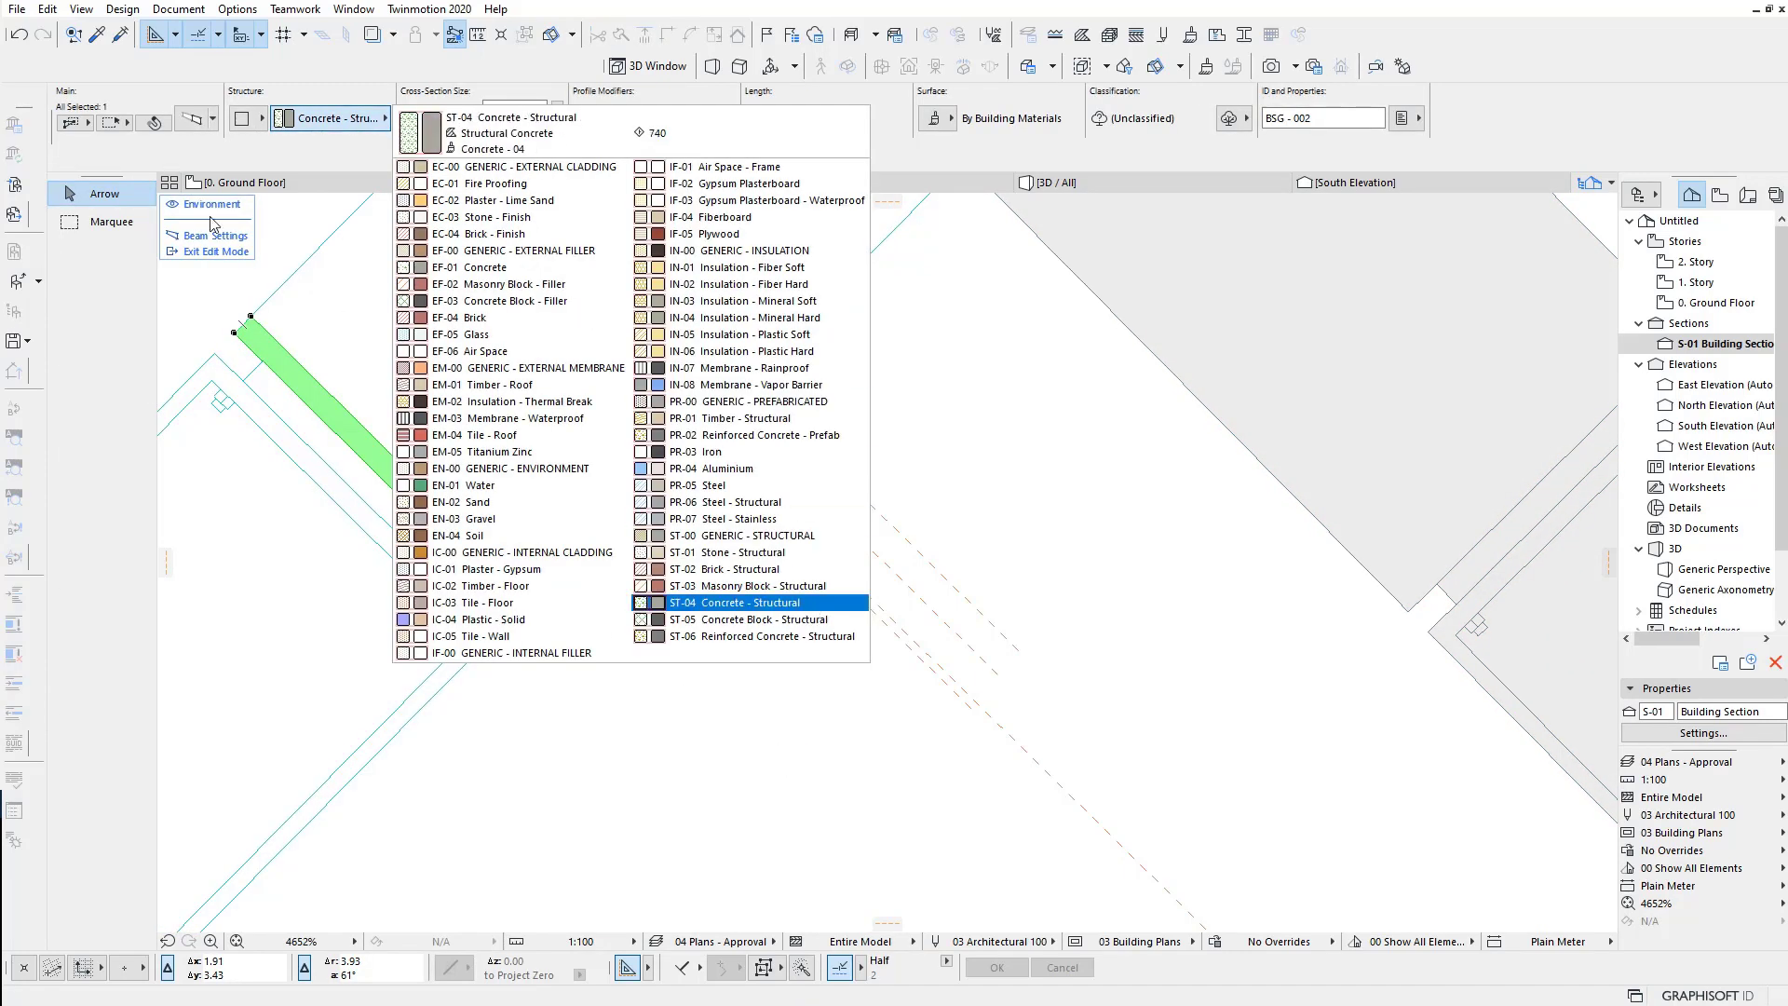
pyautogui.click(250, 121)
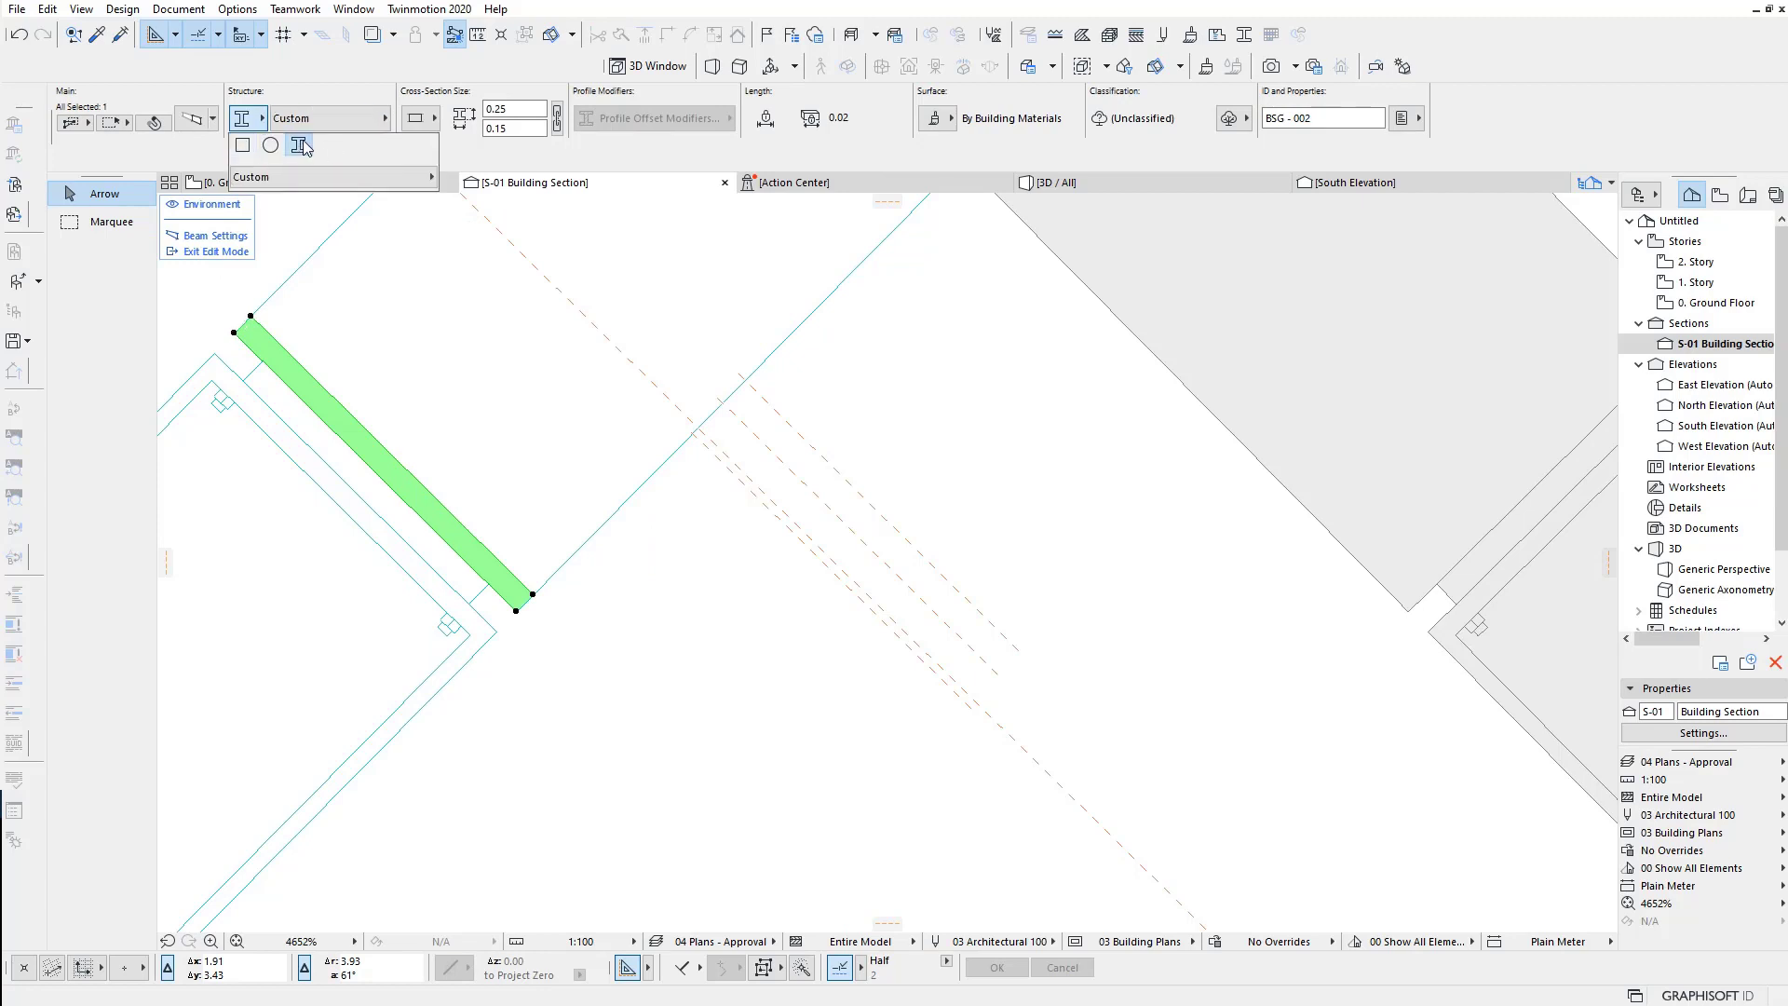
pyautogui.click(309, 149)
pyautogui.click(332, 121)
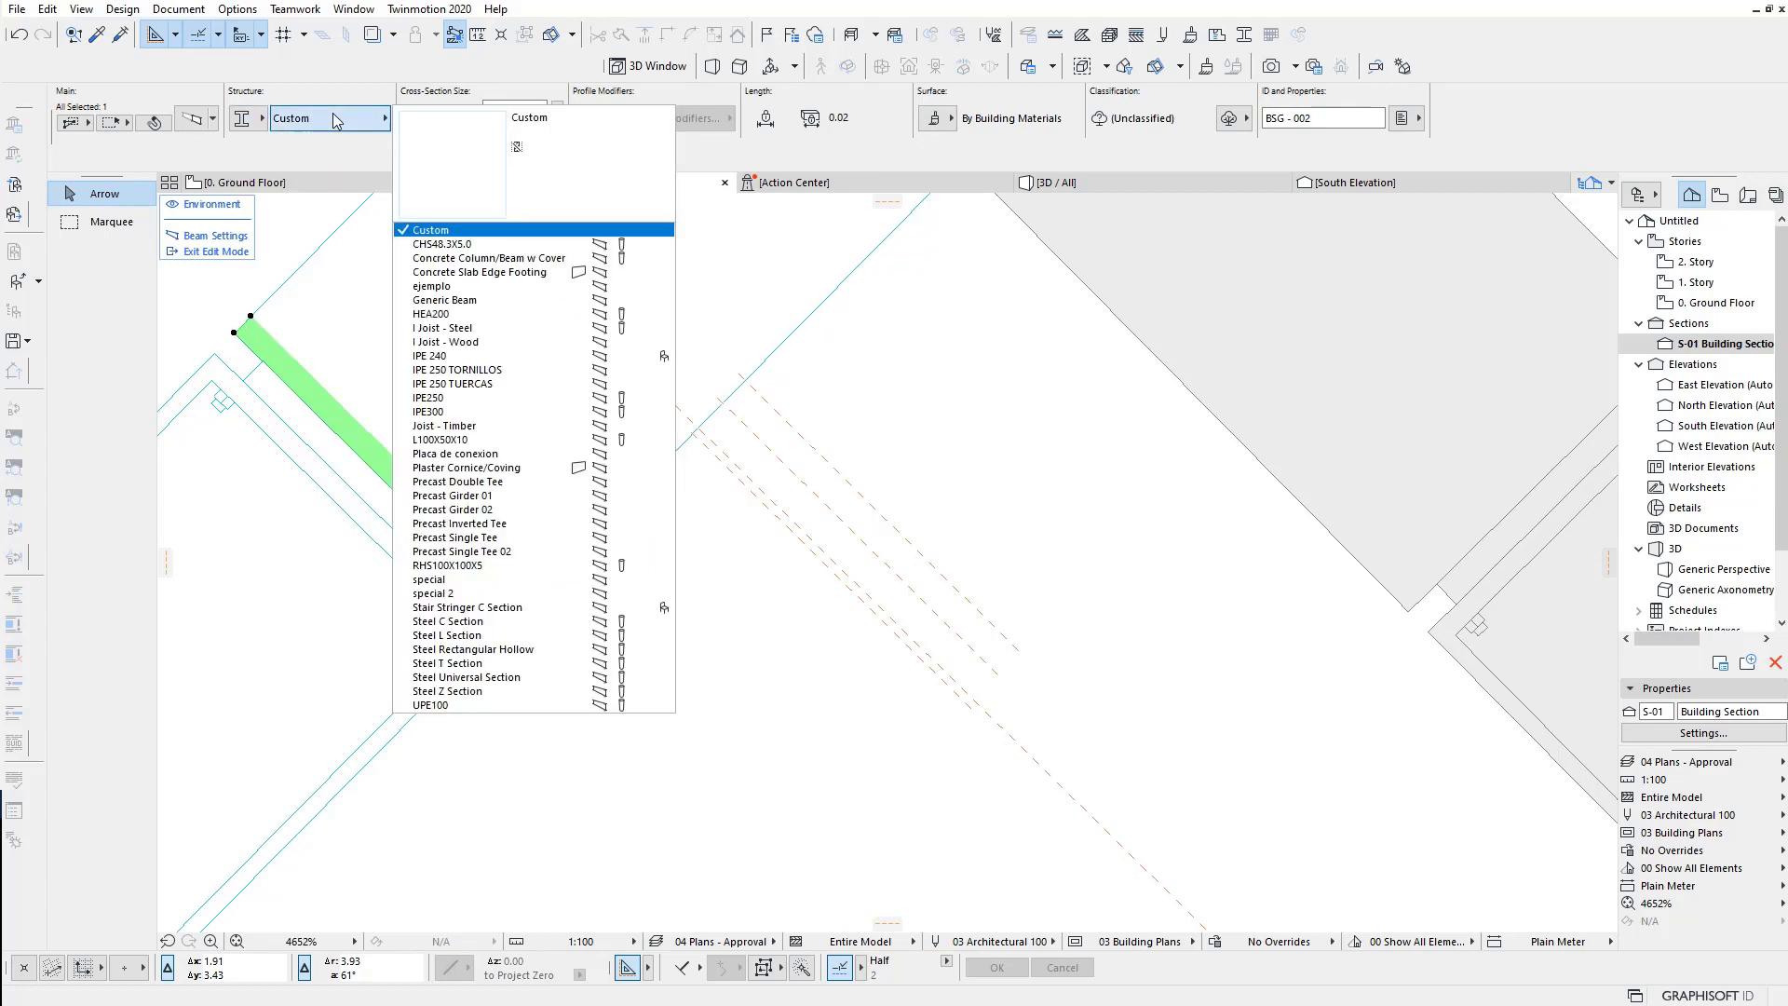
pyautogui.click(431, 286)
pyautogui.moveTo(612, 615); pyautogui.dragTo(733, 631, button='middle')
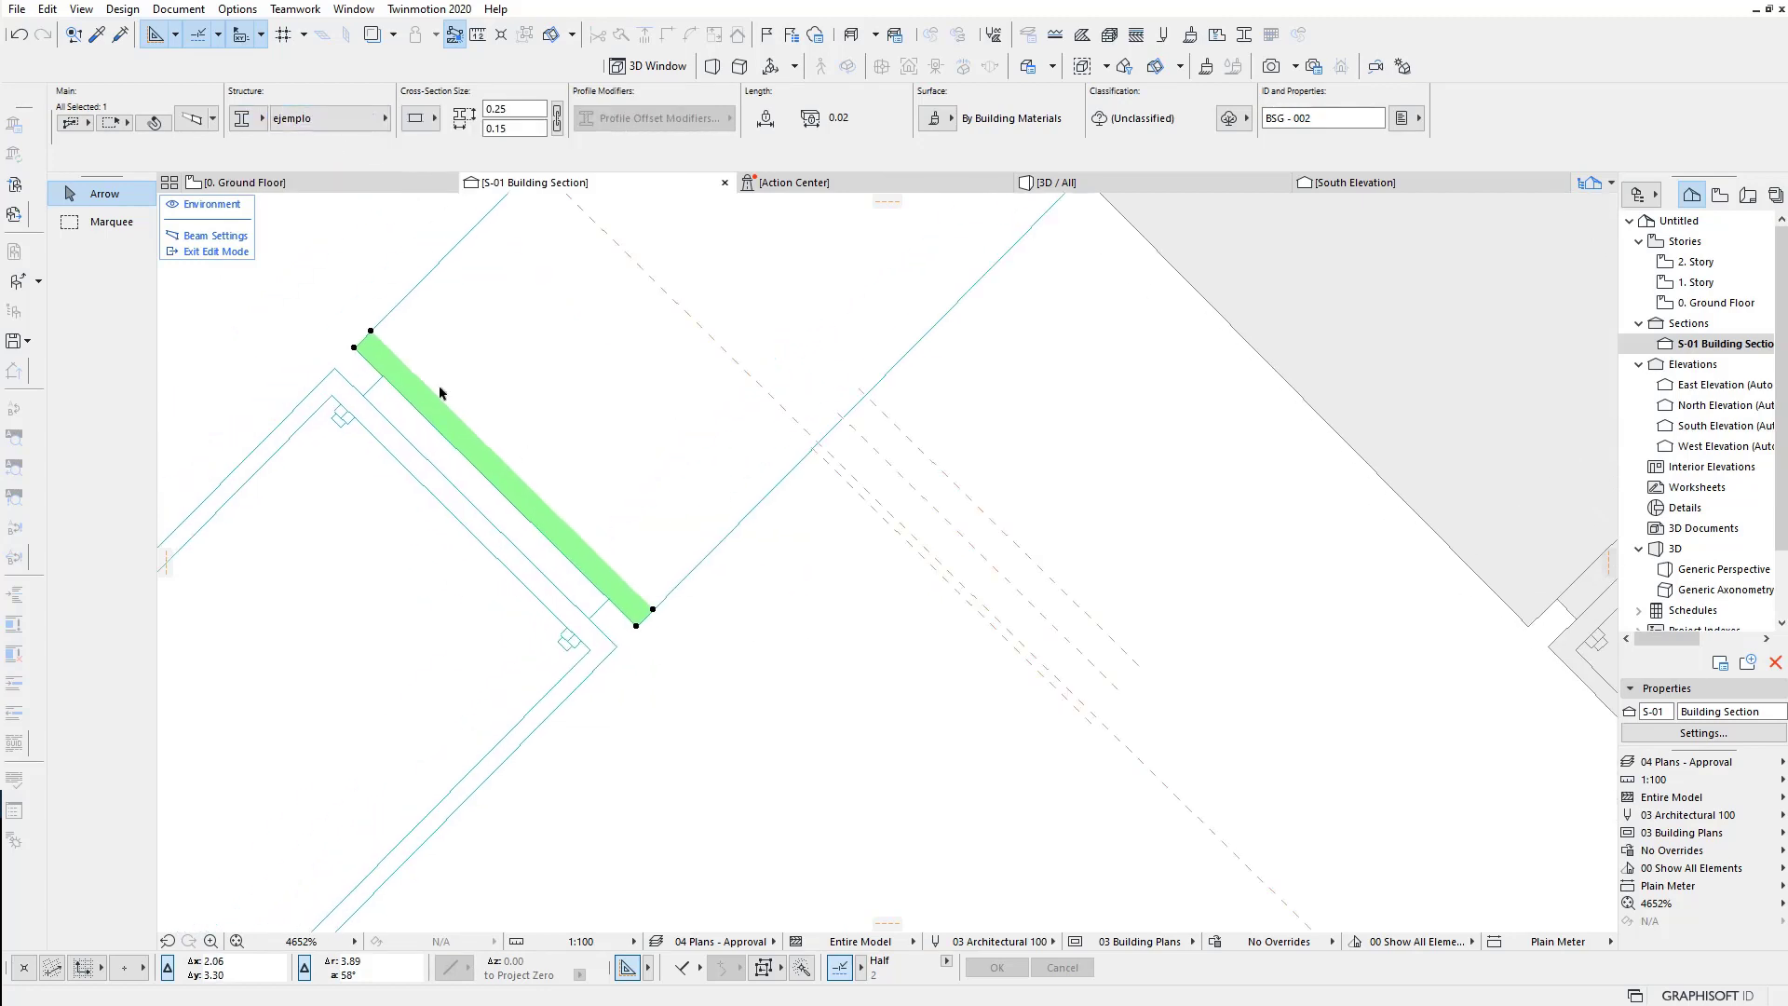
pyautogui.click(373, 275)
pyautogui.click(216, 251)
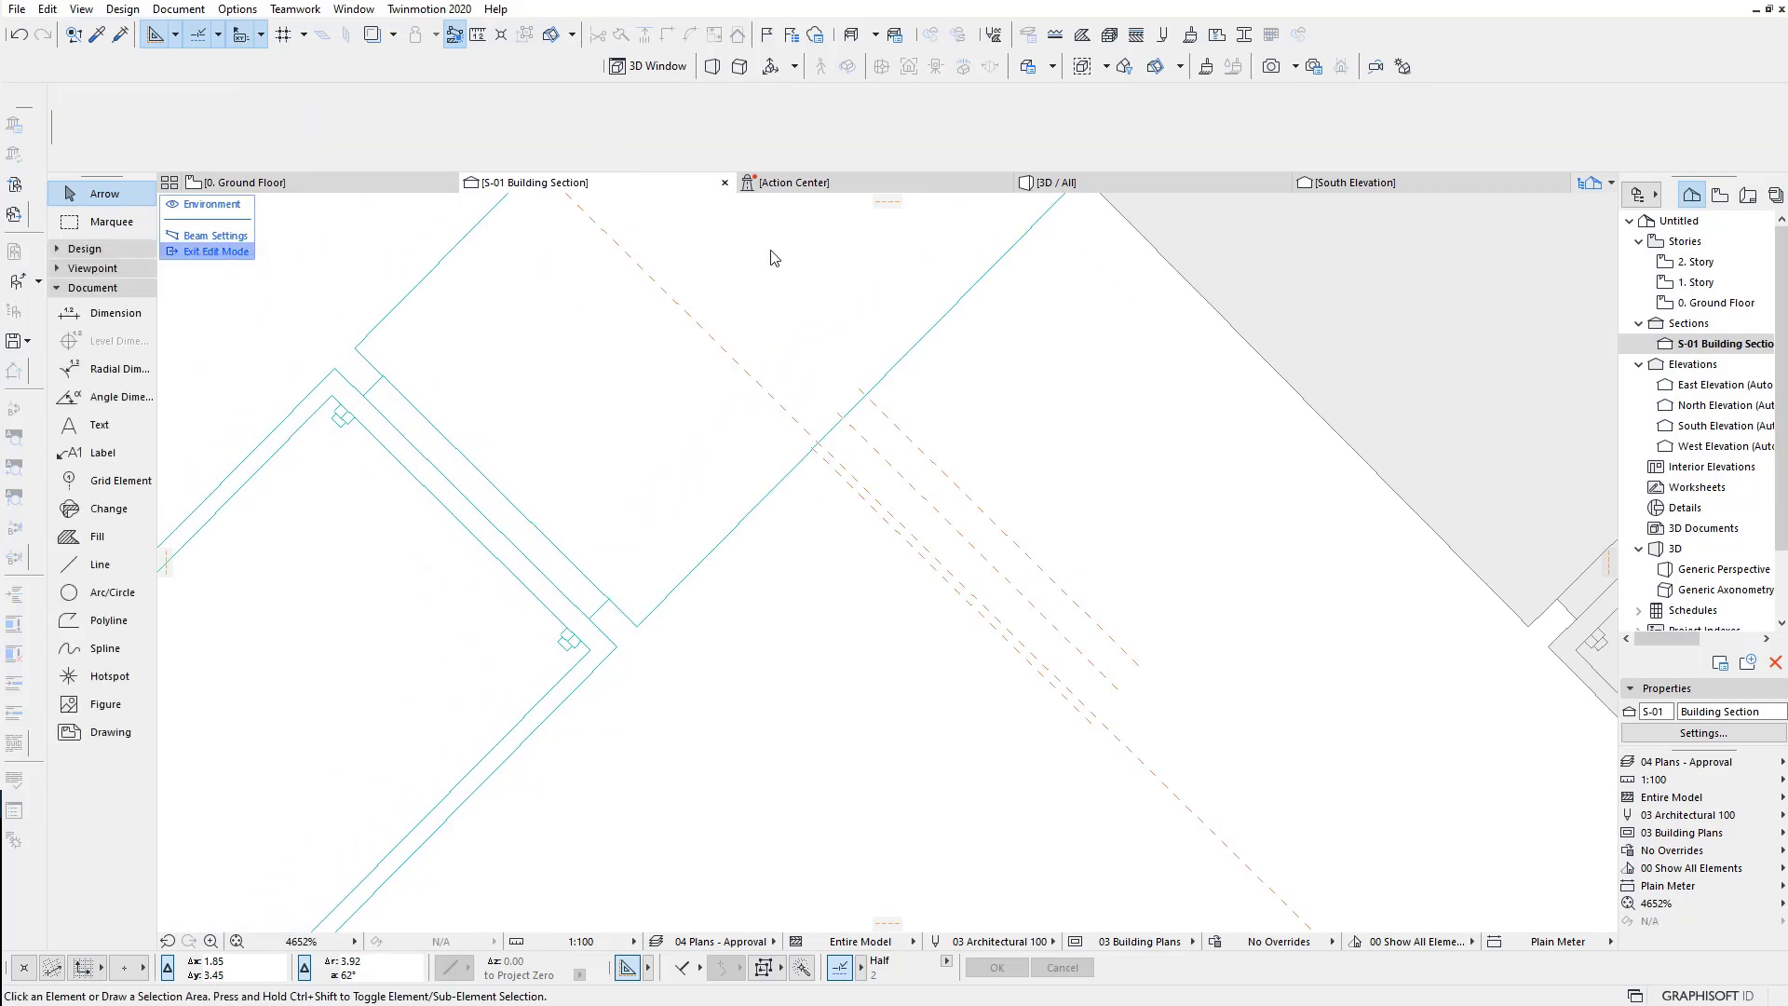
pyautogui.click(1118, 183)
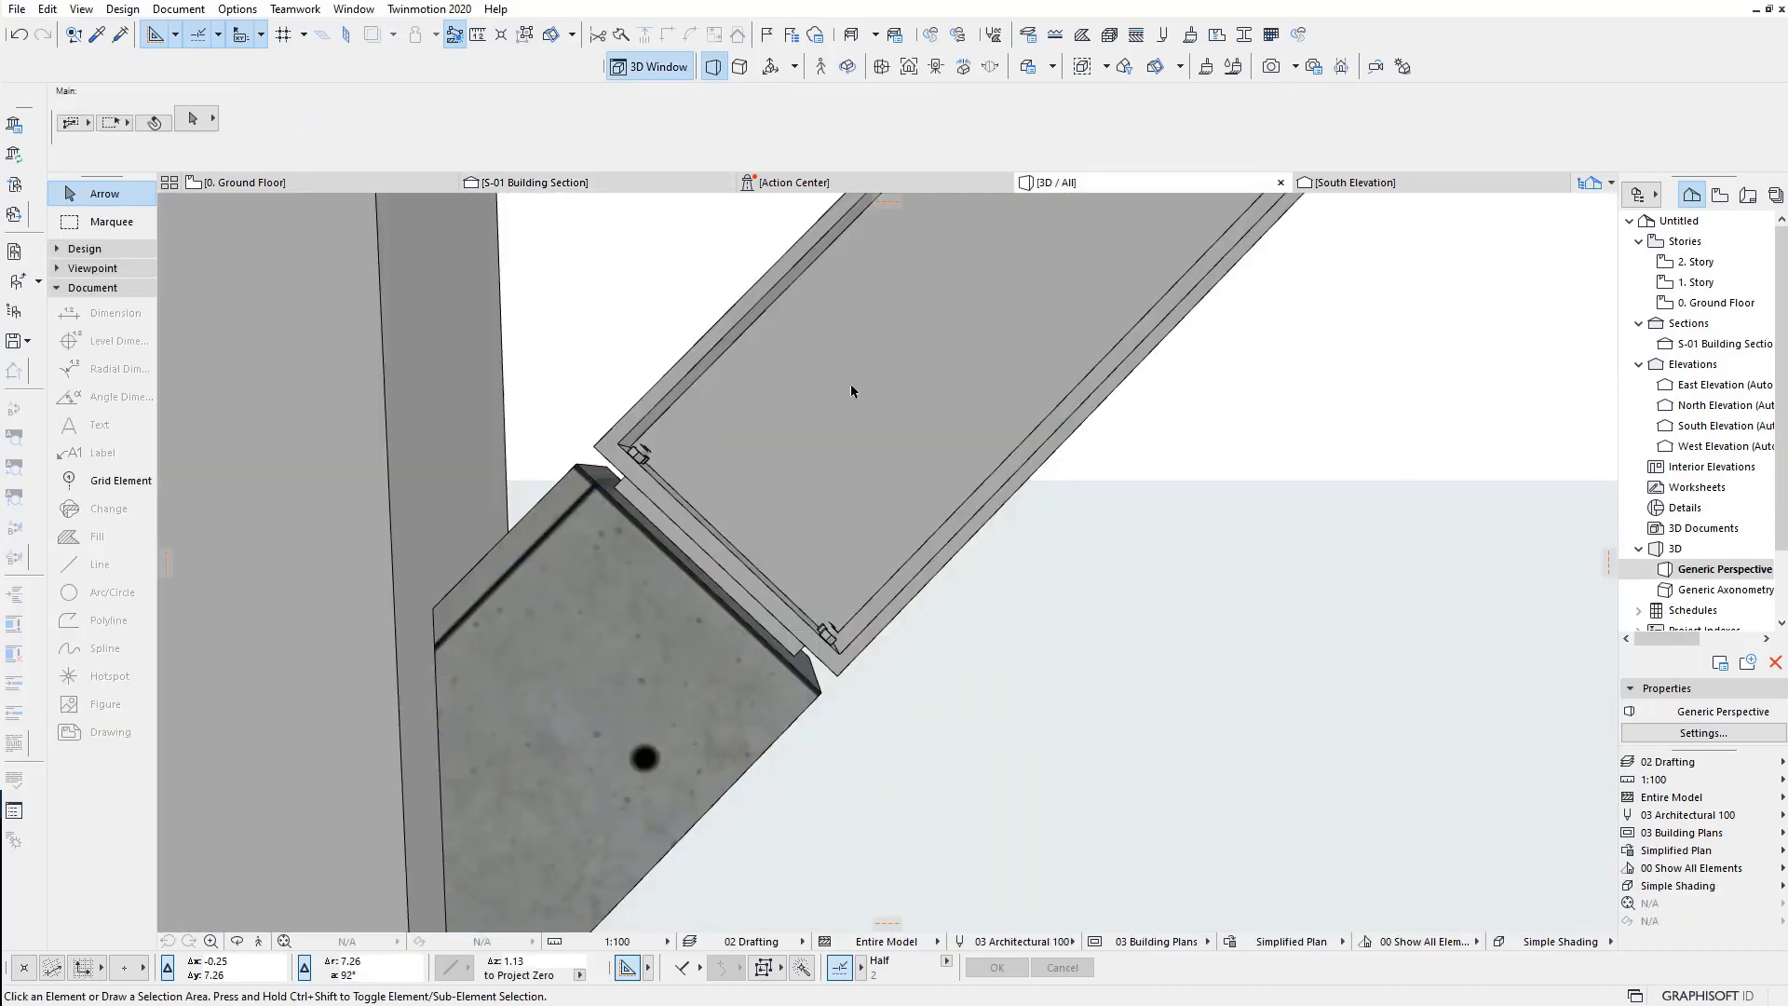
pyautogui.scroll(-5, 629, 817)
pyautogui.scroll(2, 1116, 356)
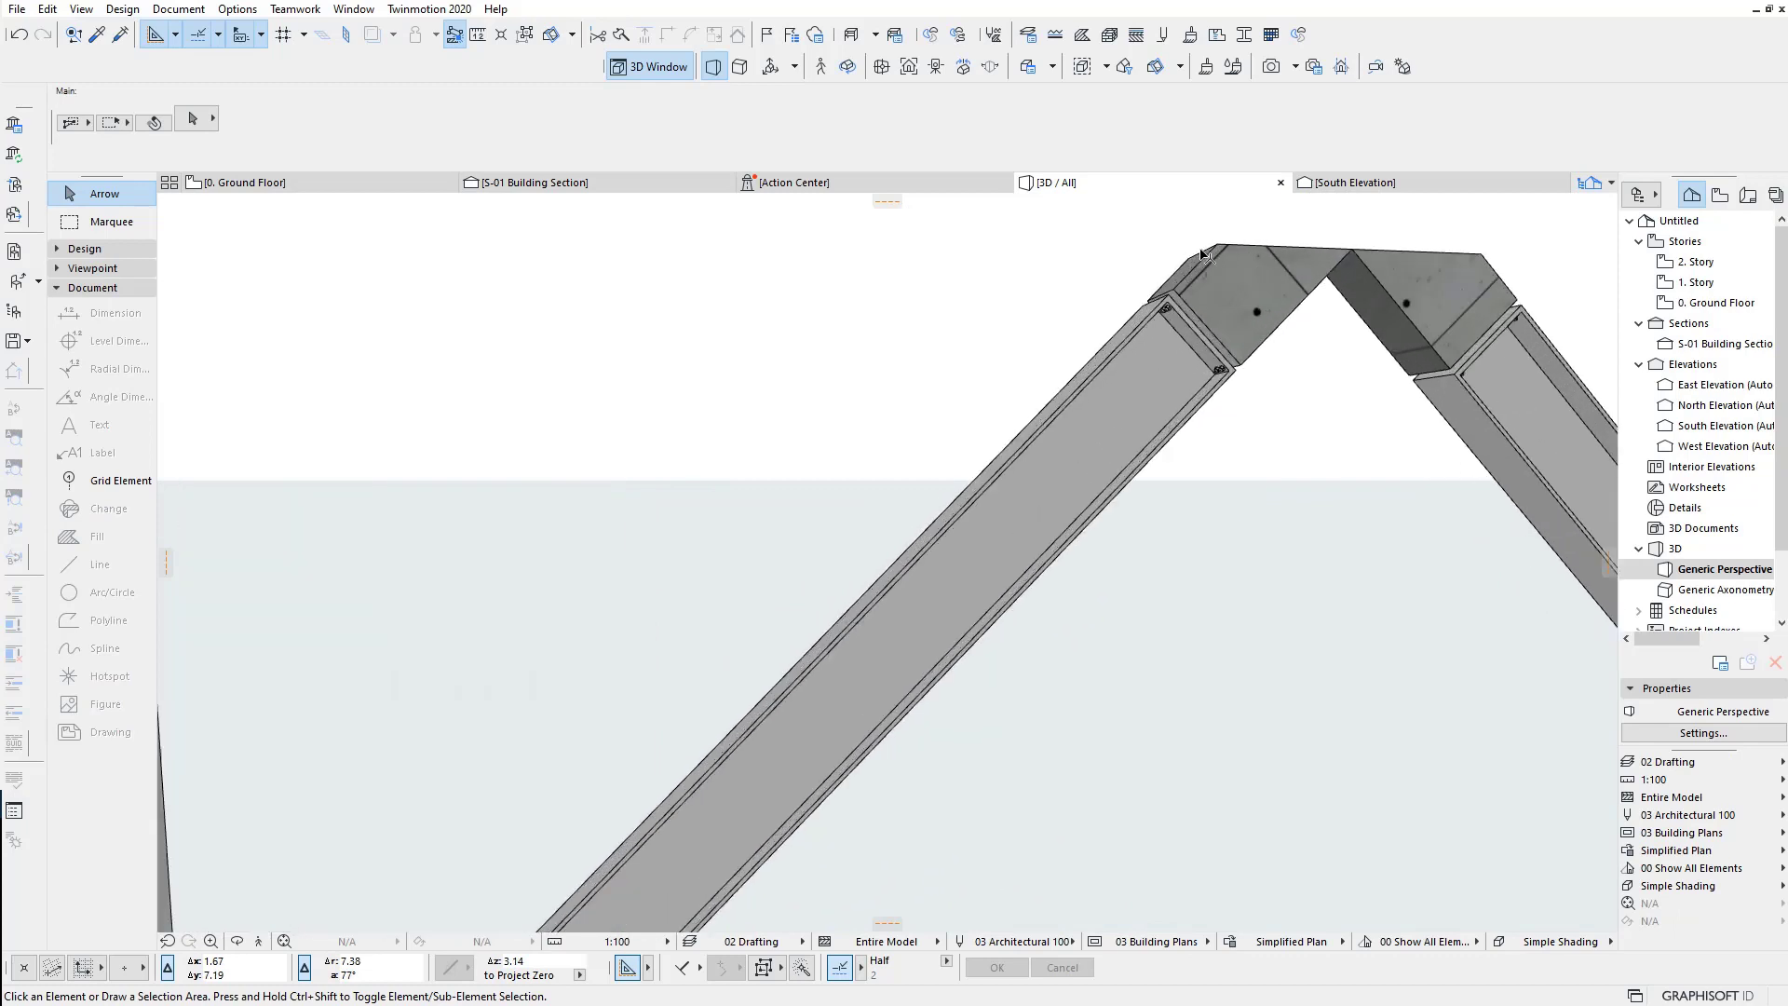
pyautogui.scroll(2, 1025, 372)
pyautogui.scroll(2, 929, 387)
pyautogui.scroll(1, 929, 387)
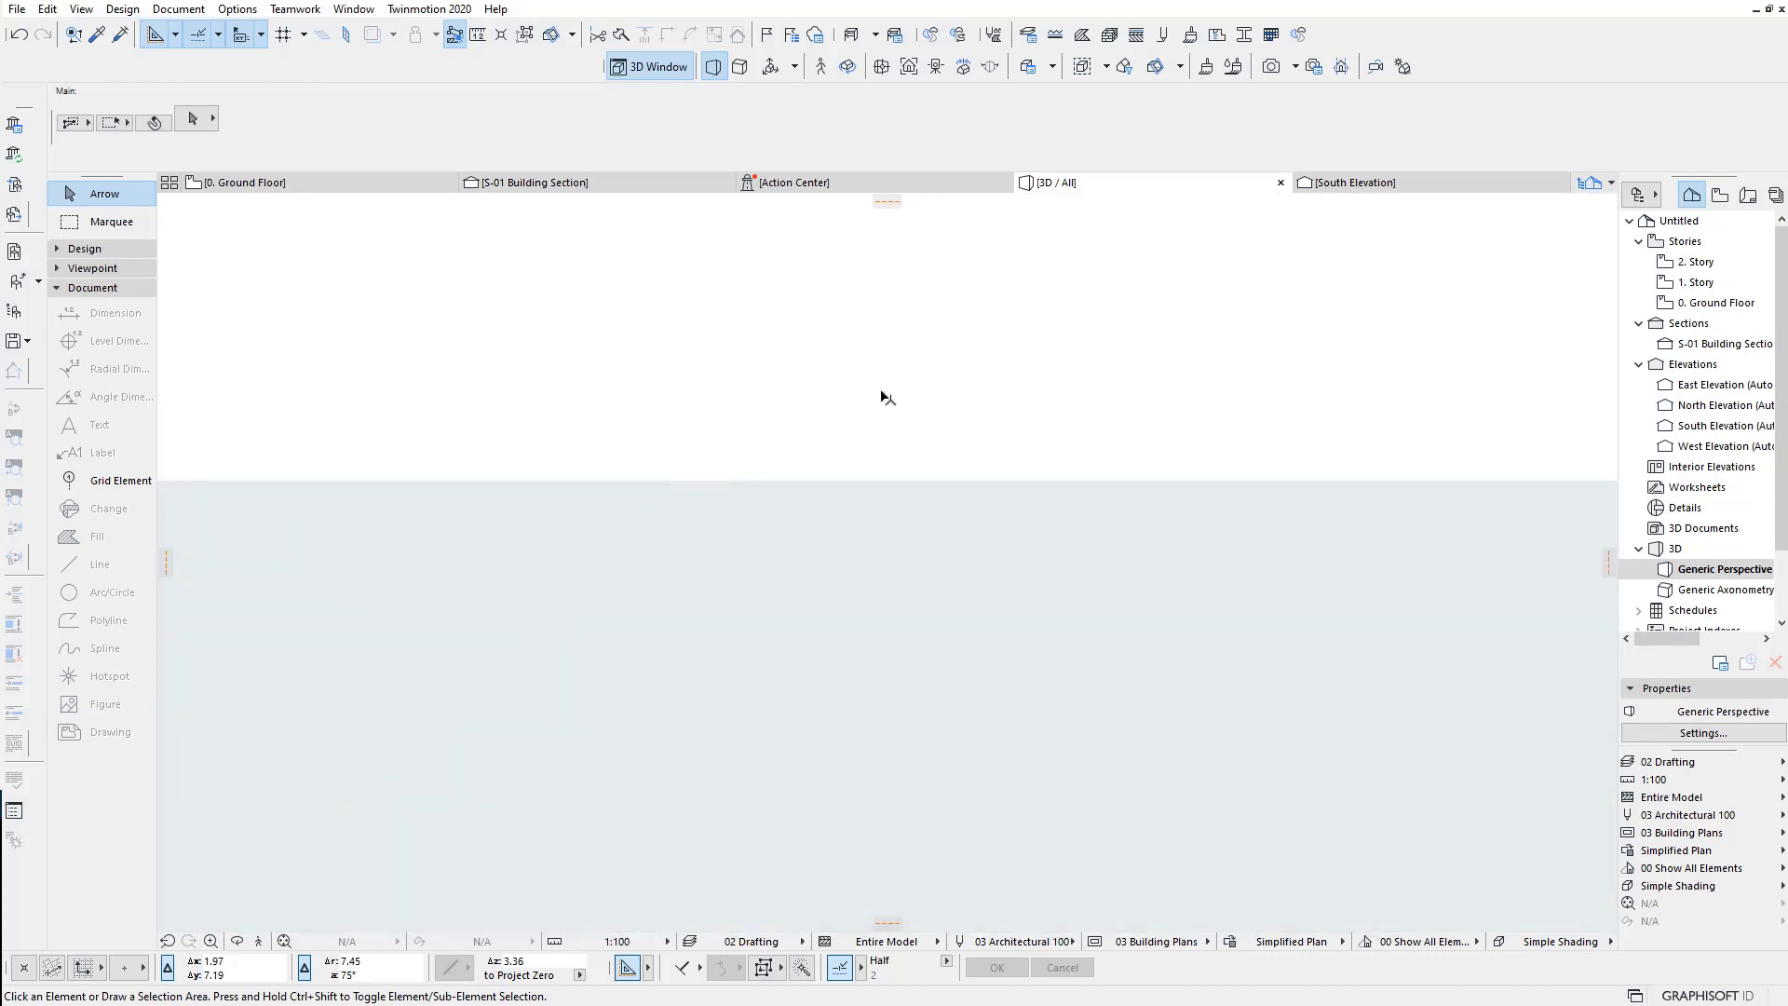
pyautogui.click(859, 400)
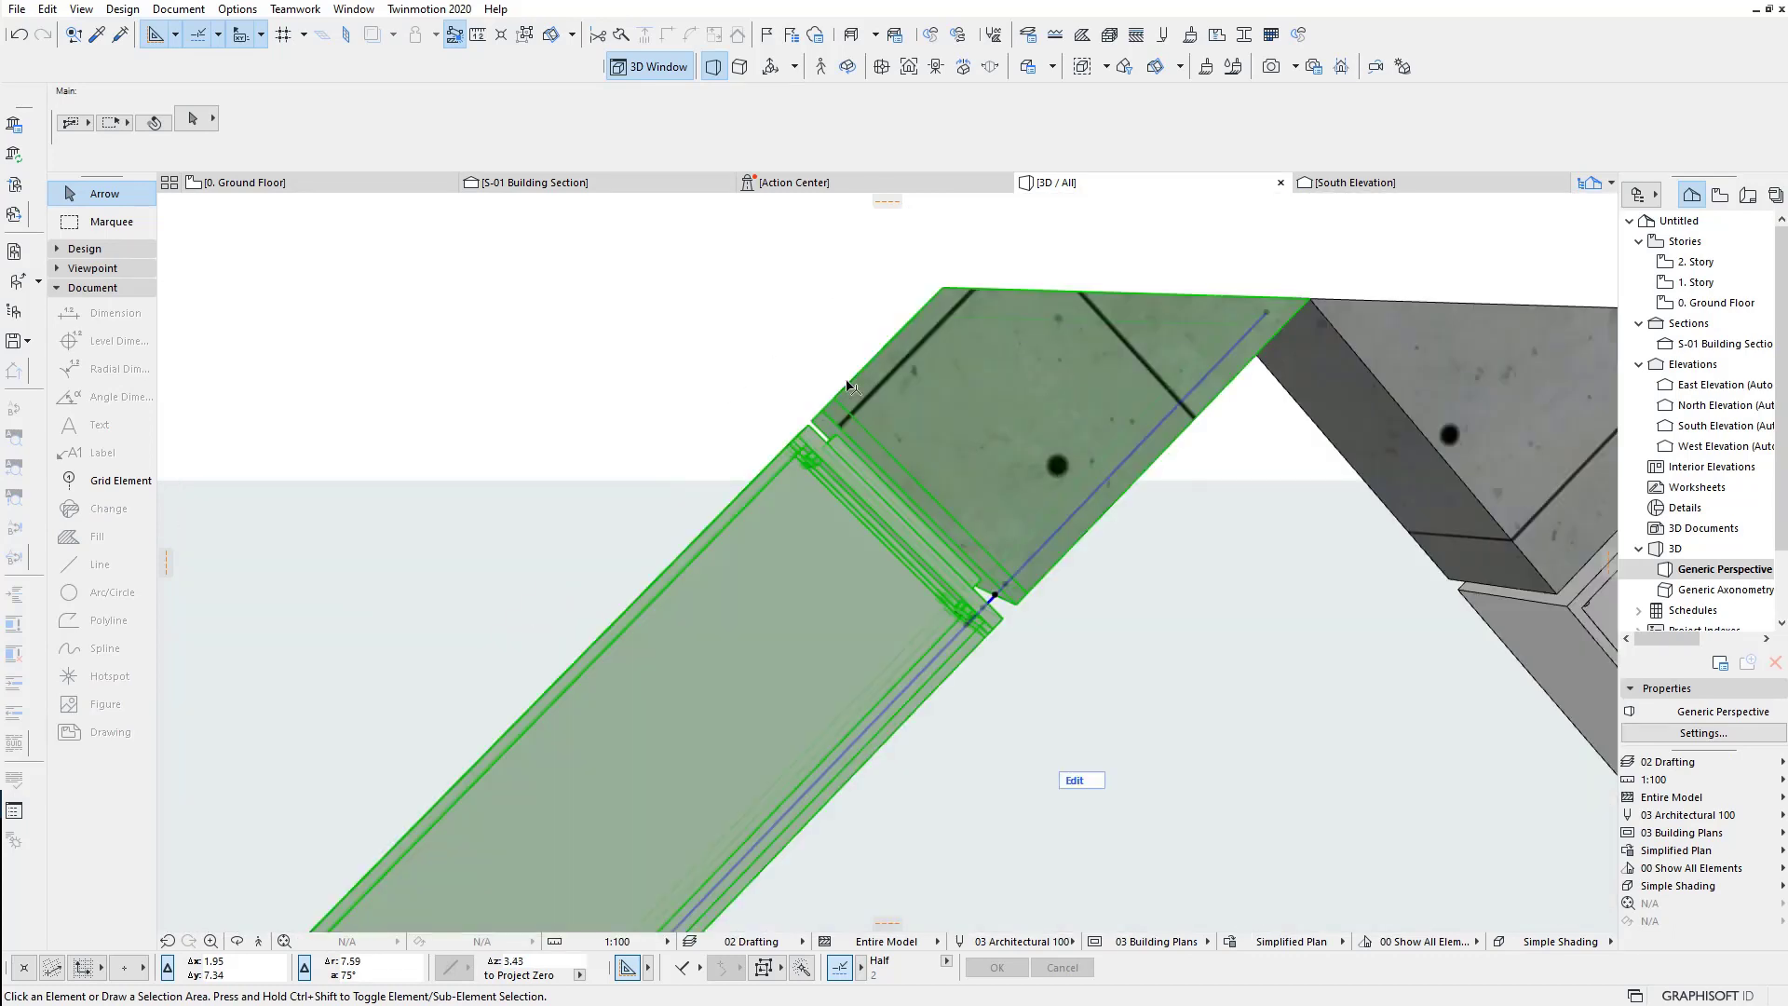
pyautogui.click(1084, 785)
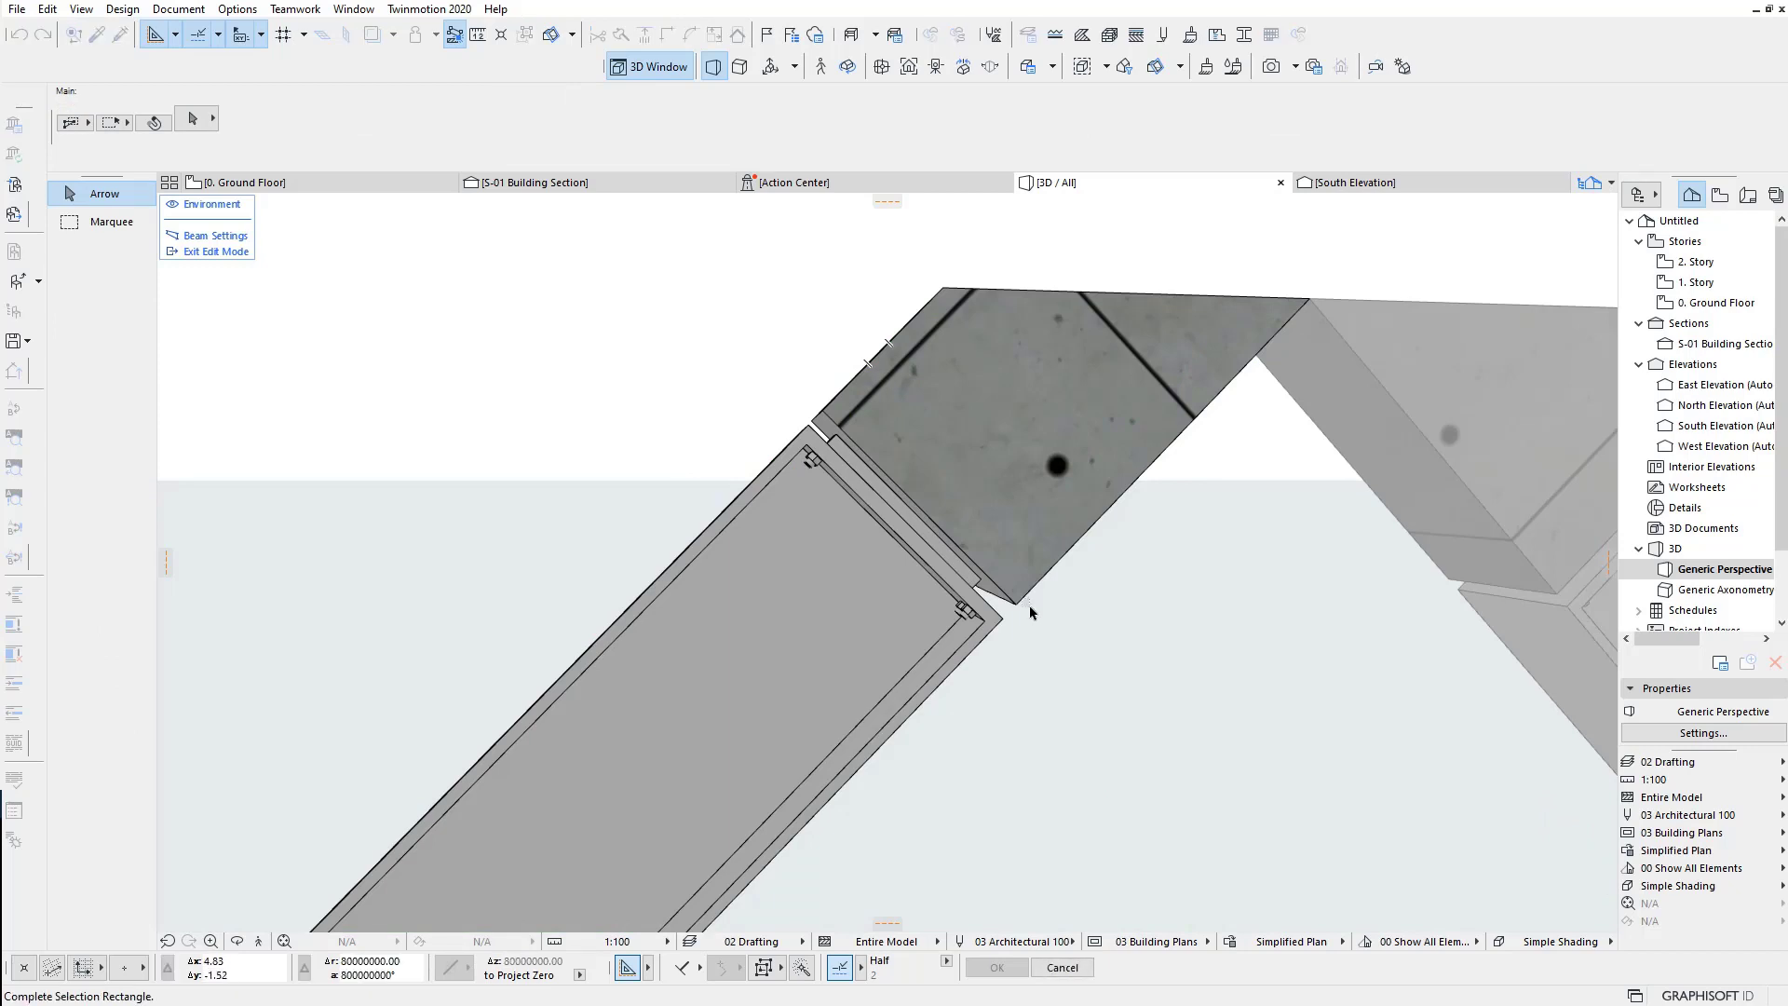
pyautogui.click(1019, 608)
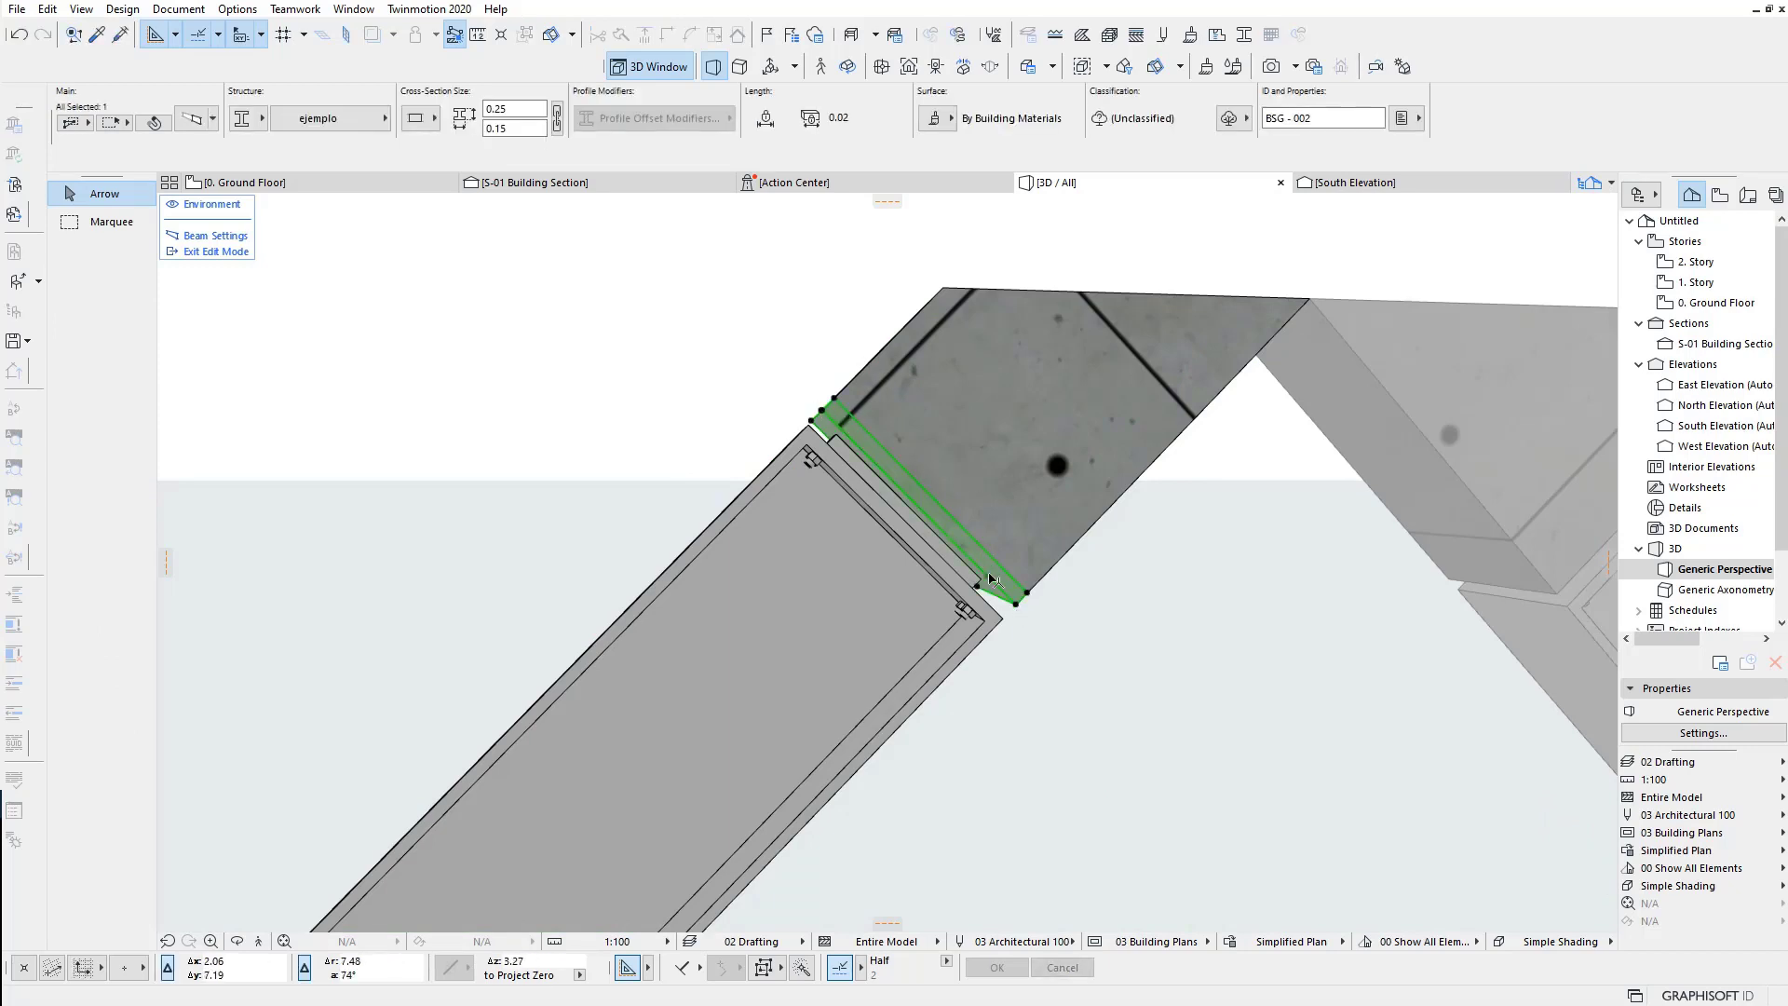
pyautogui.moveTo(894, 484); pyautogui.dragTo(801, 536, button='middle')
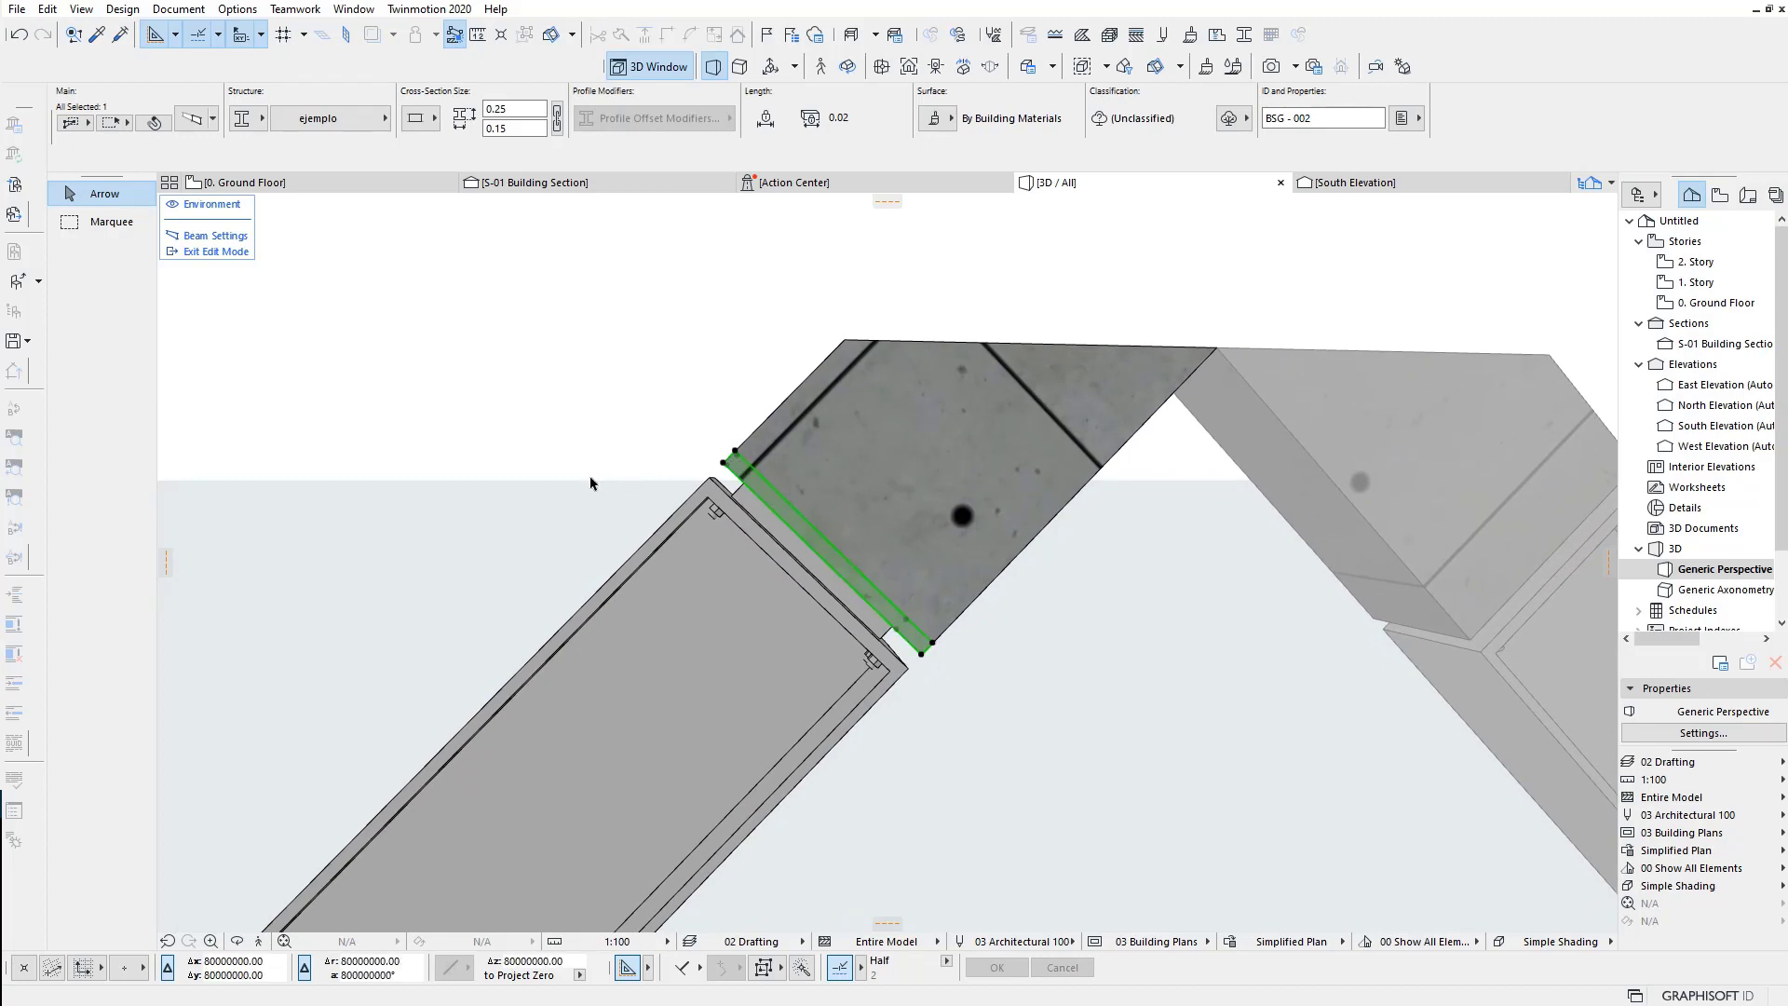
pyautogui.moveTo(925, 681); pyautogui.dragTo(939, 676, button='middle')
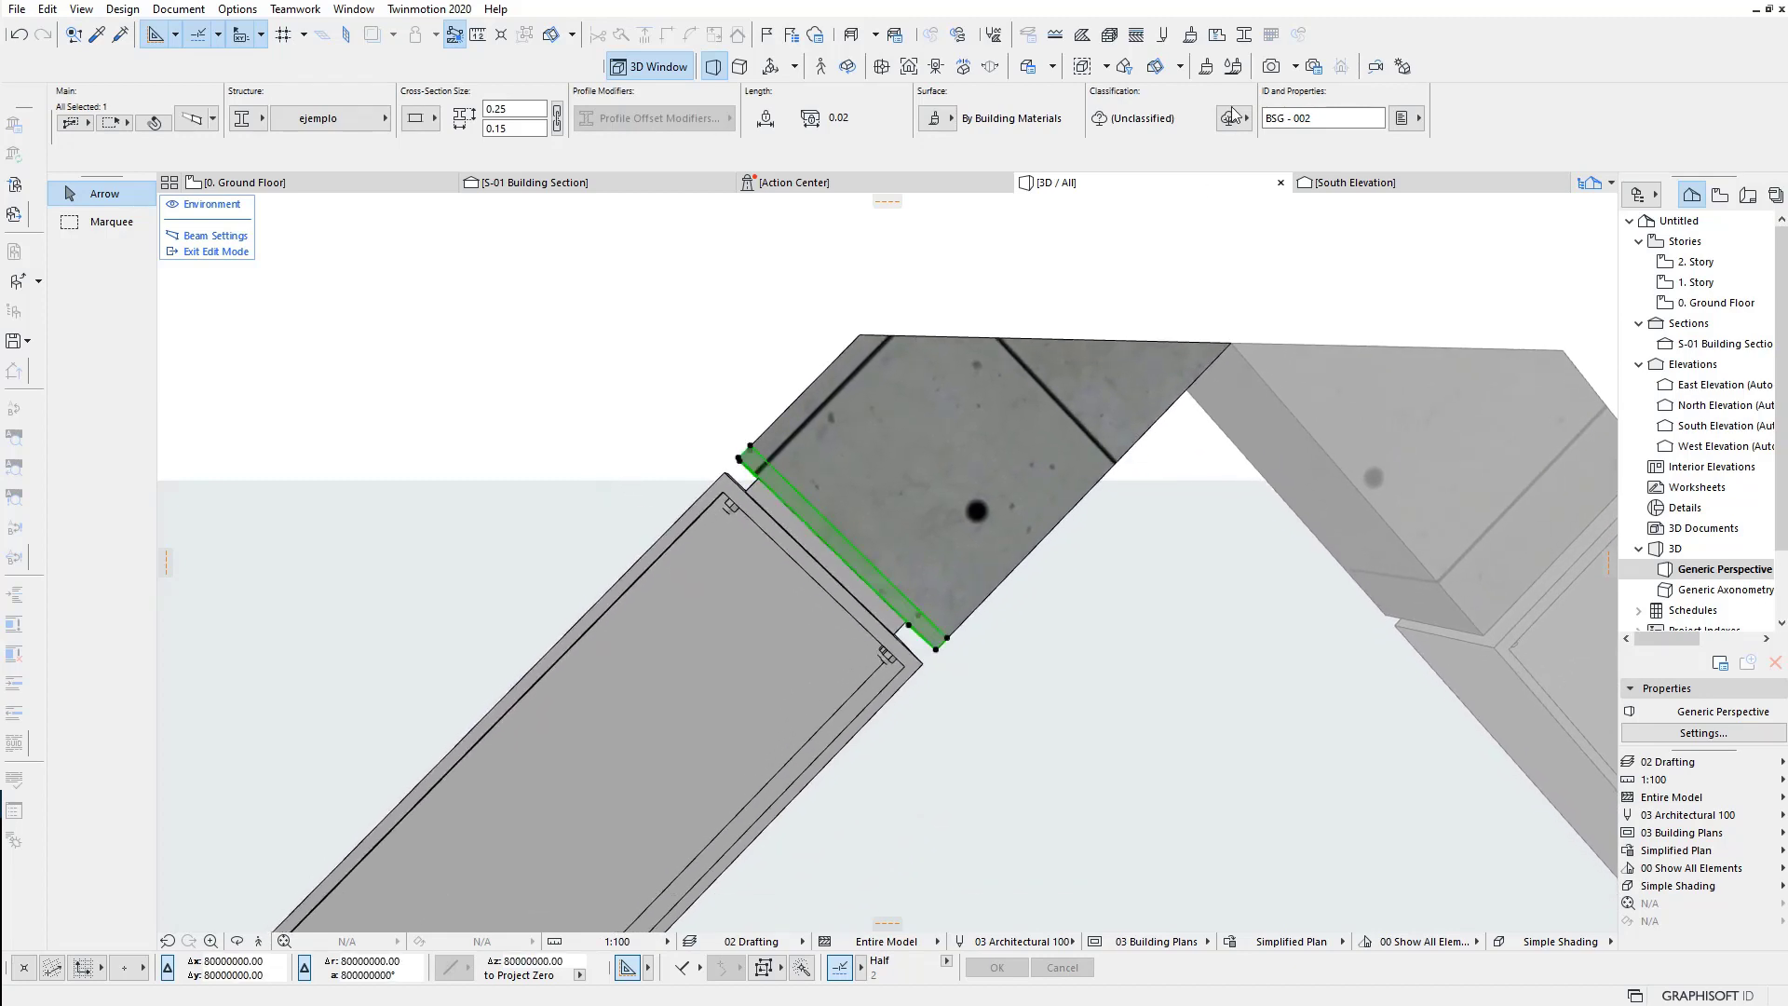
pyautogui.click(1013, 645)
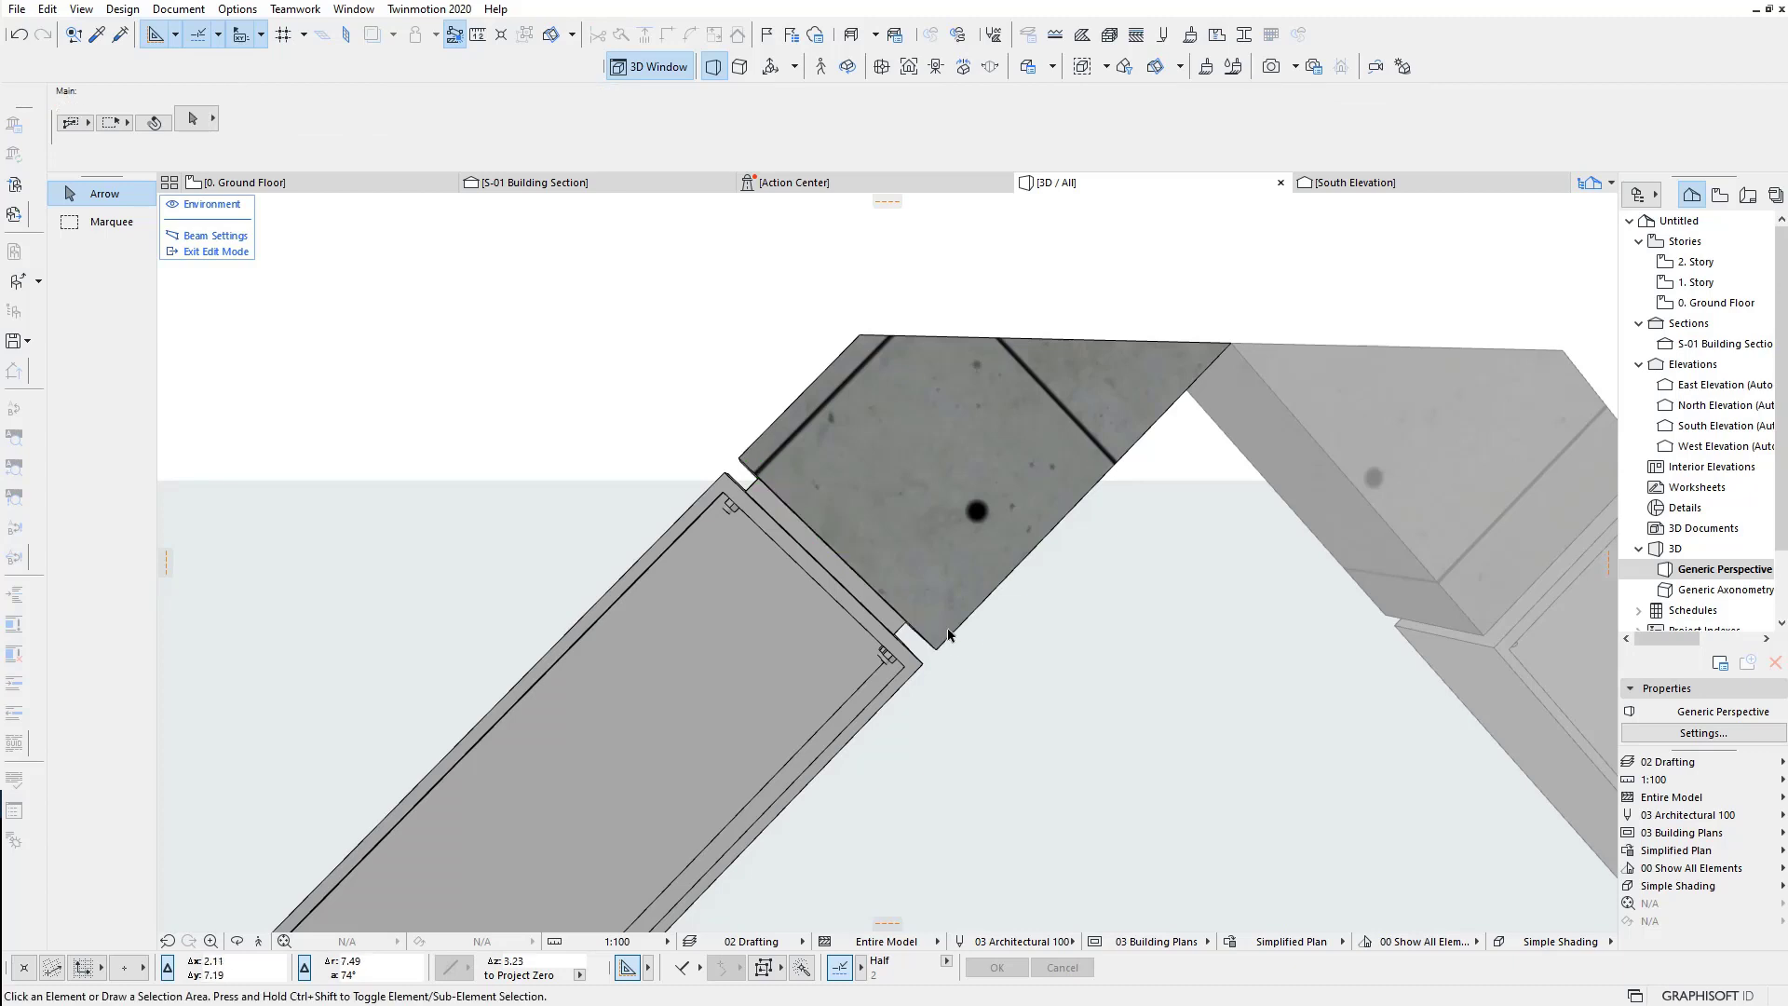
pyautogui.click(943, 650)
pyautogui.rightClick(994, 614)
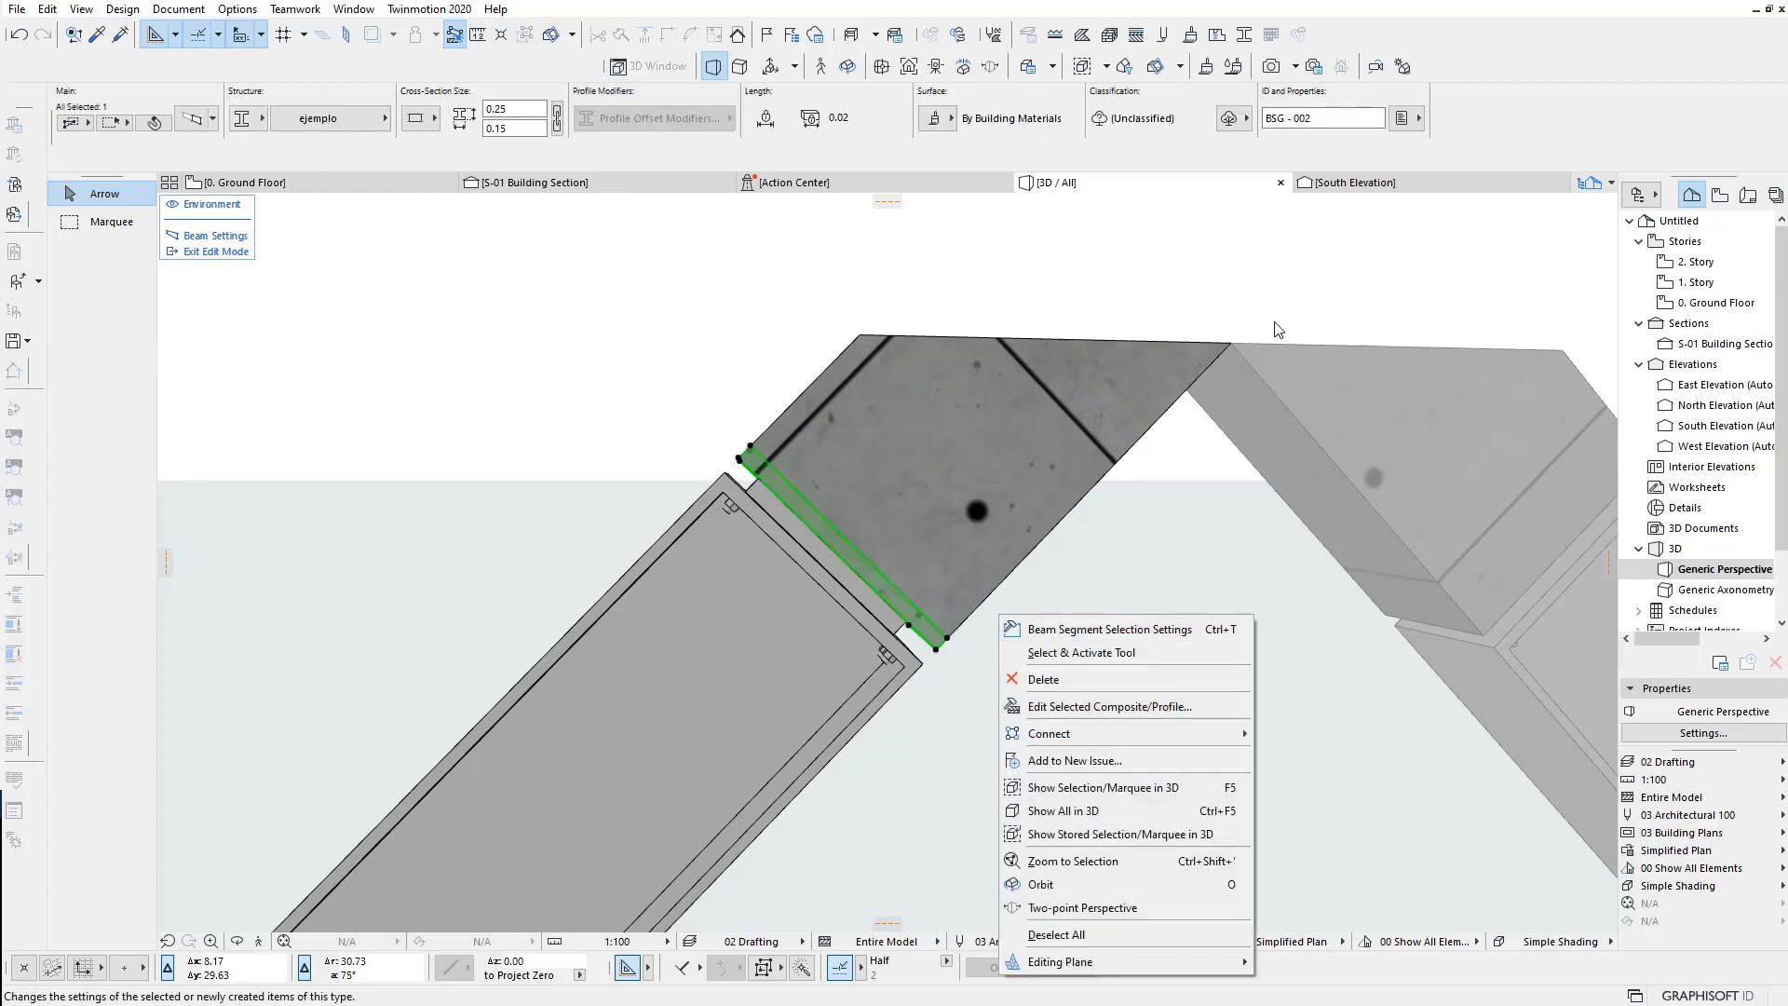
pyautogui.click(1211, 479)
pyautogui.press('Escape')
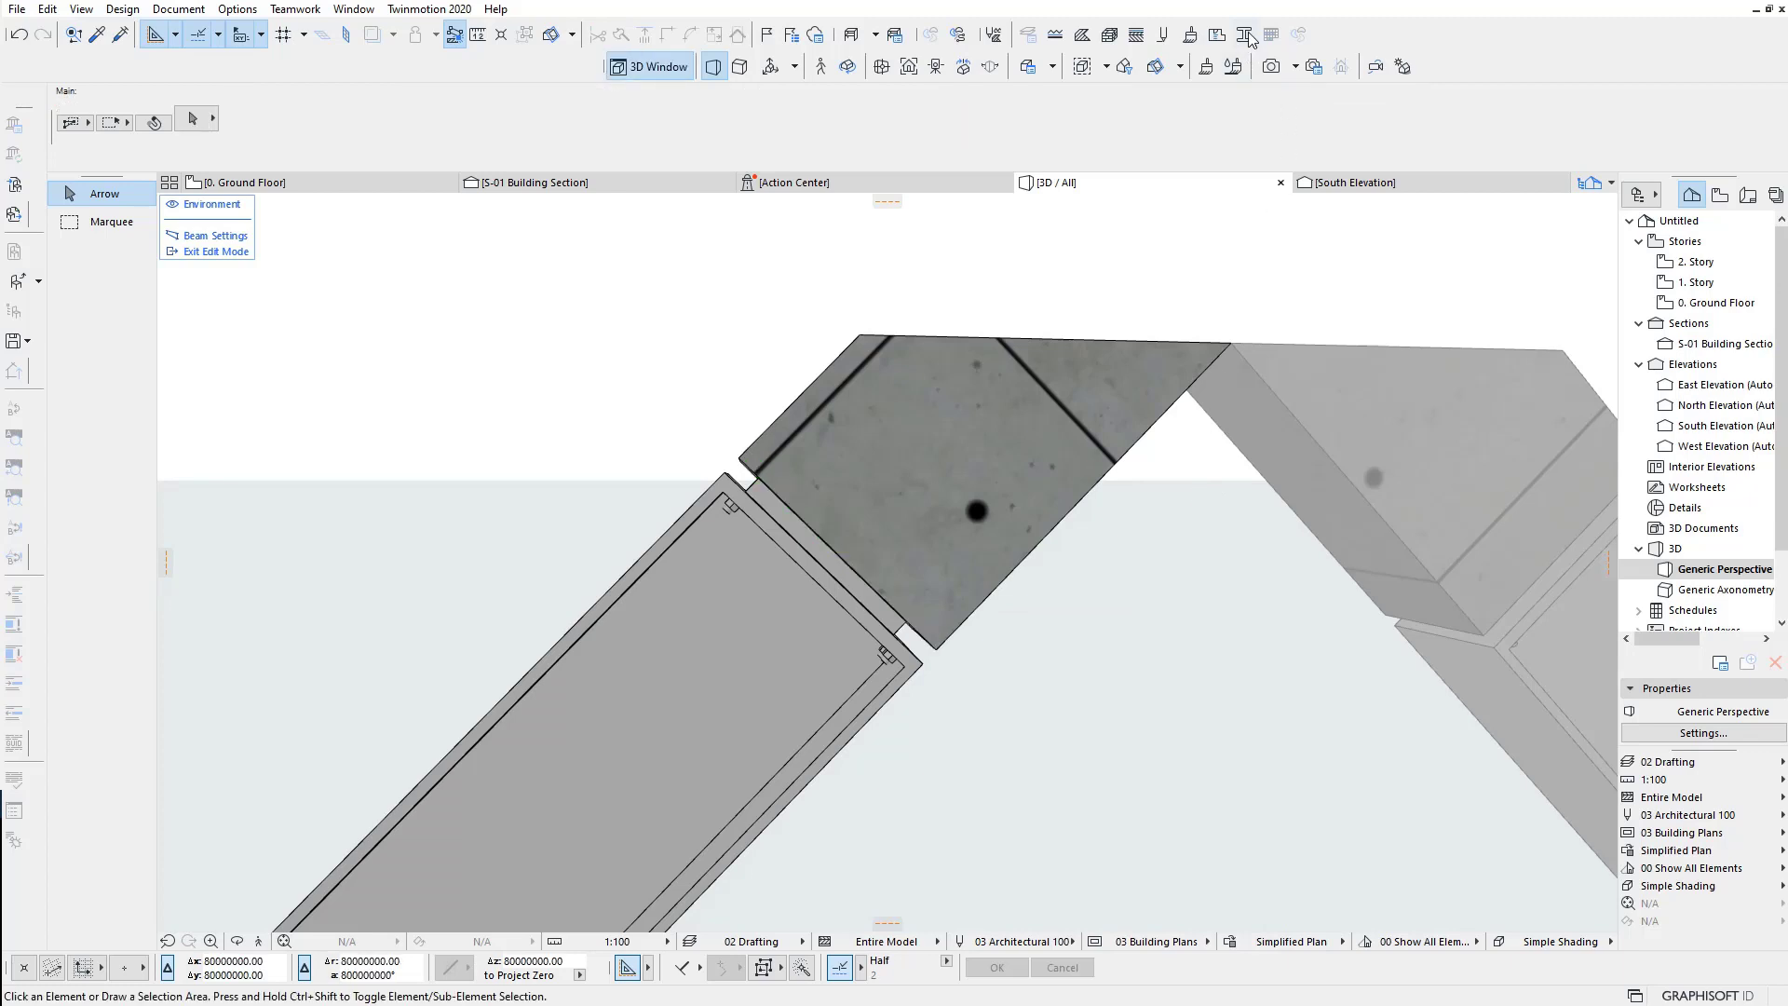
pyautogui.click(1249, 37)
# Step: Open the ejemplo profile for editing and turn off its width and height stretch modifiers
pyautogui.click(1408, 339)
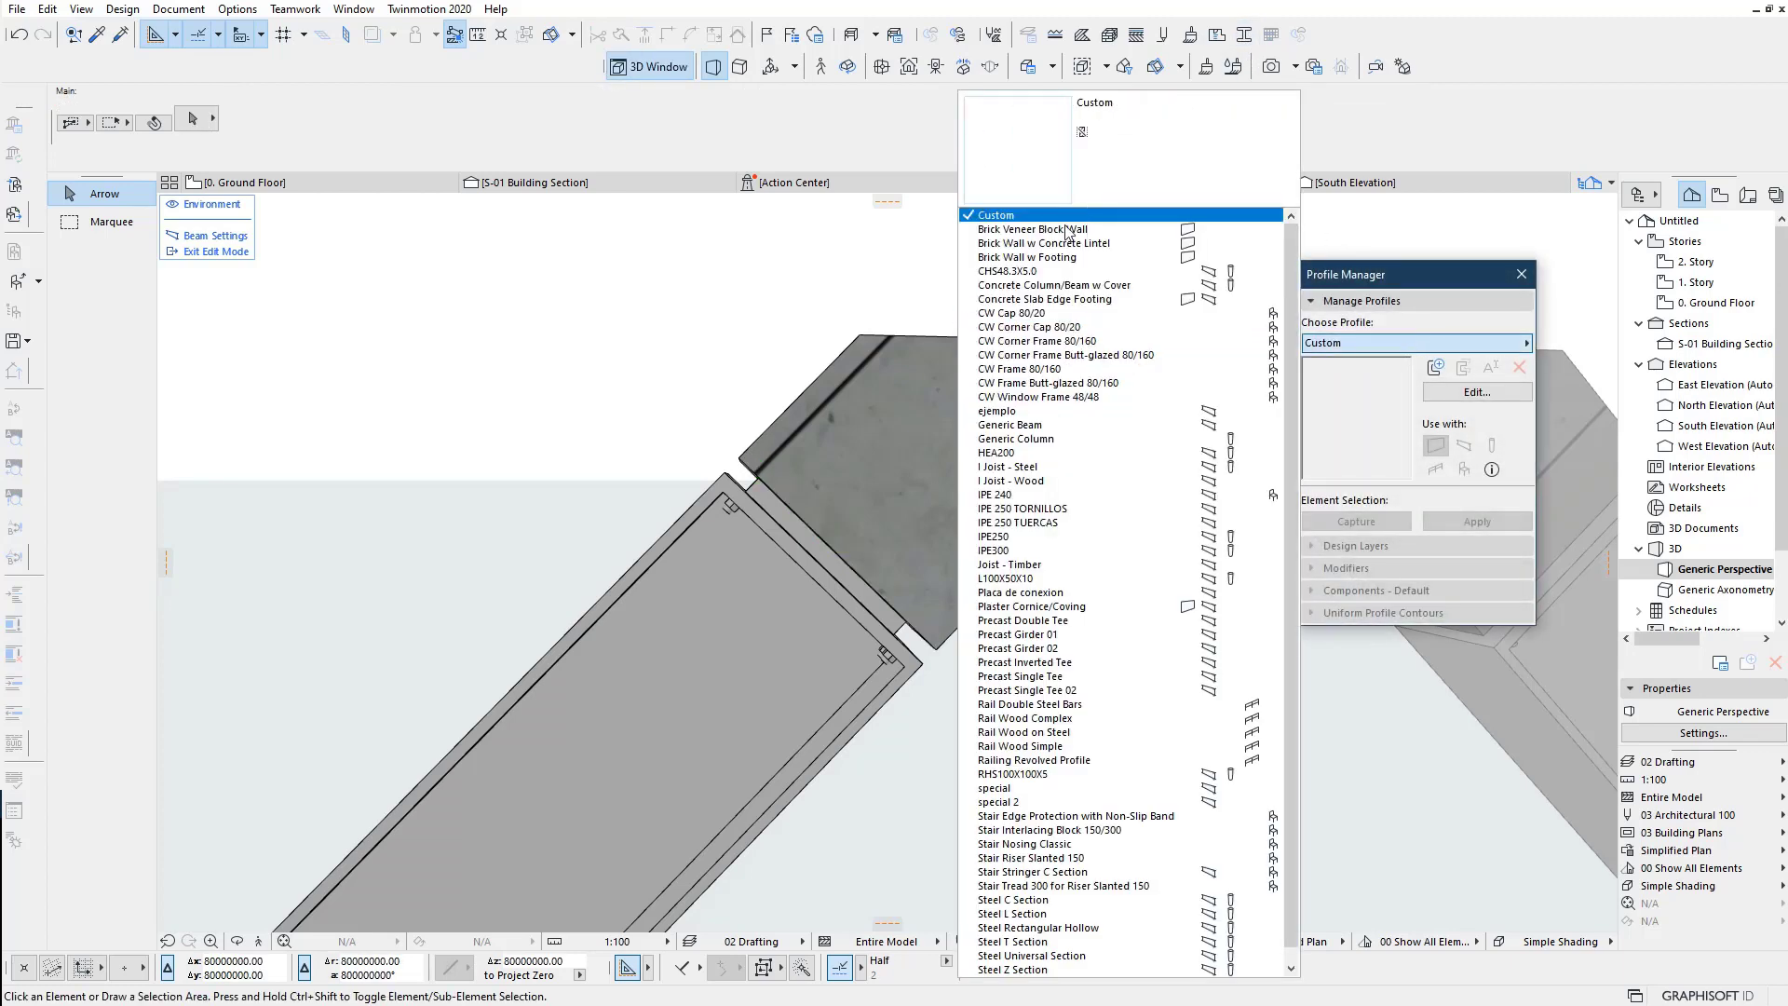
pyautogui.click(1039, 411)
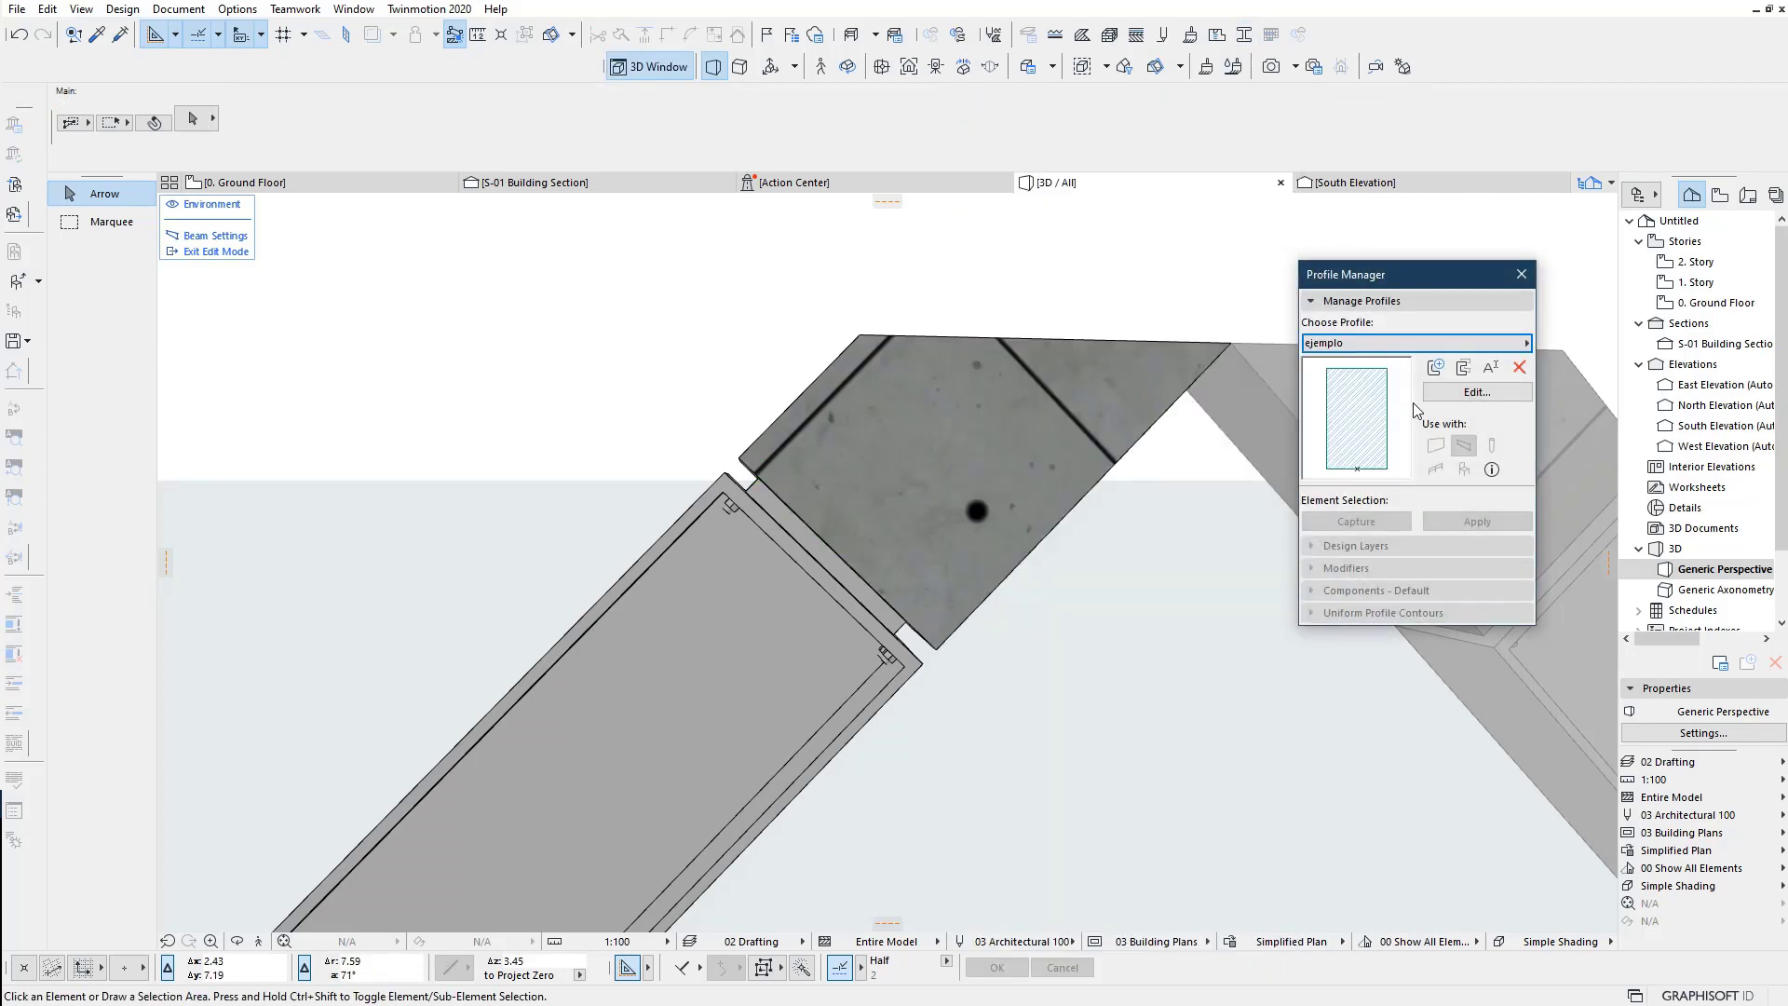
pyautogui.click(1460, 393)
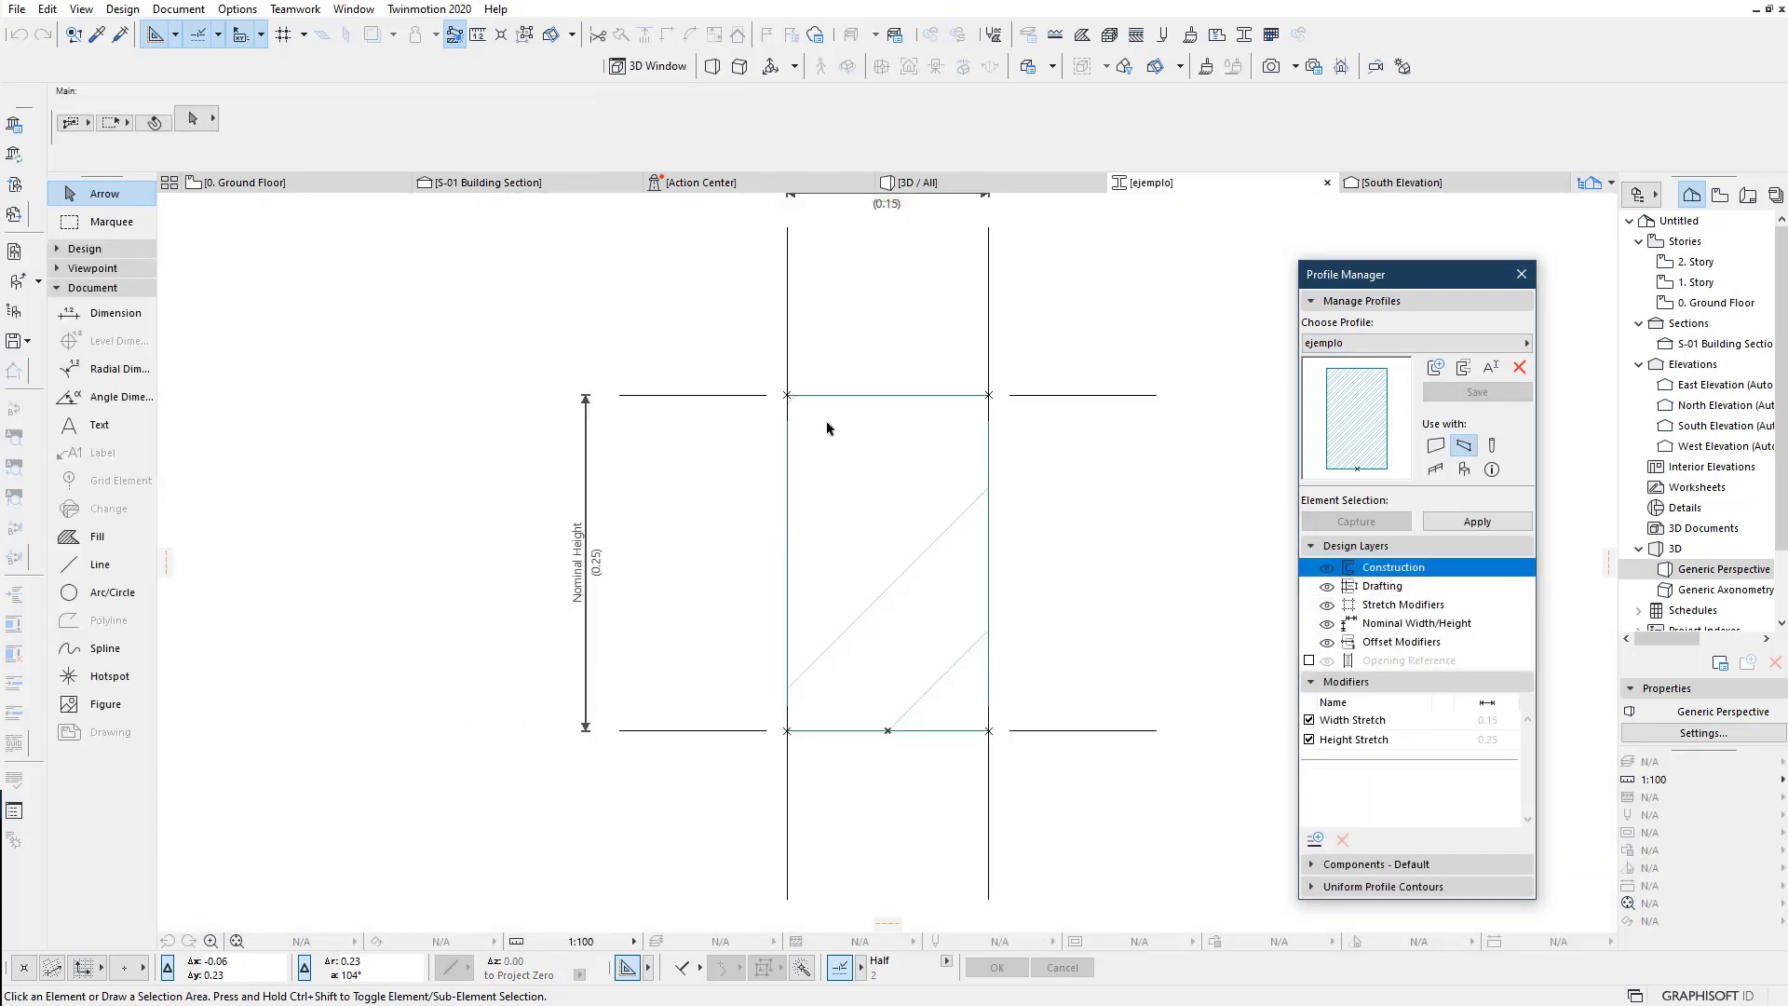
pyautogui.click(866, 396)
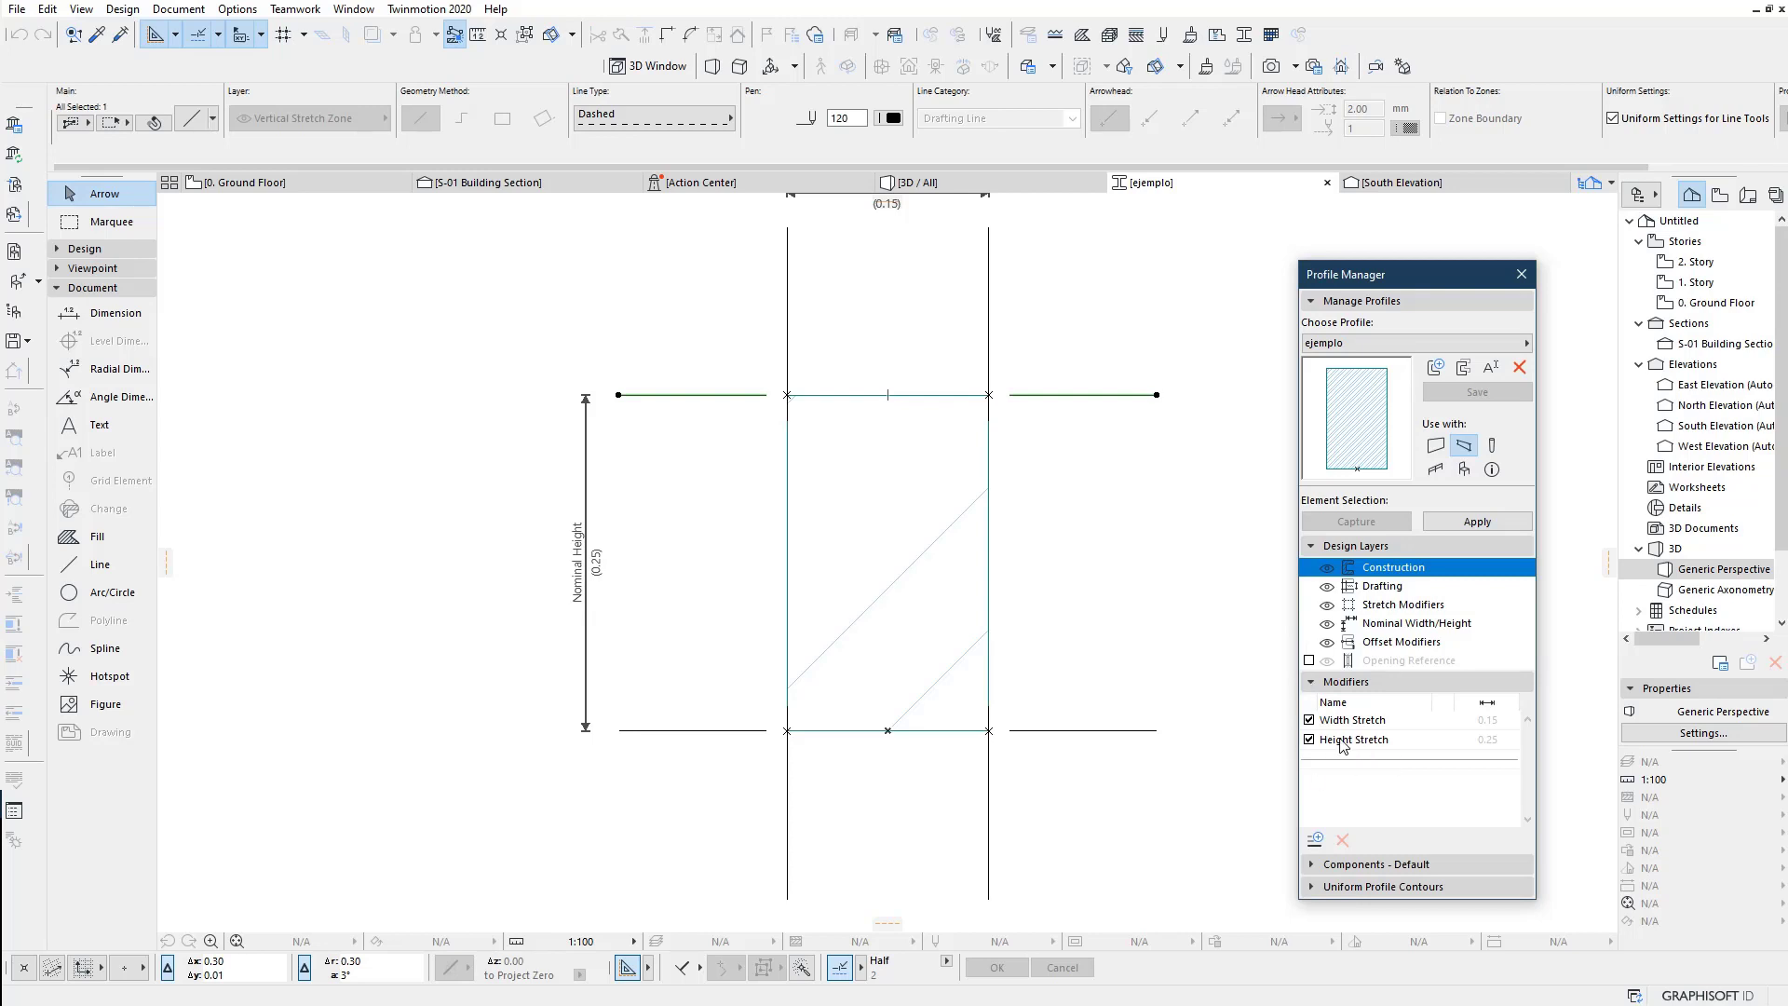
pyautogui.click(1310, 740)
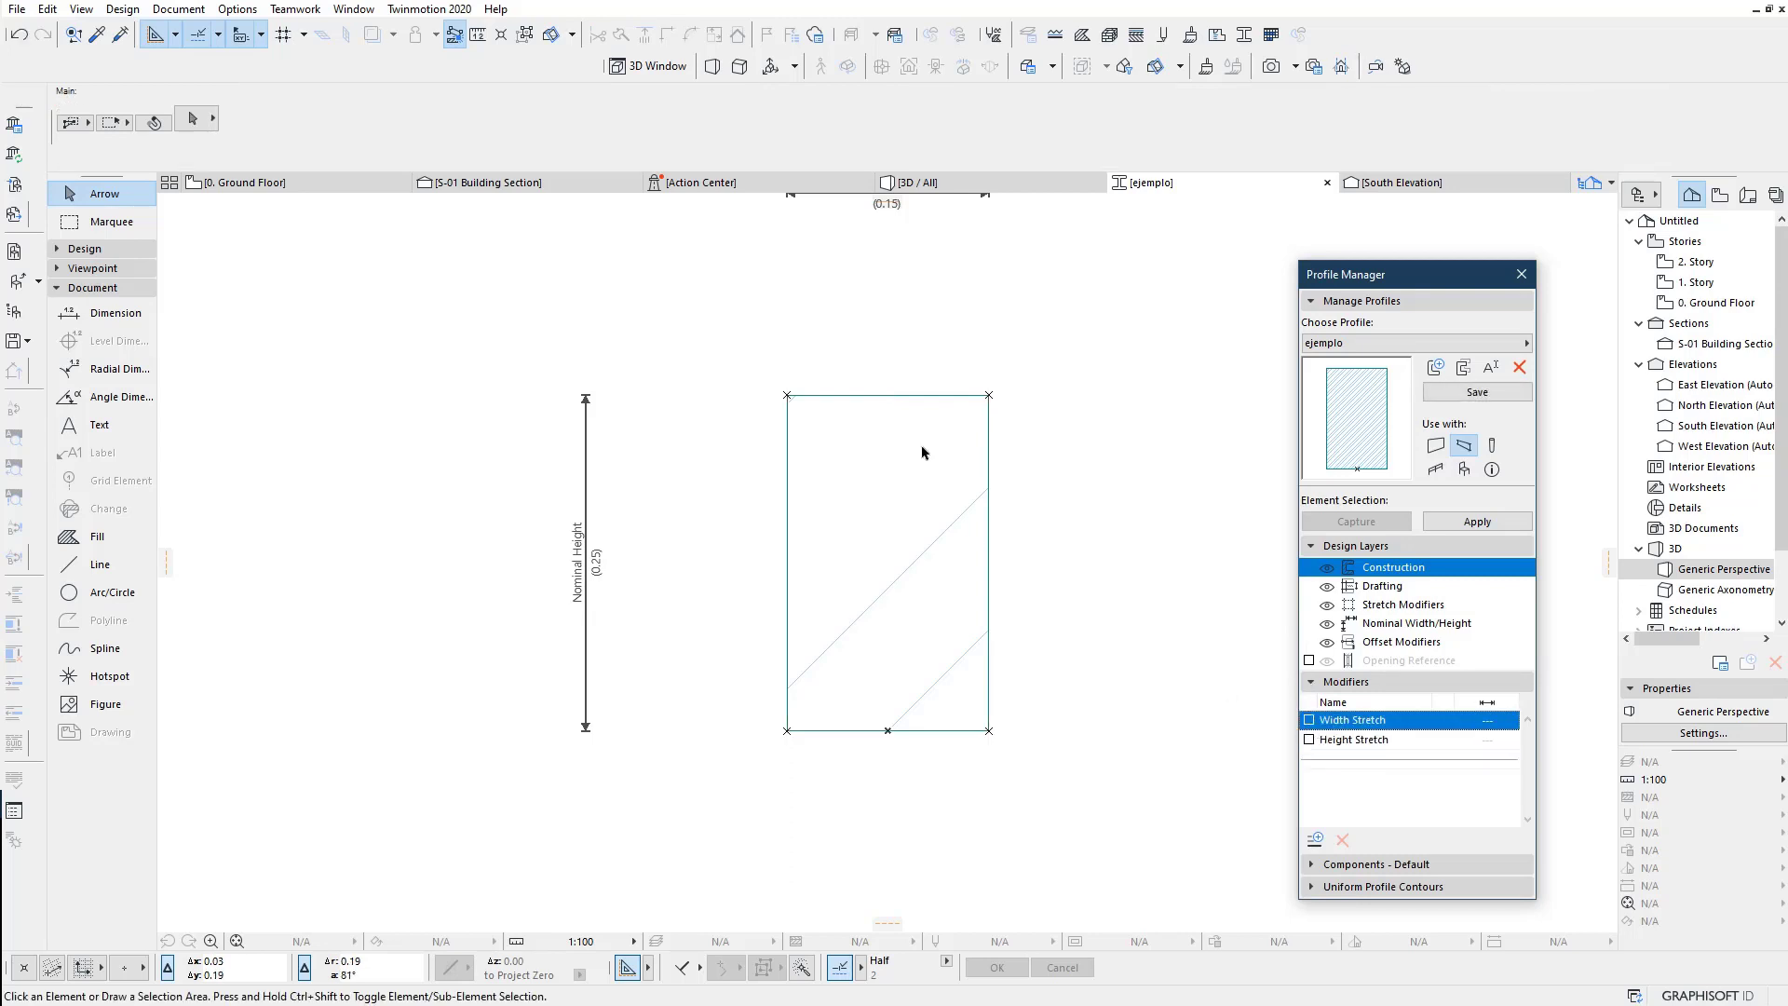
# Step: Turn off the surface override on the fill's top edge in Custom Edge Settings
pyautogui.click(910, 397)
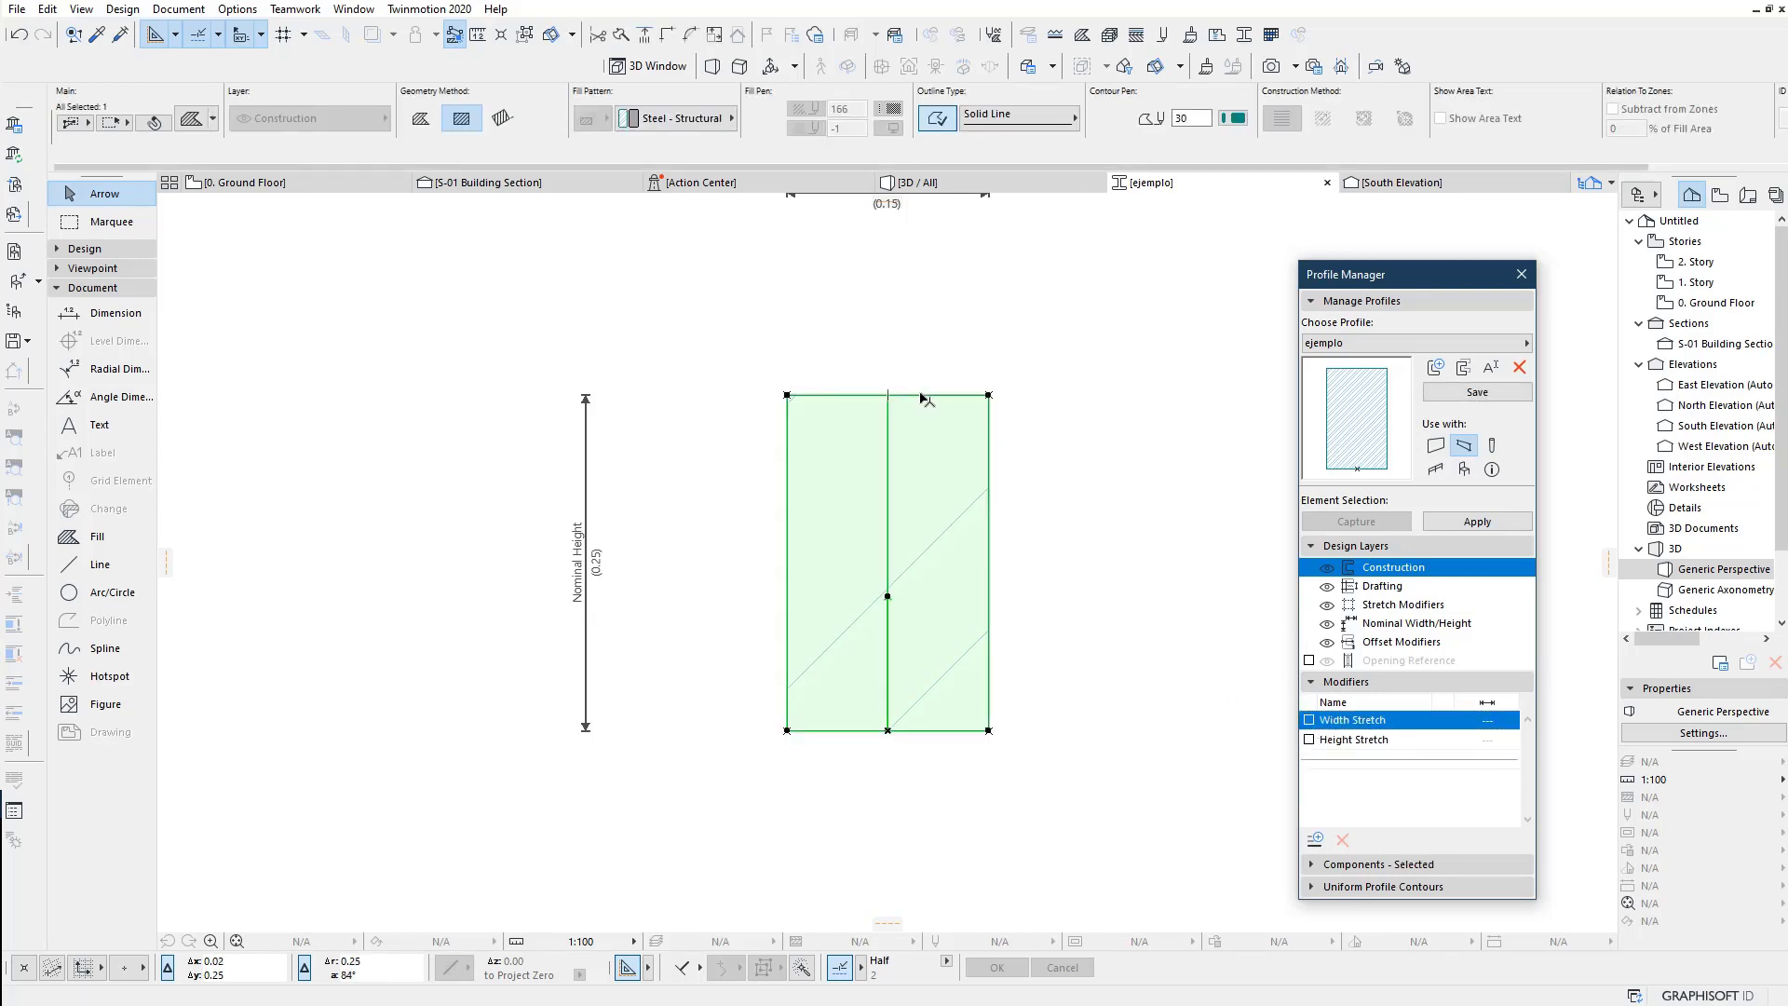
pyautogui.click(922, 399)
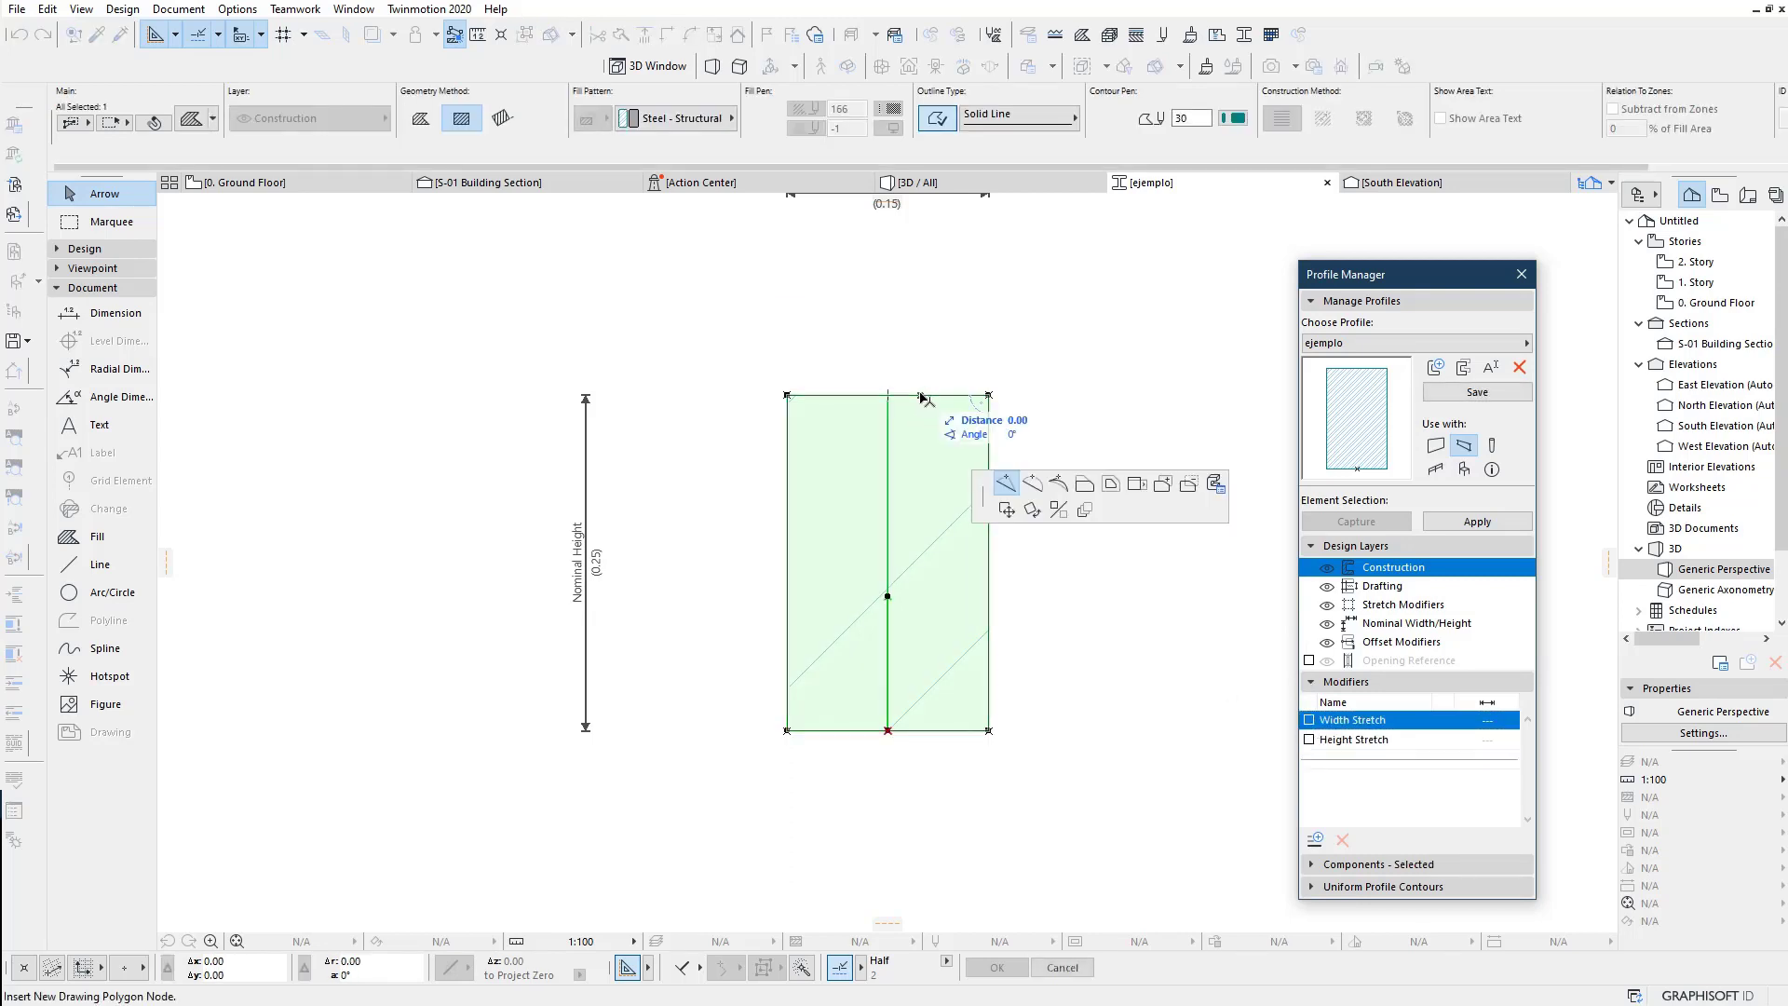
pyautogui.click(1215, 484)
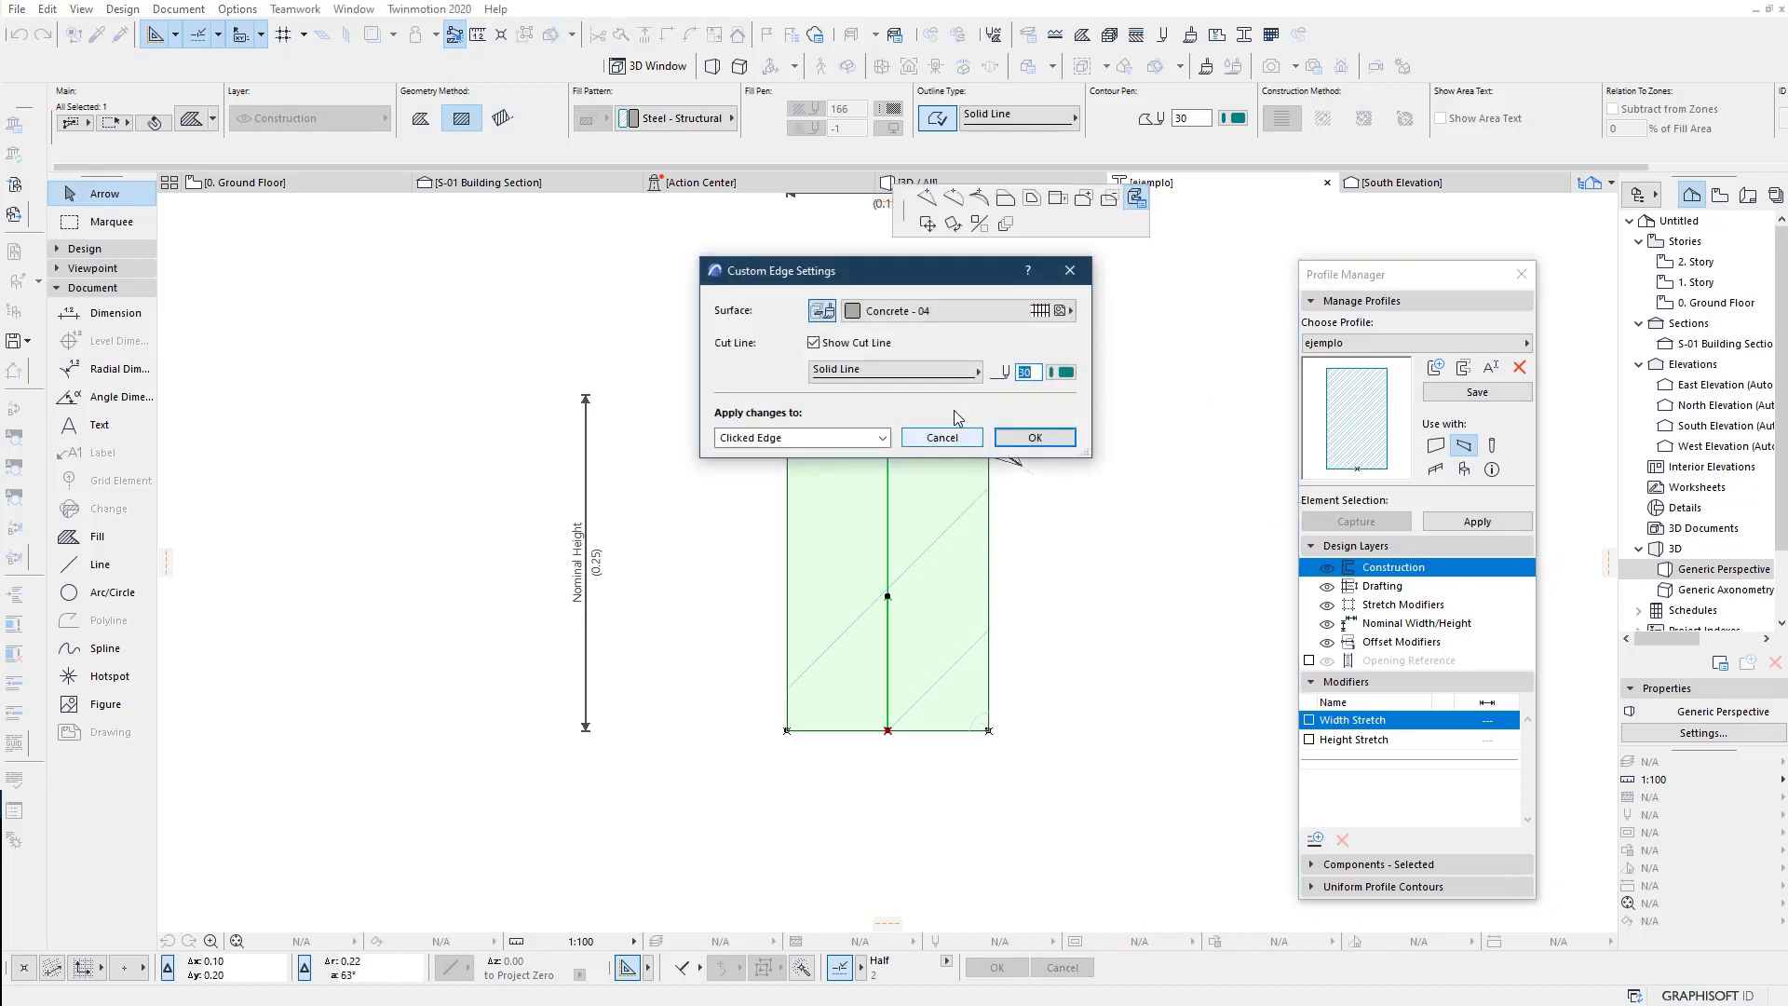
pyautogui.moveTo(966, 272); pyautogui.dragTo(565, 203)
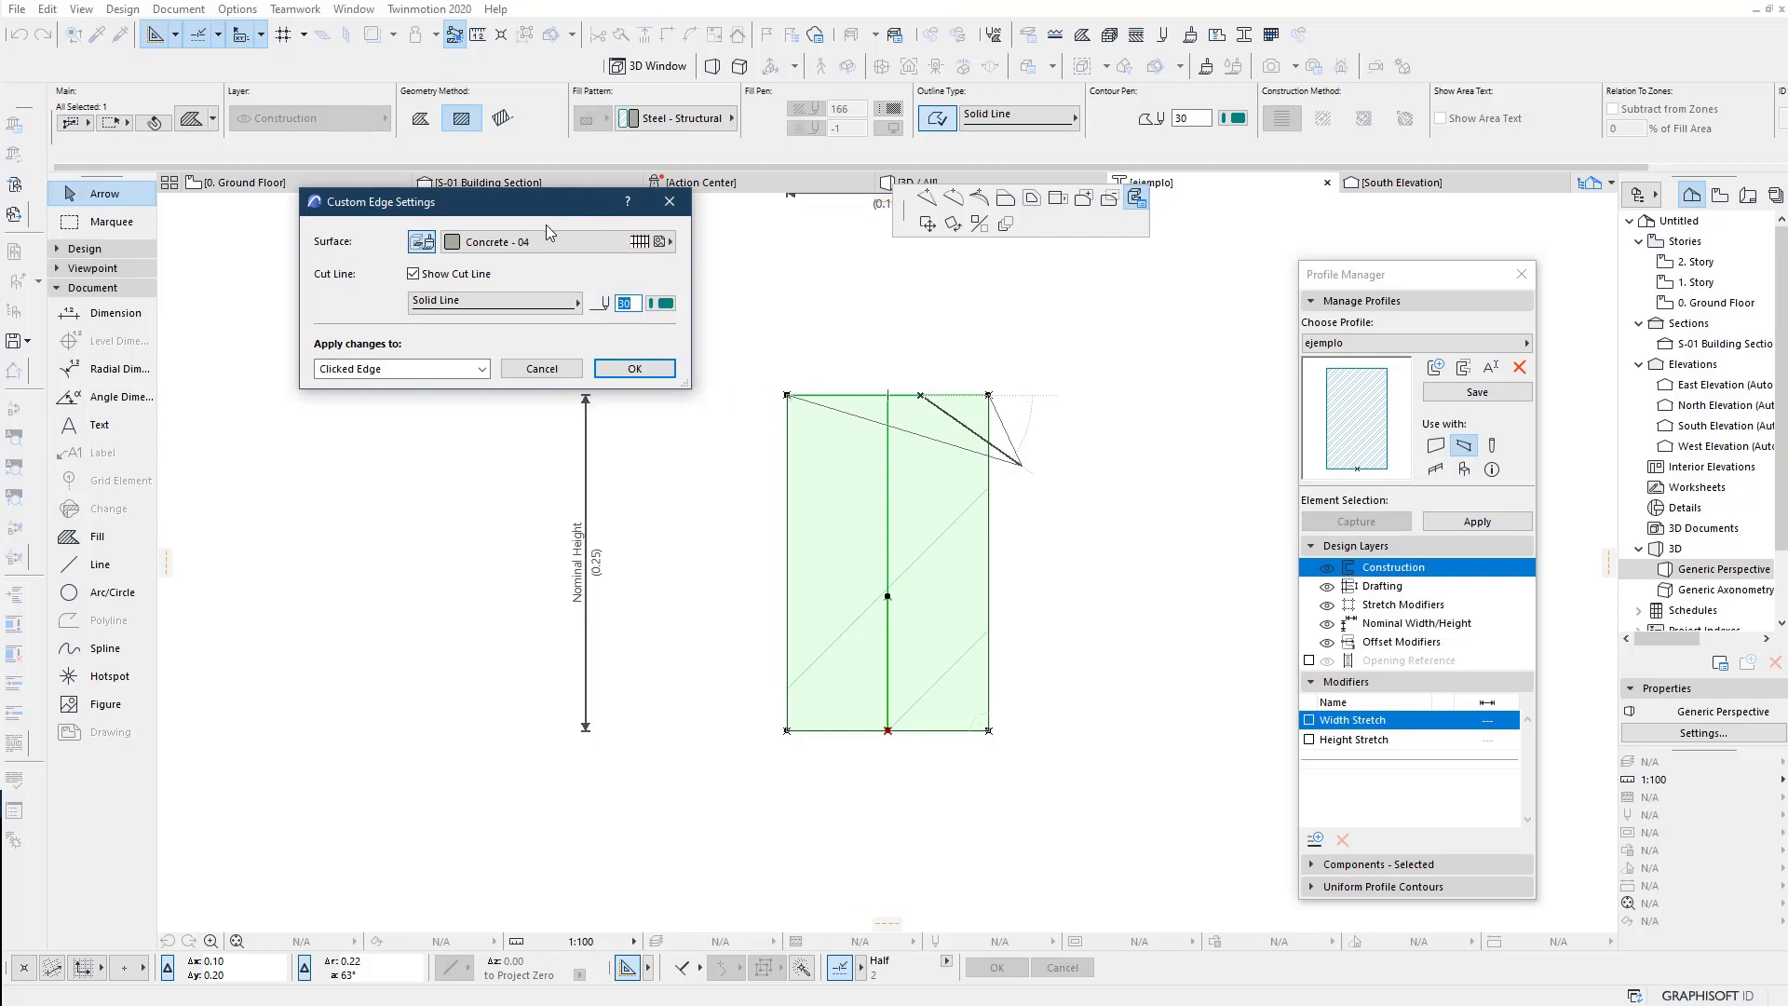
pyautogui.click(421, 244)
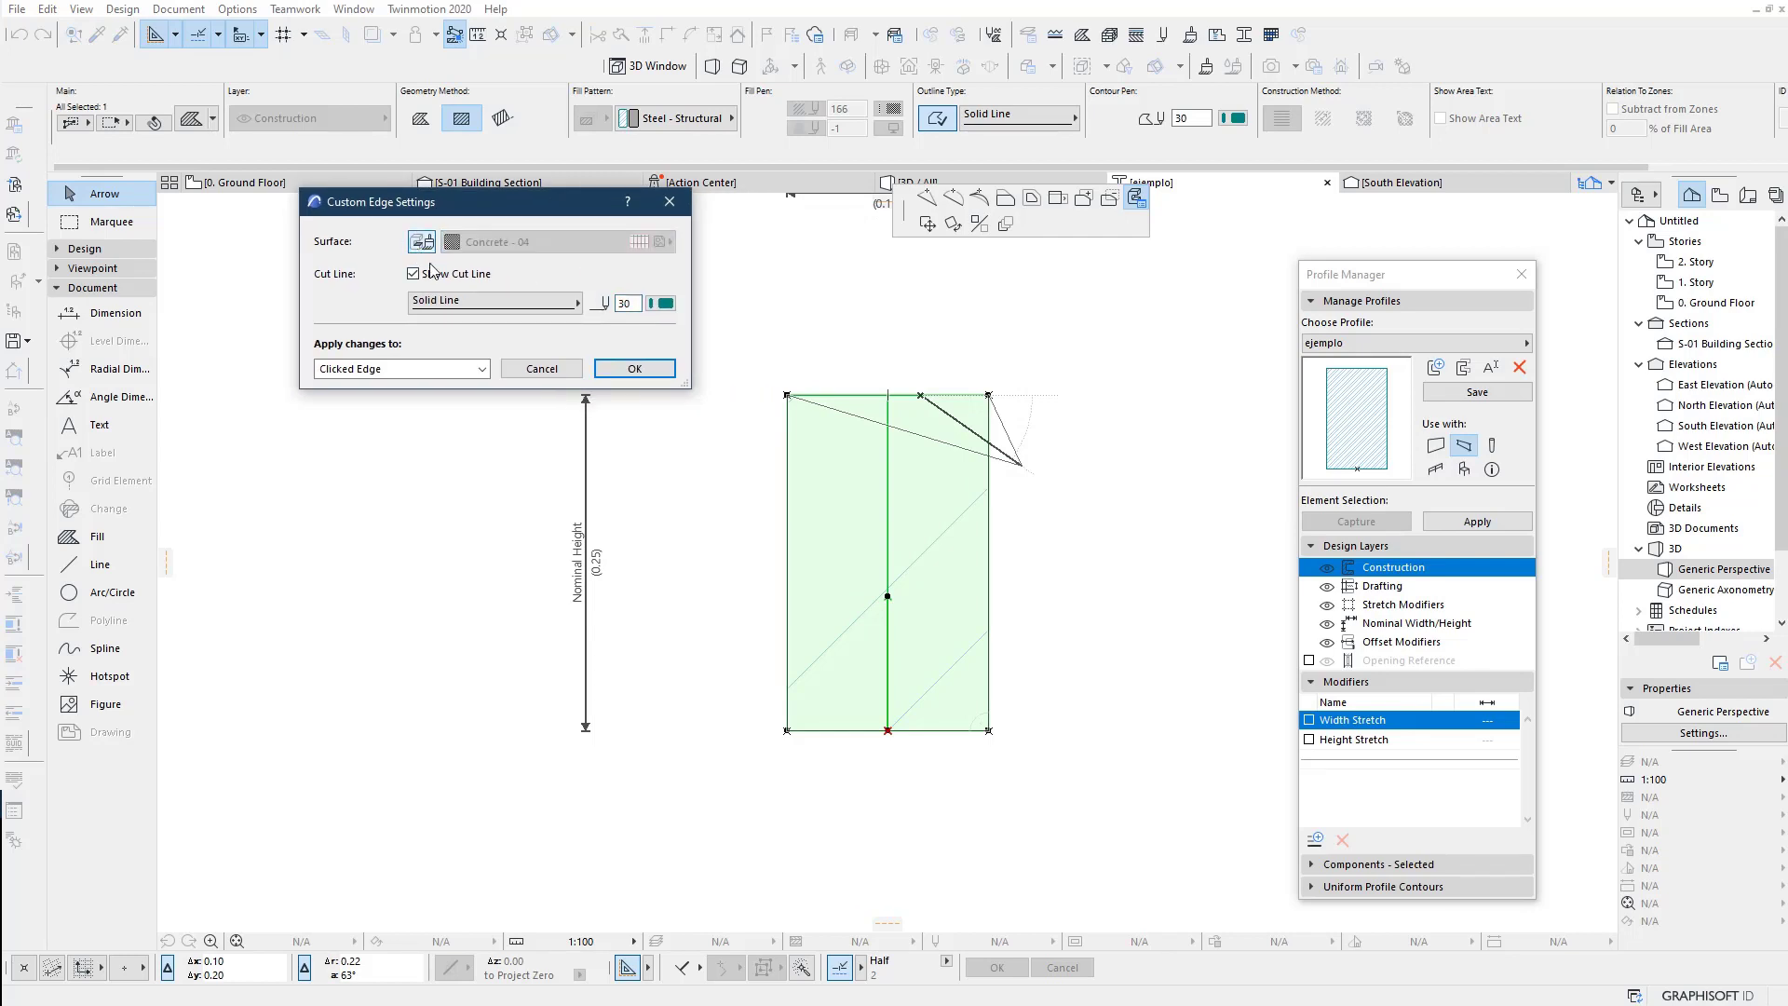
pyautogui.click(634, 368)
pyautogui.click(788, 507)
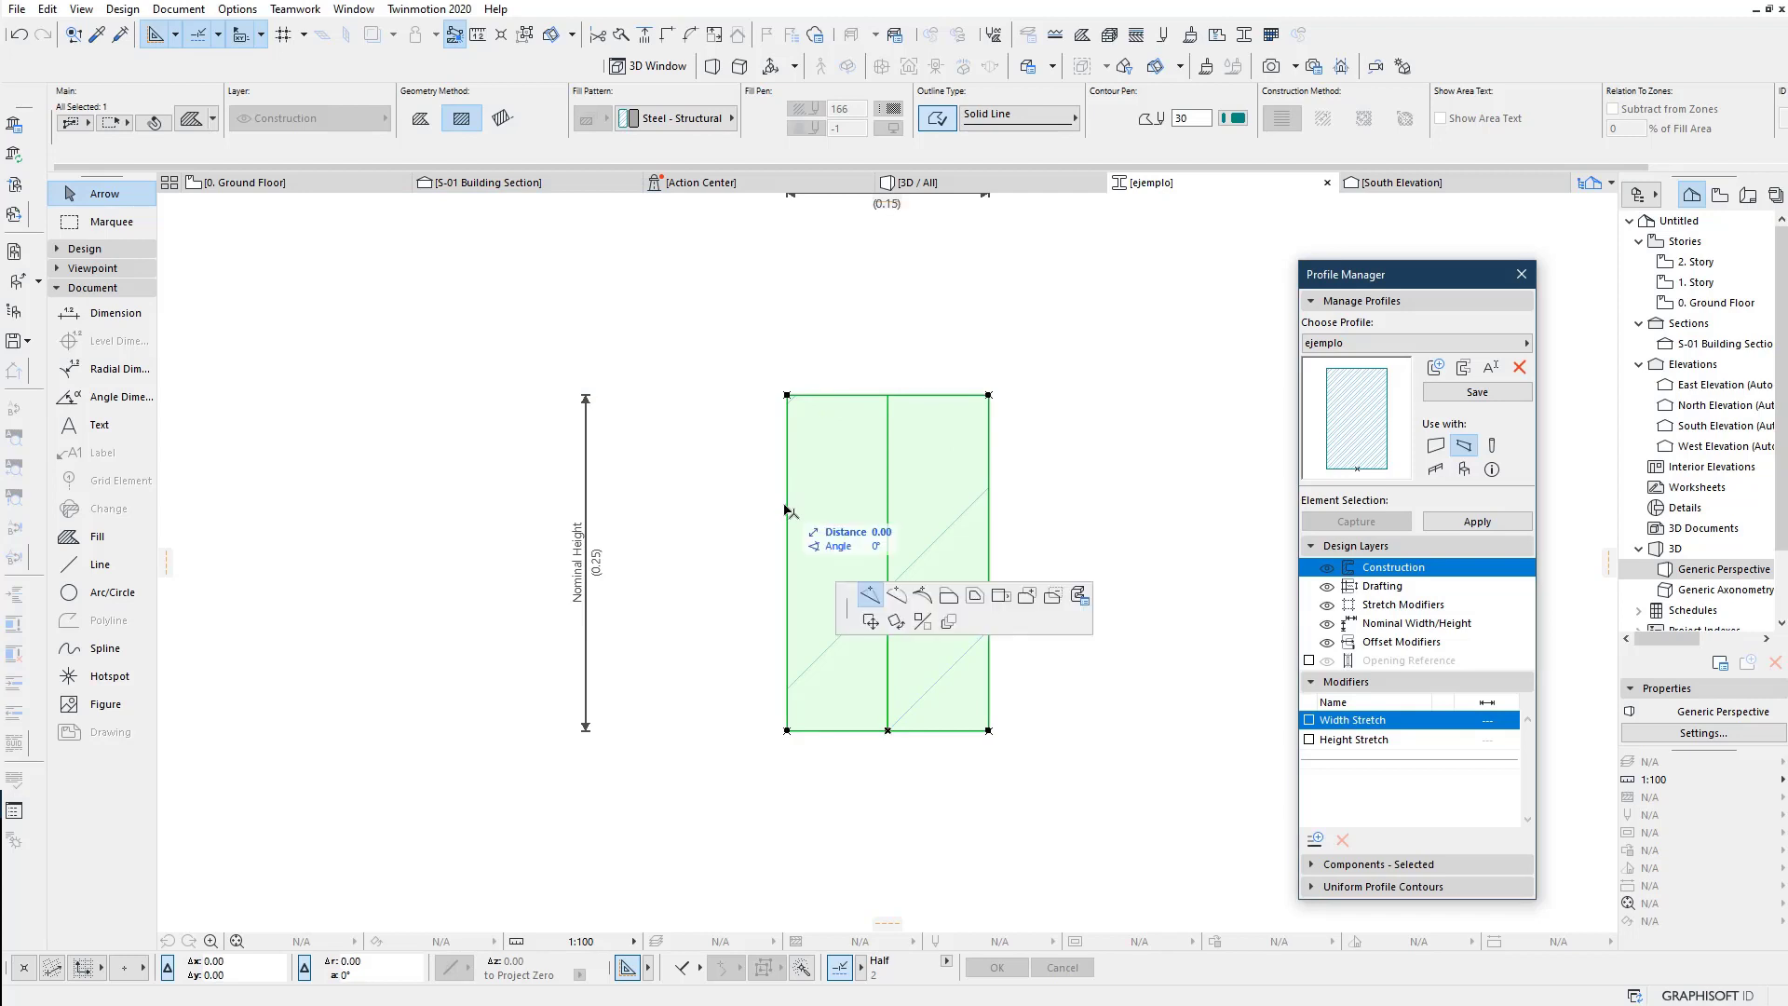
pyautogui.click(1028, 568)
pyautogui.click(1136, 197)
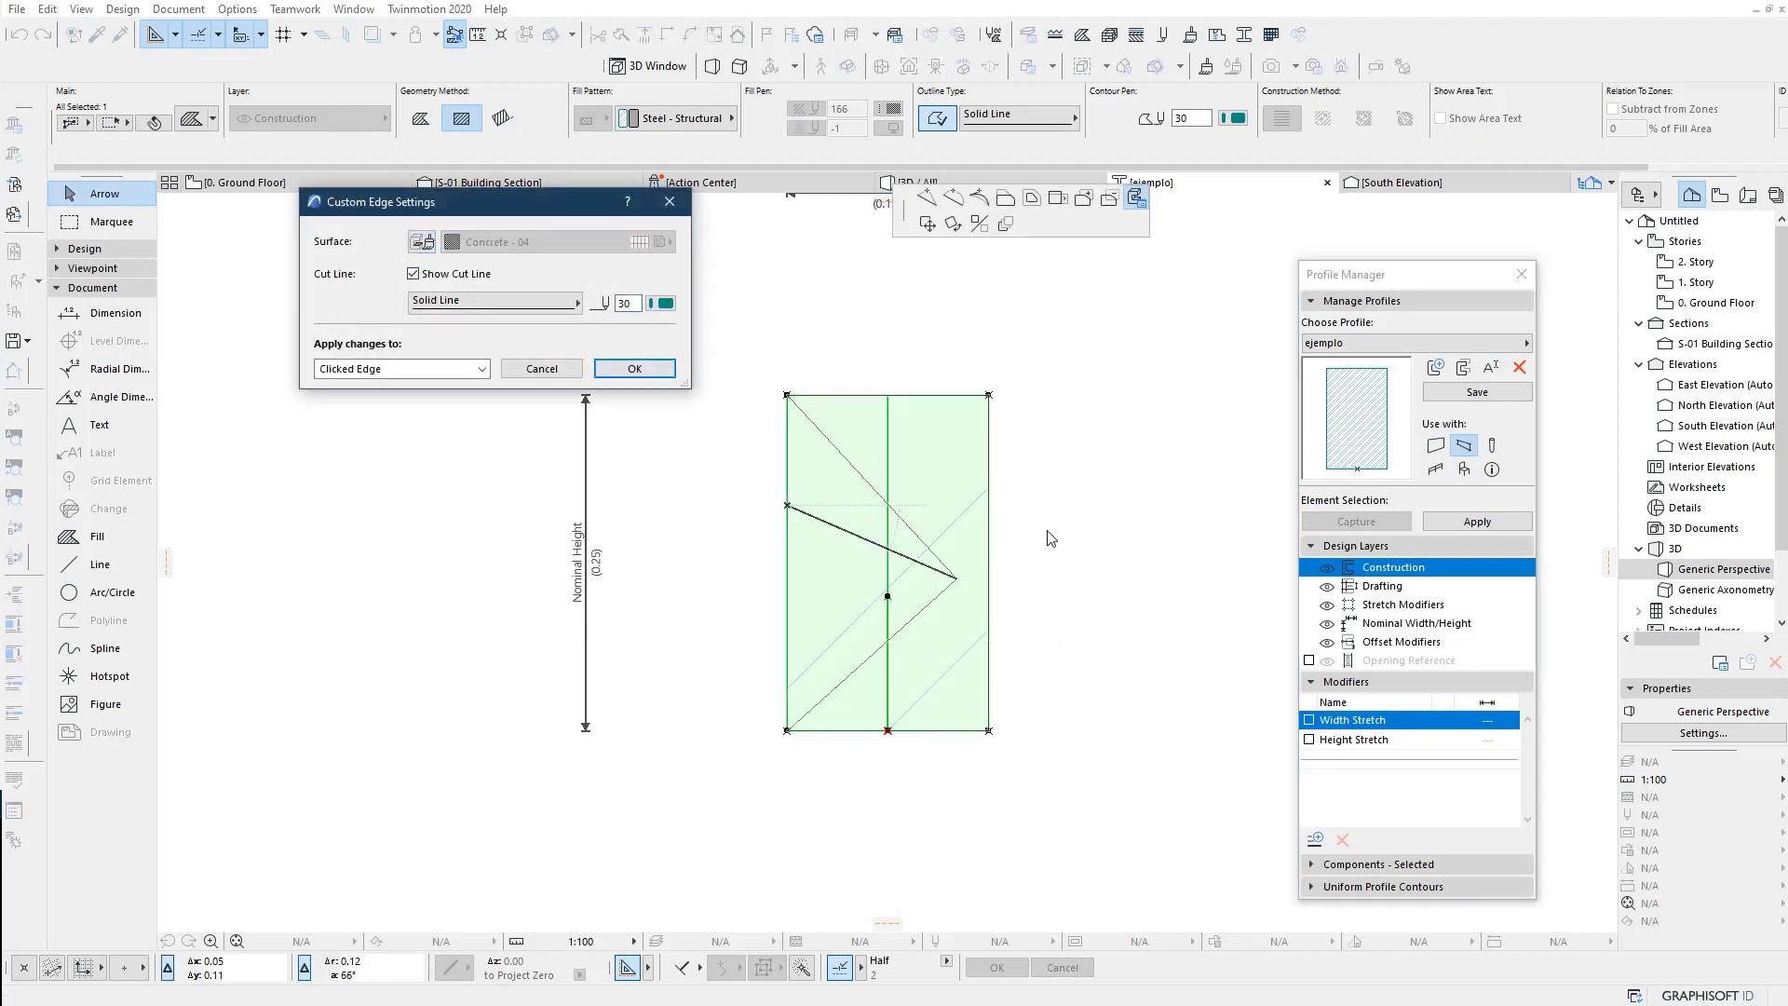
pyautogui.click(626, 368)
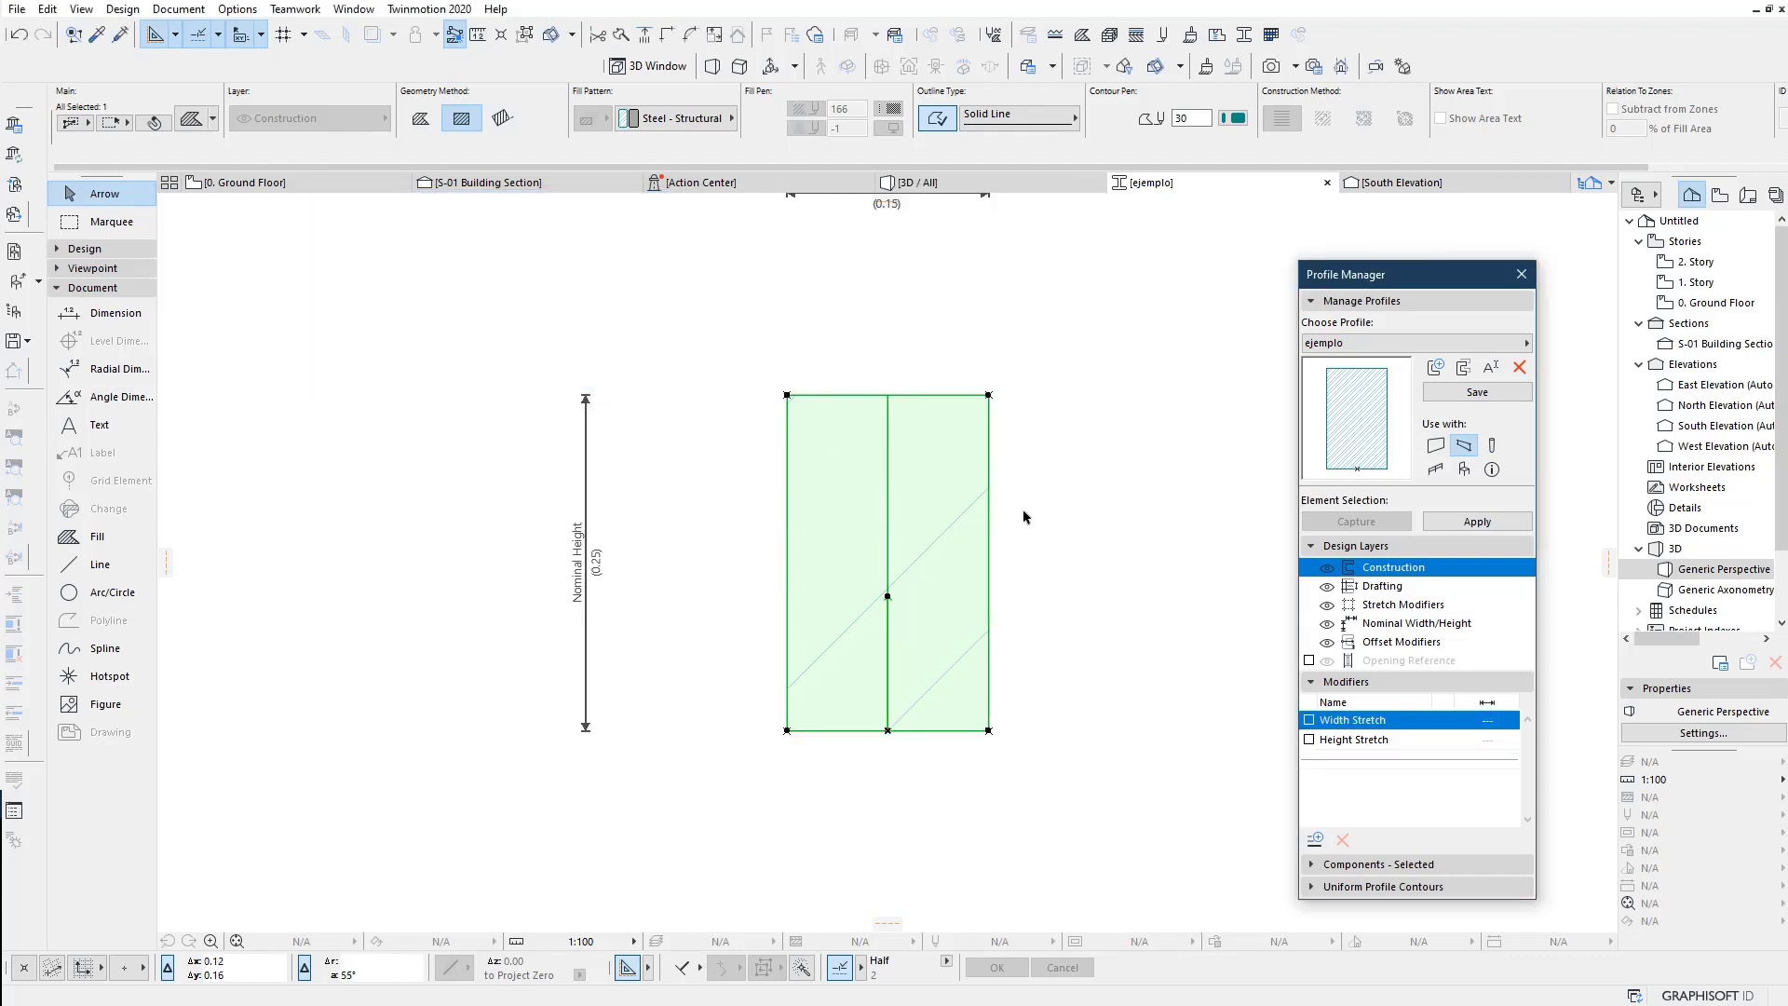
# Step: Apply edge settings to All Edges with the surface override turned off
pyautogui.click(993, 523)
pyautogui.click(1135, 198)
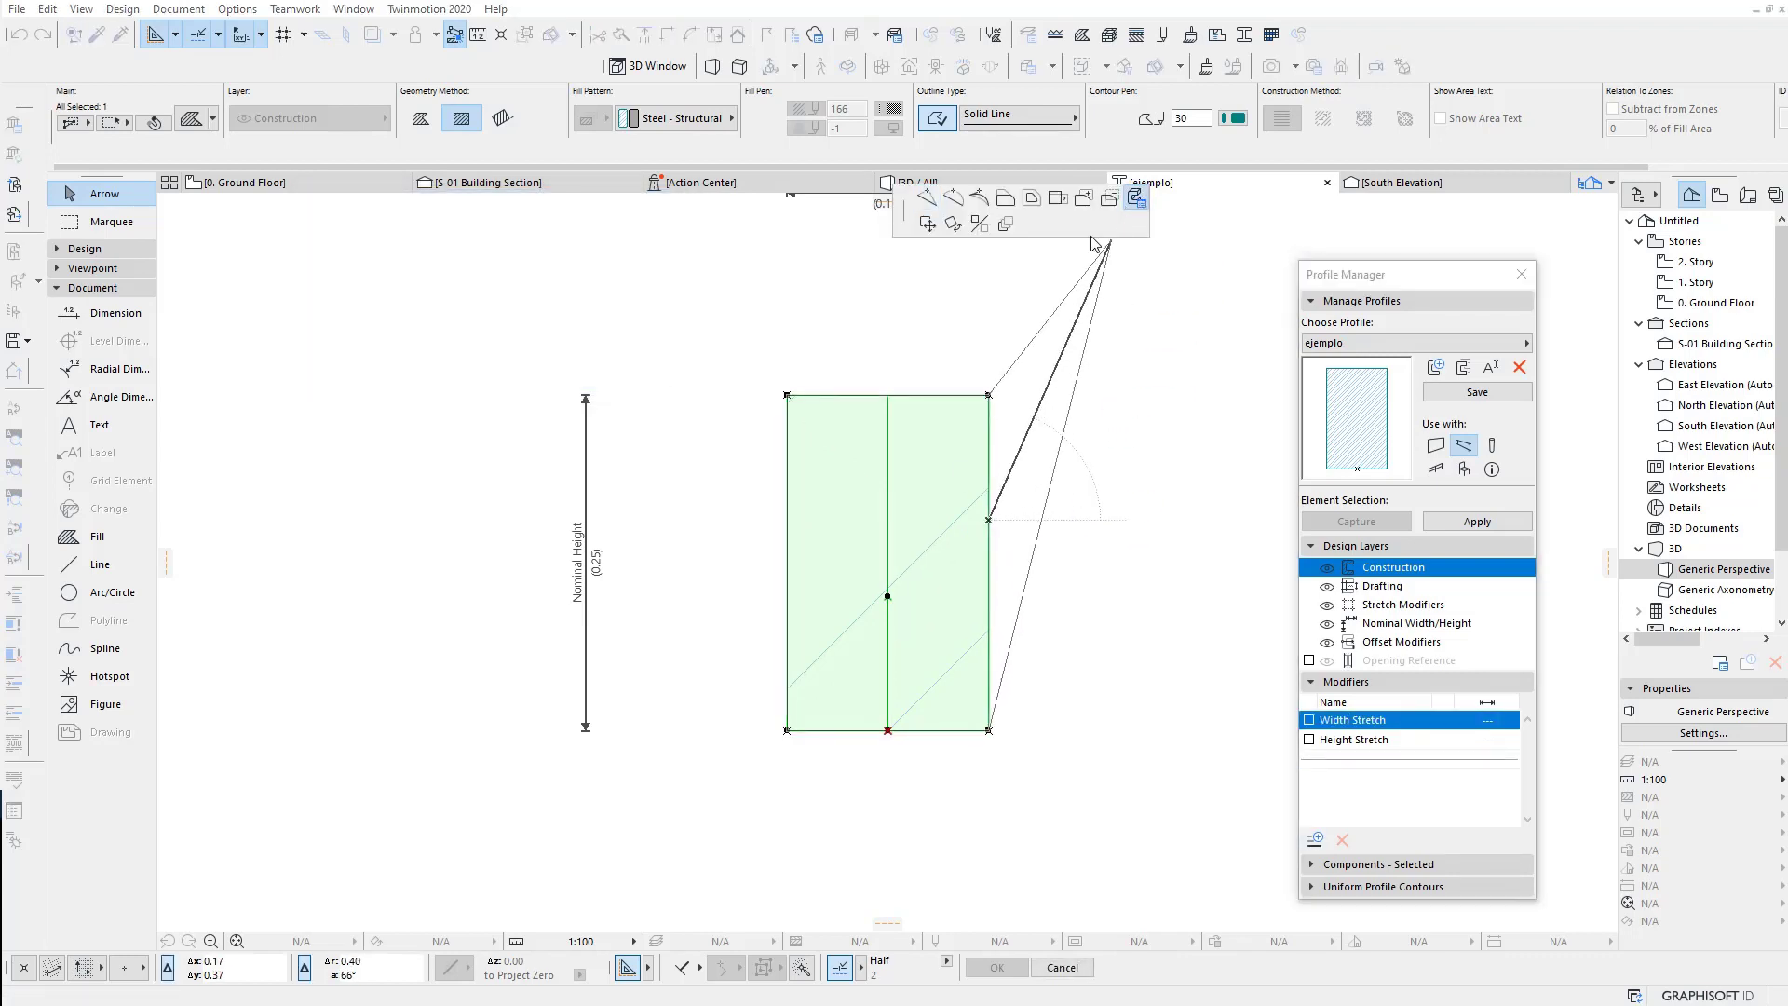
pyautogui.click(399, 373)
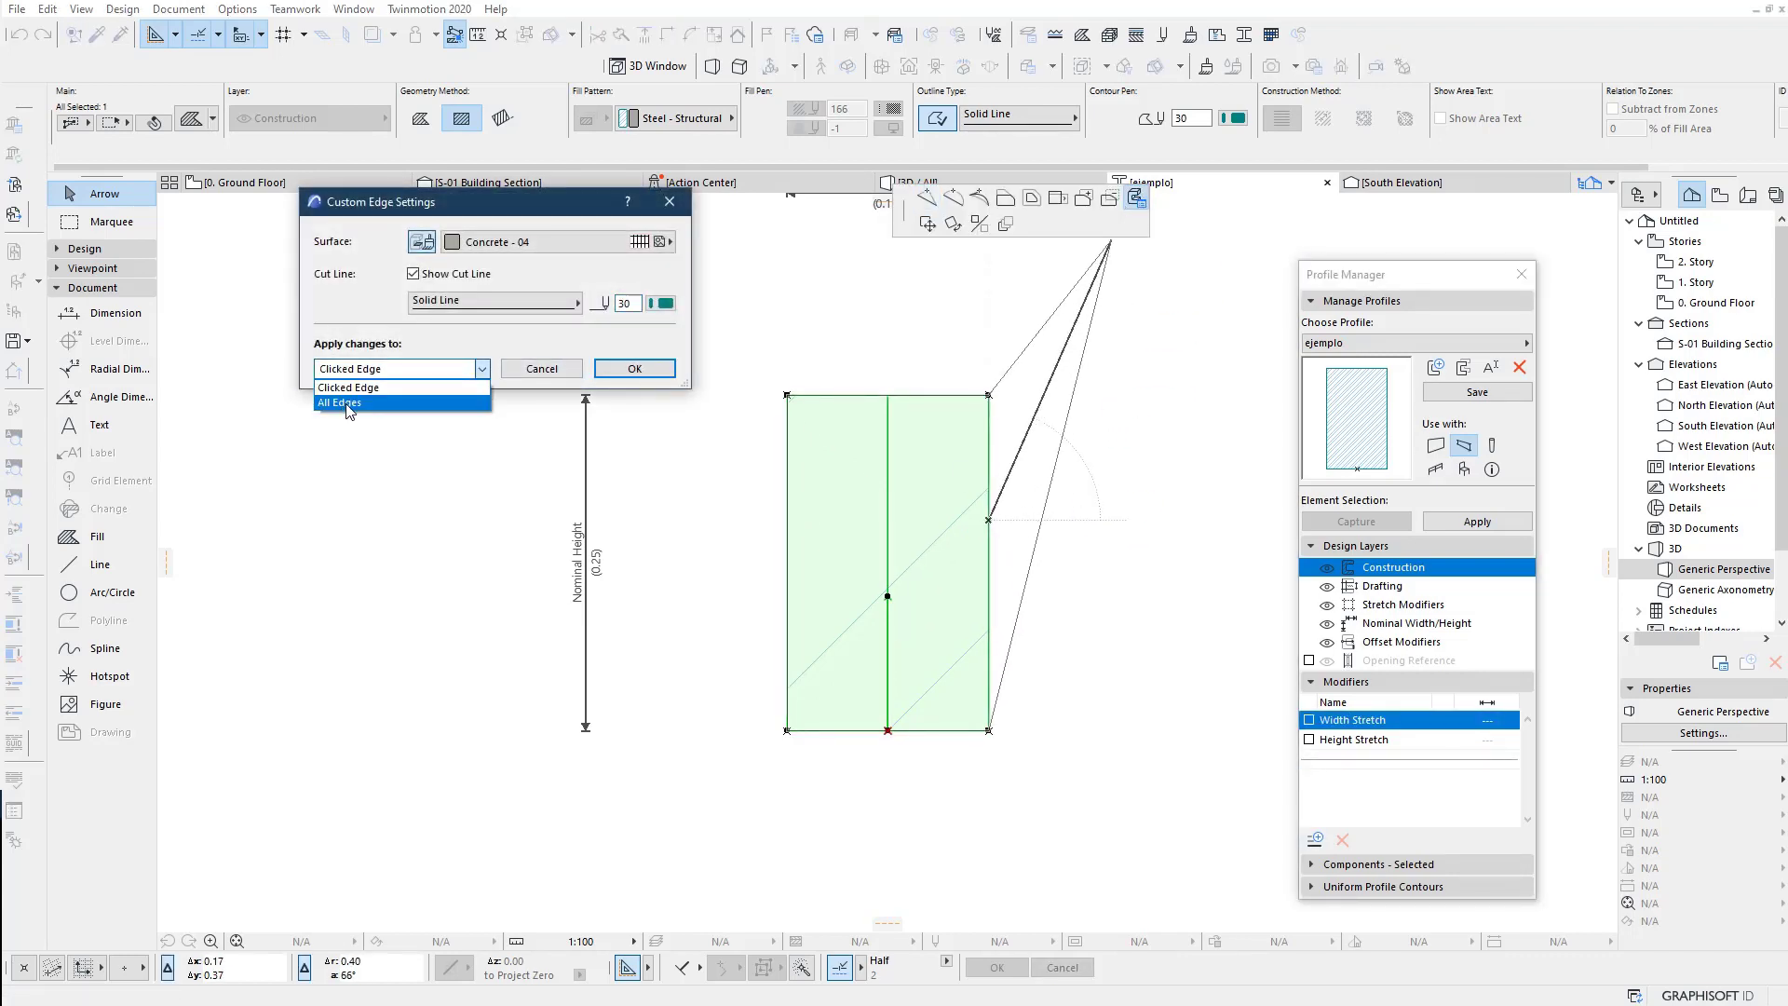
pyautogui.click(355, 405)
pyautogui.click(420, 244)
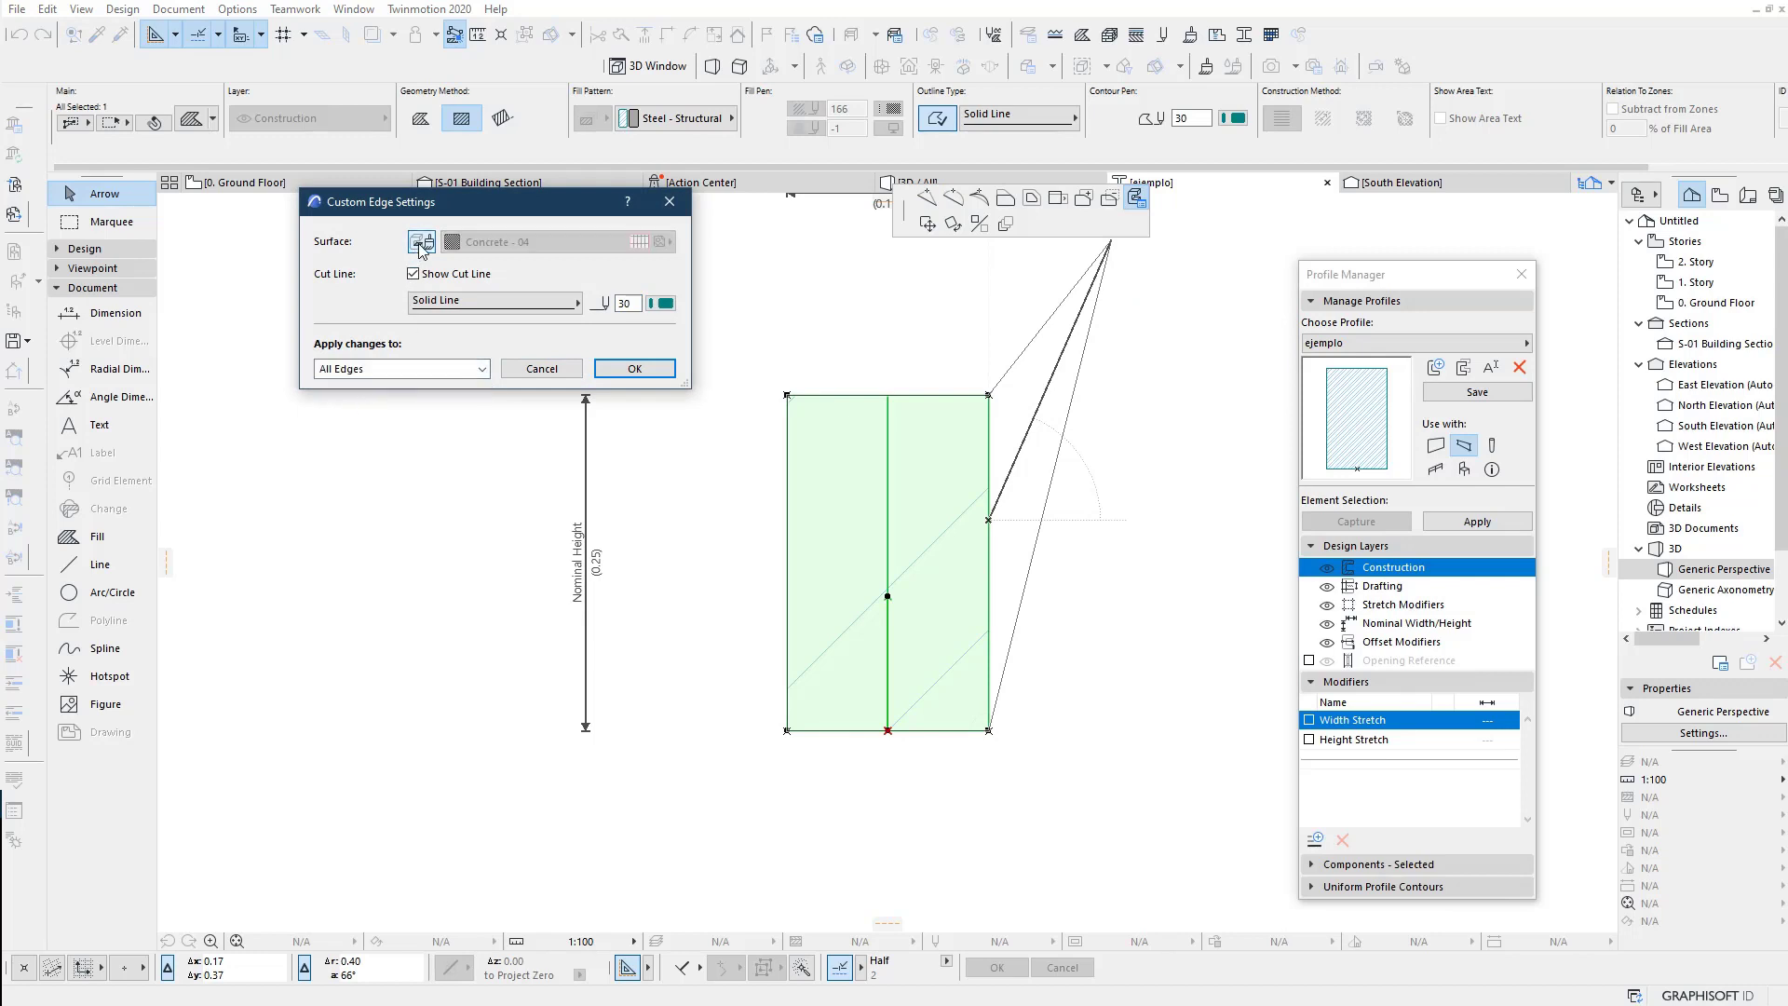
pyautogui.click(634, 371)
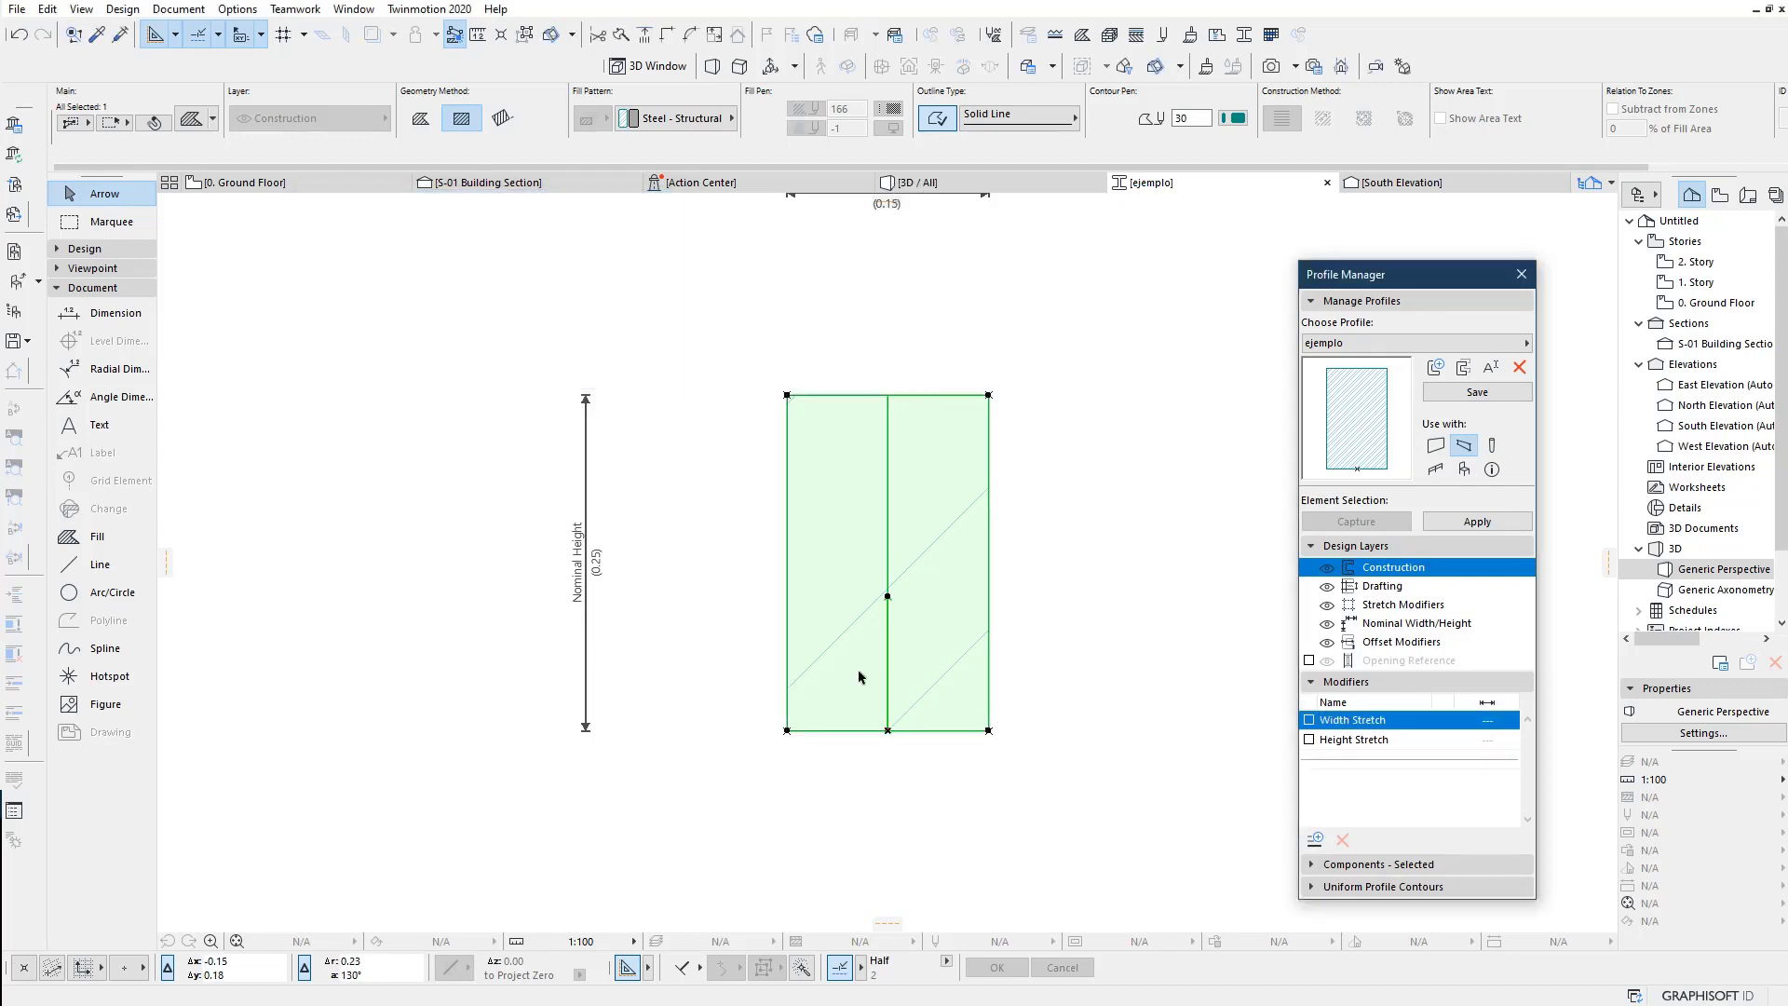
# Step: Cancel the pending node insertion and save the ejemplo profile, closing the editor
pyautogui.click(943, 733)
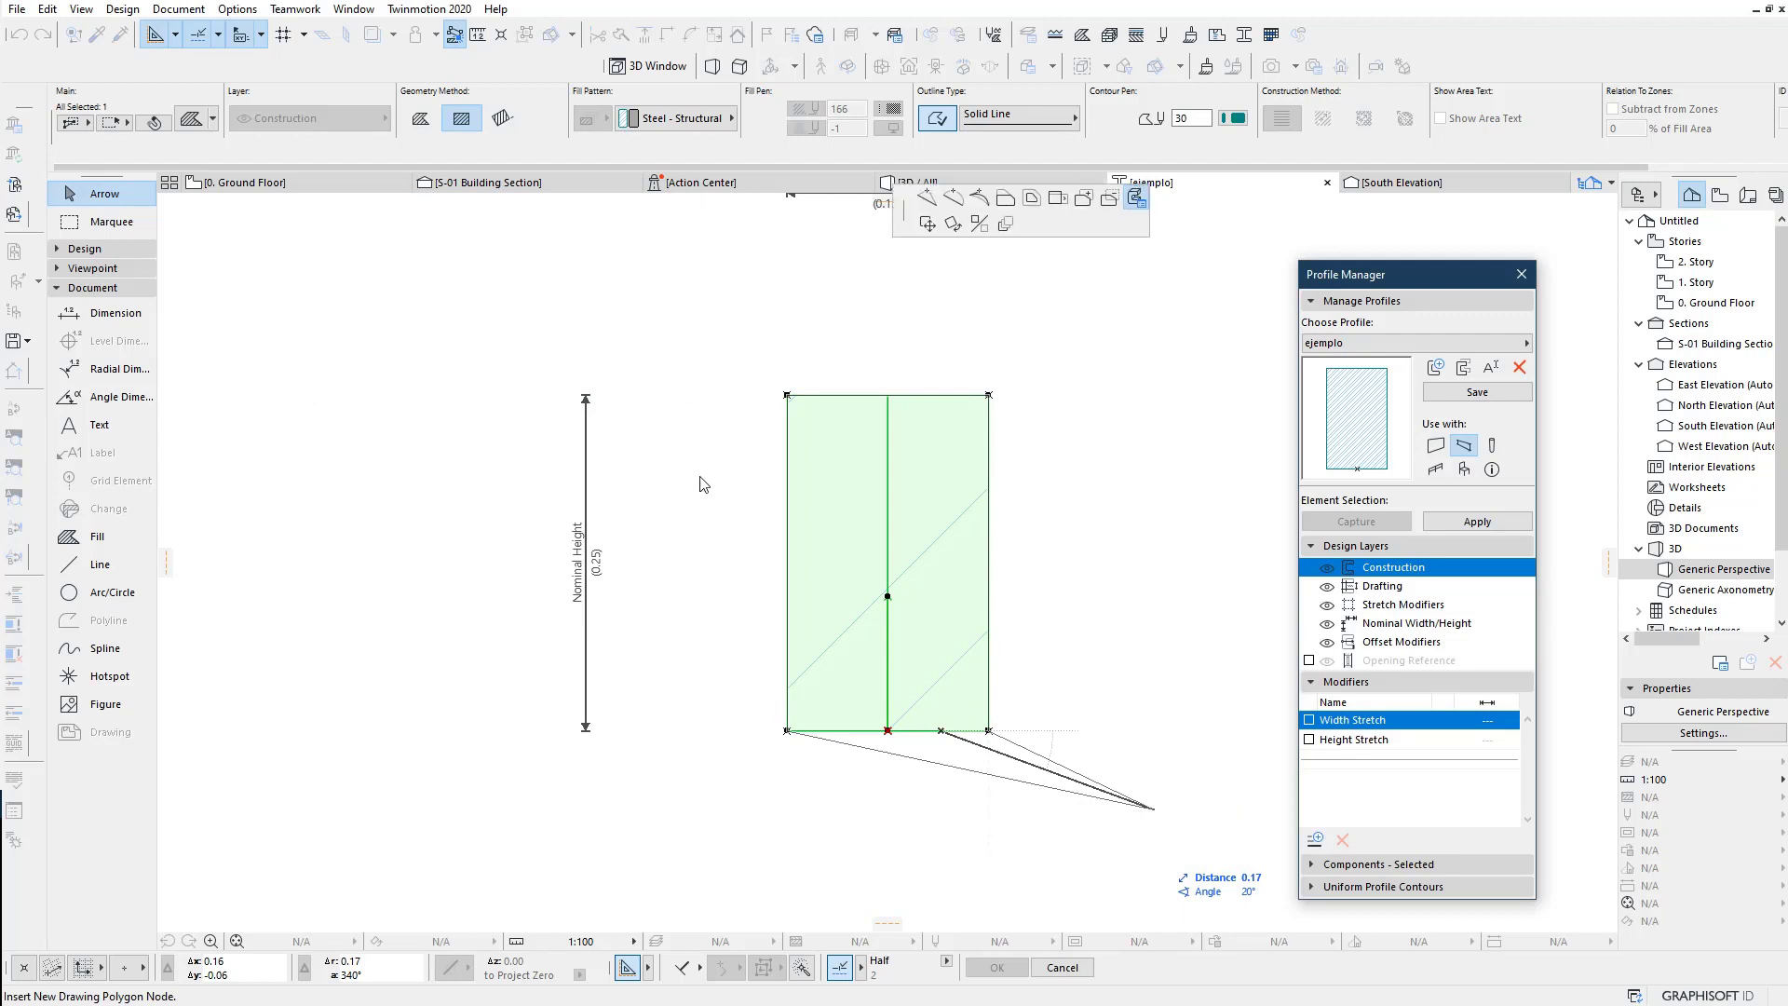
pyautogui.click(1136, 198)
pyautogui.click(537, 373)
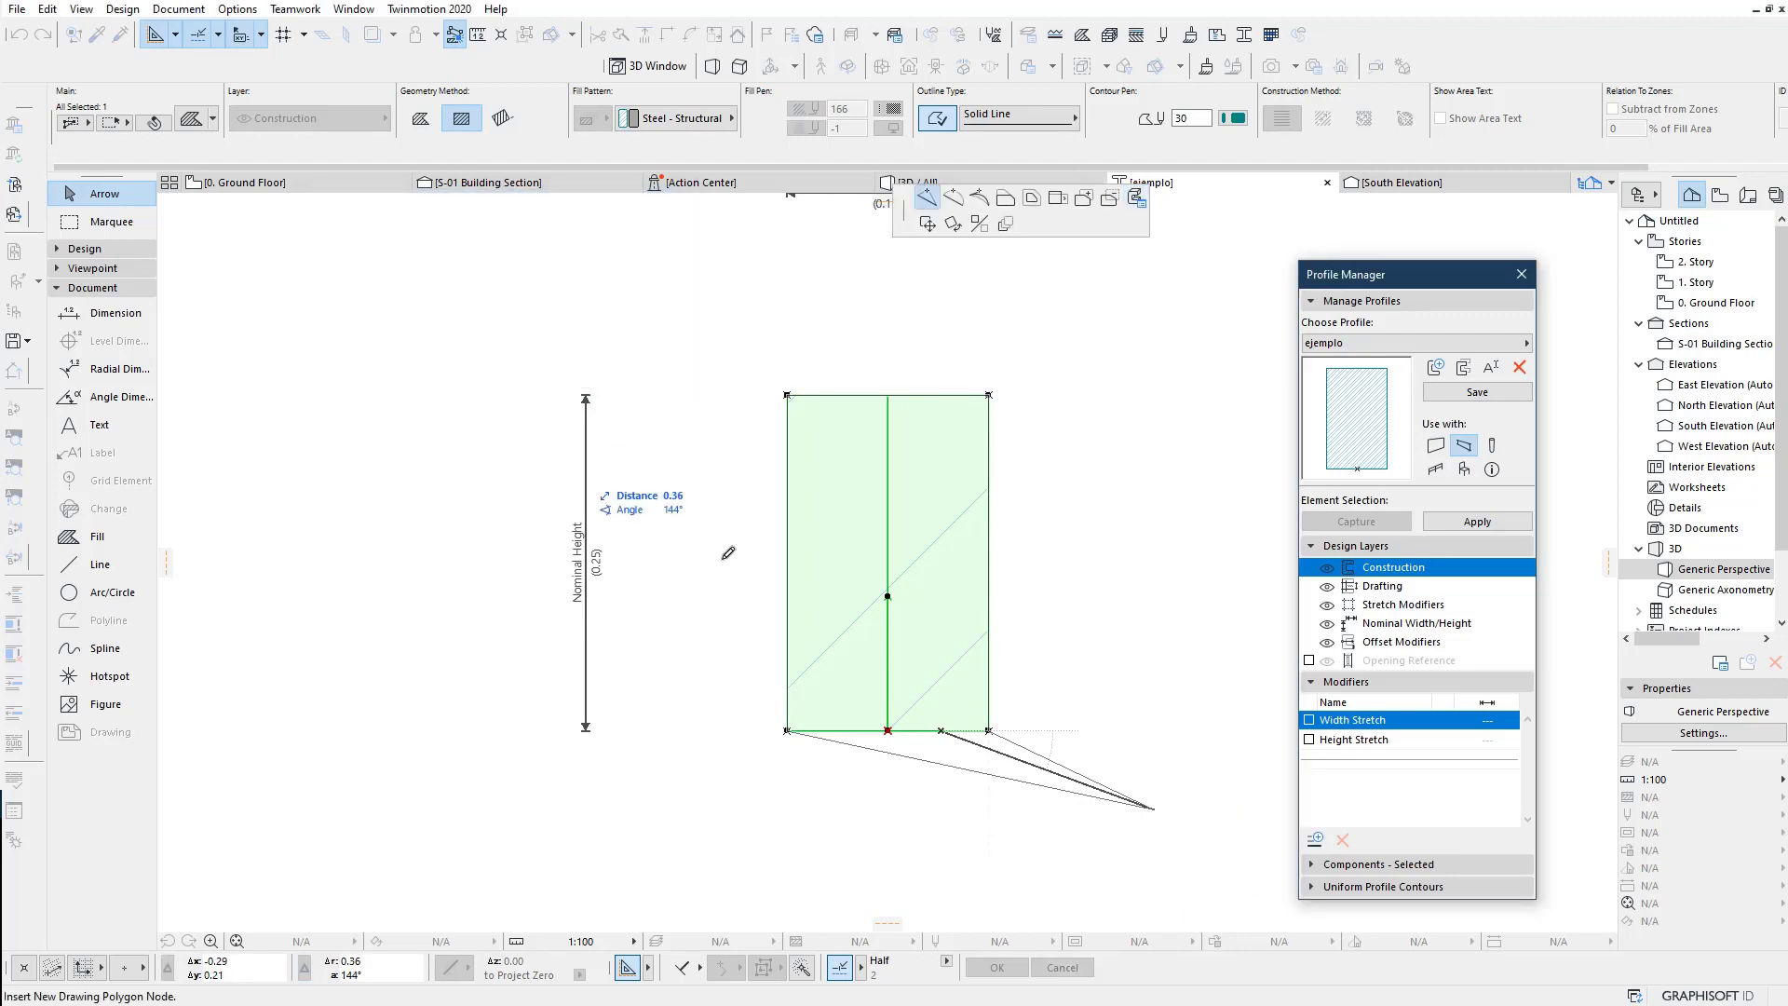
pyautogui.rightClick(727, 552)
pyautogui.click(773, 679)
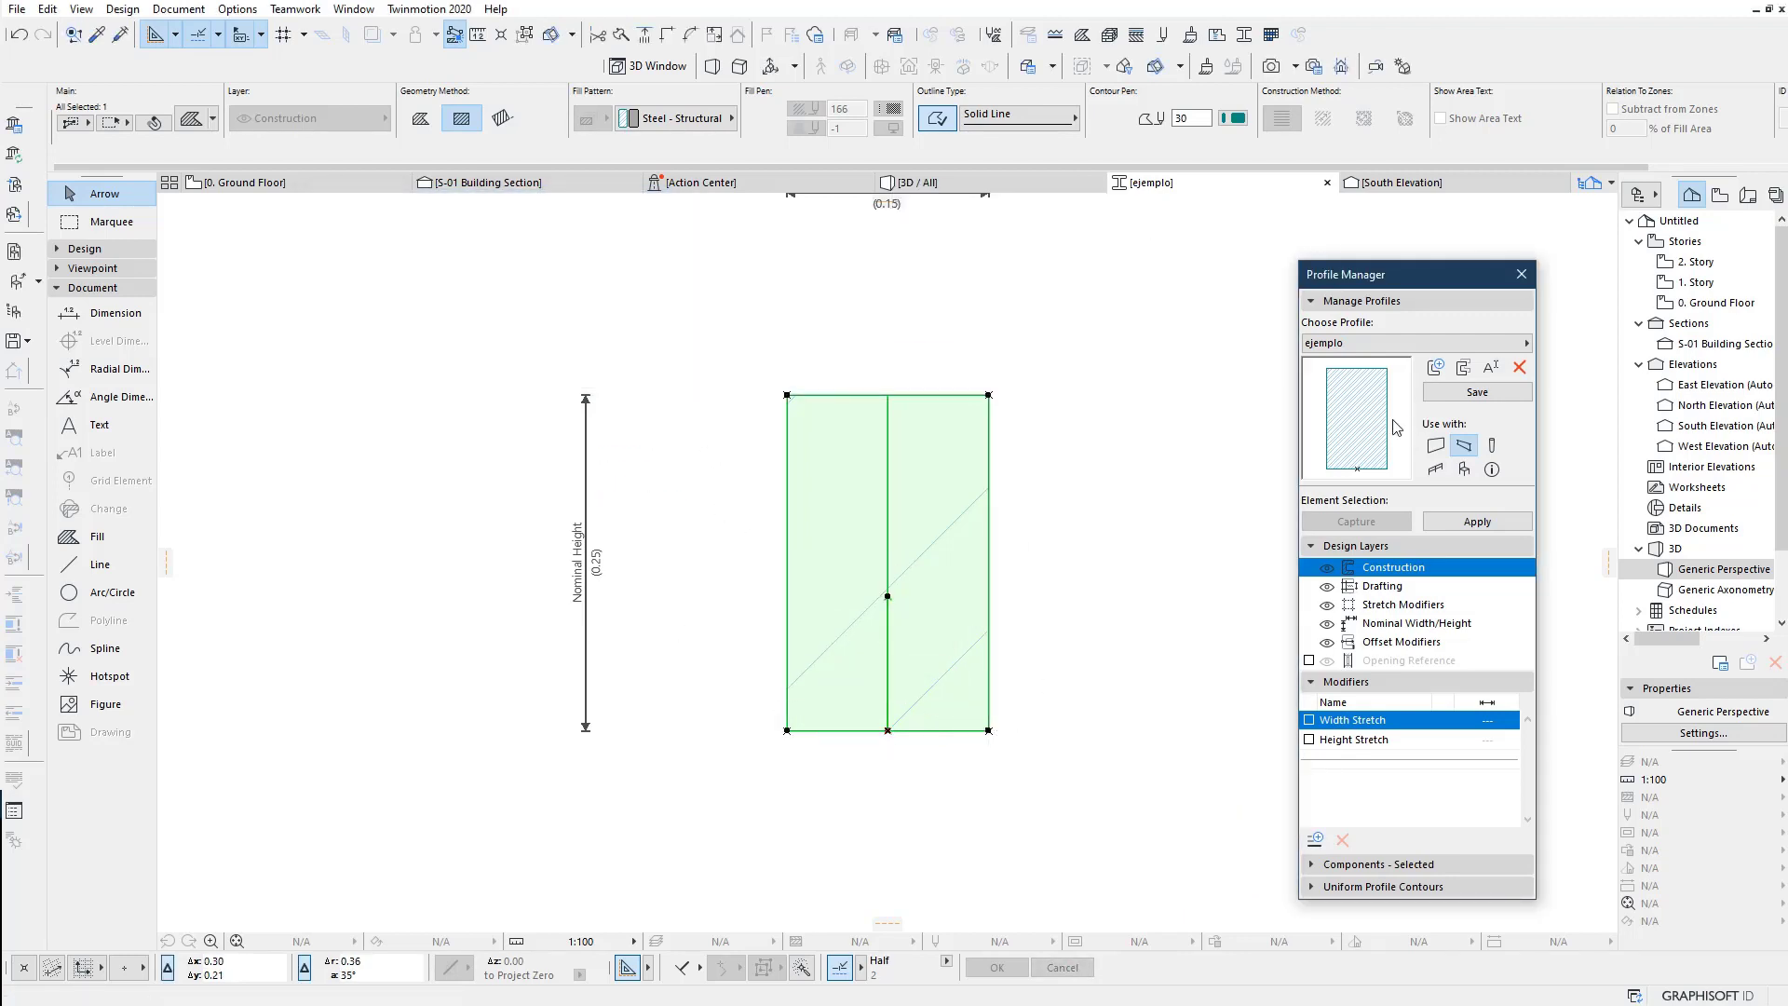
pyautogui.click(1479, 392)
pyautogui.click(1522, 274)
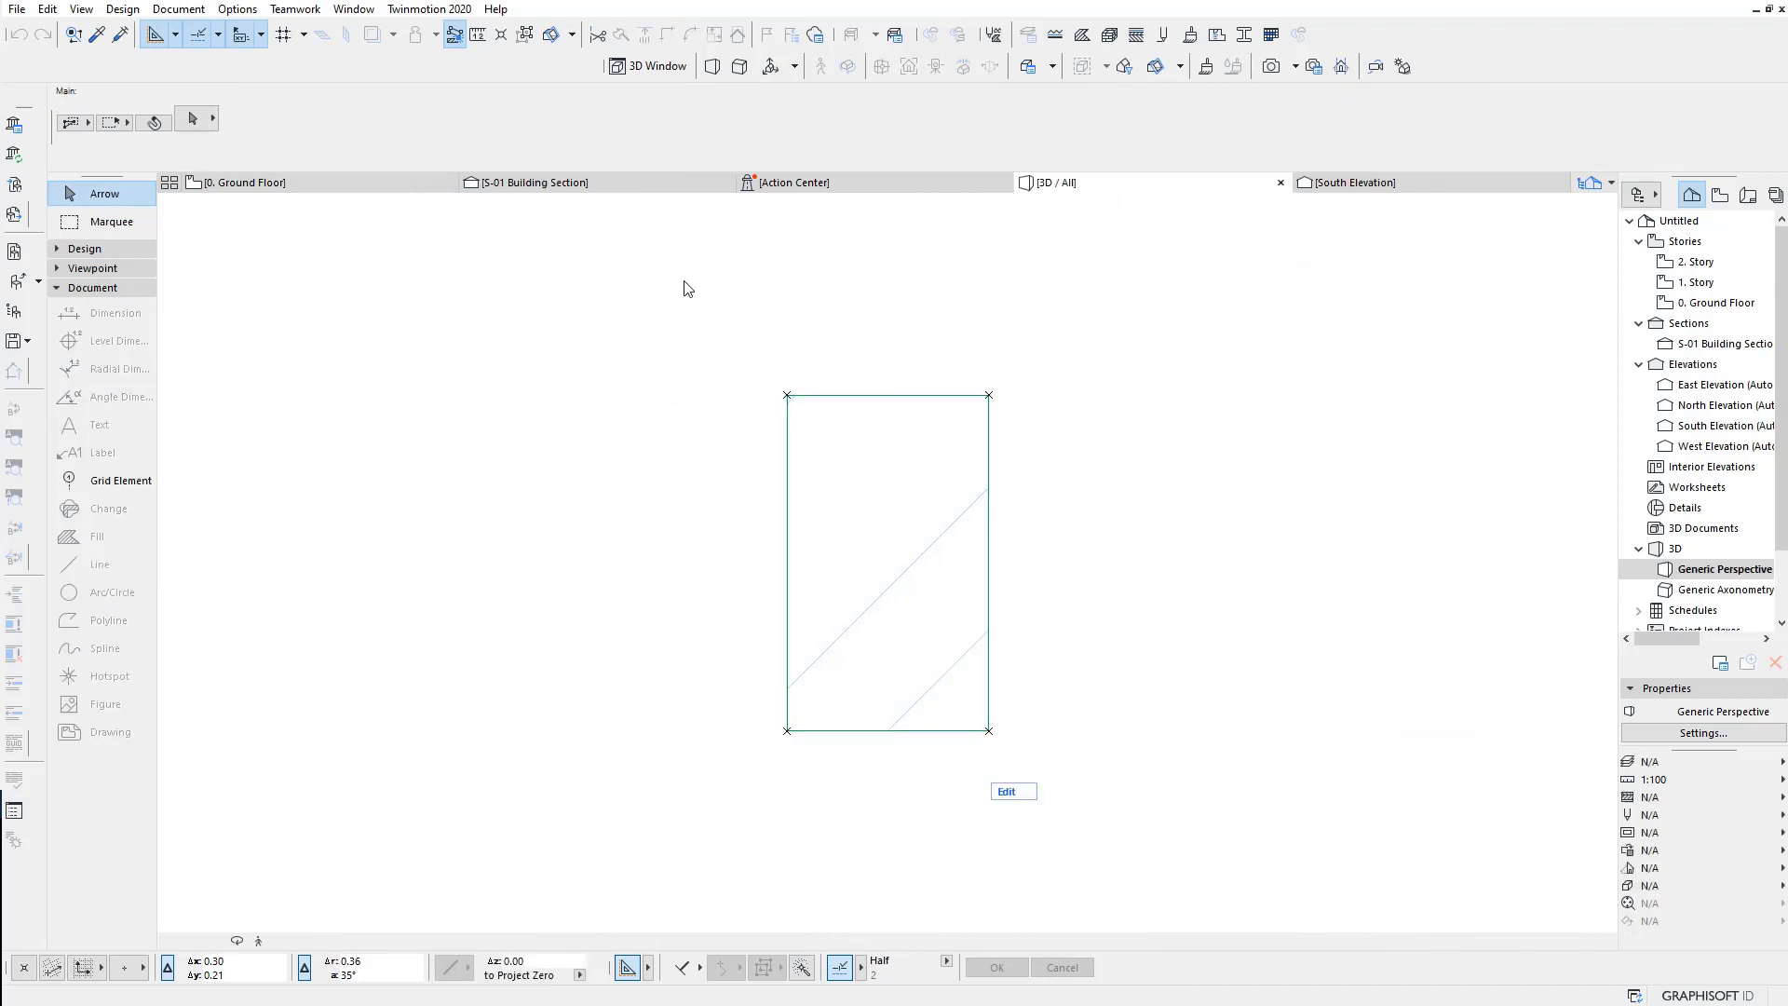
pyautogui.press('Escape')
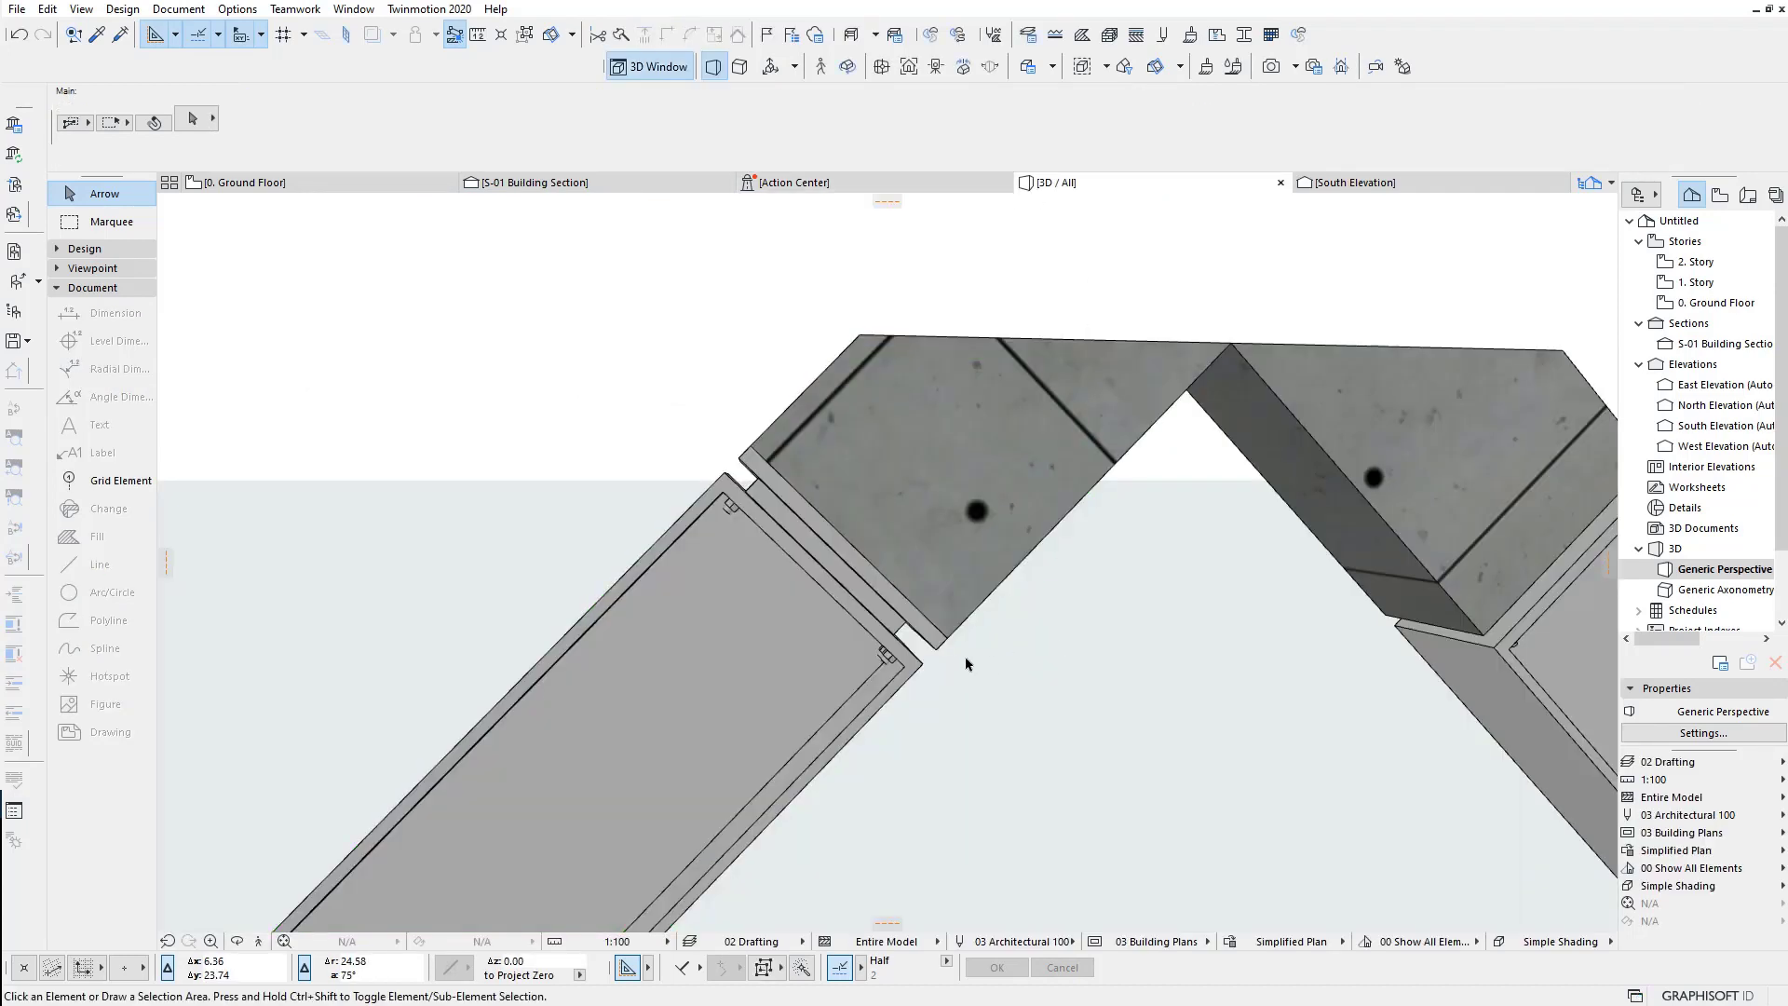
pyautogui.scroll(5, 966, 662)
pyautogui.scroll(2, 1155, 795)
pyautogui.scroll(-5, 1036, 691)
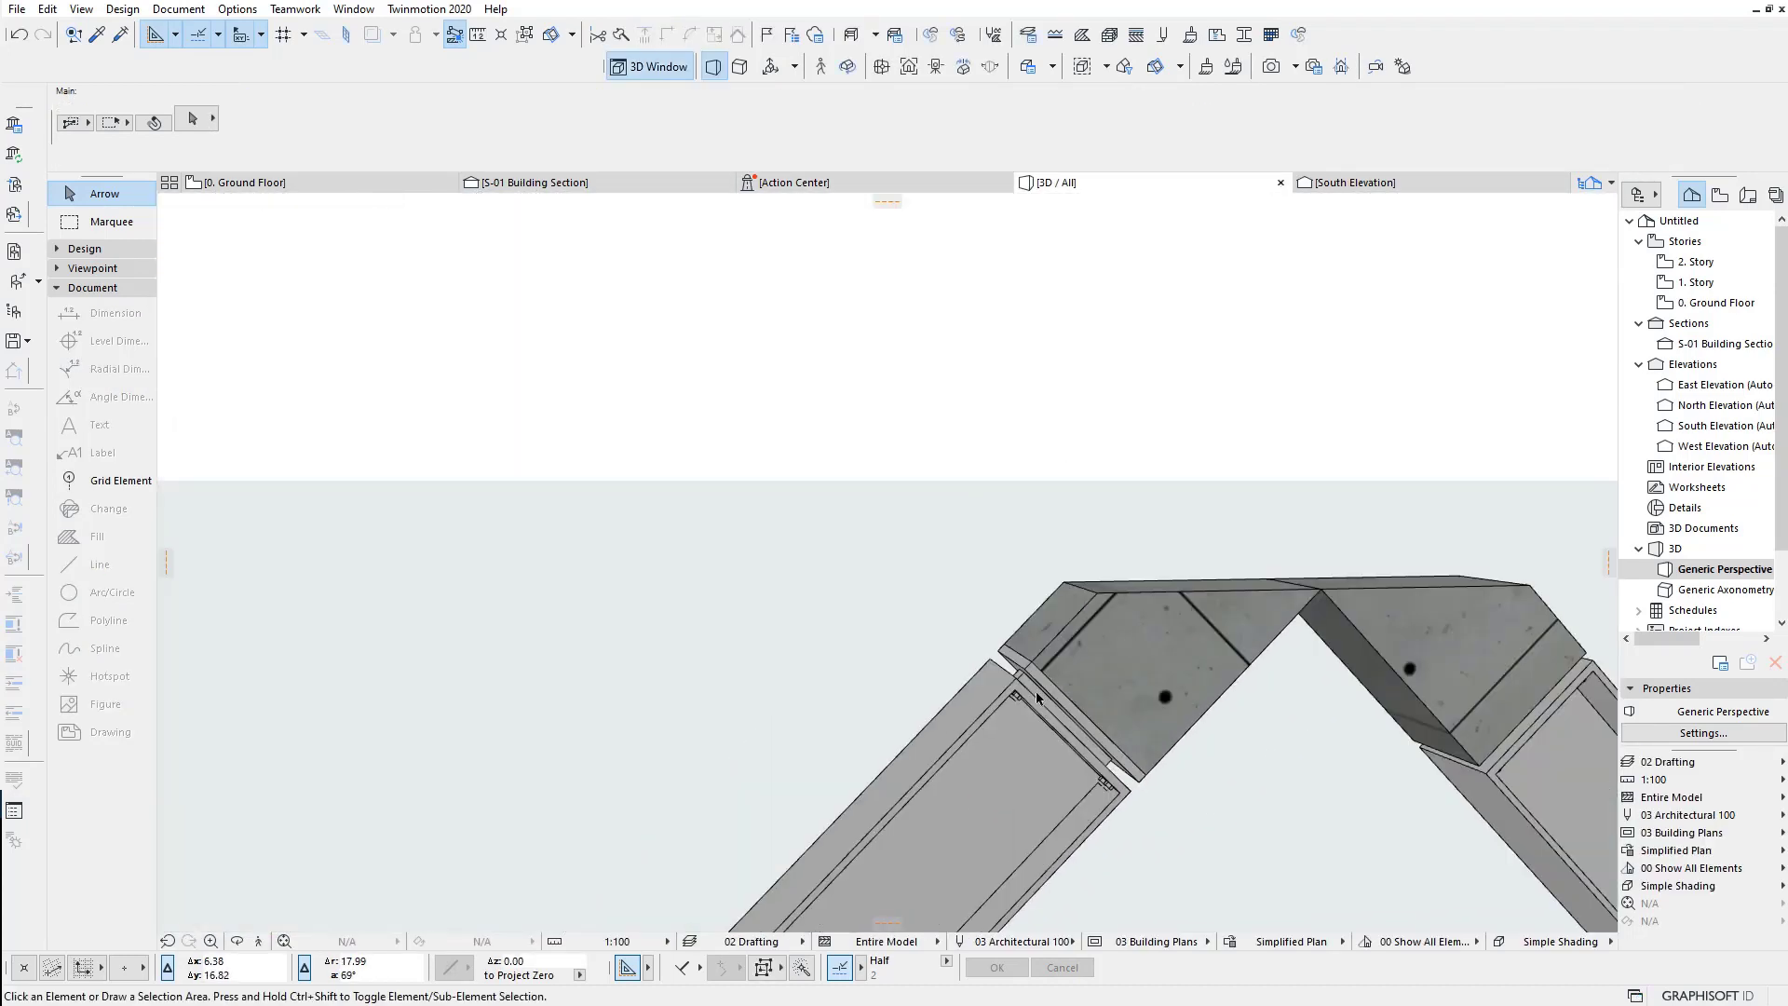
pyautogui.scroll(2, 1028, 673)
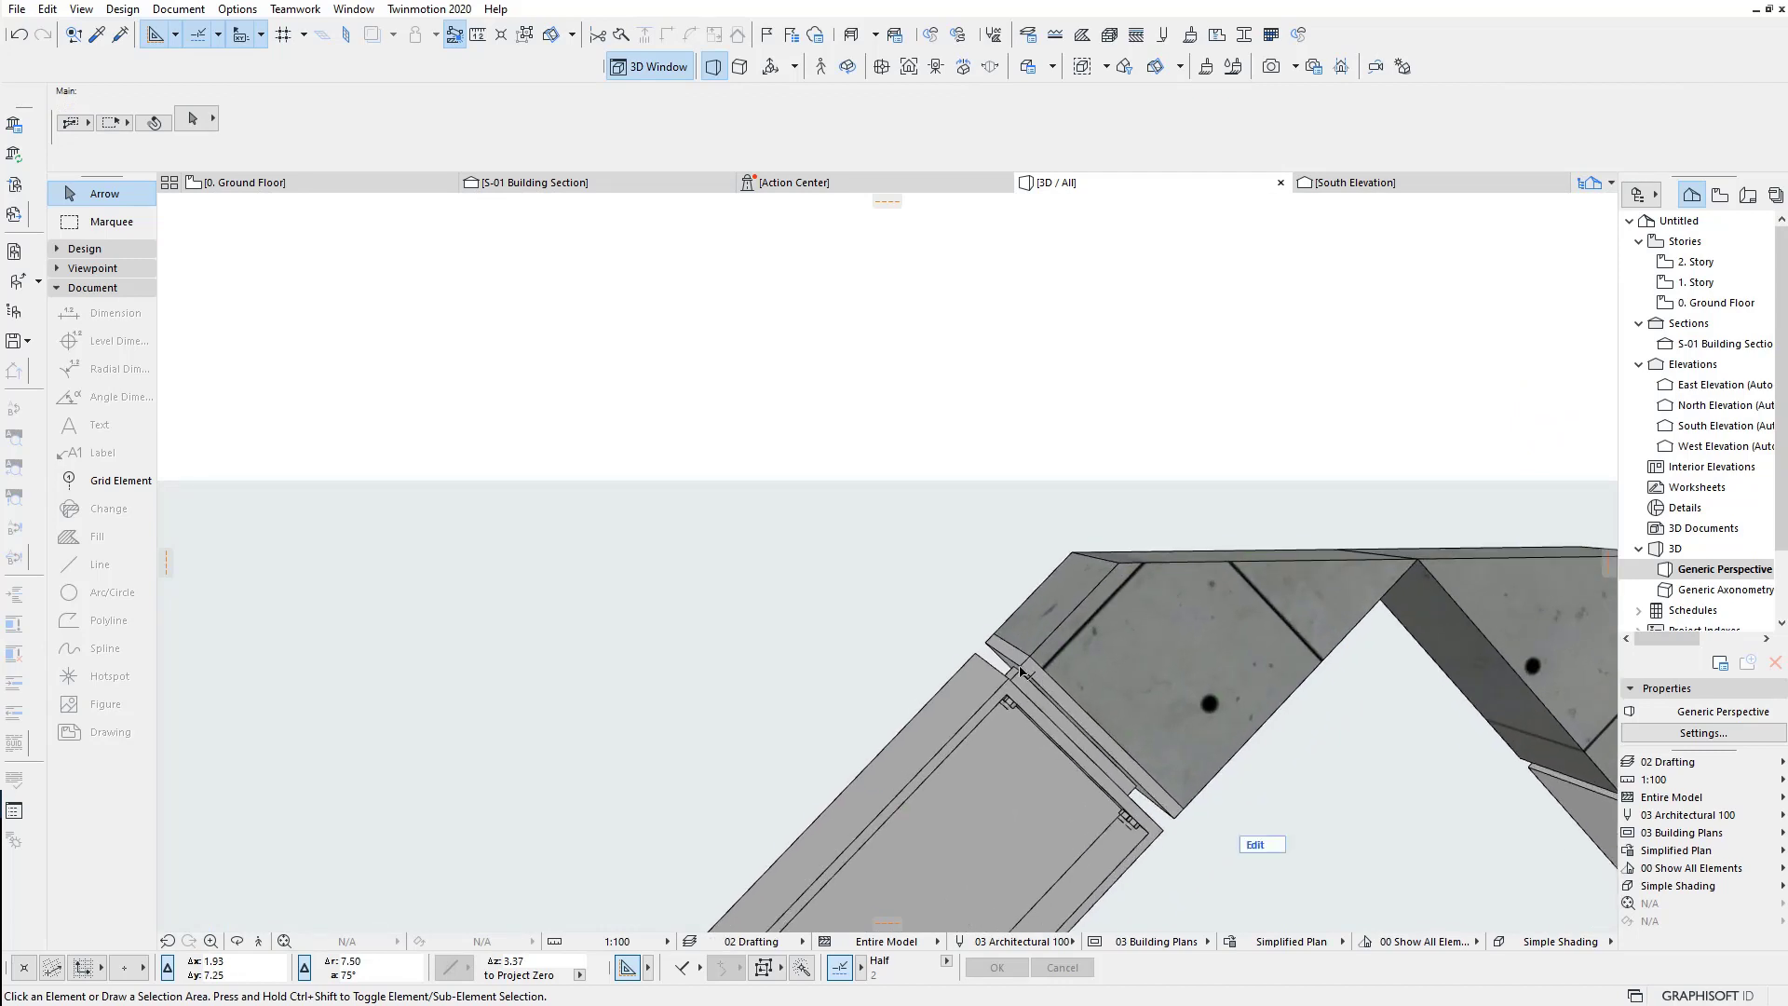
pyautogui.click(1021, 671)
pyautogui.moveTo(1022, 670); pyautogui.dragTo(894, 670, button='middle')
pyautogui.scroll(3, 897, 685)
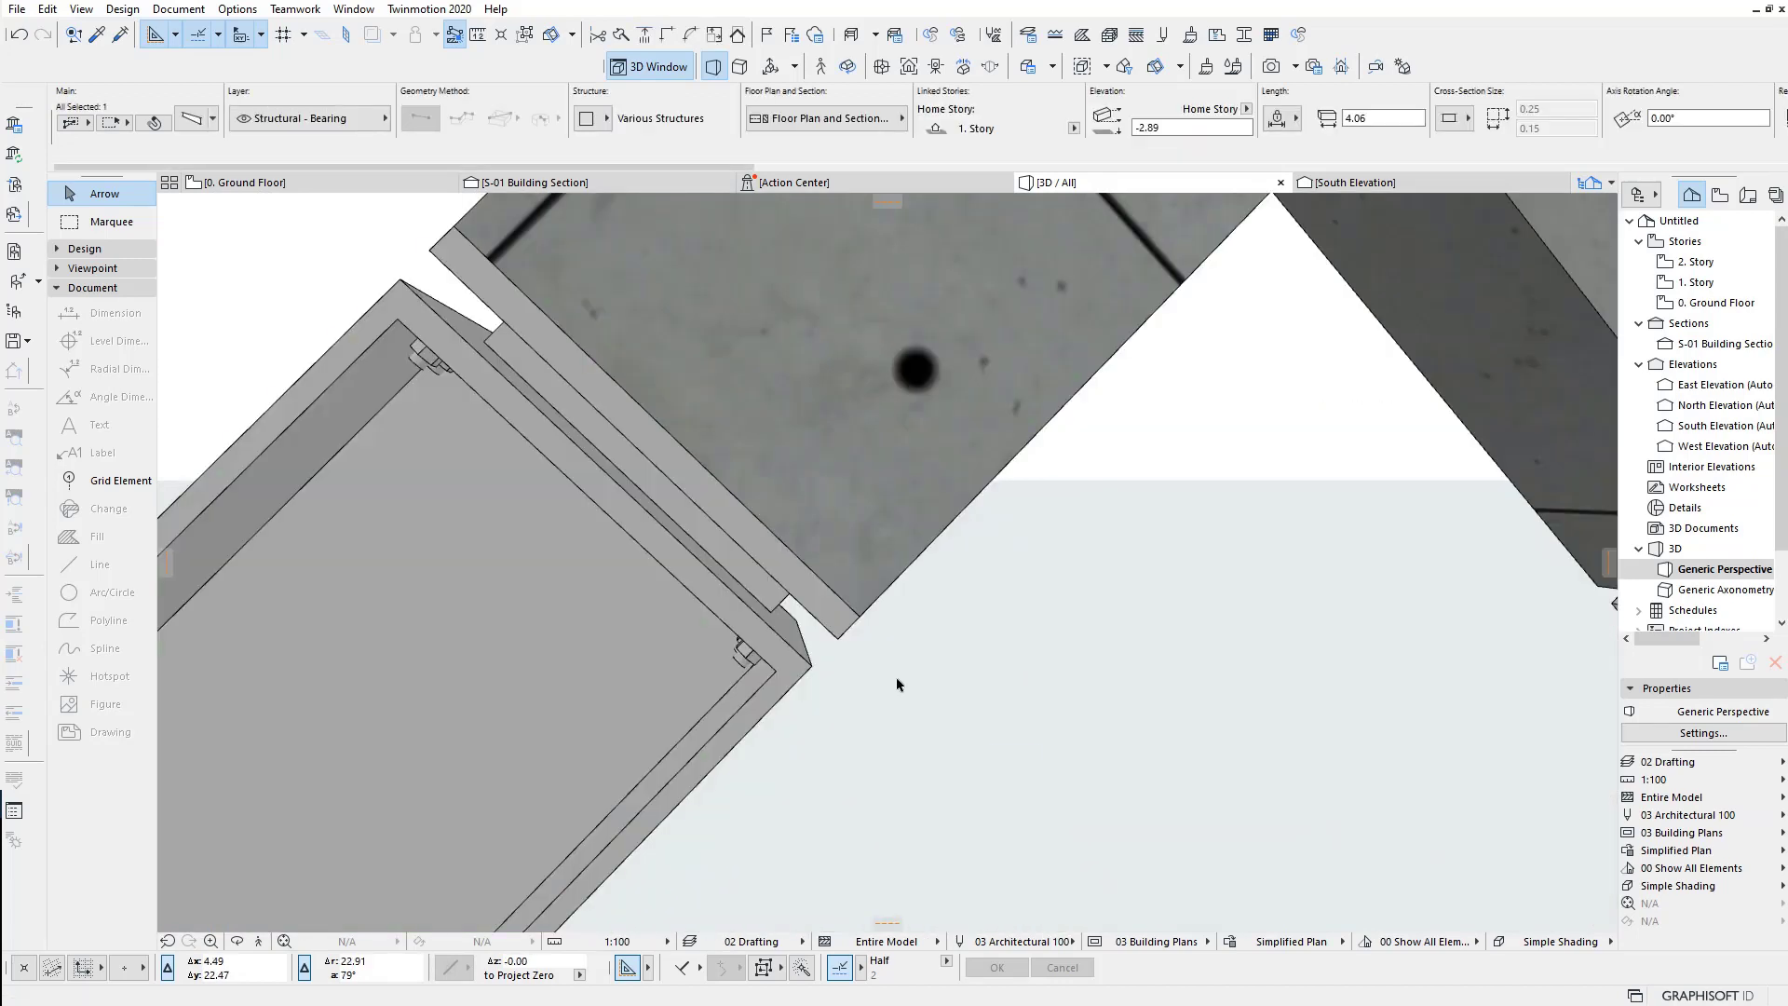
pyautogui.scroll(-3, 941, 663)
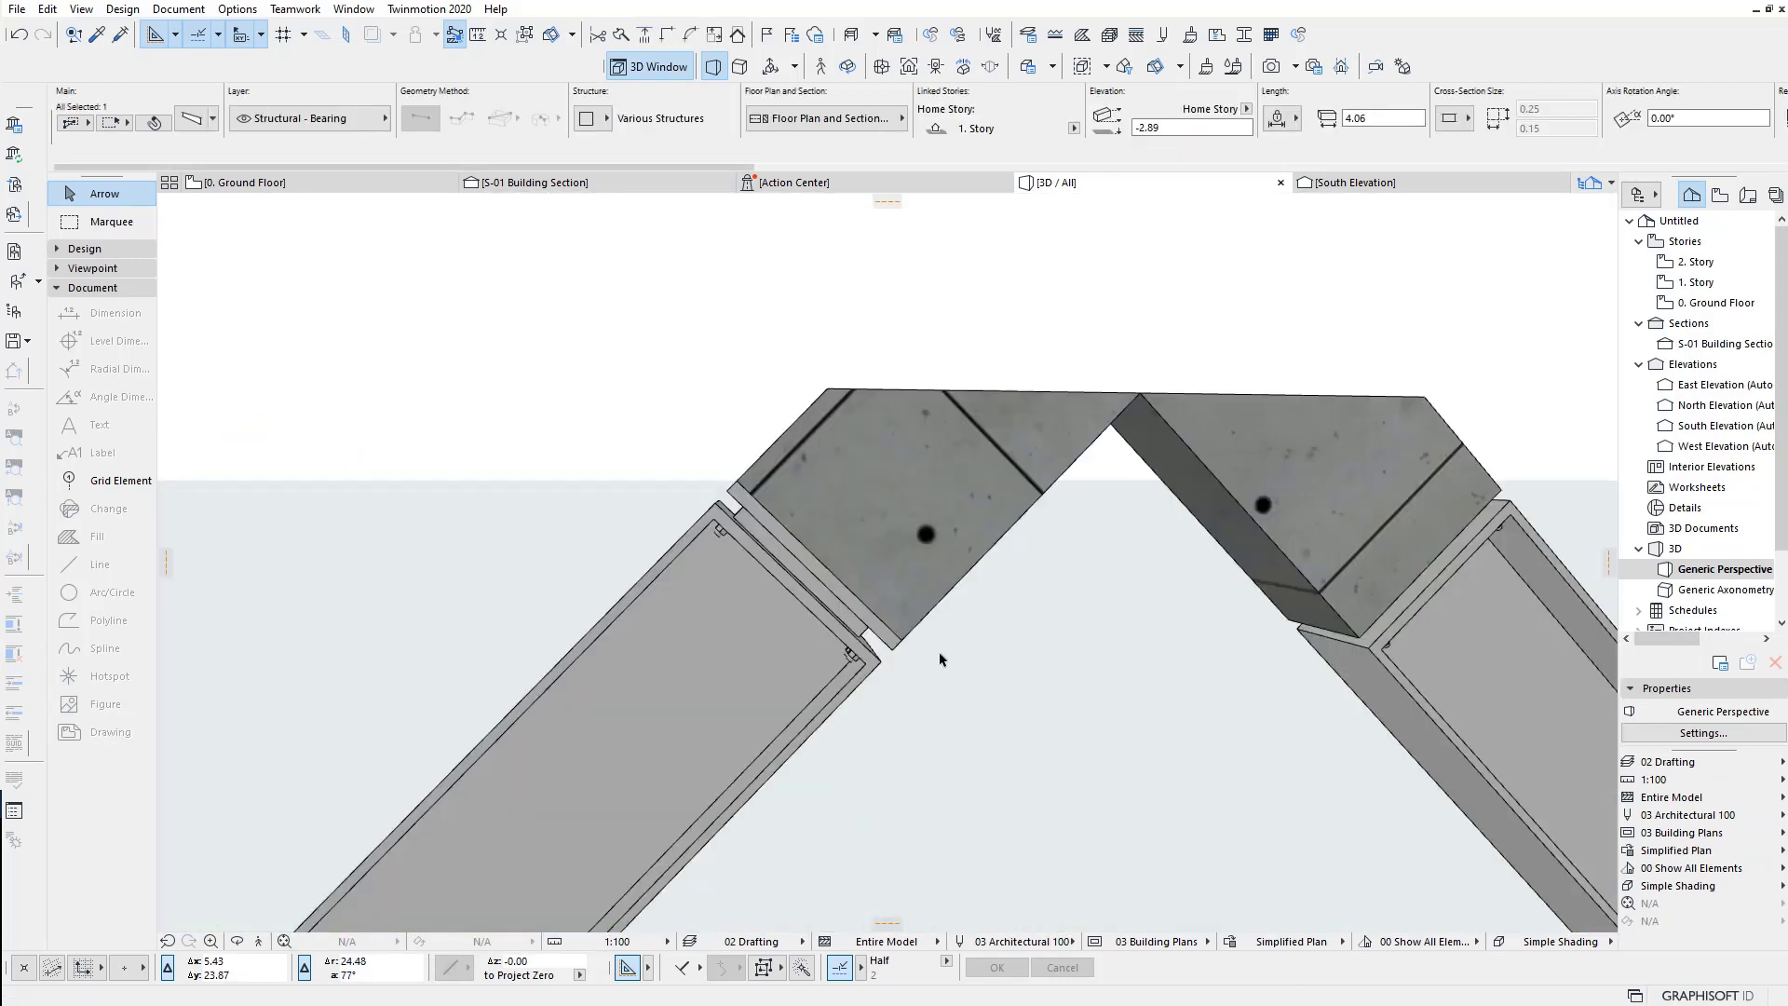
pyautogui.click(979, 693)
pyautogui.scroll(-1, 953, 654)
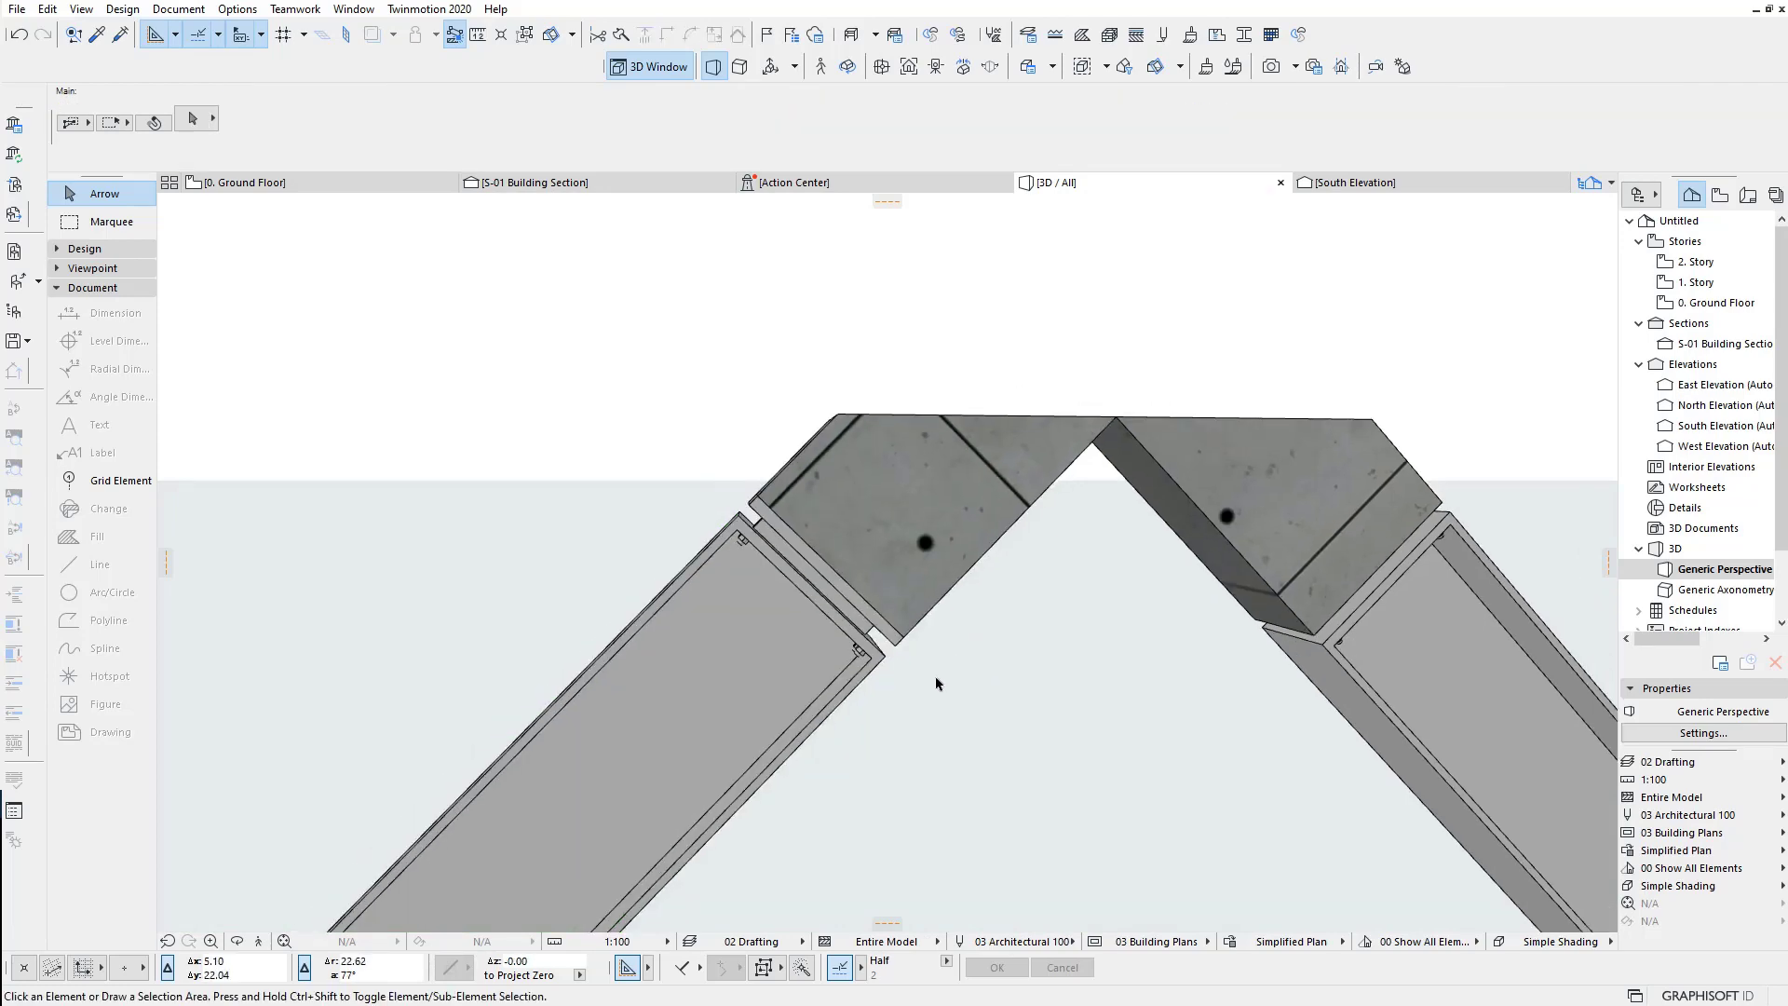
pyautogui.moveTo(936, 684)
pyautogui.keyDown('shift'); pyautogui.mouseDown(button='middle')
pyautogui.moveTo(967, 668)
pyautogui.moveTo(875, 557)
pyautogui.moveTo(609, 792)
pyautogui.moveTo(645, 725)
pyautogui.mouseUp(button='middle'); pyautogui.keyUp('shift')
pyautogui.scroll(-5, 875, 557)
pyautogui.scroll(2, 671, 787)
pyautogui.scroll(2, 669, 759)
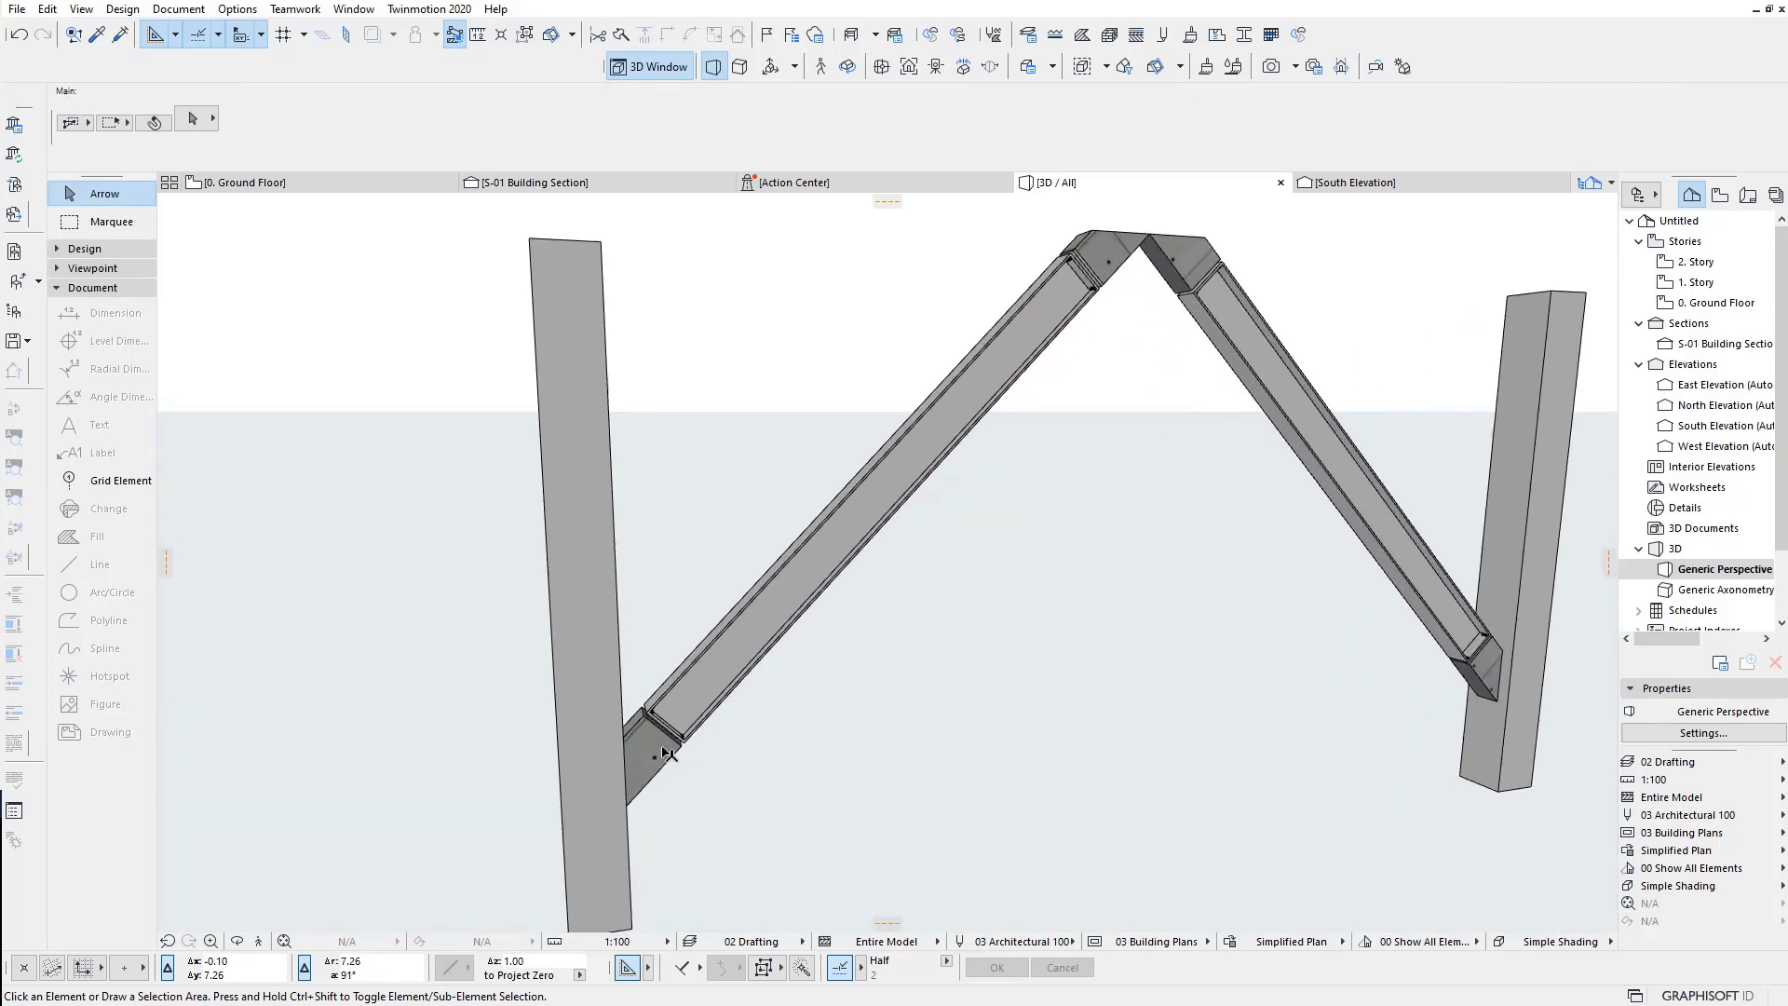
pyautogui.scroll(3, 665, 717)
pyautogui.scroll(3, 661, 674)
pyautogui.scroll(1, 643, 673)
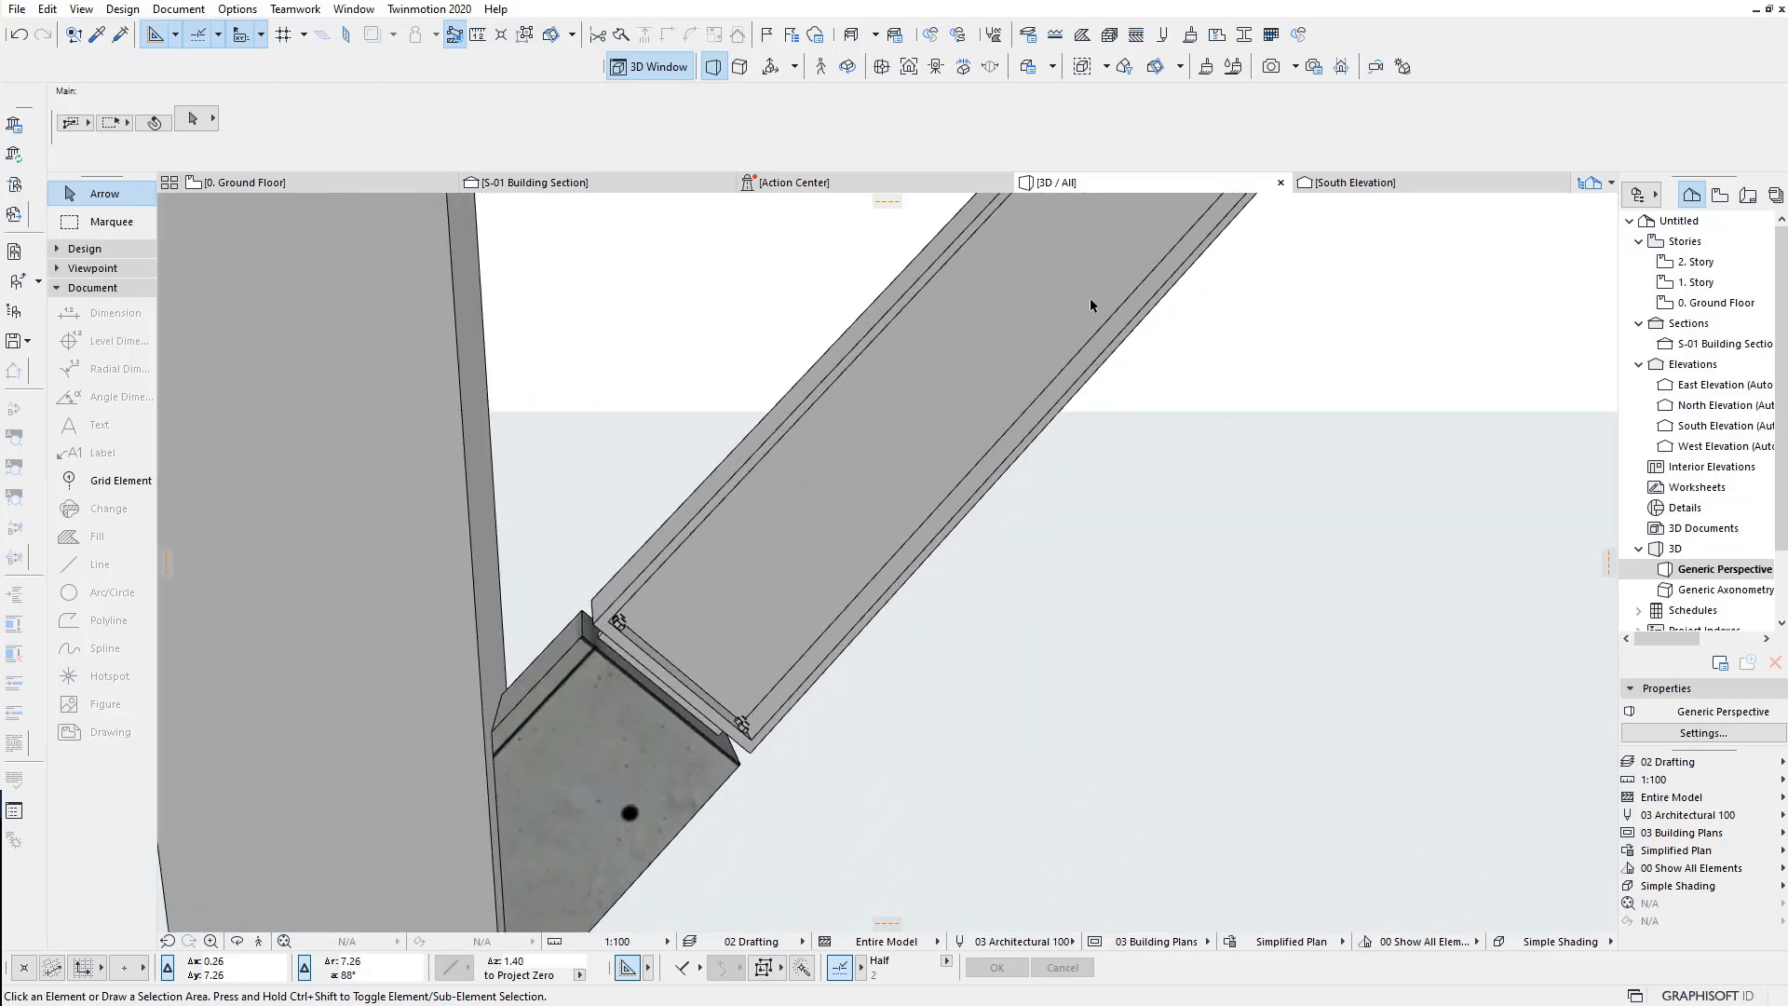
pyautogui.scroll(-3, 818, 658)
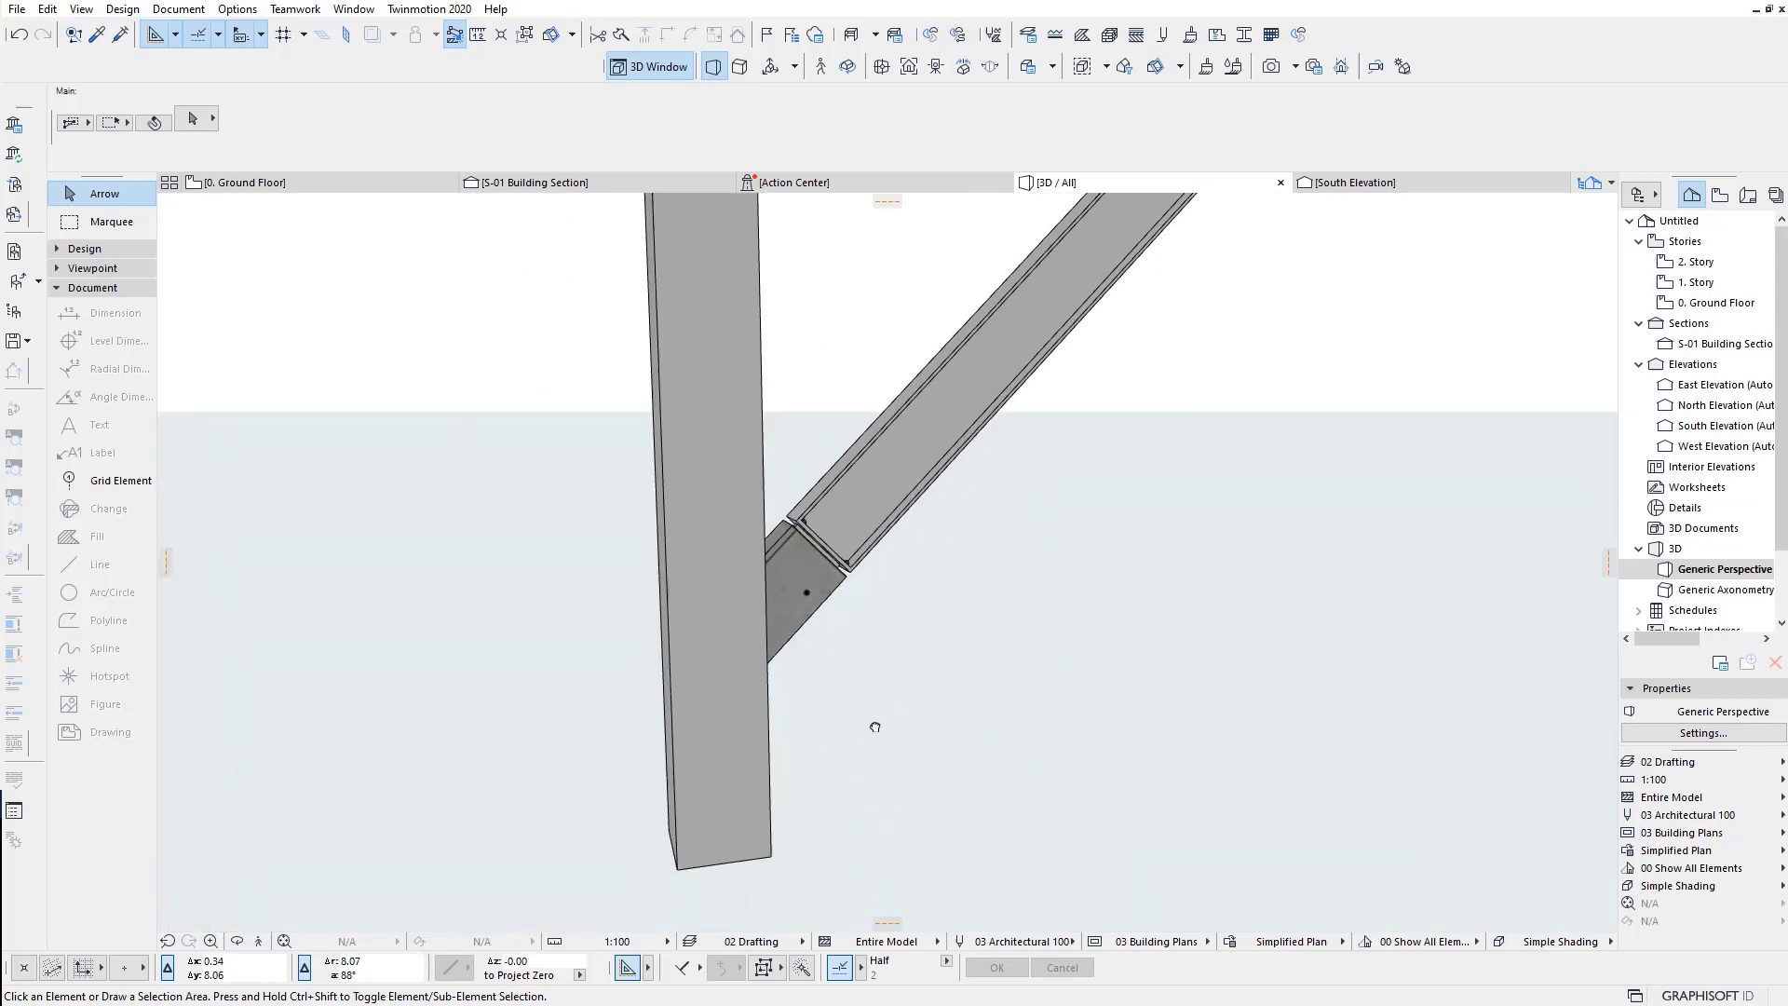
pyautogui.moveTo(748, 805)
pyautogui.keyDown('shift'); pyautogui.mouseDown(button='middle')
pyautogui.moveTo(759, 826)
pyautogui.moveTo(819, 826)
pyautogui.moveTo(858, 559)
pyautogui.moveTo(656, 831)
pyautogui.mouseUp(button='middle'); pyautogui.keyUp('shift')
pyautogui.click(657, 832)
pyautogui.scroll(-2, 830, 894)
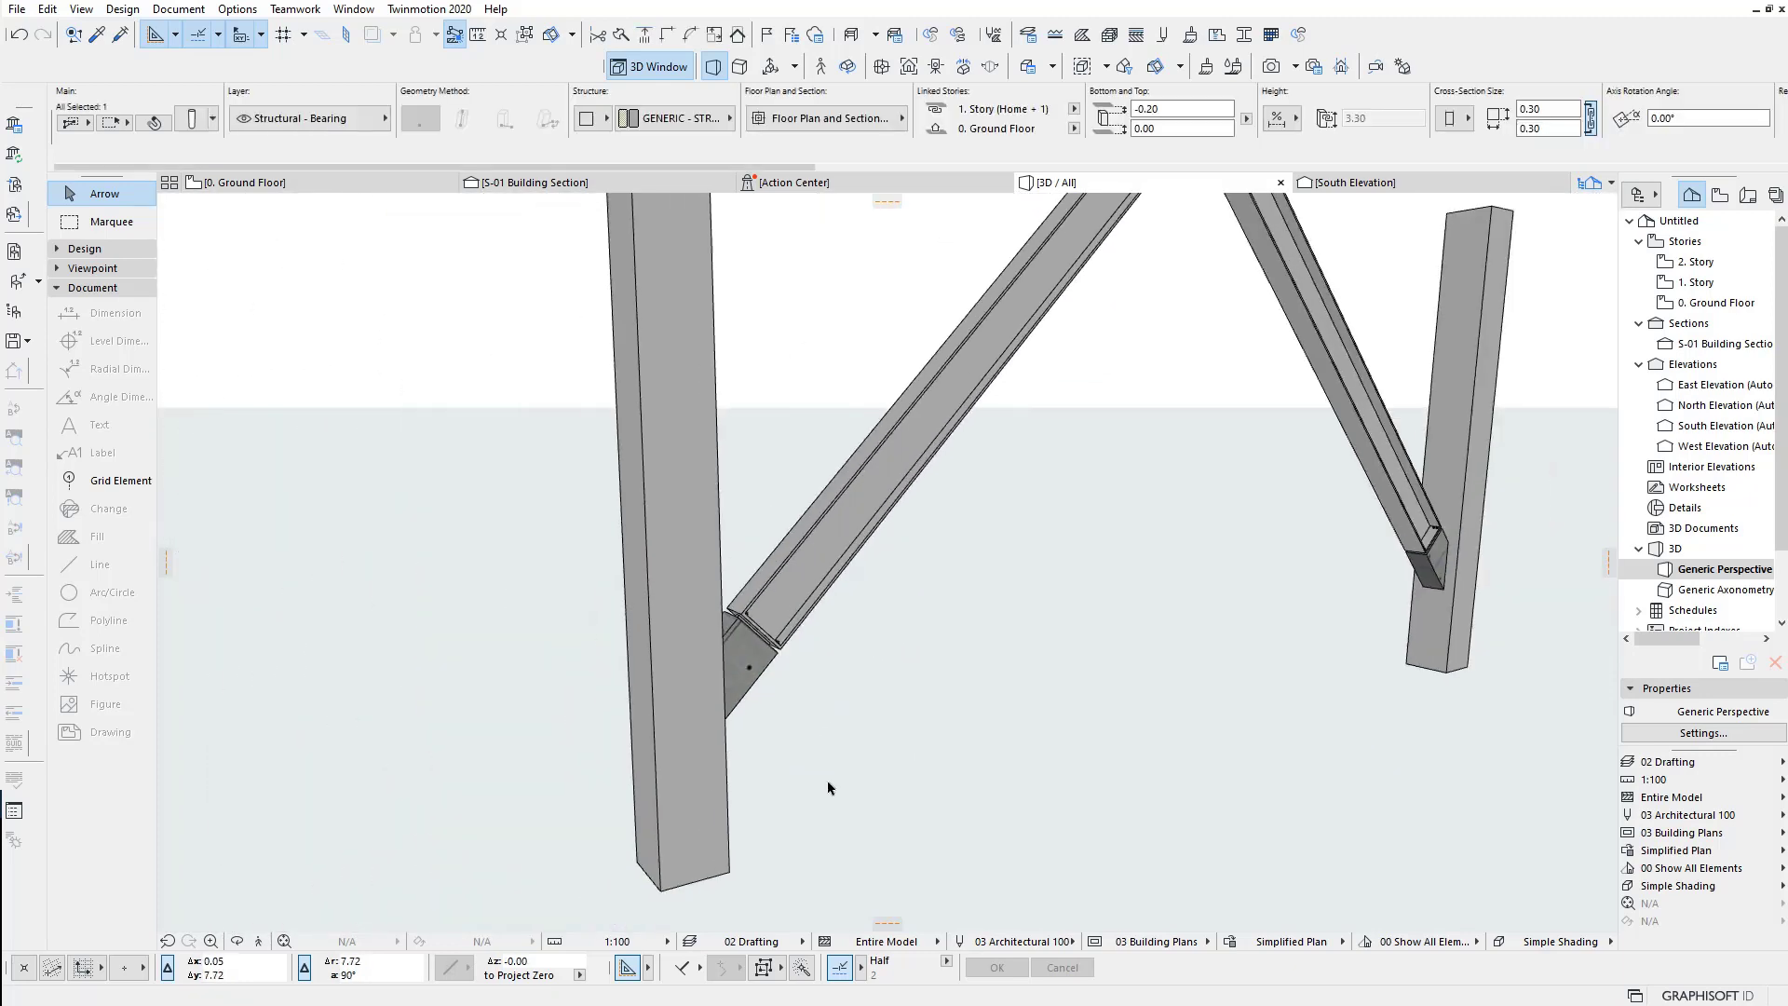
pyautogui.scroll(1, 845, 771)
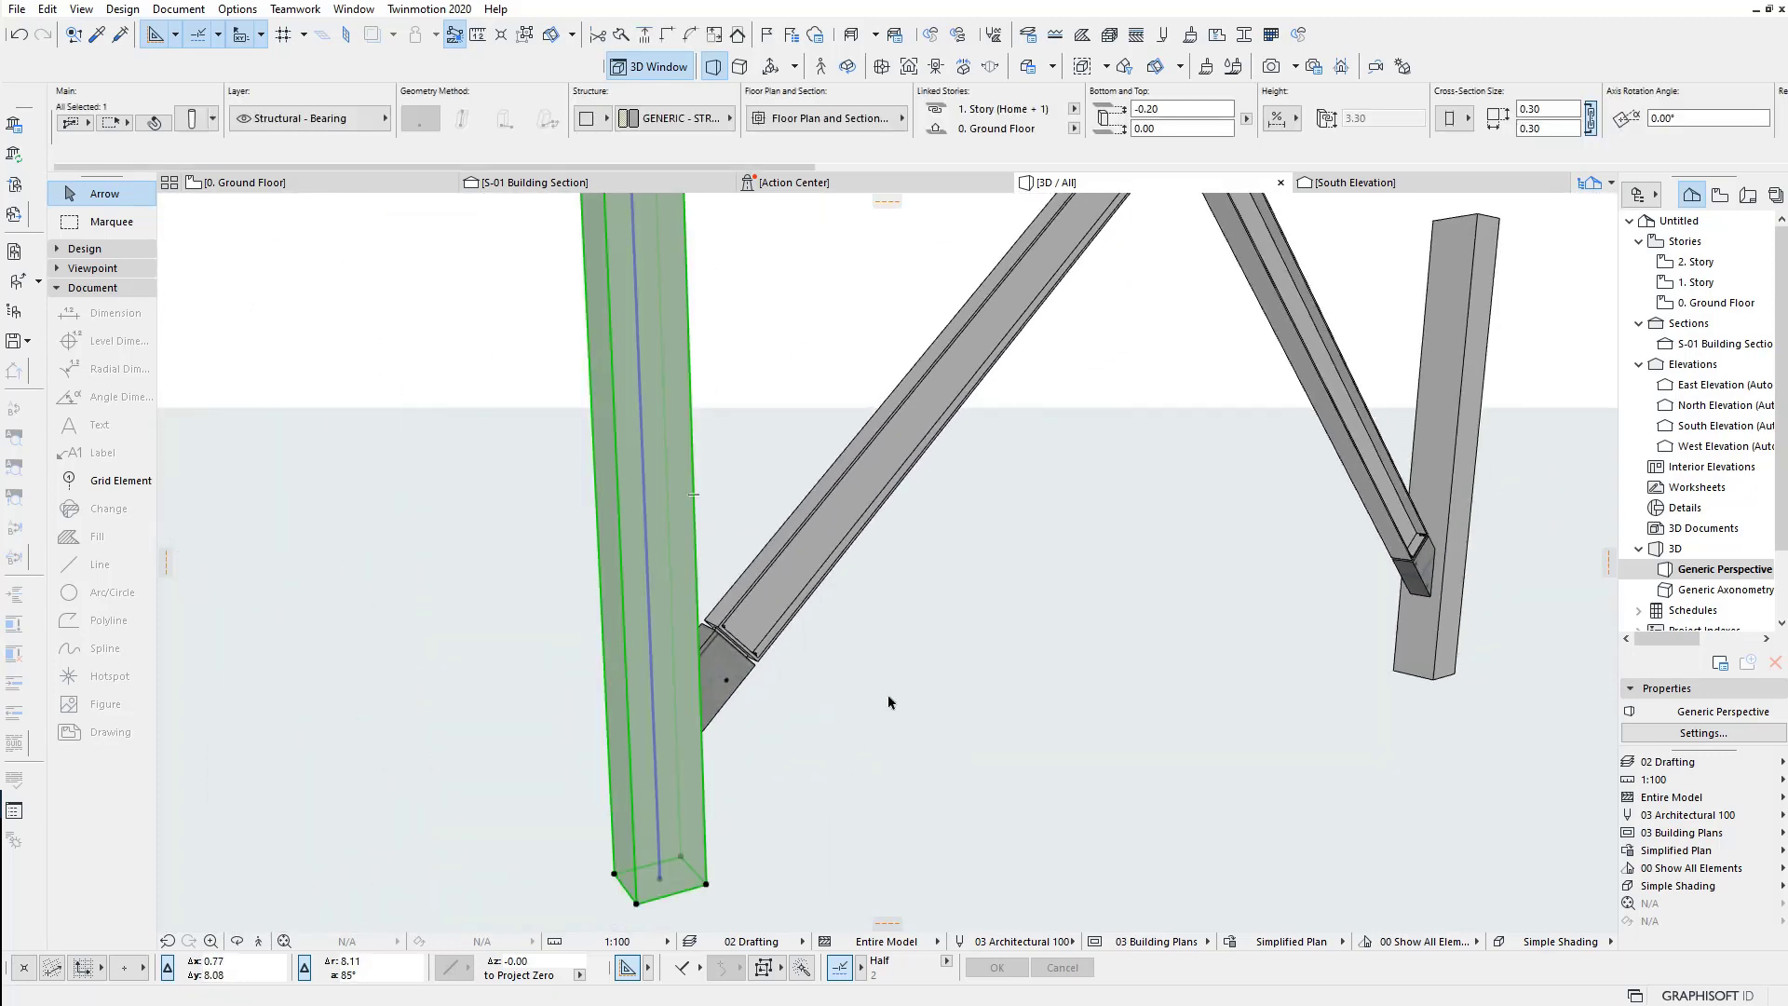
# Step: Inspect the IPE250 profile in Profile Manager, then show the S-01 Building Section
pyautogui.click(1244, 35)
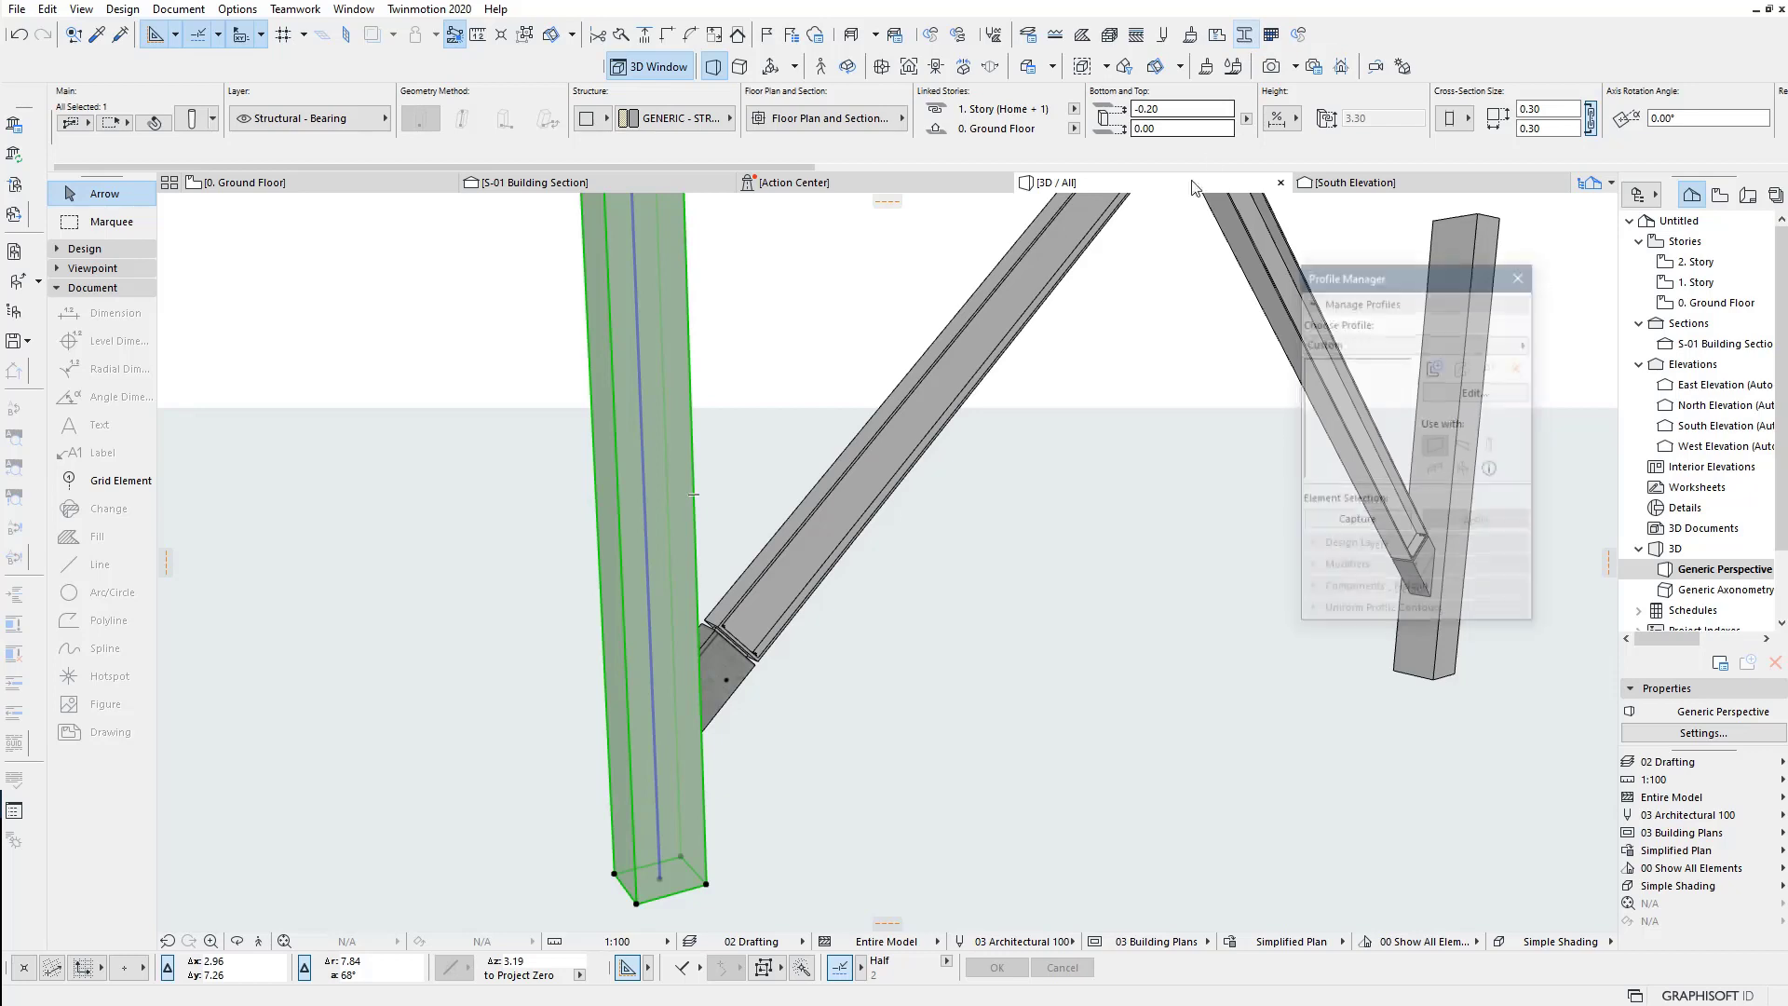
pyautogui.click(1413, 344)
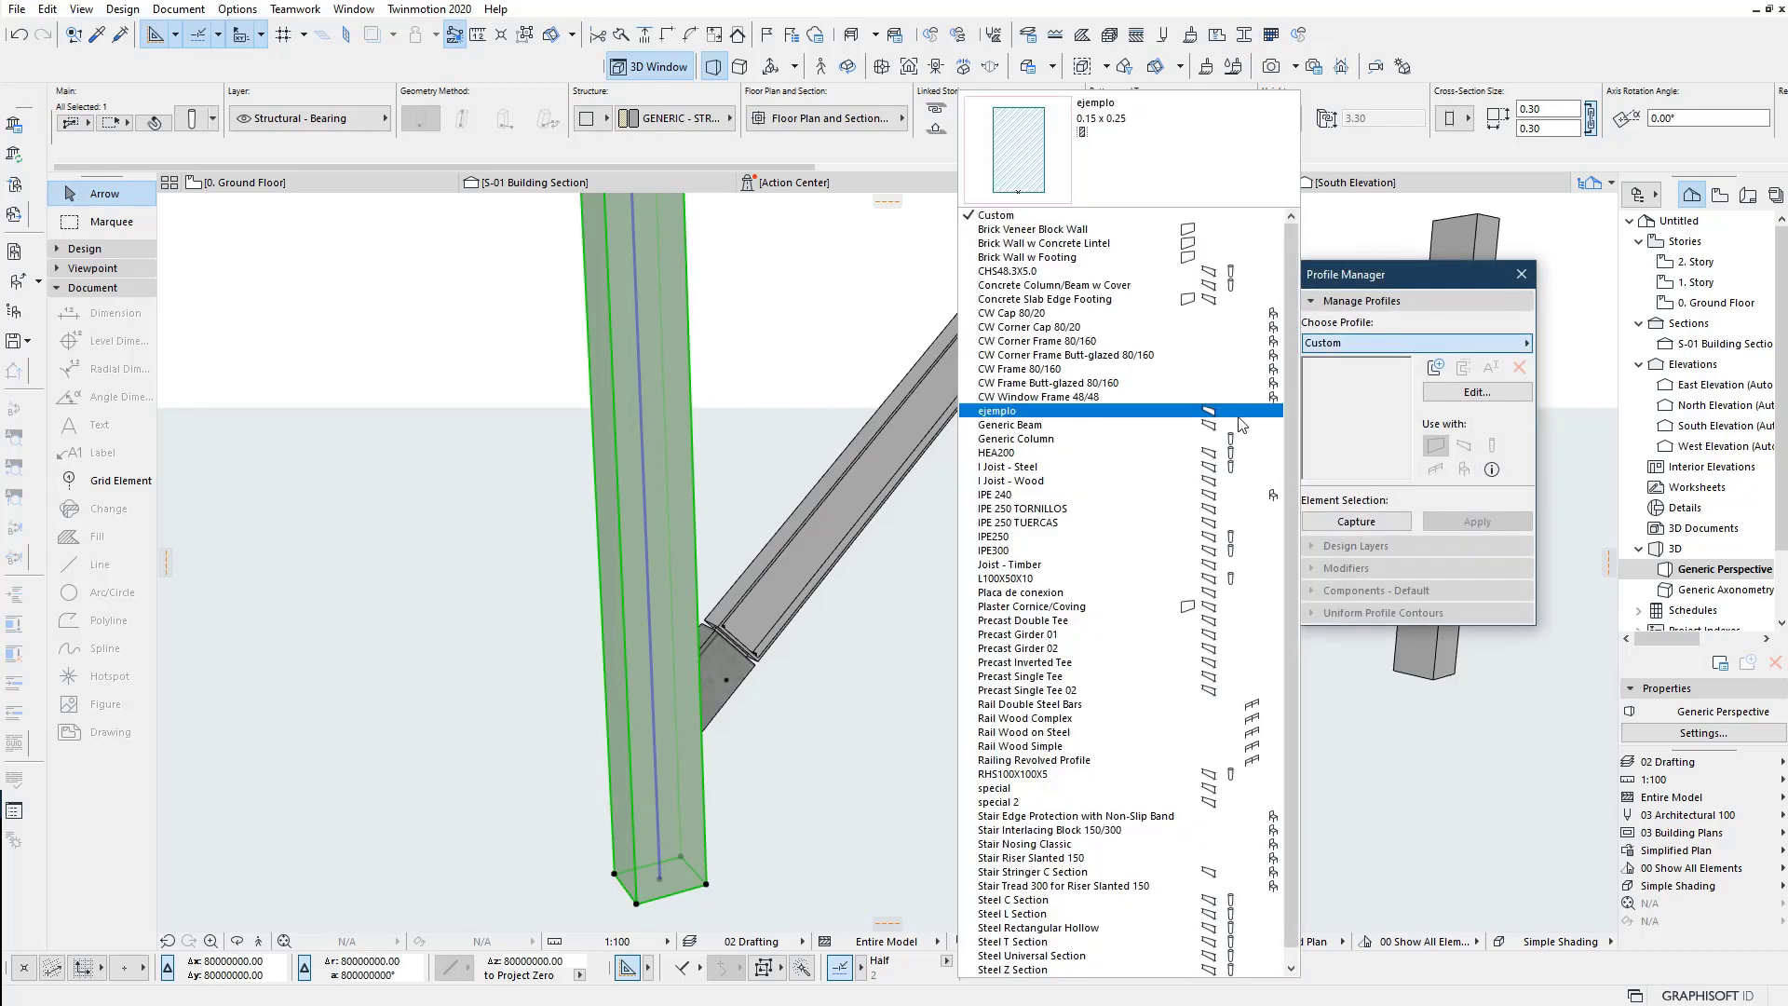
pyautogui.click(1028, 539)
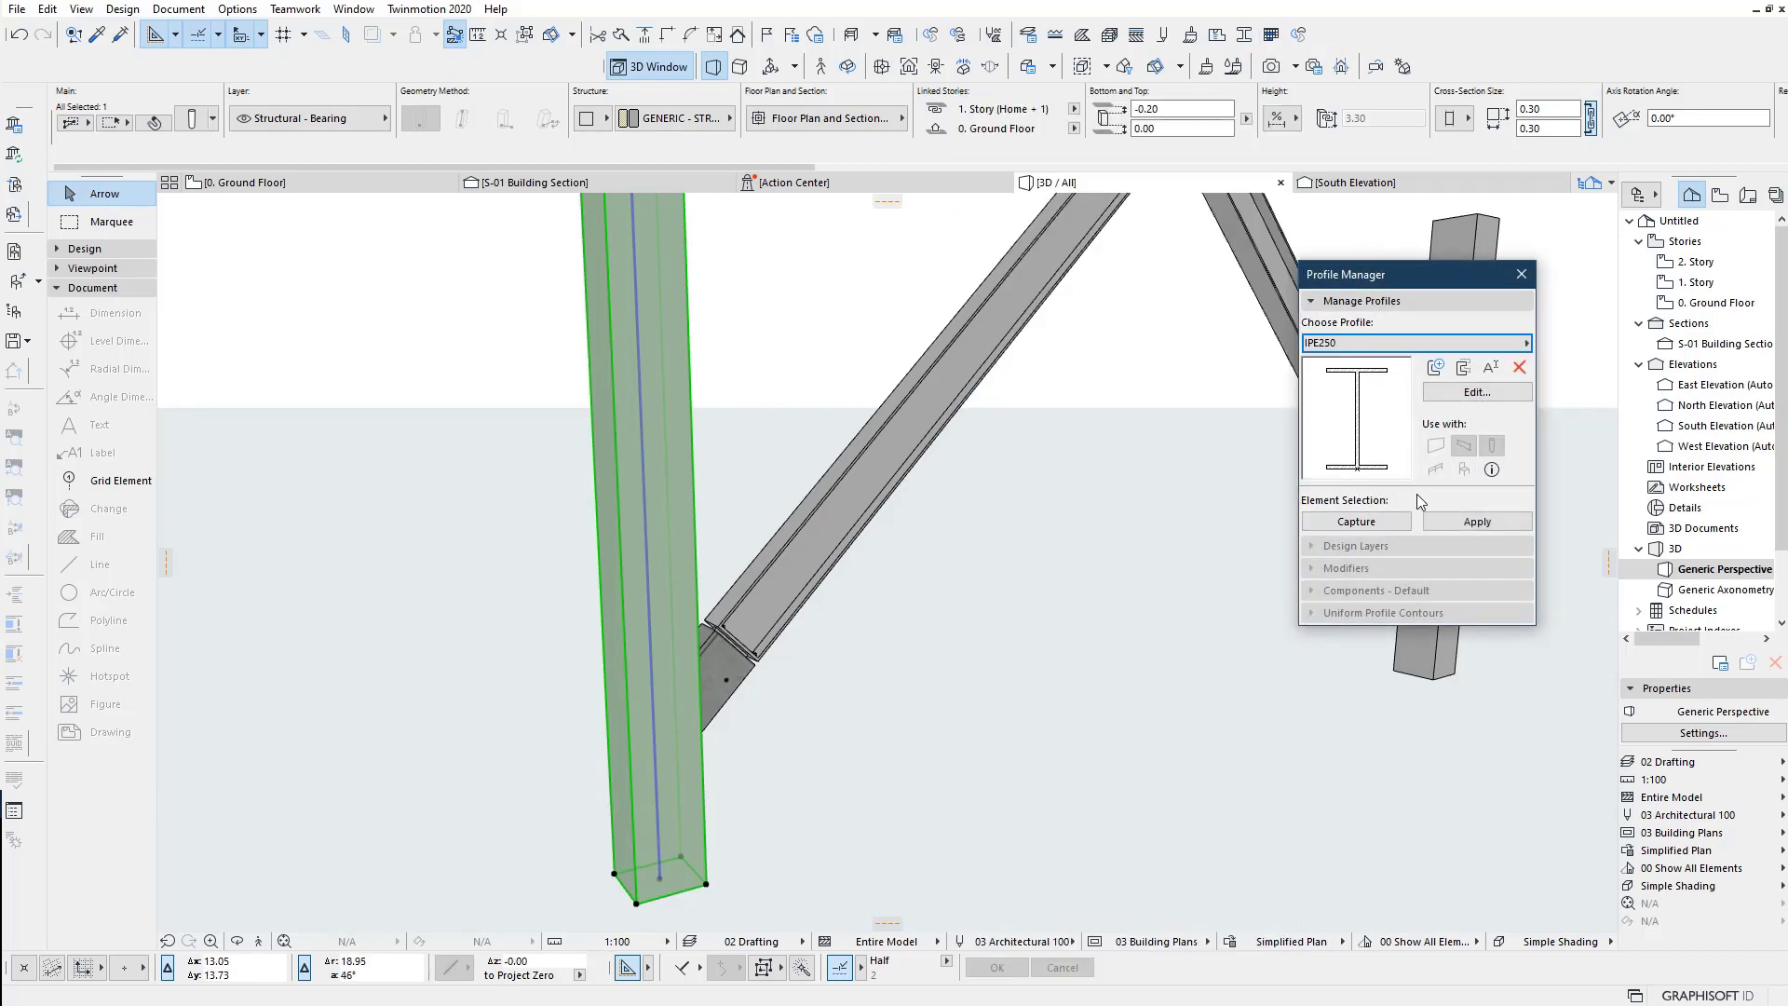
pyautogui.click(1478, 392)
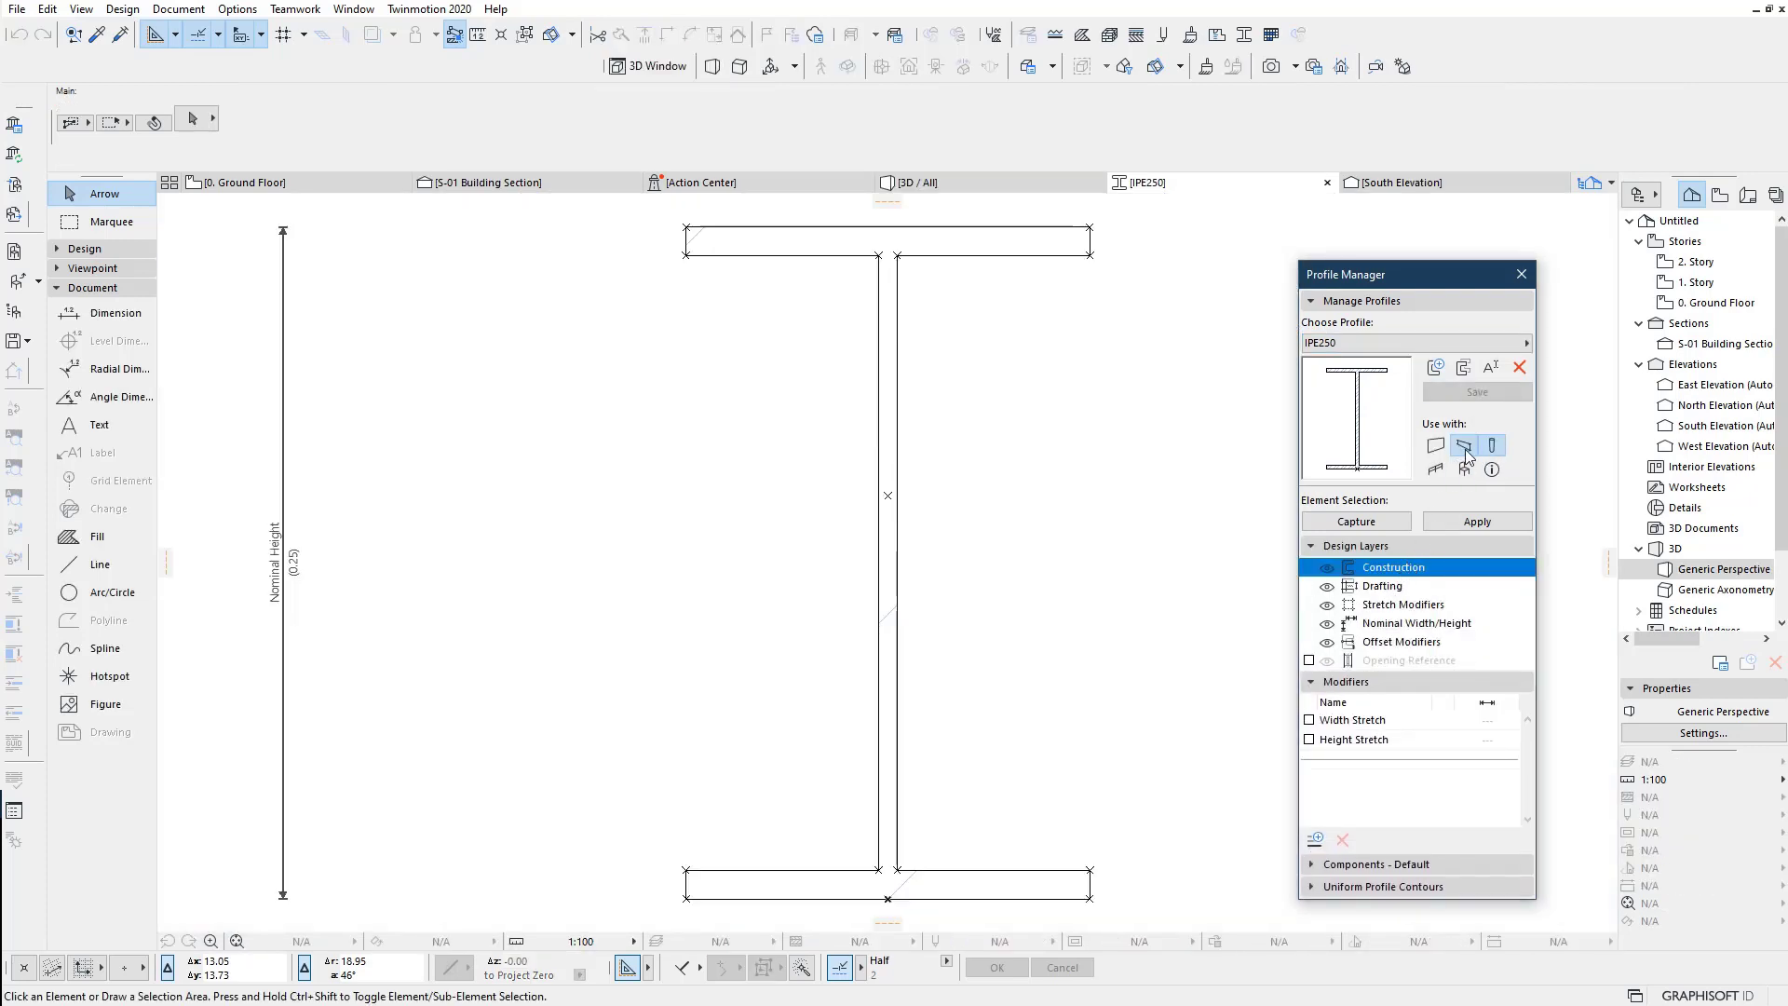
pyautogui.click(1523, 278)
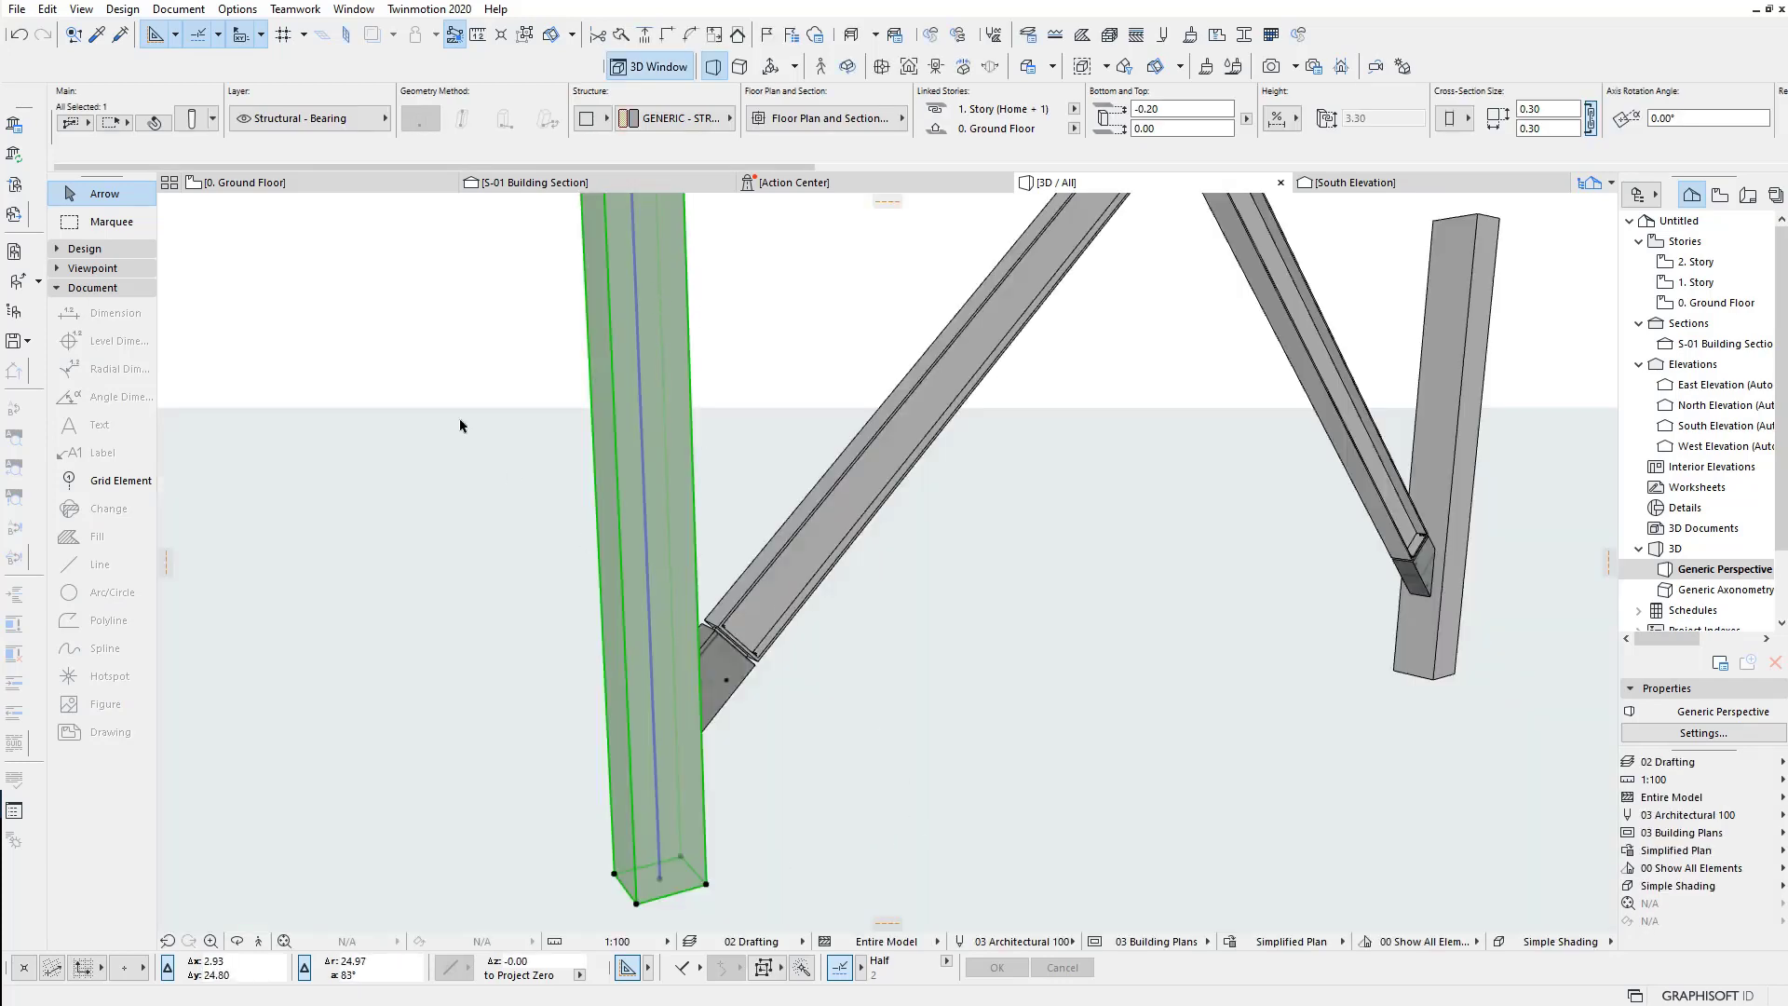
pyautogui.click(535, 183)
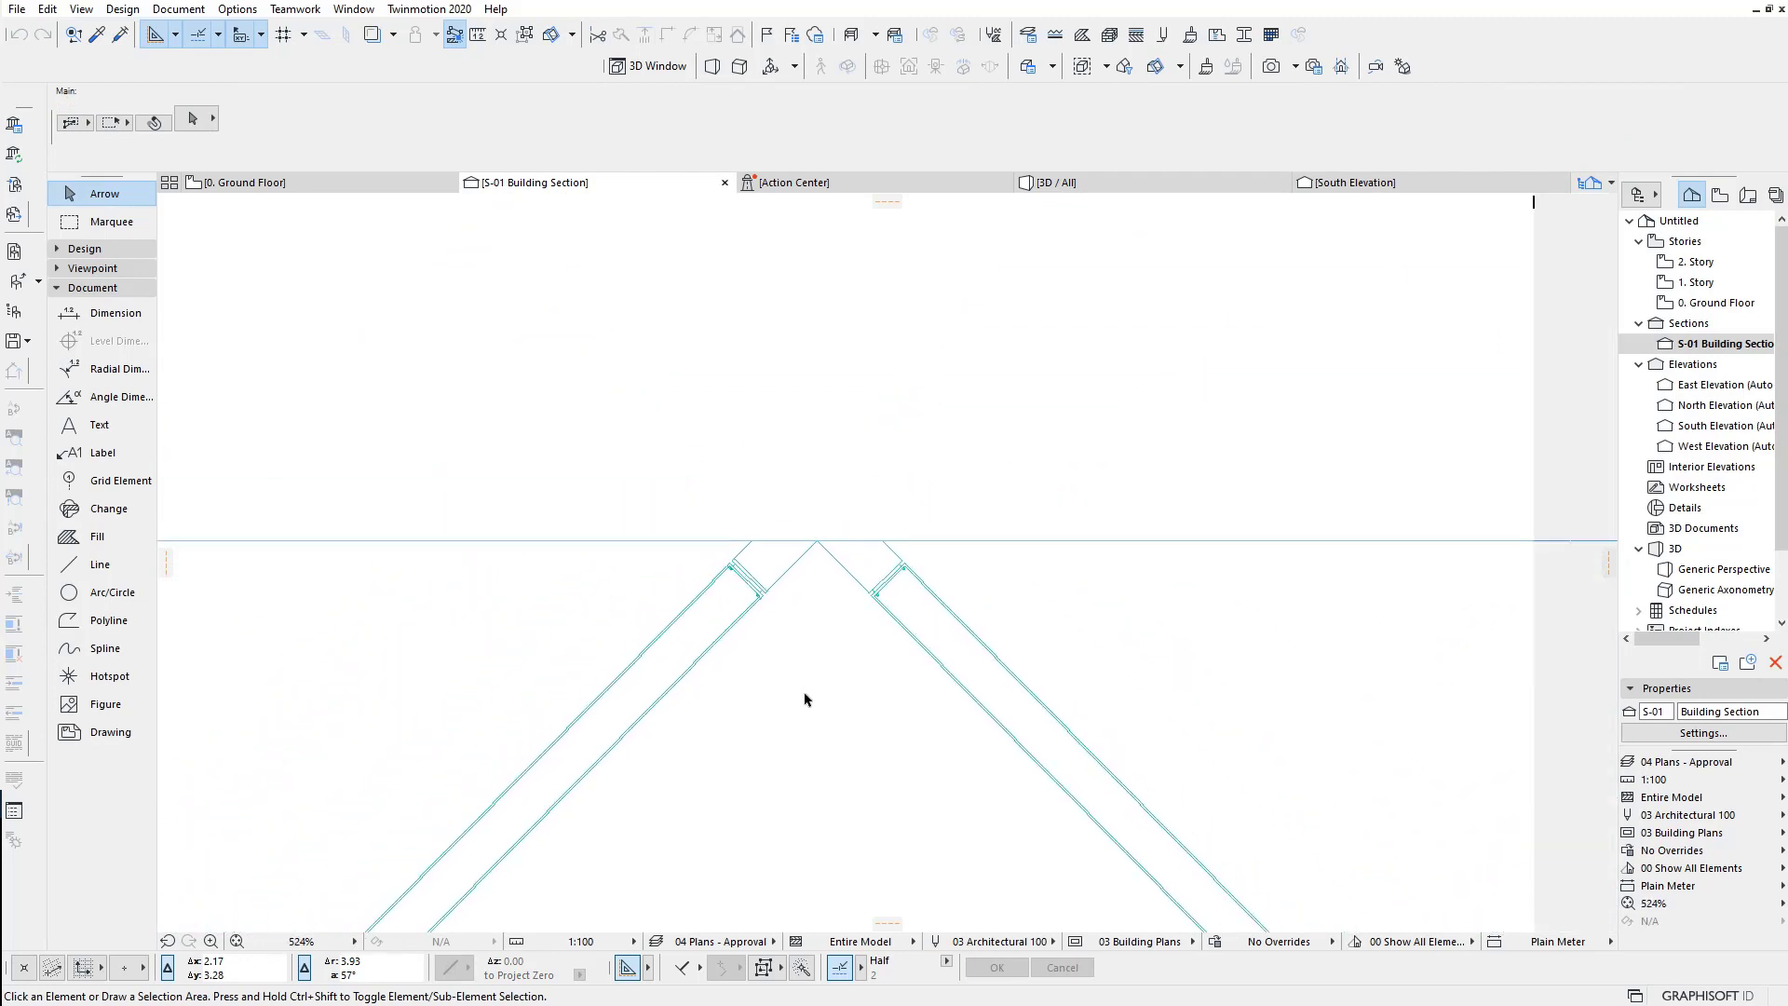
# Step: Select the section's column and insert a first division node near its base
pyautogui.scroll(-2, 993, 439)
pyautogui.scroll(3, 591, 687)
pyautogui.scroll(2, 596, 654)
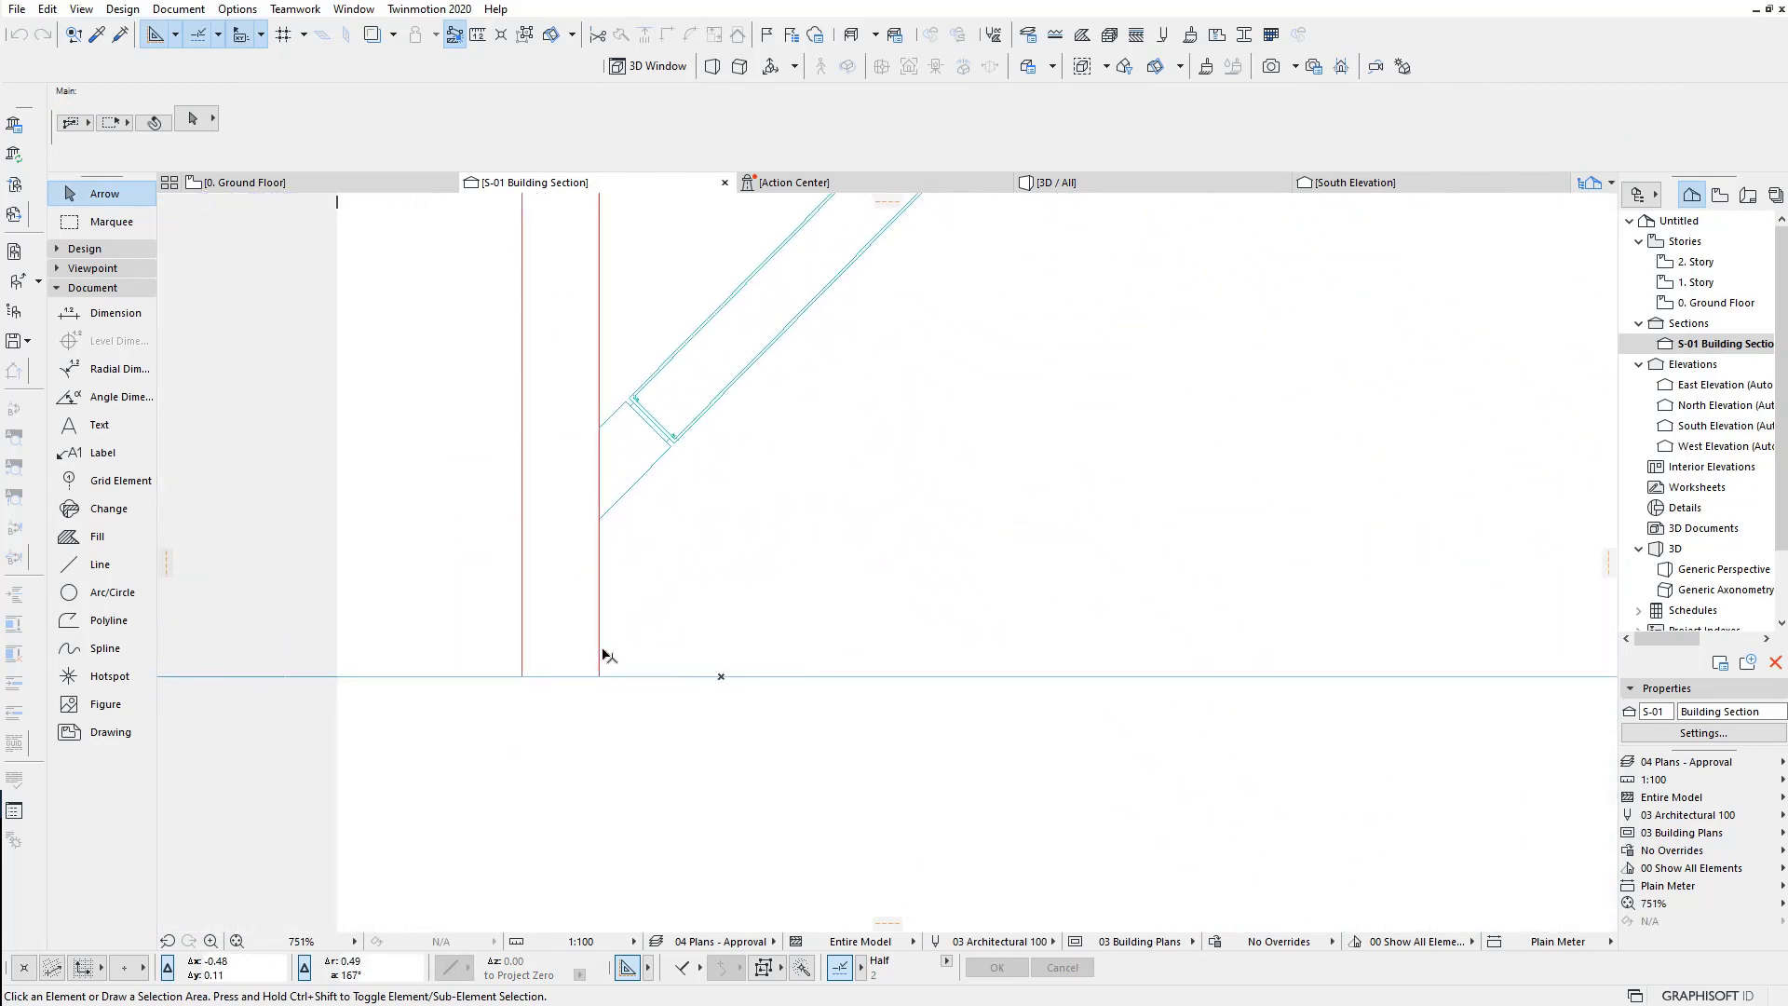
pyautogui.click(606, 656)
pyautogui.scroll(1, 596, 666)
pyautogui.scroll(5, 571, 687)
pyautogui.scroll(2, 550, 685)
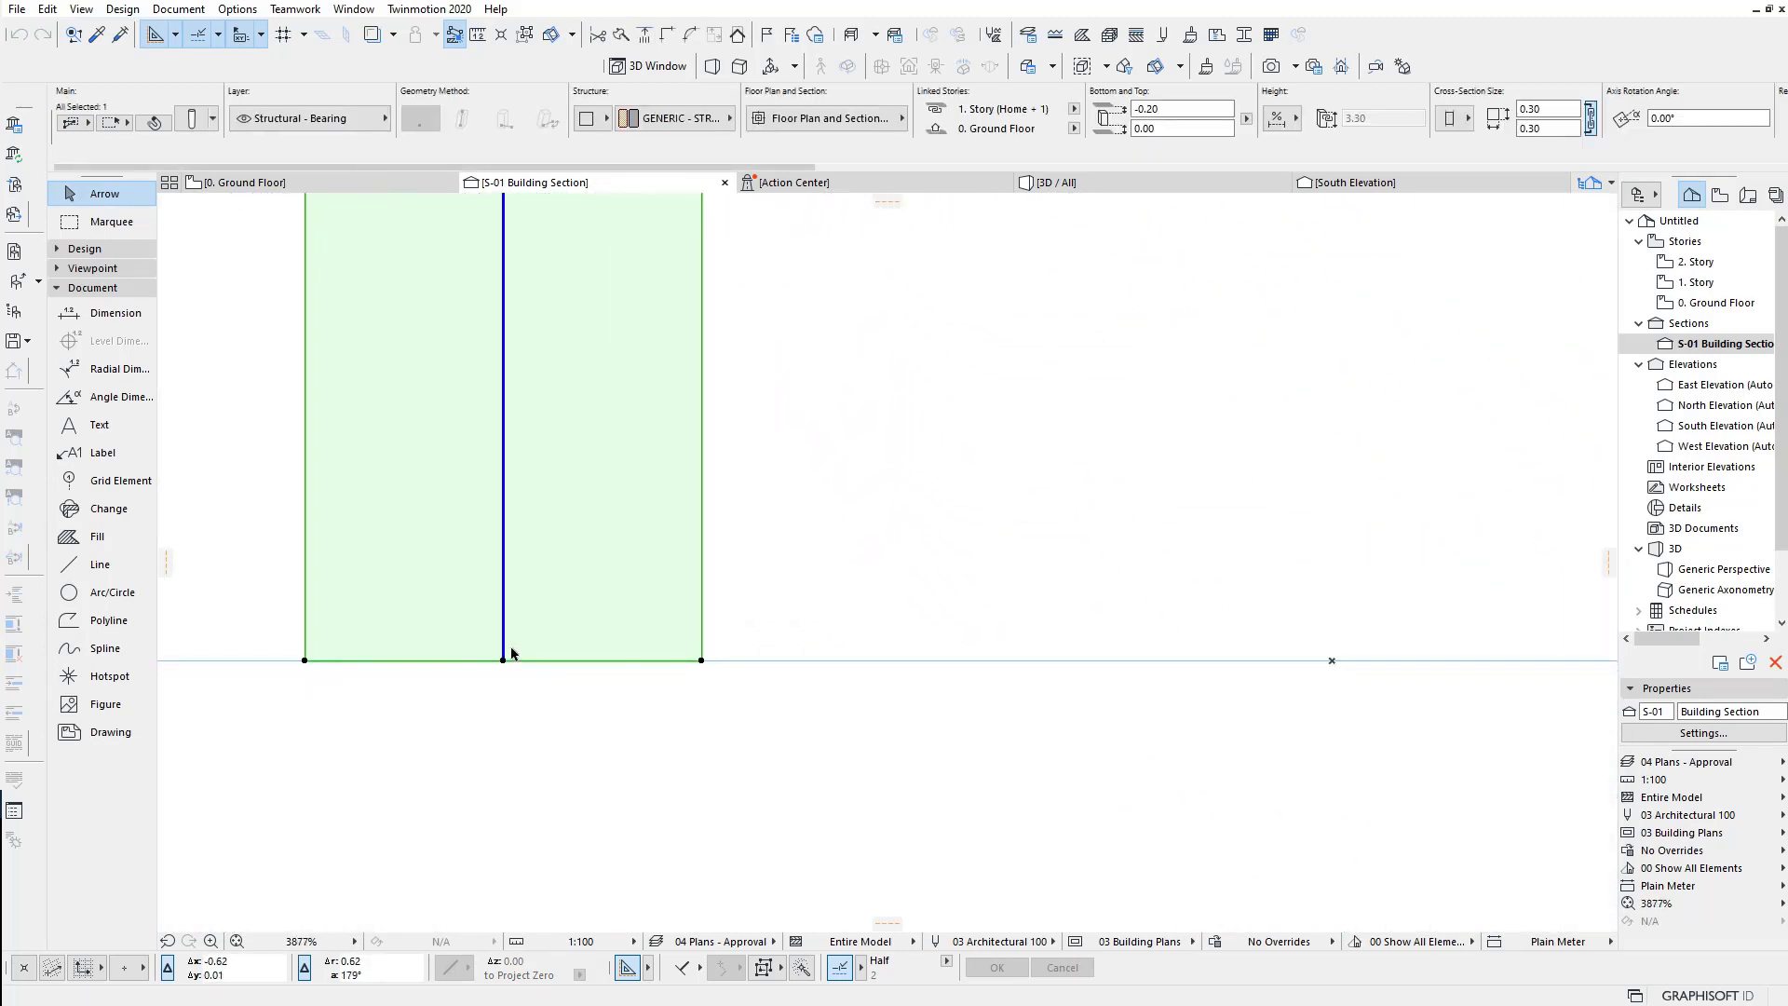
pyautogui.click(503, 657)
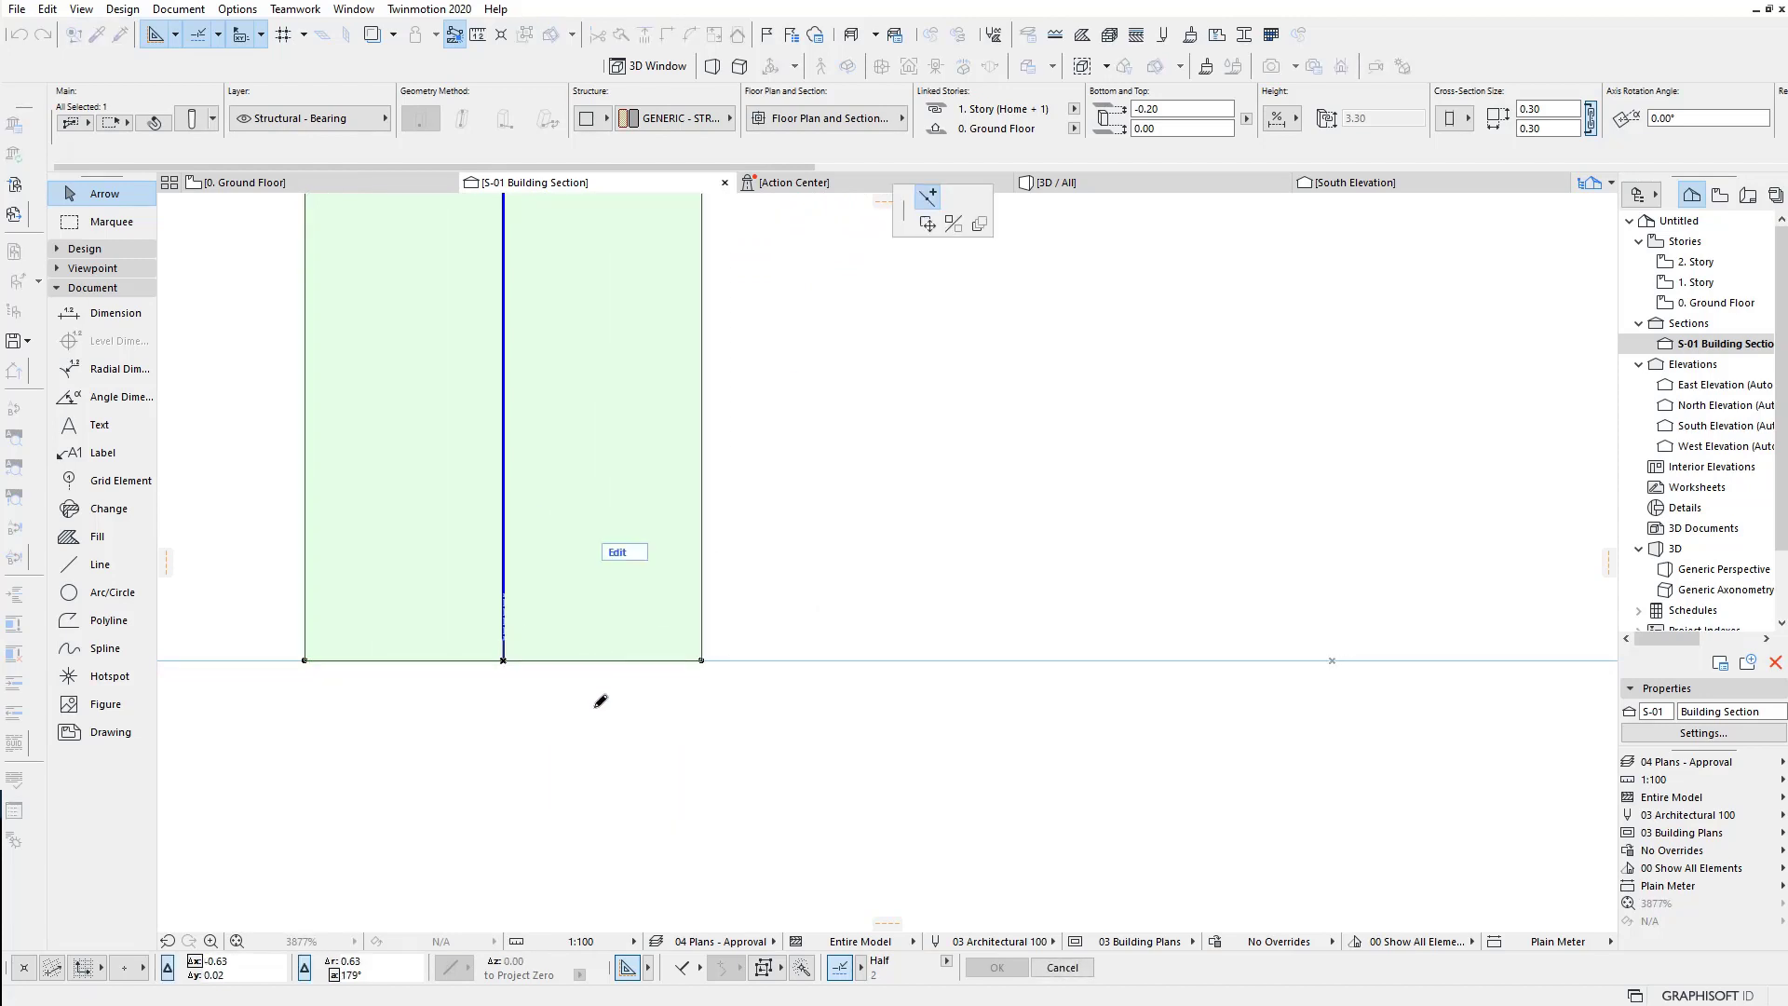
pyautogui.click(504, 640)
# Step: Insert two more division nodes just above the column base, creating thin bottom segments
pyautogui.click(503, 640)
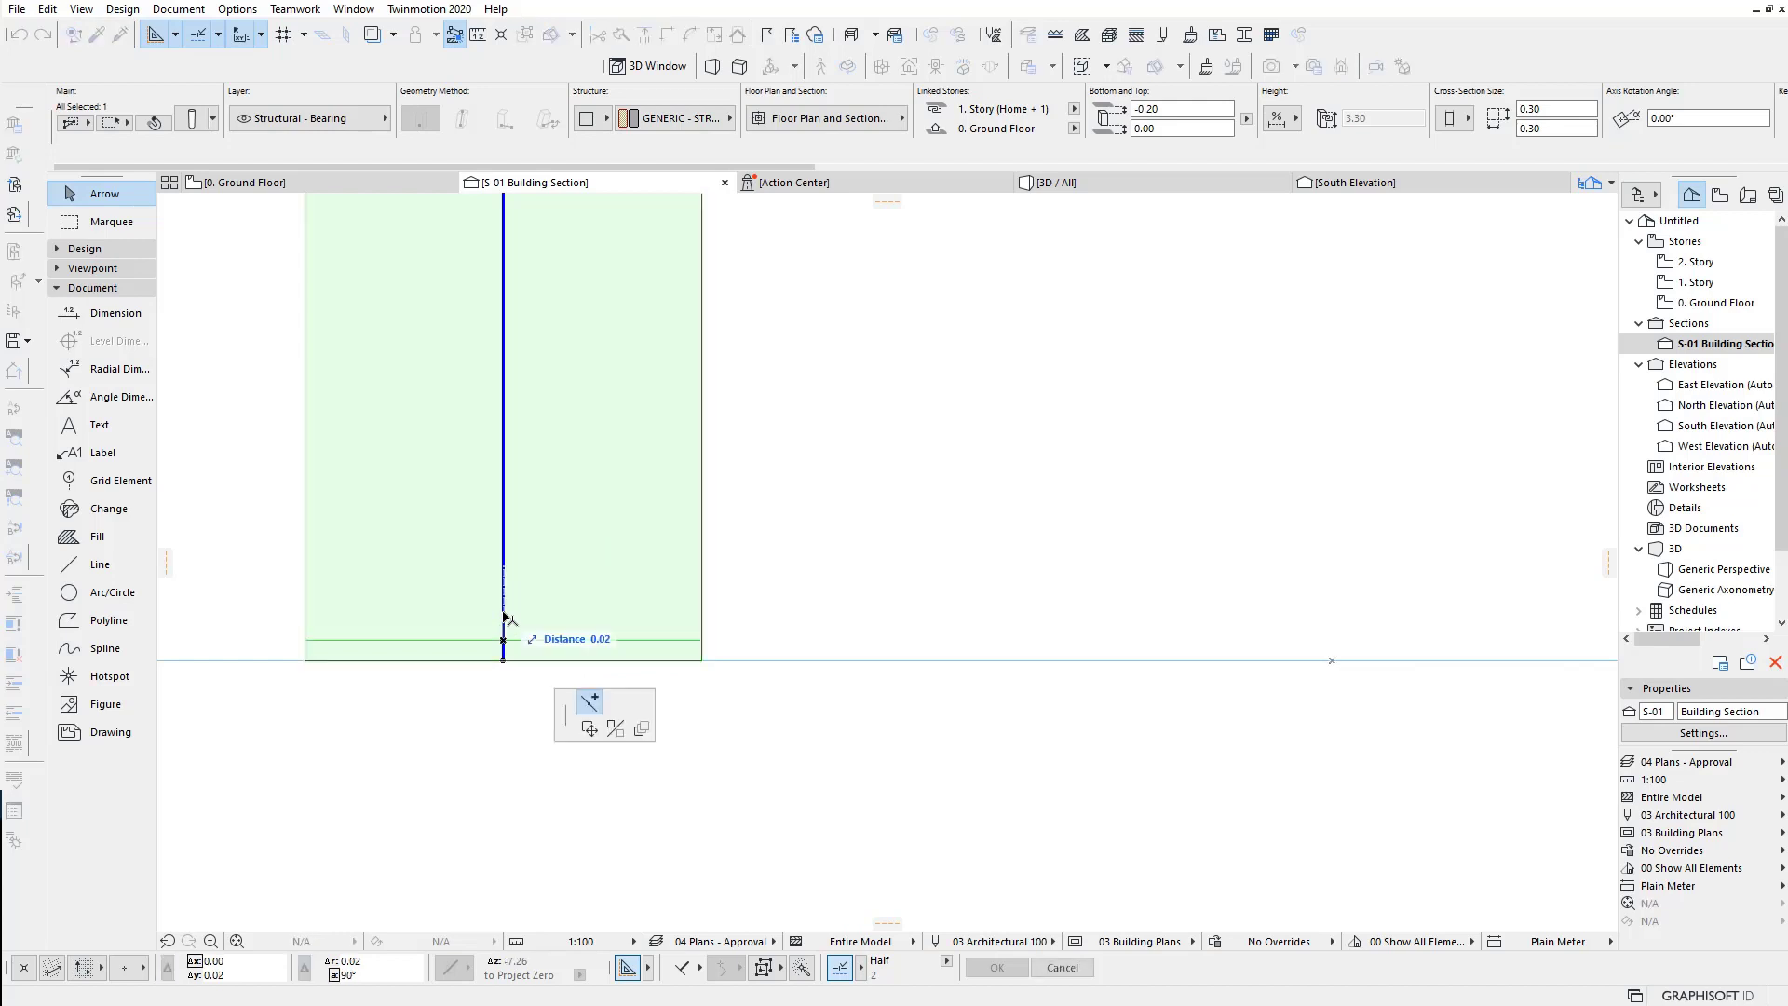
pyautogui.scroll(1, 509, 630)
pyautogui.scroll(4, 512, 629)
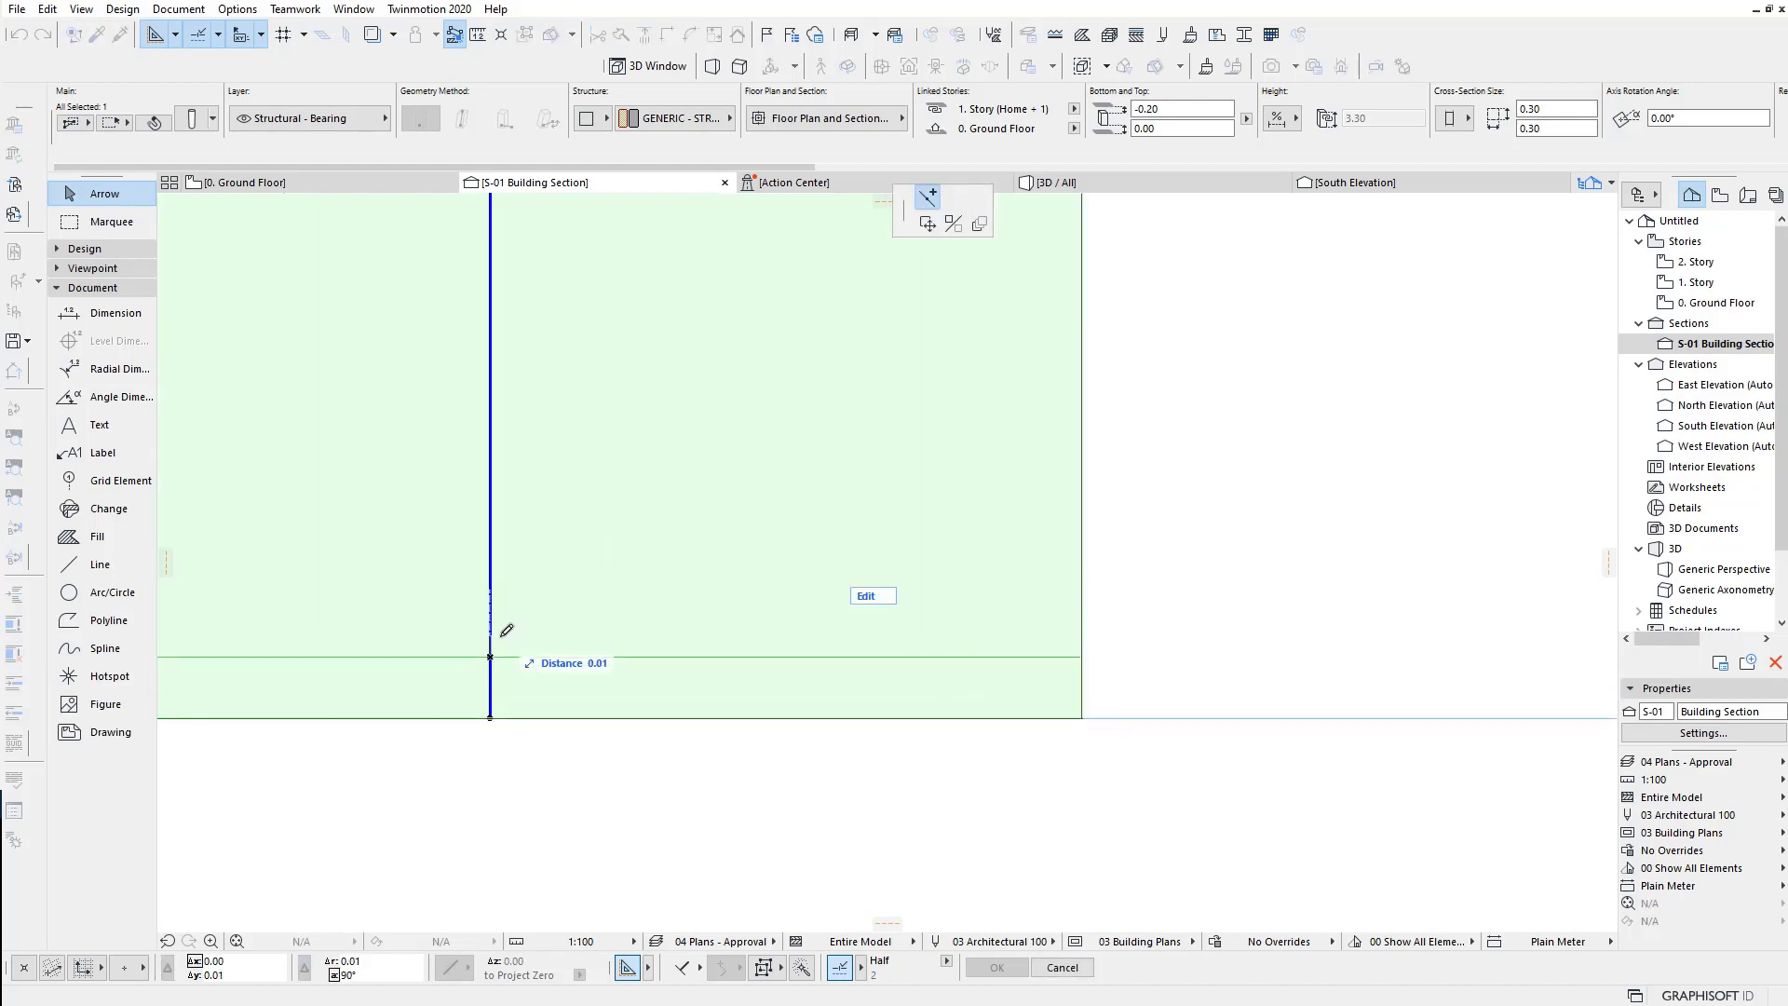
pyautogui.click(491, 637)
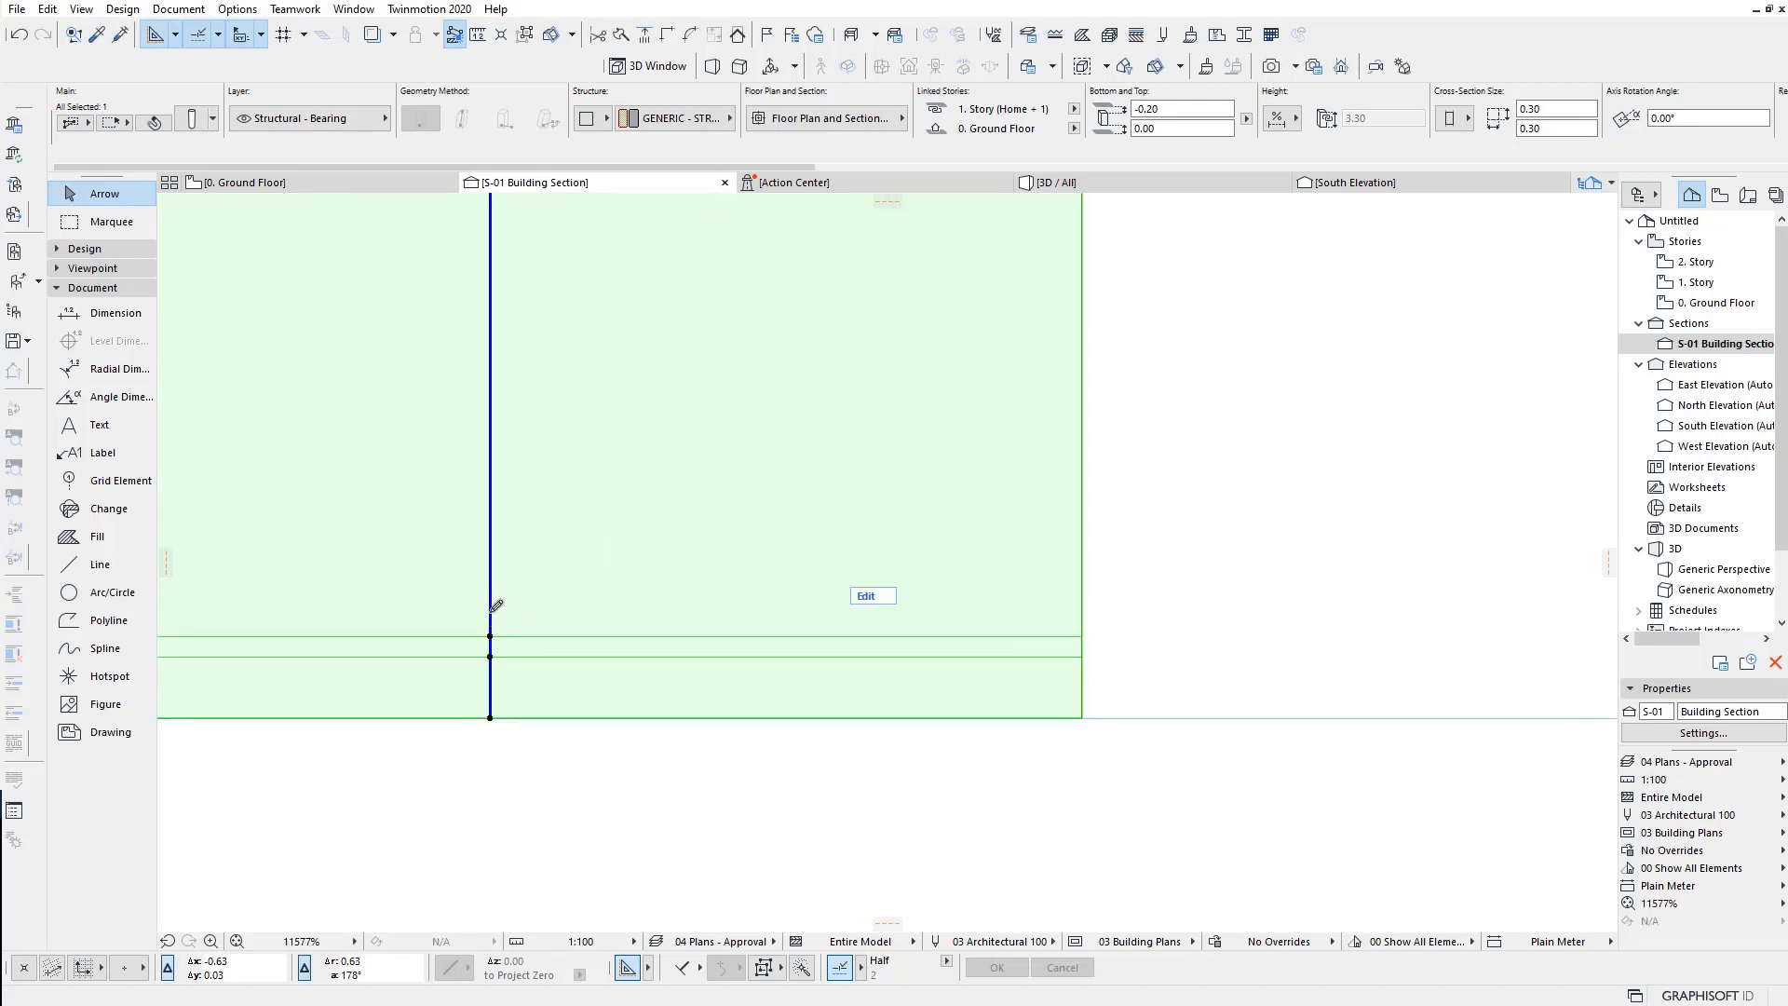
pyautogui.click(492, 608)
pyautogui.click(503, 624)
pyautogui.scroll(-4, 555, 642)
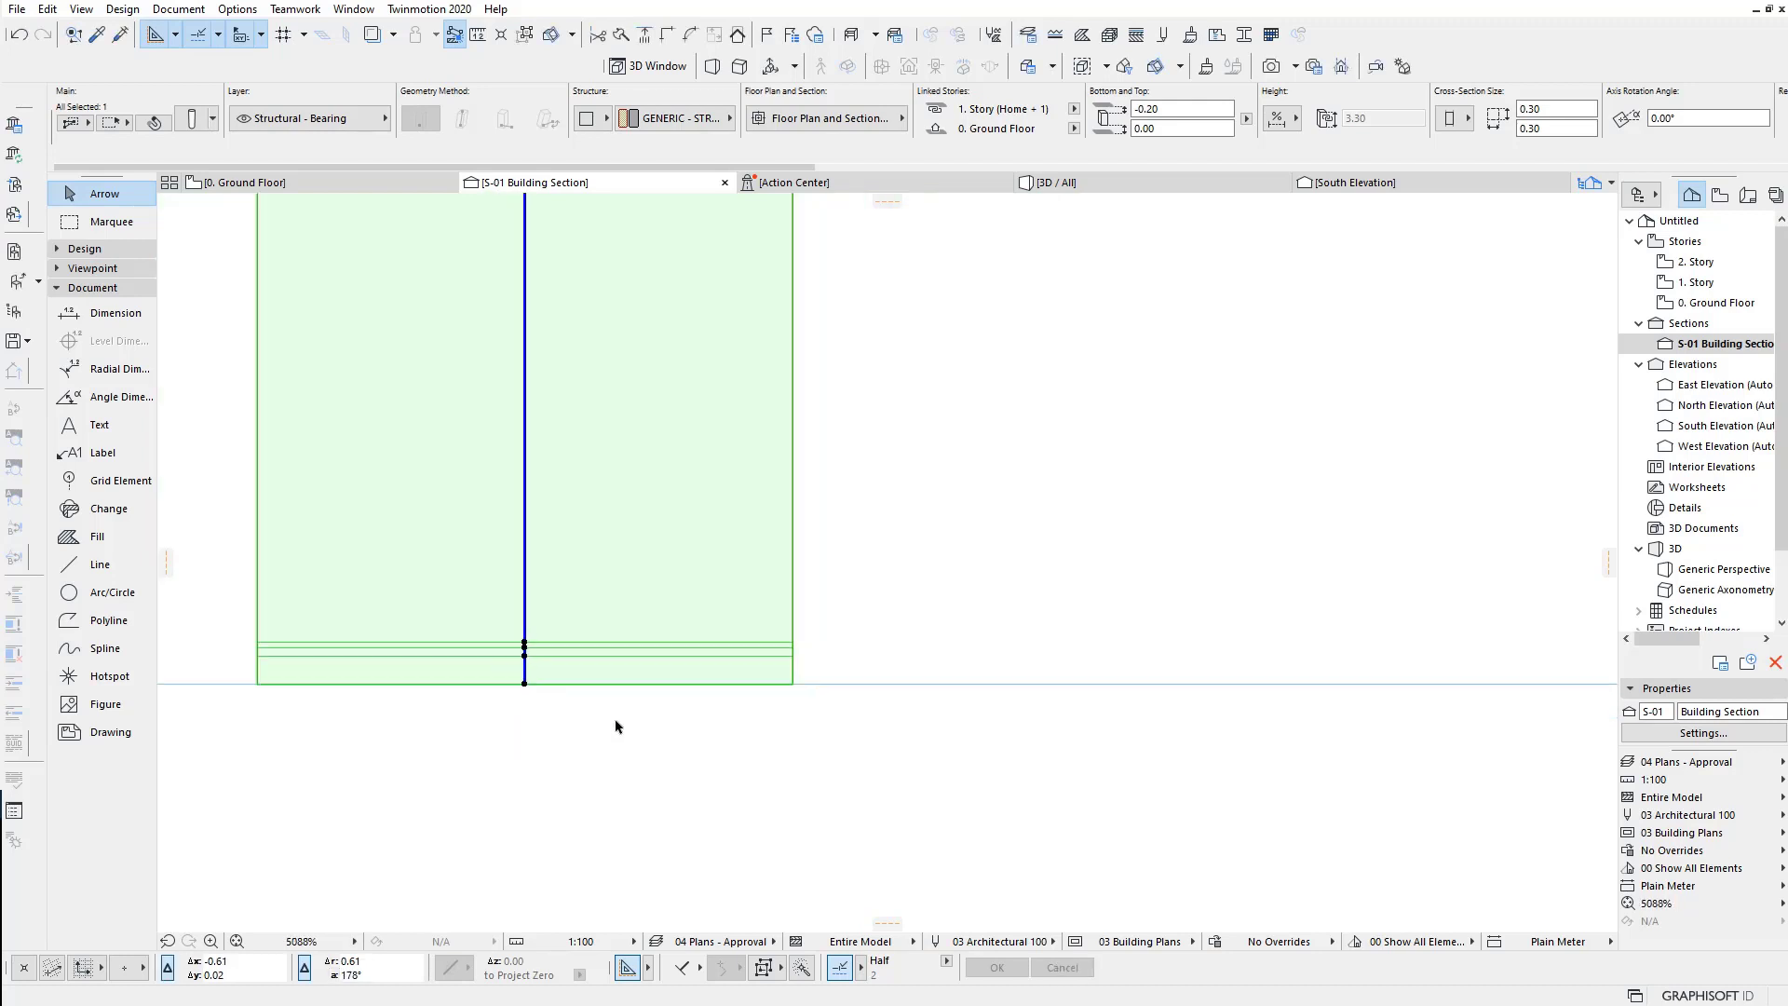
pyautogui.scroll(2, 526, 631)
pyautogui.scroll(2, 525, 630)
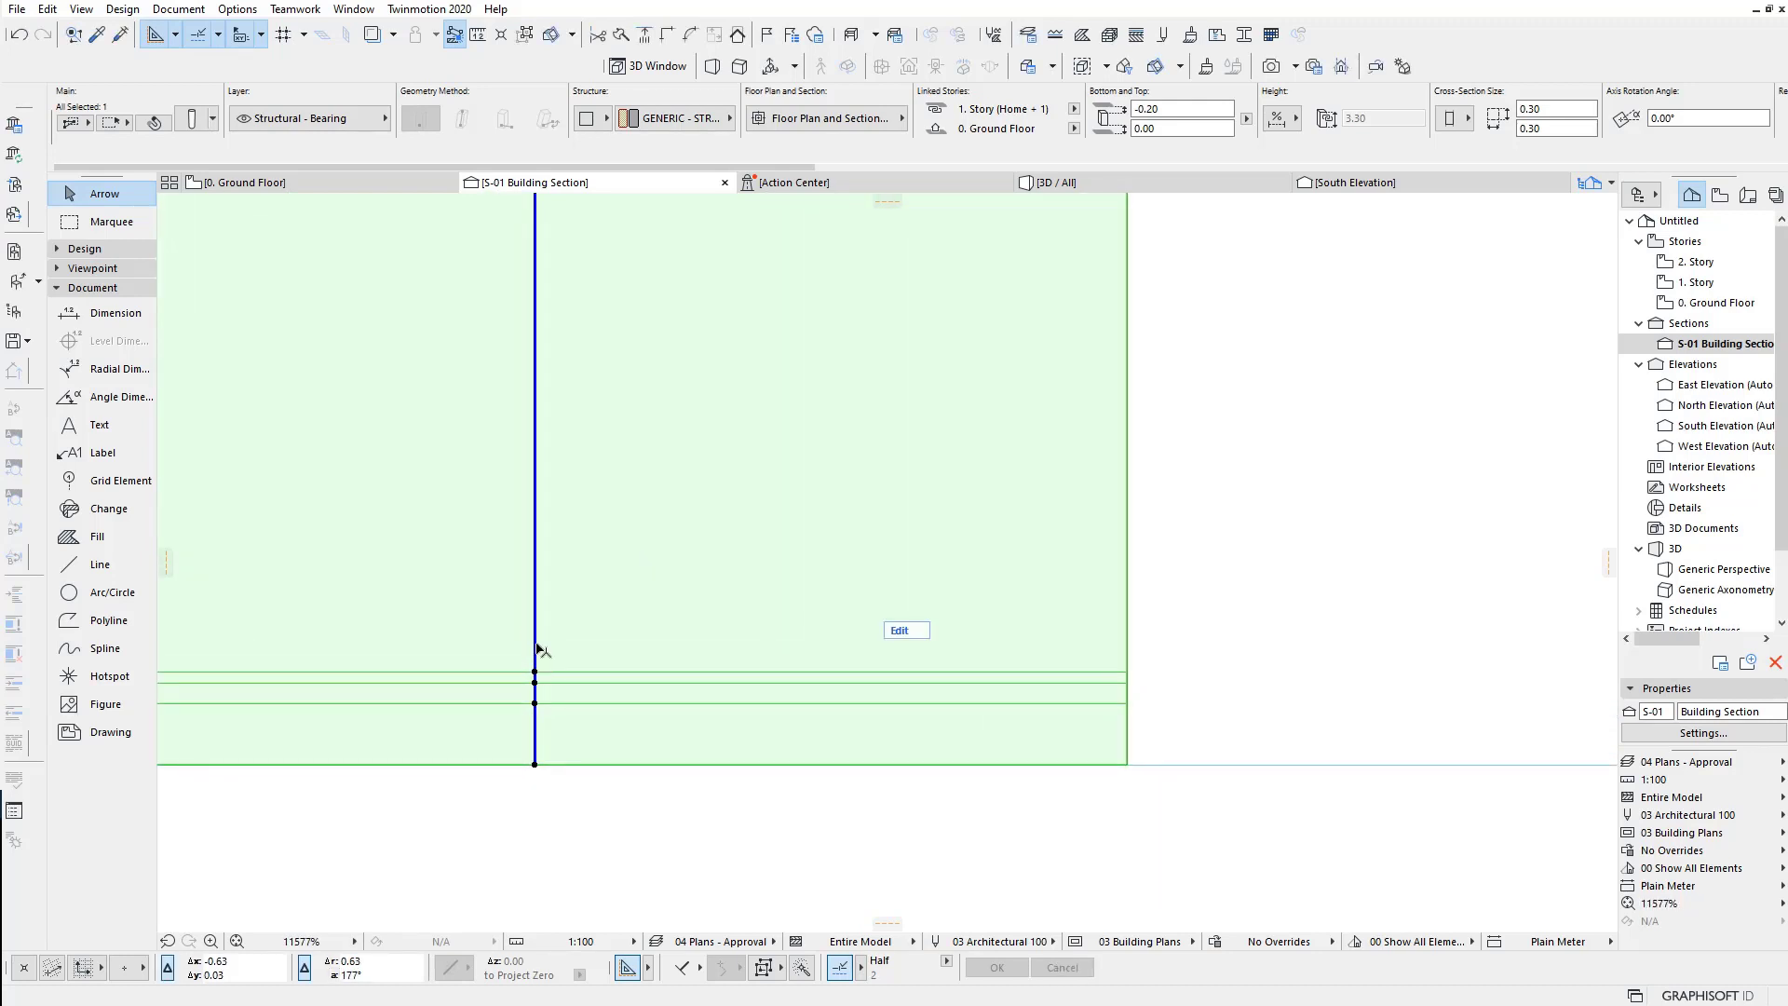
pyautogui.scroll(-4, 569, 623)
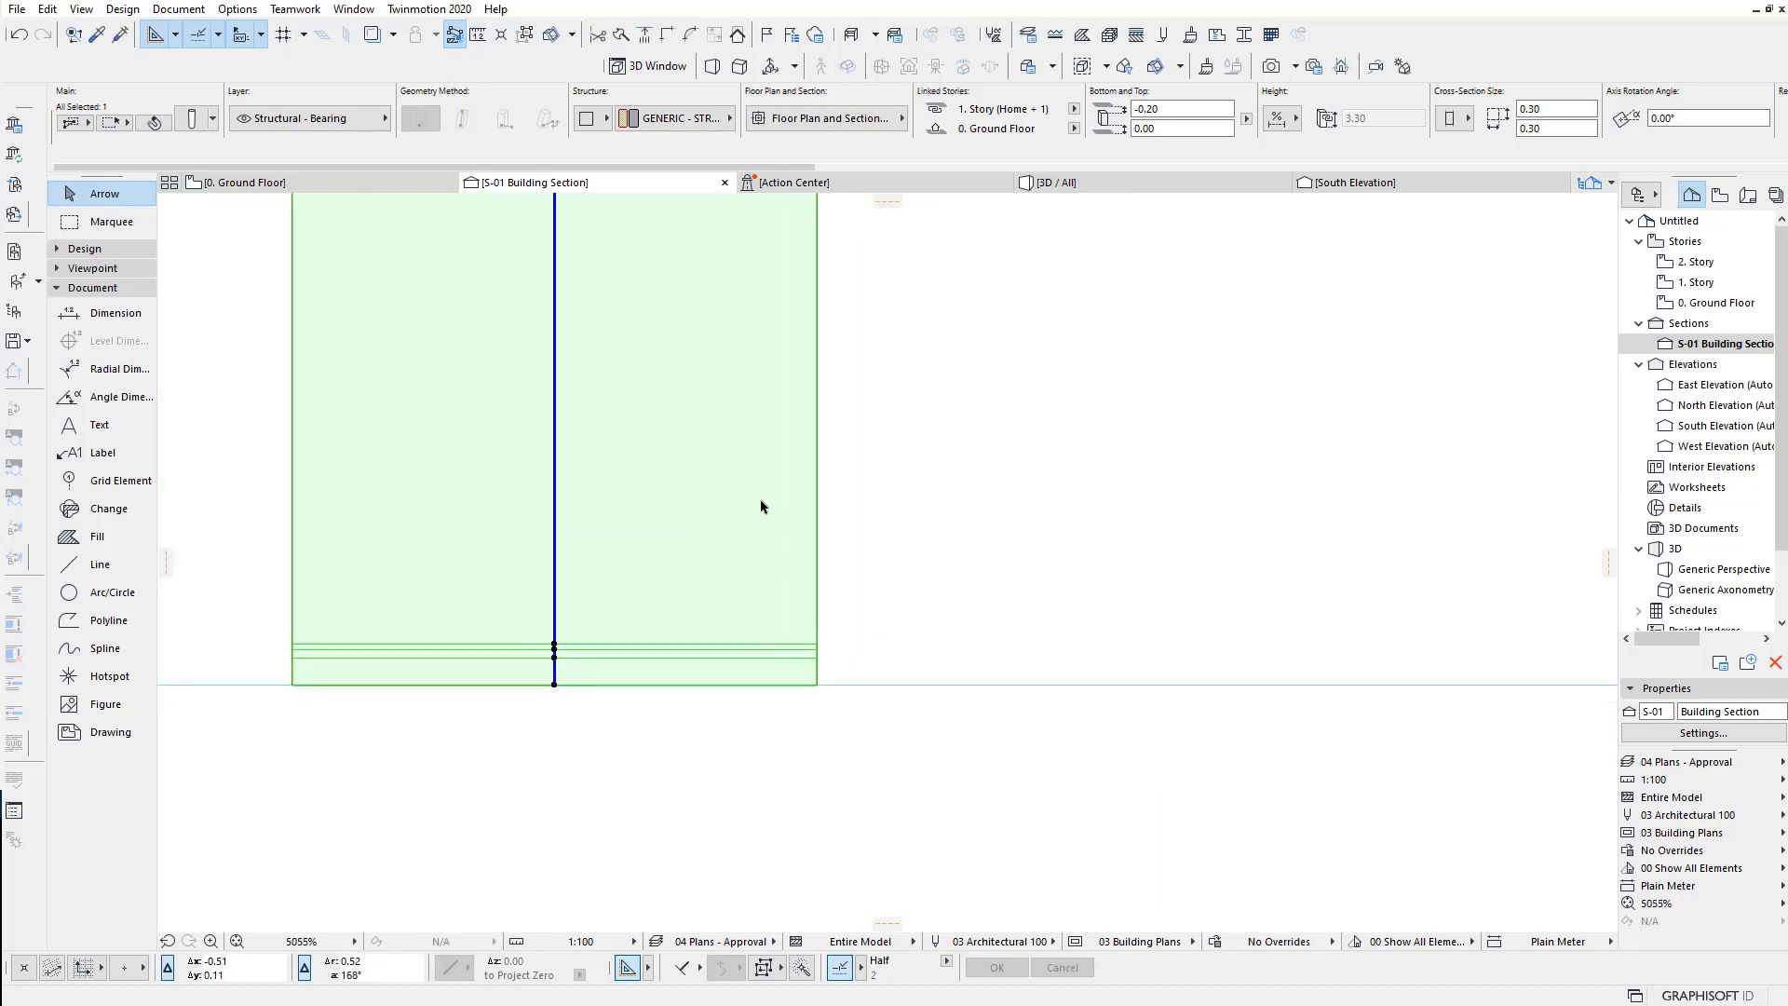
pyautogui.scroll(-5, 761, 506)
pyautogui.scroll(-4, 779, 483)
pyautogui.scroll(4, 725, 583)
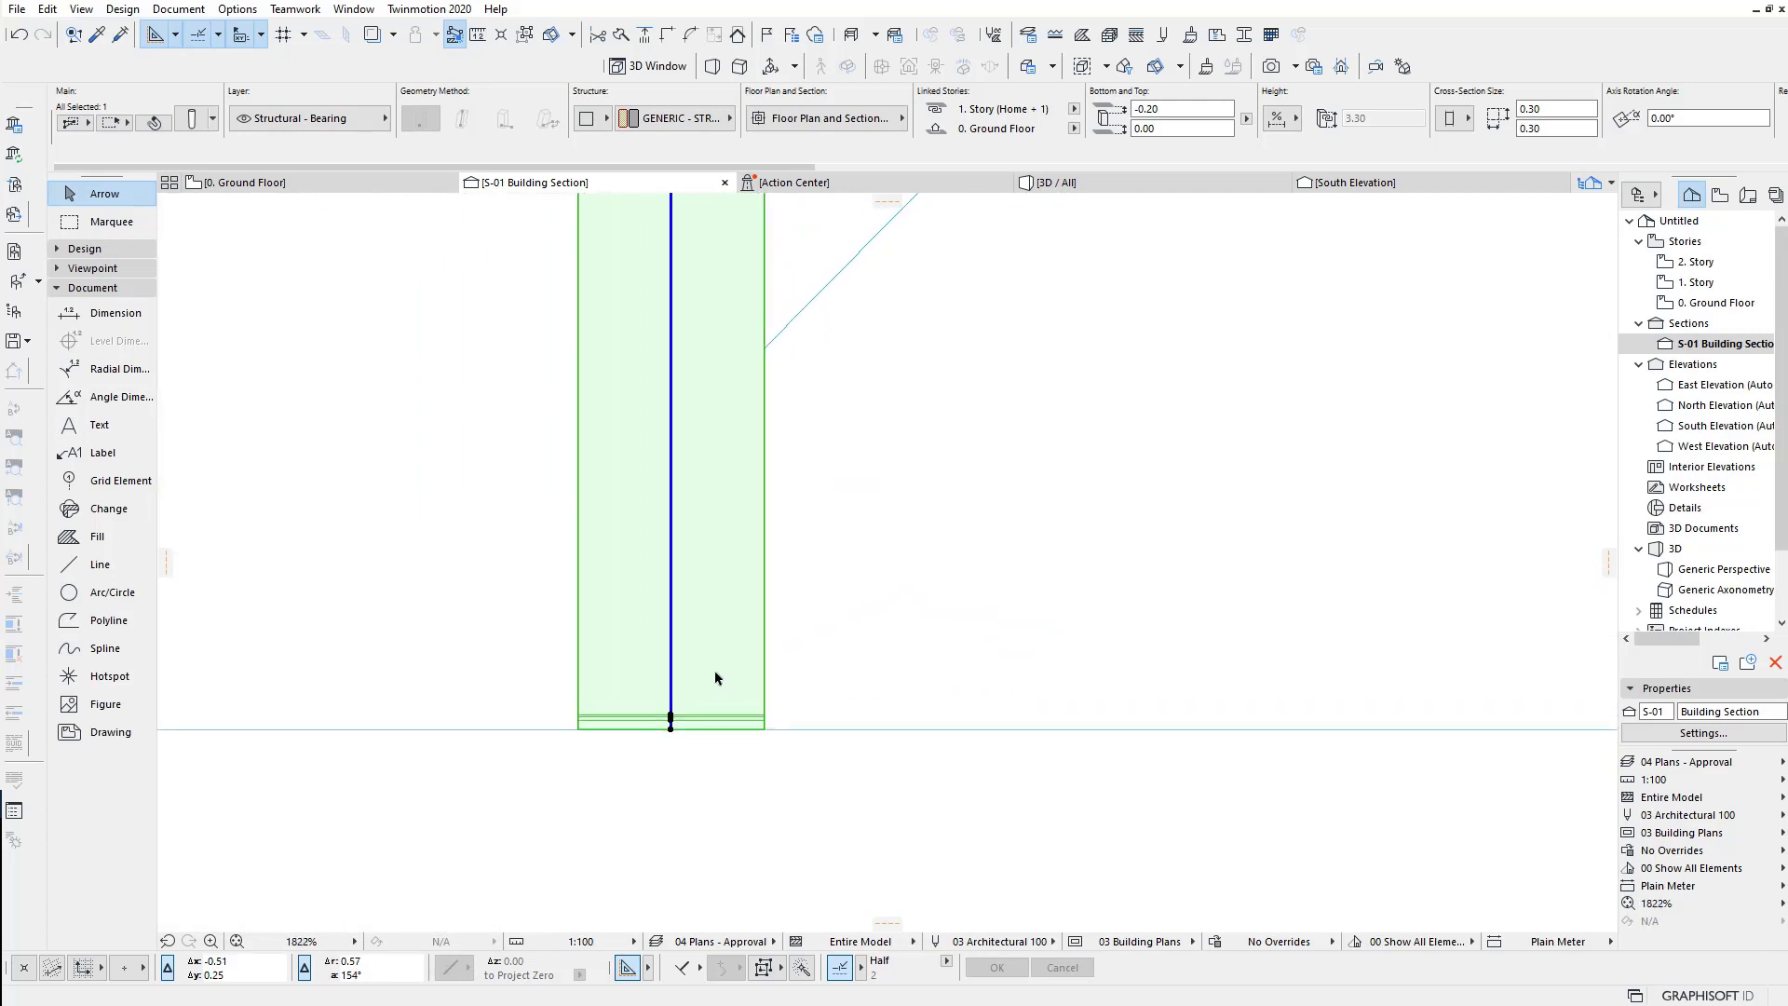
pyautogui.scroll(4, 715, 678)
# Step: Set the column's main segment structure to Profile with the IPE250 profile
pyautogui.click(734, 653)
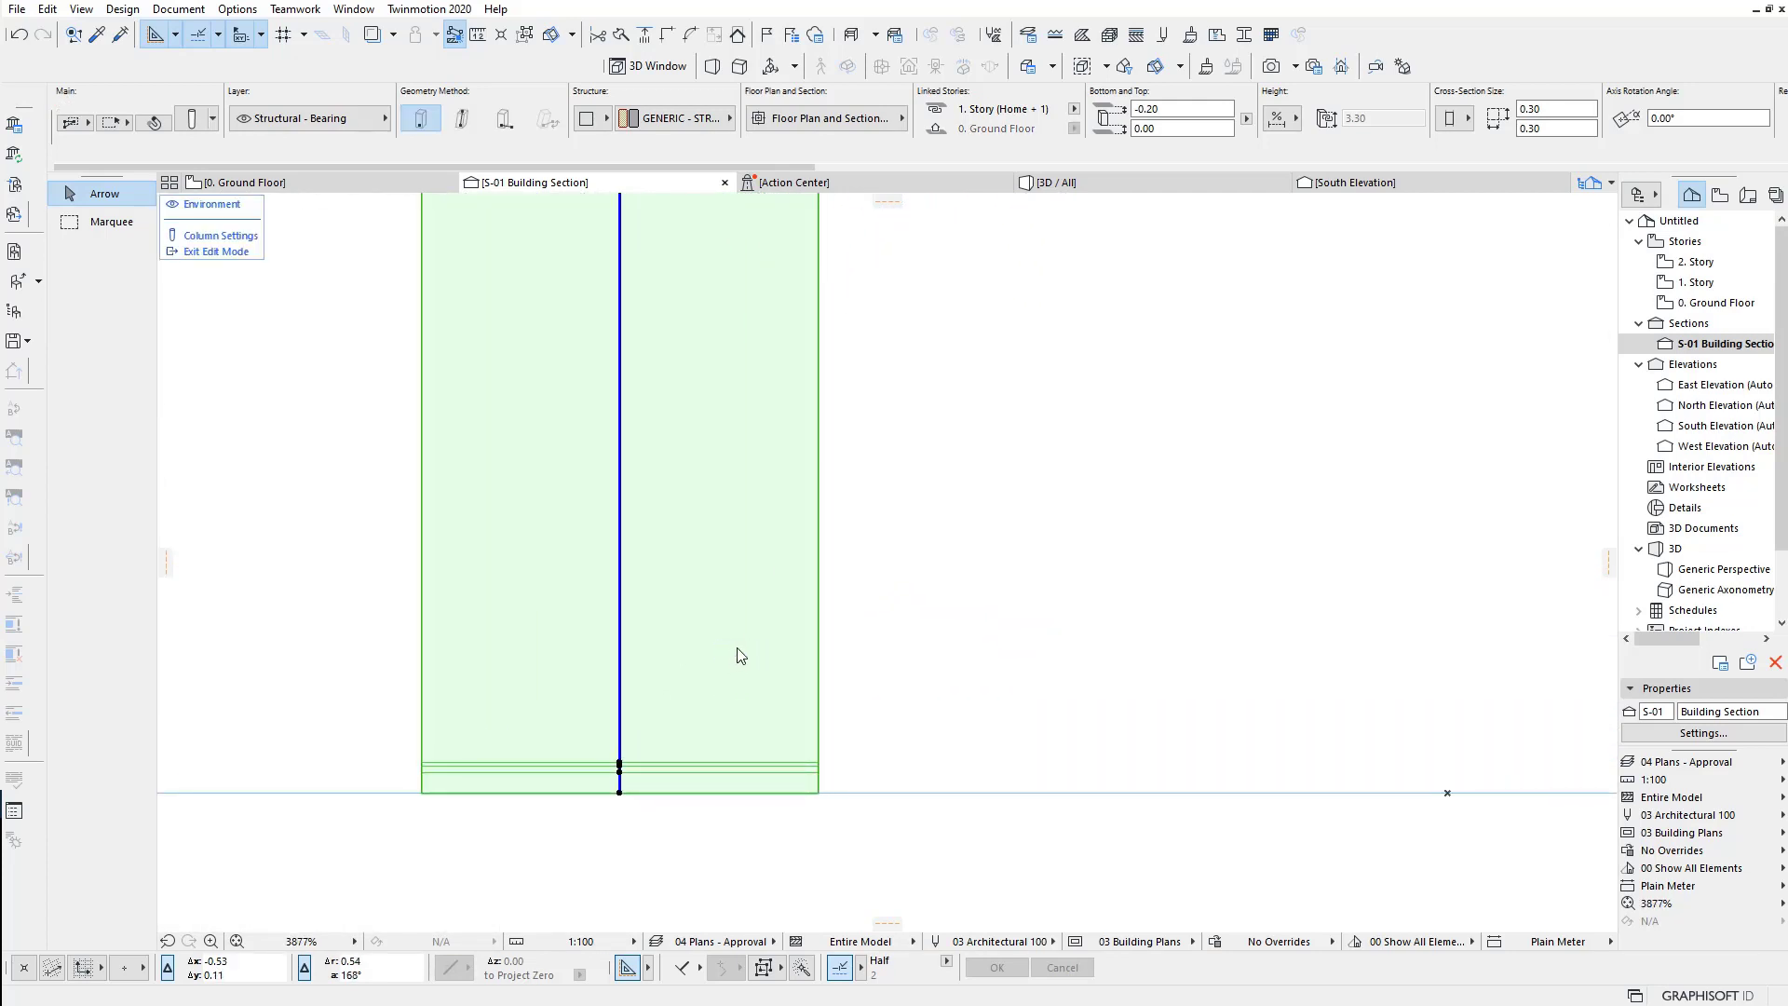
pyautogui.click(816, 675)
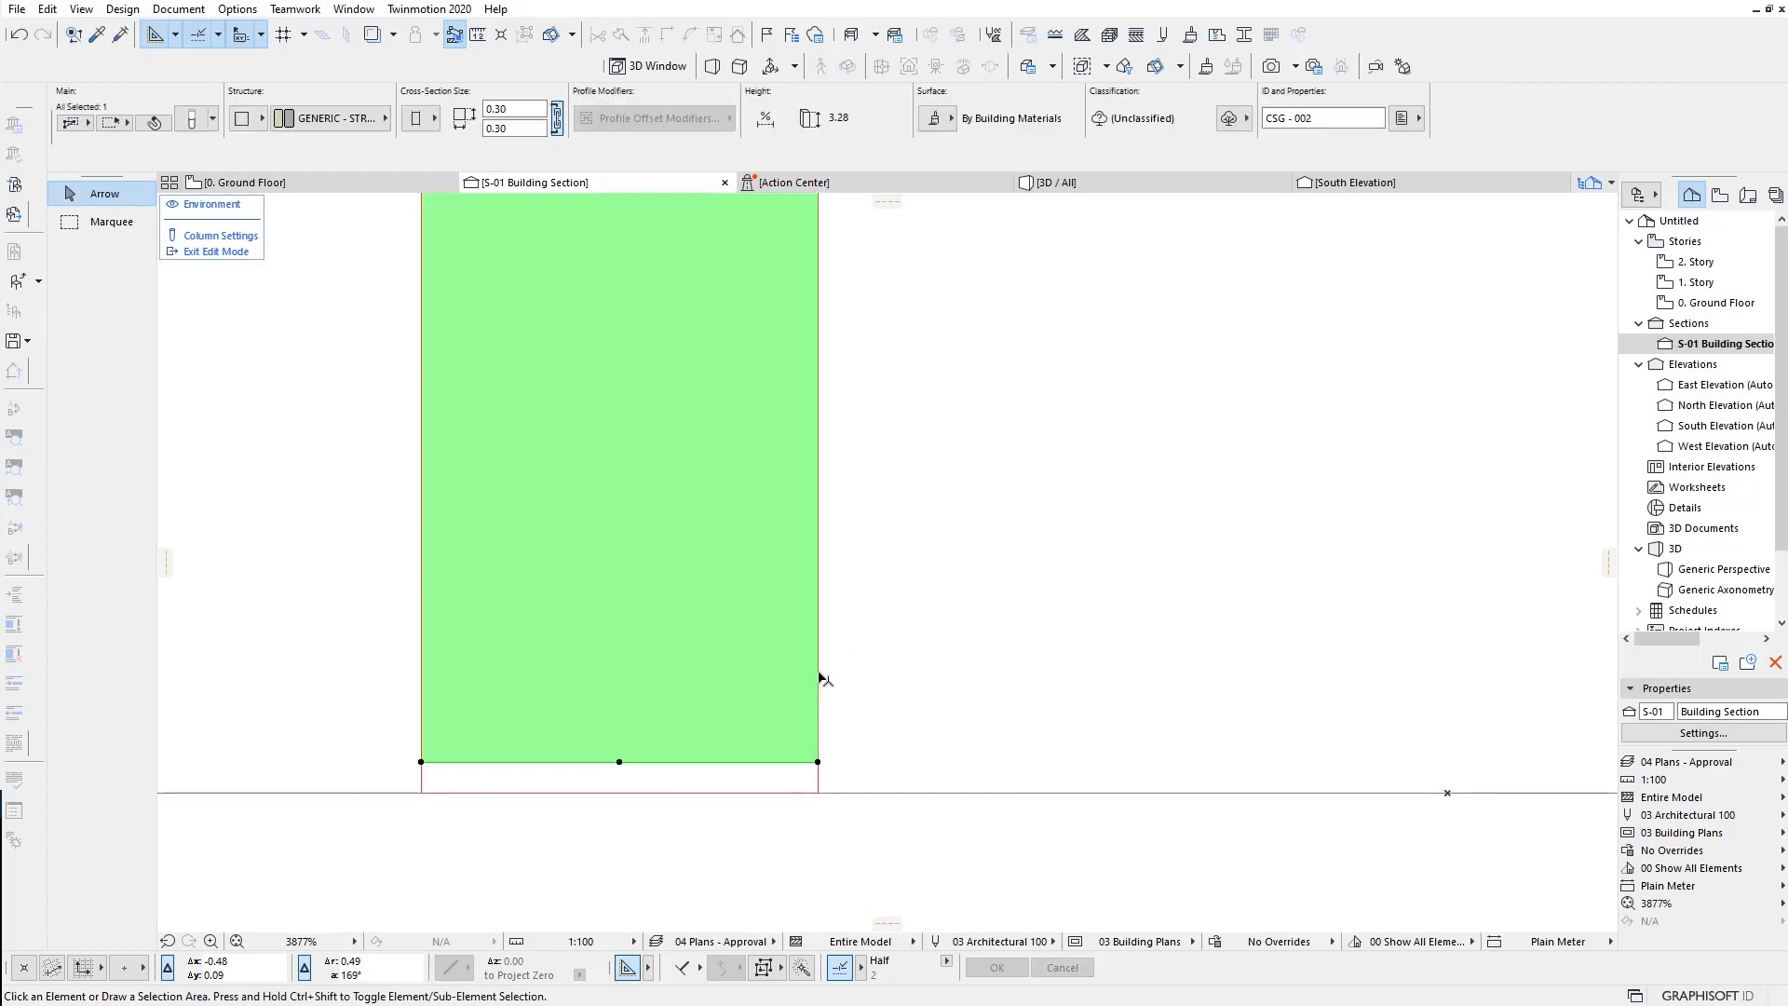
pyautogui.click(354, 135)
pyautogui.click(317, 324)
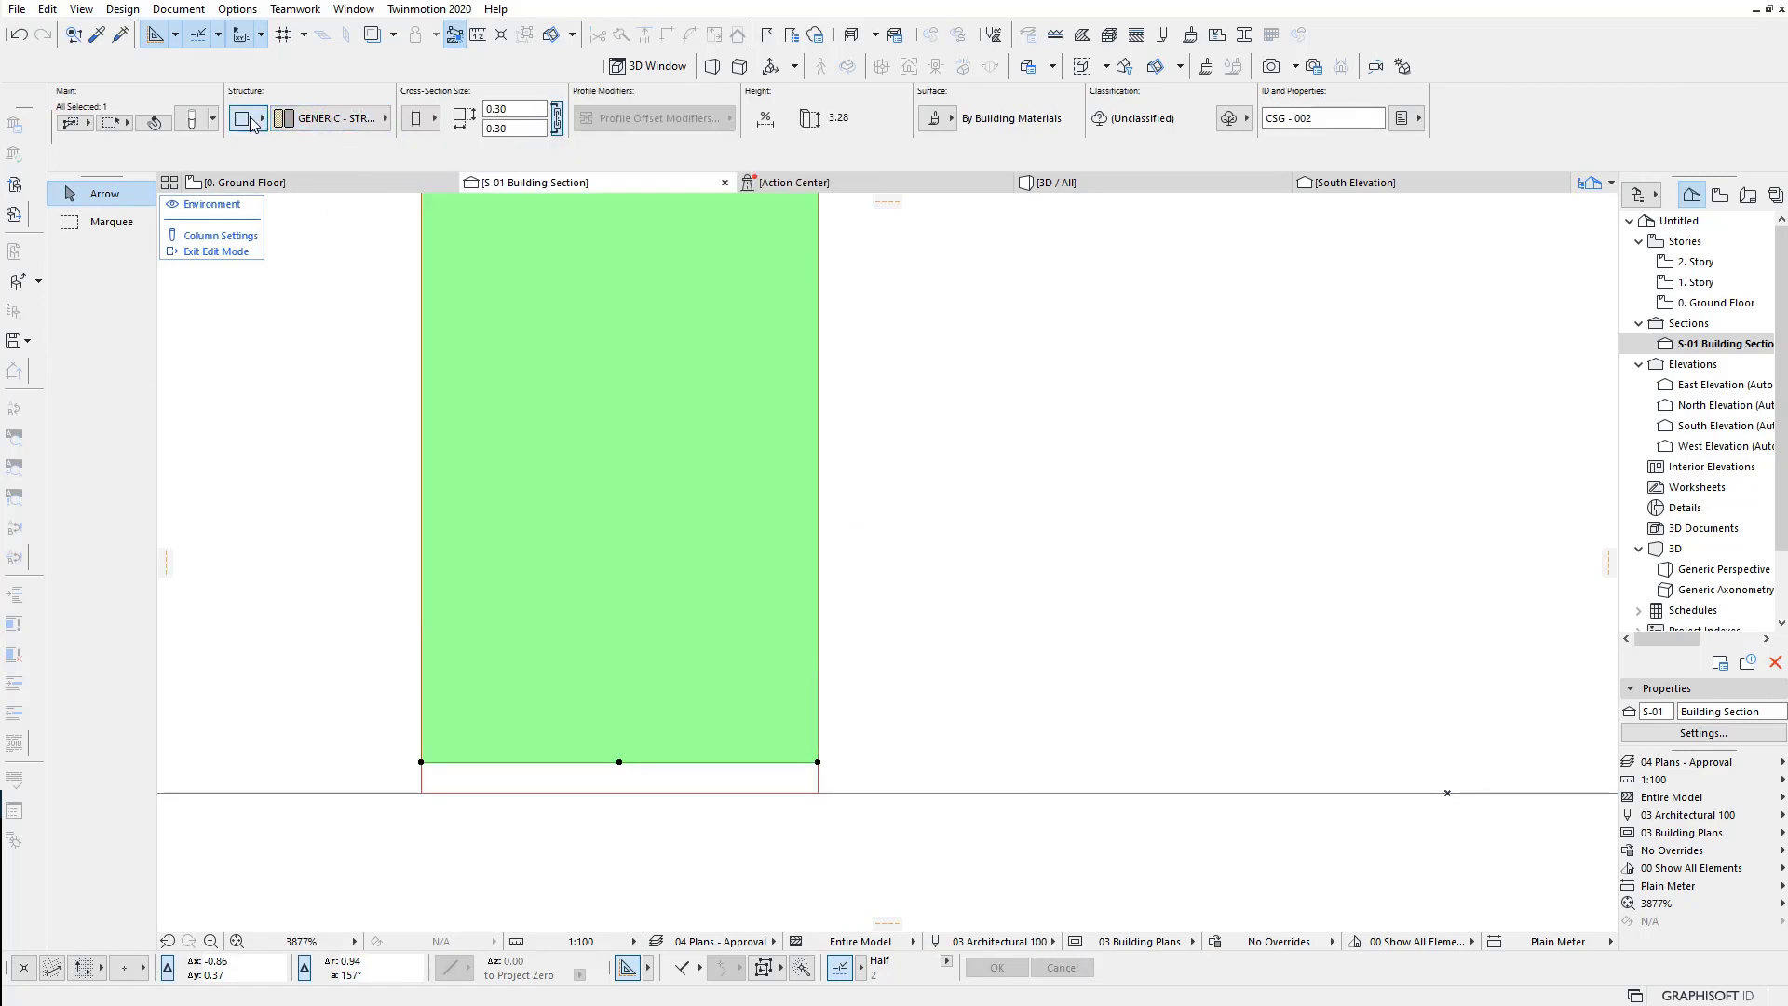
pyautogui.click(251, 118)
pyautogui.click(298, 144)
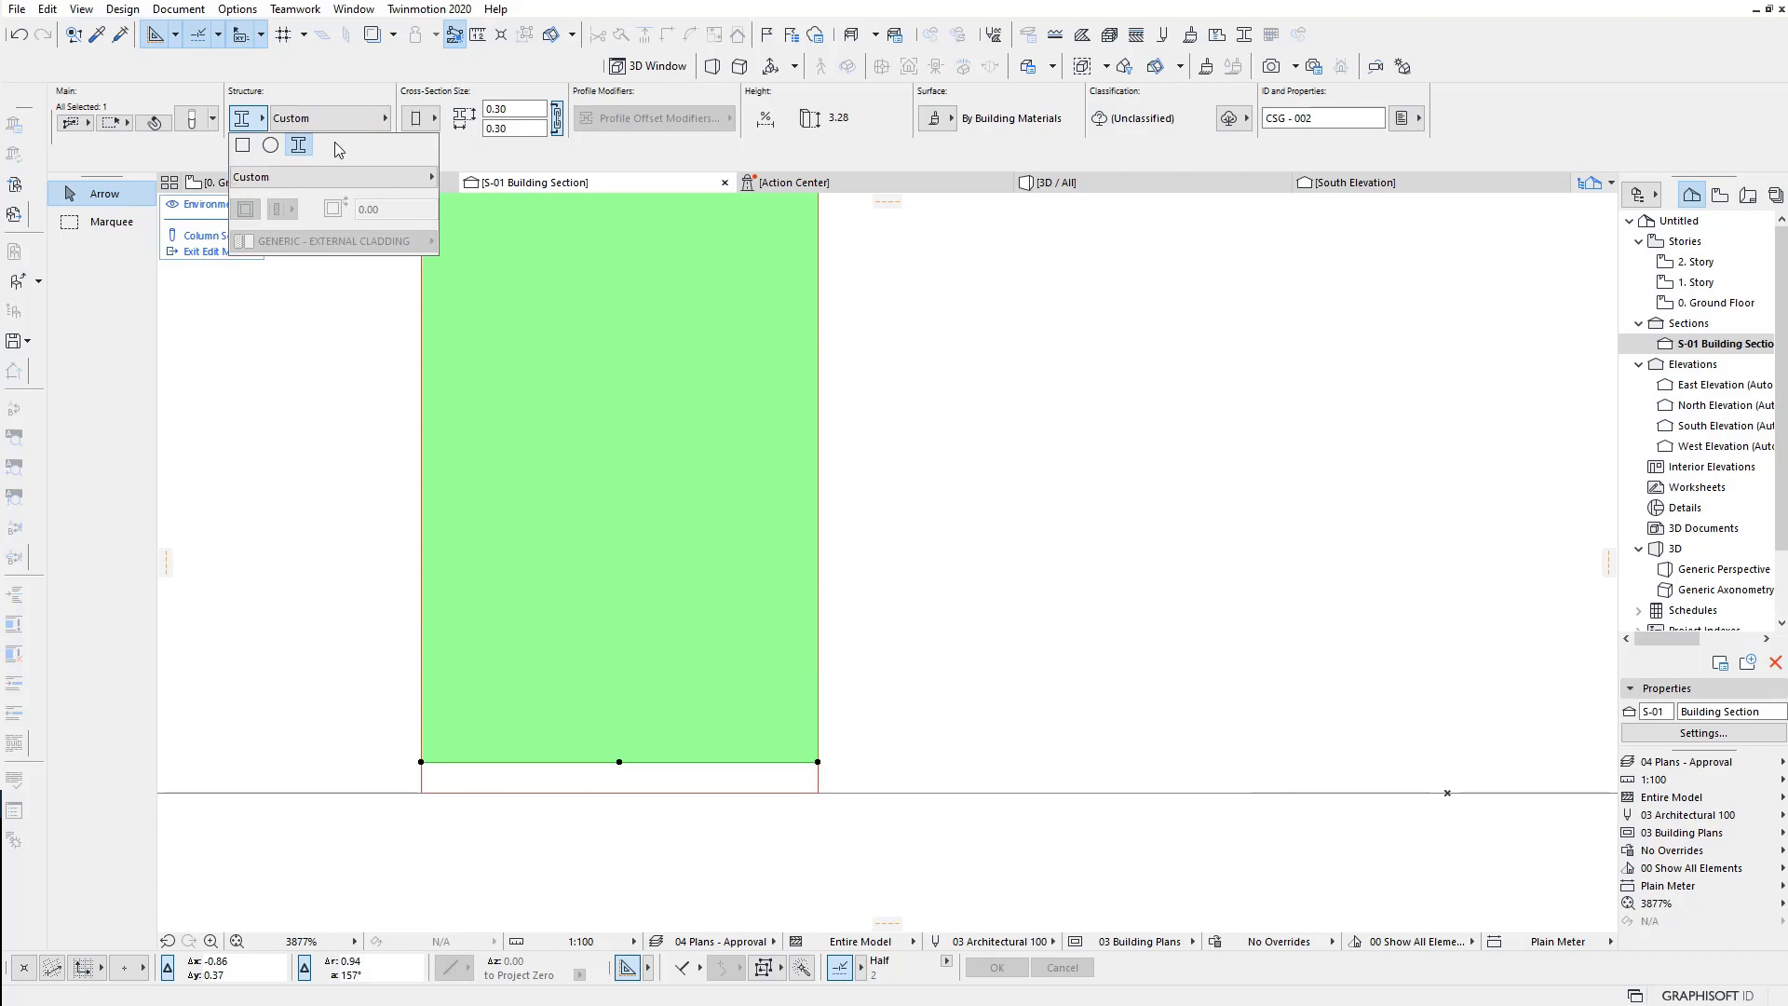
pyautogui.click(373, 177)
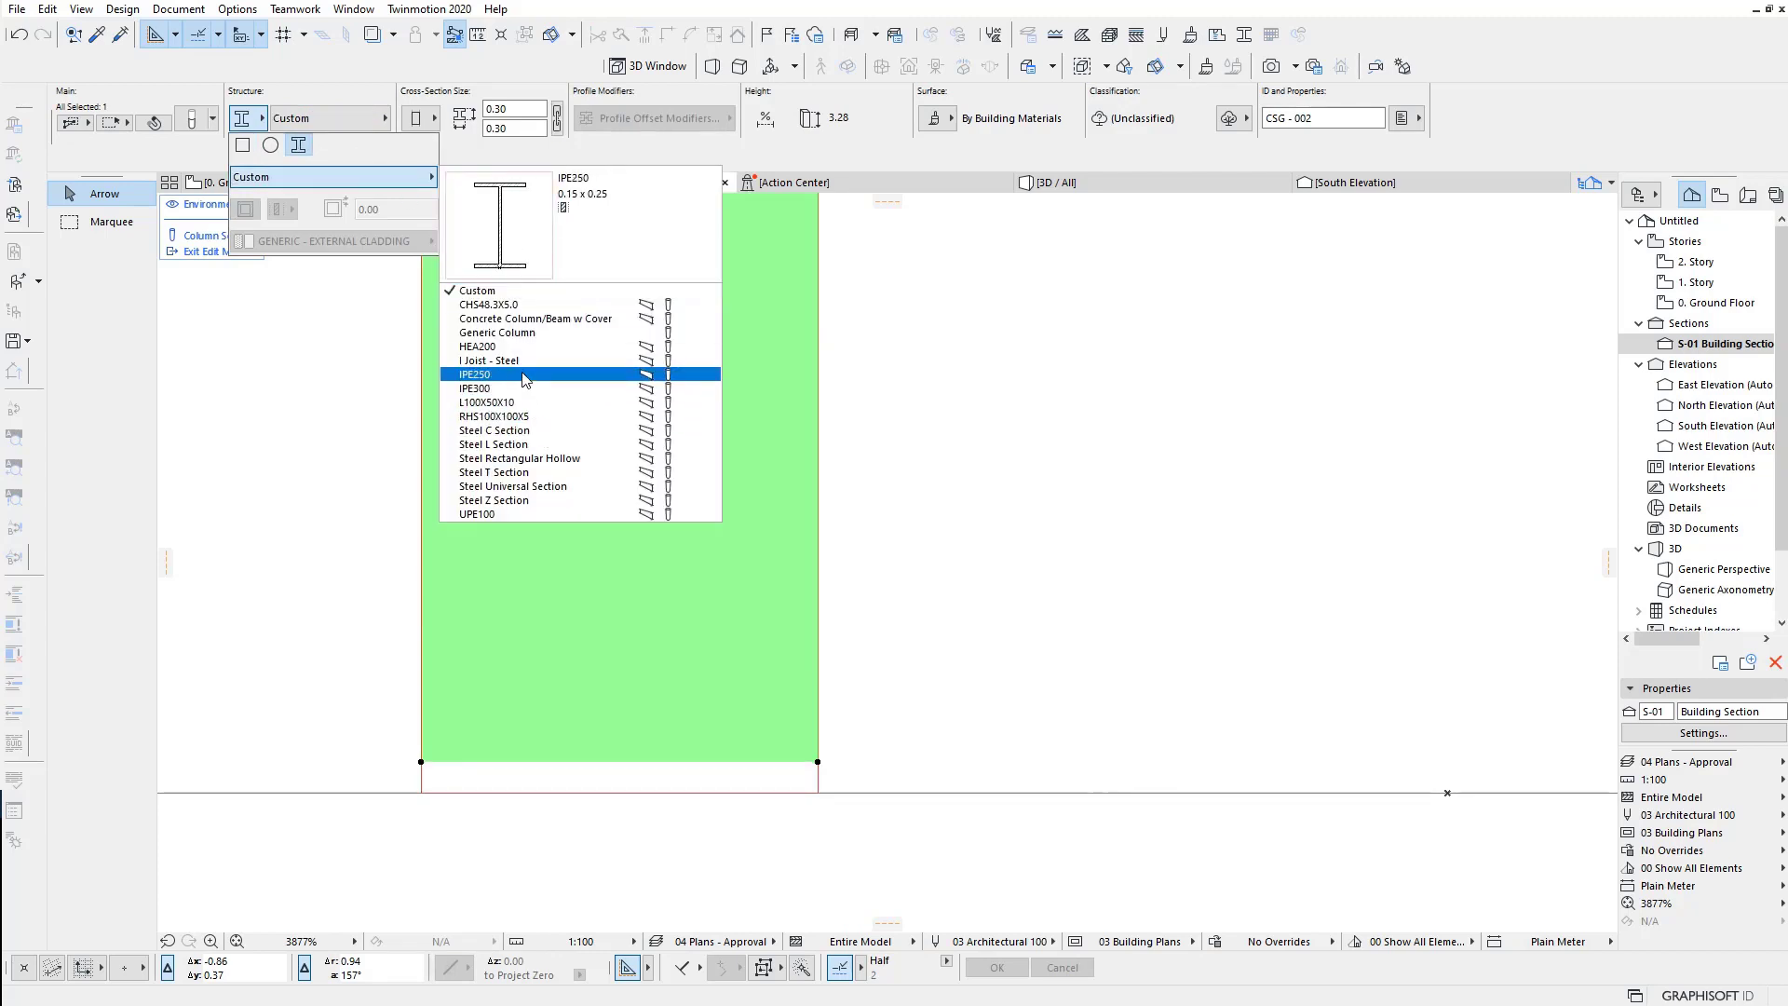
pyautogui.click(527, 375)
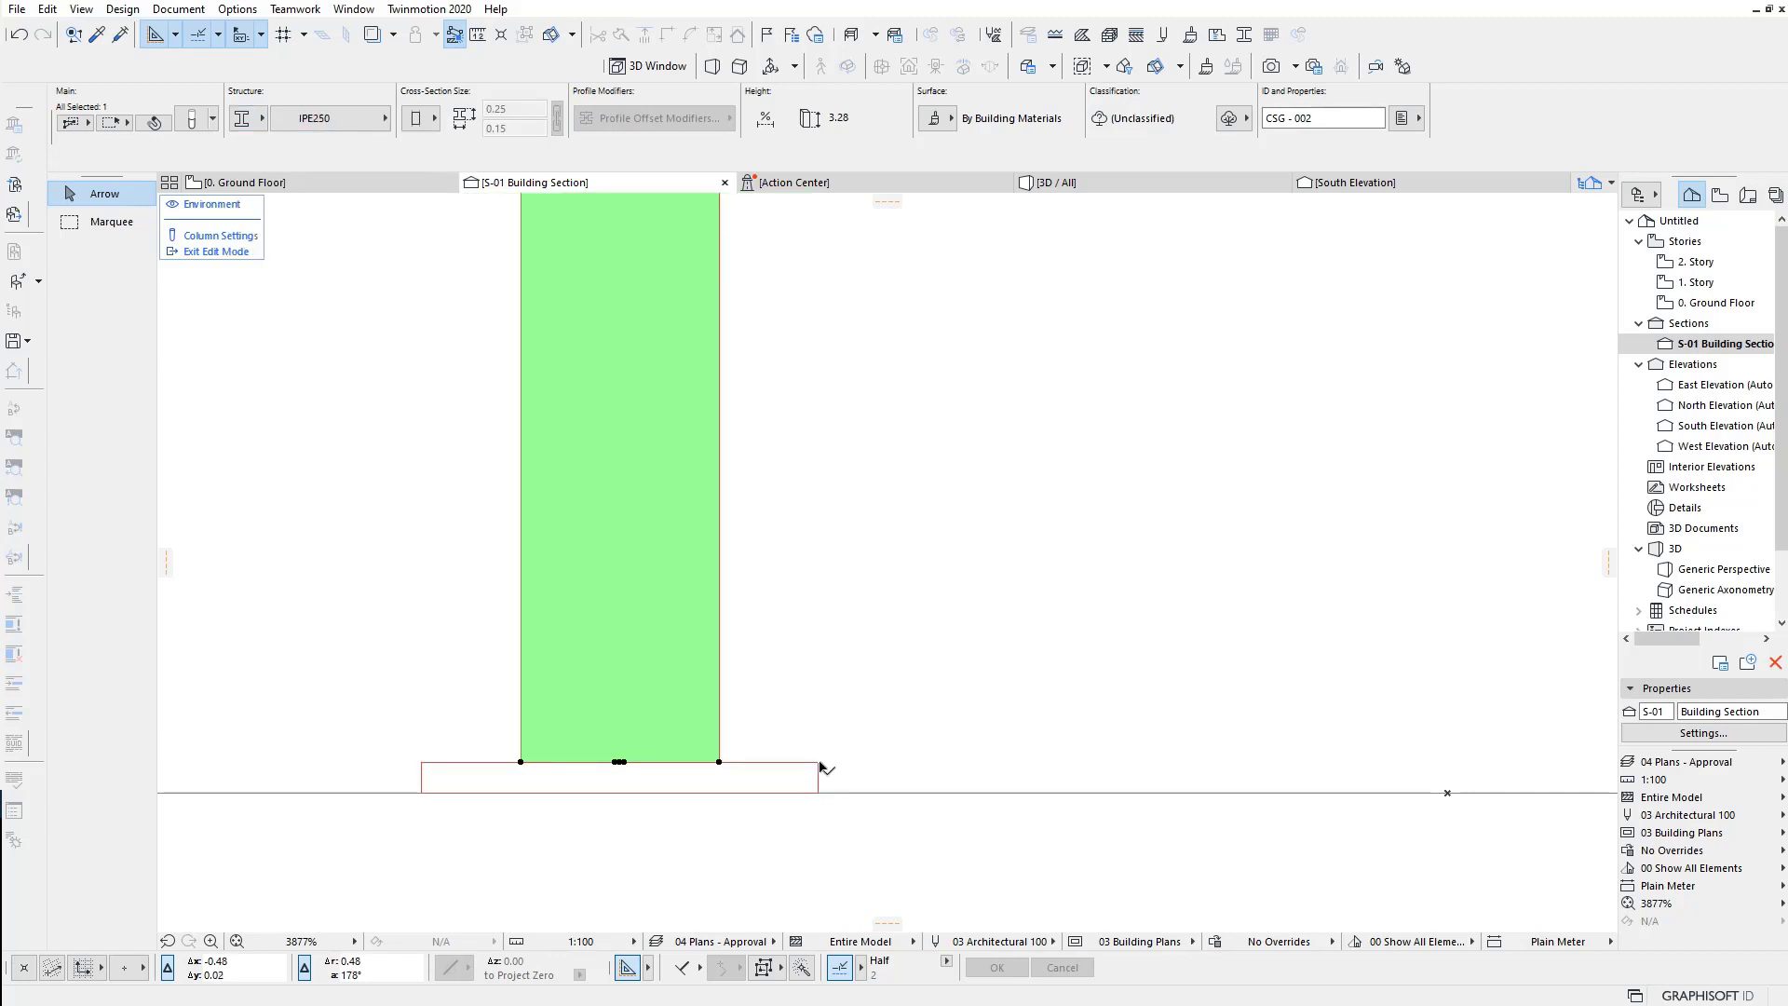
pyautogui.scroll(2, 822, 773)
pyautogui.scroll(2, 824, 783)
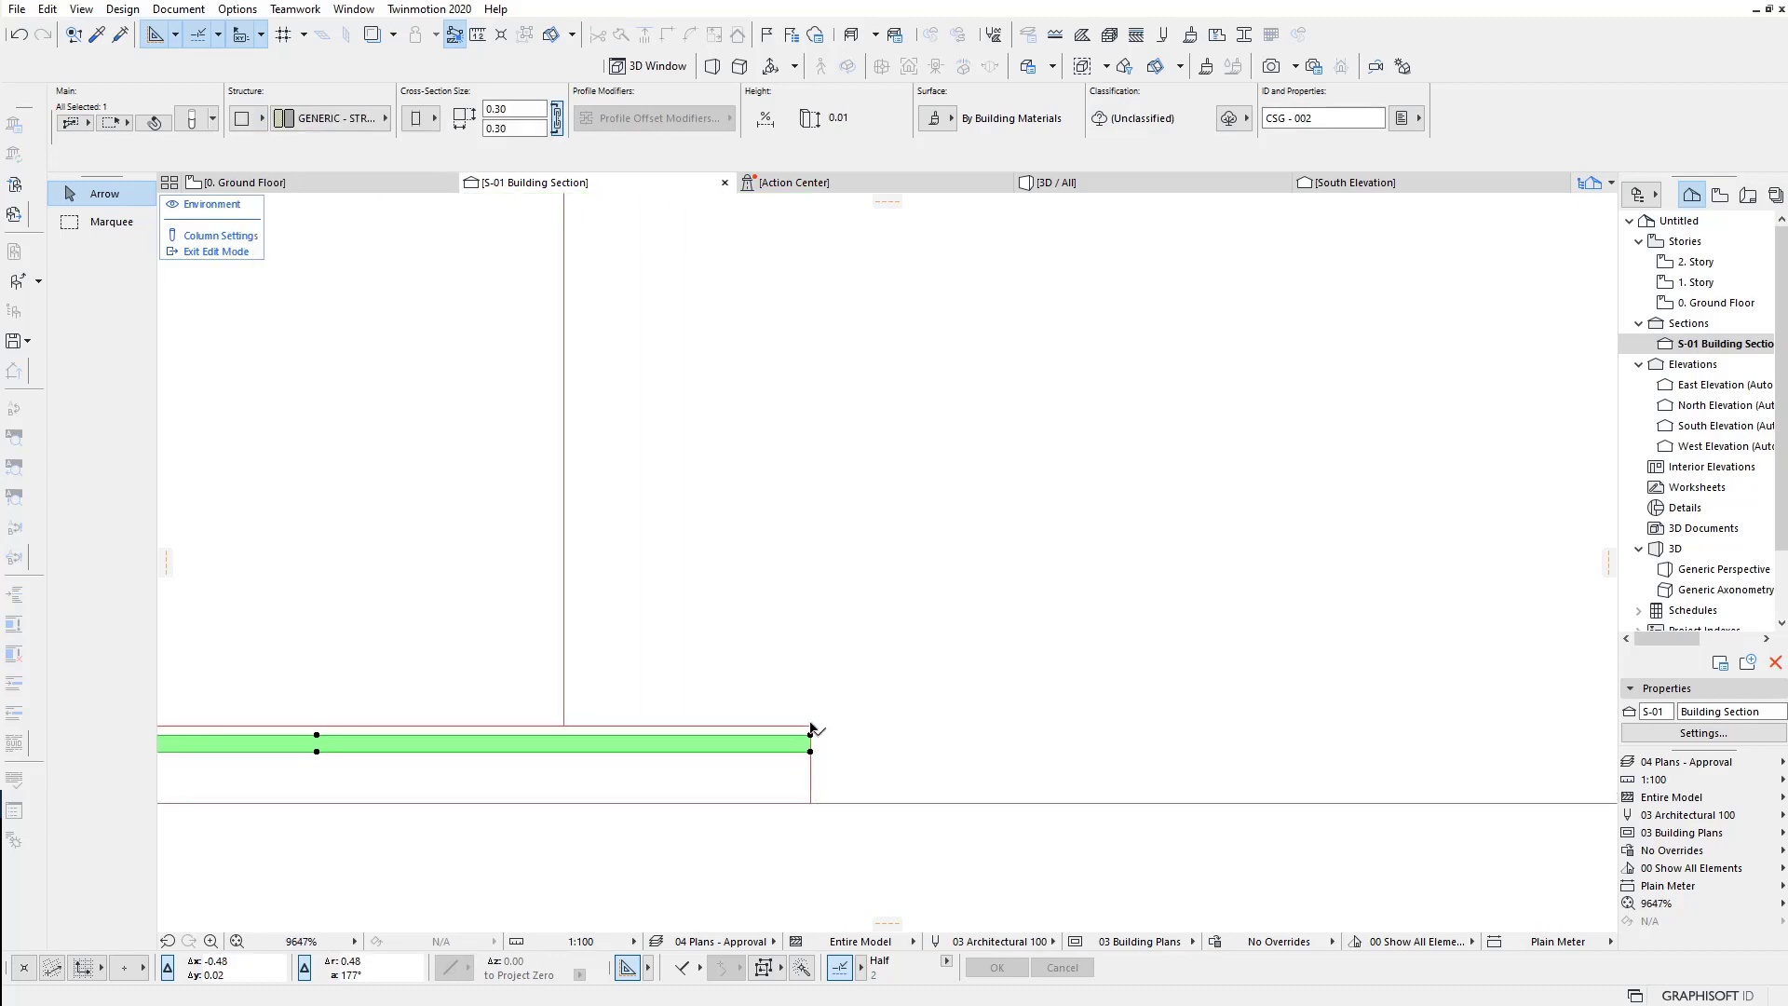
# Step: Switch the thin base segment's structure to Profile, leaving the profile list unchanged
pyautogui.click(811, 729)
pyautogui.click(254, 119)
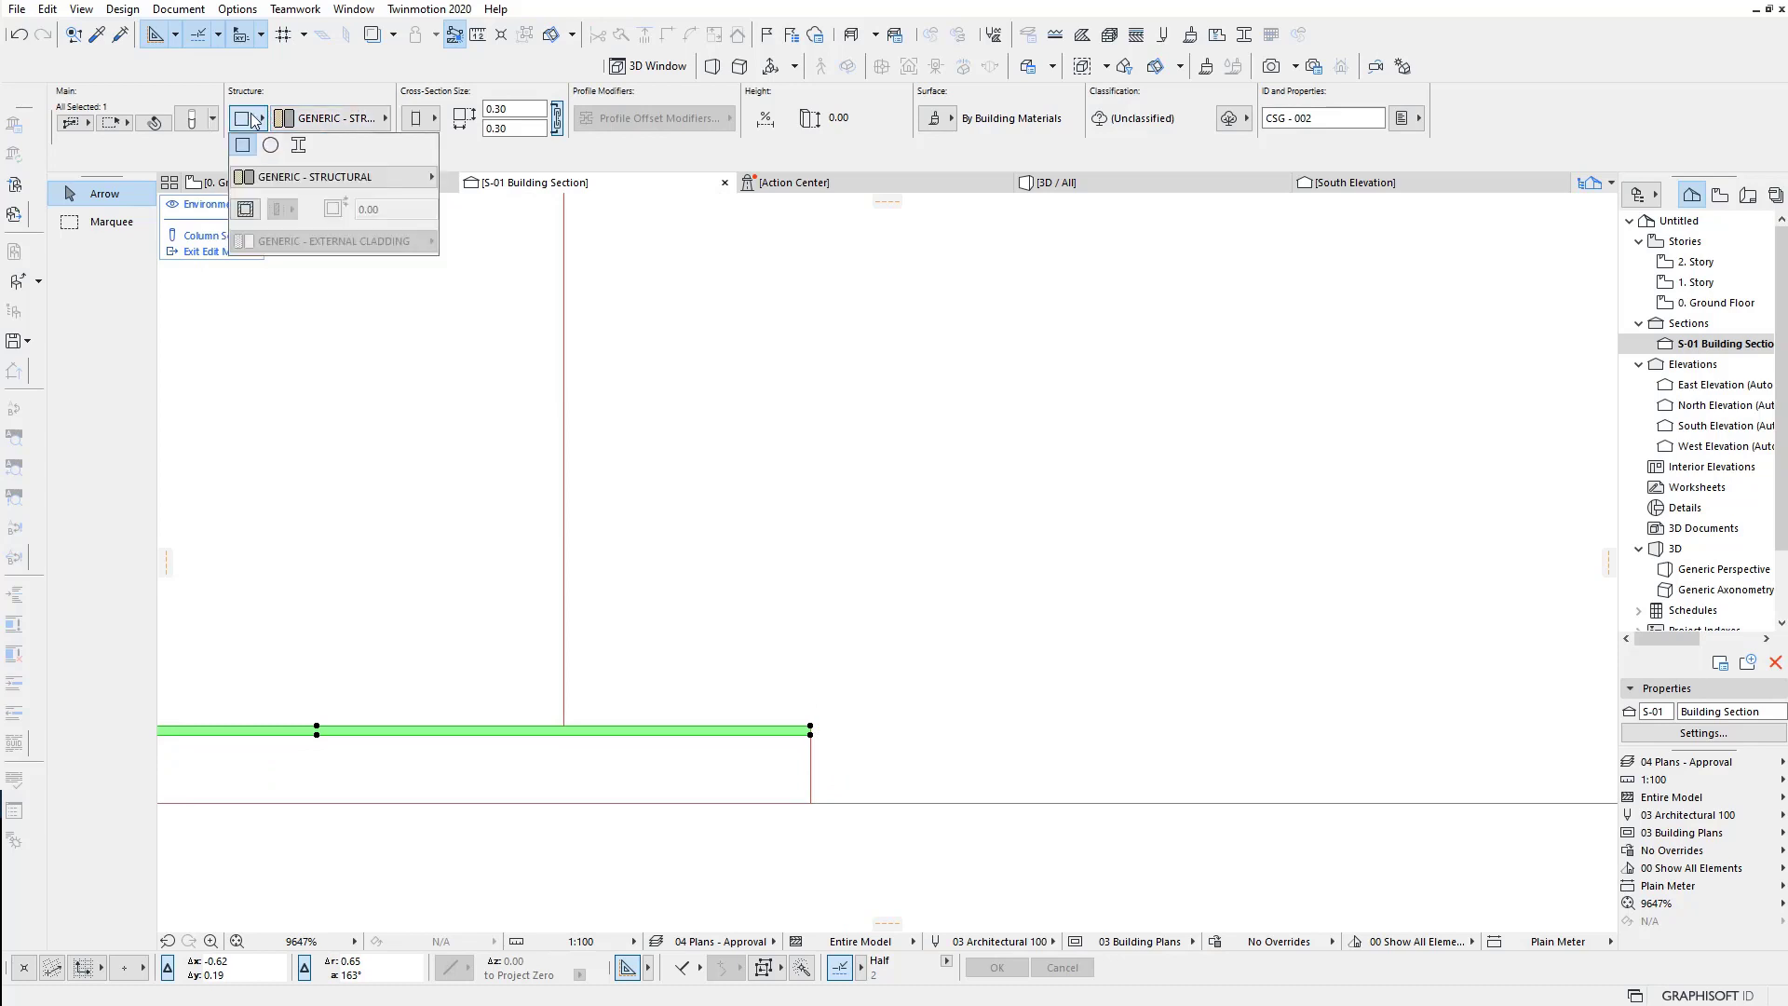
pyautogui.click(298, 144)
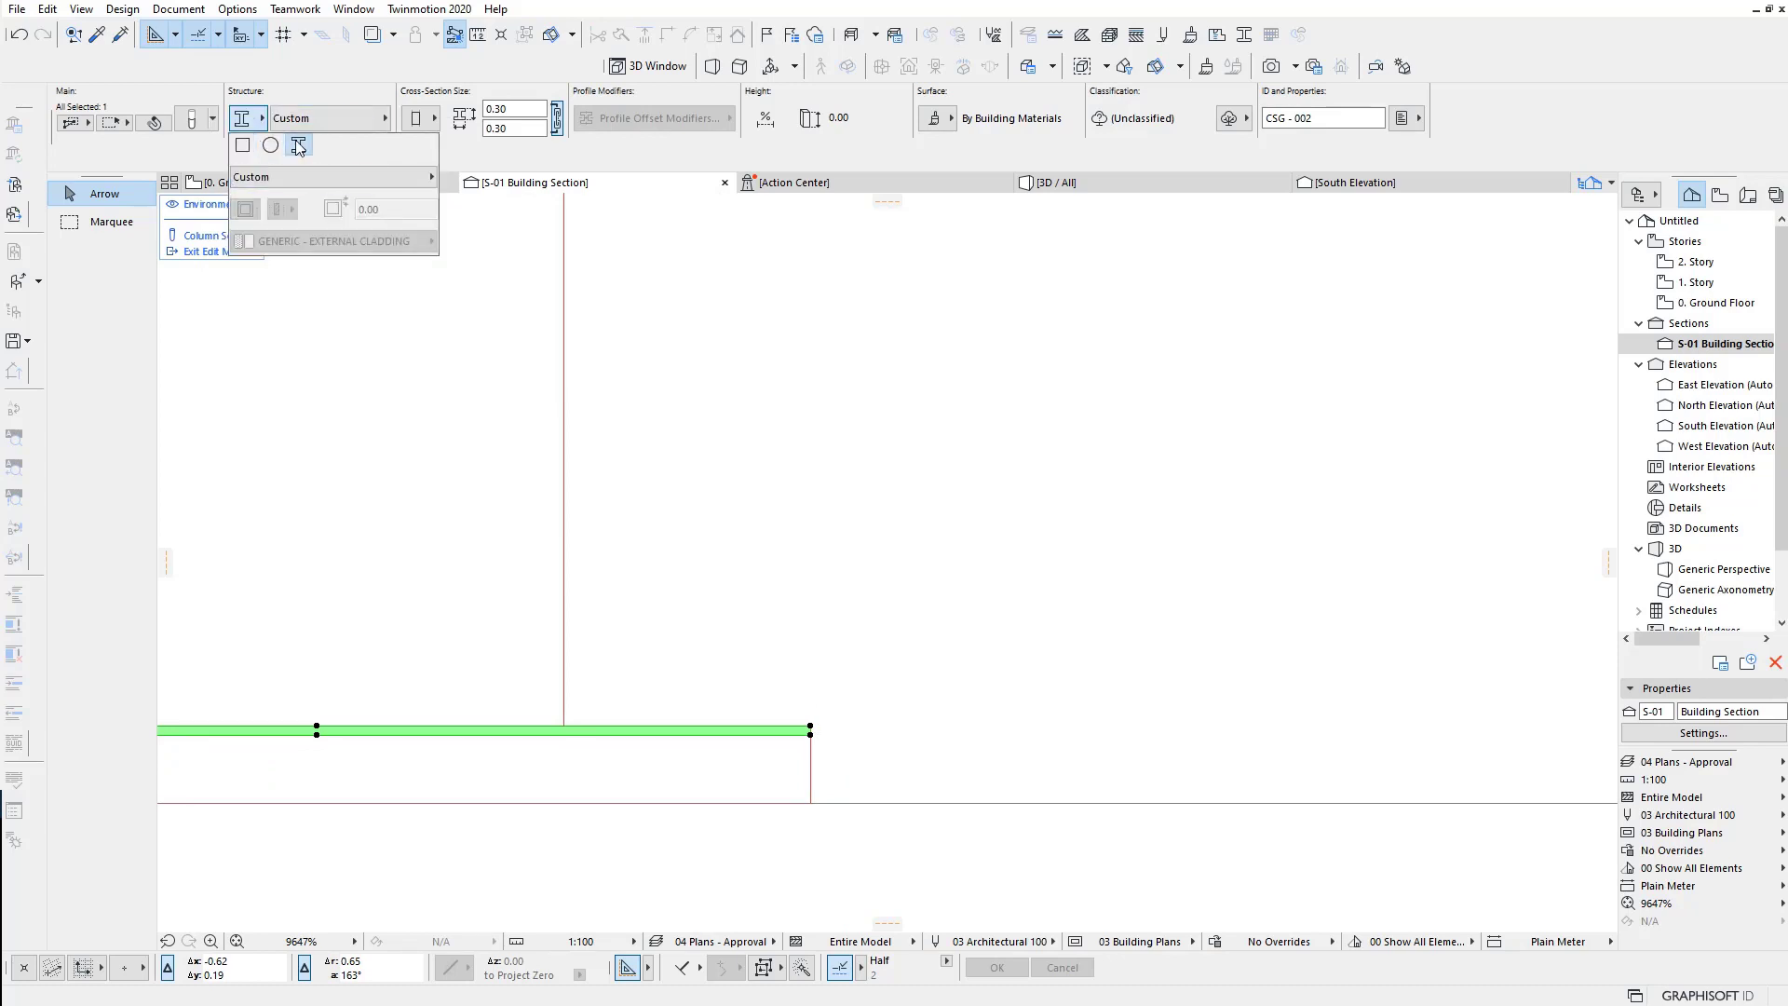
pyautogui.click(345, 124)
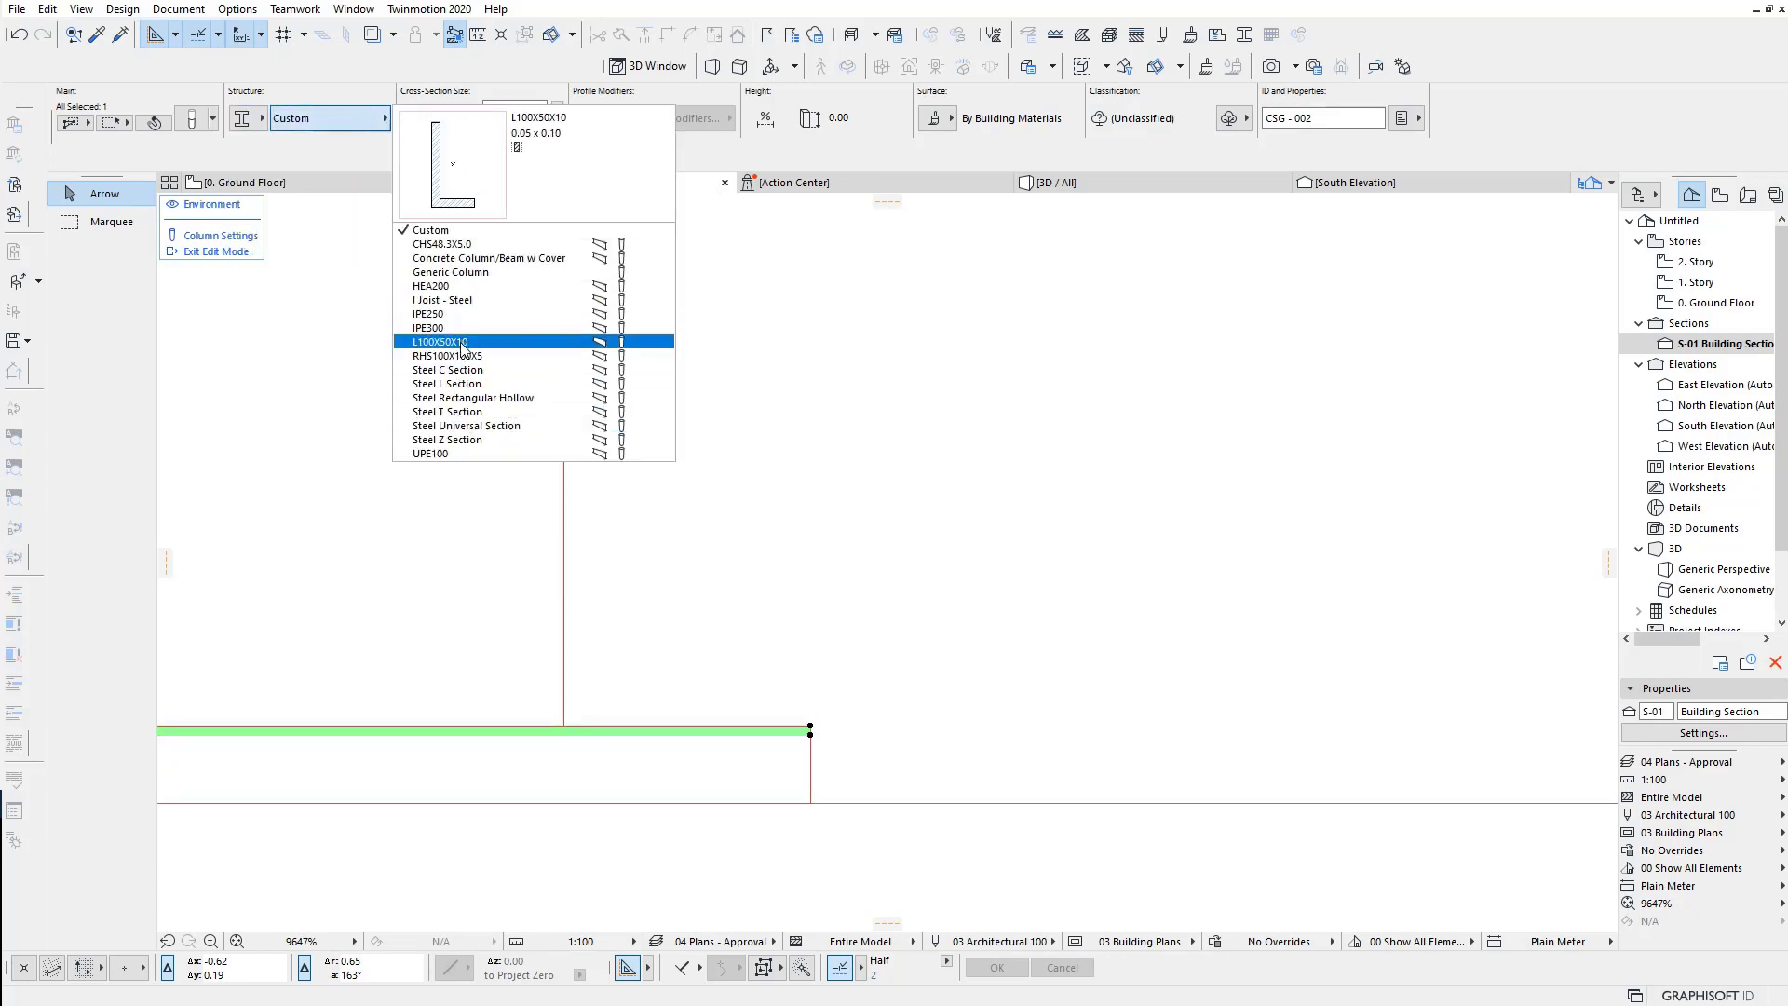
pyautogui.click(817, 510)
pyautogui.click(885, 378)
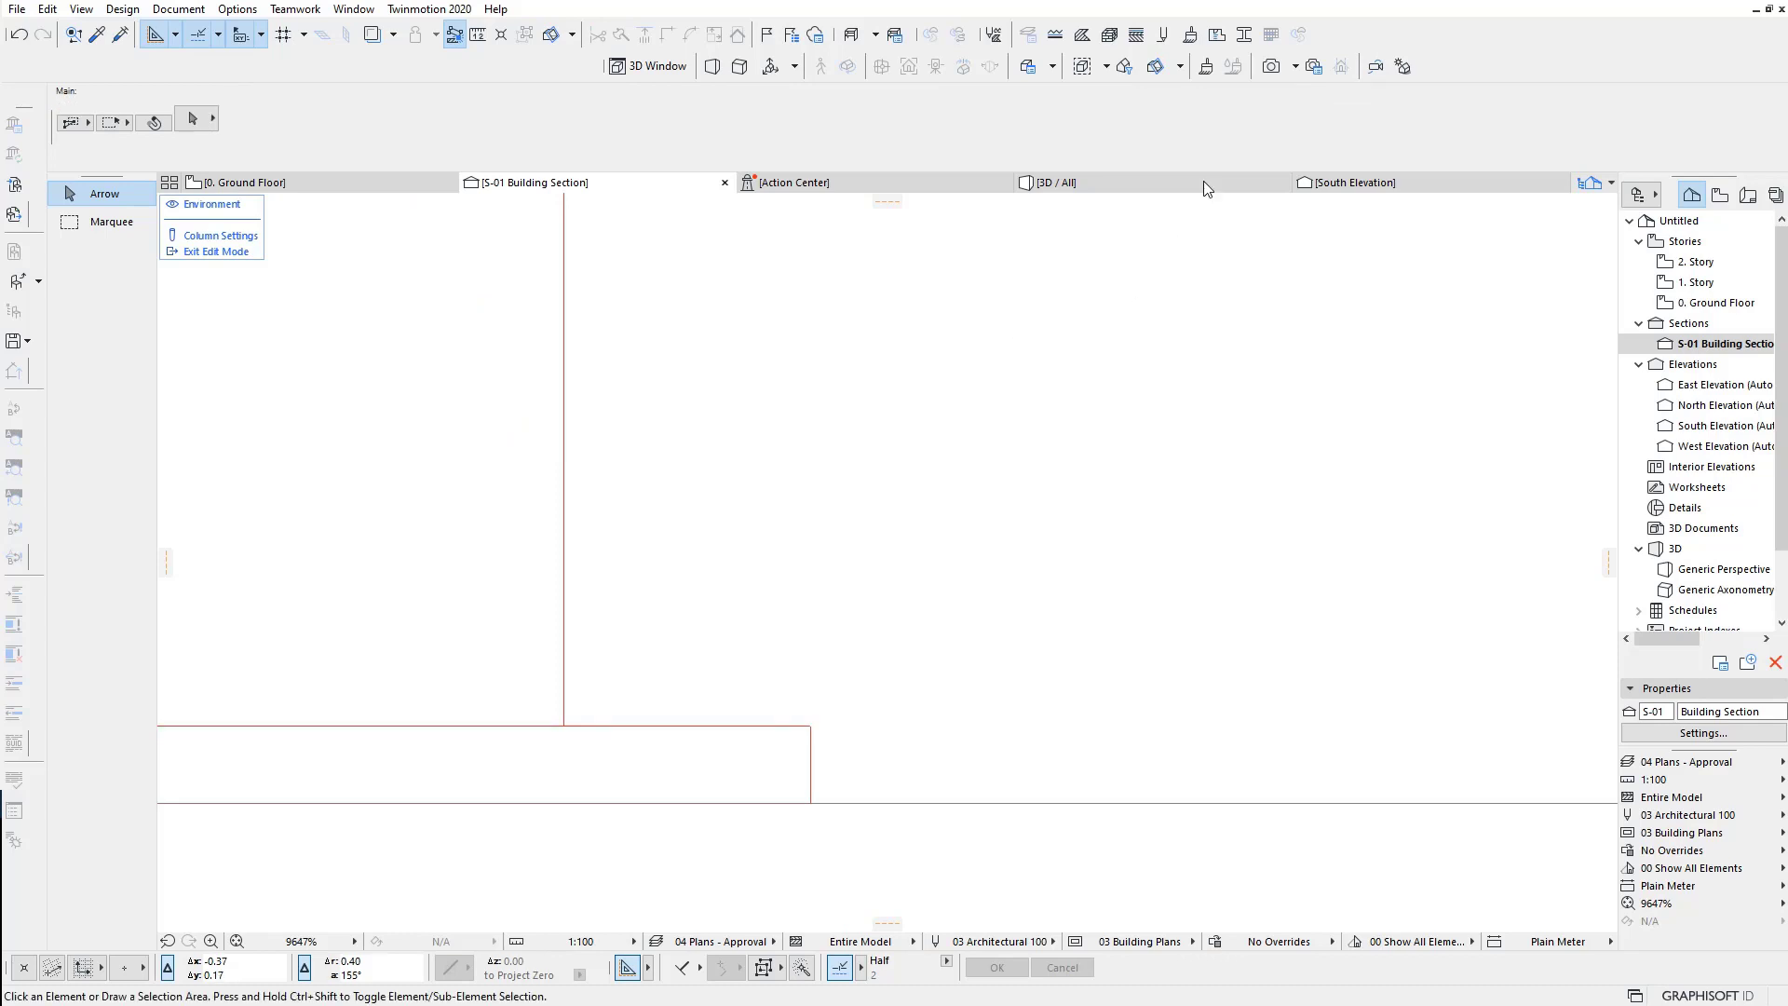
# Step: Enable Use with Column for the IPE 250 TORNILLOS profile and save it
pyautogui.click(1246, 37)
pyautogui.click(1425, 343)
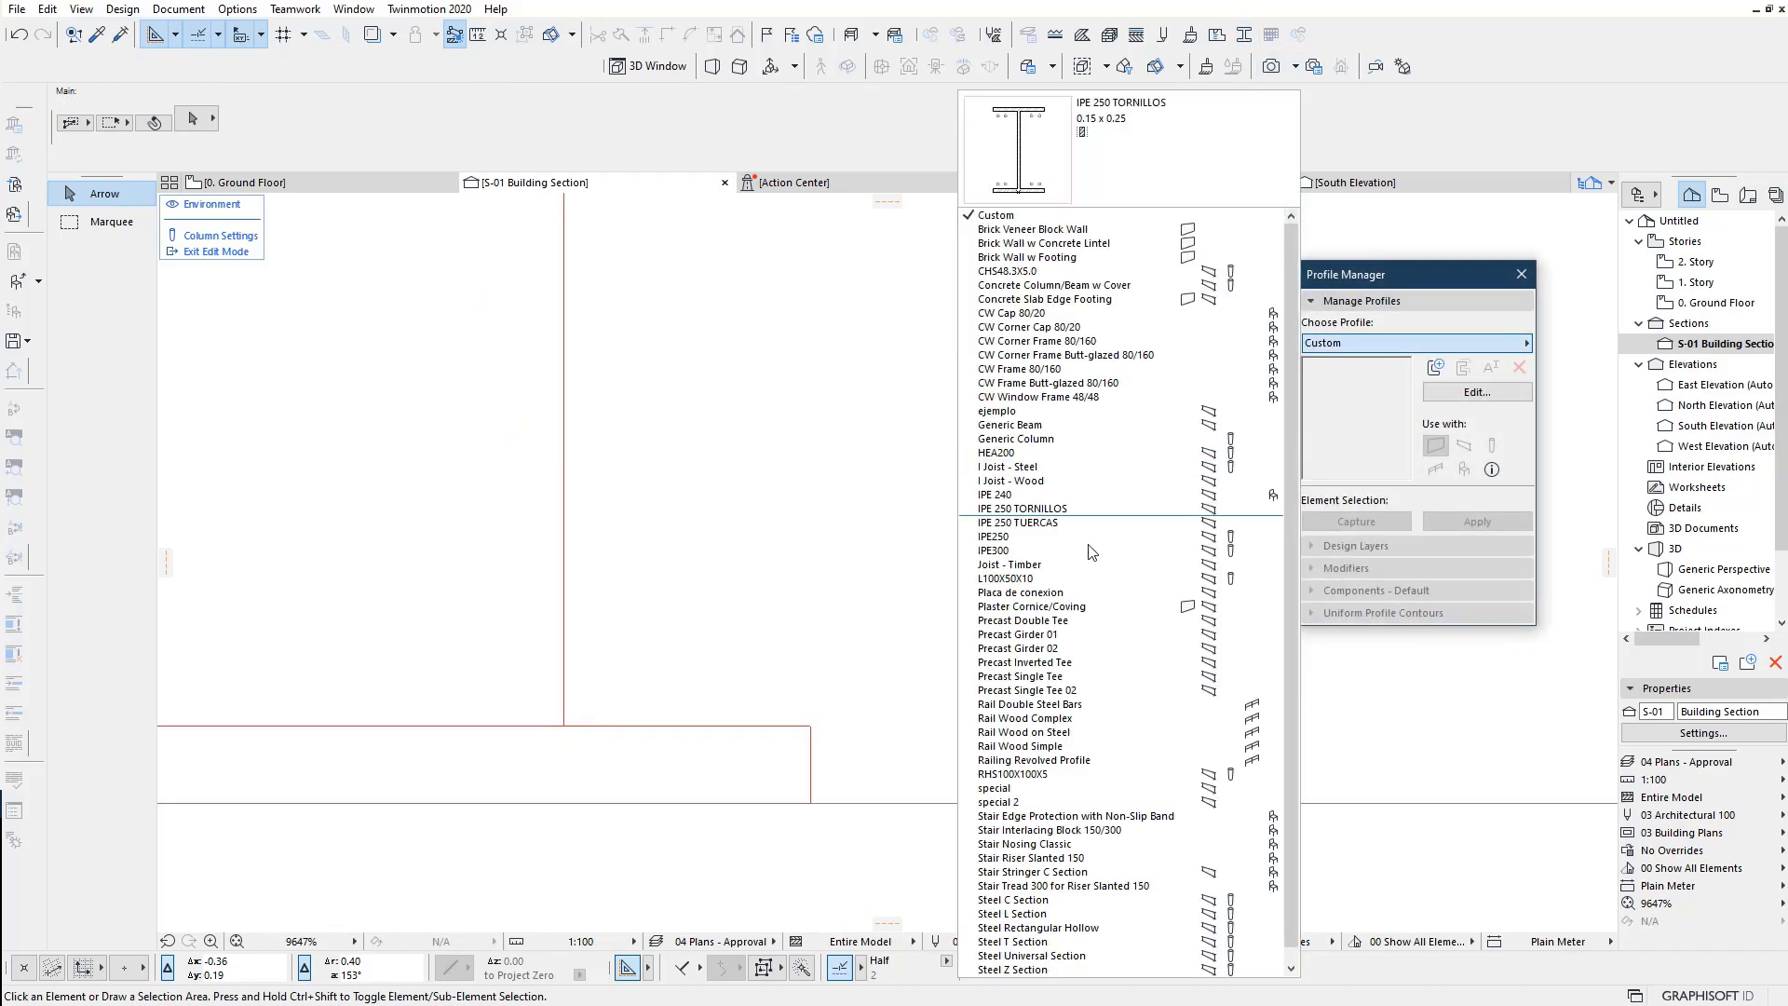
pyautogui.click(1067, 511)
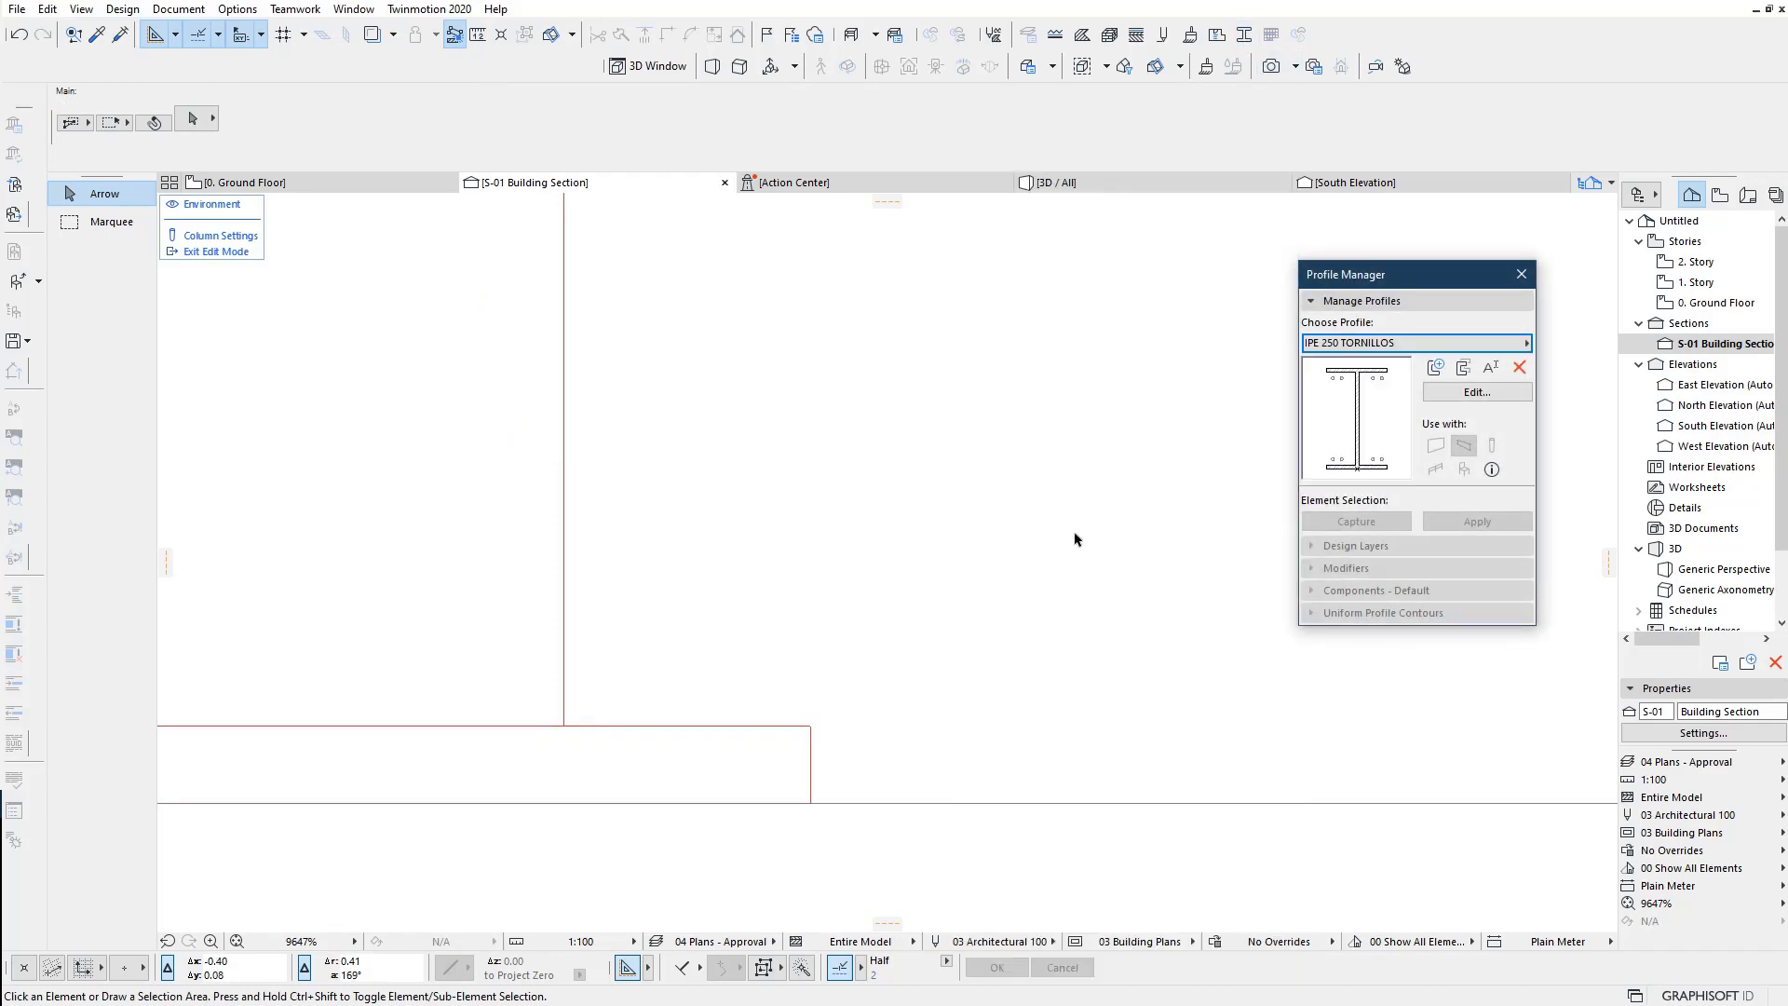
pyautogui.click(1468, 396)
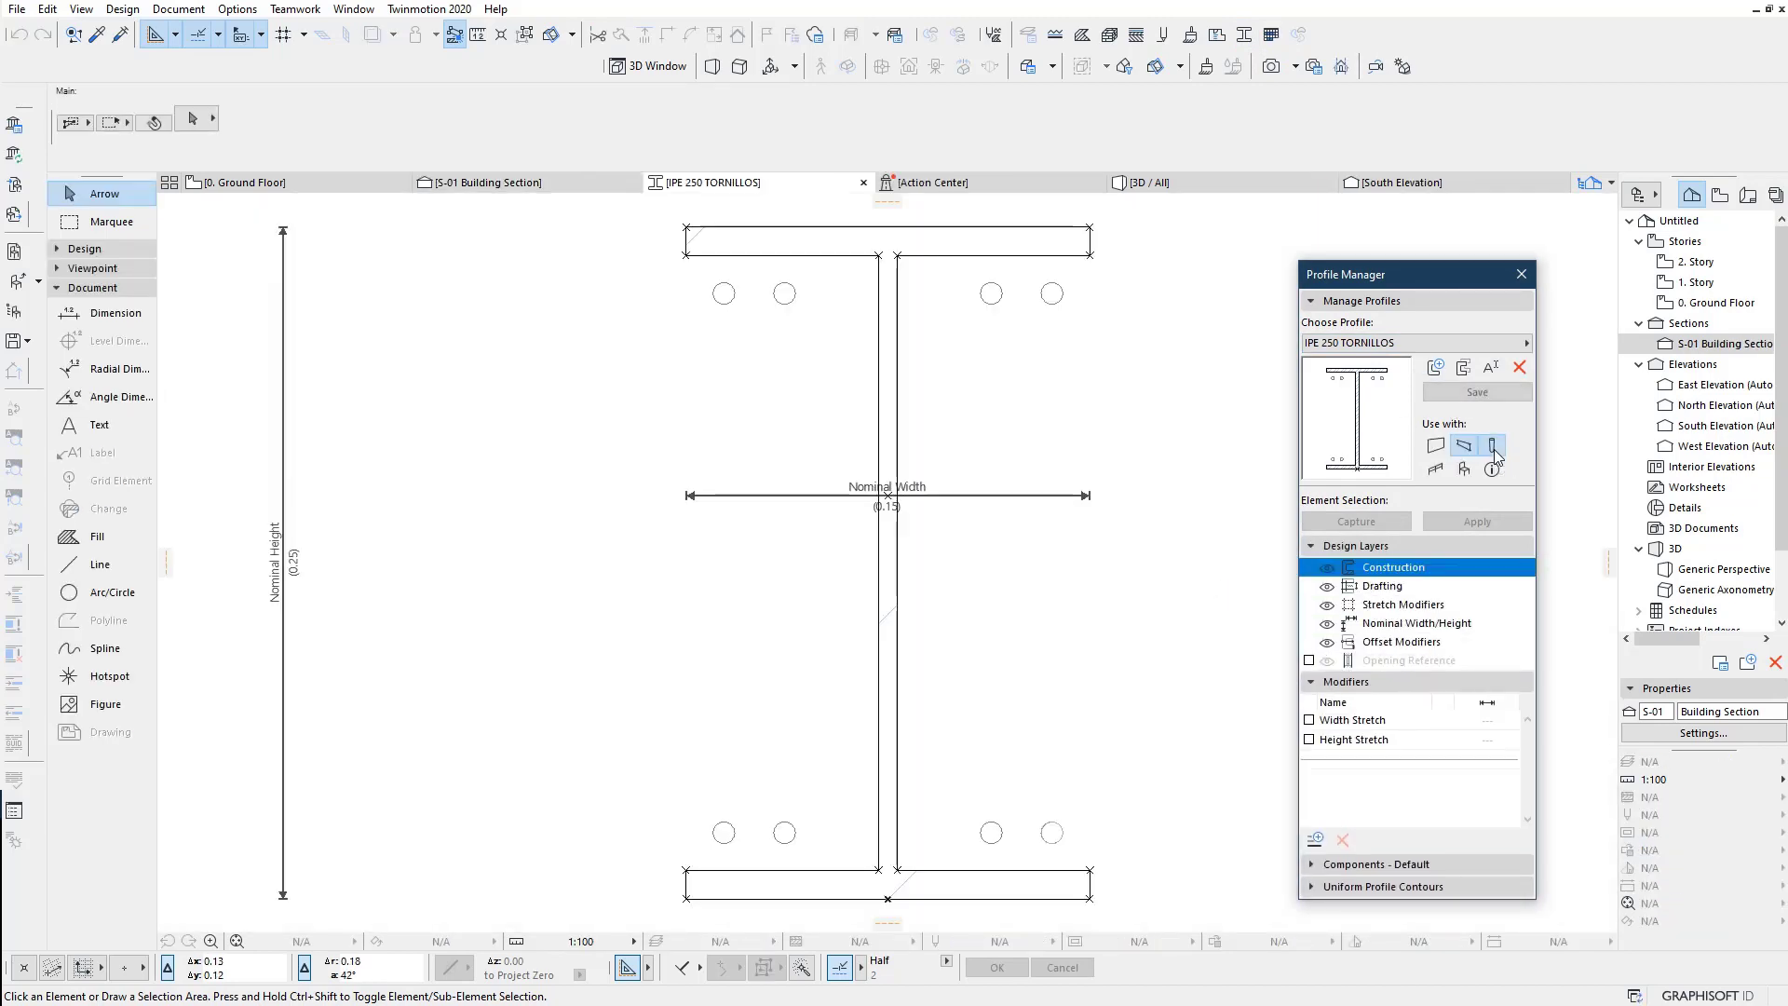
pyautogui.click(1494, 449)
pyautogui.click(1461, 345)
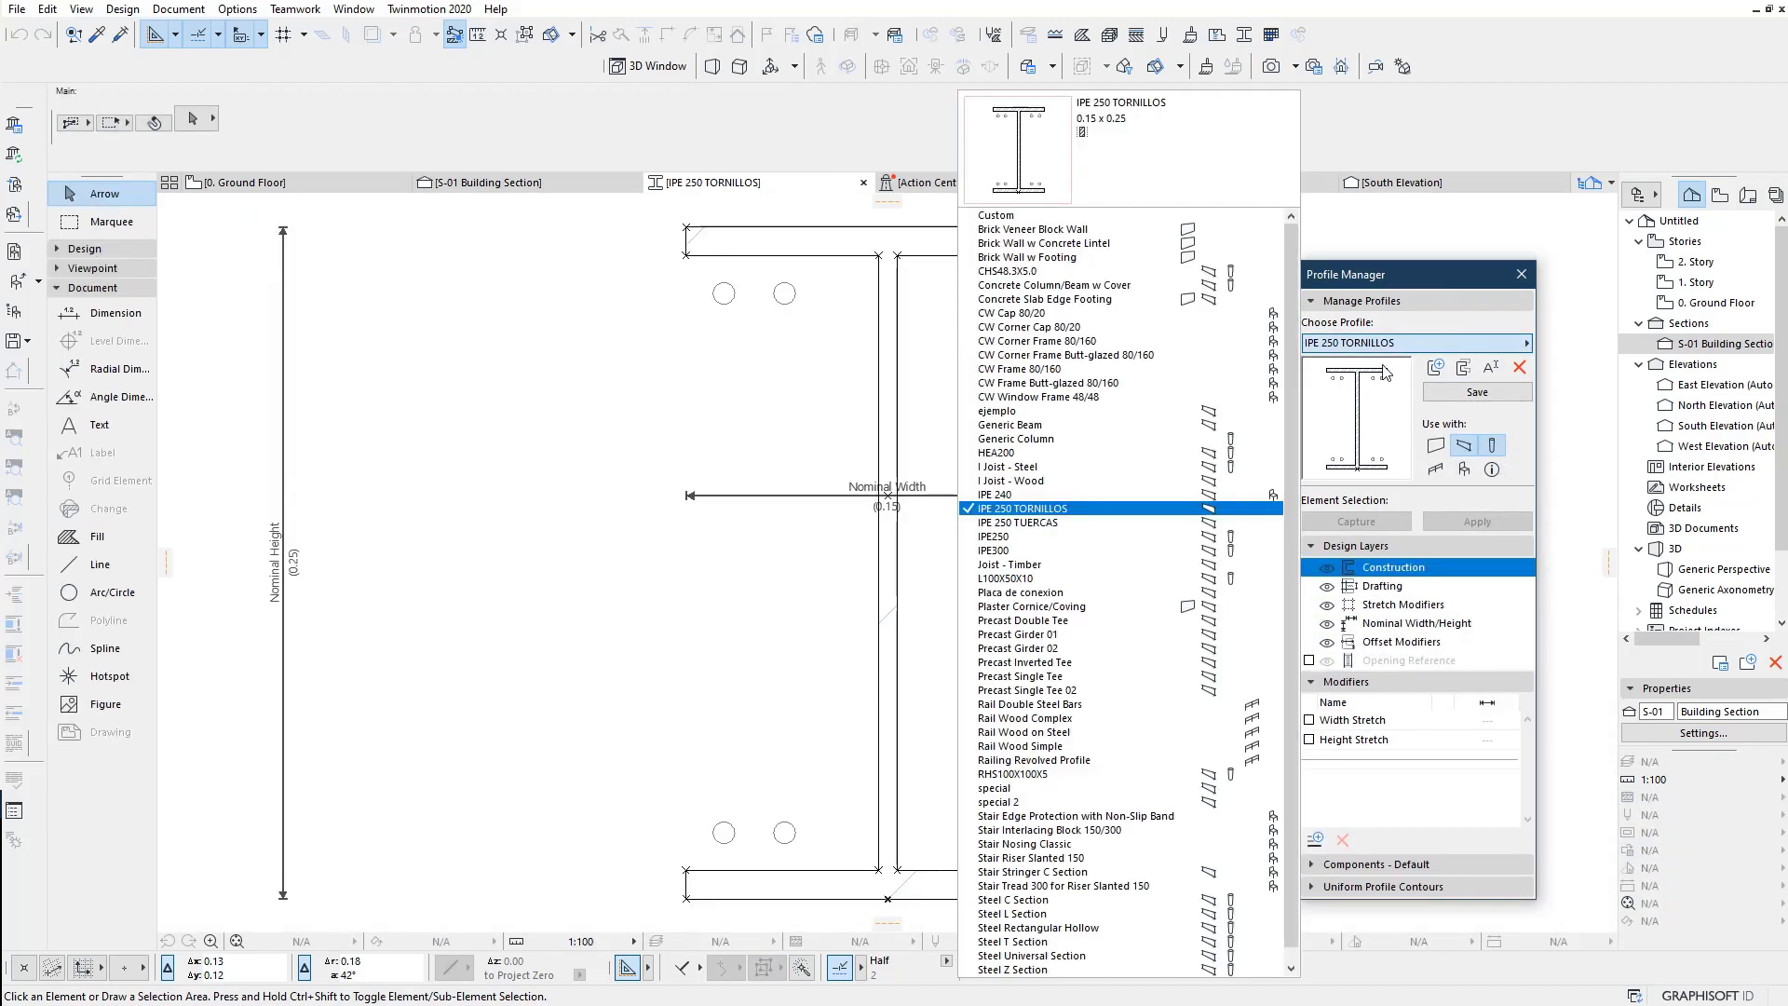
pyautogui.click(1142, 524)
pyautogui.click(1025, 376)
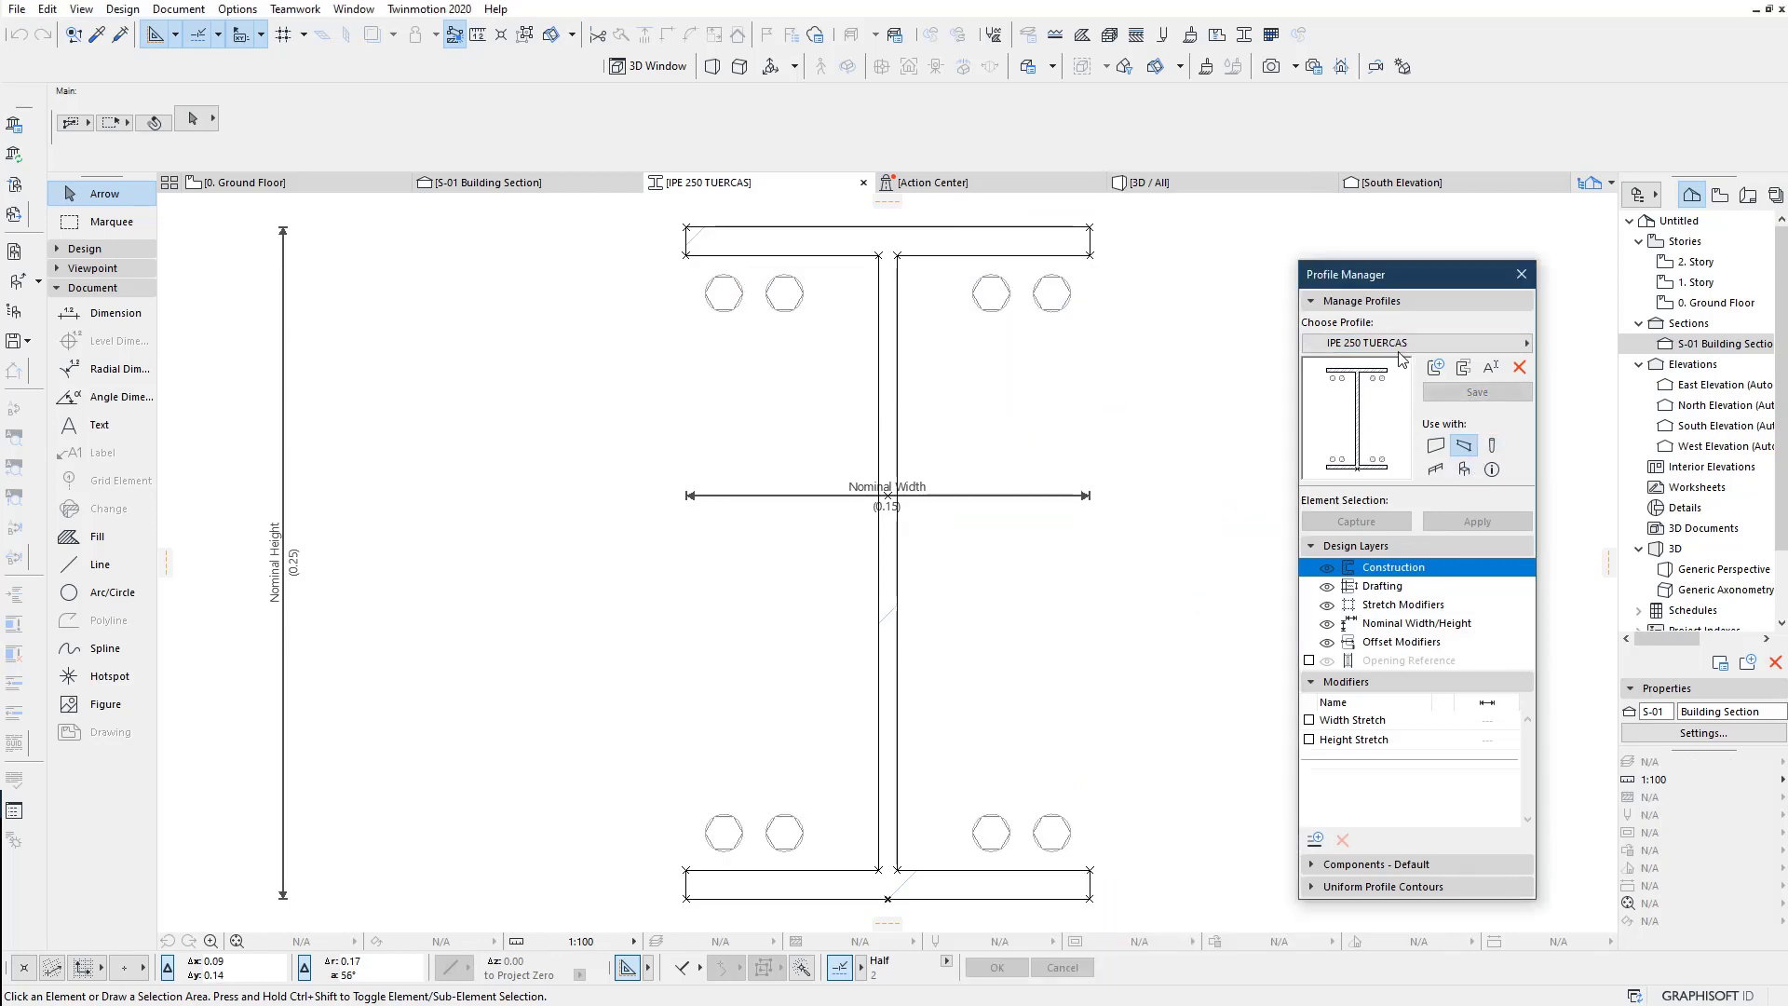
# Step: Enable Use with Column for IPE 250 TUERCAS and Placa de conexion, saving the changes
pyautogui.click(1461, 343)
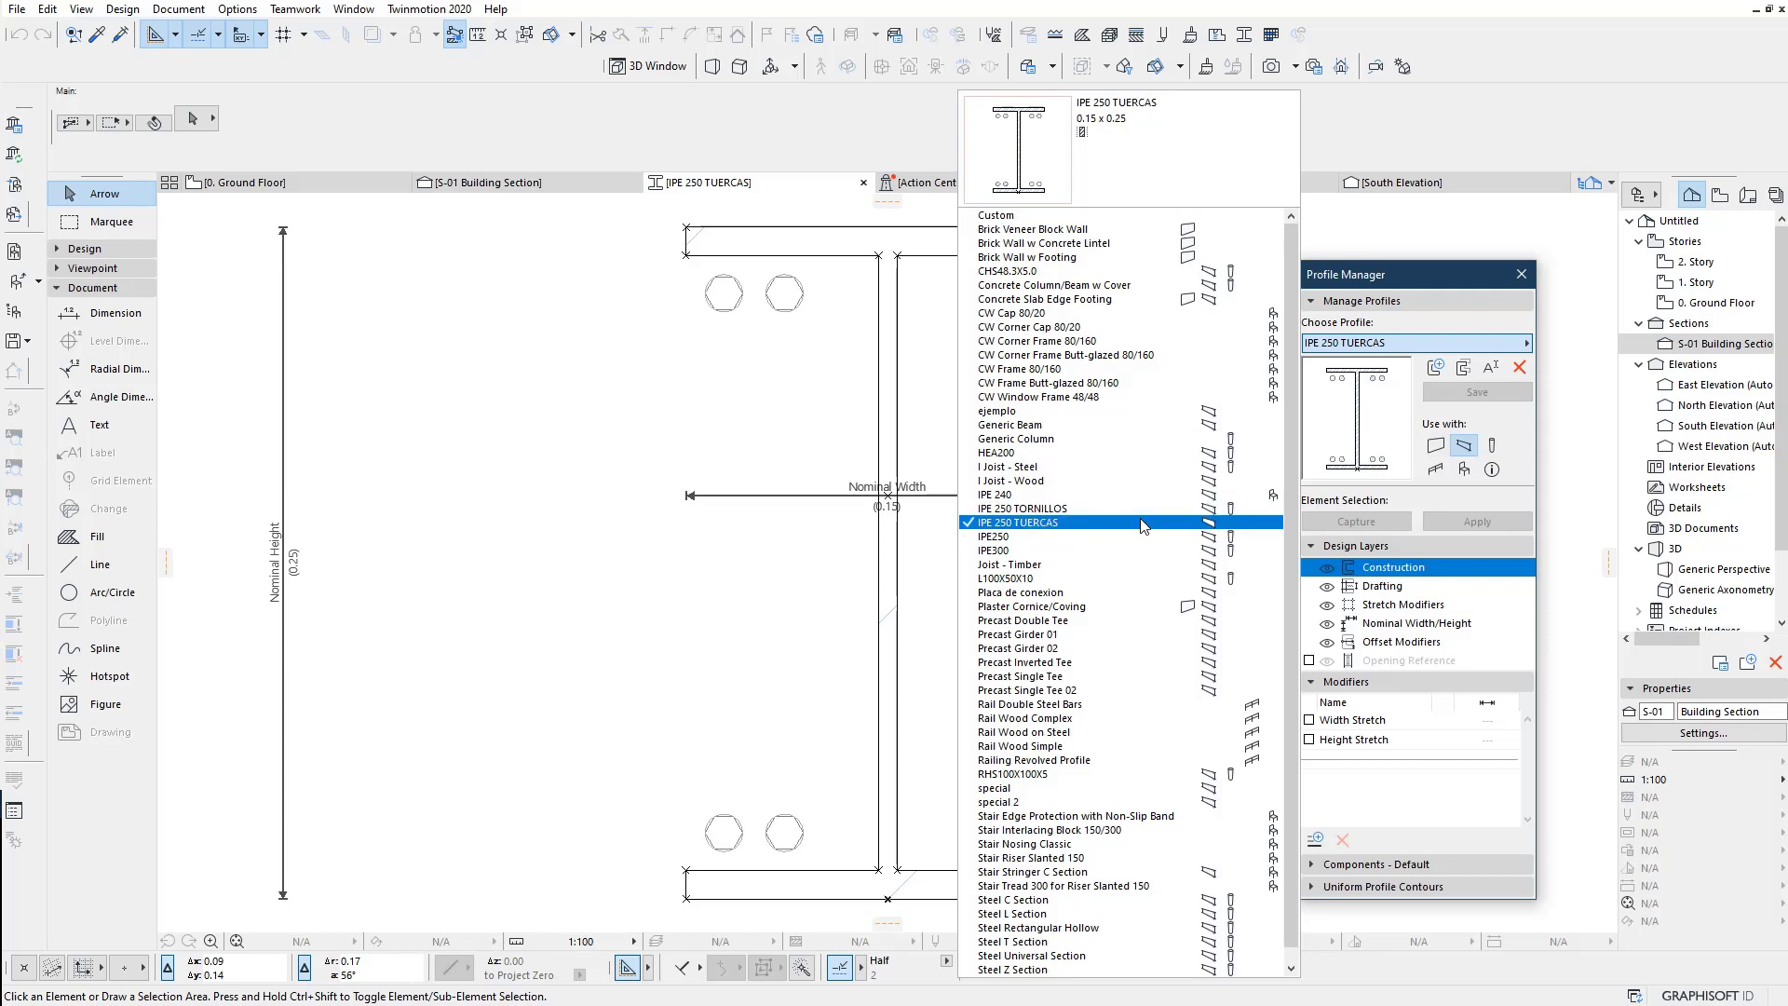
pyautogui.click(1143, 527)
pyautogui.click(1493, 447)
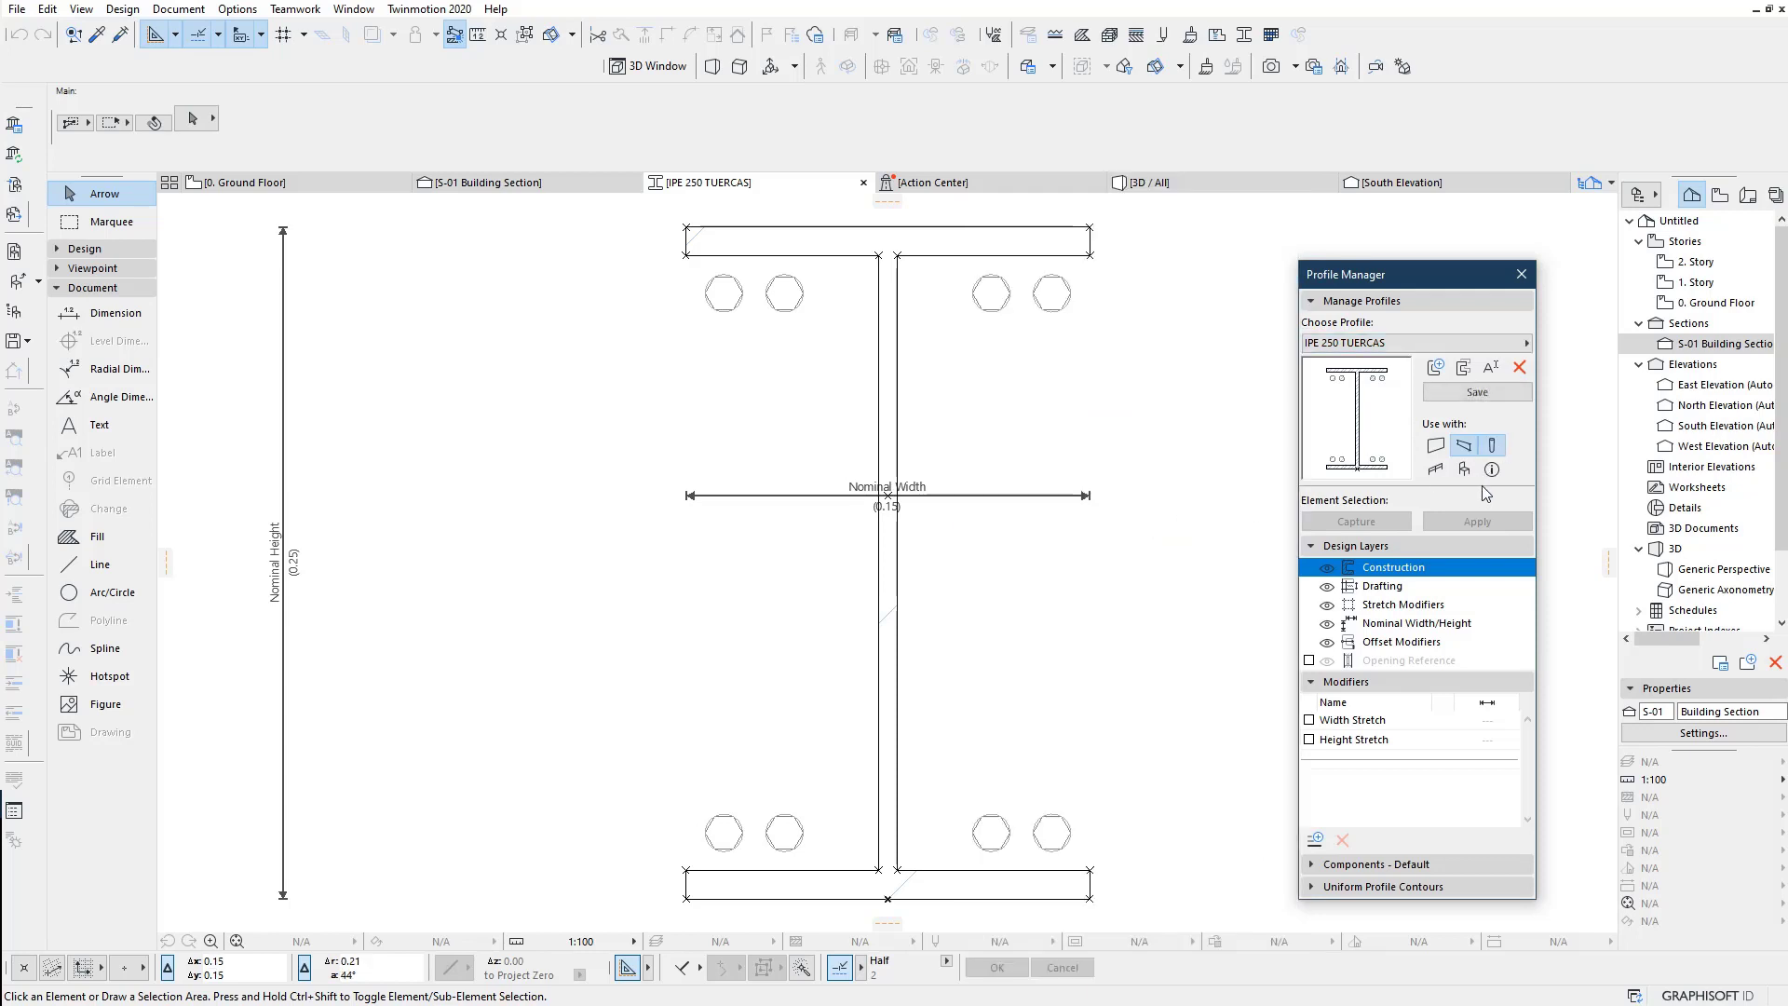
pyautogui.click(1490, 395)
pyautogui.click(1415, 342)
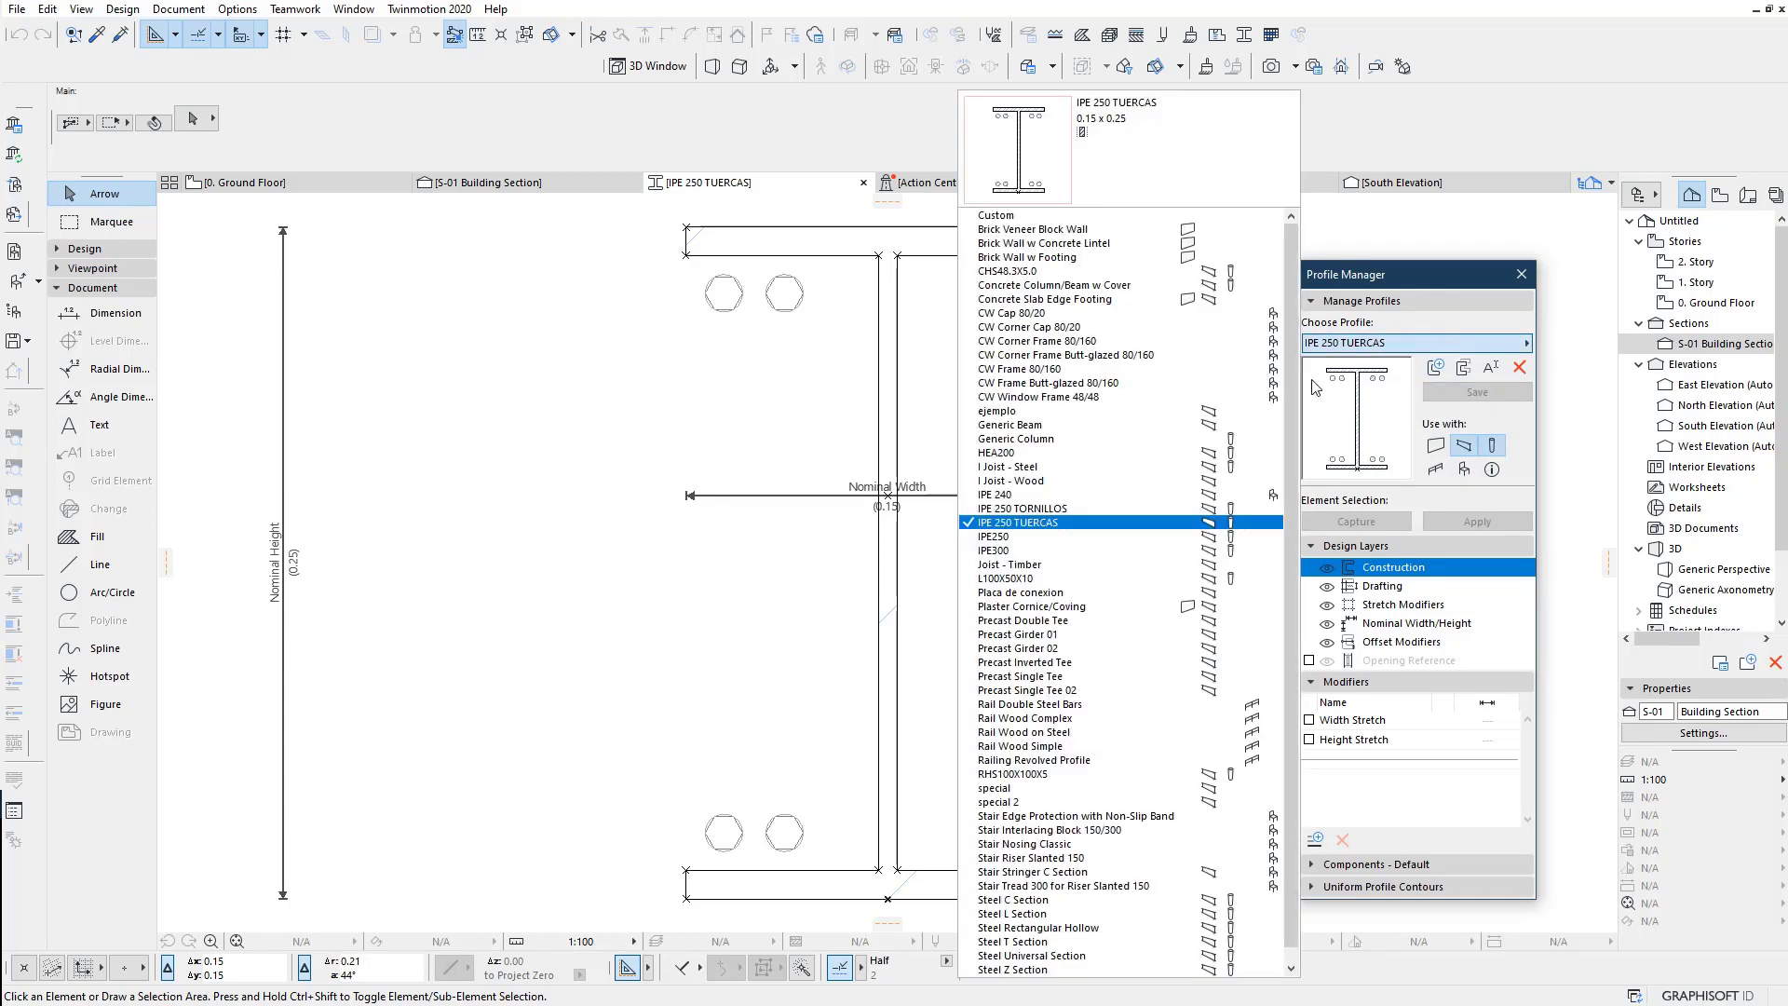
pyautogui.click(1036, 593)
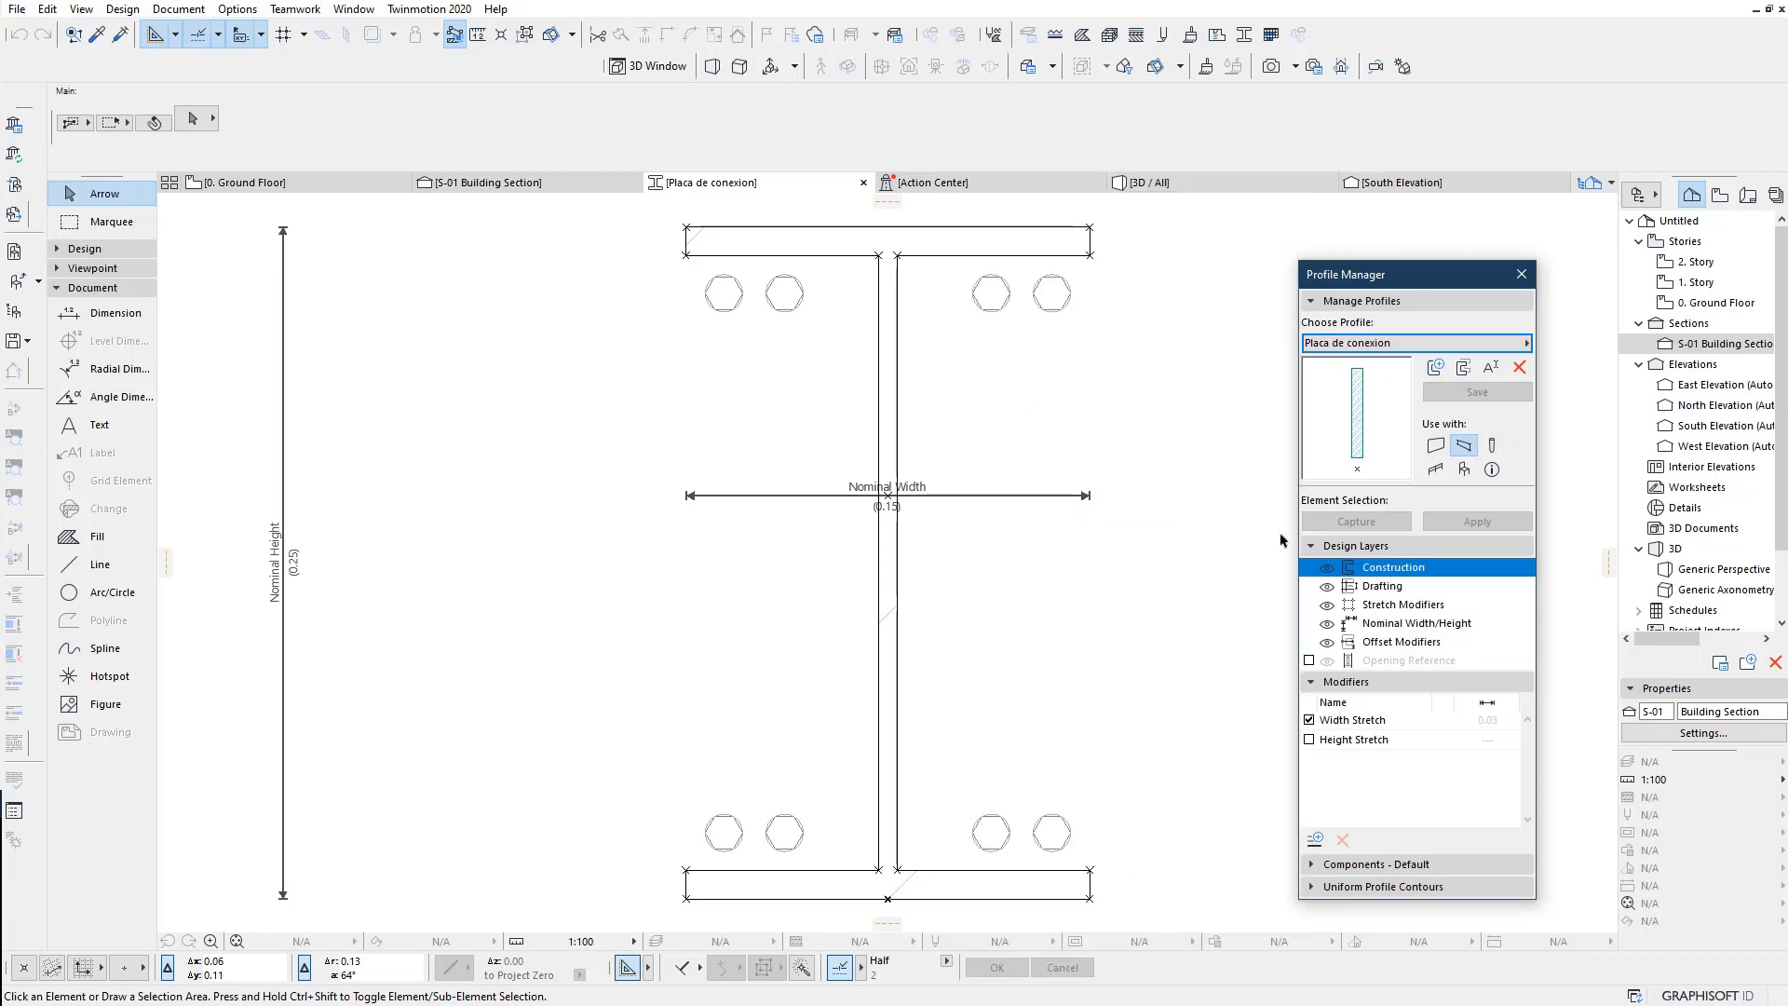
pyautogui.click(1493, 446)
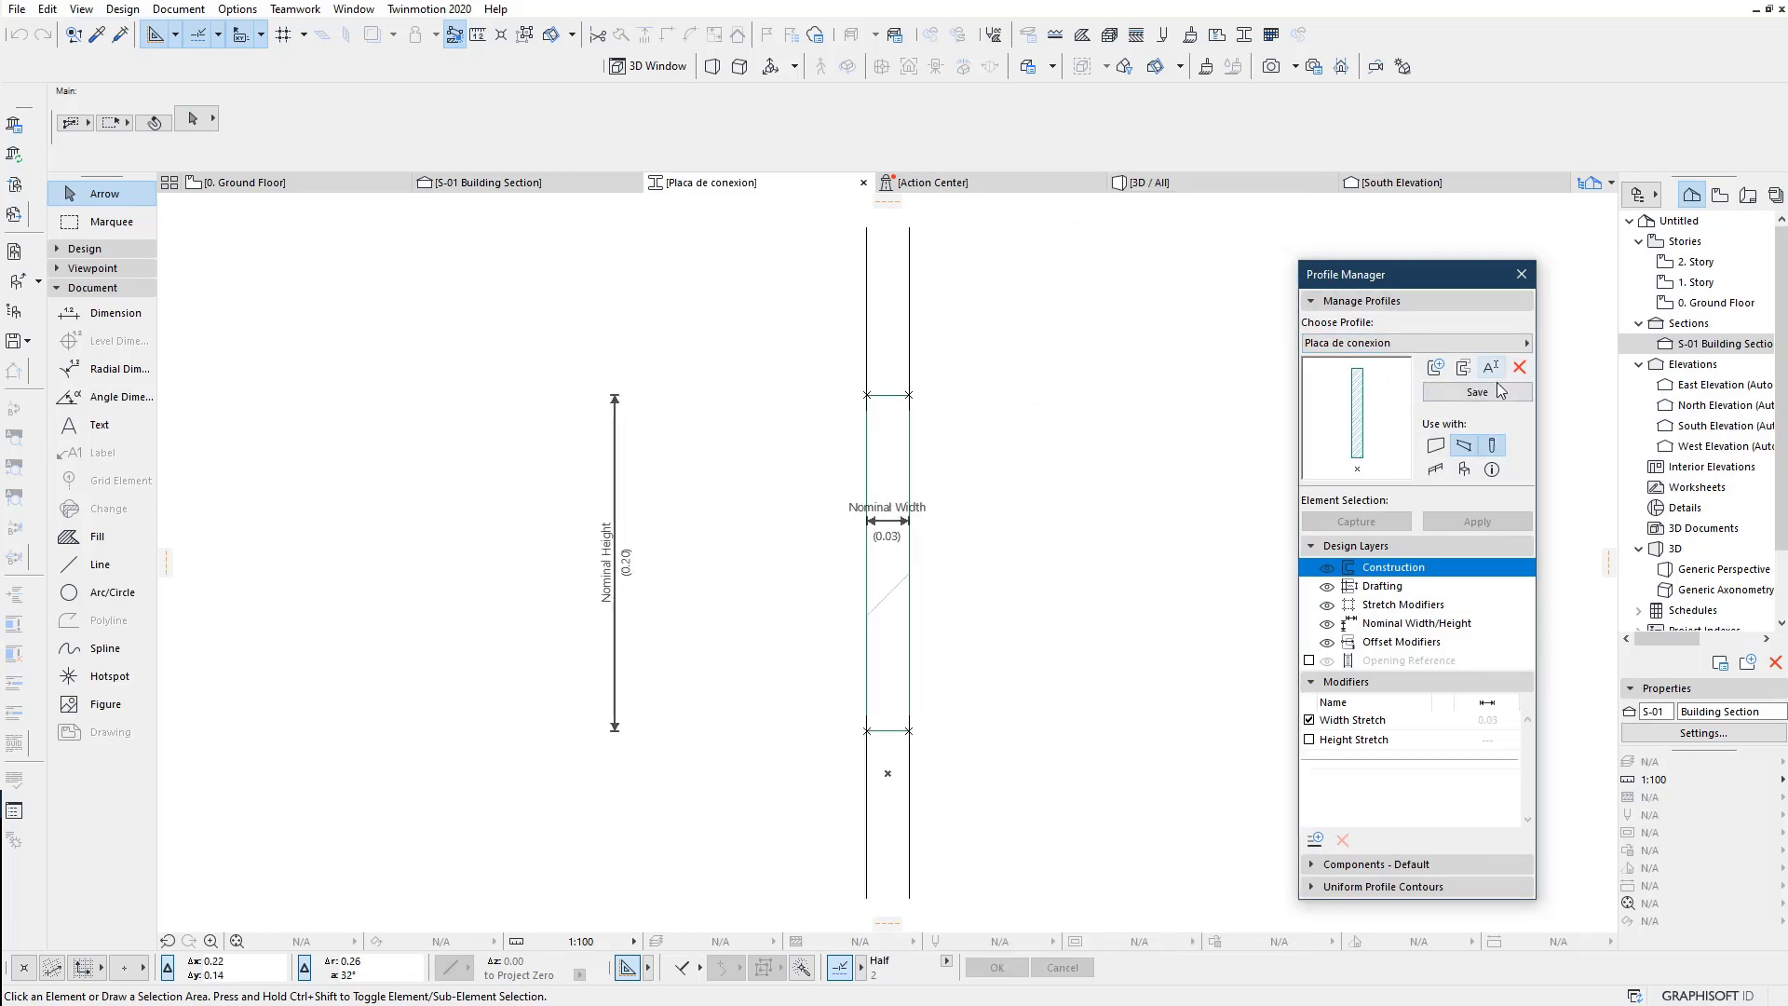
pyautogui.click(1522, 274)
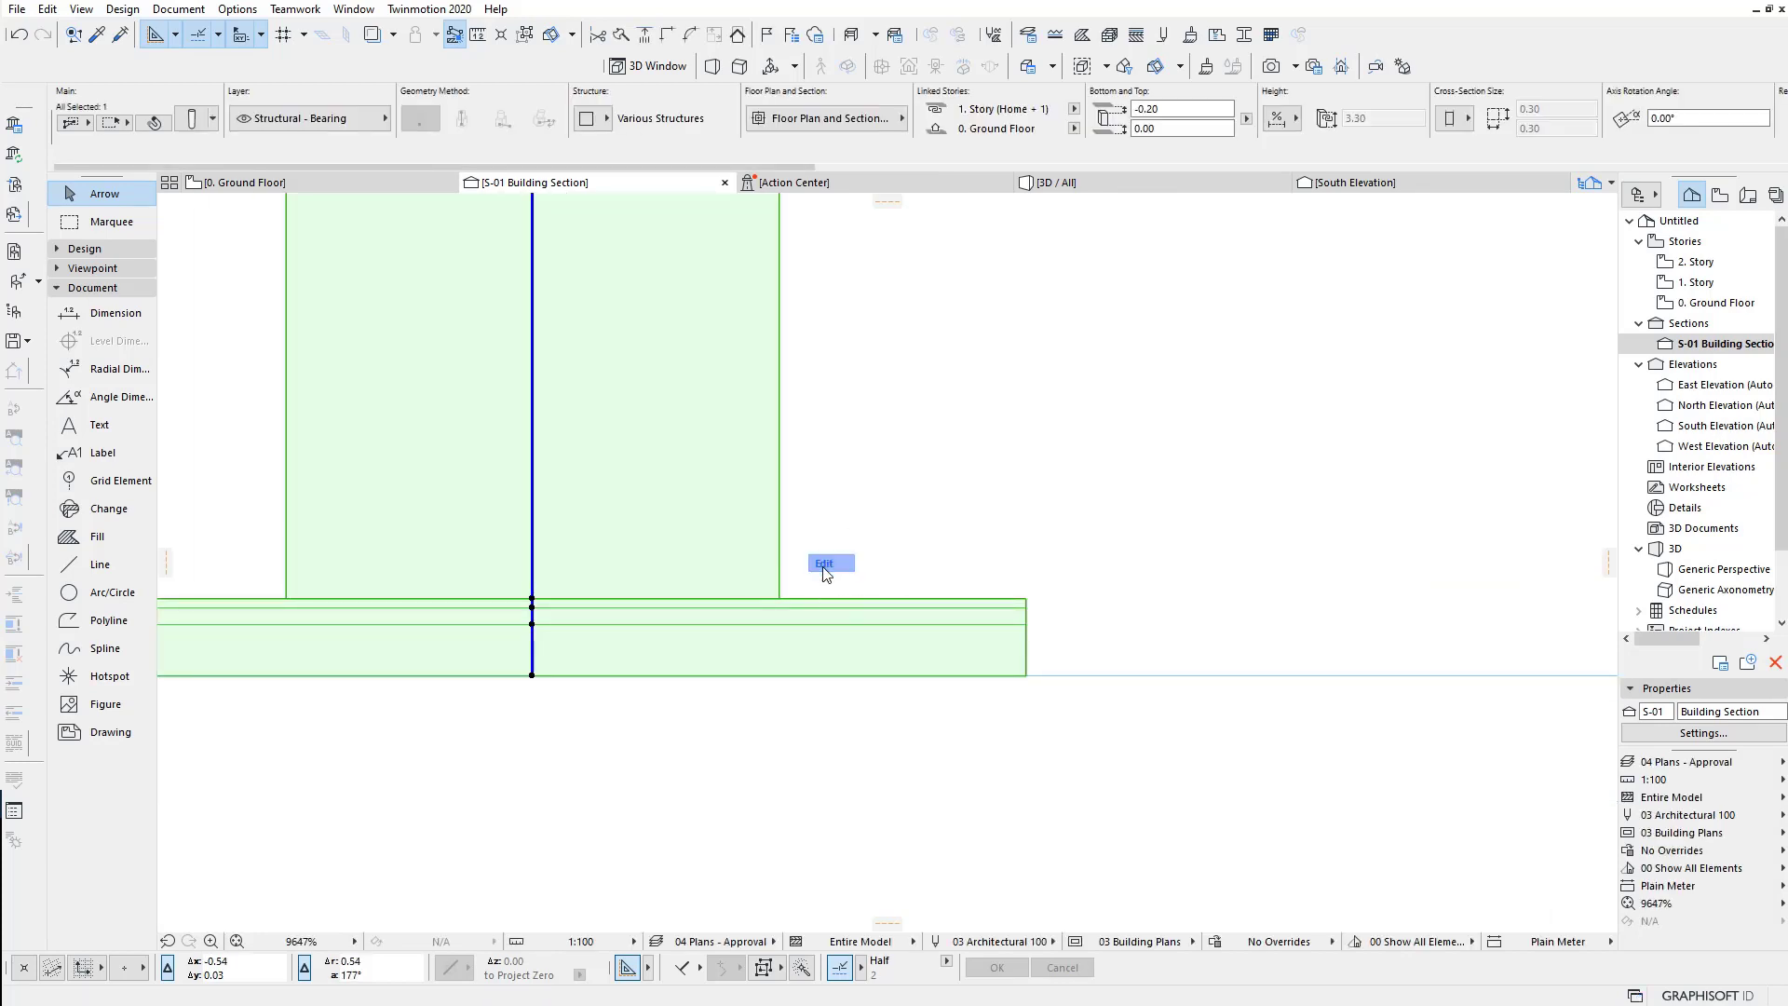
# Step: Apply the IPE 250 TORNILLOS profile to the short base column segment
pyautogui.click(1027, 604)
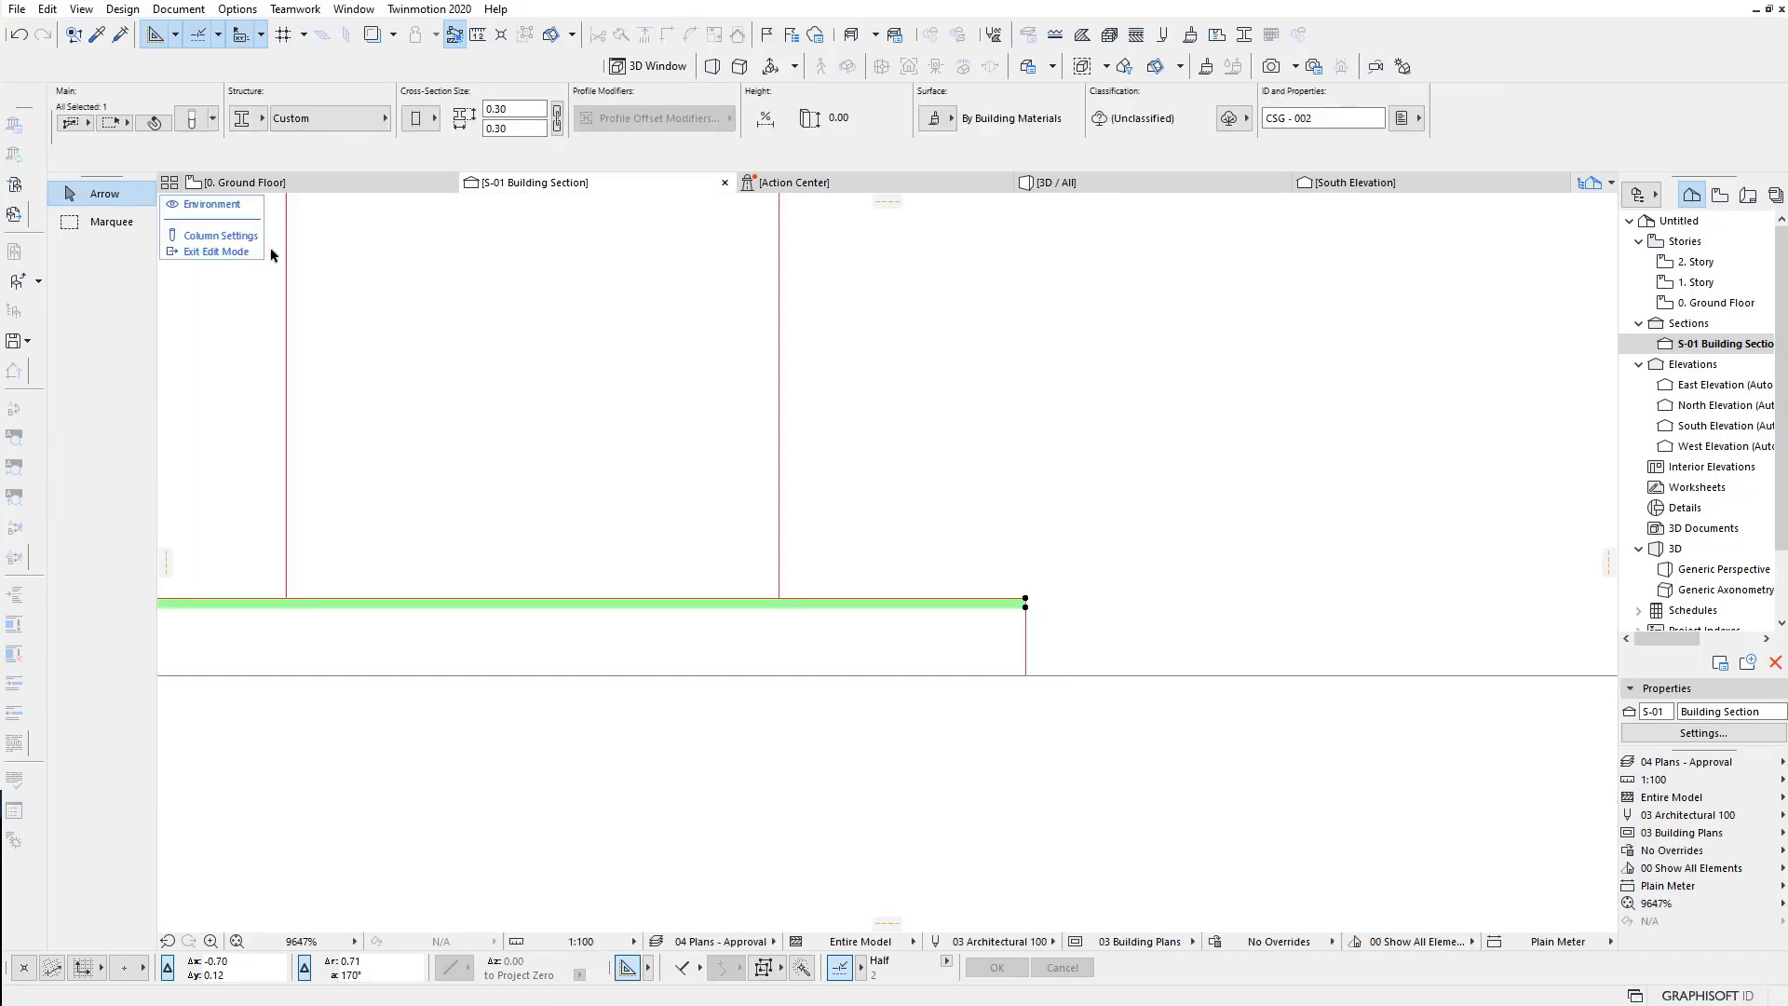
pyautogui.click(354, 118)
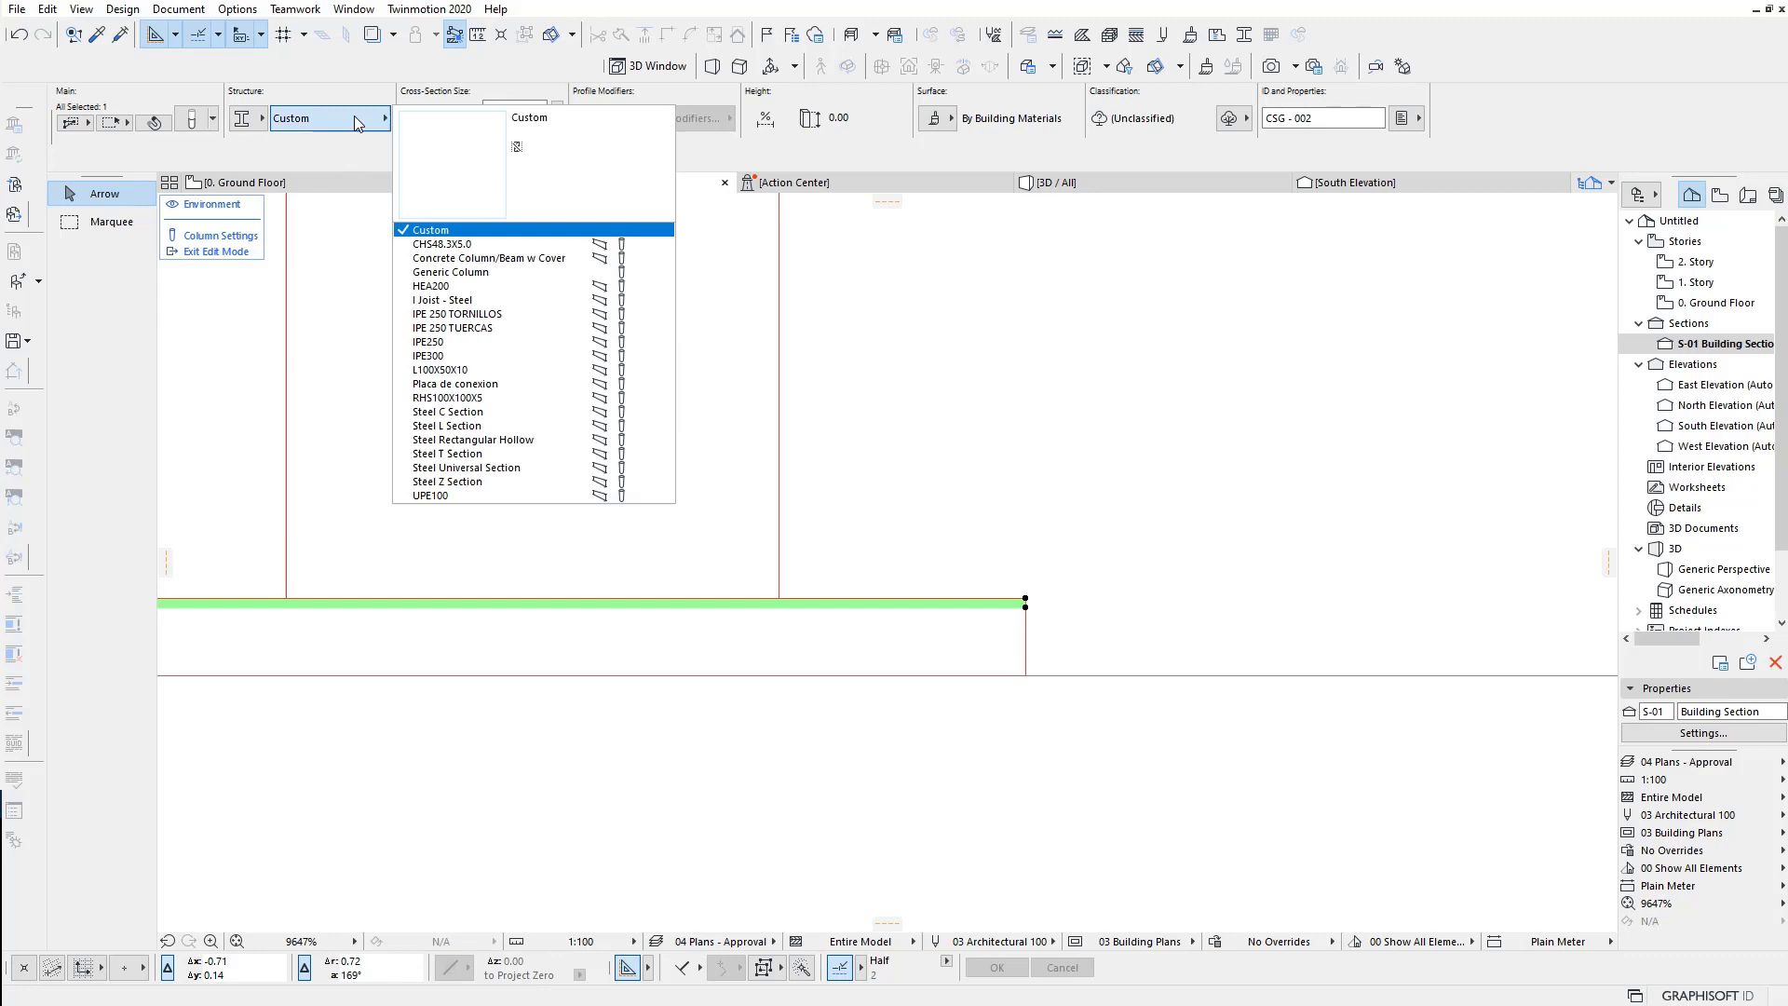
pyautogui.click(480, 317)
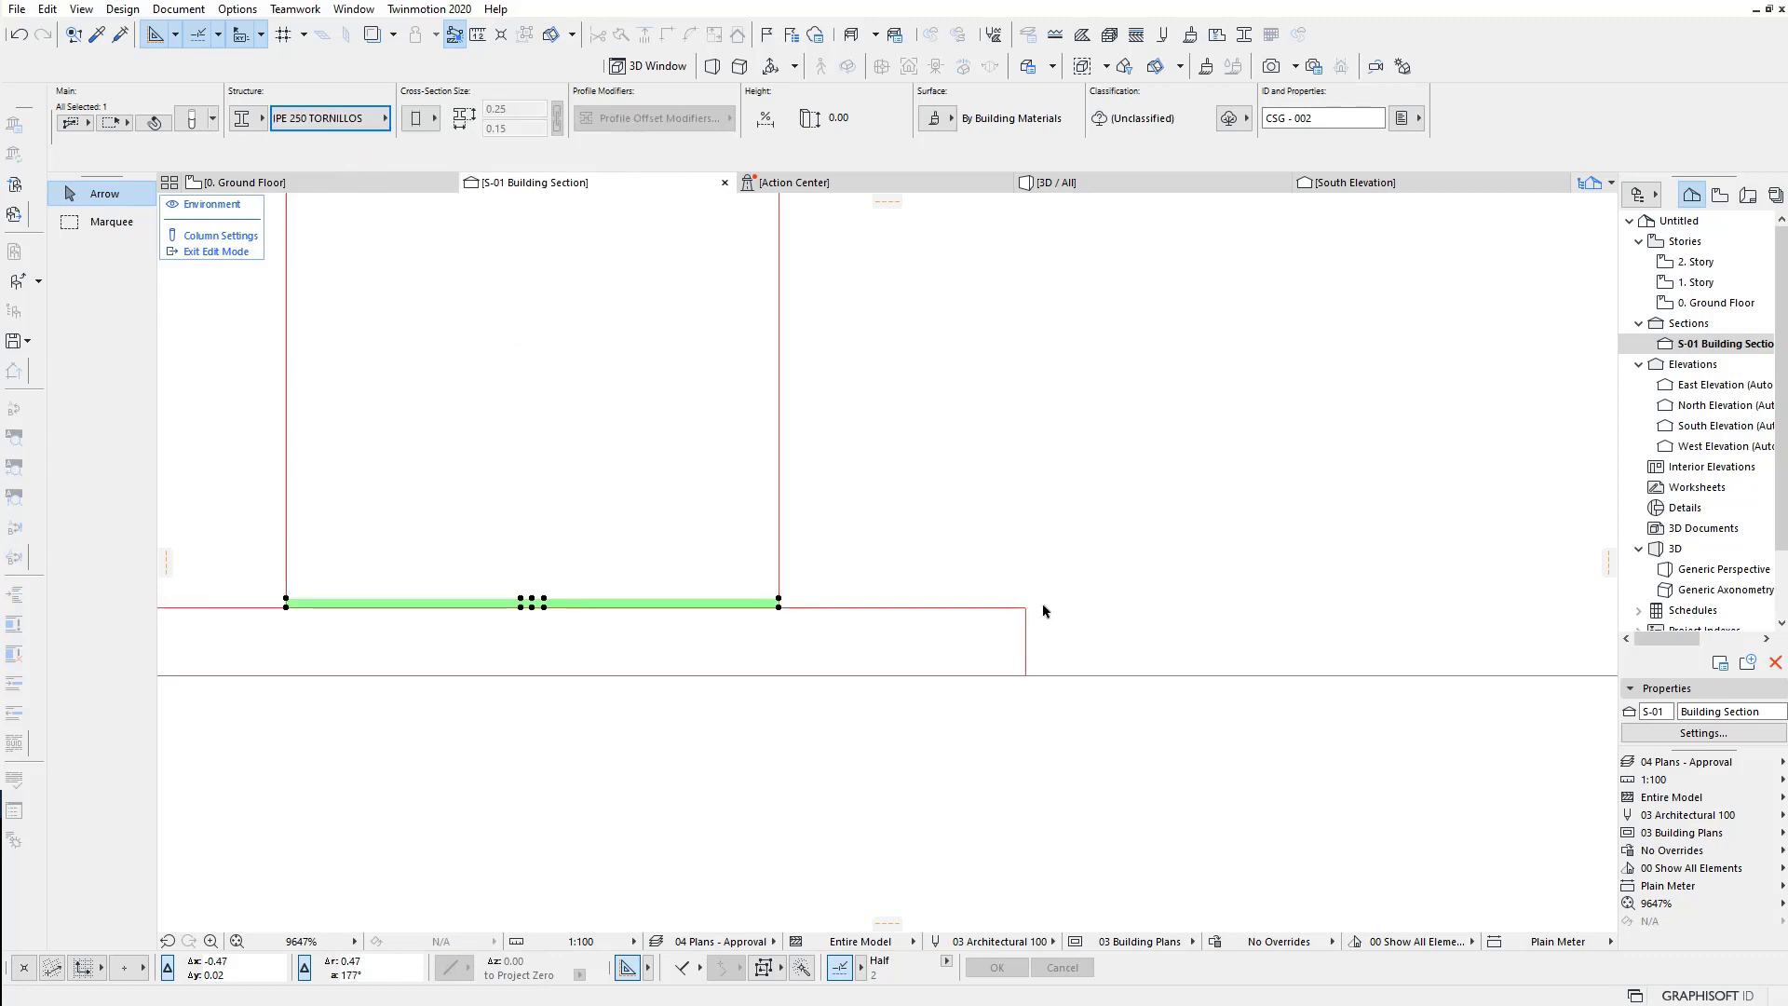
pyautogui.hotkey('ctrl', 'z')
# Step: Set the overlapping base segment's structure to Profile IPE 250 TUERCAS
pyautogui.click(354, 118)
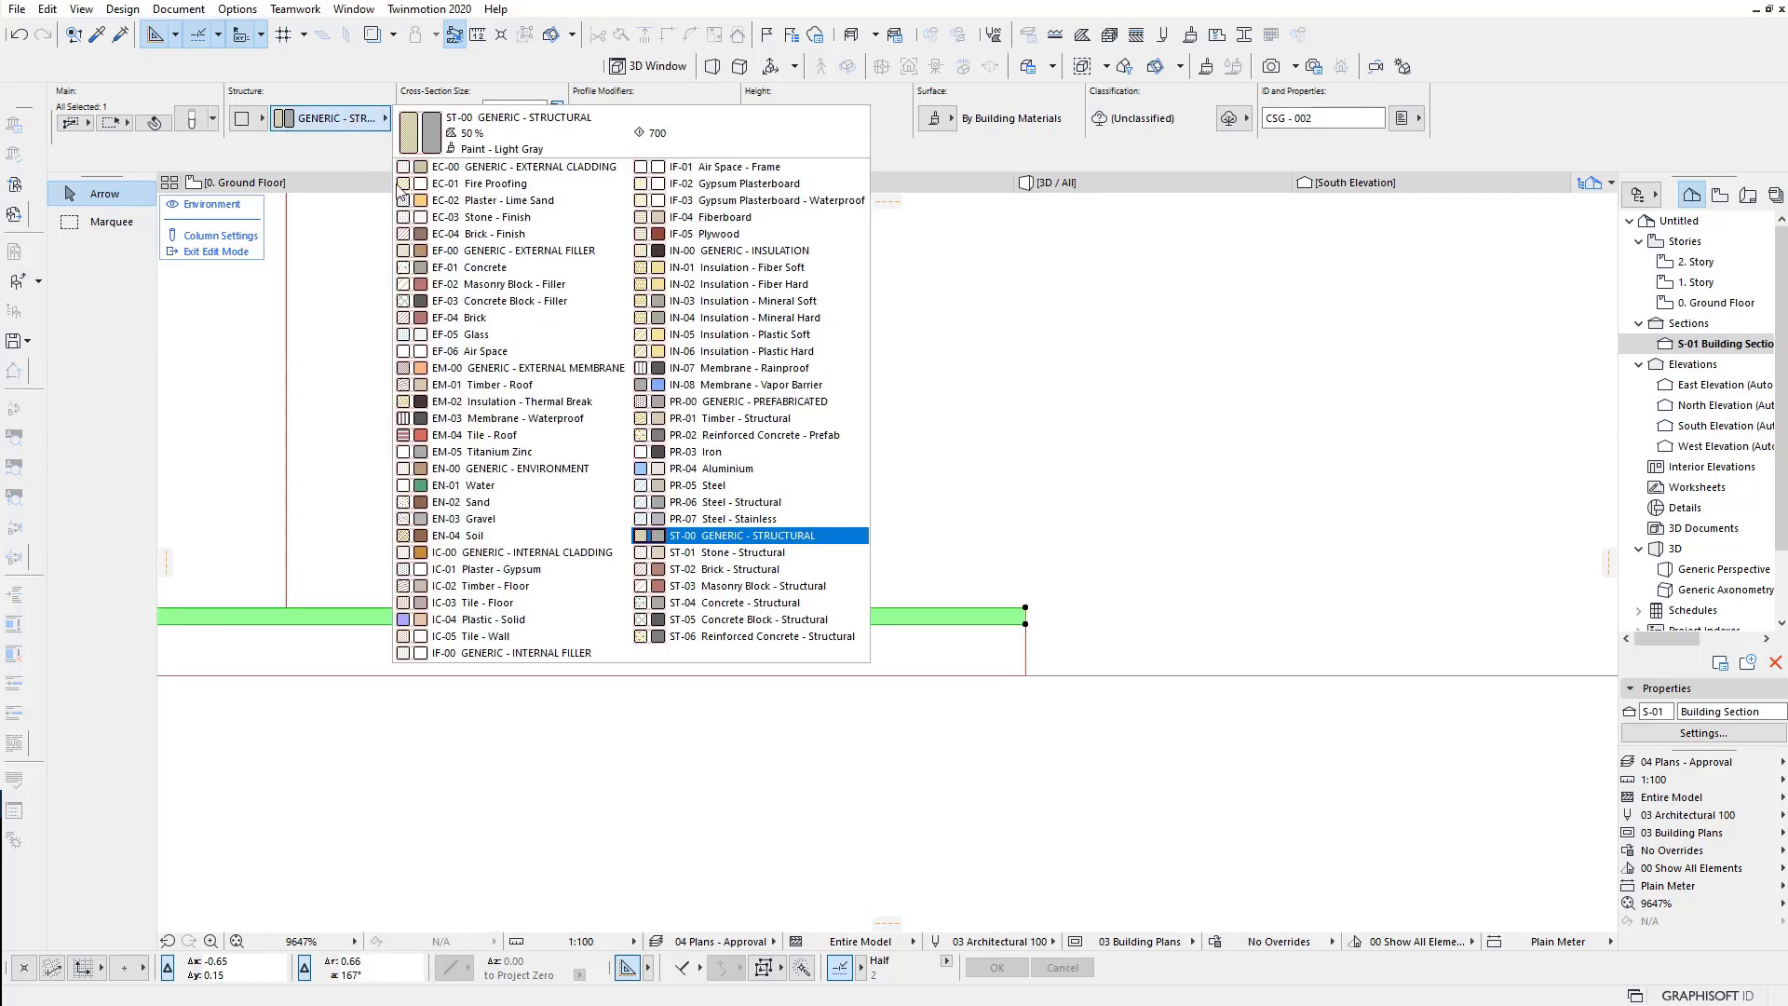
pyautogui.click(332, 168)
pyautogui.click(264, 119)
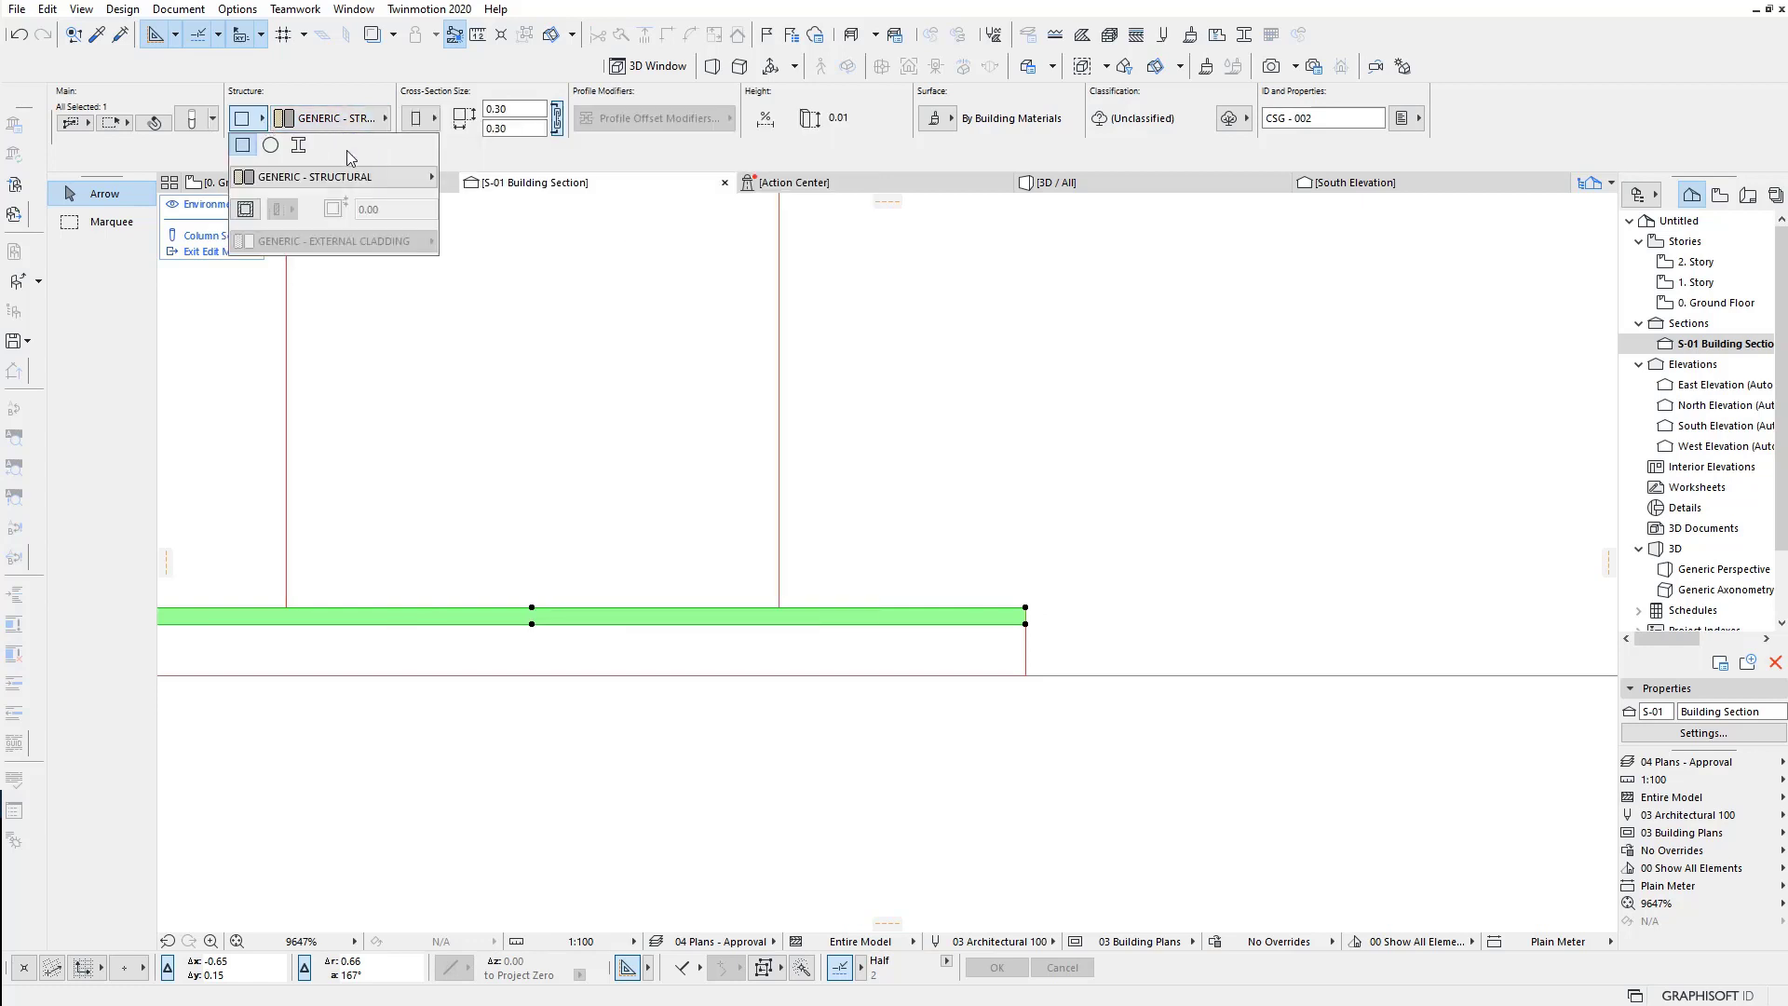
pyautogui.click(298, 145)
pyautogui.click(341, 120)
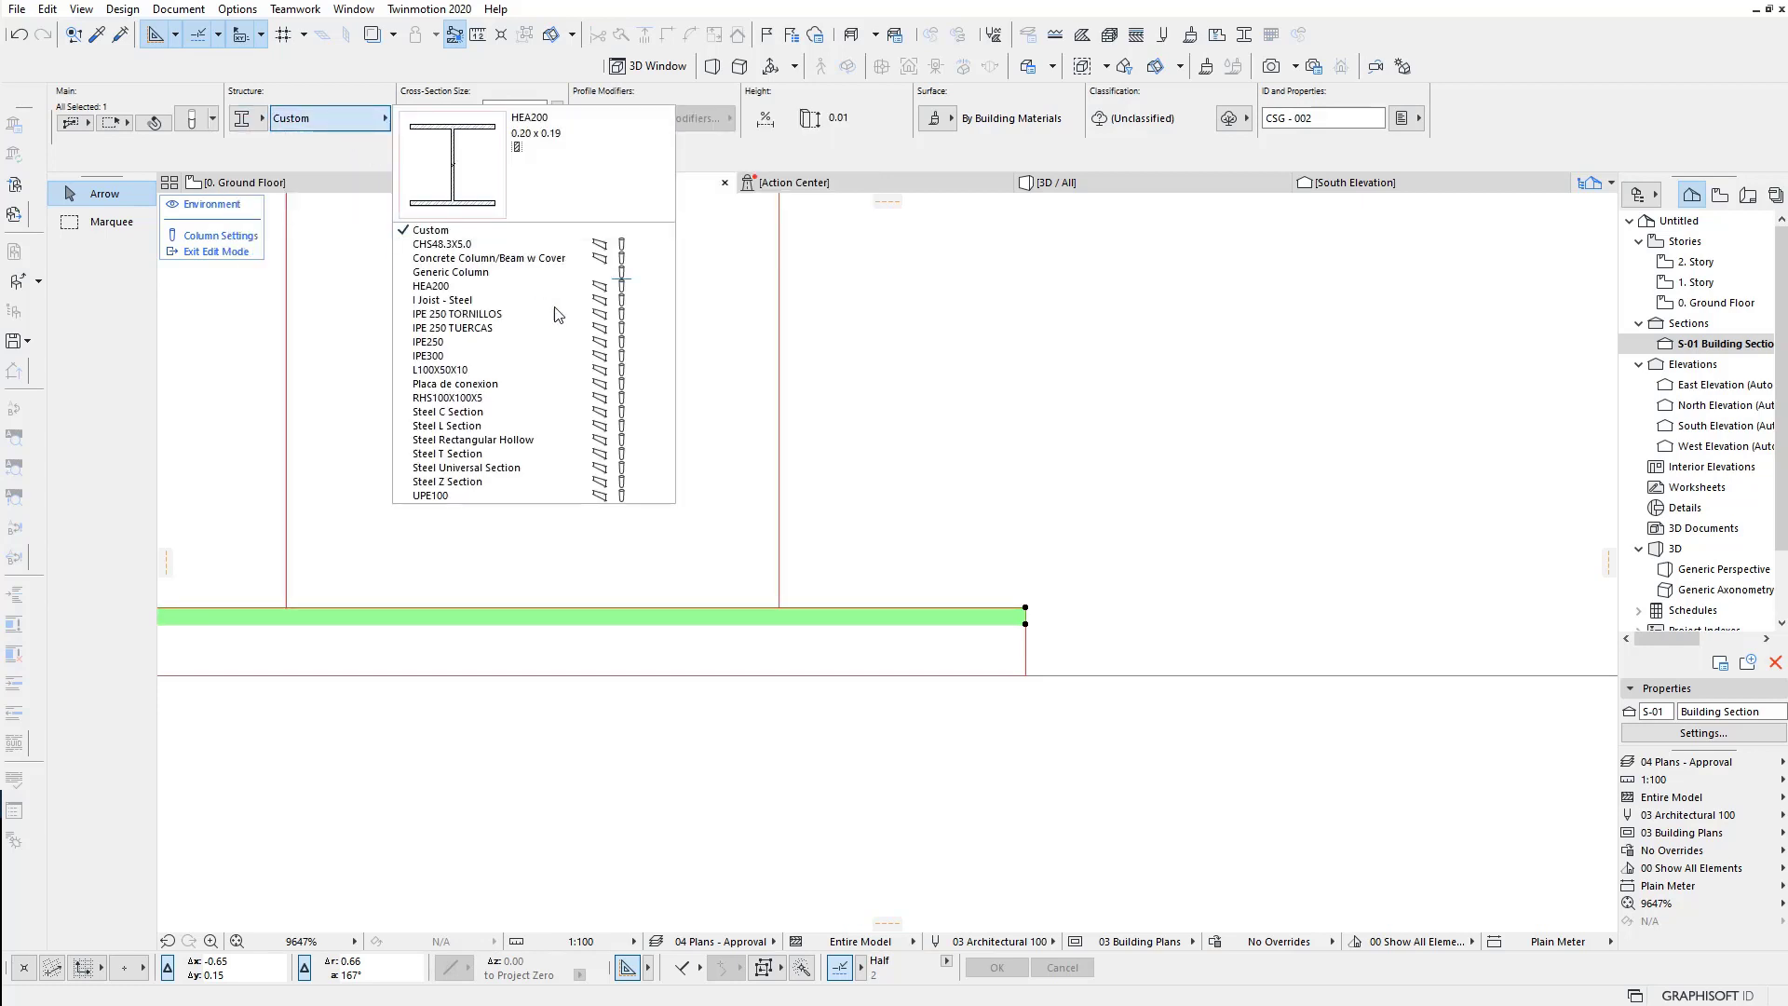
pyautogui.click(552, 328)
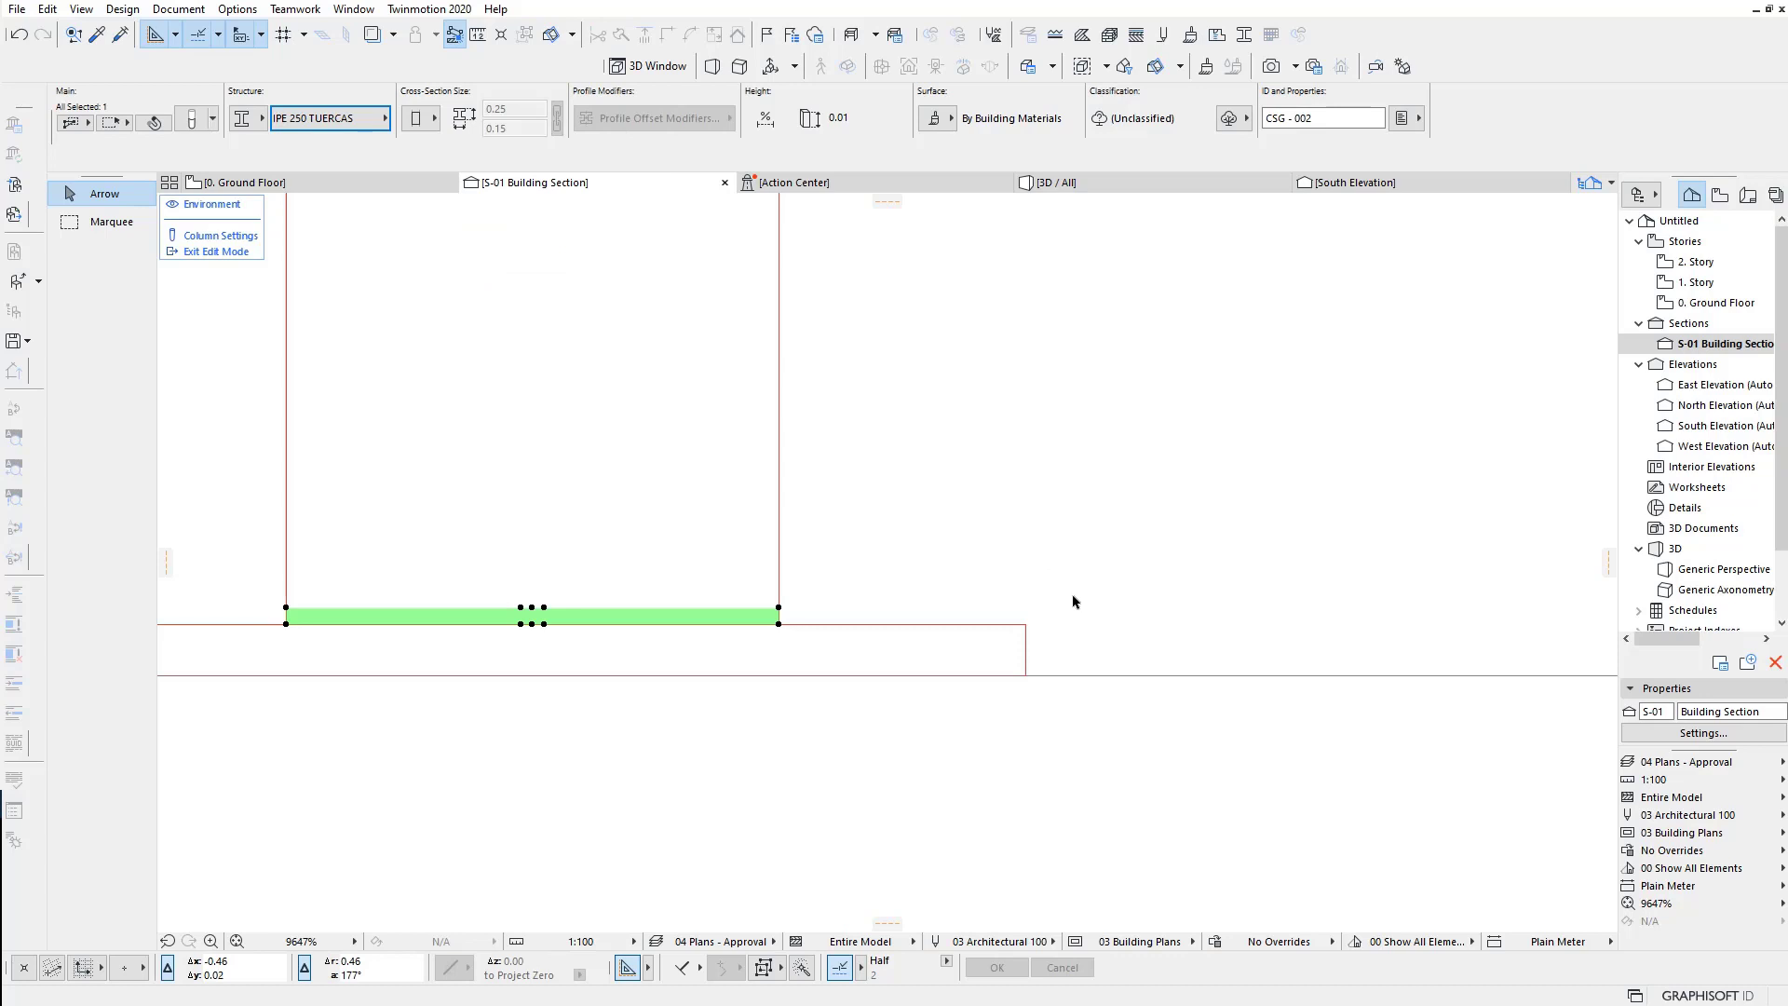
# Step: Select the base plate, recentre on the column base, and view it in 3D
pyautogui.click(1053, 618)
pyautogui.click(1028, 626)
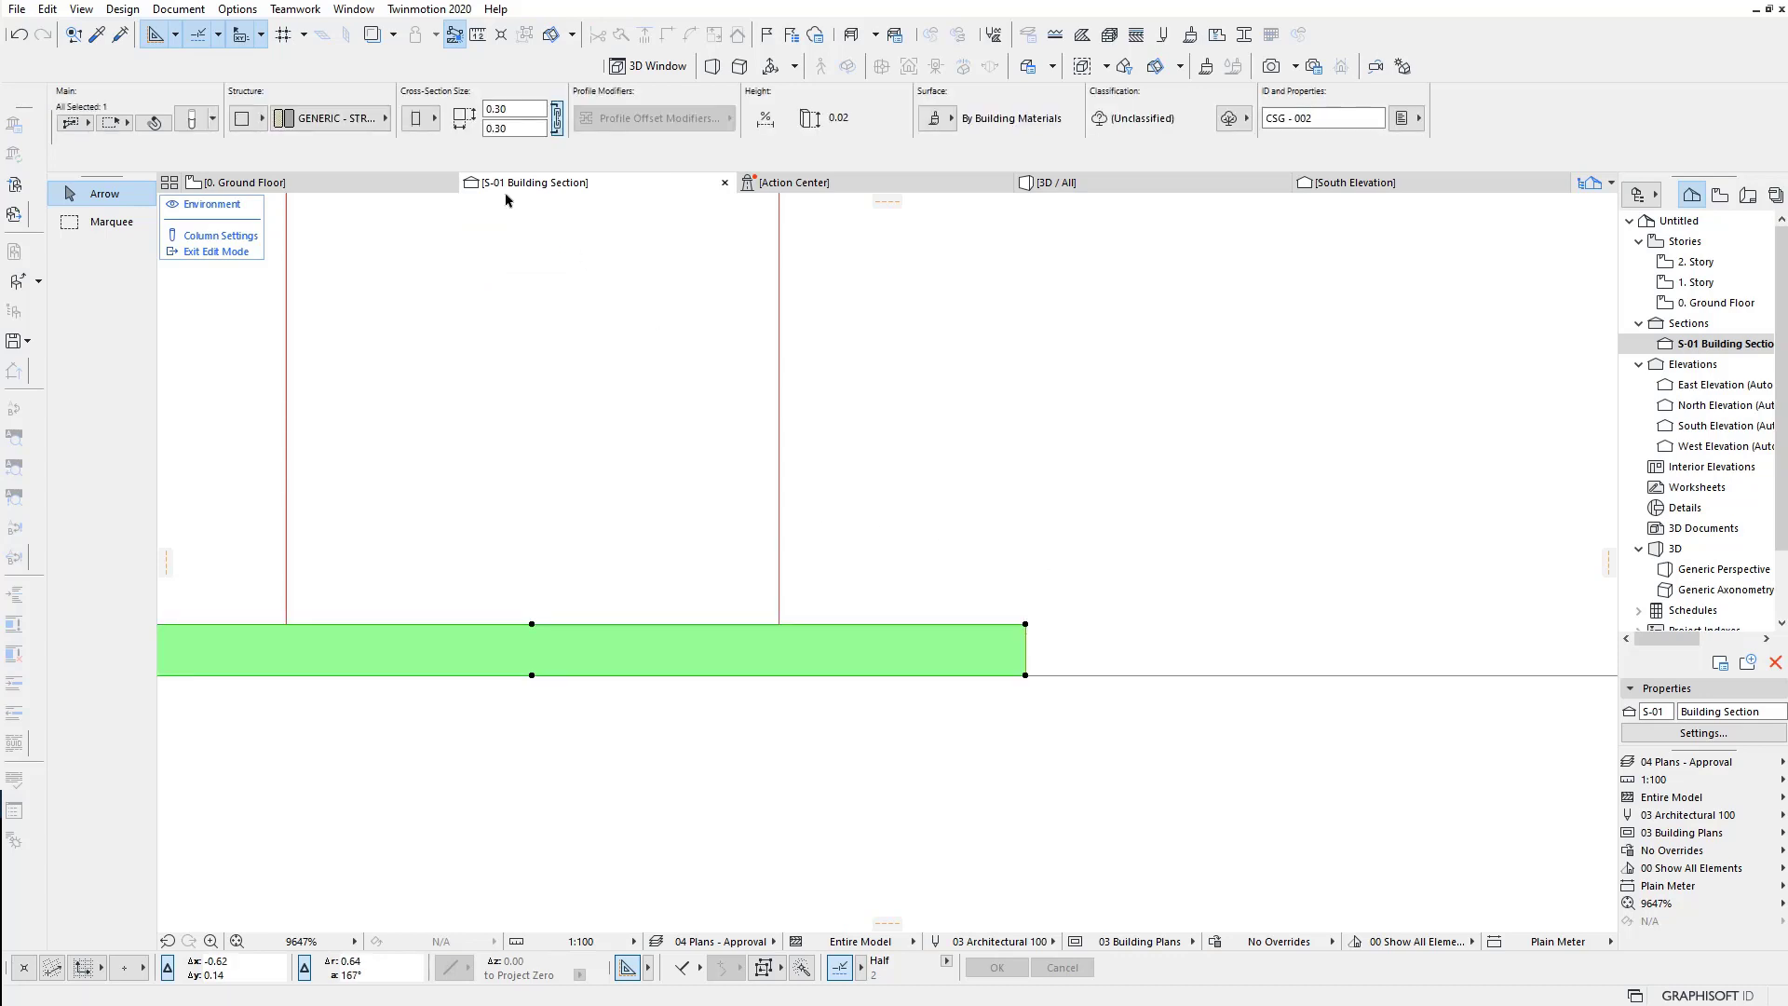
pyautogui.keyDown('shift'); pyautogui.hscroll(-2, 641, 294); pyautogui.keyUp('shift')
pyautogui.scroll(-2, 671, 298)
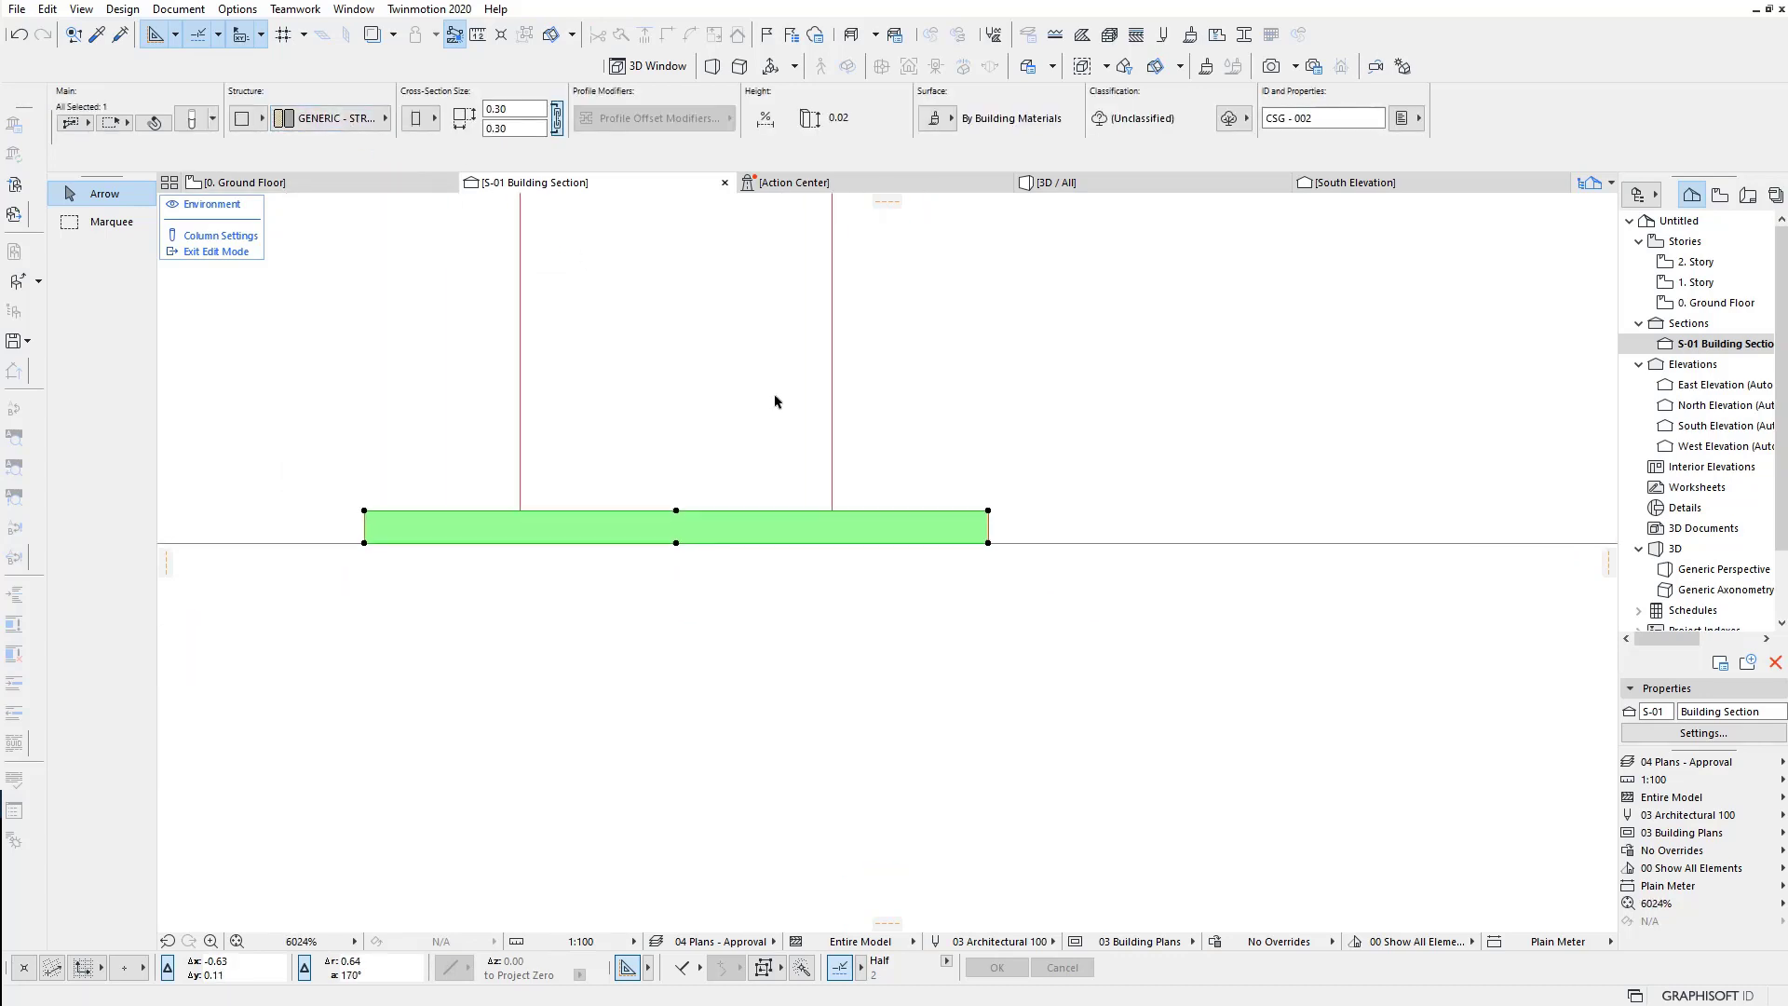
pyautogui.scroll(-1, 775, 402)
pyautogui.moveTo(791, 434); pyautogui.dragTo(631, 519, button='middle')
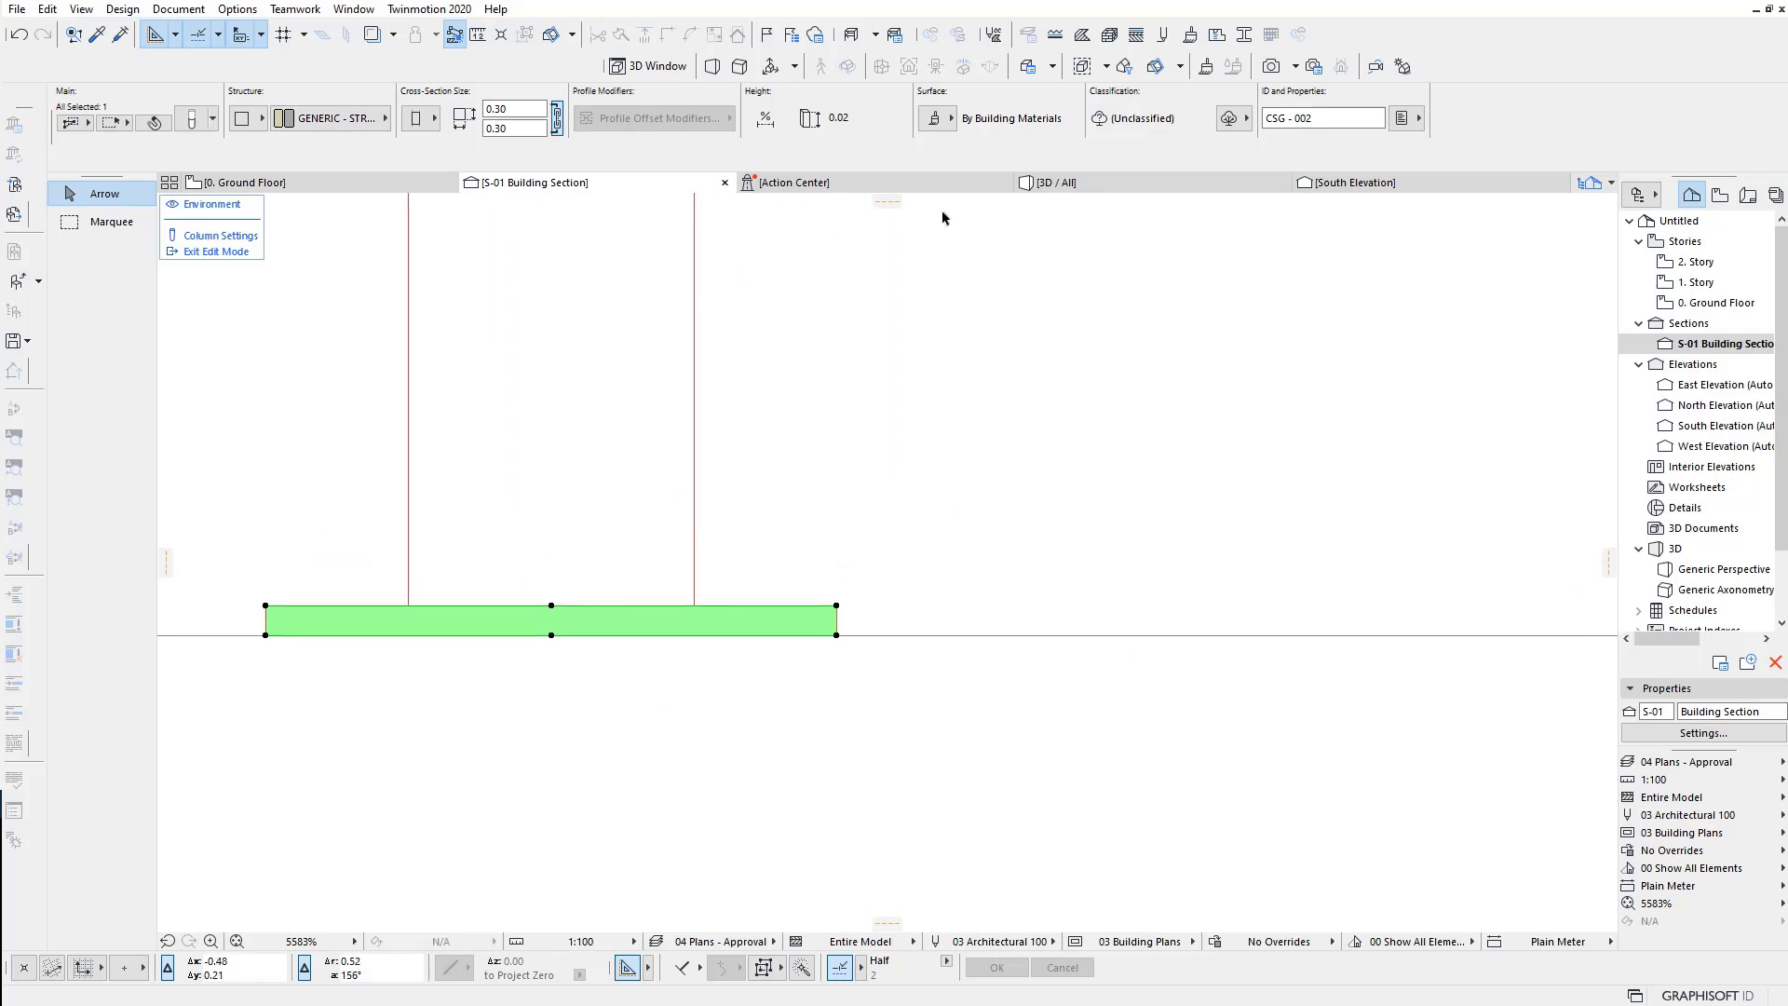
pyautogui.click(1048, 182)
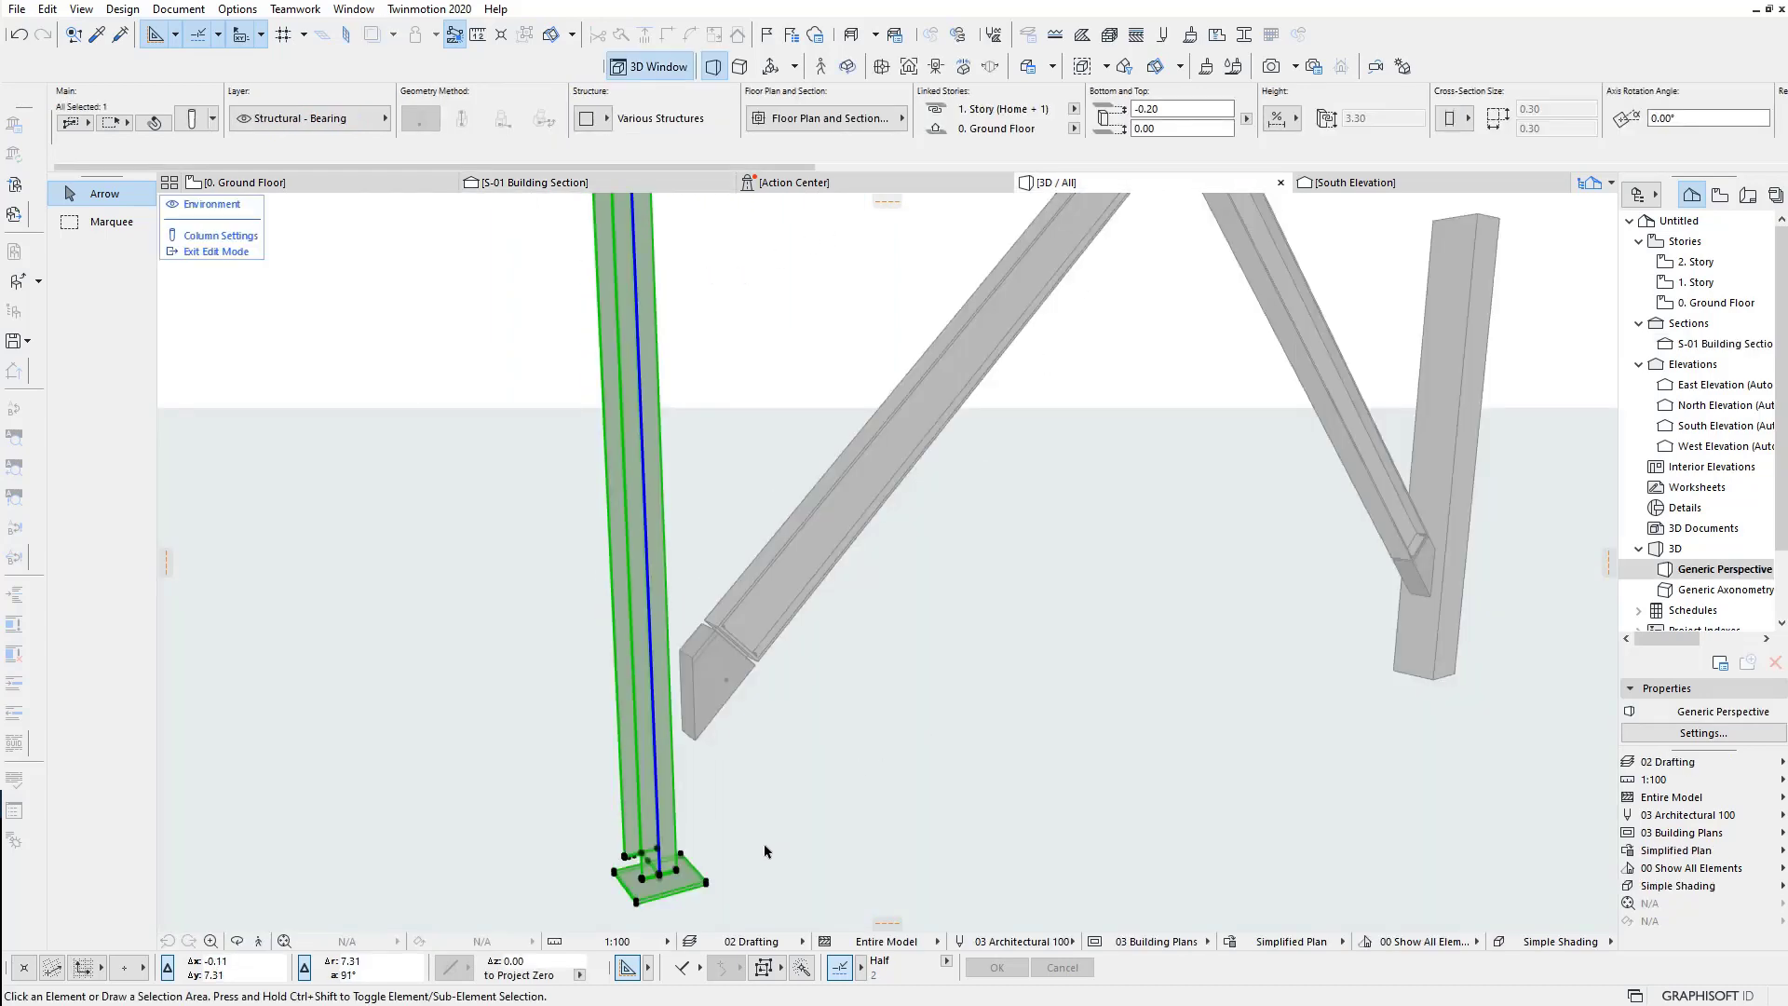
pyautogui.click(765, 852)
pyautogui.moveTo(765, 852)
pyautogui.keyDown('shift'); pyautogui.mouseDown(button='middle')
pyautogui.moveTo(835, 851)
pyautogui.moveTo(800, 878)
pyautogui.moveTo(841, 843)
pyautogui.mouseUp(button='middle'); pyautogui.keyUp('shift')
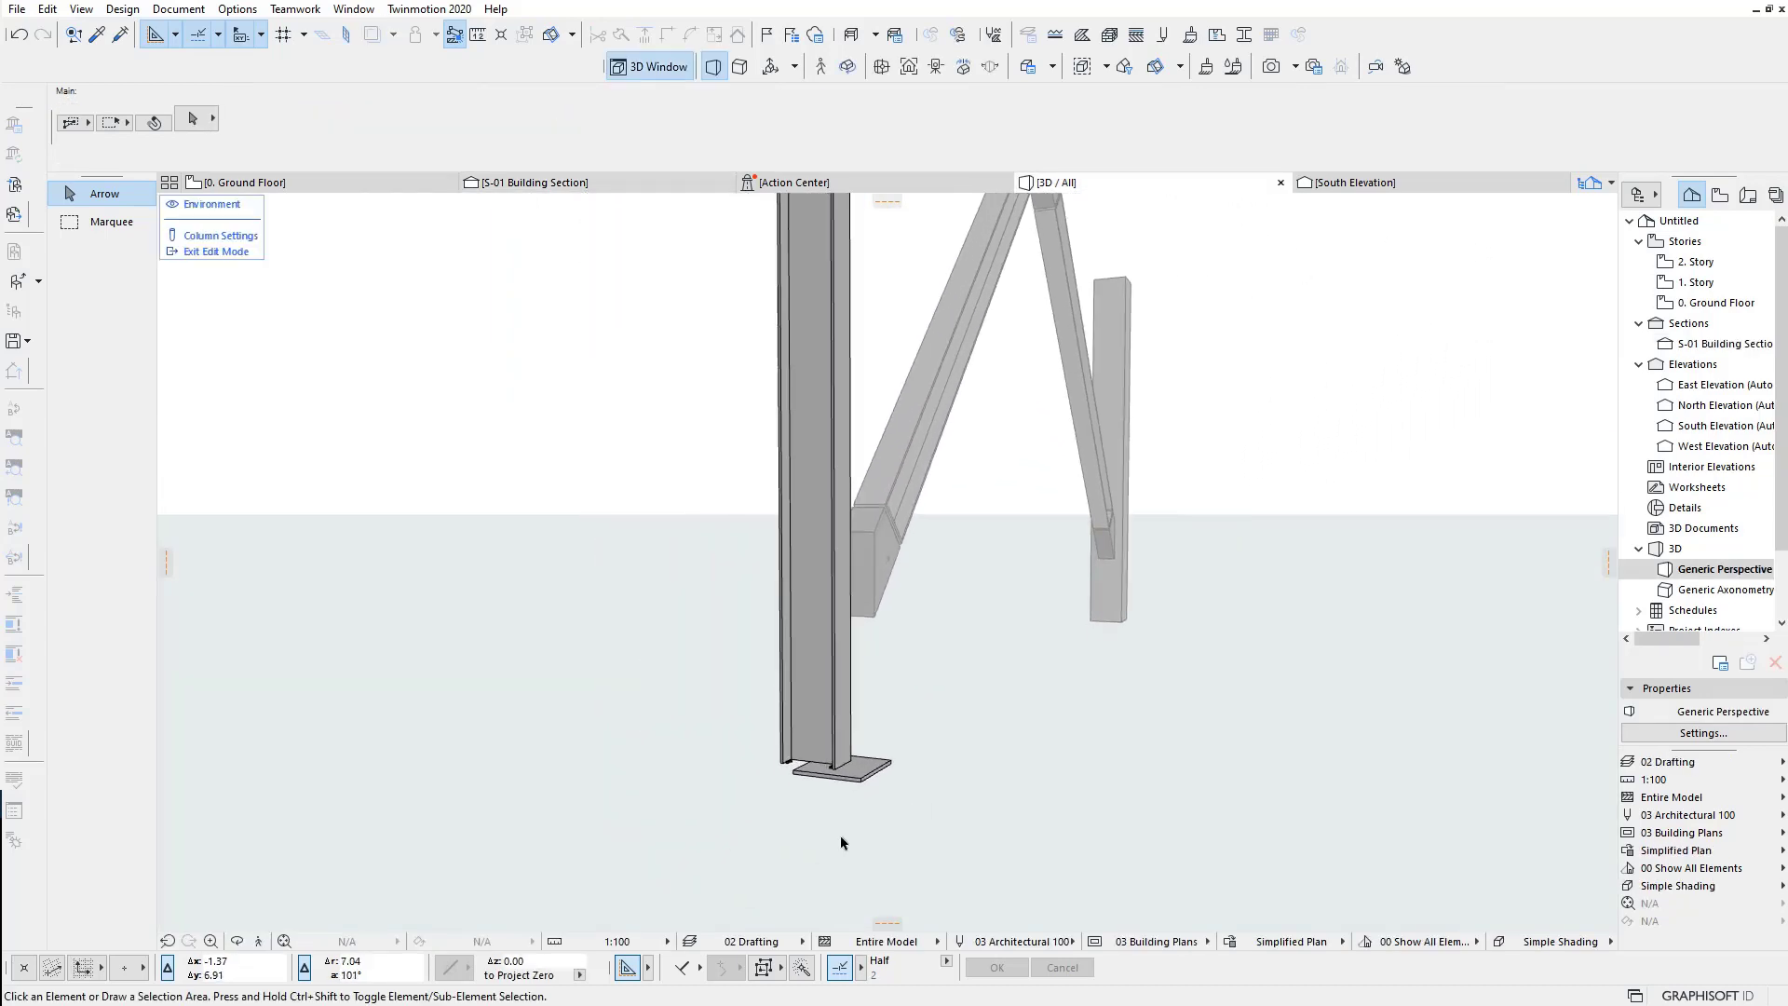
pyautogui.scroll(2, 824, 787)
pyautogui.scroll(1, 820, 762)
pyautogui.scroll(2, 856, 784)
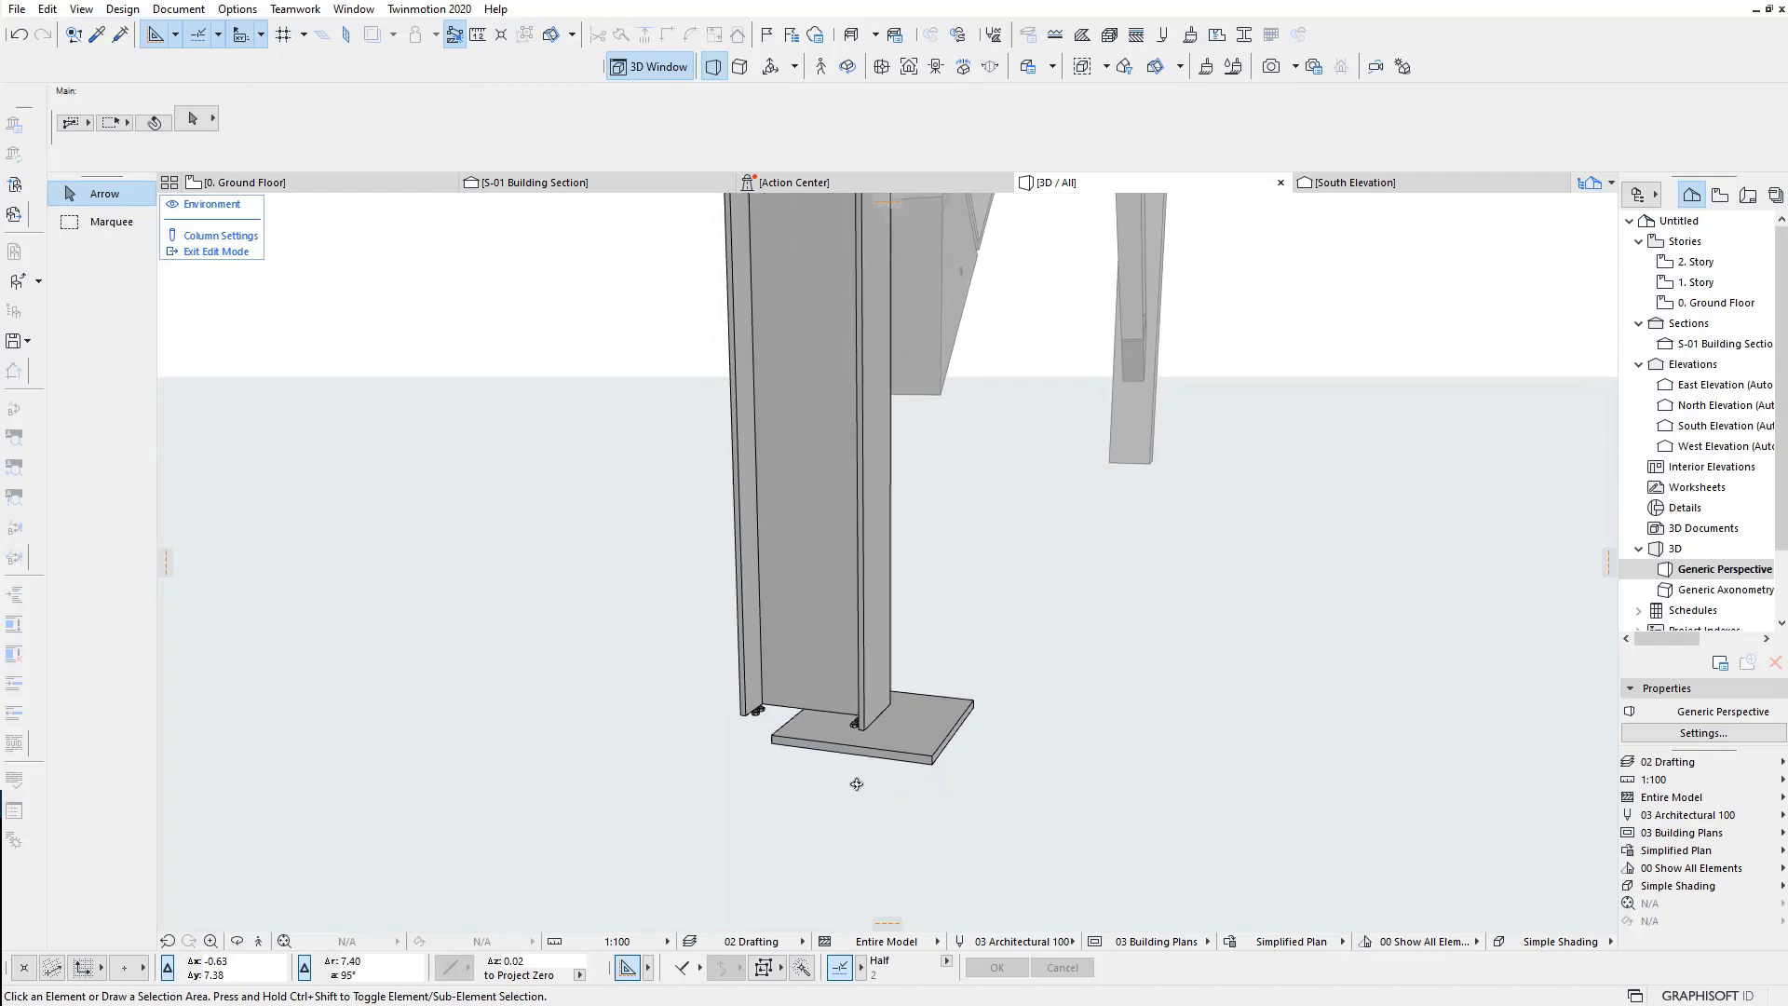
pyautogui.scroll(1, 850, 729)
pyautogui.click(866, 688)
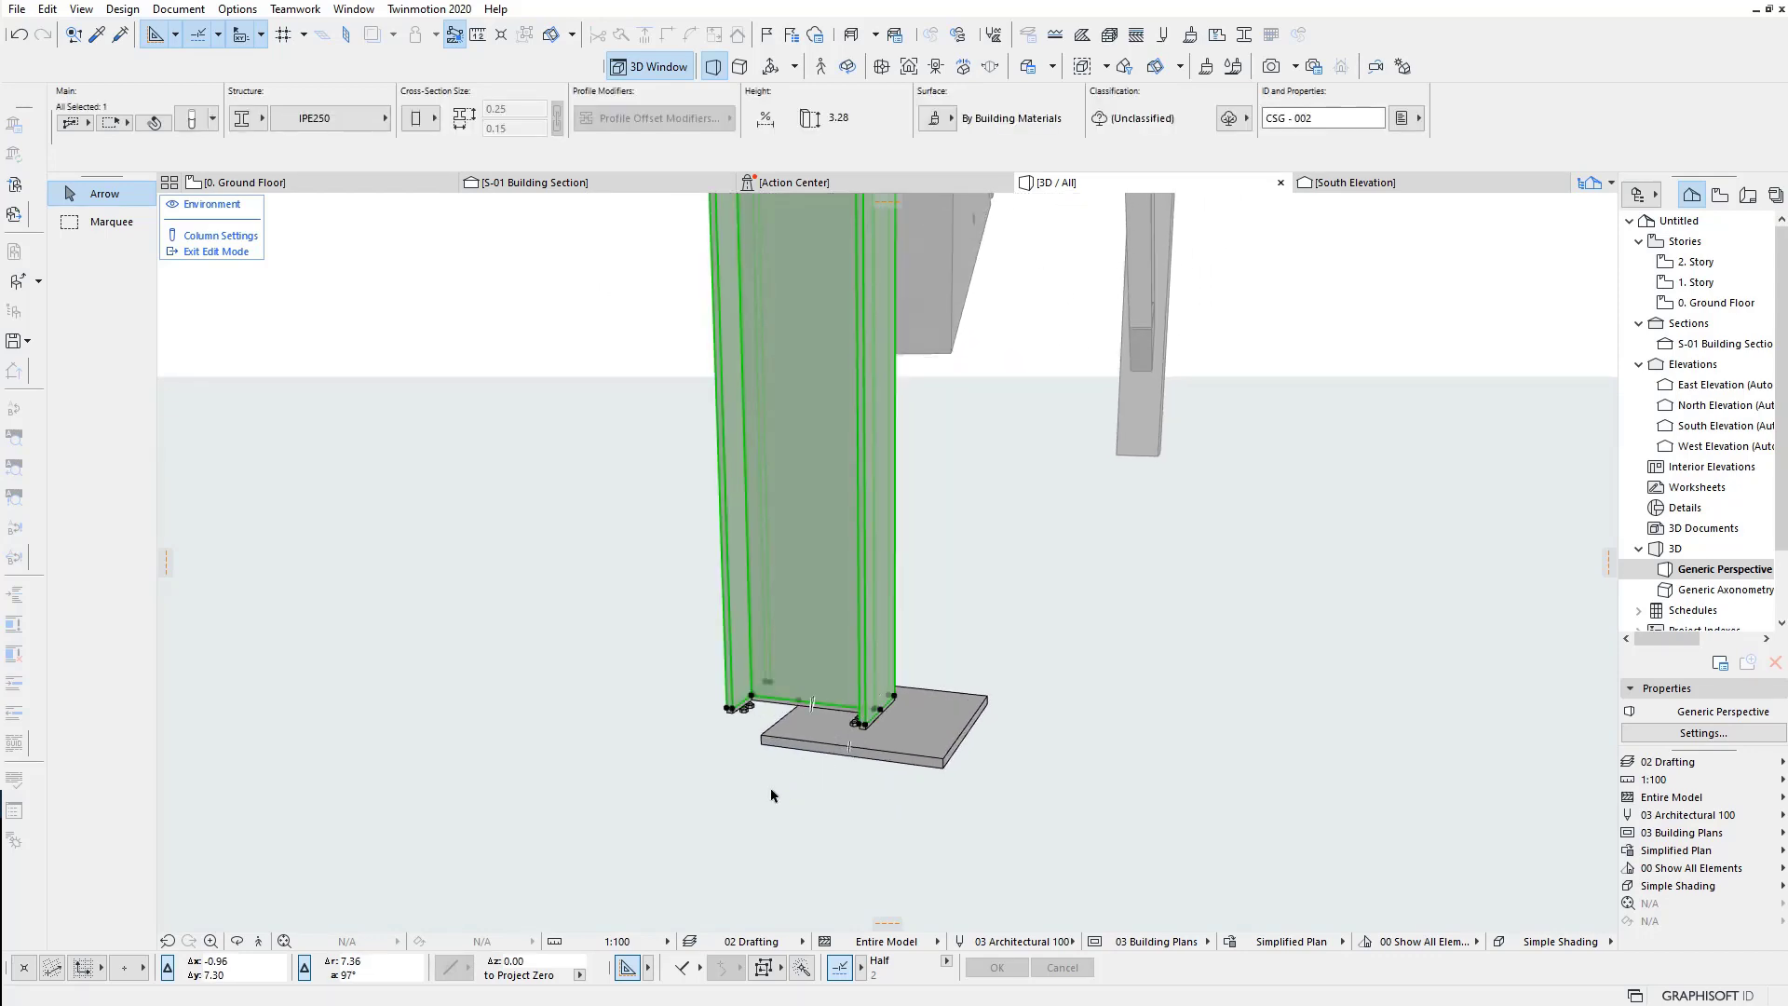
pyautogui.click(512, 542)
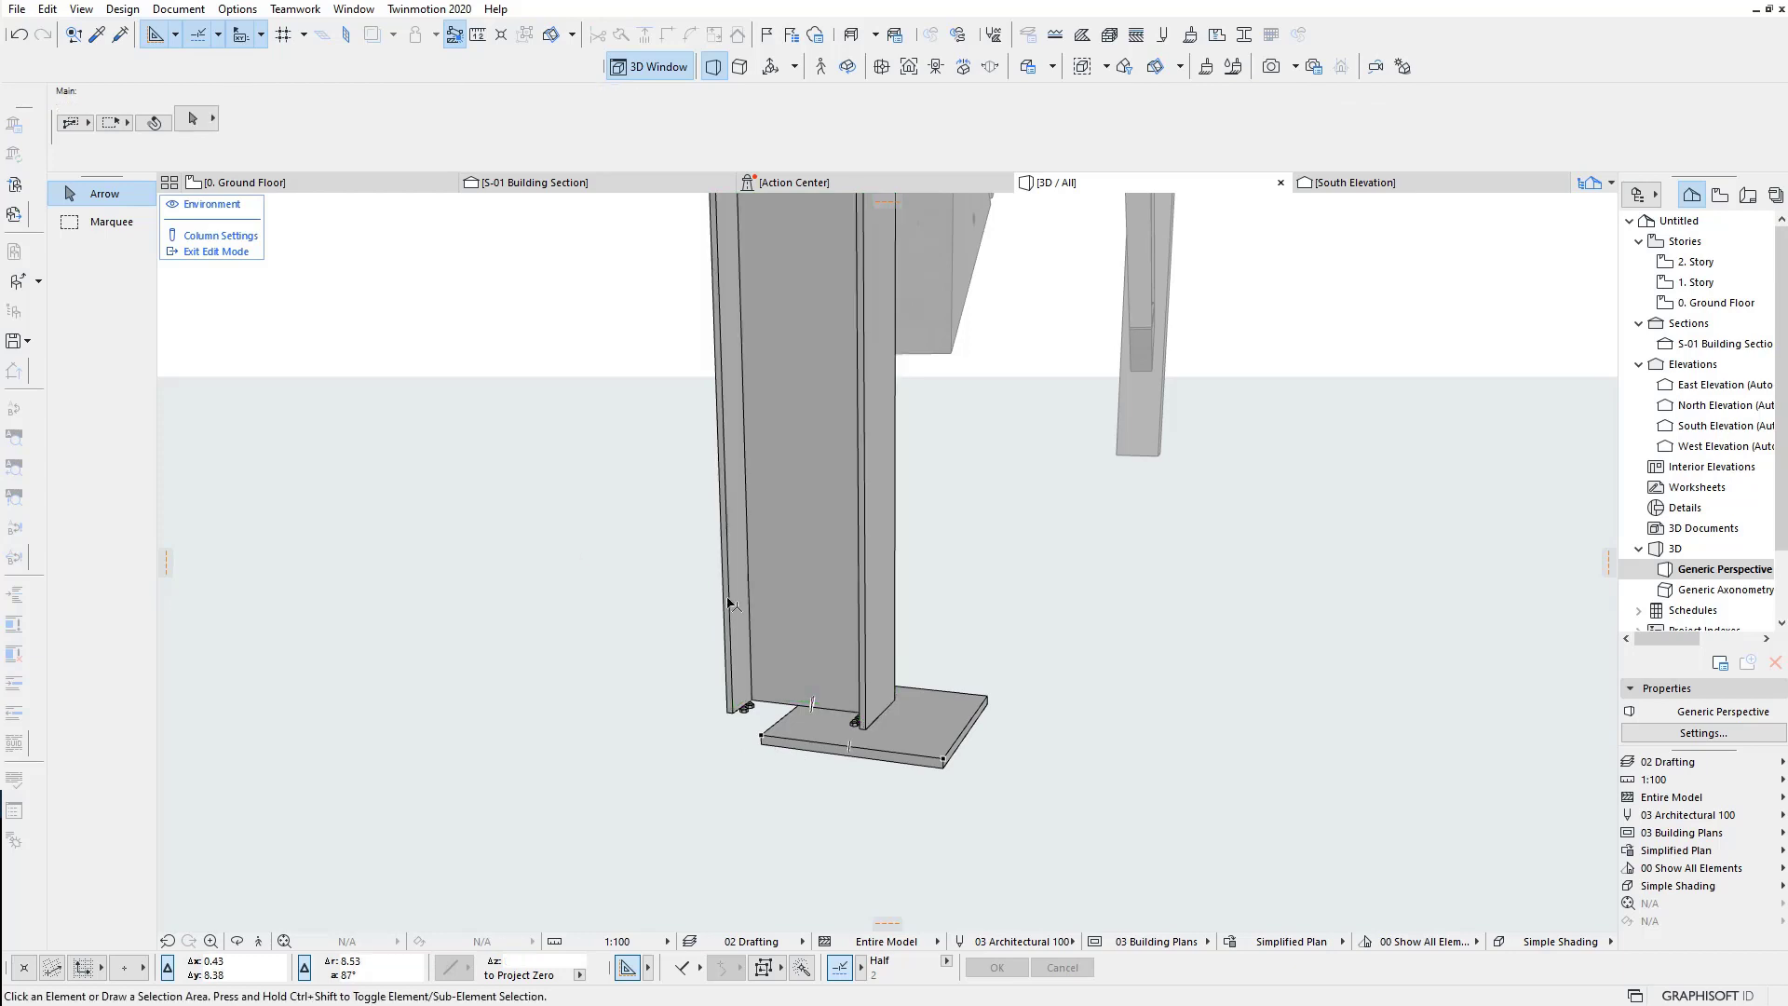
pyautogui.click(957, 756)
pyautogui.scroll(1, 884, 736)
pyautogui.scroll(1, 883, 738)
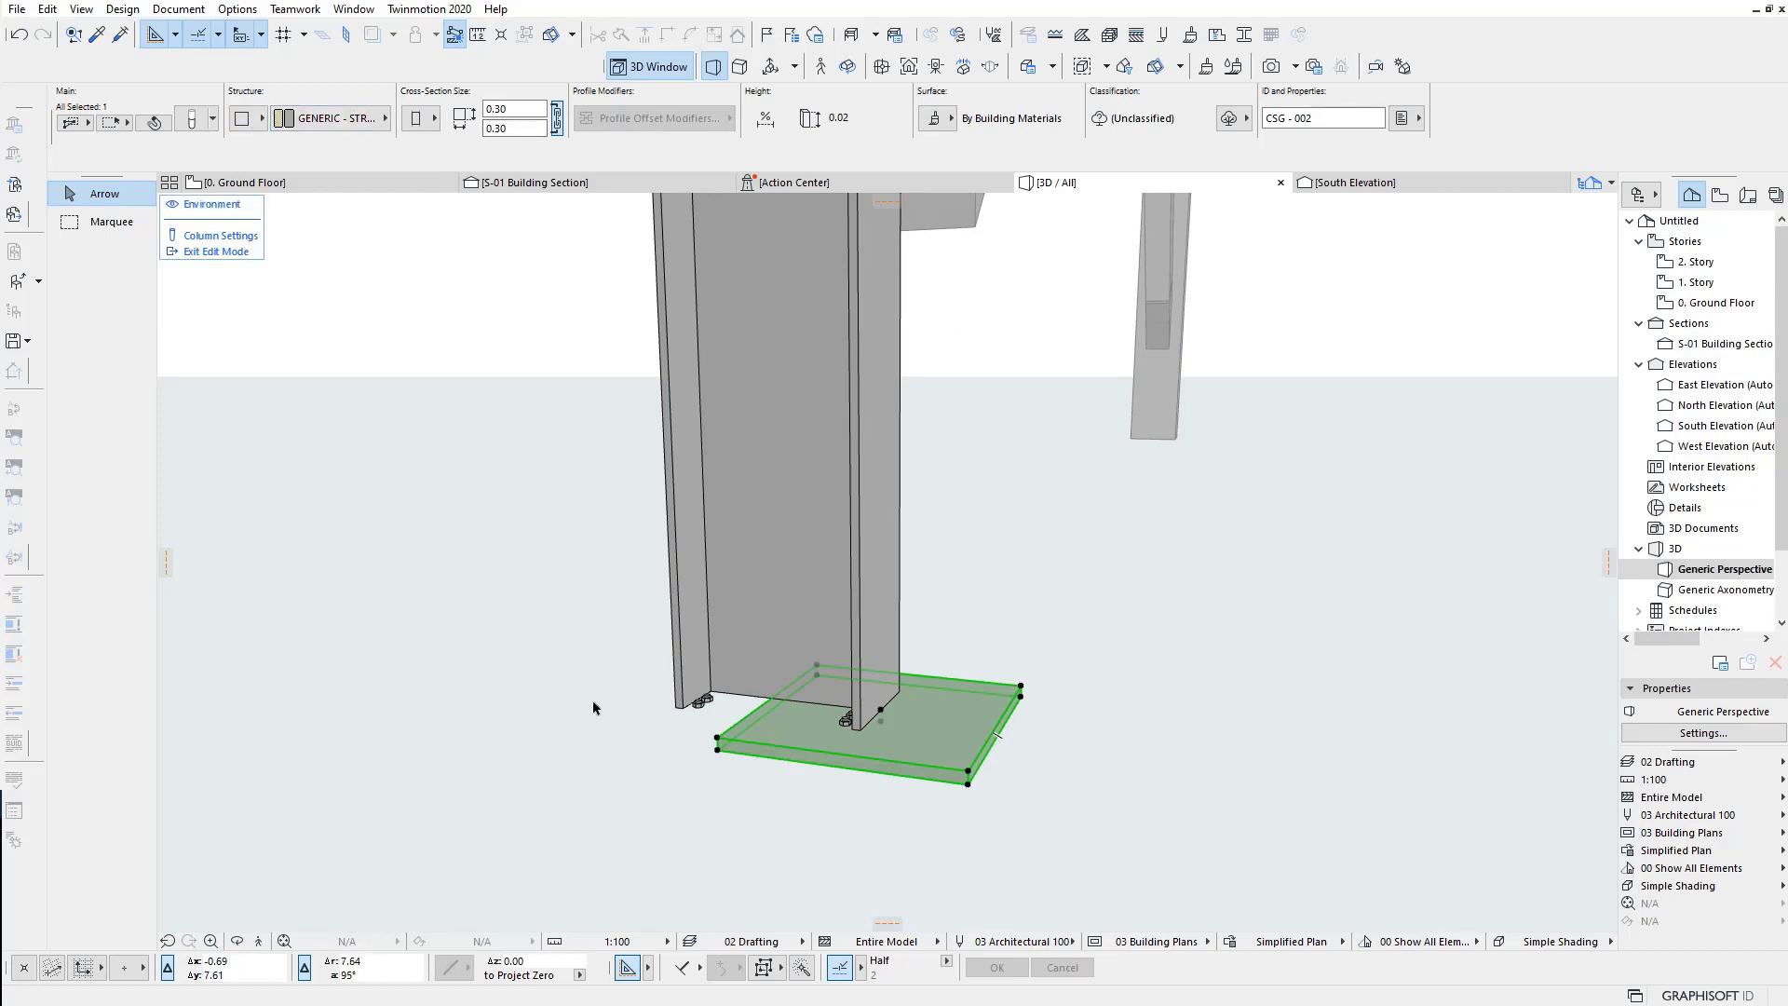
pyautogui.click(261, 298)
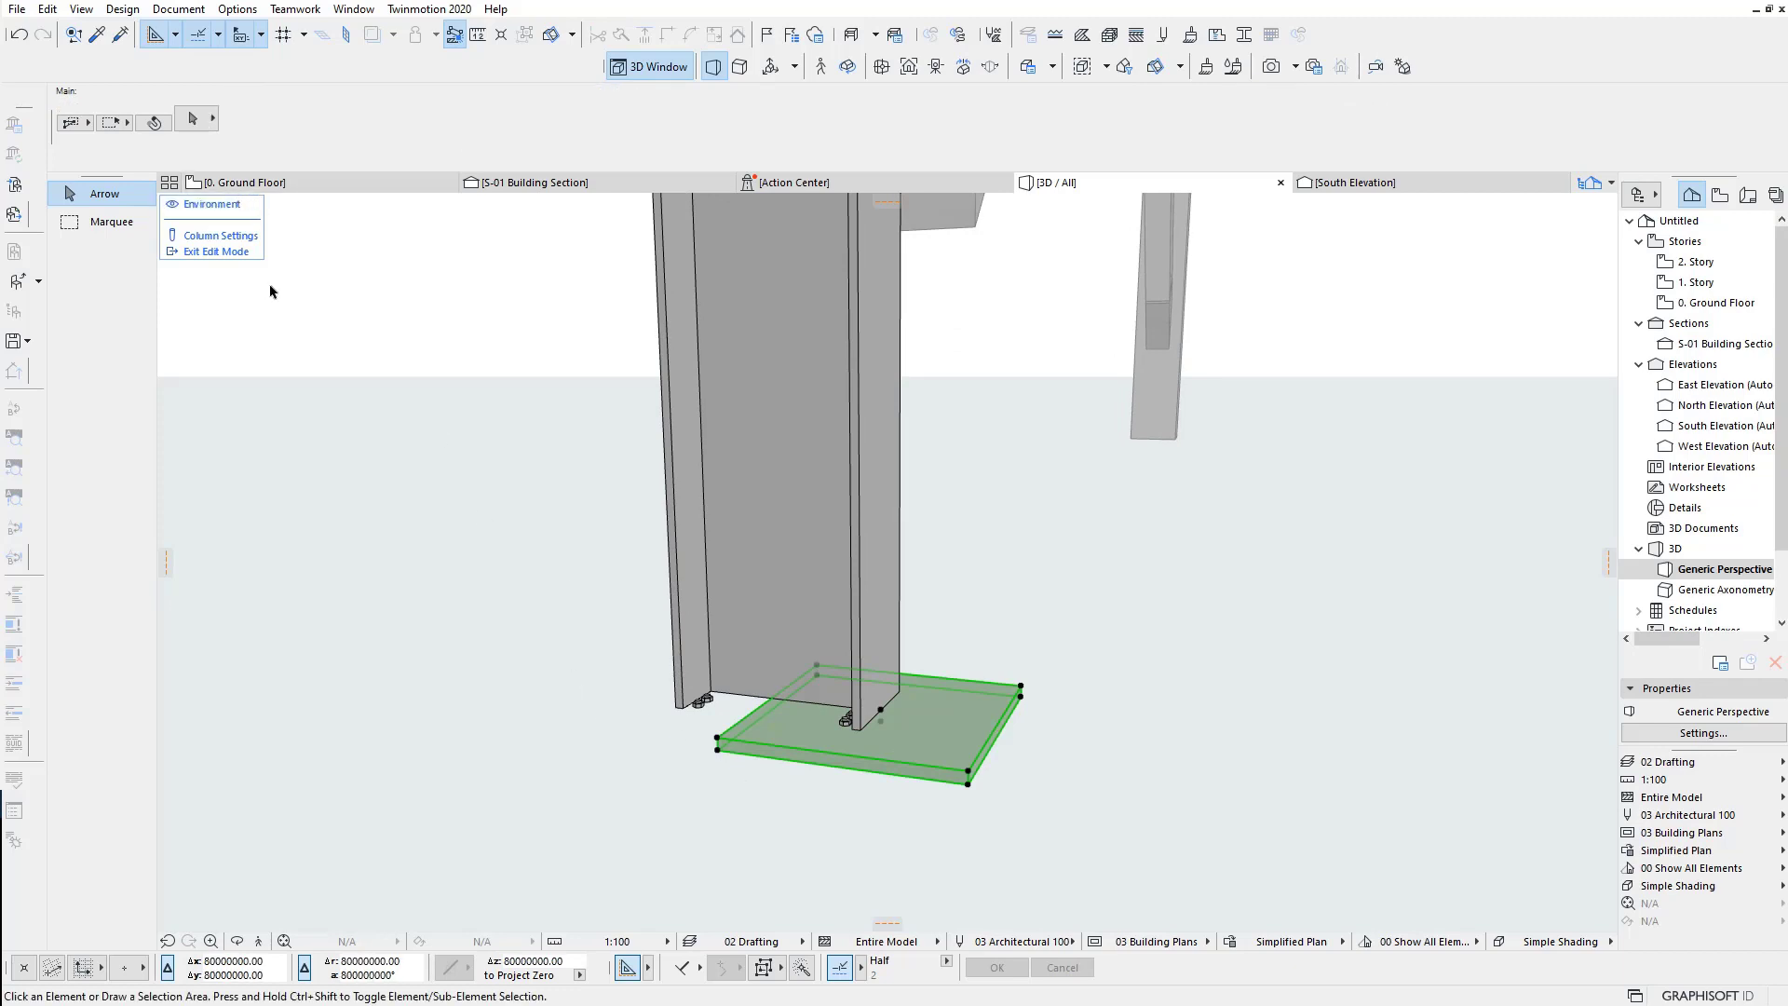
pyautogui.click(836, 466)
pyautogui.click(331, 299)
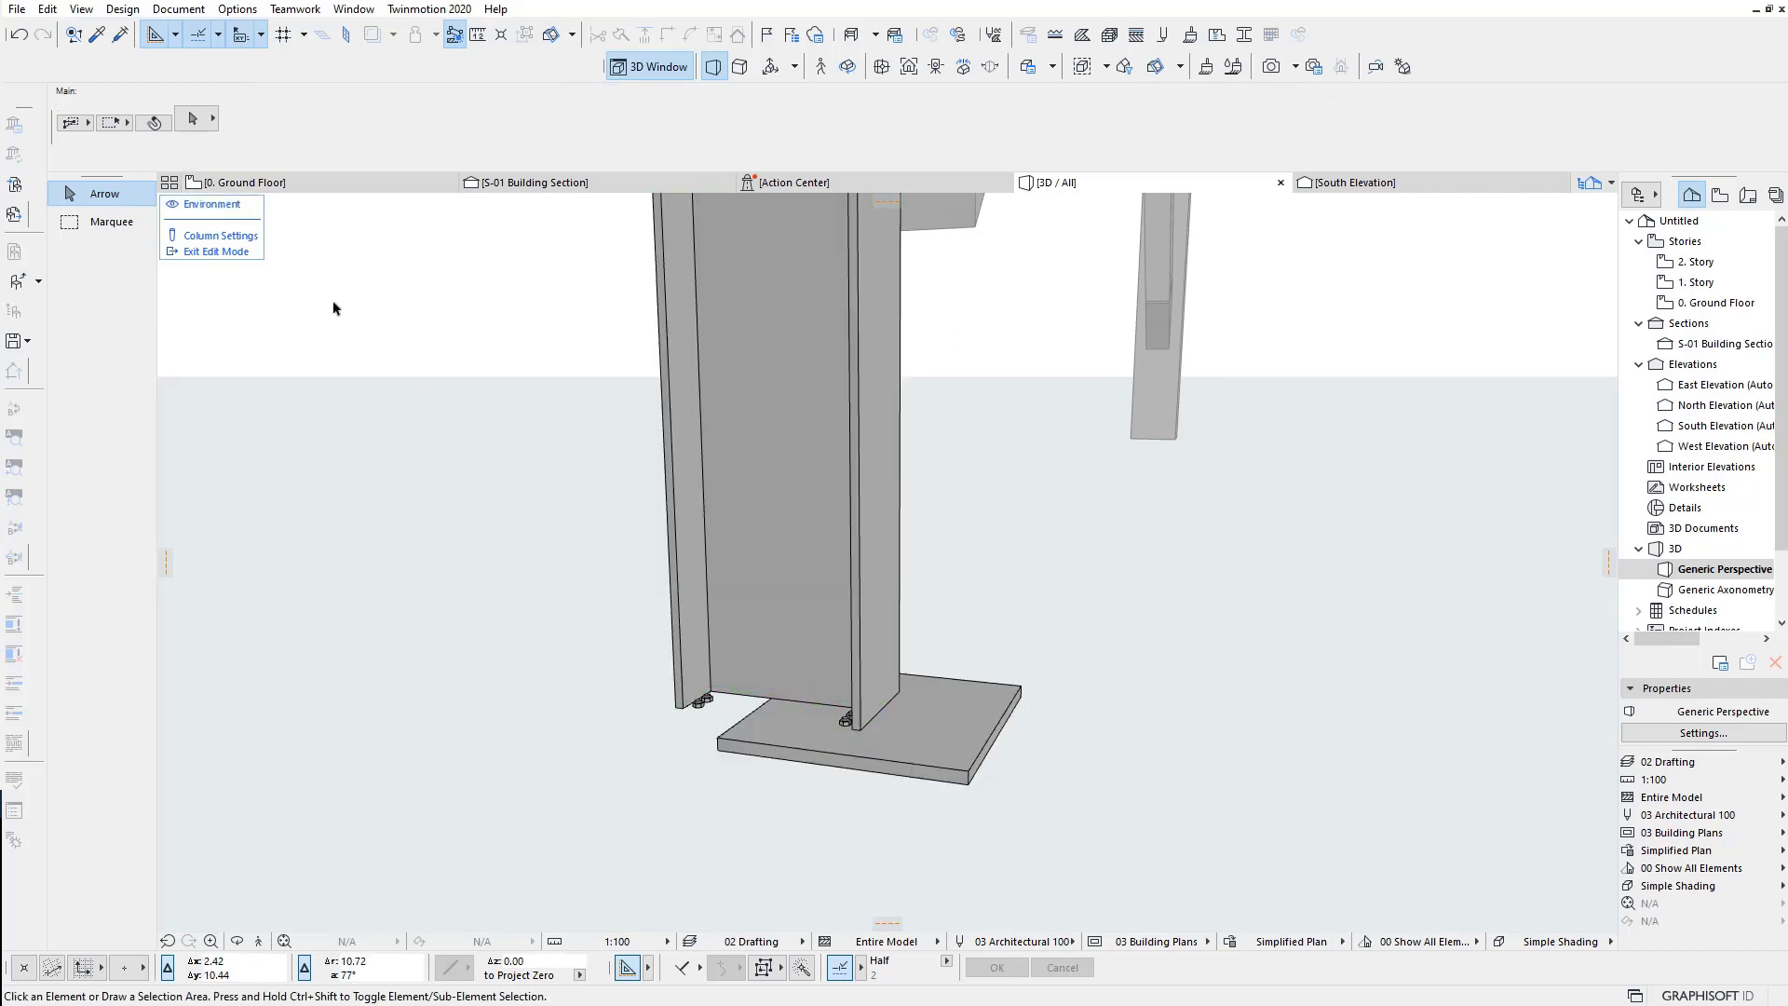
pyautogui.click(234, 253)
pyautogui.click(880, 717)
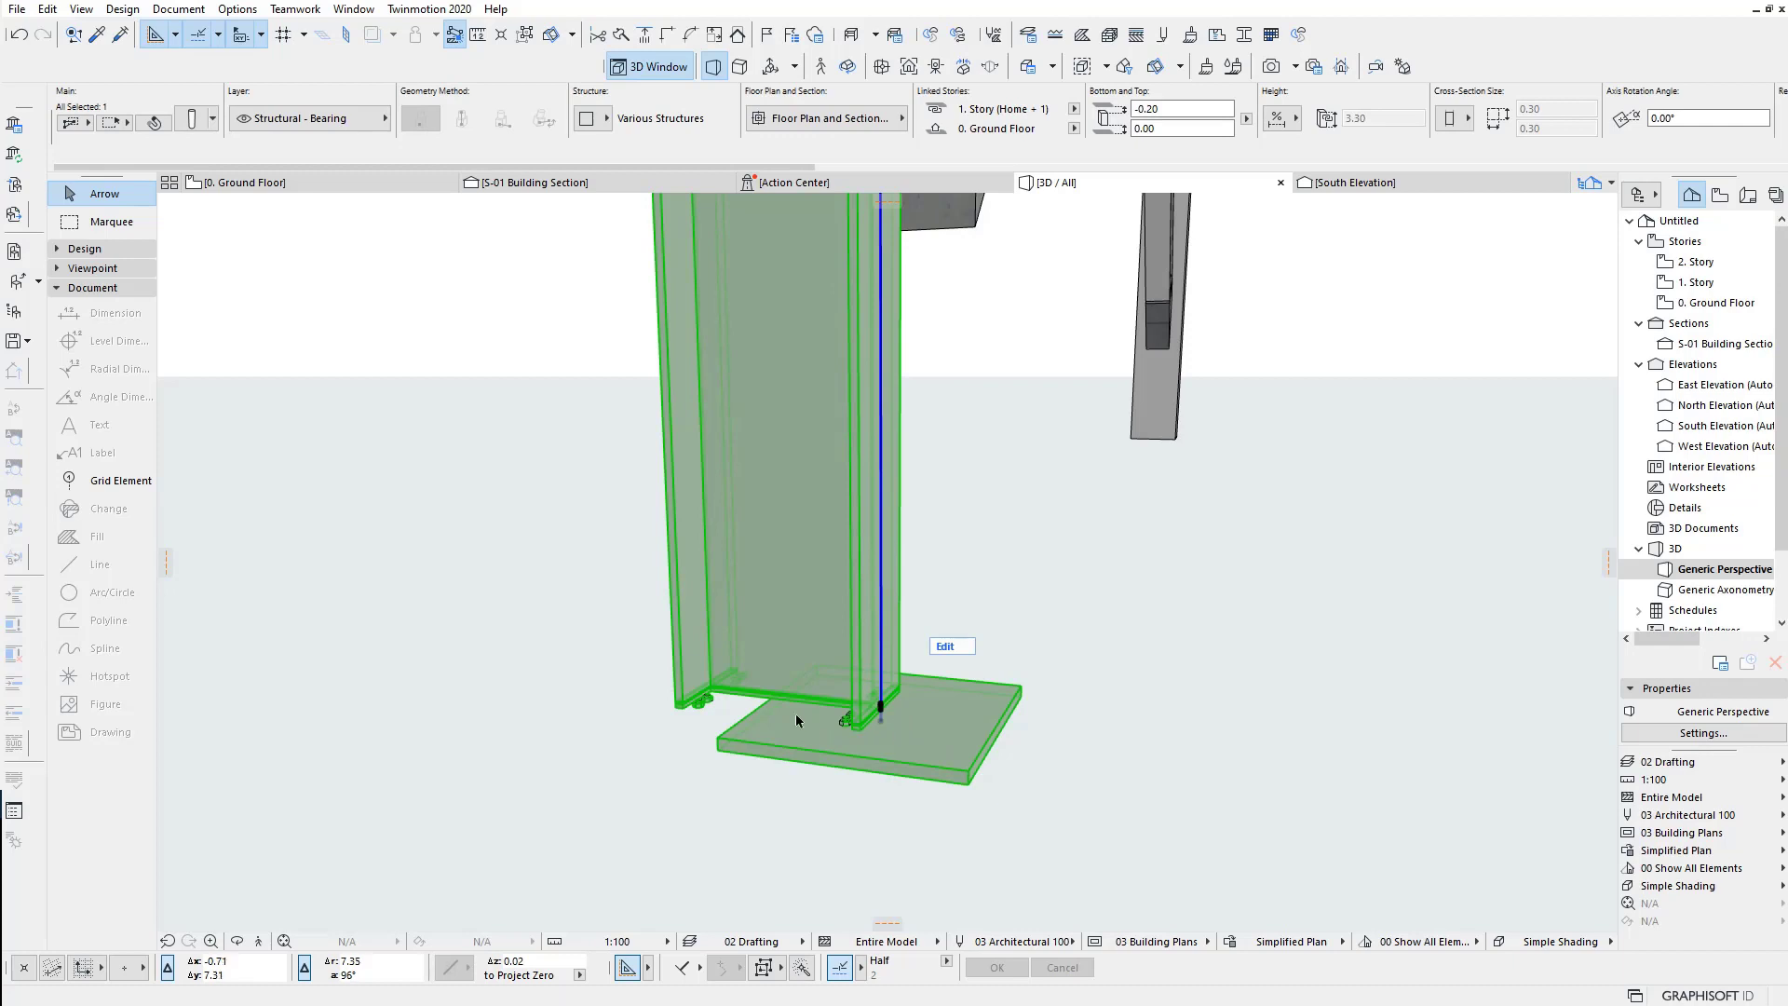
pyautogui.keyDown('shift'); pyautogui.moveTo(743, 716); pyautogui.dragTo(766, 723, button='middle'); pyautogui.keyUp('shift')
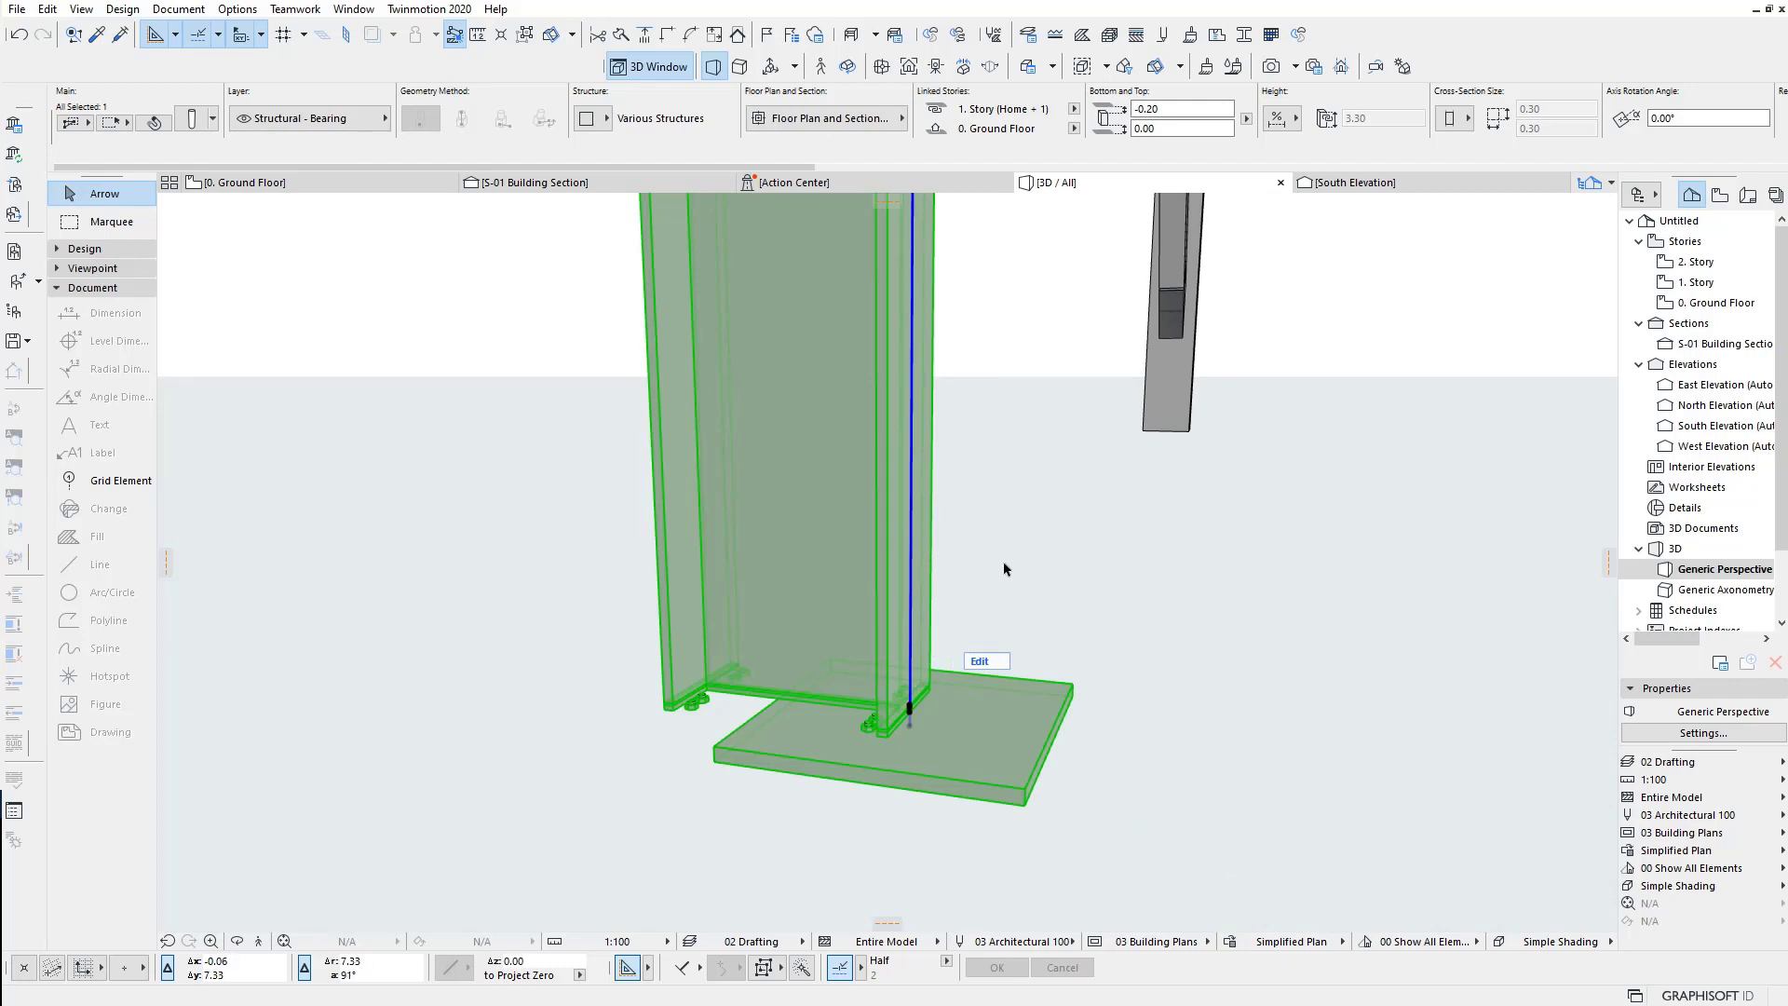
pyautogui.keyDown('shift'); pyautogui.moveTo(1004, 568); pyautogui.dragTo(715, 862, button='middle'); pyautogui.keyUp('shift')
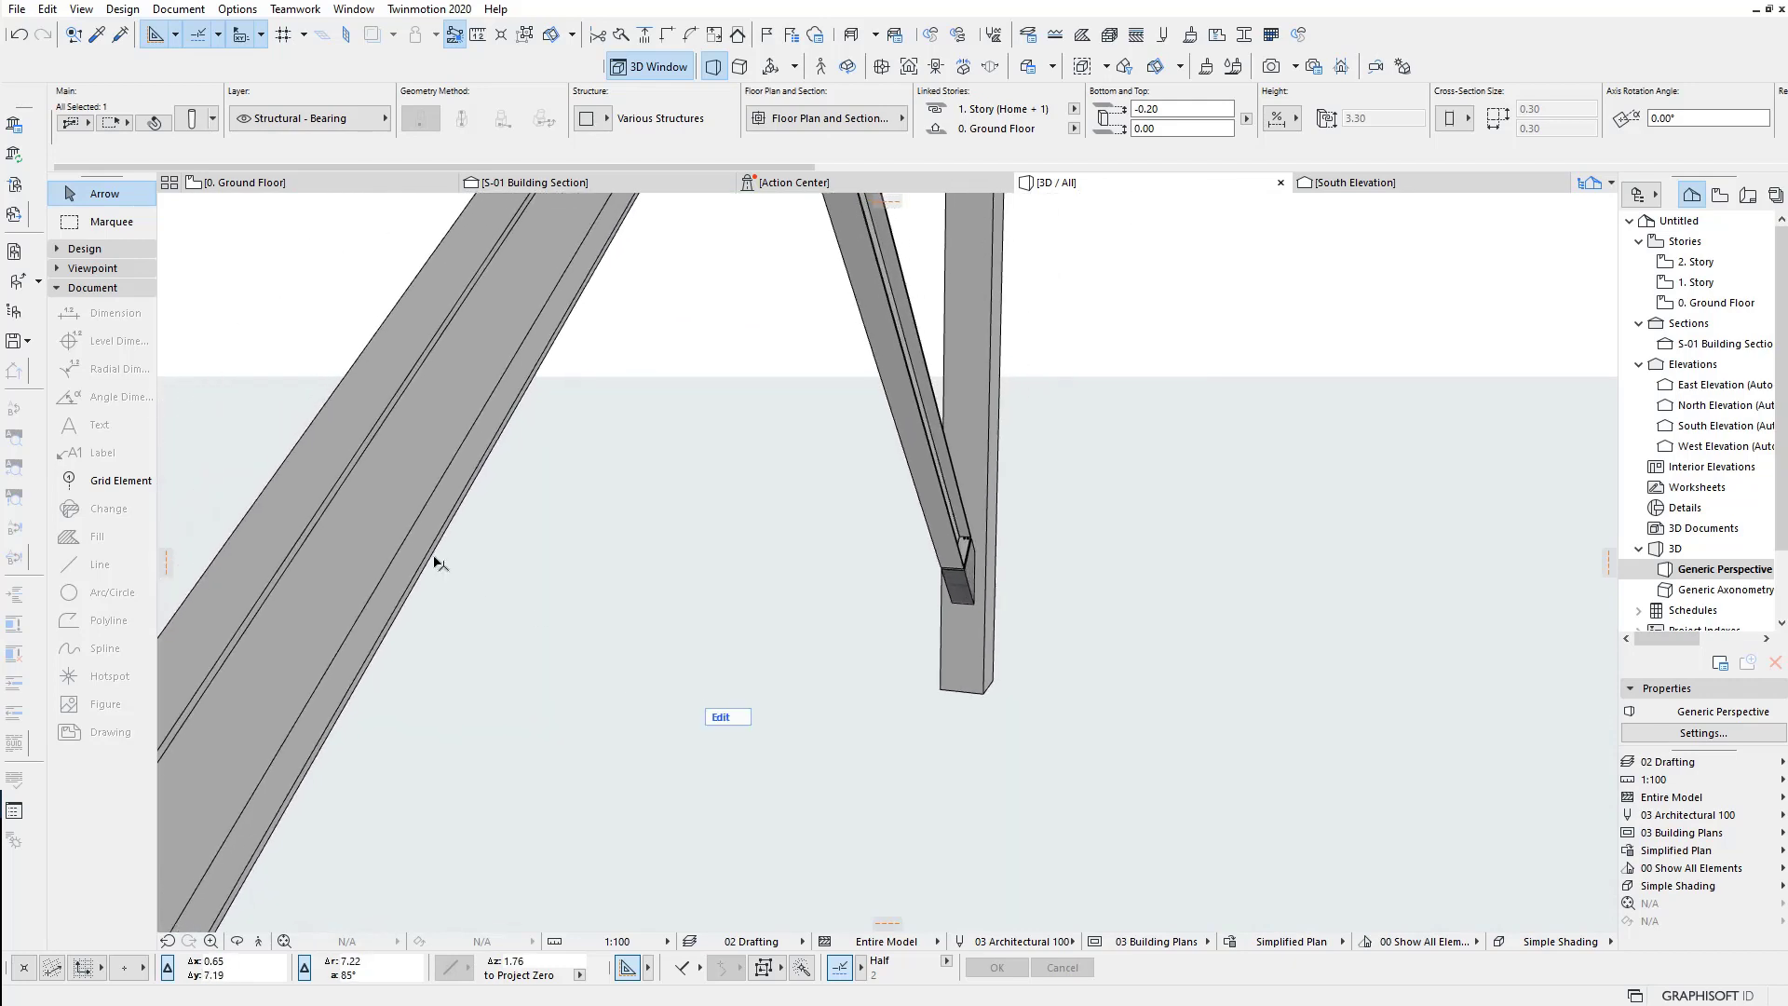
pyautogui.click(438, 563)
pyautogui.moveTo(418, 855)
pyautogui.keyDown('shift'); pyautogui.mouseDown(button='middle')
pyautogui.moveTo(690, 620)
pyautogui.moveTo(727, 695)
pyautogui.moveTo(723, 523)
pyautogui.moveTo(738, 545)
pyautogui.mouseUp(button='middle'); pyautogui.keyUp('shift')
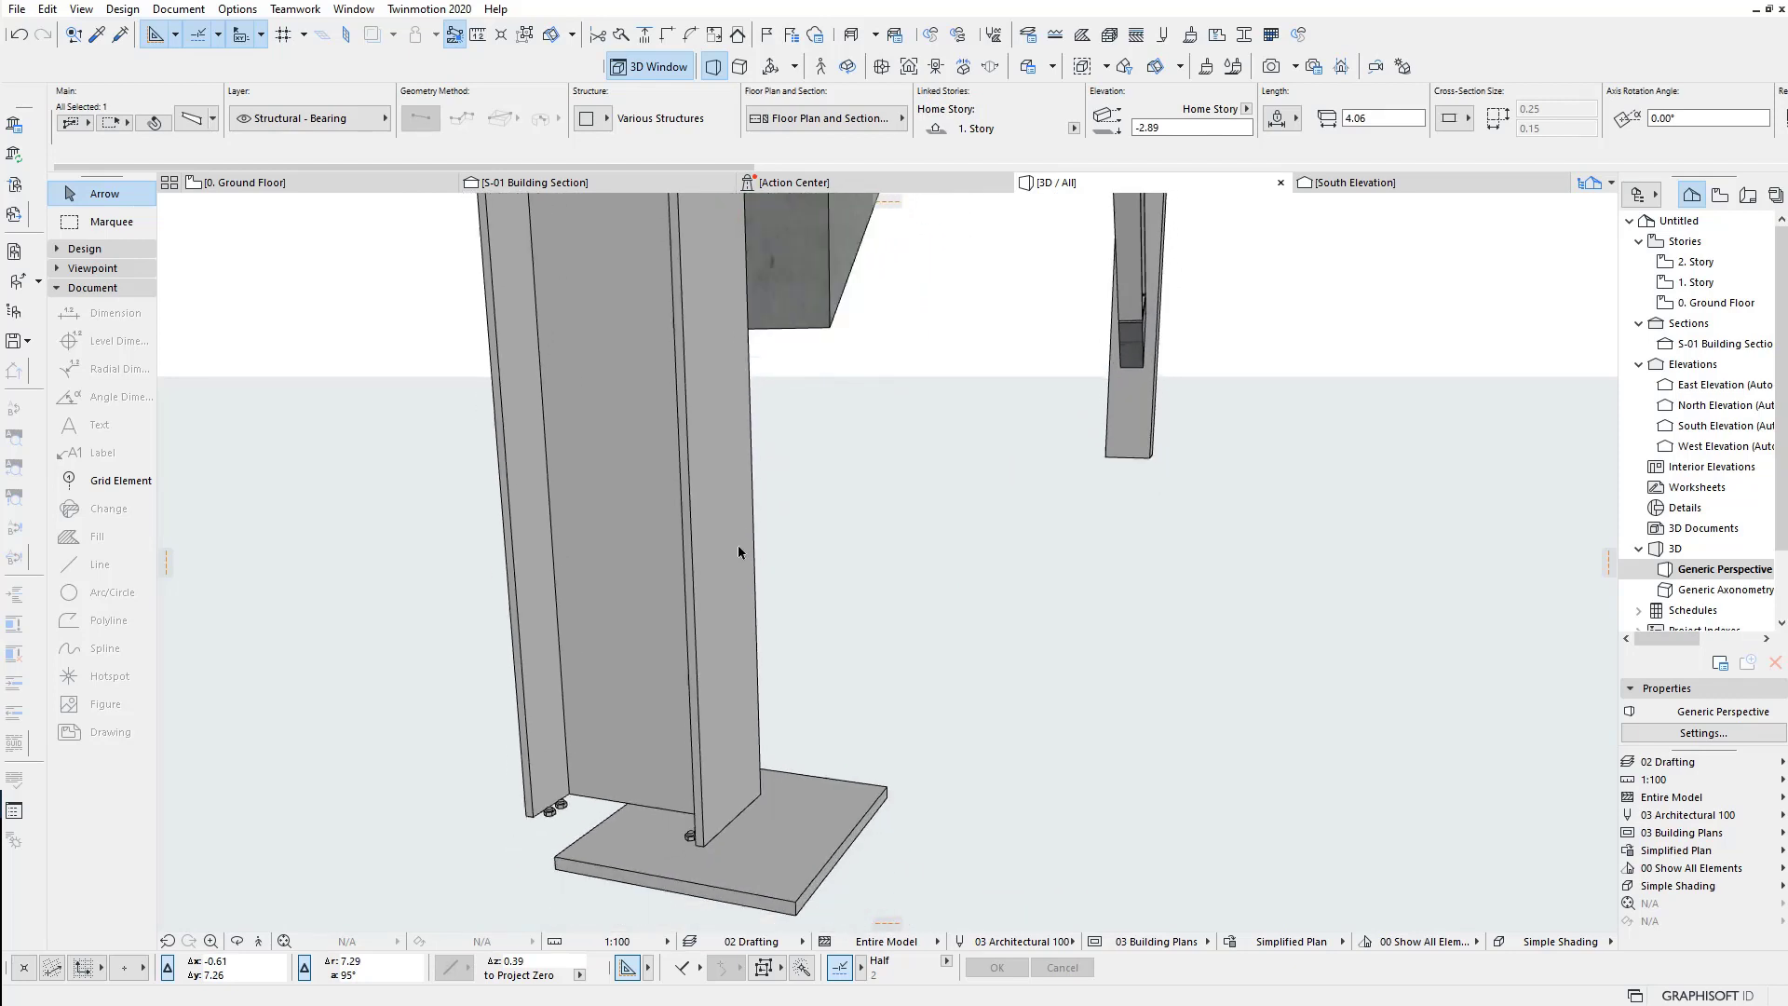
pyautogui.click(705, 852)
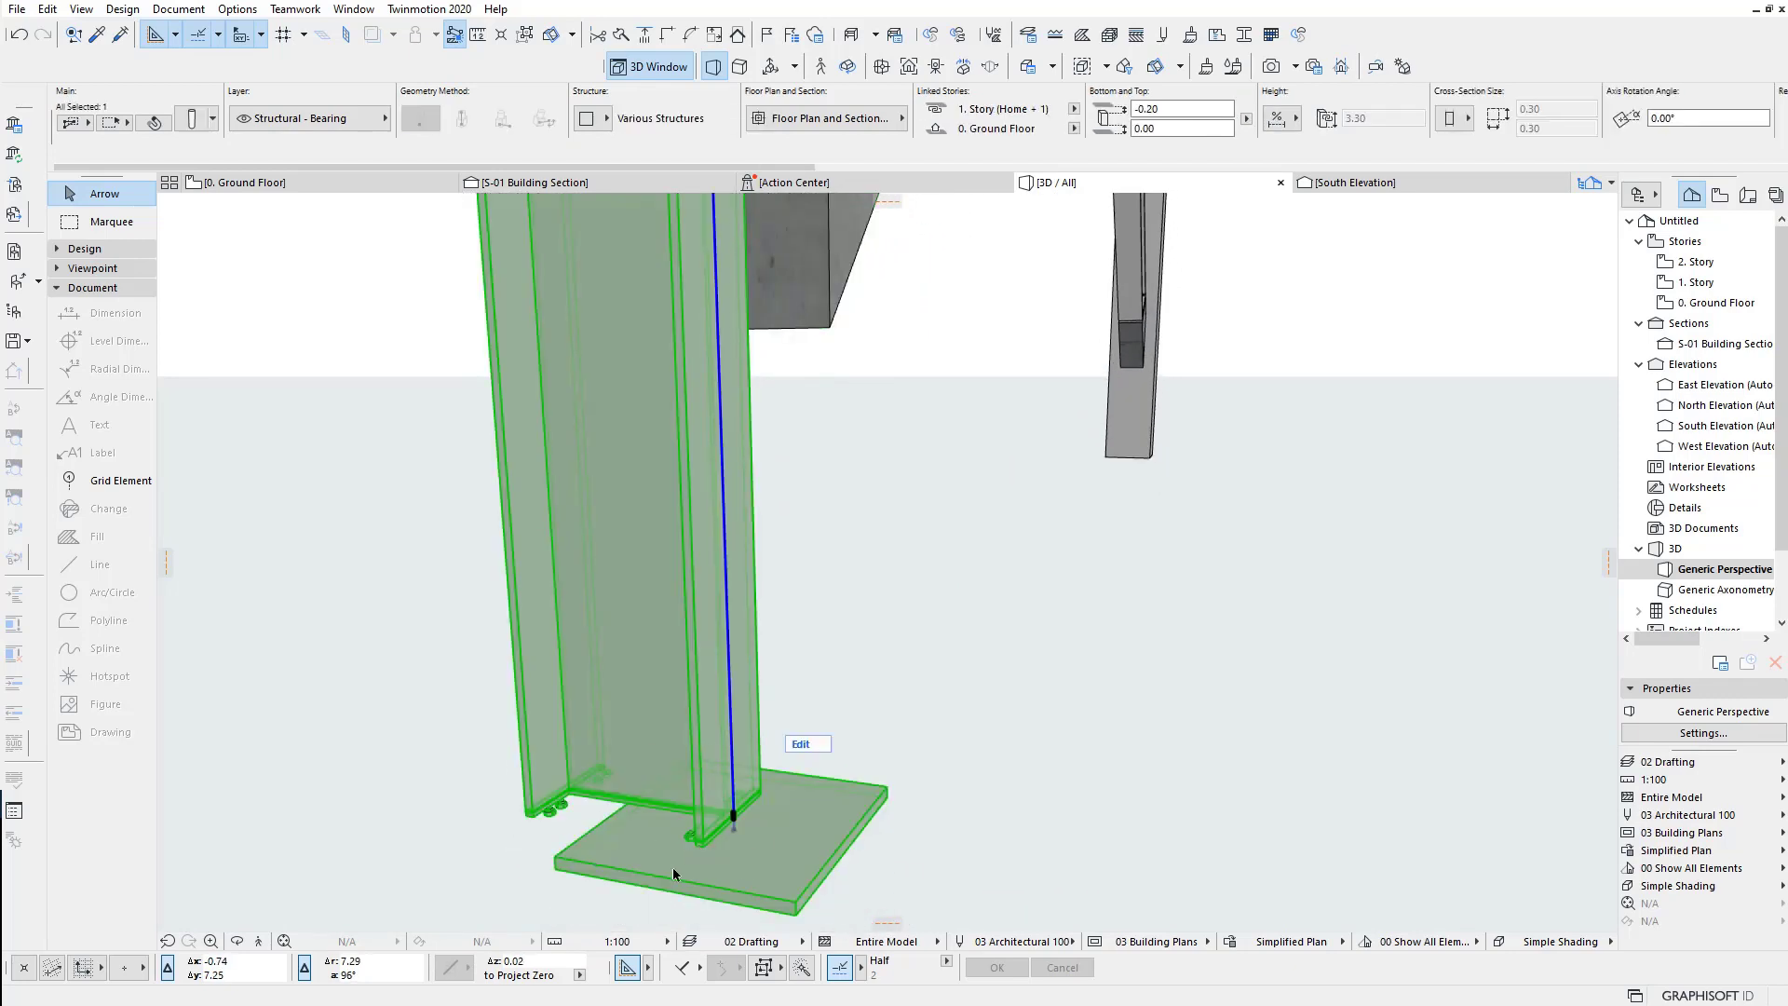
pyautogui.scroll(2, 648, 860)
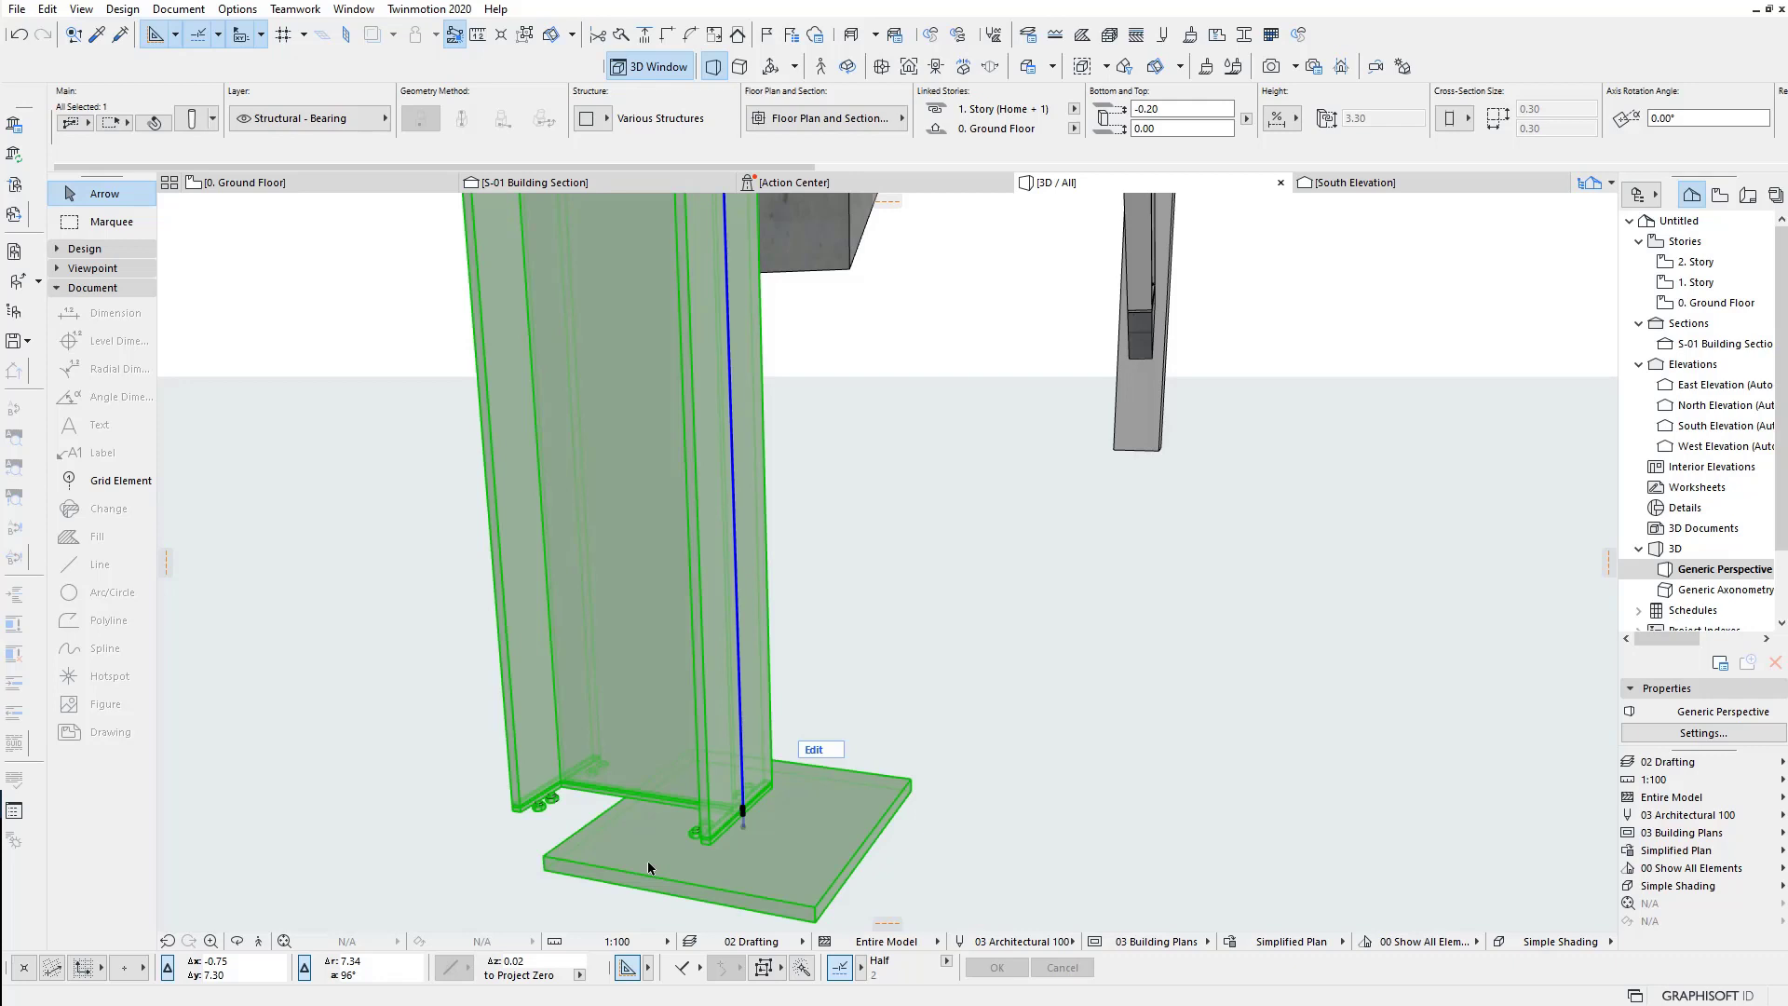
pyautogui.click(829, 753)
pyautogui.click(909, 643)
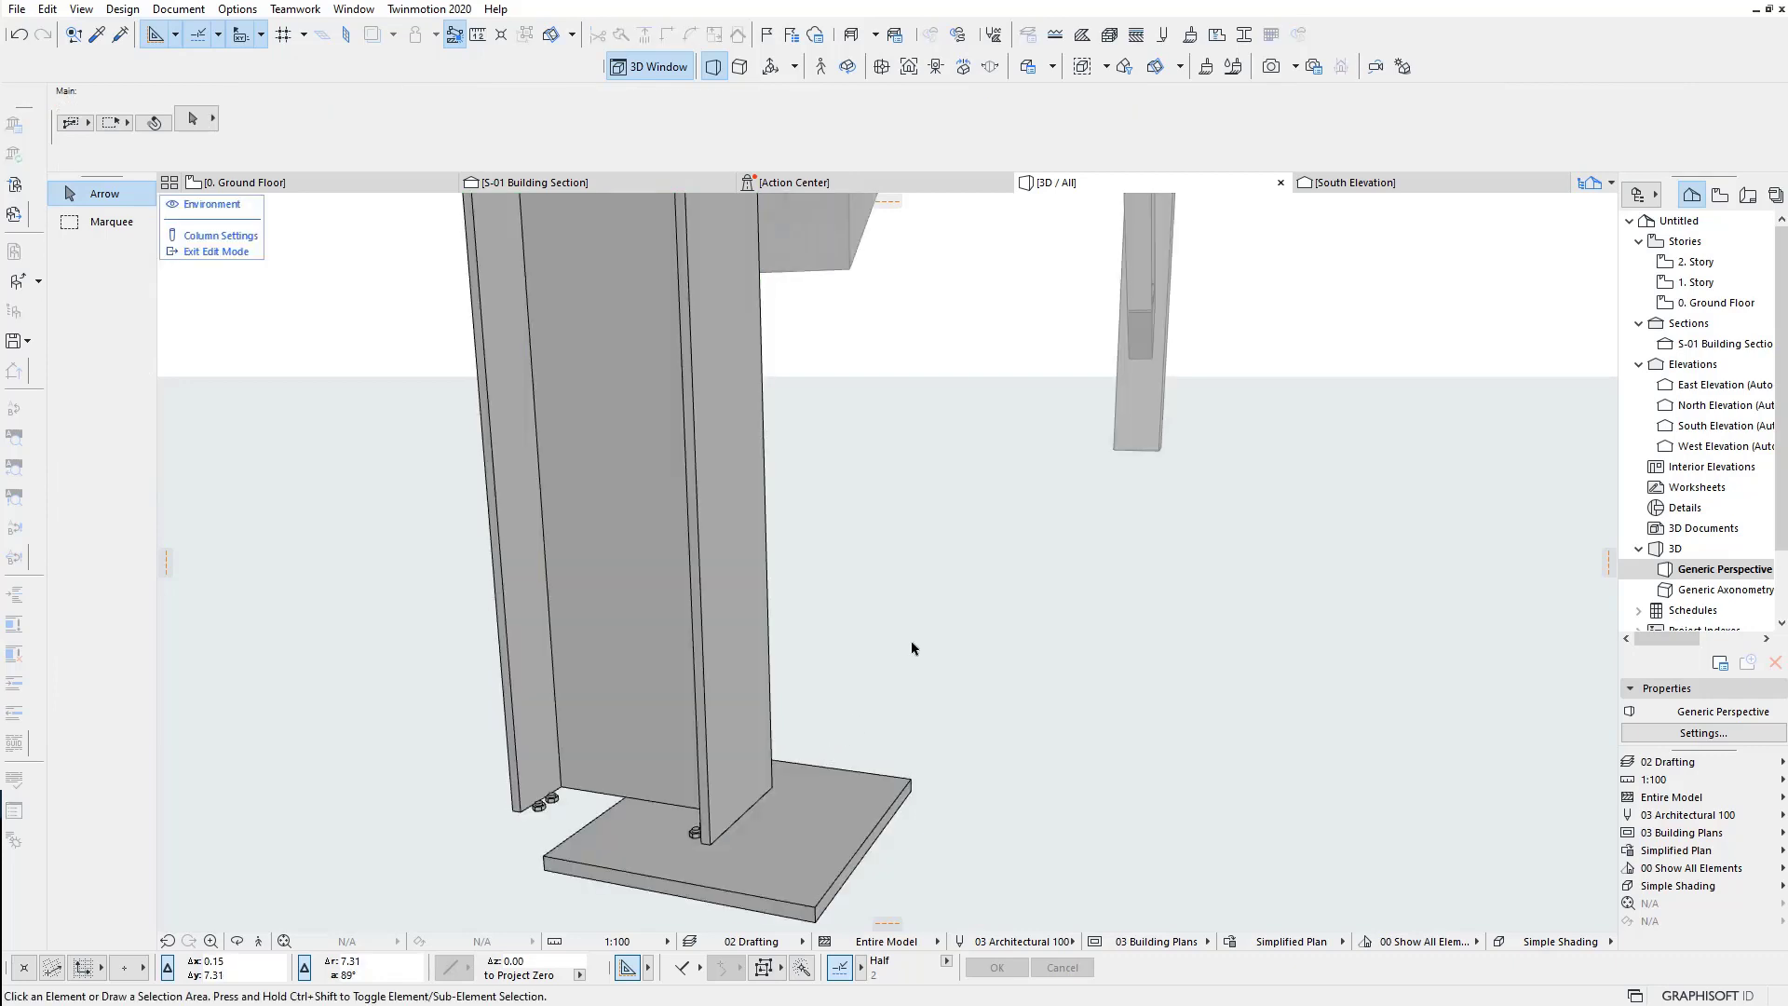
pyautogui.scroll(-4, 913, 648)
pyautogui.keyDown('shift'); pyautogui.moveTo(984, 618); pyautogui.dragTo(843, 637, button='middle'); pyautogui.keyUp('shift')
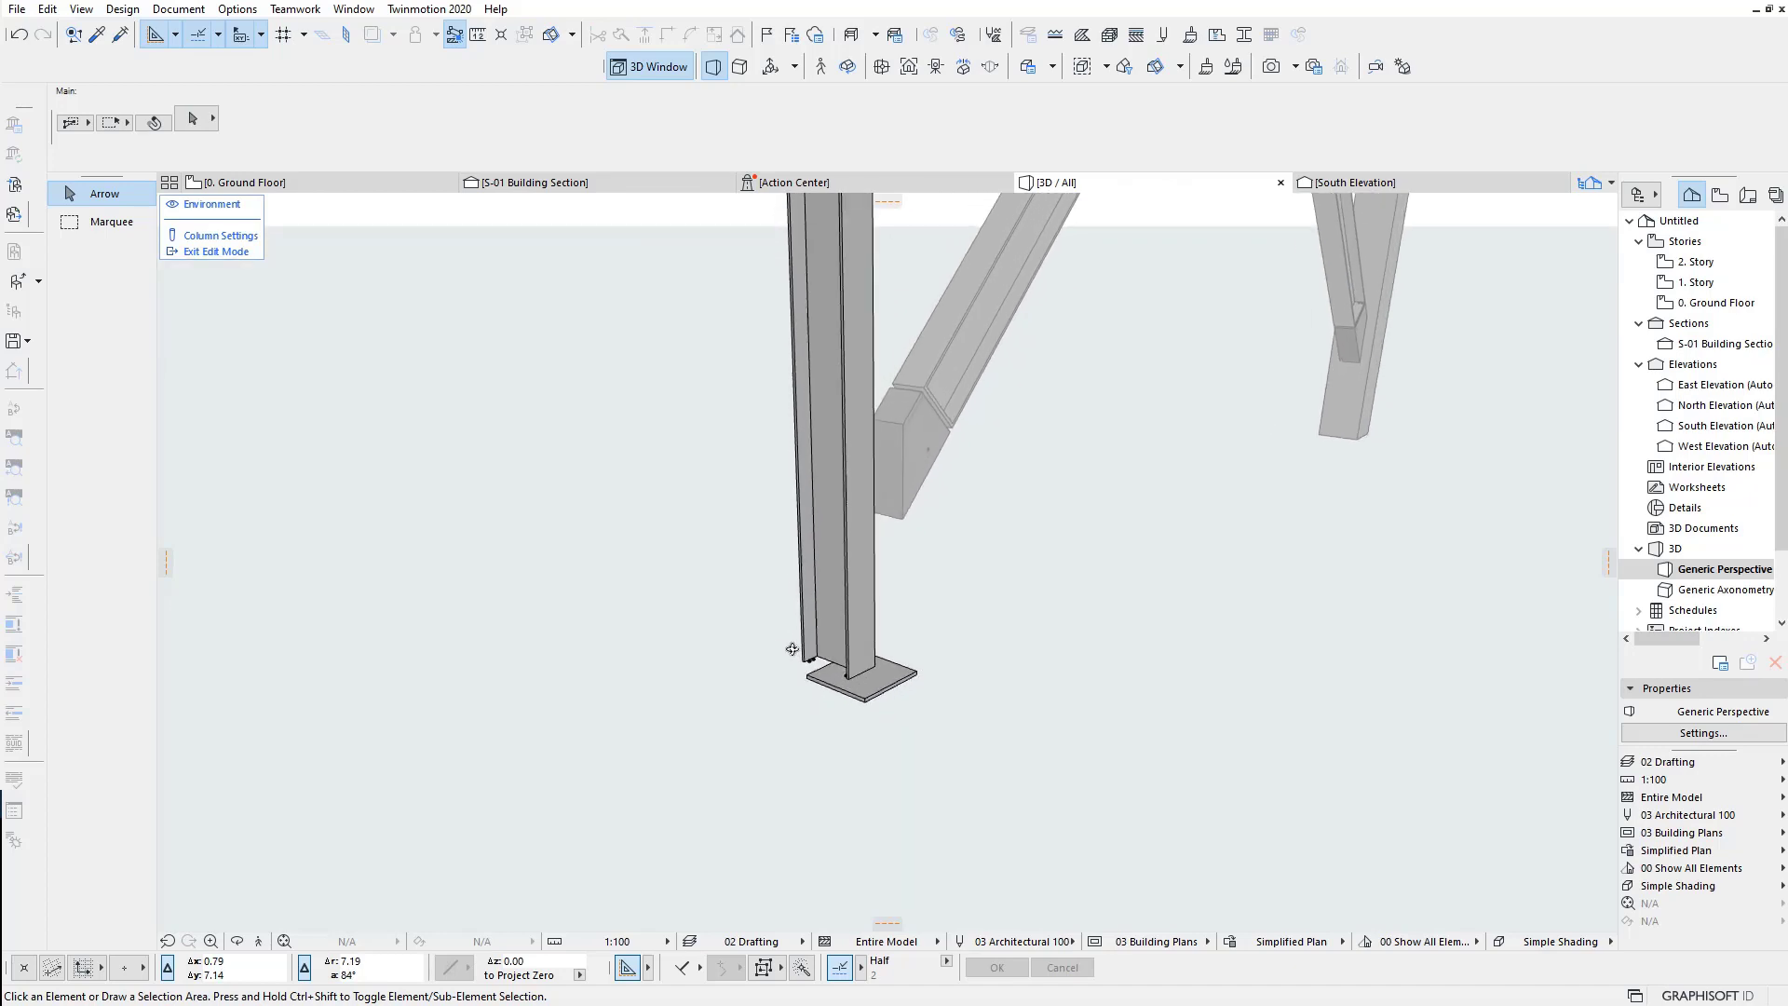
pyautogui.click(216, 251)
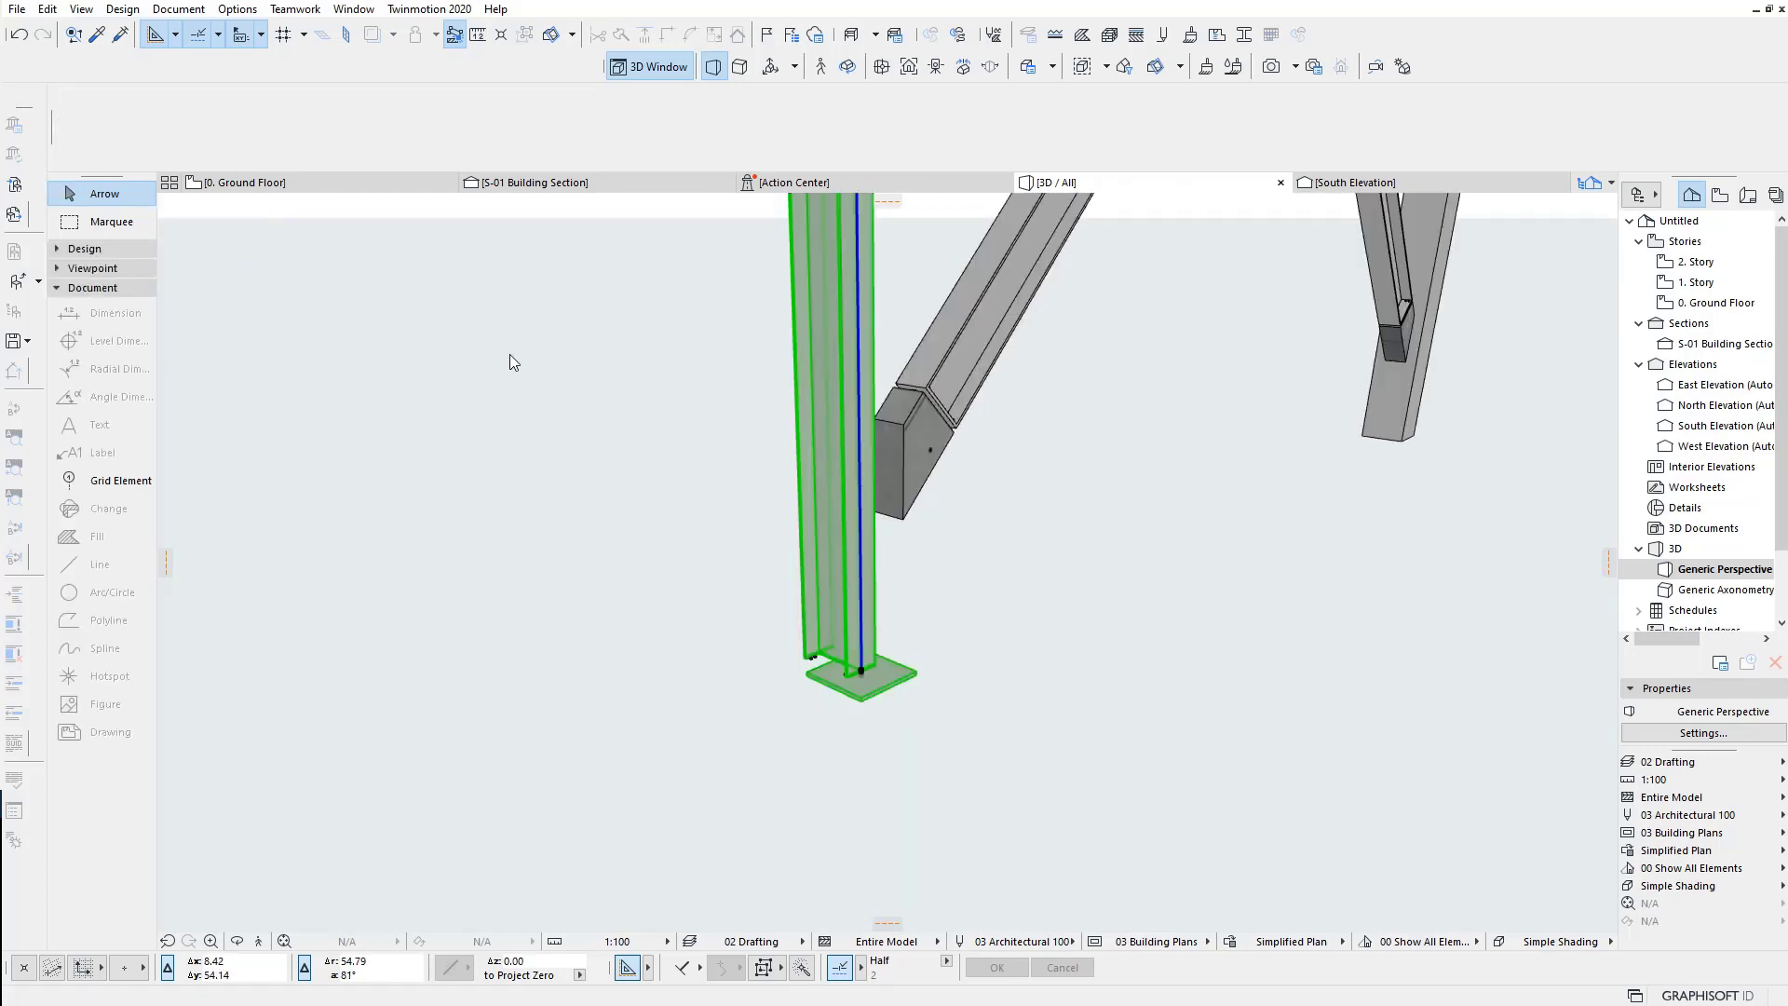
pyautogui.moveTo(1148, 503)
pyautogui.keyDown('shift'); pyautogui.mouseDown(button='middle')
pyautogui.moveTo(1090, 495)
pyautogui.moveTo(994, 531)
pyautogui.moveTo(912, 661)
pyautogui.mouseUp(button='middle'); pyautogui.keyUp('shift')
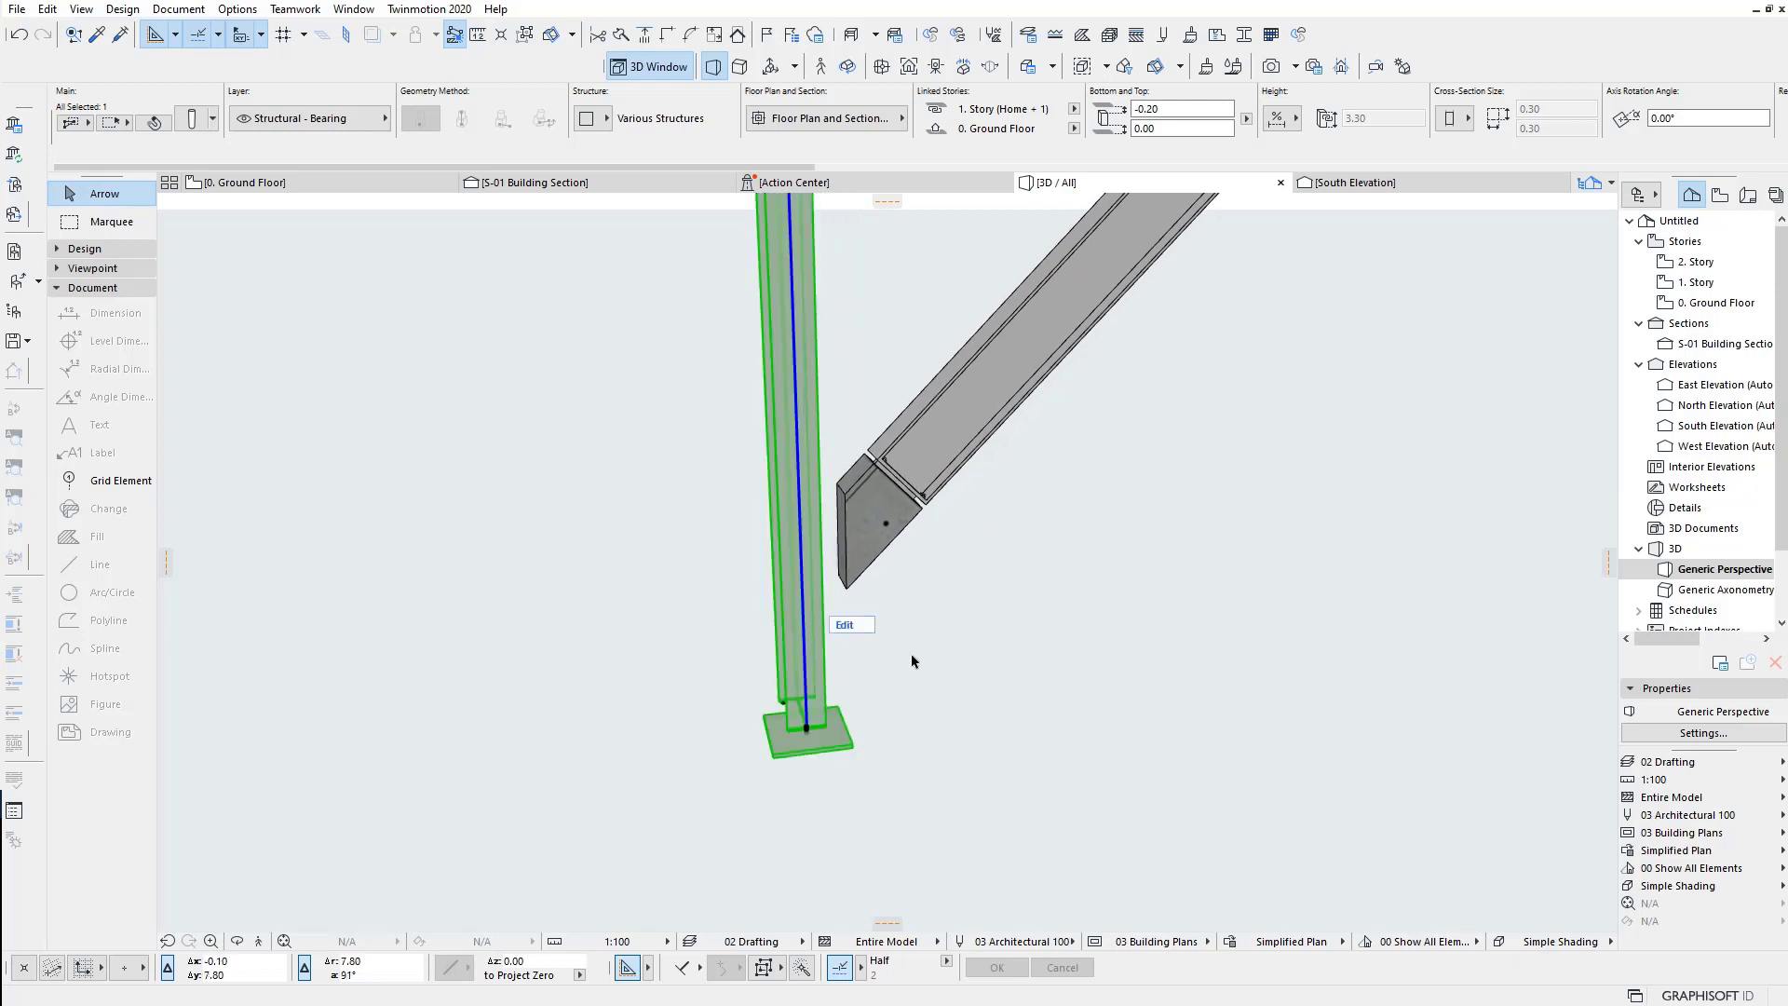
pyautogui.click(845, 628)
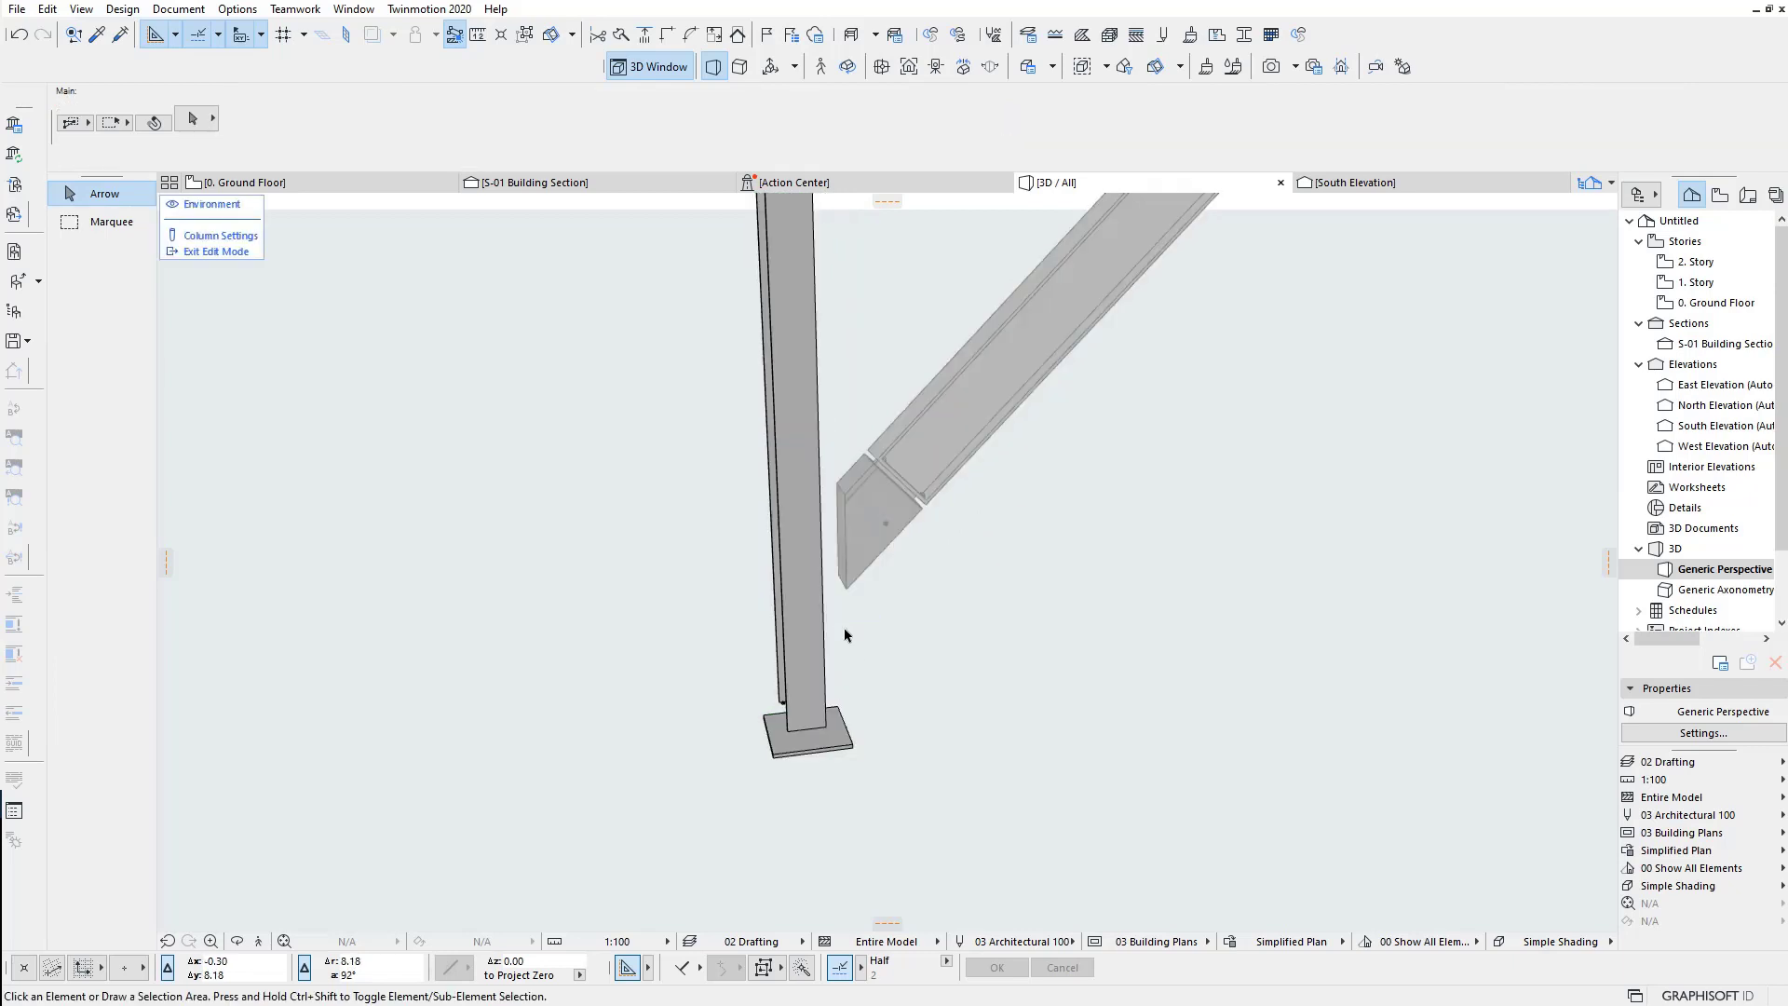
pyautogui.click(853, 748)
pyautogui.click(895, 695)
pyautogui.keyDown('shift'); pyautogui.moveTo(899, 671); pyautogui.dragTo(838, 634, button='middle'); pyautogui.keyUp('shift')
pyautogui.click(217, 252)
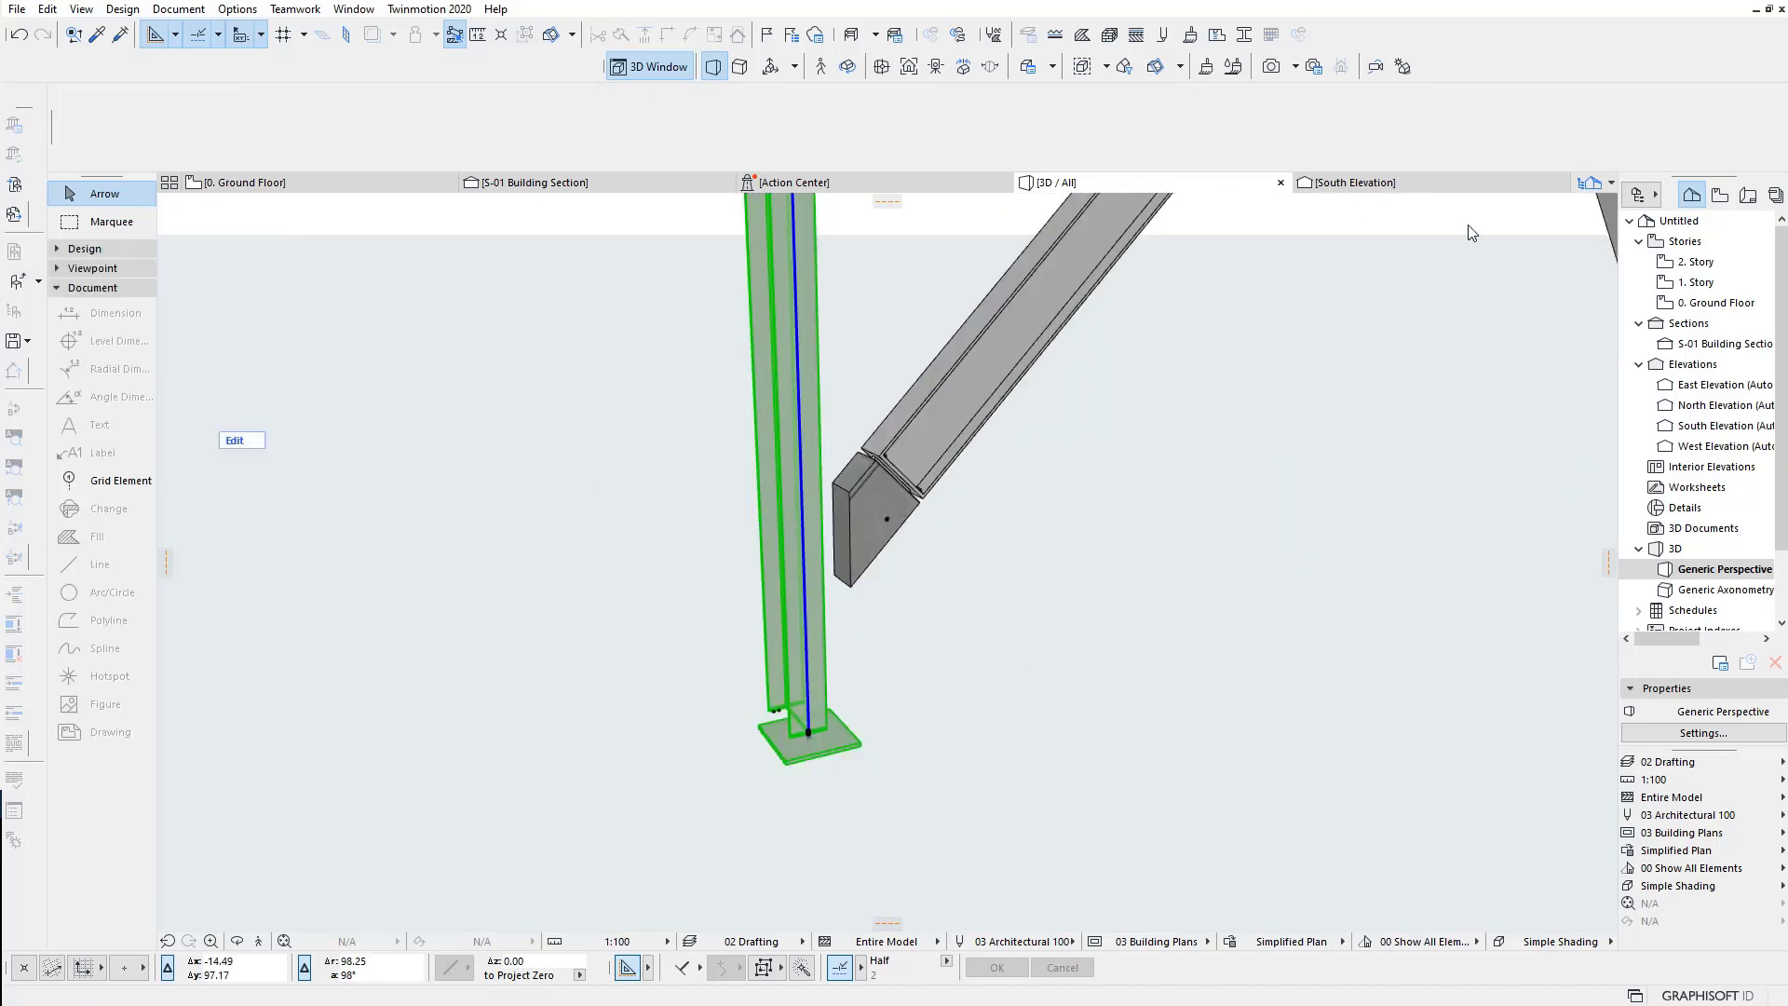
# Step: Open the IPE 240 profile for editing in the Profile Manager
pyautogui.click(1245, 34)
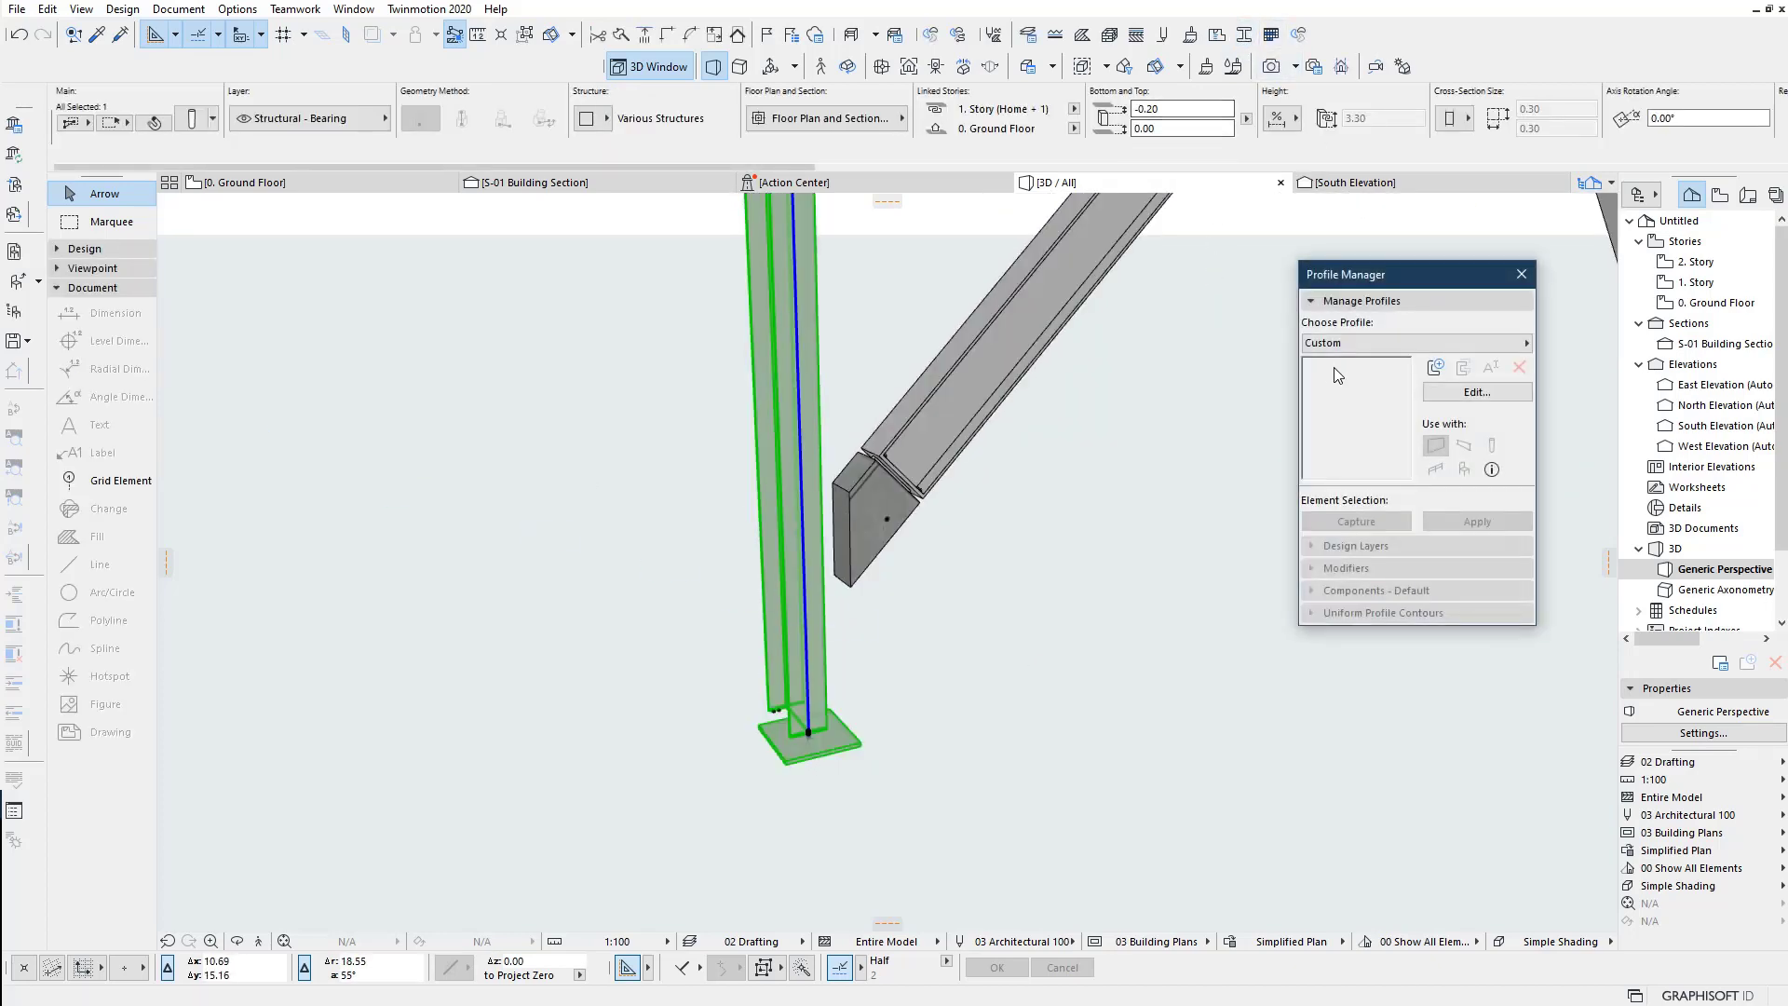
pyautogui.click(1378, 343)
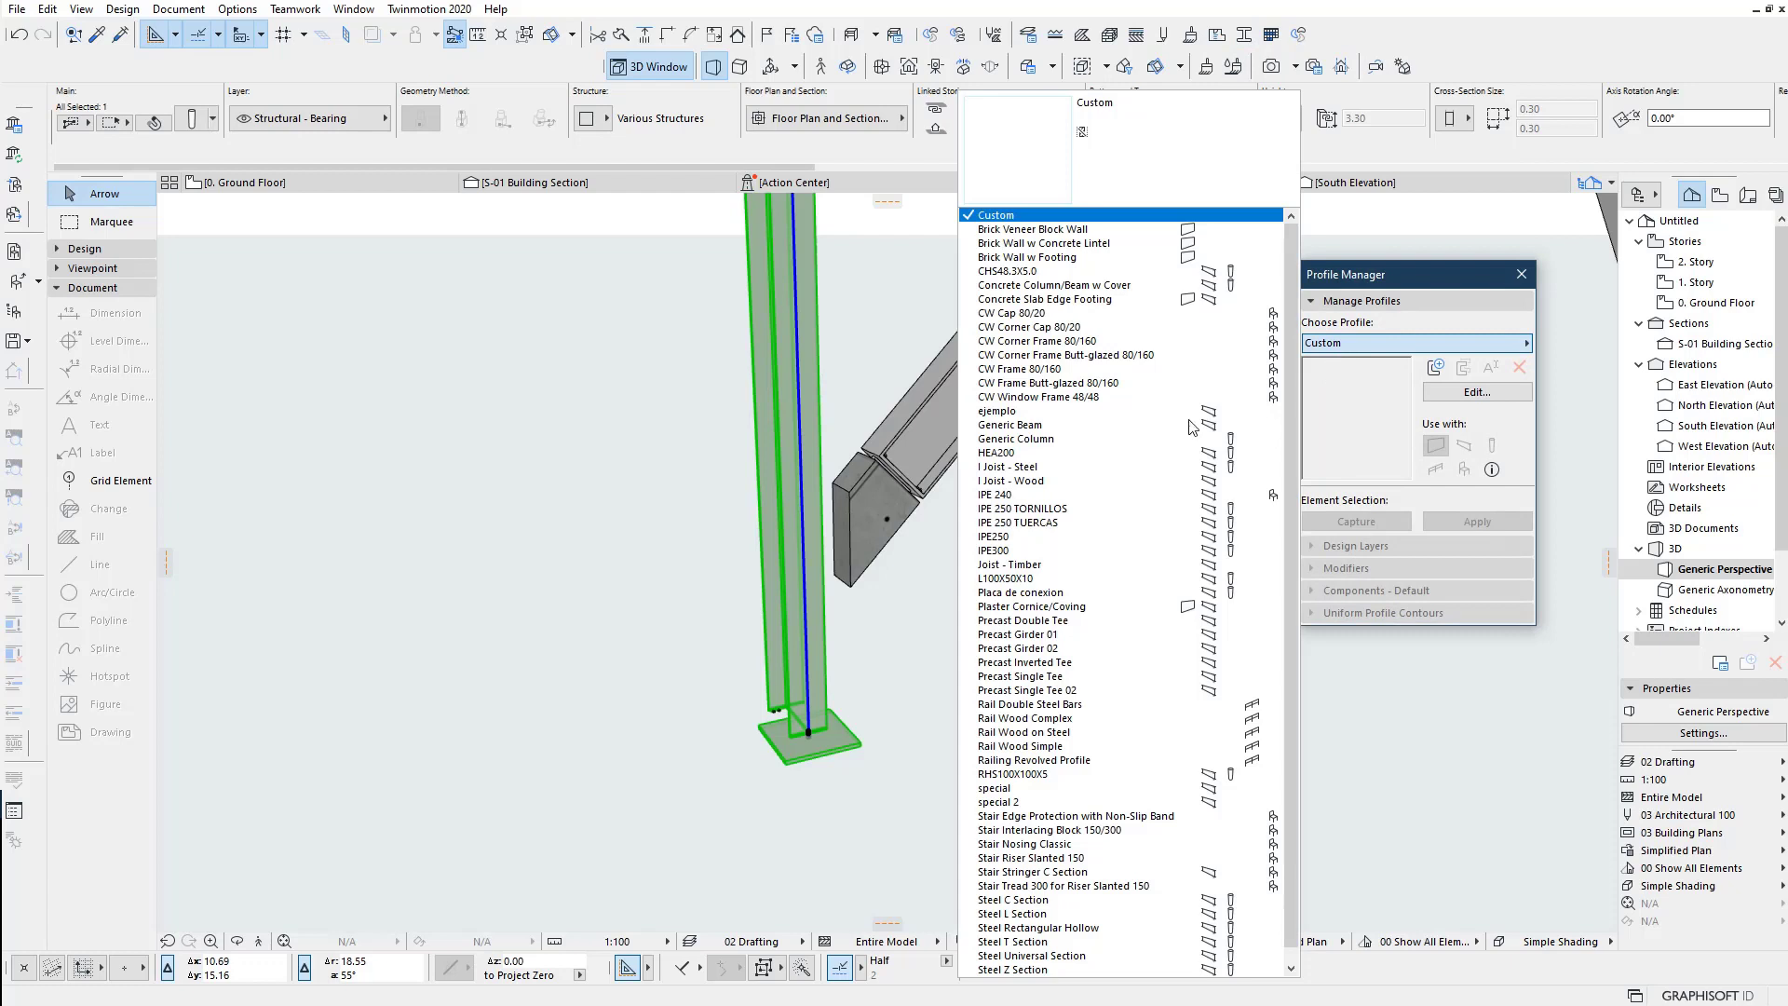
pyautogui.click(1054, 496)
pyautogui.click(1491, 395)
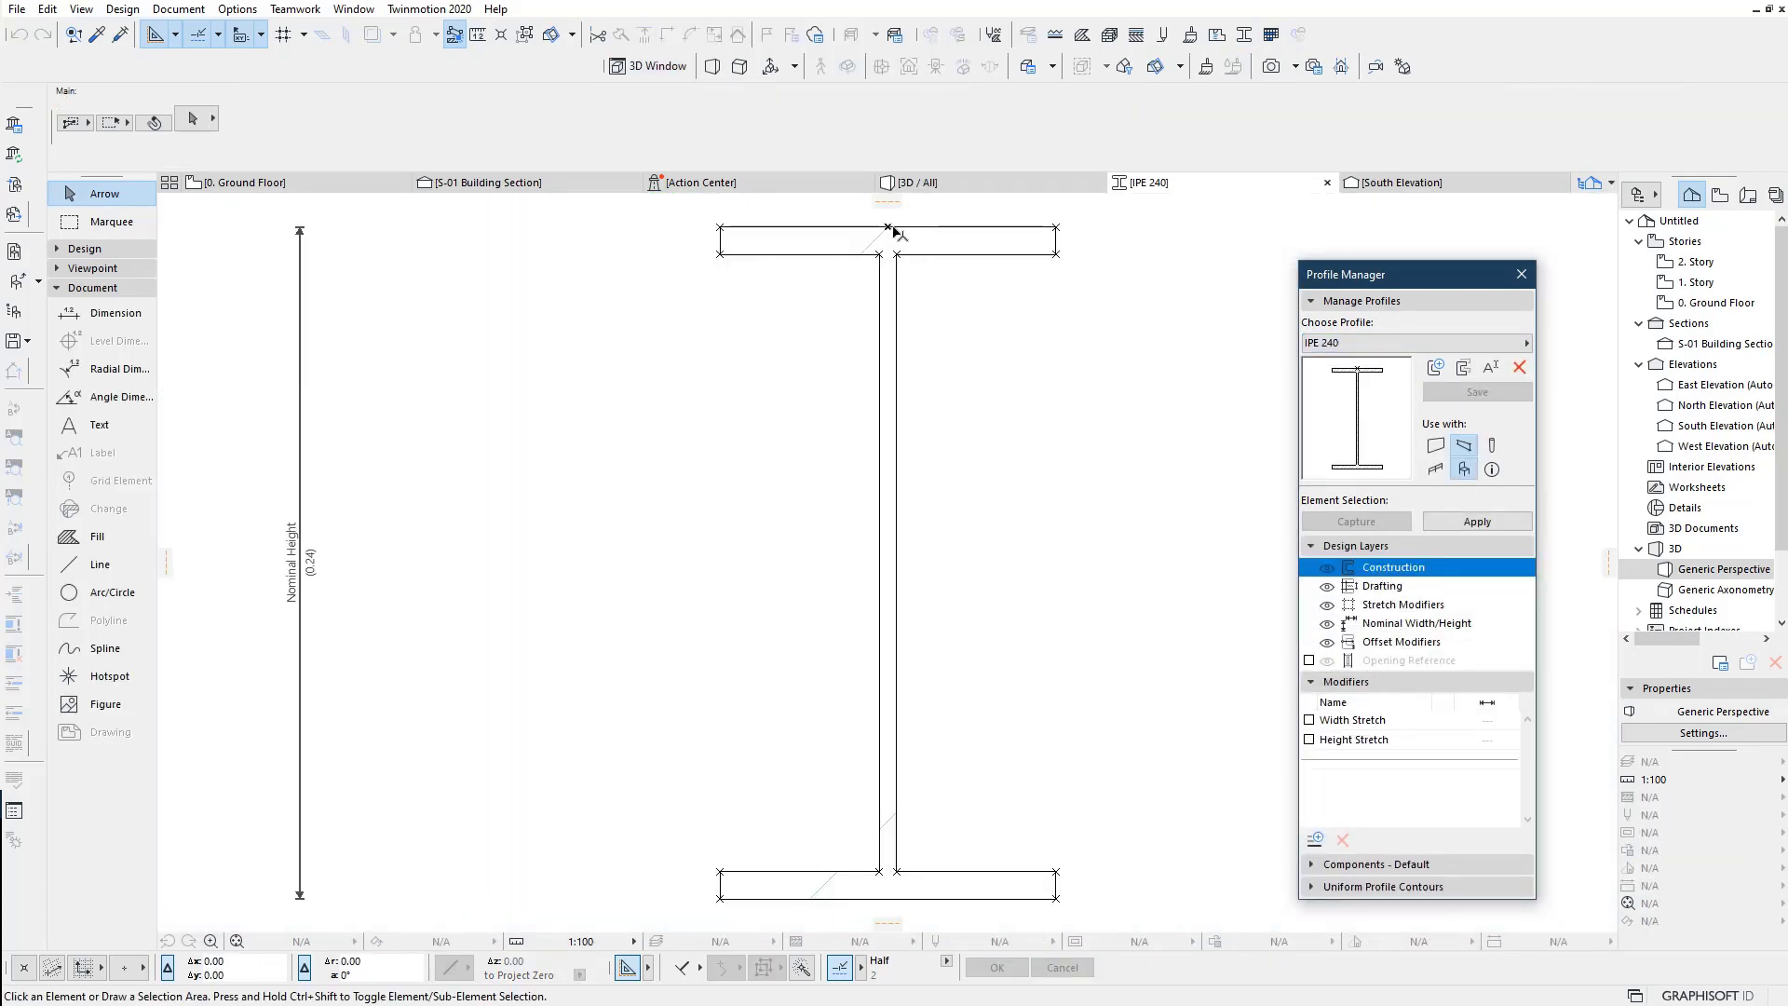
# Step: Switch to IPE 250 TORNILLOS and move its Nominal Width dimension above the top flange
pyautogui.click(1379, 343)
pyautogui.click(1043, 508)
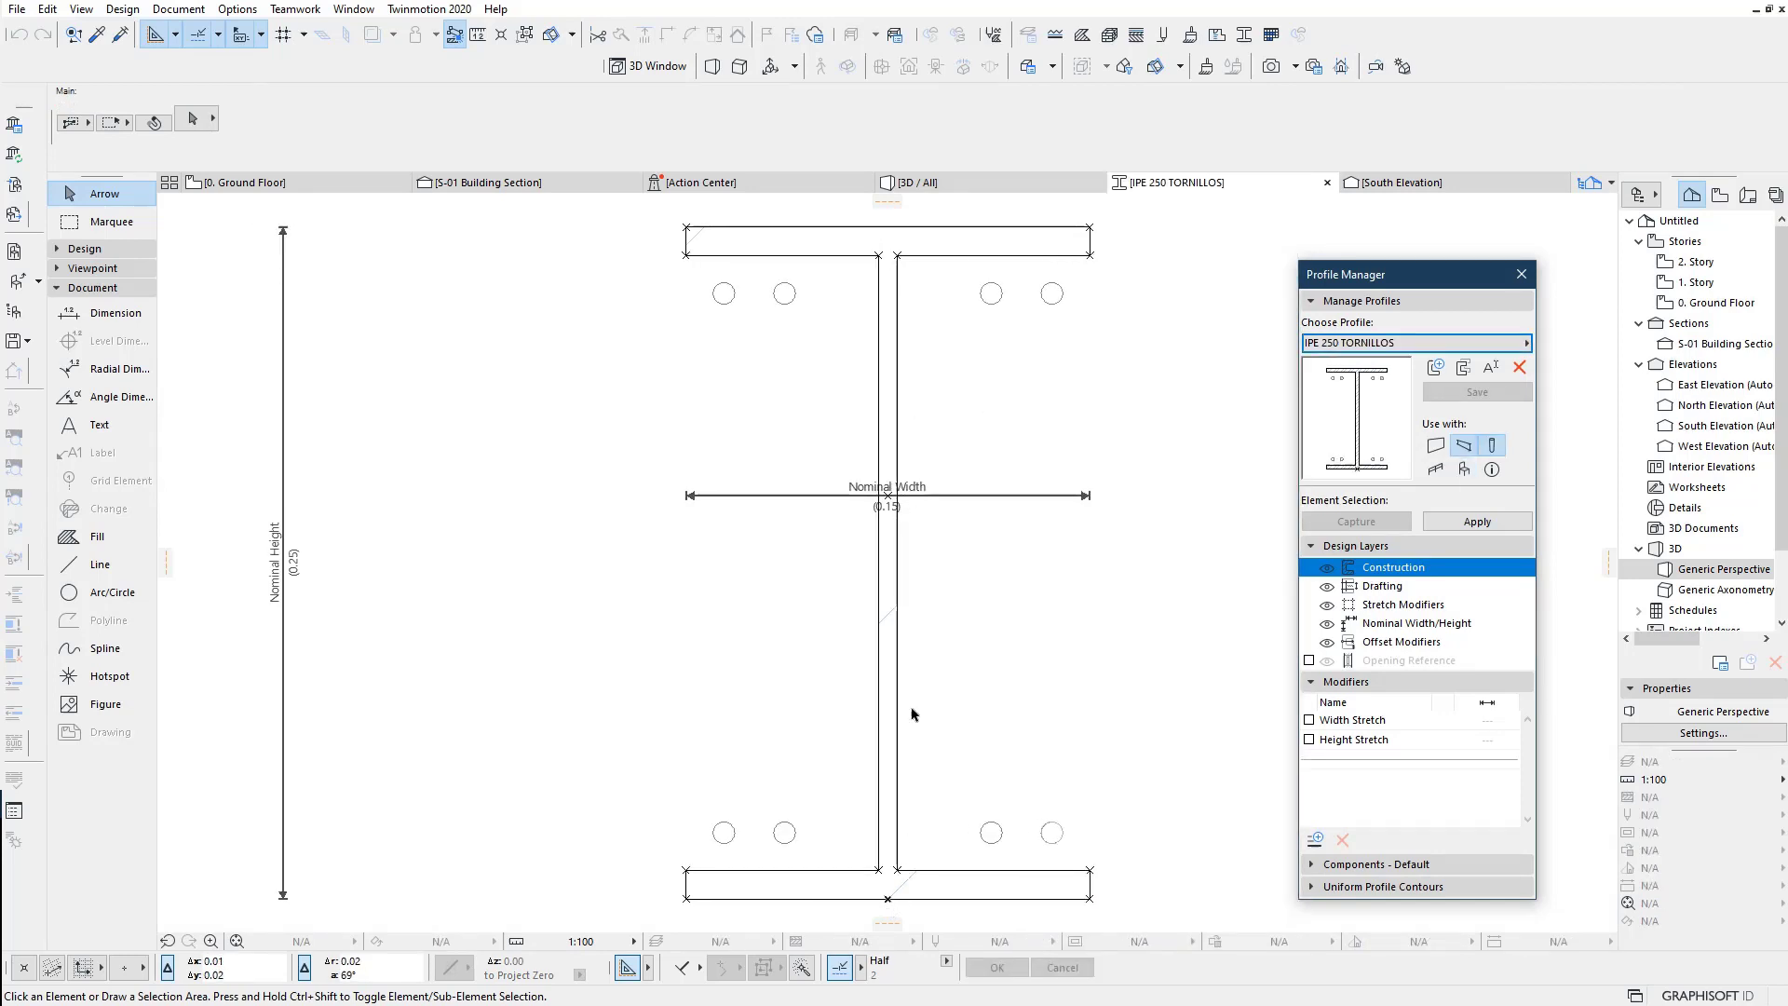
pyautogui.scroll(-1, 992, 496)
pyautogui.moveTo(992, 495); pyautogui.dragTo(1013, 244)
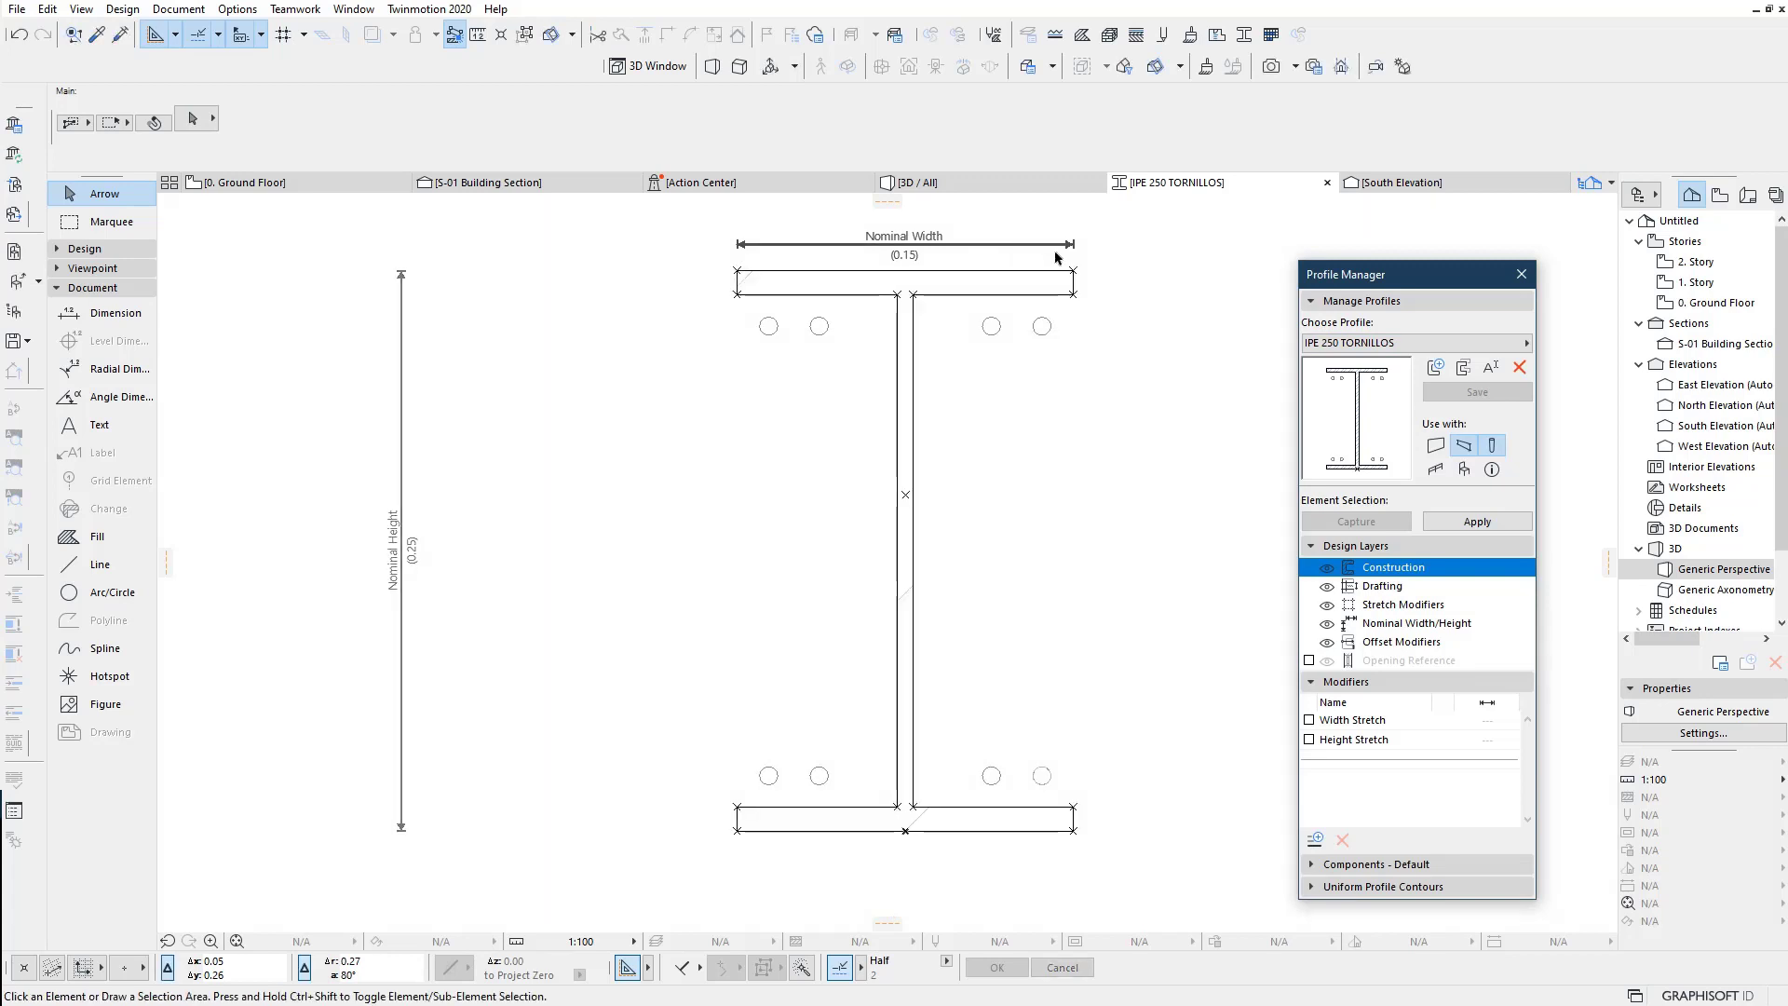
# Step: Open IPE 250 TUERCAS, move its Nominal Width dimension above the top flange, and save
pyautogui.click(1407, 344)
pyautogui.click(1006, 517)
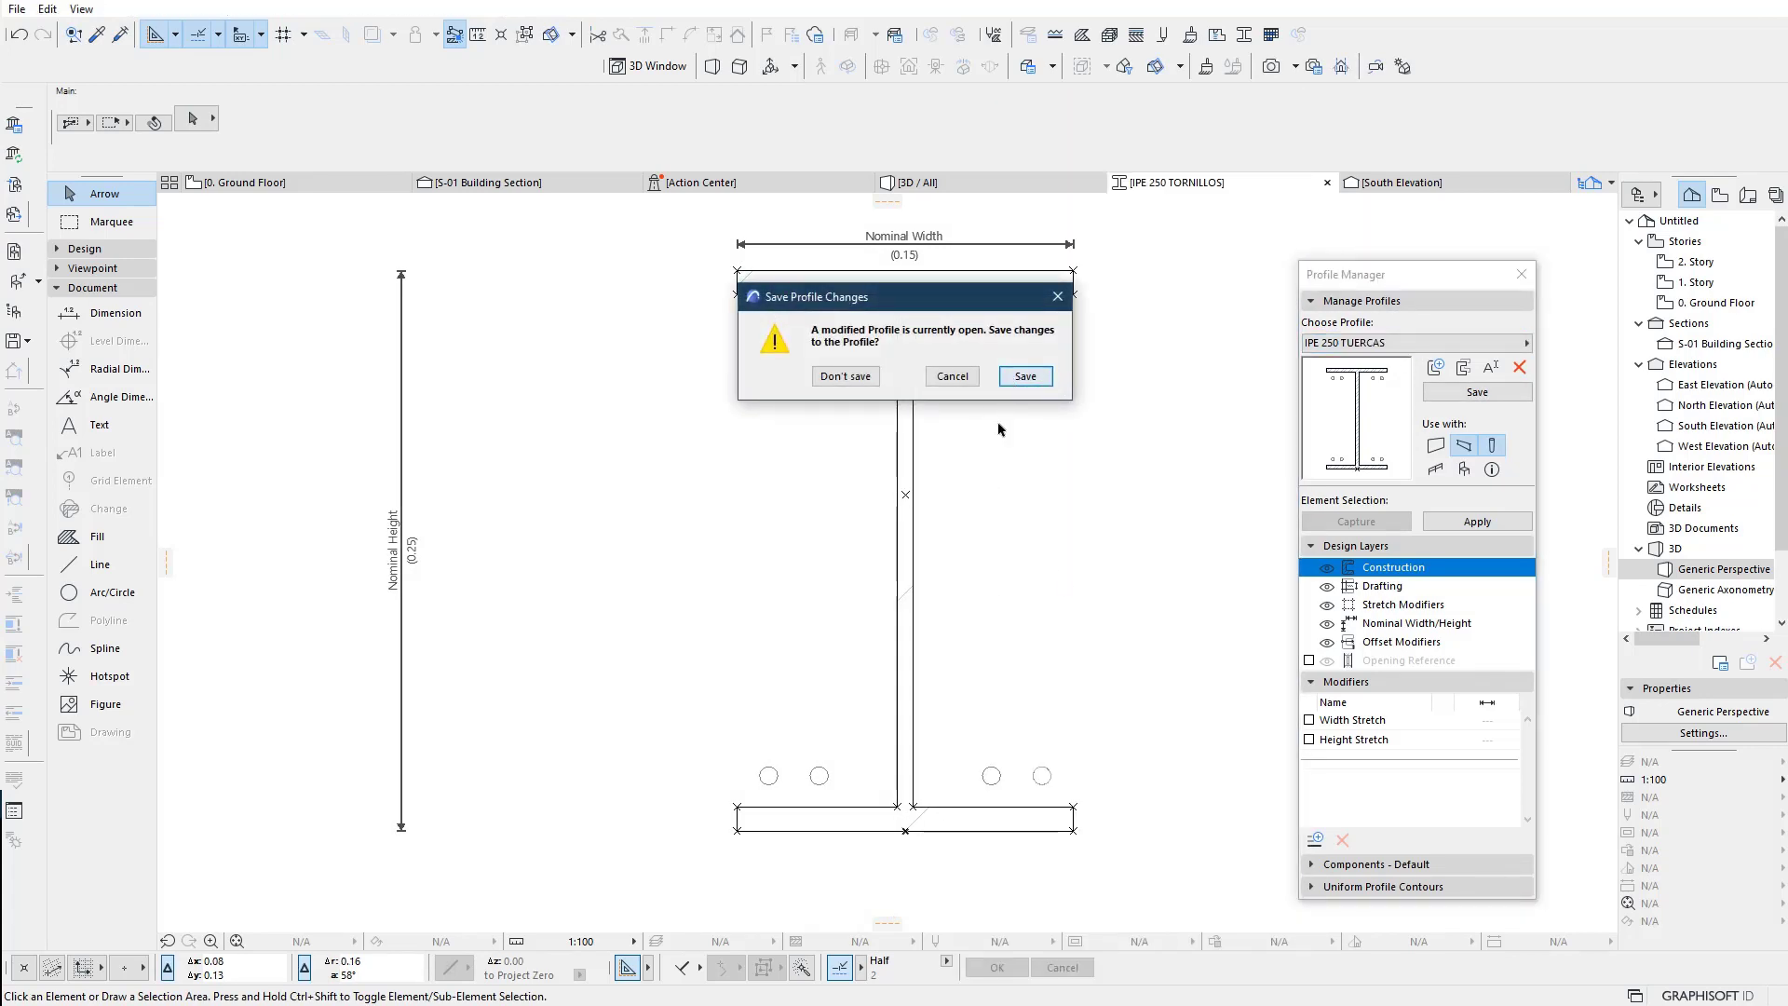
pyautogui.click(1012, 382)
pyautogui.scroll(-1, 1018, 520)
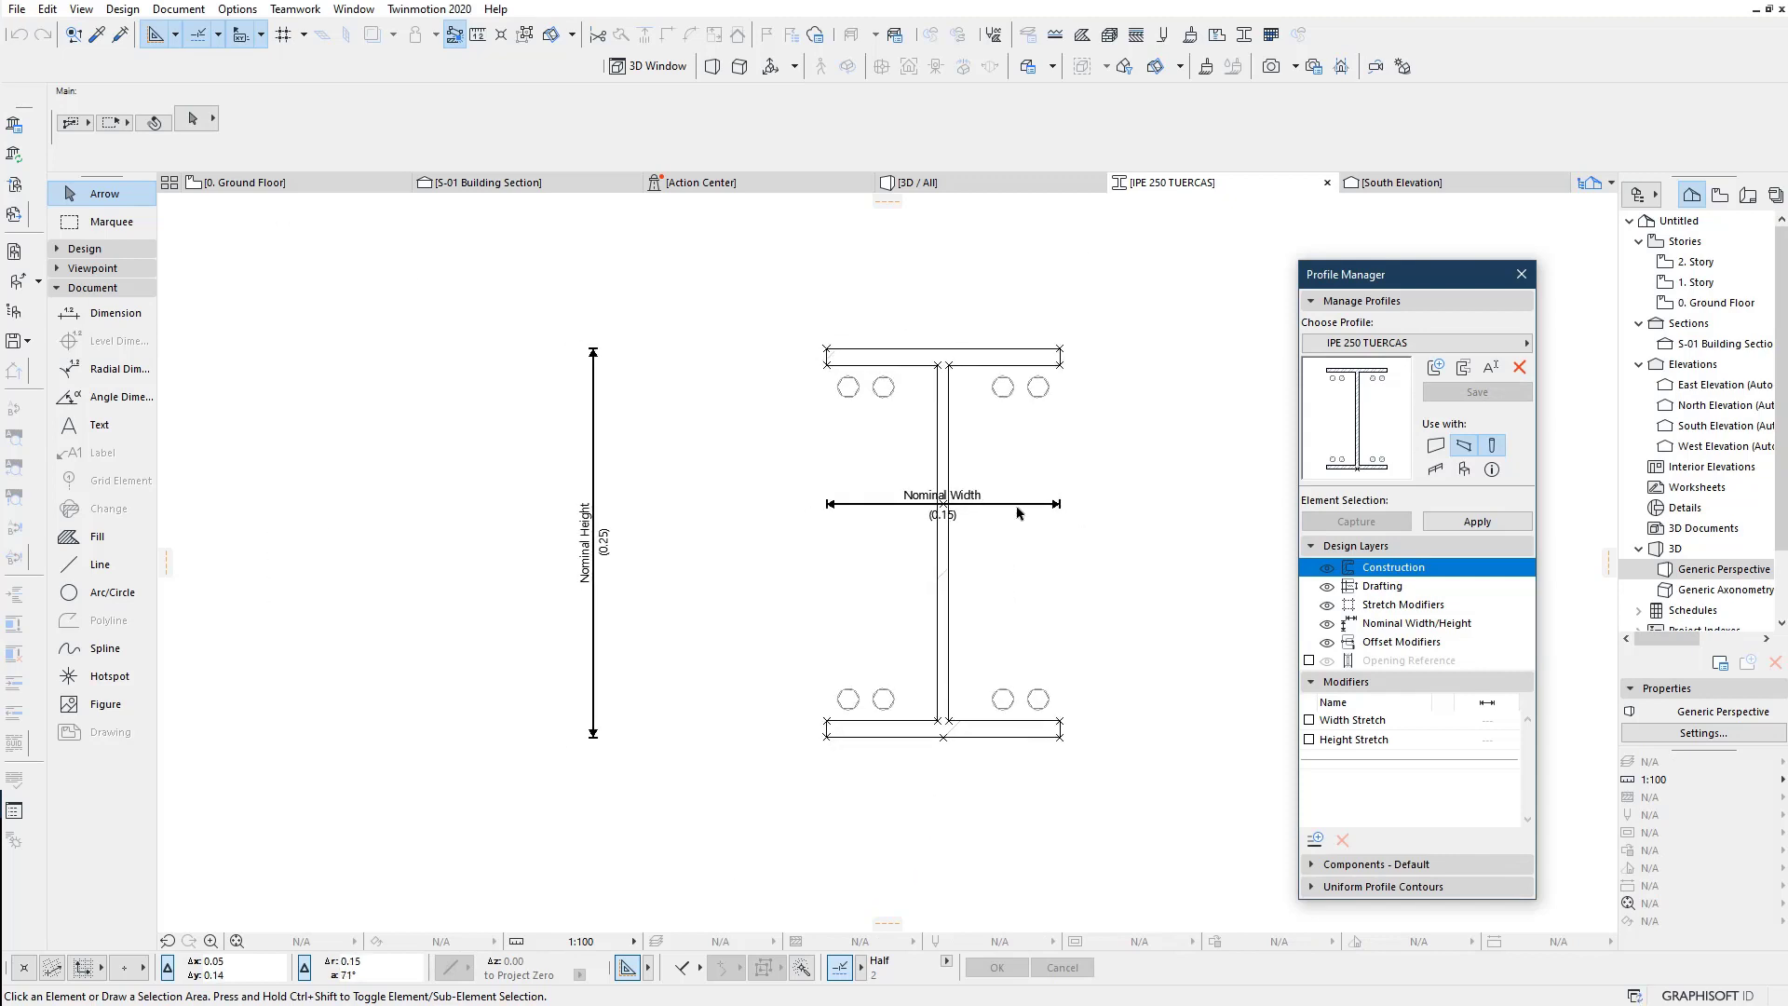
pyautogui.moveTo(1019, 503); pyautogui.dragTo(1016, 317)
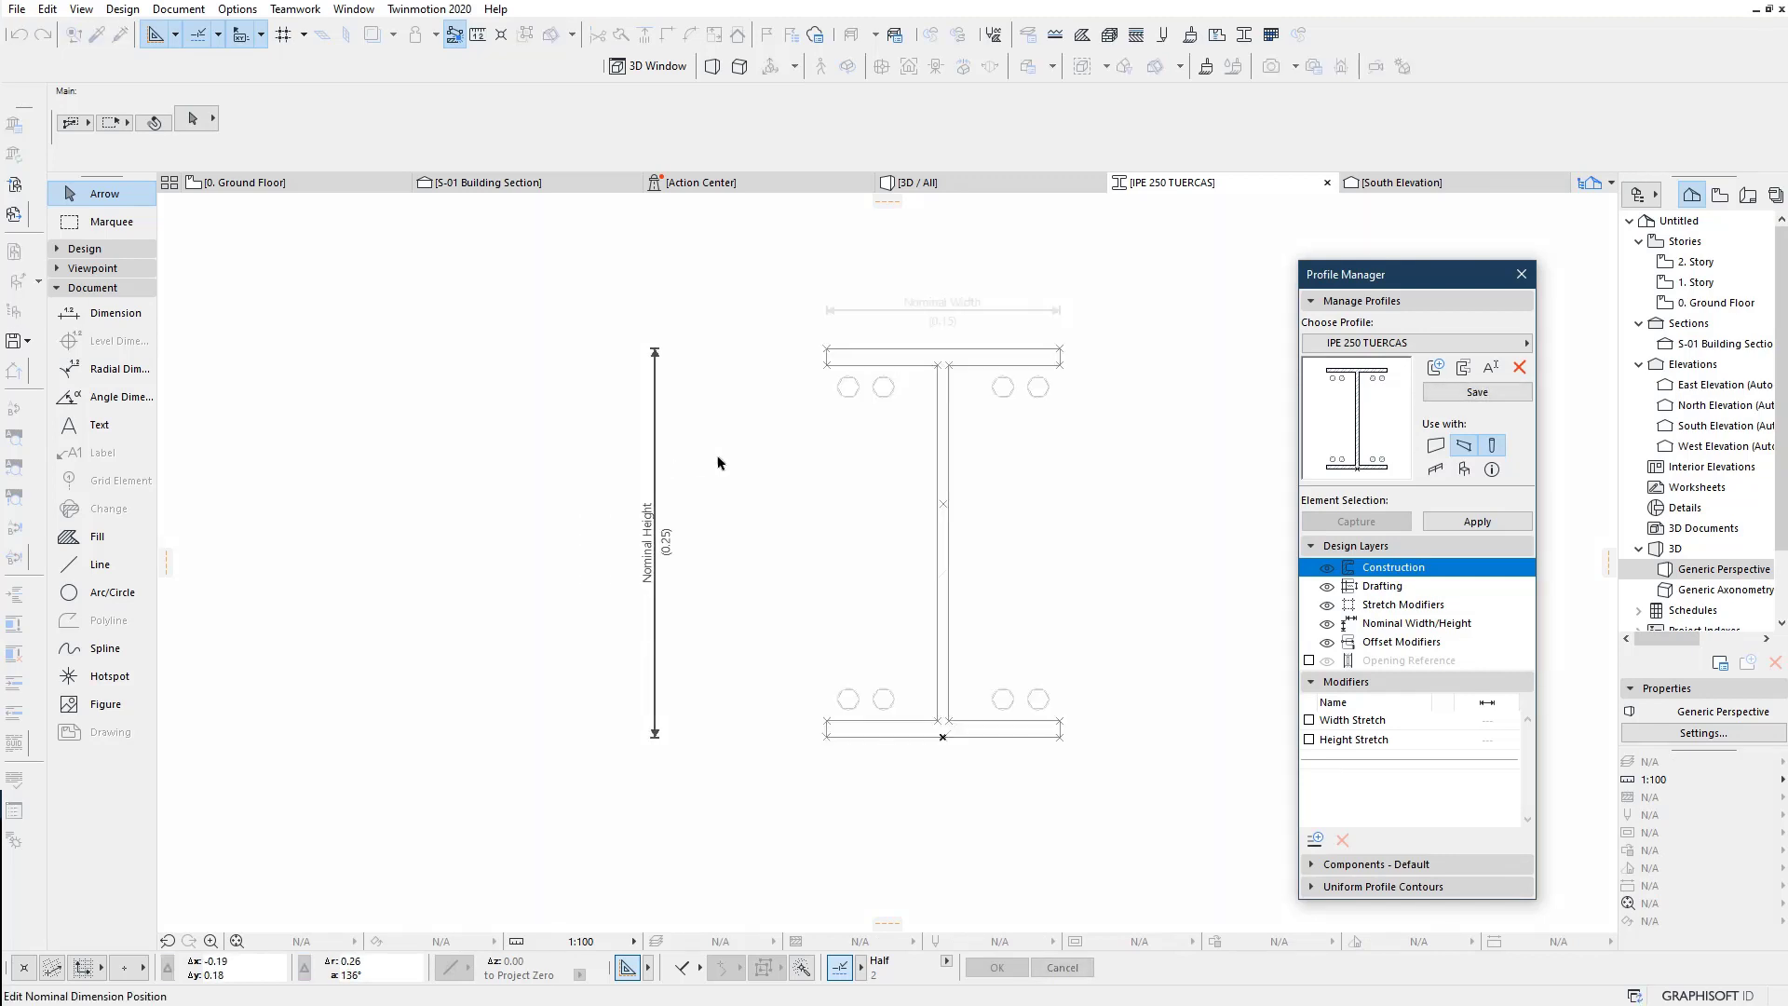
pyautogui.scroll(1, 903, 671)
pyautogui.scroll(2, 902, 670)
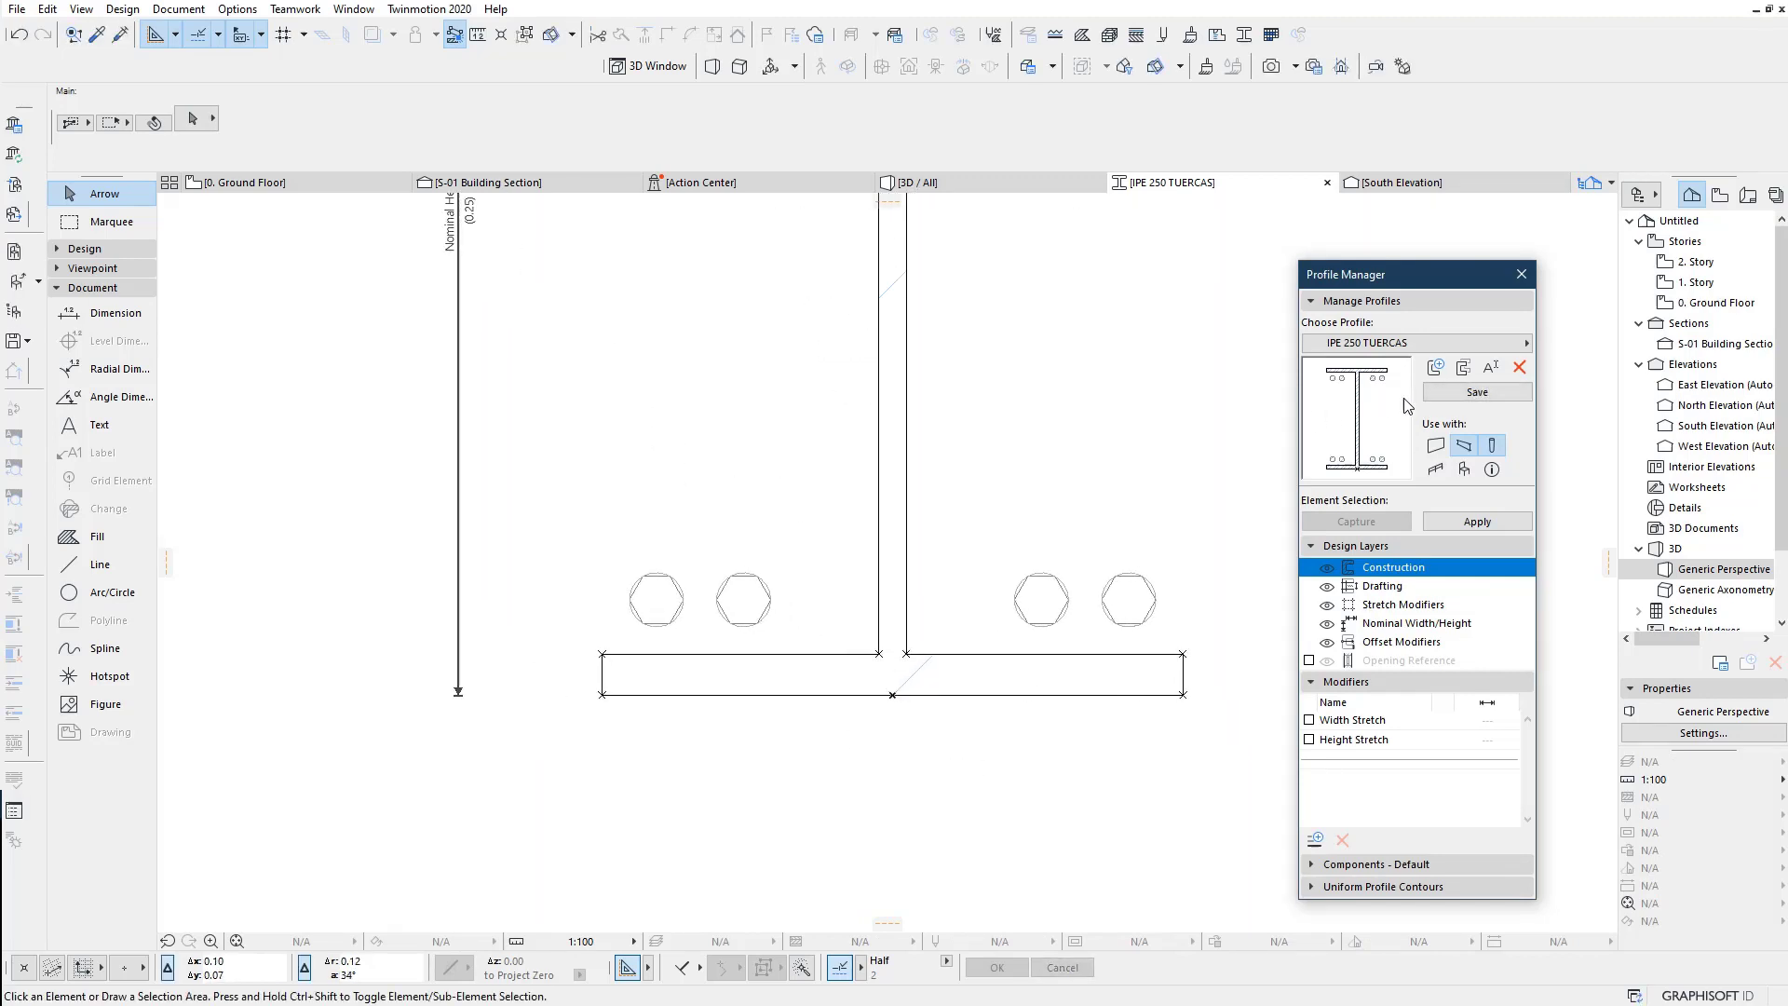
pyautogui.hotkey('ctrl', 's')
pyautogui.scroll(-1, 967, 673)
pyautogui.scroll(-1, 966, 671)
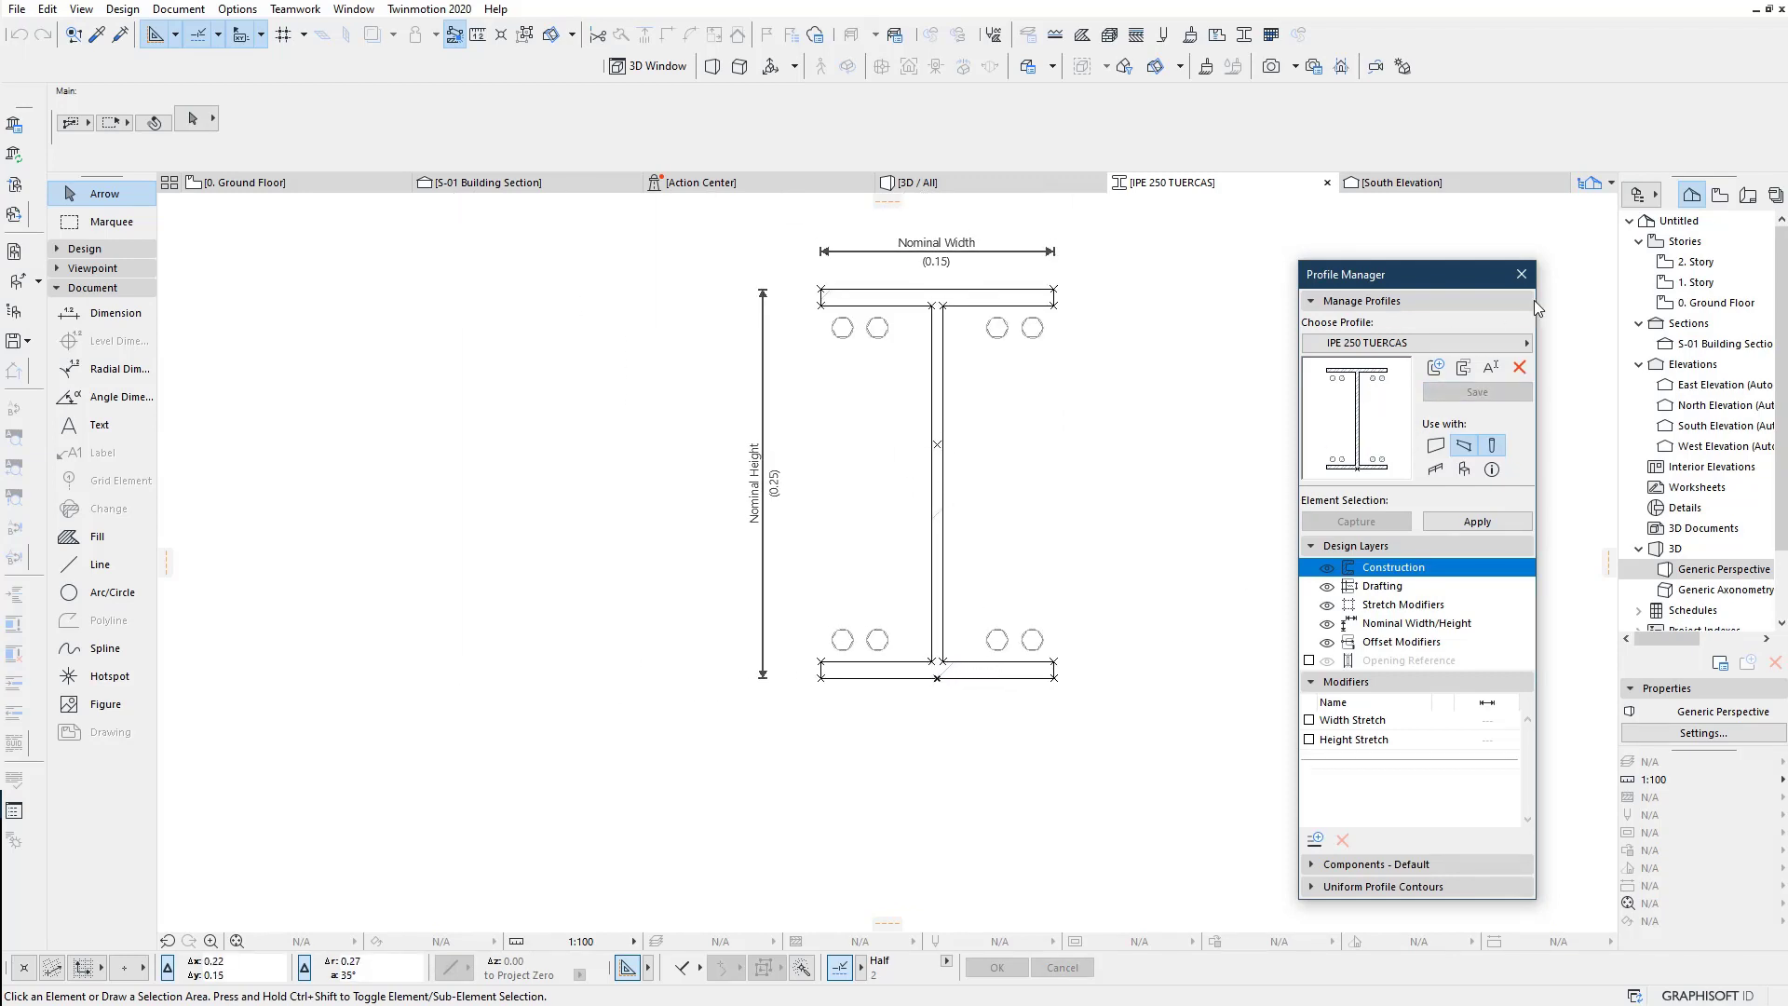
# Step: Return to 3D, orbit to the column's I-profile, and review the column settings
pyautogui.click(1521, 276)
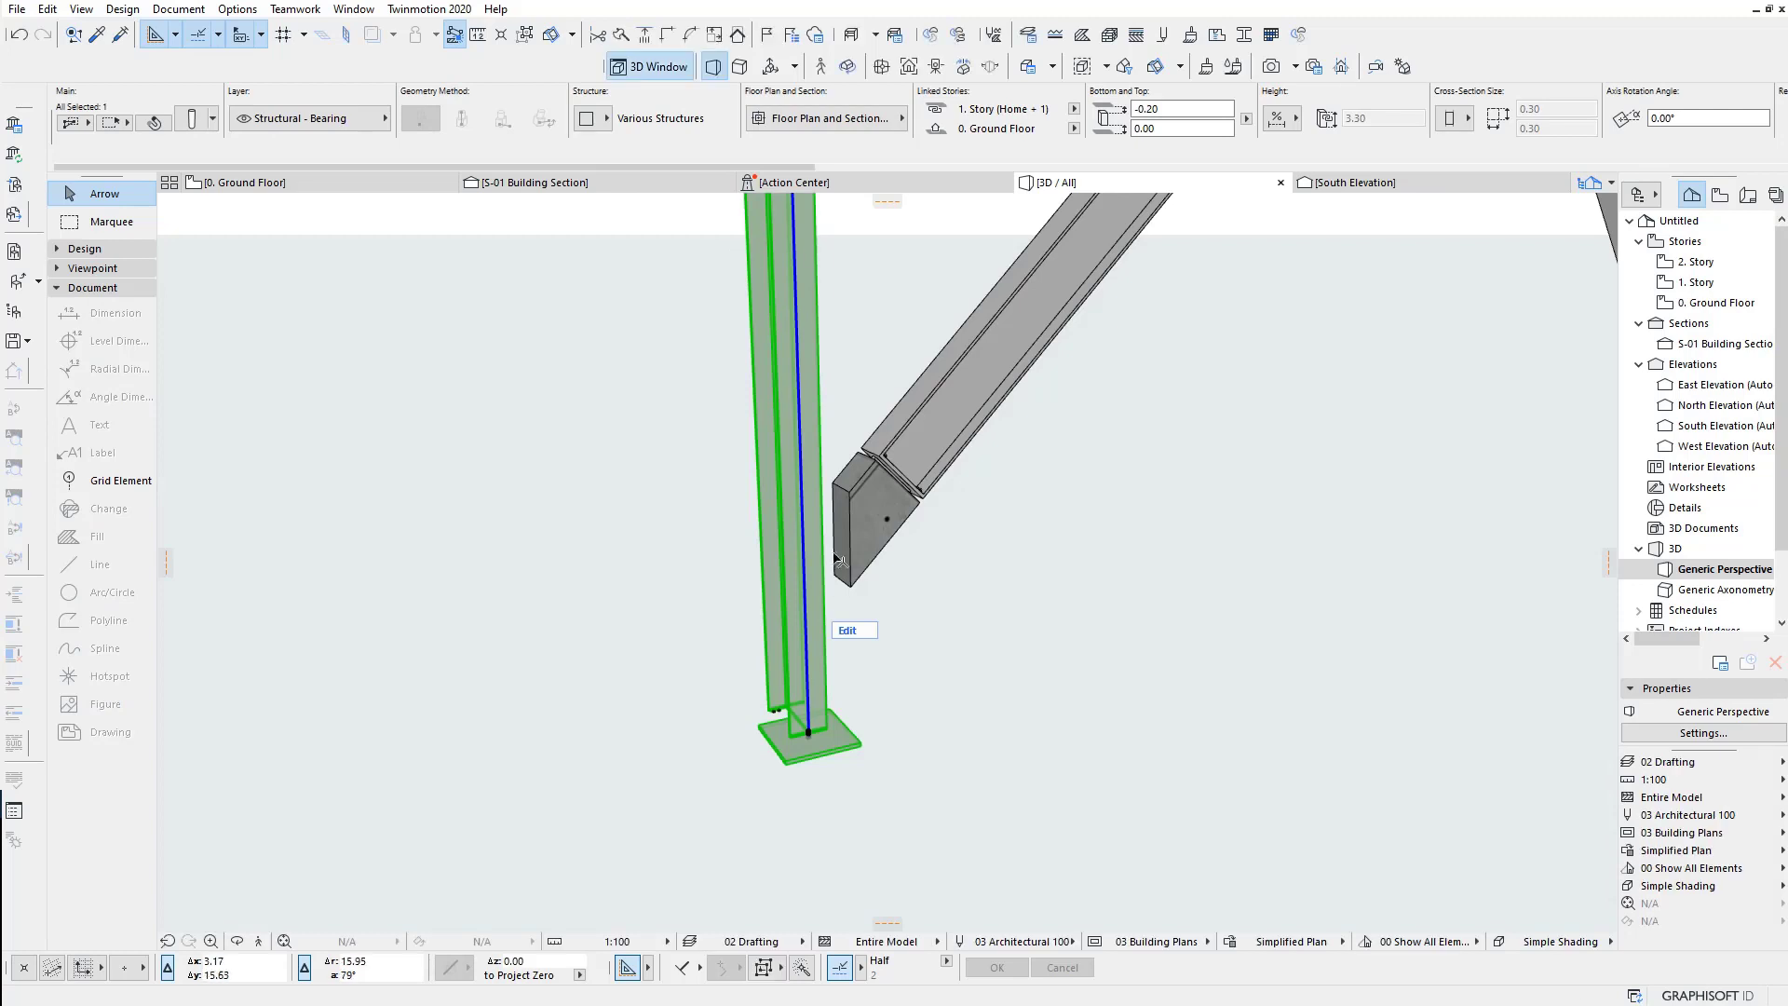
pyautogui.keyDown('shift'); pyautogui.moveTo(853, 775); pyautogui.dragTo(1375, 766, button='middle'); pyautogui.keyUp('shift')
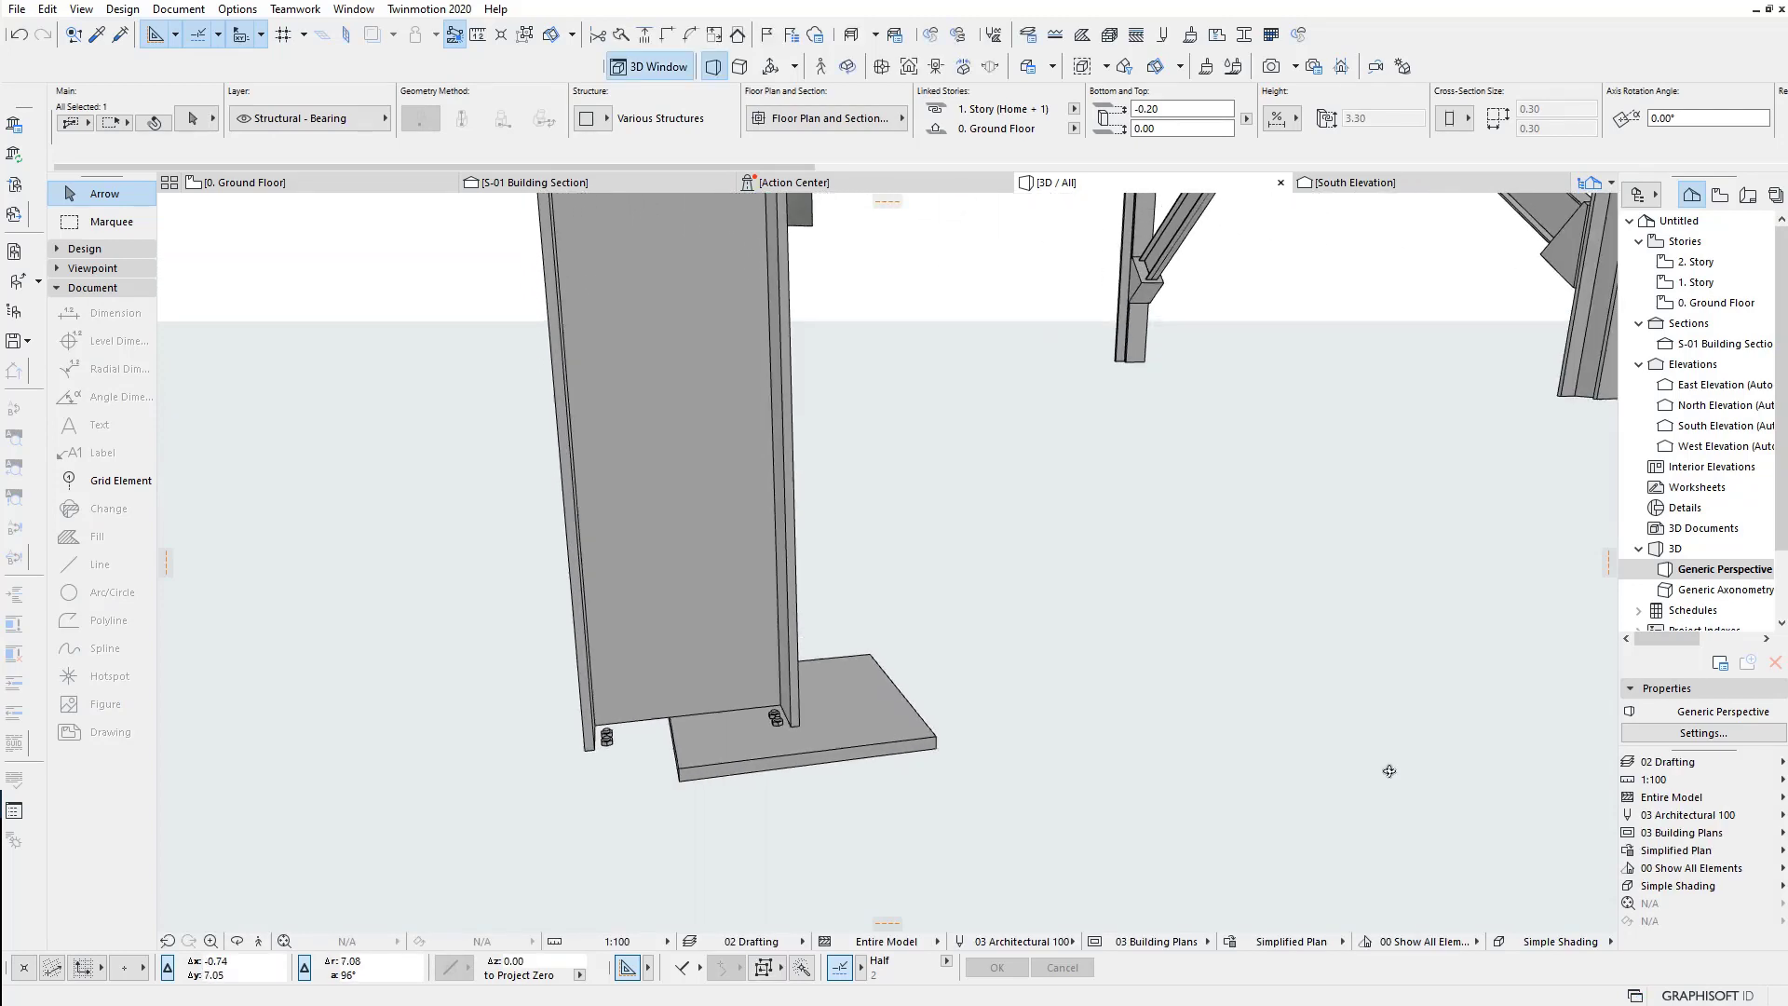
pyautogui.moveTo(1375, 766)
pyautogui.keyDown('shift'); pyautogui.mouseDown(button='middle')
pyautogui.moveTo(959, 782)
pyautogui.moveTo(969, 652)
pyautogui.mouseUp(button='middle'); pyautogui.keyUp('shift')
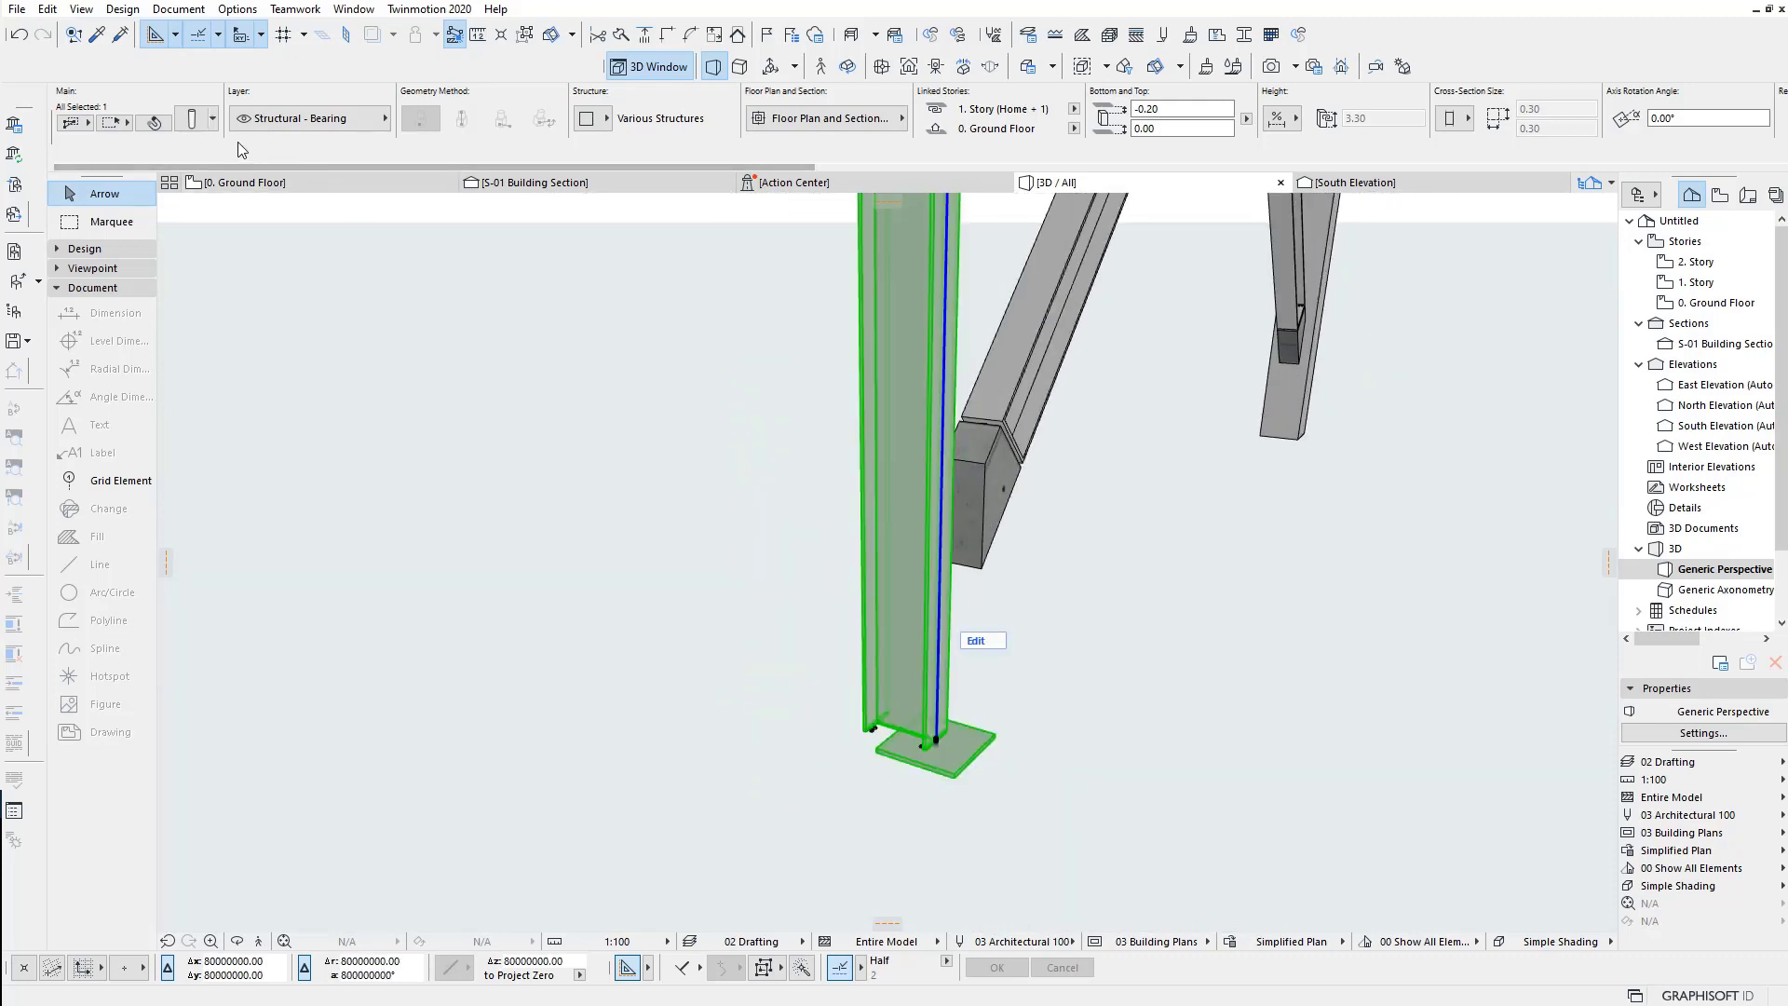
pyautogui.click(195, 122)
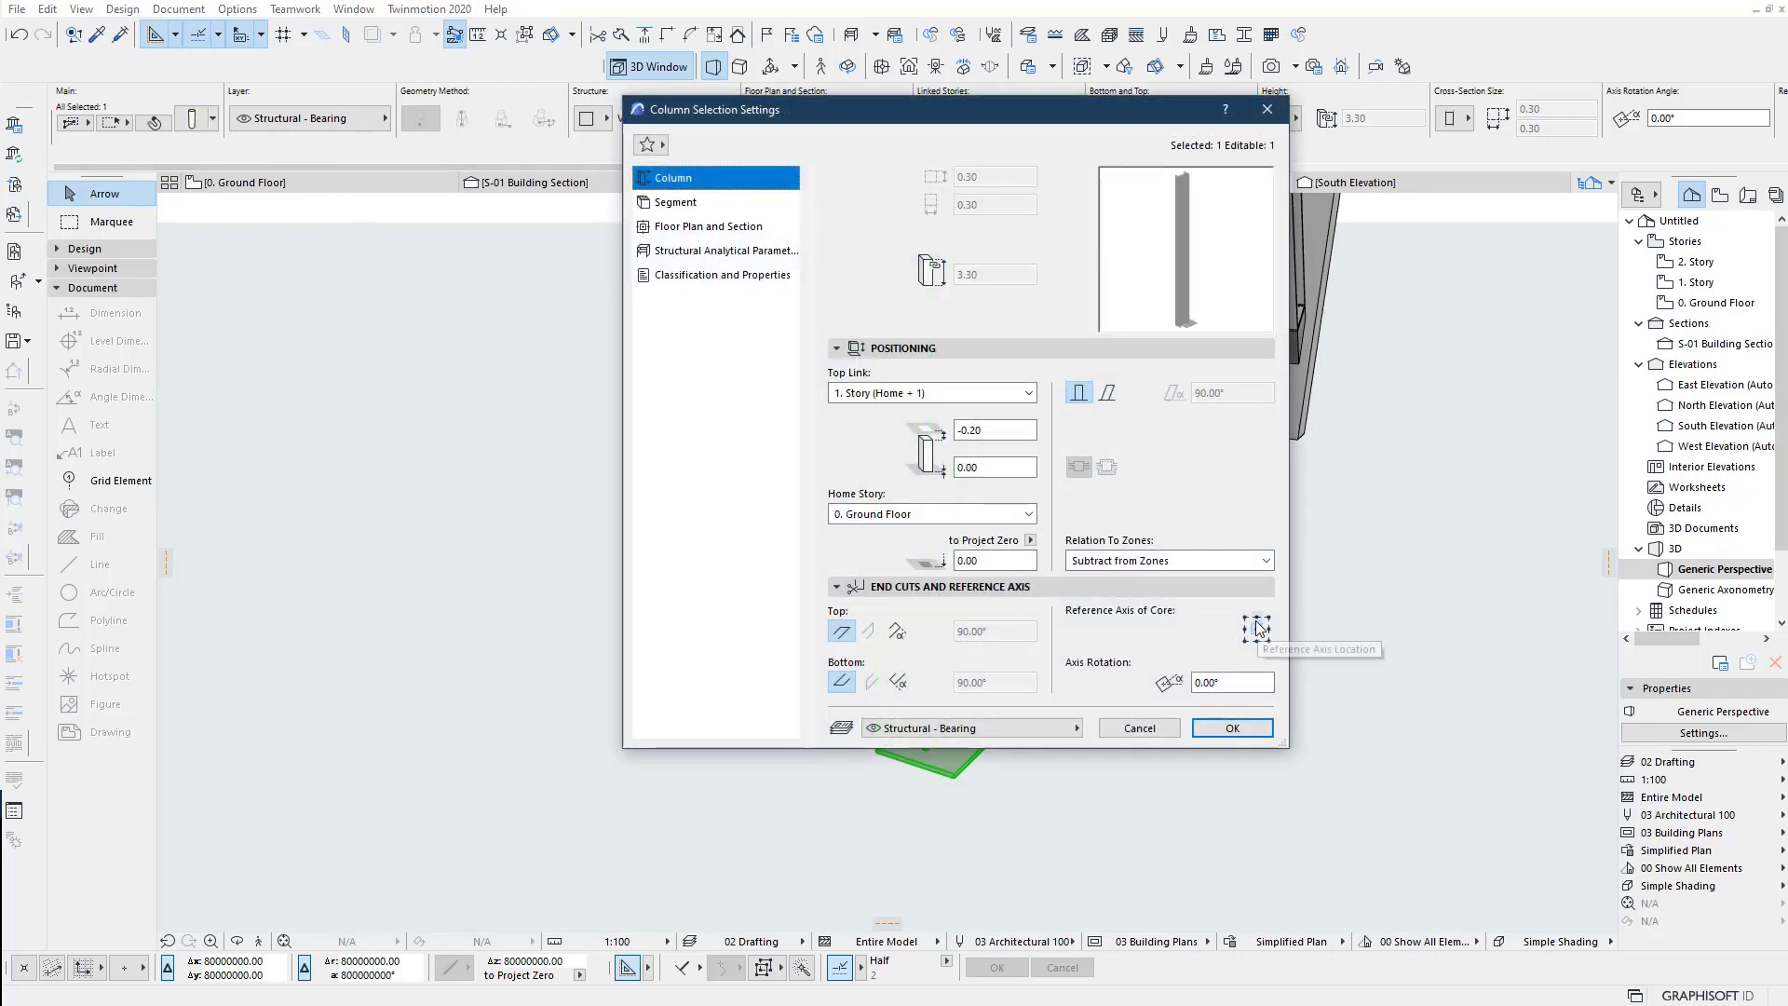
pyautogui.click(1239, 727)
# Step: Reapply the selected column's settings and orbit to see the column base face-on
pyautogui.moveTo(931, 765); pyautogui.dragTo(982, 779)
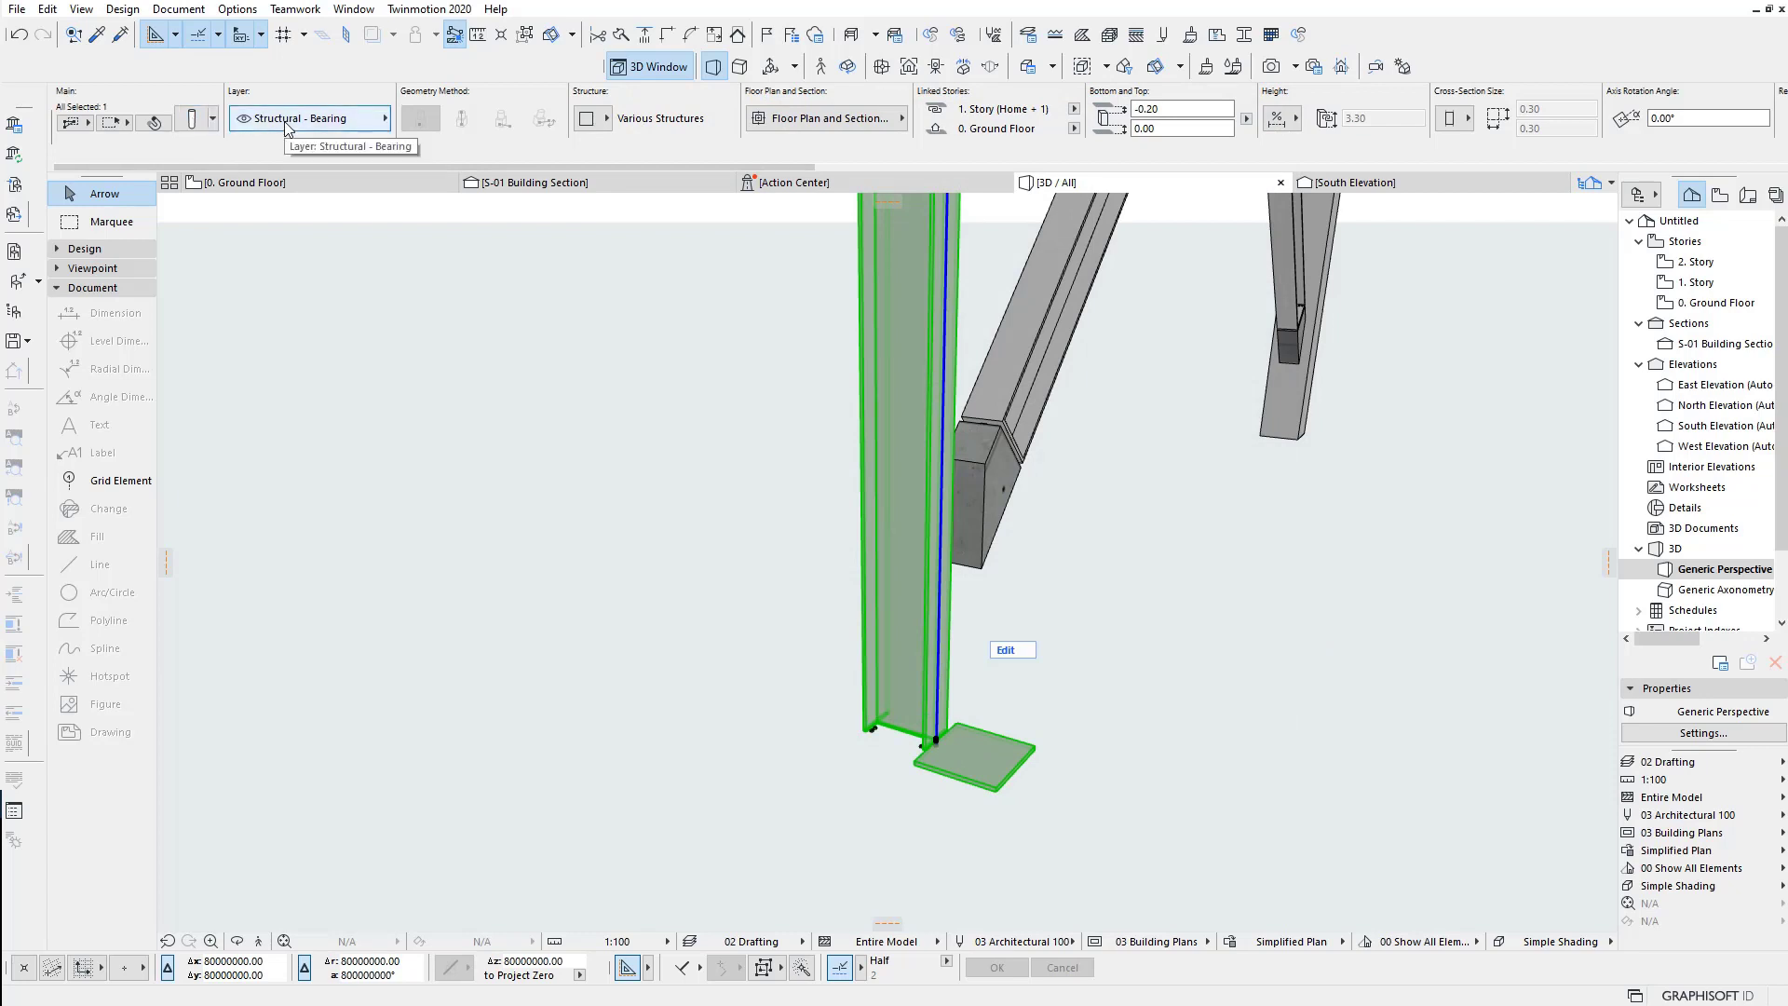
pyautogui.hotkey('ctrl', 't')
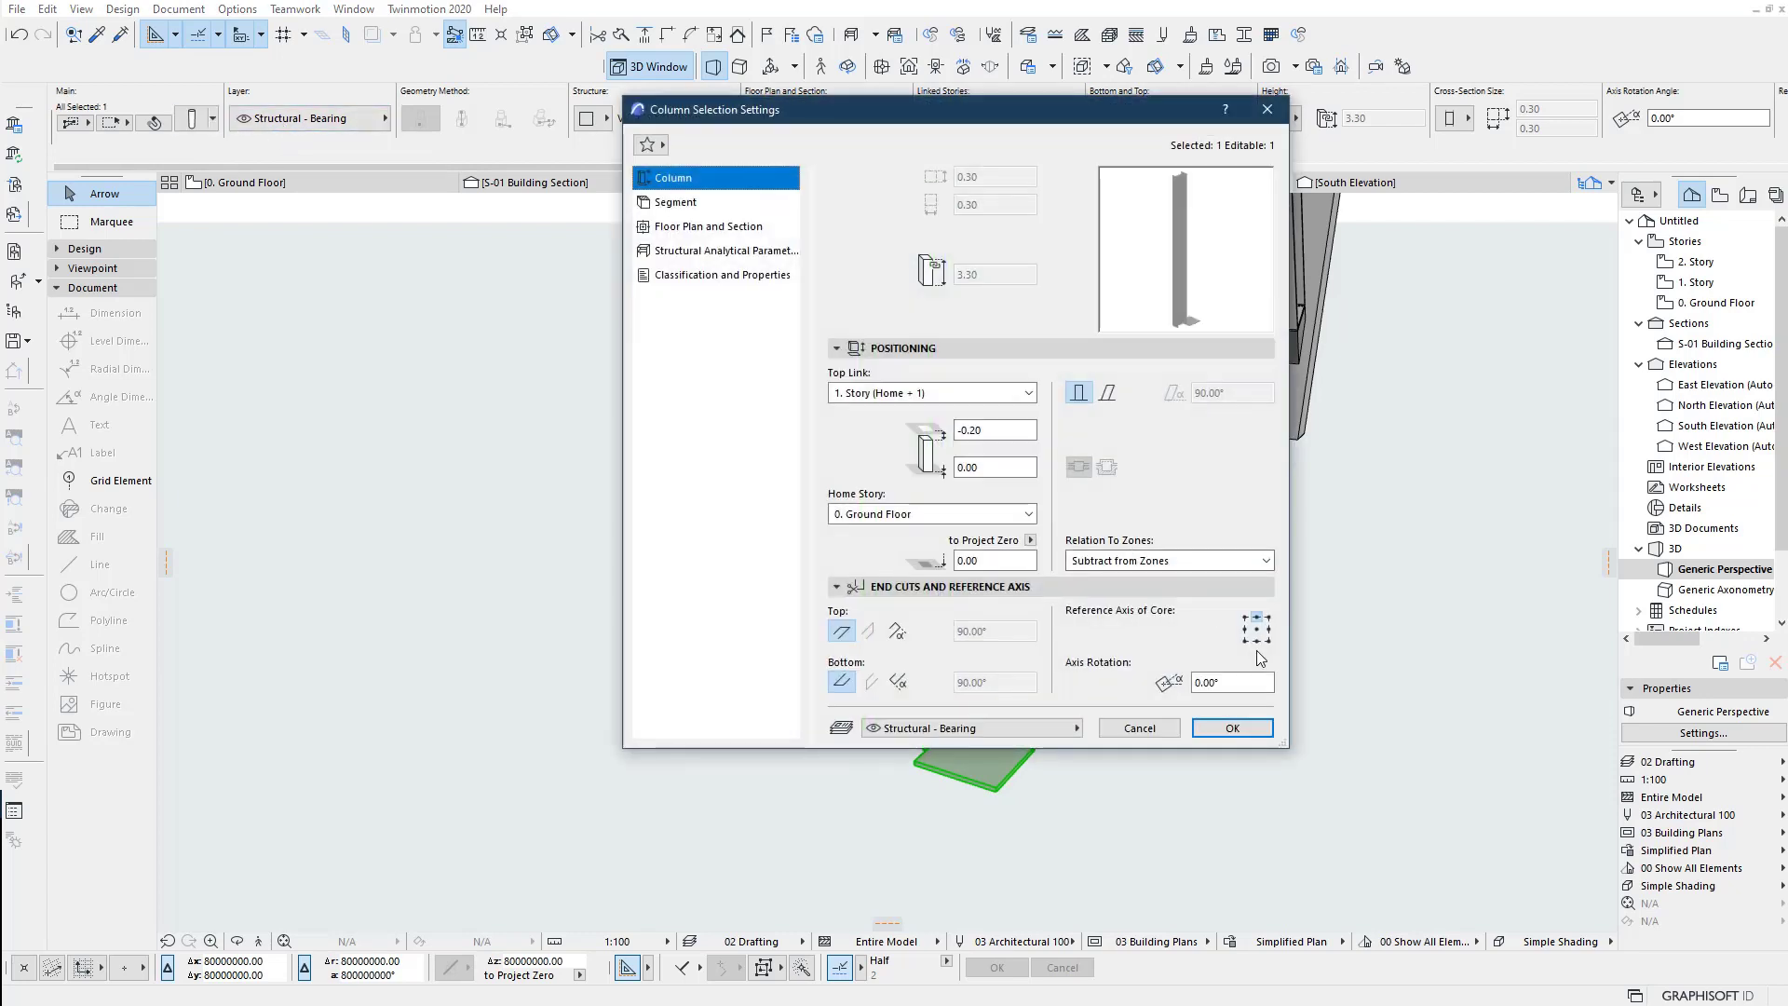
pyautogui.click(1232, 729)
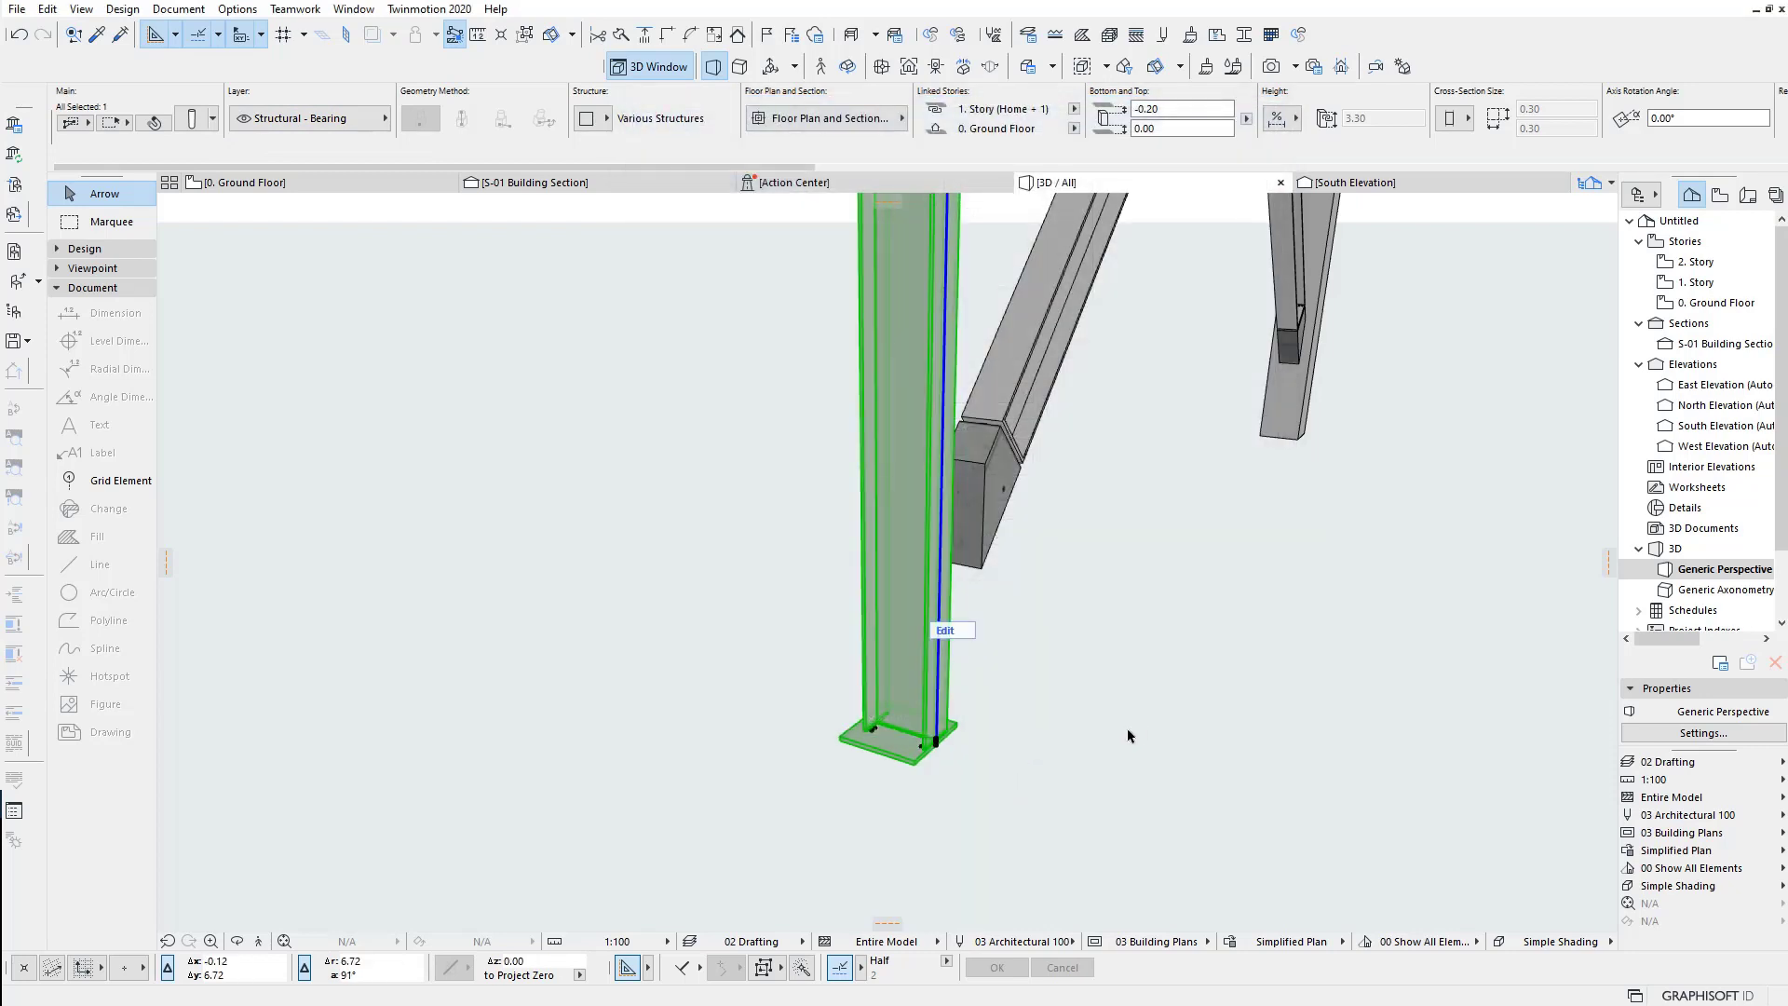
pyautogui.scroll(3, 942, 752)
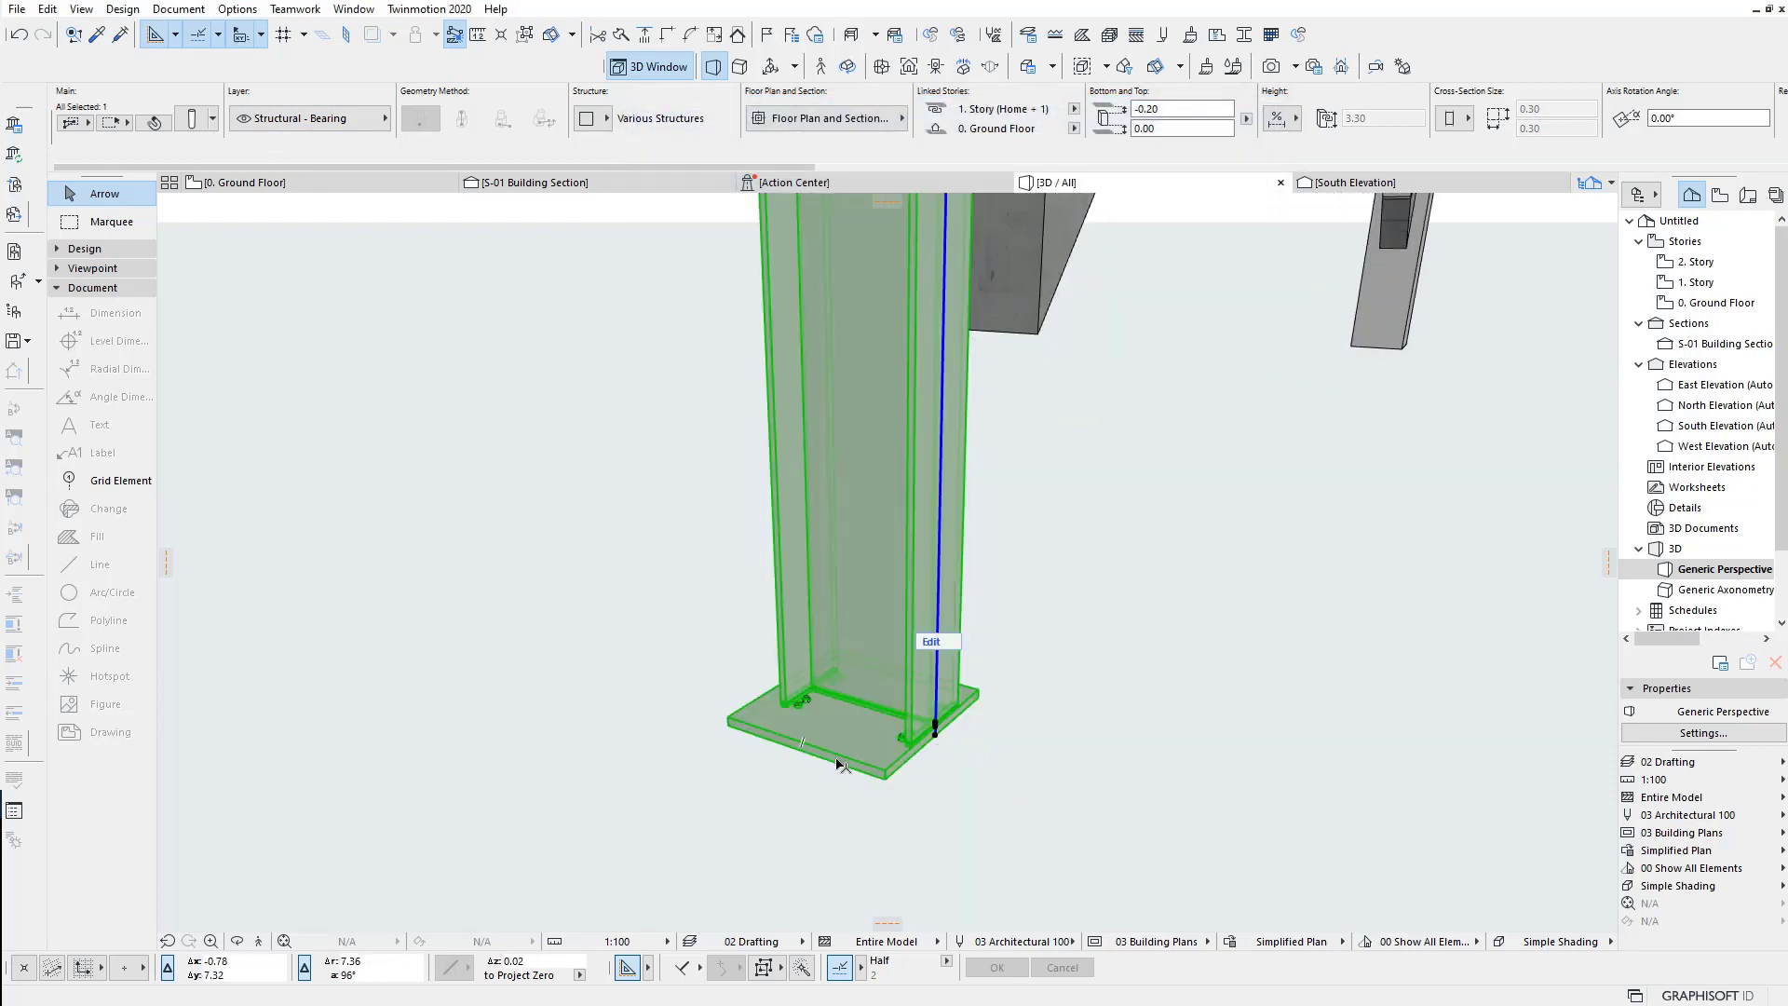
pyautogui.keyDown('shift'); pyautogui.moveTo(841, 766); pyautogui.dragTo(990, 894, button='middle'); pyautogui.keyUp('shift')
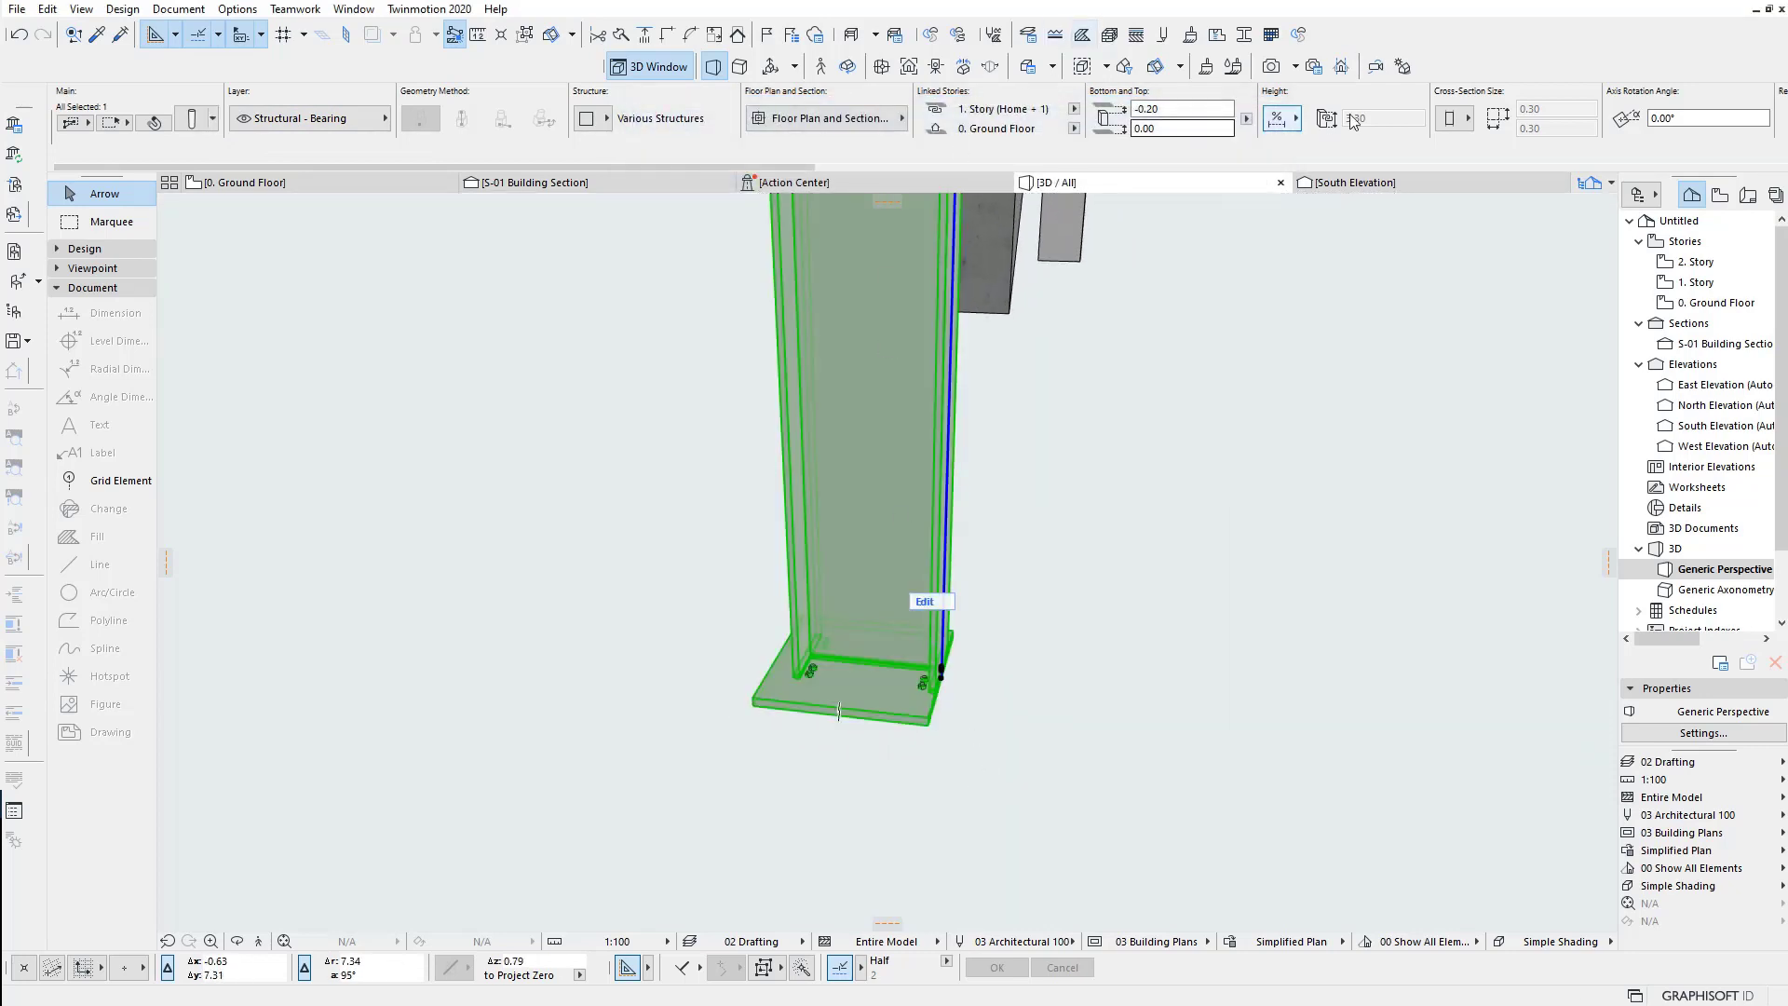
# Step: Resize the column's base plate segment from 0.30 × 0.30 to 0.25 × 0.25
pyautogui.click(941, 608)
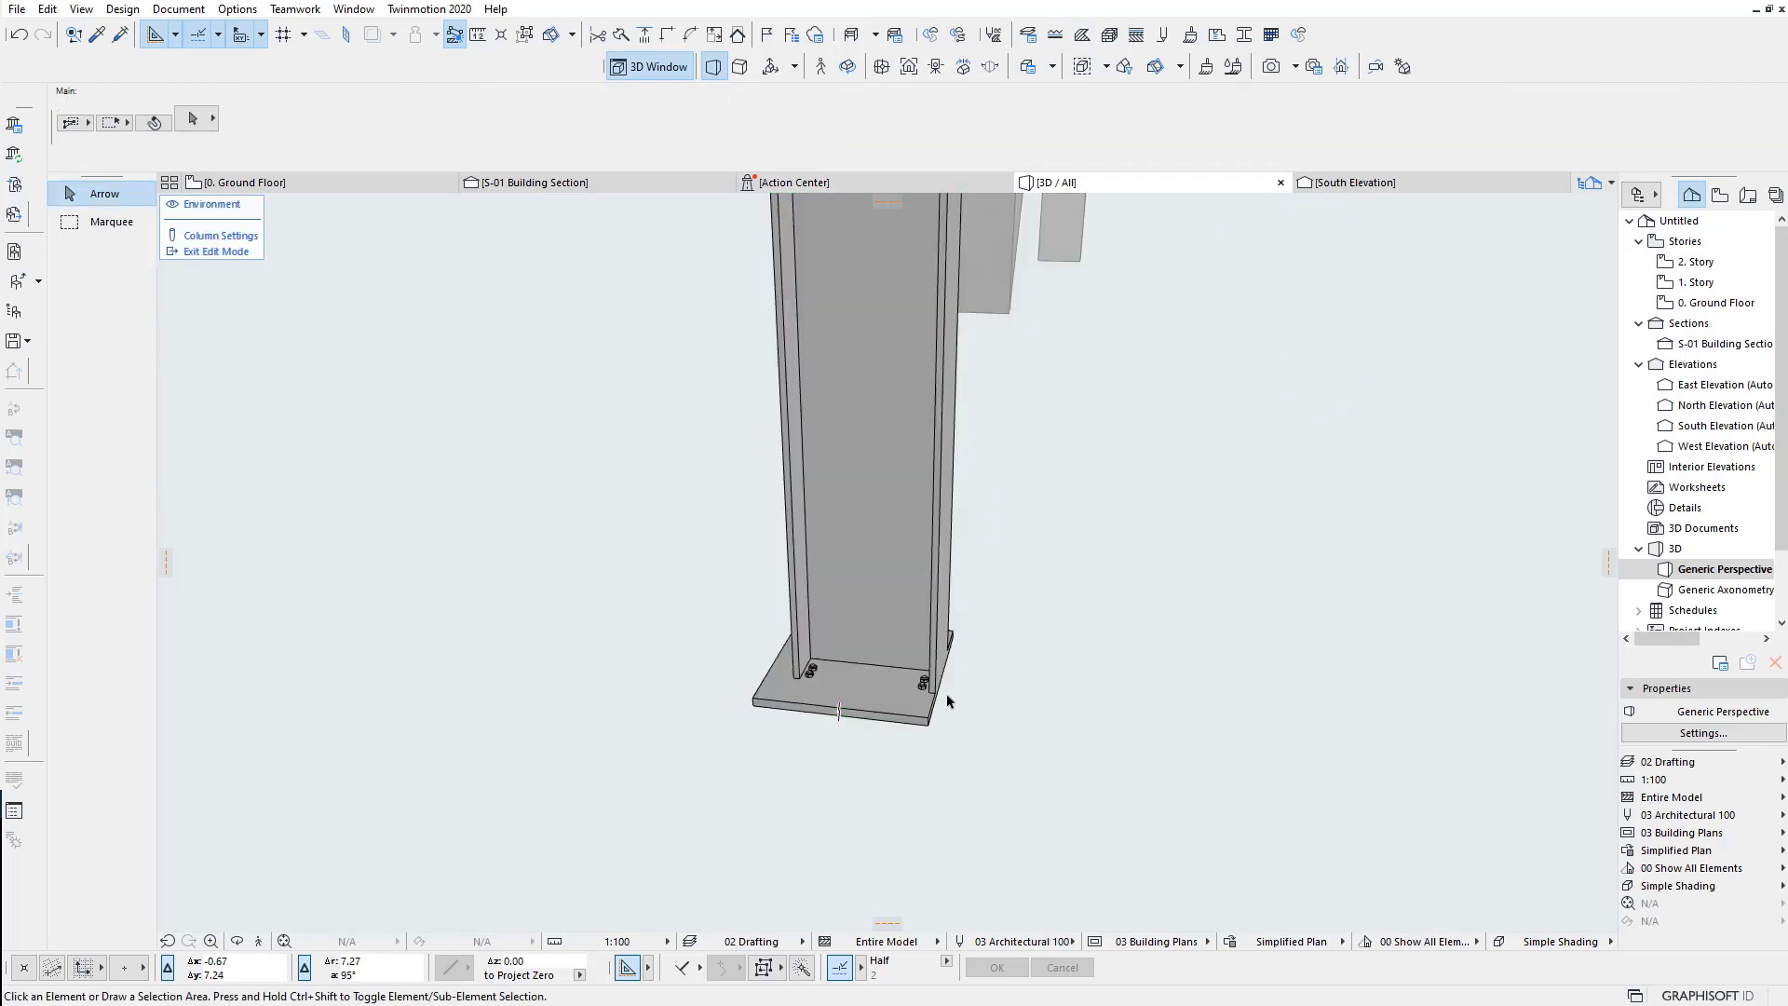
pyautogui.click(930, 722)
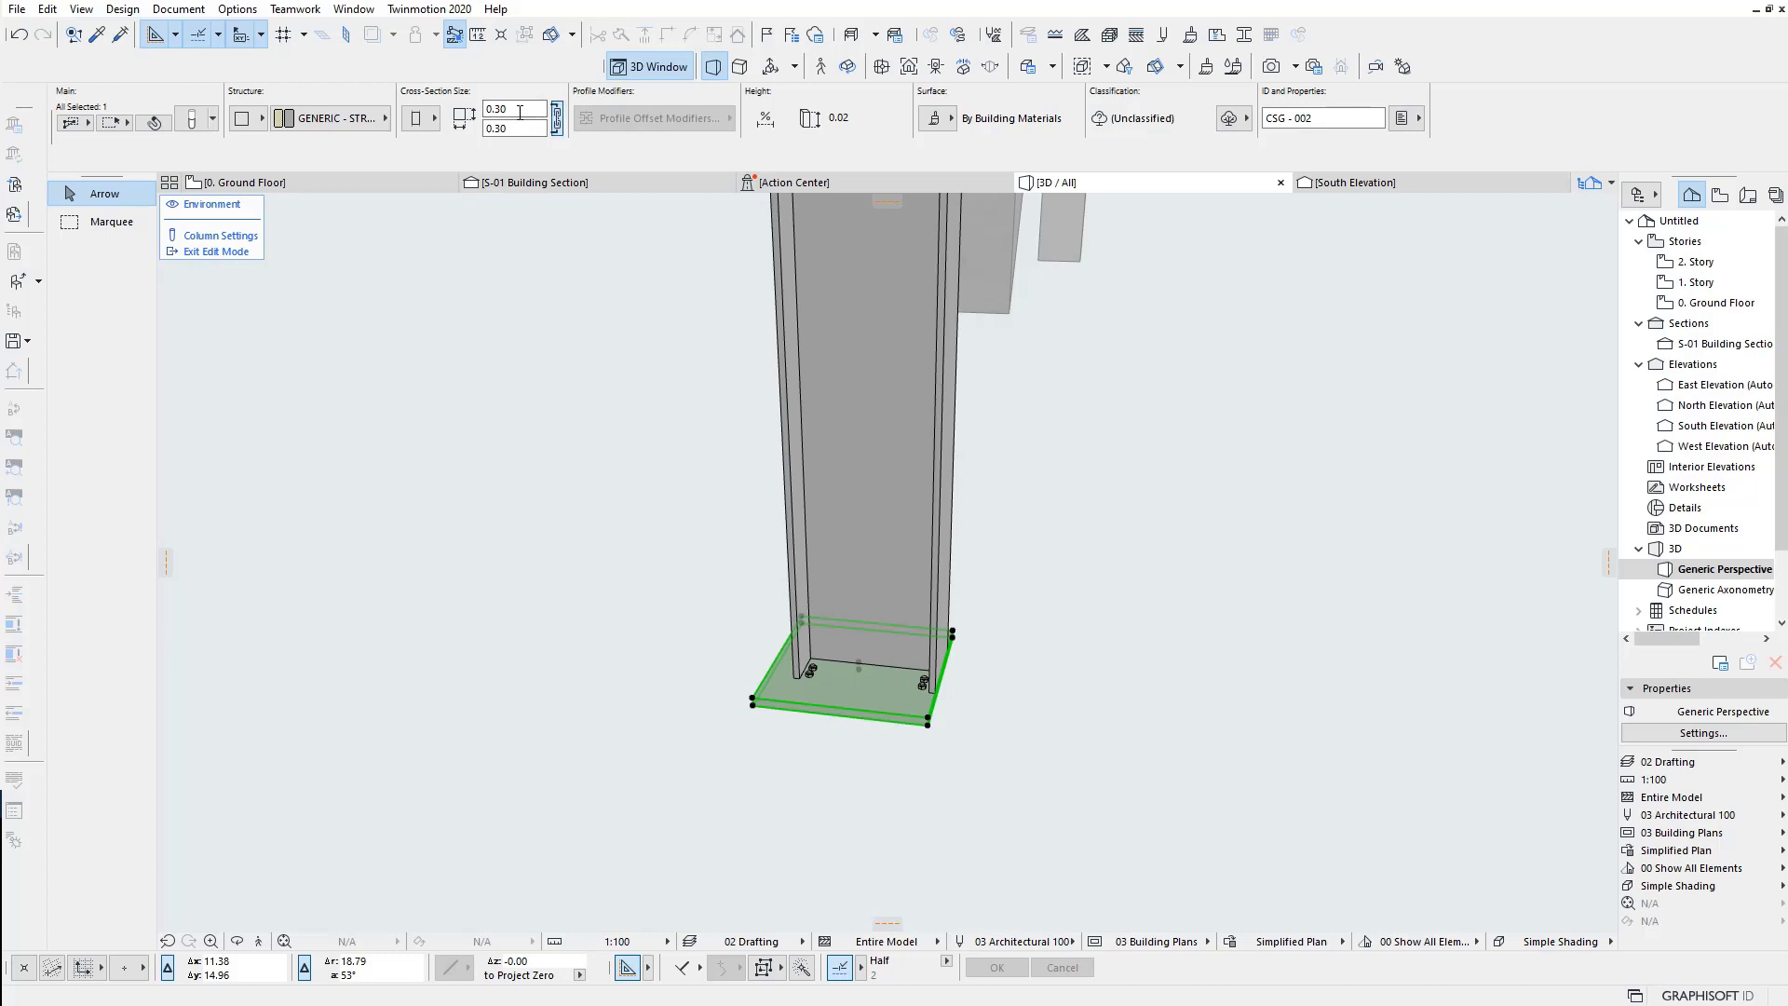
pyautogui.write('.25')
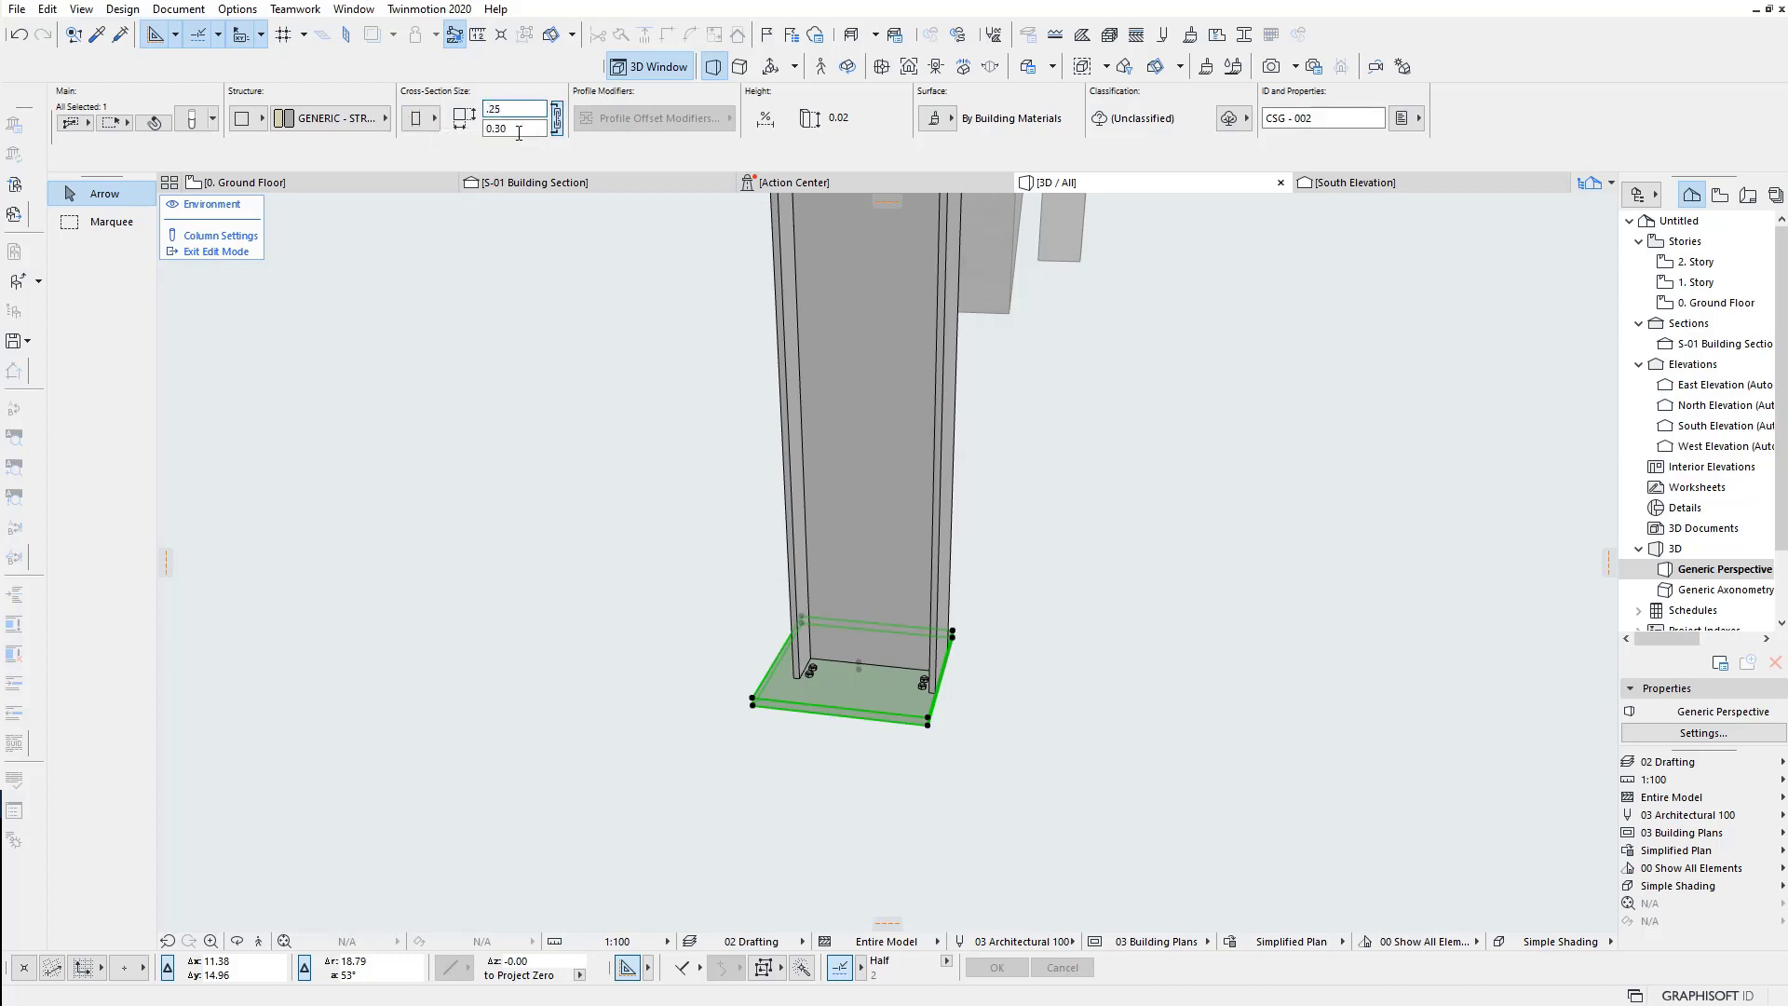
pyautogui.press('Tab')
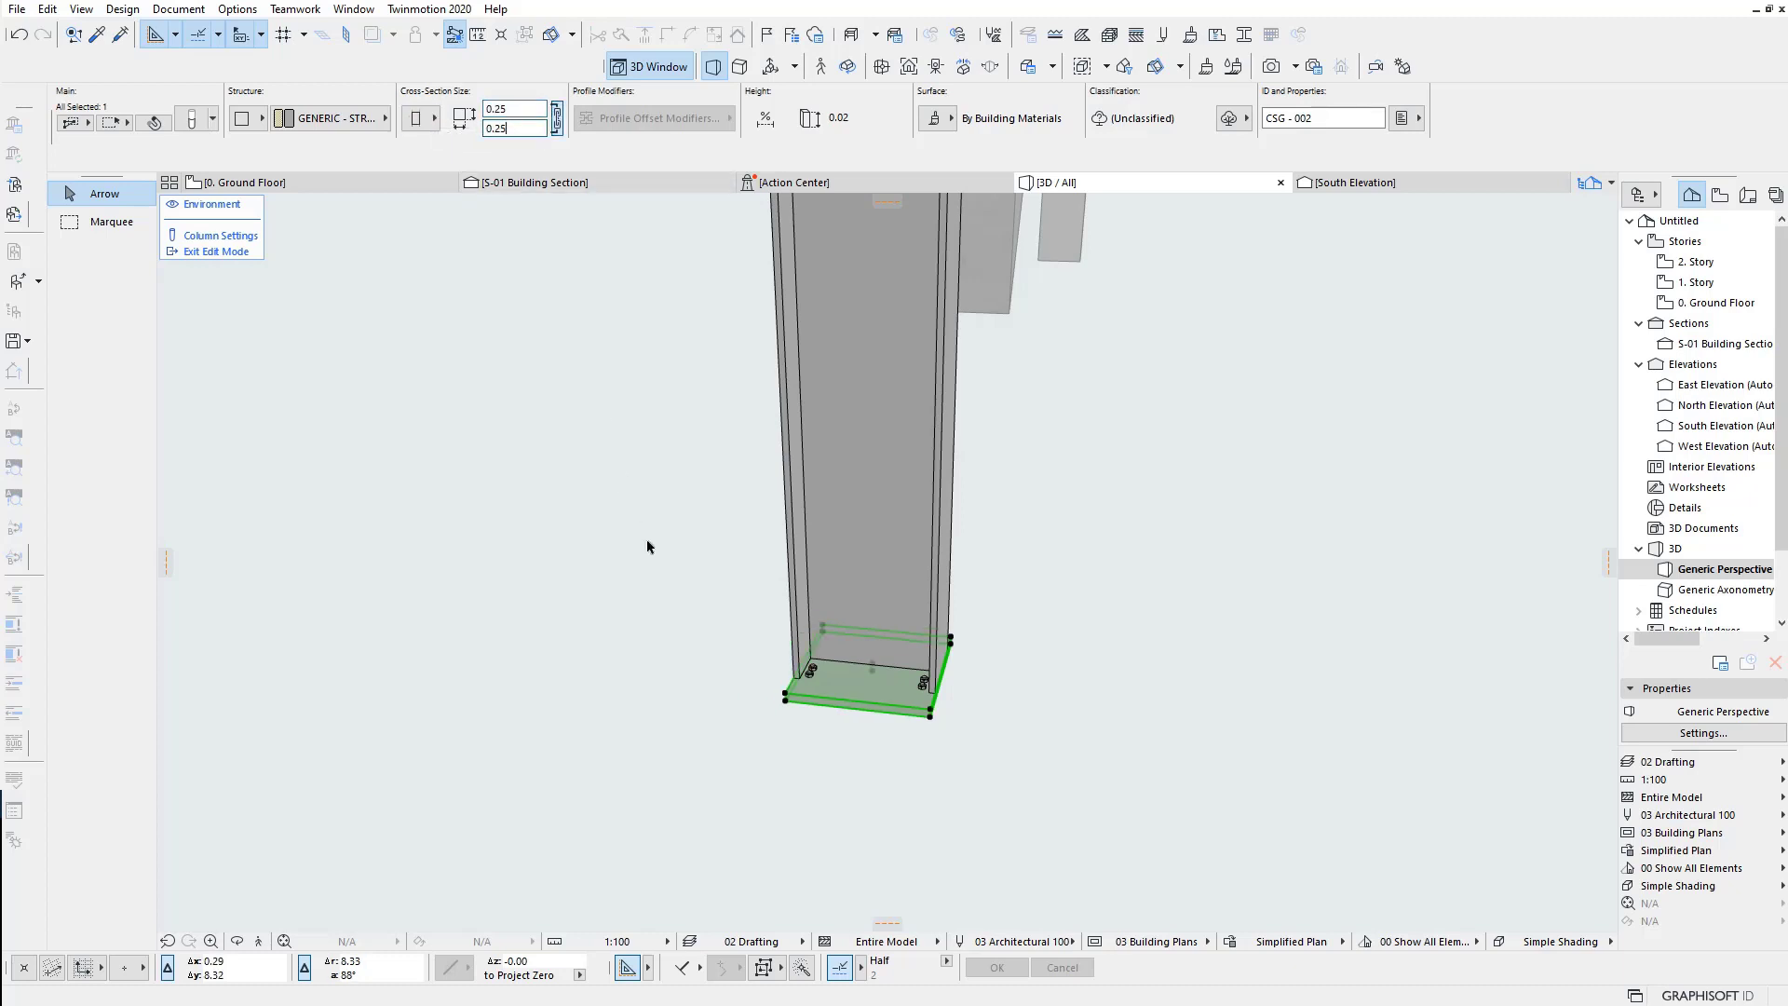
pyautogui.click(701, 742)
pyautogui.moveTo(975, 652)
pyautogui.keyDown('shift'); pyautogui.mouseDown(button='middle')
pyautogui.moveTo(632, 638)
pyautogui.moveTo(1098, 682)
pyautogui.moveTo(818, 695)
pyautogui.moveTo(454, 440)
pyautogui.mouseUp(button='middle'); pyautogui.keyUp('shift')
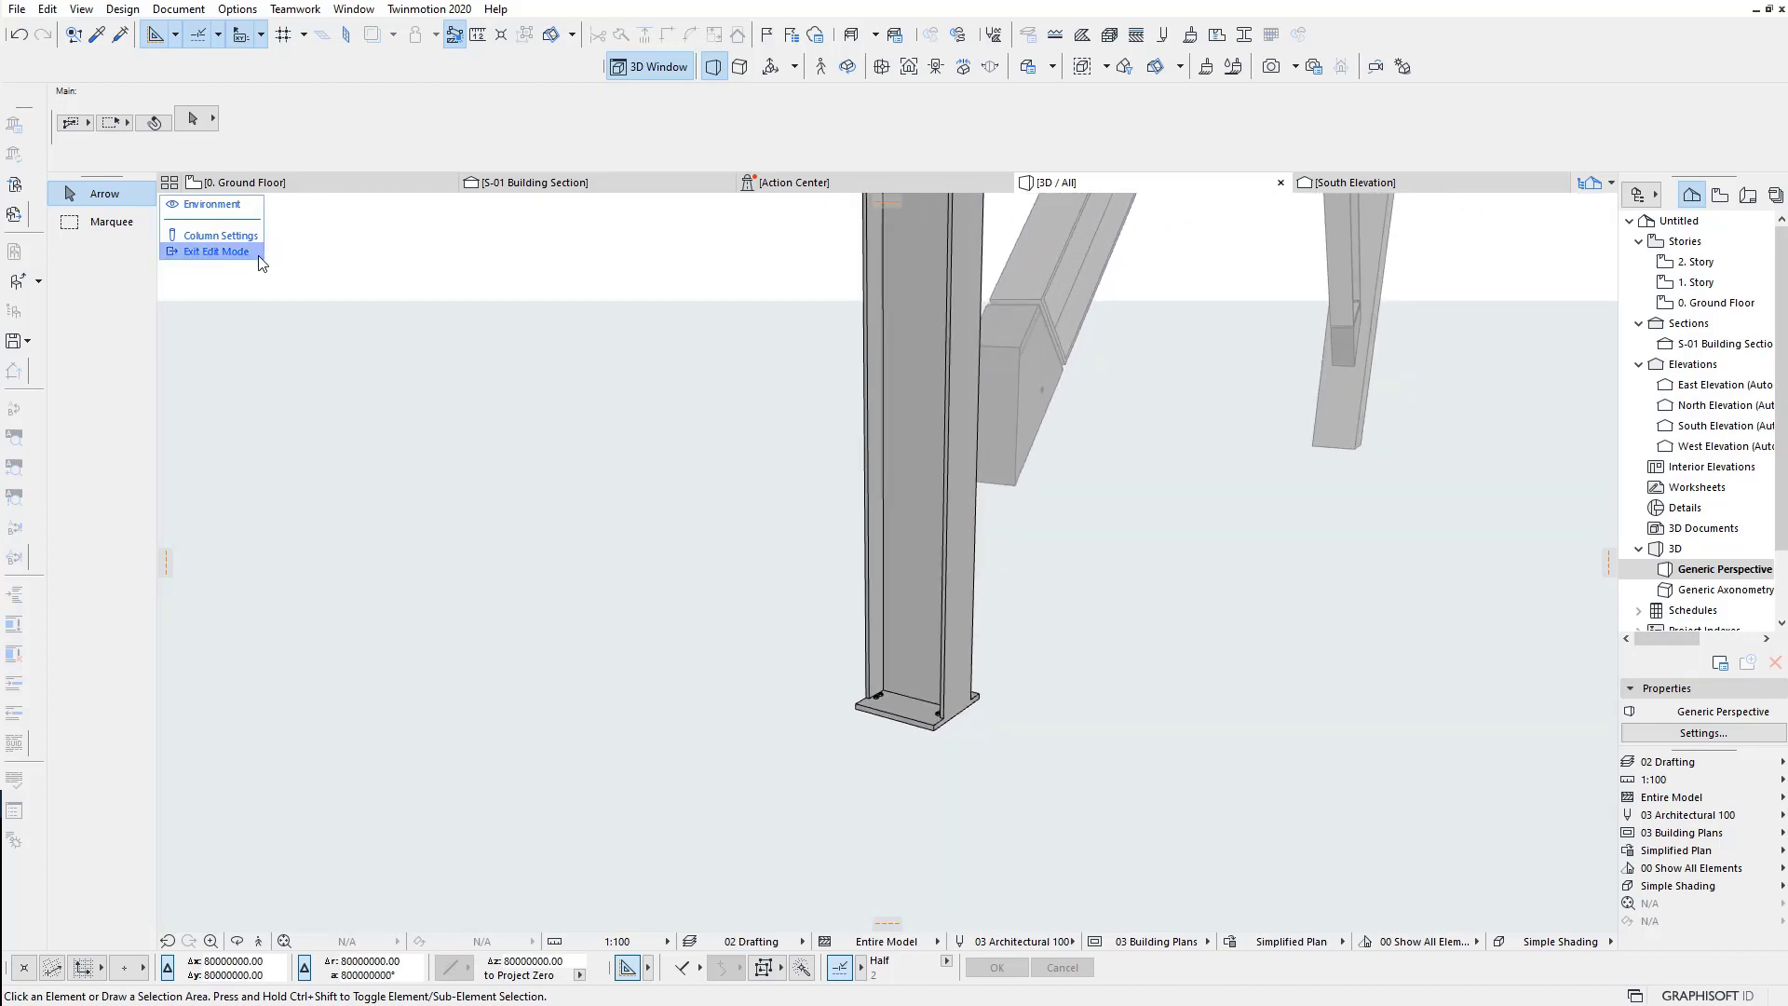
# Step: Orbit and zoom around the column base to check the 0.25 × 0.25 base plate
pyautogui.moveTo(1126, 611)
pyautogui.keyDown('shift'); pyautogui.mouseDown(button='middle')
pyautogui.moveTo(717, 610)
pyautogui.moveTo(918, 598)
pyautogui.moveTo(767, 591)
pyautogui.mouseUp(button='middle'); pyautogui.keyUp('shift')
pyautogui.scroll(3, 901, 694)
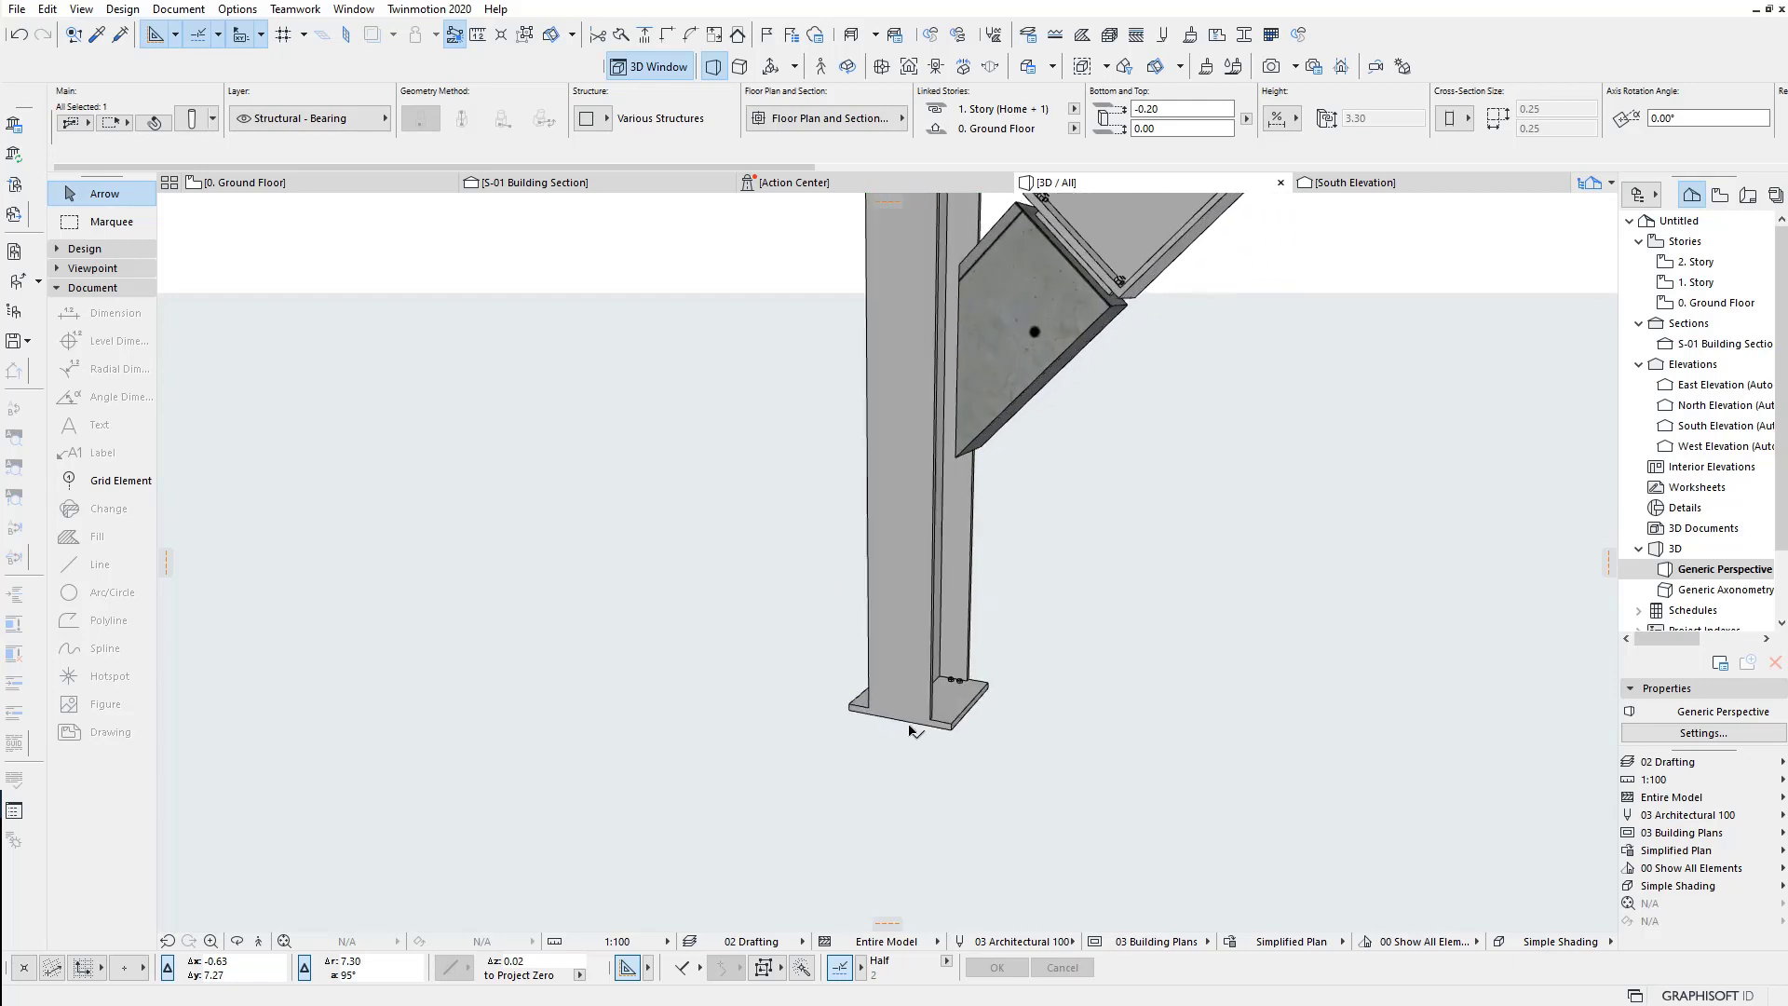
pyautogui.scroll(2, 902, 693)
pyautogui.press('Escape')
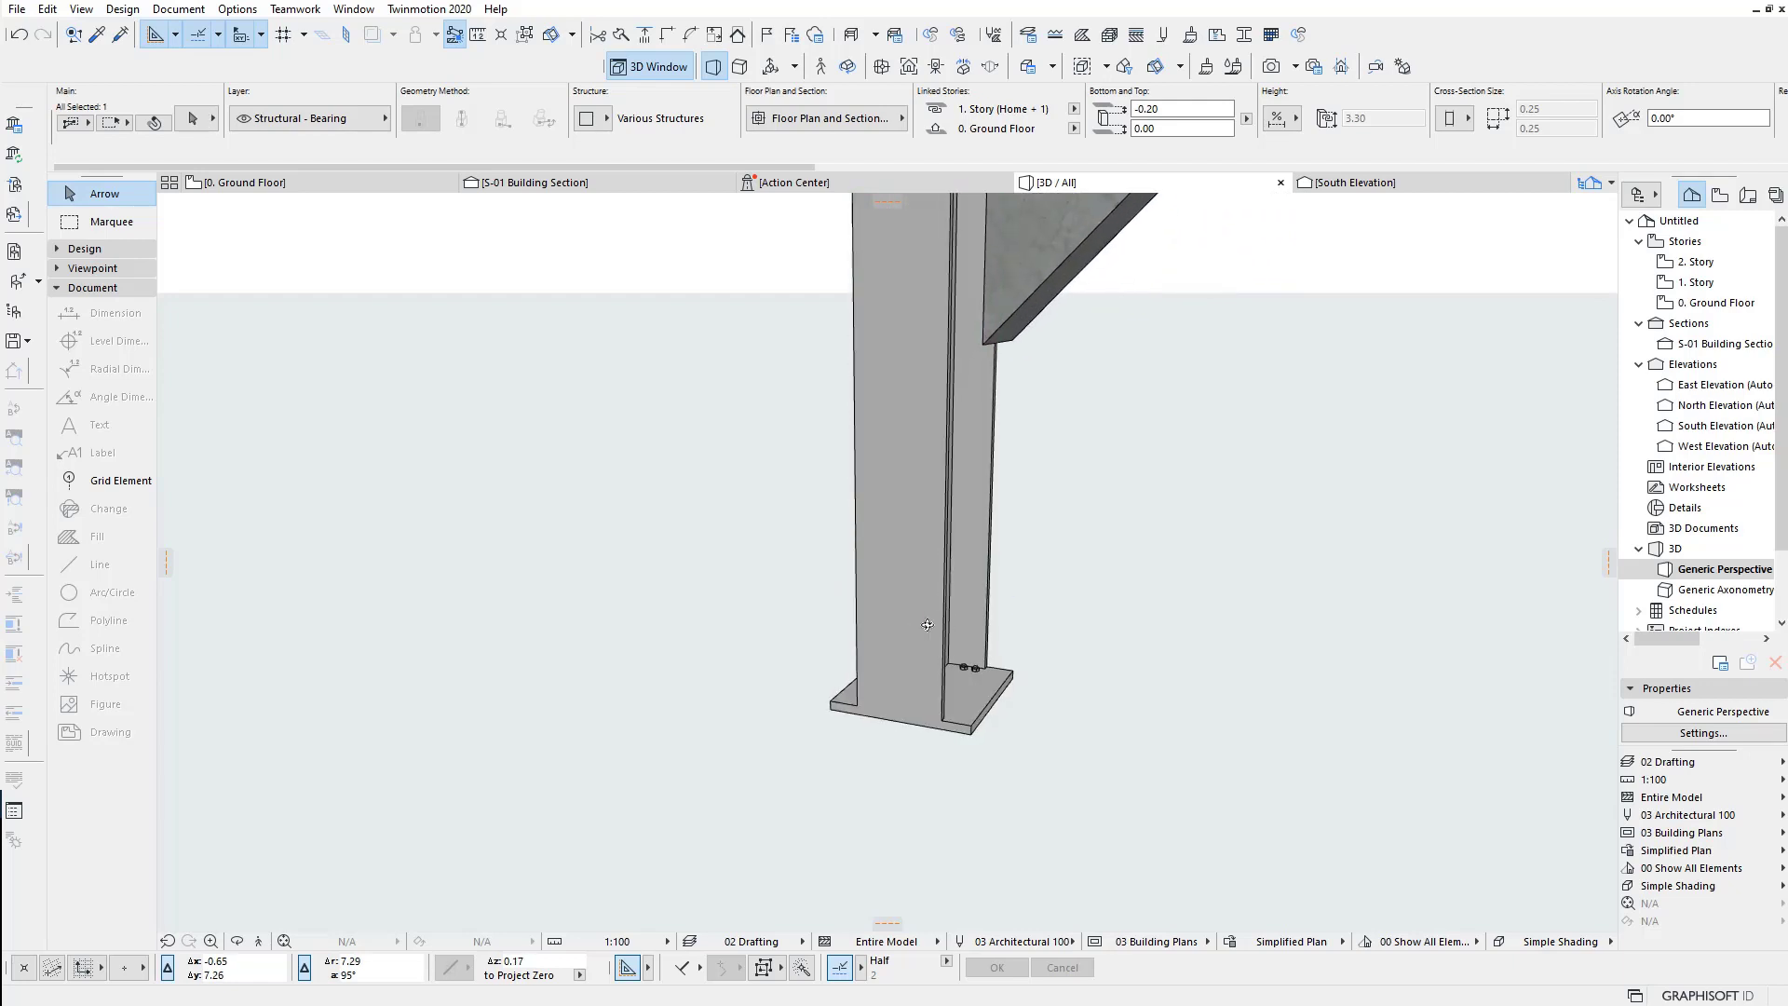
pyautogui.moveTo(901, 533)
pyautogui.keyDown('shift'); pyautogui.mouseDown(button='middle')
pyautogui.moveTo(914, 695)
pyautogui.moveTo(798, 710)
pyautogui.moveTo(770, 646)
pyautogui.moveTo(1006, 683)
pyautogui.moveTo(1014, 740)
pyautogui.moveTo(1105, 571)
pyautogui.moveTo(979, 722)
pyautogui.moveTo(1131, 571)
pyautogui.moveTo(1039, 615)
pyautogui.mouseUp(button='middle'); pyautogui.keyUp('shift')
pyautogui.scroll(-3, 1068, 491)
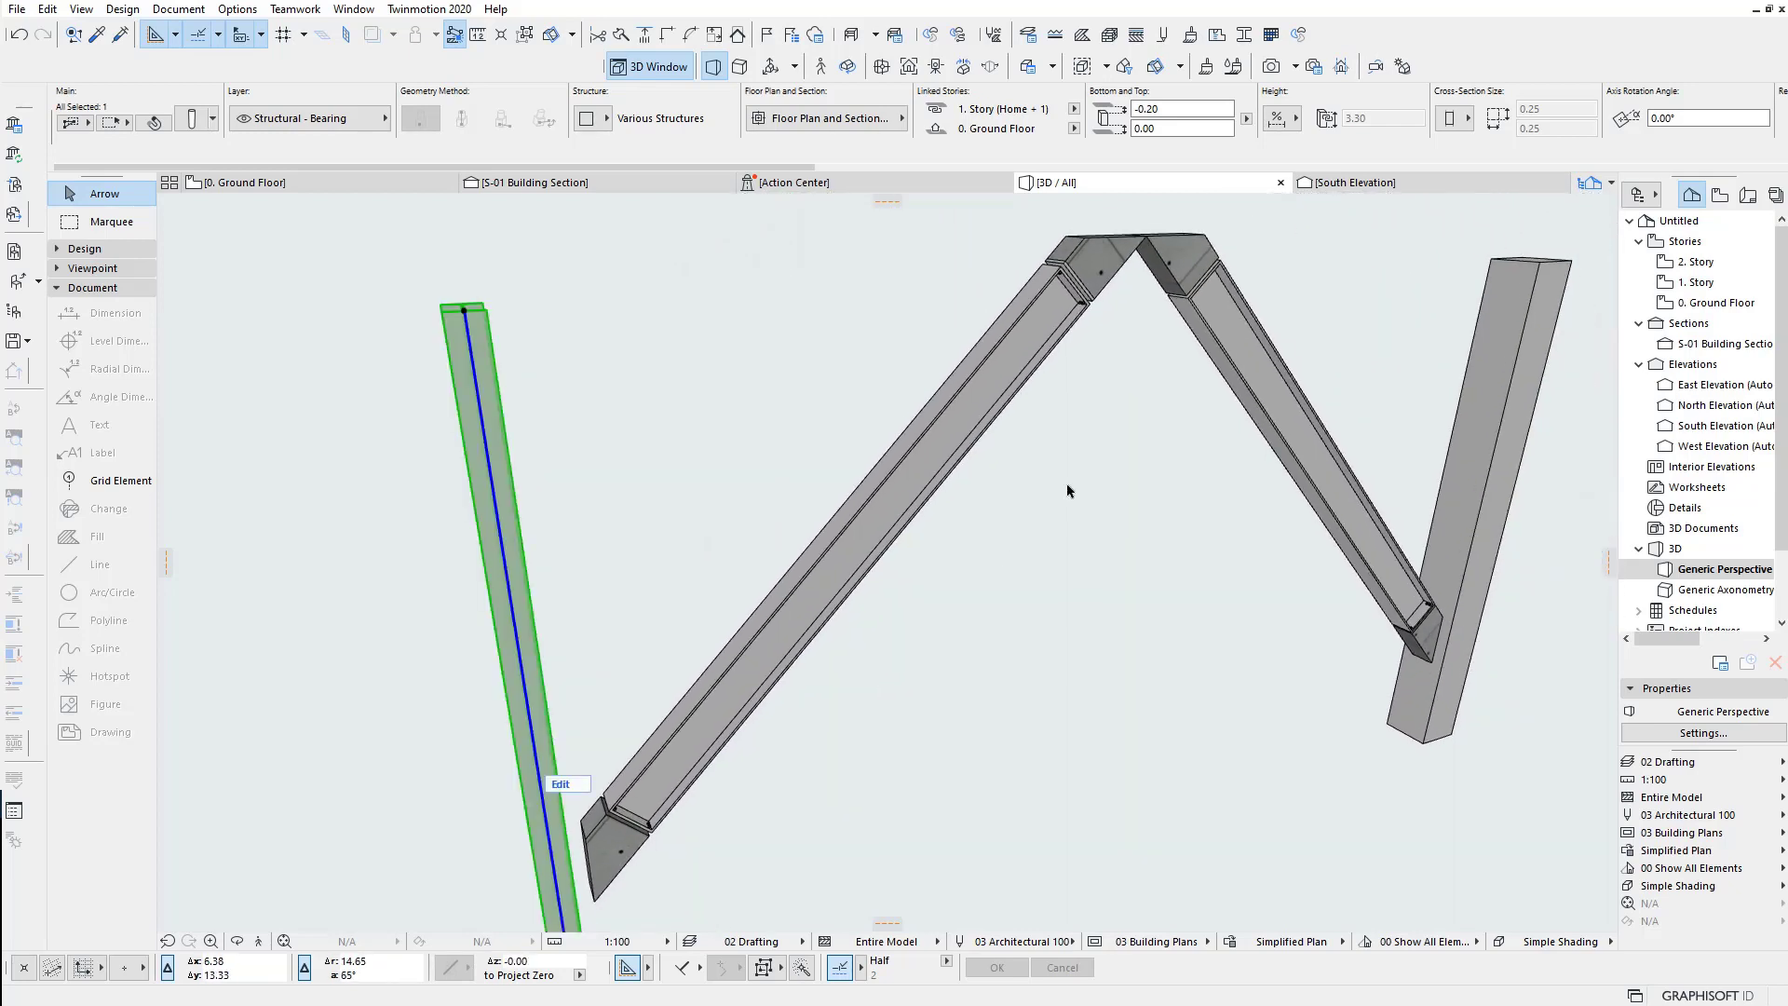
pyautogui.moveTo(991, 620)
pyautogui.keyDown('shift'); pyautogui.mouseDown(button='middle')
pyautogui.moveTo(926, 596)
pyautogui.moveTo(1022, 636)
pyautogui.moveTo(864, 652)
pyautogui.moveTo(1022, 659)
pyautogui.moveTo(607, 651)
pyautogui.moveTo(906, 683)
pyautogui.moveTo(826, 713)
pyautogui.moveTo(913, 679)
pyautogui.moveTo(627, 731)
pyautogui.moveTo(426, 682)
pyautogui.moveTo(763, 738)
pyautogui.mouseUp(button='middle'); pyautogui.keyUp('shift')
pyautogui.scroll(3, 627, 731)
pyautogui.scroll(3, 627, 731)
pyautogui.scroll(3, 627, 731)
pyautogui.scroll(-3, 627, 731)
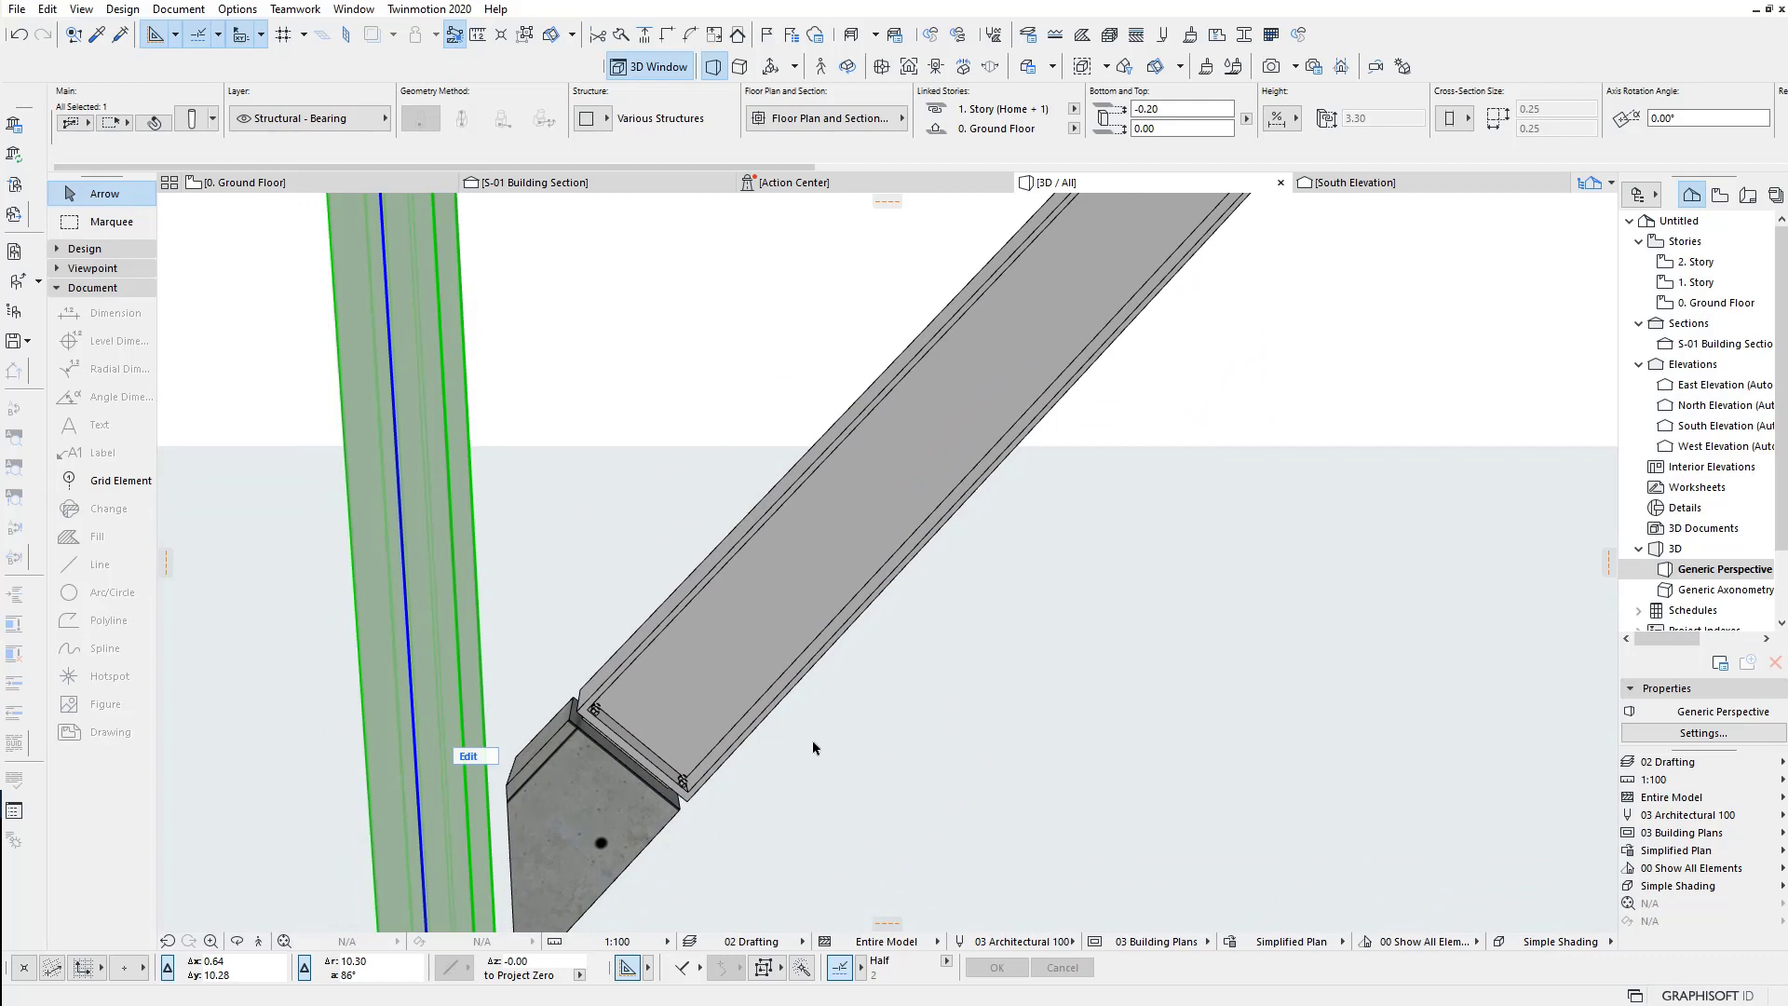
pyautogui.moveTo(910, 732)
pyautogui.keyDown('shift'); pyautogui.mouseDown(button='middle')
pyautogui.moveTo(959, 711)
pyautogui.moveTo(679, 850)
pyautogui.moveTo(883, 489)
pyautogui.mouseUp(button='middle'); pyautogui.keyUp('shift')
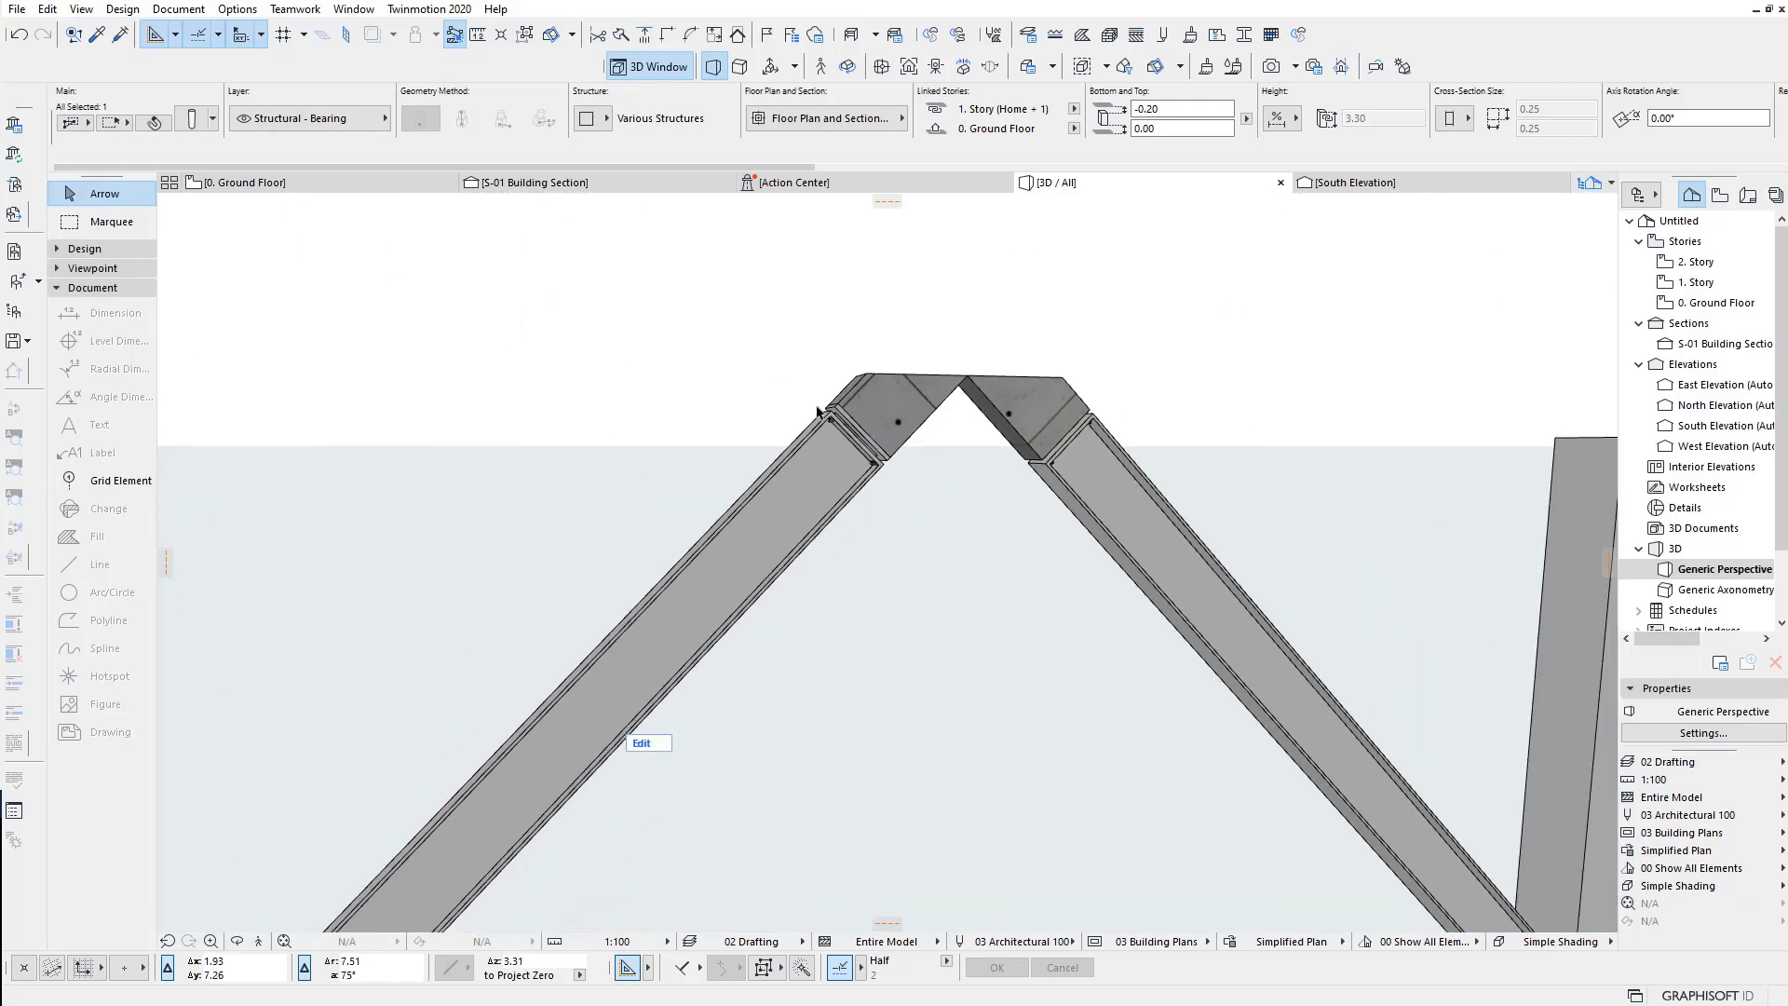
pyautogui.scroll(2, 818, 411)
pyautogui.scroll(1, 950, 550)
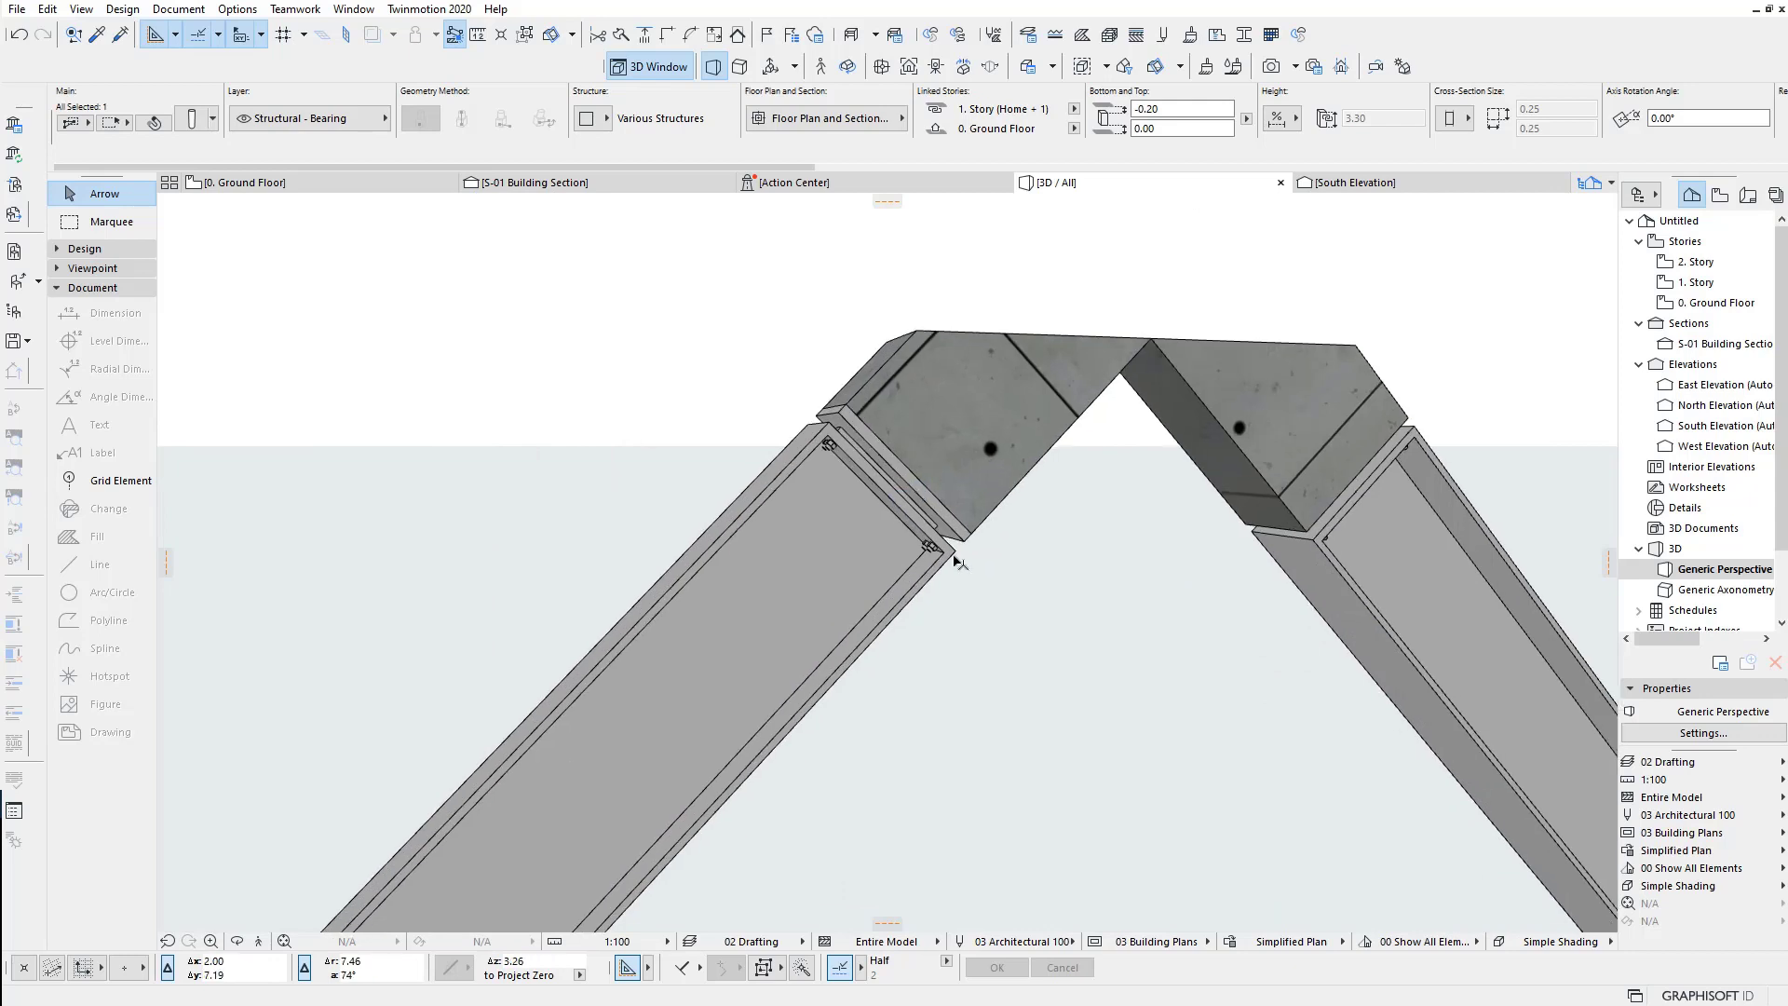
pyautogui.scroll(1, 922, 545)
pyautogui.scroll(2, 922, 545)
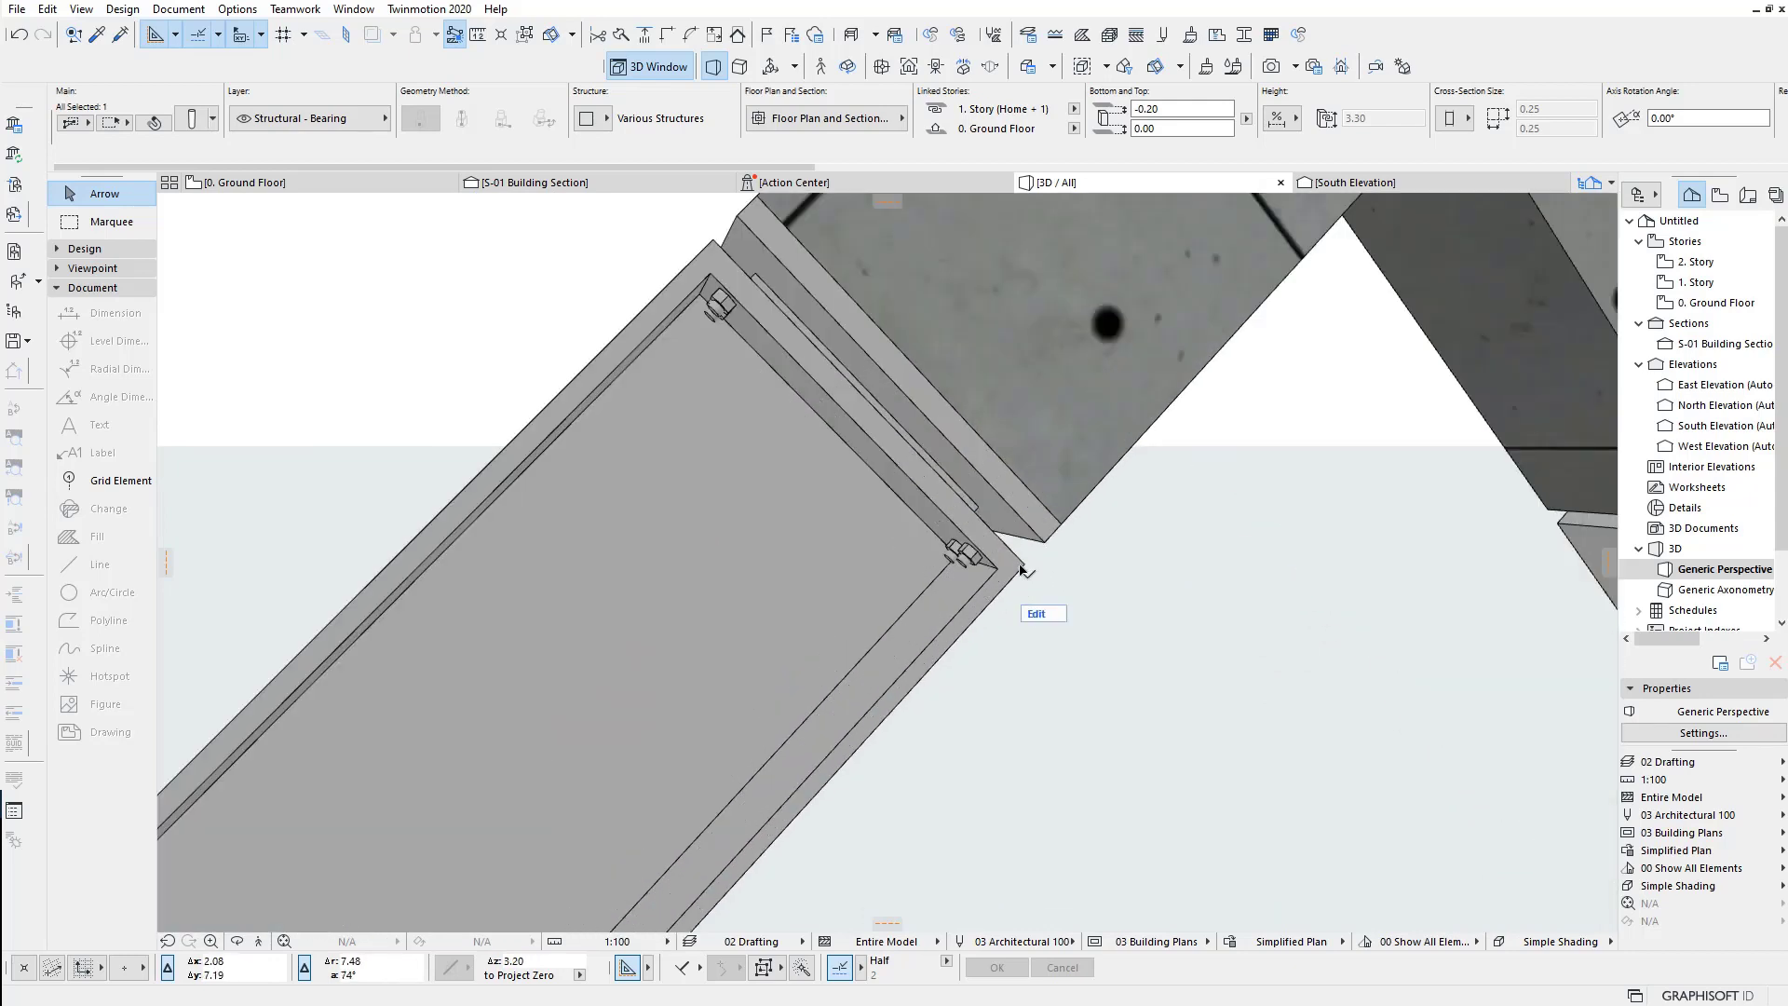
pyautogui.click(1028, 587)
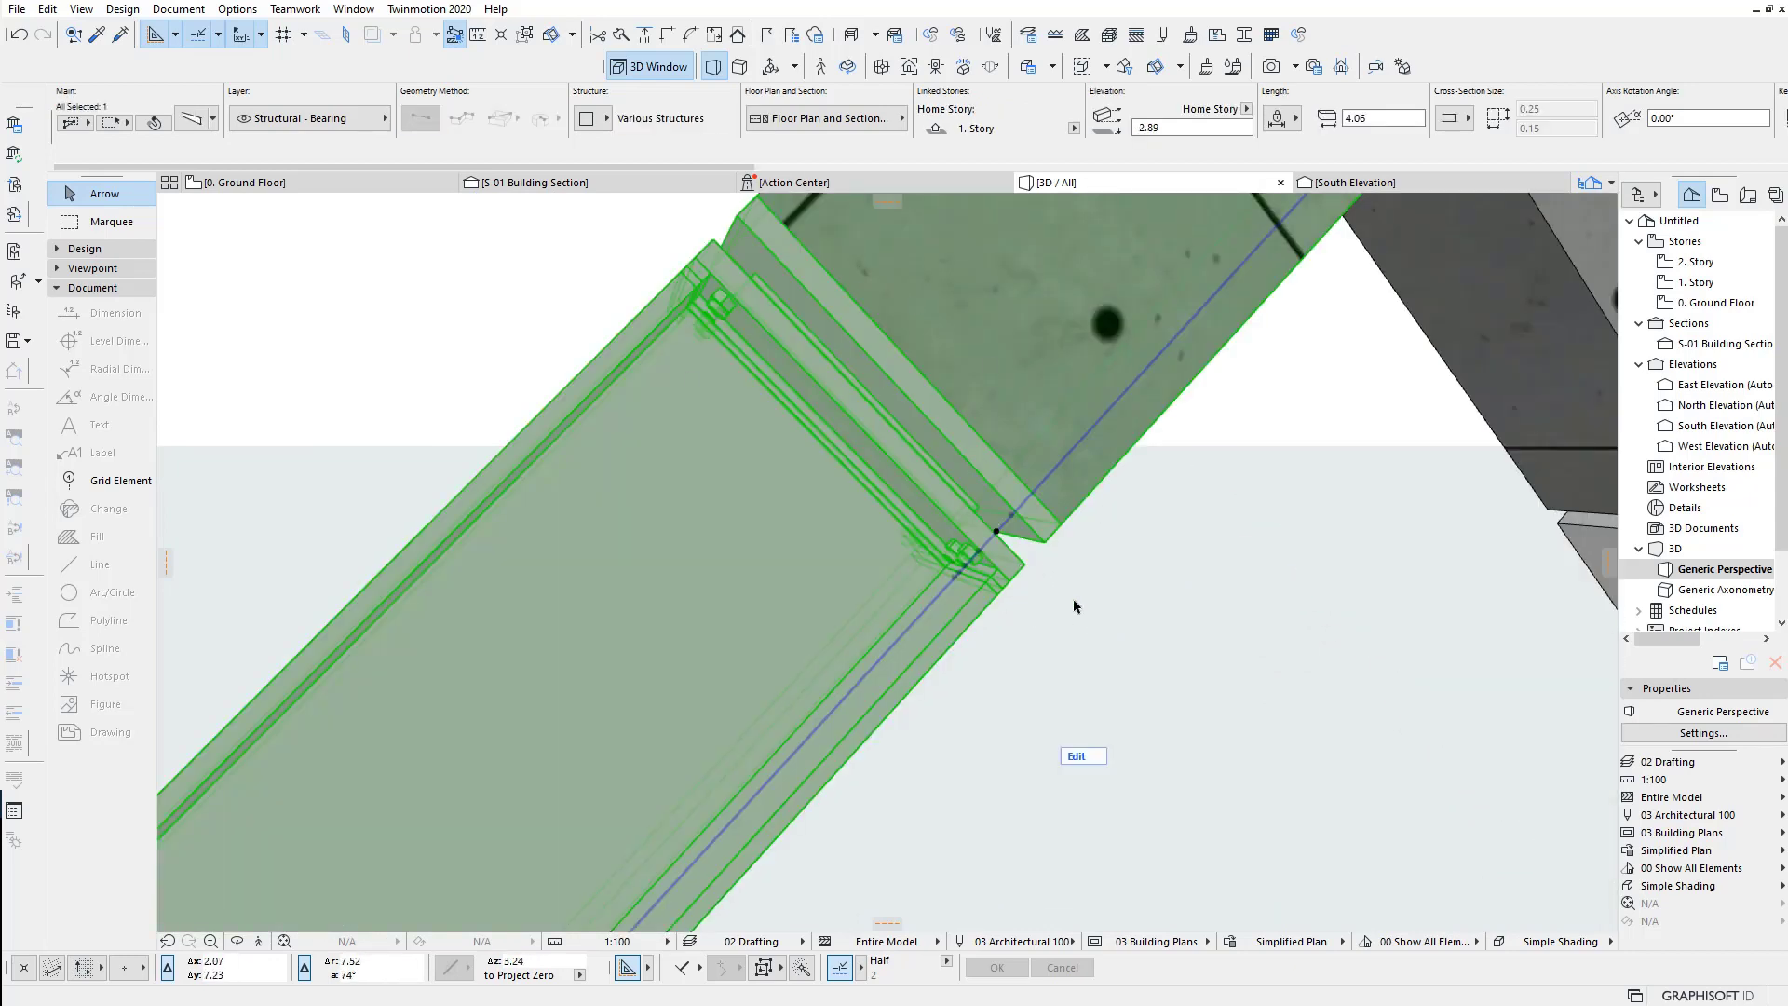
pyautogui.scroll(-3, 1074, 606)
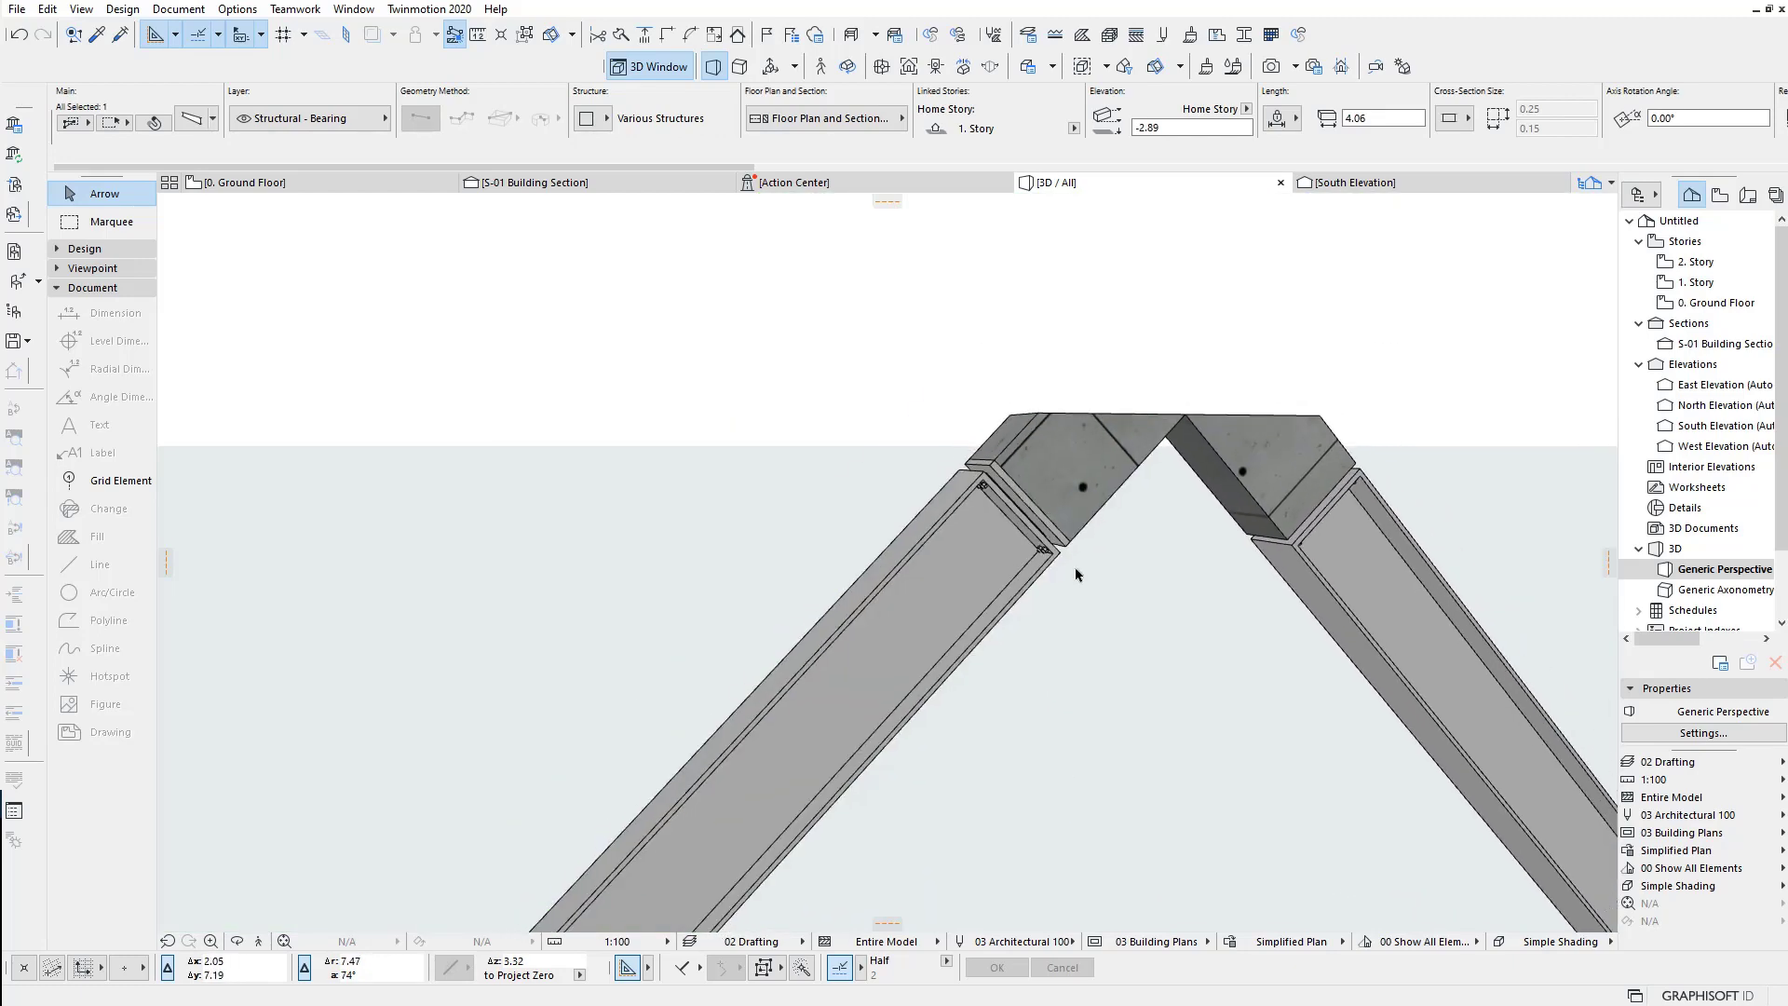
pyautogui.scroll(-2, 1071, 578)
pyautogui.scroll(-2, 1029, 522)
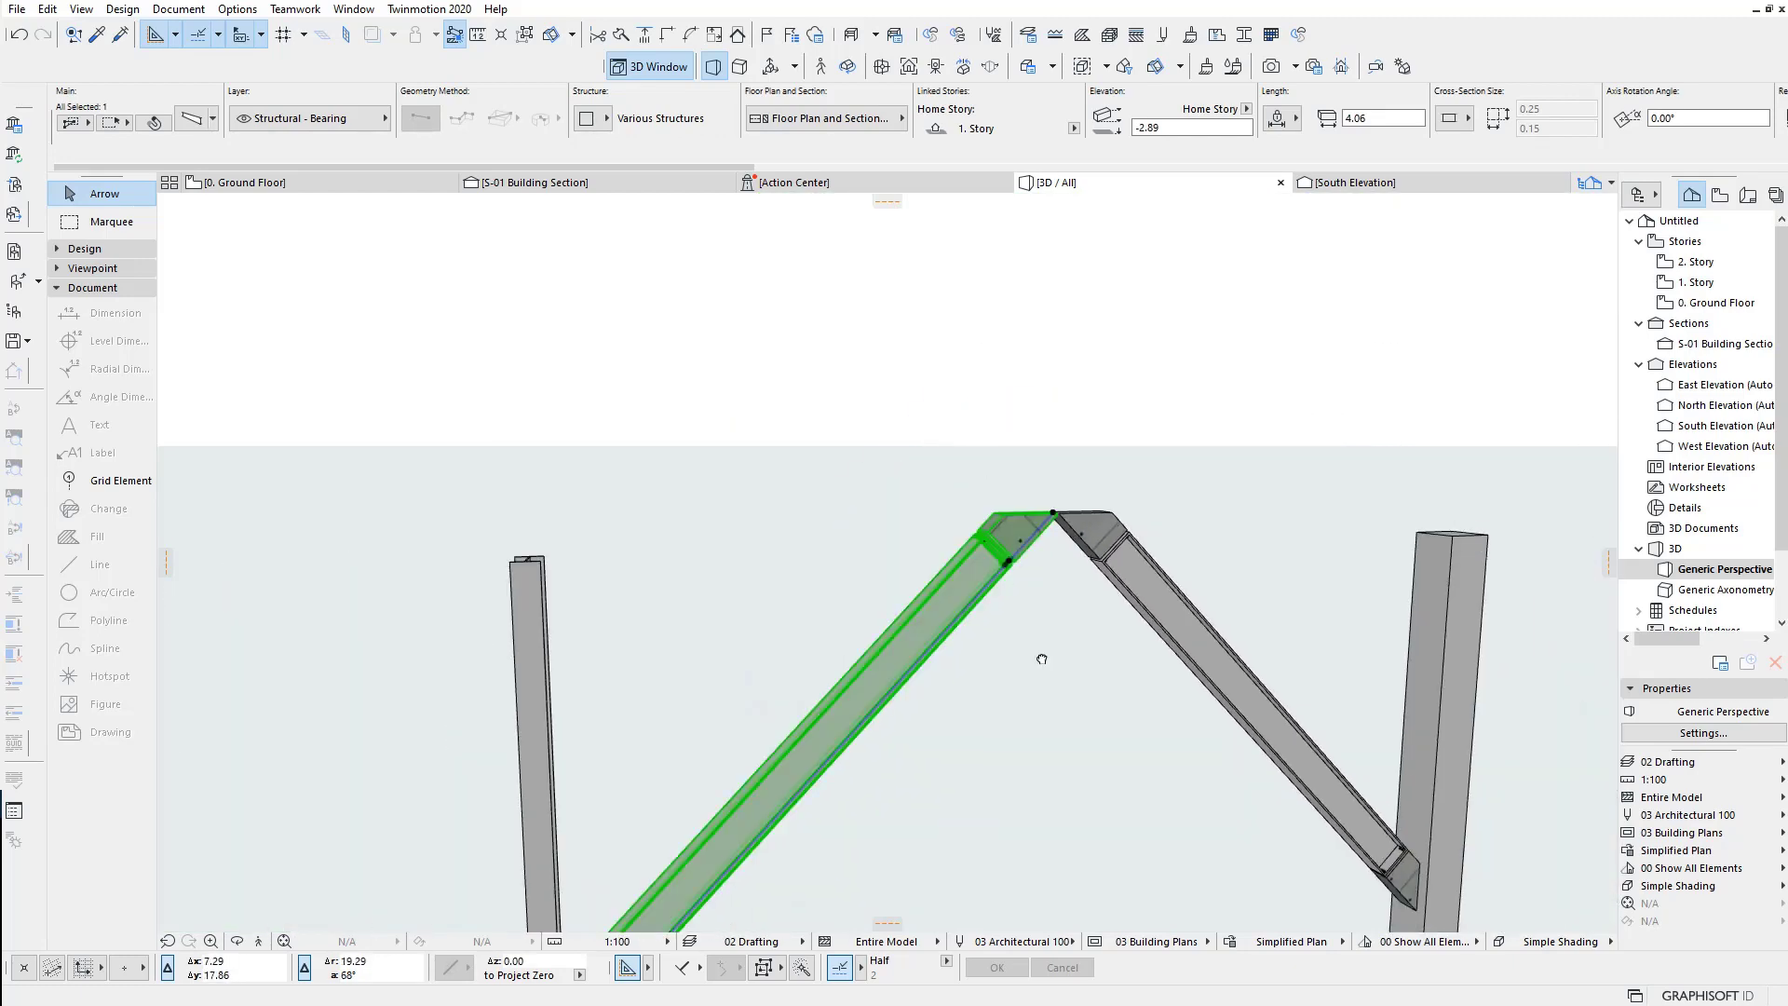
pyautogui.scroll(-2, 1041, 659)
pyautogui.scroll(1, 850, 379)
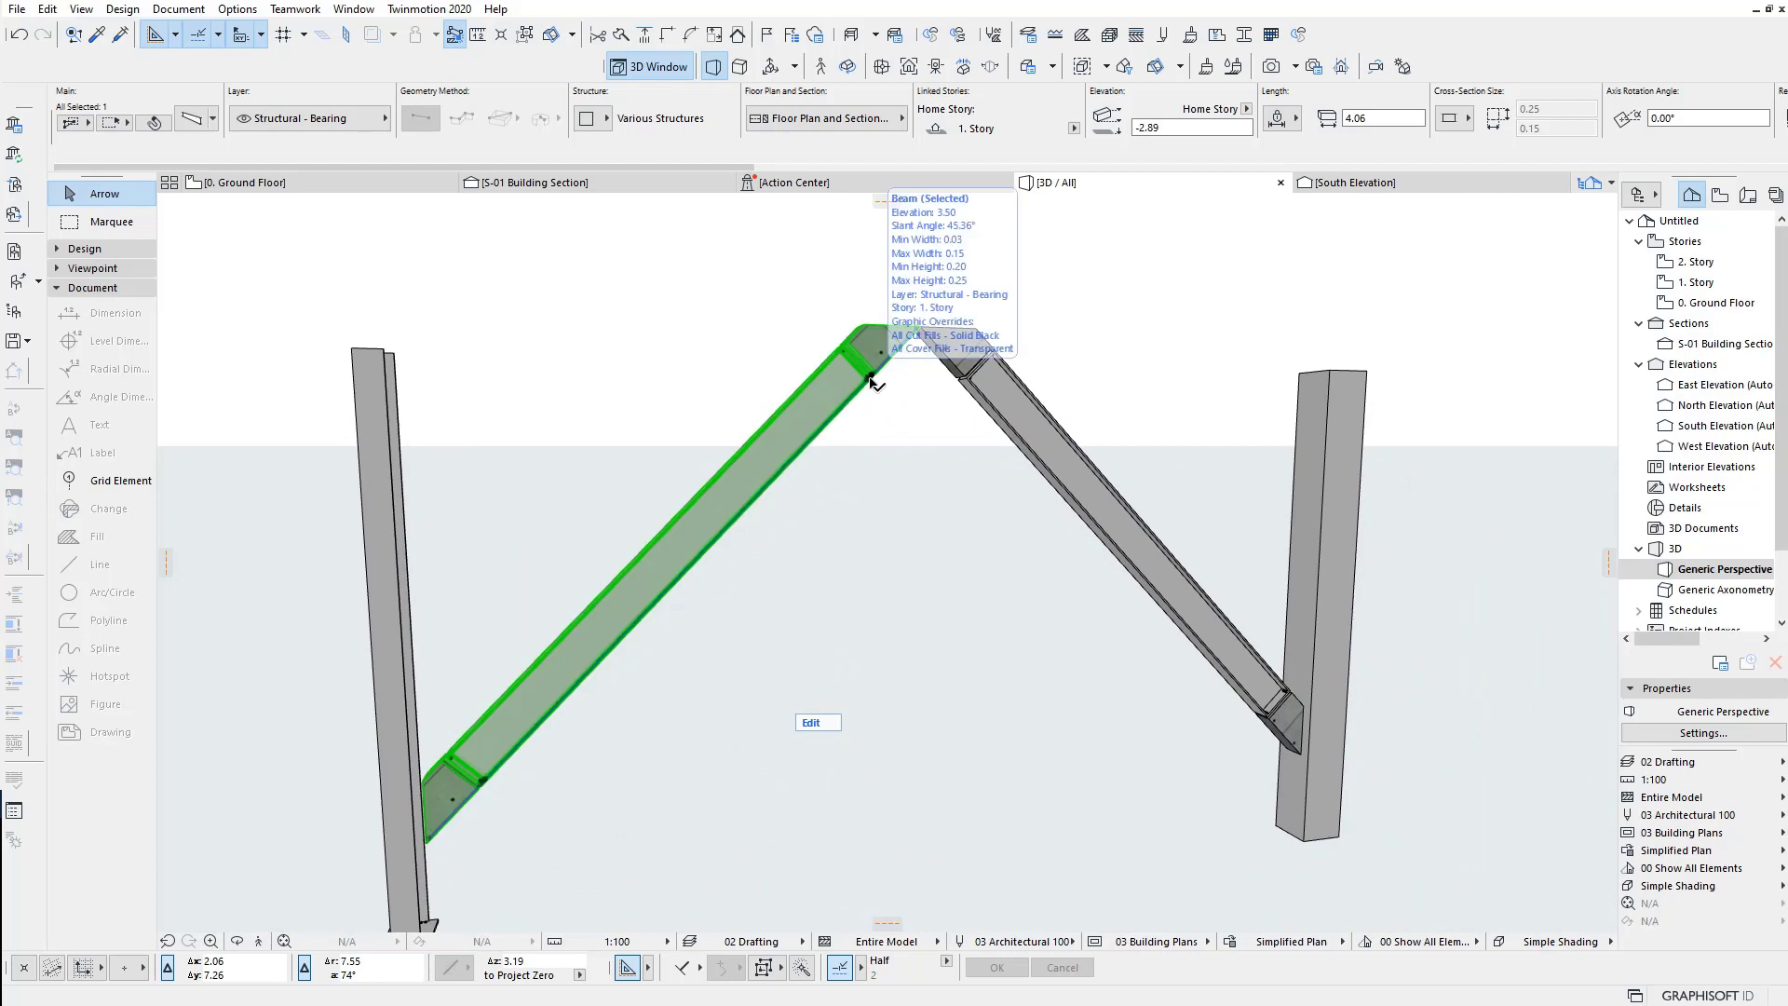
pyautogui.click(789, 640)
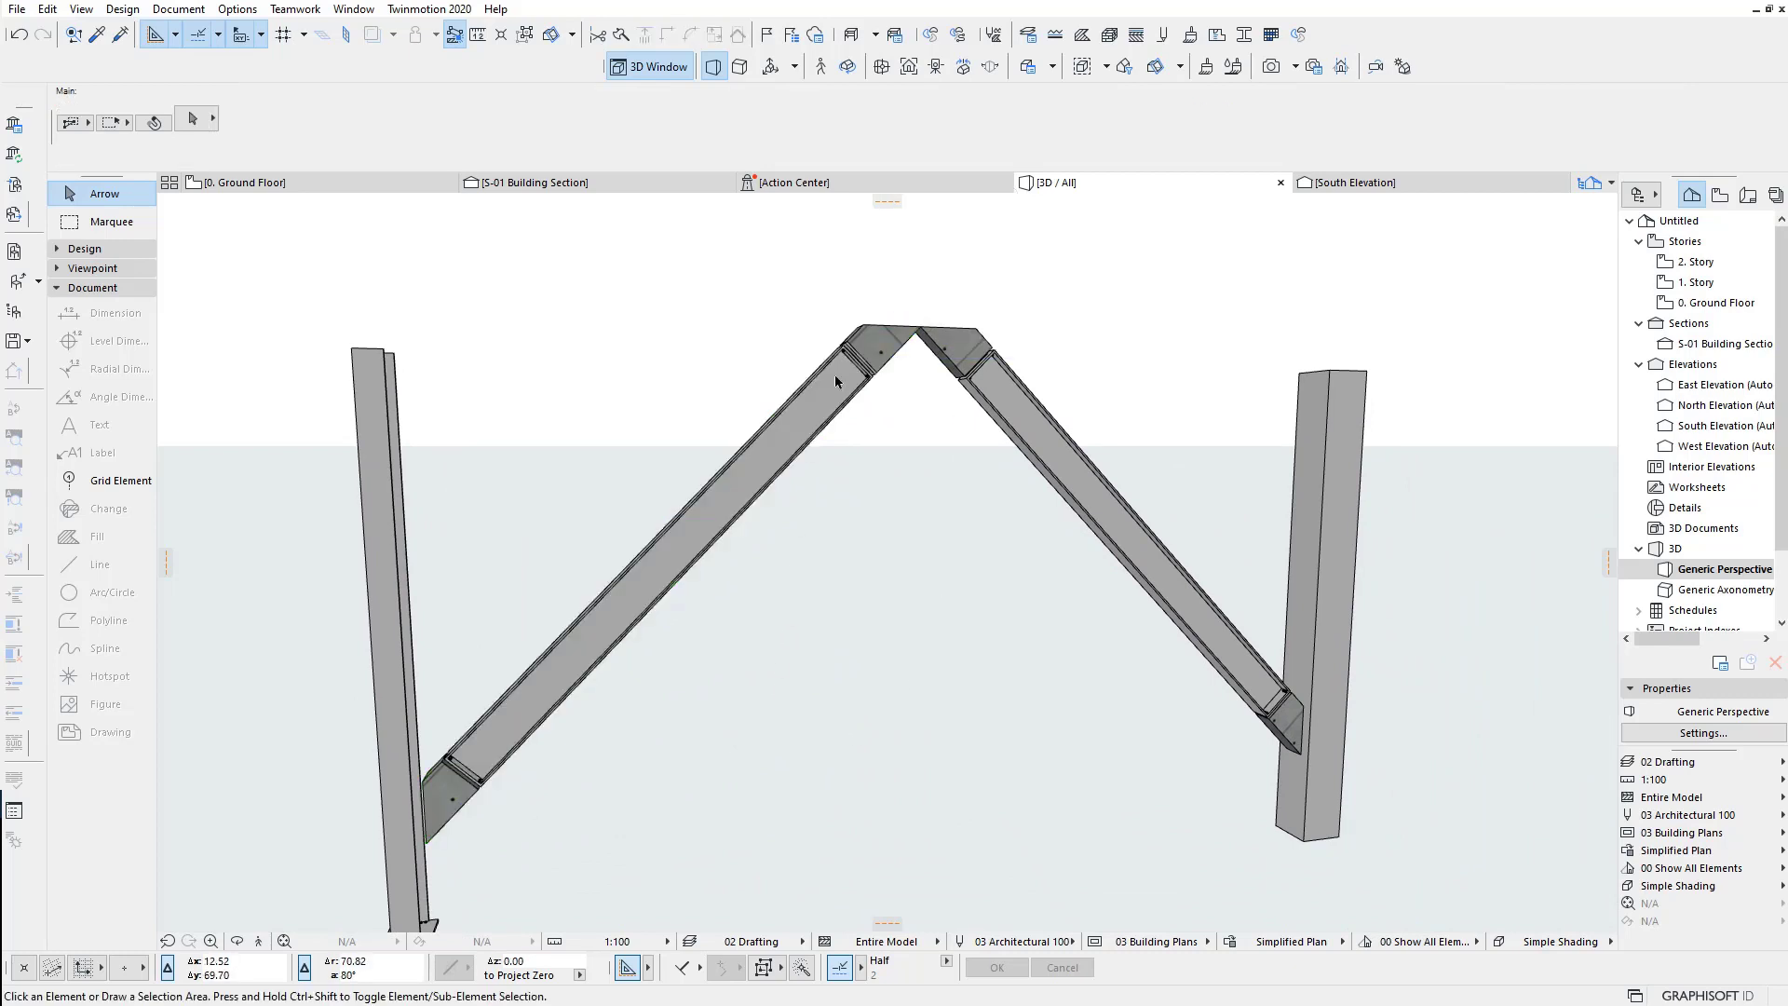
# Step: Display the structural analytical model in 3D and select the left sloped rafter
pyautogui.click(898, 44)
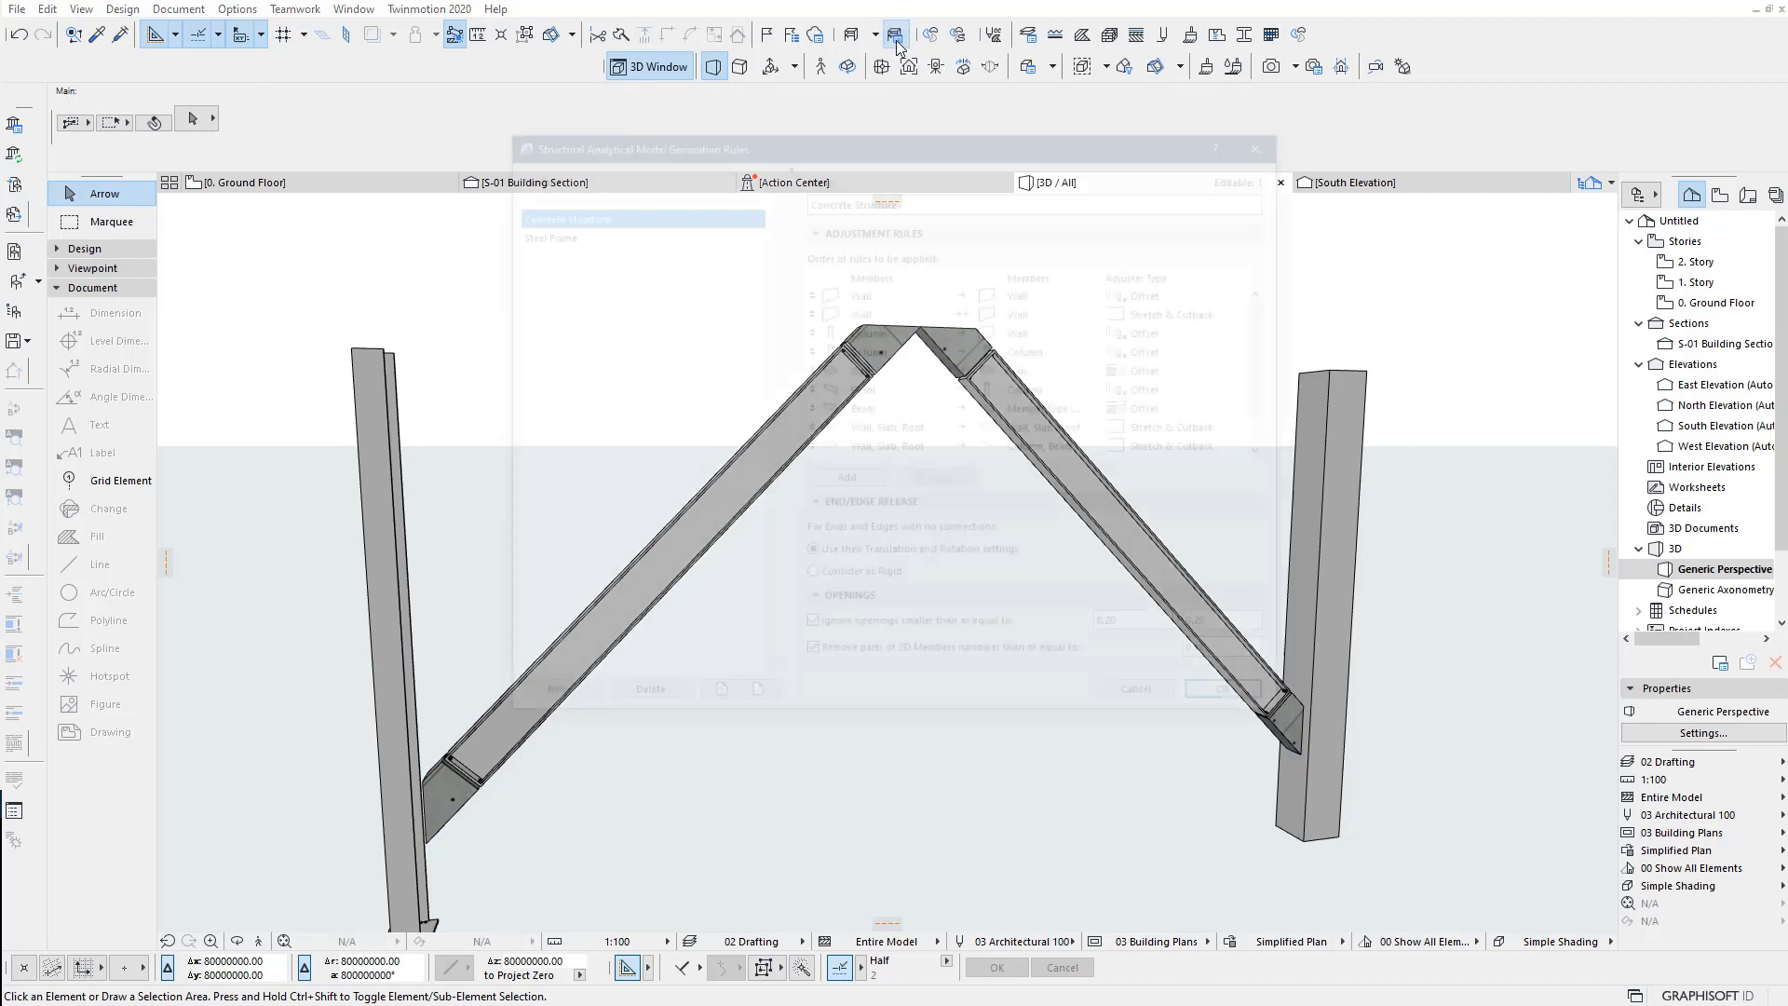
pyautogui.click(1244, 698)
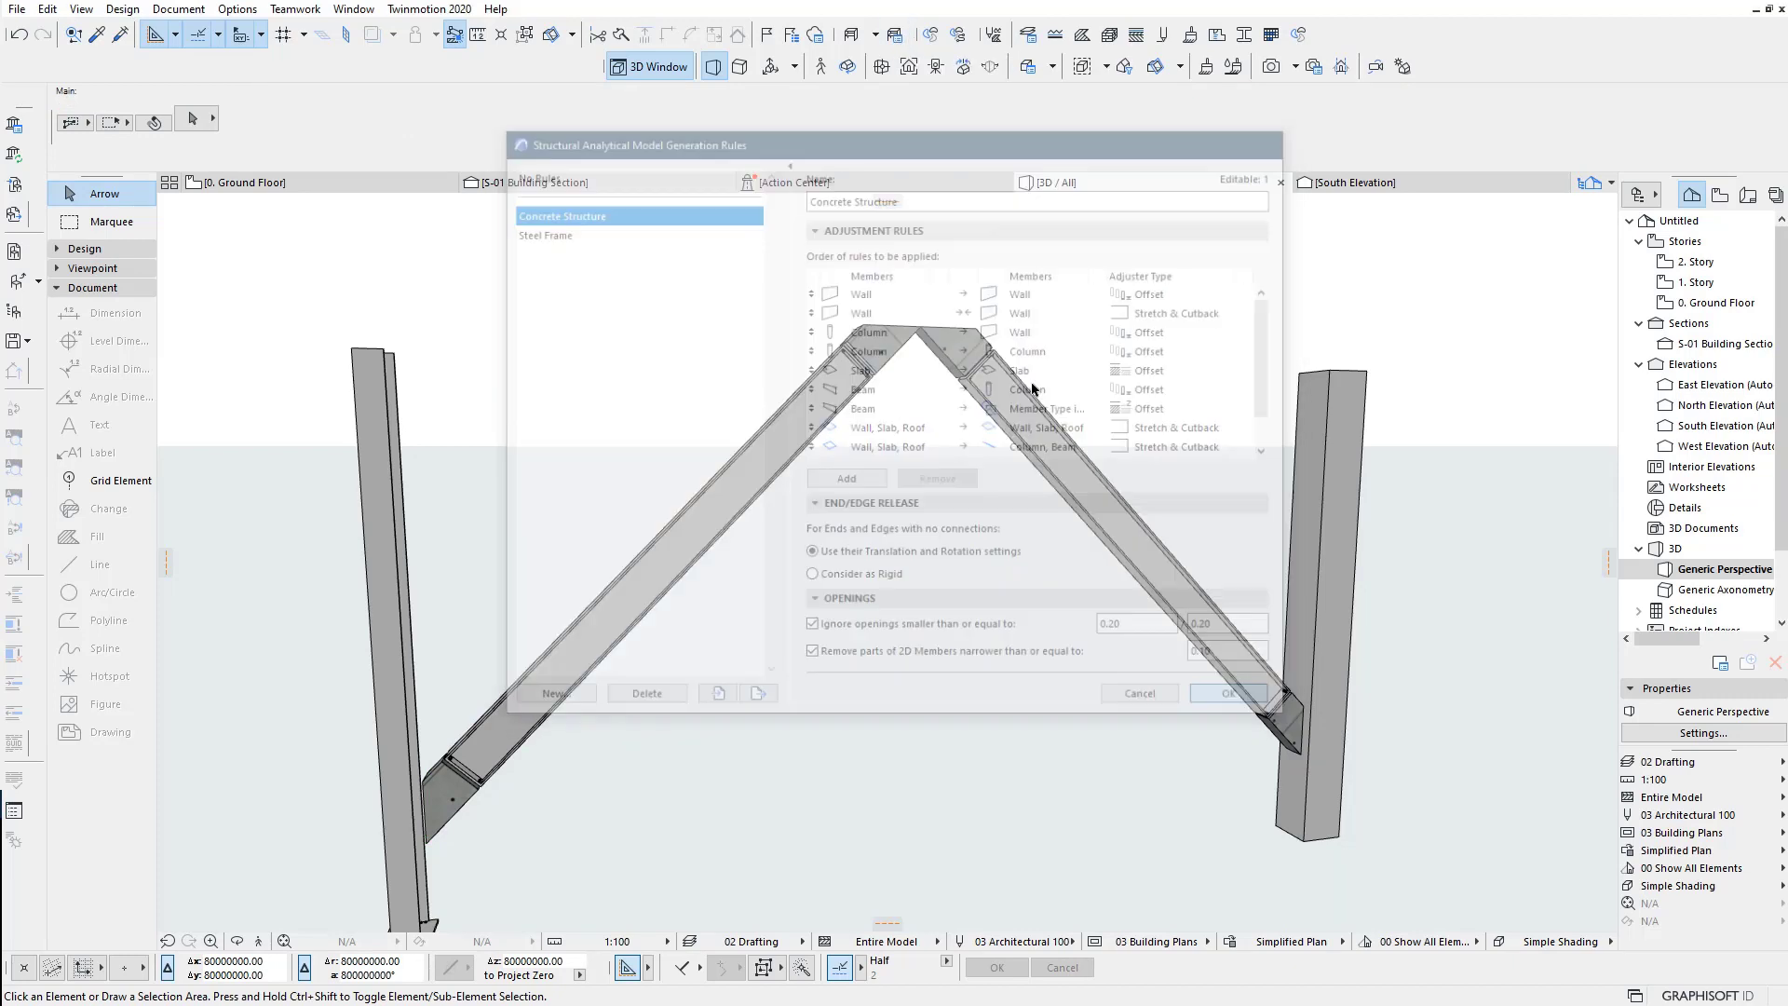
pyautogui.click(854, 43)
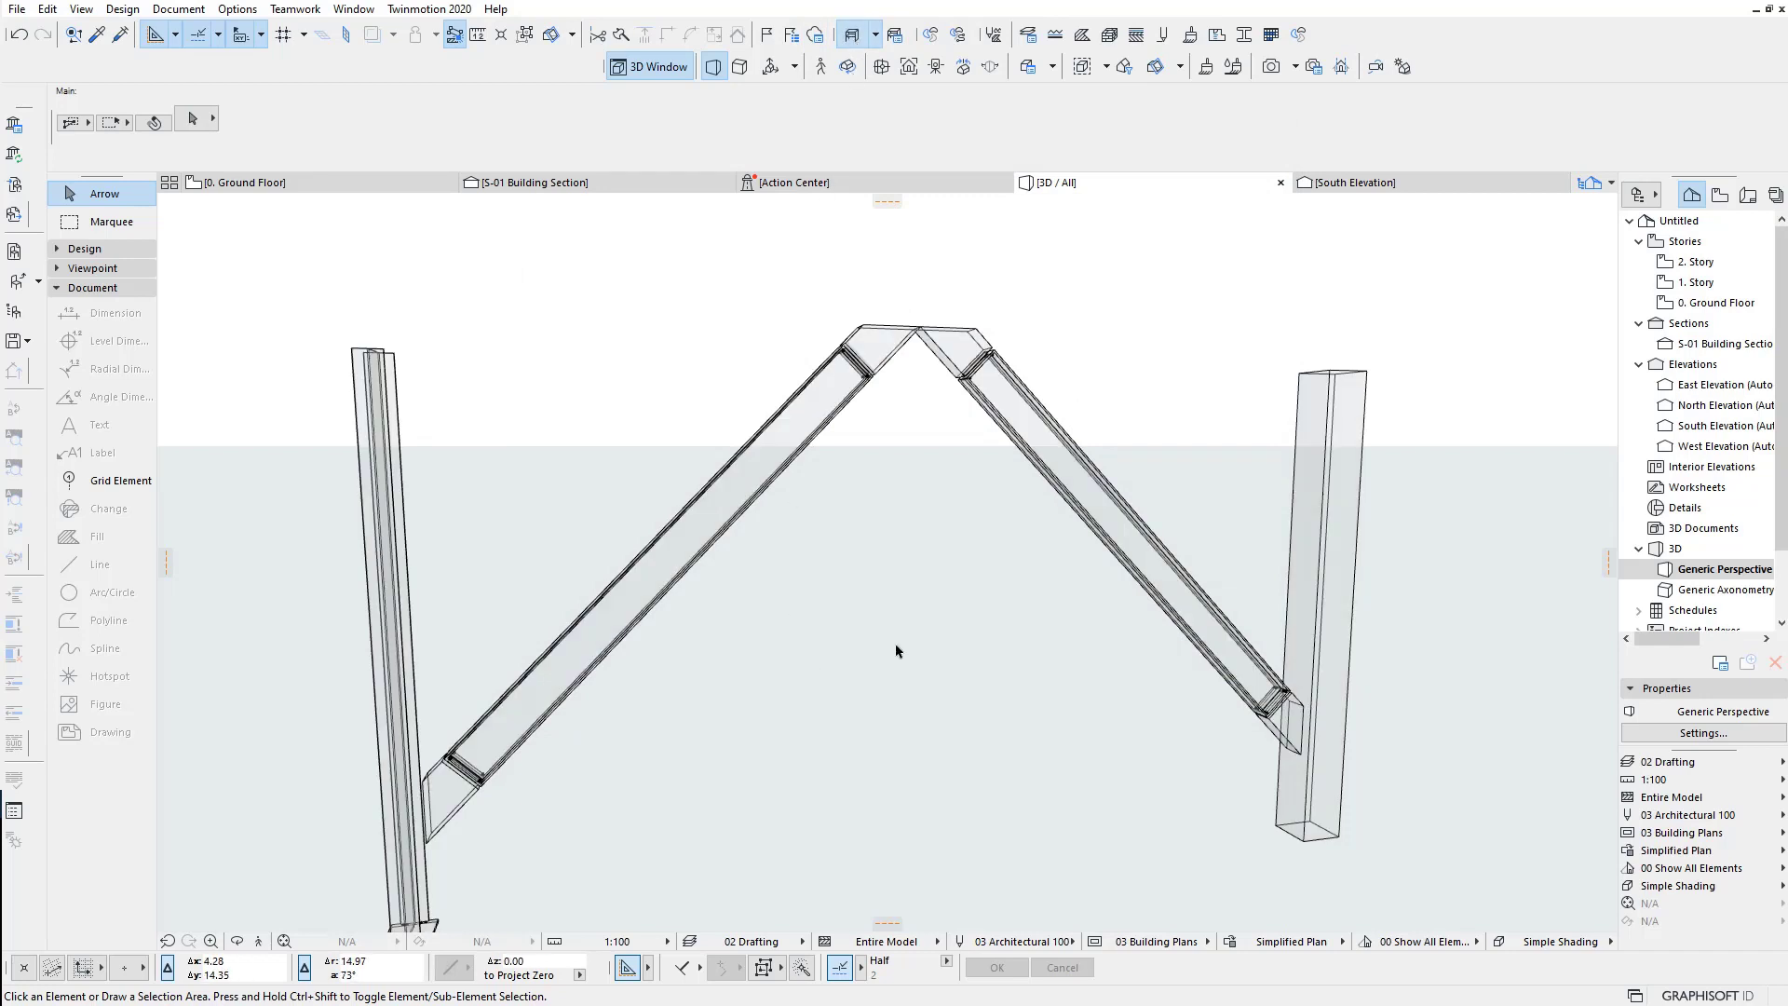
pyautogui.moveTo(897, 650)
pyautogui.keyDown('shift'); pyautogui.mouseDown(button='middle')
pyautogui.moveTo(749, 682)
pyautogui.moveTo(911, 424)
pyautogui.mouseUp(button='middle'); pyautogui.keyUp('shift')
pyautogui.click(911, 420)
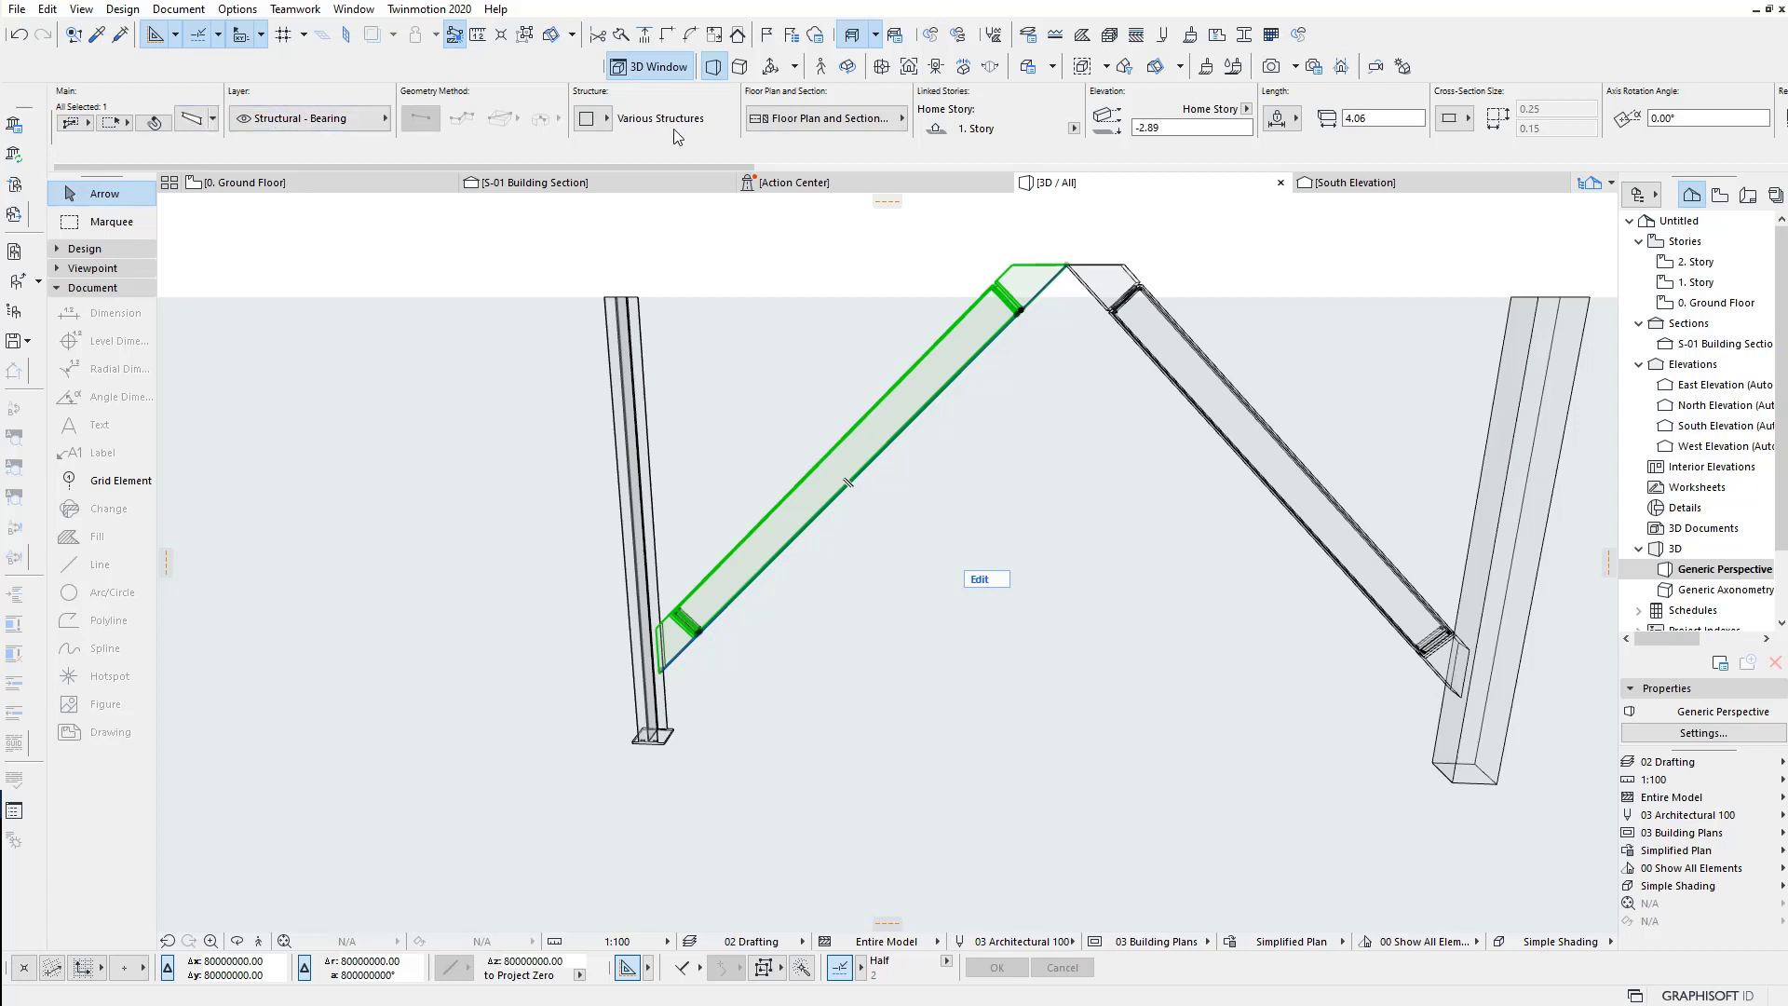
# Step: Set the left rafter's structural function to Load-Bearing Element
pyautogui.hotkey('ctrl', 't')
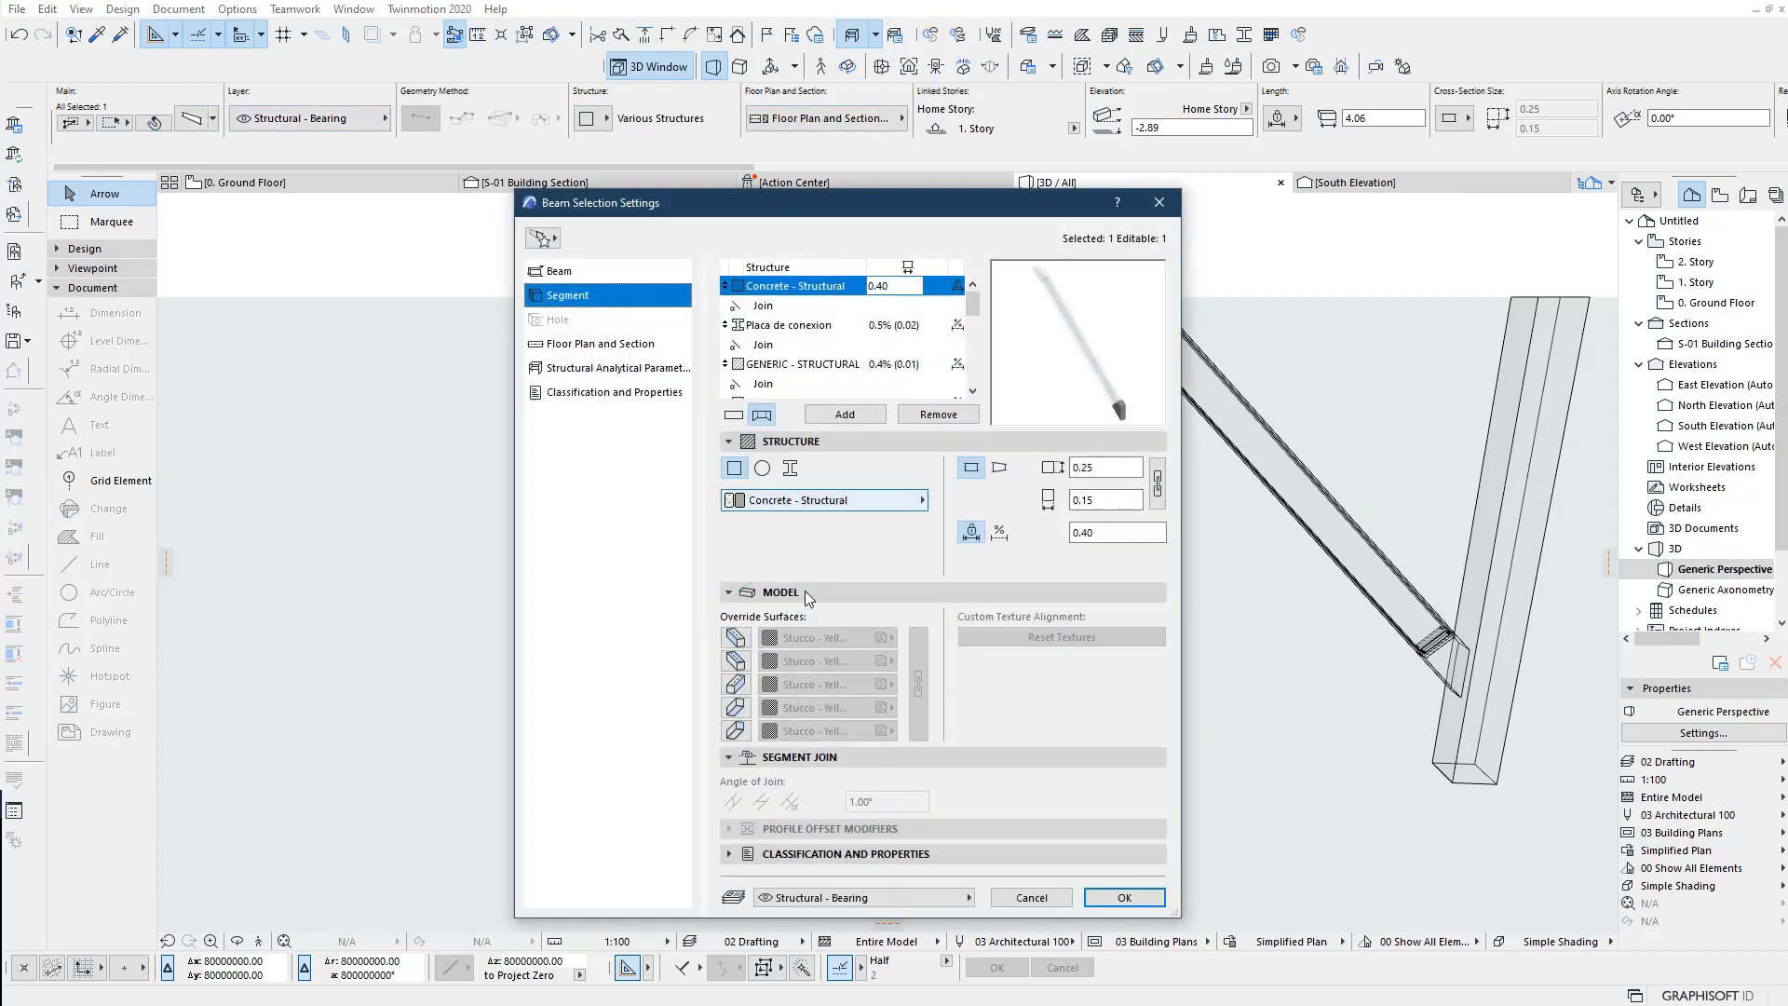
pyautogui.click(581, 369)
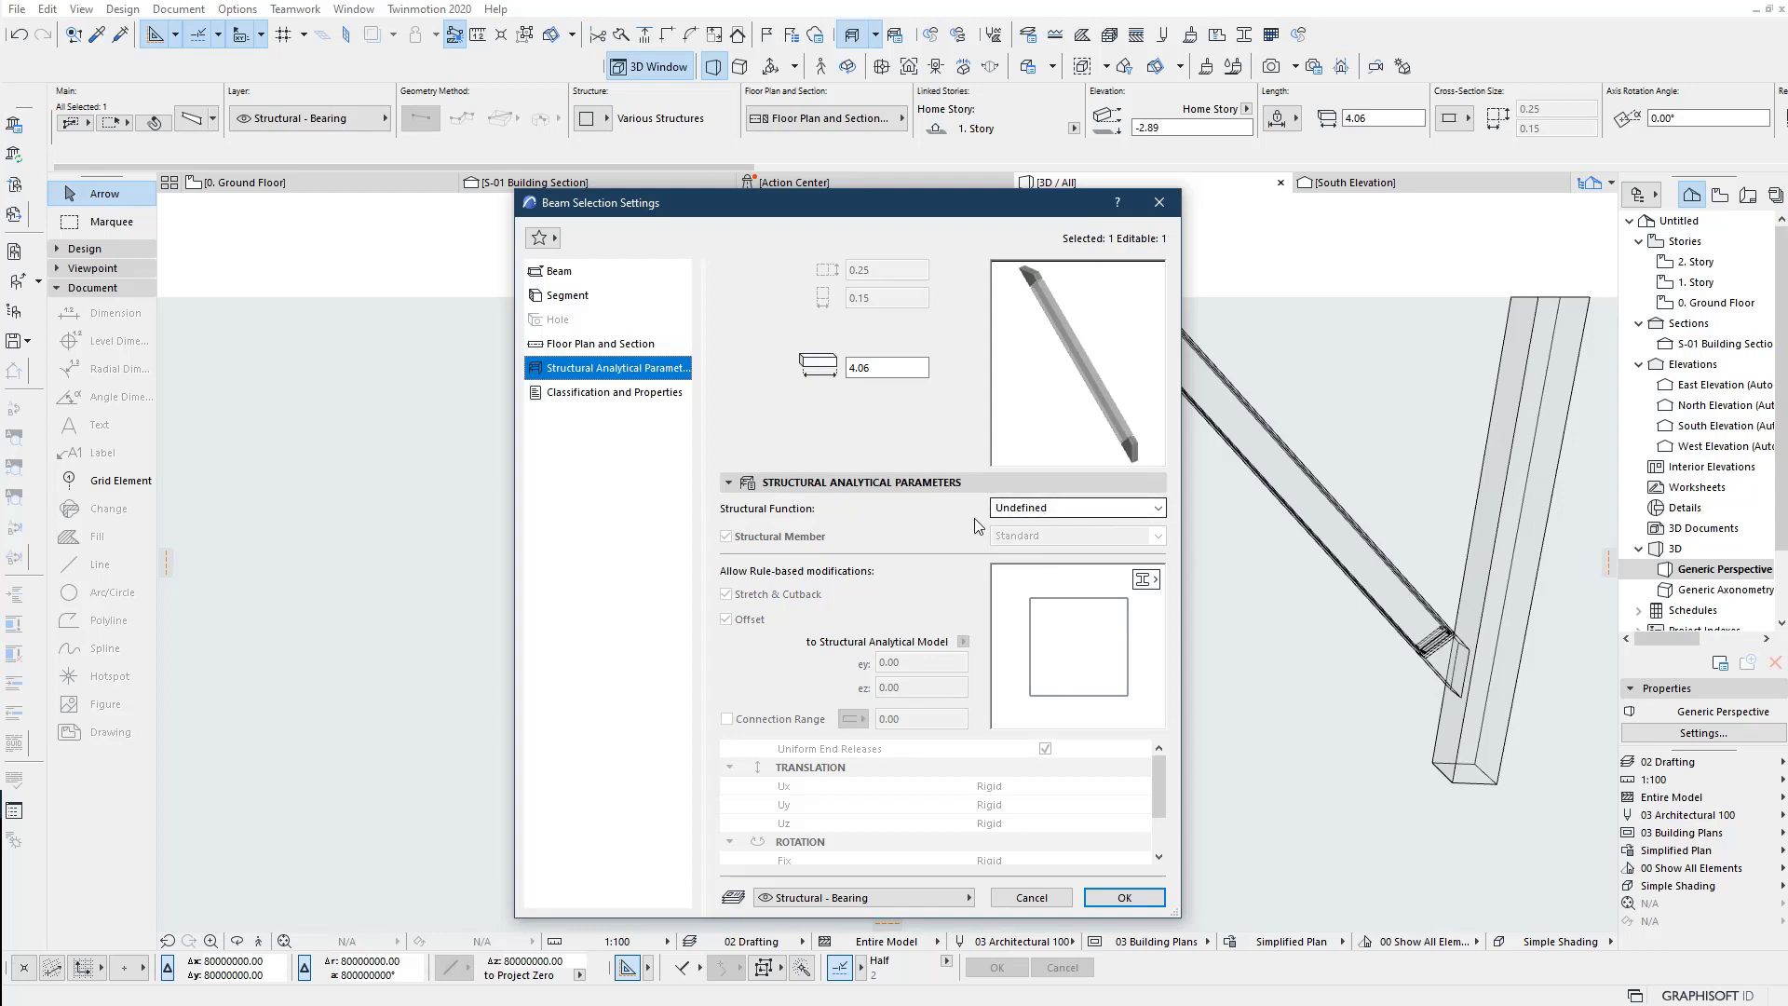
pyautogui.click(1046, 517)
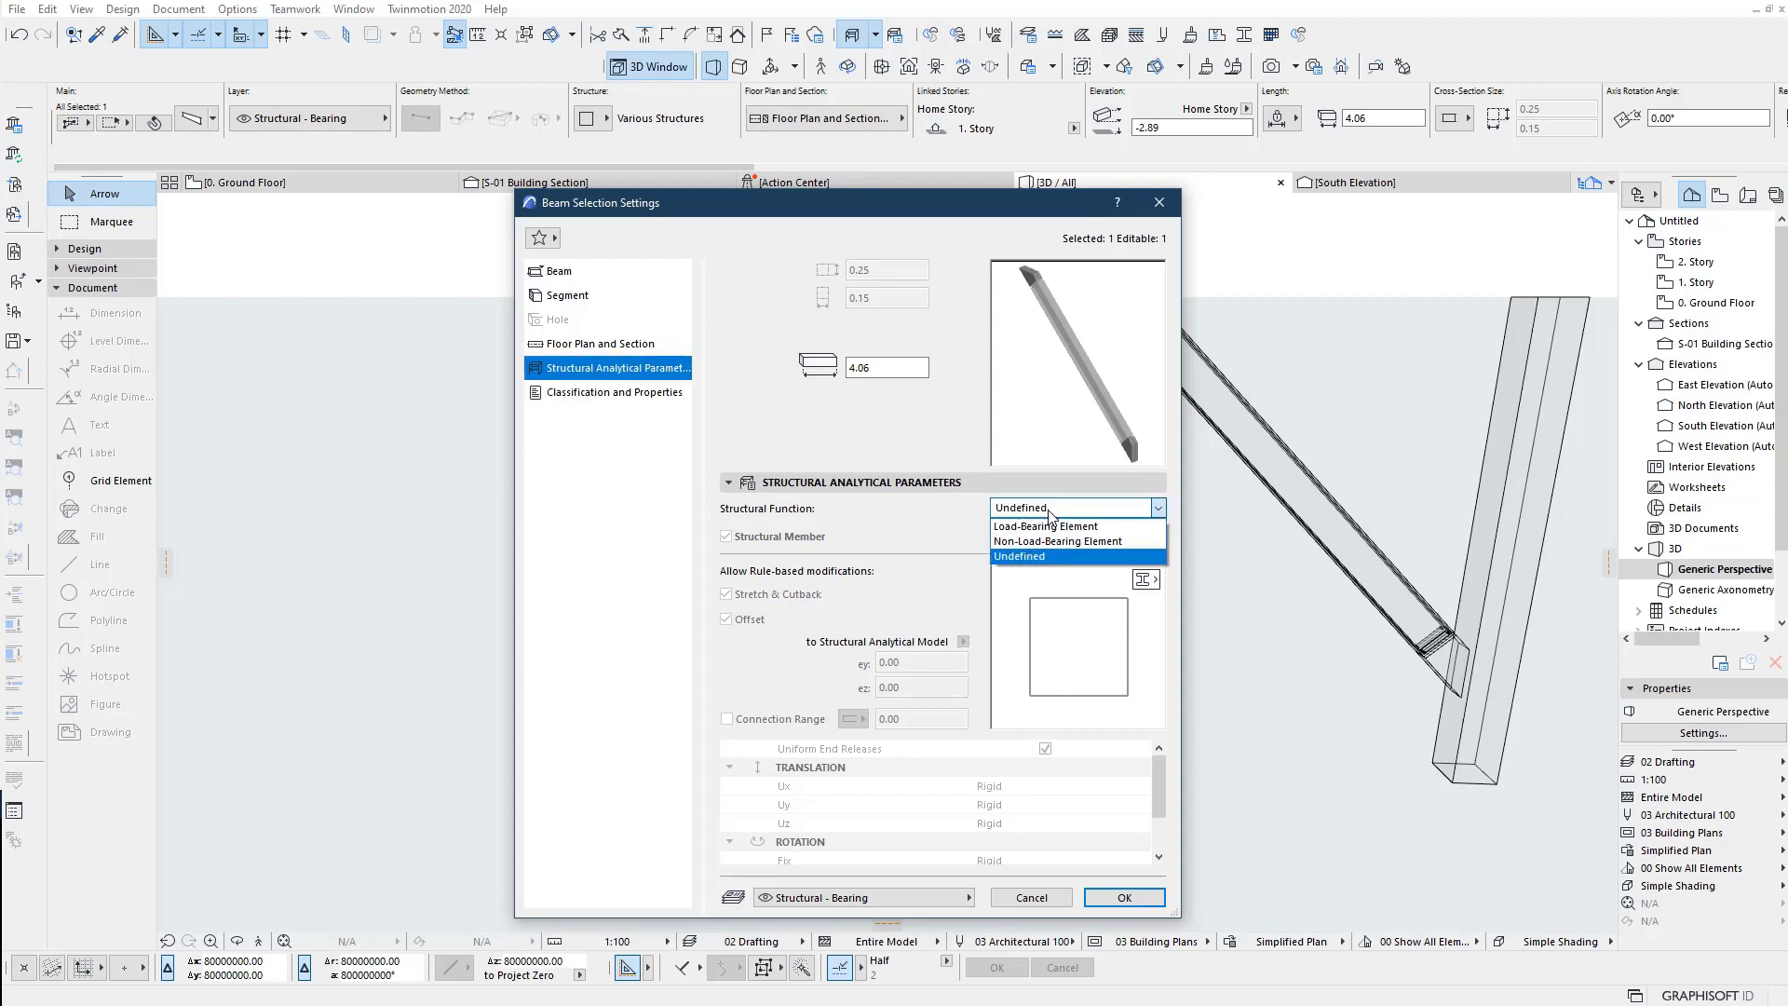
pyautogui.click(1050, 527)
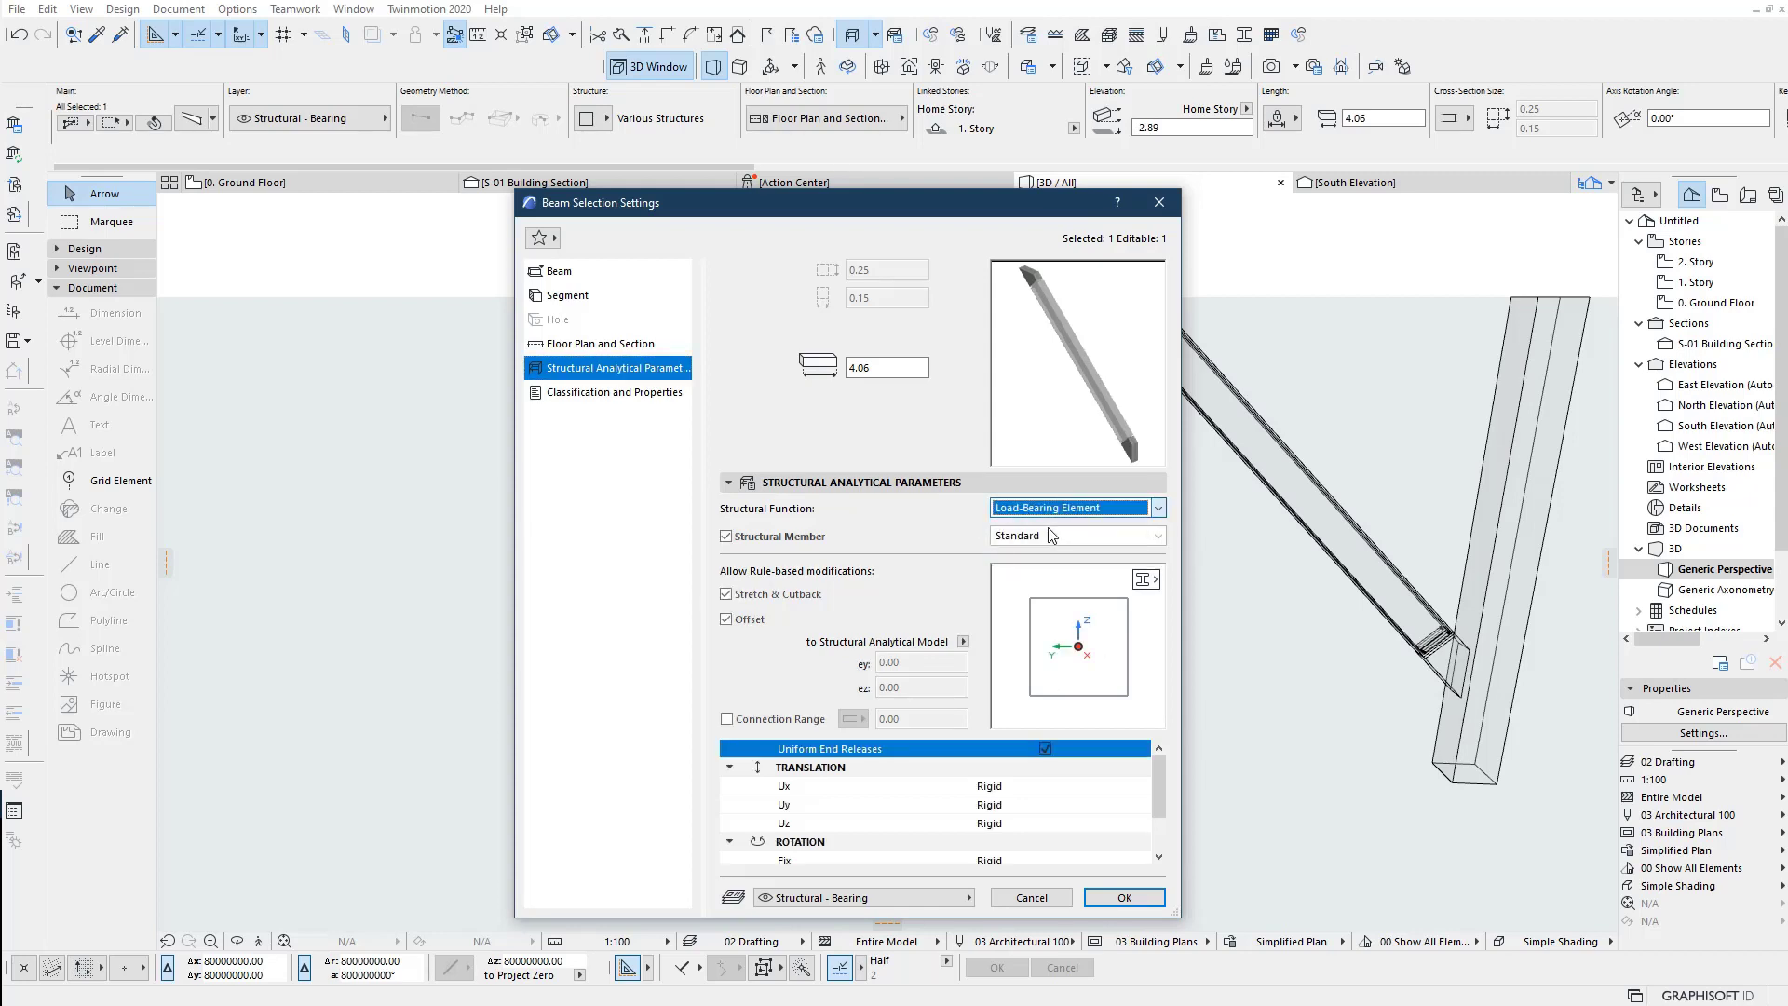
pyautogui.click(1160, 807)
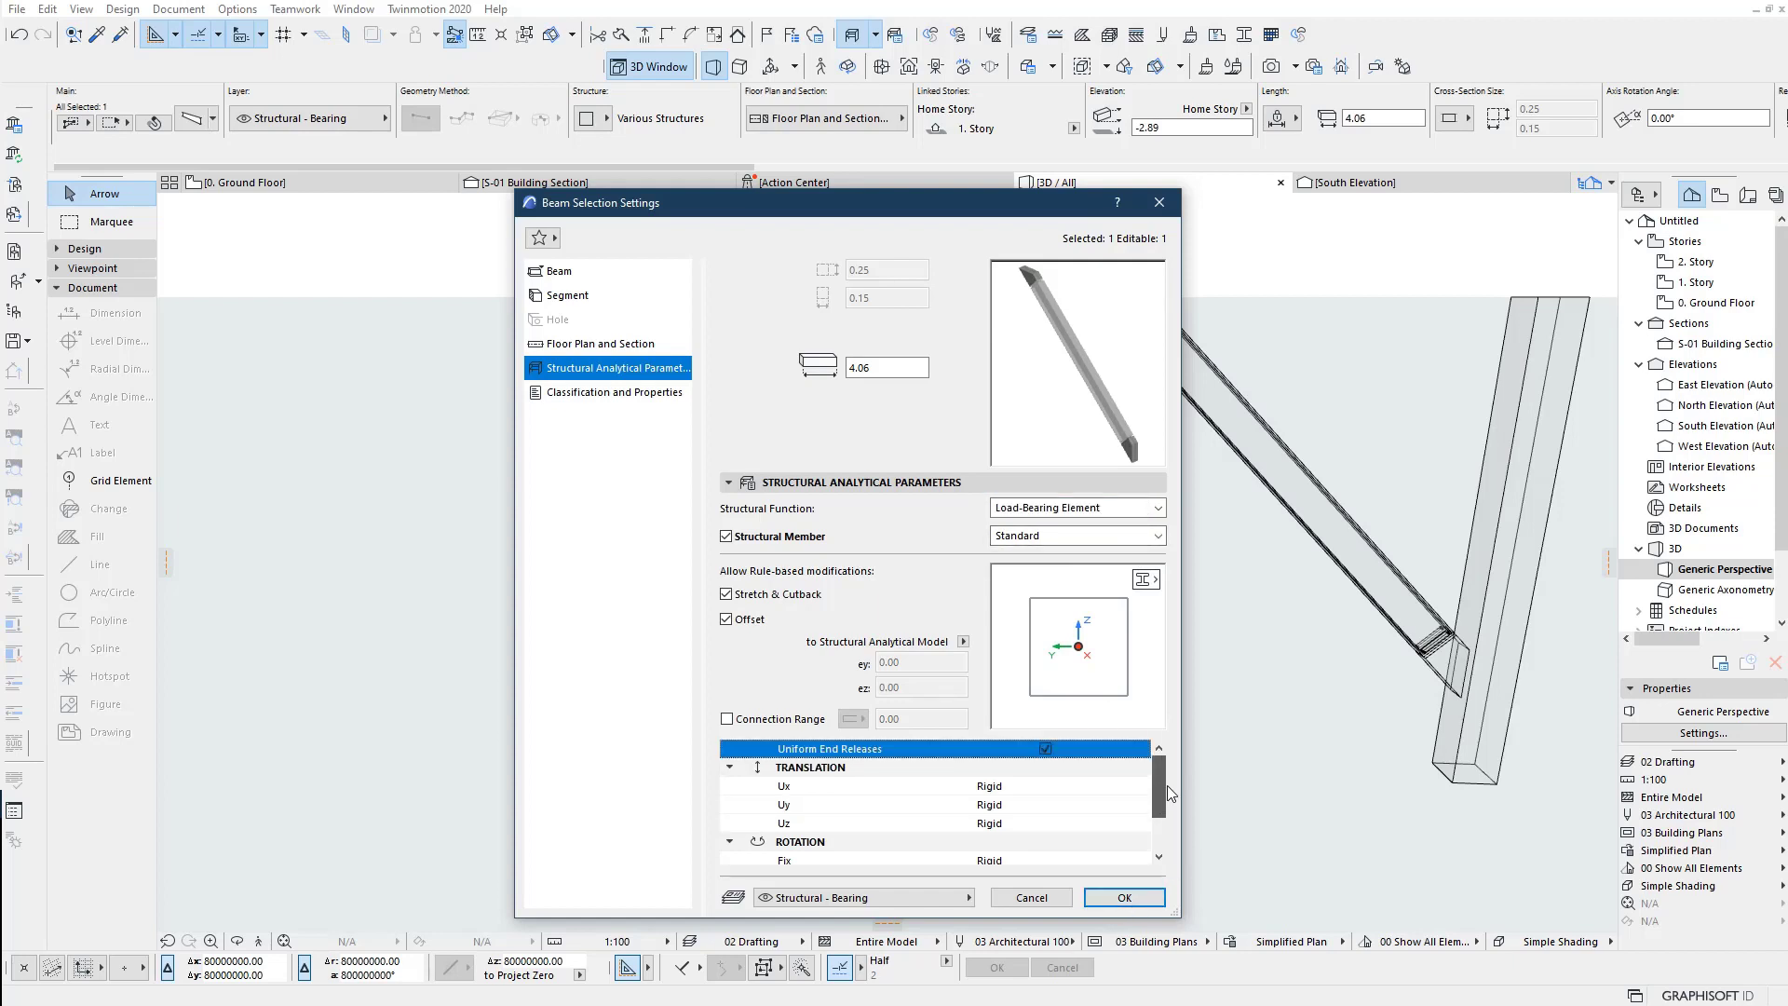
# Step: Review the left rafter's analytical replacement profile options and confirm its settings
pyautogui.scroll(-1, 1168, 788)
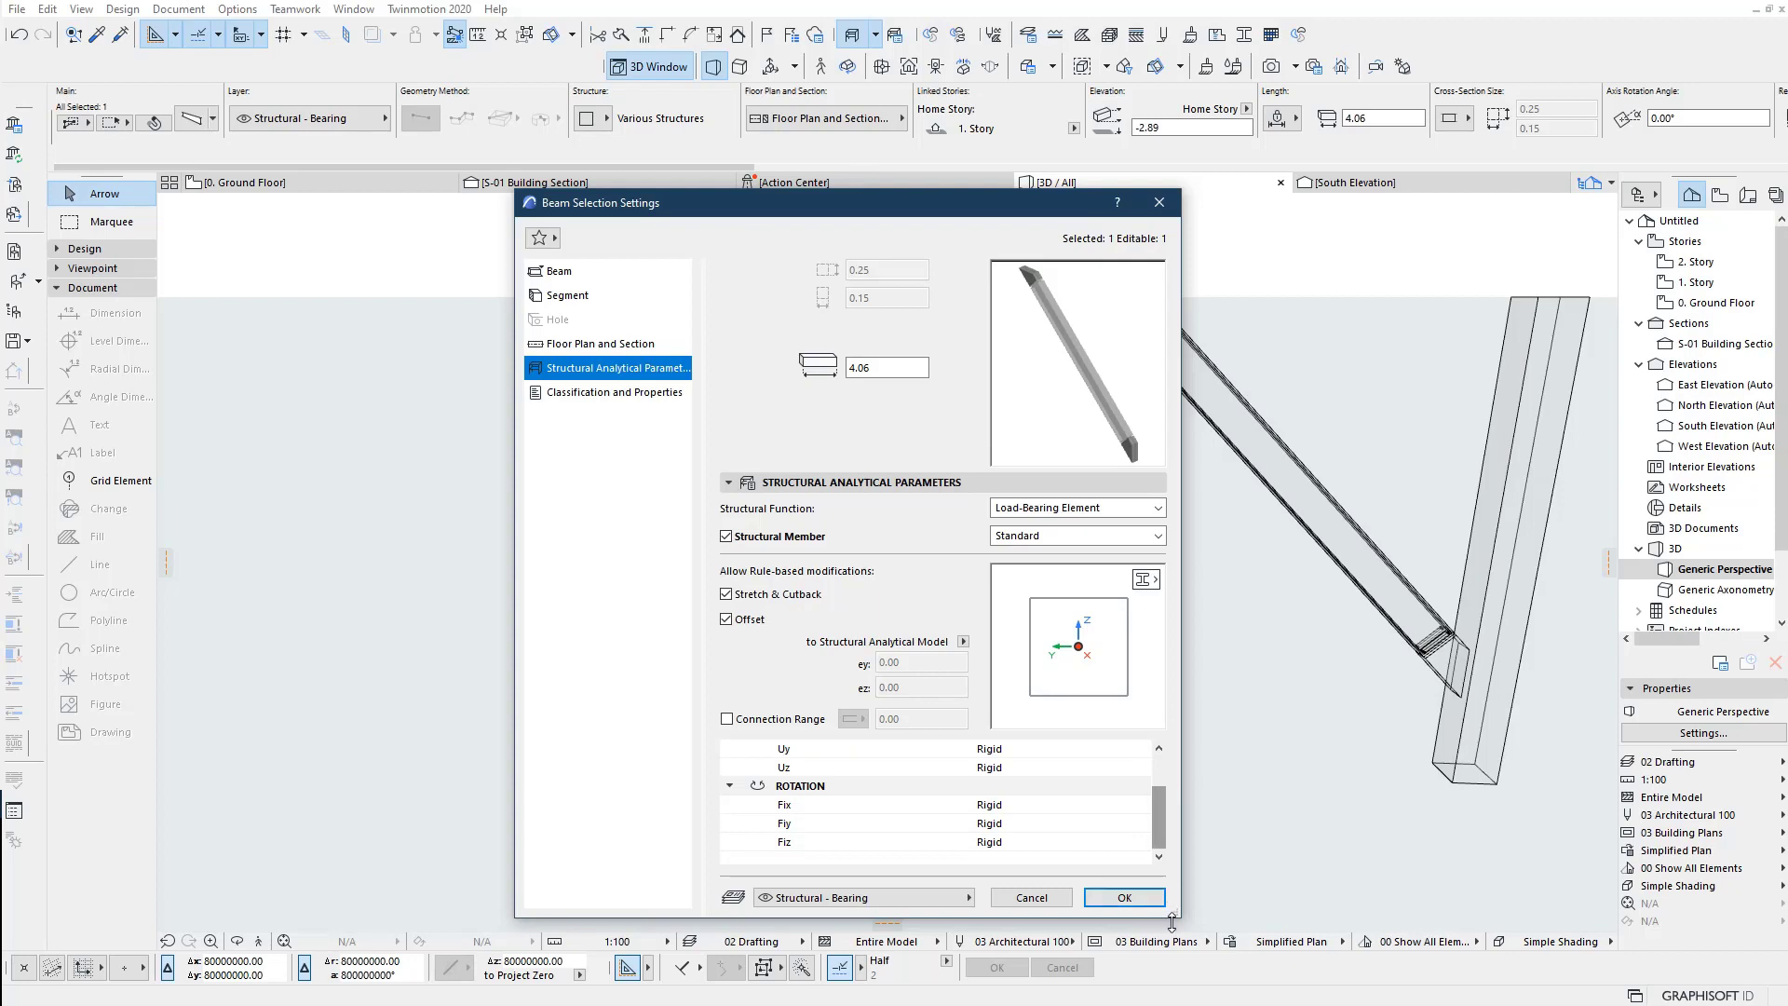
pyautogui.moveTo(1175, 928); pyautogui.dragTo(1181, 979)
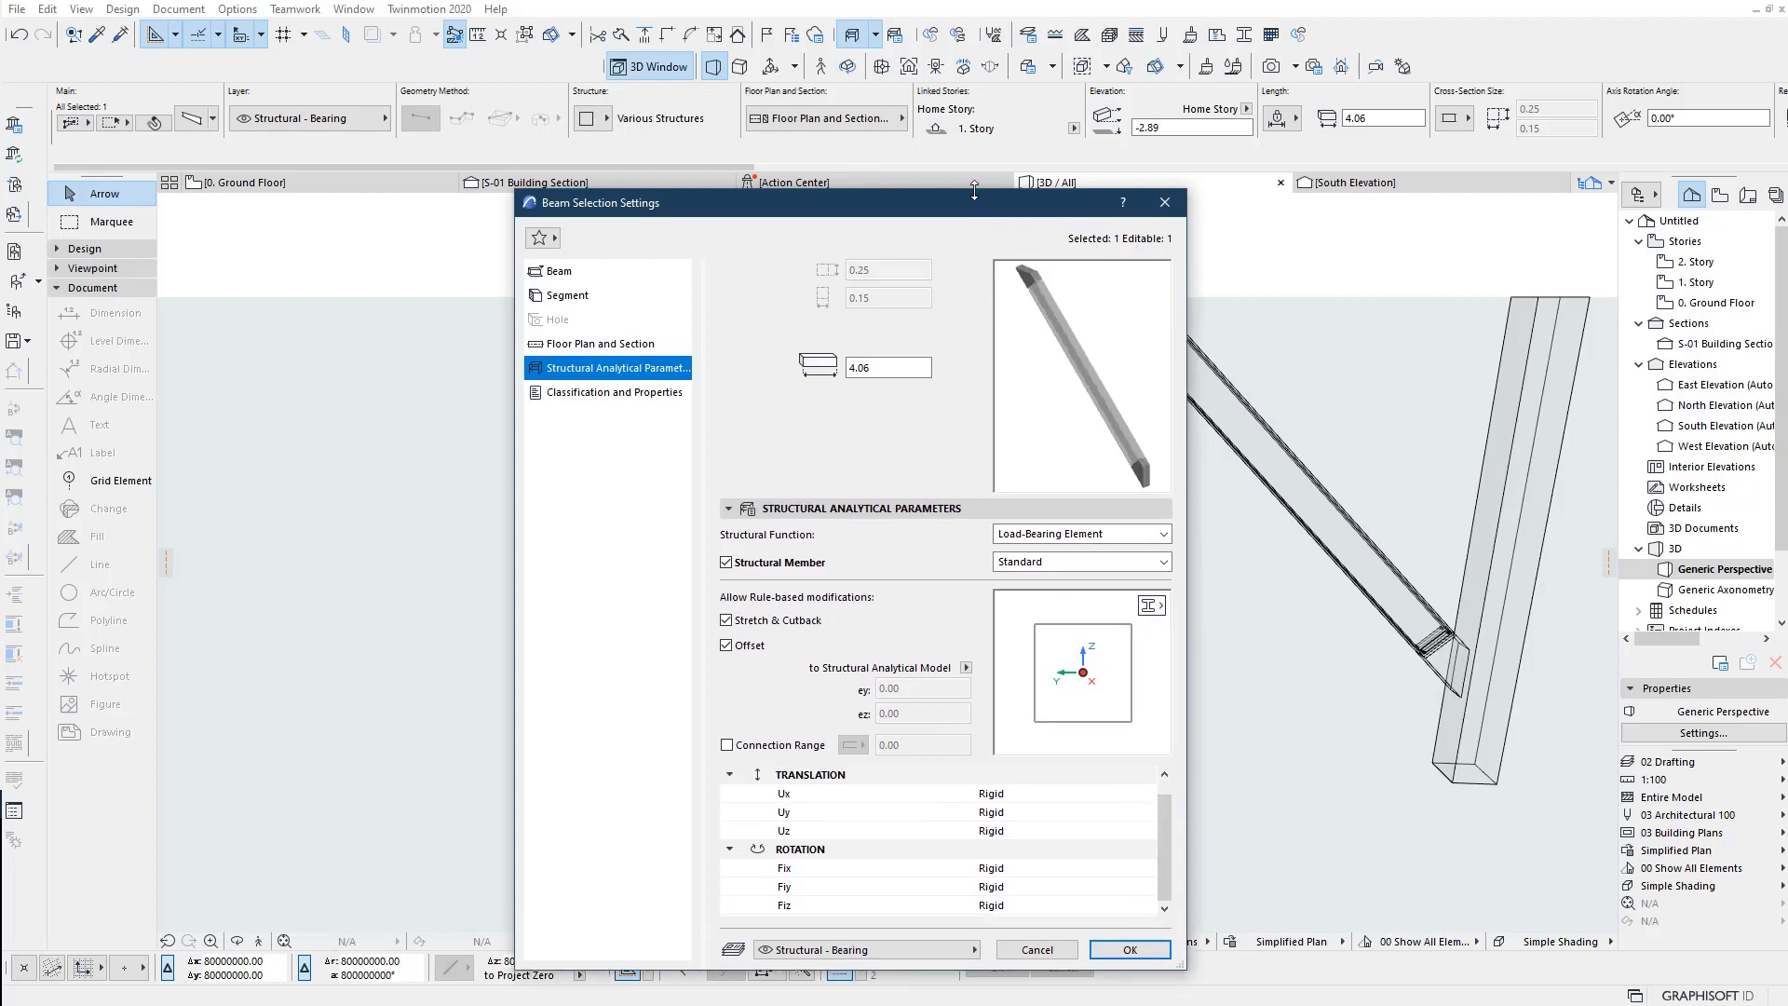
pyautogui.moveTo(975, 190); pyautogui.dragTo(974, 64)
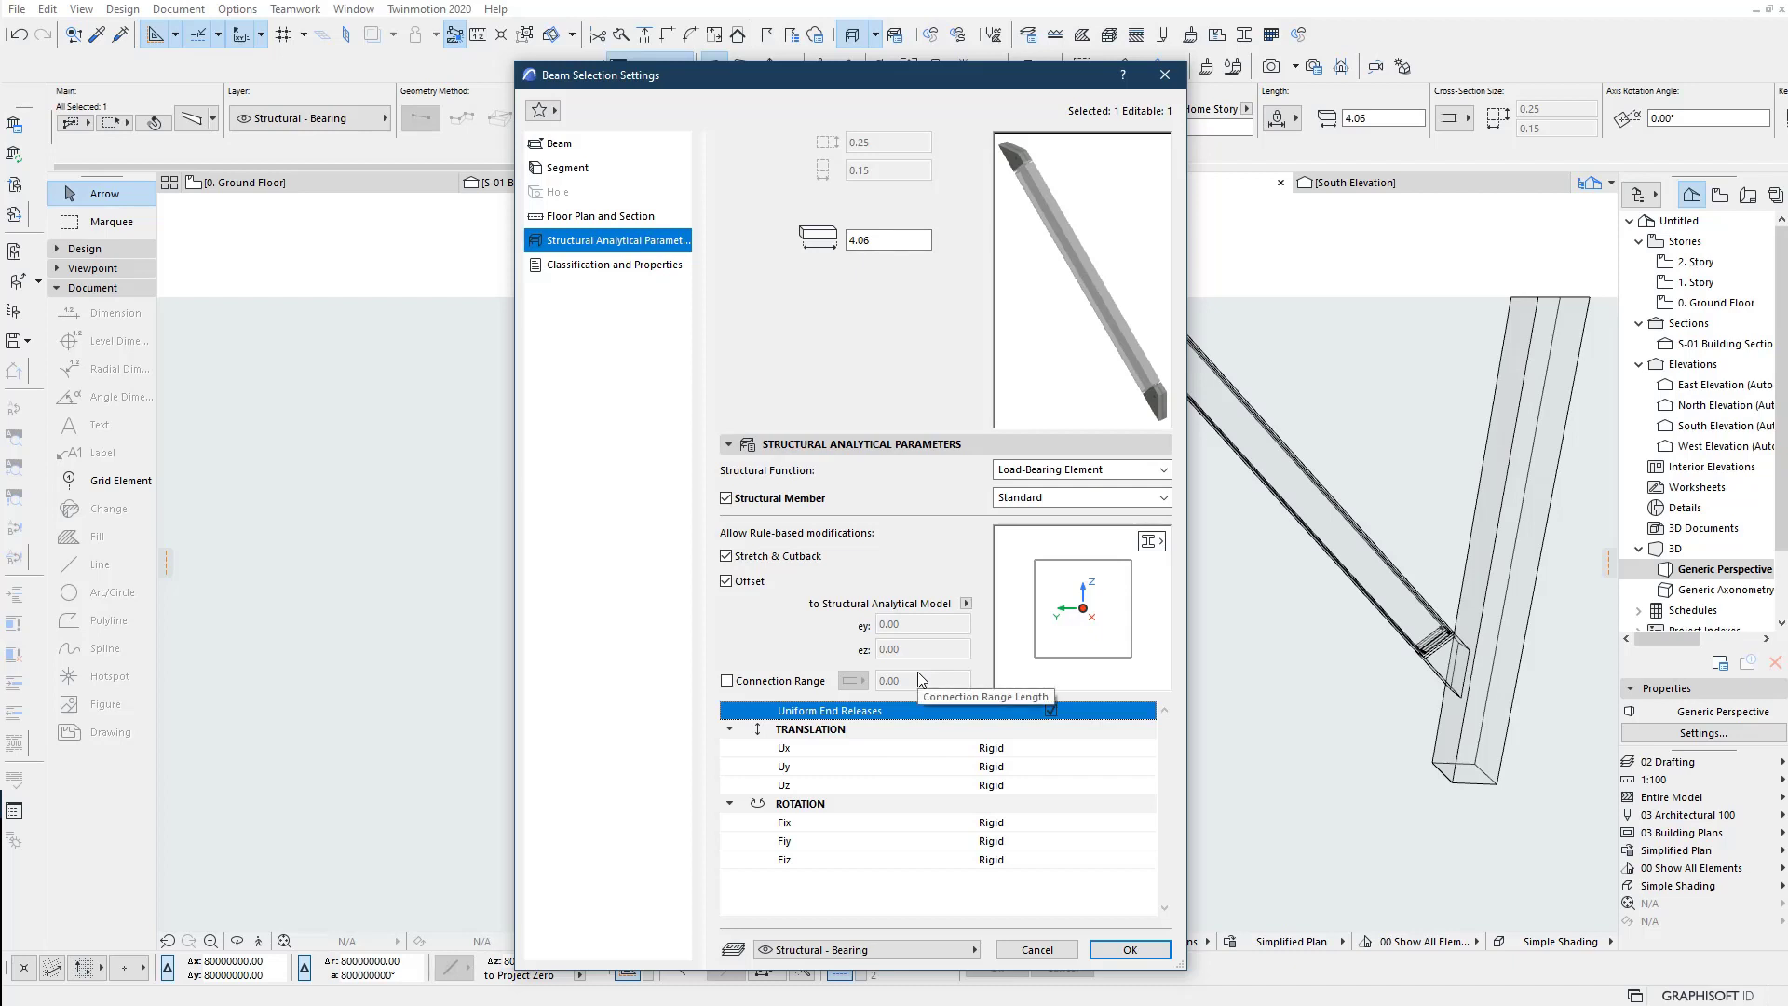
pyautogui.click(1161, 544)
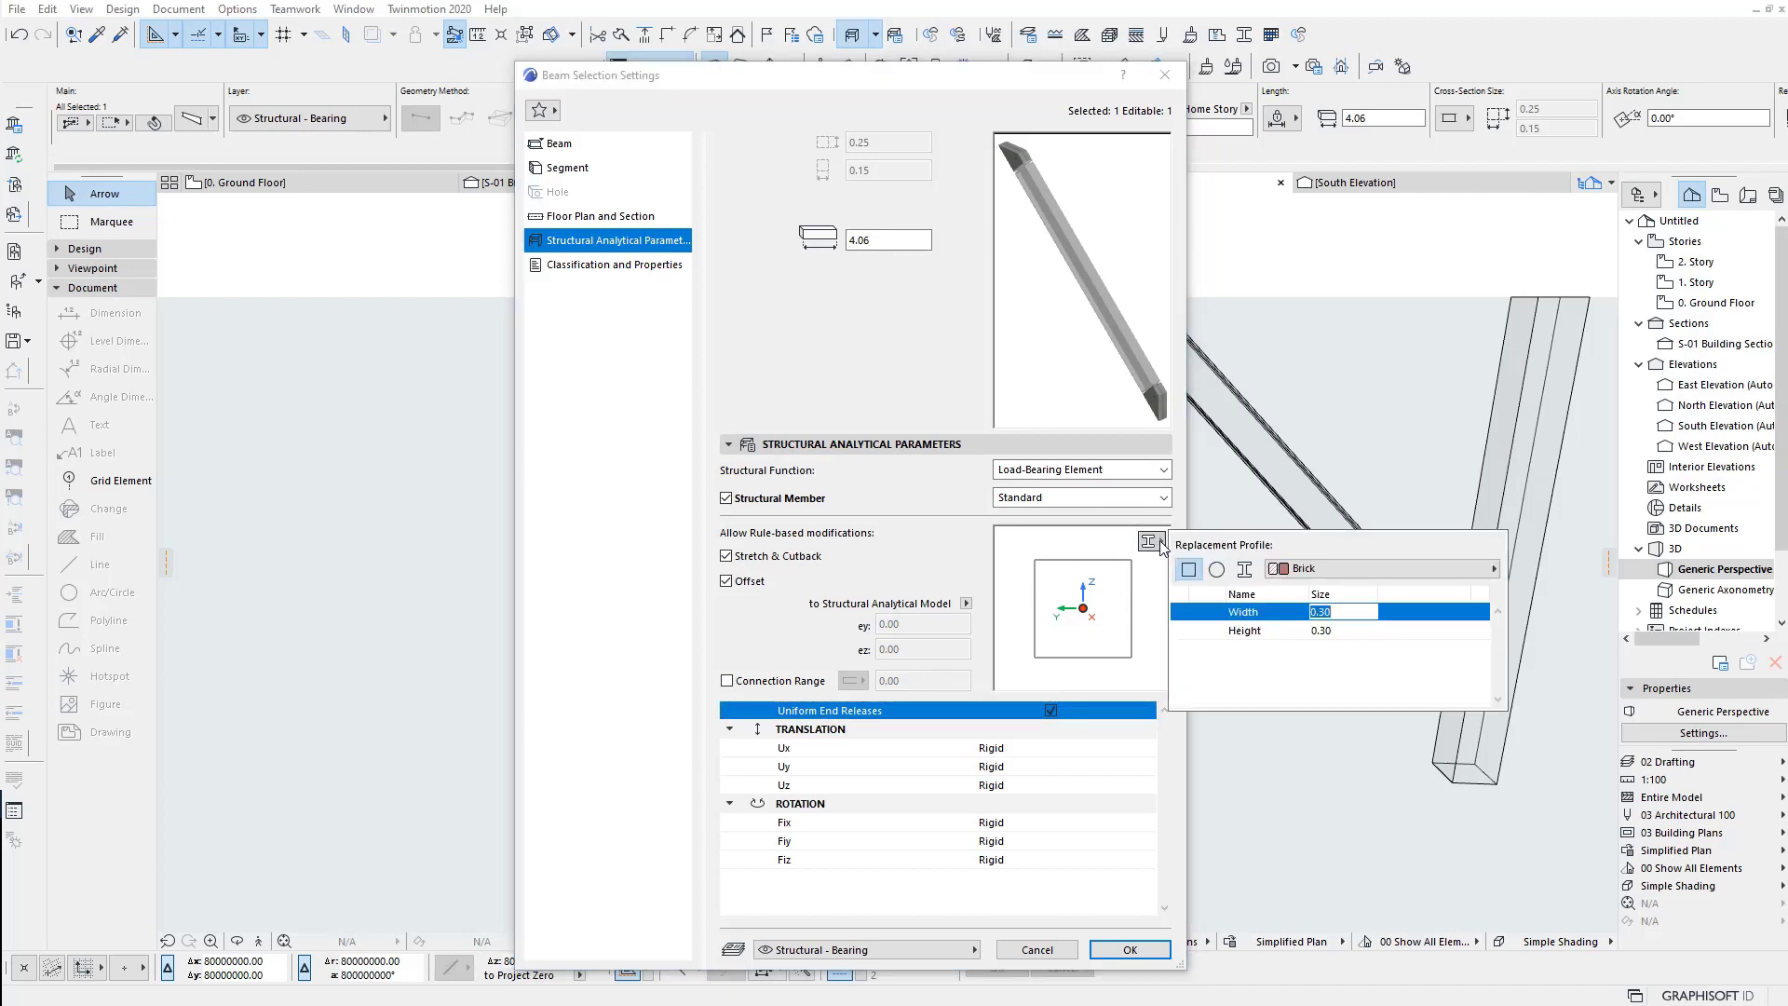
pyautogui.click(1144, 544)
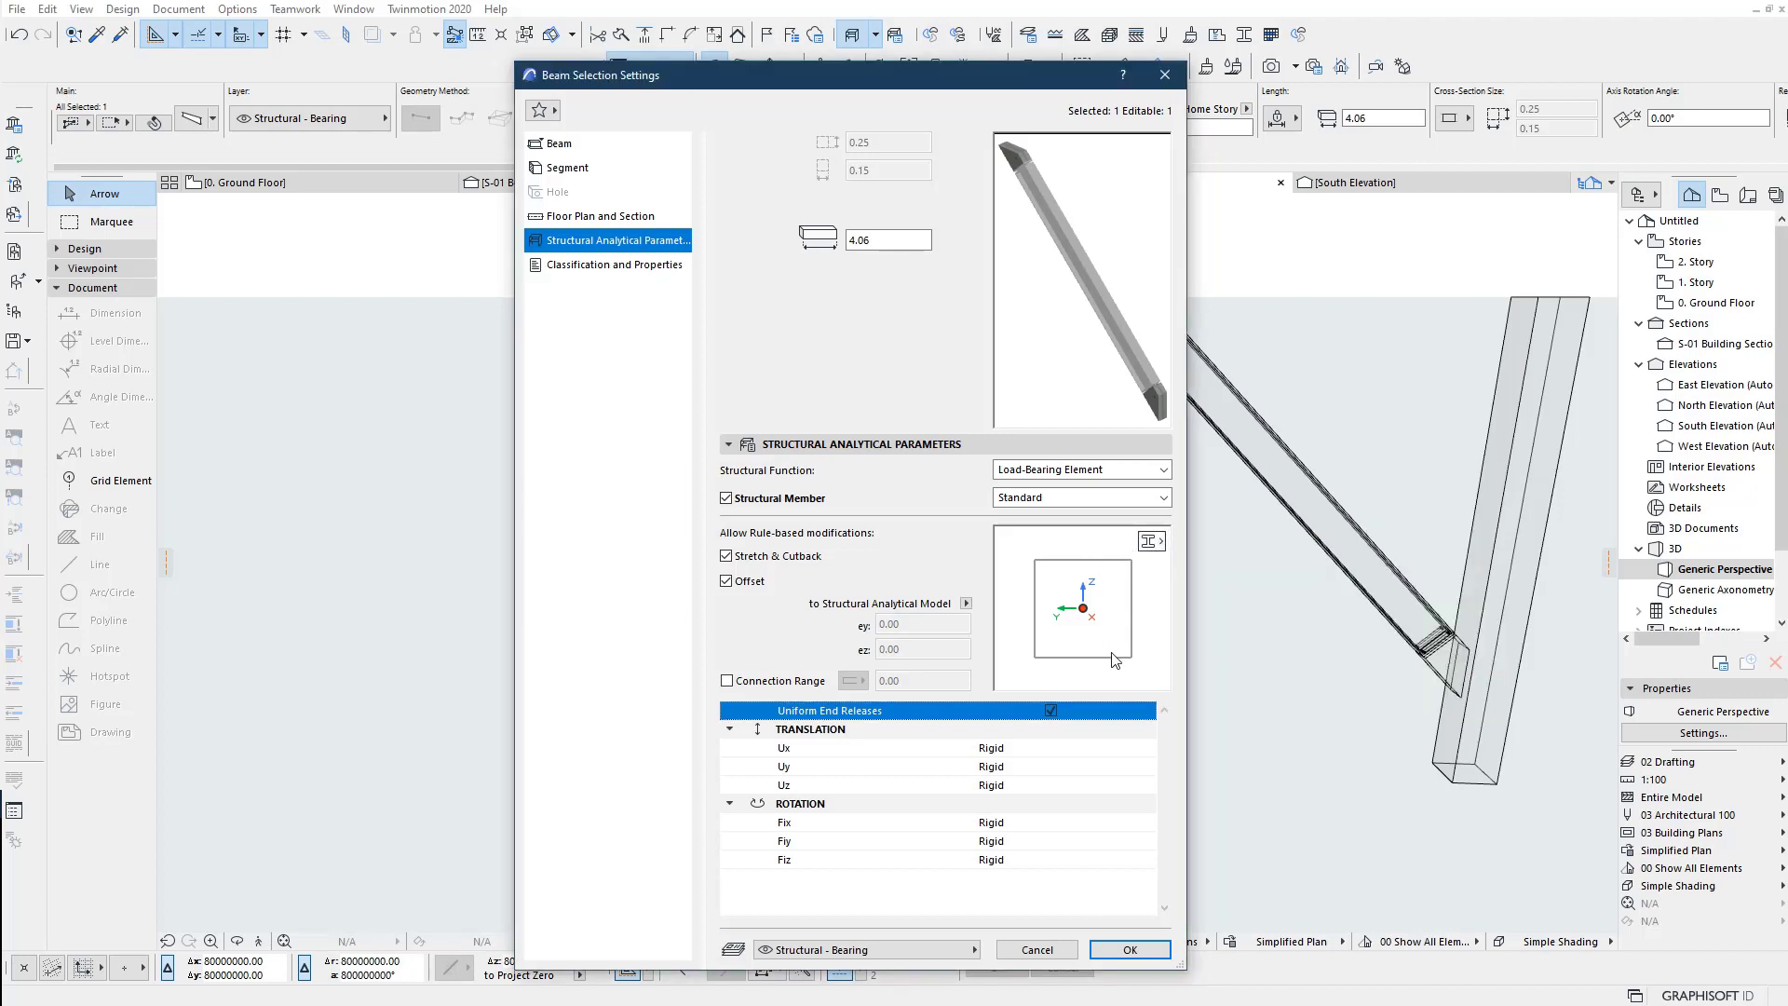
pyautogui.click(1160, 544)
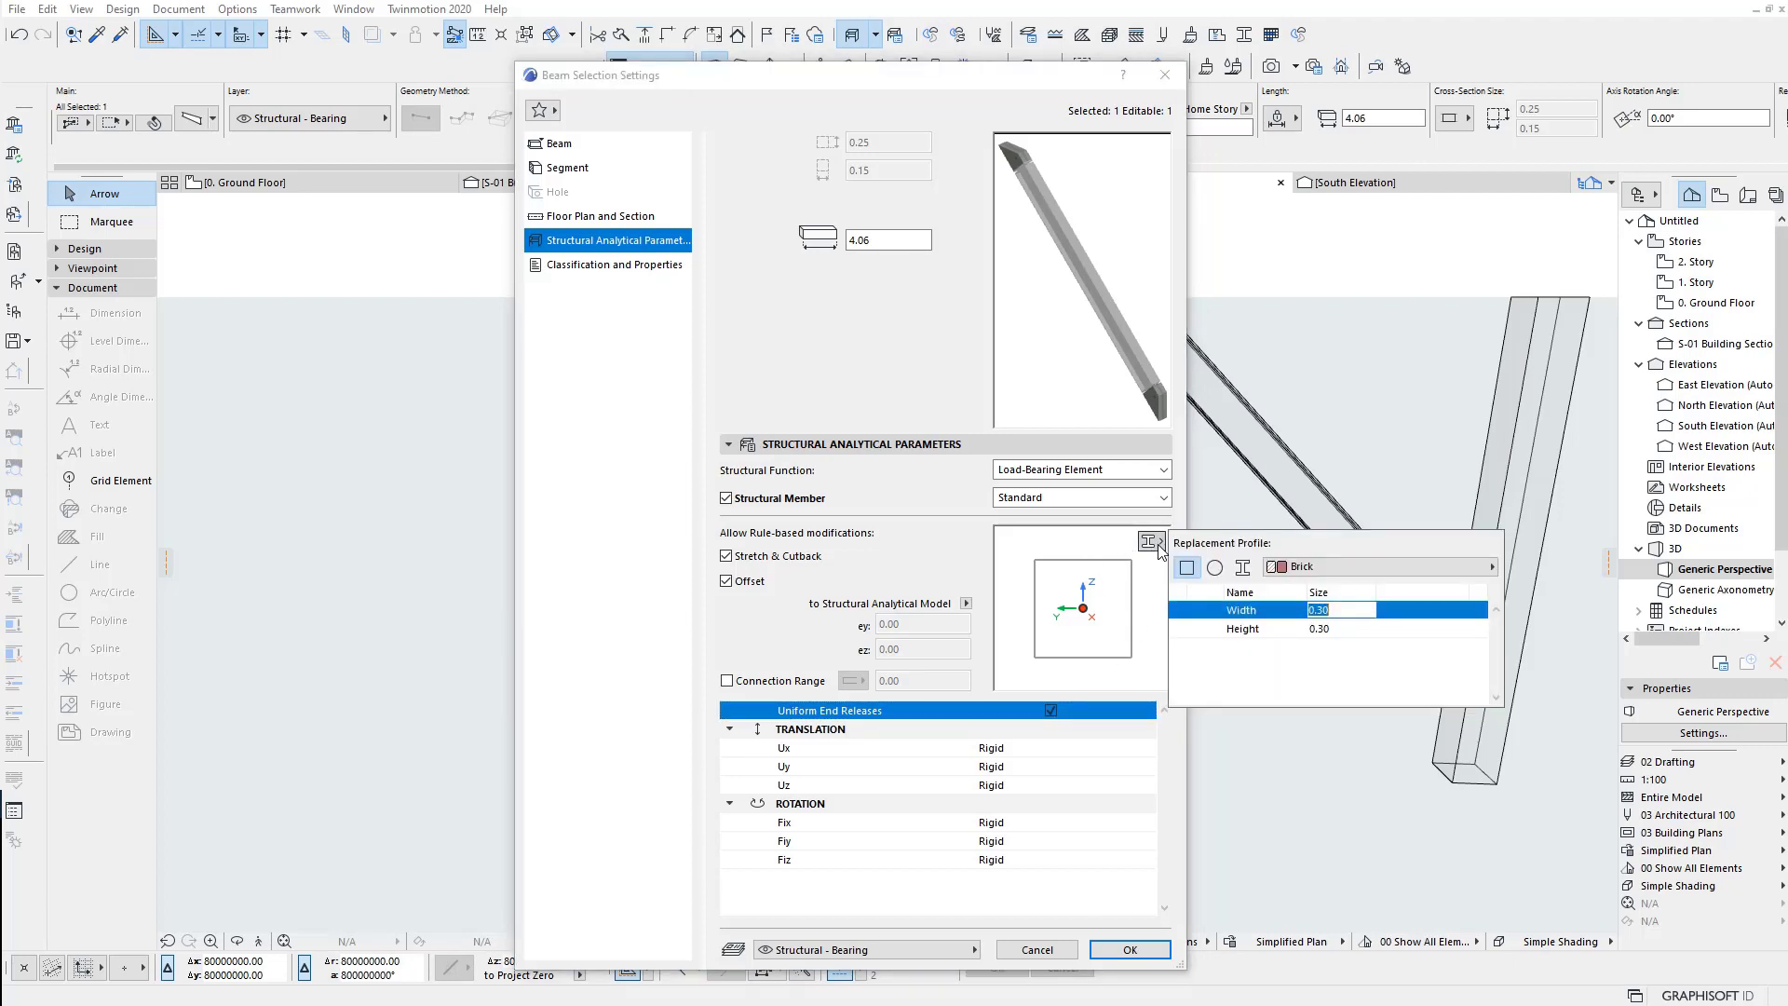
pyautogui.click(1124, 557)
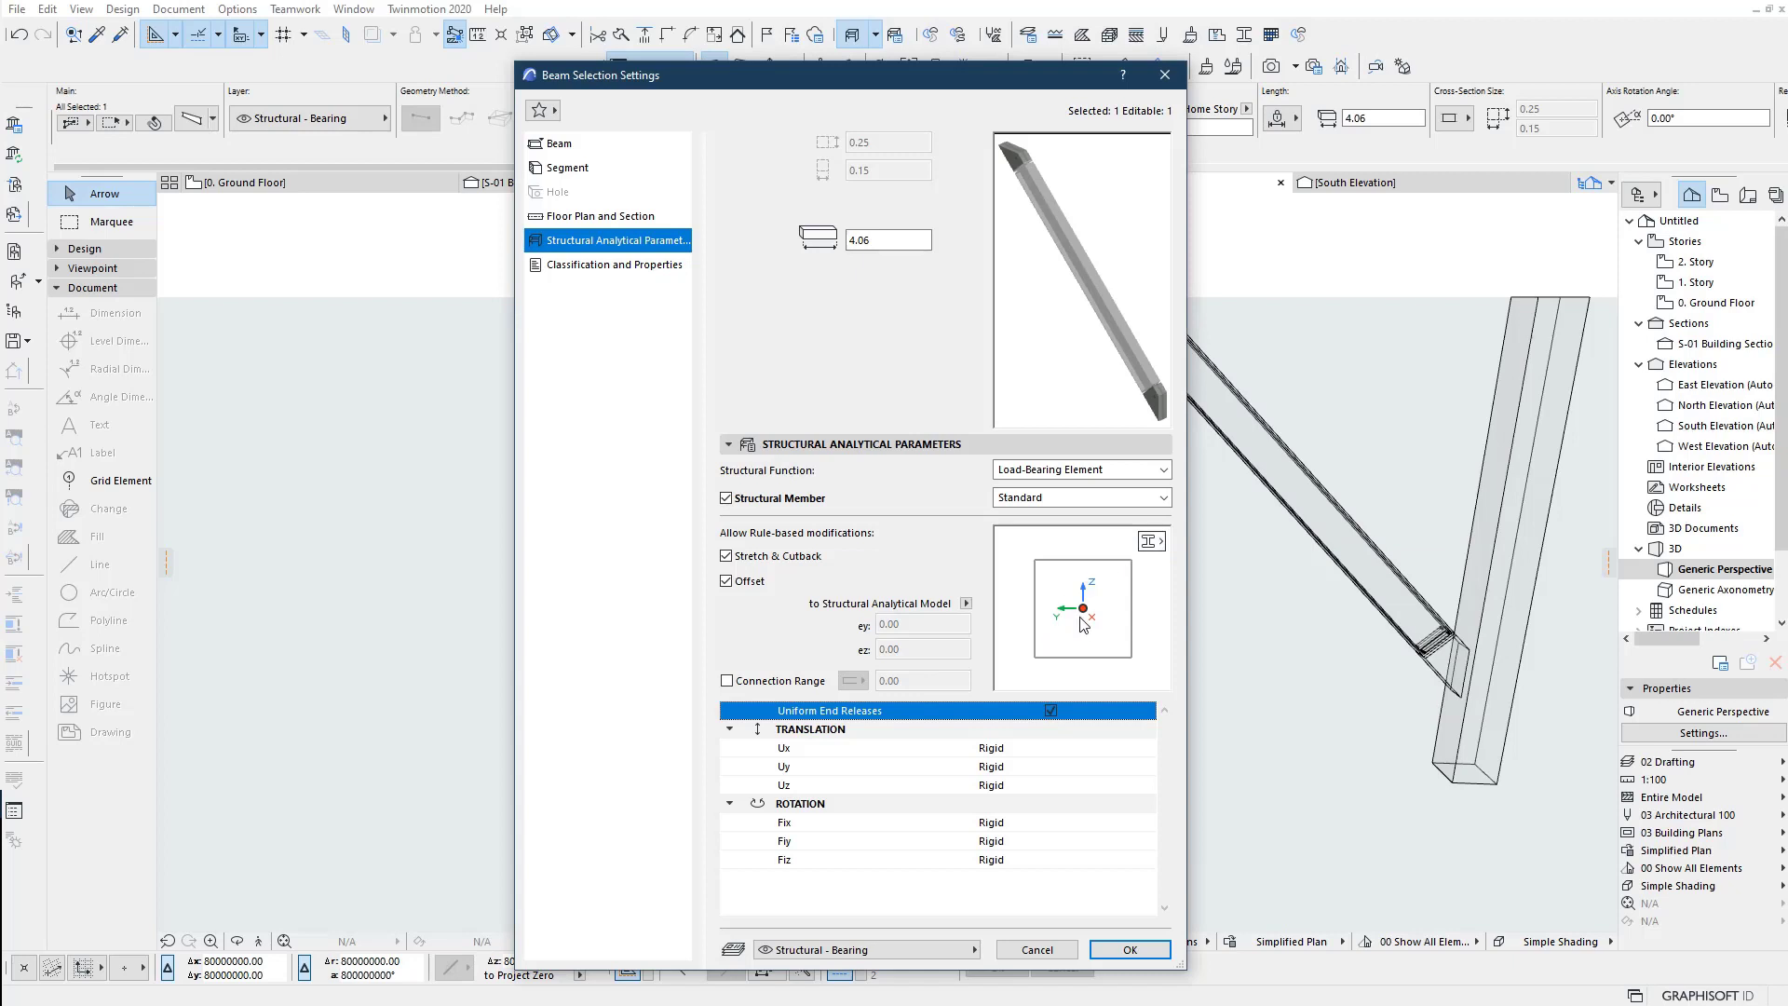
pyautogui.click(1129, 949)
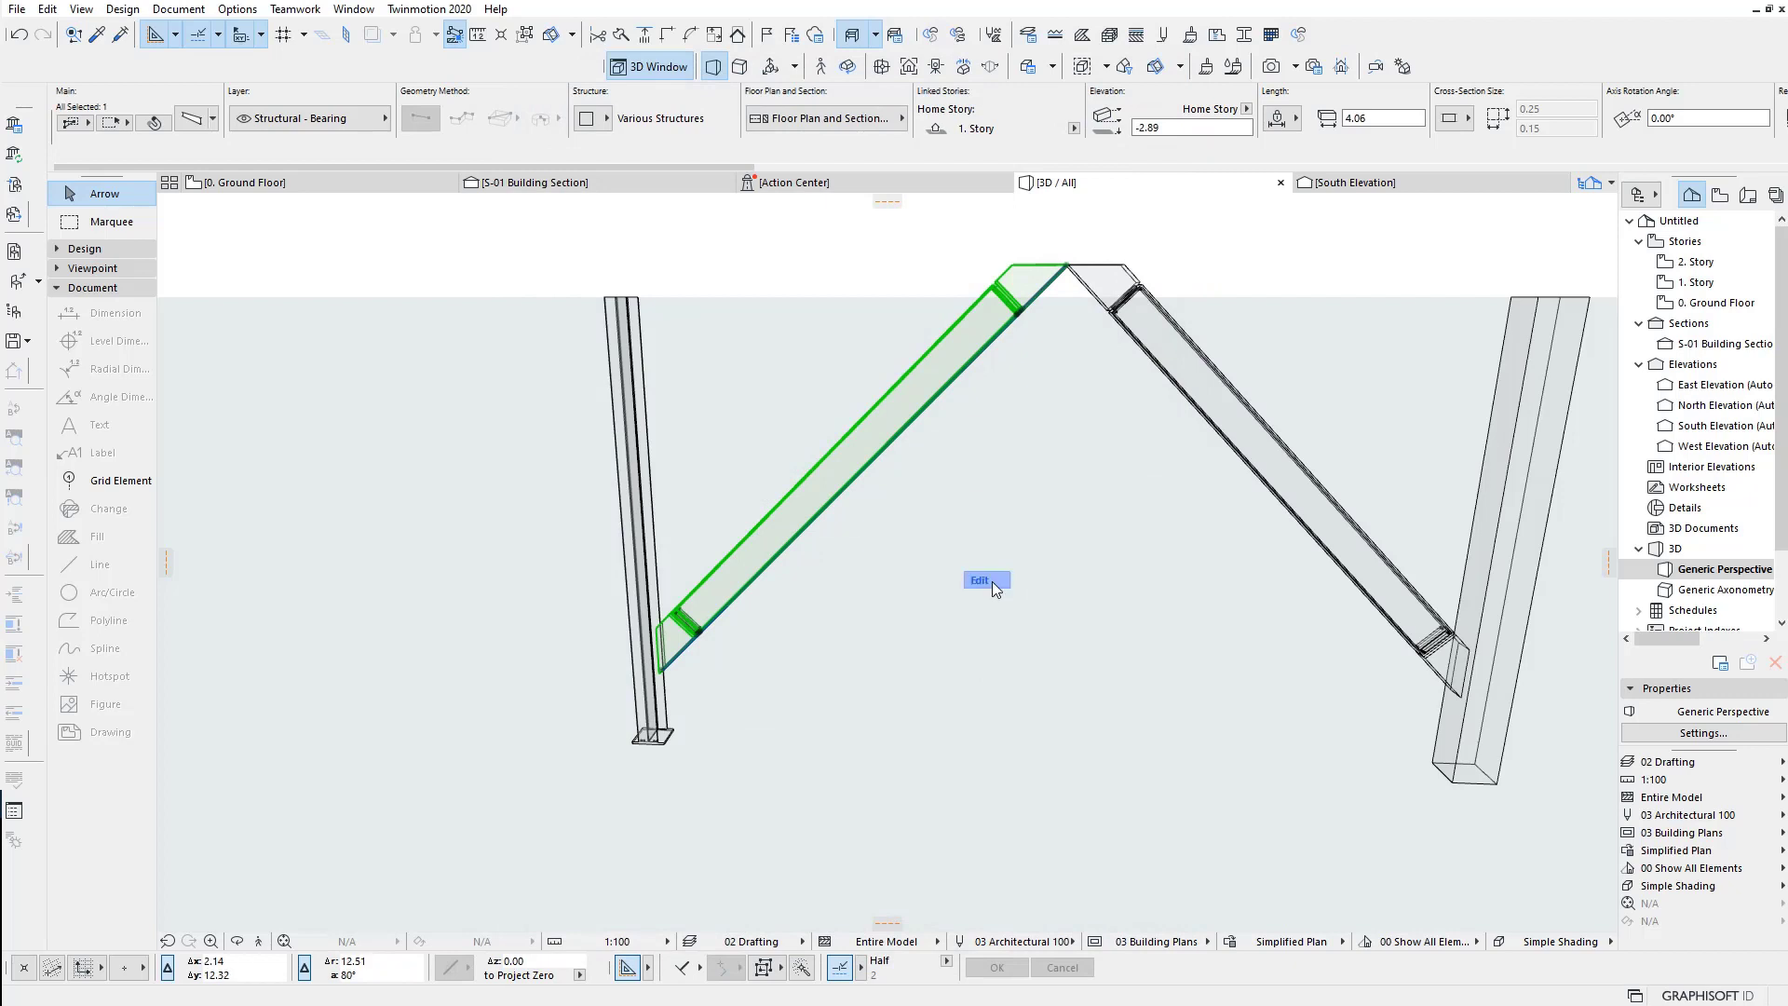
# Step: Zoom and pan the analytical view to bring the right rafter into view
pyautogui.click(976, 494)
pyautogui.scroll(2, 960, 433)
pyautogui.scroll(2, 955, 401)
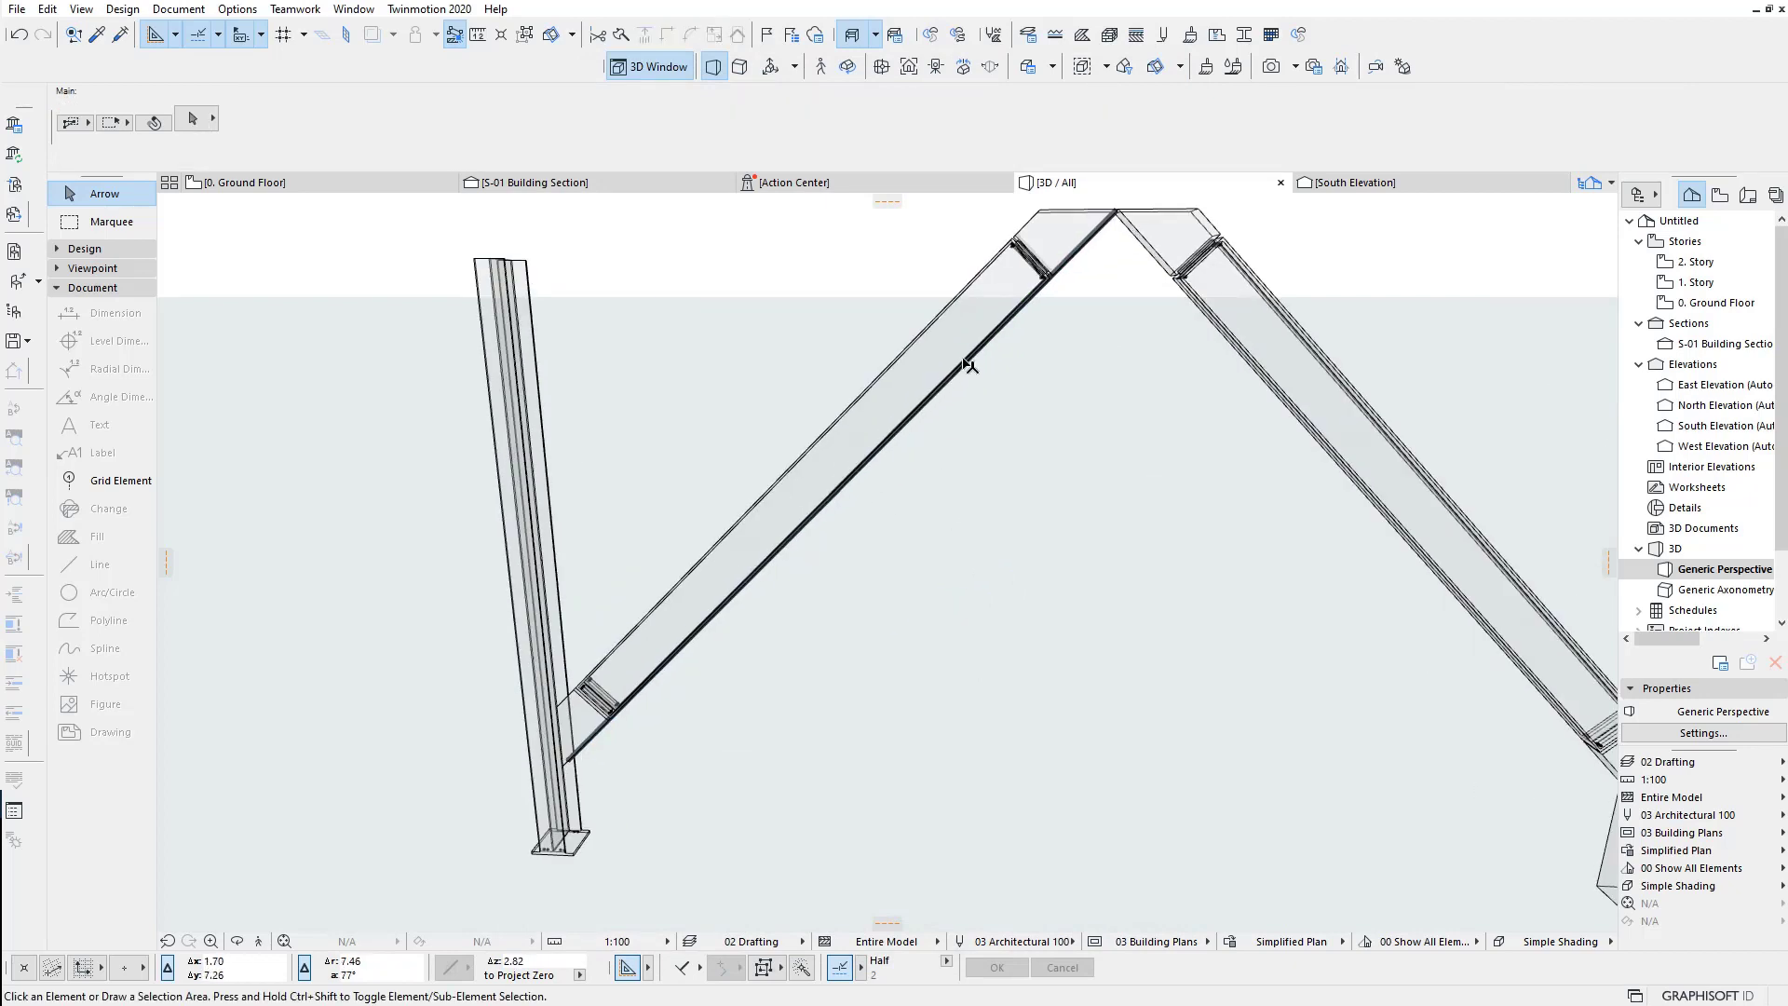
pyautogui.scroll(2, 1025, 392)
pyautogui.scroll(2, 858, 587)
pyautogui.scroll(2, 814, 704)
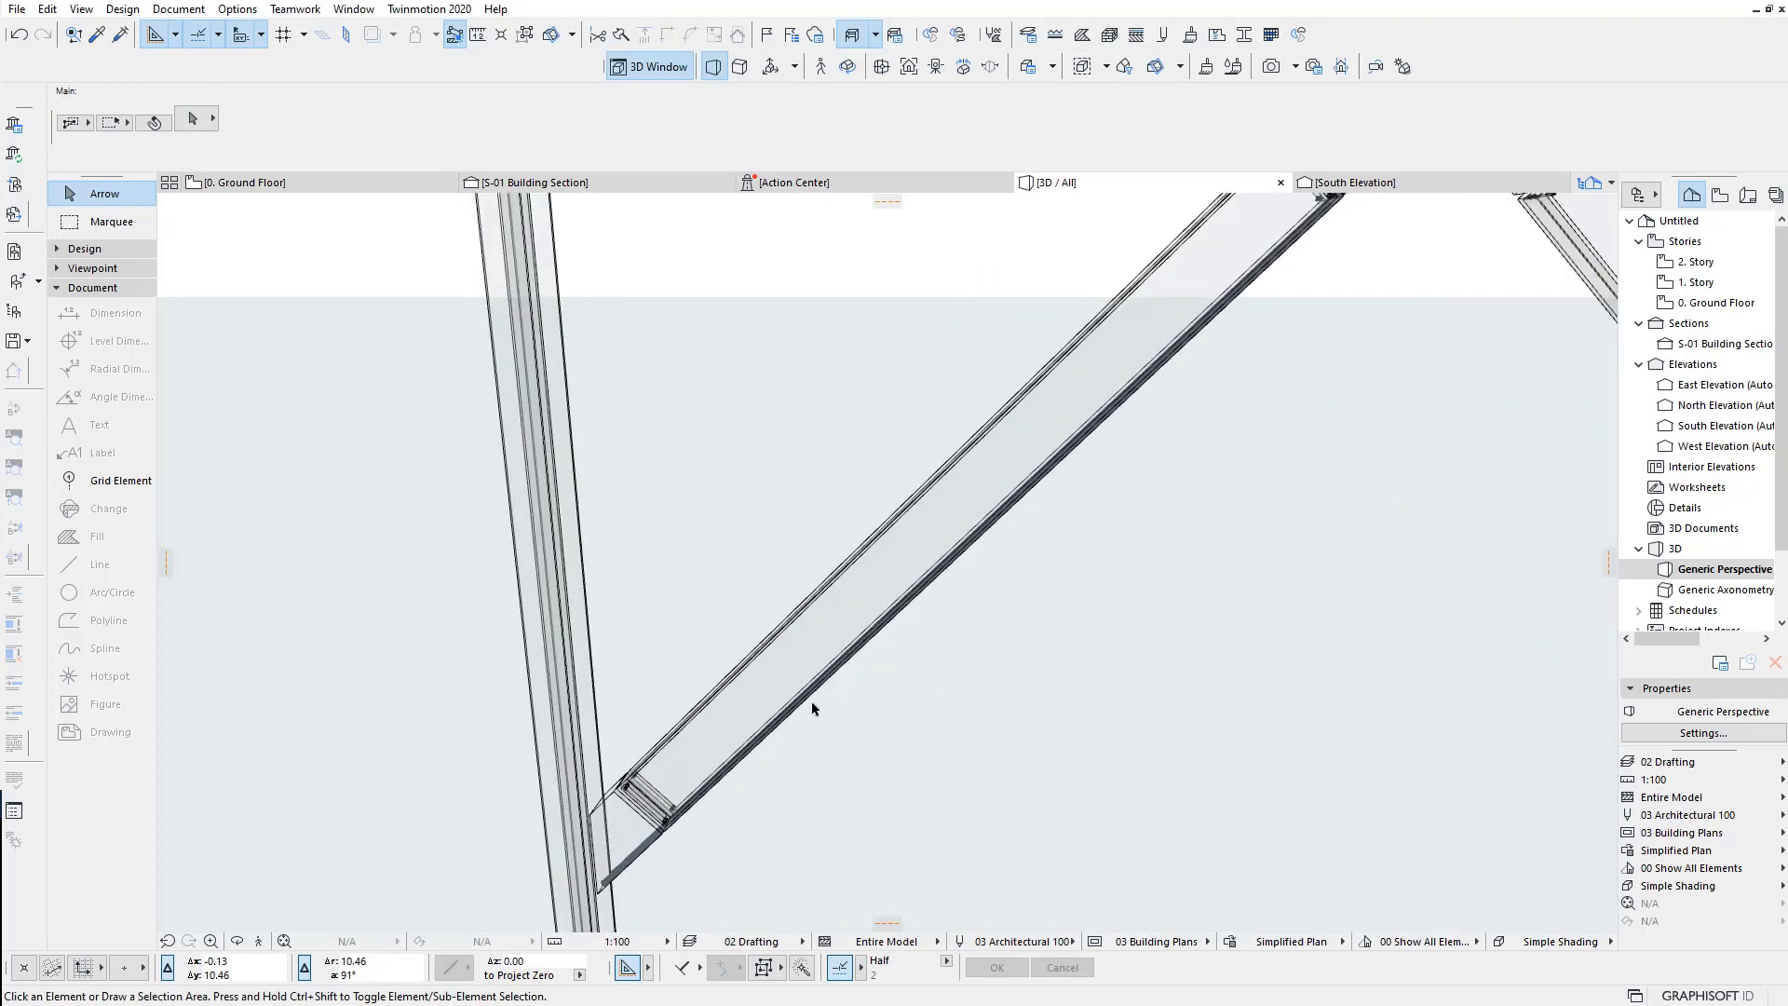
pyautogui.scroll(-2, 832, 694)
pyautogui.scroll(-2, 950, 699)
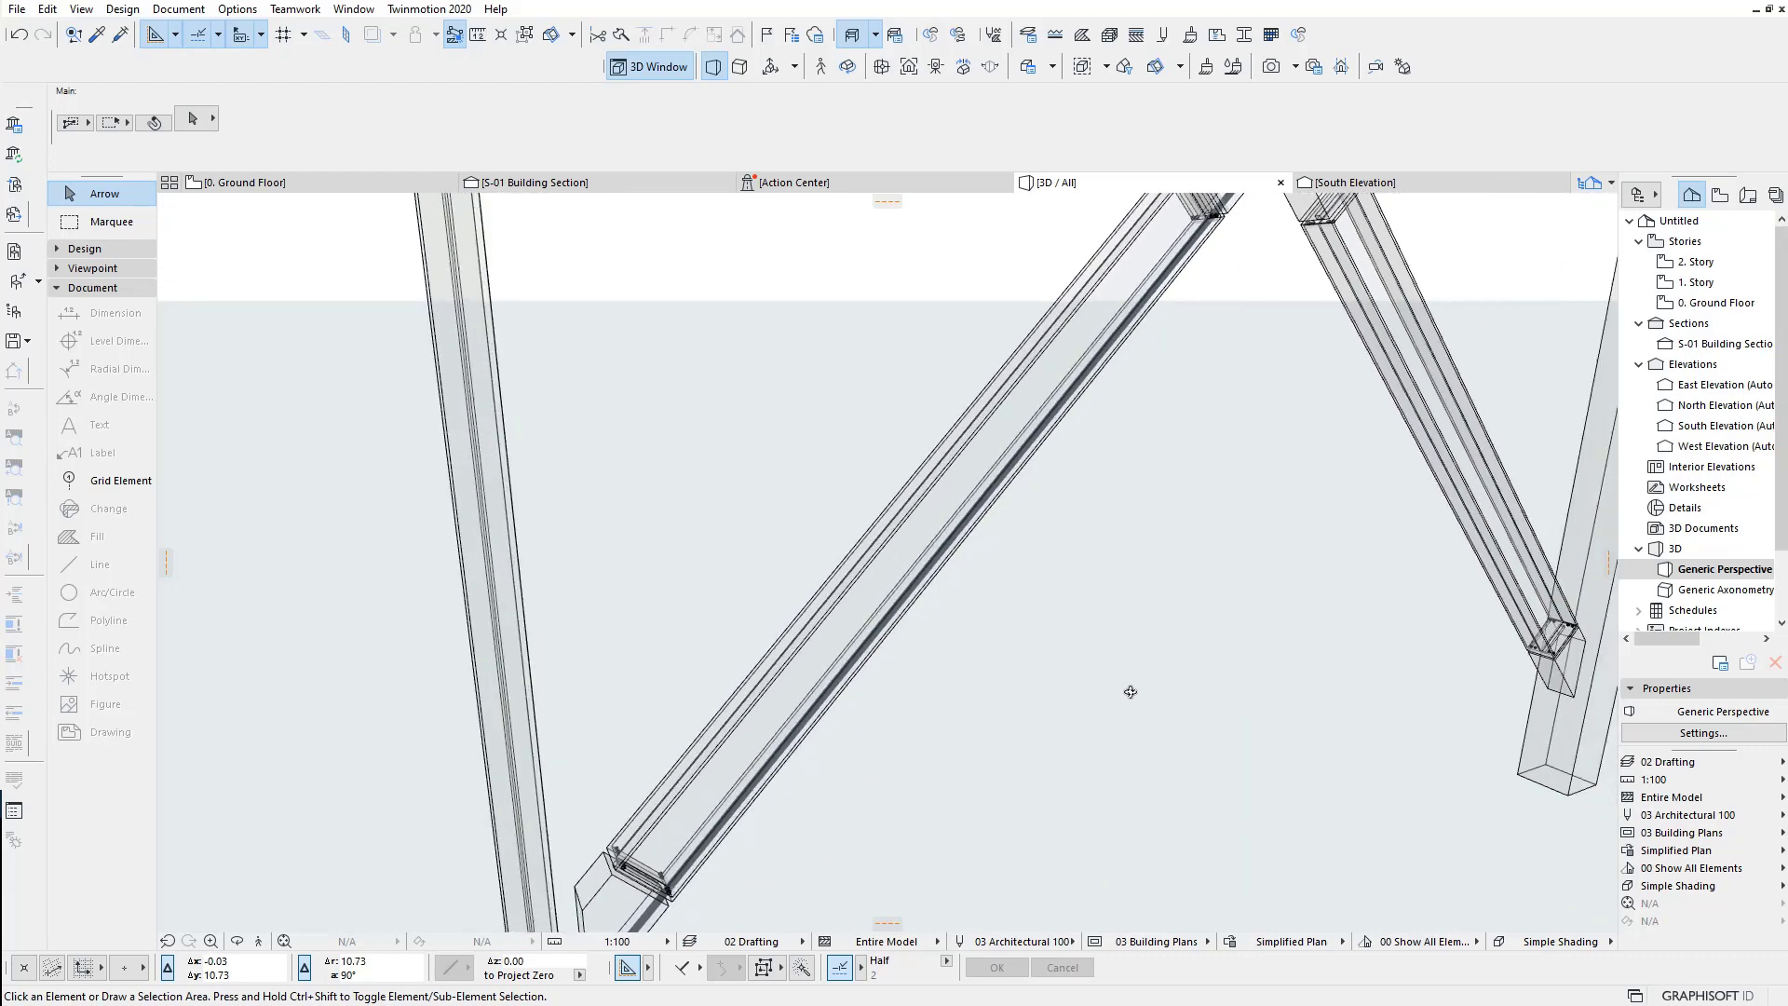
pyautogui.scroll(-2, 1134, 687)
pyautogui.moveTo(1137, 694); pyautogui.dragTo(1010, 728, button='middle')
pyautogui.scroll(2, 1015, 429)
pyautogui.scroll(2, 1012, 421)
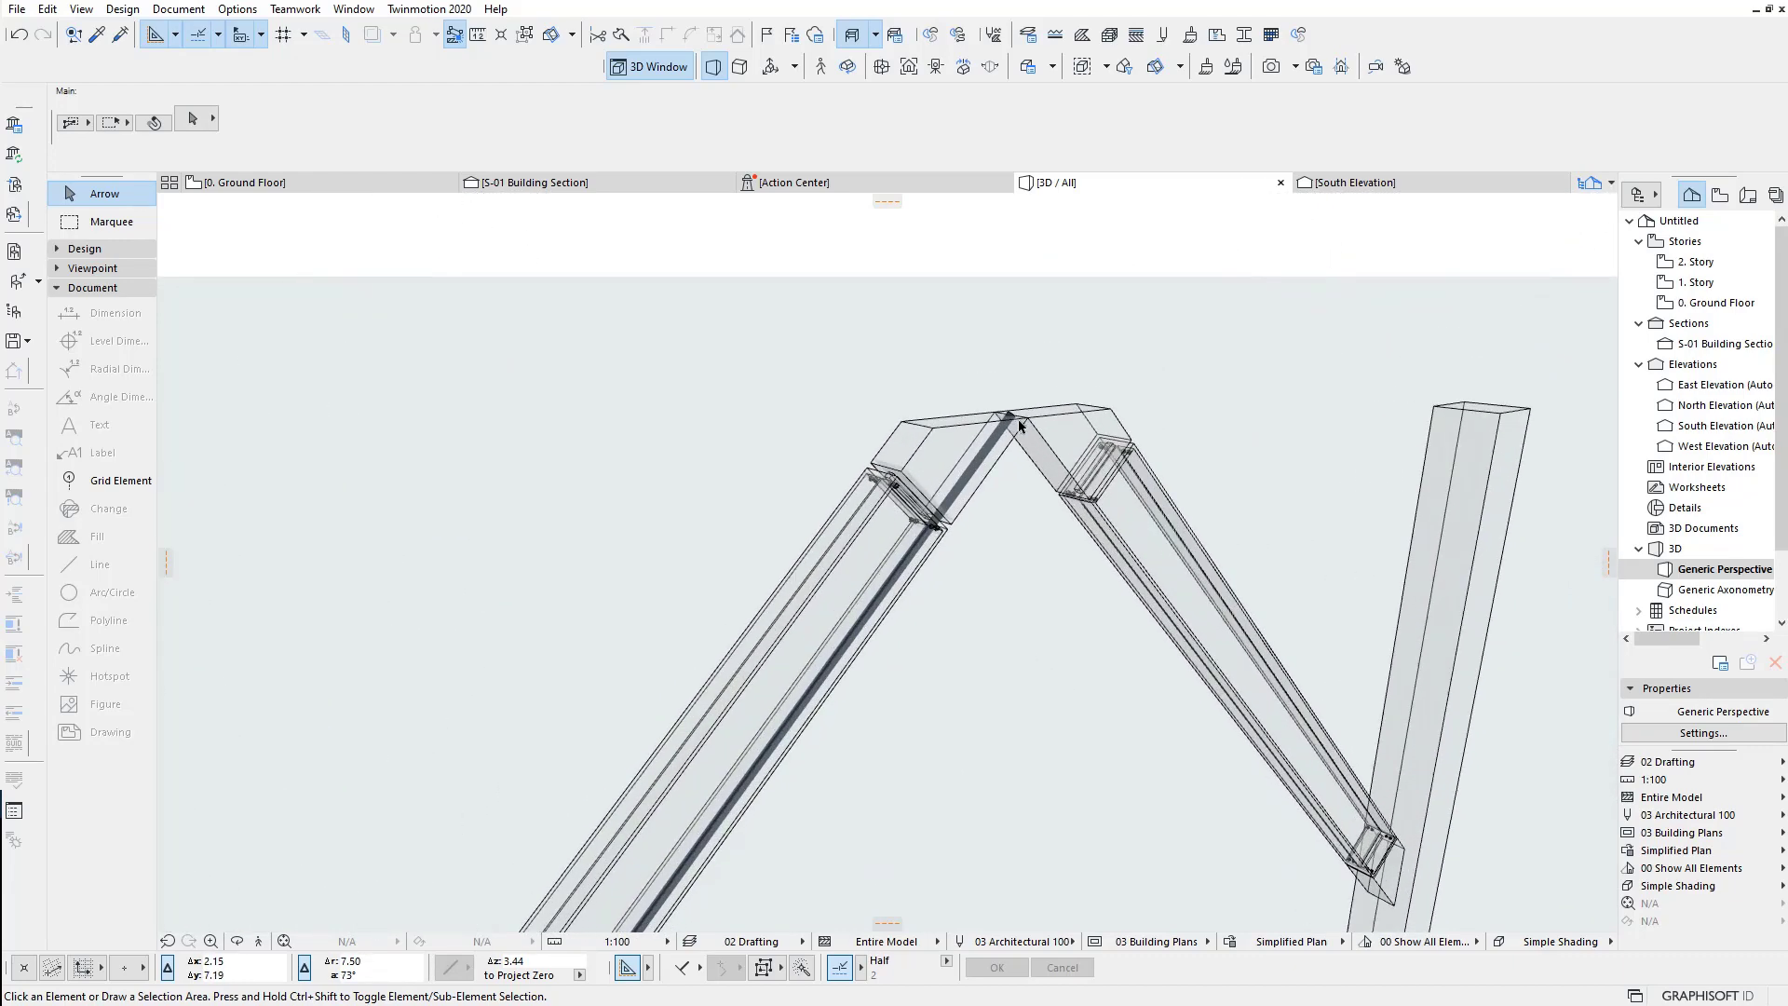
pyautogui.scroll(2, 1013, 421)
pyautogui.scroll(1, 995, 422)
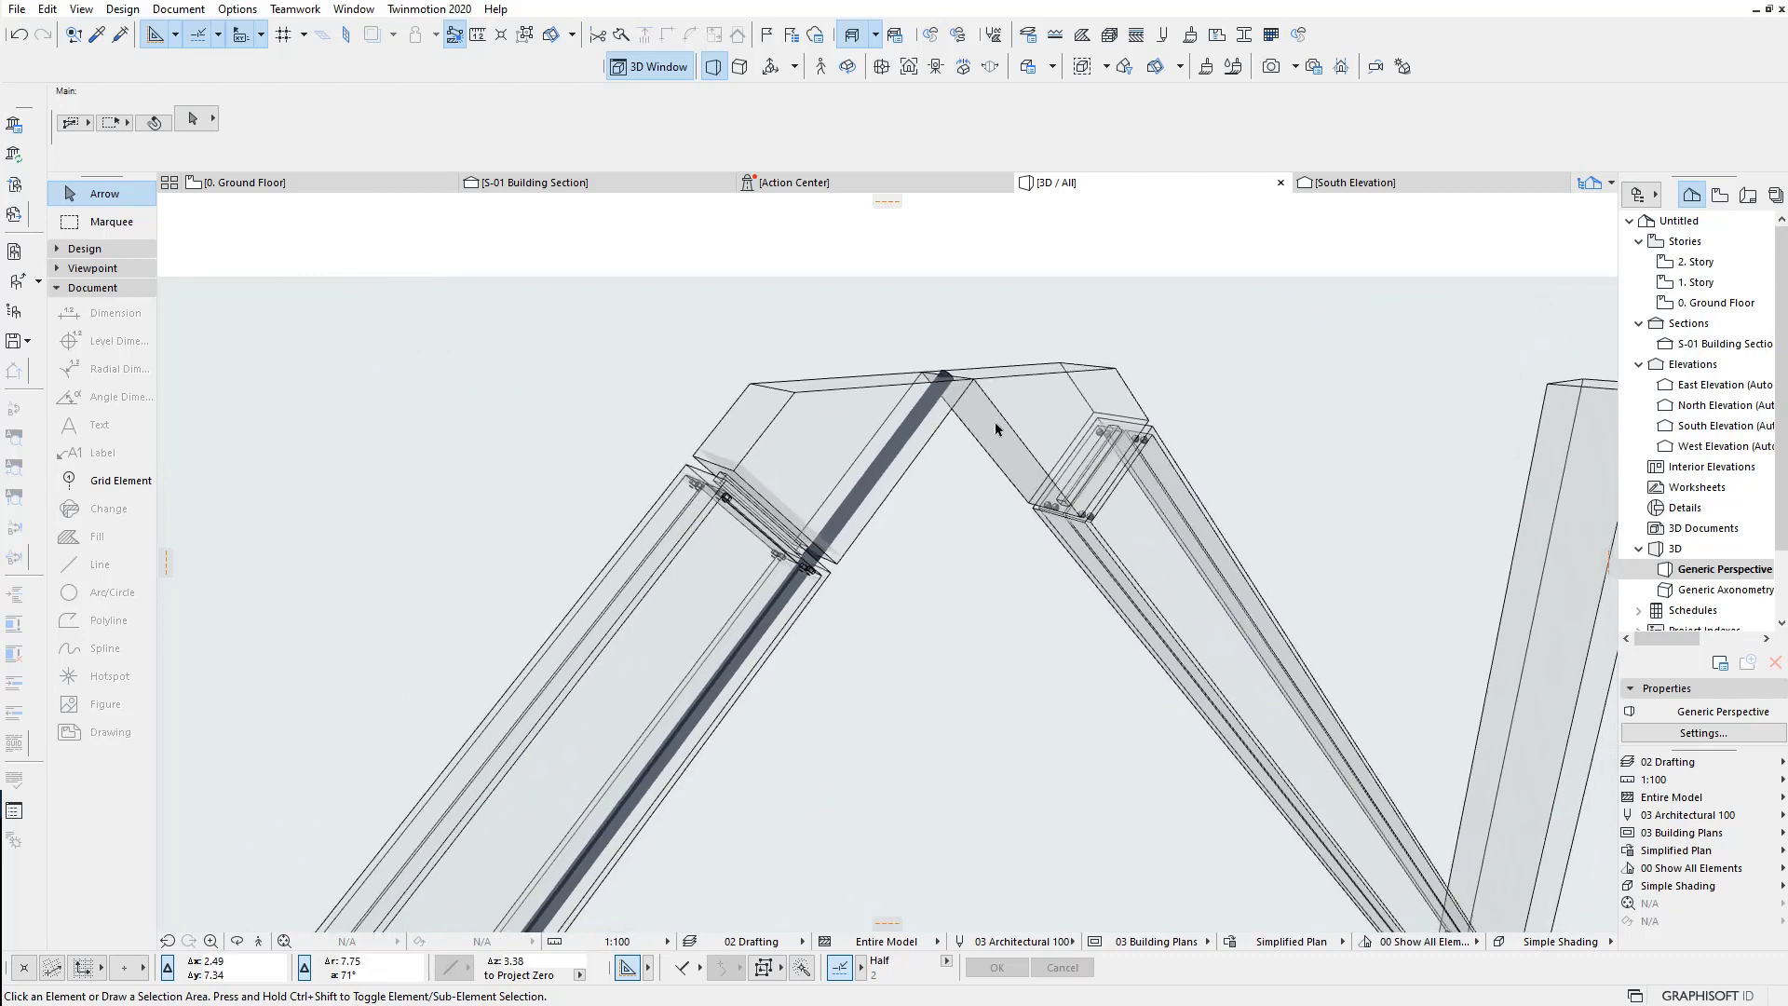
# Step: Make the right diagonal rafter a Load-Bearing Element
pyautogui.click(1002, 422)
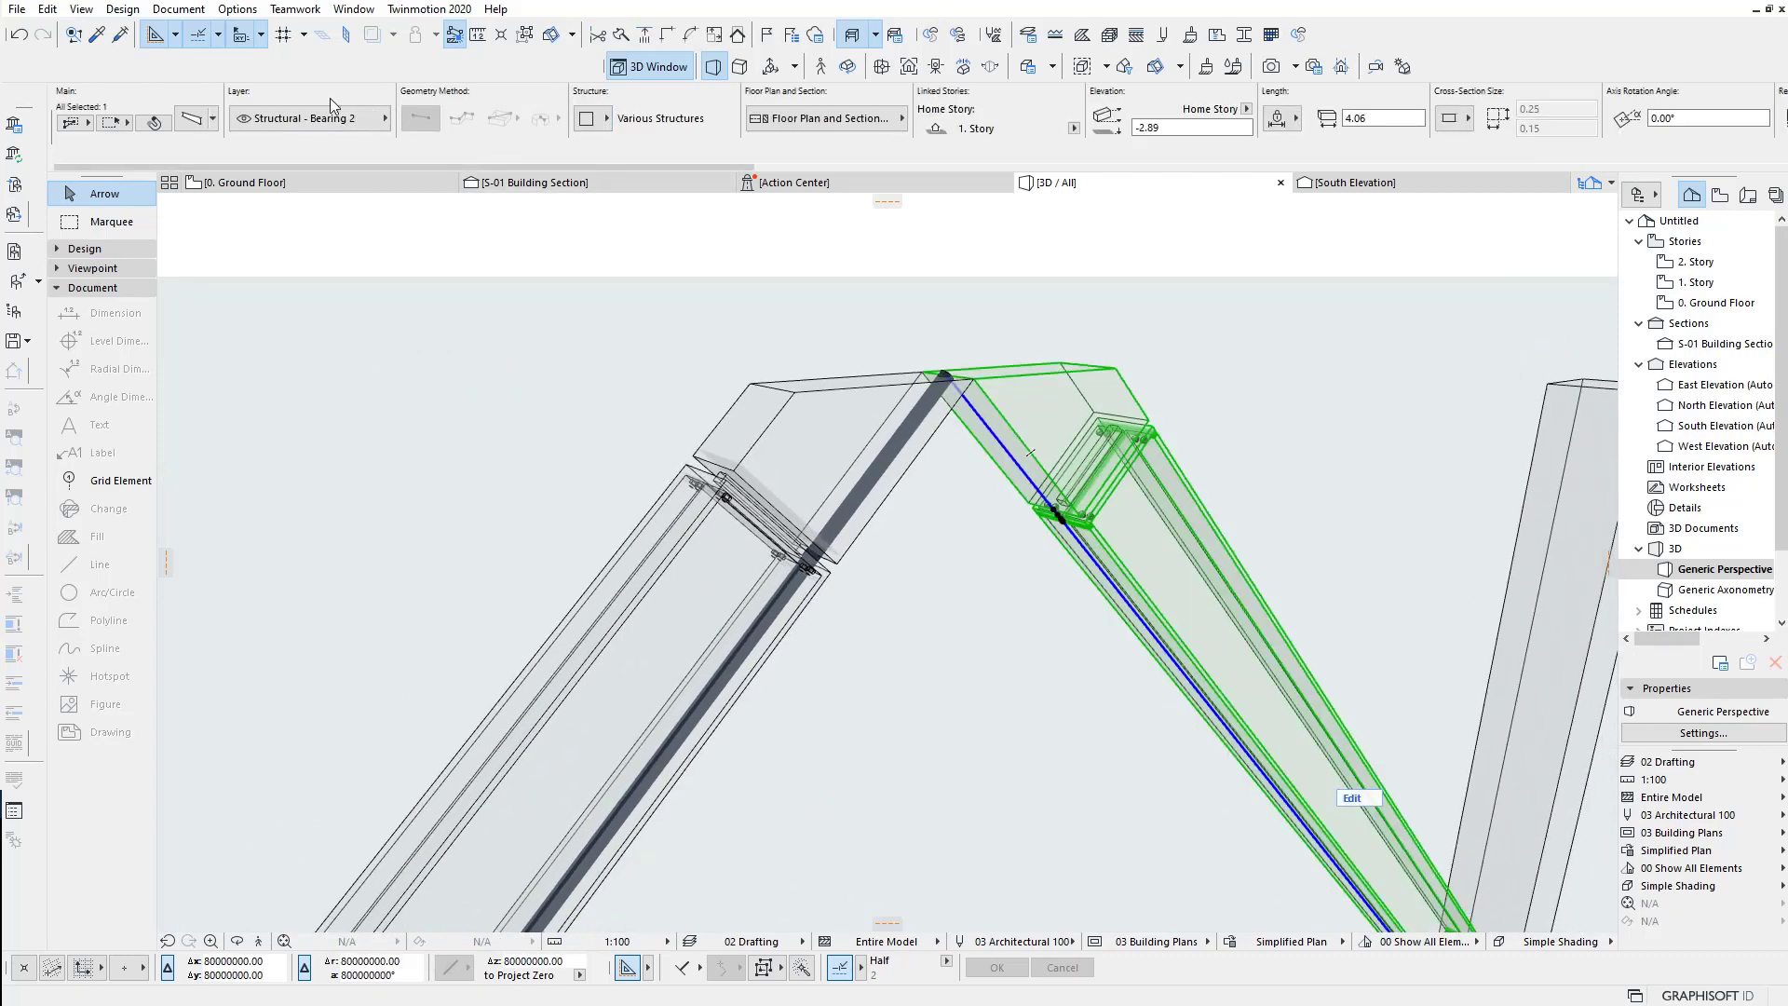
pyautogui.hotkey('ctrl', 't')
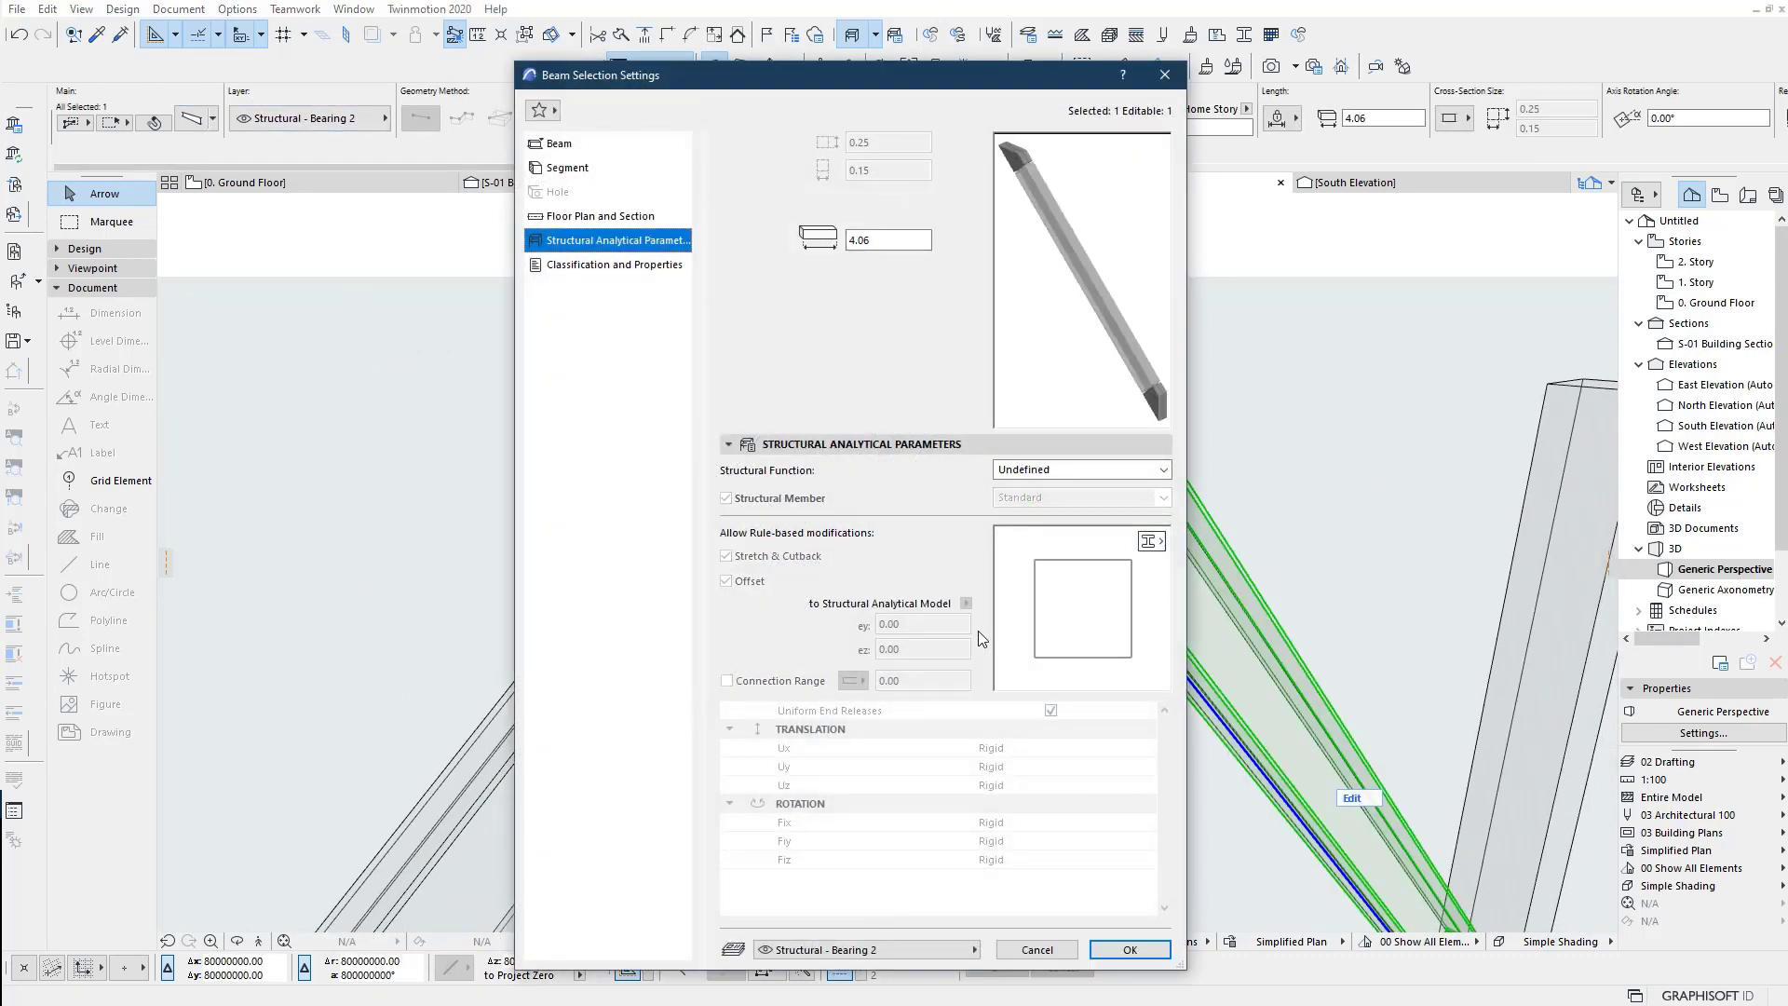
pyautogui.click(1062, 470)
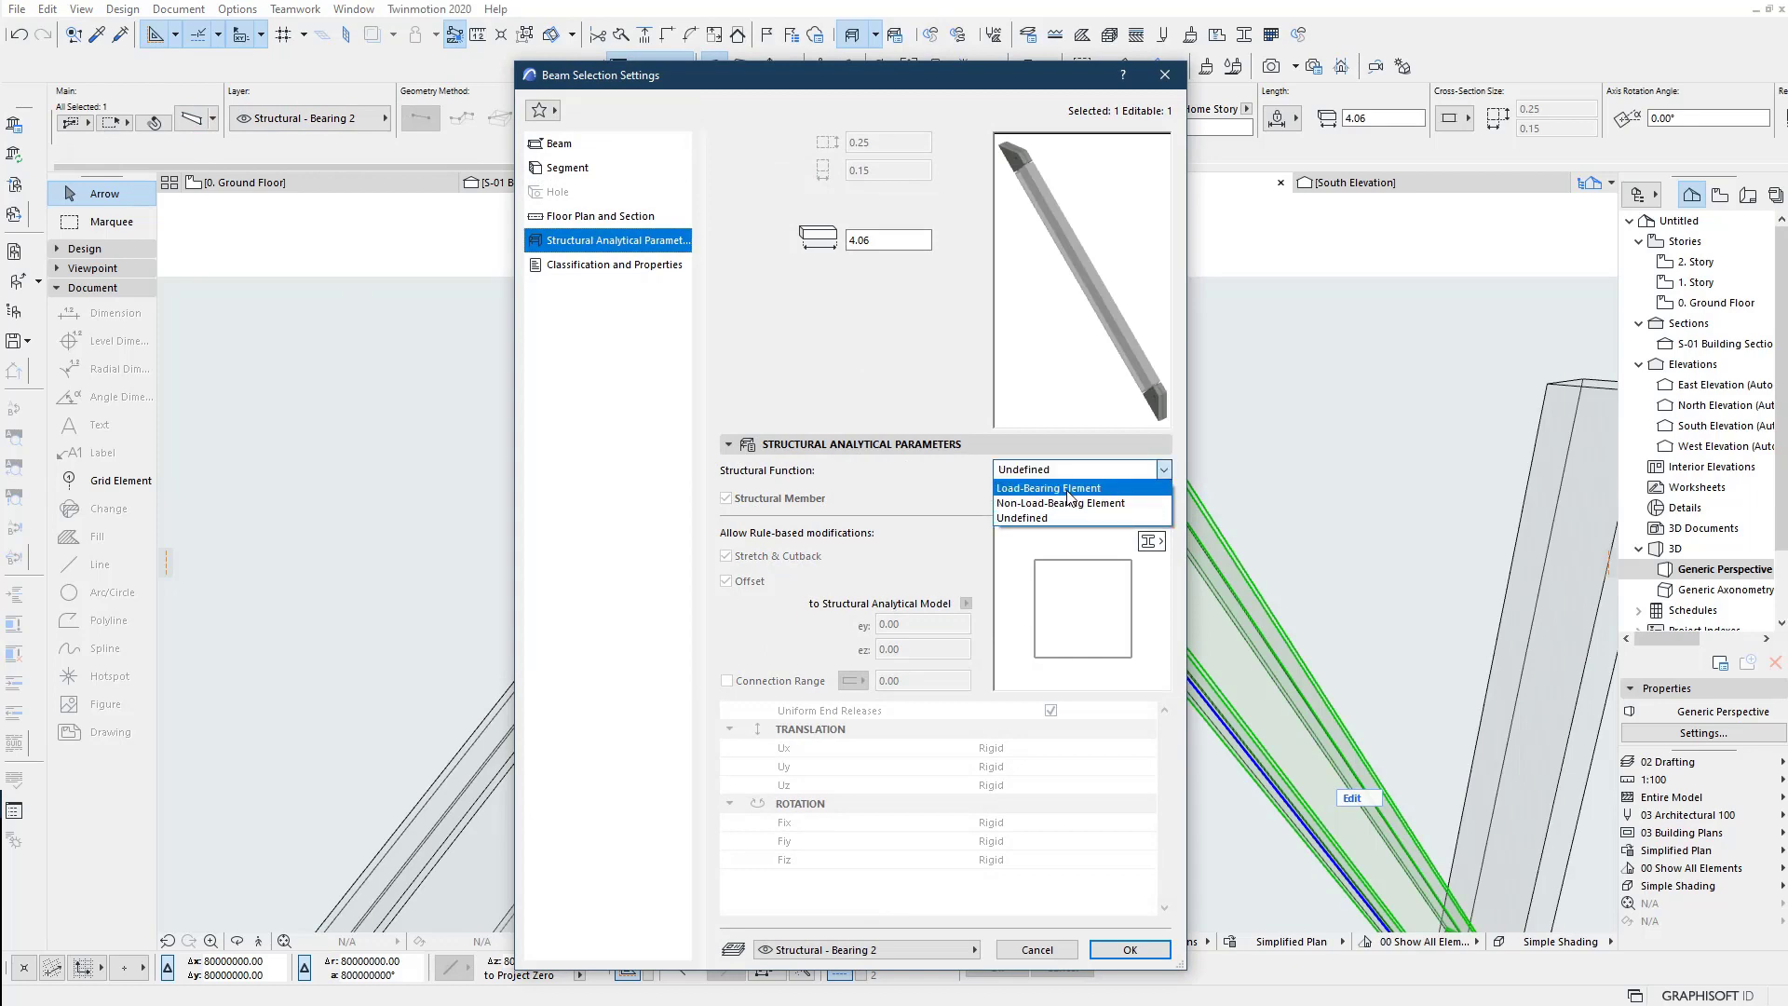
pyautogui.click(1067, 489)
pyautogui.click(1130, 950)
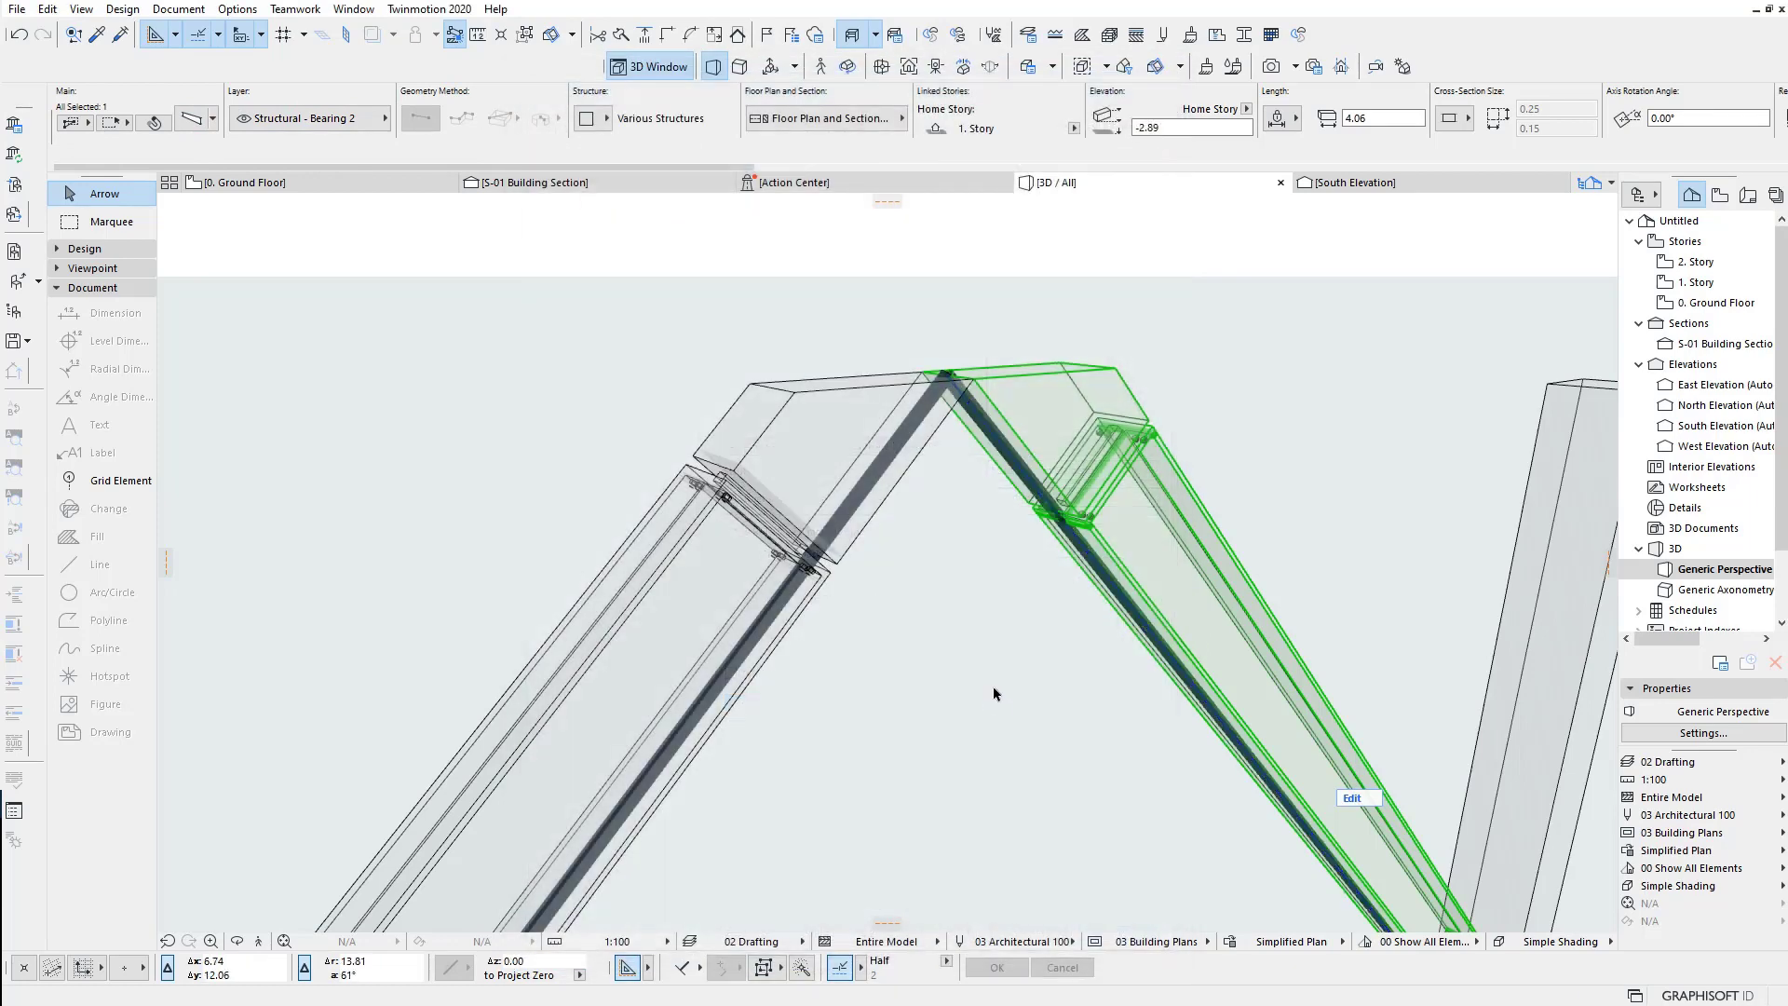
pyautogui.click(951, 621)
pyautogui.scroll(-3, 951, 620)
pyautogui.moveTo(951, 621)
pyautogui.keyDown('shift'); pyautogui.mouseDown(button='middle')
pyautogui.moveTo(823, 507)
pyautogui.moveTo(910, 699)
pyautogui.moveTo(888, 545)
pyautogui.mouseUp(button='middle'); pyautogui.keyUp('shift')
# Step: Set both columns' structural function to Load-Bearing Element together
pyautogui.click(511, 486)
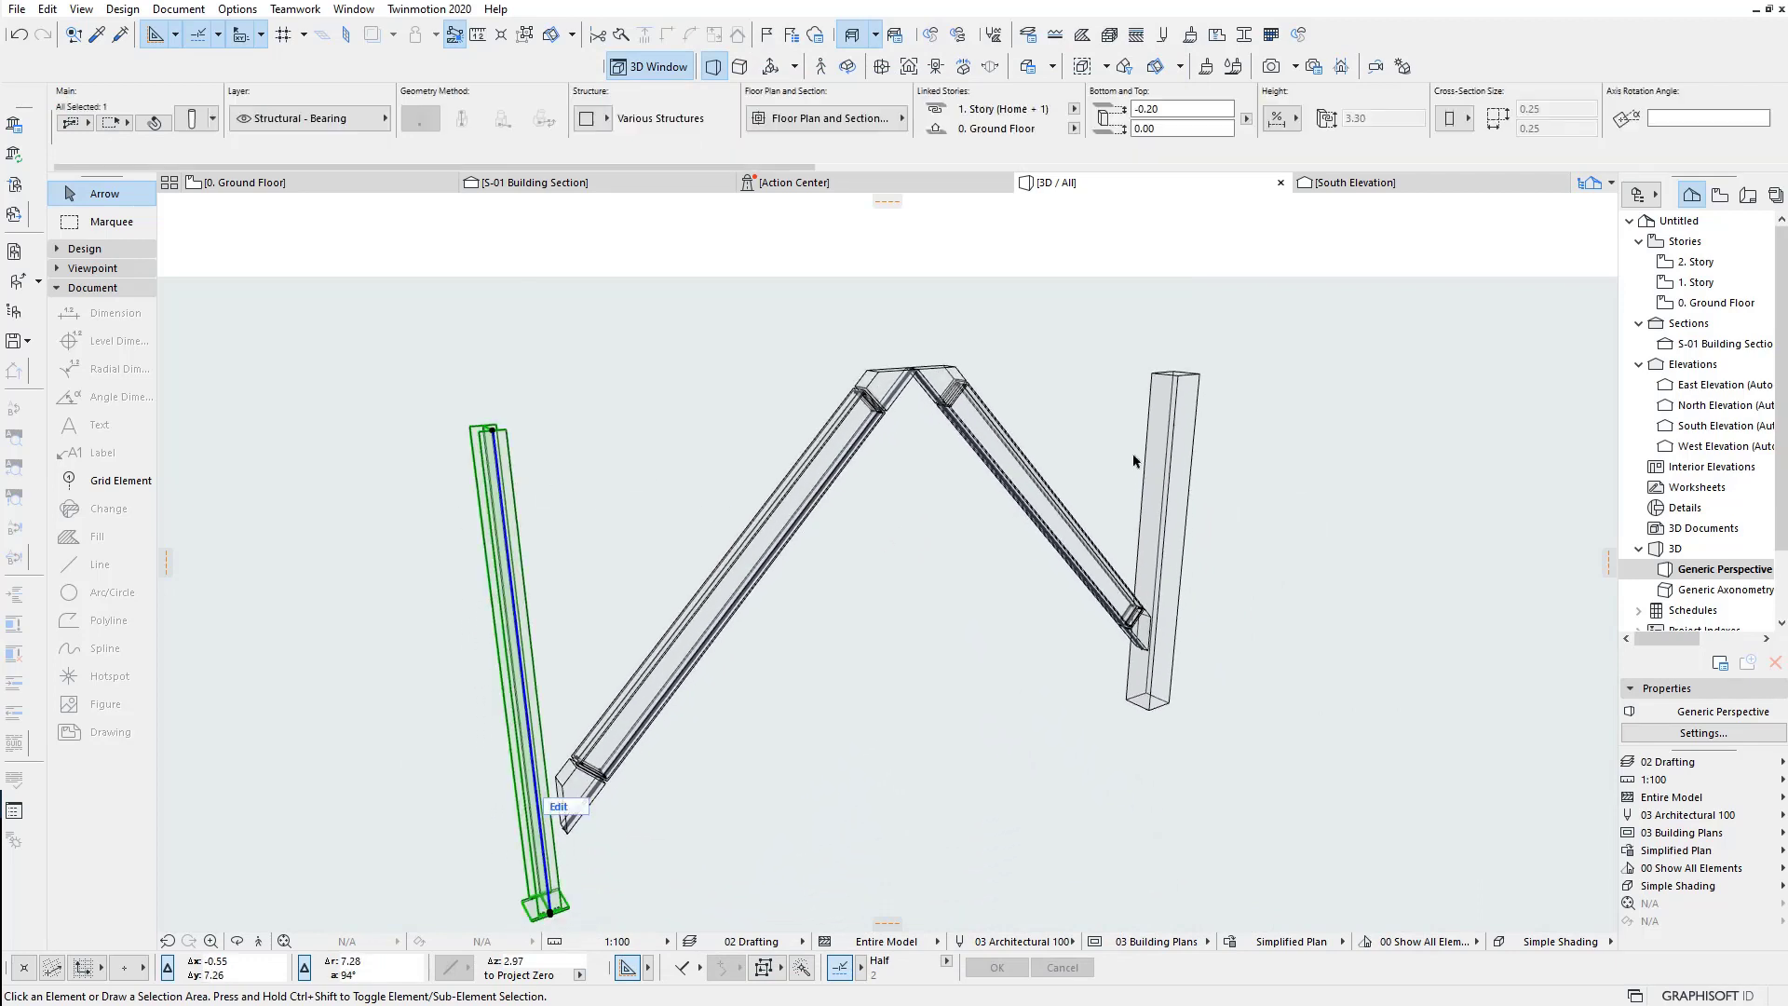
pyautogui.keyDown('shift'); pyautogui.click(1201, 377); pyautogui.keyUp('shift')
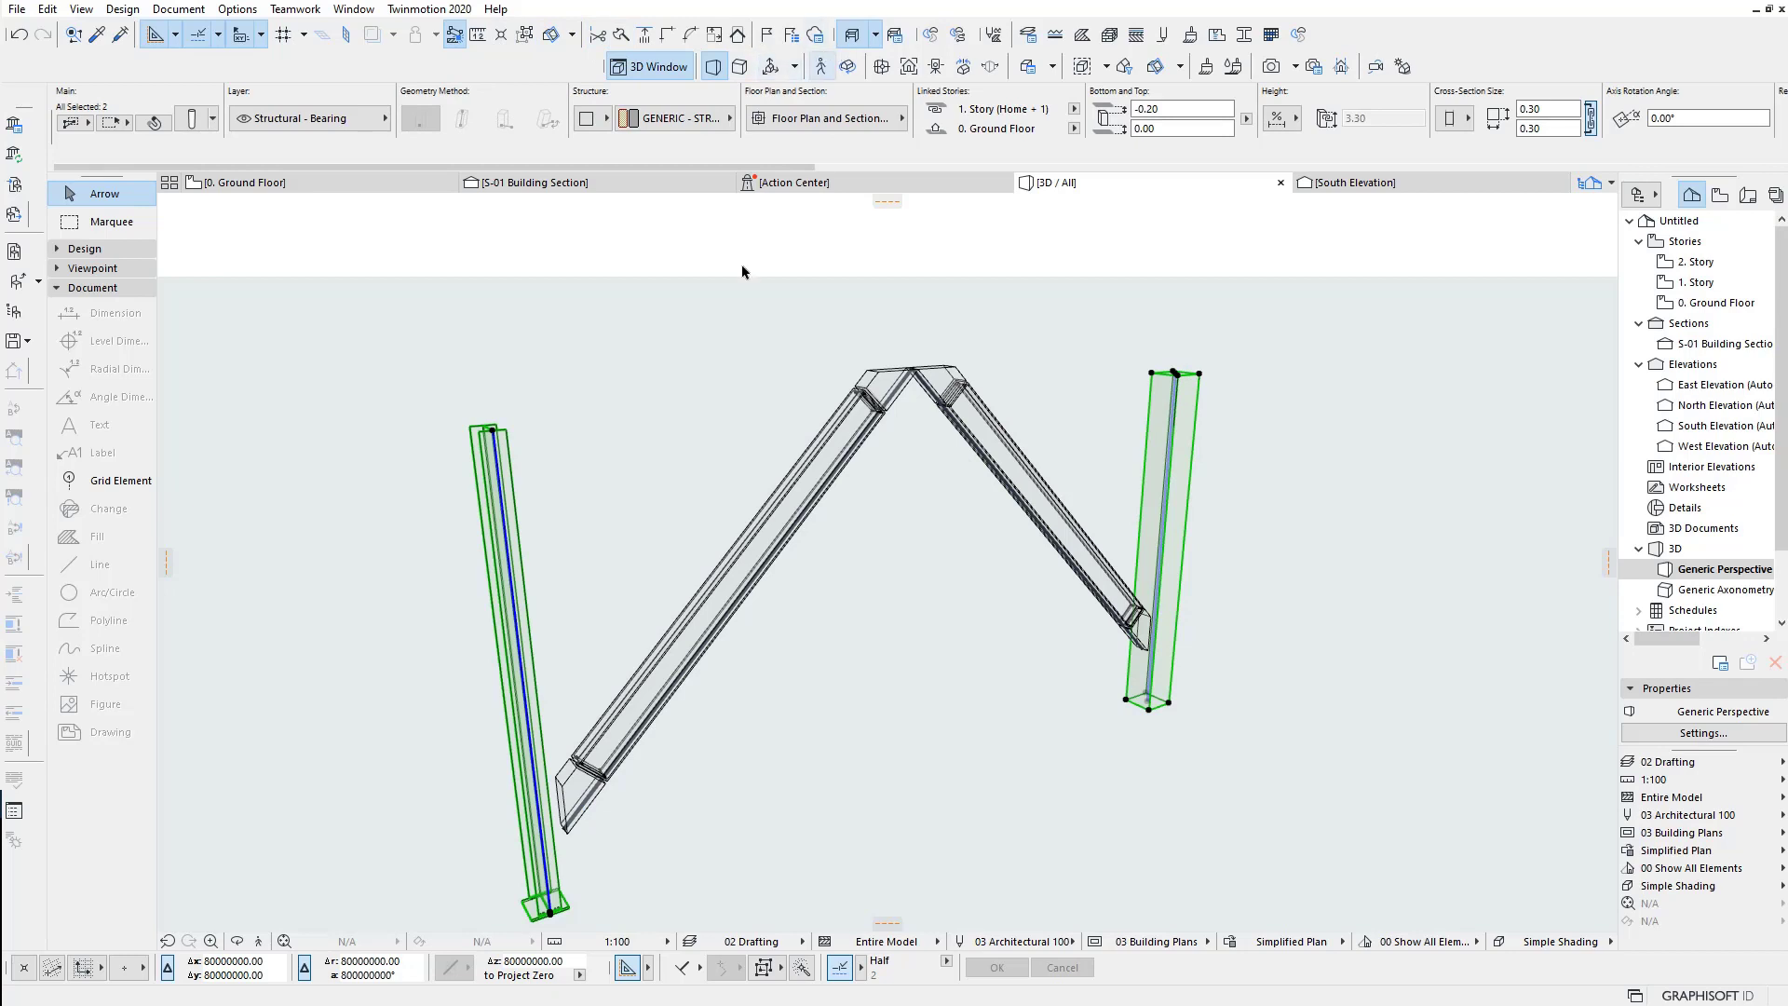
pyautogui.hotkey('ctrl', 't')
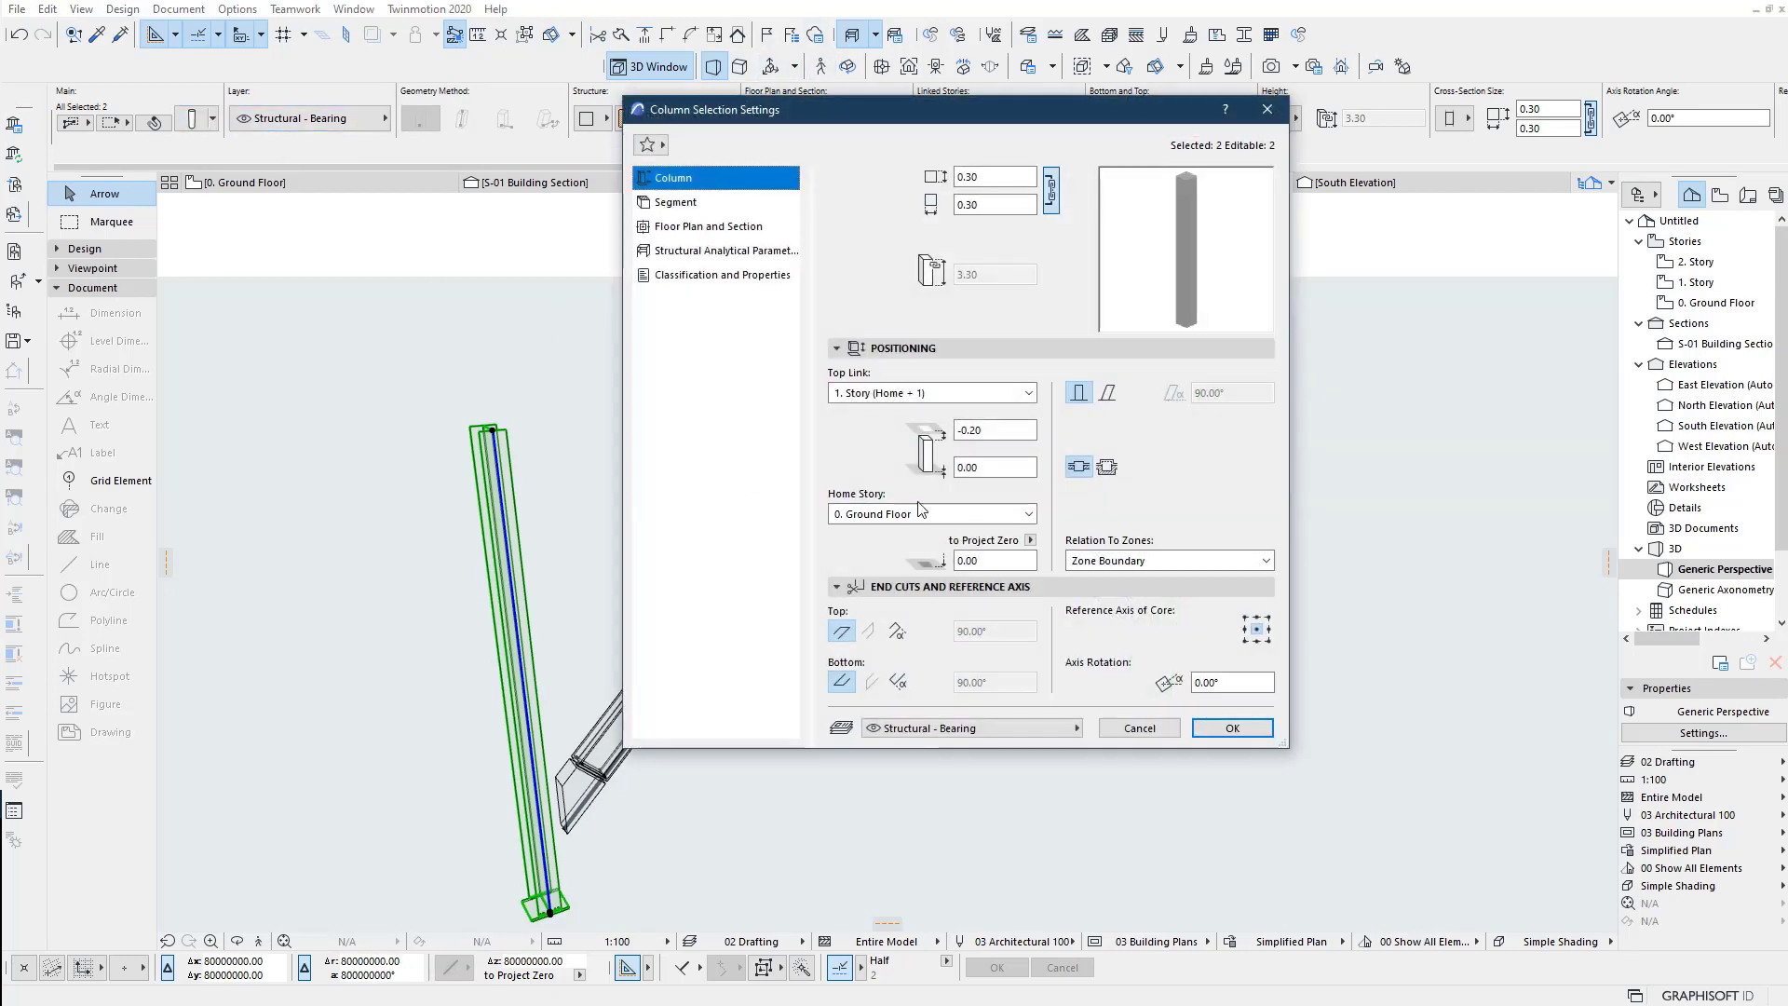
pyautogui.click(713, 250)
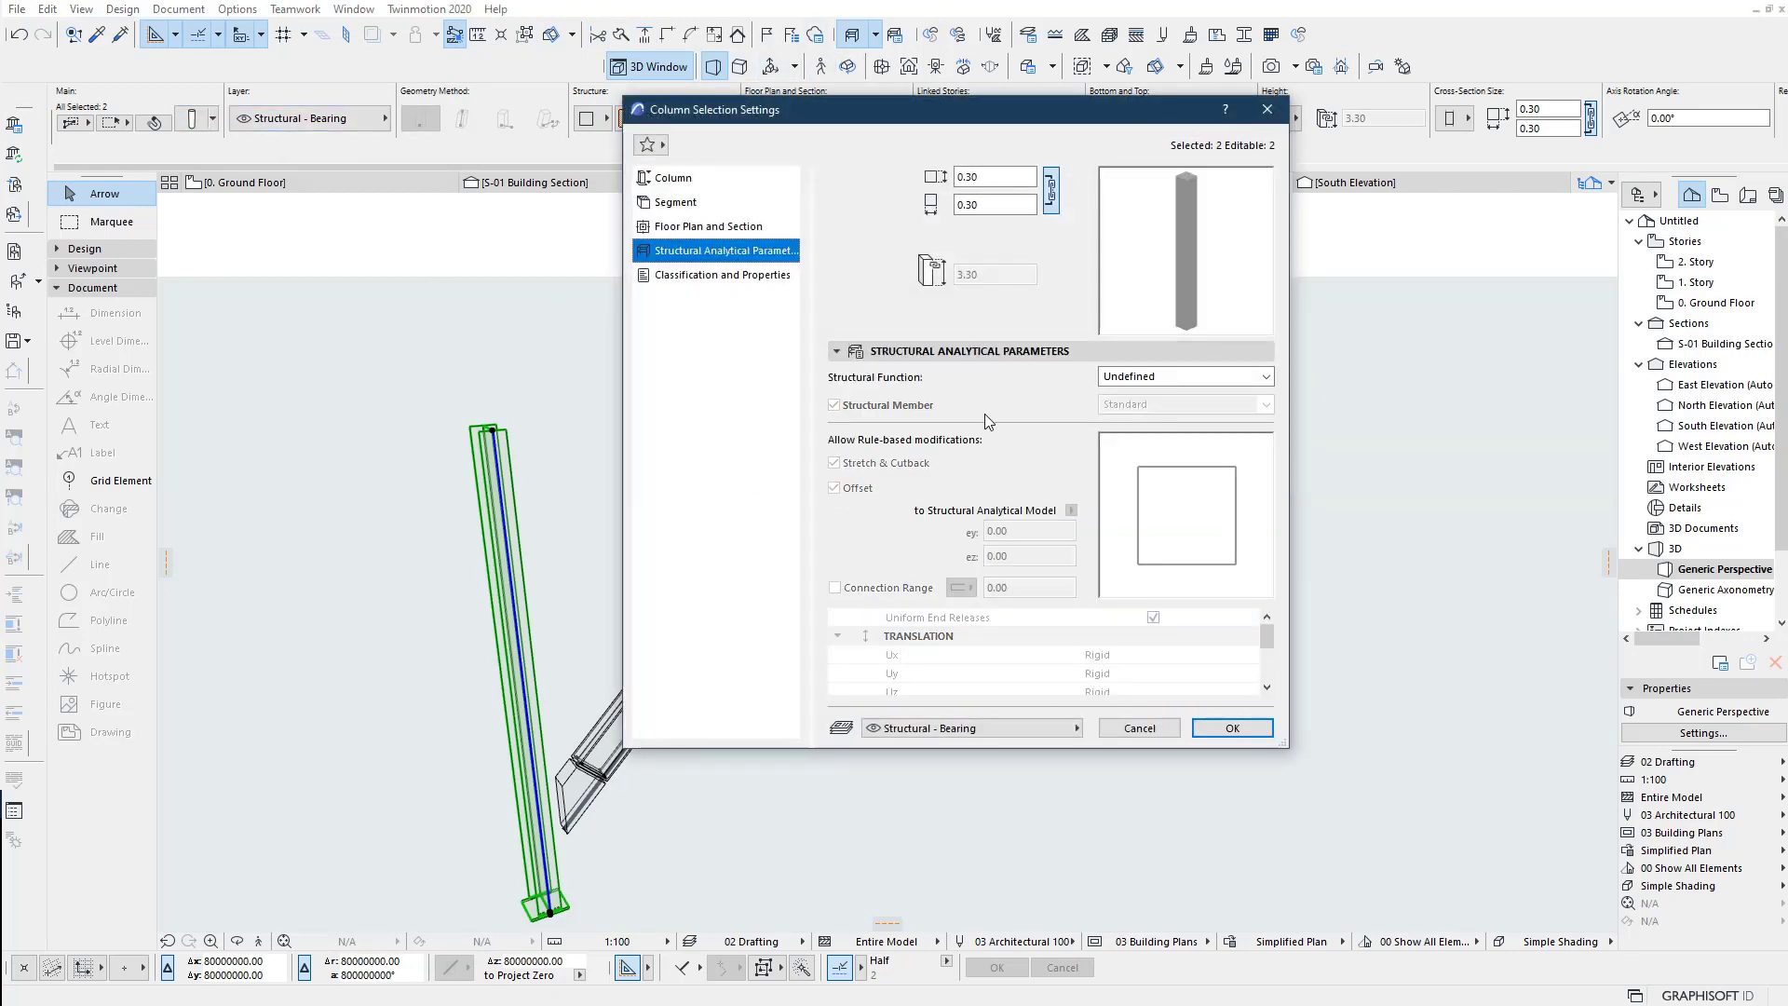
pyautogui.click(1209, 377)
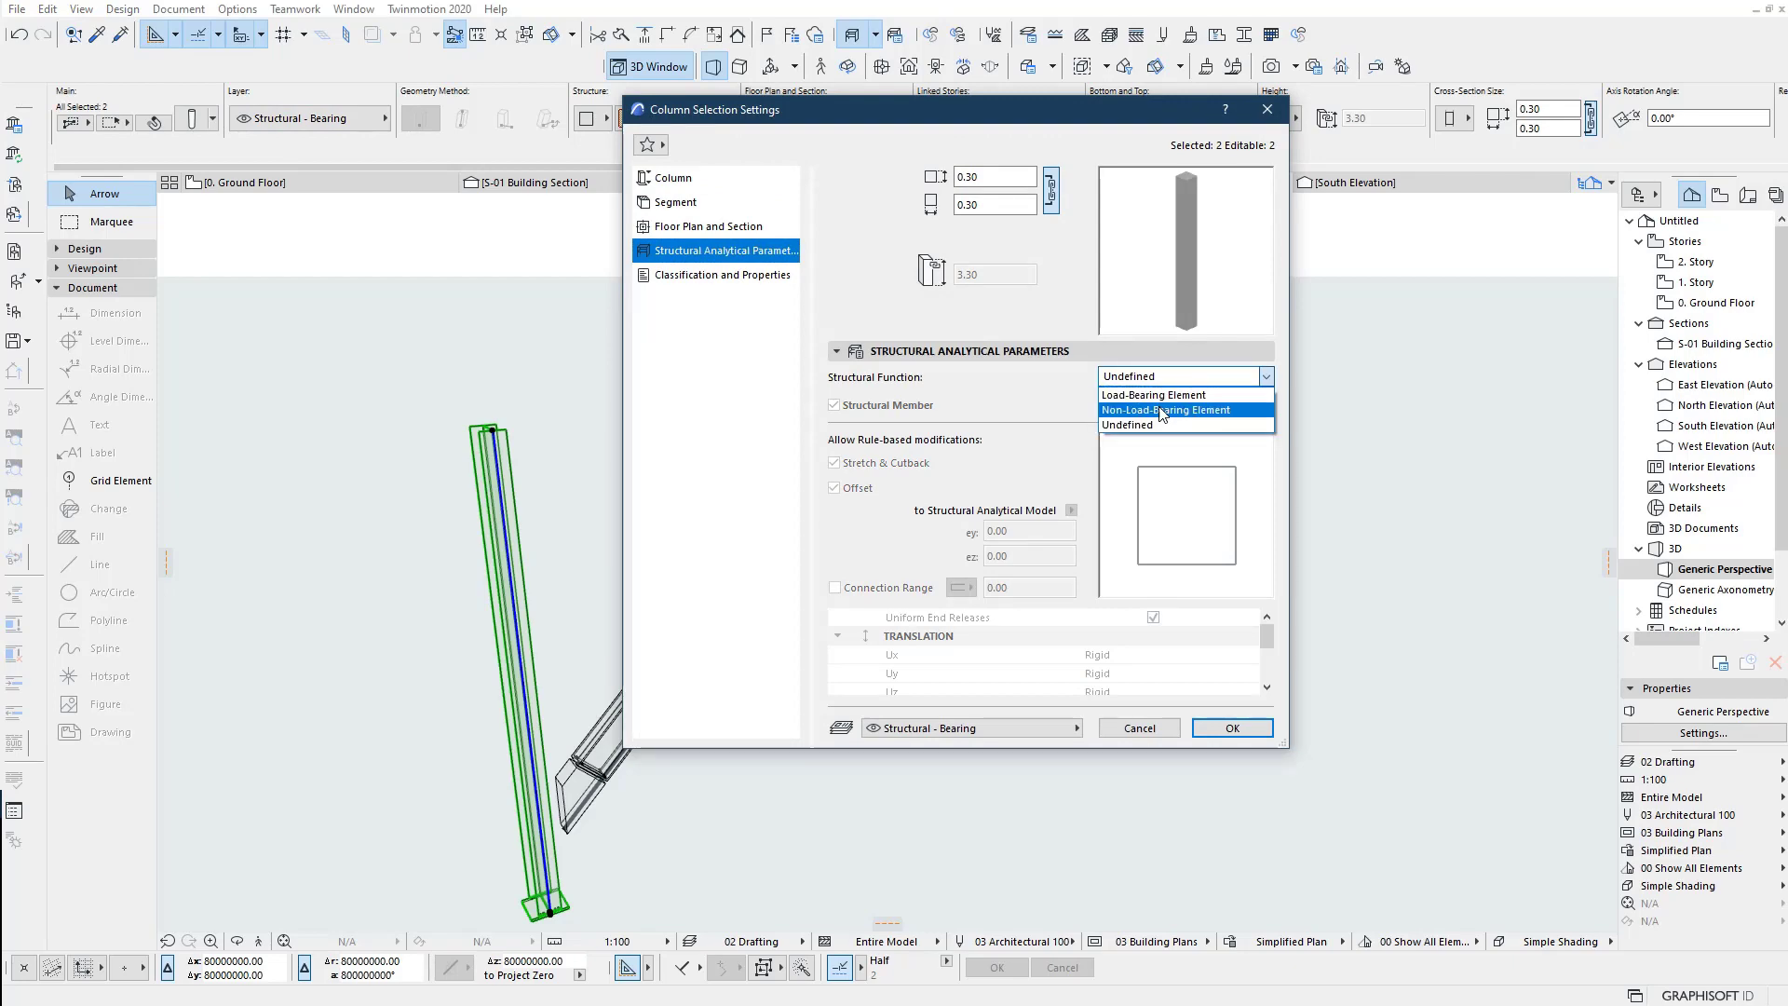
pyautogui.click(1166, 395)
pyautogui.click(1233, 728)
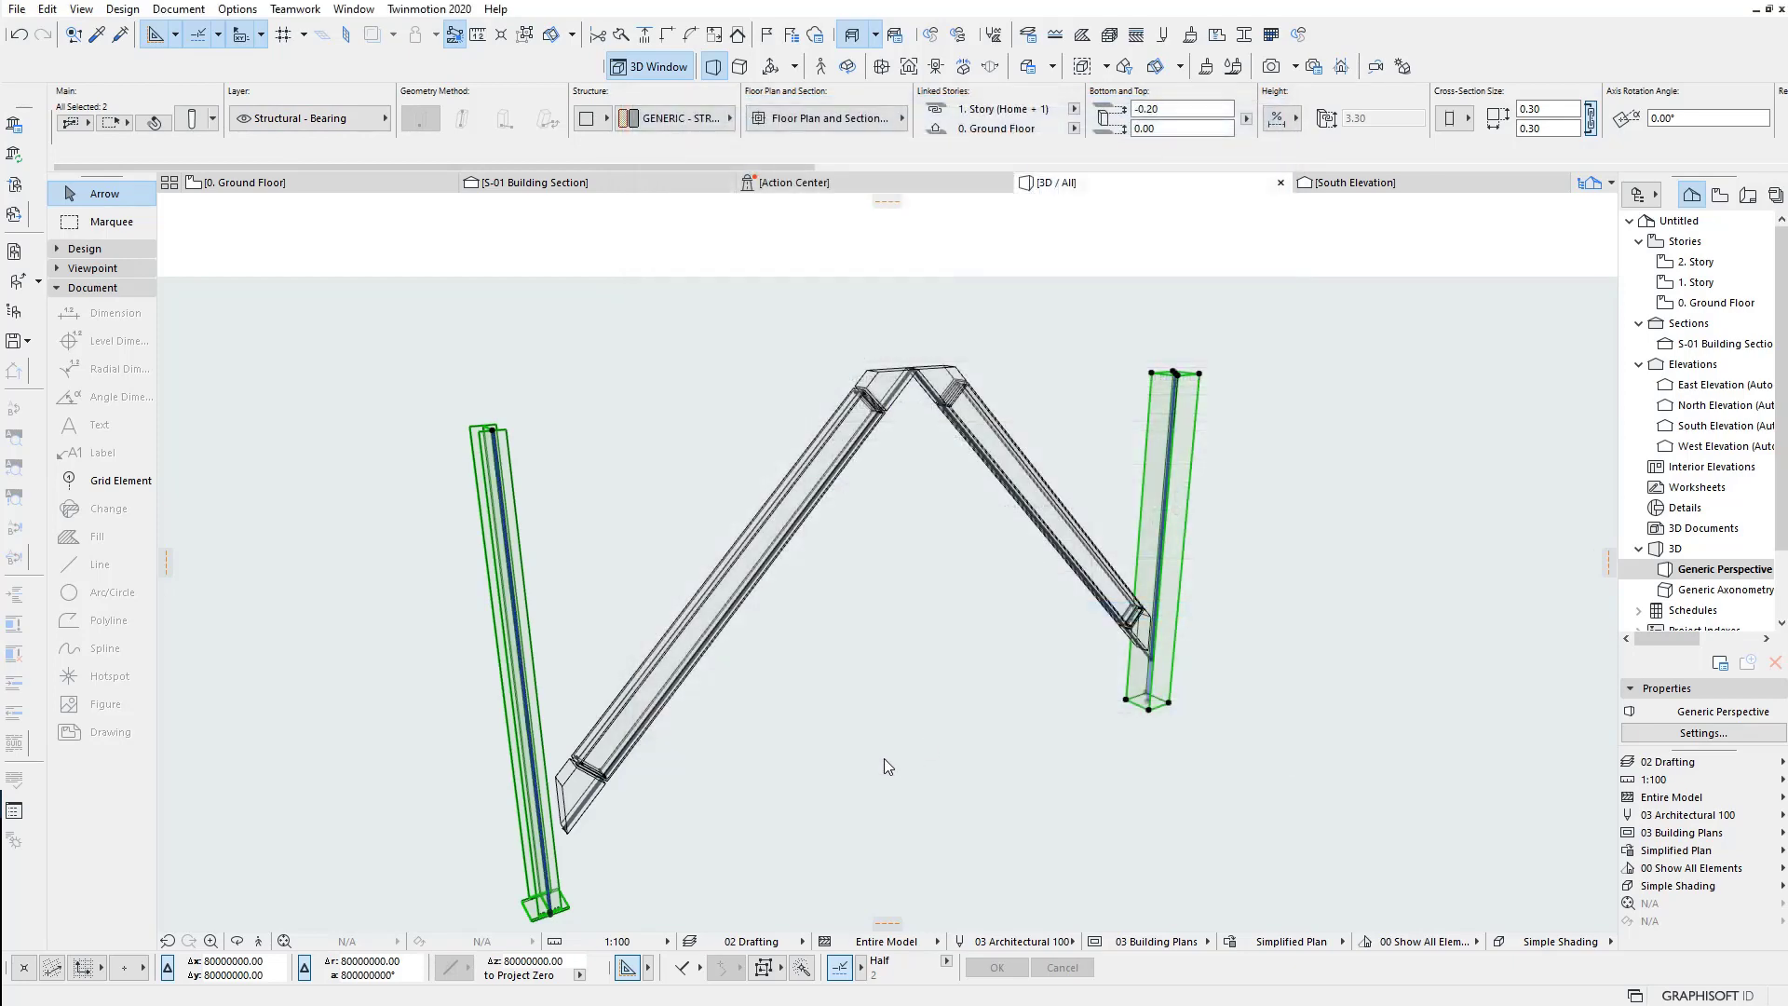
pyautogui.click(885, 758)
pyautogui.scroll(2, 818, 897)
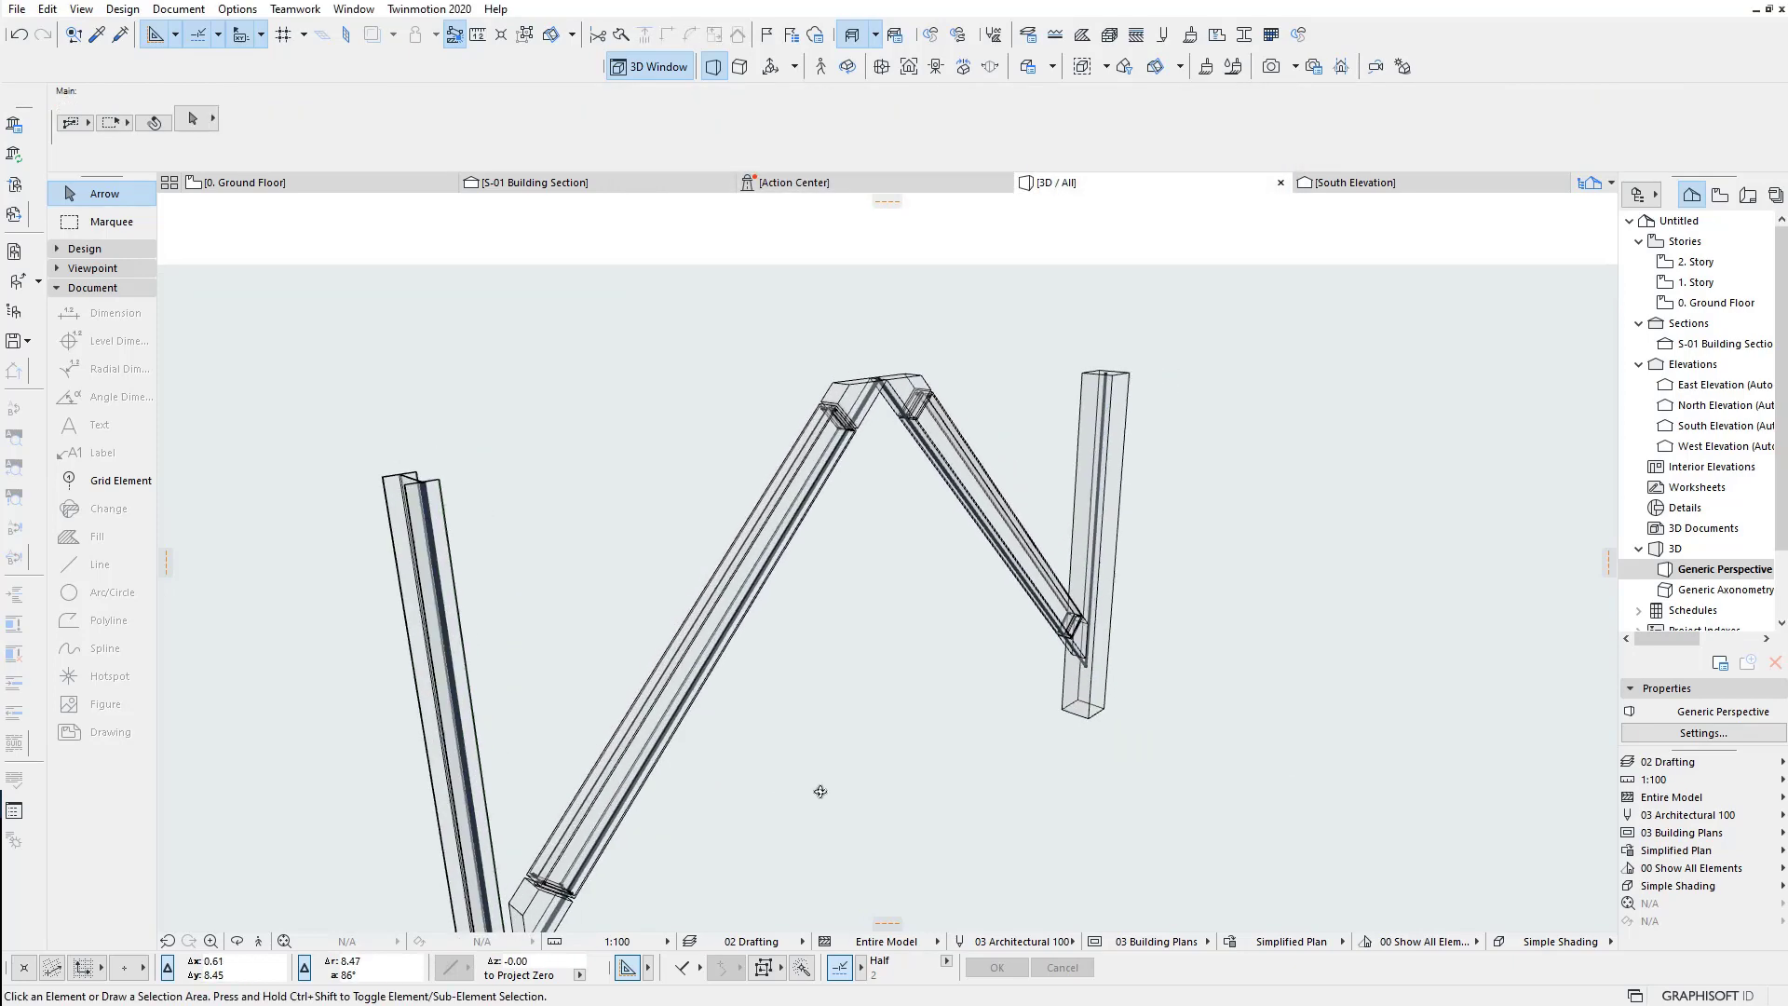
pyautogui.scroll(2, 830, 826)
pyautogui.scroll(2, 1020, 565)
pyautogui.scroll(-2, 855, 667)
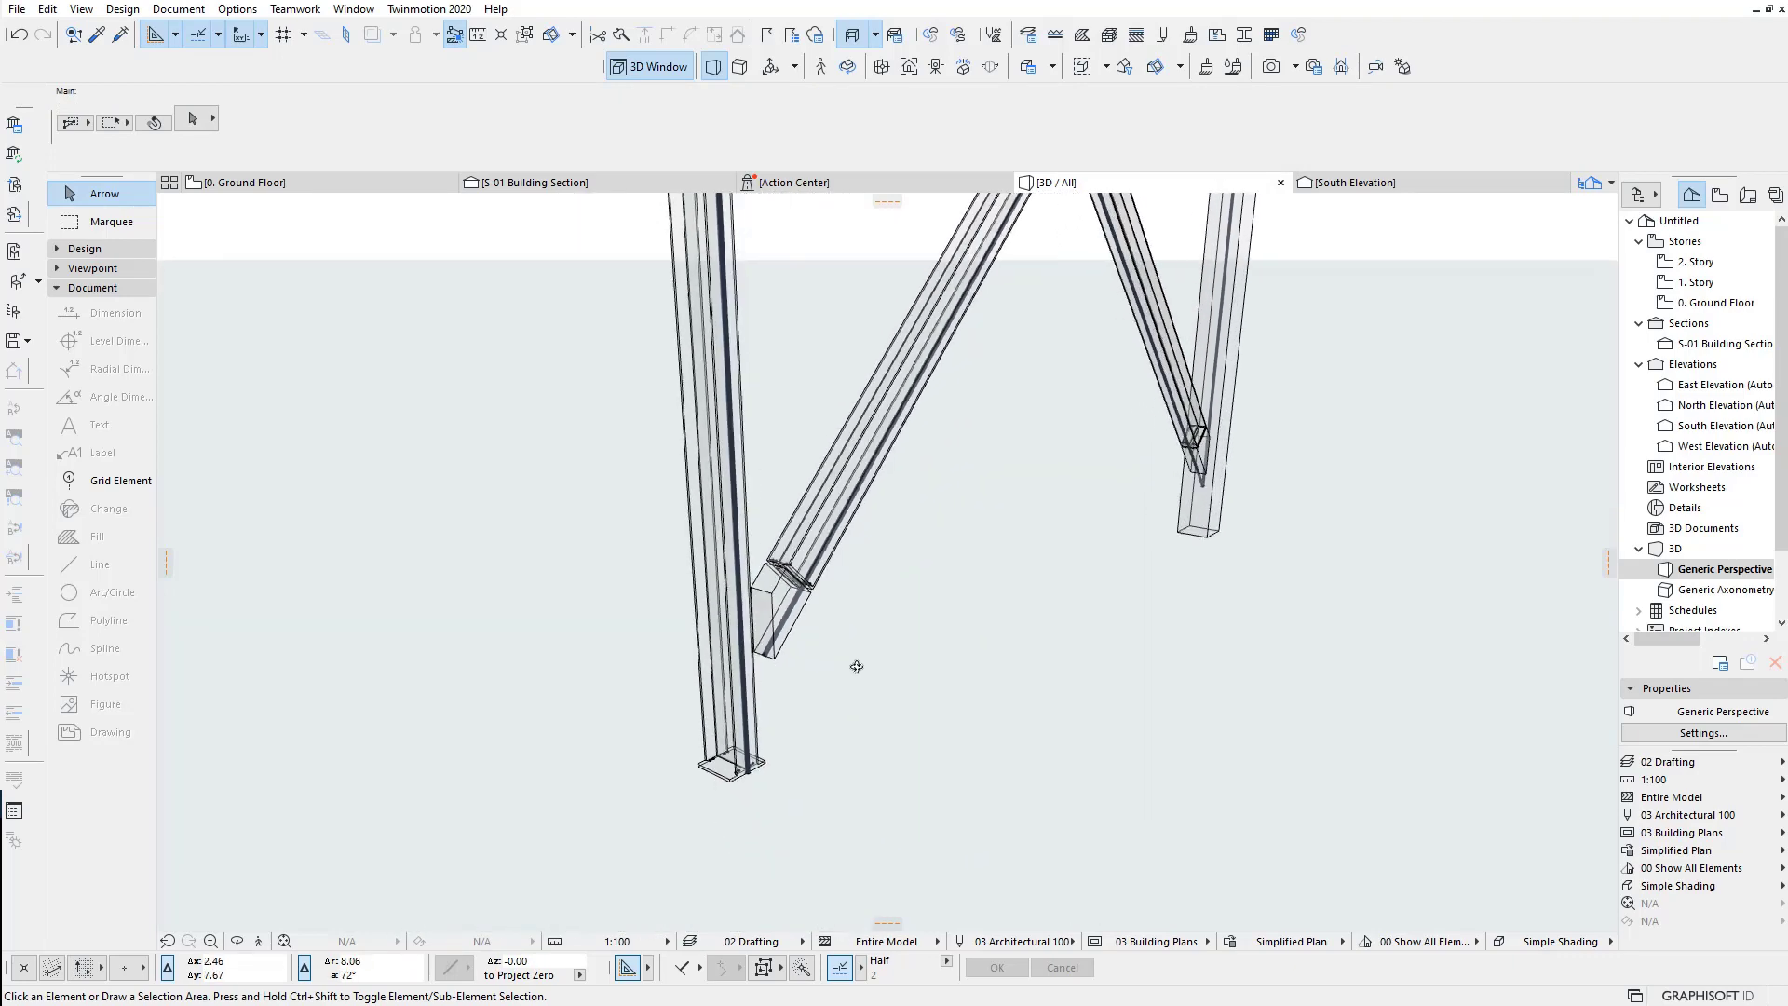
pyautogui.scroll(-2, 959, 548)
pyautogui.scroll(-2, 943, 655)
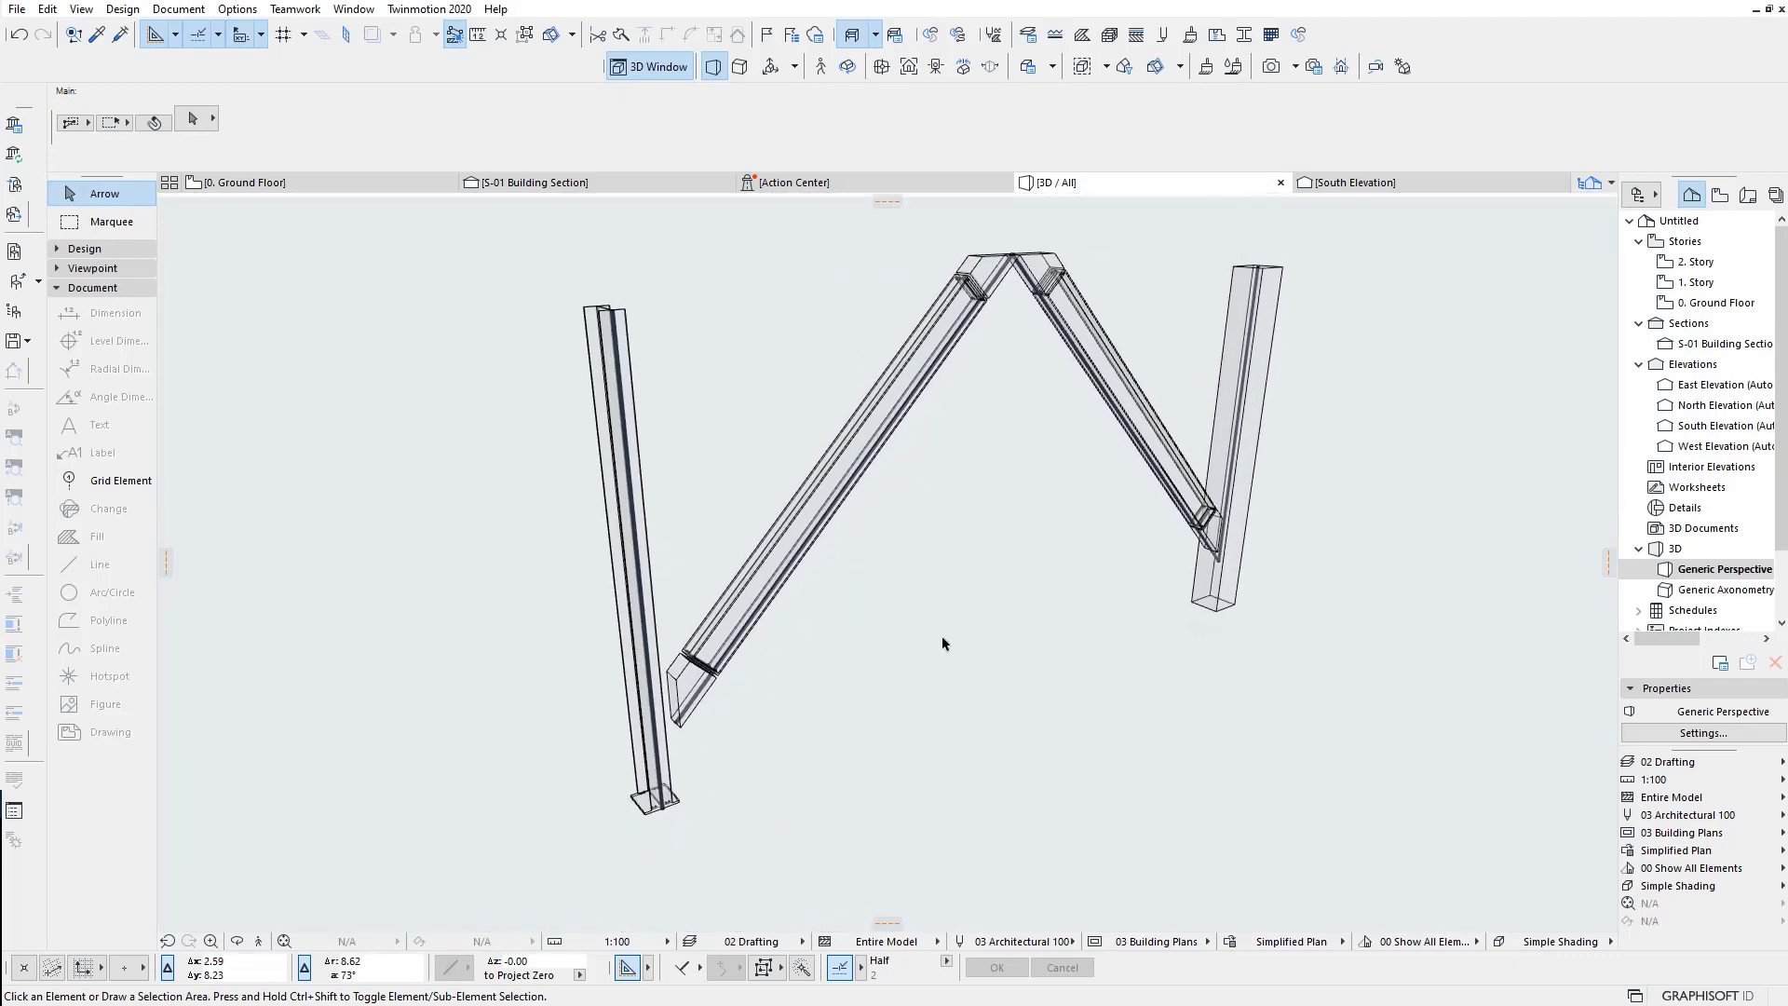
pyautogui.keyDown('shift'); pyautogui.moveTo(830, 639); pyautogui.dragTo(921, 703, button='middle'); pyautogui.keyUp('shift')
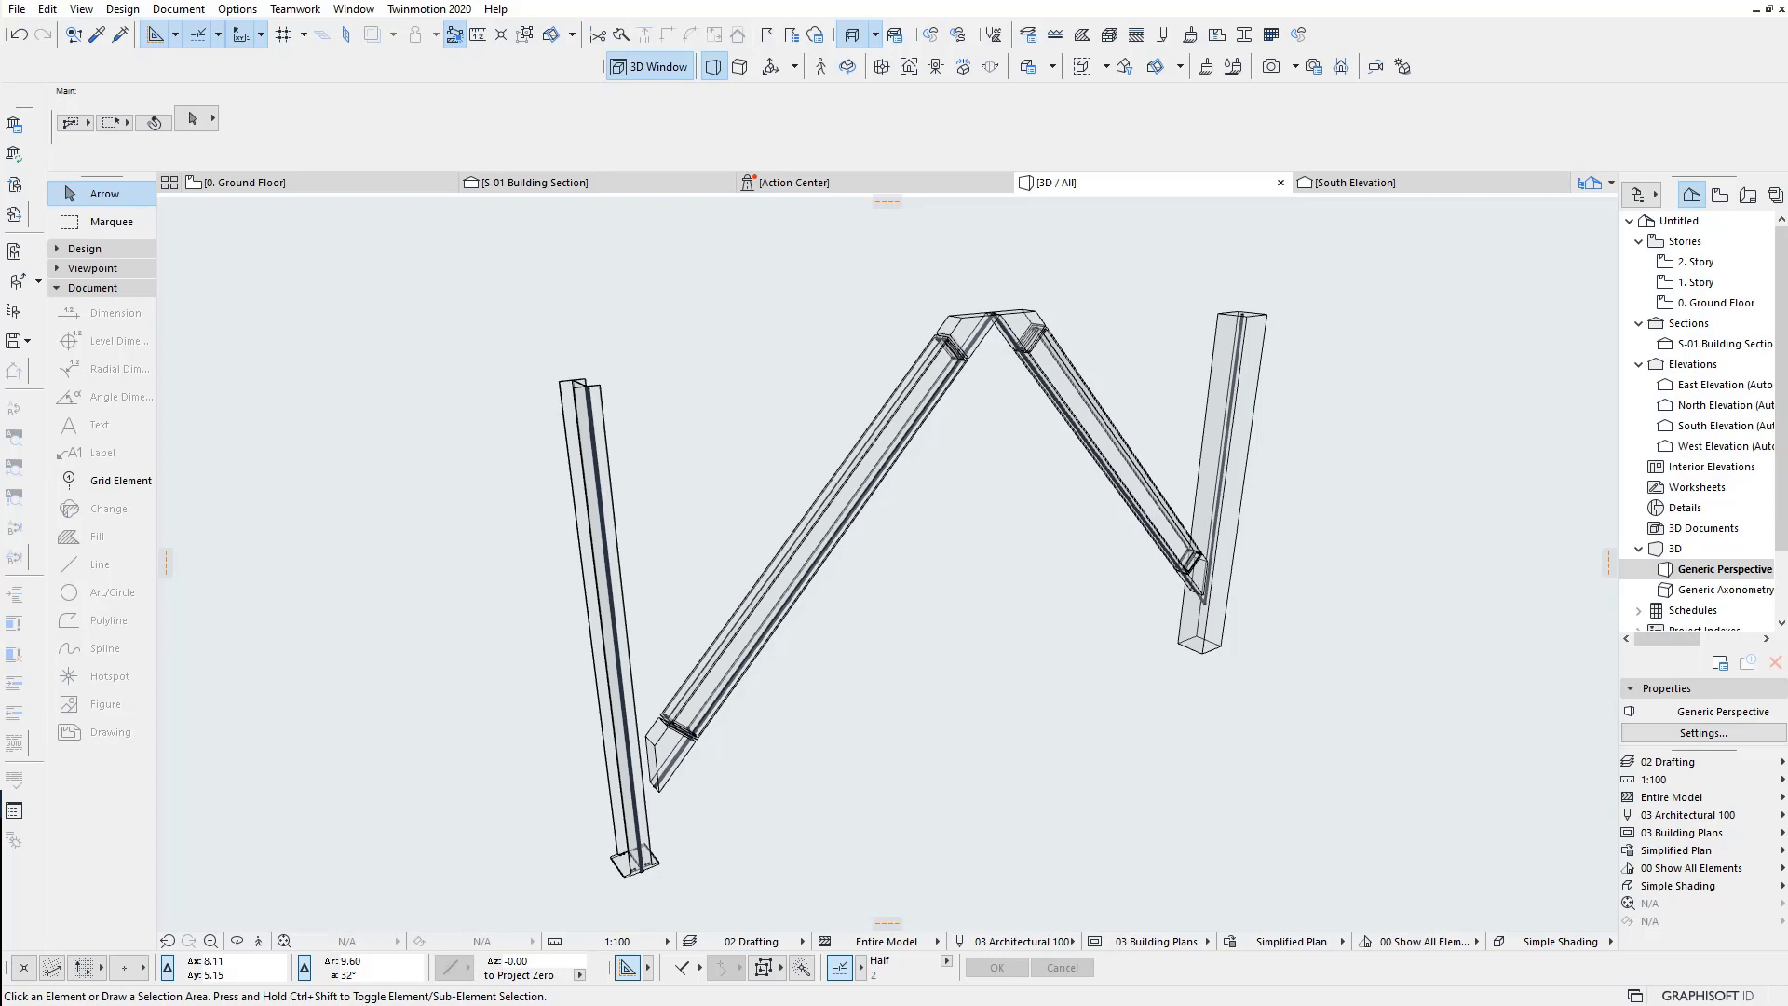